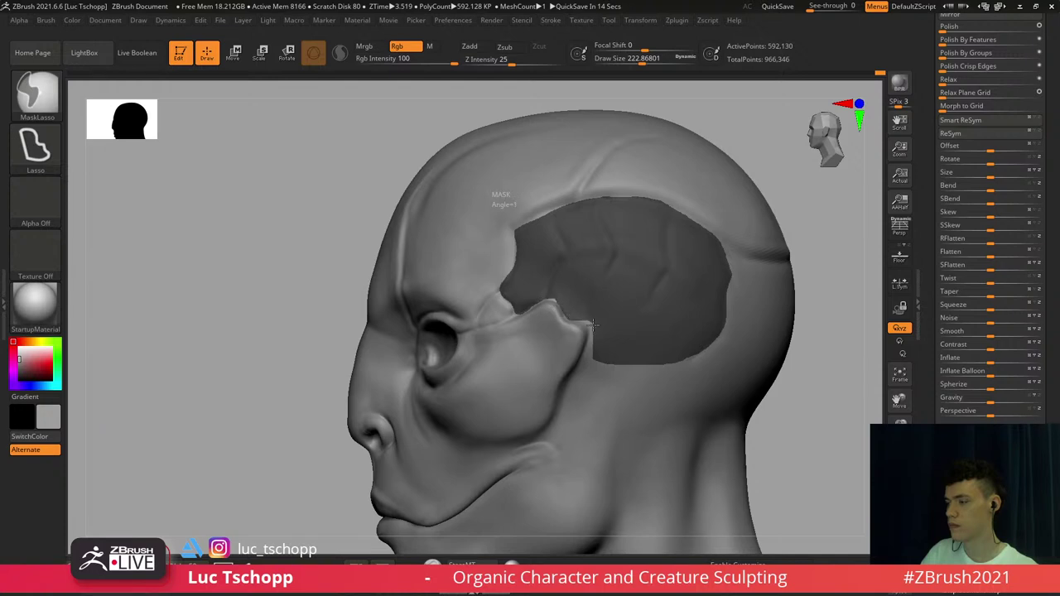
# Lasso-mask the dark panel behind the eye, extend it along the upper edge, and trim near the temple
pyautogui.keyDown('ctrl'); pyautogui.moveTo(593, 325); pyautogui.dragTo(594, 342); pyautogui.keyUp('ctrl')
pyautogui.keyDown('ctrl'); pyautogui.moveTo(556, 303); pyautogui.dragTo(537, 232, button='right'); pyautogui.keyUp('ctrl')
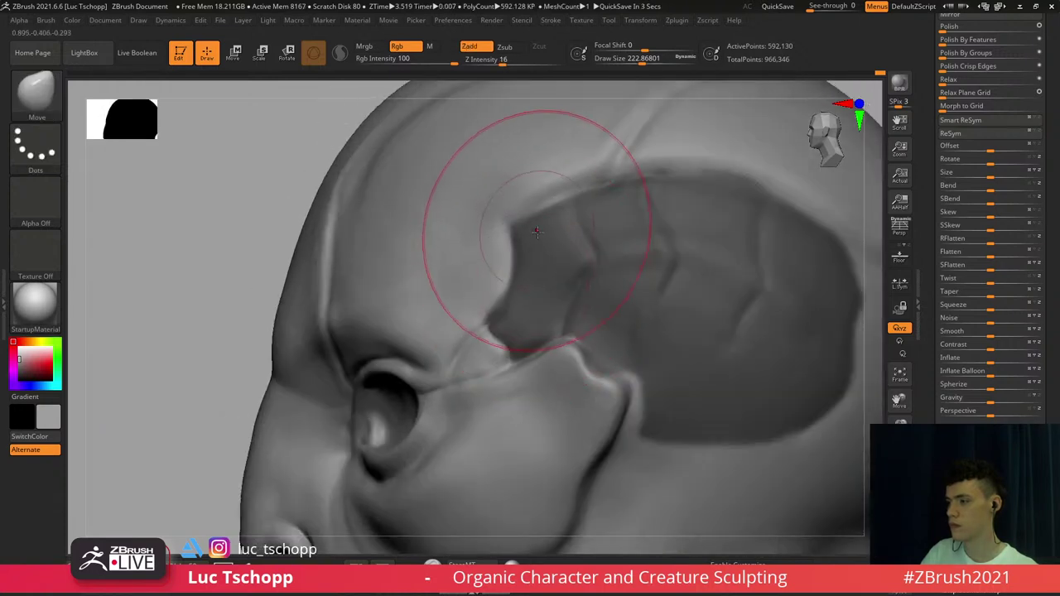
pyautogui.press('s')
pyautogui.moveTo(524, 241); pyautogui.dragTo(512, 242)
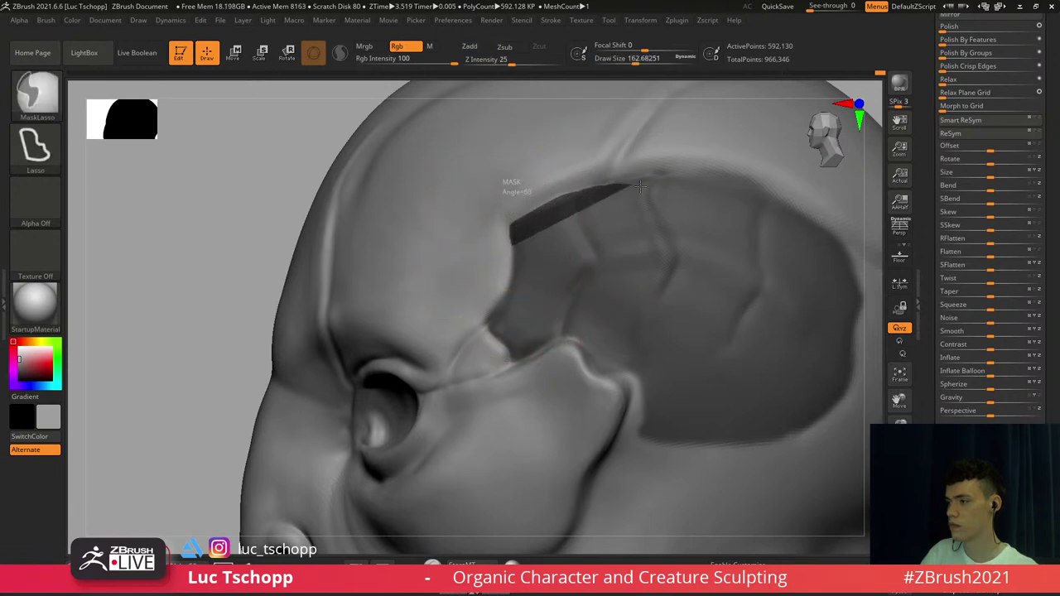
pyautogui.keyDown('ctrl'); pyautogui.moveTo(641, 186); pyautogui.dragTo(629, 193); pyautogui.keyUp('ctrl')
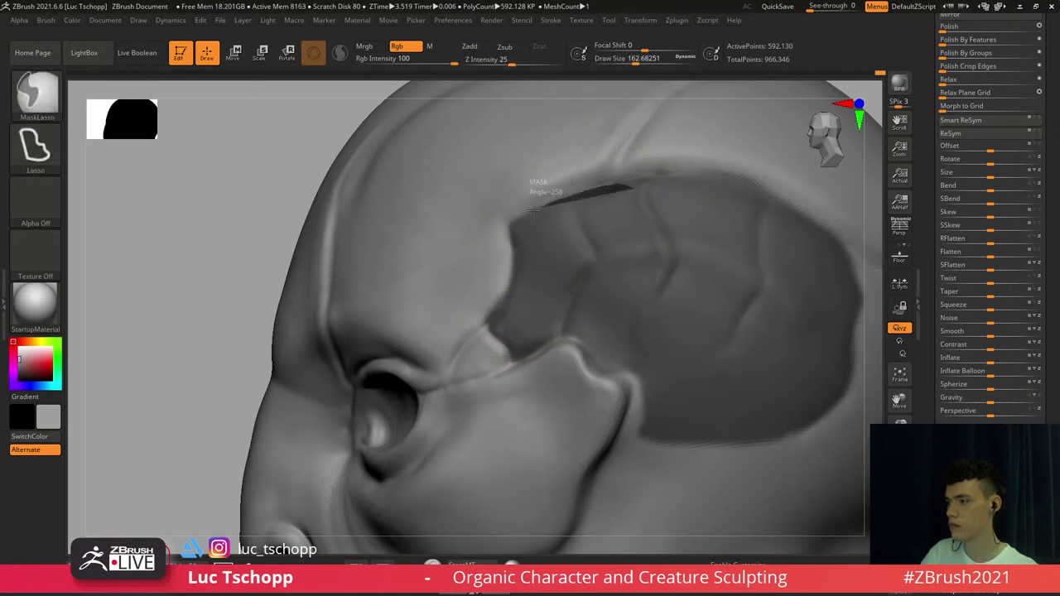
pyautogui.keyDown('ctrl'); pyautogui.moveTo(518, 238); pyautogui.dragTo(532, 233); pyautogui.keyUp('ctrl')
pyautogui.moveTo(532, 233)
pyautogui.keyDown('ctrl'); pyautogui.mouseDown(button='right')
pyautogui.moveTo(507, 192)
pyautogui.moveTo(489, 253)
pyautogui.mouseUp(button='right'); pyautogui.keyUp('ctrl')
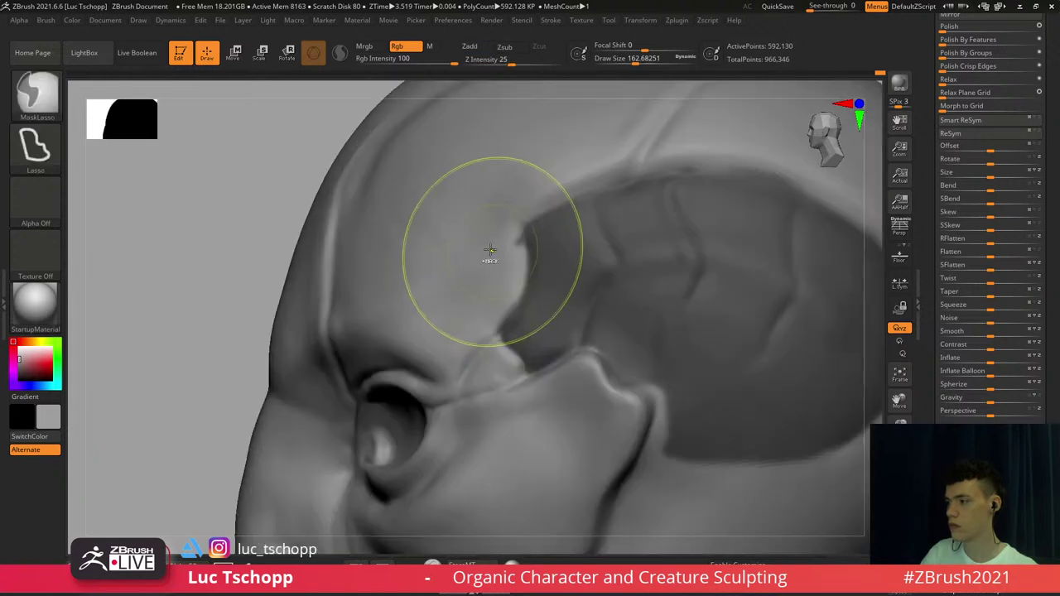
pyautogui.moveTo(488, 258)
pyautogui.keyDown('ctrl'); pyautogui.keyDown('alt'); pyautogui.mouseDown()
pyautogui.moveTo(517, 216)
pyautogui.moveTo(515, 304)
pyautogui.moveTo(465, 356)
pyautogui.mouseUp(); pyautogui.keyUp('alt'); pyautogui.keyUp('ctrl')
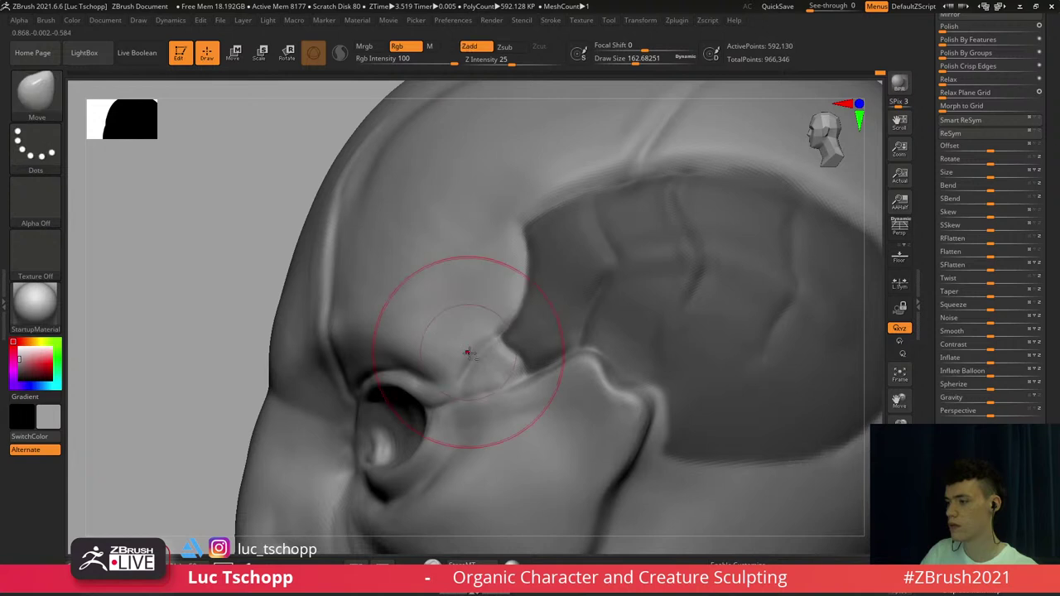
pyautogui.keyDown('ctrl'); pyautogui.moveTo(468, 352); pyautogui.dragTo(510, 272, button='right'); pyautogui.keyUp('ctrl')
pyautogui.keyDown('alt'); pyautogui.moveTo(627, 224); pyautogui.dragTo(551, 215, button='right'); pyautogui.keyUp('alt')
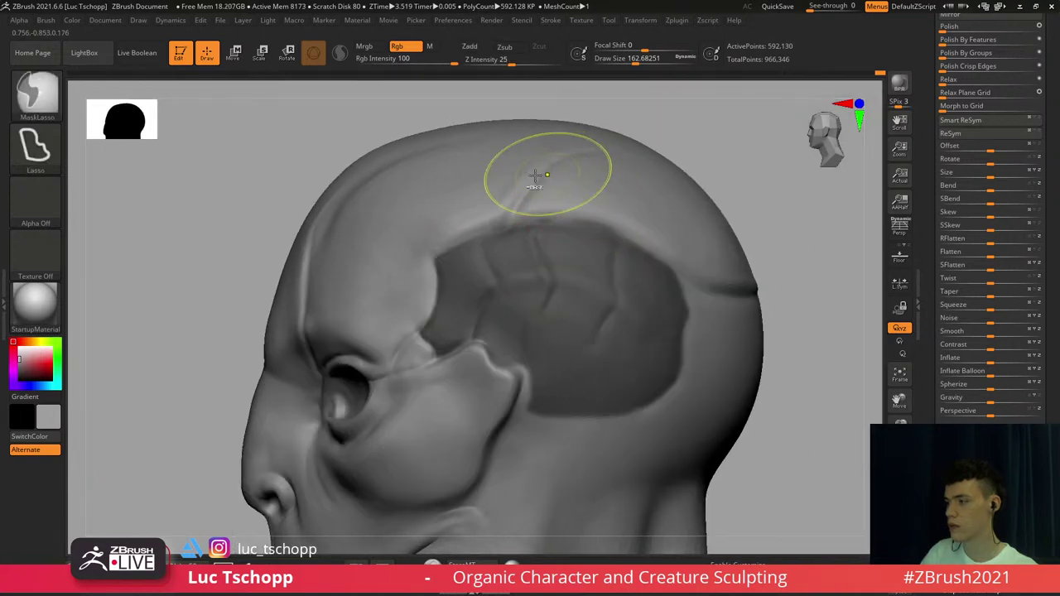
# Clear the mask from the crown strip and the patch's back edge, then invert the mask
pyautogui.keyDown('ctrl'); pyautogui.moveTo(630, 187); pyautogui.dragTo(679, 247); pyautogui.keyUp('ctrl')
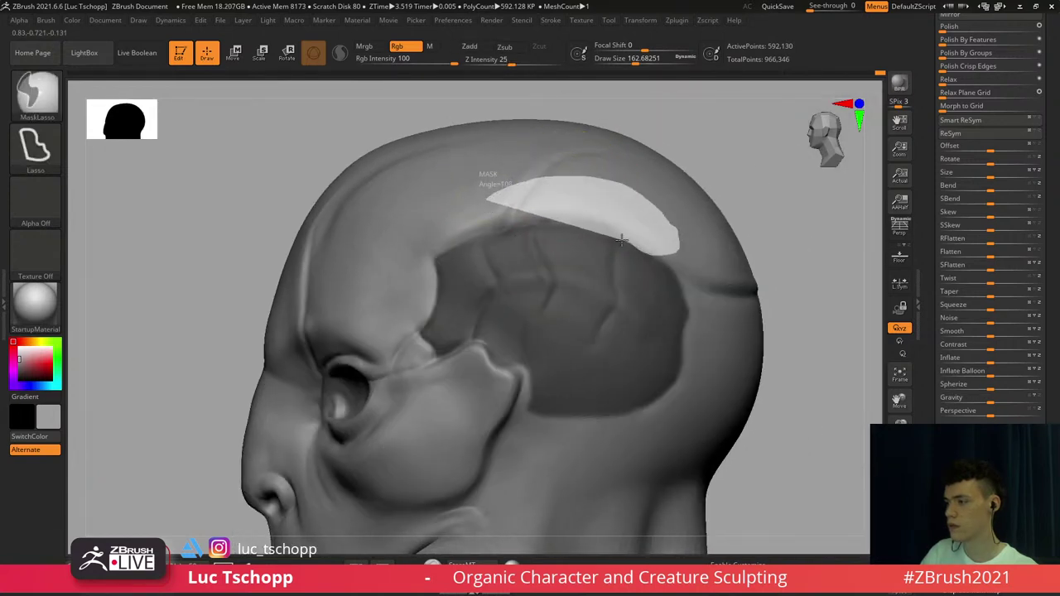
pyautogui.keyDown('ctrl'); pyautogui.keyDown('alt'); pyautogui.moveTo(493, 222); pyautogui.dragTo(477, 221); pyautogui.keyUp('alt'); pyautogui.keyUp('ctrl')
pyautogui.moveTo(560, 275)
pyautogui.mouseDown(button='right')
pyautogui.moveTo(502, 191)
pyautogui.moveTo(540, 205)
pyautogui.moveTo(474, 190)
pyautogui.moveTo(489, 262)
pyautogui.mouseUp(button='right')
pyautogui.press('s')
pyautogui.moveTo(495, 247); pyautogui.dragTo(486, 246)
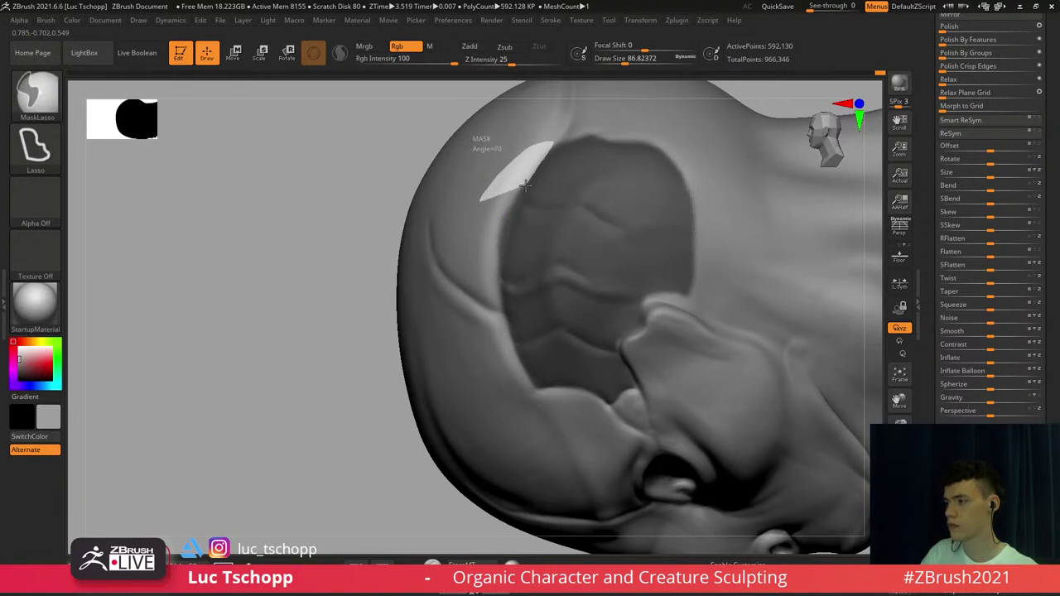
pyautogui.keyDown('ctrl'); pyautogui.keyDown('alt'); pyautogui.moveTo(498, 319); pyautogui.dragTo(448, 205); pyautogui.keyUp('alt'); pyautogui.keyUp('ctrl')
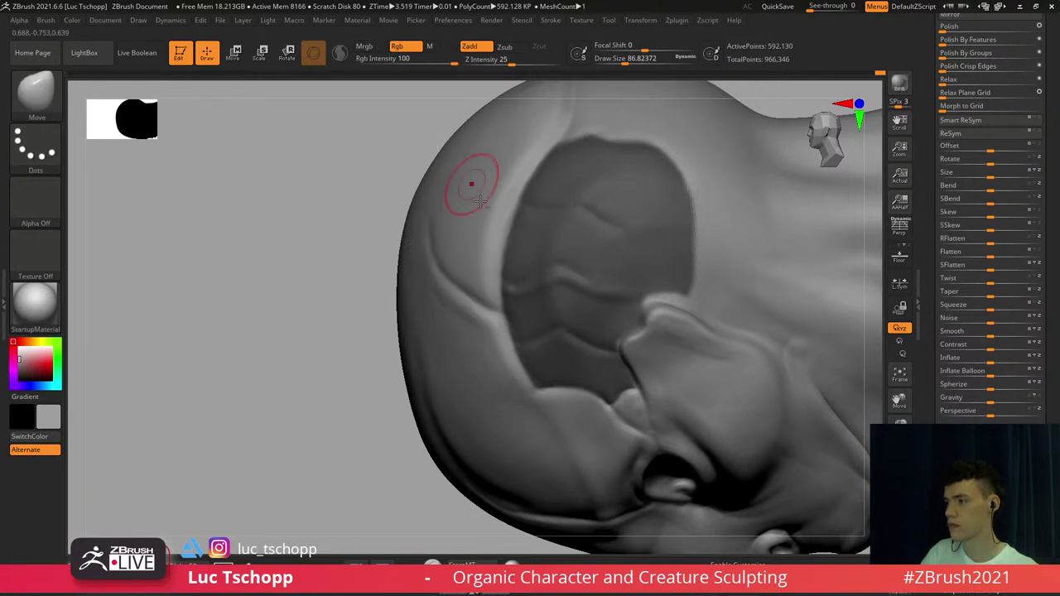
pyautogui.keyDown('ctrl'); pyautogui.moveTo(472, 183); pyautogui.dragTo(509, 164, button='right'); pyautogui.keyUp('ctrl')
pyautogui.moveTo(513, 234); pyautogui.dragTo(556, 235, button='right')
pyautogui.keyDown('ctrl'); pyautogui.click(568, 138); pyautogui.keyUp('ctrl')
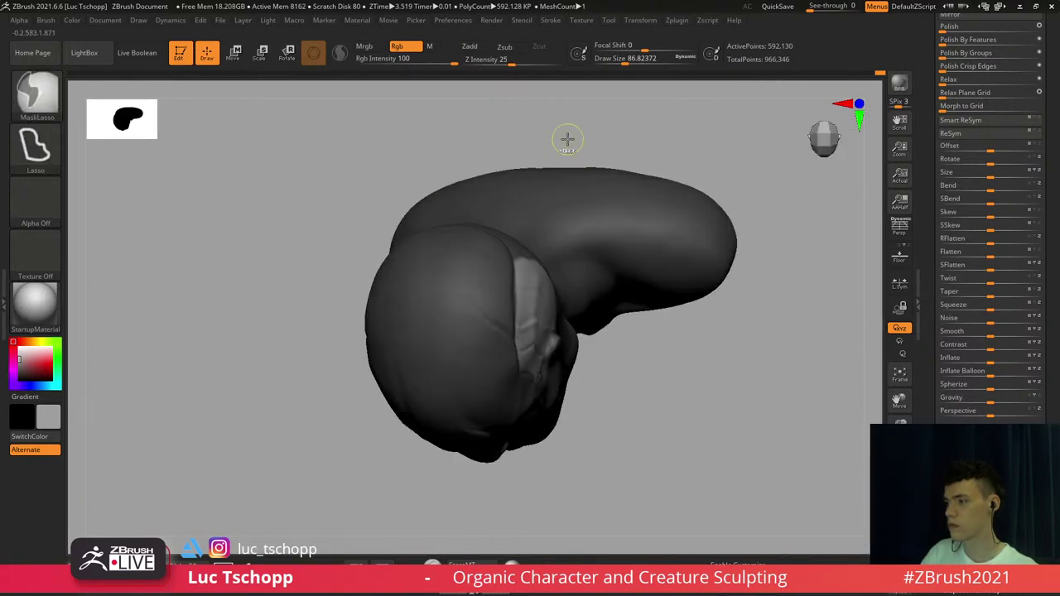
# Refine the mask along the patch's left edge with a small MaskPen brush
pyautogui.moveTo(514, 286)
pyautogui.keyDown('ctrl'); pyautogui.mouseDown(button='right')
pyautogui.moveTo(537, 367)
pyautogui.moveTo(534, 335)
pyautogui.mouseUp(button='right'); pyautogui.keyUp('ctrl')
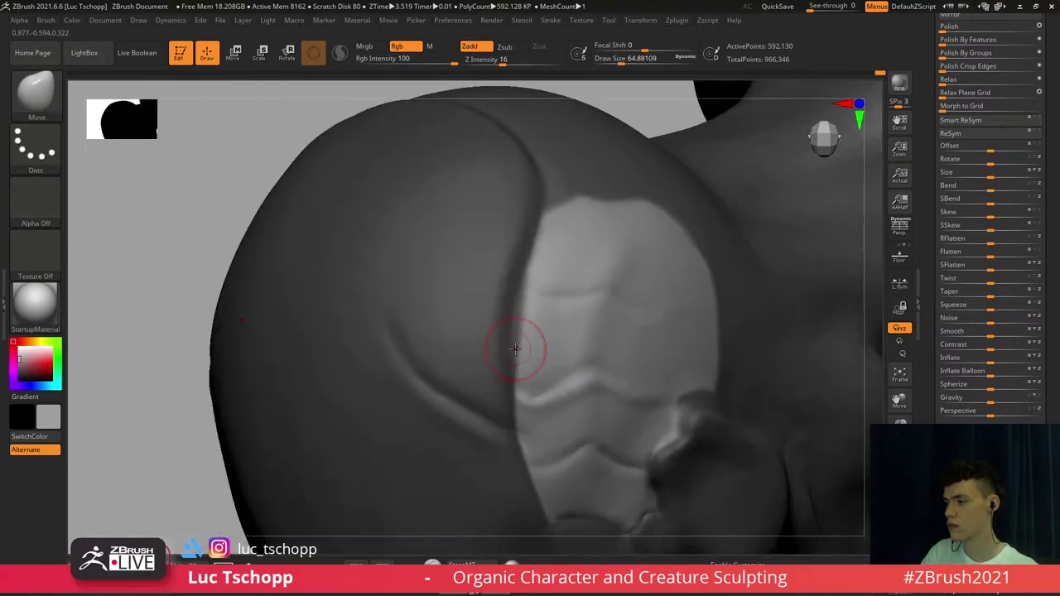
pyautogui.click(53, 101)
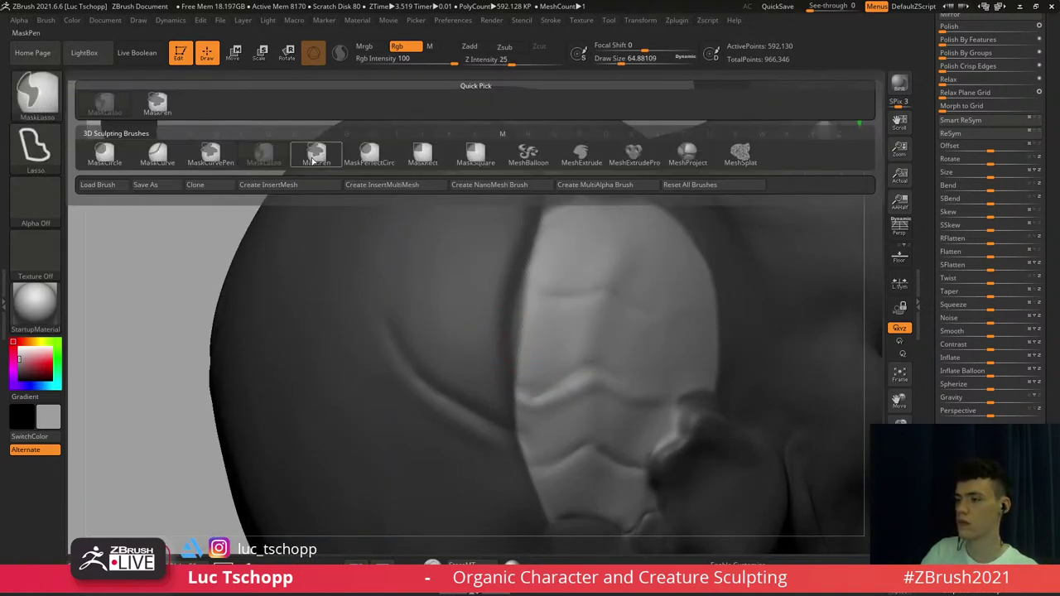
pyautogui.keyDown('ctrl'); pyautogui.click(313, 161); pyautogui.keyUp('ctrl')
pyautogui.keyDown('alt'); pyautogui.moveTo(546, 312); pyautogui.dragTo(511, 277, button='right'); pyautogui.keyUp('alt')
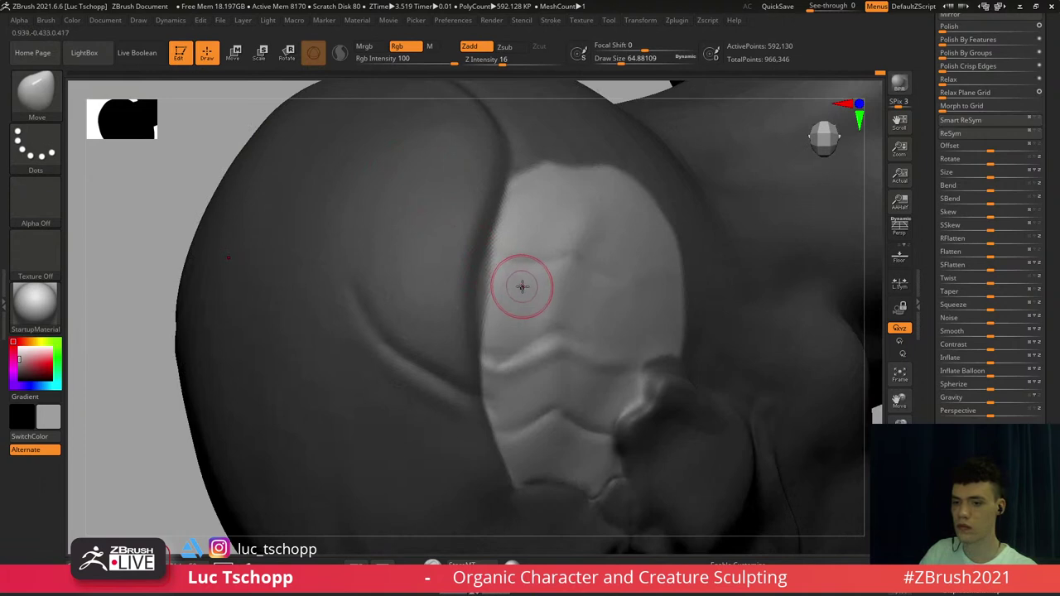
pyautogui.press('s')
pyautogui.moveTo(523, 287); pyautogui.dragTo(514, 288)
pyautogui.hotkey('shift', 'd')
pyautogui.hotkey('shift', 'd')
pyautogui.hotkey('shift', 'd')
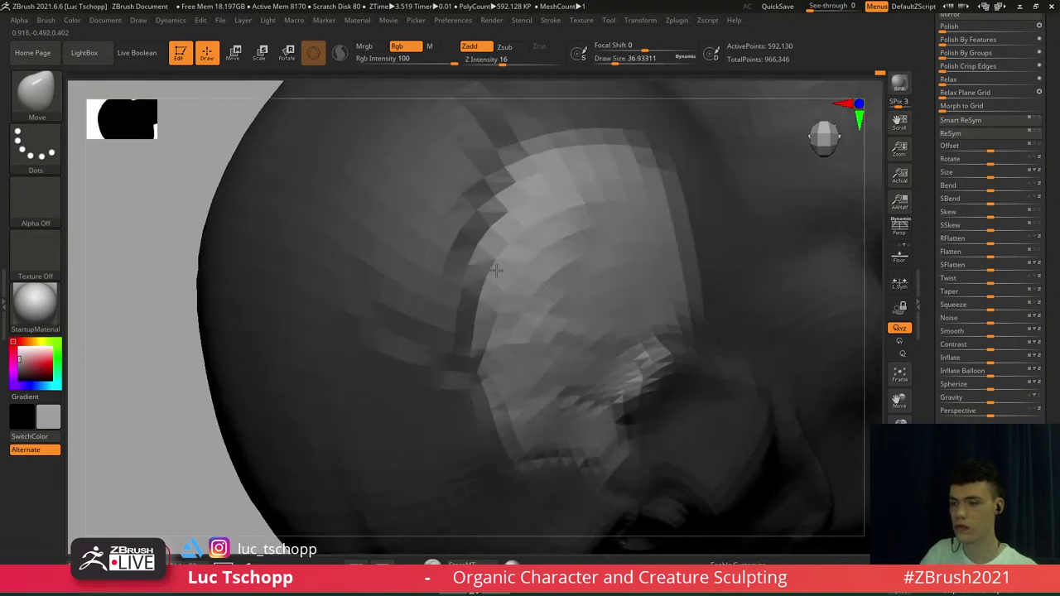
pyautogui.moveTo(496, 270); pyautogui.dragTo(498, 272, button='right')
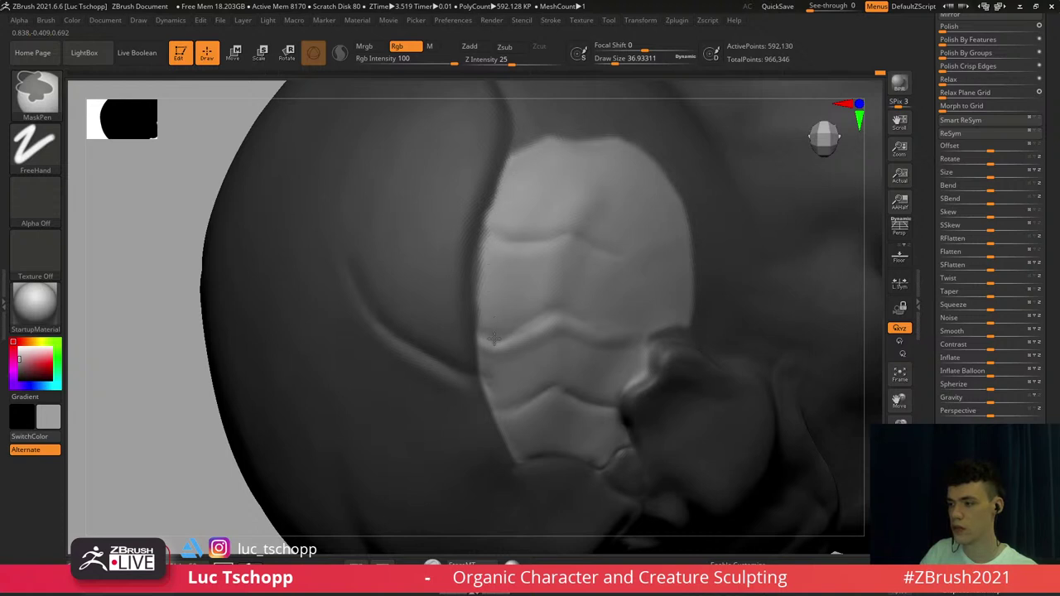
pyautogui.keyDown('ctrl'); pyautogui.moveTo(490, 230); pyautogui.dragTo(491, 213); pyautogui.keyUp('ctrl')
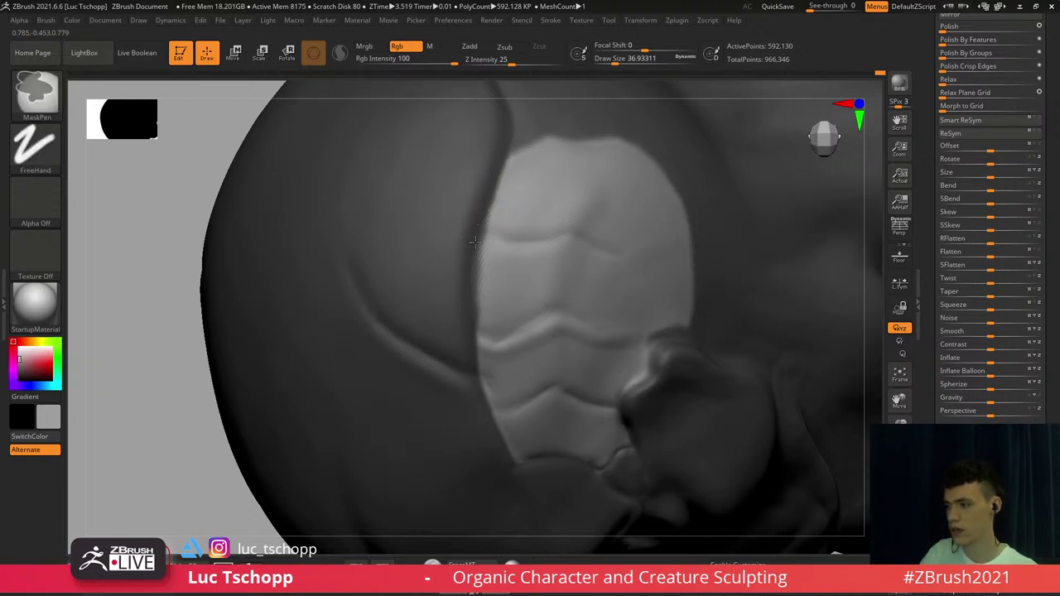
pyautogui.moveTo(472, 293)
pyautogui.keyDown('ctrl'); pyautogui.mouseDown()
pyautogui.moveTo(478, 301)
pyautogui.moveTo(492, 254)
pyautogui.mouseUp(); pyautogui.keyUp('ctrl')
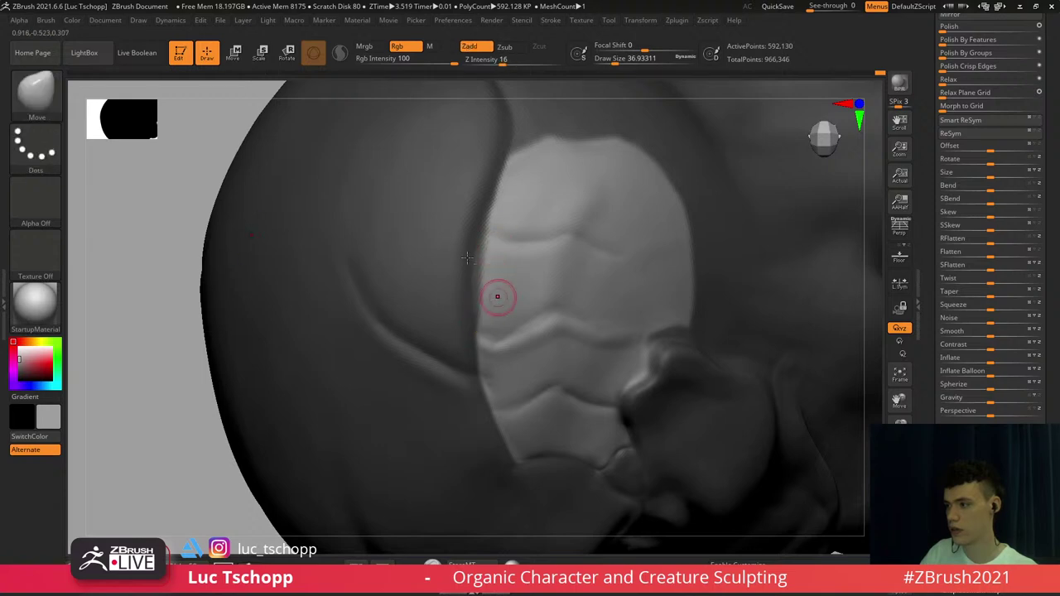
# Switch back to the Move brush and make it much larger
pyautogui.moveTo(497, 295)
pyautogui.keyDown('ctrl'); pyautogui.mouseDown(button='right')
pyautogui.moveTo(486, 241)
pyautogui.moveTo(523, 265)
pyautogui.moveTo(528, 217)
pyautogui.mouseUp(button='right'); pyautogui.keyUp('ctrl')
pyautogui.press('b')
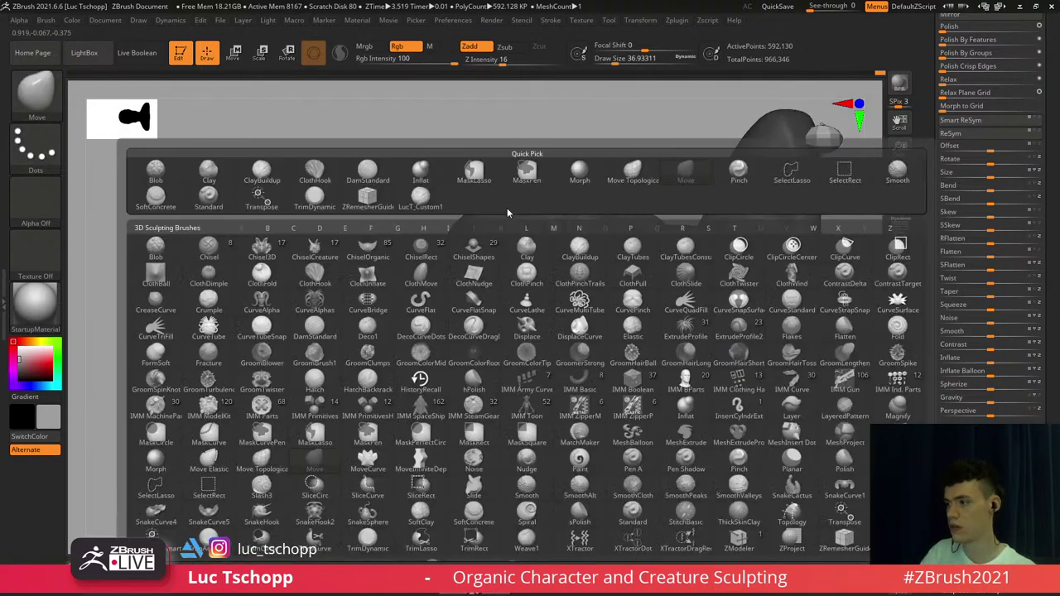
pyautogui.press('m')
pyautogui.press('v')
pyautogui.press('s')
pyautogui.moveTo(499, 199)
pyautogui.mouseDown()
pyautogui.moveTo(540, 199)
pyautogui.moveTo(522, 199)
pyautogui.mouseUp()
pyautogui.press('s')
pyautogui.press('s')
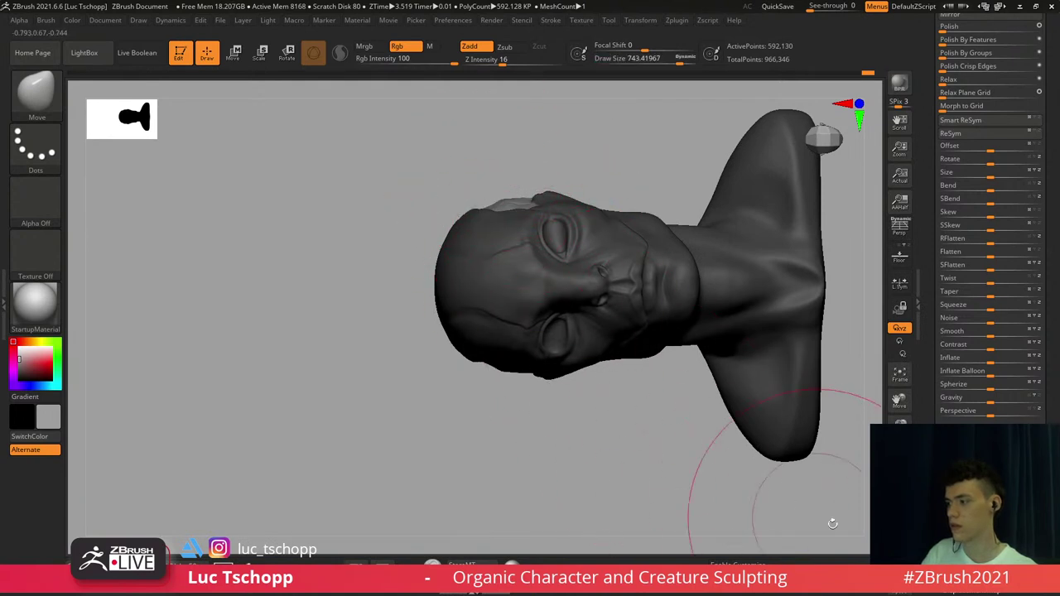
# Turn off Solo to show all six subtools and frame the bust in three-quarter view
pyautogui.click(891, 554)
pyautogui.keyDown('ctrl'); pyautogui.moveTo(599, 289); pyautogui.dragTo(617, 257, button='right'); pyautogui.keyUp('ctrl')
pyautogui.moveTo(618, 257); pyautogui.dragTo(651, 340, button='right')
pyautogui.press('f')
pyautogui.moveTo(689, 220)
pyautogui.keyDown('alt'); pyautogui.mouseDown(button='right')
pyautogui.moveTo(642, 241)
pyautogui.moveTo(701, 187)
pyautogui.moveTo(691, 228)
pyautogui.moveTo(590, 253)
pyautogui.mouseUp(button='right'); pyautogui.keyUp('alt')
# Select the Extract12 plate subtool and begin reshaping it with the Move brush
pyautogui.press('s')
pyautogui.moveTo(589, 254); pyautogui.dragTo(563, 254)
pyautogui.keyDown('alt'); pyautogui.click(588, 224); pyautogui.keyUp('alt')
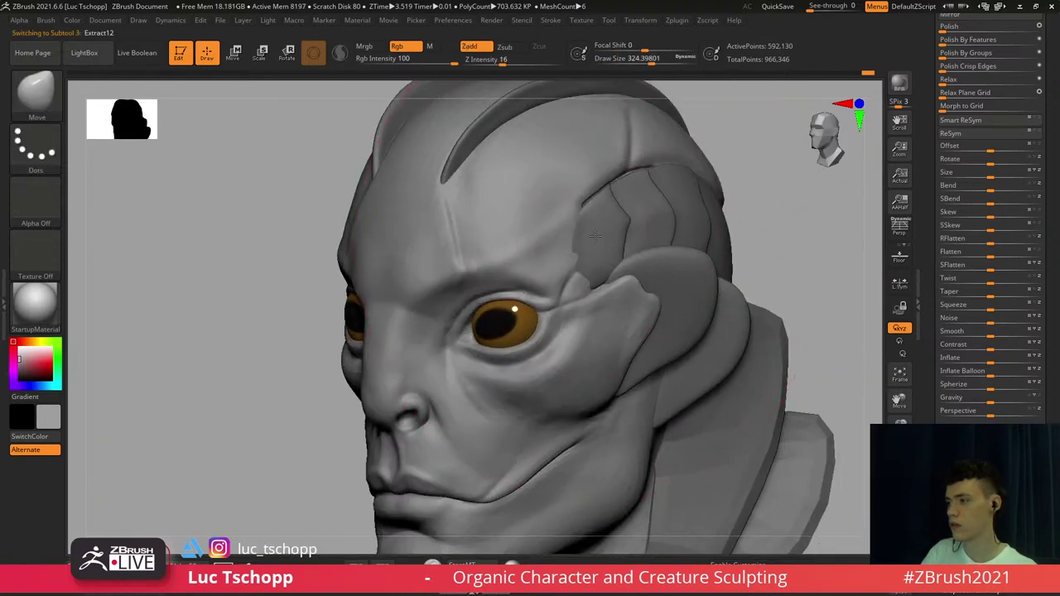
pyautogui.moveTo(588, 224)
pyautogui.mouseDown(button='right')
pyautogui.moveTo(613, 248)
pyautogui.moveTo(587, 229)
pyautogui.mouseUp(button='right')
pyautogui.press('b')
pyautogui.press('m')
pyautogui.press('v')
pyautogui.press('s')
pyautogui.moveTo(582, 229); pyautogui.dragTo(565, 227)
# Push the temple plate into a new shape with a larger brush, then undo the change
pyautogui.moveTo(638, 232)
pyautogui.mouseDown(button='right')
pyautogui.moveTo(593, 237)
pyautogui.moveTo(630, 224)
pyautogui.moveTo(594, 223)
pyautogui.mouseUp(button='right')
pyautogui.press('s')
pyautogui.moveTo(591, 219); pyautogui.dragTo(603, 217)
pyautogui.moveTo(598, 215); pyautogui.dragTo(594, 208)
pyautogui.press('[')
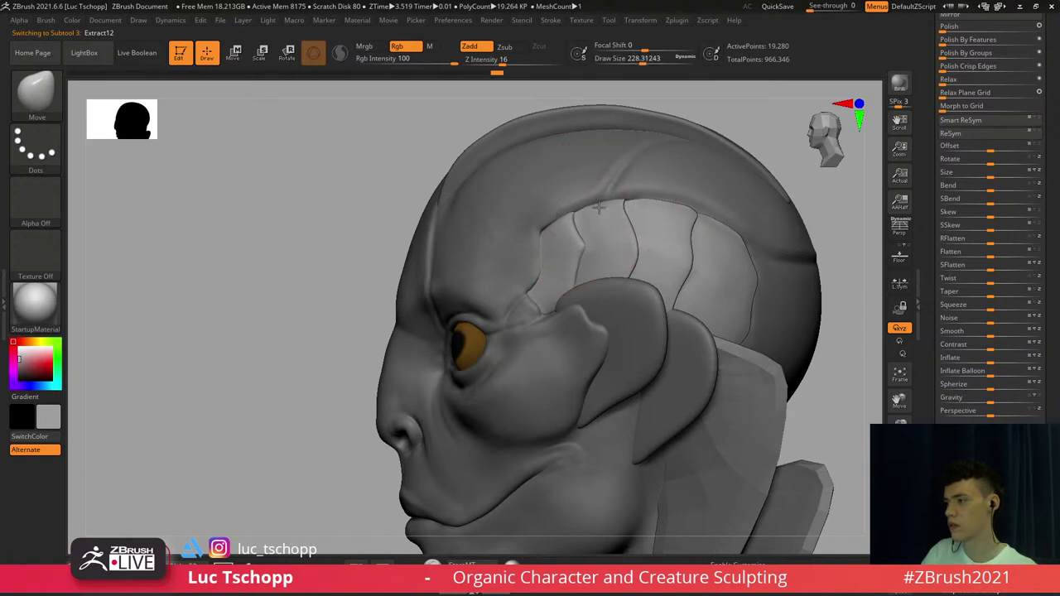
pyautogui.moveTo(660, 209)
pyautogui.keyDown('alt'); pyautogui.mouseDown(button='right')
pyautogui.moveTo(645, 198)
pyautogui.moveTo(639, 232)
pyautogui.moveTo(707, 199)
pyautogui.mouseUp(button='right'); pyautogui.keyUp('alt')
pyautogui.hotkey('ctrl', 'z')
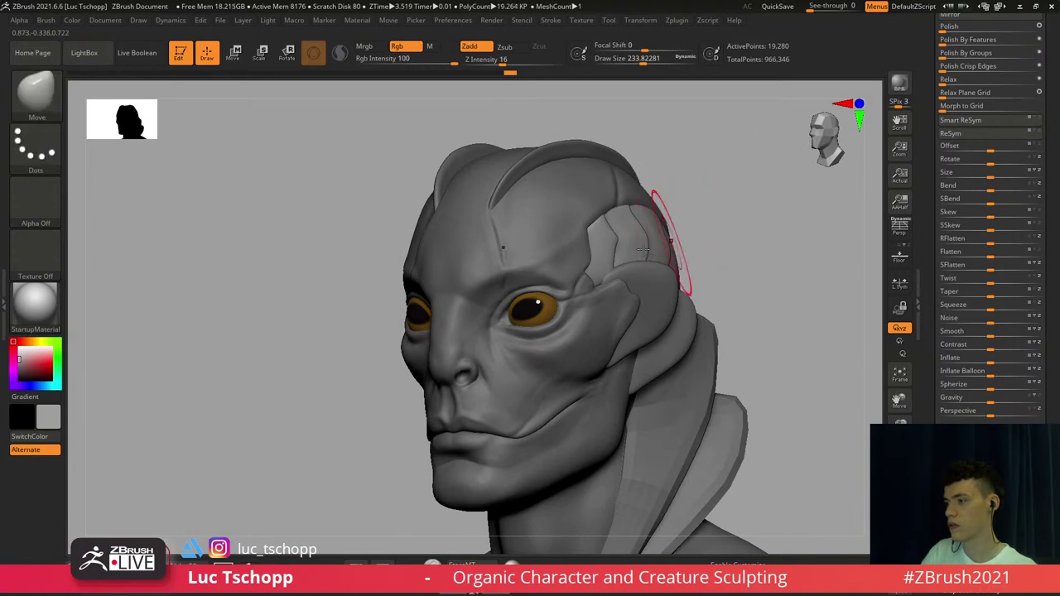
# Reshape the plate edge behind the ear with a smaller Move brush
pyautogui.moveTo(585, 423)
pyautogui.mouseDown(button='right')
pyautogui.moveTo(570, 432)
pyautogui.moveTo(568, 268)
pyautogui.mouseUp(button='right')
pyautogui.press('s')
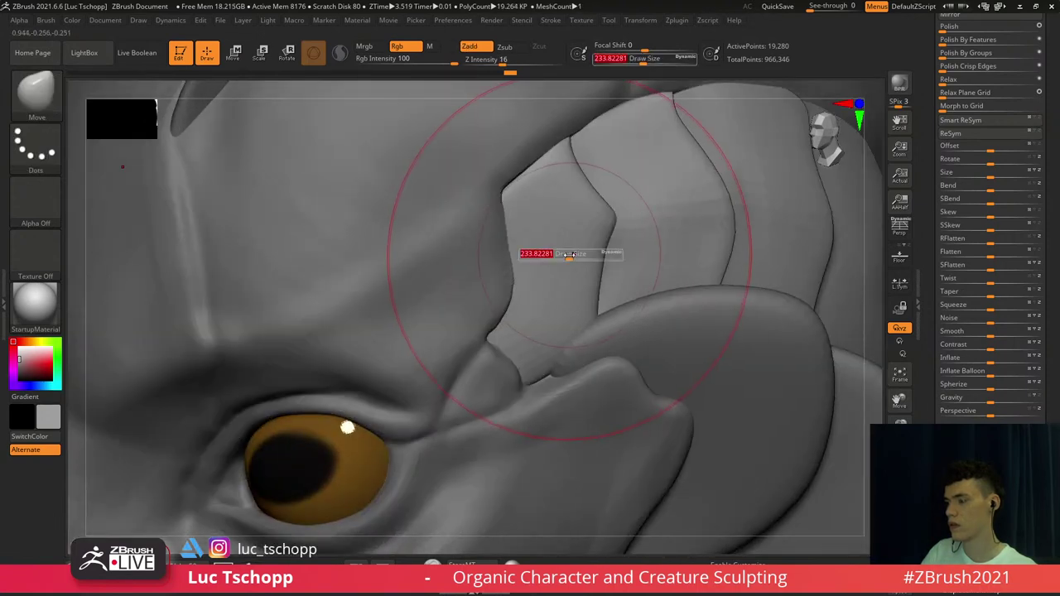
pyautogui.moveTo(570, 256); pyautogui.dragTo(560, 257)
pyautogui.moveTo(591, 241); pyautogui.dragTo(398, 232, button='right')
pyautogui.moveTo(522, 215); pyautogui.dragTo(593, 222, button='right')
pyautogui.press('s')
pyautogui.moveTo(593, 222)
pyautogui.mouseDown()
pyautogui.moveTo(604, 222)
pyautogui.moveTo(578, 222)
pyautogui.mouseUp()
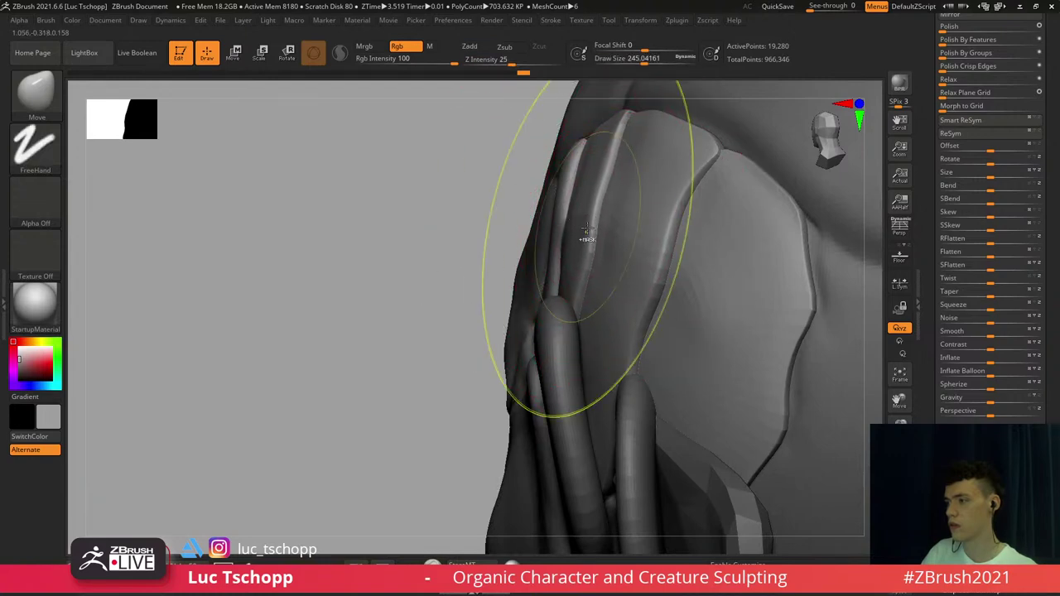
# Switch to Move Topological and shift the narrow ear plate left, undoing and shrinking the brush
pyautogui.press('b')
pyautogui.press('m')
pyautogui.press('t')
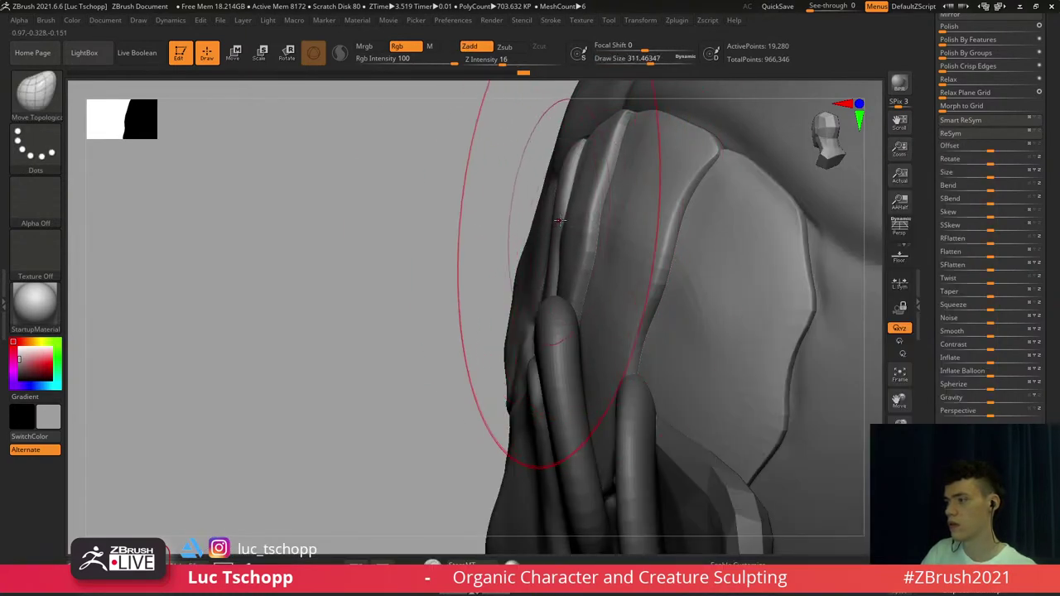
pyautogui.moveTo(561, 221)
pyautogui.mouseDown()
pyautogui.moveTo(534, 221)
pyautogui.moveTo(559, 211)
pyautogui.moveTo(539, 216)
pyautogui.moveTo(550, 222)
pyautogui.mouseUp()
pyautogui.hotkey('ctrl', 'z')
pyautogui.press('s')
pyautogui.press('s')
# Reshape the ear plate's edges, including its right edge, from a back view
pyautogui.press('s')
pyautogui.moveTo(568, 168); pyautogui.dragTo(562, 168)
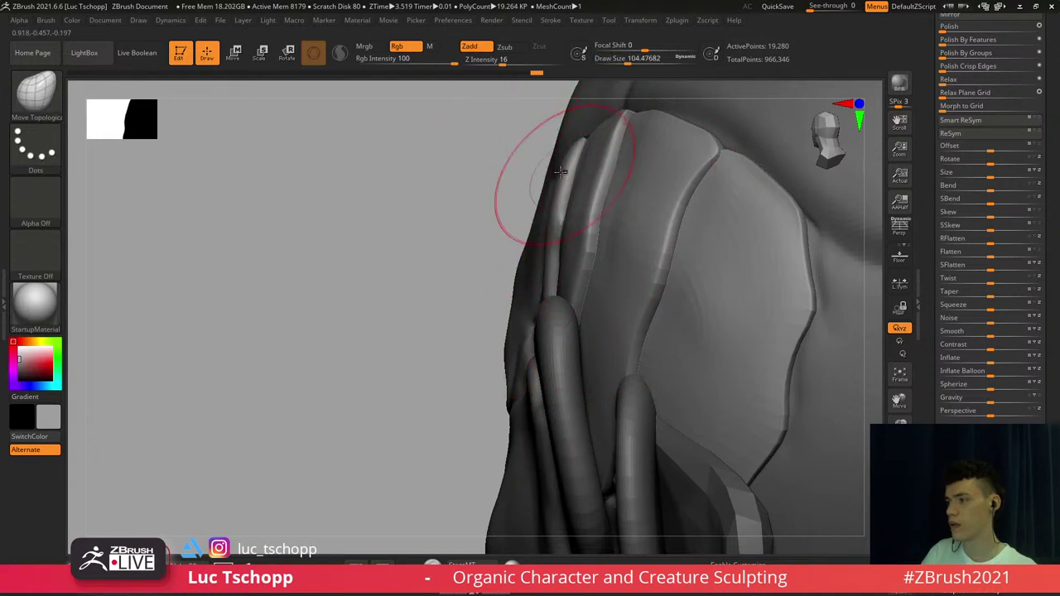
pyautogui.keyDown('ctrl'); pyautogui.moveTo(632, 205); pyautogui.dragTo(638, 249, button='right'); pyautogui.keyUp('ctrl')
pyautogui.press('s')
pyautogui.moveTo(641, 250); pyautogui.dragTo(630, 247)
pyautogui.press('s')
pyautogui.moveTo(675, 197)
pyautogui.mouseDown()
pyautogui.moveTo(677, 166)
pyautogui.moveTo(660, 207)
pyautogui.mouseUp()
pyautogui.press('s')
pyautogui.press('s')
pyautogui.keyDown('alt'); pyautogui.moveTo(662, 208); pyautogui.dragTo(665, 153, button='right'); pyautogui.keyUp('alt')
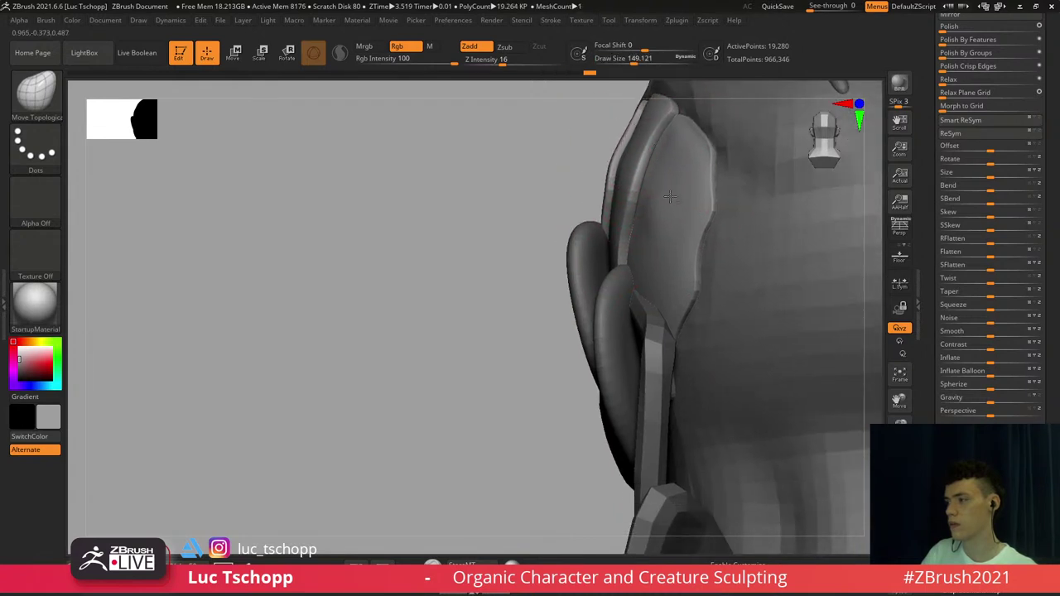
pyautogui.press('s')
pyautogui.moveTo(687, 222)
pyautogui.mouseDown()
pyautogui.moveTo(687, 234)
pyautogui.moveTo(683, 209)
pyautogui.mouseUp()
# Smooth the temple plate's edge with Shift-smoothing
pyautogui.press('s')
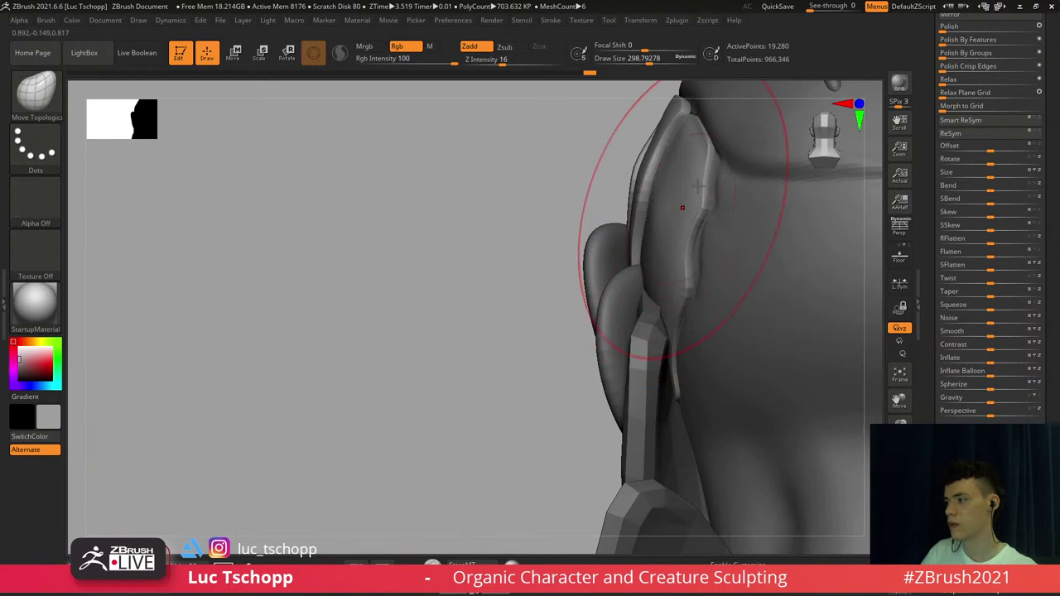
pyautogui.moveTo(698, 143); pyautogui.dragTo(697, 140)
pyautogui.keyDown('alt'); pyautogui.moveTo(680, 332); pyautogui.dragTo(676, 284, button='right'); pyautogui.keyUp('alt')
pyautogui.press('s')
pyautogui.moveTo(675, 285); pyautogui.dragTo(680, 284)
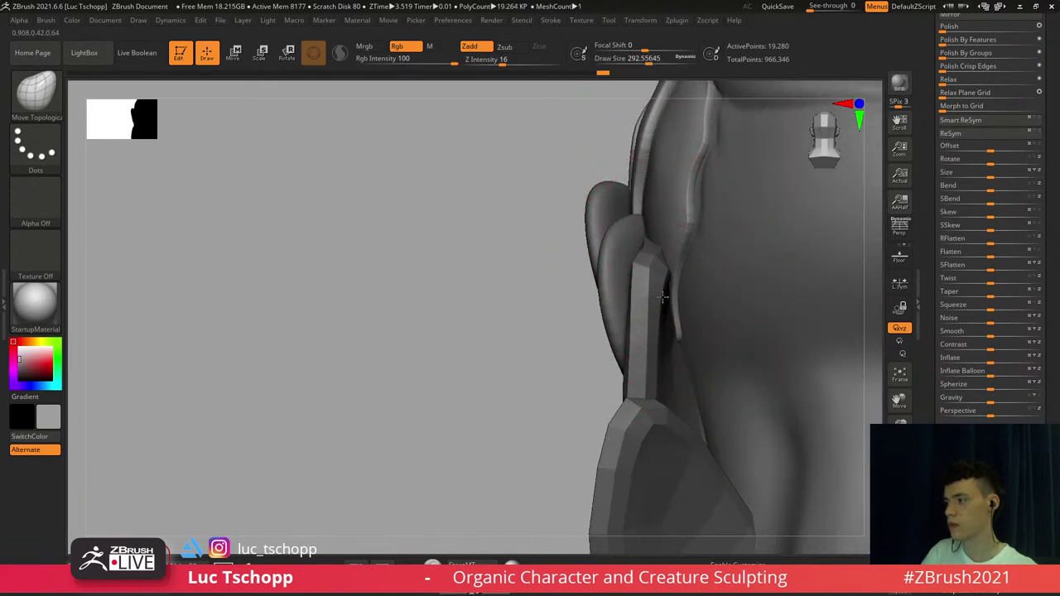
pyautogui.press('s')
pyautogui.moveTo(673, 232); pyautogui.dragTo(667, 233)
pyautogui.moveTo(642, 276)
pyautogui.mouseDown(button='right')
pyautogui.moveTo(705, 206)
pyautogui.moveTo(694, 197)
pyautogui.mouseUp(button='right')
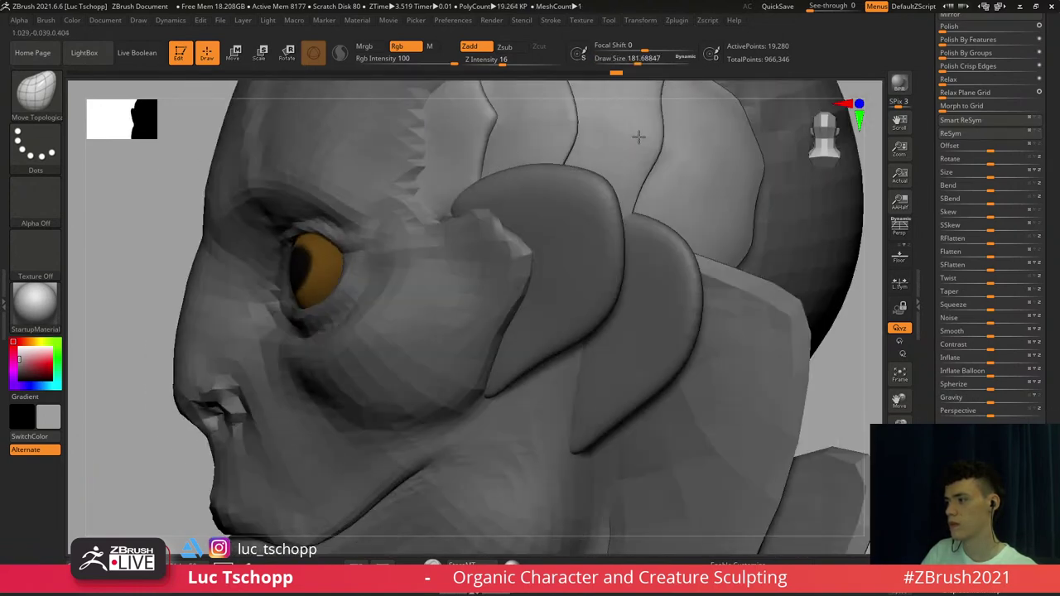
pyautogui.moveTo(639, 137)
pyautogui.keyDown('alt'); pyautogui.mouseDown(button='right')
pyautogui.moveTo(663, 267)
pyautogui.moveTo(598, 269)
pyautogui.mouseUp(button='right'); pyautogui.keyUp('alt')
pyautogui.press('s')
pyautogui.moveTo(682, 260); pyautogui.dragTo(665, 262)
# Push the temple plate edge into its final shape, then enlarge the brush
pyautogui.moveTo(663, 265)
pyautogui.mouseDown(button='right')
pyautogui.moveTo(763, 266)
pyautogui.moveTo(657, 222)
pyautogui.mouseUp(button='right')
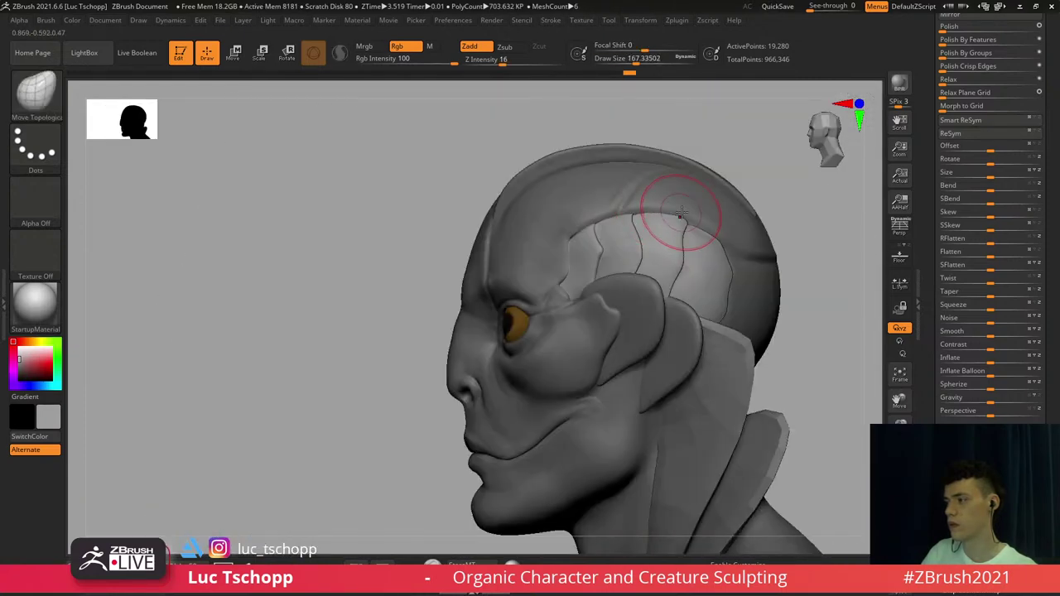
pyautogui.press('s')
pyautogui.moveTo(673, 224); pyautogui.dragTo(670, 224)
pyautogui.moveTo(668, 226); pyautogui.dragTo(698, 228, button='right')
pyautogui.moveTo(643, 228)
pyautogui.mouseDown()
pyautogui.moveTo(632, 216)
pyautogui.moveTo(643, 210)
pyautogui.mouseUp()
pyautogui.moveTo(644, 216)
pyautogui.mouseDown(button='right')
pyautogui.moveTo(674, 230)
pyautogui.moveTo(646, 204)
pyautogui.moveTo(660, 249)
pyautogui.moveTo(634, 232)
pyautogui.moveTo(634, 270)
pyautogui.mouseUp(button='right')
pyautogui.press(']')
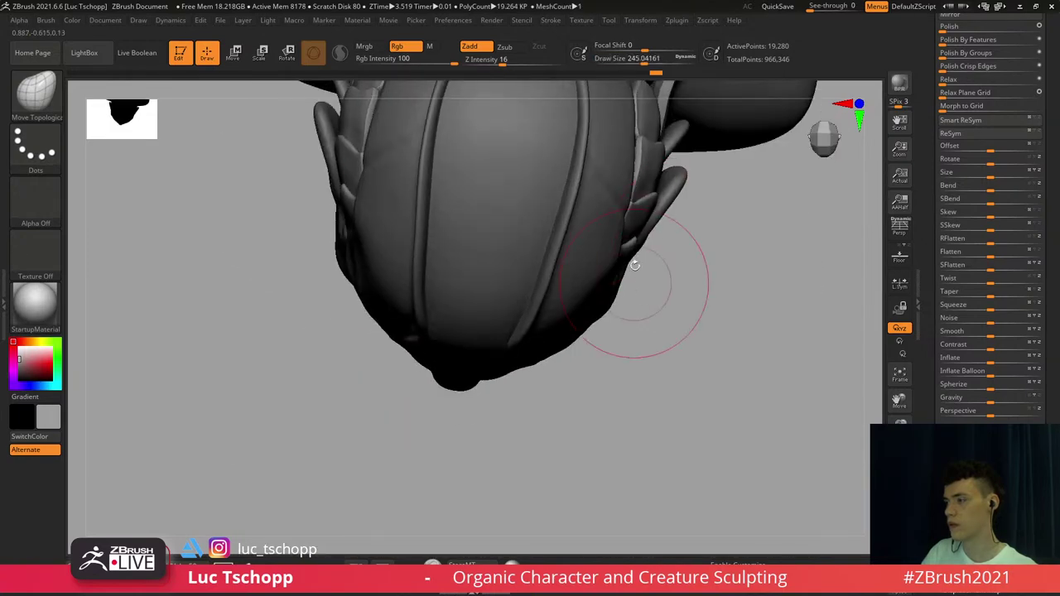
# Pull the temple plate in to narrow the gap beside the scales, then select the side hood panel
pyautogui.press('[')
pyautogui.moveTo(638, 151); pyautogui.dragTo(625, 152)
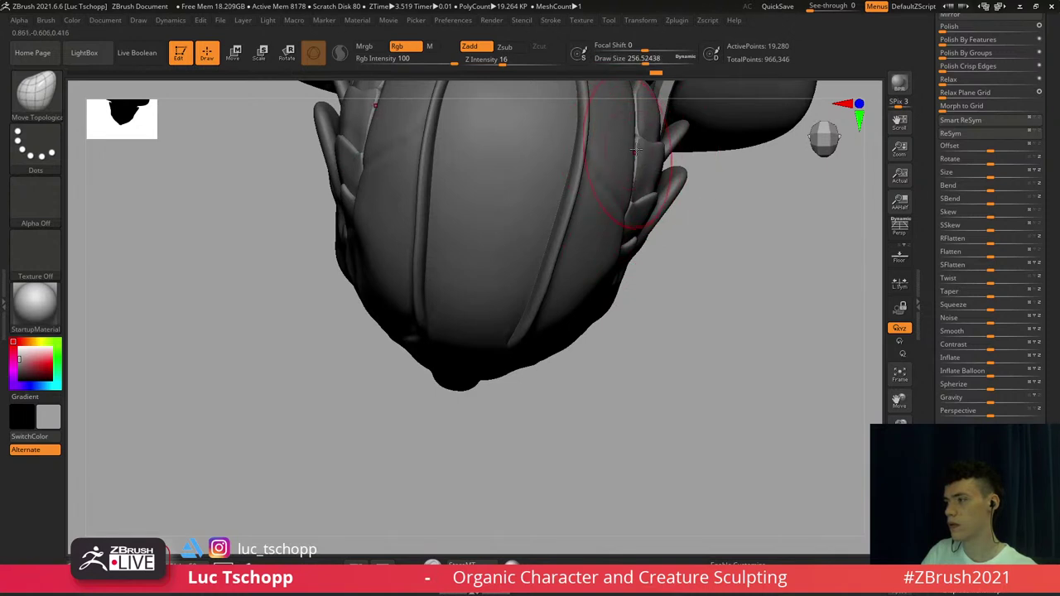
pyautogui.keyDown('alt'); pyautogui.moveTo(639, 160); pyautogui.dragTo(642, 182, button='right'); pyautogui.keyUp('alt')
pyautogui.press('s')
pyautogui.press('s')
pyautogui.keyDown('alt'); pyautogui.click(641, 183); pyautogui.keyUp('alt')
pyautogui.keyDown('ctrl'); pyautogui.moveTo(638, 145); pyautogui.dragTo(642, 207, button='right'); pyautogui.keyUp('ctrl')
# Resize the brush to about 245, then about 104, and frame the panel edges in three-quarter view
pyautogui.press('s')
pyautogui.press('s')
pyautogui.moveTo(640, 285); pyautogui.dragTo(622, 285)
pyautogui.press('s')
pyautogui.click(639, 206)
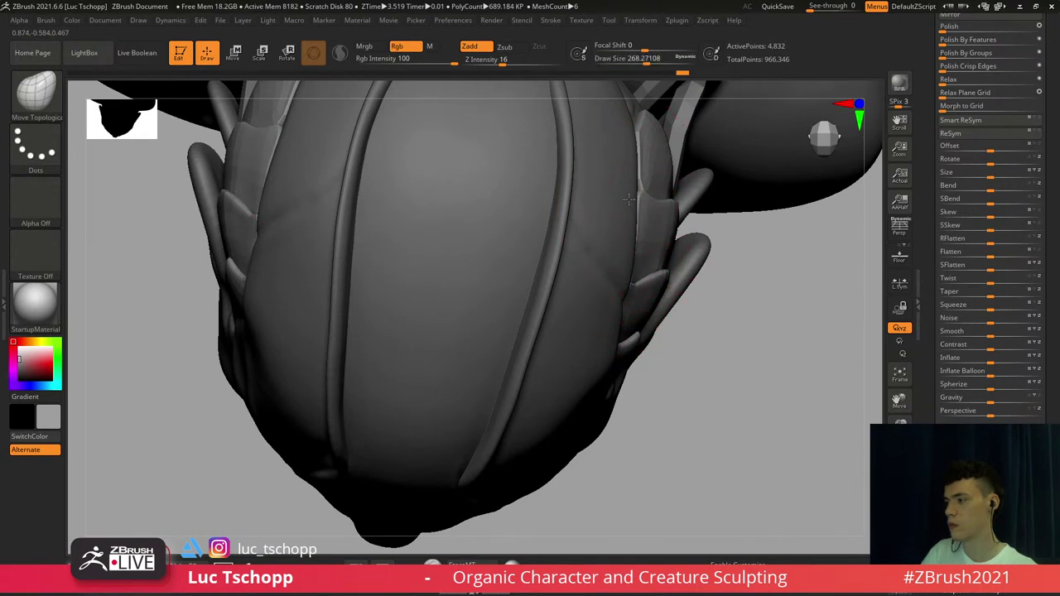
pyautogui.press('s')
pyautogui.click(638, 192)
pyautogui.keyDown('alt'); pyautogui.moveTo(641, 225); pyautogui.dragTo(636, 271, button='right'); pyautogui.keyUp('alt')
pyautogui.press('s')
pyautogui.click(639, 222)
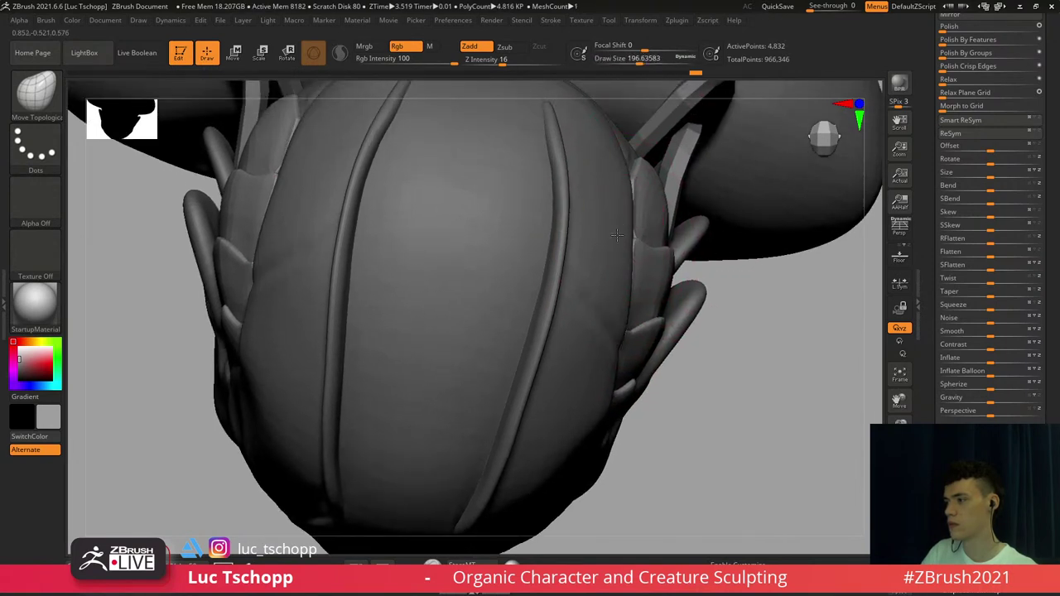
pyautogui.moveTo(631, 205); pyautogui.dragTo(640, 231, button='right')
pyautogui.press('s')
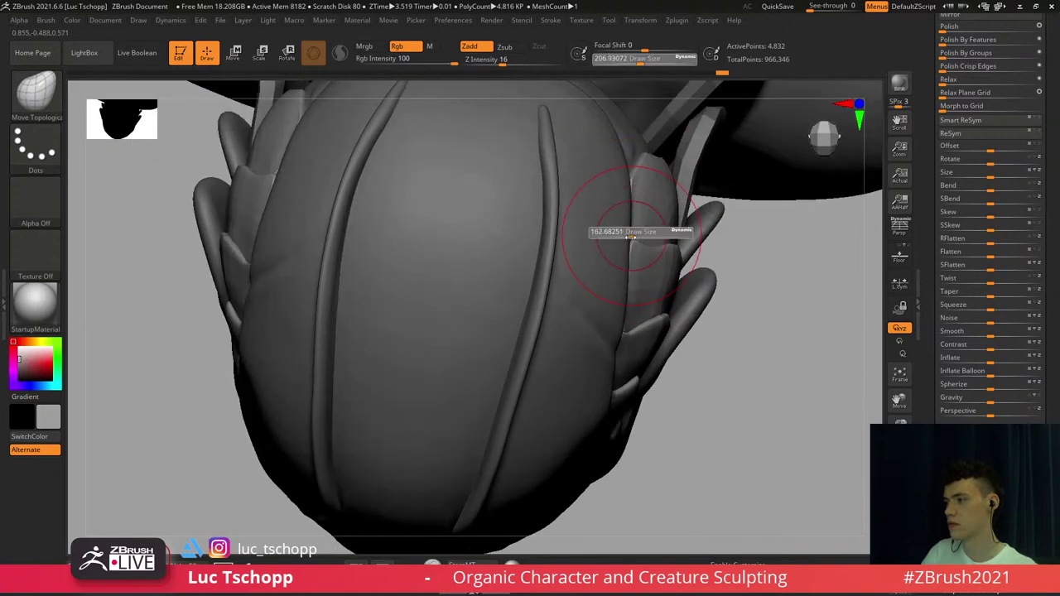
pyautogui.click(628, 237)
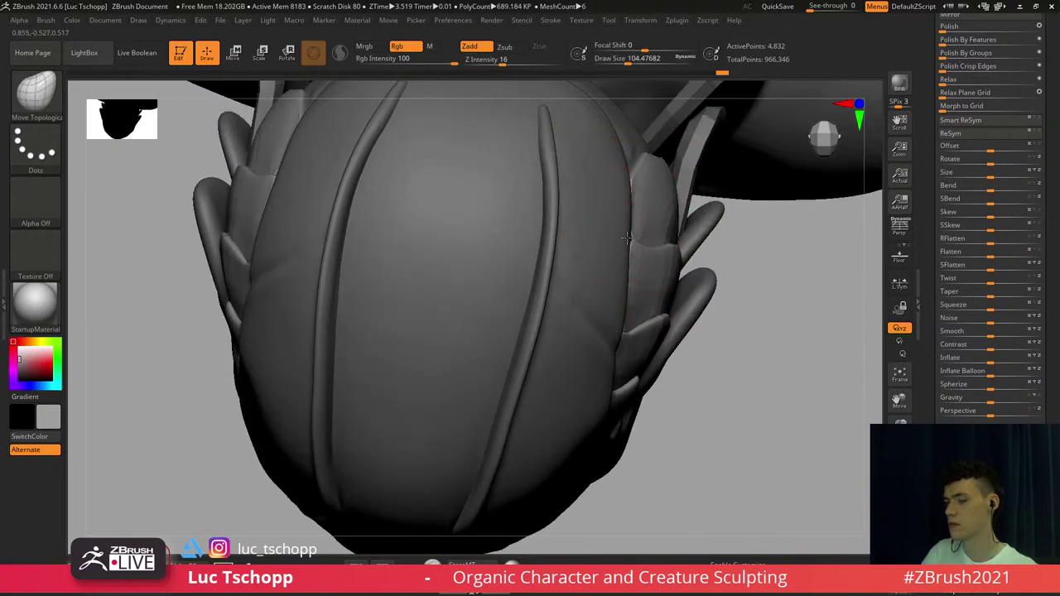
pyautogui.keyDown('ctrl'); pyautogui.moveTo(628, 240); pyautogui.dragTo(635, 241, button='right'); pyautogui.keyUp('ctrl')
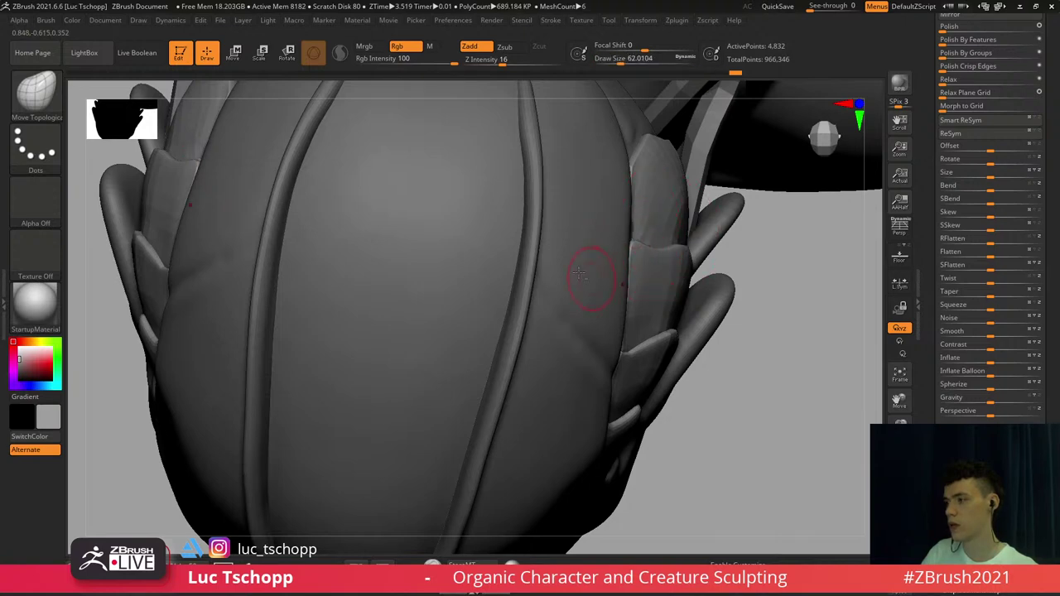
pyautogui.moveTo(579, 273)
pyautogui.keyDown('ctrl'); pyautogui.mouseDown(button='right')
pyautogui.moveTo(589, 331)
pyautogui.moveTo(616, 224)
pyautogui.moveTo(618, 141)
pyautogui.mouseUp(button='right'); pyautogui.keyUp('ctrl')
pyautogui.moveTo(704, 249); pyautogui.dragTo(614, 260, button='right')
pyautogui.moveTo(616, 186)
pyautogui.keyDown('alt'); pyautogui.mouseDown(button='right')
pyautogui.moveTo(612, 210)
pyautogui.moveTo(609, 199)
pyautogui.mouseUp(button='right'); pyautogui.keyUp('alt')
# Select another temple plate, reshape its corner, smooth its surface and refine the upper edge
pyautogui.keyDown('alt'); pyautogui.click(638, 184); pyautogui.keyUp('alt')
pyautogui.press('s')
pyautogui.moveTo(637, 180); pyautogui.dragTo(647, 179)
pyautogui.press('s')
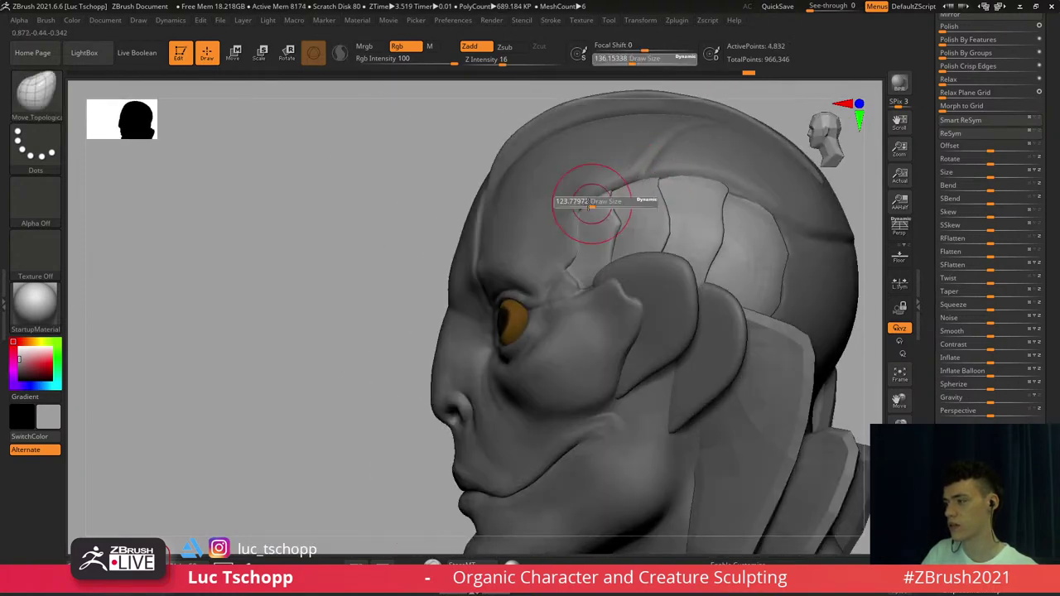
pyautogui.moveTo(593, 207); pyautogui.dragTo(591, 207)
pyautogui.moveTo(579, 208); pyautogui.dragTo(579, 198)
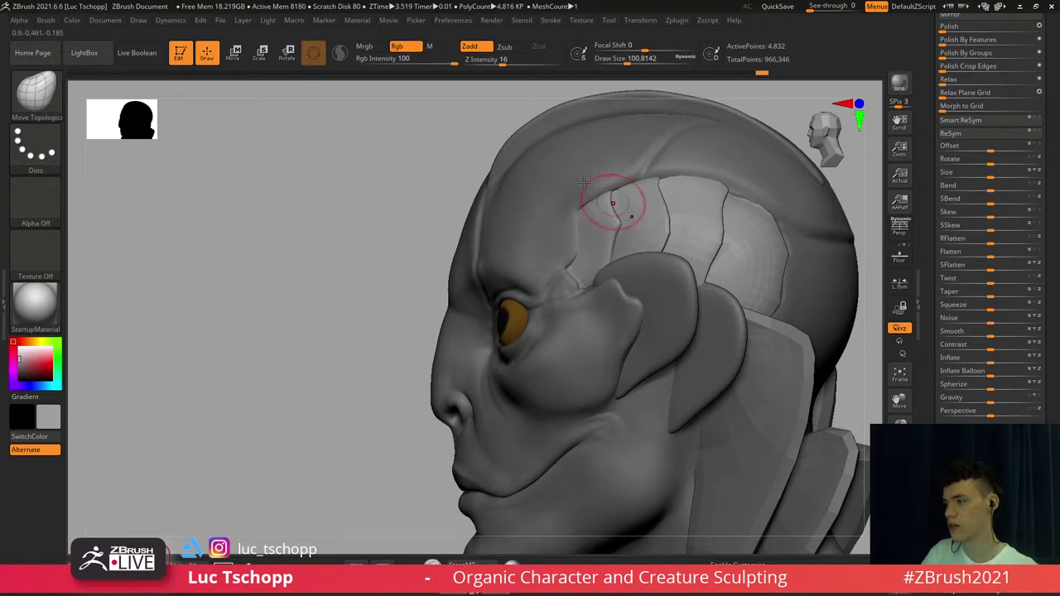
pyautogui.moveTo(613, 203)
pyautogui.keyDown('ctrl'); pyautogui.mouseDown(button='right')
pyautogui.moveTo(653, 203)
pyautogui.moveTo(606, 205)
pyautogui.moveTo(649, 274)
pyautogui.mouseUp(button='right'); pyautogui.keyUp('ctrl')
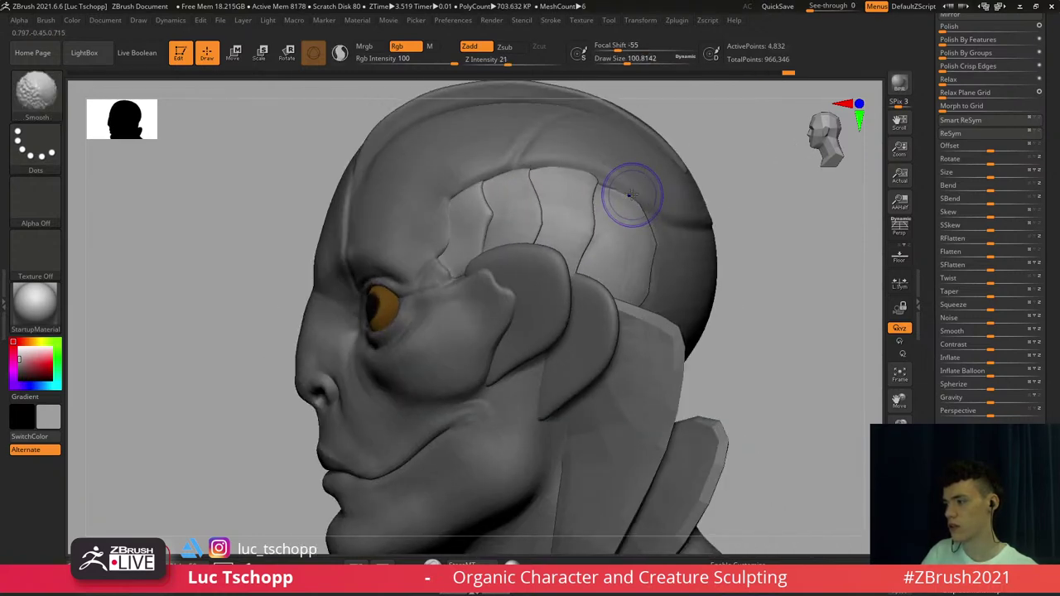
pyautogui.moveTo(636, 191); pyautogui.dragTo(637, 189)
pyautogui.press('s')
pyautogui.moveTo(627, 190); pyautogui.dragTo(618, 189)
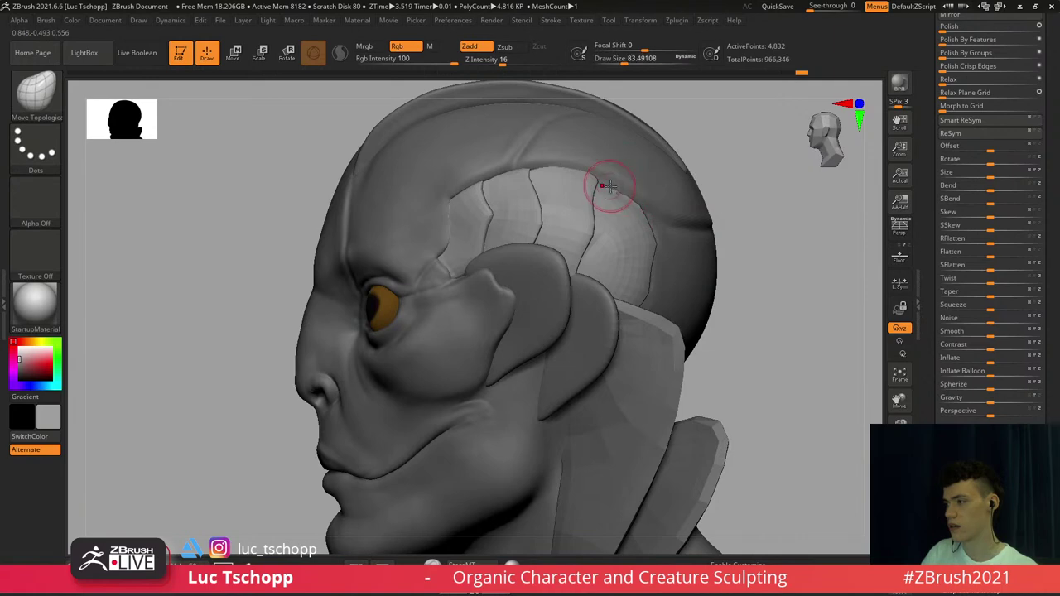
pyautogui.moveTo(625, 202); pyautogui.dragTo(637, 203, button='right')
pyautogui.press('s')
pyautogui.moveTo(636, 204); pyautogui.dragTo(641, 203)
pyautogui.moveTo(625, 200); pyautogui.dragTo(621, 205)
# Switch to the Standard brush, resizing it to about 71 and then about 140
pyautogui.press('b')
pyautogui.press('s')
pyautogui.press('t')
pyautogui.moveTo(531, 224); pyautogui.dragTo(522, 232, button='right')
pyautogui.press('b')
pyautogui.press('s')
pyautogui.press('t')
pyautogui.press('s')
pyautogui.moveTo(544, 235); pyautogui.dragTo(527, 217)
pyautogui.press('s')
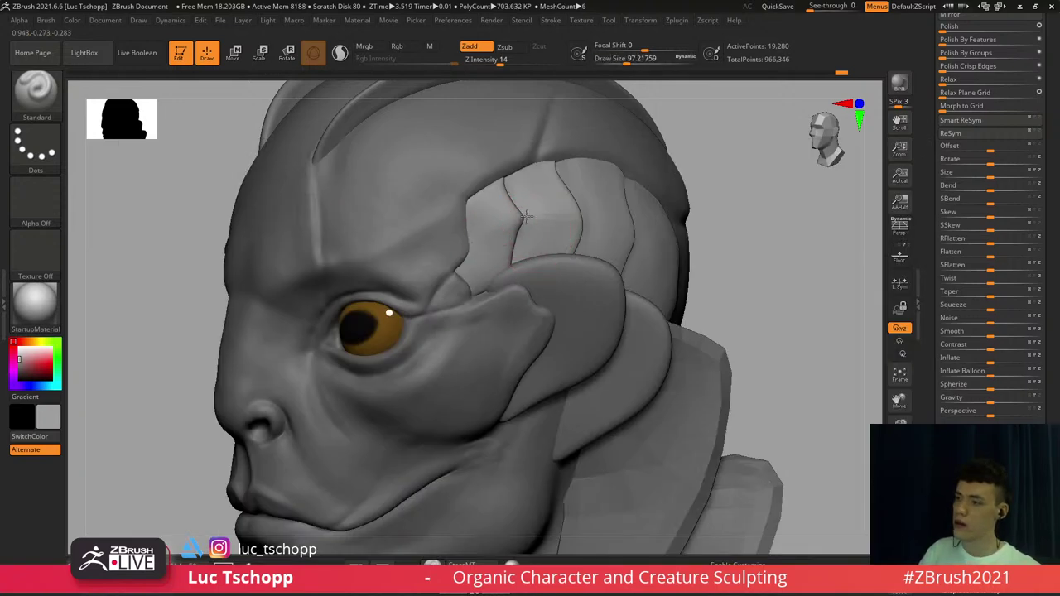
pyautogui.moveTo(581, 232); pyautogui.dragTo(530, 216, button='right')
pyautogui.press('s')
pyautogui.moveTo(505, 225); pyautogui.dragTo(513, 225)
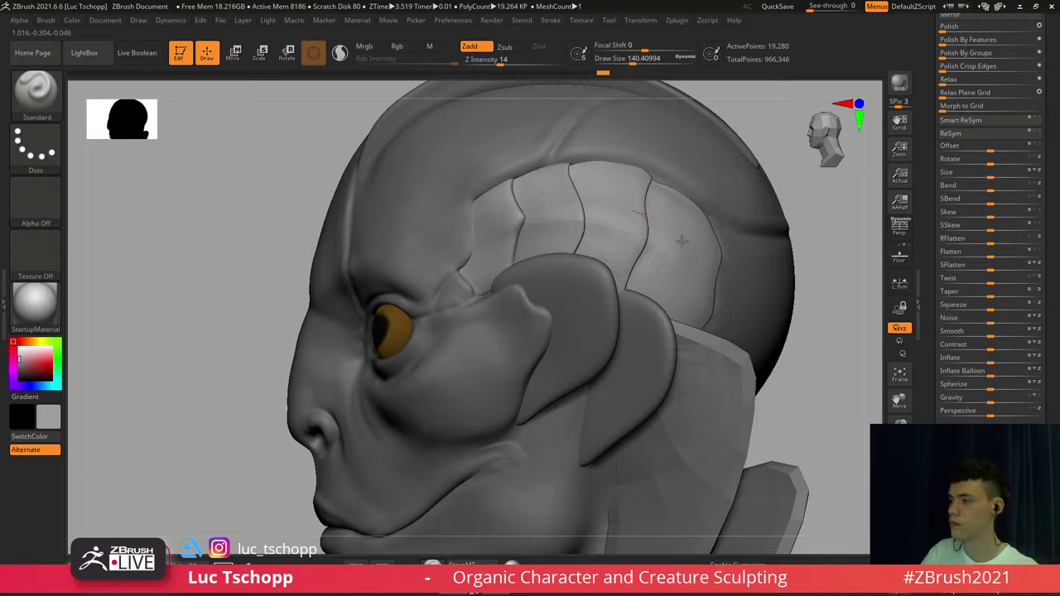
# Switch to the Move Topological brush
pyautogui.press('b')
pyautogui.press('s')
pyautogui.press('t')
pyautogui.press('b')
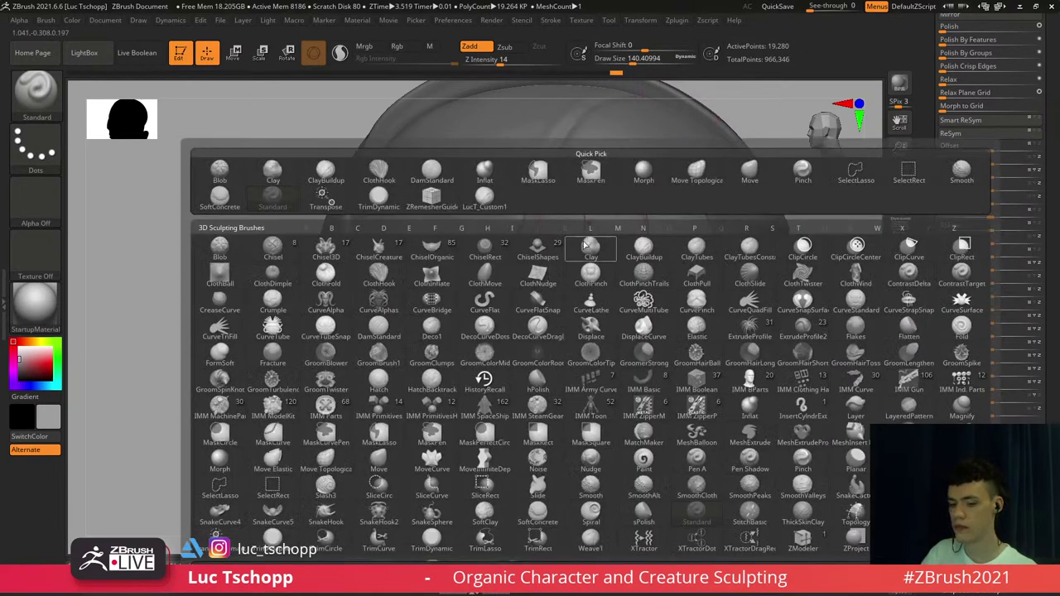
pyautogui.press('m')
pyautogui.press('t')
pyautogui.moveTo(598, 227); pyautogui.dragTo(582, 227, button='right')
# Drop and raise the plate's subdivision level, then smooth the temple plate surface
pyautogui.press('s')
pyautogui.moveTo(593, 221); pyautogui.dragTo(582, 221)
pyautogui.hotkey('shift', 'd')
pyautogui.press('s')
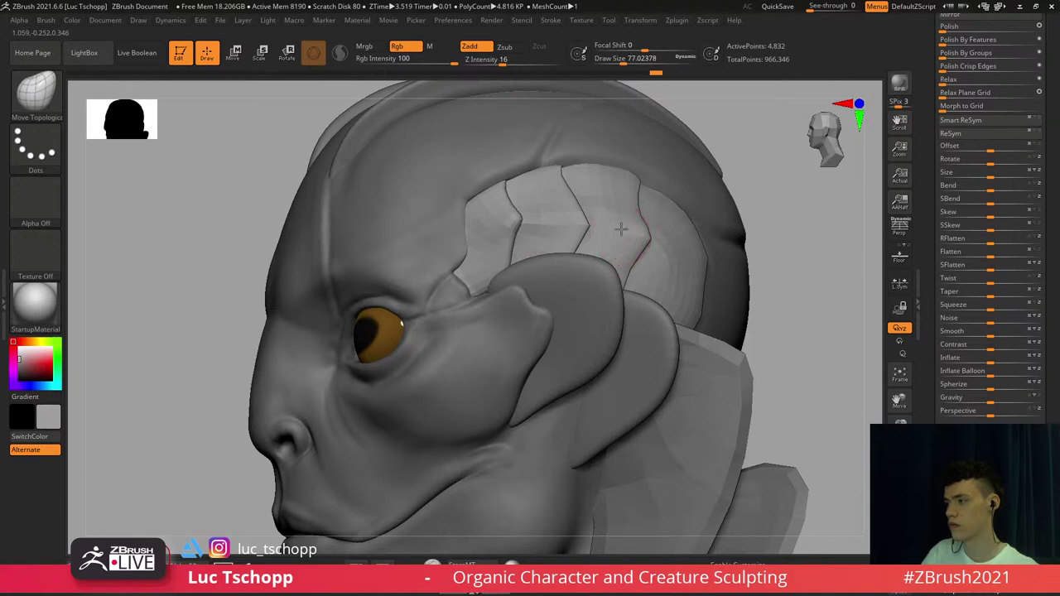
pyautogui.press('s')
pyautogui.moveTo(616, 230); pyautogui.dragTo(624, 231)
pyautogui.press('d')
pyautogui.moveTo(627, 251)
pyautogui.mouseDown(button='right')
pyautogui.moveTo(633, 240)
pyautogui.moveTo(623, 242)
pyautogui.mouseUp(button='right')
# Lower the subdivision level, enlarge the brush and frame the whole bust in front view
pyautogui.hotkey('shift', 'd')
pyautogui.press('s')
pyautogui.moveTo(628, 192); pyautogui.dragTo(597, 184)
pyautogui.press('s')
# Switch to the Move brush at about size 197 with the side panel at lower subdivision
pyautogui.press('s')
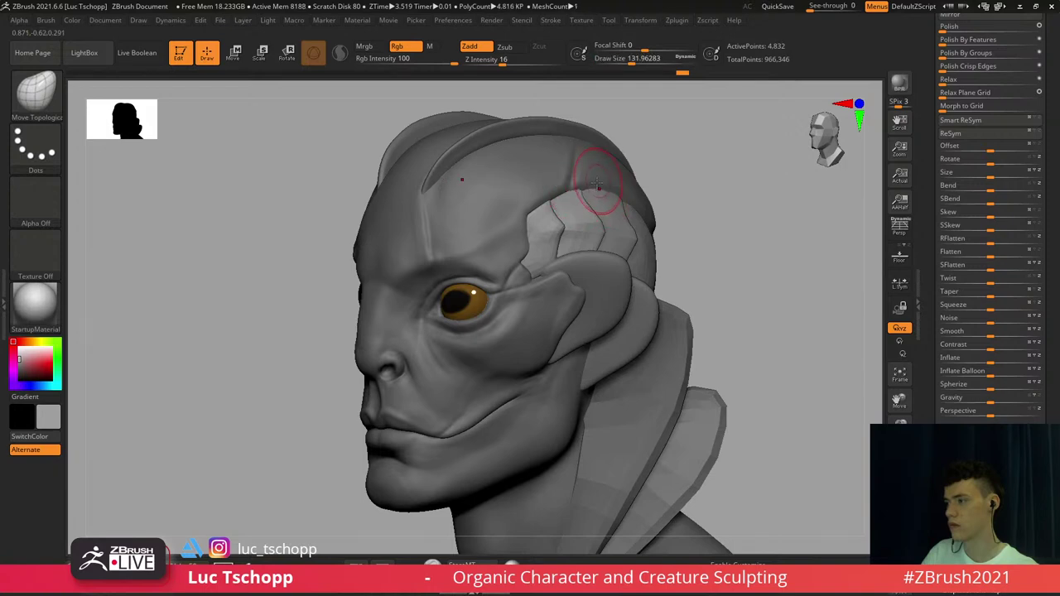
pyautogui.moveTo(539, 212); pyautogui.dragTo(589, 224, button='right')
pyautogui.press('f')
pyautogui.press('f')
pyautogui.moveTo(532, 176)
pyautogui.keyDown('shift'); pyautogui.mouseDown(button='right')
pyautogui.moveTo(561, 224)
pyautogui.moveTo(499, 203)
pyautogui.moveTo(447, 213)
pyautogui.mouseUp(button='right'); pyautogui.keyUp('shift')
pyautogui.press('b')
pyautogui.press('m')
pyautogui.press('v')
pyautogui.hotkey('shift', 'd')
pyautogui.moveTo(564, 185); pyautogui.dragTo(539, 196, button='right')
# Switch to the Standard brush at about size 262 and return to a front view of the bust
pyautogui.press('s')
pyautogui.moveTo(540, 199); pyautogui.dragTo(548, 195)
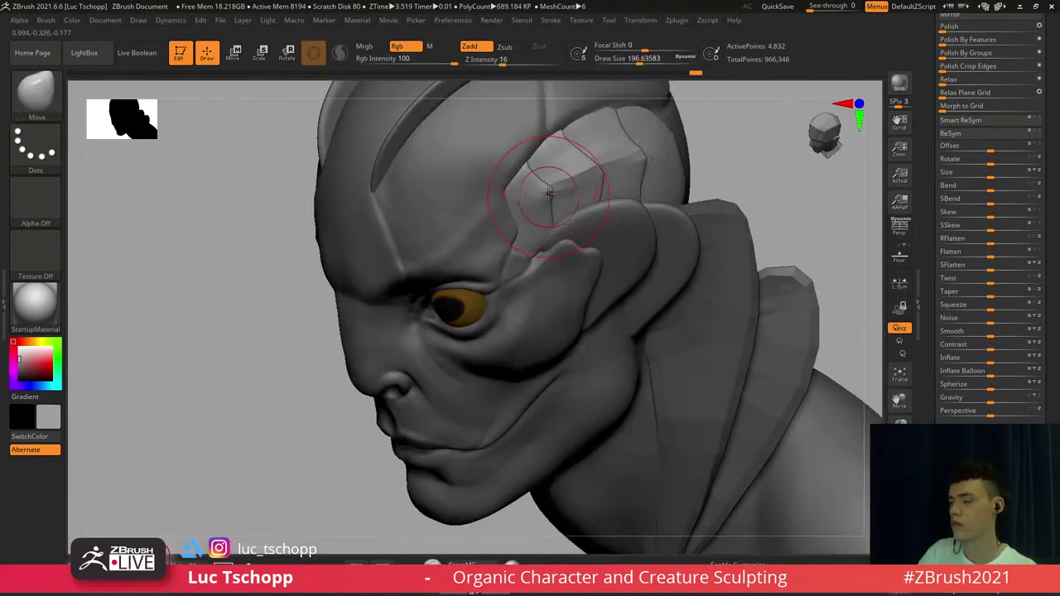
pyautogui.press('b')
pyautogui.press('s')
pyautogui.press('t')
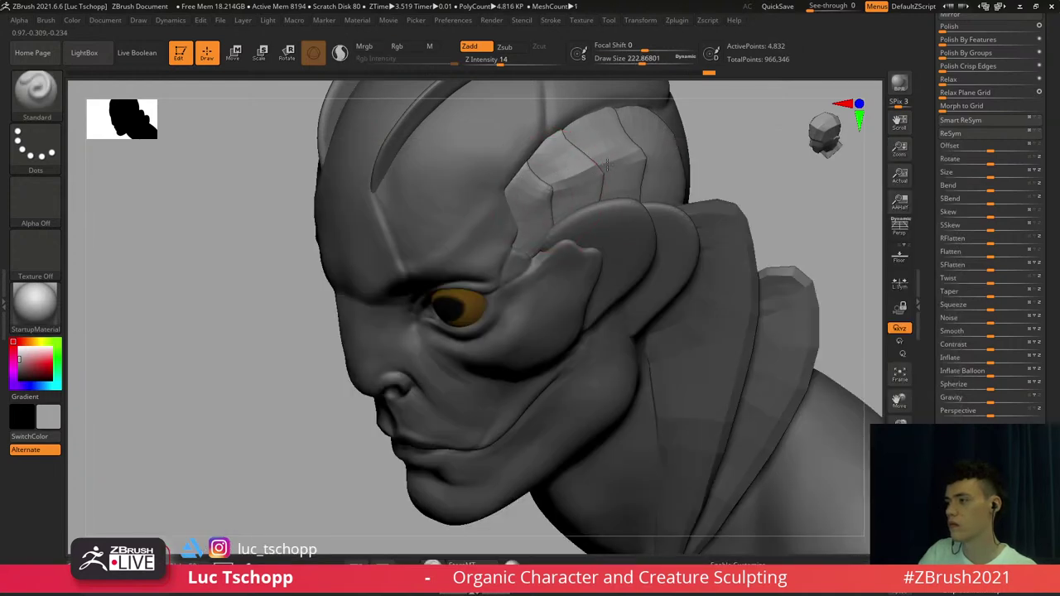
pyautogui.press('s')
pyautogui.moveTo(541, 177); pyautogui.dragTo(546, 170)
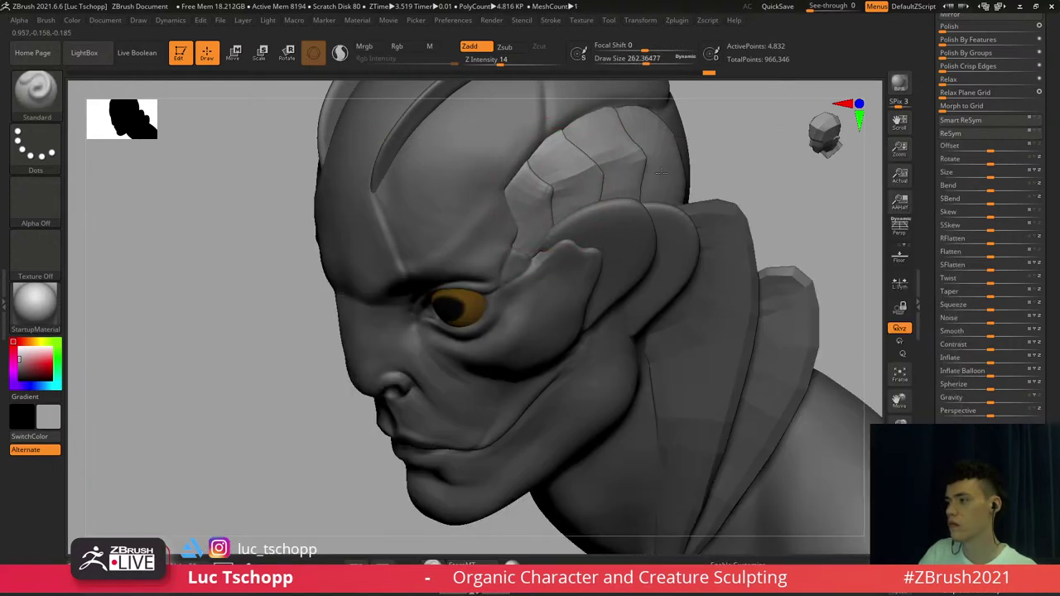
pyautogui.moveTo(671, 178); pyautogui.dragTo(729, 181, button='right')
pyautogui.moveTo(574, 180)
pyautogui.keyDown('ctrl'); pyautogui.mouseDown(button='right')
pyautogui.moveTo(572, 161)
pyautogui.moveTo(567, 181)
pyautogui.mouseUp(button='right'); pyautogui.keyUp('ctrl')
# Pull the side hood panel into shape with the Move brush, enlarging it to about 331
pyautogui.press('b')
pyautogui.press('m')
pyautogui.press('v')
pyautogui.press('s')
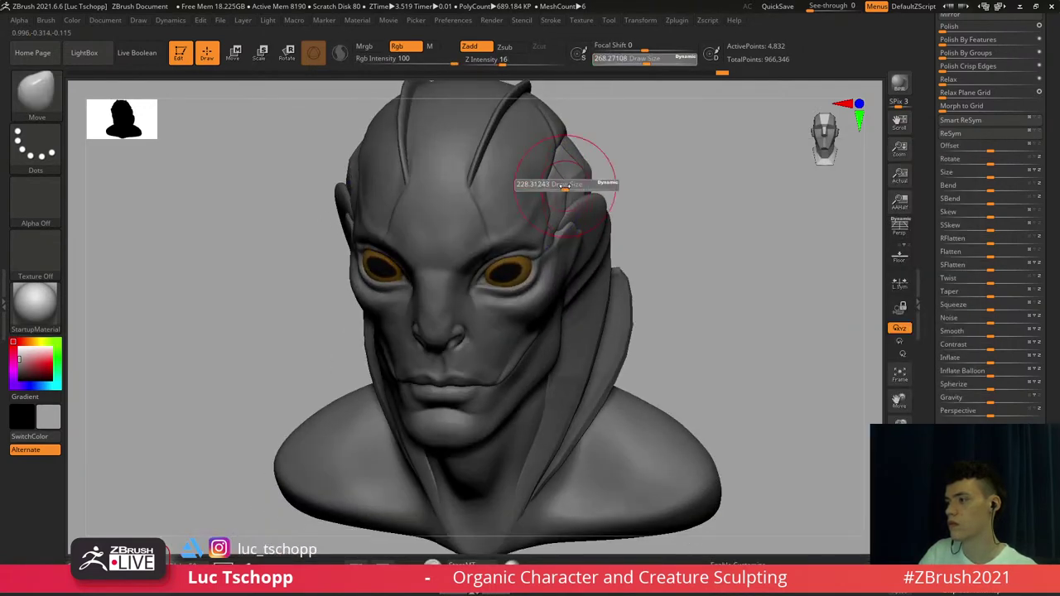
pyautogui.moveTo(568, 182); pyautogui.dragTo(564, 180)
pyautogui.moveTo(563, 180)
pyautogui.mouseDown(button='right')
pyautogui.moveTo(588, 167)
pyautogui.moveTo(592, 204)
pyautogui.mouseUp(button='right')
pyautogui.press('s')
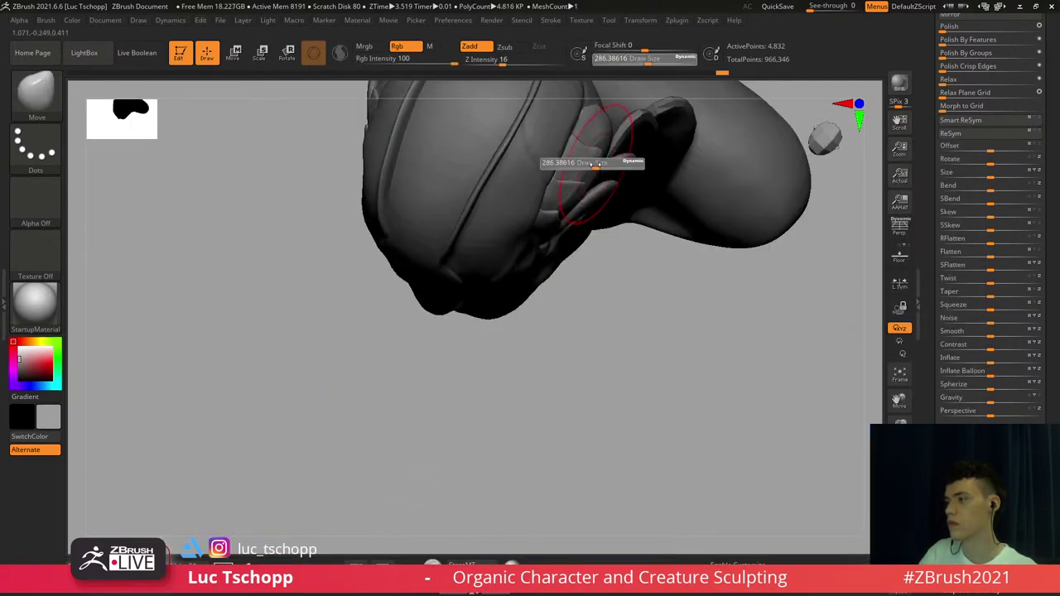
pyautogui.moveTo(598, 193); pyautogui.dragTo(587, 177)
pyautogui.press('s')
pyautogui.moveTo(589, 164)
pyautogui.mouseDown(button='right')
pyautogui.moveTo(593, 197)
pyautogui.moveTo(595, 187)
pyautogui.mouseUp(button='right')
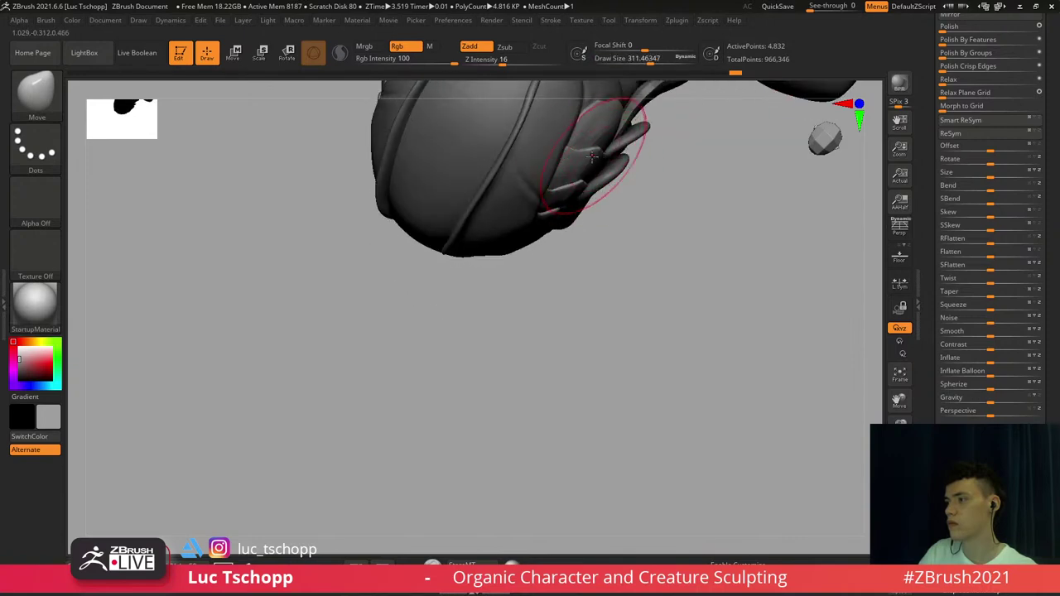
pyautogui.press('s')
pyautogui.moveTo(585, 158); pyautogui.dragTo(590, 158)
pyautogui.moveTo(592, 158); pyautogui.dragTo(606, 132, button='right')
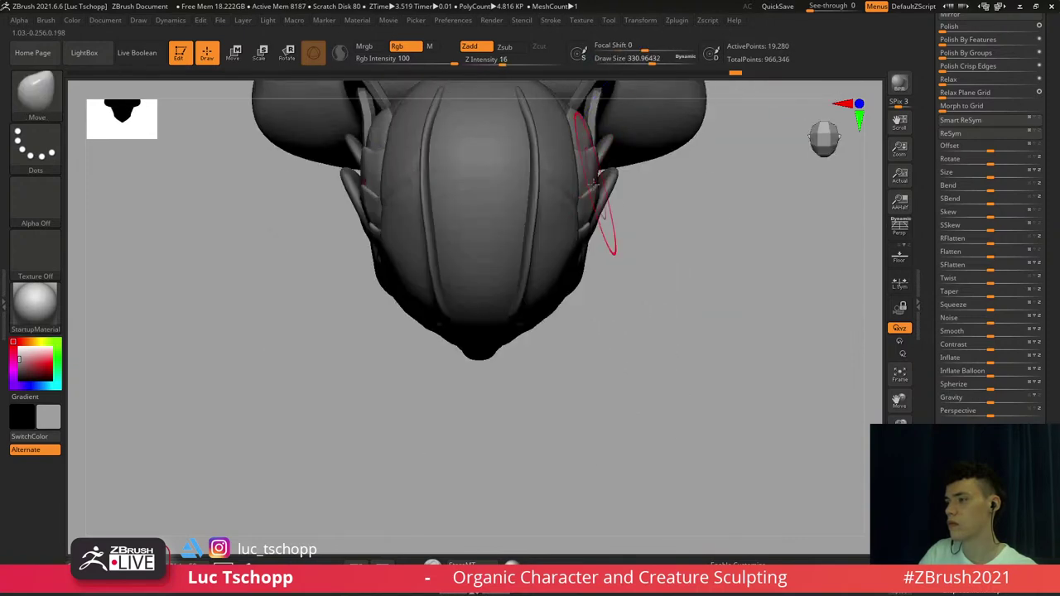
pyautogui.moveTo(582, 223)
pyautogui.keyDown('ctrl'); pyautogui.mouseDown(button='right')
pyautogui.moveTo(590, 157)
pyautogui.moveTo(580, 189)
pyautogui.mouseUp(button='right'); pyautogui.keyUp('ctrl')
# Select the side panel piece, smooth its surface and reduce the brush size
pyautogui.keyDown('alt'); pyautogui.click(573, 169); pyautogui.keyUp('alt')
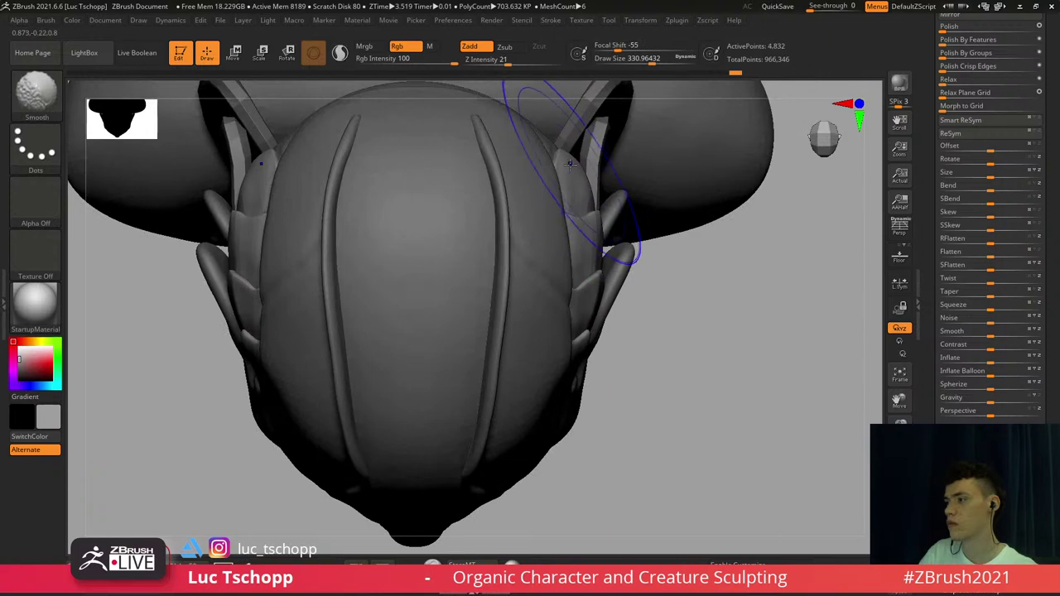
pyautogui.press('s')
pyautogui.moveTo(571, 163); pyautogui.dragTo(569, 163)
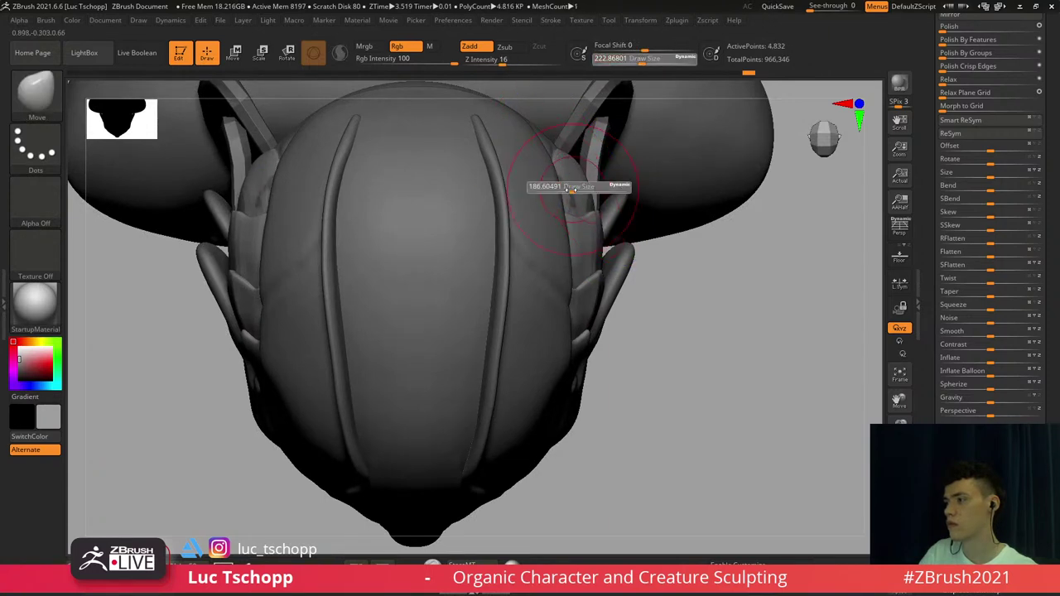
pyautogui.press('d')
pyautogui.moveTo(571, 187); pyautogui.dragTo(577, 101, button='right')
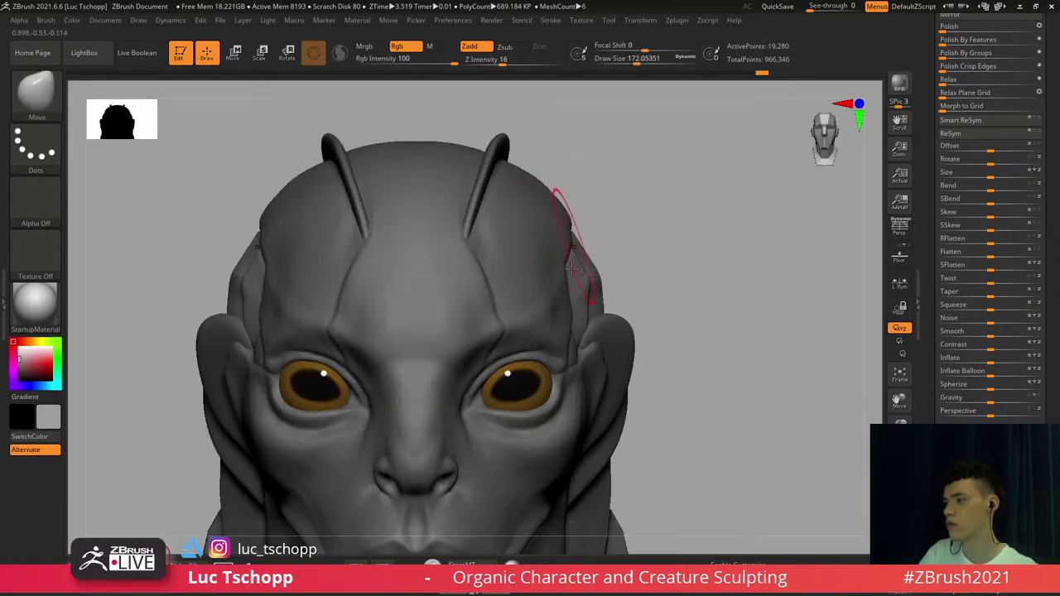
pyautogui.moveTo(608, 341)
pyautogui.keyDown('alt'); pyautogui.mouseDown(button='right')
pyautogui.moveTo(611, 228)
pyautogui.moveTo(530, 230)
pyautogui.mouseUp(button='right'); pyautogui.keyUp('alt')
pyautogui.press('s')
pyautogui.moveTo(620, 227); pyautogui.dragTo(614, 229)
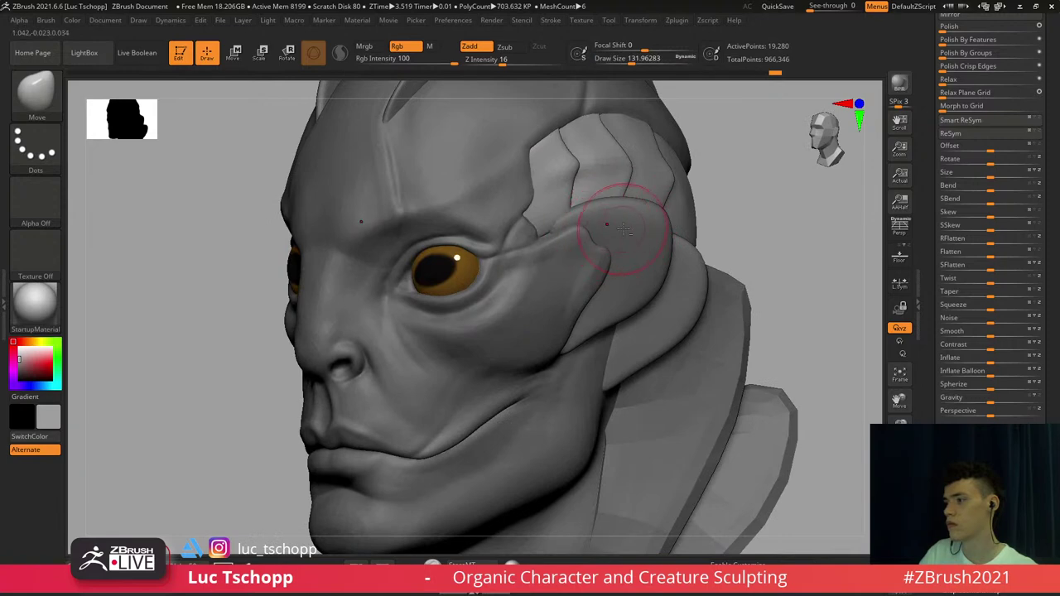
pyautogui.press('[')
# Select the Extract2 ear piece and switch to the Inflat brush at about size 585
pyautogui.keyDown('alt'); pyautogui.click(624, 238); pyautogui.keyUp('alt')
pyautogui.moveTo(624, 239)
pyautogui.mouseDown(button='right')
pyautogui.moveTo(642, 240)
pyautogui.moveTo(598, 286)
pyautogui.moveTo(633, 331)
pyautogui.mouseUp(button='right')
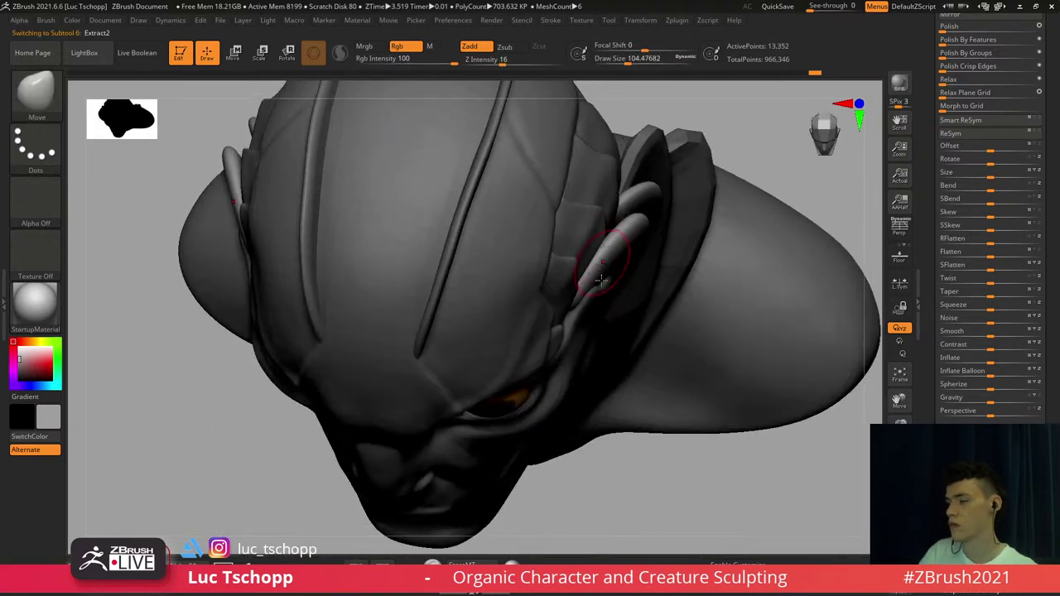
pyautogui.moveTo(598, 279); pyautogui.dragTo(608, 305, button='right')
pyautogui.press('b')
pyautogui.press('i')
pyautogui.press('n')
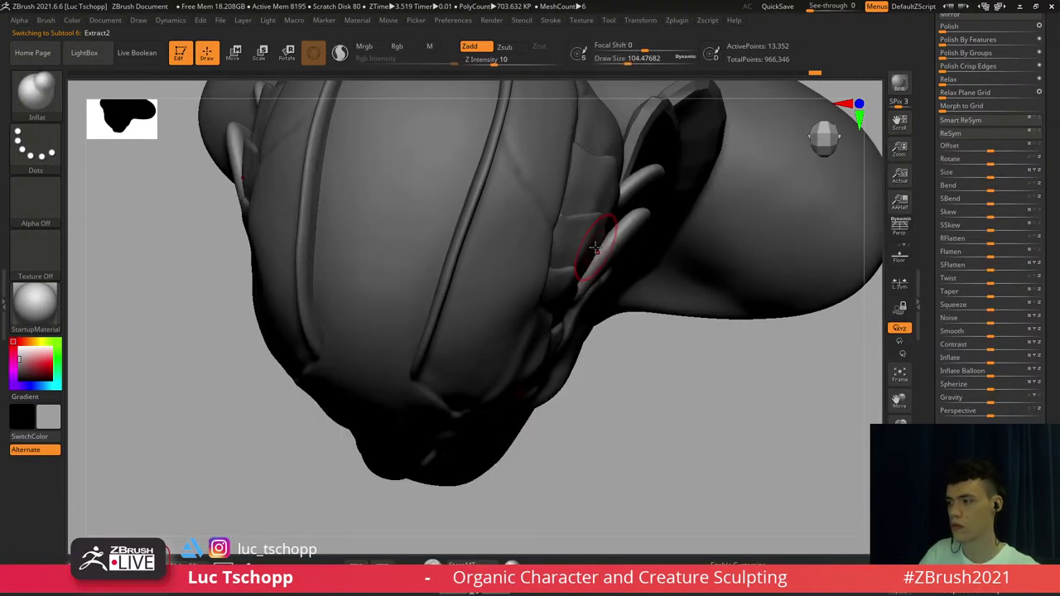
pyautogui.press('s')
pyautogui.moveTo(602, 258); pyautogui.dragTo(621, 258)
pyautogui.moveTo(621, 274); pyautogui.dragTo(613, 257, button='right')
pyautogui.press('s')
pyautogui.moveTo(619, 257); pyautogui.dragTo(625, 258)
pyautogui.moveTo(627, 259); pyautogui.dragTo(704, 267, button='right')
# Apply Deformation Inflate -10 to the fins, smooth them in Solo, nudge Inflate up, then exit Solo
pyautogui.moveTo(1051, 263); pyautogui.dragTo(1051, 231)
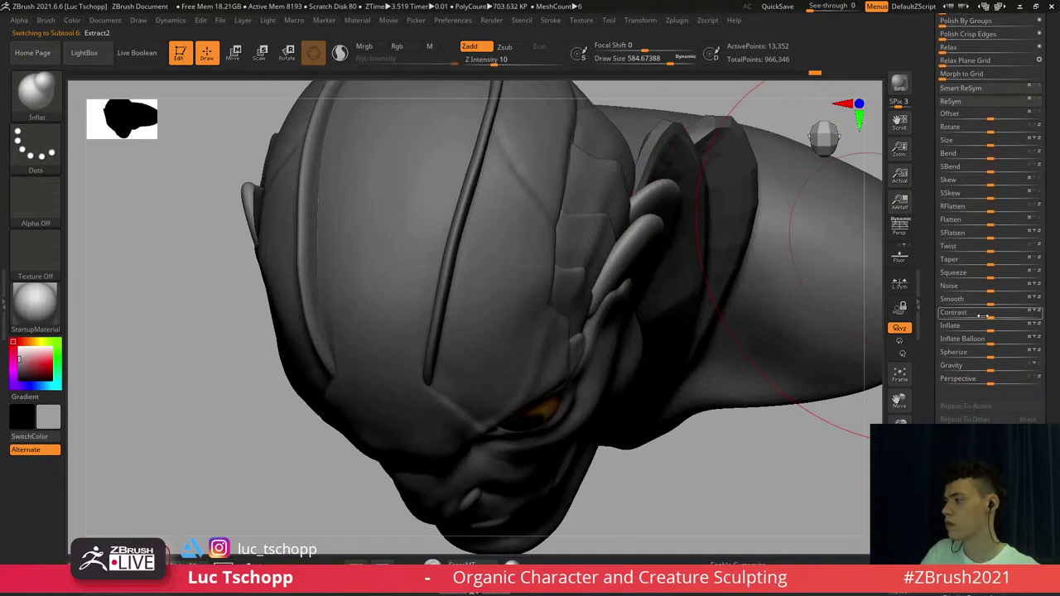
pyautogui.moveTo(990, 330)
pyautogui.mouseDown()
pyautogui.moveTo(975, 331)
pyautogui.moveTo(986, 336)
pyautogui.mouseUp()
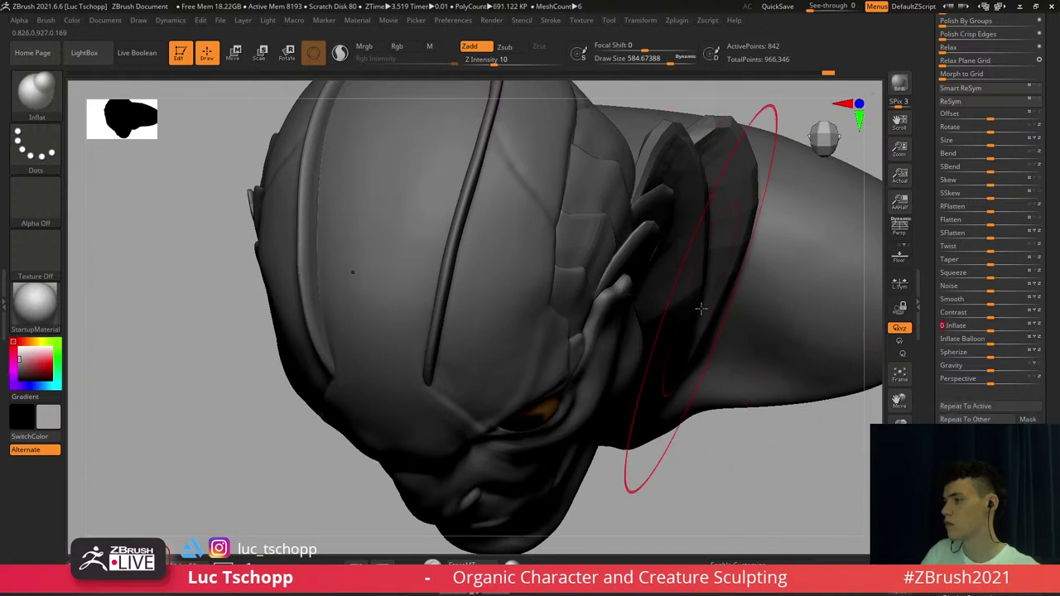
pyautogui.click(900, 547)
pyautogui.moveTo(609, 286)
pyautogui.mouseDown(button='right')
pyautogui.moveTo(611, 305)
pyautogui.moveTo(627, 290)
pyautogui.moveTo(615, 268)
pyautogui.moveTo(633, 278)
pyautogui.mouseUp(button='right')
pyautogui.keyDown('shift'); pyautogui.moveTo(633, 277); pyautogui.dragTo(643, 238); pyautogui.keyUp('shift')
pyautogui.keyDown('shift'); pyautogui.moveTo(663, 207); pyautogui.dragTo(673, 205); pyautogui.keyUp('shift')
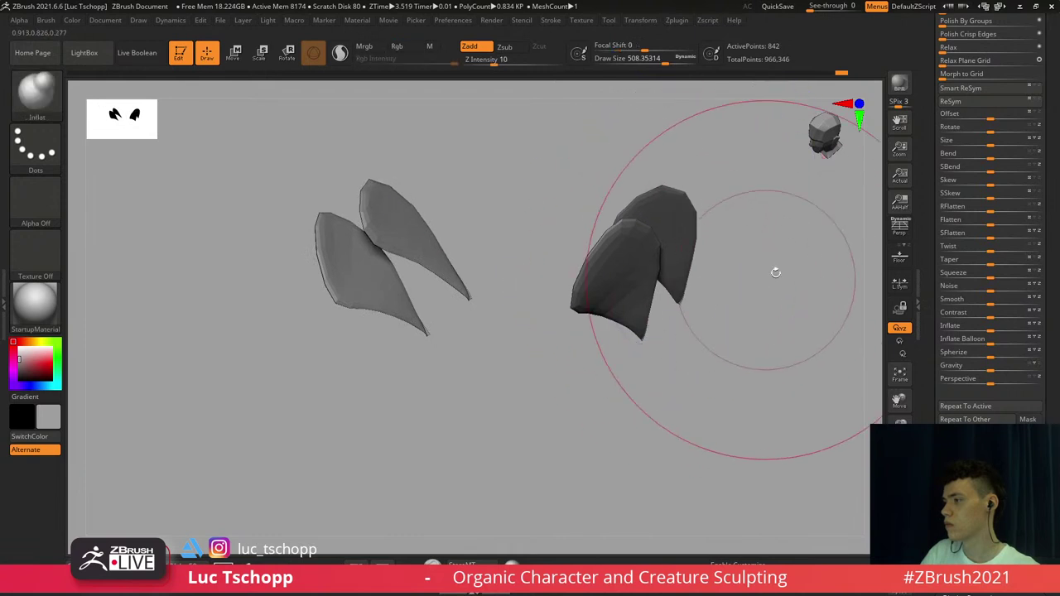
pyautogui.moveTo(993, 328); pyautogui.dragTo(998, 327)
pyautogui.moveTo(828, 306); pyautogui.dragTo(841, 330, button='right')
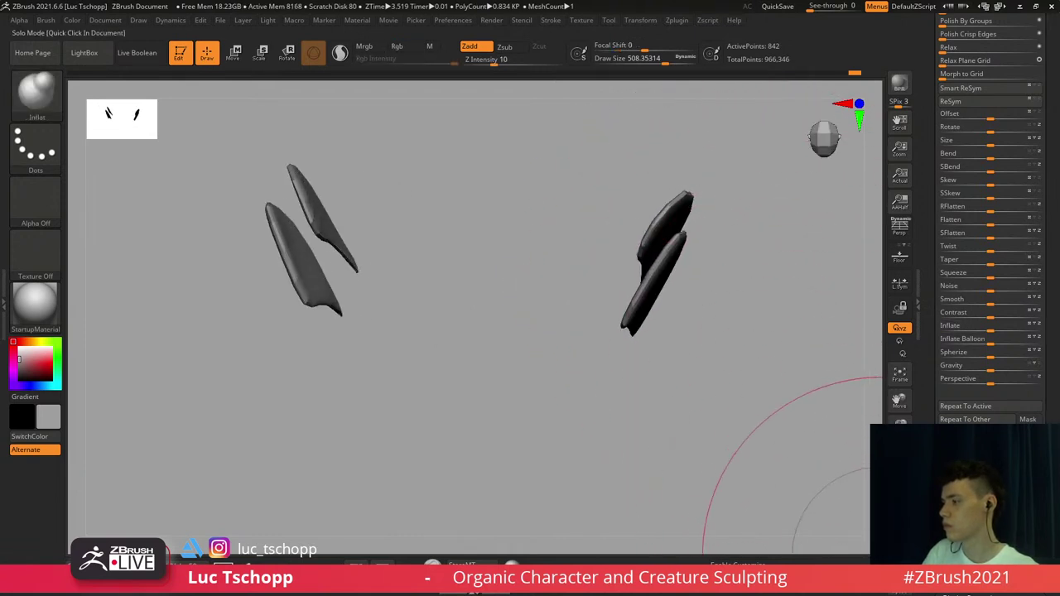
pyautogui.click(900, 547)
pyautogui.keyDown('shift'); pyautogui.moveTo(745, 324); pyautogui.dragTo(748, 266, button='right'); pyautogui.keyUp('shift')
pyautogui.keyDown('alt'); pyautogui.click(679, 227); pyautogui.keyUp('alt')
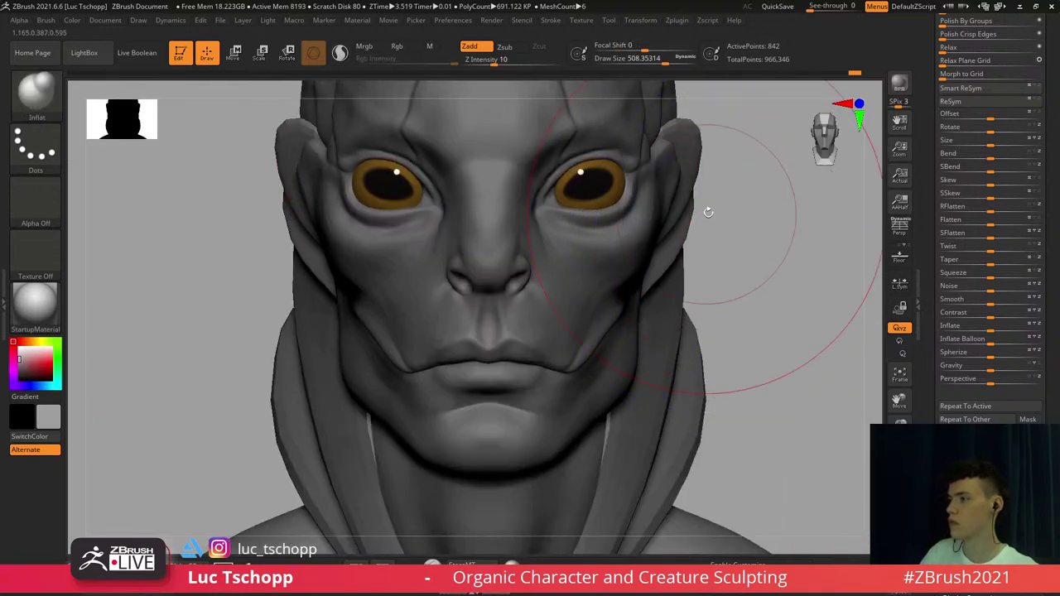
# Select the head subtool and zoom in on the temple area with the Standard brush
pyautogui.moveTo(710, 217)
pyautogui.keyDown('ctrl'); pyautogui.mouseDown(button='right')
pyautogui.moveTo(703, 229)
pyautogui.moveTo(643, 224)
pyautogui.moveTo(638, 242)
pyautogui.moveTo(639, 203)
pyautogui.mouseUp(button='right'); pyautogui.keyUp('ctrl')
pyautogui.press('s')
pyautogui.moveTo(641, 202); pyautogui.dragTo(625, 202)
pyautogui.keyDown('alt'); pyautogui.click(565, 200); pyautogui.keyUp('alt')
pyautogui.moveTo(562, 200)
pyautogui.keyDown('ctrl'); pyautogui.mouseDown(button='right')
pyautogui.moveTo(590, 202)
pyautogui.moveTo(580, 207)
pyautogui.mouseUp(button='right'); pyautogui.keyUp('ctrl')
pyautogui.press('b')
pyautogui.press('s')
pyautogui.press('t')
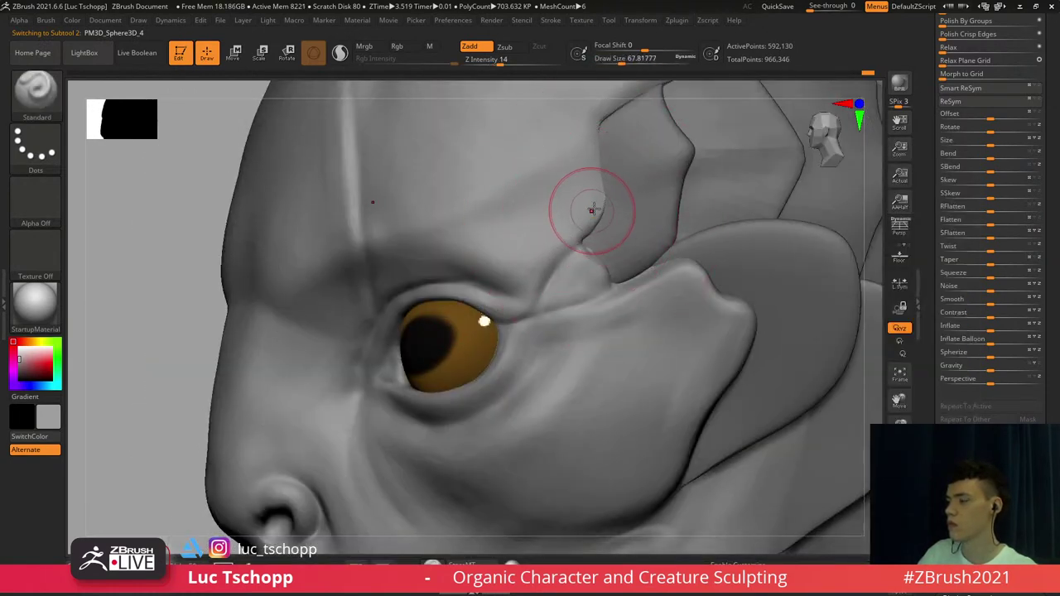
# Push the temple plate edge outward with an enlarged Move brush at lower subdivision
pyautogui.press('b')
pyautogui.press('s')
pyautogui.press('m')
pyautogui.hotkey('shift', 'd')
pyautogui.hotkey('shift', 'd')
pyautogui.press('s')
pyautogui.moveTo(596, 184); pyautogui.dragTo(604, 153)
pyautogui.press('d')
pyautogui.press('s')
pyautogui.moveTo(603, 154); pyautogui.dragTo(600, 193)
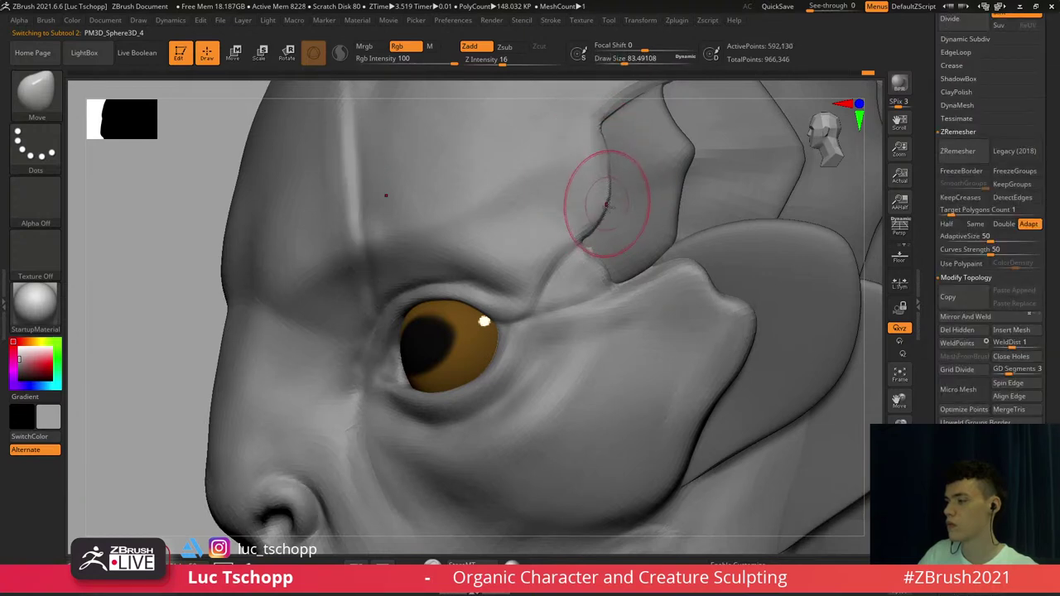
pyautogui.press('d')
# Switch back to the Standard brush and zoom out to the whole bust
pyautogui.moveTo(607, 222)
pyautogui.keyDown('alt'); pyautogui.mouseDown(button='right')
pyautogui.moveTo(556, 195)
pyautogui.moveTo(605, 237)
pyautogui.mouseUp(button='right'); pyautogui.keyUp('alt')
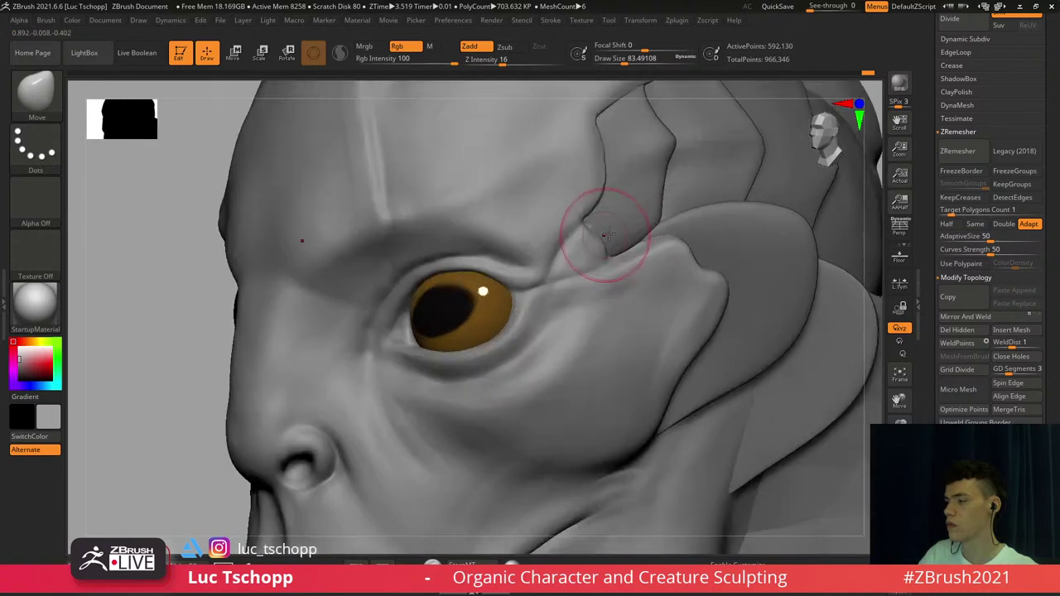
pyautogui.press('b')
pyautogui.press('s')
pyautogui.press('b')
pyautogui.press('s')
pyautogui.press('t')
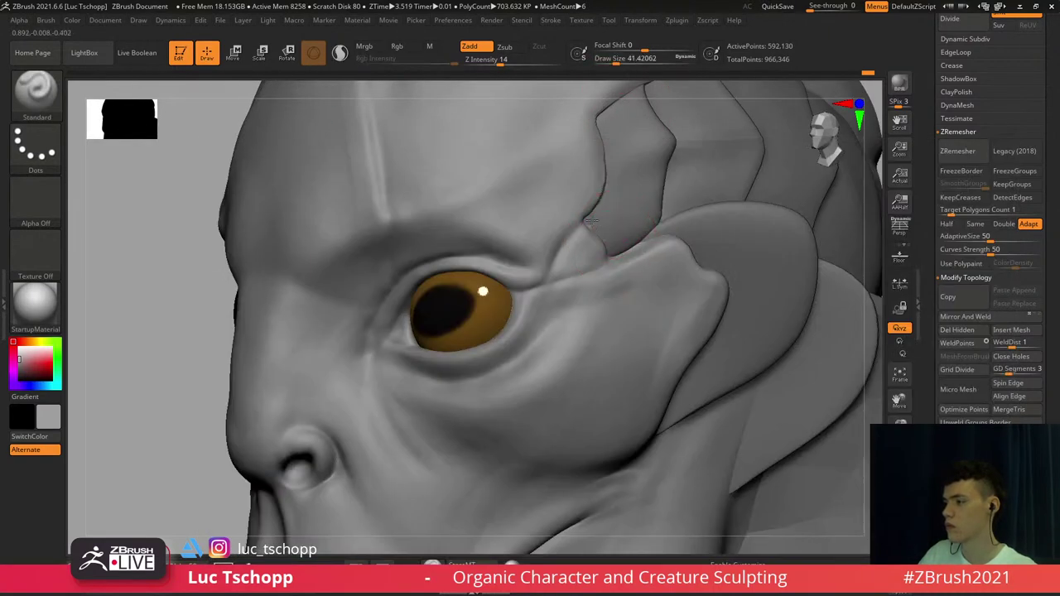
pyautogui.press('s')
pyautogui.moveTo(537, 157)
pyautogui.keyDown('ctrl'); pyautogui.mouseDown(button='right')
pyautogui.moveTo(606, 282)
pyautogui.moveTo(602, 235)
pyautogui.moveTo(526, 349)
pyautogui.moveTo(540, 381)
pyautogui.moveTo(550, 367)
pyautogui.mouseUp(button='right'); pyautogui.keyUp('ctrl')
pyautogui.press('b')
pyautogui.press('s')
# Drop three subdivision levels and size the Move brush from 112 down to about 94
pyautogui.press('t')
pyautogui.hotkey('shift', 'd')
pyautogui.hotkey('shift', 'd')
pyautogui.press('b')
pyautogui.press('m')
pyautogui.press('v')
pyautogui.hotkey('shift', 'd')
pyautogui.press('s')
pyautogui.click(536, 363)
pyautogui.press('s')
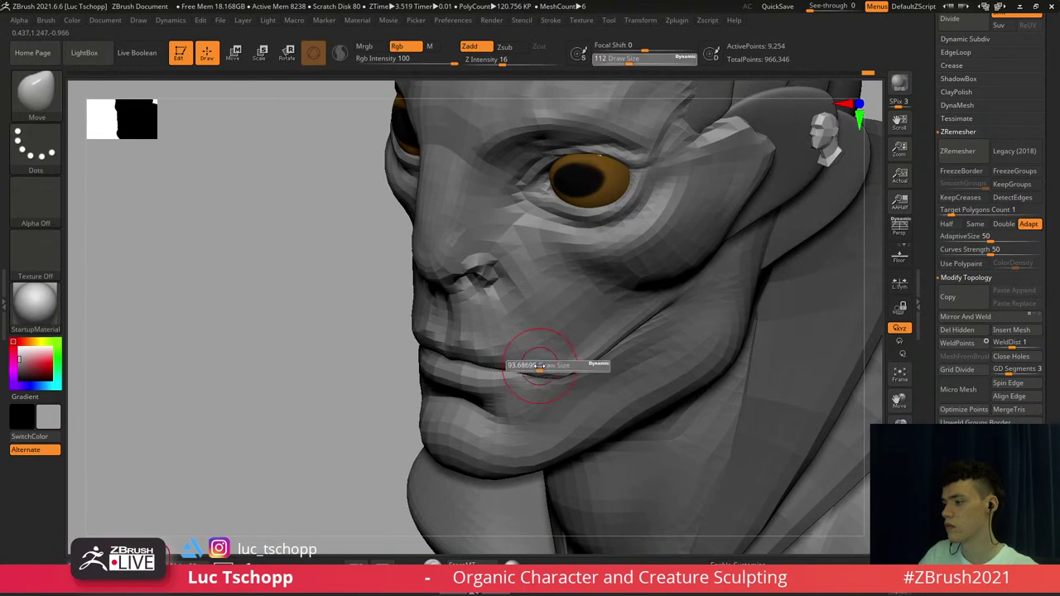
pyautogui.click(540, 364)
# Undo a Move stroke beside the mouth and restore the highest subdivision level
pyautogui.moveTo(523, 351); pyautogui.dragTo(536, 345)
pyautogui.hotkey('ctrl', 'z')
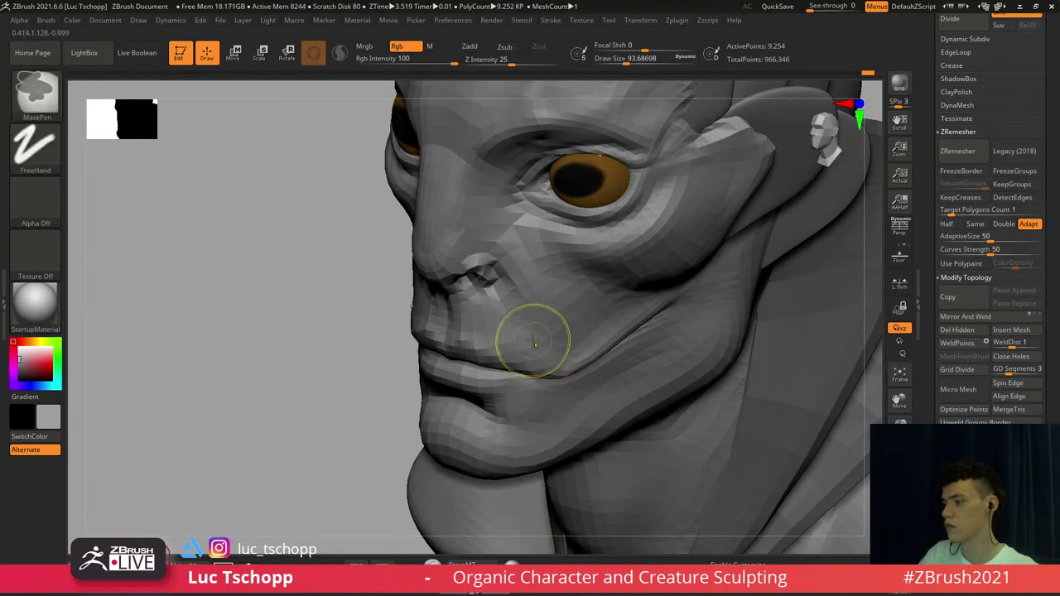
pyautogui.press('s')
pyautogui.click(527, 336)
pyautogui.press('d')
pyautogui.press('d')
pyautogui.press('d')
pyautogui.keyDown('shift'); pyautogui.moveTo(543, 373); pyautogui.dragTo(580, 265, button='right'); pyautogui.keyUp('shift')
pyautogui.moveTo(580, 265); pyautogui.dragTo(591, 289, button='right')
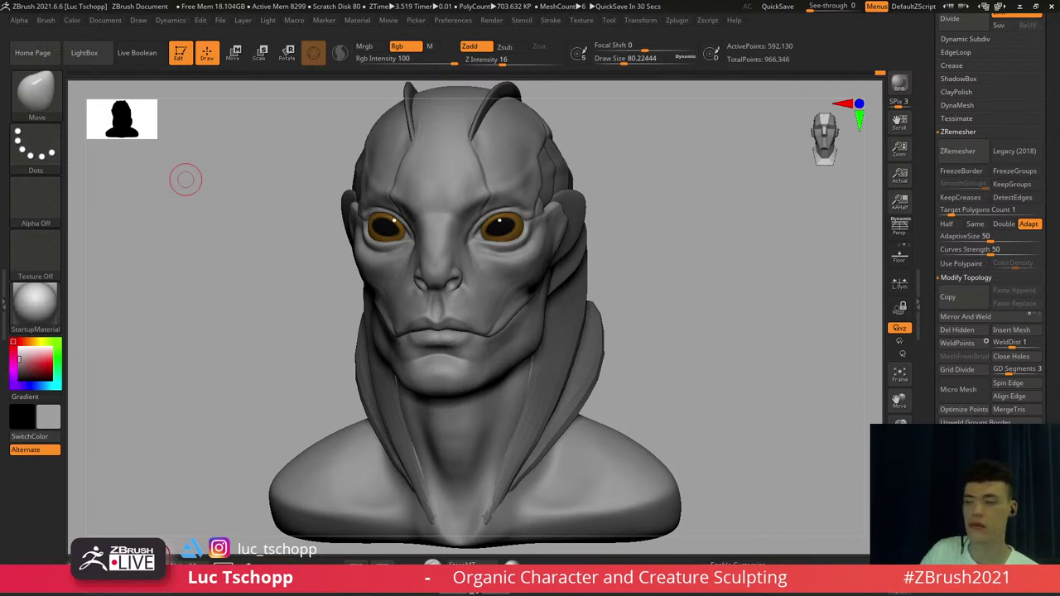
# View the forehead and eyes in three-quarter view with the Standard brush at size 37
pyautogui.moveTo(558, 254); pyautogui.dragTo(483, 348, button='right')
pyautogui.keyDown('alt'); pyautogui.moveTo(483, 348); pyautogui.dragTo(505, 286, button='right'); pyautogui.keyUp('alt')
pyautogui.press('b')
pyautogui.press('s')
pyautogui.press('t')
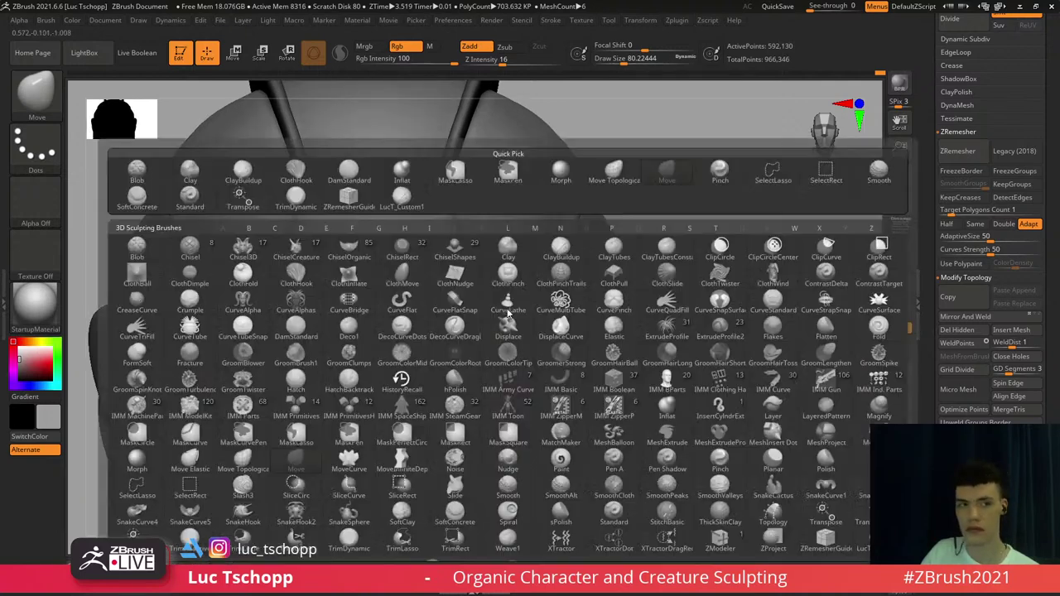
pyautogui.press('s')
pyautogui.moveTo(506, 309); pyautogui.dragTo(497, 307)
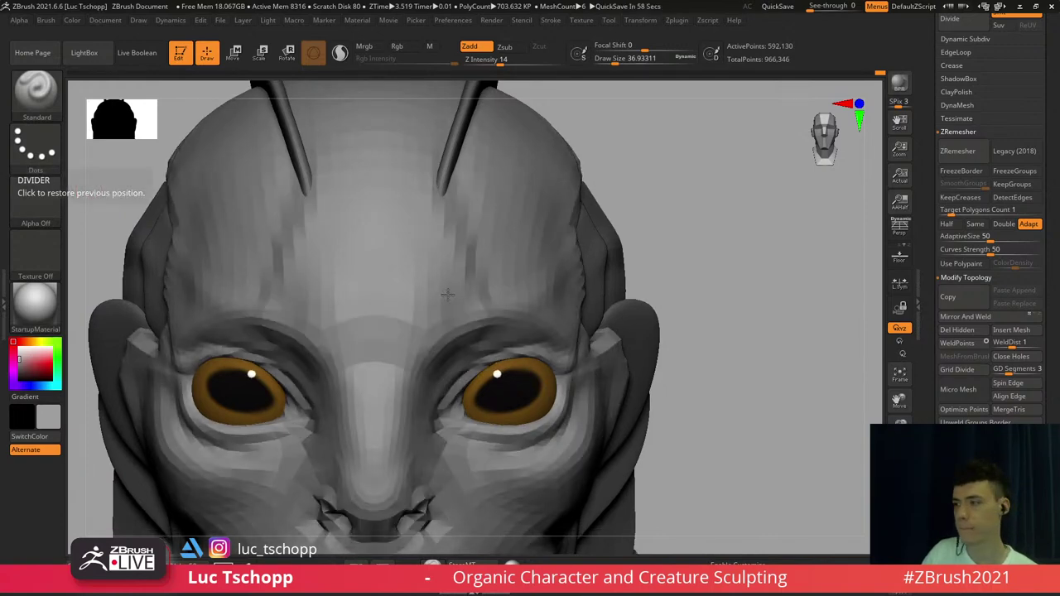
# Raise small mirrored bumps along the brow with the Move brush at lower subdivision
pyautogui.press('b')
pyautogui.press('m')
pyautogui.press('v')
pyautogui.hotkey('shift', 'd')
pyautogui.hotkey('shift', 'd')
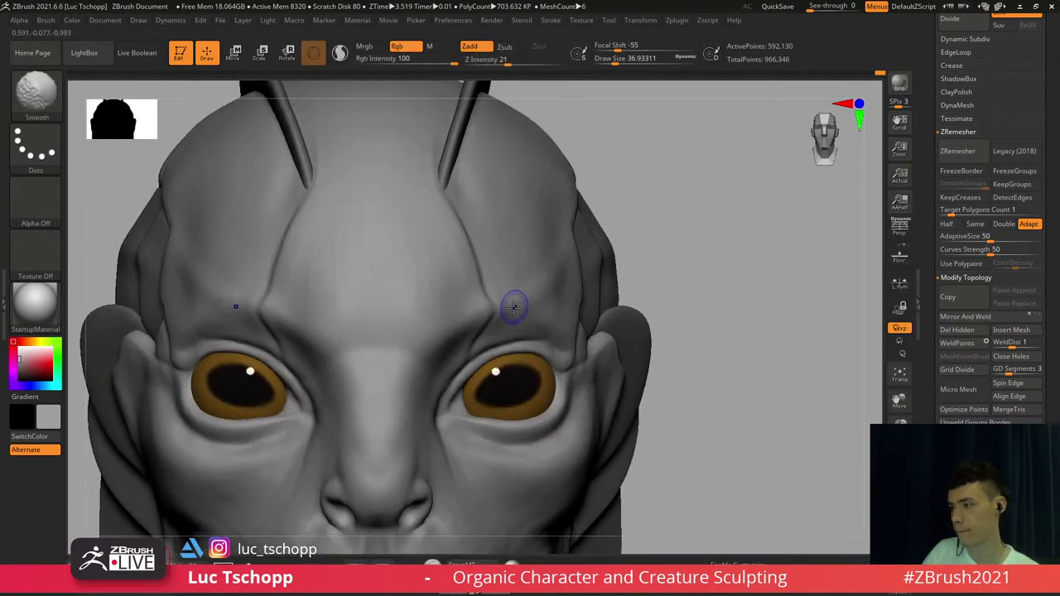
pyautogui.press('d')
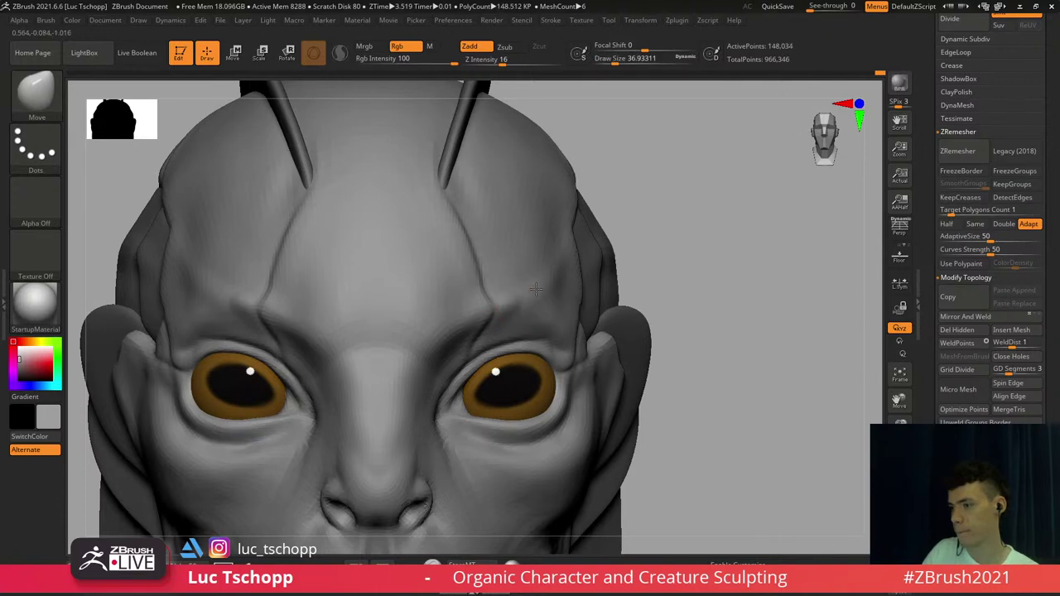
pyautogui.press('s')
pyautogui.moveTo(518, 303); pyautogui.dragTo(515, 303)
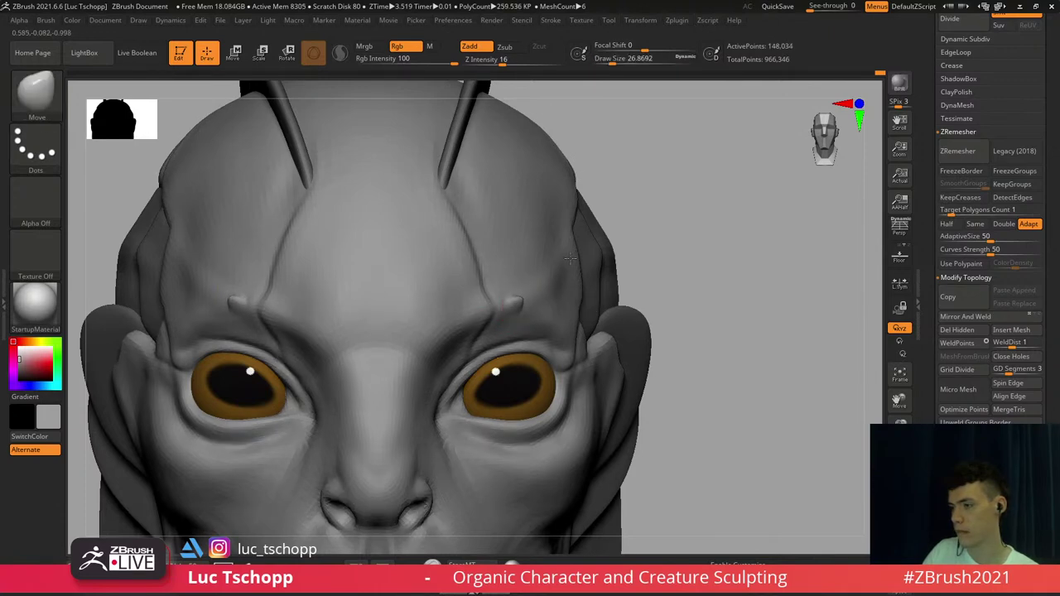
# Add another brow bump at size 22, then undo the extra and topmost brow bumps
pyautogui.moveTo(561, 267); pyautogui.dragTo(495, 312, button='right')
pyautogui.press('s')
pyautogui.moveTo(538, 294); pyautogui.dragTo(533, 295)
pyautogui.moveTo(531, 296); pyautogui.dragTo(537, 290)
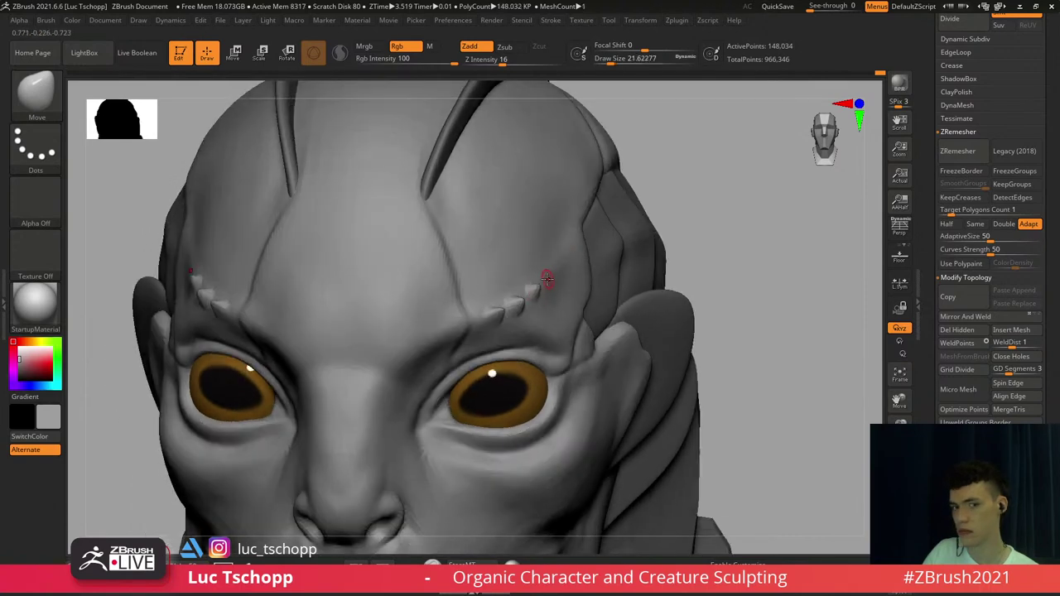
pyautogui.moveTo(544, 286); pyautogui.dragTo(547, 273, button='right')
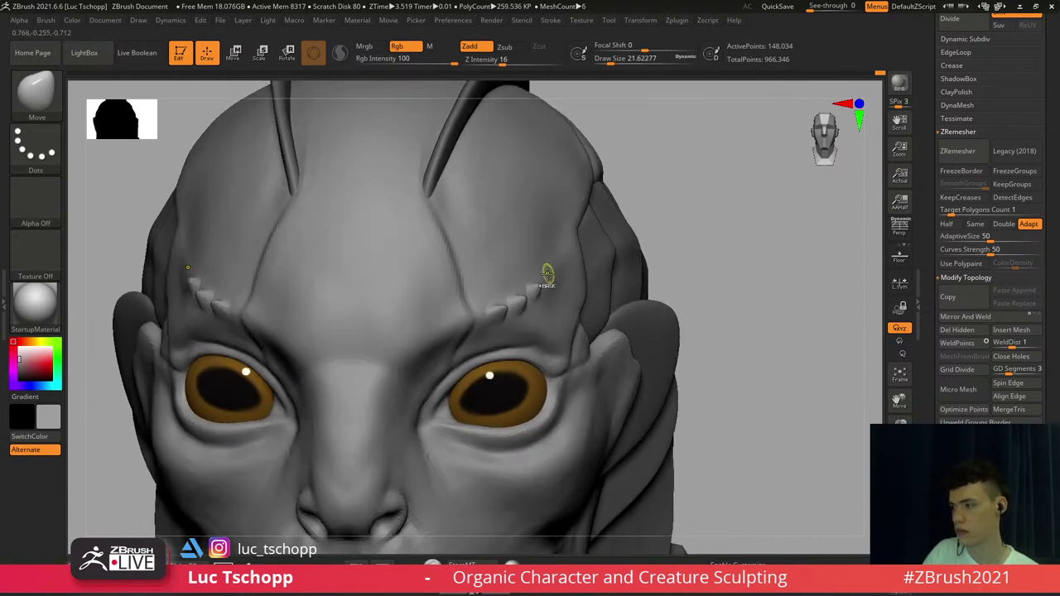
pyautogui.hotkey('ctrl', 'z')
pyautogui.hotkey('ctrl', 'z')
pyautogui.hotkey('ctrl', 'z')
pyautogui.moveTo(480, 307); pyautogui.dragTo(504, 311, button='right')
pyautogui.press('s')
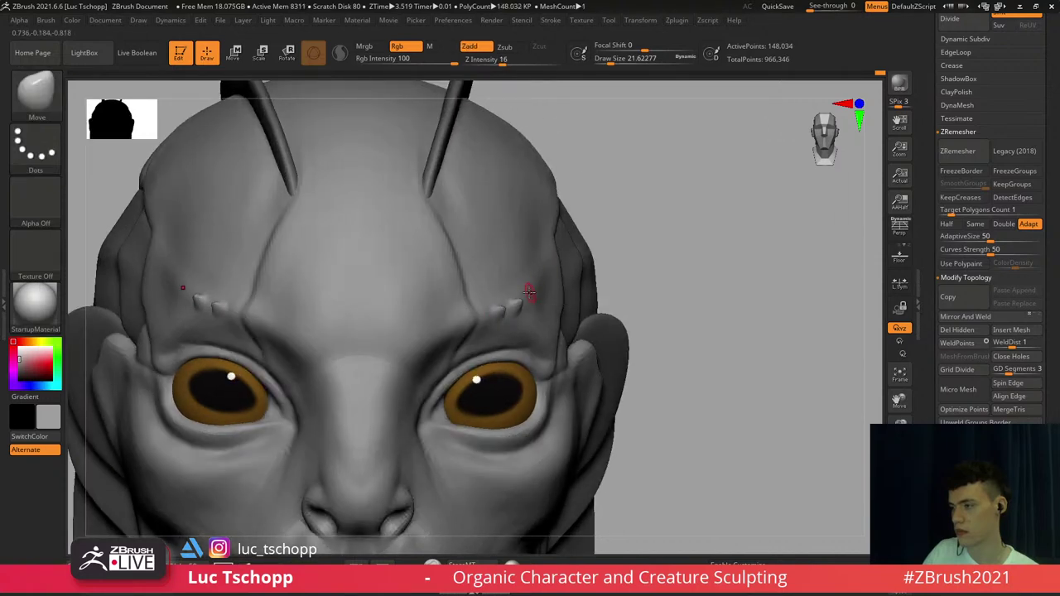
pyautogui.moveTo(561, 249)
pyautogui.mouseDown(button='right')
pyautogui.moveTo(547, 281)
pyautogui.moveTo(524, 297)
pyautogui.moveTo(530, 277)
pyautogui.mouseUp(button='right')
pyautogui.hotkey('ctrl', 'z')
pyautogui.hotkey('ctrl', 'z')
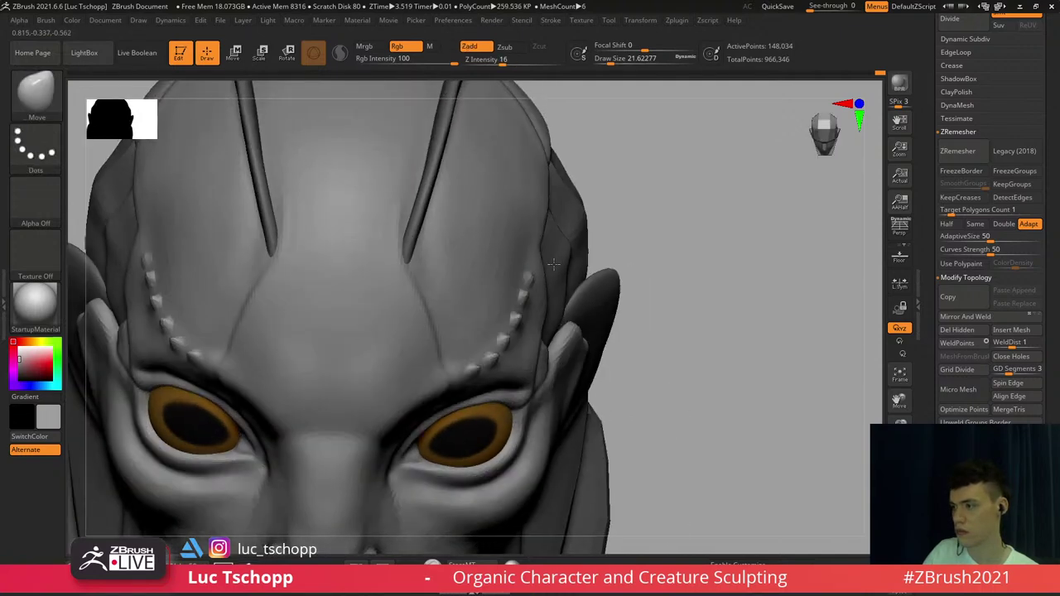
# Try the Pinch brush from the front, then undo back to an earlier model state
pyautogui.moveTo(572, 244)
pyautogui.keyDown('shift'); pyautogui.mouseDown(button='right')
pyautogui.moveTo(549, 220)
pyautogui.moveTo(532, 246)
pyautogui.moveTo(494, 229)
pyautogui.mouseUp(button='right'); pyautogui.keyUp('shift')
pyautogui.press('b')
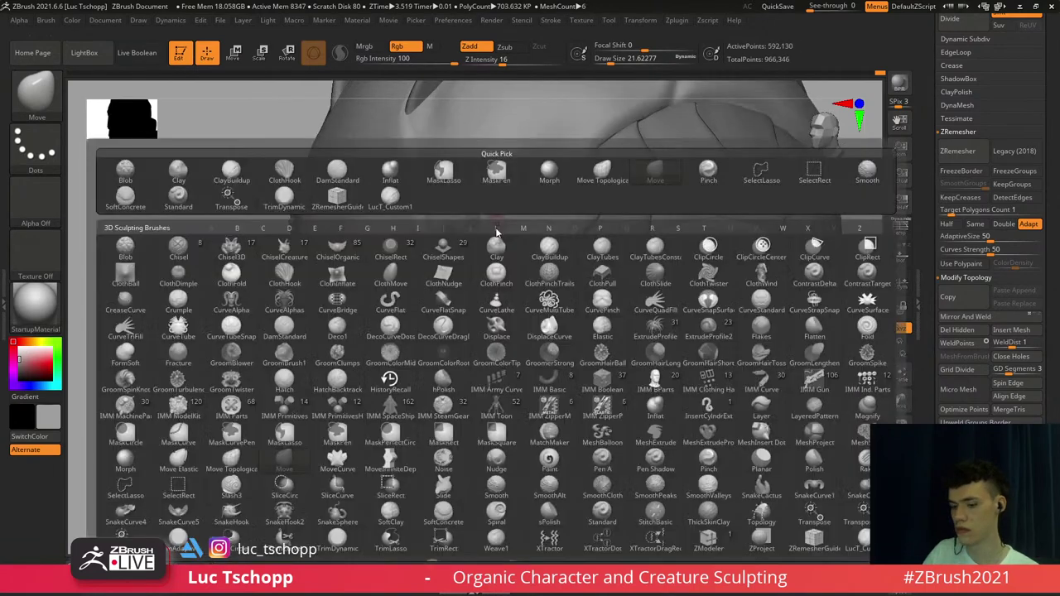
pyautogui.press('p')
pyautogui.press('i')
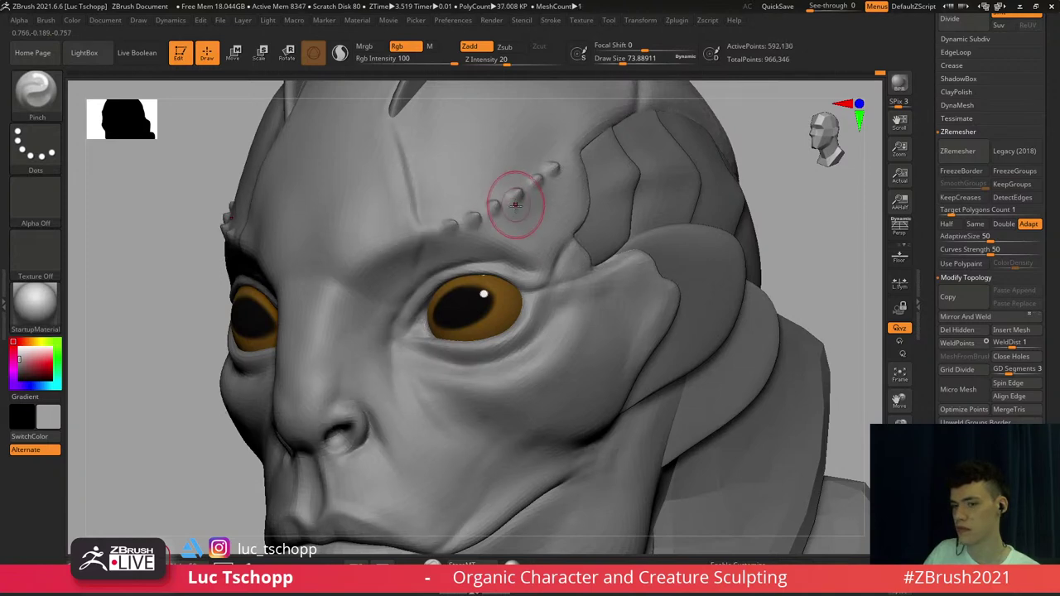
pyautogui.keyDown('alt'); pyautogui.moveTo(517, 208); pyautogui.dragTo(451, 178, button='right'); pyautogui.keyUp('alt')
pyautogui.moveTo(451, 178)
pyautogui.keyDown('shift'); pyautogui.mouseDown(button='right')
pyautogui.moveTo(502, 249)
pyautogui.moveTo(452, 257)
pyautogui.mouseUp(button='right'); pyautogui.keyUp('shift')
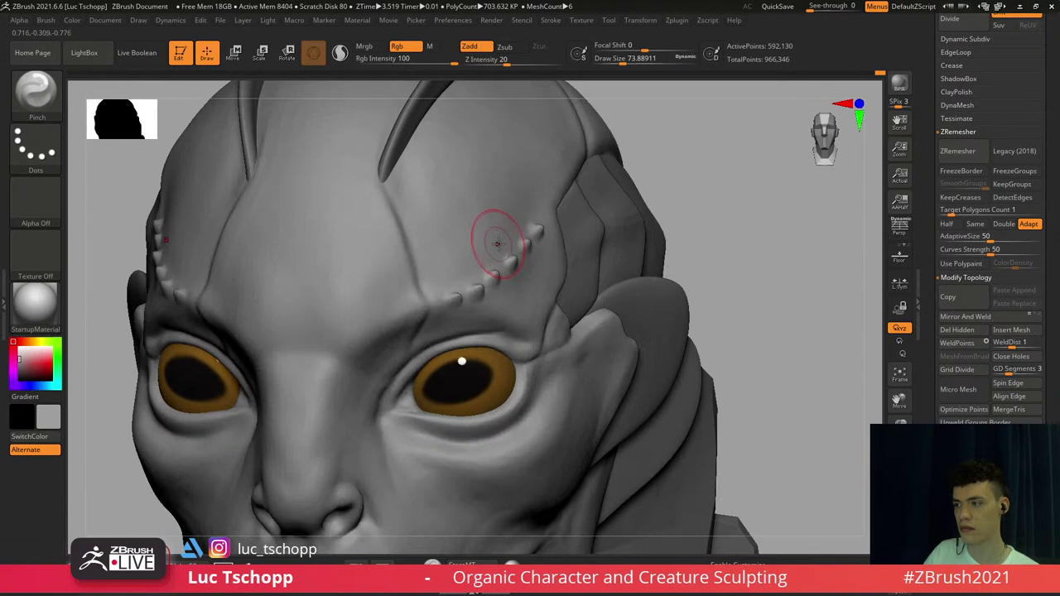
pyautogui.hotkey('ctrl', 'z')
pyautogui.hotkey('ctrl', 'z')
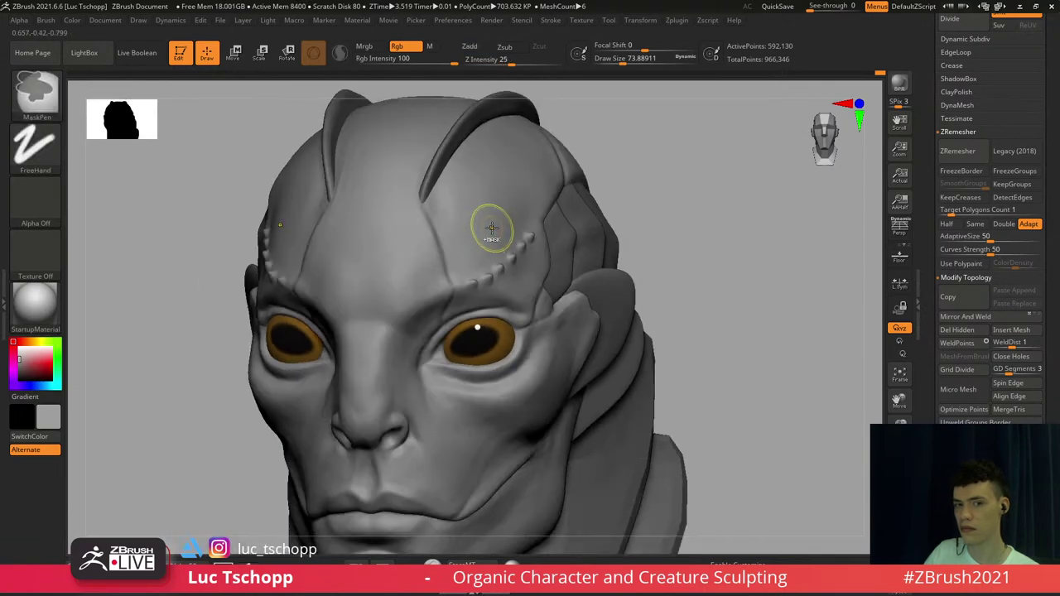
# Set the Move brush to about 41, return to top subdivision, and face the model forward
pyautogui.press('b')
pyautogui.press('m')
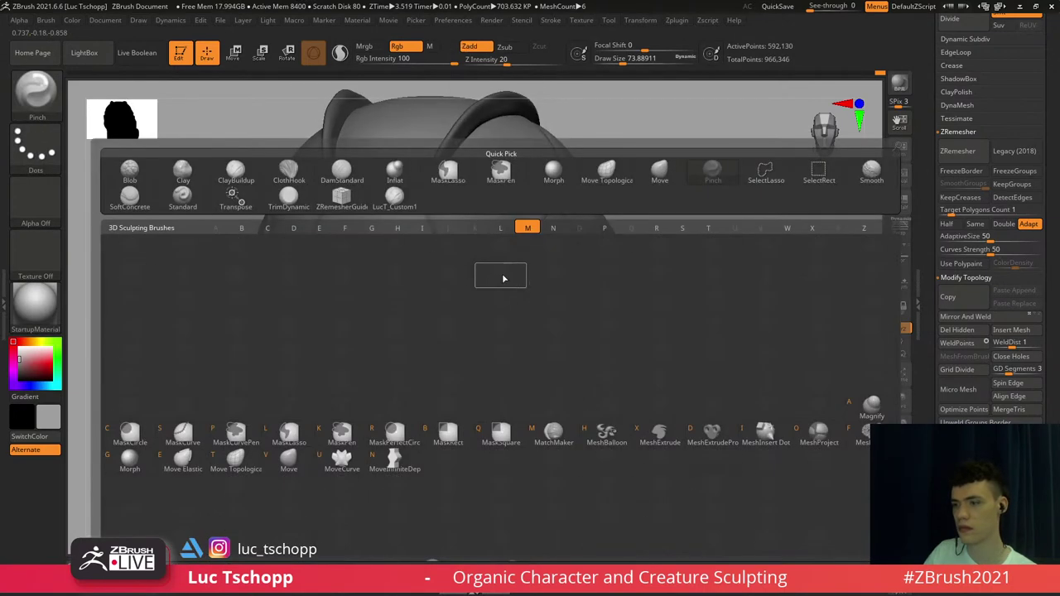
pyautogui.press('v')
pyautogui.moveTo(504, 277); pyautogui.dragTo(510, 282, button='right')
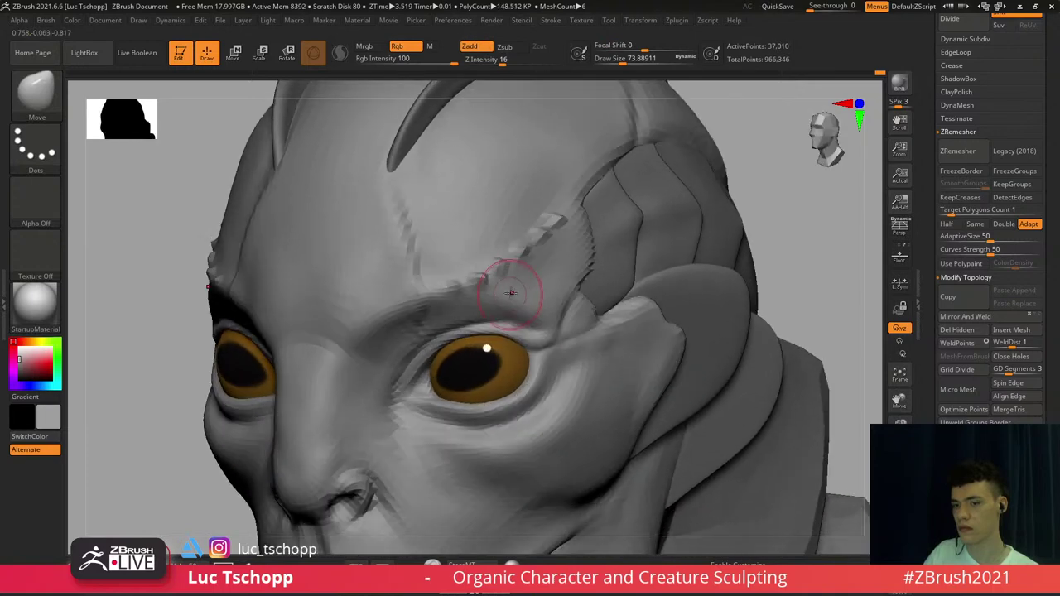
pyautogui.press('[')
pyautogui.press('[')
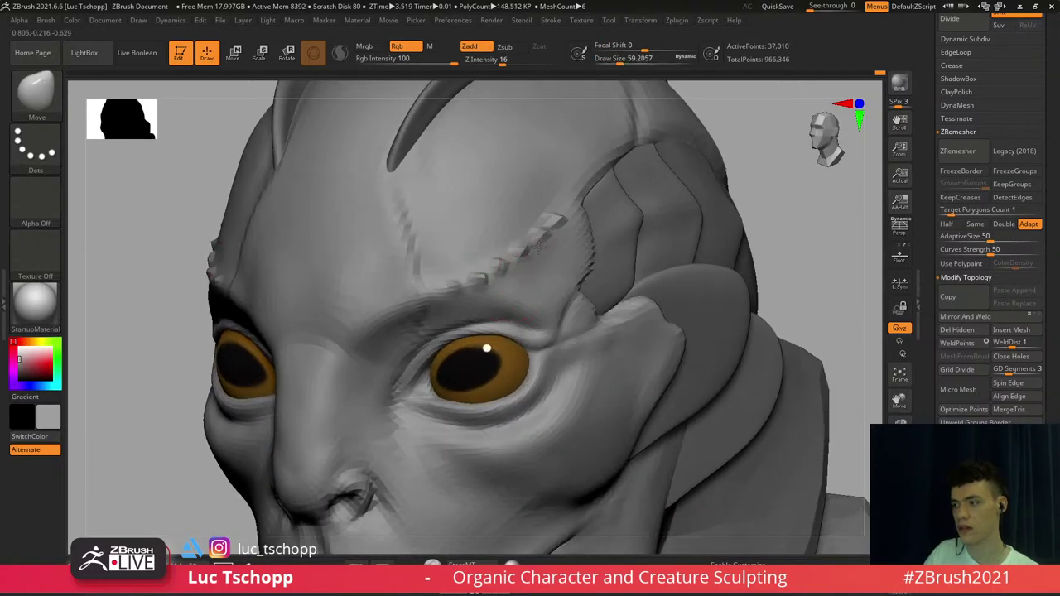
pyautogui.press('[')
pyautogui.press('[')
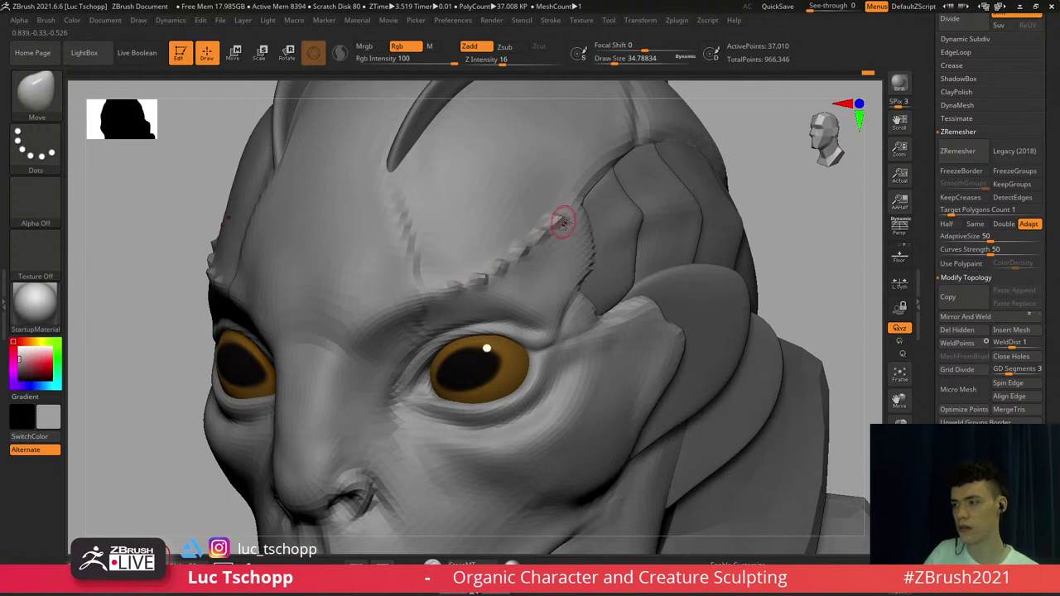
pyautogui.press('d')
pyautogui.press('d')
pyautogui.keyDown('shift'); pyautogui.moveTo(524, 235); pyautogui.dragTo(502, 237, button='right'); pyautogui.keyUp('shift')
pyautogui.press('f')
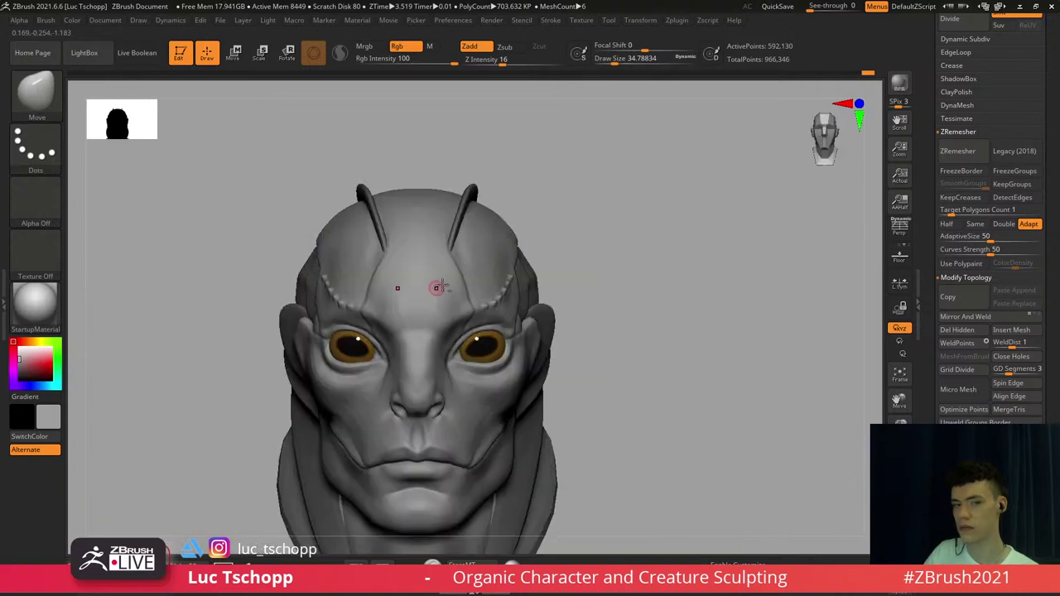
pyautogui.moveTo(438, 287)
pyautogui.keyDown('ctrl'); pyautogui.mouseDown(button='right')
pyautogui.moveTo(468, 281)
pyautogui.moveTo(467, 271)
pyautogui.moveTo(454, 277)
pyautogui.mouseUp(button='right'); pyautogui.keyUp('ctrl')
# Try a custom brush, then set up the Move brush at a lower subdivision level
pyautogui.press('b')
pyautogui.click(370, 207)
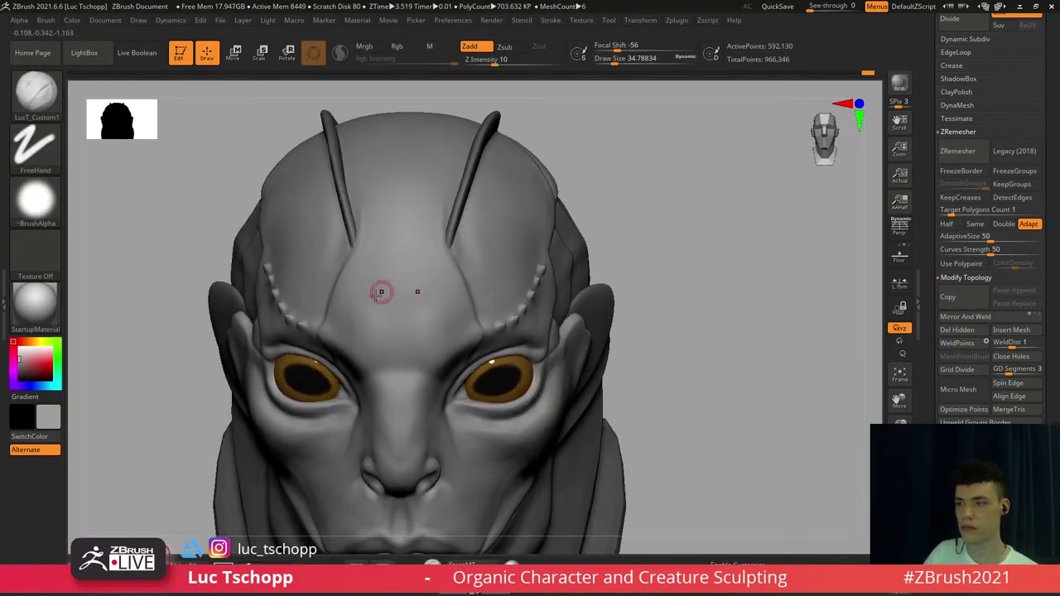
pyautogui.moveTo(379, 290)
pyautogui.keyDown('shift'); pyautogui.mouseDown(button='right')
pyautogui.moveTo(335, 281)
pyautogui.moveTo(337, 339)
pyautogui.moveTo(296, 312)
pyautogui.moveTo(313, 312)
pyautogui.mouseUp(button='right'); pyautogui.keyUp('shift')
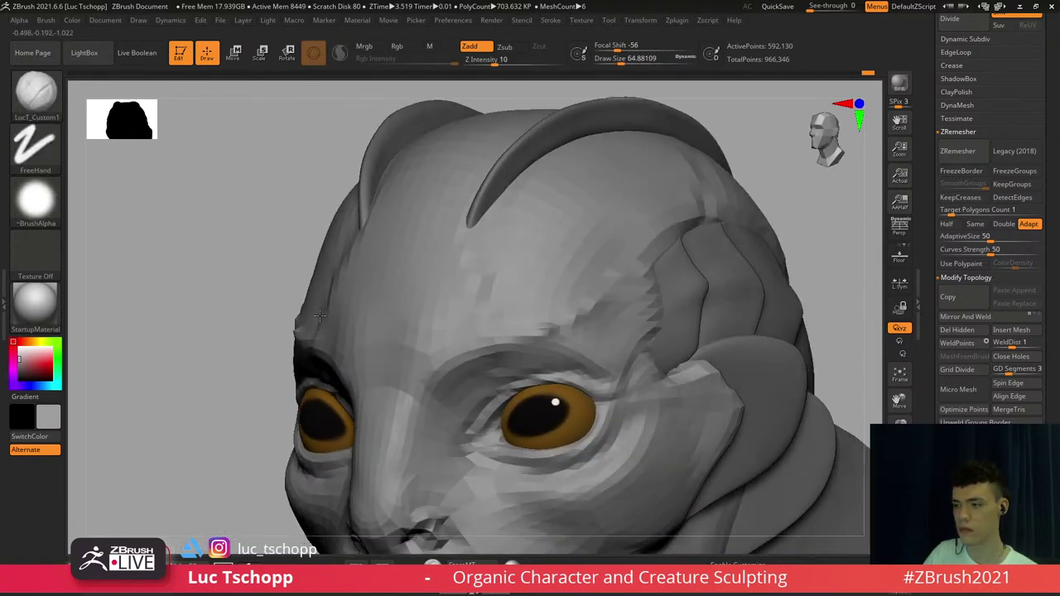
pyautogui.press('b')
pyautogui.press('m')
pyautogui.press('v')
pyautogui.hotkey('shift', 'd')
pyautogui.hotkey('shift', 'd')
pyautogui.press('s')
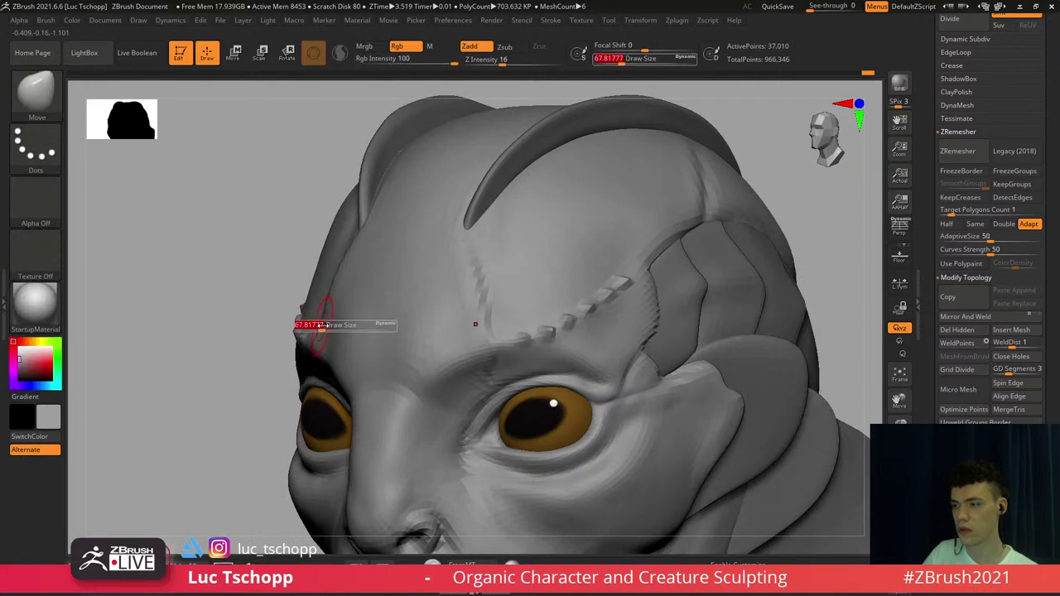
pyautogui.click(323, 325)
# Smooth the brow area at the lowest subdivision with a brush of about 120
pyautogui.hotkey('shift', 'd')
pyautogui.press('s')
pyautogui.click(314, 332)
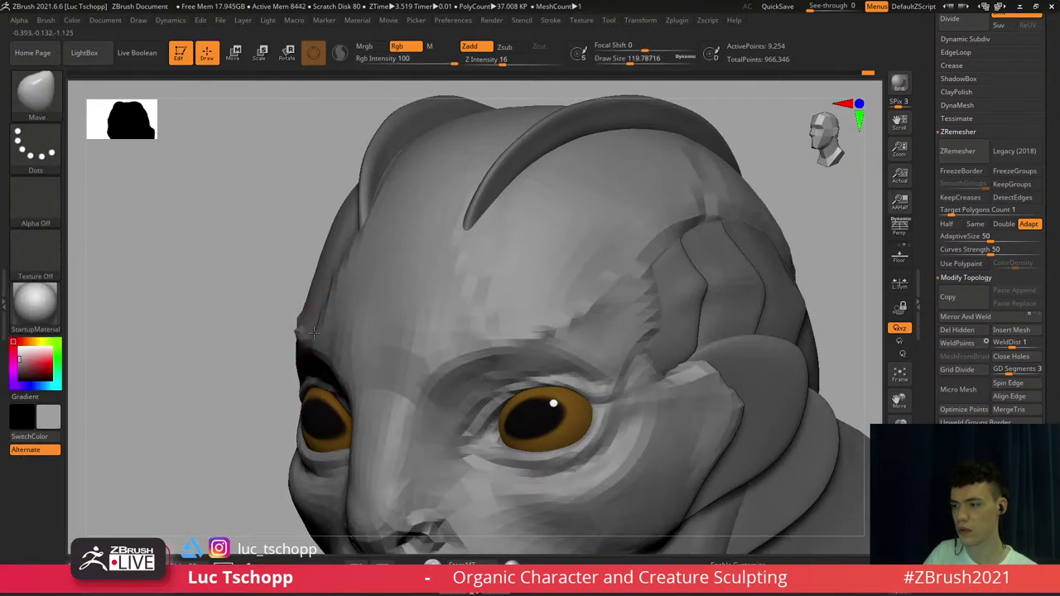
pyautogui.keyDown('shift'); pyautogui.moveTo(318, 331); pyautogui.dragTo(320, 321); pyautogui.keyUp('shift')
pyautogui.press('s')
pyautogui.click(328, 300)
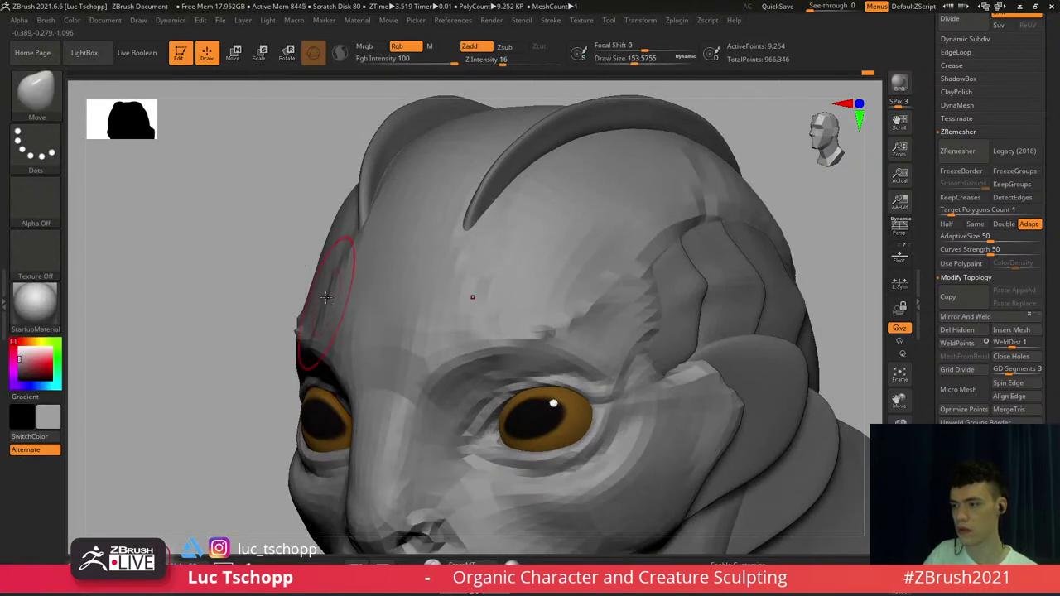
pyautogui.press('d')
pyautogui.press('d')
pyautogui.press('d')
pyautogui.keyDown('shift'); pyautogui.moveTo(364, 265); pyautogui.dragTo(346, 270, button='right'); pyautogui.keyUp('shift')
# Deepen the forehead crease below the horn with DamStandard at size 77
pyautogui.press('b')
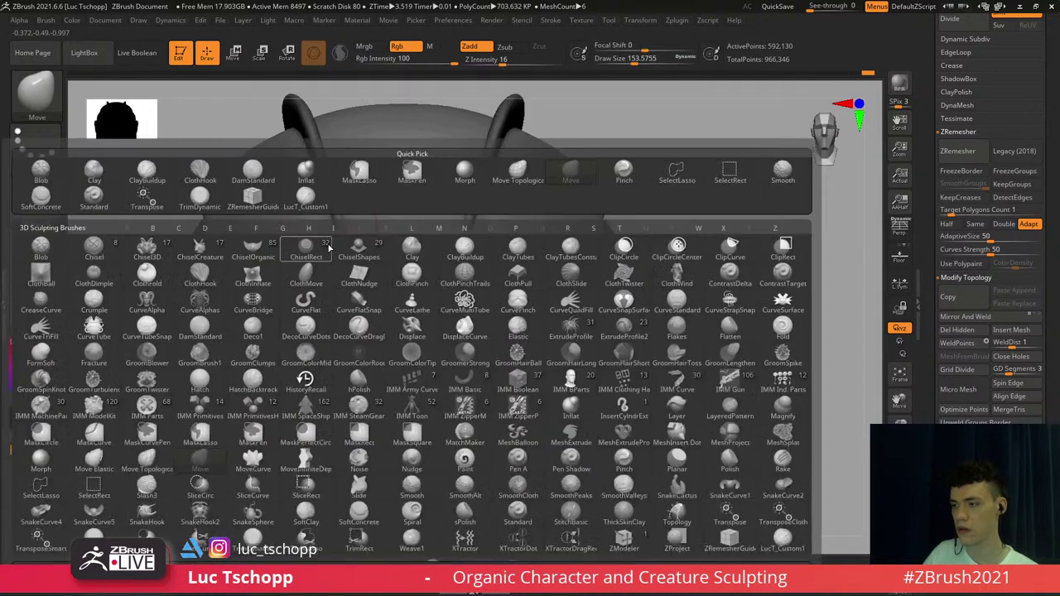
pyautogui.press('d')
pyautogui.press('s')
pyautogui.press('s')
pyautogui.click(326, 240)
pyautogui.moveTo(337, 230); pyautogui.dragTo(301, 307)
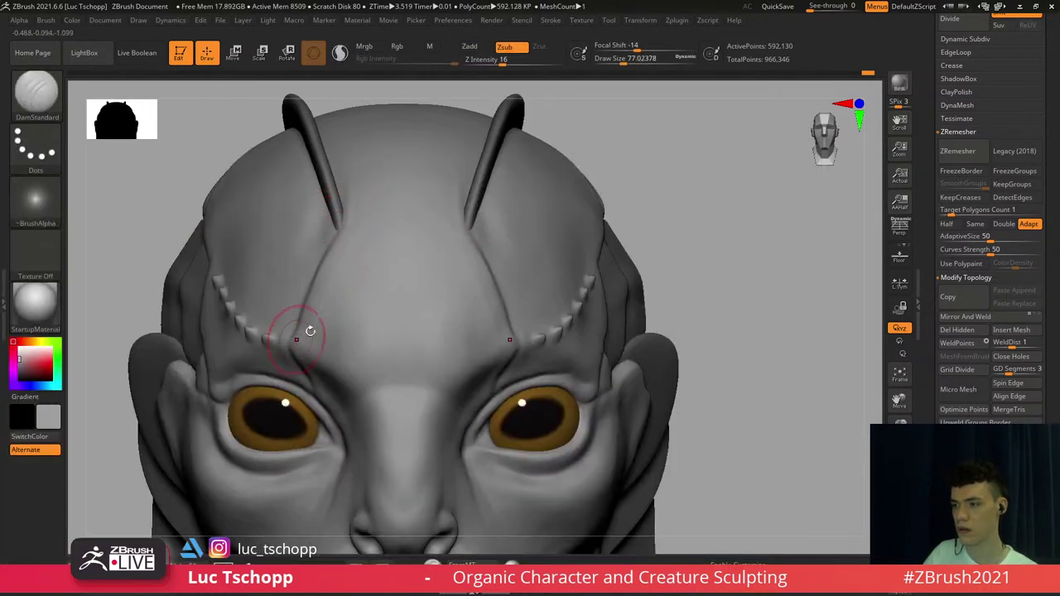
pyautogui.press('f')
pyautogui.moveTo(510, 241)
pyautogui.keyDown('ctrl'); pyautogui.mouseDown(button='right')
pyautogui.moveTo(535, 228)
pyautogui.moveTo(533, 239)
pyautogui.moveTo(523, 213)
pyautogui.mouseUp(button='right'); pyautogui.keyUp('ctrl')
# Set the Move brush to size 28.75 at a lower subdivision level
pyautogui.press('b')
pyautogui.press('m')
pyautogui.press('v')
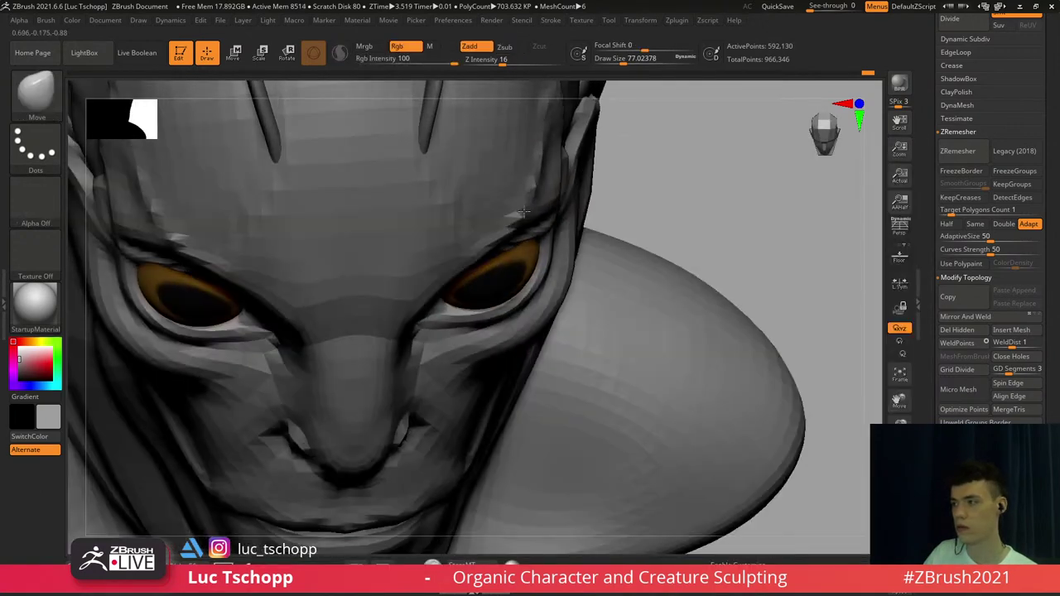
pyautogui.hotkey('shift', 'd')
pyautogui.press('s')
pyautogui.moveTo(534, 196); pyautogui.dragTo(524, 196)
# Nudge the mirrored brow spikes, inspect them, and return to the highest subdivision
pyautogui.moveTo(523, 197); pyautogui.dragTo(537, 193, button='right')
pyautogui.press('s')
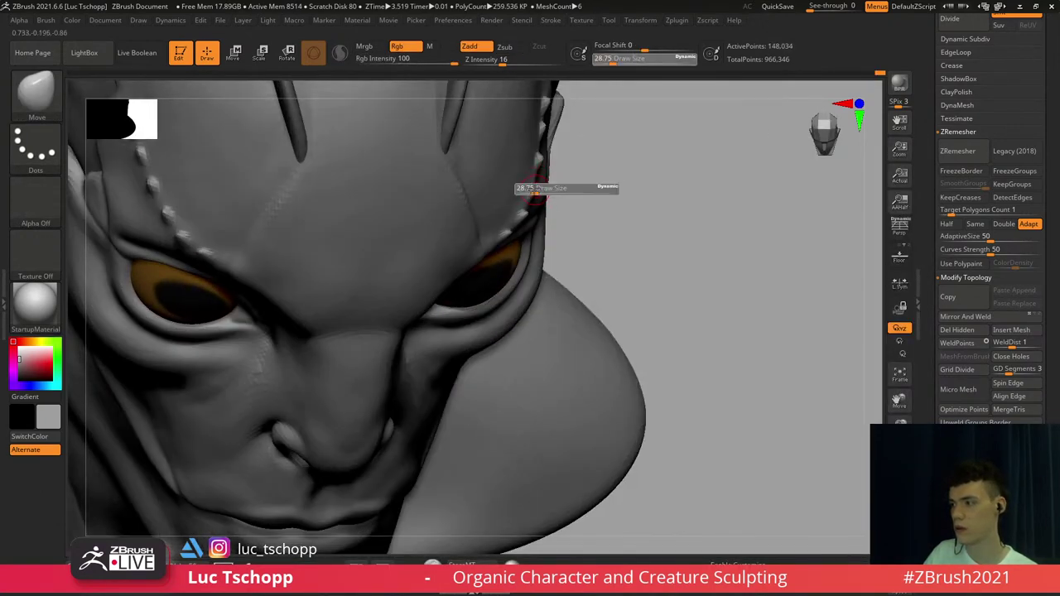
pyautogui.click(536, 189)
pyautogui.moveTo(537, 190)
pyautogui.mouseDown()
pyautogui.moveTo(552, 188)
pyautogui.moveTo(537, 191)
pyautogui.mouseUp()
pyautogui.press('s')
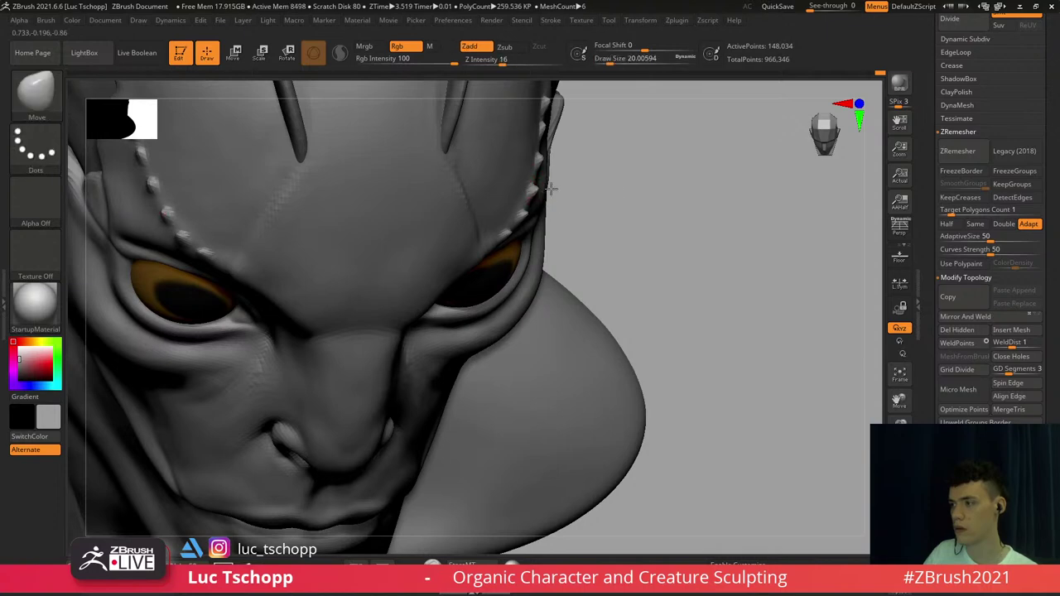
pyautogui.moveTo(558, 142); pyautogui.dragTo(549, 181, button='right')
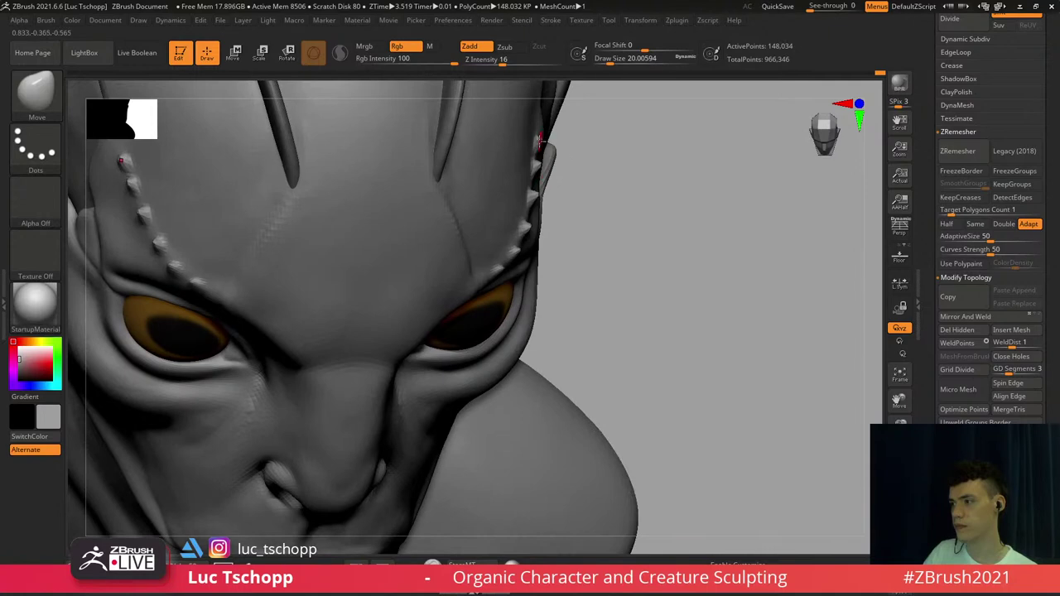
pyautogui.moveTo(522, 256)
pyautogui.mouseDown(button='right')
pyautogui.moveTo(520, 275)
pyautogui.moveTo(519, 265)
pyautogui.moveTo(501, 281)
pyautogui.moveTo(445, 271)
pyautogui.moveTo(416, 203)
pyautogui.moveTo(485, 207)
pyautogui.moveTo(436, 276)
pyautogui.mouseUp(button='right')
pyautogui.press('d')
# At lower subdivision levels, smooth around the brow, shrinking the brush from about 87 to 62
pyautogui.press('b')
pyautogui.press('b')
pyautogui.press('m')
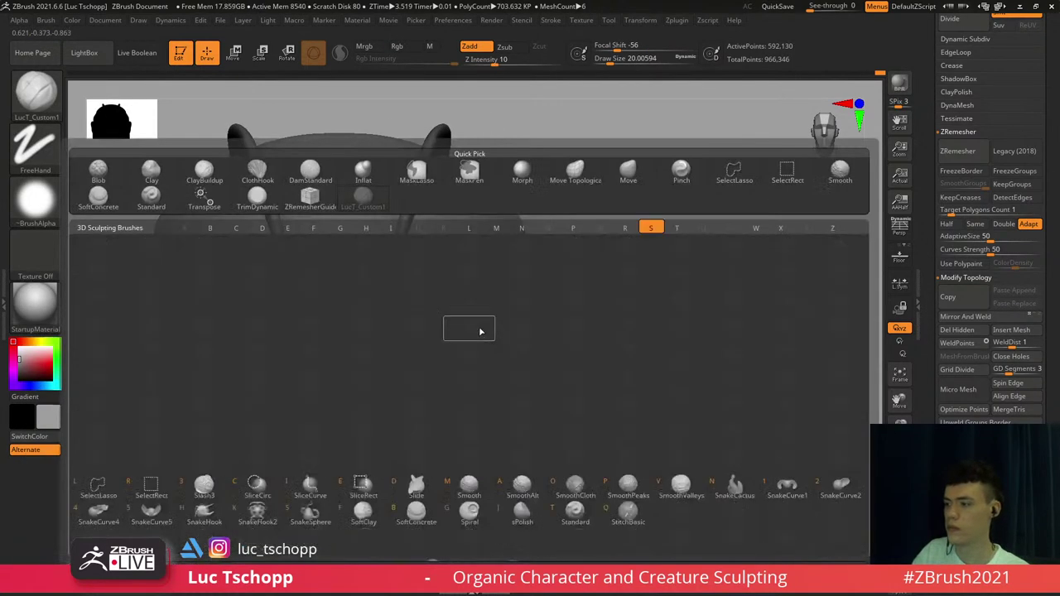
pyautogui.press('v')
pyautogui.hotkey('shift', 'd')
pyautogui.hotkey('shift', 'd')
pyautogui.moveTo(481, 332); pyautogui.dragTo(482, 360, button='right')
pyautogui.press('s')
pyautogui.moveTo(474, 336); pyautogui.dragTo(488, 337)
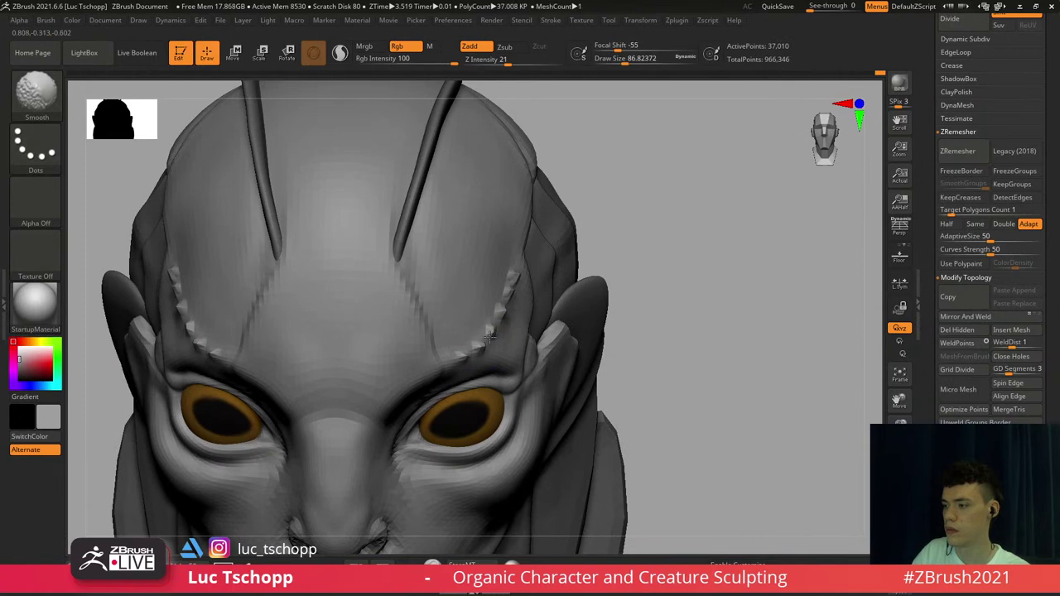
pyautogui.press('d')
pyautogui.press('d')
pyautogui.moveTo(493, 307); pyautogui.dragTo(487, 332, button='right')
pyautogui.press('s')
pyautogui.moveTo(490, 333); pyautogui.dragTo(486, 333)
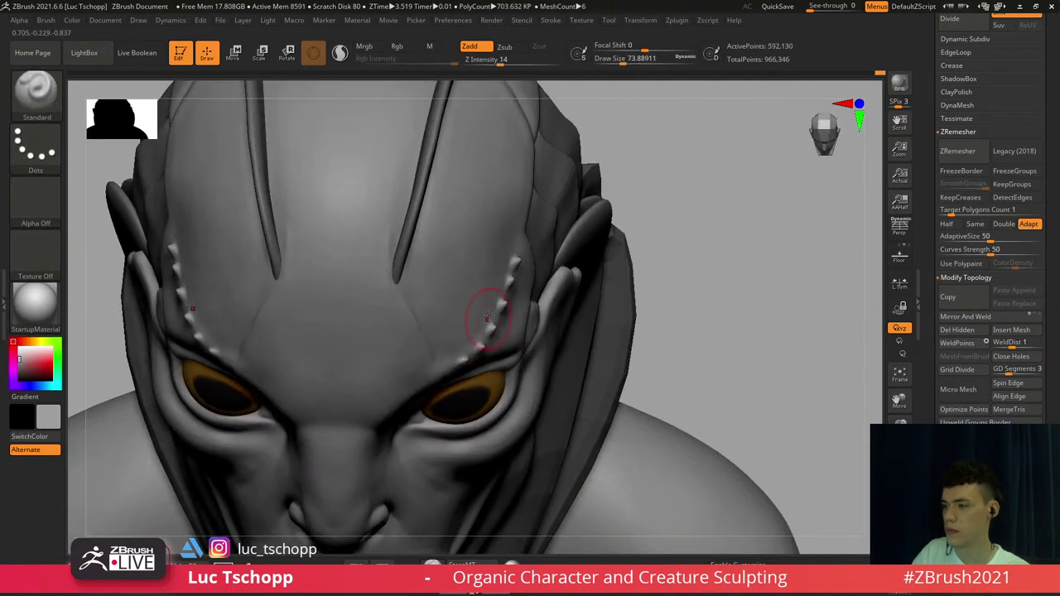
pyautogui.moveTo(473, 346)
pyautogui.mouseDown(button='right')
pyautogui.moveTo(462, 290)
pyautogui.moveTo(447, 285)
pyautogui.mouseUp(button='right')
pyautogui.press('s')
pyautogui.moveTo(507, 324); pyautogui.dragTo(503, 323)
# Build up the topmost temple-plate bump with a brush of about 54
pyautogui.moveTo(535, 264); pyautogui.dragTo(540, 263)
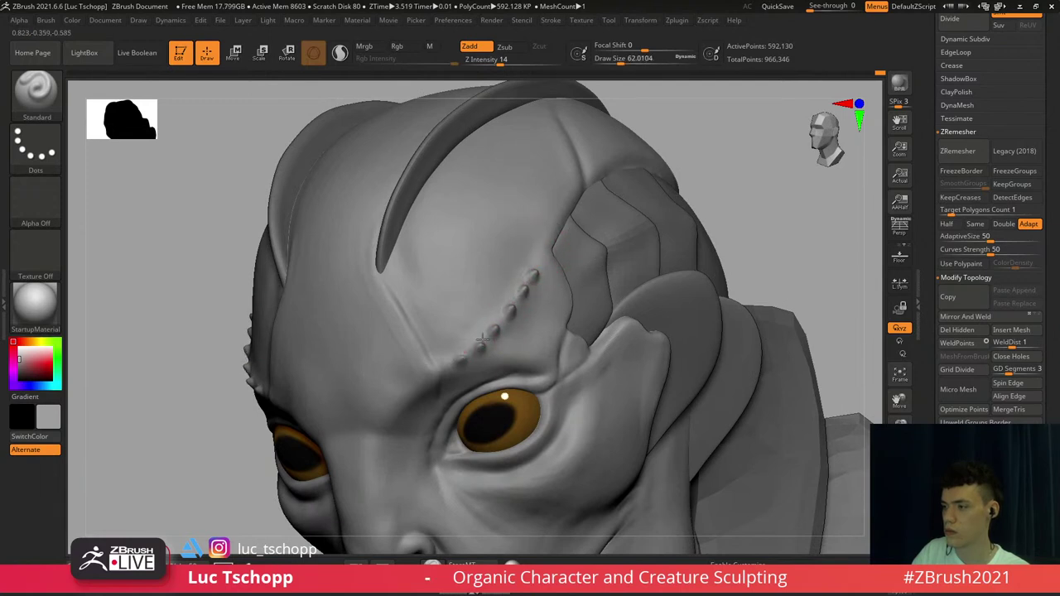
pyautogui.keyDown('alt'); pyautogui.moveTo(478, 332); pyautogui.dragTo(479, 310, button='right'); pyautogui.keyUp('alt')
pyautogui.press('s')
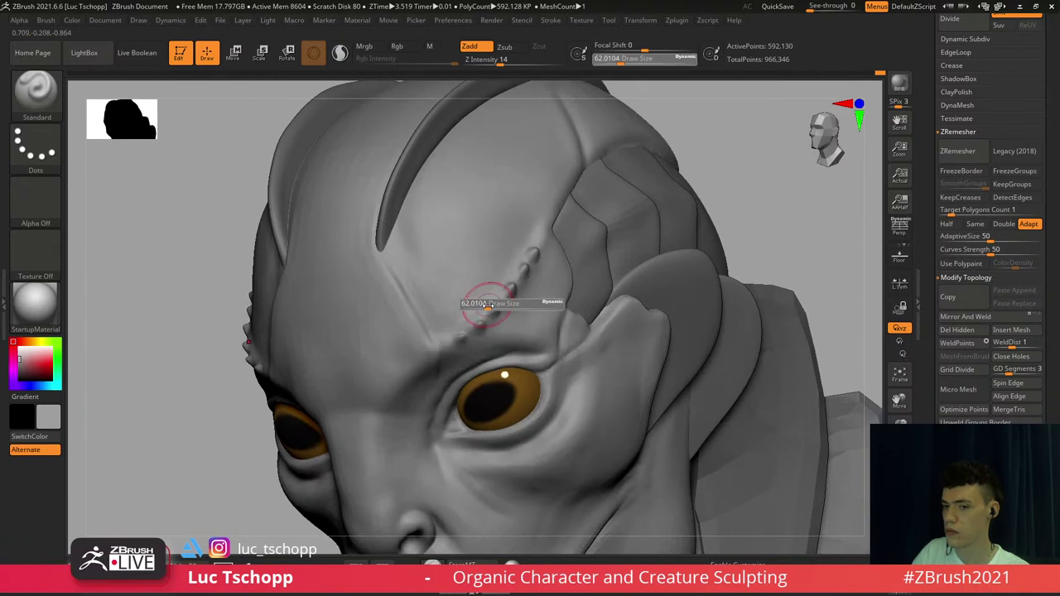
pyautogui.moveTo(487, 303); pyautogui.dragTo(484, 304)
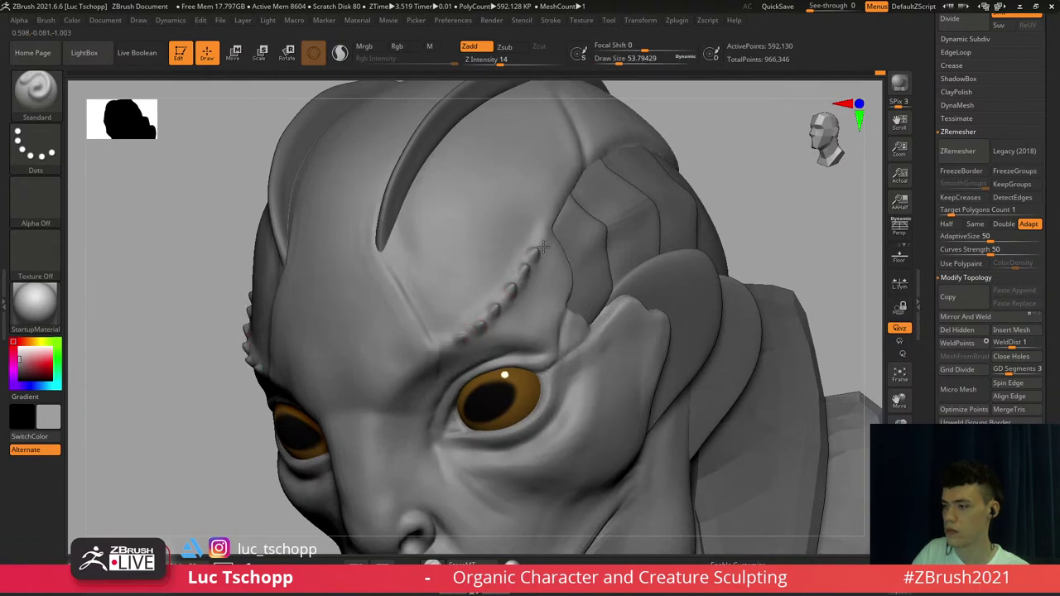
pyautogui.moveTo(543, 247); pyautogui.dragTo(535, 255)
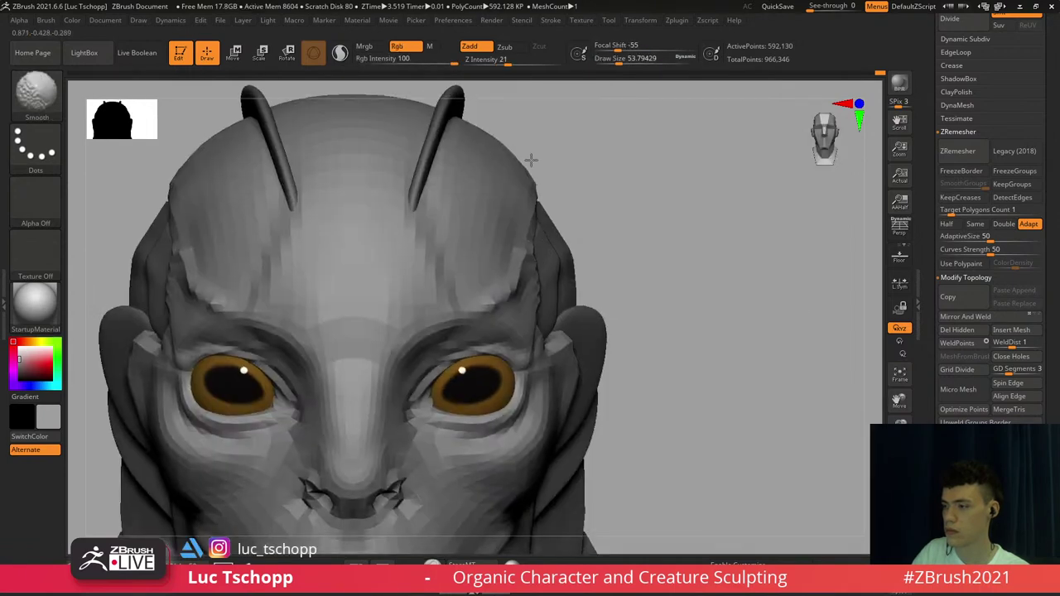
pyautogui.keyDown('alt'); pyautogui.moveTo(536, 278); pyautogui.dragTo(532, 237, button='right'); pyautogui.keyUp('alt')
pyautogui.keyDown('ctrl'); pyautogui.moveTo(533, 237); pyautogui.dragTo(572, 283, button='right'); pyautogui.keyUp('ctrl')
pyautogui.moveTo(572, 283); pyautogui.dragTo(526, 283, button='right')
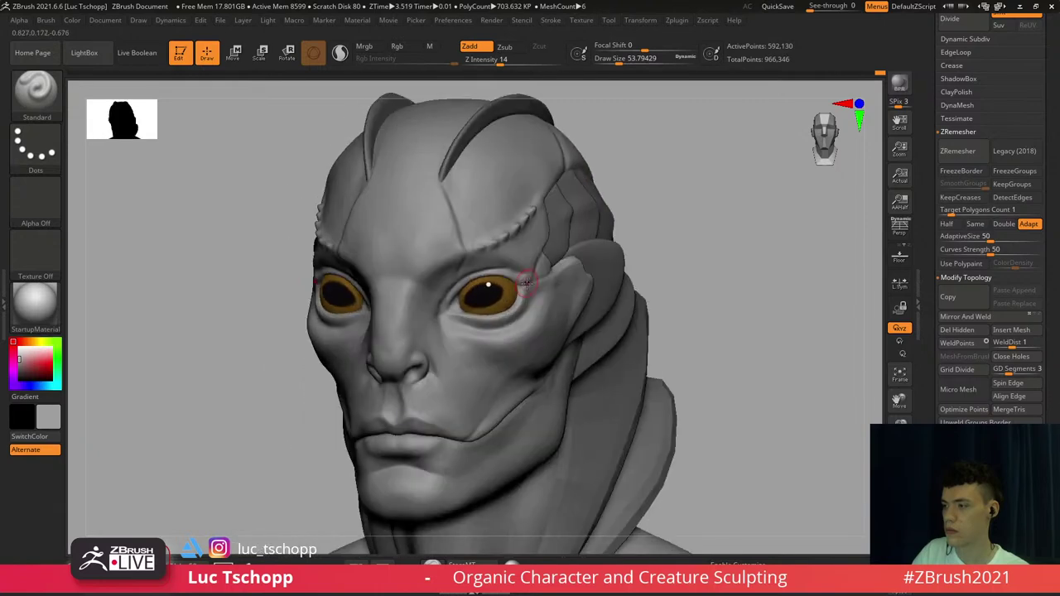
# Load the custom sculpting brush at about 124 and smooth the forehead surface
pyautogui.press('b')
pyautogui.click(373, 198)
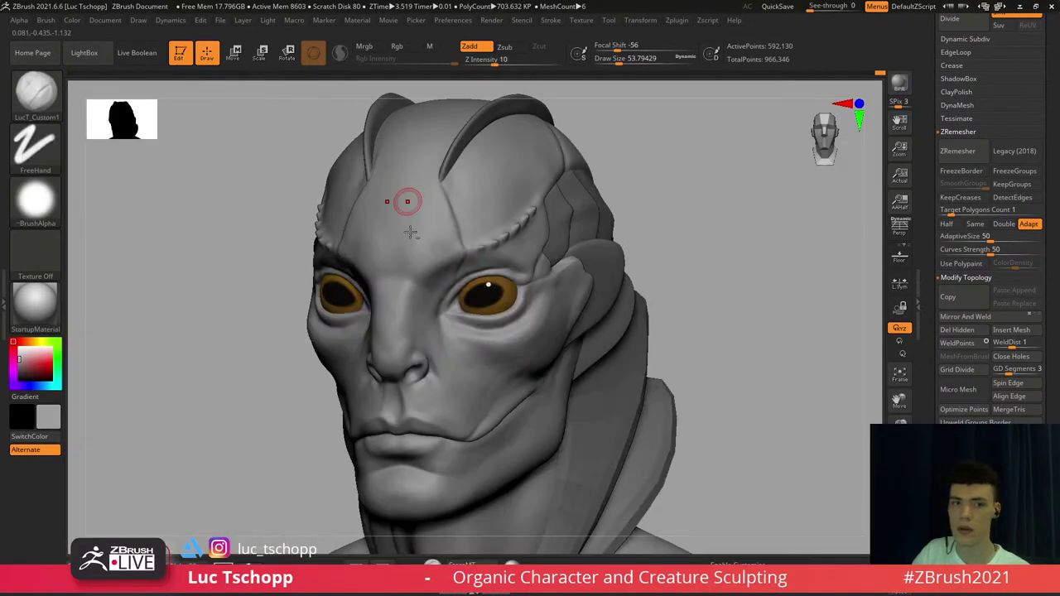
pyautogui.keyDown('alt'); pyautogui.moveTo(412, 232); pyautogui.dragTo(431, 315, button='right'); pyautogui.keyUp('alt')
pyautogui.moveTo(384, 244)
pyautogui.keyDown('ctrl'); pyautogui.mouseDown(button='right')
pyautogui.moveTo(455, 248)
pyautogui.moveTo(460, 259)
pyautogui.mouseUp(button='right'); pyautogui.keyUp('ctrl')
pyautogui.press(']')
pyautogui.press(']')
pyautogui.press(']')
pyautogui.press(']')
pyautogui.press(']')
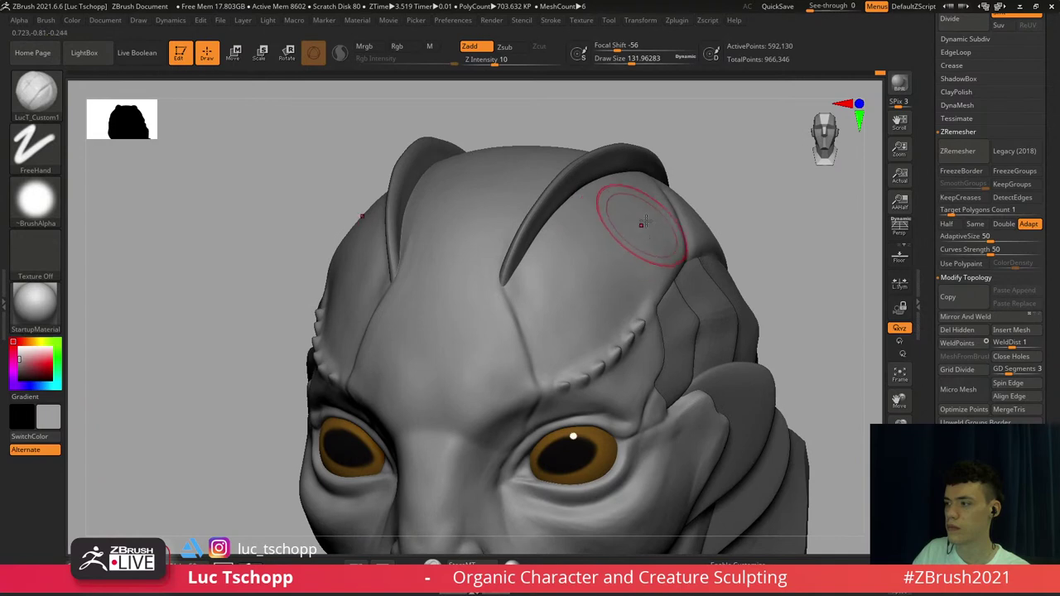
pyautogui.moveTo(641, 225); pyautogui.dragTo(664, 242, button='right')
pyautogui.press('s')
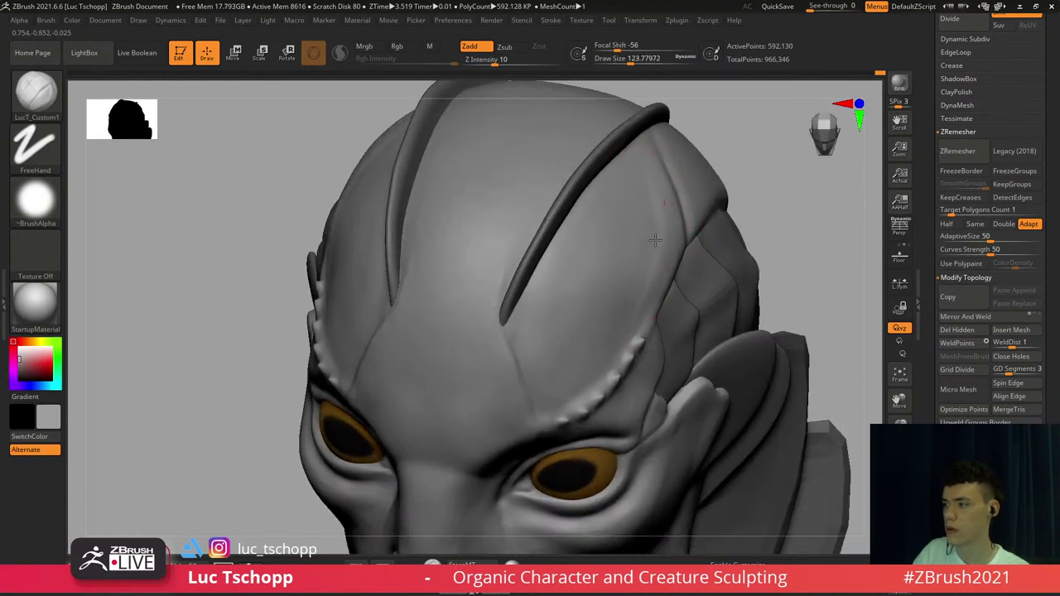
pyautogui.moveTo(656, 240)
pyautogui.mouseDown()
pyautogui.moveTo(645, 263)
pyautogui.moveTo(651, 231)
pyautogui.mouseUp()
# Smooth the forehead again at a lower subdivision level with a larger brush, then return to the top level
pyautogui.hotkey('shift', 'd')
pyautogui.hotkey('shift', 'd')
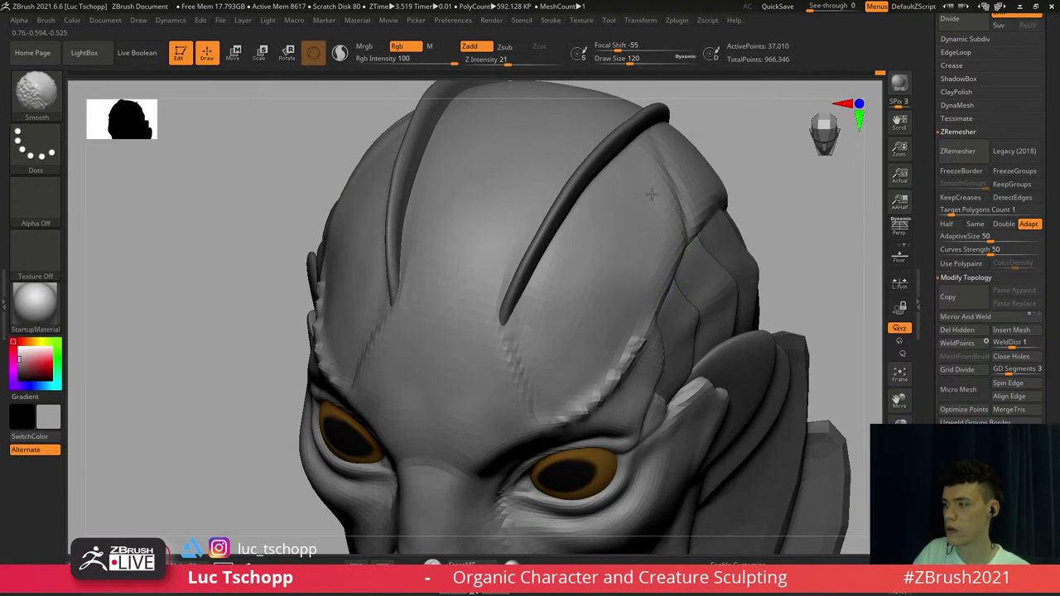
pyautogui.press('d')
pyautogui.press('s')
pyautogui.moveTo(645, 188)
pyautogui.mouseDown()
pyautogui.moveTo(659, 184)
pyautogui.moveTo(652, 200)
pyautogui.mouseUp()
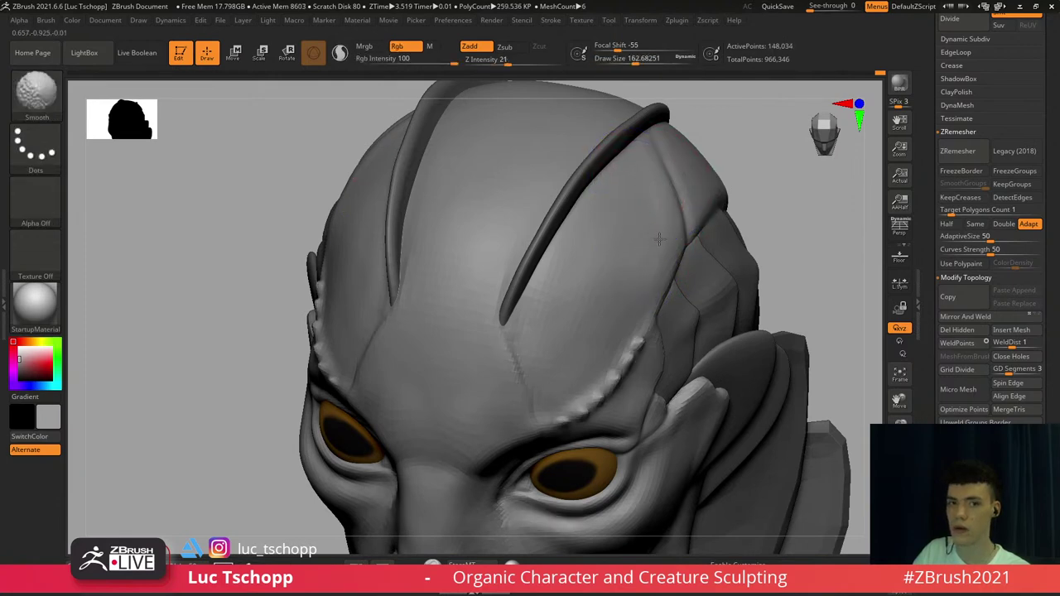
pyautogui.press('d')
# Review the bust from front and three-quarter views
pyautogui.moveTo(571, 244)
pyautogui.keyDown('ctrl'); pyautogui.mouseDown(button='right')
pyautogui.moveTo(577, 270)
pyautogui.moveTo(594, 241)
pyautogui.moveTo(537, 222)
pyautogui.mouseUp(button='right'); pyautogui.keyUp('ctrl')
pyautogui.press('f')
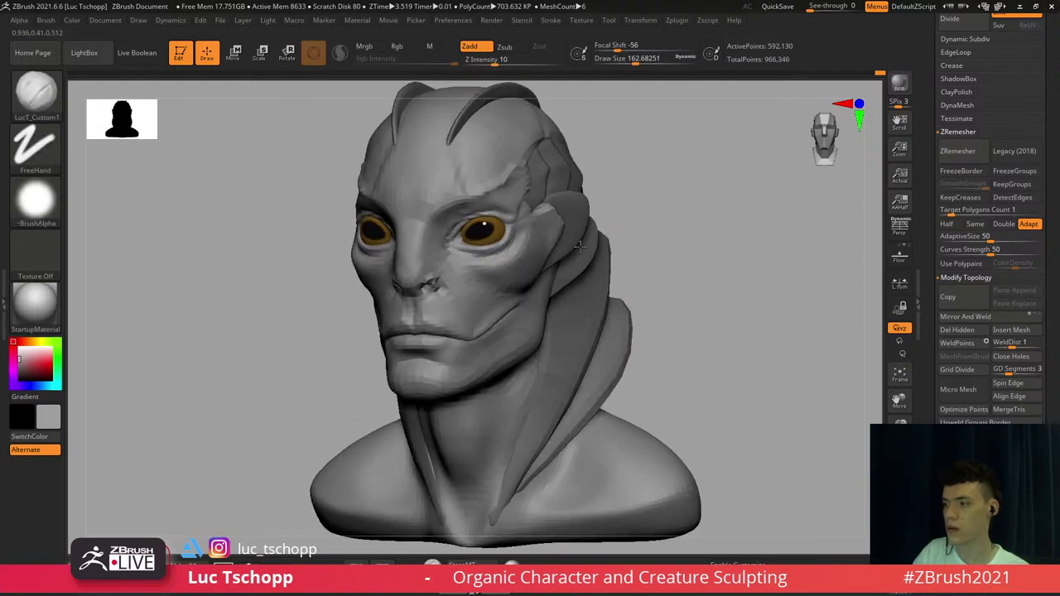
pyautogui.keyDown('alt'); pyautogui.moveTo(464, 245); pyautogui.dragTo(538, 204, button='right'); pyautogui.keyUp('alt')
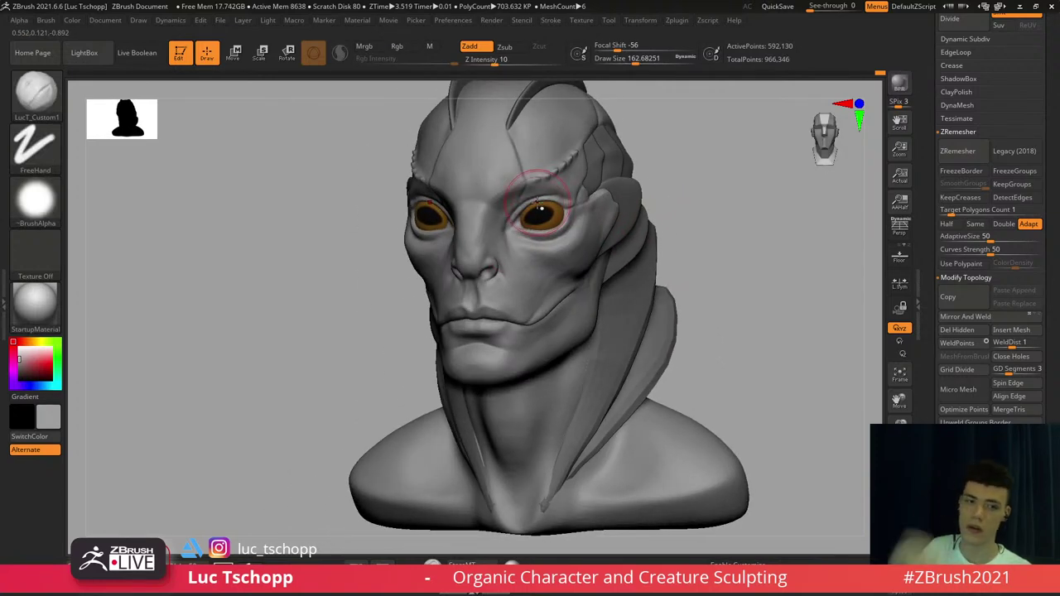
pyautogui.moveTo(52, 319)
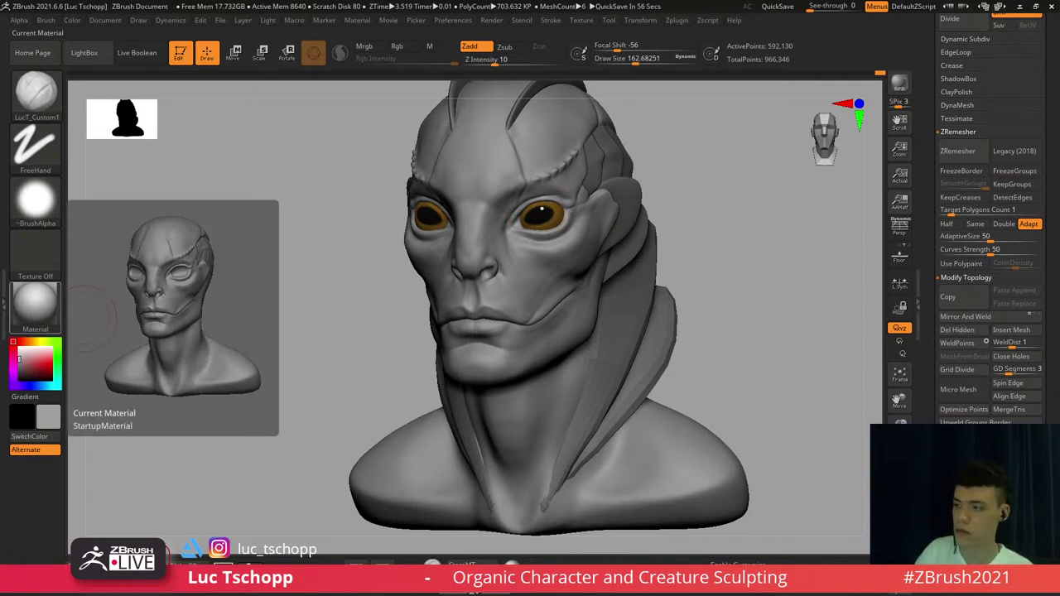
pyautogui.moveTo(414, 286)
pyautogui.mouseDown(button='right')
pyautogui.moveTo(478, 283)
pyautogui.moveTo(513, 319)
pyautogui.moveTo(539, 307)
pyautogui.mouseUp(button='right')
# With the Move brush at about 177, push the left cheek into a new shape
pyautogui.press('b')
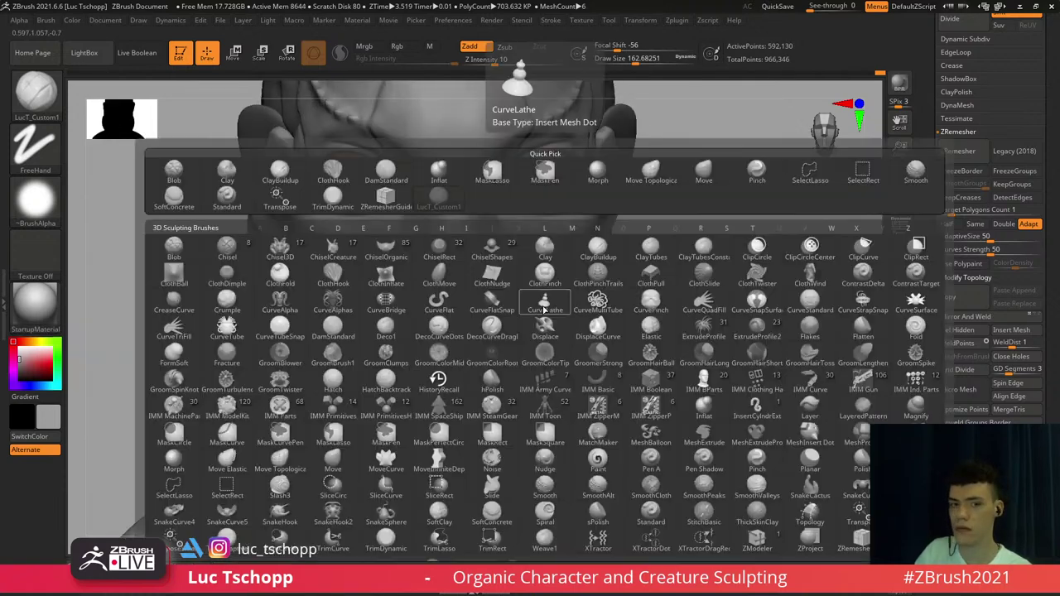
pyautogui.press('m')
pyautogui.press('v')
pyautogui.hotkey('shift', 'd')
pyautogui.hotkey('shift', 'd')
pyautogui.hotkey('shift', 'd')
pyautogui.hotkey('shift', 'd')
pyautogui.press('d')
pyautogui.press('d')
pyautogui.hotkey('shift', 'd')
pyautogui.press('s')
pyautogui.moveTo(555, 310); pyautogui.dragTo(556, 309)
pyautogui.moveTo(298, 287); pyautogui.dragTo(292, 292)
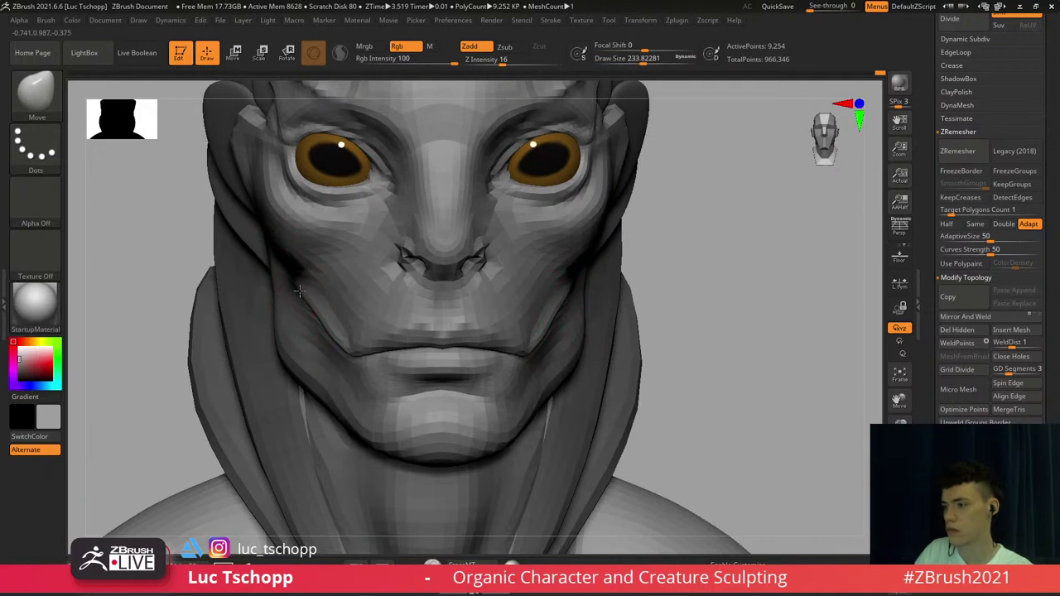
pyautogui.keyDown('ctrl'); pyautogui.moveTo(527, 285); pyautogui.dragTo(535, 306, button='right'); pyautogui.keyUp('ctrl')
pyautogui.press('s')
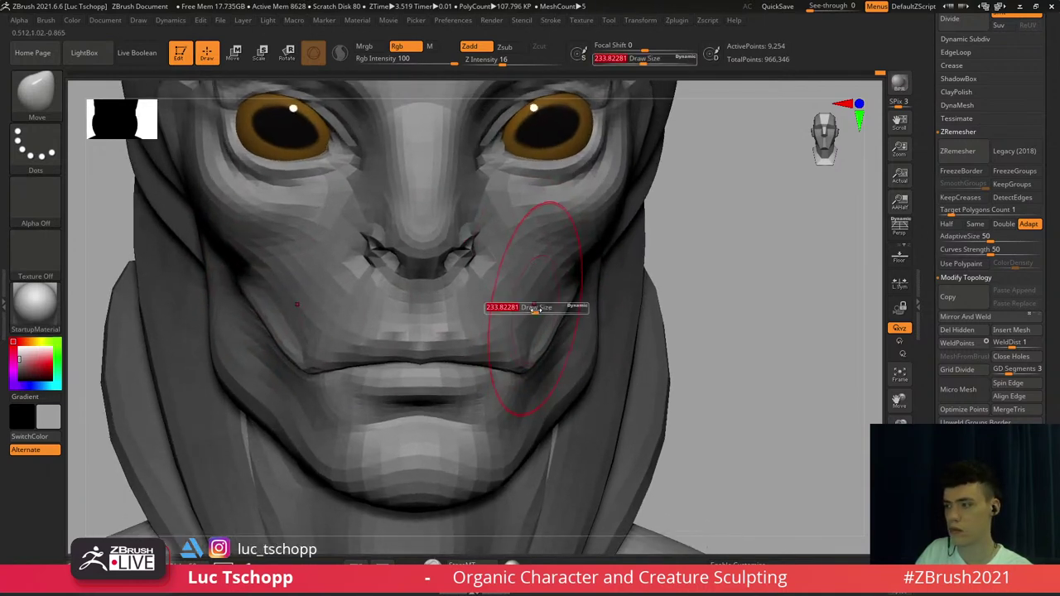
pyautogui.moveTo(535, 309)
pyautogui.mouseDown()
pyautogui.moveTo(527, 336)
pyautogui.moveTo(539, 321)
pyautogui.mouseUp()
pyautogui.press('s')
# Set the Move brush to about 140 and check the head across subdivision levels, framing the bust
pyautogui.press('s')
pyautogui.moveTo(539, 317); pyautogui.dragTo(543, 307)
pyautogui.moveTo(542, 305); pyautogui.dragTo(562, 271, button='right')
pyautogui.press('s')
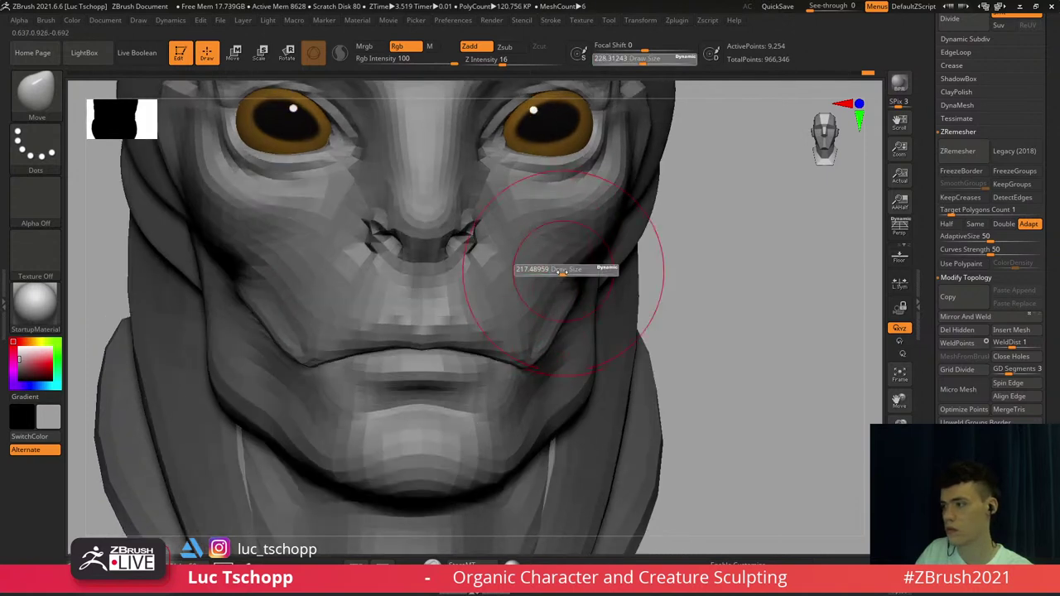
pyautogui.moveTo(567, 270); pyautogui.dragTo(561, 269)
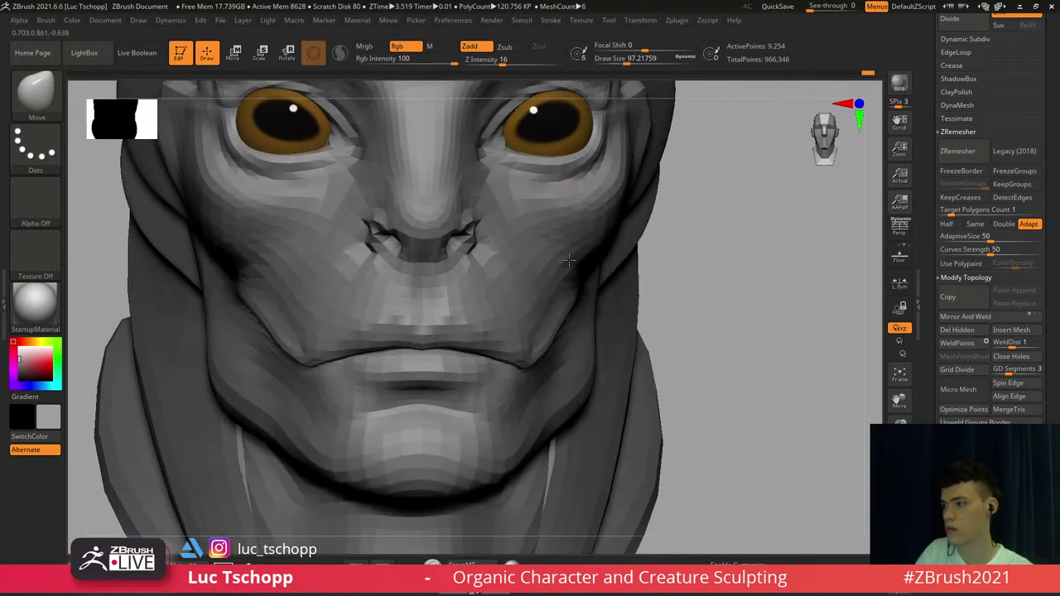
pyautogui.keyDown('alt'); pyautogui.moveTo(577, 254); pyautogui.dragTo(572, 274, button='right'); pyautogui.keyUp('alt')
pyautogui.press('s')
pyautogui.moveTo(575, 269); pyautogui.dragTo(569, 270)
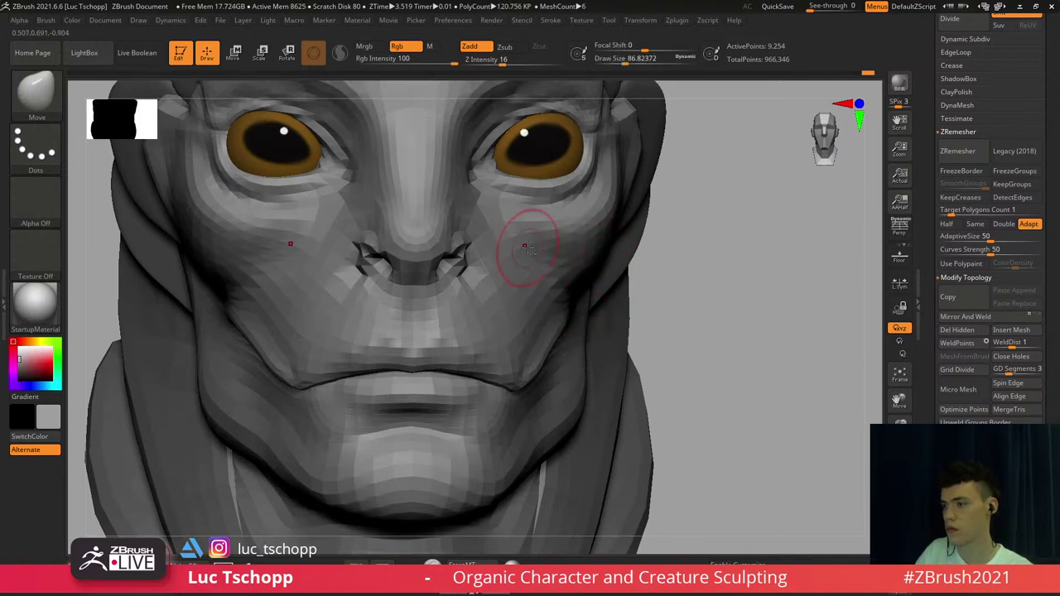
pyautogui.press('d')
pyautogui.press('d')
pyautogui.press('d')
pyautogui.keyDown('alt'); pyautogui.moveTo(534, 260); pyautogui.dragTo(538, 199, button='right'); pyautogui.keyUp('alt')
pyautogui.moveTo(572, 280); pyautogui.dragTo(550, 313, button='right')
pyautogui.hotkey('shift', 'd')
pyautogui.moveTo(538, 271)
pyautogui.mouseDown(button='right')
pyautogui.moveTo(549, 294)
pyautogui.moveTo(498, 350)
pyautogui.moveTo(530, 328)
pyautogui.mouseUp(button='right')
pyautogui.hotkey('shift', 'd')
pyautogui.hotkey('shift', 'd')
pyautogui.press('d')
pyautogui.press('d')
pyautogui.press('d')
pyautogui.press('f')
# Select the LucT_Custom1 brush at a Draw Size of about 30 for the nose
pyautogui.hotkey('shift', 'd')
pyautogui.hotkey('shift', 'd')
pyautogui.press('s')
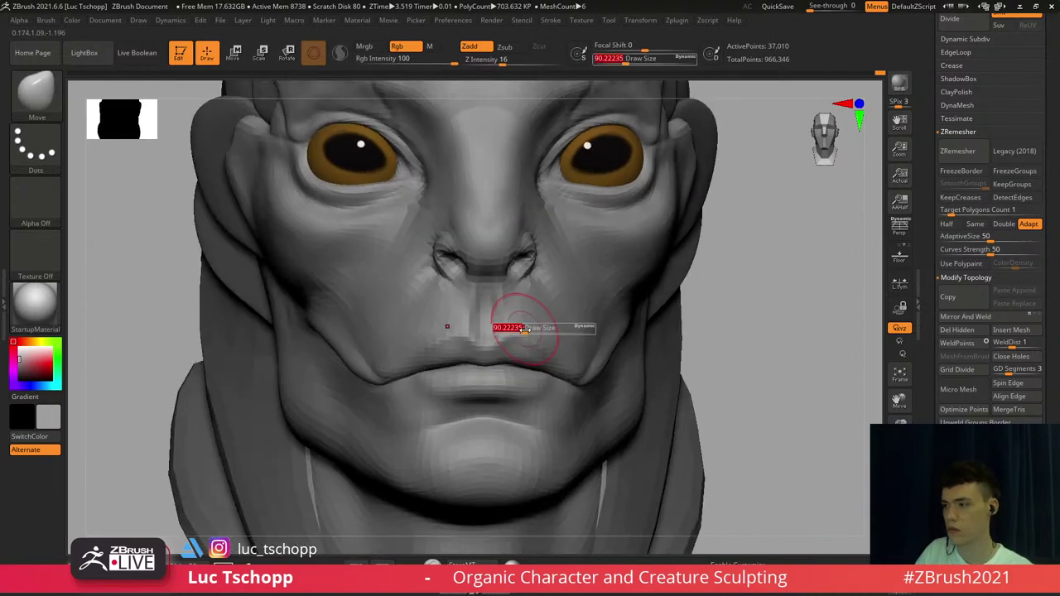
pyautogui.moveTo(533, 327); pyautogui.dragTo(522, 328)
pyautogui.moveTo(526, 335)
pyautogui.mouseDown(button='right')
pyautogui.moveTo(522, 347)
pyautogui.moveTo(515, 319)
pyautogui.moveTo(494, 339)
pyautogui.moveTo(502, 390)
pyautogui.moveTo(504, 279)
pyautogui.mouseUp(button='right')
pyautogui.press('d')
pyautogui.press('d')
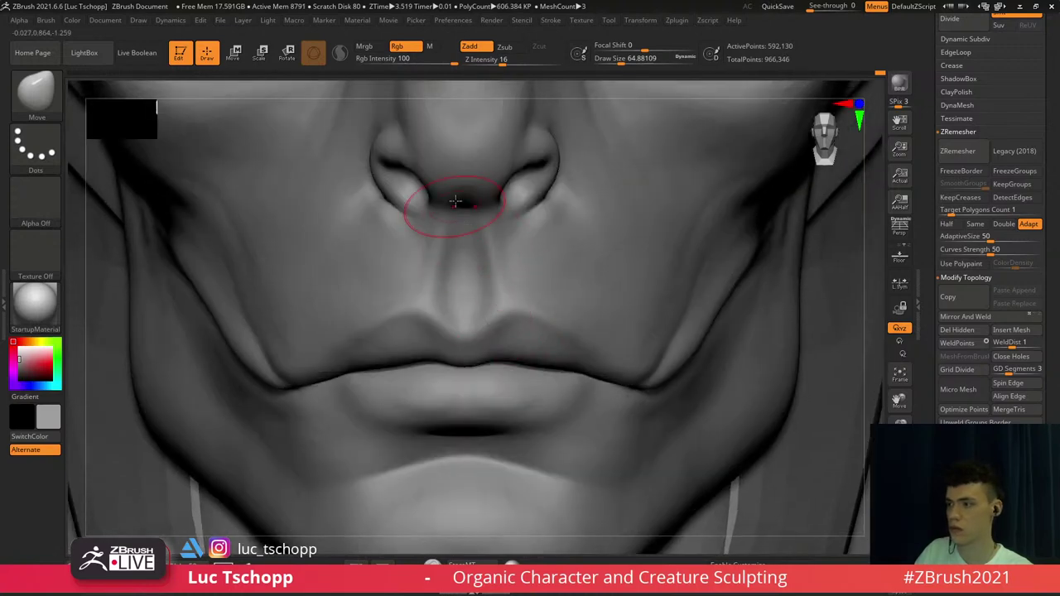
pyautogui.press('b')
pyautogui.click(370, 198)
pyautogui.moveTo(522, 154); pyautogui.dragTo(489, 164, button='right')
pyautogui.press('s')
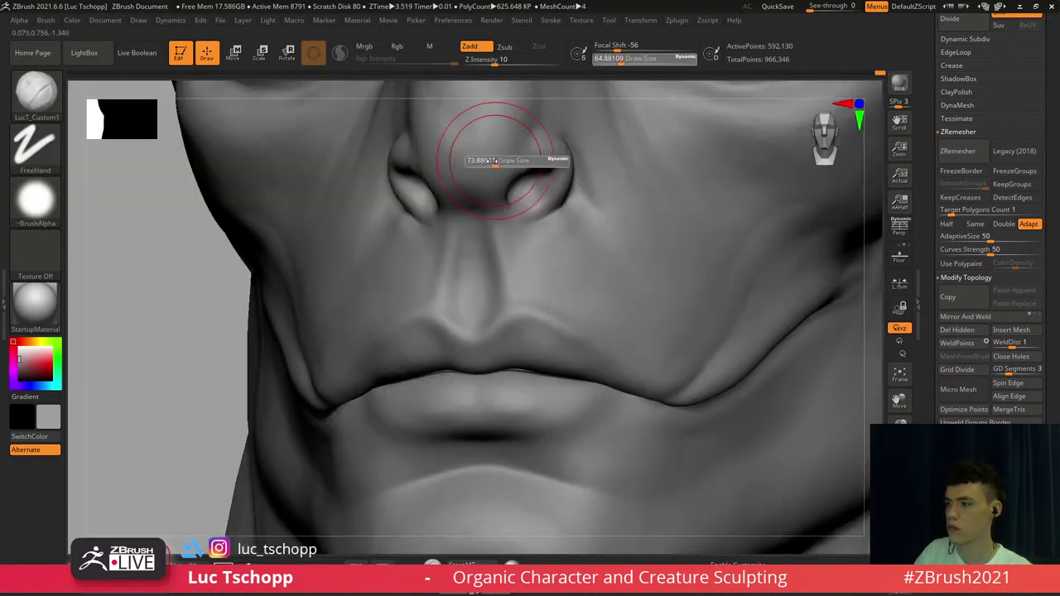
pyautogui.moveTo(489, 163); pyautogui.dragTo(482, 161)
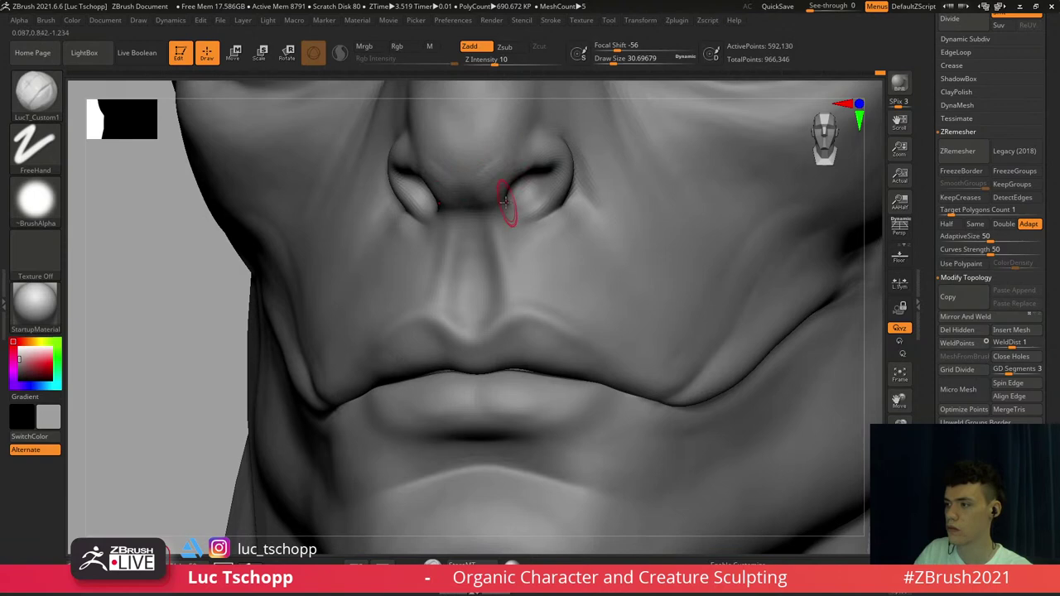
# Smooth the nose with Shift, then return to LucT_Custom1 and zoom in on it
pyautogui.press('b')
pyautogui.press('s')
pyautogui.press('t')
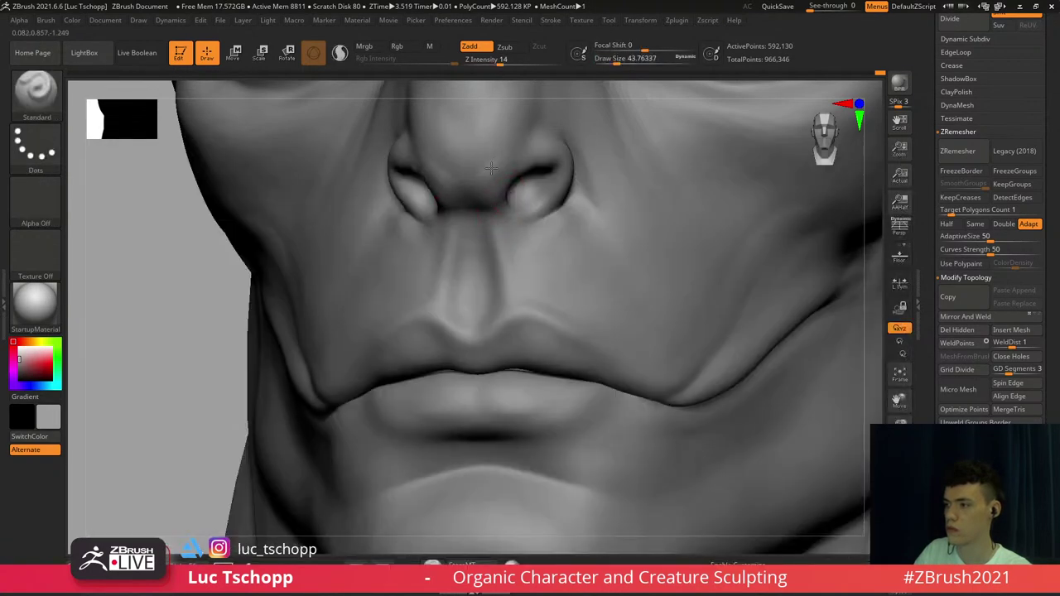
pyautogui.press('shift')
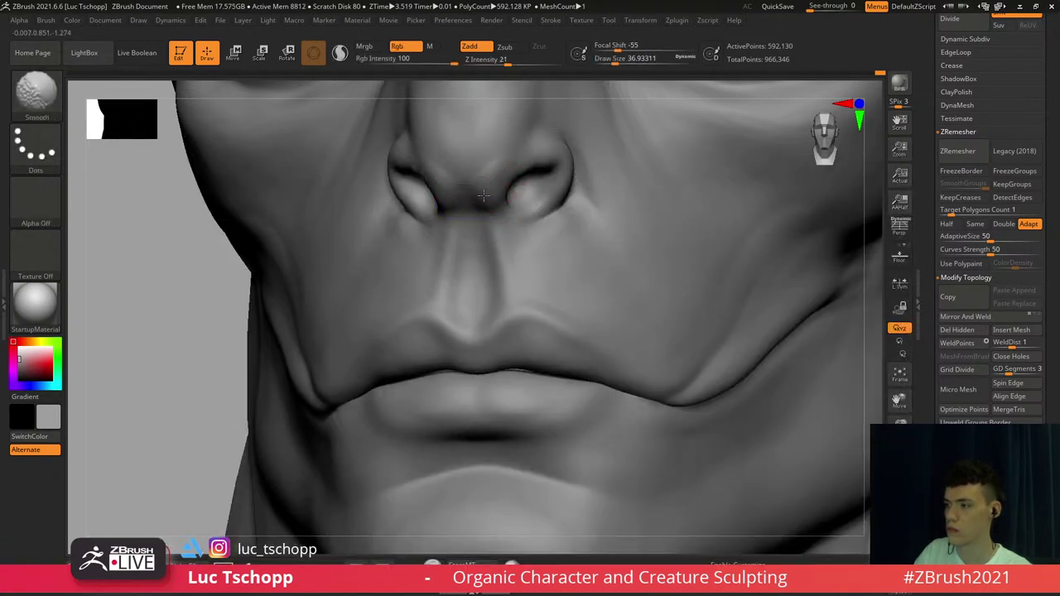
pyautogui.press('b')
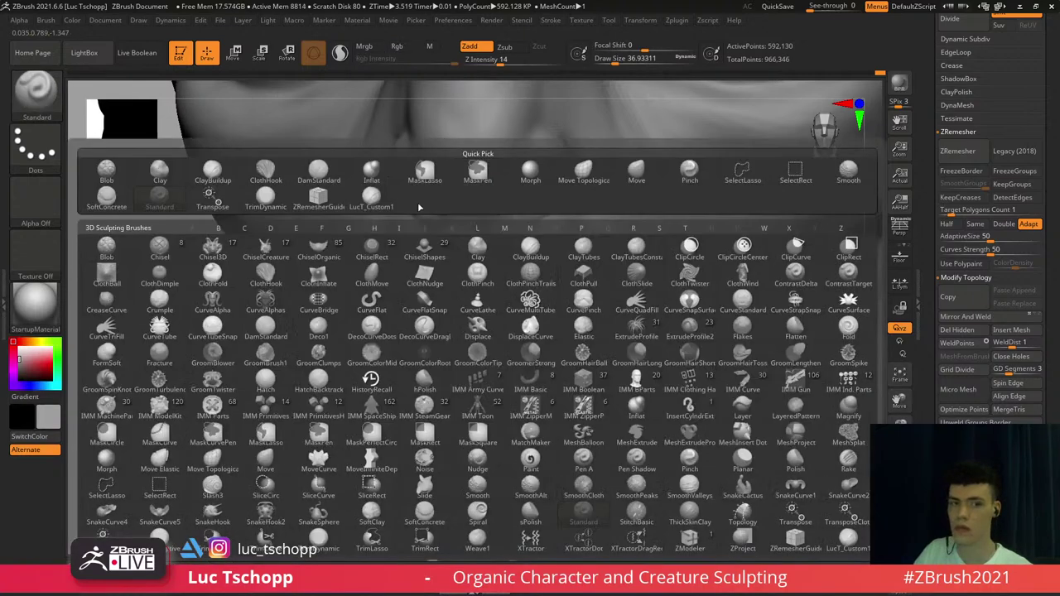
pyautogui.click(371, 199)
pyautogui.moveTo(500, 161); pyautogui.dragTo(510, 173, button='right')
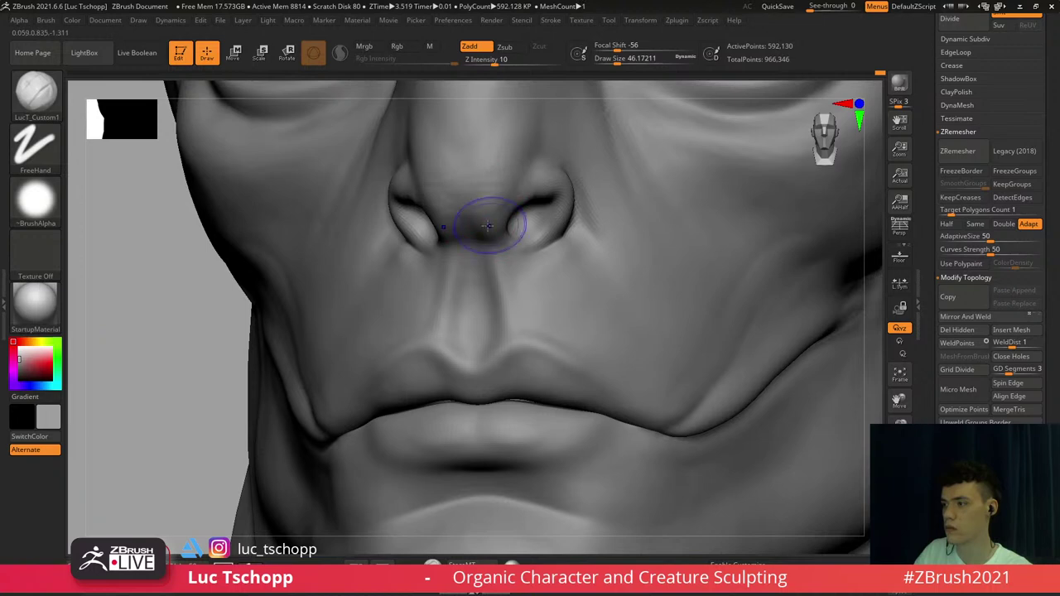
pyautogui.moveTo(486, 212)
pyautogui.mouseDown(button='right')
pyautogui.moveTo(532, 223)
pyautogui.moveTo(516, 225)
pyautogui.mouseUp(button='right')
# Smooth the inside of the nostril with a brush of about 25, then view the nose in profile
pyautogui.press('s')
pyautogui.moveTo(508, 229); pyautogui.dragTo(515, 230)
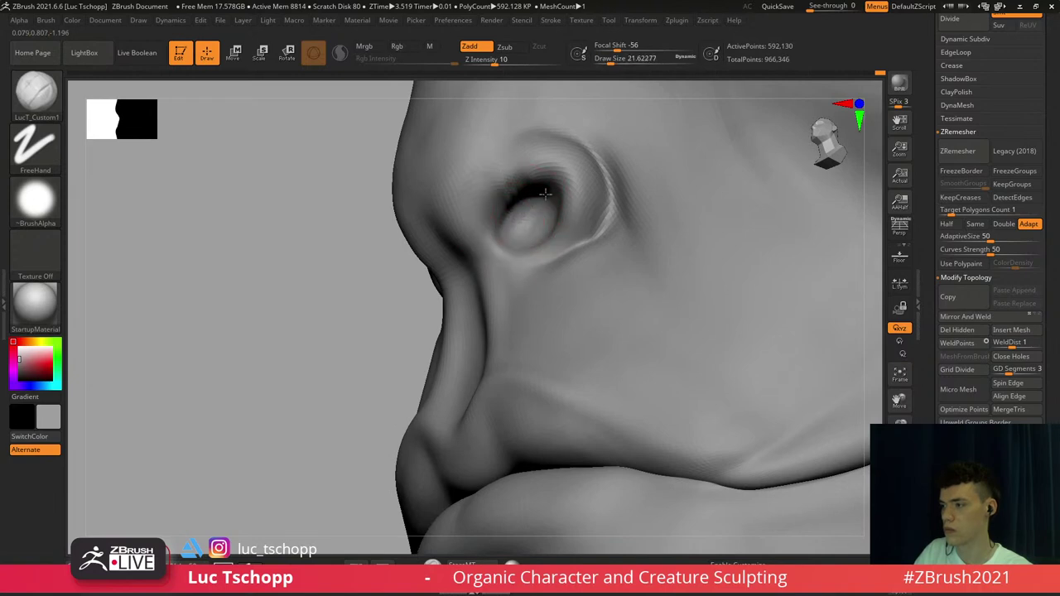
pyautogui.moveTo(530, 209); pyautogui.dragTo(525, 208, button='right')
pyautogui.press('s')
pyautogui.moveTo(525, 207); pyautogui.dragTo(527, 207)
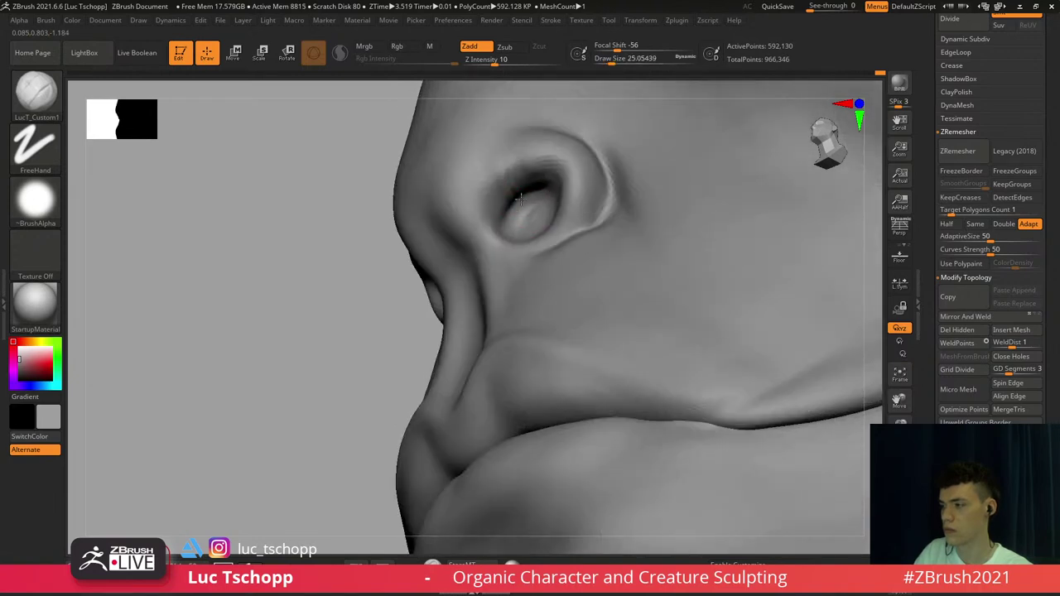
pyautogui.moveTo(520, 199); pyautogui.dragTo(560, 189, button='right')
pyautogui.press('shift')
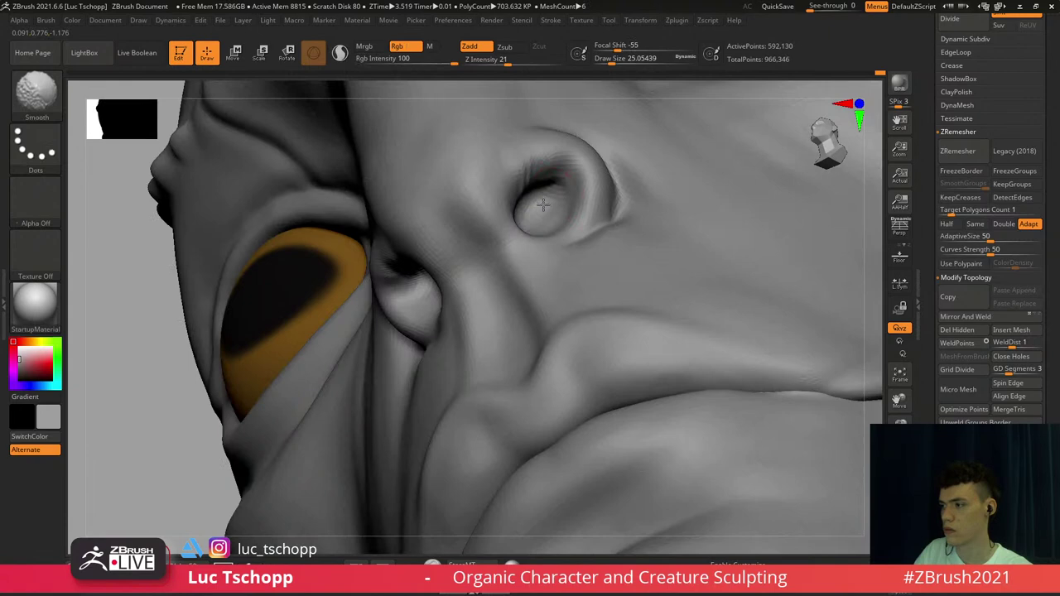
pyautogui.keyDown('shift'); pyautogui.moveTo(541, 170); pyautogui.dragTo(549, 174); pyautogui.keyUp('shift')
pyautogui.press('f')
pyautogui.moveTo(549, 174)
pyautogui.keyDown('shift'); pyautogui.mouseDown(button='right')
pyautogui.moveTo(536, 244)
pyautogui.moveTo(495, 224)
pyautogui.moveTo(585, 208)
pyautogui.moveTo(574, 273)
pyautogui.mouseUp(button='right'); pyautogui.keyUp('shift')
pyautogui.moveTo(429, 246); pyautogui.dragTo(461, 224, button='right')
# At a lower subdivision level, switch to a larger Move brush around the nose
pyautogui.hotkey('shift', 'd')
pyautogui.hotkey('shift', 'd')
pyautogui.press('b')
pyautogui.press('m')
pyautogui.press('v')
pyautogui.press('shift')
pyautogui.press('s')
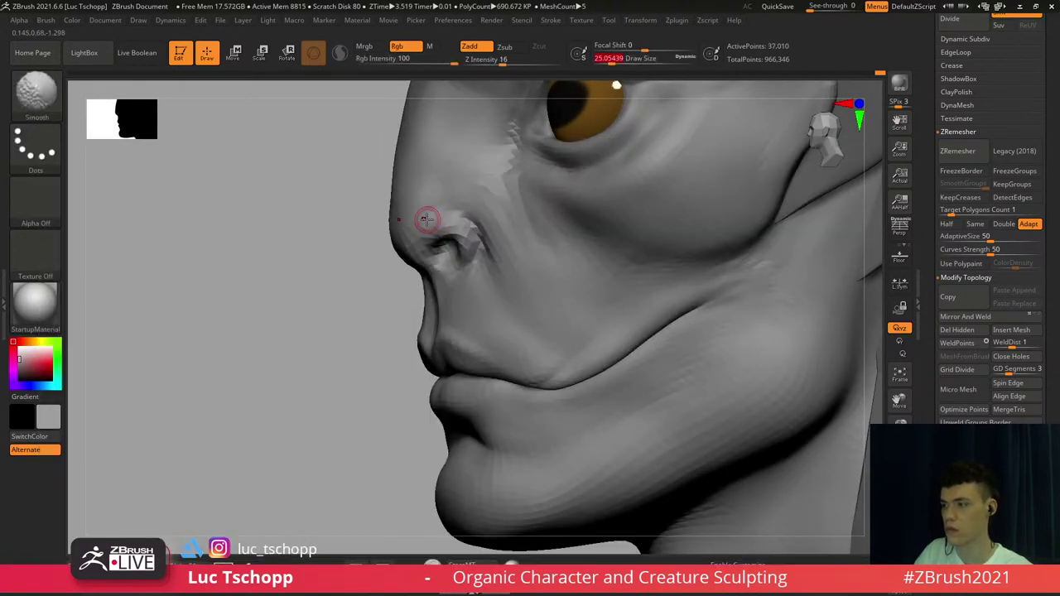
pyautogui.press(']')
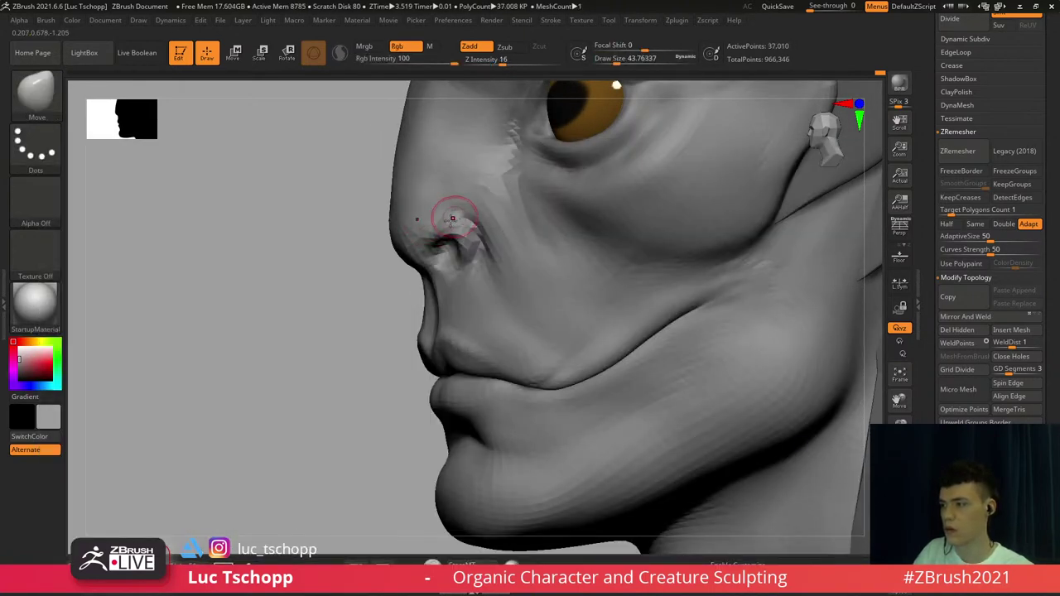
pyautogui.moveTo(441, 218); pyautogui.dragTo(446, 257, button='right')
# Carve along the nostril edge with LucT_Custom1, smooth the rim, and return the bust to front view
pyautogui.press('b')
pyautogui.click(340, 199)
pyautogui.moveTo(446, 258)
pyautogui.mouseDown()
pyautogui.moveTo(444, 273)
pyautogui.moveTo(487, 245)
pyautogui.mouseUp()
pyautogui.press('b')
pyautogui.press('s')
pyautogui.press('t')
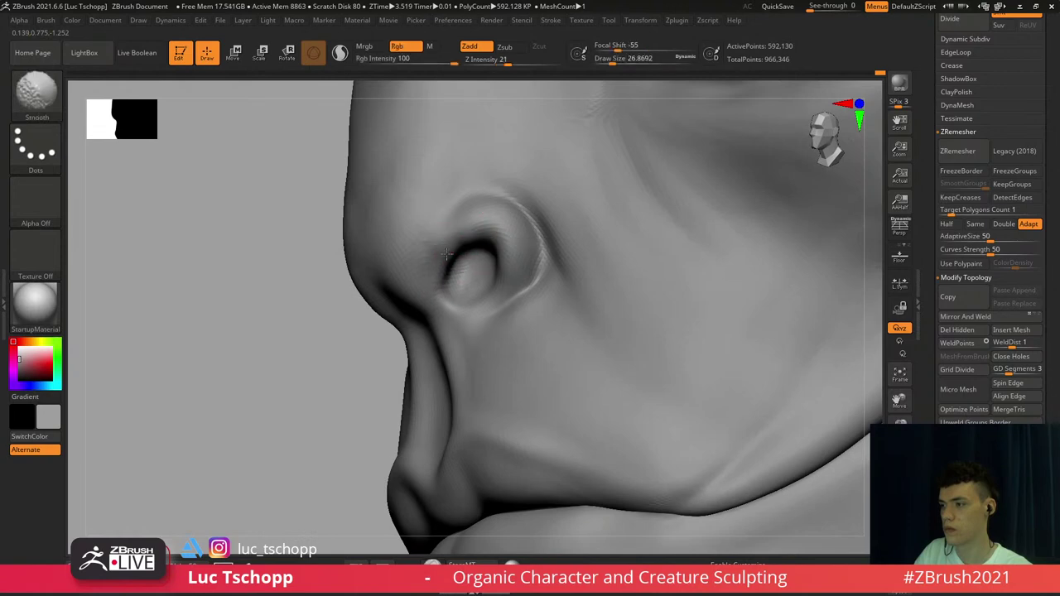
pyautogui.moveTo(487, 245)
pyautogui.mouseDown(button='right')
pyautogui.moveTo(518, 265)
pyautogui.moveTo(523, 253)
pyautogui.moveTo(501, 265)
pyautogui.mouseUp(button='right')
pyautogui.press('f')
pyautogui.keyDown('alt'); pyautogui.moveTo(580, 367); pyautogui.dragTo(518, 232, button='right'); pyautogui.keyUp('alt')
# Make the Extract4 collar piece active, zoom in on the neck, and select Move Topological
pyautogui.keyDown('alt'); pyautogui.click(547, 294); pyautogui.keyUp('alt')
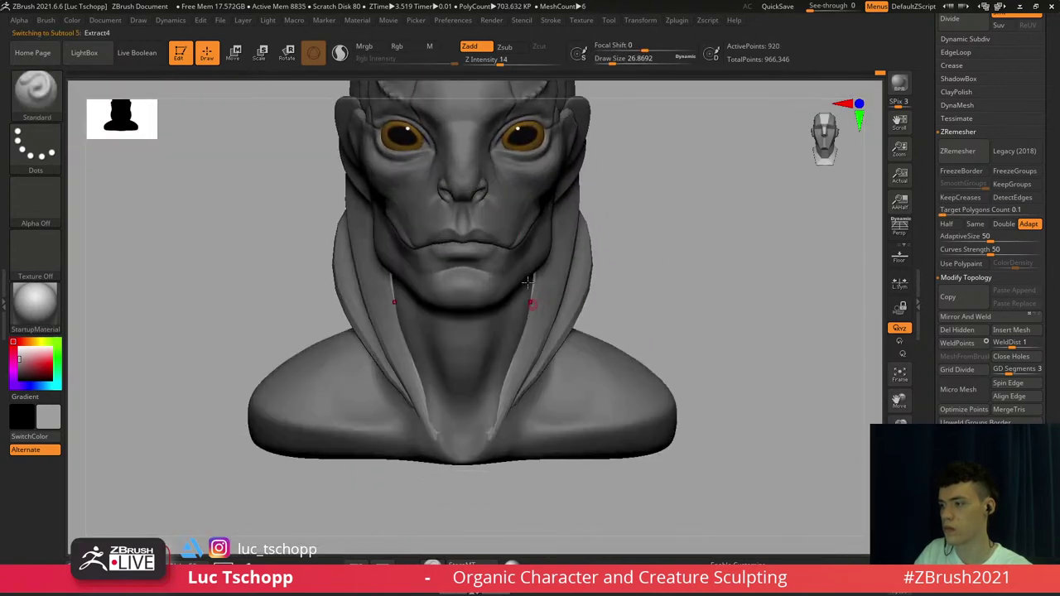
pyautogui.keyDown('alt'); pyautogui.moveTo(533, 306); pyautogui.dragTo(484, 214, button='right'); pyautogui.keyUp('alt')
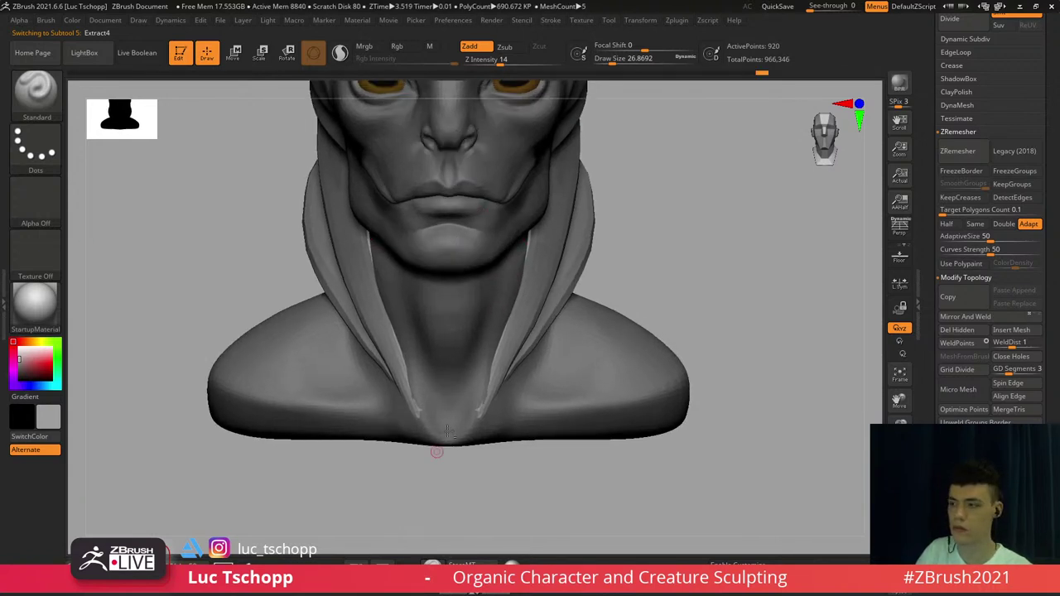
pyautogui.press('b')
pyautogui.press('m')
pyautogui.press('t')
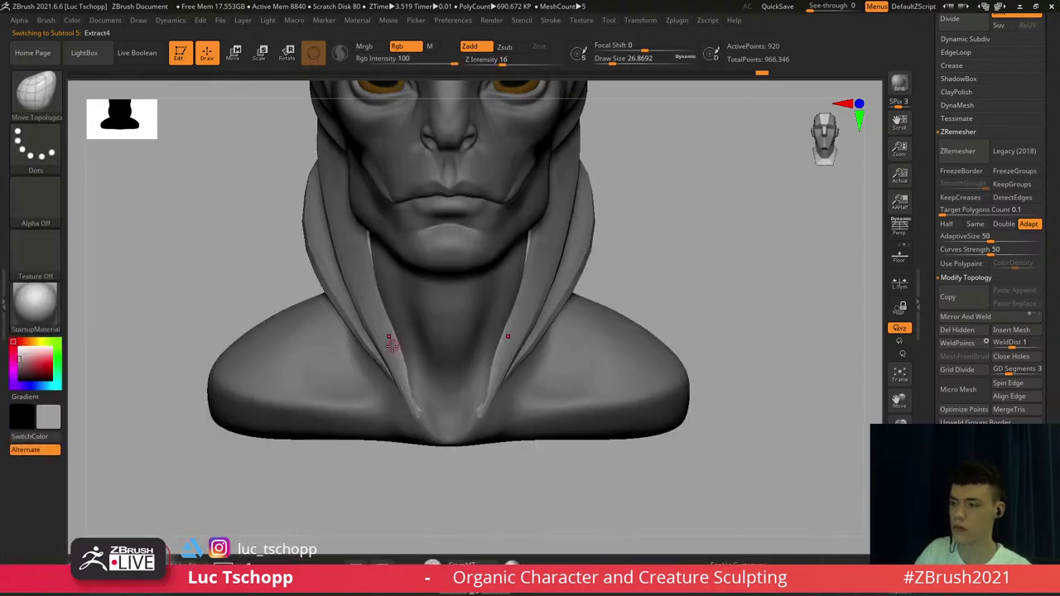
# Resize the Move Topological brush from about 262 to 422 to 167 while viewing the collar's side
pyautogui.moveTo(442, 376); pyautogui.dragTo(480, 387, button='right')
pyautogui.press('s')
pyautogui.press('s')
pyautogui.moveTo(410, 389)
pyautogui.mouseDown()
pyautogui.moveTo(454, 408)
pyautogui.moveTo(421, 420)
pyautogui.mouseUp()
pyautogui.press('s')
pyautogui.moveTo(491, 414); pyautogui.dragTo(442, 421, button='right')
pyautogui.press('s')
pyautogui.moveTo(423, 415)
pyautogui.mouseDown()
pyautogui.moveTo(411, 415)
pyautogui.moveTo(428, 379)
pyautogui.moveTo(423, 411)
pyautogui.moveTo(439, 435)
pyautogui.moveTo(436, 416)
pyautogui.mouseUp()
pyautogui.press('s')
pyautogui.press('s')
pyautogui.press('s')
pyautogui.press('s')
pyautogui.moveTo(531, 410); pyautogui.dragTo(428, 400, button='right')
pyautogui.press('s')
pyautogui.moveTo(428, 399); pyautogui.dragTo(424, 400)
pyautogui.moveTo(452, 405); pyautogui.dragTo(430, 410, button='right')
pyautogui.press('d')
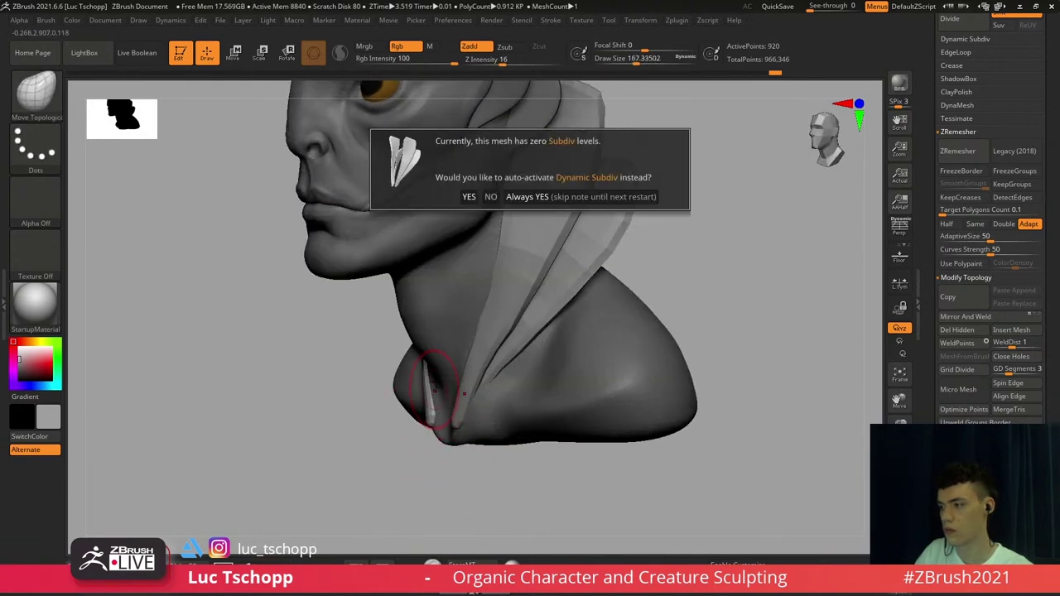
pyautogui.press('Escape')
# Set the brush to about 192 and preview the collar subdivided before returning to base level
pyautogui.keyDown('shift'); pyautogui.moveTo(439, 370); pyautogui.dragTo(479, 339, button='right'); pyautogui.keyUp('shift')
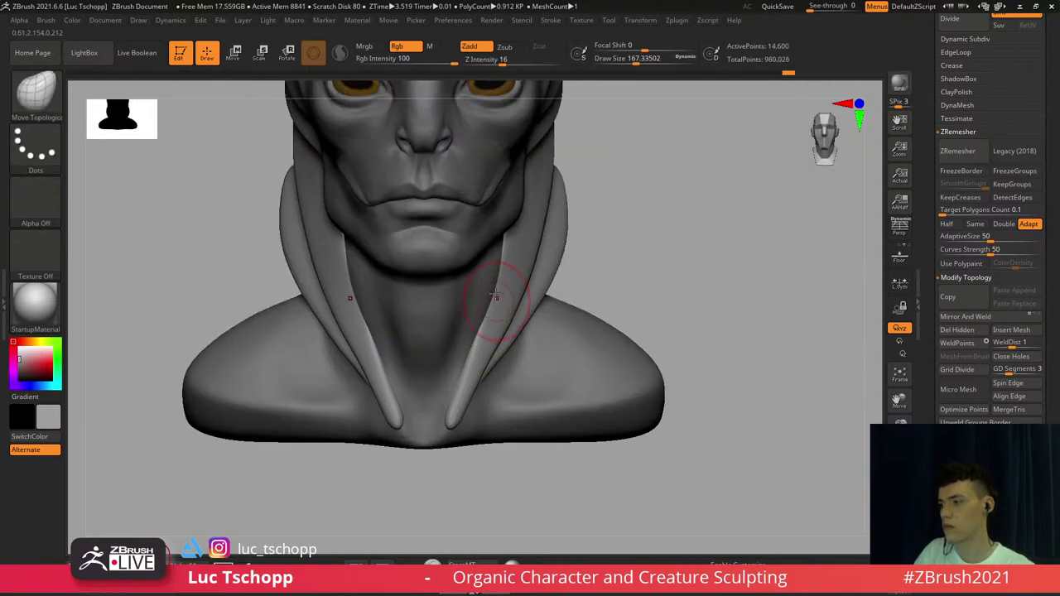
pyautogui.moveTo(497, 298); pyautogui.dragTo(490, 257, button='right')
pyautogui.press('s')
pyautogui.moveTo(515, 282); pyautogui.dragTo(518, 281)
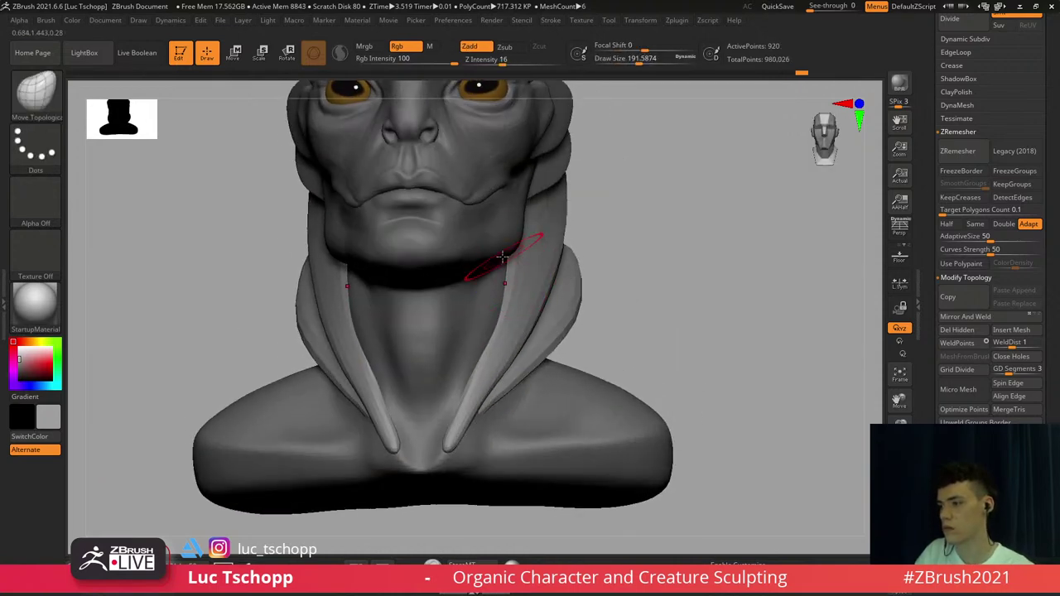
pyautogui.moveTo(493, 282)
pyautogui.keyDown('shift'); pyautogui.mouseDown(button='right')
pyautogui.moveTo(489, 301)
pyautogui.moveTo(466, 293)
pyautogui.moveTo(475, 291)
pyautogui.mouseUp(button='right'); pyautogui.keyUp('shift')
pyautogui.press('d')
pyautogui.press('d')
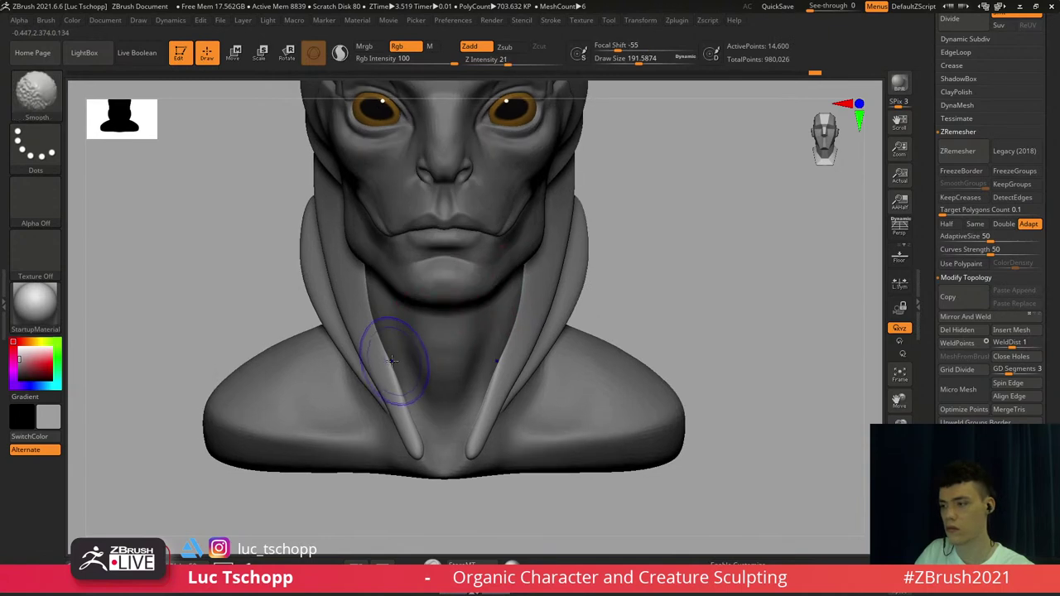
pyautogui.hotkey('shift', 'd')
pyautogui.hotkey('shift', 'd')
# Size the brush through roughly 338, 476 and 430 to 228 from three-quarter and low views
pyautogui.moveTo(392, 360); pyautogui.dragTo(414, 340, button='right')
pyautogui.press('s')
pyautogui.moveTo(373, 334); pyautogui.dragTo(383, 334)
pyautogui.moveTo(357, 319); pyautogui.dragTo(379, 310, button='right')
pyautogui.press('s')
pyautogui.moveTo(356, 291); pyautogui.dragTo(370, 291)
pyautogui.moveTo(364, 286); pyautogui.dragTo(396, 278, button='right')
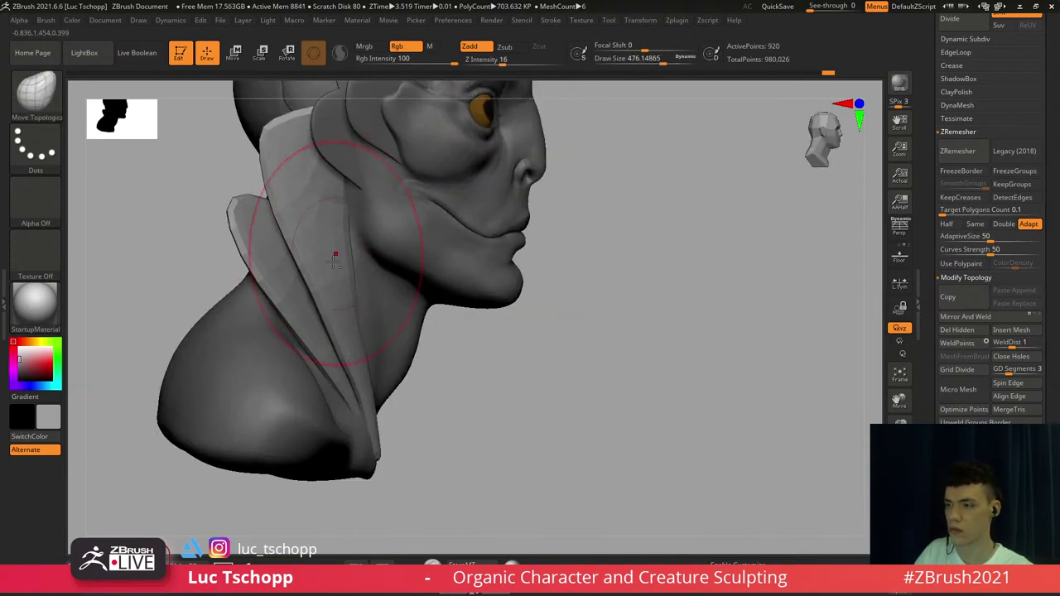
pyautogui.moveTo(366, 366); pyautogui.dragTo(319, 359, button='right')
pyautogui.press('s')
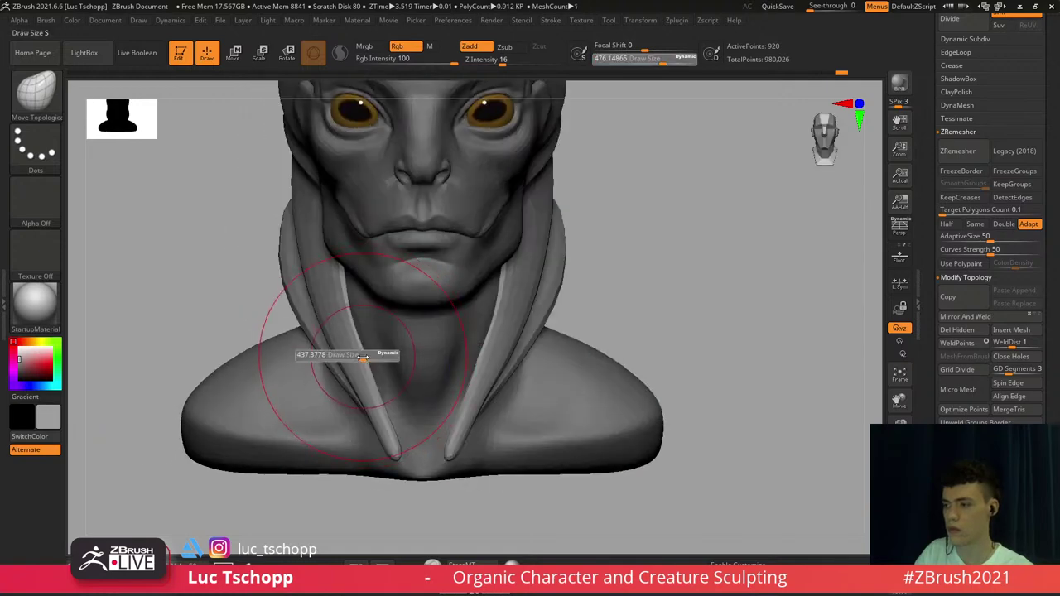
pyautogui.moveTo(362, 356); pyautogui.dragTo(365, 349)
pyautogui.press('s')
pyautogui.moveTo(349, 317)
pyautogui.mouseDown(button='right')
pyautogui.moveTo(339, 255)
pyautogui.moveTo(331, 272)
pyautogui.moveTo(329, 227)
pyautogui.mouseUp(button='right')
pyautogui.keyDown('ctrl'); pyautogui.moveTo(370, 383); pyautogui.dragTo(376, 421, button='right'); pyautogui.keyUp('ctrl')
pyautogui.press('s')
pyautogui.moveTo(378, 381); pyautogui.dragTo(367, 380)
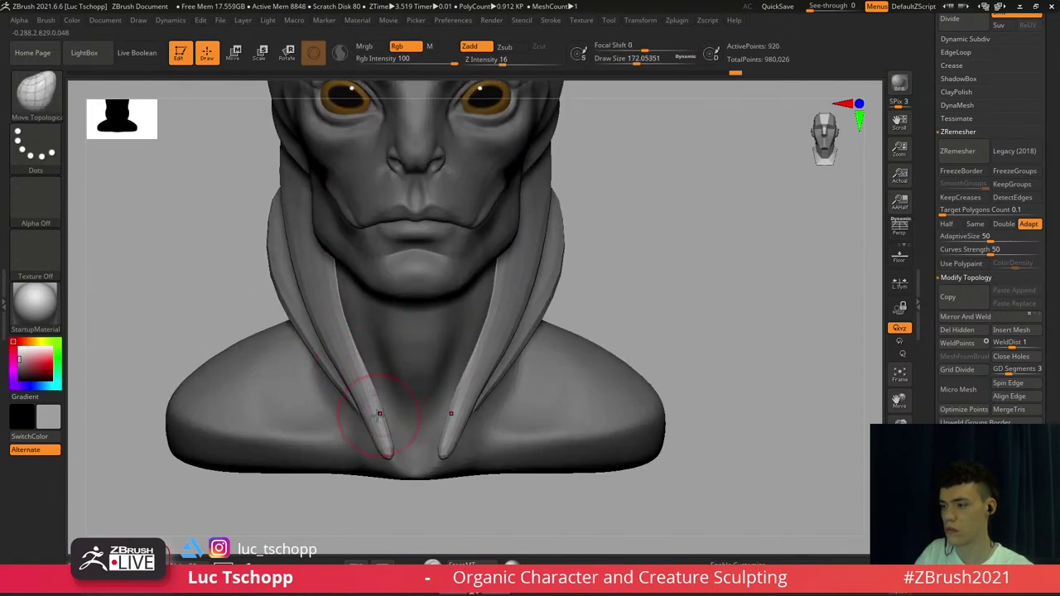
pyautogui.hotkey('ctrl', 'z')
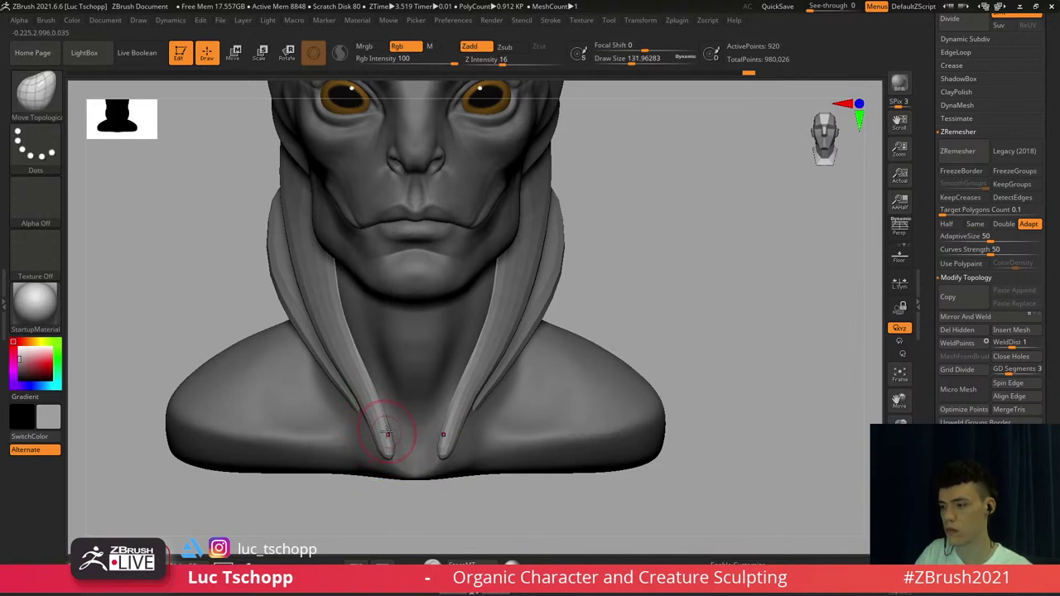
# With the brush at about 207, shift both neck flaps symmetrically
pyautogui.moveTo(321, 399); pyautogui.dragTo(346, 413, button='right')
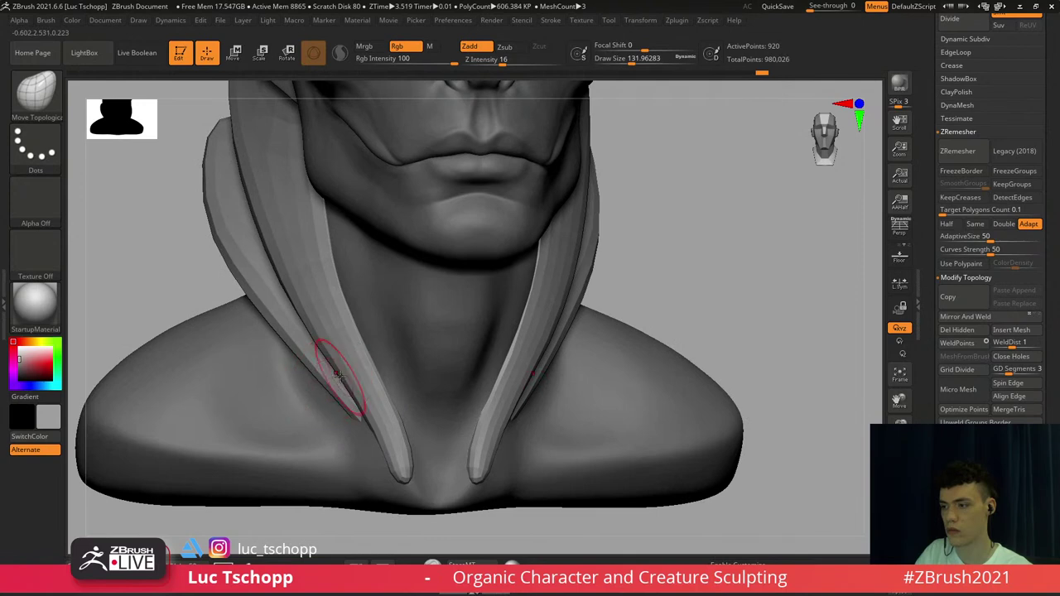
pyautogui.keyDown('alt'); pyautogui.moveTo(255, 346); pyautogui.dragTo(284, 384, button='right'); pyautogui.keyUp('alt')
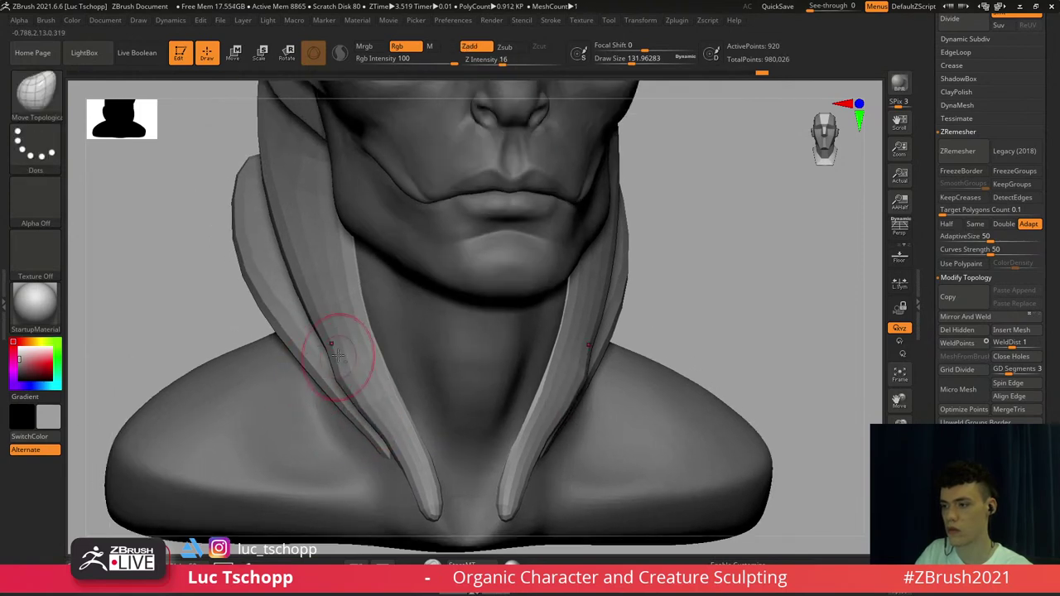
pyautogui.moveTo(306, 315); pyautogui.dragTo(310, 314)
pyautogui.moveTo(240, 309); pyautogui.dragTo(234, 332, button='right')
pyautogui.keyDown('ctrl'); pyautogui.moveTo(321, 357); pyautogui.dragTo(316, 348, button='right'); pyautogui.keyUp('ctrl')
pyautogui.press('s')
pyautogui.moveTo(316, 348); pyautogui.dragTo(322, 348)
pyautogui.moveTo(302, 346); pyautogui.dragTo(296, 346)
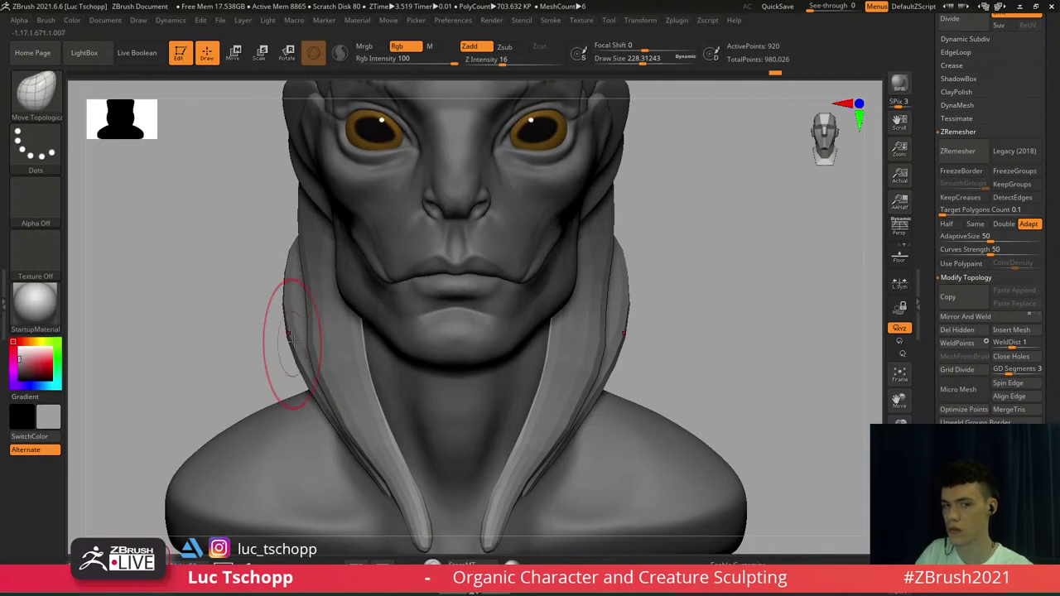
# Pull the neck flaps' outer edges outward using brush sizes around 256 and 318
pyautogui.keyDown('alt'); pyautogui.moveTo(318, 347); pyautogui.dragTo(329, 364, button='right'); pyautogui.keyUp('alt')
pyautogui.press('s')
pyautogui.moveTo(340, 348); pyautogui.dragTo(344, 348)
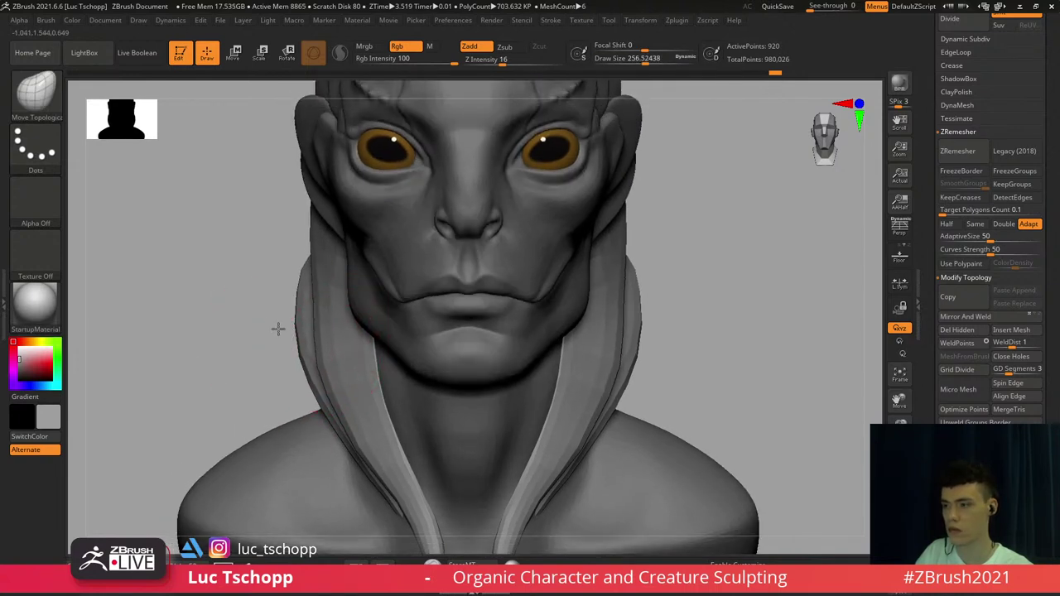
pyautogui.moveTo(286, 287); pyautogui.dragTo(301, 260)
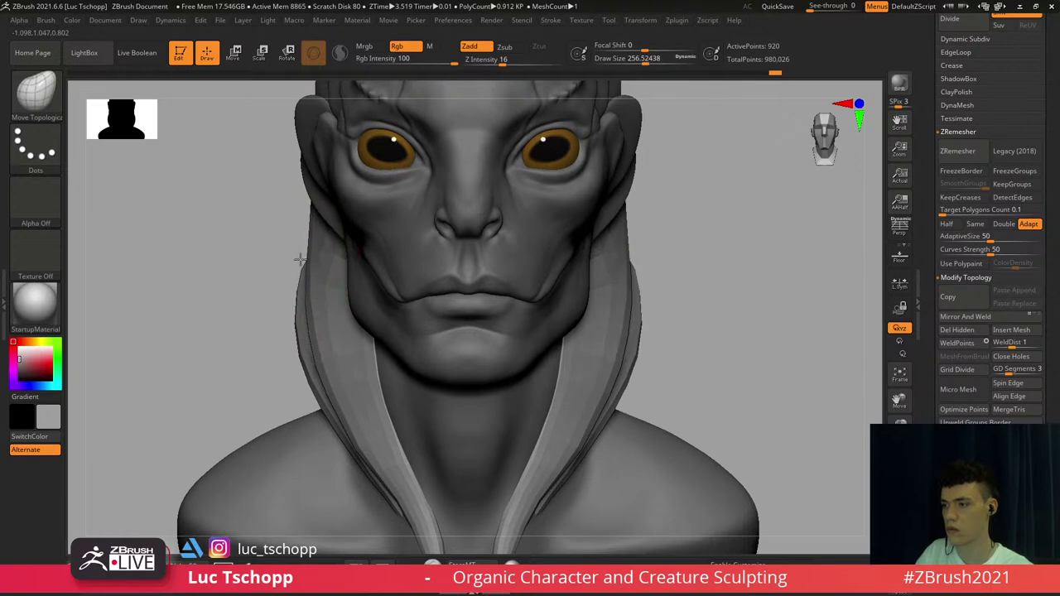
pyautogui.keyDown('ctrl'); pyautogui.moveTo(291, 275); pyautogui.dragTo(300, 192, button='right'); pyautogui.keyUp('ctrl')
pyautogui.keyDown('ctrl'); pyautogui.moveTo(319, 300); pyautogui.dragTo(331, 365, button='right'); pyautogui.keyUp('ctrl')
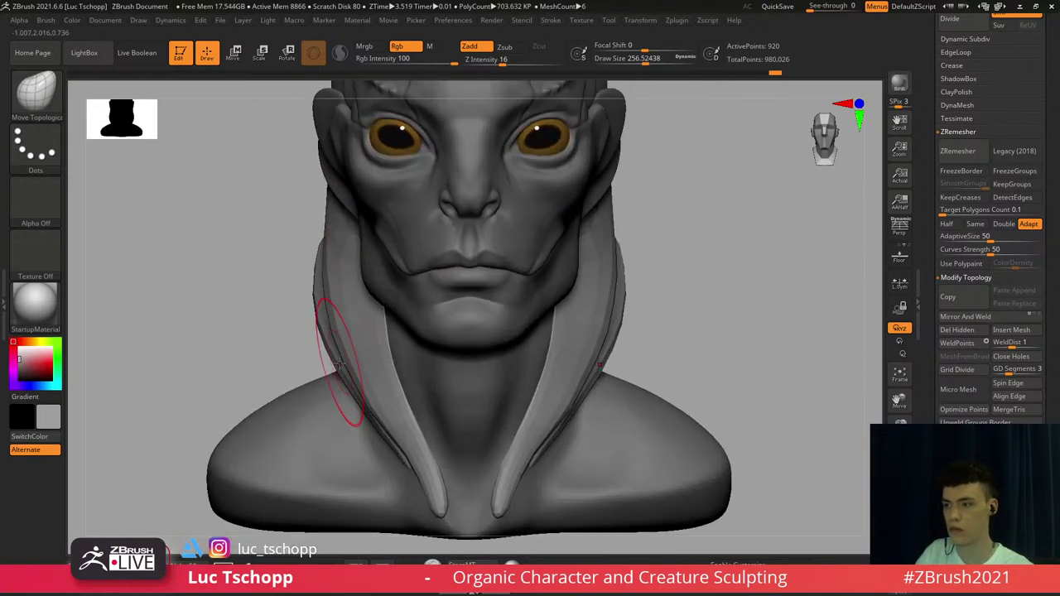
pyautogui.press('s')
pyautogui.moveTo(329, 366); pyautogui.dragTo(304, 381)
pyautogui.press('s')
pyautogui.moveTo(313, 323); pyautogui.dragTo(282, 326)
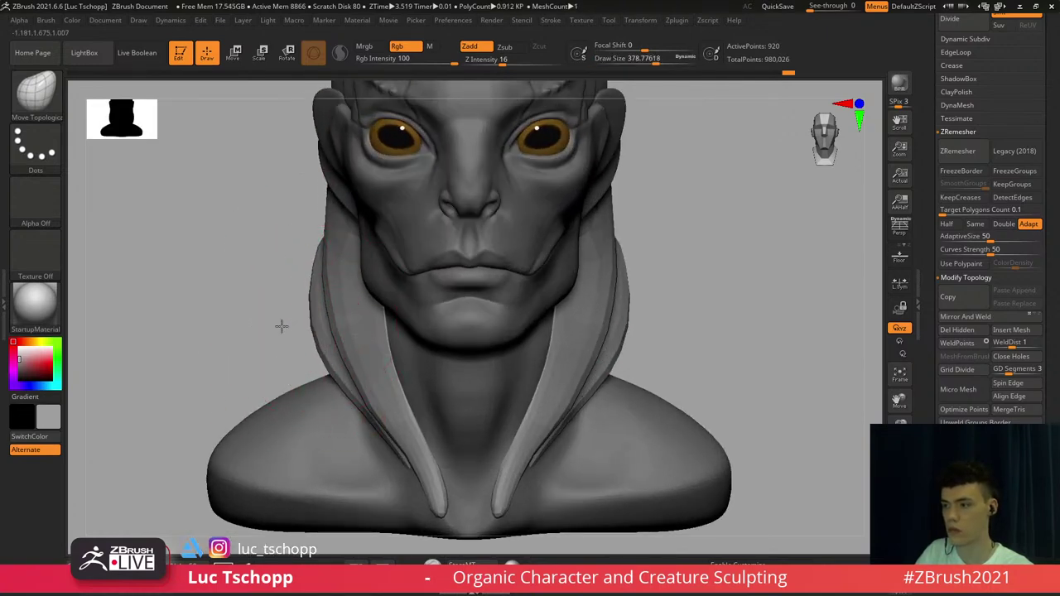
pyautogui.moveTo(310, 265)
pyautogui.mouseDown()
pyautogui.moveTo(268, 285)
pyautogui.moveTo(312, 308)
pyautogui.mouseUp()
# Set the brush to about 280 and pull the collar fin's inner edge from a side view
pyautogui.press('s')
pyautogui.moveTo(312, 315); pyautogui.dragTo(371, 306, button='right')
pyautogui.moveTo(312, 236); pyautogui.dragTo(338, 232, button='right')
pyautogui.press('s')
pyautogui.moveTo(318, 230); pyautogui.dragTo(321, 229)
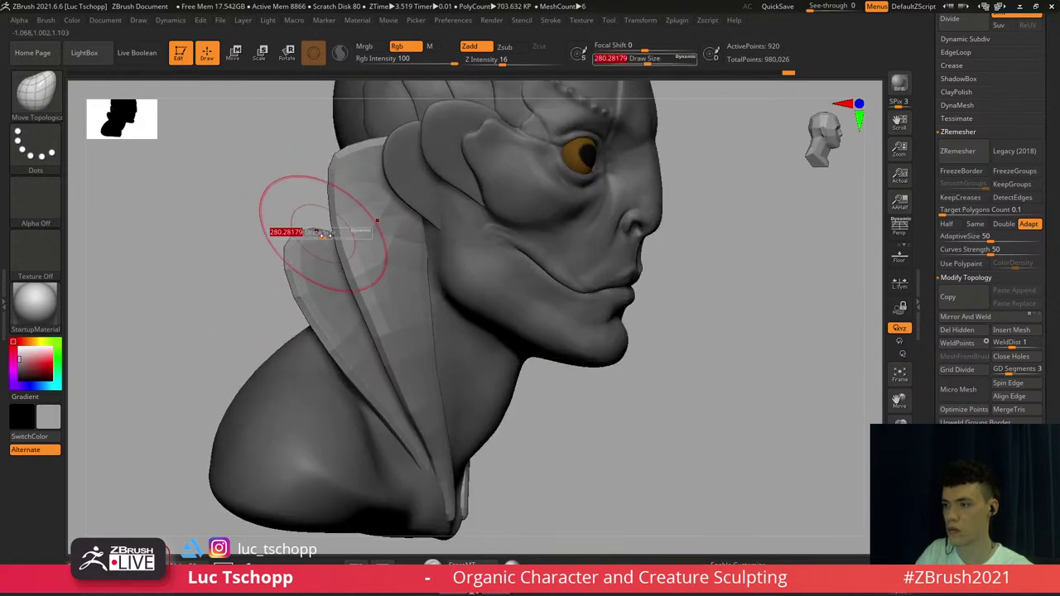
pyautogui.keyDown('alt'); pyautogui.moveTo(302, 203); pyautogui.dragTo(307, 250, button='right'); pyautogui.keyUp('alt')
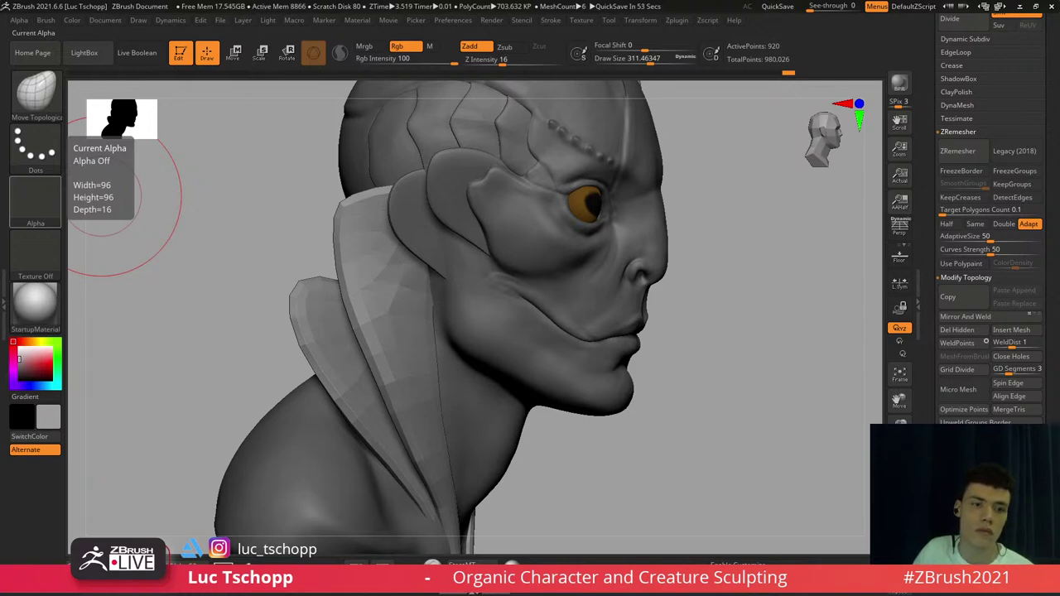
pyautogui.moveTo(368, 326)
pyautogui.mouseDown(button='right')
pyautogui.moveTo(350, 285)
pyautogui.moveTo(298, 305)
pyautogui.mouseUp(button='right')
pyautogui.moveTo(297, 305)
pyautogui.mouseDown()
pyautogui.moveTo(290, 291)
pyautogui.moveTo(319, 267)
pyautogui.mouseUp()
pyautogui.moveTo(320, 267)
pyautogui.mouseDown(button='right')
pyautogui.moveTo(286, 294)
pyautogui.moveTo(316, 277)
pyautogui.mouseUp(button='right')
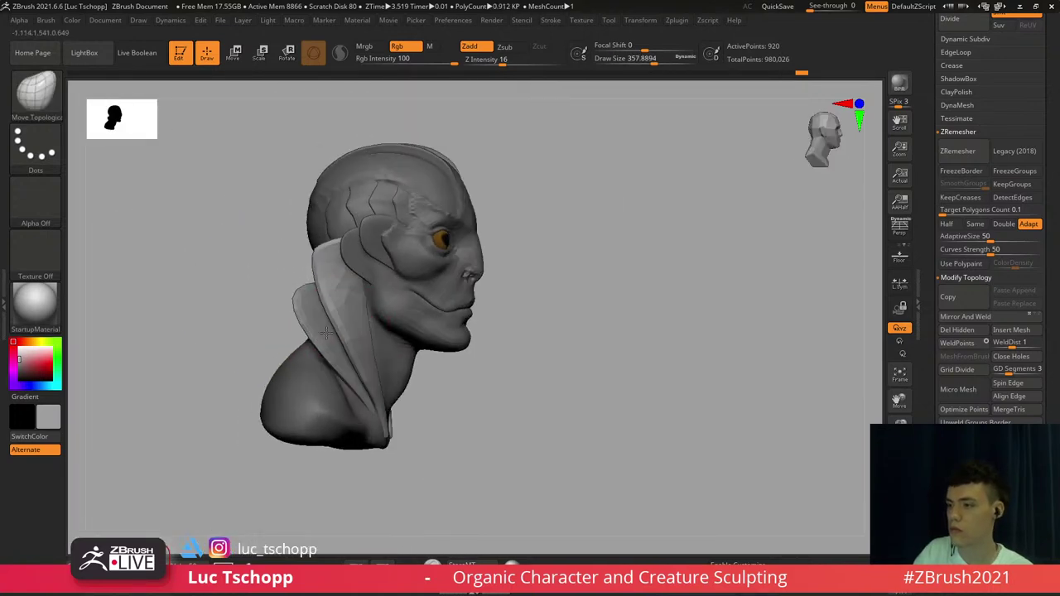
# From the front view, set the brush to about 372 and make a small shaping stroke on the collar
pyautogui.moveTo(353, 333)
pyautogui.keyDown('shift'); pyautogui.mouseDown(button='right')
pyautogui.moveTo(313, 338)
pyautogui.moveTo(333, 327)
pyautogui.mouseUp(button='right'); pyautogui.keyUp('shift')
pyautogui.keyDown('alt'); pyautogui.moveTo(355, 335); pyautogui.dragTo(357, 314, button='right'); pyautogui.keyUp('alt')
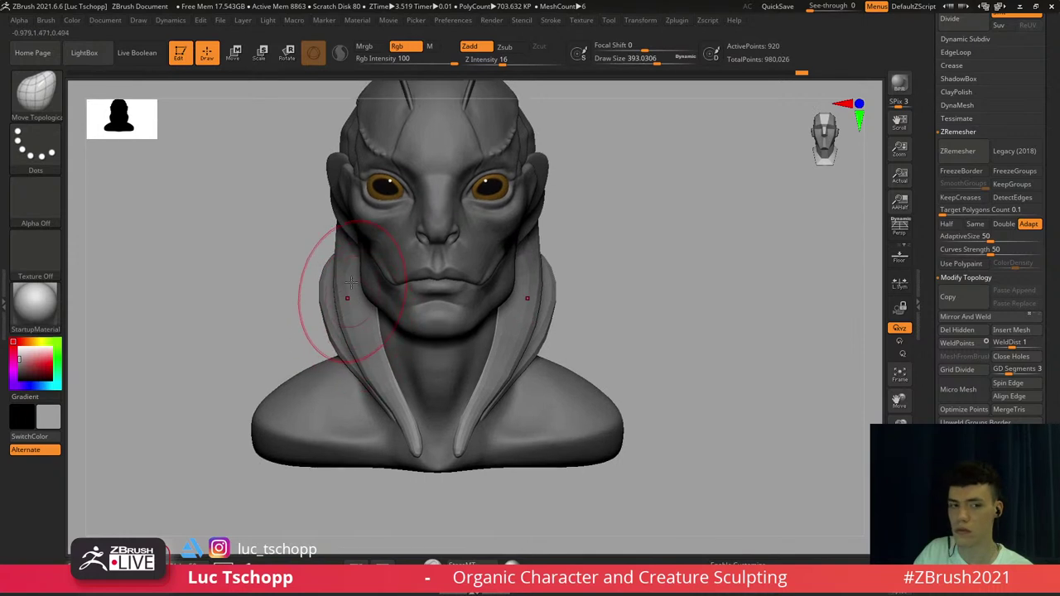
pyautogui.press('s')
pyautogui.moveTo(348, 276); pyautogui.dragTo(350, 276)
pyautogui.moveTo(328, 240); pyautogui.dragTo(346, 237, button='right')
pyautogui.press('s')
pyautogui.moveTo(330, 232); pyautogui.dragTo(315, 237)
pyautogui.press('s')
pyautogui.keyDown('shift'); pyautogui.moveTo(308, 235); pyautogui.dragTo(311, 251, button='right'); pyautogui.keyUp('shift')
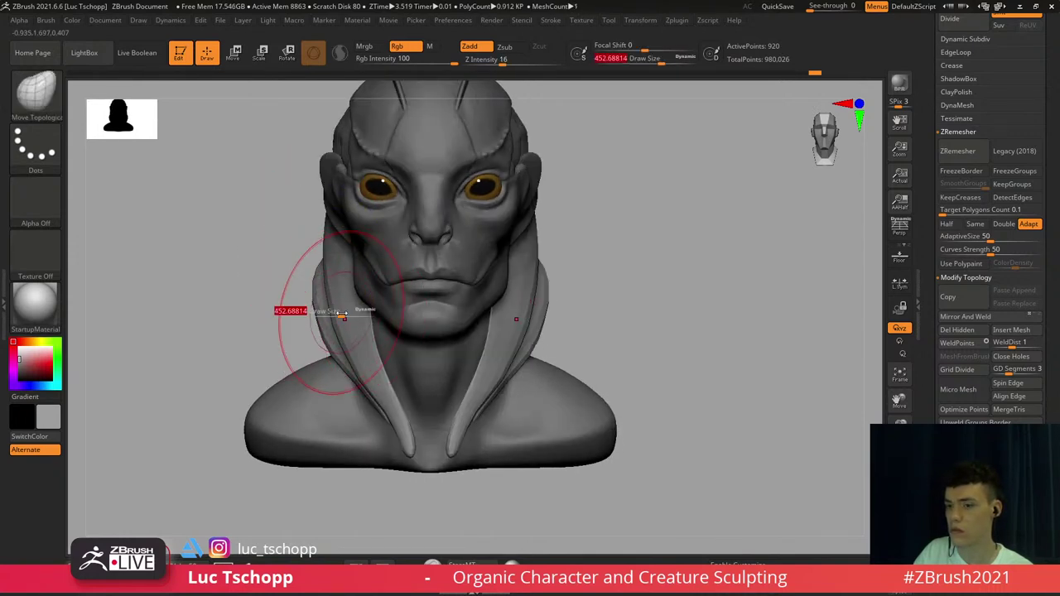
pyautogui.moveTo(341, 313); pyautogui.dragTo(339, 314)
pyautogui.press('s')
pyautogui.press('s')
pyautogui.moveTo(367, 369); pyautogui.dragTo(365, 382)
pyautogui.moveTo(365, 382); pyautogui.dragTo(372, 386)
pyautogui.moveTo(367, 369)
pyautogui.keyDown('alt'); pyautogui.mouseDown(button='right')
pyautogui.moveTo(366, 338)
pyautogui.moveTo(362, 353)
pyautogui.moveTo(385, 351)
pyautogui.moveTo(388, 367)
pyautogui.mouseUp(button='right'); pyautogui.keyUp('alt')
# Turn toward the neck, set the brush to about 207, and step the collar's subdivision down and up
pyautogui.moveTo(387, 368); pyautogui.dragTo(390, 298, button='right')
pyautogui.press('b')
pyautogui.press('s')
pyautogui.press('t')
pyautogui.hotkey('shift', 'd')
pyautogui.hotkey('shift', 'd')
pyautogui.press('s')
pyautogui.moveTo(390, 299); pyautogui.dragTo(385, 298)
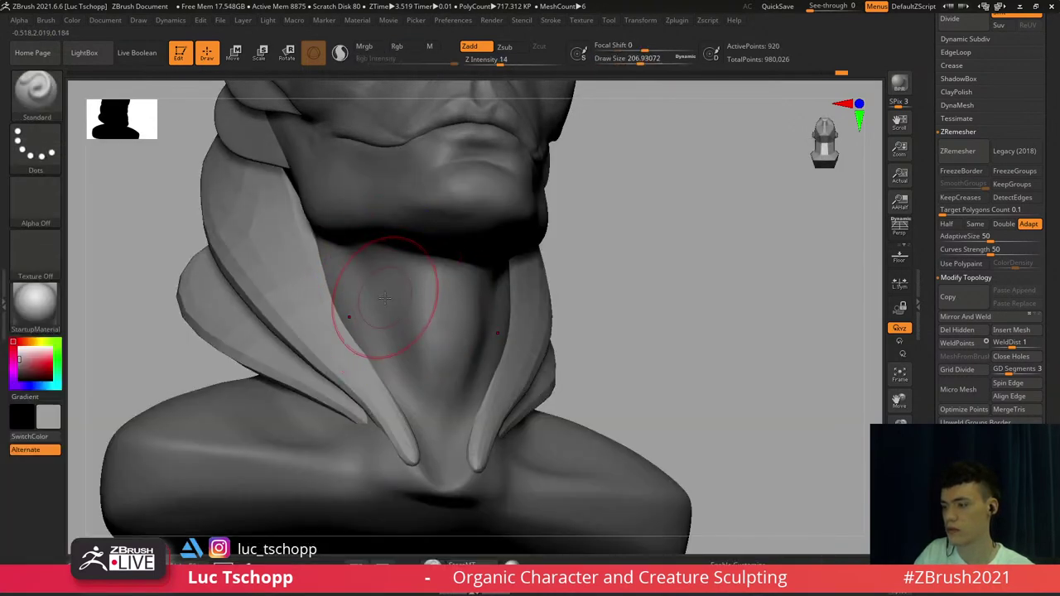
pyautogui.press('d')
pyautogui.press('d')
# Make the body active and smooth down the front of the neck with a size-280 Smooth brush
pyautogui.press('s')
pyautogui.keyDown('alt'); pyautogui.click(388, 303); pyautogui.keyUp('alt')
pyautogui.press('b')
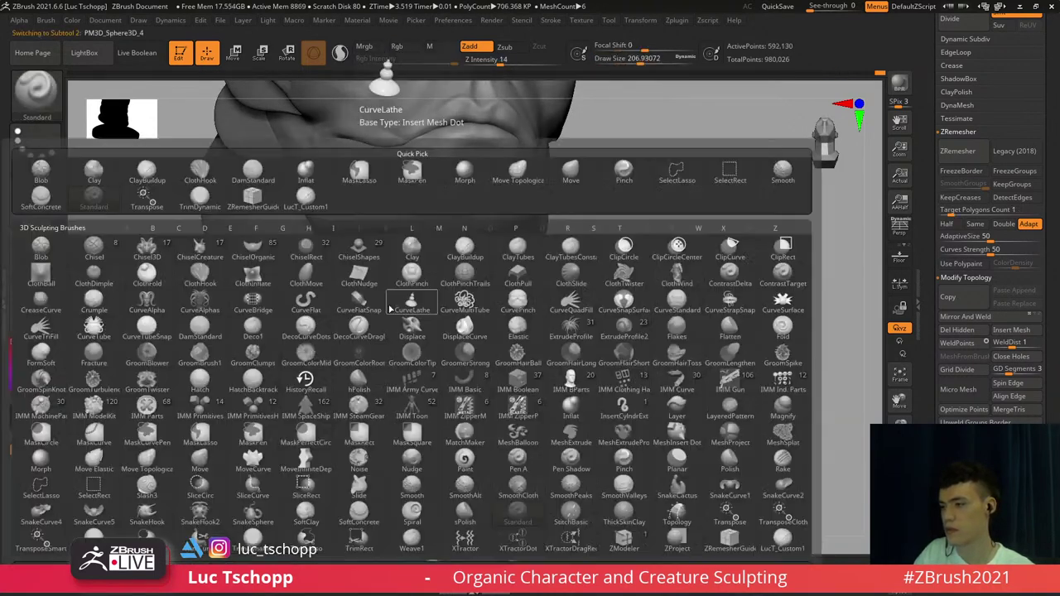
pyautogui.press('s')
pyautogui.press('m')
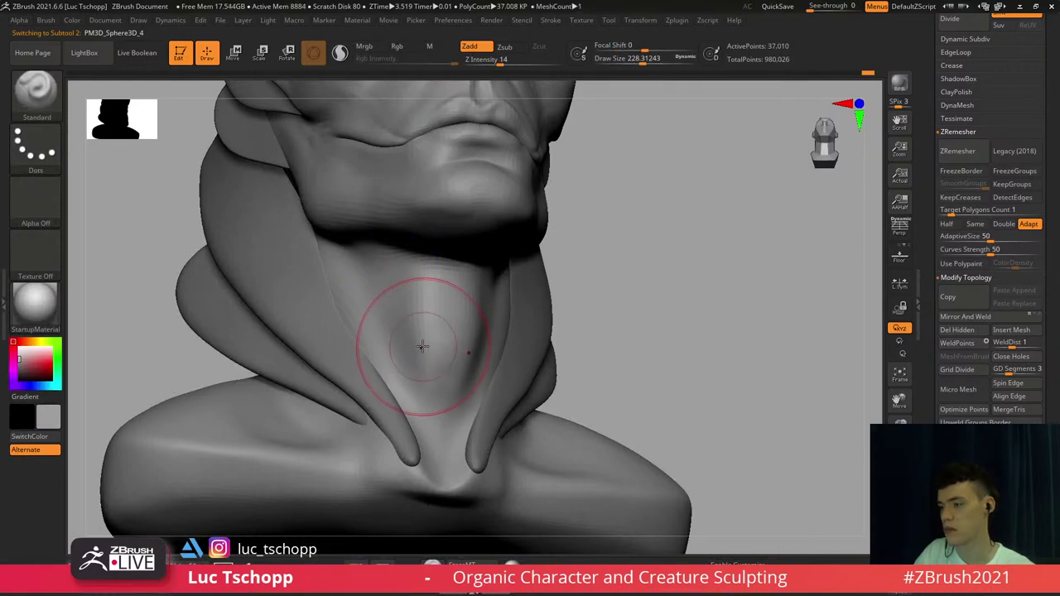
pyautogui.hotkey('shift', 'f')
pyautogui.keyDown('shift'); pyautogui.moveTo(422, 347); pyautogui.dragTo(413, 334); pyautogui.keyUp('shift')
pyautogui.hotkey('shift', 'f')
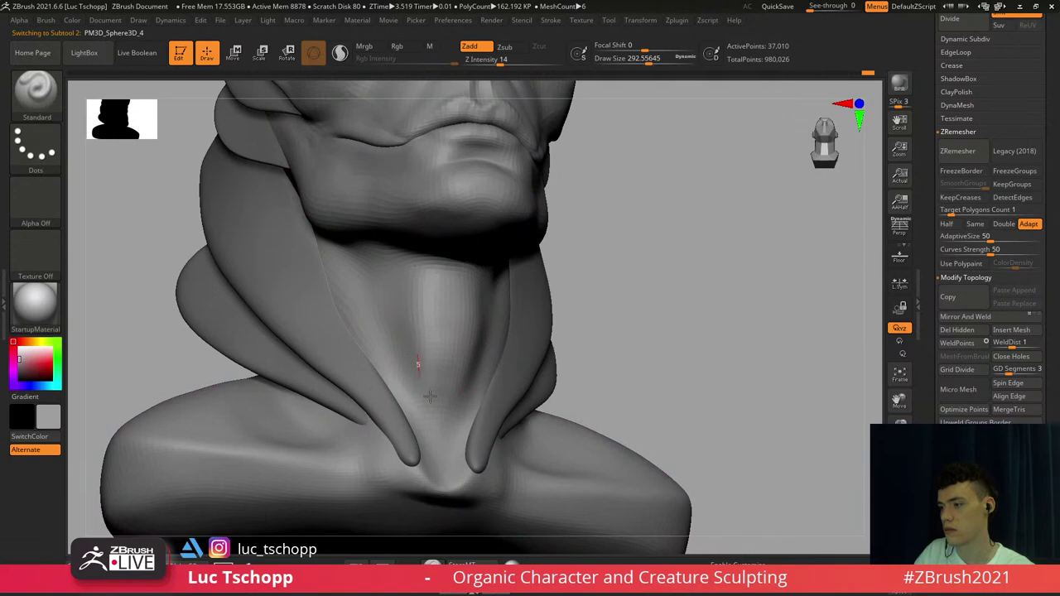
pyautogui.moveTo(434, 325)
pyautogui.mouseDown(button='right')
pyautogui.moveTo(421, 333)
pyautogui.moveTo(409, 291)
pyautogui.mouseUp(button='right')
pyautogui.hotkey('ctrl', 'z')
pyautogui.hotkey('ctrl', 'z')
pyautogui.hotkey('ctrl', 'z')
pyautogui.press('s')
pyautogui.moveTo(409, 292); pyautogui.dragTo(404, 291)
pyautogui.moveTo(399, 304); pyautogui.dragTo(401, 349)
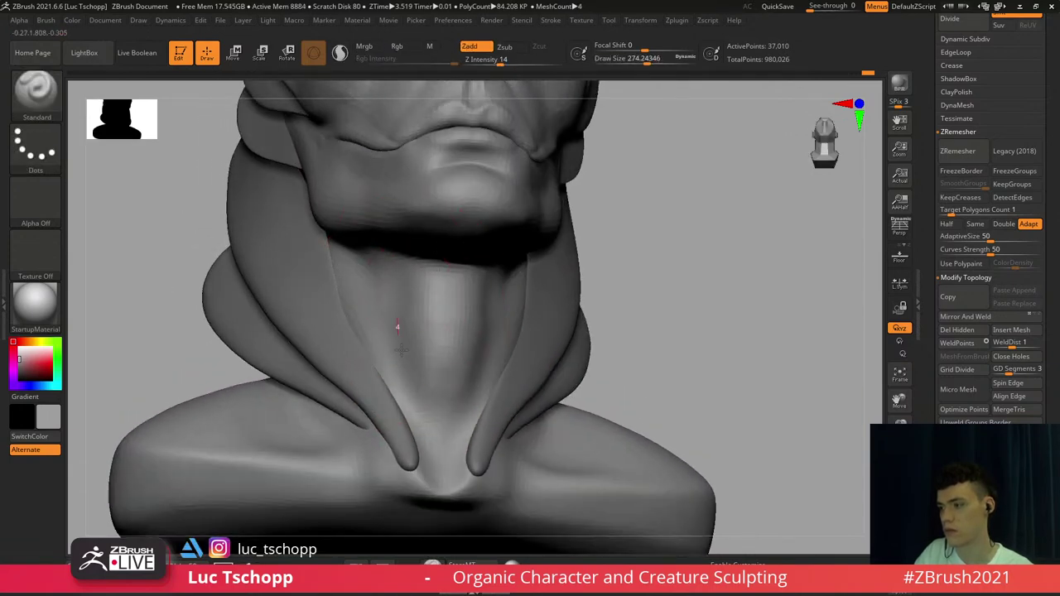
# Frame the bust at a three-quarter view and shrink the Smooth brush from about 251 to 104
pyautogui.moveTo(394, 253); pyautogui.dragTo(386, 232, button='right')
pyautogui.press('s')
pyautogui.moveTo(375, 270); pyautogui.dragTo(371, 270)
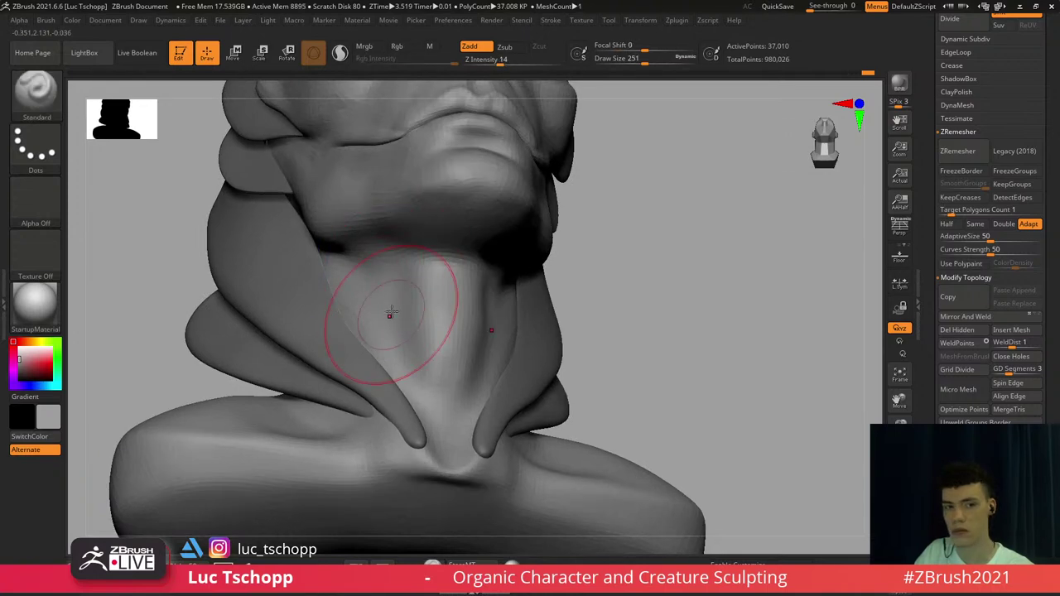
pyautogui.press('f')
pyautogui.moveTo(384, 307); pyautogui.dragTo(464, 317, button='right')
pyautogui.moveTo(474, 317)
pyautogui.mouseDown(button='right')
pyautogui.moveTo(463, 305)
pyautogui.moveTo(452, 446)
pyautogui.mouseUp(button='right')
pyautogui.moveTo(476, 286)
pyautogui.keyDown('ctrl'); pyautogui.mouseDown(button='right')
pyautogui.moveTo(502, 335)
pyautogui.moveTo(468, 302)
pyautogui.mouseUp(button='right'); pyautogui.keyUp('ctrl')
pyautogui.press('s')
pyautogui.moveTo(499, 295); pyautogui.dragTo(484, 293)
# Nudge the temple plate's edge tip outward with Move Topological at a lower subdivision level
pyautogui.keyDown('alt'); pyautogui.click(498, 279); pyautogui.keyUp('alt')
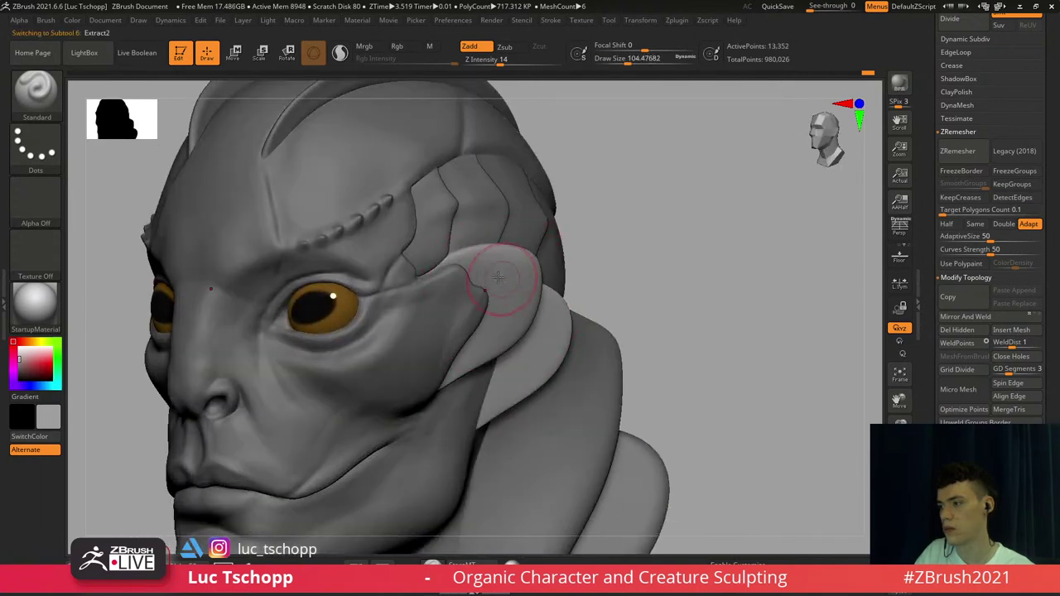
pyautogui.keyDown('alt'); pyautogui.click(482, 221); pyautogui.keyUp('alt')
pyautogui.moveTo(487, 222)
pyautogui.mouseDown(button='right')
pyautogui.moveTo(490, 207)
pyautogui.moveTo(533, 201)
pyautogui.moveTo(535, 215)
pyautogui.mouseUp(button='right')
pyautogui.press('b')
pyautogui.press('m')
pyautogui.press('t')
pyautogui.hotkey('shift', 'd')
pyautogui.press('s')
pyautogui.moveTo(534, 214); pyautogui.dragTo(517, 213)
pyautogui.press('d')
# From a frontal view, make the head the active piece and select the DamStandard brush
pyautogui.moveTo(529, 227)
pyautogui.keyDown('ctrl'); pyautogui.mouseDown(button='right')
pyautogui.moveTo(506, 274)
pyautogui.moveTo(539, 271)
pyautogui.mouseUp(button='right'); pyautogui.keyUp('ctrl')
pyautogui.keyDown('alt'); pyautogui.moveTo(468, 332); pyautogui.dragTo(490, 315, button='right'); pyautogui.keyUp('alt')
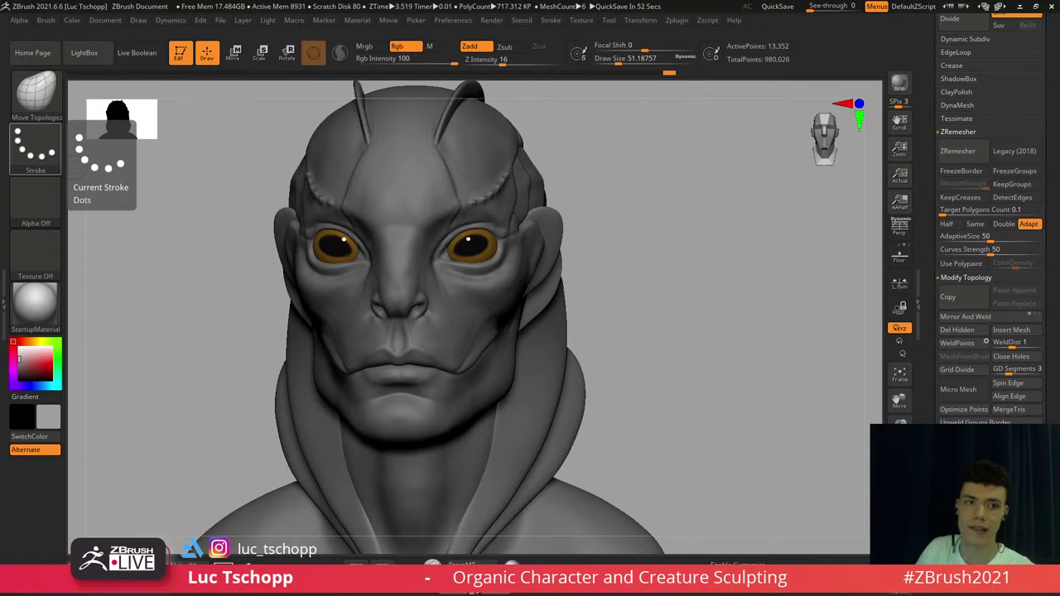
pyautogui.moveTo(503, 296)
pyautogui.mouseDown(button='right')
pyautogui.moveTo(513, 319)
pyautogui.moveTo(503, 389)
pyautogui.mouseUp(button='right')
pyautogui.keyDown('alt'); pyautogui.click(511, 323); pyautogui.keyUp('alt')
pyautogui.press('b')
pyautogui.press('d')
pyautogui.press('s')
# Resize the DamStandard brush, raising it to about 62, then shrinking it to about 49
pyautogui.keyDown('ctrl'); pyautogui.moveTo(480, 279); pyautogui.dragTo(464, 317, button='right'); pyautogui.keyUp('ctrl')
pyautogui.press('b')
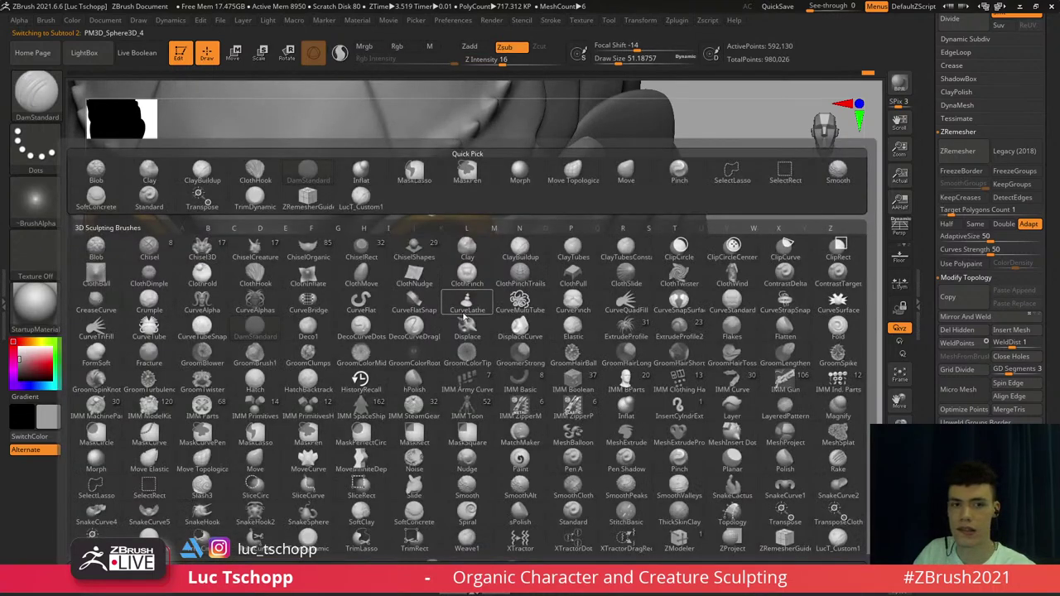
pyautogui.press('d')
pyautogui.press('s')
pyautogui.press('s')
pyautogui.moveTo(464, 316); pyautogui.dragTo(467, 319)
pyautogui.moveTo(429, 344); pyautogui.dragTo(455, 325, button='right')
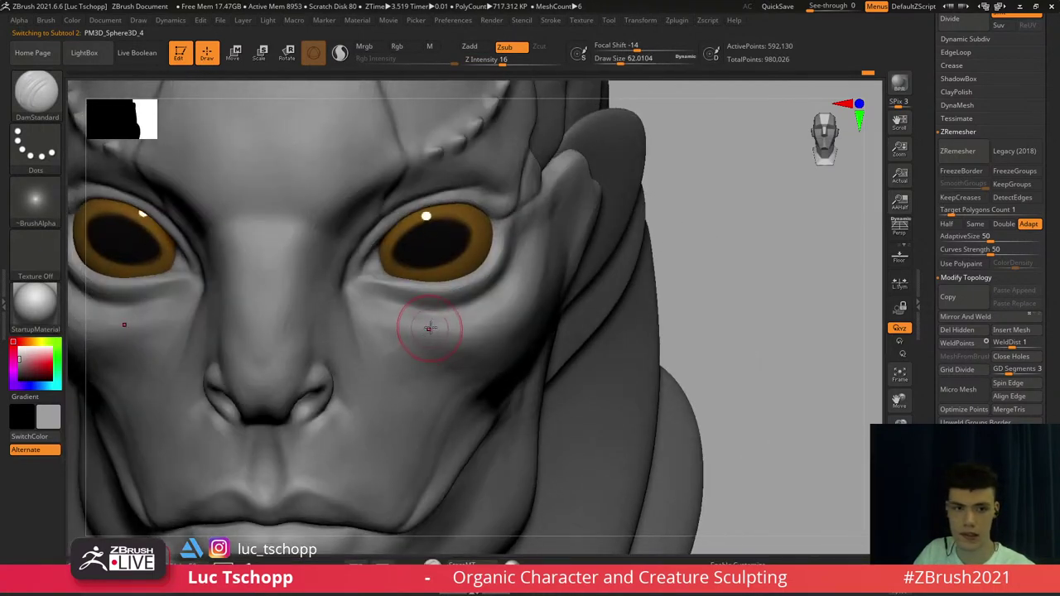
pyautogui.press('s')
pyautogui.moveTo(435, 325)
pyautogui.mouseDown()
pyautogui.moveTo(506, 297)
pyautogui.moveTo(457, 307)
pyautogui.mouseUp()
pyautogui.press('s')
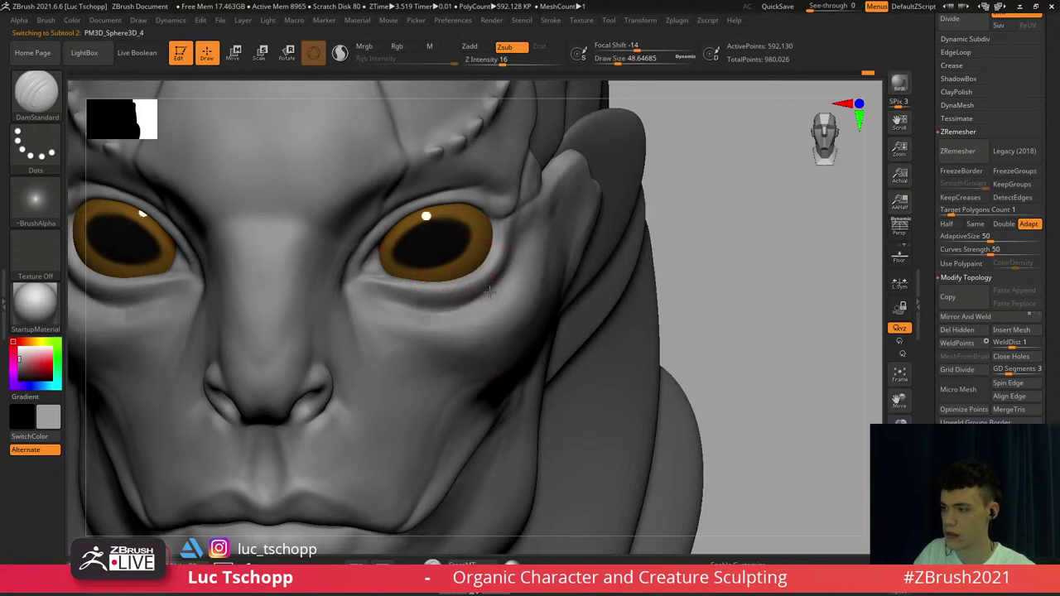
# Carve a crease beneath the eye with DamStandard, then enlarge the brush to about 77
pyautogui.moveTo(490, 292); pyautogui.dragTo(451, 285, button='right')
pyautogui.press('s')
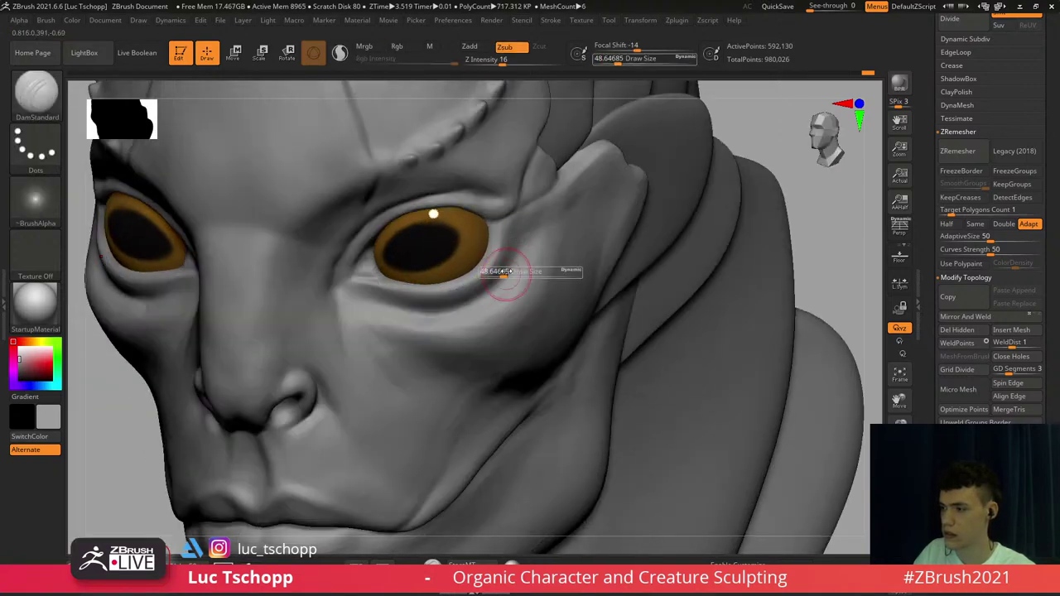
pyautogui.moveTo(507, 272)
pyautogui.mouseDown()
pyautogui.moveTo(500, 285)
pyautogui.moveTo(510, 266)
pyautogui.mouseUp()
pyautogui.press('s')
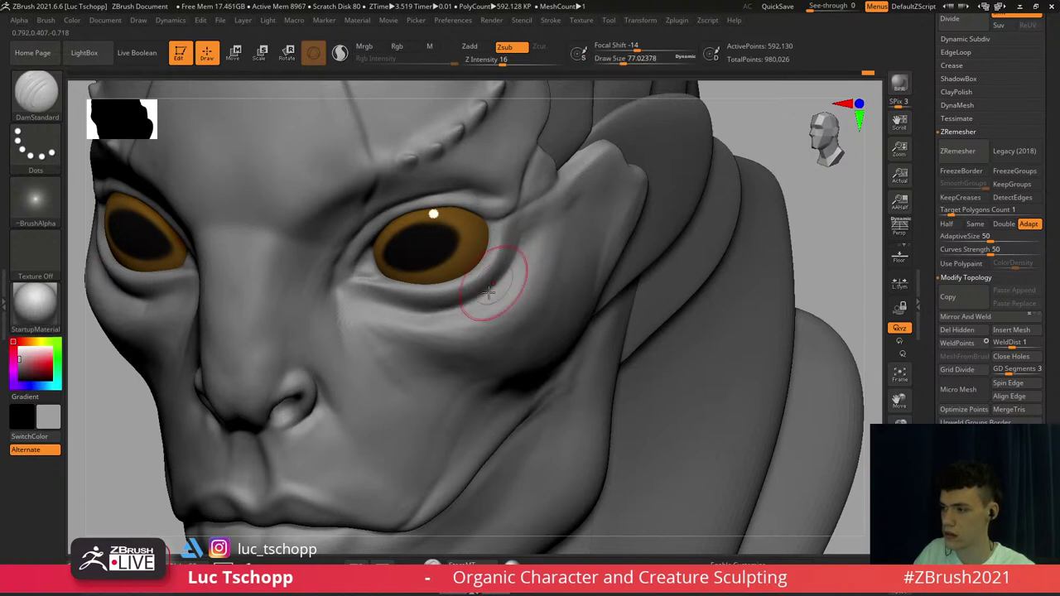
pyautogui.moveTo(431, 300); pyautogui.dragTo(445, 308, button='right')
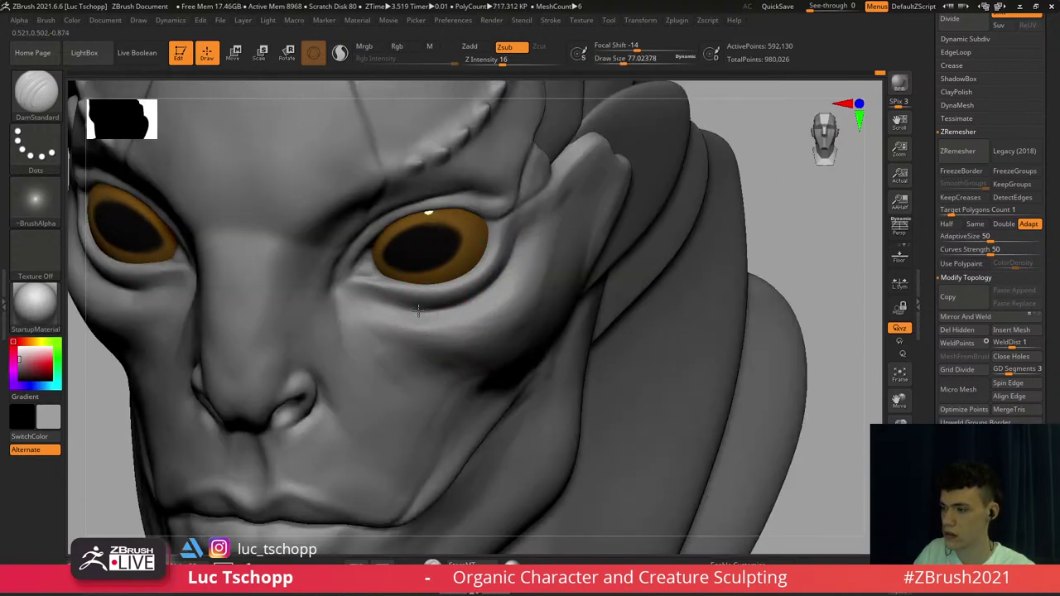
# Switch to the Standard brush and frame the bust from the exact front, zoomed on the face
pyautogui.press('b')
pyautogui.press('s')
pyautogui.press('t')
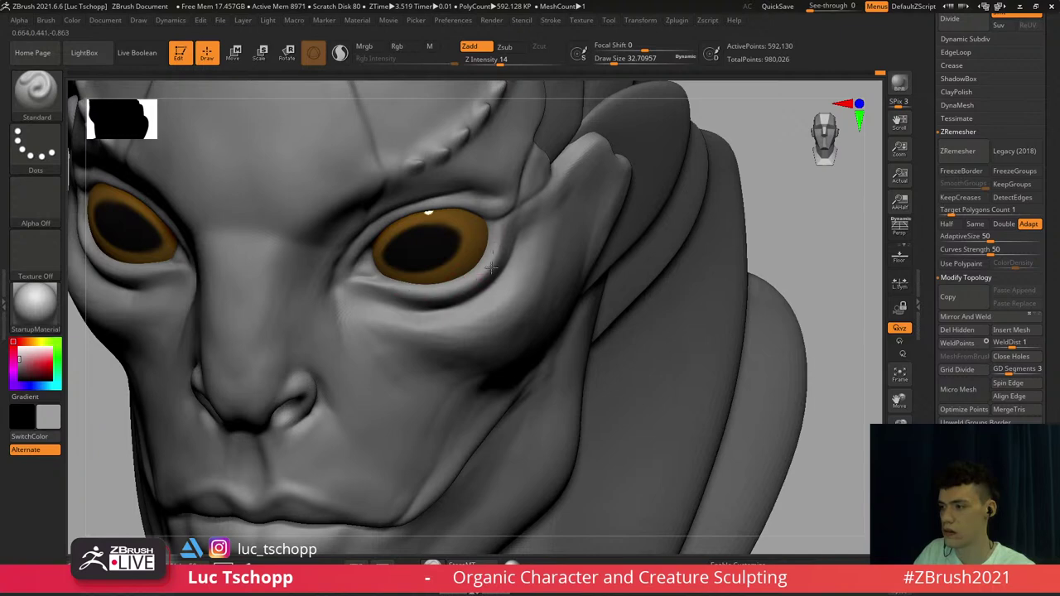
pyautogui.keyDown('shift'); pyautogui.moveTo(477, 242); pyautogui.dragTo(492, 230, button='right'); pyautogui.keyUp('shift')
pyautogui.press('f')
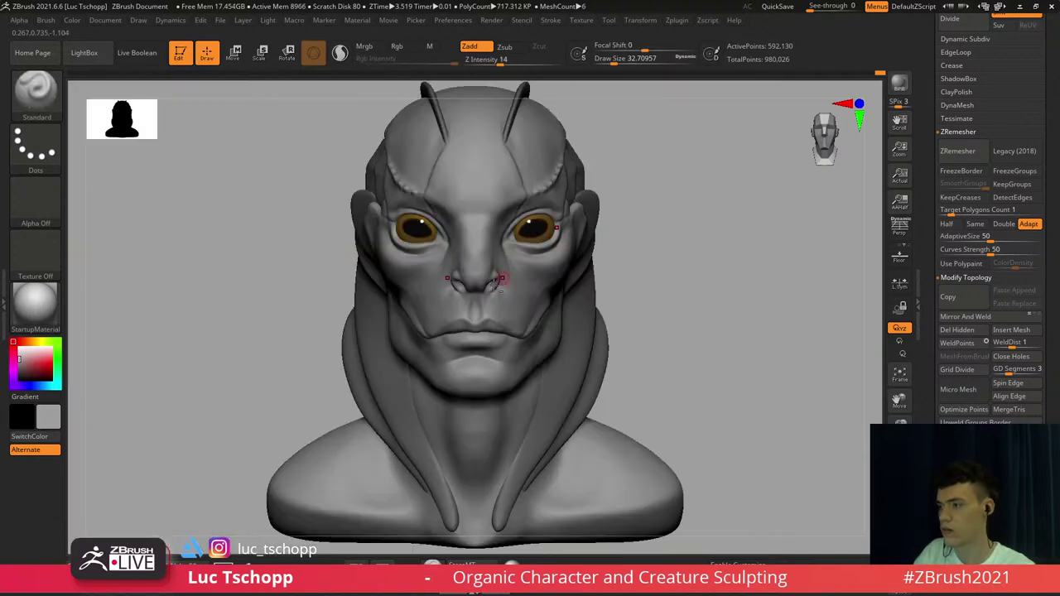
pyautogui.keyDown('alt'); pyautogui.moveTo(502, 278); pyautogui.dragTo(469, 280, button='right'); pyautogui.keyUp('alt')
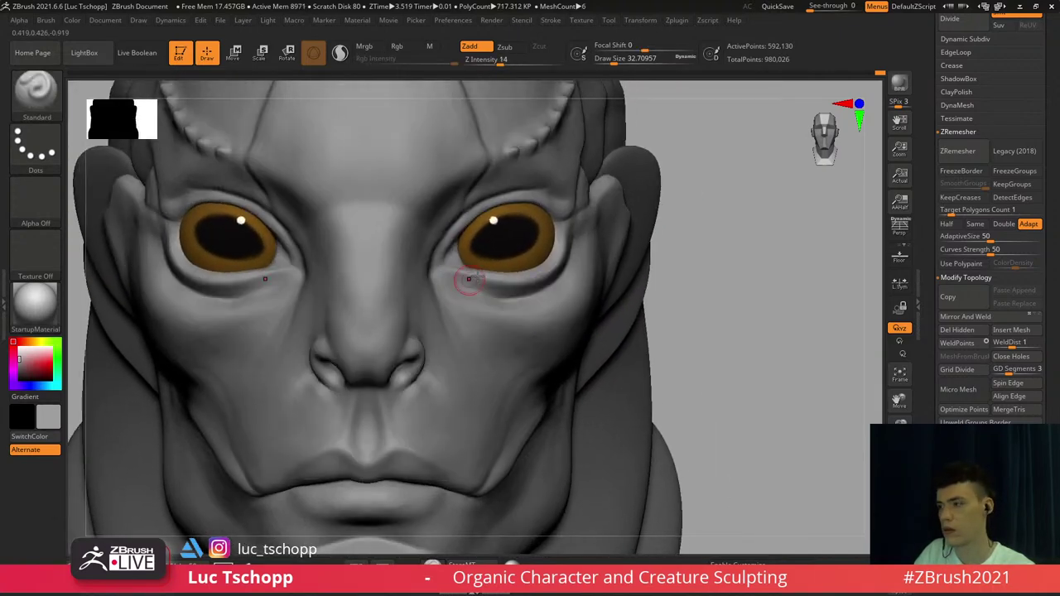
# Zoom in around the eyes and pick the Move brush at about size 65
pyautogui.keyDown('alt'); pyautogui.moveTo(514, 239); pyautogui.dragTo(469, 249, button='right'); pyautogui.keyUp('alt')
pyautogui.press('b')
pyautogui.press('m')
pyautogui.press('v')
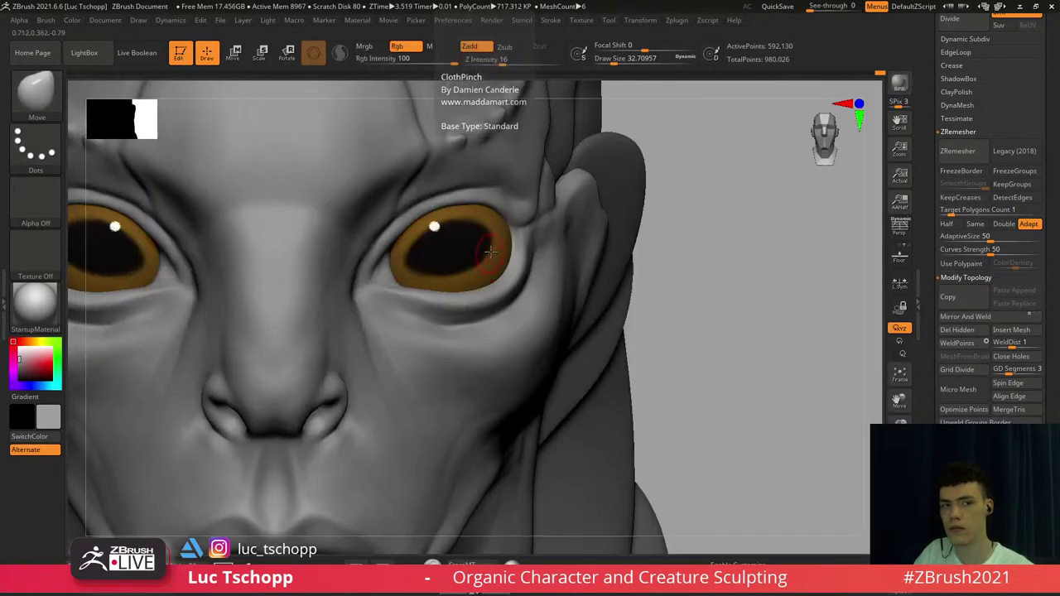
pyautogui.click(621, 60)
pyautogui.moveTo(508, 201)
pyautogui.keyDown('alt'); pyautogui.mouseDown(button='right')
pyautogui.moveTo(497, 240)
pyautogui.moveTo(463, 237)
pyautogui.mouseUp(button='right'); pyautogui.keyUp('alt')
# Select the Standard brush and make it smaller, stepping the head's subdivision level down and back up
pyautogui.press('b')
pyautogui.press('s')
pyautogui.press('t')
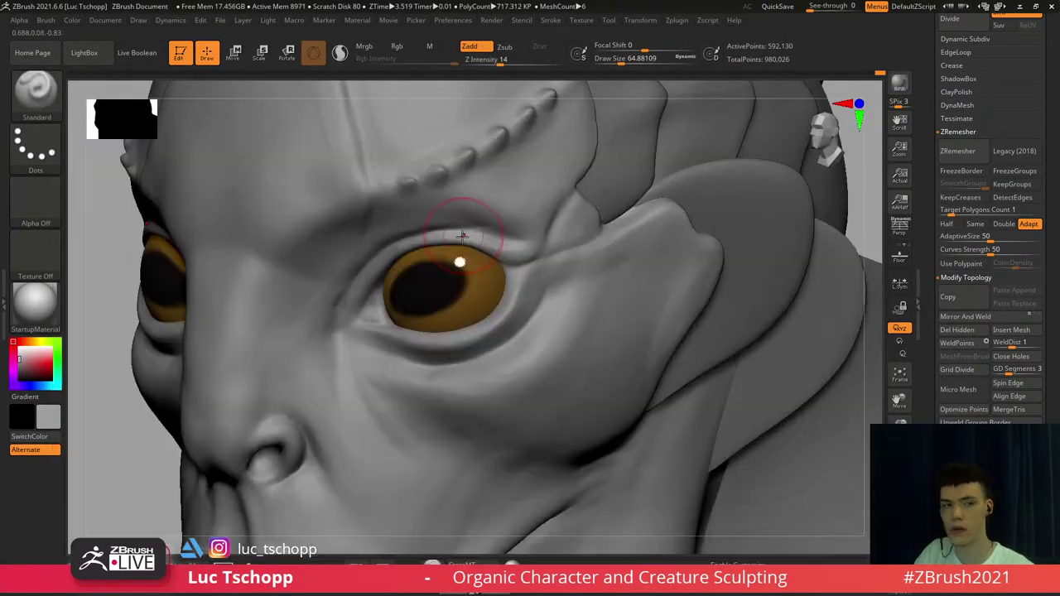
pyautogui.press('b')
pyautogui.press('s')
pyautogui.press('t')
pyautogui.press('[')
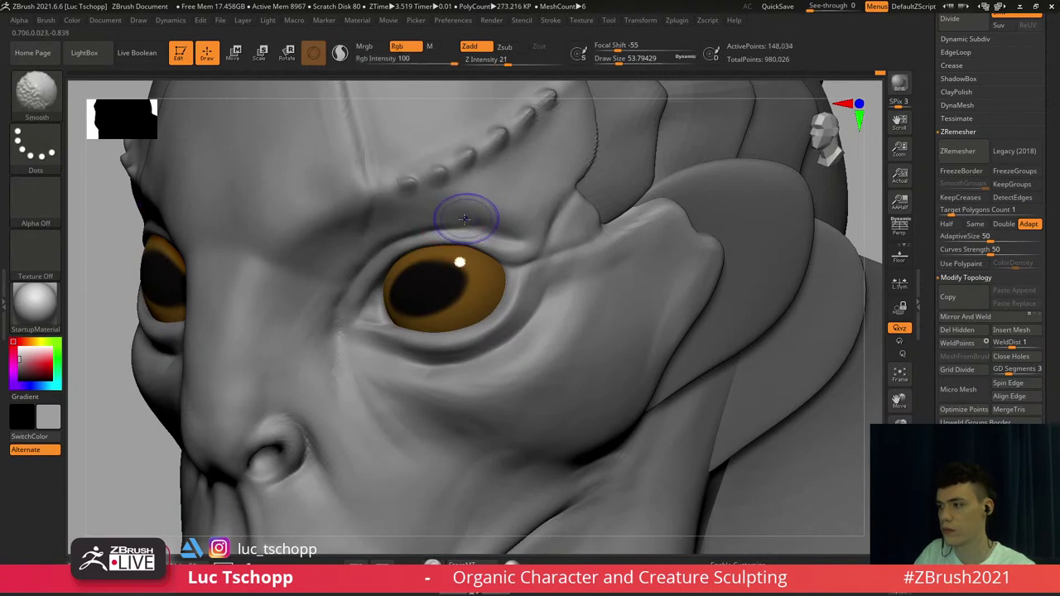
pyautogui.hotkey('shift', 'd')
pyautogui.hotkey('shift', 'd')
pyautogui.press(']')
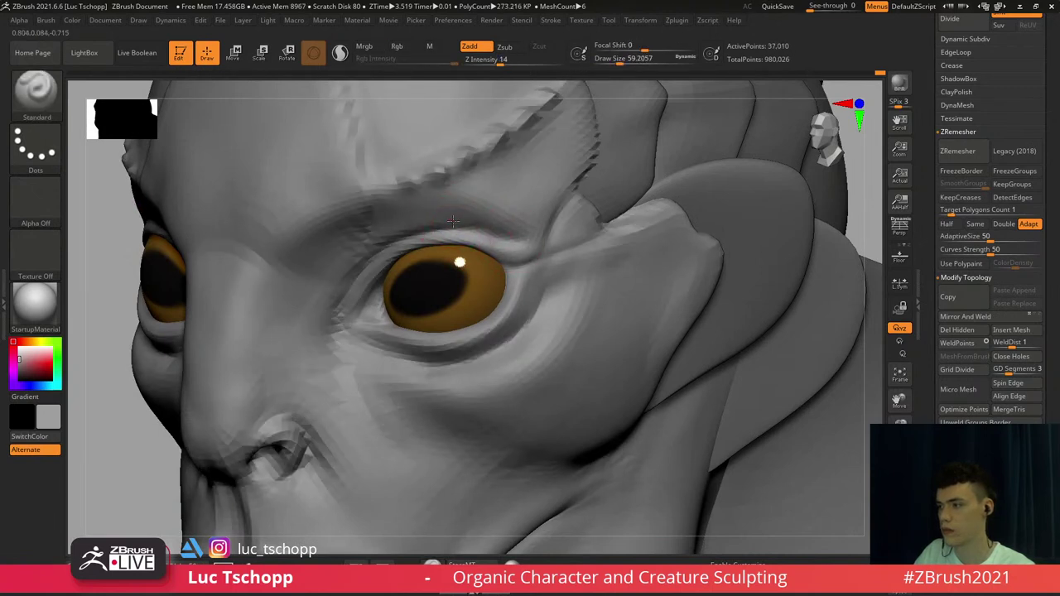
pyautogui.press('d')
pyautogui.press('s')
pyautogui.press('s')
pyautogui.moveTo(484, 225); pyautogui.dragTo(475, 221)
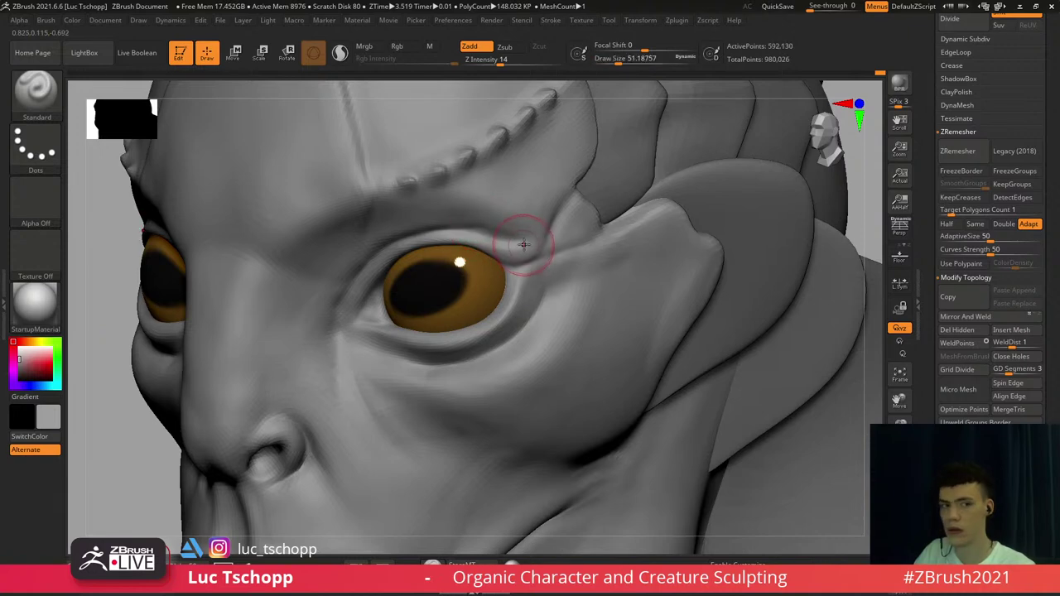
# Deepen the crease along the temple plate down to the eye corner with a smaller DamStandard
pyautogui.press('b')
pyautogui.press('d')
pyautogui.press('s')
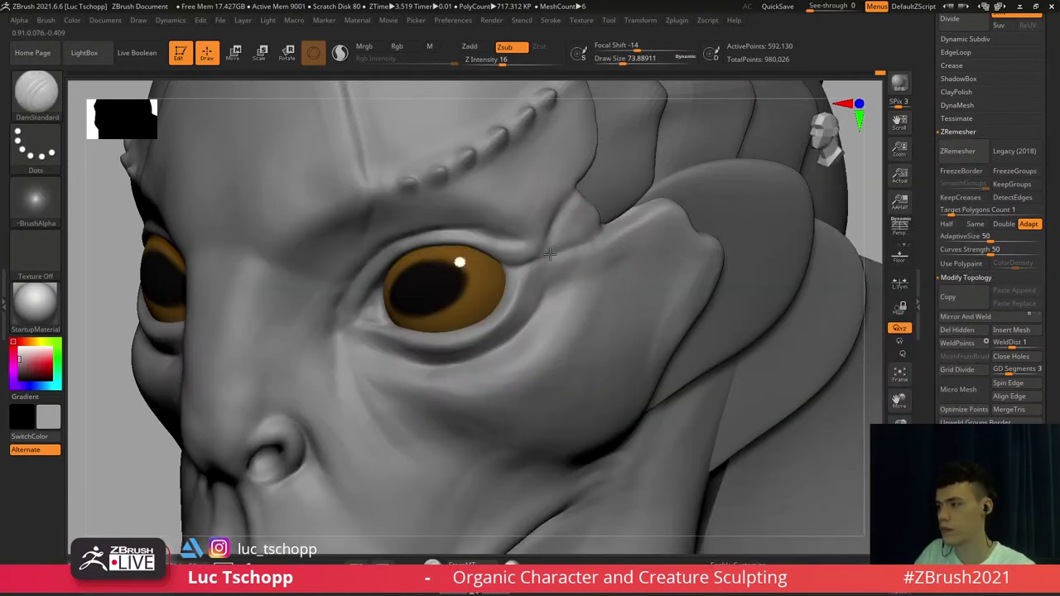
pyautogui.press('s')
pyautogui.moveTo(597, 235); pyautogui.dragTo(594, 234)
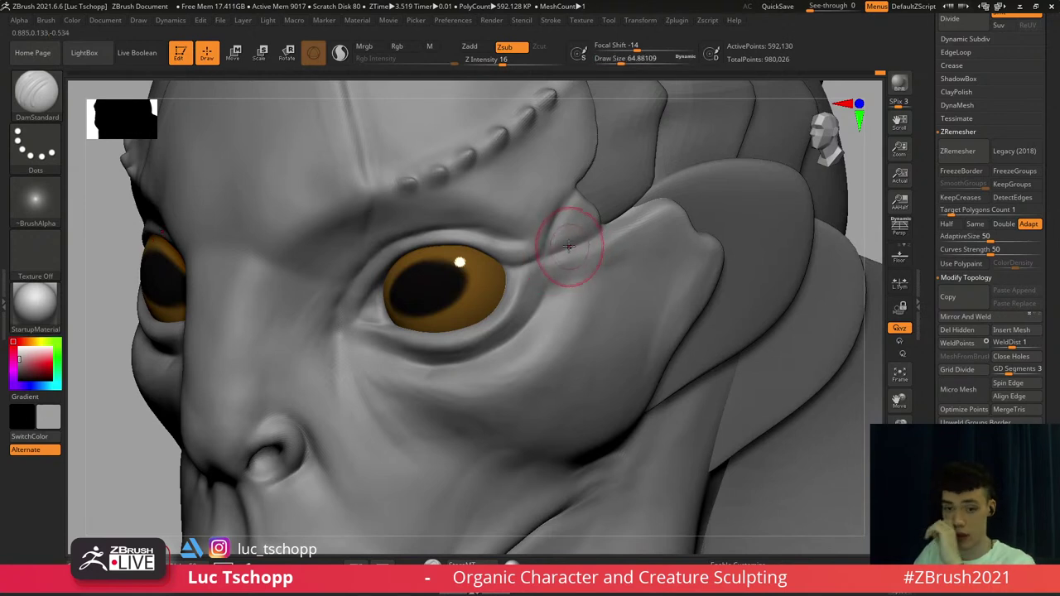
pyautogui.moveTo(570, 231)
pyautogui.mouseDown()
pyautogui.moveTo(576, 248)
pyautogui.moveTo(531, 288)
pyautogui.mouseUp()
pyautogui.moveTo(512, 318)
pyautogui.mouseDown(button='right')
pyautogui.moveTo(473, 235)
pyautogui.moveTo(534, 277)
pyautogui.moveTo(543, 300)
pyautogui.mouseUp(button='right')
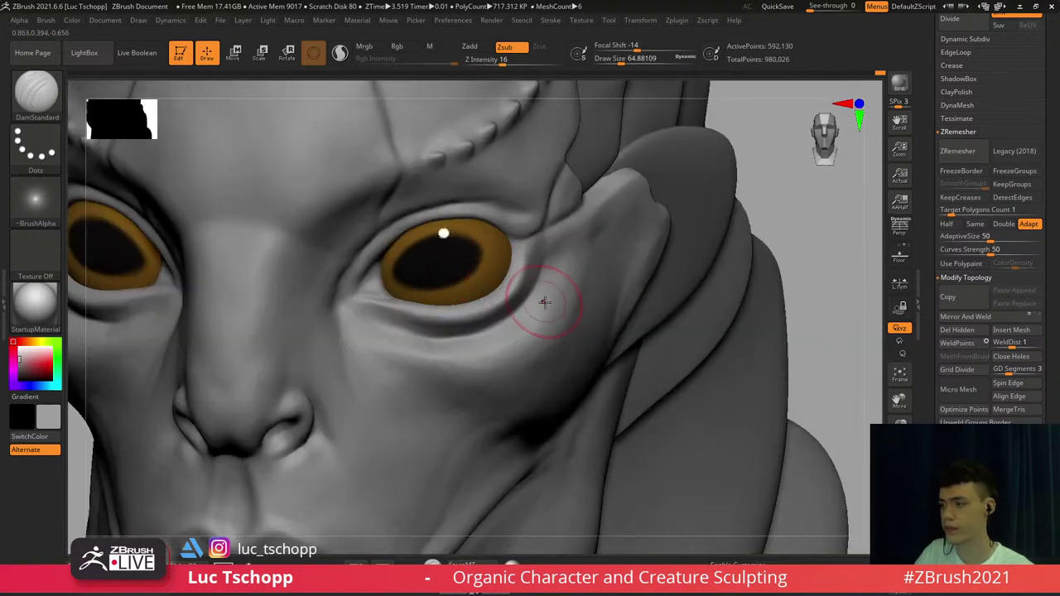
# Soften the temple crease with the LucT_Custom1 brush and Shift-smoothing
pyautogui.press('b')
pyautogui.click(439, 208)
pyautogui.press('s')
pyautogui.moveTo(530, 290); pyautogui.dragTo(547, 290)
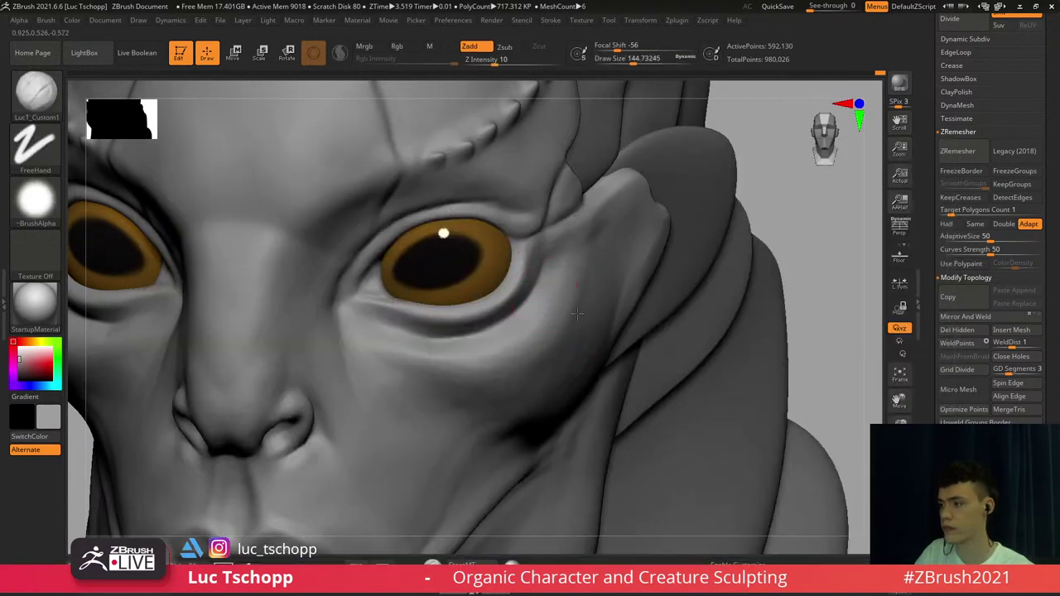
pyautogui.moveTo(594, 247); pyautogui.dragTo(552, 235, button='right')
pyautogui.press('s')
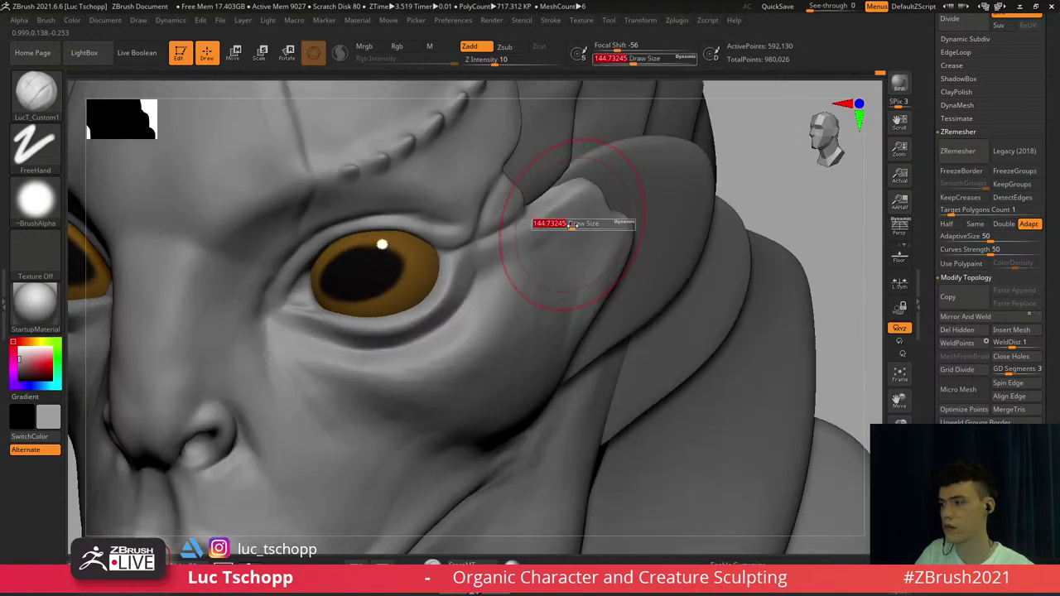
pyautogui.moveTo(571, 225); pyautogui.dragTo(562, 225)
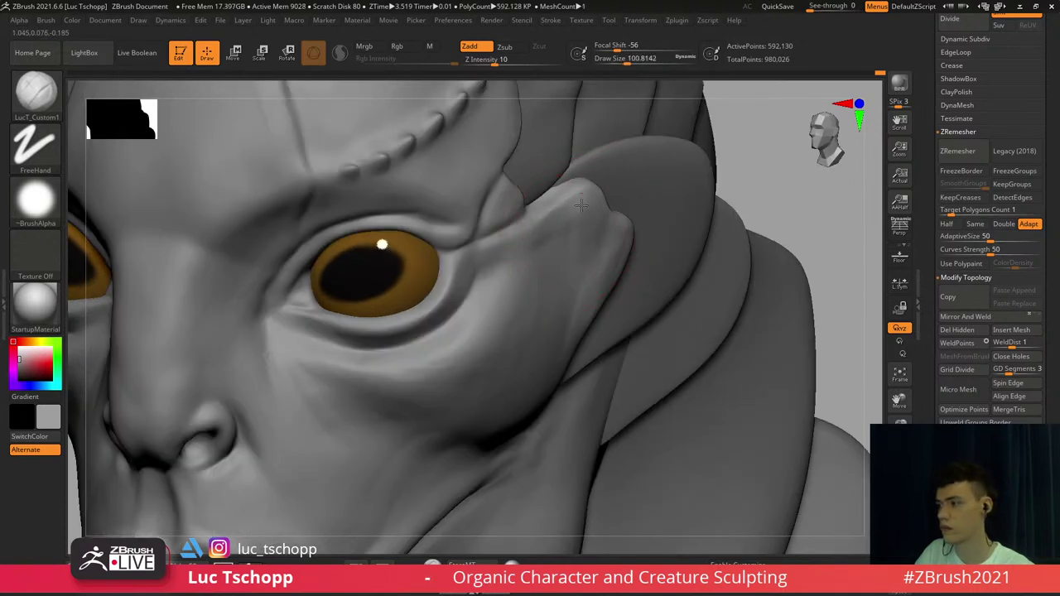
pyautogui.press('shift')
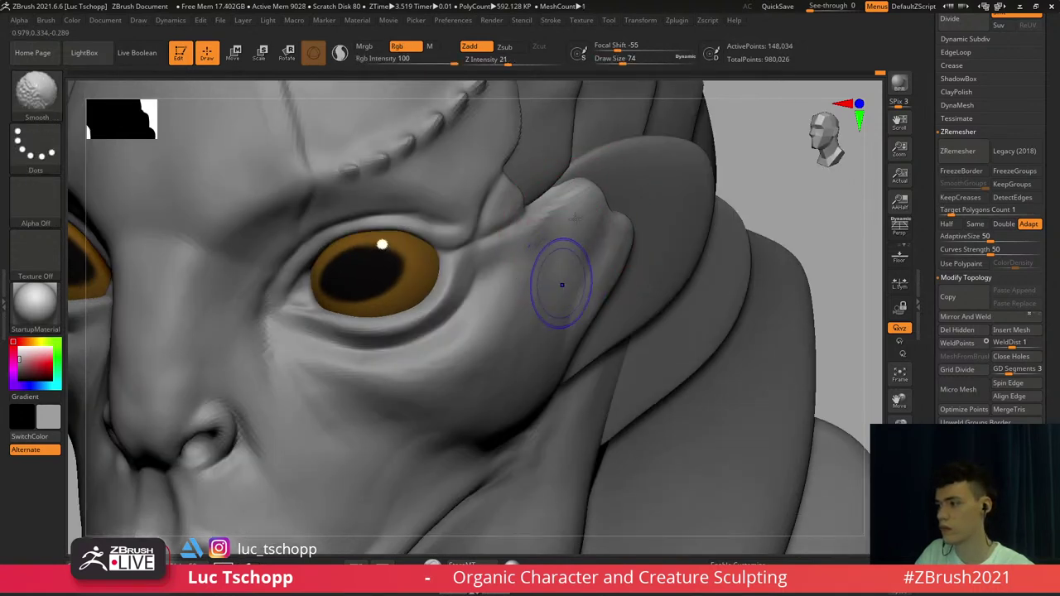
# Switch back to DamStandard and make the brush slightly larger
pyautogui.press('b')
pyautogui.press('d')
pyautogui.press('s')
pyautogui.moveTo(638, 236); pyautogui.dragTo(607, 234, button='right')
pyautogui.press('b')
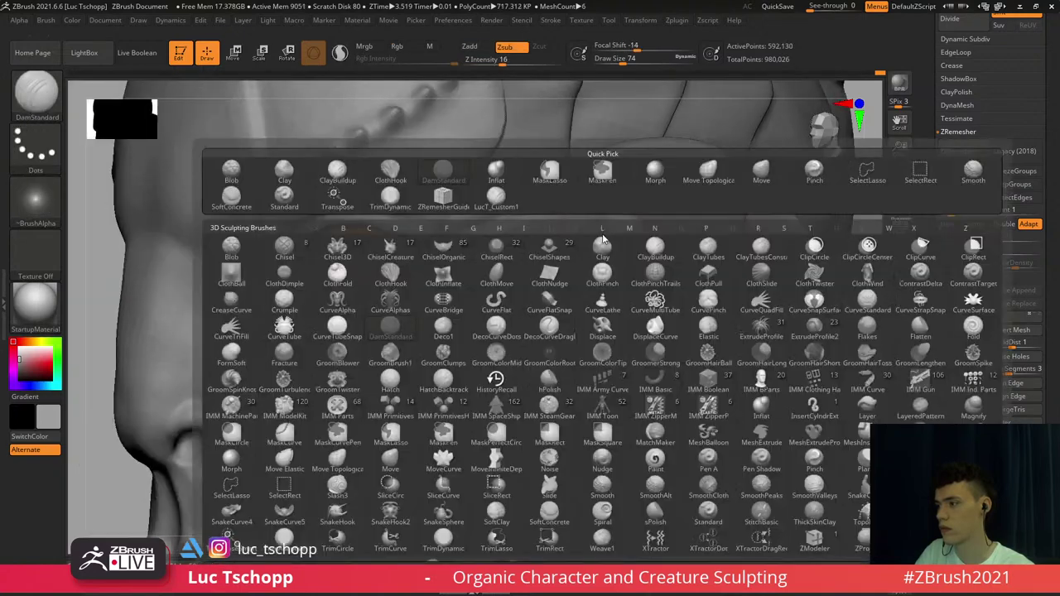
pyautogui.press('d')
pyautogui.press('s')
pyautogui.press('s')
pyautogui.moveTo(607, 234); pyautogui.dragTo(610, 234)
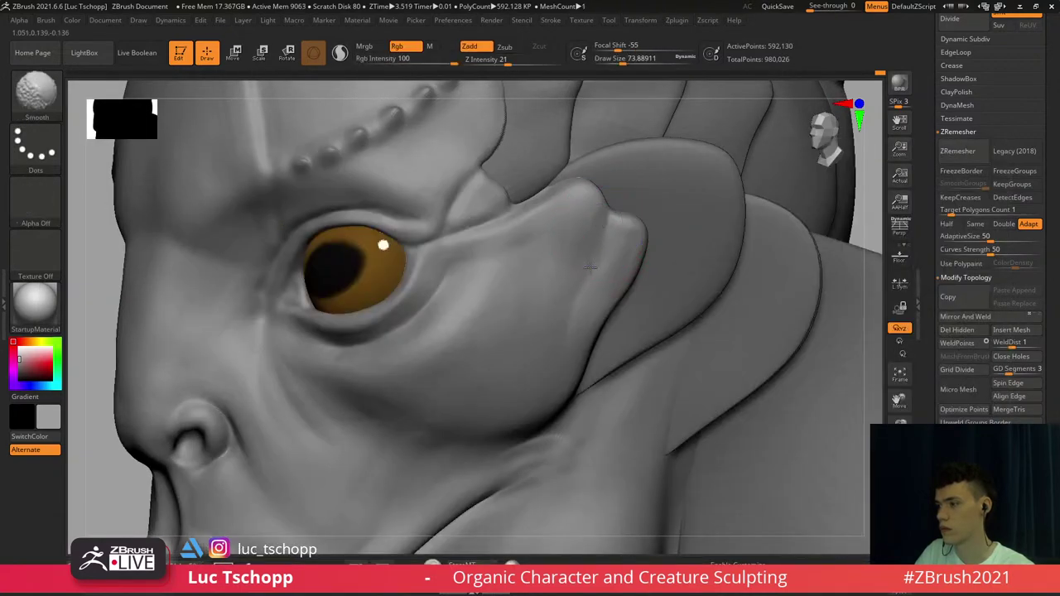
# Return to a front view, select the Extract4 collar piece, then reselect the head
pyautogui.moveTo(609, 226)
pyautogui.keyDown('ctrl'); pyautogui.mouseDown(button='right')
pyautogui.moveTo(598, 217)
pyautogui.moveTo(522, 277)
pyautogui.mouseUp(button='right'); pyautogui.keyUp('ctrl')
pyautogui.moveTo(522, 278)
pyautogui.mouseDown(button='right')
pyautogui.moveTo(568, 291)
pyautogui.moveTo(530, 286)
pyautogui.moveTo(512, 257)
pyautogui.moveTo(547, 334)
pyautogui.moveTo(552, 305)
pyautogui.moveTo(547, 348)
pyautogui.mouseUp(button='right')
pyautogui.keyDown('alt'); pyautogui.click(562, 360); pyautogui.keyUp('alt')
pyautogui.moveTo(539, 228)
pyautogui.keyDown('alt'); pyautogui.mouseDown(button='right')
pyautogui.moveTo(541, 284)
pyautogui.moveTo(592, 275)
pyautogui.moveTo(605, 305)
pyautogui.moveTo(596, 357)
pyautogui.mouseUp(button='right'); pyautogui.keyUp('alt')
pyautogui.keyDown('alt'); pyautogui.click(548, 274); pyautogui.keyUp('alt')
# Reshape the cheek with an enlarged Move brush on a lower subdivision level
pyautogui.press('b')
pyautogui.press('m')
pyautogui.press('v')
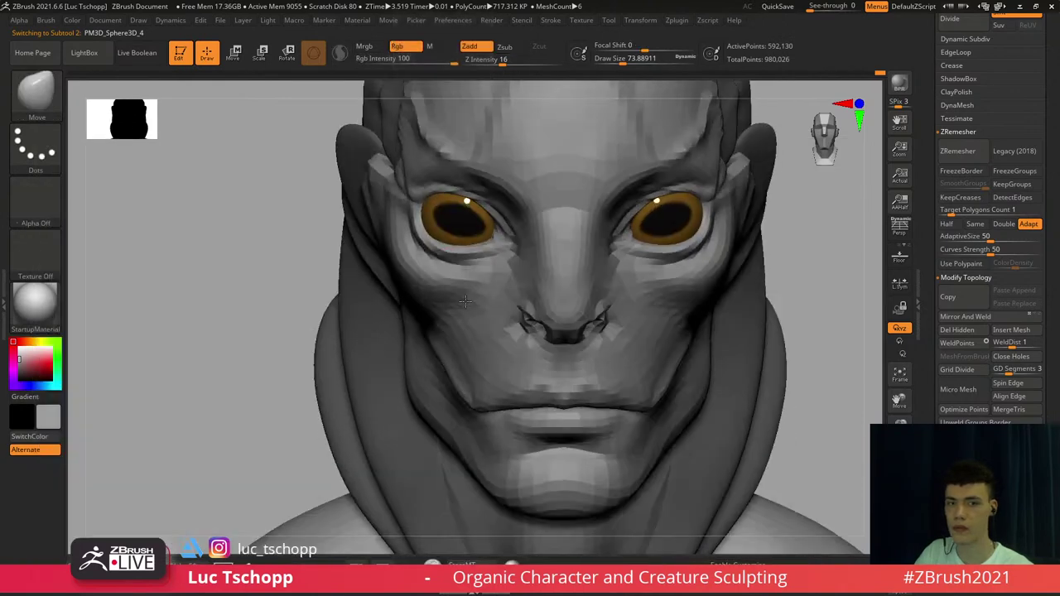
pyautogui.moveTo(443, 265)
pyautogui.mouseDown(button='right')
pyautogui.moveTo(450, 286)
pyautogui.moveTo(421, 286)
pyautogui.mouseUp(button='right')
pyautogui.hotkey('shift', 'd')
pyautogui.hotkey('shift', 'd')
pyautogui.hotkey('shift', 'd')
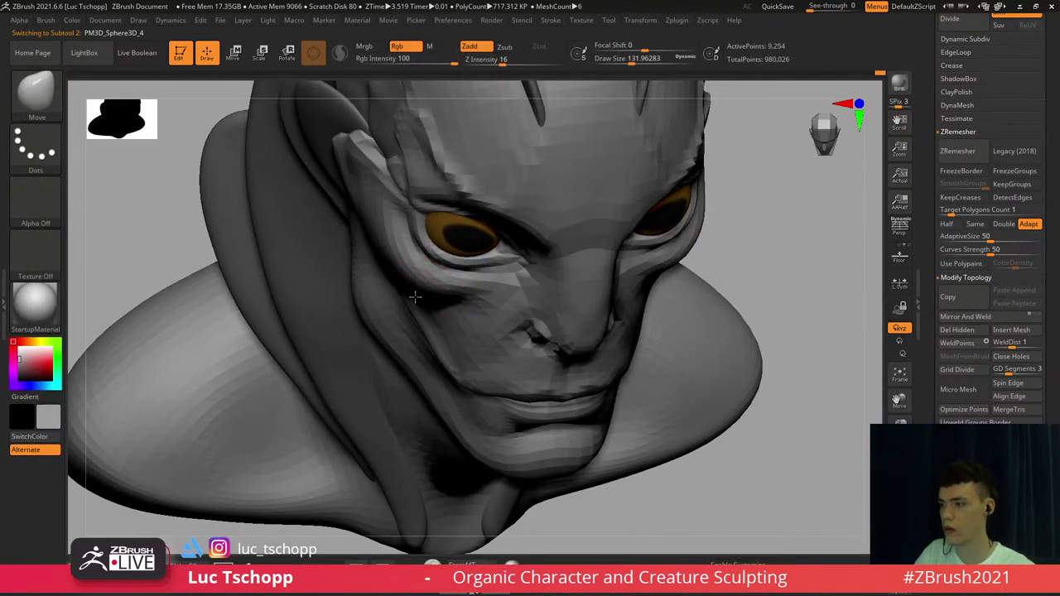
pyautogui.press('s')
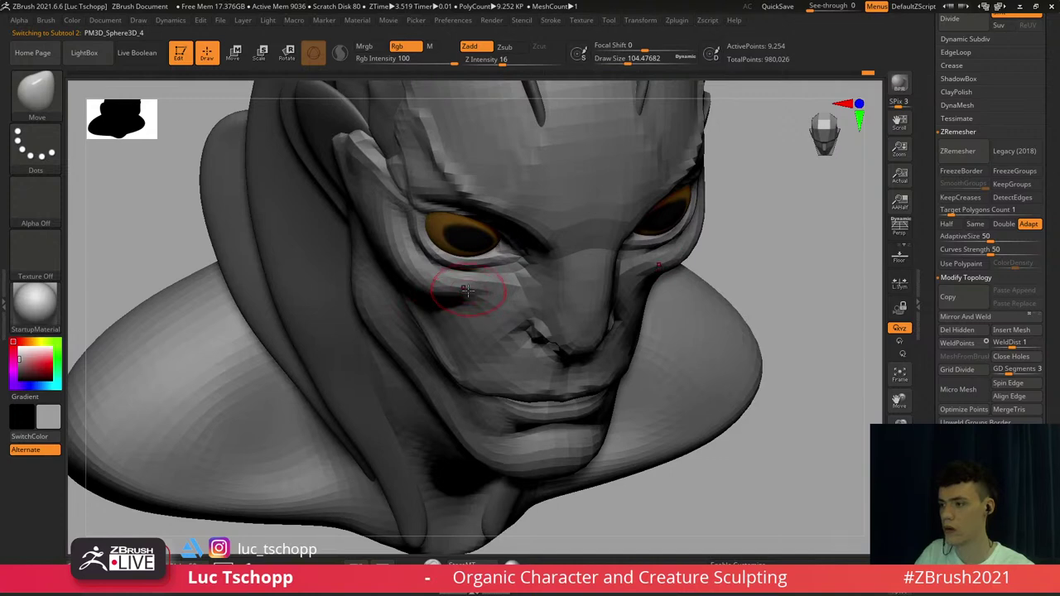
pyautogui.press('d')
pyautogui.press('d')
pyautogui.press('d')
pyautogui.moveTo(365, 299)
pyautogui.mouseDown(button='right')
pyautogui.moveTo(401, 251)
pyautogui.moveTo(386, 263)
pyautogui.mouseUp(button='right')
pyautogui.hotkey('shift', 'd')
pyautogui.press('s')
pyautogui.moveTo(387, 264); pyautogui.dragTo(386, 269)
pyautogui.moveTo(415, 316); pyautogui.dragTo(419, 324)
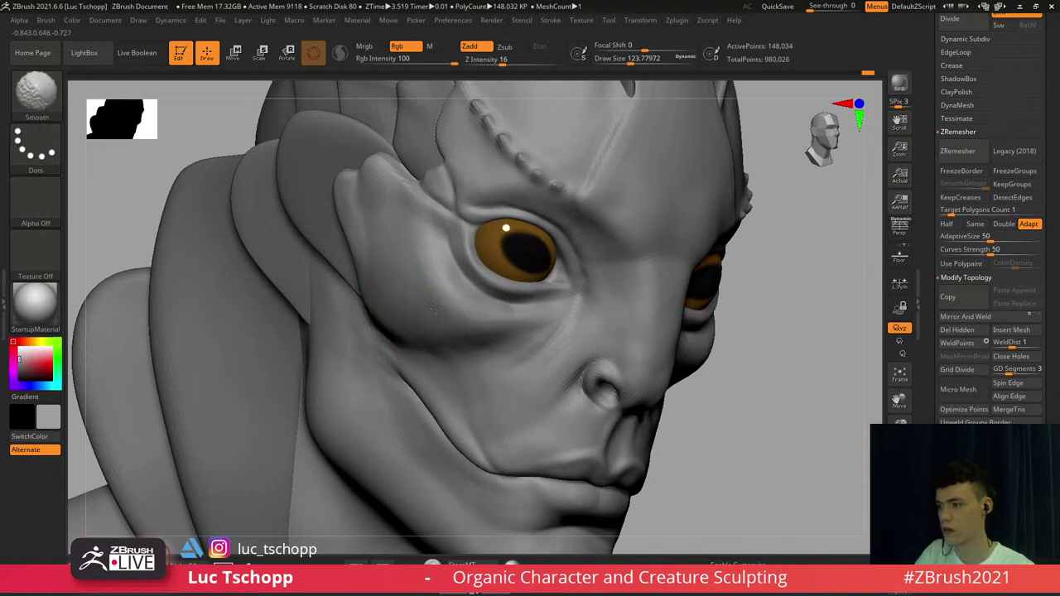
# Return to the front view and zoom closely on the mouth at a low subdivision level
pyautogui.moveTo(418, 324)
pyautogui.keyDown('shift'); pyautogui.mouseDown(button='right')
pyautogui.moveTo(433, 293)
pyautogui.moveTo(477, 316)
pyautogui.moveTo(424, 266)
pyautogui.mouseUp(button='right'); pyautogui.keyUp('shift')
pyautogui.press('d')
pyautogui.keyDown('ctrl'); pyautogui.moveTo(425, 267); pyautogui.dragTo(408, 260, button='right'); pyautogui.keyUp('ctrl')
pyautogui.hotkey('shift', 'd')
pyautogui.hotkey('shift', 'd')
pyautogui.press('s')
pyautogui.moveTo(412, 255); pyautogui.dragTo(417, 255)
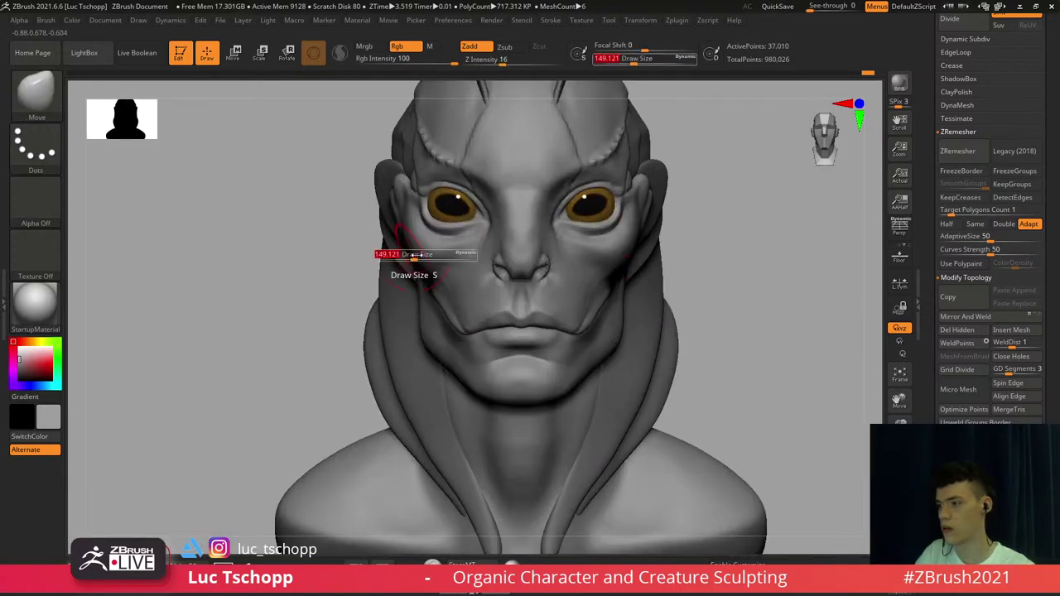
pyautogui.moveTo(491, 321)
pyautogui.keyDown('alt'); pyautogui.mouseDown(button='right')
pyautogui.moveTo(465, 269)
pyautogui.moveTo(470, 307)
pyautogui.moveTo(572, 280)
pyautogui.mouseUp(button='right'); pyautogui.keyUp('alt')
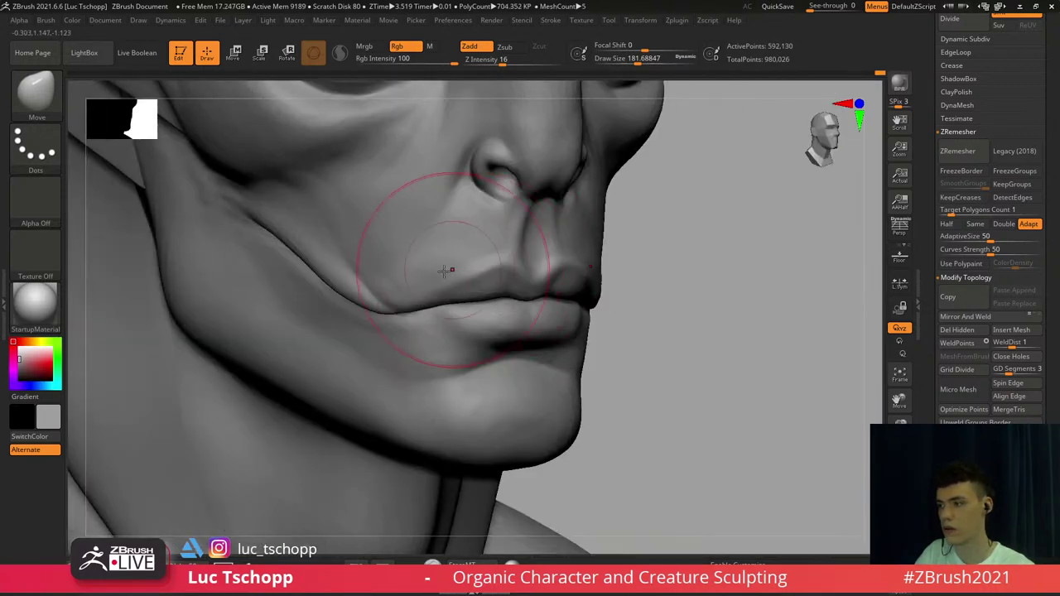
# Refine the lips with DamStandard and a smaller Standard brush, orbiting around the mouth
pyautogui.press('b')
pyautogui.press('d')
pyautogui.press('s')
pyautogui.moveTo(452, 260); pyautogui.dragTo(489, 258, button='right')
pyautogui.press('b')
pyautogui.click(455, 273)
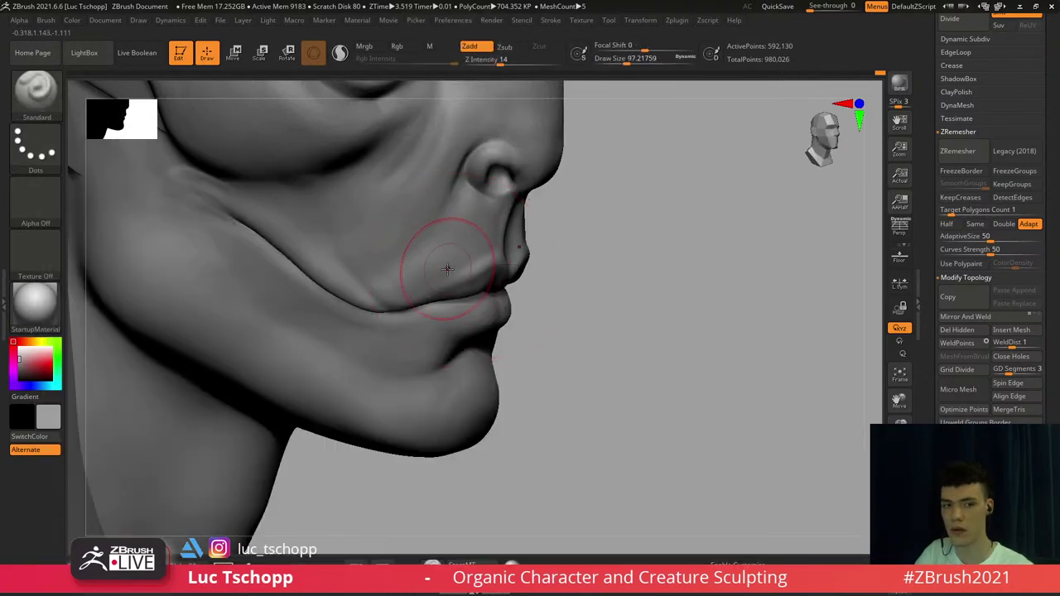
pyautogui.press('s')
pyautogui.moveTo(451, 249); pyautogui.dragTo(439, 250)
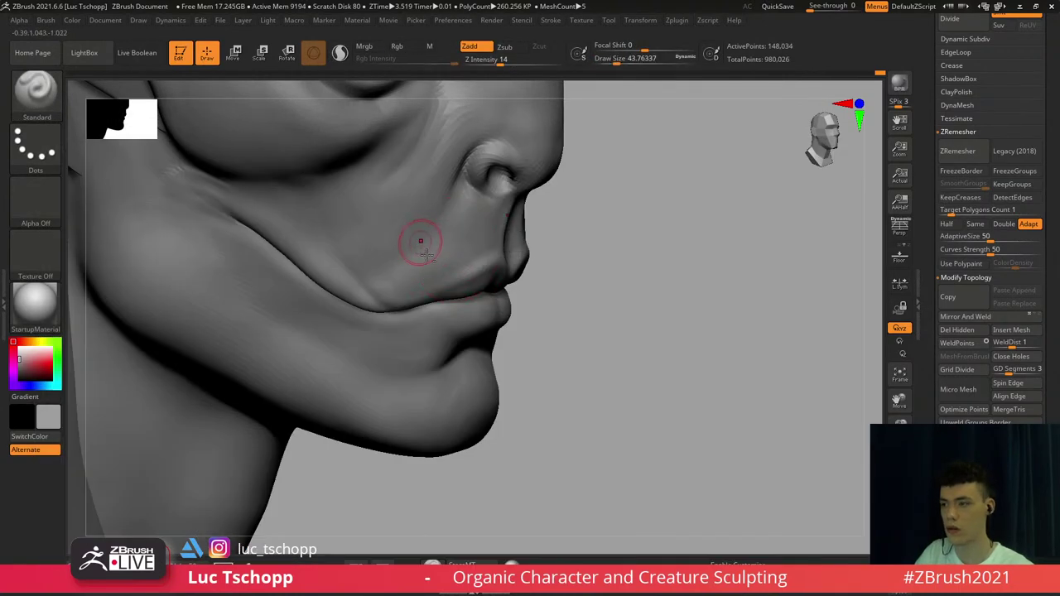
pyautogui.keyDown('alt'); pyautogui.moveTo(421, 241); pyautogui.dragTo(449, 272, button='right'); pyautogui.keyUp('alt')
pyautogui.press('s')
pyautogui.moveTo(346, 238); pyautogui.dragTo(355, 237)
pyautogui.moveTo(321, 219); pyautogui.dragTo(336, 209, button='right')
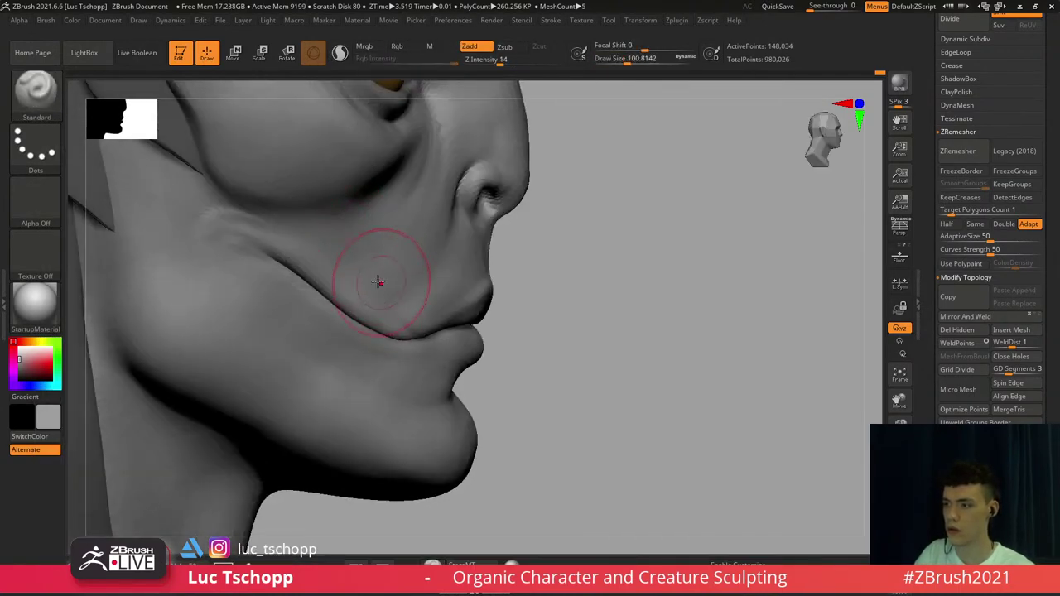
pyautogui.moveTo(390, 259); pyautogui.dragTo(361, 243, button='right')
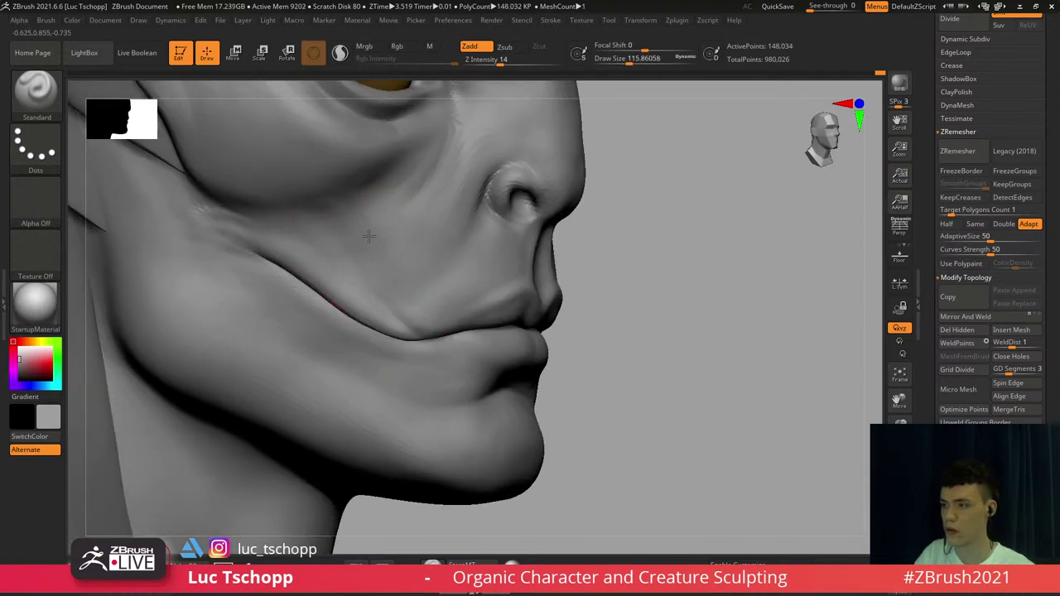
# Soften the crease beside the mouth with the LucT_Custom1 brush, ending in front view
pyautogui.press('b')
pyautogui.click(289, 201)
pyautogui.press('s')
pyautogui.moveTo(348, 207); pyautogui.dragTo(360, 208)
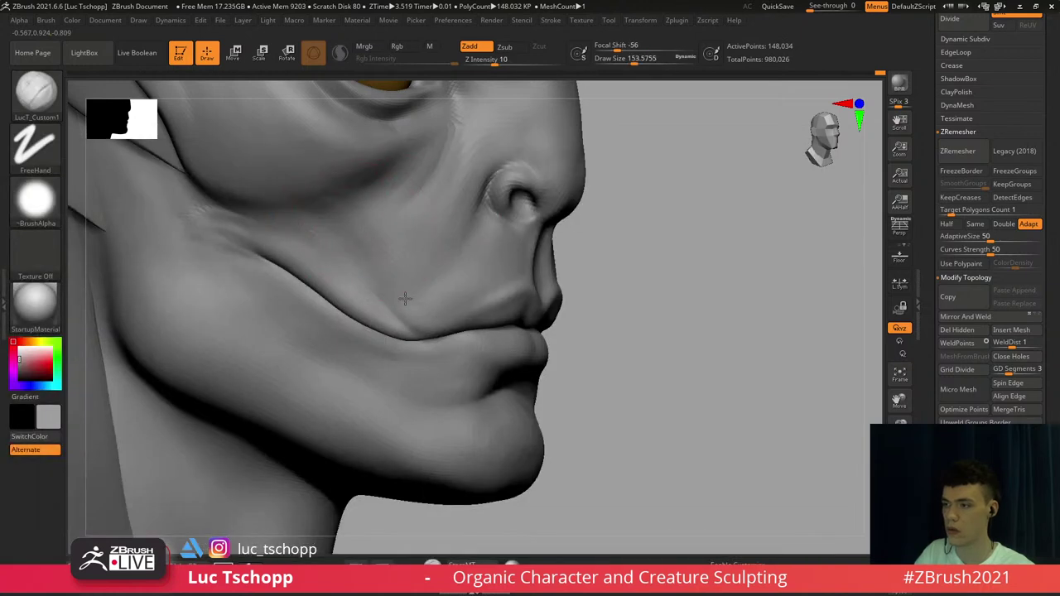
pyautogui.press('[')
pyautogui.moveTo(424, 288); pyautogui.dragTo(378, 272, button='right')
pyautogui.hotkey('shift', 'd')
pyautogui.keyDown('shift'); pyautogui.moveTo(411, 269); pyautogui.dragTo(418, 280); pyautogui.keyUp('shift')
pyautogui.keyDown('shift'); pyautogui.moveTo(416, 272); pyautogui.dragTo(383, 276, button='right'); pyautogui.keyUp('shift')
# Frame the bust at its highest subdivision, briefly select the hood collar, then return to the head
pyautogui.press('f')
pyautogui.press('d')
pyautogui.press('d')
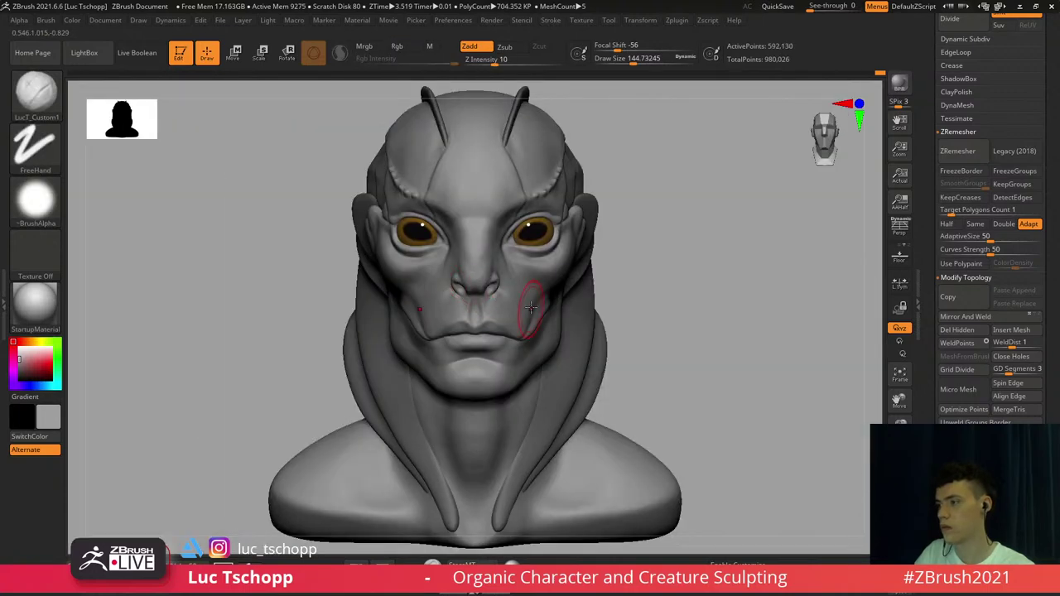
pyautogui.moveTo(531, 308); pyautogui.dragTo(496, 315, button='right')
pyautogui.keyDown('alt'); pyautogui.moveTo(515, 355); pyautogui.dragTo(493, 287, button='right'); pyautogui.keyUp('alt')
pyautogui.keyDown('alt'); pyautogui.click(550, 301); pyautogui.keyUp('alt')
pyautogui.keyDown('shift'); pyautogui.moveTo(558, 309); pyautogui.dragTo(505, 280, button='right'); pyautogui.keyUp('shift')
pyautogui.keyDown('alt'); pyautogui.click(492, 335); pyautogui.keyUp('alt')
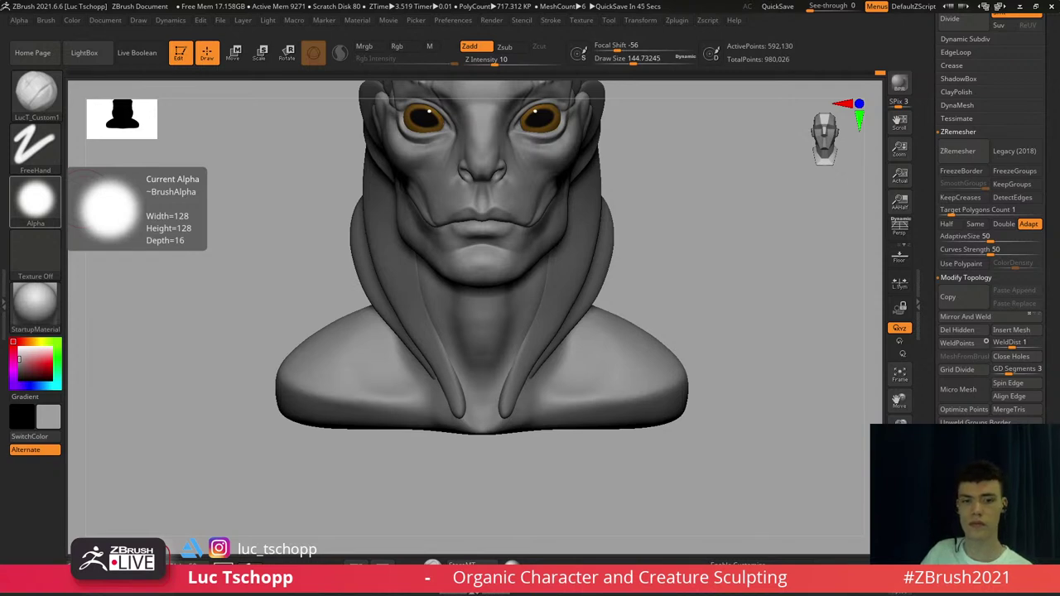
# Shift-smooth the inner collar strip, subdivide it with Ctrl+D, and reselect the head
pyautogui.keyDown('alt'); pyautogui.click(510, 383); pyautogui.keyUp('alt')
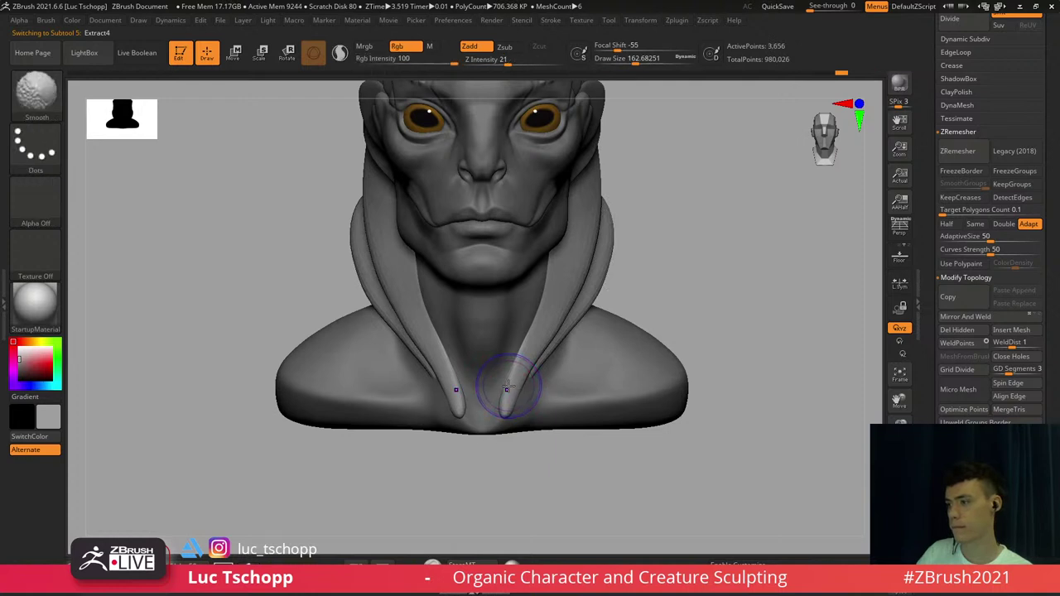
pyautogui.keyDown('shift'); pyautogui.moveTo(508, 385); pyautogui.dragTo(520, 372); pyautogui.keyUp('shift')
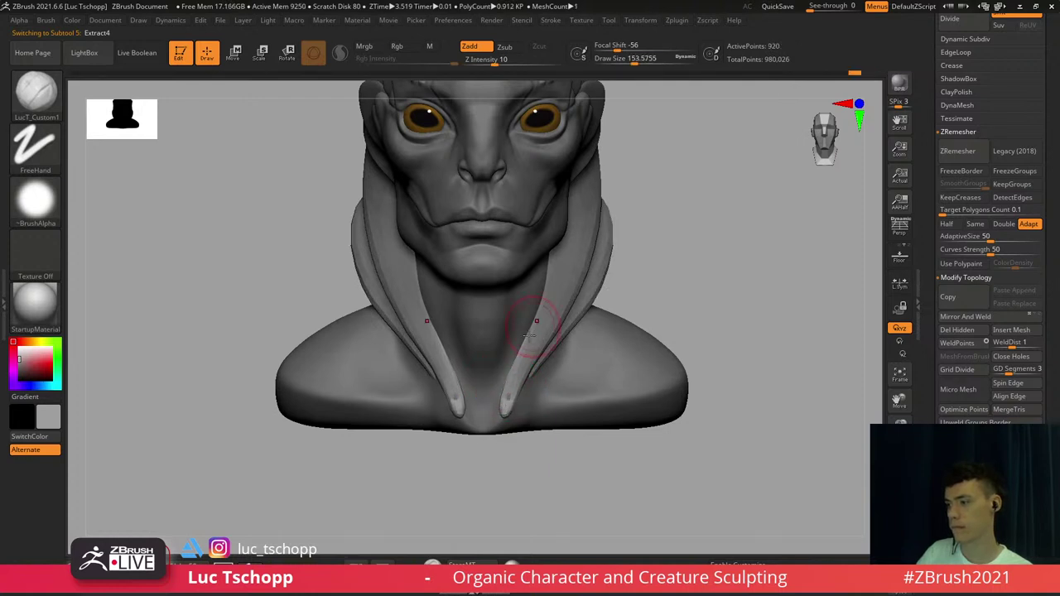
pyautogui.press('shift')
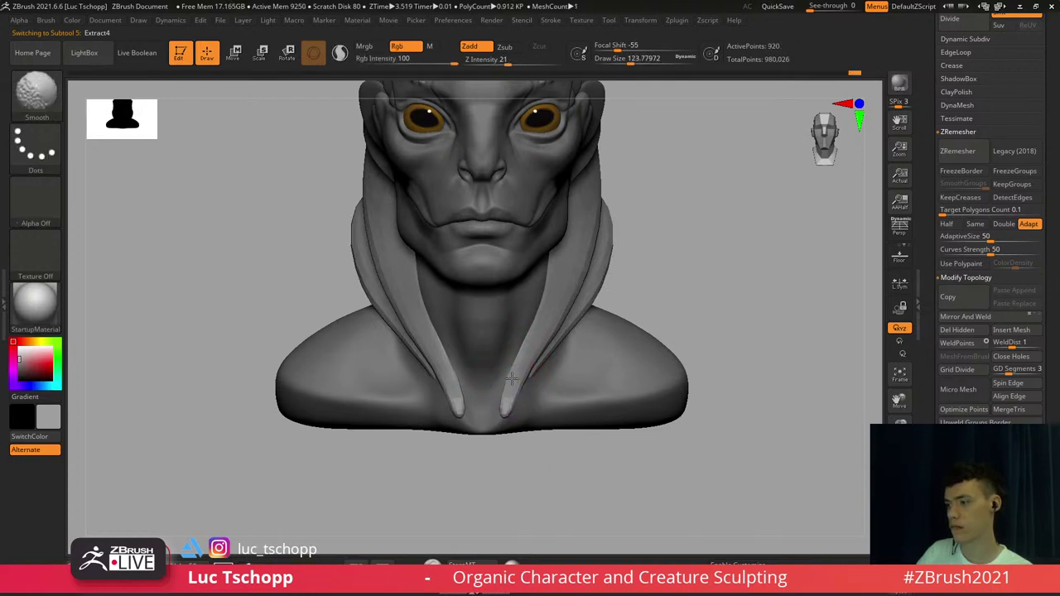
pyautogui.press('d')
pyautogui.keyDown('alt'); pyautogui.click(516, 329); pyautogui.keyUp('alt')
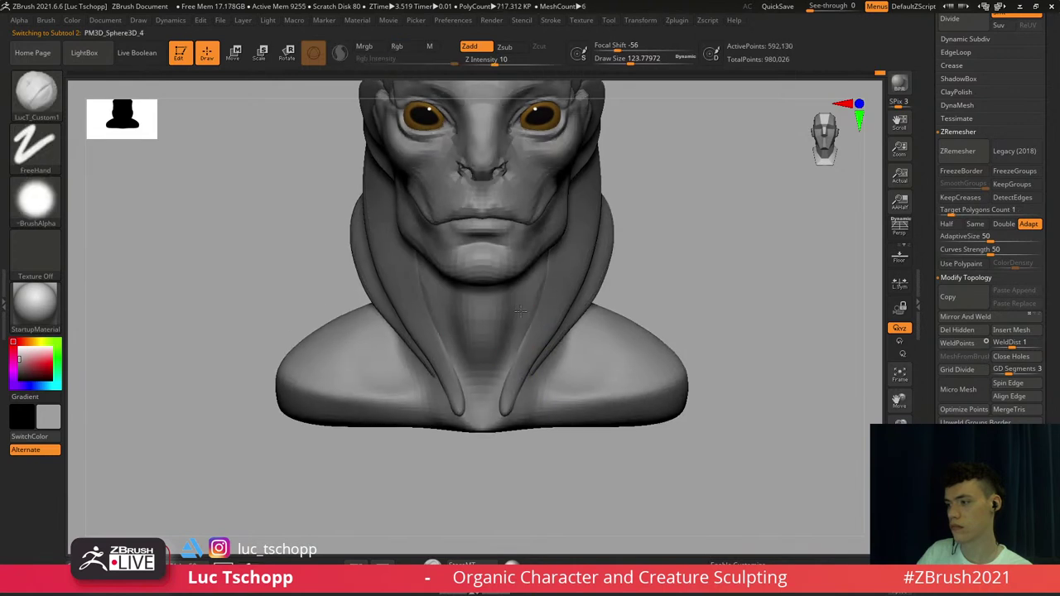
# Build up the front of the neck, then carve into it with DamStandard at size about 182
pyautogui.keyDown('alt'); pyautogui.moveTo(515, 329); pyautogui.dragTo(505, 241, button='right'); pyautogui.keyUp('alt')
pyautogui.moveTo(453, 300); pyautogui.dragTo(459, 316)
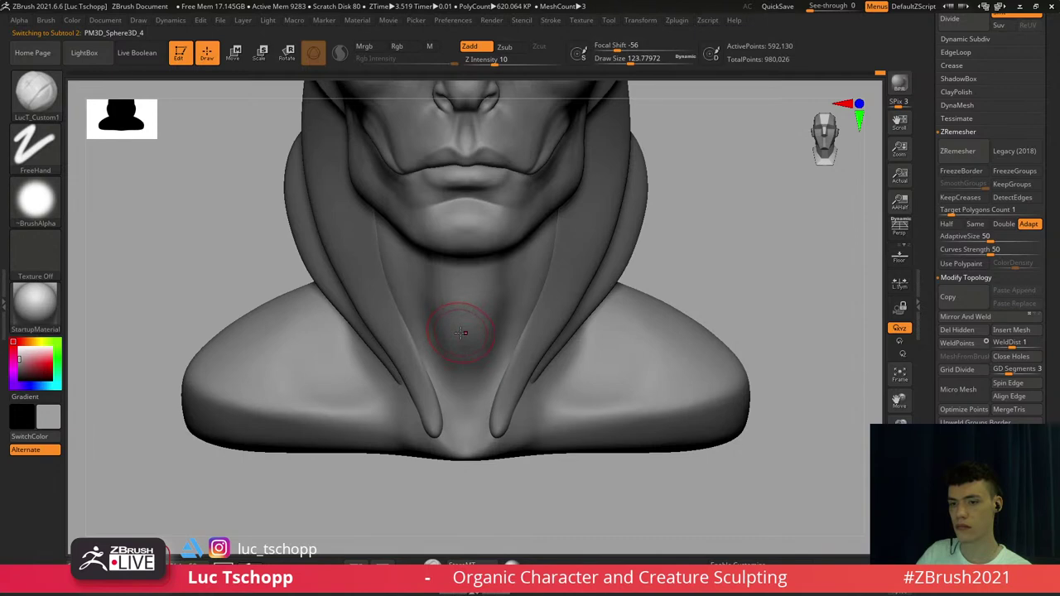
pyautogui.keyDown('alt'); pyautogui.moveTo(451, 319); pyautogui.dragTo(454, 333, button='right'); pyautogui.keyUp('alt')
pyautogui.press('b')
pyautogui.press('d')
pyautogui.press('s')
pyautogui.press('s')
pyautogui.moveTo(453, 333); pyautogui.dragTo(465, 332)
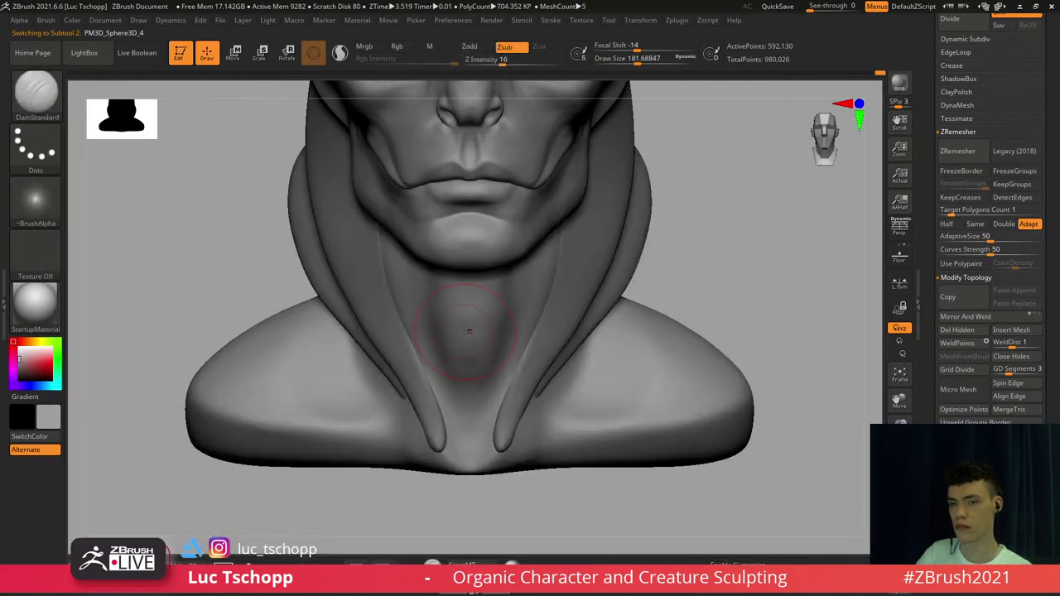
pyautogui.moveTo(466, 336)
pyautogui.mouseDown(button='right')
pyautogui.moveTo(482, 331)
pyautogui.moveTo(477, 323)
pyautogui.mouseUp(button='right')
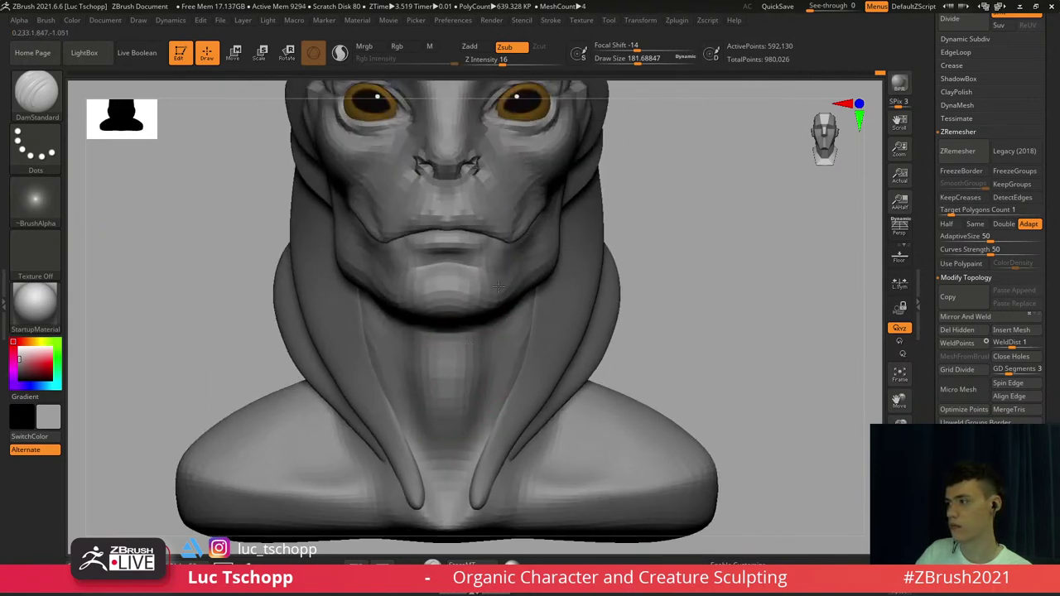
# Reshape the jaw with the Move brush (size about 163) at a lower subdivision level, then return to the highest level
pyautogui.moveTo(499, 286); pyautogui.dragTo(524, 276, button='right')
pyautogui.moveTo(525, 276); pyautogui.dragTo(533, 282, button='right')
pyautogui.press('b')
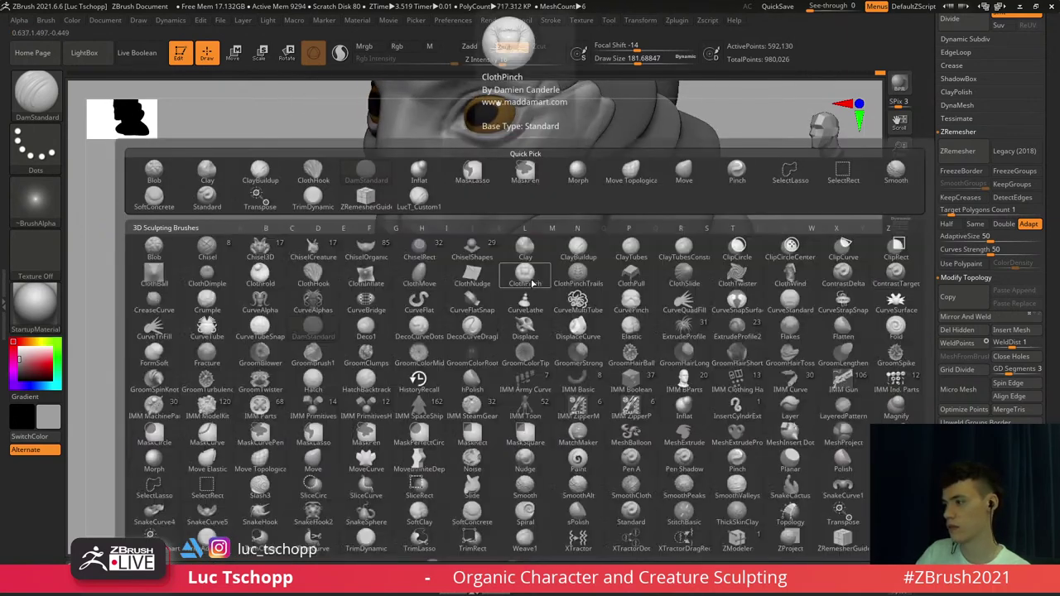
pyautogui.press('m')
pyautogui.press('v')
pyautogui.moveTo(548, 247); pyautogui.dragTo(566, 229, button='right')
pyautogui.hotkey('shift', 'd')
pyautogui.hotkey('shift', 'd')
pyautogui.press('s')
pyautogui.moveTo(572, 228); pyautogui.dragTo(569, 227)
pyautogui.moveTo(570, 229); pyautogui.dragTo(561, 260)
pyautogui.press('d')
pyautogui.press('d')
# Add a small bulge beside the chin with a shrunken Standard brush, then undo it
pyautogui.moveTo(561, 260)
pyautogui.keyDown('shift'); pyautogui.mouseDown(button='right')
pyautogui.moveTo(601, 265)
pyautogui.moveTo(495, 332)
pyautogui.moveTo(491, 276)
pyautogui.mouseUp(button='right'); pyautogui.keyUp('shift')
pyautogui.keyDown('ctrl'); pyautogui.moveTo(490, 277); pyautogui.dragTo(479, 271, button='right'); pyautogui.keyUp('ctrl')
pyautogui.moveTo(493, 208)
pyautogui.keyDown('alt'); pyautogui.mouseDown(button='right')
pyautogui.moveTo(491, 247)
pyautogui.moveTo(488, 229)
pyautogui.mouseUp(button='right'); pyautogui.keyUp('alt')
pyautogui.press('b')
pyautogui.press('s')
pyautogui.press('t')
pyautogui.press('s')
pyautogui.moveTo(490, 229); pyautogui.dragTo(483, 230)
pyautogui.press('s')
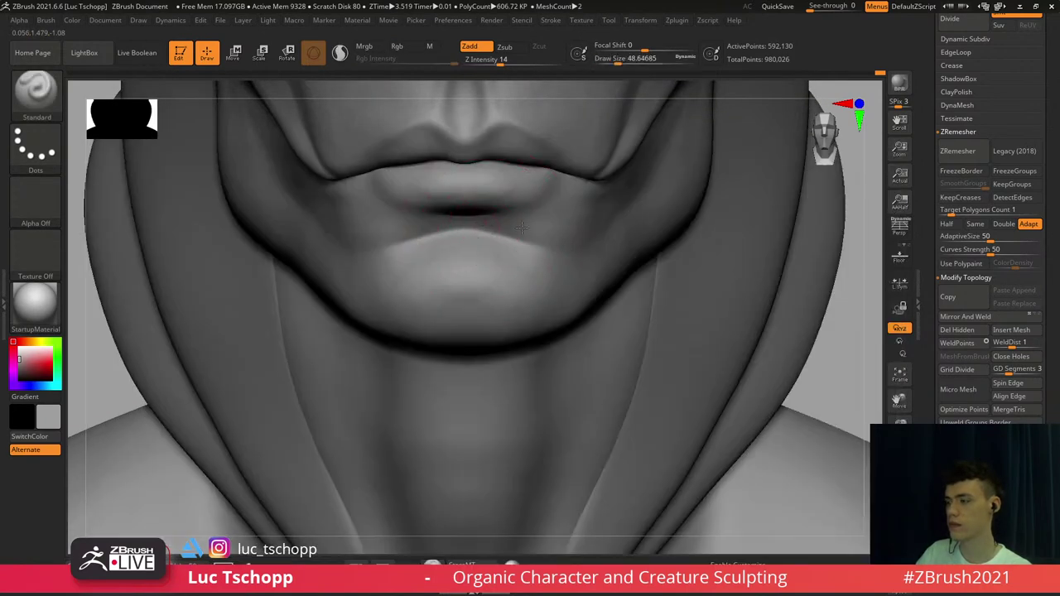
pyautogui.moveTo(581, 244); pyautogui.dragTo(551, 263, button='right')
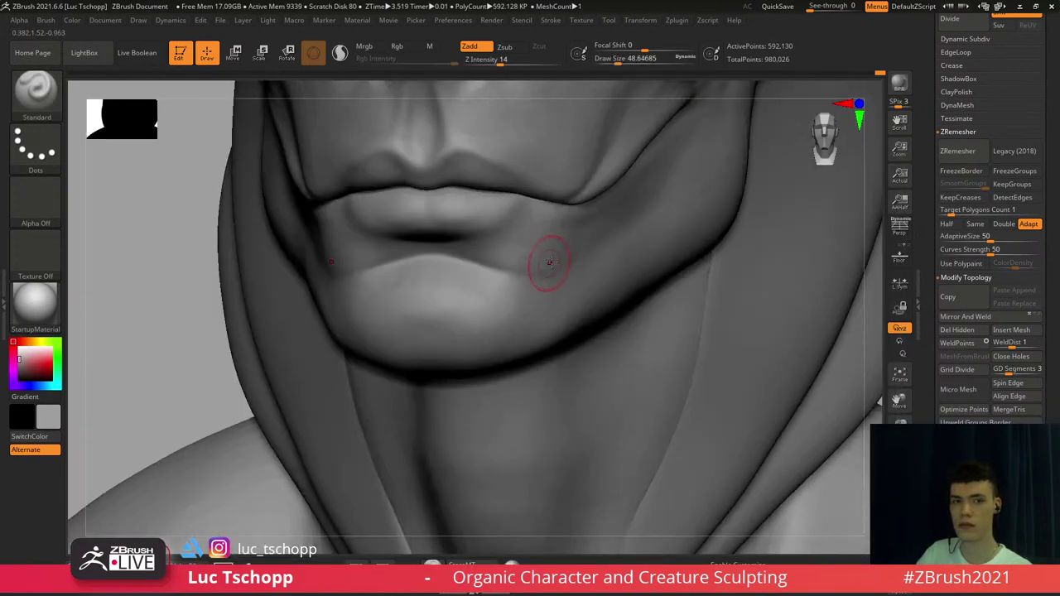
pyautogui.moveTo(525, 269)
pyautogui.mouseDown()
pyautogui.moveTo(570, 249)
pyautogui.moveTo(564, 263)
pyautogui.mouseUp()
pyautogui.press('s')
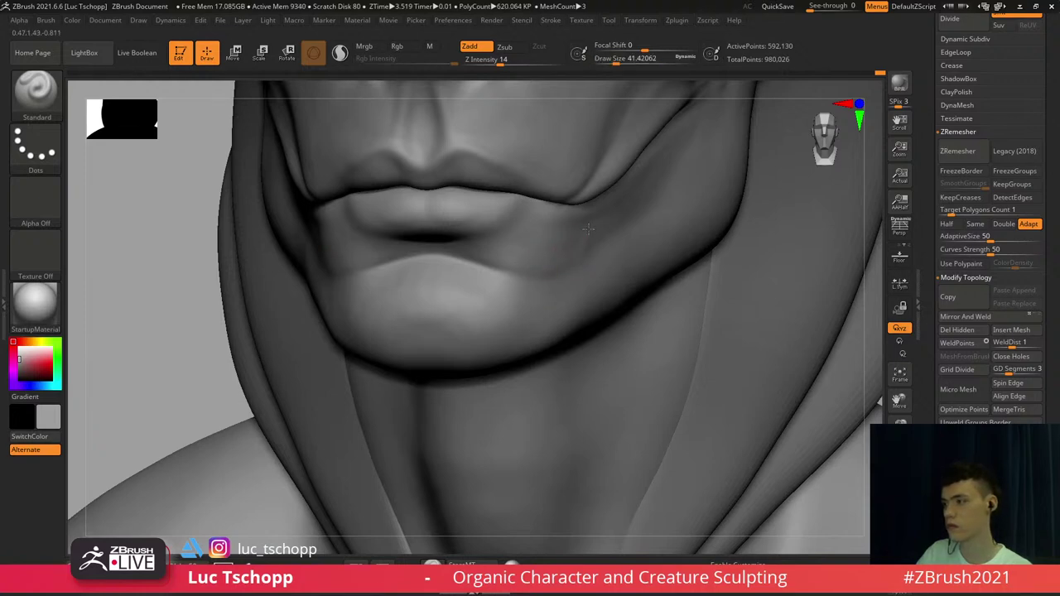
pyautogui.hotkey('ctrl', 'z')
# Pick the LucT_Custom1 brush at size about 71, then select the hood collar piece (Extract4) in front view
pyautogui.press('b')
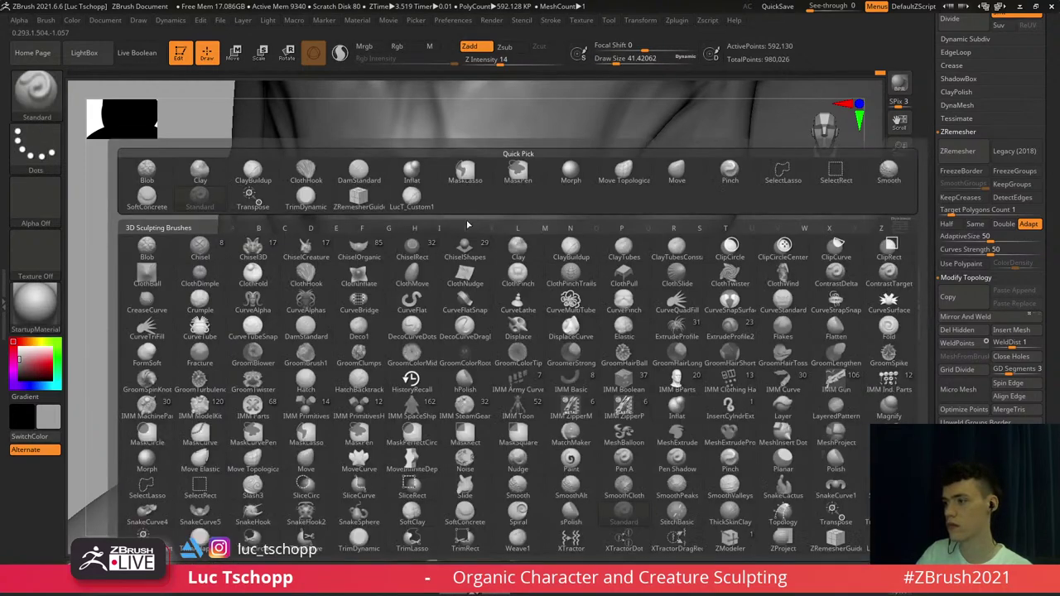
pyautogui.click(411, 199)
pyautogui.press('s')
pyautogui.moveTo(520, 264); pyautogui.dragTo(515, 264)
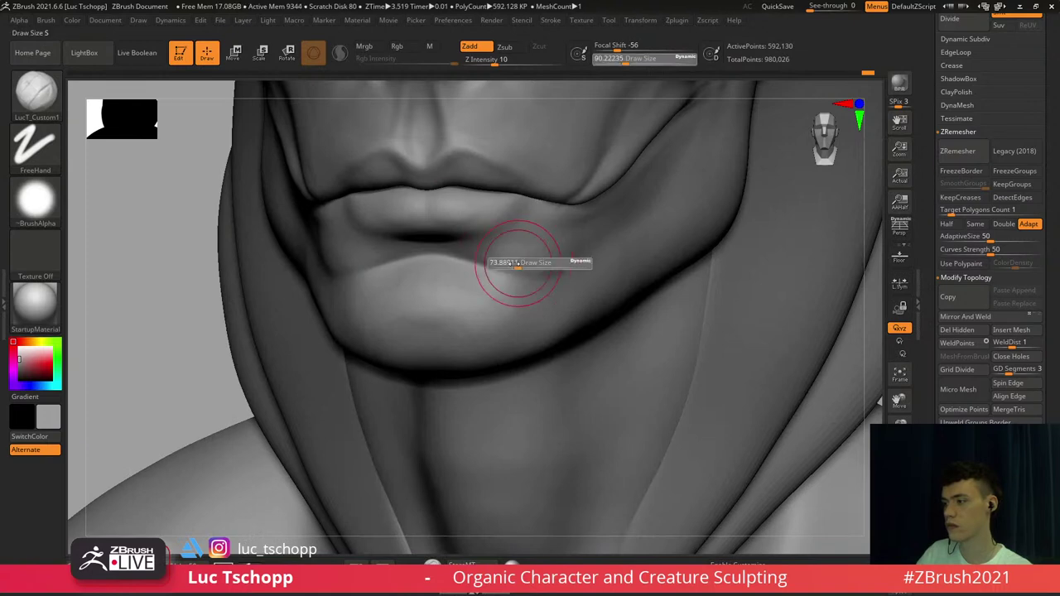
pyautogui.keyDown('ctrl'); pyautogui.moveTo(521, 286); pyautogui.dragTo(506, 297, button='right'); pyautogui.keyUp('ctrl')
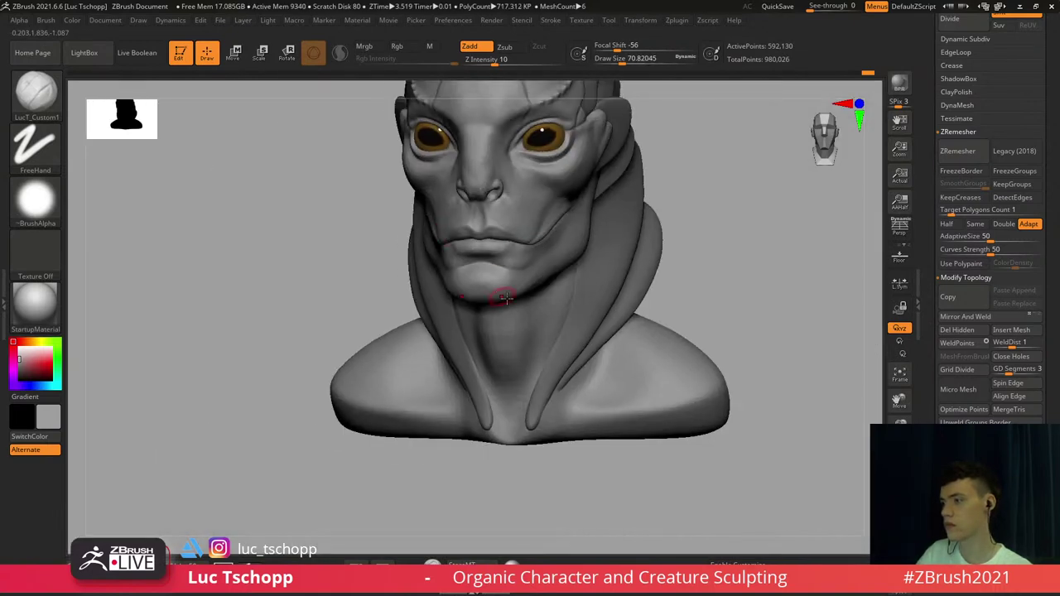
pyautogui.keyDown('shift'); pyautogui.moveTo(454, 267); pyautogui.dragTo(591, 271, button='right'); pyautogui.keyUp('shift')
pyautogui.keyDown('alt'); pyautogui.click(580, 307); pyautogui.keyUp('alt')
pyautogui.keyDown('ctrl'); pyautogui.moveTo(592, 270); pyautogui.dragTo(551, 294, button='right'); pyautogui.keyUp('ctrl')
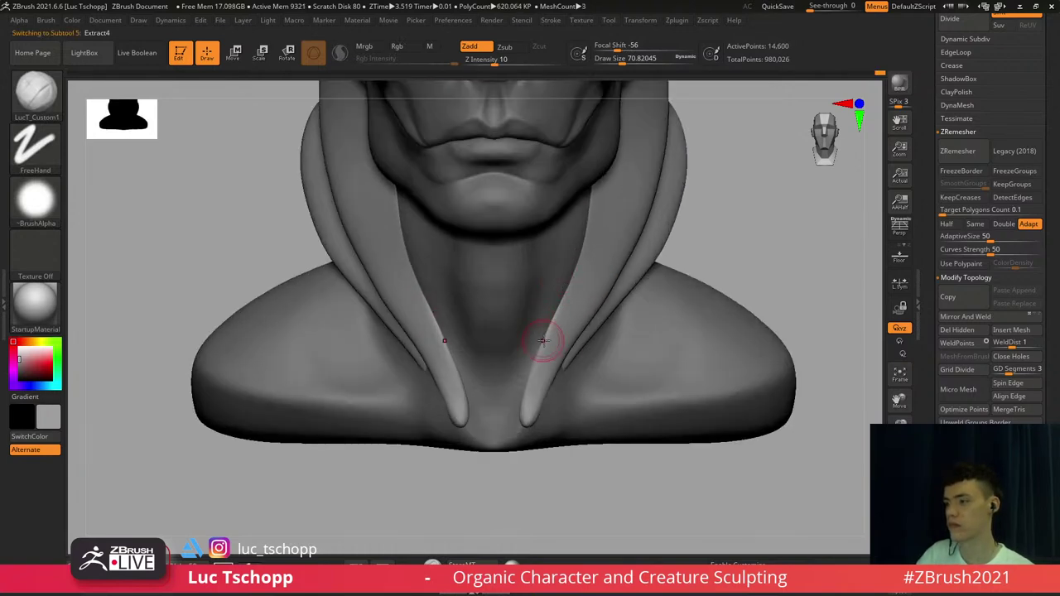
# Set up the Standard brush with Z Intensity 22 and Draw Size reduced from about 80 to 35
pyautogui.press('b')
pyautogui.press('s')
pyautogui.press('t')
pyautogui.press('s')
pyautogui.moveTo(541, 349); pyautogui.dragTo(544, 349)
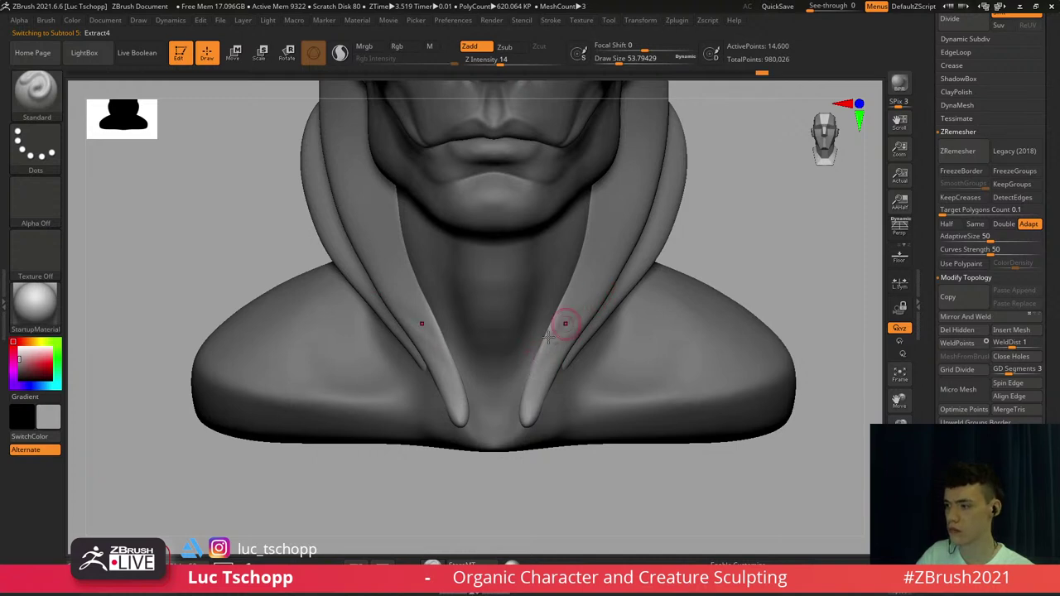
pyautogui.keyDown('alt'); pyautogui.moveTo(619, 268); pyautogui.dragTo(559, 352, button='right'); pyautogui.keyUp('alt')
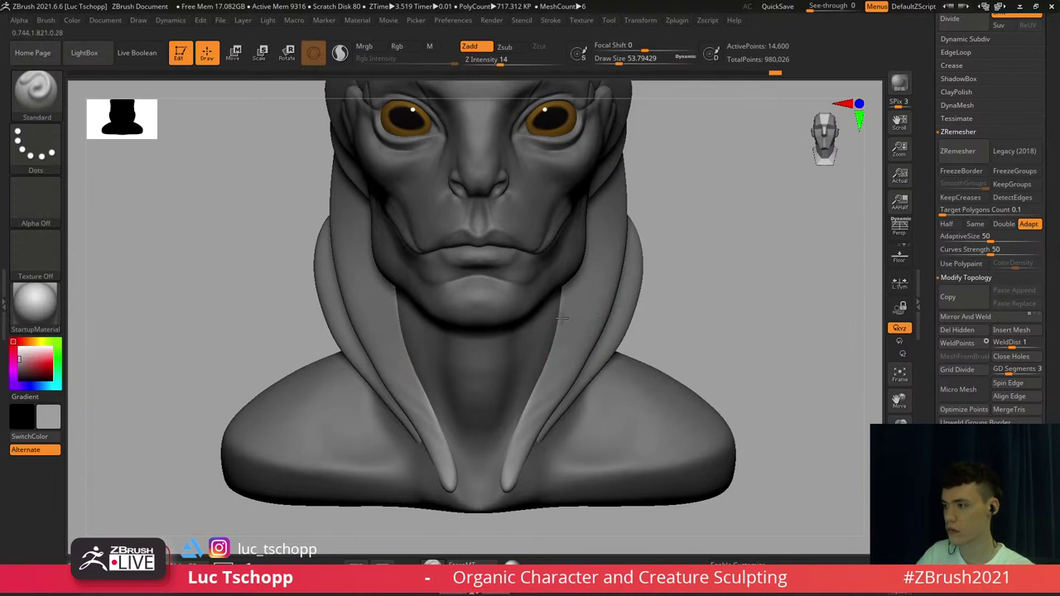
pyautogui.keyDown('alt'); pyautogui.moveTo(562, 318); pyautogui.dragTo(507, 335, button='right'); pyautogui.keyUp('alt')
pyautogui.moveTo(581, 311)
pyautogui.keyDown('alt'); pyautogui.mouseDown(button='right')
pyautogui.moveTo(585, 367)
pyautogui.moveTo(582, 339)
pyautogui.mouseUp(button='right'); pyautogui.keyUp('alt')
pyautogui.click(508, 62)
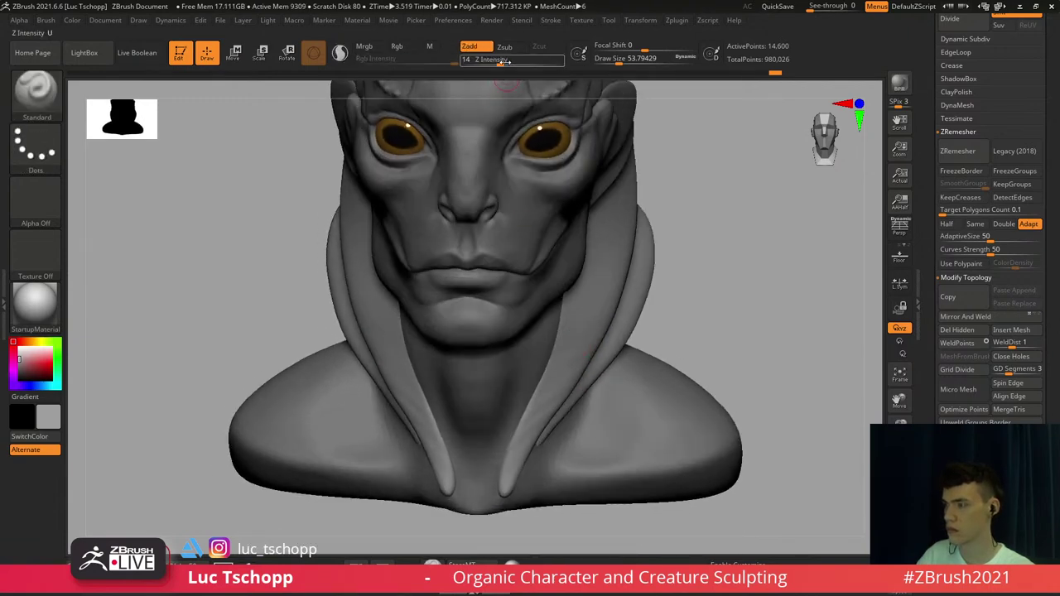
pyautogui.keyDown('shift'); pyautogui.moveTo(518, 414); pyautogui.dragTo(544, 381, button='right'); pyautogui.keyUp('shift')
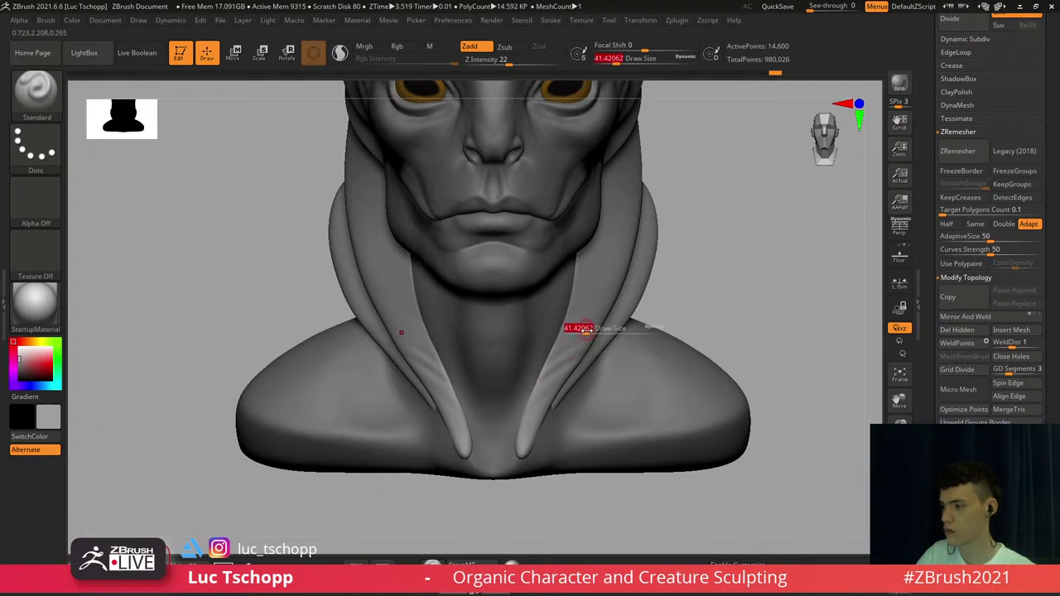
pyautogui.moveTo(587, 331); pyautogui.dragTo(593, 332)
pyautogui.keyDown('alt'); pyautogui.moveTo(561, 357); pyautogui.dragTo(563, 350, button='right'); pyautogui.keyUp('alt')
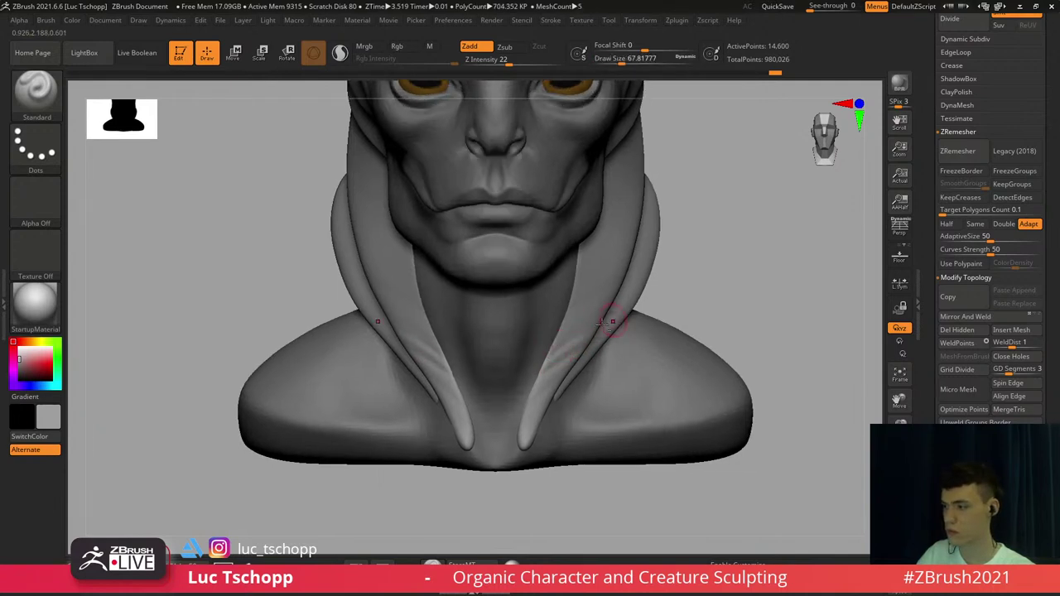
pyautogui.press('s')
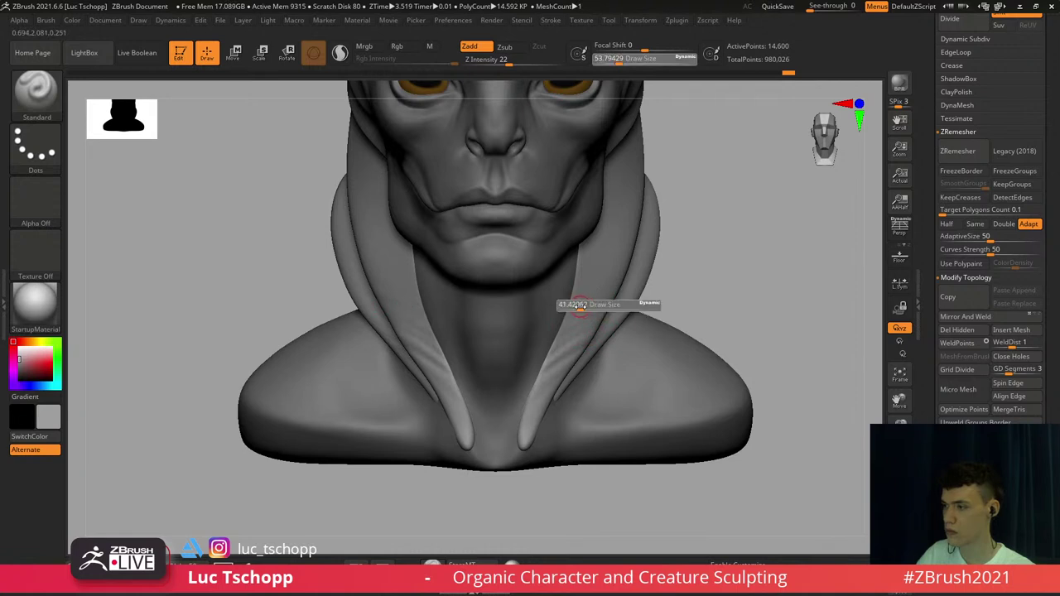
pyautogui.moveTo(583, 307); pyautogui.dragTo(577, 307)
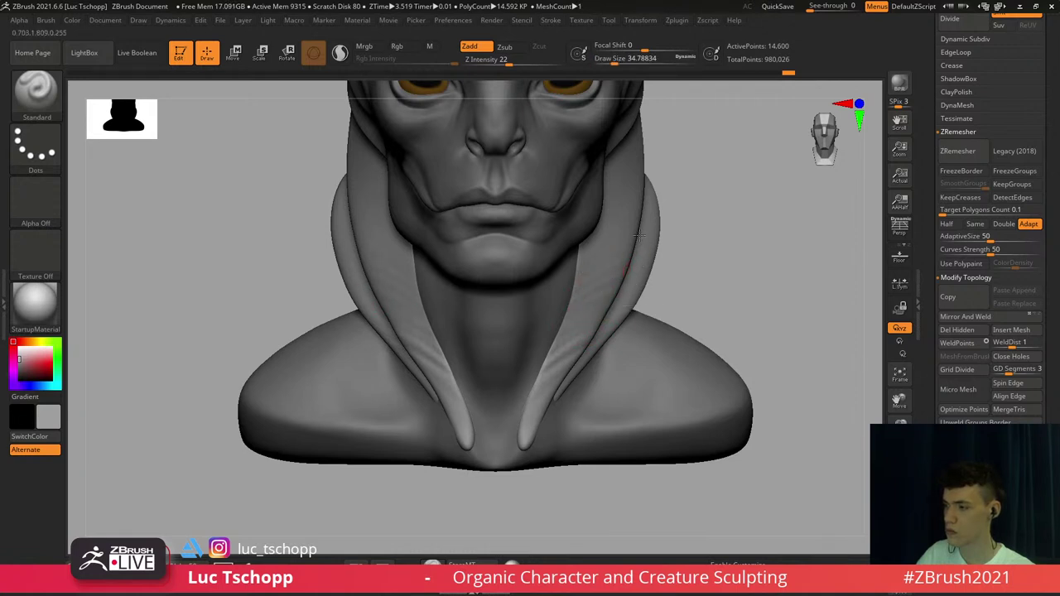
# Turn the bust to a three-quarter view, collapse Deformation and expand the Tool > Polygroups settings
pyautogui.press('ctrl')
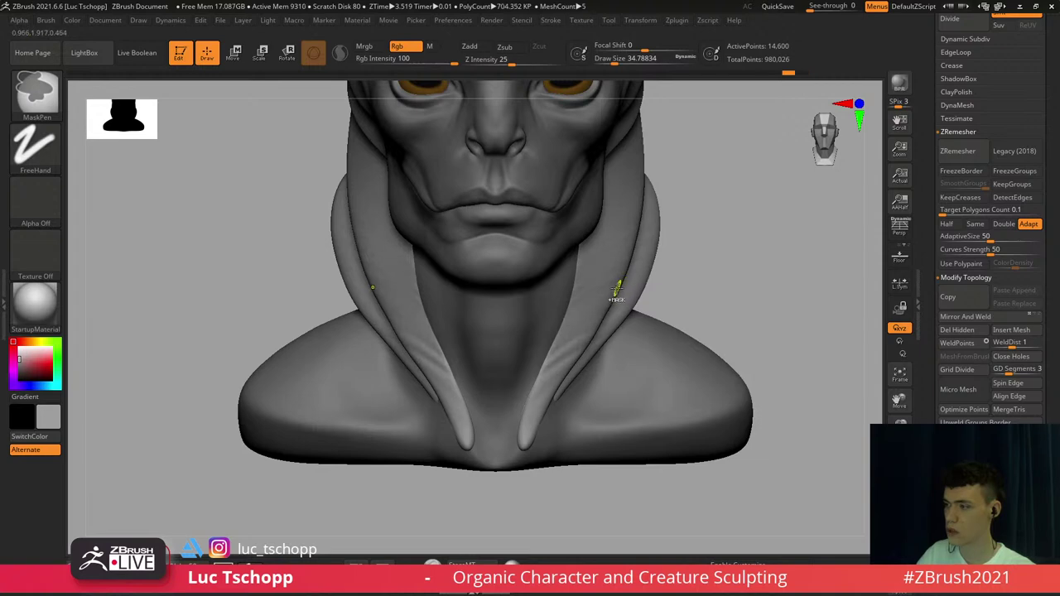
pyautogui.keyDown('ctrl'); pyautogui.moveTo(633, 286); pyautogui.dragTo(630, 257, button='right'); pyautogui.keyUp('ctrl')
pyautogui.moveTo(630, 257); pyautogui.dragTo(571, 277, button='right')
pyautogui.moveTo(682, 274); pyautogui.dragTo(852, 277, button='right')
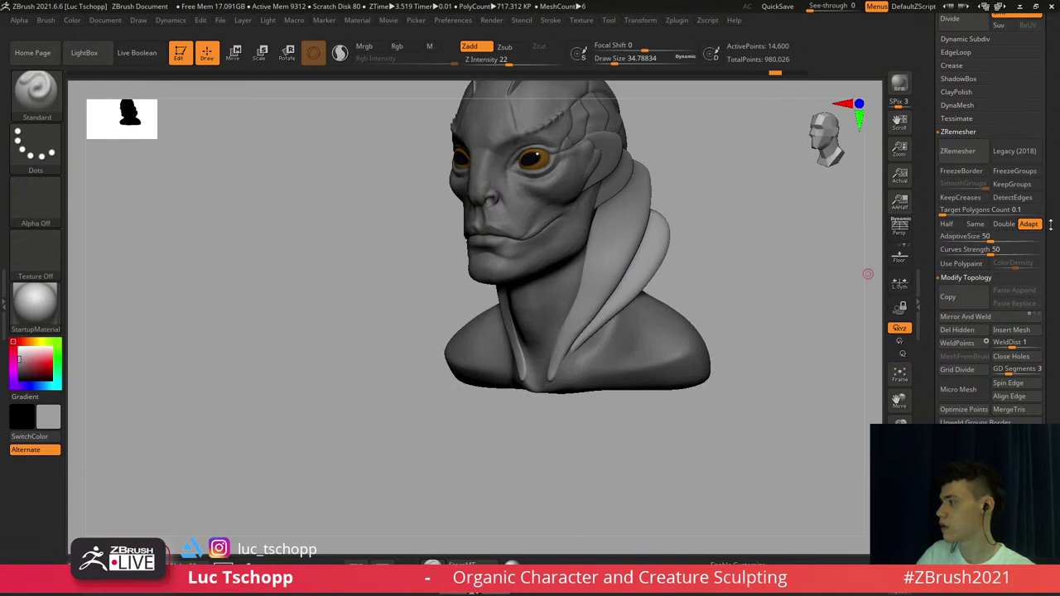
pyautogui.moveTo(1052, 225)
pyautogui.mouseDown()
pyautogui.moveTo(1043, 110)
pyautogui.moveTo(1011, 100)
pyautogui.mouseUp()
pyautogui.keyDown('shift'); pyautogui.click(1003, 122); pyautogui.keyUp('shift')
pyautogui.keyDown('shift'); pyautogui.click(973, 162); pyautogui.keyUp('shift')
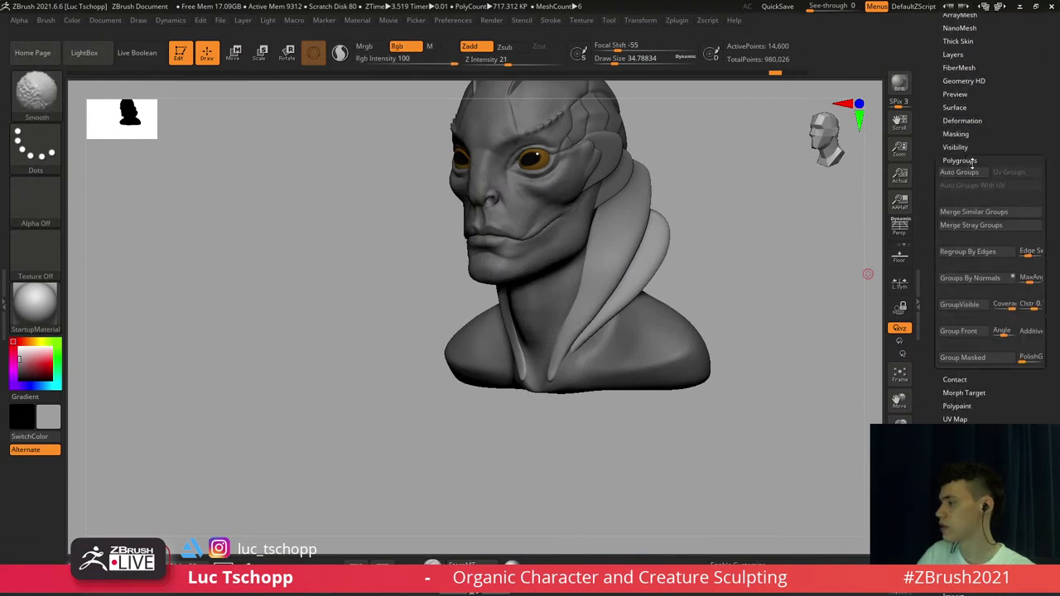
# Auto-split the collar into polygroups and test hiding the left collar strip before revealing all parts
pyautogui.click(964, 175)
pyautogui.hotkey('shift', 'f')
pyautogui.hotkey('shift', 'f')
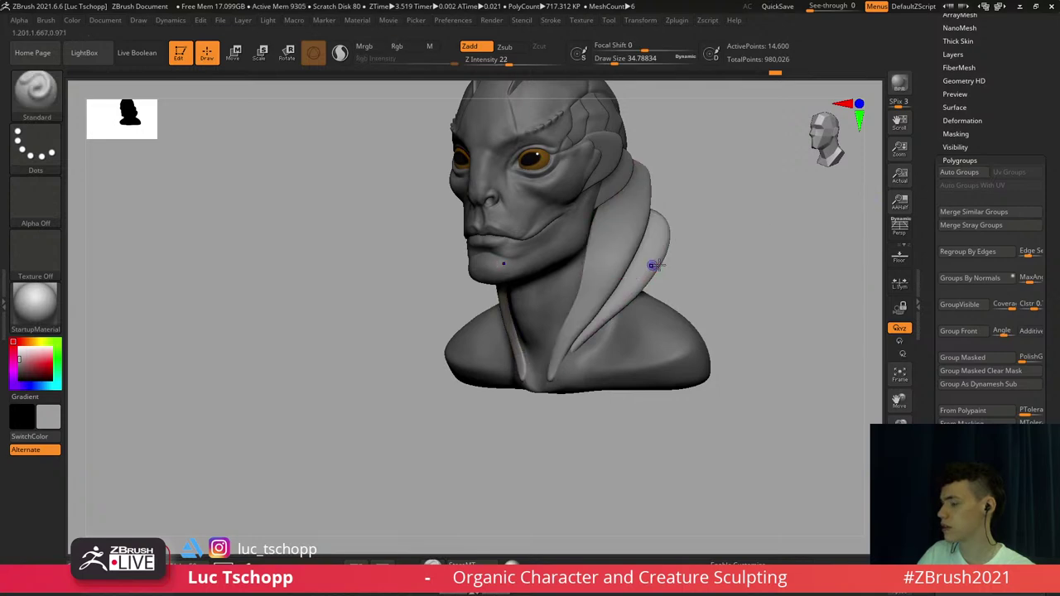
pyautogui.keyDown('shift'); pyautogui.moveTo(655, 265); pyautogui.dragTo(632, 264, button='right'); pyautogui.keyUp('shift')
pyautogui.press('b')
pyautogui.keyDown('ctrl'); pyautogui.keyDown('shift'); pyautogui.click(626, 267); pyautogui.keyUp('shift'); pyautogui.keyUp('ctrl')
pyautogui.keyDown('ctrl'); pyautogui.keyDown('shift'); pyautogui.click(636, 275); pyautogui.keyUp('shift'); pyautogui.keyUp('ctrl')
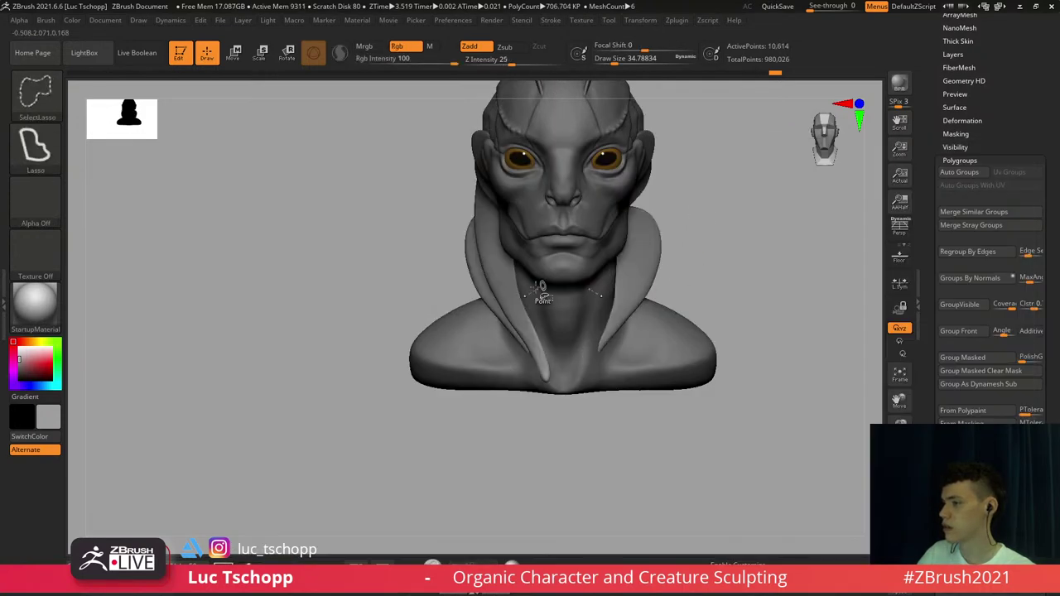
pyautogui.keyDown('ctrl'); pyautogui.keyDown('shift'); pyautogui.click(515, 290); pyautogui.keyUp('shift'); pyautogui.keyUp('ctrl')
pyautogui.hotkey('ctrl', 'z')
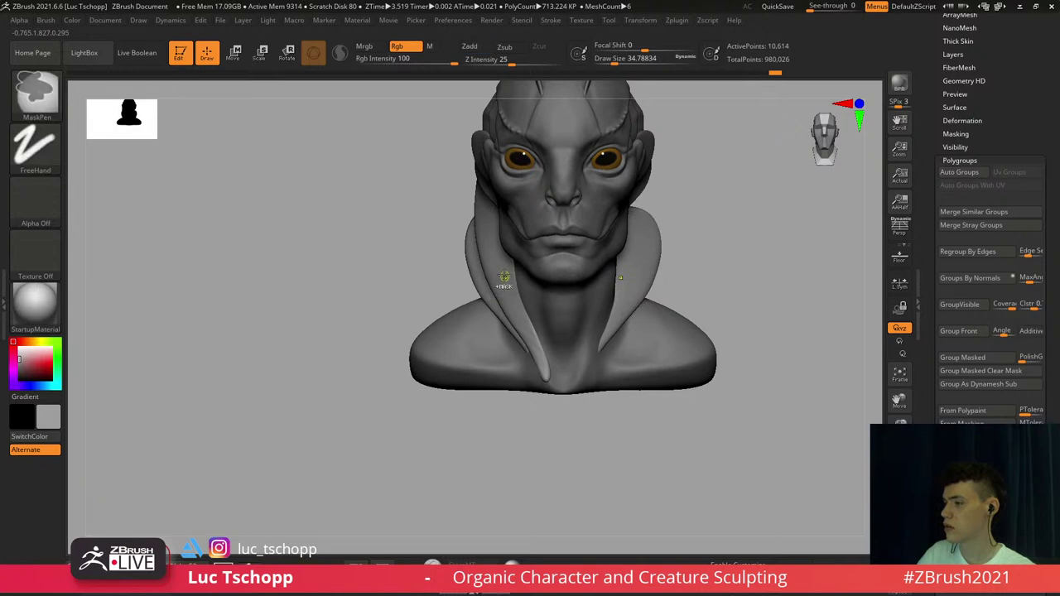
pyautogui.keyDown('ctrl'); pyautogui.keyDown('shift'); pyautogui.click(498, 284); pyautogui.keyUp('shift'); pyautogui.keyUp('ctrl')
pyautogui.hotkey('ctrl', 'z')
pyautogui.keyDown('ctrl'); pyautogui.keyDown('shift'); pyautogui.click(495, 280); pyautogui.keyUp('shift'); pyautogui.keyUp('ctrl')
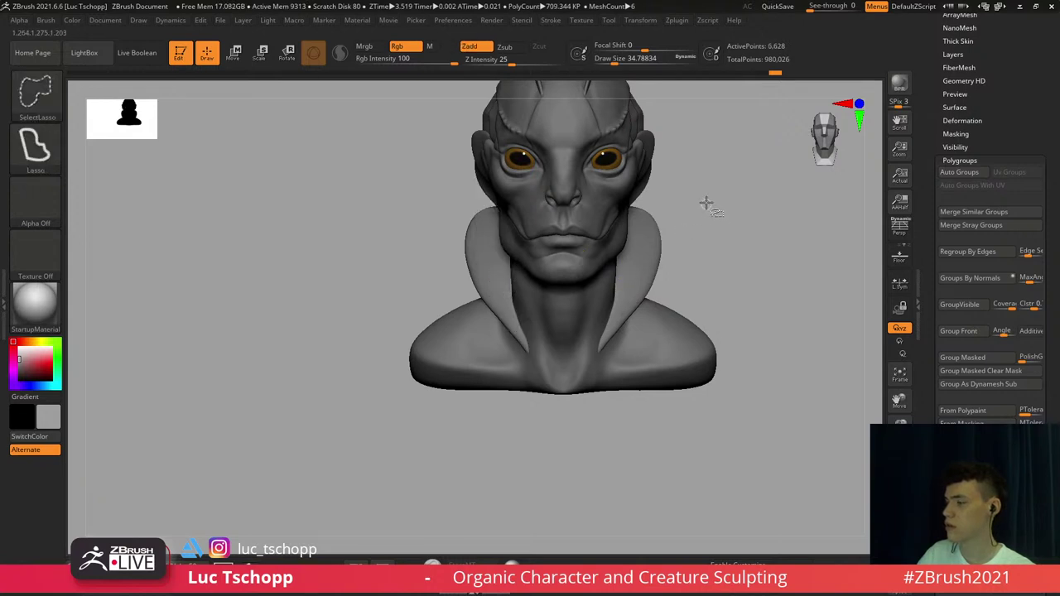
pyautogui.keyDown('ctrl'); pyautogui.keyDown('shift'); pyautogui.click(719, 290); pyautogui.keyUp('shift'); pyautogui.keyUp('ctrl')
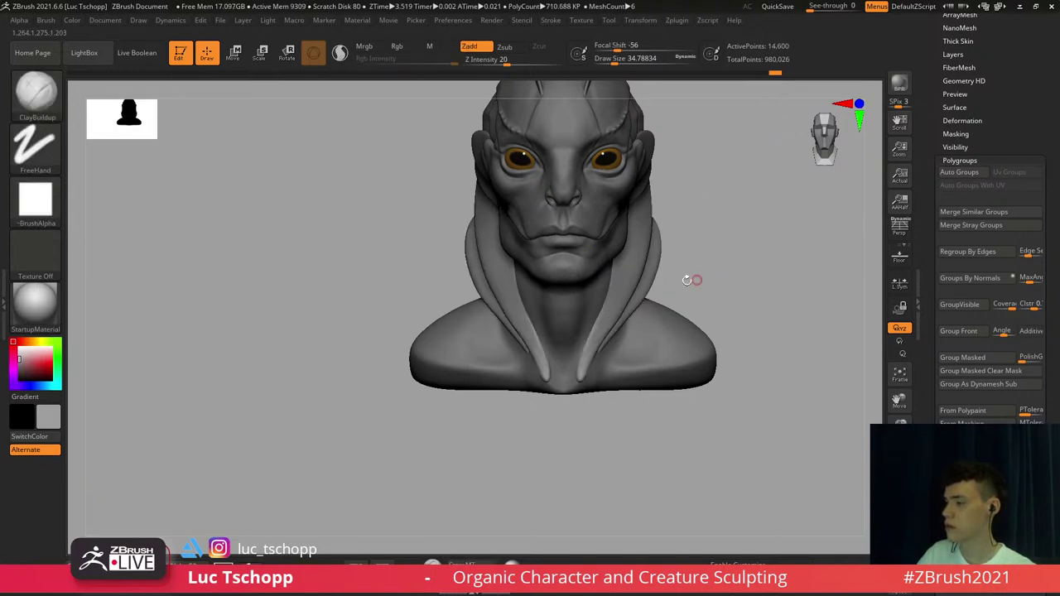
# Isolate the right collar strip with the gizmo, then set up DamStandard at about 108 size
pyautogui.keyDown('alt'); pyautogui.moveTo(568, 314); pyautogui.dragTo(634, 296, button='right'); pyautogui.keyUp('alt')
pyautogui.press('w')
pyautogui.keyDown('ctrl'); pyautogui.click(639, 284); pyautogui.keyUp('ctrl')
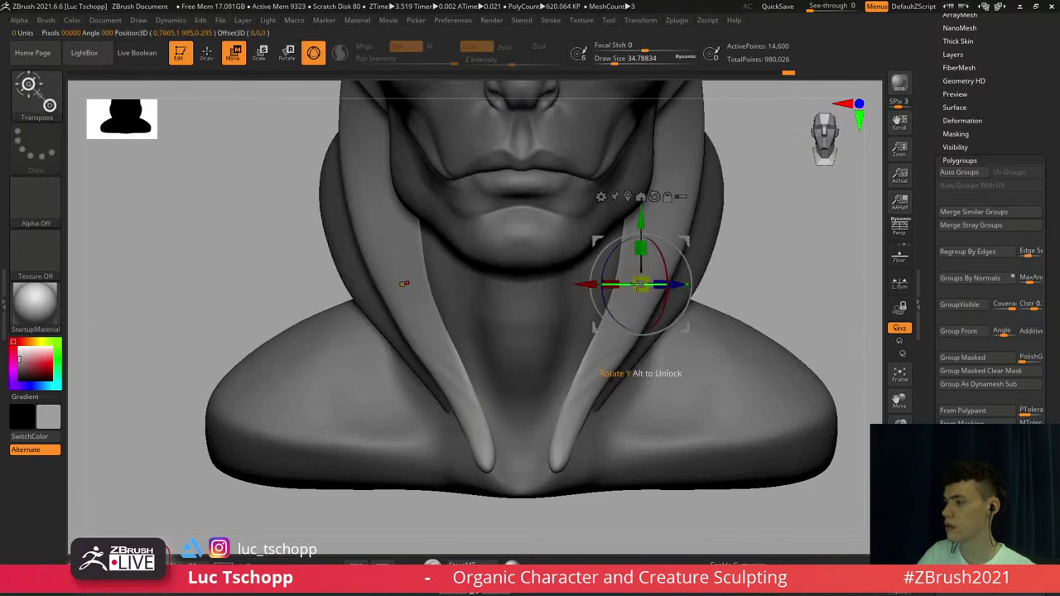
pyautogui.press('b')
pyautogui.press('s')
pyautogui.press('t')
pyautogui.keyDown('alt'); pyautogui.moveTo(606, 350); pyautogui.dragTo(599, 320, button='right'); pyautogui.keyUp('alt')
pyautogui.press('b')
pyautogui.press('d')
pyautogui.press('s')
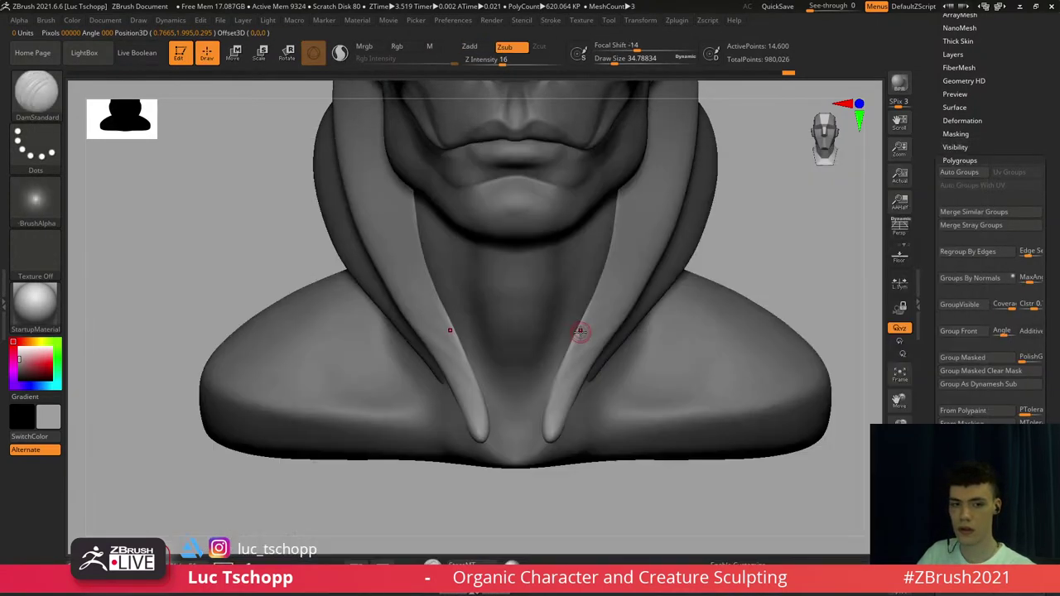
pyautogui.press('s')
pyautogui.moveTo(582, 331); pyautogui.dragTo(613, 319)
pyautogui.press('s')
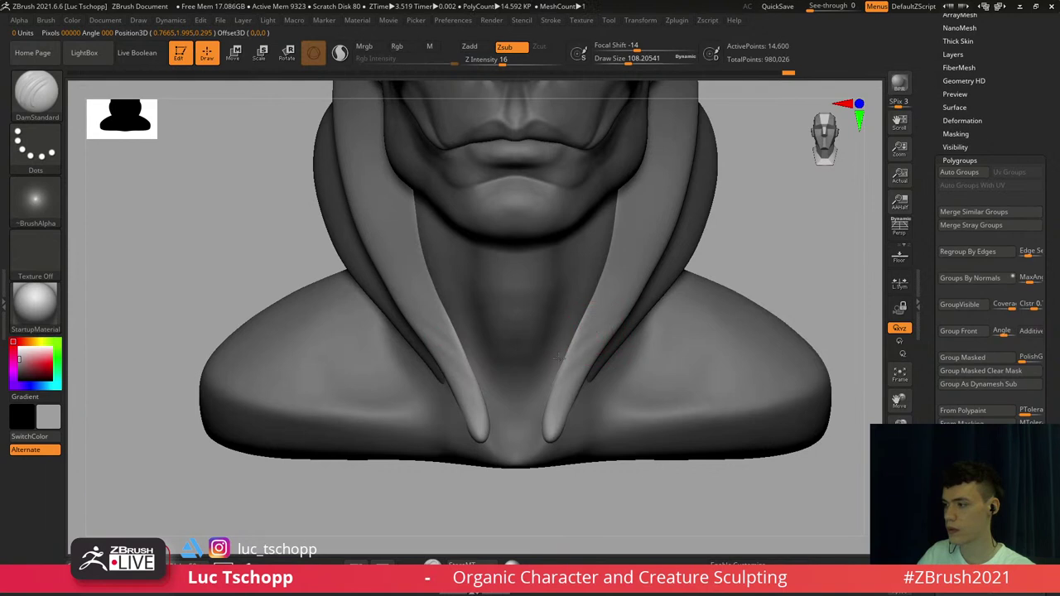
# Clear the mask from the collar and add subdivision levels to the collar piece
pyautogui.keyDown('alt'); pyautogui.moveTo(647, 265); pyautogui.dragTo(595, 293, button='right'); pyautogui.keyUp('alt')
pyautogui.hotkey('ctrl', 'd')
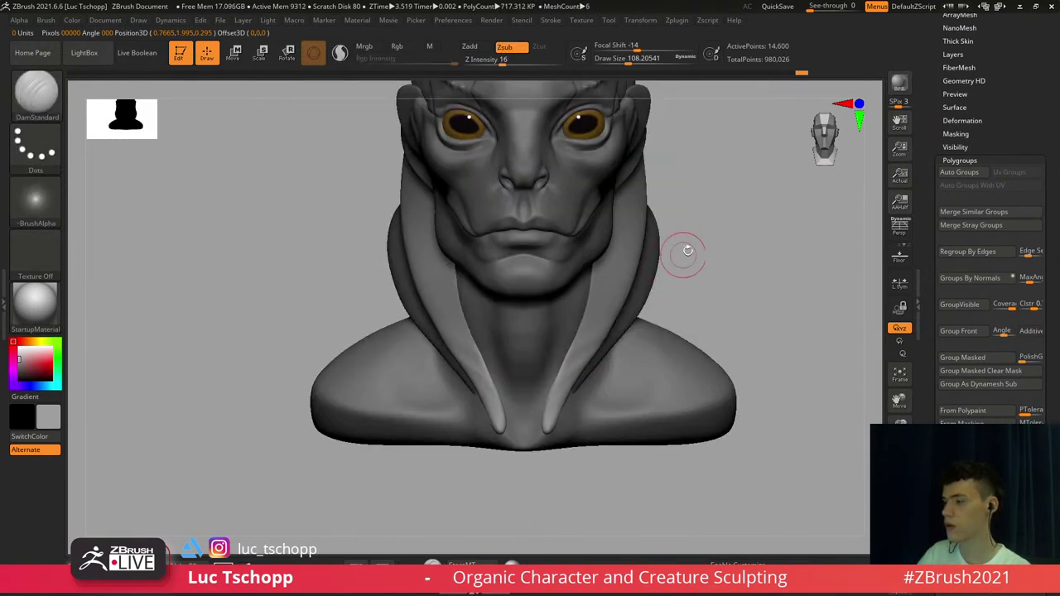
pyautogui.keyDown('ctrl'); pyautogui.moveTo(710, 217); pyautogui.dragTo(730, 246); pyautogui.keyUp('ctrl')
pyautogui.hotkey('ctrl', 'd')
pyautogui.hotkey('ctrl', 'd')
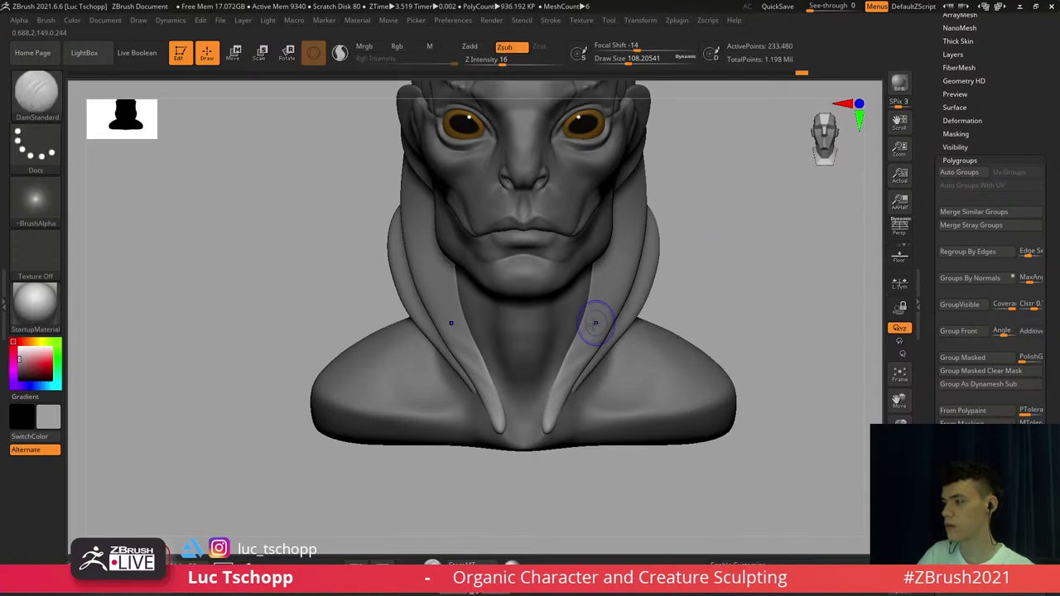
pyautogui.moveTo(577, 343)
pyautogui.keyDown('alt'); pyautogui.mouseDown(button='right')
pyautogui.moveTo(569, 370)
pyautogui.moveTo(579, 338)
pyautogui.mouseUp(button='right'); pyautogui.keyUp('alt')
pyautogui.moveTo(645, 300); pyautogui.dragTo(609, 293, button='right')
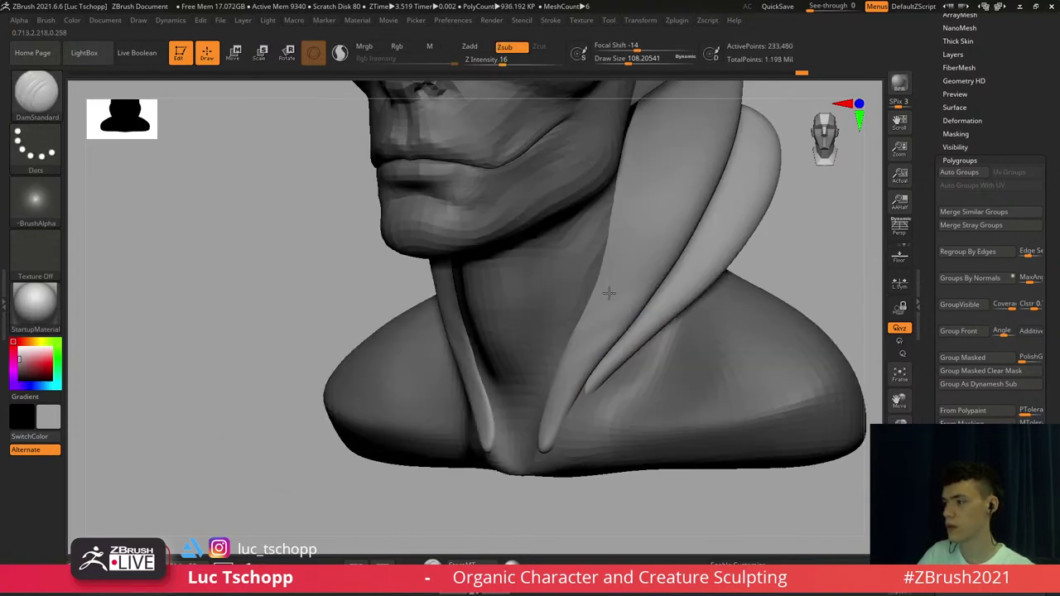
pyautogui.moveTo(628, 225)
pyautogui.keyDown('alt'); pyautogui.mouseDown(button='right')
pyautogui.moveTo(625, 270)
pyautogui.moveTo(615, 246)
pyautogui.moveTo(625, 231)
pyautogui.moveTo(610, 230)
pyautogui.mouseUp(button='right'); pyautogui.keyUp('alt')
# Push the collar edge beside the jaw with an enlarged Move brush at a lower subdivision level
pyautogui.press('b')
pyautogui.press('m')
pyautogui.press('v')
pyautogui.press(']')
pyautogui.hotkey('shift', 'd')
pyautogui.hotkey('shift', 'd')
pyautogui.press(']')
pyautogui.moveTo(614, 245); pyautogui.dragTo(615, 253)
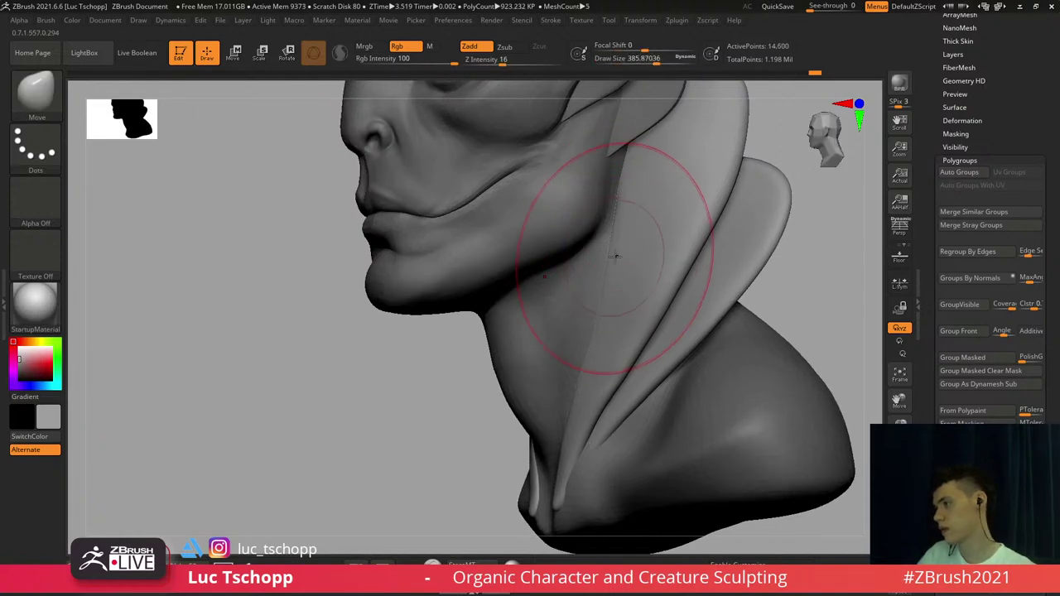
pyautogui.moveTo(639, 244); pyautogui.dragTo(633, 180, button='right')
# Reshape the collar edge next to the jaw at the lowest subdivision level, then step up and shrink Draw Size to 112
pyautogui.press('b')
pyautogui.press('m')
pyautogui.press('v')
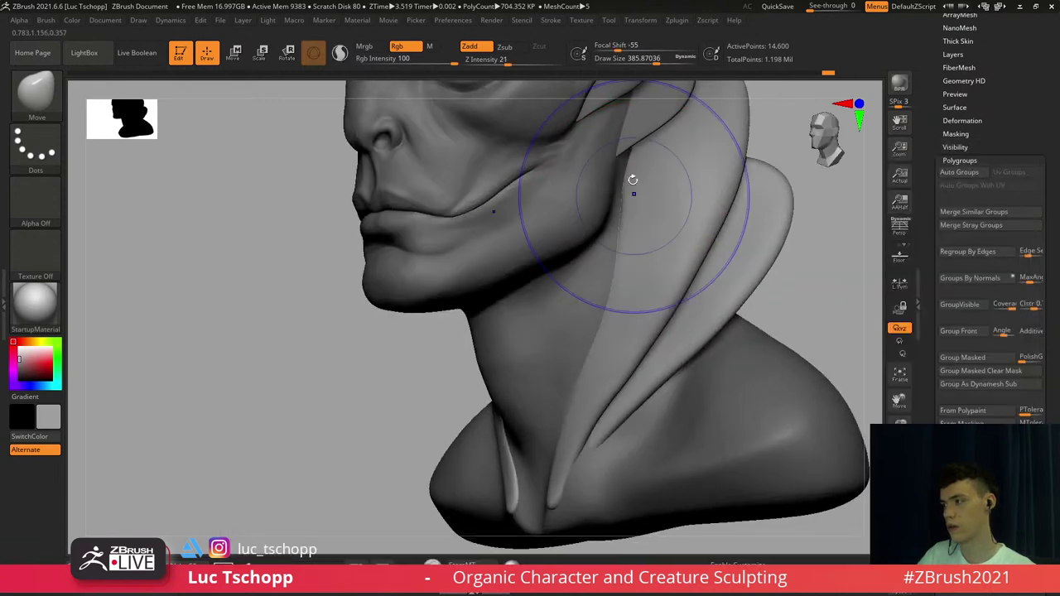
pyautogui.hotkey('shift', 'd')
pyautogui.hotkey('shift', 'd')
pyautogui.press('s')
pyautogui.moveTo(635, 178); pyautogui.dragTo(615, 226)
pyautogui.press('s')
pyautogui.press('s')
pyautogui.press('s')
pyautogui.press('d')
pyautogui.press('d')
pyautogui.press('d')
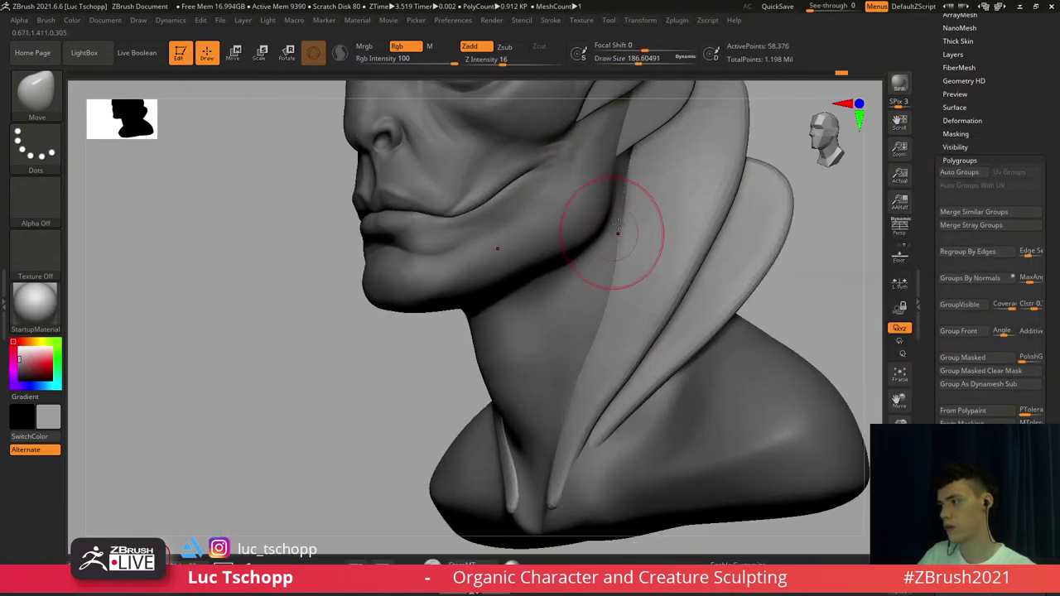
pyautogui.moveTo(618, 227)
pyautogui.mouseDown(button='right')
pyautogui.moveTo(599, 265)
pyautogui.moveTo(605, 257)
pyautogui.mouseUp(button='right')
pyautogui.press('s')
pyautogui.moveTo(603, 265); pyautogui.dragTo(593, 266)
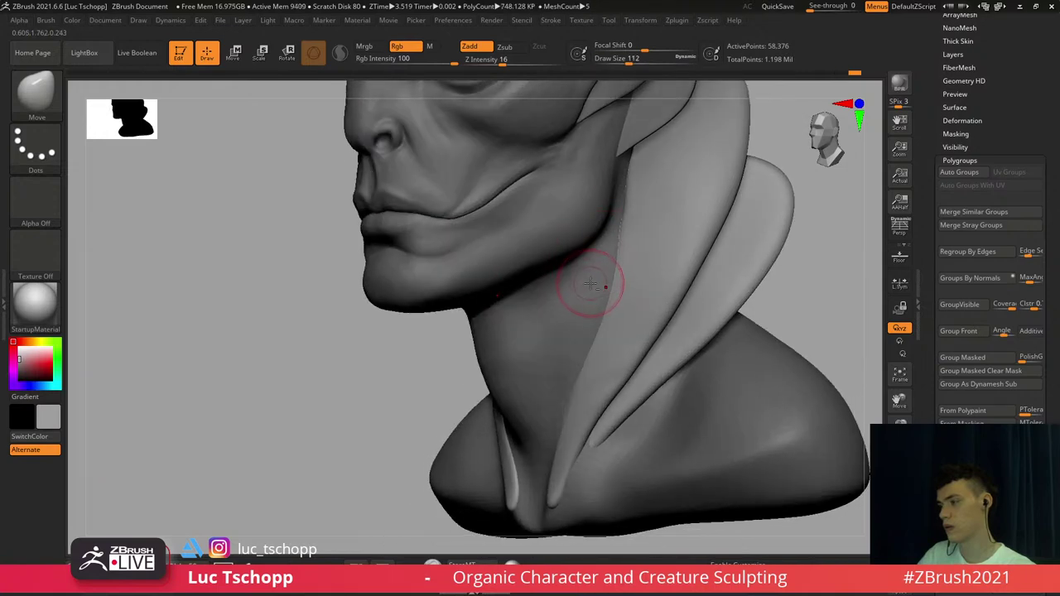
# Pick a brush at size about 140 and frame the whole bust front-on
pyautogui.press('b')
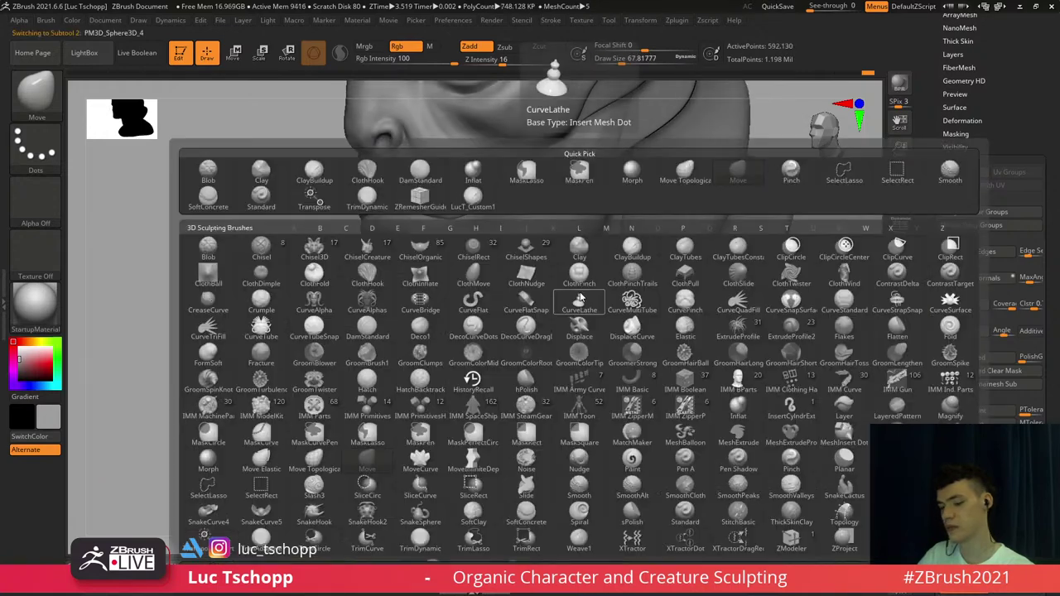
pyautogui.press('d')
pyautogui.press('s')
pyautogui.moveTo(627, 260); pyautogui.dragTo(624, 229, button='right')
pyautogui.hotkey('shift', 'd')
pyautogui.hotkey('shift', 'd')
pyautogui.hotkey('shift', 'd')
pyautogui.press('s')
pyautogui.moveTo(615, 234); pyautogui.dragTo(624, 235)
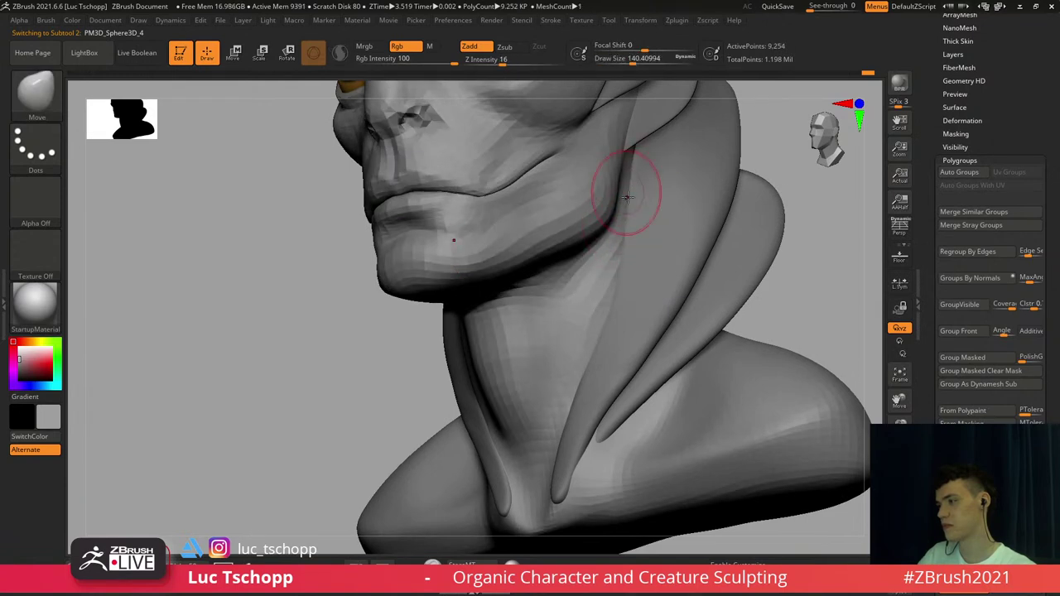
pyautogui.press('d')
pyautogui.press('d')
pyautogui.press('d')
pyautogui.keyDown('shift'); pyautogui.moveTo(618, 257); pyautogui.dragTo(613, 291, button='right'); pyautogui.keyUp('shift')
pyautogui.press('f')
# Select the Extract4 collar piece and load DamStandard at size about 108 over its strands
pyautogui.keyDown('alt'); pyautogui.click(580, 332); pyautogui.keyUp('alt')
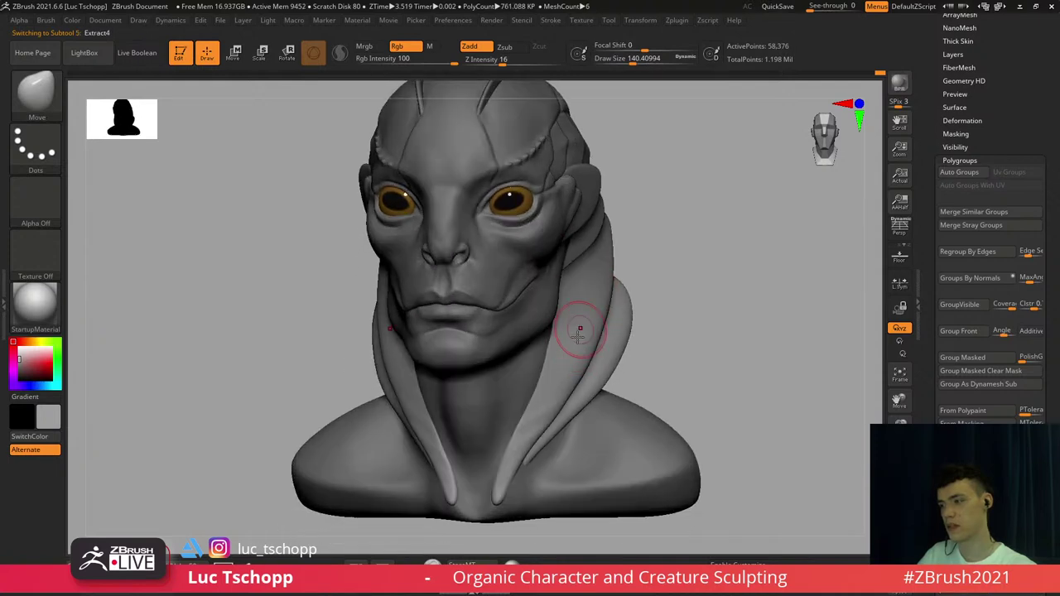
pyautogui.moveTo(580, 325)
pyautogui.keyDown('alt'); pyautogui.mouseDown(button='right')
pyautogui.moveTo(574, 295)
pyautogui.moveTo(581, 340)
pyautogui.moveTo(587, 303)
pyautogui.mouseUp(button='right'); pyautogui.keyUp('alt')
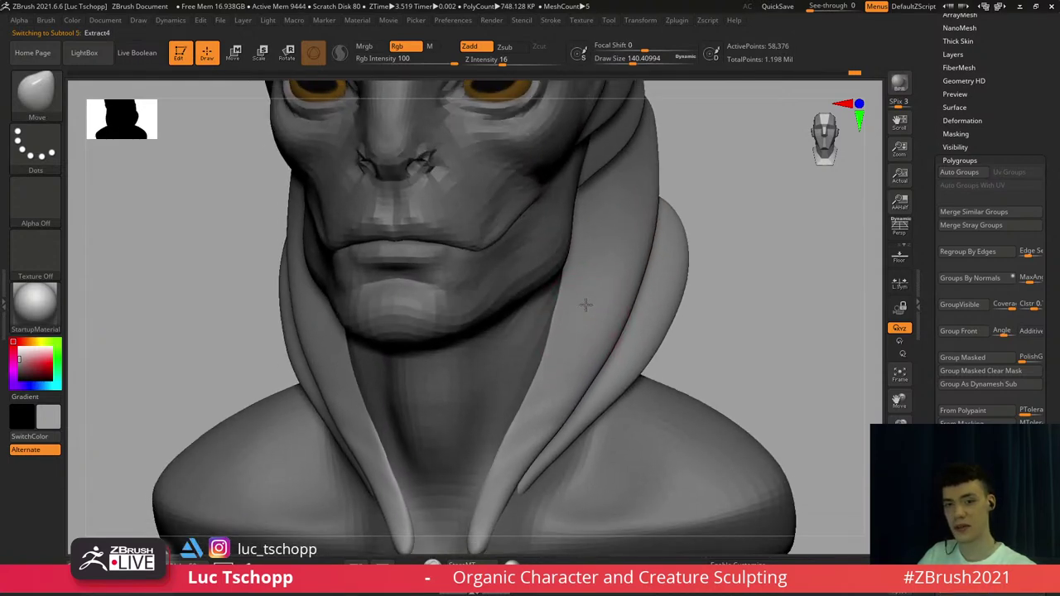
pyautogui.moveTo(577, 344)
pyautogui.keyDown('shift'); pyautogui.mouseDown(button='right')
pyautogui.moveTo(569, 349)
pyautogui.moveTo(575, 312)
pyautogui.mouseUp(button='right'); pyautogui.keyUp('shift')
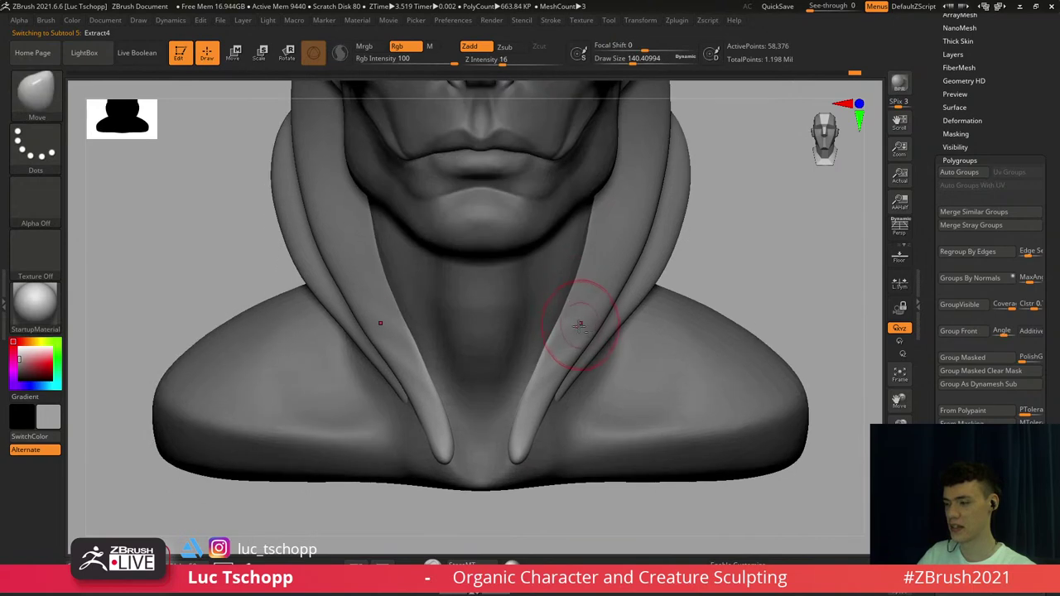
pyautogui.press('b')
pyautogui.click(549, 171)
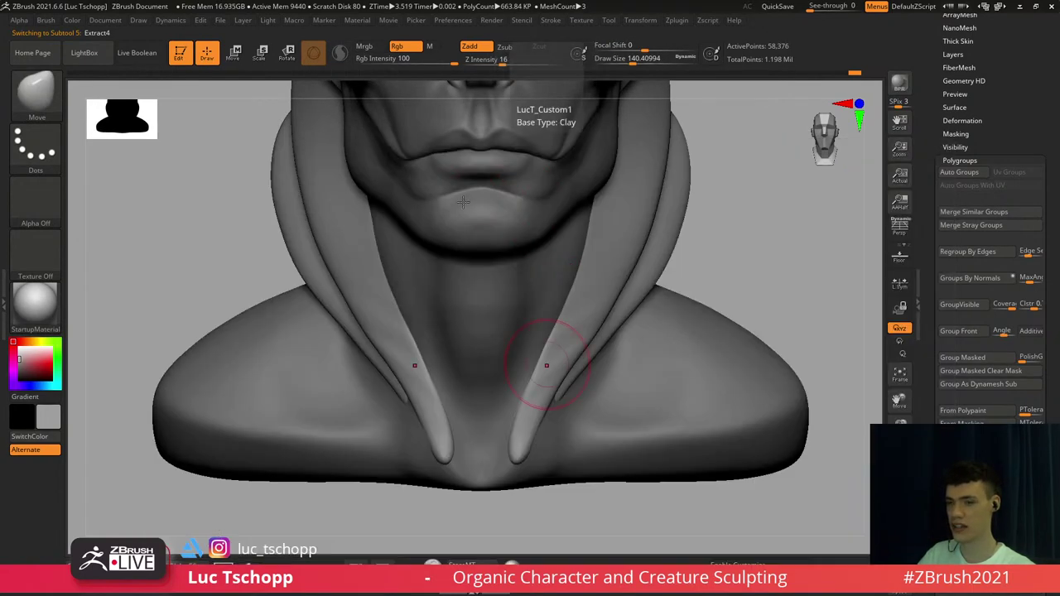
pyautogui.keyDown('alt'); pyautogui.moveTo(577, 262); pyautogui.dragTo(553, 320, button='right'); pyautogui.keyUp('alt')
pyautogui.press('b')
pyautogui.press('d')
pyautogui.press('s')
pyautogui.press('s')
pyautogui.moveTo(545, 380); pyautogui.dragTo(541, 382)
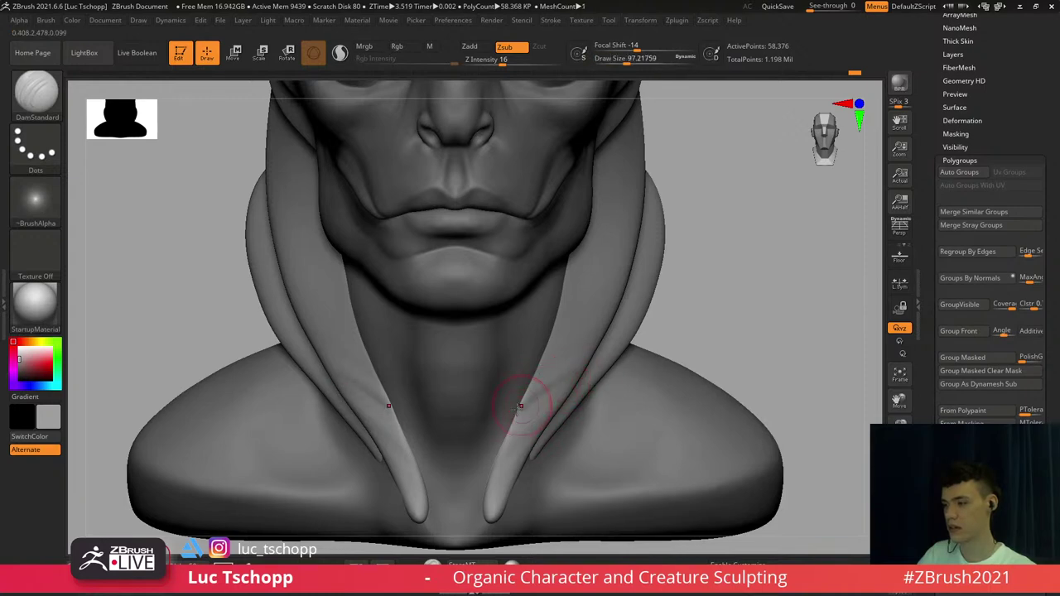
# Mask all but the inner neck strands and smooth their bumps with SnakeHook at size 28.75
pyautogui.press('w')
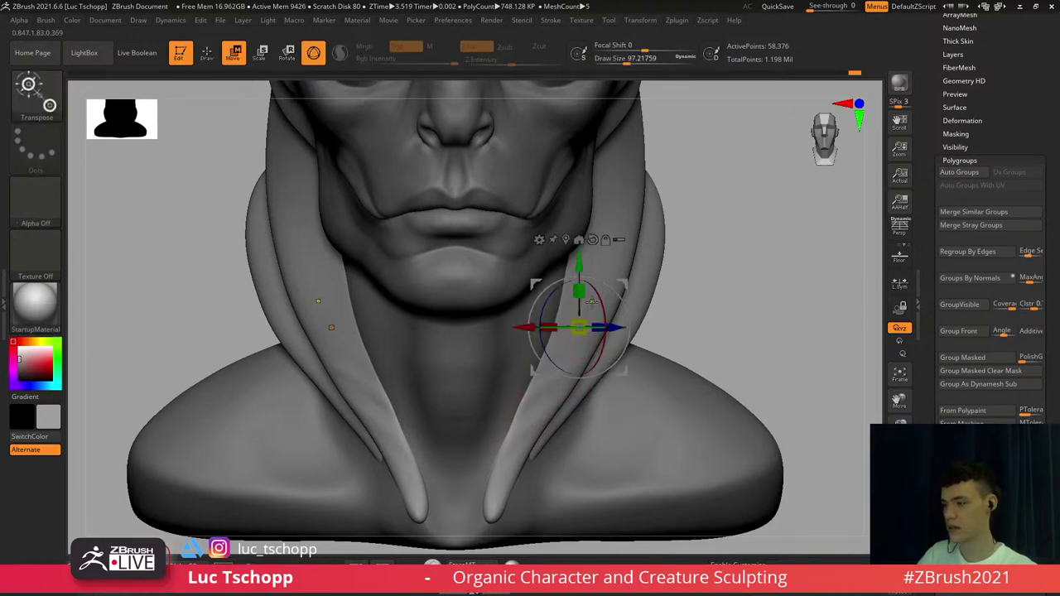
pyautogui.keyDown('ctrl'); pyautogui.click(610, 288); pyautogui.keyUp('ctrl')
pyautogui.press('b')
pyautogui.press('s')
pyautogui.press('t')
pyautogui.press('s')
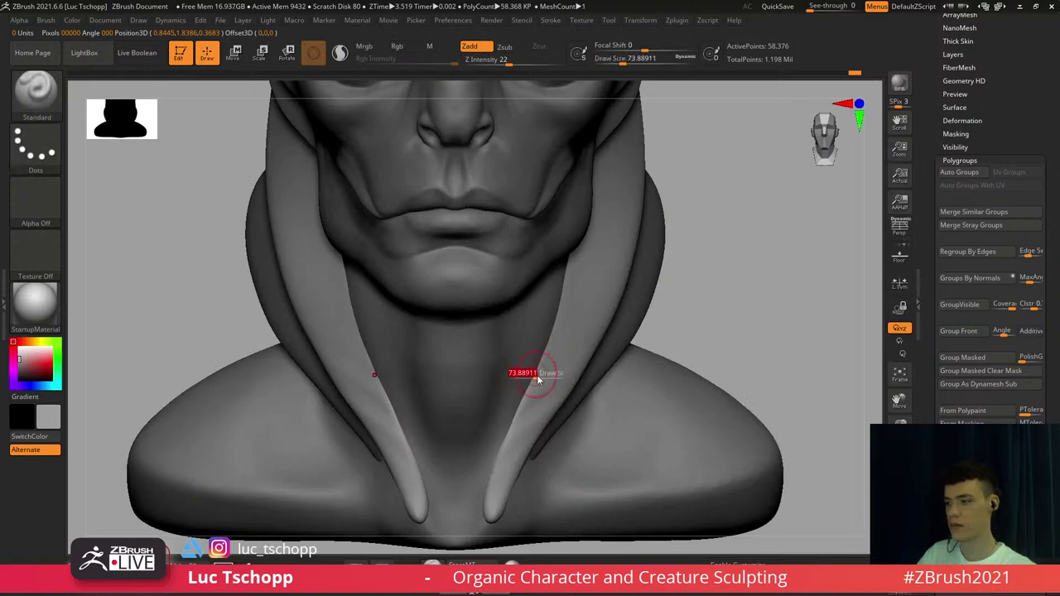
pyautogui.press('b')
pyautogui.press('s')
pyautogui.press('h')
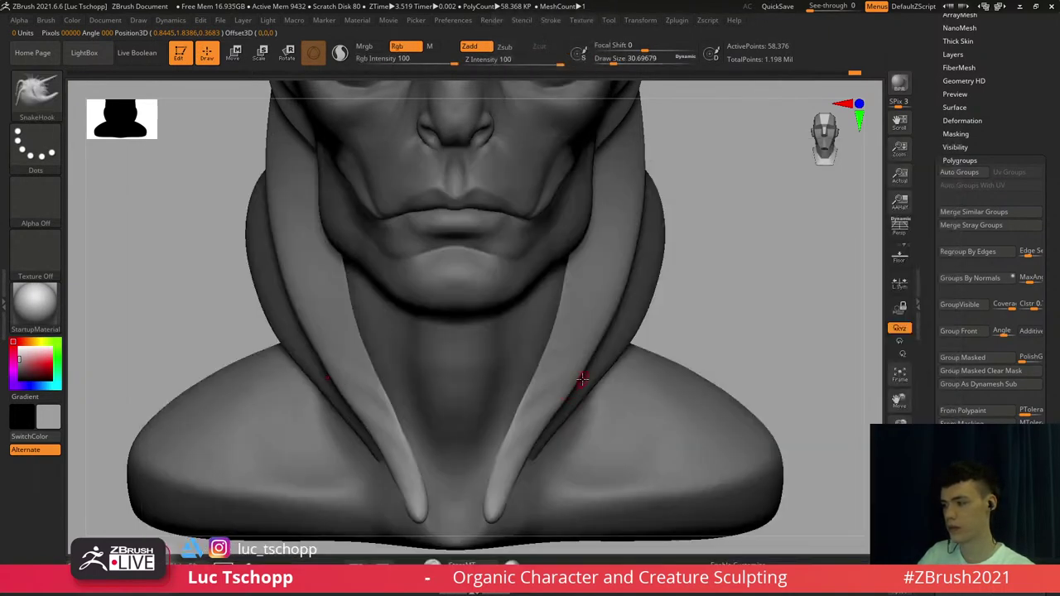
pyautogui.press('s')
pyautogui.click(585, 361)
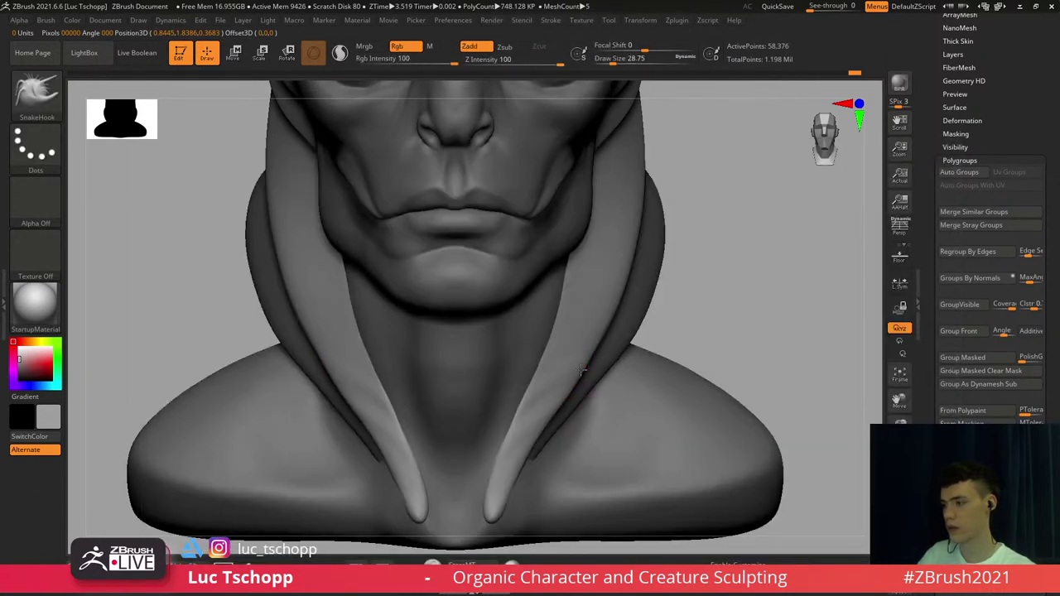
pyautogui.moveTo(619, 323); pyautogui.dragTo(622, 301, button='right')
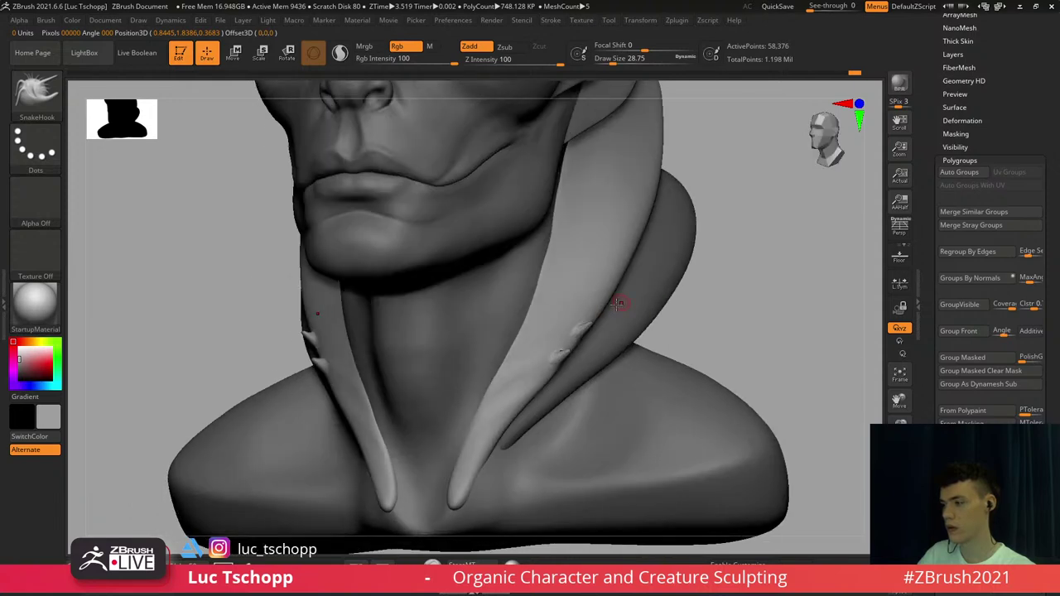
pyautogui.keyDown('shift'); pyautogui.moveTo(583, 341); pyautogui.dragTo(602, 312); pyautogui.keyUp('shift')
pyautogui.moveTo(601, 312)
pyautogui.mouseDown(button='right')
pyautogui.moveTo(655, 319)
pyautogui.moveTo(558, 314)
pyautogui.moveTo(634, 352)
pyautogui.mouseUp(button='right')
# Solo the strands at their lowest subdivision and load the Pinch brush at about 202
pyautogui.click(900, 537)
pyautogui.moveTo(718, 277); pyautogui.dragTo(654, 289, button='right')
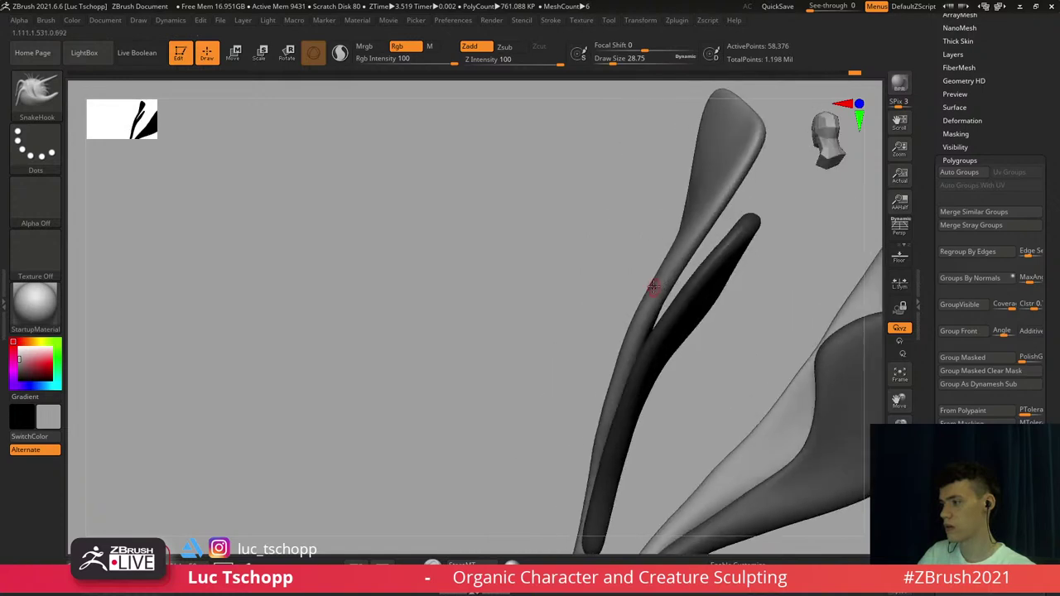
pyautogui.hotkey('shift', 'd')
pyautogui.hotkey('shift', 'd')
pyautogui.hotkey('shift', 'd')
pyautogui.press('s')
pyautogui.click(693, 233)
pyautogui.moveTo(692, 233); pyautogui.dragTo(707, 234)
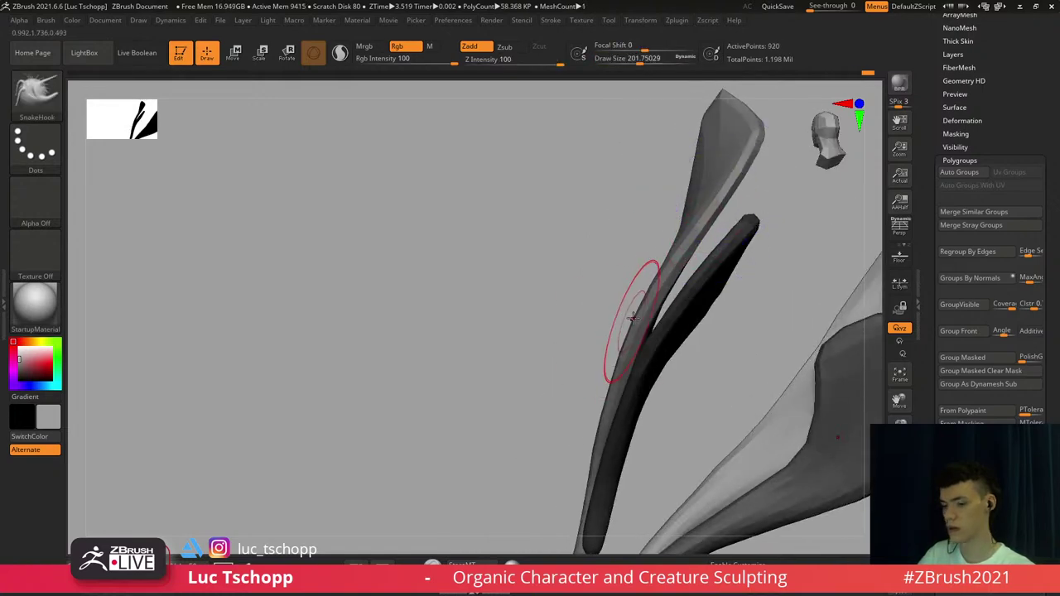
pyautogui.press('b')
pyautogui.press('p')
pyautogui.press('i')
pyautogui.moveTo(646, 320); pyautogui.dragTo(691, 250, button='right')
# Pinch the upper and lower strand edges, base and tip sharper, smoothing near the fork
pyautogui.press(']')
pyautogui.press(']')
pyautogui.moveTo(729, 176); pyautogui.dragTo(674, 263)
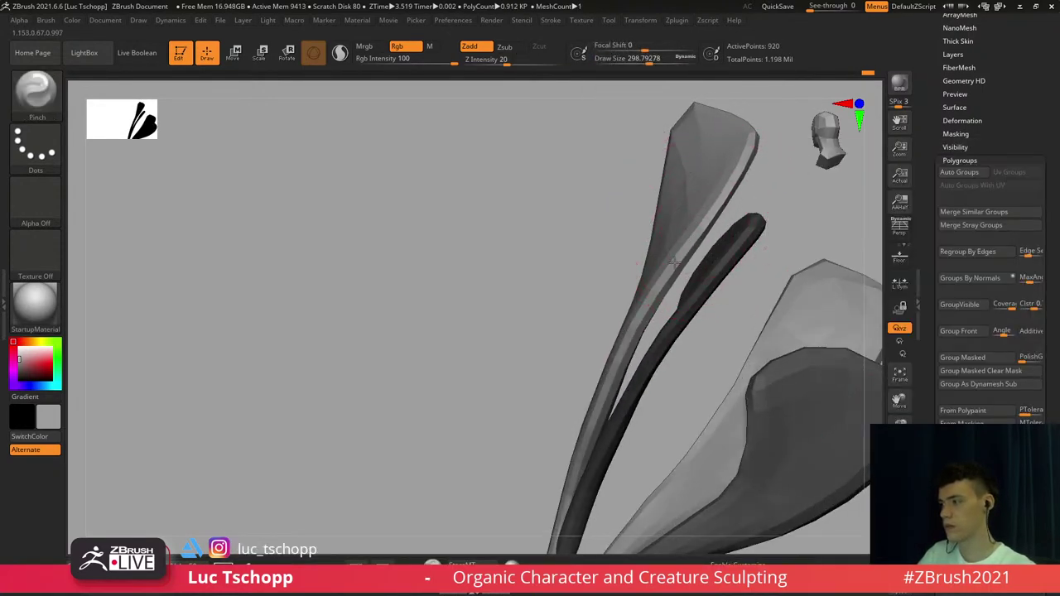
pyautogui.keyDown('alt'); pyautogui.moveTo(648, 276); pyautogui.dragTo(664, 245, button='right'); pyautogui.keyUp('alt')
pyautogui.press('[')
pyautogui.moveTo(606, 395); pyautogui.dragTo(590, 455)
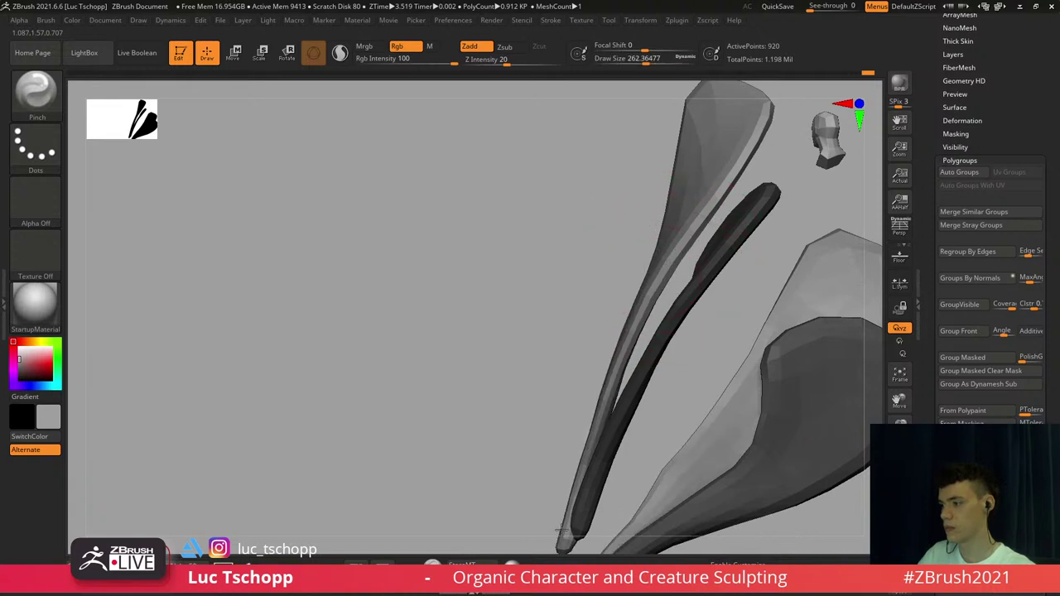
pyautogui.keyDown('shift'); pyautogui.moveTo(627, 373); pyautogui.dragTo(618, 377); pyautogui.keyUp('shift')
pyautogui.moveTo(576, 473); pyautogui.dragTo(572, 483)
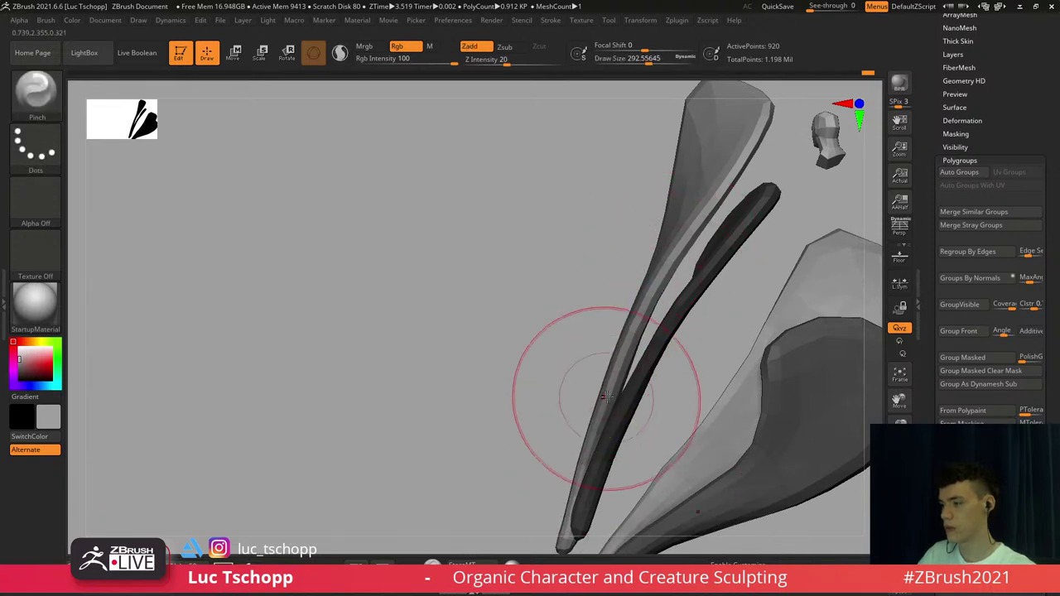
pyautogui.moveTo(635, 313); pyautogui.dragTo(623, 349)
pyautogui.moveTo(664, 236); pyautogui.dragTo(654, 260, button='right')
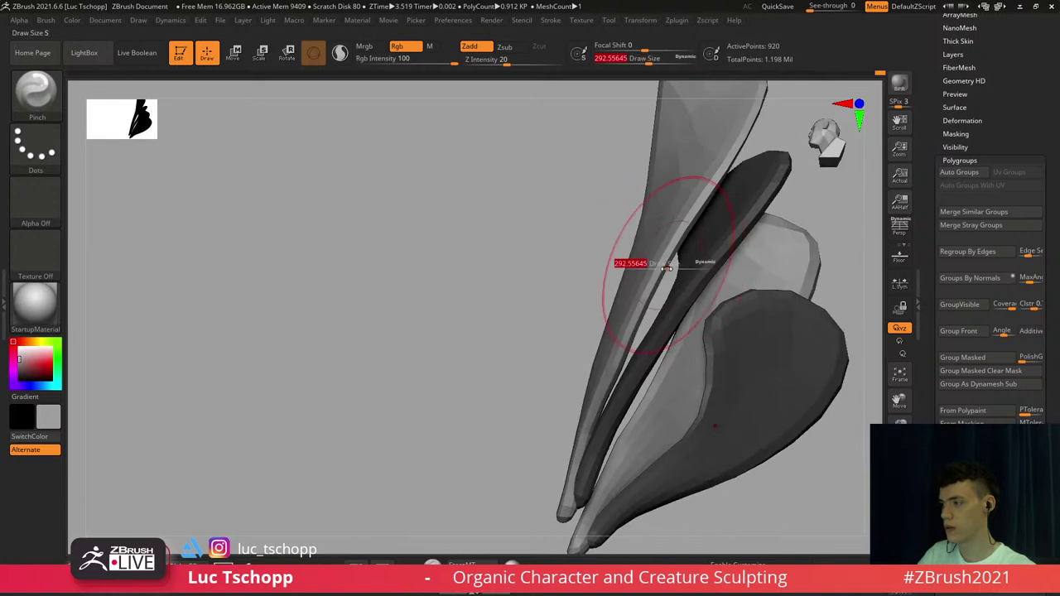
pyautogui.moveTo(570, 495); pyautogui.dragTo(566, 515)
# Smooth the strand surface and slim the thin strand's middle with a brush about 212
pyautogui.moveTo(617, 332); pyautogui.dragTo(718, 187, button='right')
pyautogui.press('s')
pyautogui.moveTo(719, 182); pyautogui.dragTo(740, 182)
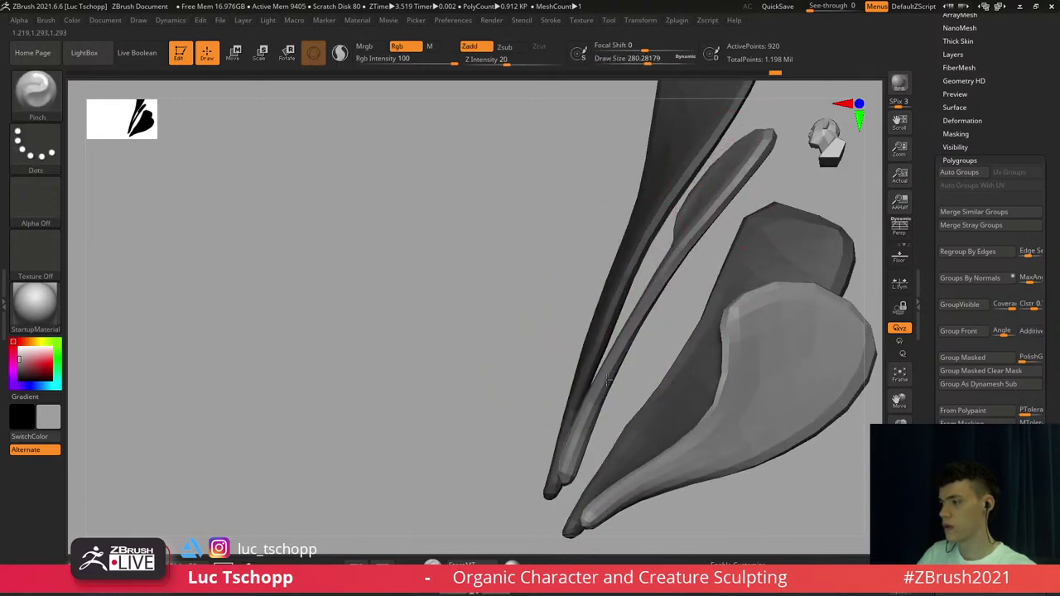
pyautogui.press('s')
pyautogui.moveTo(609, 381)
pyautogui.mouseDown()
pyautogui.moveTo(583, 445)
pyautogui.moveTo(550, 451)
pyautogui.mouseUp()
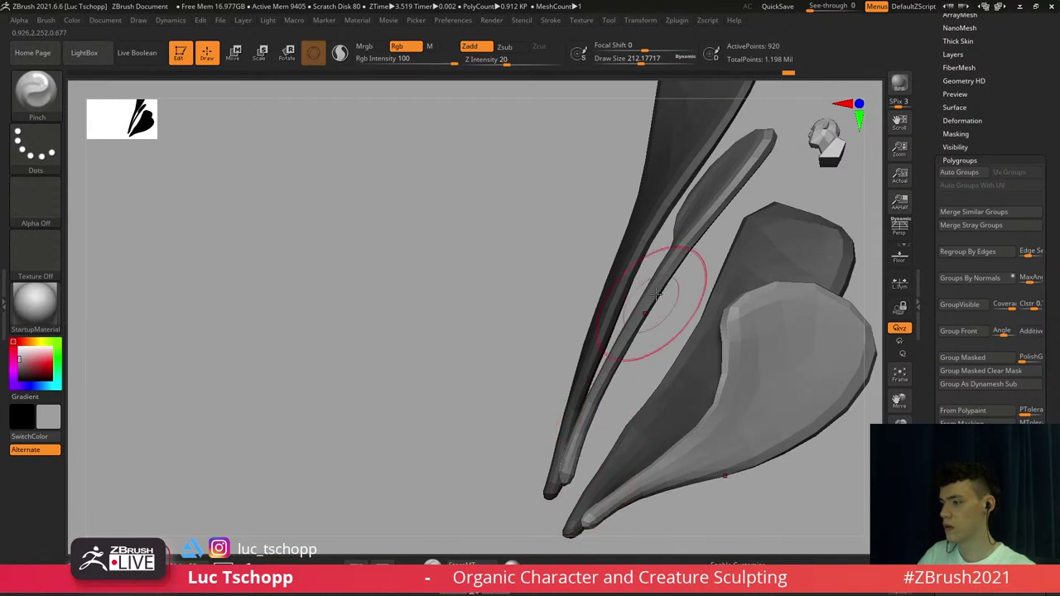
pyautogui.moveTo(656, 294); pyautogui.dragTo(762, 163)
# Return the strands to their highest subdivision and view them front-on and from the side
pyautogui.press('d')
pyautogui.press('d')
pyautogui.press('d')
pyautogui.press('d')
pyautogui.moveTo(571, 237); pyautogui.dragTo(605, 315, button='right')
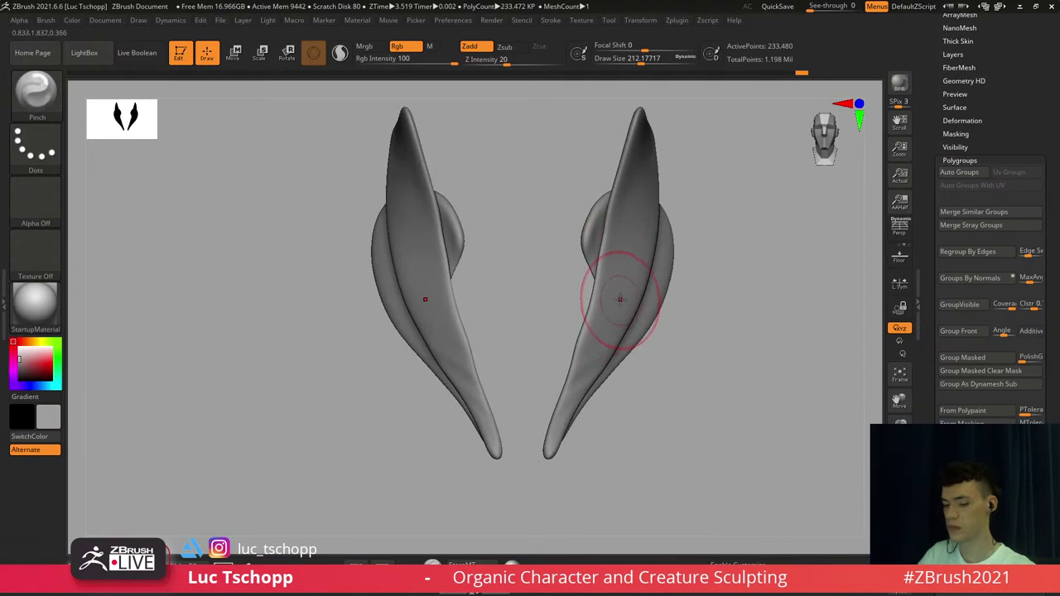
pyautogui.press('w')
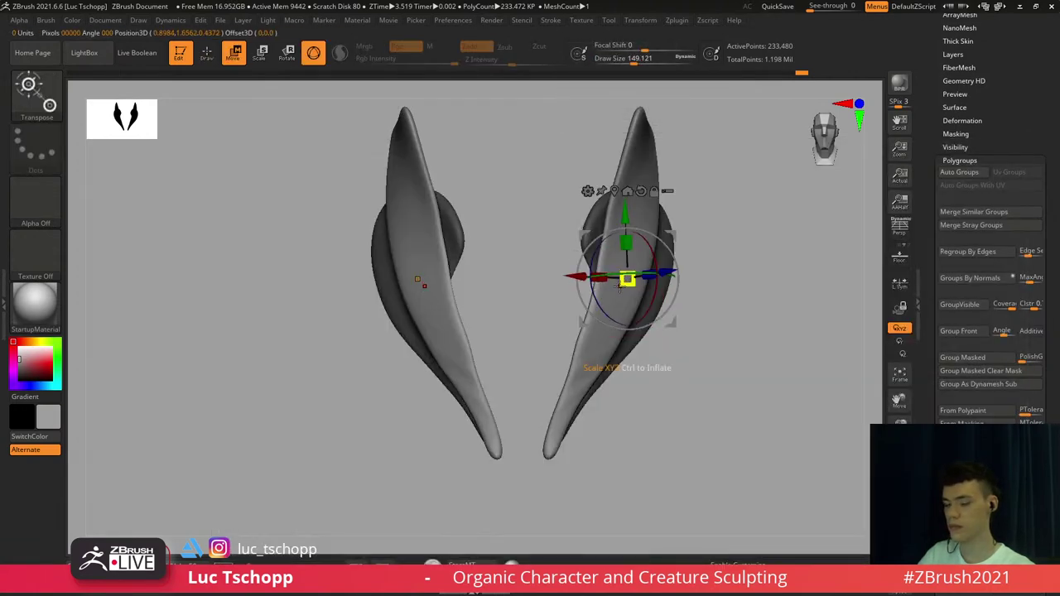
pyautogui.press('b')
pyautogui.press('s')
pyautogui.press('h')
pyautogui.moveTo(620, 287)
pyautogui.mouseDown(button='right')
pyautogui.moveTo(610, 317)
pyautogui.moveTo(589, 318)
pyautogui.moveTo(593, 335)
pyautogui.moveTo(604, 263)
pyautogui.moveTo(587, 266)
pyautogui.moveTo(597, 312)
pyautogui.moveTo(634, 345)
pyautogui.moveTo(603, 337)
pyautogui.mouseUp(button='right')
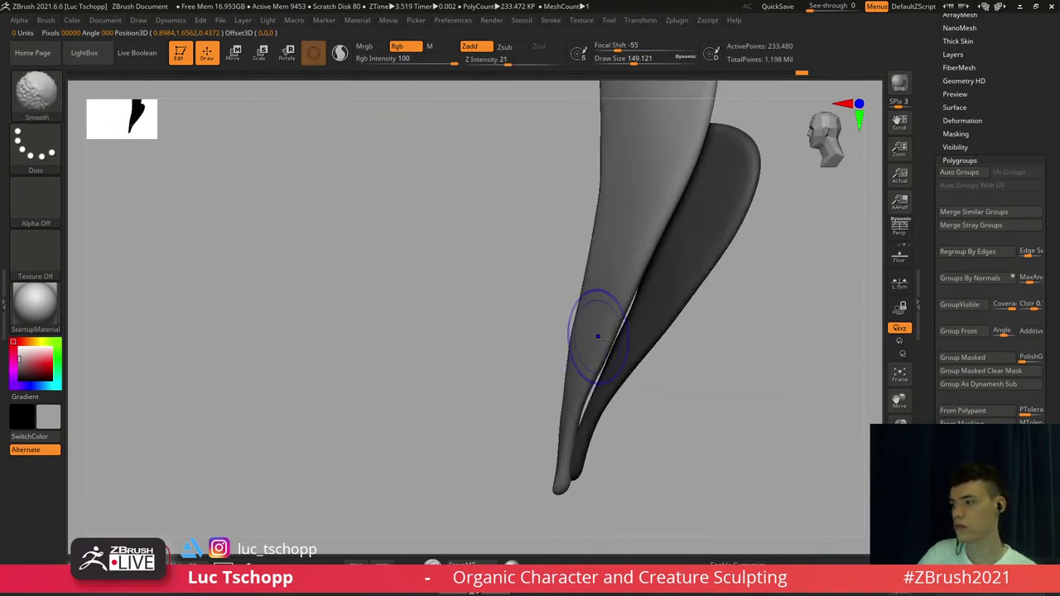
# Unhide the head and load the Move brush with the strip at its lowest subdivision
pyautogui.click(899, 543)
pyautogui.press('b')
pyautogui.press('m')
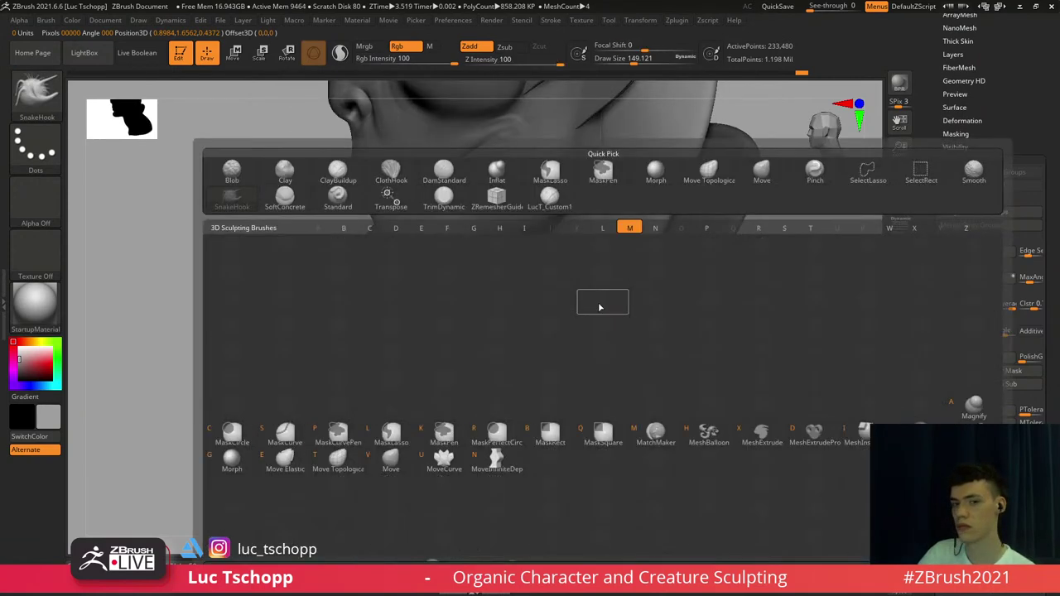
pyautogui.press('v')
pyautogui.hotkey('shift', 'd')
pyautogui.hotkey('shift', 'd')
pyautogui.hotkey('shift', 'd')
pyautogui.hotkey('shift', 'd')
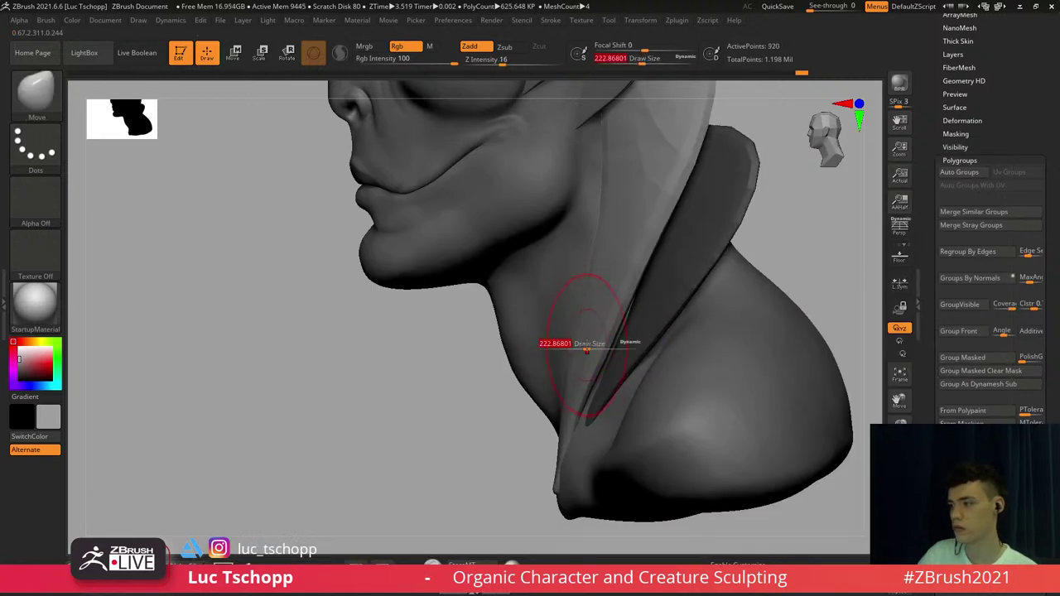
# Push the collar strip's lower and right edges upward with the brush around size 344
pyautogui.moveTo(582, 352); pyautogui.dragTo(596, 335)
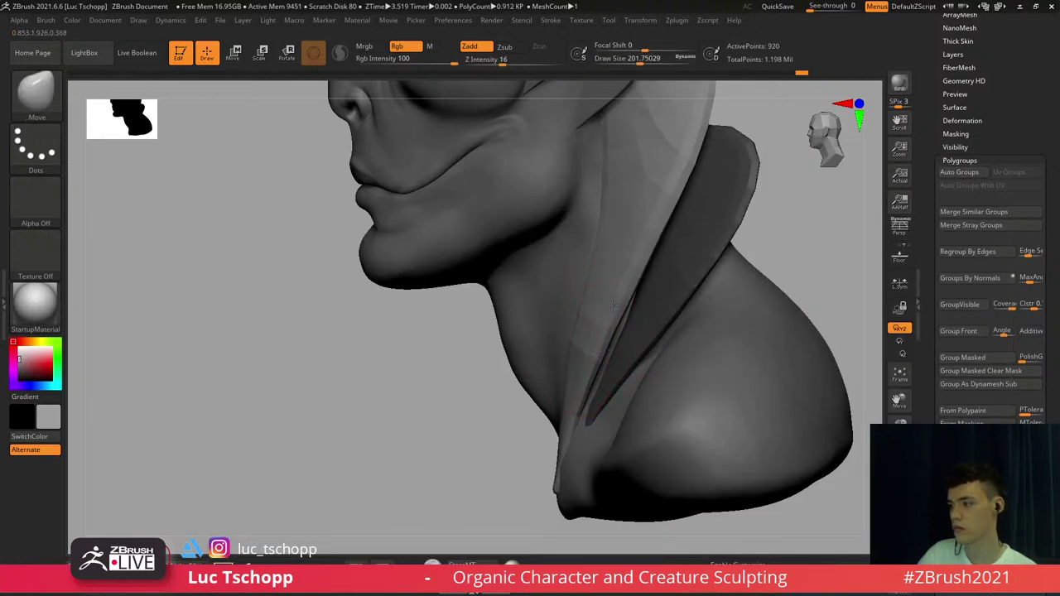
pyautogui.press('s')
pyautogui.moveTo(608, 292); pyautogui.dragTo(605, 310)
pyautogui.hotkey('ctrl', 'z')
pyautogui.press('s')
pyautogui.moveTo(608, 322); pyautogui.dragTo(625, 306)
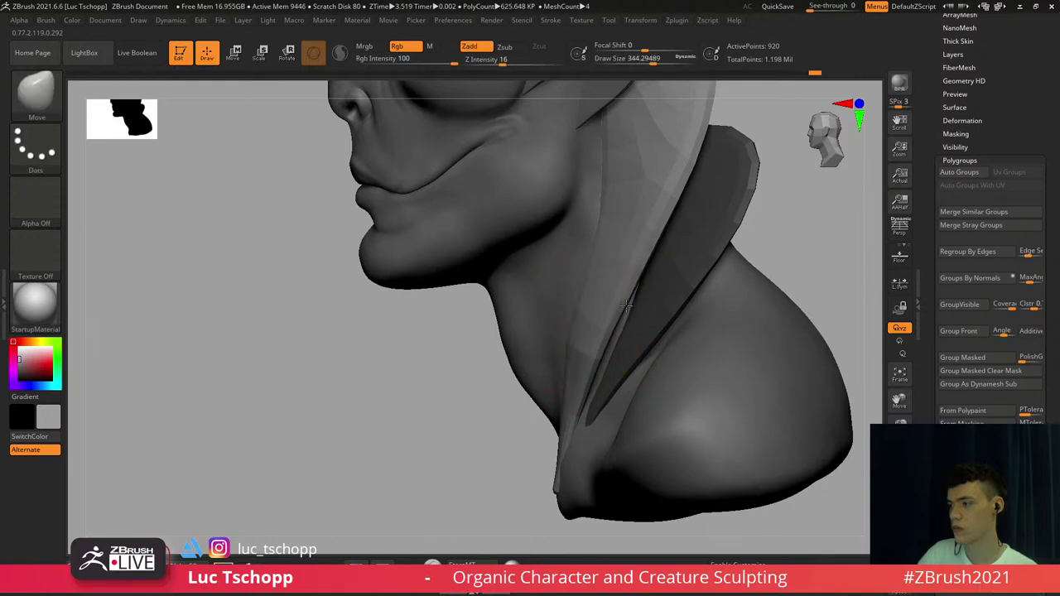
pyautogui.moveTo(636, 244); pyautogui.dragTo(657, 189)
pyautogui.moveTo(671, 149); pyautogui.dragTo(672, 141)
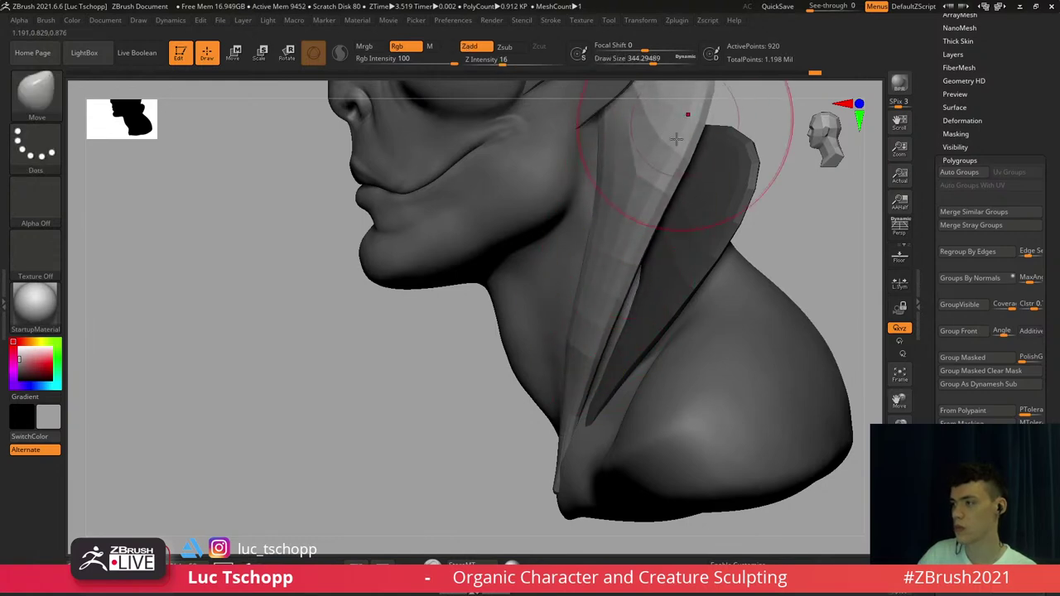
pyautogui.moveTo(609, 149)
pyautogui.mouseDown(button='right')
pyautogui.moveTo(672, 164)
pyautogui.moveTo(613, 204)
pyautogui.moveTo(617, 169)
pyautogui.mouseUp(button='right')
# Zoom out to the whole bust and compare it against the reference image
pyautogui.press('b')
pyautogui.press('s')
pyautogui.press('t')
pyautogui.press('s')
pyautogui.moveTo(618, 170); pyautogui.dragTo(600, 213, button='right')
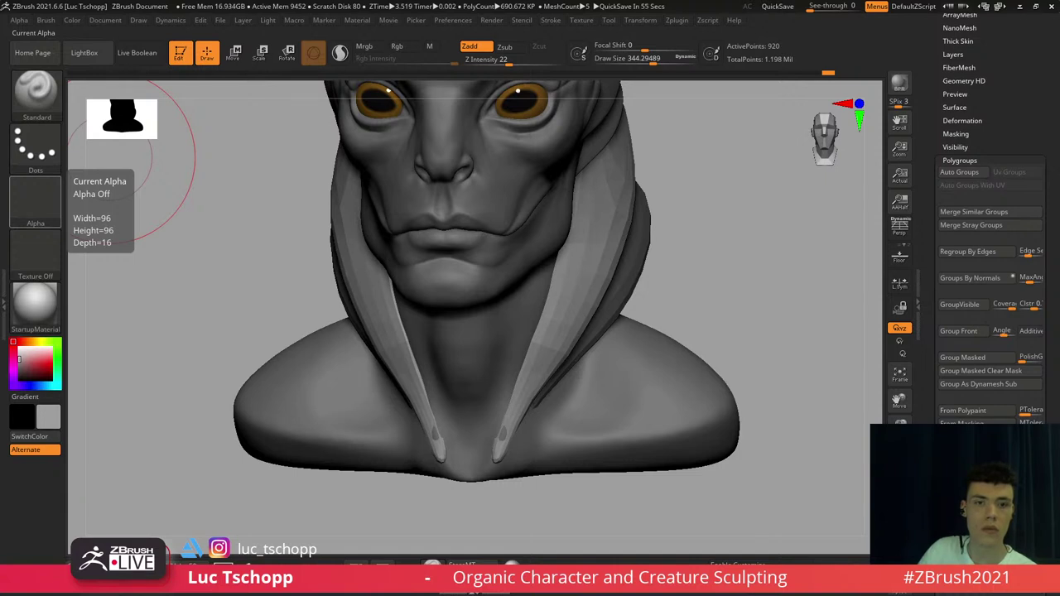
pyautogui.hotkey('alt', 'Tab')
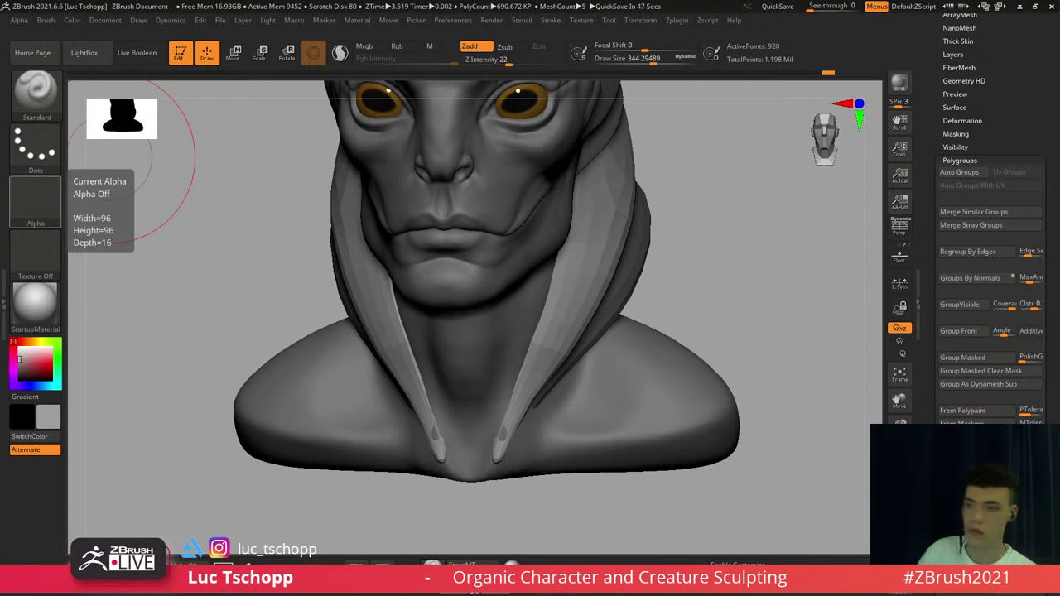
pyautogui.moveTo(646, 311); pyautogui.dragTo(520, 324, button='right')
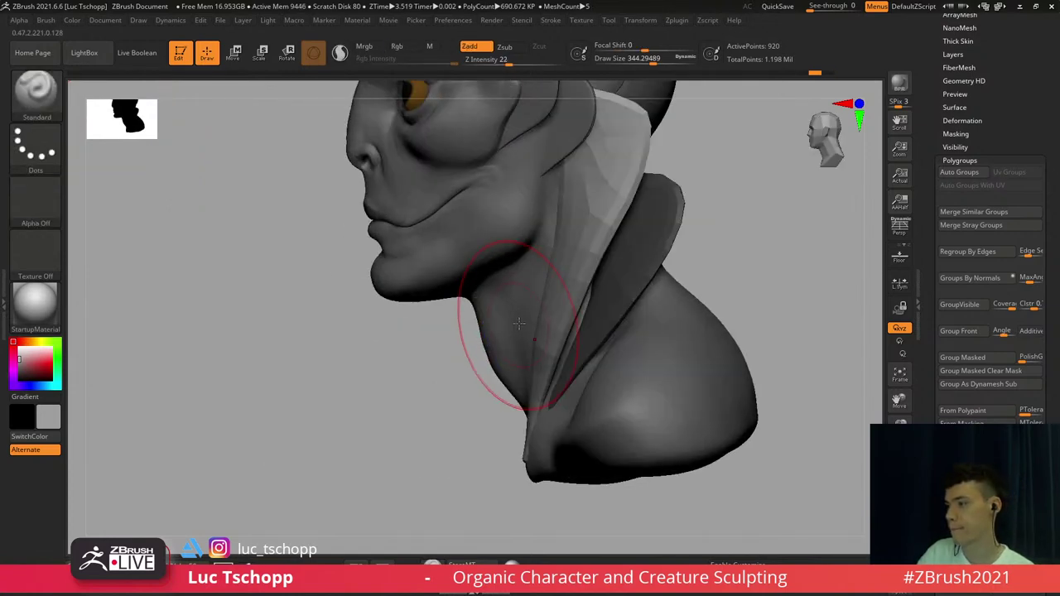
# Set Move to about 197 and Standard to about 202 while turning the bust frontward
pyautogui.press('b')
pyautogui.press('m')
pyautogui.press('v')
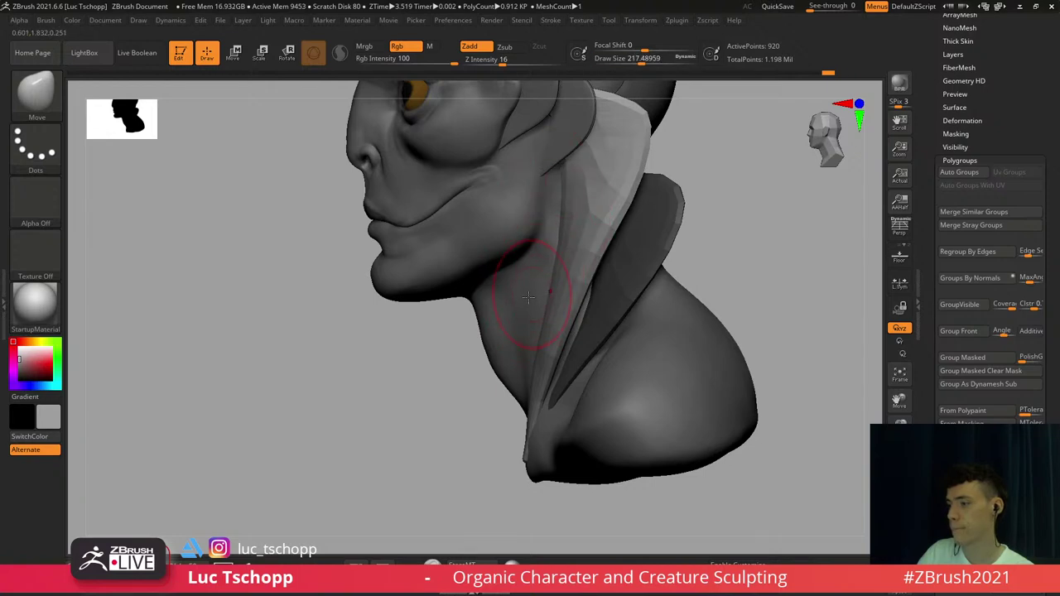
pyautogui.moveTo(528, 297); pyautogui.dragTo(538, 323, button='right')
pyautogui.press('s')
pyautogui.moveTo(536, 326); pyautogui.dragTo(529, 328)
pyautogui.moveTo(520, 387); pyautogui.dragTo(574, 317, button='right')
pyautogui.press('b')
pyautogui.press('s')
pyautogui.press('t')
pyautogui.press('s')
pyautogui.click(557, 347)
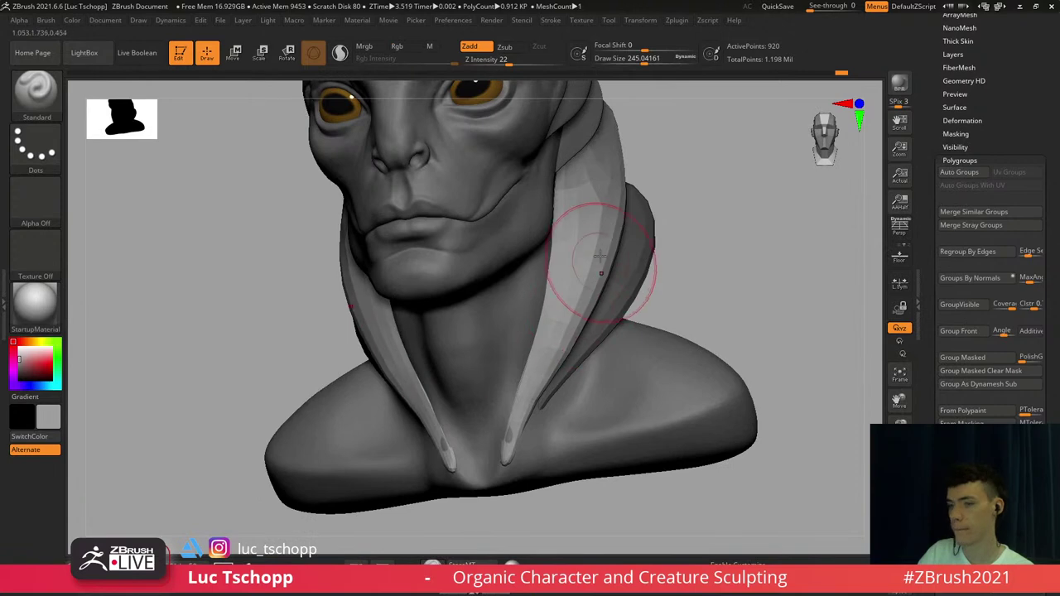
# Return to Move and grow it to about 358 while viewing the bust's side and back
pyautogui.moveTo(601, 273); pyautogui.dragTo(516, 256, button='right')
pyautogui.press('b')
pyautogui.press('m')
pyautogui.press('v')
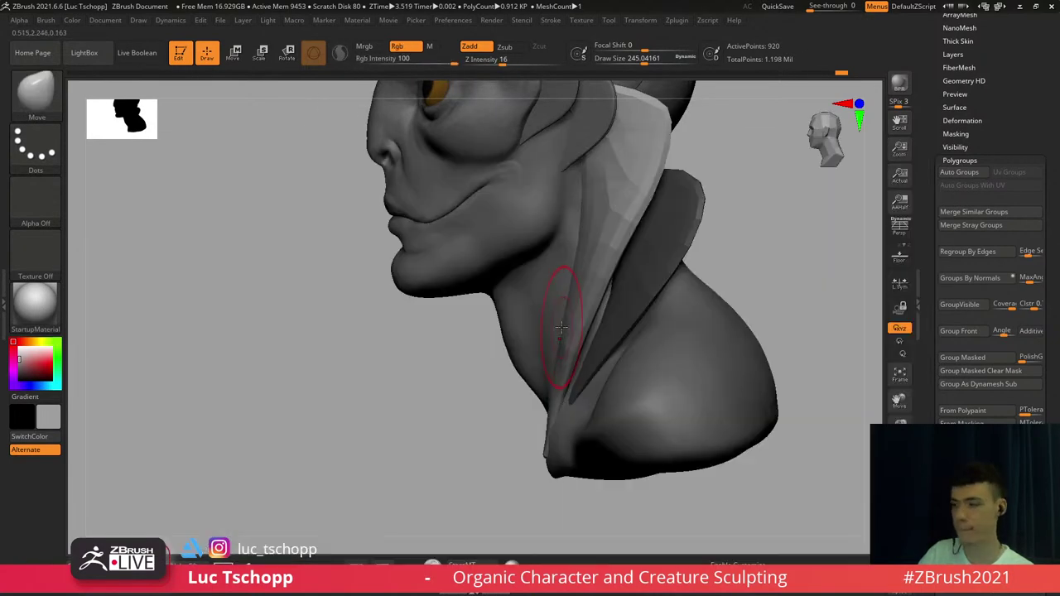
pyautogui.moveTo(562, 335)
pyautogui.mouseDown(button='right')
pyautogui.moveTo(575, 339)
pyautogui.moveTo(558, 339)
pyautogui.mouseUp(button='right')
pyautogui.press('s')
pyautogui.moveTo(574, 339); pyautogui.dragTo(569, 339)
pyautogui.moveTo(570, 339); pyautogui.dragTo(565, 331, button='right')
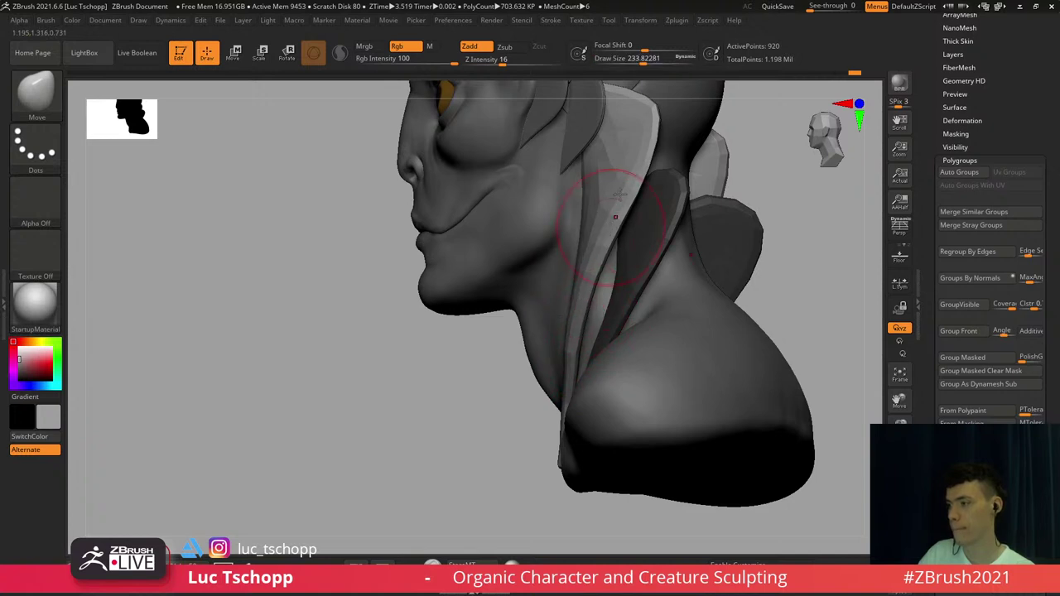
pyautogui.moveTo(620, 195); pyautogui.dragTo(630, 193, button='right')
pyautogui.press('s')
pyautogui.moveTo(630, 194); pyautogui.dragTo(635, 192)
pyautogui.keyDown('alt'); pyautogui.moveTo(632, 191); pyautogui.dragTo(602, 230, button='right'); pyautogui.keyUp('alt')
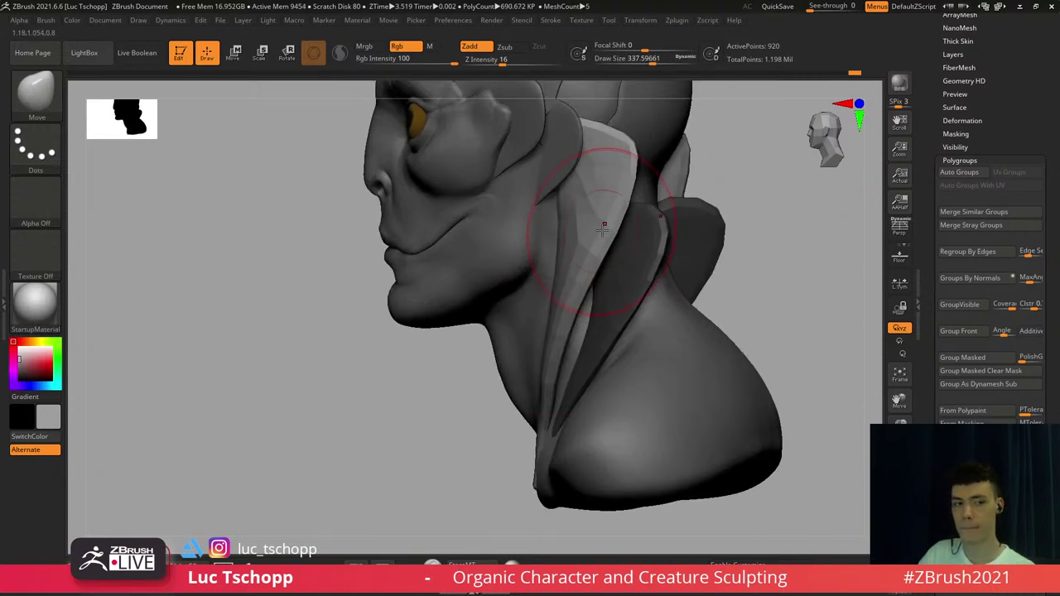
pyautogui.press('s')
pyautogui.moveTo(603, 228)
pyautogui.mouseDown()
pyautogui.moveTo(603, 207)
pyautogui.moveTo(617, 199)
pyautogui.mouseUp()
# Reshape and nudge the neck flap into place from a rear three-quarter view
pyautogui.moveTo(613, 211); pyautogui.dragTo(596, 256, button='right')
pyautogui.press('s')
pyautogui.moveTo(597, 257); pyautogui.dragTo(613, 229)
pyautogui.press('s')
pyautogui.moveTo(617, 219); pyautogui.dragTo(595, 192, button='right')
pyautogui.press('s')
pyautogui.moveTo(601, 182); pyautogui.dragTo(588, 217)
pyautogui.moveTo(583, 222); pyautogui.dragTo(593, 247, button='right')
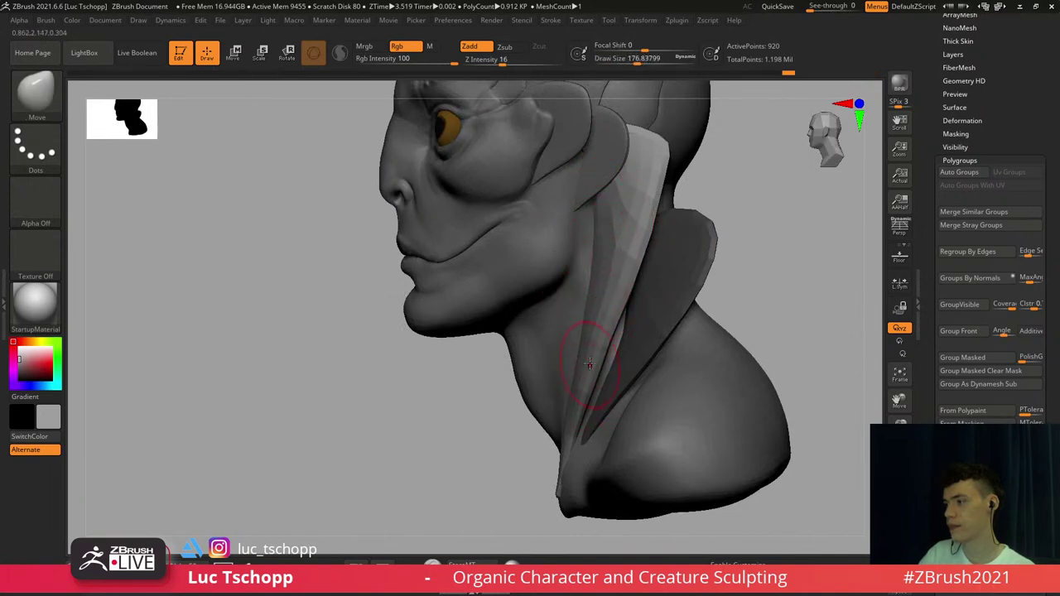
# Subdivide the neck flap smooth and frame the whole bust front-on
pyautogui.press('d')
pyautogui.moveTo(558, 343)
pyautogui.mouseDown(button='right')
pyautogui.moveTo(614, 319)
pyautogui.moveTo(617, 290)
pyautogui.moveTo(574, 270)
pyautogui.mouseUp(button='right')
pyautogui.press('f')
# Drop the flap to a lower subdivision and size the brush between about 251 and 351
pyautogui.press('b')
pyautogui.press('m')
pyautogui.press('t')
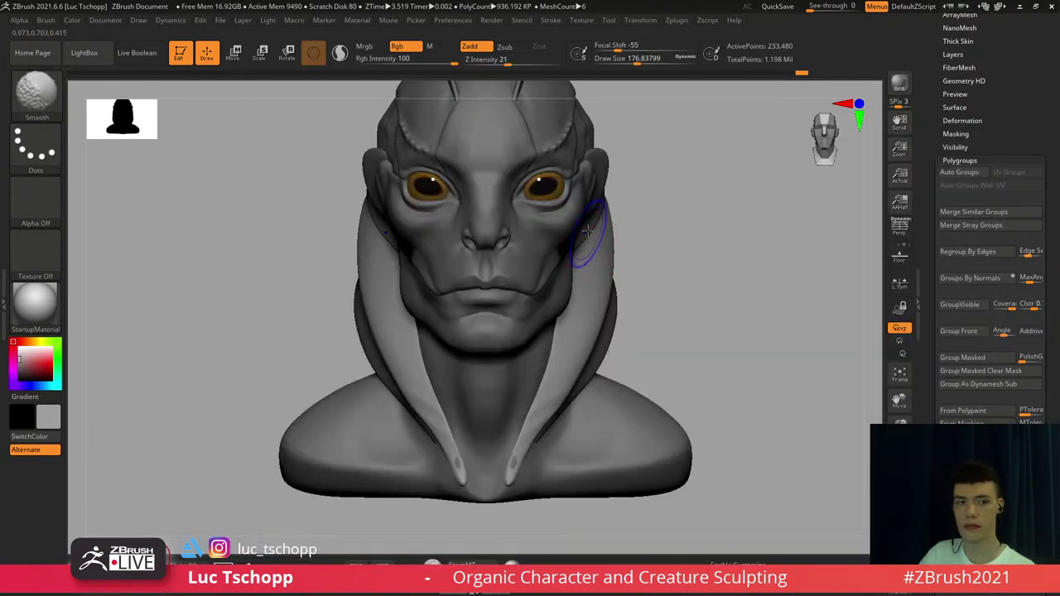
pyautogui.hotkey('shift', 'd')
pyautogui.hotkey('shift', 'd')
pyautogui.hotkey('shift', 'd')
pyautogui.press('s')
pyautogui.moveTo(603, 224)
pyautogui.mouseDown()
pyautogui.moveTo(620, 232)
pyautogui.moveTo(615, 258)
pyautogui.mouseUp()
pyautogui.press('s')
pyautogui.press('s')
pyautogui.moveTo(618, 259); pyautogui.dragTo(572, 248, button='right')
# Return the flap to its highest subdivision and inspect the bust with the brush at 318
pyautogui.press('s')
pyautogui.moveTo(600, 199); pyautogui.dragTo(609, 200)
pyautogui.press('d')
pyautogui.press('d')
pyautogui.press('d')
pyautogui.moveTo(575, 293)
pyautogui.keyDown('shift'); pyautogui.mouseDown(button='right')
pyautogui.moveTo(634, 292)
pyautogui.moveTo(580, 291)
pyautogui.mouseUp(button='right'); pyautogui.keyUp('shift')
pyautogui.keyDown('ctrl'); pyautogui.moveTo(580, 291); pyautogui.dragTo(572, 280, button='right'); pyautogui.keyUp('ctrl')
pyautogui.press('s')
pyautogui.moveTo(569, 282); pyautogui.dragTo(563, 283)
pyautogui.keyDown('alt'); pyautogui.moveTo(573, 313); pyautogui.dragTo(574, 292, button='right'); pyautogui.keyUp('alt')
pyautogui.keyDown('ctrl'); pyautogui.moveTo(574, 292); pyautogui.dragTo(585, 331, button='right'); pyautogui.keyUp('ctrl')
# Smooth the collar strip's edge with the LucT_Custom1 brush
pyautogui.press('b')
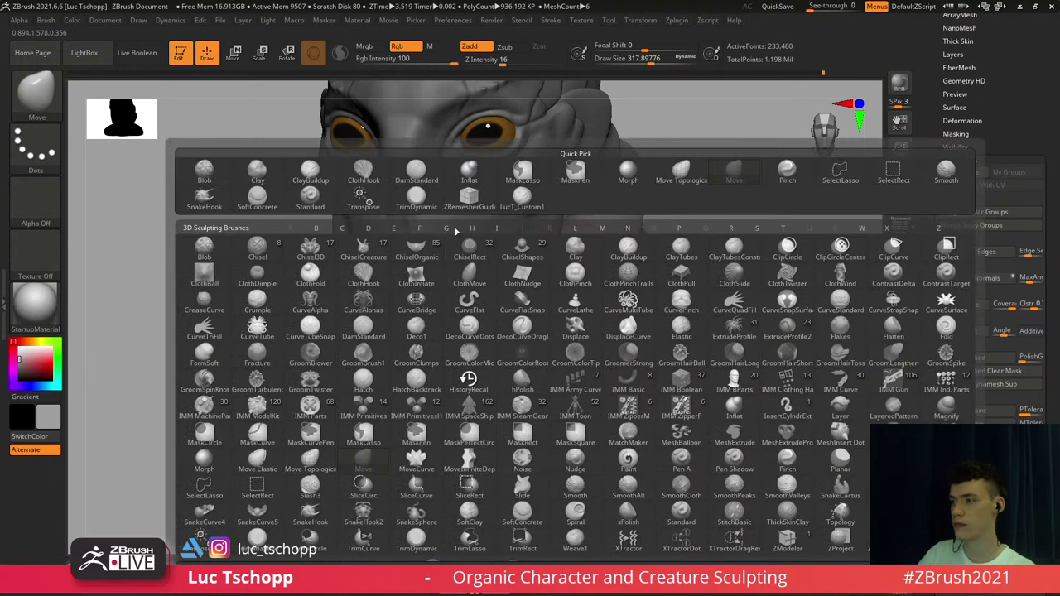
pyautogui.click(522, 198)
pyautogui.moveTo(617, 246)
pyautogui.keyDown('alt'); pyautogui.mouseDown(button='right')
pyautogui.moveTo(621, 264)
pyautogui.moveTo(673, 265)
pyautogui.mouseUp(button='right'); pyautogui.keyUp('alt')
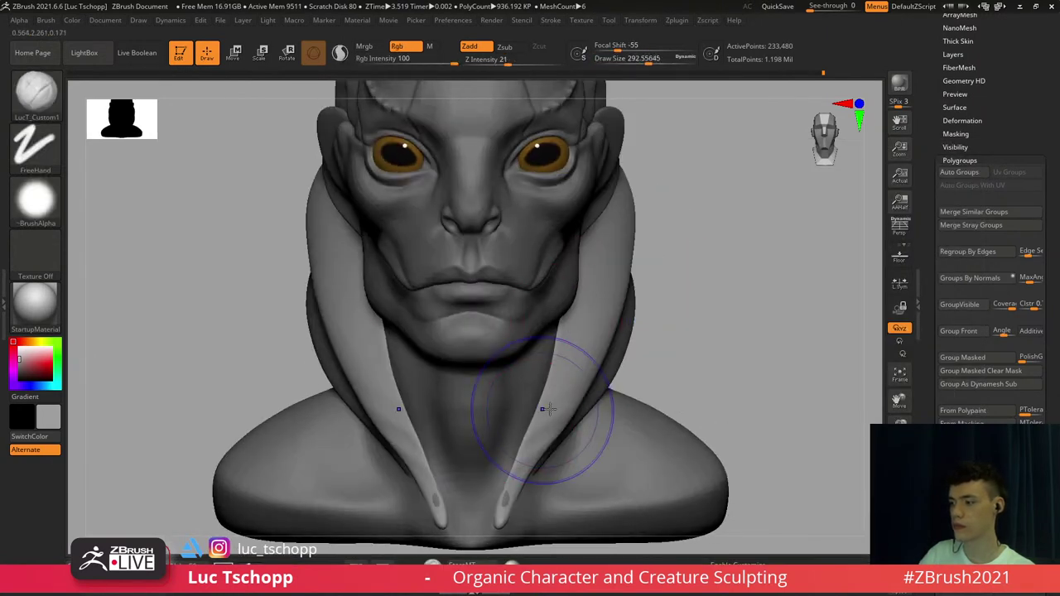
pyautogui.keyDown('shift'); pyautogui.moveTo(545, 407); pyautogui.dragTo(518, 460); pyautogui.keyUp('shift')
# Make the body the active subtool and smooth the lower neck at brush size about 158
pyautogui.keyDown('alt'); pyautogui.click(473, 448); pyautogui.keyUp('alt')
pyautogui.moveTo(474, 443)
pyautogui.keyDown('alt'); pyautogui.mouseDown(button='right')
pyautogui.moveTo(501, 414)
pyautogui.moveTo(507, 454)
pyautogui.mouseUp(button='right'); pyautogui.keyUp('alt')
pyautogui.press('s')
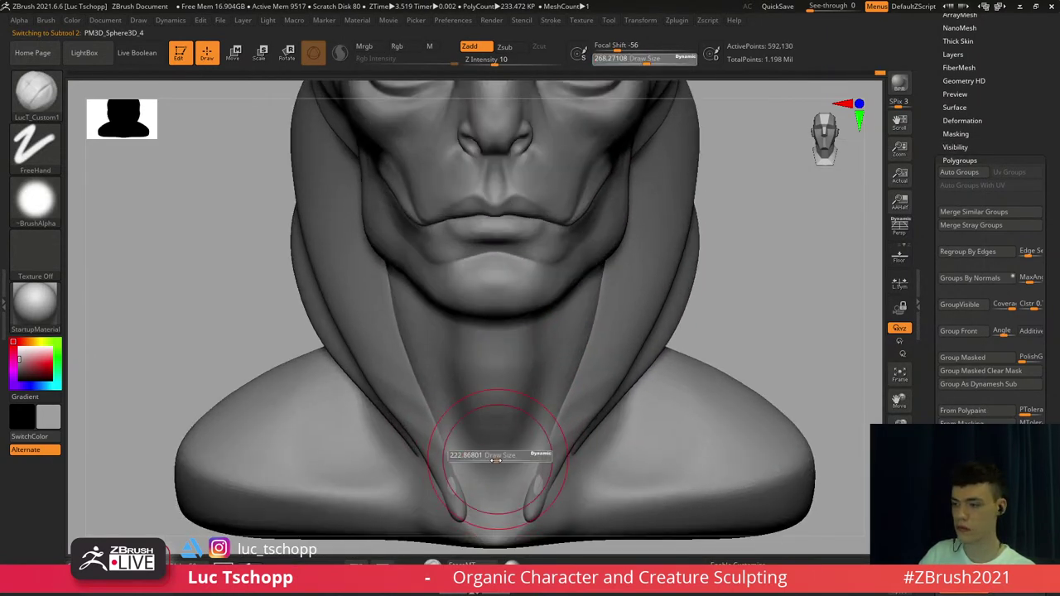
pyautogui.moveTo(507, 454)
pyautogui.mouseDown()
pyautogui.moveTo(492, 454)
pyautogui.moveTo(512, 488)
pyautogui.moveTo(500, 481)
pyautogui.mouseUp()
pyautogui.keyDown('shift'); pyautogui.moveTo(499, 480); pyautogui.dragTo(483, 492); pyautogui.keyUp('shift')
# Switch to DamStandard at about size 212 and frame the neck
pyautogui.press('b')
pyautogui.press('d')
pyautogui.press('s')
pyautogui.press('s')
pyautogui.keyDown('ctrl'); pyautogui.moveTo(490, 487); pyautogui.dragTo(500, 407, button='right'); pyautogui.keyUp('ctrl')
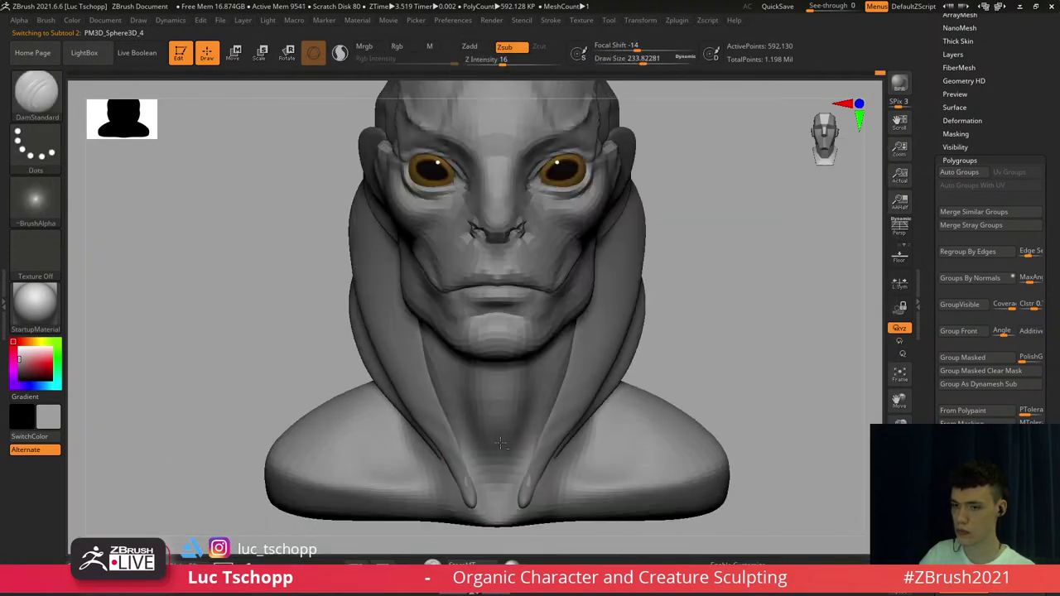
pyautogui.keyDown('alt'); pyautogui.moveTo(520, 365); pyautogui.dragTo(491, 292, button='right'); pyautogui.keyUp('alt')
pyautogui.keyDown('ctrl'); pyautogui.moveTo(491, 292); pyautogui.dragTo(493, 319, button='right'); pyautogui.keyUp('ctrl')
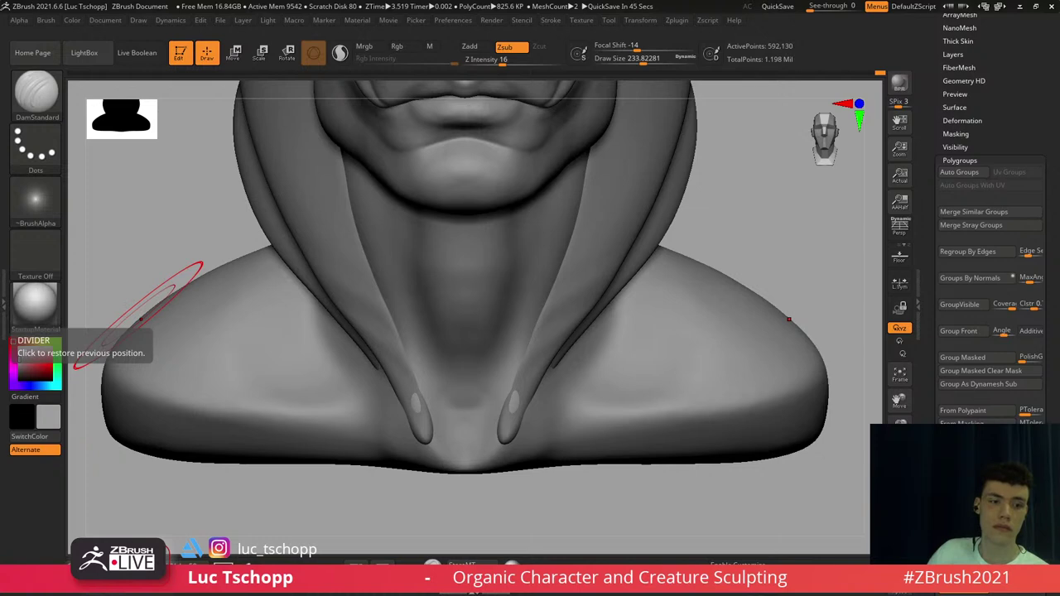
# Compare the neck stroke, then carve a short DamStandard stroke at the throat at size about 149
pyautogui.hotkey('ctrl', 'z')
pyautogui.hotkey('ctrl', 'shift', 'z')
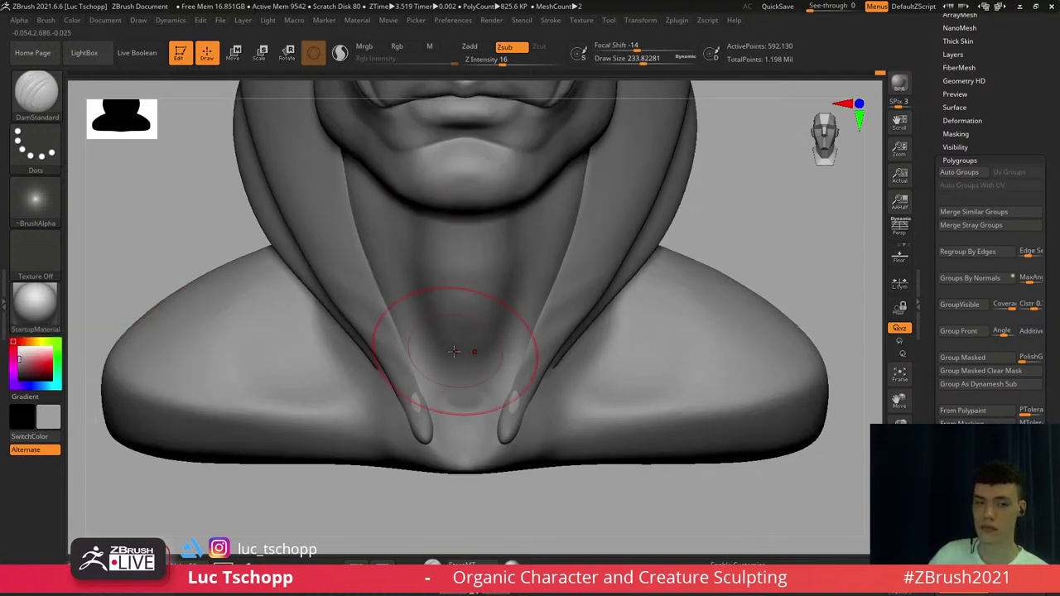
pyautogui.press('b')
pyautogui.press('d')
pyautogui.press('s')
pyautogui.moveTo(466, 369); pyautogui.dragTo(487, 363)
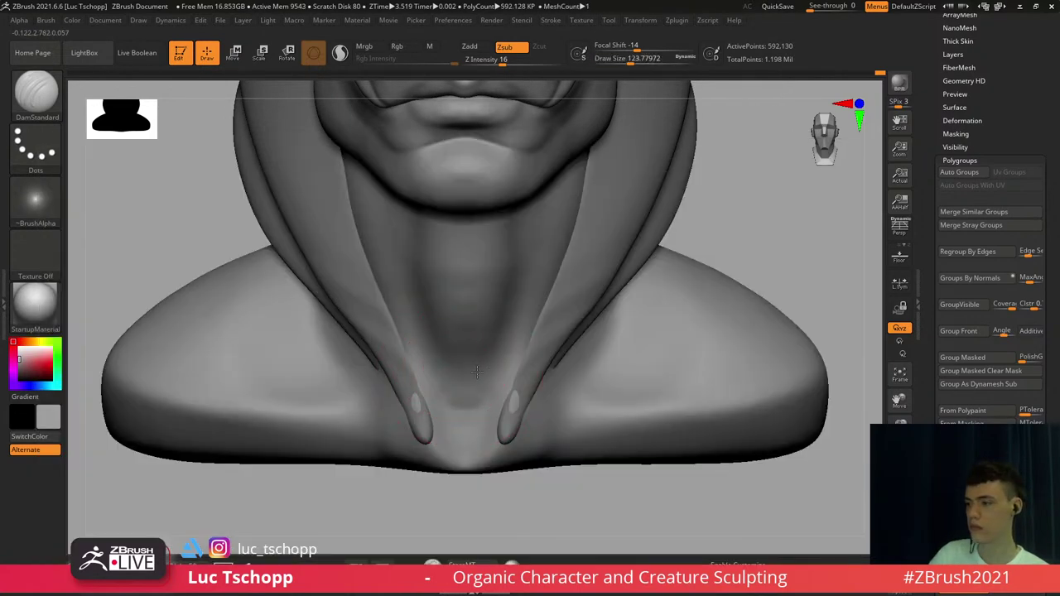
pyautogui.press('s')
pyautogui.click(483, 363)
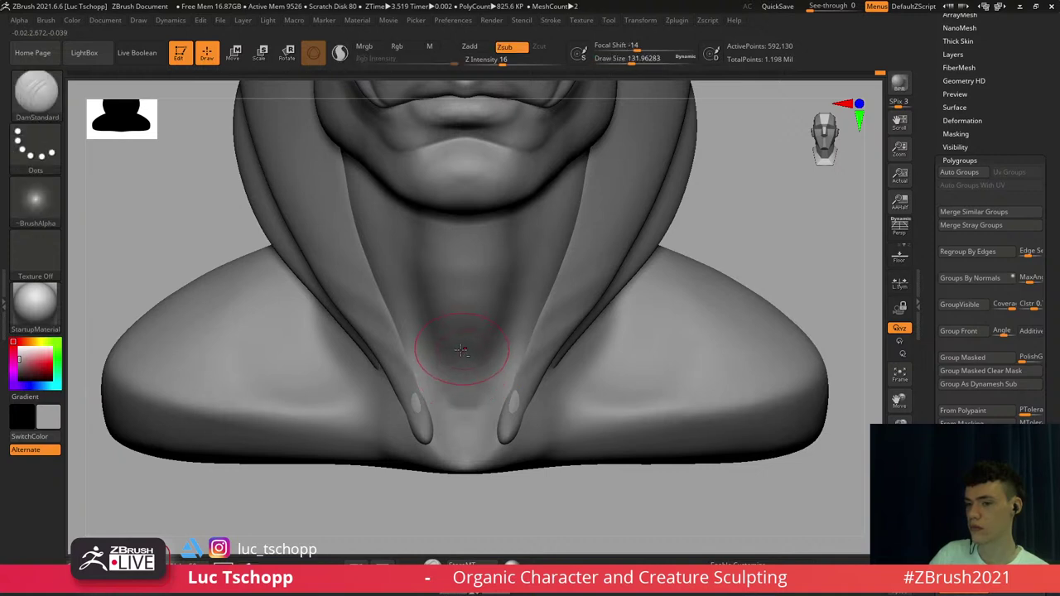
# Carve a horizontal crease across the throat with DamStandard at size about 149
pyautogui.keyDown('alt'); pyautogui.moveTo(463, 354); pyautogui.dragTo(458, 367, button='right'); pyautogui.keyUp('alt')
pyautogui.press('s')
pyautogui.moveTo(462, 384)
pyautogui.mouseDown()
pyautogui.moveTo(506, 353)
pyautogui.moveTo(480, 366)
pyautogui.mouseUp()
pyautogui.press('s')
pyautogui.press('s')
pyautogui.press('s')
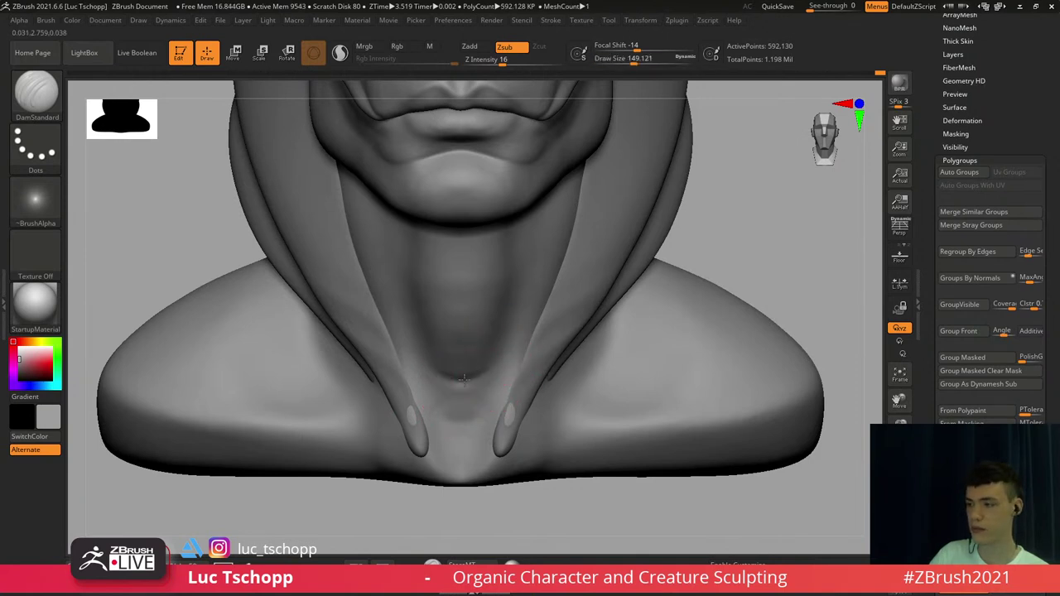
pyautogui.press('s')
pyautogui.moveTo(456, 325); pyautogui.dragTo(457, 325)
pyautogui.moveTo(462, 321); pyautogui.dragTo(520, 314)
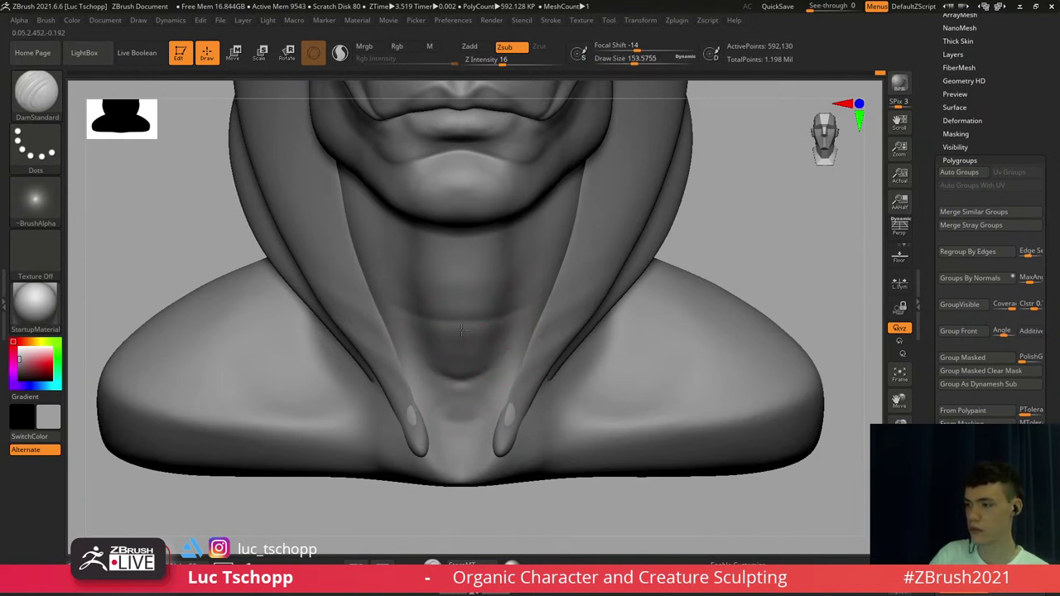
# Soften the outer ends of the throat crease at brush size about 128
pyautogui.moveTo(509, 360)
pyautogui.keyDown('shift'); pyautogui.mouseDown()
pyautogui.moveTo(469, 321)
pyautogui.moveTo(516, 318)
pyautogui.mouseUp(); pyautogui.keyUp('shift')
pyautogui.press('s')
pyautogui.press('s')
pyautogui.moveTo(516, 319); pyautogui.dragTo(516, 318)
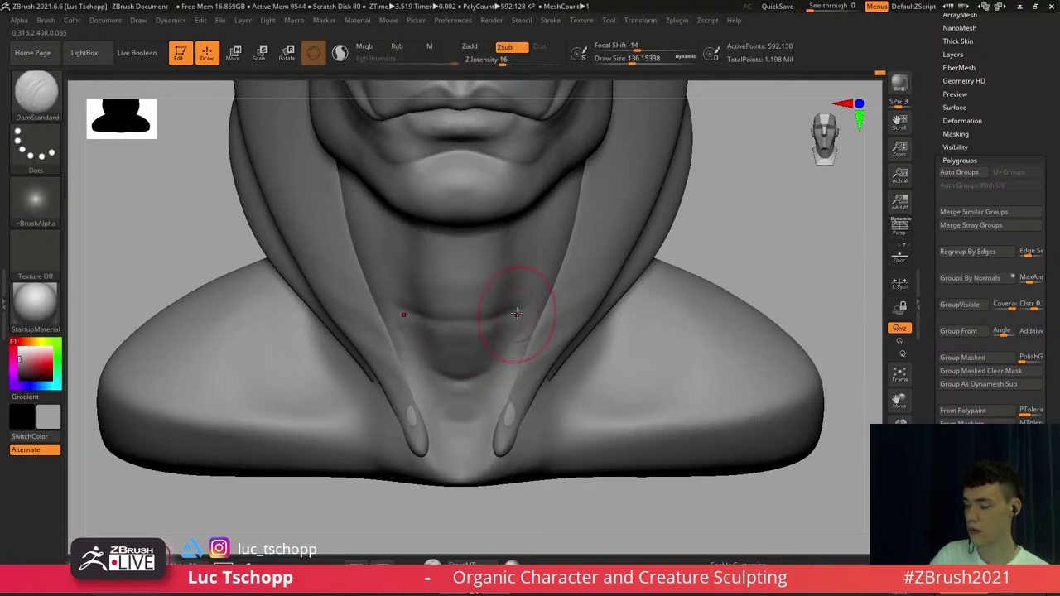
pyautogui.keyDown('alt'); pyautogui.moveTo(490, 364); pyautogui.dragTo(475, 412, button='right'); pyautogui.keyUp('alt')
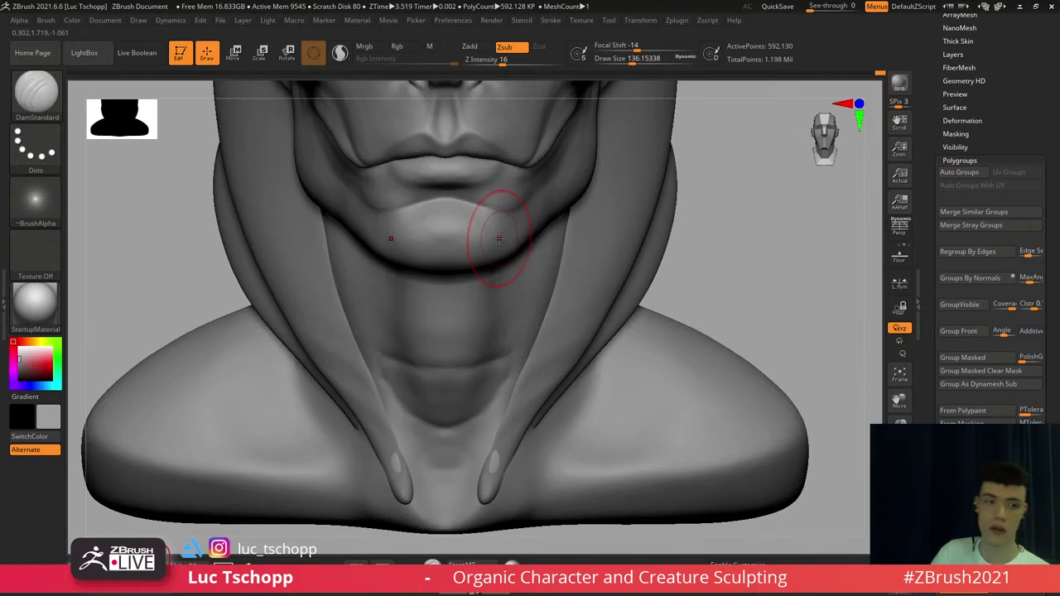
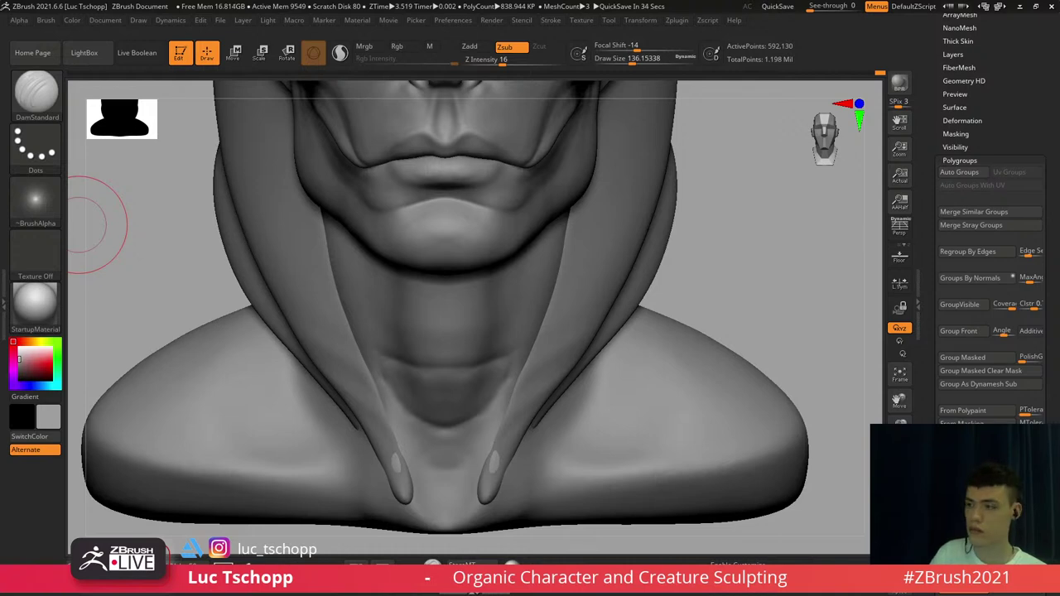
# At lower subdivision levels, smooth the lower lip and chin and nudge the jawline into shape
pyautogui.hotkey('shift', 'd')
pyautogui.press('b')
pyautogui.press('s')
pyautogui.press('t')
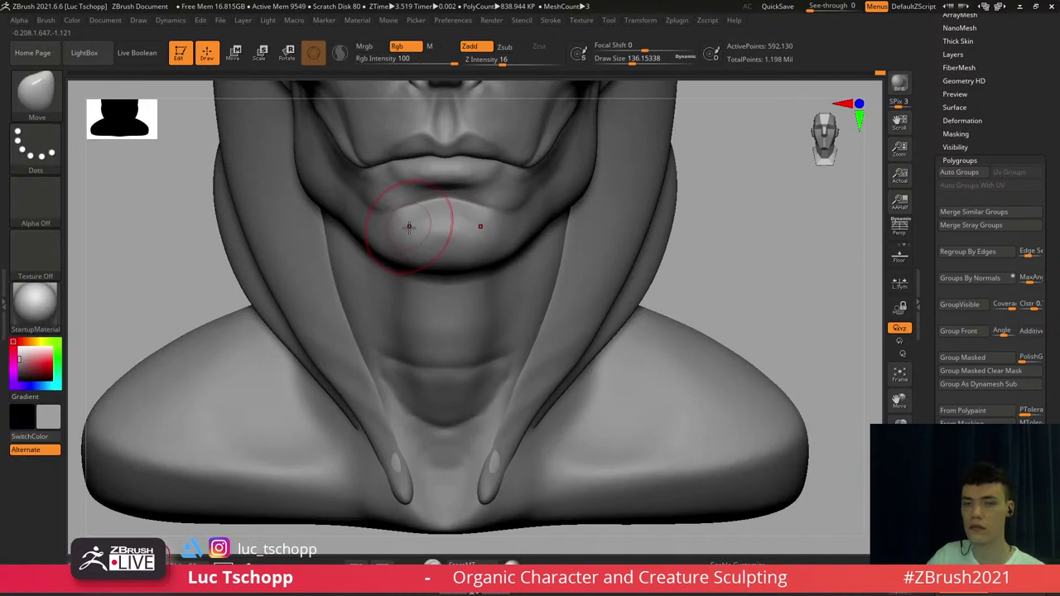
pyautogui.moveTo(410, 224); pyautogui.dragTo(385, 240, button='right')
pyautogui.hotkey('shift', 'd')
pyautogui.hotkey('shift', 'd')
pyautogui.moveTo(380, 228); pyautogui.dragTo(394, 259)
pyautogui.moveTo(393, 259)
pyautogui.mouseDown(button='right')
pyautogui.moveTo(410, 275)
pyautogui.moveTo(445, 263)
pyautogui.moveTo(428, 274)
pyautogui.moveTo(426, 247)
pyautogui.mouseUp(button='right')
# Build up the chin surface with the LucT_Custom1 brush, then smooth the strokes
pyautogui.press('d')
pyautogui.press('d')
pyautogui.press('d')
pyautogui.press('b')
pyautogui.click(374, 199)
pyautogui.moveTo(399, 230)
pyautogui.mouseDown()
pyautogui.moveTo(409, 246)
pyautogui.moveTo(446, 219)
pyautogui.moveTo(430, 218)
pyautogui.moveTo(461, 219)
pyautogui.moveTo(415, 234)
pyautogui.mouseUp()
pyautogui.press('s')
pyautogui.moveTo(416, 235)
pyautogui.keyDown('shift'); pyautogui.mouseDown(button='right')
pyautogui.moveTo(453, 214)
pyautogui.moveTo(451, 241)
pyautogui.moveTo(467, 244)
pyautogui.moveTo(450, 234)
pyautogui.mouseUp(button='right'); pyautogui.keyUp('shift')
# With a smaller brush, sculpt along the lower lip and deepen the mouth corner crease
pyautogui.press('s')
pyautogui.moveTo(450, 237)
pyautogui.mouseDown()
pyautogui.moveTo(440, 239)
pyautogui.moveTo(479, 226)
pyautogui.mouseUp()
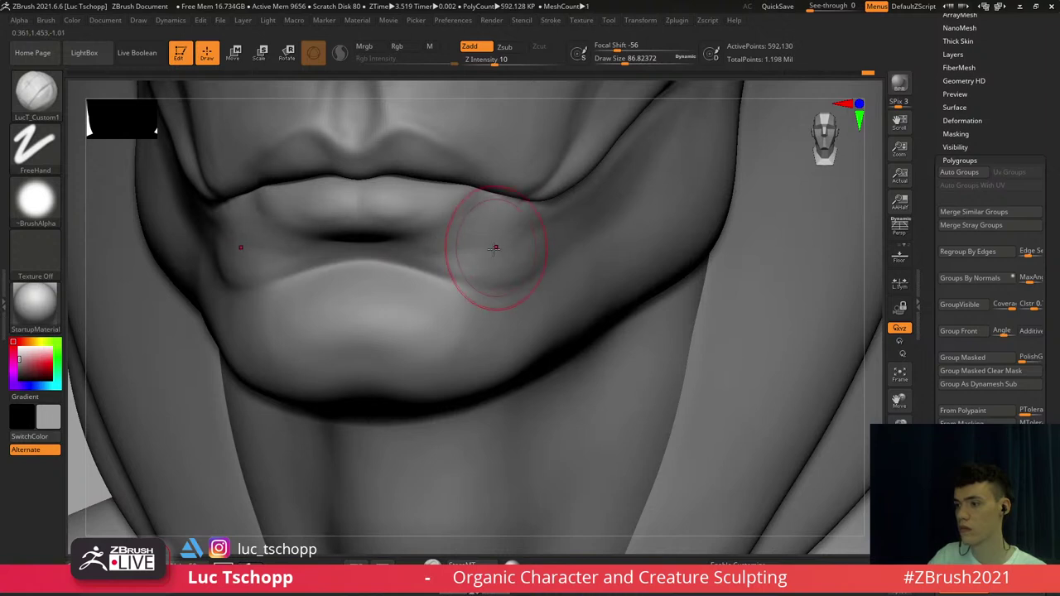
pyautogui.press('s')
pyautogui.moveTo(457, 268); pyautogui.dragTo(518, 261)
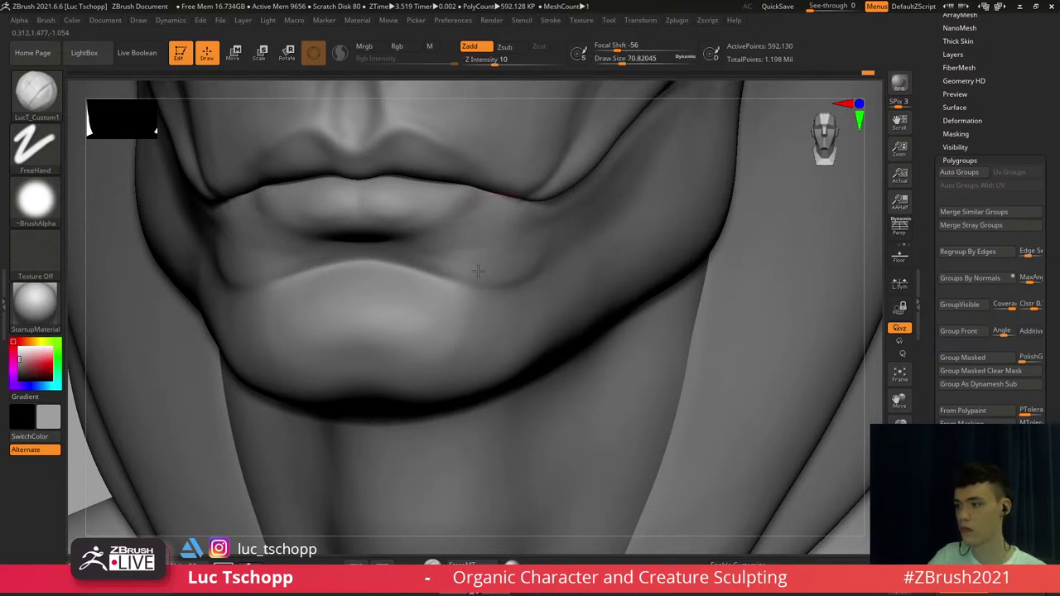
pyautogui.moveTo(398, 282); pyautogui.dragTo(352, 258, button='right')
pyautogui.moveTo(303, 245); pyautogui.dragTo(346, 256)
pyautogui.press('s')
pyautogui.moveTo(363, 257); pyautogui.dragTo(360, 256)
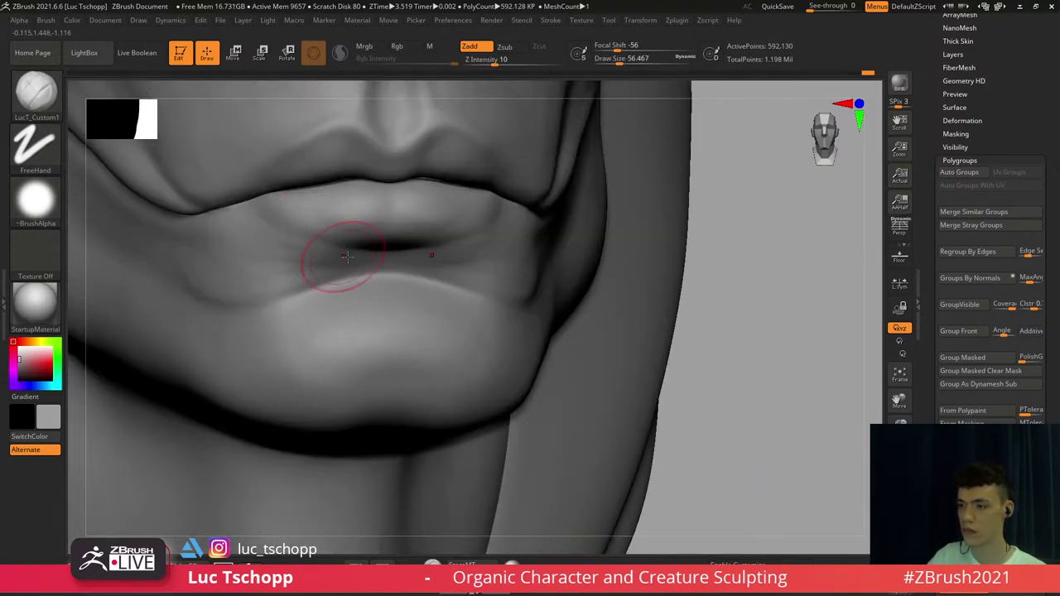
pyautogui.moveTo(354, 217)
pyautogui.mouseDown(button='right')
pyautogui.moveTo(360, 199)
pyautogui.moveTo(412, 298)
pyautogui.moveTo(395, 303)
pyautogui.moveTo(404, 382)
pyautogui.mouseUp(button='right')
# Switch to the Standard brush and view the chin from below
pyautogui.press('b')
pyautogui.press('s')
pyautogui.press('t')
pyautogui.press('b')
pyautogui.press('s')
pyautogui.press('t')
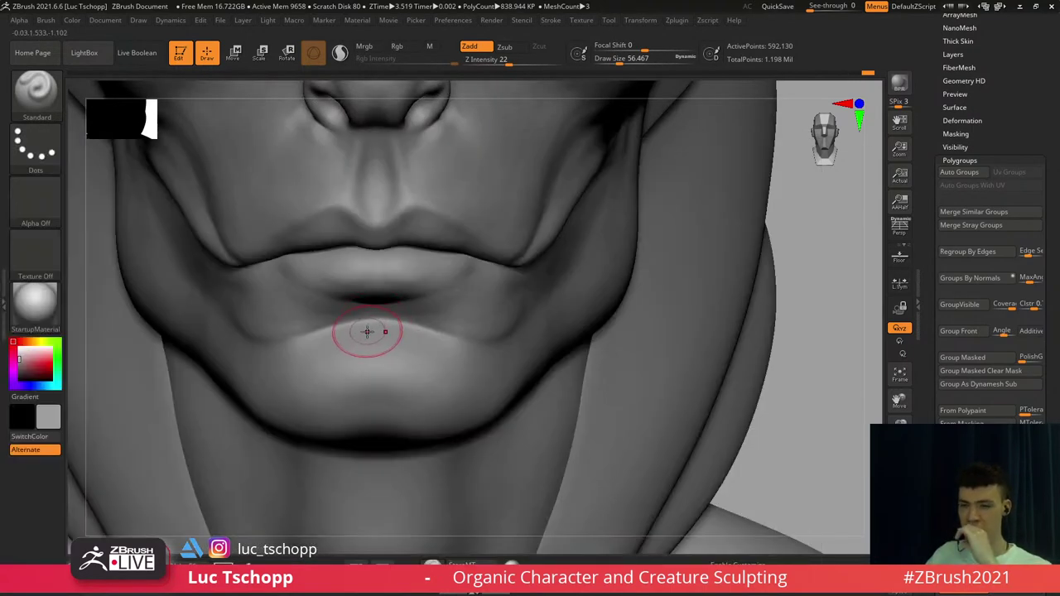
pyautogui.moveTo(396, 362)
pyautogui.mouseDown(button='right')
pyautogui.moveTo(358, 336)
pyautogui.moveTo(381, 297)
pyautogui.moveTo(437, 258)
pyautogui.mouseUp(button='right')
# One subdivision level down, try carving the crease below the lower lip, undo it, and soften it instead
pyautogui.press('b')
pyautogui.press('s')
pyautogui.press('t')
pyautogui.hotkey('shift', 'd')
pyautogui.moveTo(445, 275)
pyautogui.keyDown('alt'); pyautogui.mouseDown()
pyautogui.moveTo(427, 270)
pyautogui.moveTo(461, 270)
pyautogui.mouseUp(); pyautogui.keyUp('alt')
pyautogui.hotkey('ctrl', 'z')
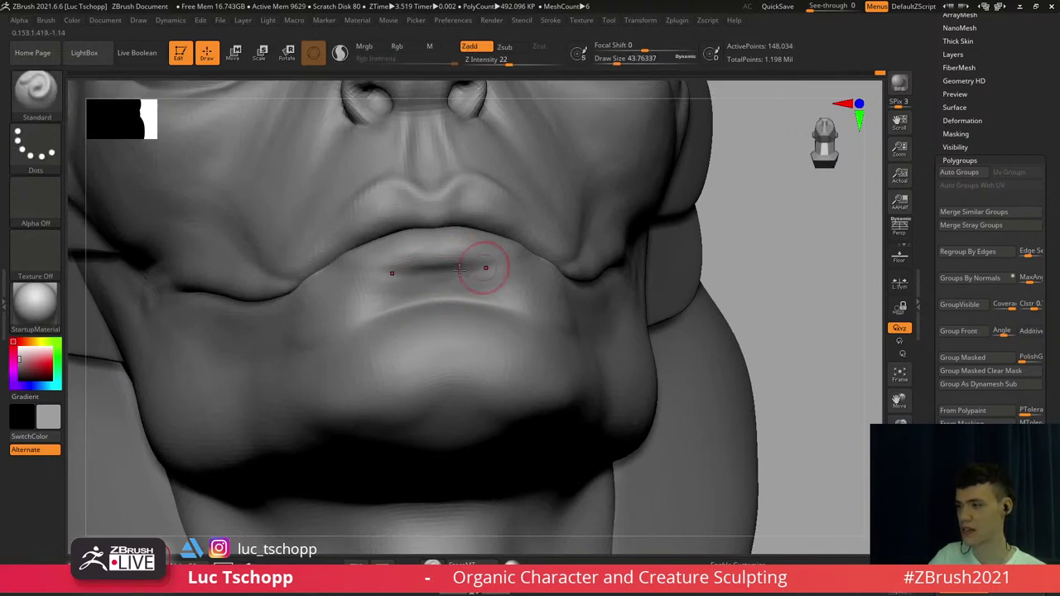
pyautogui.moveTo(465, 313); pyautogui.dragTo(454, 280, button='right')
pyautogui.keyDown('shift'); pyautogui.moveTo(454, 279); pyautogui.dragTo(451, 277); pyautogui.keyUp('shift')
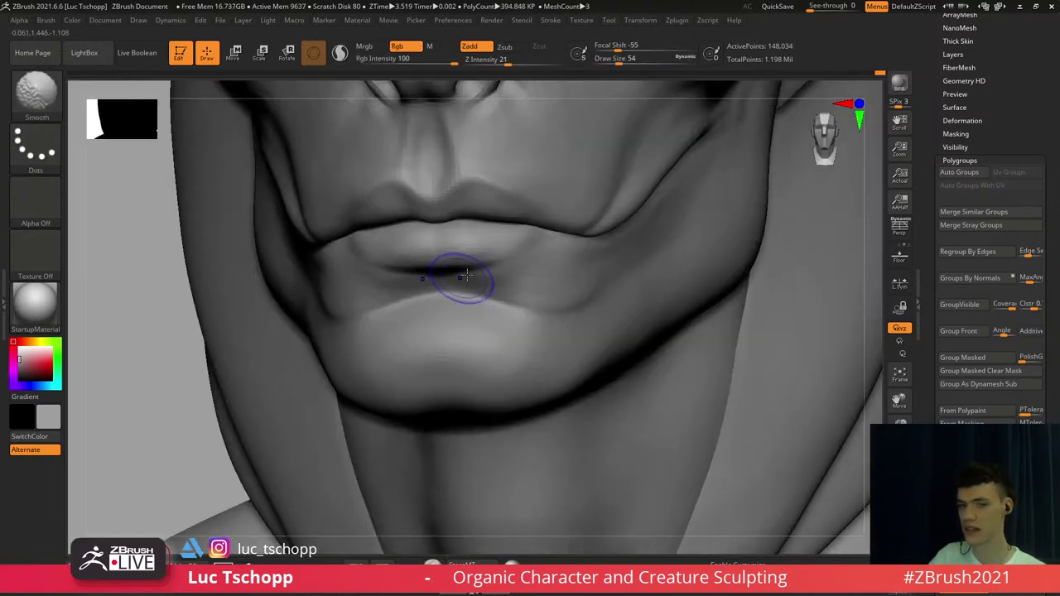
# Resize the brush to about 74, then 80, then 35 while checking the mouth
pyautogui.keyDown('shift'); pyautogui.moveTo(467, 275); pyautogui.dragTo(466, 265, button='right'); pyautogui.keyUp('shift')
pyautogui.press('s')
pyautogui.moveTo(466, 264); pyautogui.dragTo(479, 263)
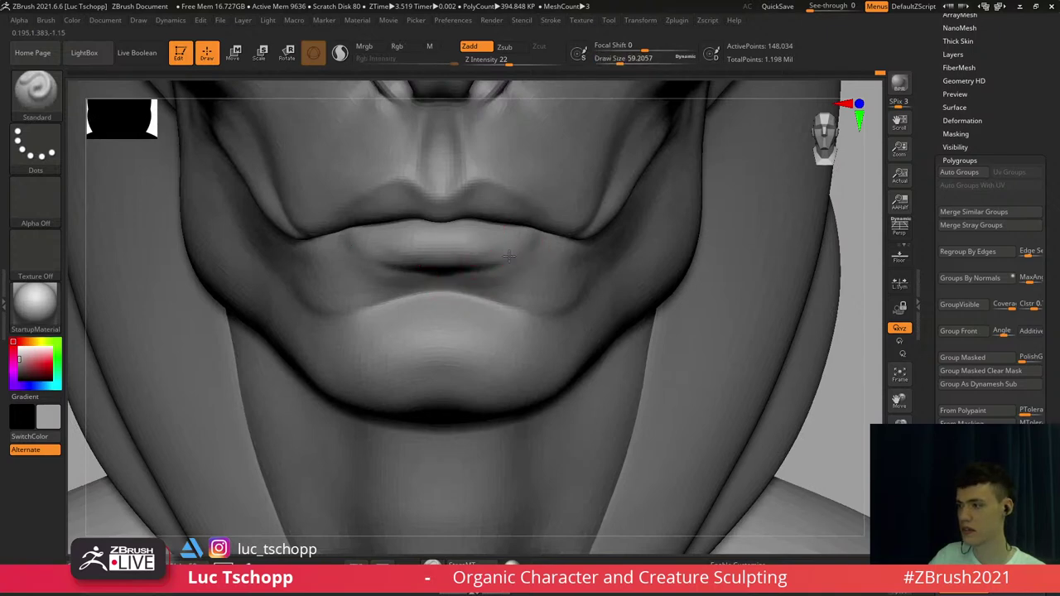
pyautogui.moveTo(524, 239)
pyautogui.mouseDown(button='right')
pyautogui.moveTo(512, 268)
pyautogui.moveTo(500, 261)
pyautogui.mouseUp(button='right')
pyautogui.press('s')
pyautogui.moveTo(500, 261); pyautogui.dragTo(513, 260)
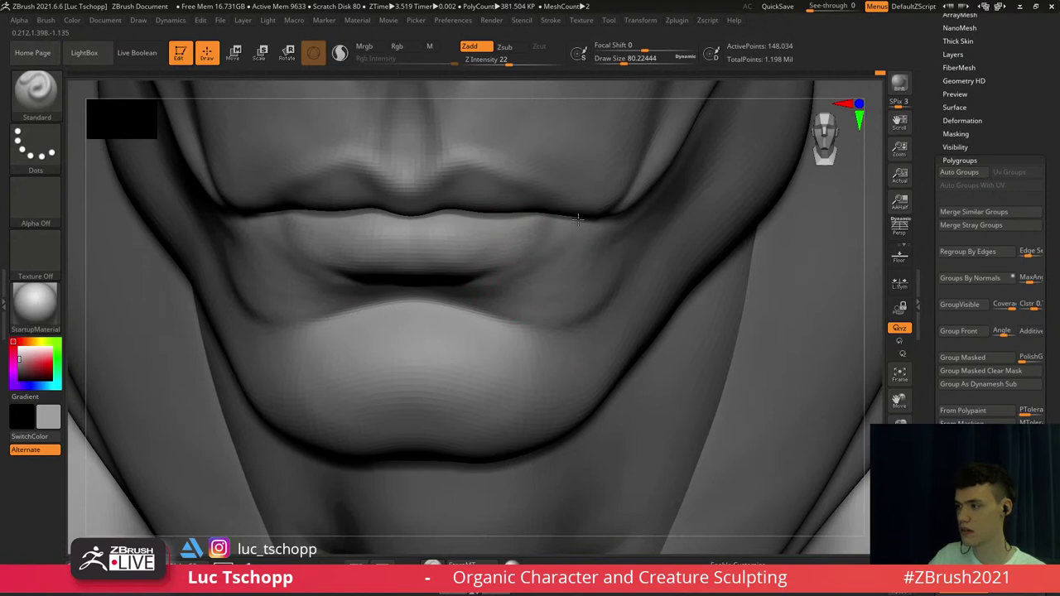
pyautogui.press('s')
pyautogui.moveTo(556, 230); pyautogui.dragTo(530, 231)
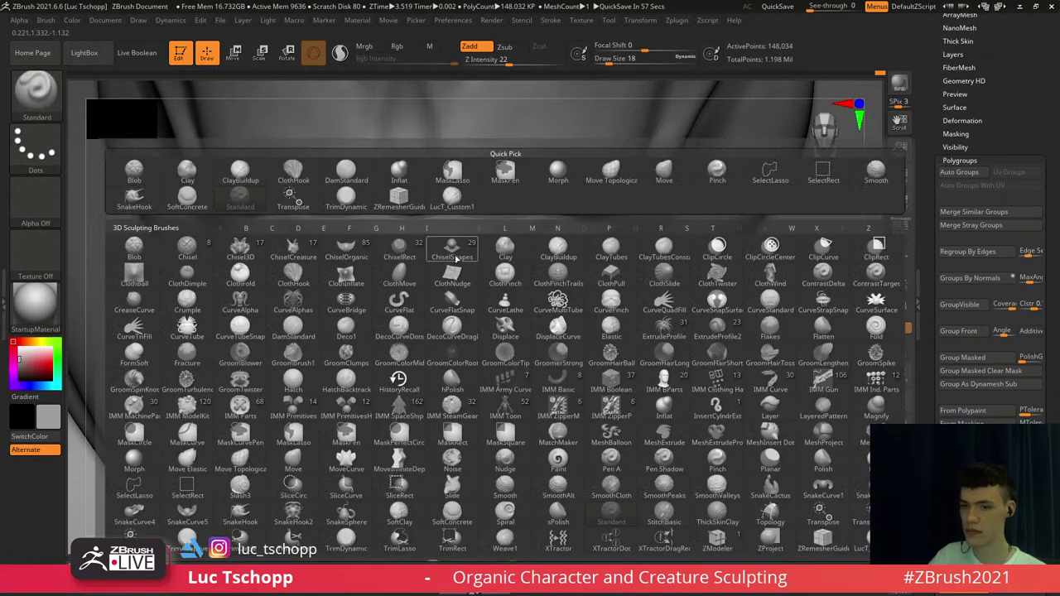
# Pick LucT_Custom1, step down a level, and lasso-isolate the upper lip
pyautogui.press('b')
pyautogui.click(452, 199)
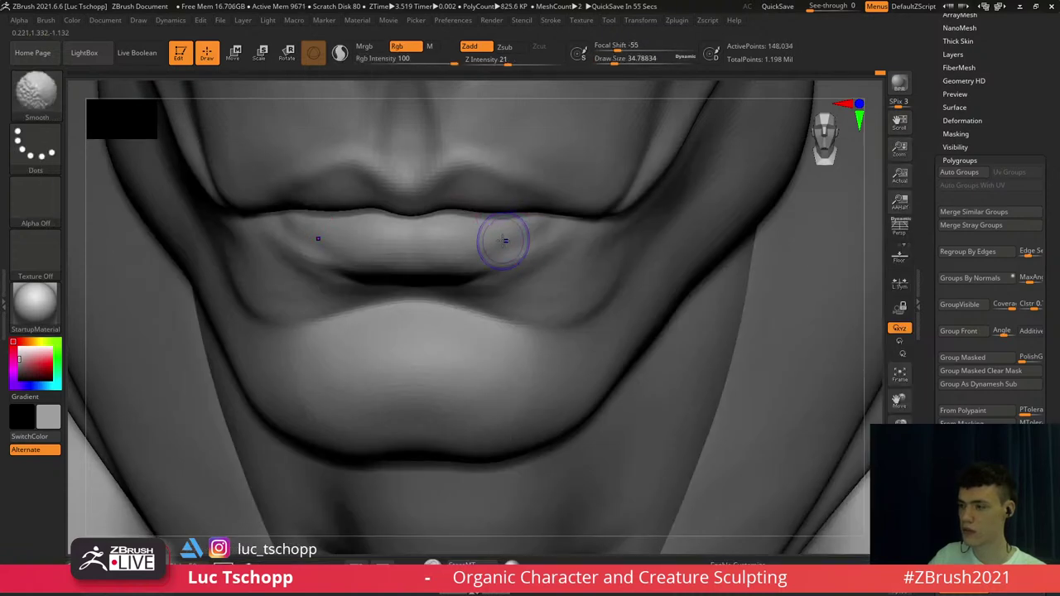
pyautogui.hotkey('shift', 'd')
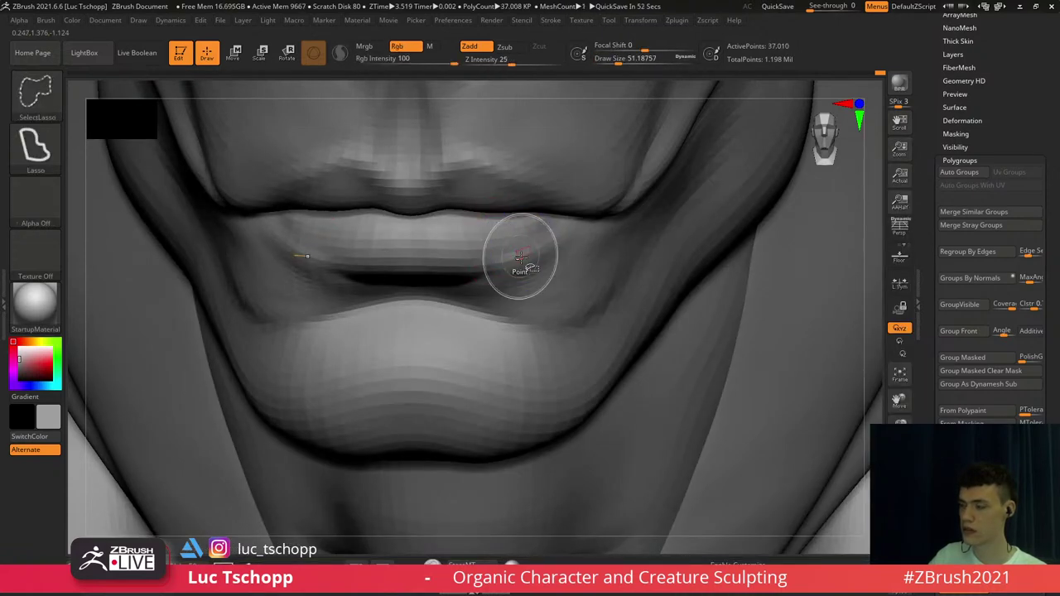
pyautogui.keyDown('ctrl'); pyautogui.keyDown('shift'); pyautogui.click(519, 251); pyautogui.keyUp('shift'); pyautogui.keyUp('ctrl')
pyautogui.keyDown('ctrl'); pyautogui.keyDown('shift'); pyautogui.click(517, 245); pyautogui.keyUp('shift'); pyautogui.keyUp('ctrl')
pyautogui.keyDown('ctrl'); pyautogui.keyDown('shift'); pyautogui.click(504, 255); pyautogui.keyUp('shift'); pyautogui.keyUp('ctrl')
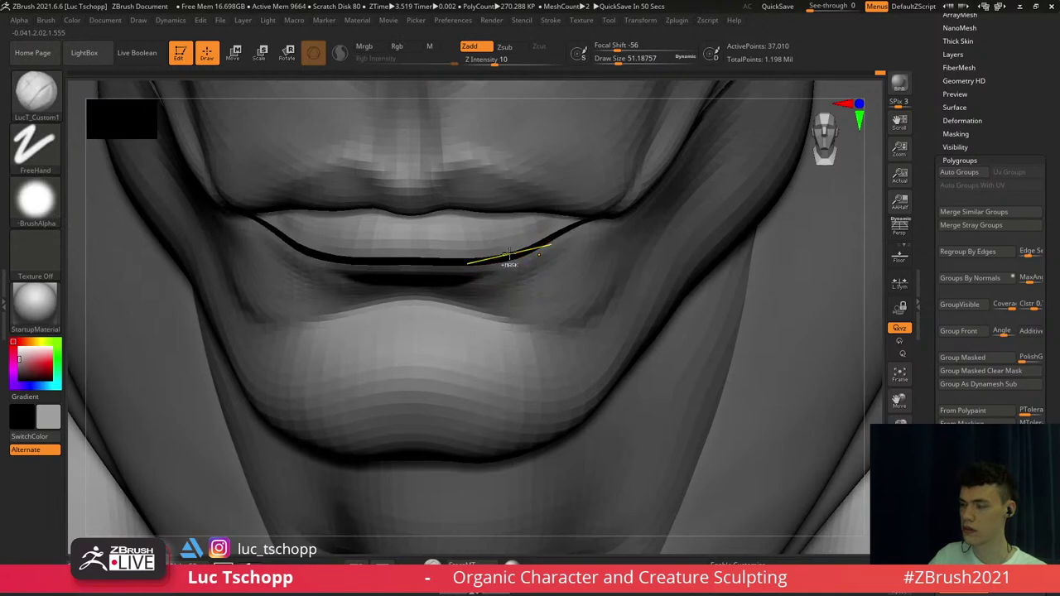
pyautogui.hotkey('ctrl', 'z')
pyautogui.keyDown('ctrl'); pyautogui.keyDown('shift'); pyautogui.click(507, 255); pyautogui.keyUp('shift'); pyautogui.keyUp('ctrl')
pyautogui.moveTo(508, 255)
pyautogui.mouseDown(button='right')
pyautogui.moveTo(515, 242)
pyautogui.moveTo(492, 229)
pyautogui.moveTo(484, 265)
pyautogui.mouseUp(button='right')
# With a slightly larger brush at higher subdivision, build up the upper lip rim and edge, then smooth it
pyautogui.press('b')
pyautogui.click(455, 199)
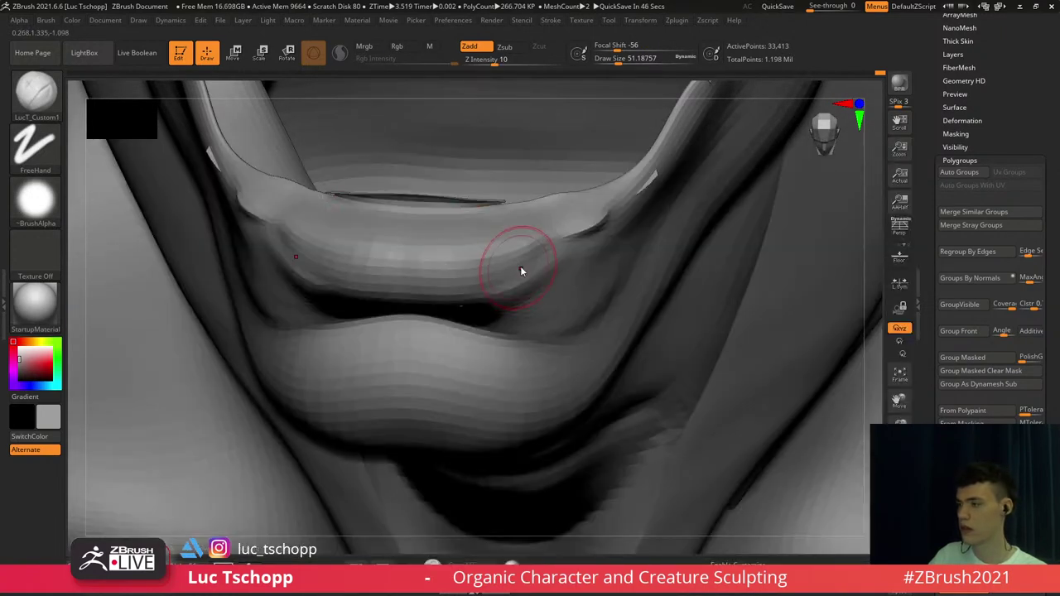
pyautogui.press(']')
pyautogui.hotkey('ctrl', 'd')
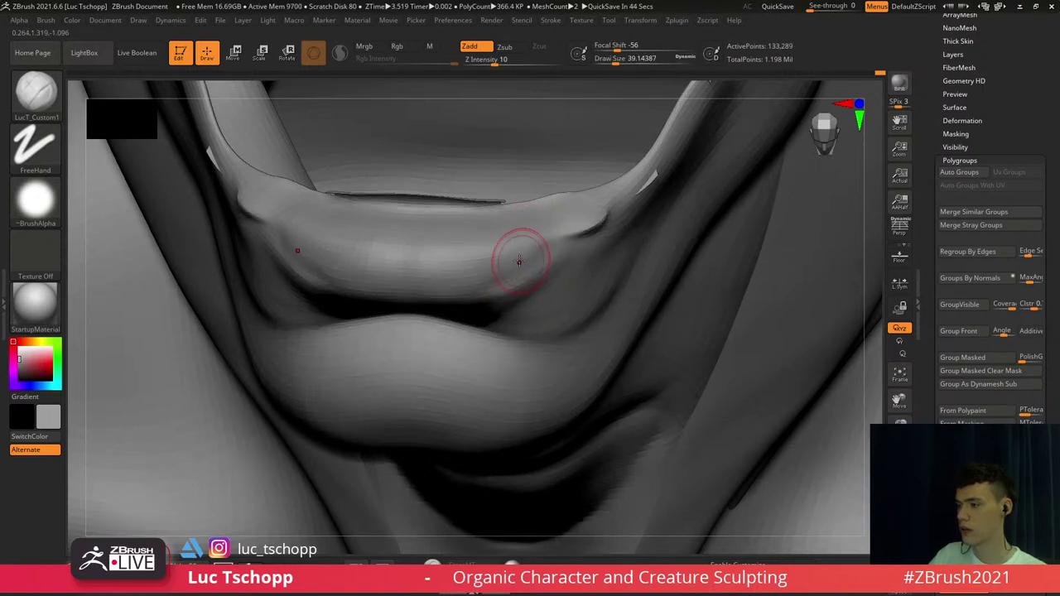
pyautogui.moveTo(547, 247); pyautogui.dragTo(537, 232)
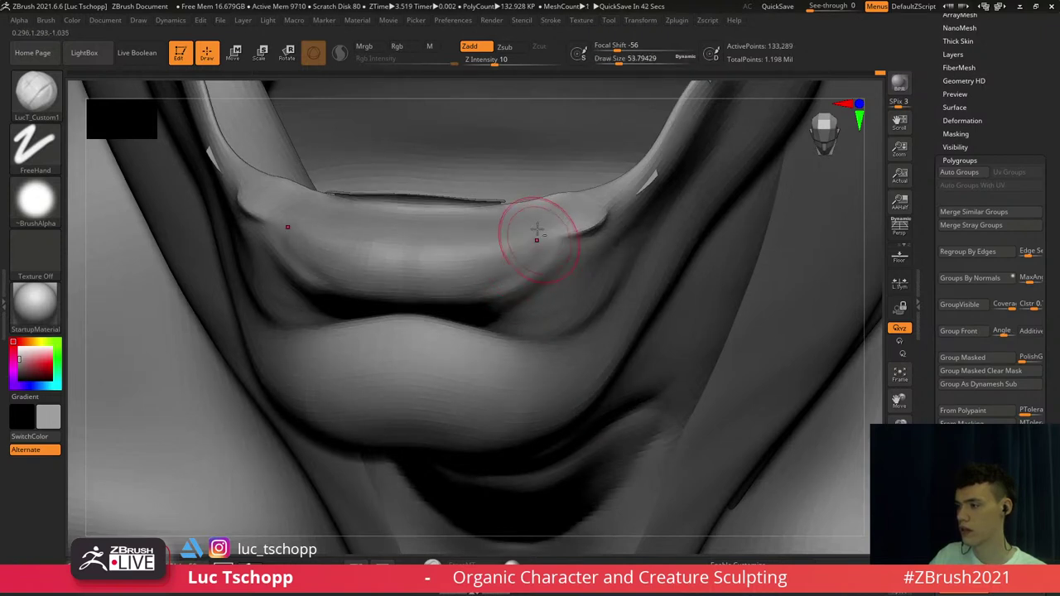
pyautogui.press(']')
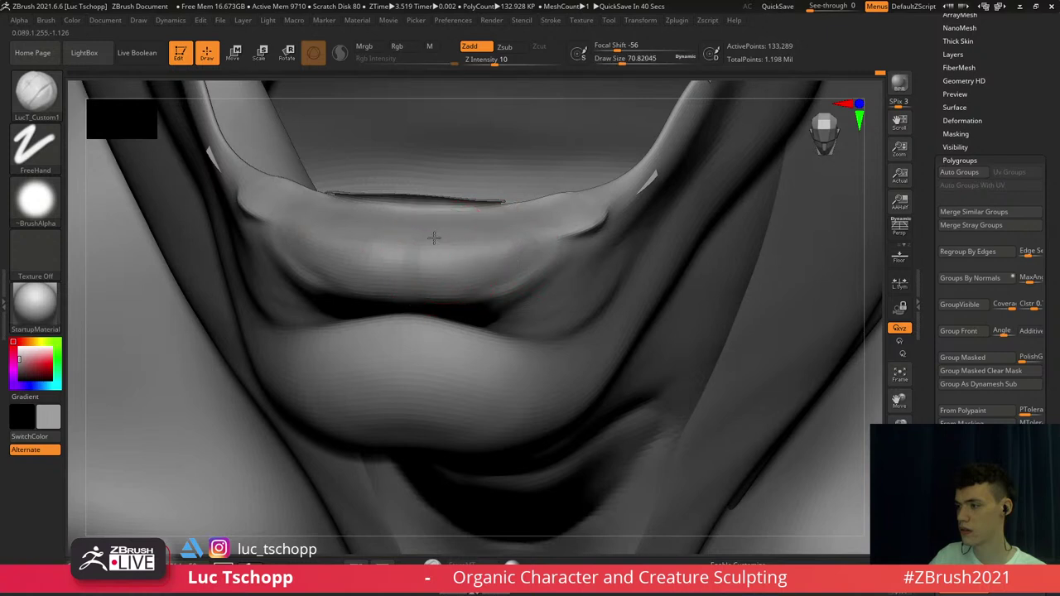
pyautogui.moveTo(465, 257); pyautogui.dragTo(479, 265)
pyautogui.press('d')
pyautogui.keyDown('shift'); pyautogui.moveTo(483, 277); pyautogui.dragTo(504, 248, button='right'); pyautogui.keyUp('shift')
# Zoom in on the mouth and set up a smaller Move brush at the lowest subdivision level
pyautogui.press('f')
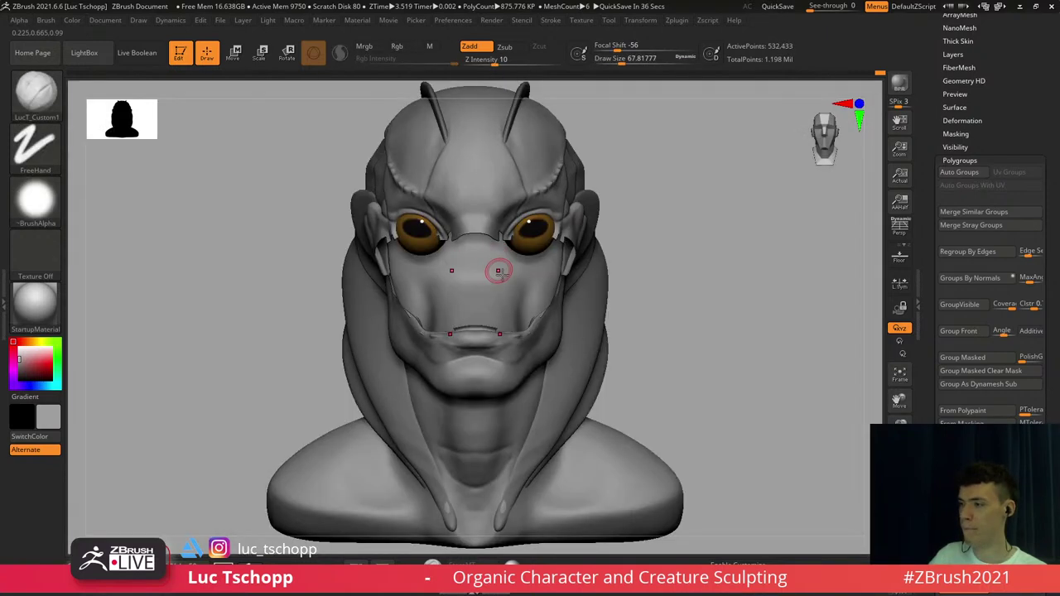
pyautogui.moveTo(492, 339)
pyautogui.keyDown('alt'); pyautogui.mouseDown(button='right')
pyautogui.moveTo(479, 293)
pyautogui.moveTo(415, 289)
pyautogui.mouseUp(button='right'); pyautogui.keyUp('alt')
pyautogui.press('b')
pyautogui.press('m')
pyautogui.press('v')
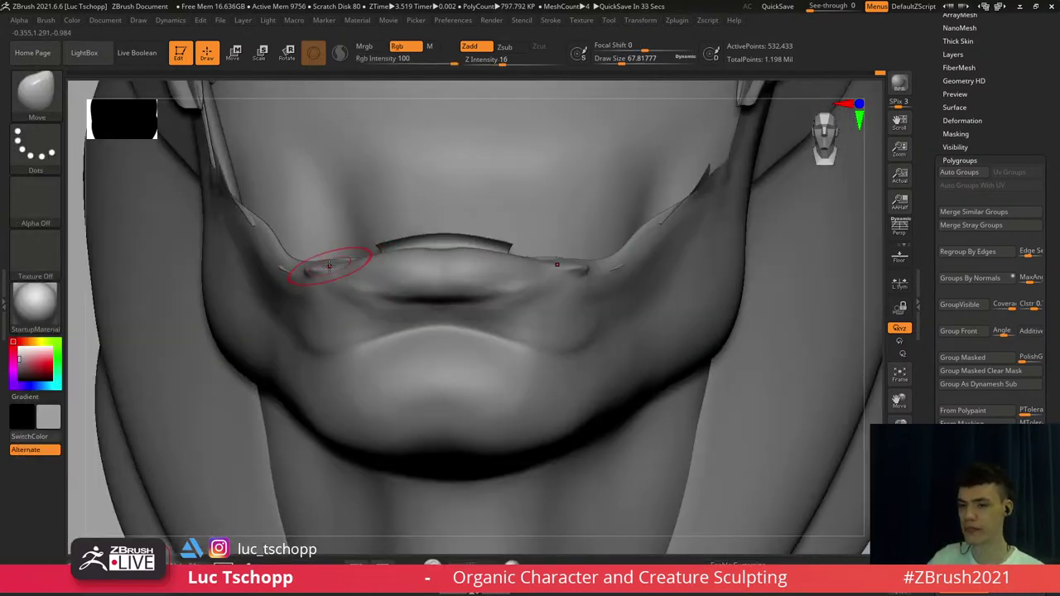
pyautogui.press('b')
pyautogui.press('m')
pyautogui.press('v')
pyautogui.hotkey('shift', 'd')
pyautogui.hotkey('shift', 'd')
pyautogui.press('s')
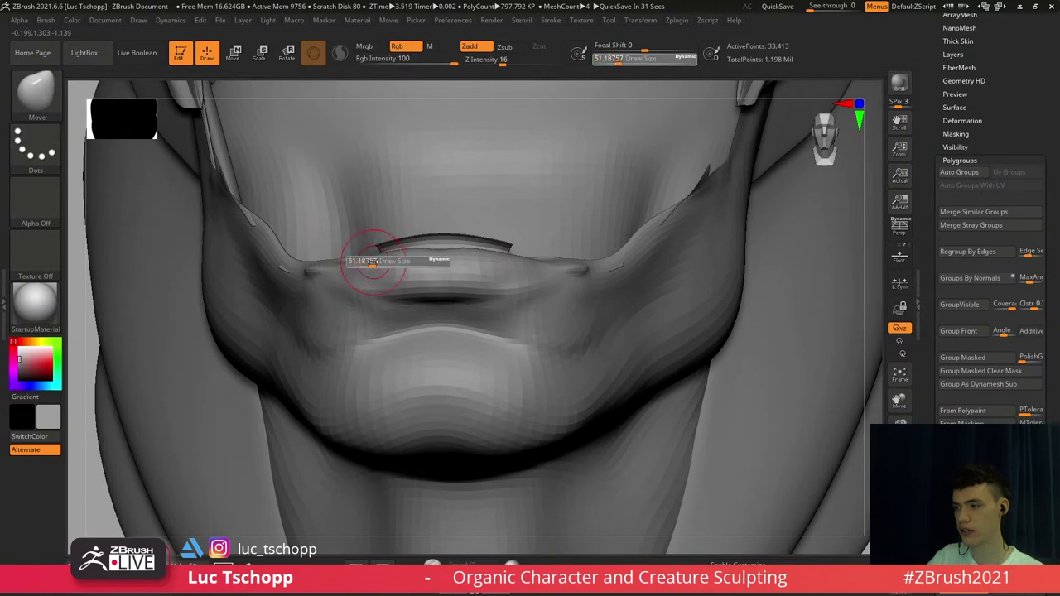
pyautogui.moveTo(374, 264); pyautogui.dragTo(367, 264)
pyautogui.moveTo(369, 237)
pyautogui.mouseDown(button='right')
pyautogui.moveTo(369, 270)
pyautogui.moveTo(370, 236)
pyautogui.mouseUp(button='right')
# At top subdivision, groove the upper lip centre with DamStandard at about size 108
pyautogui.press('d')
pyautogui.press('d')
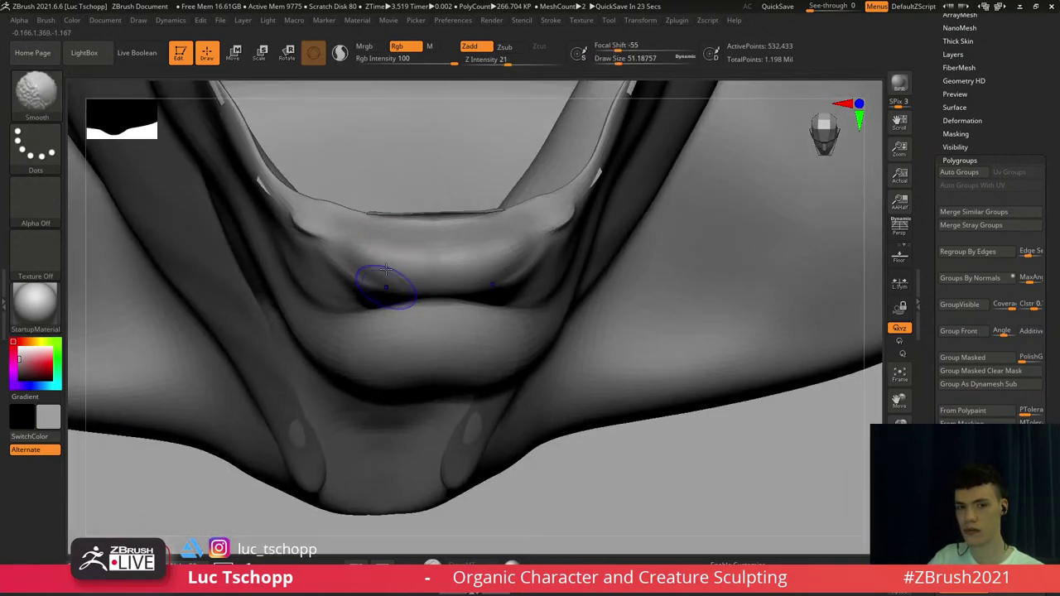
pyautogui.keyDown('shift'); pyautogui.moveTo(379, 286); pyautogui.dragTo(368, 133, button='right'); pyautogui.keyUp('shift')
pyautogui.press('b')
pyautogui.keyDown('ctrl'); pyautogui.moveTo(436, 314); pyautogui.dragTo(443, 280, button='right'); pyautogui.keyUp('ctrl')
pyautogui.press('d')
pyautogui.press('s')
pyautogui.press('s')
pyautogui.moveTo(442, 282); pyautogui.dragTo(442, 288)
# Deepen the dark crease between the lips with the Standard brush at about size 132
pyautogui.press('s')
pyautogui.moveTo(354, 272)
pyautogui.mouseDown()
pyautogui.moveTo(442, 288)
pyautogui.moveTo(376, 287)
pyautogui.mouseUp()
pyautogui.moveTo(415, 290); pyautogui.dragTo(434, 296, button='right')
pyautogui.press('b')
pyautogui.press('s')
pyautogui.press('t')
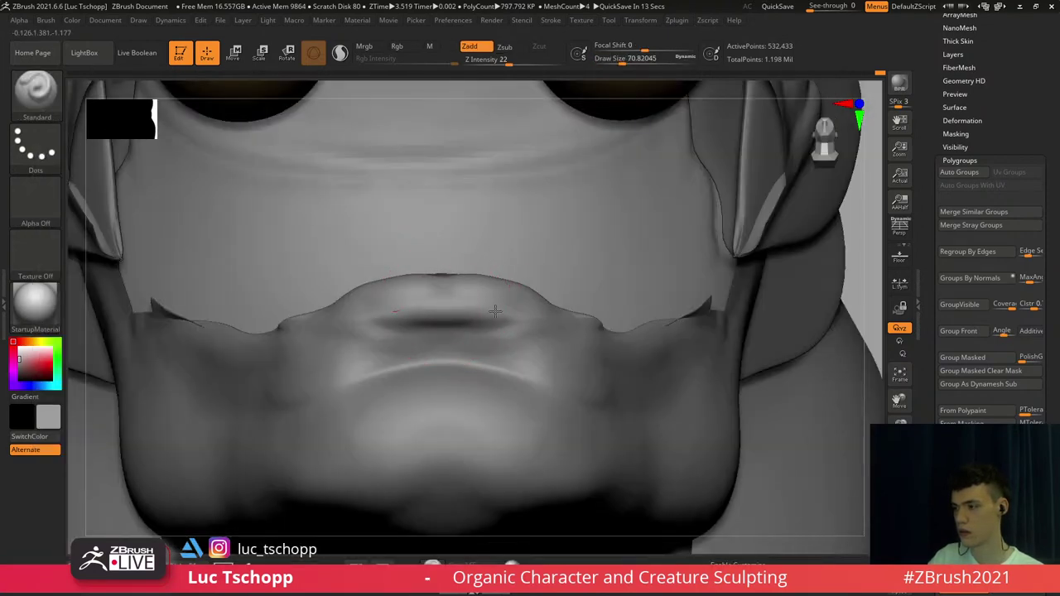
pyautogui.moveTo(495, 312); pyautogui.dragTo(424, 329)
pyautogui.moveTo(406, 343)
pyautogui.mouseDown(button='right')
pyautogui.moveTo(412, 364)
pyautogui.moveTo(404, 358)
pyautogui.mouseUp(button='right')
# At the lowest subdivision level, smooth the chin area with a brush of about 104
pyautogui.hotkey('shift', 'd')
pyautogui.hotkey('shift', 'd')
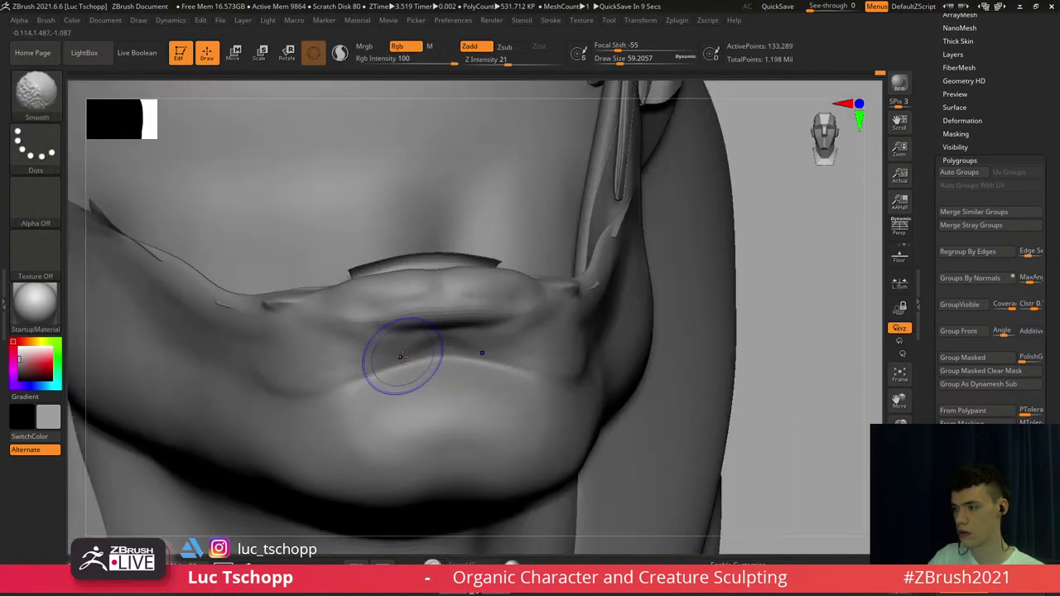
pyautogui.press('s')
pyautogui.moveTo(396, 353); pyautogui.dragTo(416, 340)
pyautogui.press('shift')
pyautogui.press('d')
pyautogui.press('d')
pyautogui.moveTo(416, 340)
pyautogui.keyDown('shift'); pyautogui.mouseDown(button='right')
pyautogui.moveTo(454, 382)
pyautogui.moveTo(445, 374)
pyautogui.mouseUp(button='right'); pyautogui.keyUp('shift')
# Reshape the mouth crease with the Move brush at about size 56, then return to a front view
pyautogui.press('b')
pyautogui.press('m')
pyautogui.press('v')
pyautogui.hotkey('shift', 'd')
pyautogui.hotkey('shift', 'd')
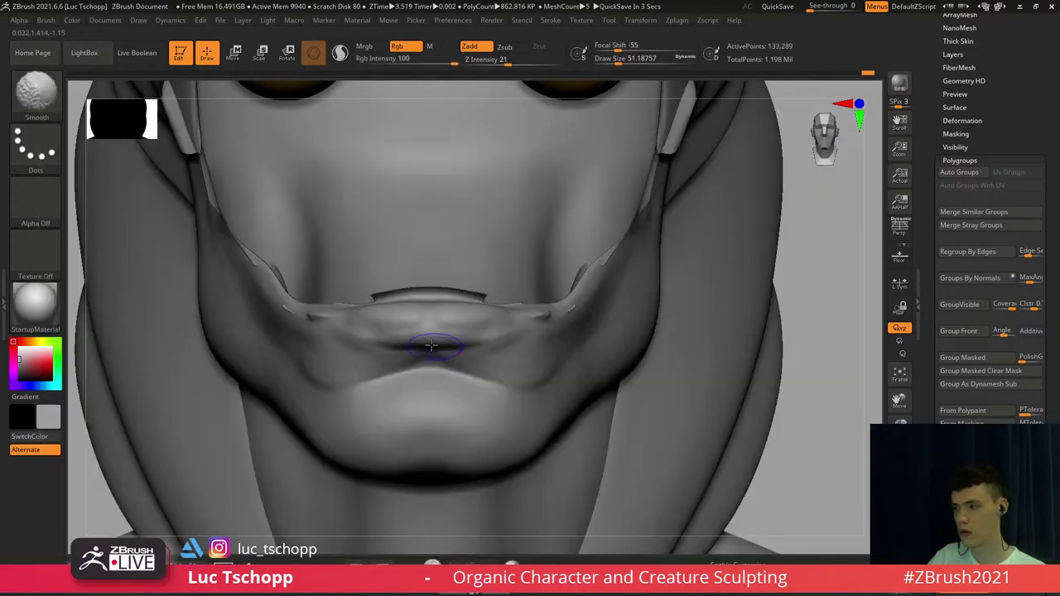
pyautogui.press('s')
pyautogui.moveTo(426, 348); pyautogui.dragTo(444, 347)
pyautogui.press('s')
pyautogui.keyDown('ctrl'); pyautogui.moveTo(444, 347); pyautogui.dragTo(445, 363, button='right'); pyautogui.keyUp('ctrl')
pyautogui.moveTo(446, 362); pyautogui.dragTo(406, 356, button='right')
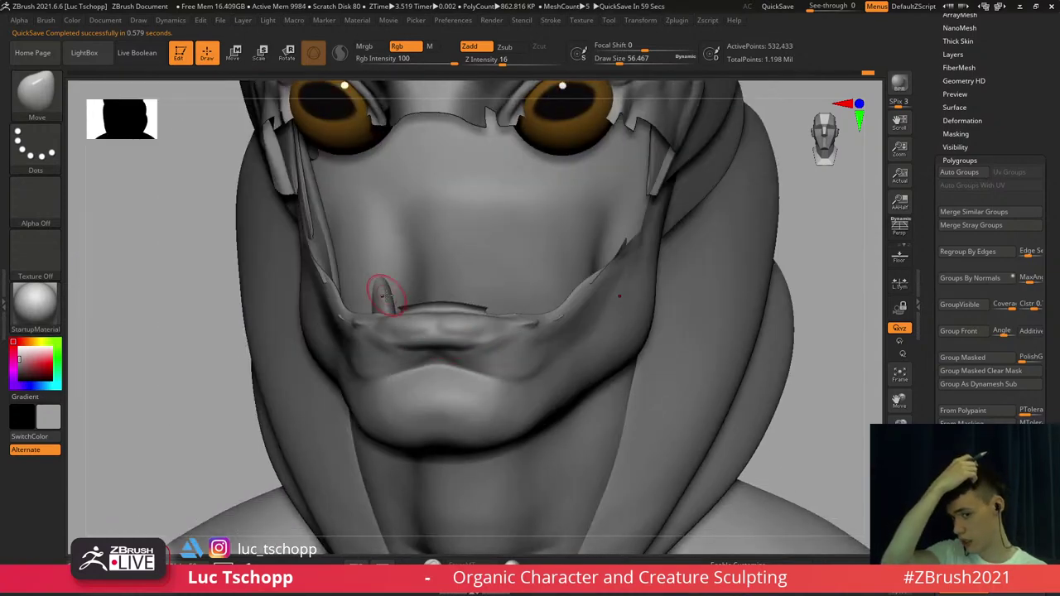
pyautogui.press('f')
pyautogui.moveTo(386, 296)
pyautogui.keyDown('shift'); pyautogui.mouseDown(button='right')
pyautogui.moveTo(418, 313)
pyautogui.moveTo(384, 270)
pyautogui.moveTo(467, 285)
pyautogui.moveTo(430, 303)
pyautogui.mouseUp(button='right'); pyautogui.keyUp('shift')
# Sculpt and smooth along the lip with LucT_Custom1 at sizes about 37 and 94
pyautogui.press('b')
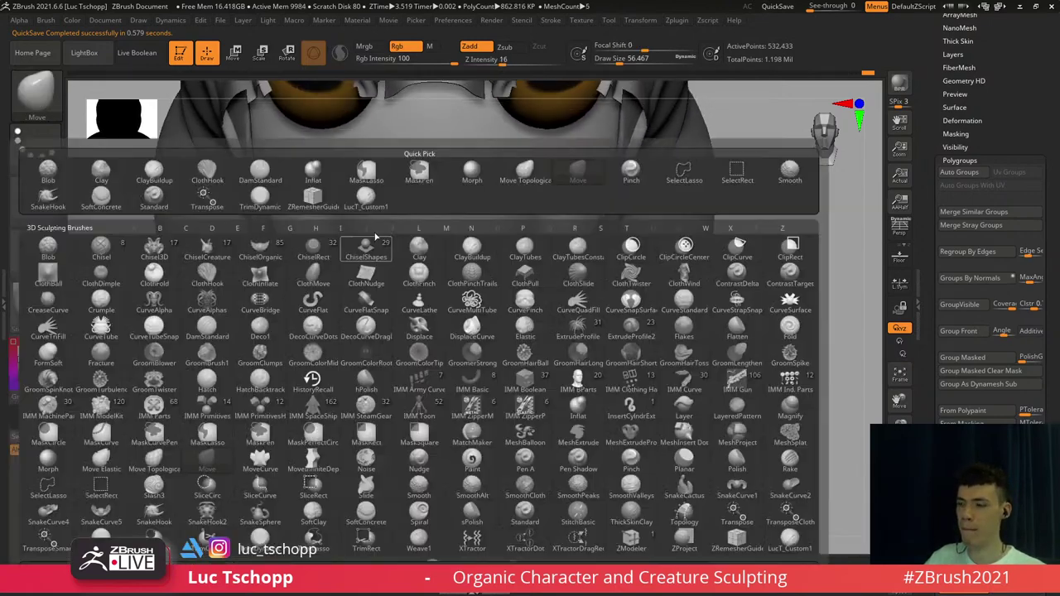
pyautogui.click(367, 201)
pyautogui.moveTo(406, 253)
pyautogui.keyDown('ctrl'); pyautogui.mouseDown(button='right')
pyautogui.moveTo(456, 327)
pyautogui.moveTo(447, 328)
pyautogui.mouseUp(button='right'); pyautogui.keyUp('ctrl')
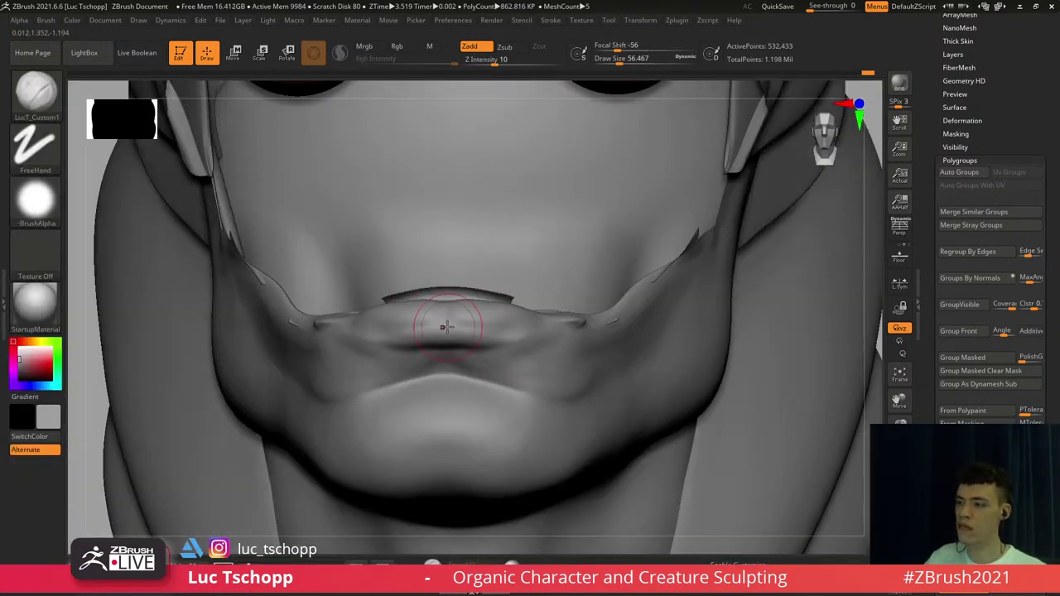
pyautogui.press('s')
pyautogui.moveTo(448, 327); pyautogui.dragTo(451, 331)
pyautogui.moveTo(464, 328)
pyautogui.mouseDown(button='right')
pyautogui.moveTo(427, 325)
pyautogui.moveTo(460, 311)
pyautogui.mouseUp(button='right')
pyautogui.press('s')
pyautogui.moveTo(464, 303); pyautogui.dragTo(483, 311)
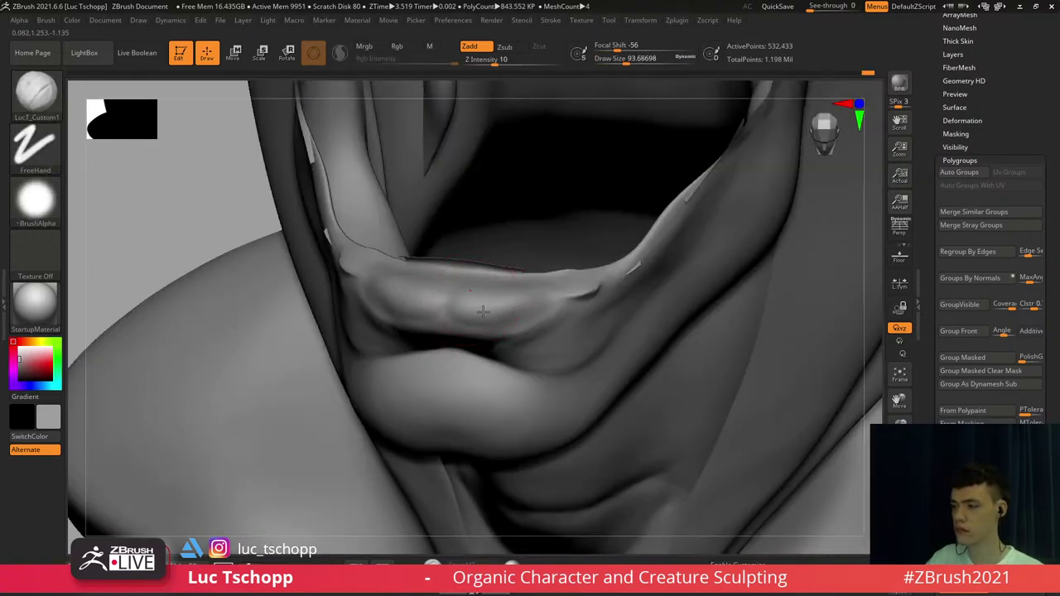
pyautogui.press('shift')
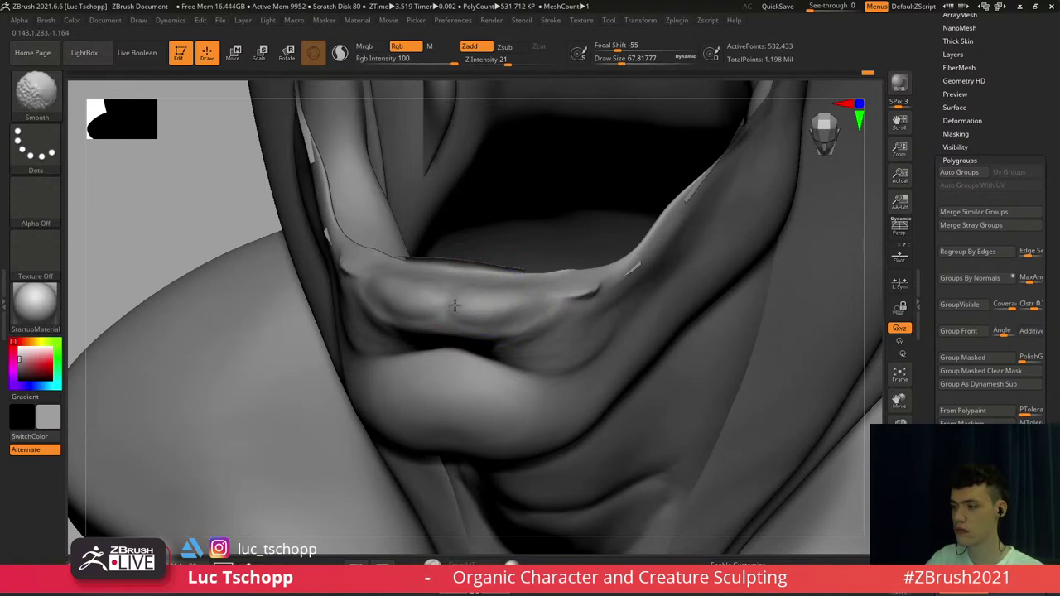
# Unhide the whole bust, isolate the lower jaw polygroup, and smooth the crease between the lips
pyautogui.moveTo(455, 306)
pyautogui.keyDown('shift'); pyautogui.mouseDown(button='right')
pyautogui.moveTo(497, 299)
pyautogui.moveTo(712, 199)
pyautogui.moveTo(654, 228)
pyautogui.mouseUp(button='right'); pyautogui.keyUp('shift')
pyautogui.keyDown('ctrl'); pyautogui.keyDown('shift'); pyautogui.click(729, 194); pyautogui.keyUp('shift'); pyautogui.keyUp('ctrl')
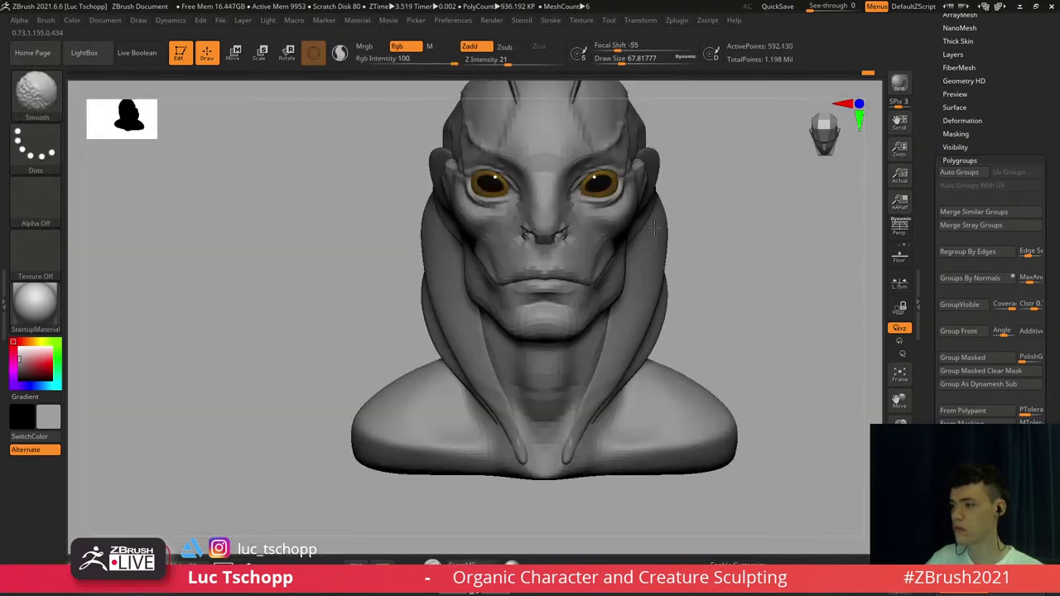
pyautogui.moveTo(569, 253)
pyautogui.keyDown('alt'); pyautogui.mouseDown(button='right')
pyautogui.moveTo(545, 254)
pyautogui.moveTo(502, 306)
pyautogui.moveTo(501, 284)
pyautogui.moveTo(514, 312)
pyautogui.moveTo(520, 301)
pyautogui.mouseUp(button='right'); pyautogui.keyUp('alt')
pyautogui.keyDown('ctrl'); pyautogui.keyDown('shift'); pyautogui.click(514, 311); pyautogui.keyUp('shift'); pyautogui.keyUp('ctrl')
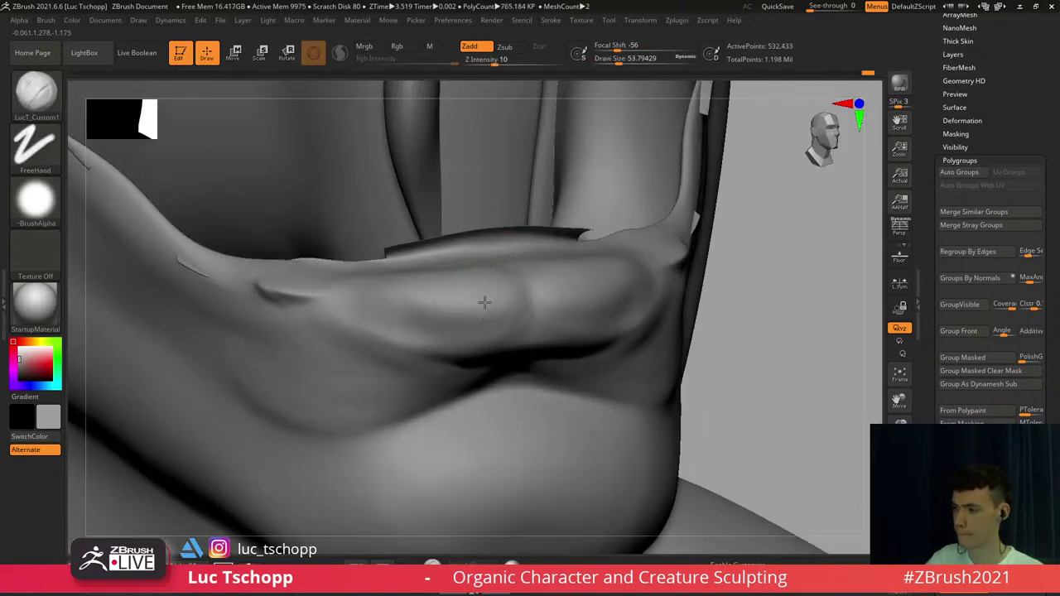
pyautogui.press('shift')
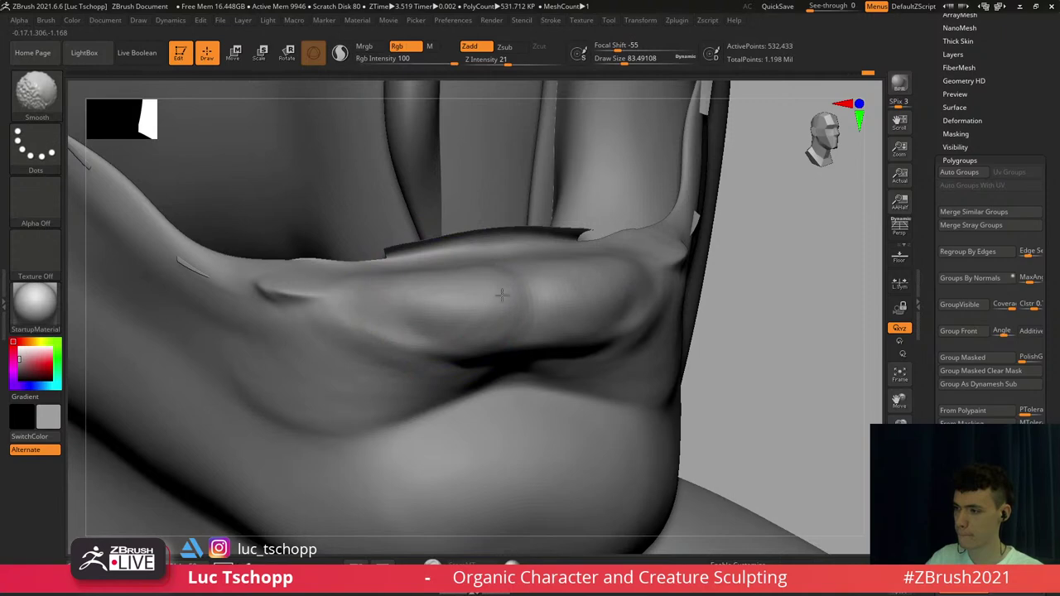
pyautogui.keyDown('shift'); pyautogui.moveTo(492, 309); pyautogui.dragTo(435, 295); pyautogui.keyUp('shift')
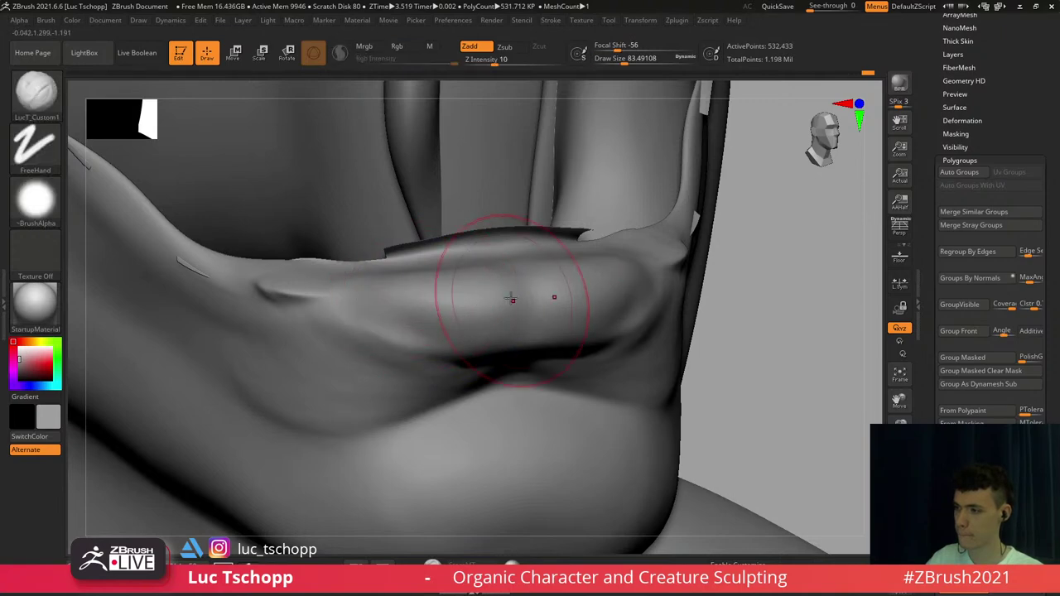
# Carve a deeper lip crease line with DamStandard at about size 120
pyautogui.press('b')
pyautogui.press('d')
pyautogui.press('s')
pyautogui.press('s')
pyautogui.moveTo(509, 318); pyautogui.dragTo(515, 318)
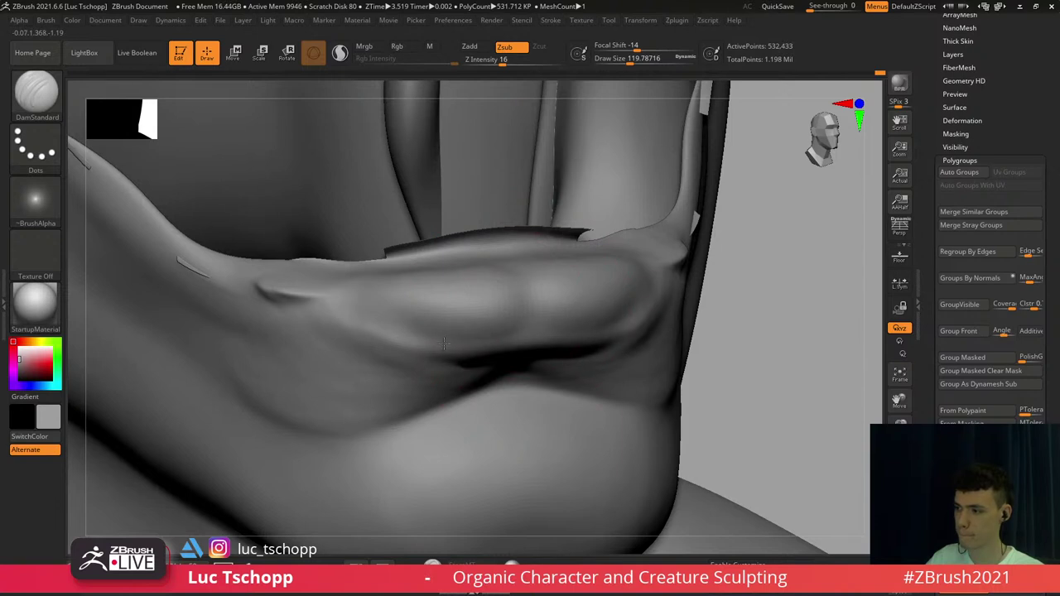
pyautogui.moveTo(520, 329); pyautogui.dragTo(520, 298)
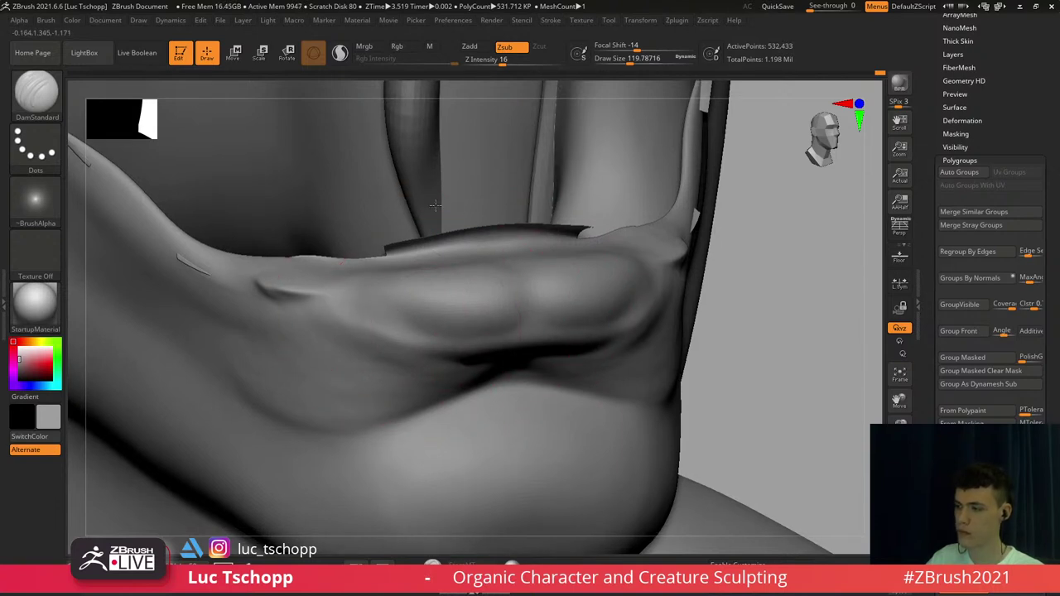
pyautogui.keyDown('ctrl'); pyautogui.moveTo(531, 310); pyautogui.dragTo(597, 282, button='right'); pyautogui.keyUp('ctrl')
pyautogui.keyDown('shift'); pyautogui.moveTo(746, 274); pyautogui.dragTo(685, 263, button='right'); pyautogui.keyUp('shift')
# Unhide the head, frame the nose and mouth, and set the Standard brush to Draw Size 62
pyautogui.keyDown('ctrl'); pyautogui.keyDown('shift'); pyautogui.click(810, 183); pyautogui.keyUp('shift'); pyautogui.keyUp('ctrl')
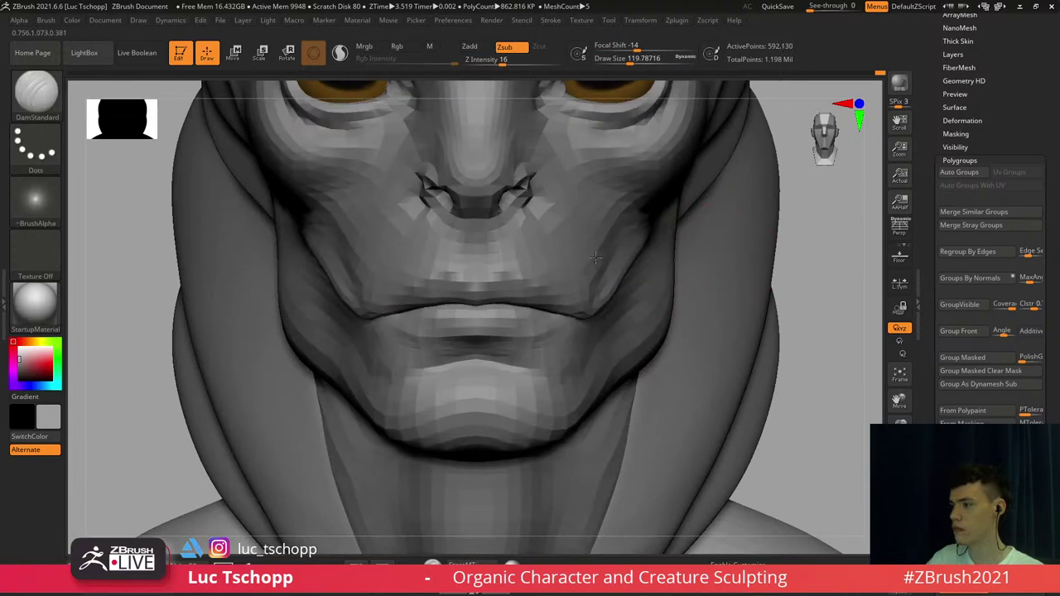
pyautogui.moveTo(644, 235)
pyautogui.keyDown('ctrl'); pyautogui.mouseDown(button='right')
pyautogui.moveTo(586, 310)
pyautogui.moveTo(573, 290)
pyautogui.moveTo(598, 284)
pyautogui.moveTo(542, 274)
pyautogui.moveTo(549, 288)
pyautogui.moveTo(523, 320)
pyautogui.moveTo(527, 352)
pyautogui.mouseUp(button='right'); pyautogui.keyUp('ctrl')
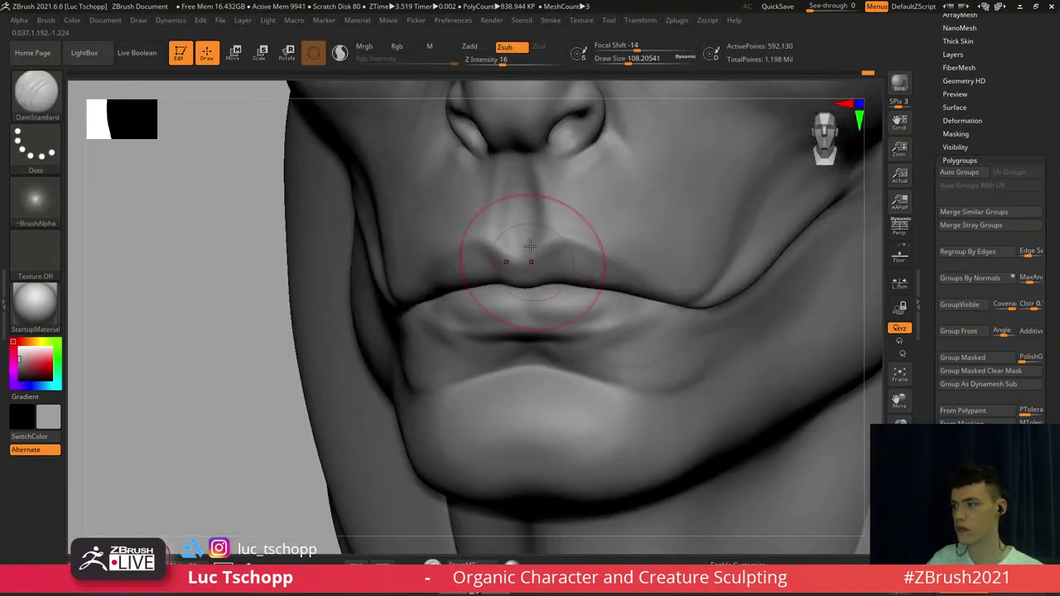
pyautogui.moveTo(515, 249)
pyautogui.keyDown('alt'); pyautogui.mouseDown(button='right')
pyautogui.moveTo(513, 289)
pyautogui.moveTo(494, 296)
pyautogui.mouseUp(button='right'); pyautogui.keyUp('alt')
pyautogui.press('b')
pyautogui.press('s')
pyautogui.press('t')
pyautogui.press('s')
pyautogui.moveTo(508, 308); pyautogui.dragTo(530, 327)
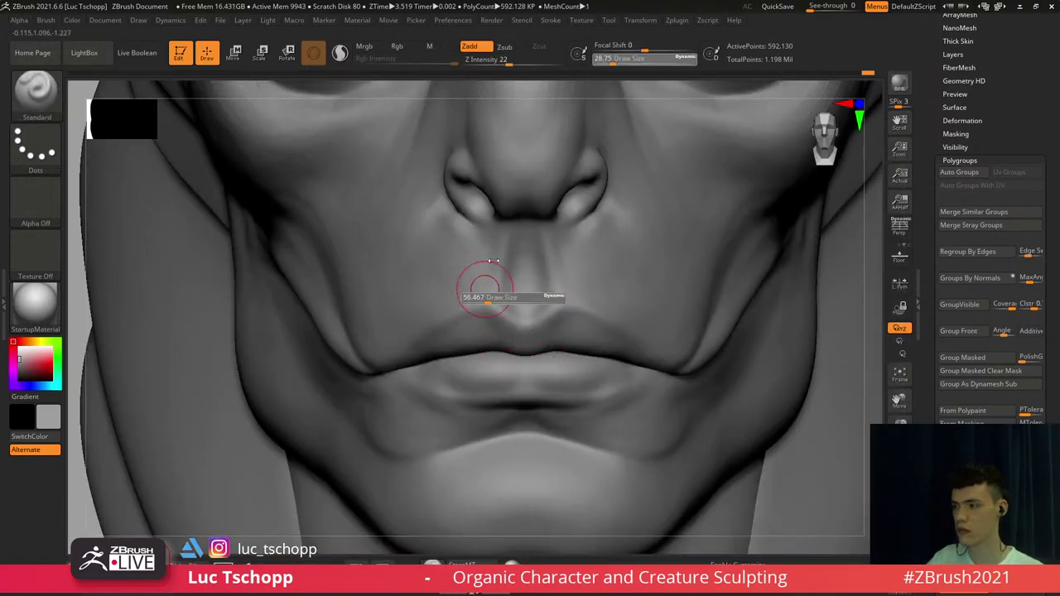
# Smooth the philtrum skin above the upper lip
pyautogui.press('shift')
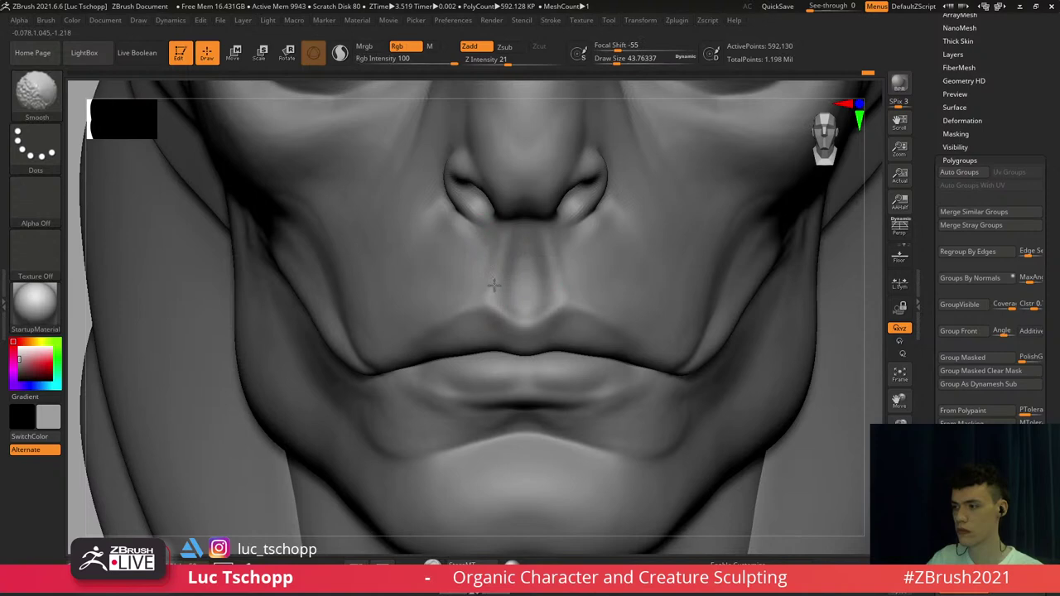
pyautogui.keyDown('shift'); pyautogui.moveTo(504, 240); pyautogui.dragTo(497, 243); pyautogui.keyUp('shift')
pyautogui.keyDown('alt'); pyautogui.moveTo(530, 224); pyautogui.dragTo(500, 262, button='right'); pyautogui.keyUp('alt')
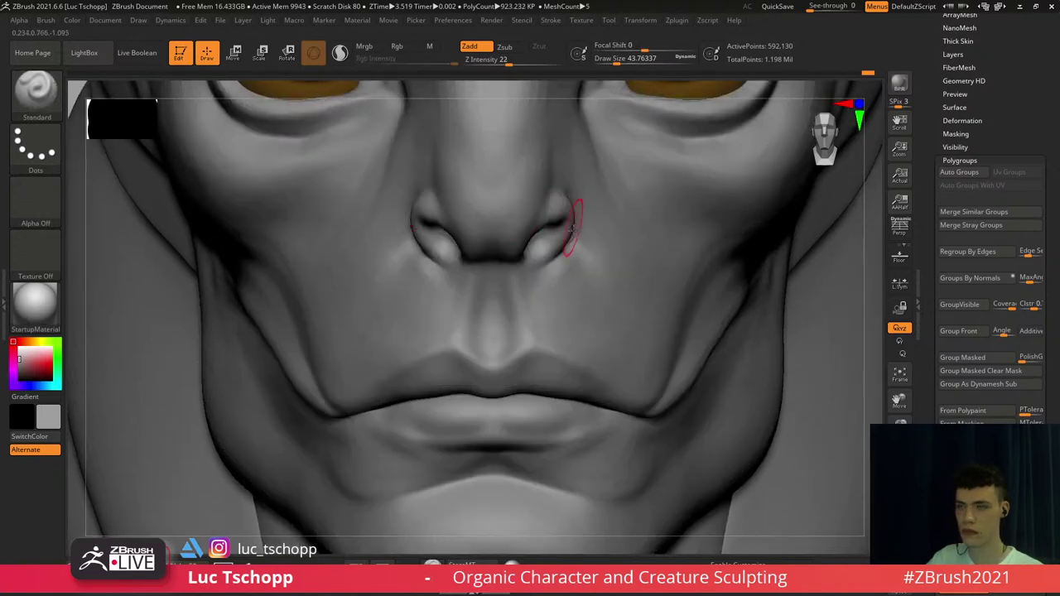
pyautogui.moveTo(575, 224); pyautogui.dragTo(571, 255, button='right')
# Refine beside the nostril with LucT_Custom1 at a lower subdivision level, enlarging the brush
pyautogui.press('b')
pyautogui.click(509, 212)
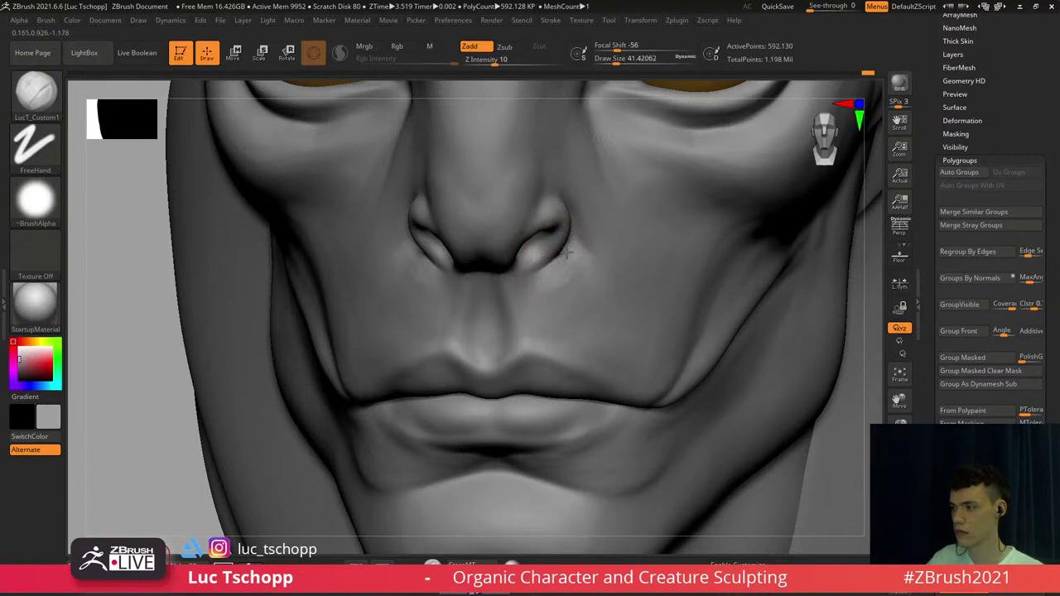
pyautogui.press('shift')
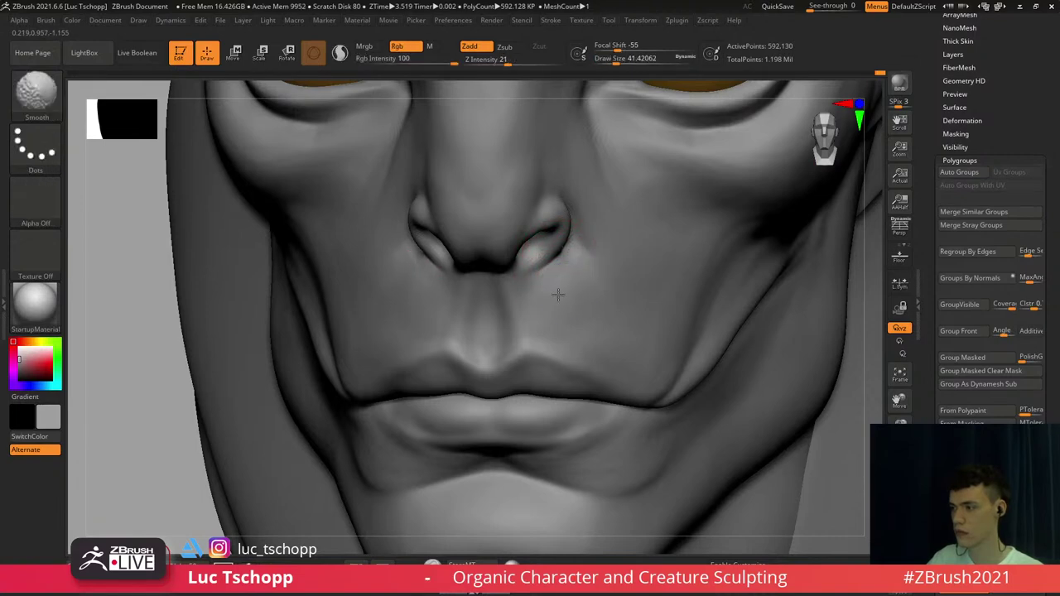
pyautogui.moveTo(559, 262)
pyautogui.mouseDown(button='right')
pyautogui.moveTo(573, 253)
pyautogui.moveTo(568, 279)
pyautogui.mouseUp(button='right')
pyautogui.hotkey('shift', 'd')
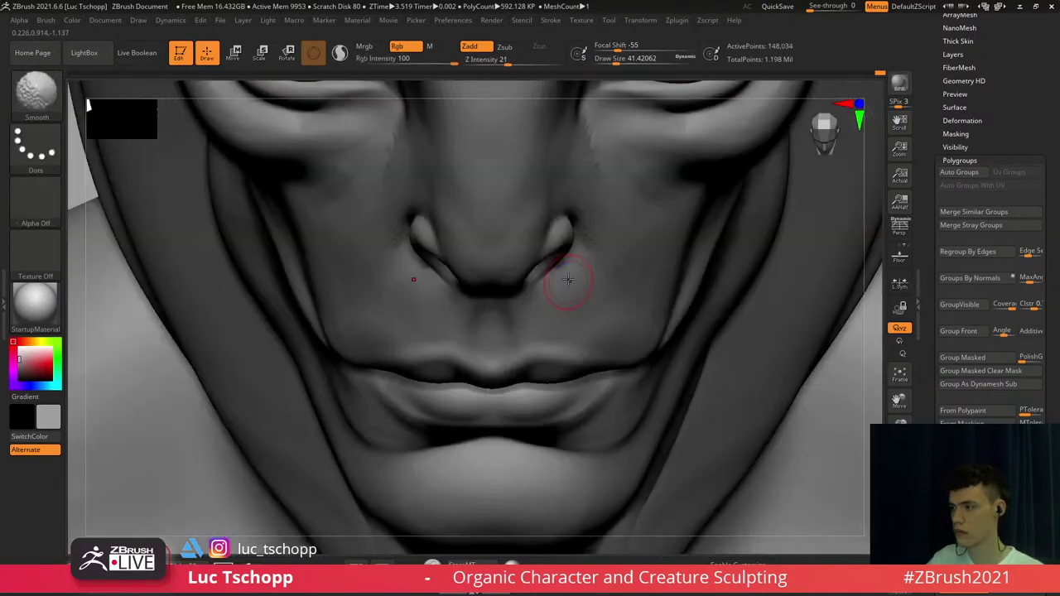
pyautogui.press('s')
pyautogui.moveTo(568, 276); pyautogui.dragTo(577, 275)
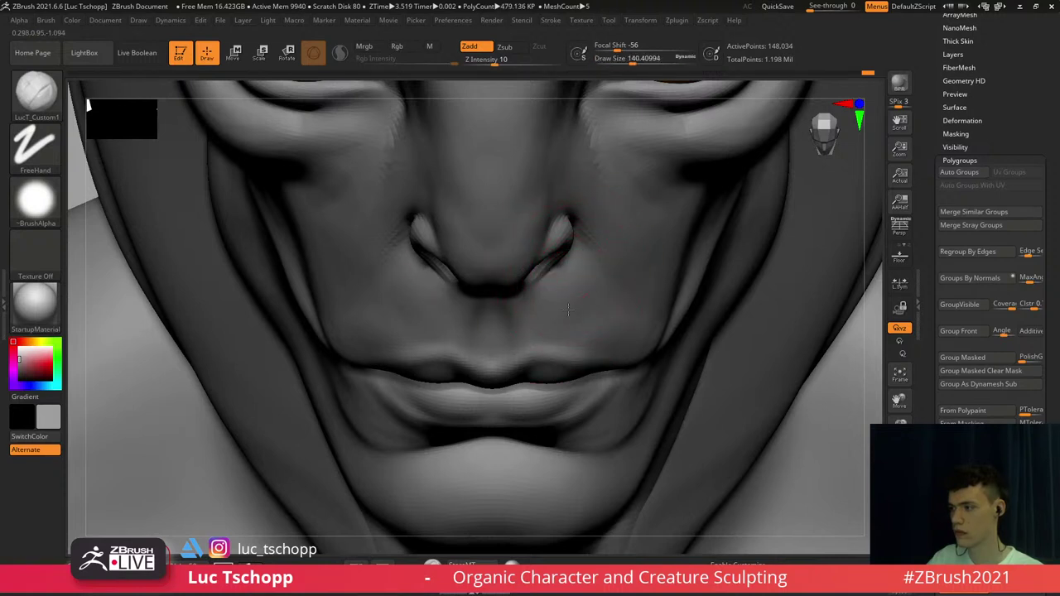
# Smooth the nostril area, return to the highest subdivision level, and fit the bust in view
pyautogui.press('shift')
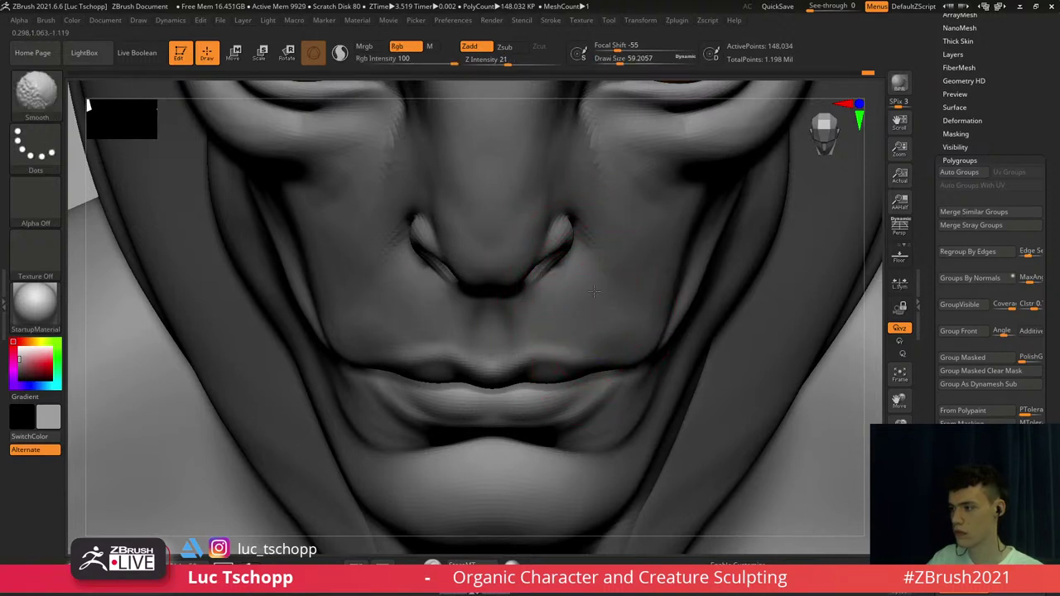
pyautogui.press('d')
pyautogui.keyDown('shift'); pyautogui.moveTo(563, 315); pyautogui.dragTo(558, 320, button='right'); pyautogui.keyUp('shift')
pyautogui.press('f')
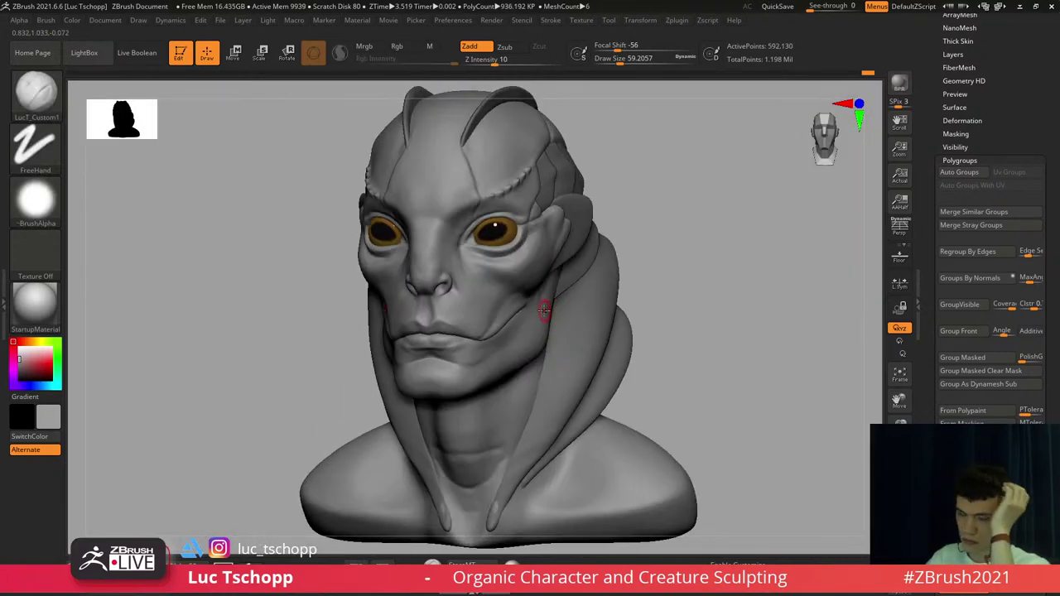
# Orbit to the nose's side and set up the Move brush at about size 54
pyautogui.moveTo(454, 271)
pyautogui.keyDown('ctrl'); pyautogui.mouseDown(button='right')
pyautogui.moveTo(453, 283)
pyautogui.moveTo(509, 312)
pyautogui.moveTo(441, 314)
pyautogui.mouseUp(button='right'); pyautogui.keyUp('ctrl')
pyautogui.press('b')
pyautogui.press('m')
pyautogui.press('v')
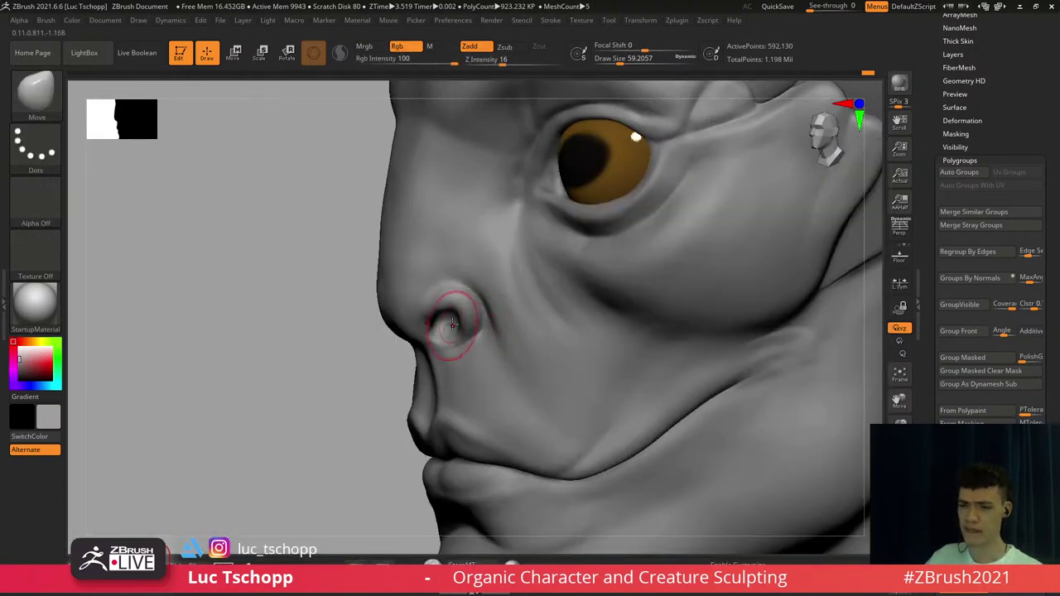
pyautogui.moveTo(450, 324); pyautogui.dragTo(490, 306, button='right')
pyautogui.press('b')
pyautogui.press('m')
pyautogui.press('v')
pyautogui.press('s')
pyautogui.moveTo(489, 304); pyautogui.dragTo(481, 313)
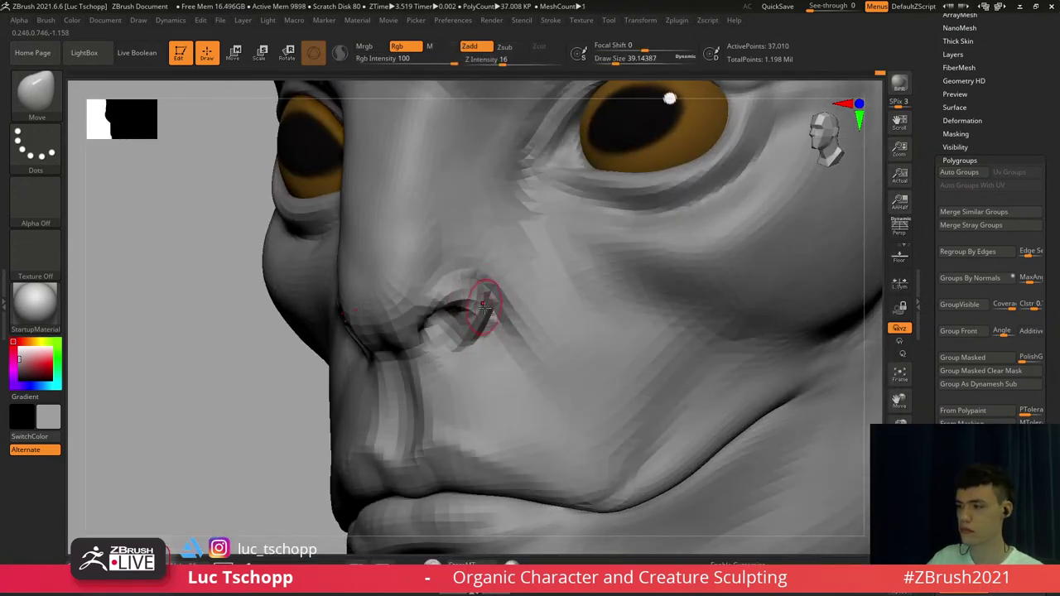
pyautogui.press('d')
pyautogui.press('d')
# Sculpt the nostril rim with LucT_Custom1, then shrink the brush to about 35
pyautogui.moveTo(488, 299); pyautogui.dragTo(478, 302, button='right')
pyautogui.press('b')
pyautogui.press('s')
pyautogui.press('t')
pyautogui.press('s')
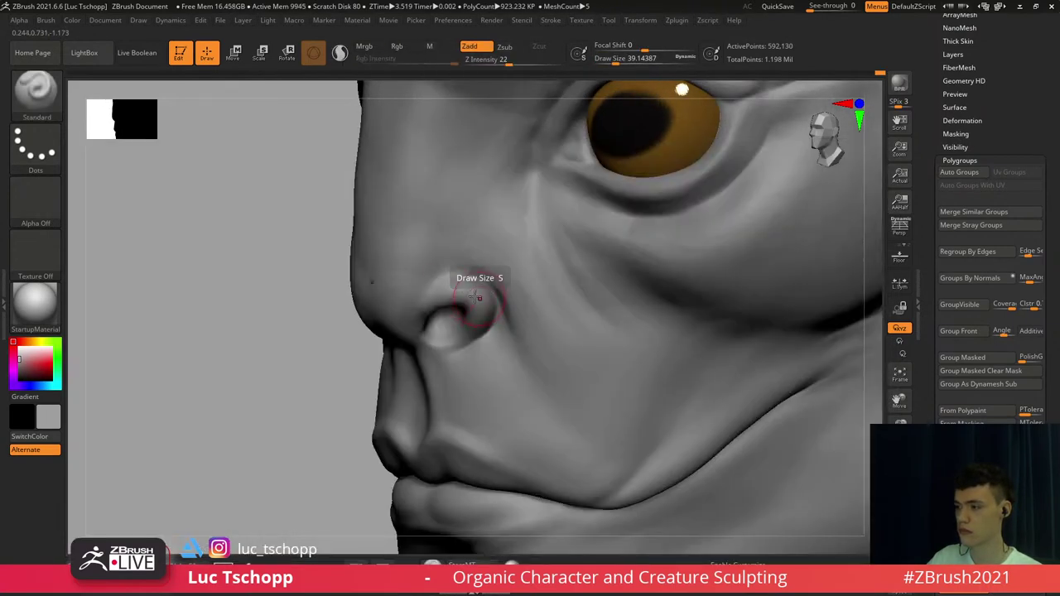
pyautogui.press('b')
pyautogui.click(414, 199)
pyautogui.press('s')
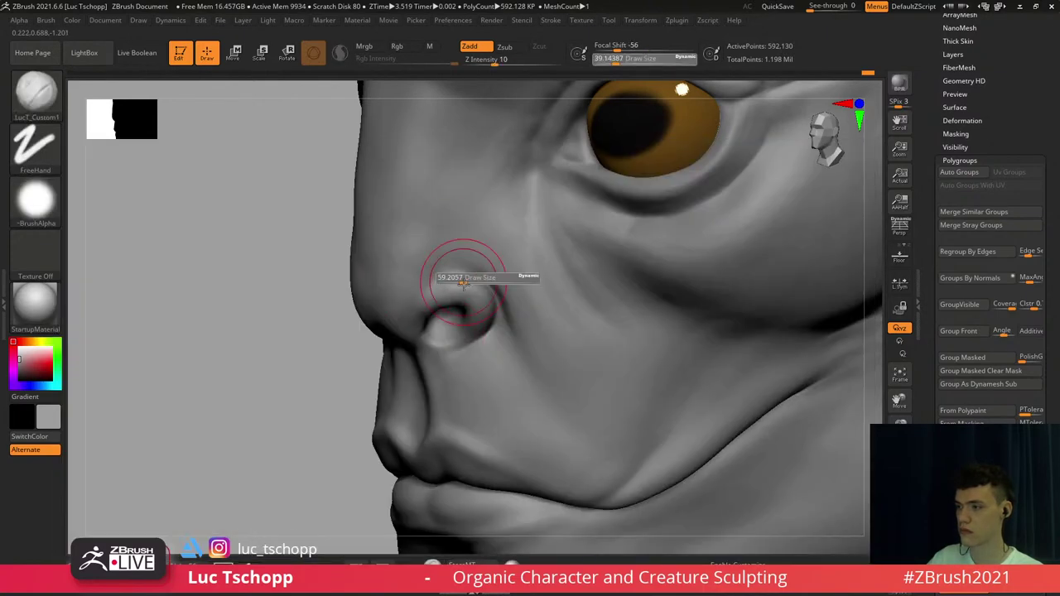
pyautogui.moveTo(479, 320); pyautogui.dragTo(462, 278)
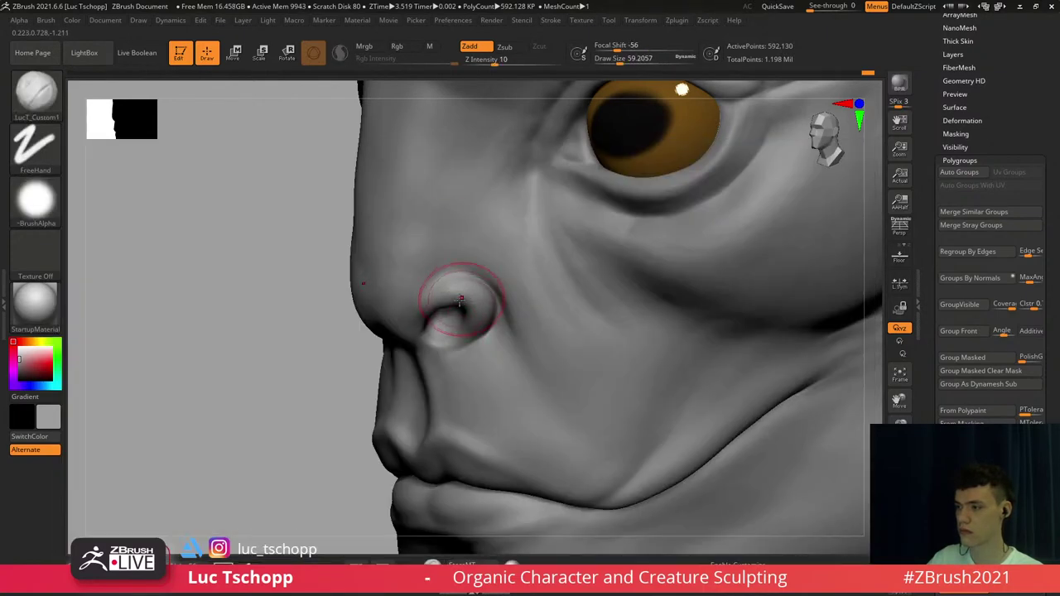
pyautogui.moveTo(461, 300); pyautogui.dragTo(484, 304, button='right')
pyautogui.moveTo(457, 318); pyautogui.dragTo(468, 304)
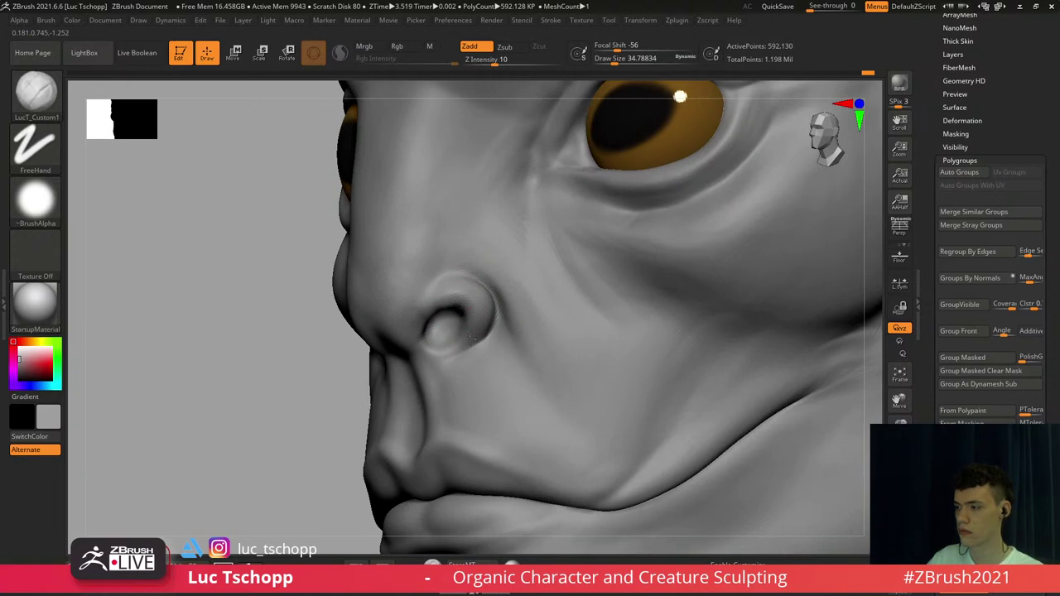
# From a front view, pull the right nostril wing into shape with Move at lower subdivision
pyautogui.press('b')
pyautogui.press('s')
pyautogui.press('t')
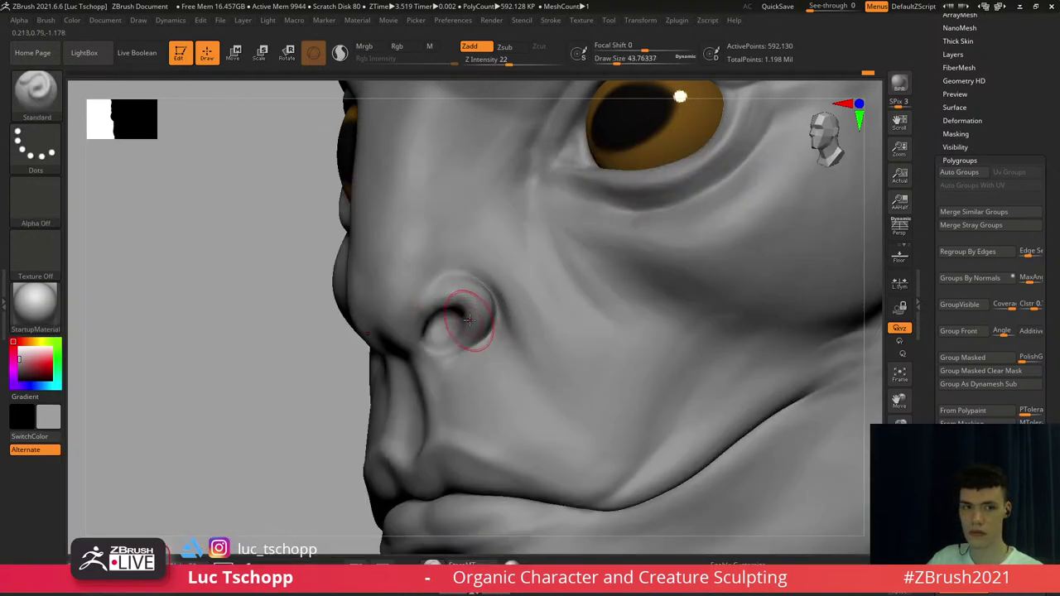
pyautogui.moveTo(469, 321); pyautogui.dragTo(492, 295, button='right')
pyautogui.press('b')
pyautogui.press('m')
pyautogui.press('v')
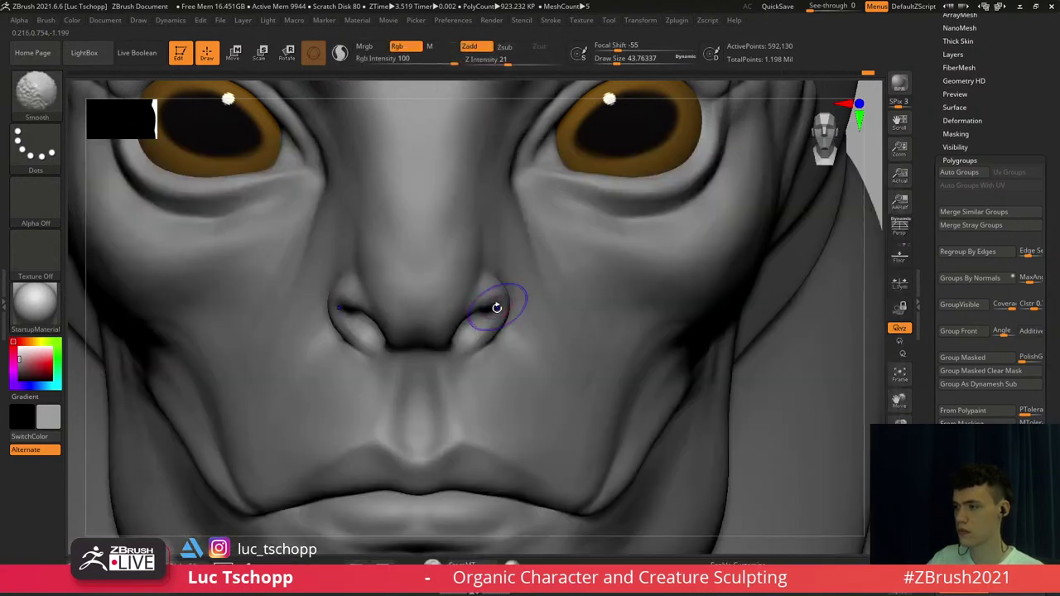
pyautogui.hotkey('shift', 'd')
pyautogui.hotkey('shift', 'd')
pyautogui.press(']')
pyautogui.press(']')
pyautogui.moveTo(496, 316); pyautogui.dragTo(490, 321)
# Soften the nostril wing at top subdivision, brush sized about 41–68, then face the head front
pyautogui.moveTo(520, 319); pyautogui.dragTo(479, 317, button='right')
pyautogui.press('s')
pyautogui.moveTo(479, 317); pyautogui.dragTo(482, 316)
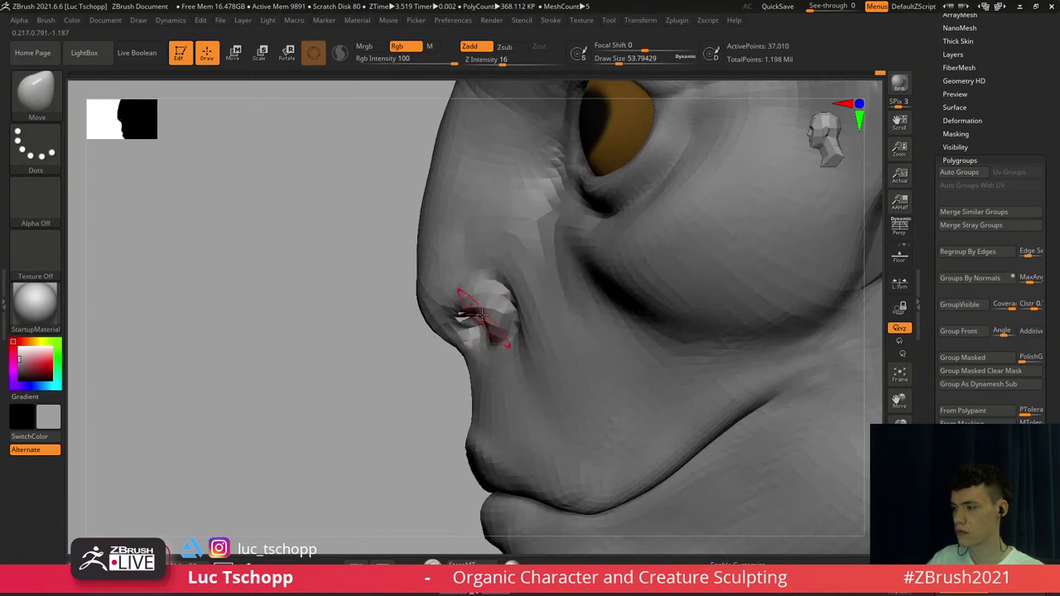
pyautogui.press('d')
pyautogui.press('d')
pyautogui.moveTo(490, 284); pyautogui.dragTo(474, 274, button='right')
pyautogui.press('s')
pyautogui.moveTo(473, 274)
pyautogui.mouseDown()
pyautogui.moveTo(461, 276)
pyautogui.moveTo(473, 269)
pyautogui.mouseUp()
pyautogui.press('s')
pyautogui.press('s')
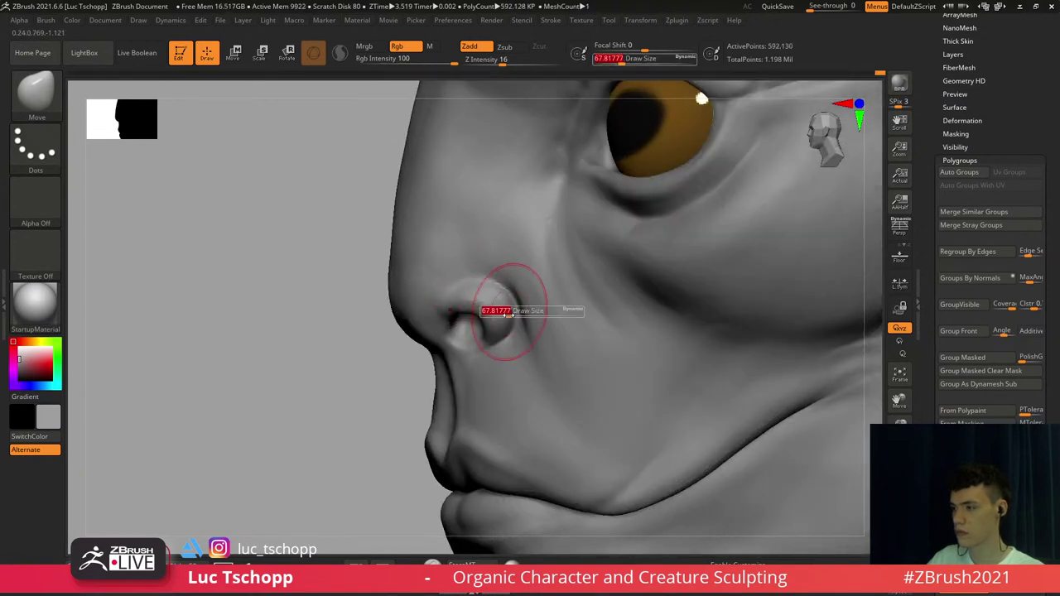
pyautogui.keyDown('shift'); pyautogui.moveTo(508, 326); pyautogui.dragTo(505, 307); pyautogui.keyUp('shift')
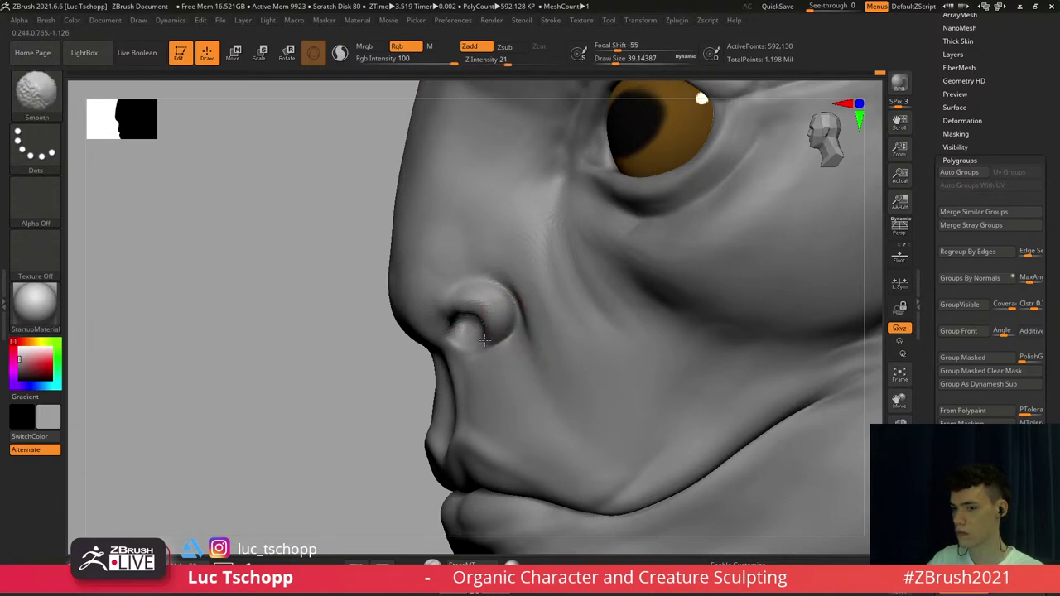
pyautogui.moveTo(485, 341)
pyautogui.keyDown('alt'); pyautogui.mouseDown(button='right')
pyautogui.moveTo(452, 282)
pyautogui.moveTo(514, 324)
pyautogui.mouseUp(button='right'); pyautogui.keyUp('alt')
pyautogui.keyDown('alt'); pyautogui.moveTo(470, 373); pyautogui.dragTo(447, 415, button='right'); pyautogui.keyUp('alt')
pyautogui.keyDown('alt'); pyautogui.moveTo(412, 311); pyautogui.dragTo(439, 318, button='right'); pyautogui.keyUp('alt')
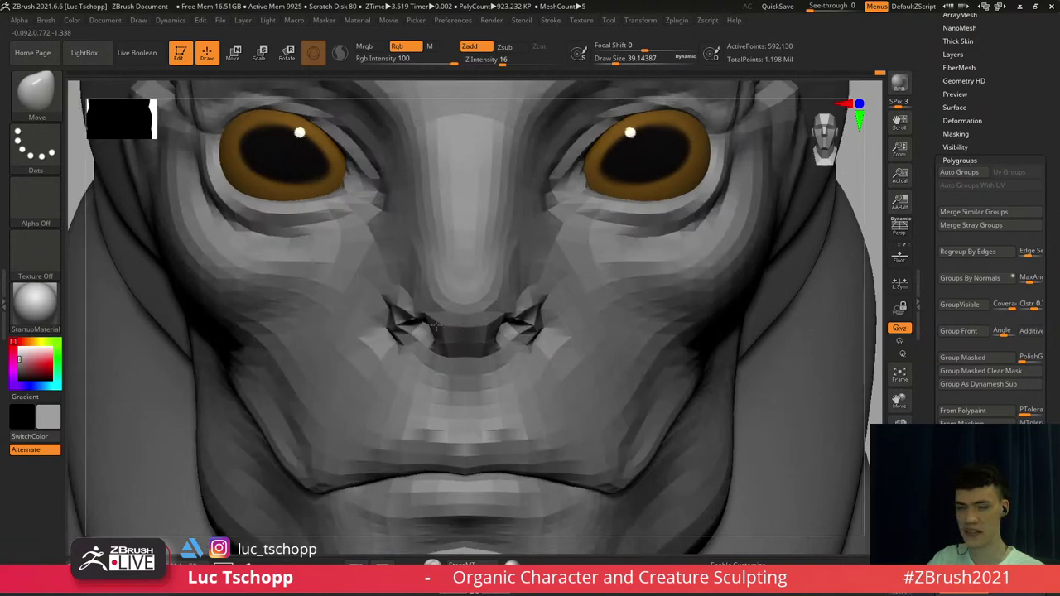
# Nudge the nose underside with a size-71 Move brush at a lower subdivision level
pyautogui.hotkey('shift', 'd')
pyautogui.hotkey('shift', 'd')
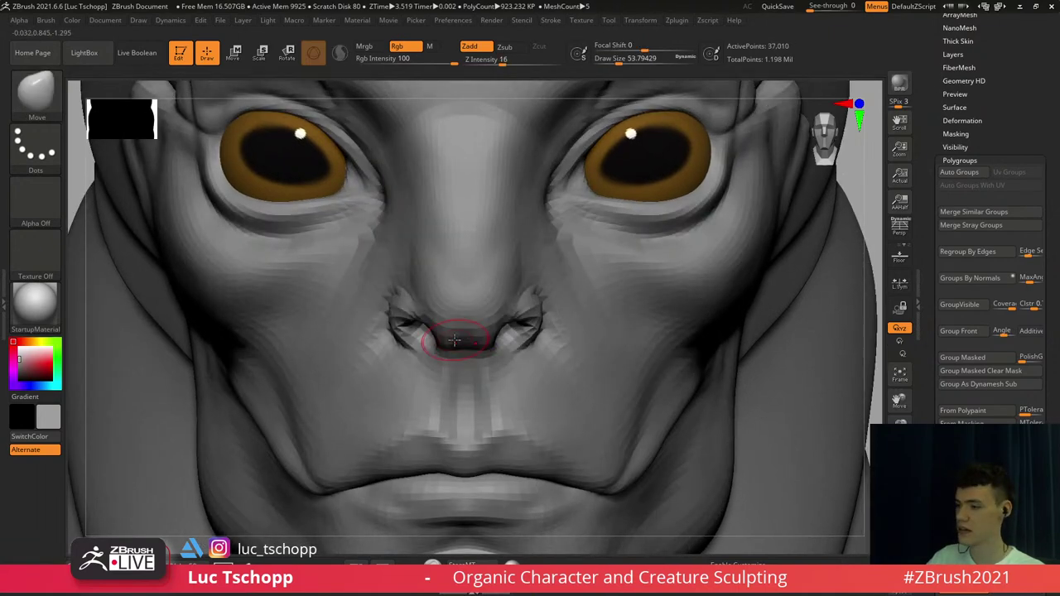
pyautogui.press('s')
pyautogui.moveTo(449, 345); pyautogui.dragTo(453, 333)
pyautogui.press('s')
pyautogui.moveTo(452, 313); pyautogui.dragTo(454, 321)
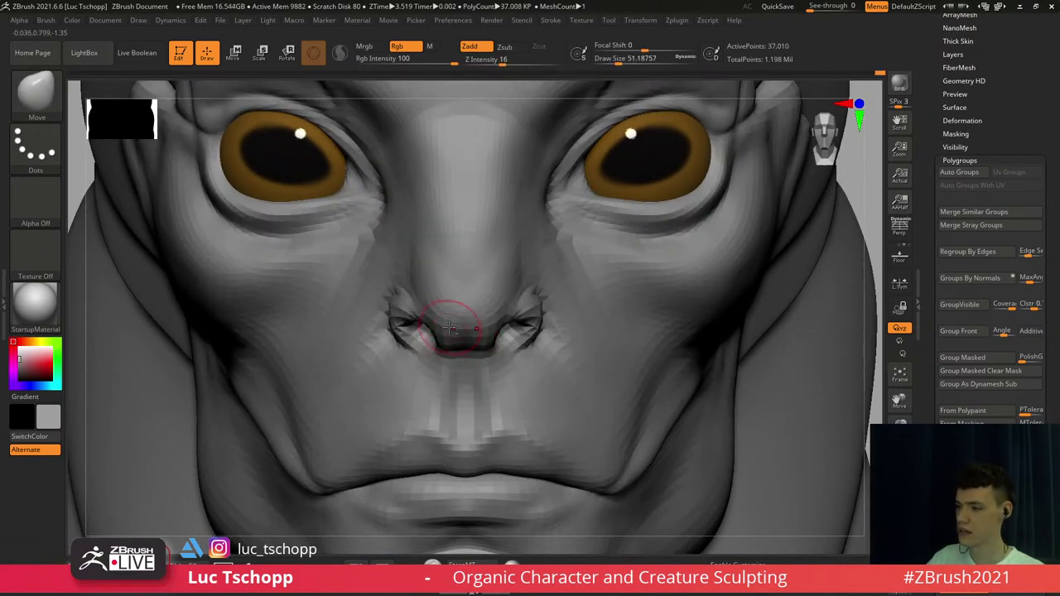
pyautogui.press('d')
pyautogui.press('d')
pyautogui.moveTo(367, 306)
pyautogui.mouseDown(button='right')
pyautogui.moveTo(396, 300)
pyautogui.moveTo(377, 291)
pyautogui.mouseUp(button='right')
# Build up the cheek beside the nose with the Standard brush enlarged to about 245
pyautogui.press('b')
pyautogui.press('s')
pyautogui.press('t')
pyautogui.press('s')
pyautogui.moveTo(348, 289); pyautogui.dragTo(356, 290)
pyautogui.moveTo(314, 269)
pyautogui.mouseDown(button='right')
pyautogui.moveTo(340, 265)
pyautogui.moveTo(300, 276)
pyautogui.mouseUp(button='right')
pyautogui.hotkey('shift', 'd')
pyautogui.hotkey('shift', 'd')
pyautogui.press('s')
pyautogui.moveTo(335, 271); pyautogui.dragTo(344, 268)
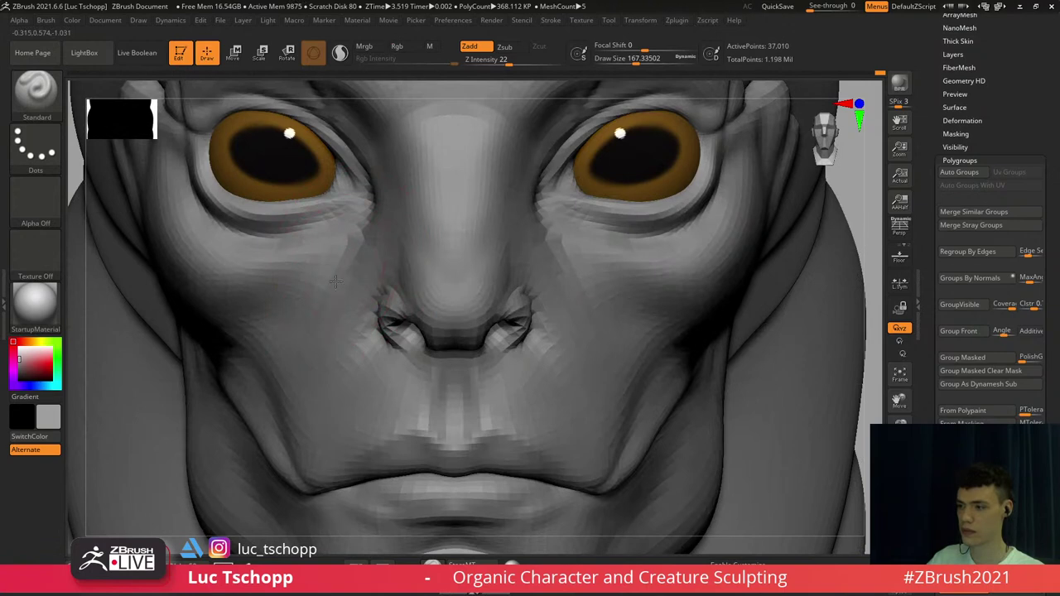
pyautogui.press('s')
pyautogui.moveTo(315, 333); pyautogui.dragTo(323, 334)
pyautogui.moveTo(320, 351); pyautogui.dragTo(338, 356, button='right')
pyautogui.moveTo(306, 439)
pyautogui.mouseDown()
pyautogui.moveTo(304, 420)
pyautogui.moveTo(312, 424)
pyautogui.mouseUp()
# Smooth the new cheek with a size-65 brush and turn the head to front view
pyautogui.press('s')
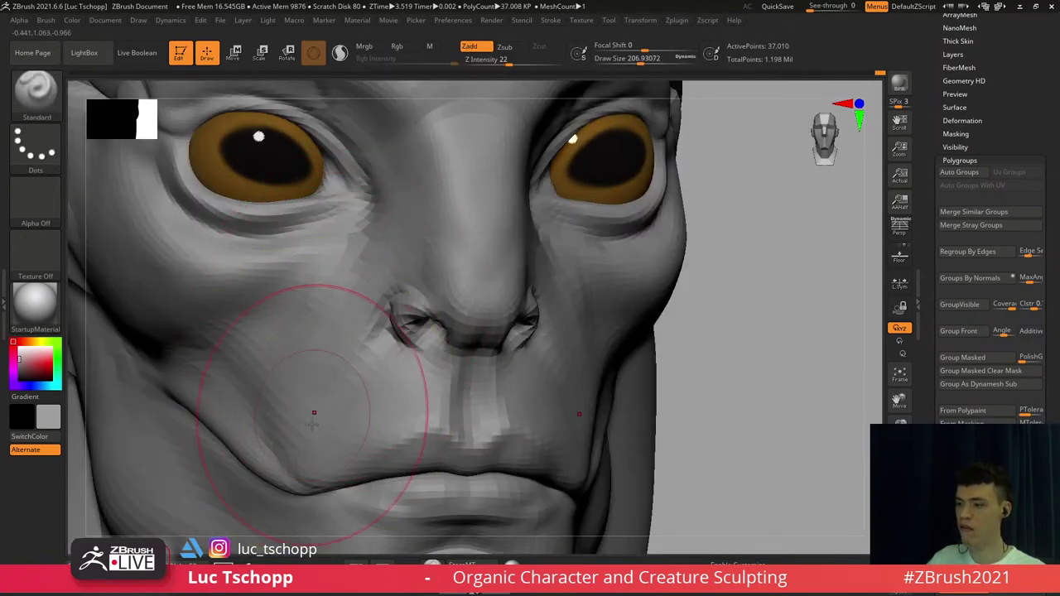
pyautogui.press('s')
pyautogui.moveTo(367, 371); pyautogui.dragTo(353, 374)
pyautogui.keyDown('shift'); pyautogui.moveTo(357, 397); pyautogui.dragTo(362, 406); pyautogui.keyUp('shift')
pyautogui.keyDown('shift'); pyautogui.moveTo(358, 401); pyautogui.dragTo(343, 289, button='right'); pyautogui.keyUp('shift')
# Frame and zoom in on the face, setting the Standard brush to about 39
pyautogui.press('f')
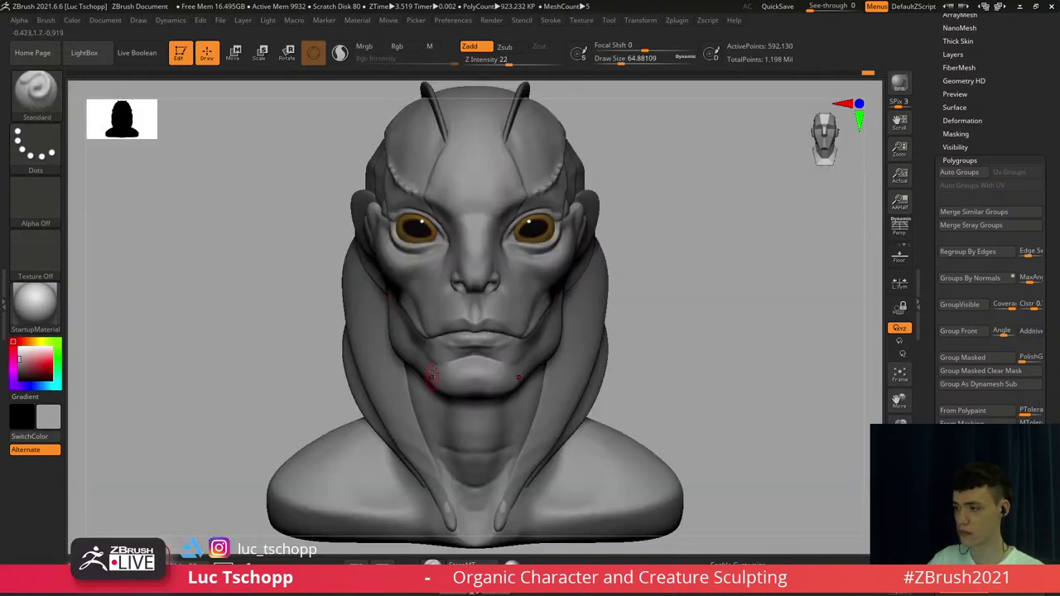
pyautogui.moveTo(478, 288)
pyautogui.keyDown('alt'); pyautogui.mouseDown(button='right')
pyautogui.moveTo(430, 309)
pyautogui.moveTo(466, 352)
pyautogui.mouseUp(button='right'); pyautogui.keyUp('alt')
pyautogui.keyDown('alt'); pyautogui.moveTo(516, 285); pyautogui.dragTo(511, 338, button='right'); pyautogui.keyUp('alt')
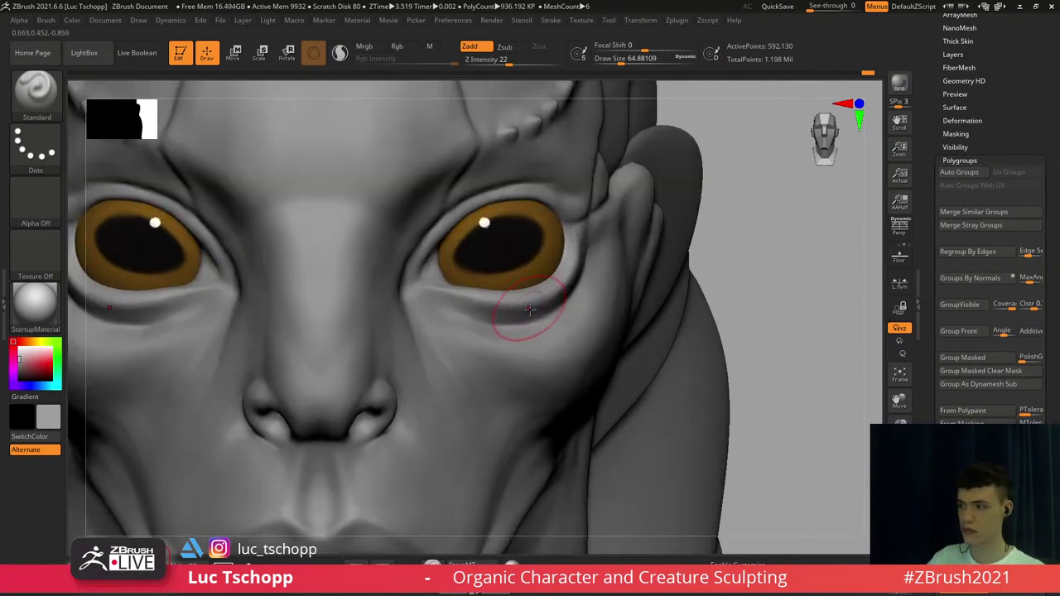
pyautogui.hotkey('shift', 'd')
pyautogui.hotkey('shift', 'd')
pyautogui.press('b')
pyautogui.press('s')
pyautogui.press('t')
pyautogui.press('s')
pyautogui.moveTo(469, 298); pyautogui.dragTo(463, 298)
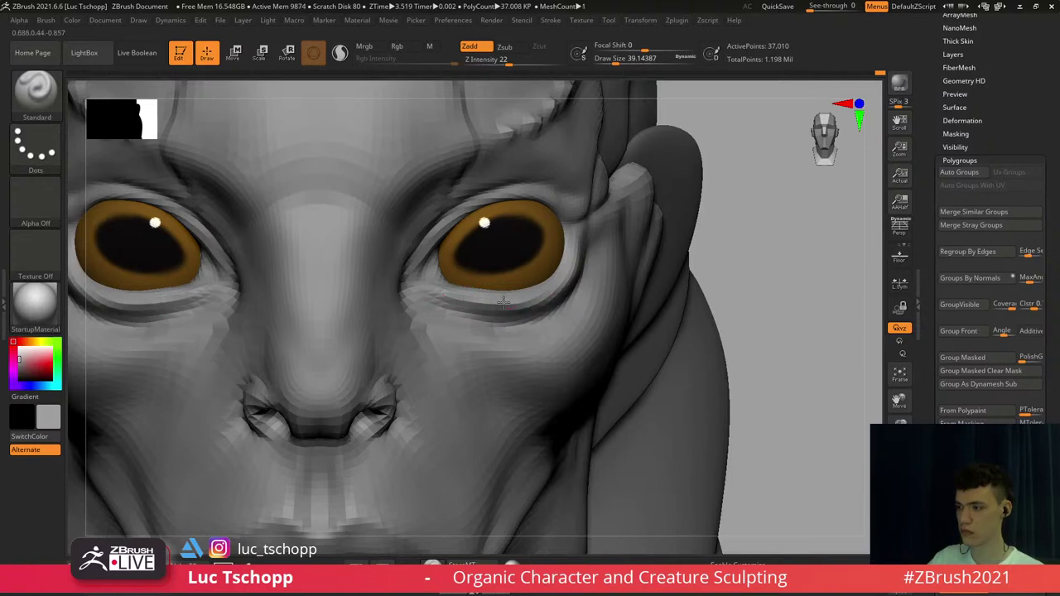
pyautogui.press('d')
pyautogui.press('d')
# Shrink the brush to about 29 for working around the lower eyelids at a lower subdivision
pyautogui.moveTo(465, 245)
pyautogui.keyDown('alt'); pyautogui.mouseDown(button='right')
pyautogui.moveTo(467, 272)
pyautogui.moveTo(459, 235)
pyautogui.mouseUp(button='right'); pyautogui.keyUp('alt')
pyautogui.press('b')
pyautogui.press('s')
pyautogui.press('t')
pyautogui.press('s')
pyautogui.moveTo(460, 235); pyautogui.dragTo(457, 235)
pyautogui.hotkey('shift', 'd')
pyautogui.moveTo(460, 243); pyautogui.dragTo(404, 264, button='right')
# Pull the inner eyelid into shape with the Move brush at about size 56
pyautogui.hotkey('shift', 'd')
pyautogui.hotkey('shift', 'd')
pyautogui.press('b')
pyautogui.press('m')
pyautogui.press('v')
pyautogui.press('s')
pyautogui.moveTo(404, 264); pyautogui.dragTo(416, 266)
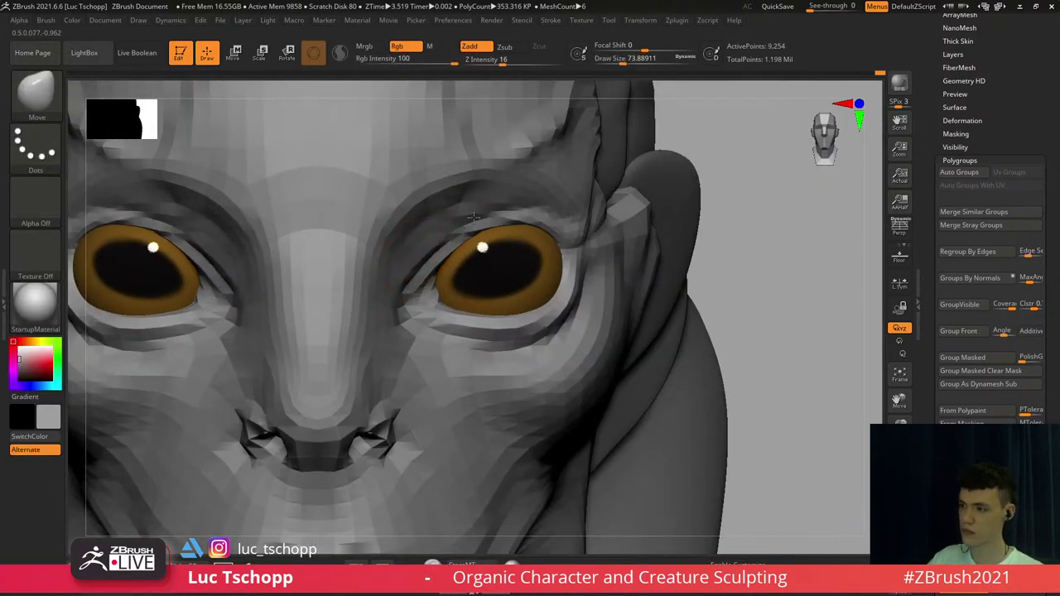
pyautogui.moveTo(464, 262); pyautogui.dragTo(423, 292, button='right')
pyautogui.moveTo(423, 290); pyautogui.dragTo(433, 261)
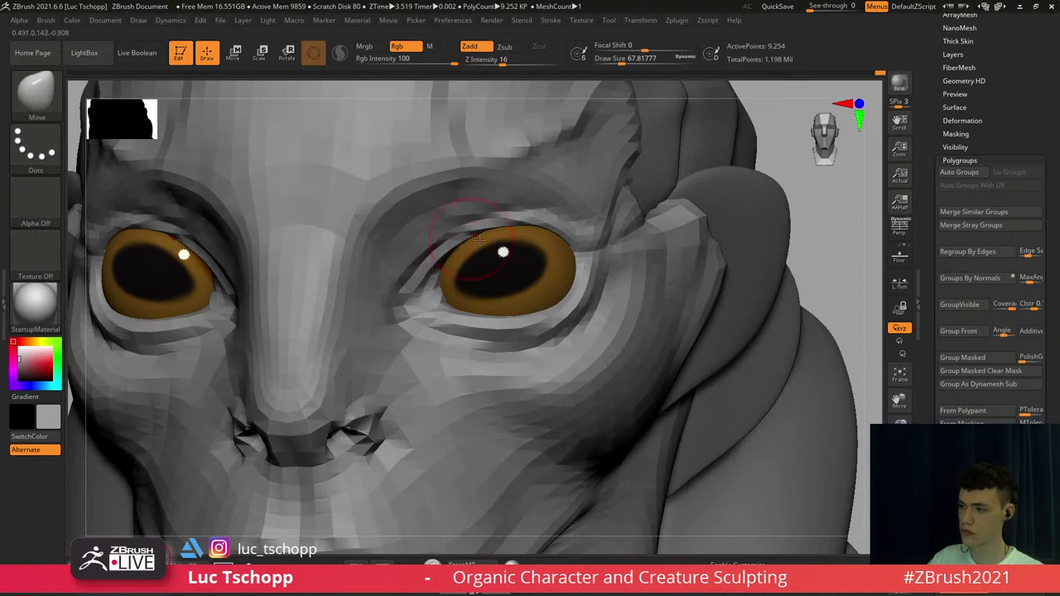
# Review the eyes at full subdivision, then drop a level with brush size about 62
pyautogui.press('d')
pyautogui.press('d')
pyautogui.press('d')
pyautogui.moveTo(494, 235)
pyautogui.mouseDown(button='right')
pyautogui.moveTo(530, 233)
pyautogui.moveTo(542, 217)
pyautogui.moveTo(516, 231)
pyautogui.mouseUp(button='right')
pyautogui.hotkey('shift', 'd')
pyautogui.hotkey('shift', 'd')
pyautogui.press('s')
pyautogui.moveTo(508, 228); pyautogui.dragTo(511, 230)
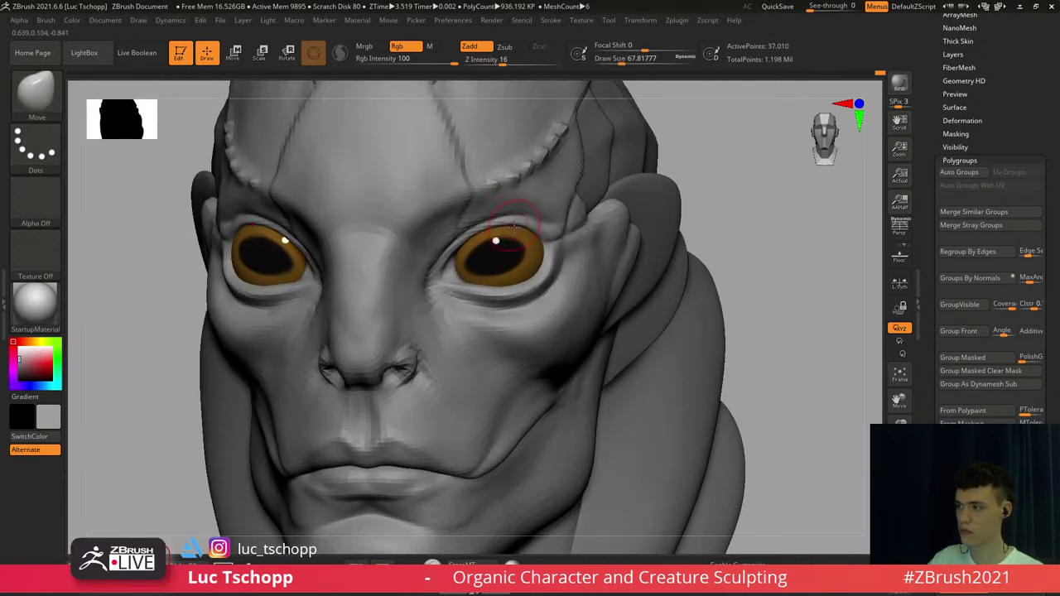
# Frame the face, pick the Move brush at the lowest subdivision and enlarge it to about 172
pyautogui.press('d')
pyautogui.press('d')
pyautogui.press('f')
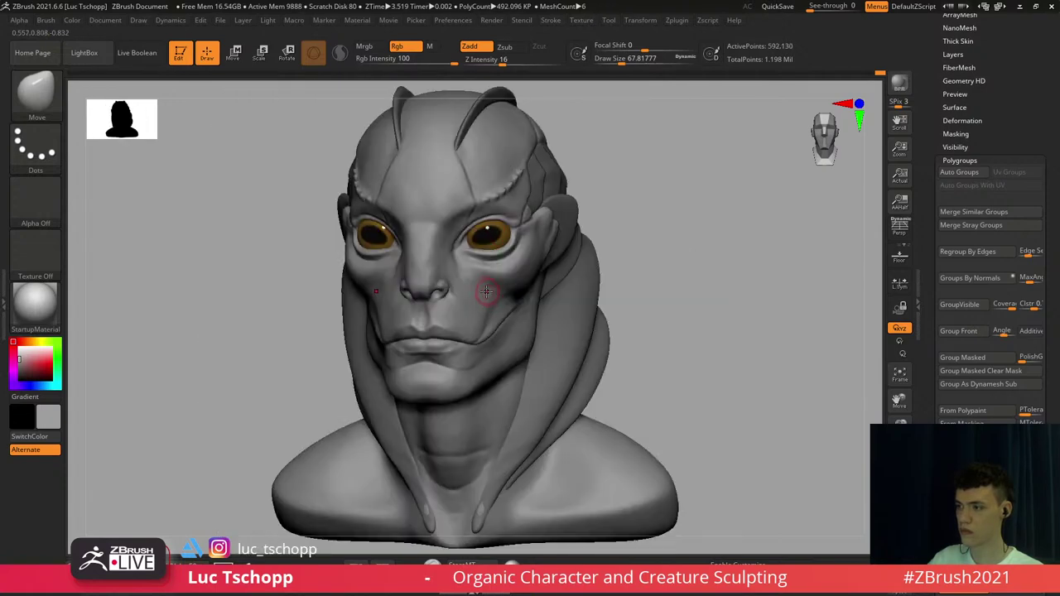
pyautogui.moveTo(472, 287)
pyautogui.mouseDown(button='right')
pyautogui.moveTo(478, 320)
pyautogui.moveTo(460, 323)
pyautogui.mouseUp(button='right')
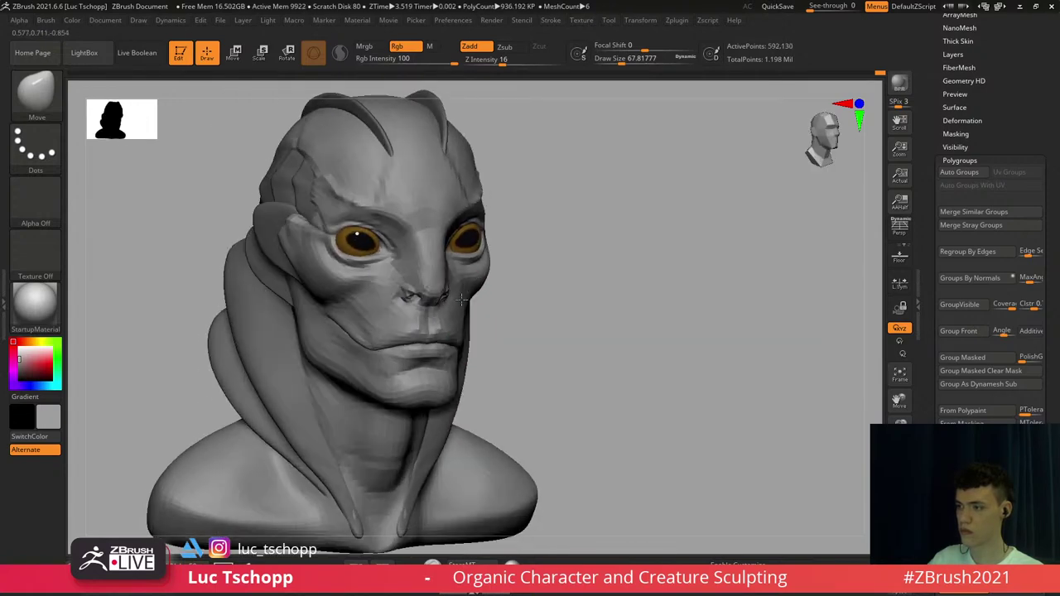
pyautogui.keyDown('ctrl'); pyautogui.moveTo(421, 270); pyautogui.dragTo(425, 319, button='right'); pyautogui.keyUp('ctrl')
pyautogui.hotkey('shift', 'd')
pyautogui.hotkey('shift', 'd')
pyautogui.press('b')
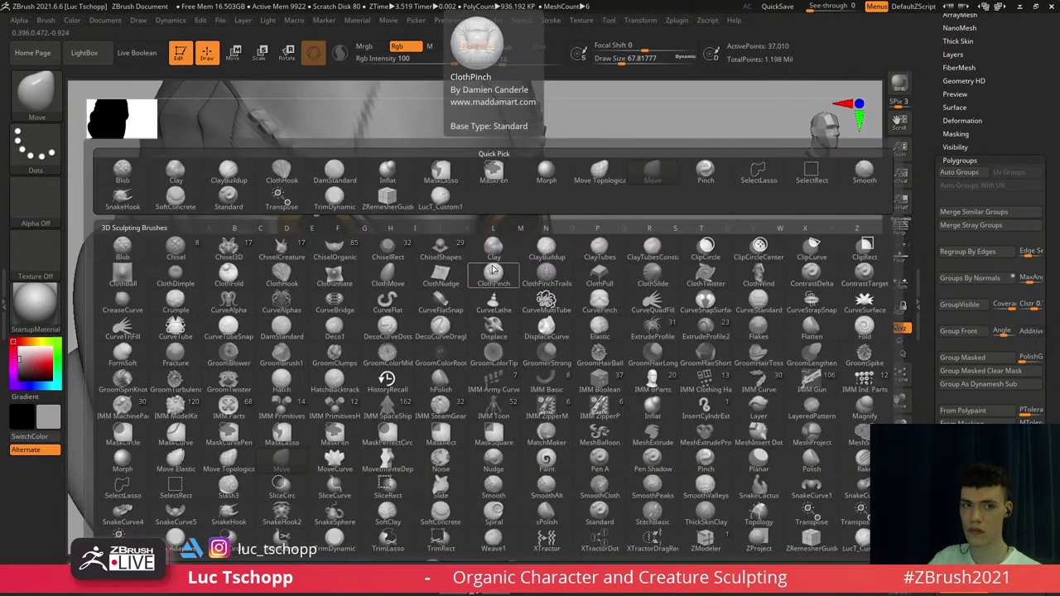
pyautogui.press('m')
pyautogui.press('v')
pyautogui.hotkey('shift', 'd')
pyautogui.moveTo(524, 244); pyautogui.dragTo(519, 249, button='right')
pyautogui.hotkey('shift', 'd')
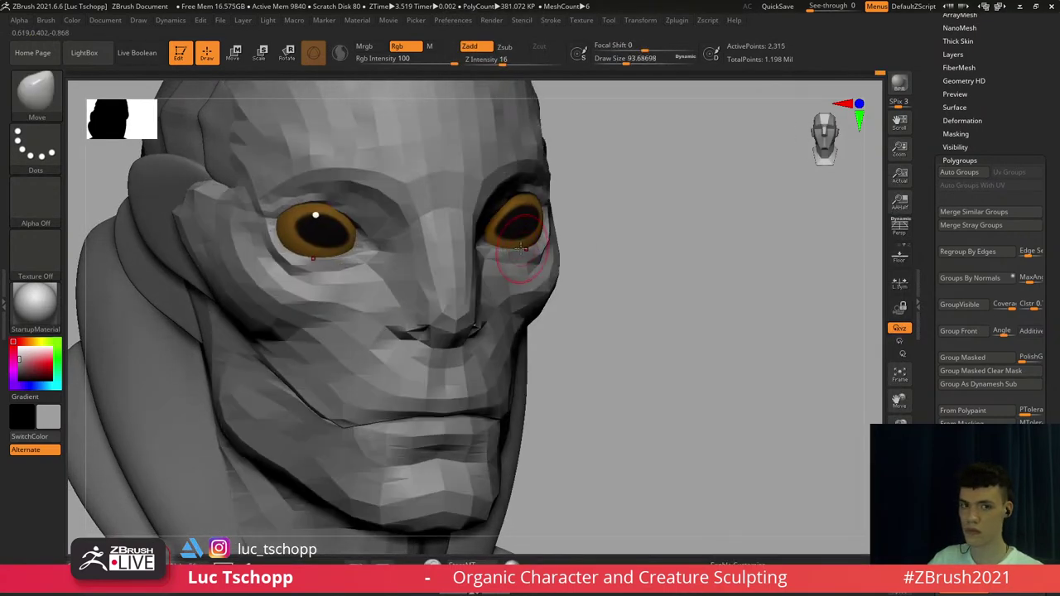
pyautogui.press('s')
pyautogui.moveTo(526, 250); pyautogui.dragTo(541, 251)
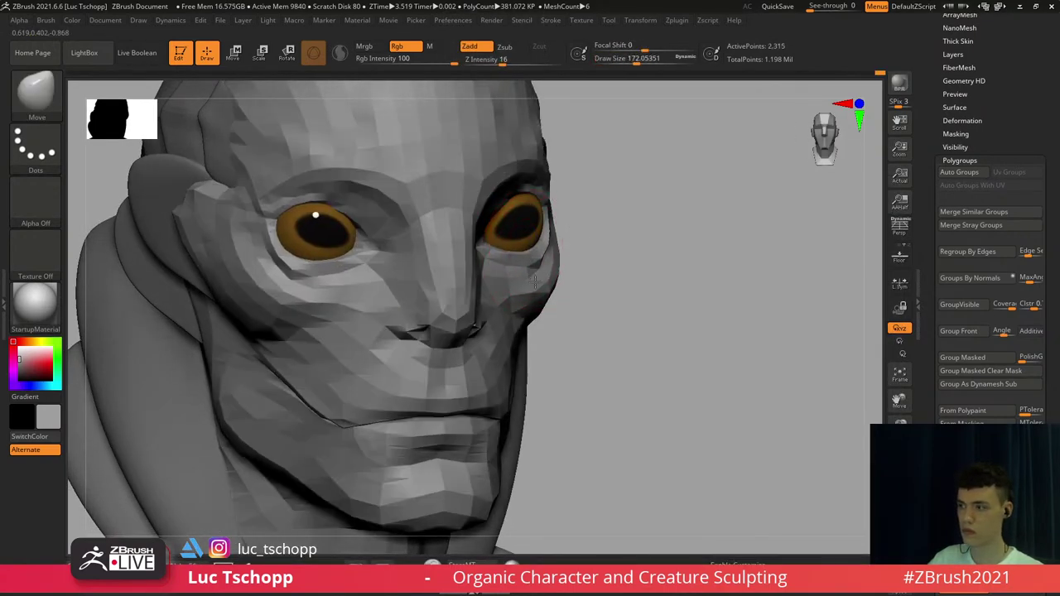
# From a front view, push both lower eyelids with a Move brush of about 192
pyautogui.press('d')
pyautogui.press('d')
pyautogui.press('d')
pyautogui.press('d')
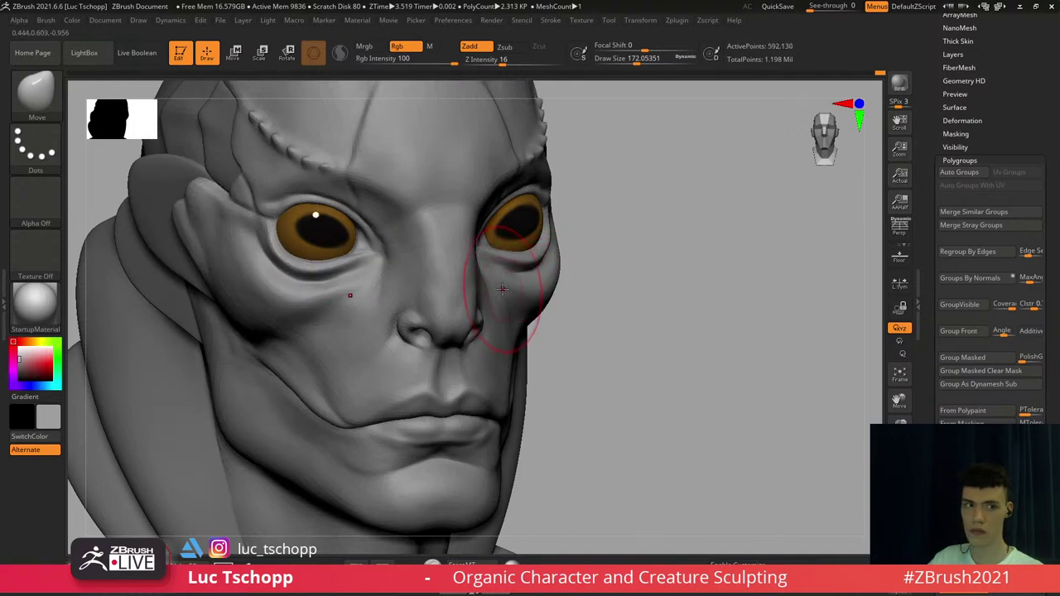
pyautogui.hotkey('shift', 'd')
pyautogui.hotkey('shift', 'd')
pyautogui.hotkey('shift', 'd')
pyautogui.hotkey('shift', 'd')
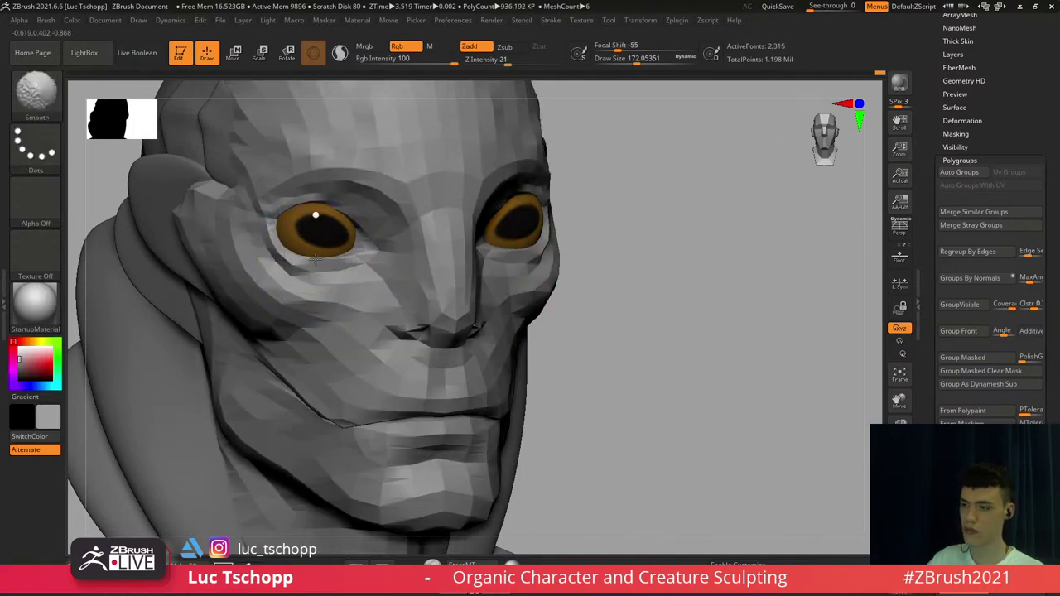
pyautogui.keyDown('shift'); pyautogui.moveTo(316, 259); pyautogui.dragTo(312, 267, button='right'); pyautogui.keyUp('shift')
pyautogui.press('s')
pyautogui.moveTo(309, 269); pyautogui.dragTo(314, 268)
pyautogui.moveTo(315, 267); pyautogui.dragTo(435, 282, button='right')
pyautogui.press('s')
pyautogui.moveTo(329, 273); pyautogui.dragTo(320, 272)
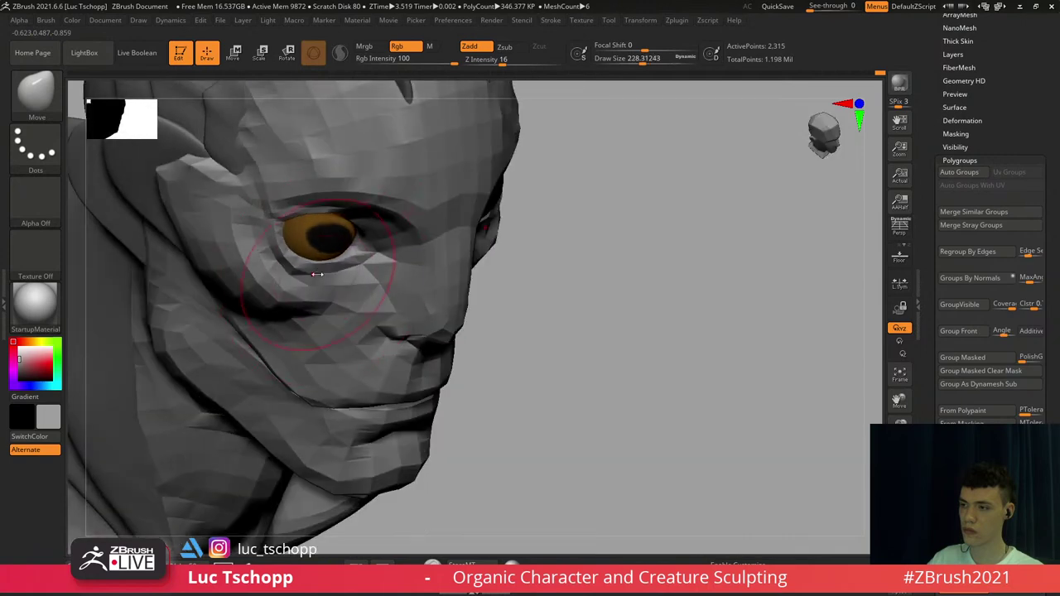
# Shrink the brush to about 112 and return to the highest subdivision, reframing toward the mouth
pyautogui.press('d')
pyautogui.press('d')
pyautogui.press('d')
pyautogui.press('d')
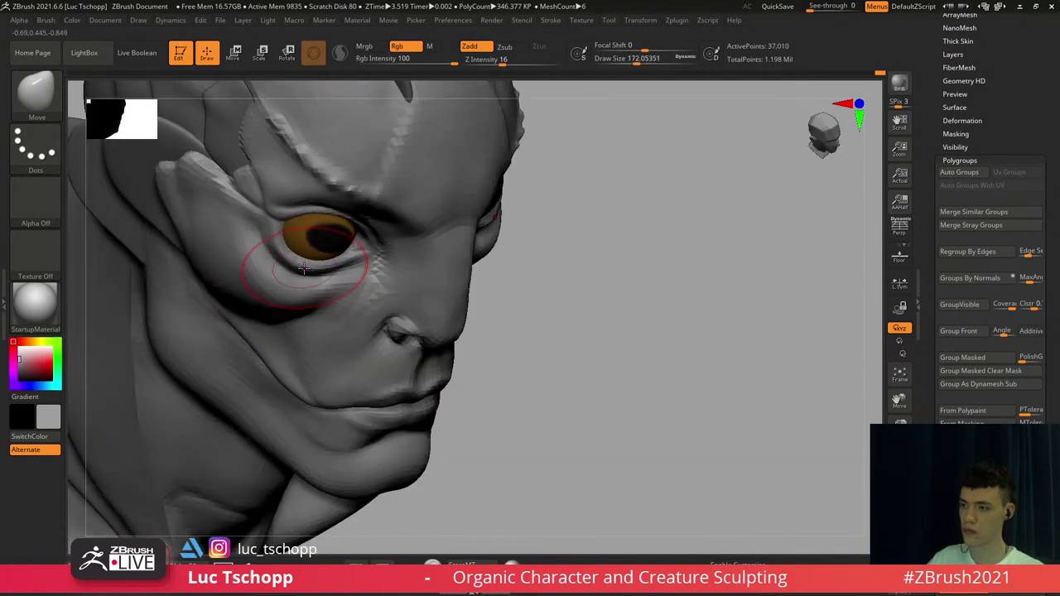
pyautogui.moveTo(317, 254); pyautogui.dragTo(343, 265, button='right')
pyautogui.press('s')
pyautogui.moveTo(343, 265); pyautogui.dragTo(337, 264)
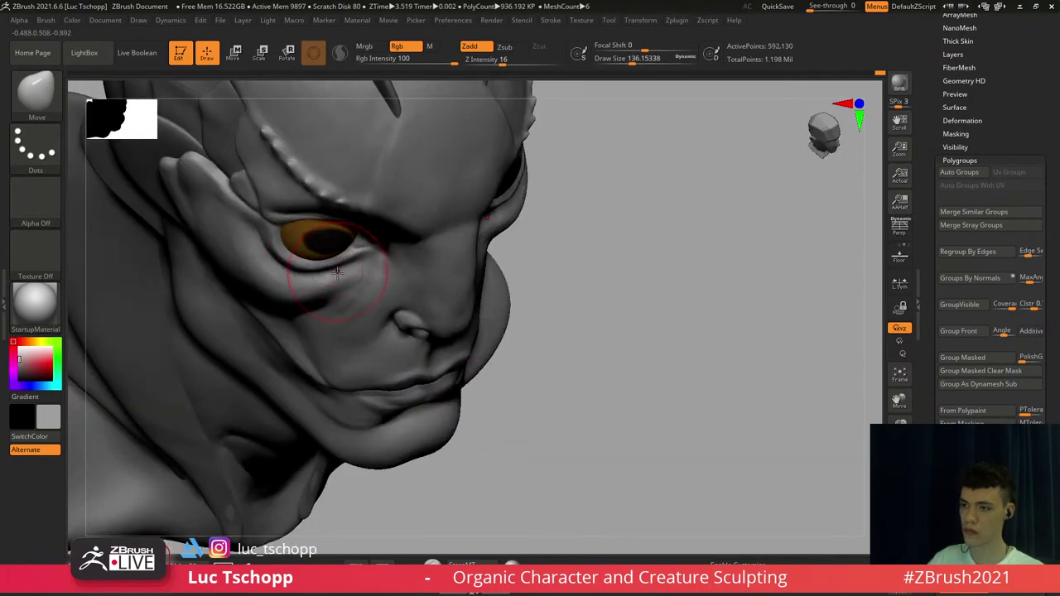
pyautogui.hotkey('shift', 'd')
pyautogui.hotkey('shift', 'd')
pyautogui.moveTo(332, 303)
pyautogui.mouseDown(button='right')
pyautogui.moveTo(308, 286)
pyautogui.moveTo(336, 295)
pyautogui.mouseUp(button='right')
pyautogui.press('s')
pyautogui.moveTo(336, 295)
pyautogui.mouseDown()
pyautogui.moveTo(324, 289)
pyautogui.moveTo(351, 280)
pyautogui.mouseUp()
pyautogui.press('d')
pyautogui.press('d')
pyautogui.keyDown('shift'); pyautogui.moveTo(355, 286); pyautogui.dragTo(351, 311, button='right'); pyautogui.keyUp('shift')
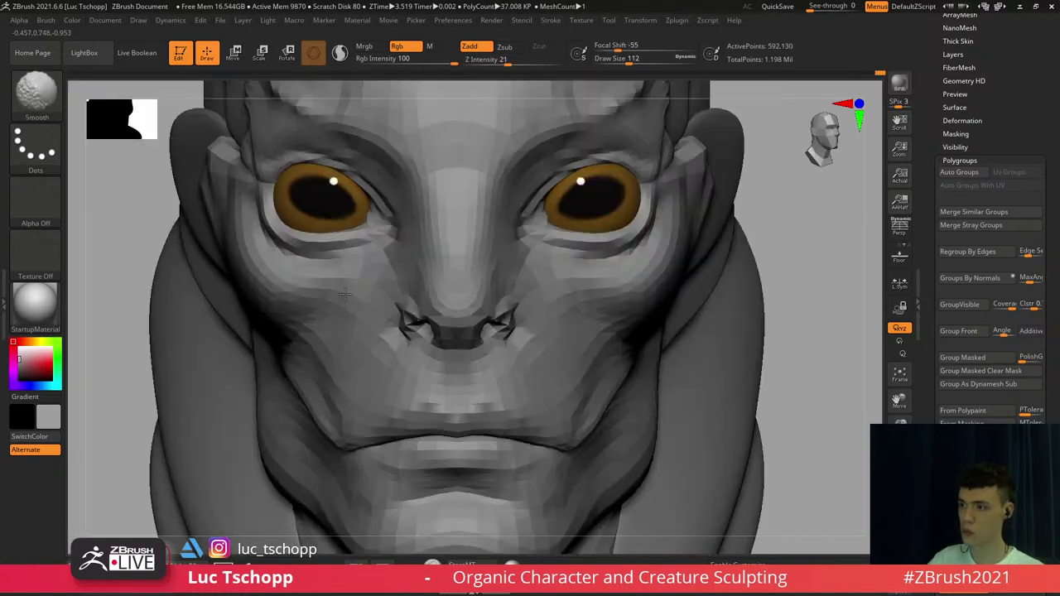
pyautogui.press('f')
pyautogui.keyDown('alt'); pyautogui.moveTo(369, 268); pyautogui.dragTo(376, 327, button='right'); pyautogui.keyUp('alt')
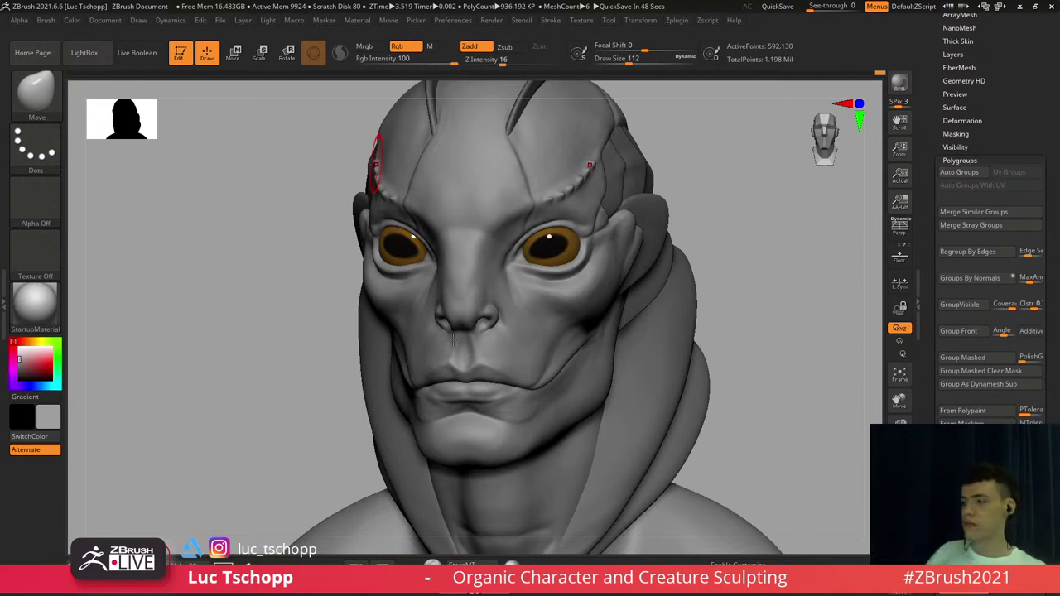
pyautogui.moveTo(495, 362)
pyautogui.mouseDown(button='right')
pyautogui.moveTo(461, 332)
pyautogui.moveTo(411, 365)
pyautogui.mouseUp(button='right')
# Select the Standard brush and size it down to about 41 for the nose
pyautogui.press('b')
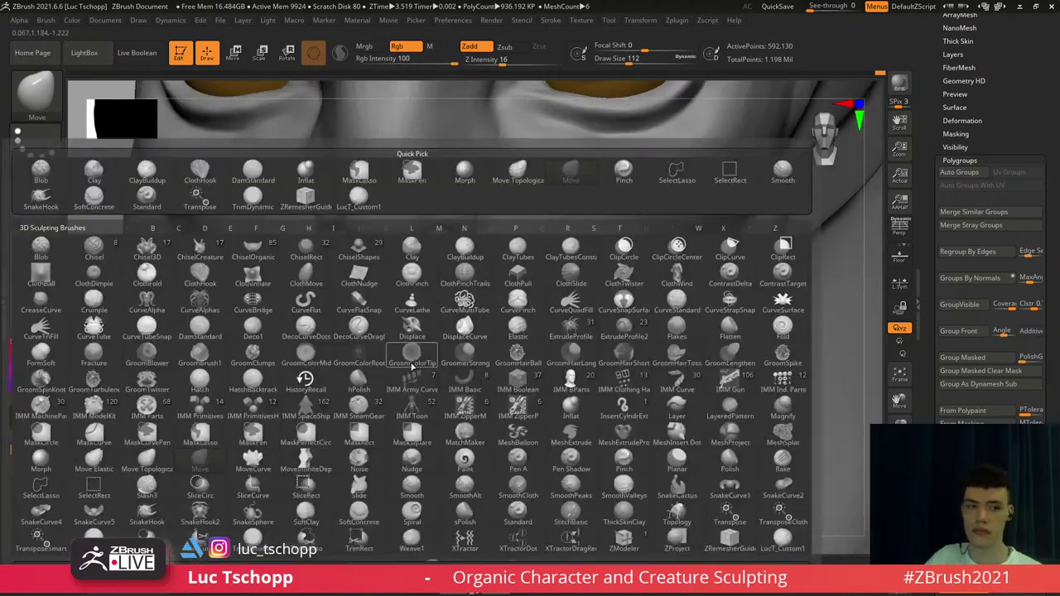
pyautogui.press('s')
pyautogui.press('t')
pyautogui.hotkey('shift', 'd')
pyautogui.hotkey('shift', 'd')
pyautogui.press('s')
pyautogui.moveTo(397, 371); pyautogui.dragTo(459, 381)
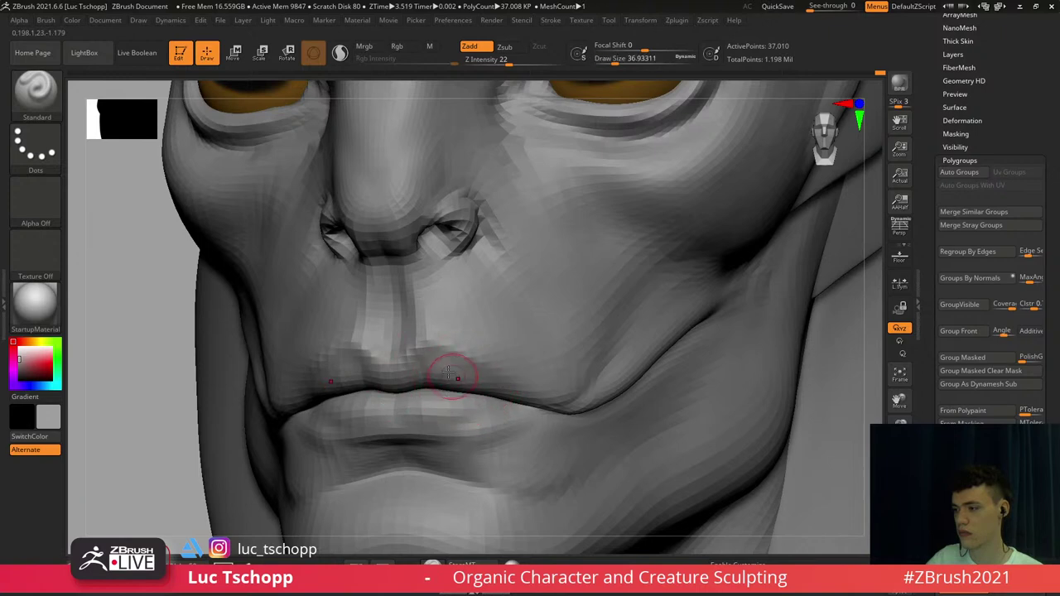
pyautogui.press('d')
pyautogui.press('d')
pyautogui.moveTo(405, 317)
pyautogui.keyDown('shift'); pyautogui.mouseDown(button='right')
pyautogui.moveTo(331, 285)
pyautogui.moveTo(261, 274)
pyautogui.mouseUp(button='right'); pyautogui.keyUp('shift')
pyautogui.press('b')
pyautogui.press('s')
pyautogui.press('t')
pyautogui.hotkey('shift', 'd')
pyautogui.hotkey('shift', 'd')
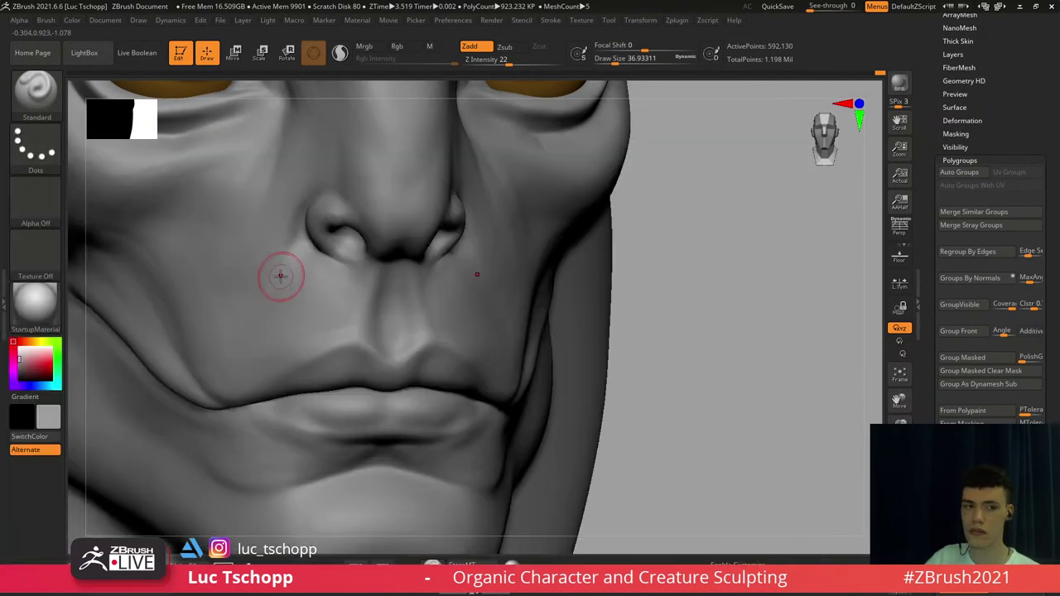
pyautogui.press(']')
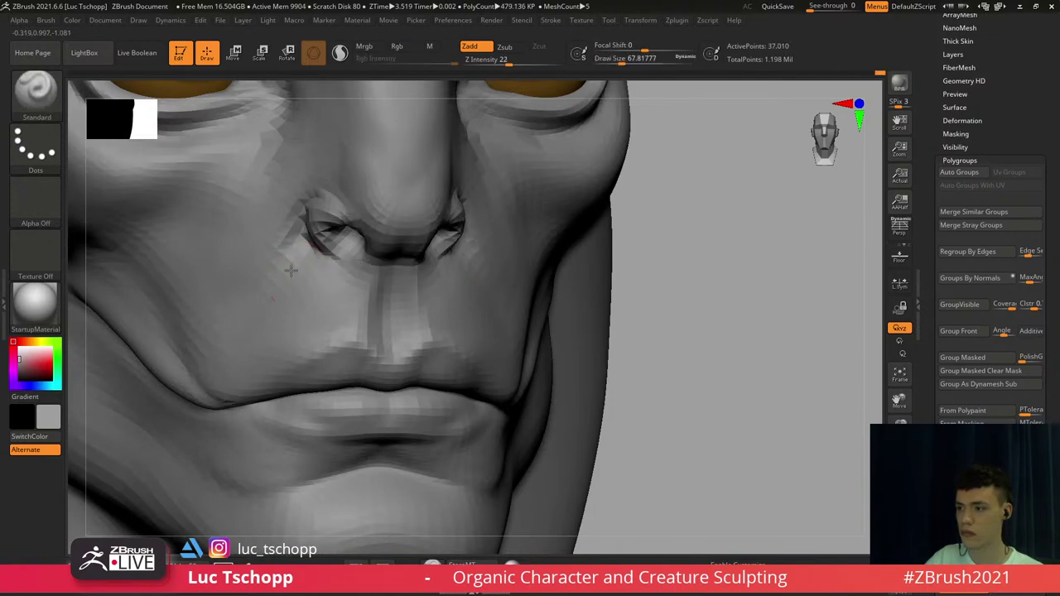
pyautogui.press('d')
pyautogui.press('s')
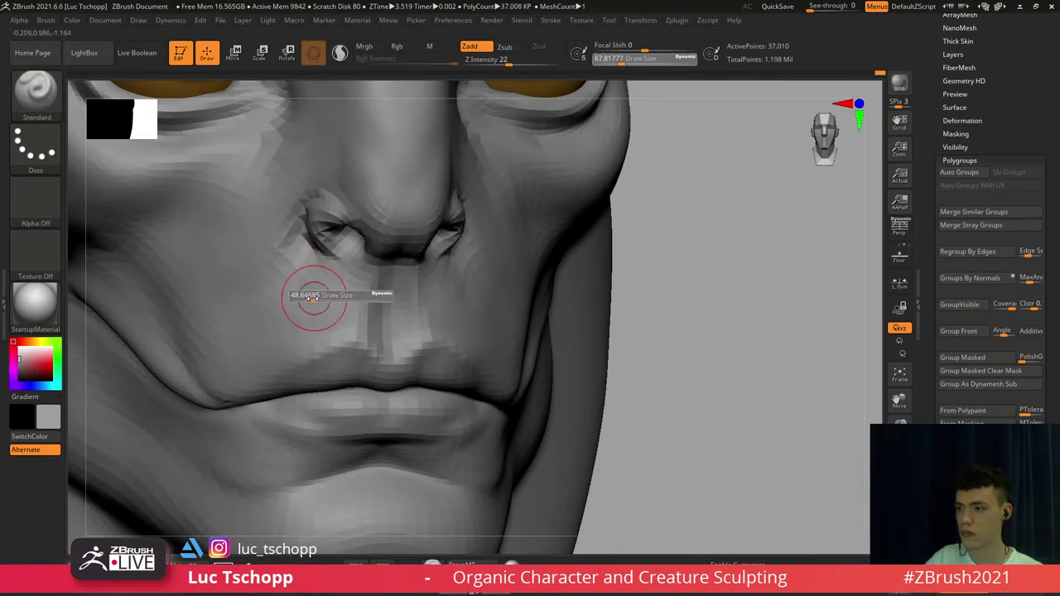
pyautogui.click(313, 298)
# Reshape the nostrils symmetrically with a Move brush of about 54 at lower subdivision
pyautogui.press('d')
pyautogui.press('b')
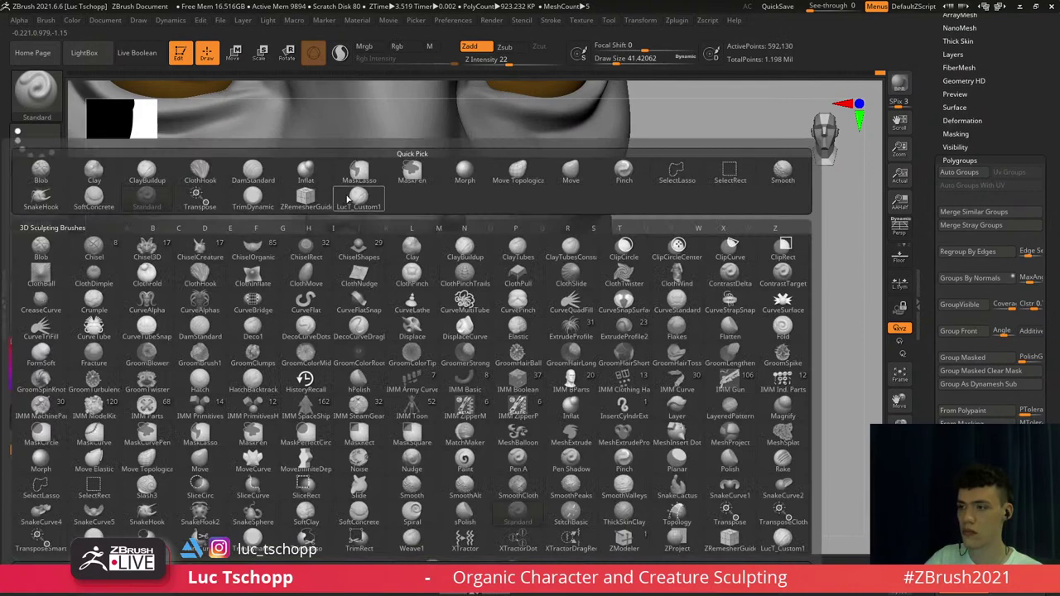
pyautogui.click(359, 197)
pyautogui.press('b')
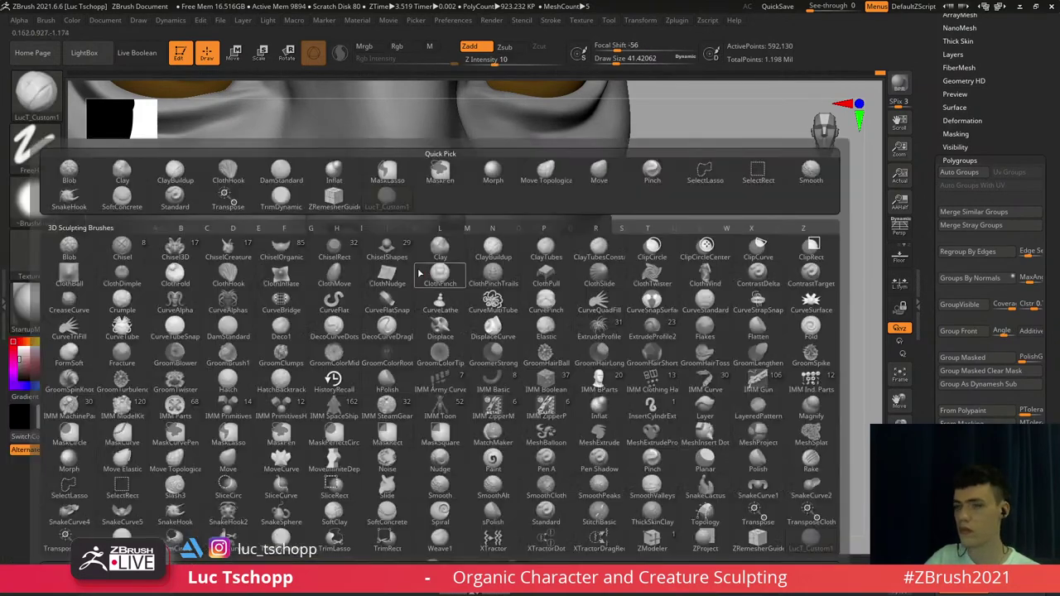
pyautogui.press('m')
pyautogui.press('v')
pyautogui.moveTo(343, 256); pyautogui.dragTo(330, 251, button='right')
pyautogui.hotkey('shift', 'd')
pyautogui.hotkey('shift', 'd')
pyautogui.press('s')
pyautogui.click(331, 250)
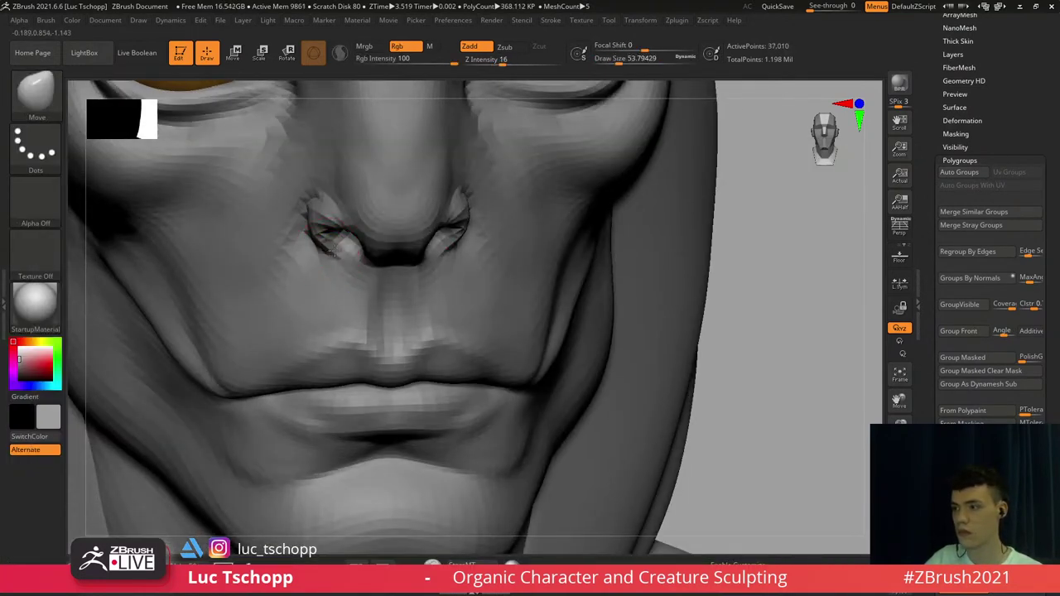
pyautogui.moveTo(333, 246); pyautogui.dragTo(331, 251)
pyautogui.press('d')
pyautogui.press('d')
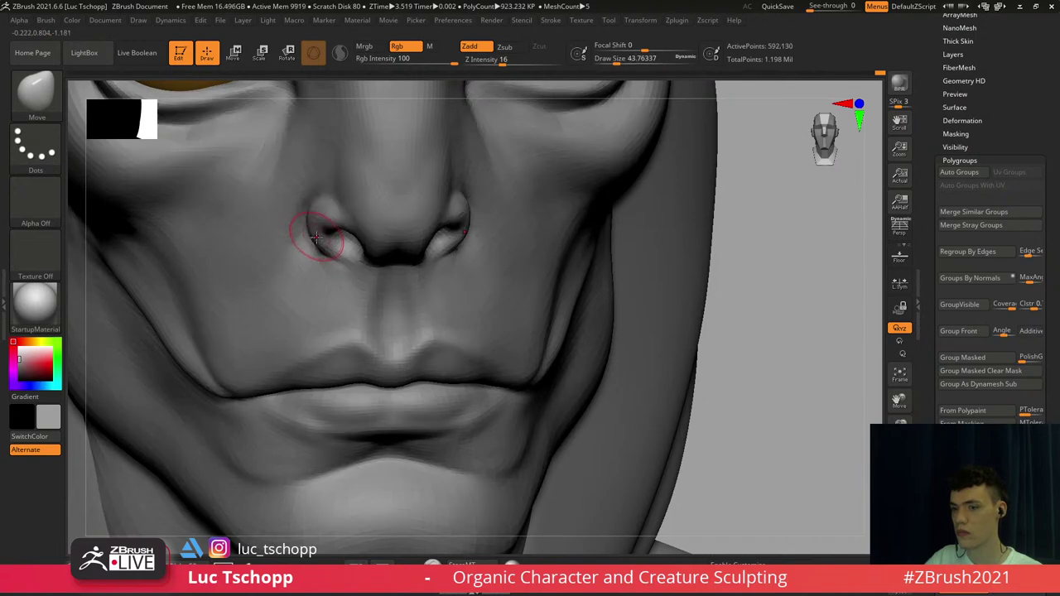
# Cut deeper creases into both nostril rims with DamStandard
pyautogui.moveTo(317, 257); pyautogui.dragTo(320, 248, button='right')
pyautogui.press('b')
pyautogui.press('d')
pyautogui.press('s')
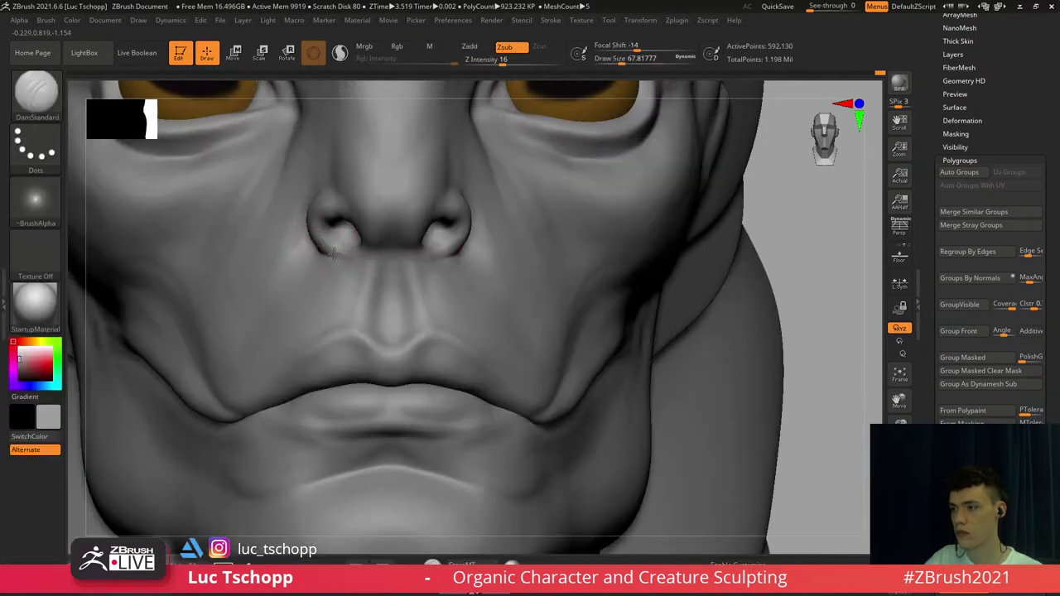
pyautogui.moveTo(334, 253); pyautogui.dragTo(326, 255)
pyautogui.moveTo(322, 257); pyautogui.dragTo(343, 256, button='right')
pyautogui.moveTo(334, 249); pyautogui.dragTo(325, 252)
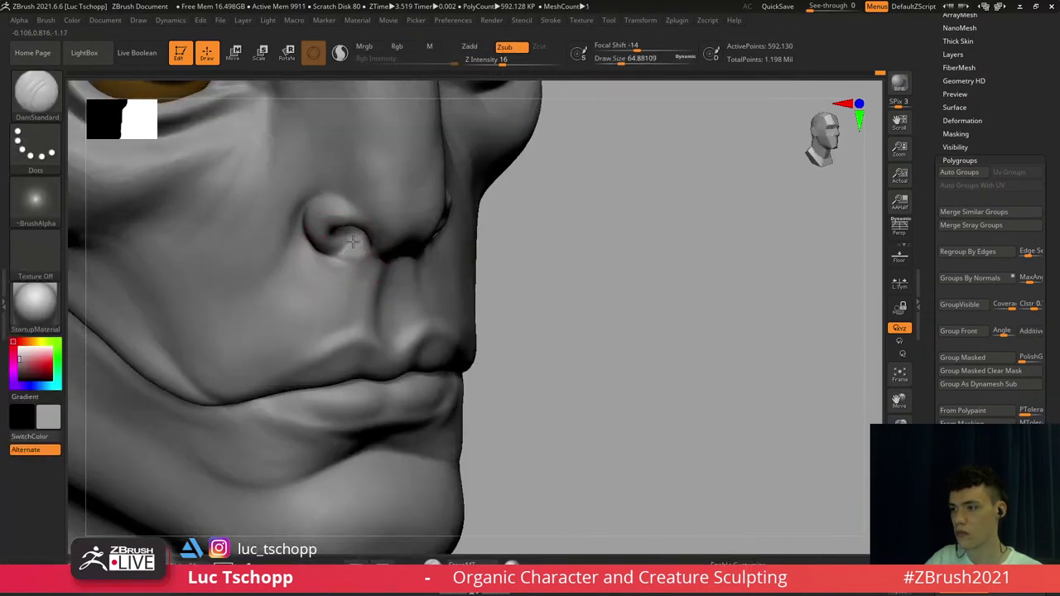
# Smooth the nostril edge from a side profile with a Standard brush of about 39
pyautogui.press('b')
pyautogui.press('s')
pyautogui.press('t')
pyautogui.moveTo(337, 249); pyautogui.dragTo(334, 246, button='right')
pyautogui.press('s')
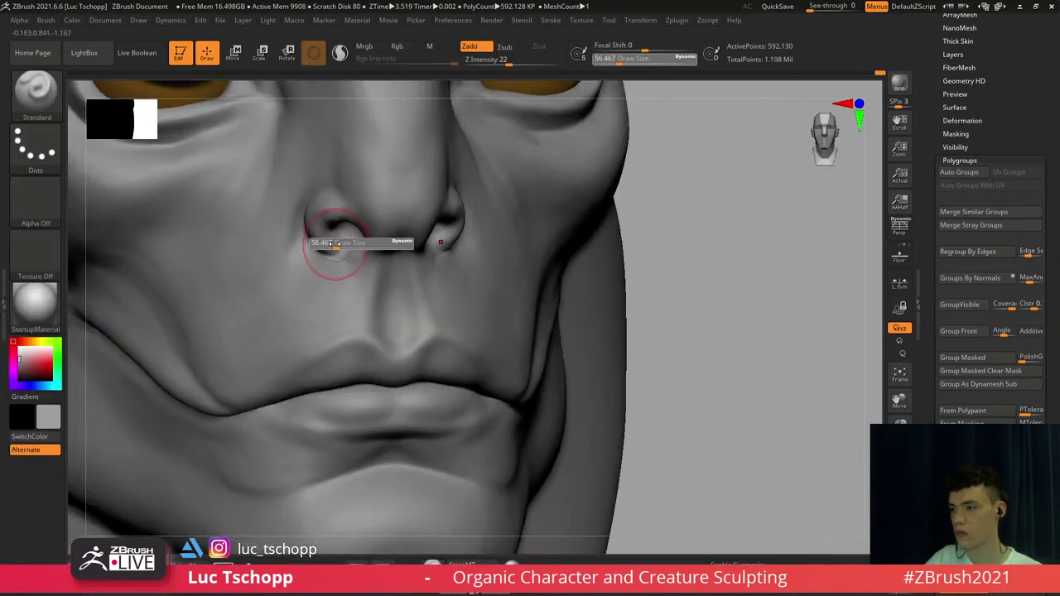
pyautogui.moveTo(334, 246); pyautogui.dragTo(338, 239)
pyautogui.press('s')
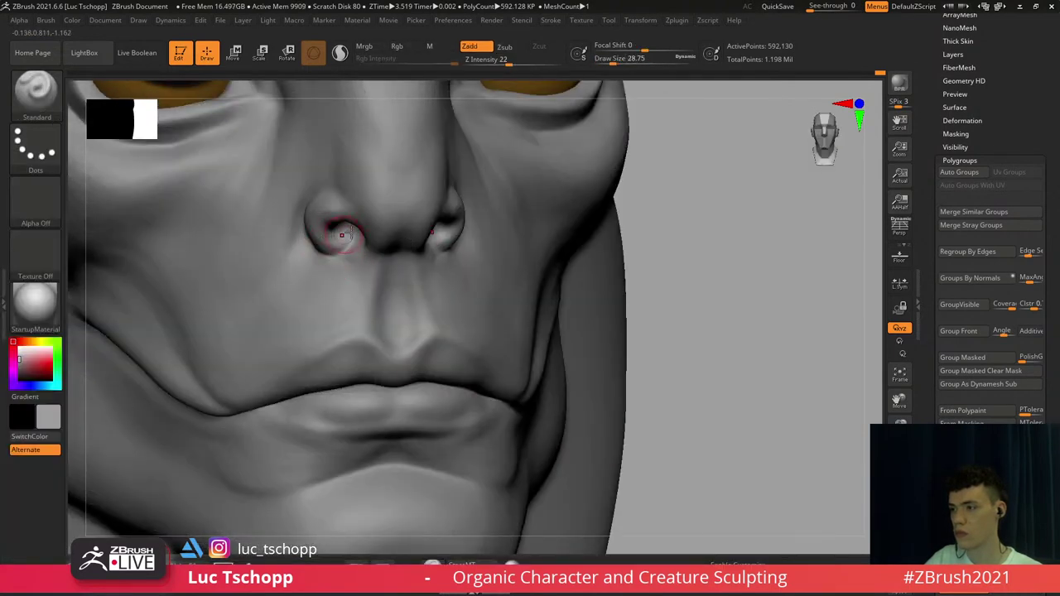
pyautogui.moveTo(341, 235); pyautogui.dragTo(379, 238, button='right')
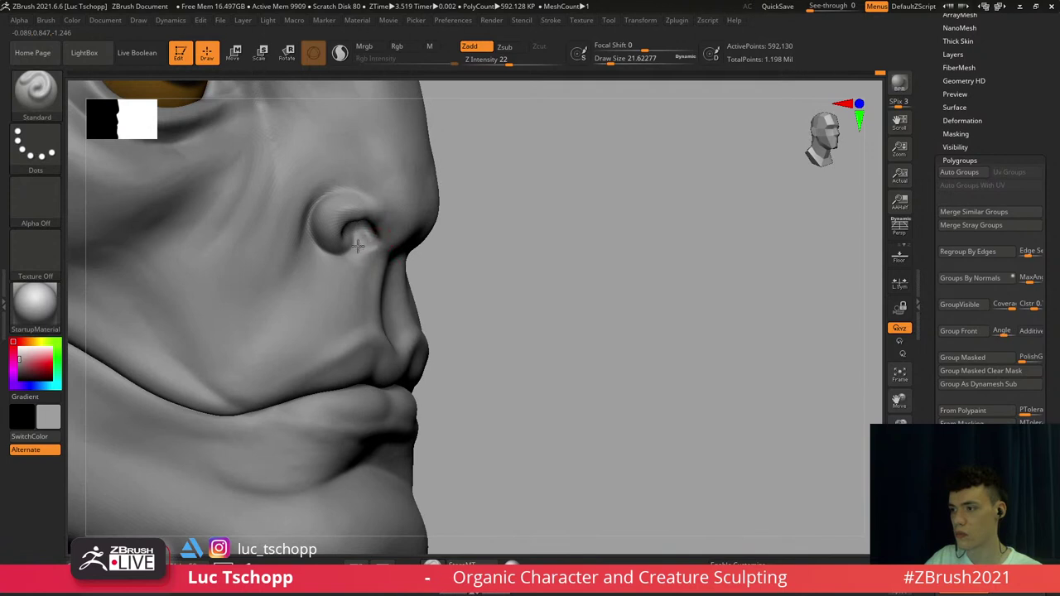
pyautogui.press('s')
pyautogui.moveTo(361, 235); pyautogui.dragTo(364, 237)
pyautogui.keyDown('shift'); pyautogui.moveTo(365, 237); pyautogui.dragTo(370, 240); pyautogui.keyUp('shift')
pyautogui.moveTo(359, 238); pyautogui.dragTo(374, 240, button='right')
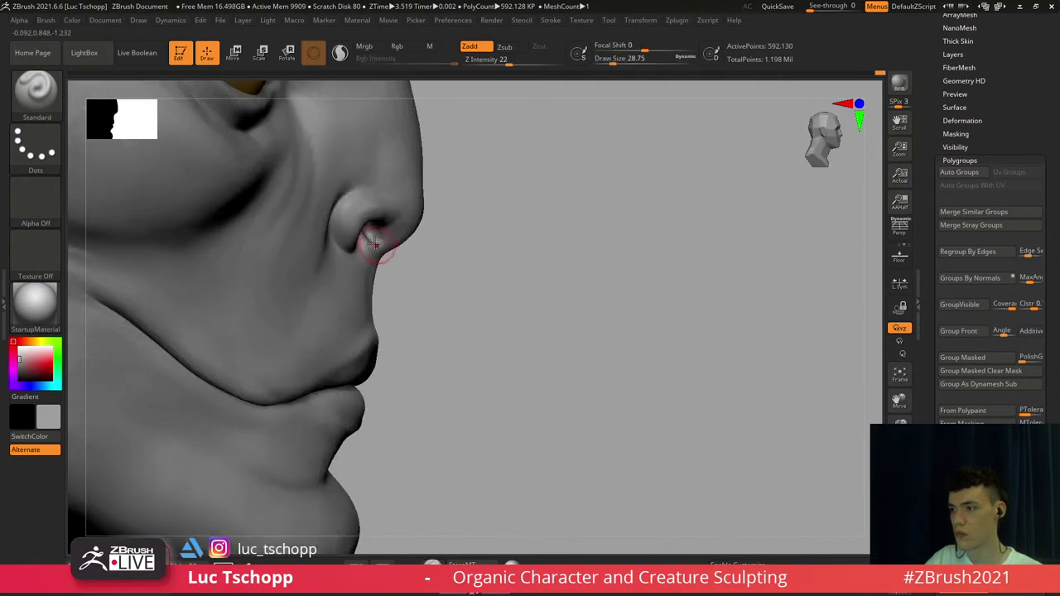
# Build up and soften the nostril rim, resizing the brush between about 31 and 41
pyautogui.press('s')
pyautogui.moveTo(372, 240); pyautogui.dragTo(375, 241)
pyautogui.keyDown('shift'); pyautogui.moveTo(375, 241); pyautogui.dragTo(368, 240); pyautogui.keyUp('shift')
pyautogui.moveTo(370, 239); pyautogui.dragTo(361, 239, button='right')
pyautogui.press('s')
pyautogui.moveTo(365, 240); pyautogui.dragTo(363, 241)
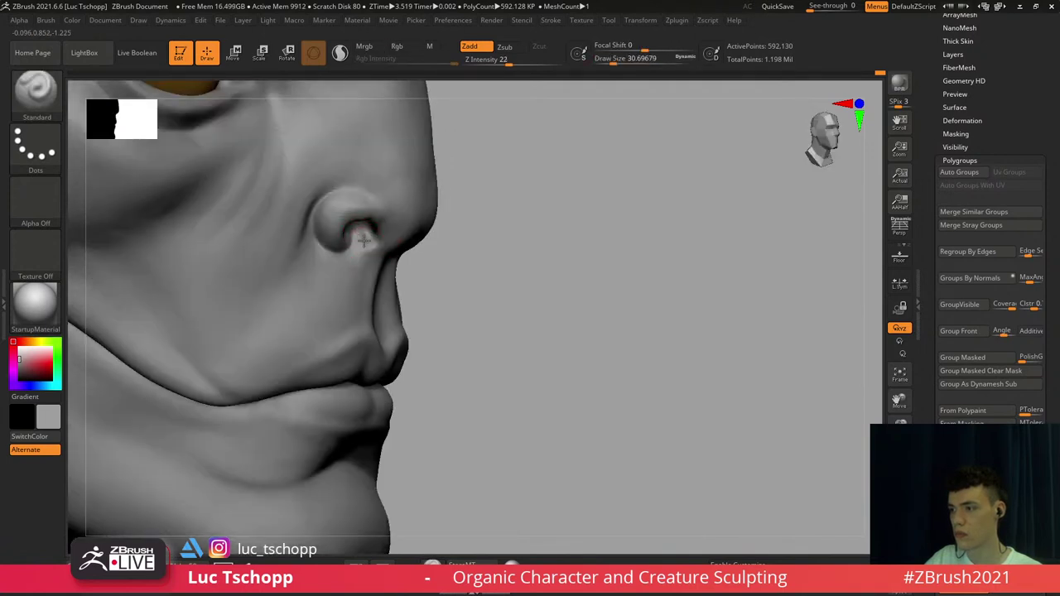
pyautogui.moveTo(373, 233); pyautogui.dragTo(364, 222, button='right')
pyautogui.press('s')
pyautogui.moveTo(377, 217); pyautogui.dragTo(383, 217)
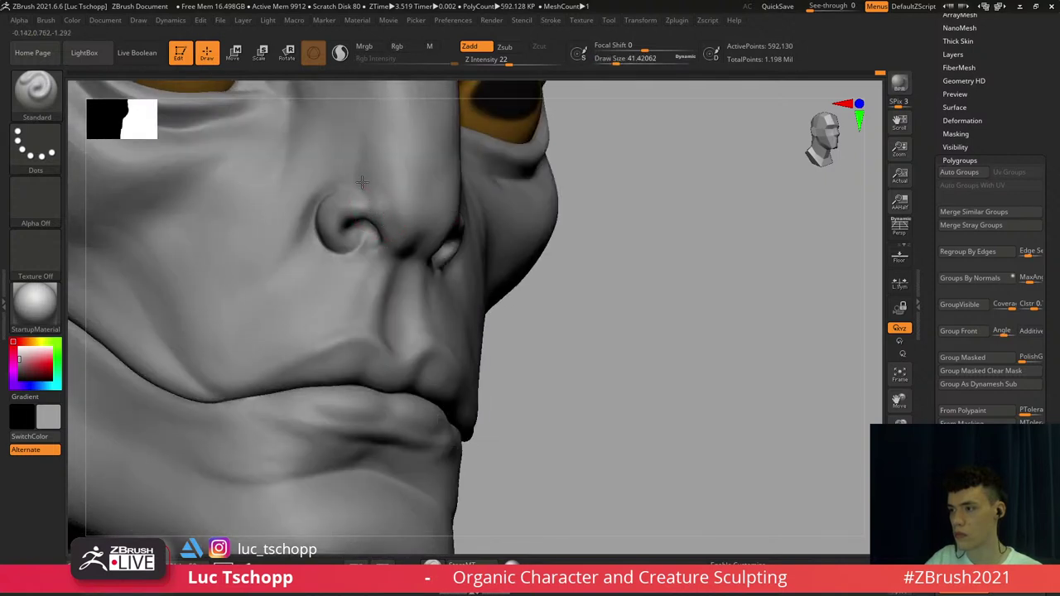
pyautogui.keyDown('shift'); pyautogui.moveTo(387, 222); pyautogui.dragTo(371, 220); pyautogui.keyUp('shift')
# Smooth the nostril further with a Standard brush of about 18, then enlarge it to 68
pyautogui.press('b')
pyautogui.click(367, 204)
pyautogui.press('s')
pyautogui.moveTo(367, 221); pyautogui.dragTo(352, 217, button='right')
pyautogui.press('b')
pyautogui.click(349, 215)
pyautogui.press('s')
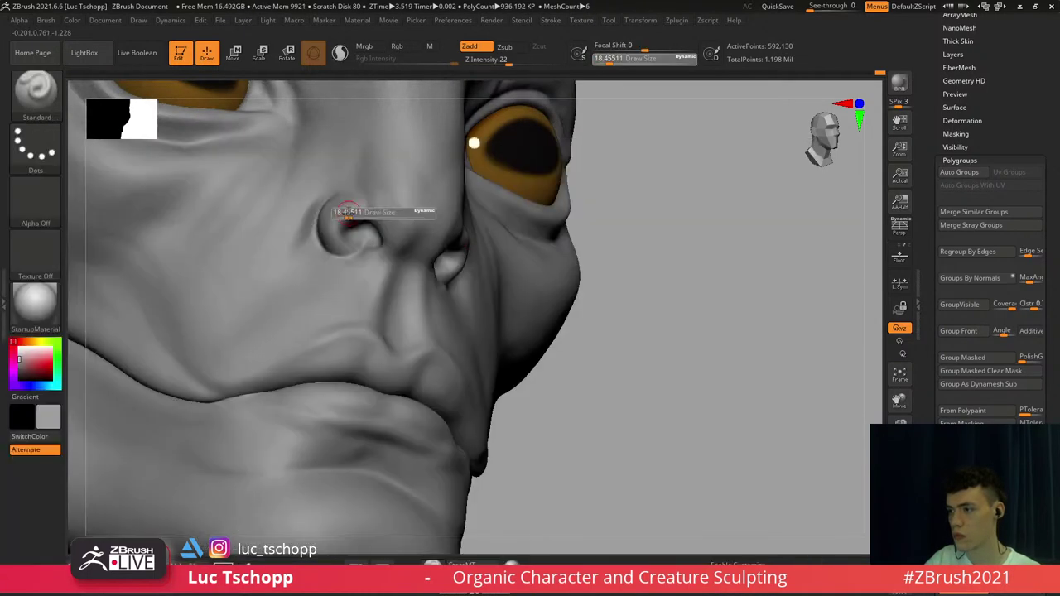
pyautogui.moveTo(349, 214)
pyautogui.mouseDown()
pyautogui.moveTo(372, 213)
pyautogui.moveTo(381, 231)
pyautogui.moveTo(392, 220)
pyautogui.mouseUp()
pyautogui.press('s')
pyautogui.keyDown('shift'); pyautogui.moveTo(395, 218); pyautogui.dragTo(365, 220, button='right'); pyautogui.keyUp('shift')
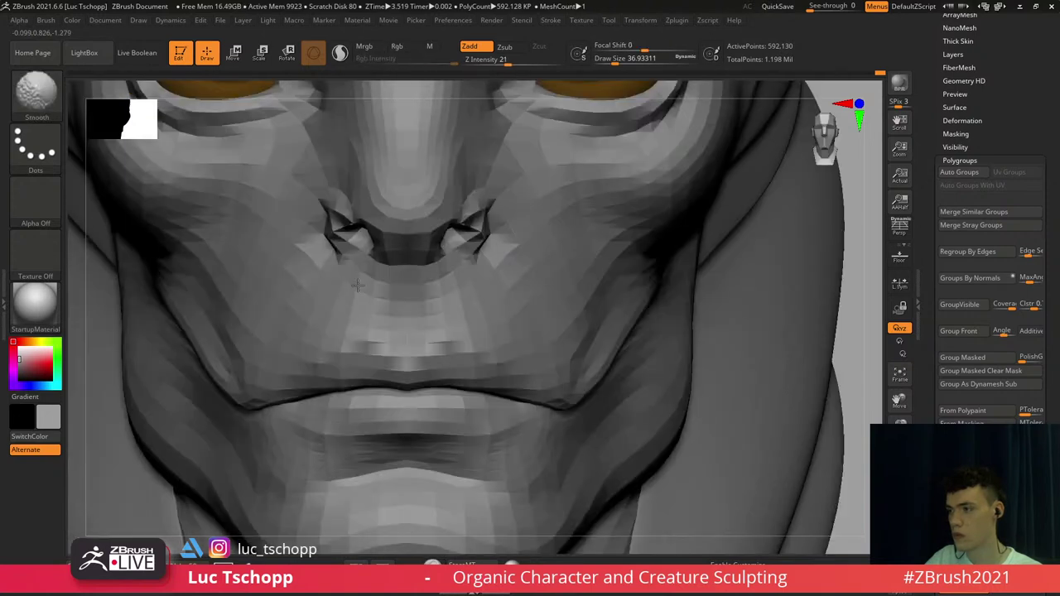
pyautogui.press('s')
pyautogui.moveTo(425, 222); pyautogui.dragTo(451, 224)
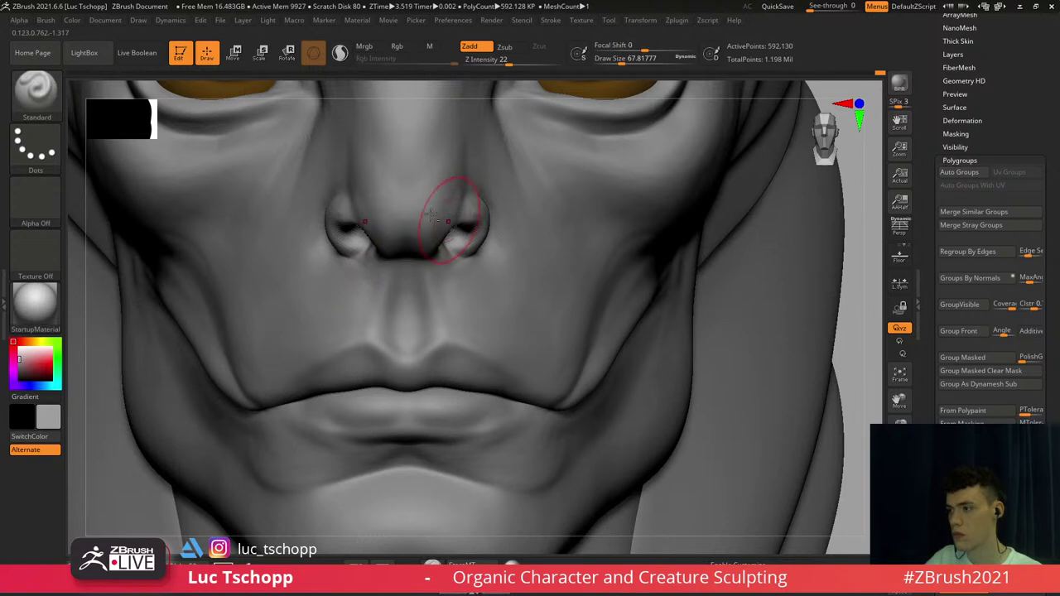
pyautogui.moveTo(448, 221)
pyautogui.keyDown('ctrl'); pyautogui.mouseDown(button='right')
pyautogui.moveTo(405, 252)
pyautogui.moveTo(408, 297)
pyautogui.moveTo(407, 260)
pyautogui.mouseUp(button='right'); pyautogui.keyUp('ctrl')
# Pull the nostril shapes into place with a Move brush of about 90 at lowest subdivision
pyautogui.press('b')
pyautogui.press('m')
pyautogui.press('v')
pyautogui.hotkey('shift', 'd')
pyautogui.hotkey('shift', 'd')
pyautogui.press('s')
pyautogui.moveTo(406, 261); pyautogui.dragTo(416, 275)
pyautogui.press('d')
pyautogui.press('d')
pyautogui.keyDown('ctrl'); pyautogui.moveTo(407, 262); pyautogui.dragTo(405, 255, button='right'); pyautogui.keyUp('ctrl')
# Reshape both nostril openings with a smaller Move brush of about 27, ending on a front view
pyautogui.hotkey('shift', 'd')
pyautogui.press('s')
pyautogui.moveTo(405, 255); pyautogui.dragTo(396, 254)
pyautogui.moveTo(377, 269); pyautogui.dragTo(397, 262, button='right')
pyautogui.press('d')
pyautogui.press('[')
pyautogui.moveTo(409, 246); pyautogui.dragTo(395, 266)
pyautogui.keyDown('shift'); pyautogui.moveTo(400, 283); pyautogui.dragTo(379, 282, button='right'); pyautogui.keyUp('shift')
# Drop to the lowest subdivision and switch to the LucT_Custom1 brush at Draw Size about 80
pyautogui.press('f')
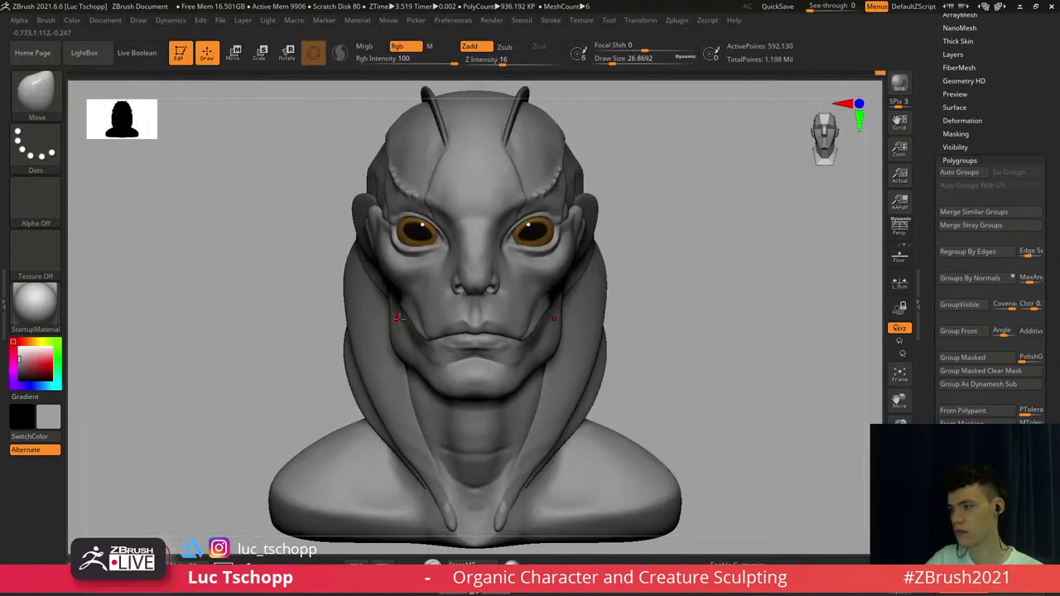
pyautogui.moveTo(399, 318); pyautogui.dragTo(382, 310, button='right')
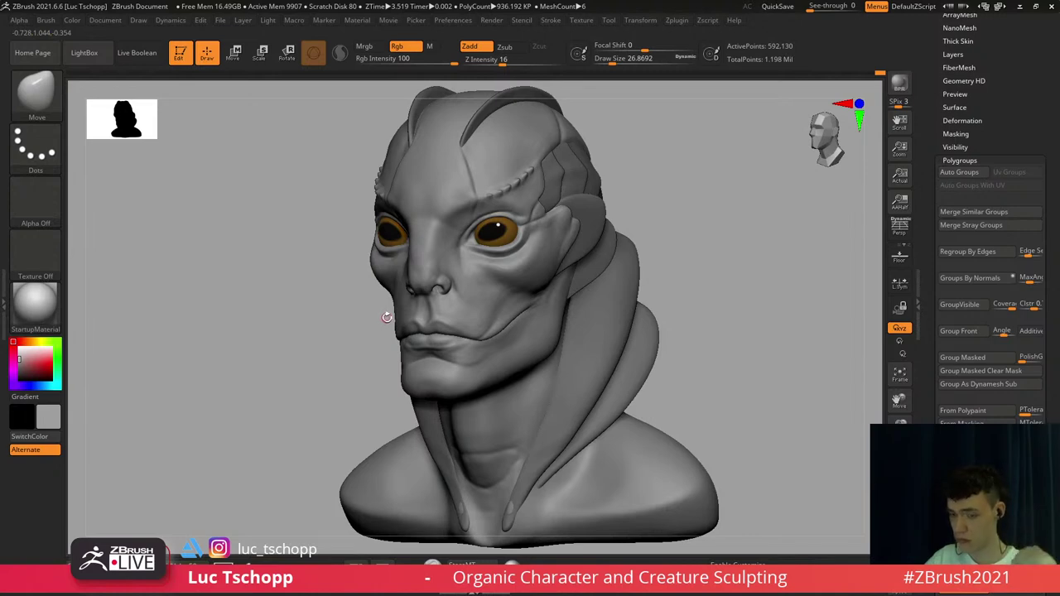
pyautogui.moveTo(400, 287)
pyautogui.keyDown('shift'); pyautogui.mouseDown(button='right')
pyautogui.moveTo(403, 261)
pyautogui.moveTo(379, 237)
pyautogui.moveTo(375, 246)
pyautogui.mouseUp(button='right'); pyautogui.keyUp('shift')
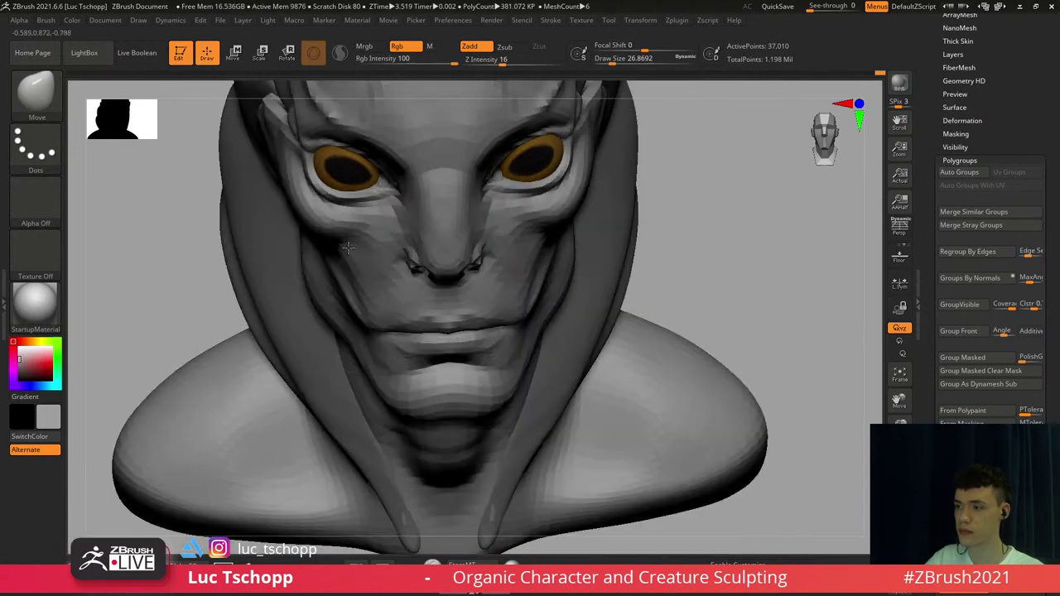
pyautogui.hotkey('shift', 'd')
pyautogui.hotkey('shift', 'd')
pyautogui.press('s')
pyautogui.click(353, 246)
pyautogui.press('b')
pyautogui.click(360, 202)
# Stroke a fold into the cheek under the eye with brush sizes around 132–163
pyautogui.press('d')
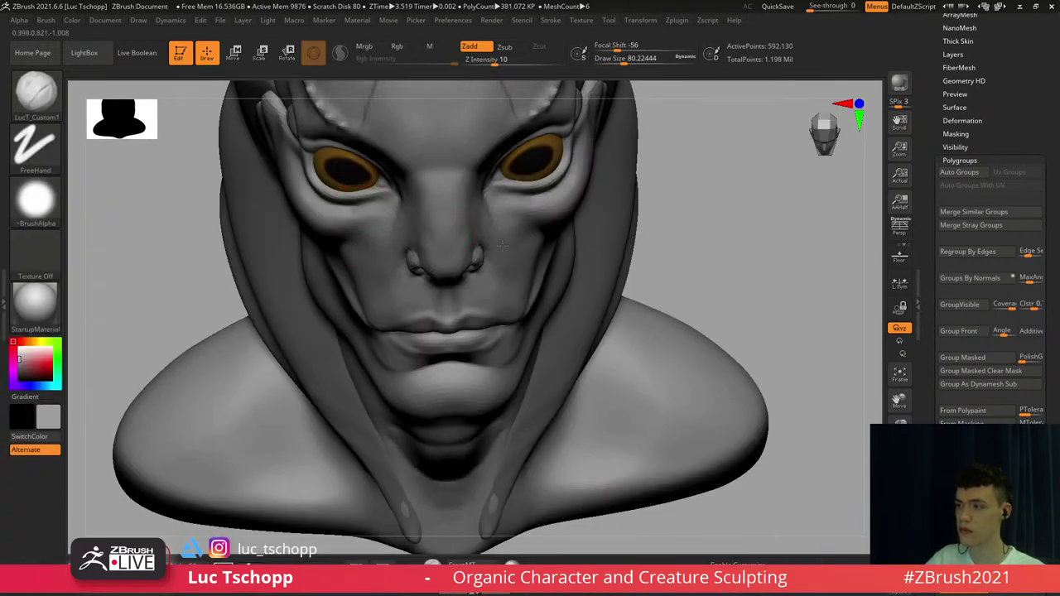
pyautogui.moveTo(361, 207); pyautogui.dragTo(327, 195, button='right')
pyautogui.press('s')
pyautogui.click(508, 238)
pyautogui.moveTo(508, 238)
pyautogui.mouseDown()
pyautogui.moveTo(543, 222)
pyautogui.moveTo(533, 218)
pyautogui.mouseUp()
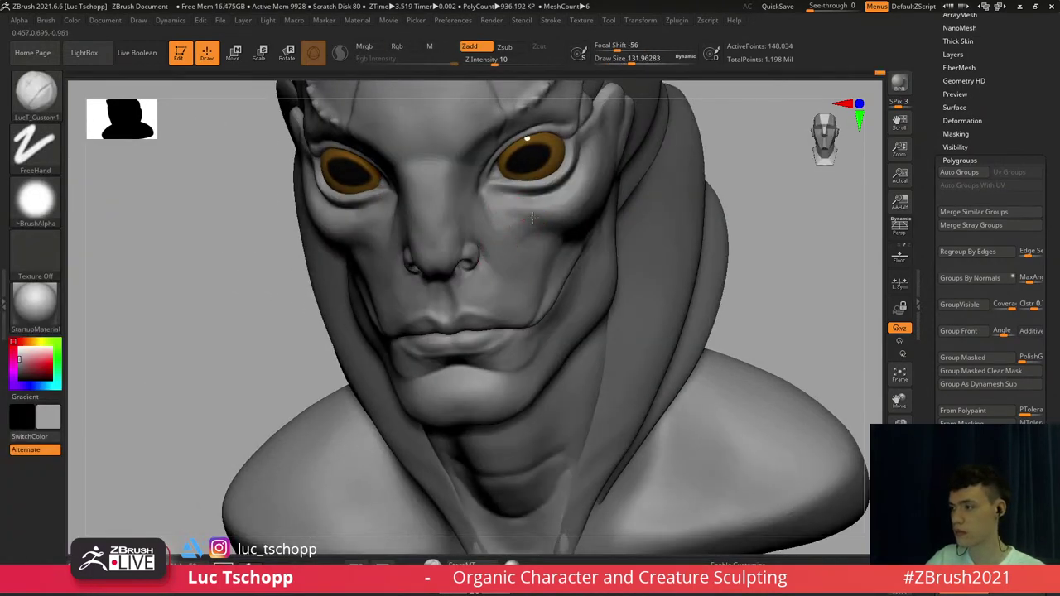
pyautogui.moveTo(527, 253); pyautogui.dragTo(527, 230, button='right')
pyautogui.press('s')
pyautogui.click(527, 229)
pyautogui.moveTo(535, 234); pyautogui.dragTo(551, 216)
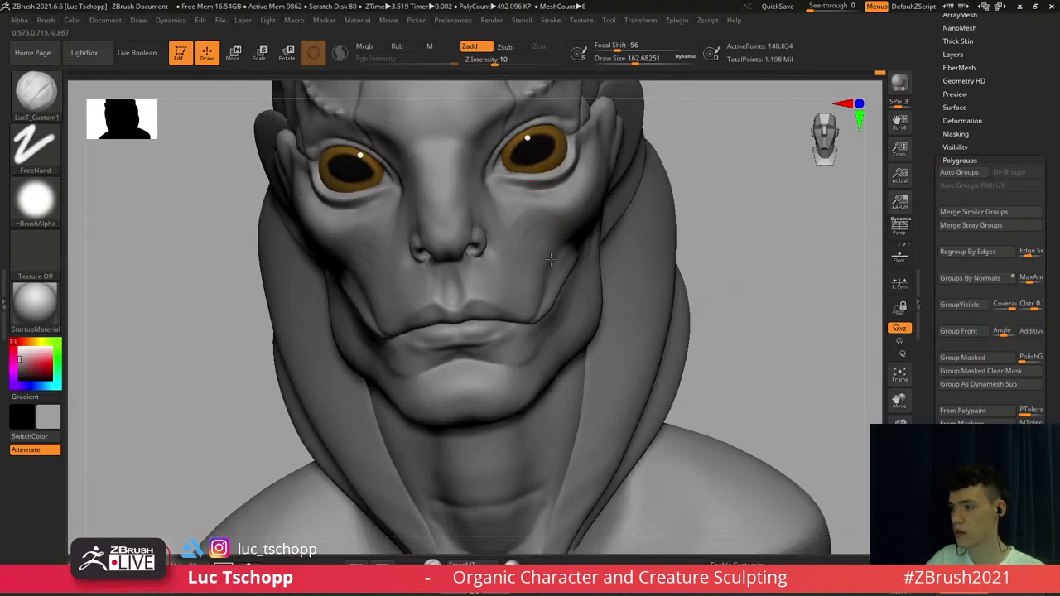
# Carve a fold above the mouth corner at size 136, then reduce the brush to 59
pyautogui.moveTo(551, 260); pyautogui.dragTo(564, 245, button='right')
pyautogui.press('s')
pyautogui.click(561, 252)
pyautogui.moveTo(552, 271); pyautogui.dragTo(537, 273)
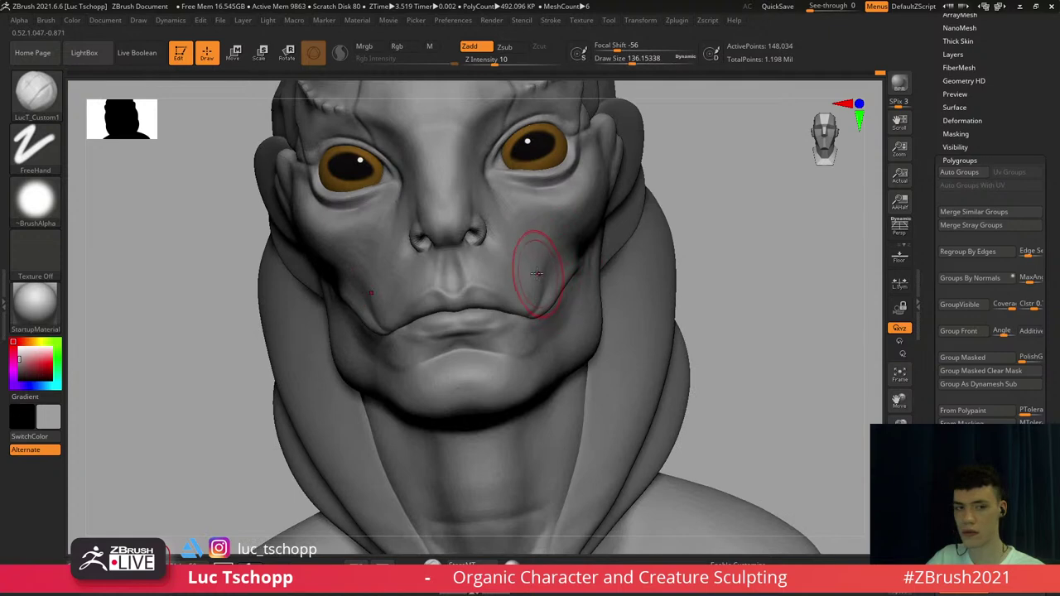
pyautogui.moveTo(500, 243); pyautogui.dragTo(546, 193, button='right')
pyautogui.press('s')
pyautogui.click(550, 191)
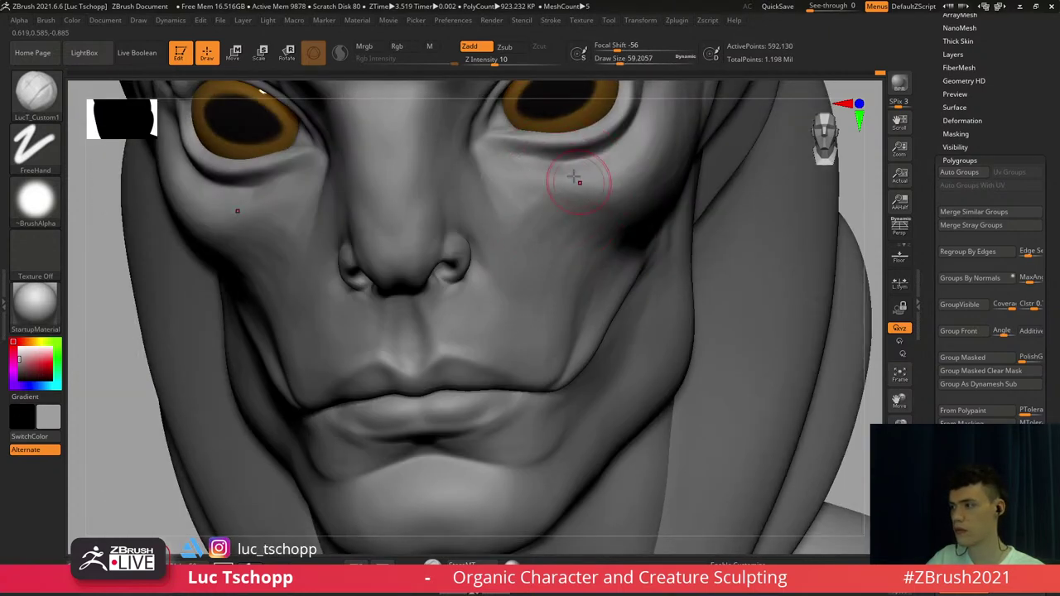
# Pick the Move Topological brush at the lowest subdivision and resize it to about 172
pyautogui.moveTo(452, 370)
pyautogui.mouseDown(button='right')
pyautogui.moveTo(419, 373)
pyautogui.moveTo(436, 291)
pyautogui.moveTo(459, 277)
pyautogui.moveTo(442, 265)
pyautogui.moveTo(459, 270)
pyautogui.moveTo(466, 301)
pyautogui.moveTo(455, 271)
pyautogui.moveTo(497, 286)
pyautogui.mouseUp(button='right')
pyautogui.press('b')
pyautogui.press('m')
pyautogui.press('t')
pyautogui.press('s')
pyautogui.click(454, 262)
pyautogui.hotkey('shift', 'd')
pyautogui.hotkey('shift', 'd')
pyautogui.press('s')
pyautogui.click(444, 270)
pyautogui.press('s')
pyautogui.click(468, 285)
# Switch to the Move brush at size 83 and nudge the upper lip border upward
pyautogui.moveTo(435, 306); pyautogui.dragTo(468, 299, button='right')
pyautogui.press('b')
pyautogui.press('m')
pyautogui.press('v')
pyautogui.press('s')
pyautogui.click(485, 303)
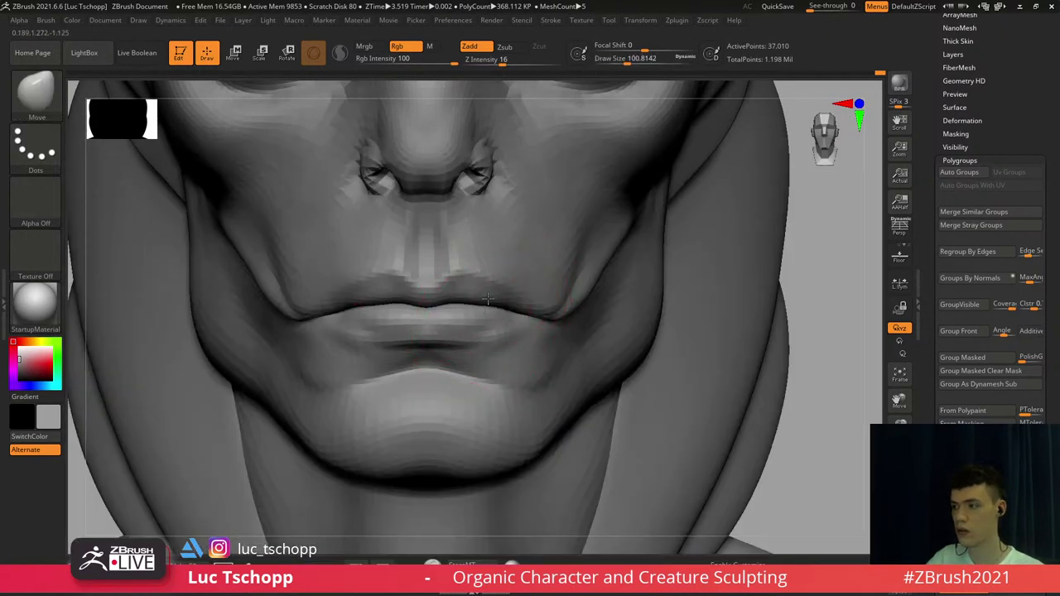
pyautogui.press('s')
pyautogui.click(487, 301)
pyautogui.moveTo(485, 310); pyautogui.dragTo(481, 292)
# From a side profile, enlarge the brush to 145 and reshape the cheek beside the nose at full subdivision
pyautogui.press('d')
pyautogui.moveTo(467, 305)
pyautogui.keyDown('alt'); pyautogui.mouseDown(button='right')
pyautogui.moveTo(461, 293)
pyautogui.moveTo(495, 246)
pyautogui.moveTo(494, 281)
pyautogui.moveTo(459, 298)
pyautogui.mouseUp(button='right'); pyautogui.keyUp('alt')
pyautogui.moveTo(571, 273); pyautogui.dragTo(507, 266, button='right')
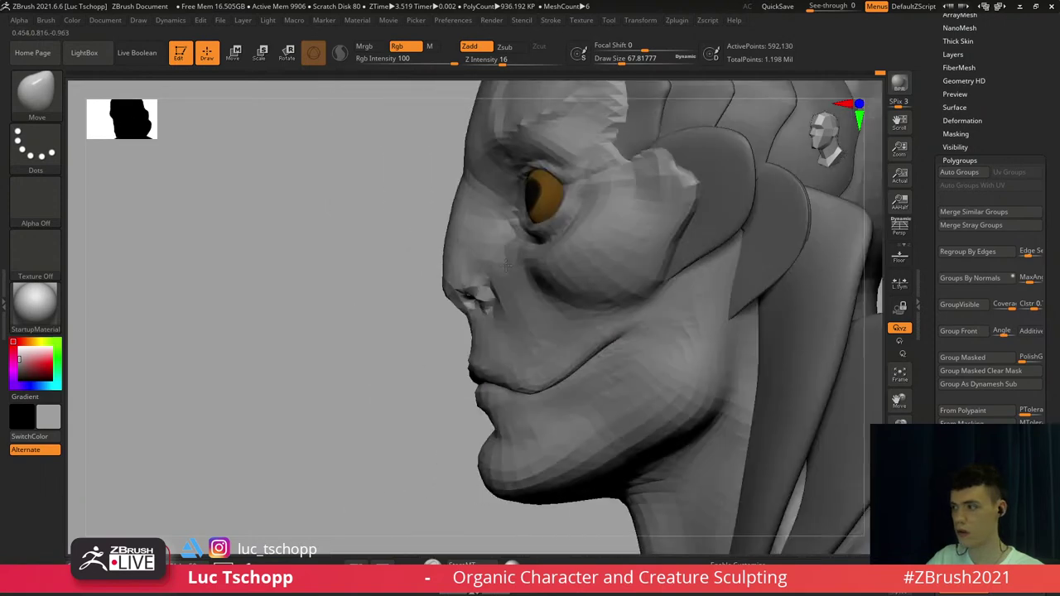
pyautogui.hotkey('shift', 'd')
pyautogui.hotkey('shift', 'd')
pyautogui.press('s')
pyautogui.moveTo(506, 266)
pyautogui.mouseDown()
pyautogui.moveTo(528, 338)
pyautogui.moveTo(497, 292)
pyautogui.mouseUp()
pyautogui.press('s')
pyautogui.press('s')
pyautogui.press('s')
pyautogui.press('d')
pyautogui.press('d')
pyautogui.moveTo(549, 284); pyautogui.dragTo(584, 285, button='right')
# Frame the whole bust and rotate it to a front view for review
pyautogui.press('f')
pyautogui.moveTo(506, 286)
pyautogui.mouseDown(button='right')
pyautogui.moveTo(543, 289)
pyautogui.moveTo(549, 267)
pyautogui.moveTo(530, 256)
pyautogui.moveTo(514, 273)
pyautogui.mouseUp(button='right')
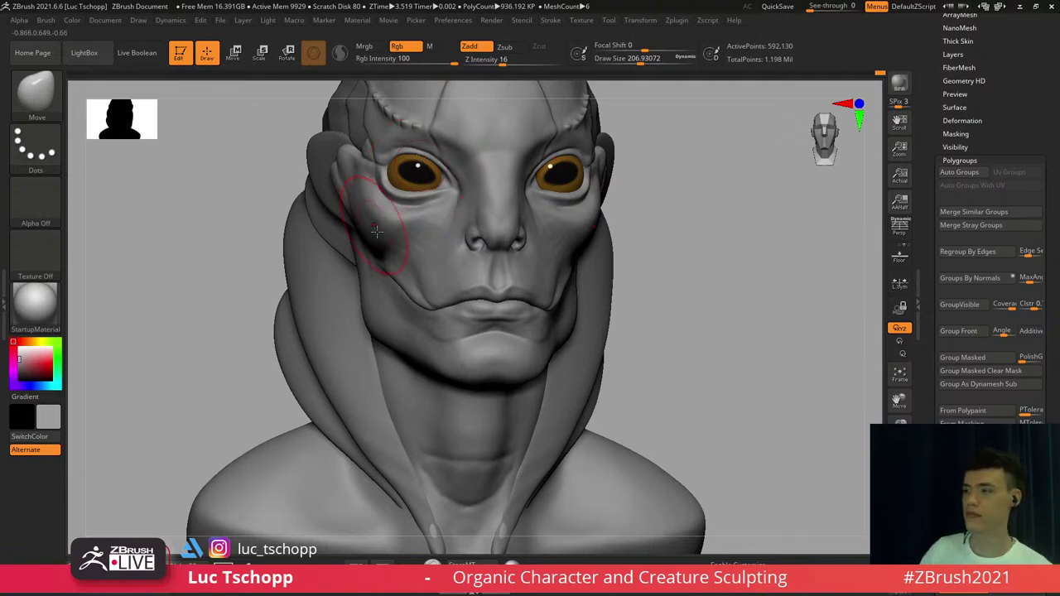
# Zoom onto the eyes and try a small Standard brush stroke at the inner eye corner
pyautogui.keyDown('alt'); pyautogui.moveTo(451, 185); pyautogui.dragTo(413, 230, button='right'); pyautogui.keyUp('alt')
pyautogui.press('b')
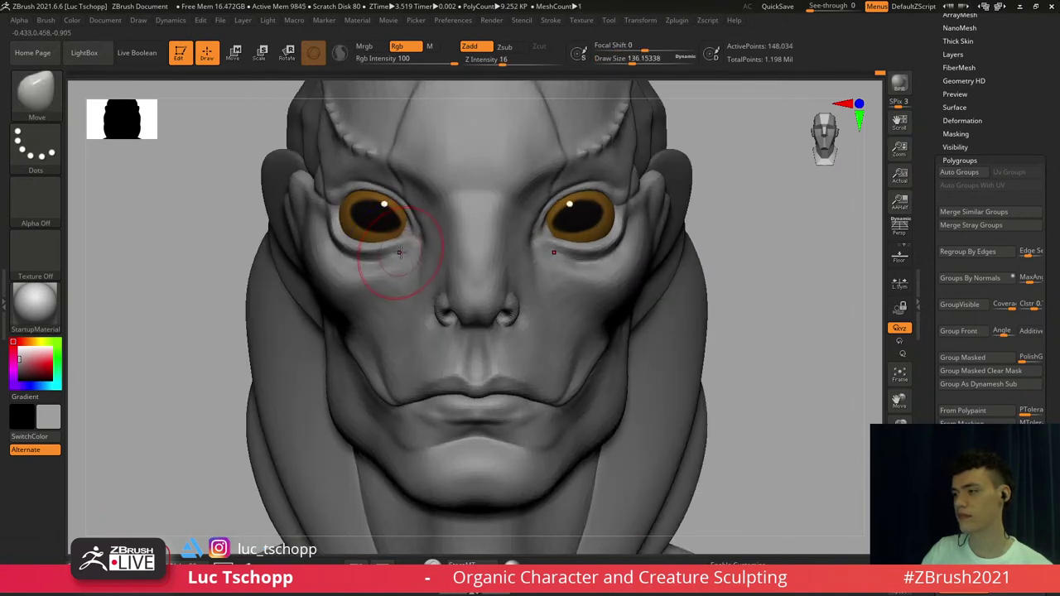
pyautogui.keyDown('alt'); pyautogui.moveTo(414, 255); pyautogui.dragTo(405, 306, button='right'); pyautogui.keyUp('alt')
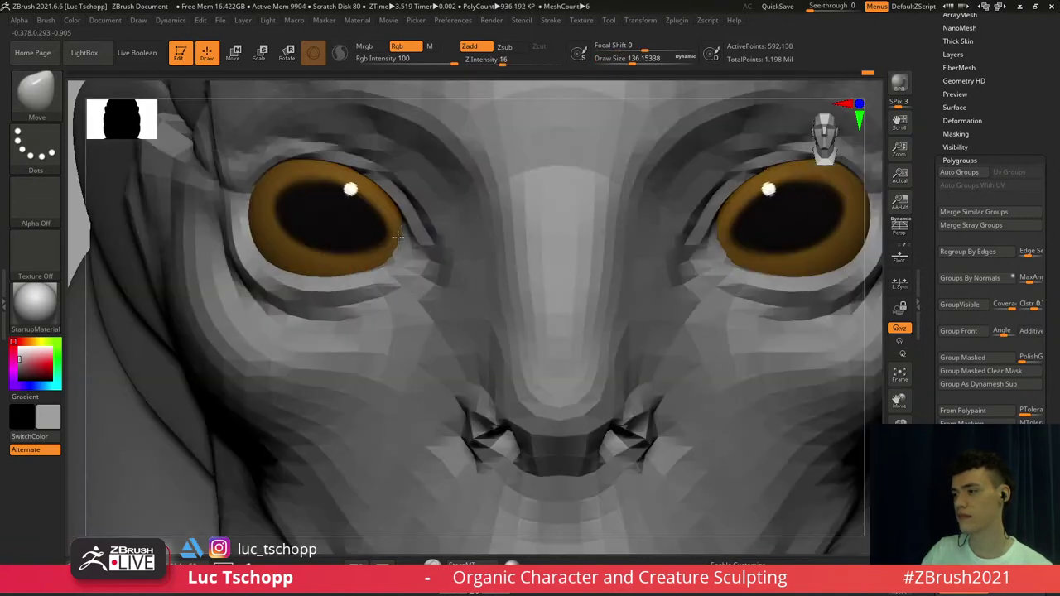
pyautogui.press('s')
pyautogui.moveTo(402, 252); pyautogui.dragTo(392, 253)
pyautogui.press('s')
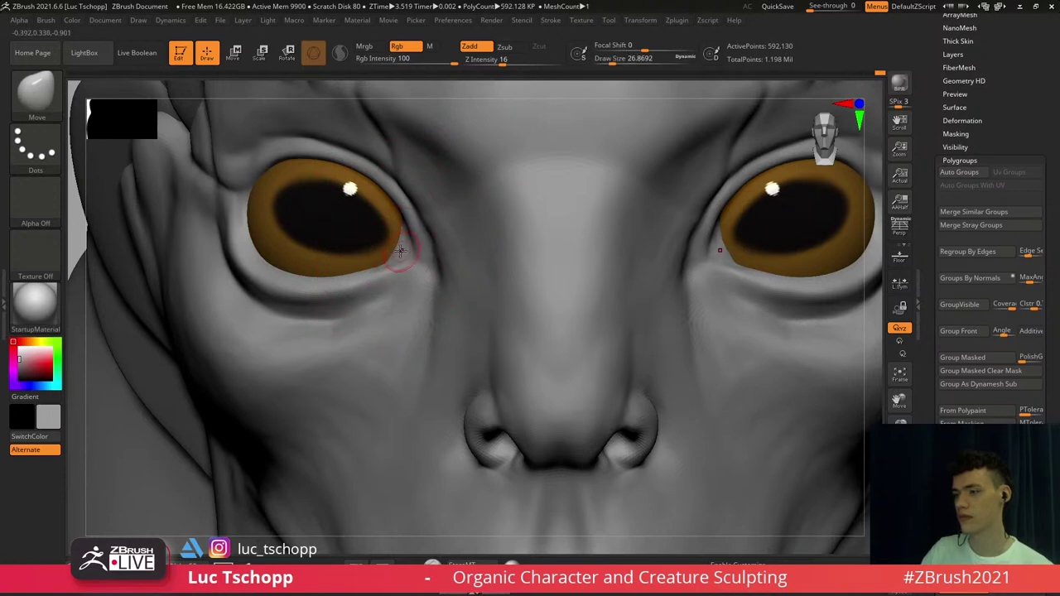
pyautogui.press('b')
pyautogui.press('s')
pyautogui.press('t')
pyautogui.moveTo(403, 251); pyautogui.dragTo(454, 247, button='right')
pyautogui.press('s')
pyautogui.moveTo(403, 246); pyautogui.dragTo(405, 222)
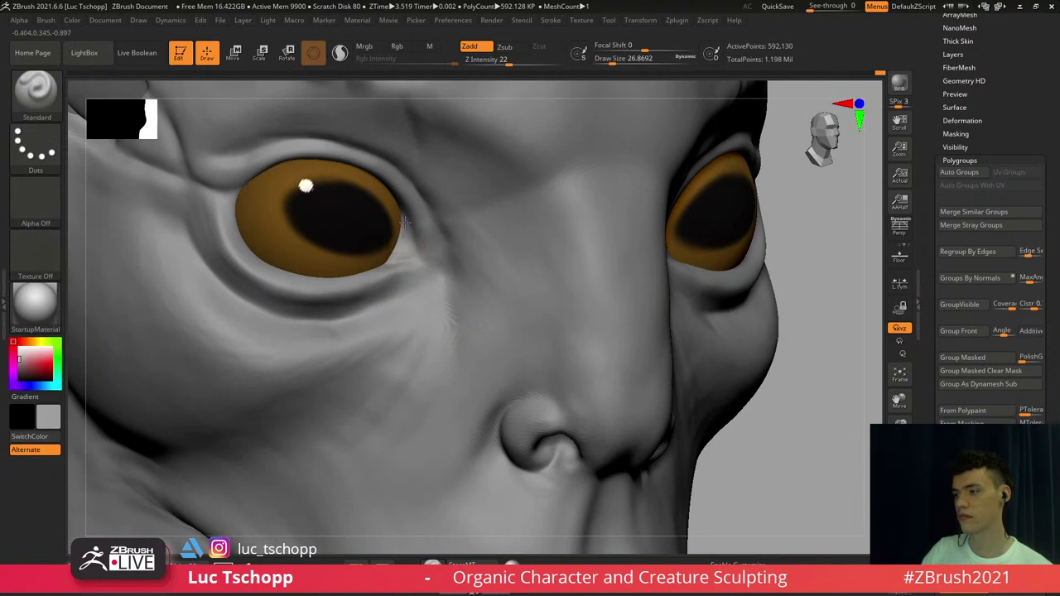
# Undo the trial strokes, then carve and smooth the inner eye corner with LucT_Custom1 at size 20
pyautogui.hotkey('ctrl', 'z')
pyautogui.keyDown('ctrl'); pyautogui.moveTo(367, 237); pyautogui.dragTo(298, 232, button='right'); pyautogui.keyUp('ctrl')
pyautogui.press('s')
pyautogui.moveTo(416, 223); pyautogui.dragTo(413, 230)
pyautogui.hotkey('ctrl', 'z')
pyautogui.press('s')
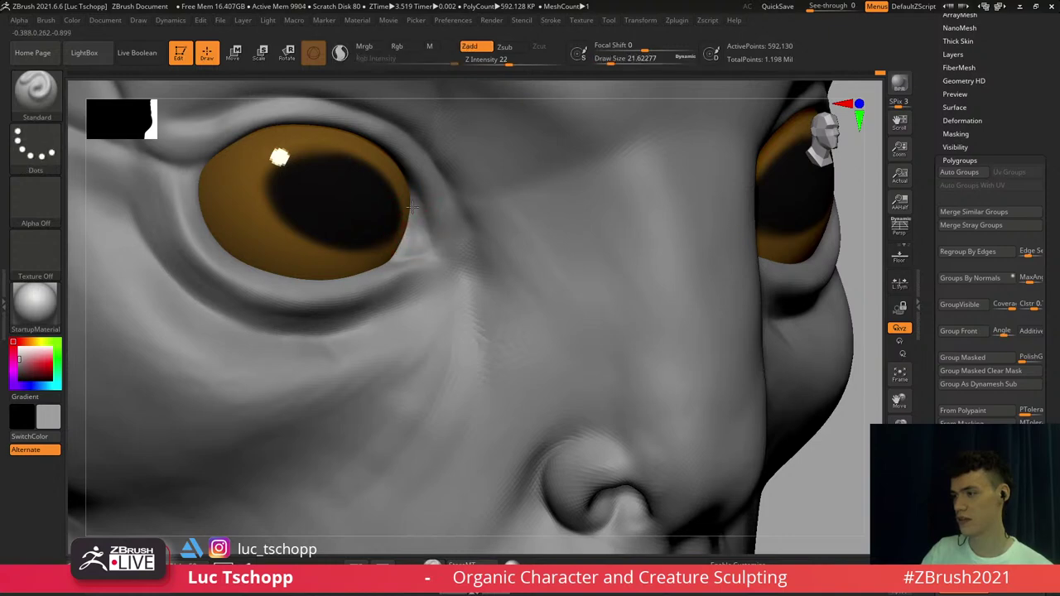
pyautogui.press('b')
pyautogui.click(355, 182)
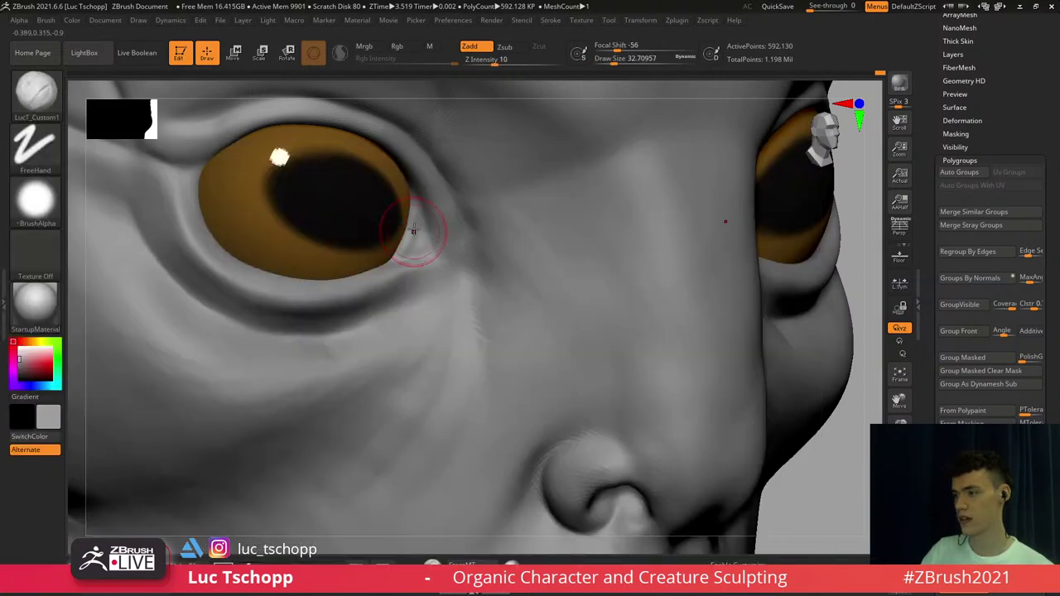
pyautogui.hotkey('ctrl', 'z')
pyautogui.press('s')
pyautogui.moveTo(424, 249); pyautogui.dragTo(408, 249)
pyautogui.moveTo(408, 249)
pyautogui.keyDown('ctrl'); pyautogui.mouseDown(button='right')
pyautogui.moveTo(483, 197)
pyautogui.moveTo(417, 240)
pyautogui.moveTo(442, 224)
pyautogui.moveTo(351, 232)
pyautogui.moveTo(419, 284)
pyautogui.moveTo(366, 143)
pyautogui.mouseUp(button='right'); pyautogui.keyUp('ctrl')
pyautogui.keyDown('alt'); pyautogui.moveTo(365, 247); pyautogui.dragTo(373, 275, button='right'); pyautogui.keyUp('alt')
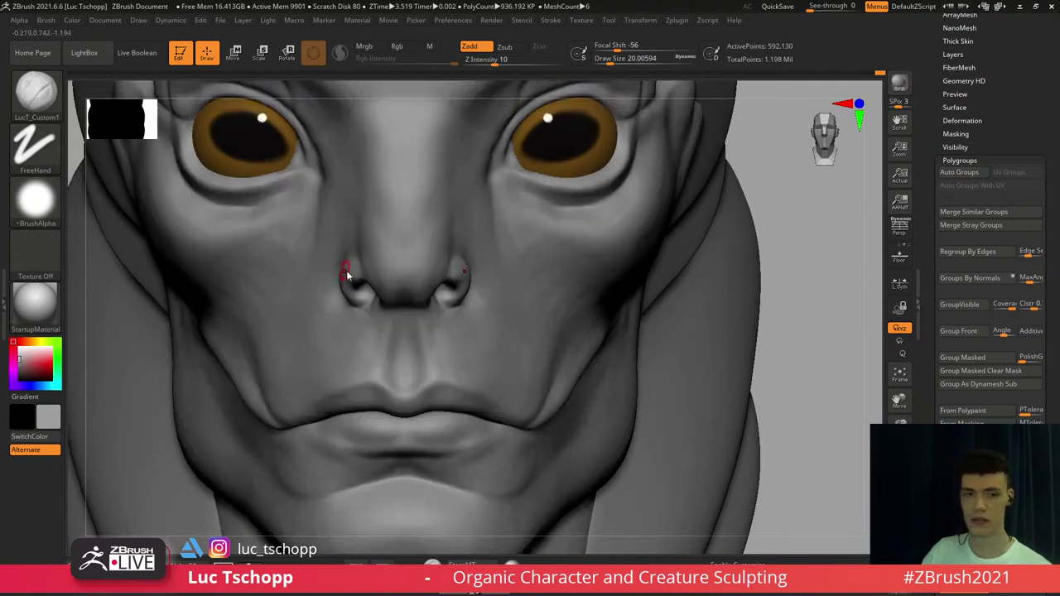
# Set up the Move brush at low subdivision with size about 94 on a three-quarter view
pyautogui.press('b')
pyautogui.press('m')
pyautogui.press('v')
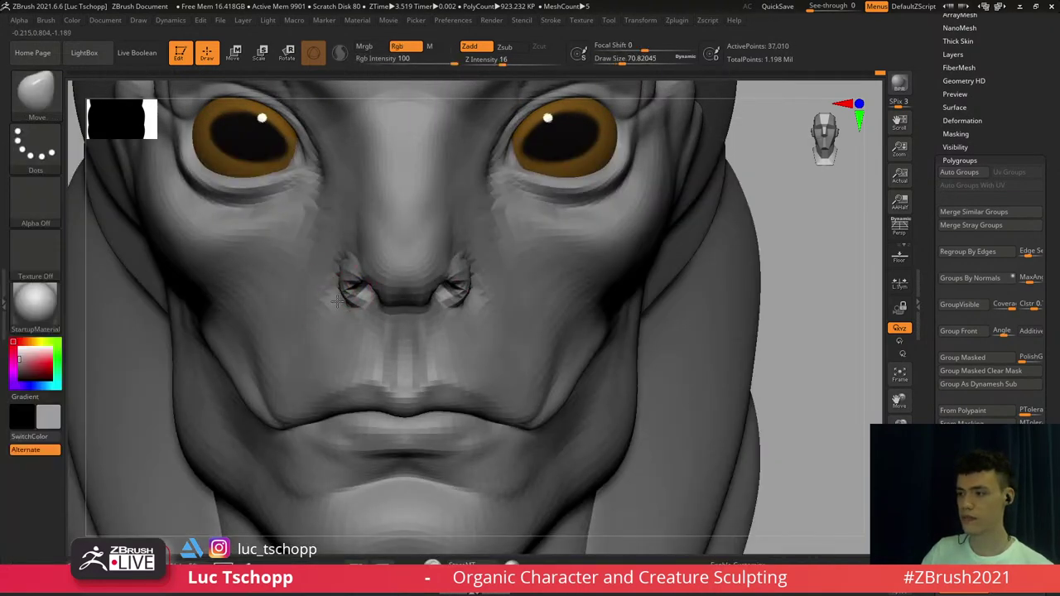
pyautogui.press('d')
pyautogui.press('d')
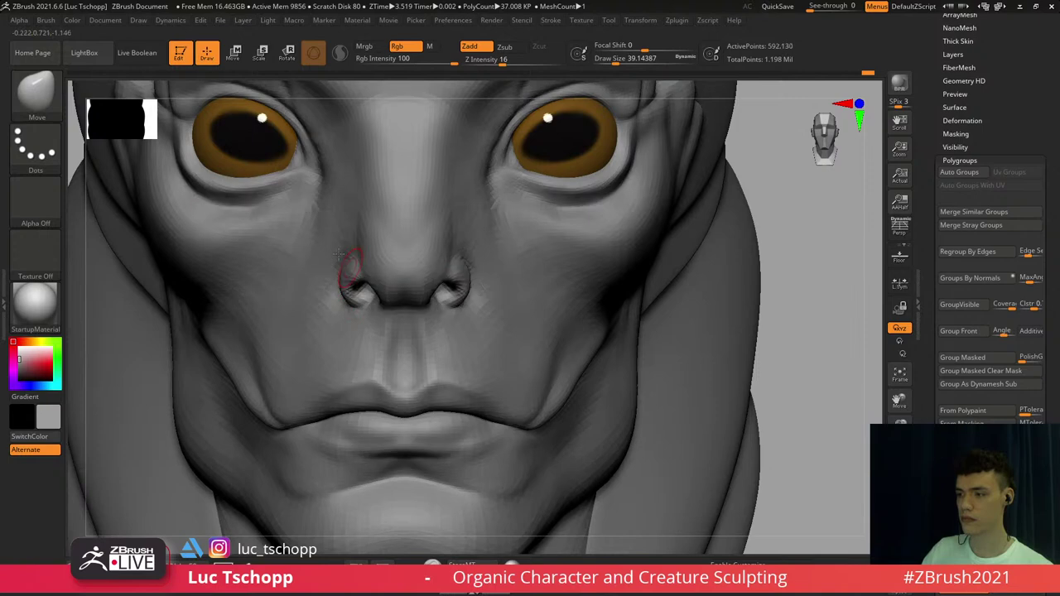
pyautogui.moveTo(355, 262)
pyautogui.mouseDown(button='right')
pyautogui.moveTo(398, 252)
pyautogui.moveTo(347, 267)
pyautogui.moveTo(331, 288)
pyautogui.mouseUp(button='right')
pyautogui.press('b')
pyautogui.click(359, 198)
pyautogui.press('b')
pyautogui.press('m')
pyautogui.press('v')
pyautogui.hotkey('shift', 'd')
pyautogui.hotkey('shift', 'd')
pyautogui.press('s')
pyautogui.moveTo(329, 287); pyautogui.dragTo(357, 285)
# Carve and redraw a sharp crease beside the nostril with the crease brush at size 192
pyautogui.press('d')
pyautogui.press('d')
pyautogui.hotkey('shift', 'd')
pyautogui.hotkey('shift', 'd')
pyautogui.press('b')
pyautogui.press('d')
pyautogui.press('s')
pyautogui.press('d')
pyautogui.press('s')
pyautogui.moveTo(363, 266)
pyautogui.mouseDown()
pyautogui.moveTo(340, 310)
pyautogui.moveTo(354, 260)
pyautogui.mouseUp()
pyautogui.press('s')
pyautogui.moveTo(337, 300)
pyautogui.keyDown('shift'); pyautogui.mouseDown()
pyautogui.moveTo(334, 285)
pyautogui.moveTo(340, 301)
pyautogui.mouseUp(); pyautogui.keyUp('shift')
# In front view, nudge the nostril wings into shape with the Move brush at base subdivision
pyautogui.moveTo(341, 300); pyautogui.dragTo(372, 299, button='right')
pyautogui.press('d')
pyautogui.press('f')
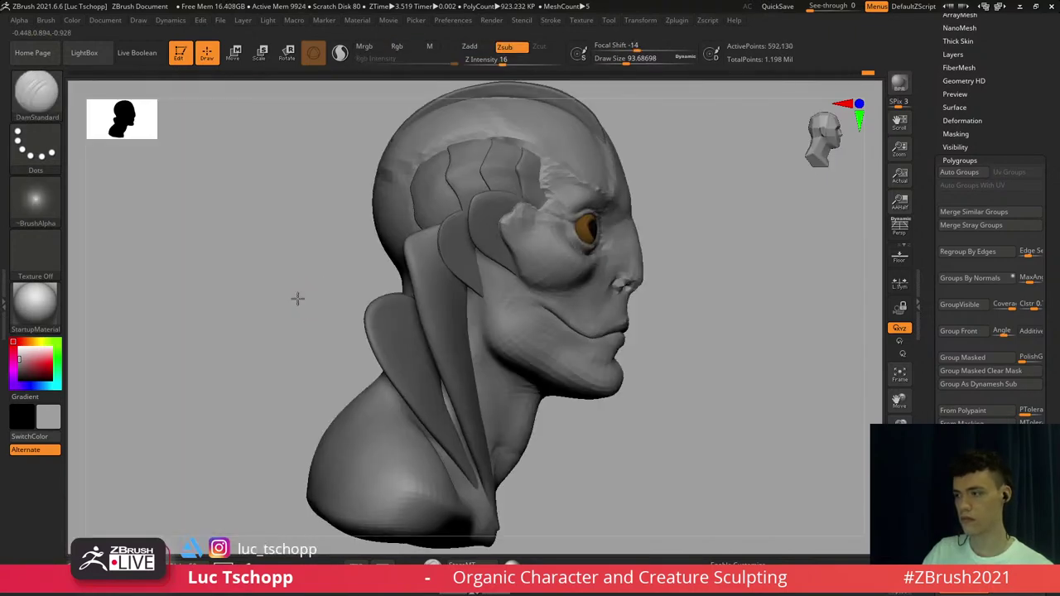
pyautogui.keyDown('shift'); pyautogui.moveTo(298, 299); pyautogui.dragTo(274, 301, button='right'); pyautogui.keyUp('shift')
pyautogui.keyDown('ctrl'); pyautogui.moveTo(388, 283); pyautogui.dragTo(473, 239, button='right'); pyautogui.keyUp('ctrl')
pyautogui.press('b')
pyautogui.press('m')
pyautogui.press('v')
pyautogui.hotkey('shift', 'd')
pyautogui.hotkey('shift', 'd')
pyautogui.hotkey('shift', 'd')
pyautogui.hotkey('shift', 'd')
pyautogui.hotkey('shift', 'd')
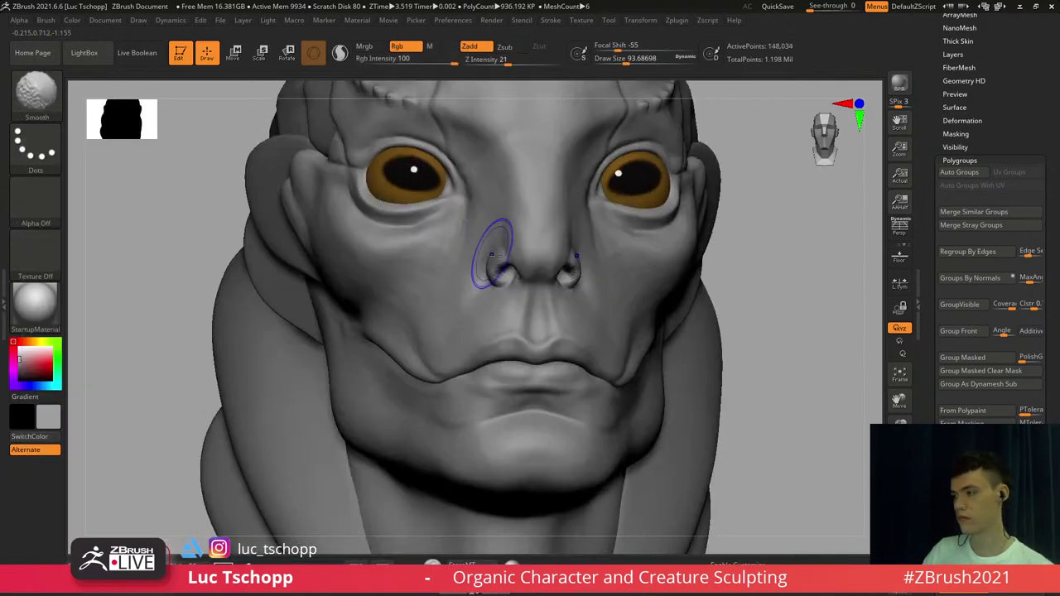
pyautogui.press('s')
pyautogui.moveTo(499, 253); pyautogui.dragTo(495, 258)
pyautogui.press('s')
pyautogui.press('d')
pyautogui.press('d')
pyautogui.moveTo(460, 282)
pyautogui.keyDown('shift'); pyautogui.mouseDown(button='right')
pyautogui.moveTo(463, 298)
pyautogui.moveTo(466, 288)
pyautogui.mouseUp(button='right'); pyautogui.keyUp('shift')
pyautogui.press('f')
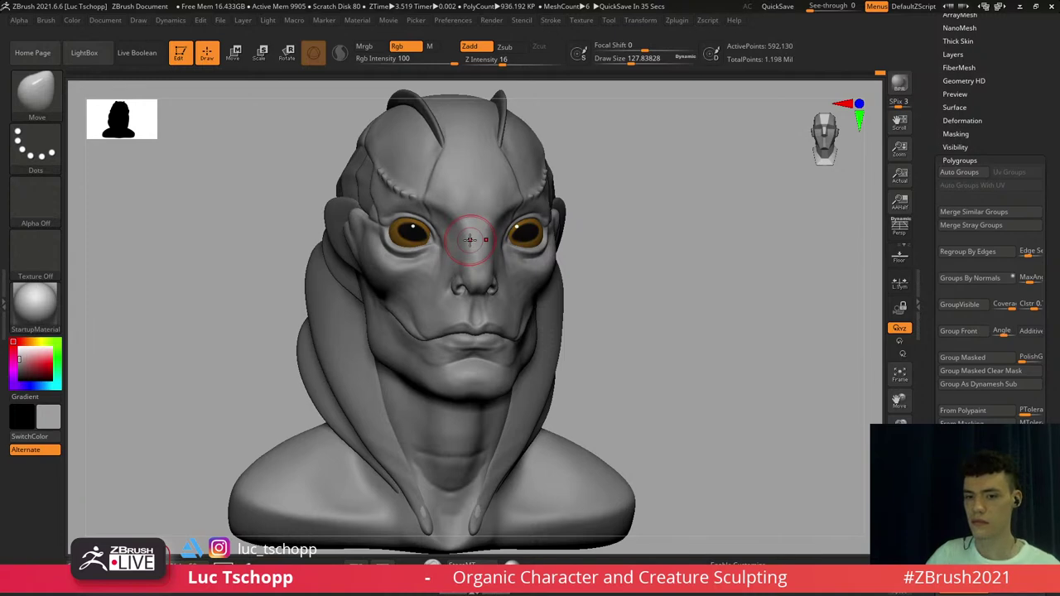
# With the Move brush at base subdivision, nudge the cheek creases symmetrically into place
pyautogui.moveTo(376, 327)
pyautogui.keyDown('shift'); pyautogui.mouseDown(button='right')
pyautogui.moveTo(382, 354)
pyautogui.moveTo(368, 290)
pyautogui.moveTo(363, 307)
pyautogui.moveTo(369, 292)
pyautogui.mouseUp(button='right'); pyautogui.keyUp('shift')
pyautogui.press('b')
pyautogui.click(369, 325)
pyautogui.hotkey('shift', 'd')
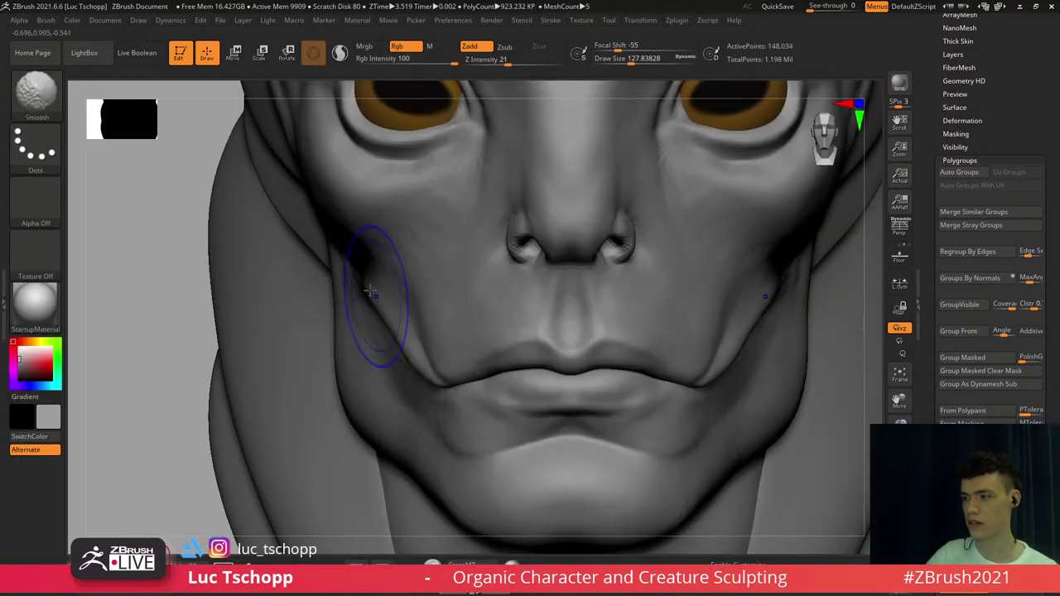
pyautogui.hotkey('shift', 'd')
pyautogui.press('s')
pyautogui.moveTo(368, 291); pyautogui.dragTo(386, 326)
pyautogui.moveTo(386, 326)
pyautogui.keyDown('alt'); pyautogui.mouseDown(button='right')
pyautogui.moveTo(372, 310)
pyautogui.moveTo(366, 324)
pyautogui.moveTo(377, 299)
pyautogui.mouseUp(button='right'); pyautogui.keyUp('alt')
# Enlarge the Move brush to about 217 and reshape the fold beside the mouth
pyautogui.press('d')
pyautogui.press('d')
pyautogui.hotkey('shift', 'd')
pyautogui.hotkey('shift', 'd')
pyautogui.press('s')
pyautogui.moveTo(382, 299); pyautogui.dragTo(388, 300)
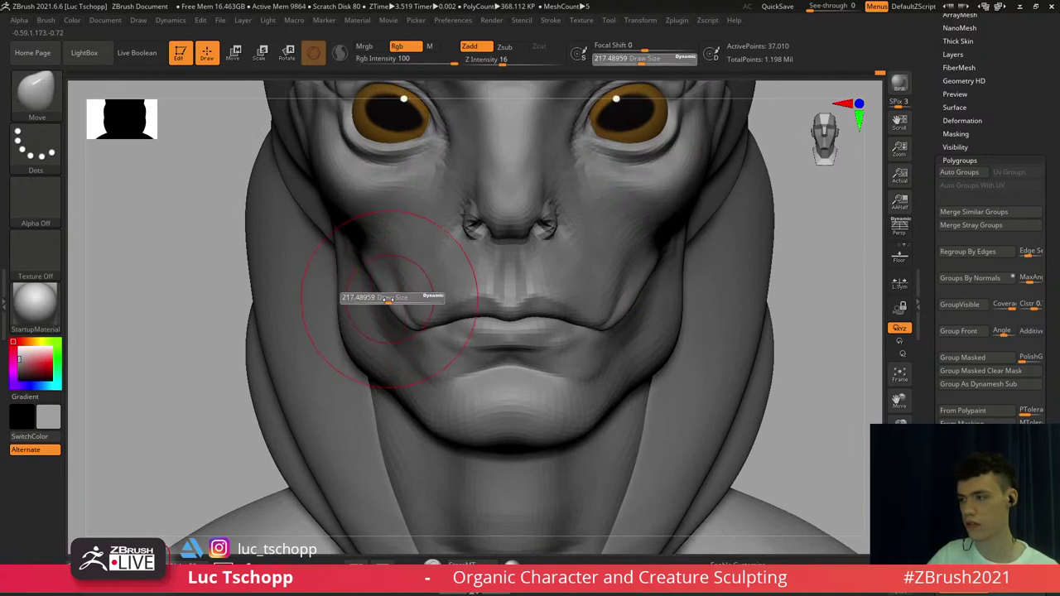
pyautogui.moveTo(373, 300); pyautogui.dragTo(392, 296, button='right')
pyautogui.press('s')
pyautogui.moveTo(392, 295)
pyautogui.mouseDown()
pyautogui.moveTo(381, 295)
pyautogui.moveTo(406, 288)
pyautogui.mouseUp()
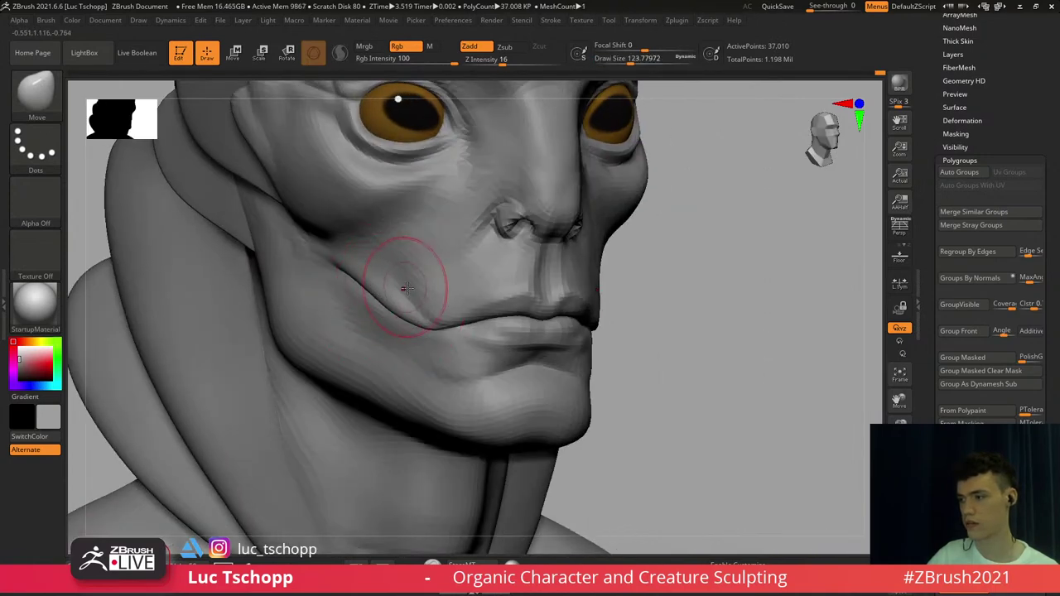
# At highest subdivision, deepen the mouth-fold crease with LucT_Custom1 at size 120, then smooth at 83
pyautogui.press('d')
pyautogui.press('d')
pyautogui.press('b')
pyautogui.click(362, 183)
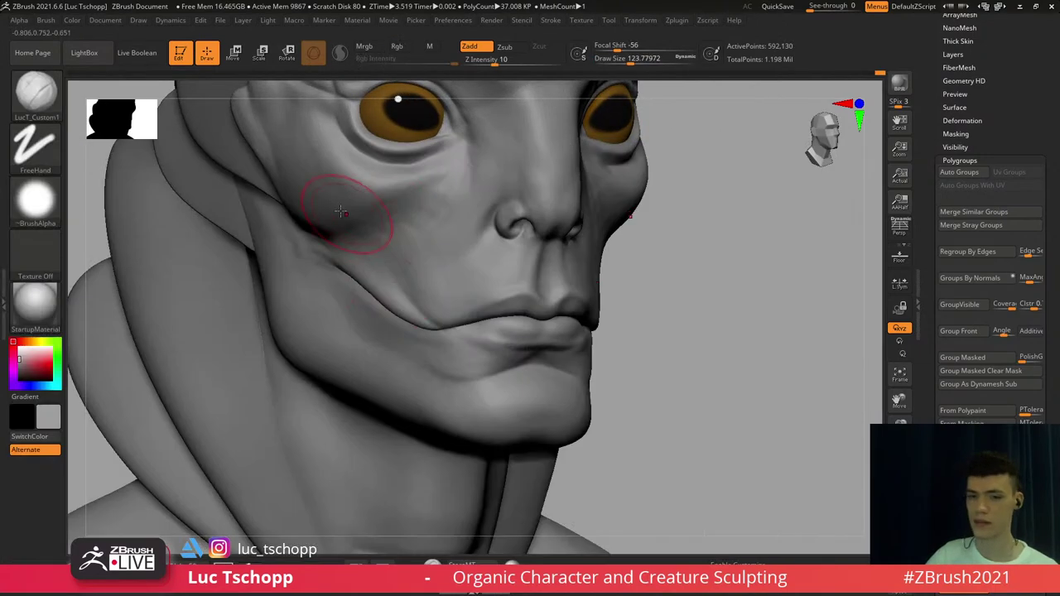
pyautogui.press('s')
pyautogui.click(406, 282)
pyautogui.moveTo(432, 320); pyautogui.dragTo(408, 280)
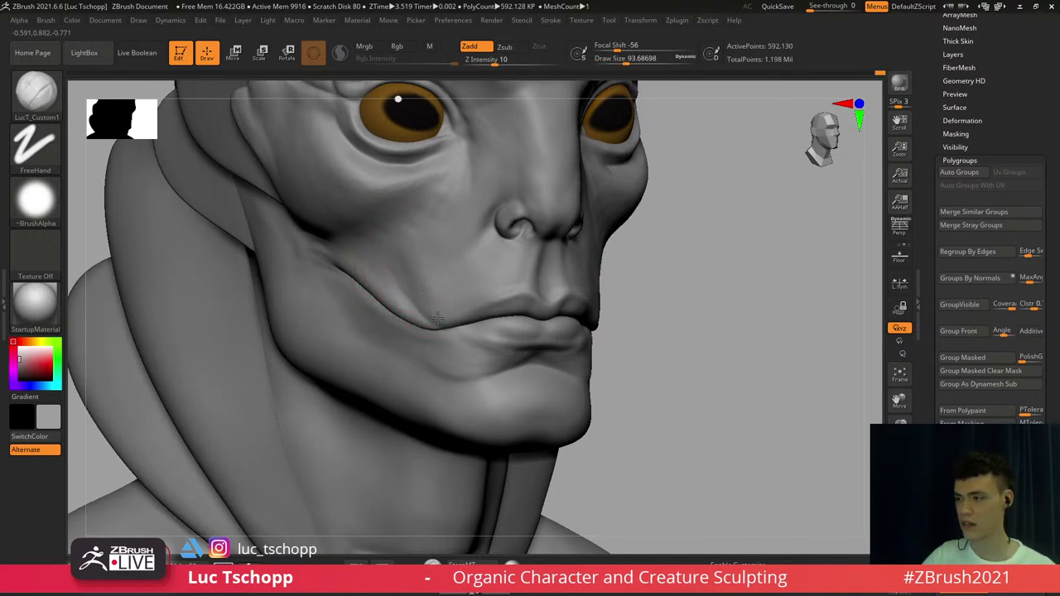
pyautogui.press('s')
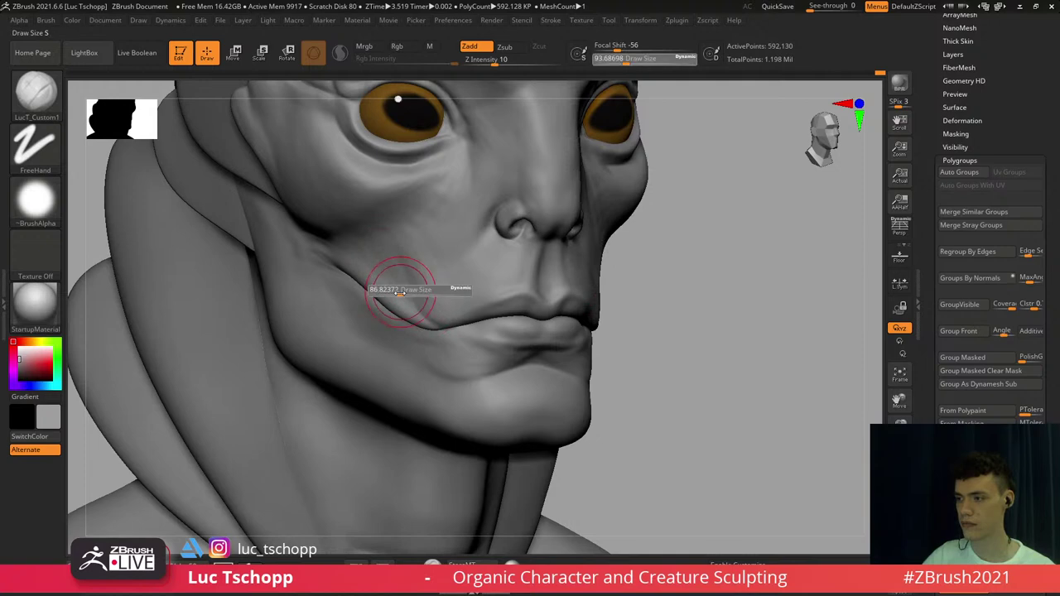
pyautogui.click(401, 289)
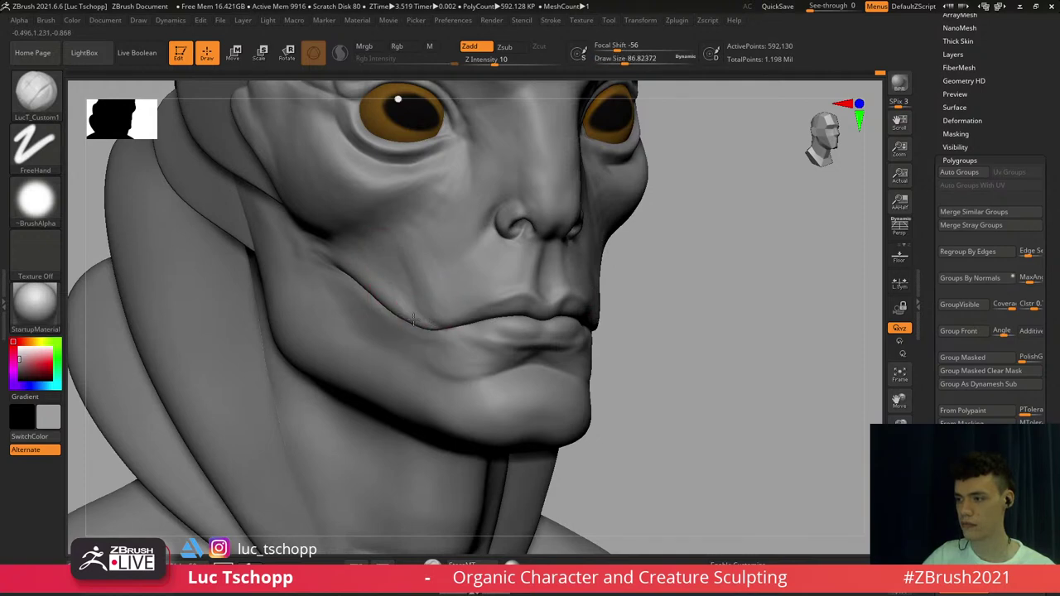
pyautogui.press('shift')
# Sharpen the crease above the nostril with a size-51 brush and smooth it
pyautogui.moveTo(440, 309)
pyautogui.keyDown('ctrl'); pyautogui.mouseDown(button='right')
pyautogui.moveTo(440, 223)
pyautogui.moveTo(398, 222)
pyautogui.moveTo(440, 265)
pyautogui.moveTo(450, 253)
pyautogui.mouseUp(button='right'); pyautogui.keyUp('ctrl')
pyautogui.press('s')
pyautogui.click(444, 252)
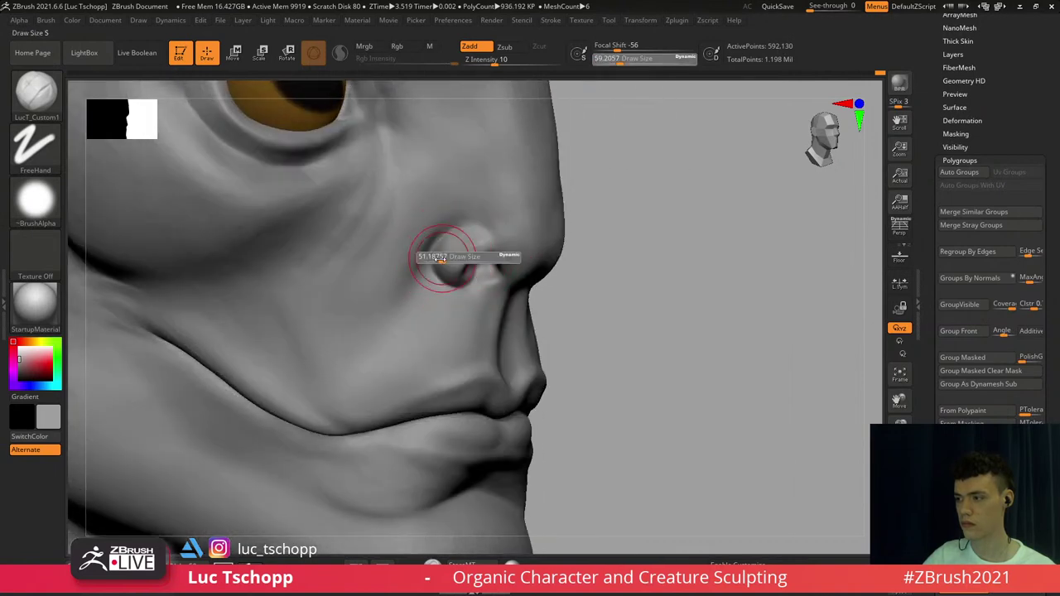
pyautogui.moveTo(499, 231); pyautogui.dragTo(519, 234)
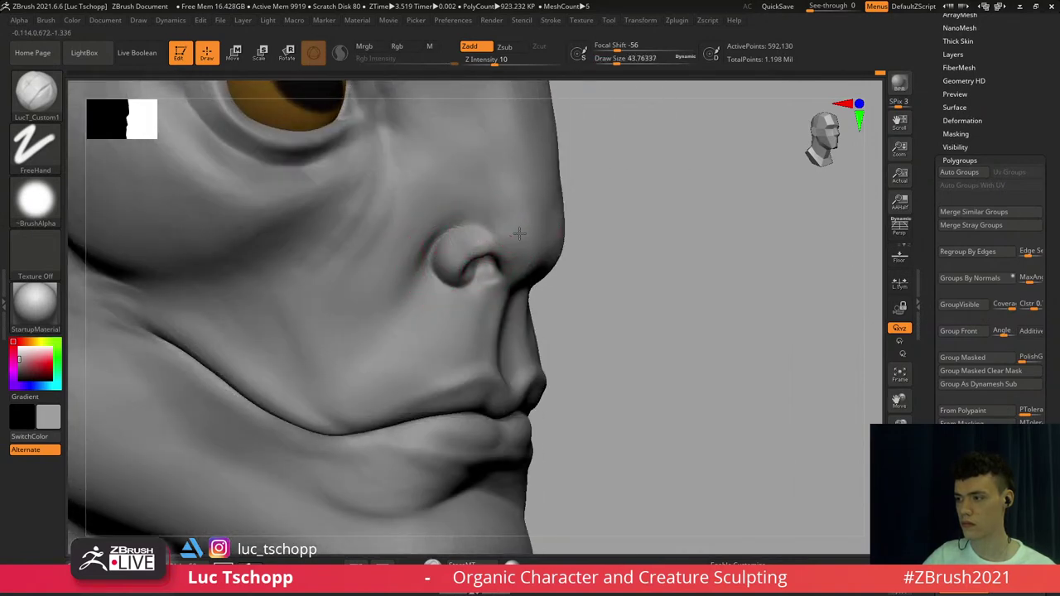
pyautogui.press('shift')
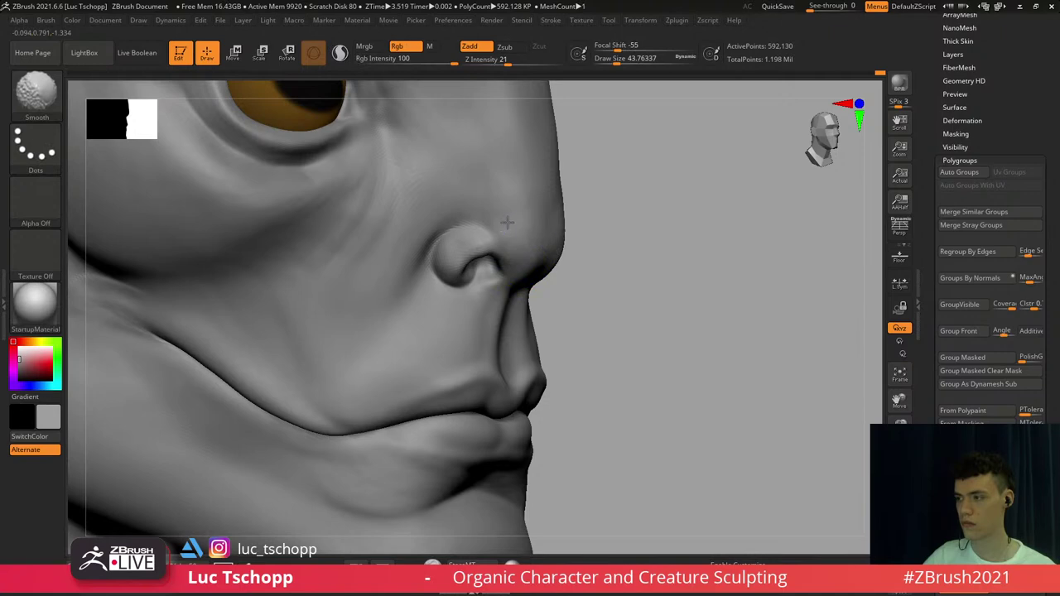
# Refine the nostril rim with Move Topological at size 23, then smooth at about 74
pyautogui.keyDown('ctrl'); pyautogui.moveTo(507, 222); pyautogui.dragTo(496, 271, button='right'); pyautogui.keyUp('ctrl')
pyautogui.press('b')
pyautogui.press('m')
pyautogui.press('t')
pyautogui.press('s')
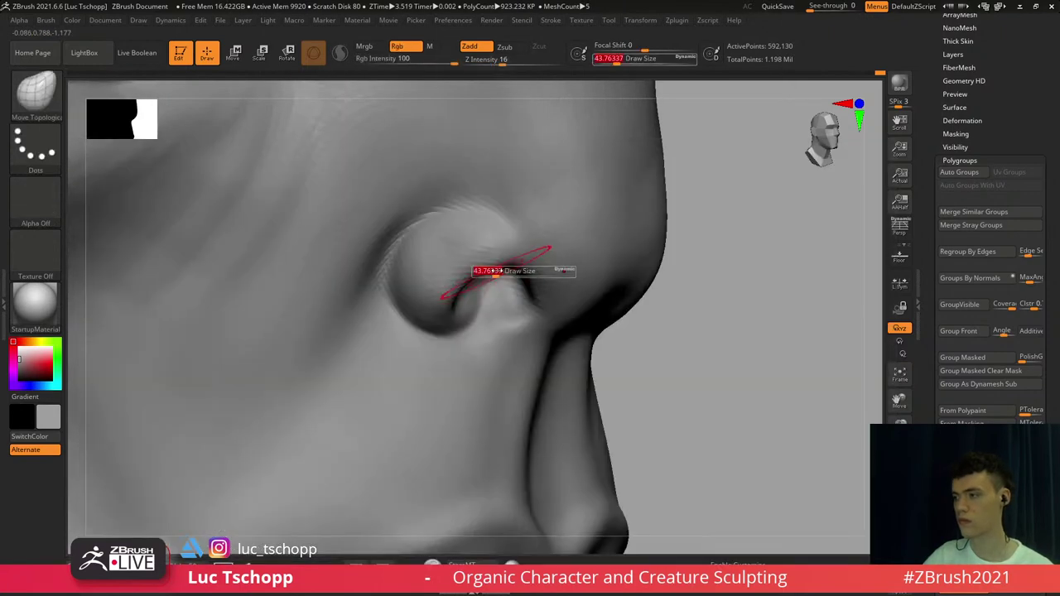
pyautogui.press('s')
pyautogui.moveTo(496, 271)
pyautogui.mouseDown()
pyautogui.moveTo(491, 259)
pyautogui.moveTo(500, 266)
pyautogui.mouseUp()
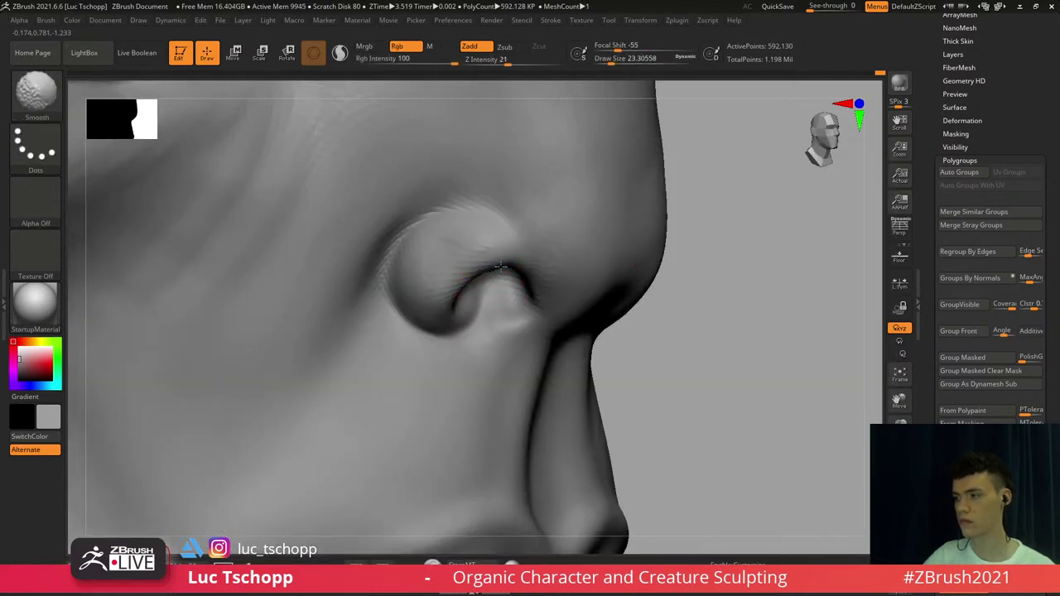
pyautogui.moveTo(481, 254)
pyautogui.keyDown('ctrl'); pyautogui.mouseDown(button='right')
pyautogui.moveTo(448, 283)
pyautogui.moveTo(460, 283)
pyautogui.moveTo(439, 289)
pyautogui.mouseUp(button='right'); pyautogui.keyUp('ctrl')
pyautogui.press('s')
pyautogui.click(449, 293)
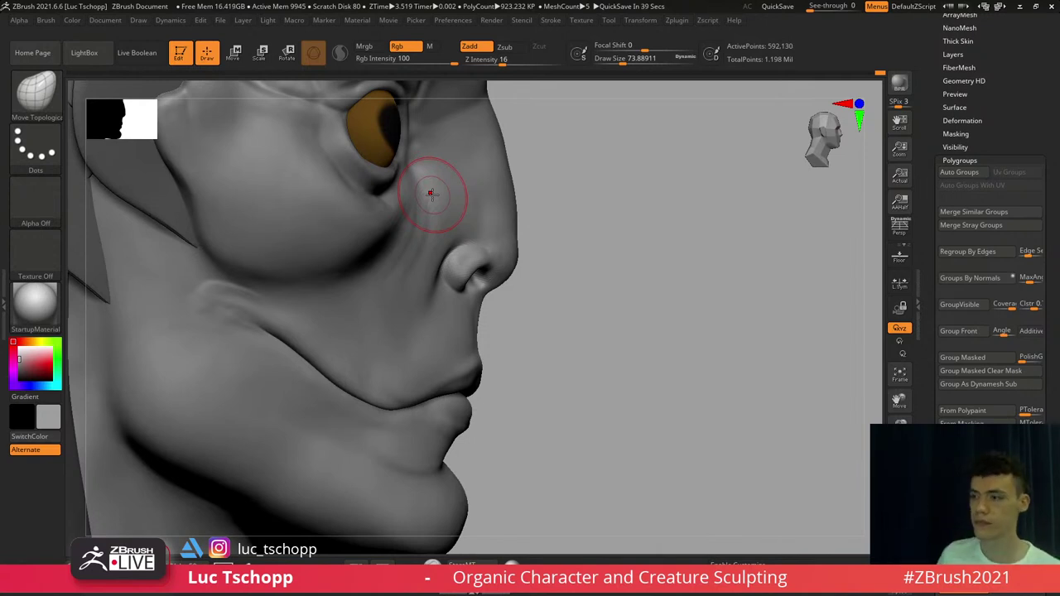
# Smooth the cheek with a size-94 brush, then ready LucT_Custom1 at size 90 at highest subdivision
pyautogui.moveTo(240, 192); pyautogui.dragTo(333, 276, button='right')
pyautogui.press('s')
pyautogui.moveTo(331, 278); pyautogui.dragTo(359, 288)
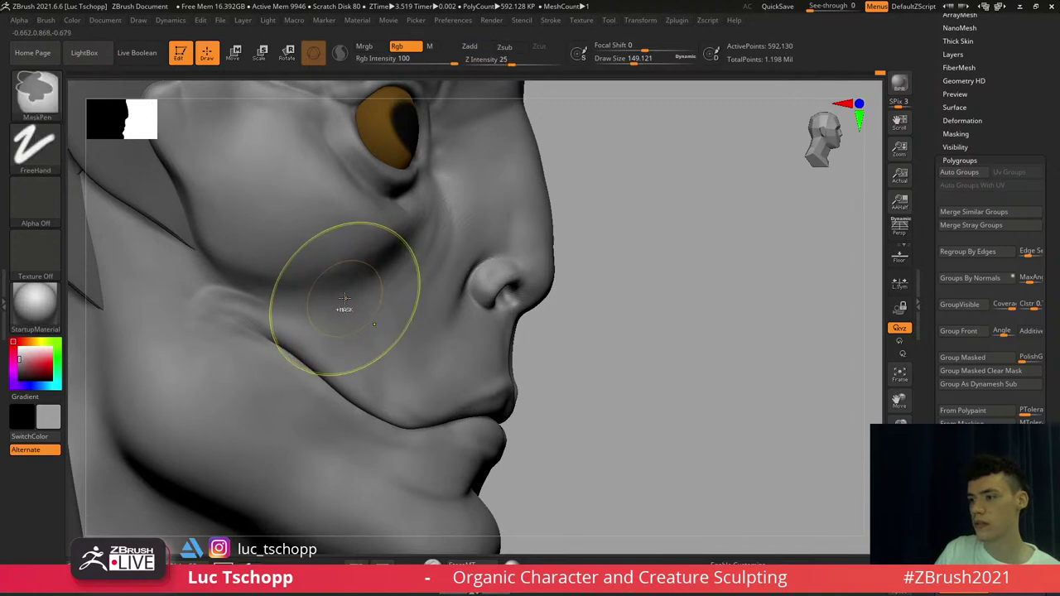
pyautogui.press('b')
pyautogui.click(350, 199)
pyautogui.press('s')
pyautogui.moveTo(341, 274); pyautogui.dragTo(334, 274)
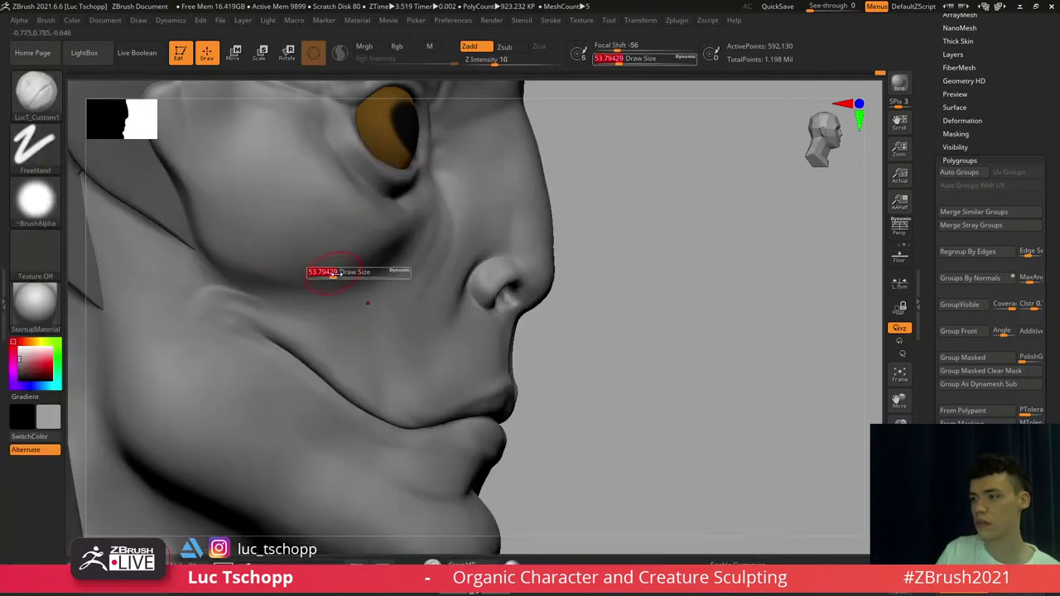
pyautogui.hotkey('shift', 'd')
pyautogui.hotkey('shift', 'd')
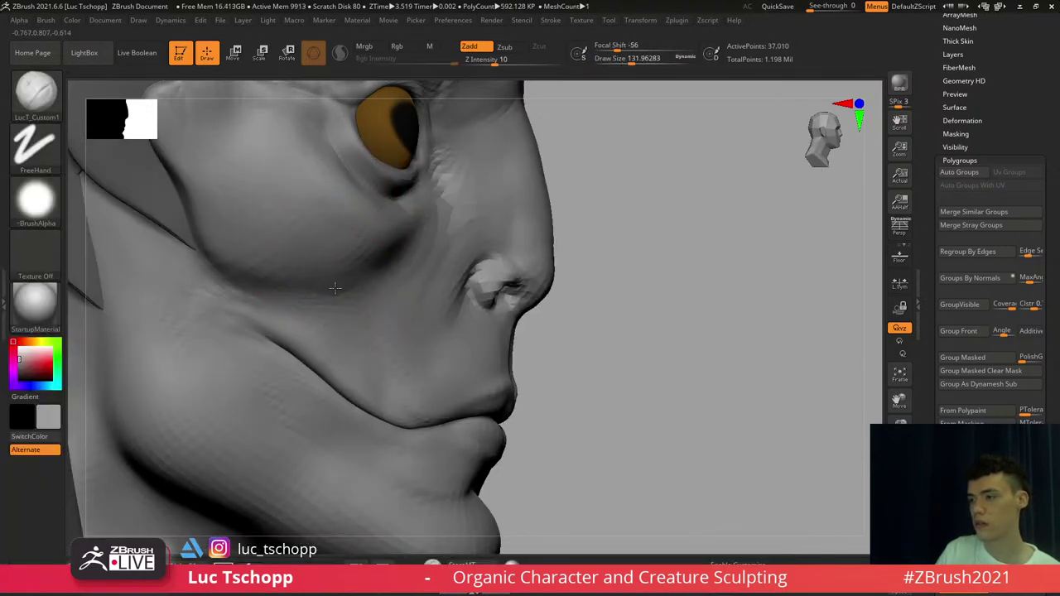
pyautogui.press('[')
pyautogui.press('[')
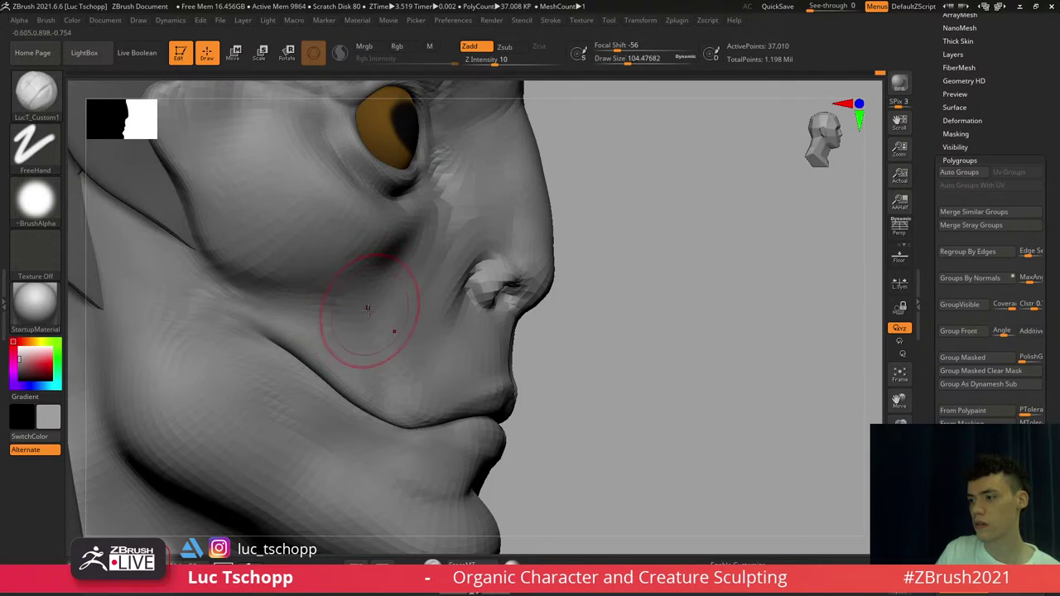
pyautogui.press('d')
pyautogui.press('d')
# Build up the cheek with the Standard brush at about size 101
pyautogui.press('b')
pyautogui.press('s')
pyautogui.press('t')
pyautogui.press('s')
pyautogui.moveTo(322, 317); pyautogui.dragTo(310, 302, button='right')
pyautogui.press('s')
pyautogui.moveTo(311, 301); pyautogui.dragTo(308, 300)
pyautogui.moveTo(336, 329)
pyautogui.keyDown('ctrl'); pyautogui.mouseDown(button='right')
pyautogui.moveTo(356, 322)
pyautogui.moveTo(317, 340)
pyautogui.moveTo(329, 336)
pyautogui.mouseUp(button='right'); pyautogui.keyUp('ctrl')
pyautogui.press('s')
pyautogui.moveTo(329, 336); pyautogui.dragTo(313, 329)
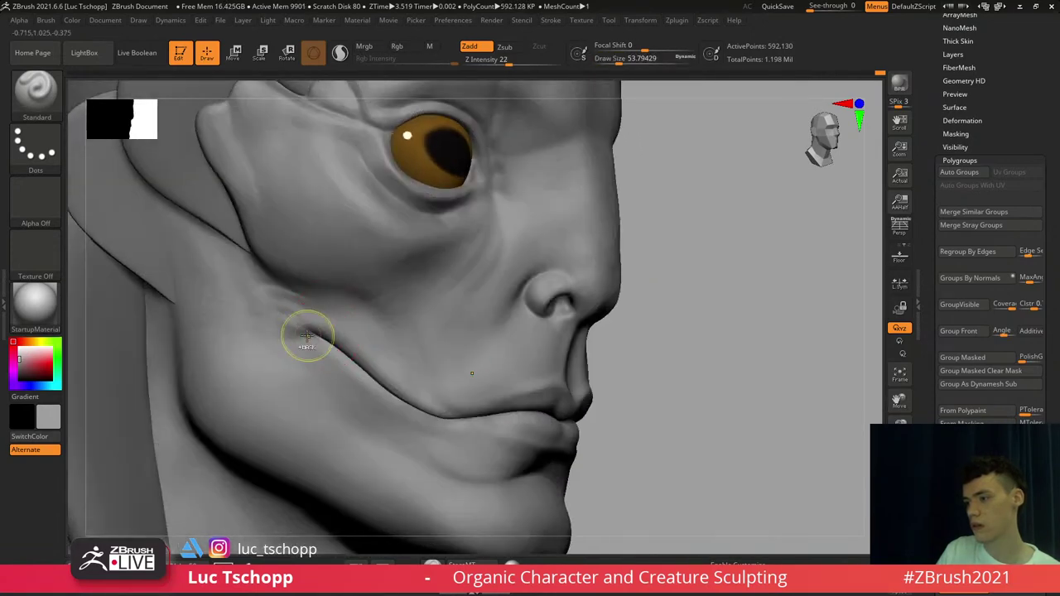
# Deepen the mouth-corner crease with LucT_Custom1 at size 74 and Shift-smooth it, ending in front view
pyautogui.press('b')
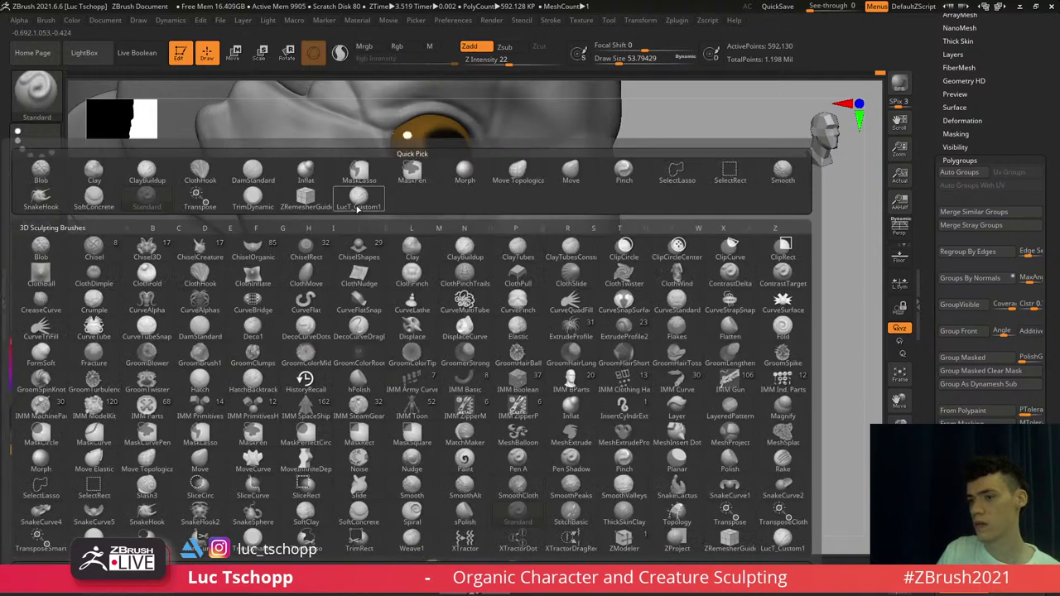
pyautogui.click(358, 204)
pyautogui.keyDown('ctrl'); pyautogui.moveTo(320, 317); pyautogui.dragTo(311, 335, button='right'); pyautogui.keyUp('ctrl')
pyautogui.press('s')
pyautogui.moveTo(310, 335)
pyautogui.mouseDown()
pyautogui.moveTo(284, 353)
pyautogui.moveTo(294, 351)
pyautogui.moveTo(248, 325)
pyautogui.mouseUp()
pyautogui.hotkey('shift', 'd')
pyautogui.hotkey('shift', 'd')
pyautogui.press('d')
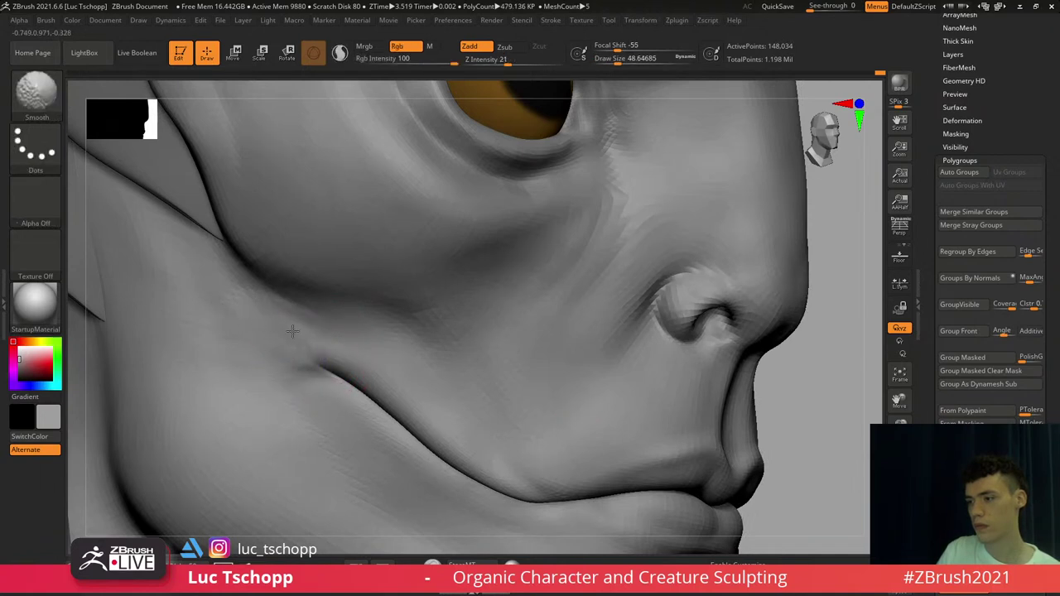
pyautogui.press('d')
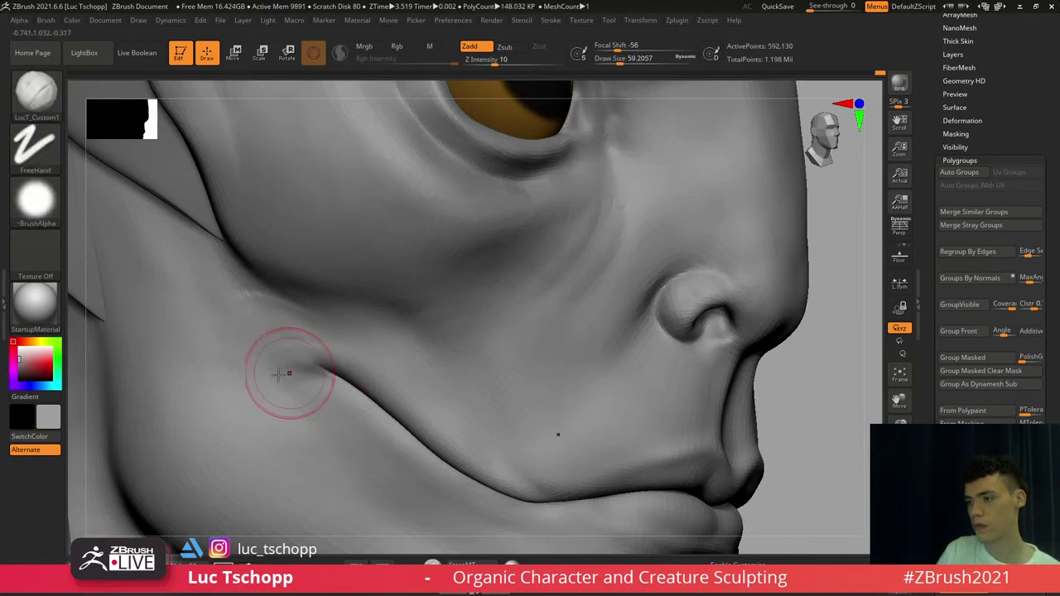
pyautogui.moveTo(308, 369)
pyautogui.mouseDown()
pyautogui.moveTo(260, 360)
pyautogui.moveTo(282, 345)
pyautogui.moveTo(244, 318)
pyautogui.mouseUp()
pyautogui.press('s')
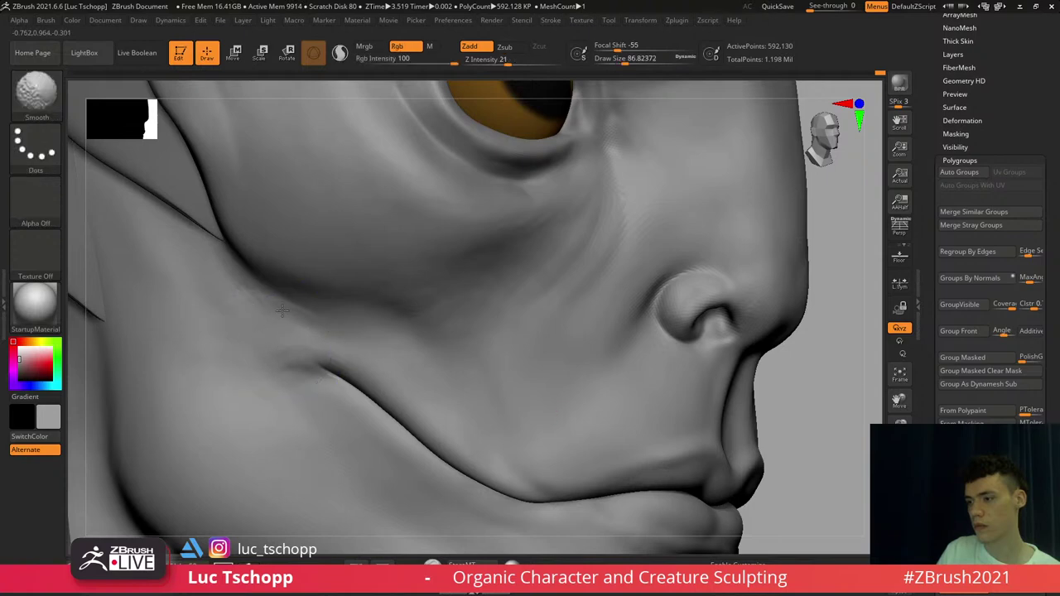
pyautogui.keyDown('ctrl'); pyautogui.moveTo(330, 349); pyautogui.dragTo(358, 158, button='right'); pyautogui.keyUp('ctrl')
pyautogui.moveTo(442, 273); pyautogui.dragTo(369, 257, button='right')
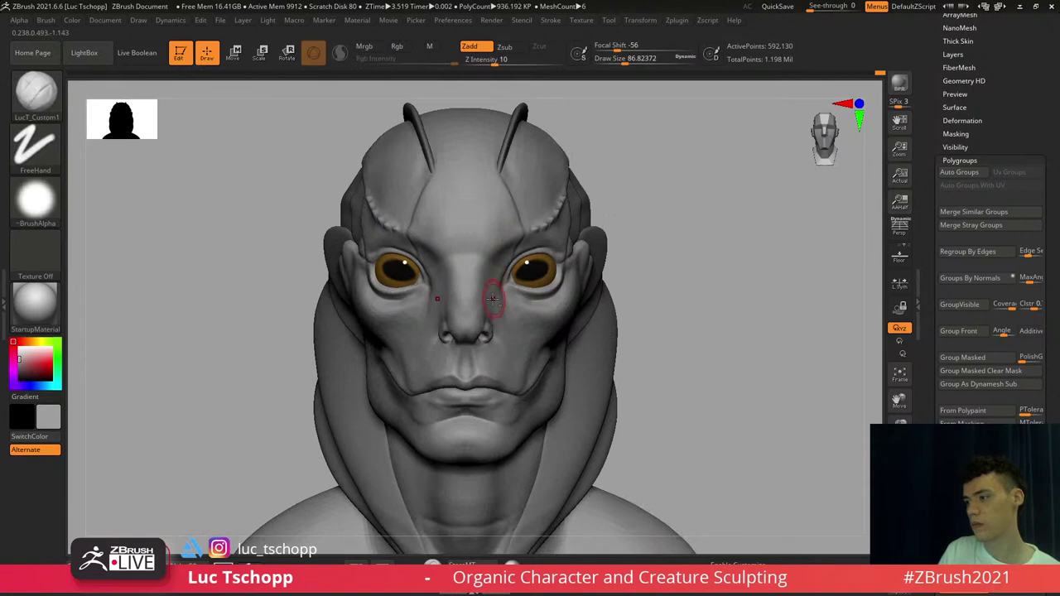
# Push the jaw fold by the mouth corner broader with the Move brush at base subdivision, size 104–128
pyautogui.keyDown('alt'); pyautogui.moveTo(417, 362); pyautogui.dragTo(345, 341, button='right'); pyautogui.keyUp('alt')
pyautogui.press('m')
pyautogui.press('v')
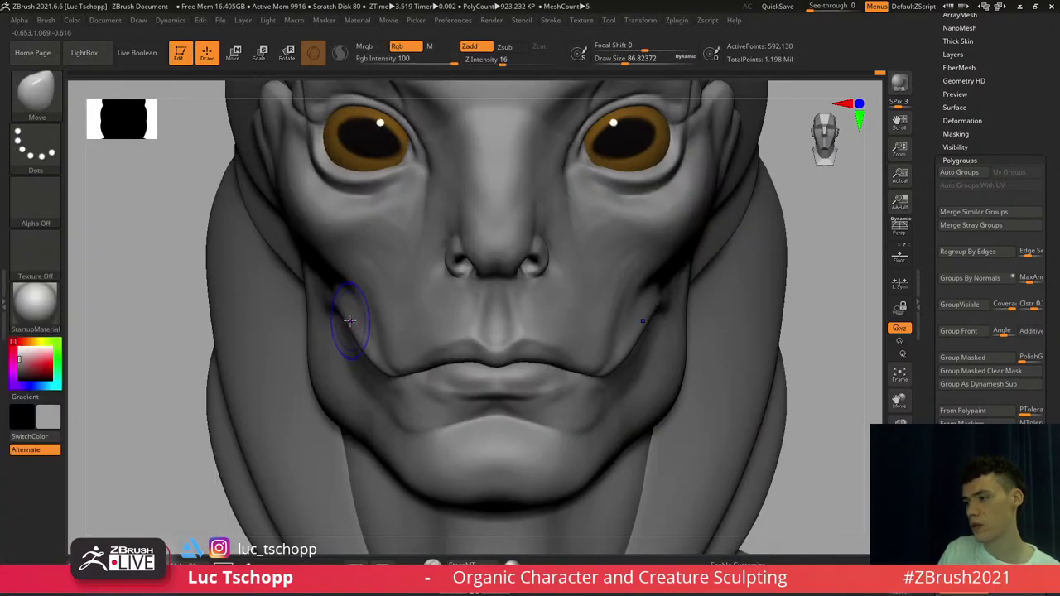
pyautogui.hotkey('shift', 'd')
pyautogui.hotkey('shift', 'd')
pyautogui.hotkey('shift', 'd')
pyautogui.press('s')
pyautogui.moveTo(346, 322); pyautogui.dragTo(348, 323)
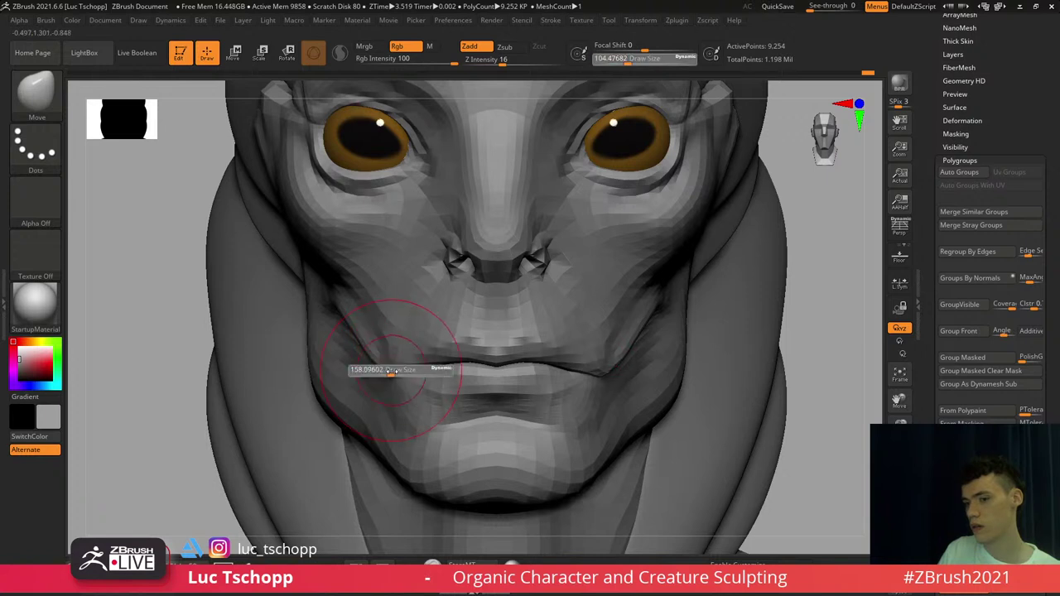
pyautogui.moveTo(386, 379); pyautogui.dragTo(371, 396, button='right')
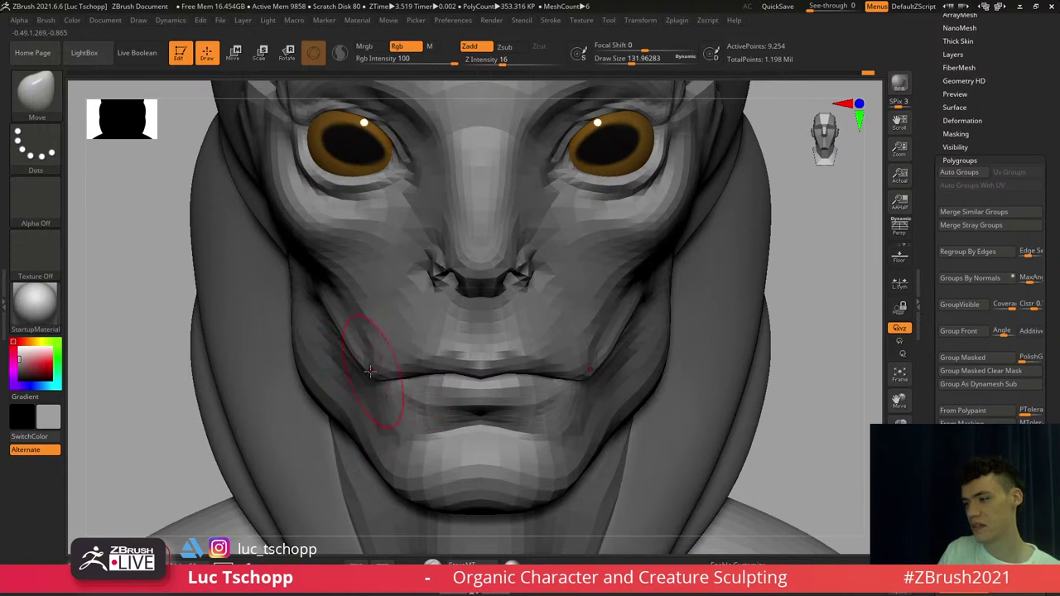
pyautogui.press('s')
pyautogui.moveTo(375, 358); pyautogui.dragTo(369, 356)
pyautogui.moveTo(324, 387)
pyautogui.keyDown('alt'); pyautogui.mouseDown(button='right')
pyautogui.moveTo(331, 357)
pyautogui.moveTo(359, 359)
pyautogui.mouseUp(button='right'); pyautogui.keyUp('alt')
pyautogui.press('s')
pyautogui.moveTo(359, 361); pyautogui.dragTo(392, 408)
pyautogui.moveTo(381, 402)
pyautogui.mouseDown(button='right')
pyautogui.moveTo(399, 401)
pyautogui.moveTo(397, 358)
pyautogui.moveTo(463, 356)
pyautogui.moveTo(331, 478)
pyautogui.mouseUp(button='right')
# Reshape the Extract5 crest piece with the Move Topological brush at size about 217
pyautogui.keyDown('alt'); pyautogui.click(422, 225); pyautogui.keyUp('alt')
pyautogui.moveTo(423, 224); pyautogui.dragTo(436, 218, button='right')
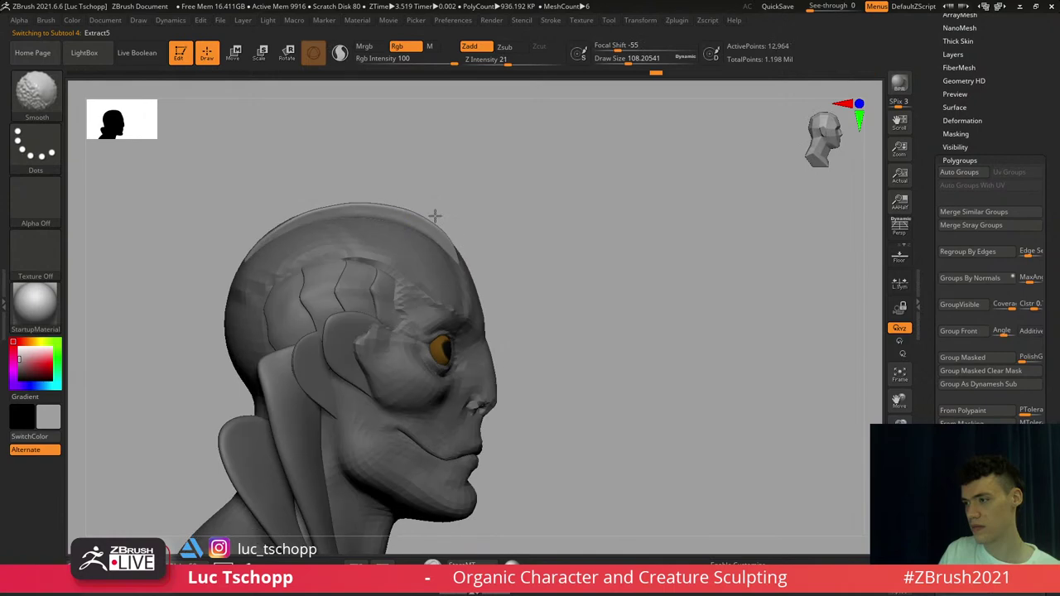
pyautogui.press('b')
pyautogui.press('m')
pyautogui.press('t')
pyautogui.press('s')
pyautogui.moveTo(283, 223); pyautogui.dragTo(313, 206)
pyautogui.press('s')
pyautogui.press('s')
pyautogui.moveTo(324, 207); pyautogui.dragTo(350, 213)
pyautogui.press('s')
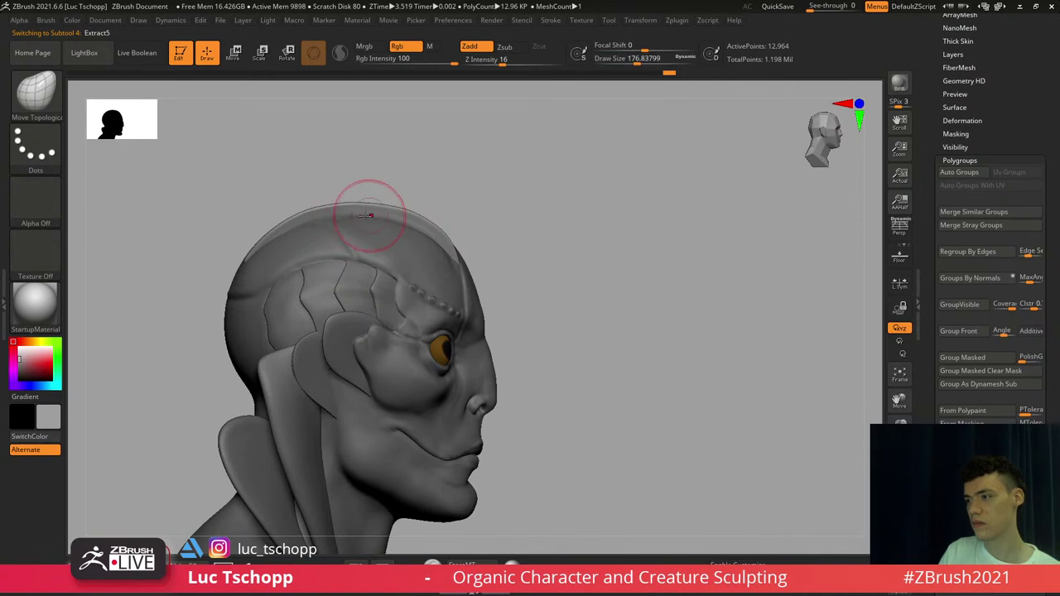
# Bring the head to a zoomed front view and make the head SubTool active
pyautogui.keyDown('shift'); pyautogui.moveTo(371, 215); pyautogui.dragTo(307, 220, button='right'); pyautogui.keyUp('shift')
pyautogui.keyDown('alt'); pyautogui.moveTo(438, 288); pyautogui.dragTo(360, 342, button='right'); pyautogui.keyUp('alt')
pyautogui.keyDown('alt'); pyautogui.moveTo(354, 231); pyautogui.dragTo(346, 348, button='right'); pyautogui.keyUp('alt')
pyautogui.keyDown('alt'); pyautogui.click(357, 316); pyautogui.keyUp('alt')
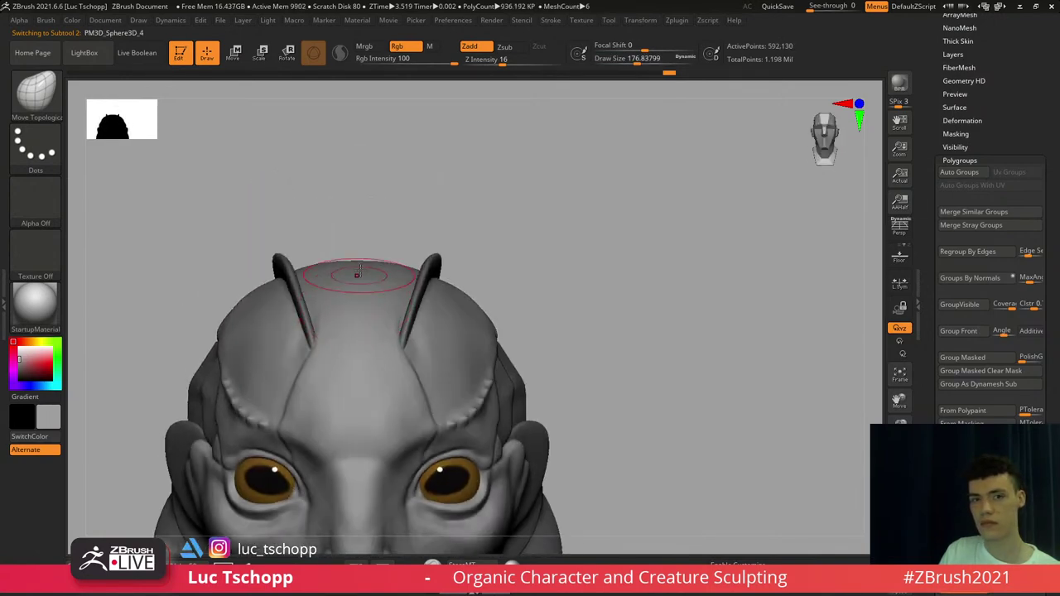
pyautogui.moveTo(357, 275); pyautogui.dragTo(369, 348, button='right')
# Smooth the forehead two subdivision levels down, then return to the highest level
pyautogui.press('b')
pyautogui.press('s')
pyautogui.press('t')
pyautogui.moveTo(407, 300); pyautogui.dragTo(417, 251, button='right')
pyautogui.hotkey('shift', 'd')
pyautogui.hotkey('shift', 'd')
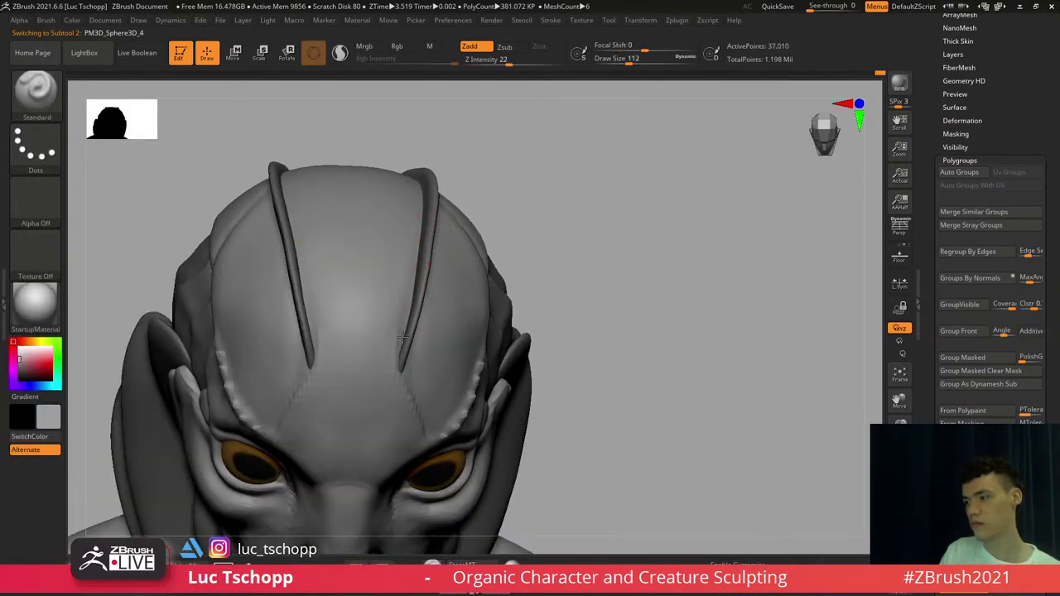
pyautogui.keyDown('shift'); pyautogui.moveTo(415, 255); pyautogui.dragTo(401, 291); pyautogui.keyUp('shift')
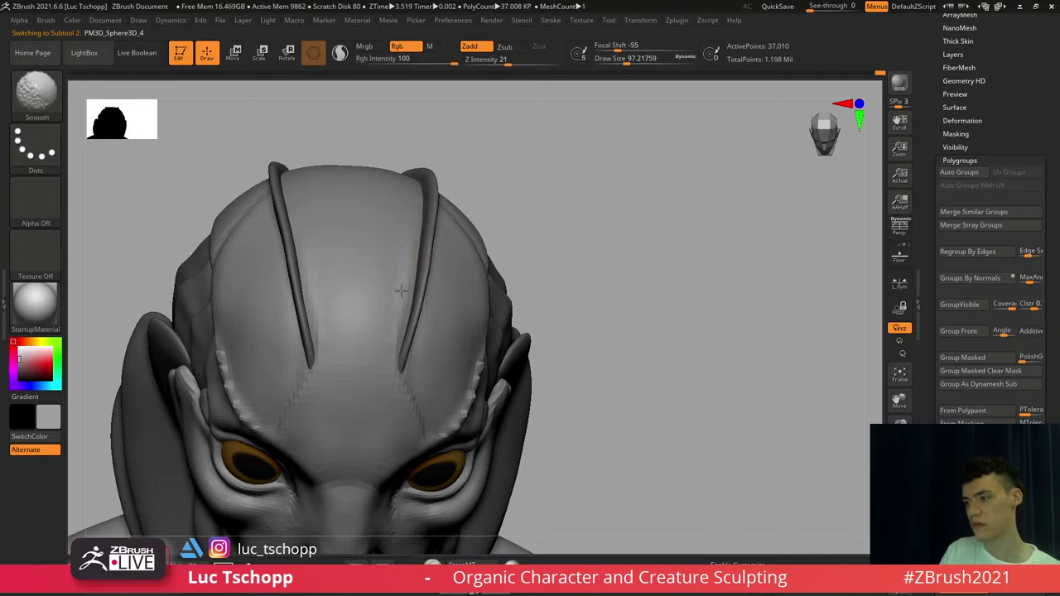
pyautogui.keyDown('shift'); pyautogui.moveTo(396, 333); pyautogui.dragTo(404, 284); pyautogui.keyUp('shift')
pyautogui.press('d')
pyautogui.press('d')
pyautogui.press('s')
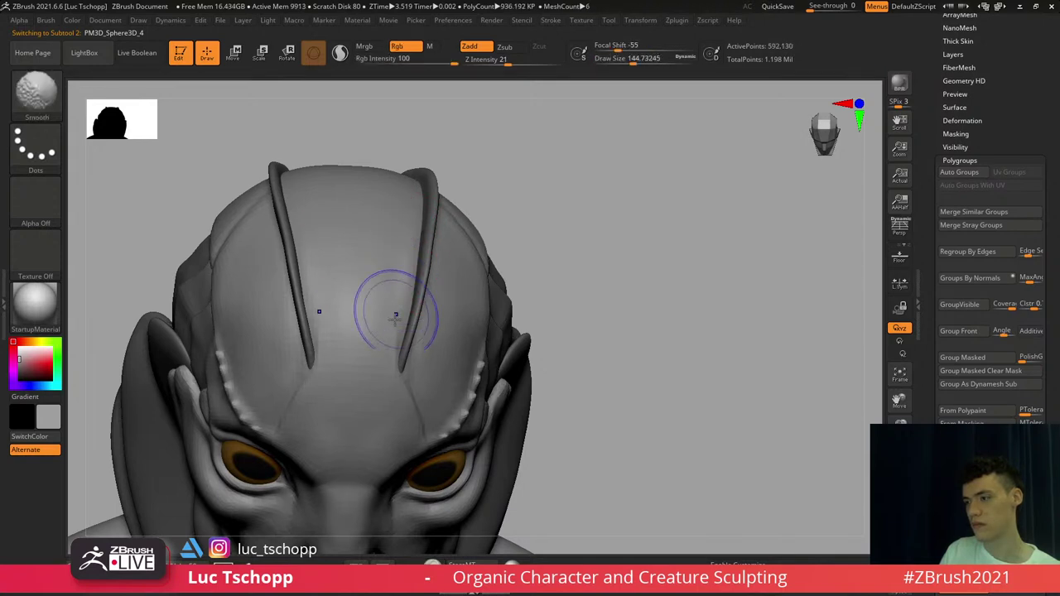
# Carve a DamStandard crease down the right side of the forehead and soften it
pyautogui.keyDown('shift'); pyautogui.moveTo(386, 338); pyautogui.dragTo(350, 188, button='right'); pyautogui.keyUp('shift')
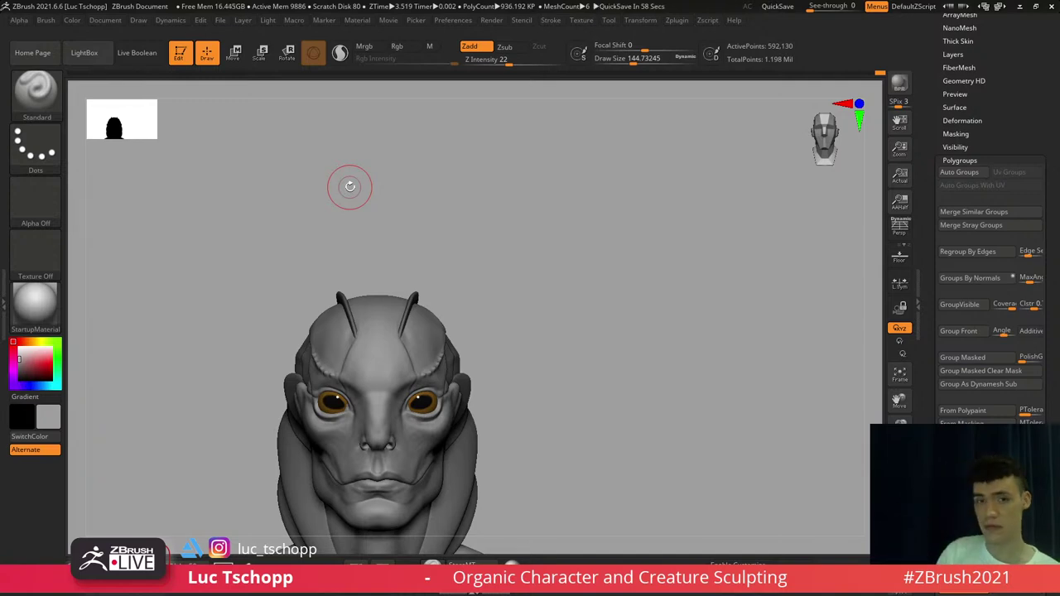
pyautogui.moveTo(324, 297)
pyautogui.keyDown('ctrl'); pyautogui.mouseDown(button='right')
pyautogui.moveTo(311, 345)
pyautogui.moveTo(318, 371)
pyautogui.moveTo(373, 315)
pyautogui.mouseUp(button='right'); pyautogui.keyUp('ctrl')
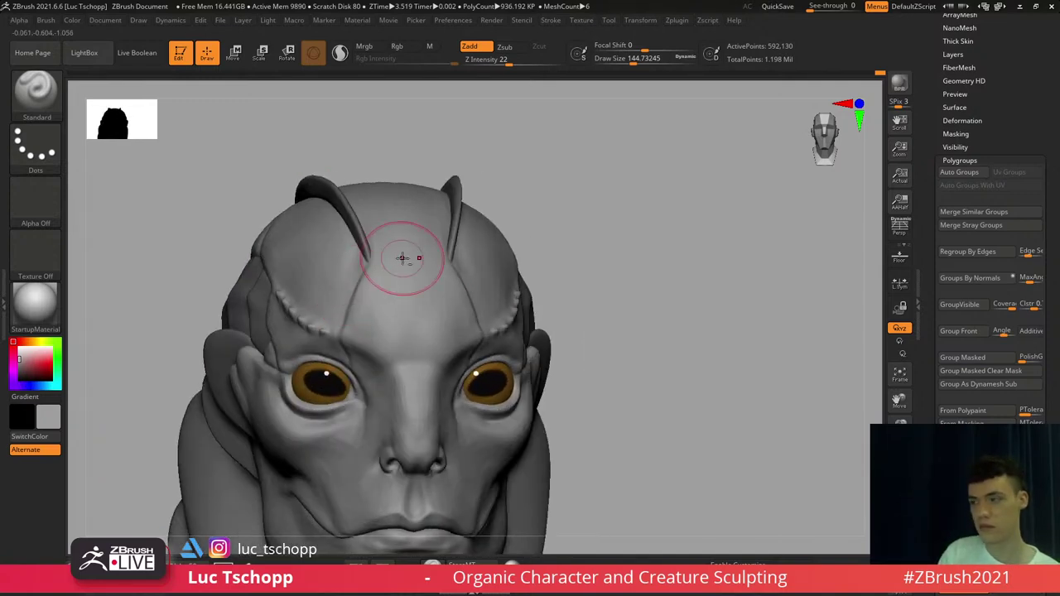
pyautogui.moveTo(403, 257); pyautogui.dragTo(415, 267, button='right')
pyautogui.moveTo(473, 237); pyautogui.dragTo(476, 276, button='right')
pyautogui.press('b')
pyautogui.press('d')
pyautogui.press('s')
pyautogui.press('s')
pyautogui.moveTo(499, 265); pyautogui.dragTo(507, 263)
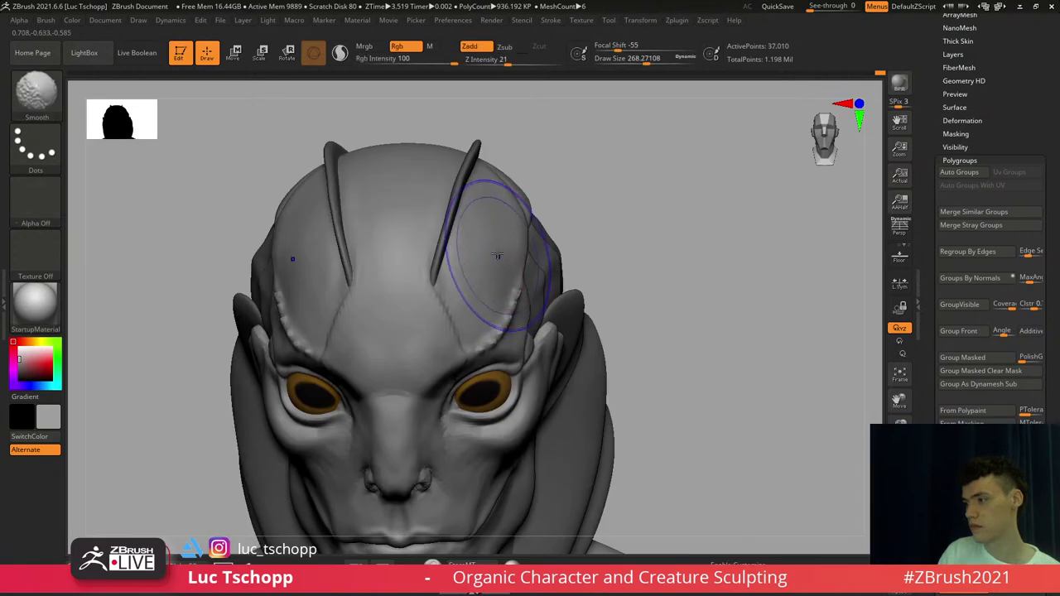
pyautogui.hotkey('shift', 'd')
pyautogui.hotkey('shift', 'd')
pyautogui.moveTo(502, 256); pyautogui.dragTo(501, 290, button='right')
pyautogui.press('s')
pyautogui.moveTo(502, 258); pyautogui.dragTo(509, 255)
pyautogui.moveTo(519, 201); pyautogui.dragTo(506, 243)
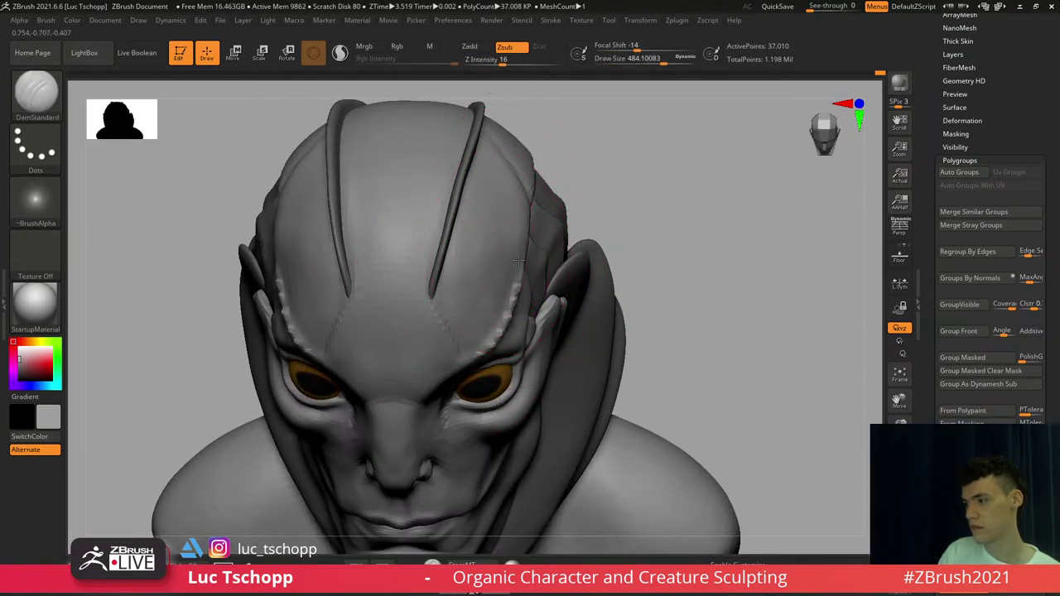
pyautogui.moveTo(476, 305)
pyautogui.mouseDown()
pyautogui.moveTo(465, 313)
pyautogui.moveTo(474, 276)
pyautogui.mouseUp()
# Pull the inner eye corners into shape with the Move brush
pyautogui.press('d')
pyautogui.press('d')
pyautogui.moveTo(461, 289)
pyautogui.keyDown('shift'); pyautogui.mouseDown(button='right')
pyautogui.moveTo(455, 280)
pyautogui.moveTo(450, 290)
pyautogui.moveTo(471, 356)
pyautogui.mouseUp(button='right'); pyautogui.keyUp('shift')
pyautogui.press('f')
pyautogui.press('b')
pyautogui.press('m')
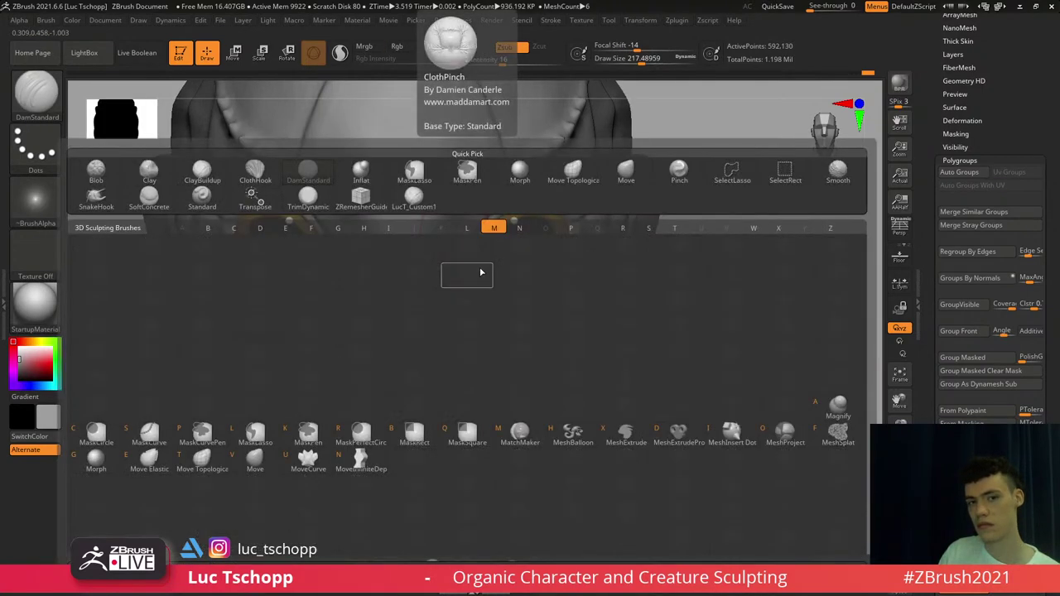
pyautogui.press('v')
pyautogui.press('s')
pyautogui.moveTo(508, 256); pyautogui.dragTo(484, 254)
pyautogui.hotkey('shift', 'd')
pyautogui.hotkey('shift', 'd')
pyautogui.press('s')
pyautogui.moveTo(489, 246); pyautogui.dragTo(480, 249)
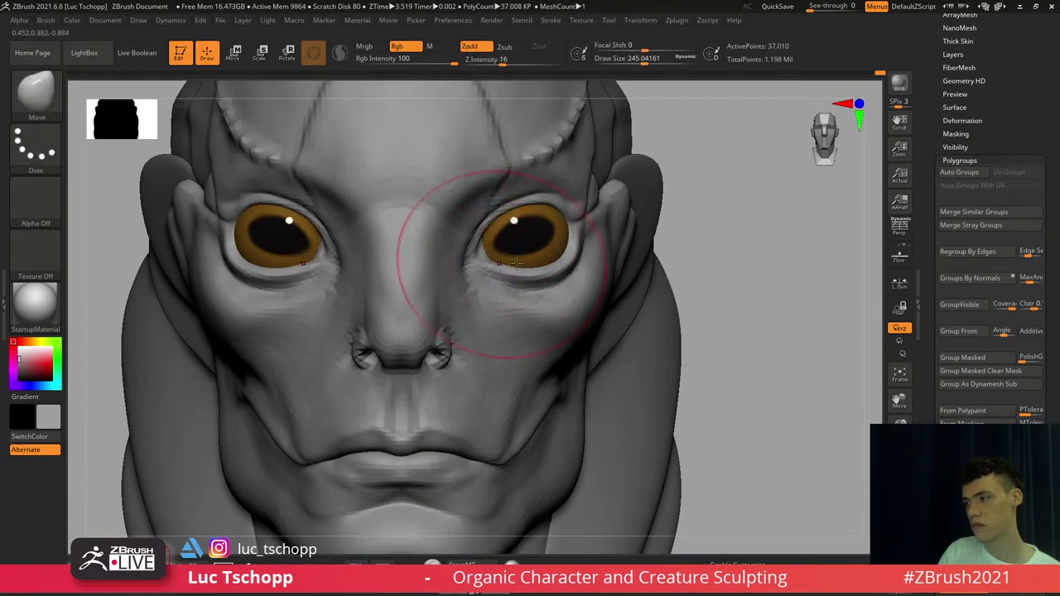
# Pull both lower eyelids slightly with the Move brush at size 140
pyautogui.press('s')
pyautogui.moveTo(560, 266)
pyautogui.mouseDown()
pyautogui.moveTo(546, 266)
pyautogui.moveTo(554, 278)
pyautogui.mouseUp()
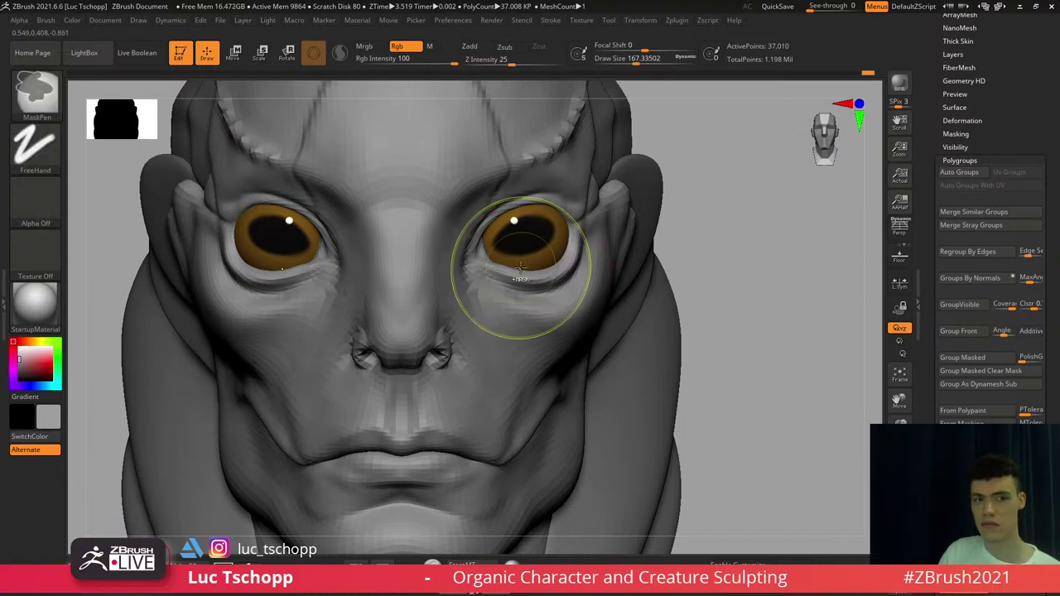
pyautogui.press('s')
pyautogui.moveTo(522, 266); pyautogui.dragTo(516, 276)
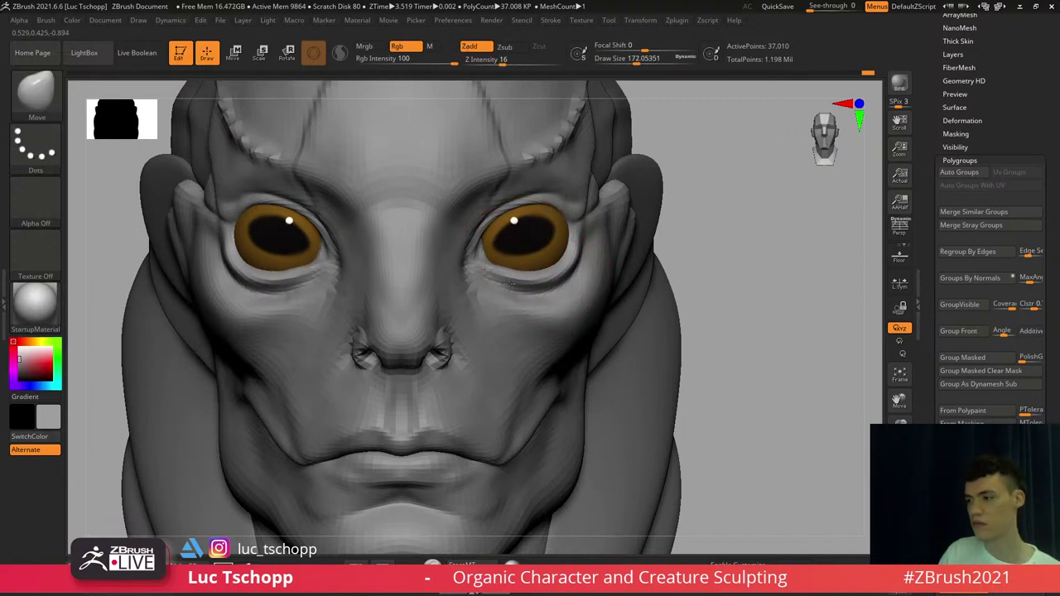
pyautogui.keyDown('ctrl'); pyautogui.moveTo(527, 282); pyautogui.dragTo(479, 263, button='right'); pyautogui.keyUp('ctrl')
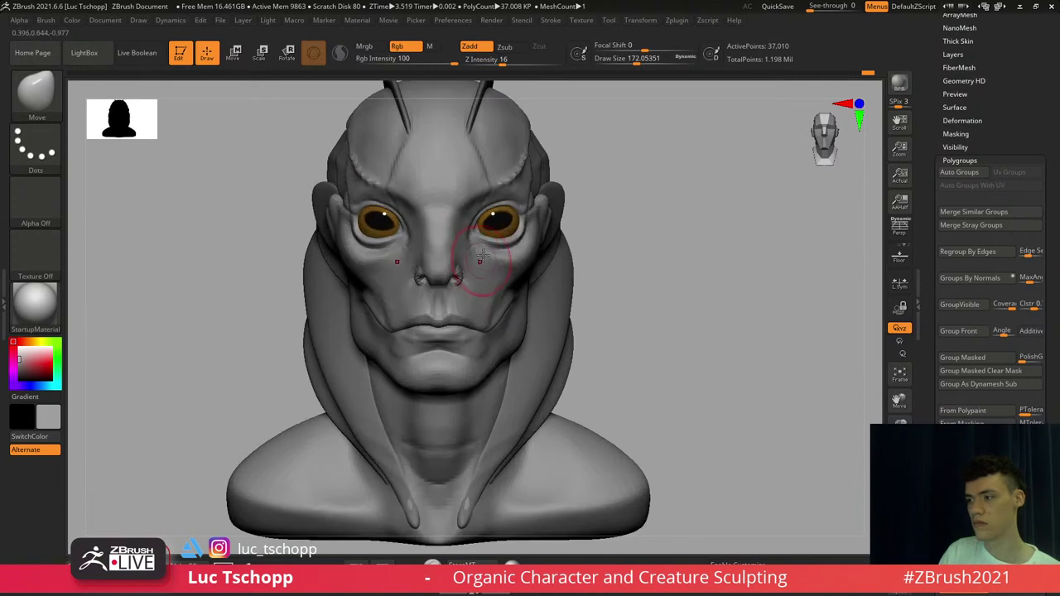
pyautogui.press('s')
pyautogui.moveTo(478, 249); pyautogui.dragTo(484, 246)
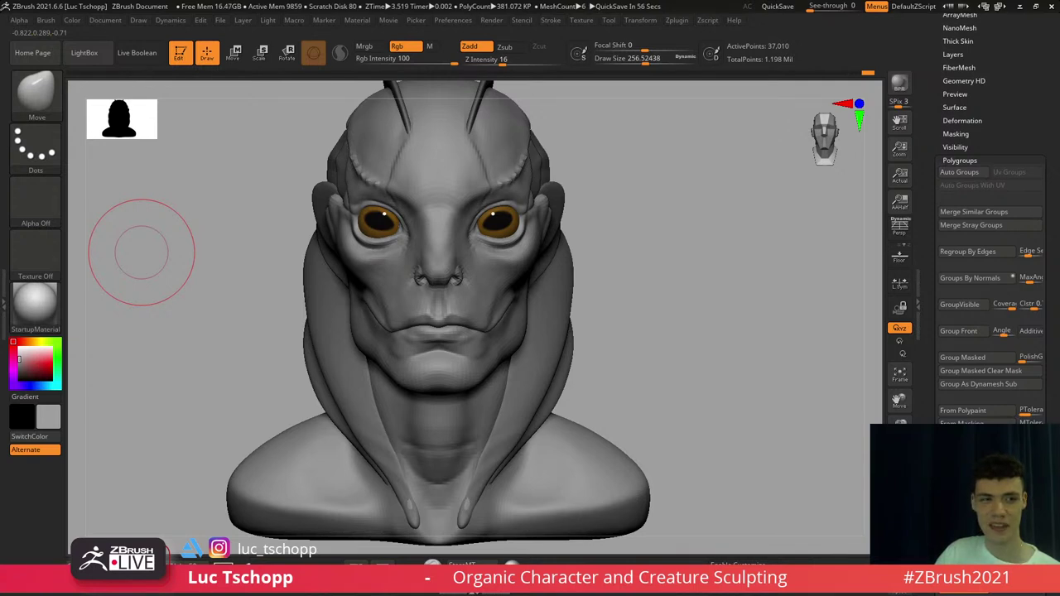
# Orbit to a three-quarter view and make the Extract5 crest piece active
pyautogui.moveTo(172, 136); pyautogui.dragTo(116, 169)
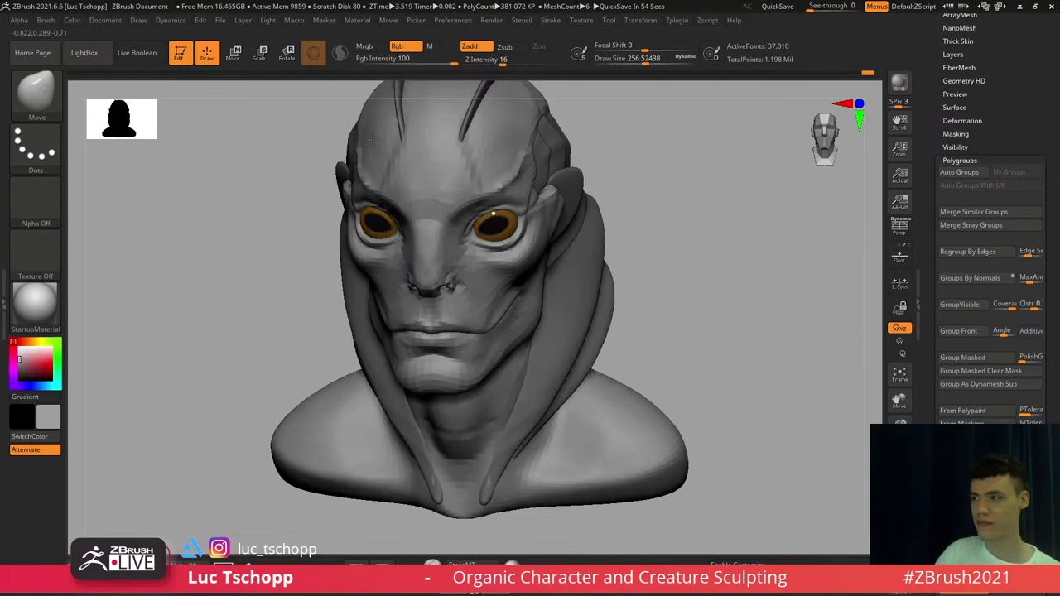
pyautogui.keyDown('alt'); pyautogui.moveTo(198, 116); pyautogui.dragTo(198, 290); pyautogui.keyUp('alt')
pyautogui.keyDown('alt'); pyautogui.click(491, 263); pyautogui.keyUp('alt')
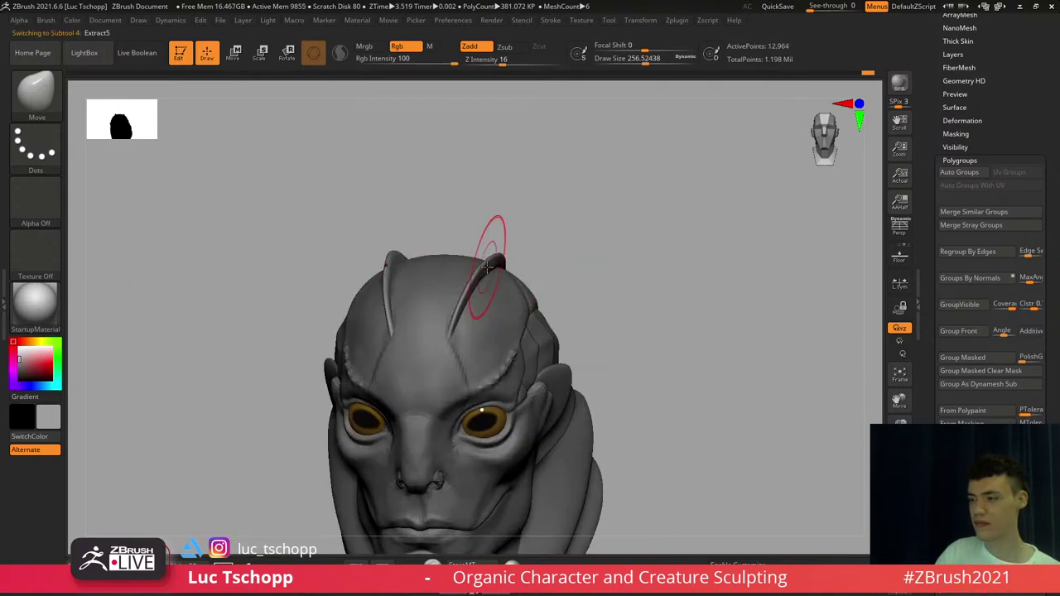
# Tilt the view toward the top of the head and choose the Spiral brush
pyautogui.moveTo(571, 261)
pyautogui.keyDown('shift'); pyautogui.mouseDown()
pyautogui.moveTo(390, 272)
pyautogui.moveTo(350, 264)
pyautogui.mouseUp(); pyautogui.keyUp('shift')
pyautogui.press('b')
pyautogui.press('s')
pyautogui.press('h')
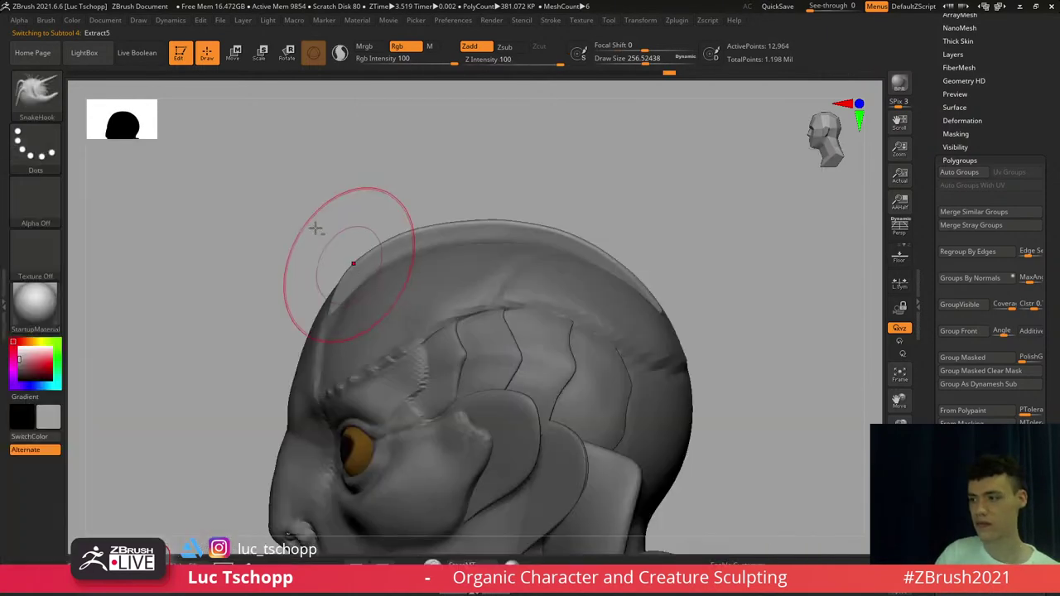
pyautogui.moveTo(317, 229)
pyautogui.keyDown('alt'); pyautogui.mouseDown()
pyautogui.moveTo(350, 251)
pyautogui.moveTo(464, 247)
pyautogui.mouseUp(); pyautogui.keyUp('alt')
pyautogui.press('b')
pyautogui.press('m')
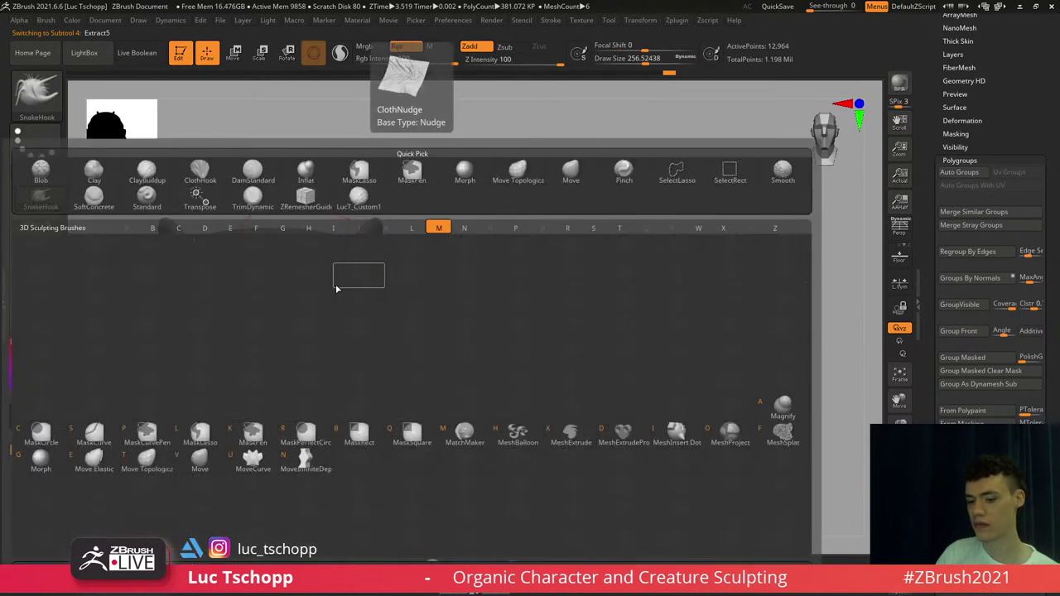
pyautogui.press('v')
pyautogui.moveTo(336, 289); pyautogui.dragTo(335, 320, button='right')
pyautogui.press('b')
pyautogui.press('s')
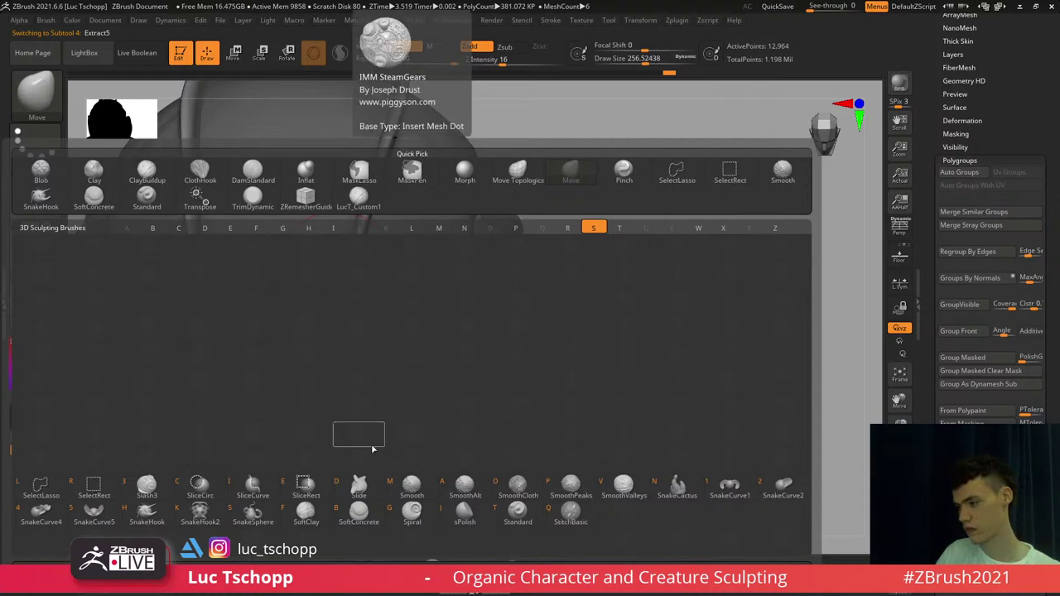
pyautogui.click(411, 516)
# Undo the first ridge kink, shrink the brush to about 116, and twist kinks into both crest ridges
pyautogui.moveTo(356, 273)
pyautogui.keyDown('ctrl'); pyautogui.mouseDown(button='right')
pyautogui.moveTo(346, 267)
pyautogui.moveTo(343, 307)
pyautogui.moveTo(346, 281)
pyautogui.mouseUp(button='right'); pyautogui.keyUp('ctrl')
pyautogui.press(']')
pyautogui.hotkey('ctrl', 'z')
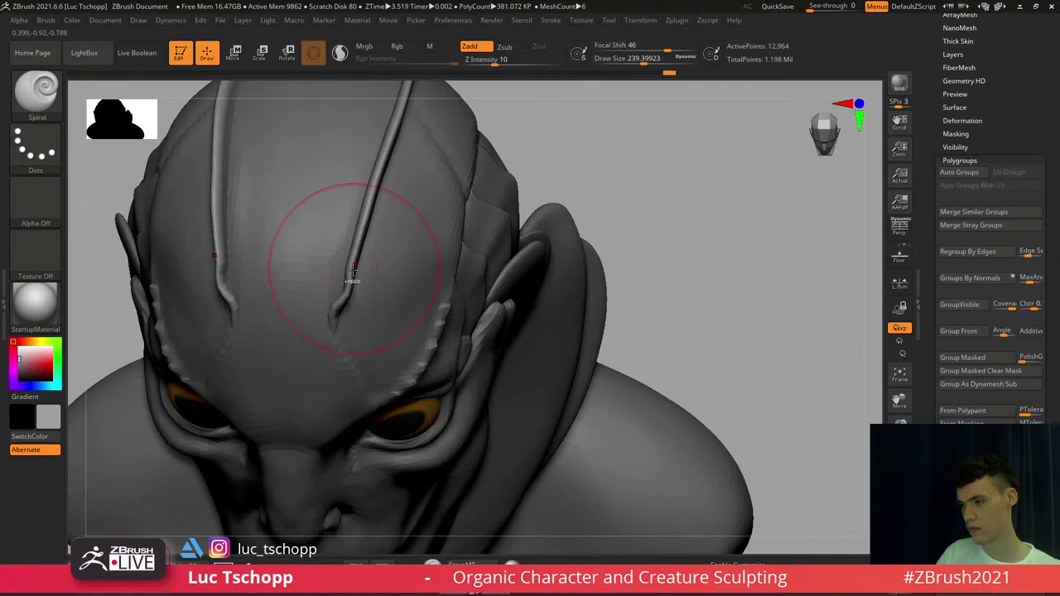
pyautogui.hotkey('ctrl', 'z')
pyautogui.press('s')
pyautogui.moveTo(345, 294); pyautogui.dragTo(331, 299)
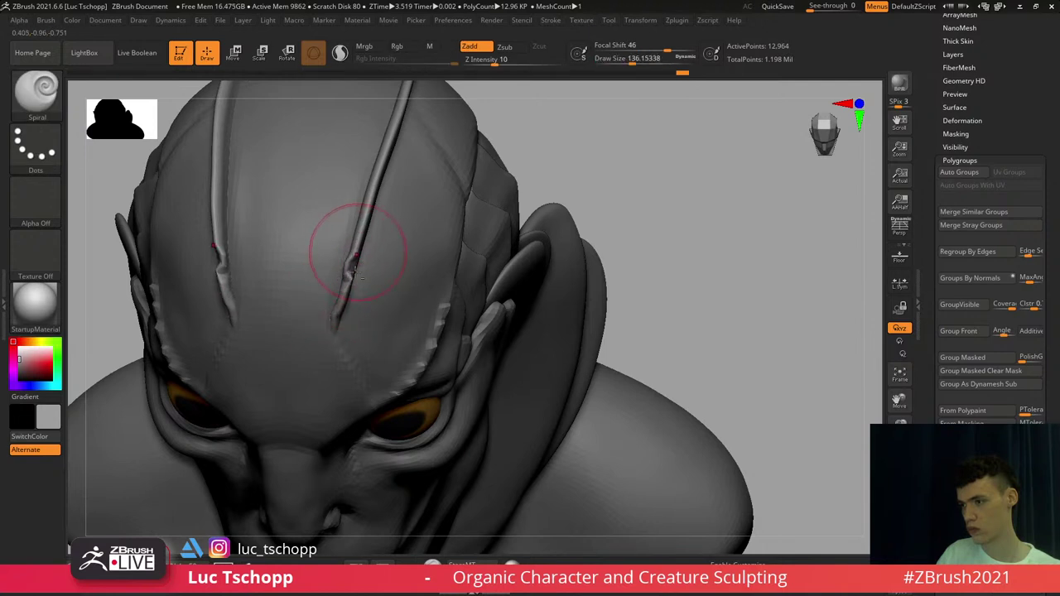
pyautogui.moveTo(354, 267); pyautogui.dragTo(351, 308, button='right')
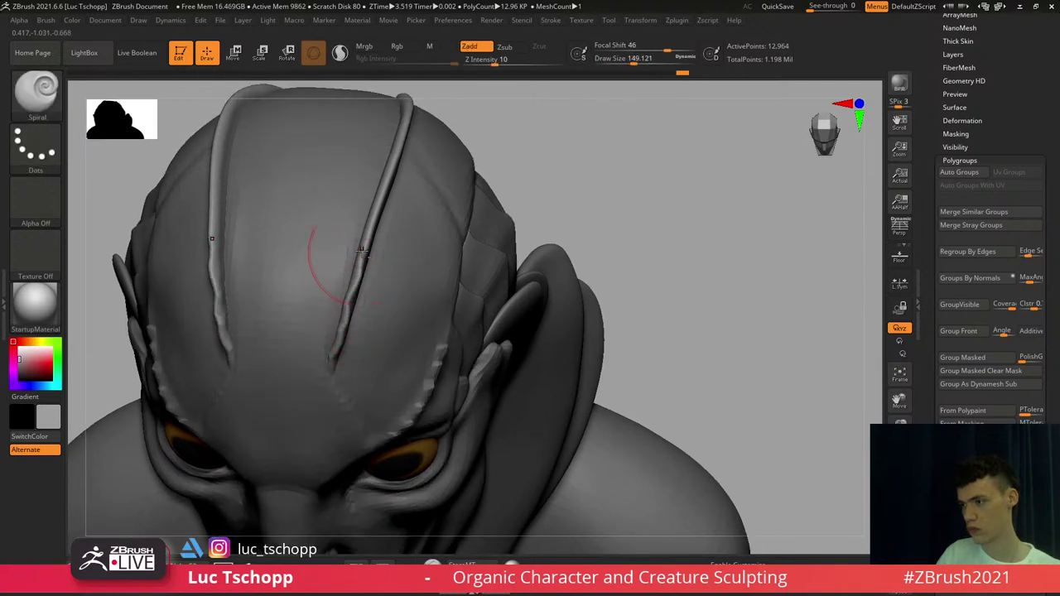
pyautogui.moveTo(362, 271); pyautogui.dragTo(352, 318, button='right')
pyautogui.moveTo(364, 275); pyautogui.dragTo(370, 251)
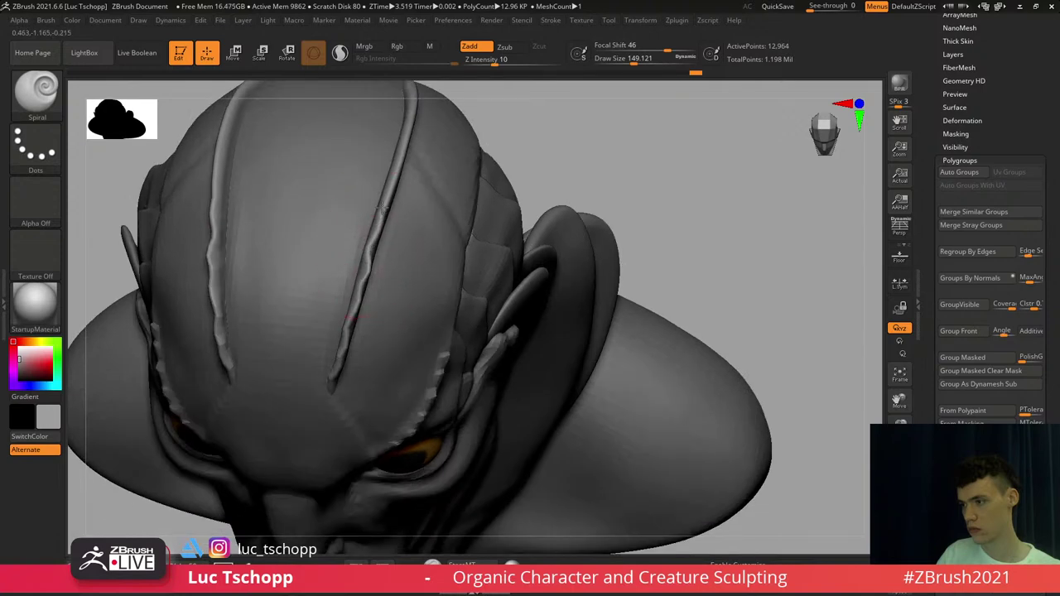
# Smooth the twisted kinks on the ridges, then show the crest tubes on their own
pyautogui.moveTo(382, 209); pyautogui.dragTo(387, 285, button='right')
pyautogui.keyDown('alt'); pyautogui.moveTo(396, 243); pyautogui.dragTo(389, 294, button='right'); pyautogui.keyUp('alt')
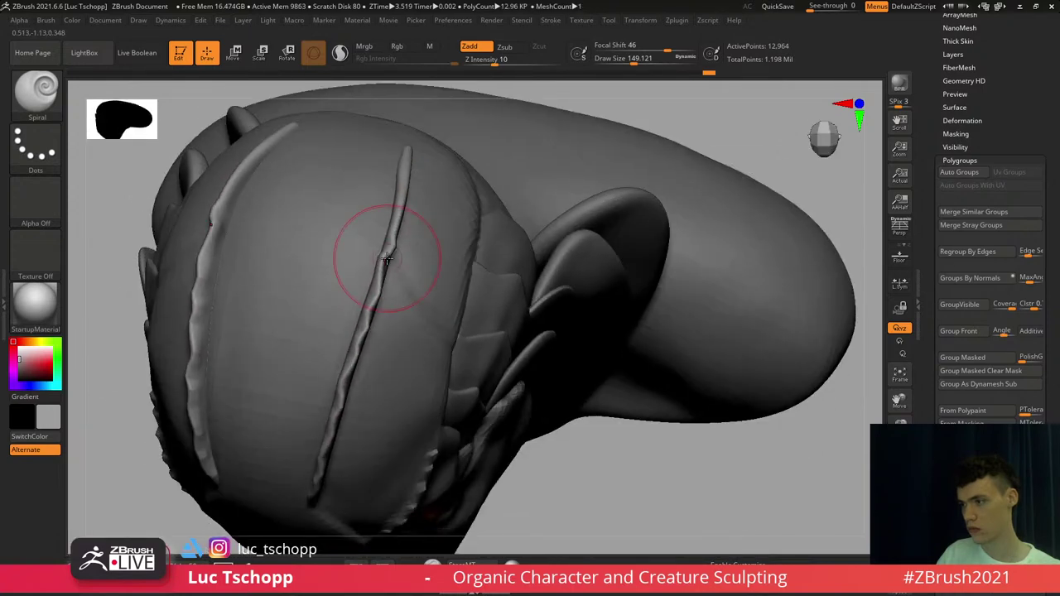
pyautogui.keyDown('shift'); pyautogui.moveTo(391, 247); pyautogui.dragTo(382, 267); pyautogui.keyUp('shift')
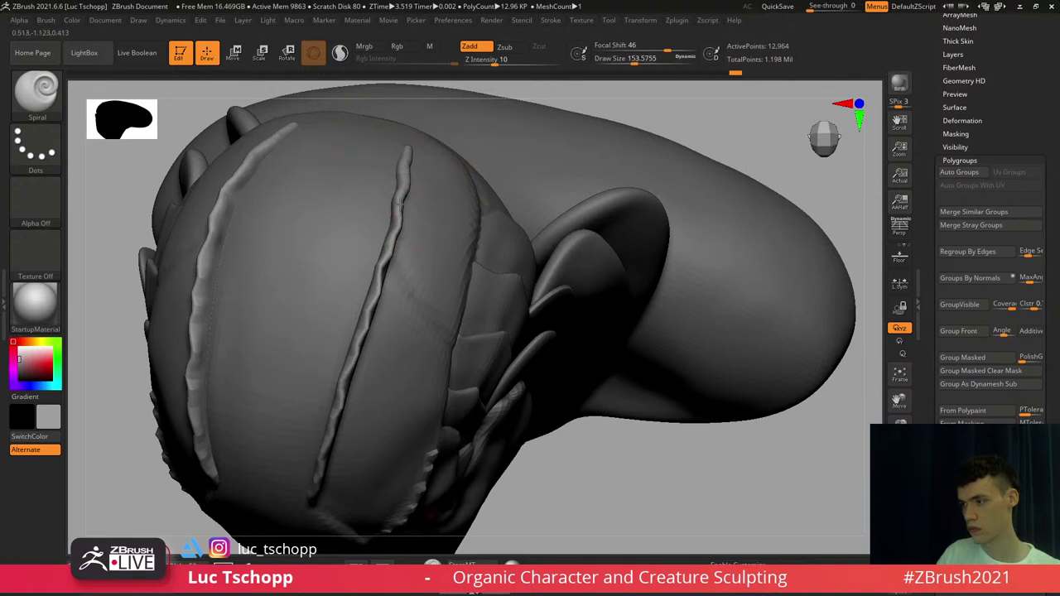
pyautogui.keyDown('shift'); pyautogui.moveTo(401, 204); pyautogui.dragTo(410, 323, button='right'); pyautogui.keyUp('shift')
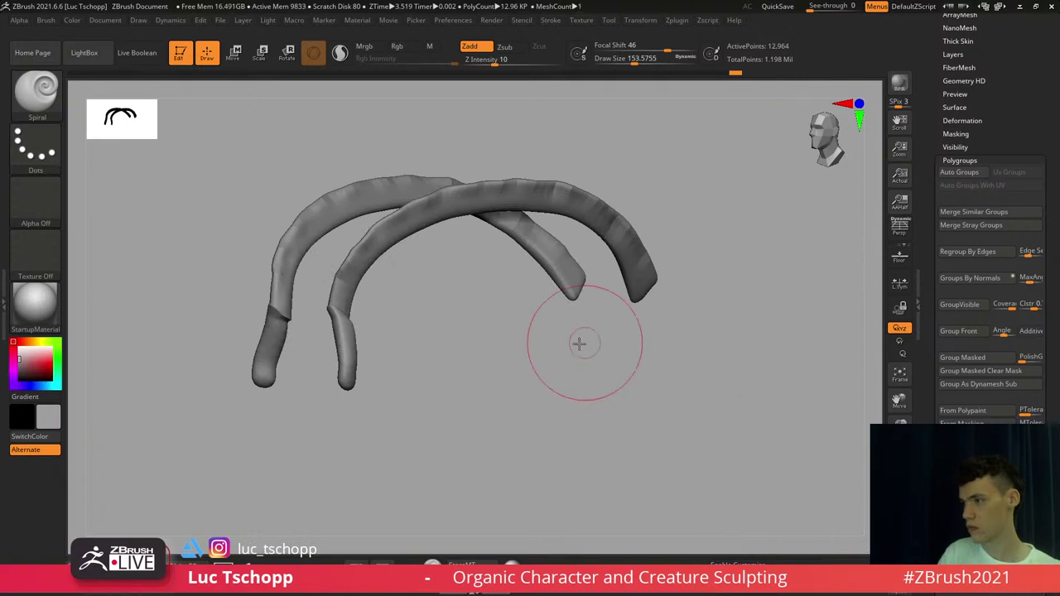
pyautogui.moveTo(579, 343)
pyautogui.mouseDown(button='right')
pyautogui.moveTo(473, 210)
pyautogui.moveTo(392, 267)
pyautogui.mouseUp(button='right')
# Pick a smaller Move Topological brush and line the soloed tube up in side view
pyautogui.press('b')
pyautogui.press('s')
pyautogui.press('t')
pyautogui.press('b')
pyautogui.press('m')
pyautogui.press('t')
pyautogui.press('s')
pyautogui.moveTo(393, 267)
pyautogui.mouseDown()
pyautogui.moveTo(378, 268)
pyautogui.moveTo(390, 262)
pyautogui.mouseUp()
pyautogui.press('s')
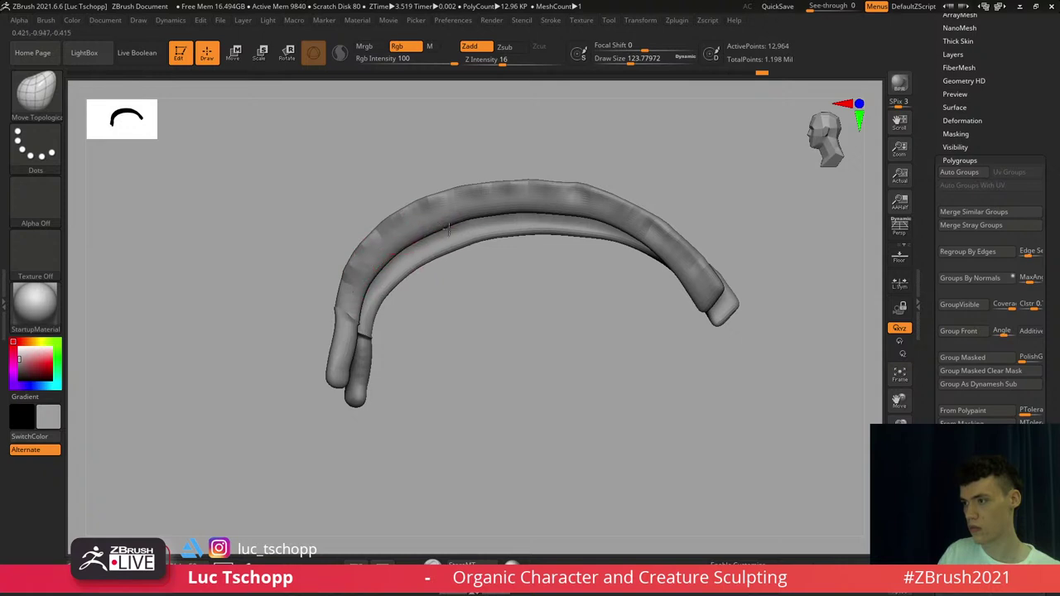
pyautogui.keyDown('shift'); pyautogui.moveTo(504, 218); pyautogui.dragTo(520, 216, button='right'); pyautogui.keyUp('shift')
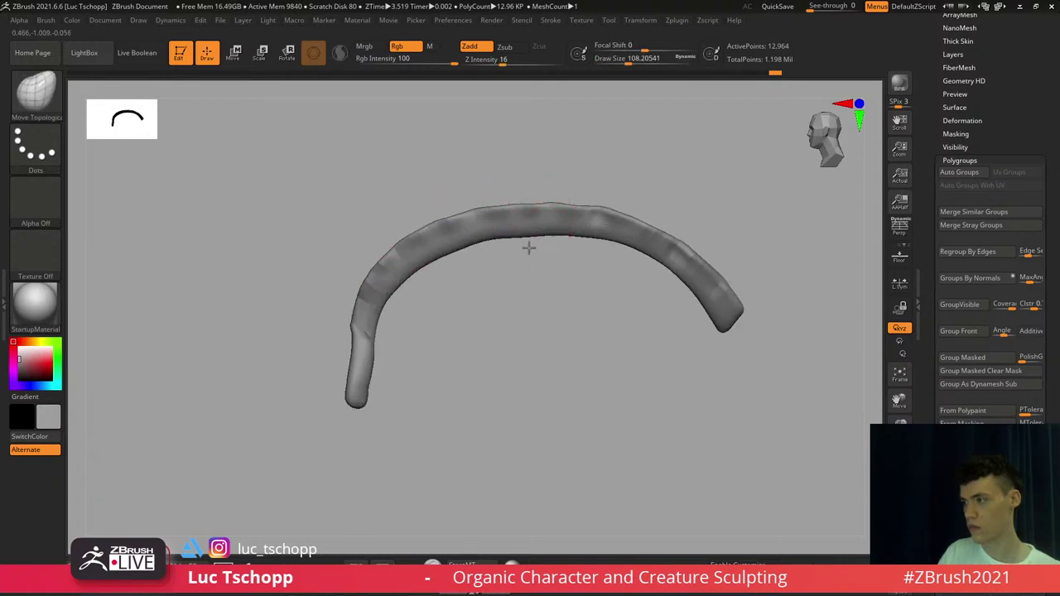
pyautogui.keyDown('alt'); pyautogui.moveTo(610, 253); pyautogui.dragTo(556, 233, button='right'); pyautogui.keyUp('alt')
pyautogui.press('s')
pyautogui.moveTo(583, 238); pyautogui.dragTo(580, 236)
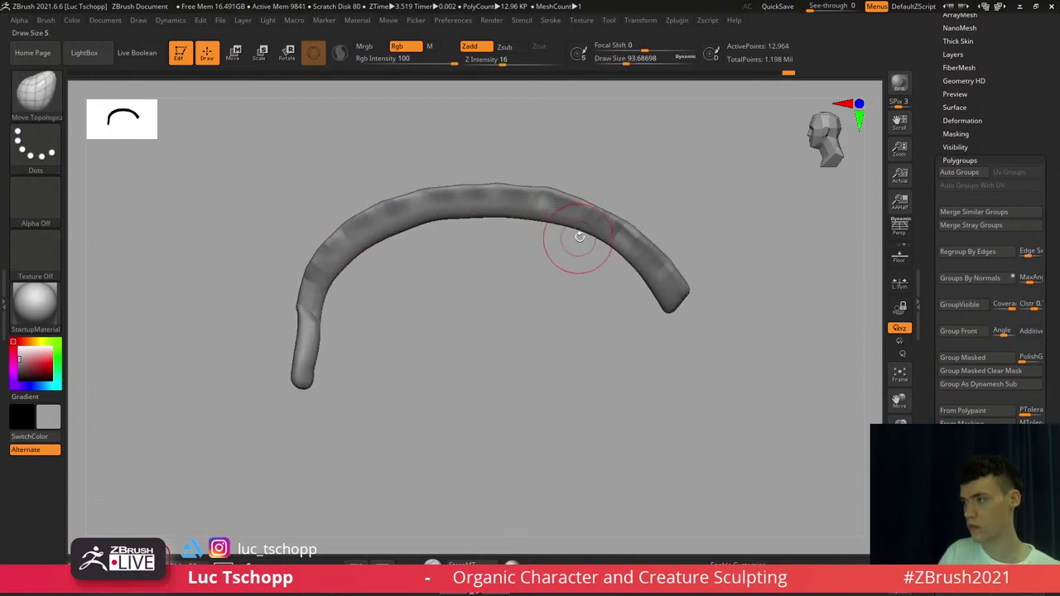
pyautogui.keyDown('ctrl'); pyautogui.moveTo(582, 259); pyautogui.dragTo(554, 248, button='right'); pyautogui.keyUp('ctrl')
pyautogui.keyDown('ctrl'); pyautogui.moveTo(554, 248); pyautogui.dragTo(576, 247, button='right'); pyautogui.keyUp('ctrl')
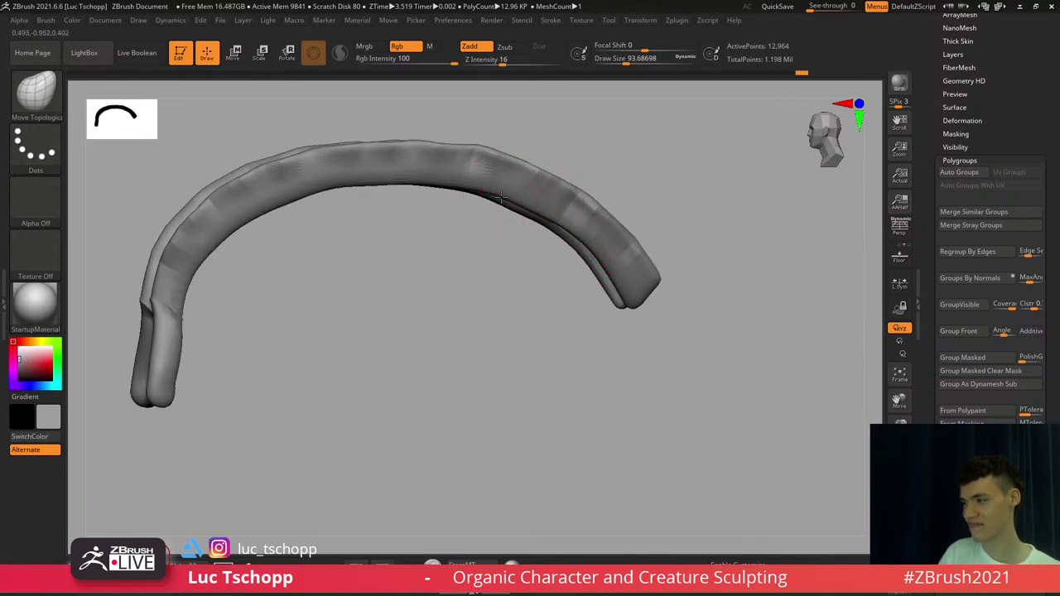
# Pull the tube's lower edge outward and lift its upper edges, brush size about 104
pyautogui.moveTo(591, 241); pyautogui.dragTo(578, 246)
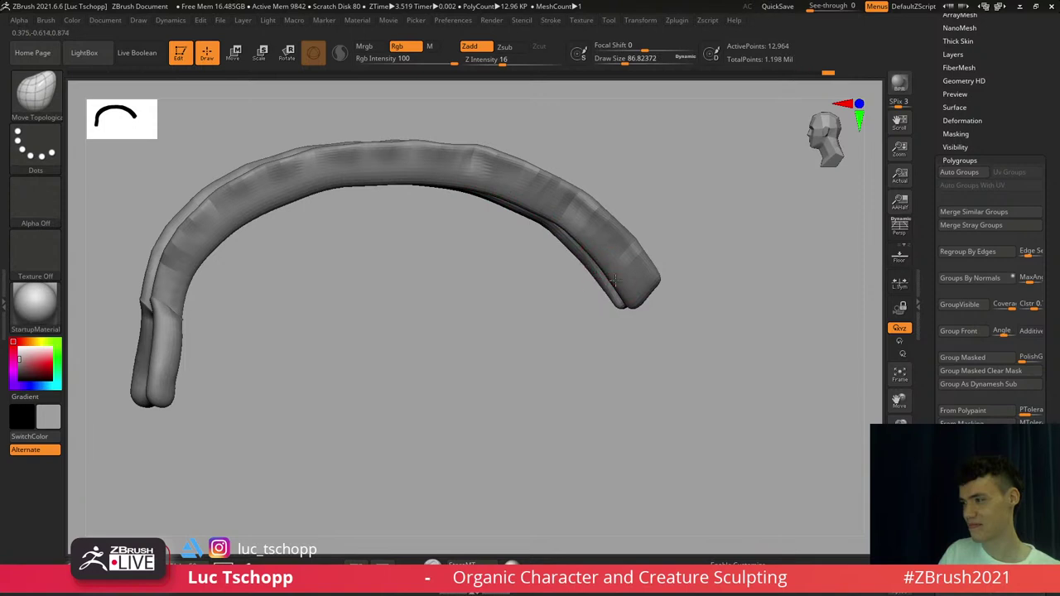
pyautogui.keyDown('alt'); pyautogui.moveTo(275, 164); pyautogui.dragTo(340, 191, button='right'); pyautogui.keyUp('alt')
pyautogui.press('s')
pyautogui.moveTo(340, 202); pyautogui.dragTo(347, 204)
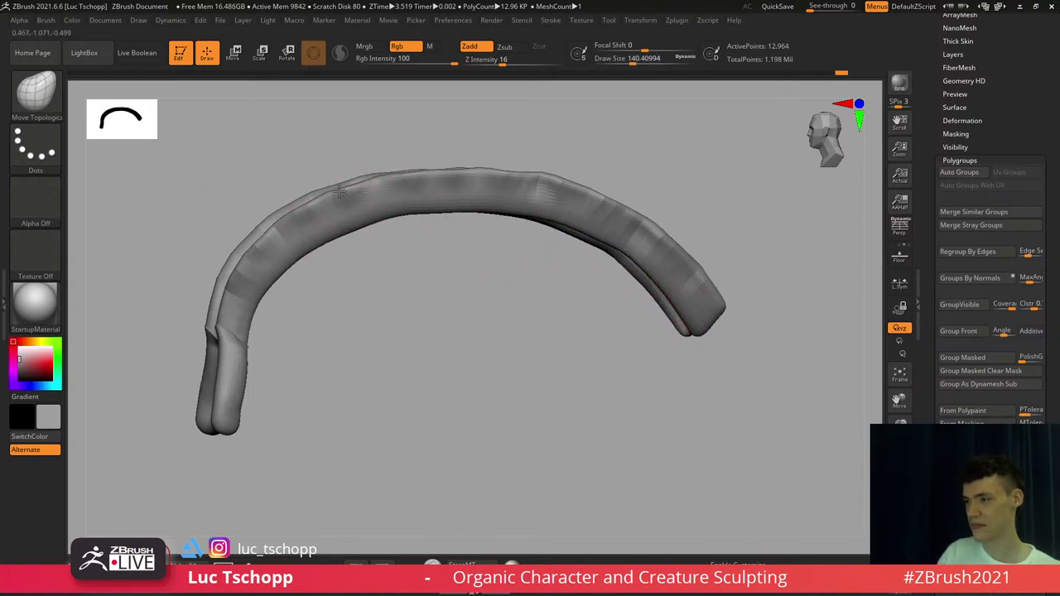
pyautogui.moveTo(286, 217); pyautogui.dragTo(292, 213)
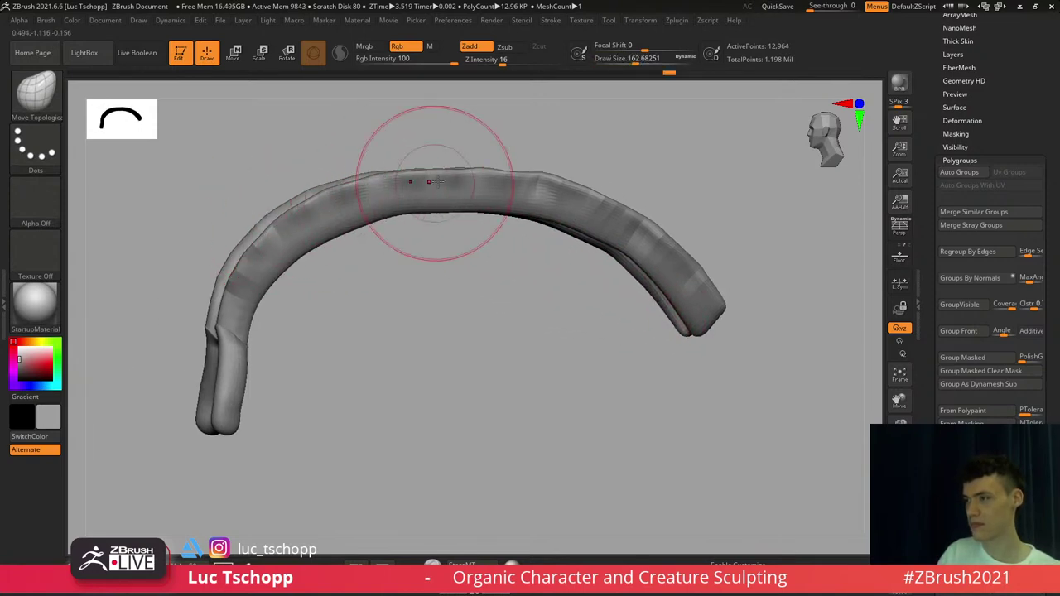
pyautogui.press('s')
pyautogui.moveTo(454, 179); pyautogui.dragTo(453, 179)
pyautogui.moveTo(454, 173); pyautogui.dragTo(461, 164)
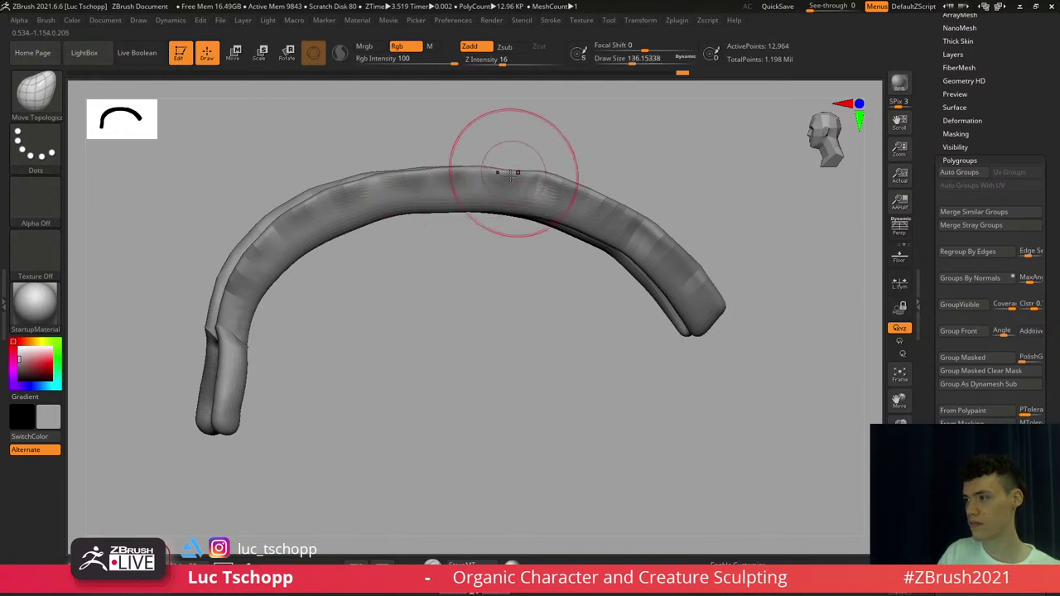
# Subdivide the tube and sculpt subtle bumps along its surface with the Standard brush
pyautogui.press('b')
pyautogui.press('s')
pyautogui.press('t')
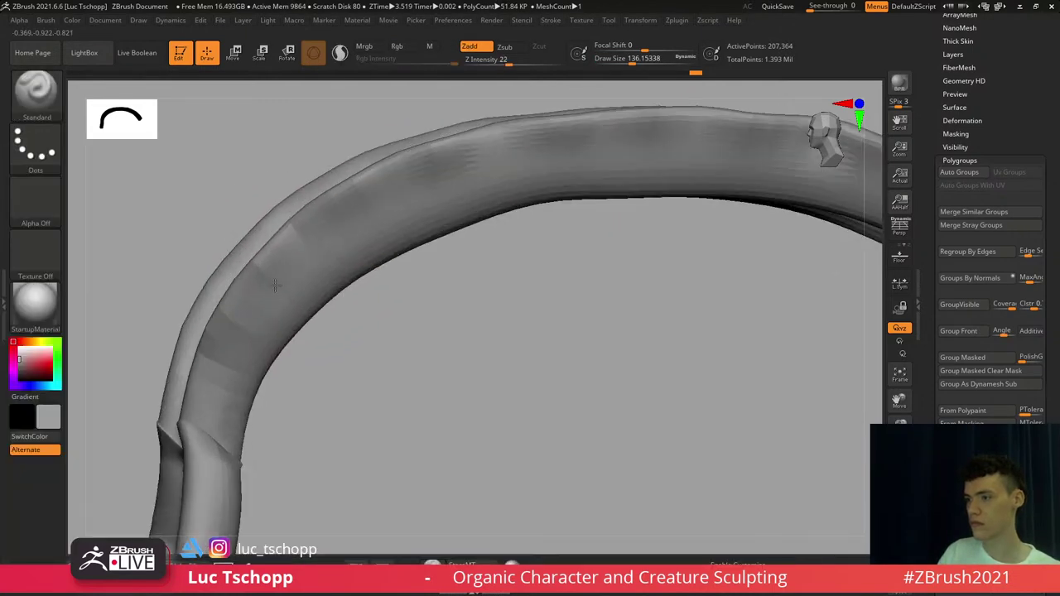
pyautogui.press('s')
pyautogui.moveTo(277, 269)
pyautogui.mouseDown()
pyautogui.moveTo(261, 270)
pyautogui.moveTo(277, 260)
pyautogui.moveTo(296, 286)
pyautogui.moveTo(323, 288)
pyautogui.mouseUp()
pyautogui.press('s')
pyautogui.press('s')
pyautogui.moveTo(332, 277)
pyautogui.mouseDown()
pyautogui.moveTo(316, 236)
pyautogui.moveTo(364, 239)
pyautogui.mouseUp()
pyautogui.press('s')
pyautogui.moveTo(352, 201); pyautogui.dragTo(357, 201)
pyautogui.moveTo(341, 203); pyautogui.dragTo(362, 218)
pyautogui.moveTo(415, 251); pyautogui.dragTo(418, 240)
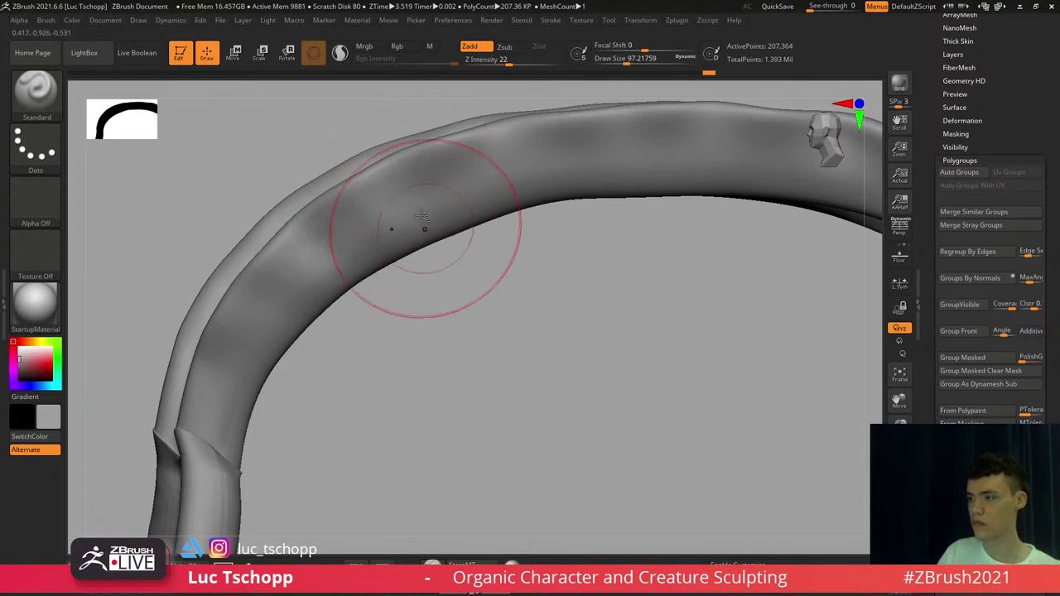
pyautogui.moveTo(502, 138); pyautogui.dragTo(524, 170)
# Add more Standard-brush bumps along the tube's middle from a flat side view
pyautogui.moveTo(527, 176); pyautogui.dragTo(458, 205, button='right')
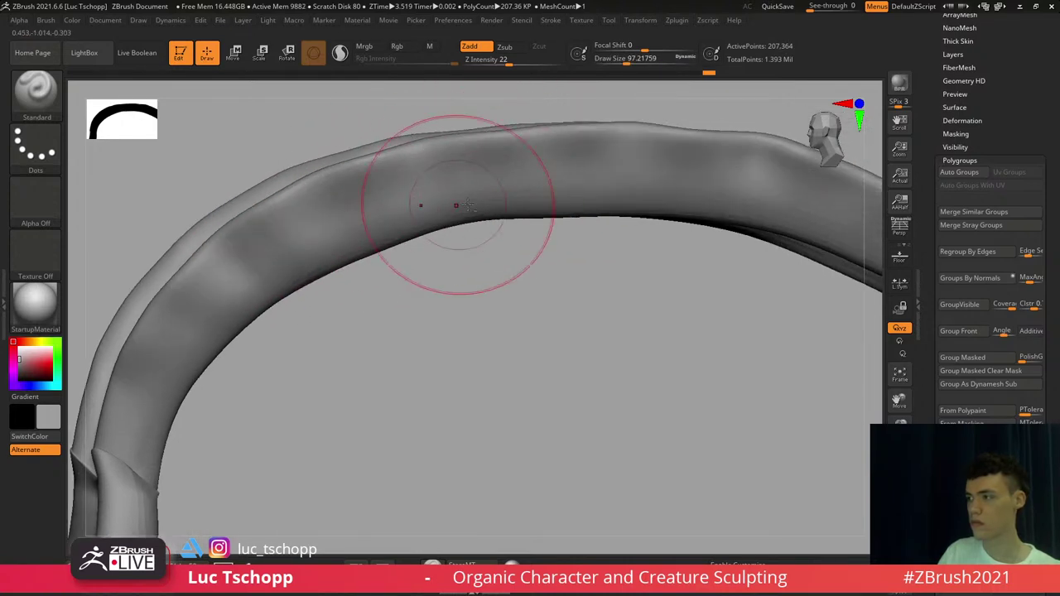
pyautogui.press('s')
pyautogui.moveTo(458, 204); pyautogui.dragTo(451, 204)
pyautogui.moveTo(454, 207)
pyautogui.mouseDown(button='right')
pyautogui.moveTo(461, 217)
pyautogui.moveTo(489, 141)
pyautogui.moveTo(516, 172)
pyautogui.mouseUp(button='right')
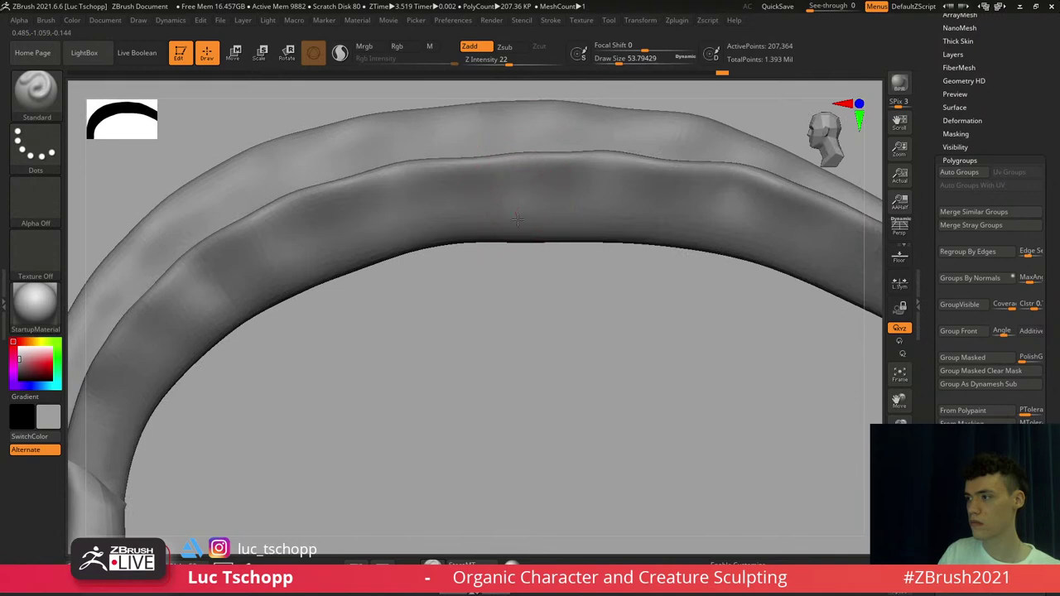
pyautogui.moveTo(518, 220); pyautogui.dragTo(523, 185, button='right')
pyautogui.press('s')
pyautogui.moveTo(522, 184); pyautogui.dragTo(528, 188)
pyautogui.moveTo(522, 191)
pyautogui.mouseDown(button='right')
pyautogui.moveTo(489, 204)
pyautogui.moveTo(547, 206)
pyautogui.moveTo(542, 248)
pyautogui.moveTo(523, 190)
pyautogui.mouseUp(button='right')
pyautogui.moveTo(516, 202); pyautogui.dragTo(516, 226)
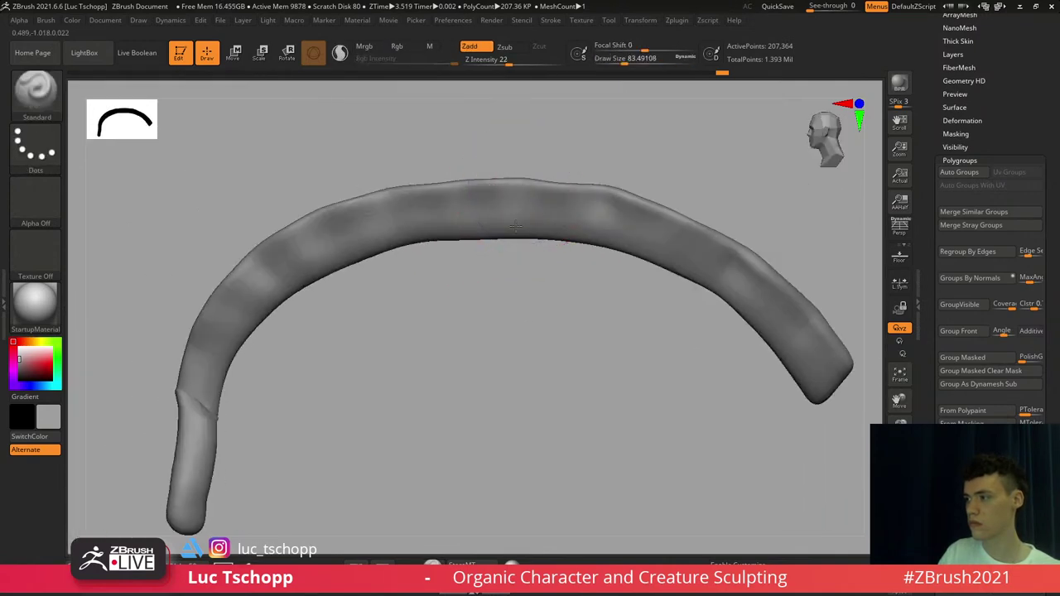
pyautogui.keyDown('alt'); pyautogui.moveTo(520, 226); pyautogui.dragTo(443, 216, button='right'); pyautogui.keyUp('alt')
pyautogui.moveTo(500, 206); pyautogui.dragTo(512, 235)
pyautogui.press('s')
pyautogui.moveTo(576, 222); pyautogui.dragTo(570, 222)
pyautogui.moveTo(589, 217)
pyautogui.keyDown('alt'); pyautogui.mouseDown(button='right')
pyautogui.moveTo(540, 209)
pyautogui.moveTo(556, 226)
pyautogui.moveTo(587, 212)
pyautogui.mouseUp(button='right'); pyautogui.keyUp('alt')
pyautogui.keyDown('ctrl'); pyautogui.moveTo(585, 248); pyautogui.dragTo(406, 269, button='right'); pyautogui.keyUp('ctrl')
pyautogui.moveTo(397, 265)
pyautogui.keyDown('shift'); pyautogui.mouseDown(button='right')
pyautogui.moveTo(365, 226)
pyautogui.moveTo(435, 213)
pyautogui.mouseUp(button='right'); pyautogui.keyUp('shift')
pyautogui.press('s')
pyautogui.moveTo(397, 229); pyautogui.dragTo(386, 230)
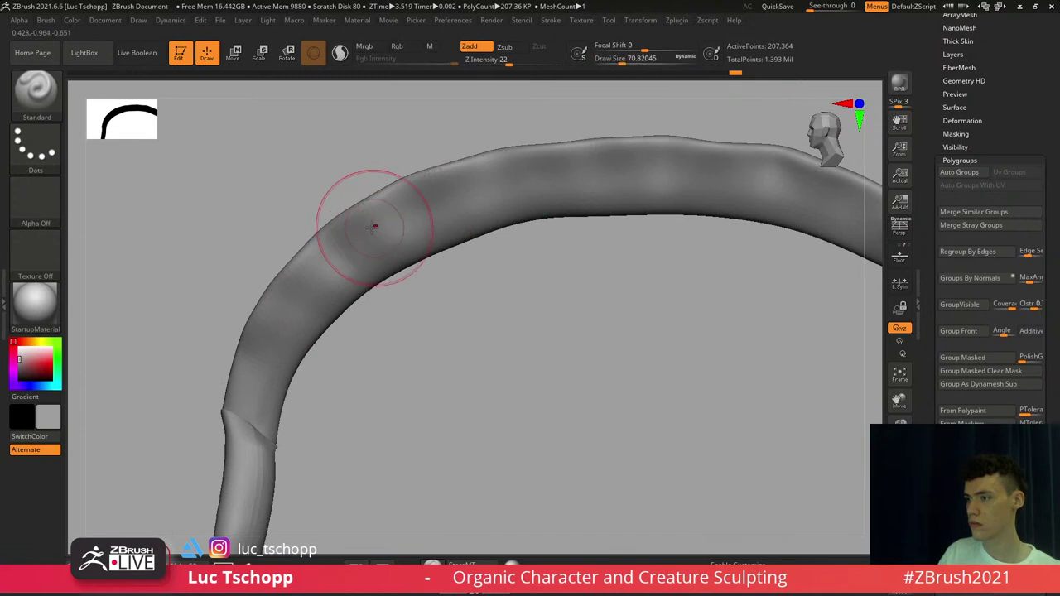
# Smooth the tube's left bend, then turn Solo off to show the whole head
pyautogui.press('s')
pyautogui.moveTo(328, 263); pyautogui.dragTo(338, 263)
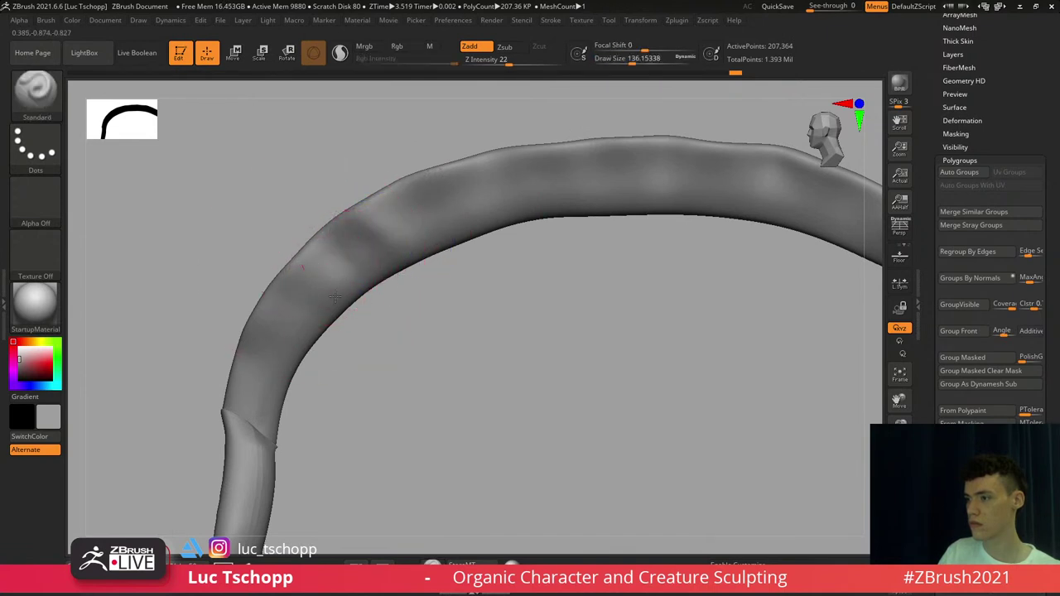
pyautogui.press(']')
pyautogui.moveTo(265, 331); pyautogui.dragTo(273, 321)
pyautogui.keyDown('shift'); pyautogui.moveTo(273, 321); pyautogui.dragTo(277, 333); pyautogui.keyUp('shift')
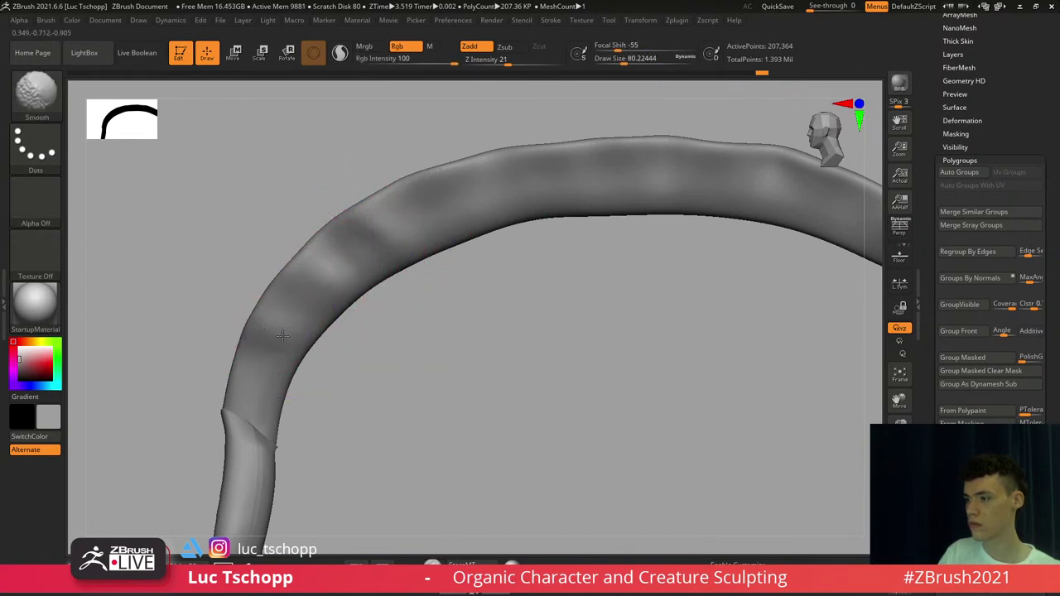
pyautogui.moveTo(423, 265)
pyautogui.keyDown('ctrl'); pyautogui.mouseDown(button='right')
pyautogui.moveTo(426, 215)
pyautogui.moveTo(443, 196)
pyautogui.moveTo(442, 272)
pyautogui.moveTo(428, 204)
pyautogui.mouseUp(button='right'); pyautogui.keyUp('ctrl')
pyautogui.press('s')
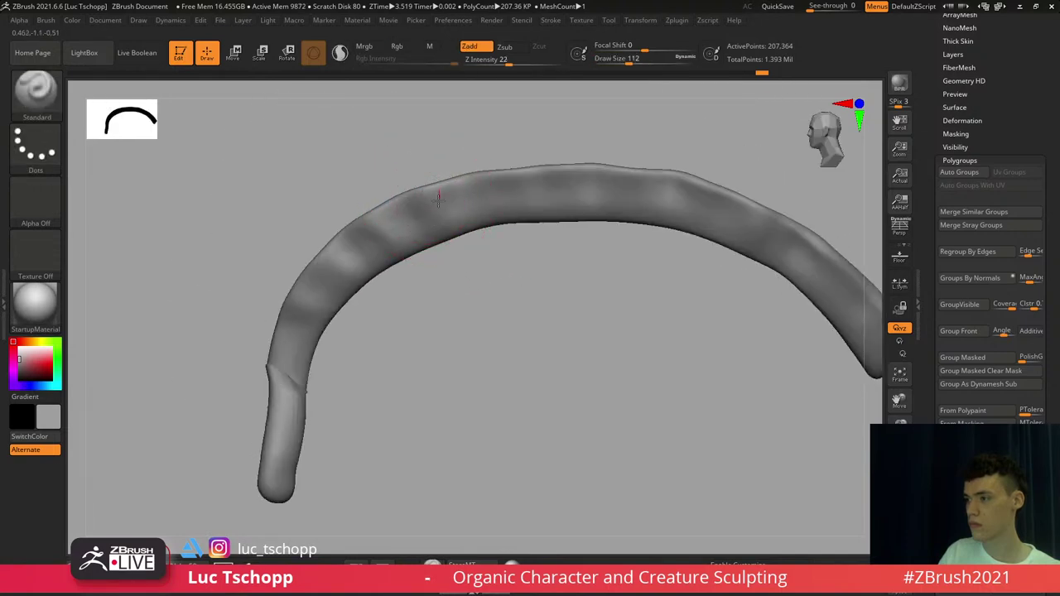
pyautogui.moveTo(436, 204); pyautogui.dragTo(427, 189)
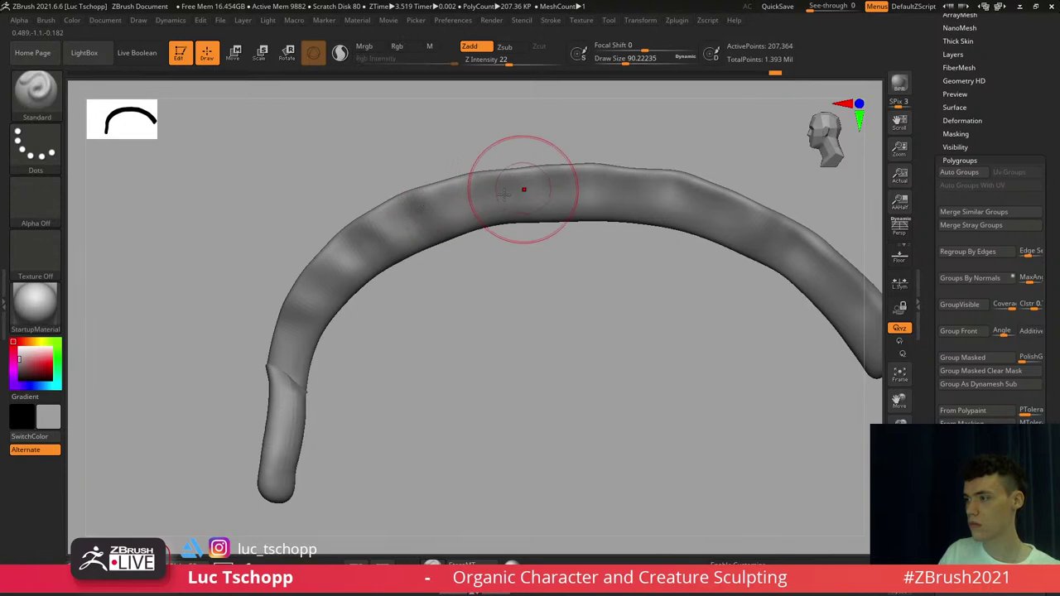
pyautogui.keyDown('shift'); pyautogui.moveTo(522, 189); pyautogui.dragTo(481, 207, button='right'); pyautogui.keyUp('shift')
pyautogui.keyDown('ctrl'); pyautogui.moveTo(480, 207); pyautogui.dragTo(482, 182, button='right'); pyautogui.keyUp('ctrl')
pyautogui.click(899, 532)
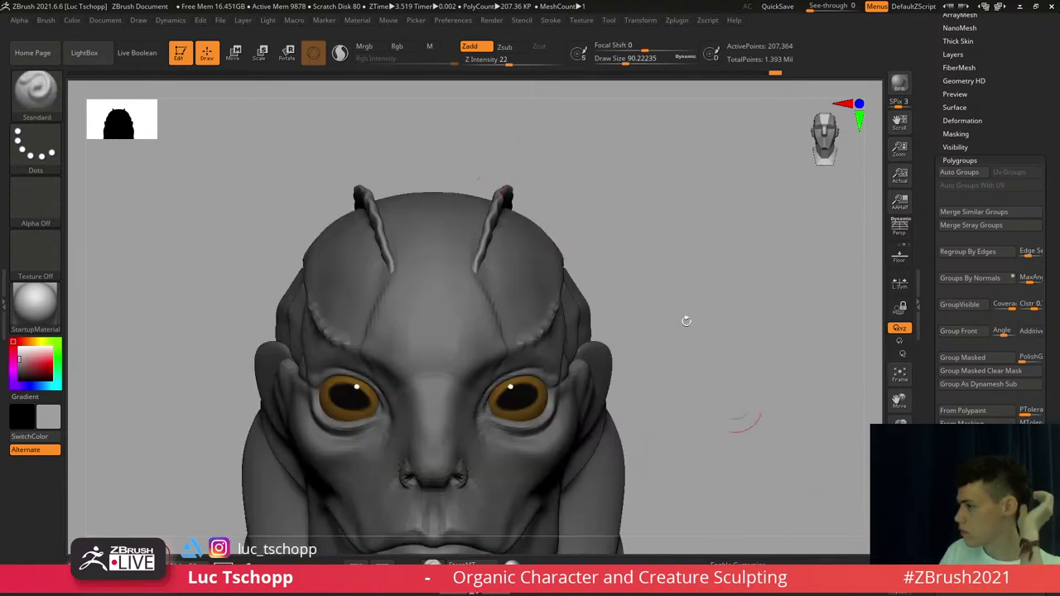
# Try pulling the crest ridge edge with SnakeHook at strength 36, then undo the stroke
pyautogui.moveTo(652, 283); pyautogui.dragTo(580, 285, button='right')
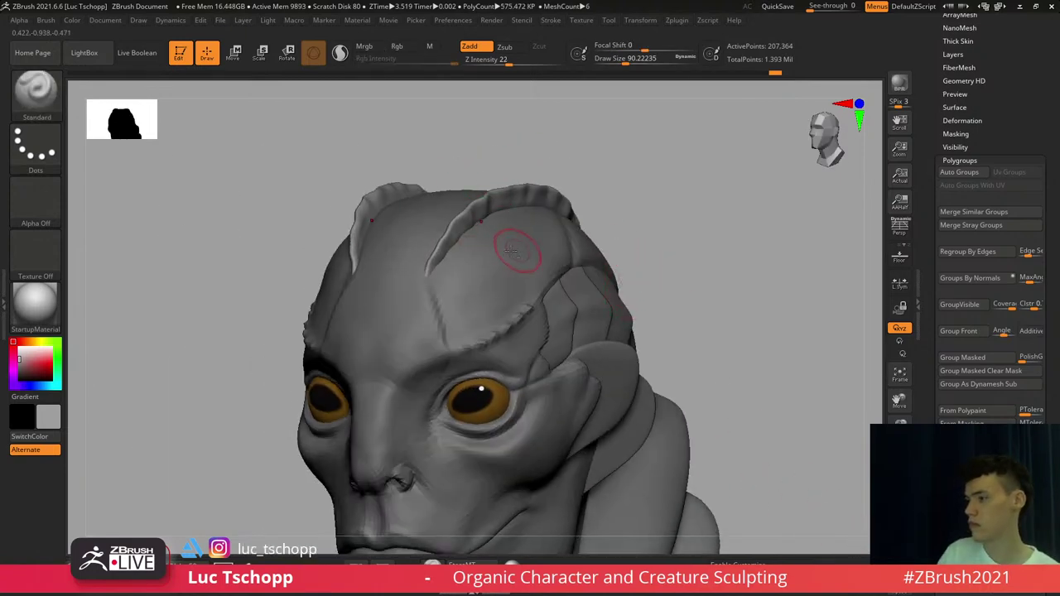
pyautogui.moveTo(511, 250)
pyautogui.keyDown('ctrl'); pyautogui.mouseDown(button='right')
pyautogui.moveTo(495, 229)
pyautogui.moveTo(515, 286)
pyautogui.mouseUp(button='right'); pyautogui.keyUp('ctrl')
pyautogui.moveTo(563, 211); pyautogui.dragTo(540, 187, button='right')
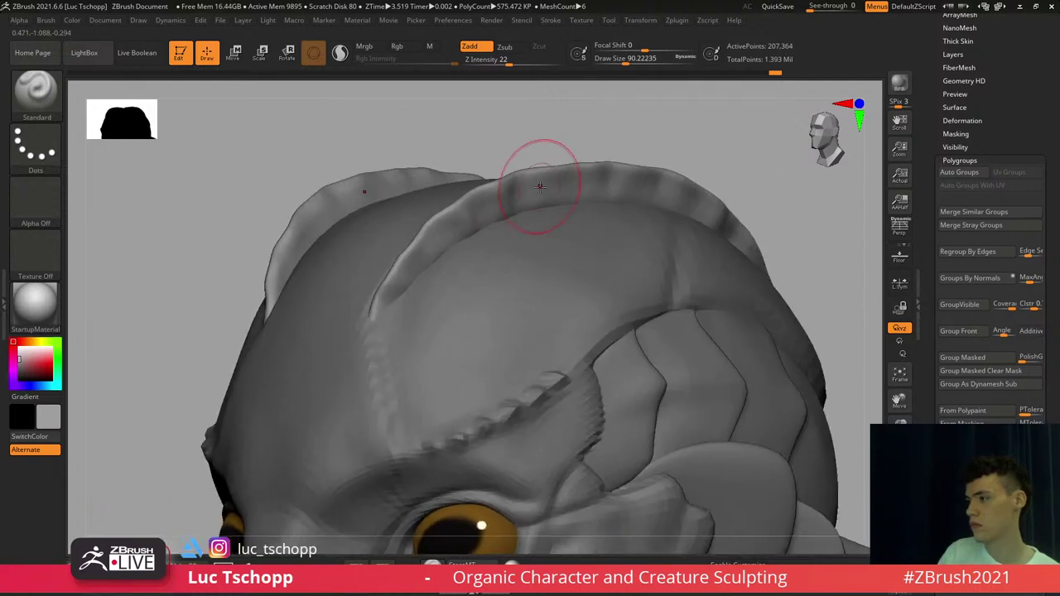
pyautogui.press('b')
pyautogui.press('d')
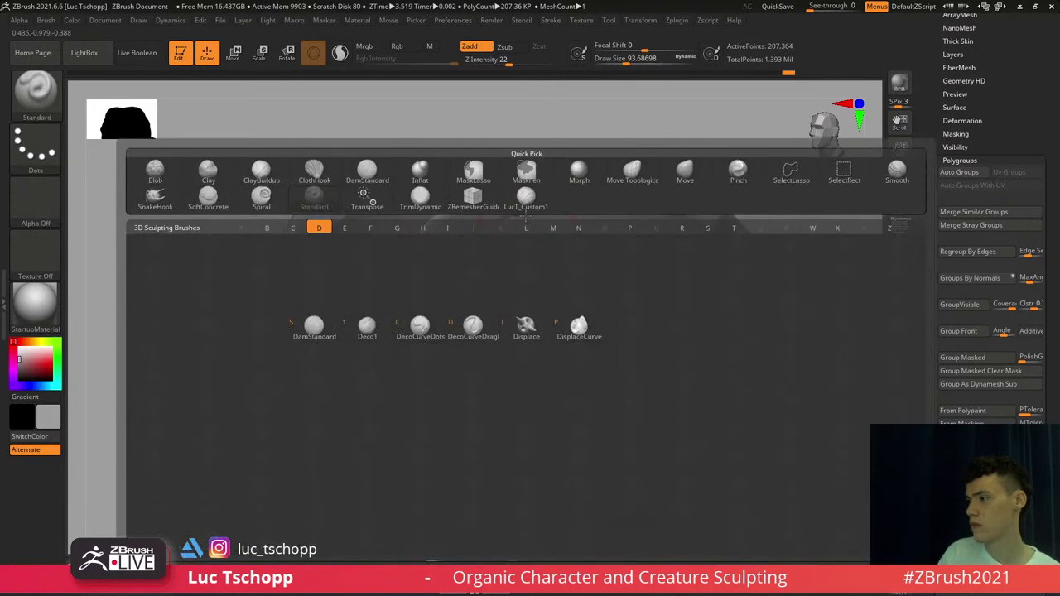
pyautogui.press('s')
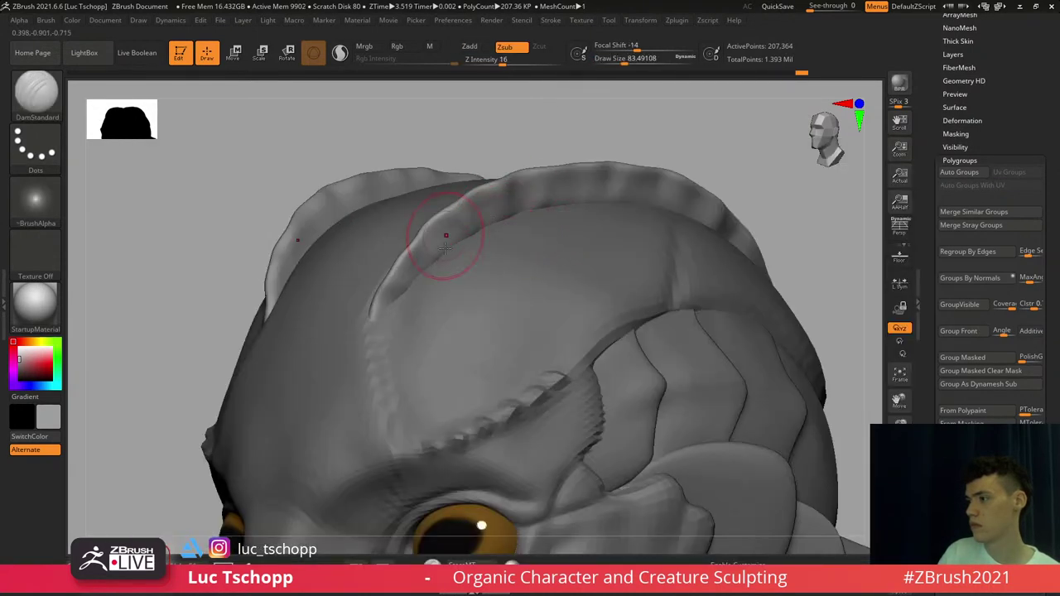
pyautogui.press('b')
pyautogui.moveTo(453, 279)
pyautogui.mouseDown(button='right')
pyautogui.moveTo(427, 269)
pyautogui.moveTo(439, 244)
pyautogui.moveTo(428, 244)
pyautogui.mouseUp(button='right')
pyautogui.press('s')
pyautogui.press('h')
pyautogui.press('s')
pyautogui.moveTo(428, 244); pyautogui.dragTo(417, 244)
pyautogui.hotkey('ctrl', 'd')
pyautogui.press(']')
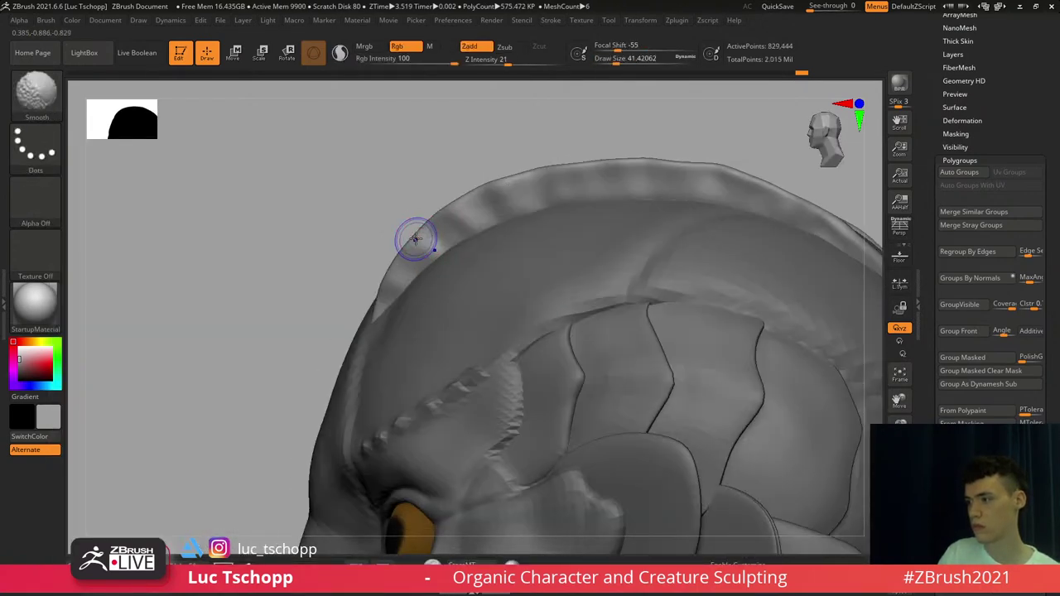
pyautogui.hotkey('shift', 'd')
pyautogui.hotkey('shift', 'd')
pyautogui.press('d')
pyautogui.press('d')
pyautogui.press('[')
pyautogui.moveTo(414, 238); pyautogui.dragTo(401, 226)
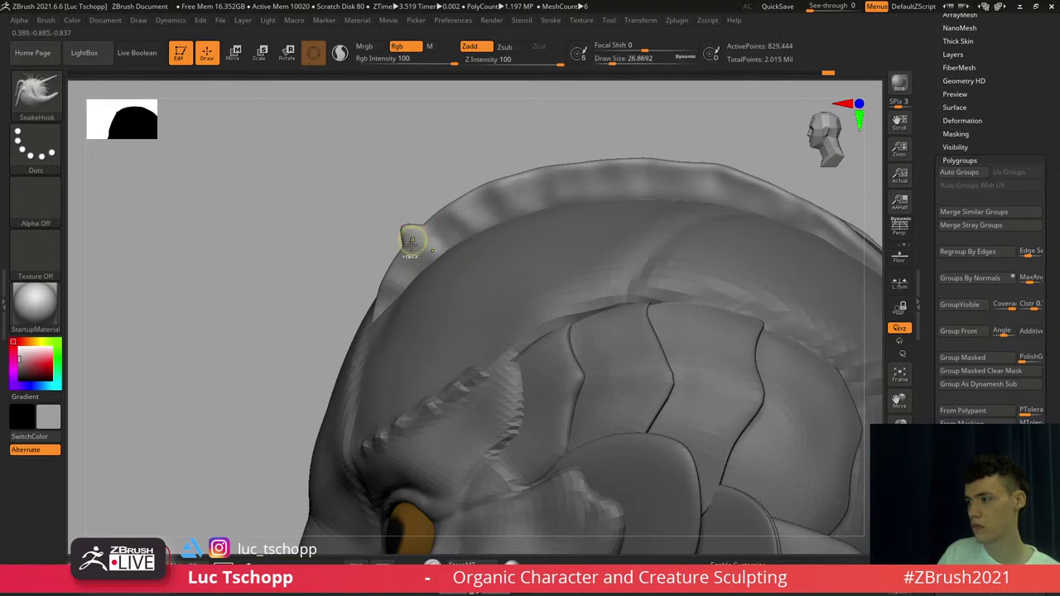
pyautogui.click(525, 63)
pyautogui.press('s')
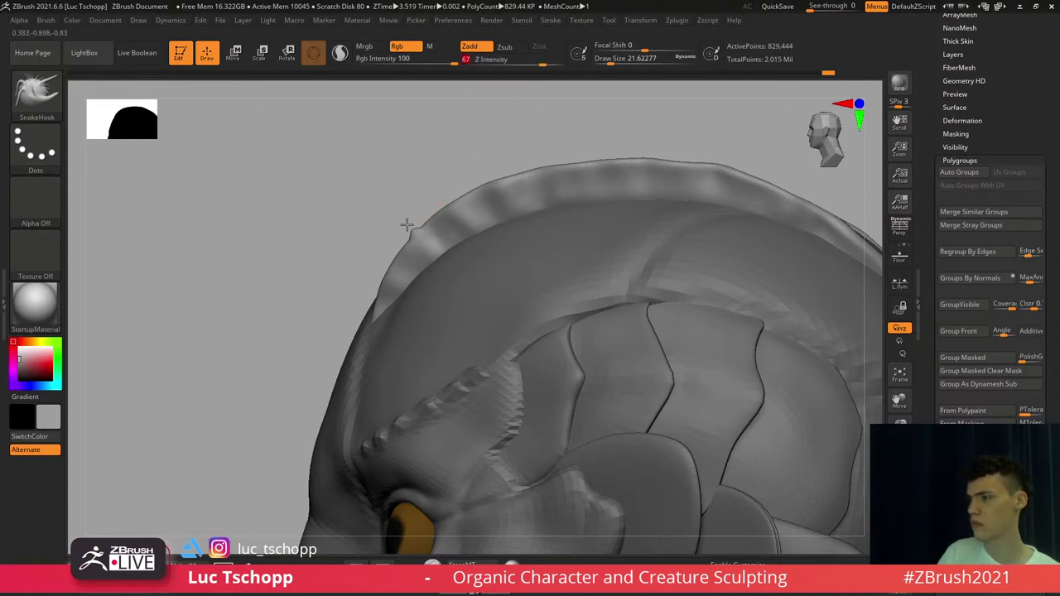
pyautogui.moveTo(434, 214); pyautogui.dragTo(453, 213)
pyautogui.hotkey('ctrl', 'z')
pyautogui.press('s')
# Nudge the skull rim's shape with the Move brush at a lower subdivision level
pyautogui.press('b')
pyautogui.press('m')
pyautogui.press('v')
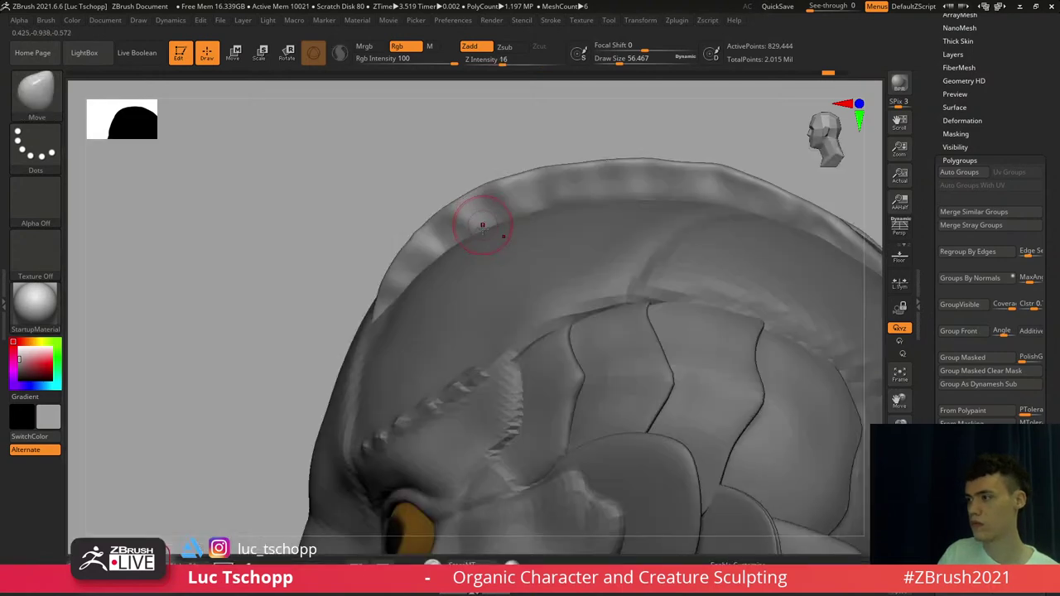
pyautogui.moveTo(483, 224); pyautogui.dragTo(493, 229, button='right')
pyautogui.hotkey('shift', 'd')
pyautogui.hotkey('shift', 'd')
pyautogui.press('s')
pyautogui.moveTo(488, 196); pyautogui.dragTo(478, 195)
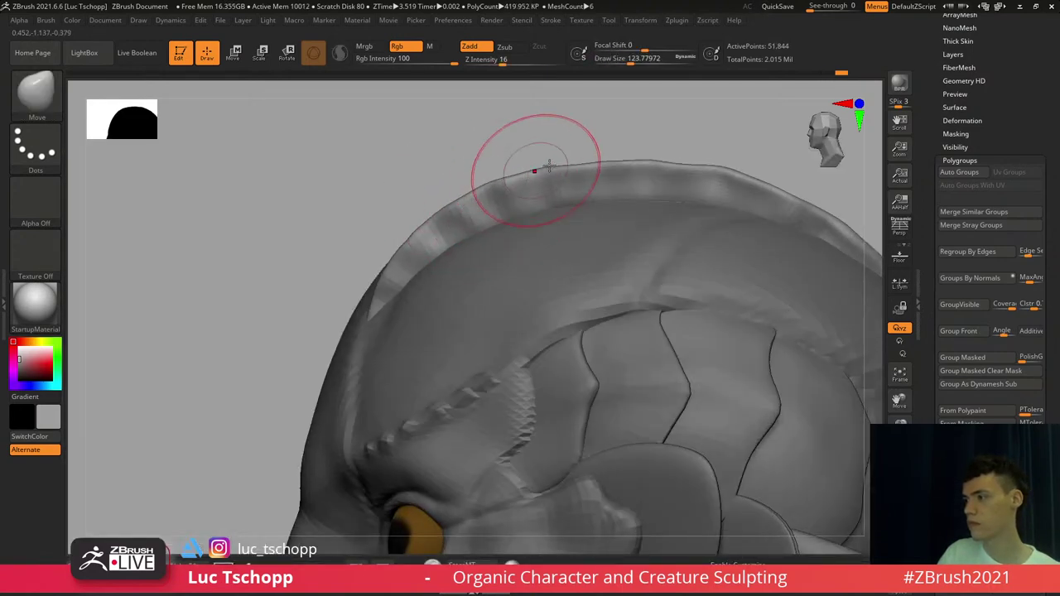
pyautogui.moveTo(572, 165)
pyautogui.mouseDown(button='right')
pyautogui.moveTo(637, 158)
pyautogui.moveTo(667, 170)
pyautogui.mouseUp(button='right')
pyautogui.press('s')
pyautogui.moveTo(619, 157); pyautogui.dragTo(653, 158)
pyautogui.moveTo(711, 174); pyautogui.dragTo(715, 171)
pyautogui.press('s')
pyautogui.moveTo(430, 197); pyautogui.dragTo(391, 191)
pyautogui.keyDown('alt'); pyautogui.moveTo(441, 187); pyautogui.dragTo(380, 190, button='right'); pyautogui.keyUp('alt')
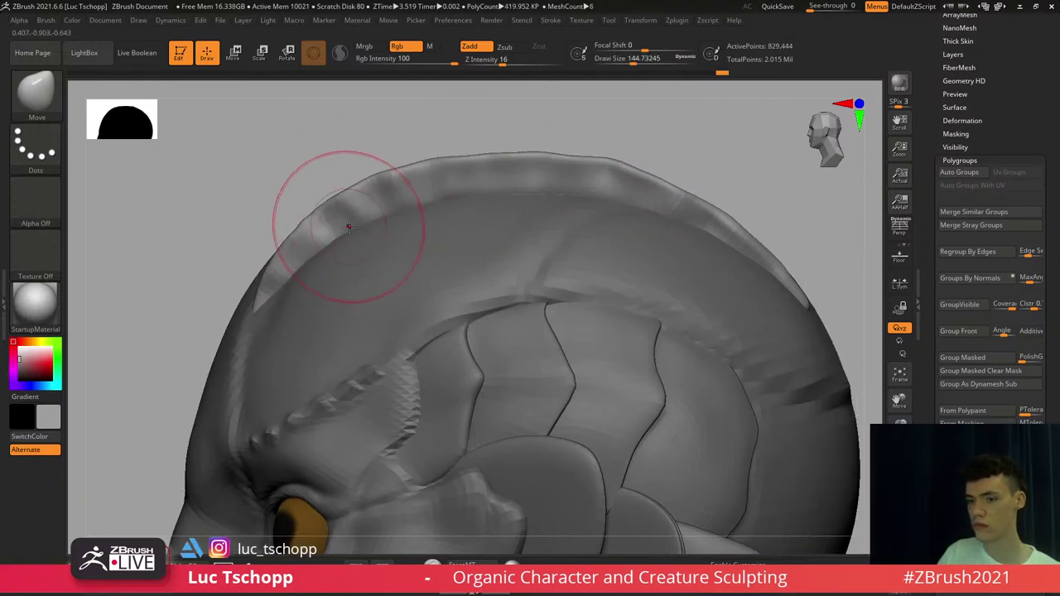
# Pull small raised bumps up along the crest edge with a size-44 Move brush
pyautogui.press('b')
pyautogui.click(405, 197)
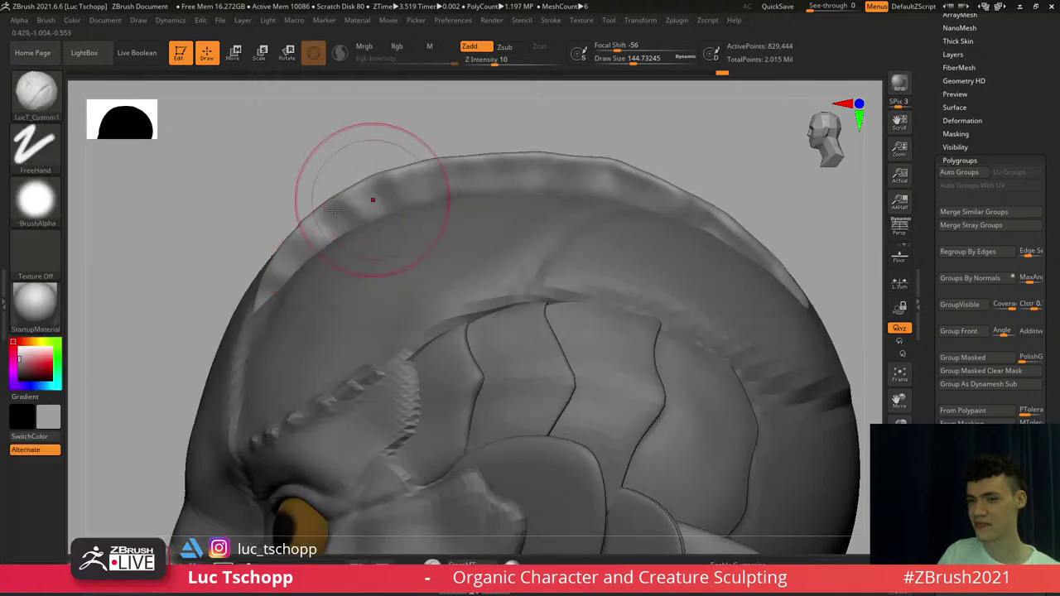
pyautogui.press('s')
pyautogui.moveTo(320, 256); pyautogui.dragTo(311, 256)
pyautogui.press('b')
pyautogui.press('m')
pyautogui.press('v')
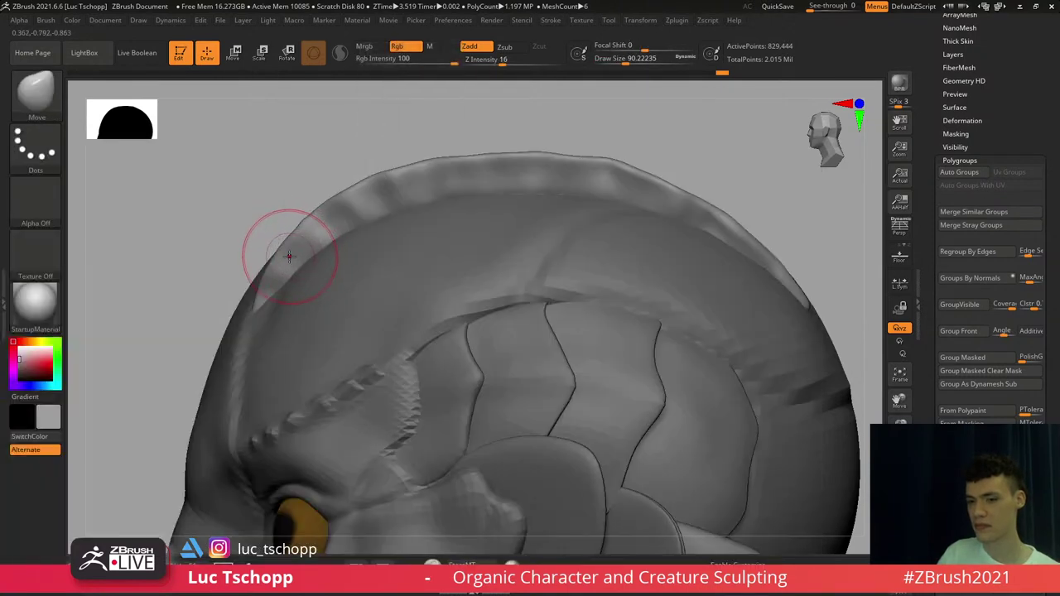
pyautogui.press('s')
pyautogui.moveTo(303, 224); pyautogui.dragTo(298, 223)
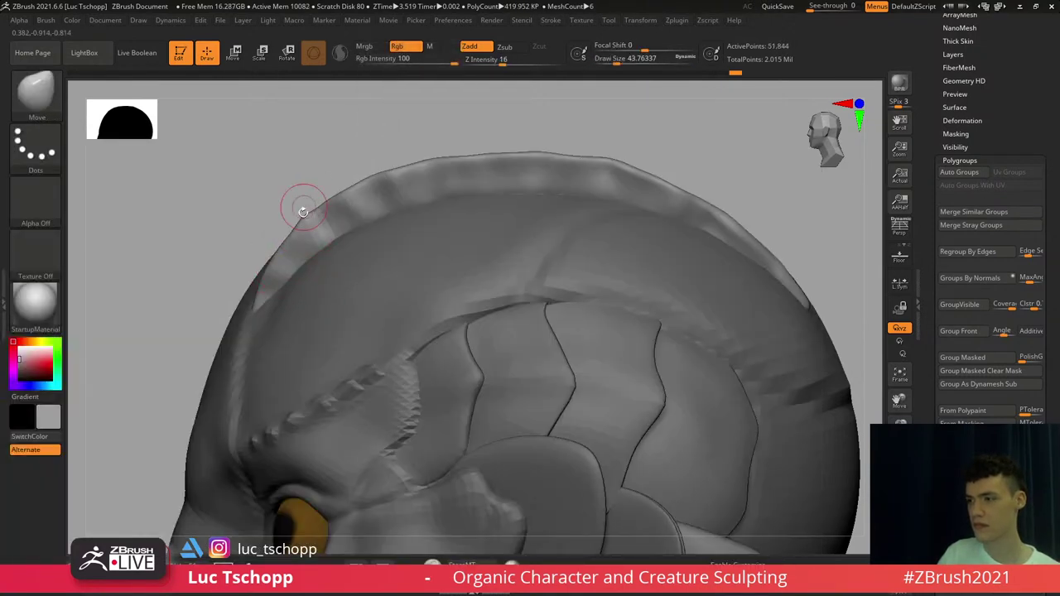
pyautogui.press('s')
pyautogui.moveTo(355, 176); pyautogui.dragTo(399, 167)
pyautogui.press('s')
pyautogui.press('[')
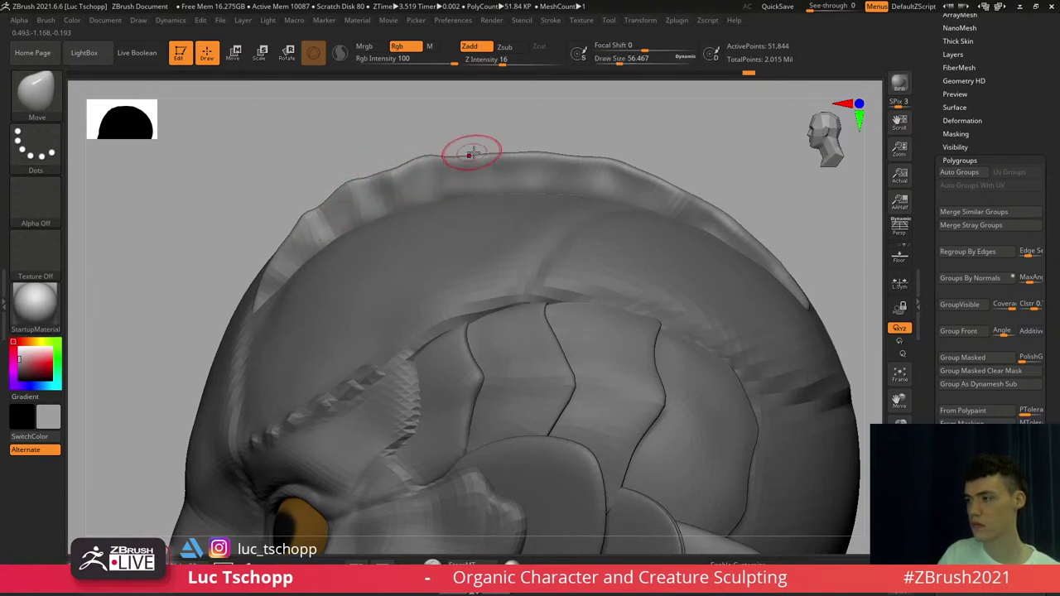
pyautogui.moveTo(484, 153); pyautogui.dragTo(486, 143)
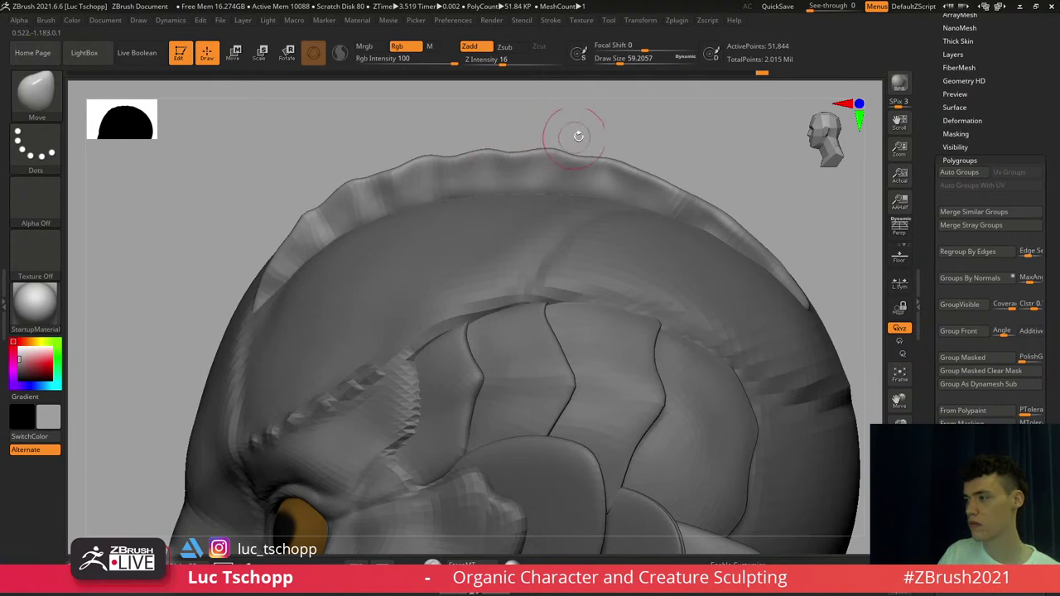
pyautogui.keyDown('alt'); pyautogui.moveTo(610, 118); pyautogui.dragTo(553, 78); pyautogui.keyUp('alt')
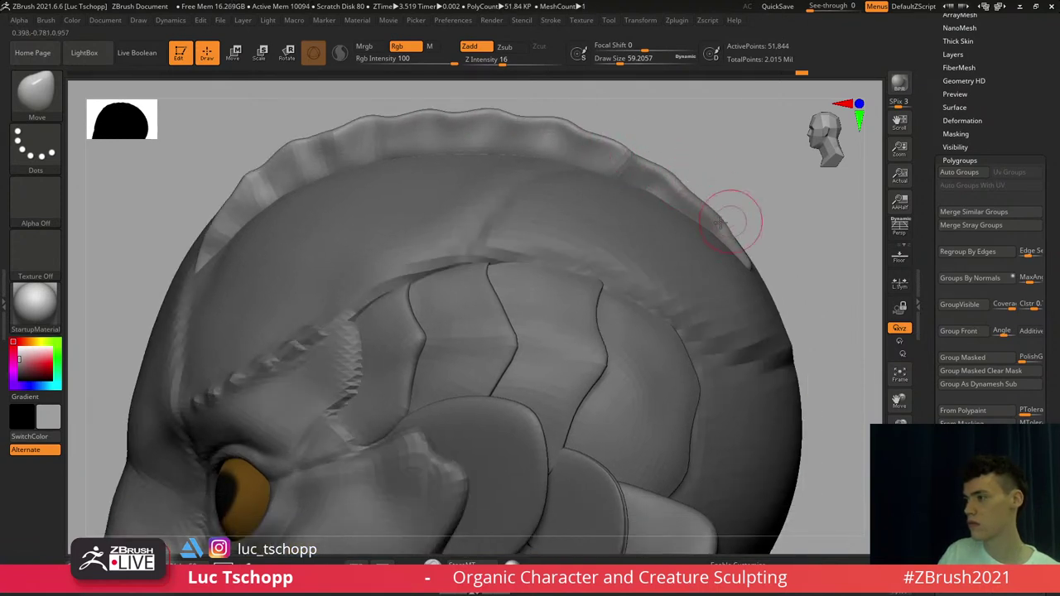
pyautogui.keyDown('alt'); pyautogui.moveTo(738, 219); pyautogui.dragTo(841, 223); pyautogui.keyUp('alt')
pyautogui.press('s')
pyautogui.moveTo(339, 198)
pyautogui.mouseDown()
pyautogui.moveTo(365, 198)
pyautogui.moveTo(376, 169)
pyautogui.mouseUp()
# Carve grooves across the left end of the crest with DamStandard
pyautogui.press('b')
pyautogui.press('d')
pyautogui.press('s')
pyautogui.press('s')
pyautogui.press('s')
pyautogui.moveTo(361, 213); pyautogui.dragTo(338, 231)
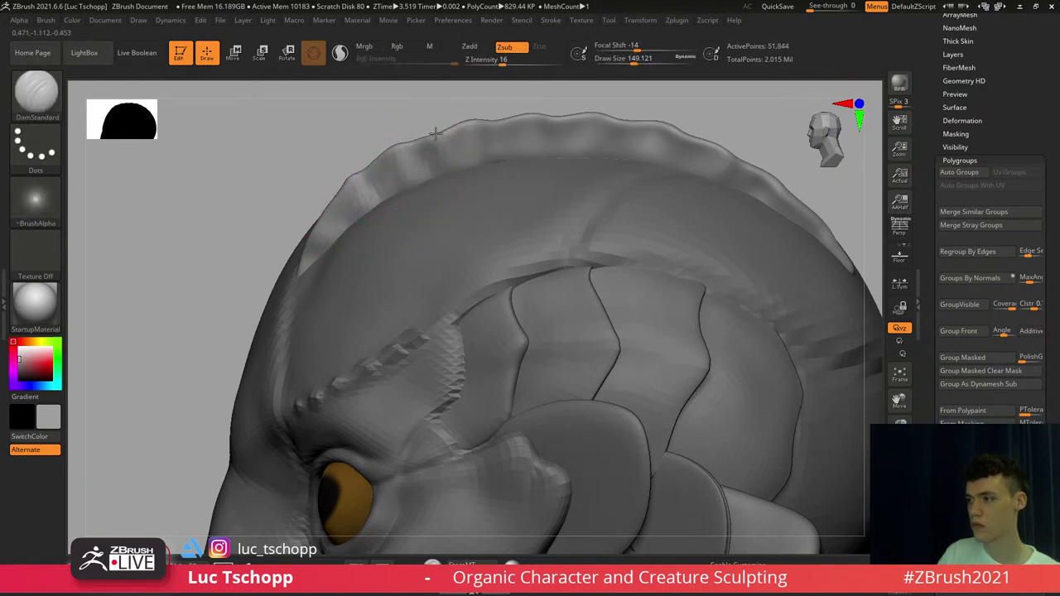
# Build up the crest's edge with a smaller Standard brush, then return to the front view
pyautogui.press('b')
pyautogui.press('s')
pyautogui.press('t')
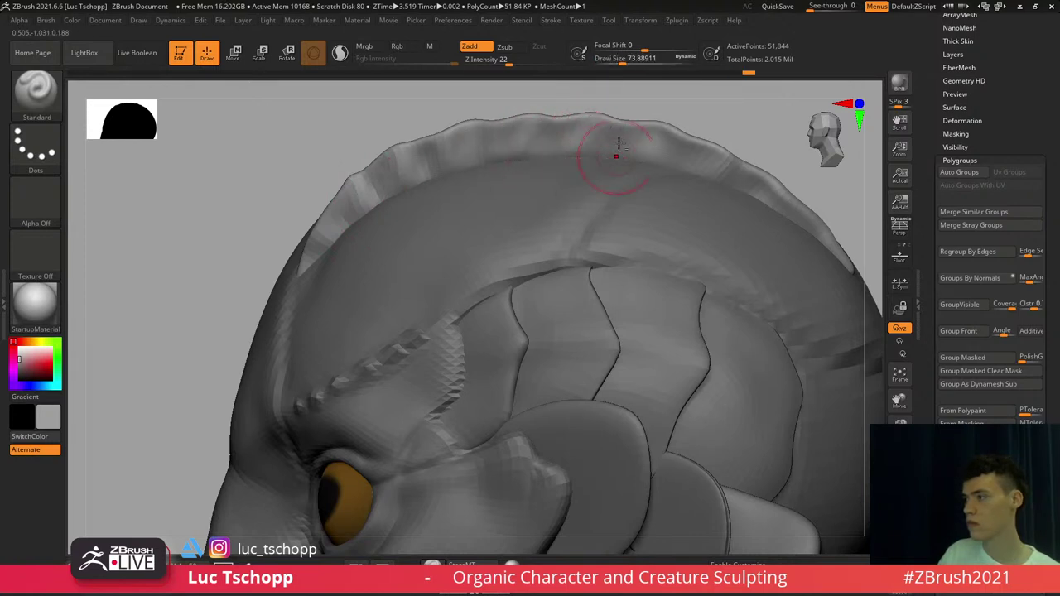
pyautogui.keyDown('alt'); pyautogui.moveTo(620, 144); pyautogui.dragTo(551, 171, button='right'); pyautogui.keyUp('alt')
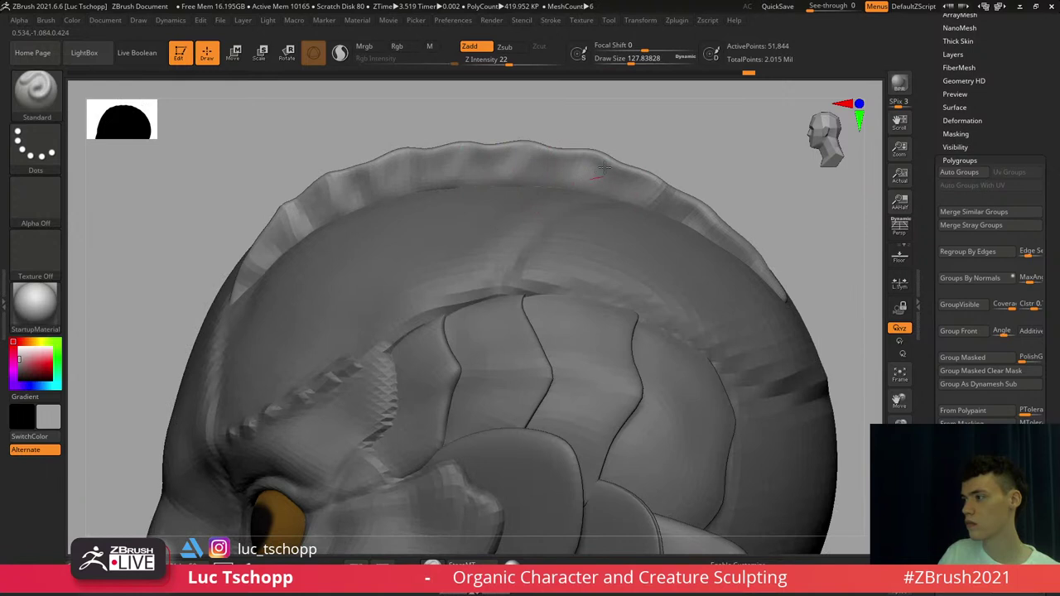
pyautogui.press('s')
pyautogui.moveTo(584, 174); pyautogui.dragTo(577, 173)
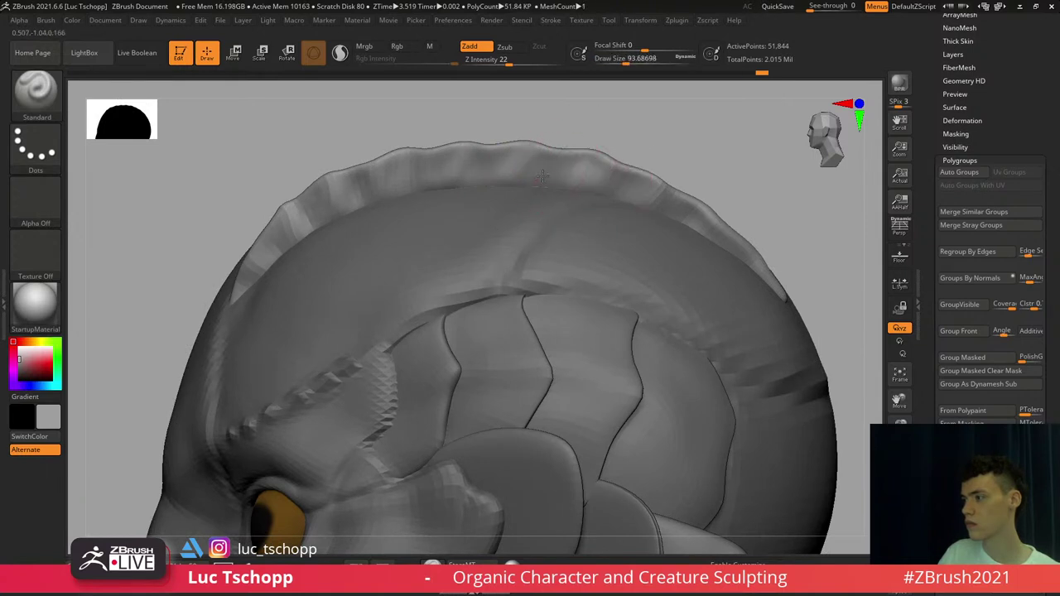
pyautogui.keyDown('alt'); pyautogui.moveTo(525, 187); pyautogui.dragTo(412, 161, button='right'); pyautogui.keyUp('alt')
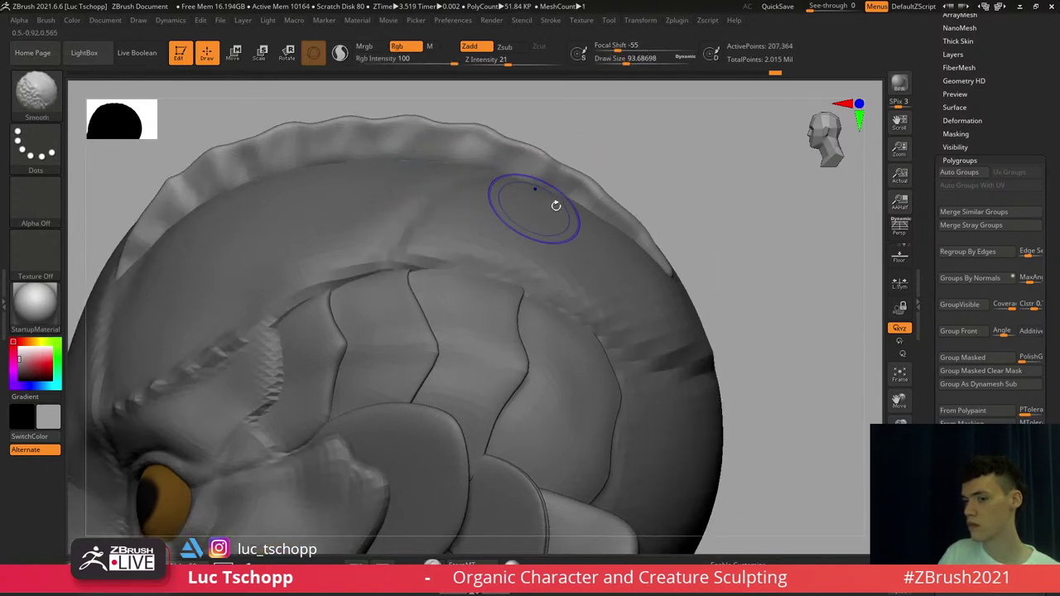
pyautogui.moveTo(574, 201); pyautogui.dragTo(586, 187)
pyautogui.press('[')
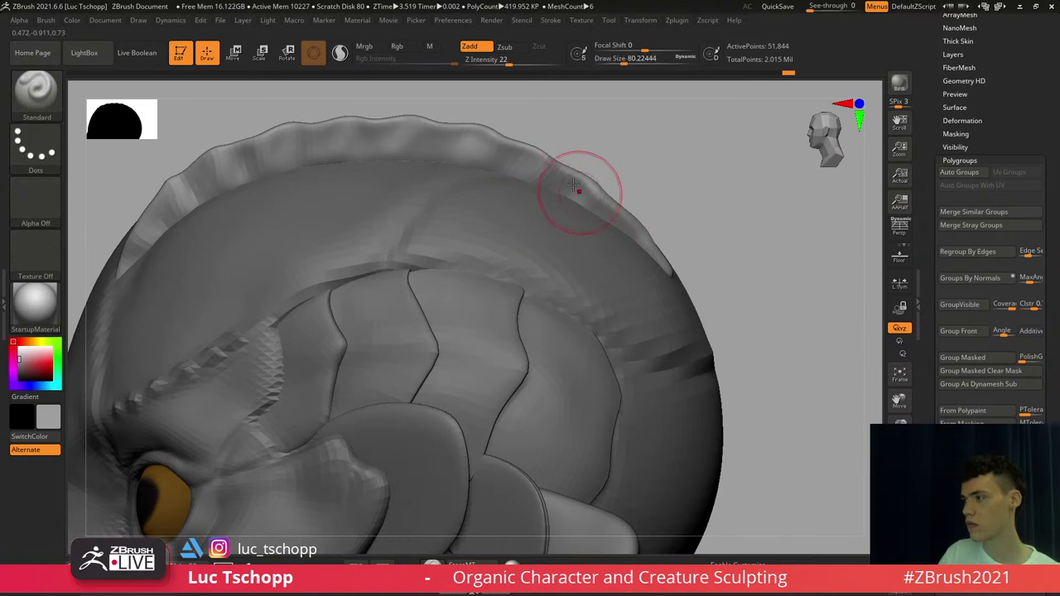
pyautogui.press('s')
pyautogui.press('d')
pyautogui.press('d')
pyautogui.press('f')
pyautogui.moveTo(403, 182)
pyautogui.keyDown('shift'); pyautogui.mouseDown(button='right')
pyautogui.moveTo(447, 189)
pyautogui.moveTo(420, 244)
pyautogui.moveTo(411, 213)
pyautogui.moveTo(429, 255)
pyautogui.moveTo(421, 241)
pyautogui.mouseUp(button='right'); pyautogui.keyUp('shift')
# Switch to the Move brush, drop a subdivision level, and undo the last fin strokes
pyautogui.press('b')
pyautogui.press('m')
pyautogui.press('v')
pyautogui.hotkey('shift', 'd')
pyautogui.hotkey('shift', 'd')
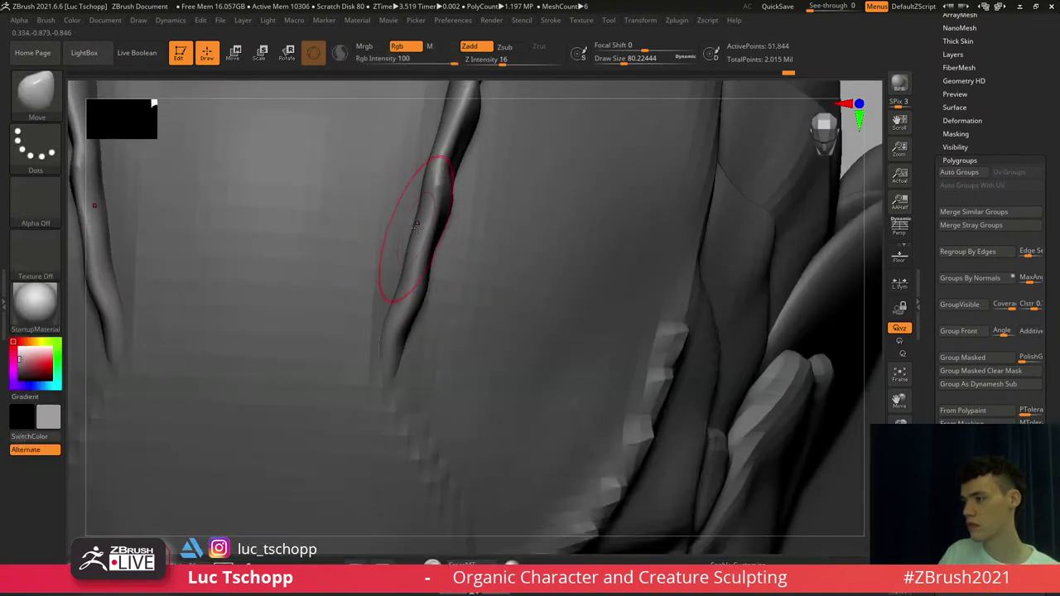
pyautogui.hotkey('ctrl', 'z')
pyautogui.press('[')
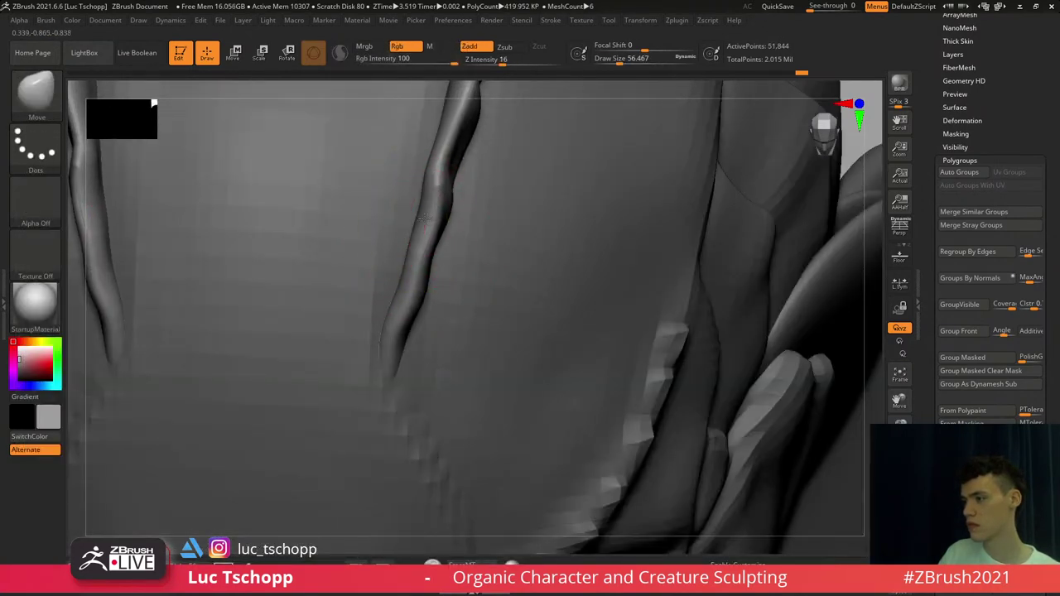
pyautogui.hotkey('ctrl', 'z')
pyautogui.press('s')
# Resize the Move brush and nudge the strand into a gentler, smoother bend
pyautogui.click(426, 222)
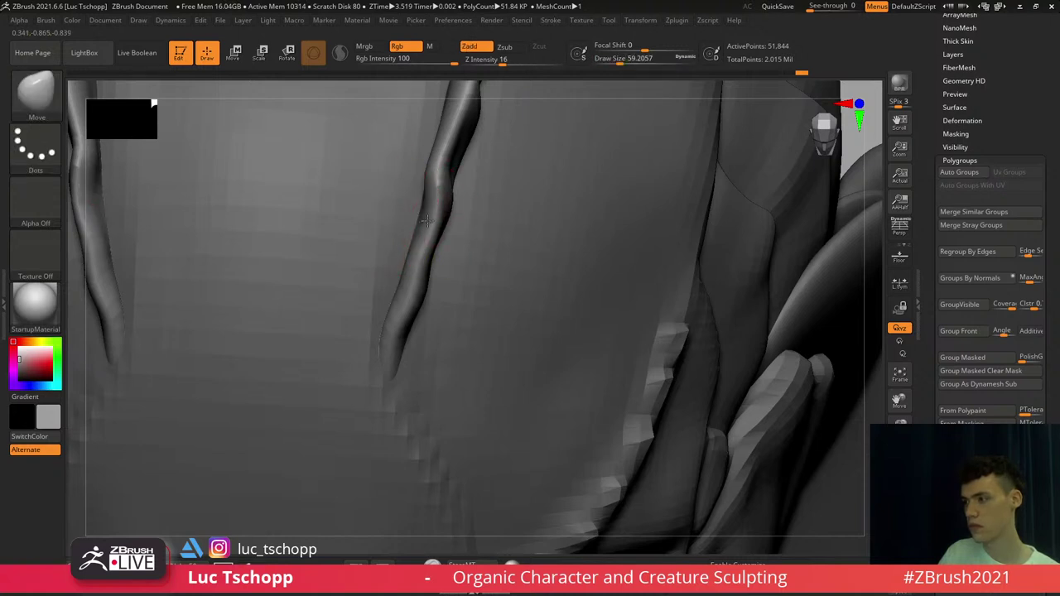
pyautogui.moveTo(428, 222); pyautogui.dragTo(428, 226)
pyautogui.press('s')
pyautogui.click(428, 227)
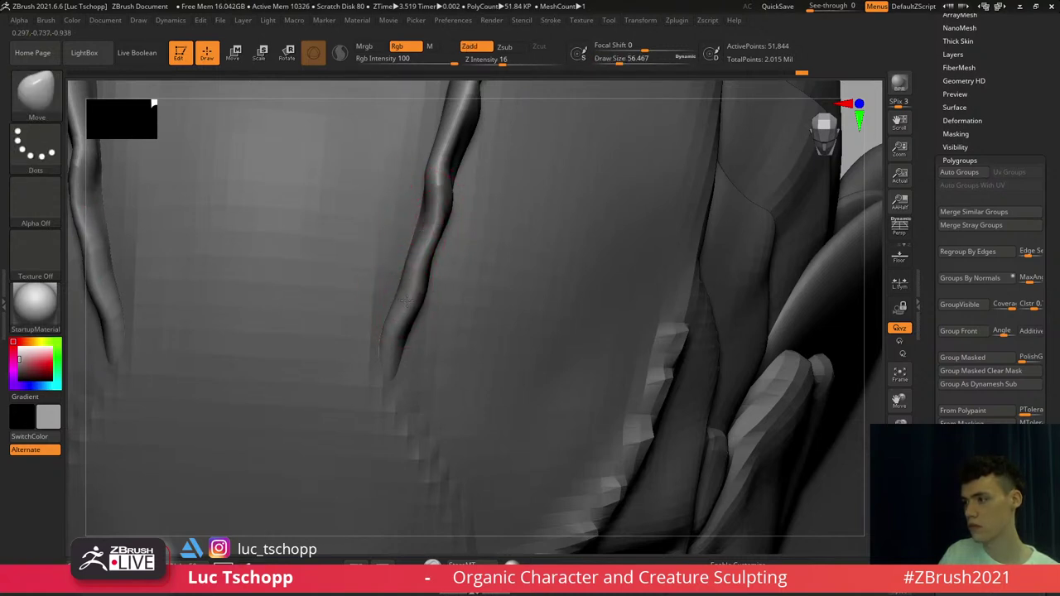
pyautogui.press('[')
pyautogui.moveTo(401, 301); pyautogui.dragTo(409, 291)
pyautogui.press('s')
pyautogui.click(419, 280)
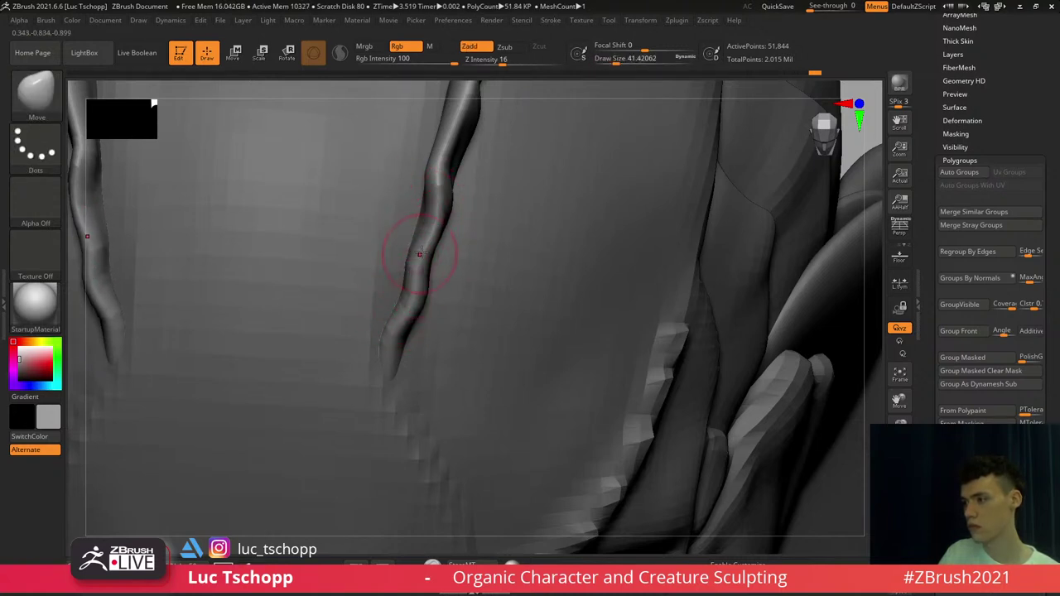
# At the lowest subdivision level, readjust the Move brush Draw Size around the strand
pyautogui.moveTo(433, 214); pyautogui.dragTo(436, 271, button='right')
pyautogui.hotkey('shift', 'd')
pyautogui.hotkey('shift', 'd')
pyautogui.hotkey('shift', 'd')
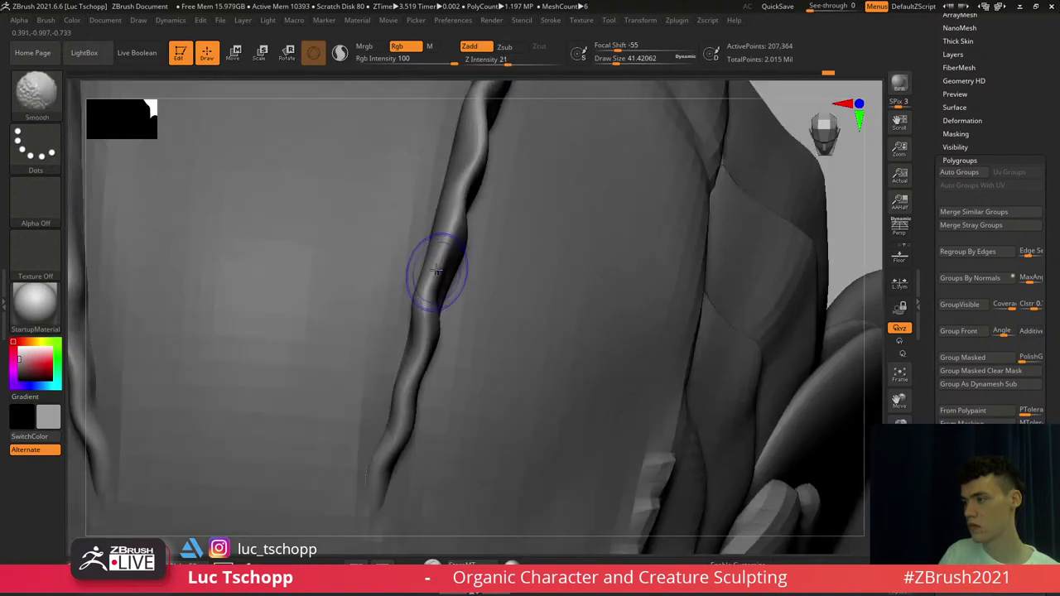
pyautogui.press('s')
pyautogui.click(436, 263)
pyautogui.press('s')
pyautogui.click(434, 262)
pyautogui.moveTo(434, 262); pyautogui.dragTo(430, 262)
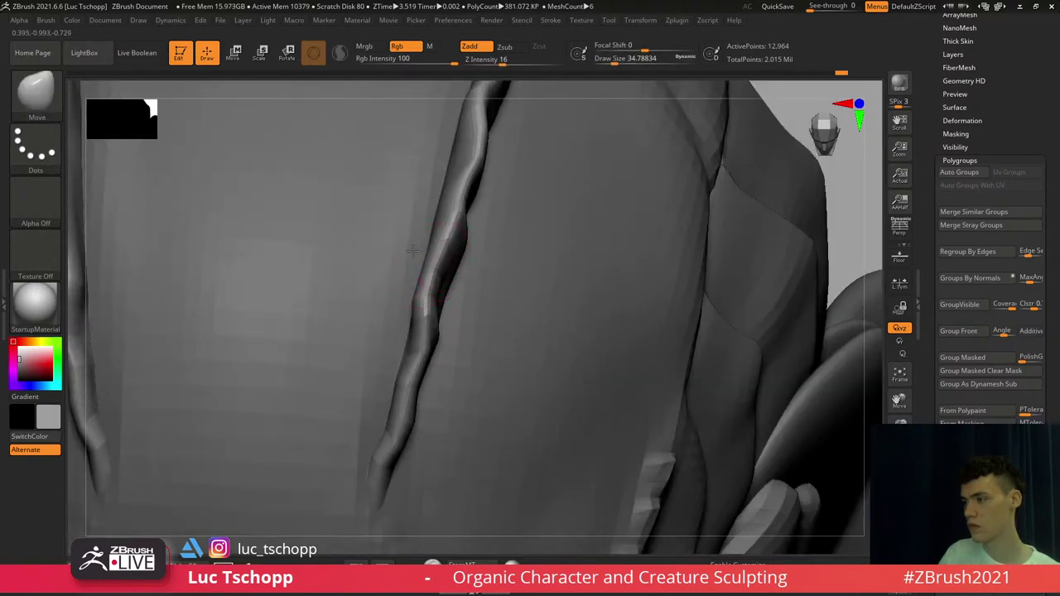
pyautogui.press('s')
pyautogui.click(443, 246)
pyautogui.moveTo(453, 199); pyautogui.dragTo(444, 219, button='right')
pyautogui.press('s')
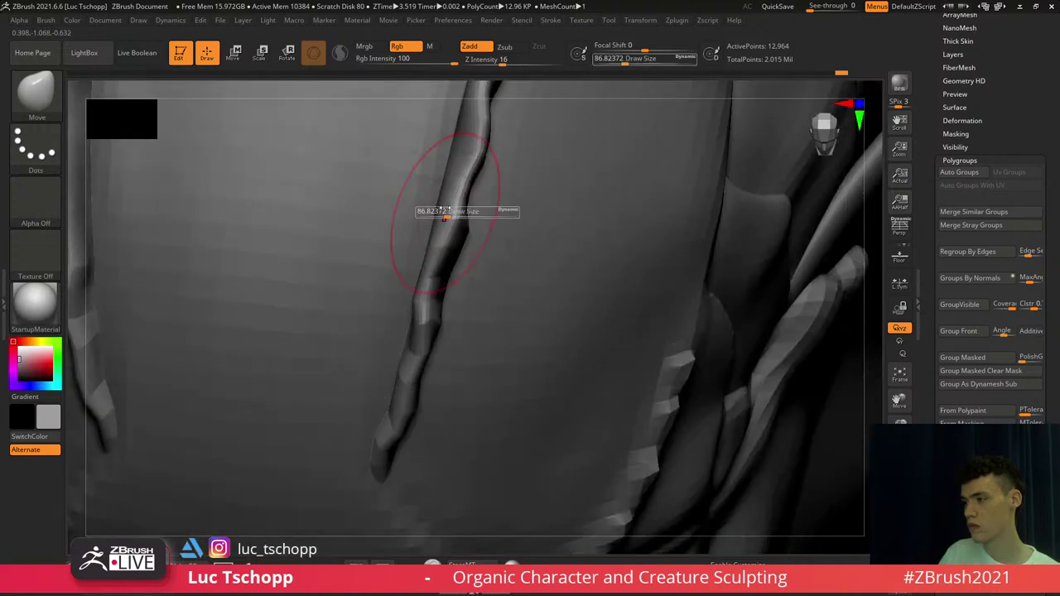
pyautogui.click(445, 213)
# Return to the highest subdivision level, frame the head in three-quarter view, and select the head mesh
pyautogui.press('d')
pyautogui.press('d')
pyautogui.press('d')
pyautogui.press('f')
pyautogui.moveTo(421, 269); pyautogui.dragTo(426, 126, button='right')
pyautogui.moveTo(441, 245); pyautogui.dragTo(451, 221, button='right')
pyautogui.moveTo(451, 221)
pyautogui.keyDown('alt'); pyautogui.mouseDown(button='right')
pyautogui.moveTo(449, 121)
pyautogui.moveTo(470, 212)
pyautogui.moveTo(463, 250)
pyautogui.moveTo(489, 178)
pyautogui.mouseUp(button='right'); pyautogui.keyUp('alt')
pyautogui.keyDown('alt'); pyautogui.click(462, 234); pyautogui.keyUp('alt')
# Select the crest piece and drag a vertical transpose move line upward from it
pyautogui.press('s')
pyautogui.moveTo(487, 178); pyautogui.dragTo(483, 180)
pyautogui.keyDown('alt'); pyautogui.click(483, 179); pyautogui.keyUp('alt')
pyautogui.moveTo(483, 179); pyautogui.dragTo(506, 171, button='right')
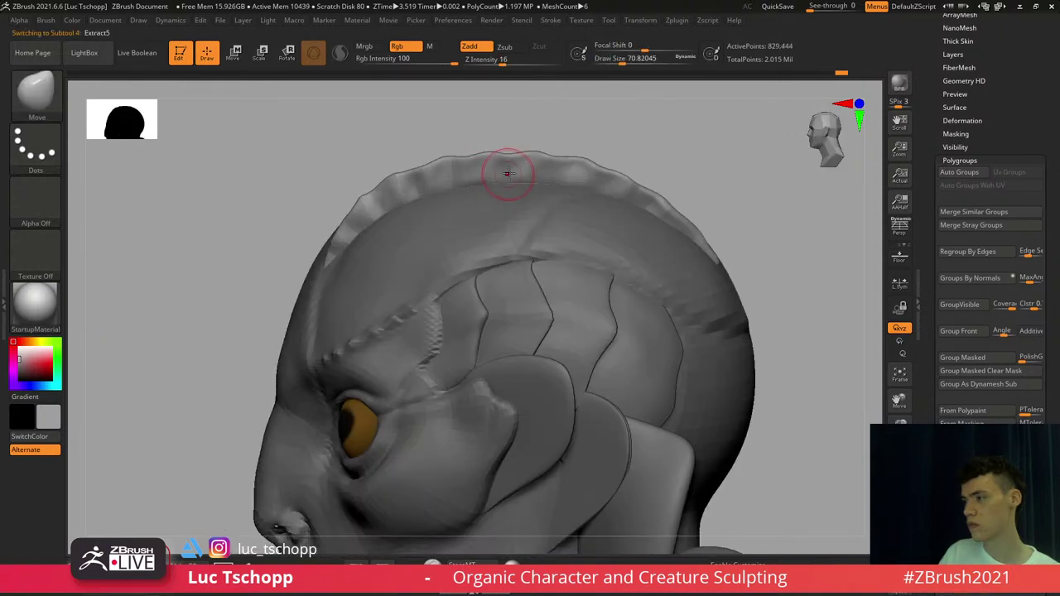
pyautogui.press('w')
pyautogui.click(313, 53)
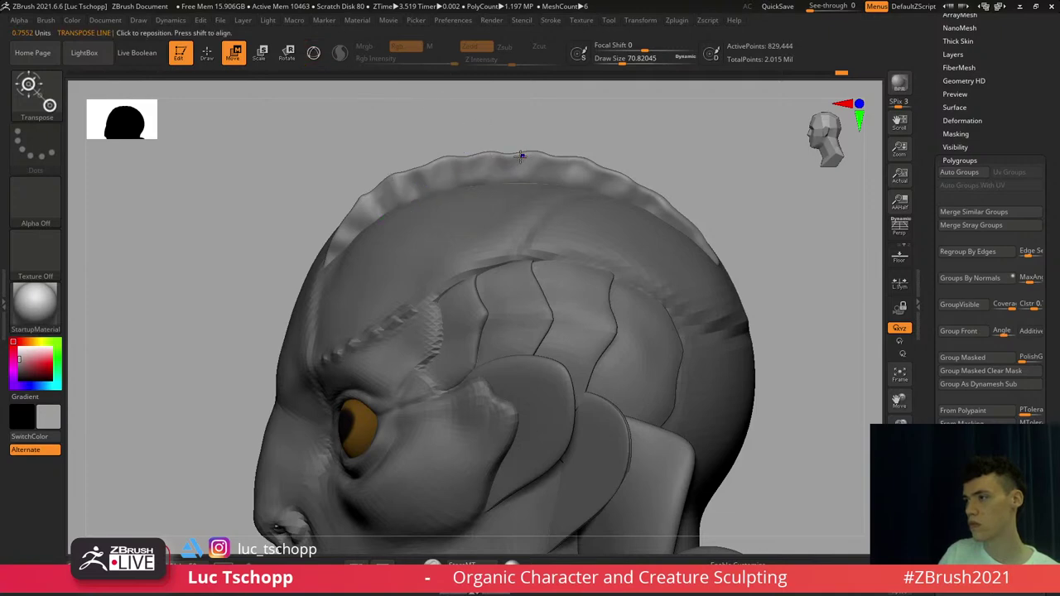
pyautogui.keyDown('shift'); pyautogui.moveTo(517, 162); pyautogui.dragTo(516, 114); pyautogui.keyUp('shift')
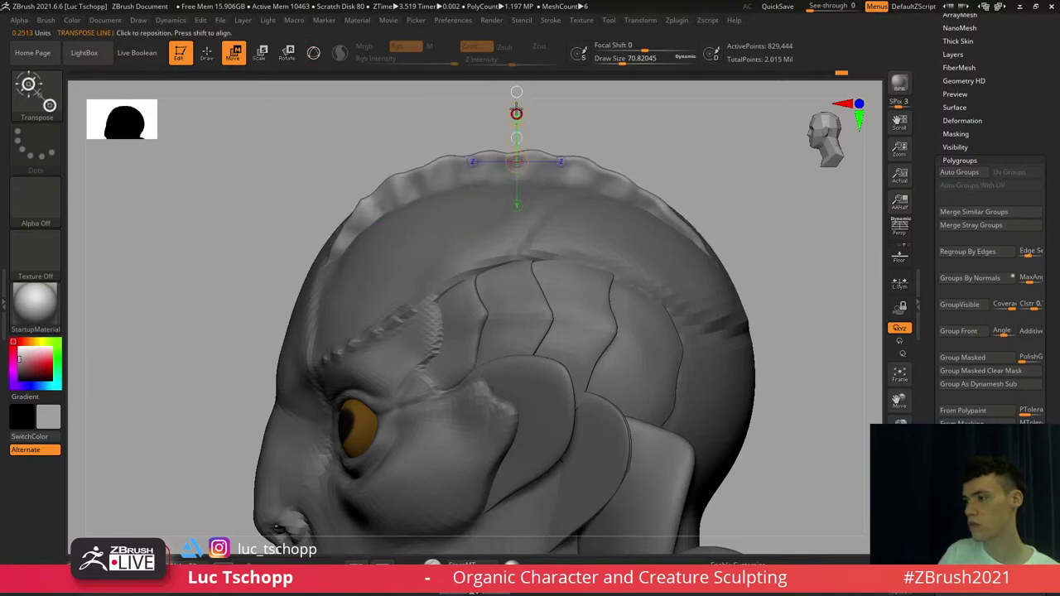
# With a large Move brush at low subdivision, nudge the crest front, then return to the highest level
pyautogui.press('b')
pyautogui.press('m')
pyautogui.press('v')
pyautogui.hotkey('shift', 'd')
pyautogui.hotkey('shift', 'd')
pyautogui.hotkey('shift', 'd')
pyautogui.press('s')
pyautogui.moveTo(340, 246)
pyautogui.mouseDown()
pyautogui.moveTo(353, 249)
pyautogui.moveTo(333, 239)
pyautogui.moveTo(351, 232)
pyautogui.mouseUp()
pyautogui.press('s')
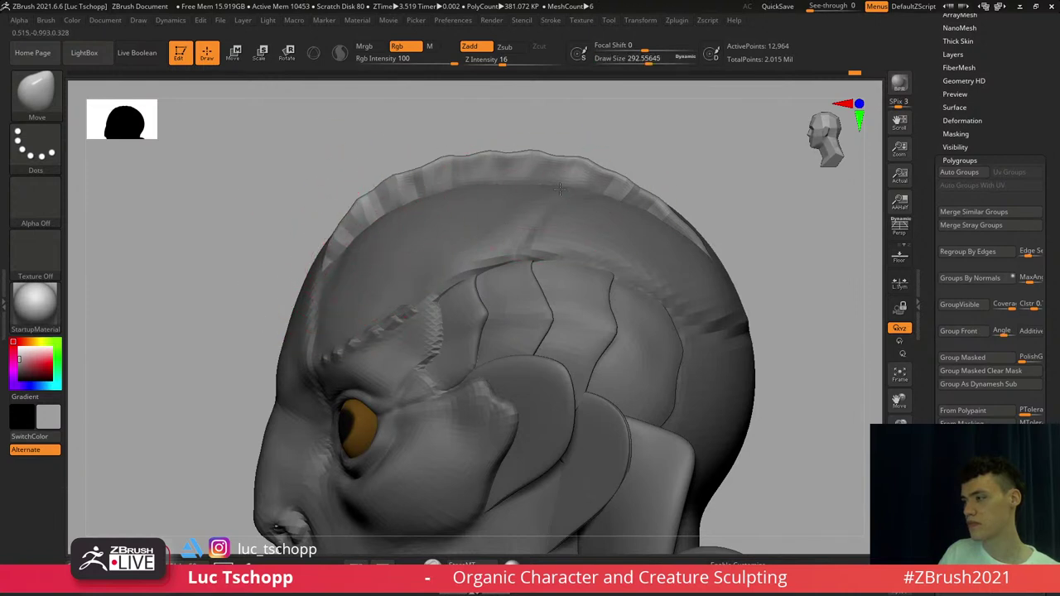
pyautogui.keyDown('alt'); pyautogui.moveTo(652, 222); pyautogui.dragTo(627, 206, button='right'); pyautogui.keyUp('alt')
pyautogui.press('s')
pyautogui.moveTo(623, 207); pyautogui.dragTo(662, 209)
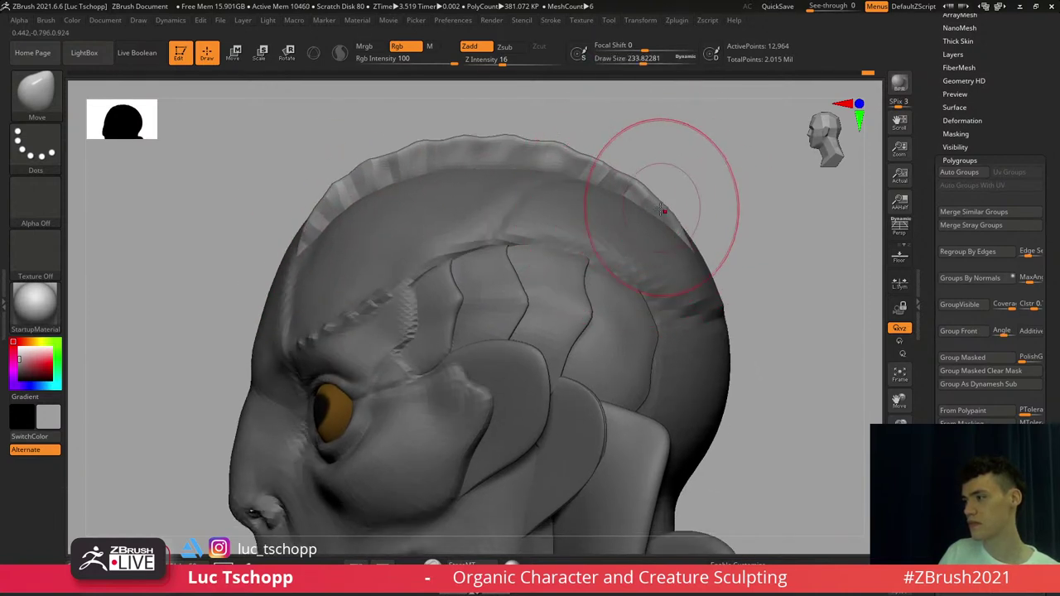
pyautogui.press('d')
pyautogui.press('d')
pyautogui.moveTo(523, 181)
pyautogui.mouseDown(button='right')
pyautogui.moveTo(490, 163)
pyautogui.moveTo(497, 191)
pyautogui.mouseUp(button='right')
pyautogui.press('d')
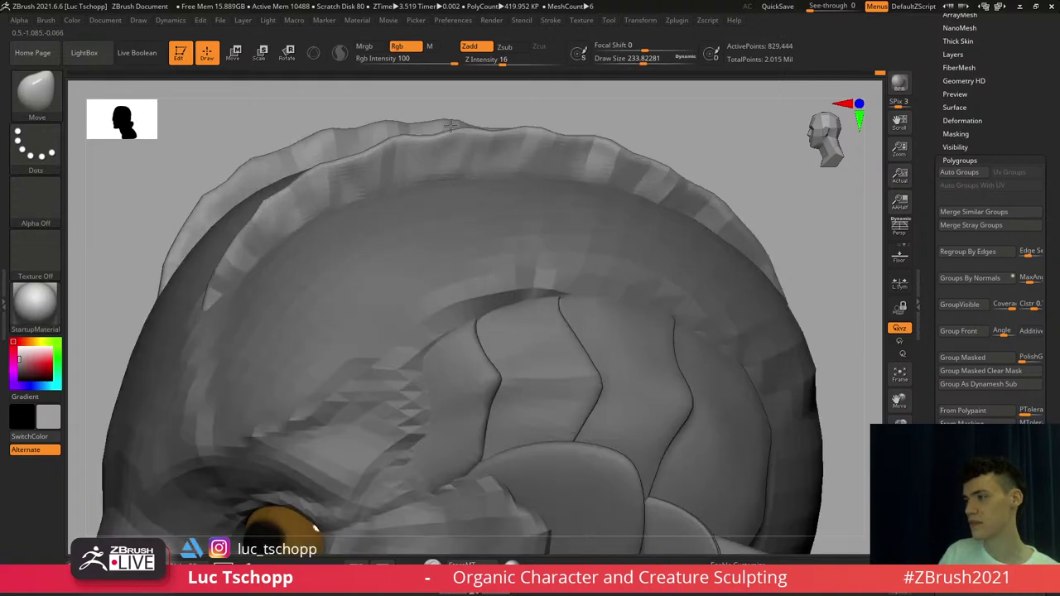
# With a small DamStandard brush, replace the undone crest creases with one faint crease and smooth it
pyautogui.press('b')
pyautogui.press('d')
pyautogui.press('s')
pyautogui.press('s')
pyautogui.moveTo(500, 145)
pyautogui.mouseDown()
pyautogui.moveTo(470, 144)
pyautogui.moveTo(487, 153)
pyautogui.moveTo(480, 167)
pyautogui.mouseUp()
pyautogui.hotkey('ctrl', 'z')
pyautogui.press(']')
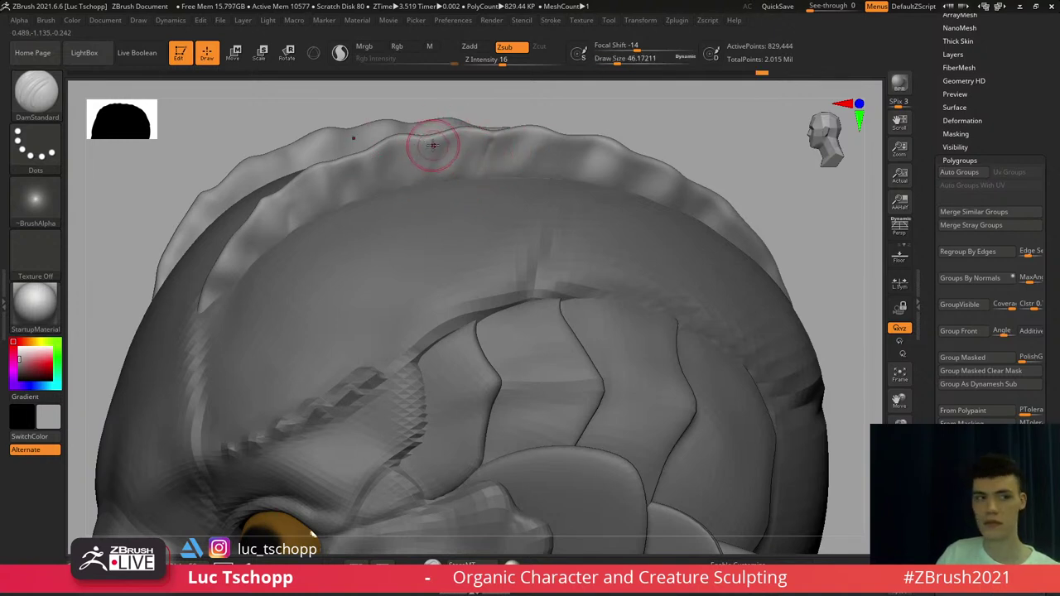
pyautogui.hotkey('ctrl', 'z')
pyautogui.press(']')
pyautogui.press('[')
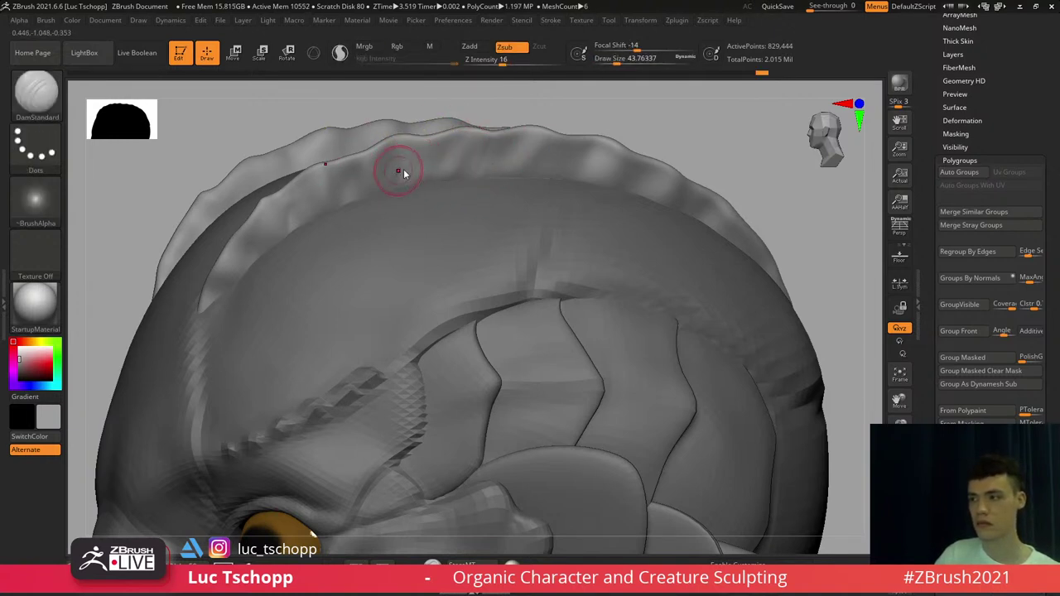
pyautogui.moveTo(417, 139); pyautogui.dragTo(393, 172)
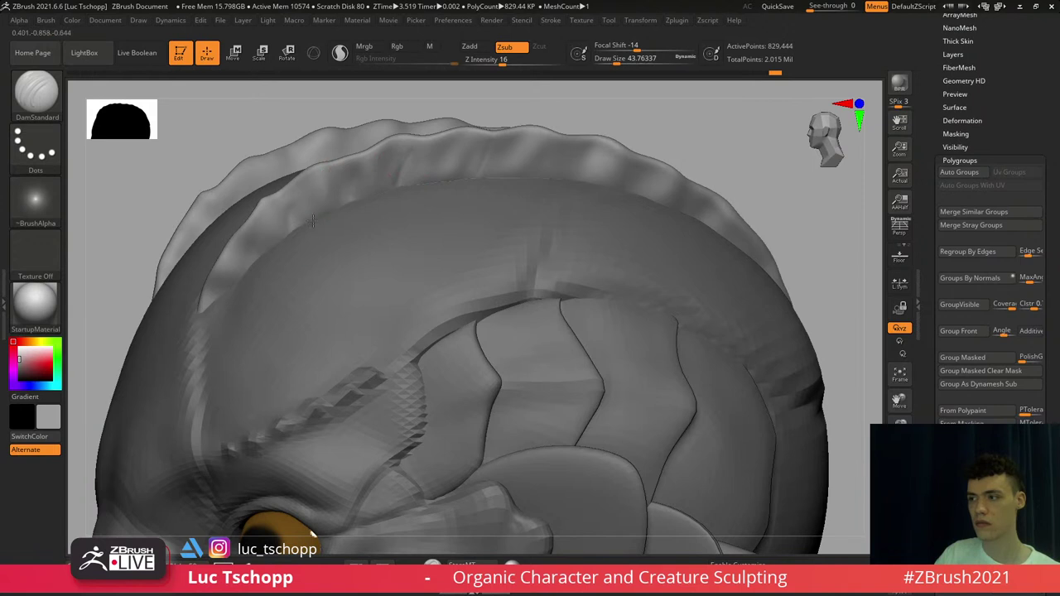
pyautogui.press(']')
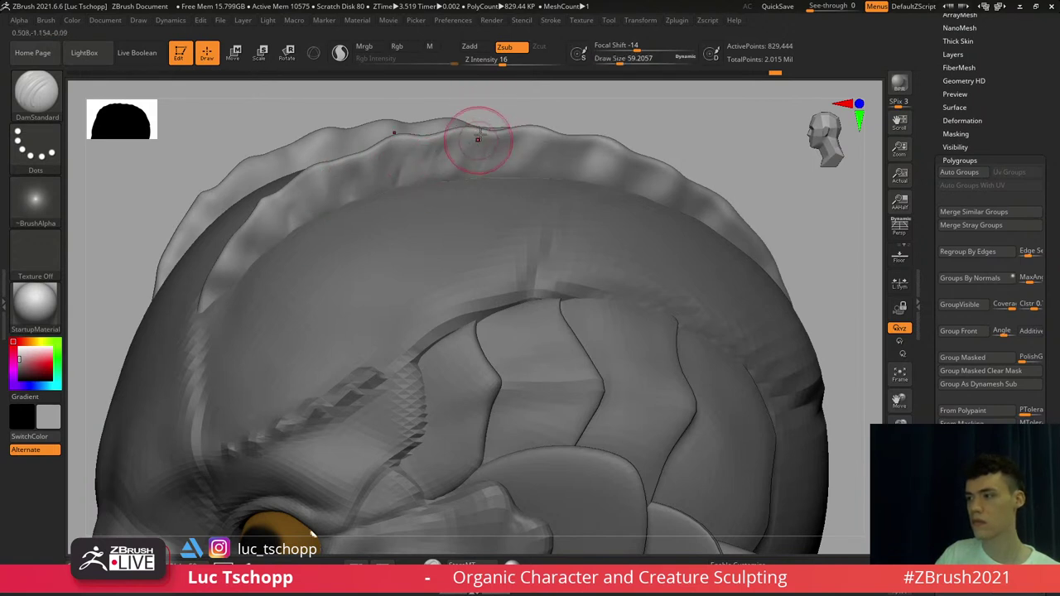
pyautogui.press('shift')
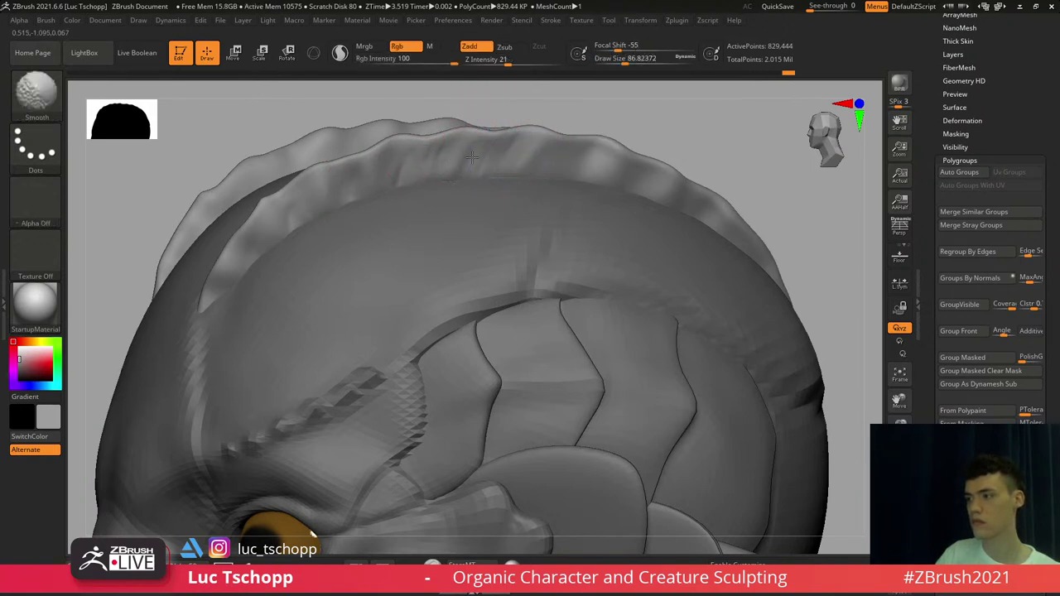
pyautogui.moveTo(374, 186)
pyautogui.keyDown('ctrl'); pyautogui.mouseDown(button='right')
pyautogui.moveTo(398, 143)
pyautogui.moveTo(441, 183)
pyautogui.mouseUp(button='right'); pyautogui.keyUp('ctrl')
# Add short streaks along the crest ridge with a small custom sculpting brush
pyautogui.press('b')
pyautogui.click(437, 202)
pyautogui.press('s')
pyautogui.moveTo(469, 185); pyautogui.dragTo(512, 203)
pyautogui.moveTo(557, 173)
pyautogui.mouseDown()
pyautogui.moveTo(532, 194)
pyautogui.moveTo(555, 194)
pyautogui.mouseUp()
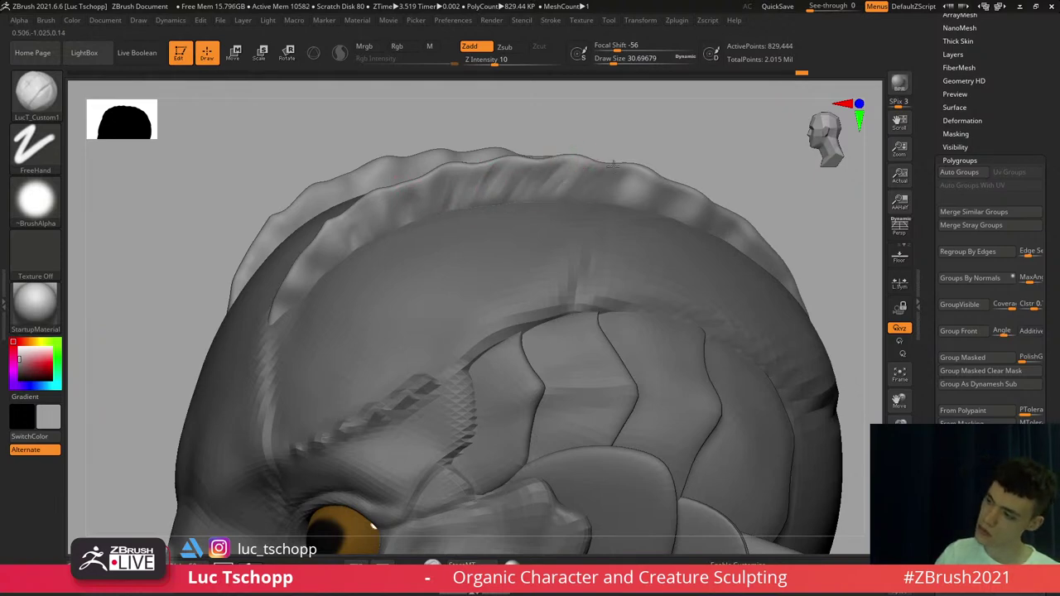
pyautogui.keyDown('alt'); pyautogui.moveTo(657, 175); pyautogui.dragTo(578, 134, button='right'); pyautogui.keyUp('alt')
pyautogui.moveTo(586, 148); pyautogui.dragTo(574, 166)
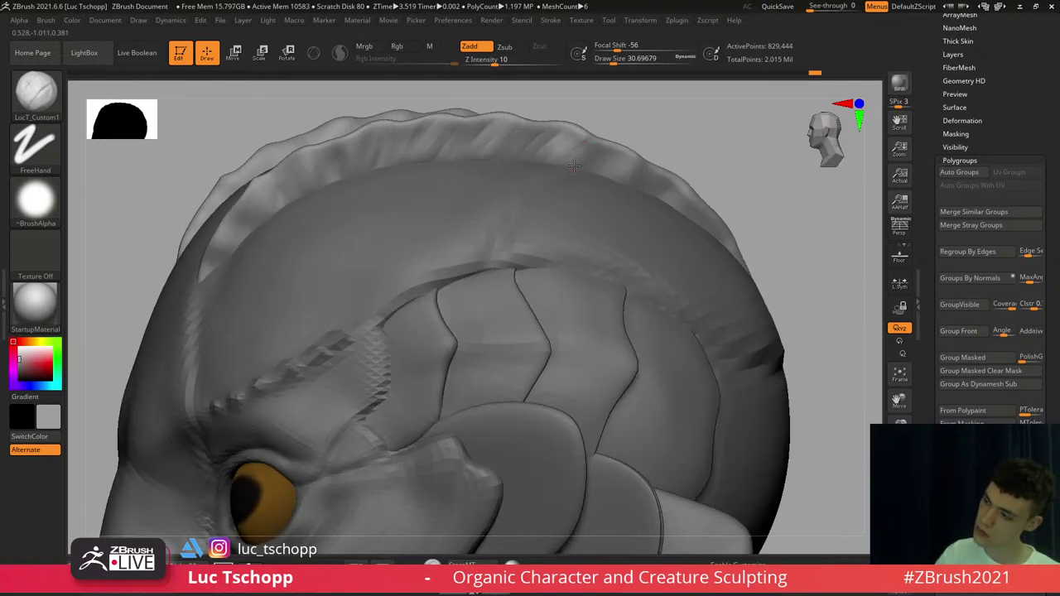
# Switch to the Standard brush at Draw Size about 14 and undo the last crest stroke
pyautogui.press('b')
pyautogui.press('s')
pyautogui.press('t')
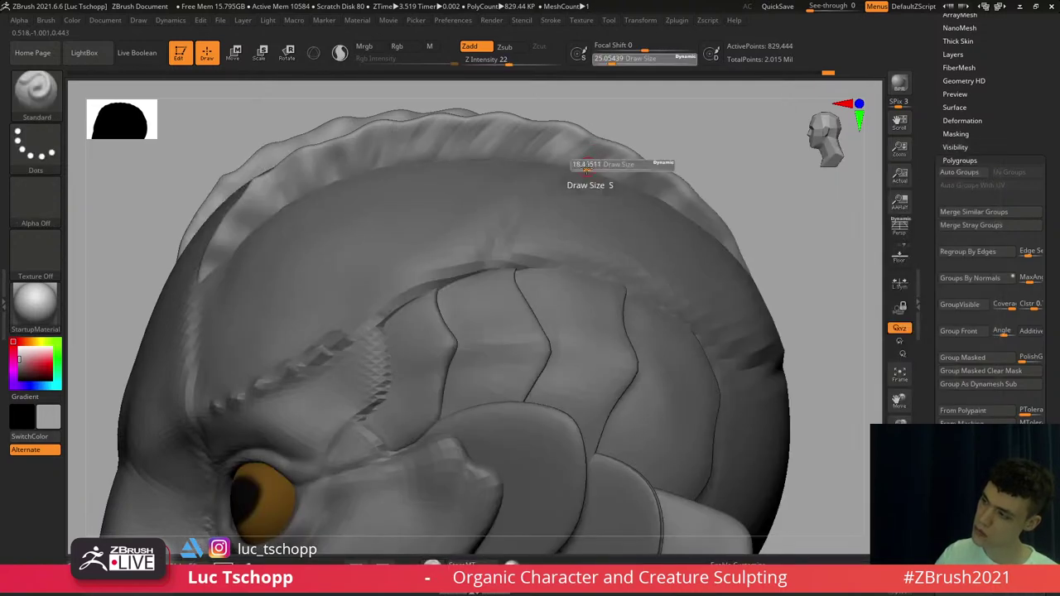
pyautogui.press('s')
pyautogui.moveTo(608, 151); pyautogui.dragTo(573, 102)
pyautogui.moveTo(576, 110); pyautogui.dragTo(609, 119)
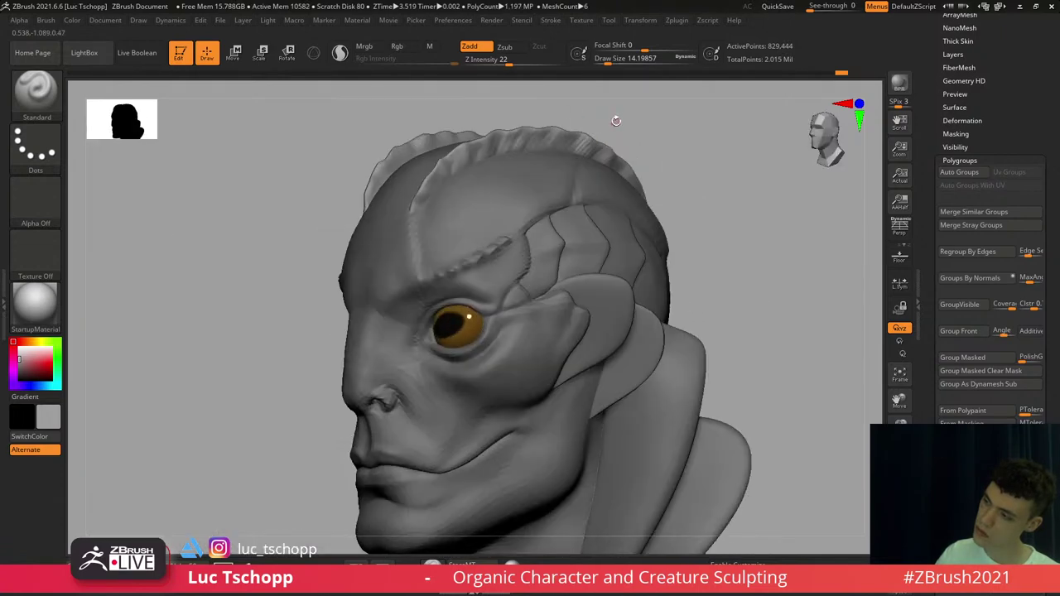
pyautogui.press('ctrl')
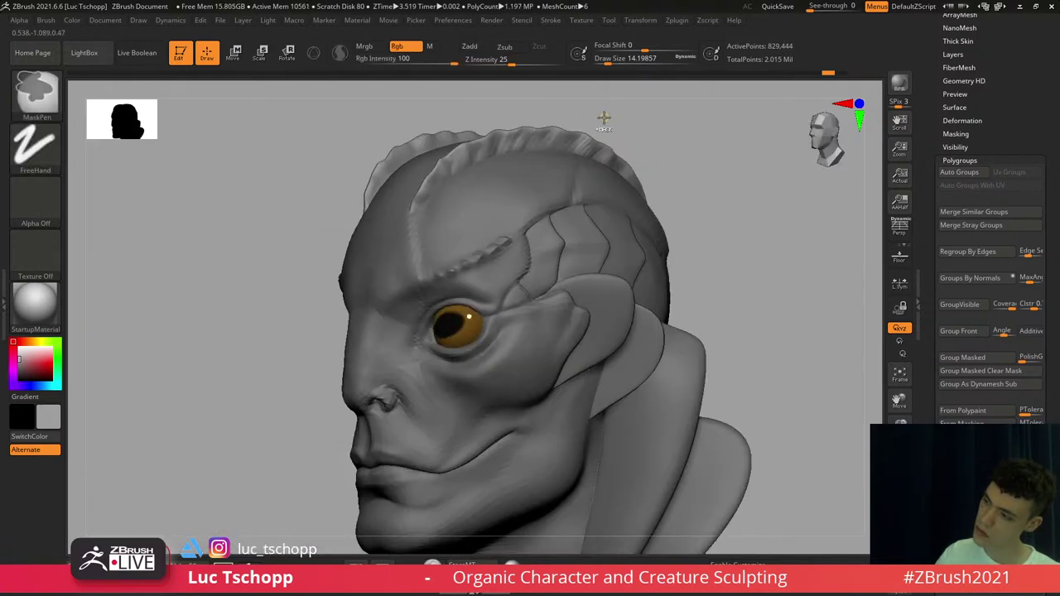
pyautogui.hotkey('ctrl', 'z')
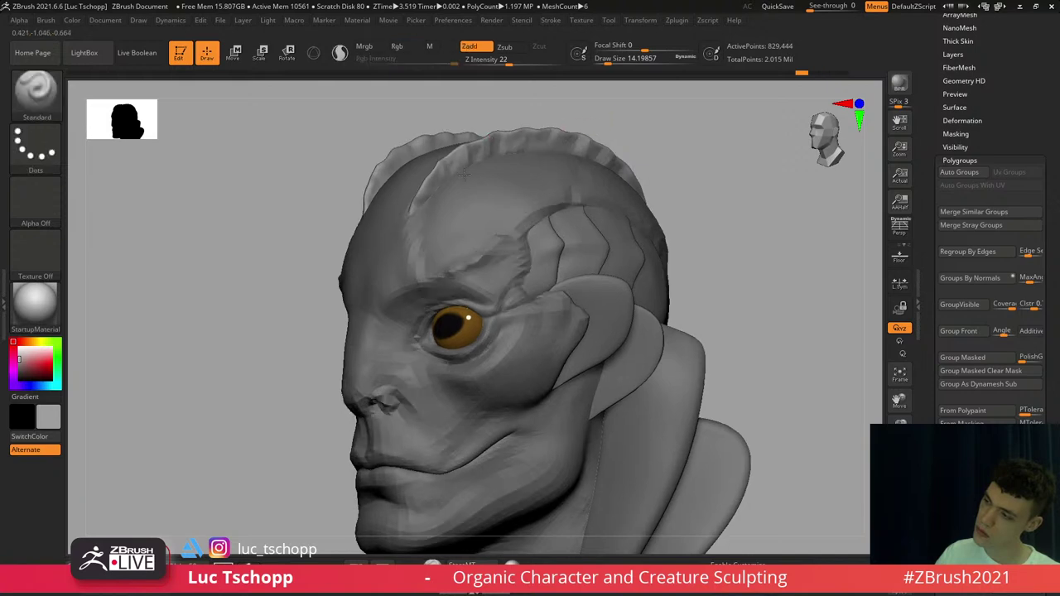
pyautogui.moveTo(593, 123)
pyautogui.keyDown('alt'); pyautogui.mouseDown()
pyautogui.moveTo(551, 169)
pyautogui.moveTo(513, 170)
pyautogui.mouseUp(); pyautogui.keyUp('alt')
# Set the Standard brush to about 25 and rotate the head to examine the crest
pyautogui.press('s')
pyautogui.moveTo(406, 226); pyautogui.dragTo(411, 226)
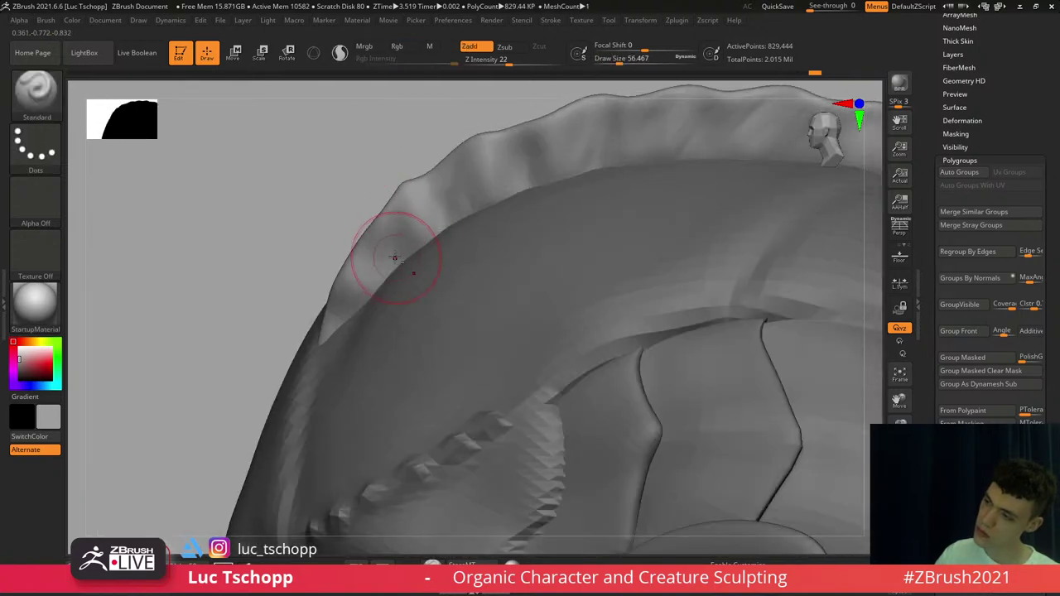
pyautogui.press('s')
pyautogui.moveTo(383, 260); pyautogui.dragTo(377, 260)
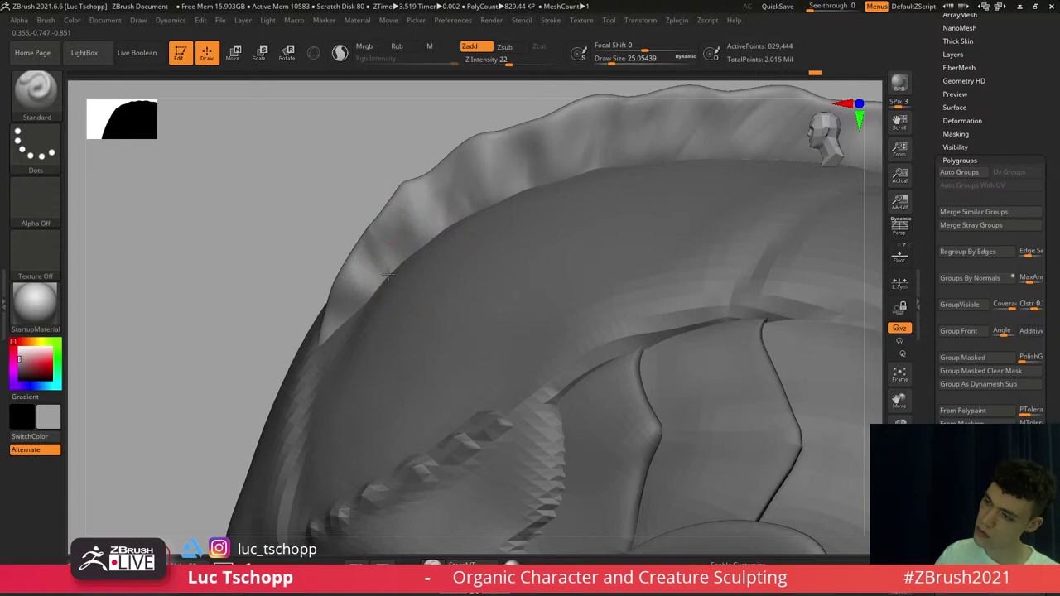
pyautogui.moveTo(409, 175); pyautogui.dragTo(426, 226, button='right')
pyautogui.moveTo(435, 169); pyautogui.dragTo(447, 202, button='right')
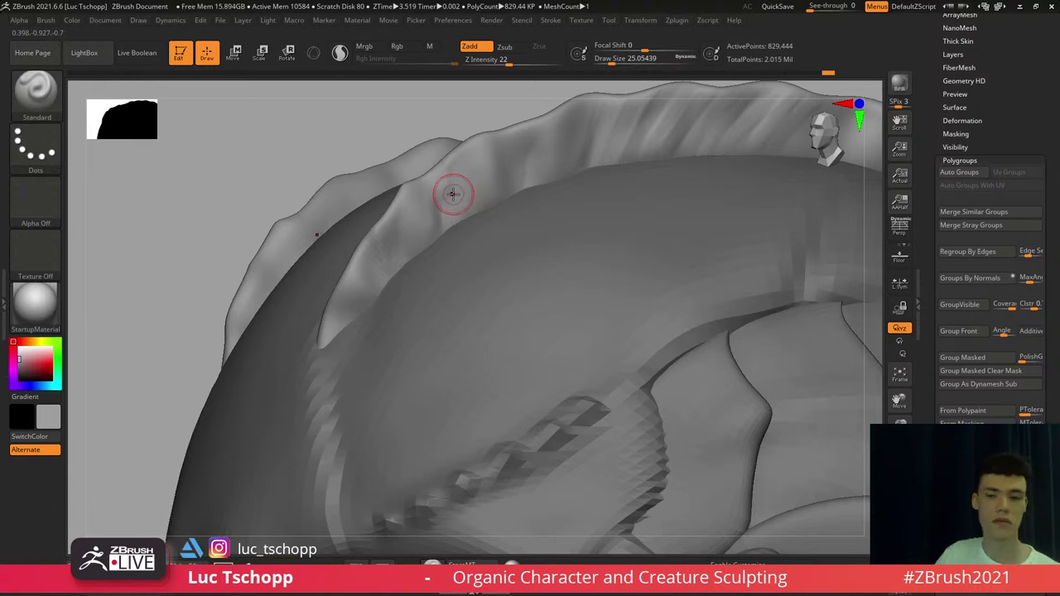
pyautogui.moveTo(453, 194); pyautogui.dragTo(465, 179, button='right')
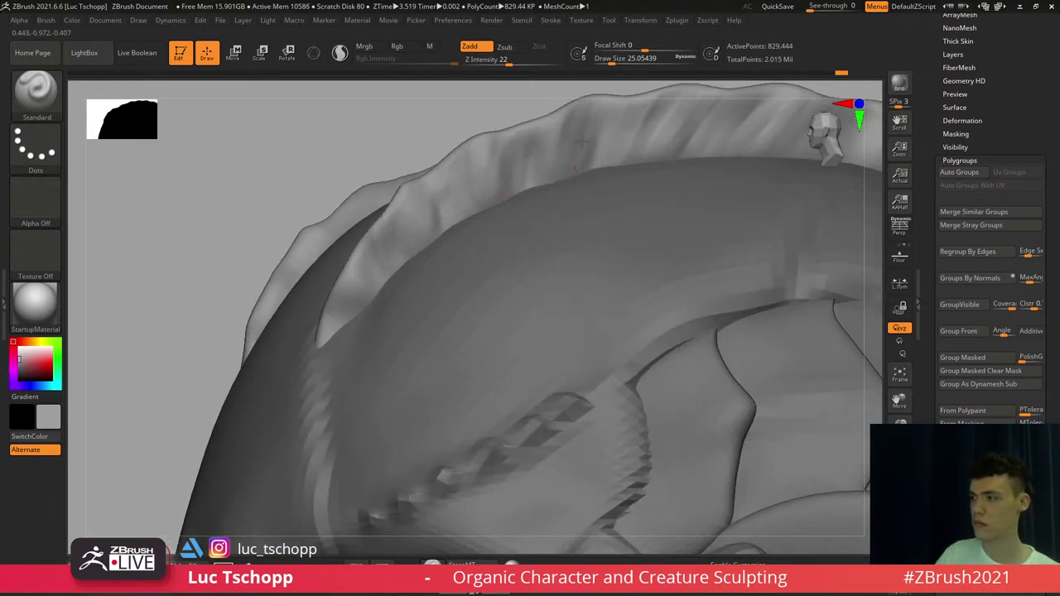
pyautogui.keyDown('ctrl'); pyautogui.moveTo(373, 171); pyautogui.dragTo(388, 178, button='right'); pyautogui.keyUp('ctrl')
pyautogui.keyDown('ctrl'); pyautogui.moveTo(525, 196); pyautogui.dragTo(551, 163, button='right'); pyautogui.keyUp('ctrl')
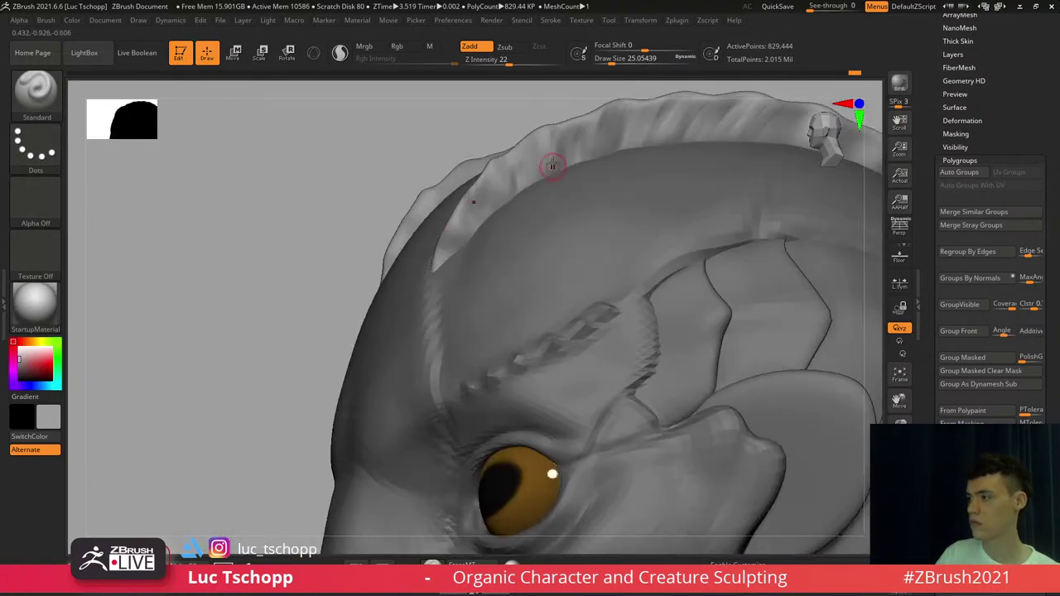
# Switch to DamStandard at Draw Size about 65 and rotate around the crest
pyautogui.press('b')
pyautogui.press('d')
pyautogui.press('s')
pyautogui.press('s')
pyautogui.moveTo(542, 163); pyautogui.dragTo(554, 159)
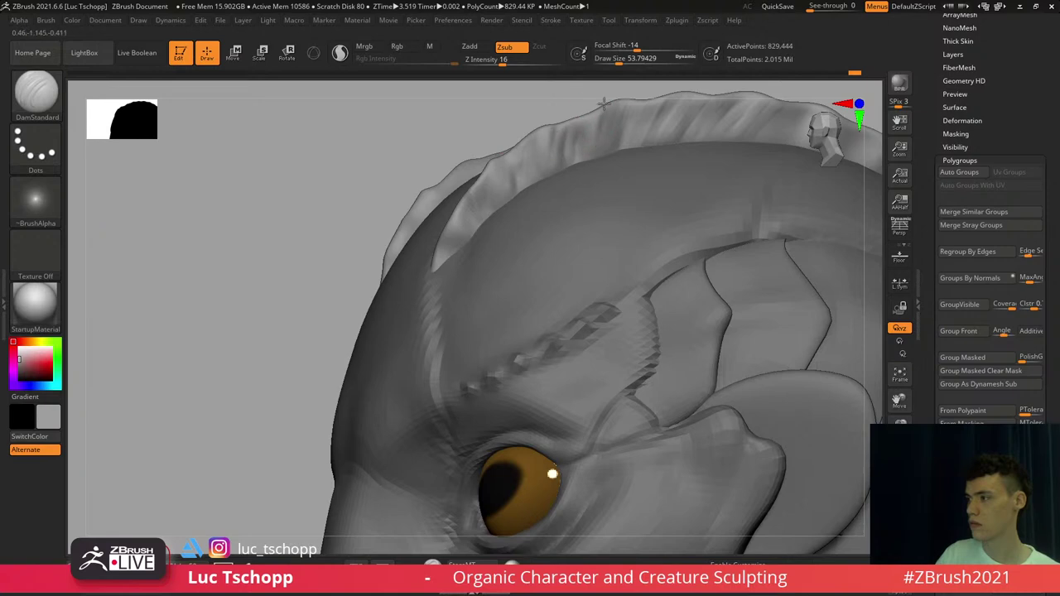
pyautogui.moveTo(632, 94)
pyautogui.mouseDown(button='right')
pyautogui.moveTo(656, 88)
pyautogui.moveTo(646, 98)
pyautogui.mouseUp(button='right')
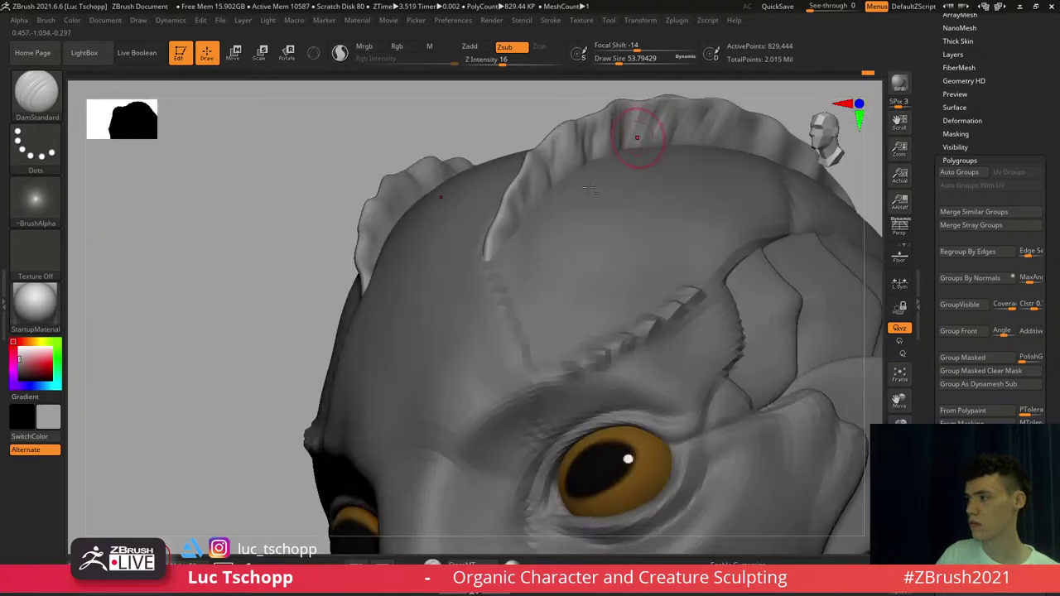
pyautogui.moveTo(638, 135); pyautogui.dragTo(573, 200, button='right')
# With SnakeHook at Draw Size about 13, pull the front of the crest outward
pyautogui.press('b')
pyautogui.press('s')
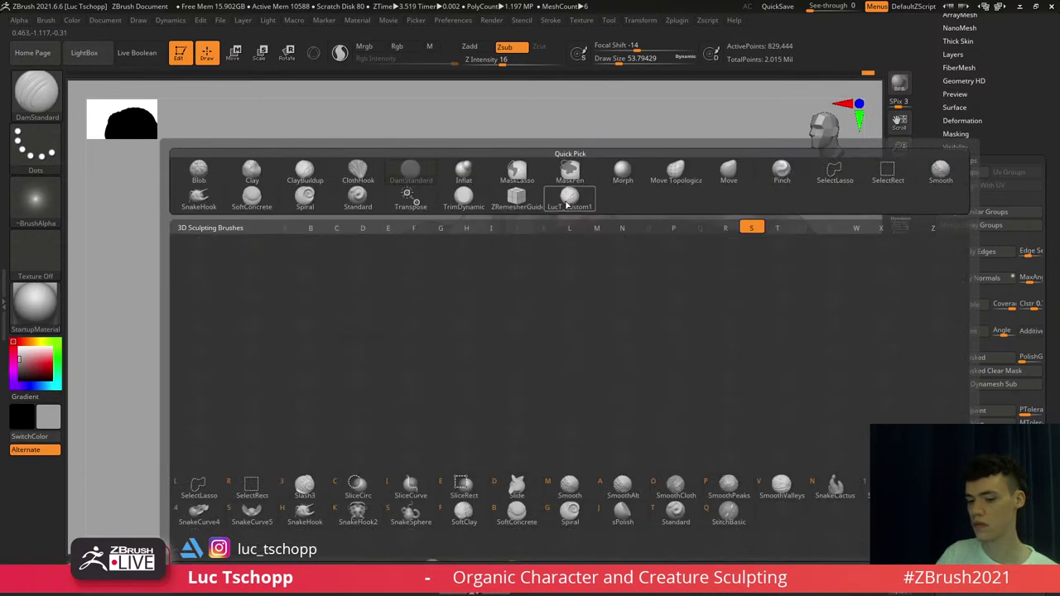
pyautogui.press('h')
pyautogui.keyDown('ctrl'); pyautogui.moveTo(502, 229); pyautogui.dragTo(514, 205, button='right'); pyautogui.keyUp('ctrl')
pyautogui.press('s')
pyautogui.moveTo(514, 206); pyautogui.dragTo(501, 204)
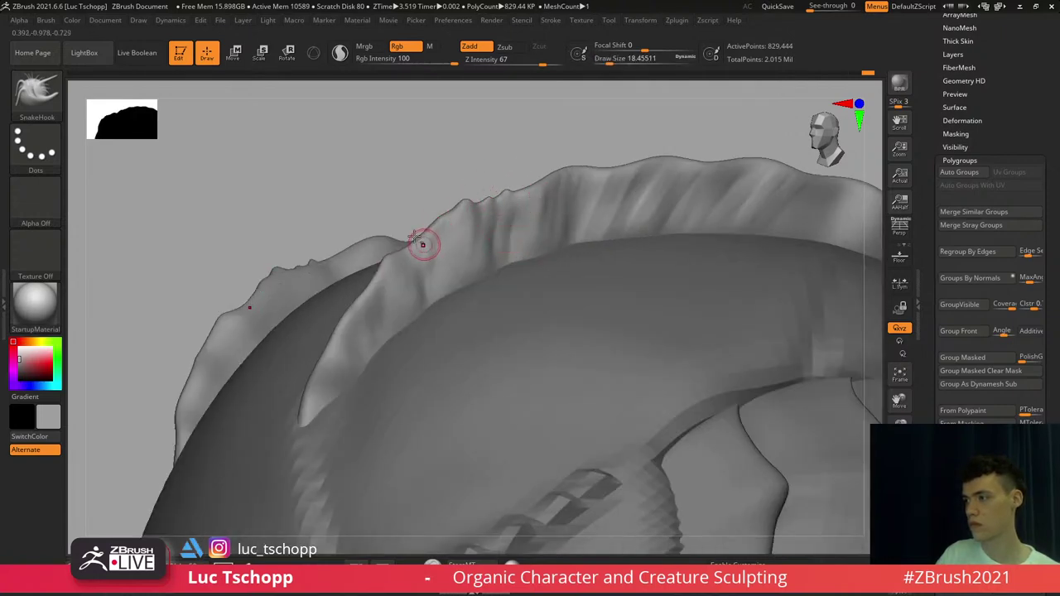
pyautogui.keyDown('ctrl'); pyautogui.moveTo(416, 239); pyautogui.dragTo(496, 210, button='right'); pyautogui.keyUp('ctrl')
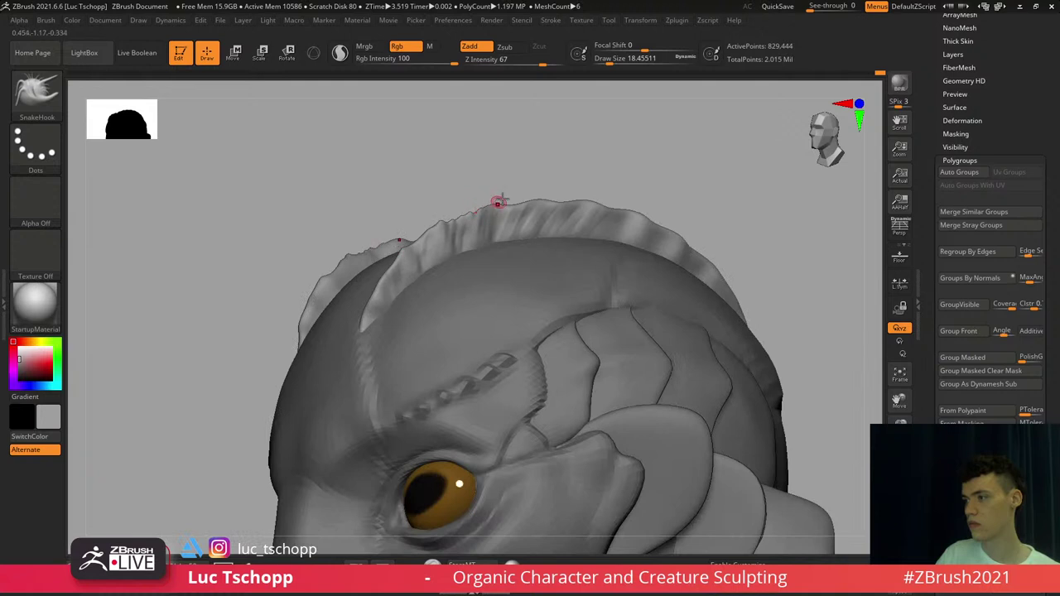
pyautogui.moveTo(498, 203); pyautogui.dragTo(497, 198)
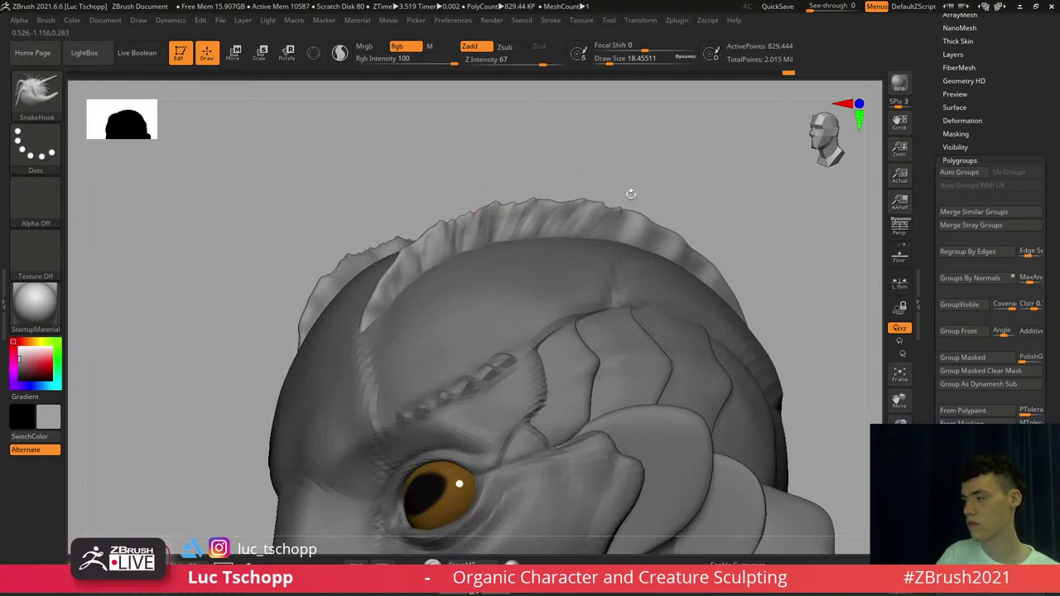
pyautogui.keyDown('alt'); pyautogui.moveTo(648, 202); pyautogui.dragTo(577, 166, button='right'); pyautogui.keyUp('alt')
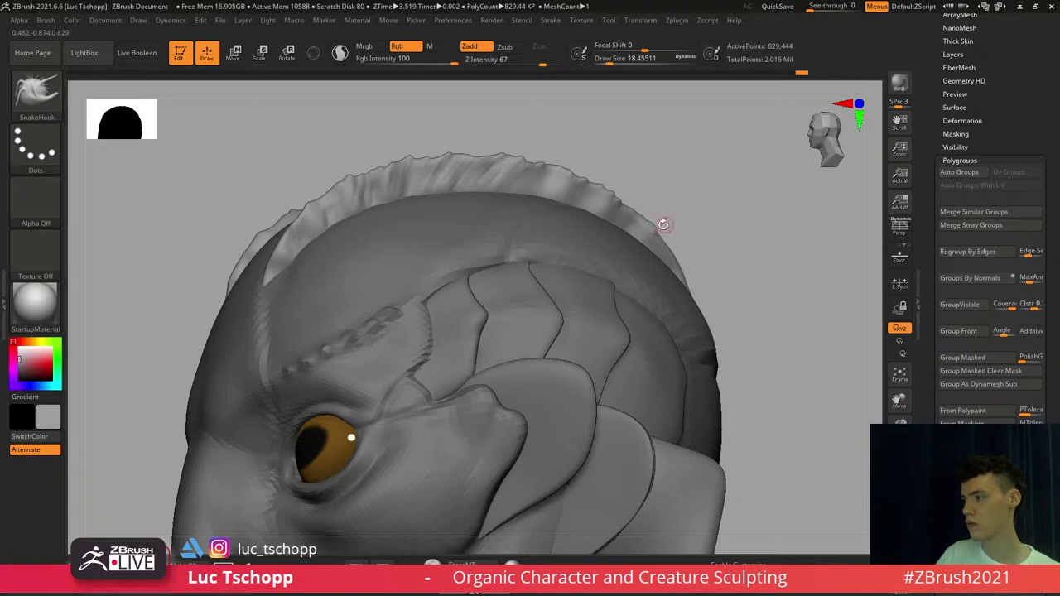
pyautogui.keyDown('alt'); pyautogui.moveTo(340, 203); pyautogui.dragTo(504, 173, button='right'); pyautogui.keyUp('alt')
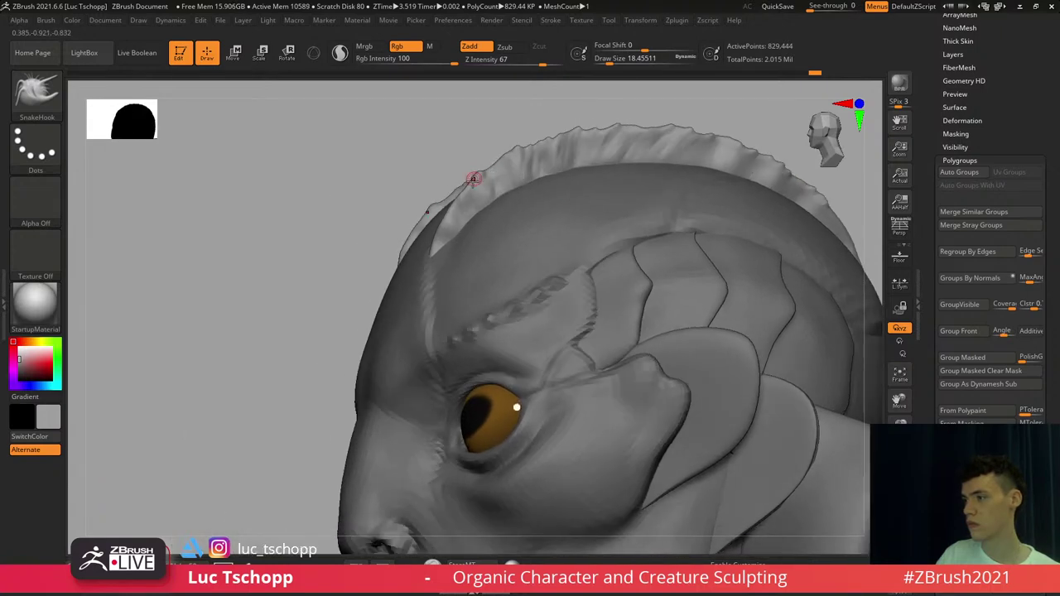
# Switch back to DamStandard and make the Extract12 head-plate subtool active
pyautogui.press('b')
pyautogui.press('d')
pyautogui.press('s')
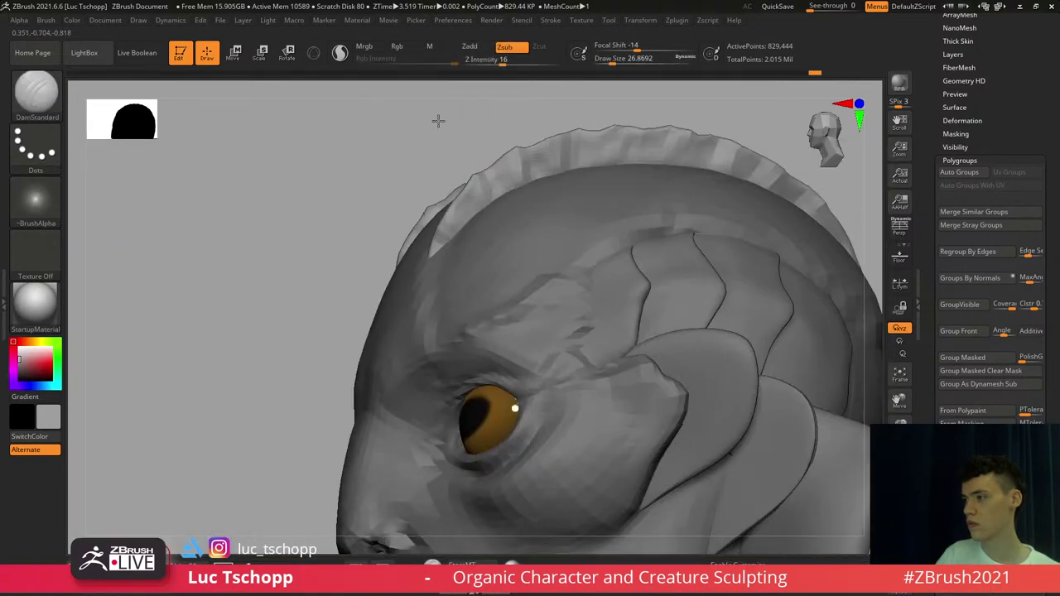
pyautogui.keyDown('ctrl'); pyautogui.moveTo(438, 121); pyautogui.dragTo(443, 91, button='right'); pyautogui.keyUp('ctrl')
pyautogui.keyDown('shift'); pyautogui.moveTo(443, 91); pyautogui.dragTo(518, 108, button='right'); pyautogui.keyUp('shift')
pyautogui.keyDown('alt'); pyautogui.click(510, 257); pyautogui.keyUp('alt')
pyautogui.keyDown('ctrl'); pyautogui.moveTo(509, 257); pyautogui.dragTo(505, 198, button='right'); pyautogui.keyUp('ctrl')
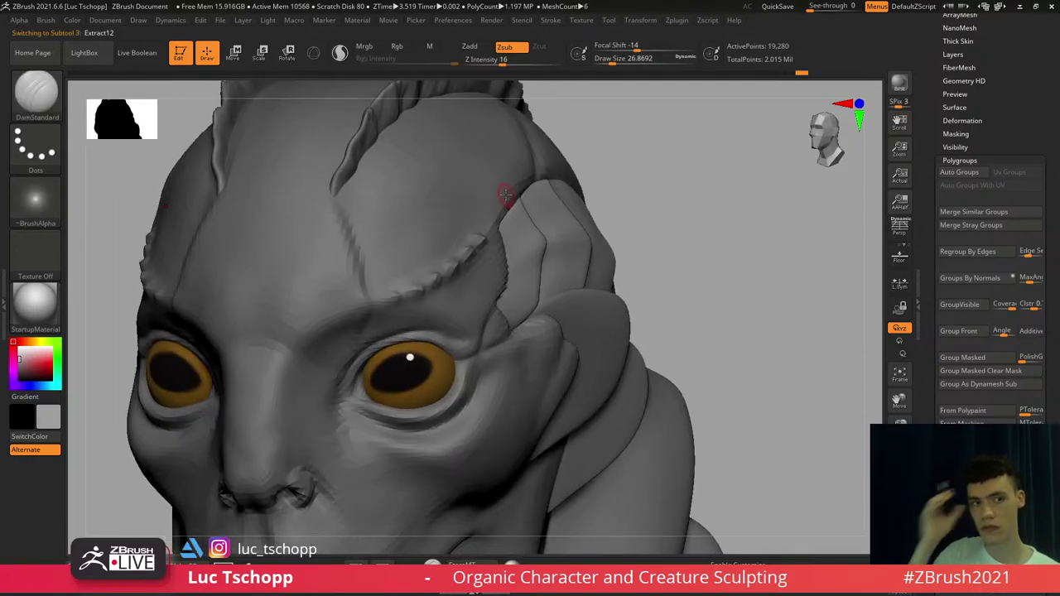
# Select the forehead ridge subtool and switch to an enlarged Move brush
pyautogui.moveTo(368, 124)
pyautogui.keyDown('alt'); pyautogui.mouseDown(button='right')
pyautogui.moveTo(461, 307)
pyautogui.moveTo(462, 329)
pyautogui.moveTo(448, 311)
pyautogui.moveTo(445, 320)
pyautogui.mouseUp(button='right'); pyautogui.keyUp('alt')
pyautogui.keyDown('alt'); pyautogui.click(448, 317); pyautogui.keyUp('alt')
pyautogui.press('b')
pyautogui.press('m')
pyautogui.press('v')
pyautogui.press('s')
pyautogui.moveTo(445, 322); pyautogui.dragTo(447, 324)
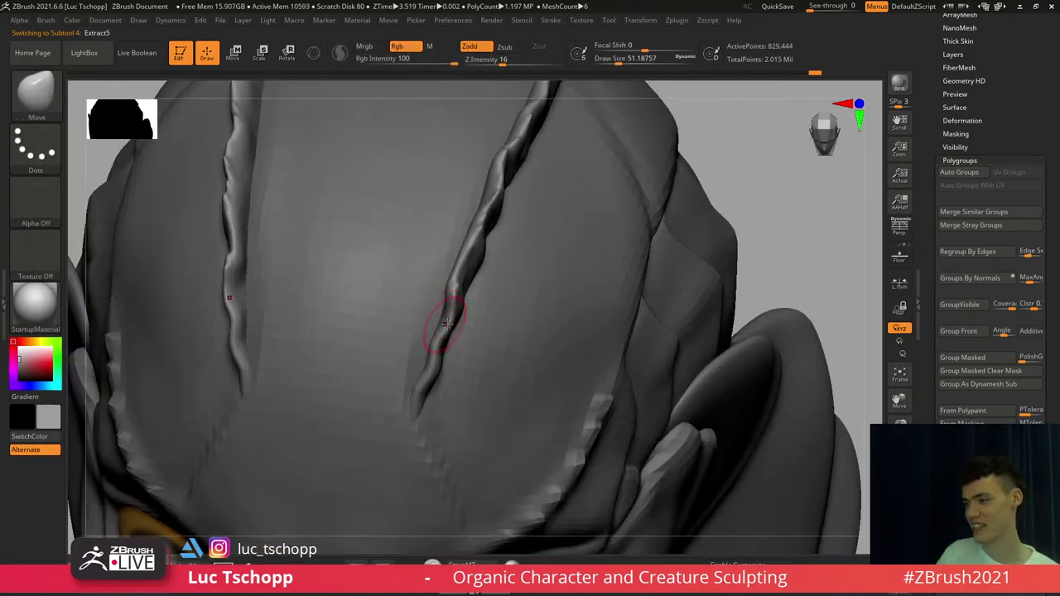
# Nudge the forehead ridge edges into wavier shapes, then shrink the brush to about 44
pyautogui.moveTo(447, 313); pyautogui.dragTo(445, 314, button='right')
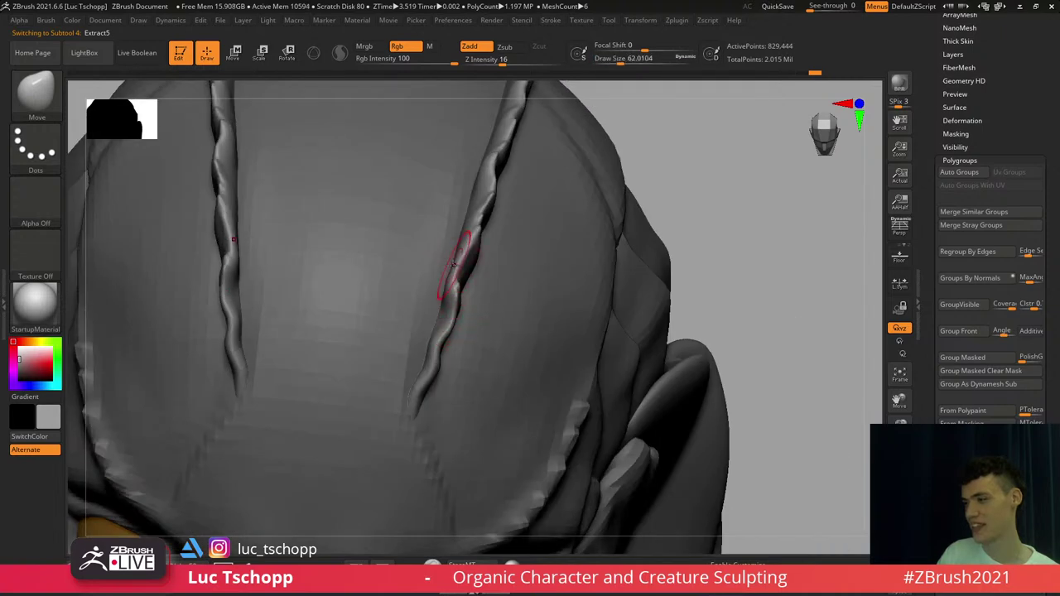
pyautogui.press('s')
pyautogui.moveTo(453, 263); pyautogui.dragTo(455, 263)
pyautogui.moveTo(454, 259); pyautogui.dragTo(452, 255)
pyautogui.moveTo(452, 255); pyautogui.dragTo(460, 249, button='right')
pyautogui.press('s')
pyautogui.moveTo(461, 249); pyautogui.dragTo(467, 235)
pyautogui.press('s')
# Switch to the Standard brush at about size 71 and frame the whole bust
pyautogui.press('s')
pyautogui.moveTo(474, 226); pyautogui.dragTo(470, 225)
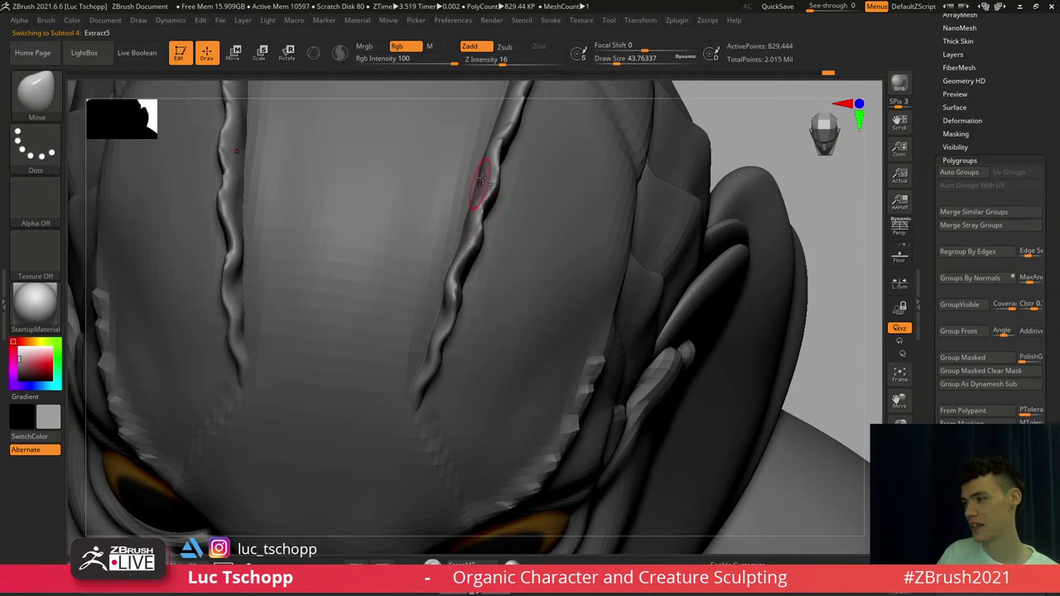
pyautogui.moveTo(481, 179); pyautogui.dragTo(483, 261, button='right')
pyautogui.press('b')
pyautogui.press('s')
pyautogui.press('t')
pyautogui.press('s')
pyautogui.moveTo(483, 260); pyautogui.dragTo(488, 259)
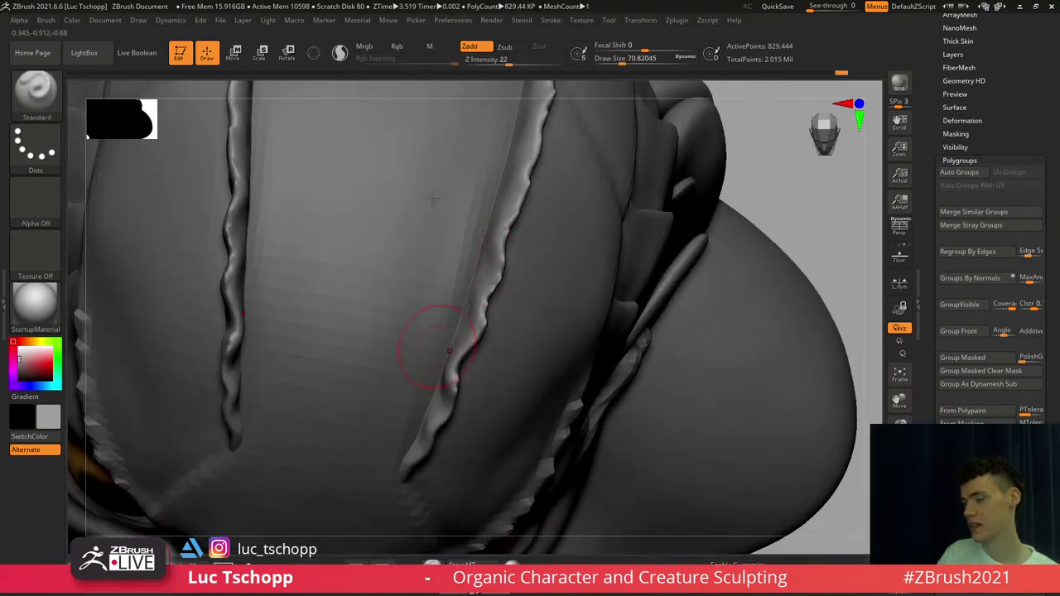
pyautogui.moveTo(432, 200); pyautogui.dragTo(431, 248, button='right')
pyautogui.press('f')
# Select the Extract2 plate beside the eye, turn to near profile, and use SnakeHook
pyautogui.keyDown('alt'); pyautogui.moveTo(444, 182); pyautogui.dragTo(475, 256, button='right'); pyautogui.keyUp('alt')
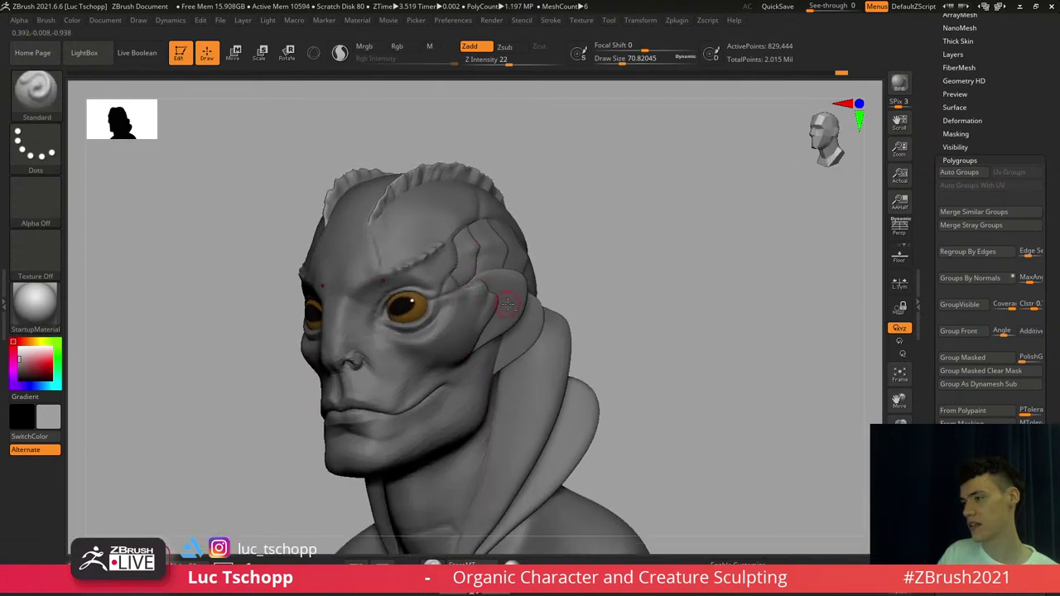
pyautogui.keyDown('alt'); pyautogui.click(507, 304); pyautogui.keyUp('alt')
pyautogui.keyDown('shift'); pyautogui.moveTo(487, 312); pyautogui.dragTo(525, 243, button='right'); pyautogui.keyUp('shift')
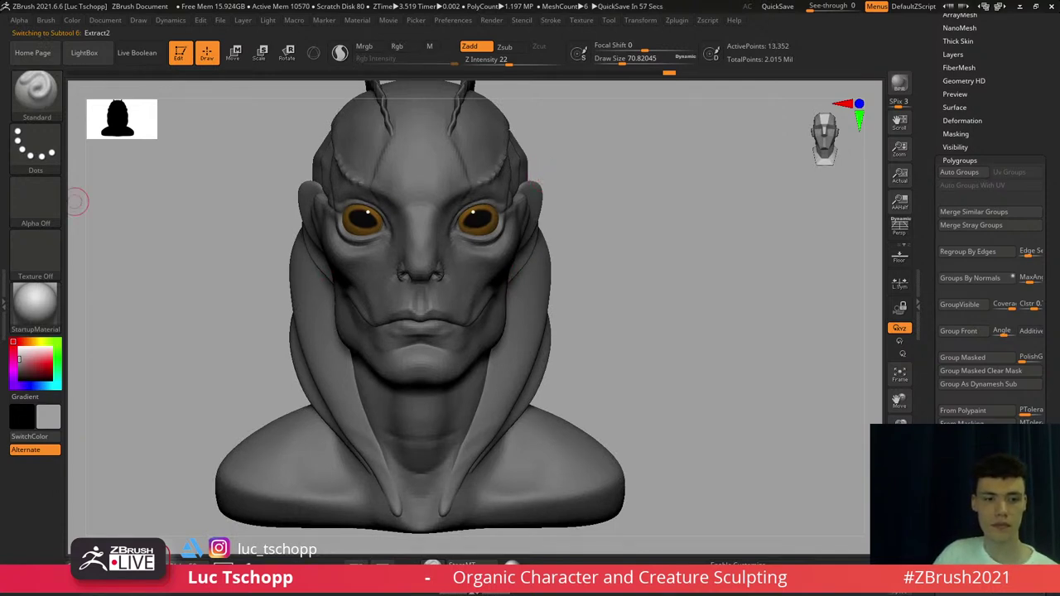
pyautogui.moveTo(554, 235); pyautogui.dragTo(489, 280, button='right')
pyautogui.moveTo(489, 280); pyautogui.dragTo(502, 222, button='right')
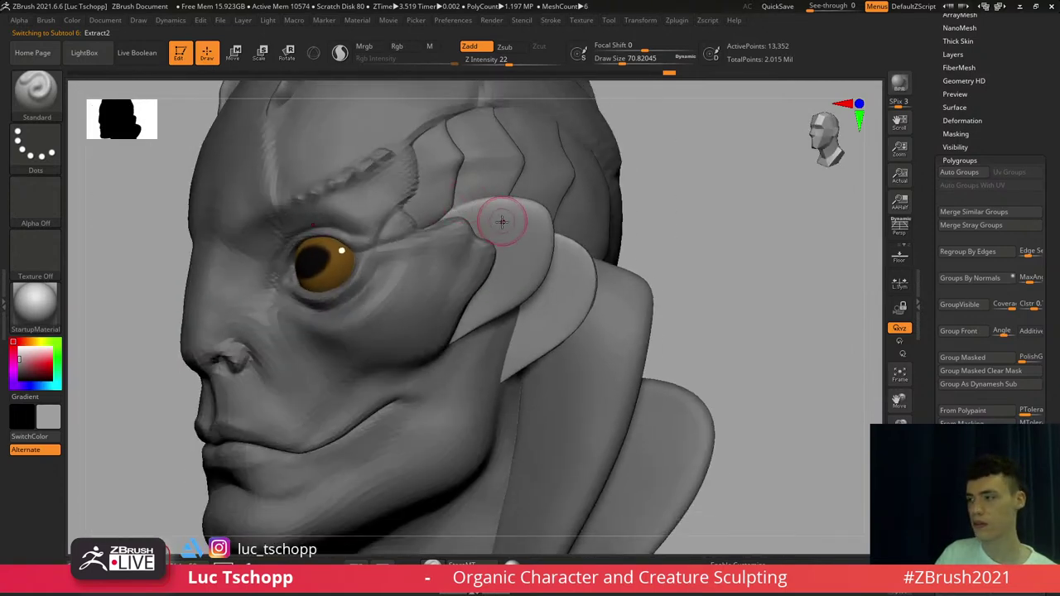
pyautogui.press('b')
pyautogui.press('s')
pyautogui.press('h')
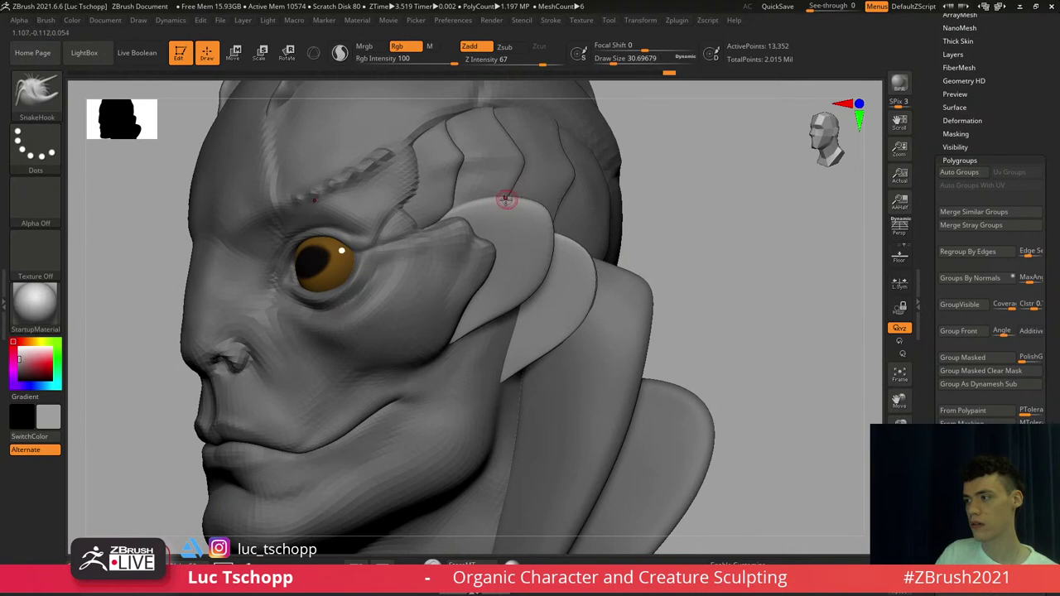
pyautogui.keyDown('shift'); pyautogui.moveTo(507, 199); pyautogui.dragTo(476, 141, button='right'); pyautogui.keyUp('shift')
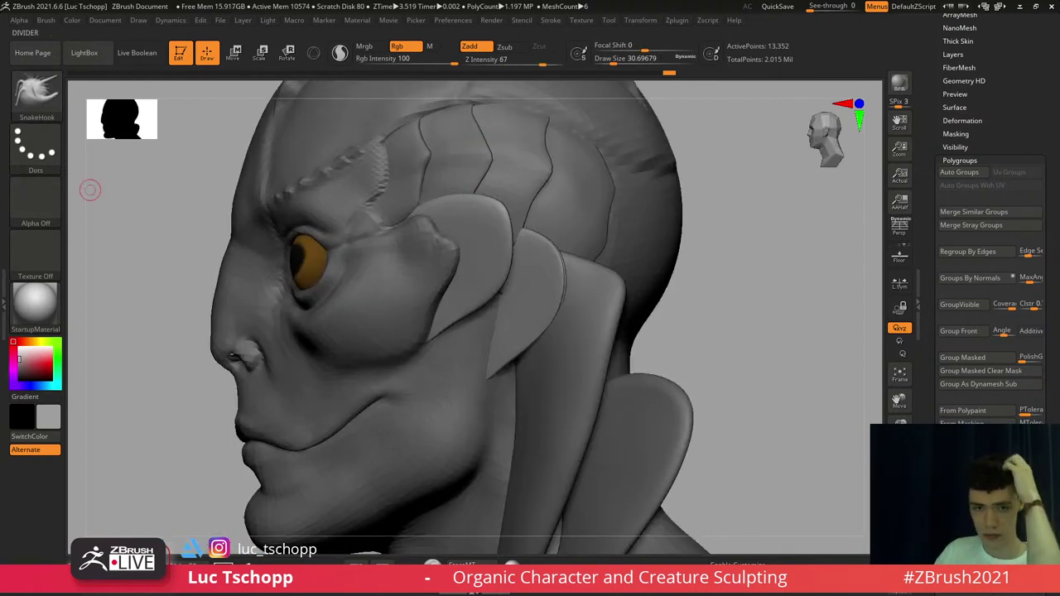
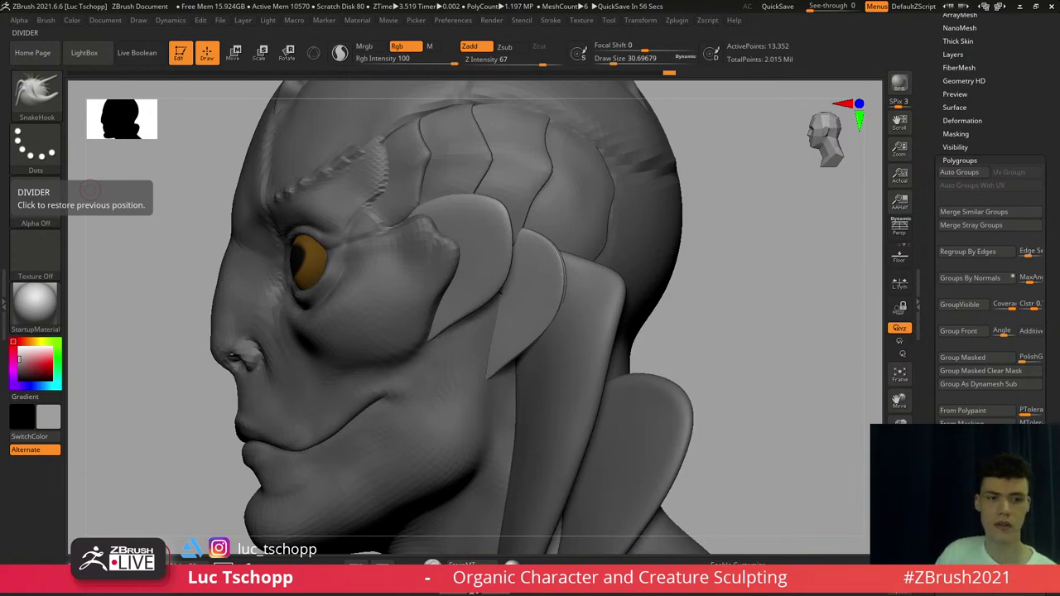
# Test DamStandard and Standard strokes across the fin, undoing the dark strip they leave
pyautogui.moveTo(90, 190); pyautogui.dragTo(460, 241)
pyautogui.press('b')
pyautogui.press('d')
pyautogui.press('s')
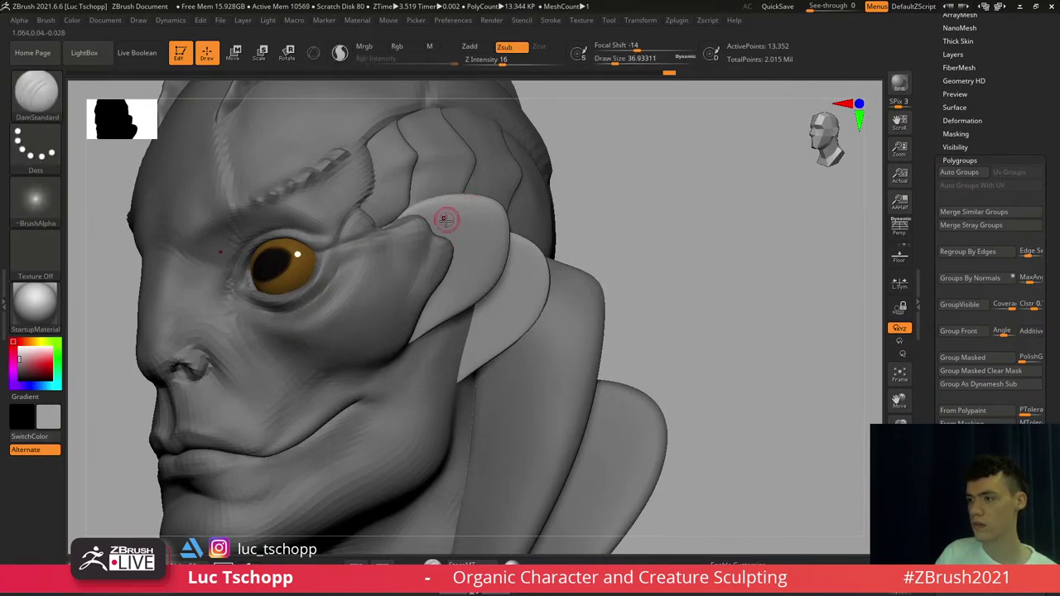
pyautogui.press('b')
pyautogui.press('s')
pyautogui.press('t')
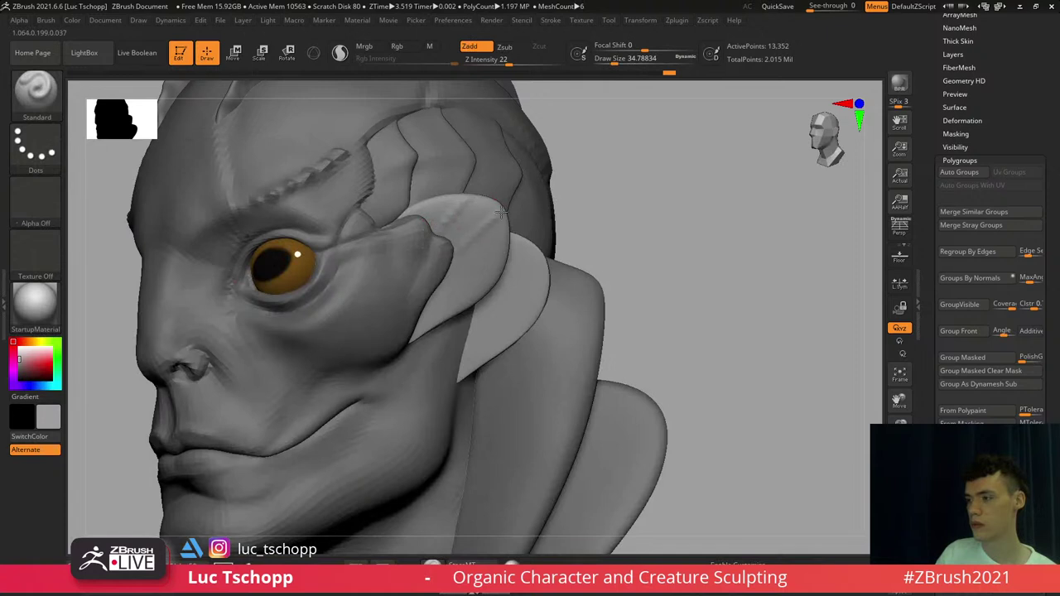
pyautogui.keyDown('shift'); pyautogui.moveTo(492, 232); pyautogui.dragTo(462, 241); pyautogui.keyUp('shift')
pyautogui.keyDown('alt'); pyautogui.moveTo(481, 239); pyautogui.dragTo(503, 201, button='right'); pyautogui.keyUp('alt')
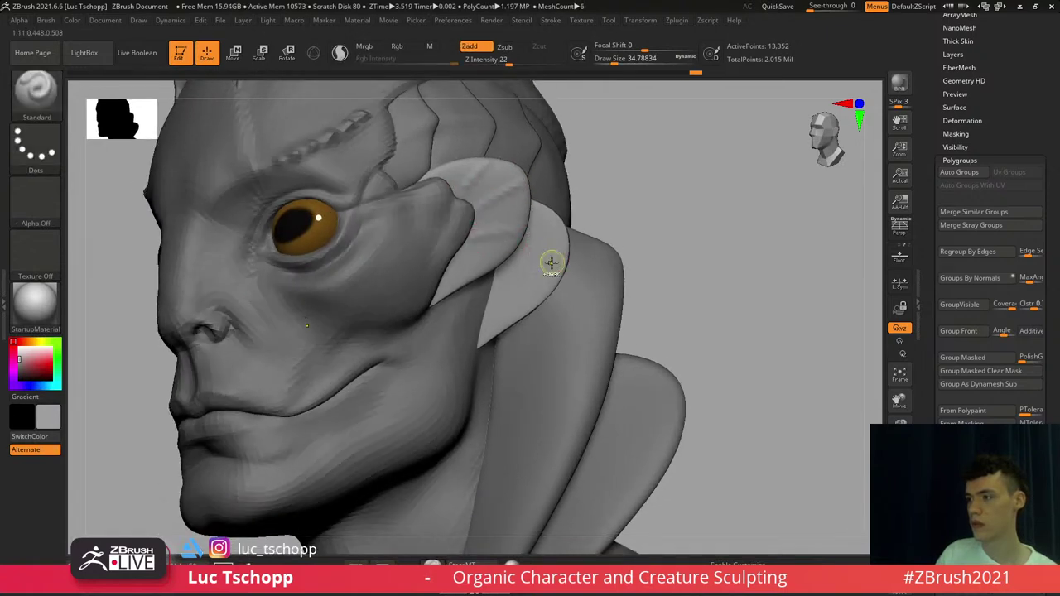
pyautogui.keyDown('ctrl'); pyautogui.keyDown('shift'); pyautogui.click(470, 266); pyautogui.keyUp('shift'); pyautogui.keyUp('ctrl')
pyautogui.hotkey('ctrl', 'z')
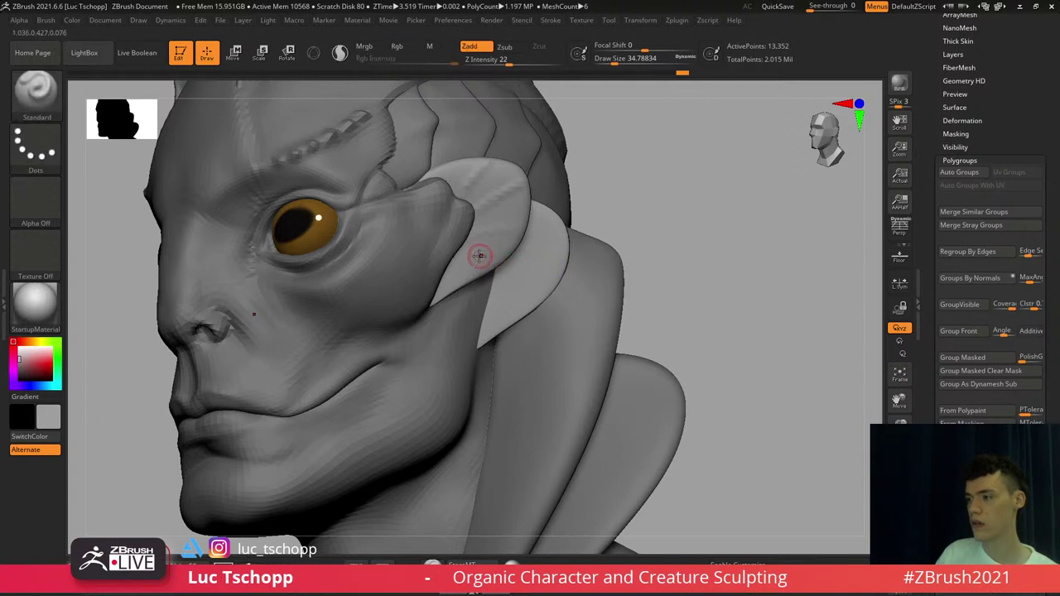
# Check the side profile, try a slightly larger Spiral brush, then undo and switch to SnakeHook
pyautogui.keyDown('alt'); pyautogui.moveTo(456, 254); pyautogui.dragTo(478, 210, button='right'); pyautogui.keyUp('alt')
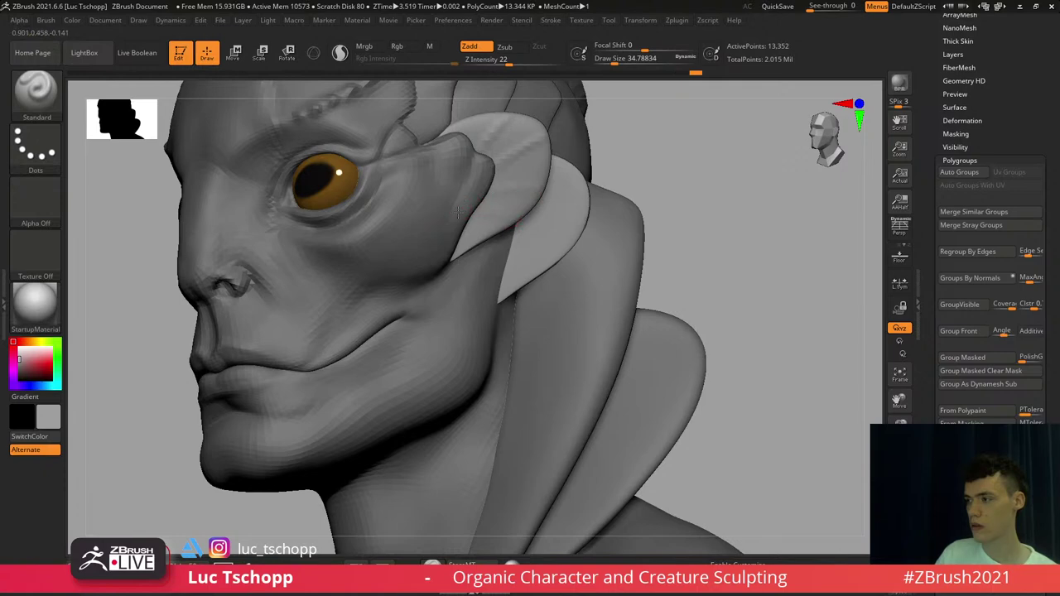
pyautogui.keyDown('shift'); pyautogui.moveTo(482, 242); pyautogui.dragTo(515, 210, button='right'); pyautogui.keyUp('shift')
pyautogui.keyDown('alt'); pyautogui.moveTo(504, 138); pyautogui.dragTo(478, 213, button='right'); pyautogui.keyUp('alt')
pyautogui.press('b')
pyautogui.press('s')
pyautogui.press('p')
pyautogui.press('s')
pyautogui.click(485, 195)
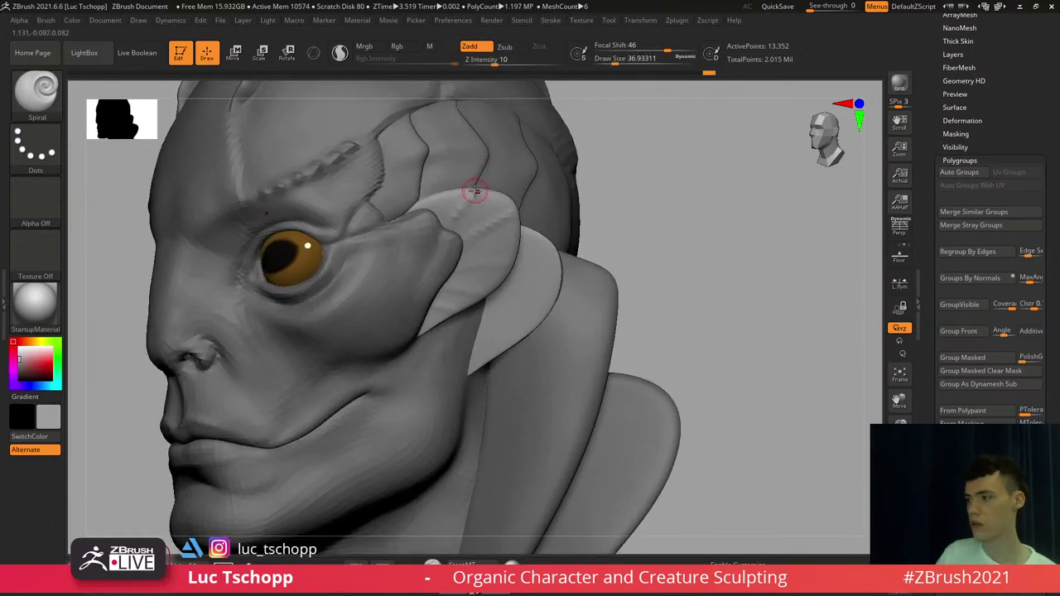
pyautogui.press('s')
pyautogui.click(483, 190)
pyautogui.hotkey('ctrl', 'z')
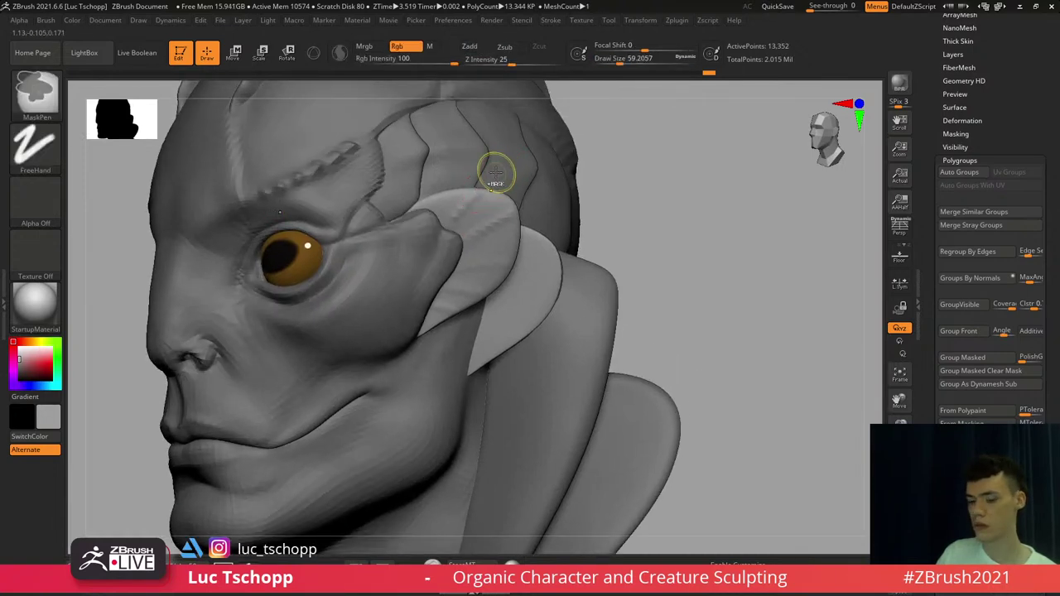
pyautogui.press('b')
pyautogui.press('s')
pyautogui.press('h')
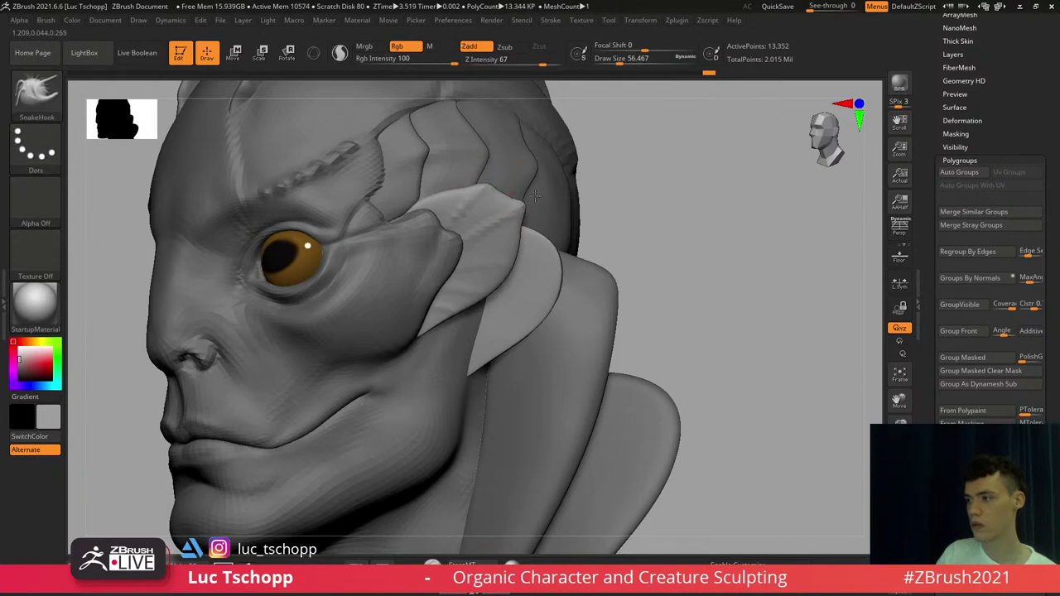
# Pull the fin's top edge out into sharp points with a smaller SnakeHook brush
pyautogui.keyDown('alt'); pyautogui.moveTo(511, 247); pyautogui.dragTo(515, 213, button='right'); pyautogui.keyUp('alt')
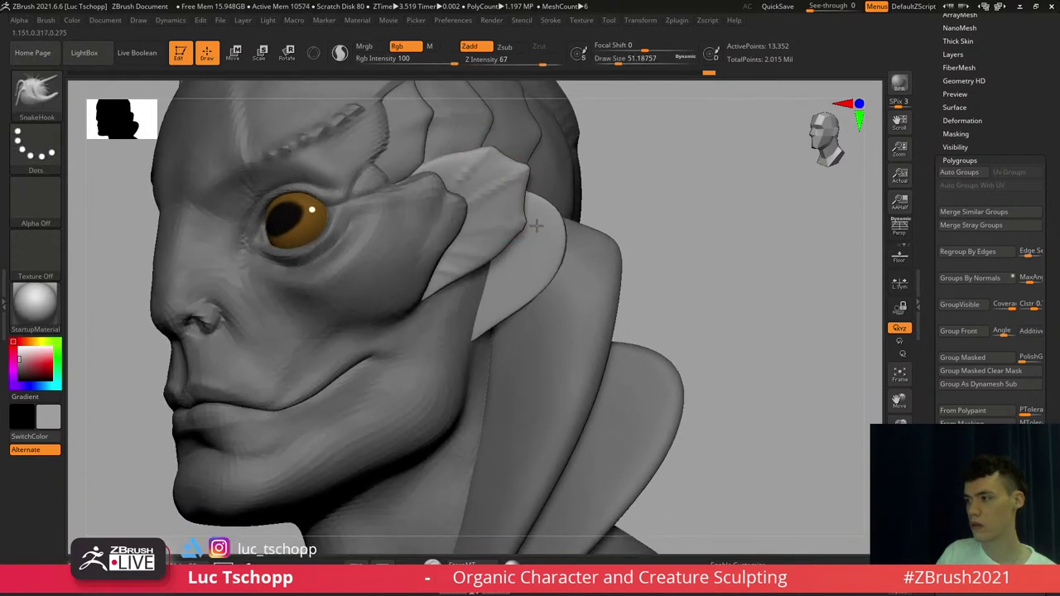
pyautogui.press('s')
pyautogui.click(489, 259)
pyautogui.moveTo(499, 256); pyautogui.dragTo(507, 260)
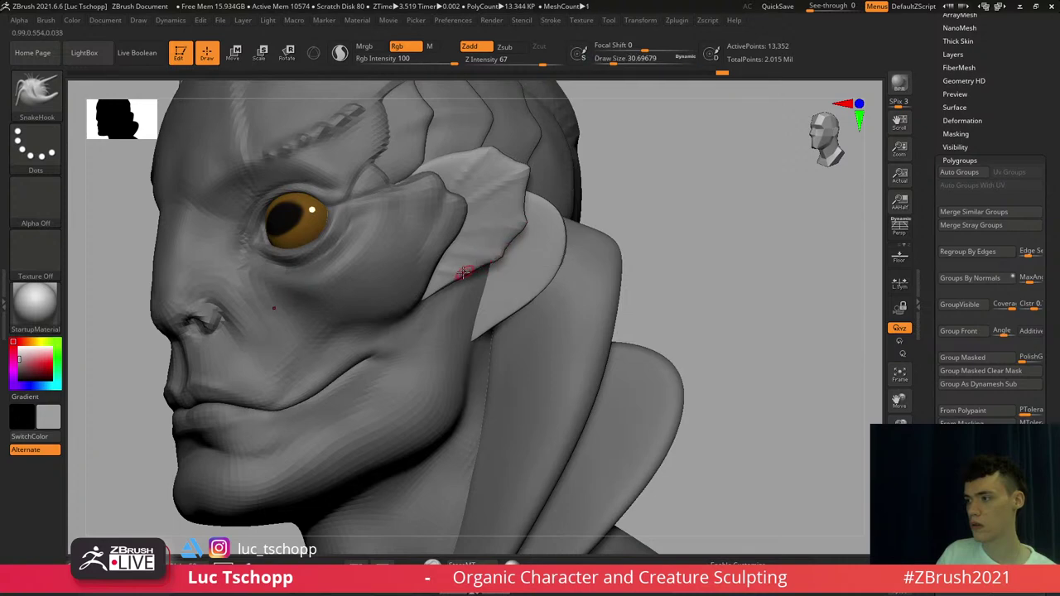
pyautogui.keyDown('alt'); pyautogui.moveTo(442, 210); pyautogui.dragTo(450, 256, button='right'); pyautogui.keyUp('alt')
pyautogui.press('s')
pyautogui.click(448, 205)
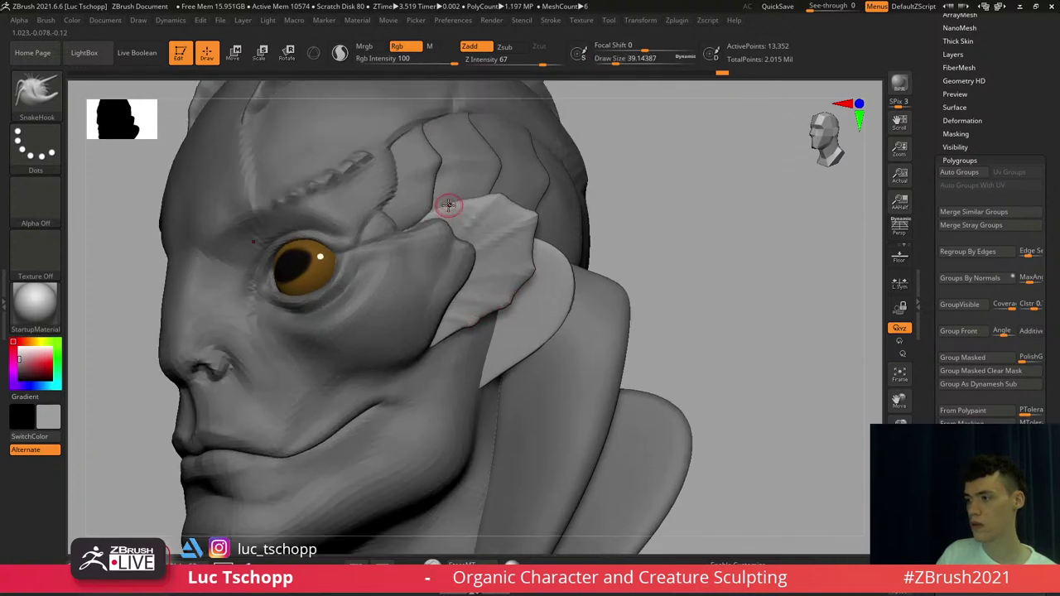
# Switch back to the Standard brush and zoom in on the fin beside the eye
pyautogui.press('b')
pyautogui.press('s')
pyautogui.press('t')
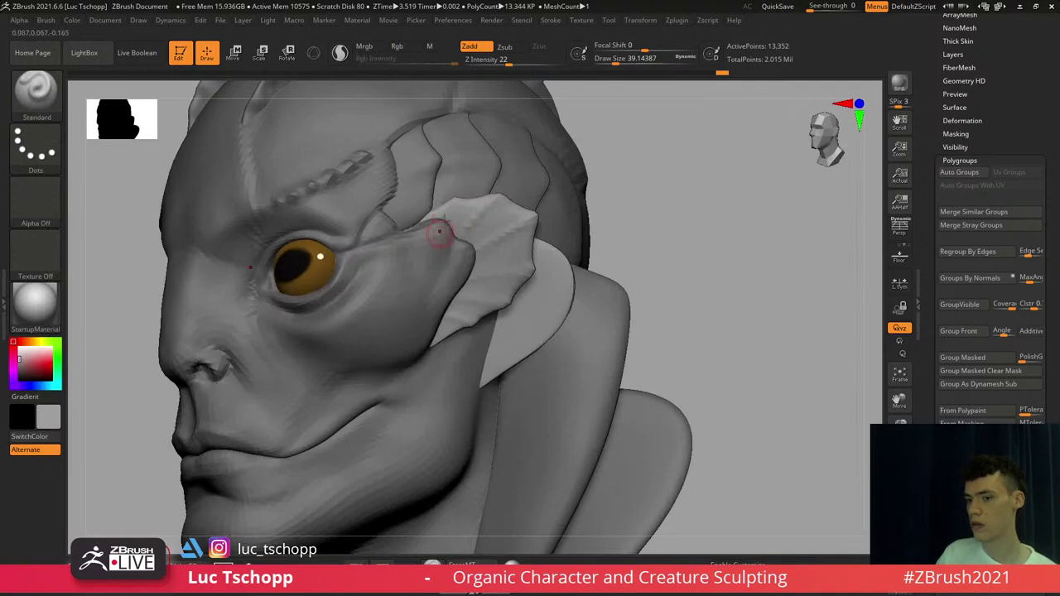
pyautogui.keyDown('ctrl'); pyautogui.moveTo(441, 231); pyautogui.dragTo(404, 280, button='right'); pyautogui.keyUp('ctrl')
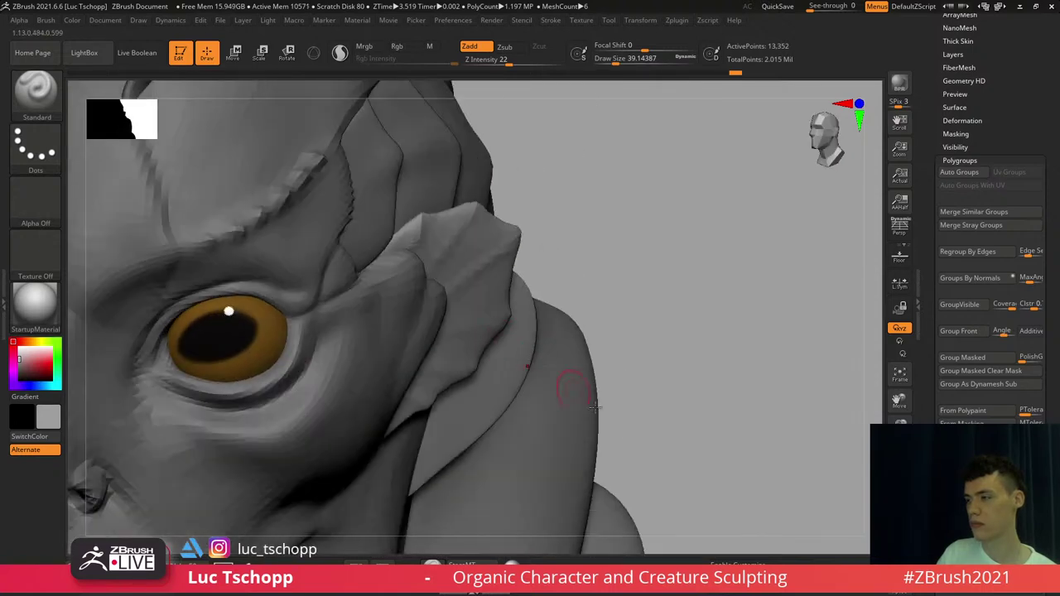
# Solo the fin piece, turn it to three-quarter view, and subdivide it once
pyautogui.click(899, 541)
pyautogui.moveTo(448, 167); pyautogui.dragTo(489, 164, button='right')
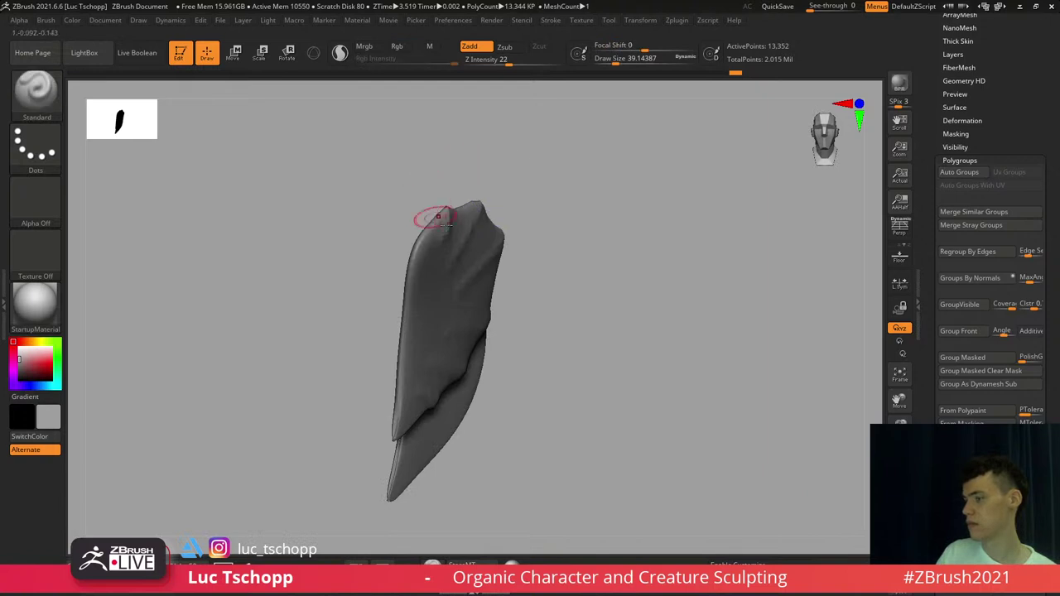
pyautogui.moveTo(431, 218); pyautogui.dragTo(391, 236, button='right')
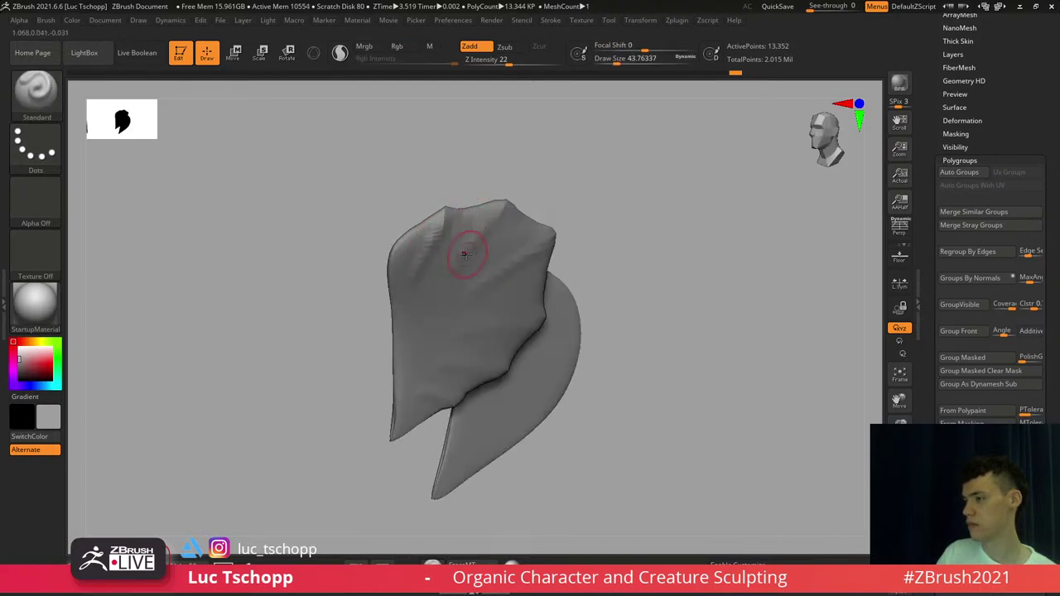
pyautogui.moveTo(518, 182)
pyautogui.mouseDown(button='right')
pyautogui.moveTo(493, 196)
pyautogui.moveTo(502, 225)
pyautogui.mouseUp(button='right')
pyautogui.hotkey('ctrl', 'd')
# At the lower subdivision level, nudge the fin tip into shape with a small Move brush
pyautogui.press('b')
pyautogui.press('m')
pyautogui.press('v')
pyautogui.hotkey('shift', 'd')
pyautogui.press('s')
pyautogui.moveTo(517, 217); pyautogui.dragTo(508, 194)
pyautogui.press('s')
pyautogui.moveTo(515, 194); pyautogui.dragTo(455, 201)
# Back at the higher subdivision level, pull the fin's upper-right corner outward
pyautogui.press('s')
pyautogui.press('d')
pyautogui.press('s')
pyautogui.keyDown('alt'); pyautogui.moveTo(473, 213); pyautogui.dragTo(414, 208, button='right'); pyautogui.keyUp('alt')
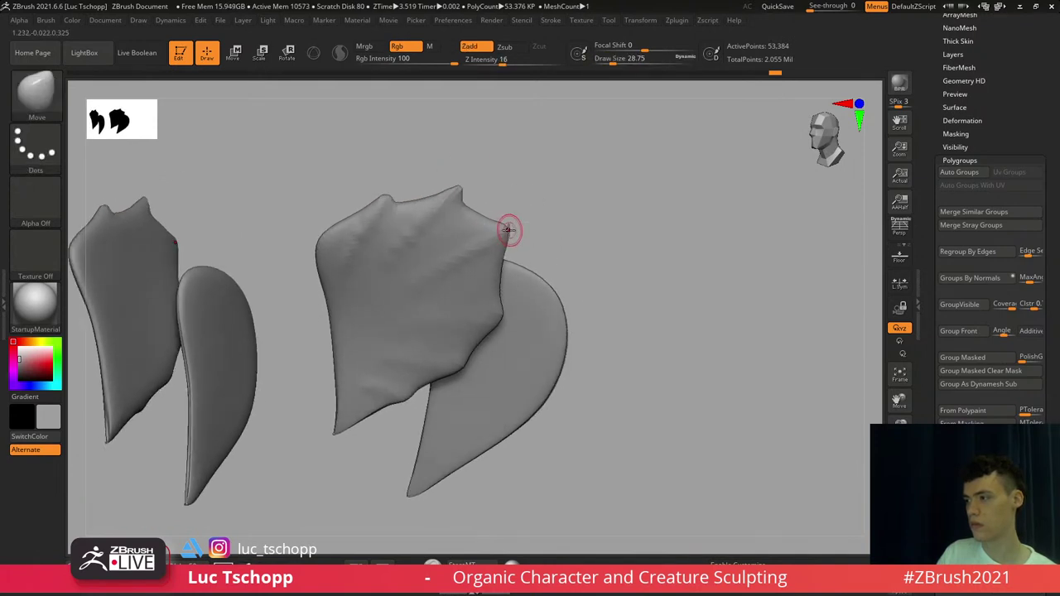
pyautogui.moveTo(508, 230); pyautogui.dragTo(529, 212)
pyautogui.keyDown('alt'); pyautogui.moveTo(518, 226); pyautogui.dragTo(542, 139, button='right'); pyautogui.keyUp('alt')
pyautogui.moveTo(542, 139); pyautogui.dragTo(524, 149, button='right')
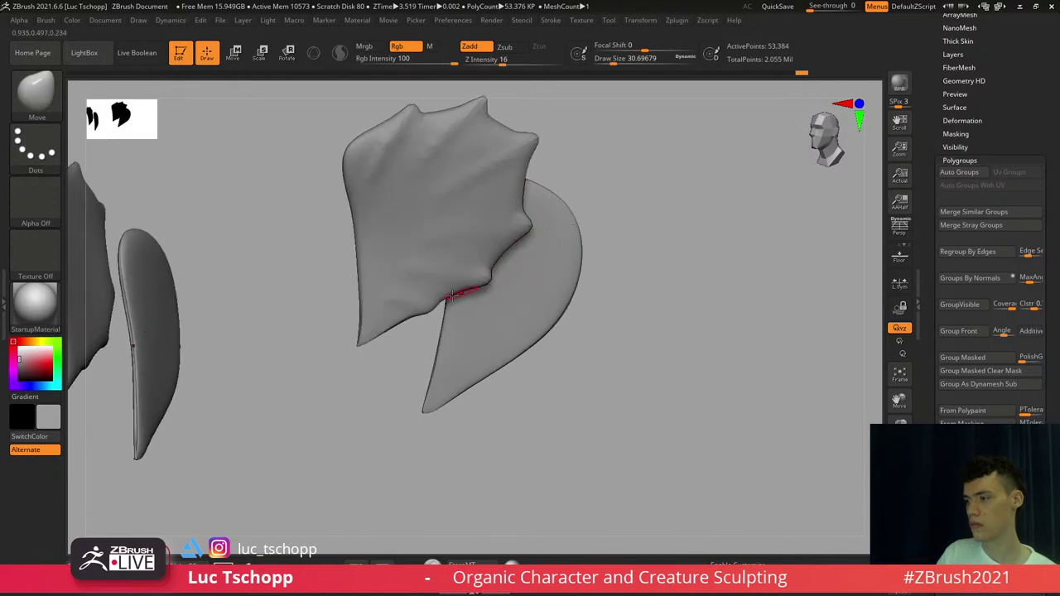
pyautogui.press('[')
# Orbit the fin, pick the Standard brush, and subdivide the fin once more
pyautogui.keyDown('shift'); pyautogui.moveTo(474, 287); pyautogui.dragTo(488, 291, button='right'); pyautogui.keyUp('shift')
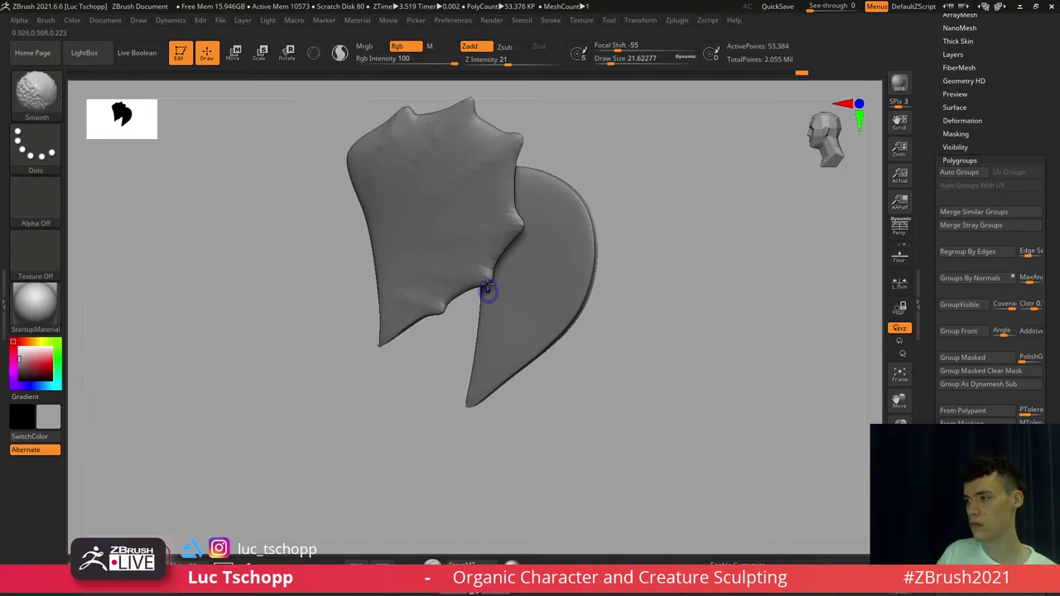
pyautogui.press('b')
pyautogui.moveTo(435, 196)
pyautogui.mouseDown(button='right')
pyautogui.moveTo(426, 184)
pyautogui.moveTo(453, 213)
pyautogui.mouseUp(button='right')
pyautogui.press('s')
pyautogui.press('t')
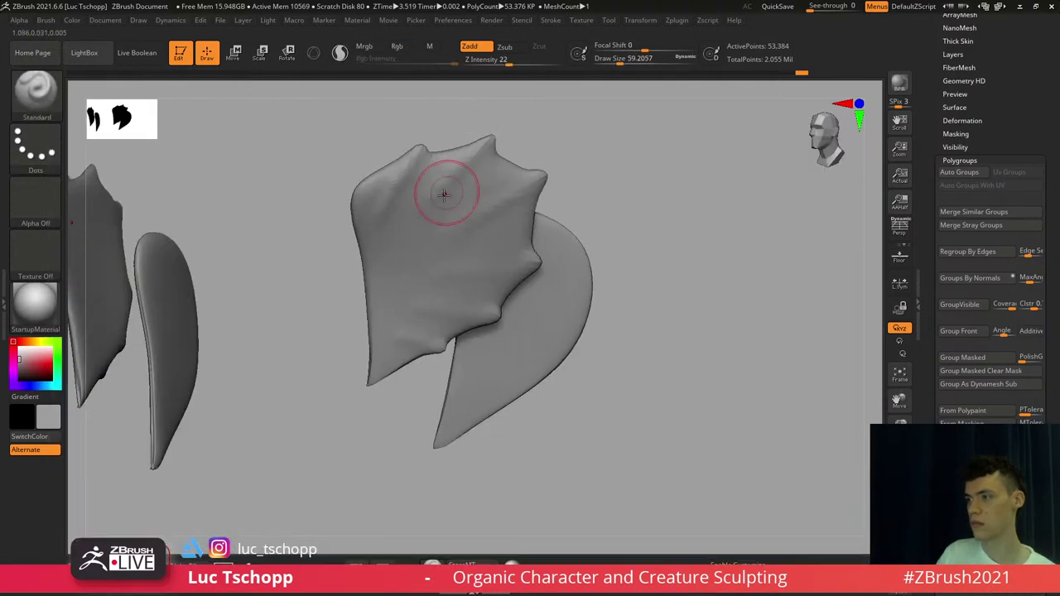
pyautogui.hotkey('ctrl', 'd')
# Reselect the Standard brush and settle its size at about 59
pyautogui.press('b')
pyautogui.press('s')
pyautogui.press('t')
pyautogui.press(']')
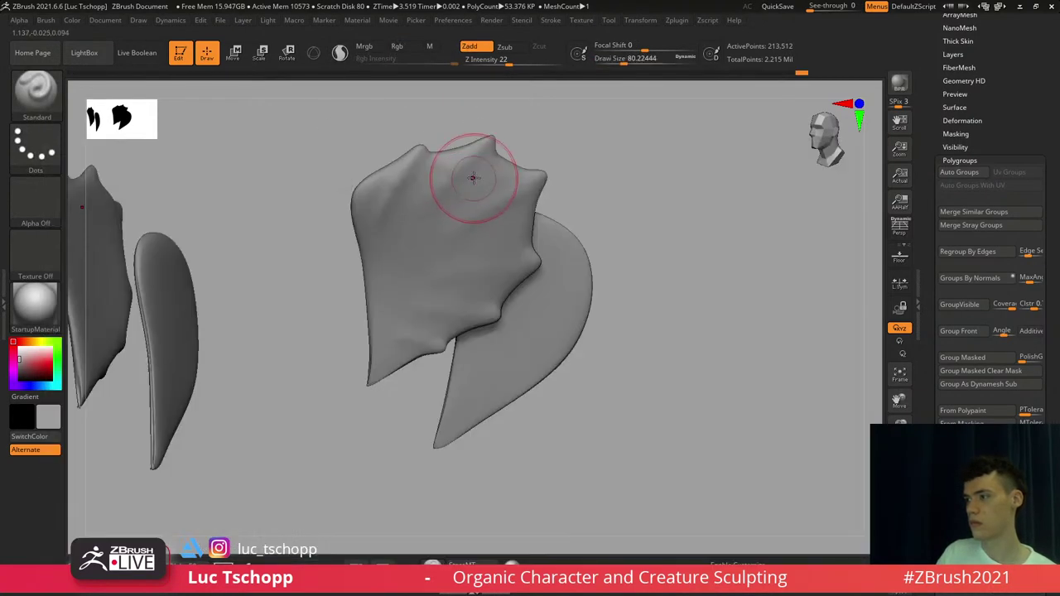
pyautogui.press('[')
pyautogui.press(']')
pyautogui.press('s')
pyautogui.moveTo(489, 155); pyautogui.dragTo(480, 152)
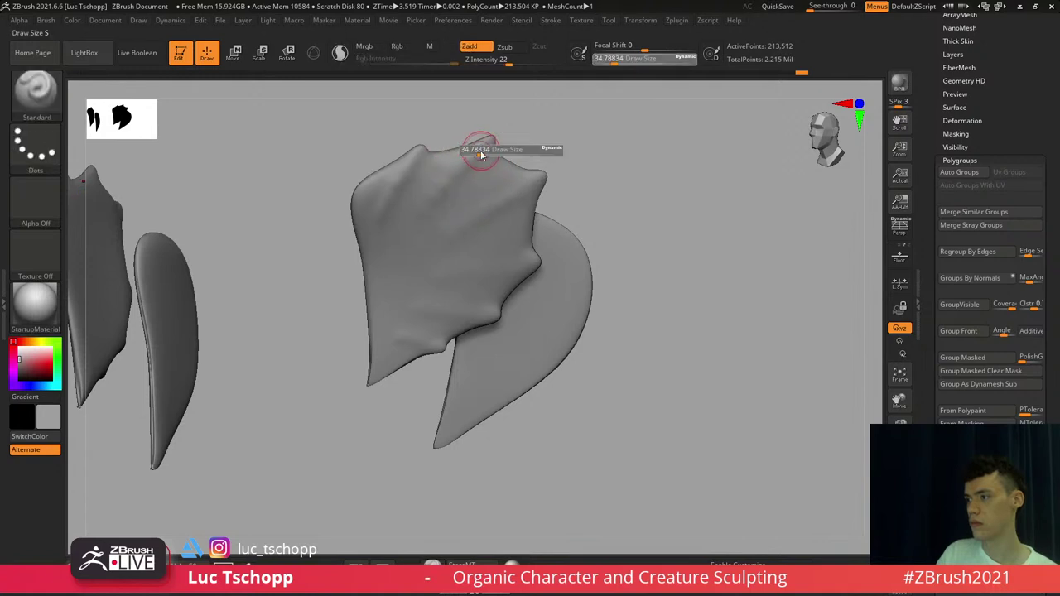
pyautogui.press('s')
pyautogui.moveTo(445, 182)
pyautogui.mouseDown()
pyautogui.moveTo(482, 146)
pyautogui.moveTo(452, 178)
pyautogui.mouseUp()
pyautogui.press('[')
pyautogui.press('[')
pyautogui.press('[')
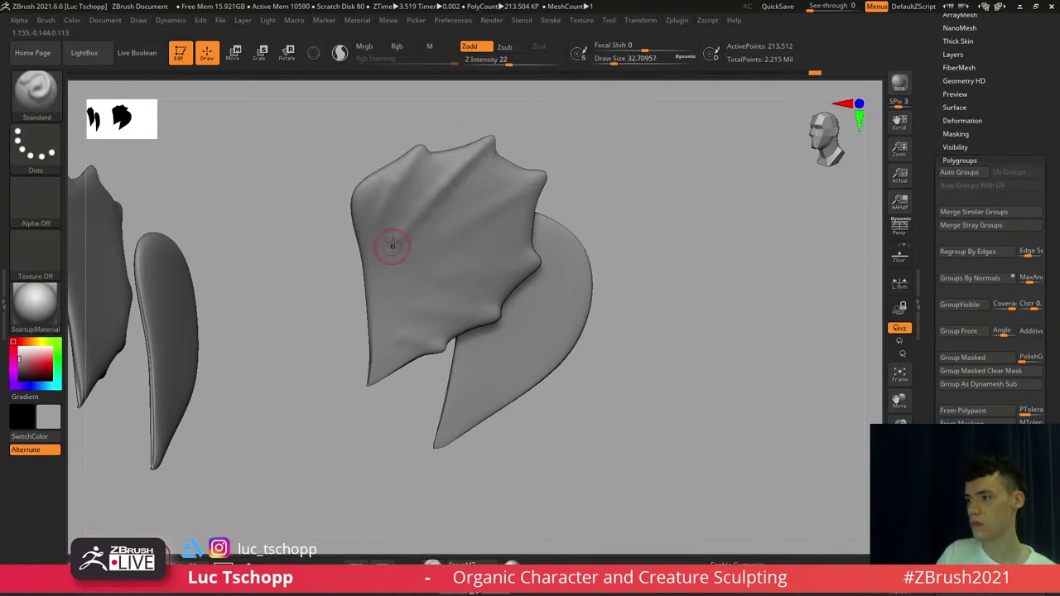
# Grow the upper-left spike, then raise ridges running toward the right and lower-left spikes
pyautogui.keyDown('alt'); pyautogui.moveTo(410, 176); pyautogui.dragTo(430, 175, button='right'); pyautogui.keyUp('alt')
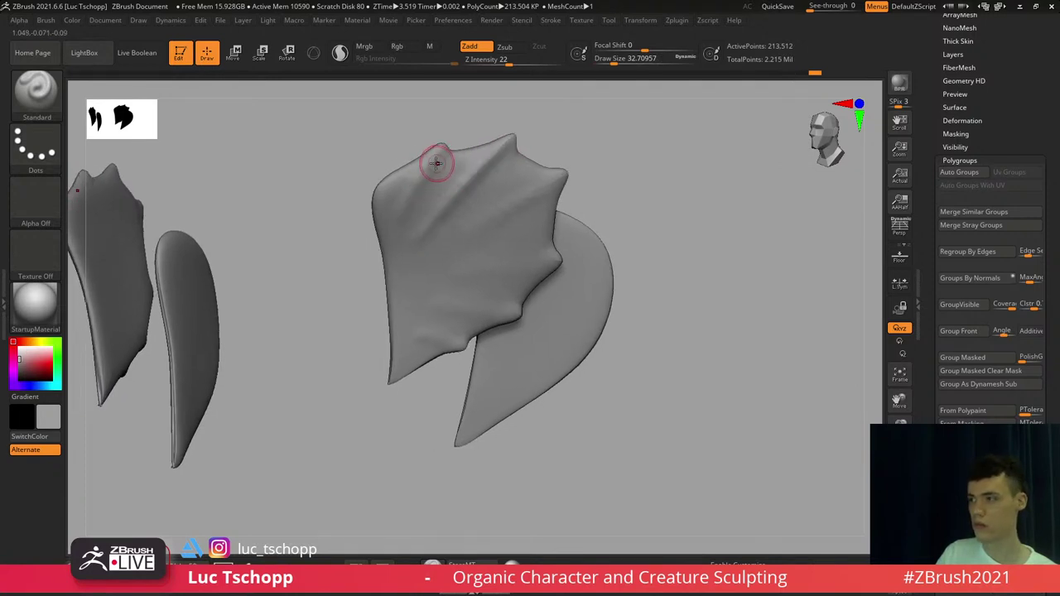
pyautogui.moveTo(437, 163)
pyautogui.mouseDown()
pyautogui.moveTo(403, 198)
pyautogui.moveTo(425, 171)
pyautogui.mouseUp()
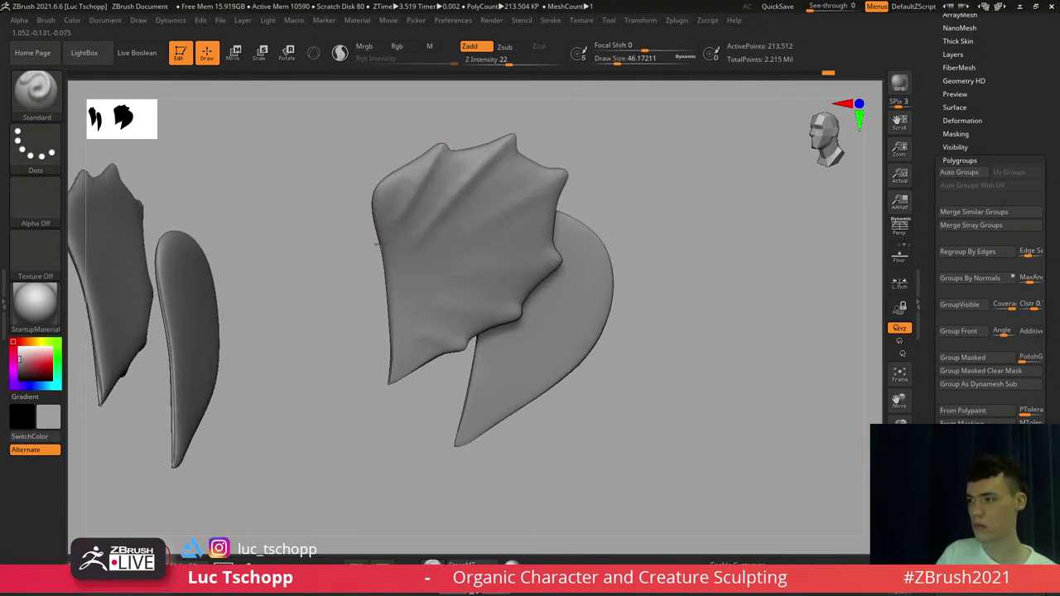
pyautogui.press('s')
pyautogui.moveTo(491, 202); pyautogui.dragTo(495, 201)
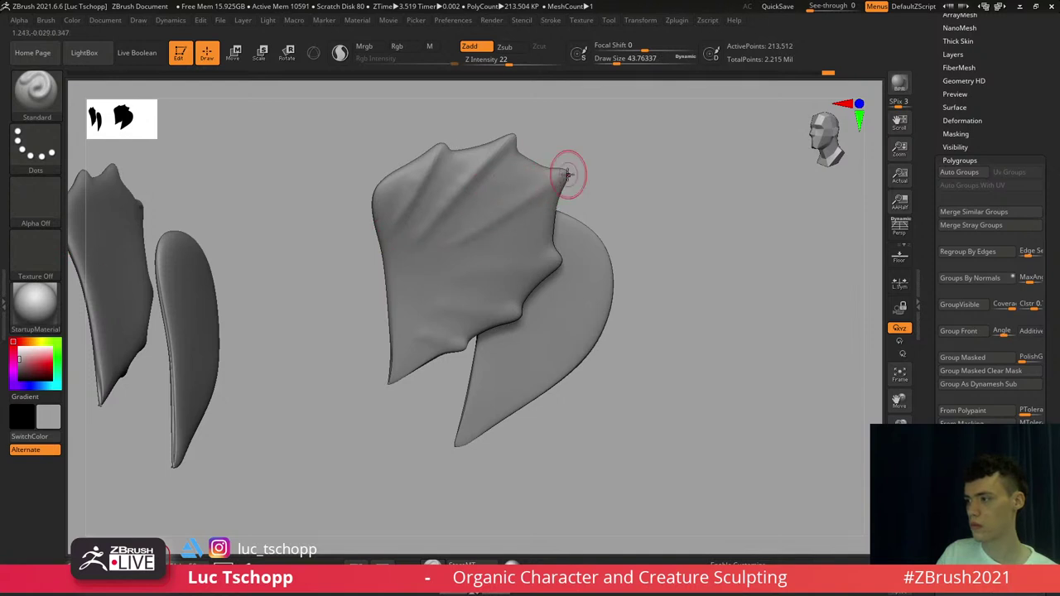
pyautogui.moveTo(565, 175); pyautogui.dragTo(528, 196)
pyautogui.press('s')
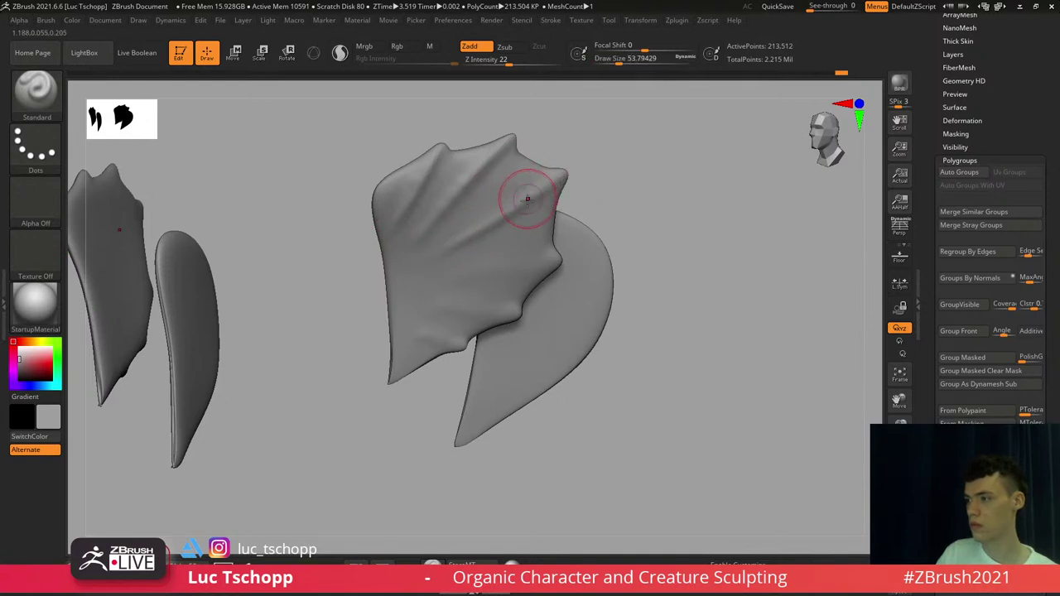
pyautogui.moveTo(430, 264); pyautogui.dragTo(560, 180)
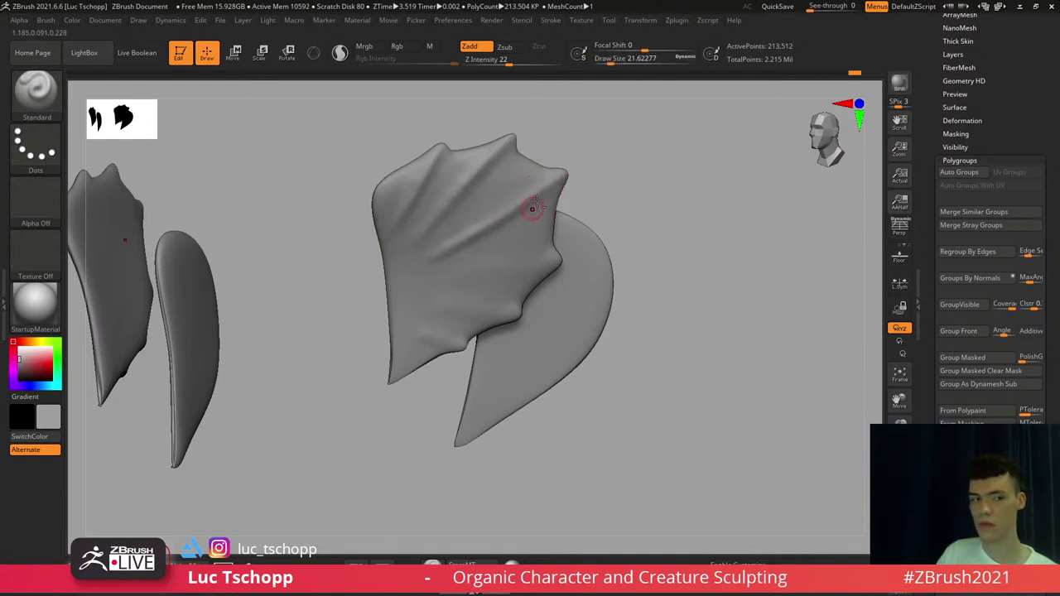
pyautogui.moveTo(533, 209)
pyautogui.mouseDown(button='right')
pyautogui.moveTo(439, 238)
pyautogui.moveTo(502, 197)
pyautogui.moveTo(490, 224)
pyautogui.moveTo(507, 205)
pyautogui.mouseUp(button='right')
pyautogui.press('s')
pyautogui.moveTo(537, 201); pyautogui.dragTo(542, 200)
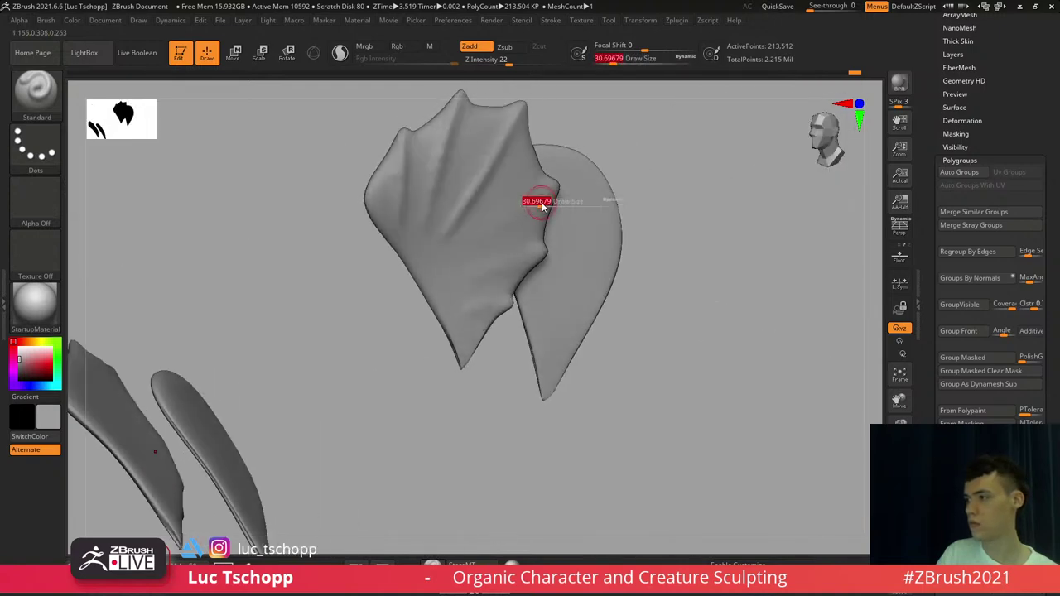
# Build a ridge running to the right fin spike, adjusting brush size and undoing a misplaced stroke
pyautogui.moveTo(486, 238); pyautogui.dragTo(550, 192)
pyautogui.press('s')
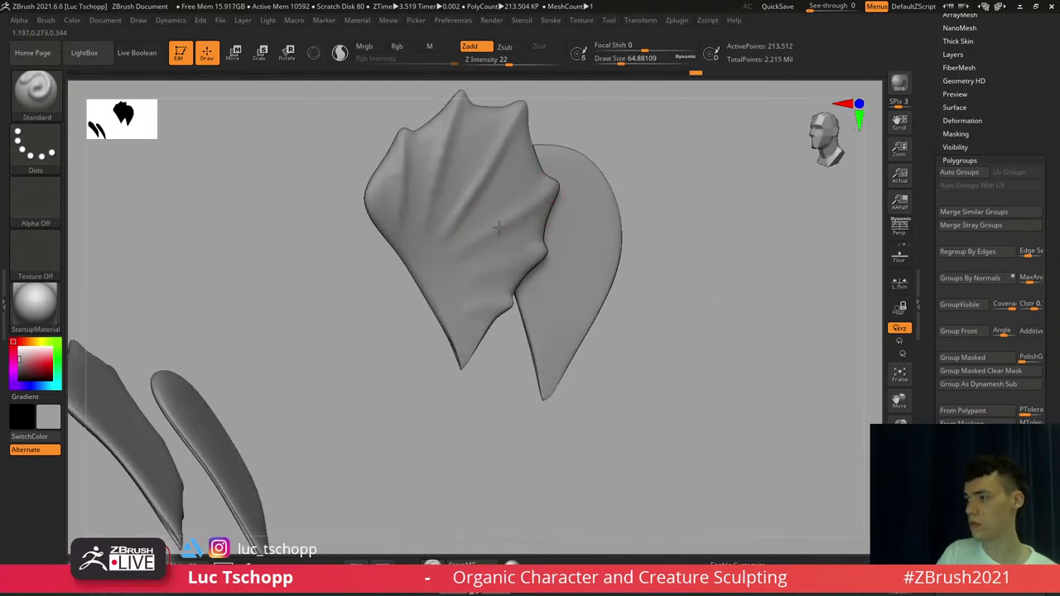
pyautogui.moveTo(500, 228)
pyautogui.mouseDown()
pyautogui.moveTo(547, 197)
pyautogui.moveTo(499, 225)
pyautogui.mouseUp()
pyautogui.press('s')
pyautogui.hotkey('ctrl', 'z')
pyautogui.press('s')
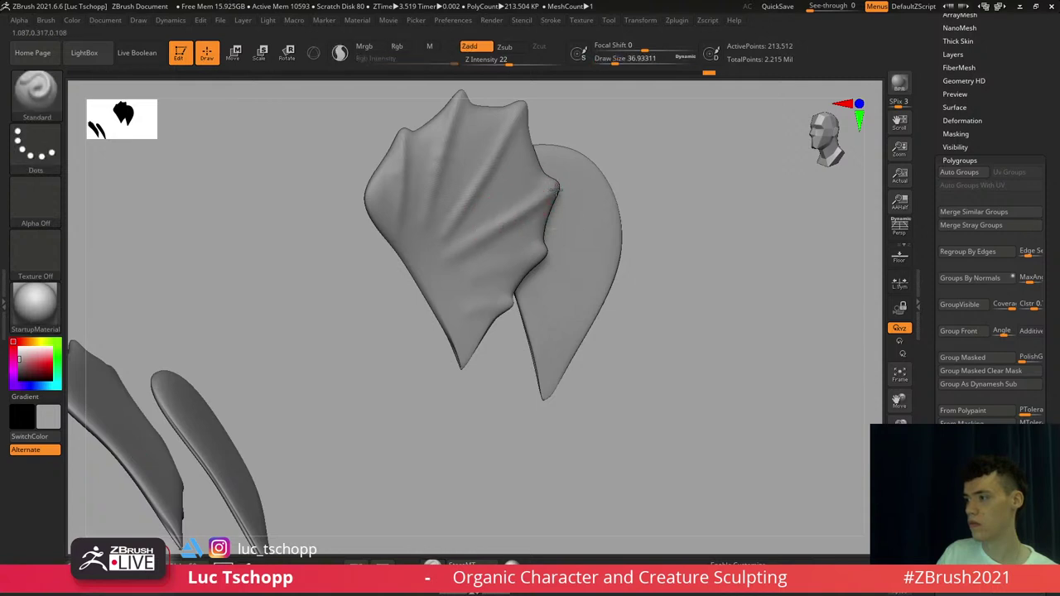
pyautogui.keyDown('alt'); pyautogui.moveTo(505, 212); pyautogui.dragTo(507, 189, button='right'); pyautogui.keyUp('alt')
pyautogui.moveTo(487, 237)
pyautogui.mouseDown(button='right')
pyautogui.moveTo(433, 256)
pyautogui.moveTo(492, 227)
pyautogui.moveTo(479, 223)
pyautogui.moveTo(464, 248)
pyautogui.moveTo(480, 235)
pyautogui.moveTo(473, 254)
pyautogui.moveTo(484, 257)
pyautogui.moveTo(523, 220)
pyautogui.mouseUp(button='right')
pyautogui.moveTo(523, 219); pyautogui.dragTo(523, 230, button='right')
pyautogui.press('s')
pyautogui.moveTo(523, 231)
pyautogui.mouseDown()
pyautogui.moveTo(530, 224)
pyautogui.moveTo(510, 232)
pyautogui.mouseUp()
pyautogui.press('s')
pyautogui.press('s')
pyautogui.press('s')
pyautogui.keyDown('alt'); pyautogui.moveTo(459, 282); pyautogui.dragTo(479, 242, button='right'); pyautogui.keyUp('alt')
pyautogui.press('s')
pyautogui.moveTo(496, 255); pyautogui.dragTo(521, 256)
pyautogui.press('s')
pyautogui.hotkey('ctrl', 'z')
pyautogui.press('s')
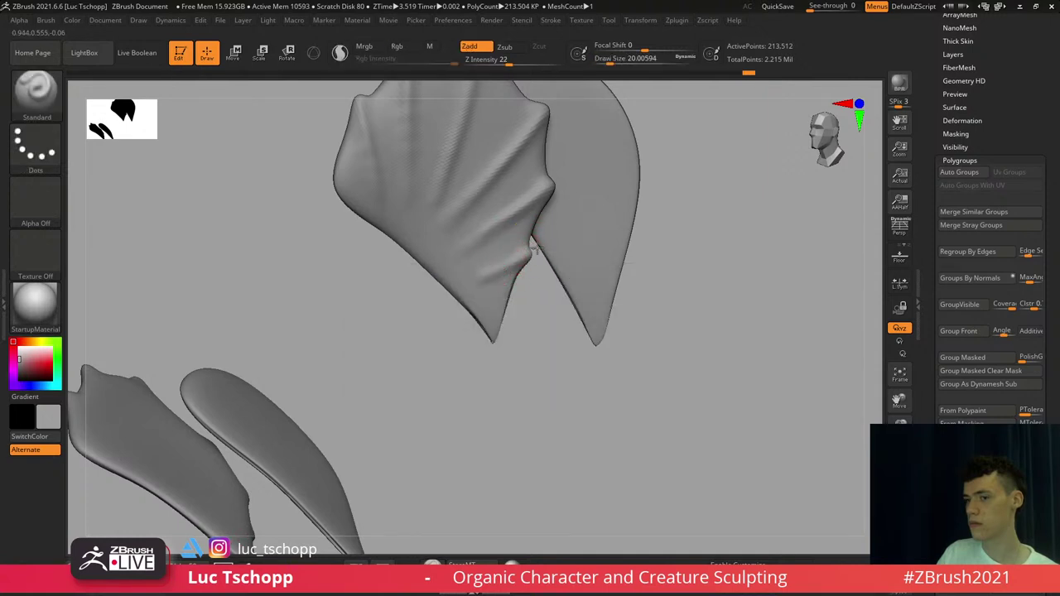
pyautogui.moveTo(535, 246); pyautogui.dragTo(490, 271, button='right')
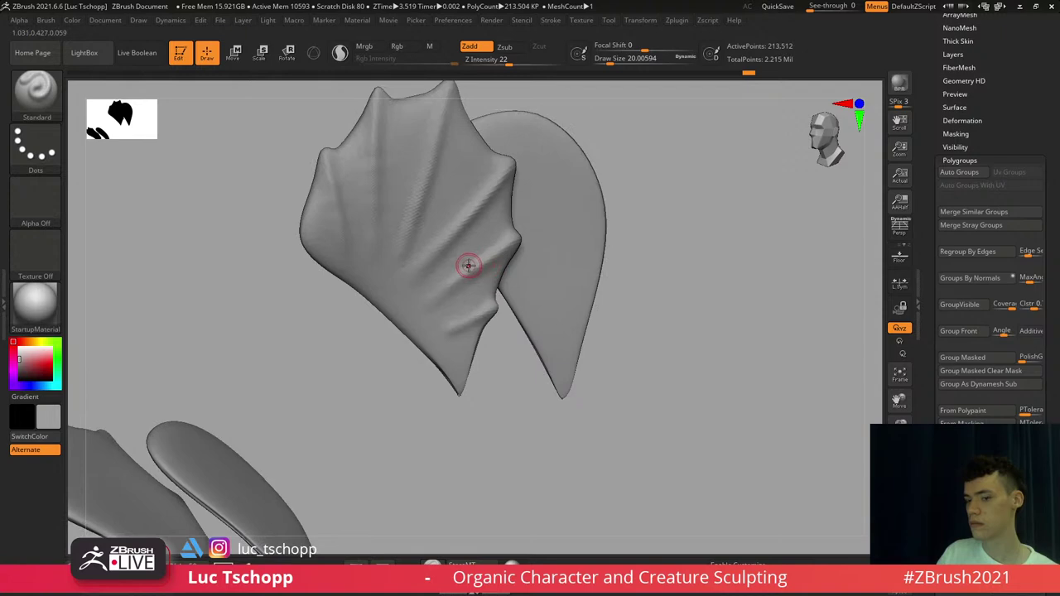
# Reshape the fin tips with the Move Topological brush, then view both fins from the front and side
pyautogui.press('b')
pyautogui.press('m')
pyautogui.press('t')
pyautogui.keyDown('alt'); pyautogui.moveTo(517, 235); pyautogui.dragTo(518, 245, button='right'); pyautogui.keyUp('alt')
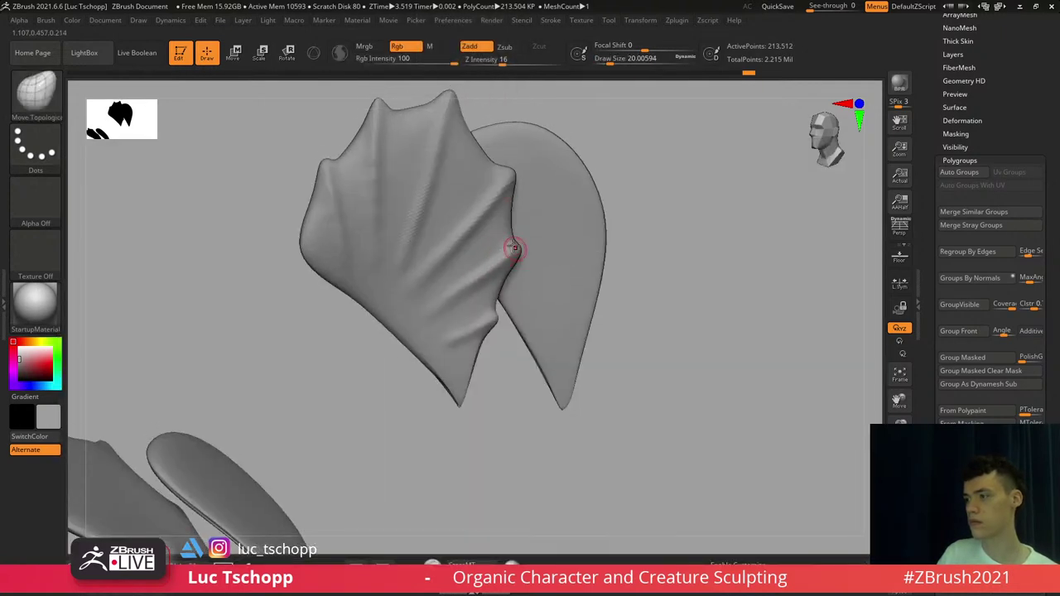
pyautogui.moveTo(482, 191)
pyautogui.keyDown('alt'); pyautogui.mouseDown(button='right')
pyautogui.moveTo(487, 299)
pyautogui.moveTo(497, 294)
pyautogui.moveTo(498, 231)
pyautogui.moveTo(521, 230)
pyautogui.mouseUp(button='right'); pyautogui.keyUp('alt')
pyautogui.press('s')
pyautogui.click(526, 233)
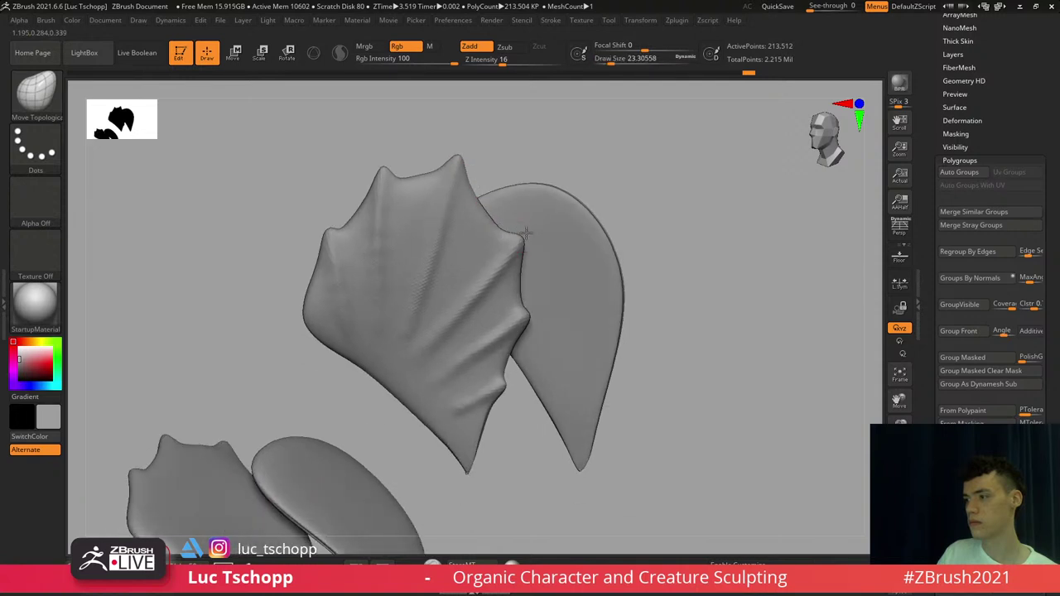
pyautogui.keyDown('alt'); pyautogui.moveTo(519, 298); pyautogui.dragTo(523, 244, button='right'); pyautogui.keyUp('alt')
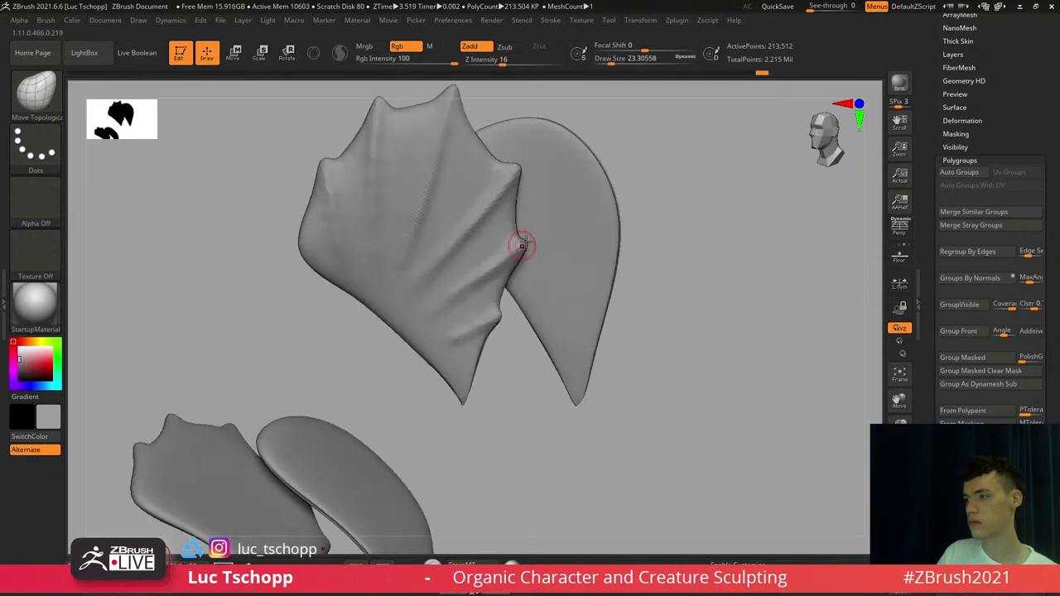
pyautogui.moveTo(510, 301)
pyautogui.keyDown('alt'); pyautogui.mouseDown(button='right')
pyautogui.moveTo(509, 255)
pyautogui.moveTo(487, 243)
pyautogui.moveTo(472, 195)
pyautogui.mouseUp(button='right'); pyautogui.keyUp('alt')
pyautogui.press('s')
pyautogui.click(508, 272)
pyautogui.keyDown('shift'); pyautogui.moveTo(472, 194); pyautogui.dragTo(510, 196, button='right'); pyautogui.keyUp('shift')
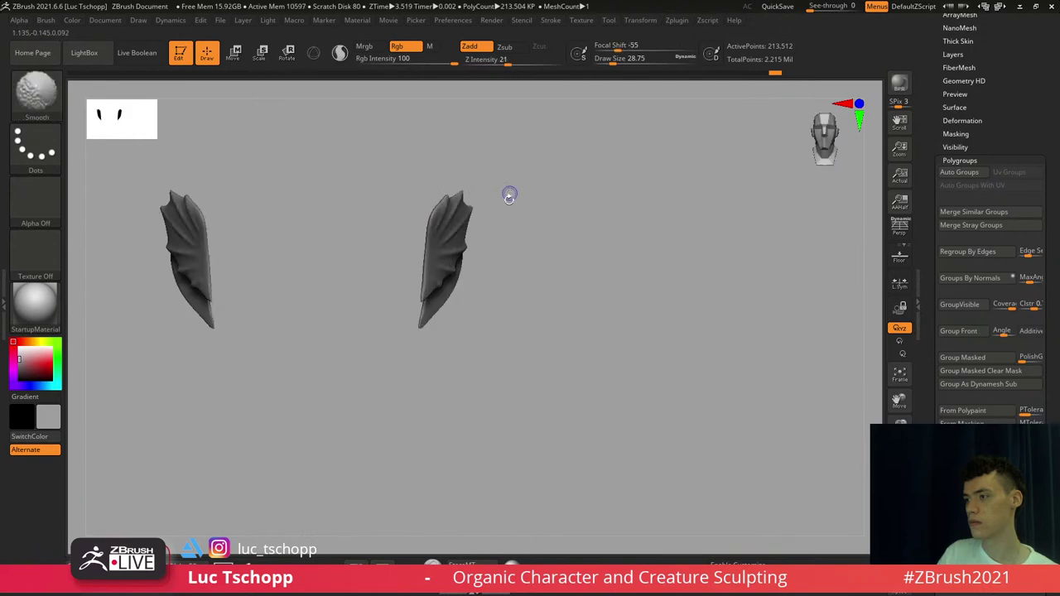
pyautogui.moveTo(490, 240); pyautogui.dragTo(457, 218, button='right')
# Select the Standard brush and set its draw size to about 27
pyautogui.press('b')
pyautogui.press('s')
pyautogui.press('t')
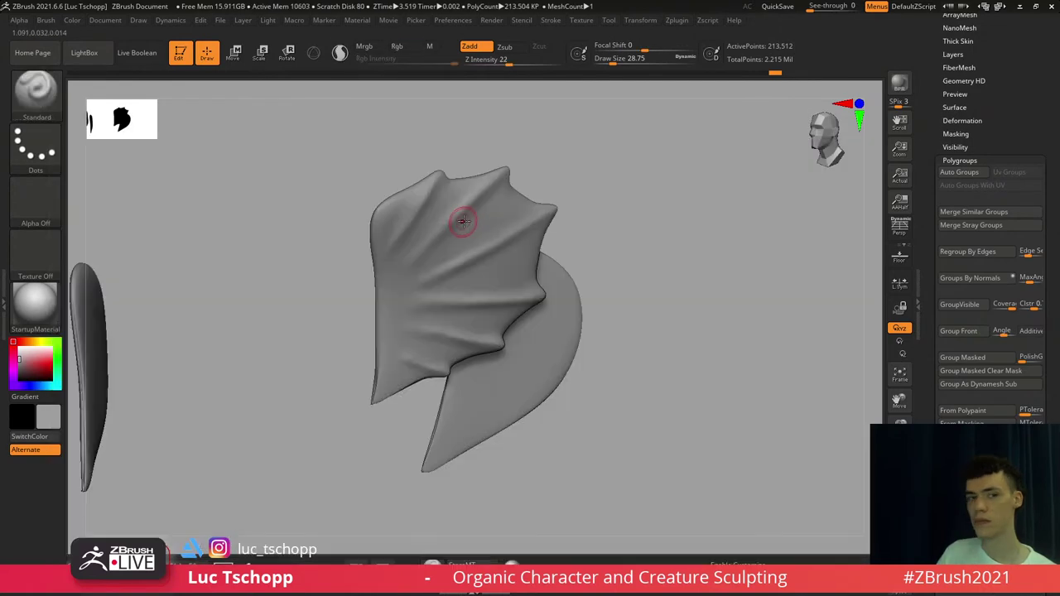
pyautogui.press('b')
pyautogui.press('s')
pyautogui.press('t')
pyautogui.press('s')
pyautogui.click(478, 224)
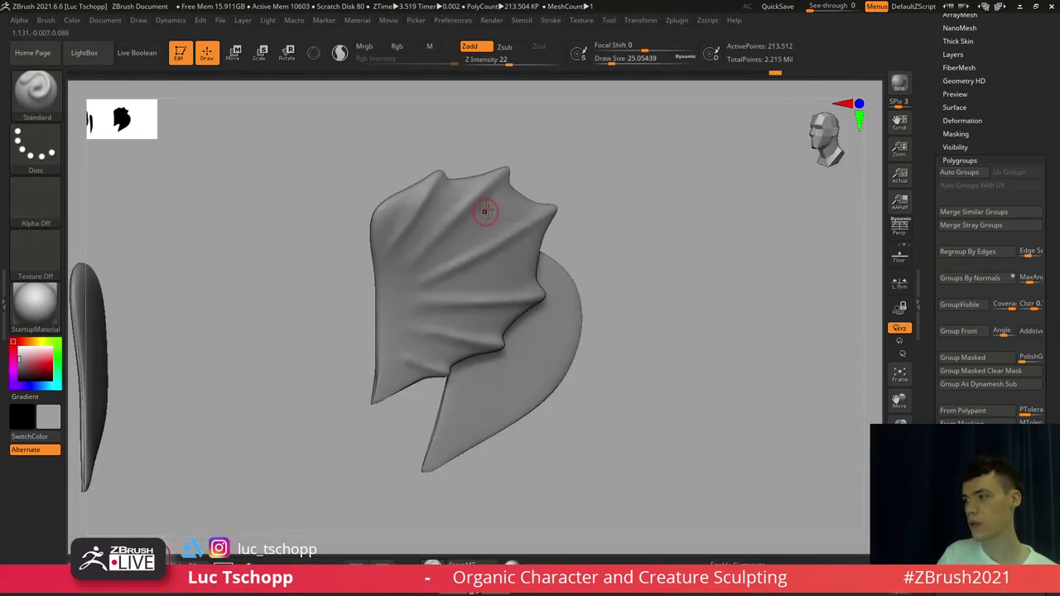
pyautogui.press('s')
pyautogui.click(457, 243)
# Carve grooves along the fin ridges and down from the fin tip with DamStandard
pyautogui.press('b')
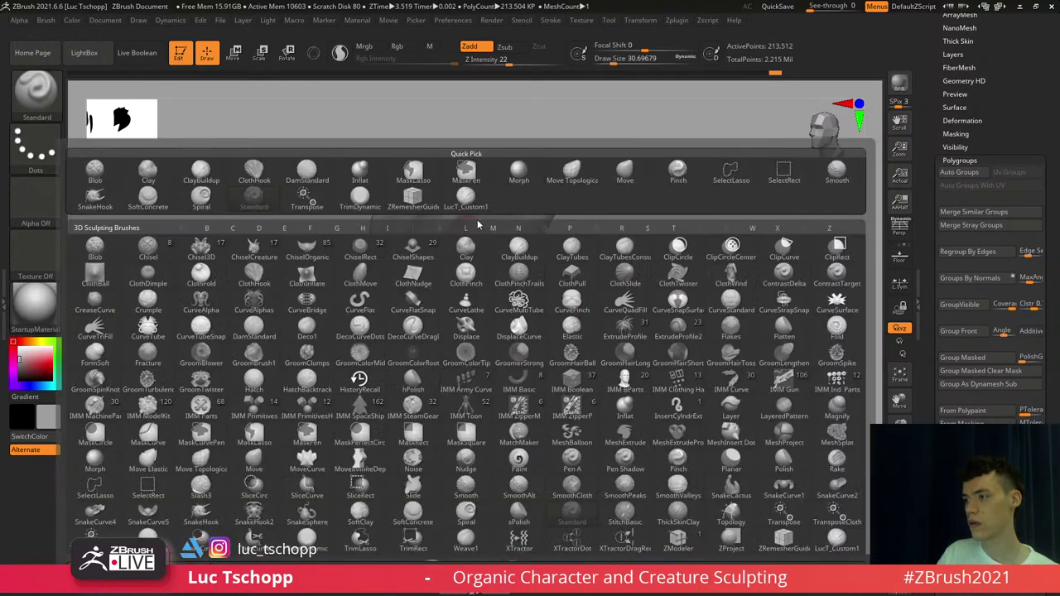
pyautogui.press('d')
pyautogui.press('s')
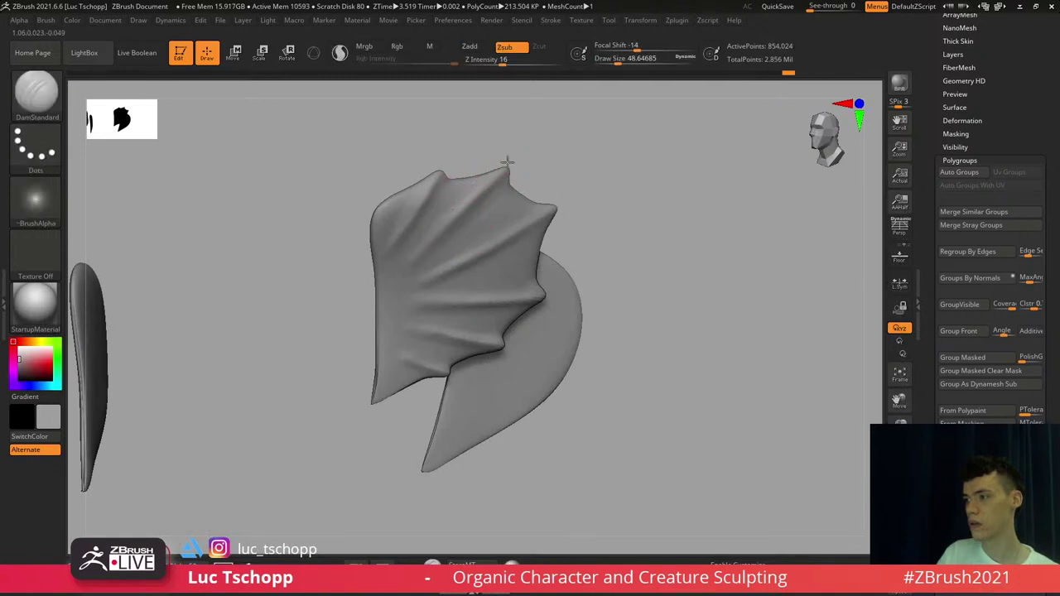
pyautogui.moveTo(504, 175); pyautogui.dragTo(451, 192, button='right')
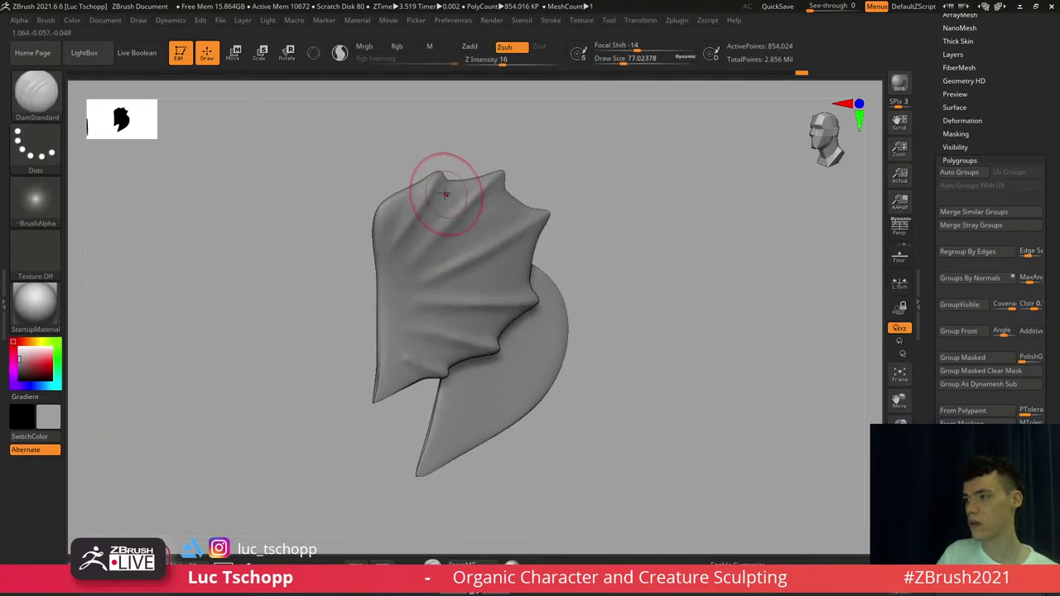
pyautogui.moveTo(396, 234); pyautogui.dragTo(391, 251)
pyautogui.keyDown('shift'); pyautogui.moveTo(464, 195); pyautogui.dragTo(498, 232, button='right'); pyautogui.keyUp('shift')
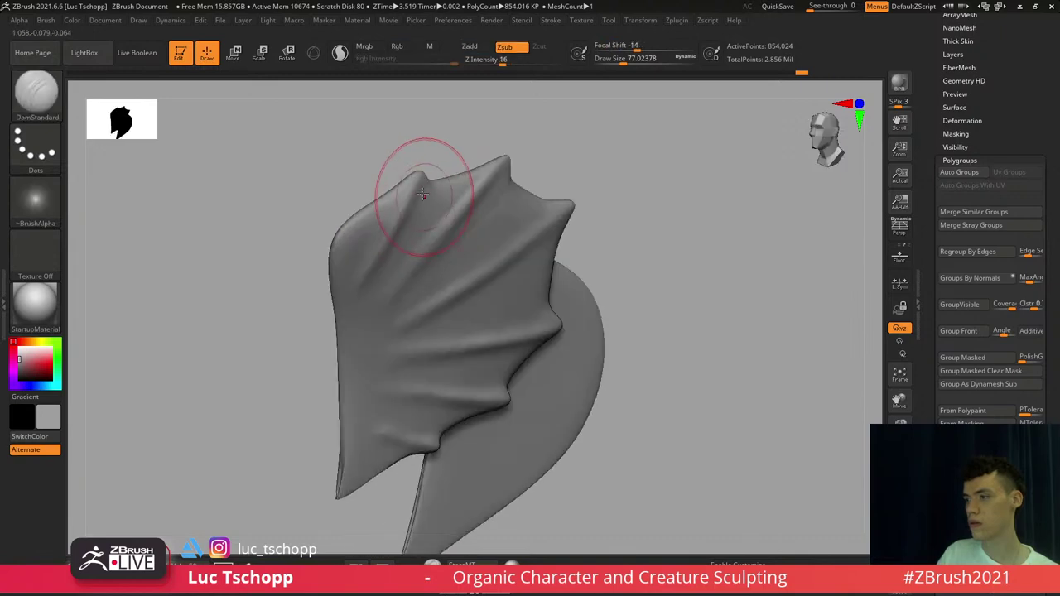
pyautogui.moveTo(432, 173)
pyautogui.mouseDown(button='right')
pyautogui.moveTo(423, 164)
pyautogui.moveTo(416, 215)
pyautogui.moveTo(428, 213)
pyautogui.mouseUp(button='right')
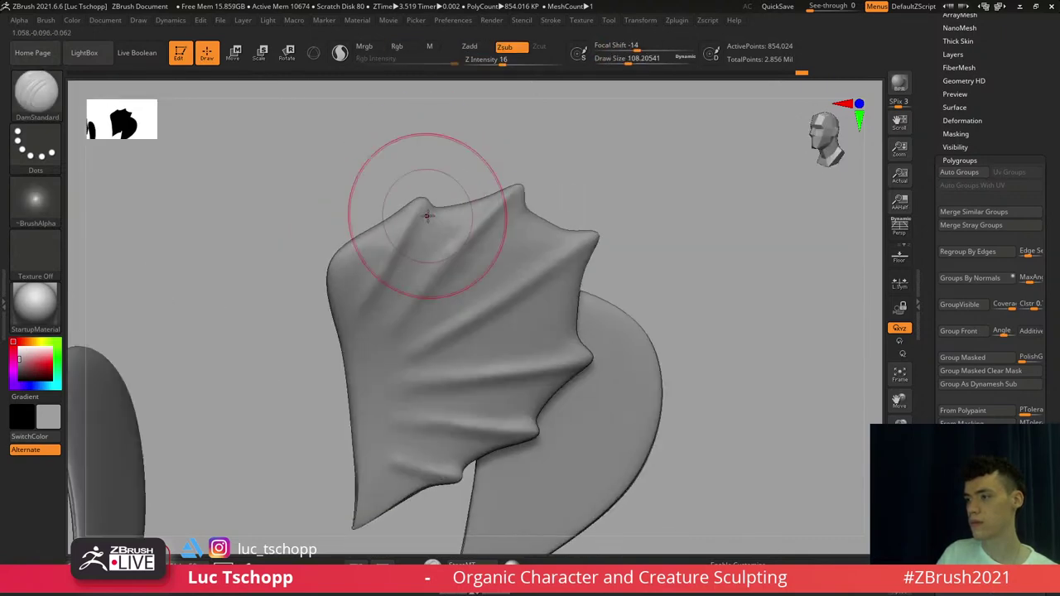
pyautogui.moveTo(428, 214); pyautogui.dragTo(430, 204)
pyautogui.moveTo(430, 204)
pyautogui.mouseDown(button='right')
pyautogui.moveTo(410, 248)
pyautogui.moveTo(443, 208)
pyautogui.mouseUp(button='right')
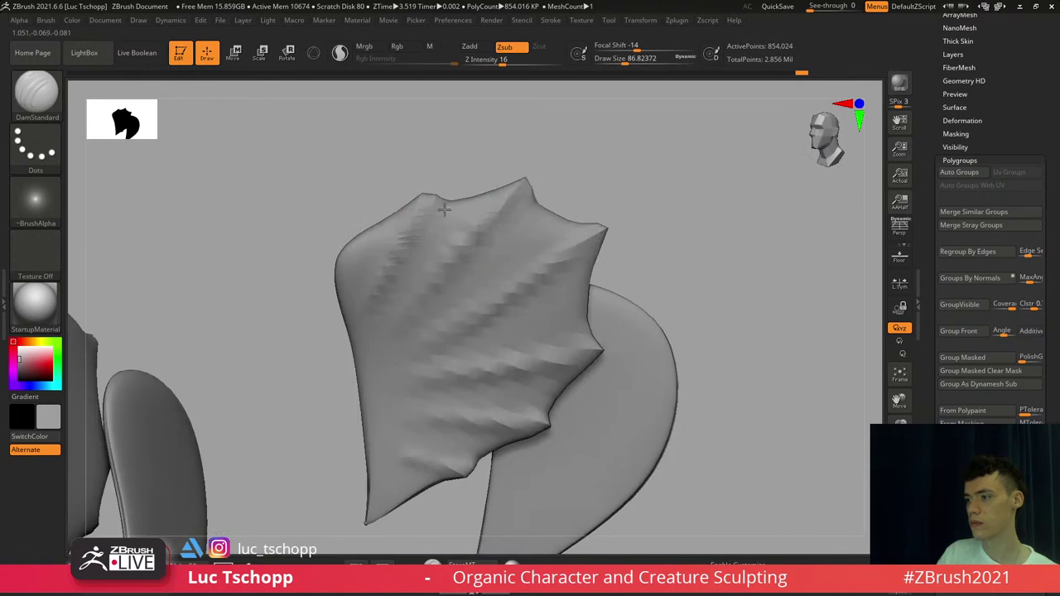
pyautogui.moveTo(443, 208)
pyautogui.mouseDown()
pyautogui.moveTo(434, 207)
pyautogui.moveTo(446, 182)
pyautogui.moveTo(426, 207)
pyautogui.mouseUp()
pyautogui.hotkey('ctrl', 'z')
# Try DamStandard grooves below and near the fin tip at about size 30.7, undoing both attempts
pyautogui.press('b')
pyautogui.press('m')
pyautogui.press('t')
pyautogui.press('s')
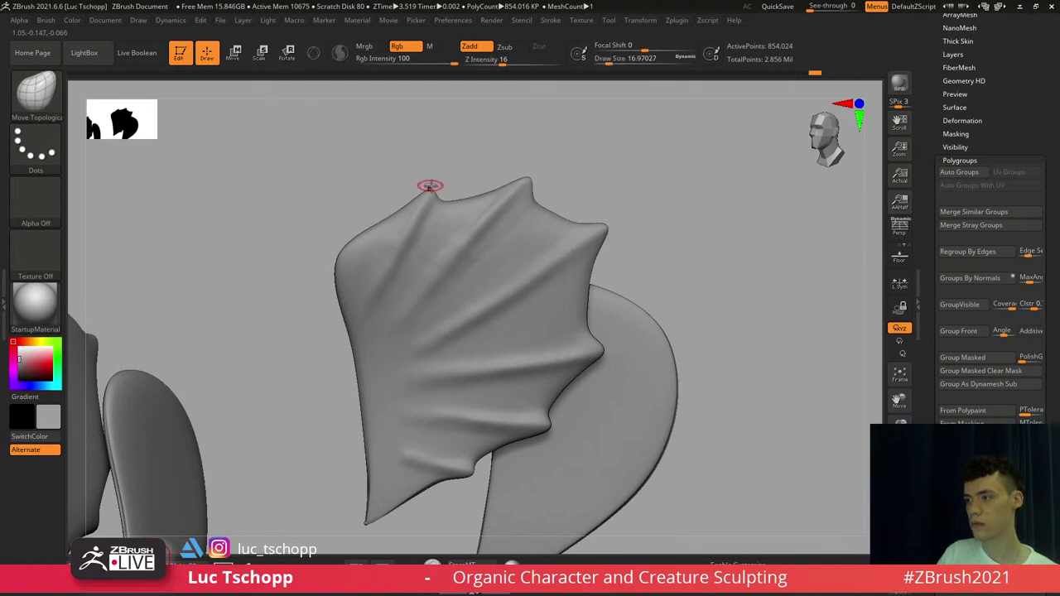
pyautogui.press('b')
pyautogui.press('d')
pyautogui.press('s')
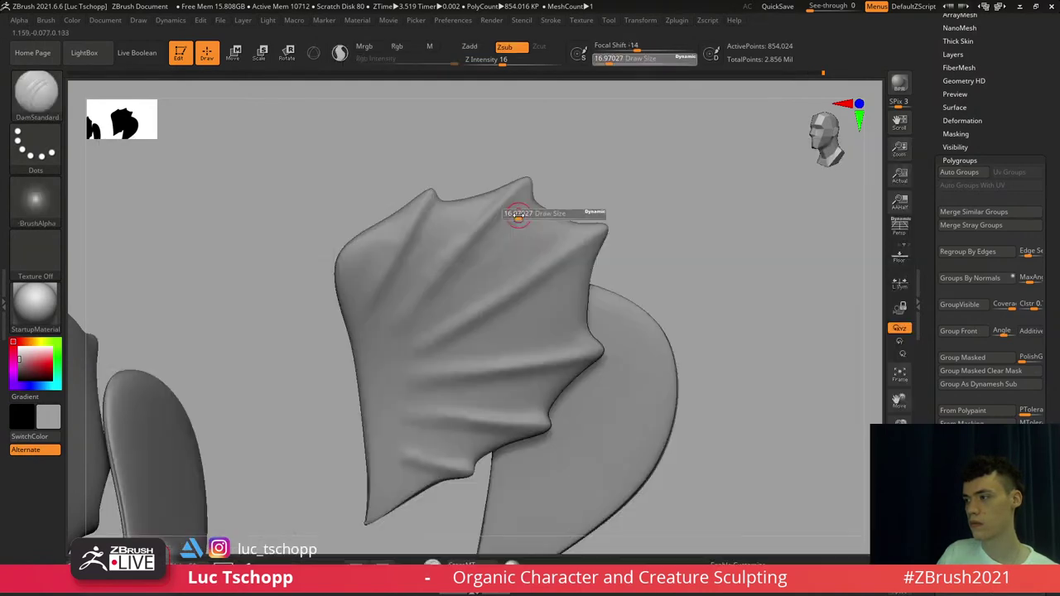
pyautogui.press('b')
pyautogui.press('d')
pyautogui.press('s')
pyautogui.press('s')
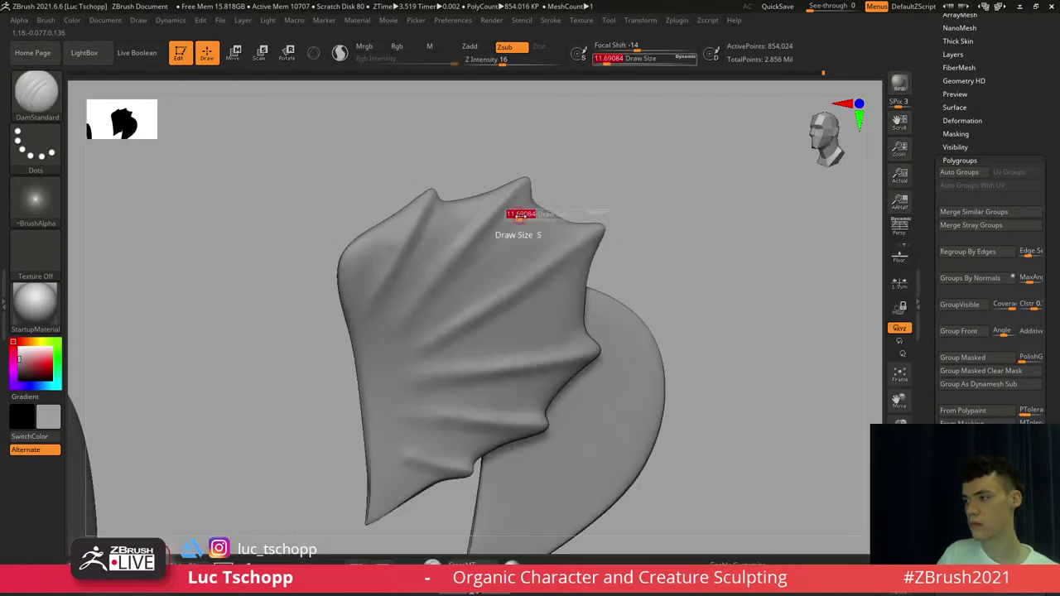
pyautogui.moveTo(517, 217)
pyautogui.mouseDown()
pyautogui.moveTo(527, 216)
pyautogui.moveTo(416, 319)
pyautogui.mouseUp()
pyautogui.hotkey('ctrl', 'z')
pyautogui.press('s')
pyautogui.moveTo(532, 220); pyautogui.dragTo(525, 221)
pyautogui.moveTo(525, 206); pyautogui.dragTo(516, 218)
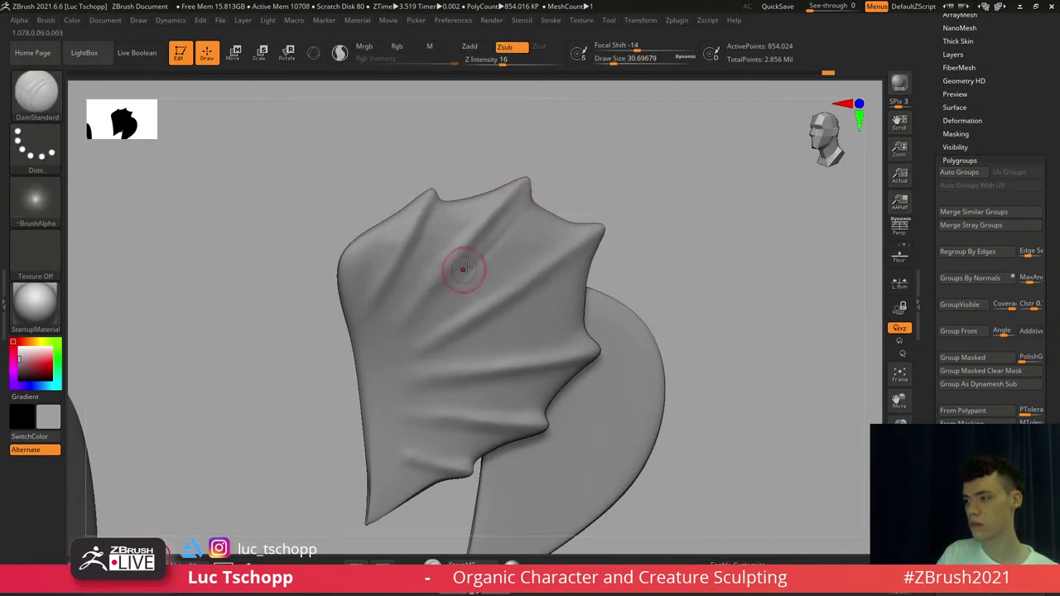
pyautogui.hotkey('ctrl', 'z')
pyautogui.click(551, 22)
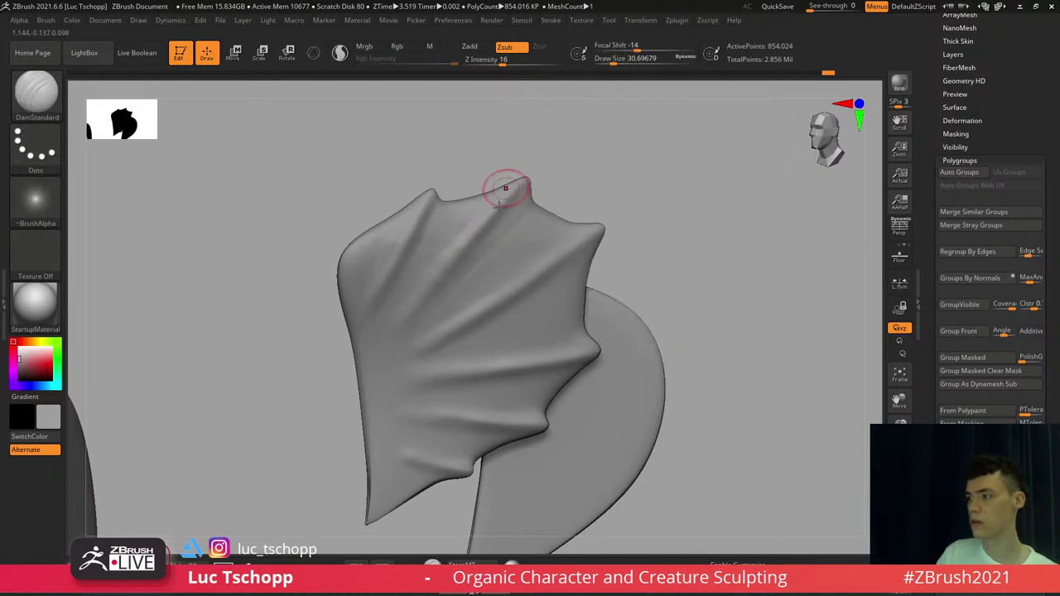
# Set the DamStandard brush size to 28.75 and zoom in on the webbed fin
pyautogui.press('b')
pyautogui.press('d')
pyautogui.press('s')
pyautogui.press('s')
pyautogui.moveTo(537, 260); pyautogui.dragTo(535, 260)
pyautogui.moveTo(530, 293)
pyautogui.keyDown('alt'); pyautogui.mouseDown(button='right')
pyautogui.moveTo(525, 239)
pyautogui.moveTo(490, 172)
pyautogui.mouseUp(button='right'); pyautogui.keyUp('alt')
pyautogui.press('b')
pyautogui.press('d')
pyautogui.press('s')
pyautogui.press('b')
pyautogui.press('d')
pyautogui.press('s')
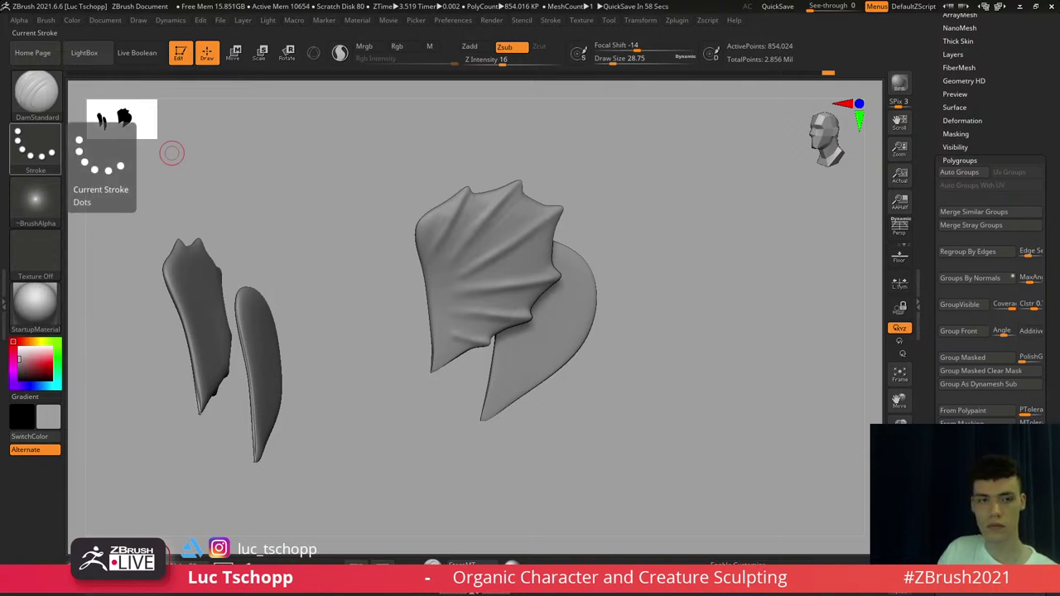
pyautogui.moveTo(512, 201)
pyautogui.keyDown('ctrl'); pyautogui.mouseDown(button='right')
pyautogui.moveTo(505, 253)
pyautogui.moveTo(522, 248)
pyautogui.mouseUp(button='right'); pyautogui.keyUp('ctrl')
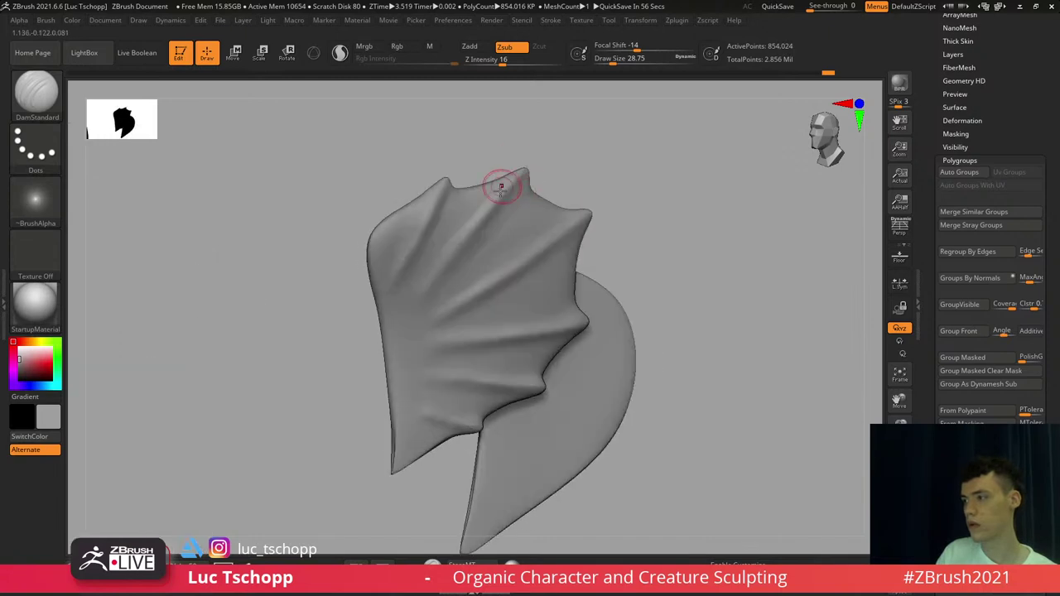
# Build up the third ridge to its tip with Standard, then shrink the brush to about 18.5
pyautogui.press('b')
pyautogui.press('s')
pyautogui.press('t')
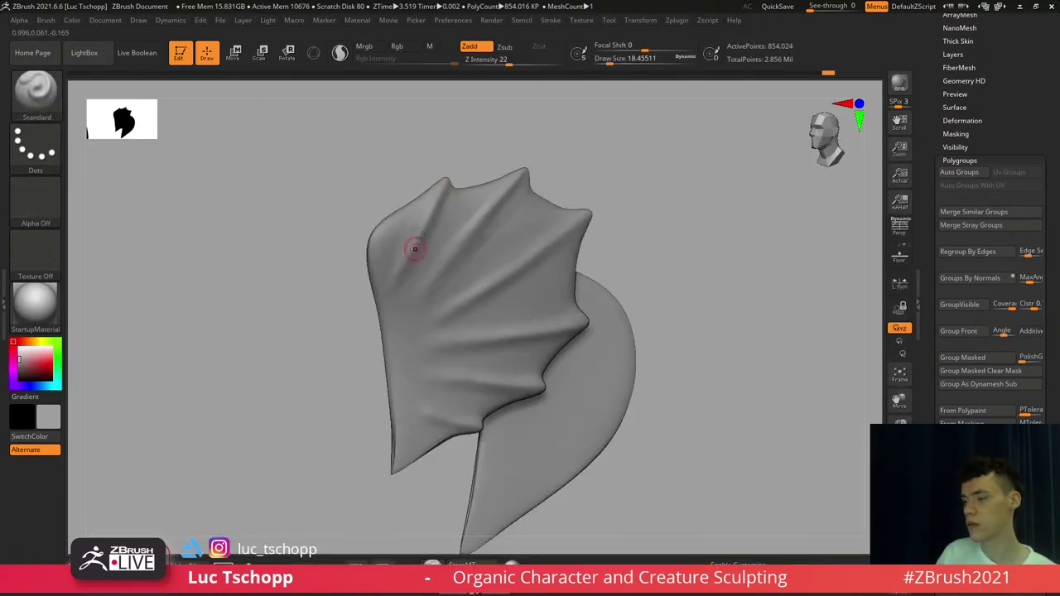
pyautogui.keyDown('alt'); pyautogui.moveTo(415, 248); pyautogui.dragTo(372, 221, button='right'); pyautogui.keyUp('alt')
pyautogui.moveTo(497, 218); pyautogui.dragTo(548, 186)
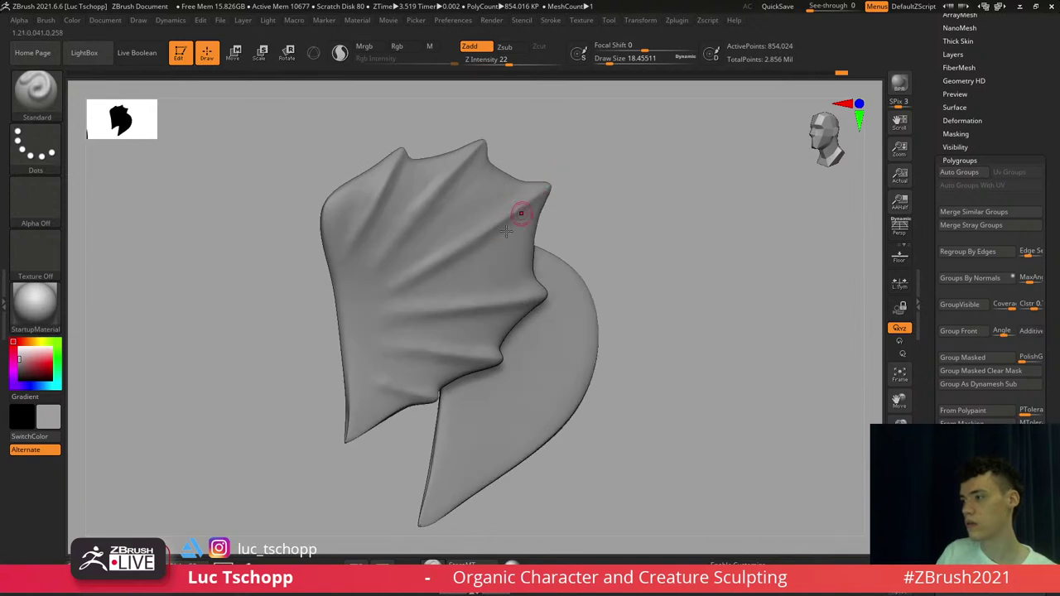
pyautogui.moveTo(495, 304)
pyautogui.keyDown('alt'); pyautogui.mouseDown(button='right')
pyautogui.moveTo(525, 229)
pyautogui.moveTo(471, 277)
pyautogui.moveTo(502, 232)
pyautogui.moveTo(478, 218)
pyautogui.moveTo(508, 226)
pyautogui.moveTo(466, 232)
pyautogui.moveTo(514, 223)
pyautogui.moveTo(489, 190)
pyautogui.mouseUp(button='right'); pyautogui.keyUp('alt')
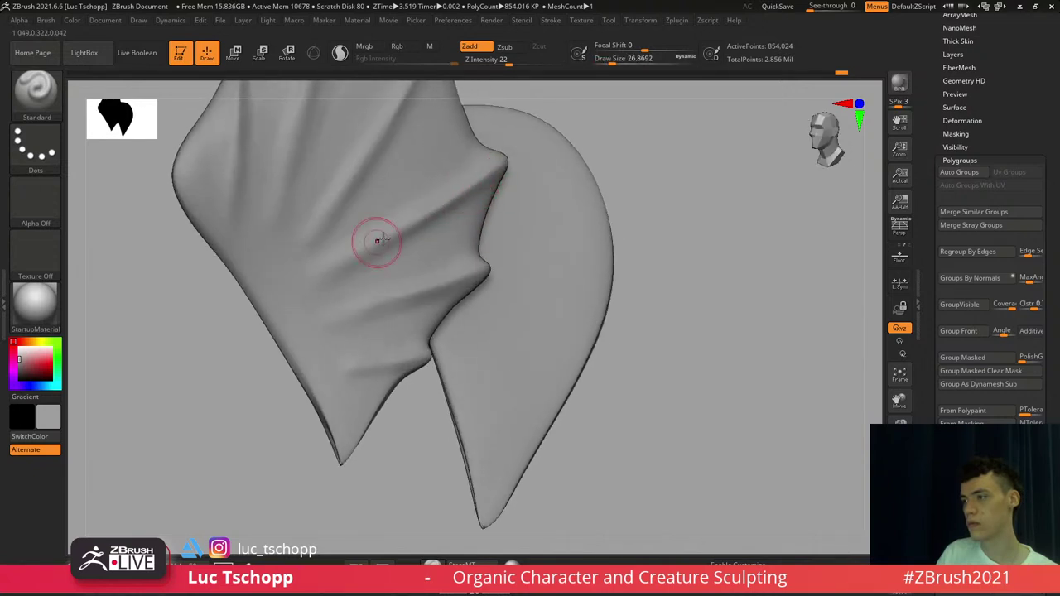
pyautogui.moveTo(377, 240)
pyautogui.mouseDown(button='right')
pyautogui.moveTo(485, 232)
pyautogui.moveTo(456, 260)
pyautogui.moveTo(507, 207)
pyautogui.mouseUp(button='right')
pyautogui.press('s')
pyautogui.moveTo(511, 268); pyautogui.dragTo(508, 269)
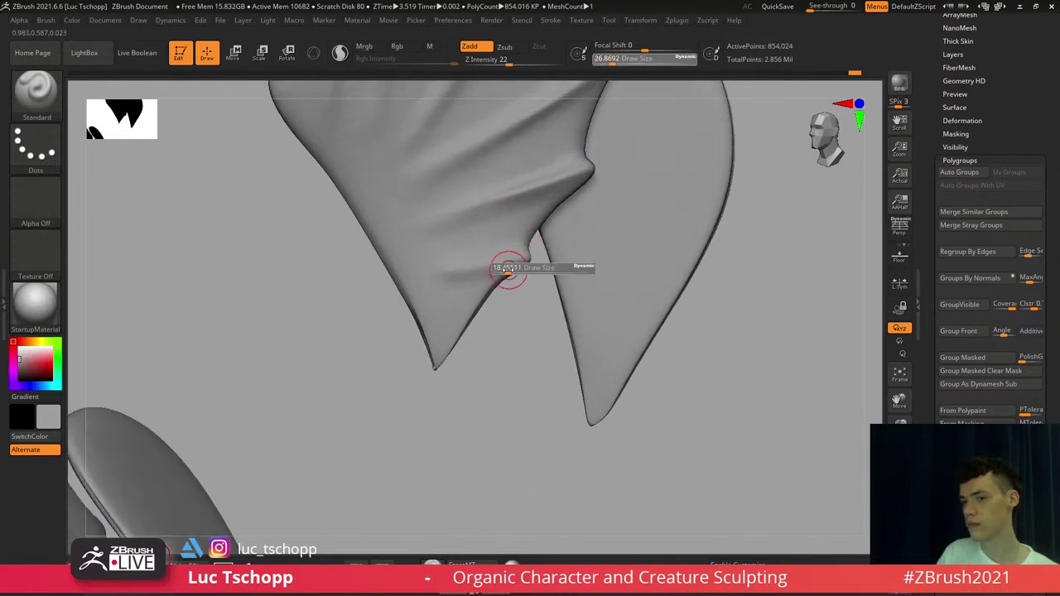
pyautogui.moveTo(538, 218)
pyautogui.keyDown('alt'); pyautogui.mouseDown(button='right')
pyautogui.moveTo(484, 286)
pyautogui.moveTo(530, 241)
pyautogui.mouseUp(button='right'); pyautogui.keyUp('alt')
# Pull the top fin spike slightly upward with a size-20 SnakeHook brush
pyautogui.press('b')
pyautogui.press('s')
pyautogui.press('h')
pyautogui.press('s')
pyautogui.moveTo(540, 240); pyautogui.dragTo(542, 240)
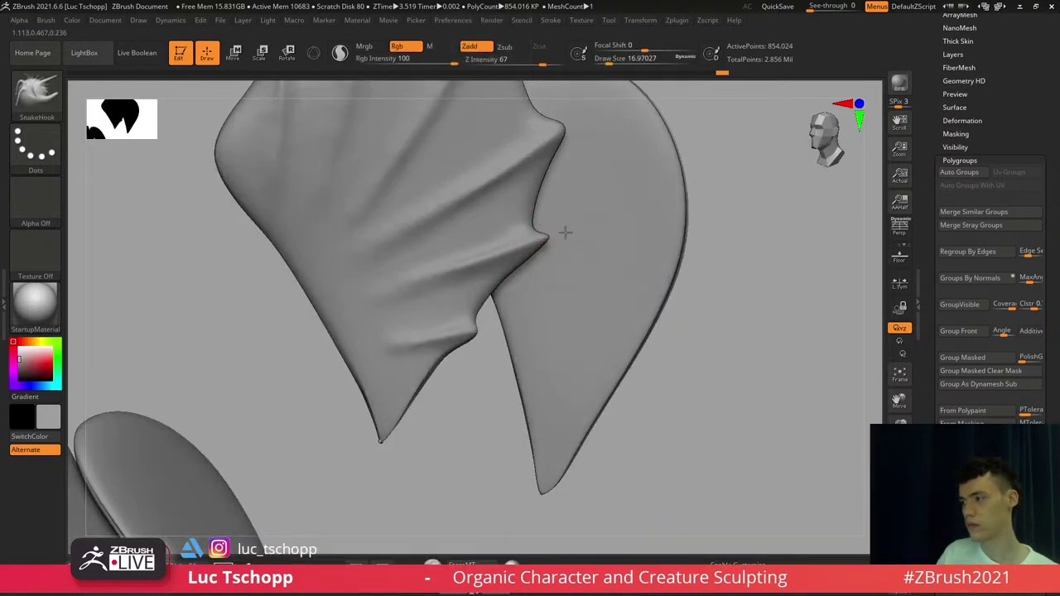
pyautogui.moveTo(569, 220); pyautogui.dragTo(546, 249, button='right')
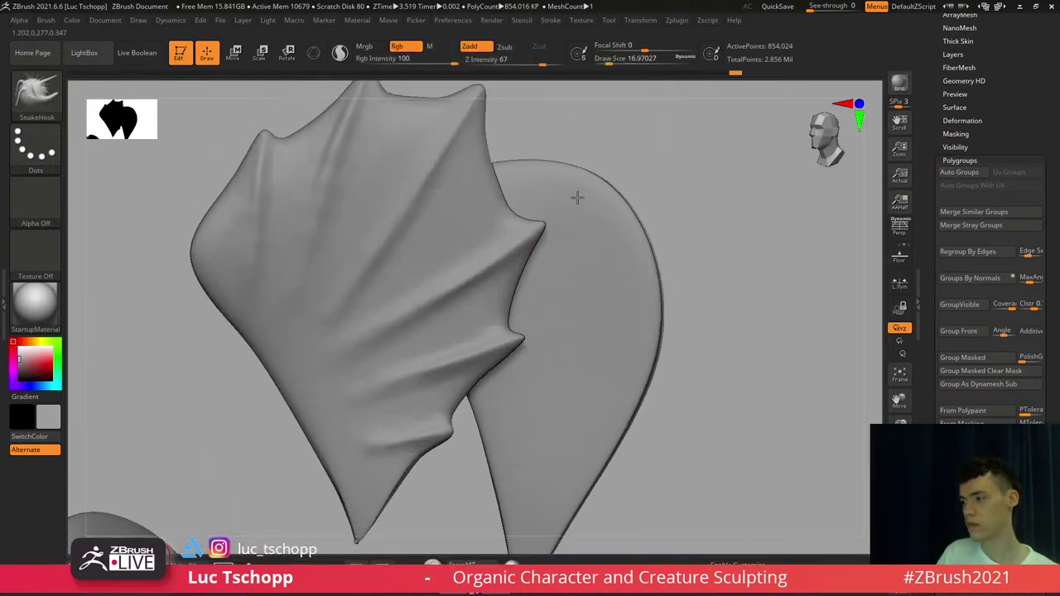
pyautogui.keyDown('alt'); pyautogui.moveTo(519, 161); pyautogui.dragTo(530, 300, button='right'); pyautogui.keyUp('alt')
pyautogui.keyDown('alt'); pyautogui.moveTo(503, 199); pyautogui.dragTo(572, 207); pyautogui.keyUp('alt')
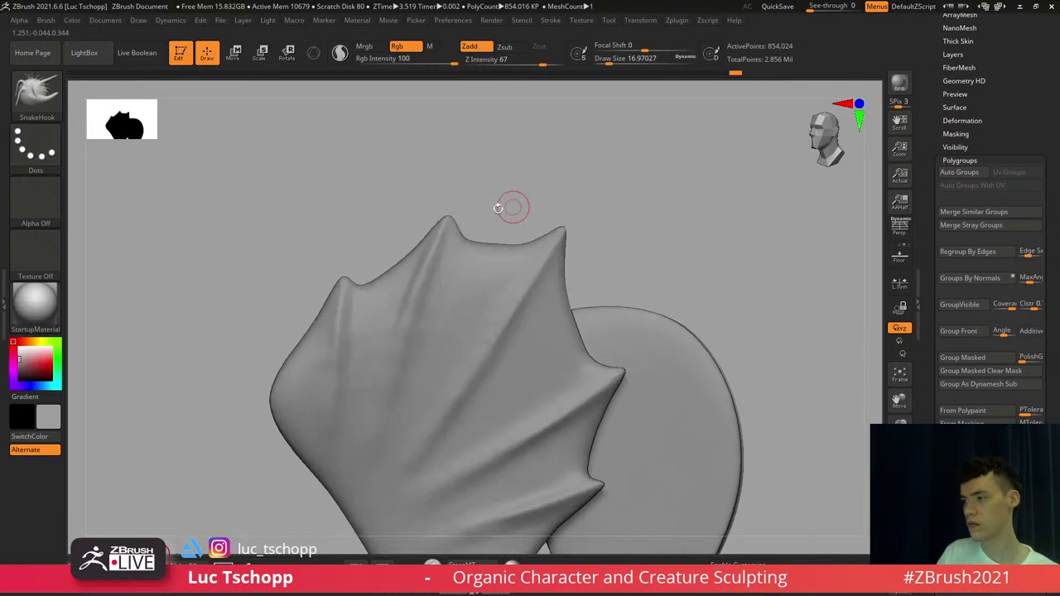
pyautogui.moveTo(453, 217); pyautogui.dragTo(451, 208)
pyautogui.keyDown('alt'); pyautogui.moveTo(454, 182); pyautogui.dragTo(554, 149); pyautogui.keyUp('alt')
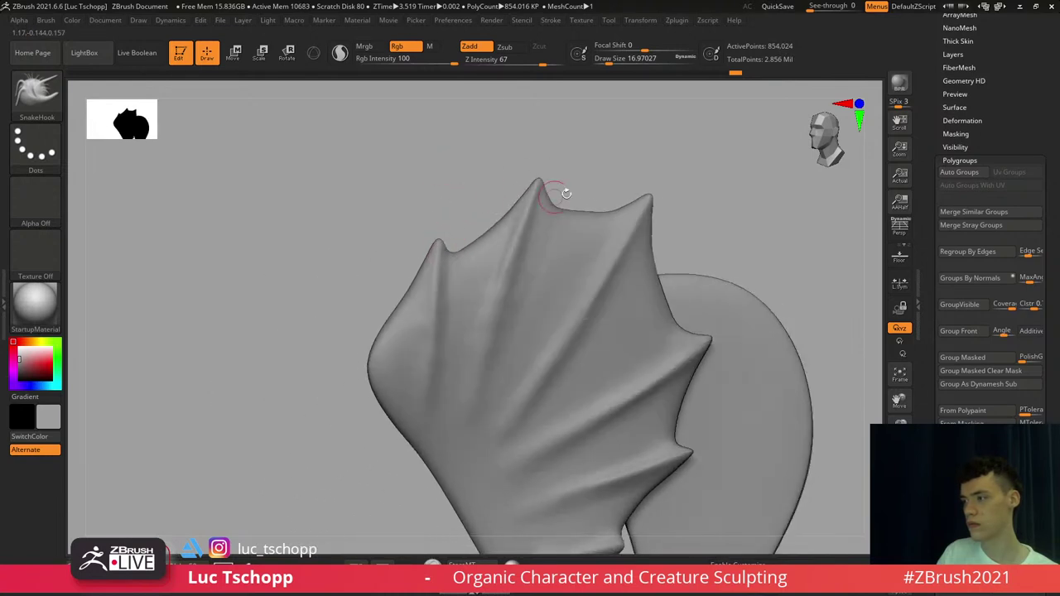
# Pull a small spike from the fin edge at size 13, undoing an outward edge pull
pyautogui.press('s')
pyautogui.moveTo(567, 193); pyautogui.dragTo(563, 208)
pyautogui.press('s')
pyautogui.moveTo(566, 210)
pyautogui.mouseDown()
pyautogui.moveTo(578, 179)
pyautogui.moveTo(587, 211)
pyautogui.mouseUp()
pyautogui.press('s')
pyautogui.press('s')
pyautogui.moveTo(594, 212)
pyautogui.mouseDown()
pyautogui.moveTo(608, 187)
pyautogui.moveTo(602, 203)
pyautogui.mouseUp()
pyautogui.press('s')
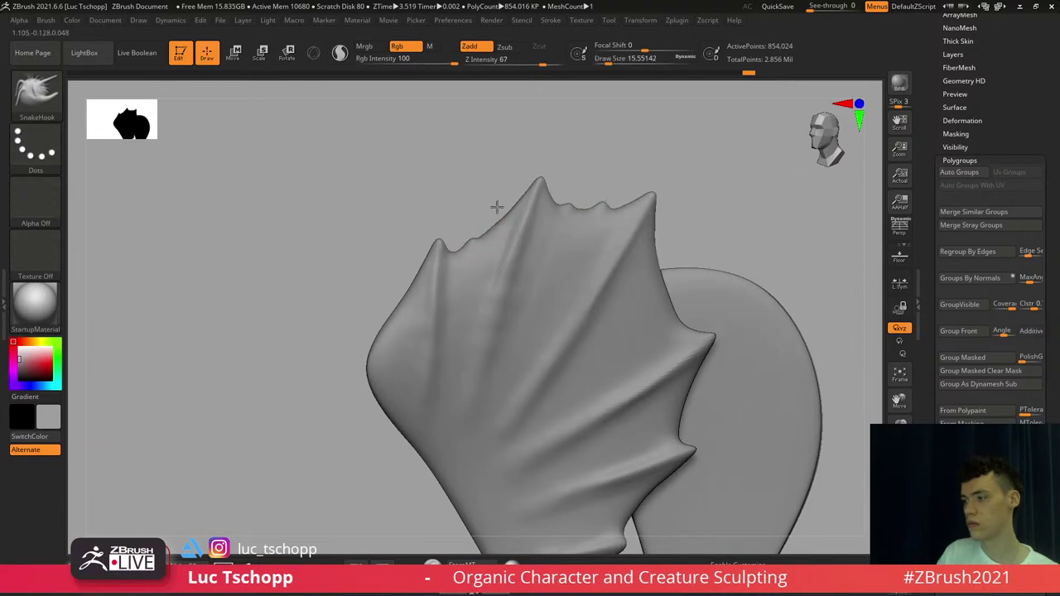
pyautogui.keyDown('alt'); pyautogui.moveTo(643, 267); pyautogui.dragTo(506, 206, button='right'); pyautogui.keyUp('alt')
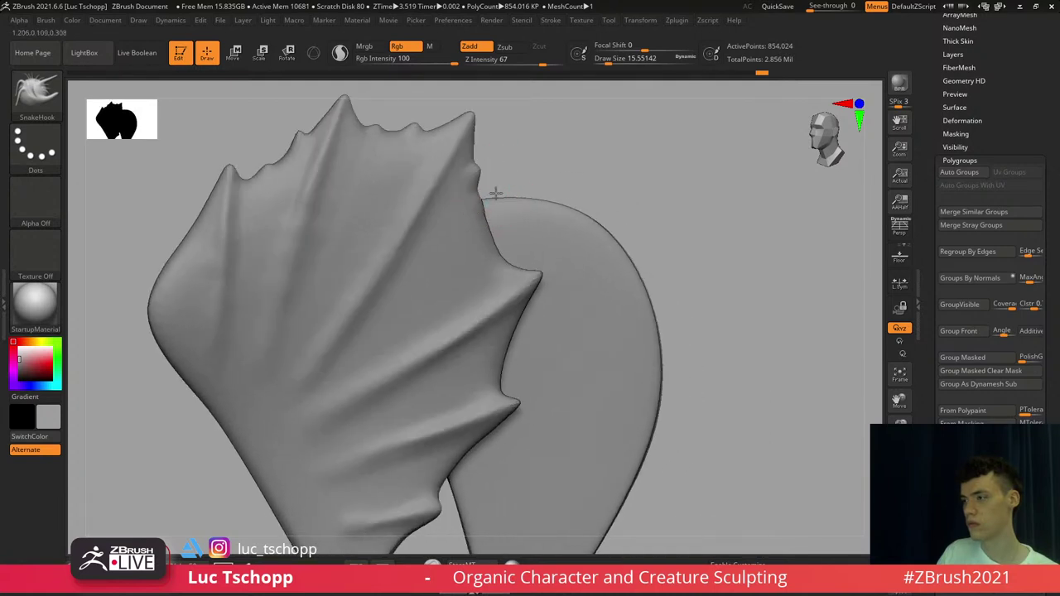
pyautogui.press('s')
pyautogui.moveTo(490, 249)
pyautogui.mouseDown()
pyautogui.moveTo(507, 248)
pyautogui.moveTo(498, 252)
pyautogui.mouseUp()
pyautogui.hotkey('ctrl', 'z')
pyautogui.press('s')
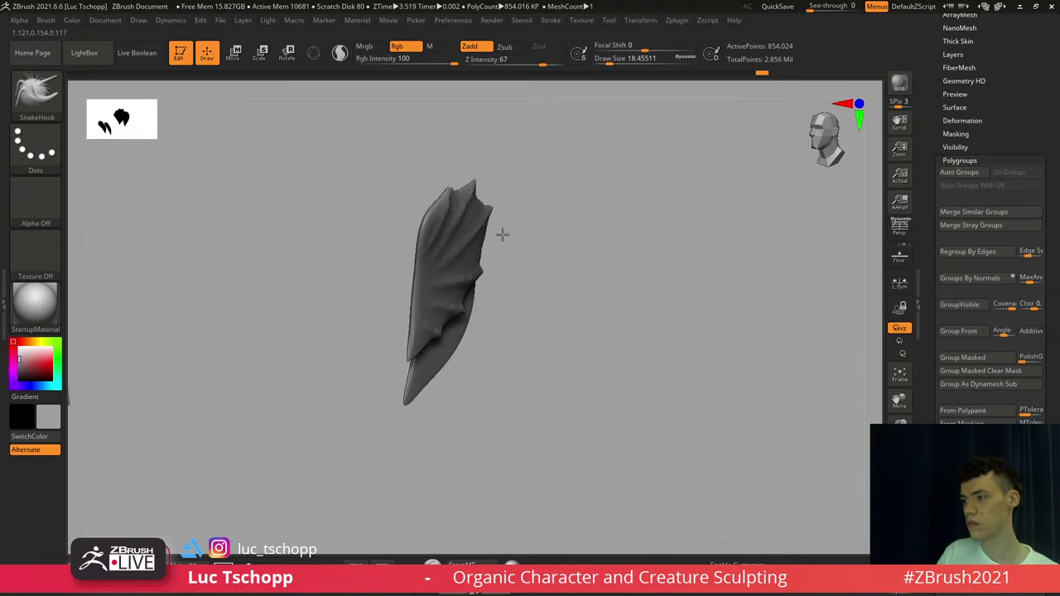
pyautogui.moveTo(502, 235); pyautogui.dragTo(793, 506)
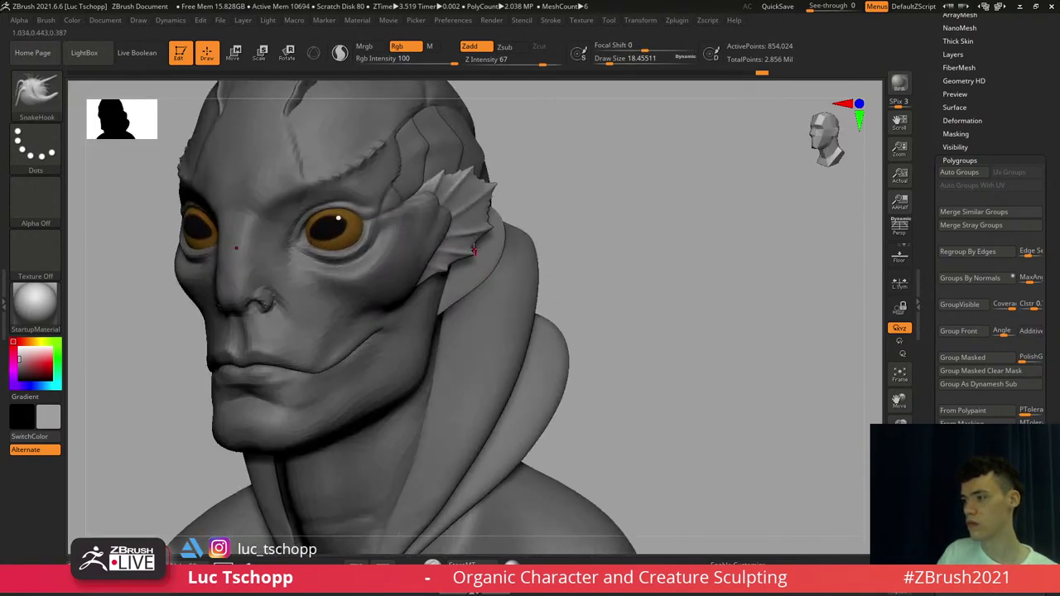
# Zoom in on the ear fin and set the Standard brush to draw size about 21.6
pyautogui.moveTo(436, 202)
pyautogui.keyDown('ctrl'); pyautogui.mouseDown(button='right')
pyautogui.moveTo(510, 204)
pyautogui.moveTo(515, 179)
pyautogui.mouseUp(button='right'); pyautogui.keyUp('ctrl')
pyautogui.press('b')
pyautogui.press('s')
pyautogui.press('t')
pyautogui.press('s')
pyautogui.moveTo(515, 180); pyautogui.dragTo(521, 180)
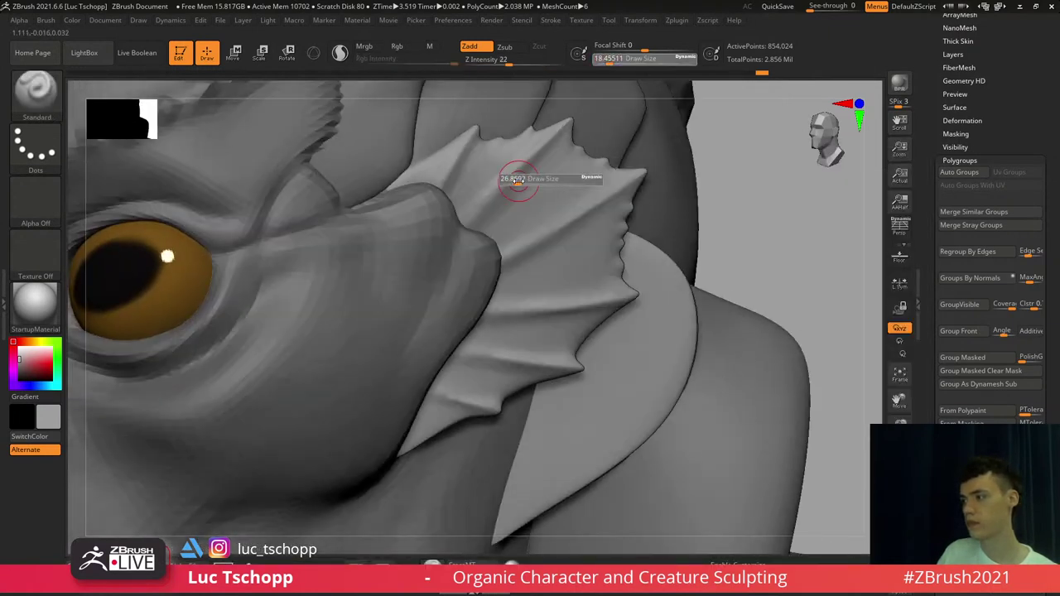
pyautogui.press('[')
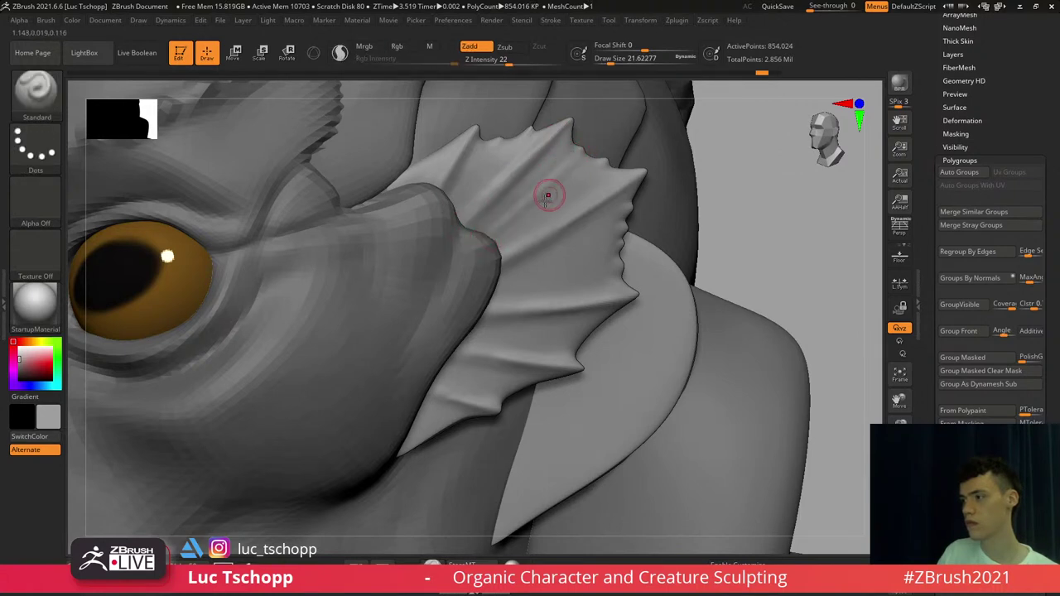
pyautogui.hotkey('ctrl', 'z')
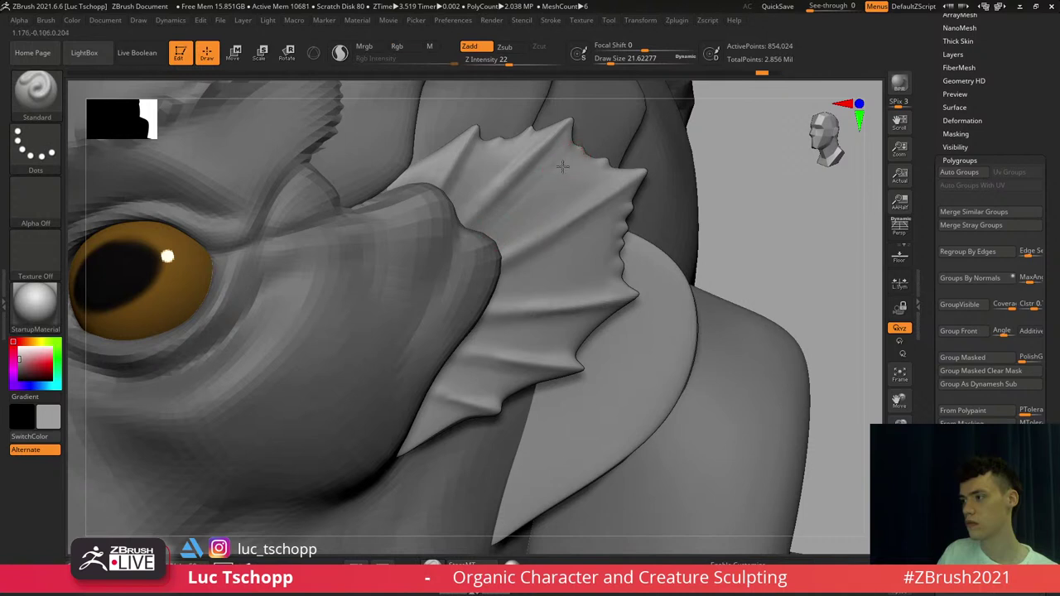
# Sculpt raised ridges running from the fin base up toward its notched edge and tip
pyautogui.moveTo(495, 228); pyautogui.dragTo(589, 143)
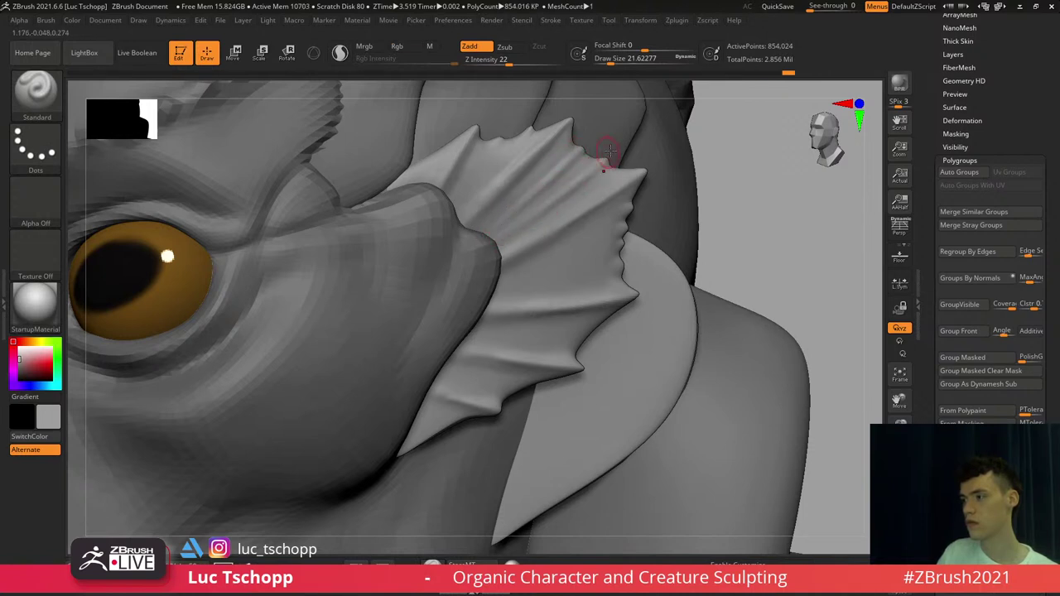
pyautogui.moveTo(583, 190); pyautogui.dragTo(615, 170)
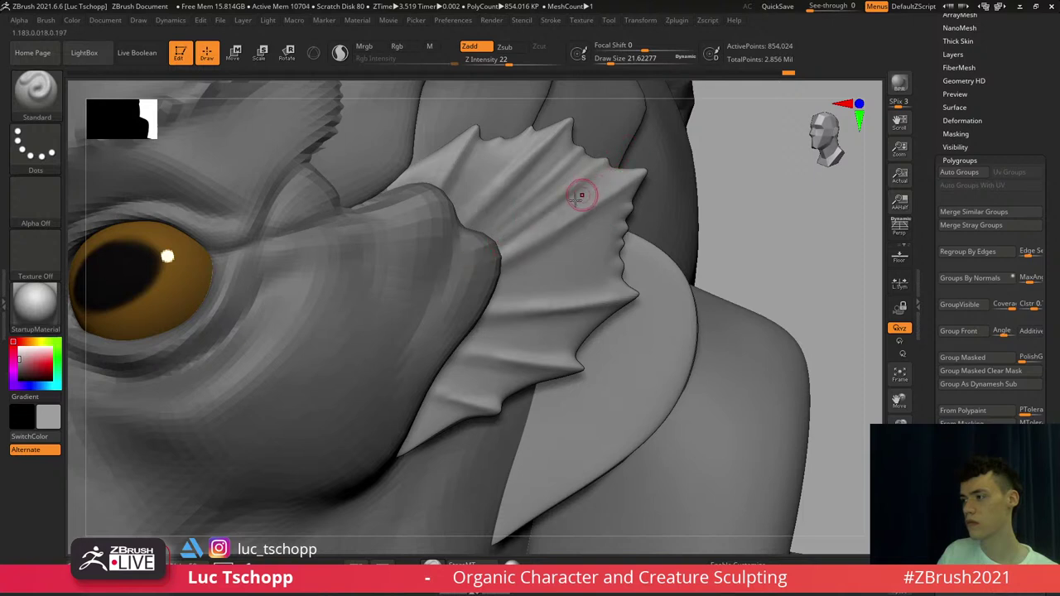
pyautogui.moveTo(546, 202); pyautogui.dragTo(588, 166)
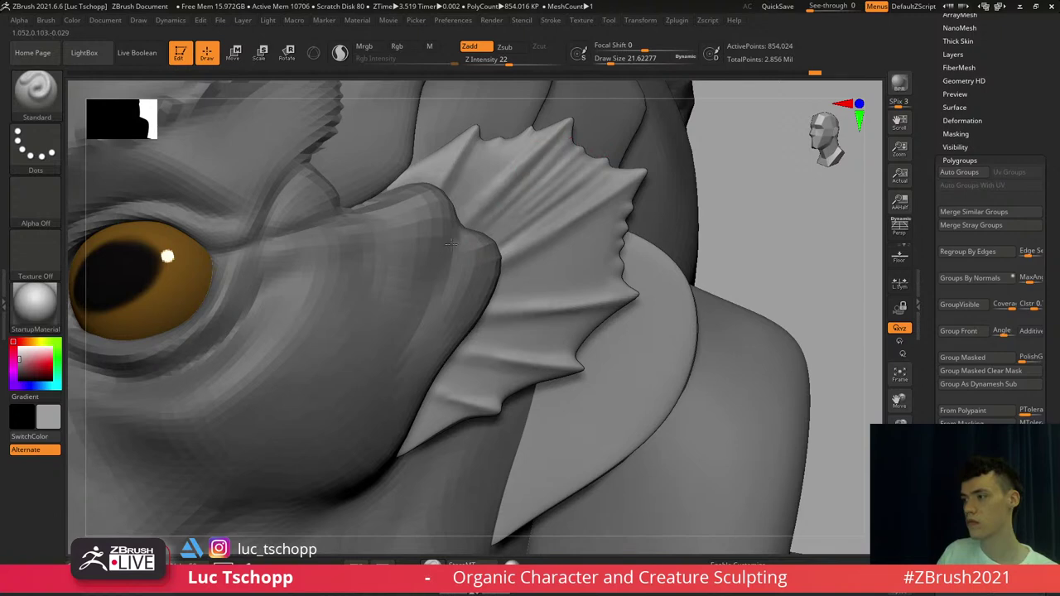
pyautogui.keyDown('alt'); pyautogui.moveTo(510, 179); pyautogui.dragTo(483, 205, button='right'); pyautogui.keyUp('alt')
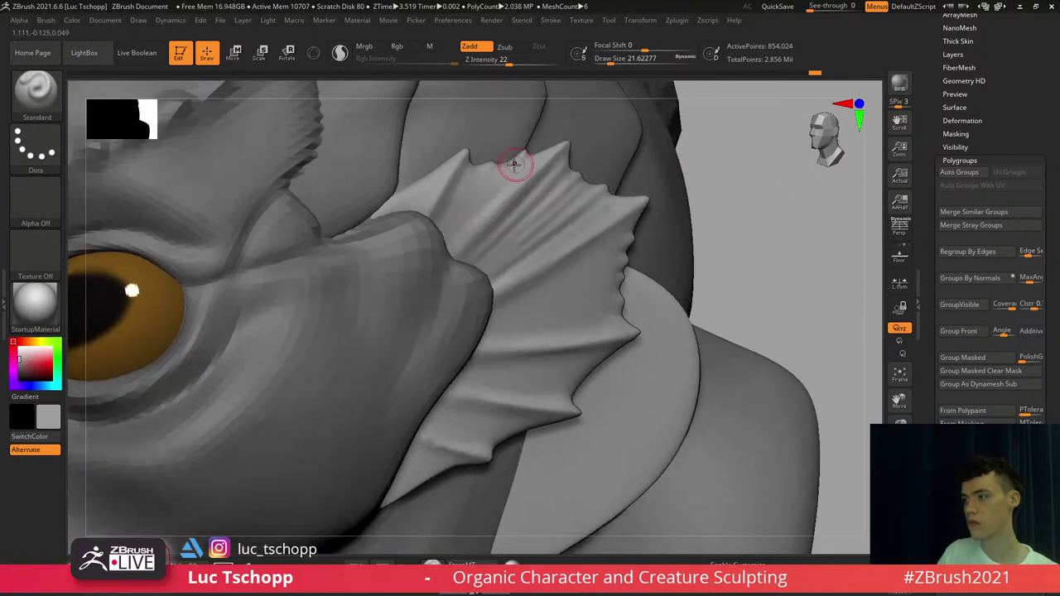
pyautogui.moveTo(449, 227); pyautogui.dragTo(469, 196)
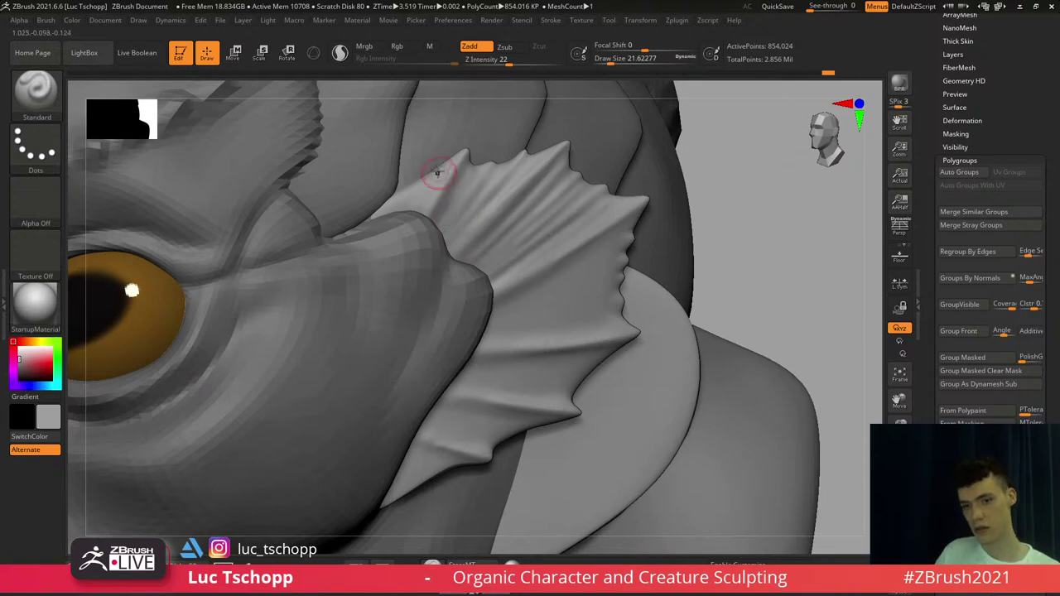
# Try SnakeHook at size about 15.6, return to Standard, and zoom out to the whole head
pyautogui.press(']')
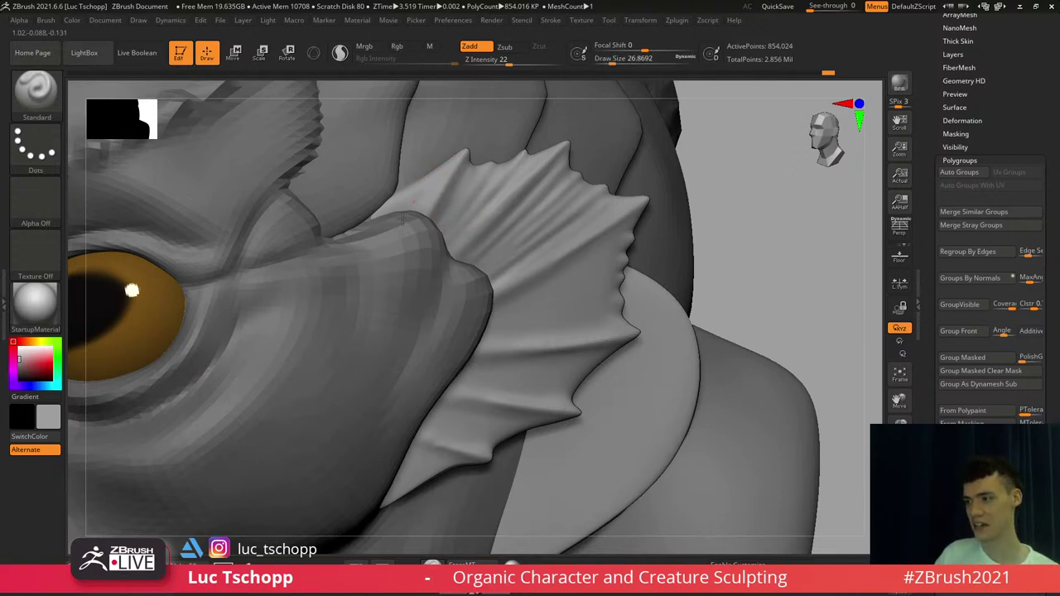
pyautogui.press('s')
pyautogui.moveTo(453, 196)
pyautogui.mouseDown()
pyautogui.moveTo(426, 198)
pyautogui.moveTo(450, 160)
pyautogui.mouseUp()
pyautogui.press('b')
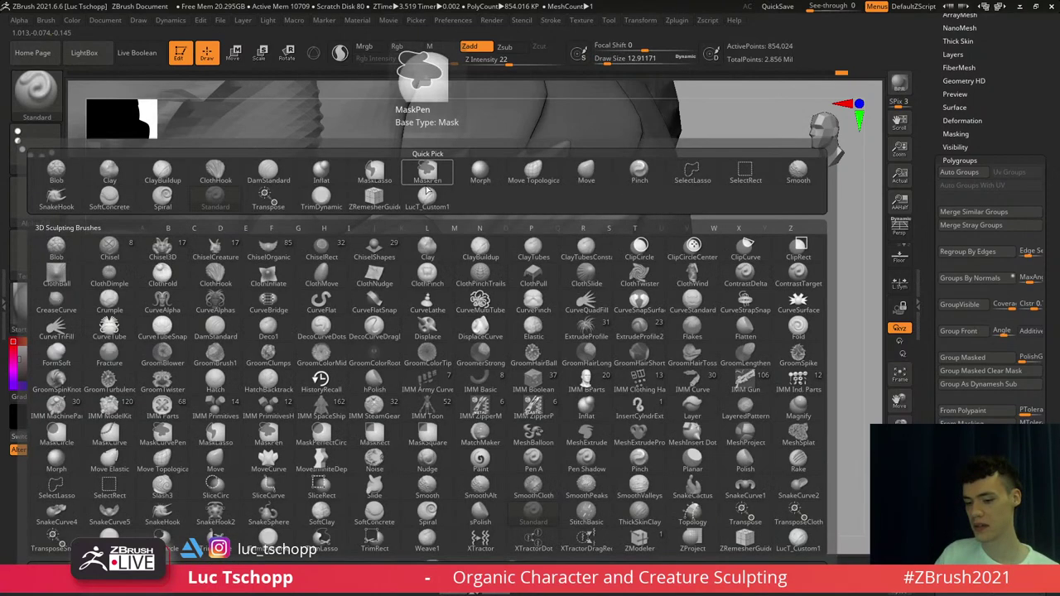
pyautogui.press('s')
pyautogui.press('h')
pyautogui.press('s')
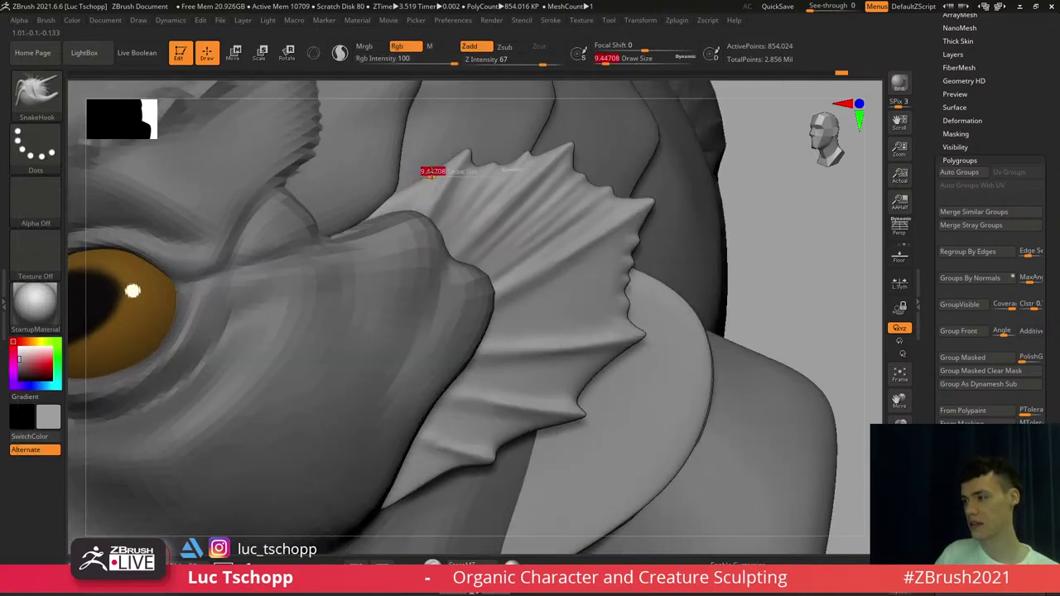
pyautogui.moveTo(434, 171); pyautogui.dragTo(444, 169)
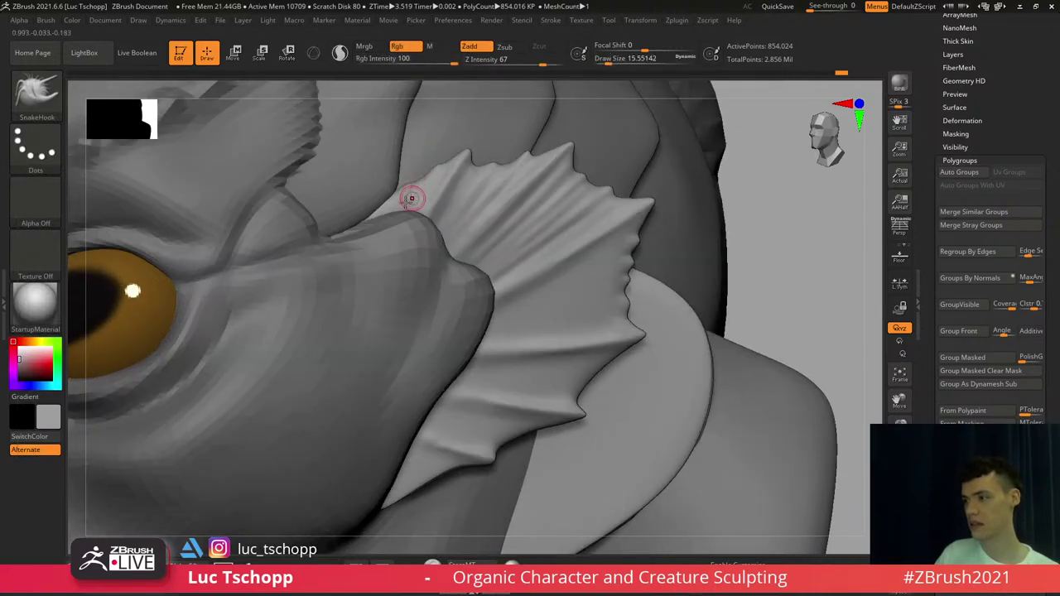
pyautogui.press('b')
pyautogui.press('s')
pyautogui.press('t')
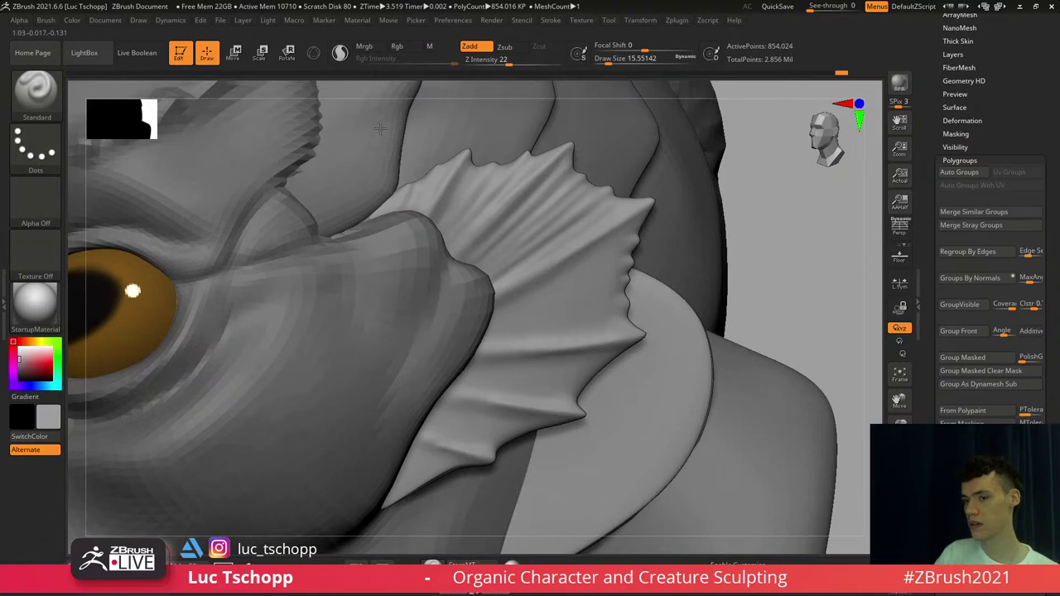
pyautogui.moveTo(405, 222); pyautogui.dragTo(182, 223, button='right')
# With DamStandard at size about 34.8, carve crease lines up and along the temple fin
pyautogui.press('b')
pyautogui.press('d')
pyautogui.press('s')
pyautogui.press('s')
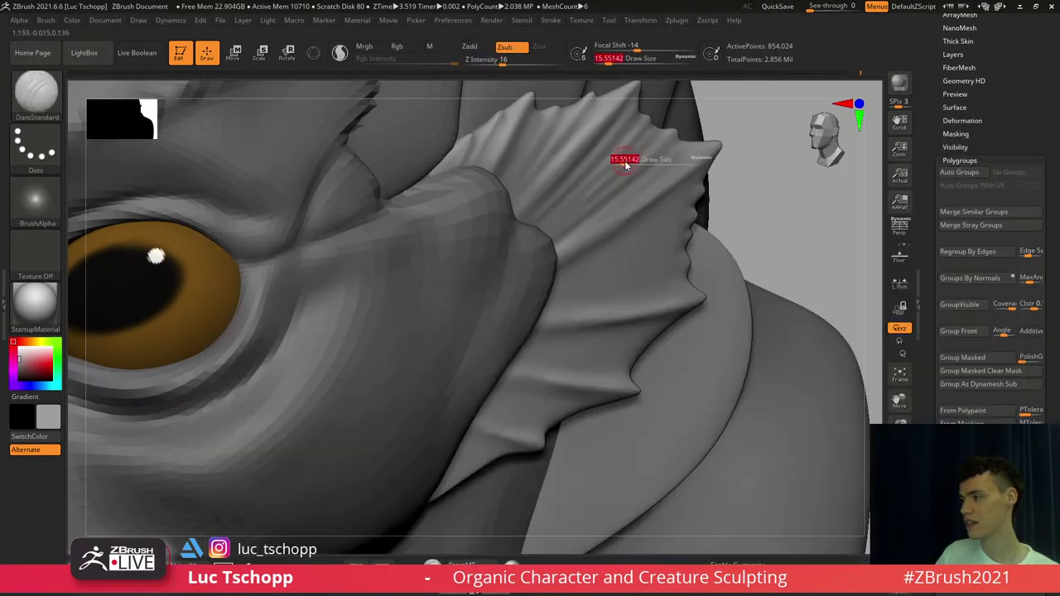
pyautogui.moveTo(626, 164); pyautogui.dragTo(633, 164)
pyautogui.moveTo(633, 164); pyautogui.dragTo(654, 144, button='right')
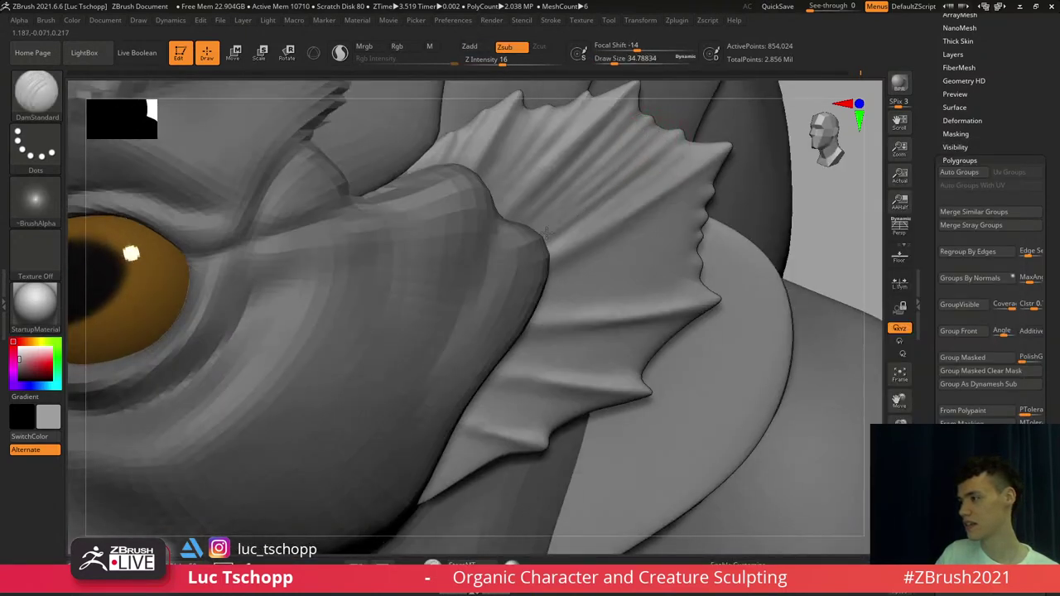
pyautogui.press('s')
pyautogui.moveTo(547, 233); pyautogui.dragTo(648, 149)
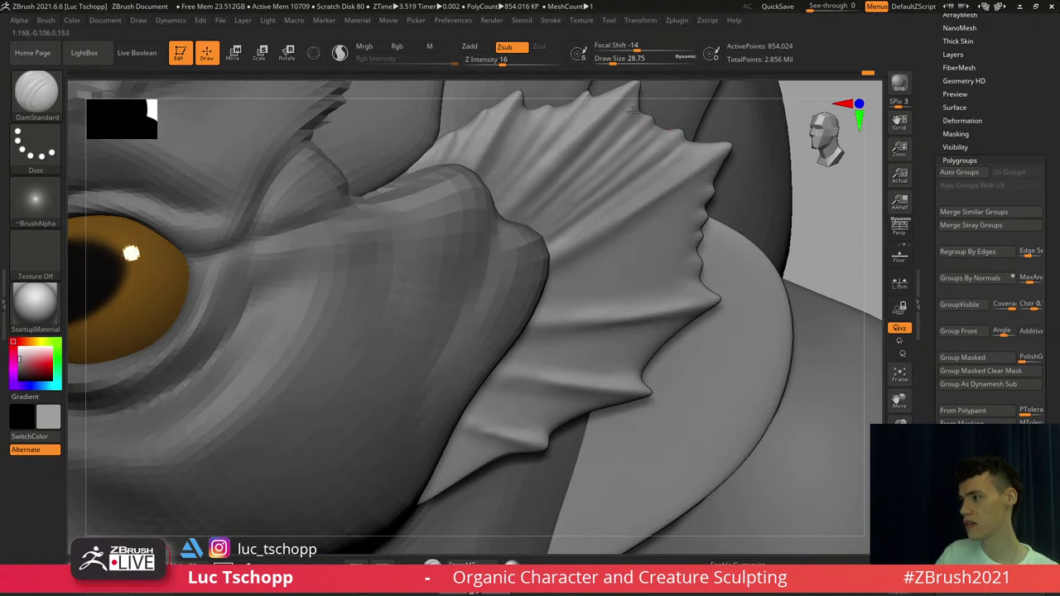
pyautogui.keyDown('alt'); pyautogui.moveTo(593, 144); pyautogui.dragTo(608, 192, button='right'); pyautogui.keyUp('alt')
pyautogui.moveTo(593, 163); pyautogui.dragTo(582, 173)
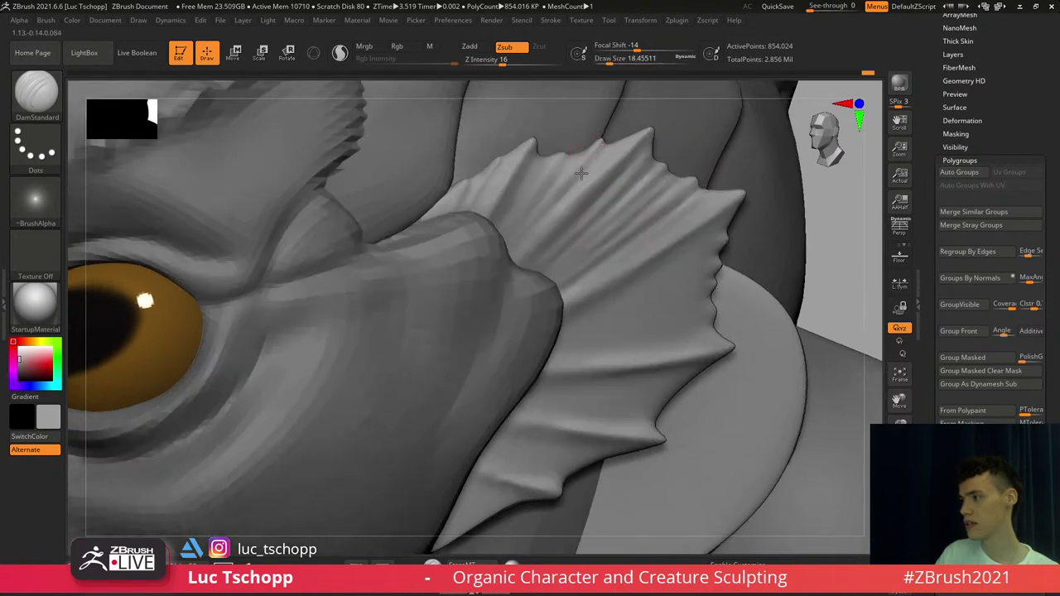
pyautogui.moveTo(525, 203)
pyautogui.mouseDown()
pyautogui.moveTo(535, 187)
pyautogui.moveTo(462, 234)
pyautogui.mouseUp()
# Reframe on the fin and sculpt a stroke across it with the LucT_Custom1 brush
pyautogui.moveTo(605, 174)
pyautogui.keyDown('ctrl'); pyautogui.mouseDown(button='right')
pyautogui.moveTo(405, 157)
pyautogui.moveTo(477, 145)
pyautogui.mouseUp(button='right'); pyautogui.keyUp('ctrl')
pyautogui.moveTo(536, 244)
pyautogui.mouseDown(button='right')
pyautogui.moveTo(593, 249)
pyautogui.moveTo(595, 264)
pyautogui.moveTo(542, 203)
pyautogui.moveTo(591, 221)
pyautogui.moveTo(563, 210)
pyautogui.mouseUp(button='right')
pyautogui.moveTo(511, 284); pyautogui.dragTo(525, 379, button='right')
pyautogui.press('b')
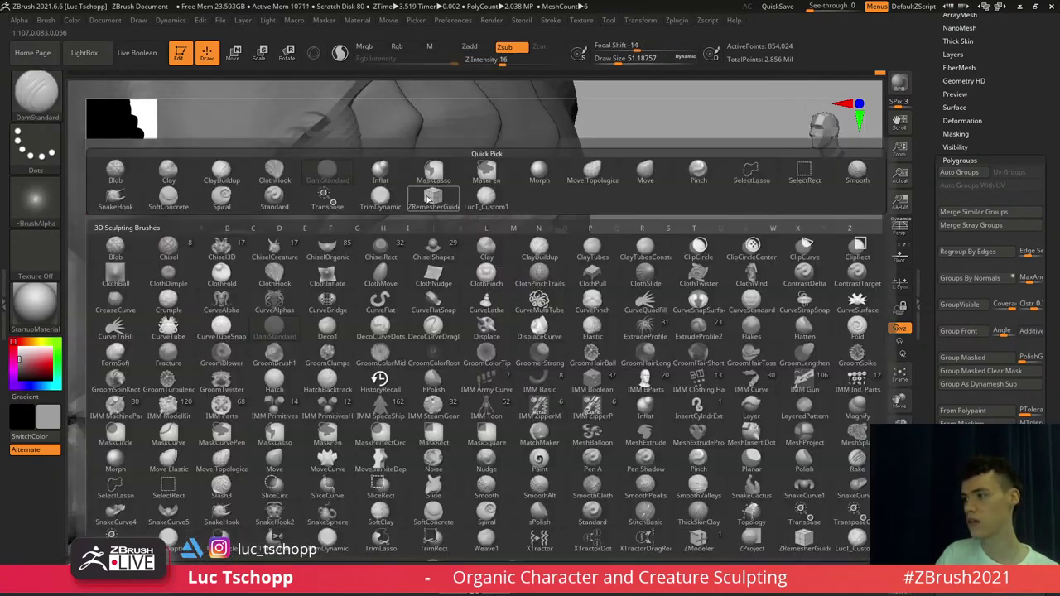
pyautogui.click(486, 197)
pyautogui.press('s')
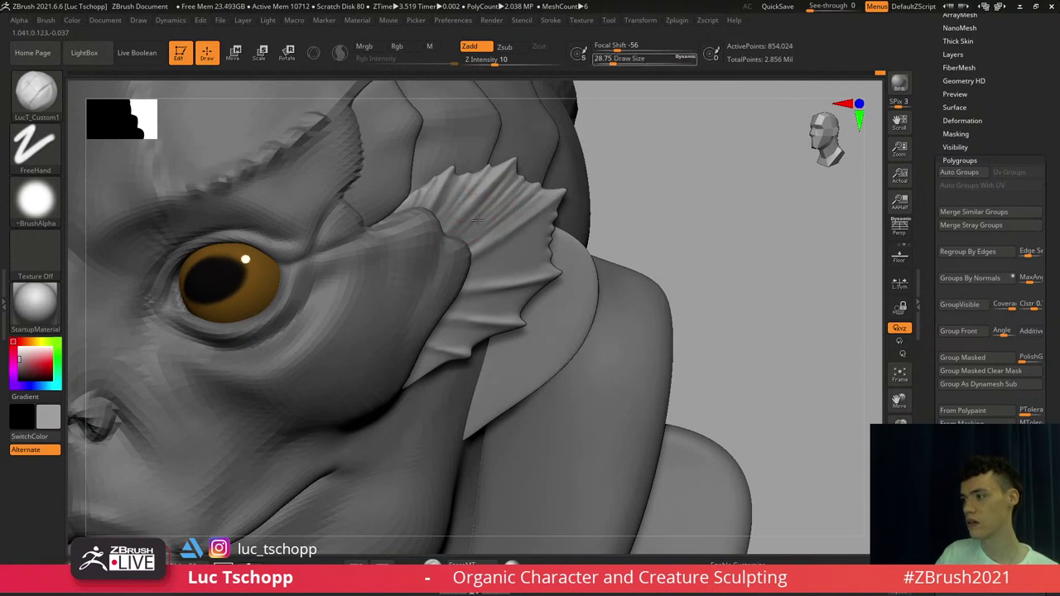
pyautogui.moveTo(469, 230)
pyautogui.mouseDown()
pyautogui.moveTo(491, 200)
pyautogui.moveTo(475, 232)
pyautogui.moveTo(456, 222)
pyautogui.mouseUp()
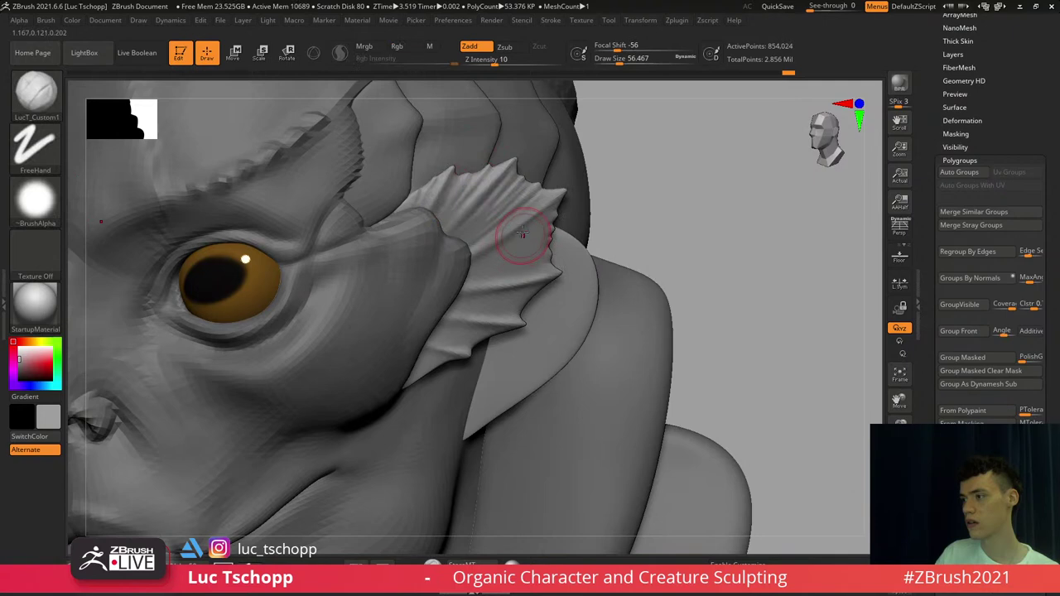
# Make the head active and sculpt fin strokes with the Standard brush, sizes 34.8 then 28.75
pyautogui.keyDown('alt'); pyautogui.click(542, 162); pyautogui.keyUp('alt')
pyautogui.moveTo(565, 155); pyautogui.dragTo(546, 150, button='right')
pyautogui.press('b')
pyautogui.press('s')
pyautogui.press('t')
pyautogui.keyDown('ctrl'); pyautogui.moveTo(538, 231); pyautogui.dragTo(553, 217, button='right'); pyautogui.keyUp('ctrl')
pyautogui.press('s')
pyautogui.moveTo(554, 217); pyautogui.dragTo(469, 272)
pyautogui.keyDown('alt'); pyautogui.moveTo(556, 177); pyautogui.dragTo(595, 112, button='right'); pyautogui.keyUp('alt')
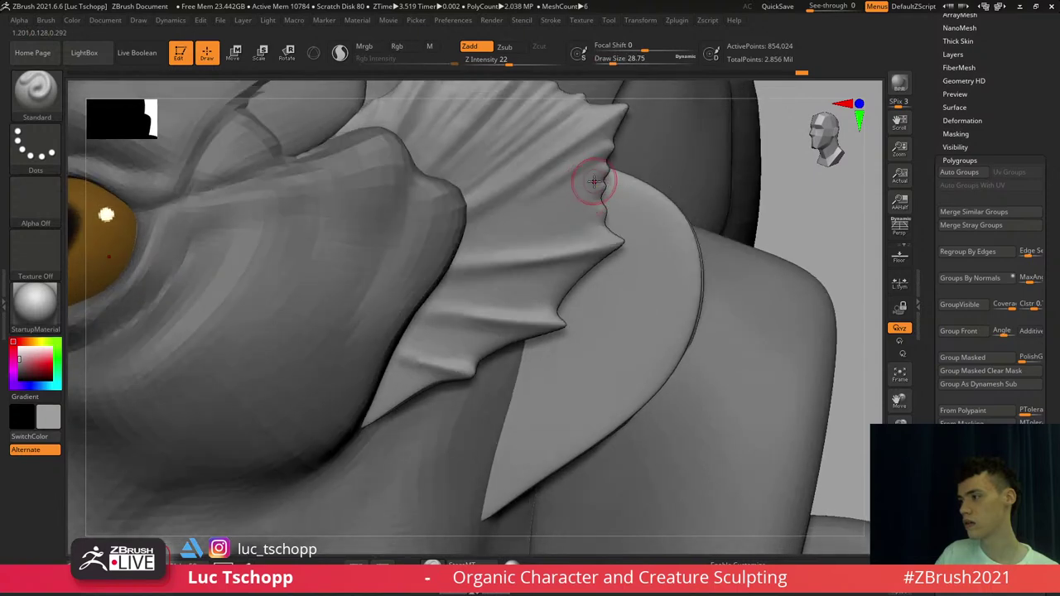
pyautogui.moveTo(591, 183); pyautogui.dragTo(517, 215)
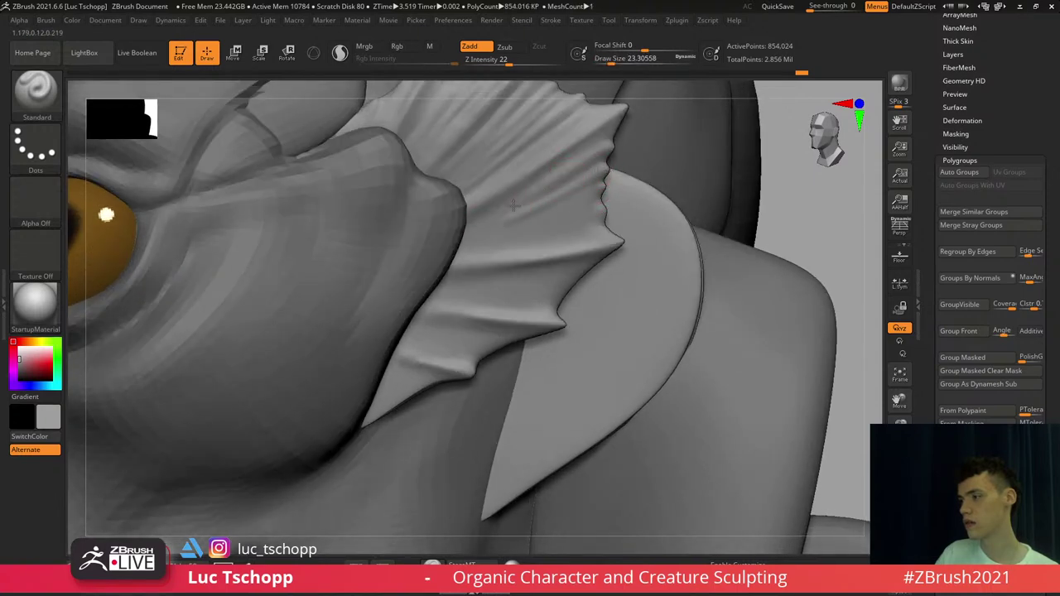
pyautogui.press('s')
pyautogui.press('s')
pyautogui.moveTo(598, 211); pyautogui.dragTo(605, 212)
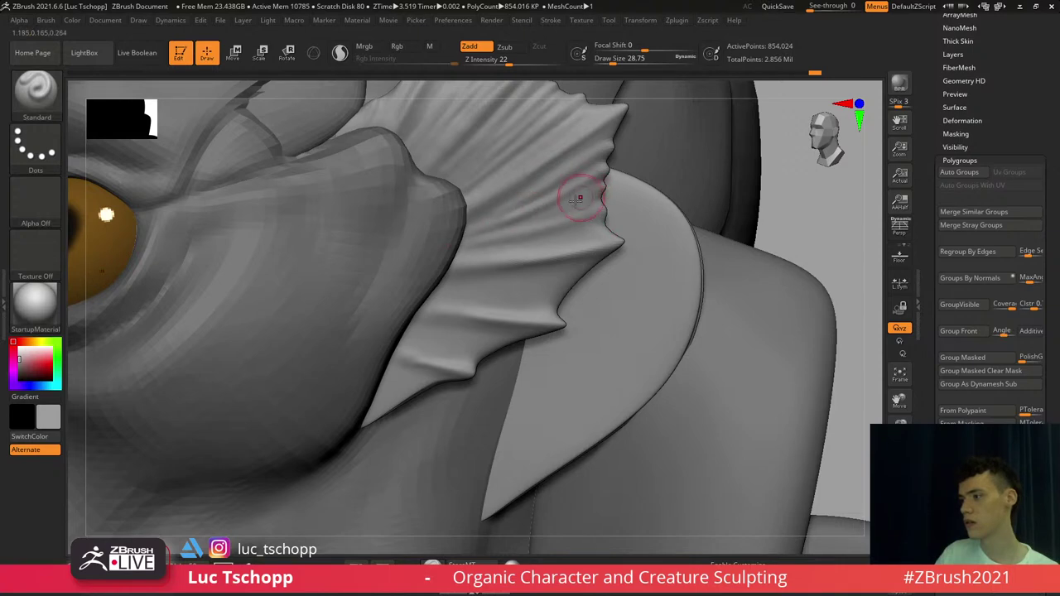
# Try DamStandard at size 41.4, then settle on LucT_Custom1 at size about 21.6
pyautogui.keyDown('alt'); pyautogui.moveTo(497, 228); pyautogui.dragTo(464, 289, button='right'); pyautogui.keyUp('alt')
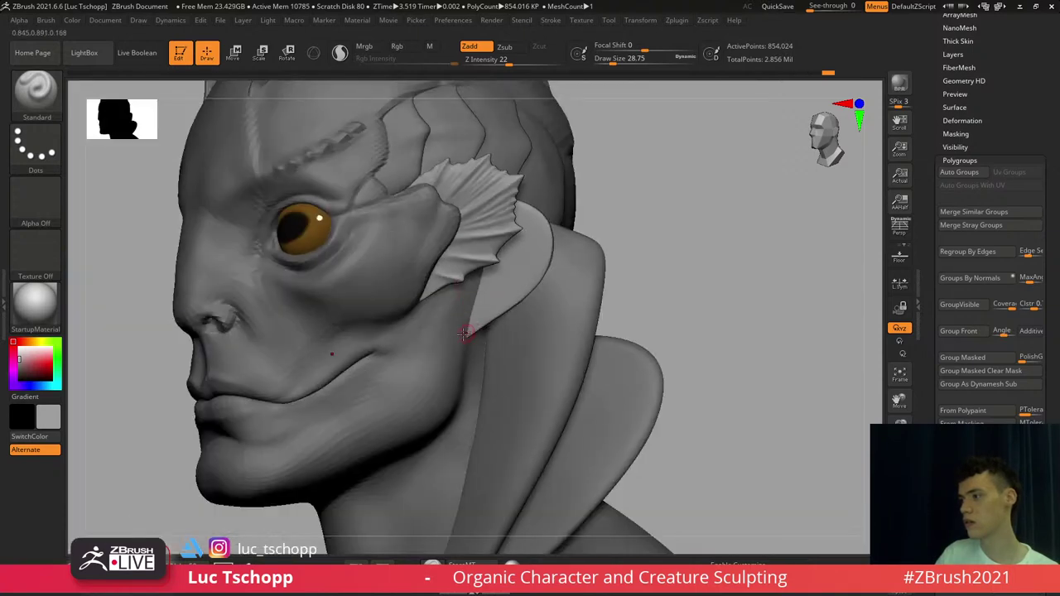
pyautogui.moveTo(464, 334)
pyautogui.mouseDown(button='right')
pyautogui.moveTo(490, 330)
pyautogui.moveTo(537, 206)
pyautogui.mouseUp(button='right')
pyautogui.press('b')
pyautogui.press('d')
pyautogui.press('s')
pyautogui.press('s')
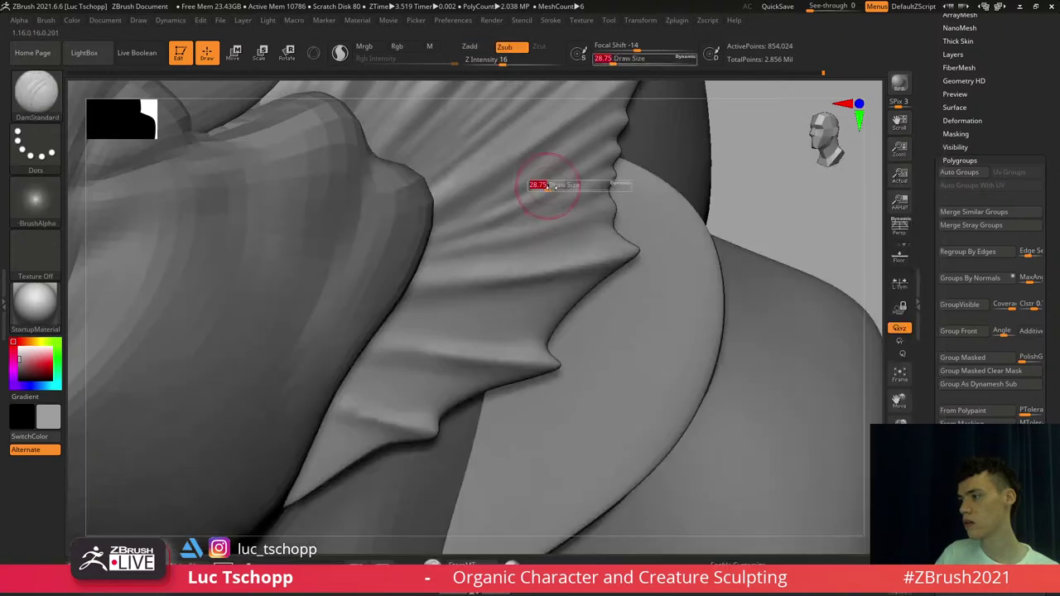
pyautogui.moveTo(548, 186); pyautogui.dragTo(598, 158)
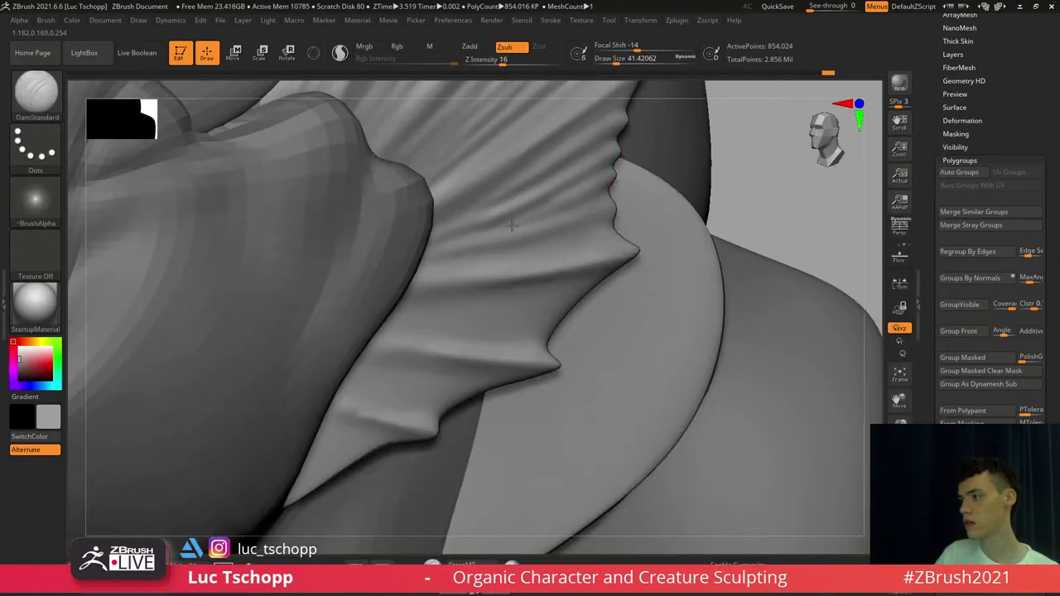
pyautogui.press('b')
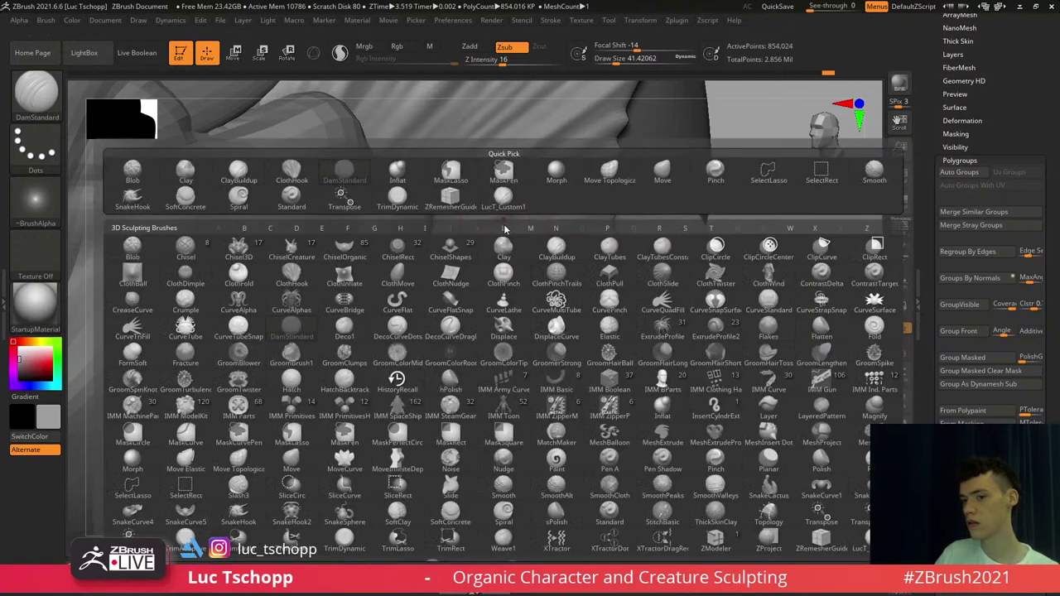
pyautogui.click(503, 195)
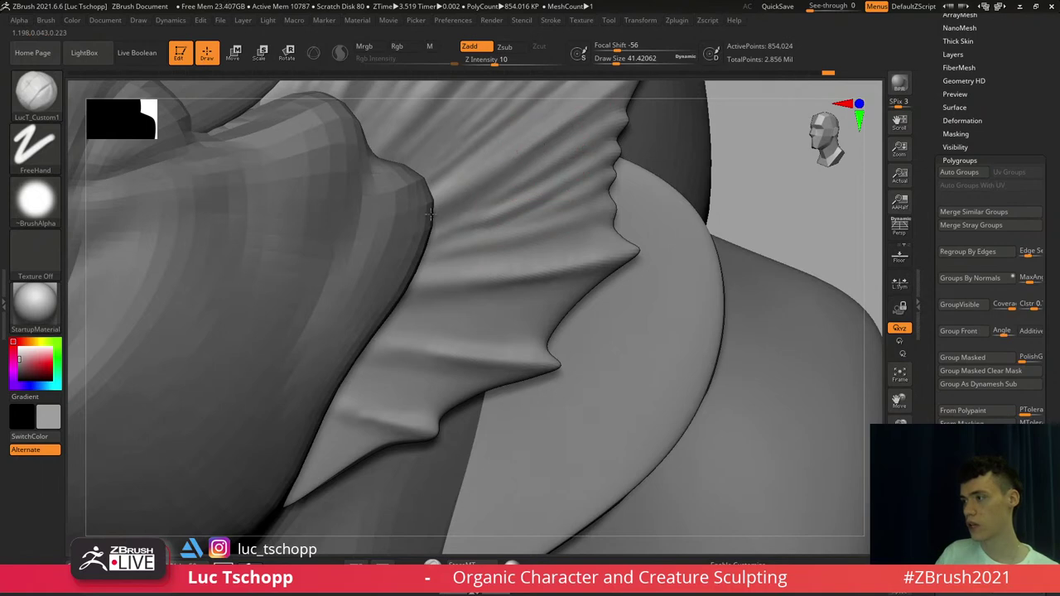
pyautogui.press('s')
pyautogui.moveTo(524, 147); pyautogui.dragTo(518, 147)
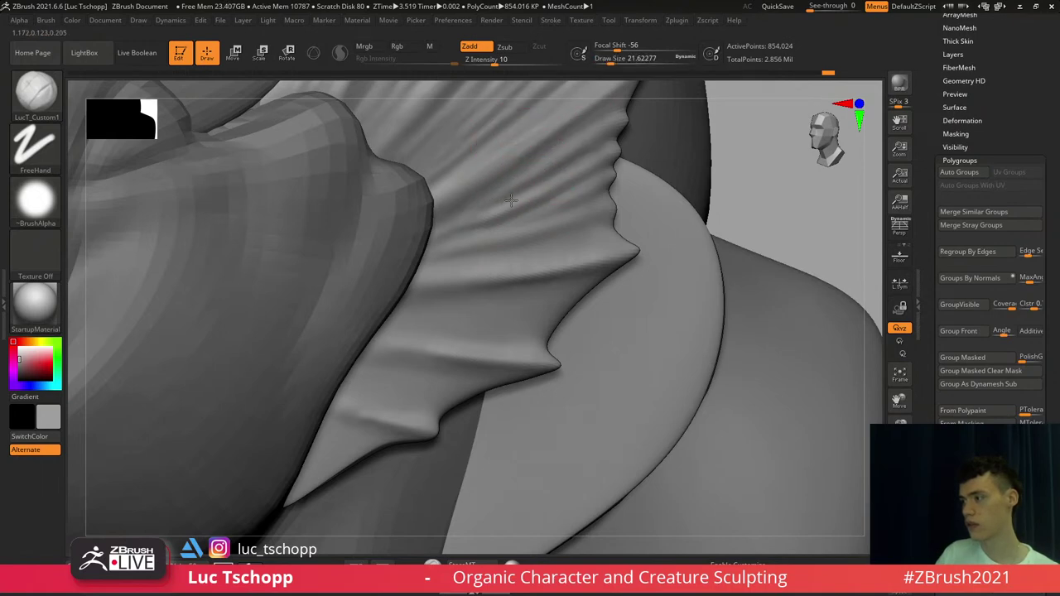
# Sculpt a soft stroke and subtle ridges across the temple fin
pyautogui.keyDown('ctrl'); pyautogui.moveTo(473, 241); pyautogui.dragTo(480, 107, button='right'); pyautogui.keyUp('ctrl')
pyautogui.keyDown('ctrl'); pyautogui.moveTo(492, 184); pyautogui.dragTo(506, 463, button='right'); pyautogui.keyUp('ctrl')
pyautogui.press('s')
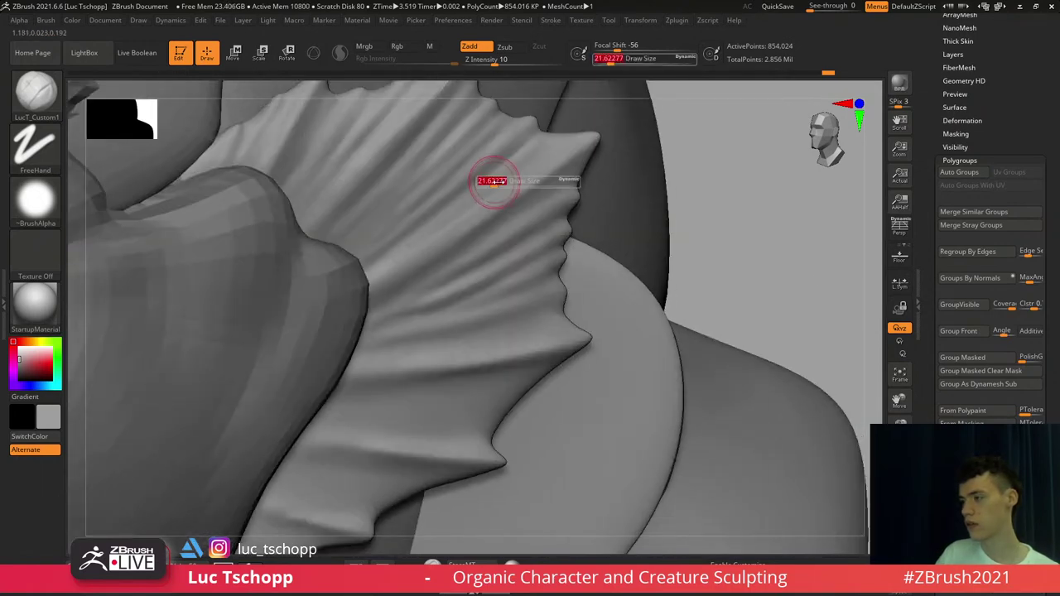
pyautogui.moveTo(495, 181); pyautogui.dragTo(397, 249)
pyautogui.press('s')
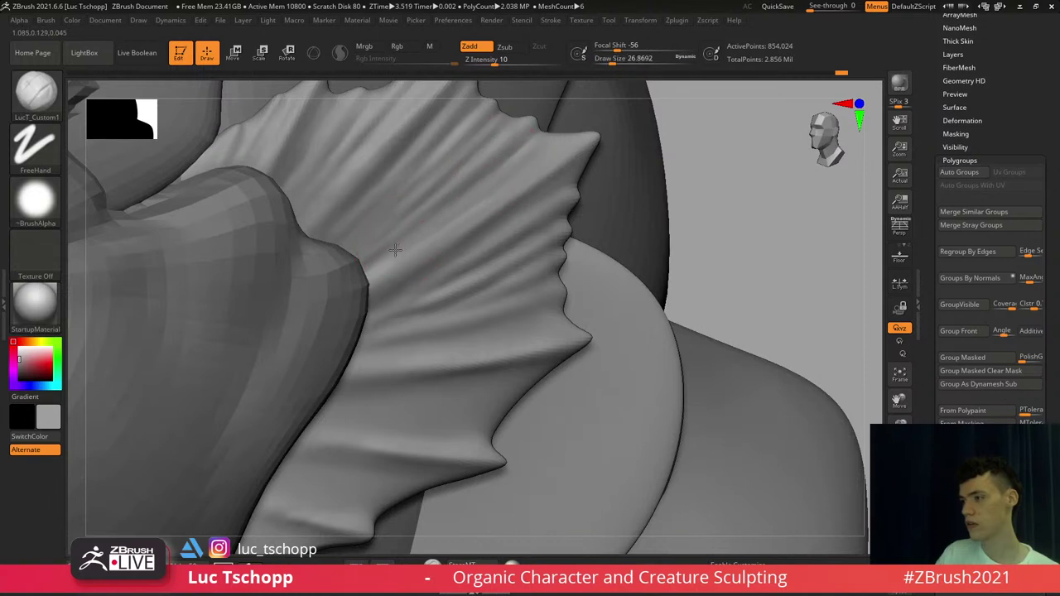
pyautogui.moveTo(506, 157); pyautogui.dragTo(540, 130)
pyautogui.moveTo(501, 183); pyautogui.dragTo(396, 253)
# Switch to DamStandard at size about 15.5 for sharp creases
pyautogui.keyDown('ctrl'); pyautogui.moveTo(393, 258); pyautogui.dragTo(407, 205, button='right'); pyautogui.keyUp('ctrl')
pyautogui.press('s')
pyautogui.moveTo(389, 221); pyautogui.dragTo(396, 222)
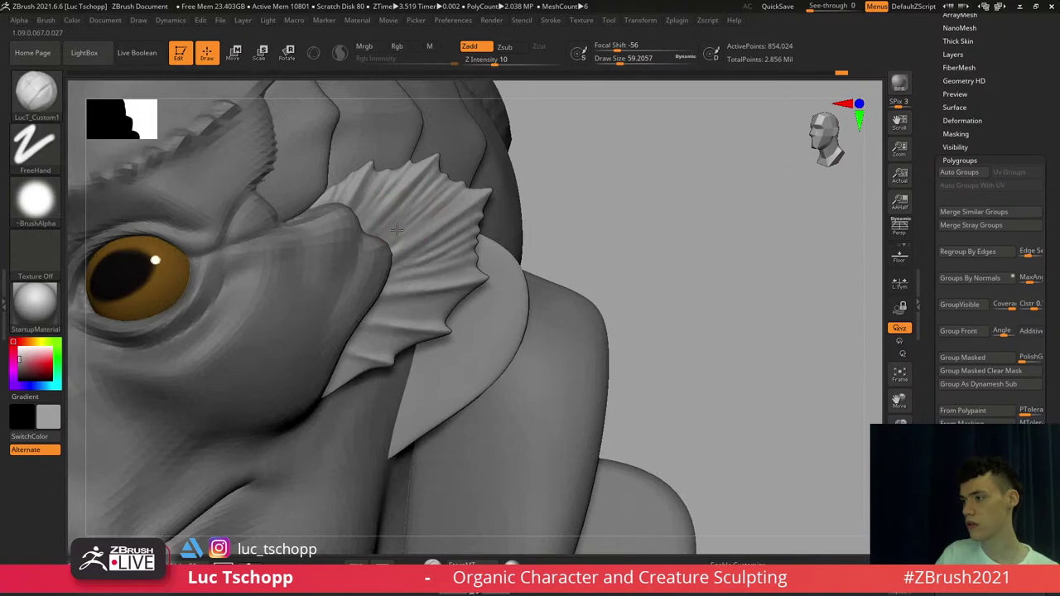
pyautogui.keyDown('ctrl'); pyautogui.moveTo(432, 204); pyautogui.dragTo(443, 249, button='right'); pyautogui.keyUp('ctrl')
pyautogui.press('b')
pyautogui.press('d')
pyautogui.press('s')
pyautogui.press('s')
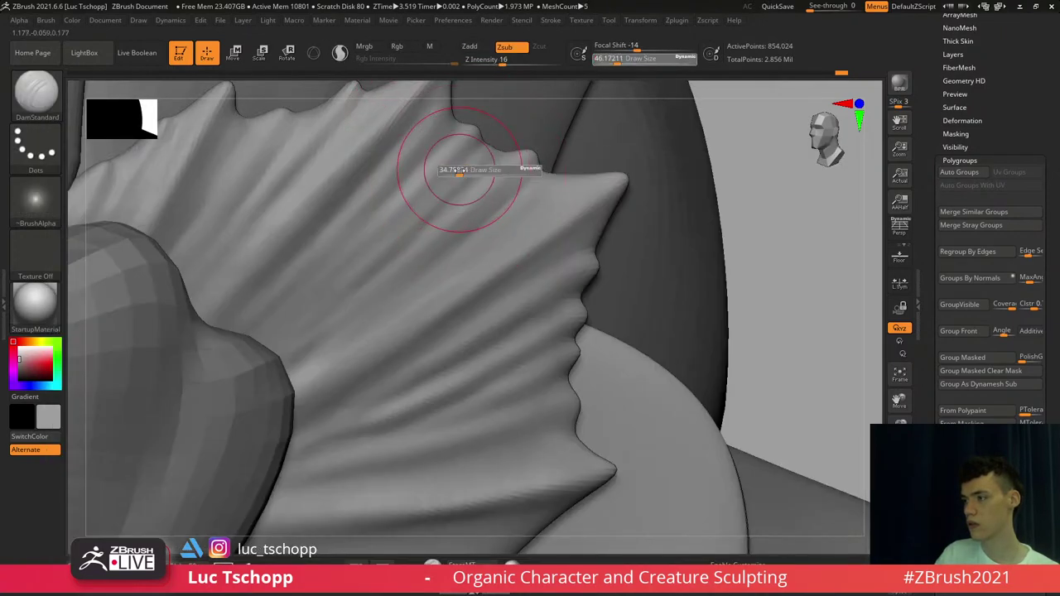
pyautogui.moveTo(462, 171); pyautogui.dragTo(457, 170)
# Frame the whole bust and turn the face to a three-quarter view
pyautogui.press('f')
pyautogui.keyDown('shift'); pyautogui.moveTo(448, 209); pyautogui.dragTo(460, 214, button='right'); pyautogui.keyUp('shift')
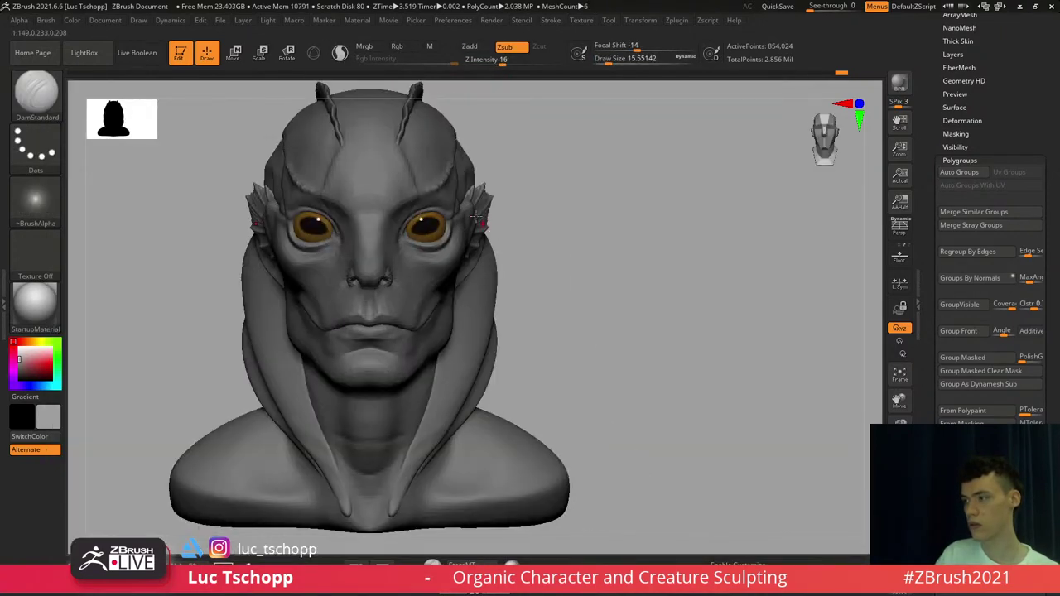
pyautogui.keyDown('ctrl'); pyautogui.moveTo(514, 186); pyautogui.dragTo(525, 241, button='right'); pyautogui.keyUp('ctrl')
pyautogui.moveTo(525, 241)
pyautogui.mouseDown(button='right')
pyautogui.moveTo(487, 253)
pyautogui.moveTo(534, 239)
pyautogui.mouseUp(button='right')
# Select the head crest and pull its edge with SnakeHook, undoing a stray bump
pyautogui.keyDown('alt'); pyautogui.click(499, 231); pyautogui.keyUp('alt')
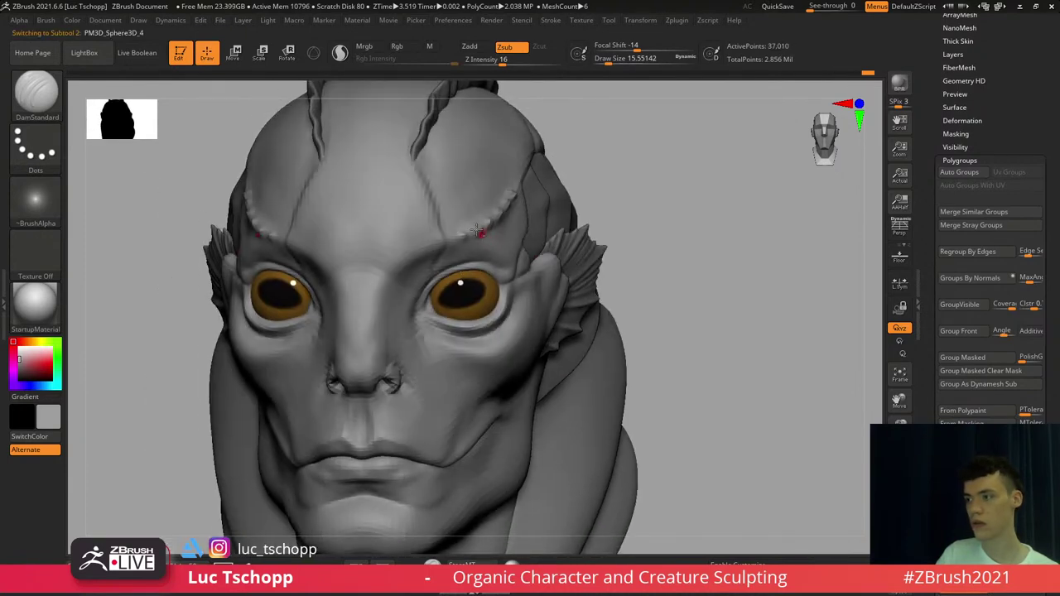
pyautogui.keyDown('ctrl'); pyautogui.moveTo(458, 217); pyautogui.dragTo(463, 258, button='right'); pyautogui.keyUp('ctrl')
pyautogui.keyDown('alt'); pyautogui.moveTo(444, 209); pyautogui.dragTo(469, 257, button='right'); pyautogui.keyUp('alt')
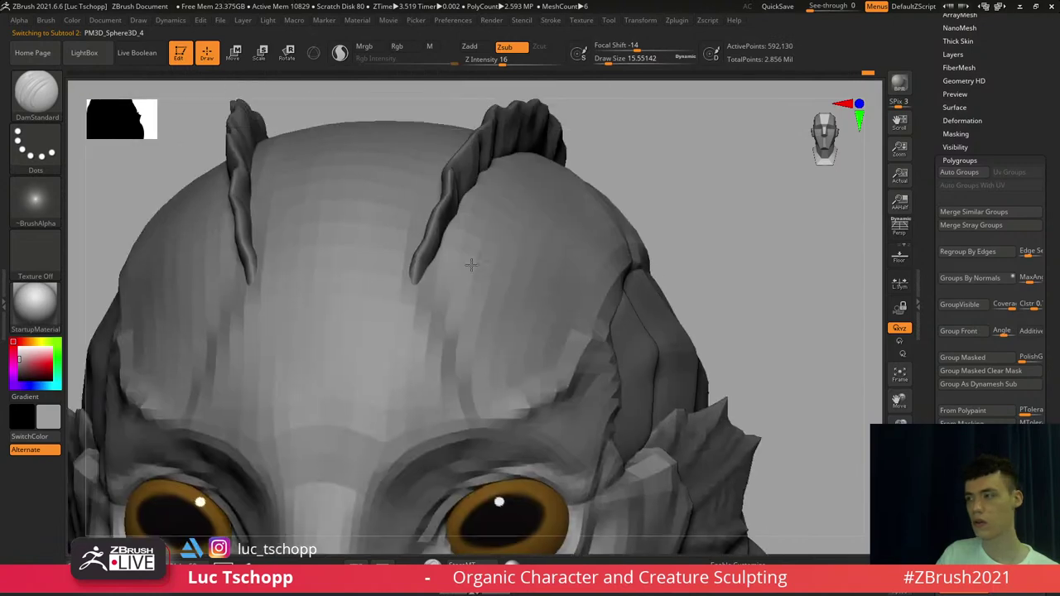
pyautogui.keyDown('alt'); pyautogui.click(472, 177); pyautogui.keyUp('alt')
pyautogui.moveTo(472, 177)
pyautogui.mouseDown(button='right')
pyautogui.moveTo(447, 170)
pyautogui.moveTo(481, 157)
pyautogui.moveTo(463, 155)
pyautogui.mouseUp(button='right')
pyautogui.press('b')
pyautogui.press('s')
pyautogui.press('h')
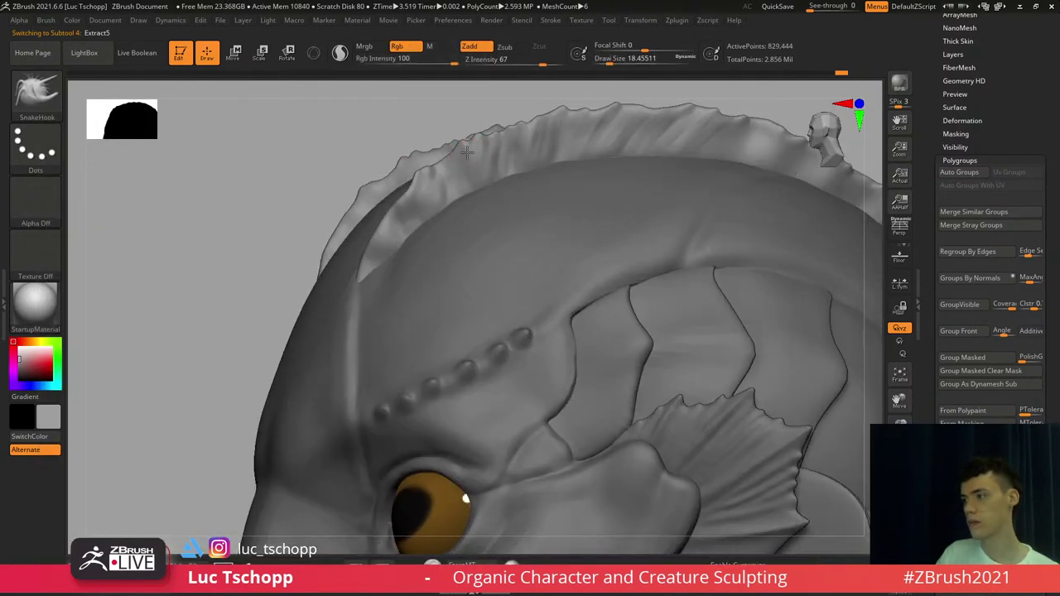
pyautogui.moveTo(468, 152); pyautogui.dragTo(487, 142)
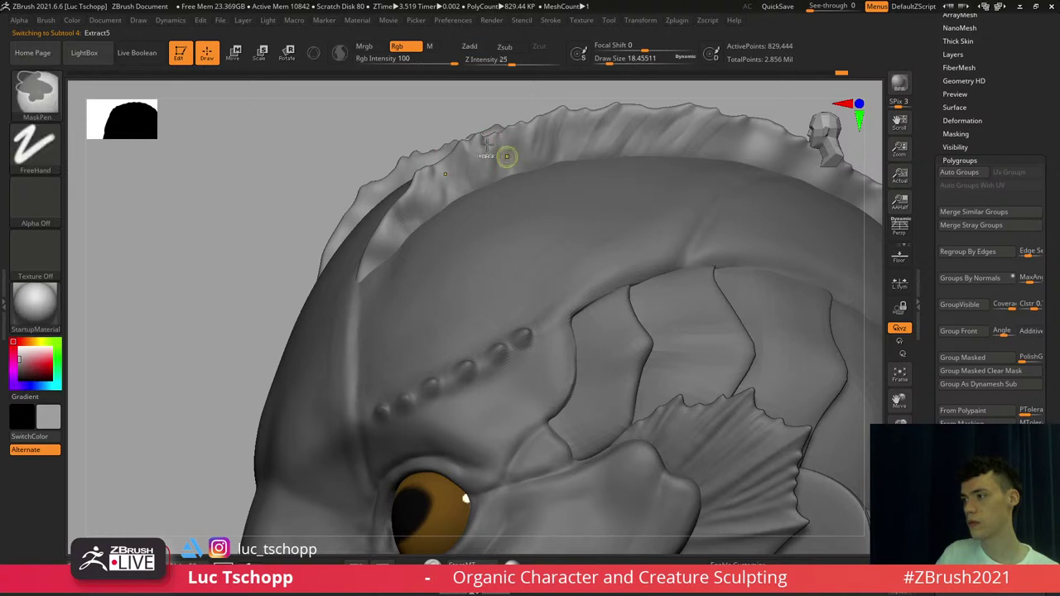
pyautogui.hotkey('ctrl', 'z')
# Resize the SnakeHook brush from about 17 to 44, settling near 27
pyautogui.press('s')
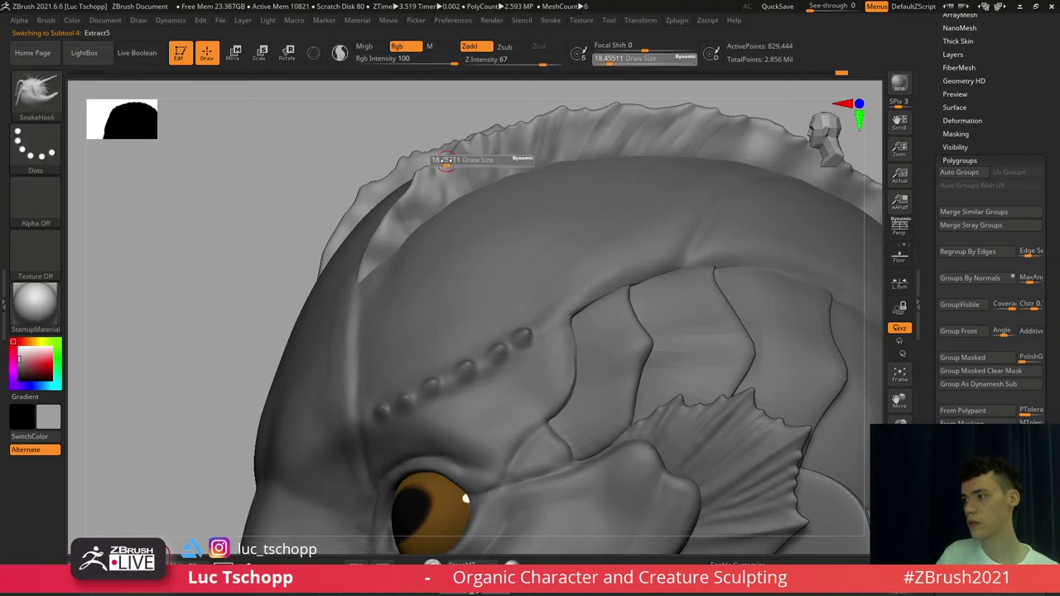
pyautogui.moveTo(445, 164); pyautogui.dragTo(442, 164)
pyautogui.moveTo(452, 159)
pyautogui.mouseDown(button='right')
pyautogui.moveTo(423, 166)
pyautogui.moveTo(372, 232)
pyautogui.mouseUp(button='right')
pyautogui.press('s')
pyautogui.moveTo(379, 228); pyautogui.dragTo(383, 227)
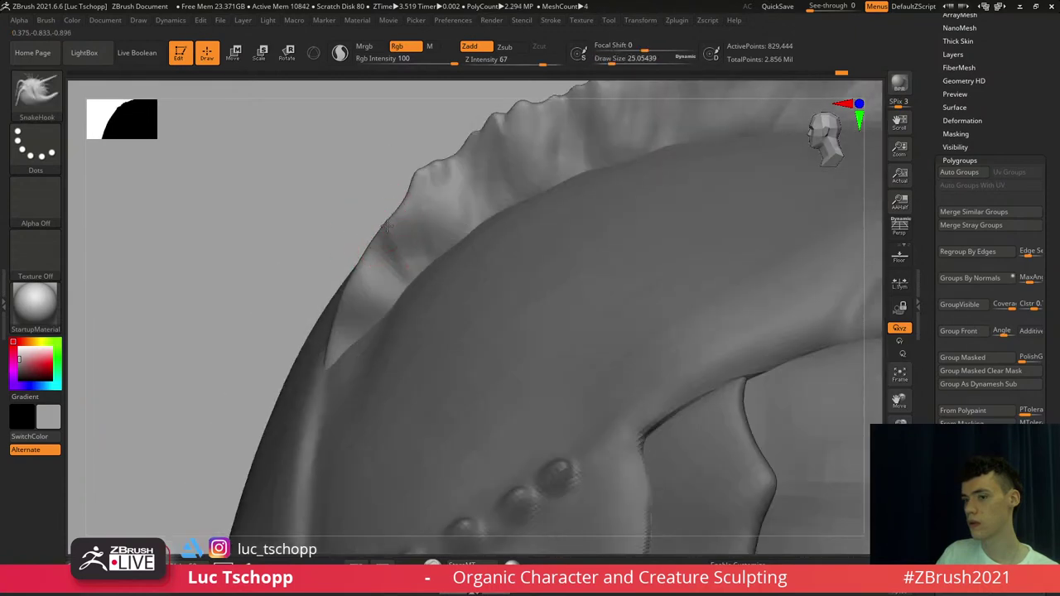
pyautogui.keyDown('alt'); pyautogui.moveTo(381, 238); pyautogui.dragTo(414, 204, button='right'); pyautogui.keyUp('alt')
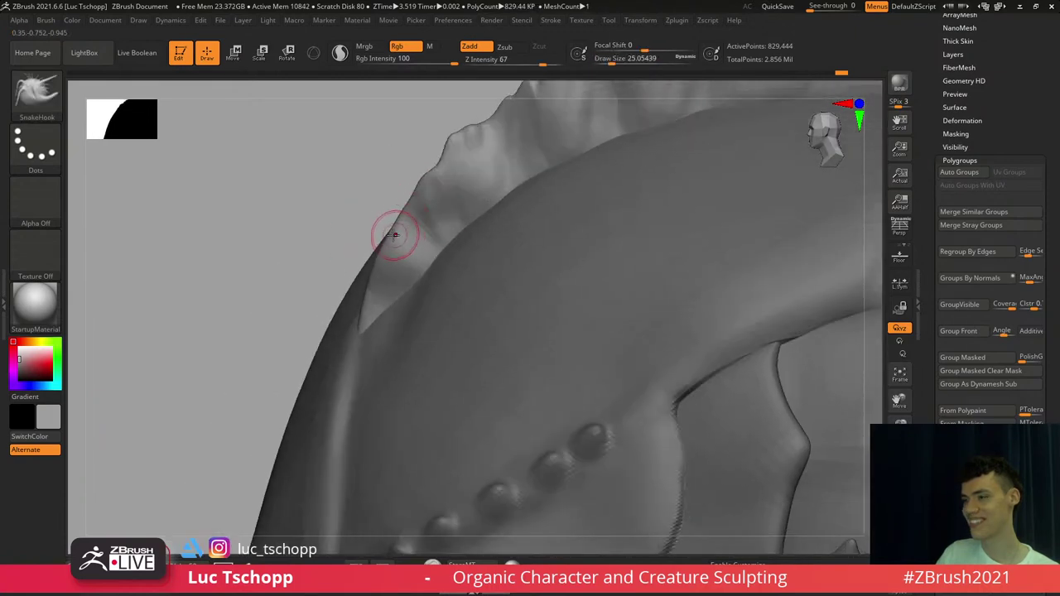
pyautogui.press('s')
pyautogui.moveTo(406, 202); pyautogui.dragTo(413, 202)
pyautogui.press('s')
pyautogui.moveTo(386, 258); pyautogui.dragTo(383, 257)
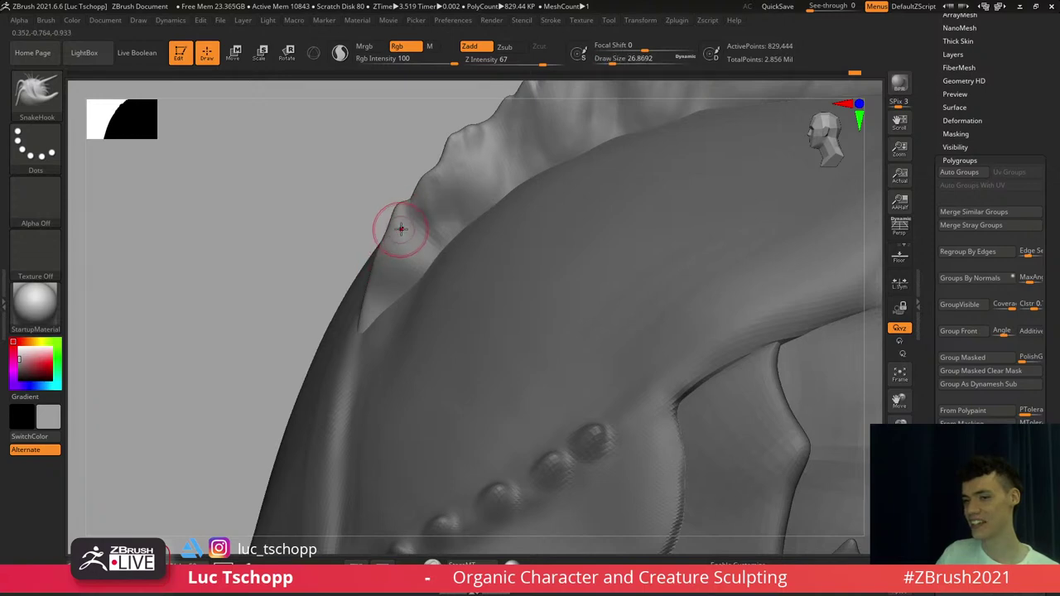
# Switch to DamStandard at size about 39, exposing the crest's far side
pyautogui.press('b')
pyautogui.press('d')
pyautogui.press('s')
pyautogui.press('b')
pyautogui.press('d')
pyautogui.press('s')
pyautogui.press('s')
pyautogui.moveTo(404, 230); pyautogui.dragTo(411, 230)
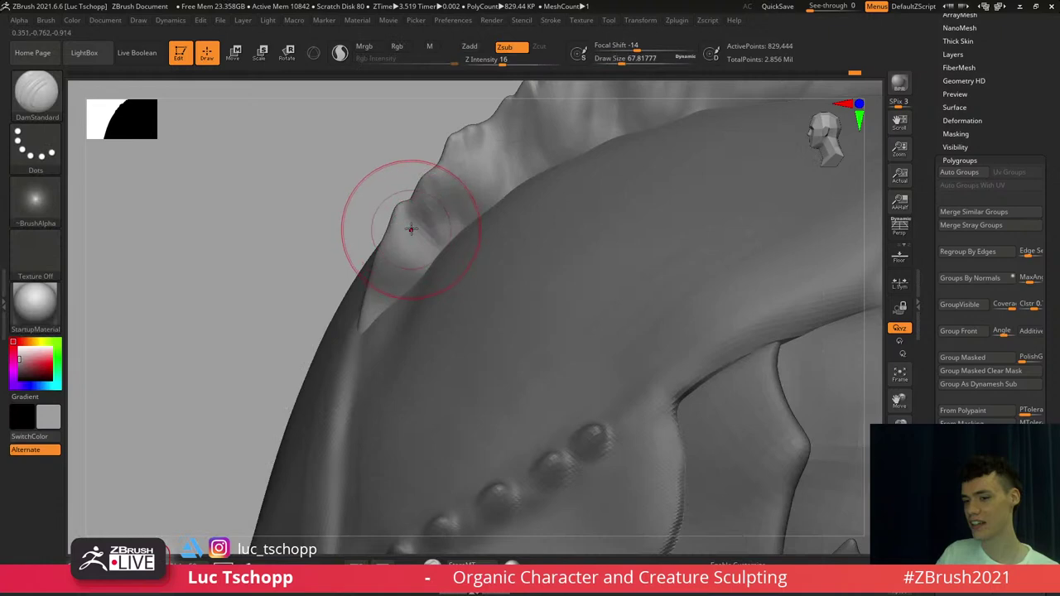
pyautogui.moveTo(411, 230); pyautogui.dragTo(424, 217, button='right')
pyautogui.press('s')
pyautogui.moveTo(420, 212); pyautogui.dragTo(426, 240)
pyautogui.press('s')
# Smooth the crest where it meets the skull, then set the brush to about 41
pyautogui.moveTo(399, 284); pyautogui.dragTo(439, 191, button='right')
pyautogui.keyDown('shift'); pyautogui.moveTo(439, 191); pyautogui.dragTo(400, 251); pyautogui.keyUp('shift')
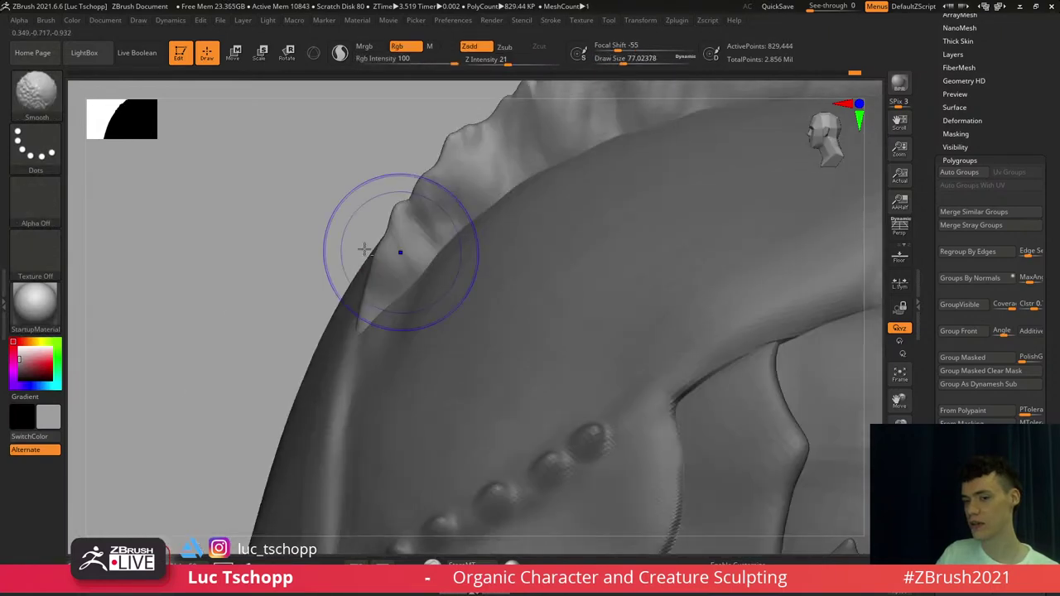
pyautogui.moveTo(400, 251)
pyautogui.keyDown('ctrl'); pyautogui.mouseDown(button='right')
pyautogui.moveTo(419, 227)
pyautogui.moveTo(450, 220)
pyautogui.moveTo(480, 168)
pyautogui.mouseUp(button='right'); pyautogui.keyUp('ctrl')
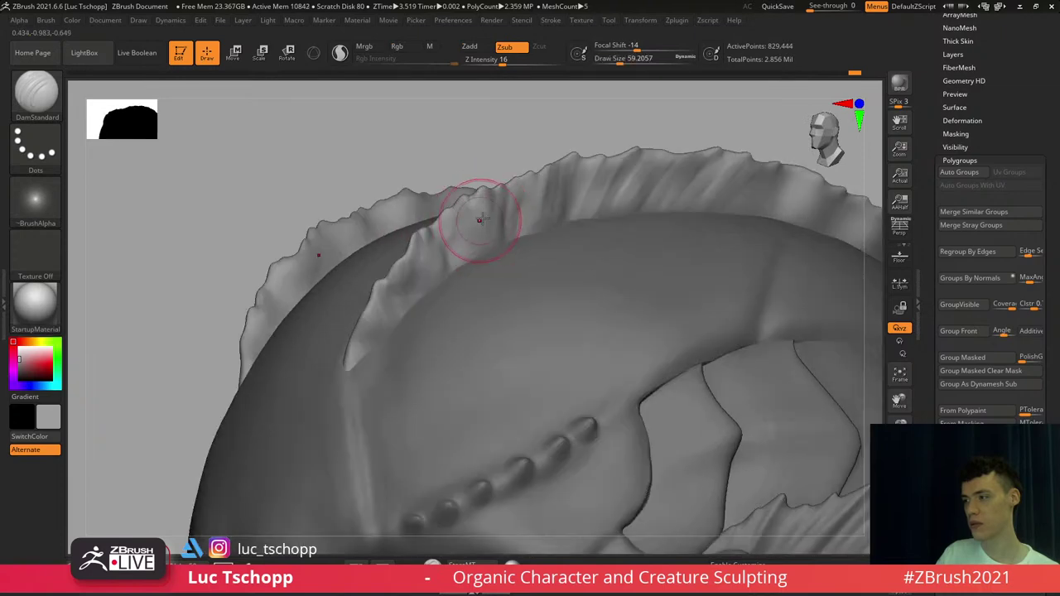
pyautogui.press('s')
pyautogui.moveTo(480, 218); pyautogui.dragTo(462, 249)
# Sculpt along the crest edge and a fold with the Standard brush
pyautogui.press('b')
pyautogui.press('s')
pyautogui.press('t')
pyautogui.press('s')
pyautogui.moveTo(461, 252)
pyautogui.mouseDown()
pyautogui.moveTo(469, 203)
pyautogui.moveTo(472, 234)
pyautogui.moveTo(449, 243)
pyautogui.mouseUp()
pyautogui.press('s')
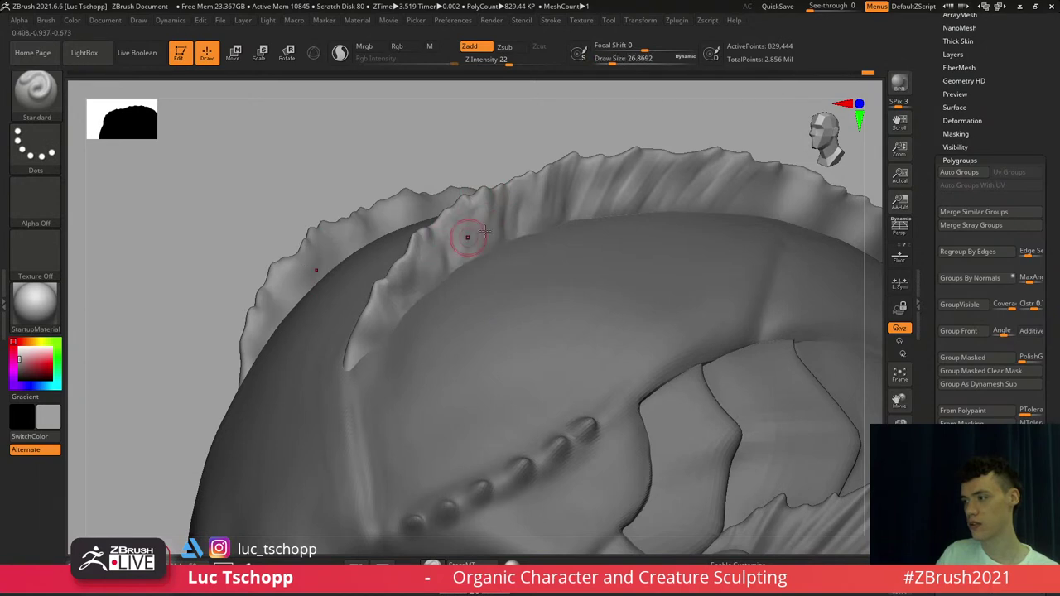
pyautogui.moveTo(522, 212); pyautogui.dragTo(502, 207, button='right')
# Tune the Standard brush size through about 27, 18 and 46, ending near 31
pyautogui.press('s')
pyautogui.press('s')
pyautogui.moveTo(499, 236); pyautogui.dragTo(487, 205)
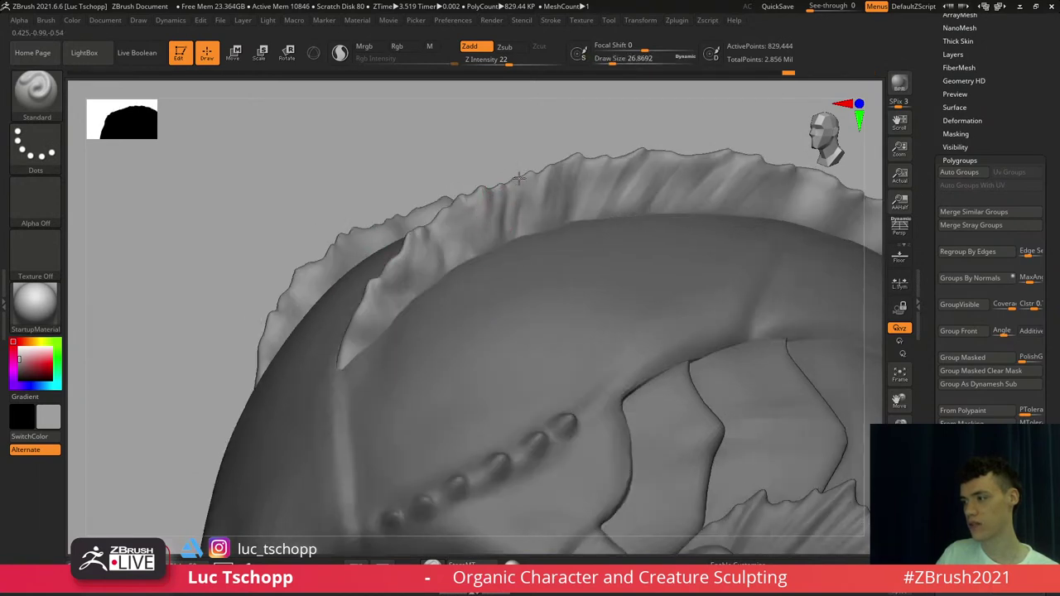
pyautogui.keyDown('alt'); pyautogui.moveTo(521, 197); pyautogui.dragTo(495, 220, button='right'); pyautogui.keyUp('alt')
pyautogui.press('s')
pyautogui.moveTo(501, 229); pyautogui.dragTo(498, 219)
pyautogui.press('s')
pyautogui.keyDown('alt'); pyautogui.moveTo(536, 220); pyautogui.dragTo(499, 221, button='right'); pyautogui.keyUp('alt')
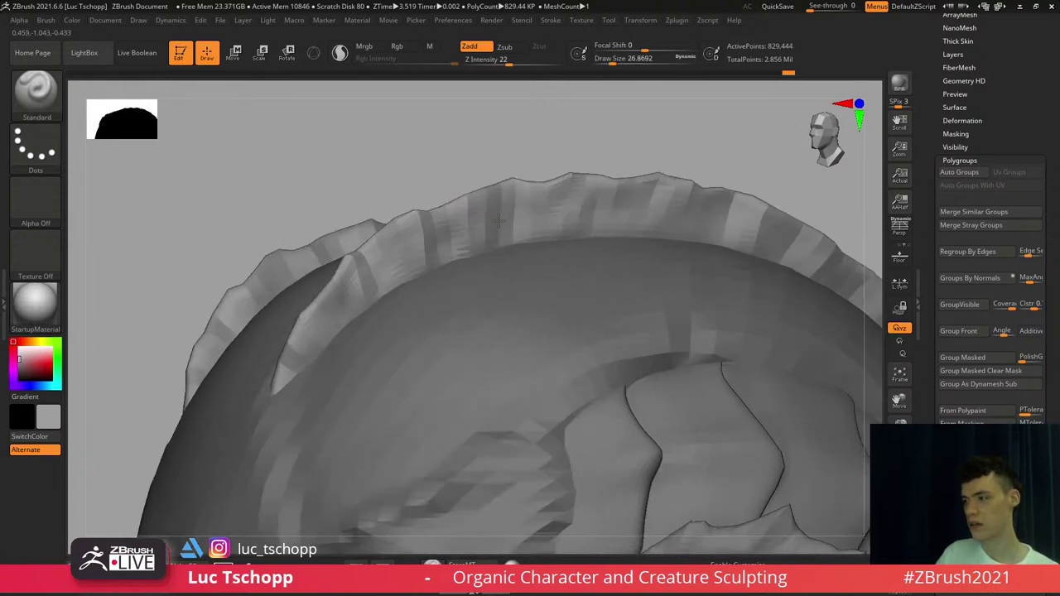
pyautogui.press('s')
pyautogui.moveTo(500, 213)
pyautogui.mouseDown()
pyautogui.moveTo(526, 207)
pyautogui.moveTo(512, 231)
pyautogui.mouseUp()
pyautogui.press('s')
# Pull the crest edge out slightly with SnakeHook at size about 29
pyautogui.press('s')
pyautogui.press('s')
pyautogui.moveTo(550, 191); pyautogui.dragTo(548, 190)
pyautogui.keyDown('alt'); pyautogui.moveTo(522, 198); pyautogui.dragTo(435, 195, button='right'); pyautogui.keyUp('alt')
pyautogui.press('b')
pyautogui.press('s')
pyautogui.press('h')
# Deepen a groove in the crest with the Standard brush and check the head
pyautogui.press('s')
pyautogui.moveTo(514, 181)
pyautogui.mouseDown()
pyautogui.moveTo(513, 169)
pyautogui.moveTo(540, 167)
pyautogui.moveTo(537, 180)
pyautogui.mouseUp()
pyautogui.press('s')
pyautogui.press('s')
pyautogui.keyDown('alt'); pyautogui.moveTo(526, 162); pyautogui.dragTo(436, 151, button='right'); pyautogui.keyUp('alt')
pyautogui.press('b')
pyautogui.press('s')
pyautogui.press('t')
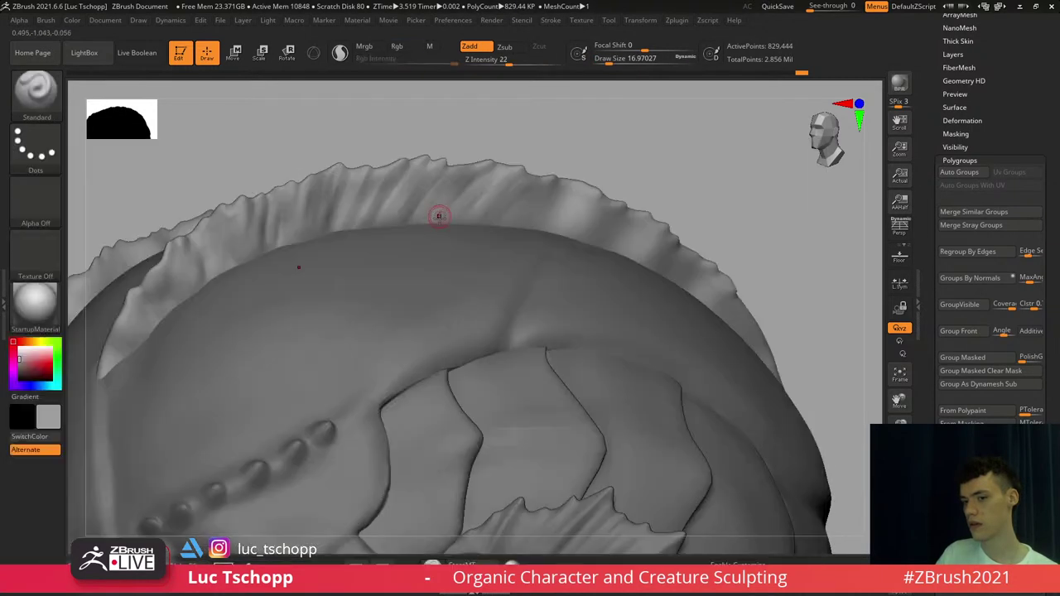
pyautogui.keyDown('alt'); pyautogui.moveTo(440, 208); pyautogui.dragTo(489, 193, button='right'); pyautogui.keyUp('alt')
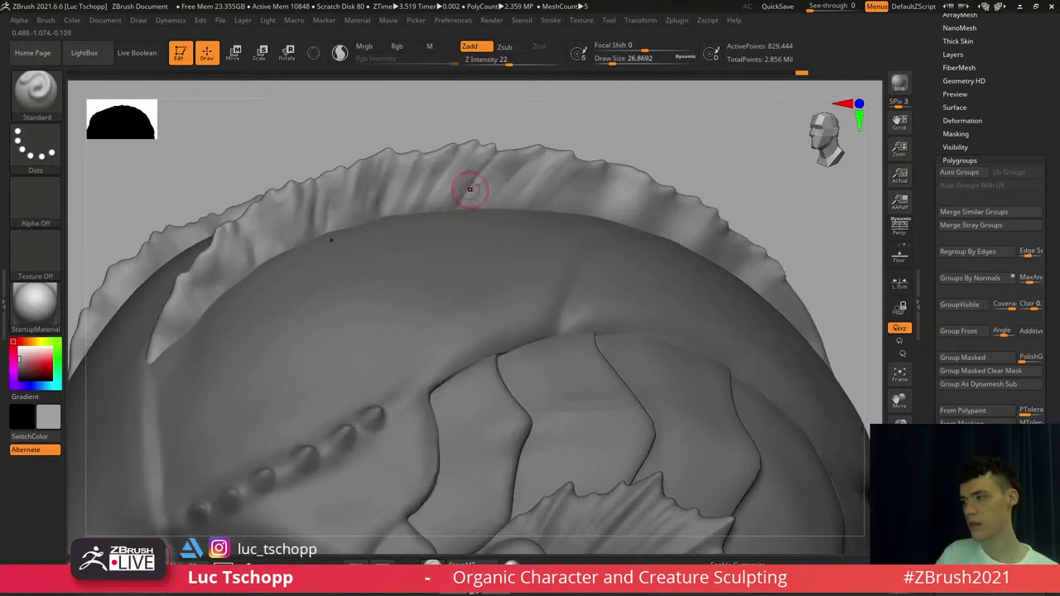
pyautogui.moveTo(495, 161); pyautogui.dragTo(435, 206)
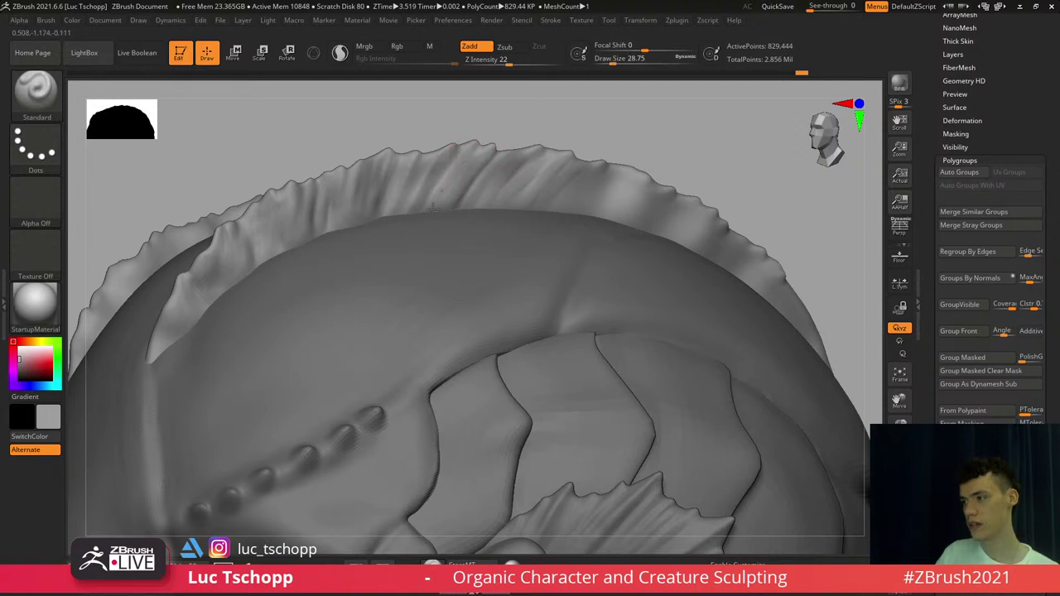
pyautogui.moveTo(391, 186)
pyautogui.keyDown('ctrl'); pyautogui.mouseDown(button='right')
pyautogui.moveTo(334, 238)
pyautogui.moveTo(398, 257)
pyautogui.moveTo(379, 225)
pyautogui.mouseUp(button='right'); pyautogui.keyUp('ctrl')
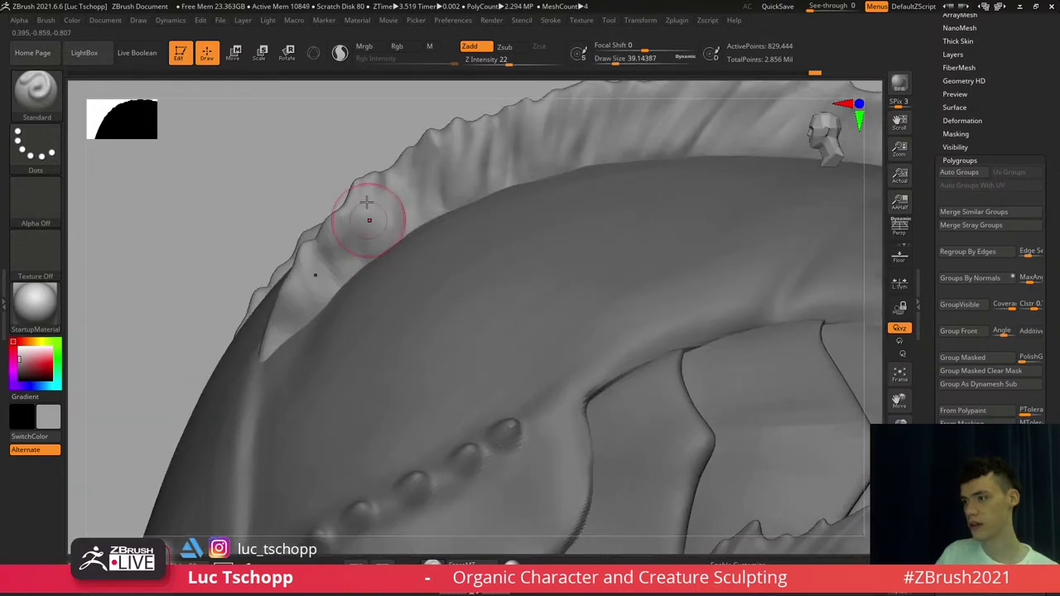
# Subdivide the crest to about 3.3 million polygons; set DamStandard to size about 33
pyautogui.press('b')
pyautogui.press('d')
pyautogui.press('s')
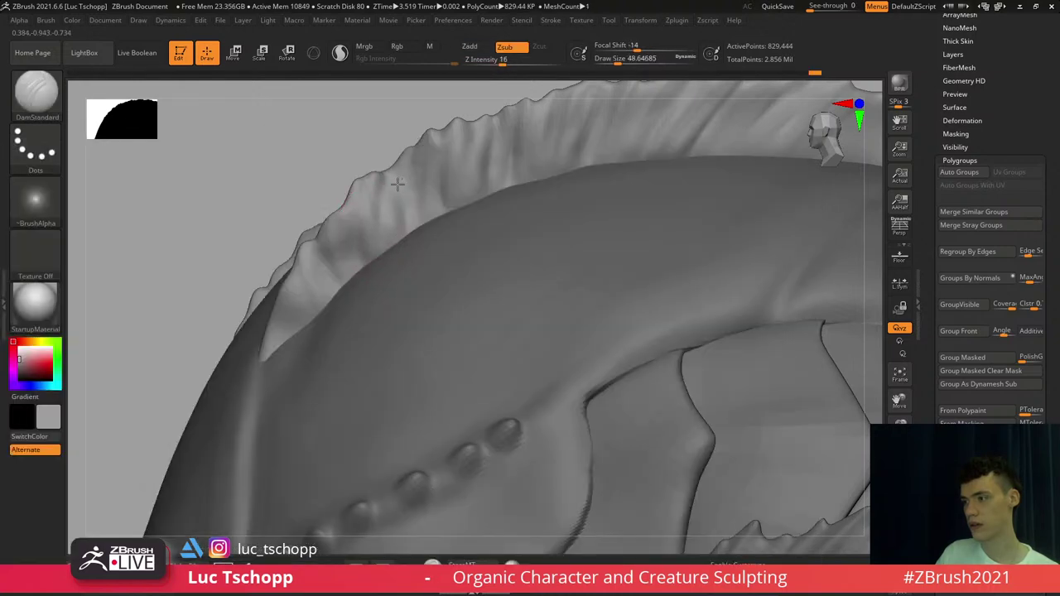
pyautogui.moveTo(419, 150)
pyautogui.mouseDown(button='right')
pyautogui.moveTo(454, 160)
pyautogui.moveTo(455, 182)
pyautogui.mouseUp(button='right')
pyautogui.hotkey('ctrl', 'd')
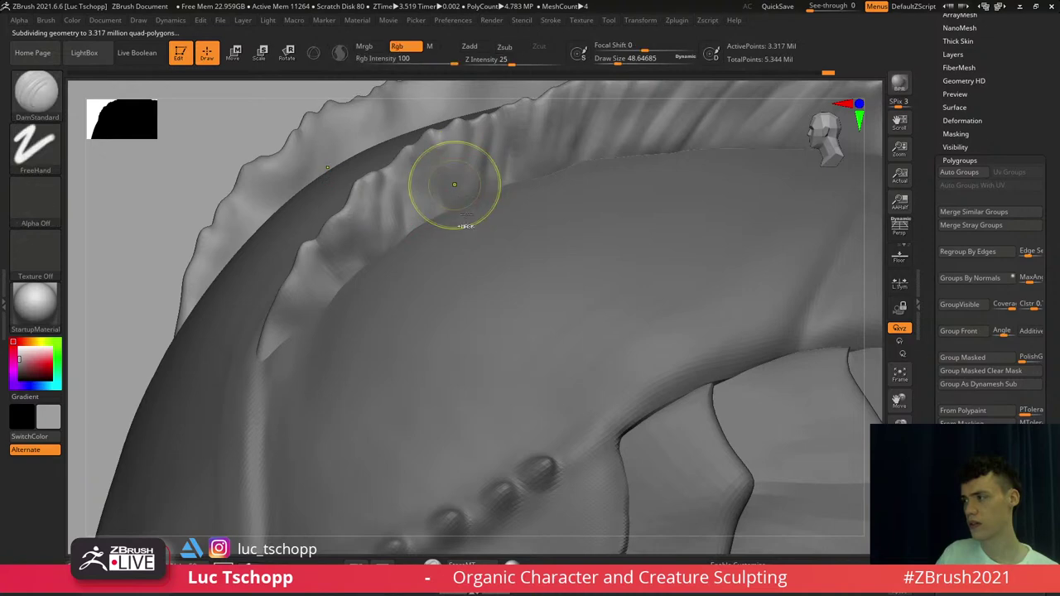
pyautogui.keyDown('ctrl'); pyautogui.moveTo(462, 184); pyautogui.dragTo(455, 225, button='right'); pyautogui.keyUp('ctrl')
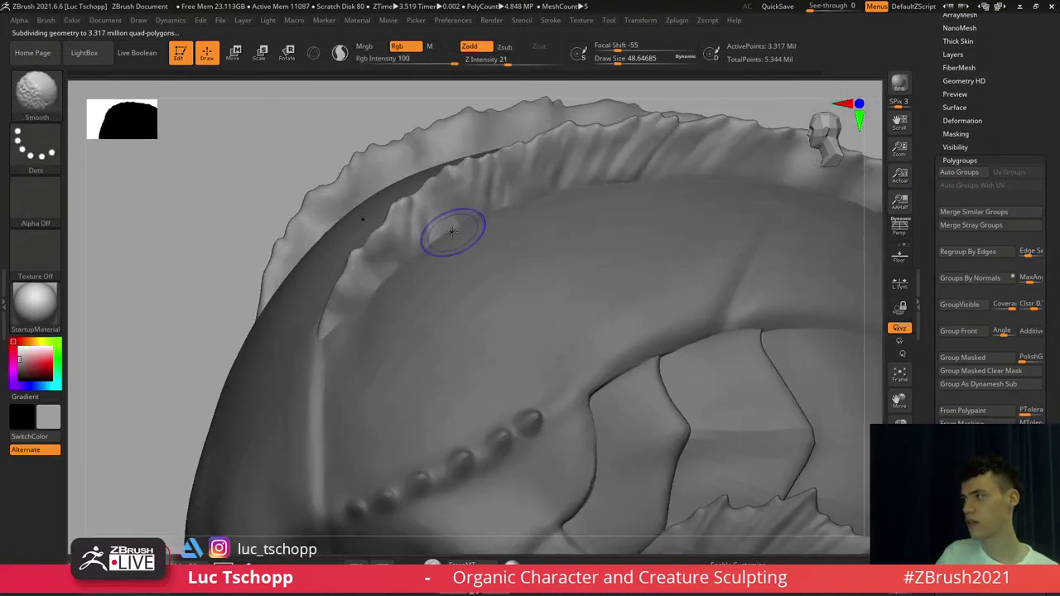
pyautogui.moveTo(459, 183); pyautogui.dragTo(460, 170, button='right')
pyautogui.press('s')
pyautogui.moveTo(461, 184); pyautogui.dragTo(456, 184)
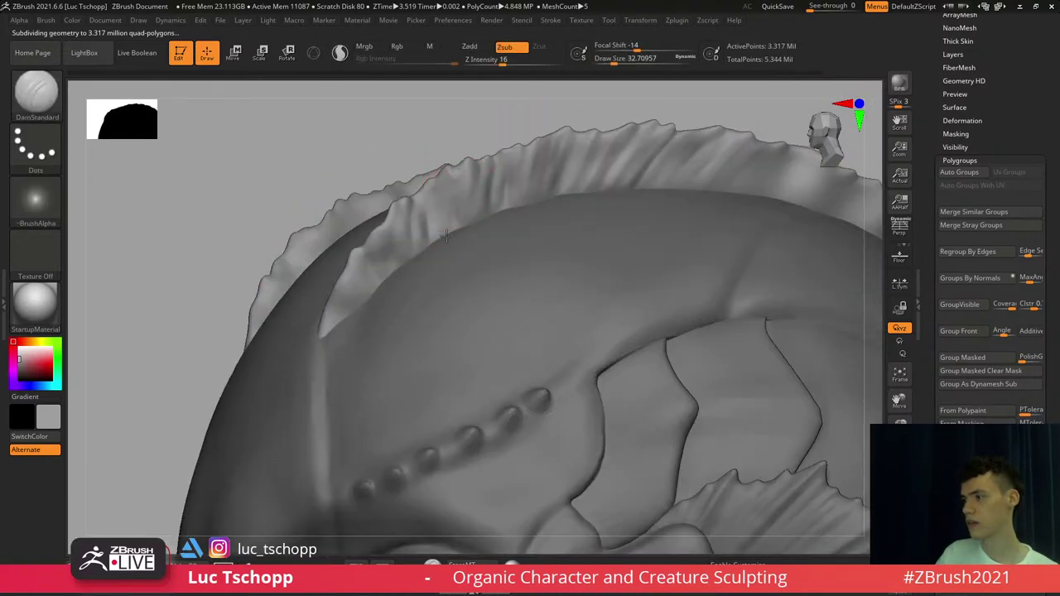
pyautogui.moveTo(434, 219)
pyautogui.keyDown('alt'); pyautogui.mouseDown(button='right')
pyautogui.moveTo(348, 153)
pyautogui.moveTo(478, 272)
pyautogui.moveTo(478, 141)
pyautogui.moveTo(507, 199)
pyautogui.moveTo(481, 300)
pyautogui.mouseUp(button='right'); pyautogui.keyUp('alt')
# Select the head, load the Move brush at about size 77, and toggle its subdivision level down and back
pyautogui.keyDown('alt'); pyautogui.click(478, 142); pyautogui.keyUp('alt')
pyautogui.moveTo(481, 300); pyautogui.dragTo(466, 289, button='right')
pyautogui.press('b')
pyautogui.press('m')
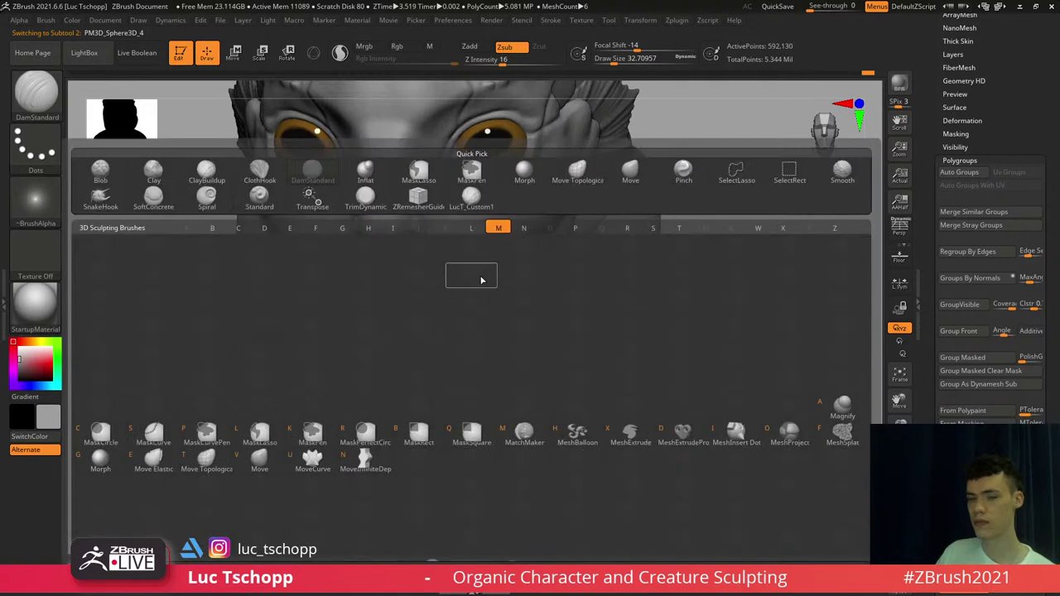
pyautogui.press('v')
pyautogui.press('s')
pyautogui.moveTo(483, 270)
pyautogui.mouseDown()
pyautogui.moveTo(513, 259)
pyautogui.moveTo(502, 266)
pyautogui.mouseUp()
pyautogui.hotkey('shift', 'd')
pyautogui.hotkey('shift', 'd')
pyautogui.hotkey('shift', 'd')
pyautogui.press('s')
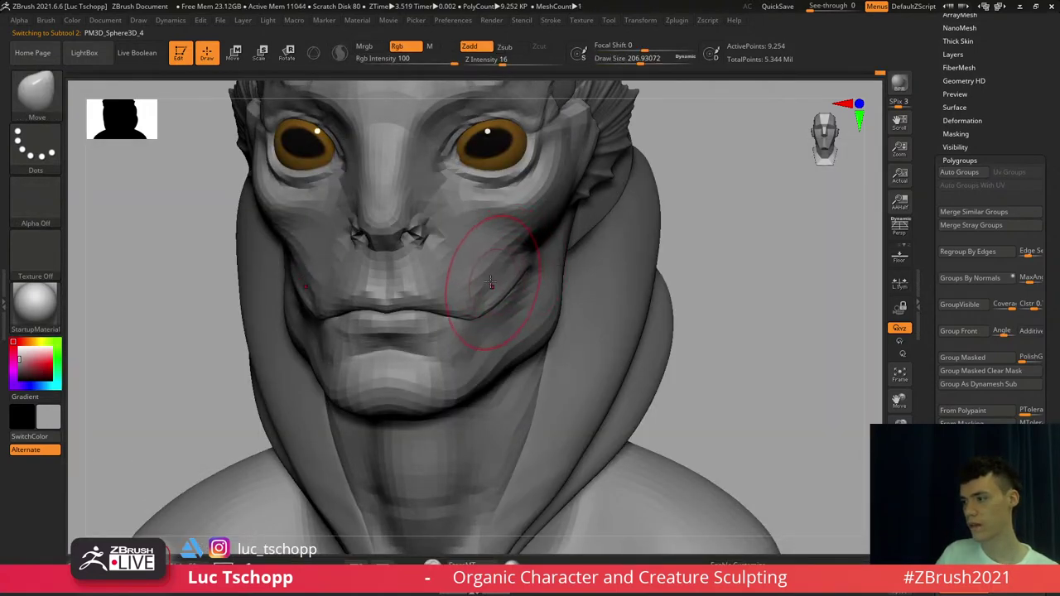
pyautogui.moveTo(491, 282)
pyautogui.keyDown('shift'); pyautogui.mouseDown(button='right')
pyautogui.moveTo(491, 298)
pyautogui.moveTo(459, 275)
pyautogui.moveTo(488, 344)
pyautogui.moveTo(472, 369)
pyautogui.moveTo(499, 267)
pyautogui.mouseUp(button='right'); pyautogui.keyUp('shift')
pyautogui.press('d')
pyautogui.press('d')
pyautogui.press('d')
# Make another extracted piece active with the Standard brush at about size 108
pyautogui.keyDown('alt'); pyautogui.click(486, 349); pyautogui.keyUp('alt')
pyautogui.press('b')
pyautogui.press('s')
pyautogui.press('t')
pyautogui.press('s')
pyautogui.moveTo(504, 275); pyautogui.dragTo(492, 276)
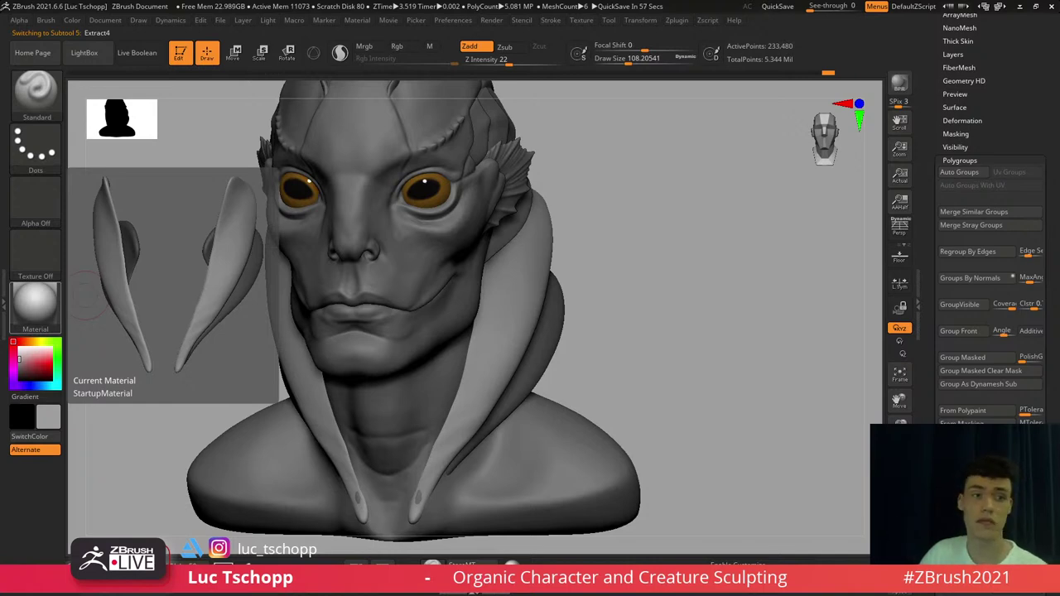
pyautogui.moveTo(474, 234)
pyautogui.mouseDown(button='right')
pyautogui.moveTo(397, 236)
pyautogui.moveTo(335, 365)
pyautogui.mouseUp(button='right')
# Reselect the head with the Standard brush at about size 97, slightly smaller, viewed near profile
pyautogui.keyDown('alt'); pyautogui.click(384, 199); pyautogui.keyUp('alt')
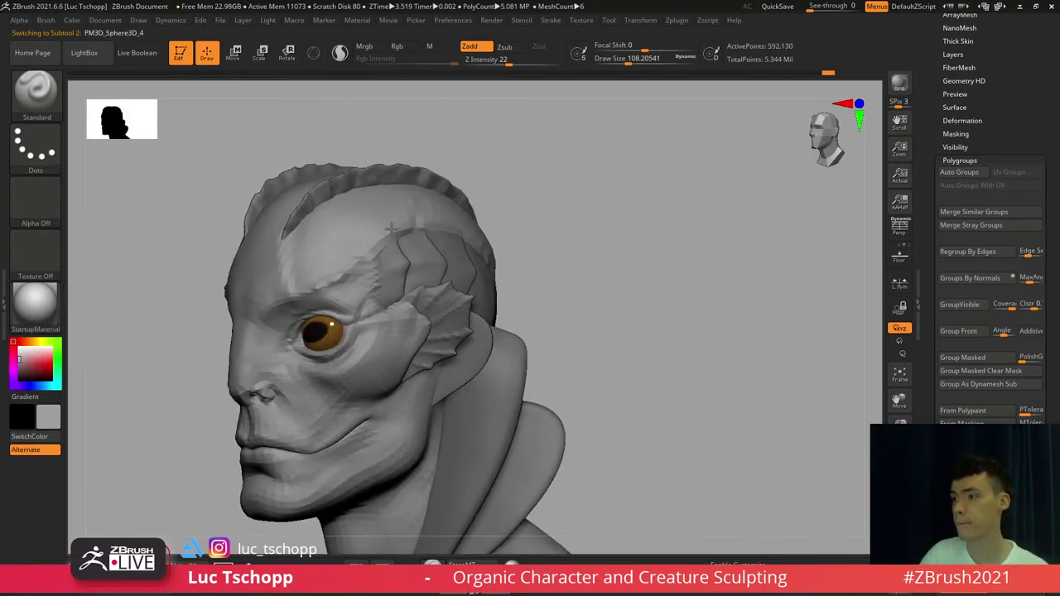
pyautogui.keyDown('ctrl'); pyautogui.moveTo(384, 199); pyautogui.dragTo(396, 230, button='right'); pyautogui.keyUp('ctrl')
pyautogui.press('b')
pyautogui.press('s')
pyautogui.press('t')
pyautogui.hotkey('shift', 'd')
pyautogui.hotkey('shift', 'd')
pyautogui.moveTo(355, 300); pyautogui.dragTo(325, 325, button='right')
pyautogui.press('d')
pyautogui.press('s')
pyautogui.click(409, 220)
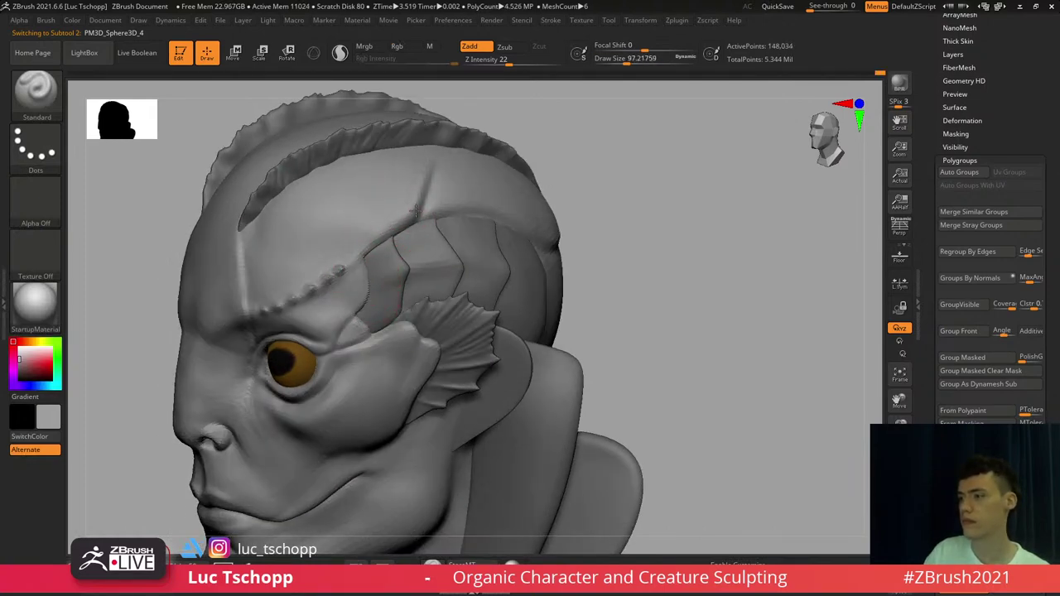
pyautogui.press('s')
pyautogui.click(398, 229)
# Deepen the crease across the temple plates at the highest subdivision, adjusting brush size between strokes
pyautogui.moveTo(409, 215); pyautogui.dragTo(427, 205)
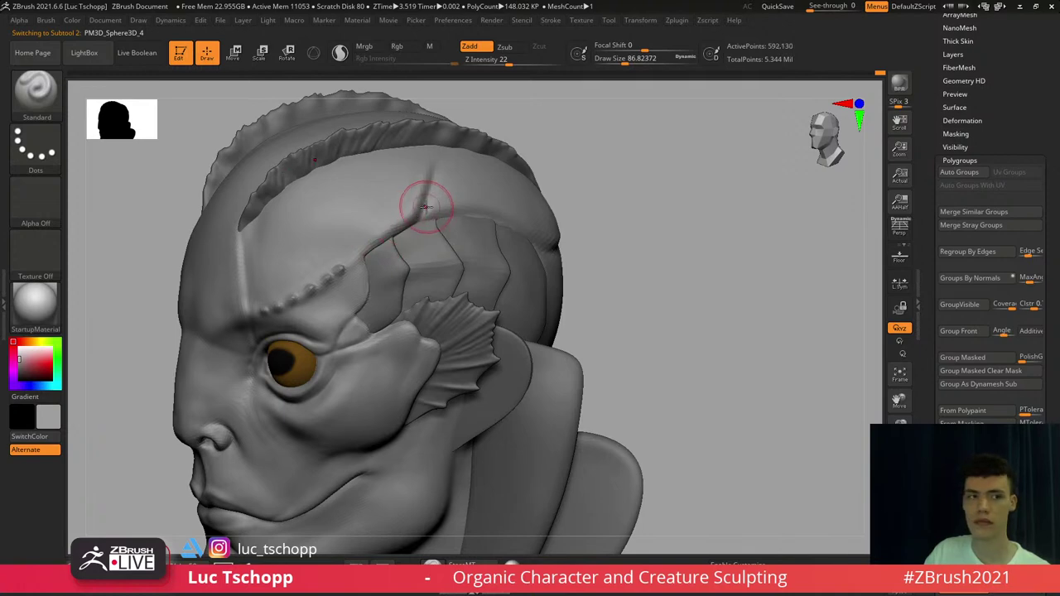
pyautogui.press('d')
pyautogui.moveTo(428, 205); pyautogui.dragTo(446, 205, button='right')
pyautogui.press('s')
pyautogui.click(452, 208)
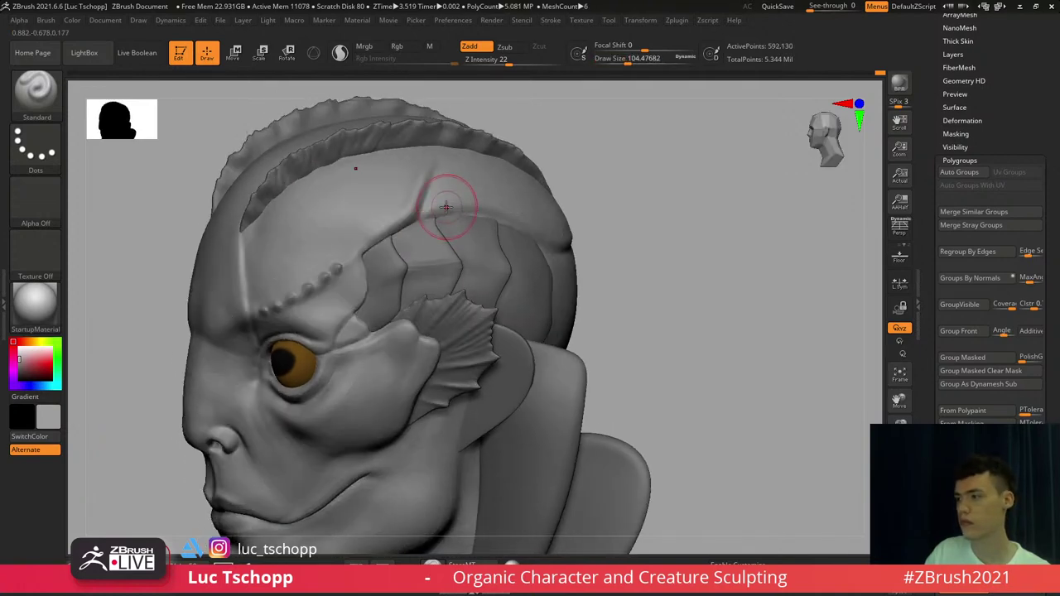
pyautogui.press('s')
pyautogui.click(449, 204)
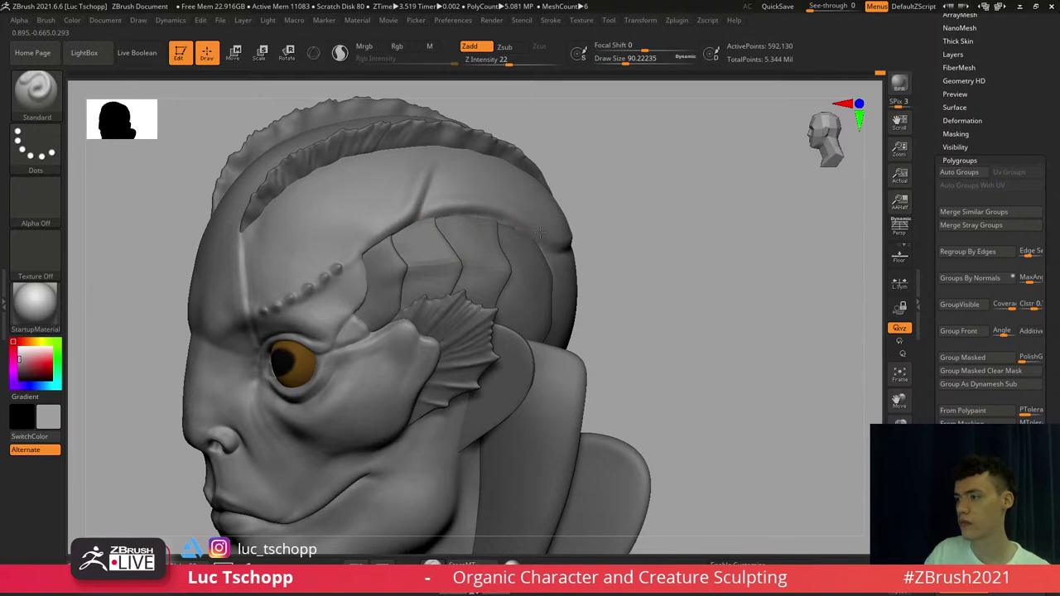
# Load the LucT_Custom1 brush at about size 124 and frame the face around the eyes
pyautogui.press('b')
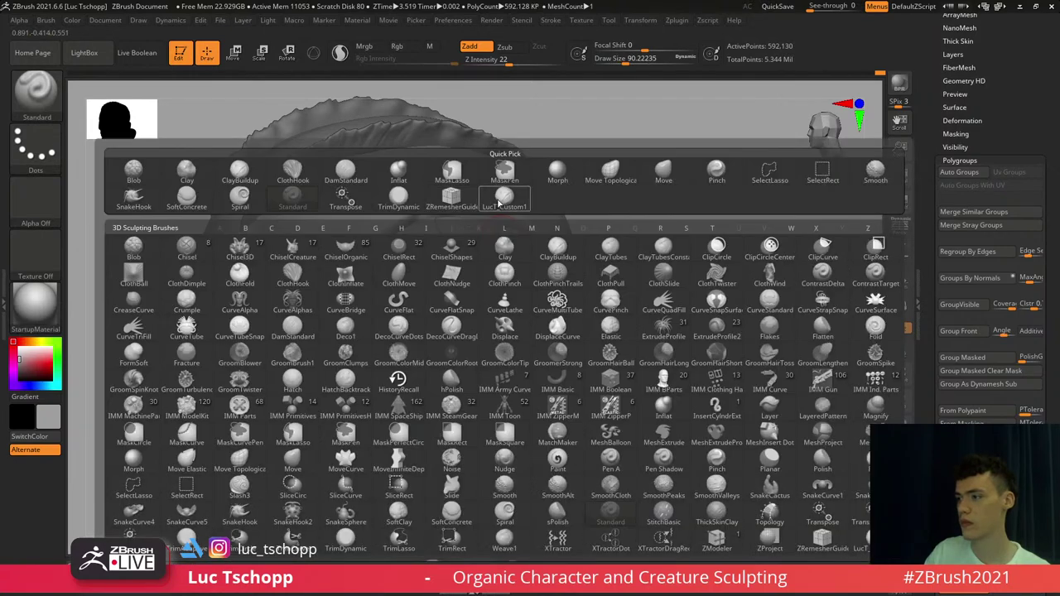
pyautogui.click(500, 202)
pyautogui.moveTo(466, 192); pyautogui.dragTo(461, 211, button='right')
pyautogui.press('s')
pyautogui.click(460, 206)
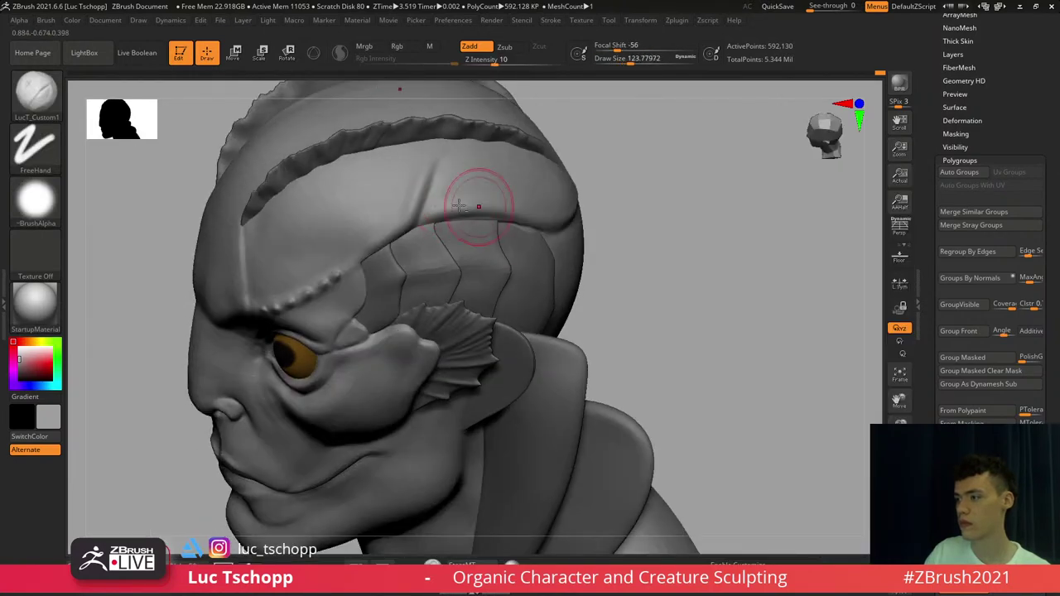
pyautogui.moveTo(417, 185); pyautogui.dragTo(391, 149, button='right')
pyautogui.keyDown('shift'); pyautogui.moveTo(391, 166); pyautogui.dragTo(452, 222, button='right'); pyautogui.keyUp('shift')
pyautogui.moveTo(397, 284)
pyautogui.keyDown('alt'); pyautogui.mouseDown(button='right')
pyautogui.moveTo(423, 218)
pyautogui.moveTo(423, 263)
pyautogui.mouseUp(button='right'); pyautogui.keyUp('alt')
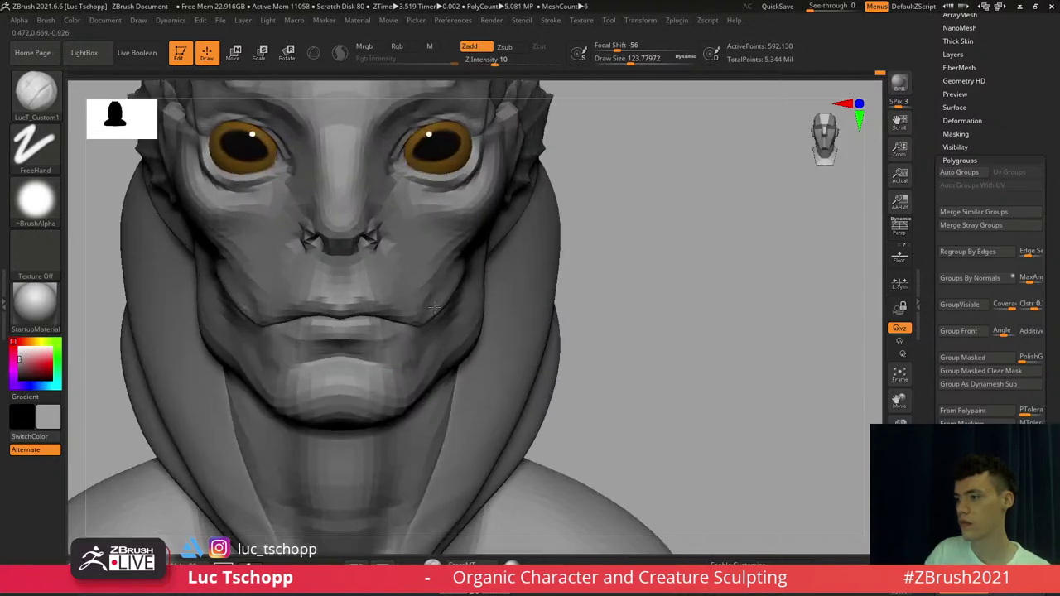
pyautogui.keyDown('alt'); pyautogui.moveTo(423, 218); pyautogui.dragTo(429, 250, button='right'); pyautogui.keyUp('alt')
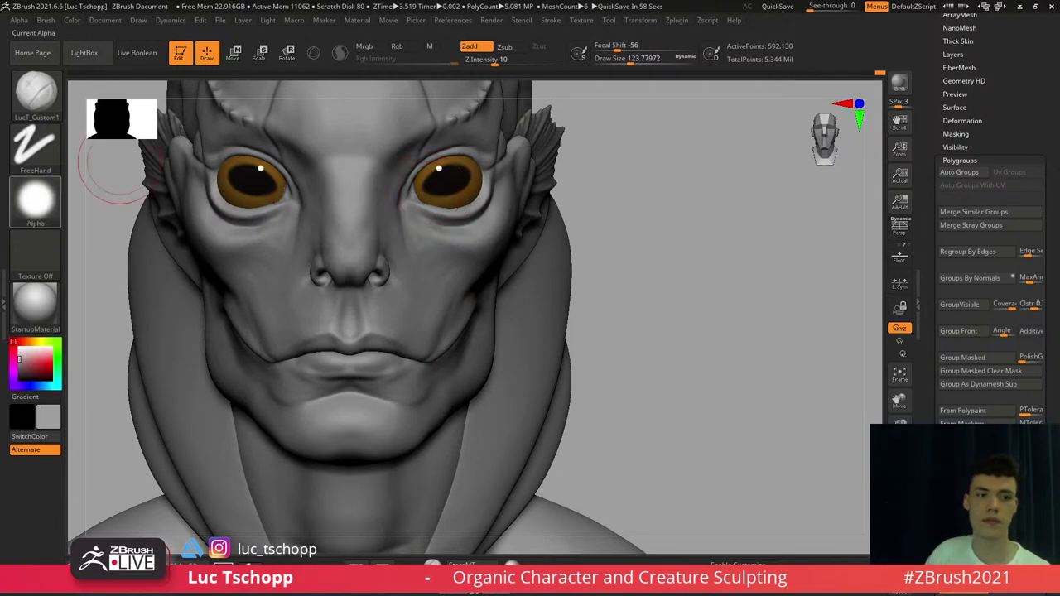
# Select the ear fin, pick the Move Topological brush, and drop it two subdivision levels
pyautogui.moveTo(542, 260); pyautogui.dragTo(455, 345, button='right')
pyautogui.keyDown('alt'); pyautogui.click(446, 224); pyautogui.keyUp('alt')
pyautogui.keyDown('ctrl'); pyautogui.moveTo(446, 225); pyautogui.dragTo(467, 246, button='right'); pyautogui.keyUp('ctrl')
pyautogui.press('b')
pyautogui.press('m')
pyautogui.press('t')
pyautogui.press('shift')
pyautogui.hotkey('shift', 'd')
pyautogui.hotkey('shift', 'd')
# Smooth the ear fin's top edge, spikes and top notch with a brush around size 44-56
pyautogui.press('s')
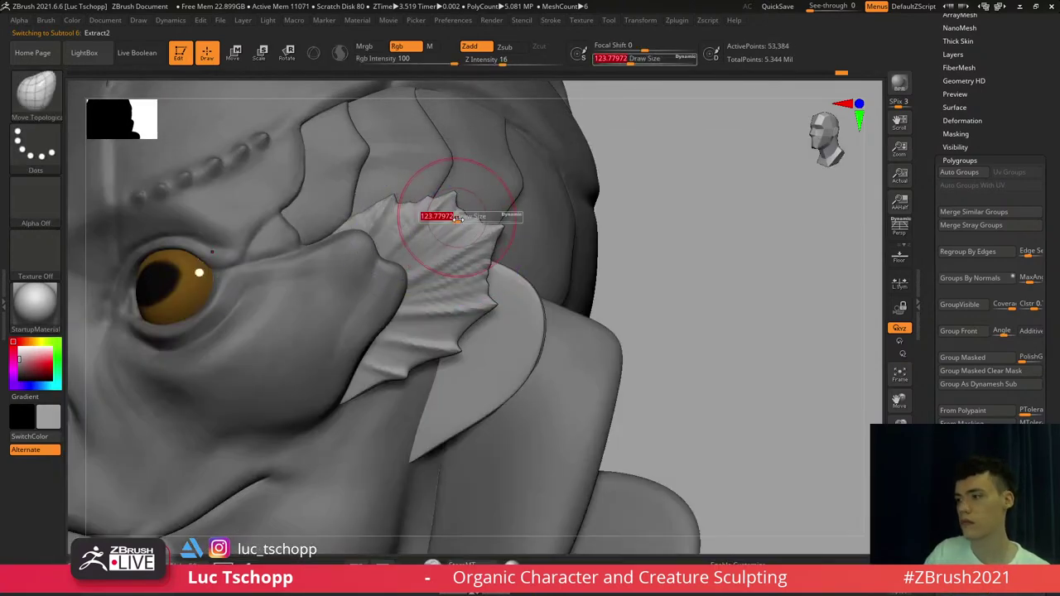
pyautogui.moveTo(456, 217)
pyautogui.mouseDown()
pyautogui.moveTo(447, 218)
pyautogui.moveTo(478, 214)
pyautogui.mouseUp()
pyautogui.press('s')
pyautogui.press('s')
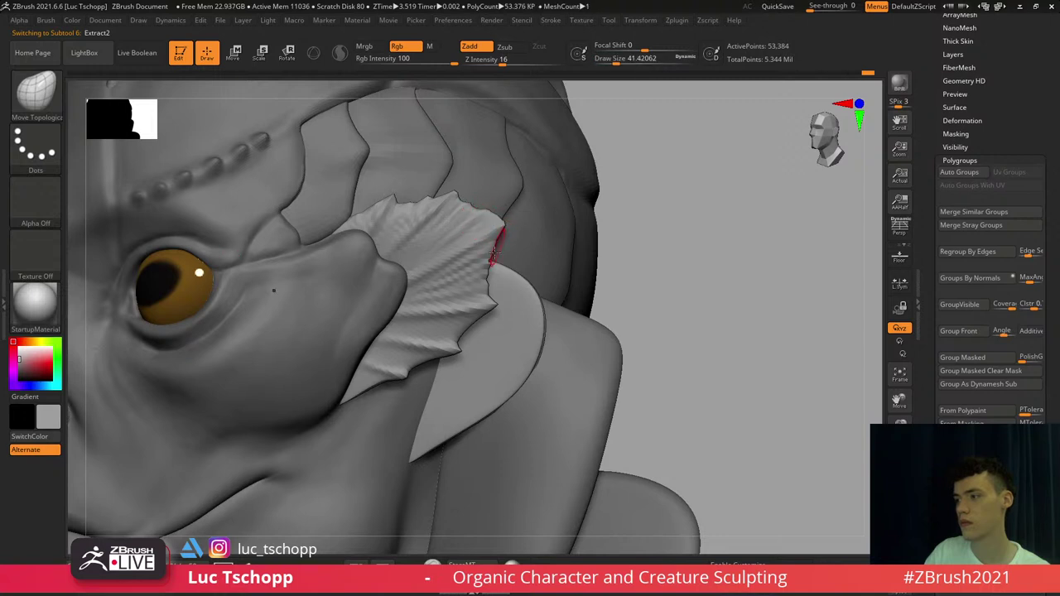
pyautogui.press('s')
pyautogui.moveTo(501, 252); pyautogui.dragTo(492, 303)
pyautogui.press('s')
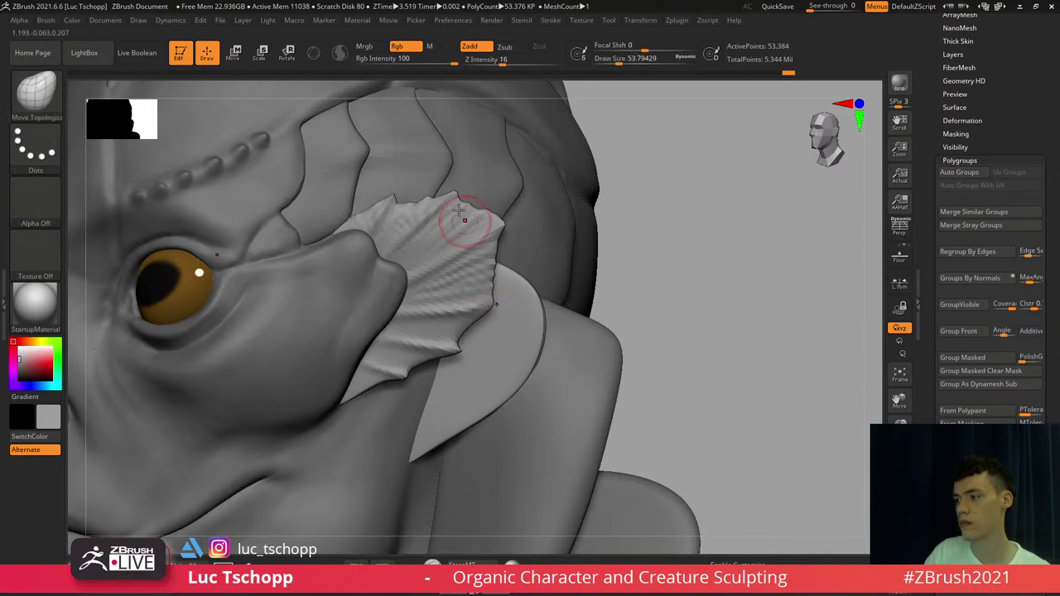
pyautogui.moveTo(451, 196)
pyautogui.keyDown('shift'); pyautogui.mouseDown()
pyautogui.moveTo(390, 201)
pyautogui.moveTo(405, 201)
pyautogui.mouseUp(); pyautogui.keyUp('shift')
pyautogui.press('s')
pyautogui.keyDown('alt'); pyautogui.moveTo(440, 345); pyautogui.dragTo(462, 267, button='right'); pyautogui.keyUp('alt')
pyautogui.moveTo(472, 275)
pyautogui.keyDown('shift'); pyautogui.mouseDown()
pyautogui.moveTo(444, 290)
pyautogui.moveTo(463, 280)
pyautogui.mouseUp(); pyautogui.keyUp('shift')
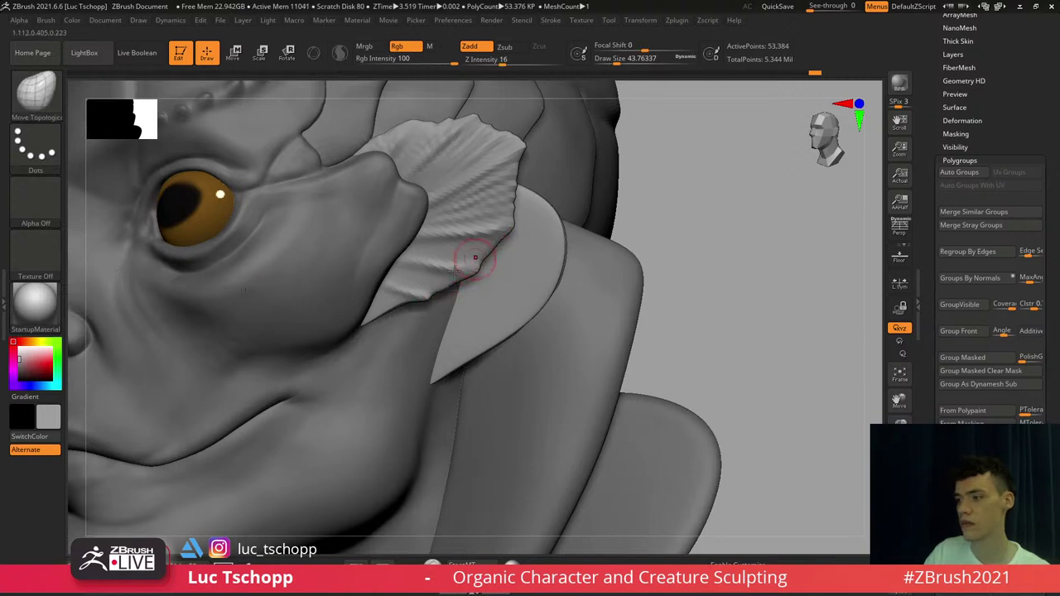
# Return the fin to full resolution and re-sculpt its ridges with LucT_Custom1
pyautogui.press('d')
pyautogui.press('d')
pyautogui.keyDown('ctrl'); pyautogui.moveTo(434, 291); pyautogui.dragTo(408, 190, button='right'); pyautogui.keyUp('ctrl')
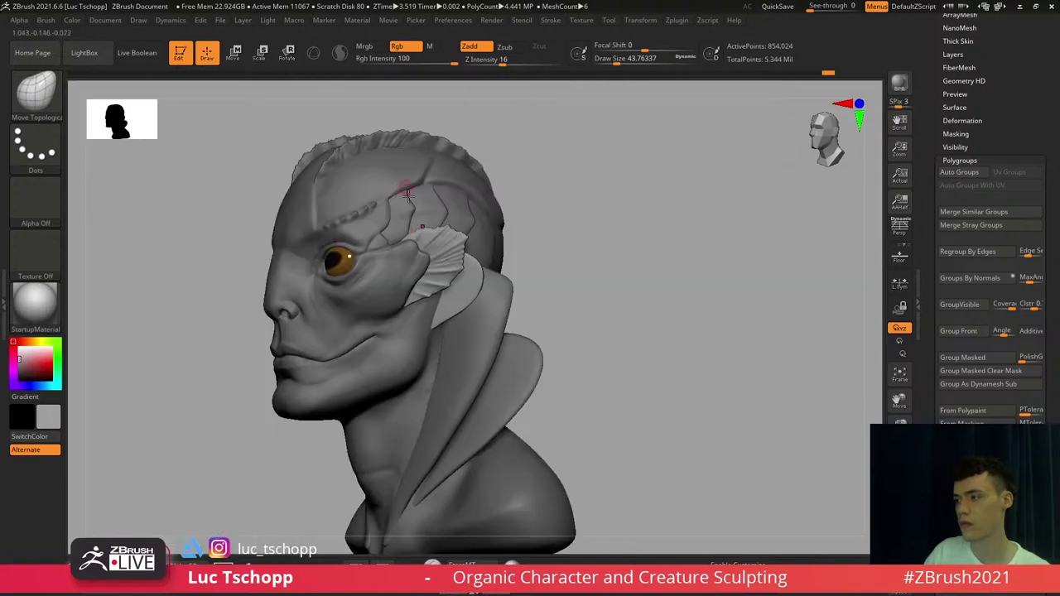
pyautogui.keyDown('ctrl'); pyautogui.moveTo(436, 261); pyautogui.dragTo(439, 365, button='right'); pyautogui.keyUp('ctrl')
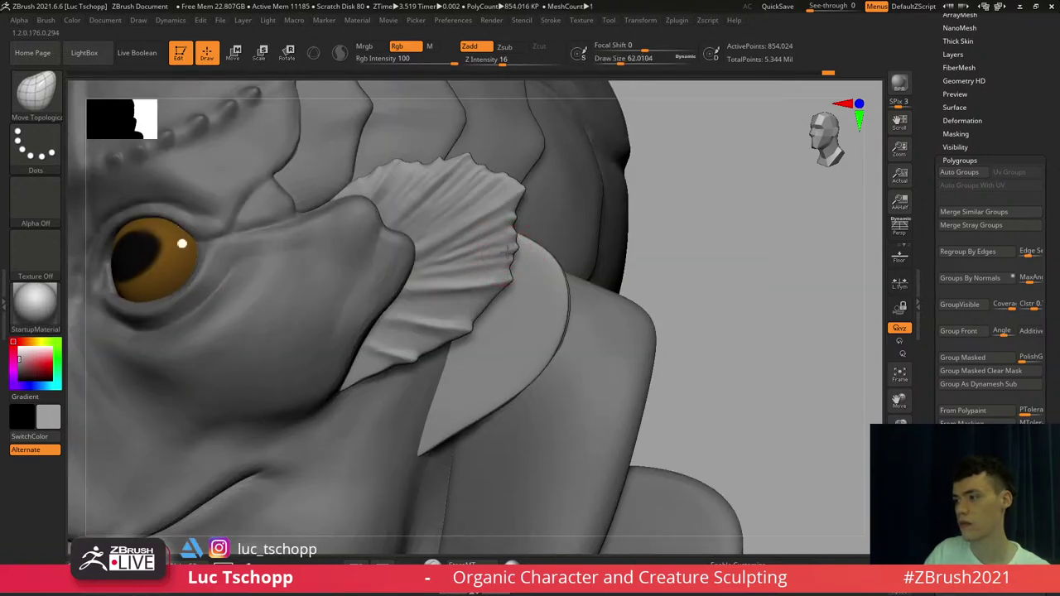
pyautogui.press('b')
pyautogui.click(460, 203)
pyautogui.press('s')
pyautogui.moveTo(507, 253); pyautogui.dragTo(493, 256)
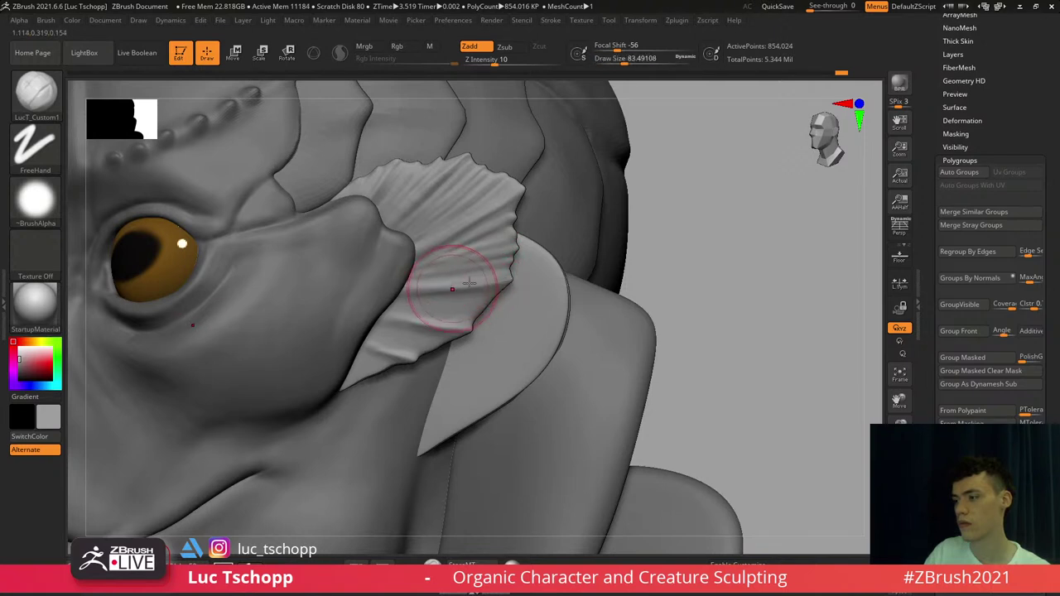
pyautogui.moveTo(413, 304); pyautogui.dragTo(491, 299)
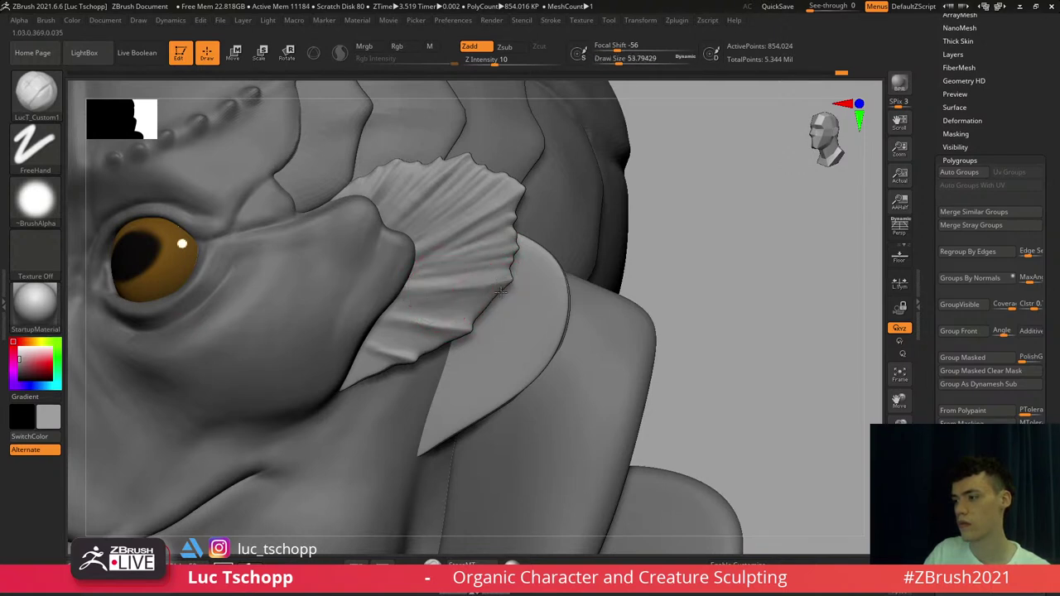
# Load the DamStandard brush at about size 68, turn the head front-on, and select the head
pyautogui.press('b')
pyautogui.press('d')
pyautogui.press('s')
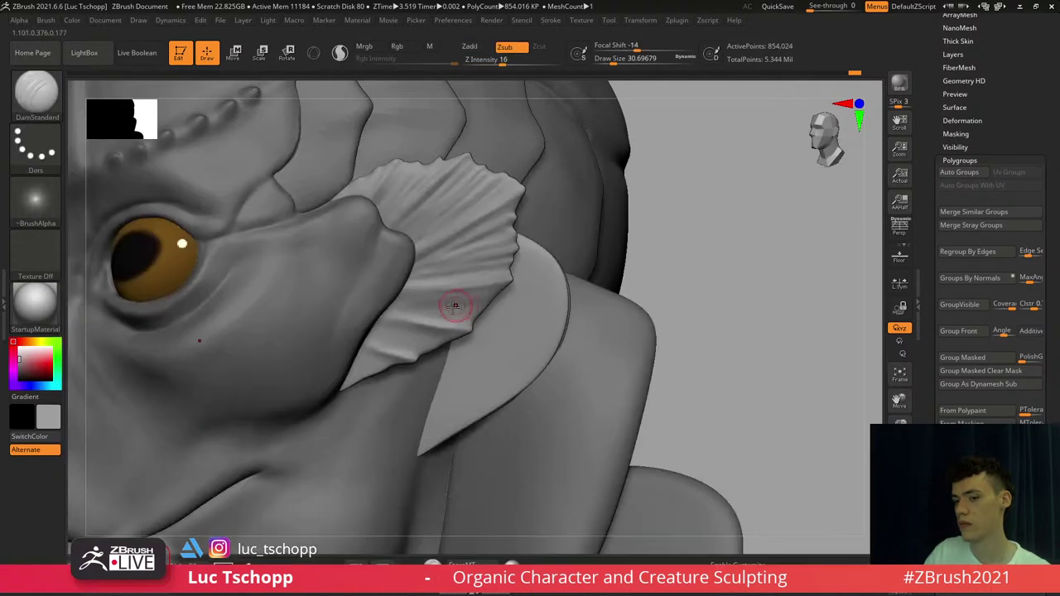
pyautogui.moveTo(455, 307)
pyautogui.keyDown('alt'); pyautogui.mouseDown(button='right')
pyautogui.moveTo(472, 267)
pyautogui.moveTo(482, 271)
pyautogui.mouseUp(button='right'); pyautogui.keyUp('alt')
pyautogui.press('b')
pyautogui.press('d')
pyautogui.press('s')
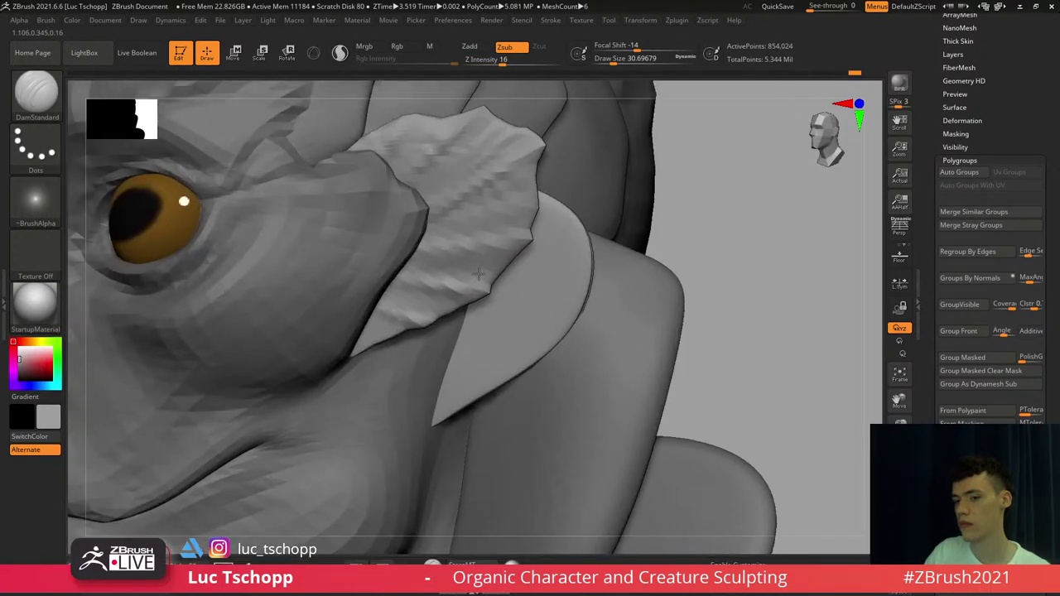
pyautogui.press('b')
pyautogui.press('d')
pyautogui.press('s')
pyautogui.press('s')
pyautogui.moveTo(490, 261); pyautogui.dragTo(489, 271)
pyautogui.press('s')
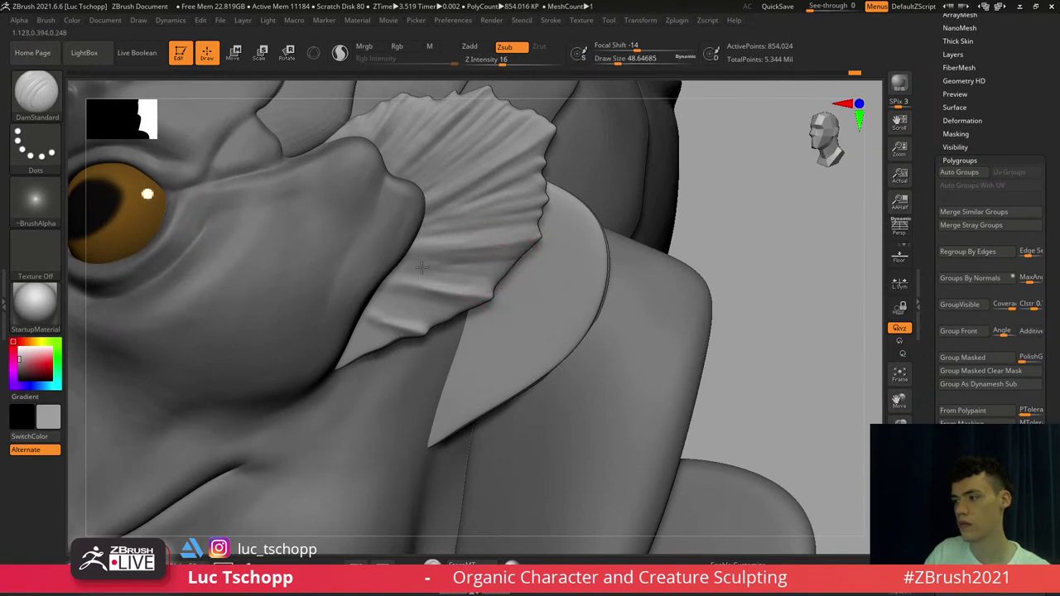
pyautogui.keyDown('ctrl'); pyautogui.moveTo(470, 299); pyautogui.dragTo(447, 271, button='right'); pyautogui.keyUp('ctrl')
pyautogui.keyDown('alt'); pyautogui.click(398, 322); pyautogui.keyUp('alt')
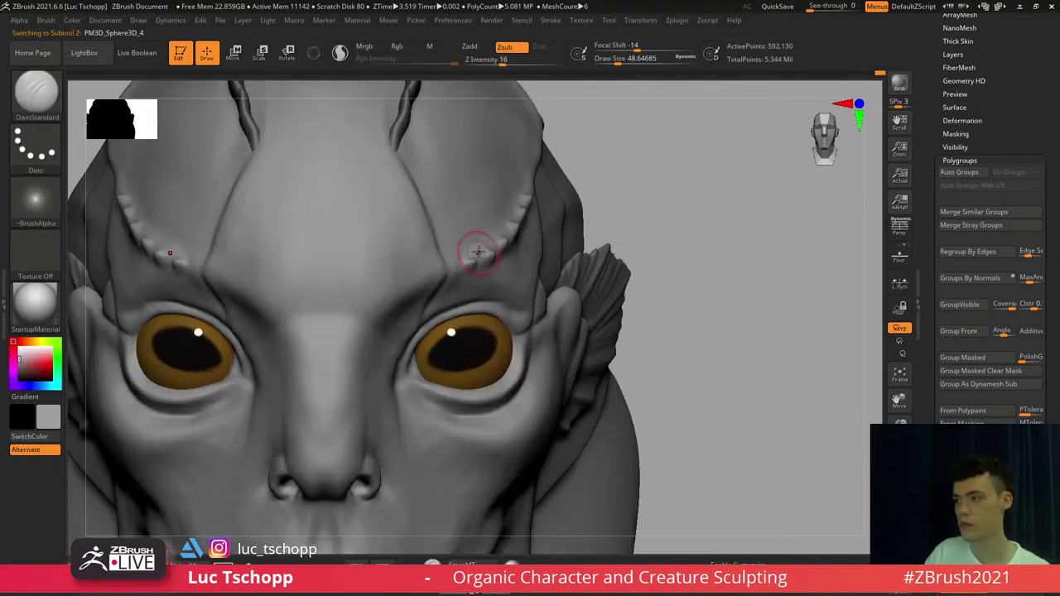
# Load the Move brush at about size 39 with the head tilted to a frontal angle
pyautogui.press('b')
pyautogui.press('m')
pyautogui.press('v')
pyautogui.moveTo(489, 199); pyautogui.dragTo(487, 241, button='right')
pyautogui.press('b')
pyautogui.press('d')
pyautogui.press('s')
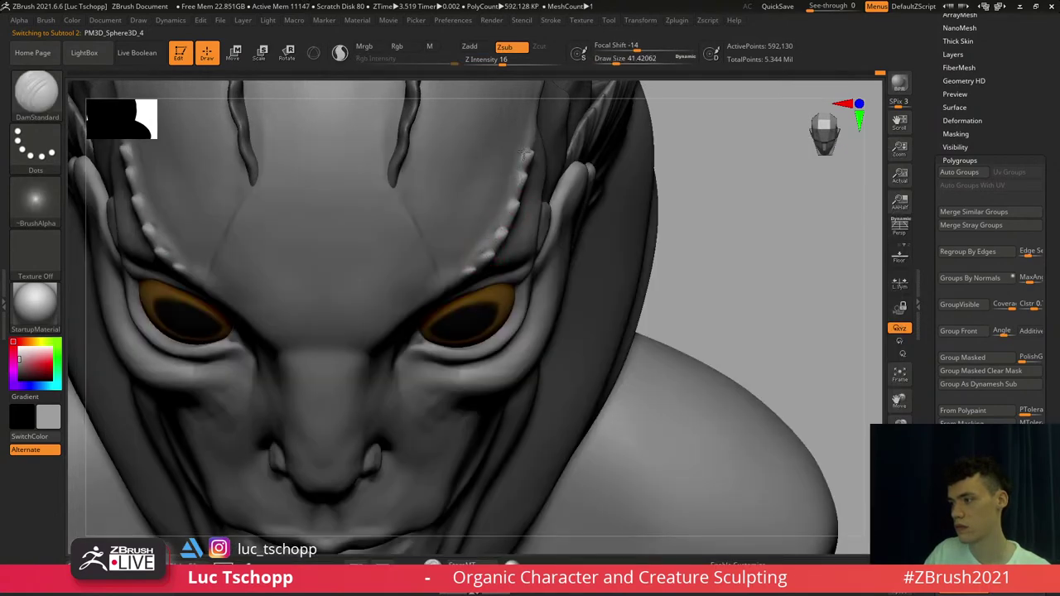
pyautogui.moveTo(478, 243); pyautogui.dragTo(473, 246, button='right')
pyautogui.press('b')
pyautogui.press('m')
pyautogui.press('v')
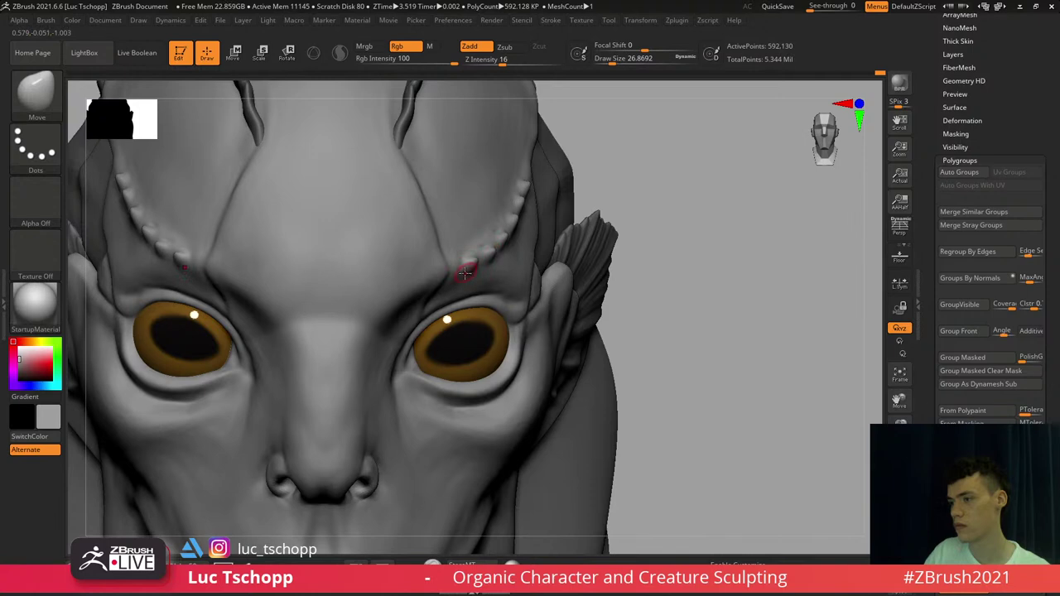
pyautogui.moveTo(464, 274); pyautogui.dragTo(473, 259, button='right')
pyautogui.press('s')
pyautogui.moveTo(475, 261); pyautogui.dragTo(478, 262)
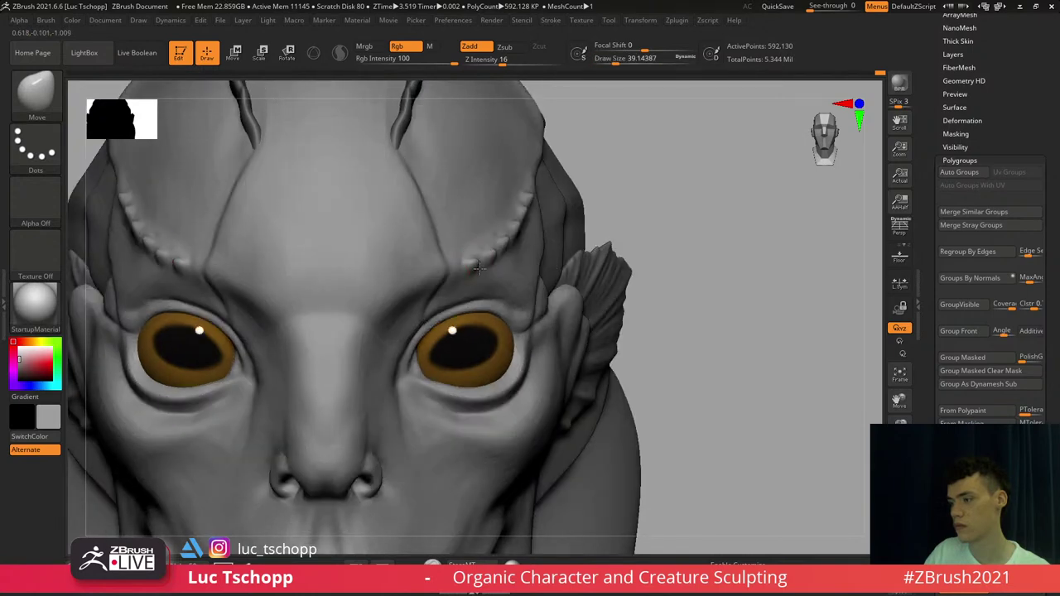
# Nudge a bump on the brow ridge, shrink the brush to about 22, and frame the bust
pyautogui.moveTo(501, 256); pyautogui.dragTo(500, 255, button='right')
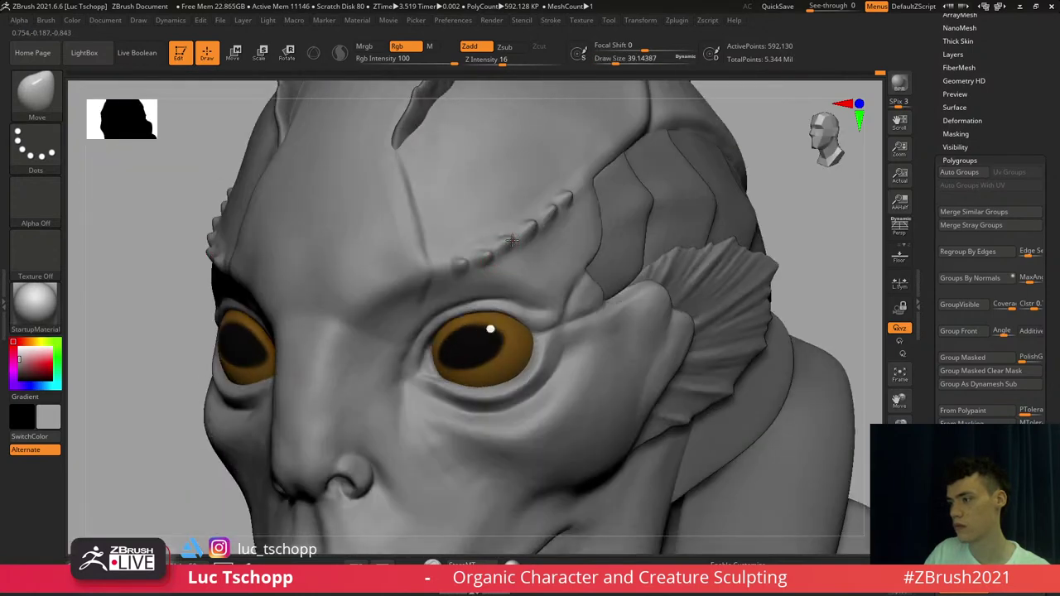
pyautogui.moveTo(519, 249); pyautogui.dragTo(529, 229)
pyautogui.press('s')
pyautogui.moveTo(533, 223); pyautogui.dragTo(551, 194, button='right')
pyautogui.press('f')
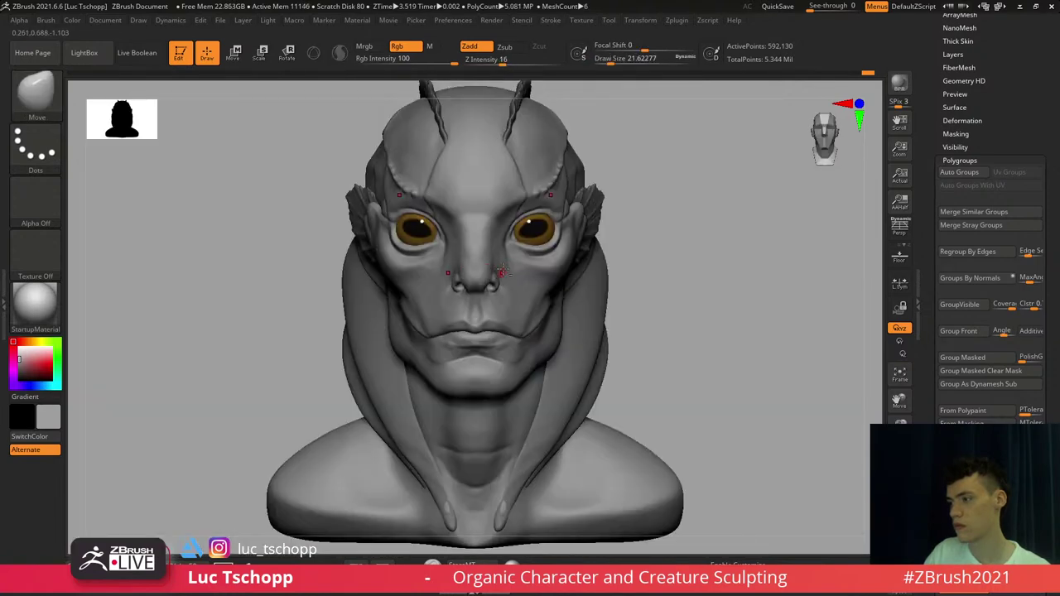
pyautogui.moveTo(502, 272)
pyautogui.mouseDown(button='right')
pyautogui.moveTo(557, 298)
pyautogui.moveTo(510, 319)
pyautogui.moveTo(508, 222)
pyautogui.moveTo(531, 168)
pyautogui.mouseUp(button='right')
# Select the ear fin via the collar and load the LucT_Custom1 brush
pyautogui.keyDown('alt'); pyautogui.click(586, 301); pyautogui.keyUp('alt')
pyautogui.keyDown('alt'); pyautogui.click(540, 199); pyautogui.keyUp('alt')
pyautogui.press('b')
pyautogui.click(535, 202)
# Re-sculpt the ear fin's ridges with the brush enlarged to about 124
pyautogui.press('s')
pyautogui.moveTo(528, 168)
pyautogui.mouseDown()
pyautogui.moveTo(539, 161)
pyautogui.moveTo(517, 169)
pyautogui.moveTo(533, 156)
pyautogui.mouseUp()
pyautogui.press('s')
pyautogui.press('s')
pyautogui.press('s')
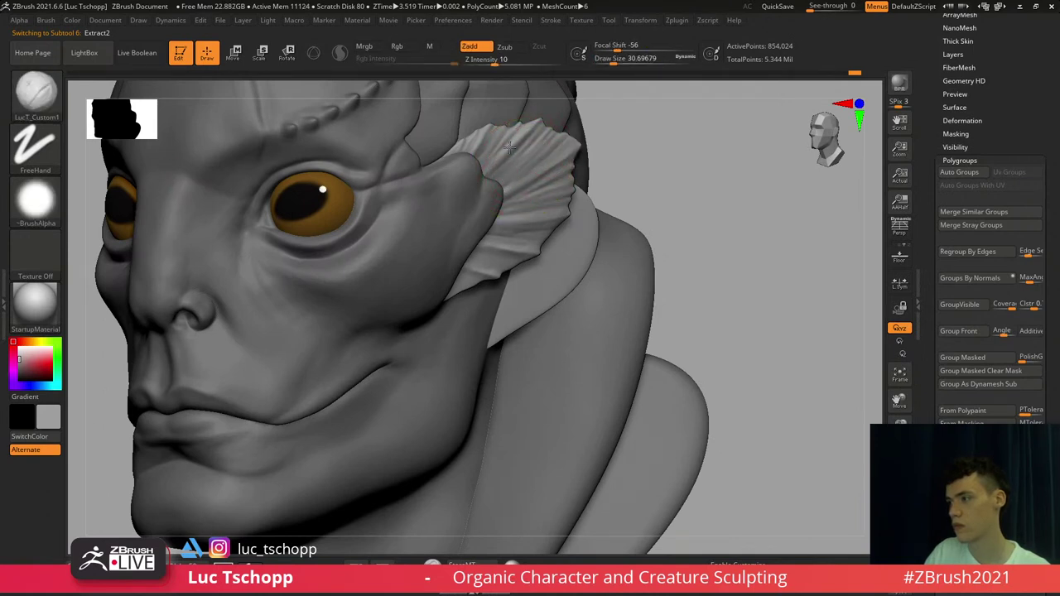
pyautogui.moveTo(534, 125); pyautogui.dragTo(512, 149)
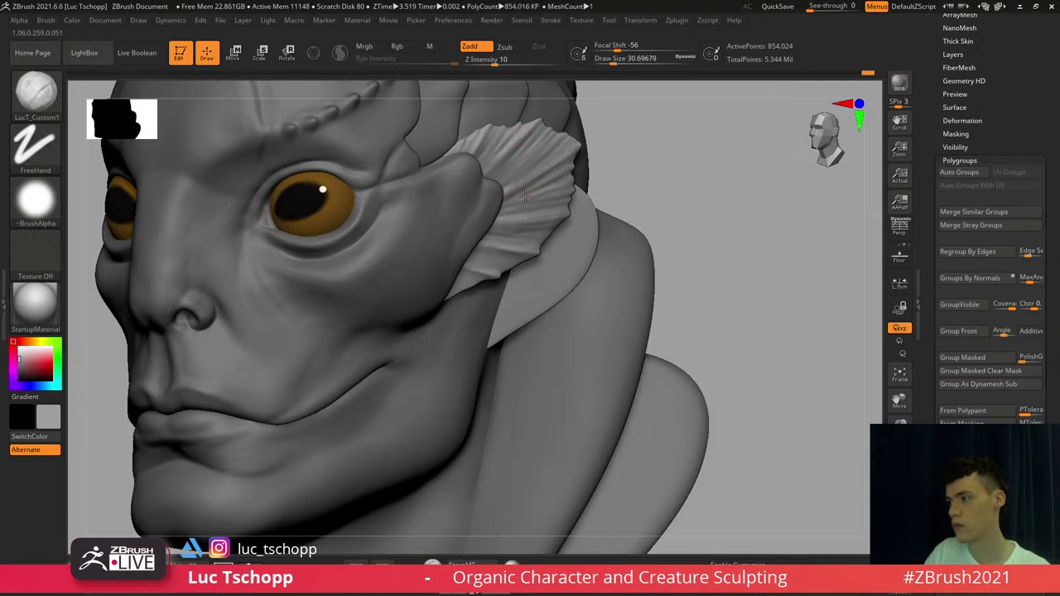
pyautogui.moveTo(547, 182); pyautogui.dragTo(543, 186)
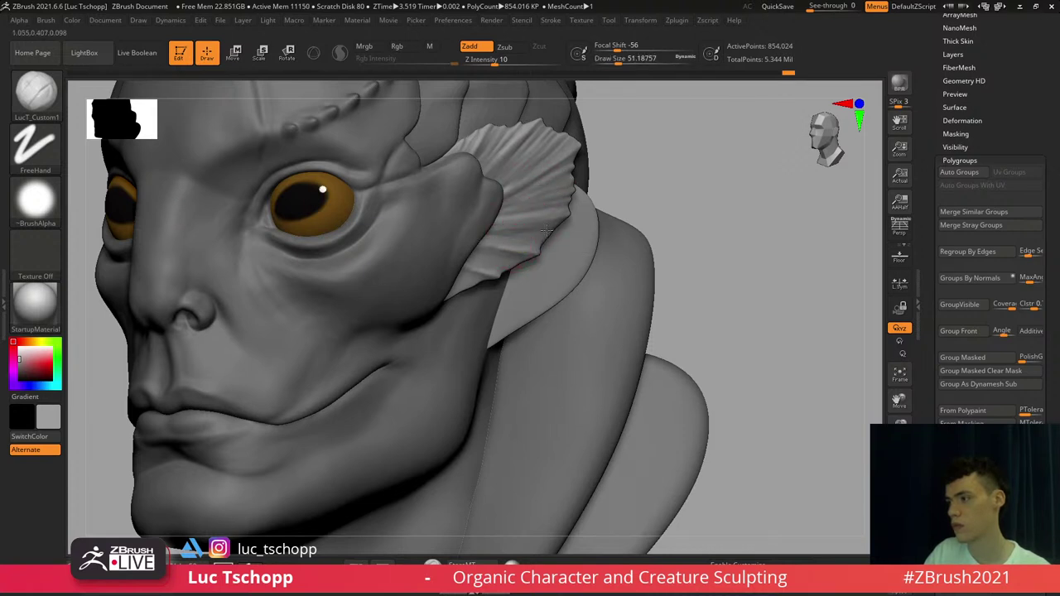
# Pick the DamStandard brush and frame the whole bust in a front view
pyautogui.press('b')
pyautogui.press('d')
pyautogui.press('s')
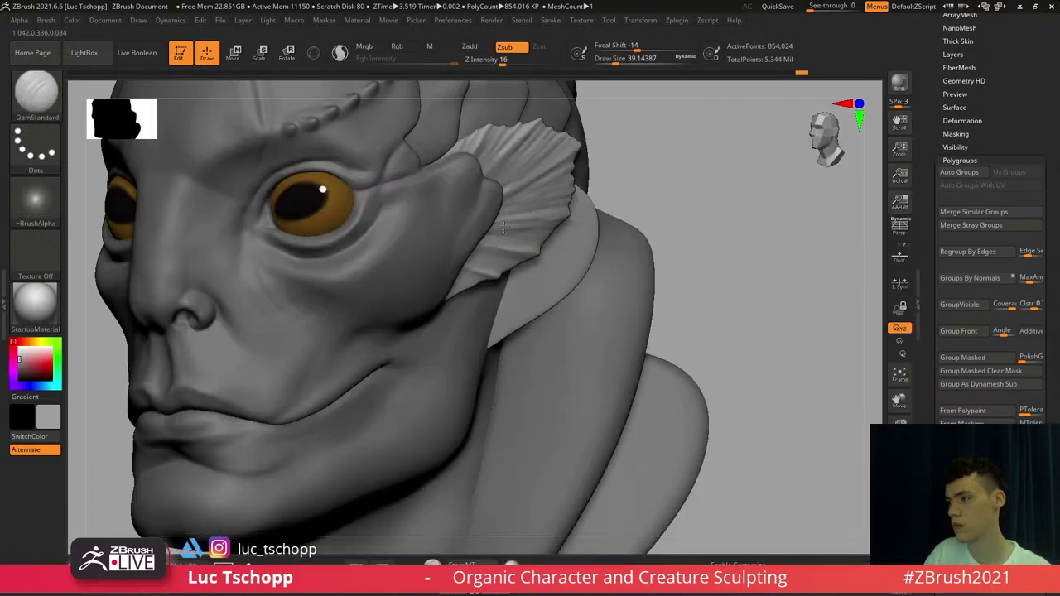
pyautogui.moveTo(503, 227); pyautogui.dragTo(469, 224, button='right')
pyautogui.press('f')
pyautogui.keyDown('shift'); pyautogui.moveTo(404, 244); pyautogui.dragTo(485, 244, button='right'); pyautogui.keyUp('shift')
pyautogui.press('b')
pyautogui.press('c')
pyautogui.press('b')
# Smooth the base of the ear fin at a low subdivision level with brush size about 65-80
pyautogui.keyDown('ctrl'); pyautogui.moveTo(508, 184); pyautogui.dragTo(503, 189, button='right'); pyautogui.keyUp('ctrl')
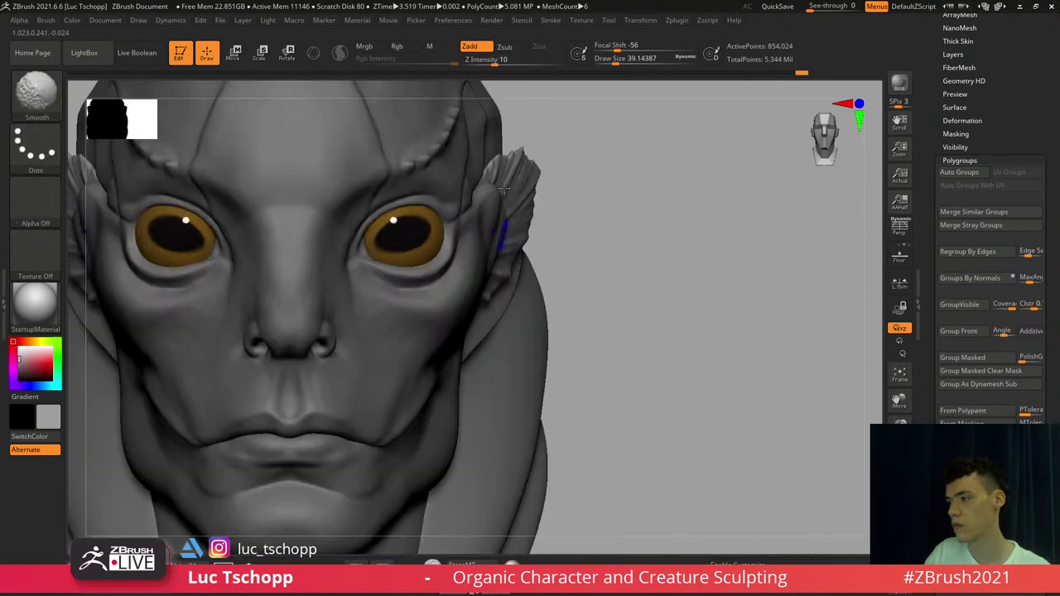
pyautogui.hotkey('shift', 'd')
pyautogui.hotkey('shift', 'd')
pyautogui.hotkey('shift', 'd')
pyautogui.press('s')
pyautogui.moveTo(506, 181); pyautogui.dragTo(520, 162)
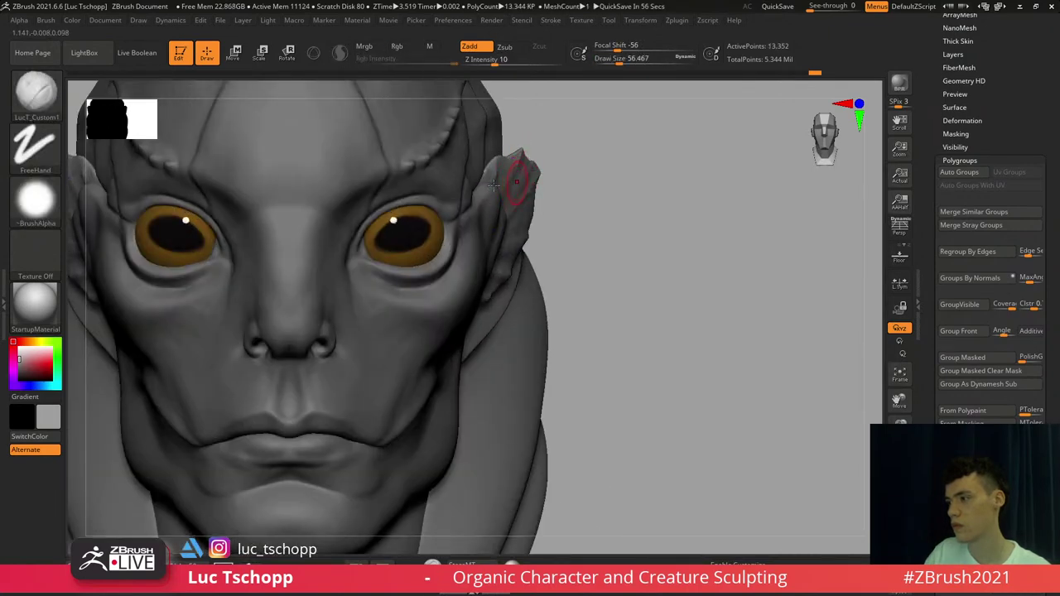
pyautogui.moveTo(512, 182); pyautogui.dragTo(496, 191, button='right')
pyautogui.press('s')
pyautogui.moveTo(533, 194)
pyautogui.mouseDown()
pyautogui.moveTo(552, 182)
pyautogui.moveTo(525, 201)
pyautogui.mouseUp()
pyautogui.moveTo(506, 239)
pyautogui.keyDown('shift'); pyautogui.mouseDown()
pyautogui.moveTo(515, 243)
pyautogui.moveTo(467, 260)
pyautogui.mouseUp(); pyautogui.keyUp('shift')
pyautogui.press('d')
pyautogui.press('d')
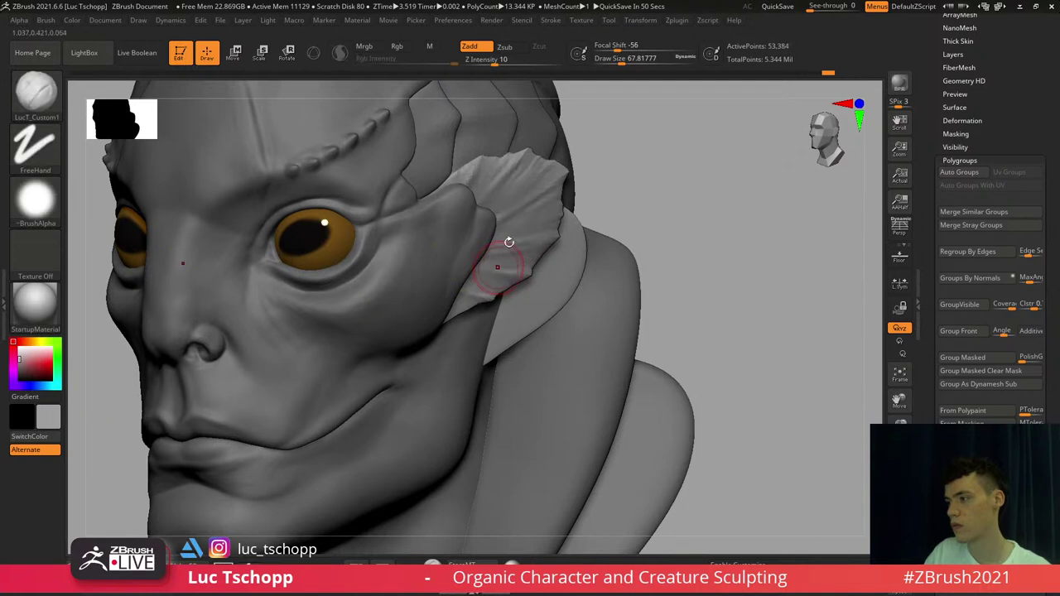
pyautogui.hotkey('shift', 'd')
pyautogui.hotkey('shift', 'd')
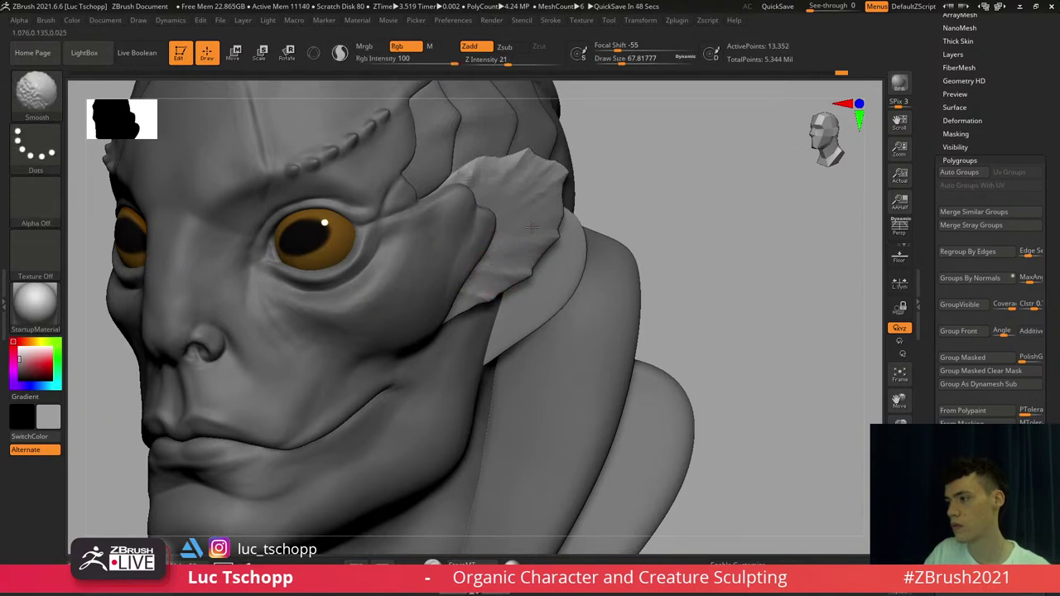
# Frame the whole bust, select the hood piece, and turn toward a left profile
pyautogui.keyDown('shift'); pyautogui.moveTo(495, 268); pyautogui.dragTo(544, 270, button='right'); pyautogui.keyUp('shift')
pyautogui.keyDown('alt'); pyautogui.click(488, 287); pyautogui.keyUp('alt')
pyautogui.press('f')
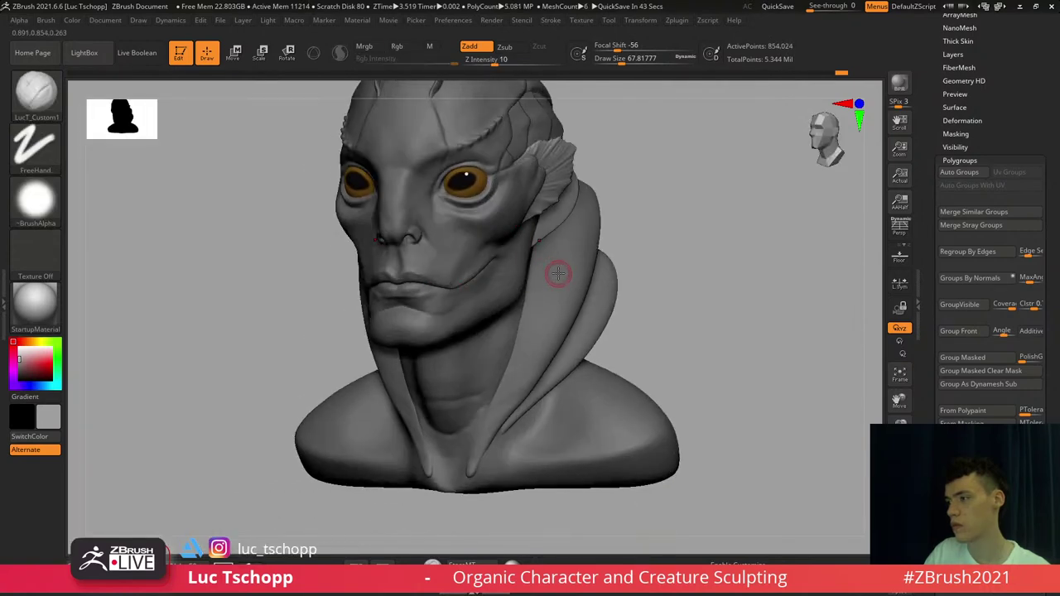
pyautogui.keyDown('alt'); pyautogui.click(558, 273); pyautogui.keyUp('alt')
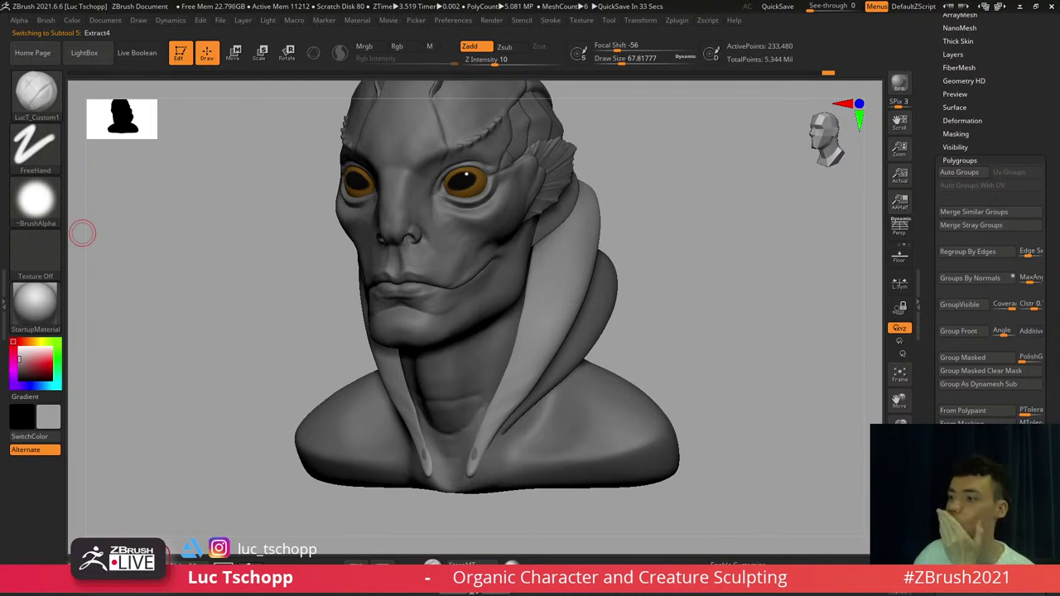
pyautogui.moveTo(82, 233)
pyautogui.mouseDown()
pyautogui.moveTo(166, 249)
pyautogui.moveTo(166, 331)
pyautogui.mouseUp()
# Select the head, set the brush size to about 120 at lower detail, then restore full detail
pyautogui.keyDown('alt'); pyautogui.click(356, 276); pyautogui.keyUp('alt')
pyautogui.hotkey('shift', 'd')
pyautogui.press('b')
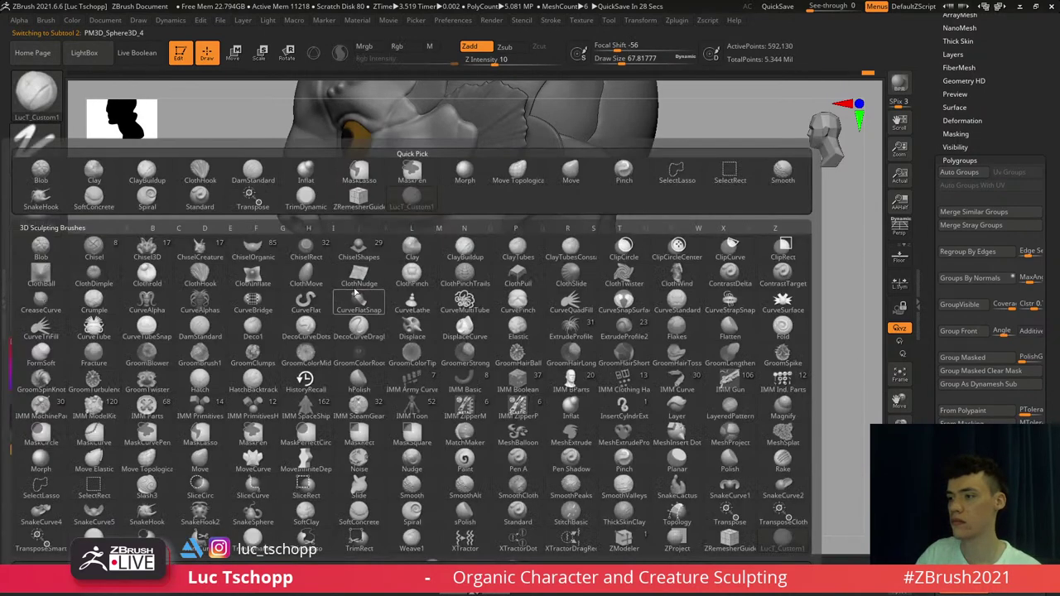
pyautogui.press('m')
pyautogui.press('v')
pyautogui.press('s')
pyautogui.moveTo(353, 287); pyautogui.dragTo(364, 289)
pyautogui.moveTo(348, 295); pyautogui.dragTo(385, 276)
pyautogui.press('s')
pyautogui.press('s')
pyautogui.press('s')
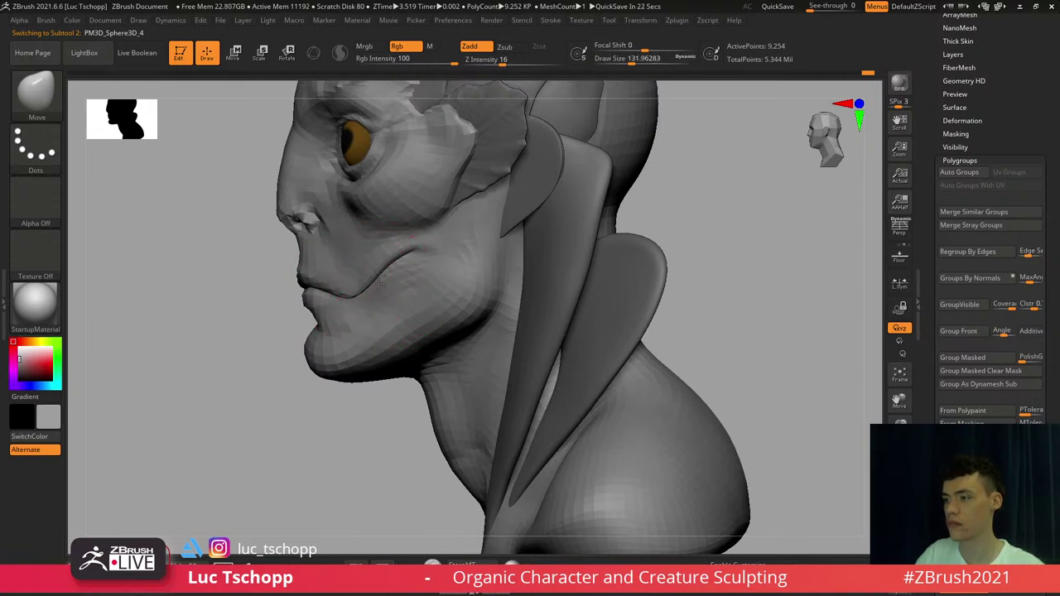
pyautogui.moveTo(344, 286); pyautogui.dragTo(409, 291, button='right')
pyautogui.press('d')
pyautogui.press('d')
pyautogui.press('d')
# Switch to the LucT_Custom1 brush, zoom in on the mouth and shrink it to about 80
pyautogui.press('b')
pyautogui.click(412, 199)
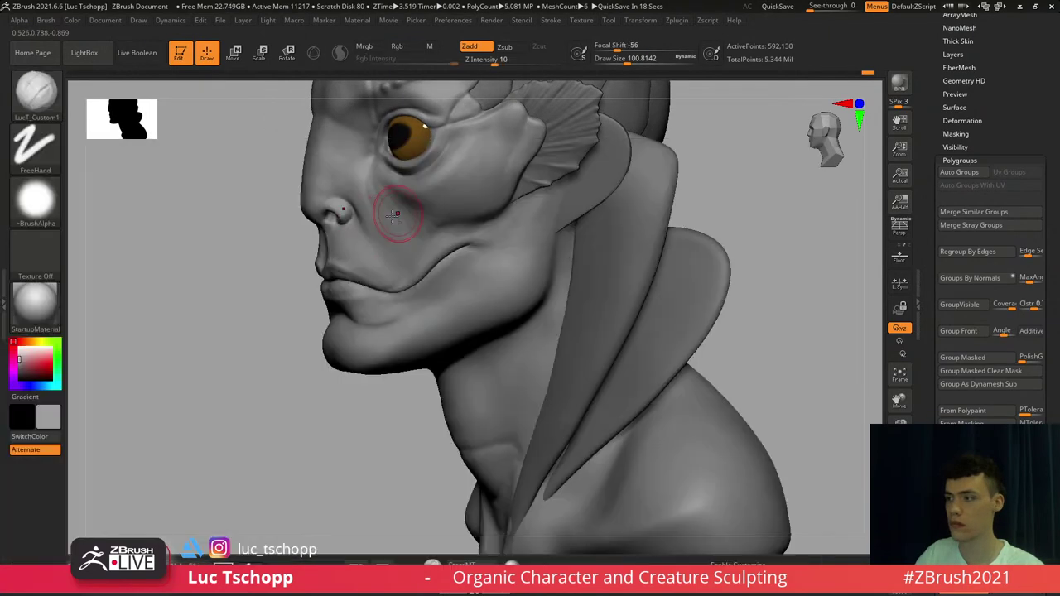
pyautogui.keyDown('ctrl'); pyautogui.moveTo(398, 215); pyautogui.dragTo(384, 294, button='right'); pyautogui.keyUp('ctrl')
pyautogui.press('s')
pyautogui.press('s')
pyautogui.moveTo(383, 297)
pyautogui.mouseDown()
pyautogui.moveTo(365, 323)
pyautogui.moveTo(390, 351)
pyautogui.mouseUp()
pyautogui.press('s')
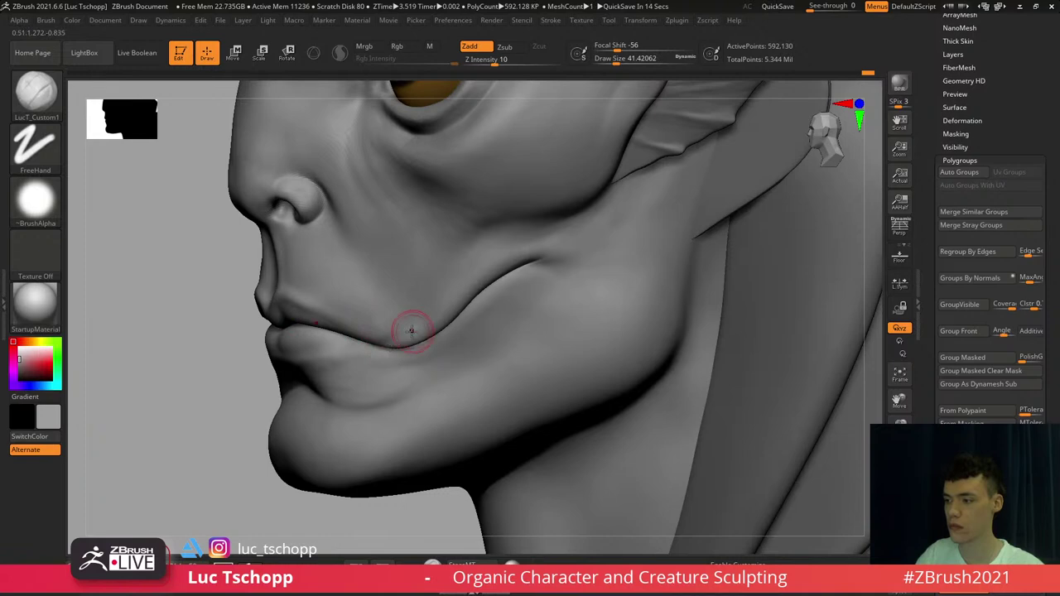
# Mask all but the mouth corner with Transpose and sculpt it using the Standard brush at size 44
pyautogui.press('w')
pyautogui.keyDown('ctrl'); pyautogui.click(386, 310); pyautogui.keyUp('ctrl')
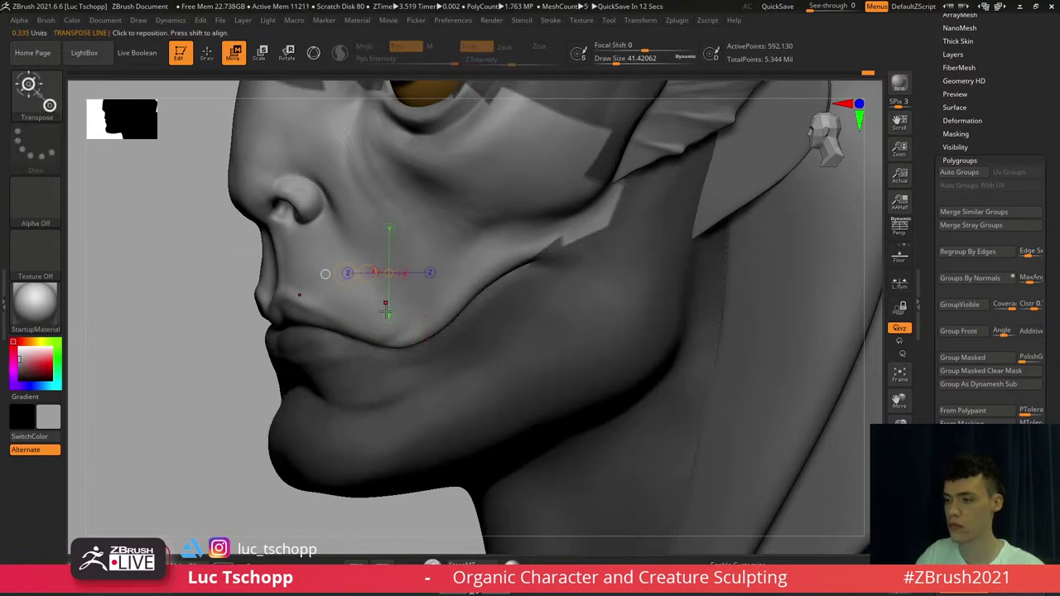
pyautogui.press('b')
pyautogui.press('s')
pyautogui.press('t')
pyautogui.press('s')
pyautogui.moveTo(379, 334); pyautogui.dragTo(383, 334)
pyautogui.keyDown('alt'); pyautogui.moveTo(387, 330); pyautogui.dragTo(404, 309, button='right'); pyautogui.keyUp('alt')
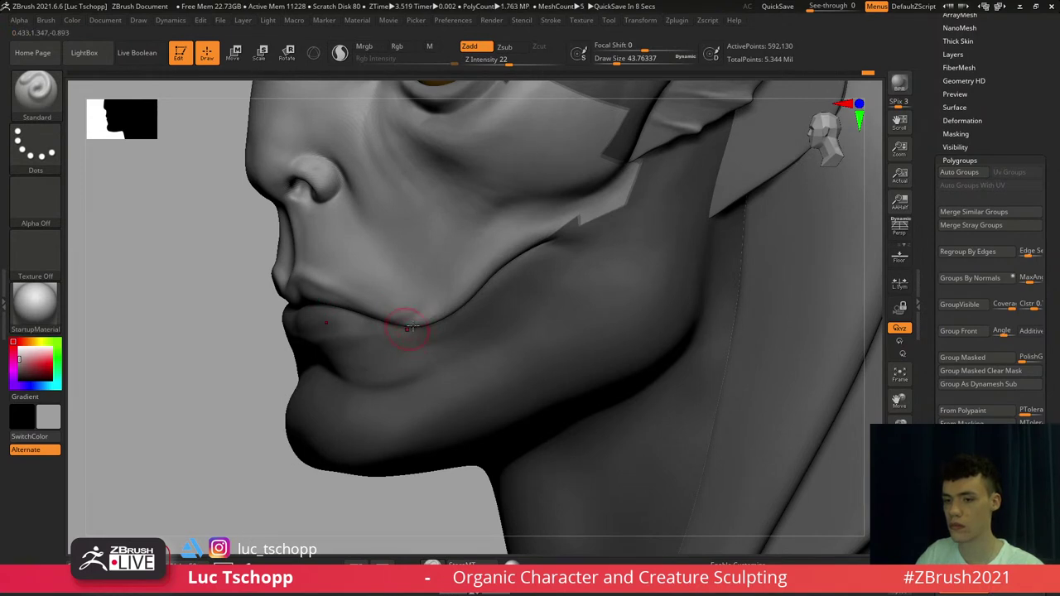
# Enlarge the Standard brush to about 46 and undo the last lip stroke
pyautogui.press('s')
pyautogui.moveTo(411, 330); pyautogui.dragTo(414, 329)
pyautogui.hotkey('ctrl', 'z')
pyautogui.moveTo(408, 316)
pyautogui.mouseDown(button='right')
pyautogui.moveTo(461, 318)
pyautogui.moveTo(386, 293)
pyautogui.moveTo(403, 322)
pyautogui.mouseUp(button='right')
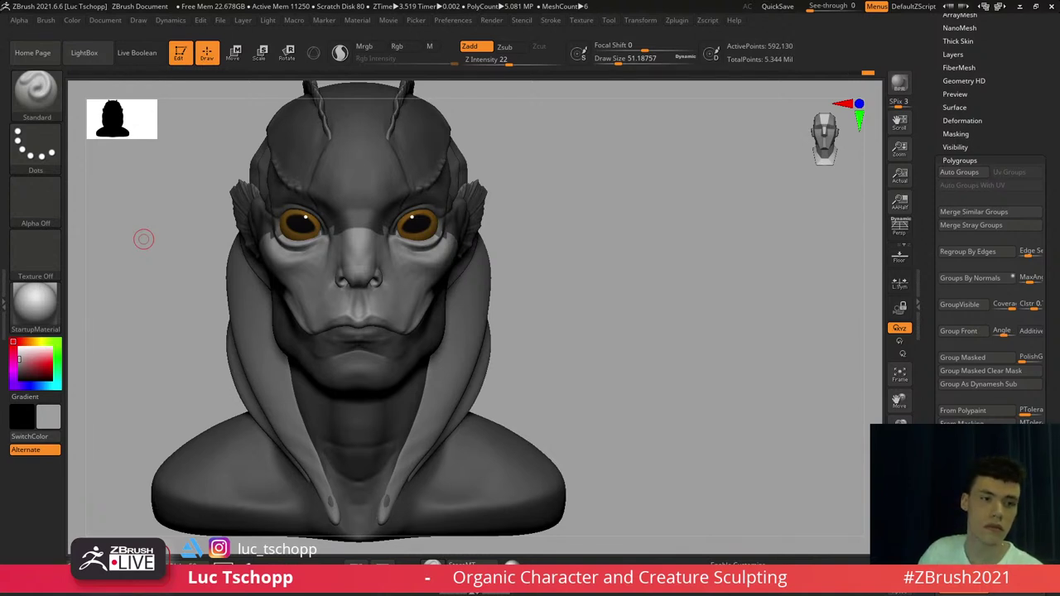
# Turn the bust to three-quarter view, make the temple fin active, and set brush size 15
pyautogui.moveTo(563, 257); pyautogui.dragTo(464, 236)
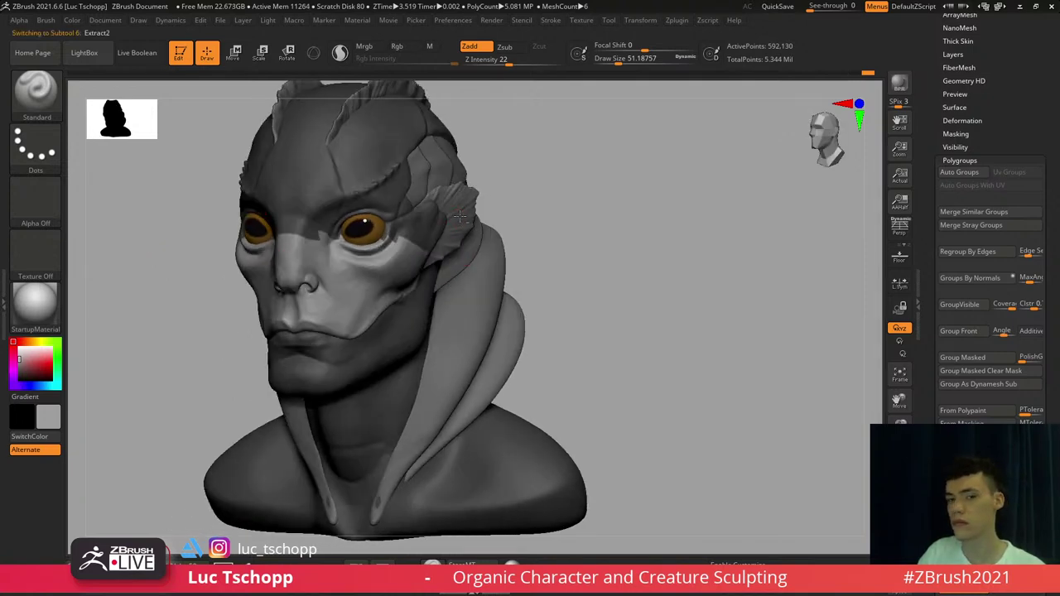
pyautogui.moveTo(460, 217)
pyautogui.keyDown('ctrl'); pyautogui.mouseDown(button='right')
pyautogui.moveTo(458, 248)
pyautogui.moveTo(455, 221)
pyautogui.mouseUp(button='right'); pyautogui.keyUp('ctrl')
pyautogui.press('b')
pyautogui.press('s')
pyautogui.press('t')
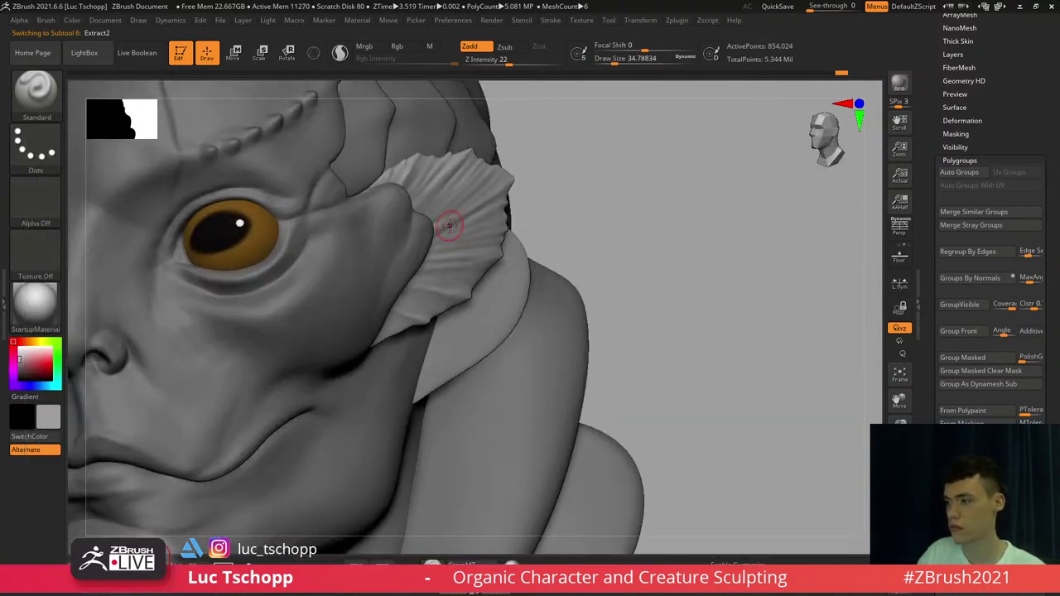
pyautogui.press('s')
pyautogui.moveTo(449, 227); pyautogui.dragTo(441, 233)
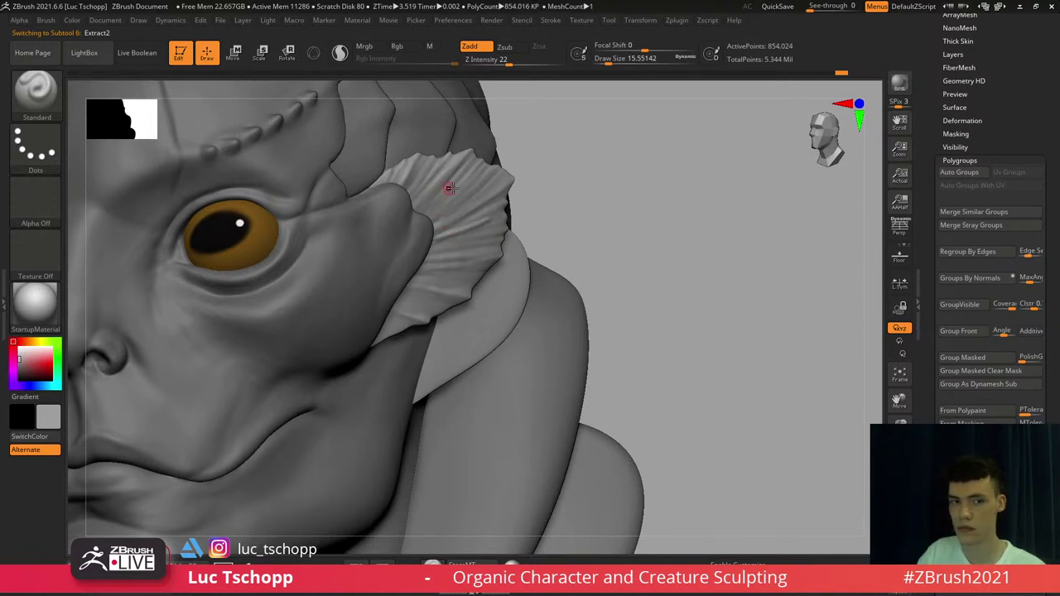
# Touch up the lower fin with a raised ridge and a small stroke along its edge
pyautogui.moveTo(455, 248); pyautogui.dragTo(442, 261, button='right')
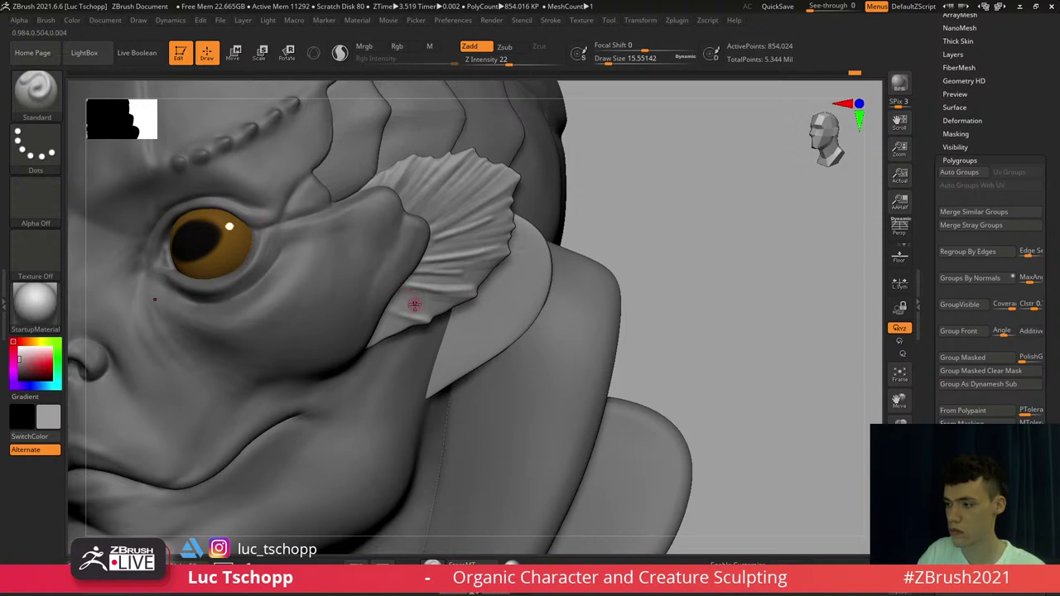
pyautogui.moveTo(415, 305); pyautogui.dragTo(416, 303, button='right')
pyautogui.moveTo(385, 307); pyautogui.dragTo(425, 315)
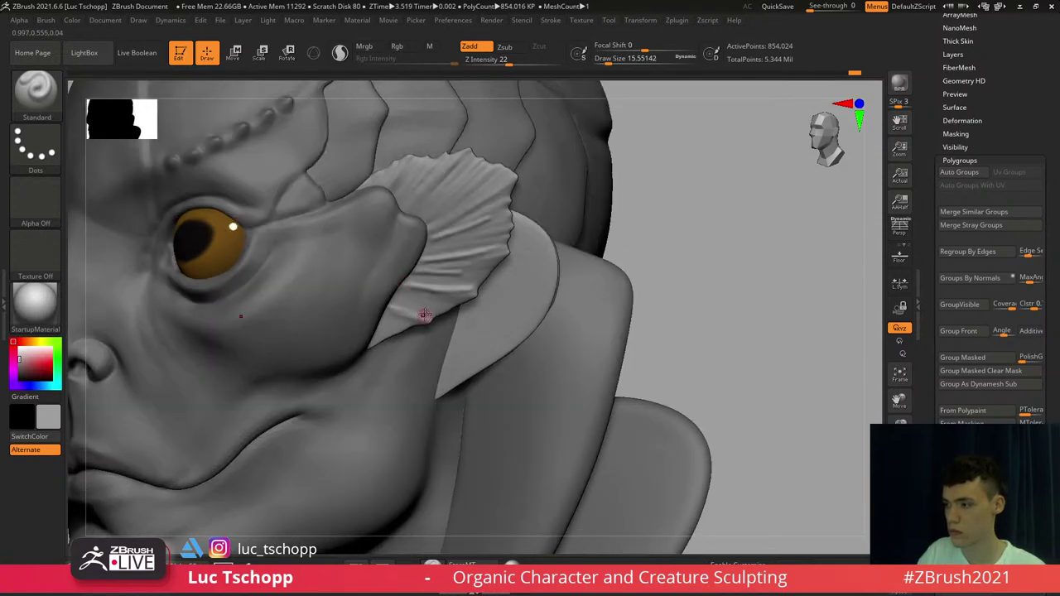
pyautogui.keyDown('ctrl'); pyautogui.moveTo(401, 326); pyautogui.dragTo(431, 311, button='right'); pyautogui.keyUp('ctrl')
pyautogui.moveTo(431, 311); pyautogui.dragTo(466, 333, button='right')
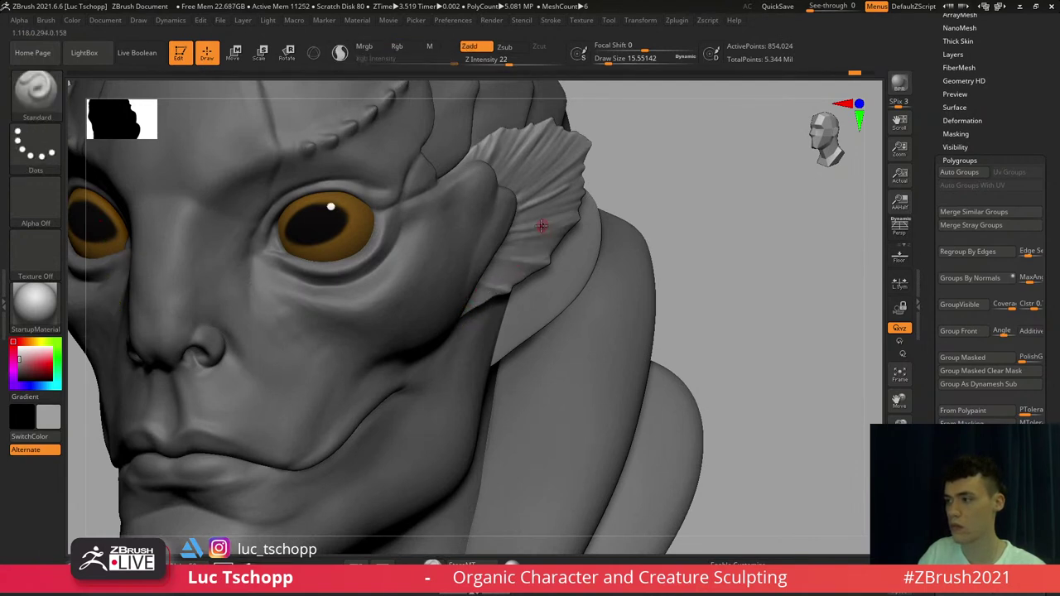
pyautogui.moveTo(564, 222); pyautogui.dragTo(564, 220)
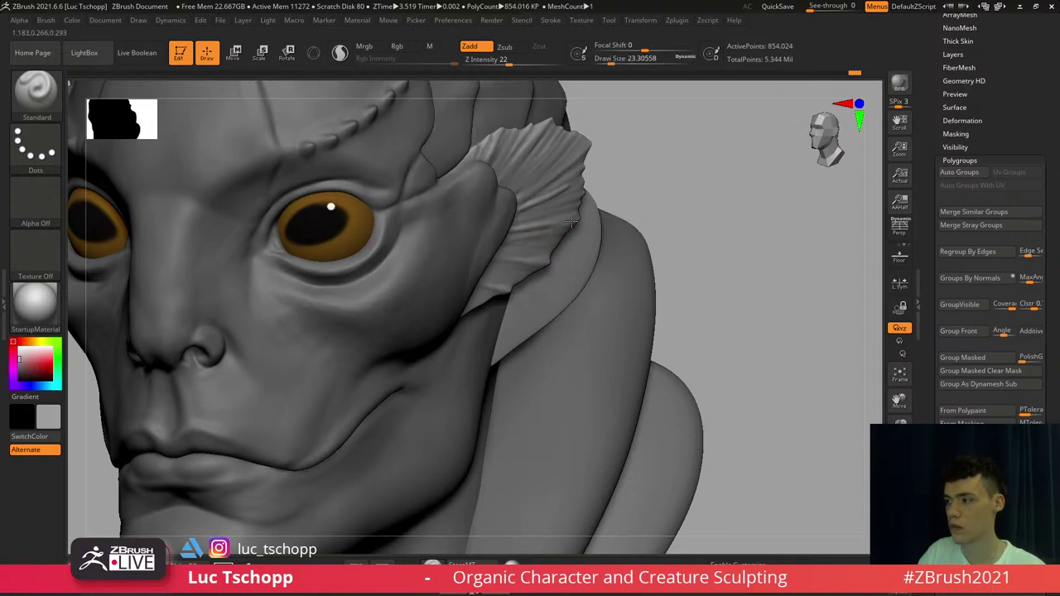
pyautogui.keyDown('alt'); pyautogui.moveTo(557, 225); pyautogui.dragTo(511, 214, button='right'); pyautogui.keyUp('alt')
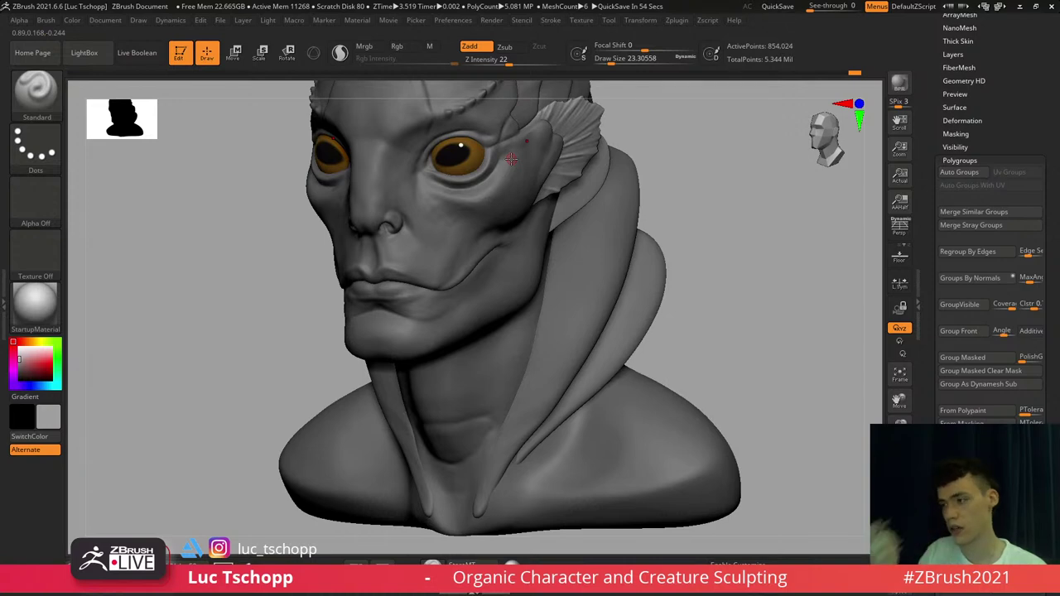
# Select the collar, drop it to a lower subdivision level, and frame the lower face
pyautogui.keyDown('alt'); pyautogui.click(394, 396); pyautogui.keyUp('alt')
pyautogui.keyDown('alt'); pyautogui.moveTo(381, 343); pyautogui.dragTo(428, 295, button='right'); pyautogui.keyUp('alt')
pyautogui.press('b')
pyautogui.press('m')
pyautogui.press('v')
pyautogui.hotkey('shift', 'd')
pyautogui.hotkey('shift', 'd')
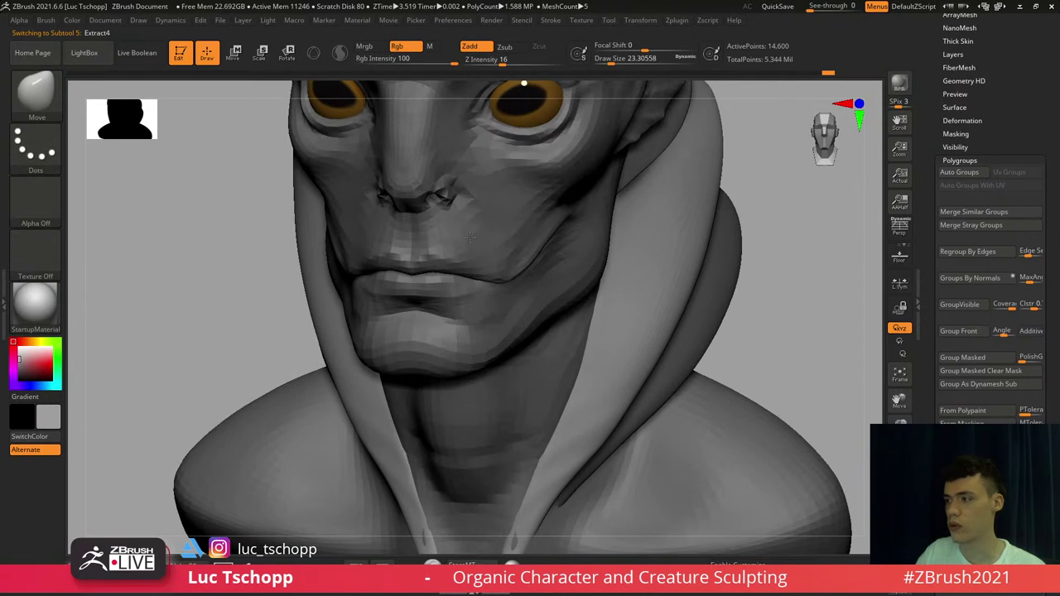
pyautogui.keyDown('alt'); pyautogui.moveTo(489, 188); pyautogui.dragTo(468, 262, button='right'); pyautogui.keyUp('alt')
pyautogui.keyDown('ctrl'); pyautogui.moveTo(468, 262); pyautogui.dragTo(471, 247, button='right'); pyautogui.keyUp('ctrl')
# Make the head the active part, briefly mask a face region, then clear it for Move
pyautogui.keyDown('alt'); pyautogui.click(465, 274); pyautogui.keyUp('alt')
pyautogui.press('b')
pyautogui.press('m')
pyautogui.press('v')
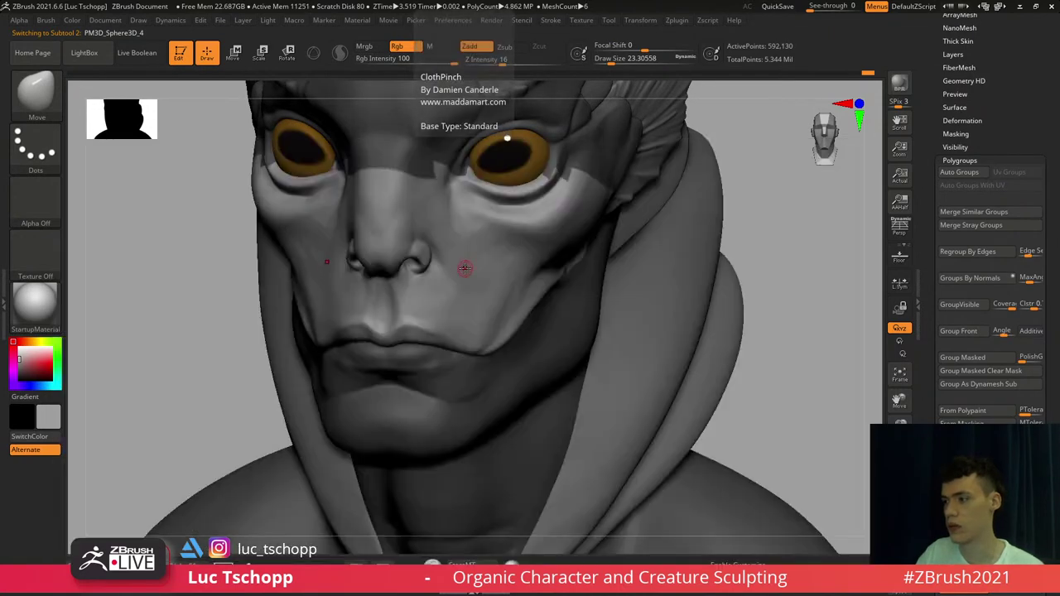
pyautogui.keyDown('ctrl'); pyautogui.moveTo(775, 146); pyautogui.dragTo(765, 190); pyautogui.keyUp('ctrl')
pyautogui.press('b')
pyautogui.press('m')
pyautogui.press('v')
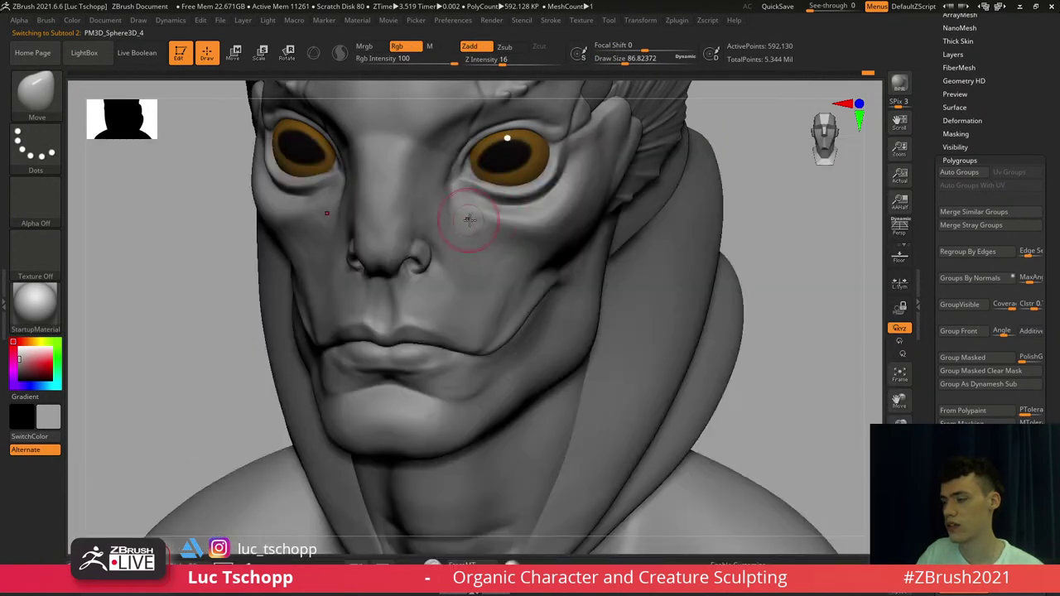
pyautogui.moveTo(469, 220); pyautogui.dragTo(476, 280, button='right')
# Enlarge the Move brush to about 128 and frame the bust at full detail in three-quarter view
pyautogui.hotkey('shift', 'd')
pyautogui.hotkey('shift', 'd')
pyautogui.press('s')
pyautogui.moveTo(479, 224)
pyautogui.mouseDown()
pyautogui.moveTo(488, 220)
pyautogui.moveTo(469, 225)
pyautogui.mouseUp()
pyautogui.press('s')
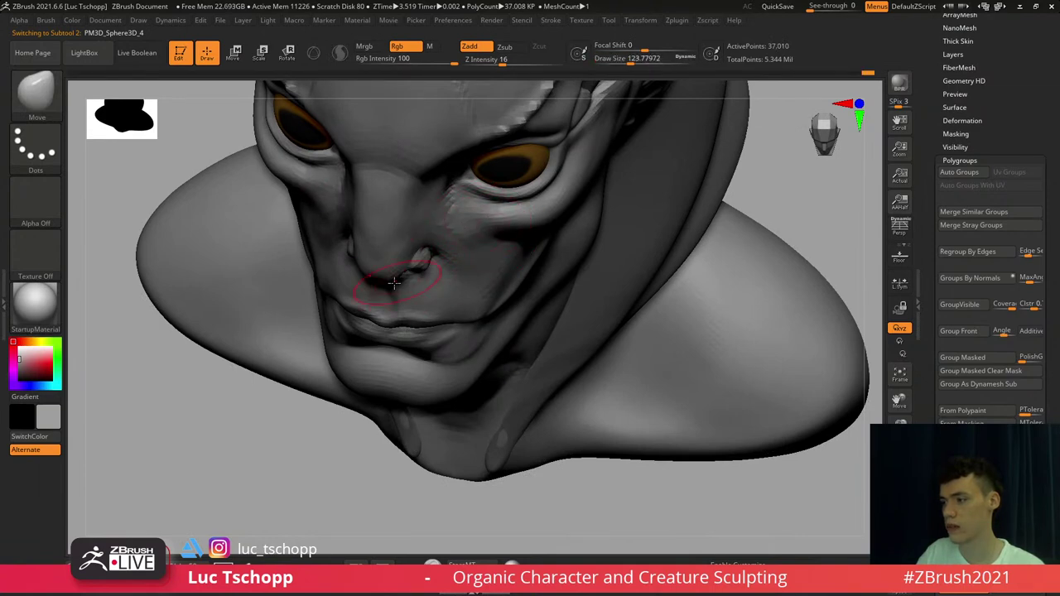
pyautogui.moveTo(395, 282)
pyautogui.mouseDown(button='right')
pyautogui.moveTo(406, 235)
pyautogui.moveTo(407, 279)
pyautogui.mouseUp(button='right')
pyautogui.press('f')
pyautogui.press('d')
pyautogui.press('d')
pyautogui.moveTo(447, 309); pyautogui.dragTo(444, 338, button='right')
pyautogui.keyDown('alt'); pyautogui.moveTo(476, 279); pyautogui.dragTo(458, 302, button='right'); pyautogui.keyUp('alt')
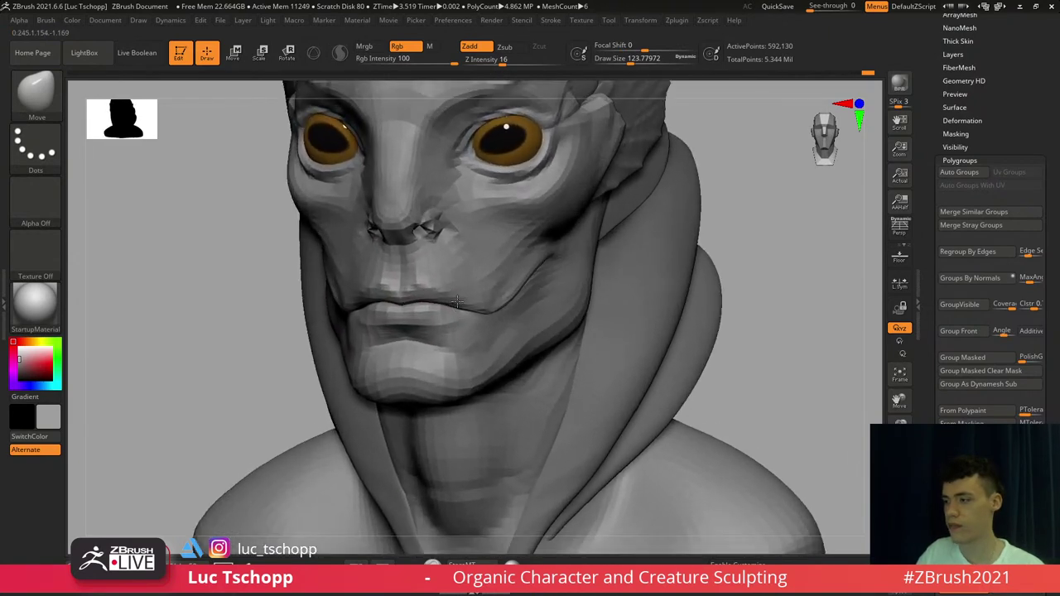
pyautogui.moveTo(462, 184)
pyautogui.keyDown('alt'); pyautogui.mouseDown(button='right')
pyautogui.moveTo(455, 292)
pyautogui.moveTo(474, 275)
pyautogui.mouseUp(button='right'); pyautogui.keyUp('alt')
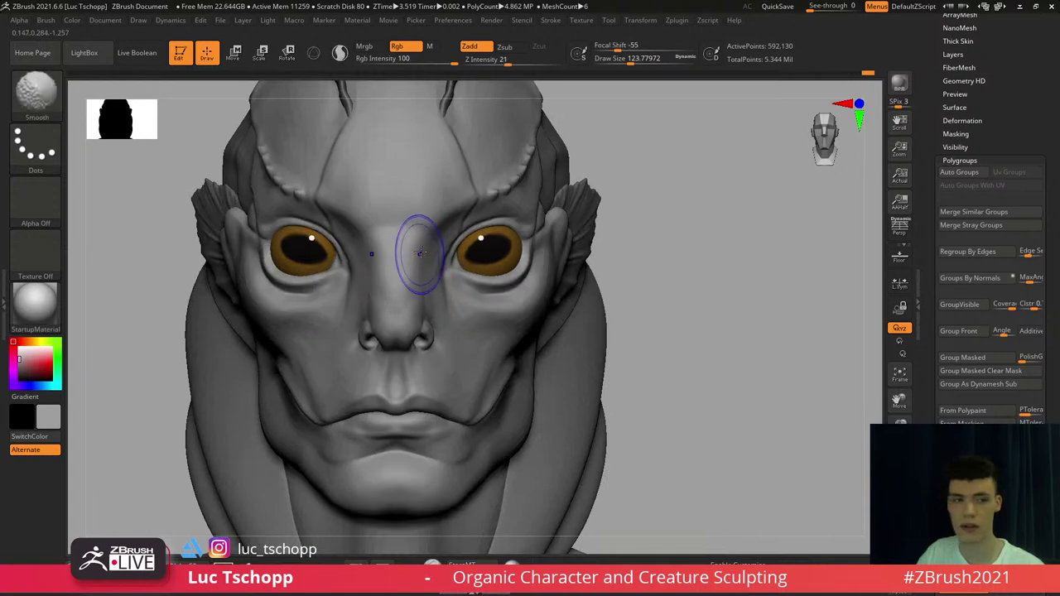
# Resize the Move brush from about 192 down to 94 while toggling the head's subdivision levels
pyautogui.press('s')
pyautogui.moveTo(416, 248); pyautogui.dragTo(495, 190)
pyautogui.press('s')
pyautogui.press('s')
pyautogui.press('s')
pyautogui.press('s')
pyautogui.press('d')
pyautogui.press('d')
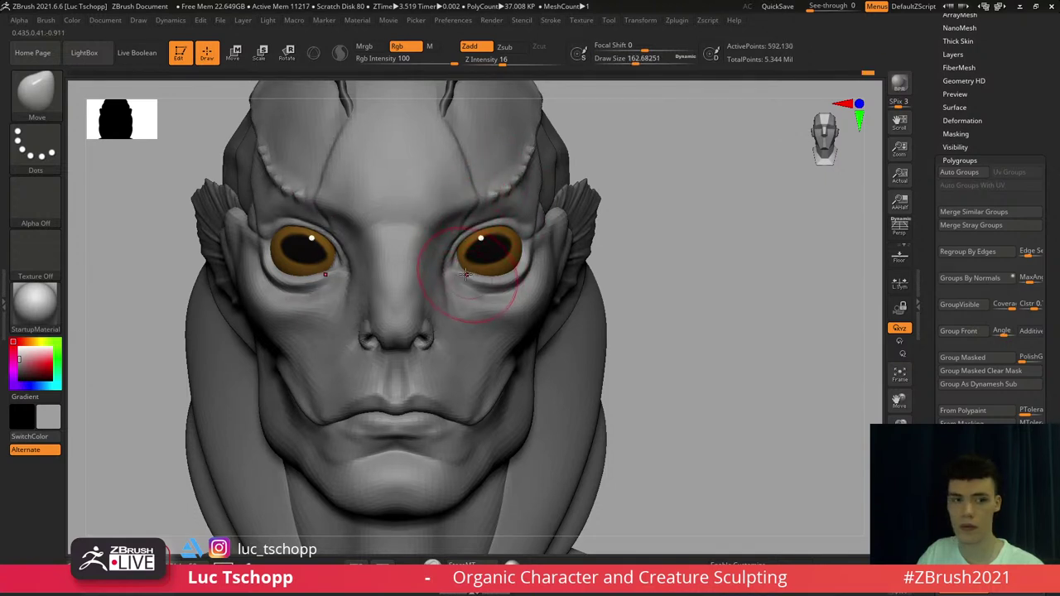
pyautogui.press('shift')
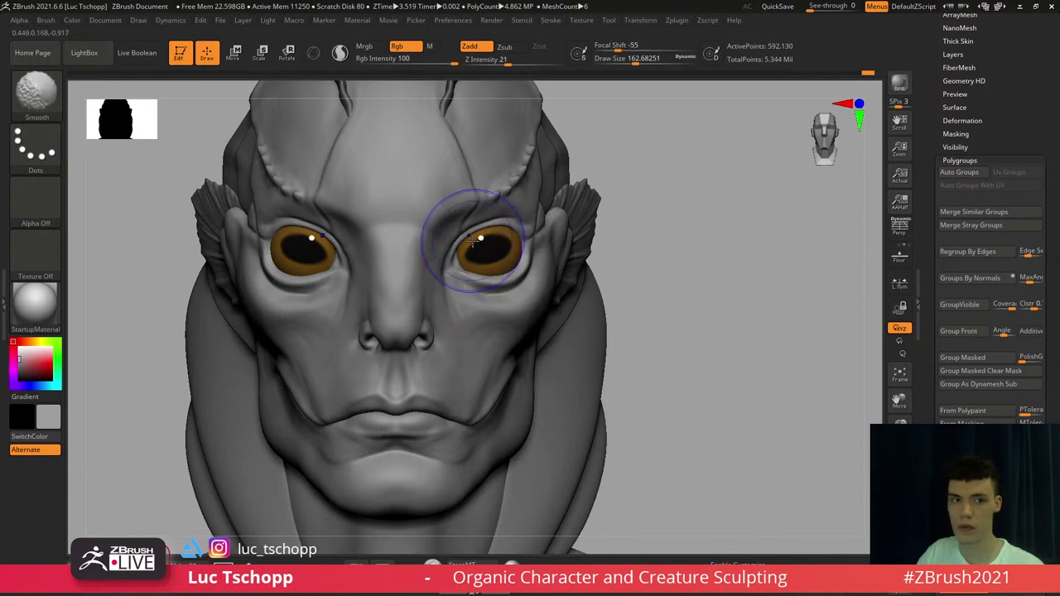
pyautogui.hotkey('shift', 'd')
pyautogui.hotkey('shift', 'd')
pyautogui.press('s')
pyautogui.moveTo(478, 234); pyautogui.dragTo(505, 221)
pyautogui.press('s')
pyautogui.press('s')
pyautogui.press('s')
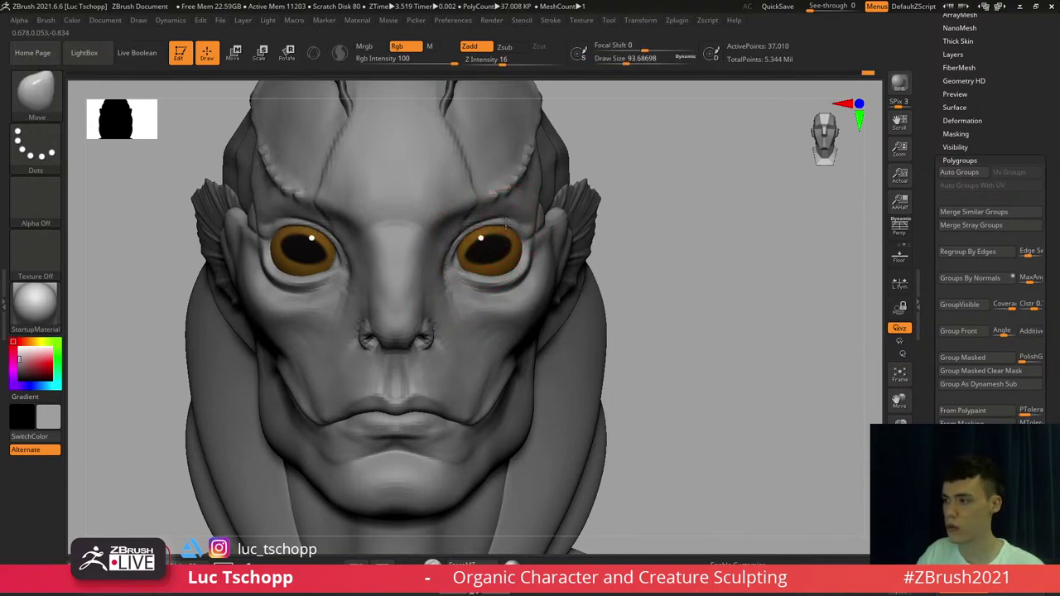
pyautogui.keyDown('ctrl'); pyautogui.moveTo(505, 373); pyautogui.dragTo(478, 375, button='right'); pyautogui.keyUp('ctrl')
pyautogui.press('d')
pyautogui.press('d')
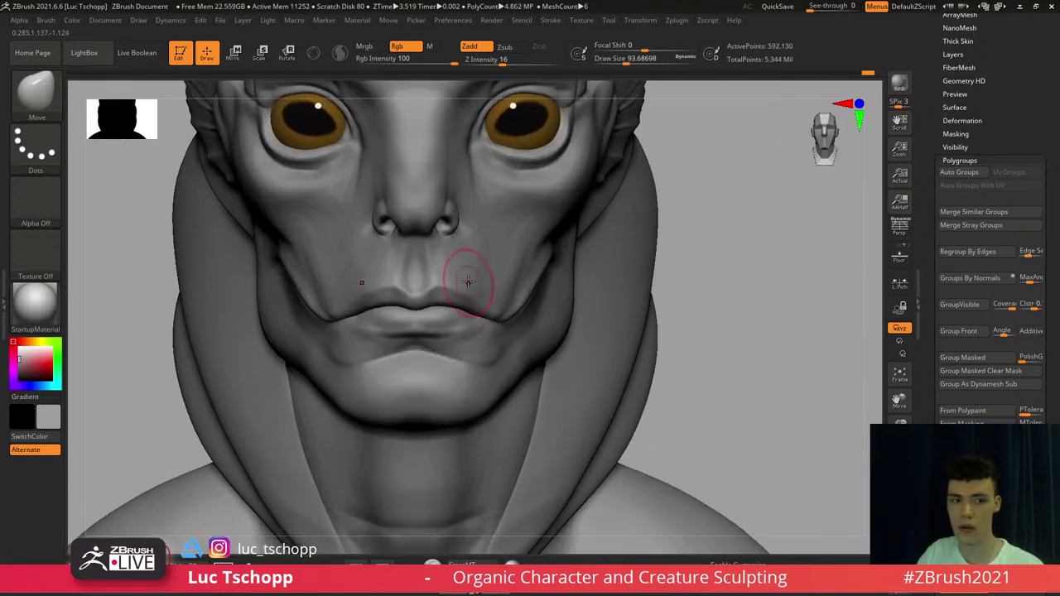
pyautogui.keyDown('ctrl'); pyautogui.moveTo(455, 255); pyautogui.dragTo(463, 343, button='right'); pyautogui.keyUp('ctrl')
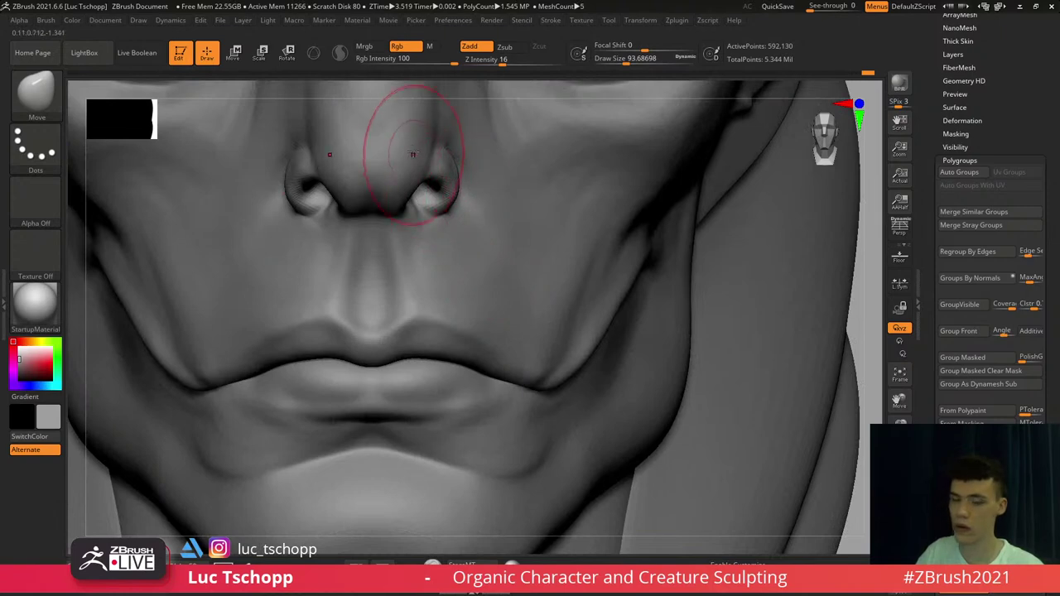
# Widen the side of the nose with the Move brush at a lower subdivision level
pyautogui.press('b')
pyautogui.press('m')
pyautogui.press('v')
pyautogui.hotkey('shift', 'd')
pyautogui.hotkey('shift', 'd')
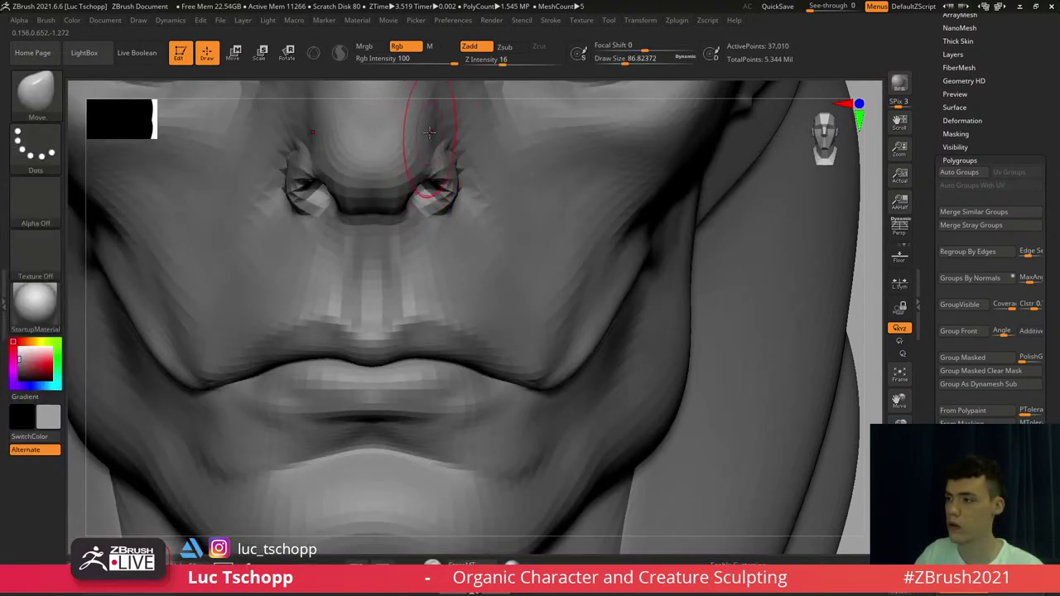
pyautogui.moveTo(431, 129); pyautogui.dragTo(440, 123)
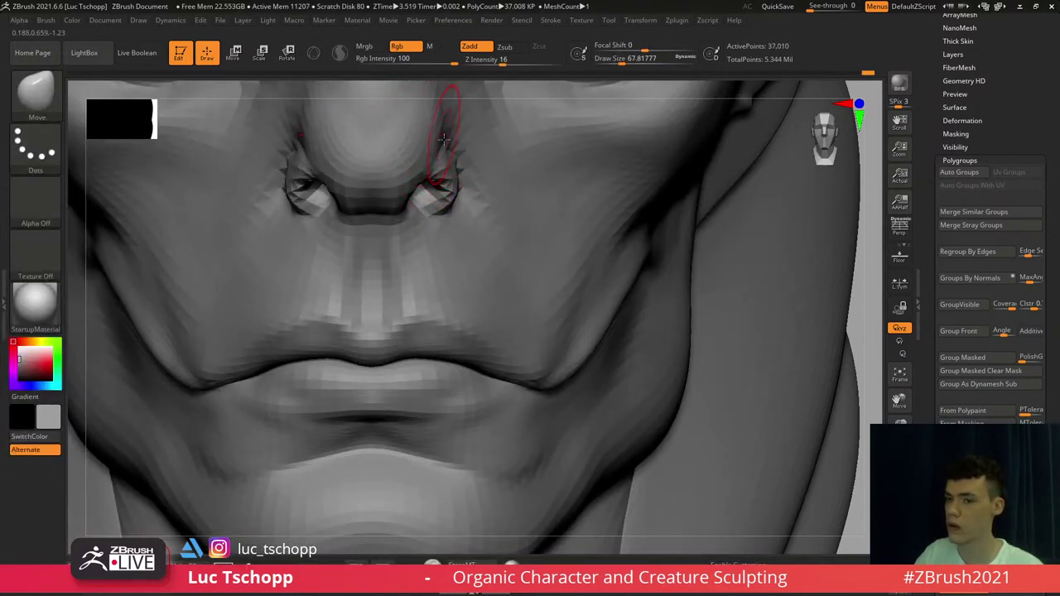
pyautogui.keyDown('alt'); pyautogui.moveTo(444, 140); pyautogui.dragTo(441, 212, button='right'); pyautogui.keyUp('alt')
pyautogui.press('d')
pyautogui.press('d')
pyautogui.press('f')
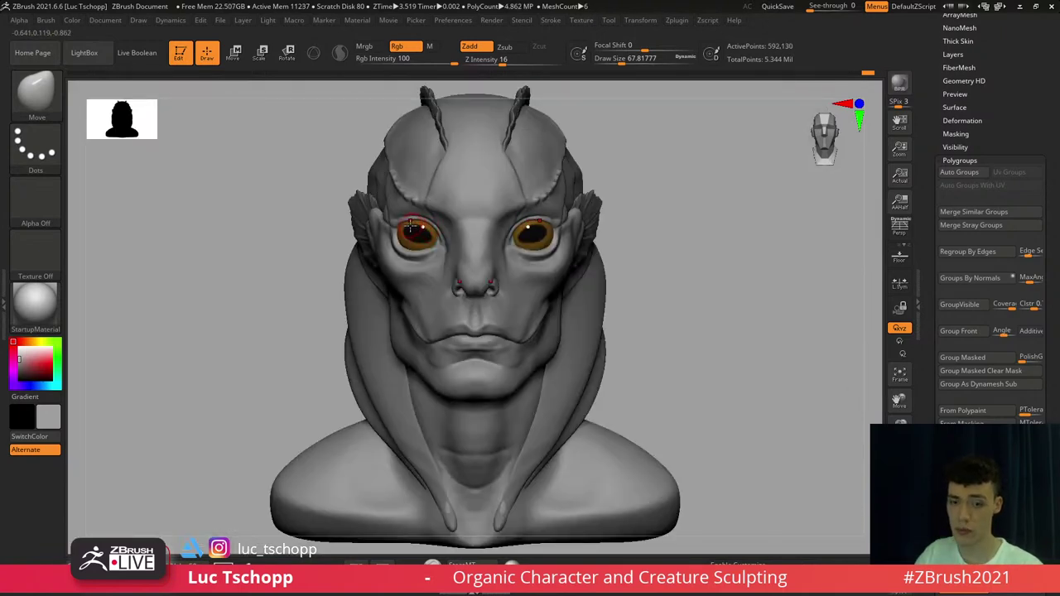
pyautogui.moveTo(411, 229); pyautogui.dragTo(368, 240, button='right')
pyautogui.keyDown('alt'); pyautogui.moveTo(434, 268); pyautogui.dragTo(401, 218, button='right'); pyautogui.keyUp('alt')
pyautogui.hotkey('shift', 'd')
pyautogui.press('d')
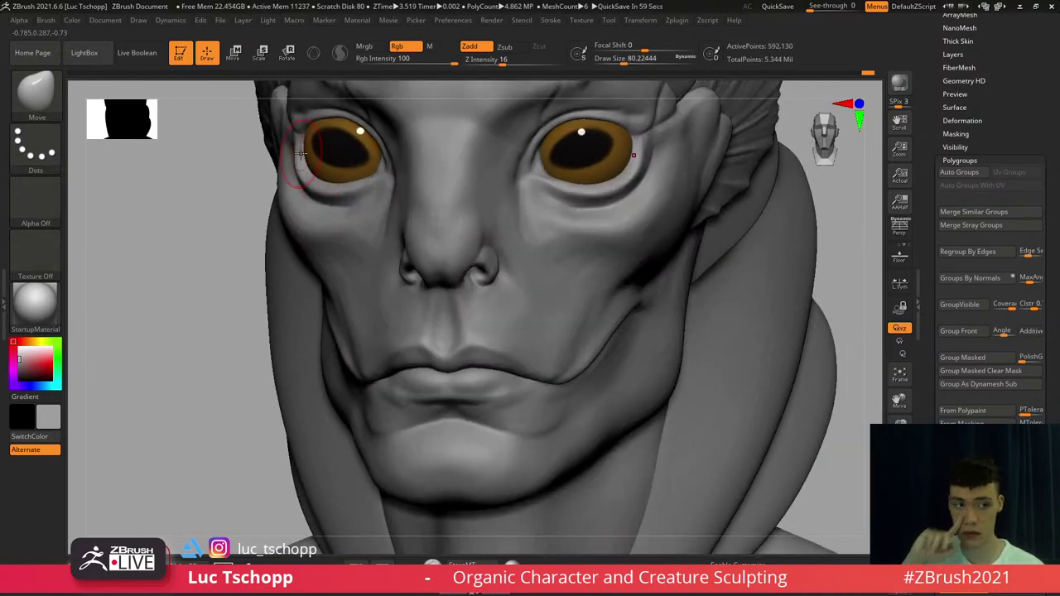
# Switch to the LucT_Custom1 brush and set its size to about 74
pyautogui.press('b')
pyautogui.click(380, 210)
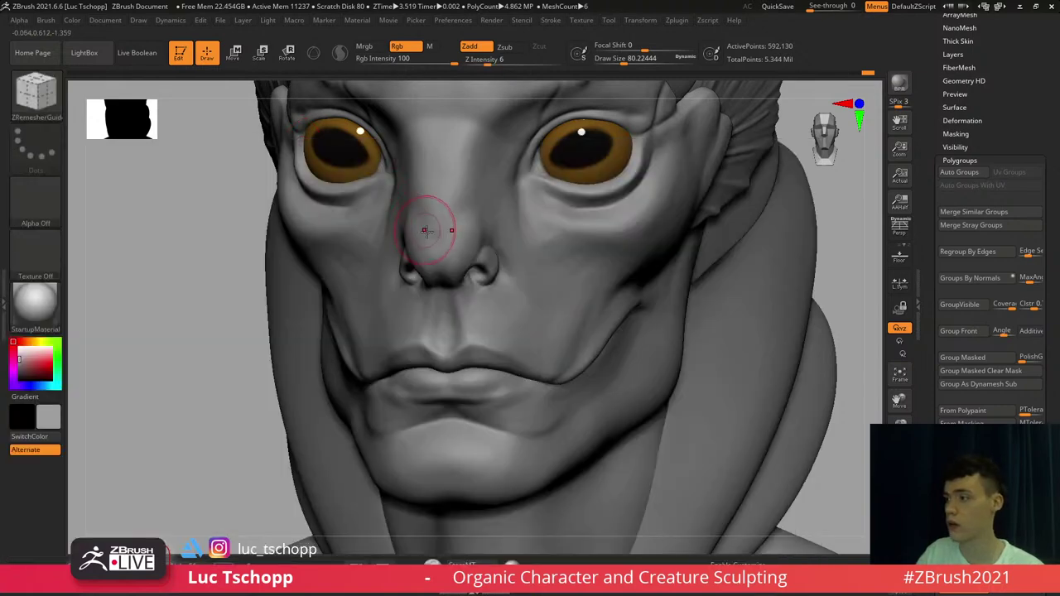
pyautogui.press('b')
pyautogui.click(430, 201)
pyautogui.moveTo(571, 217)
pyautogui.keyDown('alt'); pyautogui.mouseDown(button='right')
pyautogui.moveTo(536, 236)
pyautogui.moveTo(547, 257)
pyautogui.mouseUp(button='right'); pyautogui.keyUp('alt')
pyautogui.press('s')
pyautogui.moveTo(551, 244); pyautogui.dragTo(574, 243)
pyautogui.press('s')
# Build up the lower lid area under the eye with Standard at size 80, then smooth it
pyautogui.press('b')
pyautogui.press('s')
pyautogui.press('t')
pyautogui.press('s')
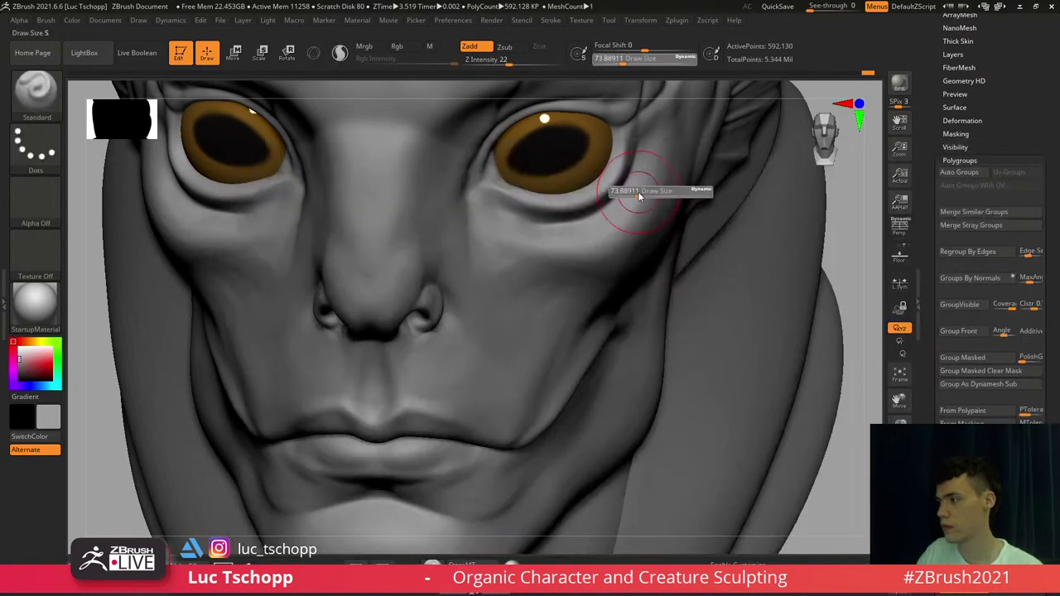
pyautogui.moveTo(637, 193); pyautogui.dragTo(640, 194)
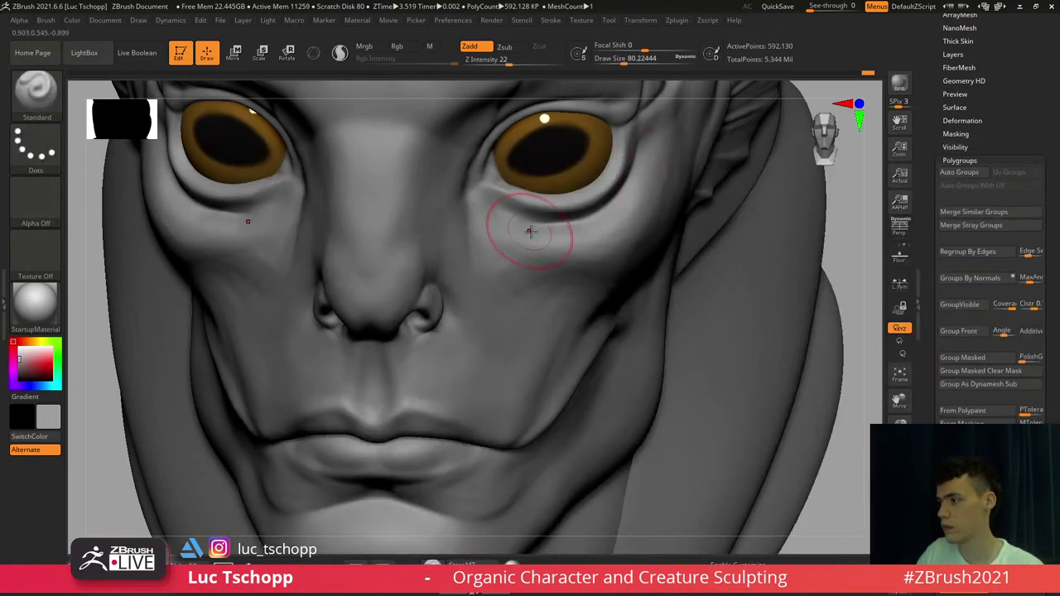
pyautogui.hotkey('shift', 'd')
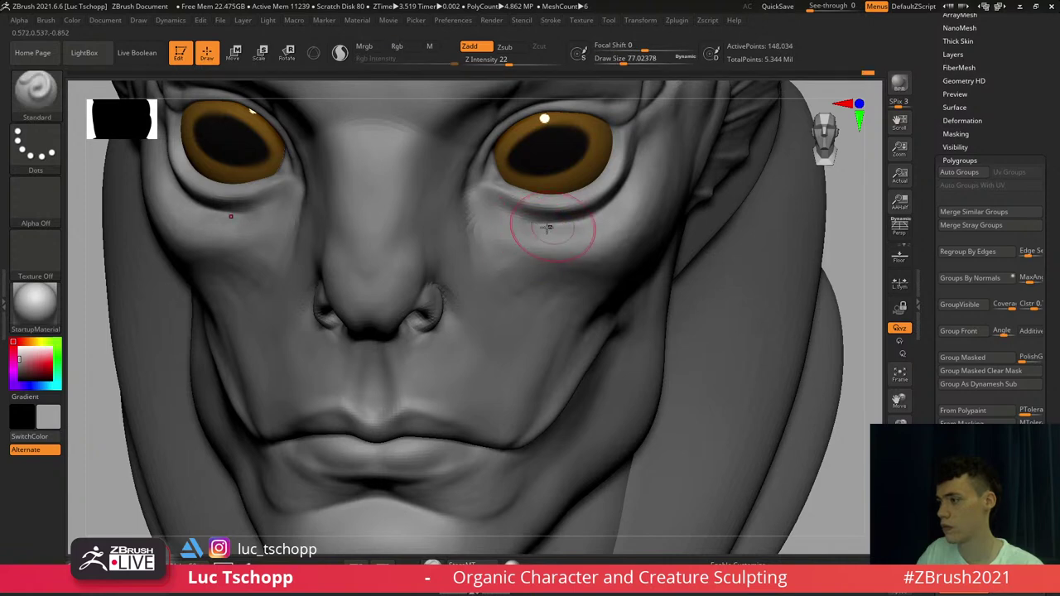
pyautogui.moveTo(547, 227); pyautogui.dragTo(575, 234)
pyautogui.press('shift')
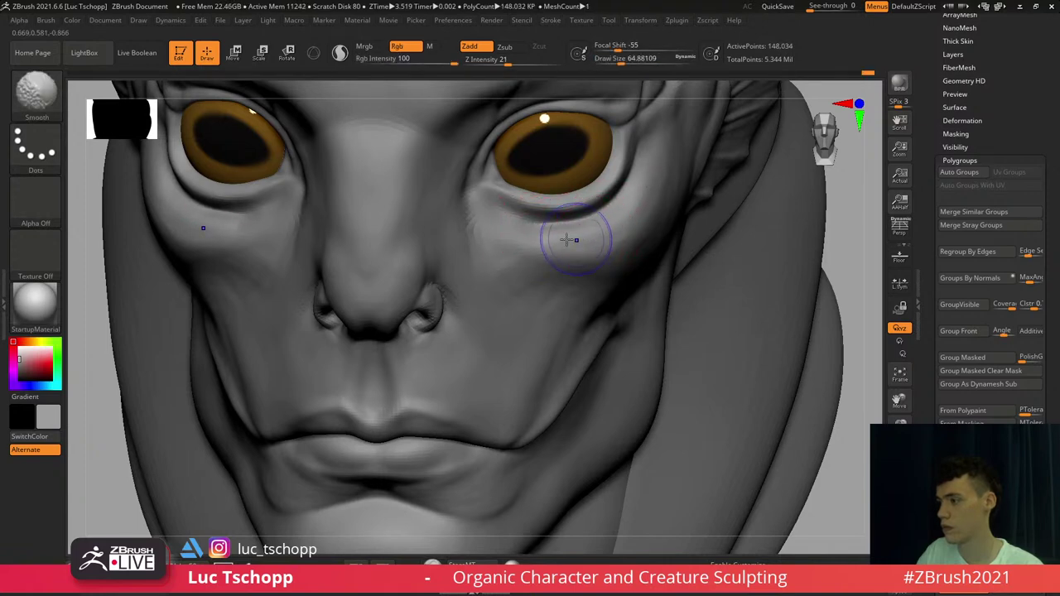
pyautogui.keyDown('shift'); pyautogui.moveTo(602, 236); pyautogui.dragTo(538, 261, button='right'); pyautogui.keyUp('shift')
pyautogui.press('d')
pyautogui.press('f')
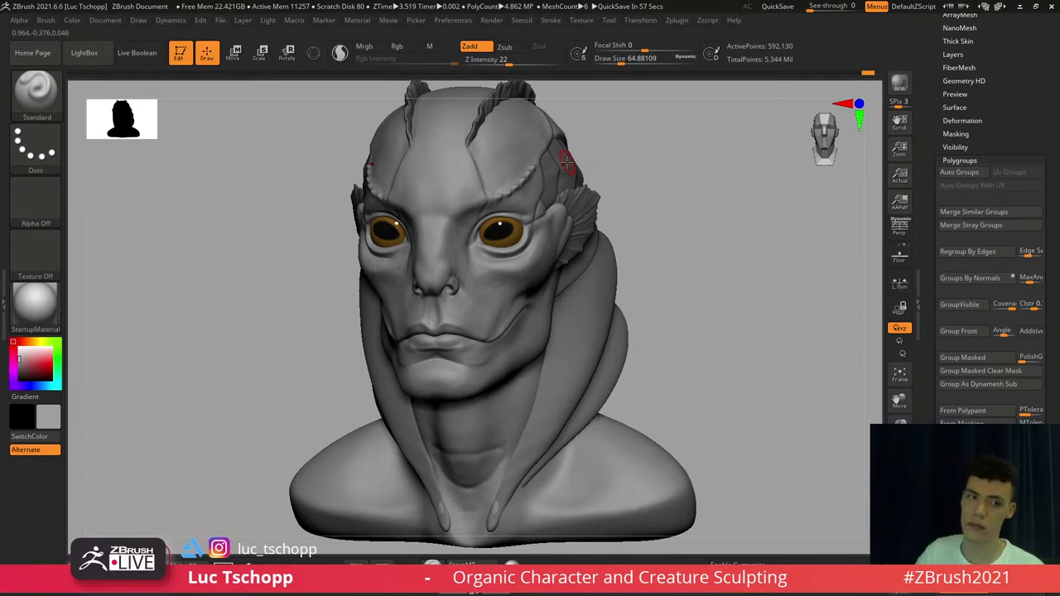
pyautogui.moveTo(411, 276)
pyautogui.keyDown('ctrl'); pyautogui.mouseDown(button='right')
pyautogui.moveTo(489, 308)
pyautogui.moveTo(459, 292)
pyautogui.moveTo(564, 310)
pyautogui.mouseUp(button='right'); pyautogui.keyUp('ctrl')
# Reshape both nostril rims with LucT_Custom1, smoothing the surface around them
pyautogui.press('b')
pyautogui.click(461, 196)
pyautogui.moveTo(563, 311); pyautogui.dragTo(524, 289, button='right')
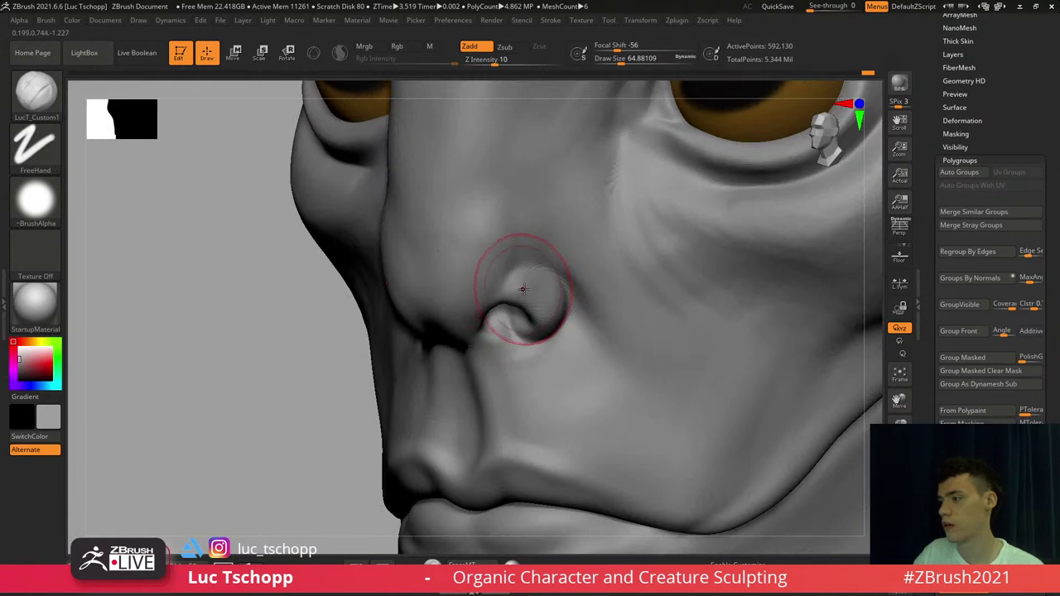
pyautogui.moveTo(543, 300); pyautogui.dragTo(525, 300)
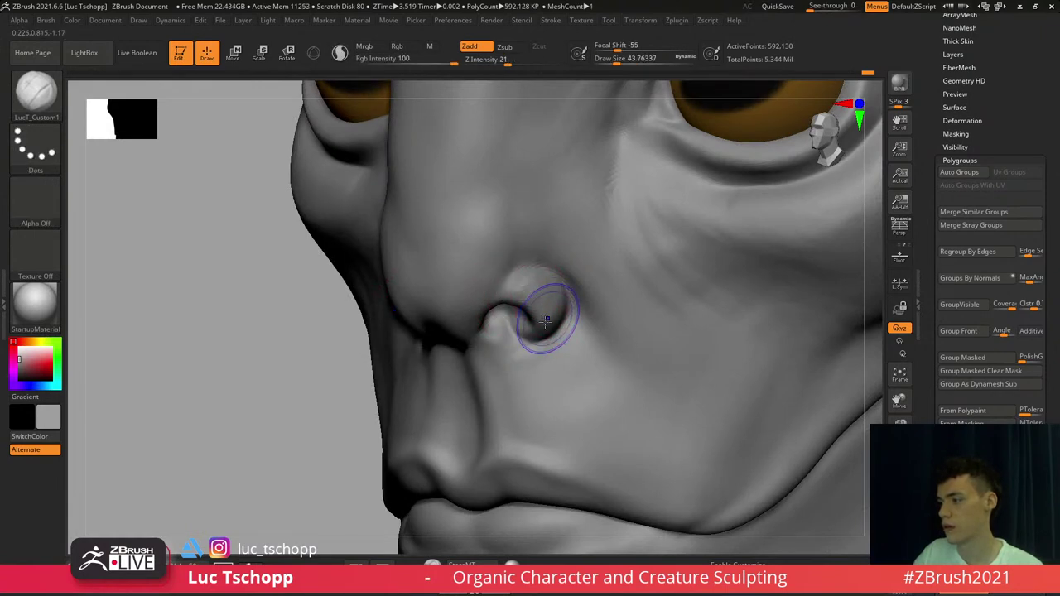
pyautogui.keyDown('shift'); pyautogui.moveTo(544, 315); pyautogui.dragTo(538, 295); pyautogui.keyUp('shift')
pyautogui.moveTo(539, 327); pyautogui.dragTo(435, 221, button='right')
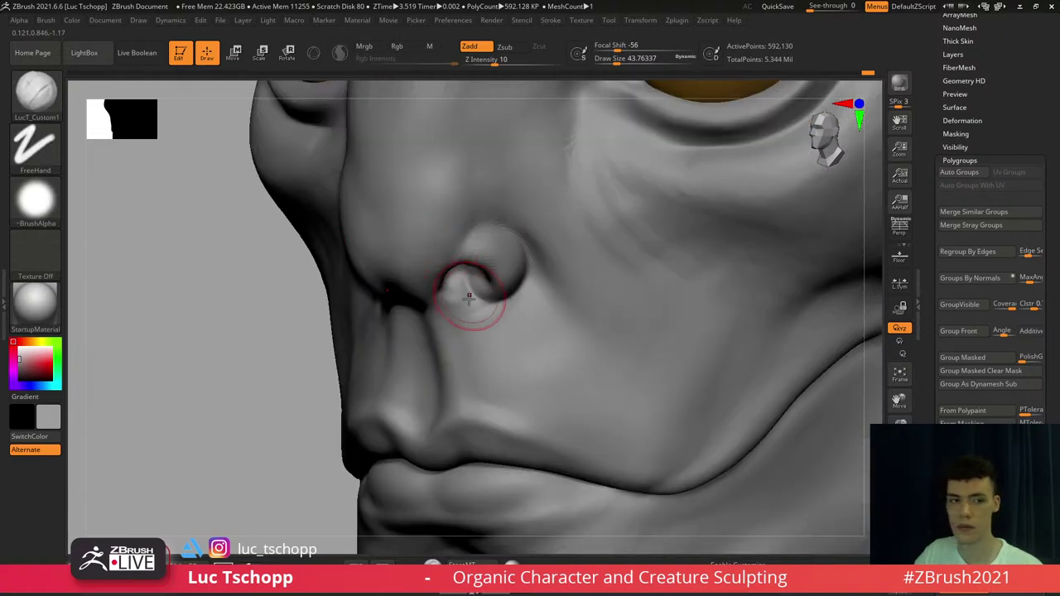
pyautogui.moveTo(478, 319); pyautogui.dragTo(541, 286, button='right')
pyautogui.moveTo(491, 275); pyautogui.dragTo(474, 263)
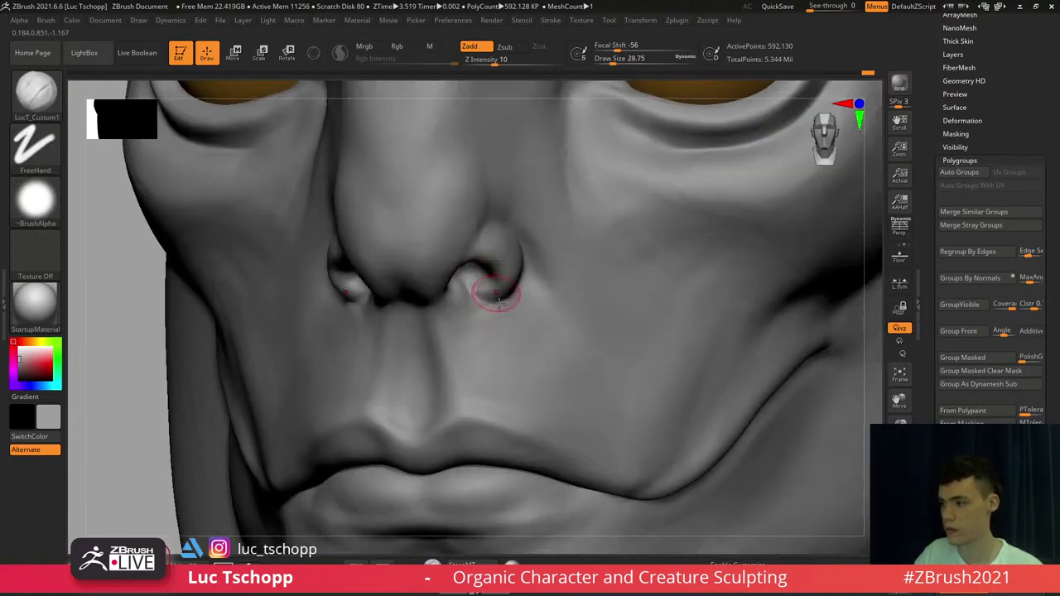
pyautogui.keyDown('alt'); pyautogui.moveTo(476, 326); pyautogui.dragTo(420, 338, button='right'); pyautogui.keyUp('alt')
# From a three-quarter side view, shrink the brush to about 39 and switch to Standard
pyautogui.press('s')
pyautogui.moveTo(455, 221); pyautogui.dragTo(461, 222)
pyautogui.moveTo(448, 202); pyautogui.dragTo(385, 204, button='right')
pyautogui.press('s')
pyautogui.moveTo(445, 217); pyautogui.dragTo(441, 219)
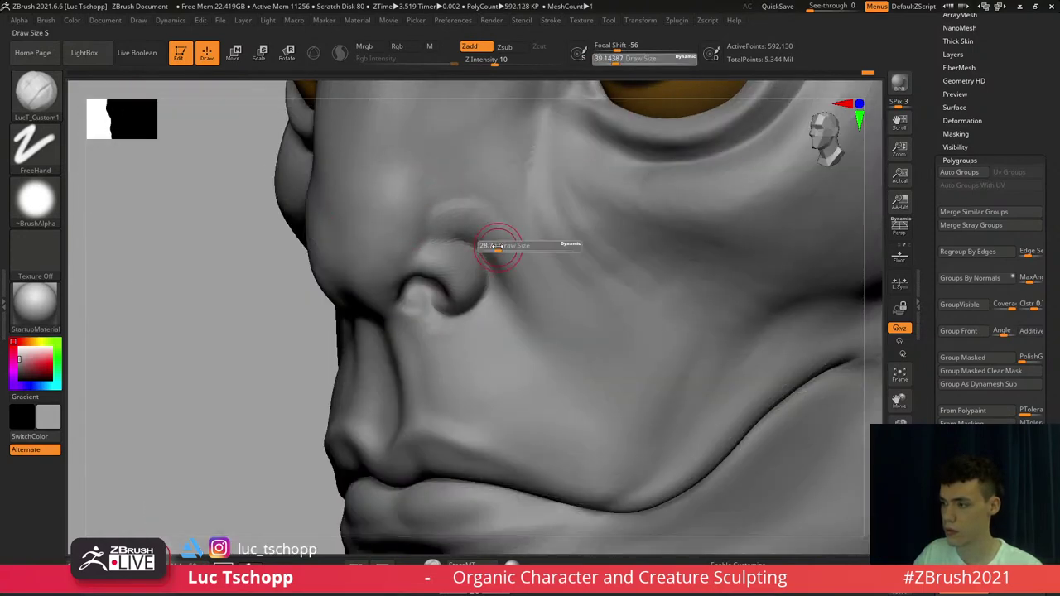
pyautogui.press('b')
pyautogui.press('s')
pyautogui.press('t')
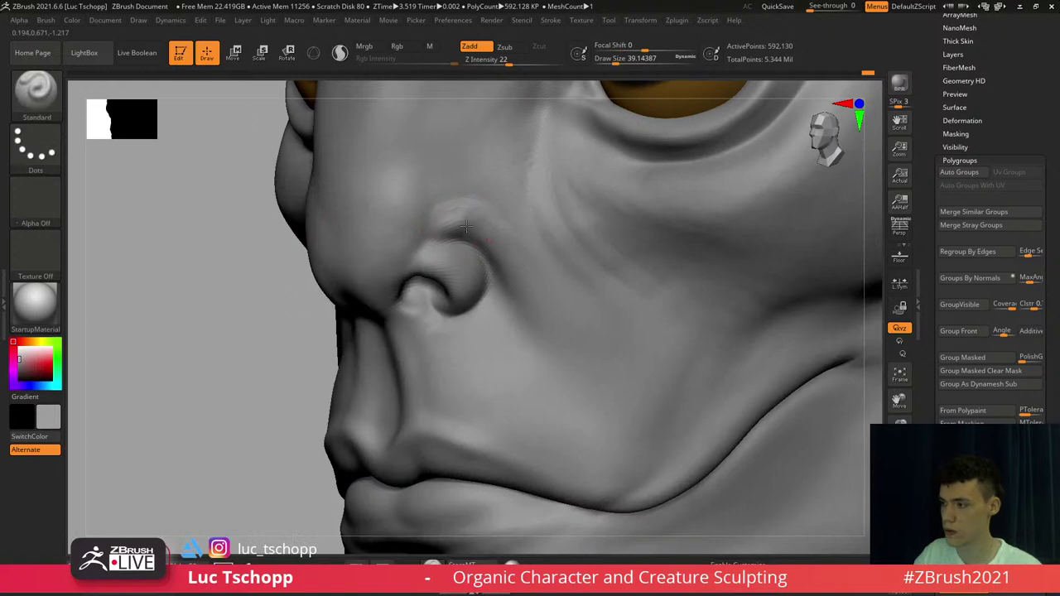
# Extend the crease above the nostril at size 41, then smooth it with size 35
pyautogui.press('s')
pyautogui.moveTo(514, 285); pyautogui.dragTo(526, 304)
pyautogui.moveTo(517, 268)
pyautogui.keyDown('shift'); pyautogui.mouseDown()
pyautogui.moveTo(484, 223)
pyautogui.moveTo(480, 239)
pyautogui.mouseUp(); pyautogui.keyUp('shift')
pyautogui.press('s')
pyautogui.keyDown('shift'); pyautogui.moveTo(492, 233); pyautogui.dragTo(455, 223); pyautogui.keyUp('shift')
pyautogui.moveTo(466, 248); pyautogui.dragTo(501, 247, button='right')
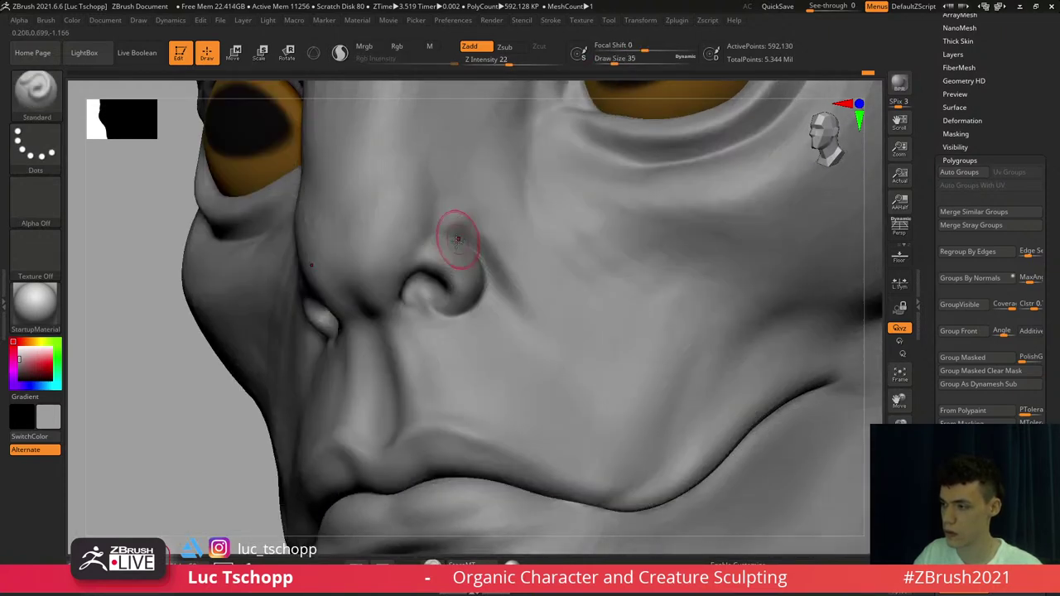
# Deepen the crease around the nostril with DamStandard
pyautogui.press('b')
pyautogui.press('d')
pyautogui.press('s')
pyautogui.moveTo(461, 238); pyautogui.dragTo(515, 310)
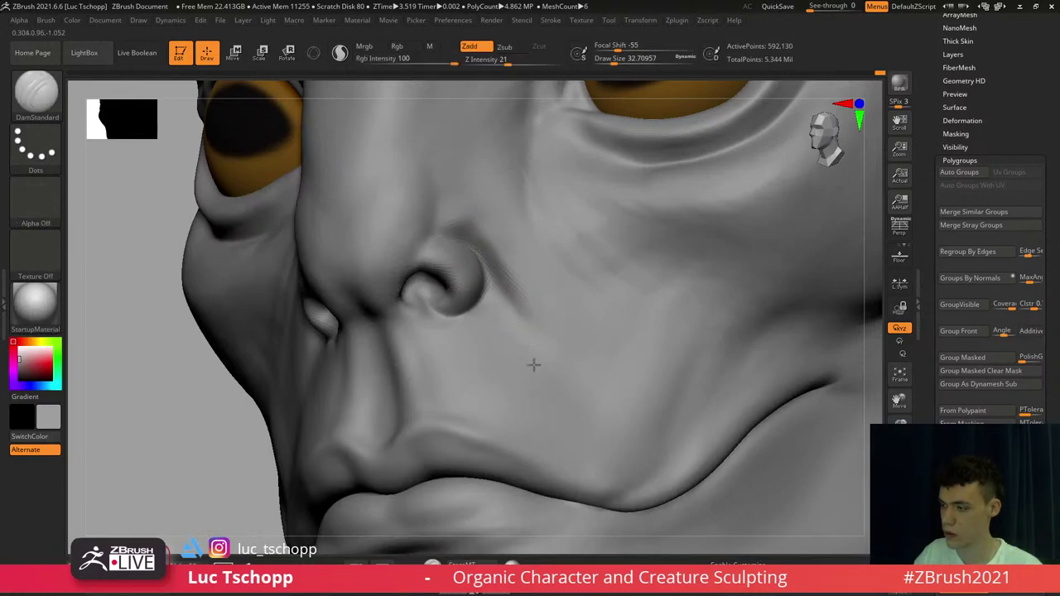
pyautogui.keyDown('shift'); pyautogui.moveTo(533, 365); pyautogui.dragTo(530, 360, button='right'); pyautogui.keyUp('shift')
pyautogui.press('f')
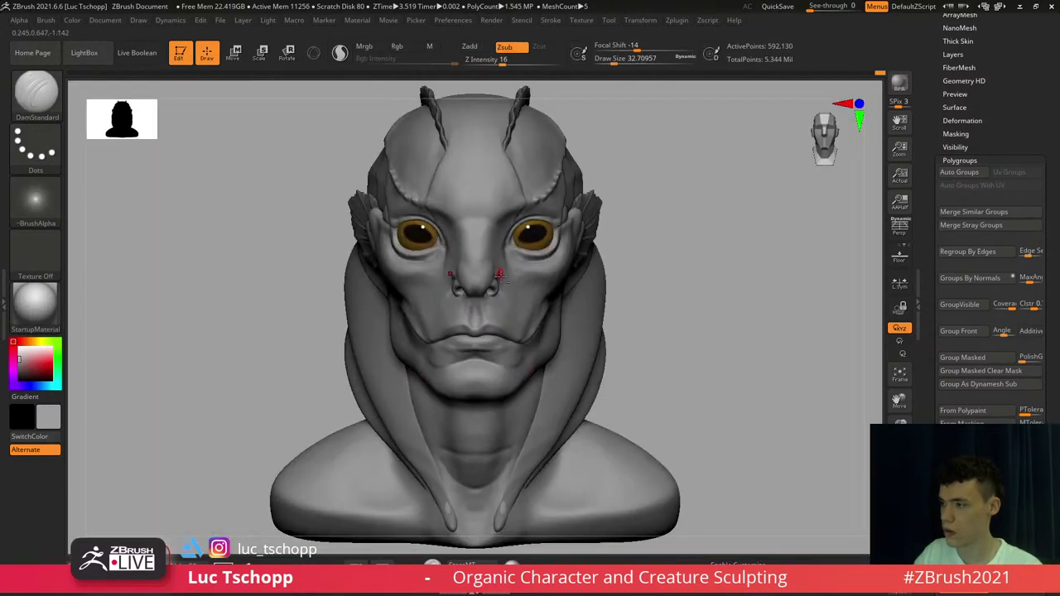
pyautogui.keyDown('ctrl'); pyautogui.moveTo(500, 277); pyautogui.dragTo(501, 340, button='right'); pyautogui.keyUp('ctrl')
# Reshape the cheek beside the nostril with LucT_Custom1 at about size 68
pyautogui.press('b')
pyautogui.click(505, 198)
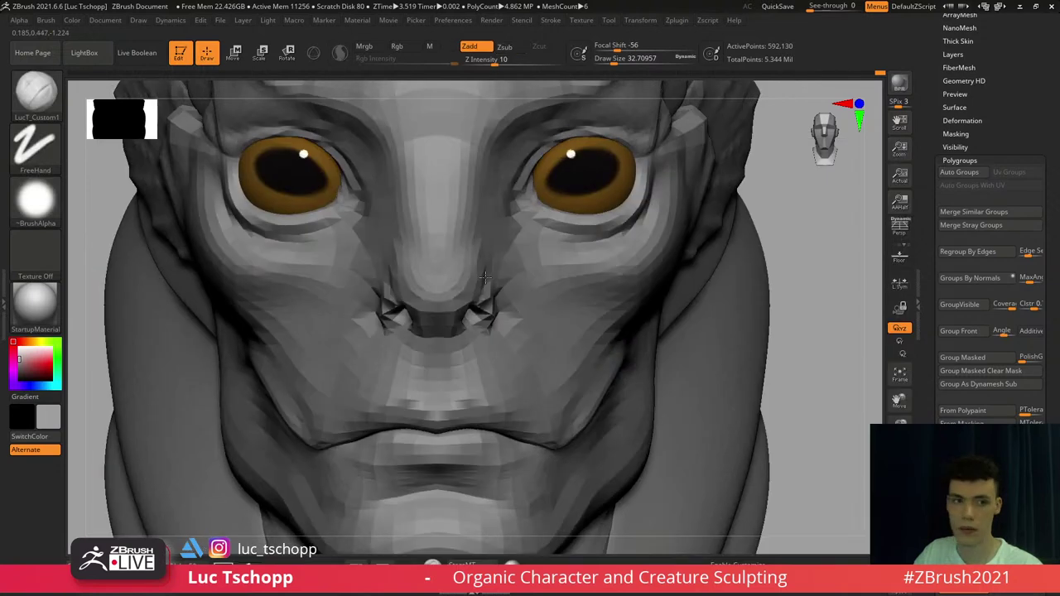
pyautogui.keyDown('ctrl'); pyautogui.moveTo(485, 278); pyautogui.dragTo(489, 286, button='right'); pyautogui.keyUp('ctrl')
pyautogui.hotkey('shift', 'd')
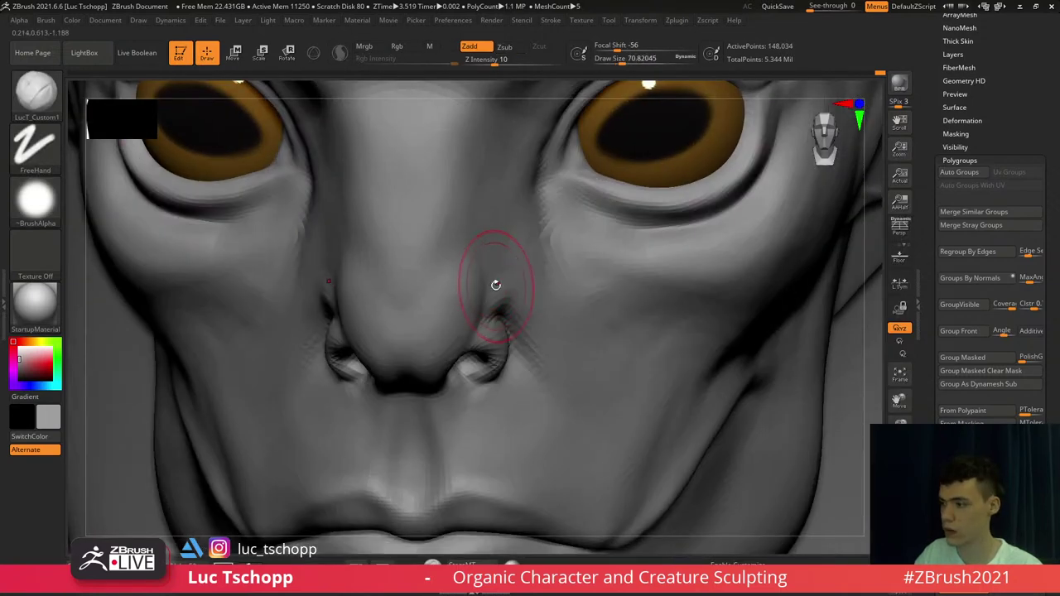
pyautogui.press('d')
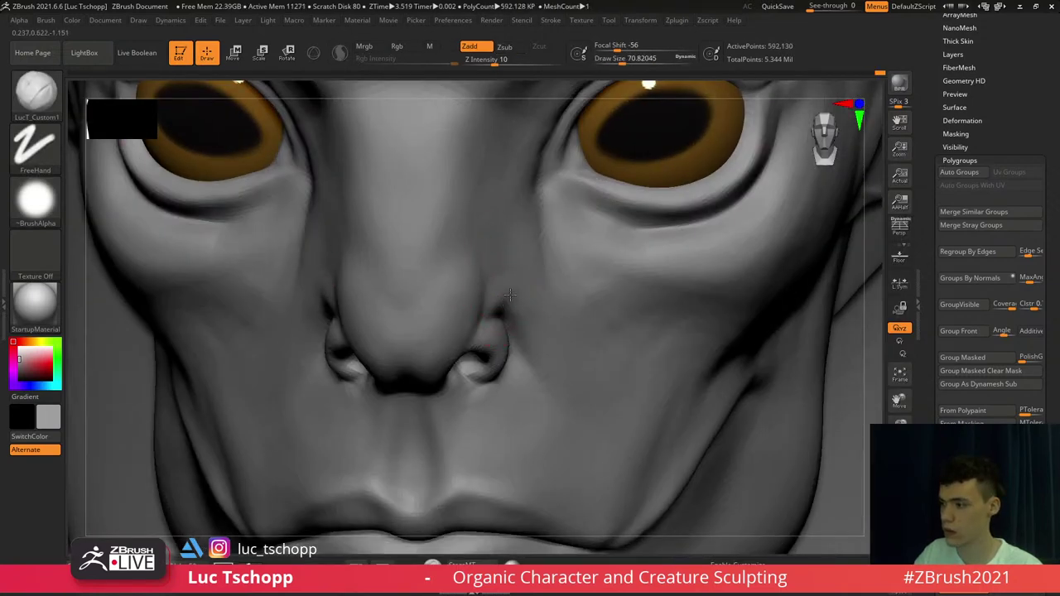
pyautogui.moveTo(510, 295); pyautogui.dragTo(488, 290, button='right')
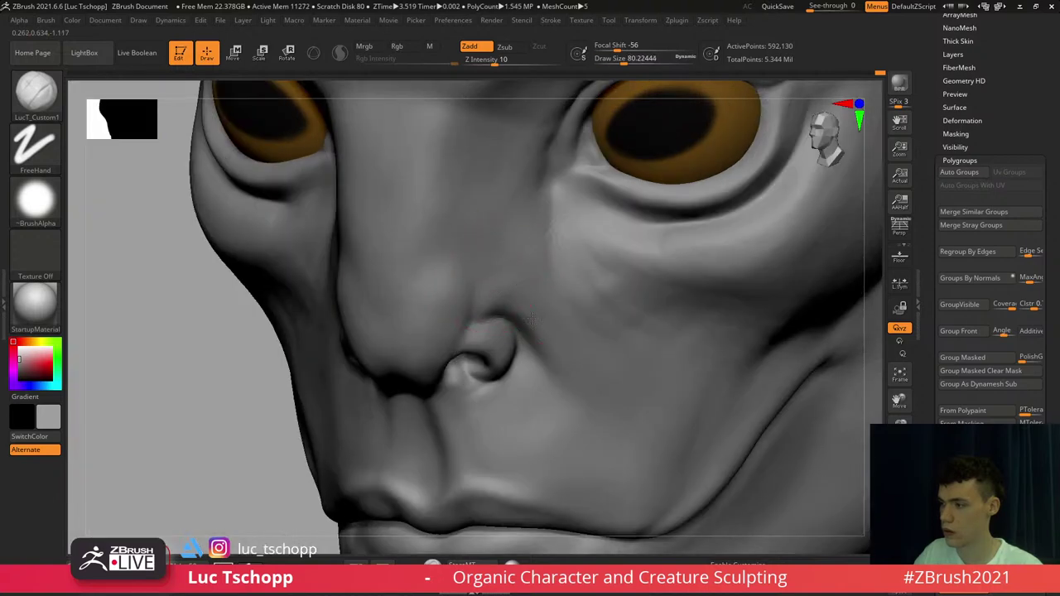
pyautogui.moveTo(532, 303); pyautogui.dragTo(558, 345)
pyautogui.press('s')
pyautogui.moveTo(583, 382); pyautogui.dragTo(586, 382)
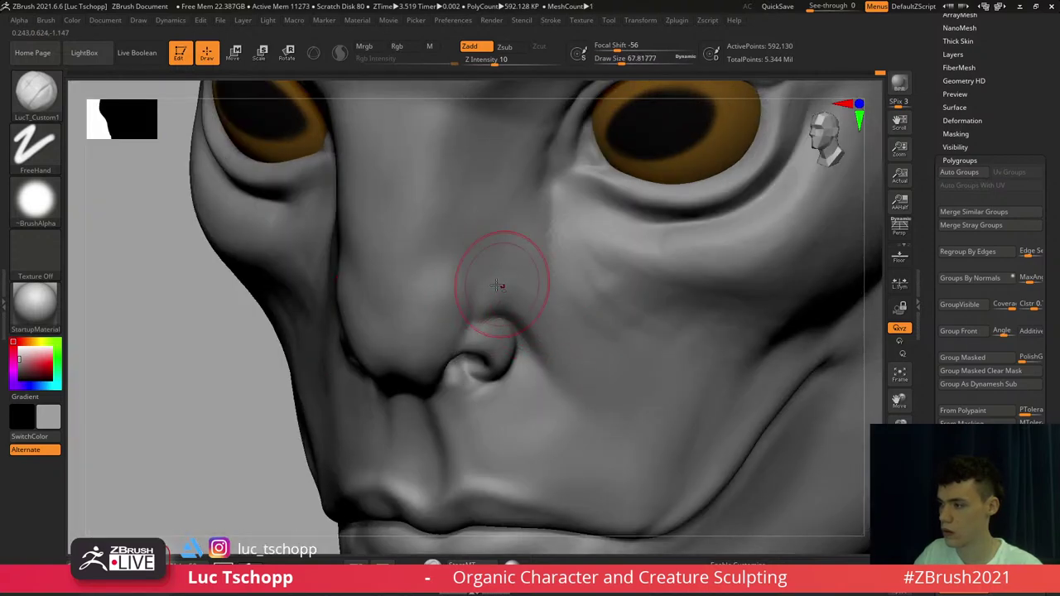
pyautogui.moveTo(490, 298)
pyautogui.mouseDown()
pyautogui.moveTo(523, 309)
pyautogui.moveTo(553, 354)
pyautogui.moveTo(563, 335)
pyautogui.mouseUp()
pyautogui.press('s')
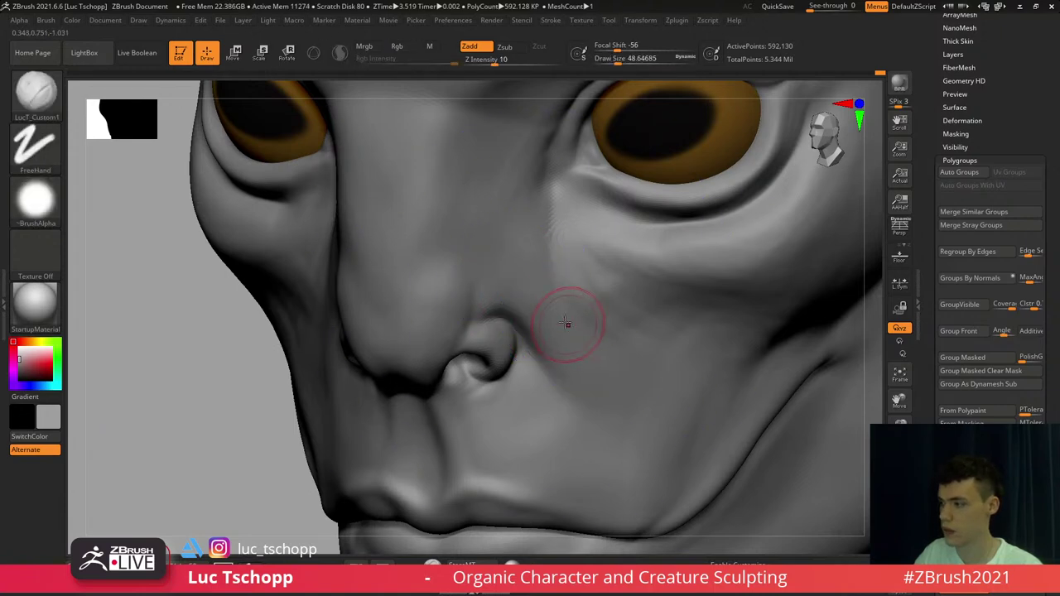
pyautogui.keyDown('ctrl'); pyautogui.moveTo(544, 219); pyautogui.dragTo(553, 249, button='right'); pyautogui.keyUp('ctrl')
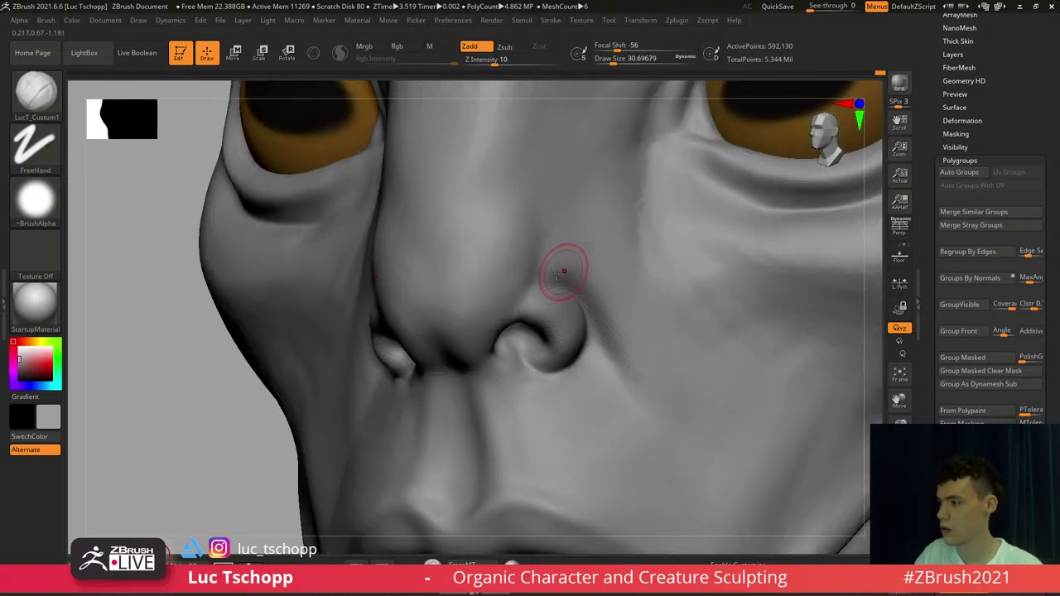
# Nudge the lip and cheek into shape with the Move brush at a lower subdivision
pyautogui.moveTo(599, 360); pyautogui.dragTo(601, 291, button='right')
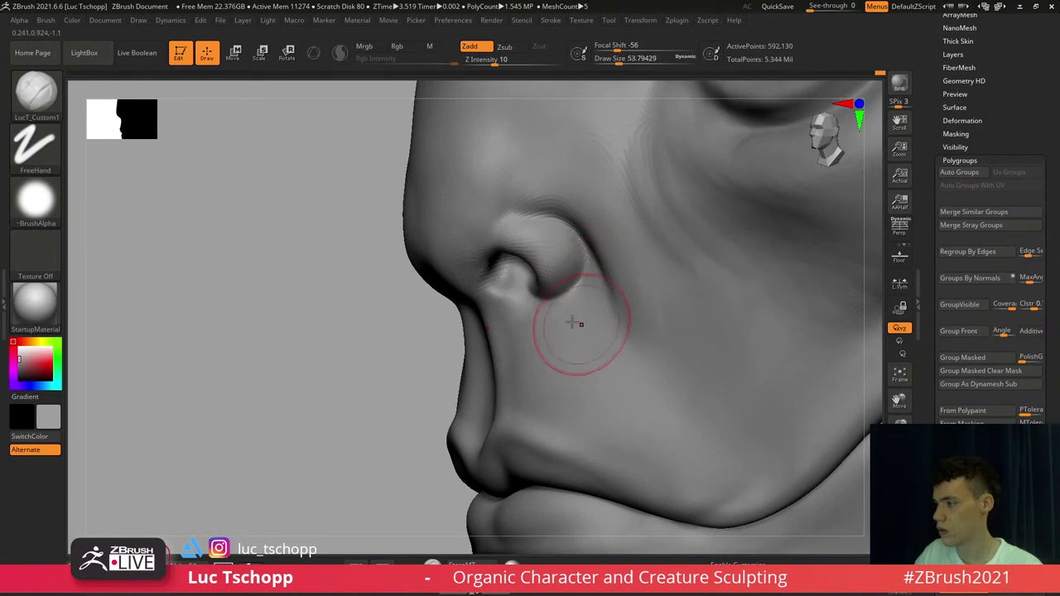
pyautogui.press('s')
pyautogui.moveTo(551, 324); pyautogui.dragTo(564, 333)
pyautogui.press('b')
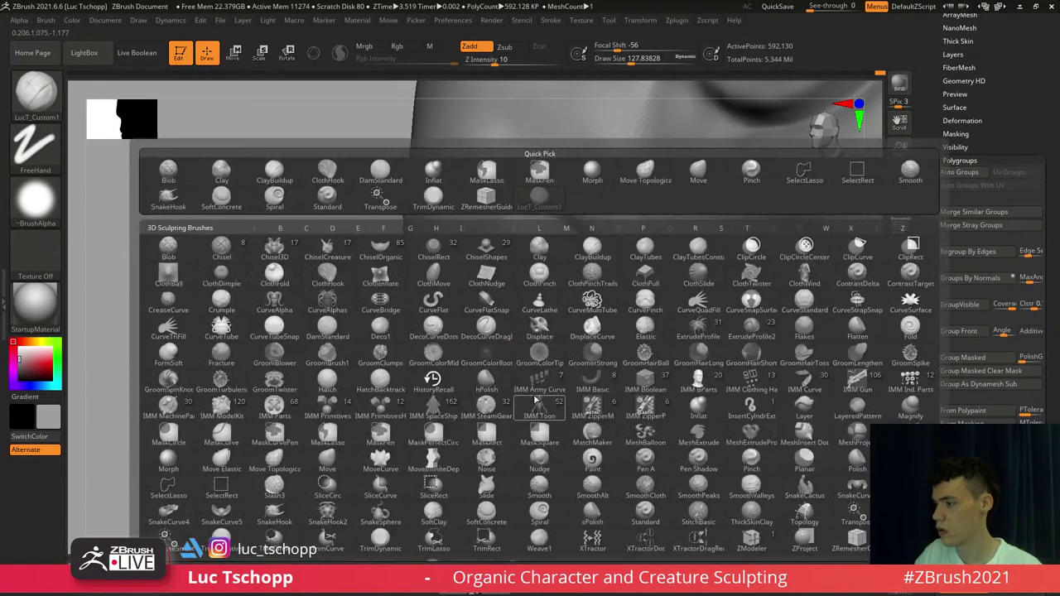
pyautogui.press('m')
pyautogui.press('v')
pyautogui.hotkey('shift', 'd')
pyautogui.hotkey('shift', 'd')
pyautogui.press('s')
pyautogui.moveTo(557, 388); pyautogui.dragTo(550, 398)
pyautogui.press('s')
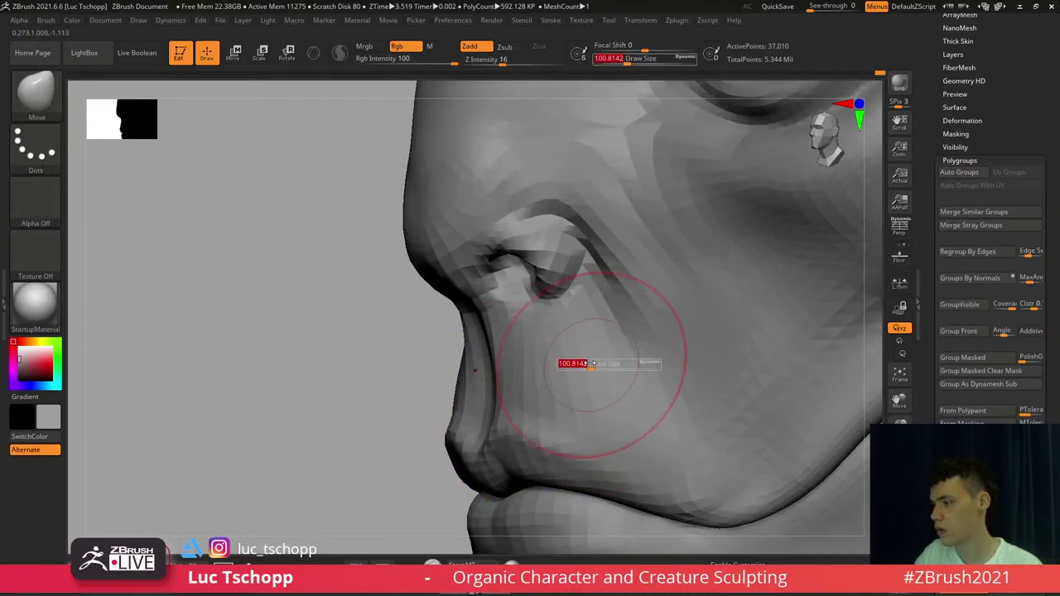
pyautogui.moveTo(587, 365); pyautogui.dragTo(579, 365)
pyautogui.moveTo(601, 344); pyautogui.dragTo(602, 328)
pyautogui.press('d')
# Cut a crease down from the nostril with DamStandard at size about 68, redoing the first stroke
pyautogui.press('b')
pyautogui.press('d')
pyautogui.press('s')
pyautogui.press('s')
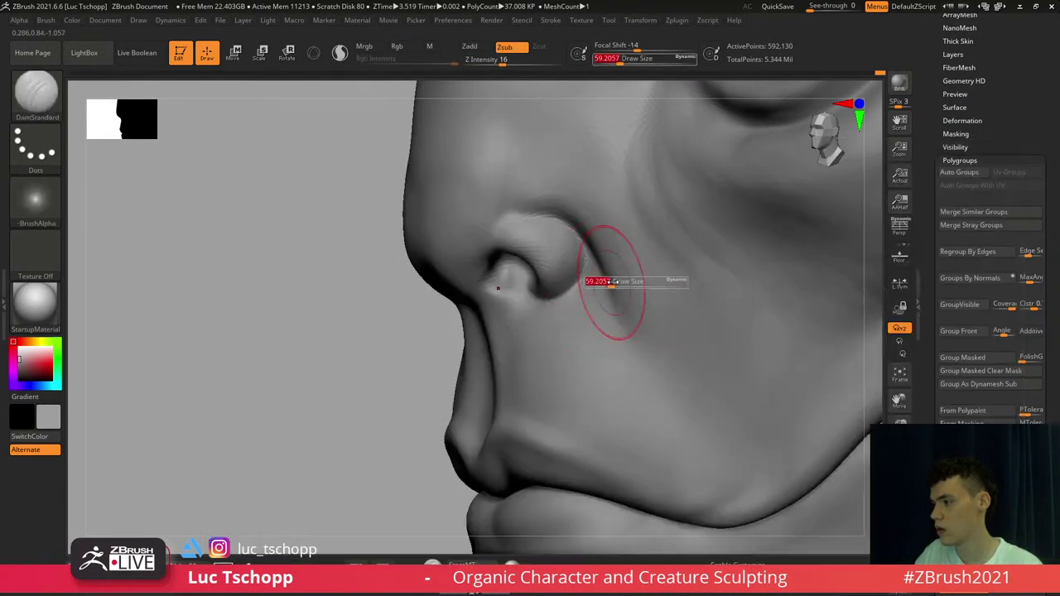
pyautogui.moveTo(613, 281); pyautogui.dragTo(615, 282)
pyautogui.moveTo(592, 245); pyautogui.dragTo(655, 360)
pyautogui.hotkey('ctrl', 'z')
pyautogui.press('s')
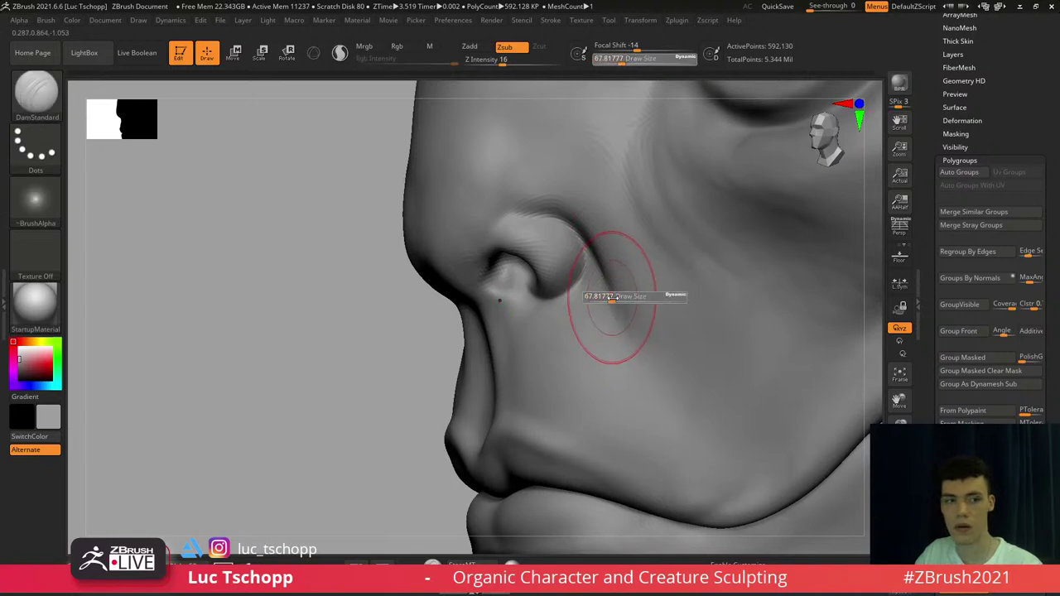
pyautogui.moveTo(612, 298); pyautogui.dragTo(659, 384)
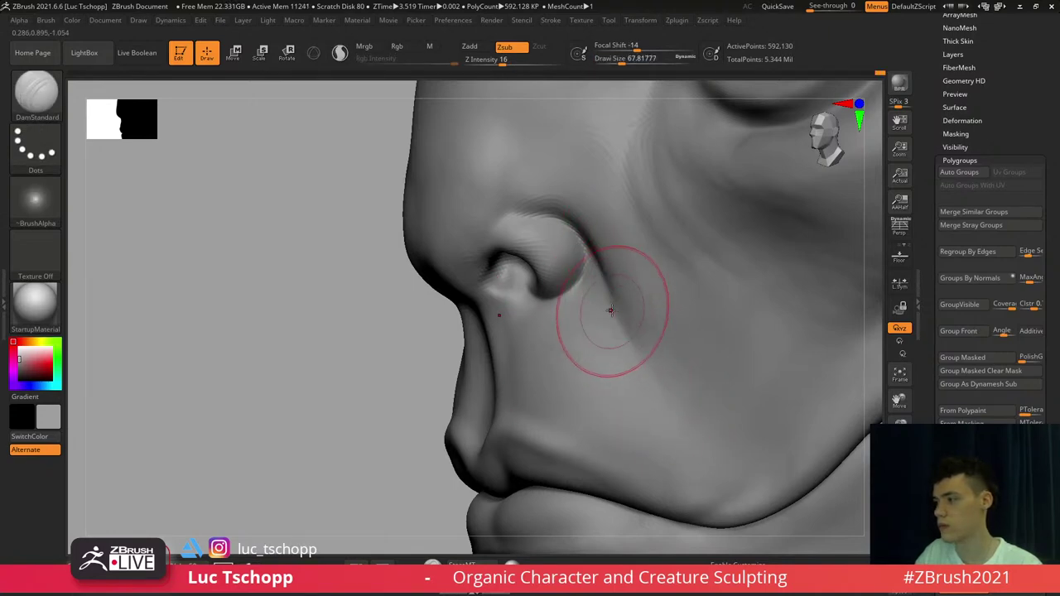
# Deepen the crease beside the nostril wing, then smooth it into the cheek
pyautogui.press('b')
pyautogui.press('d')
pyautogui.click(626, 199)
pyautogui.moveTo(606, 220); pyautogui.dragTo(609, 272, button='right')
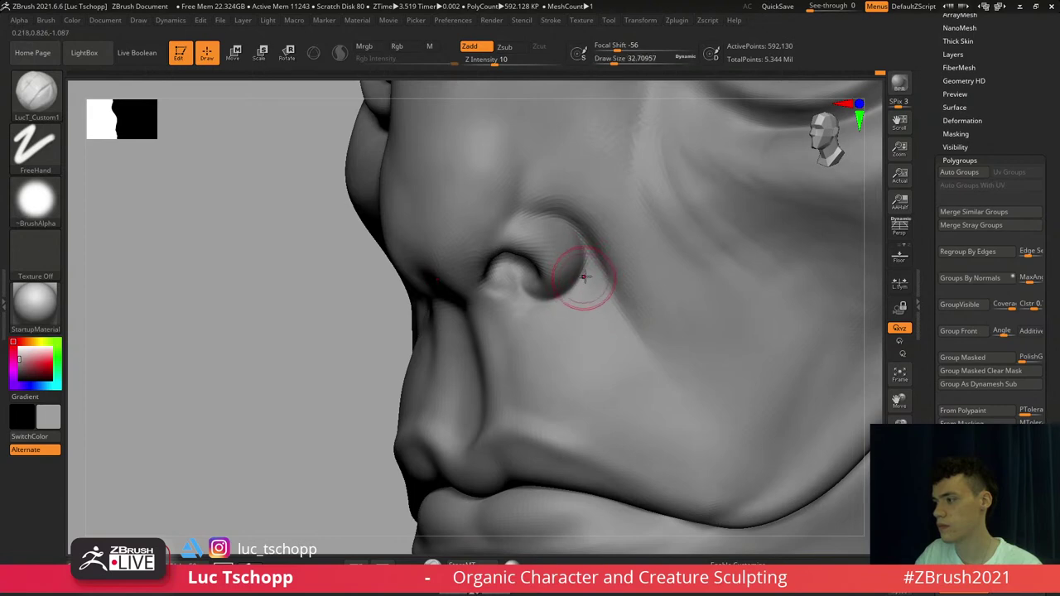
pyautogui.press('b')
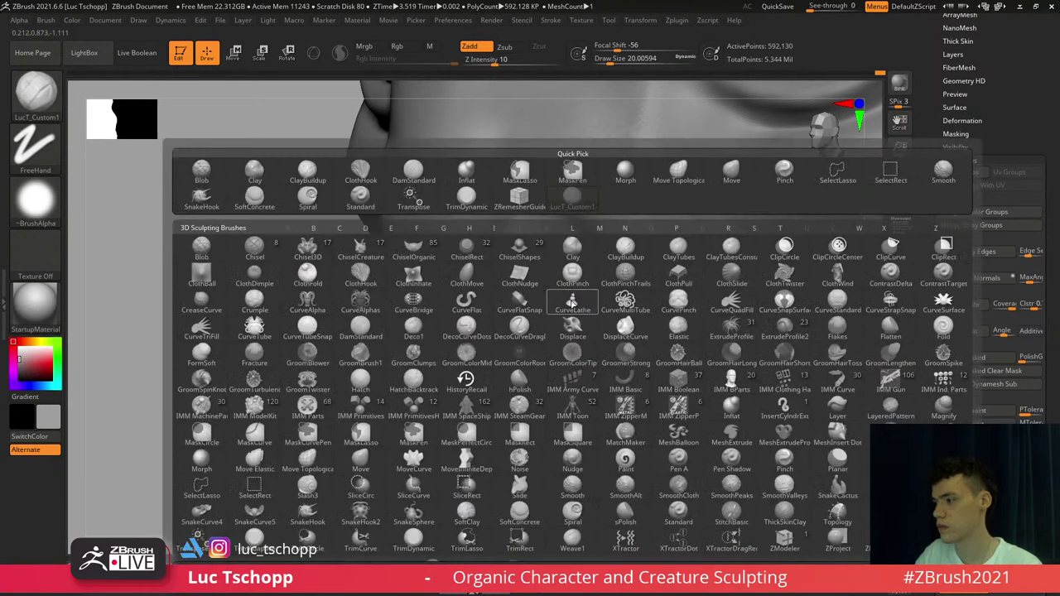
pyautogui.press('d')
pyautogui.press('s')
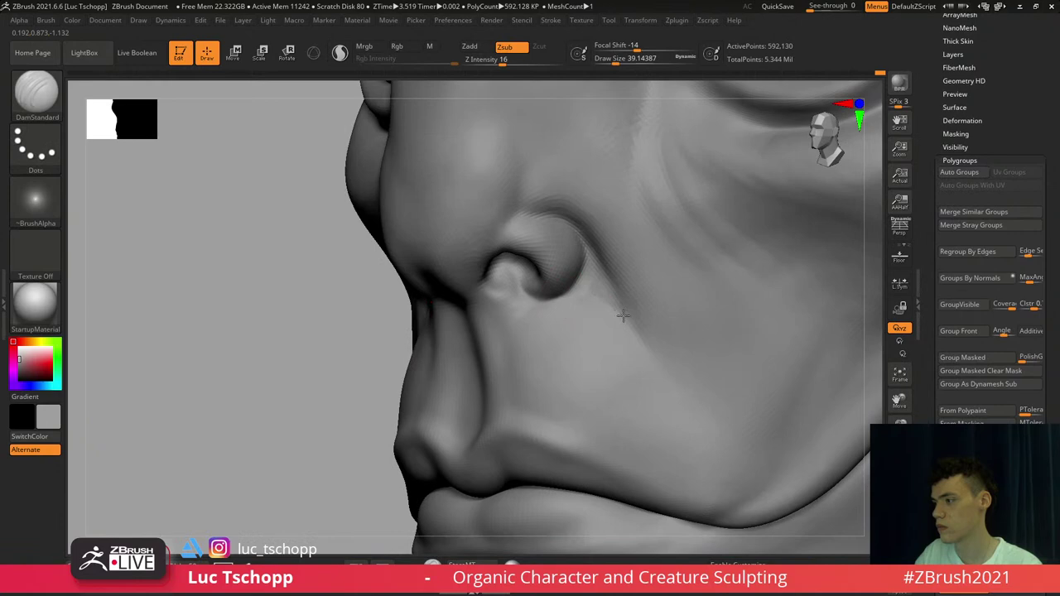
pyautogui.press('b')
pyautogui.press('c')
pyautogui.press('b')
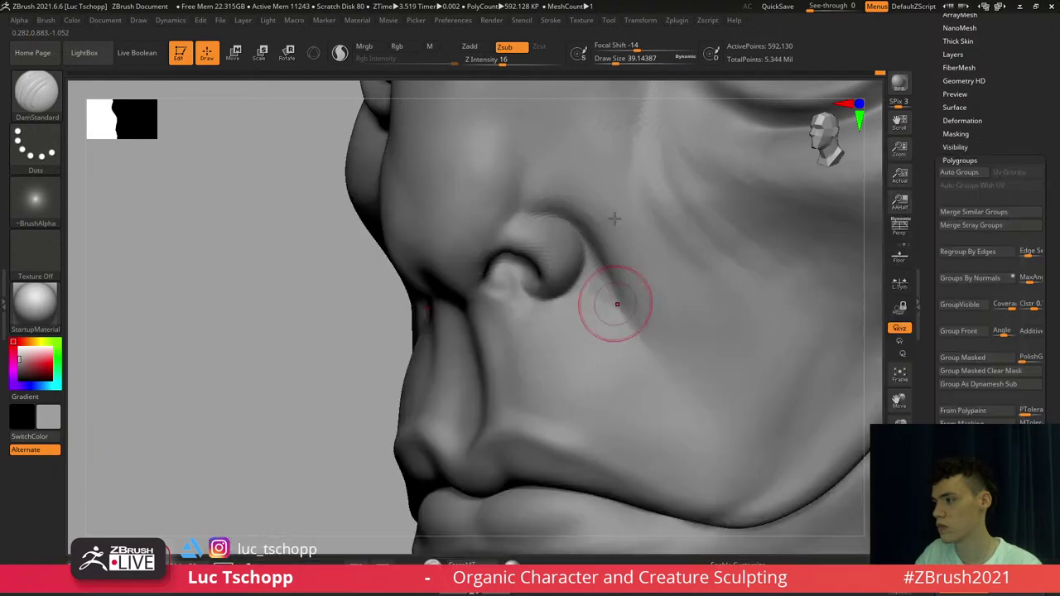
pyautogui.keyDown('shift'); pyautogui.moveTo(595, 282); pyautogui.dragTo(603, 299); pyautogui.keyUp('shift')
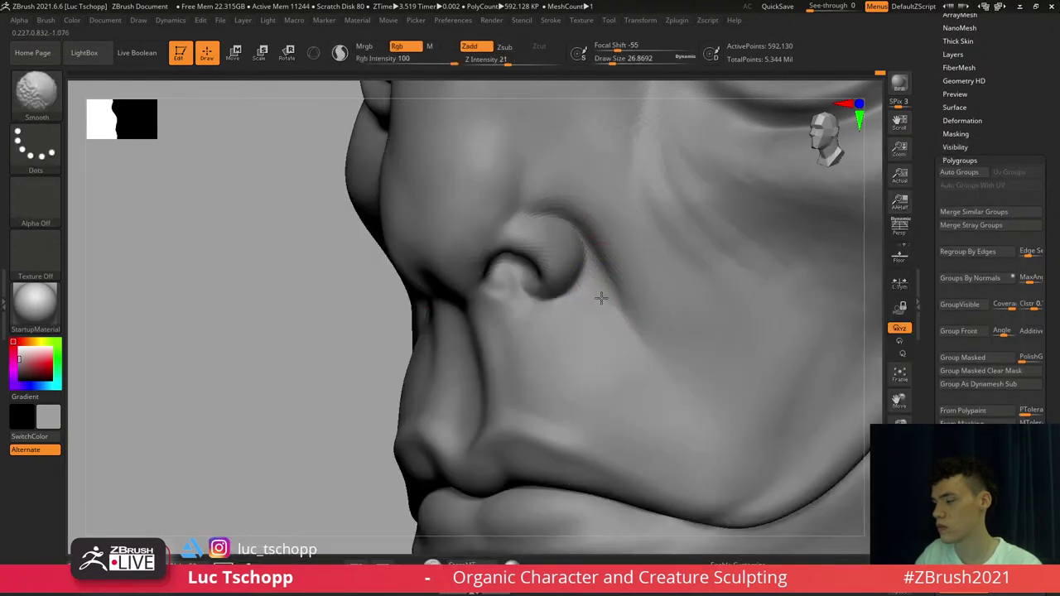
pyautogui.keyDown('shift'); pyautogui.moveTo(603, 301); pyautogui.dragTo(604, 333, button='right'); pyautogui.keyUp('shift')
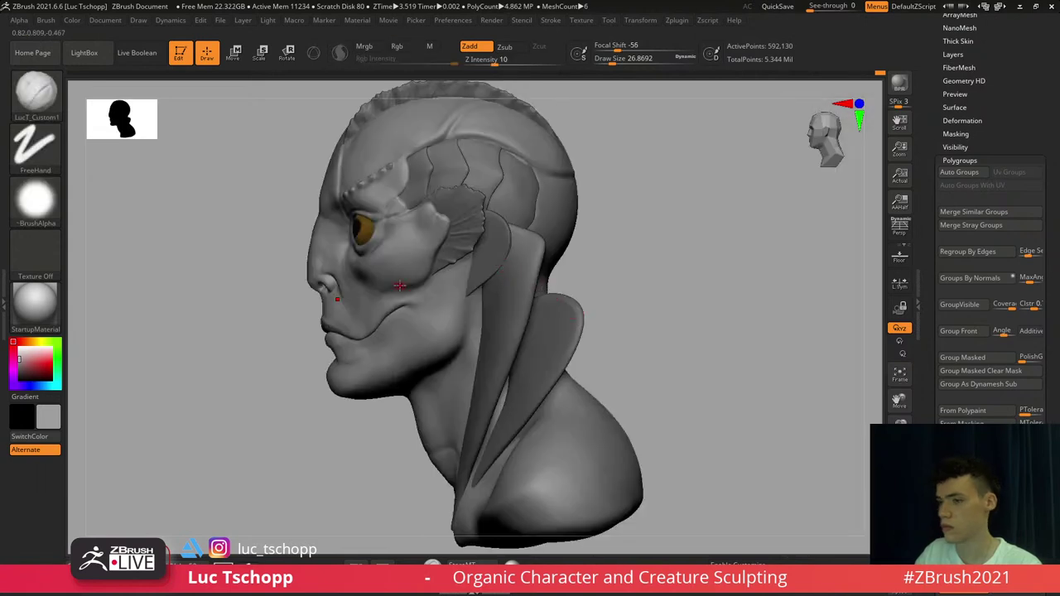
# Enlarge the current custom brush and frame the whole face from the front
pyautogui.click(21, 365)
pyautogui.moveTo(13, 364); pyautogui.dragTo(10, 362)
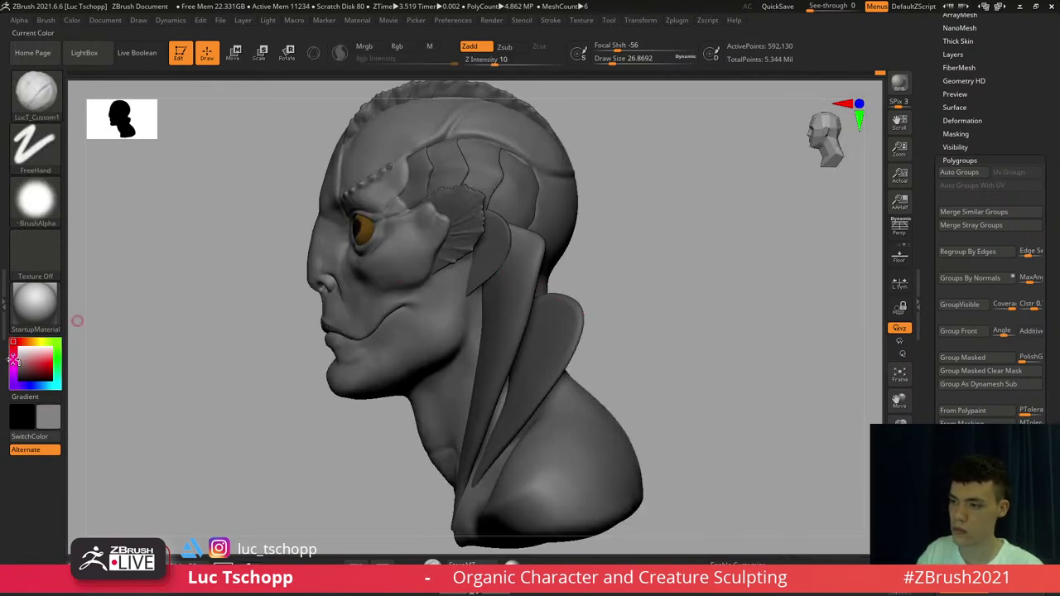
pyautogui.moveTo(290, 312)
pyautogui.keyDown('alt'); pyautogui.mouseDown(button='right')
pyautogui.moveTo(353, 298)
pyautogui.moveTo(495, 352)
pyautogui.moveTo(421, 303)
pyautogui.moveTo(439, 270)
pyautogui.moveTo(447, 328)
pyautogui.moveTo(462, 247)
pyautogui.mouseUp(button='right'); pyautogui.keyUp('alt')
pyautogui.press('b')
pyautogui.click(473, 202)
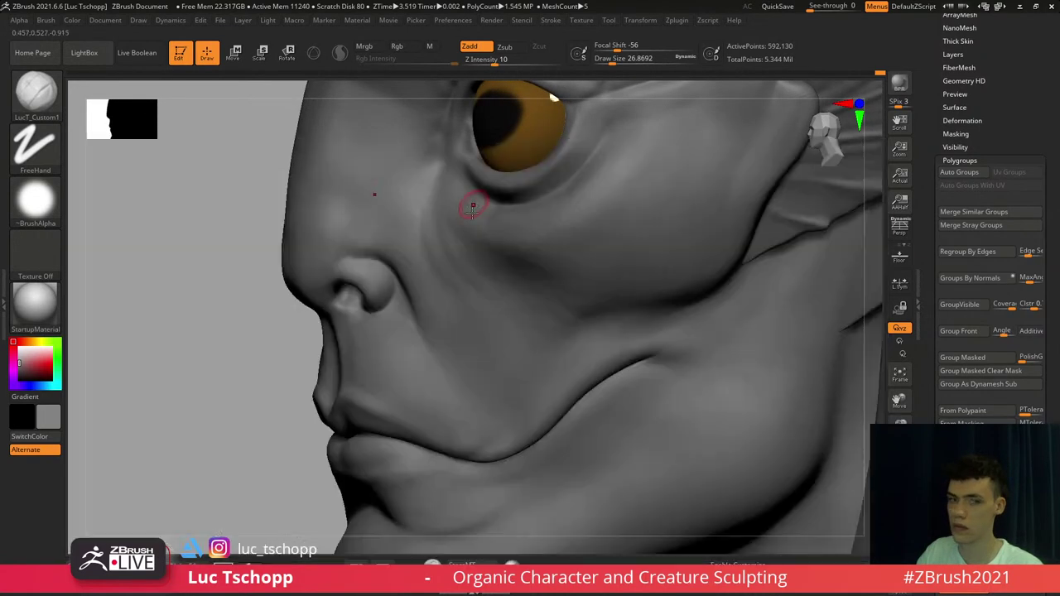
pyautogui.hotkey('shift', 'd')
pyautogui.hotkey('shift', 'd')
pyautogui.press('s')
pyautogui.moveTo(461, 265); pyautogui.dragTo(477, 264)
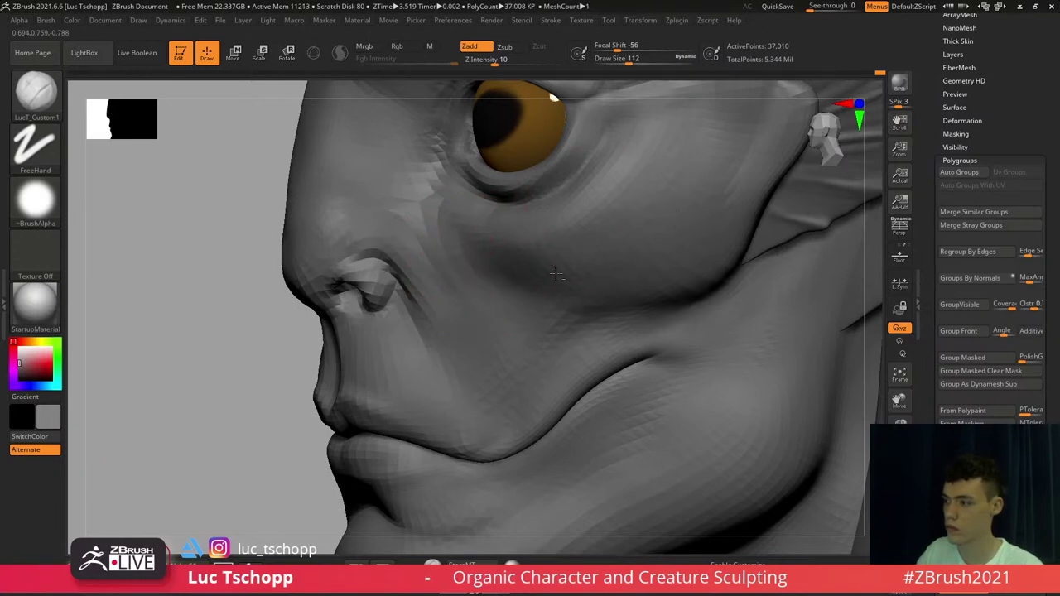
pyautogui.press('d')
pyautogui.press('d')
pyautogui.keyDown('alt'); pyautogui.moveTo(497, 242); pyautogui.dragTo(553, 203, button='right'); pyautogui.keyUp('alt')
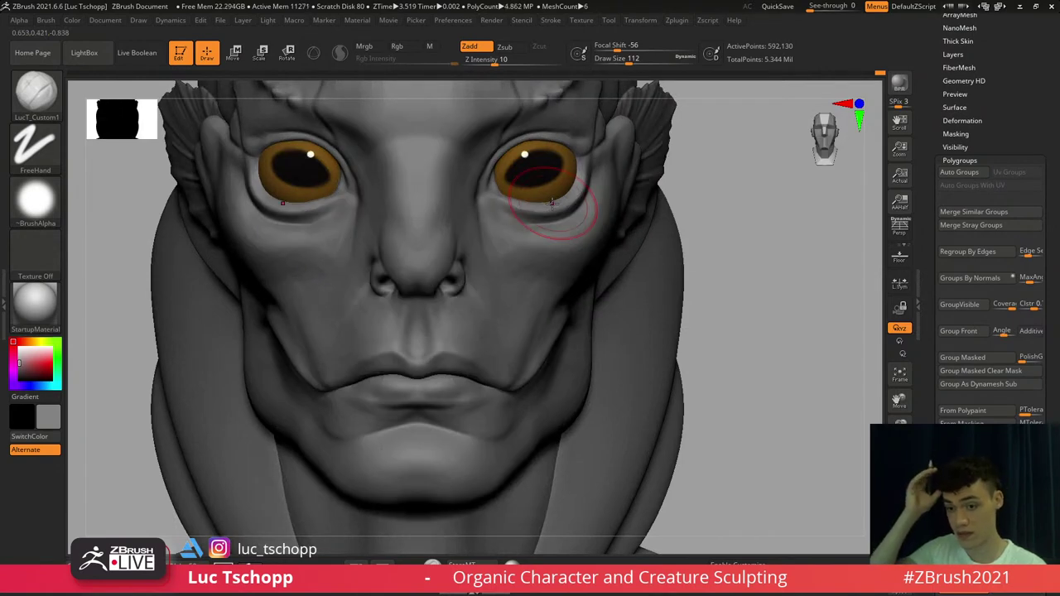
pyautogui.moveTo(455, 252)
pyautogui.keyDown('alt'); pyautogui.mouseDown(button='right')
pyautogui.moveTo(452, 291)
pyautogui.moveTo(475, 246)
pyautogui.moveTo(502, 251)
pyautogui.mouseUp(button='right'); pyautogui.keyUp('alt')
# Lift the lower eyelids beneath the eyes with the Move brush at a lower subdivision
pyautogui.press('b')
pyautogui.press('m')
pyautogui.press('v')
pyautogui.hotkey('shift', 'd')
pyautogui.hotkey('shift', 'd')
pyautogui.press('s')
pyautogui.moveTo(504, 255)
pyautogui.mouseDown()
pyautogui.moveTo(492, 255)
pyautogui.moveTo(525, 264)
pyautogui.mouseUp()
pyautogui.press('s')
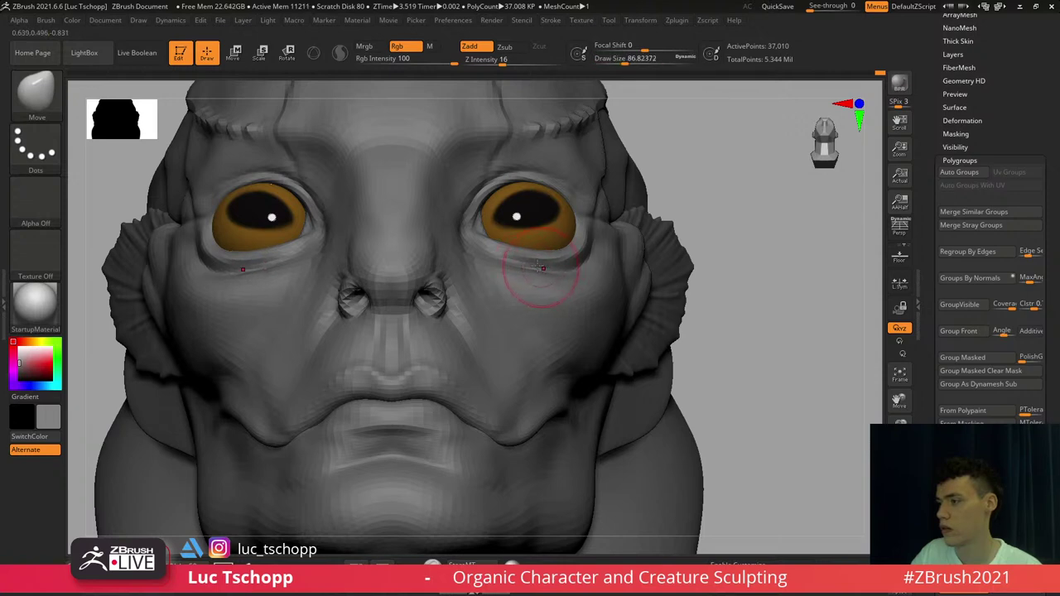
pyautogui.moveTo(504, 224); pyautogui.dragTo(498, 244, button='right')
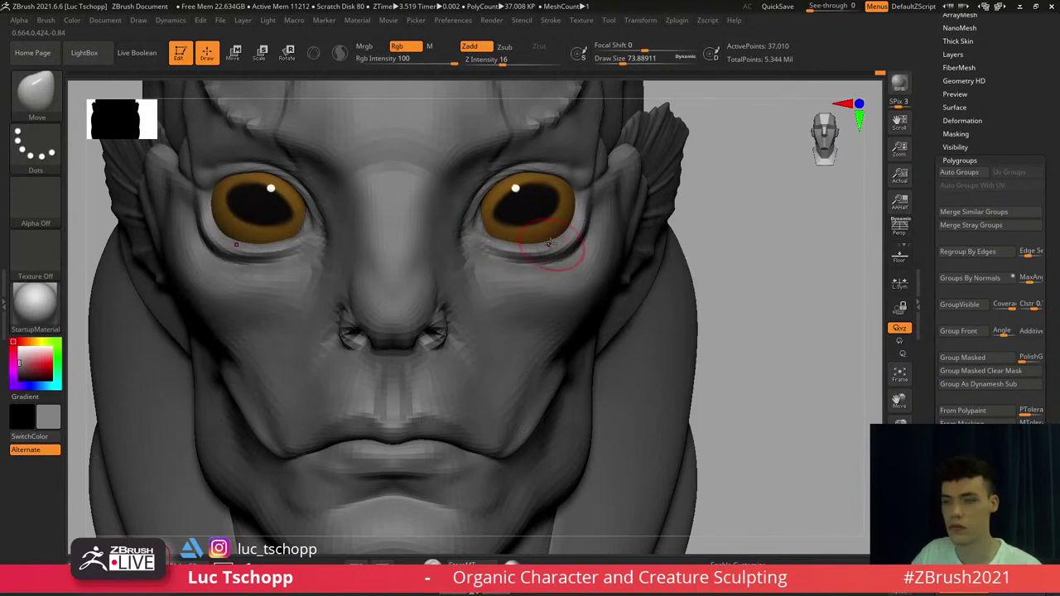
pyautogui.press('s')
pyautogui.moveTo(550, 243); pyautogui.dragTo(544, 252)
# Undo the last eyelid stroke and shrink the Move brush for a more frontal pass
pyautogui.press('s')
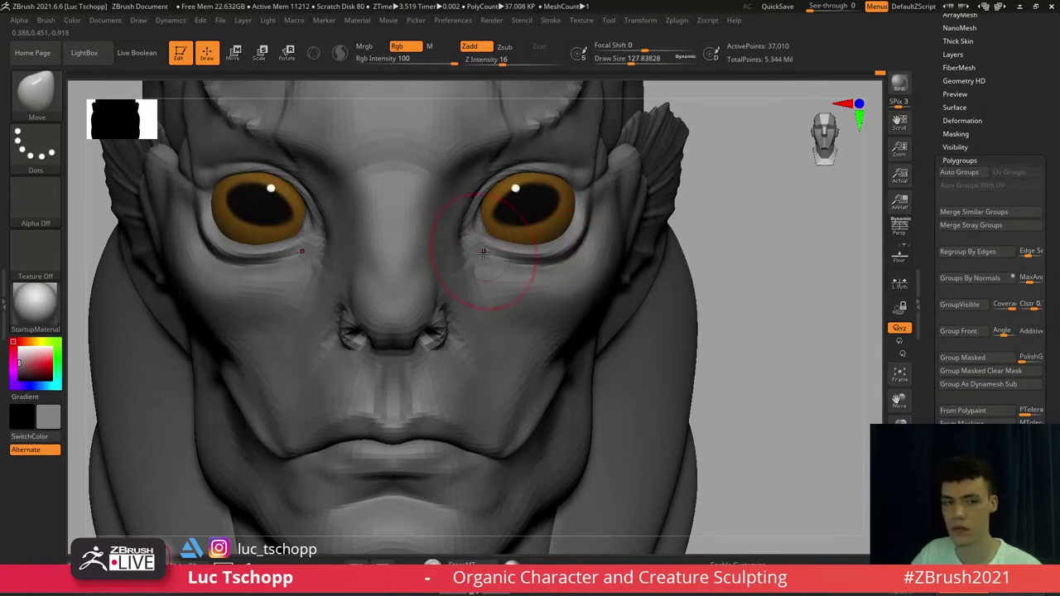
pyautogui.moveTo(483, 253); pyautogui.dragTo(491, 245, button='right')
pyautogui.press('s')
pyautogui.moveTo(491, 245); pyautogui.dragTo(490, 246)
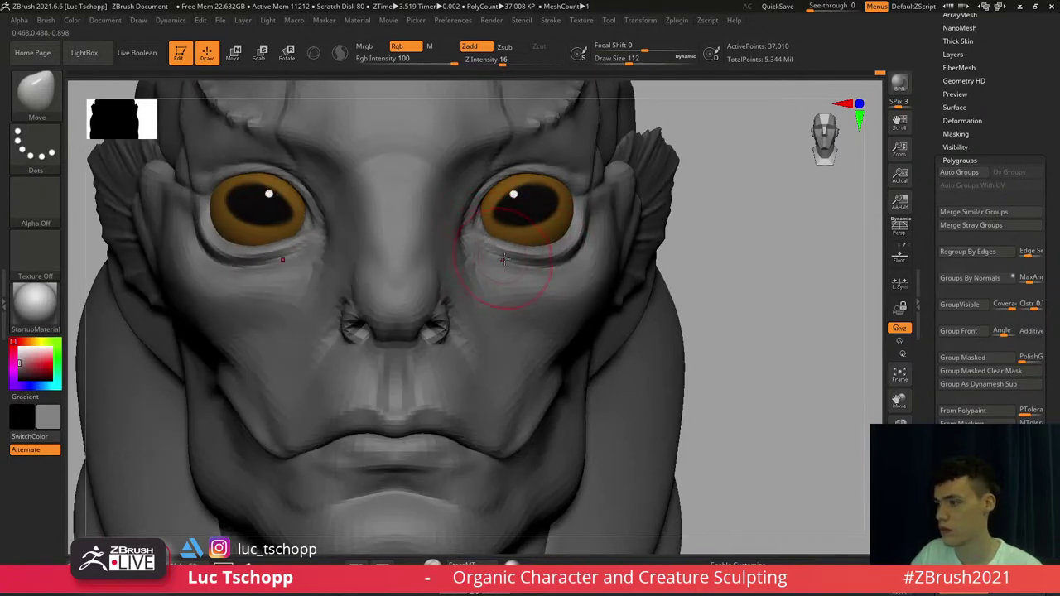
pyautogui.moveTo(503, 258); pyautogui.dragTo(500, 251, button='right')
pyautogui.hotkey('ctrl', 'z')
pyautogui.moveTo(527, 248); pyautogui.dragTo(492, 234)
pyautogui.press('s')
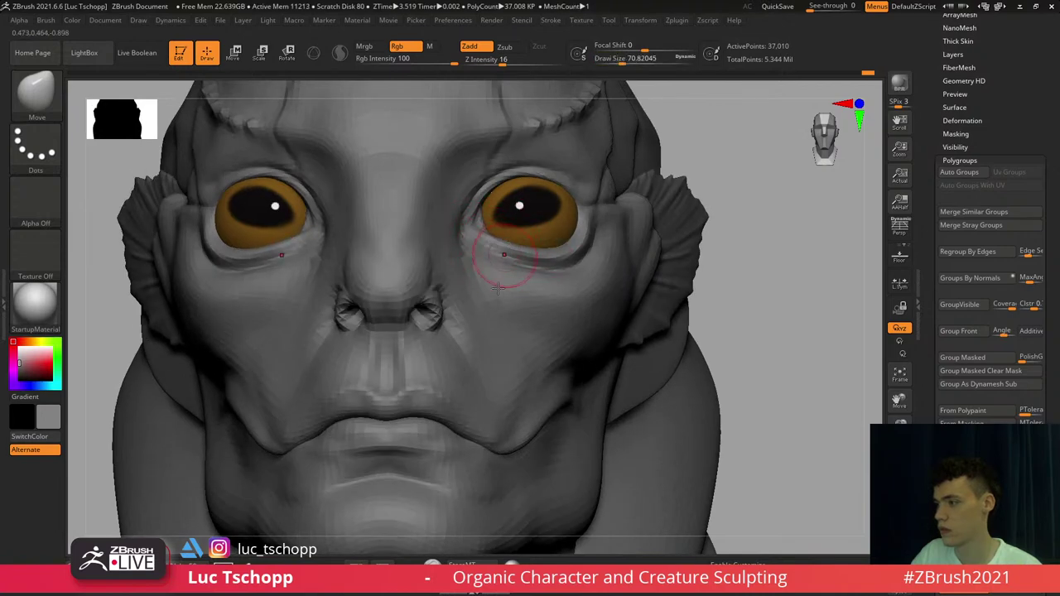
pyautogui.moveTo(512, 255); pyautogui.dragTo(506, 276, button='right')
# Build up the lower lid under the eye with a small Standard brush
pyautogui.press('b')
pyautogui.press('s')
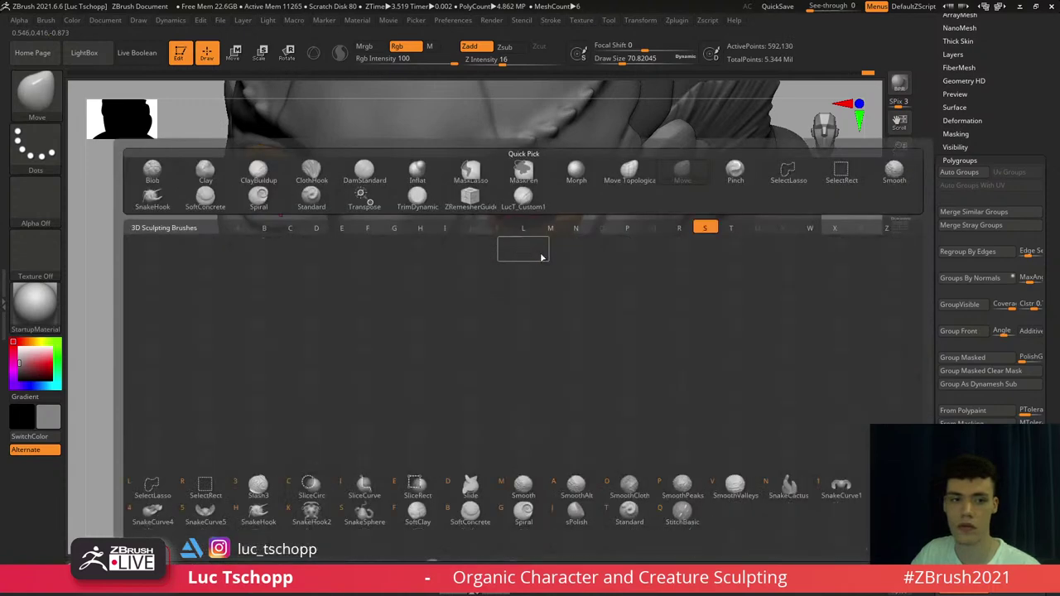
pyautogui.press('t')
pyautogui.moveTo(542, 240)
pyautogui.keyDown('ctrl'); pyautogui.mouseDown(button='right')
pyautogui.moveTo(537, 208)
pyautogui.moveTo(563, 233)
pyautogui.mouseUp(button='right'); pyautogui.keyUp('ctrl')
pyautogui.press('s')
pyautogui.moveTo(569, 235); pyautogui.dragTo(582, 239)
# Refine the lower lid at a lower subdivision, then return to the highest level
pyautogui.keyDown('shift'); pyautogui.moveTo(426, 272); pyautogui.dragTo(530, 236, button='right'); pyautogui.keyUp('shift')
pyautogui.hotkey('shift', 'd')
pyautogui.hotkey('shift', 'd')
pyautogui.press('s')
pyautogui.moveTo(618, 195); pyautogui.dragTo(608, 217)
pyautogui.press('d')
pyautogui.press('s')
pyautogui.hotkey('shift', 'd')
pyautogui.hotkey('shift', 'd')
pyautogui.press('s')
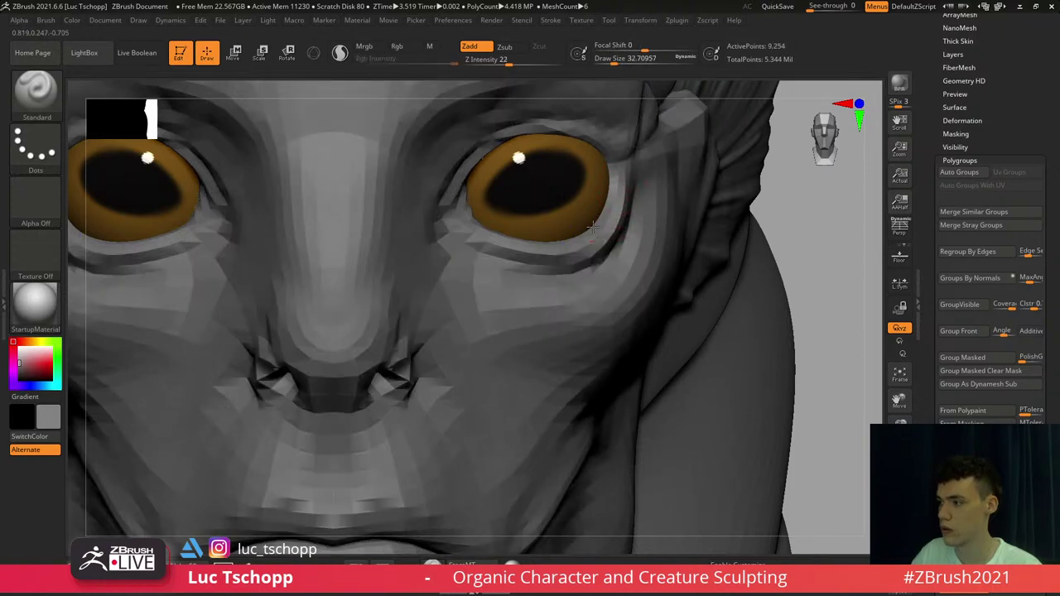
pyautogui.press('d')
pyautogui.press('d')
pyautogui.press('d')
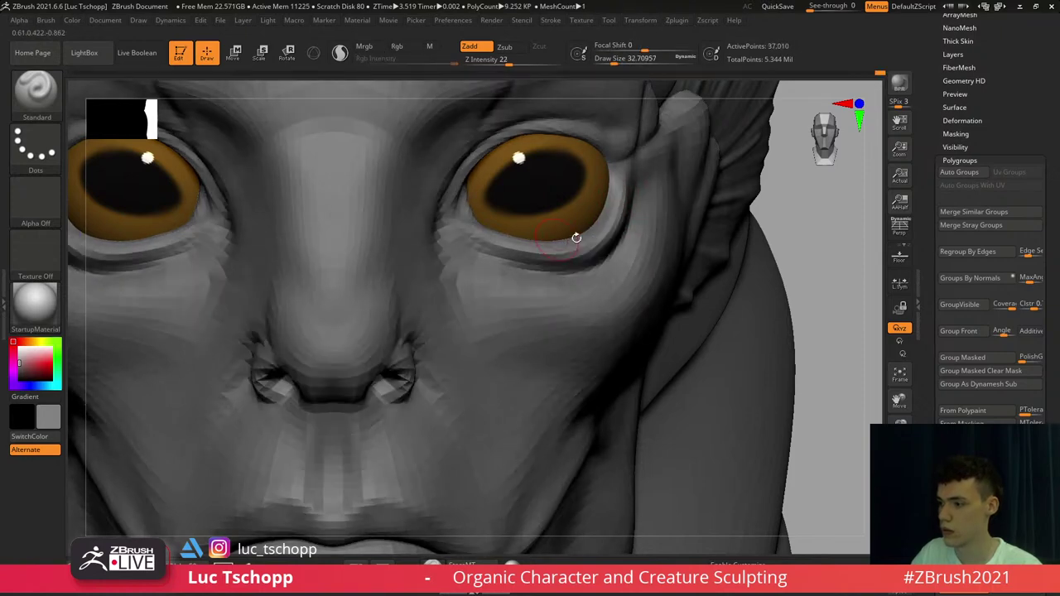
# Frame the bust, close in on the face and set a larger Move brush at lowest subdivision
pyautogui.press('f')
pyautogui.moveTo(573, 282); pyautogui.dragTo(550, 278, button='right')
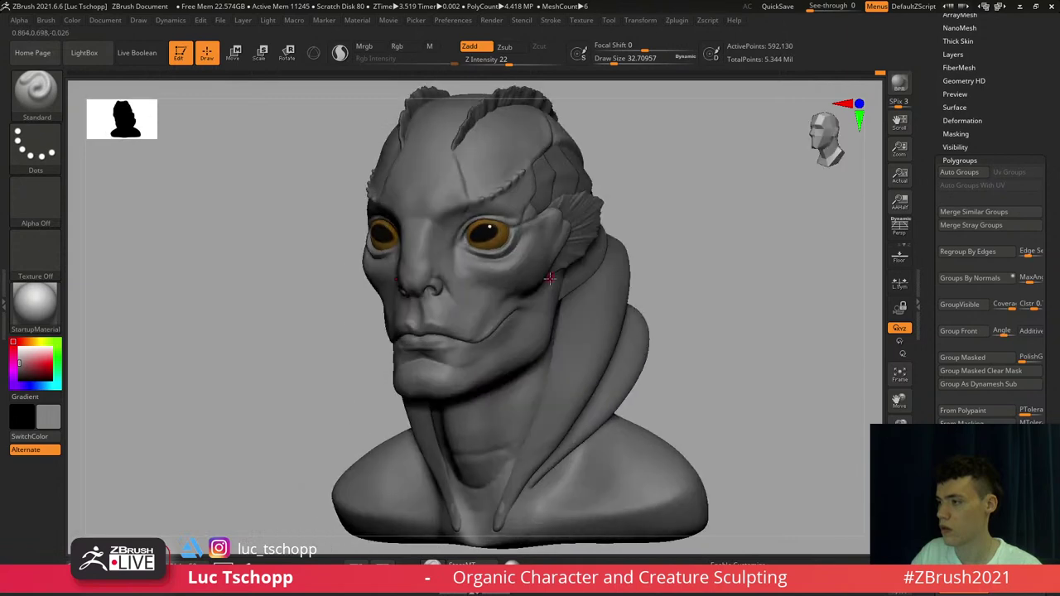
pyautogui.keyDown('ctrl'); pyautogui.moveTo(486, 254); pyautogui.dragTo(487, 294, button='right'); pyautogui.keyUp('ctrl')
pyautogui.moveTo(481, 248); pyautogui.dragTo(504, 258, button='right')
pyautogui.press('b')
pyautogui.press('m')
pyautogui.press('v')
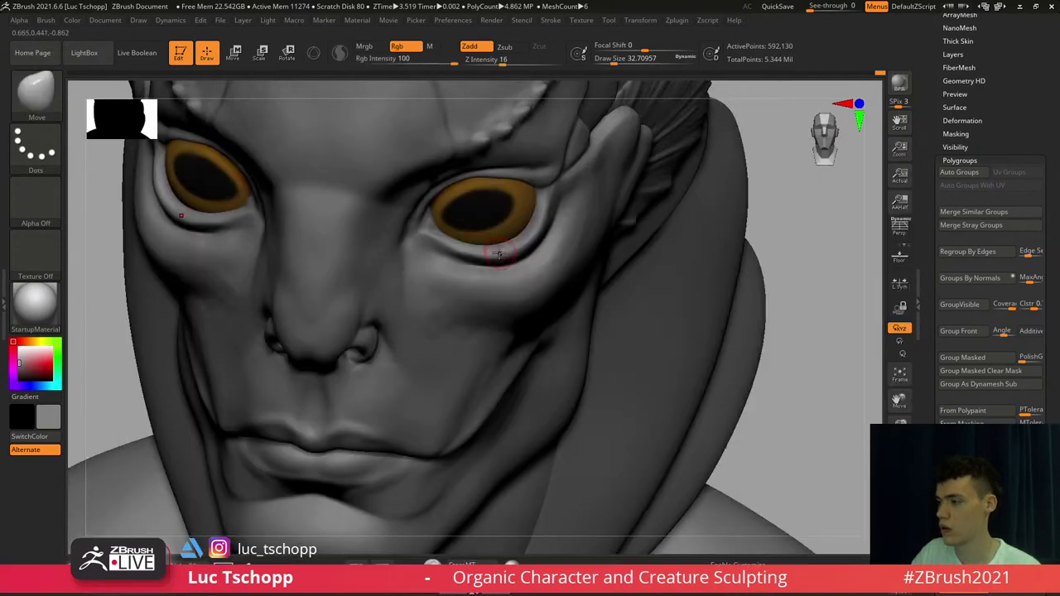
pyautogui.press('s')
pyautogui.moveTo(498, 254); pyautogui.dragTo(524, 232)
pyautogui.hotkey('shift', 'd')
pyautogui.hotkey('shift', 'd')
pyautogui.hotkey('shift', 'd')
pyautogui.press('s')
# Shift the inner eye corners with Move, then return to full resolution in a three-quarter view
pyautogui.keyDown('shift'); pyautogui.moveTo(514, 207); pyautogui.dragTo(467, 229, button='right'); pyautogui.keyUp('shift')
pyautogui.press('d')
pyautogui.press('d')
pyautogui.hotkey('shift', 'd')
pyautogui.press('s')
pyautogui.moveTo(461, 227); pyautogui.dragTo(465, 232)
pyautogui.press('s')
pyautogui.moveTo(464, 231); pyautogui.dragTo(461, 225)
pyautogui.press('d')
pyautogui.press('d')
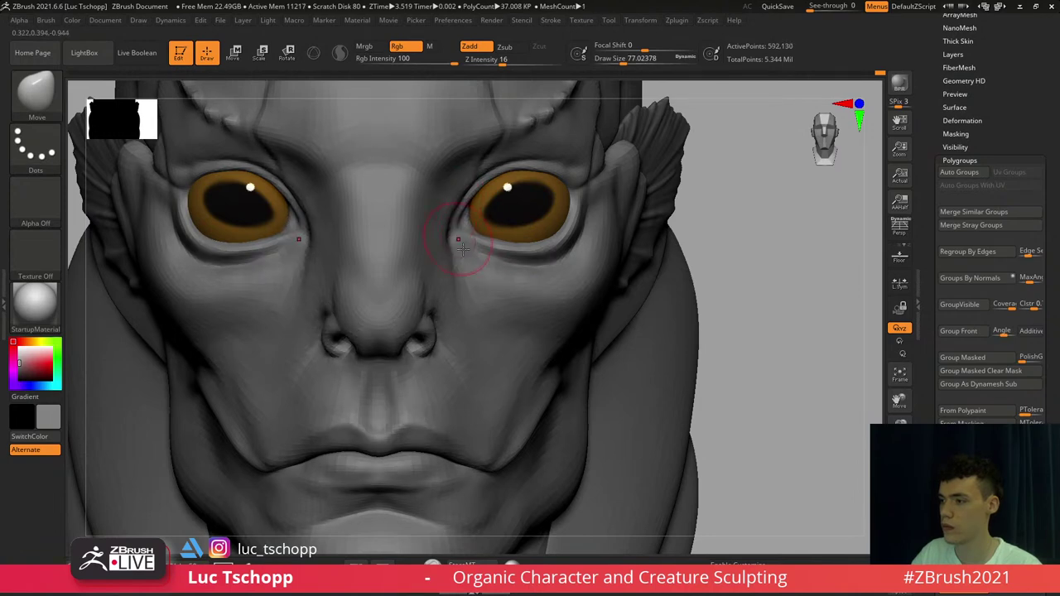
pyautogui.keyDown('ctrl'); pyautogui.moveTo(470, 255); pyautogui.dragTo(441, 207, button='right'); pyautogui.keyUp('ctrl')
pyautogui.keyDown('alt'); pyautogui.moveTo(470, 247); pyautogui.dragTo(470, 222, button='right'); pyautogui.keyUp('alt')
pyautogui.keyDown('ctrl'); pyautogui.moveTo(470, 222); pyautogui.dragTo(539, 289, button='right'); pyautogui.keyUp('ctrl')
pyautogui.moveTo(625, 269); pyautogui.dragTo(559, 256, button='right')
# Make the temple fin the active subtool and zoom in closely on it
pyautogui.keyDown('alt'); pyautogui.click(586, 258); pyautogui.keyUp('alt')
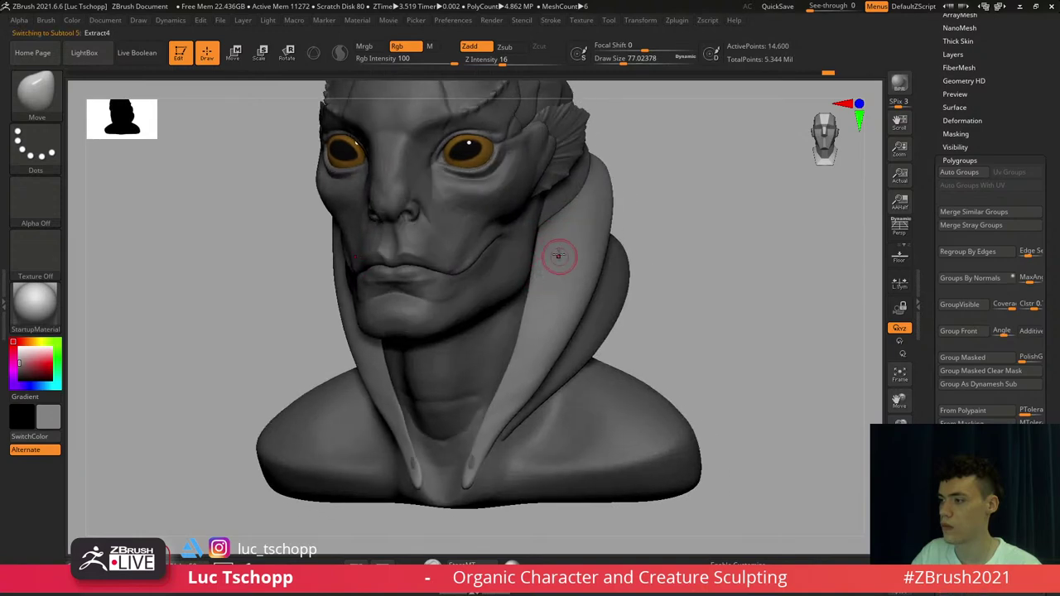
pyautogui.moveTo(565, 191); pyautogui.dragTo(484, 189, button='right')
pyautogui.press('s')
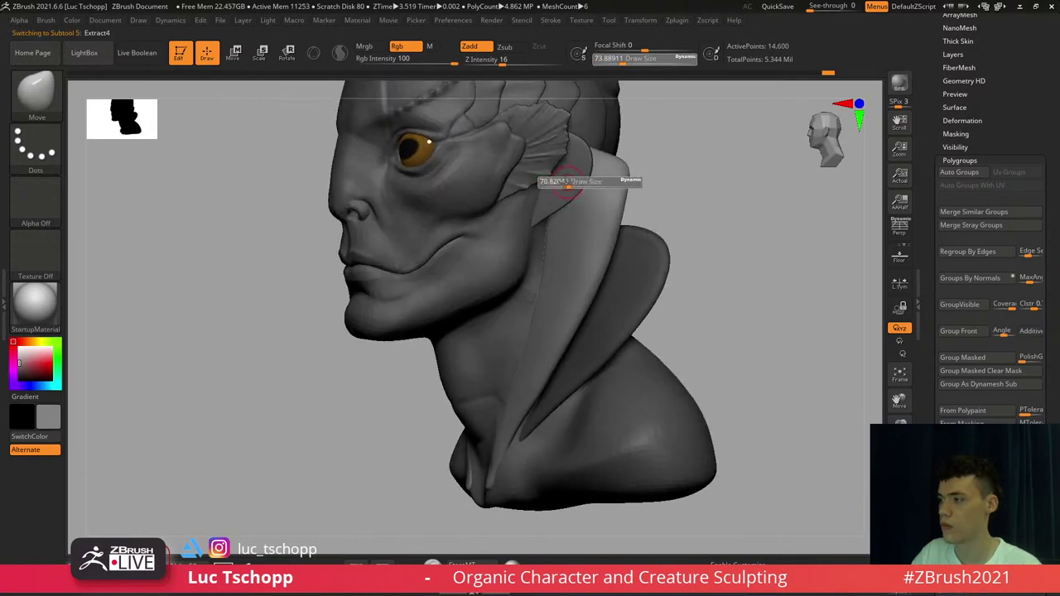
pyautogui.click(568, 180)
pyautogui.keyDown('alt'); pyautogui.click(566, 177); pyautogui.keyUp('alt')
pyautogui.moveTo(566, 183)
pyautogui.mouseDown(button='right')
pyautogui.moveTo(540, 277)
pyautogui.moveTo(544, 313)
pyautogui.mouseUp(button='right')
pyautogui.moveTo(521, 256)
pyautogui.mouseDown(button='right')
pyautogui.moveTo(485, 174)
pyautogui.moveTo(483, 221)
pyautogui.moveTo(546, 246)
pyautogui.moveTo(623, 226)
pyautogui.mouseUp(button='right')
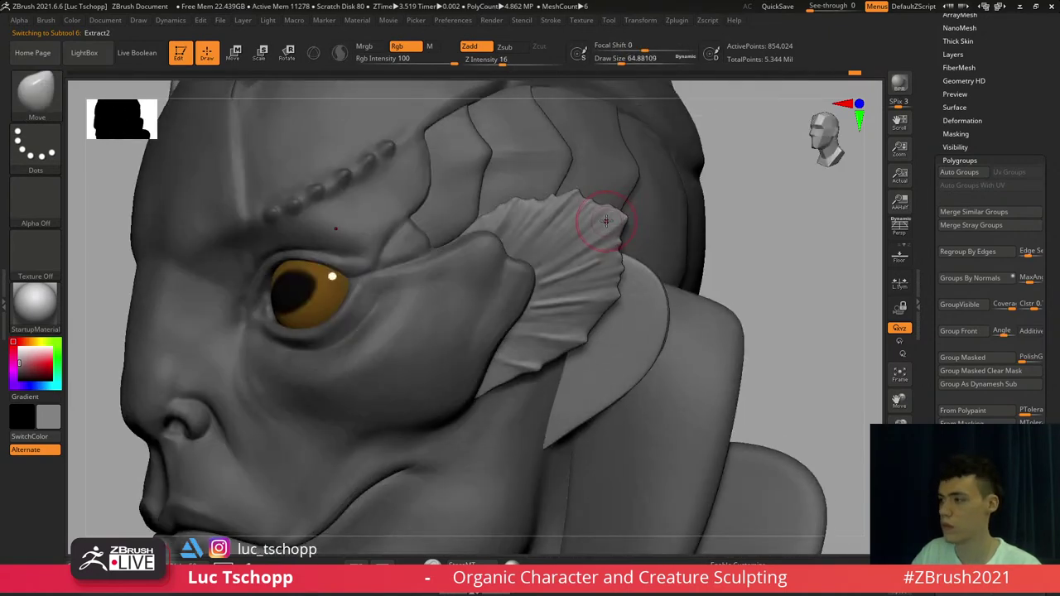
# Push the fin's top spike down with Move at a lower subdivision level
pyautogui.press('b')
pyautogui.press('s')
pyautogui.press('t')
pyautogui.hotkey('shift', 'd')
pyautogui.hotkey('shift', 'd')
pyautogui.hotkey('shift', 'd')
pyautogui.press('s')
pyautogui.moveTo(595, 199); pyautogui.dragTo(576, 202)
pyautogui.press('s')
pyautogui.press('s')
pyautogui.press('s')
pyautogui.moveTo(573, 202); pyautogui.dragTo(547, 200)
pyautogui.press('s')
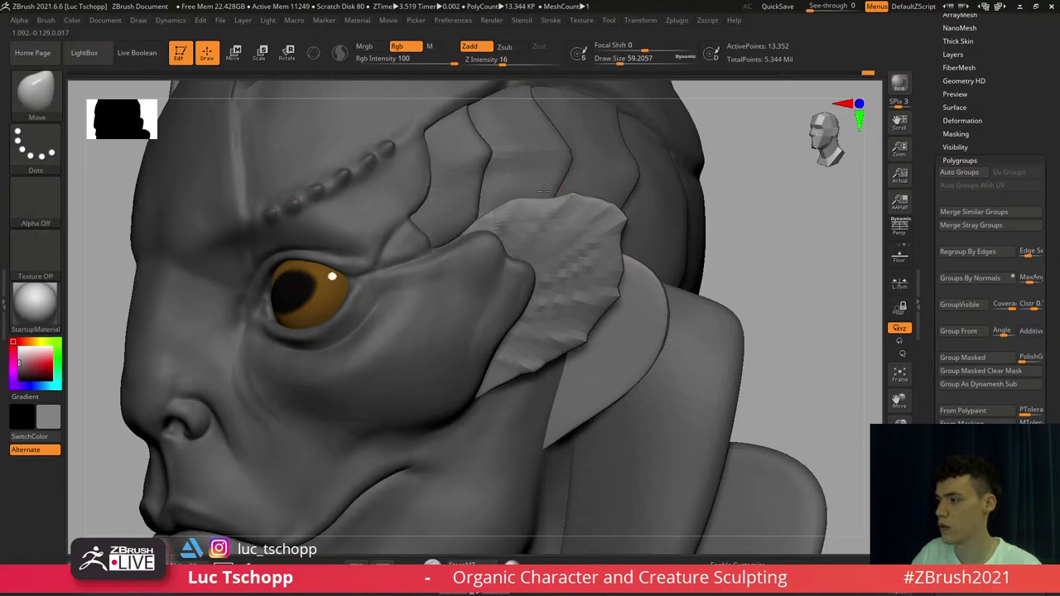
pyautogui.press('d')
pyautogui.press('d')
pyautogui.press('d')
pyautogui.moveTo(573, 215); pyautogui.dragTo(578, 164, button='right')
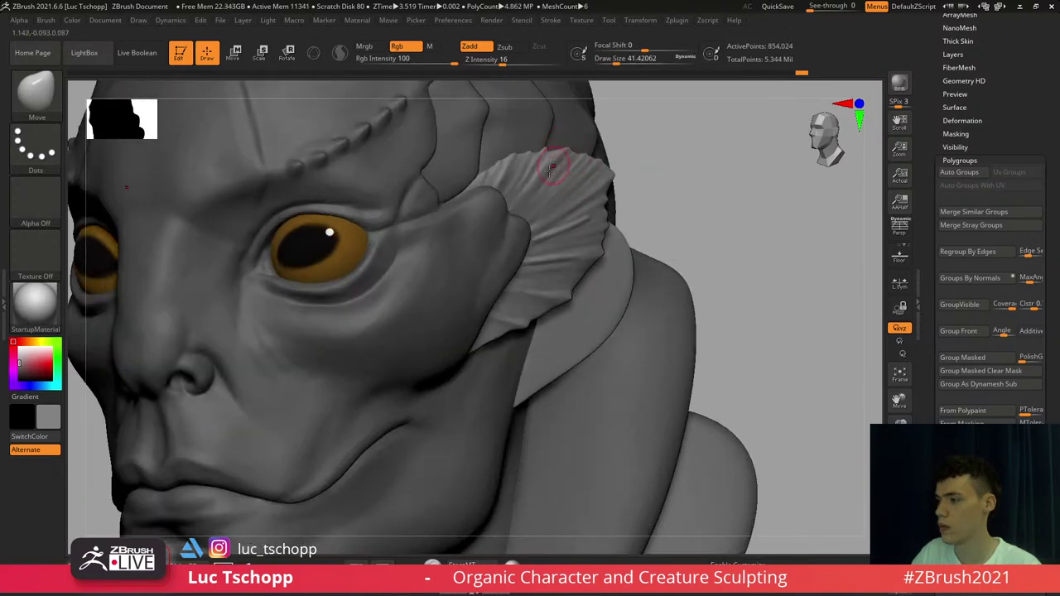
# Draw a faint crease on the fin with a small Standard brush
pyautogui.press('b')
pyautogui.press('s')
pyautogui.press('t')
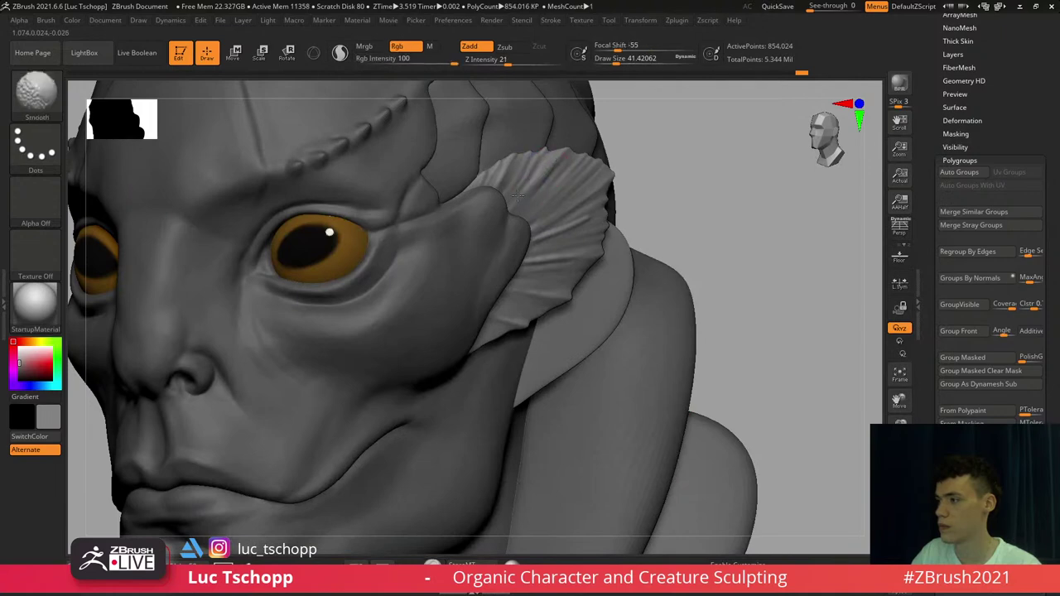
pyautogui.press('f')
pyautogui.moveTo(557, 294)
pyautogui.keyDown('alt'); pyautogui.mouseDown(button='right')
pyautogui.moveTo(562, 265)
pyautogui.moveTo(605, 262)
pyautogui.moveTo(553, 243)
pyautogui.moveTo(557, 219)
pyautogui.moveTo(530, 273)
pyautogui.mouseUp(button='right'); pyautogui.keyUp('alt')
pyautogui.press('b')
pyautogui.press('s')
pyautogui.press('t')
pyautogui.press('[')
pyautogui.press('s')
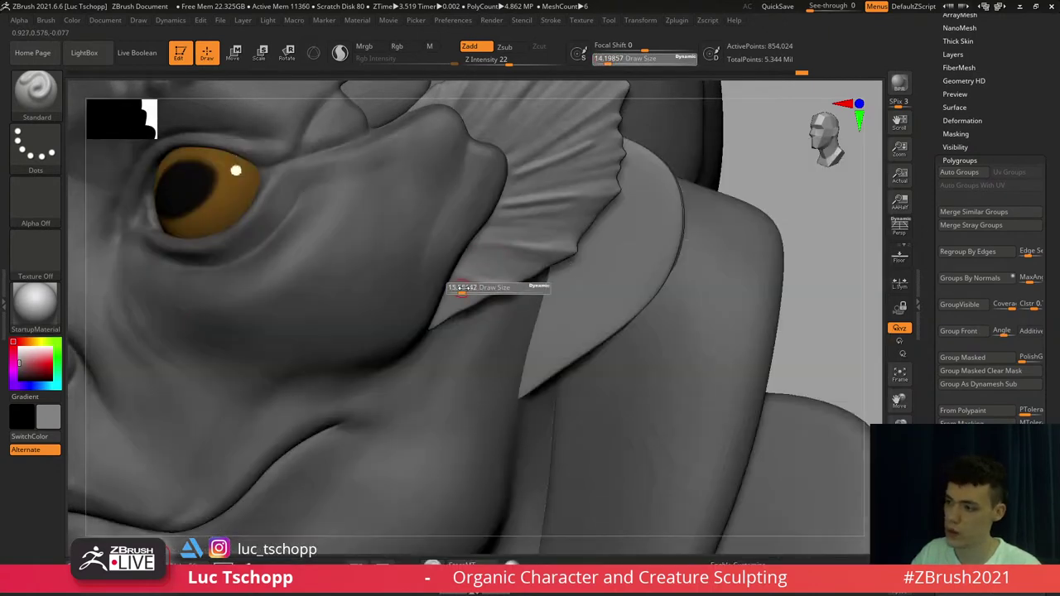
pyautogui.click(463, 291)
pyautogui.moveTo(447, 288); pyautogui.dragTo(466, 313)
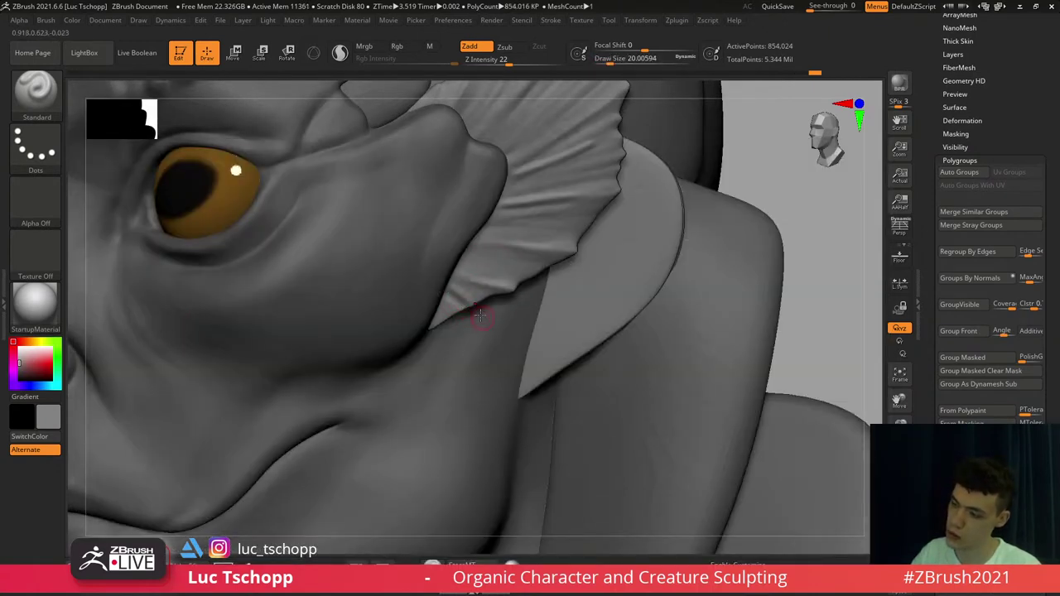
# Pull the fin's edge outward where it meets the head with SnakeHook
pyautogui.press('b')
pyautogui.press('s')
pyautogui.press('h')
pyautogui.press('s')
pyautogui.moveTo(479, 307)
pyautogui.mouseDown()
pyautogui.moveTo(457, 292)
pyautogui.moveTo(450, 299)
pyautogui.mouseUp()
pyautogui.click(479, 308)
pyautogui.press('b')
pyautogui.press('d')
pyautogui.press('s')
pyautogui.press('s')
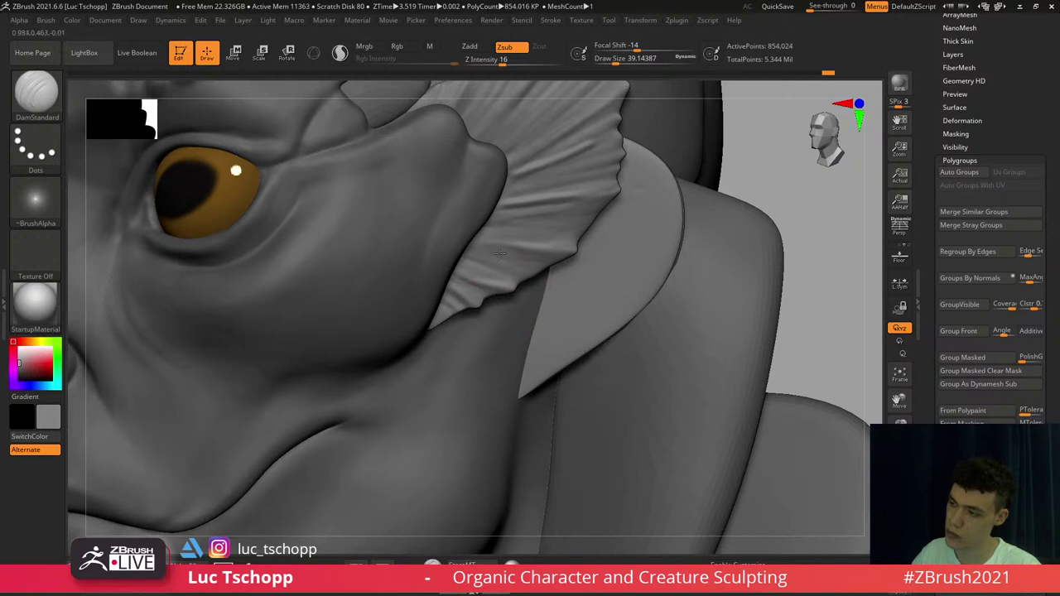
# Smooth the fin edge where it meets the hood collar with an enlarged brush
pyautogui.press('s')
pyautogui.moveTo(544, 267); pyautogui.dragTo(554, 233)
pyautogui.press('s')
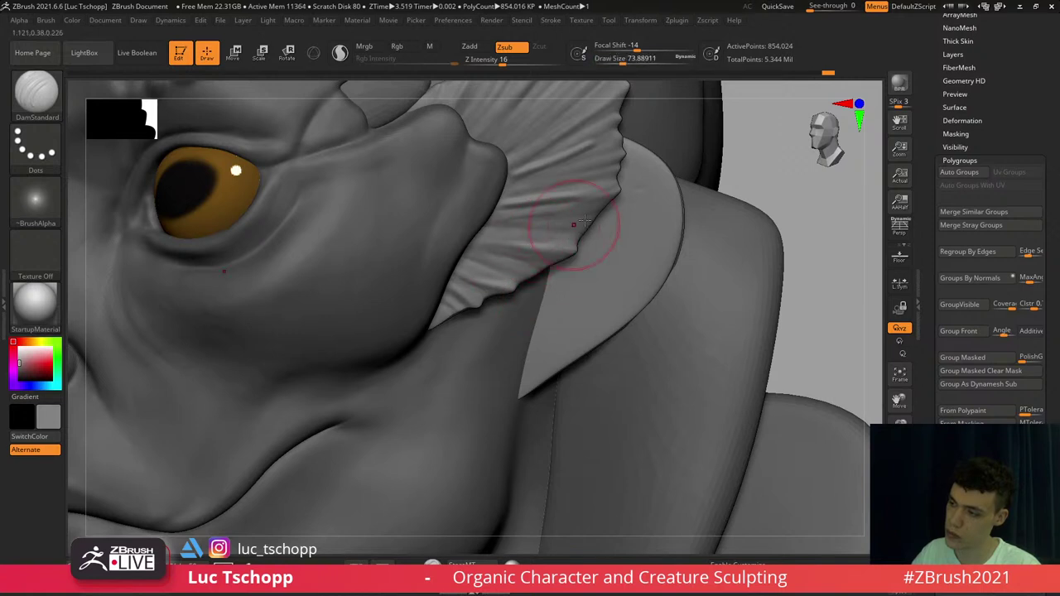
pyautogui.moveTo(585, 220)
pyautogui.keyDown('alt'); pyautogui.mouseDown(button='right')
pyautogui.moveTo(565, 216)
pyautogui.moveTo(532, 230)
pyautogui.moveTo(473, 202)
pyautogui.moveTo(484, 208)
pyautogui.mouseUp(button='right'); pyautogui.keyUp('alt')
# Make the head subtool active and load the LucT_Custom1 brush at a larger size
pyautogui.keyDown('alt'); pyautogui.click(495, 202); pyautogui.keyUp('alt')
pyautogui.press('b')
pyautogui.click(473, 202)
pyautogui.press('s')
pyautogui.moveTo(408, 256); pyautogui.dragTo(416, 256)
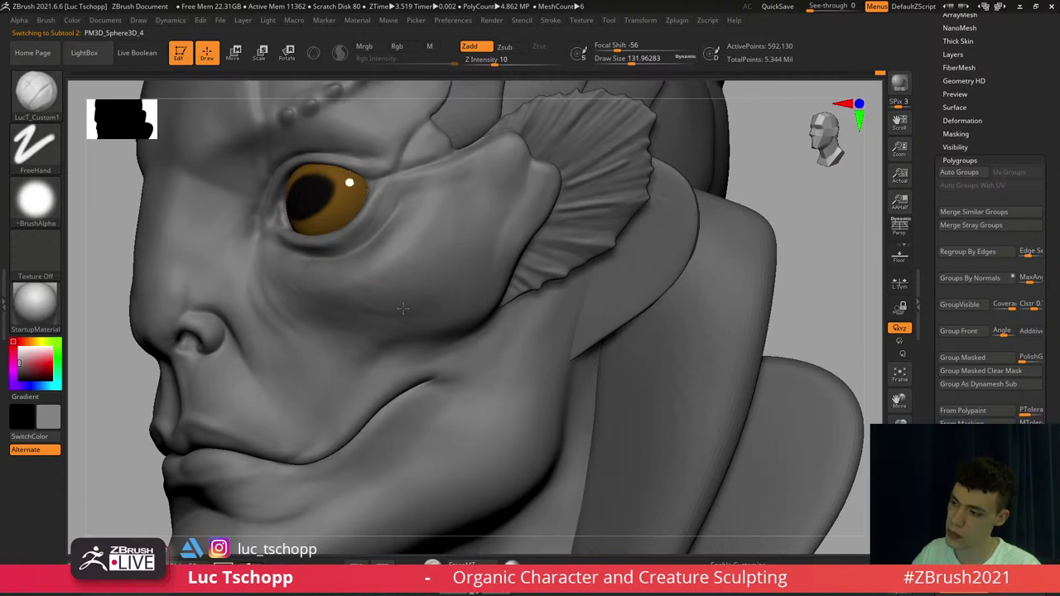
# Build up the cheek surface, then frame the whole bust from the front
pyautogui.moveTo(432, 267); pyautogui.dragTo(411, 277)
pyautogui.moveTo(378, 212)
pyautogui.keyDown('ctrl'); pyautogui.mouseDown(button='right')
pyautogui.moveTo(370, 157)
pyautogui.moveTo(491, 216)
pyautogui.moveTo(495, 196)
pyautogui.moveTo(510, 297)
pyautogui.moveTo(357, 234)
pyautogui.moveTo(442, 258)
pyautogui.moveTo(425, 177)
pyautogui.moveTo(460, 241)
pyautogui.mouseUp(button='right'); pyautogui.keyUp('ctrl')
pyautogui.press('s')
pyautogui.moveTo(405, 275); pyautogui.dragTo(391, 276)
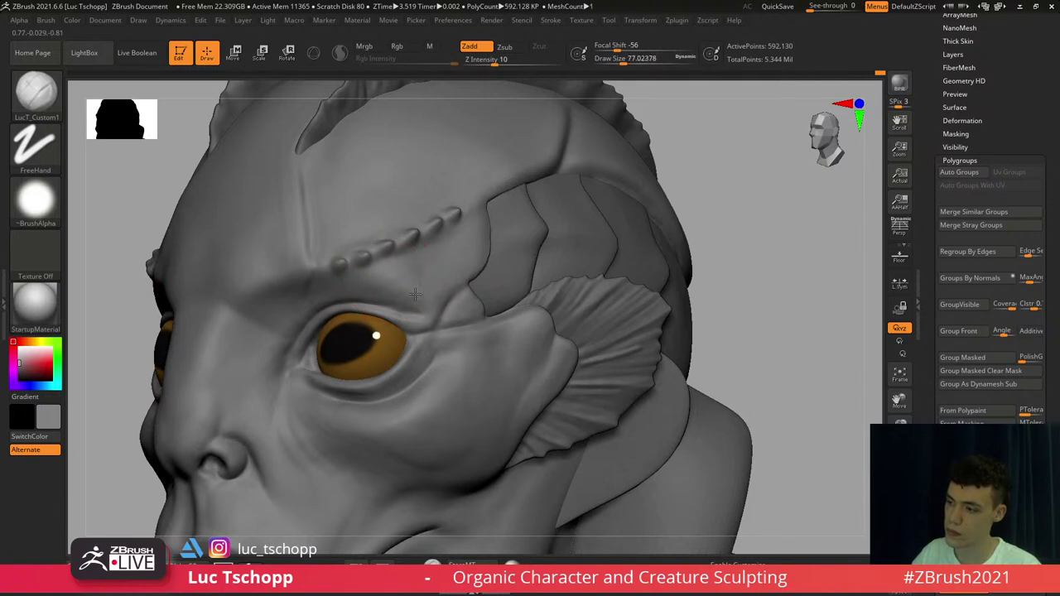
pyautogui.keyDown('ctrl'); pyautogui.moveTo(419, 268); pyautogui.dragTo(486, 335, button='right'); pyautogui.keyUp('ctrl')
pyautogui.keyDown('alt'); pyautogui.click(466, 268); pyautogui.keyUp('alt')
pyautogui.press('f')
pyautogui.press('f')
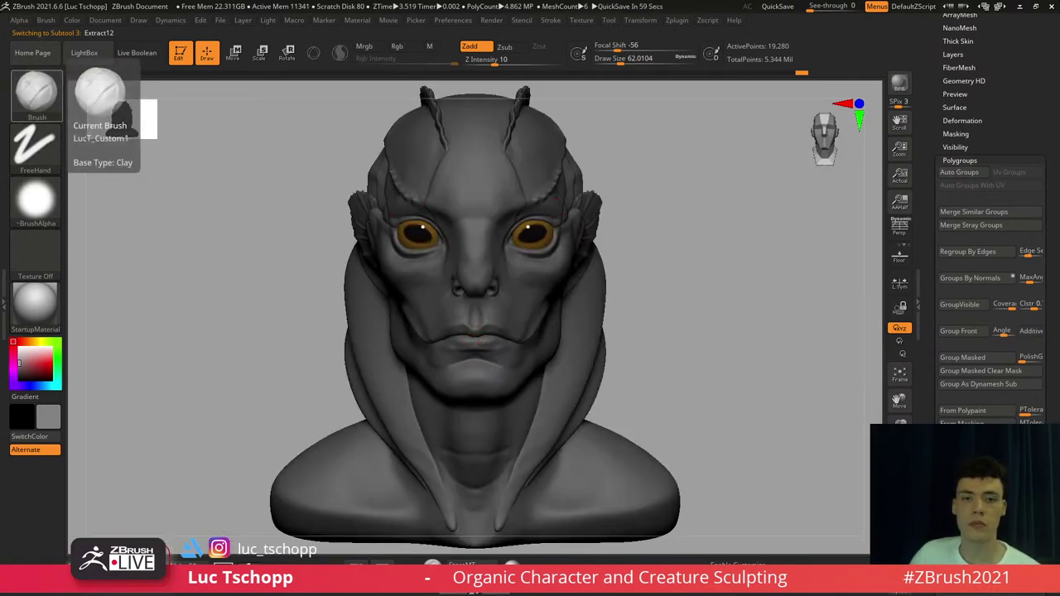
pyautogui.moveTo(582, 170)
pyautogui.mouseDown(button='right')
pyautogui.moveTo(526, 174)
pyautogui.moveTo(574, 178)
pyautogui.mouseUp(button='right')
# Set up a large Move brush on the head at a lower subdivision level
pyautogui.press('b')
pyautogui.press('m')
pyautogui.press('v')
pyautogui.hotkey('shift', 'd')
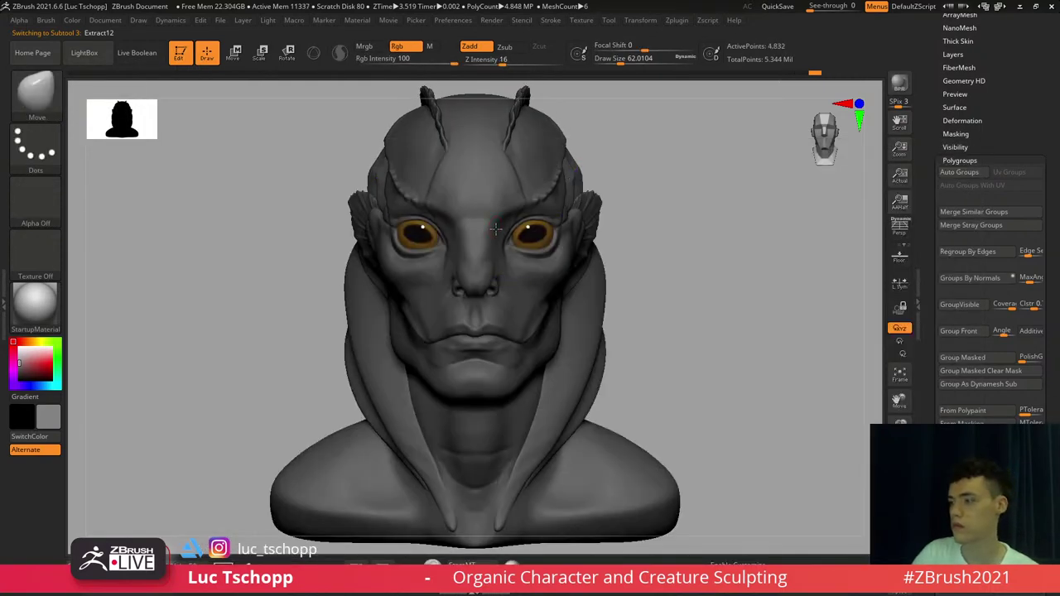
pyautogui.keyDown('alt'); pyautogui.click(497, 252); pyautogui.keyUp('alt')
pyautogui.hotkey('shift', 'd')
pyautogui.press('s')
pyautogui.moveTo(498, 252); pyautogui.dragTo(552, 274)
# Push the brow above the eyes into a new shape with the Move brush
pyautogui.press('s')
pyautogui.press('s')
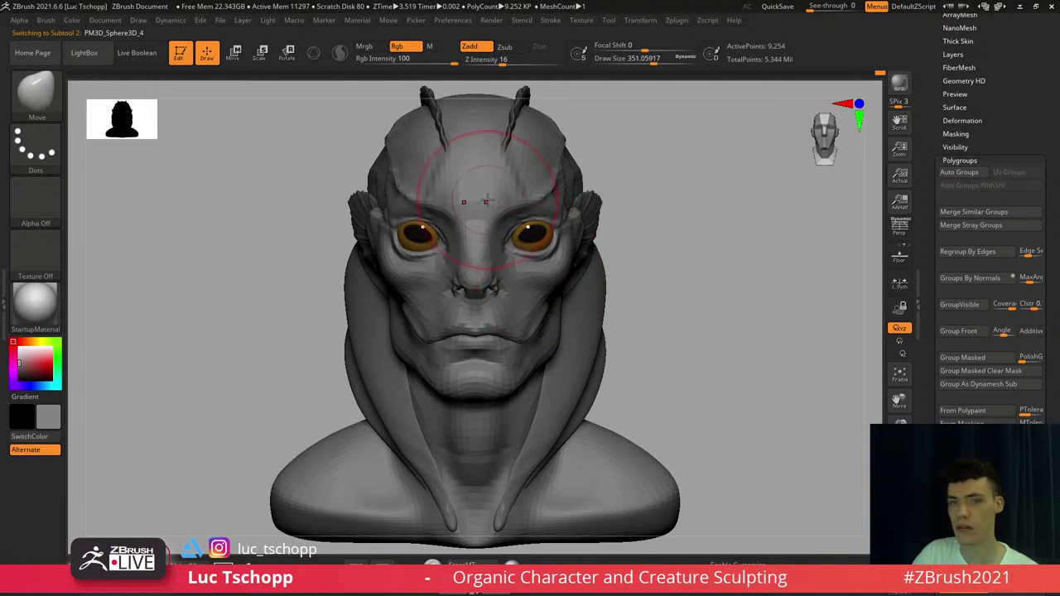
pyautogui.hotkey('ctrl', 'z')
pyautogui.moveTo(491, 207); pyautogui.dragTo(497, 216)
pyautogui.press('s')
pyautogui.moveTo(503, 215); pyautogui.dragTo(504, 206)
pyautogui.press('s')
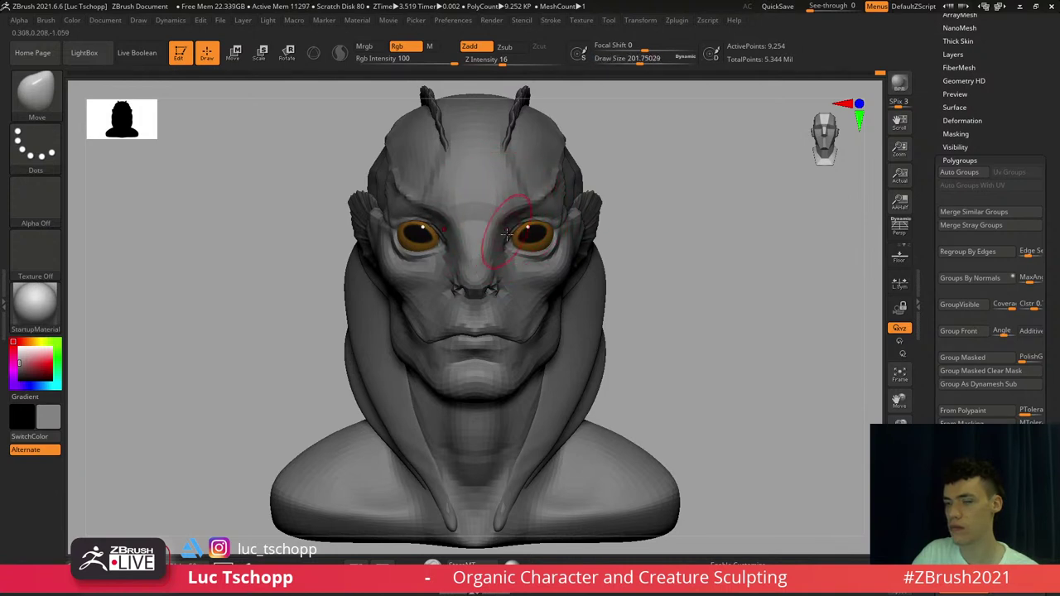
# Select the eyes subtool and Transpose-move both golden eyes slightly downward
pyautogui.keyDown('ctrl'); pyautogui.moveTo(537, 252); pyautogui.dragTo(538, 236, button='right'); pyautogui.keyUp('ctrl')
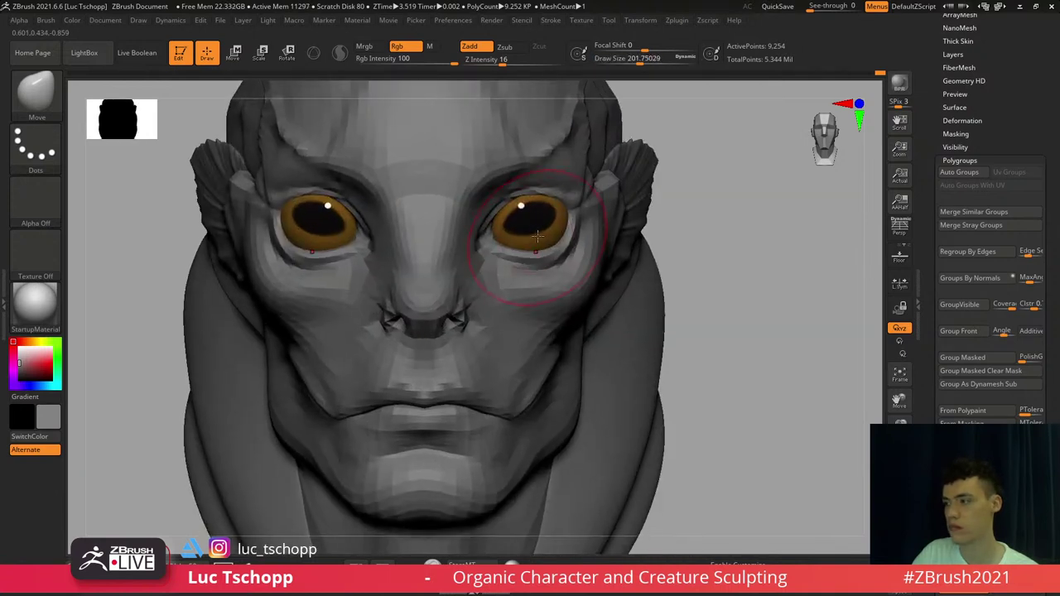
pyautogui.press('s')
pyautogui.moveTo(535, 231)
pyautogui.mouseDown()
pyautogui.moveTo(544, 230)
pyautogui.moveTo(535, 303)
pyautogui.mouseUp()
pyautogui.keyDown('alt'); pyautogui.click(535, 229); pyautogui.keyUp('alt')
pyautogui.press('w')
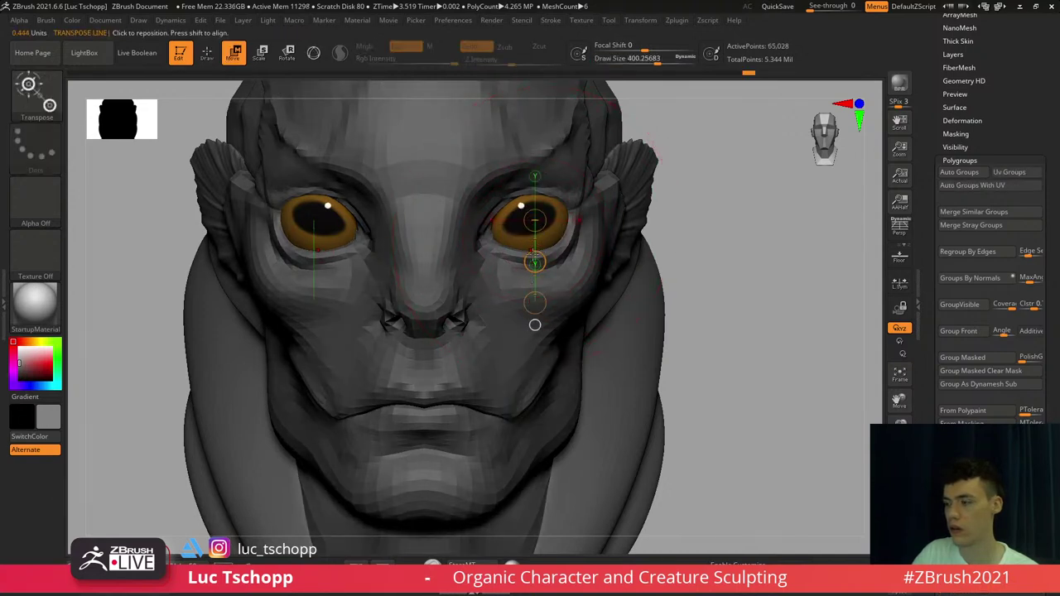
pyautogui.moveTo(535, 263); pyautogui.dragTo(537, 269)
pyautogui.keyDown('alt'); pyautogui.click(517, 258); pyautogui.keyUp('alt')
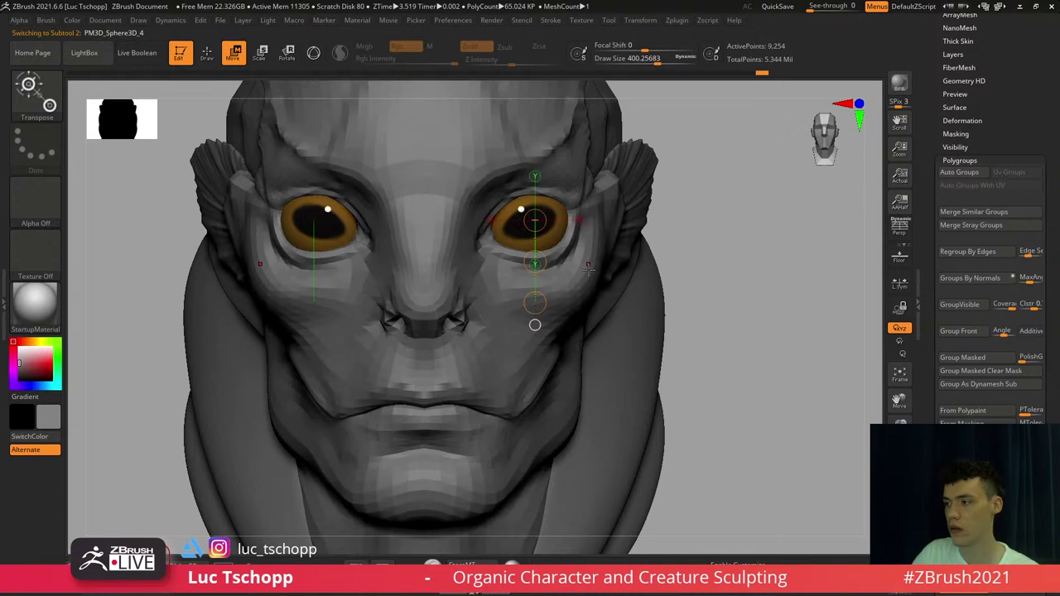
pyautogui.moveTo(517, 255)
pyautogui.keyDown('ctrl'); pyautogui.mouseDown(button='right')
pyautogui.moveTo(518, 267)
pyautogui.moveTo(500, 210)
pyautogui.mouseUp(button='right'); pyautogui.keyUp('ctrl')
pyautogui.keyDown('ctrl'); pyautogui.moveTo(500, 209); pyautogui.dragTo(495, 201, button='right'); pyautogui.keyUp('ctrl')
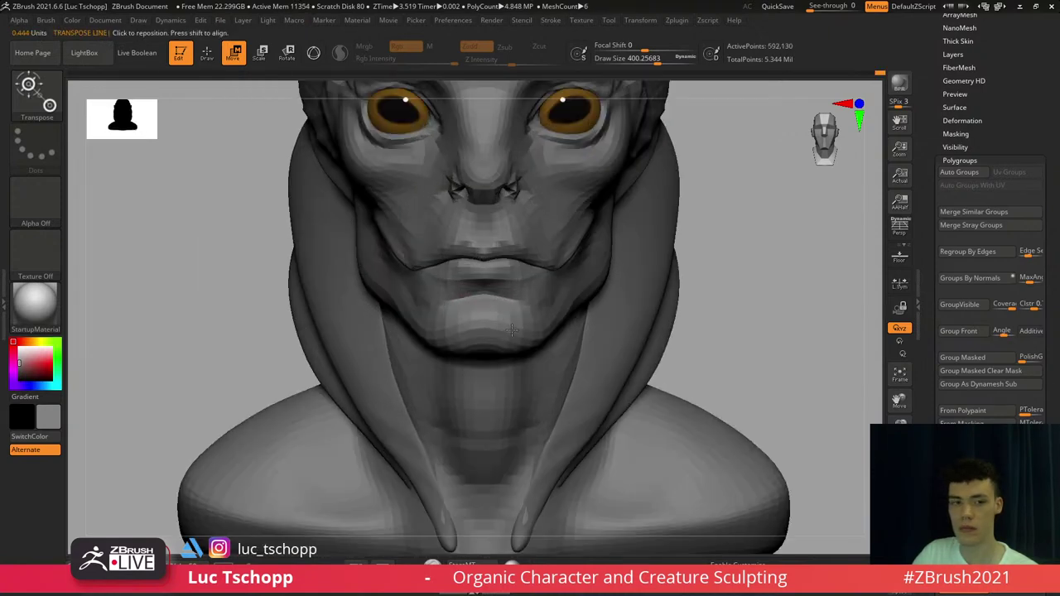
# Push the cheeks beside the mouth outward with a small Move brush at low subdivision
pyautogui.press('b')
pyautogui.press('m')
pyautogui.press('v')
pyautogui.press('b')
pyautogui.press('m')
pyautogui.press('v')
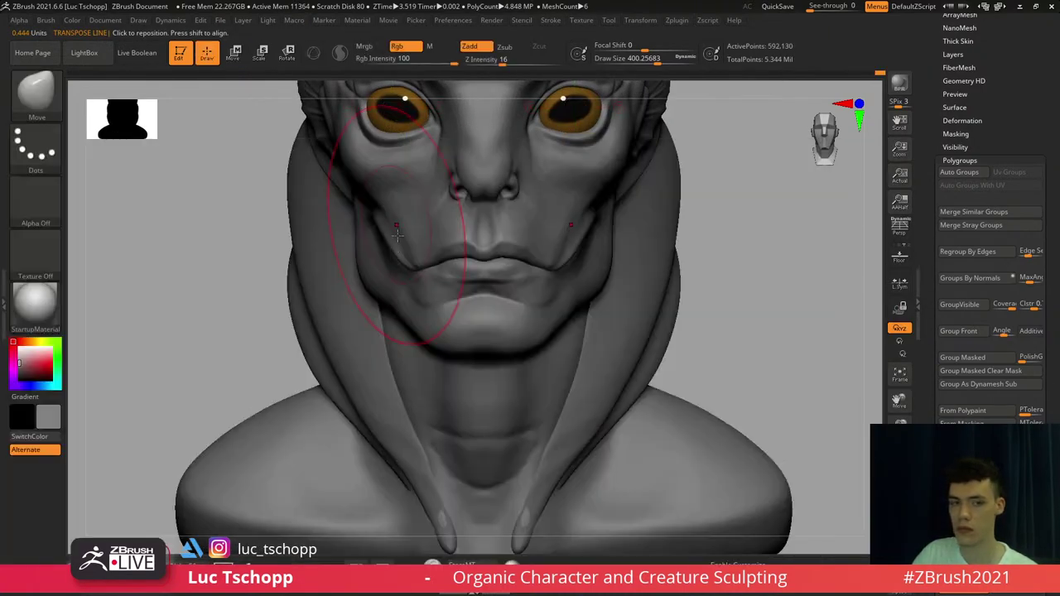
pyautogui.hotkey('shift', 'd')
pyautogui.hotkey('shift', 'd')
pyautogui.hotkey('shift', 'd')
pyautogui.moveTo(396, 222)
pyautogui.mouseDown(button='right')
pyautogui.moveTo(417, 241)
pyautogui.moveTo(404, 203)
pyautogui.mouseUp(button='right')
pyautogui.press('s')
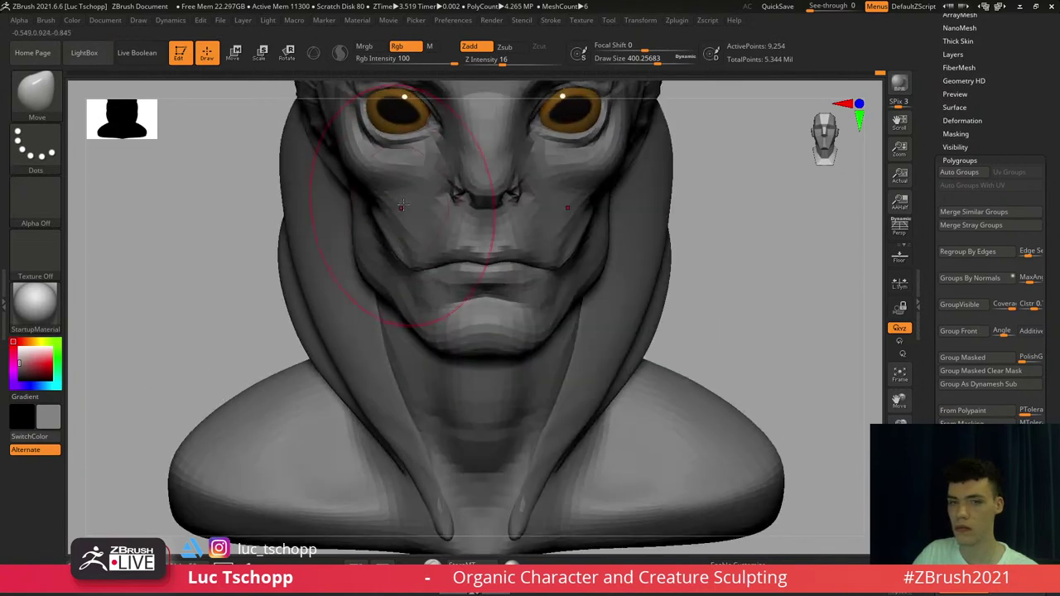
pyautogui.moveTo(403, 204); pyautogui.dragTo(387, 203)
pyautogui.moveTo(392, 222); pyautogui.dragTo(435, 217, button='right')
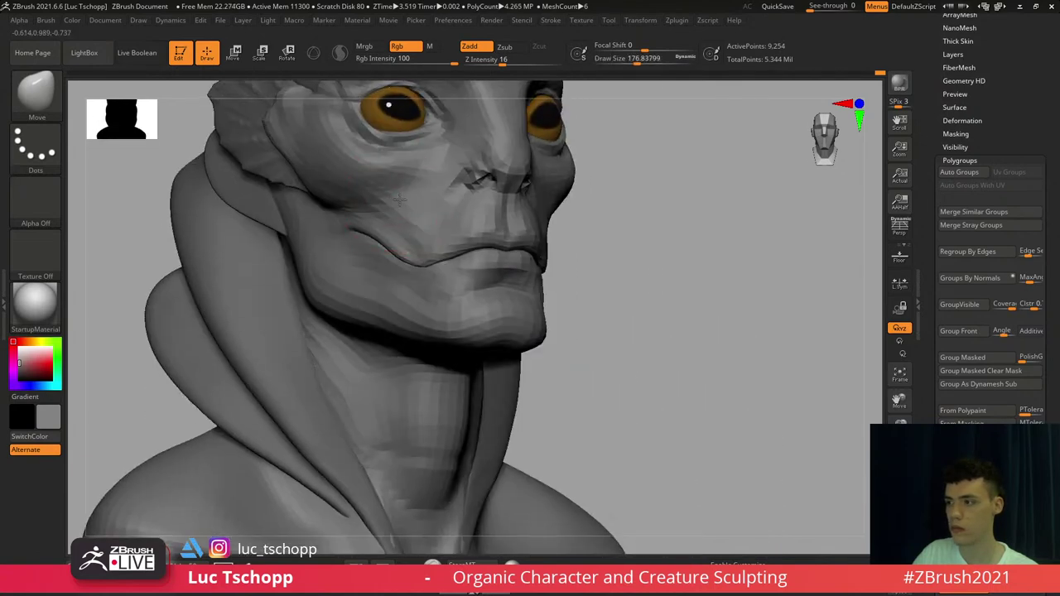
pyautogui.press('s')
pyautogui.moveTo(379, 203)
pyautogui.mouseDown()
pyautogui.moveTo(389, 184)
pyautogui.moveTo(403, 184)
pyautogui.mouseUp()
pyautogui.press('s')
# Return to full subdivision and pick a smaller LucT_Custom1 brush near the face's side
pyautogui.press('d')
pyautogui.press('d')
pyautogui.press('d')
pyautogui.keyDown('shift'); pyautogui.moveTo(399, 199); pyautogui.dragTo(382, 239, button='right'); pyautogui.keyUp('shift')
pyautogui.press('f')
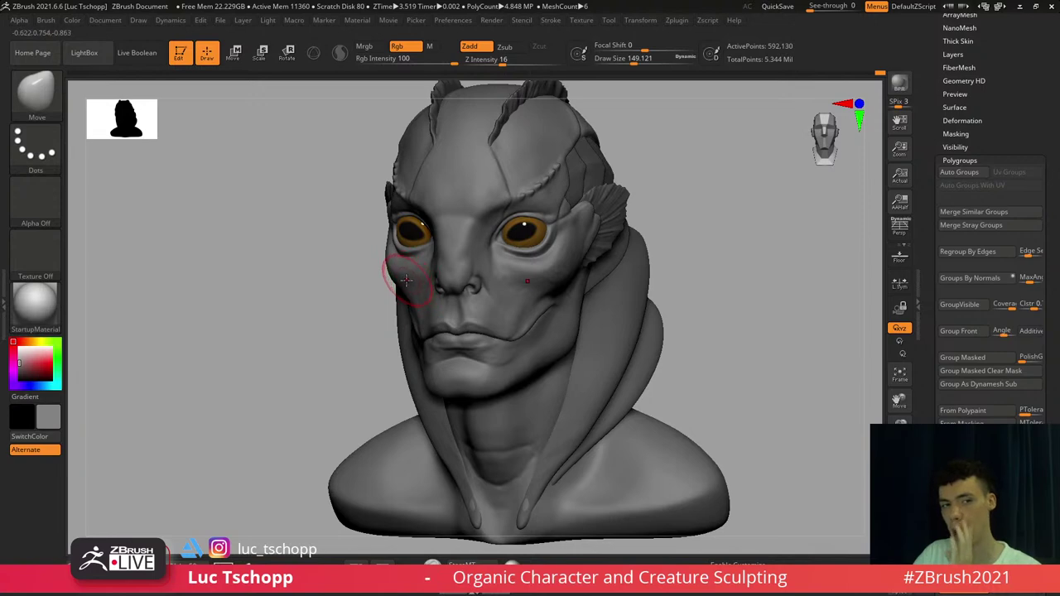
pyautogui.moveTo(420, 267)
pyautogui.keyDown('shift'); pyautogui.mouseDown(button='right')
pyautogui.moveTo(473, 243)
pyautogui.moveTo(441, 244)
pyautogui.moveTo(464, 277)
pyautogui.moveTo(436, 255)
pyautogui.moveTo(408, 264)
pyautogui.moveTo(448, 280)
pyautogui.mouseUp(button='right'); pyautogui.keyUp('shift')
pyautogui.press('b')
pyautogui.click(404, 204)
pyautogui.moveTo(447, 280); pyautogui.dragTo(388, 266, button='right')
pyautogui.press('s')
pyautogui.moveTo(432, 271)
pyautogui.mouseDown()
pyautogui.moveTo(422, 270)
pyautogui.moveTo(427, 249)
pyautogui.moveTo(448, 242)
pyautogui.mouseUp()
# Work around the nose with DamStandard at about size 116, then Move at lower subdivision
pyautogui.press('b')
pyautogui.press('d')
pyautogui.press('s')
pyautogui.press('s')
pyautogui.press('s')
pyautogui.moveTo(452, 310)
pyautogui.keyDown('ctrl'); pyautogui.mouseDown(button='right')
pyautogui.moveTo(452, 328)
pyautogui.moveTo(452, 257)
pyautogui.moveTo(464, 343)
pyautogui.moveTo(428, 331)
pyautogui.mouseUp(button='right'); pyautogui.keyUp('ctrl')
pyautogui.press('b')
pyautogui.press('m')
pyautogui.press('v')
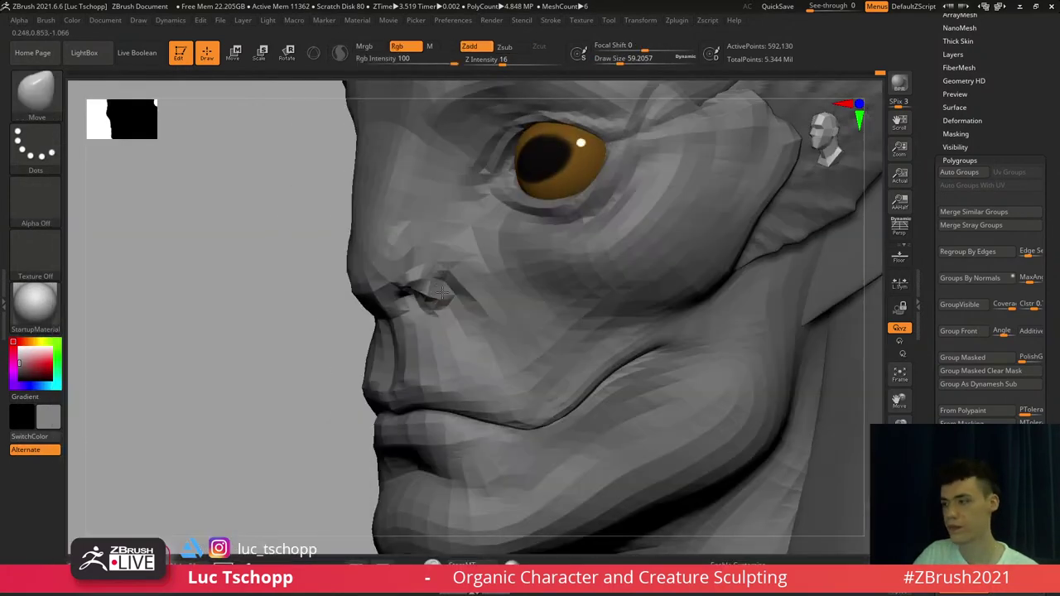
pyautogui.hotkey('shift', 'd')
pyautogui.press('s')
pyautogui.moveTo(432, 274); pyautogui.dragTo(436, 299)
# Switch to the Standard brush at full subdivision and check the nose profile
pyautogui.press('b')
pyautogui.press('s')
pyautogui.press('t')
pyautogui.press('d')
pyautogui.keyDown('alt'); pyautogui.moveTo(436, 361); pyautogui.dragTo(427, 320, button='right'); pyautogui.keyUp('alt')
pyautogui.moveTo(360, 320); pyautogui.dragTo(411, 314, button='right')
# Refine the nostril wings with a larger Standard brush at a lower subdivision level
pyautogui.press('b')
pyautogui.press('s')
pyautogui.press('t')
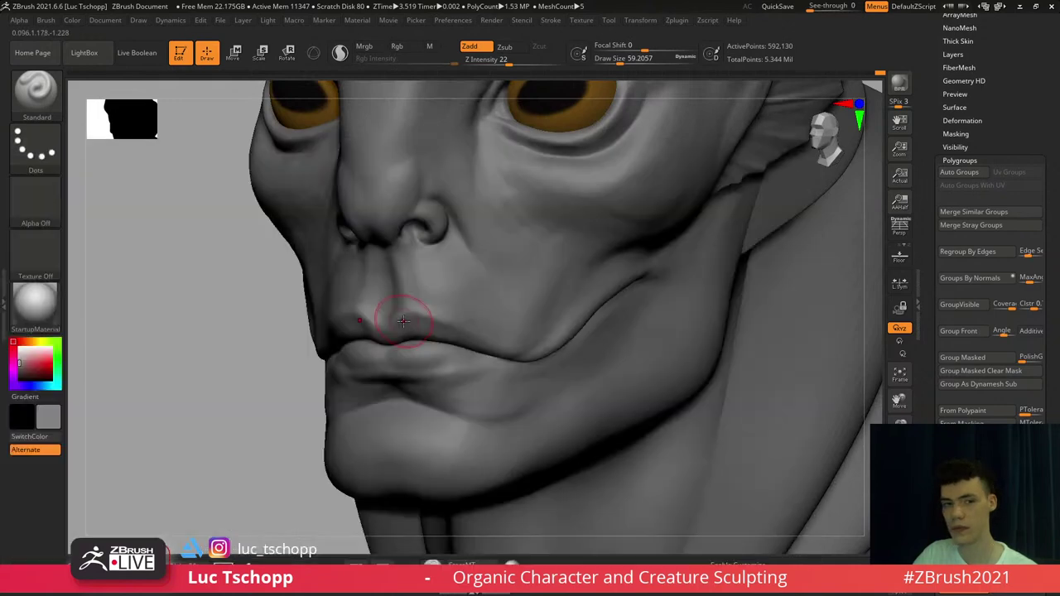
pyautogui.press('s')
pyautogui.moveTo(403, 320); pyautogui.dragTo(408, 320)
pyautogui.moveTo(390, 318)
pyautogui.mouseDown(button='right')
pyautogui.moveTo(416, 313)
pyautogui.moveTo(433, 324)
pyautogui.mouseUp(button='right')
pyautogui.hotkey('shift', 'd')
pyautogui.press('s')
pyautogui.moveTo(433, 327); pyautogui.dragTo(439, 327)
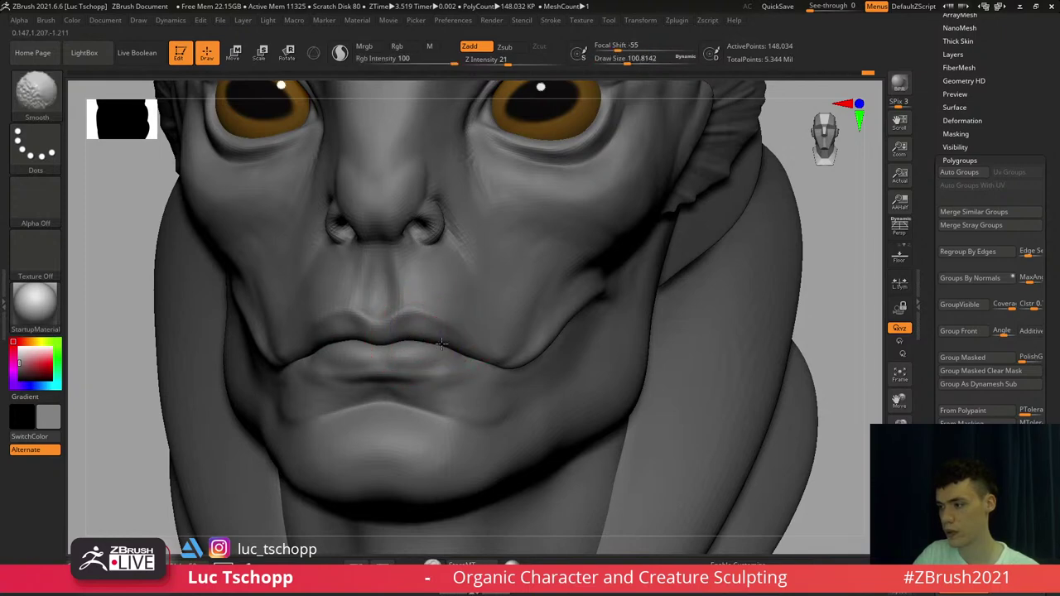
pyautogui.press('d')
# Raise the upper lip with a symmetric Standard stroke two subdivision levels down
pyautogui.keyDown('shift'); pyautogui.moveTo(439, 353); pyautogui.dragTo(447, 431, button='right'); pyautogui.keyUp('shift')
pyautogui.press('f')
pyautogui.keyDown('shift'); pyautogui.moveTo(447, 332); pyautogui.dragTo(468, 319, button='right'); pyautogui.keyUp('shift')
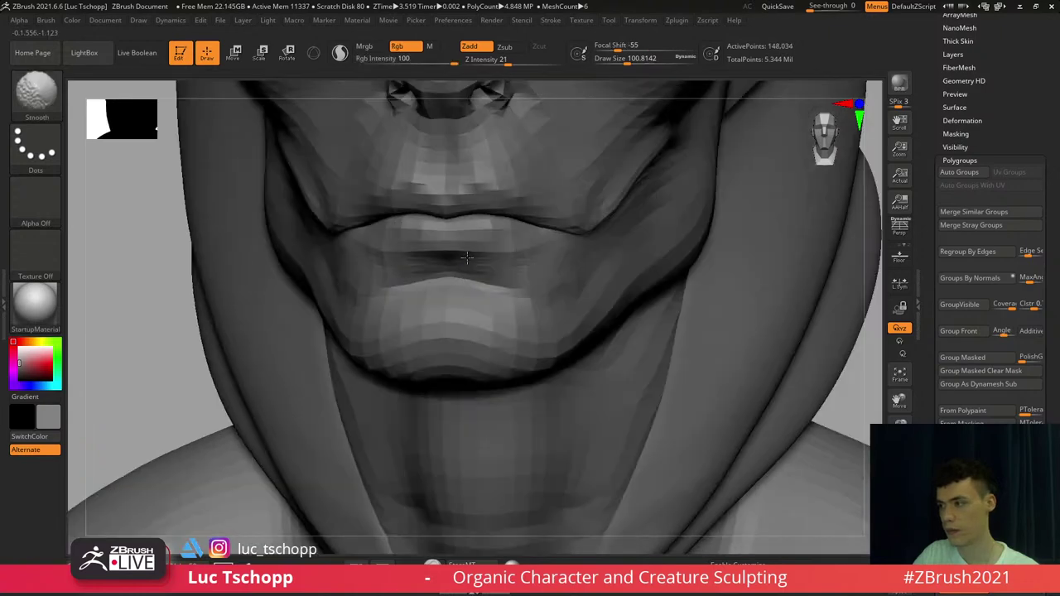
pyautogui.hotkey('shift', 'd')
pyautogui.hotkey('shift', 'd')
pyautogui.moveTo(468, 253); pyautogui.dragTo(471, 246)
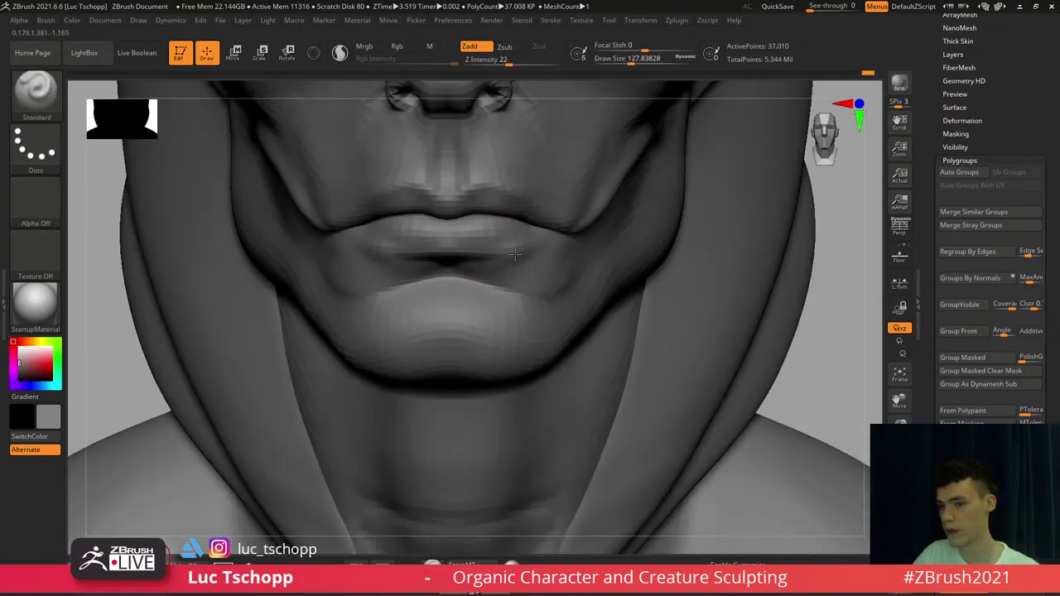
pyautogui.press('f')
pyautogui.press('d')
pyautogui.press('d')
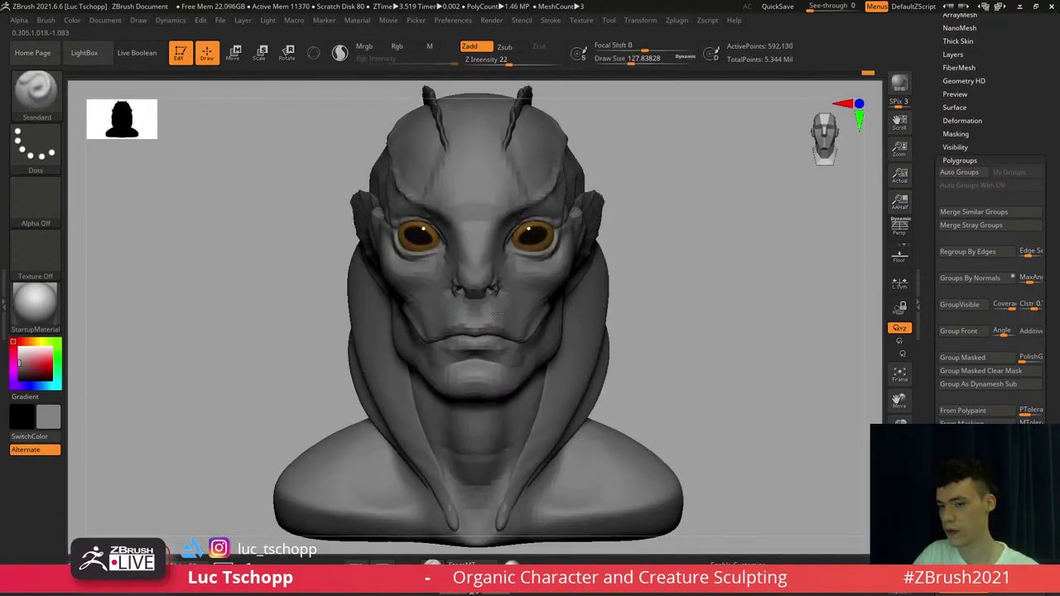
pyautogui.moveTo(498, 314); pyautogui.dragTo(421, 313, button='right')
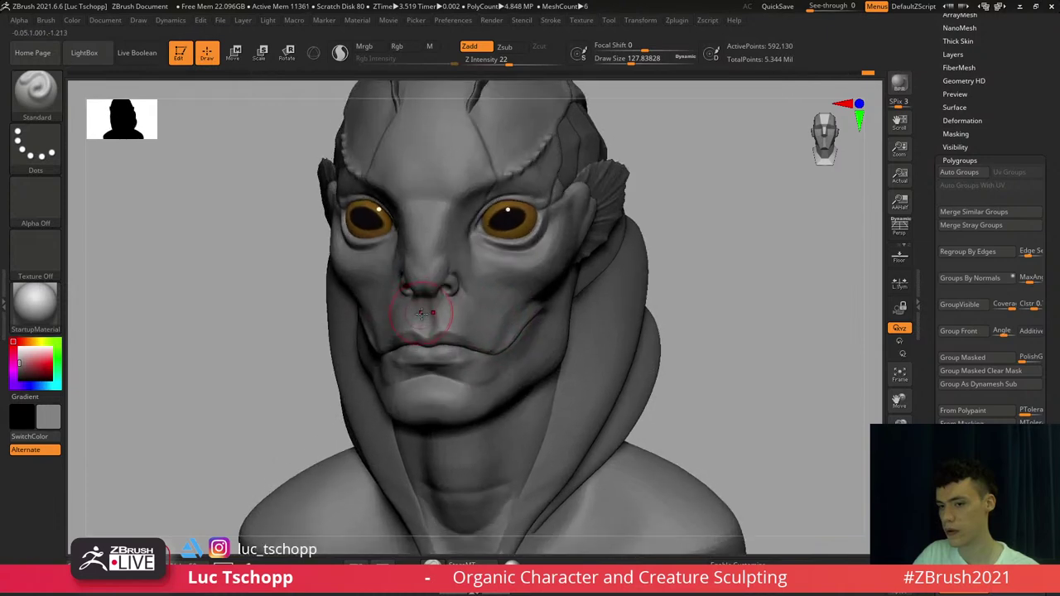
pyautogui.moveTo(433, 366)
pyautogui.keyDown('alt'); pyautogui.mouseDown(button='right')
pyautogui.moveTo(432, 333)
pyautogui.moveTo(552, 301)
pyautogui.mouseUp(button='right'); pyautogui.keyUp('alt')
# Switch to the Move brush, drop a subdivision level and shrink the brush, viewing the face from below
pyautogui.press('b')
pyautogui.press('m')
pyautogui.press('v')
pyautogui.hotkey('shift', 'd')
pyautogui.hotkey('shift', 'd')
pyautogui.press('s')
pyautogui.moveTo(546, 298); pyautogui.dragTo(543, 298)
pyautogui.moveTo(548, 303); pyautogui.dragTo(531, 293, button='right')
pyautogui.press('d')
# Pick the LucT_Custom1 brush at a smaller size in a three-quarter view of the head
pyautogui.press('b')
pyautogui.click(518, 200)
pyautogui.moveTo(543, 240); pyautogui.dragTo(512, 232, button='right')
pyautogui.press('s')
pyautogui.moveTo(514, 232); pyautogui.dragTo(506, 228)
pyautogui.press('s')
# Deepen and smooth the crease along the cheek beside the mouth
pyautogui.keyDown('ctrl'); pyautogui.moveTo(483, 254); pyautogui.dragTo(507, 221, button='right'); pyautogui.keyUp('ctrl')
pyautogui.press('s')
pyautogui.moveTo(510, 218); pyautogui.dragTo(504, 219)
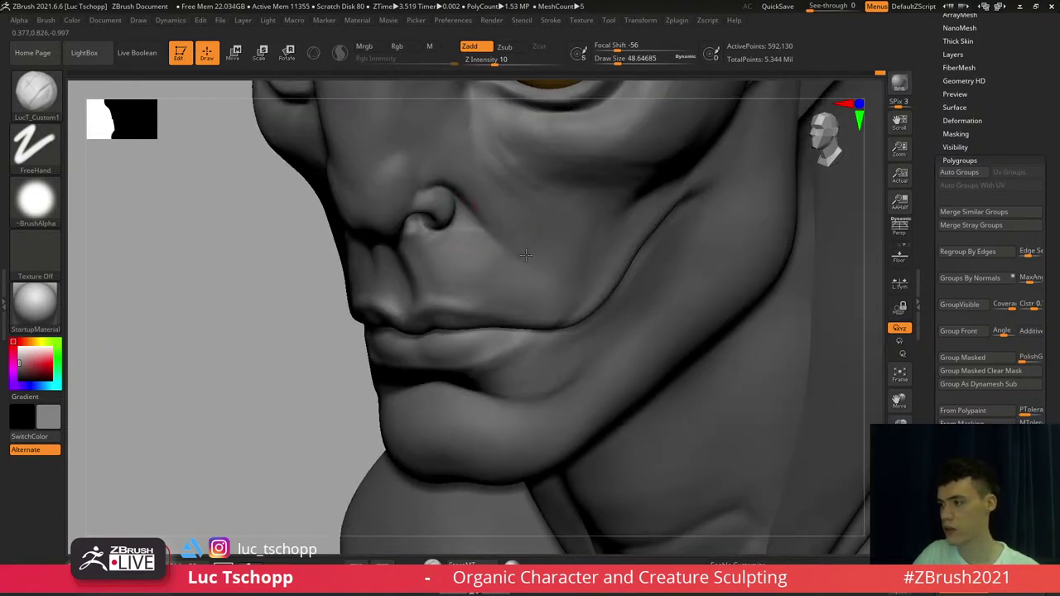
pyautogui.moveTo(526, 256); pyautogui.dragTo(534, 262)
pyautogui.keyDown('shift'); pyautogui.moveTo(530, 258); pyautogui.dragTo(497, 222); pyautogui.keyUp('shift')
# Fine-tune the brush size and smooth the cheek crease, checking the whole bust from the front
pyautogui.press('s')
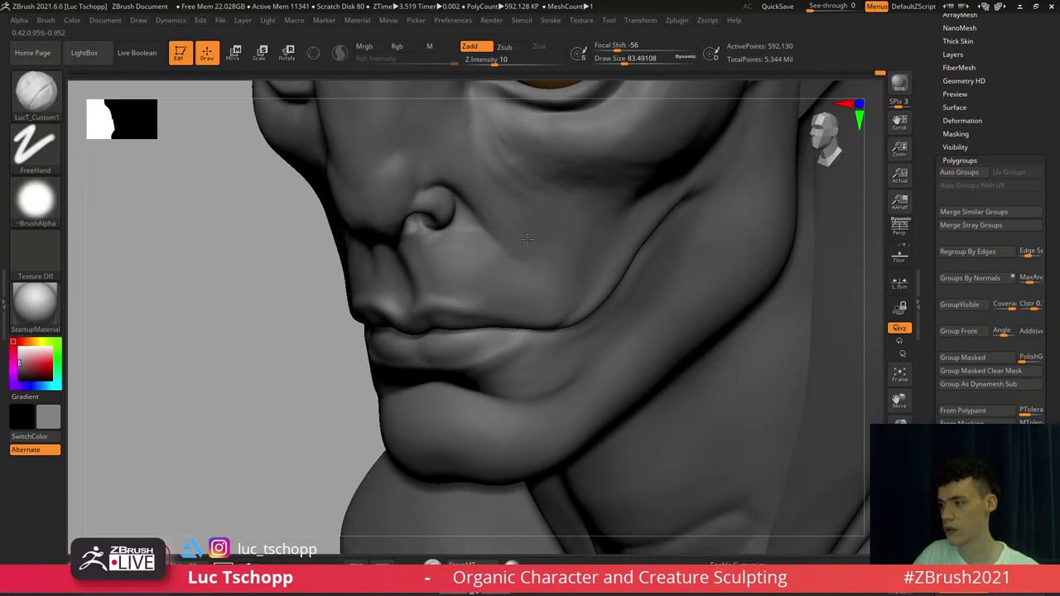
pyautogui.press('s')
pyautogui.moveTo(548, 272); pyautogui.dragTo(545, 272)
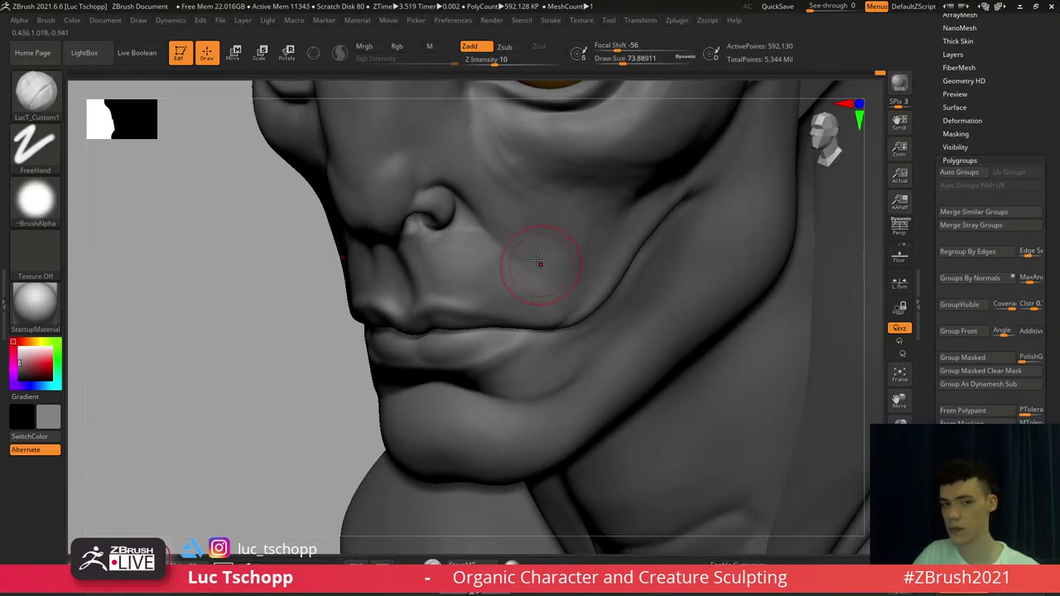
pyautogui.keyDown('alt'); pyautogui.moveTo(526, 247); pyautogui.dragTo(531, 264, button='right'); pyautogui.keyUp('alt')
pyautogui.press('s')
pyautogui.moveTo(511, 216); pyautogui.dragTo(508, 215)
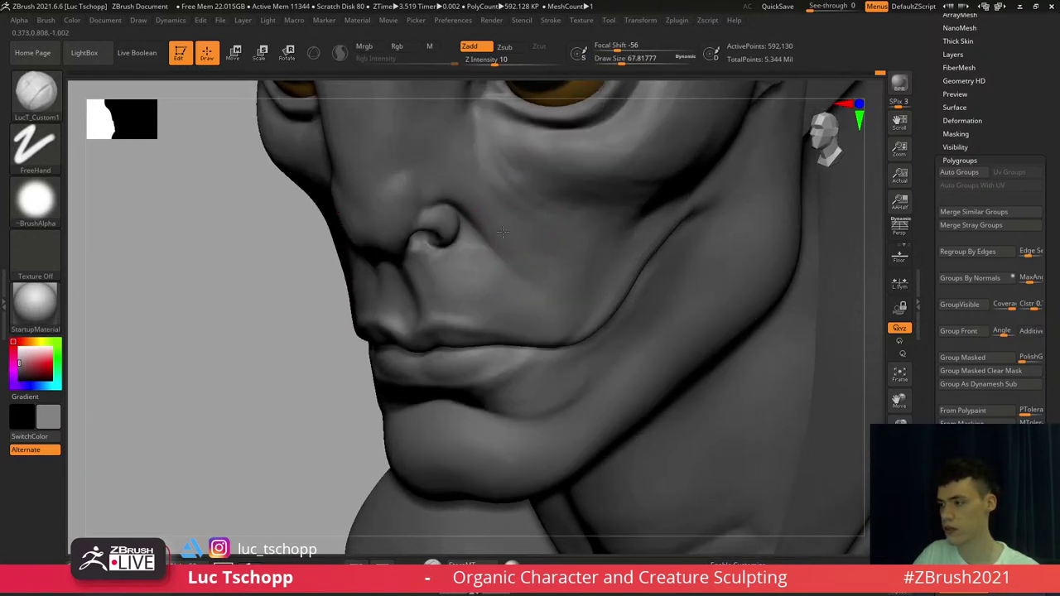
pyautogui.press('shift')
pyautogui.moveTo(558, 292)
pyautogui.keyDown('ctrl'); pyautogui.mouseDown(button='right')
pyautogui.moveTo(522, 258)
pyautogui.moveTo(533, 266)
pyautogui.mouseUp(button='right'); pyautogui.keyUp('ctrl')
pyautogui.moveTo(468, 291)
pyautogui.keyDown('alt'); pyautogui.mouseDown(button='right')
pyautogui.moveTo(492, 273)
pyautogui.moveTo(457, 285)
pyautogui.moveTo(466, 262)
pyautogui.mouseUp(button='right'); pyautogui.keyUp('alt')
# With the Move brush two subdivision levels down, push the cheek beside the mouth outward
pyautogui.press('b')
pyautogui.press('m')
pyautogui.press('v')
pyautogui.hotkey('shift', 'd')
pyautogui.hotkey('shift', 'd')
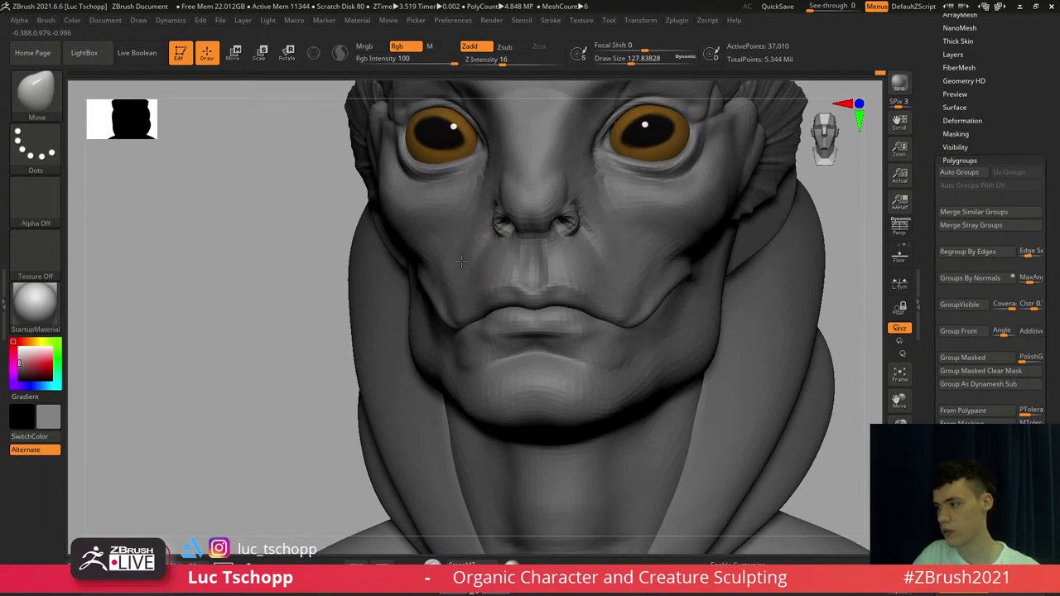
pyautogui.press('s')
pyautogui.moveTo(458, 268); pyautogui.dragTo(454, 269)
pyautogui.moveTo(450, 295); pyautogui.dragTo(449, 298)
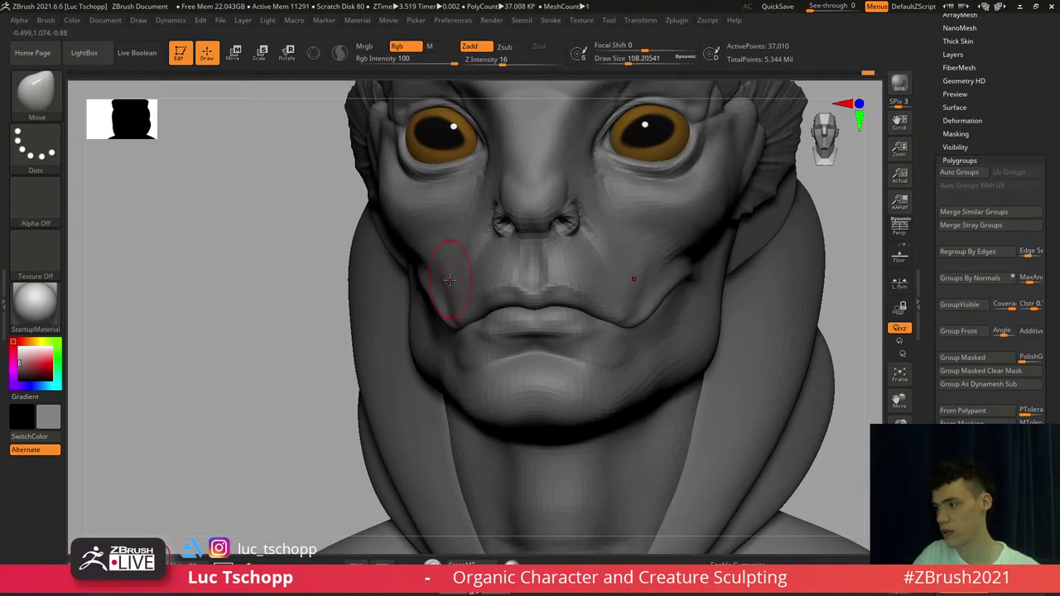
# Return to the LucT_Custom1 brush at a larger size with the head orbited left
pyautogui.press('b')
pyautogui.click(460, 198)
pyautogui.keyDown('alt'); pyautogui.moveTo(497, 244); pyautogui.dragTo(466, 208, button='right'); pyautogui.keyUp('alt')
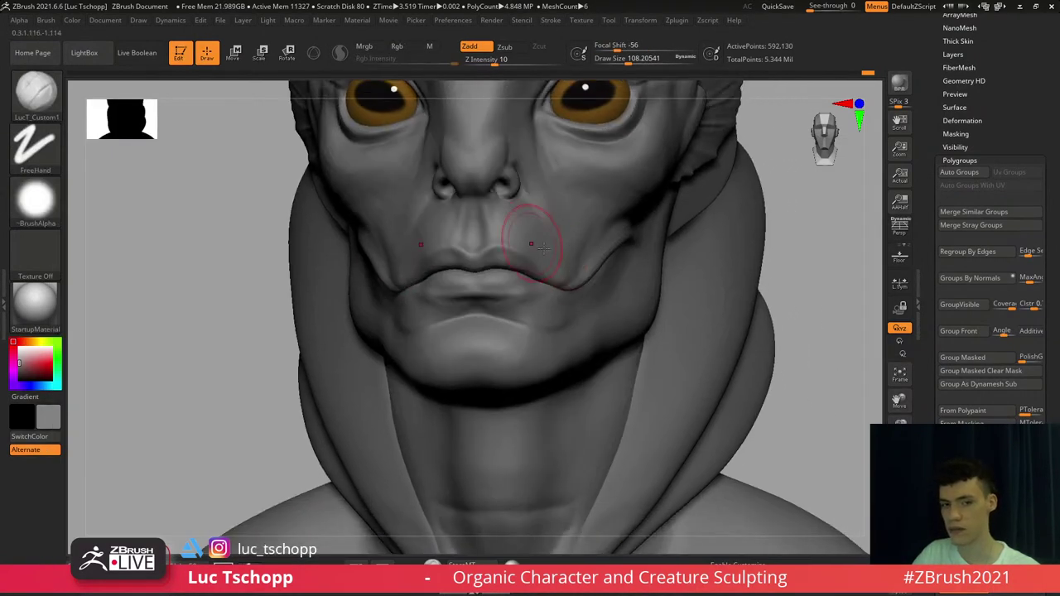
pyautogui.moveTo(612, 255); pyautogui.dragTo(582, 261, button='right')
pyautogui.press('s')
pyautogui.moveTo(596, 248); pyautogui.dragTo(609, 249)
pyautogui.press(']')
pyautogui.press(']')
pyautogui.press(']')
pyautogui.press(']')
pyautogui.press('s')
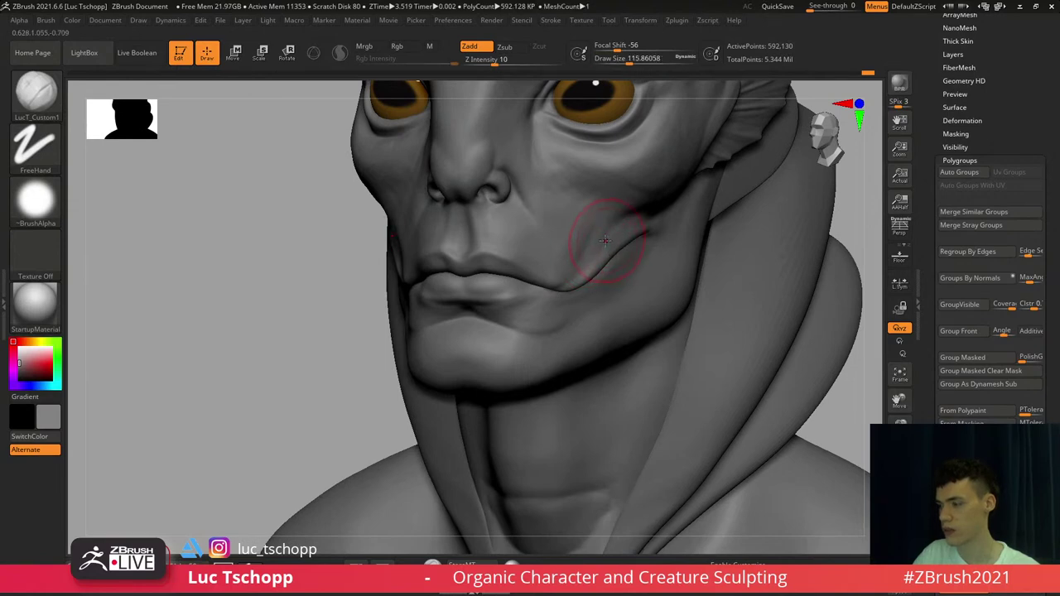
# Select the DamStandard brush from the brush list (B, D, S)
pyautogui.press('b')
pyautogui.press('d')
pyautogui.press('s')
pyautogui.press('b')
pyautogui.press('s')
pyautogui.click(585, 168)
pyautogui.press('b')
pyautogui.press('d')
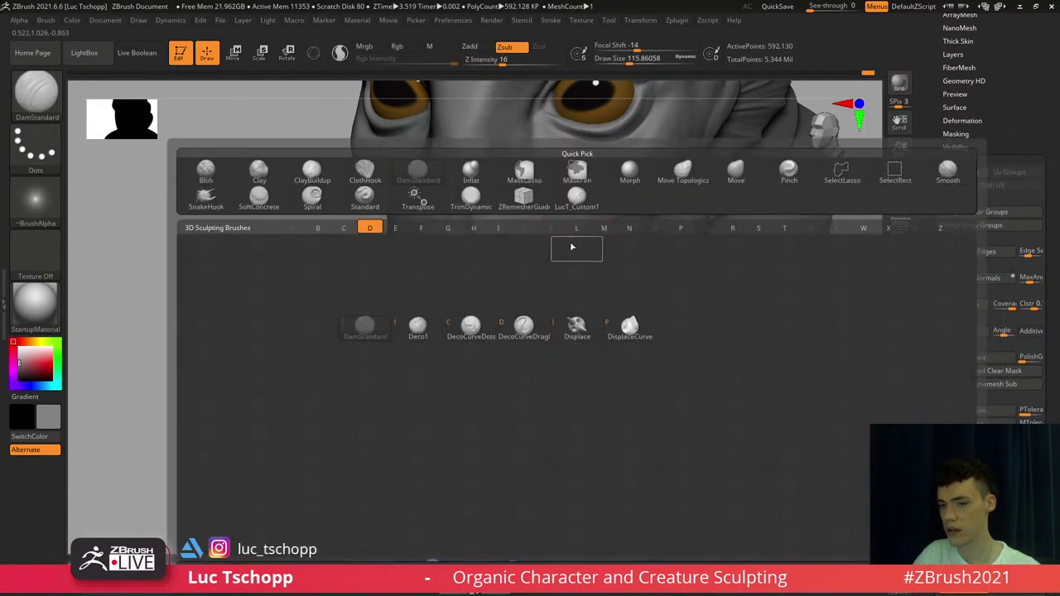
pyautogui.press('s')
pyautogui.press('b')
pyautogui.press('d')
pyautogui.press('s')
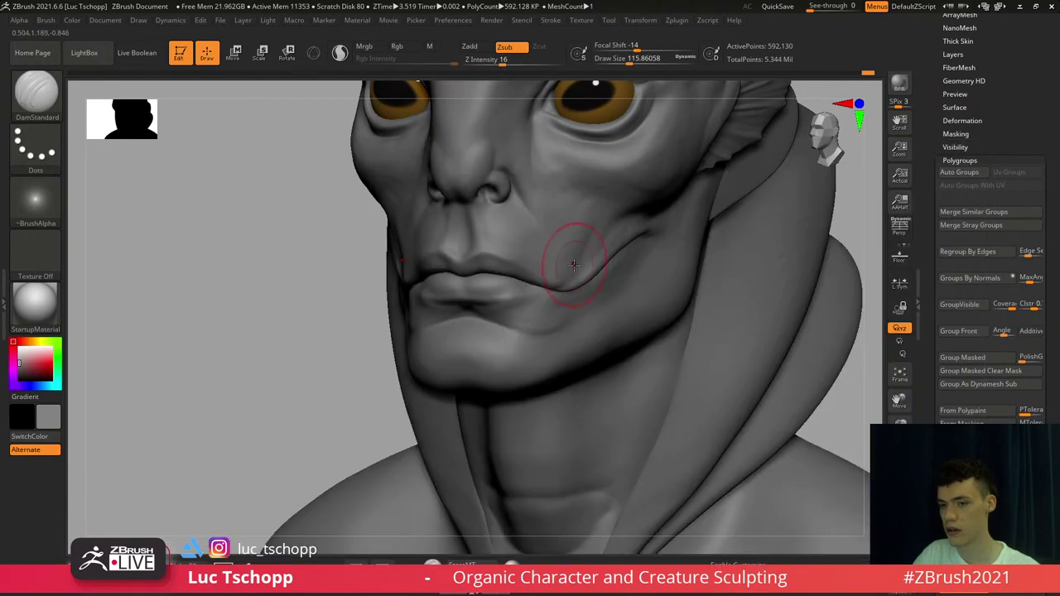
# Carve a sharp crease from the mouth corner across the cheek with DamStandard
pyautogui.moveTo(575, 263); pyautogui.dragTo(489, 198, button='right')
pyautogui.press('[')
pyautogui.press('[')
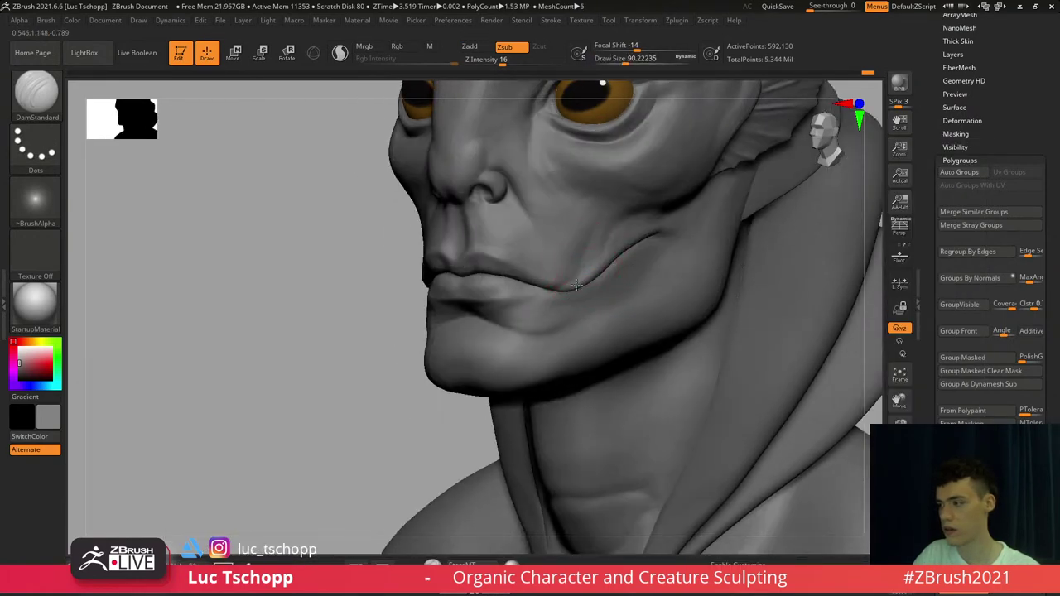
pyautogui.moveTo(587, 303)
pyautogui.keyDown('ctrl'); pyautogui.mouseDown(button='right')
pyautogui.moveTo(576, 223)
pyautogui.moveTo(572, 343)
pyautogui.moveTo(594, 340)
pyautogui.moveTo(522, 316)
pyautogui.mouseUp(button='right'); pyautogui.keyUp('ctrl')
pyautogui.keyDown('ctrl'); pyautogui.moveTo(497, 261); pyautogui.dragTo(488, 296, button='right'); pyautogui.keyUp('ctrl')
# With the Standard brush, Shift-smooth the lip surface and the area around the lower lip
pyautogui.press('b')
pyautogui.press('s')
pyautogui.press('t')
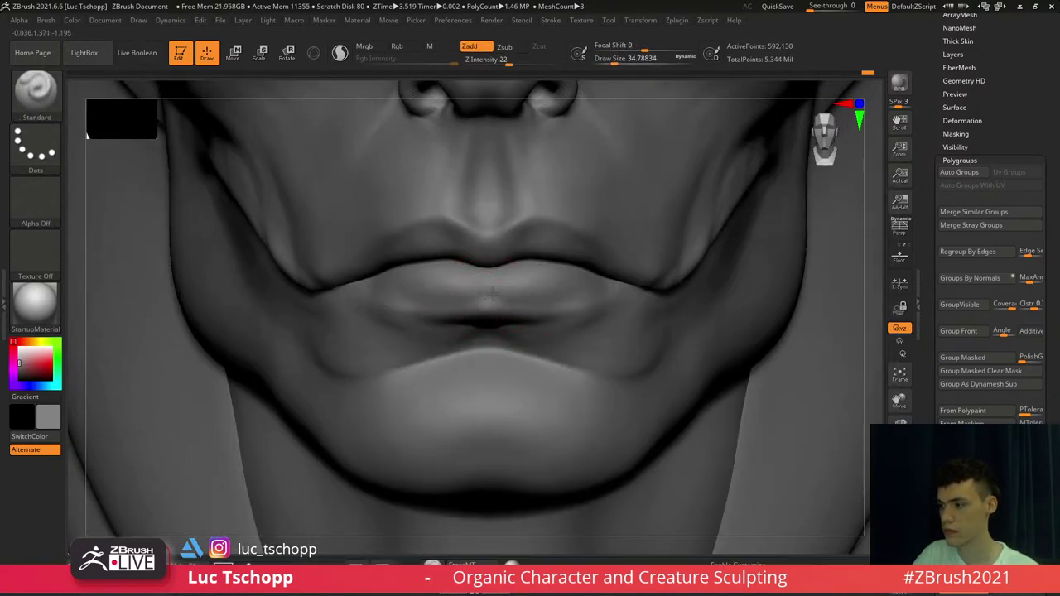
pyautogui.press('shift')
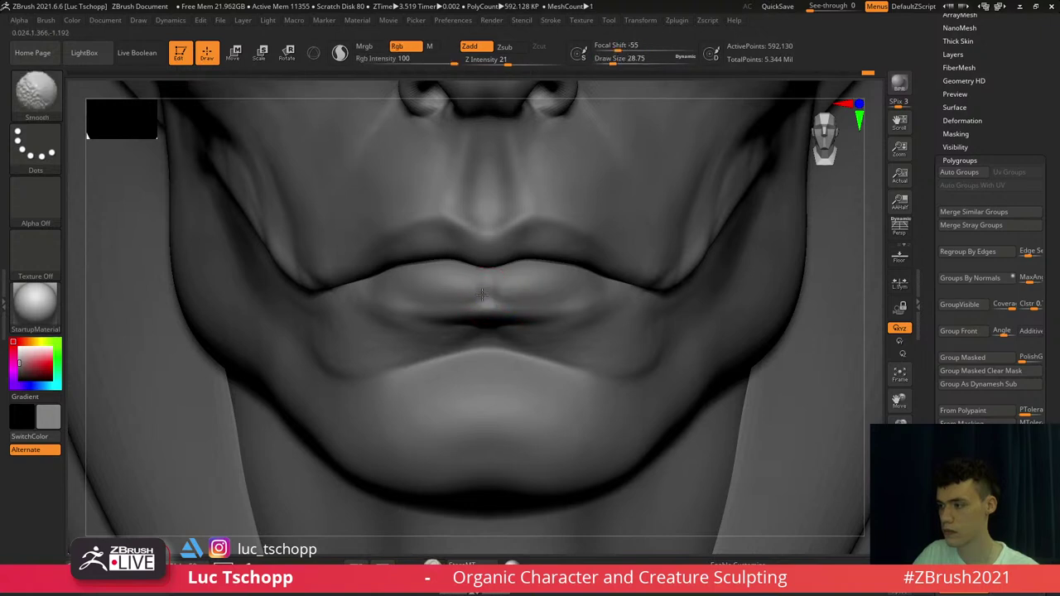
pyautogui.moveTo(478, 286)
pyautogui.mouseDown(button='right')
pyautogui.moveTo(476, 248)
pyautogui.moveTo(447, 249)
pyautogui.mouseUp(button='right')
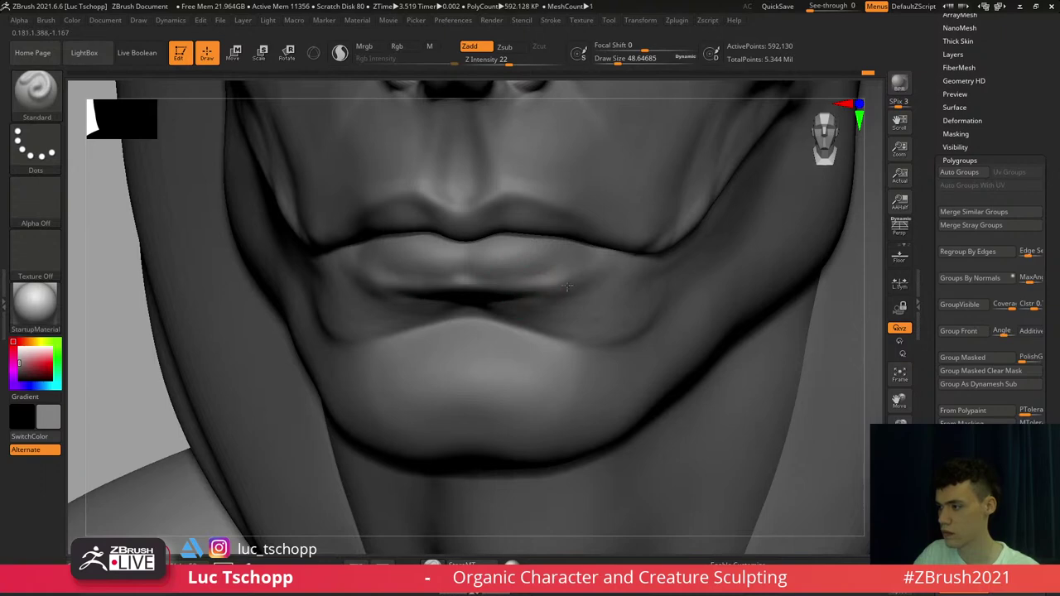
pyautogui.keyDown('shift'); pyautogui.moveTo(559, 291); pyautogui.dragTo(489, 320, button='right'); pyautogui.keyUp('shift')
pyautogui.press('s')
pyautogui.moveTo(483, 324); pyautogui.dragTo(495, 329)
# Deepen the crease below the lower lip with a smaller Standard brush one subdivision higher
pyautogui.press('b')
pyautogui.press('m')
pyautogui.press('v')
pyautogui.hotkey('shift', 'd')
pyautogui.hotkey('shift', 'd')
pyautogui.press('s')
pyautogui.press('b')
pyautogui.press('s')
pyautogui.press('t')
pyautogui.press('s')
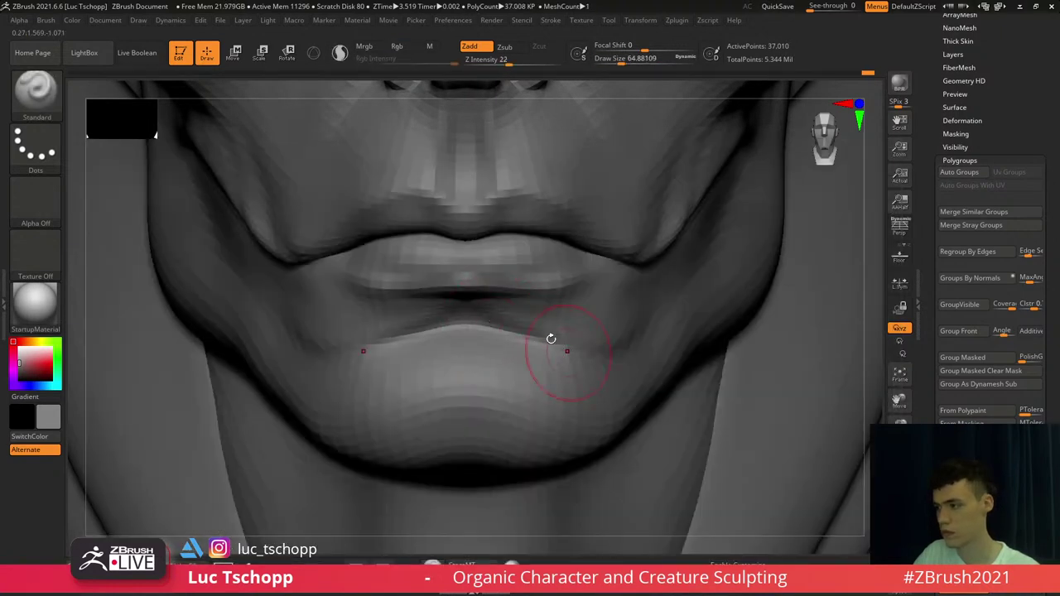
pyautogui.hotkey('ctrl', 'd')
pyautogui.moveTo(595, 350); pyautogui.dragTo(543, 325, button='right')
pyautogui.moveTo(597, 319); pyautogui.dragTo(490, 300)
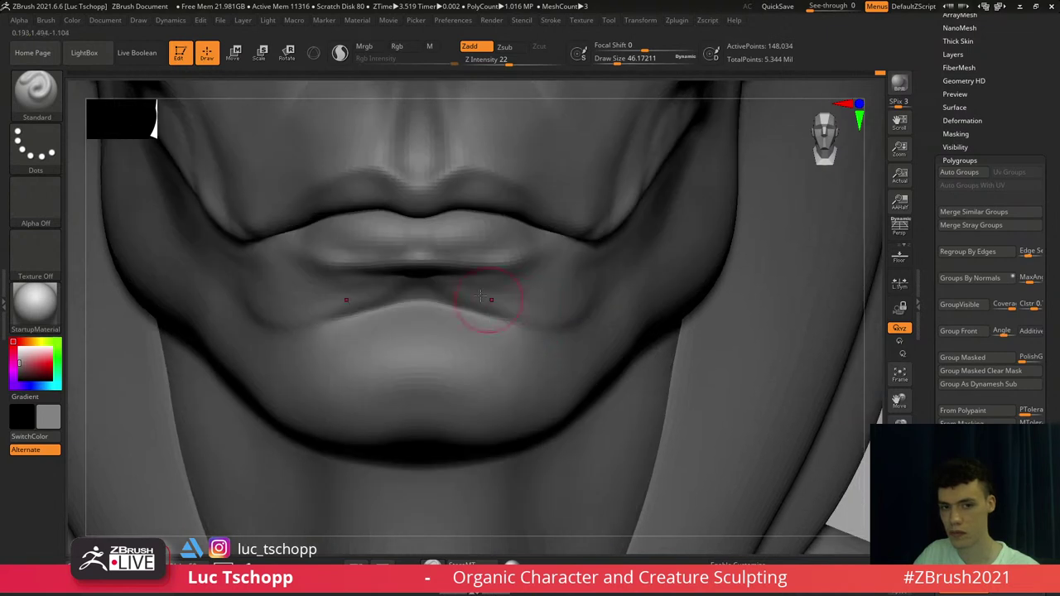
# At the highest subdivision level, build up along the lip crease from a three-quarter view
pyautogui.moveTo(583, 284)
pyautogui.mouseDown(button='right')
pyautogui.moveTo(585, 256)
pyautogui.moveTo(565, 284)
pyautogui.mouseUp(button='right')
pyautogui.press('s')
pyautogui.moveTo(565, 286); pyautogui.dragTo(570, 286)
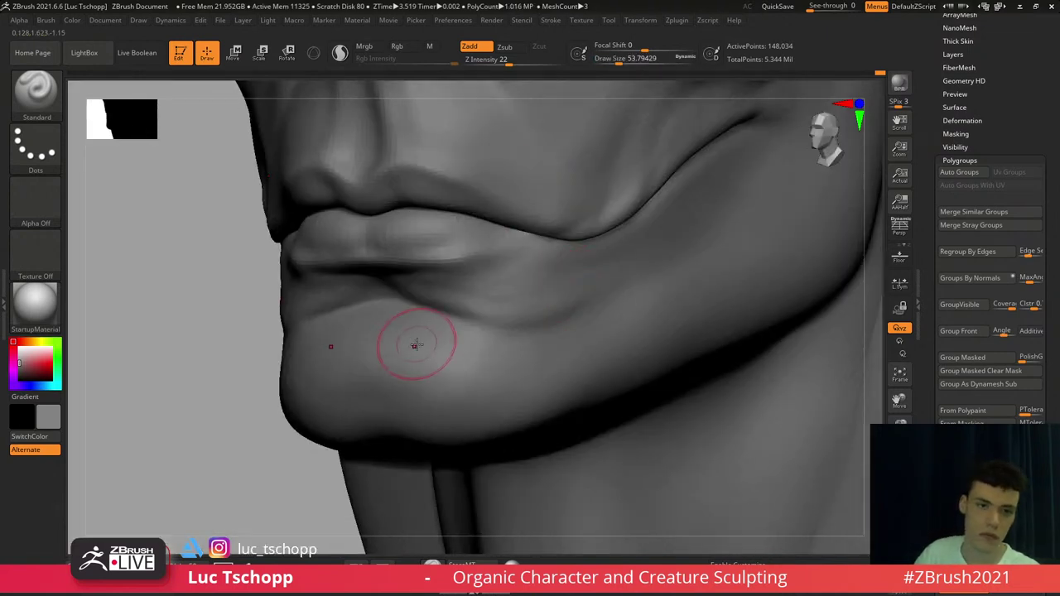
pyautogui.moveTo(439, 338); pyautogui.dragTo(514, 335, button='right')
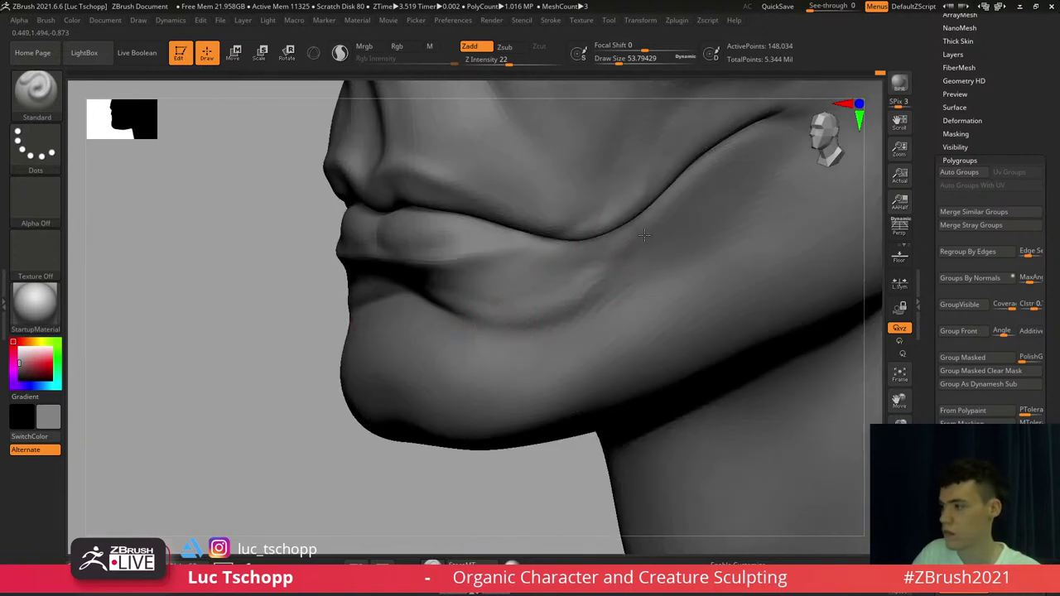
pyautogui.press('d')
pyautogui.moveTo(524, 311); pyautogui.dragTo(456, 304, button='right')
pyautogui.moveTo(440, 301); pyautogui.dragTo(452, 311)
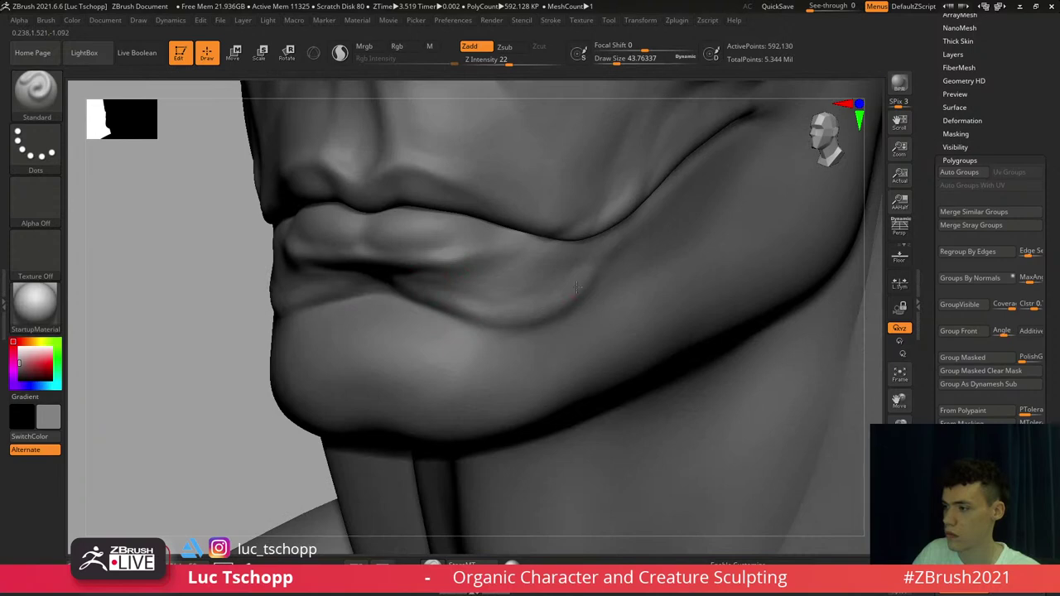
# Try the LucT_Custom1 brush, then switch to DamStandard with a larger size
pyautogui.press('b')
pyautogui.click(477, 205)
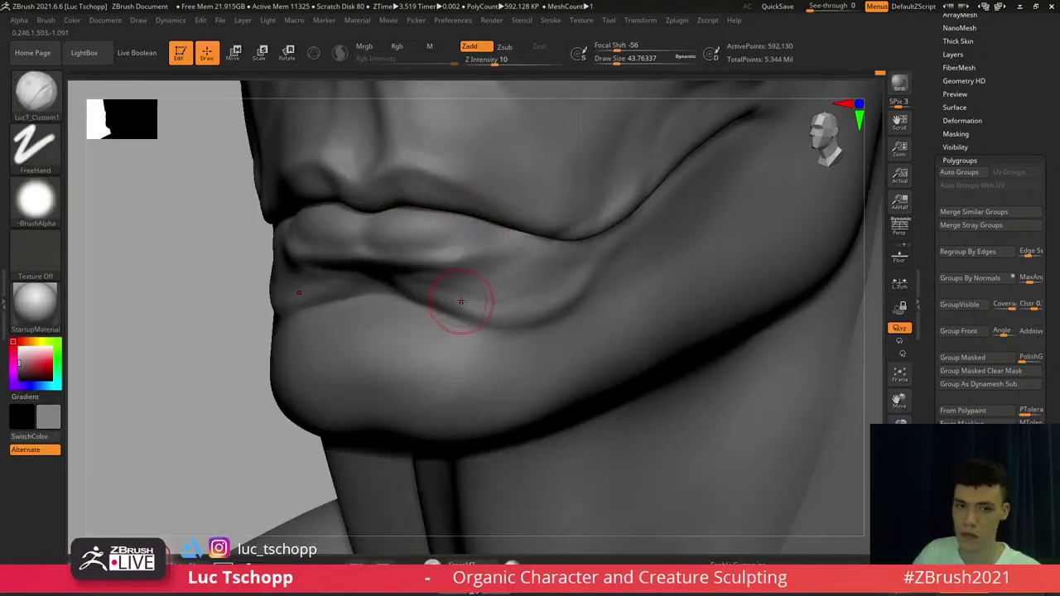
pyautogui.press('b')
pyautogui.press('d')
pyautogui.press('s')
# Resize the DamStandard brush from about 104 down to about 33
pyautogui.press('s')
pyautogui.moveTo(460, 305); pyautogui.dragTo(447, 286)
pyautogui.press('b')
pyautogui.press('d')
pyautogui.press('s')
pyautogui.press('s')
pyautogui.press('s')
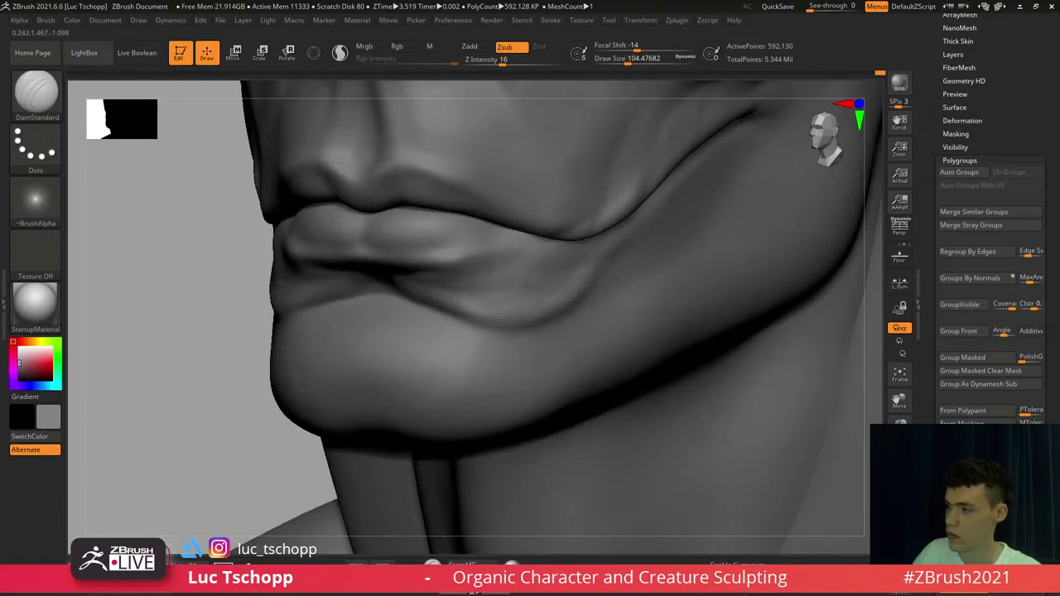
pyautogui.press('b')
# Alternate between LucT_Custom1 and Standard, fine-tuning the brush size on the mouth
pyautogui.press('s')
pyautogui.press('t')
pyautogui.press('s')
pyautogui.moveTo(481, 286); pyautogui.dragTo(469, 286)
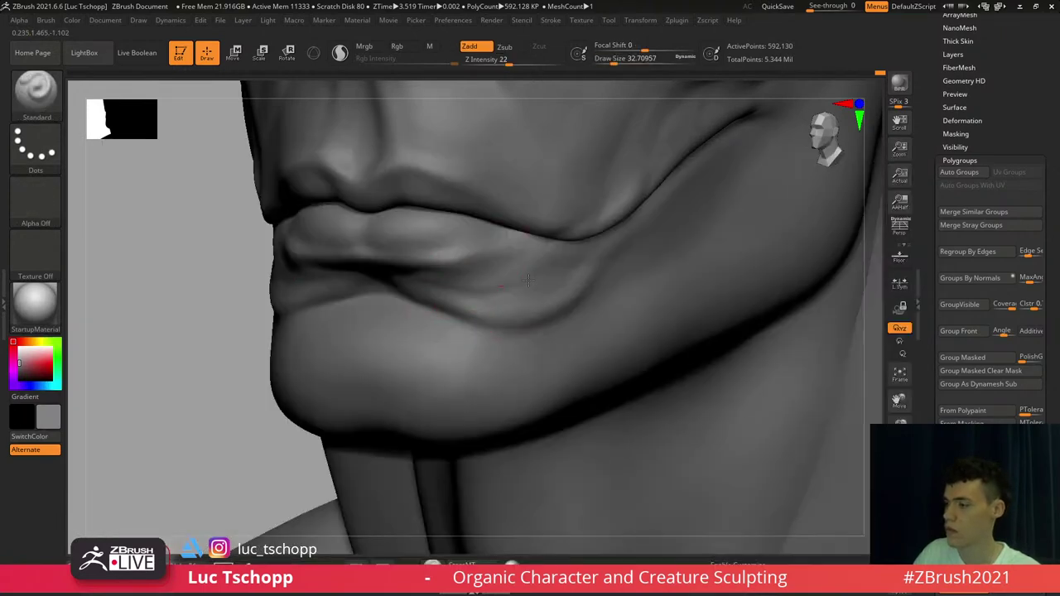
pyautogui.moveTo(455, 286)
pyautogui.mouseDown(button='right')
pyautogui.moveTo(530, 264)
pyautogui.moveTo(543, 242)
pyautogui.moveTo(519, 213)
pyautogui.moveTo(487, 317)
pyautogui.moveTo(435, 330)
pyautogui.mouseUp(button='right')
pyautogui.press('b')
pyautogui.click(525, 199)
pyautogui.press('s')
pyautogui.moveTo(515, 337); pyautogui.dragTo(522, 336)
pyautogui.moveTo(583, 307); pyautogui.dragTo(527, 352, button='right')
pyautogui.press('s')
pyautogui.press('b')
pyautogui.press('s')
pyautogui.press('t')
pyautogui.press('s')
pyautogui.moveTo(518, 365); pyautogui.dragTo(511, 365)
# Frame the whole bust from the front and zoom in on the lower face
pyautogui.moveTo(578, 359); pyautogui.dragTo(509, 365, button='right')
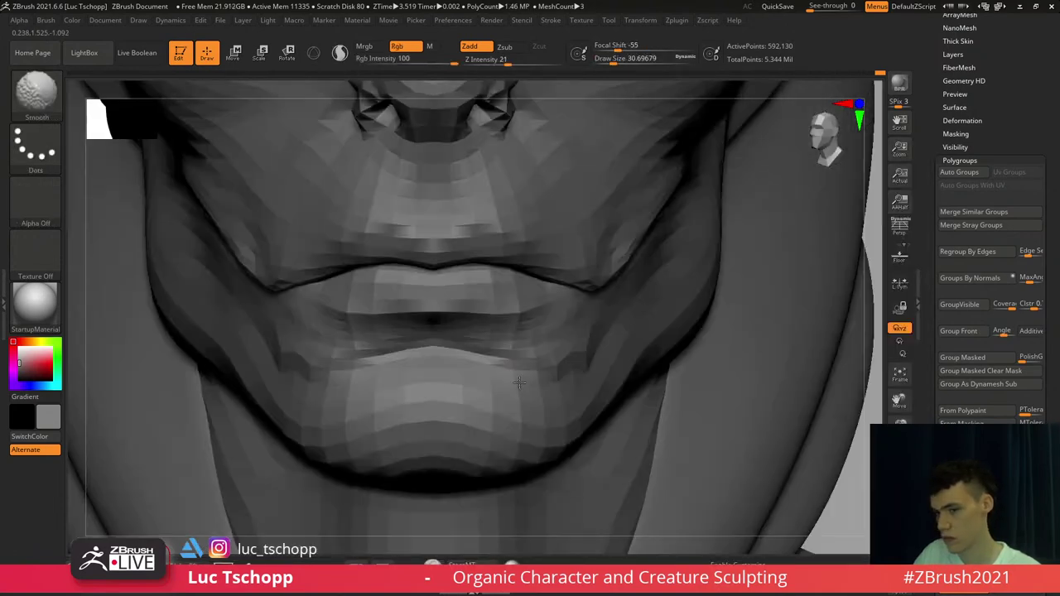
pyautogui.press('f')
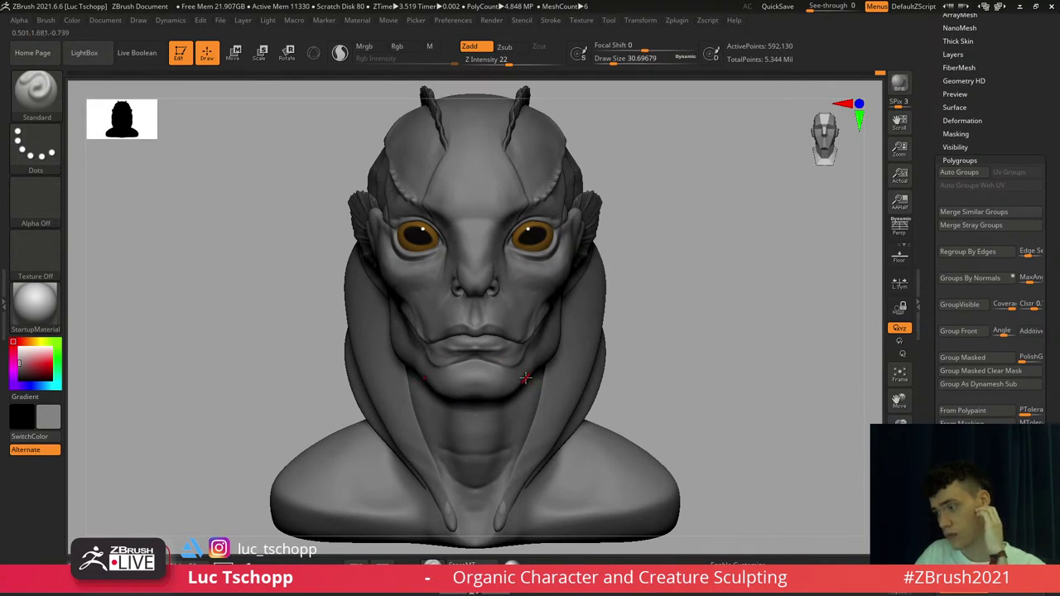
pyautogui.moveTo(521, 366); pyautogui.dragTo(530, 361, button='right')
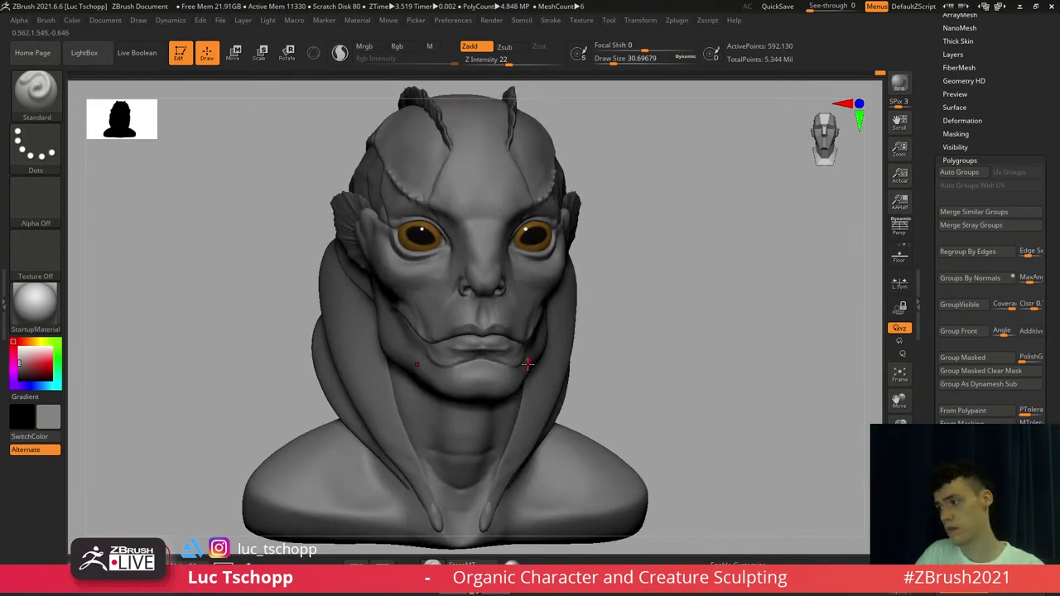
pyautogui.keyDown('ctrl'); pyautogui.moveTo(435, 333); pyautogui.dragTo(444, 260, button='right'); pyautogui.keyUp('ctrl')
# Set up DamStandard at about size 35 on the mouth in three-quarter view
pyautogui.press('b')
pyautogui.click(465, 201)
pyautogui.keyDown('ctrl'); pyautogui.moveTo(452, 402); pyautogui.dragTo(468, 379, button='right'); pyautogui.keyUp('ctrl')
pyautogui.press('b')
pyautogui.press('d')
pyautogui.press('s')
pyautogui.press('s')
pyautogui.click(422, 399)
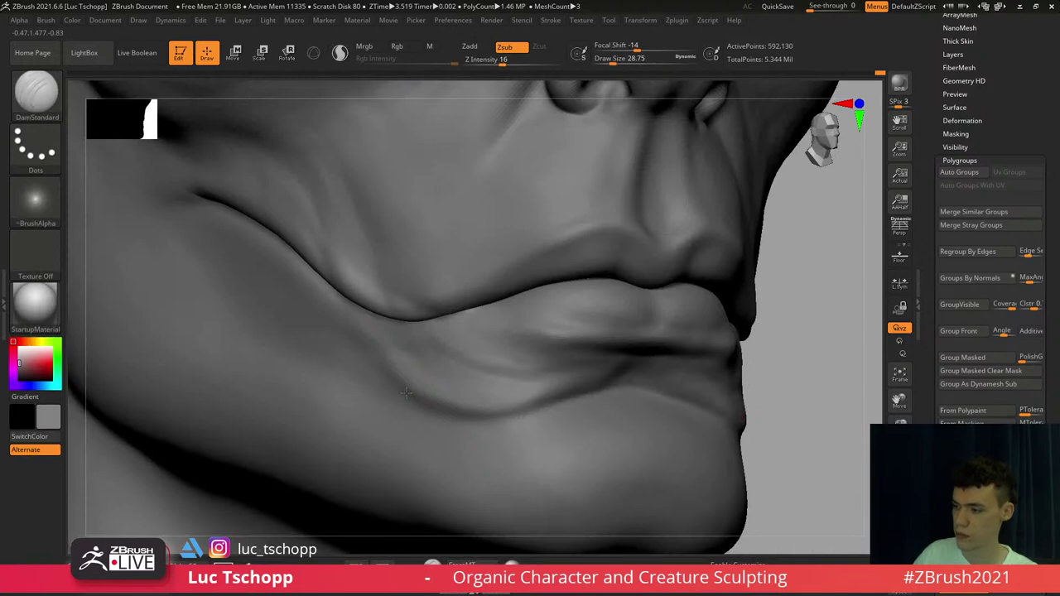
pyautogui.press('s')
pyautogui.moveTo(489, 419)
pyautogui.mouseDown()
pyautogui.moveTo(469, 421)
pyautogui.moveTo(482, 420)
pyautogui.mouseUp()
pyautogui.press('s')
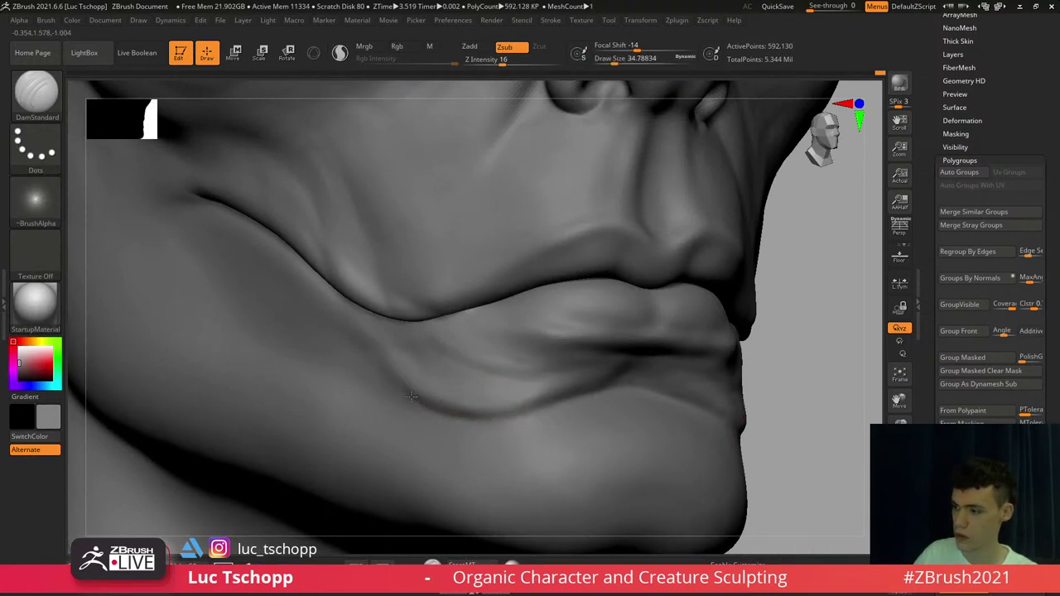
pyautogui.keyDown('alt'); pyautogui.moveTo(471, 353); pyautogui.dragTo(472, 294, button='right'); pyautogui.keyUp('alt')
# Sculpt along the mouth corner with a small Standard brush, then smooth that crease
pyautogui.press('b')
pyautogui.press('s')
pyautogui.press('t')
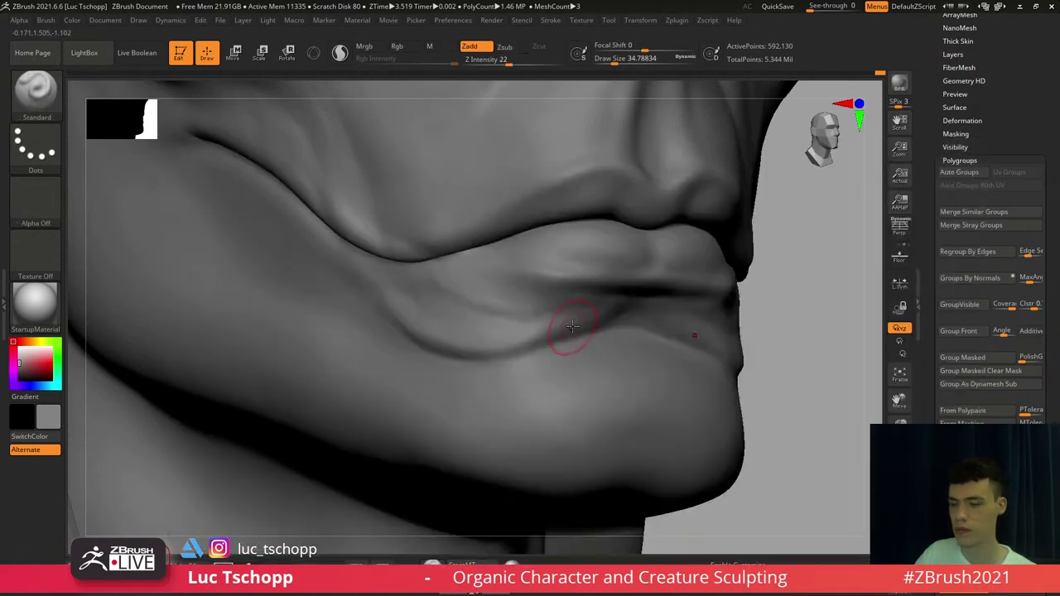
pyautogui.press('s')
pyautogui.moveTo(609, 305); pyautogui.dragTo(607, 303)
pyautogui.press('s')
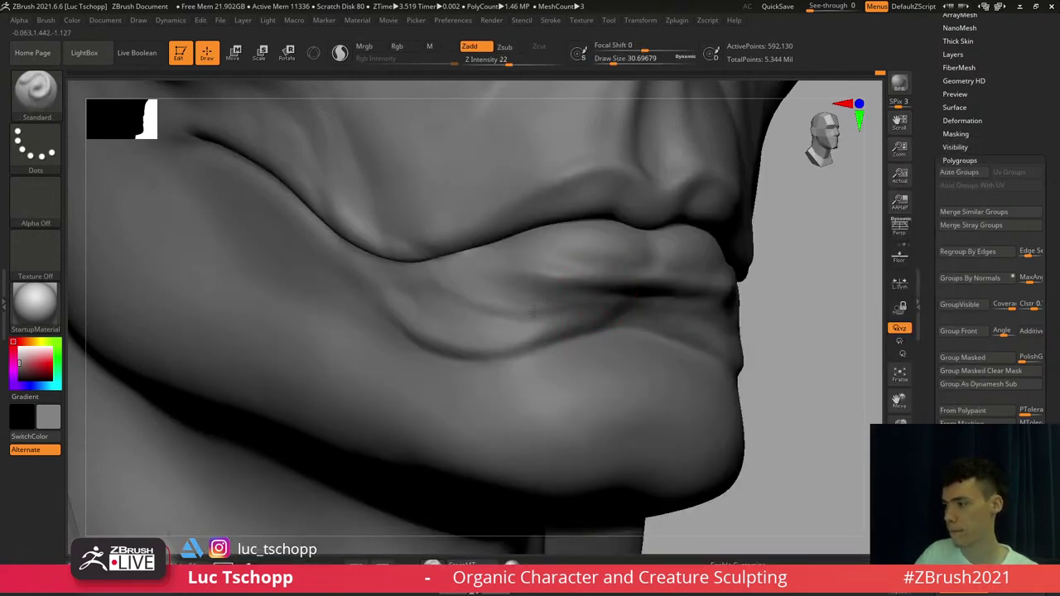
pyautogui.moveTo(524, 296)
pyautogui.mouseDown()
pyautogui.moveTo(481, 284)
pyautogui.moveTo(482, 305)
pyautogui.moveTo(465, 294)
pyautogui.mouseUp()
pyautogui.press('f')
pyautogui.moveTo(499, 298)
pyautogui.keyDown('shift'); pyautogui.mouseDown(button='right')
pyautogui.moveTo(507, 355)
pyautogui.moveTo(468, 339)
pyautogui.mouseUp(button='right'); pyautogui.keyUp('shift')
pyautogui.keyDown('ctrl'); pyautogui.moveTo(468, 339); pyautogui.dragTo(515, 337, button='right'); pyautogui.keyUp('ctrl')
# Choose the Move brush at a low subdivision level, set size 65, then step up two levels
pyautogui.press('b')
pyautogui.press('m')
pyautogui.press('v')
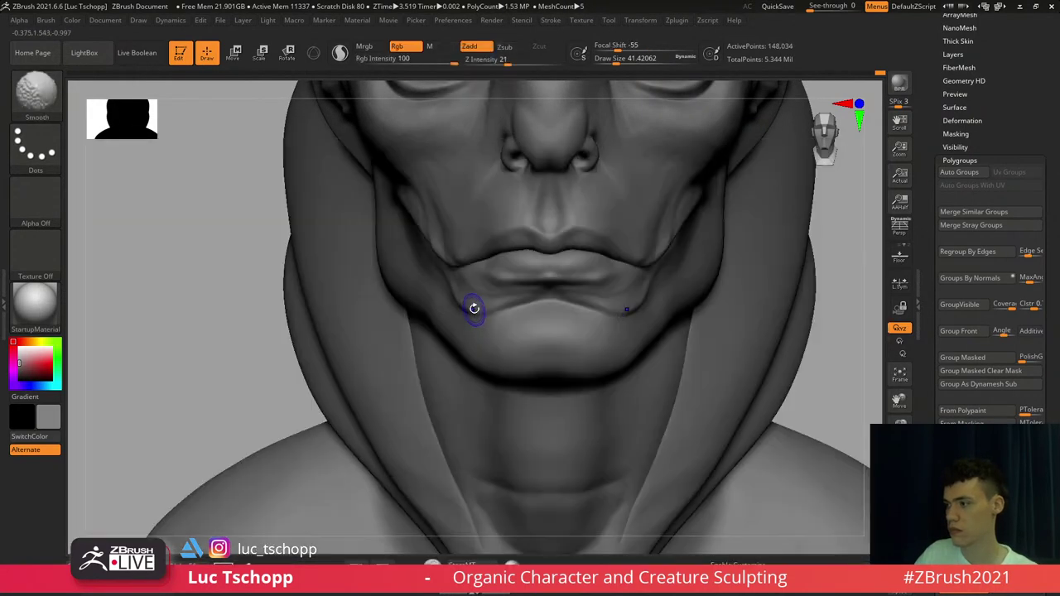
pyautogui.hotkey('shift', 'd')
pyautogui.hotkey('shift', 'd')
pyautogui.hotkey('shift', 'd')
pyautogui.press('s')
pyautogui.moveTo(465, 310); pyautogui.dragTo(478, 310)
pyautogui.press('d')
pyautogui.press('d')
pyautogui.press('s')
pyautogui.keyDown('alt'); pyautogui.moveTo(517, 321); pyautogui.dragTo(514, 372, button='right'); pyautogui.keyUp('alt')
# Step down two subdivision levels and enlarge the brush for reshaping the cheeks
pyautogui.press('d')
pyautogui.press('b')
pyautogui.click(497, 199)
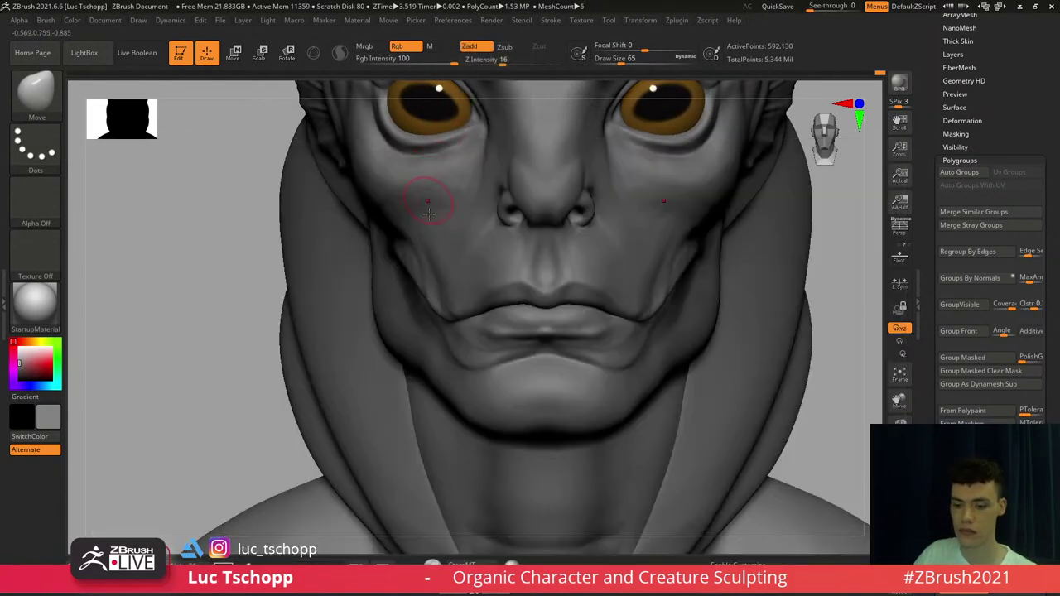
pyautogui.press('b')
pyautogui.click(426, 201)
pyautogui.hotkey('shift', 'd')
pyautogui.hotkey('shift', 'd')
pyautogui.press('s')
pyautogui.click(409, 263)
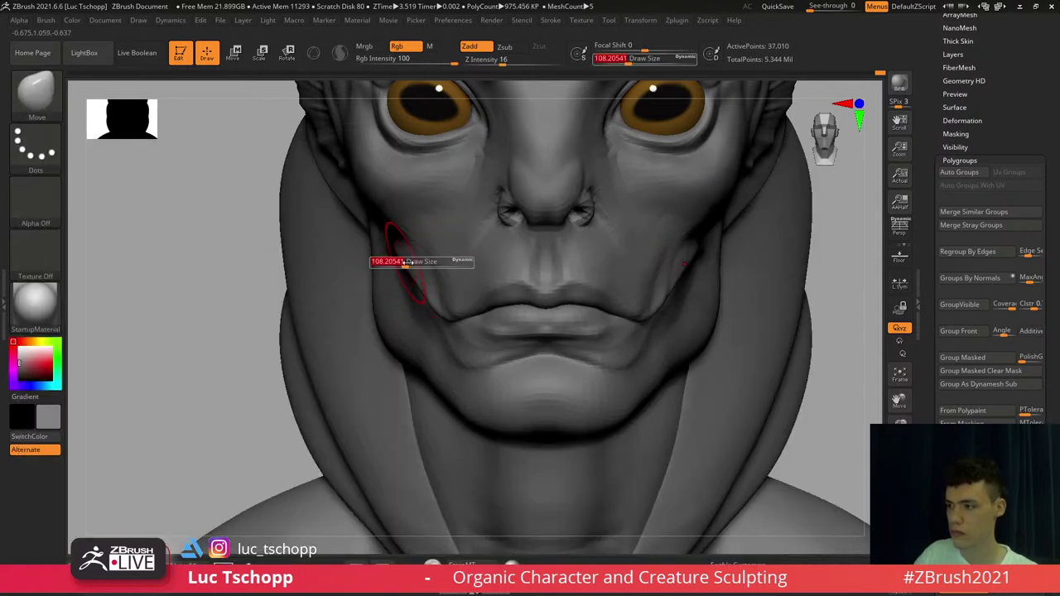
# Reduce the brush size, return to the highest subdivision and snap to a straight front view
pyautogui.moveTo(394, 263); pyautogui.dragTo(413, 258, button='right')
pyautogui.press('s')
pyautogui.click(399, 258)
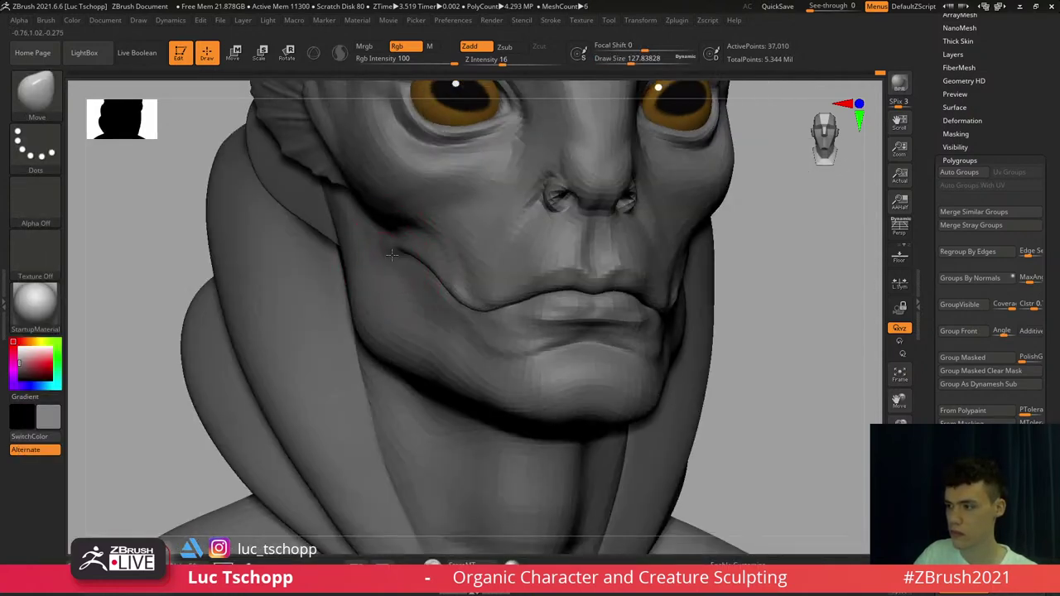
pyautogui.press('s')
pyautogui.click(395, 258)
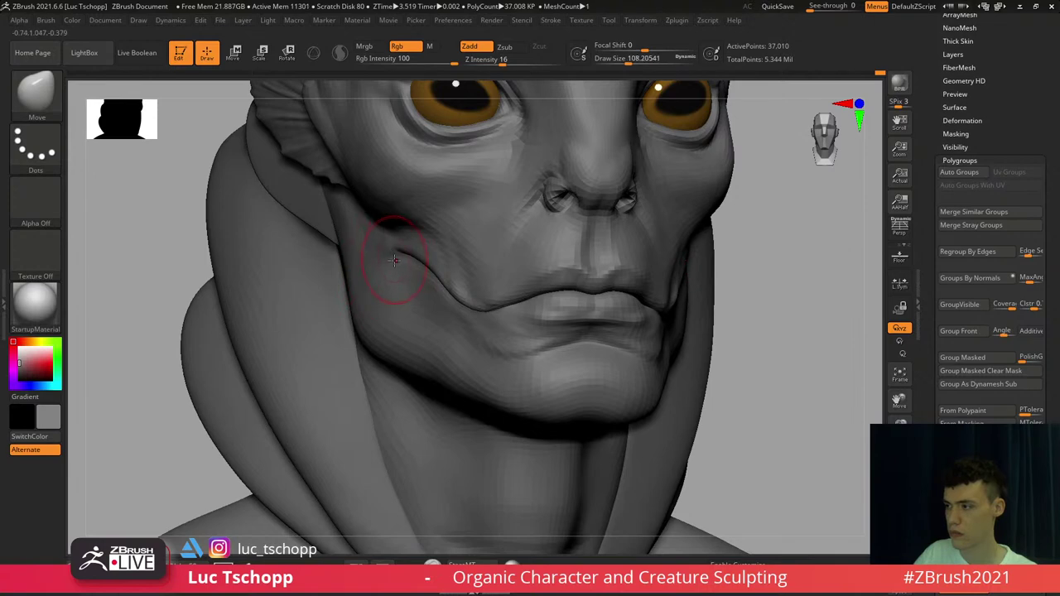
pyautogui.press('d')
pyautogui.press('d')
pyautogui.press('f')
pyautogui.moveTo(438, 308)
pyautogui.keyDown('shift'); pyautogui.mouseDown(button='right')
pyautogui.moveTo(460, 391)
pyautogui.moveTo(401, 389)
pyautogui.moveTo(406, 452)
pyautogui.mouseUp(button='right'); pyautogui.keyUp('shift')
# Drop to a low subdivision level and resize the Move brush from about 132 to 74
pyautogui.hotkey('shift', 'd')
pyautogui.hotkey('shift', 'd')
pyautogui.press('s')
pyautogui.click(494, 304)
pyautogui.press('s')
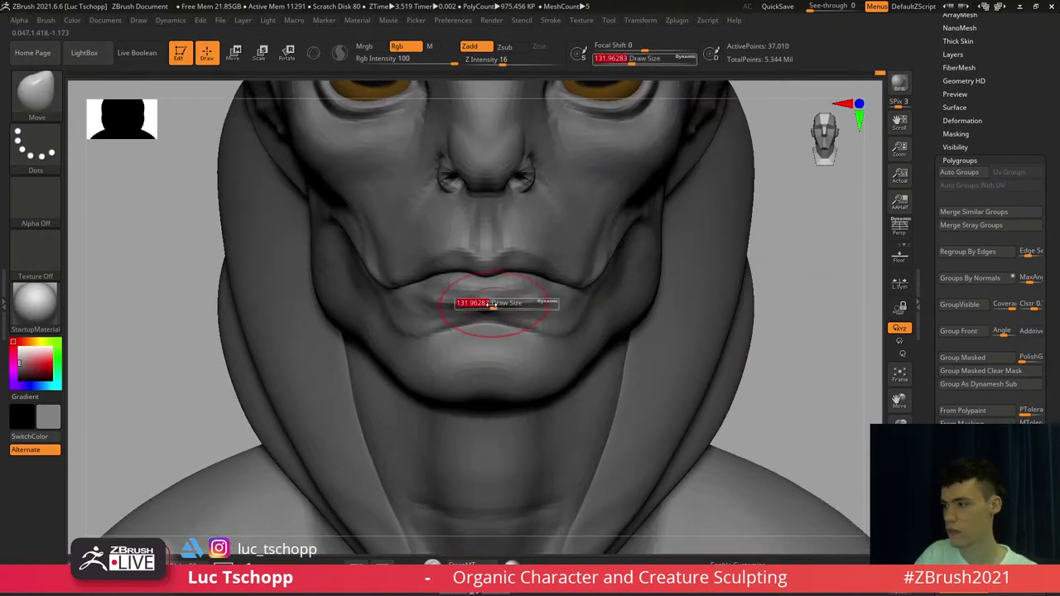
pyautogui.click(490, 305)
pyautogui.press('s')
pyautogui.click(554, 301)
# At brush size about 68, lift the mouth corner slightly and orbit to check the result
pyautogui.moveTo(577, 296)
pyautogui.mouseDown(button='right')
pyautogui.moveTo(573, 325)
pyautogui.moveTo(553, 307)
pyautogui.moveTo(548, 318)
pyautogui.mouseUp(button='right')
pyautogui.press('s')
pyautogui.click(558, 295)
pyautogui.press('s')
pyautogui.click(555, 315)
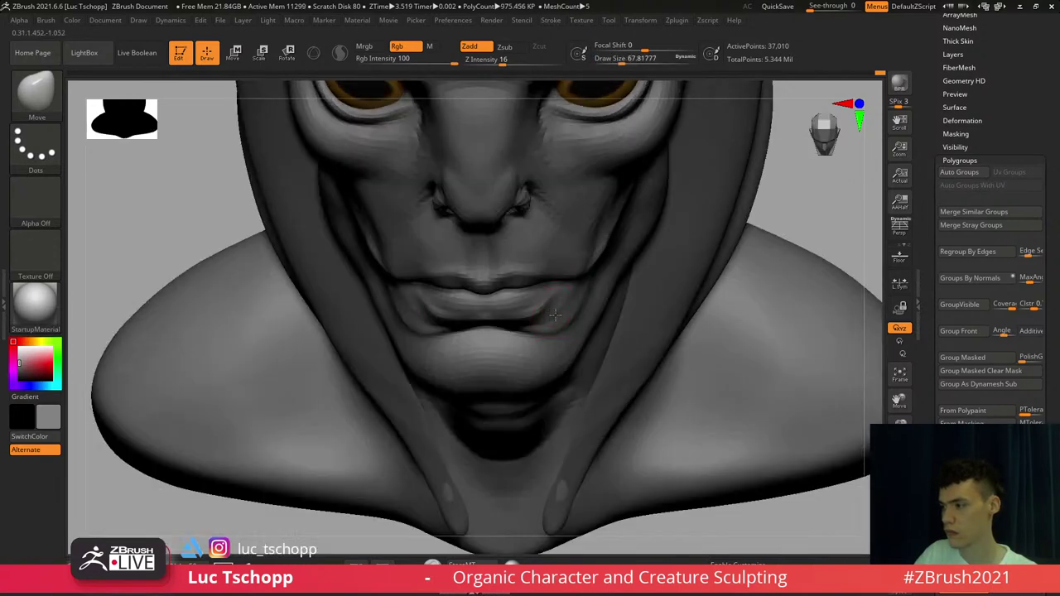
pyautogui.moveTo(570, 298); pyautogui.dragTo(571, 289)
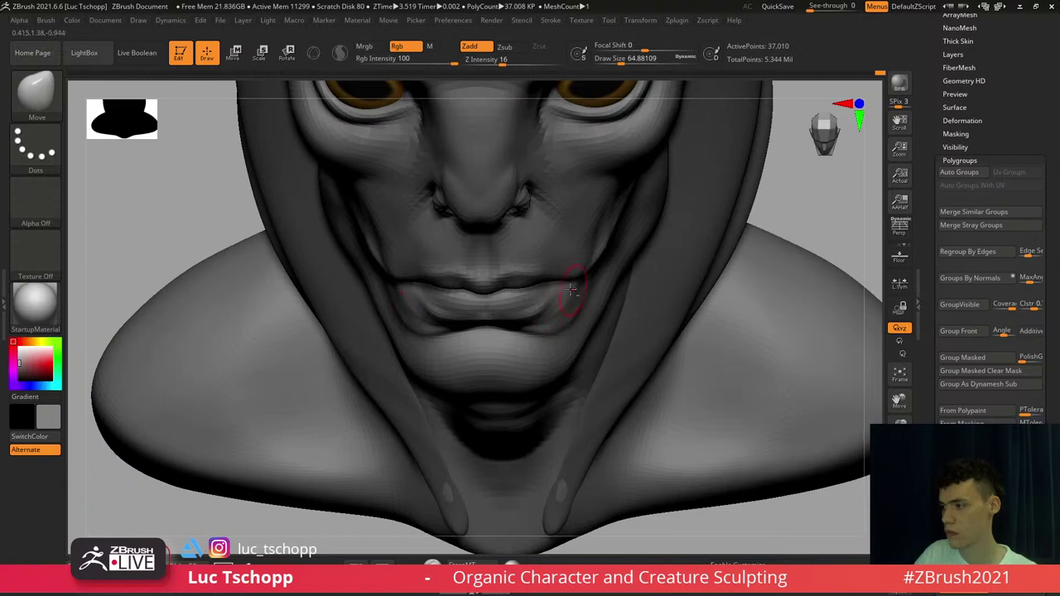
pyautogui.moveTo(560, 301)
pyautogui.mouseDown(button='right')
pyautogui.moveTo(565, 280)
pyautogui.moveTo(561, 311)
pyautogui.mouseUp(button='right')
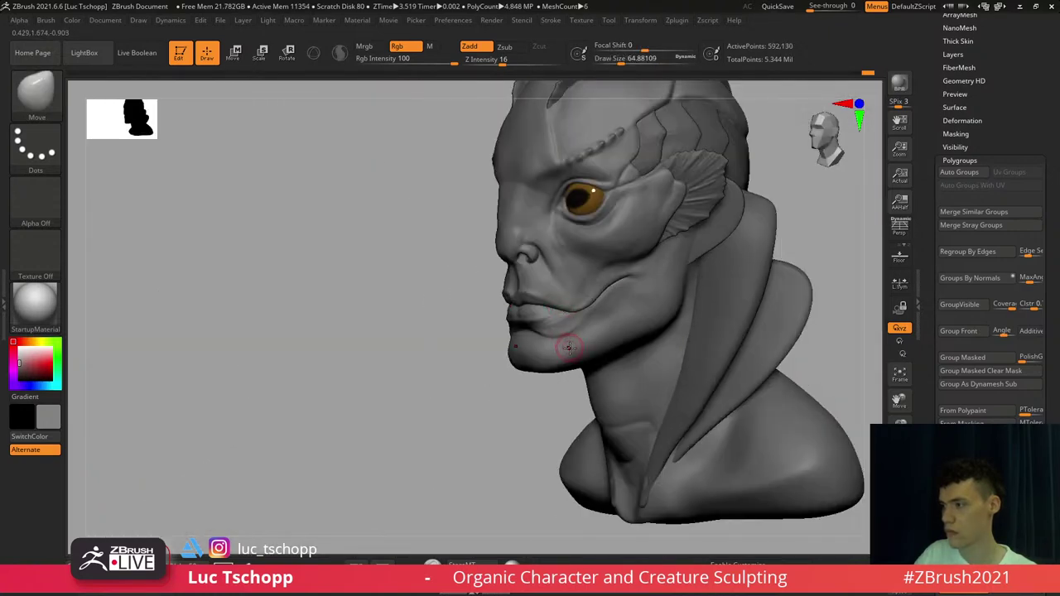
pyautogui.keyDown('alt'); pyautogui.moveTo(539, 239); pyautogui.dragTo(505, 321, button='right'); pyautogui.keyUp('alt')
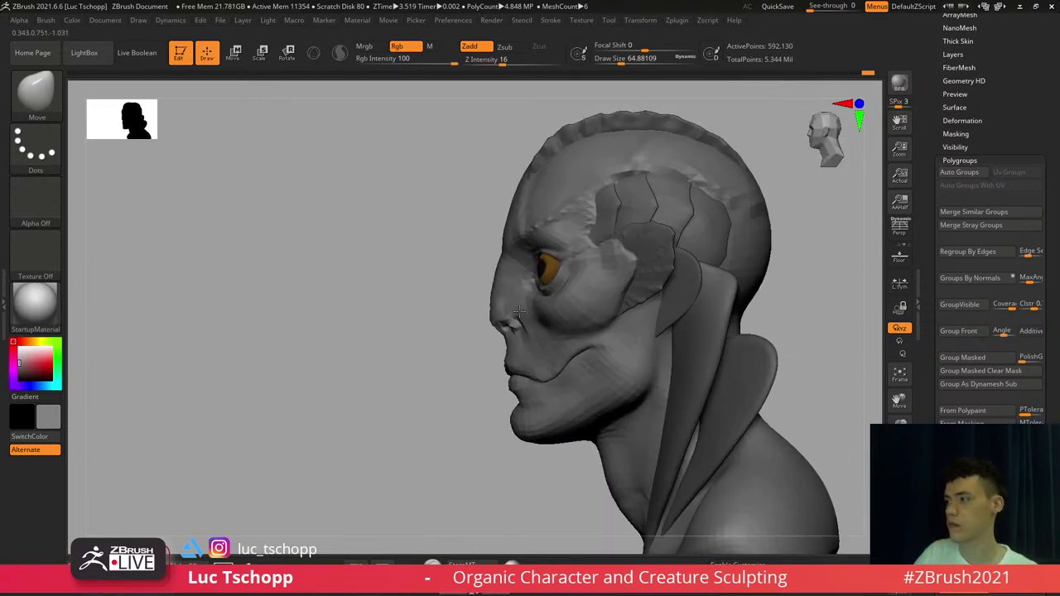
# Reselect the main head and deepen the crease along the head plate edge with Standard
pyautogui.keyDown('alt'); pyautogui.click(637, 210); pyautogui.keyUp('alt')
pyautogui.keyDown('alt'); pyautogui.moveTo(637, 210); pyautogui.dragTo(591, 256, button='right'); pyautogui.keyUp('alt')
pyautogui.moveTo(591, 255)
pyautogui.keyDown('ctrl'); pyautogui.mouseDown(button='right')
pyautogui.moveTo(588, 191)
pyautogui.moveTo(593, 222)
pyautogui.mouseUp(button='right'); pyautogui.keyUp('ctrl')
pyautogui.keyDown('alt'); pyautogui.click(587, 199); pyautogui.keyUp('alt')
pyautogui.press('b')
pyautogui.press('s')
pyautogui.press('t')
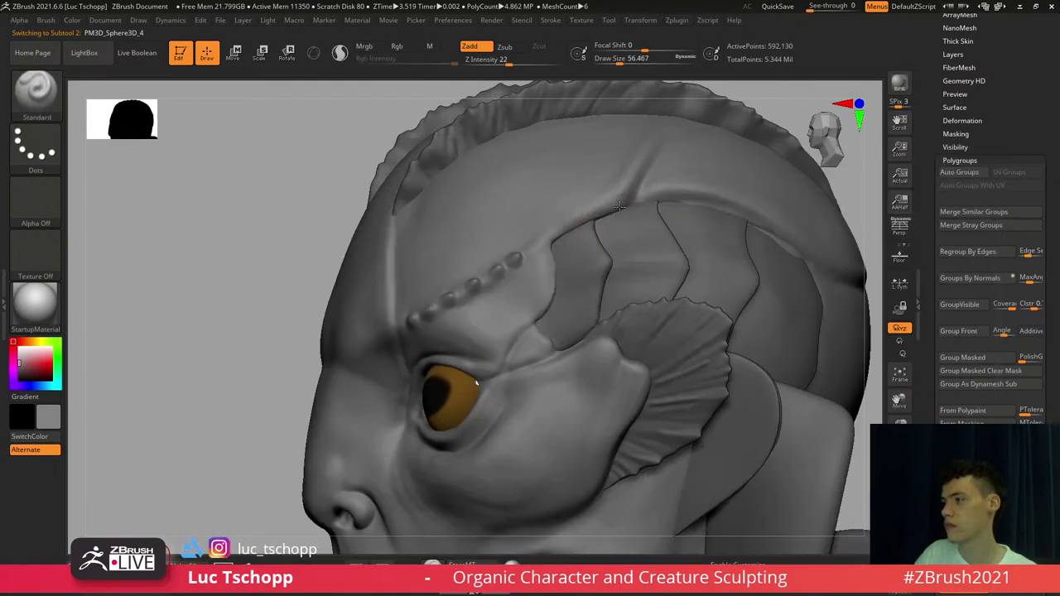
pyautogui.moveTo(620, 207); pyautogui.dragTo(614, 208)
# Set the Standard brush to about size 48 and frame the bust front-on
pyautogui.press('b')
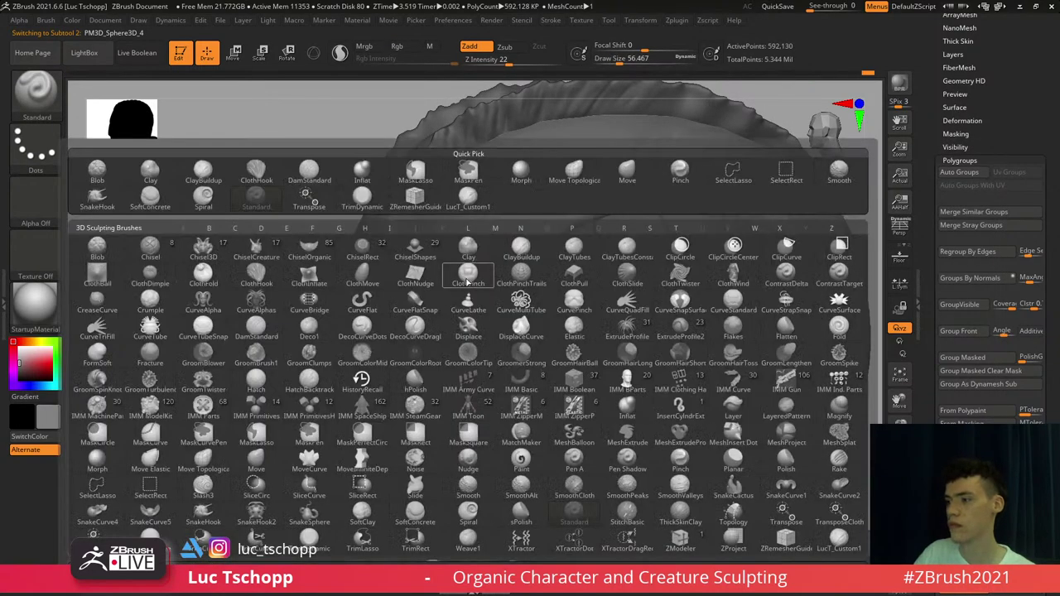
pyautogui.press('m')
pyautogui.press('v')
pyautogui.moveTo(458, 287); pyautogui.dragTo(450, 331, button='right')
pyautogui.press('[')
pyautogui.press('b')
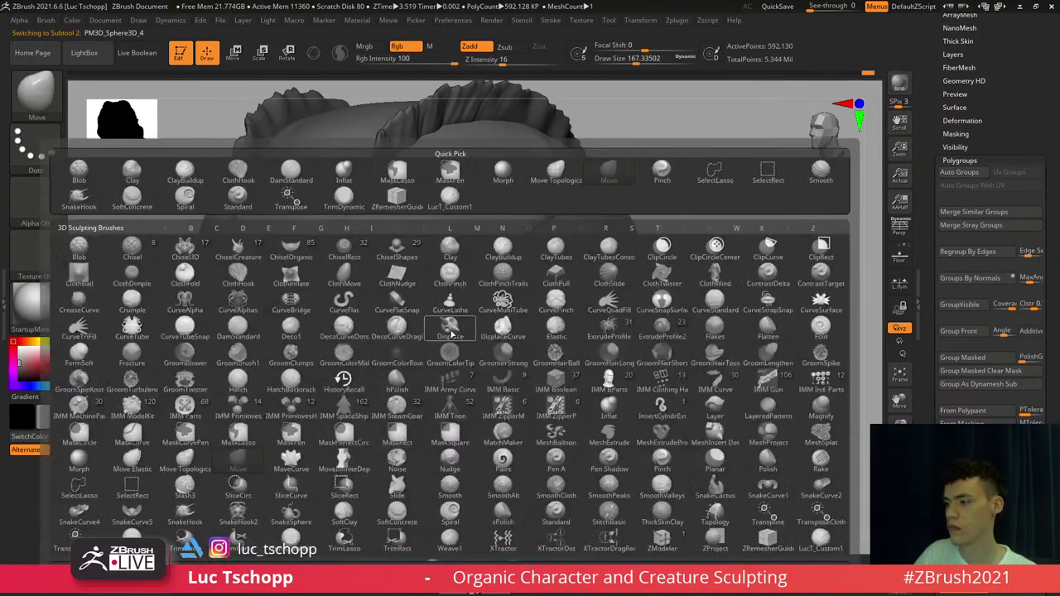
pyautogui.press('s')
pyautogui.press('t')
pyautogui.press('s')
pyautogui.moveTo(486, 349); pyautogui.dragTo(480, 349)
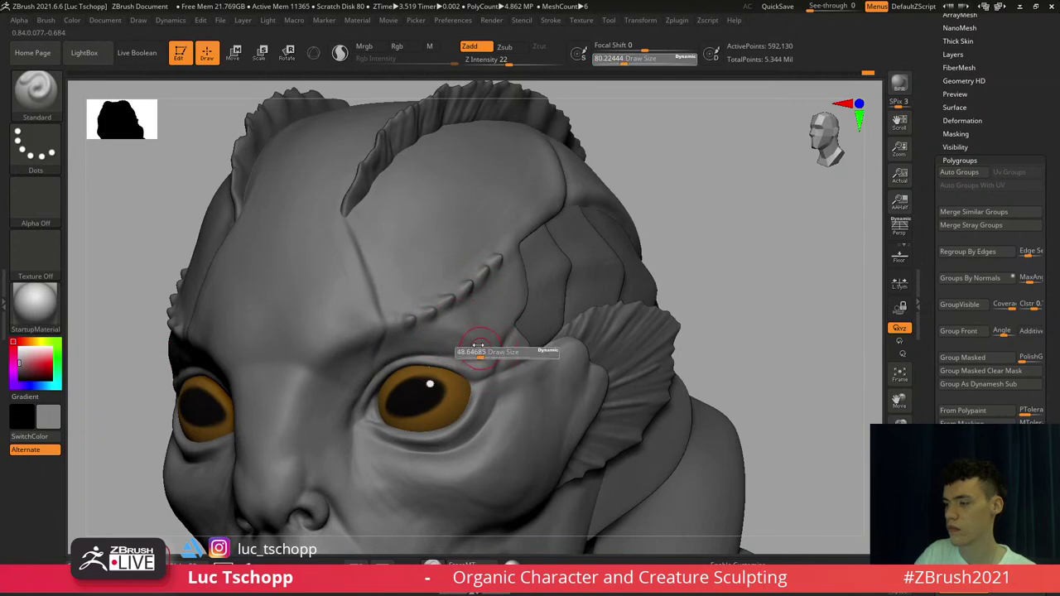
pyautogui.press('f')
pyautogui.moveTo(452, 330)
pyautogui.keyDown('shift'); pyautogui.mouseDown(button='right')
pyautogui.moveTo(498, 390)
pyautogui.moveTo(466, 355)
pyautogui.moveTo(483, 359)
pyautogui.mouseUp(button='right'); pyautogui.keyUp('shift')
pyautogui.press('f')
# At a lower SDiv, pull the nose and upper-lip profile forward with Move Topological, then restore full SDiv
pyautogui.moveTo(496, 348); pyautogui.dragTo(422, 336, button='right')
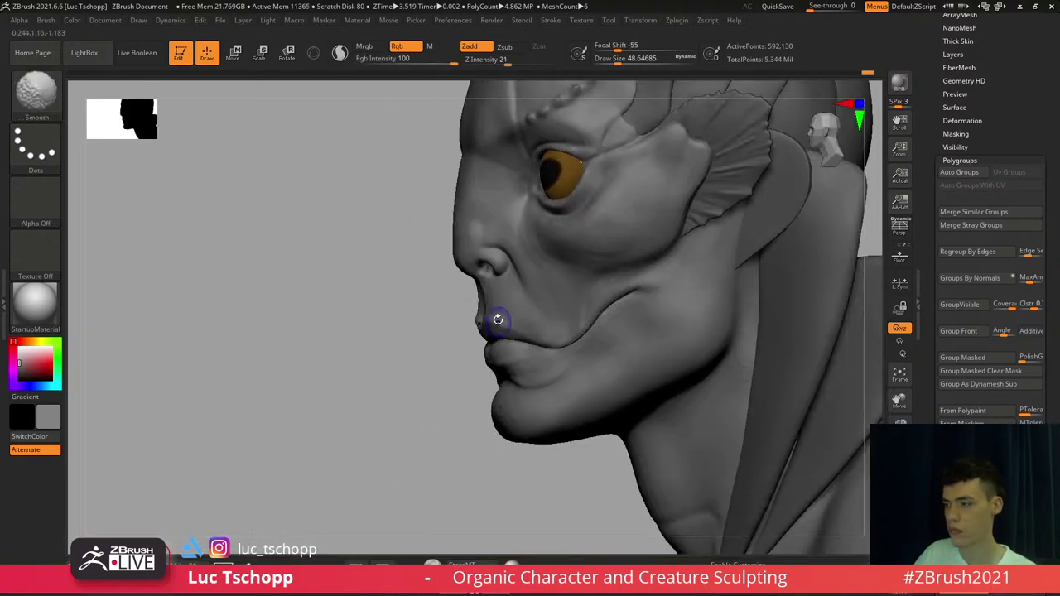
pyautogui.hotkey('shift', 'd')
pyautogui.hotkey('shift', 'd')
pyautogui.hotkey('shift', 'd')
pyautogui.press(']')
pyautogui.press(']')
pyautogui.press(']')
pyautogui.moveTo(497, 318)
pyautogui.mouseDown(button='right')
pyautogui.moveTo(468, 317)
pyautogui.moveTo(501, 313)
pyautogui.mouseUp(button='right')
pyautogui.press(']')
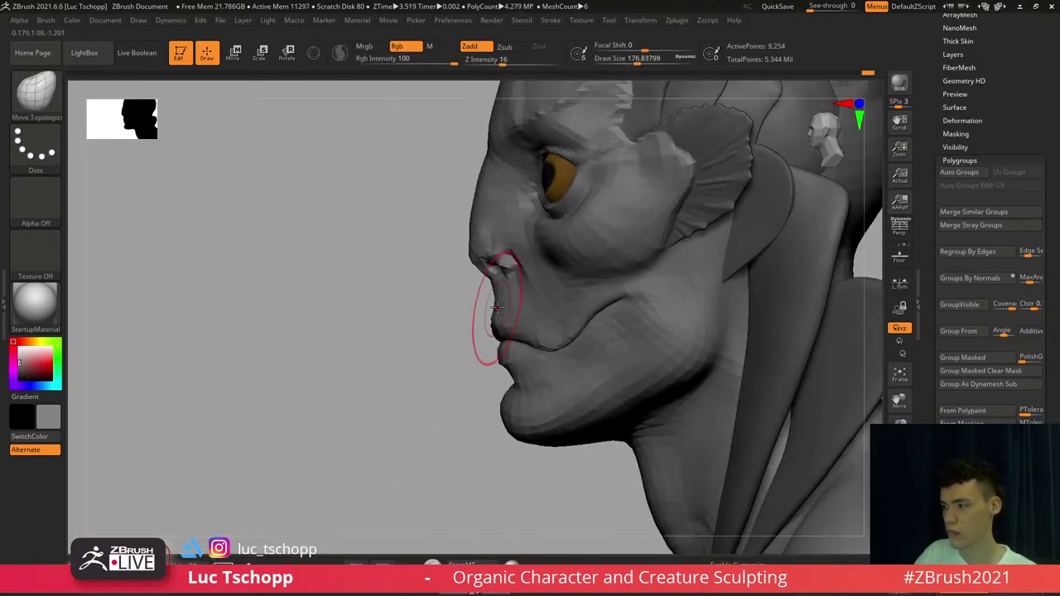
pyautogui.press('s')
pyautogui.moveTo(502, 288); pyautogui.dragTo(473, 287)
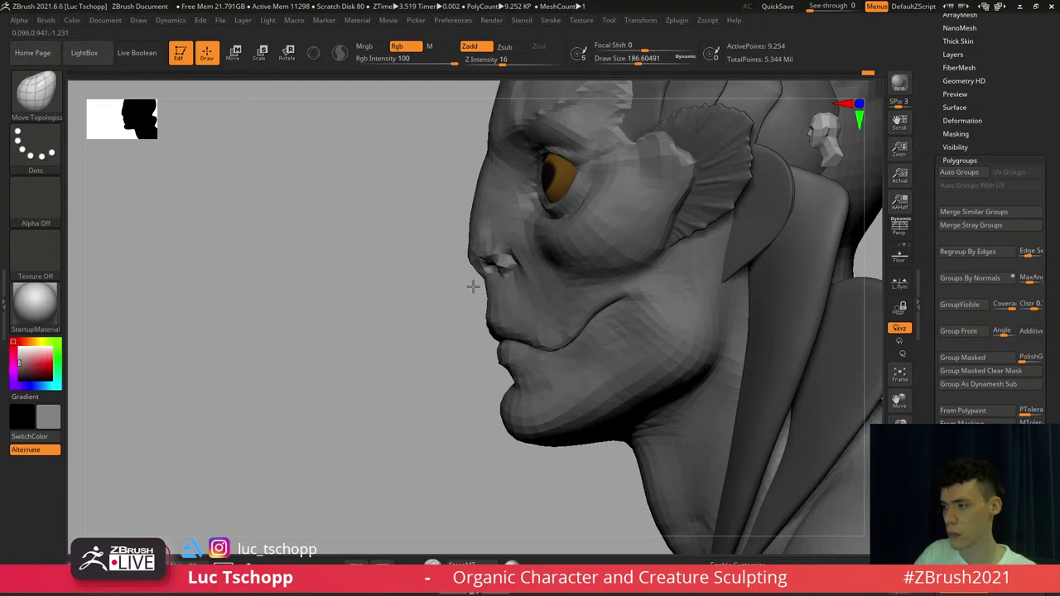
pyautogui.press('d')
pyautogui.press('d')
pyautogui.press('d')
pyautogui.moveTo(464, 315)
pyautogui.keyDown('ctrl'); pyautogui.mouseDown(button='right')
pyautogui.moveTo(443, 286)
pyautogui.moveTo(539, 277)
pyautogui.mouseUp(button='right'); pyautogui.keyUp('ctrl')
pyautogui.keyDown('alt'); pyautogui.moveTo(561, 190); pyautogui.dragTo(552, 237, button='right'); pyautogui.keyUp('alt')
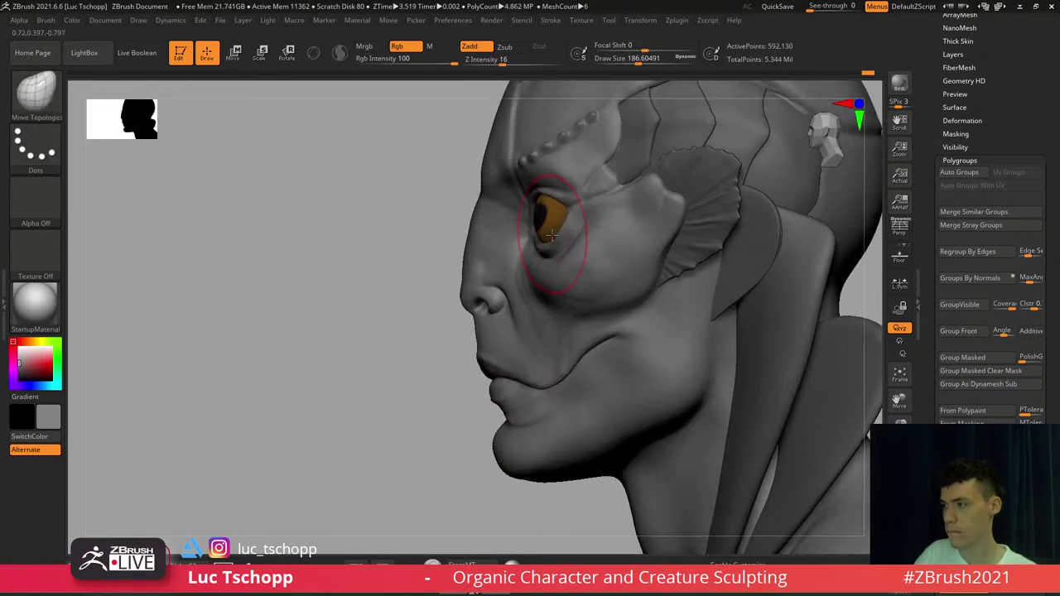
# Size the brush to about 154, close in on the eye and switch to DamStandard
pyautogui.press('s')
pyautogui.moveTo(552, 234); pyautogui.dragTo(547, 234)
pyautogui.moveTo(567, 219); pyautogui.dragTo(598, 232, button='right')
pyautogui.press('b')
pyautogui.press('d')
pyautogui.press('s')
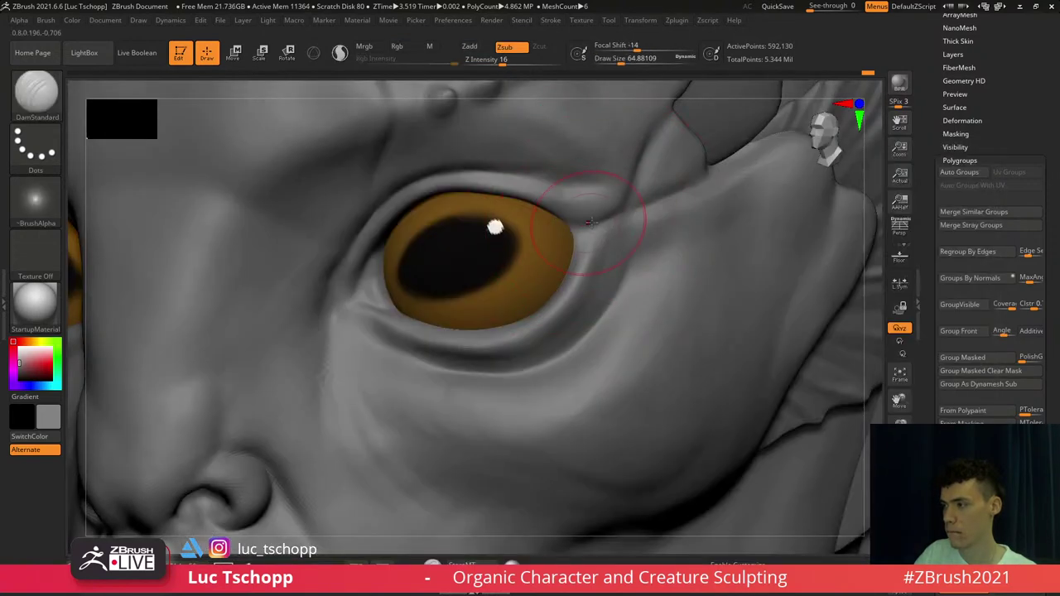
pyautogui.moveTo(583, 239); pyautogui.dragTo(598, 251, button='right')
# Refine the eyelid folds with a smaller LucT_Custom1 brush
pyautogui.press('b')
pyautogui.click(561, 200)
pyautogui.moveTo(555, 277); pyautogui.dragTo(568, 289, button='right')
pyautogui.press('[')
pyautogui.press('[')
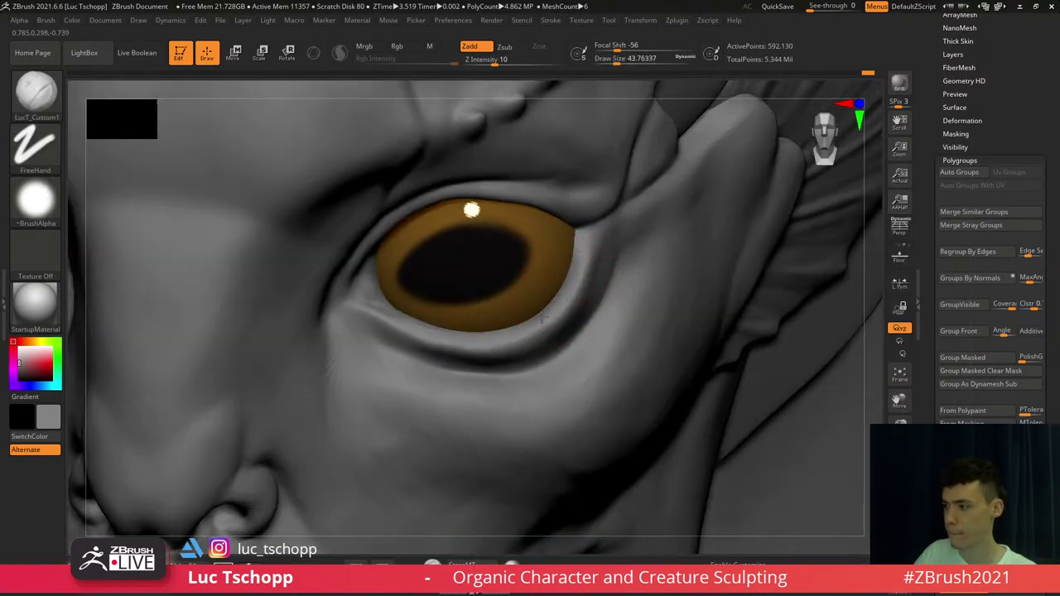
pyautogui.press('[')
pyautogui.moveTo(580, 262); pyautogui.dragTo(582, 246, button='right')
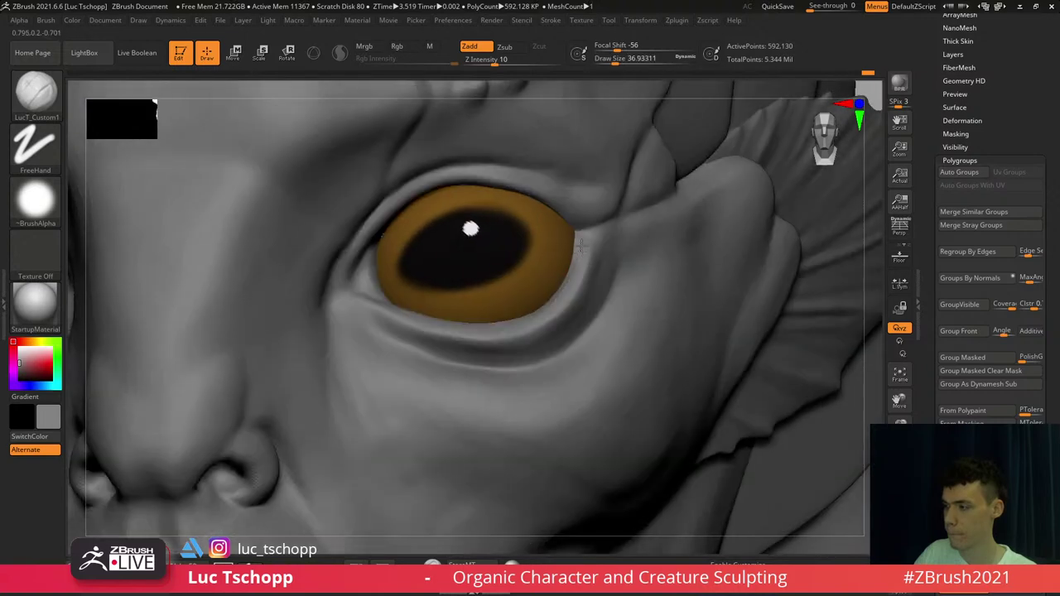
pyautogui.moveTo(567, 295); pyautogui.dragTo(499, 226, button='right')
# Refine the outer eye corner with the Standard brush at about size 23
pyautogui.press('b')
pyautogui.click(511, 176)
pyautogui.press('s')
pyautogui.press('s')
pyautogui.press('s')
pyautogui.moveTo(491, 226); pyautogui.dragTo(488, 225)
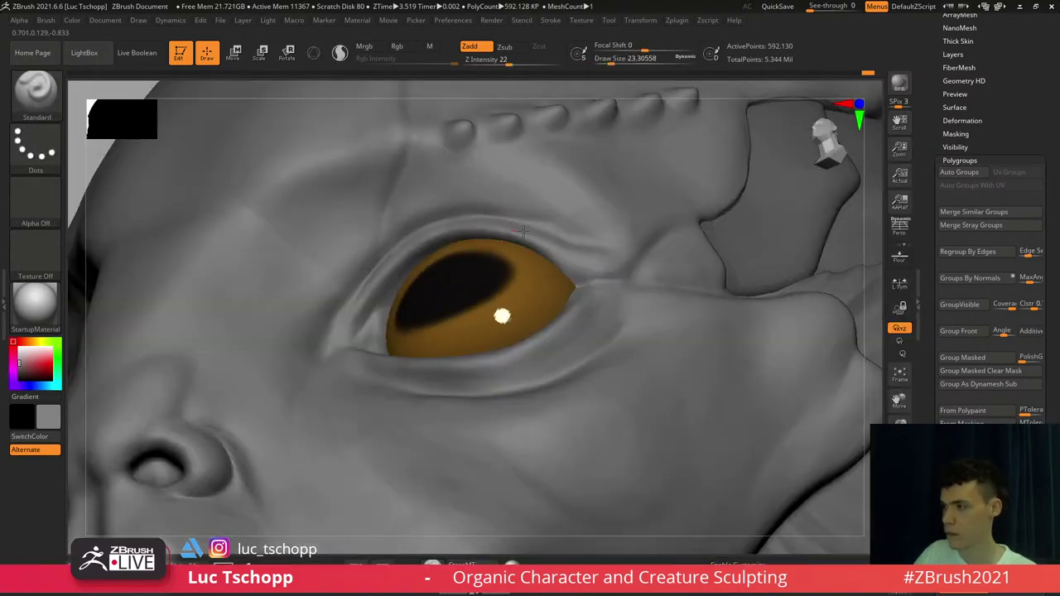
pyautogui.moveTo(474, 227)
pyautogui.keyDown('ctrl'); pyautogui.mouseDown(button='right')
pyautogui.moveTo(484, 281)
pyautogui.moveTo(533, 302)
pyautogui.moveTo(482, 286)
pyautogui.moveTo(592, 367)
pyautogui.moveTo(550, 274)
pyautogui.mouseUp(button='right'); pyautogui.keyUp('ctrl')
pyautogui.press('s')
pyautogui.moveTo(545, 260); pyautogui.dragTo(548, 259)
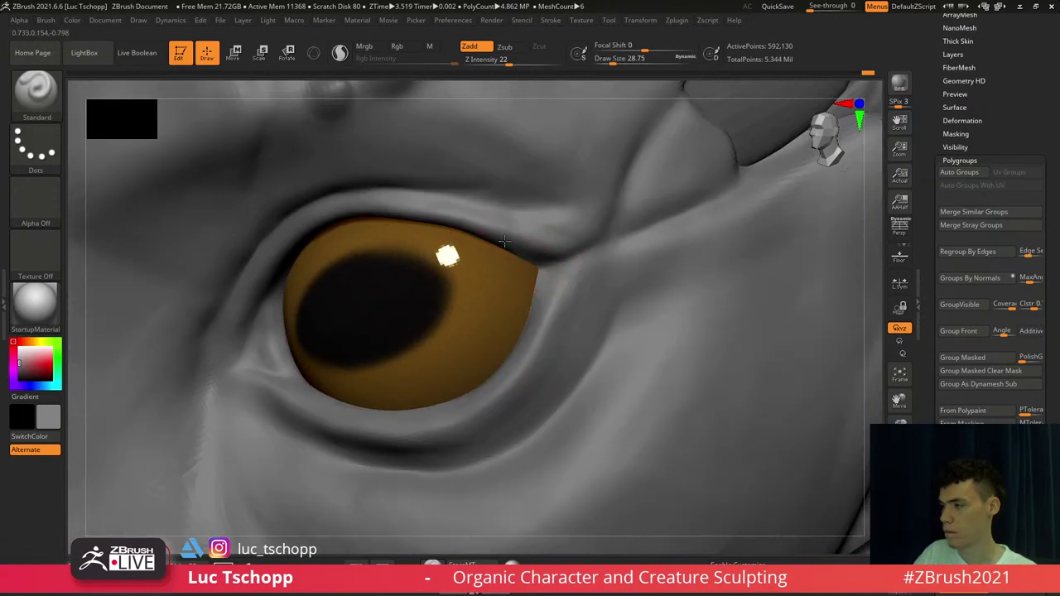
pyautogui.keyDown('ctrl'); pyautogui.moveTo(567, 259); pyautogui.dragTo(558, 291, button='right'); pyautogui.keyUp('ctrl')
pyautogui.moveTo(571, 220)
pyautogui.mouseDown(button='right')
pyautogui.moveTo(557, 278)
pyautogui.moveTo(561, 255)
pyautogui.moveTo(530, 279)
pyautogui.moveTo(462, 278)
pyautogui.moveTo(497, 287)
pyautogui.moveTo(460, 273)
pyautogui.moveTo(471, 267)
pyautogui.moveTo(469, 211)
pyautogui.moveTo(544, 345)
pyautogui.moveTo(474, 331)
pyautogui.moveTo(470, 277)
pyautogui.mouseUp(button='right')
pyautogui.moveTo(470, 277); pyautogui.dragTo(540, 258, button='right')
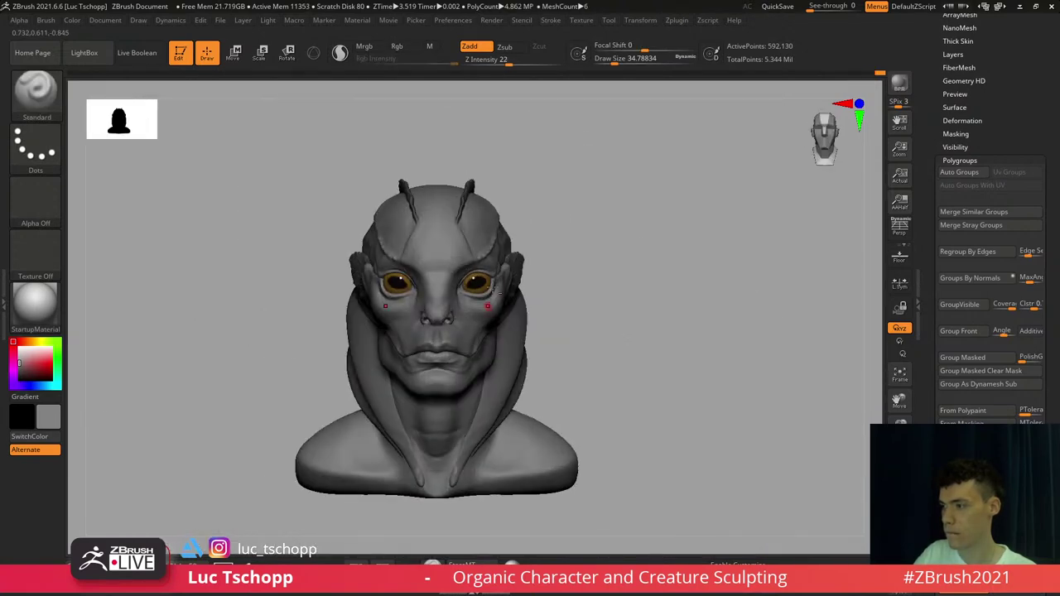
# Reposition the bust, choose DamStandard and make the head mesh the active subtool again
pyautogui.keyDown('alt'); pyautogui.moveTo(487, 307); pyautogui.dragTo(545, 246, button='right'); pyautogui.keyUp('alt')
pyautogui.keyDown('ctrl'); pyautogui.moveTo(562, 315); pyautogui.dragTo(565, 352, button='right'); pyautogui.keyUp('ctrl')
pyautogui.keyDown('alt'); pyautogui.click(570, 311); pyautogui.keyUp('alt')
pyautogui.keyDown('alt'); pyautogui.moveTo(558, 296); pyautogui.dragTo(547, 391, button='right'); pyautogui.keyUp('alt')
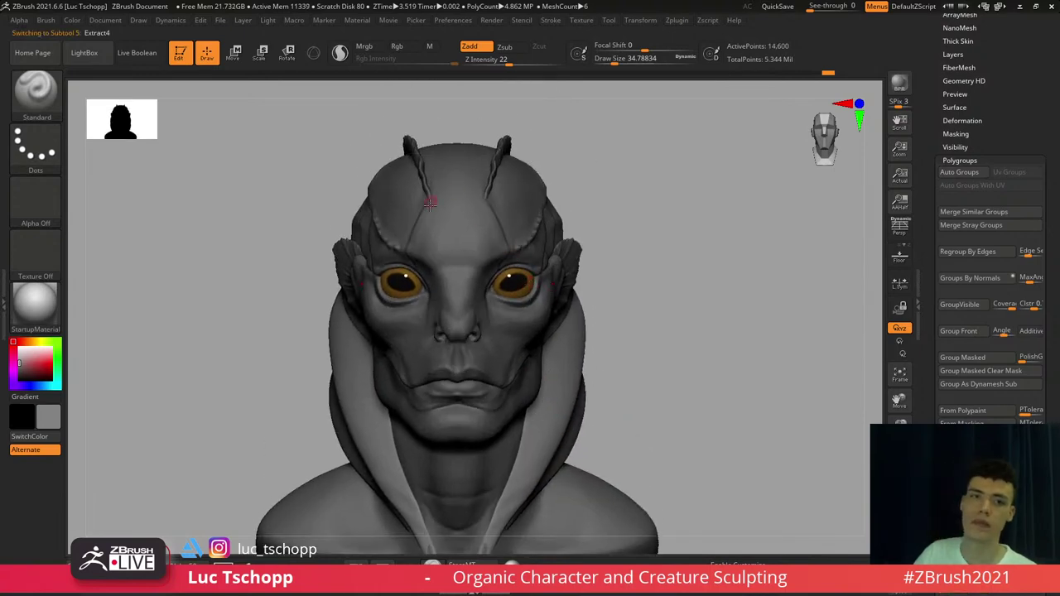
pyautogui.keyDown('alt'); pyautogui.moveTo(444, 196); pyautogui.dragTo(432, 220, button='right'); pyautogui.keyUp('alt')
pyautogui.press('b')
pyautogui.press('d')
pyautogui.press('s')
pyautogui.keyDown('ctrl'); pyautogui.moveTo(464, 263); pyautogui.dragTo(477, 305, button='right'); pyautogui.keyUp('ctrl')
pyautogui.press('b')
pyautogui.press('d')
pyautogui.press('s')
pyautogui.moveTo(507, 254)
pyautogui.mouseDown(button='right')
pyautogui.moveTo(494, 220)
pyautogui.moveTo(480, 295)
pyautogui.mouseUp(button='right')
pyautogui.keyDown('alt'); pyautogui.click(480, 293); pyautogui.keyUp('alt')
# Sculpt a subtle ridge down the right forehead panel with LucT_Custom1, then shrink the brush to about 54
pyautogui.press('b')
pyautogui.click(478, 197)
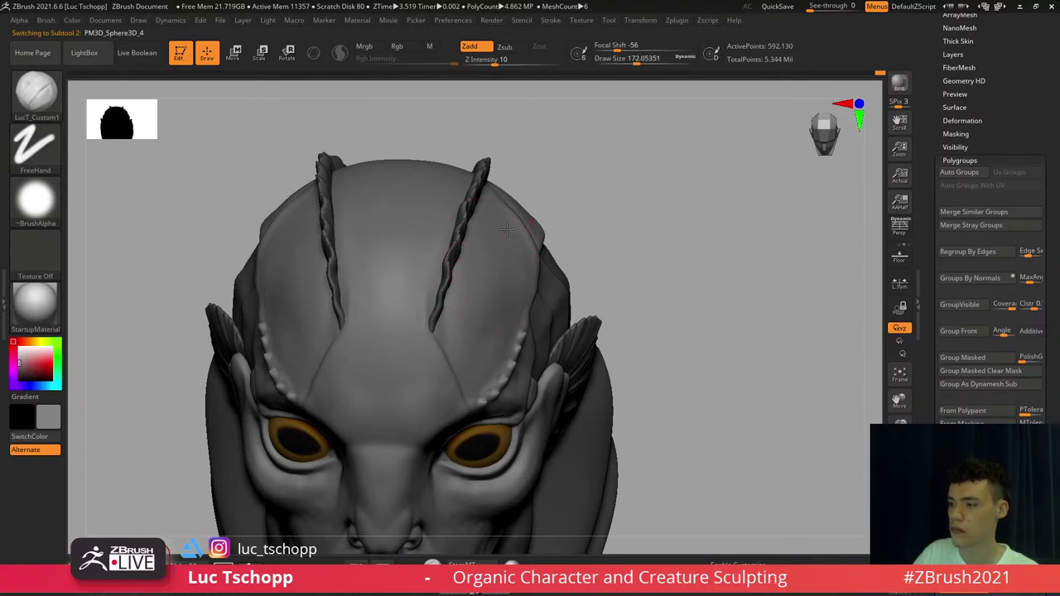
pyautogui.moveTo(497, 255); pyautogui.dragTo(483, 358)
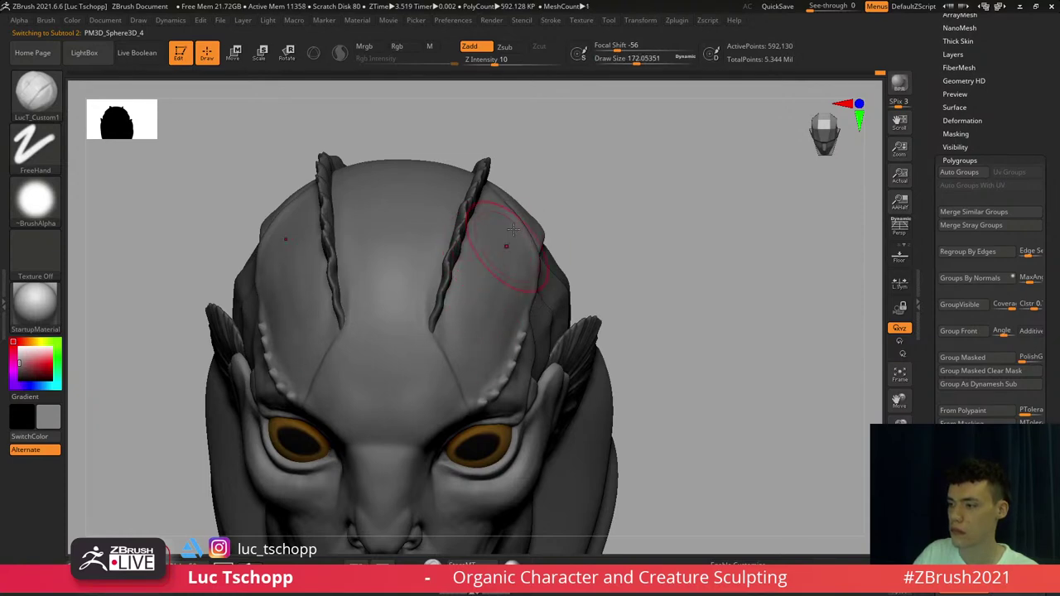
pyautogui.moveTo(472, 334)
pyautogui.mouseDown(button='right')
pyautogui.moveTo(467, 291)
pyautogui.moveTo(502, 237)
pyautogui.mouseUp(button='right')
pyautogui.moveTo(431, 263)
pyautogui.keyDown('ctrl'); pyautogui.mouseDown(button='right')
pyautogui.moveTo(455, 301)
pyautogui.moveTo(516, 255)
pyautogui.mouseUp(button='right'); pyautogui.keyUp('ctrl')
pyautogui.press('s')
pyautogui.moveTo(516, 251); pyautogui.dragTo(507, 239)
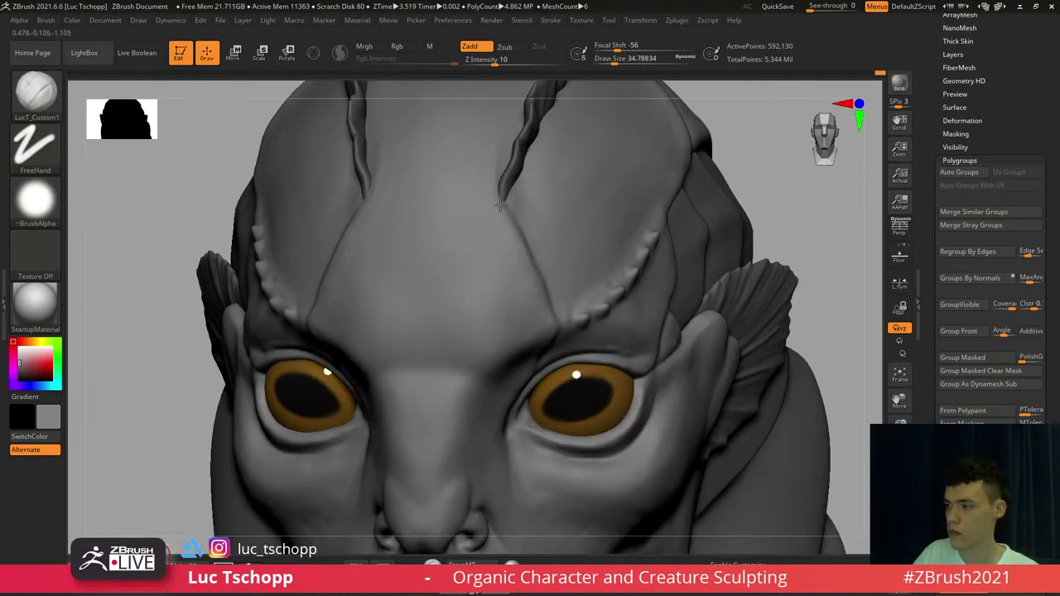
pyautogui.moveTo(537, 302); pyautogui.dragTo(510, 285, button='right')
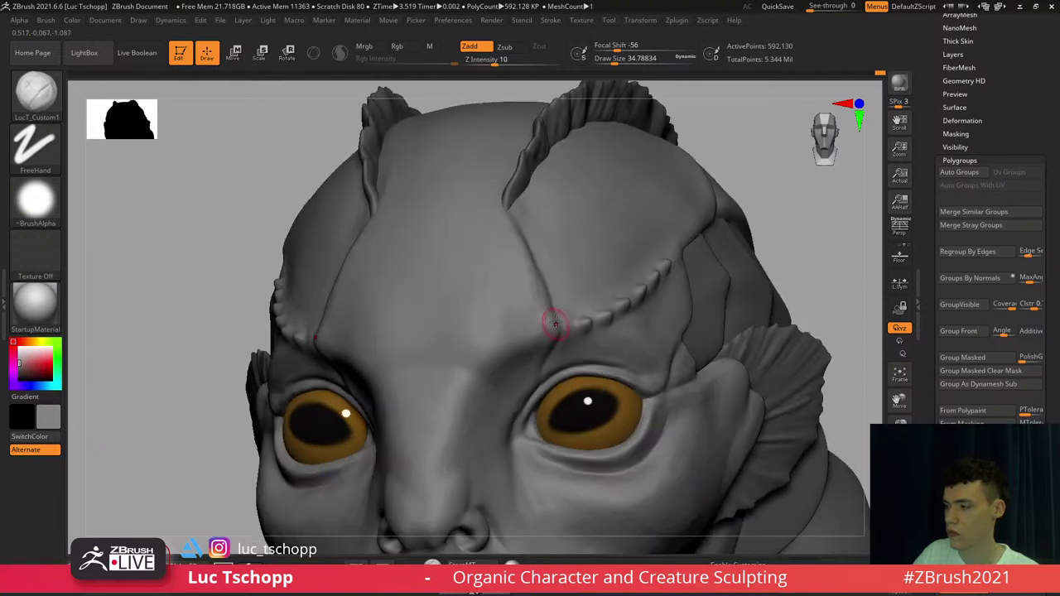
# Switch to DamStandard and bring the nose and mouth into close view
pyautogui.press('b')
pyautogui.press('d')
pyautogui.press('s')
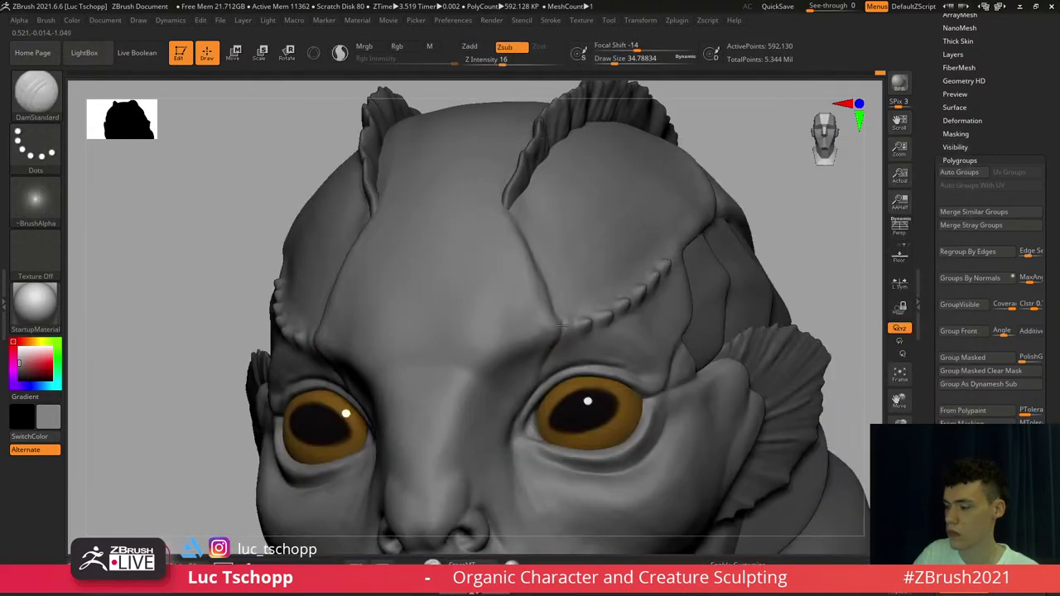
pyautogui.keyDown('alt'); pyautogui.moveTo(556, 332); pyautogui.dragTo(530, 172, button='right'); pyautogui.keyUp('alt')
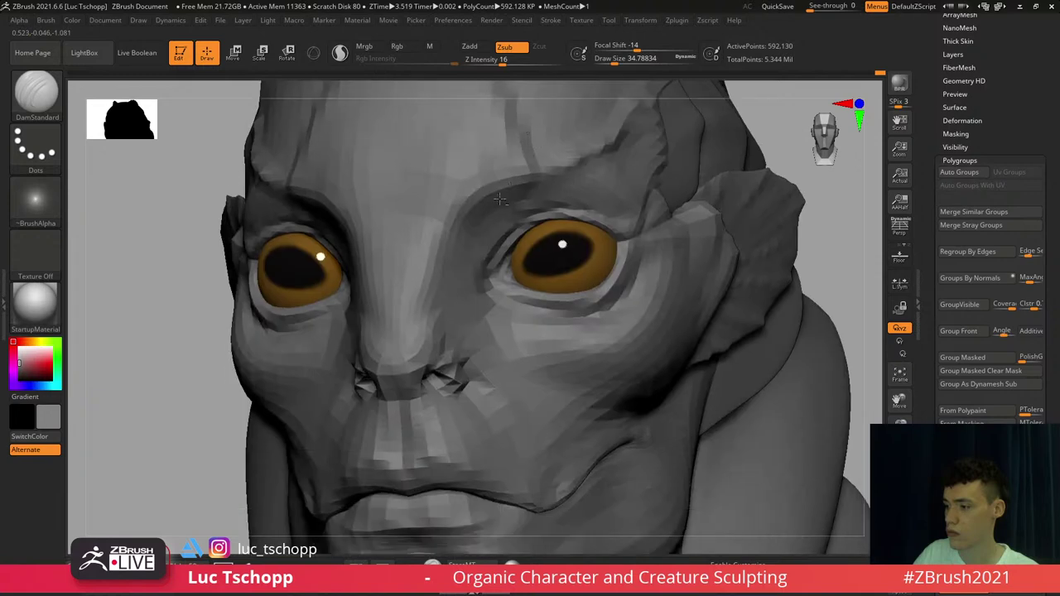
pyautogui.keyDown('alt'); pyautogui.moveTo(446, 373); pyautogui.dragTo(448, 280, button='right'); pyautogui.keyUp('alt')
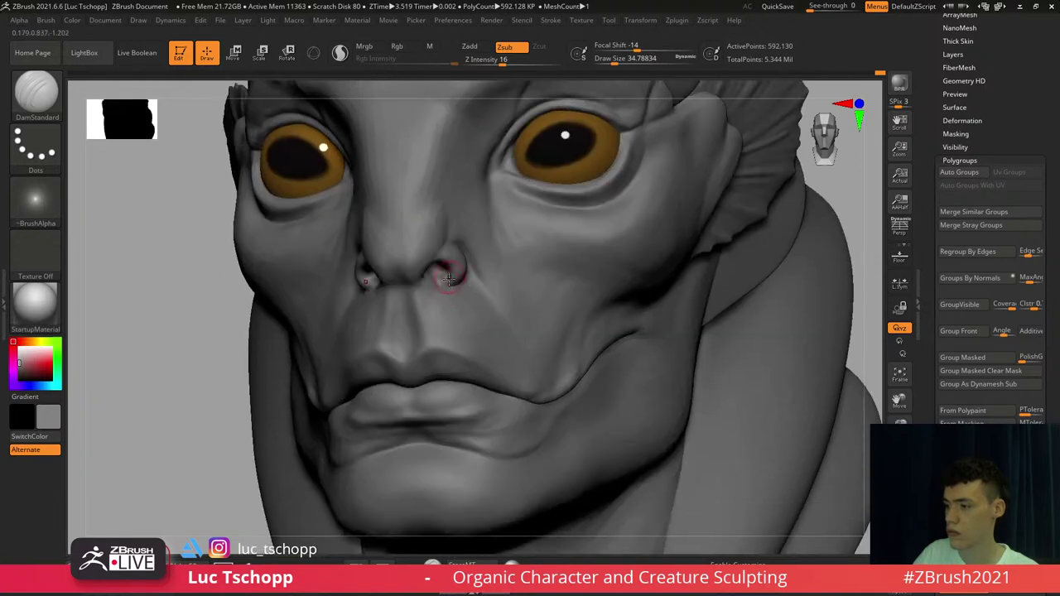
pyautogui.keyDown('ctrl'); pyautogui.moveTo(433, 371); pyautogui.dragTo(443, 381, button='right'); pyautogui.keyUp('ctrl')
# Build up and smooth the philtrum above the upper lip with the Standard brush
pyautogui.press('b')
pyautogui.press('s')
pyautogui.press('t')
pyautogui.press('s')
pyautogui.click(435, 377)
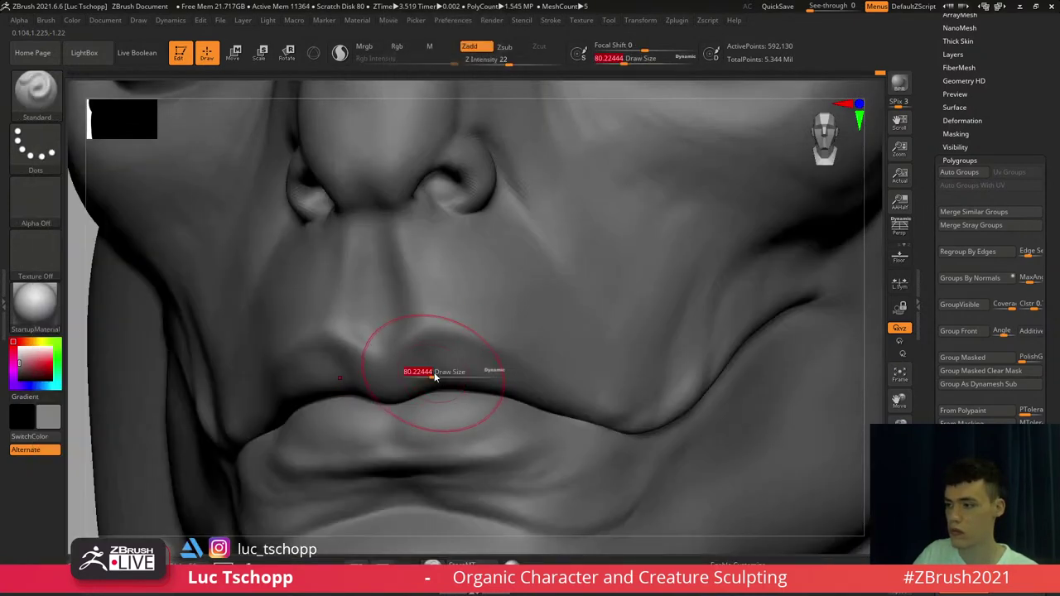
pyautogui.moveTo(436, 377); pyautogui.dragTo(437, 377)
pyautogui.press('[')
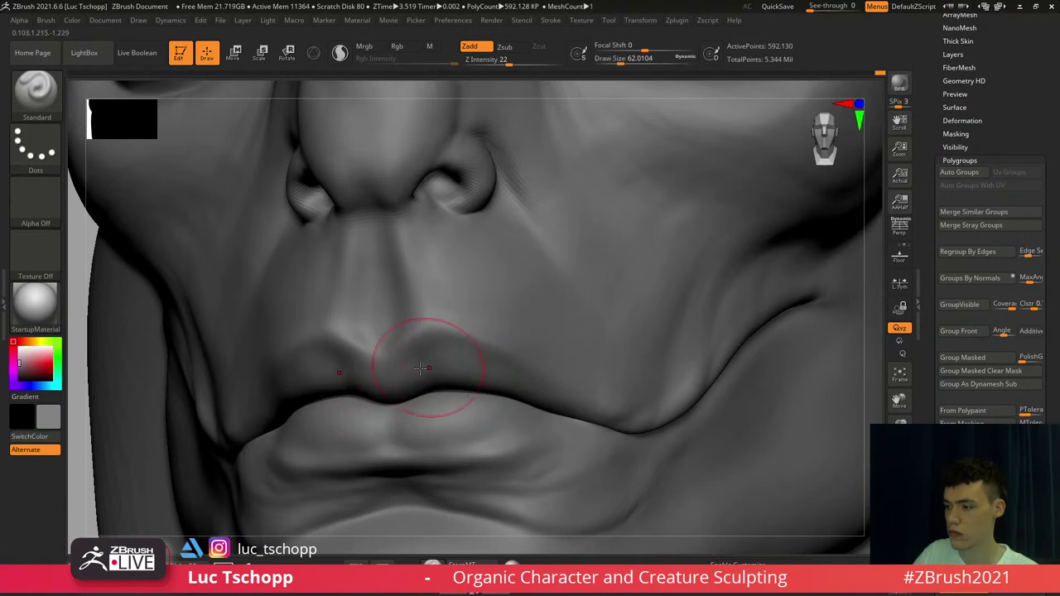
pyautogui.moveTo(447, 347)
pyautogui.keyDown('shift'); pyautogui.mouseDown()
pyautogui.moveTo(377, 338)
pyautogui.moveTo(361, 313)
pyautogui.moveTo(381, 309)
pyautogui.mouseUp(); pyautogui.keyUp('shift')
pyautogui.press('s')
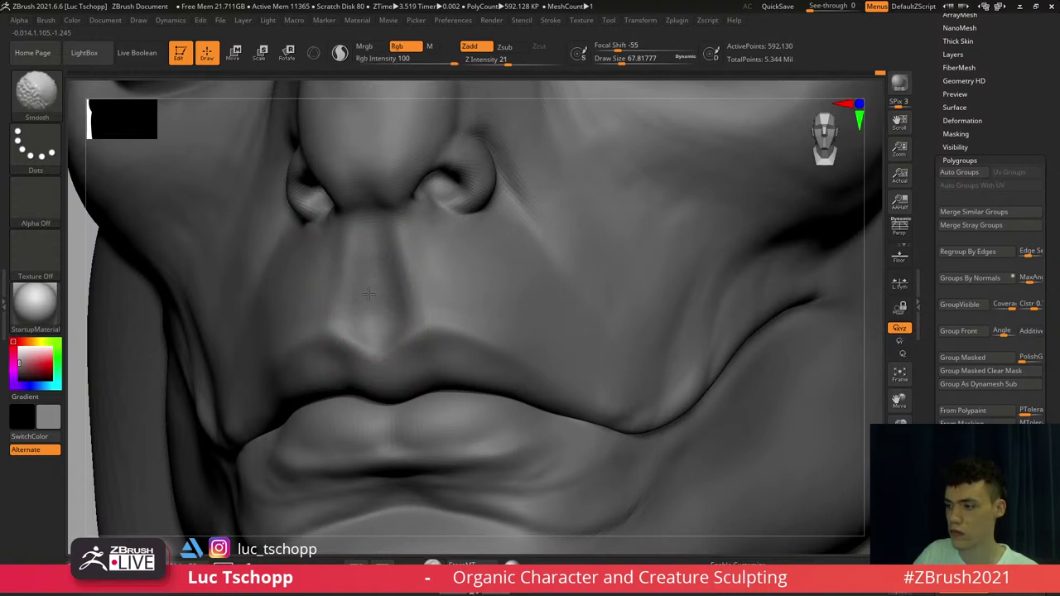
pyautogui.keyDown('shift'); pyautogui.moveTo(386, 308); pyautogui.dragTo(420, 394, button='right'); pyautogui.keyUp('shift')
# Reshape the mouth corner at a lower subdivision level with a brush around size 97
pyautogui.press('f')
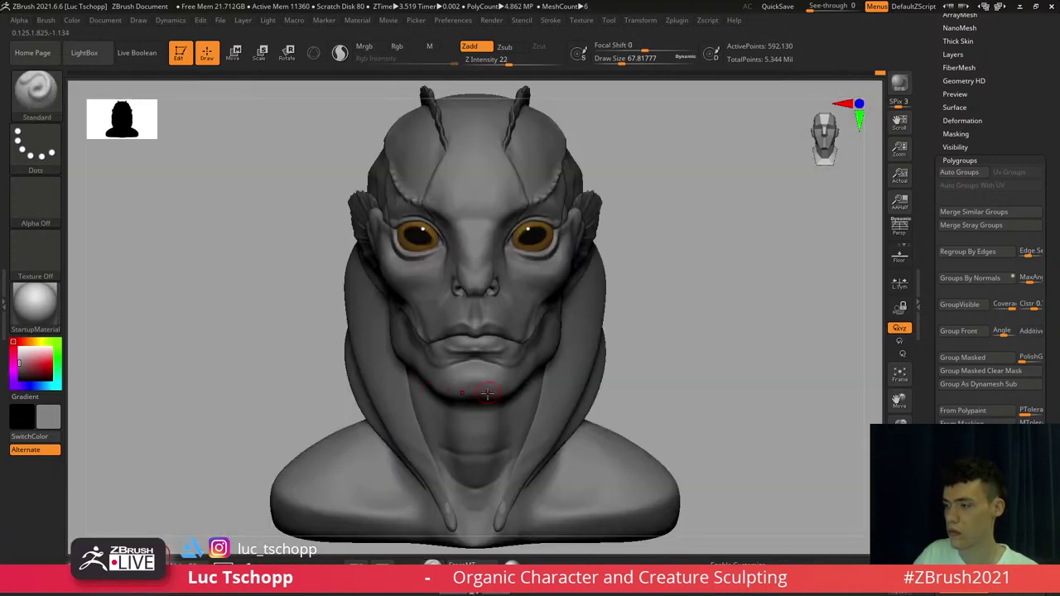
pyautogui.keyDown('alt'); pyautogui.moveTo(488, 394); pyautogui.dragTo(447, 335, button='right'); pyautogui.keyUp('alt')
pyautogui.keyDown('ctrl'); pyautogui.moveTo(447, 334); pyautogui.dragTo(451, 307, button='right'); pyautogui.keyUp('ctrl')
pyautogui.moveTo(563, 275); pyautogui.dragTo(502, 274, button='right')
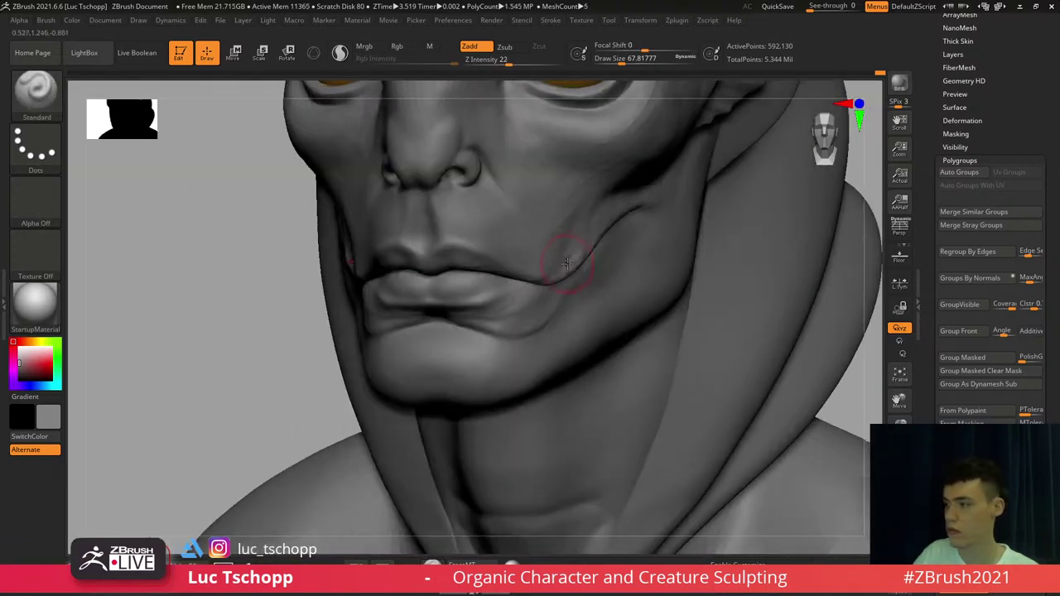
pyautogui.hotkey('shift', 'd')
pyautogui.hotkey('shift', 'd')
pyautogui.press('s')
pyautogui.hotkey('shift', 'd')
pyautogui.press('s')
pyautogui.moveTo(554, 248)
pyautogui.mouseDown()
pyautogui.moveTo(569, 247)
pyautogui.moveTo(558, 278)
pyautogui.moveTo(549, 225)
pyautogui.mouseUp()
pyautogui.hotkey('ctrl', 'z')
pyautogui.press('d')
pyautogui.press('d')
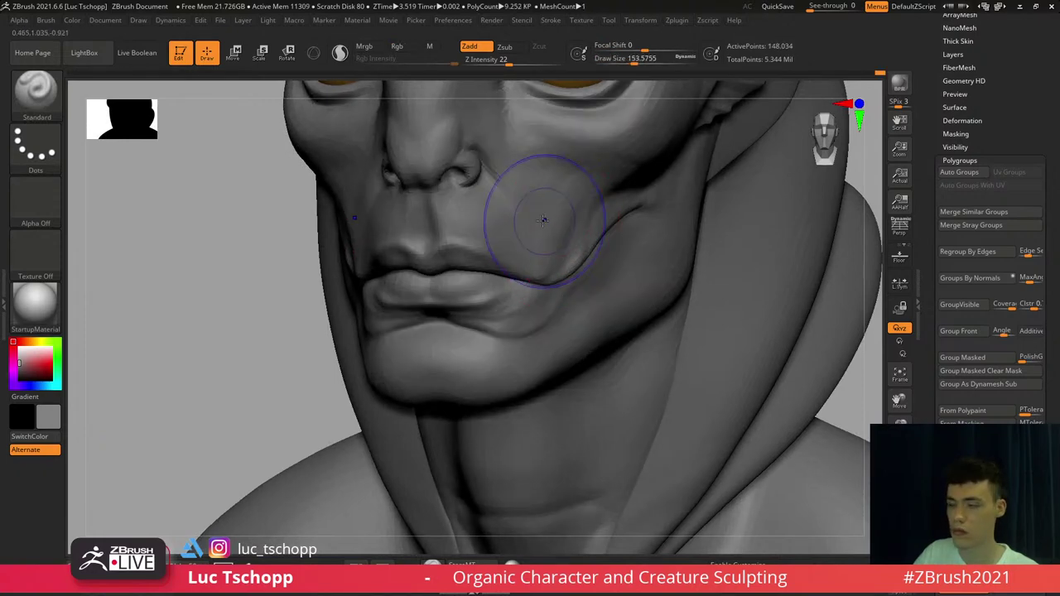
pyautogui.moveTo(544, 221)
pyautogui.keyDown('shift'); pyautogui.mouseDown(button='right')
pyautogui.moveTo(575, 182)
pyautogui.moveTo(569, 224)
pyautogui.mouseUp(button='right'); pyautogui.keyUp('shift')
# Return to the highest subdivision level and orbit the bust toward its left profile
pyautogui.hotkey('shift', 'd')
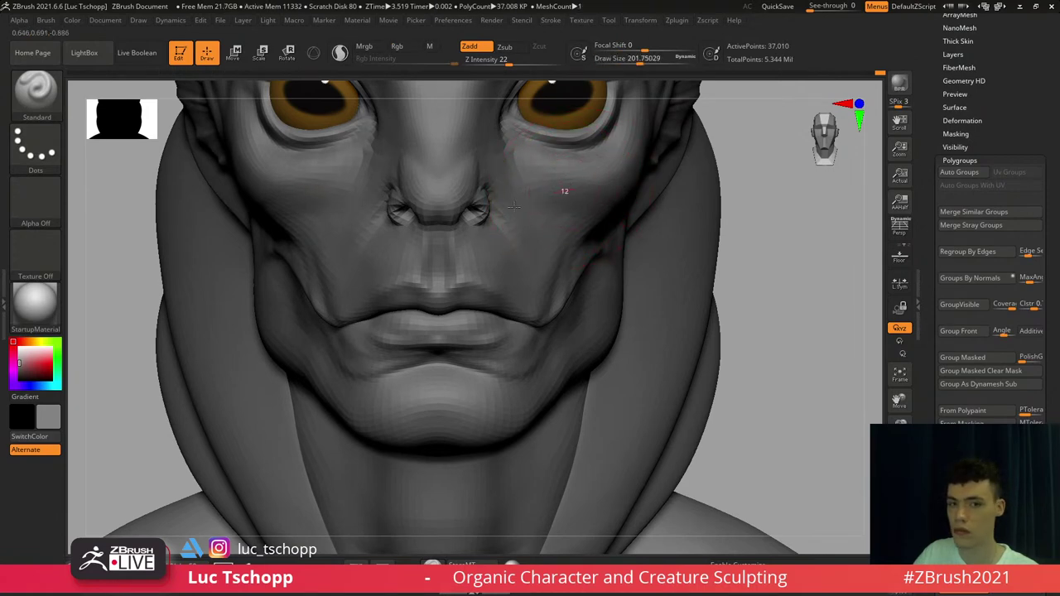
pyautogui.moveTo(516, 206)
pyautogui.mouseDown(button='right')
pyautogui.moveTo(537, 207)
pyautogui.moveTo(587, 129)
pyautogui.mouseUp(button='right')
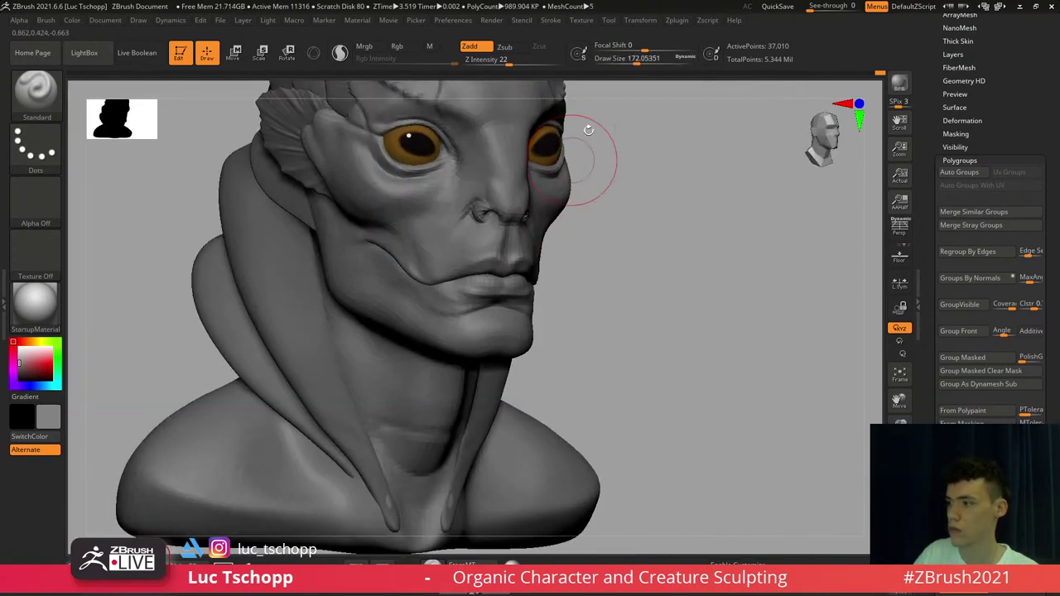
pyautogui.press('d')
pyautogui.press('d')
pyautogui.keyDown('alt'); pyautogui.moveTo(556, 253); pyautogui.dragTo(549, 328, button='right'); pyautogui.keyUp('alt')
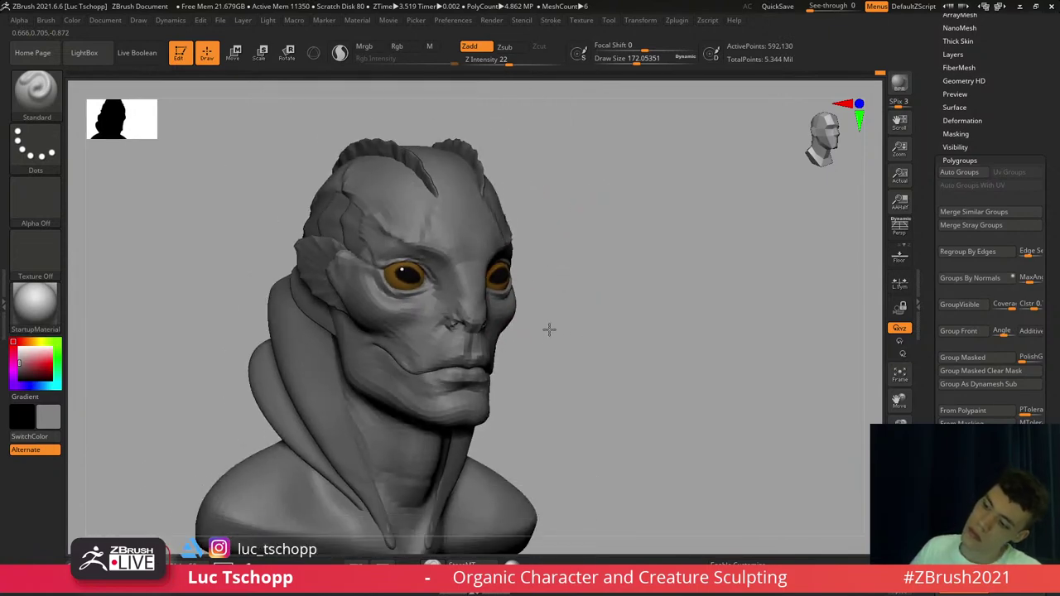
pyautogui.moveTo(699, 204); pyautogui.dragTo(659, 202, button='right')
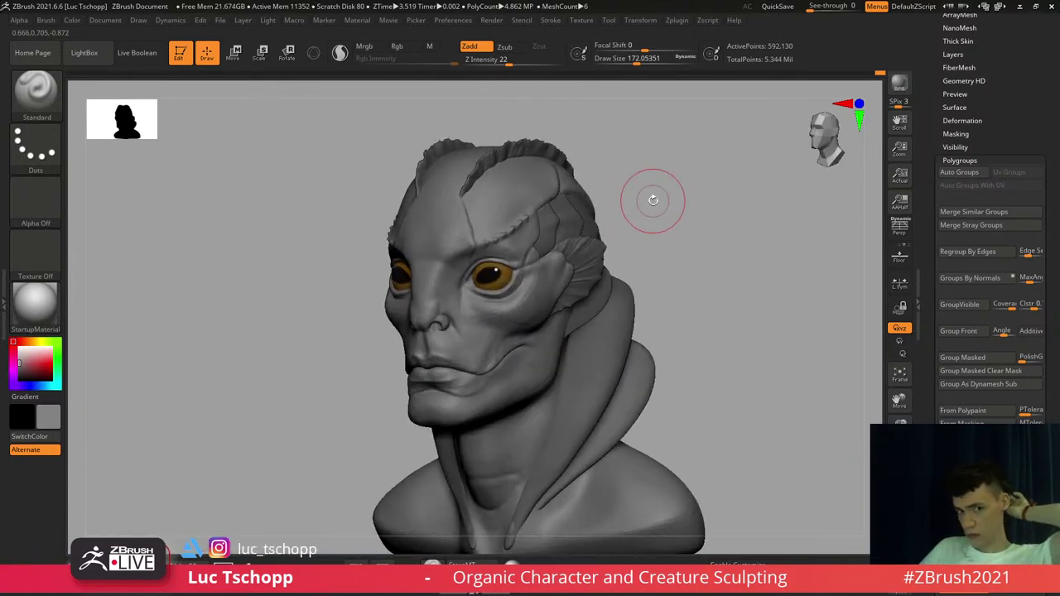
pyautogui.moveTo(665, 233); pyautogui.dragTo(634, 233, button='right')
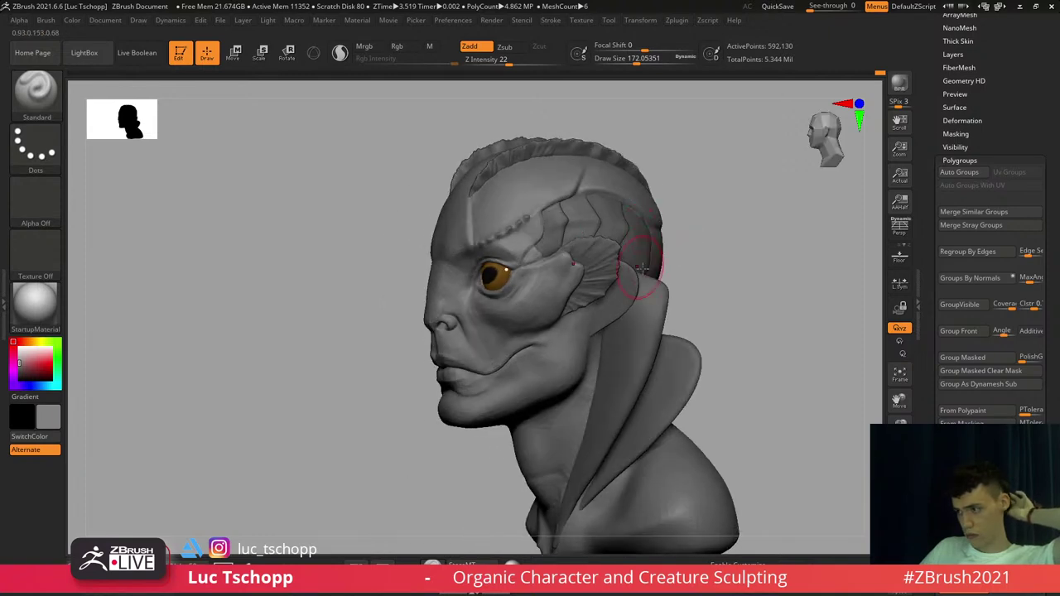
pyautogui.moveTo(690, 269)
pyautogui.mouseDown(button='right')
pyautogui.moveTo(670, 267)
pyautogui.moveTo(682, 265)
pyautogui.mouseUp(button='right')
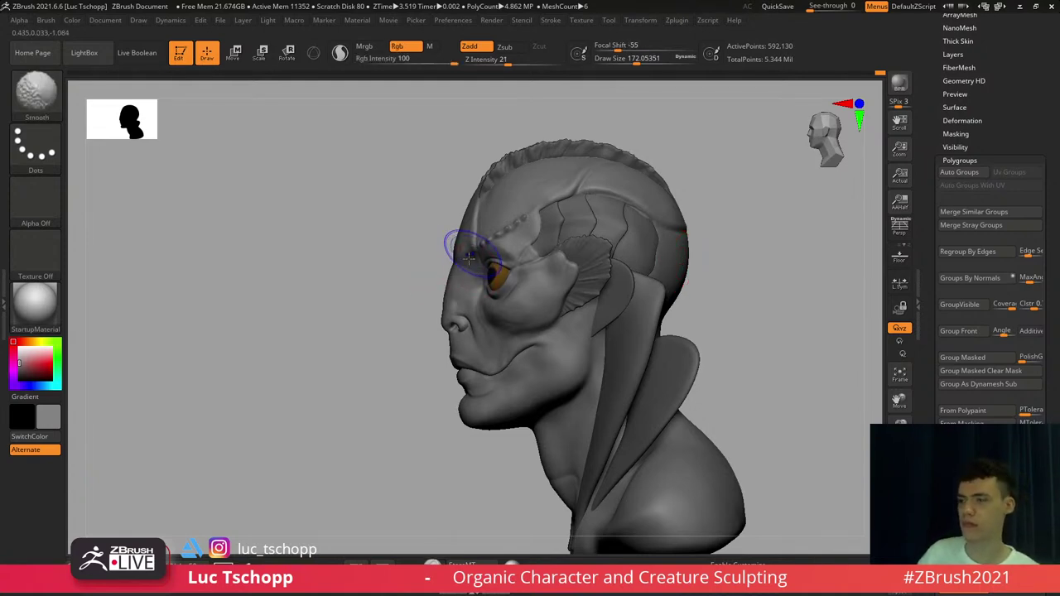
# In left profile, pull the smaller extracted piece's forehead edge outward with the Move brush
pyautogui.keyDown('shift'); pyautogui.moveTo(466, 244); pyautogui.dragTo(466, 219, button='right'); pyautogui.keyUp('shift')
pyautogui.press('b')
pyautogui.press('m')
pyautogui.press('v')
pyautogui.keyDown('alt'); pyautogui.click(469, 219); pyautogui.keyUp('alt')
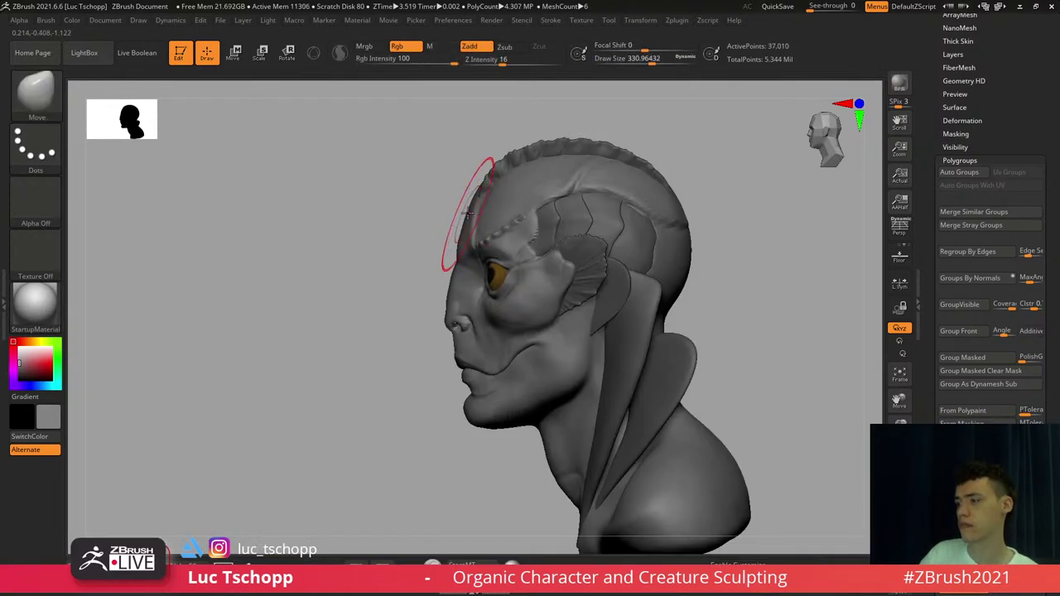
pyautogui.moveTo(471, 216); pyautogui.dragTo(461, 209)
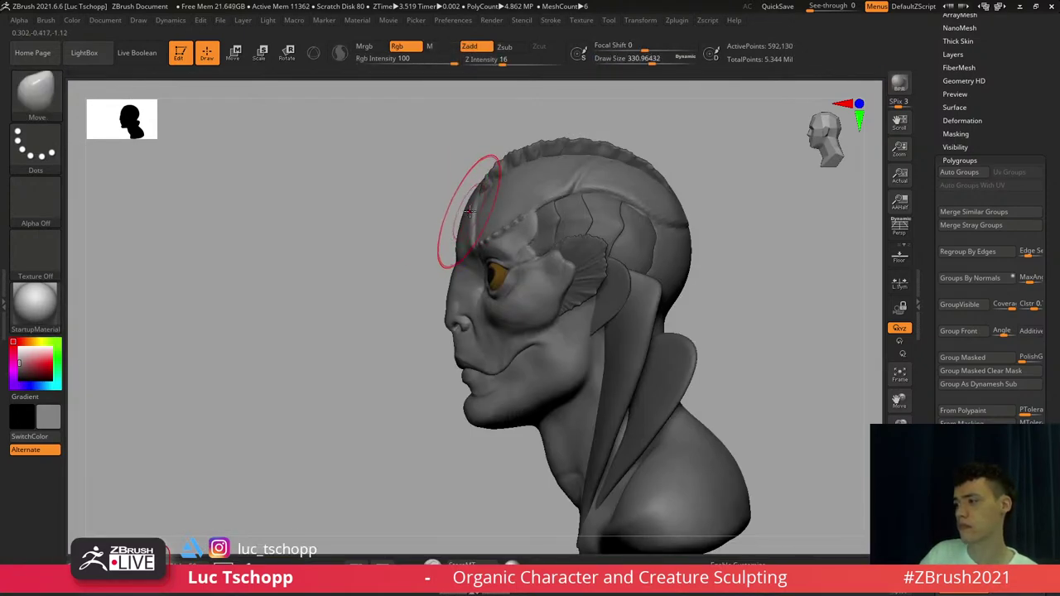
# Select the Extract12 temple plates and nudge a plate upward with Move
pyautogui.keyDown('alt'); pyautogui.click(475, 208); pyautogui.keyUp('alt')
pyautogui.keyDown('ctrl'); pyautogui.moveTo(474, 209); pyautogui.dragTo(479, 212, button='right'); pyautogui.keyUp('ctrl')
pyautogui.keyDown('ctrl'); pyautogui.moveTo(585, 187); pyautogui.dragTo(594, 198, button='right'); pyautogui.keyUp('ctrl')
pyautogui.press('b')
pyautogui.press('m')
pyautogui.press('v')
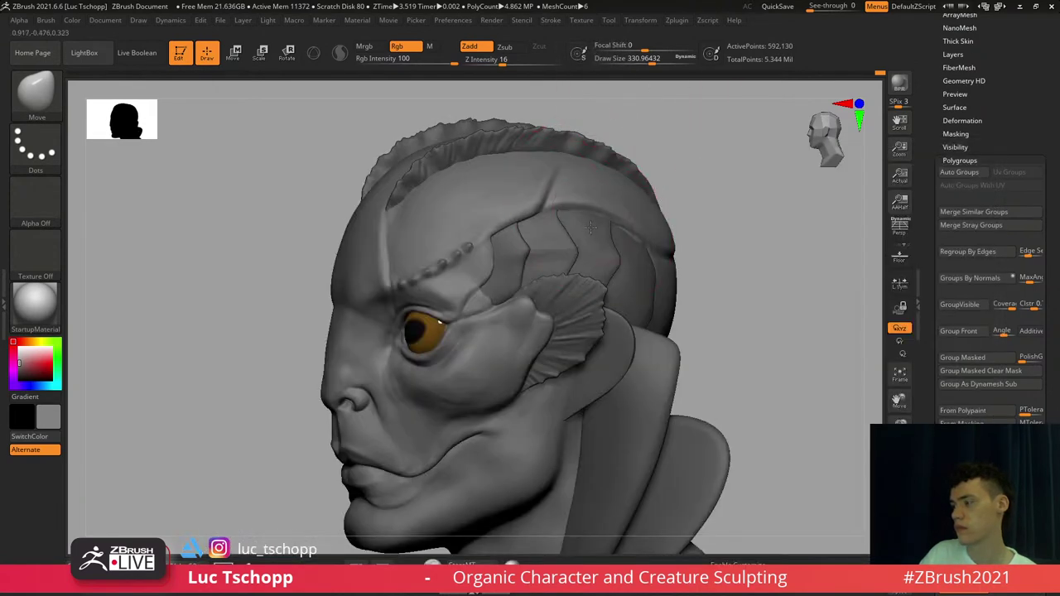
pyautogui.keyDown('alt'); pyautogui.click(590, 228); pyautogui.keyUp('alt')
pyautogui.press('b')
pyautogui.press('m')
pyautogui.press('v')
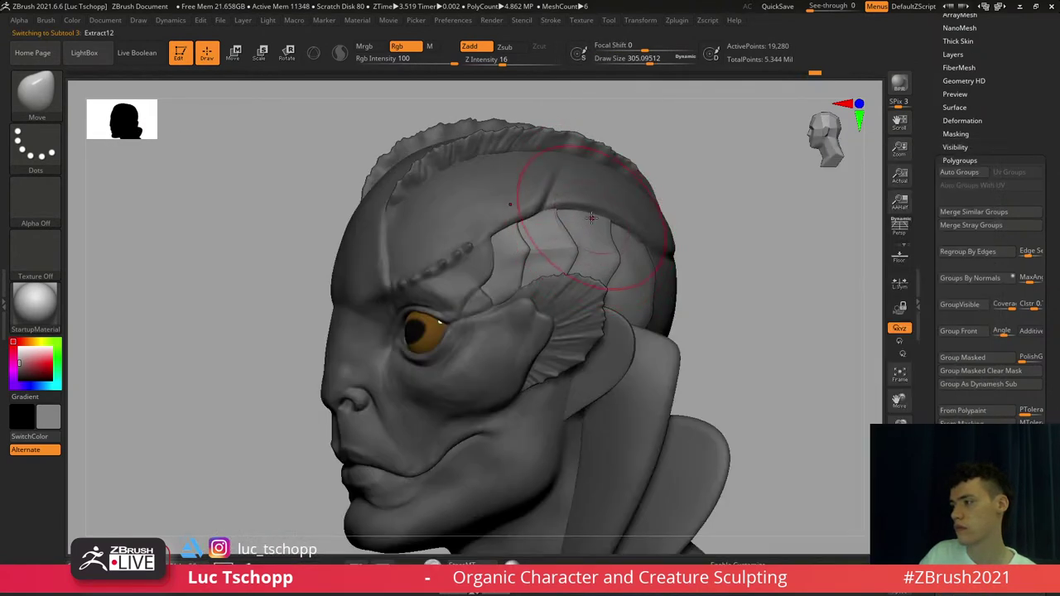
pyautogui.moveTo(591, 217); pyautogui.dragTo(598, 206)
# Shrink the brush to about 154, orbit to three-quarter view and choose LucT_Custom1
pyautogui.press('s')
pyautogui.moveTo(636, 244); pyautogui.dragTo(641, 235)
pyautogui.press('s')
pyautogui.press('s')
pyautogui.click(610, 224)
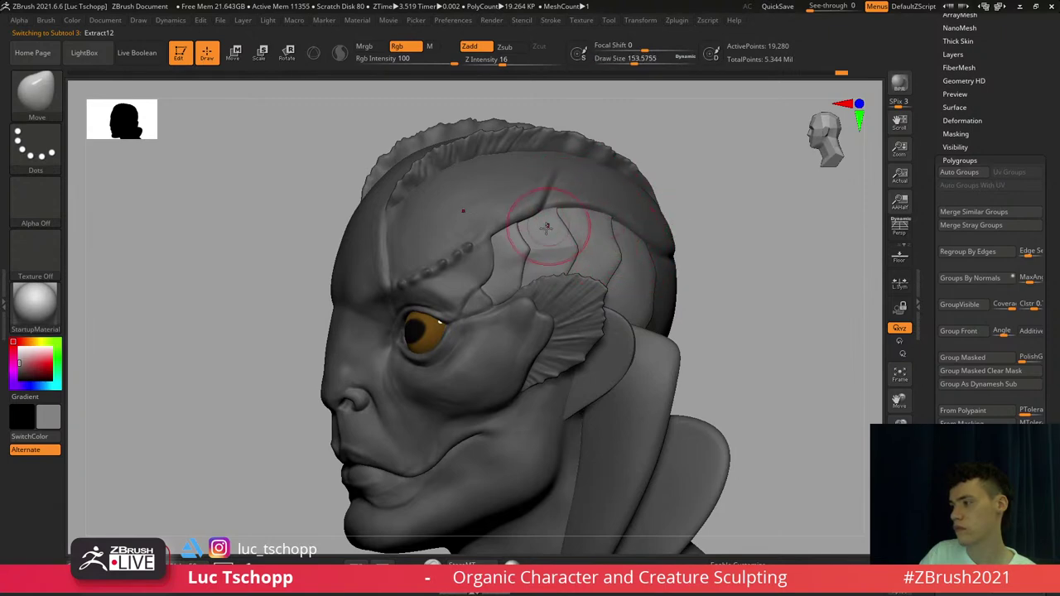
pyautogui.moveTo(542, 231); pyautogui.dragTo(584, 239, button='right')
pyautogui.press('b')
pyautogui.press('s')
pyautogui.press('t')
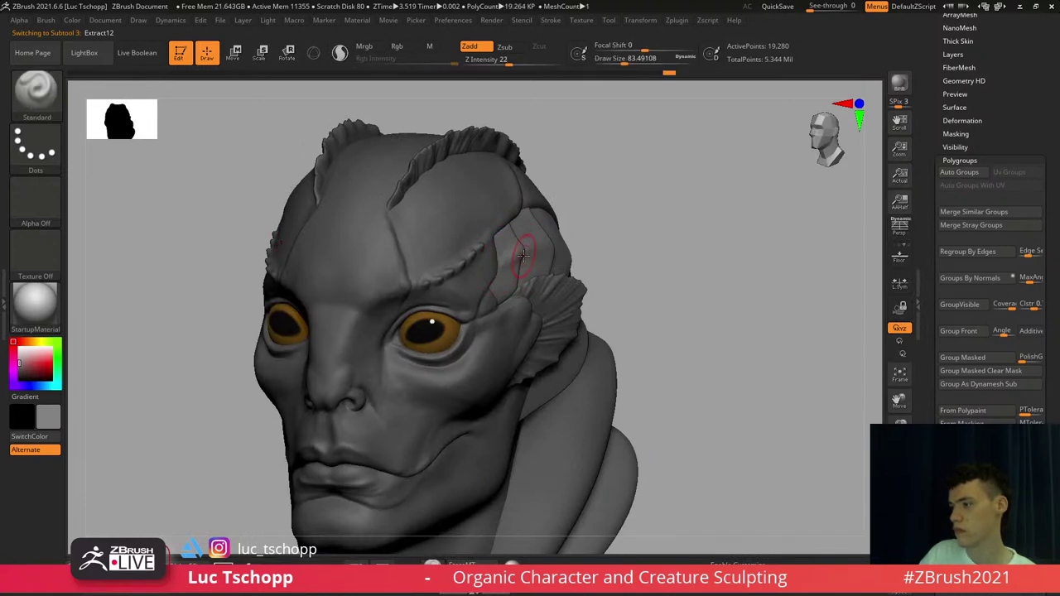
pyautogui.press('b')
pyautogui.click(514, 201)
# With Move Topological at size 239, push the temple plate forward to fill the eye-socket gap
pyautogui.moveTo(502, 217)
pyautogui.keyDown('ctrl'); pyautogui.mouseDown(button='right')
pyautogui.moveTo(543, 257)
pyautogui.moveTo(509, 268)
pyautogui.mouseUp(button='right'); pyautogui.keyUp('ctrl')
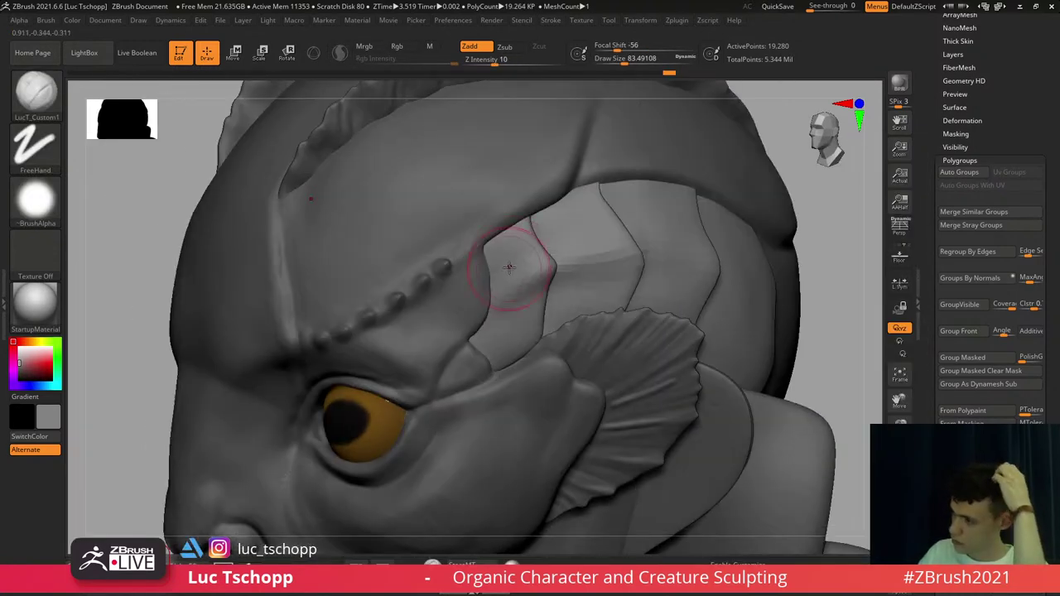
pyautogui.moveTo(498, 338); pyautogui.dragTo(496, 321, button='right')
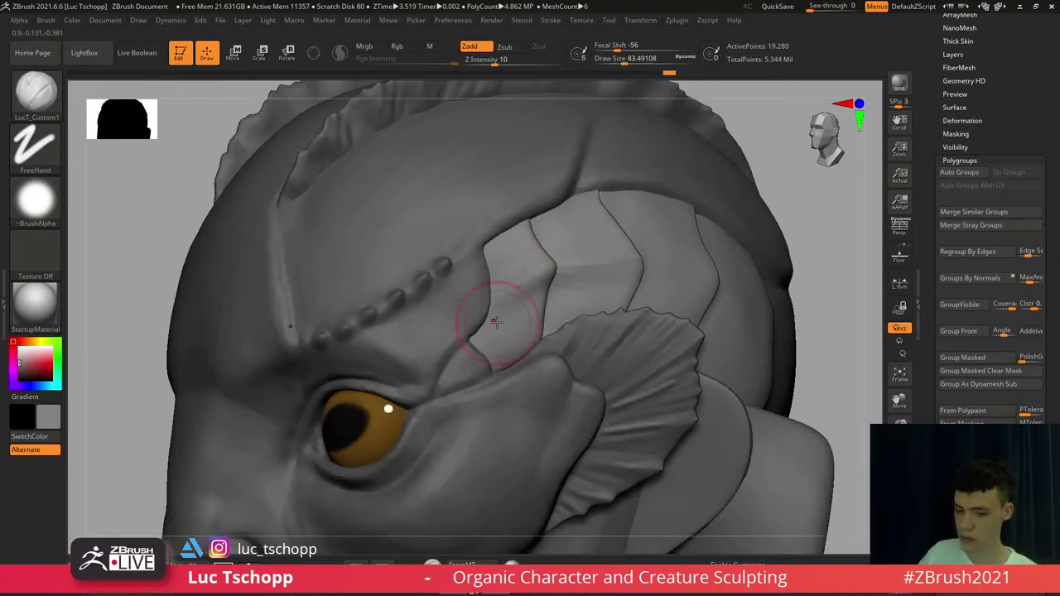
pyautogui.press('b')
pyautogui.press('m')
pyautogui.press('t')
pyautogui.press('s')
pyautogui.moveTo(503, 349); pyautogui.dragTo(511, 354)
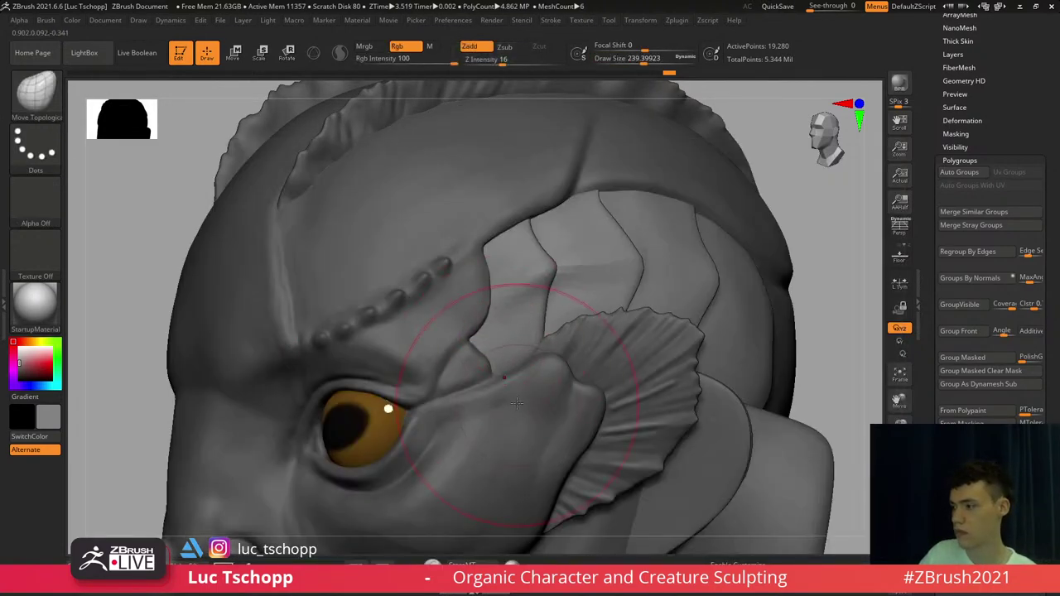
pyautogui.moveTo(518, 389); pyautogui.dragTo(496, 403, button='right')
pyautogui.moveTo(512, 351)
pyautogui.mouseDown()
pyautogui.moveTo(519, 362)
pyautogui.moveTo(482, 335)
pyautogui.mouseUp()
# Shrink the brush to about 120 and pick LucT_Custom1 in a three-quarter side view
pyautogui.press('s')
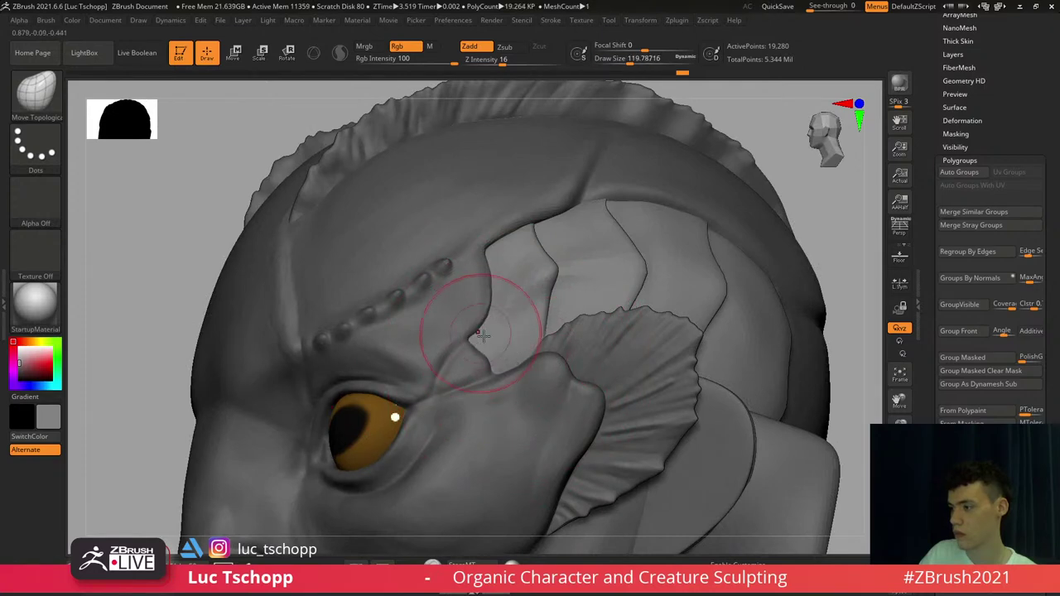
pyautogui.moveTo(483, 335); pyautogui.dragTo(513, 295, button='right')
pyautogui.press('b')
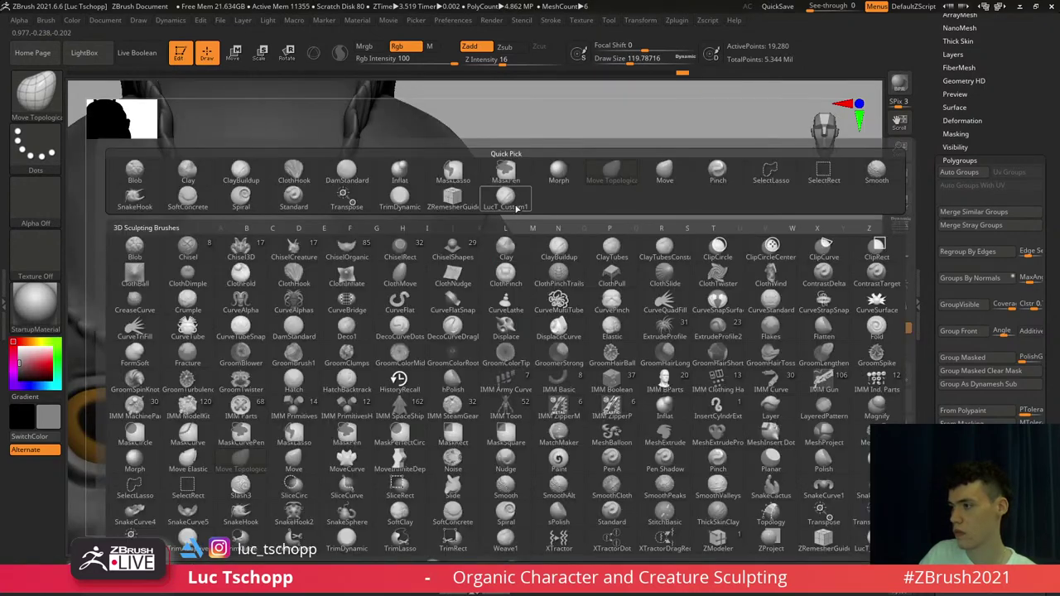
pyautogui.click(517, 208)
pyautogui.moveTo(517, 210)
pyautogui.mouseDown(button='right')
pyautogui.moveTo(490, 242)
pyautogui.moveTo(495, 199)
pyautogui.moveTo(452, 216)
pyautogui.mouseUp(button='right')
# Switch to the Move brush and settle its size at 112
pyautogui.press('b')
pyautogui.press('m')
pyautogui.press('v')
pyautogui.press('s')
pyautogui.click(442, 218)
pyautogui.press('s')
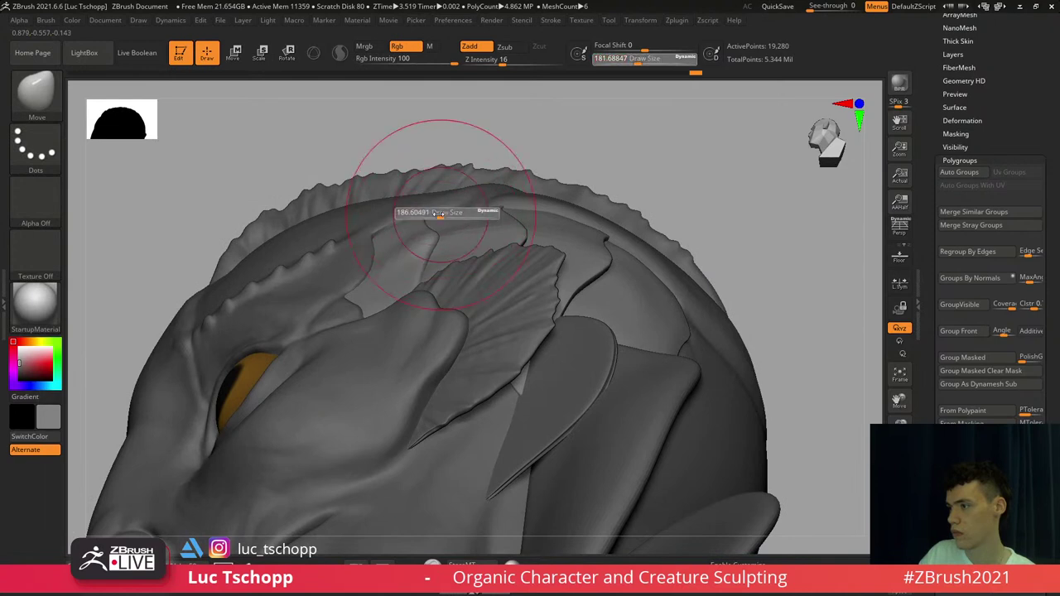
pyautogui.click(439, 215)
pyautogui.press('s')
pyautogui.click(456, 214)
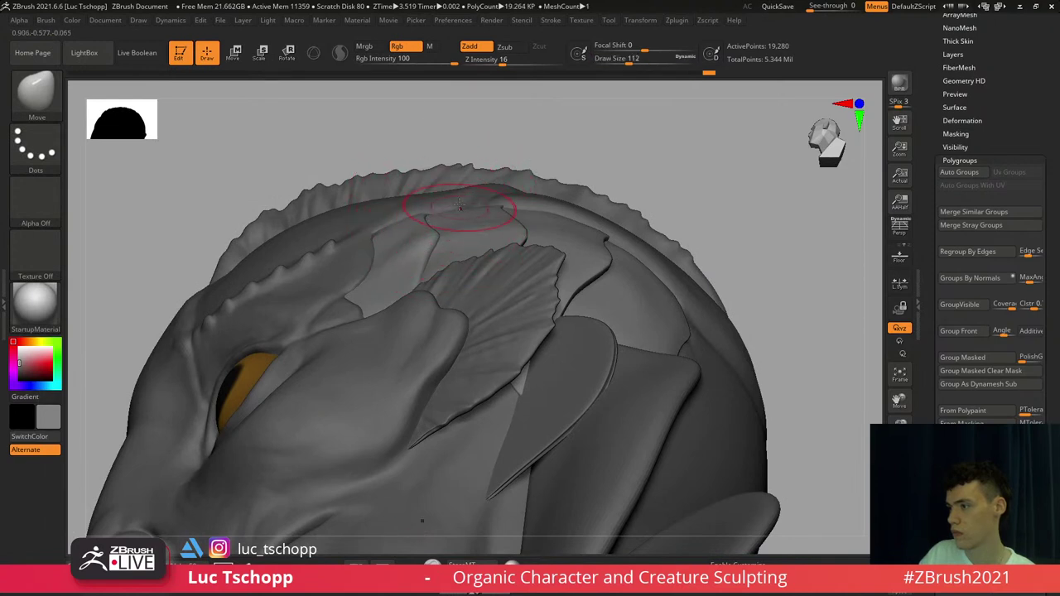
# Reselect the head, brush size about 90, and sculpt beside the crest groove with LucT_Custom1
pyautogui.keyDown('alt'); pyautogui.click(457, 204); pyautogui.keyUp('alt')
pyautogui.press('s')
pyautogui.click(454, 205)
pyautogui.press('s')
pyautogui.click(449, 197)
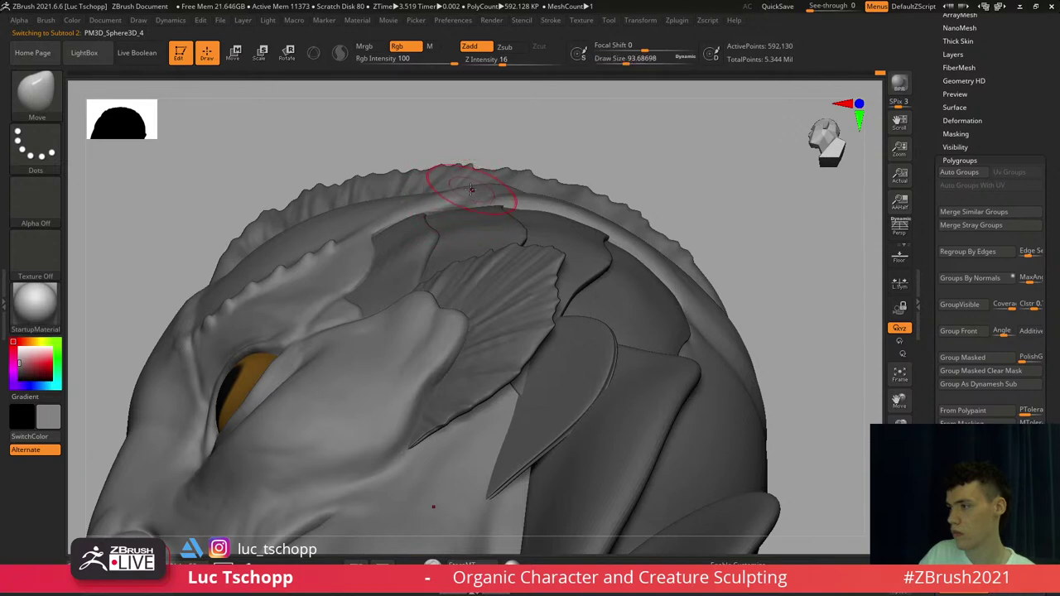
pyautogui.moveTo(471, 190); pyautogui.dragTo(471, 275, button='right')
pyautogui.press('b')
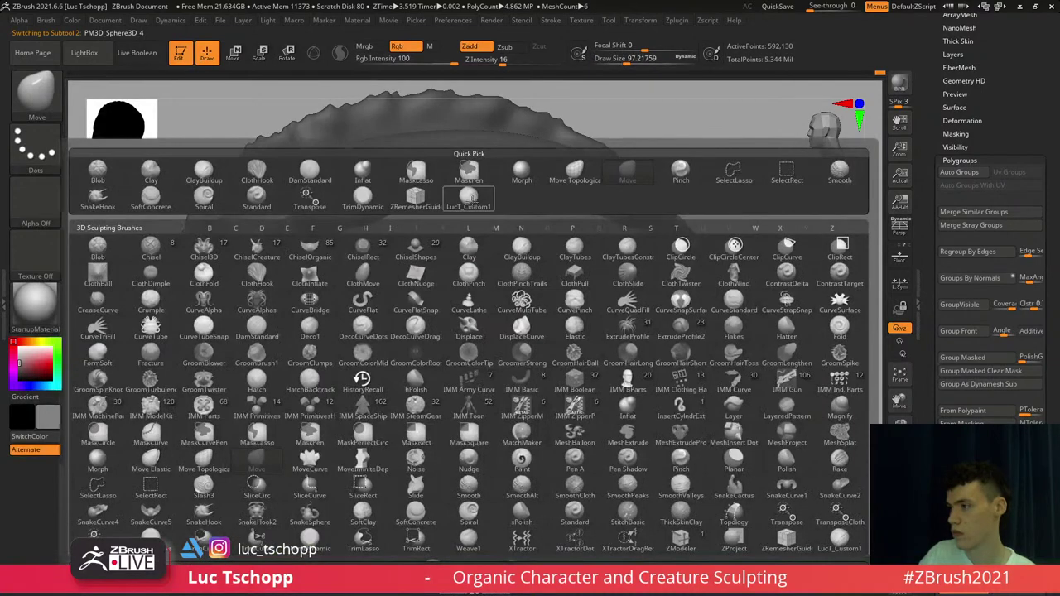
pyautogui.click(470, 198)
pyautogui.moveTo(495, 280); pyautogui.dragTo(464, 330)
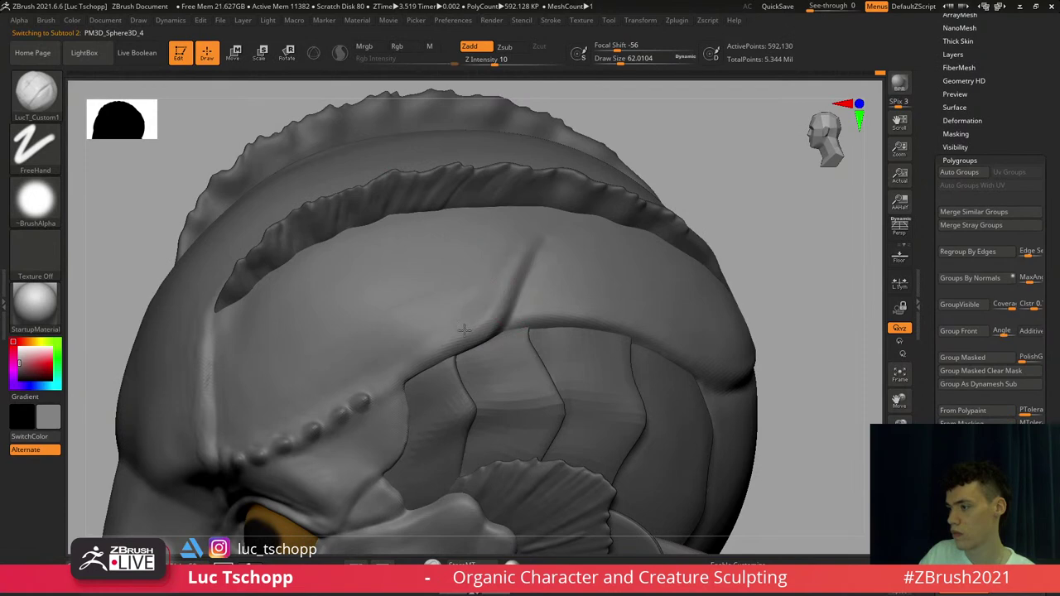
pyautogui.keyDown('alt'); pyautogui.moveTo(469, 304); pyautogui.dragTo(489, 226, button='right'); pyautogui.keyUp('alt')
pyautogui.keyDown('shift'); pyautogui.moveTo(445, 272); pyautogui.dragTo(435, 299, button='right'); pyautogui.keyUp('shift')
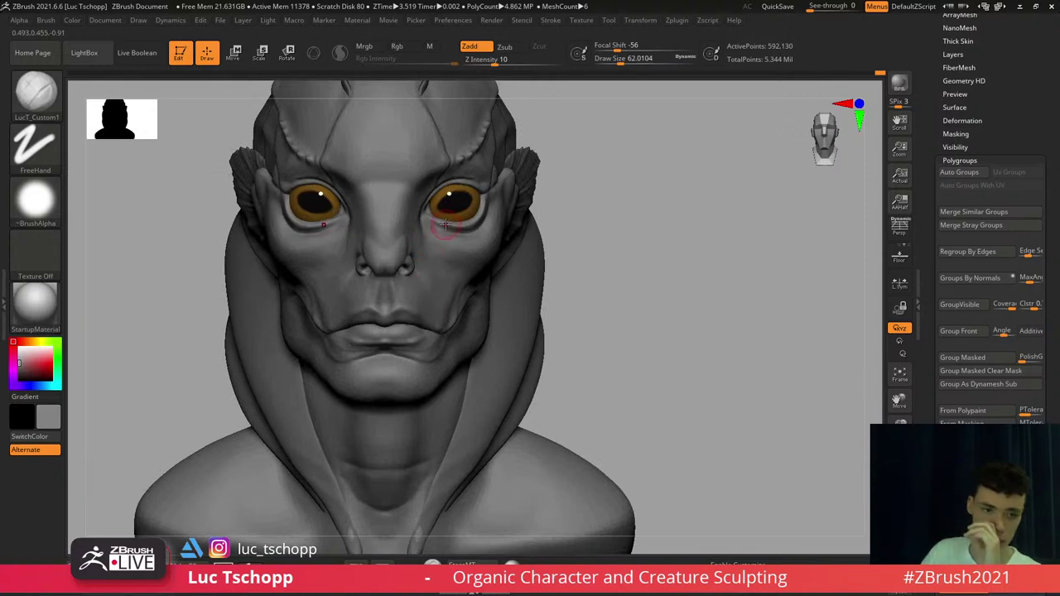
pyautogui.moveTo(365, 436)
pyautogui.keyDown('alt'); pyautogui.mouseDown(button='right')
pyautogui.moveTo(366, 354)
pyautogui.moveTo(407, 389)
pyautogui.moveTo(389, 392)
pyautogui.mouseUp(button='right'); pyautogui.keyUp('alt')
pyautogui.press('s')
pyautogui.click(407, 397)
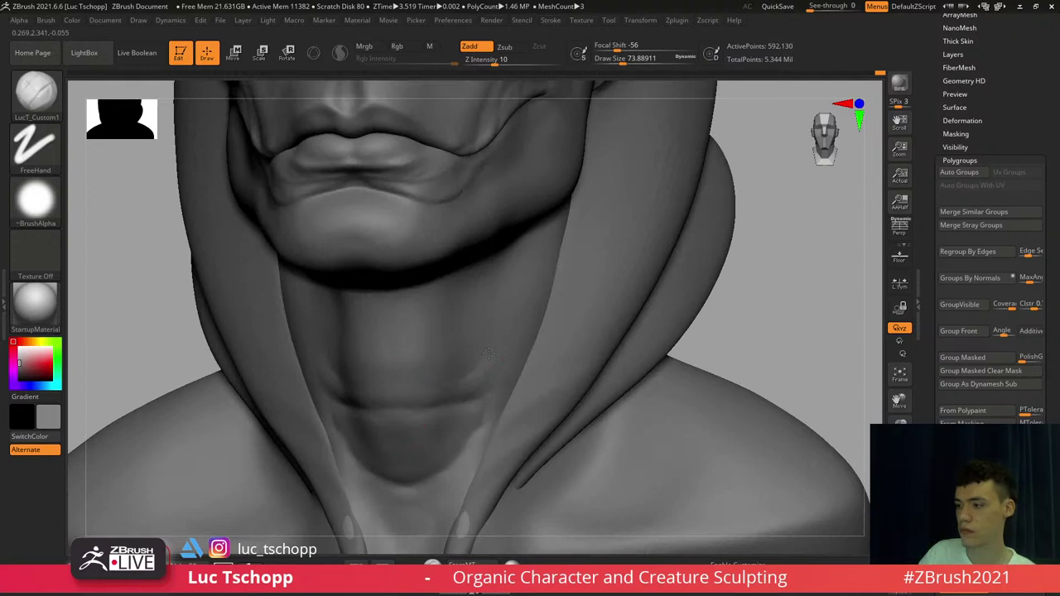
# Smooth the throat surface, then set DamStandard at about size 104
pyautogui.moveTo(488, 354); pyautogui.dragTo(466, 386)
pyautogui.press('s')
pyautogui.click(447, 388)
pyautogui.moveTo(466, 386); pyautogui.dragTo(445, 387, button='right')
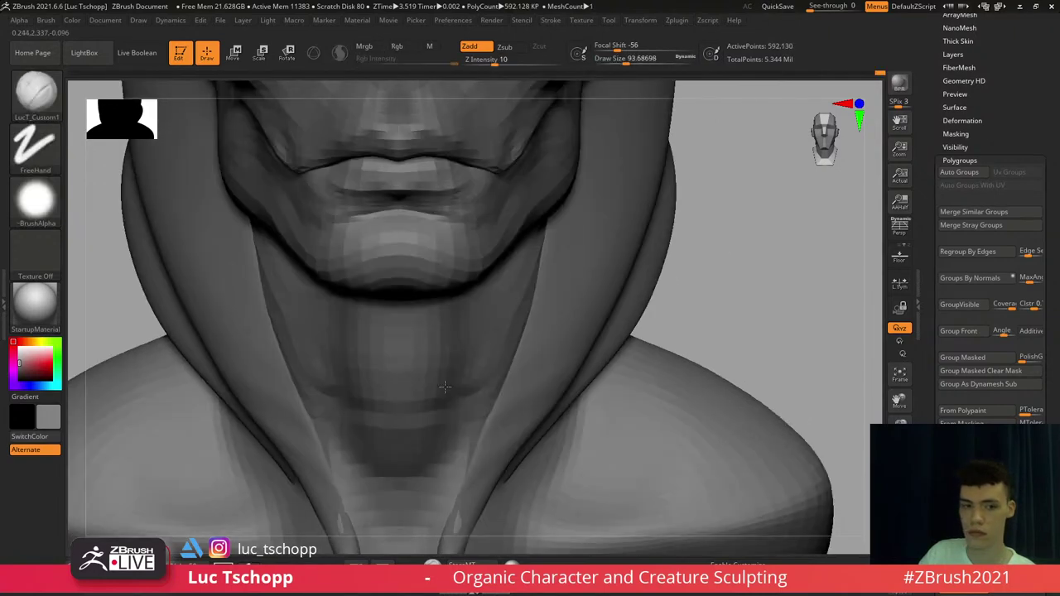
pyautogui.press('b')
pyautogui.press('d')
pyautogui.press('s')
pyautogui.moveTo(437, 427); pyautogui.dragTo(423, 414, button='right')
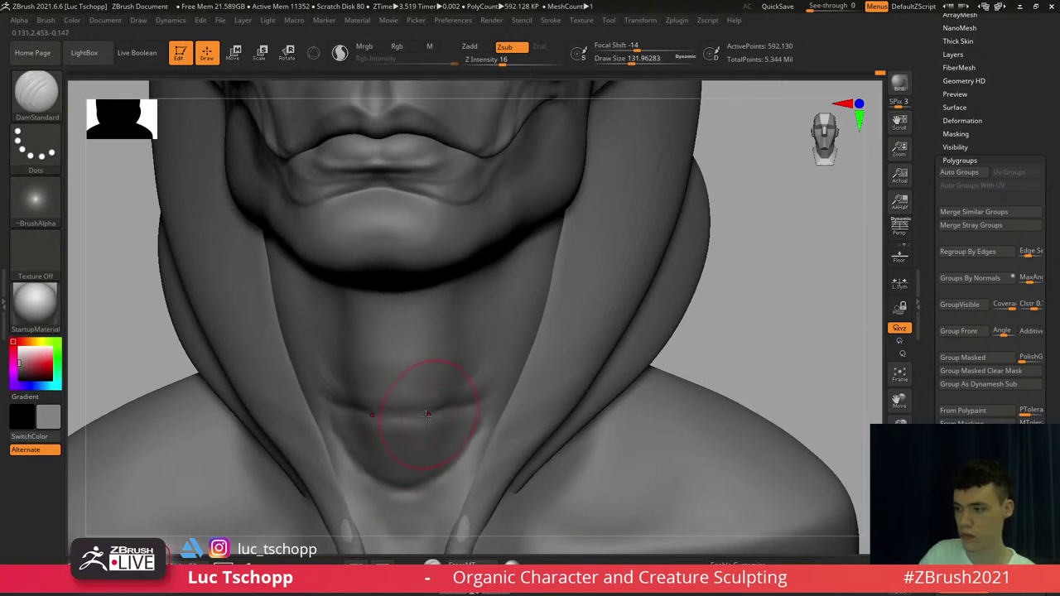
pyautogui.press('s')
pyautogui.moveTo(427, 416)
pyautogui.mouseDown()
pyautogui.moveTo(448, 416)
pyautogui.moveTo(424, 416)
pyautogui.mouseUp()
# Carve a crease across the throat and check it from three-quarter and front views
pyautogui.moveTo(494, 390); pyautogui.dragTo(438, 405)
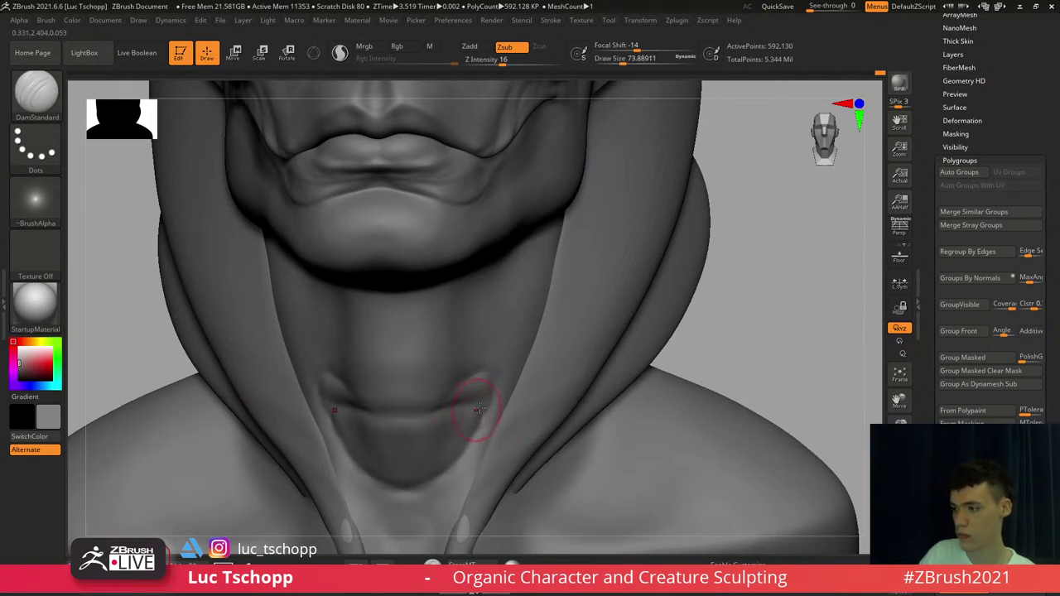
pyautogui.press('s')
pyautogui.moveTo(408, 369); pyautogui.dragTo(410, 355)
pyautogui.press('s')
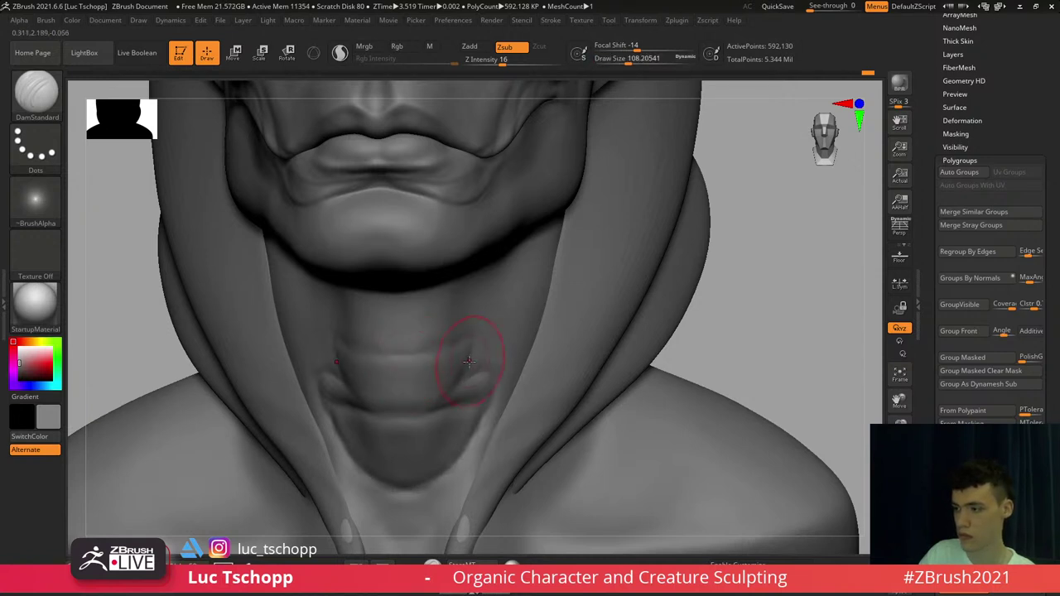
pyautogui.moveTo(469, 361); pyautogui.dragTo(486, 271, button='right')
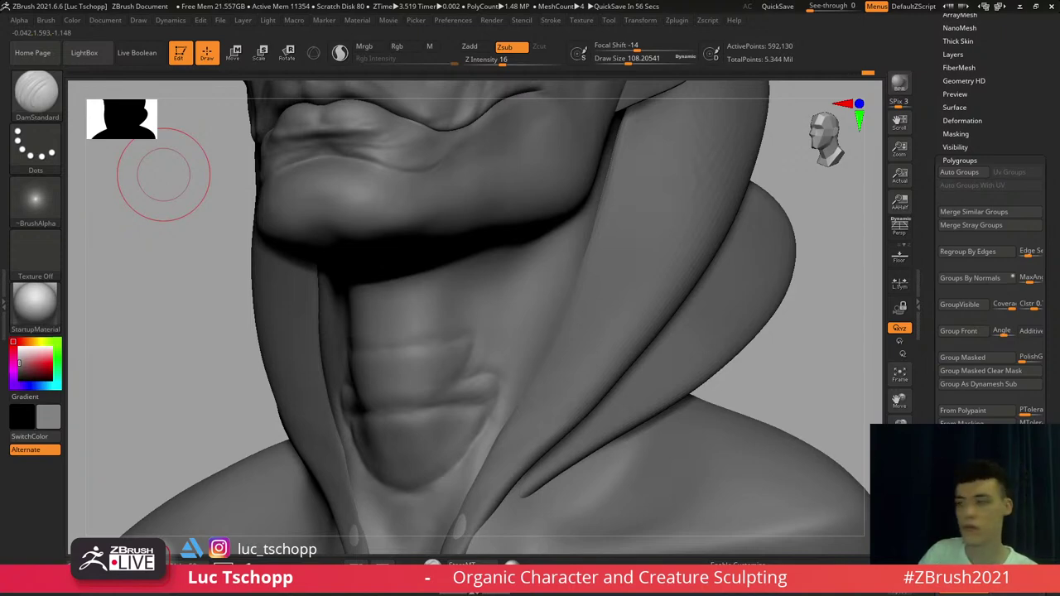
pyautogui.moveTo(497, 363); pyautogui.dragTo(563, 359, button='right')
pyautogui.moveTo(442, 348)
pyautogui.keyDown('shift'); pyautogui.mouseDown(button='right')
pyautogui.moveTo(461, 369)
pyautogui.moveTo(448, 356)
pyautogui.mouseUp(button='right'); pyautogui.keyUp('shift')
# Undo the crease, recarve it and add another throat crease at size 94
pyautogui.hotkey('ctrl', 'z')
pyautogui.moveTo(425, 347); pyautogui.dragTo(454, 346)
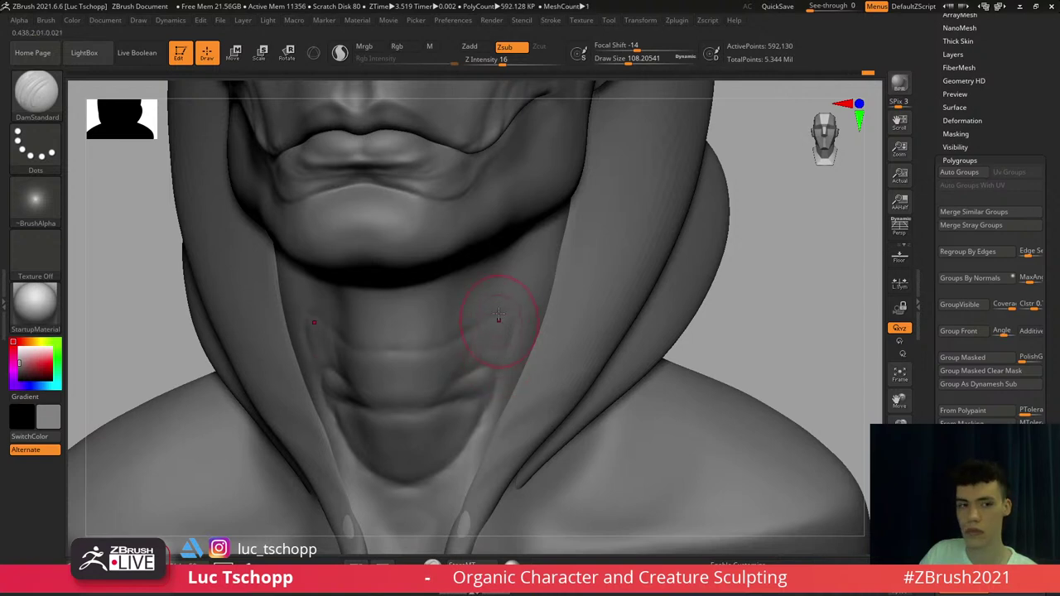
pyautogui.moveTo(494, 331); pyautogui.dragTo(473, 335, button='right')
pyautogui.moveTo(468, 332); pyautogui.dragTo(467, 331)
pyautogui.moveTo(450, 340); pyautogui.dragTo(518, 313)
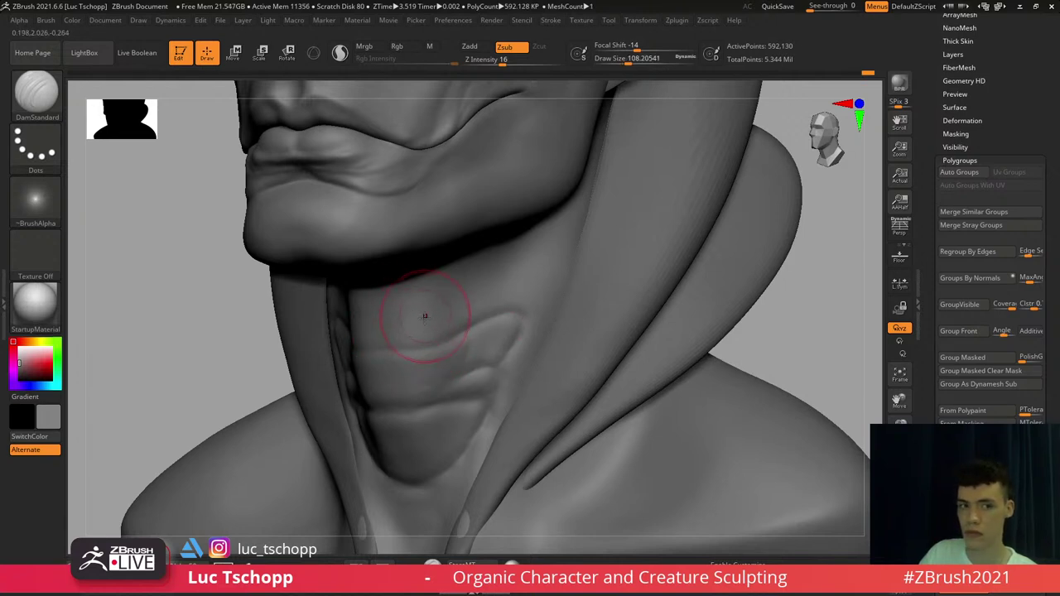
# Shrink the brush slightly and orbit to view the throat creases from the side
pyautogui.moveTo(425, 316); pyautogui.dragTo(438, 307, button='right')
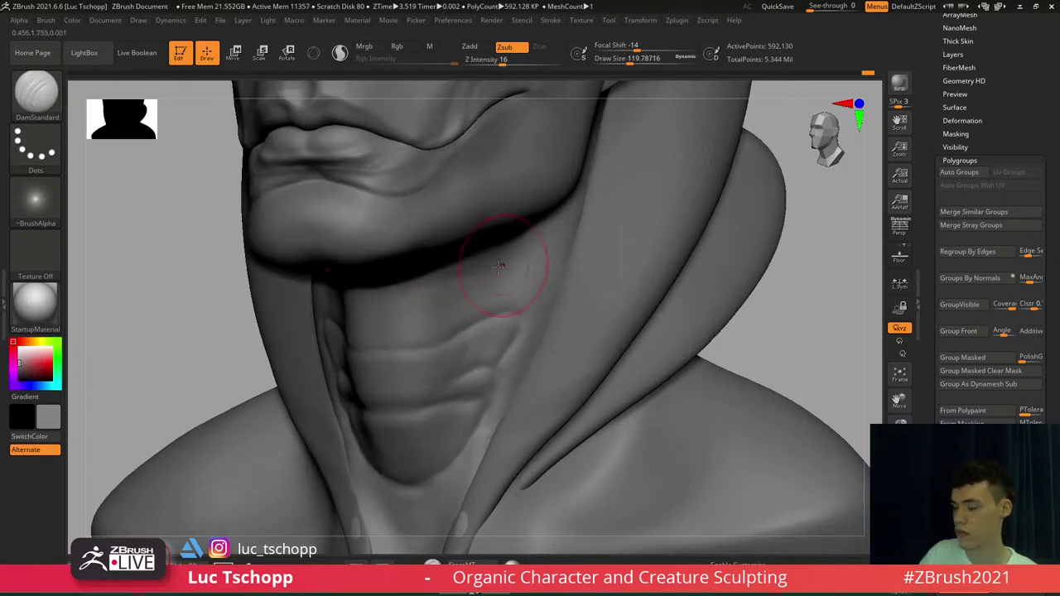
pyautogui.moveTo(498, 267); pyautogui.dragTo(471, 275, button='right')
pyautogui.press('s')
pyautogui.moveTo(486, 272); pyautogui.dragTo(484, 273)
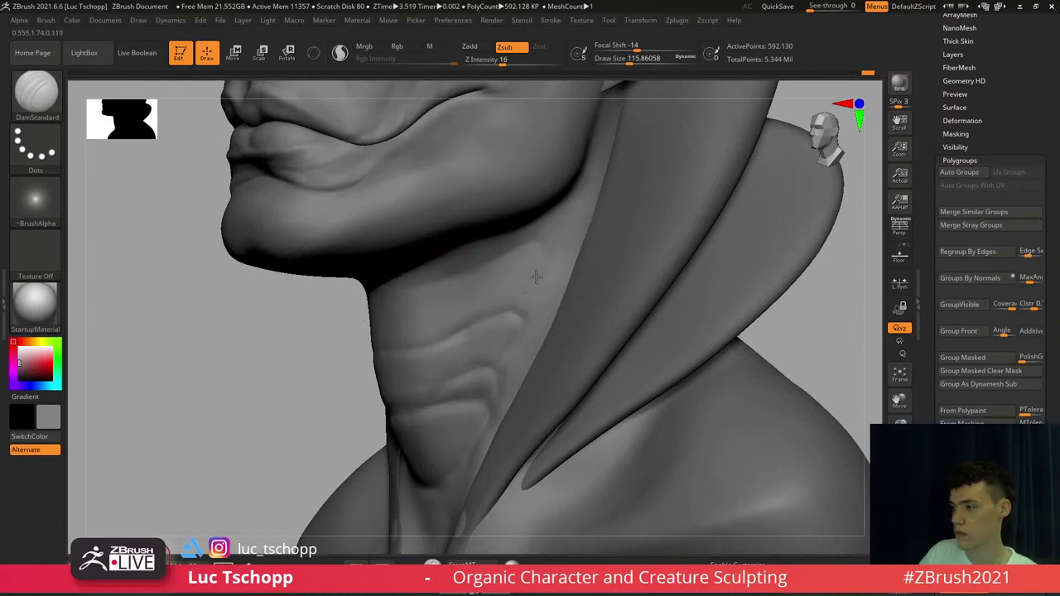
pyautogui.moveTo(472, 272)
pyautogui.mouseDown(button='right')
pyautogui.moveTo(452, 280)
pyautogui.moveTo(482, 356)
pyautogui.moveTo(504, 323)
pyautogui.moveTo(497, 348)
pyautogui.moveTo(486, 343)
pyautogui.moveTo(492, 312)
pyautogui.moveTo(502, 329)
pyautogui.mouseUp(button='right')
# Switch to Move, drop a subdivision level and shrink the brush to about 54
pyautogui.press('b')
pyautogui.press('m')
pyautogui.press('v')
pyautogui.hotkey('shift', 'd')
pyautogui.hotkey('shift', 'd')
pyautogui.press('[')
pyautogui.press('[')
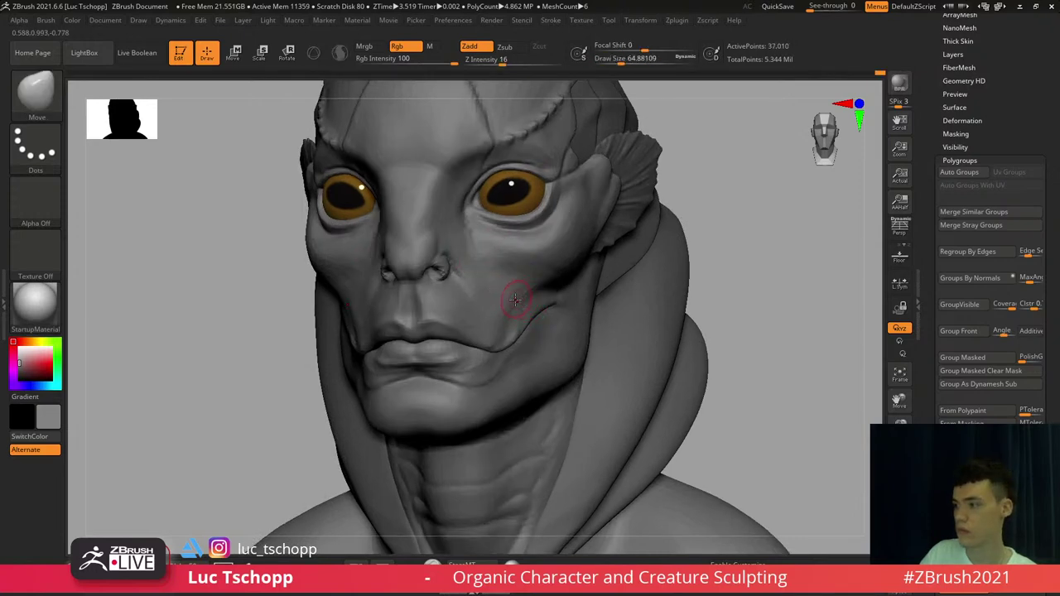
pyautogui.press('s')
pyautogui.moveTo(537, 295); pyautogui.dragTo(533, 296)
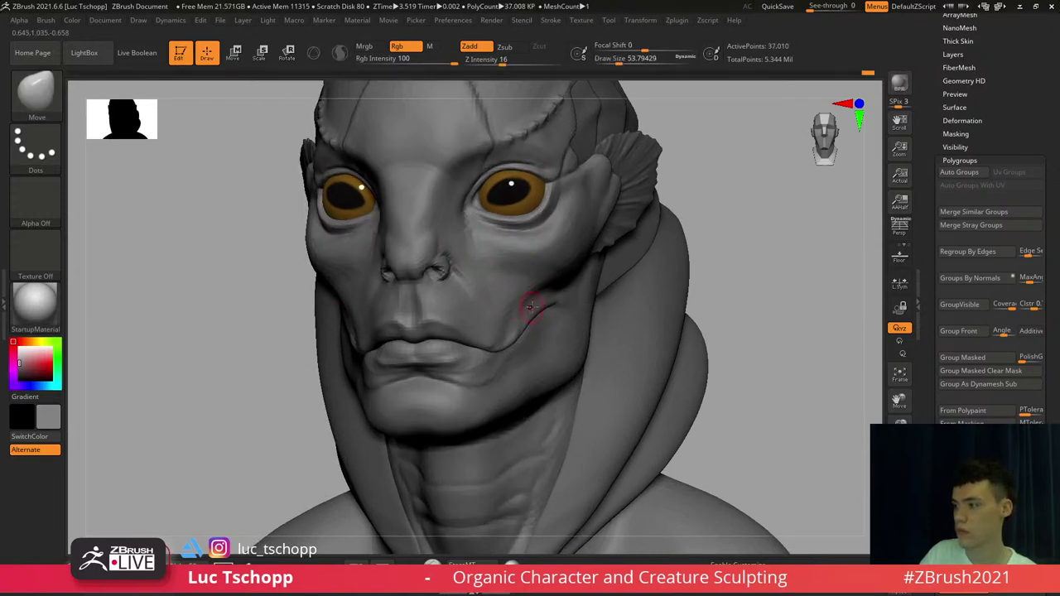
# Switch to Standard, undo a cheek stroke and set the brush size to about 120
pyautogui.press('b')
pyautogui.press('s')
pyautogui.press('t')
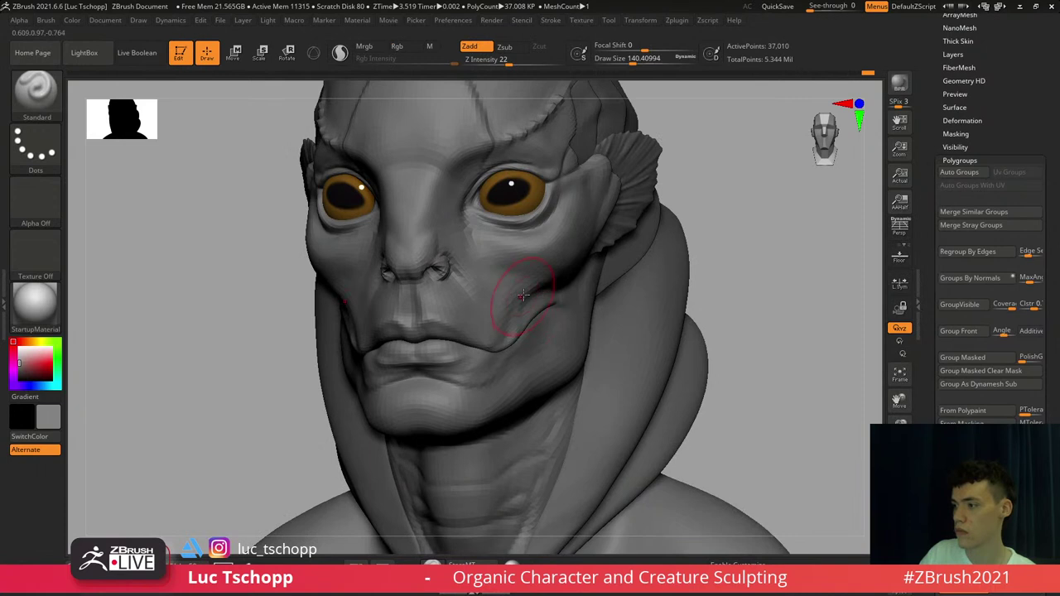
pyautogui.keyDown('ctrl'); pyautogui.moveTo(523, 267); pyautogui.dragTo(532, 270, button='right'); pyautogui.keyUp('ctrl')
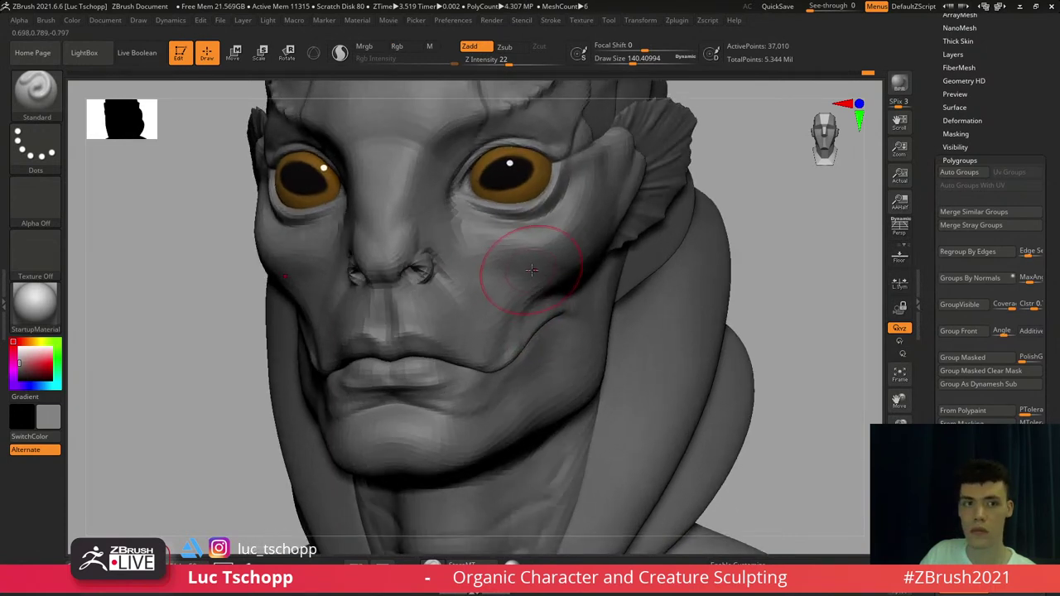
pyautogui.press('s')
pyautogui.click(529, 266)
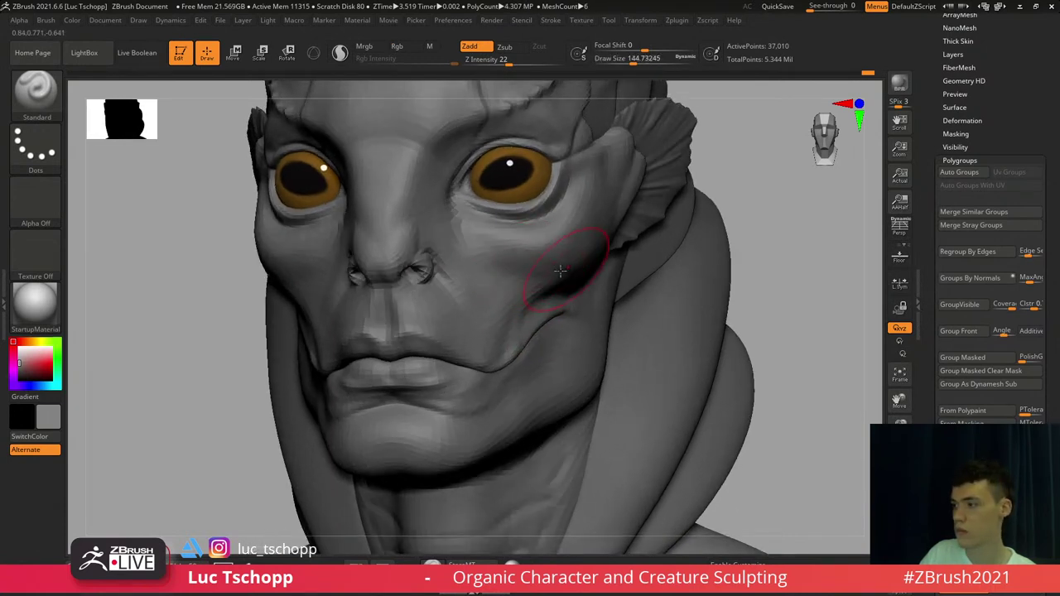
pyautogui.hotkey('ctrl', 'z')
pyautogui.press('s')
pyautogui.click(518, 266)
pyautogui.moveTo(572, 277); pyautogui.dragTo(532, 273, button='right')
pyautogui.press('s')
pyautogui.click(590, 263)
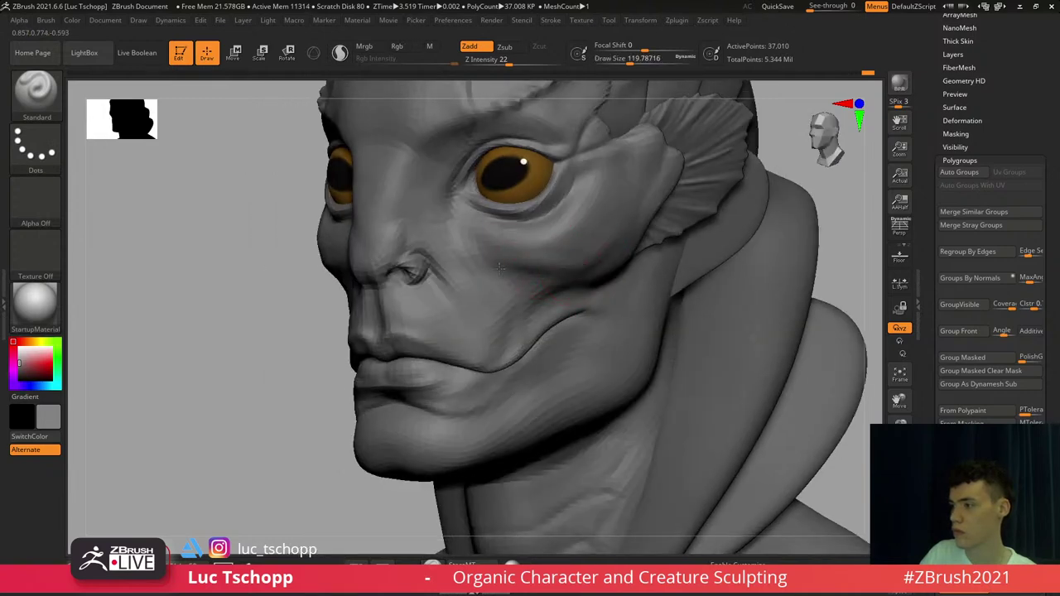
# Raise the subdivision, frame the bust front-on, and reselect the head in three-quarter view
pyautogui.press('d')
pyautogui.press('d')
pyautogui.press('f')
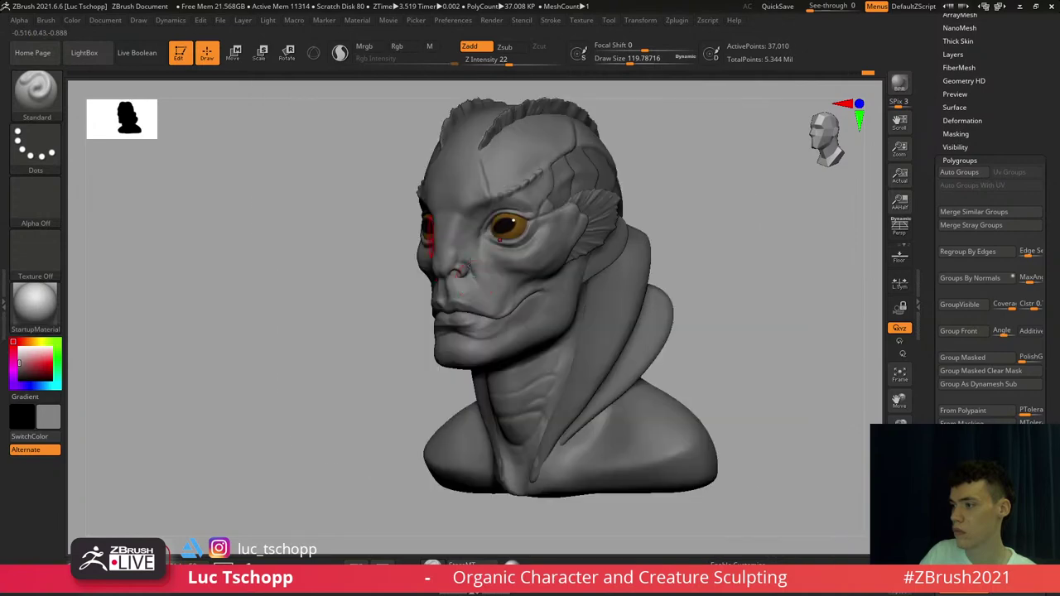
pyautogui.moveTo(485, 304)
pyautogui.keyDown('shift'); pyautogui.mouseDown(button='right')
pyautogui.moveTo(545, 297)
pyautogui.moveTo(528, 293)
pyautogui.mouseUp(button='right'); pyautogui.keyUp('shift')
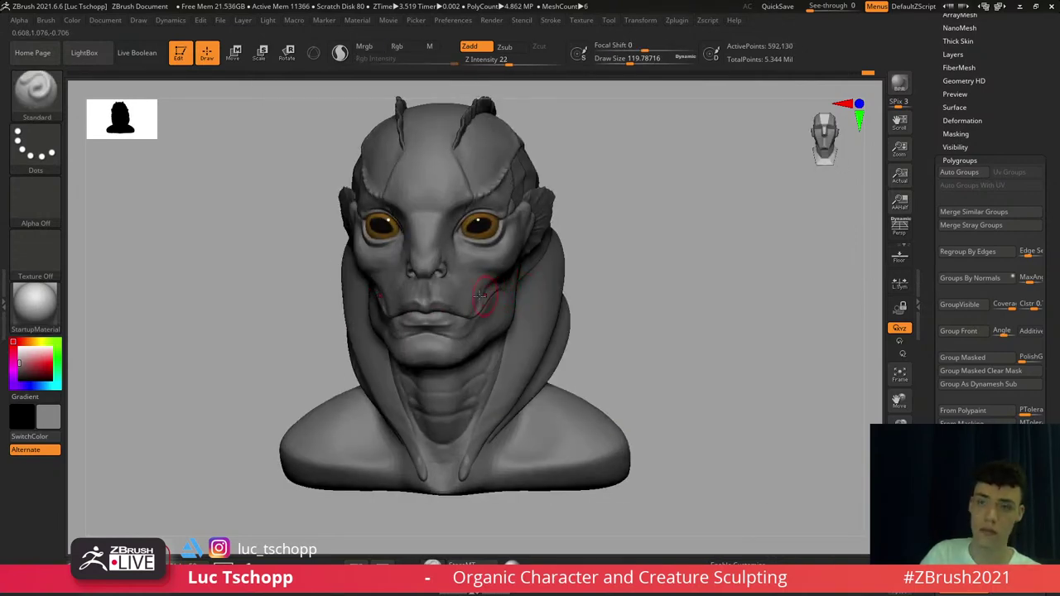
pyautogui.moveTo(482, 240)
pyautogui.keyDown('shift'); pyautogui.mouseDown(button='right')
pyautogui.moveTo(502, 257)
pyautogui.moveTo(487, 480)
pyautogui.mouseUp(button='right'); pyautogui.keyUp('shift')
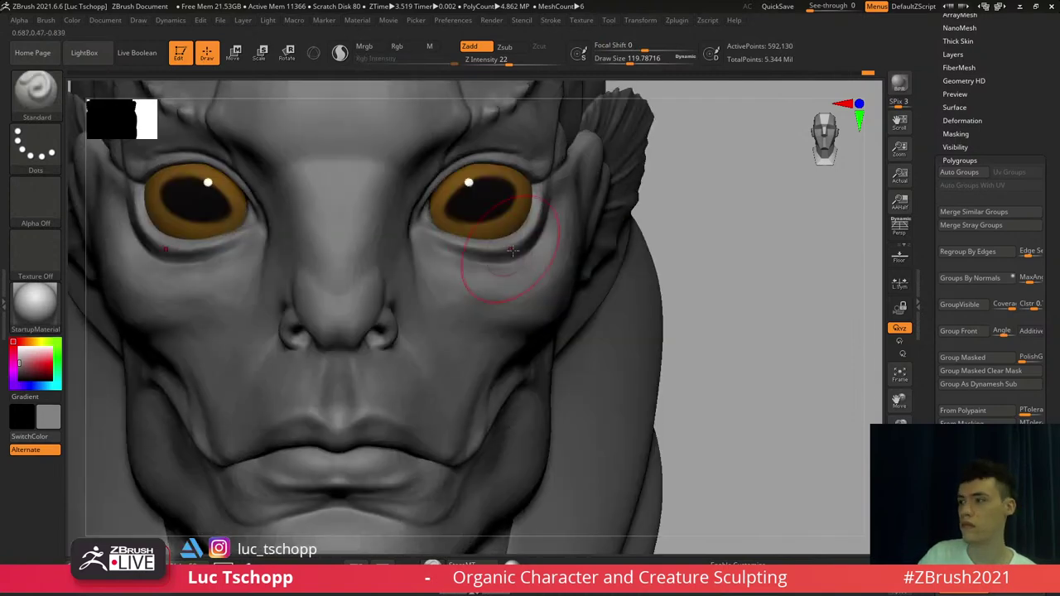
pyautogui.keyDown('alt'); pyautogui.click(494, 230); pyautogui.keyUp('alt')
pyautogui.keyDown('alt'); pyautogui.moveTo(483, 246); pyautogui.dragTo(520, 239, button='right'); pyautogui.keyUp('alt')
pyautogui.keyDown('alt'); pyautogui.click(407, 320); pyautogui.keyUp('alt')
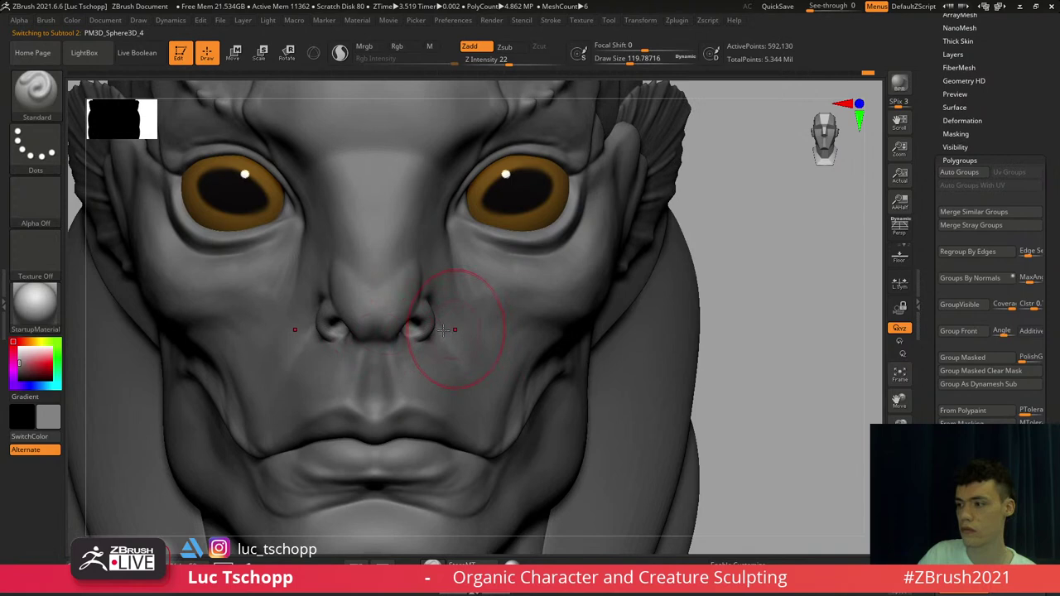
pyautogui.moveTo(443, 330)
pyautogui.mouseDown(button='right')
pyautogui.moveTo(461, 313)
pyautogui.moveTo(450, 315)
pyautogui.mouseUp(button='right')
# Two levels down, push the flesh beside the nostril at size 163, then restore top subdivision
pyautogui.hotkey('shift', 'd')
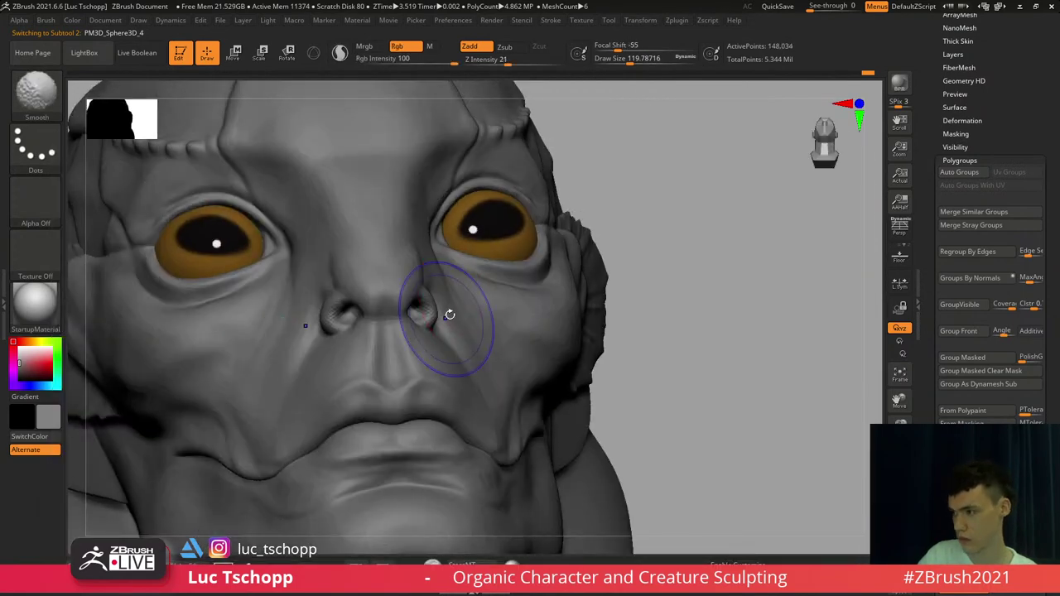
pyautogui.hotkey('shift', 'd')
pyautogui.press('[')
pyautogui.press('[')
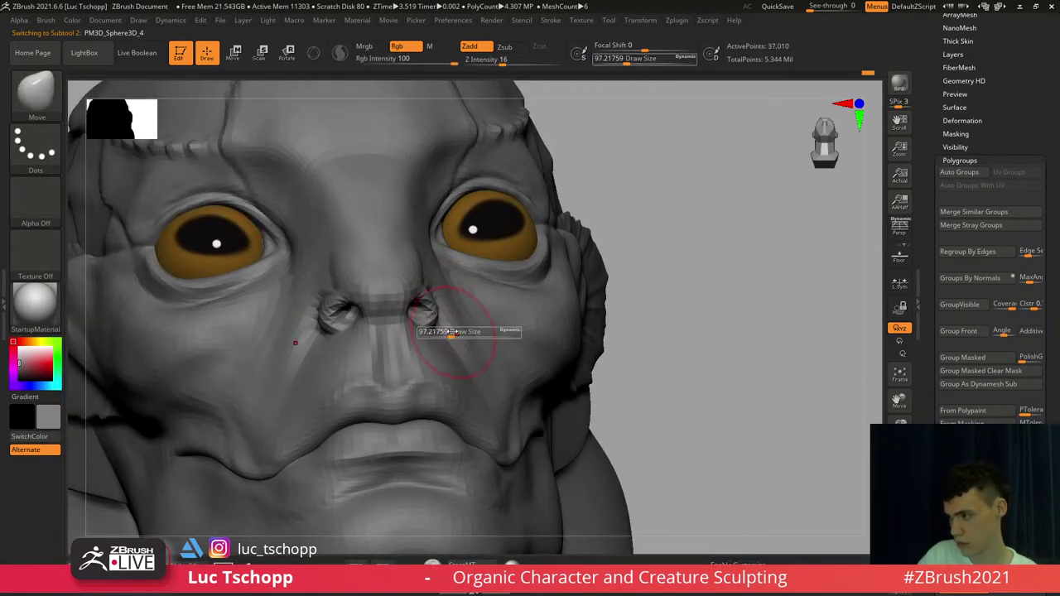
pyautogui.moveTo(452, 332); pyautogui.dragTo(461, 333)
pyautogui.moveTo(452, 334); pyautogui.dragTo(451, 326)
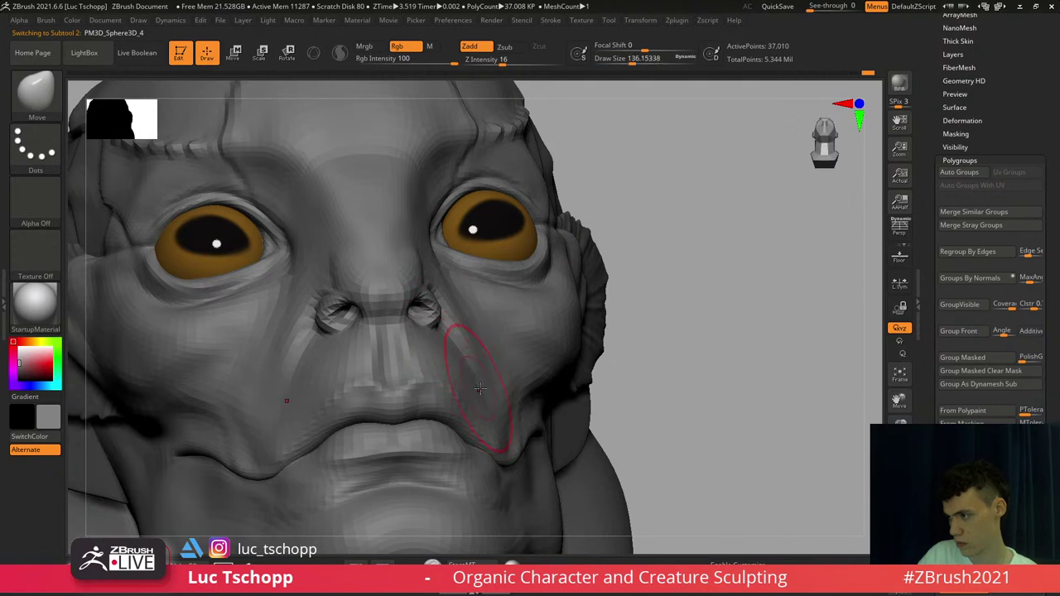
pyautogui.moveTo(457, 308); pyautogui.dragTo(455, 304)
pyautogui.moveTo(455, 303)
pyautogui.keyDown('shift'); pyautogui.mouseDown(button='right')
pyautogui.moveTo(464, 321)
pyautogui.moveTo(483, 305)
pyautogui.moveTo(475, 351)
pyautogui.moveTo(453, 359)
pyautogui.moveTo(475, 327)
pyautogui.mouseUp(button='right'); pyautogui.keyUp('shift')
pyautogui.press('d')
pyautogui.press('d')
pyautogui.press('b')
pyautogui.press('l')
pyautogui.press('u')
# Carve the fold beside the nose deeper with the custom brush at about size 74
pyautogui.press('s')
pyautogui.moveTo(486, 393); pyautogui.dragTo(485, 393)
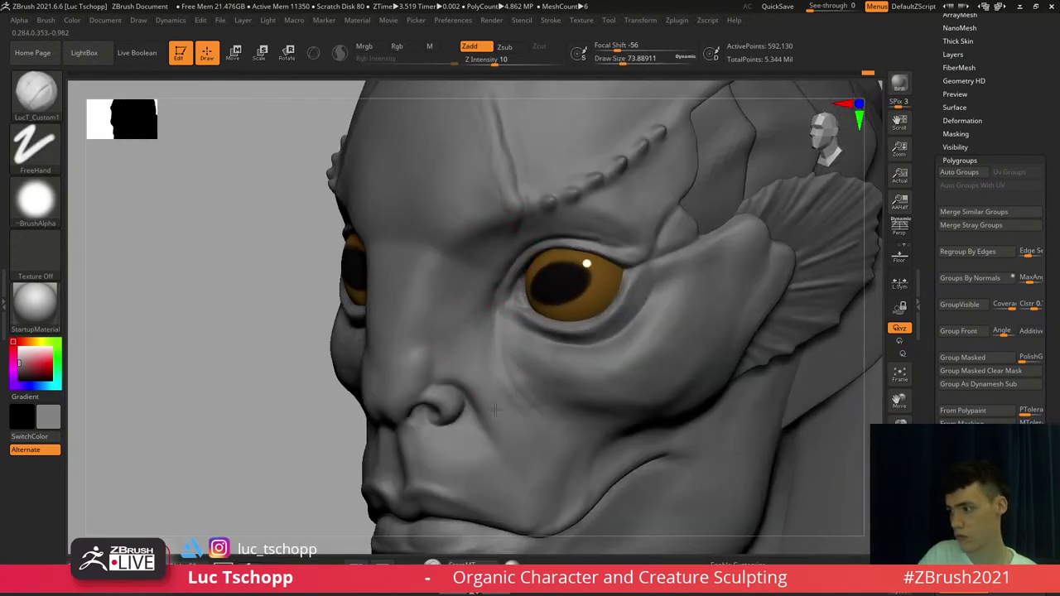
pyautogui.moveTo(507, 436)
pyautogui.mouseDown()
pyautogui.moveTo(501, 407)
pyautogui.moveTo(512, 435)
pyautogui.mouseUp()
pyautogui.press('s')
pyautogui.keyDown('shift'); pyautogui.moveTo(507, 431); pyautogui.dragTo(487, 406); pyautogui.keyUp('shift')
pyautogui.moveTo(443, 380)
pyautogui.keyDown('alt'); pyautogui.mouseDown(button='right')
pyautogui.moveTo(439, 312)
pyautogui.moveTo(451, 348)
pyautogui.mouseUp(button='right'); pyautogui.keyUp('alt')
# Smooth away the crease on the nose with the brush shrunk to about 37
pyautogui.press('s')
pyautogui.moveTo(433, 307)
pyautogui.mouseDown()
pyautogui.moveTo(456, 309)
pyautogui.moveTo(458, 294)
pyautogui.moveTo(468, 306)
pyautogui.mouseUp()
pyautogui.press('[')
pyautogui.press('s')
pyautogui.moveTo(475, 308)
pyautogui.keyDown('shift'); pyautogui.mouseDown(button='right')
pyautogui.moveTo(495, 302)
pyautogui.moveTo(479, 255)
pyautogui.mouseUp(button='right'); pyautogui.keyUp('shift')
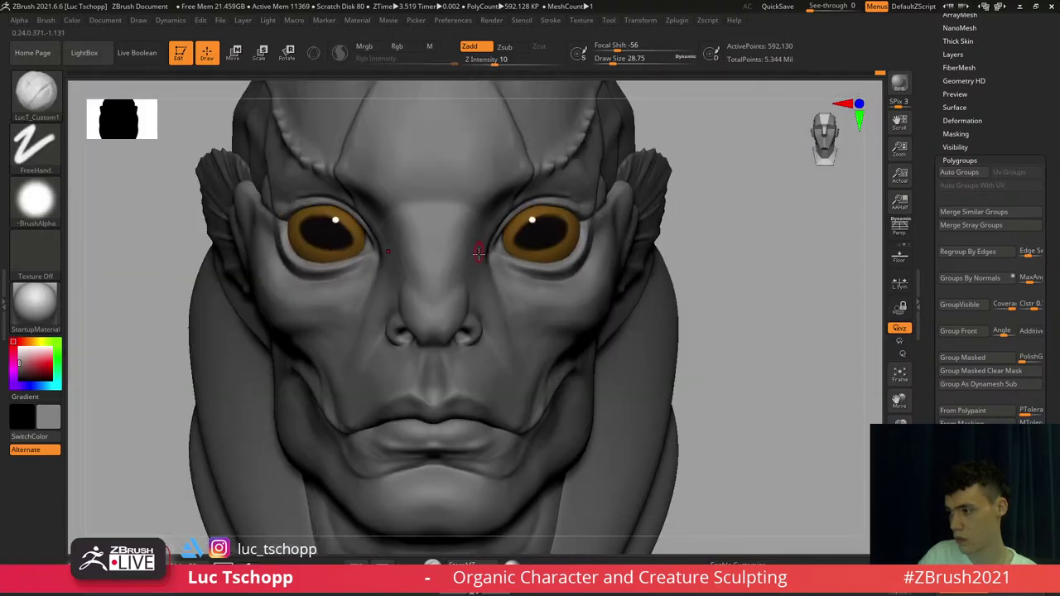
pyautogui.moveTo(494, 330)
pyautogui.mouseDown(button='right')
pyautogui.moveTo(504, 294)
pyautogui.moveTo(495, 332)
pyautogui.mouseUp(button='right')
# Switch to the Move brush at the lowest subdivision, sized about 90
pyautogui.press('b')
pyautogui.press('m')
pyautogui.press('v')
pyautogui.hotkey('shift', 'd')
pyautogui.hotkey('shift', 'd')
pyautogui.hotkey('shift', 'd')
pyautogui.press('s')
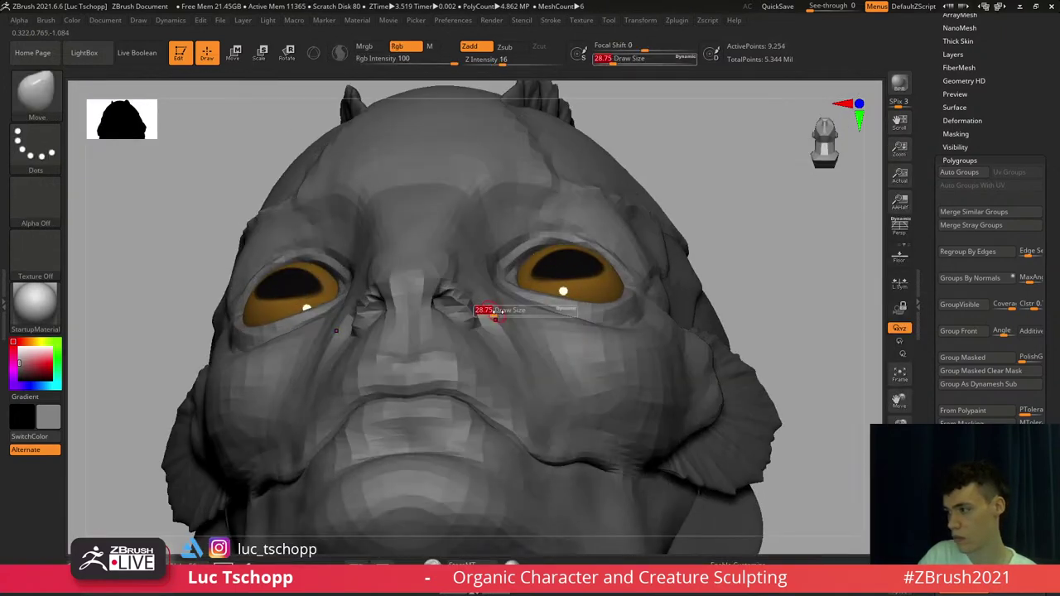
pyautogui.moveTo(487, 305); pyautogui.dragTo(514, 343)
pyautogui.press('s')
# Nudge the cheek beside the nose with Move, then restore full subdivision and frame the bust
pyautogui.press('d')
pyautogui.press('d')
pyautogui.hotkey('shift', 'd')
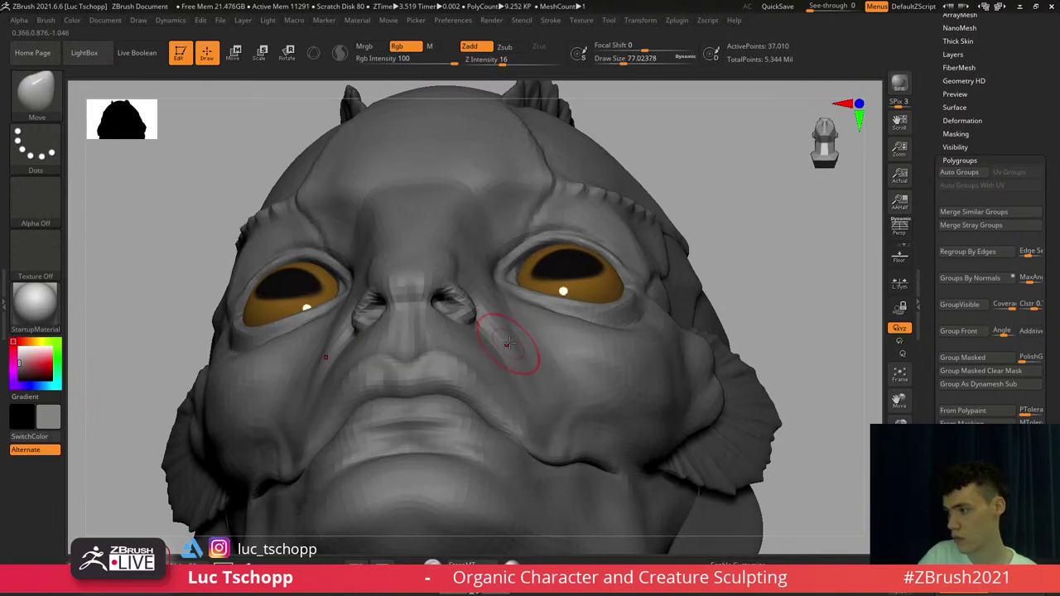
pyautogui.moveTo(509, 343); pyautogui.dragTo(507, 395, button='right')
pyautogui.press('s')
pyautogui.moveTo(506, 395); pyautogui.dragTo(512, 393)
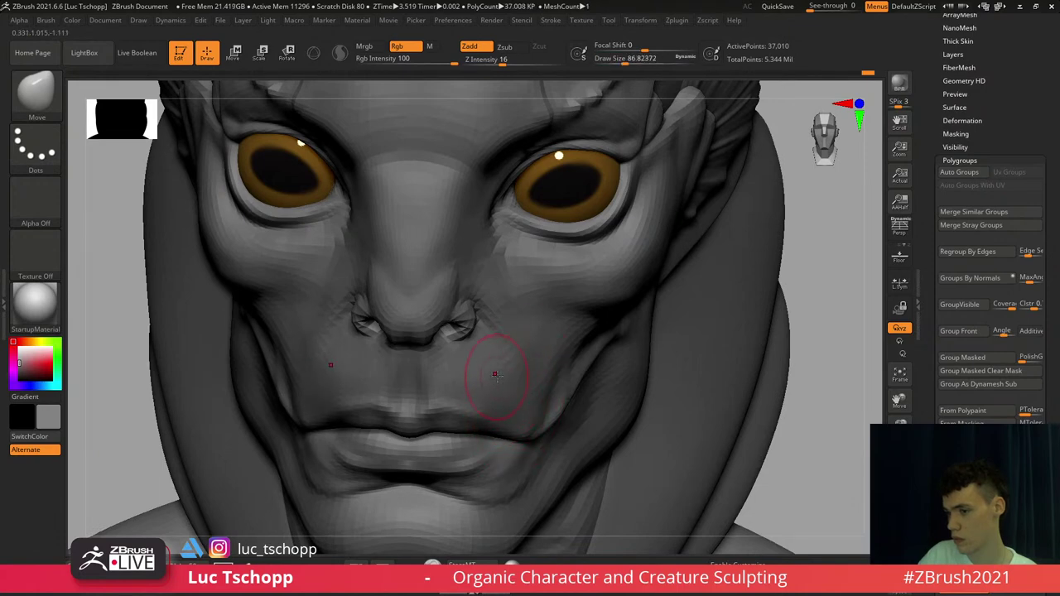
pyautogui.press('d')
pyautogui.press('d')
pyautogui.keyDown('shift'); pyautogui.moveTo(497, 378); pyautogui.dragTo(471, 296, button='right'); pyautogui.keyUp('shift')
pyautogui.press('f')
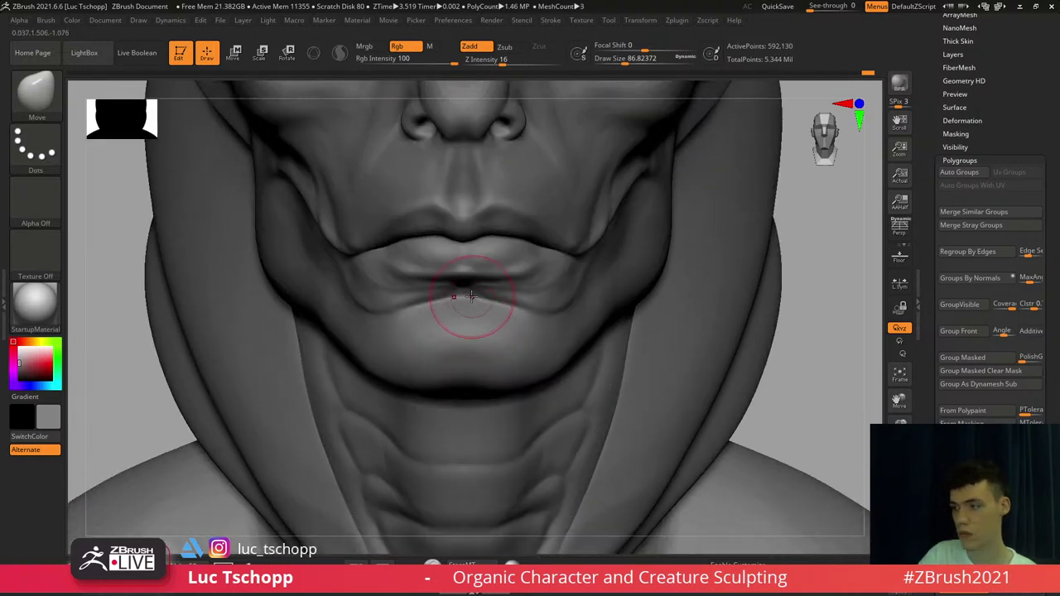
# Select the Standard brush at about size 62 in a three-quarter view of the mouth
pyautogui.press('b')
pyautogui.press('s')
pyautogui.press('t')
pyautogui.moveTo(406, 285); pyautogui.dragTo(439, 286, button='right')
pyautogui.press('s')
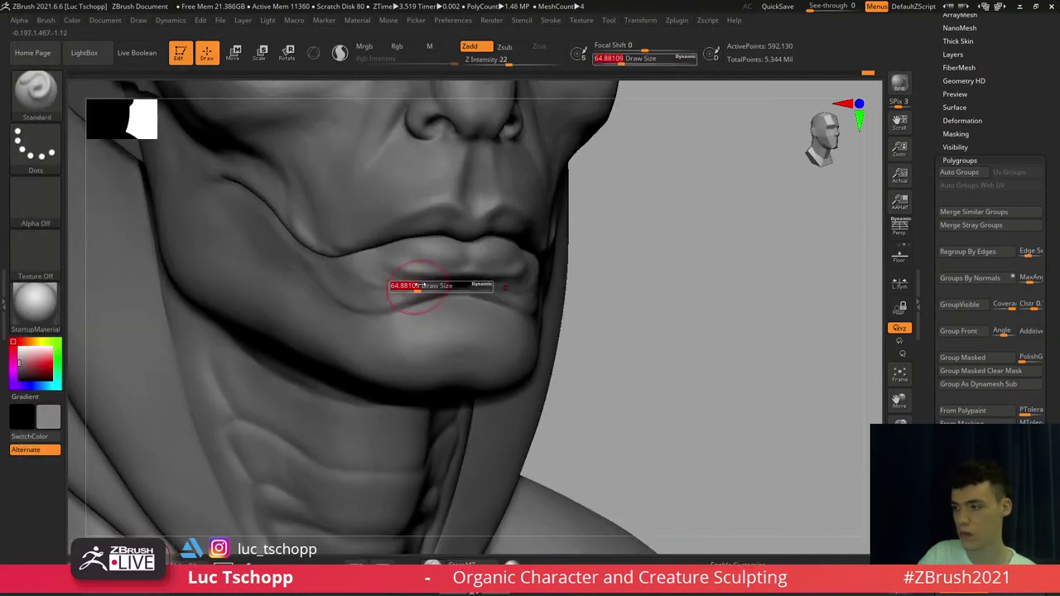
pyautogui.click(424, 285)
# Sculpt the lip at the mouth corner with the custom carving brush at about size 35
pyautogui.press('b')
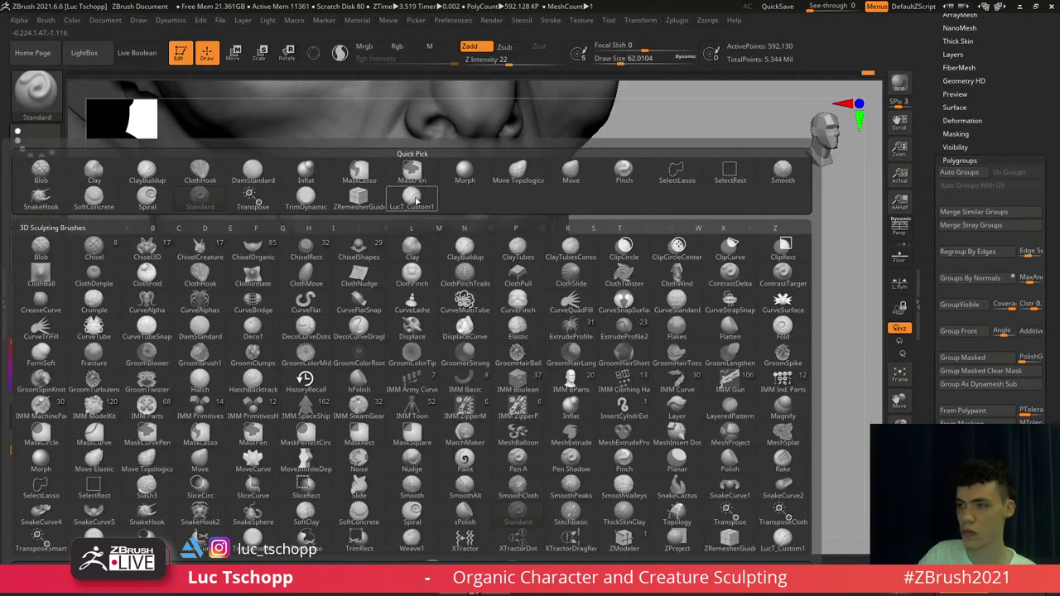
pyautogui.click(411, 199)
pyautogui.keyDown('ctrl'); pyautogui.moveTo(340, 290); pyautogui.dragTo(332, 262, button='right'); pyautogui.keyUp('ctrl')
pyautogui.press('s')
pyautogui.click(356, 266)
pyautogui.press('s')
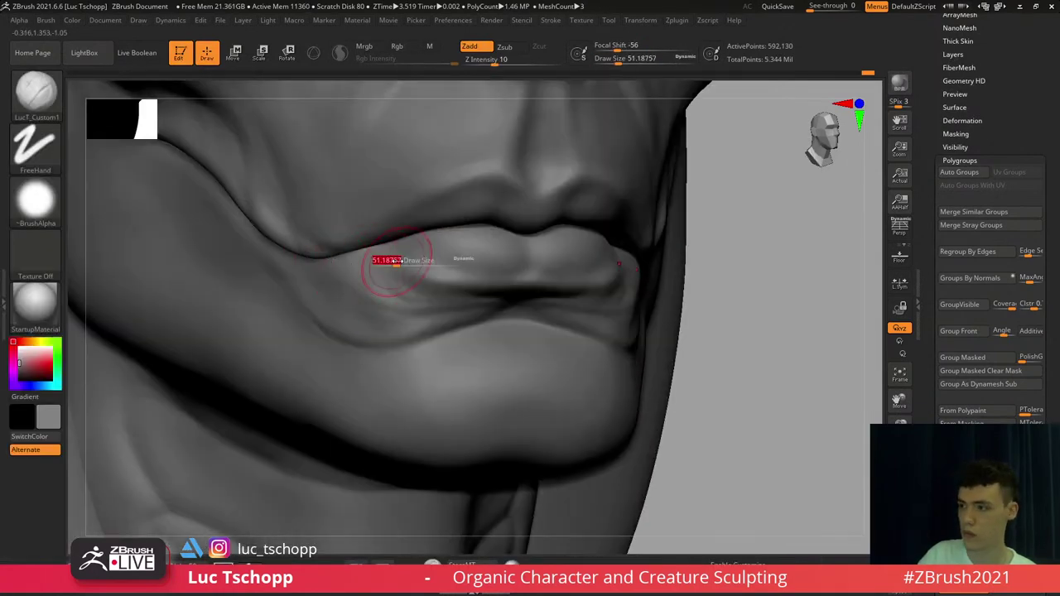
pyautogui.click(395, 265)
pyautogui.moveTo(394, 259); pyautogui.dragTo(388, 248)
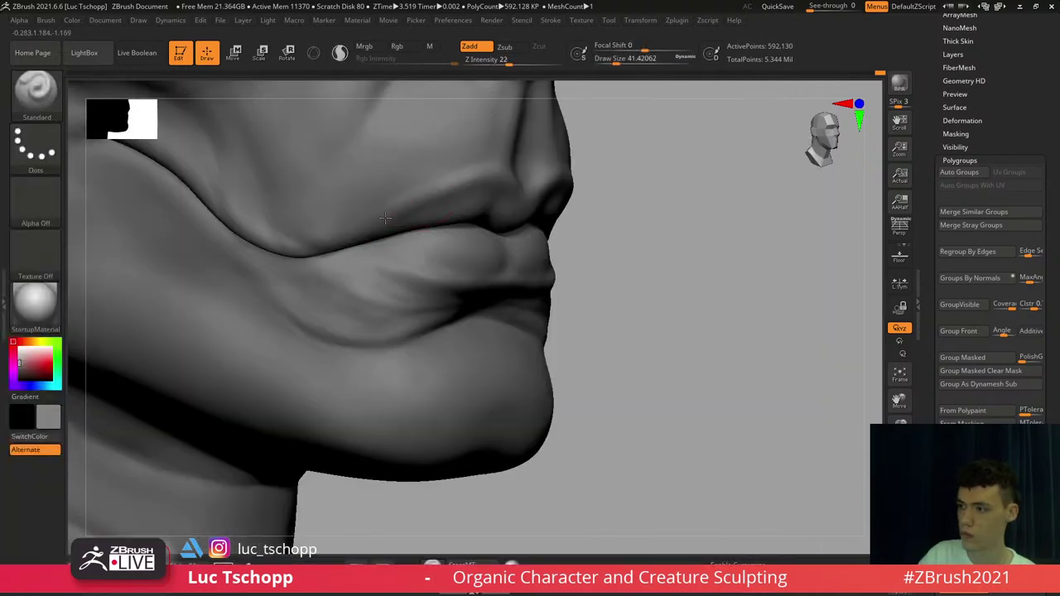
# Cut a crease from the cheek toward the mouth corner with DamStandard at about size 65
pyautogui.keyDown('alt'); pyautogui.moveTo(372, 223); pyautogui.dragTo(439, 207, button='right'); pyautogui.keyUp('alt')
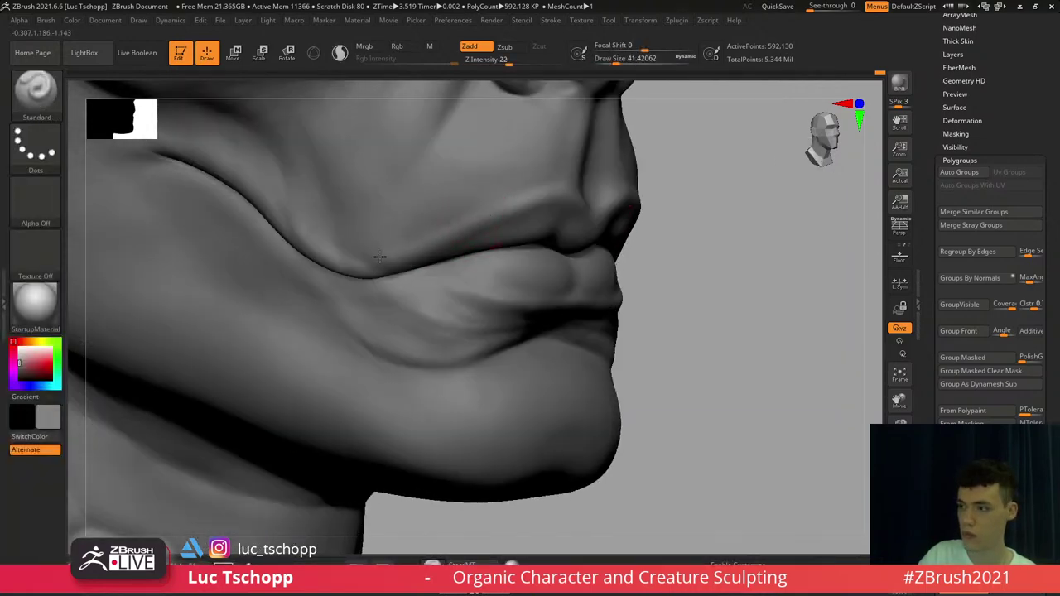
pyautogui.keyDown('alt'); pyautogui.moveTo(380, 257); pyautogui.dragTo(421, 278, button='right'); pyautogui.keyUp('alt')
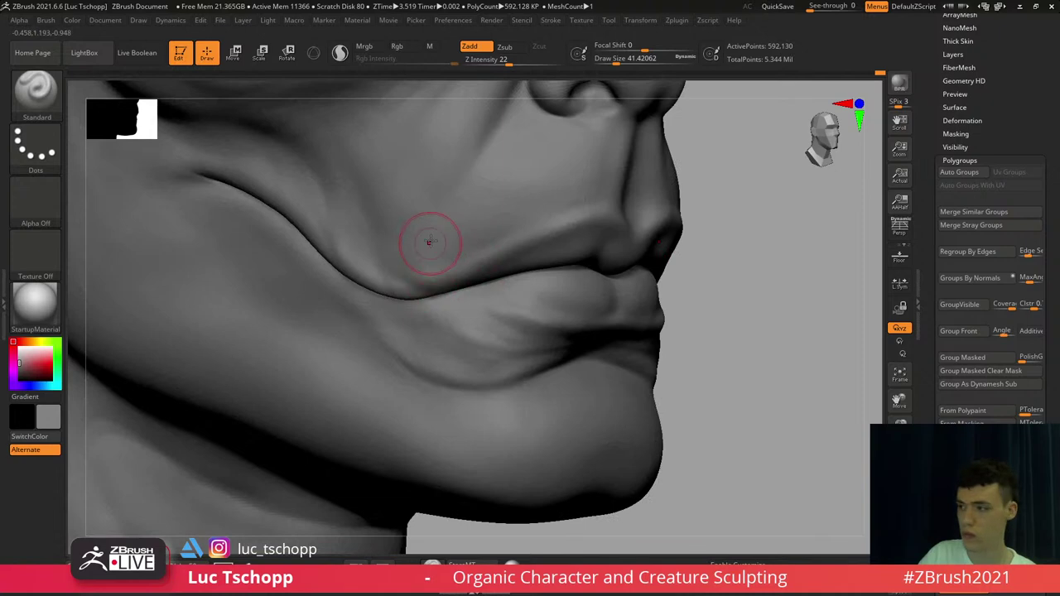
pyautogui.press('b')
pyautogui.press('d')
pyautogui.press('s')
pyautogui.keyDown('alt'); pyautogui.moveTo(374, 184); pyautogui.dragTo(384, 221, button='right'); pyautogui.keyUp('alt')
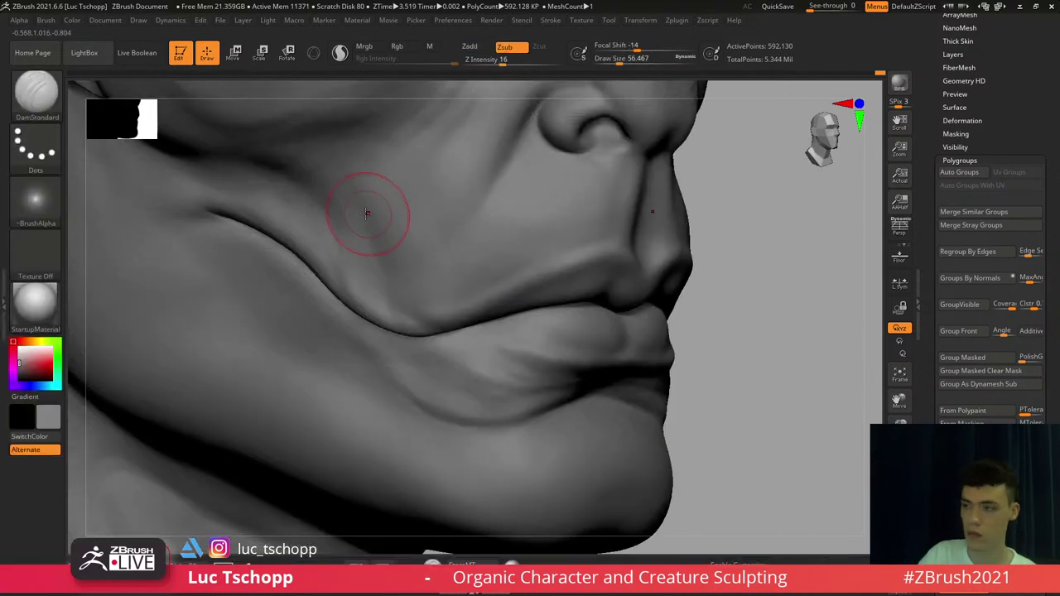
pyautogui.press('s')
pyautogui.moveTo(330, 184); pyautogui.dragTo(388, 220)
pyautogui.press('s')
pyautogui.moveTo(450, 286); pyautogui.dragTo(443, 283)
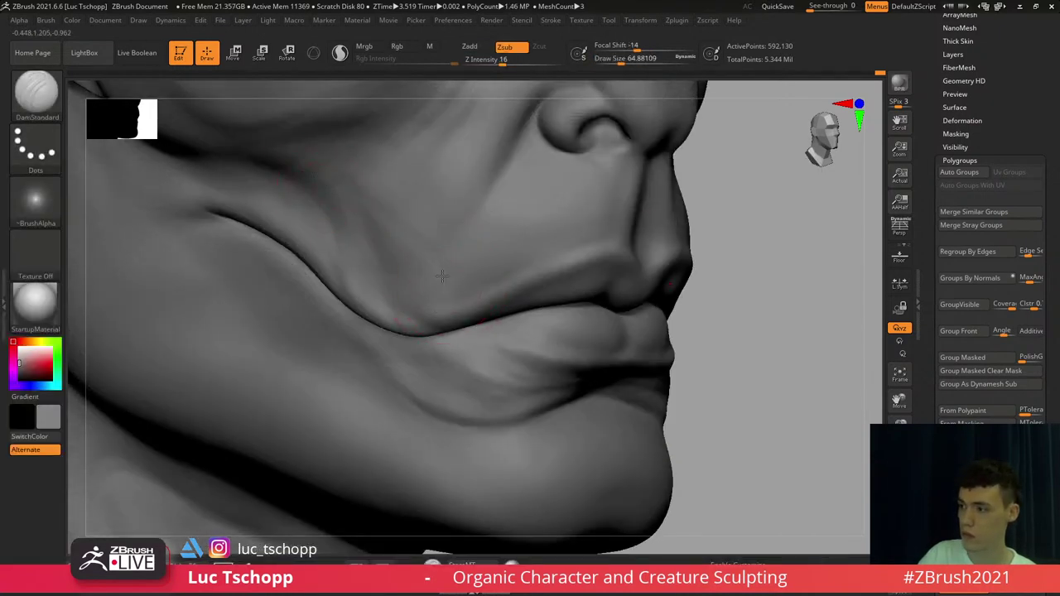
pyautogui.moveTo(336, 178)
pyautogui.mouseDown()
pyautogui.moveTo(396, 287)
pyautogui.moveTo(418, 295)
pyautogui.moveTo(414, 313)
pyautogui.mouseUp()
pyautogui.press('s')
pyautogui.press('s')
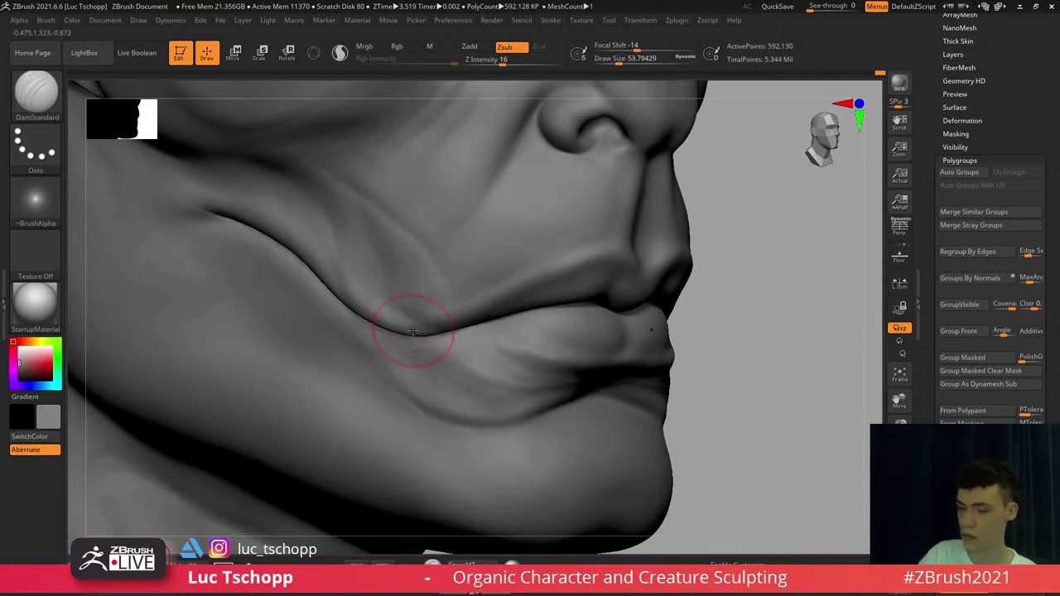
pyautogui.hotkey('ctrl', 'z')
# Tweak the mouth corner with the Move brush two subdivisions down at about size 46
pyautogui.press('b')
pyautogui.press('m')
pyautogui.press('v')
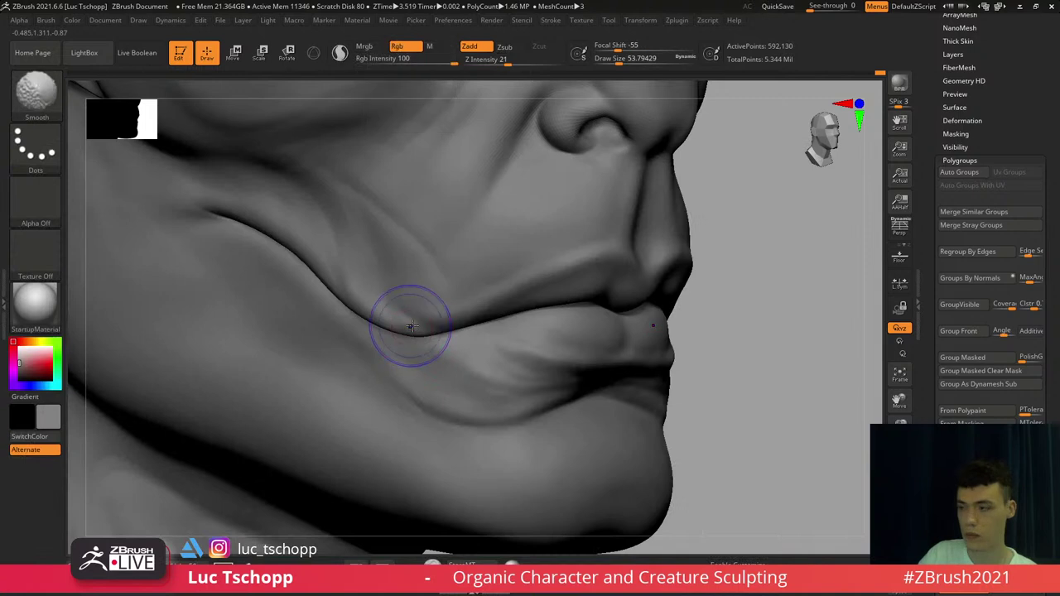
pyautogui.hotkey('shift', 'd')
pyautogui.hotkey('shift', 'd')
pyautogui.press('s')
pyautogui.moveTo(417, 331); pyautogui.dragTo(411, 331)
pyautogui.moveTo(410, 330); pyautogui.dragTo(423, 330, button='right')
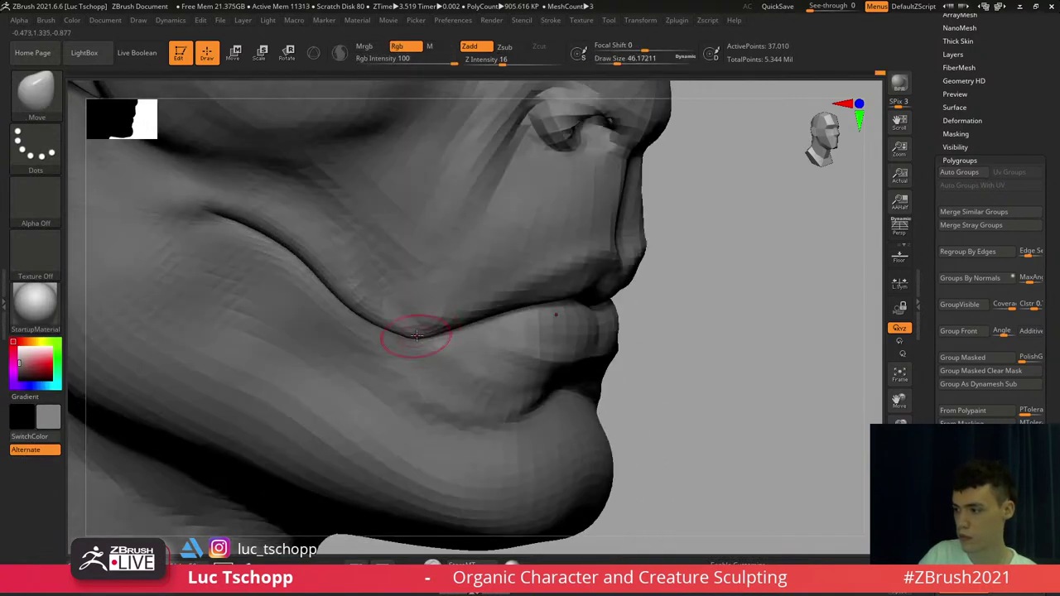
pyautogui.press('s')
pyautogui.moveTo(413, 332)
pyautogui.mouseDown()
pyautogui.moveTo(374, 318)
pyautogui.moveTo(405, 329)
pyautogui.mouseUp()
pyautogui.press('s')
pyautogui.press('s')
pyautogui.press('s')
pyautogui.press('d')
pyautogui.press('d')
# Shift-smooth the crease above the mouth corner with the Standard brush active
pyautogui.press('b')
pyautogui.click(416, 199)
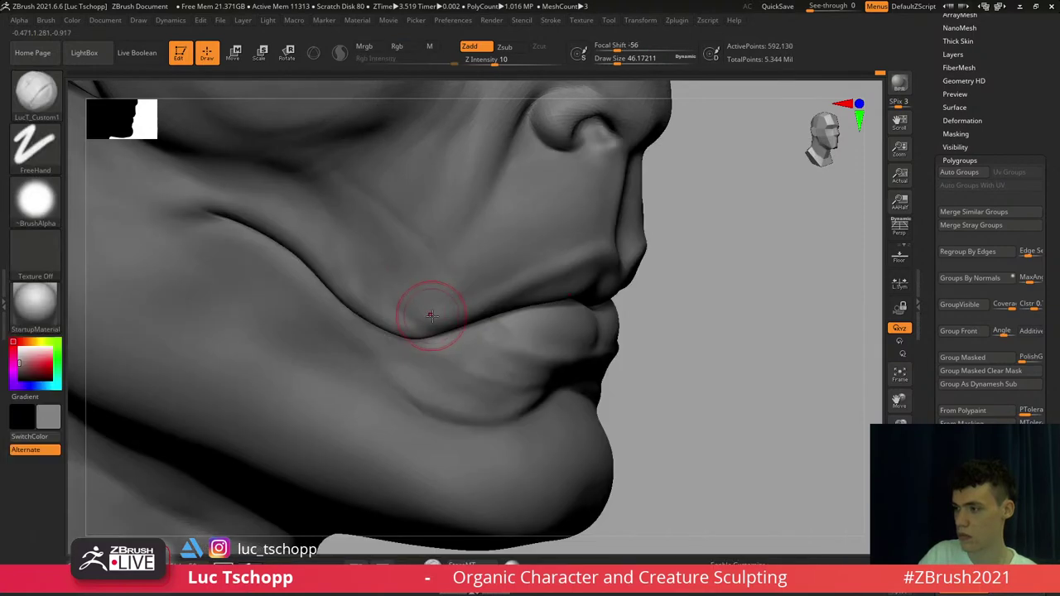
pyautogui.press('s')
pyautogui.moveTo(417, 331); pyautogui.dragTo(423, 331)
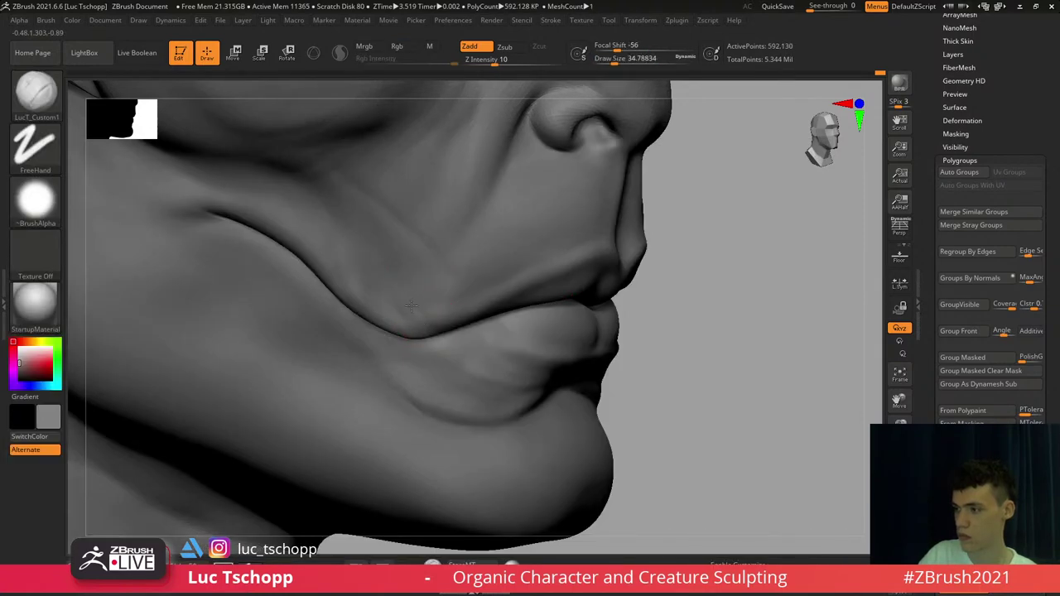
pyautogui.press('b')
pyautogui.press('s')
pyautogui.press('t')
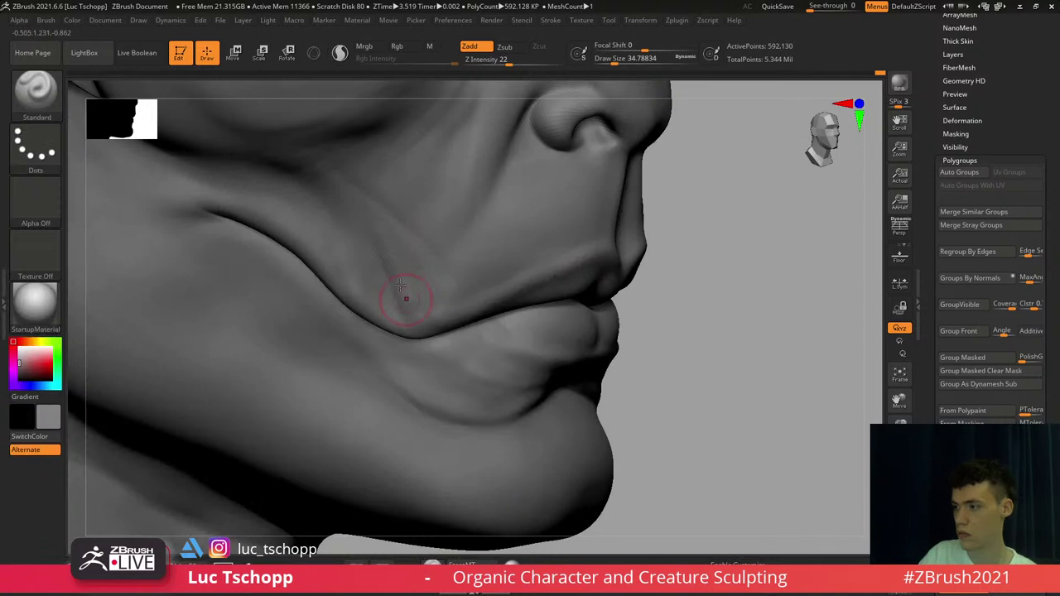
pyautogui.press('shift')
pyautogui.keyDown('shift'); pyautogui.moveTo(422, 332); pyautogui.dragTo(426, 300); pyautogui.keyUp('shift')
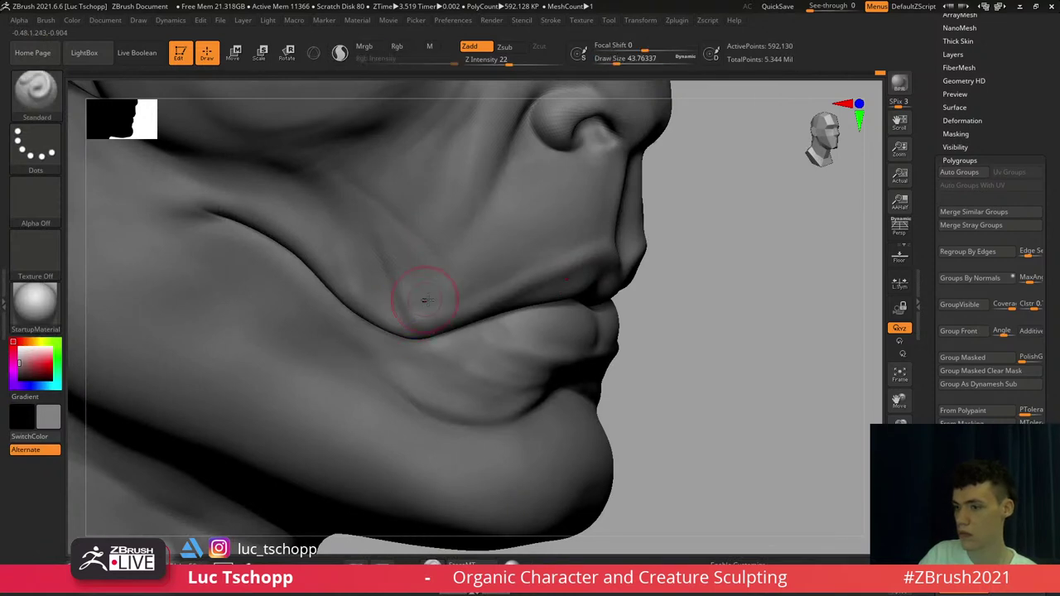
# Carve and soften the mouth-corner fold with a smaller custom carving brush
pyautogui.press('f')
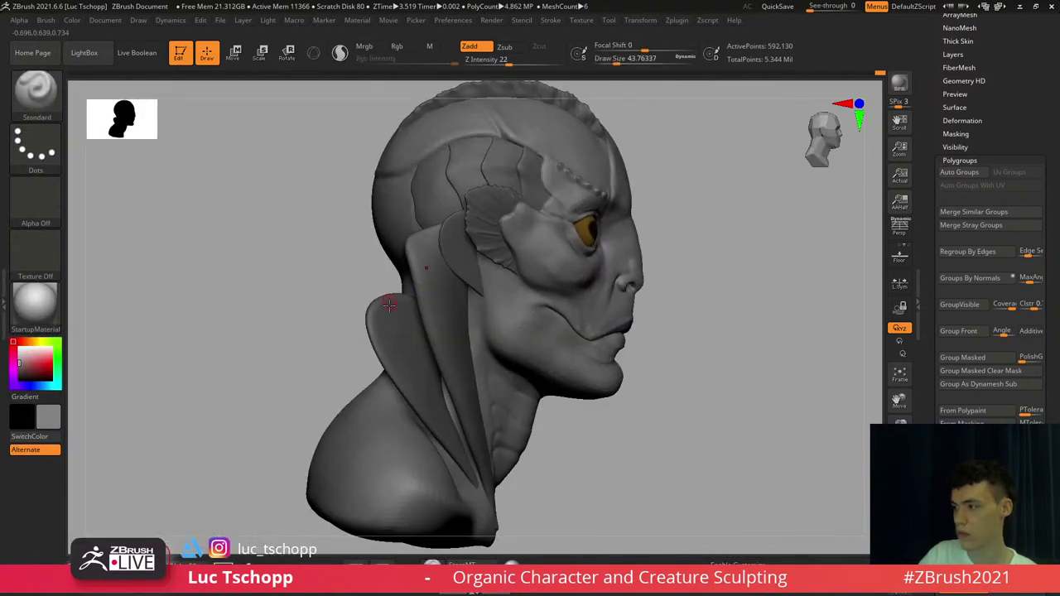
pyautogui.keyDown('ctrl'); pyautogui.moveTo(334, 268); pyautogui.dragTo(348, 339, button='right'); pyautogui.keyUp('ctrl')
pyautogui.moveTo(688, 299)
pyautogui.mouseDown(button='right')
pyautogui.moveTo(575, 295)
pyautogui.moveTo(530, 274)
pyautogui.moveTo(505, 286)
pyautogui.mouseUp(button='right')
pyautogui.press('b')
pyautogui.click(507, 204)
pyautogui.keyDown('ctrl'); pyautogui.moveTo(505, 286); pyautogui.dragTo(509, 332, button='right'); pyautogui.keyUp('ctrl')
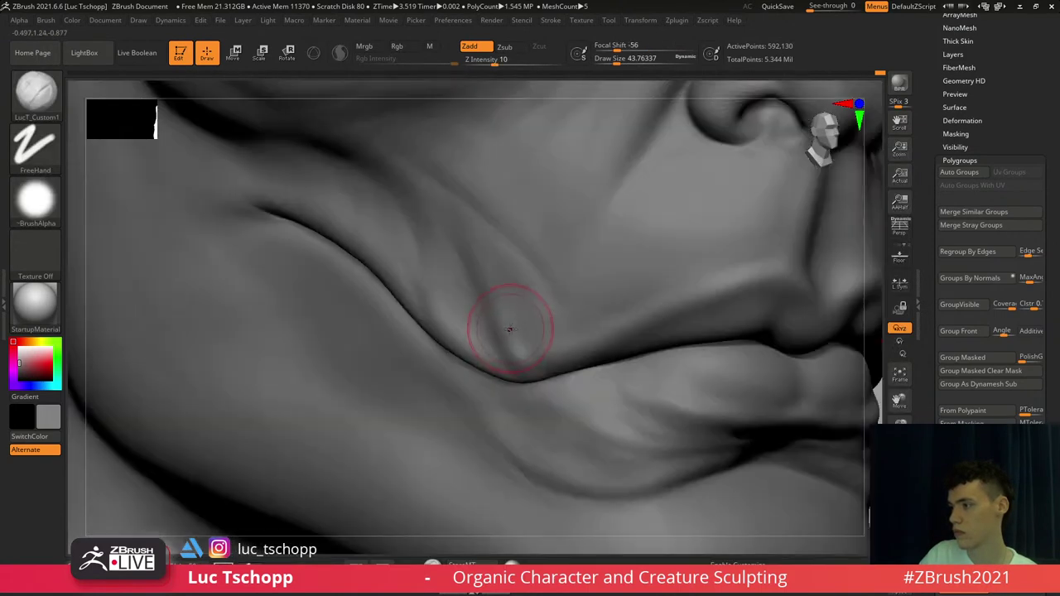
pyautogui.press('s')
pyautogui.moveTo(518, 346)
pyautogui.mouseDown()
pyautogui.moveTo(500, 323)
pyautogui.moveTo(530, 344)
pyautogui.mouseUp()
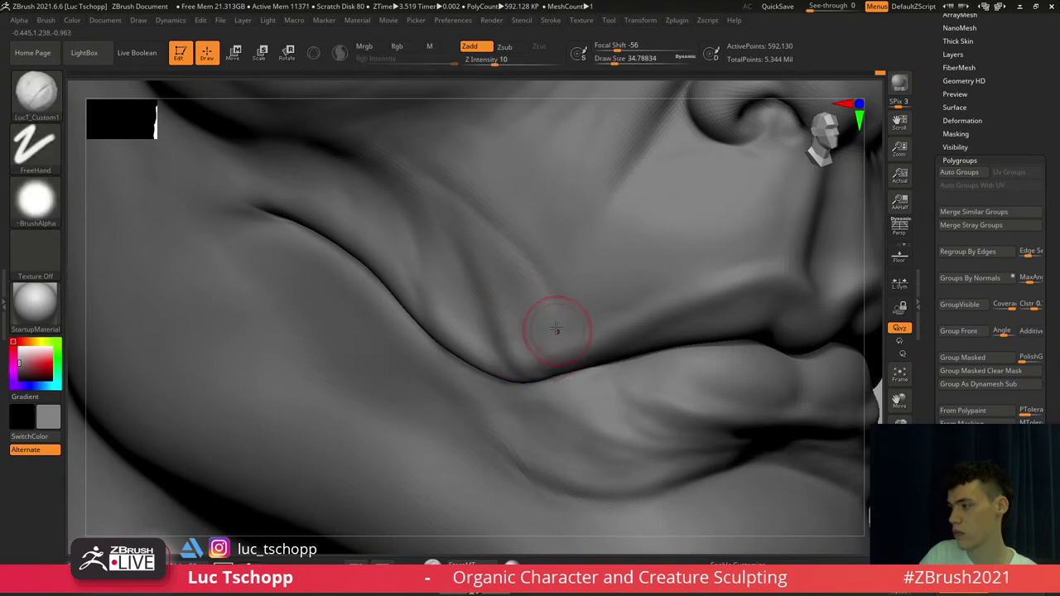
pyautogui.press('f')
pyautogui.moveTo(551, 334)
pyautogui.keyDown('alt'); pyautogui.mouseDown(button='right')
pyautogui.moveTo(446, 303)
pyautogui.moveTo(456, 335)
pyautogui.moveTo(466, 319)
pyautogui.moveTo(448, 293)
pyautogui.moveTo(435, 296)
pyautogui.moveTo(457, 293)
pyautogui.moveTo(481, 315)
pyautogui.mouseUp(button='right'); pyautogui.keyUp('alt')
# Select the Move Topological brush at Z Intensity 16 and drop subdivision levels
pyautogui.press('b')
pyautogui.press('s')
pyautogui.press('t')
pyautogui.press('b')
pyautogui.press('m')
pyautogui.press('t')
pyautogui.hotkey('shift', 'd')
pyautogui.hotkey('shift', 'd')
pyautogui.hotkey('shift', 'd')
pyautogui.press(']')
pyautogui.press(']')
pyautogui.press(']')
# Reshape the upper lip with Move Topological at a lower subdivision, adjusting brush size
pyautogui.press('d')
pyautogui.press('d')
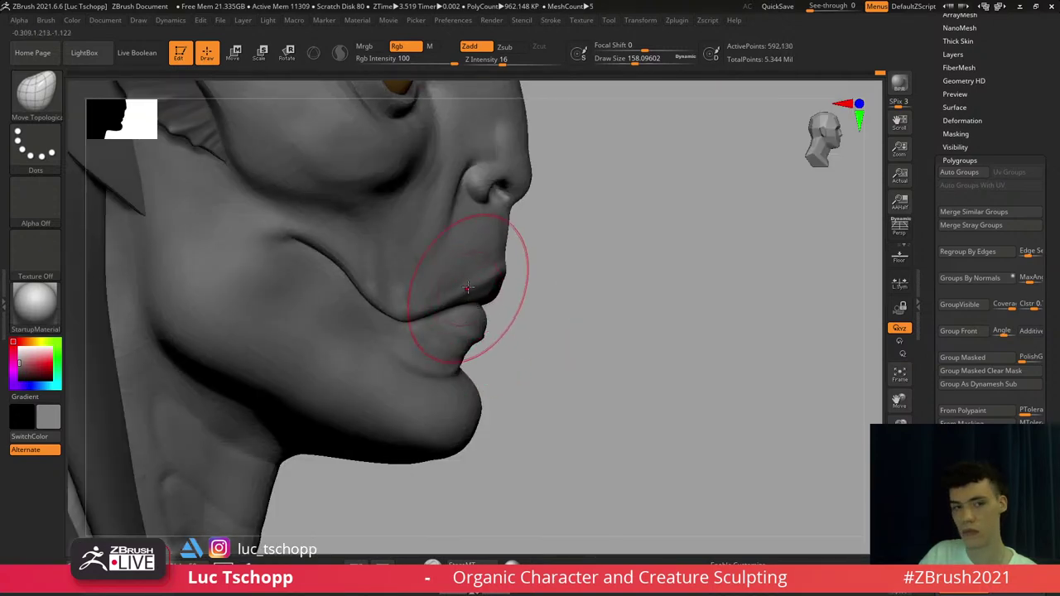
pyautogui.hotkey('shift', 'd')
pyautogui.hotkey('shift', 'd')
pyautogui.press('s')
pyautogui.click(490, 274)
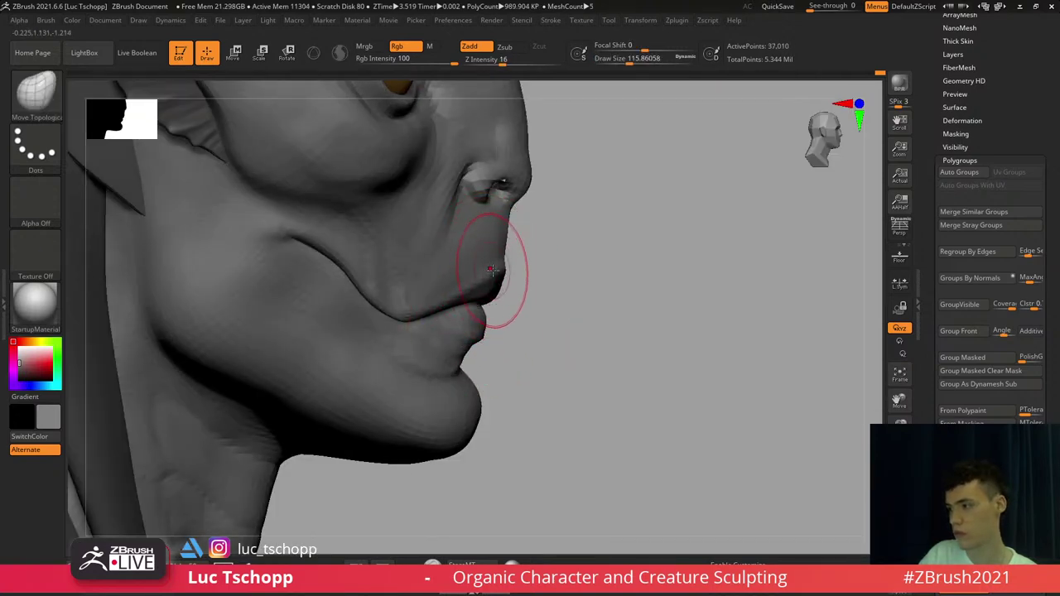
pyautogui.moveTo(499, 306)
pyautogui.keyDown('ctrl'); pyautogui.mouseDown(button='right')
pyautogui.moveTo(520, 304)
pyautogui.moveTo(480, 294)
pyautogui.mouseUp(button='right'); pyautogui.keyUp('ctrl')
pyautogui.press('s')
pyautogui.click(508, 291)
pyautogui.press('s')
pyautogui.click(482, 293)
pyautogui.press('s')
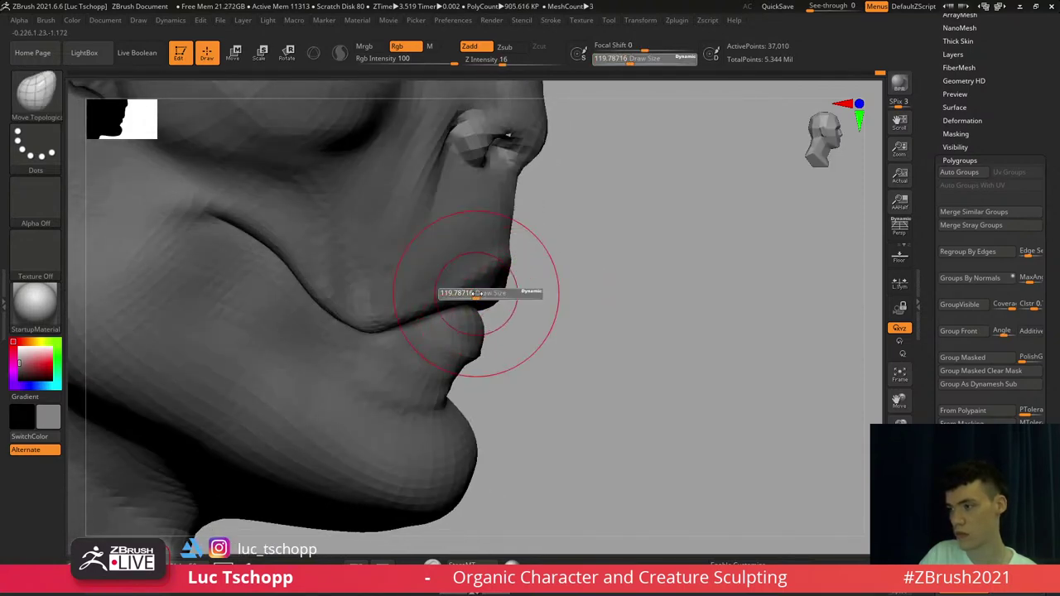
pyautogui.click(474, 293)
pyautogui.press('d')
pyautogui.press('d')
pyautogui.moveTo(452, 270)
pyautogui.keyDown('alt'); pyautogui.mouseDown(button='right')
pyautogui.moveTo(467, 309)
pyautogui.moveTo(443, 308)
pyautogui.mouseUp(button='right'); pyautogui.keyUp('alt')
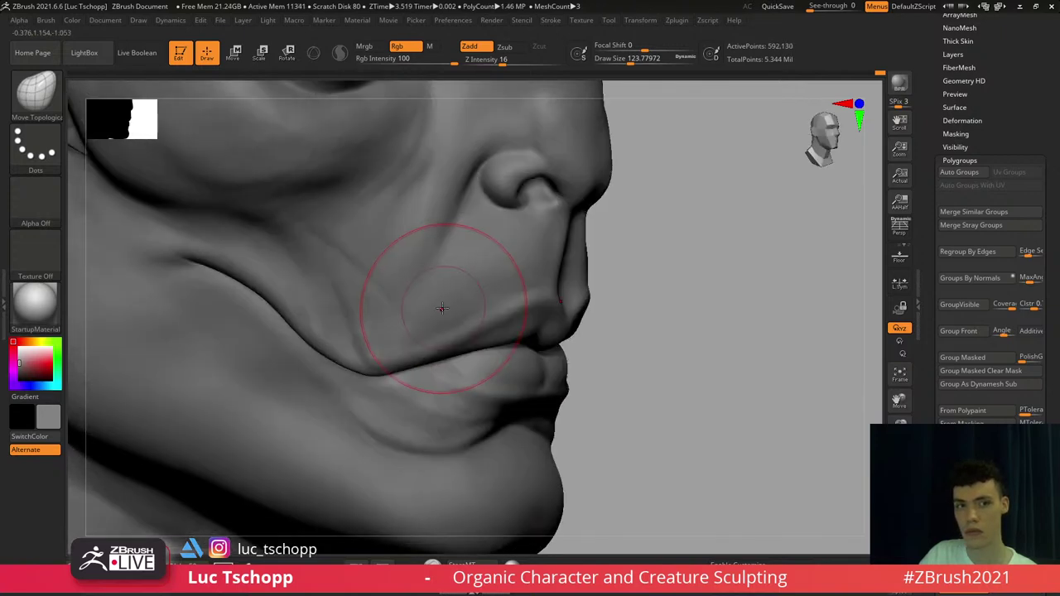
# Carve the nose-to-mouth fold with an enlarged DamStandard brush
pyautogui.press('b')
pyautogui.click(441, 197)
pyautogui.press('b')
pyautogui.press('d')
pyautogui.press('s')
pyautogui.keyDown('alt'); pyautogui.moveTo(394, 216); pyautogui.dragTo(395, 251, button='right'); pyautogui.keyUp('alt')
pyautogui.press('b')
pyautogui.press('d')
pyautogui.press('s')
pyautogui.press('s')
pyautogui.click(381, 251)
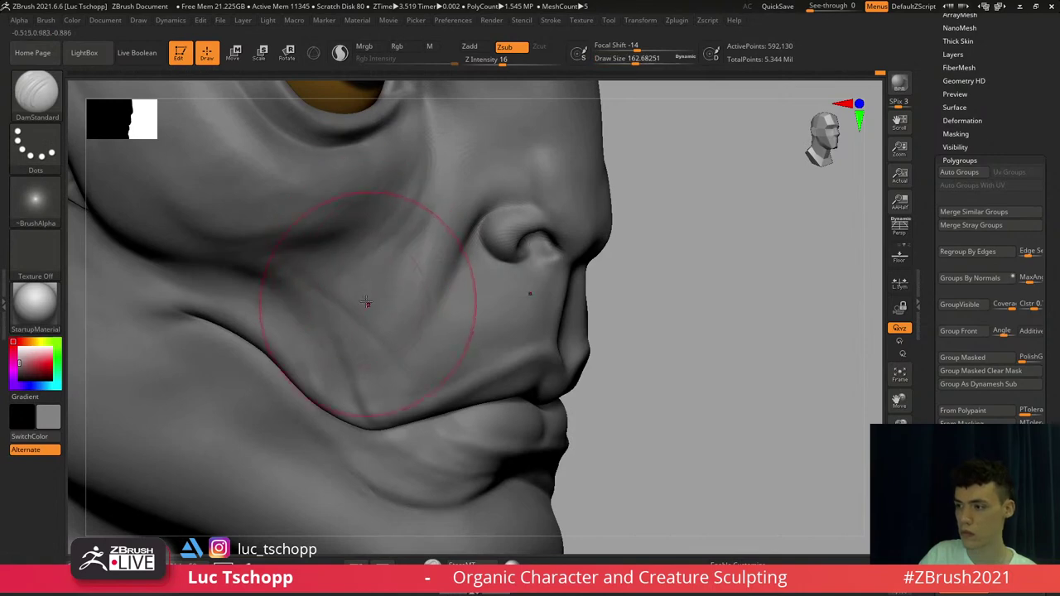
# Deepen the fold with a much smaller LucT_Custom1 brush at Z Intensity 10
pyautogui.press('b')
pyautogui.click(410, 201)
pyautogui.hotkey('shift', 'd')
pyautogui.hotkey('shift', 'd')
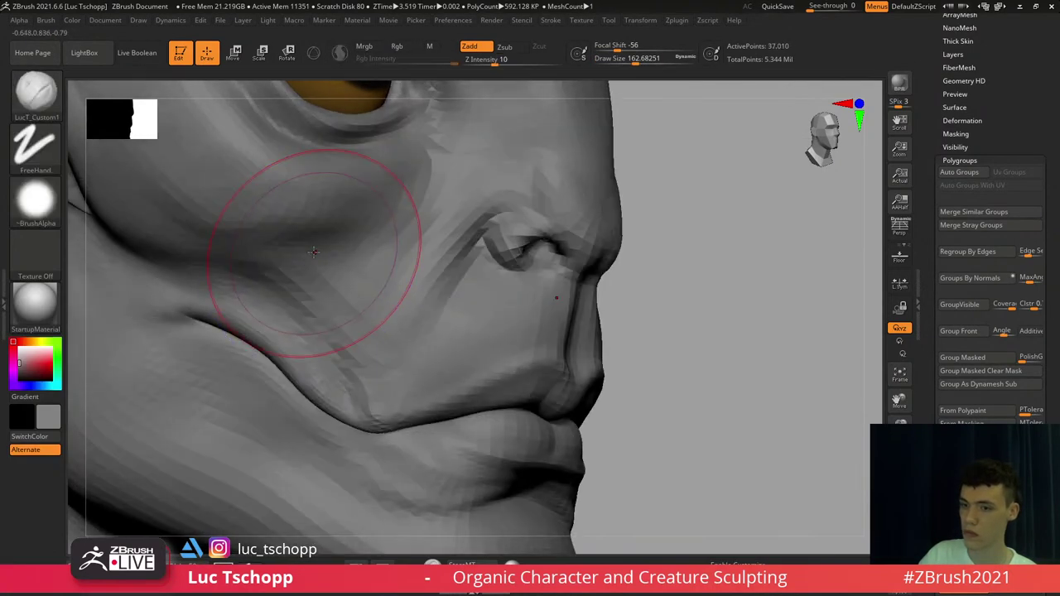
pyautogui.press('d')
pyautogui.press('s')
pyautogui.click(309, 254)
pyautogui.press('s')
pyautogui.click(307, 255)
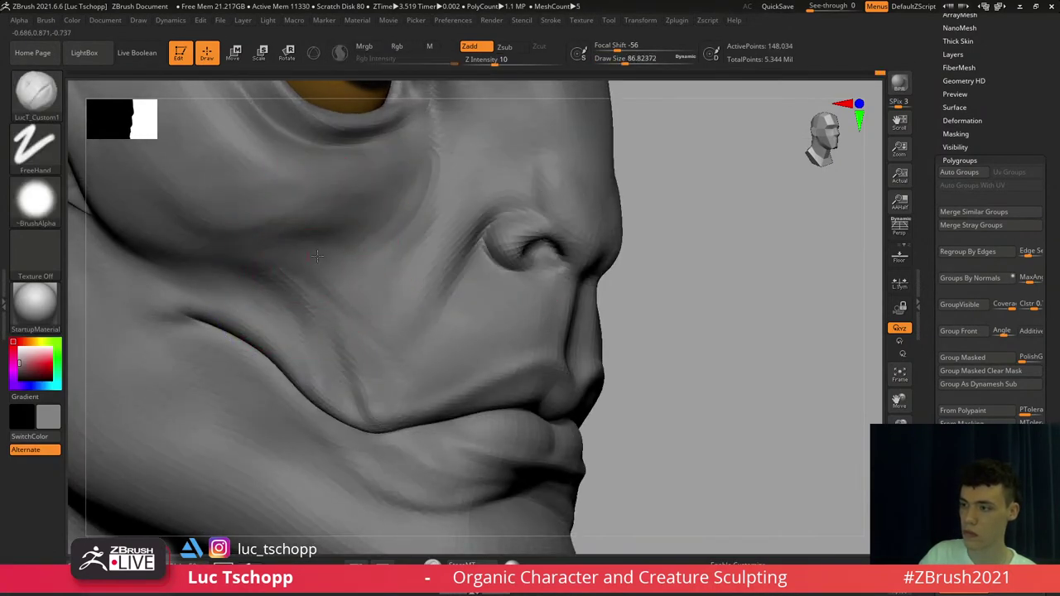
pyautogui.press('s')
pyautogui.click(311, 251)
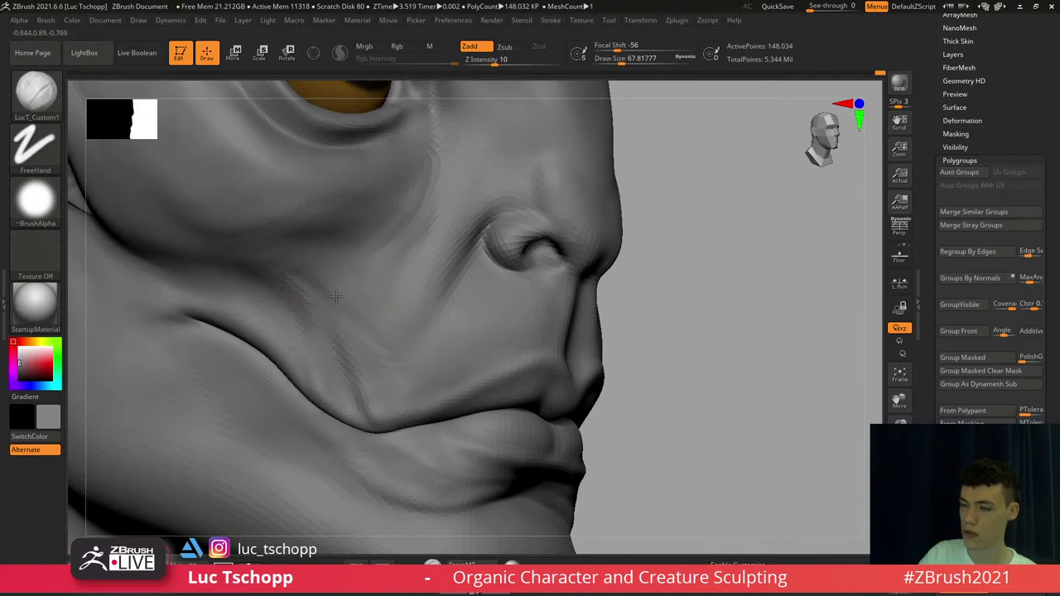
pyautogui.press('d')
pyautogui.moveTo(338, 296)
pyautogui.mouseDown(button='right')
pyautogui.moveTo(372, 315)
pyautogui.moveTo(415, 286)
pyautogui.moveTo(338, 282)
pyautogui.mouseUp(button='right')
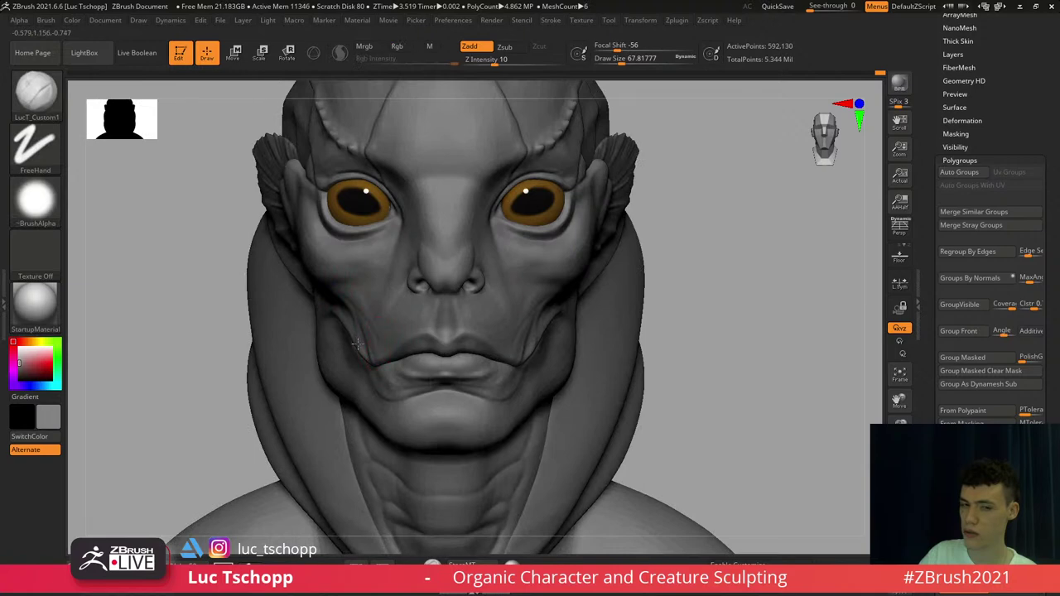
# Reshape the mouth-corner creases with the Move brush at a lower subdivision level
pyautogui.moveTo(358, 343)
pyautogui.keyDown('ctrl'); pyautogui.mouseDown(button='right')
pyautogui.moveTo(367, 378)
pyautogui.moveTo(367, 339)
pyautogui.moveTo(356, 330)
pyautogui.mouseUp(button='right'); pyautogui.keyUp('ctrl')
pyautogui.press('b')
pyautogui.press('m')
pyautogui.press('v')
pyautogui.hotkey('shift', 'd')
pyautogui.press('s')
pyautogui.moveTo(357, 332); pyautogui.dragTo(350, 332)
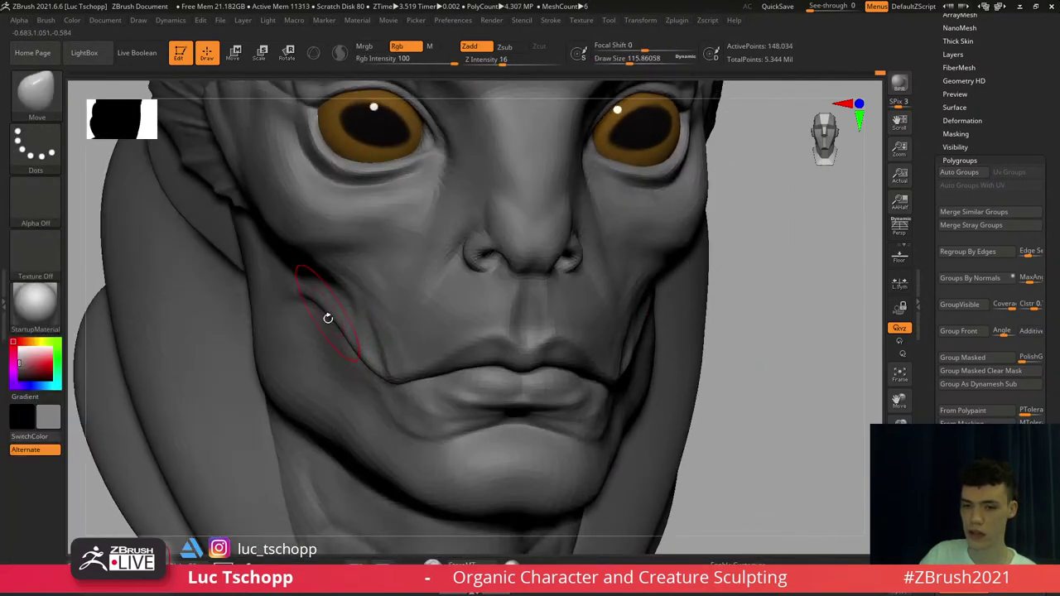
pyautogui.press('s')
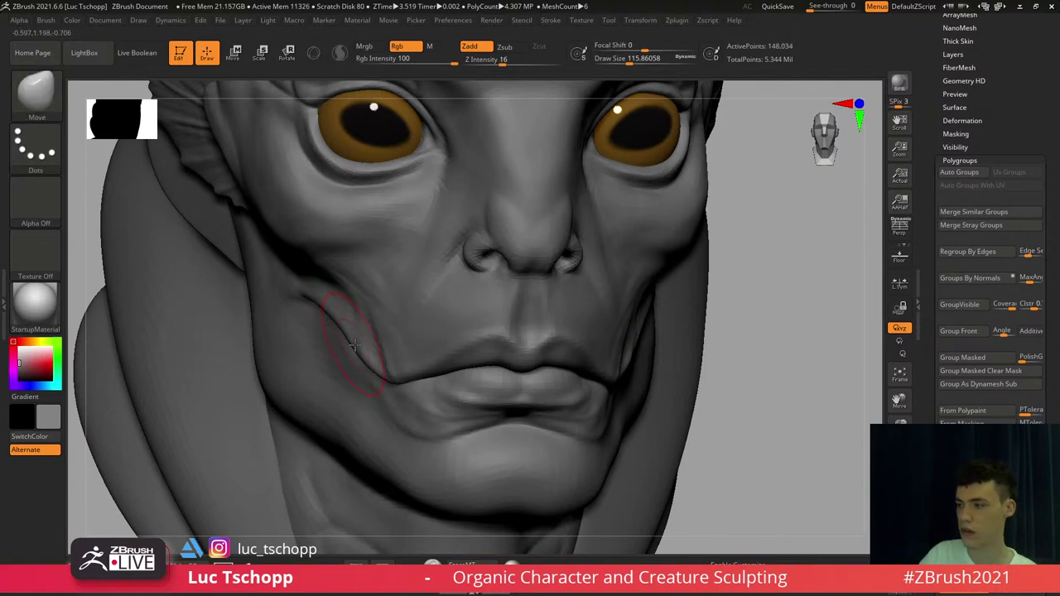
# Switch to the LucT_Custom1 brush and bring the brow between the eyes into close view
pyautogui.press('f')
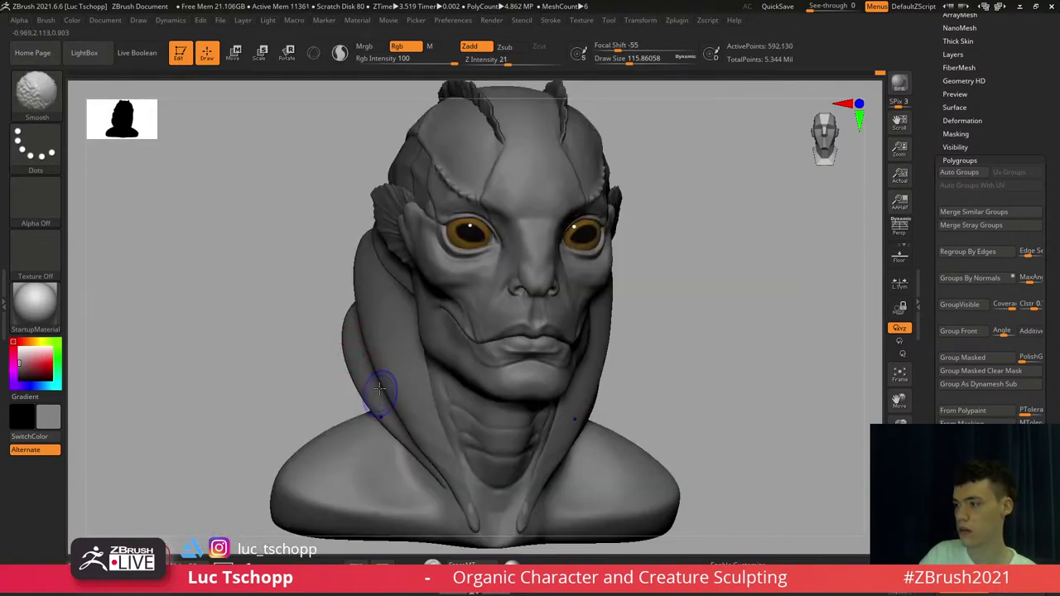
pyautogui.keyDown('shift'); pyautogui.moveTo(377, 390); pyautogui.dragTo(341, 351, button='right'); pyautogui.keyUp('shift')
pyautogui.keyDown('ctrl'); pyautogui.moveTo(370, 408); pyautogui.dragTo(370, 435, button='right'); pyautogui.keyUp('ctrl')
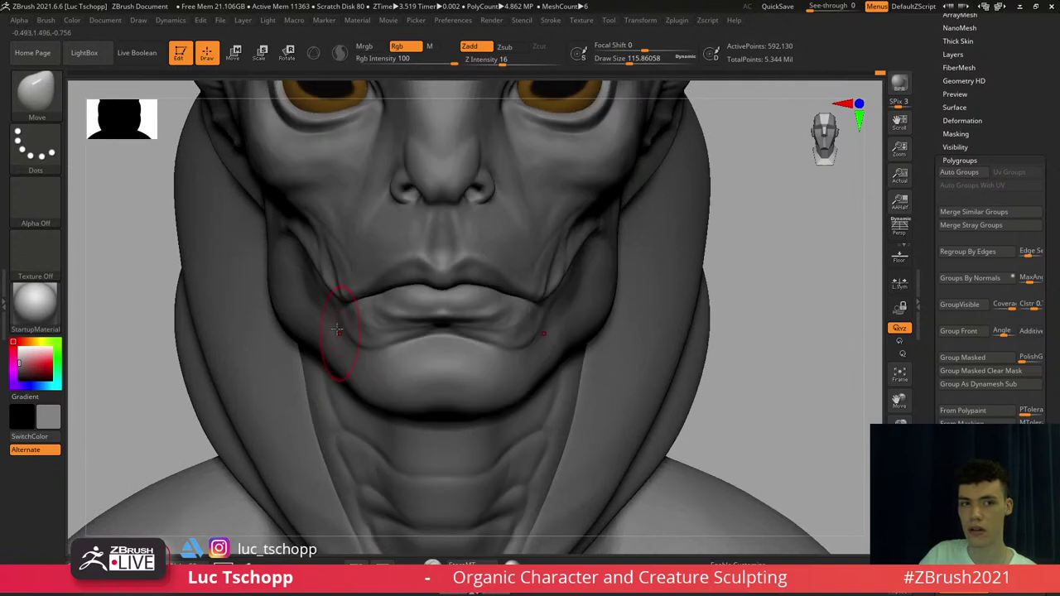
pyautogui.press('b')
pyautogui.click(414, 201)
pyautogui.moveTo(449, 261)
pyautogui.keyDown('alt'); pyautogui.mouseDown(button='right')
pyautogui.moveTo(367, 356)
pyautogui.moveTo(431, 270)
pyautogui.moveTo(448, 286)
pyautogui.mouseUp(button='right'); pyautogui.keyUp('alt')
pyautogui.moveTo(468, 265); pyautogui.dragTo(437, 255, button='right')
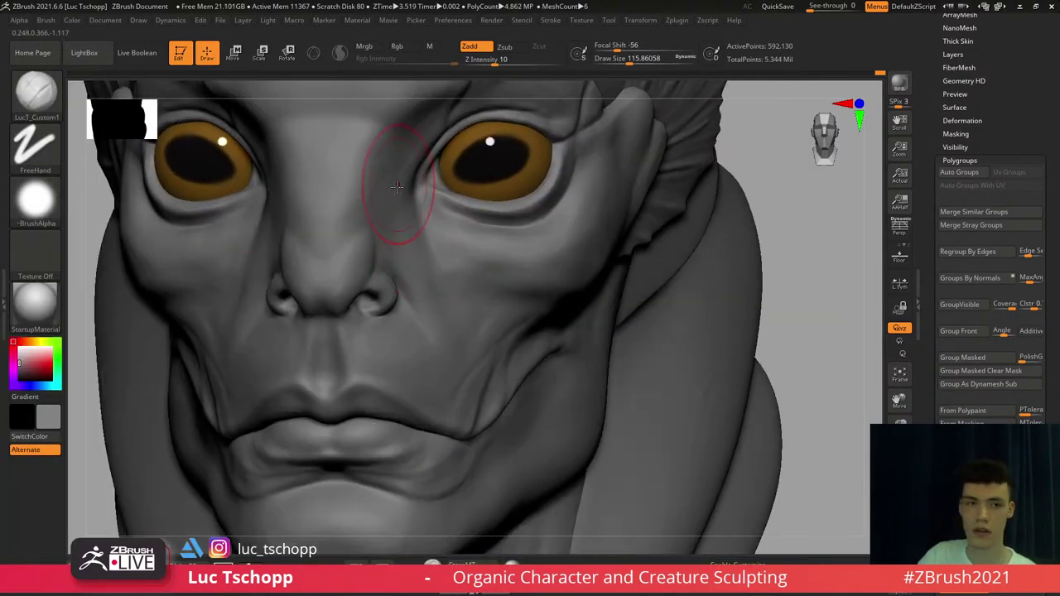
# Carve the furrow between the eyes with DamStandard, then shrink the brush to about 49
pyautogui.press('b')
pyautogui.press('d')
pyautogui.press('s')
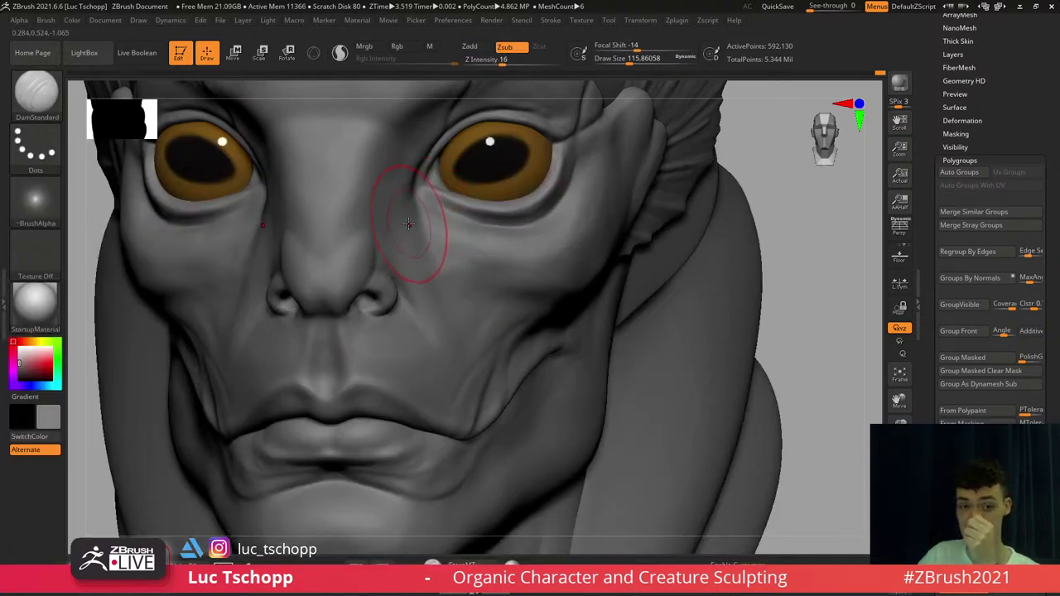
pyautogui.moveTo(398, 241); pyautogui.dragTo(406, 250, button='right')
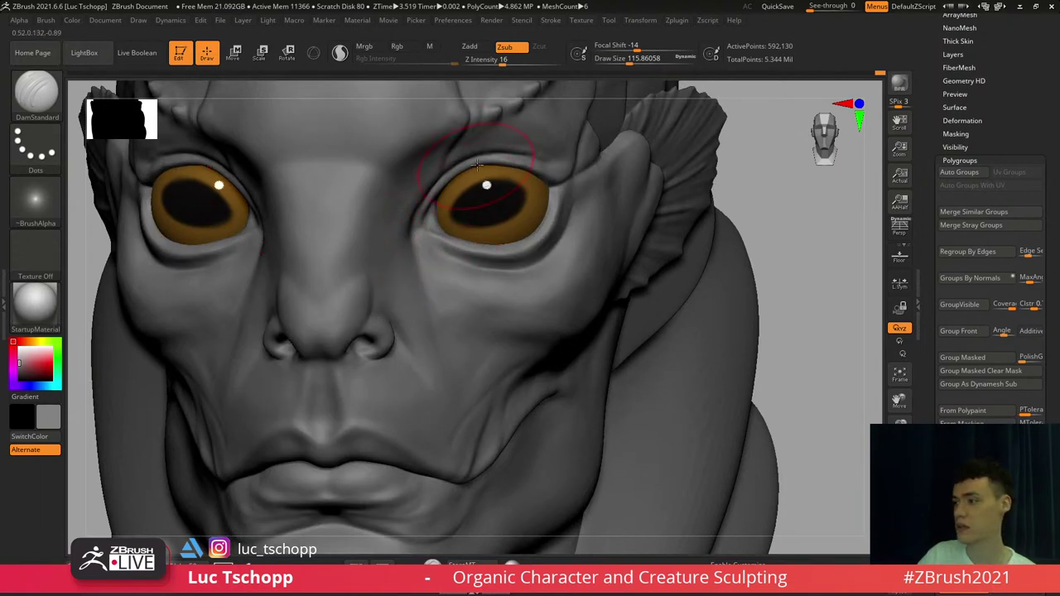
pyautogui.moveTo(487, 157); pyautogui.dragTo(479, 161, button='right')
pyautogui.press('s')
pyautogui.moveTo(473, 161)
pyautogui.mouseDown()
pyautogui.moveTo(455, 162)
pyautogui.moveTo(481, 160)
pyautogui.mouseUp()
# Build up the brow ridge above the eye with the Standard brush
pyautogui.press('b')
pyautogui.press('s')
pyautogui.press('t')
pyautogui.press('s')
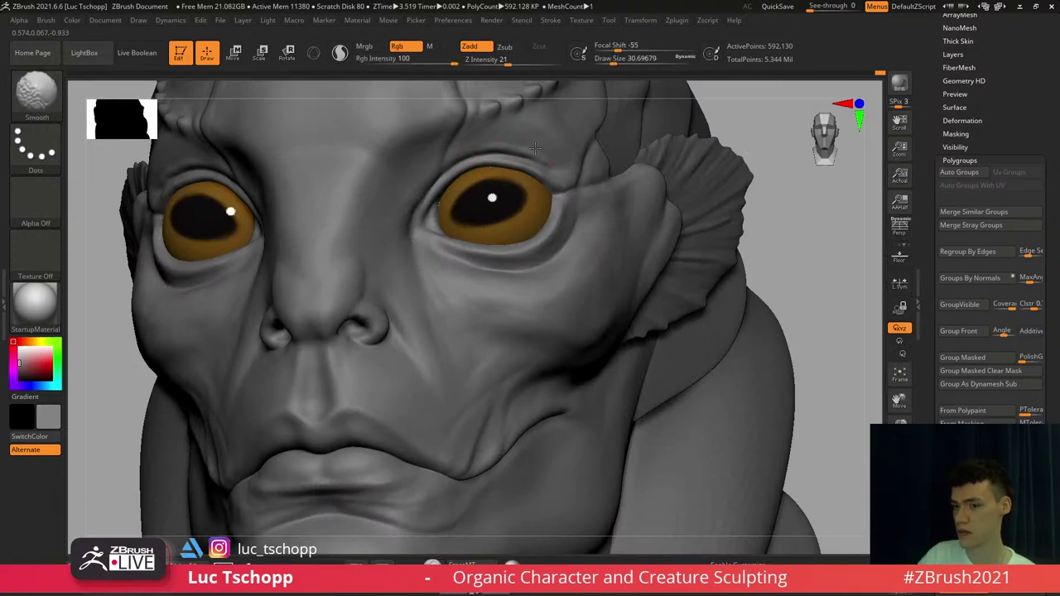
pyautogui.press('f')
pyautogui.moveTo(431, 270)
pyautogui.keyDown('shift'); pyautogui.mouseDown(button='right')
pyautogui.moveTo(461, 282)
pyautogui.moveTo(417, 323)
pyautogui.mouseUp(button='right'); pyautogui.keyUp('shift')
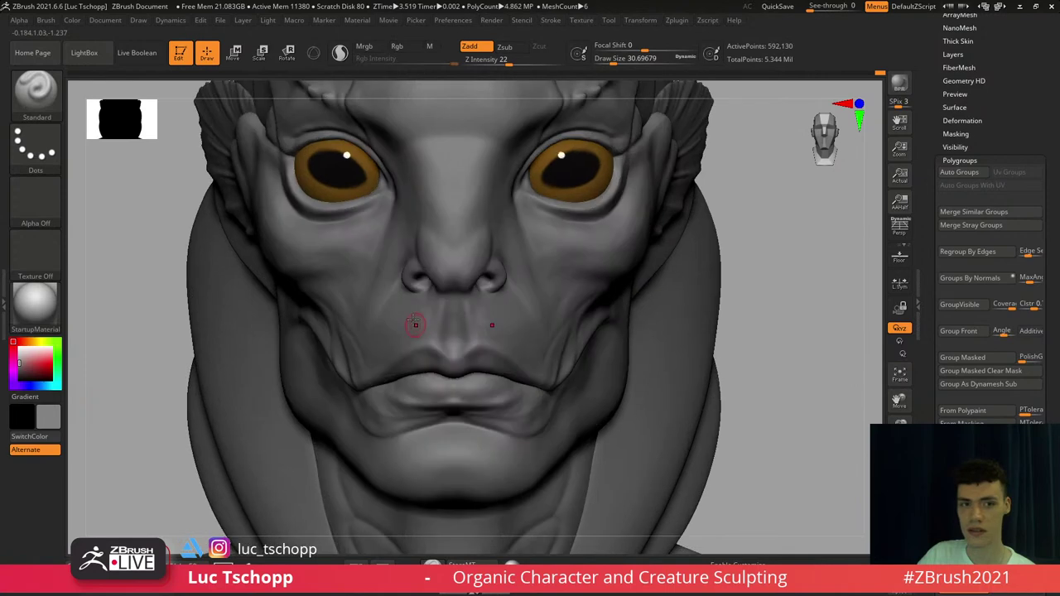
# Reshape the nostril wing with the Move brush at Z Intensity 16 on a lower subdivision
pyautogui.press('b')
pyautogui.press('m')
pyautogui.press('v')
pyautogui.press('s')
pyautogui.moveTo(405, 258)
pyautogui.mouseDown()
pyautogui.moveTo(413, 258)
pyautogui.moveTo(407, 275)
pyautogui.mouseUp()
pyautogui.hotkey('shift', 'd')
pyautogui.hotkey('shift', 'd')
pyautogui.press('s')
pyautogui.press('s')
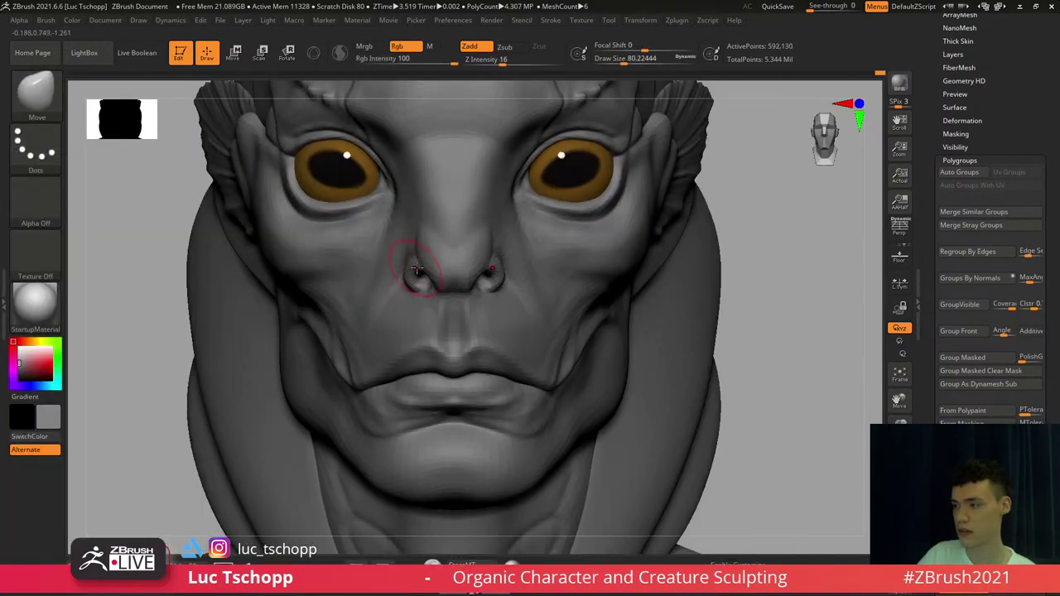
pyautogui.press('s')
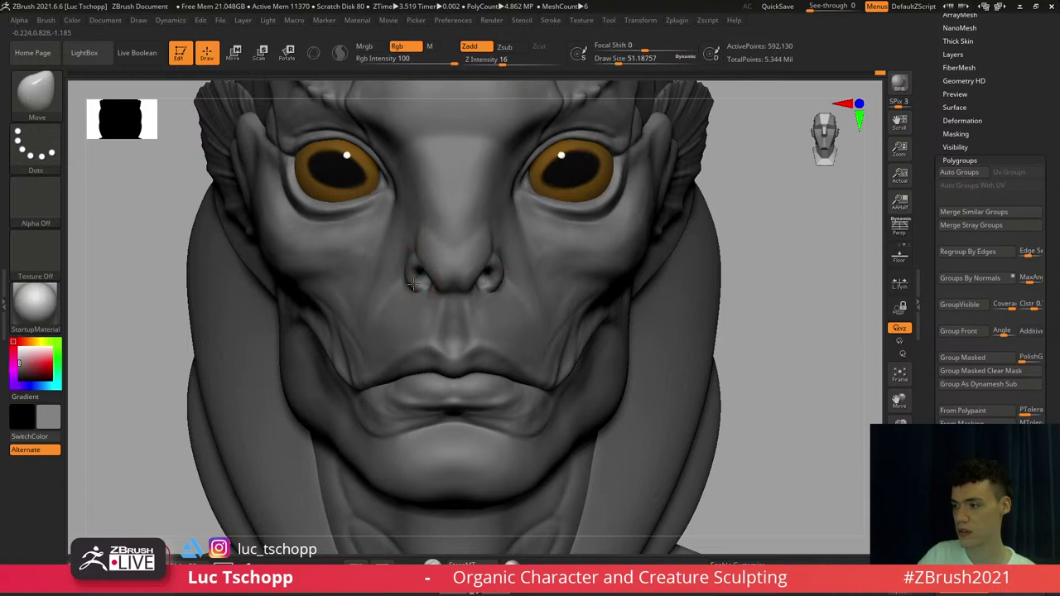
pyautogui.moveTo(413, 284); pyautogui.dragTo(490, 279, button='right')
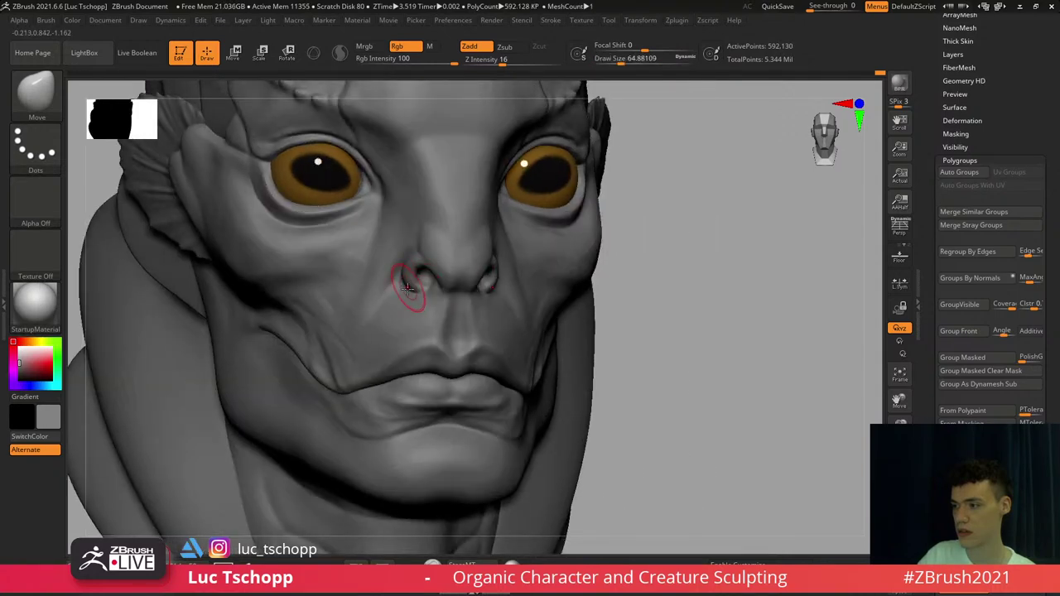
pyautogui.keyDown('shift'); pyautogui.moveTo(403, 279); pyautogui.dragTo(373, 265, button='right'); pyautogui.keyUp('shift')
pyautogui.press('f')
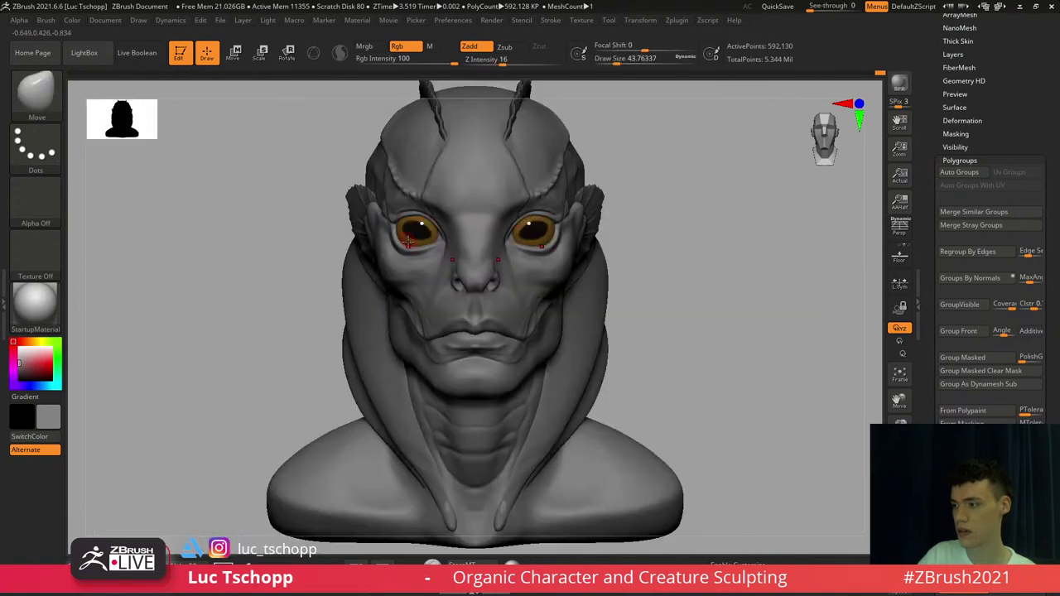
pyautogui.keyDown('alt'); pyautogui.moveTo(425, 321); pyautogui.dragTo(436, 299, button='right'); pyautogui.keyUp('alt')
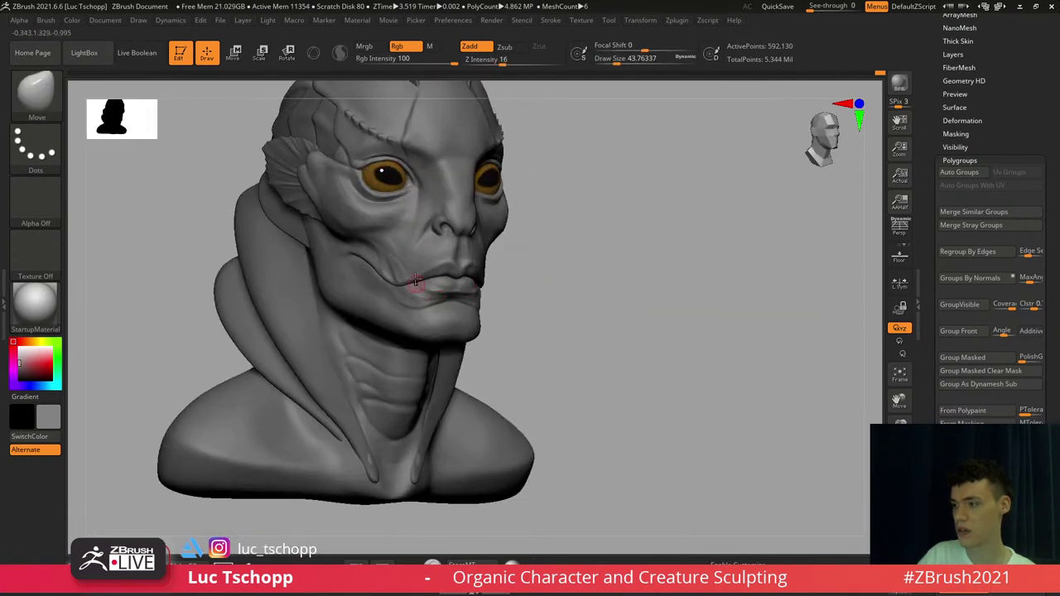
# Load the LucT_Custom1 brush at size about 74 on the side of the face
pyautogui.press('b')
pyautogui.click(356, 174)
pyautogui.moveTo(359, 221)
pyautogui.keyDown('alt'); pyautogui.mouseDown(button='right')
pyautogui.moveTo(420, 263)
pyautogui.moveTo(422, 234)
pyautogui.mouseUp(button='right'); pyautogui.keyUp('alt')
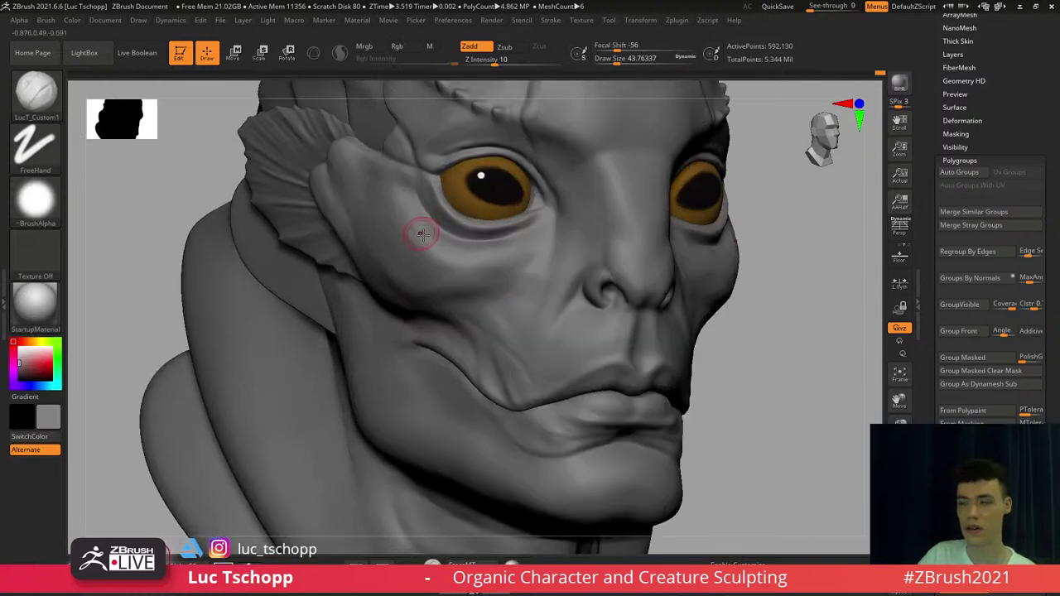
pyautogui.press('s')
pyautogui.moveTo(423, 230); pyautogui.dragTo(429, 231)
pyautogui.moveTo(429, 232); pyautogui.dragTo(409, 242, button='right')
# Build up the temple beside the eye with the Standard brush at size about 104
pyautogui.press('b')
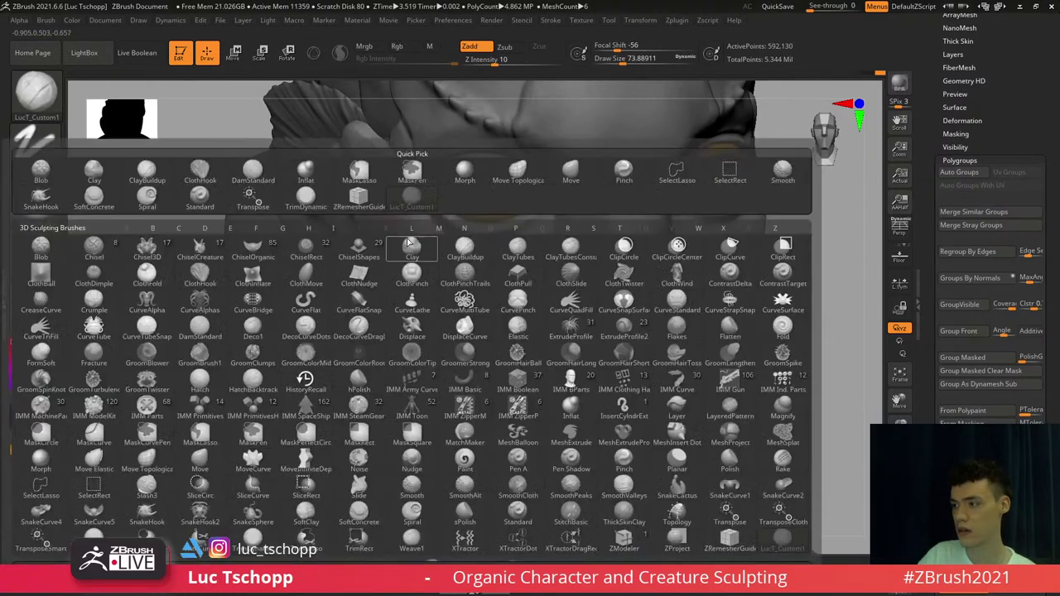
pyautogui.press('s')
pyautogui.press('t')
pyautogui.press('b')
pyautogui.press('s')
pyautogui.press('t')
pyautogui.press('s')
pyautogui.moveTo(401, 233); pyautogui.dragTo(407, 233)
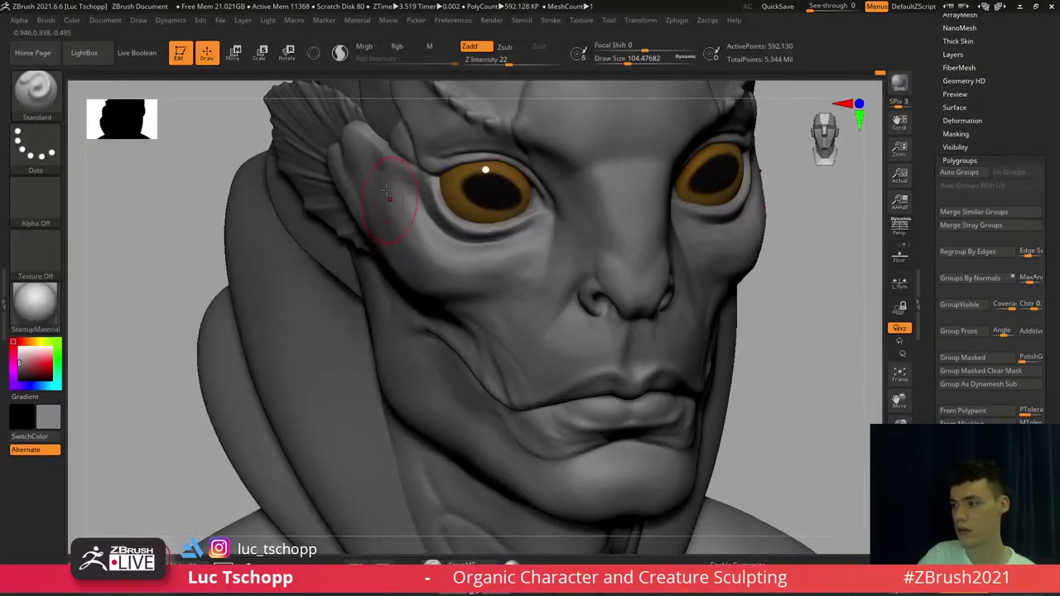
pyautogui.moveTo(418, 262); pyautogui.dragTo(436, 280, button='right')
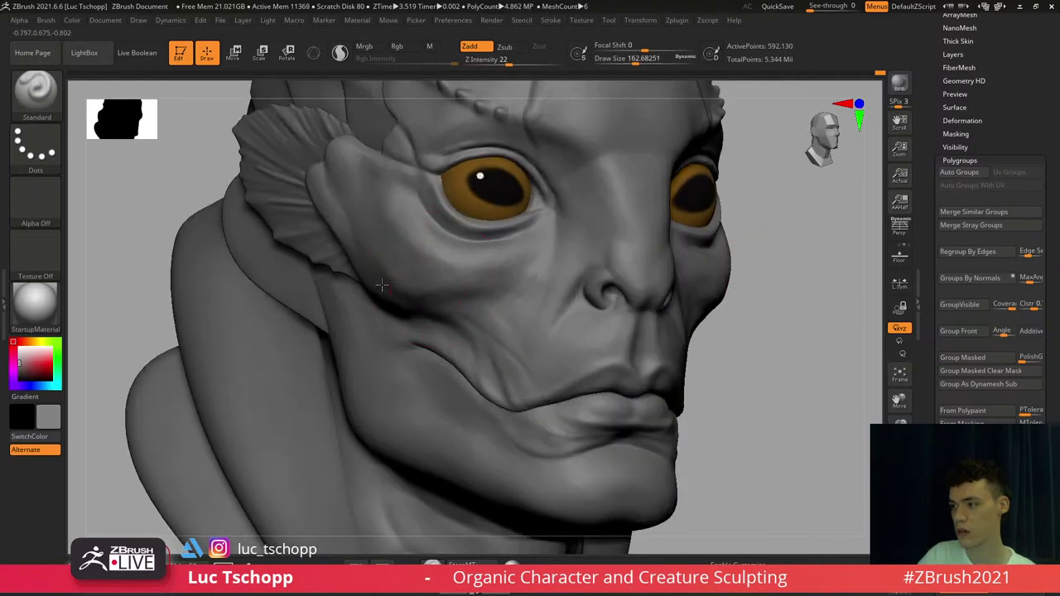
pyautogui.keyDown('shift'); pyautogui.moveTo(436, 292); pyautogui.dragTo(421, 286, button='right'); pyautogui.keyUp('shift')
pyautogui.press('f')
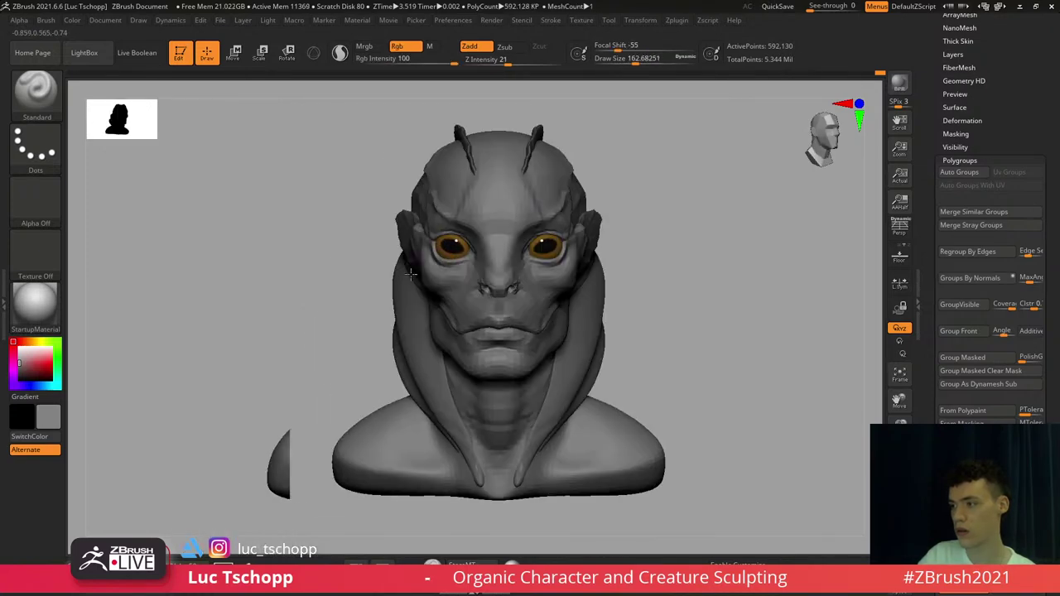
# Nudge the outer eye corner into shape with the Move brush at Z Intensity 16
pyautogui.press('ctrl')
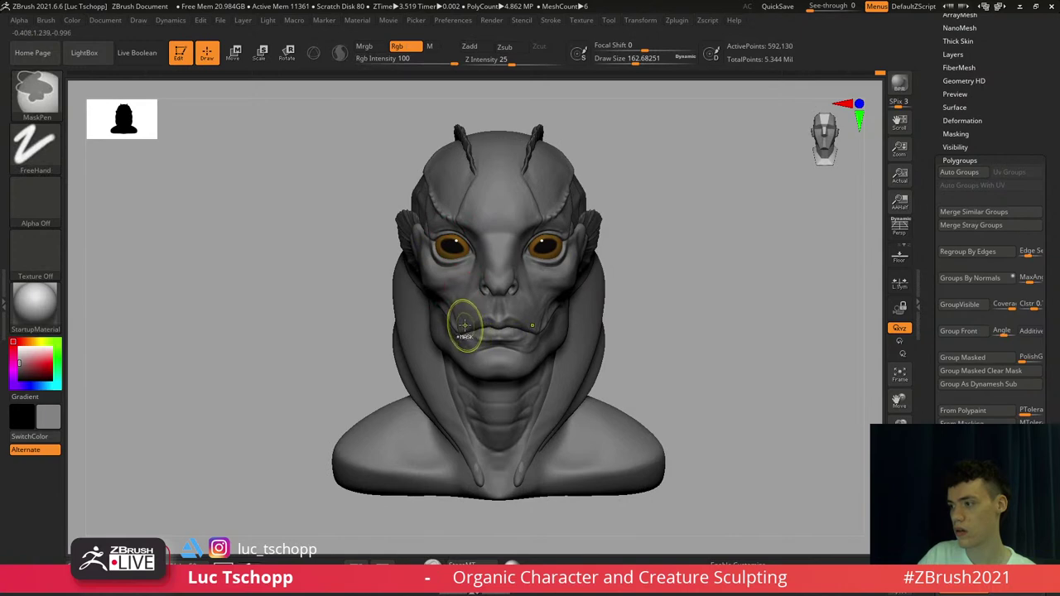
pyautogui.moveTo(417, 260)
pyautogui.keyDown('ctrl'); pyautogui.mouseDown(button='right')
pyautogui.moveTo(459, 348)
pyautogui.moveTo(492, 331)
pyautogui.moveTo(433, 304)
pyautogui.mouseUp(button='right'); pyautogui.keyUp('ctrl')
pyautogui.press('b')
pyautogui.press('m')
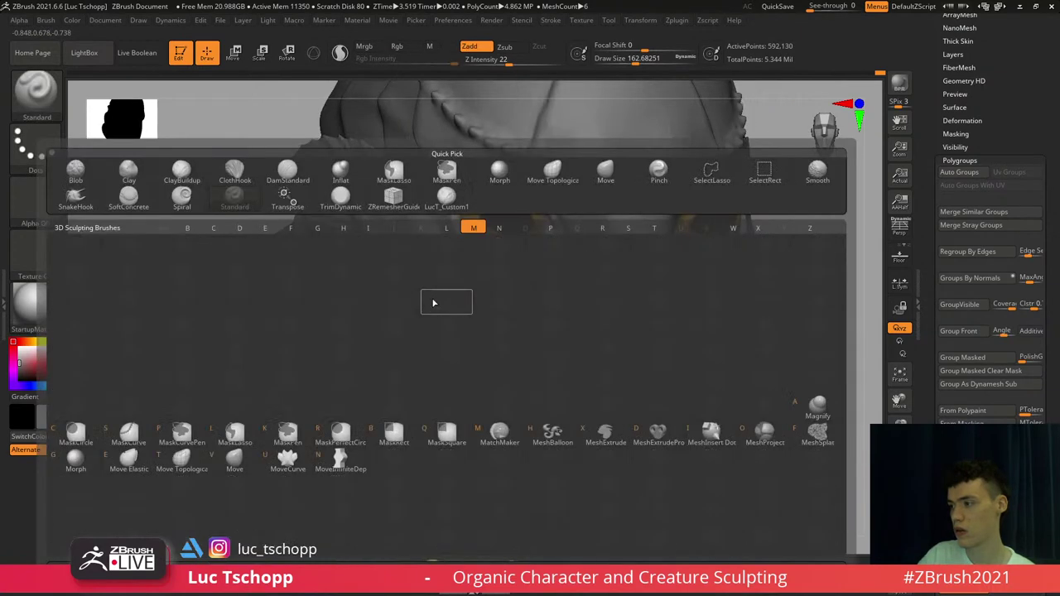
pyautogui.press('v')
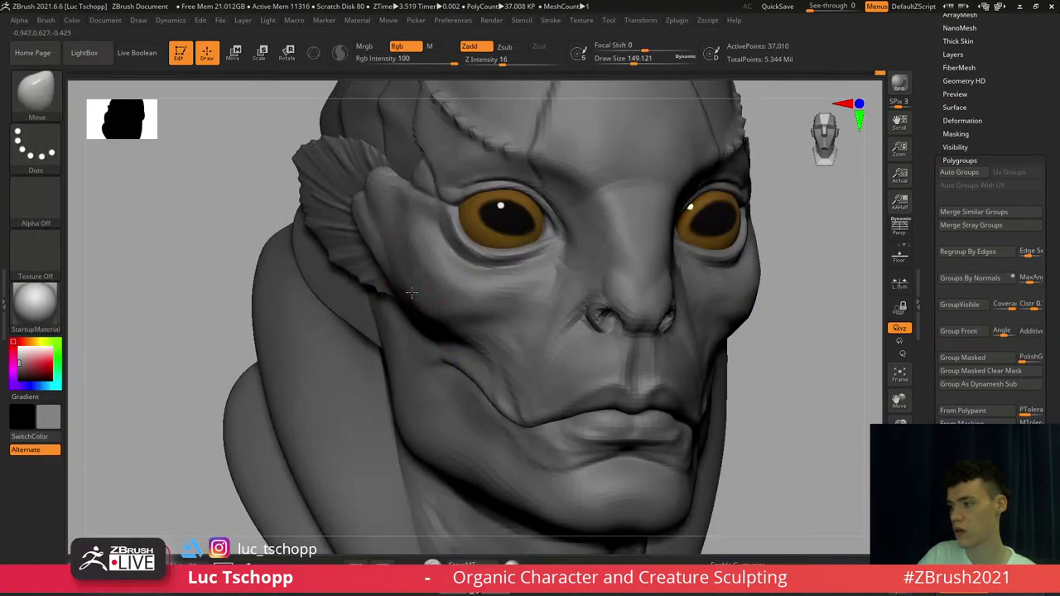
pyautogui.moveTo(621, 312); pyautogui.dragTo(338, 273, button='right')
pyautogui.moveTo(476, 285)
pyautogui.keyDown('ctrl'); pyautogui.mouseDown(button='right')
pyautogui.moveTo(490, 233)
pyautogui.moveTo(501, 263)
pyautogui.moveTo(482, 259)
pyautogui.moveTo(482, 273)
pyautogui.moveTo(481, 256)
pyautogui.moveTo(482, 288)
pyautogui.moveTo(506, 284)
pyautogui.moveTo(446, 340)
pyautogui.mouseUp(button='right'); pyautogui.keyUp('ctrl')
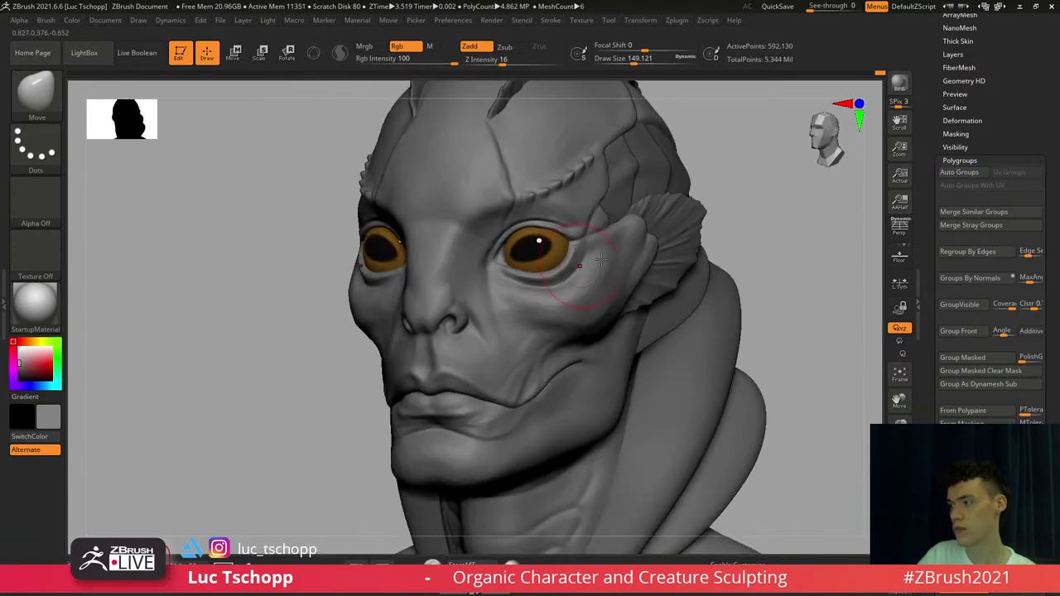
# Load the LucT_Custom1 freehand brush and reduce its size to about 49
pyautogui.press('b')
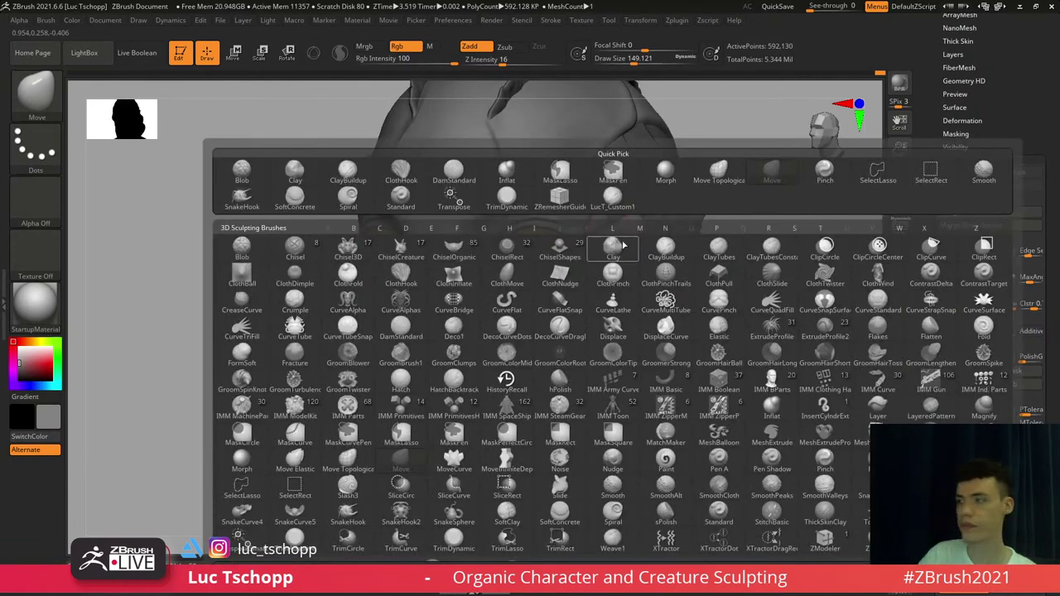
pyautogui.click(613, 174)
pyautogui.press('s')
pyautogui.moveTo(689, 222); pyautogui.dragTo(672, 222)
pyautogui.moveTo(681, 222); pyautogui.dragTo(657, 226, button='right')
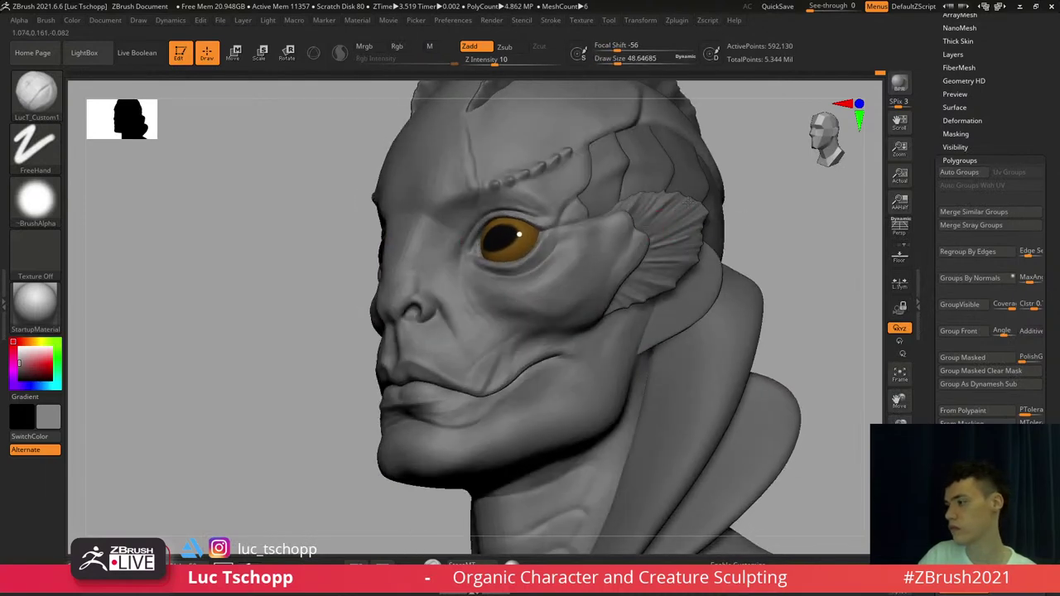
pyautogui.keyDown('ctrl'); pyautogui.moveTo(604, 265); pyautogui.dragTo(652, 249, button='right'); pyautogui.keyUp('ctrl')
# Fine-tune the brush size, settling at about 56
pyautogui.press('s')
pyautogui.moveTo(654, 247); pyautogui.dragTo(660, 230)
pyautogui.press('s')
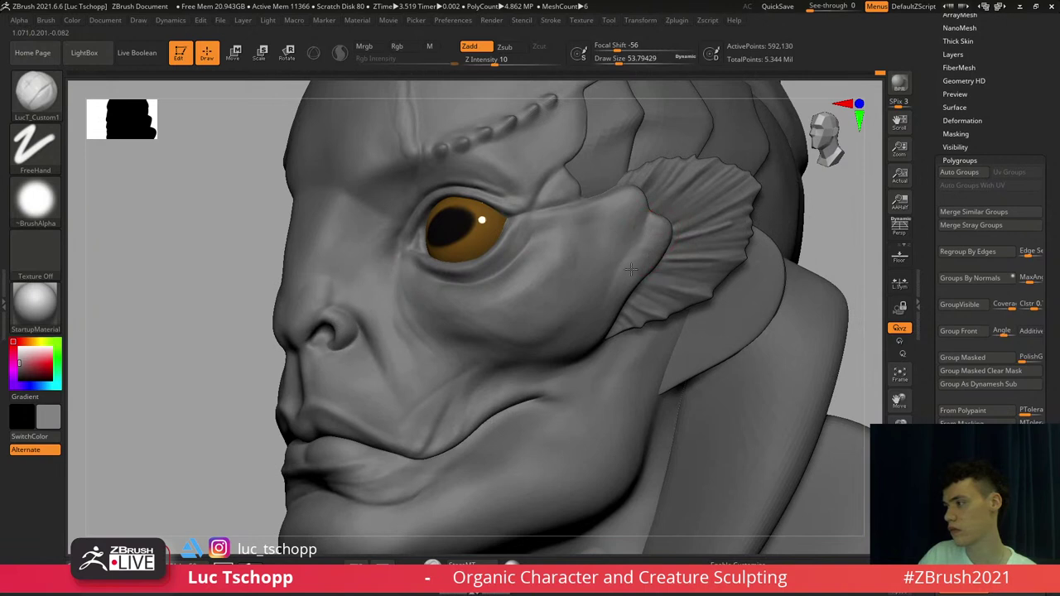
pyautogui.press('s')
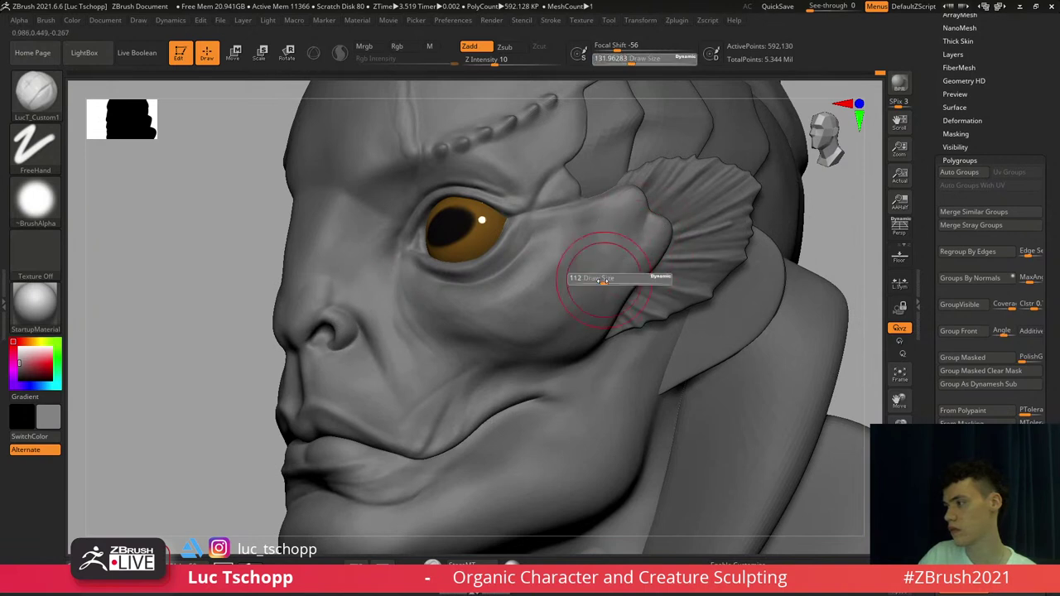
pyautogui.moveTo(607, 279); pyautogui.dragTo(591, 304)
pyautogui.press('s')
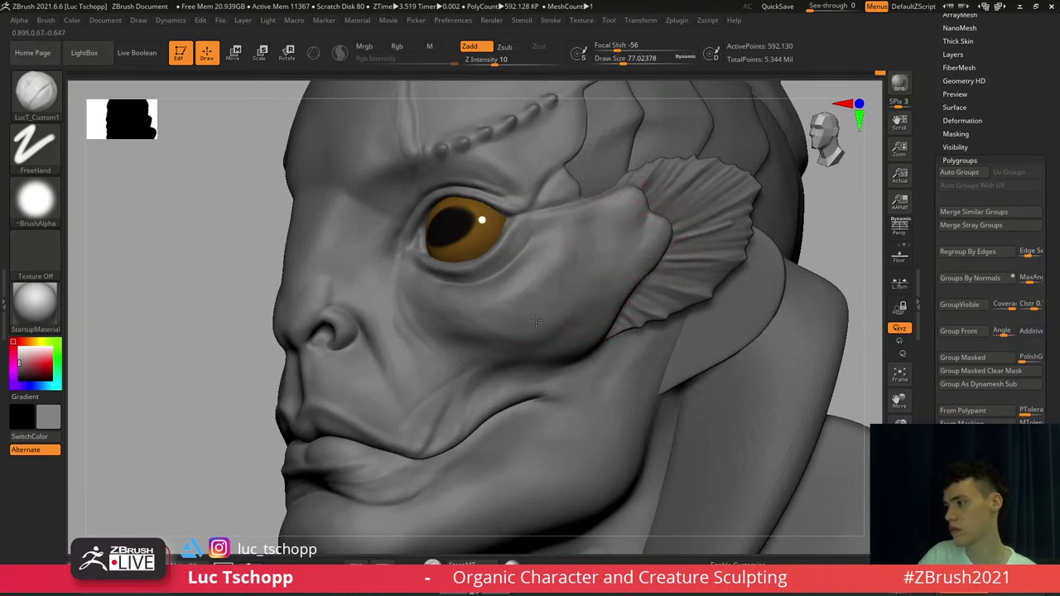
pyautogui.moveTo(571, 306)
pyautogui.keyDown('ctrl'); pyautogui.mouseDown(button='right')
pyautogui.moveTo(543, 165)
pyautogui.moveTo(532, 235)
pyautogui.mouseUp(button='right'); pyautogui.keyUp('ctrl')
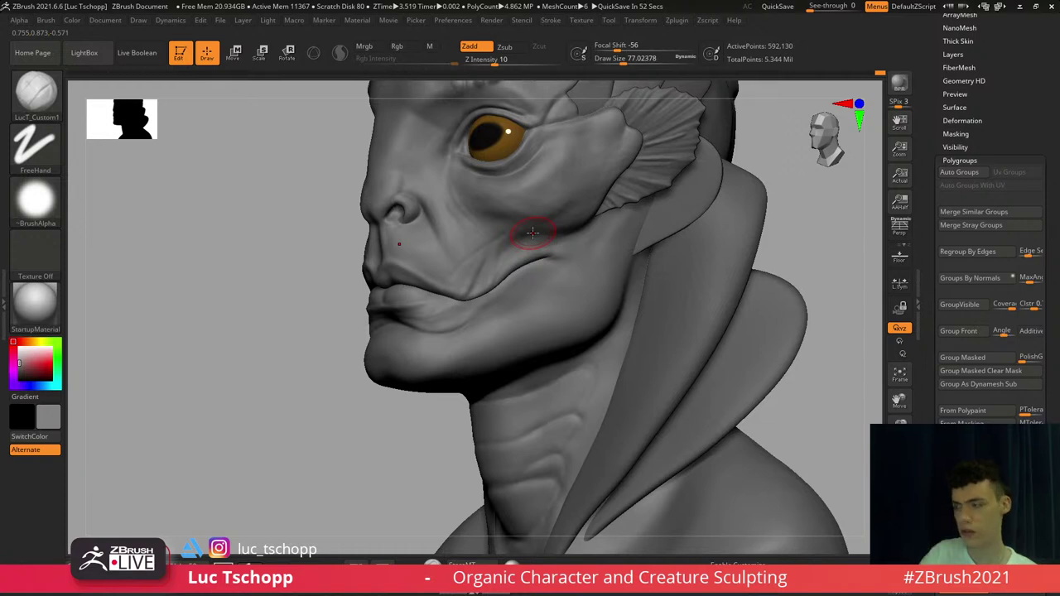
# Make the ear-fin piece Extract2 the active subtool and zoom toward the mouth
pyautogui.keyDown('alt'); pyautogui.moveTo(469, 240); pyautogui.dragTo(360, 354, button='right'); pyautogui.keyUp('alt')
pyautogui.keyDown('alt'); pyautogui.click(517, 293); pyautogui.keyUp('alt')
pyautogui.keyDown('ctrl'); pyautogui.moveTo(506, 281); pyautogui.dragTo(428, 273, button='right'); pyautogui.keyUp('ctrl')
pyautogui.moveTo(417, 312)
pyautogui.keyDown('alt'); pyautogui.mouseDown(button='right')
pyautogui.moveTo(482, 309)
pyautogui.moveTo(431, 314)
pyautogui.mouseUp(button='right'); pyautogui.keyUp('alt')
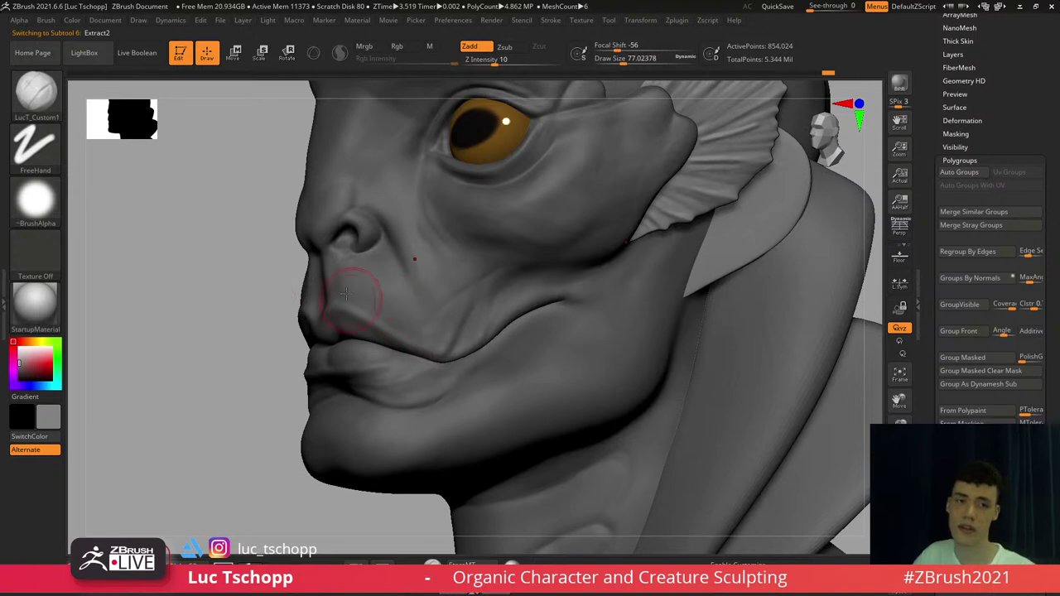
# Reselect the head subtool and undo the cheek bump stroke
pyautogui.keyDown('ctrl'); pyautogui.moveTo(347, 296); pyautogui.dragTo(457, 290, button='right'); pyautogui.keyUp('ctrl')
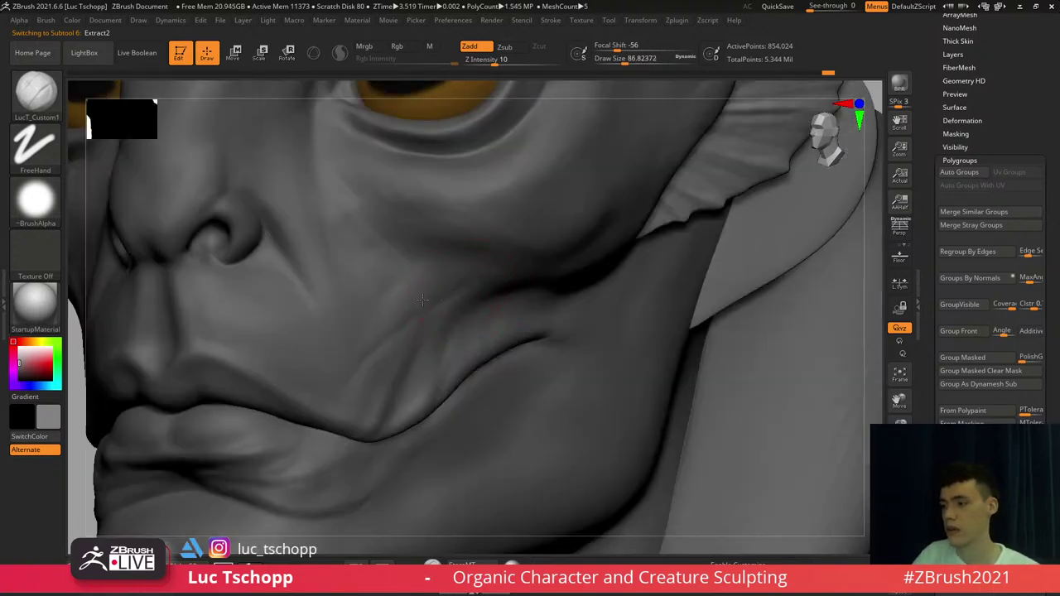
pyautogui.keyDown('alt'); pyautogui.click(401, 322); pyautogui.keyUp('alt')
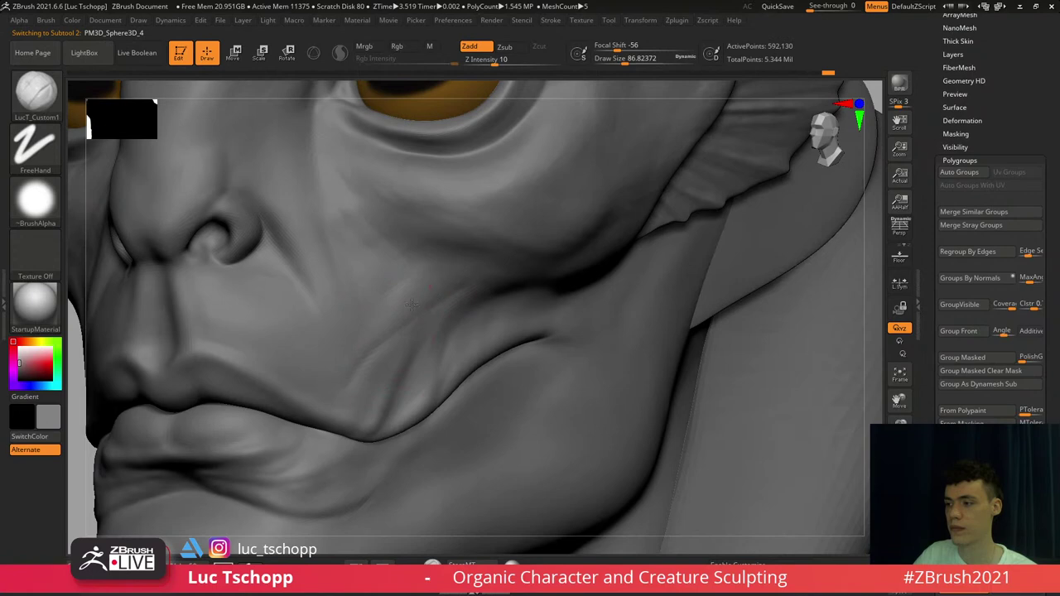
pyautogui.hotkey('ctrl', 'z')
# Pick DamStandard, frame the face in three-quarter view, and shrink the brush to about 68
pyautogui.press('b')
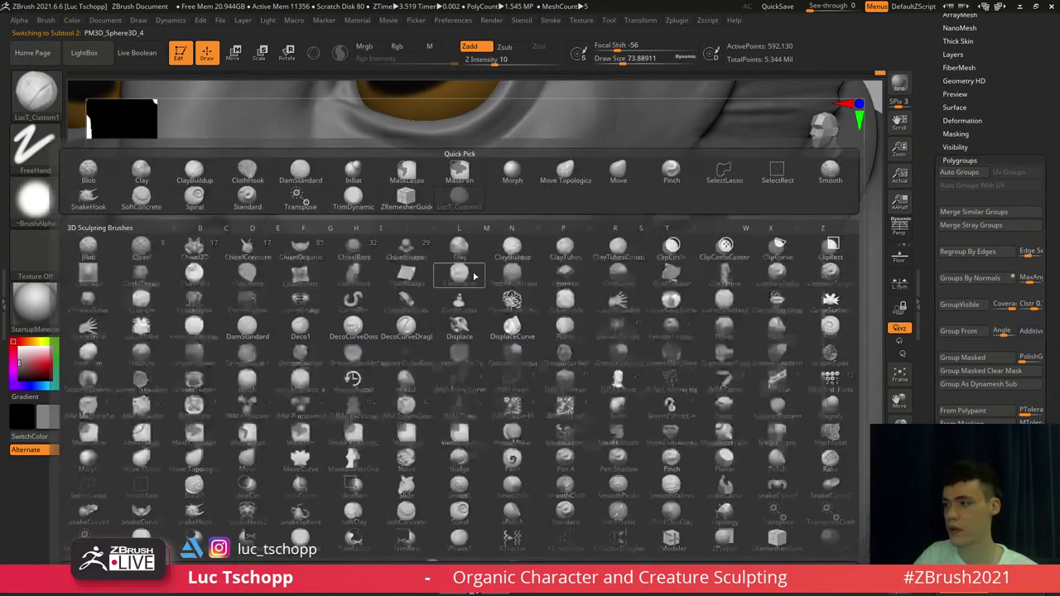
pyautogui.press('d')
pyautogui.press('s')
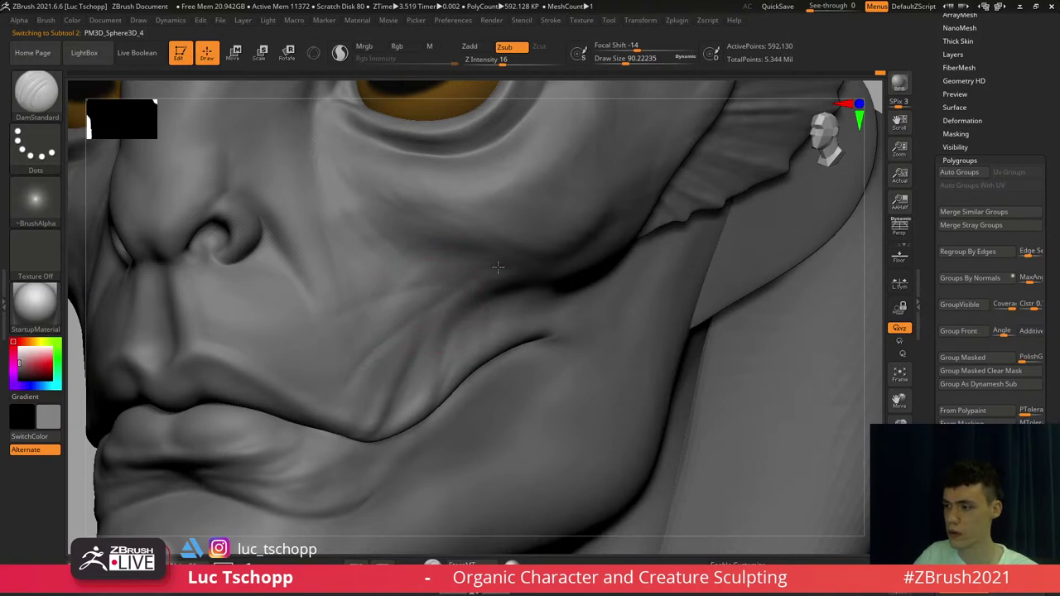
pyautogui.keyDown('ctrl'); pyautogui.moveTo(504, 267); pyautogui.dragTo(448, 265, button='right'); pyautogui.keyUp('ctrl')
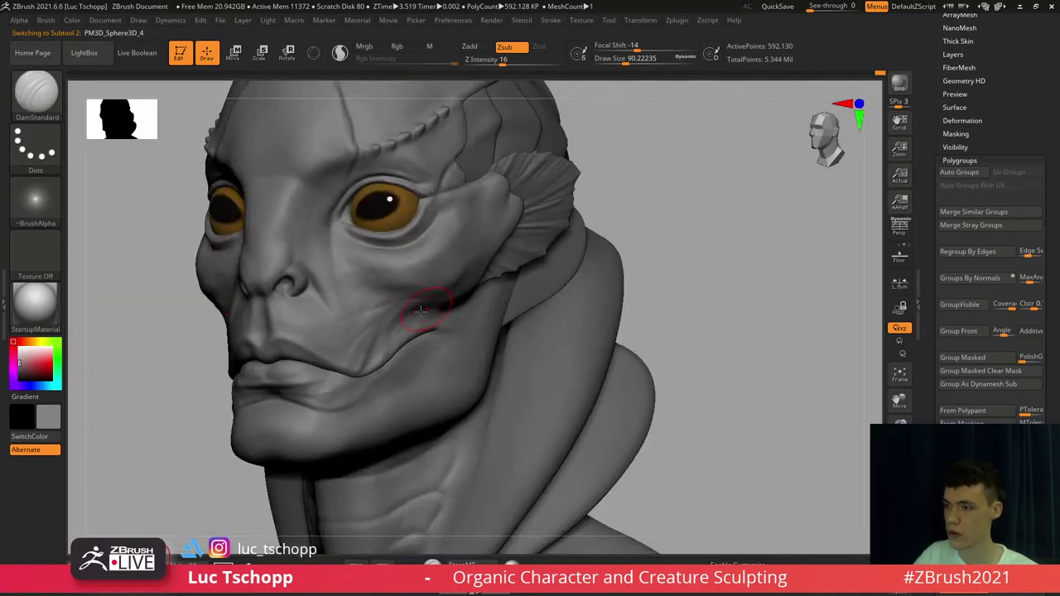
pyautogui.keyDown('alt'); pyautogui.moveTo(421, 312); pyautogui.dragTo(476, 285, button='right'); pyautogui.keyUp('alt')
pyautogui.keyDown('ctrl'); pyautogui.moveTo(453, 370); pyautogui.dragTo(436, 345, button='right'); pyautogui.keyUp('ctrl')
pyautogui.keyDown('ctrl'); pyautogui.moveTo(410, 261); pyautogui.dragTo(404, 431, button='right'); pyautogui.keyUp('ctrl')
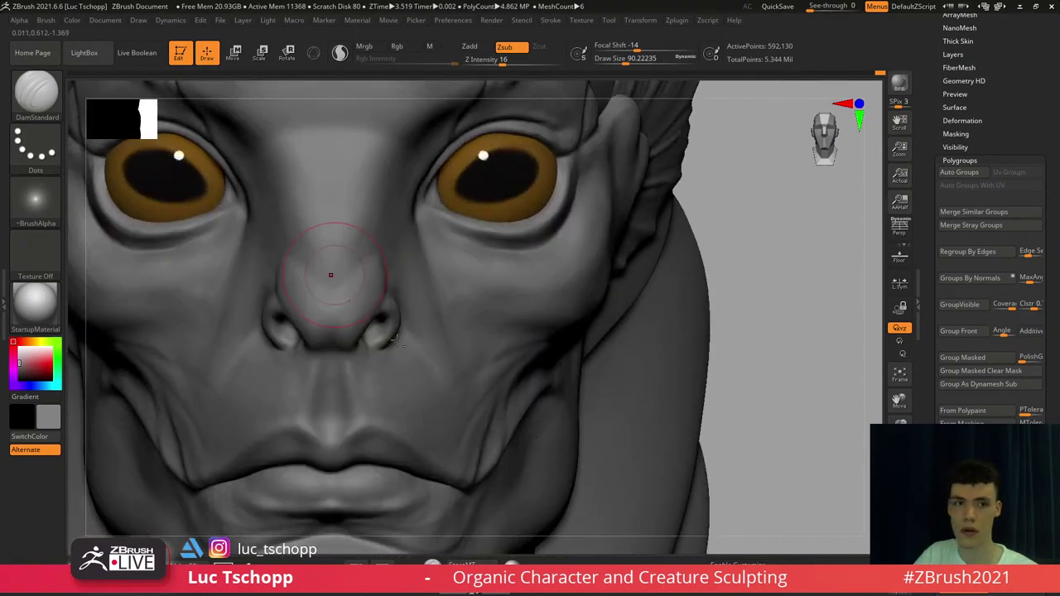
pyautogui.keyDown('alt'); pyautogui.moveTo(332, 272); pyautogui.dragTo(415, 350, button='right'); pyautogui.keyUp('alt')
pyautogui.moveTo(257, 278); pyautogui.dragTo(332, 279, button='right')
pyautogui.keyDown('alt'); pyautogui.moveTo(285, 241); pyautogui.dragTo(361, 221, button='right'); pyautogui.keyUp('alt')
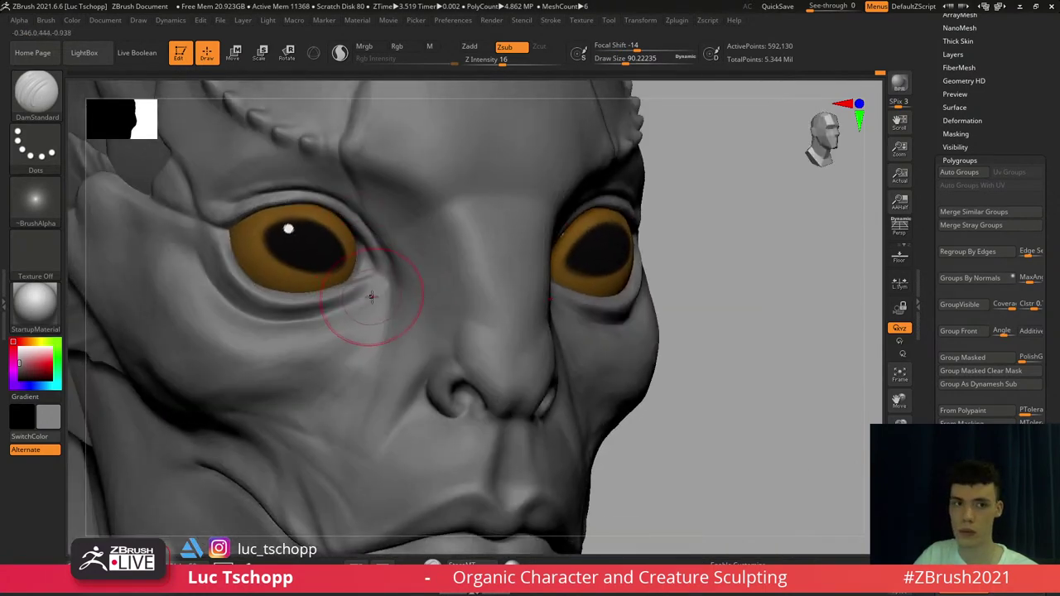
pyautogui.press('s')
pyautogui.moveTo(372, 297); pyautogui.dragTo(363, 298)
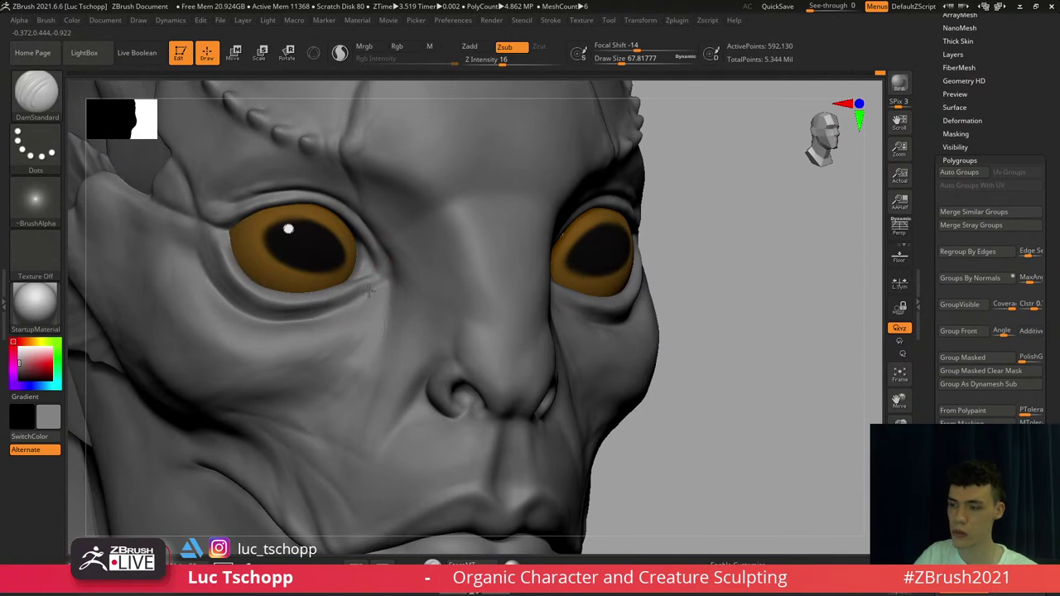
# At a lower subdivision, use the Move brush at about 100 to pull the lower eyelids down
pyautogui.press('b')
pyautogui.press('s')
pyautogui.press('t')
pyautogui.press('b')
pyautogui.press('m')
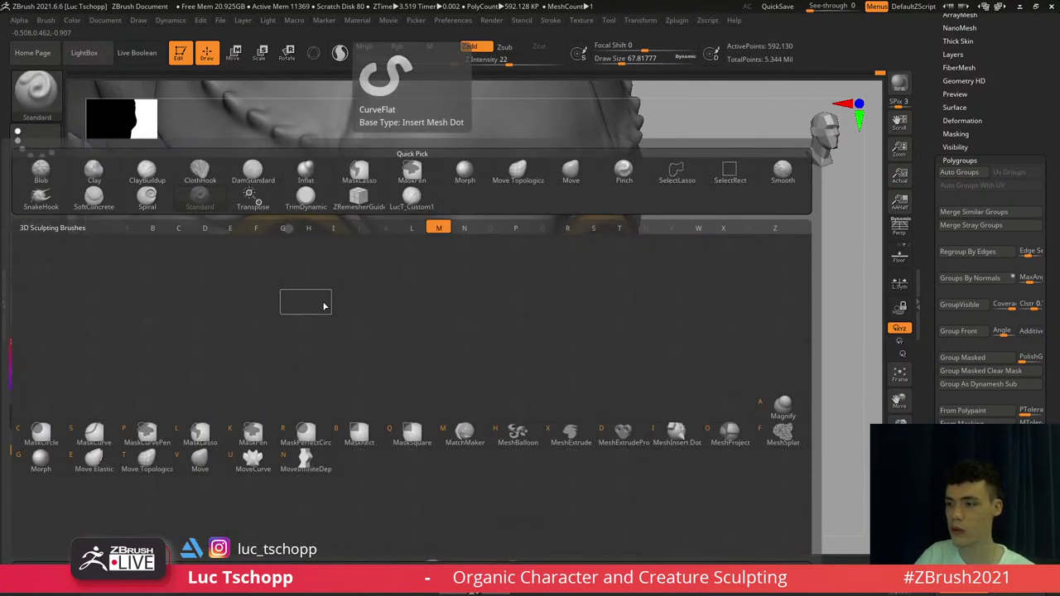
pyautogui.press('v')
pyautogui.press('shift')
pyautogui.hotkey('shift', 'd')
pyautogui.hotkey('shift', 'd')
pyautogui.hotkey('shift', 'd')
pyautogui.press('s')
pyautogui.moveTo(307, 312); pyautogui.dragTo(318, 303)
pyautogui.press('s')
pyautogui.moveTo(324, 305)
pyautogui.mouseDown()
pyautogui.moveTo(325, 315)
pyautogui.moveTo(319, 306)
pyautogui.mouseUp()
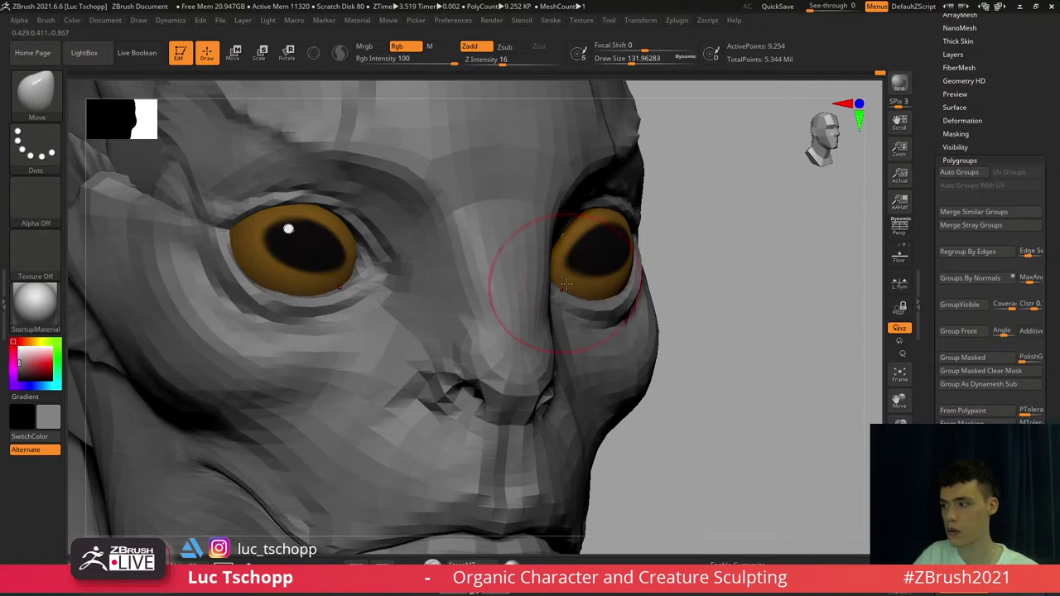
pyautogui.press('d')
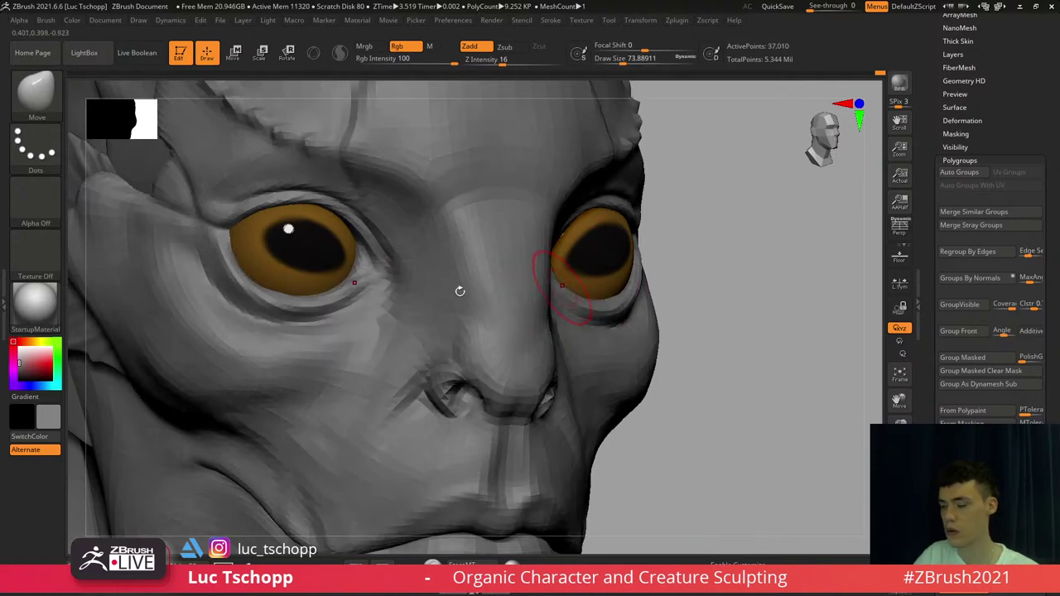
# Keep Move active, reduce the brush to about 46, and frame the bust from the front
pyautogui.keyDown('shift'); pyautogui.moveTo(365, 271); pyautogui.dragTo(361, 275, button='right'); pyautogui.keyUp('shift')
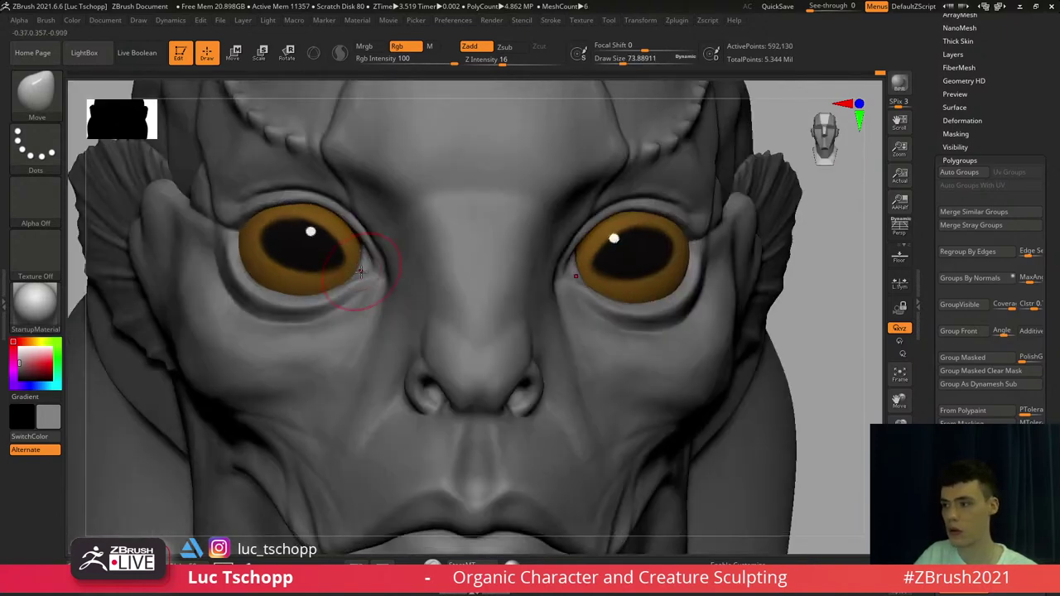
pyautogui.press('b')
pyautogui.press('m')
pyautogui.press('v')
pyautogui.hotkey('shift', 'd')
pyautogui.press('s')
pyautogui.moveTo(359, 274); pyautogui.dragTo(354, 272)
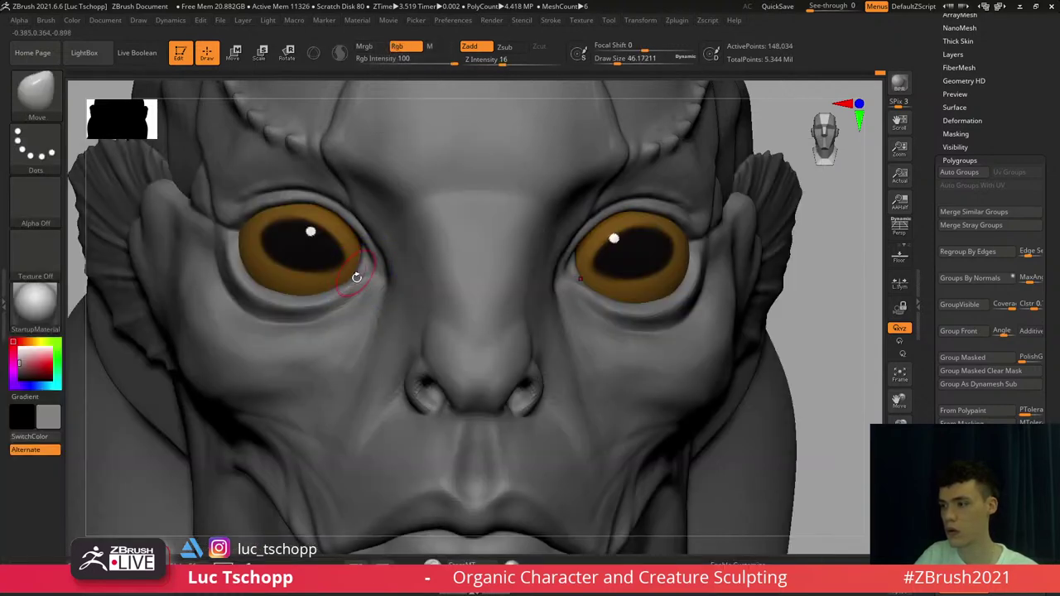
pyautogui.keyDown('shift'); pyautogui.moveTo(356, 277); pyautogui.dragTo(352, 282, button='right'); pyautogui.keyUp('shift')
pyautogui.hotkey('shift', 'd')
pyautogui.hotkey('shift', 'd')
pyautogui.press('f')
pyautogui.press('d')
pyautogui.press('d')
pyautogui.press('d')
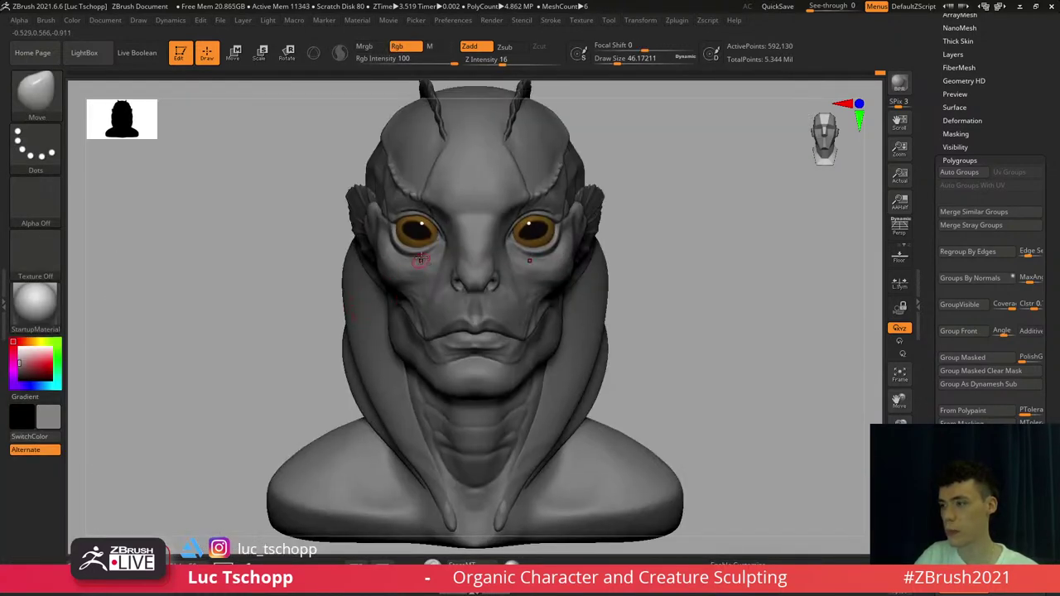
# Zoom into the face and shrink the brush to about 37
pyautogui.moveTo(421, 259)
pyautogui.keyDown('alt'); pyautogui.mouseDown(button='right')
pyautogui.moveTo(379, 254)
pyautogui.moveTo(414, 307)
pyautogui.mouseUp(button='right'); pyautogui.keyUp('alt')
pyautogui.hotkey('shift', 'd')
pyautogui.hotkey('shift', 'd')
pyautogui.press('s')
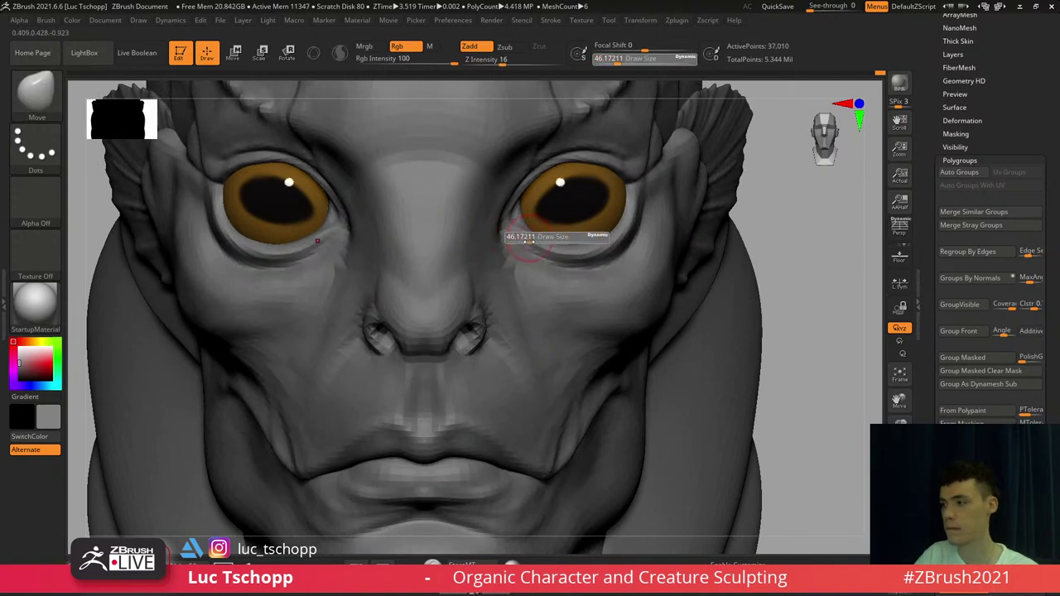
pyautogui.moveTo(528, 240); pyautogui.dragTo(522, 235)
pyautogui.press('d')
pyautogui.press('d')
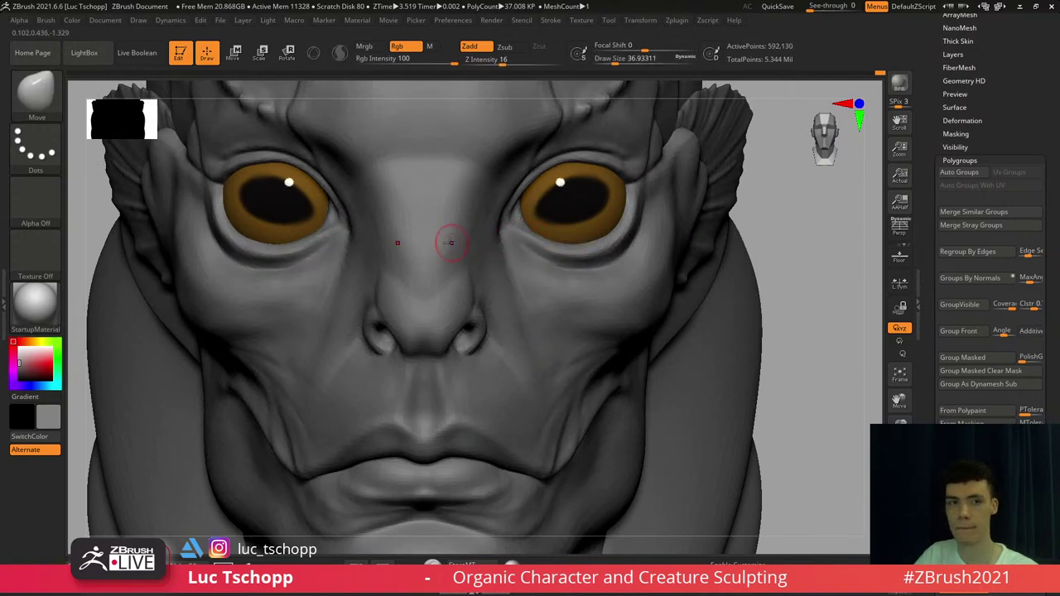
pyautogui.keyDown('alt'); pyautogui.moveTo(397, 236); pyautogui.dragTo(396, 301, button='right'); pyautogui.keyUp('alt')
# Smooth the side of the nose, then switch to Standard at brush size about 128
pyautogui.press('b')
pyautogui.press('d')
pyautogui.press('s')
pyautogui.keyDown('shift'); pyautogui.moveTo(362, 292); pyautogui.dragTo(365, 280); pyautogui.keyUp('shift')
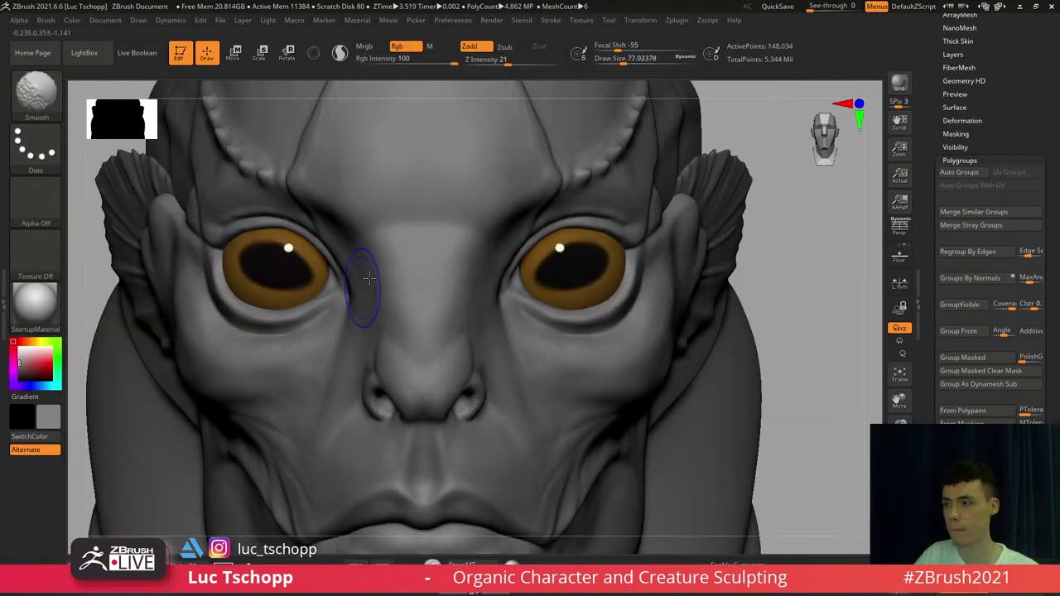
pyautogui.press(']')
pyautogui.press(']')
pyautogui.press(']')
pyautogui.press(']')
pyautogui.press(']')
pyautogui.hotkey('shift', 'd')
pyautogui.hotkey('shift', 'd')
pyautogui.keyDown('ctrl'); pyautogui.moveTo(389, 288); pyautogui.dragTo(382, 267, button='right'); pyautogui.keyUp('ctrl')
pyautogui.press('b')
pyautogui.press('s')
pyautogui.press('t')
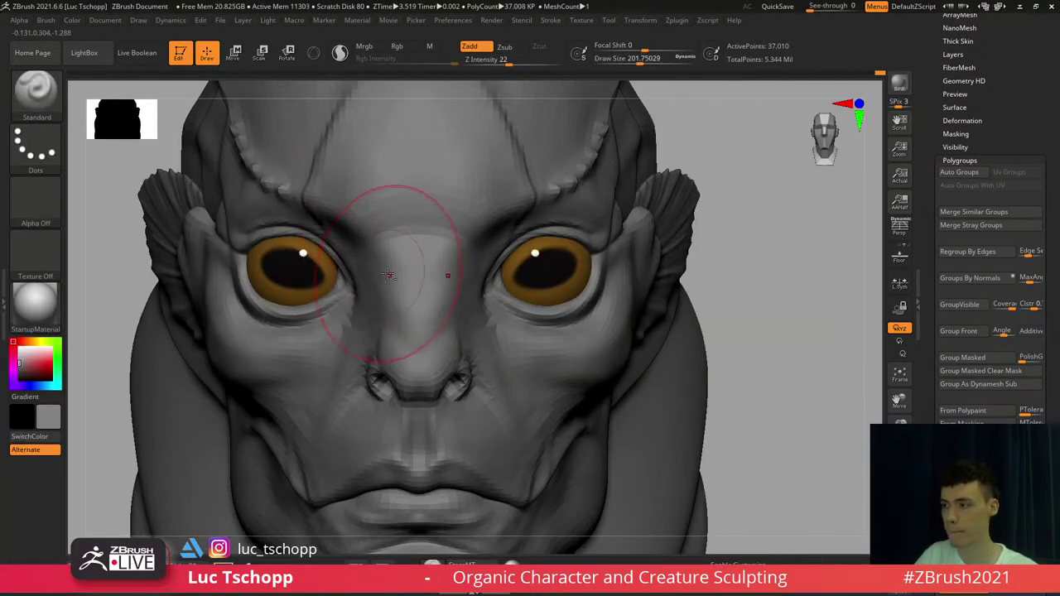
pyautogui.press('d')
pyautogui.press('[')
pyautogui.press('[')
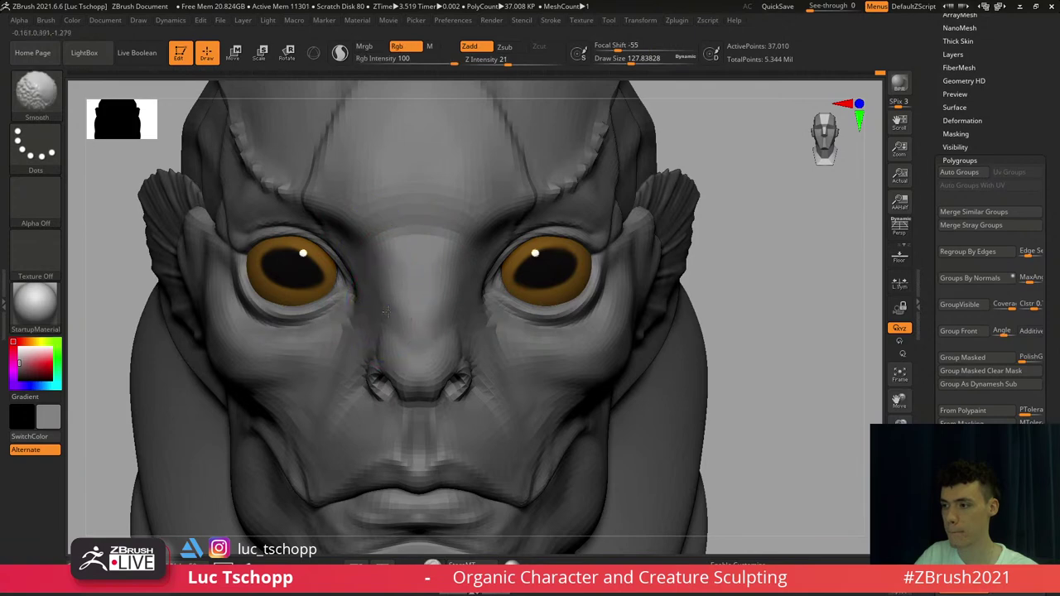
pyautogui.keyDown('ctrl'); pyautogui.moveTo(367, 288); pyautogui.dragTo(373, 323, button='right'); pyautogui.keyUp('ctrl')
# Pick DamStandard, rotate the head, and lower the brush to about 116
pyautogui.press('b')
pyautogui.press('d')
pyautogui.press('s')
pyautogui.moveTo(315, 249)
pyautogui.mouseDown(button='right')
pyautogui.moveTo(348, 237)
pyautogui.moveTo(342, 229)
pyautogui.mouseUp(button='right')
pyautogui.press('s')
pyautogui.moveTo(342, 230); pyautogui.dragTo(342, 229)
# Undo the trial DamStandard strokes and settle on the Standard brush at size 112
pyautogui.hotkey('ctrl', 'z')
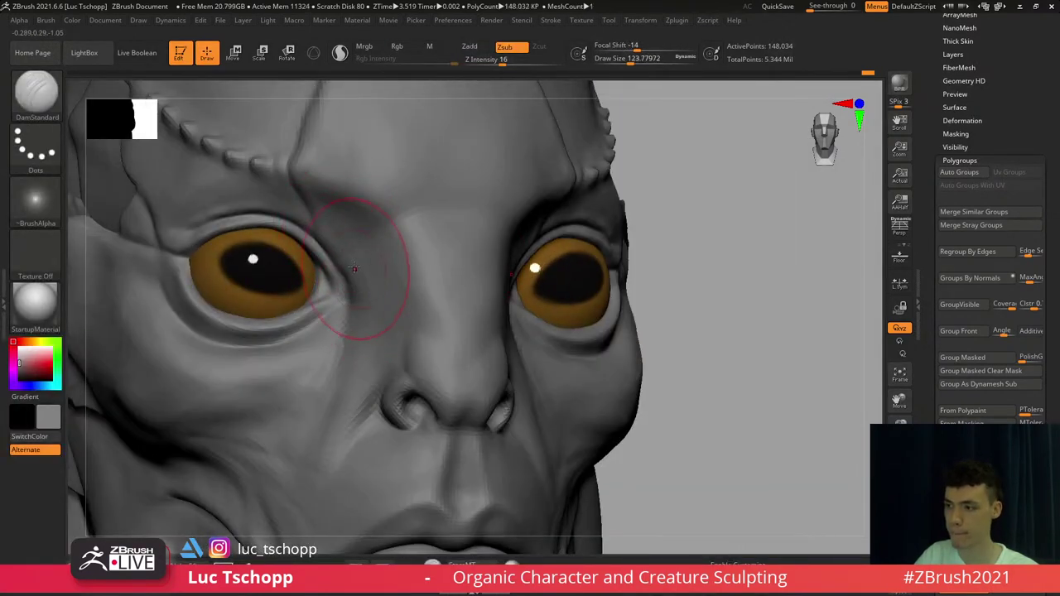
pyautogui.press('b')
pyautogui.press('d')
pyautogui.press('s')
pyautogui.press('b')
pyautogui.press('d')
pyautogui.press('s')
pyautogui.press('s')
pyautogui.moveTo(339, 239); pyautogui.dragTo(351, 241)
pyautogui.hotkey('ctrl', 'z')
pyautogui.press('b')
pyautogui.press('s')
pyautogui.press('t')
pyautogui.press('s')
# Switch to the custom freehand brush at a lower subdivision, sized about 71
pyautogui.keyDown('shift'); pyautogui.moveTo(401, 264); pyautogui.dragTo(365, 142, button='right'); pyautogui.keyUp('shift')
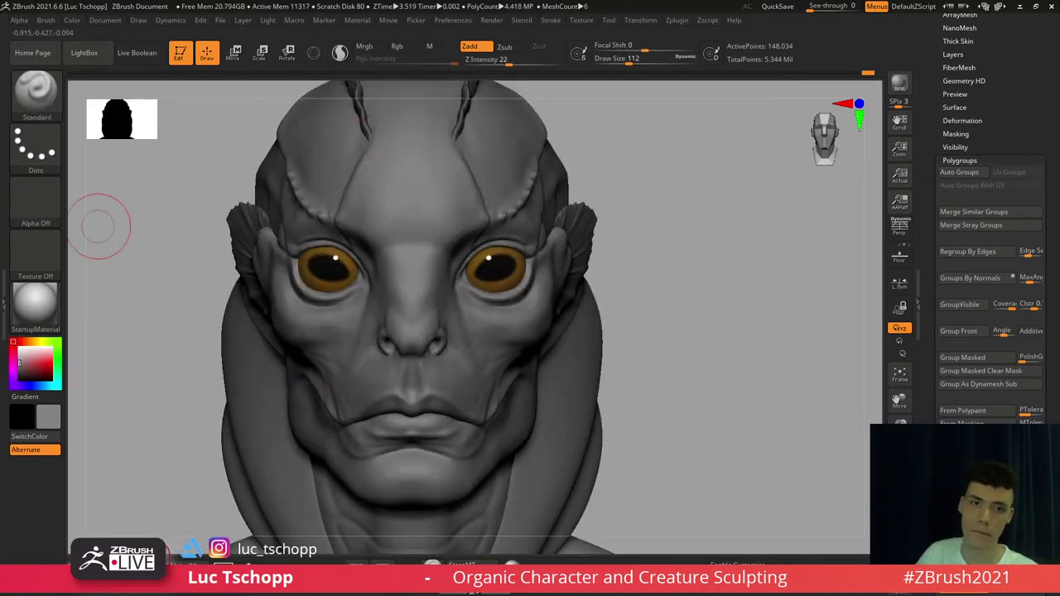
pyautogui.moveTo(327, 178)
pyautogui.mouseDown(button='right')
pyautogui.moveTo(352, 178)
pyautogui.moveTo(373, 236)
pyautogui.mouseUp(button='right')
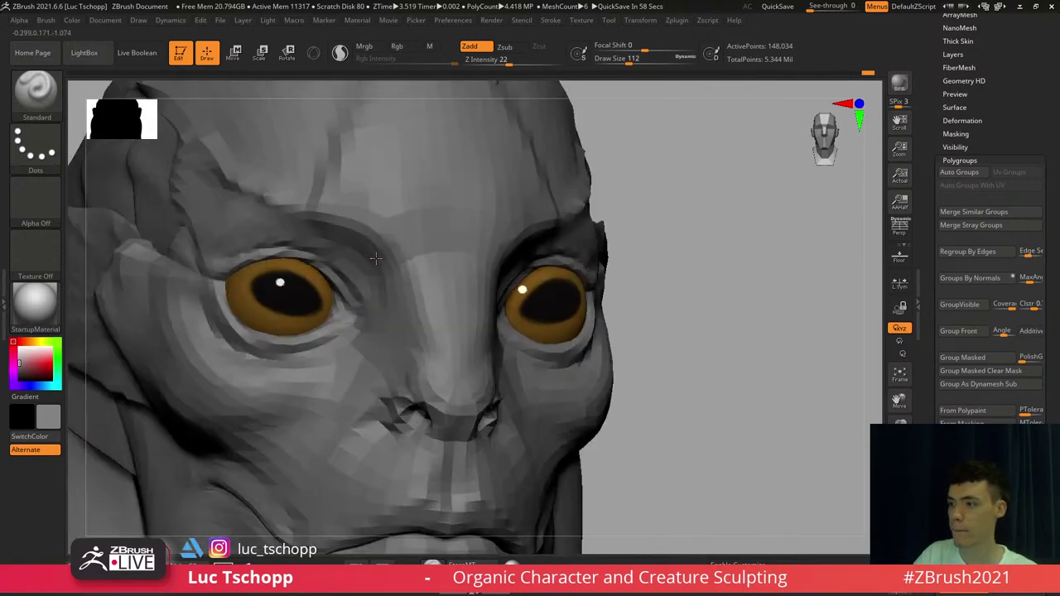
pyautogui.press('b')
pyautogui.click(411, 197)
pyautogui.hotkey('shift', 'd')
pyautogui.hotkey('shift', 'd')
pyautogui.press('s')
pyautogui.press('s')
pyautogui.click(370, 275)
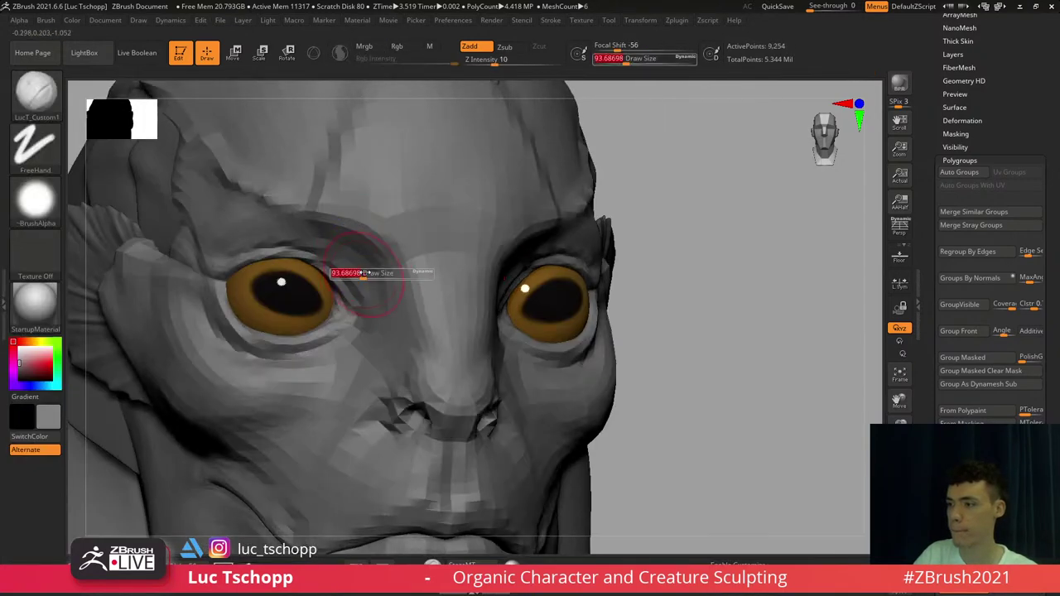
pyautogui.press('s')
pyautogui.click(370, 285)
# Return to the top subdivision and zoom in on the mouth
pyautogui.press('d')
pyautogui.press('d')
pyautogui.press('d')
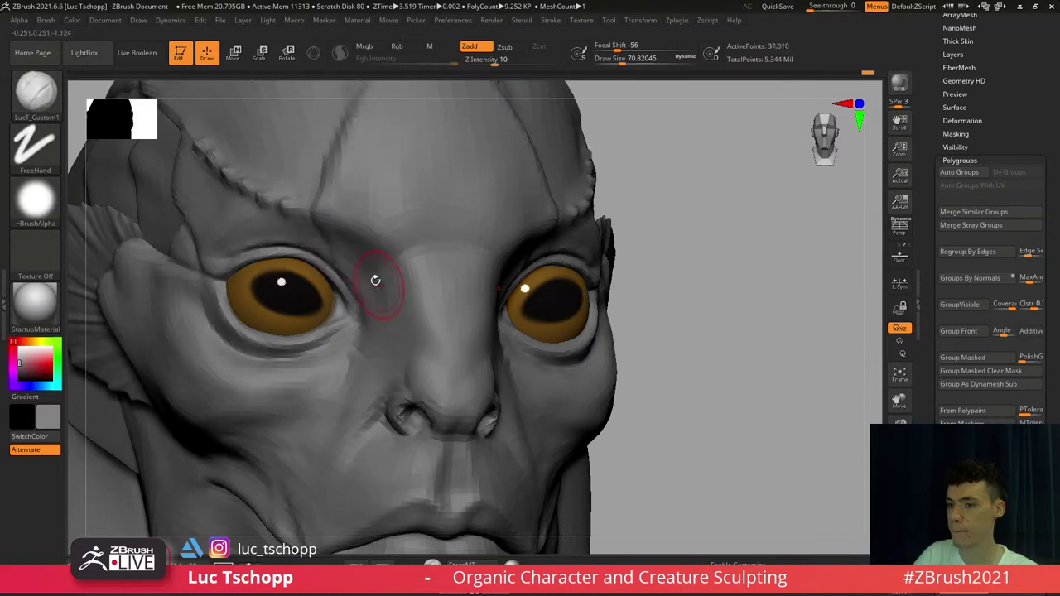
pyautogui.keyDown('shift'); pyautogui.moveTo(373, 279); pyautogui.dragTo(369, 294, button='right'); pyautogui.keyUp('shift')
pyautogui.keyDown('ctrl'); pyautogui.moveTo(369, 254); pyautogui.dragTo(371, 211, button='right'); pyautogui.keyUp('ctrl')
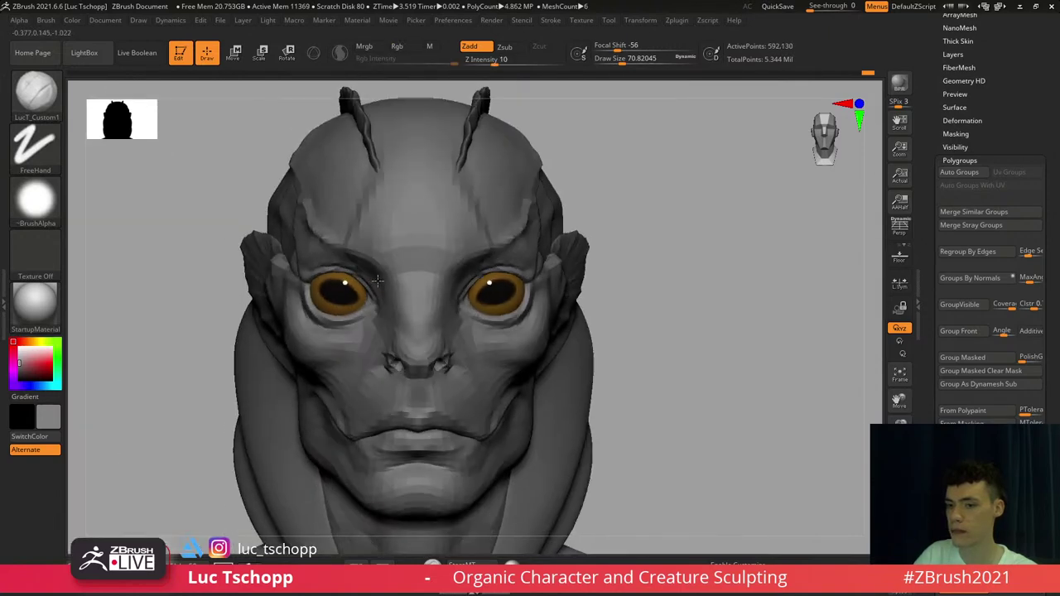
pyautogui.moveTo(370, 273)
pyautogui.mouseDown(button='right')
pyautogui.moveTo(398, 286)
pyautogui.moveTo(370, 280)
pyautogui.moveTo(373, 302)
pyautogui.mouseUp(button='right')
pyautogui.moveTo(386, 351)
pyautogui.keyDown('alt'); pyautogui.mouseDown(button='right')
pyautogui.moveTo(364, 265)
pyautogui.moveTo(367, 332)
pyautogui.moveTo(460, 281)
pyautogui.moveTo(439, 278)
pyautogui.mouseUp(button='right'); pyautogui.keyUp('alt')
# With Standard at a lower subdivision, smooth the skin above the upper lip, brush about 54
pyautogui.press('b')
pyautogui.press('s')
pyautogui.press('t')
pyautogui.hotkey('shift', 'd')
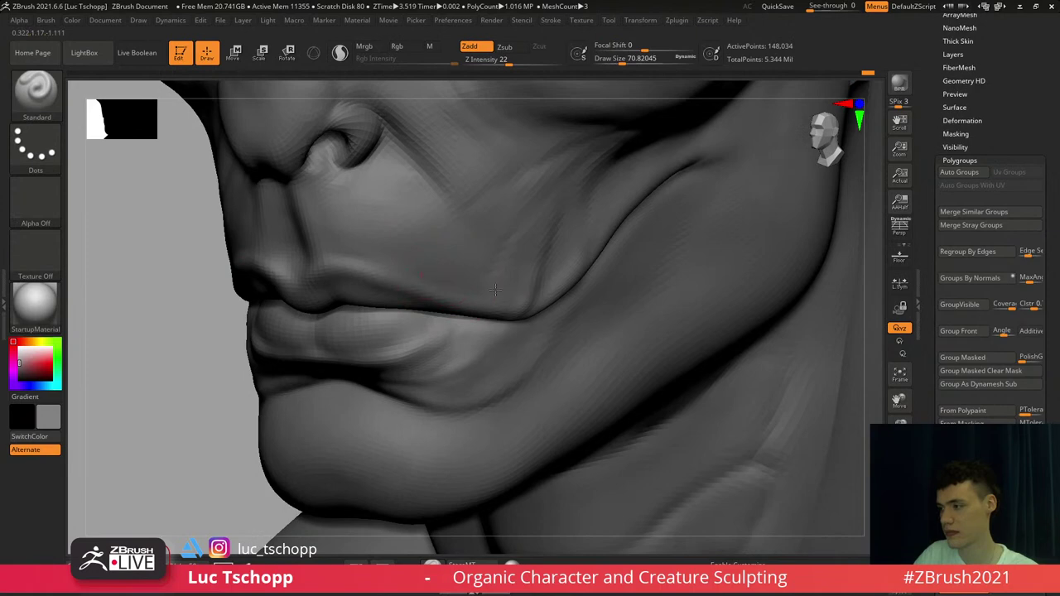
pyautogui.press('s')
pyautogui.moveTo(477, 278); pyautogui.dragTo(472, 278)
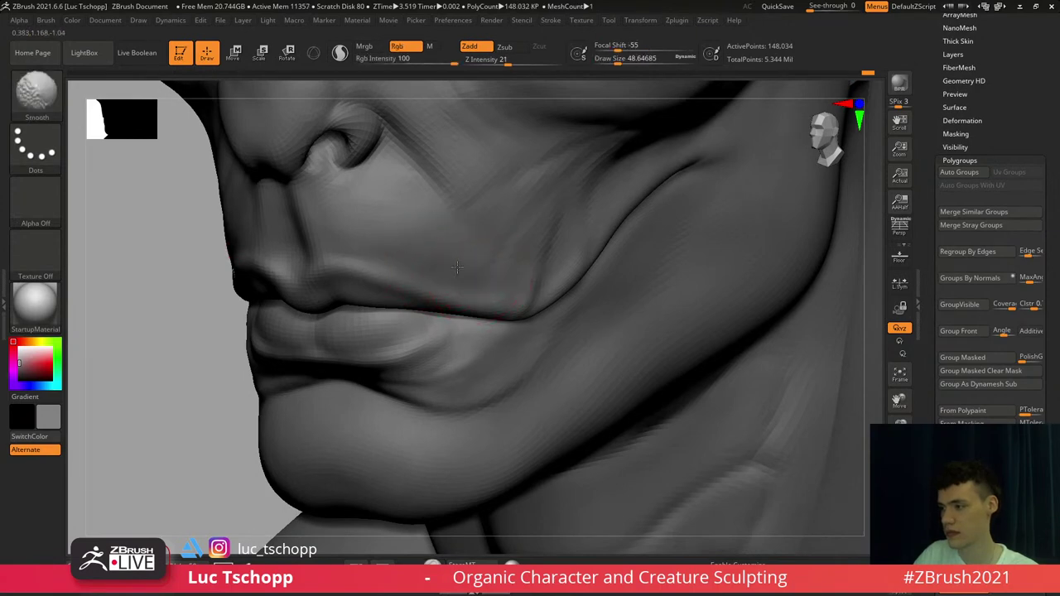
pyautogui.moveTo(473, 277)
pyautogui.keyDown('shift'); pyautogui.mouseDown(button='right')
pyautogui.moveTo(527, 280)
pyautogui.moveTo(375, 278)
pyautogui.mouseUp(button='right'); pyautogui.keyUp('shift')
pyautogui.press('s')
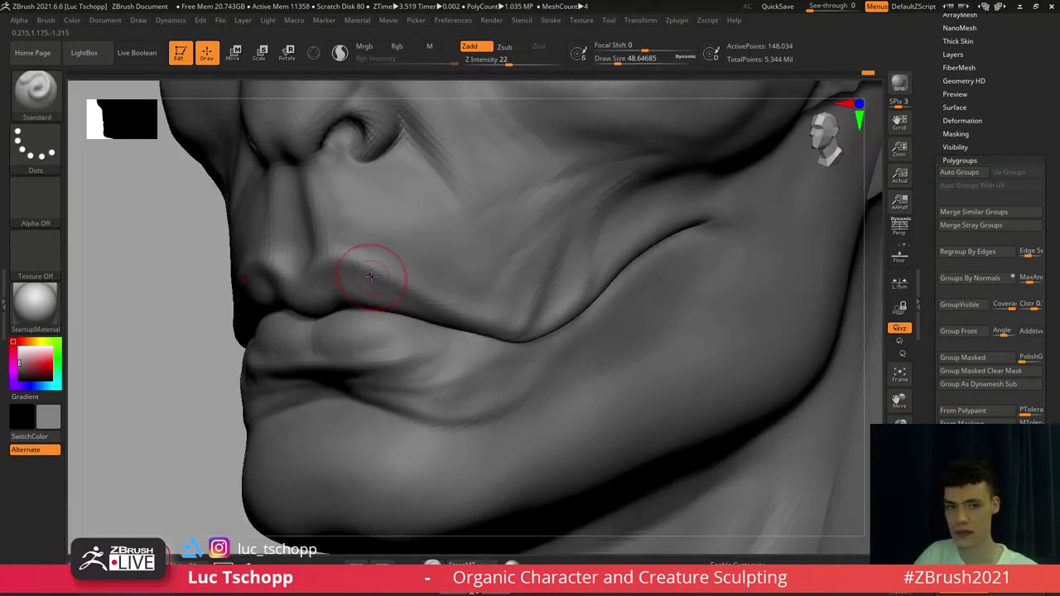
pyautogui.moveTo(373, 277); pyautogui.dragTo(376, 277)
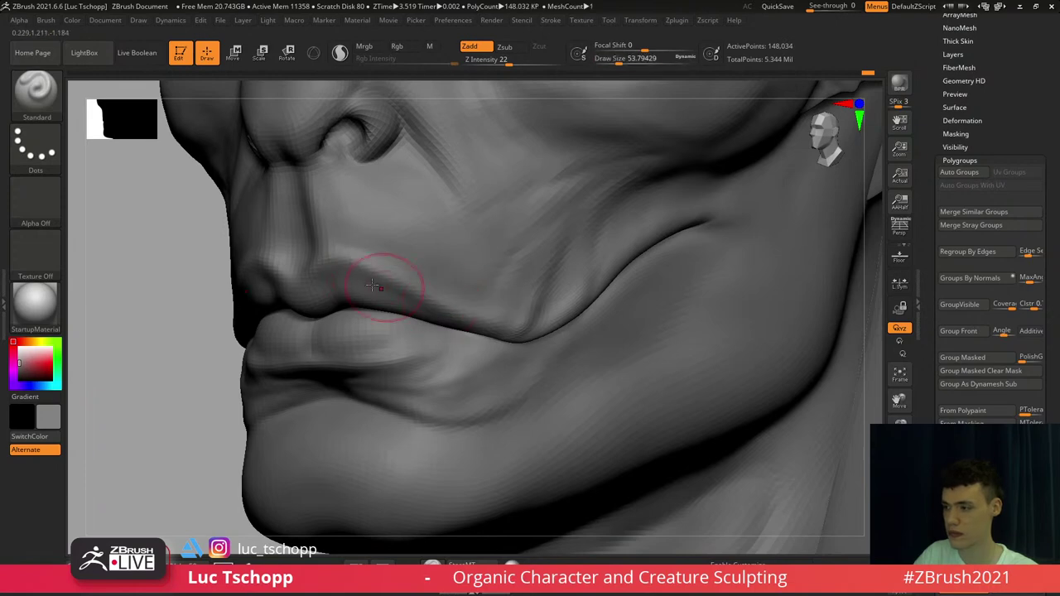
pyautogui.press('d')
# Switch to the LucT_Custom1 brush and smooth the philtrum under the nose
pyautogui.press('b')
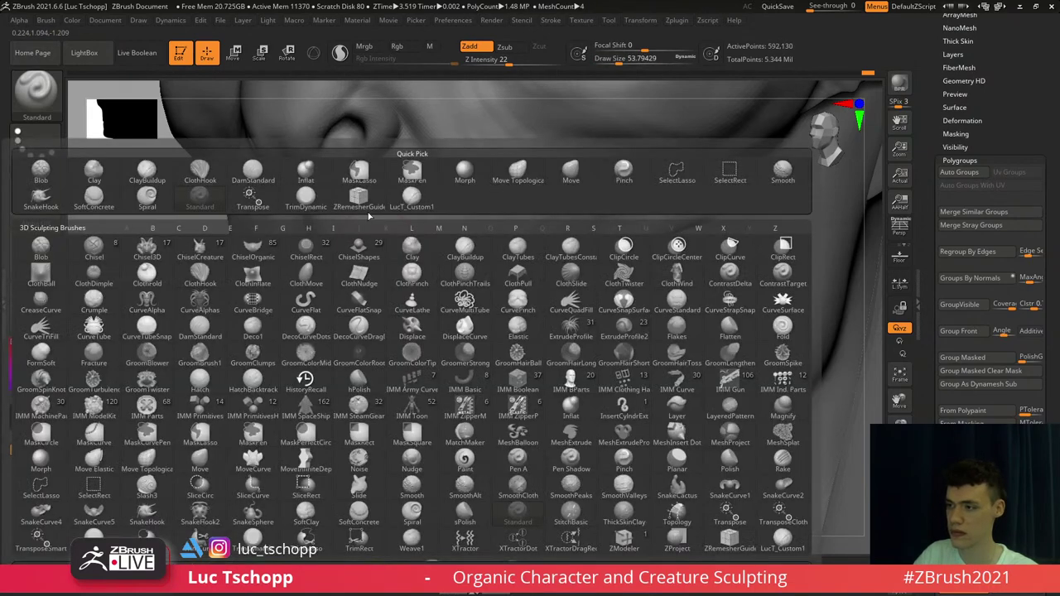
pyautogui.click(412, 200)
pyautogui.moveTo(298, 220)
pyautogui.keyDown('alt'); pyautogui.mouseDown(button='right')
pyautogui.moveTo(362, 240)
pyautogui.moveTo(344, 231)
pyautogui.moveTo(369, 225)
pyautogui.moveTo(355, 216)
pyautogui.mouseUp(button='right'); pyautogui.keyUp('alt')
pyautogui.press('s')
pyautogui.moveTo(356, 216); pyautogui.dragTo(358, 215)
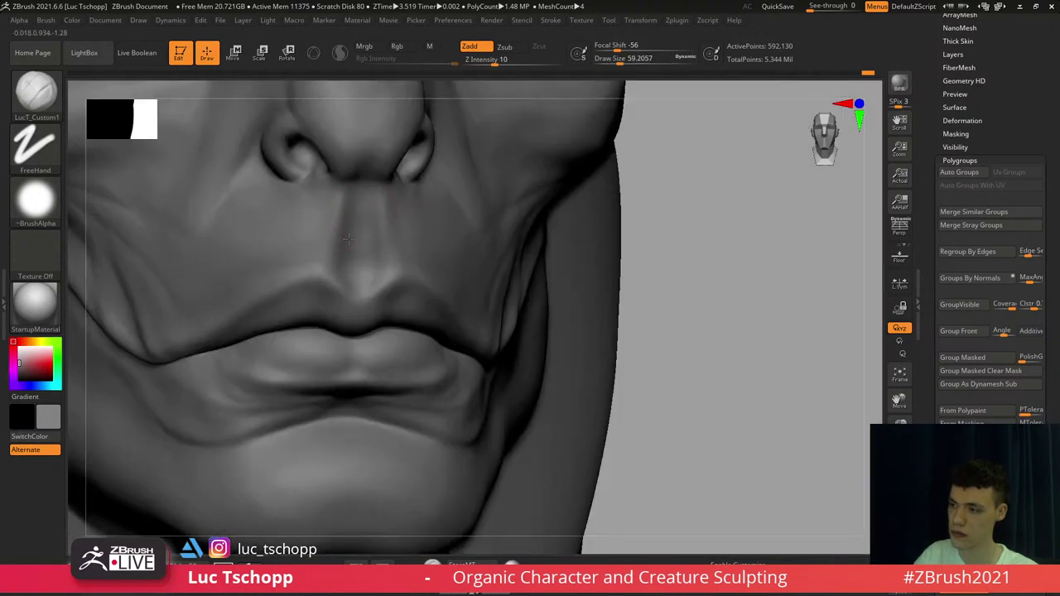
pyautogui.keyDown('shift'); pyautogui.moveTo(365, 271); pyautogui.dragTo(372, 224); pyautogui.keyUp('shift')
pyautogui.moveTo(439, 151)
pyautogui.keyDown('alt'); pyautogui.mouseDown(button='right')
pyautogui.moveTo(406, 293)
pyautogui.moveTo(381, 291)
pyautogui.moveTo(379, 398)
pyautogui.mouseUp(button='right'); pyautogui.keyUp('alt')
# Stroke the inner eyelid fold, then work the brow above the right eye with DamStandard at about 239
pyautogui.press('s')
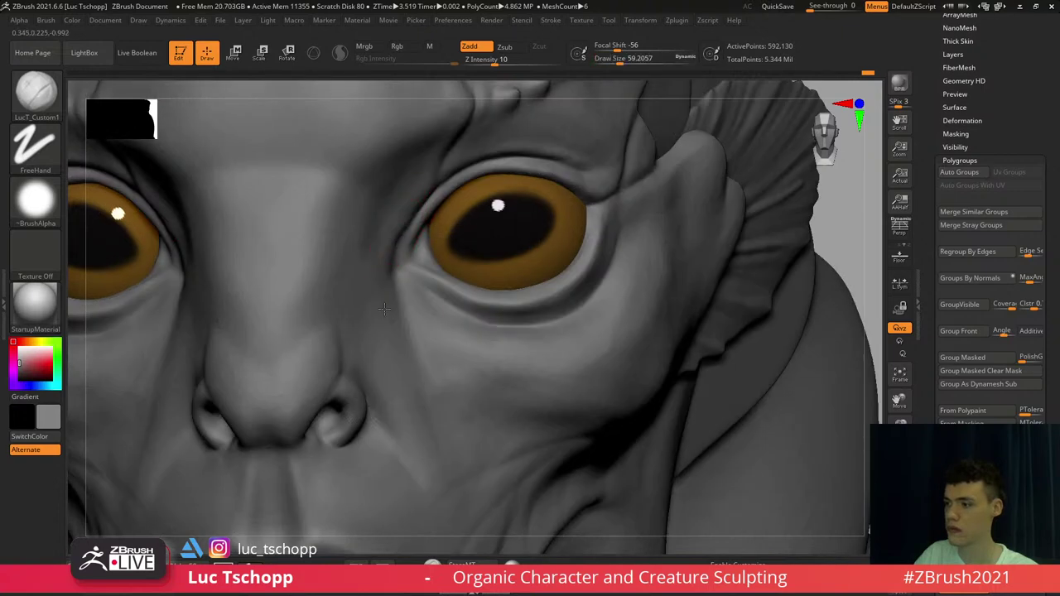
pyautogui.moveTo(412, 210); pyautogui.dragTo(391, 269)
pyautogui.press('b')
pyautogui.press('d')
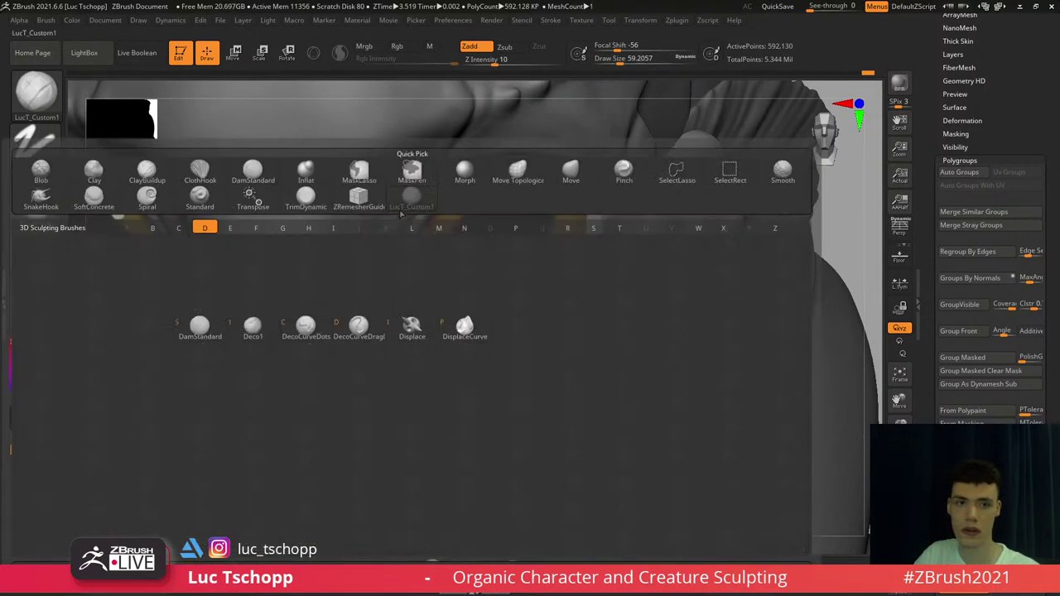
pyautogui.press('s')
pyautogui.press('s')
pyautogui.moveTo(395, 207)
pyautogui.mouseDown()
pyautogui.moveTo(407, 207)
pyautogui.moveTo(391, 185)
pyautogui.moveTo(323, 248)
pyautogui.mouseUp()
pyautogui.press('s')
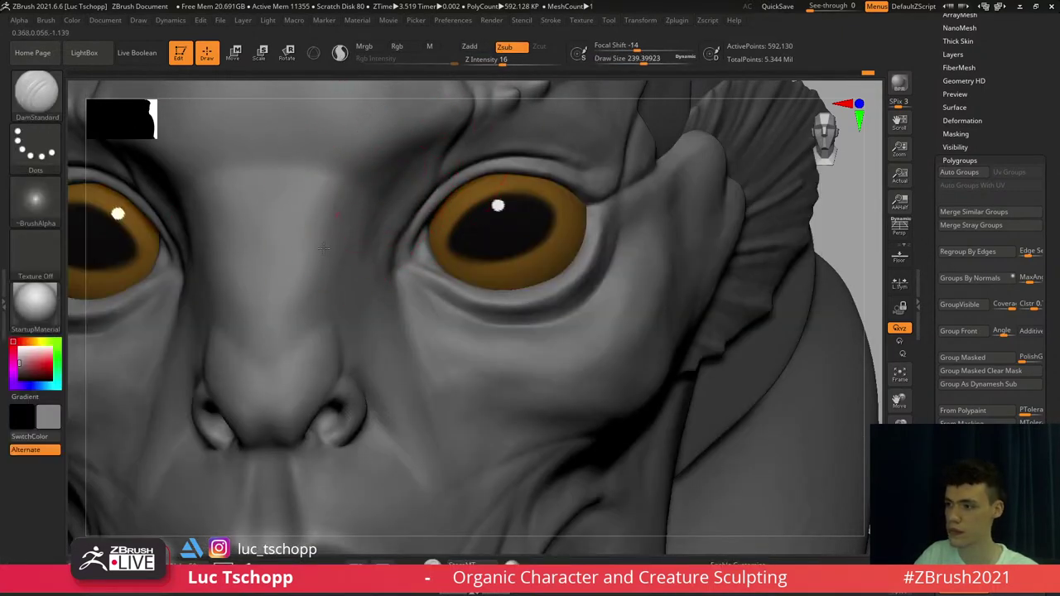
pyautogui.moveTo(354, 179); pyautogui.dragTo(335, 282)
pyautogui.keyDown('ctrl'); pyautogui.moveTo(335, 304); pyautogui.dragTo(407, 209, button='right'); pyautogui.keyUp('ctrl')
pyautogui.keyDown('shift'); pyautogui.moveTo(342, 246); pyautogui.dragTo(345, 235); pyautogui.keyUp('shift')
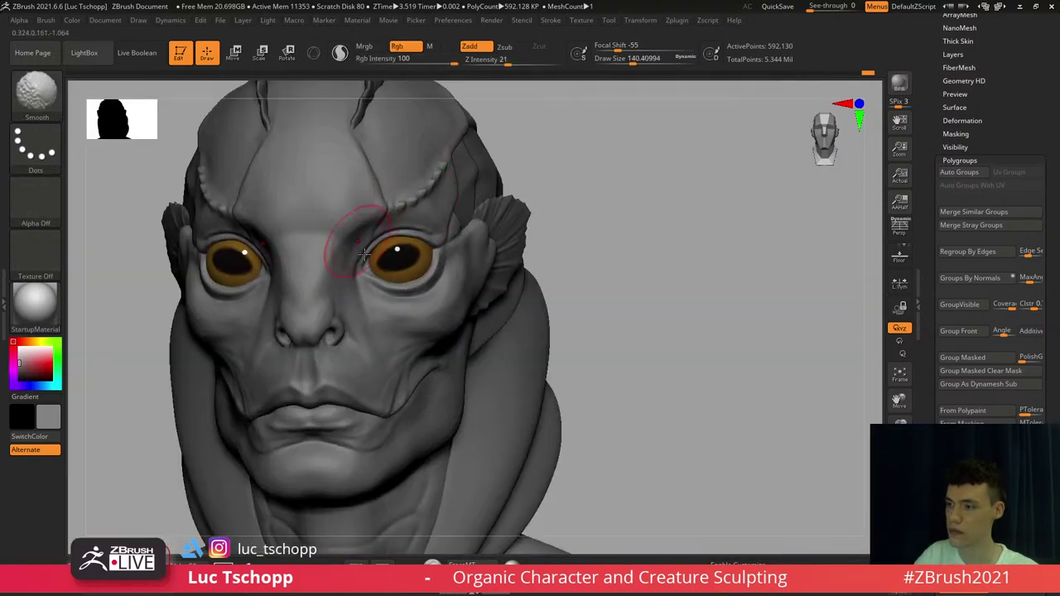
# Smooth the crease and ridge below the right crest with Standard at a lower subdivision
pyautogui.keyDown('shift'); pyautogui.moveTo(364, 254); pyautogui.dragTo(368, 298, button='right'); pyautogui.keyUp('shift')
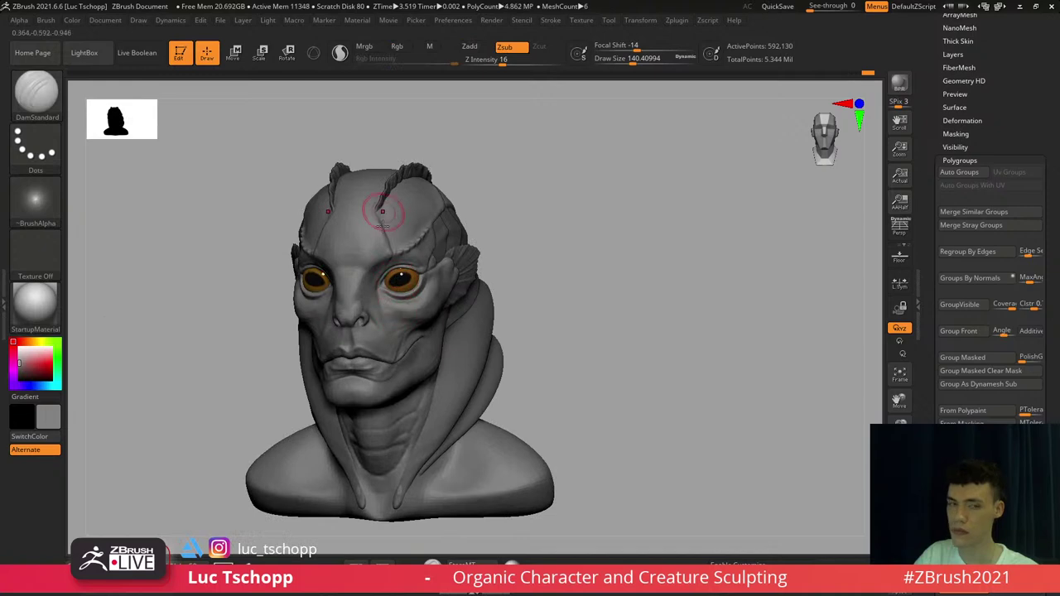
pyautogui.moveTo(383, 225); pyautogui.dragTo(385, 257, button='right')
pyautogui.keyDown('ctrl'); pyautogui.moveTo(386, 257); pyautogui.dragTo(423, 310, button='right'); pyautogui.keyUp('ctrl')
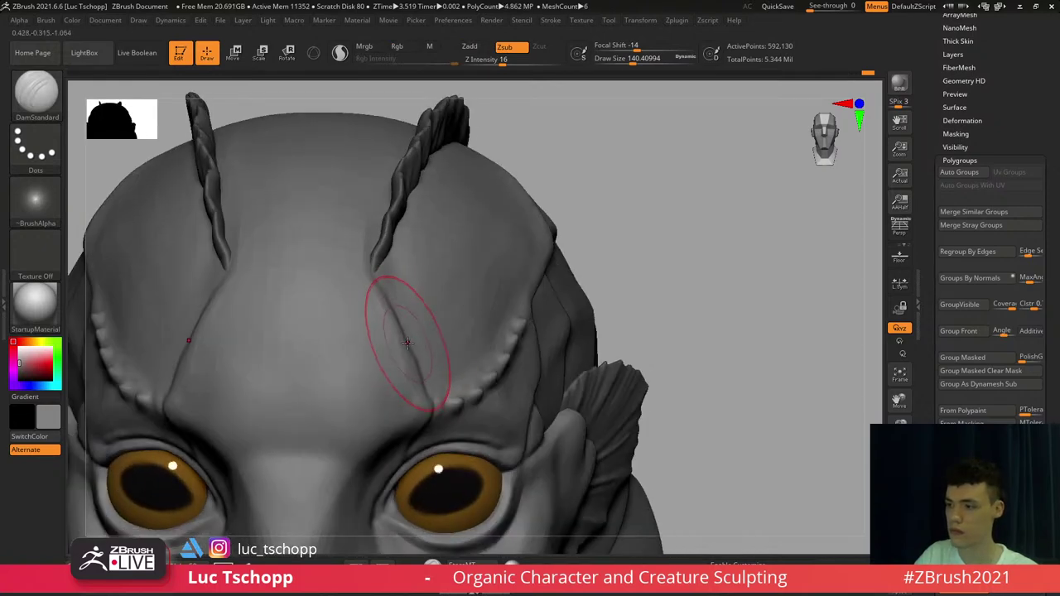
pyautogui.press('shift')
pyautogui.keyDown('shift'); pyautogui.moveTo(399, 354); pyautogui.dragTo(386, 307); pyautogui.keyUp('shift')
pyautogui.press('b')
pyautogui.press('s')
pyautogui.press('t')
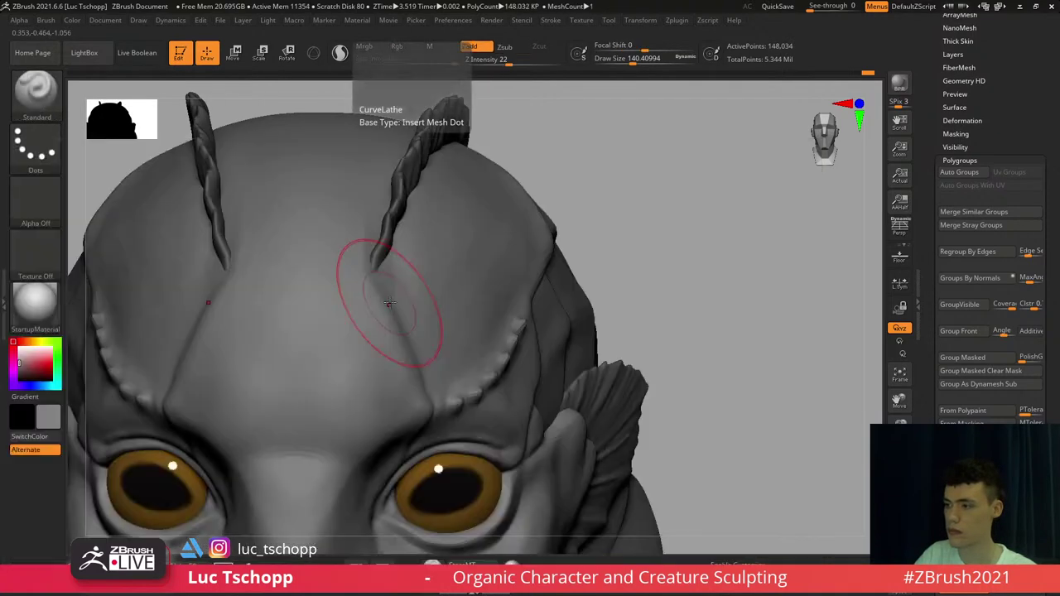
pyautogui.press('d')
pyautogui.press('s')
pyautogui.hotkey('shift', 'd')
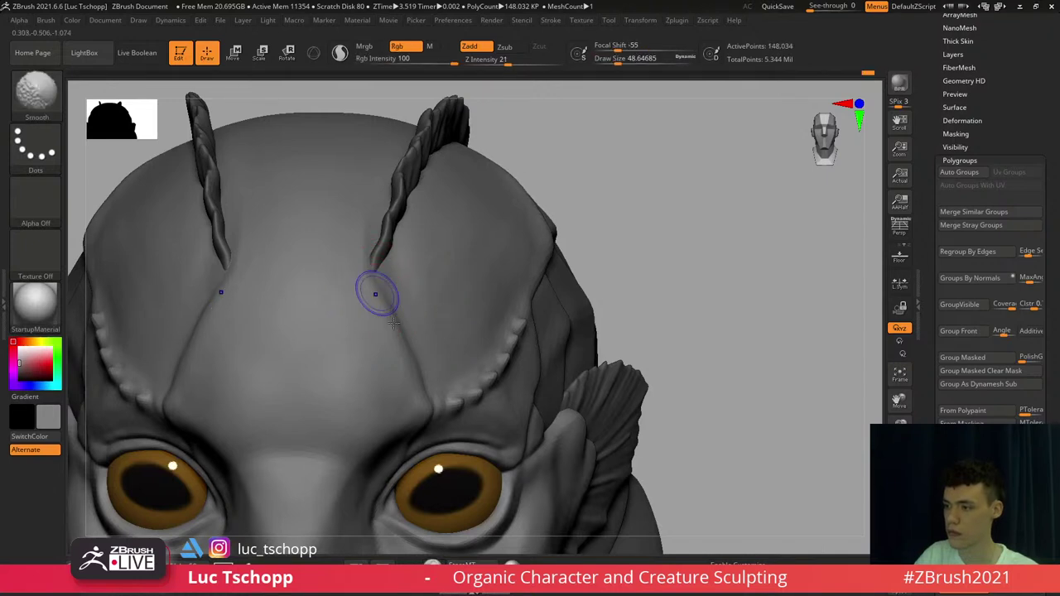
pyautogui.keyDown('shift'); pyautogui.moveTo(415, 386); pyautogui.dragTo(383, 300); pyautogui.keyUp('shift')
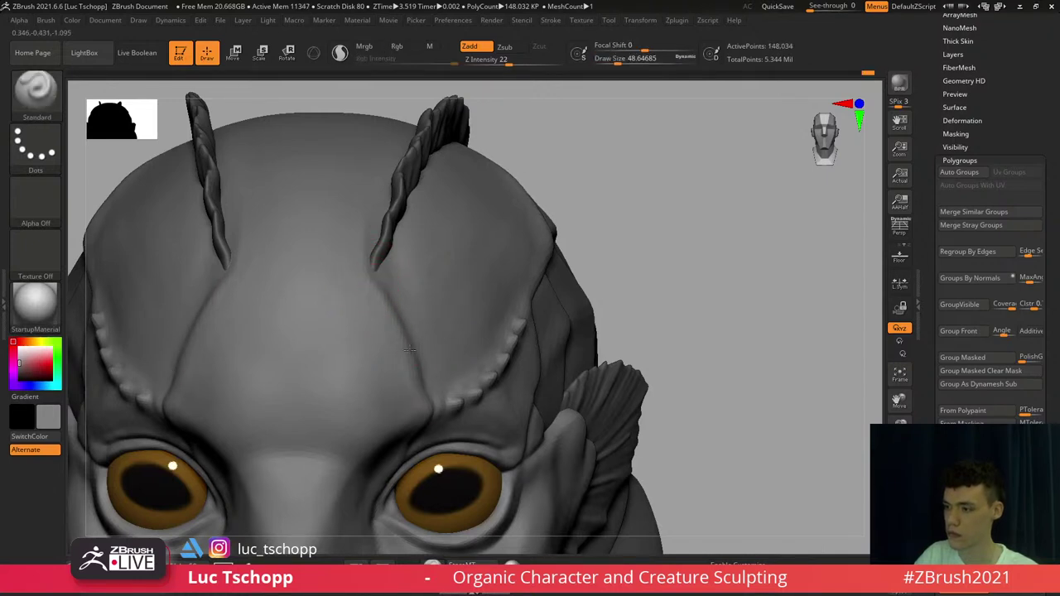
# Smooth along the forehead ridge with a larger brush and redraw the ridge line from the crest
pyautogui.moveTo(404, 319); pyautogui.dragTo(386, 329, button='right')
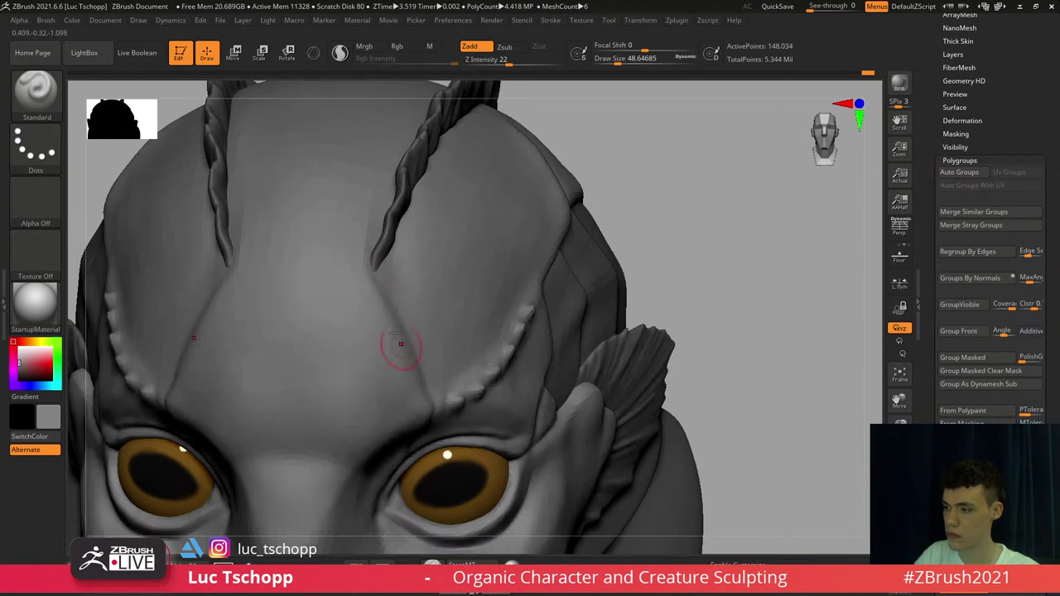
pyautogui.press('s')
pyautogui.moveTo(367, 276); pyautogui.dragTo(414, 372)
pyautogui.press('d')
pyautogui.moveTo(369, 271)
pyautogui.mouseDown()
pyautogui.moveTo(425, 396)
pyautogui.moveTo(336, 224)
pyautogui.mouseUp()
# Switch to the LucT_Custom1 brush at size about 108, framing the forehead from the front
pyautogui.press('b')
pyautogui.click(400, 207)
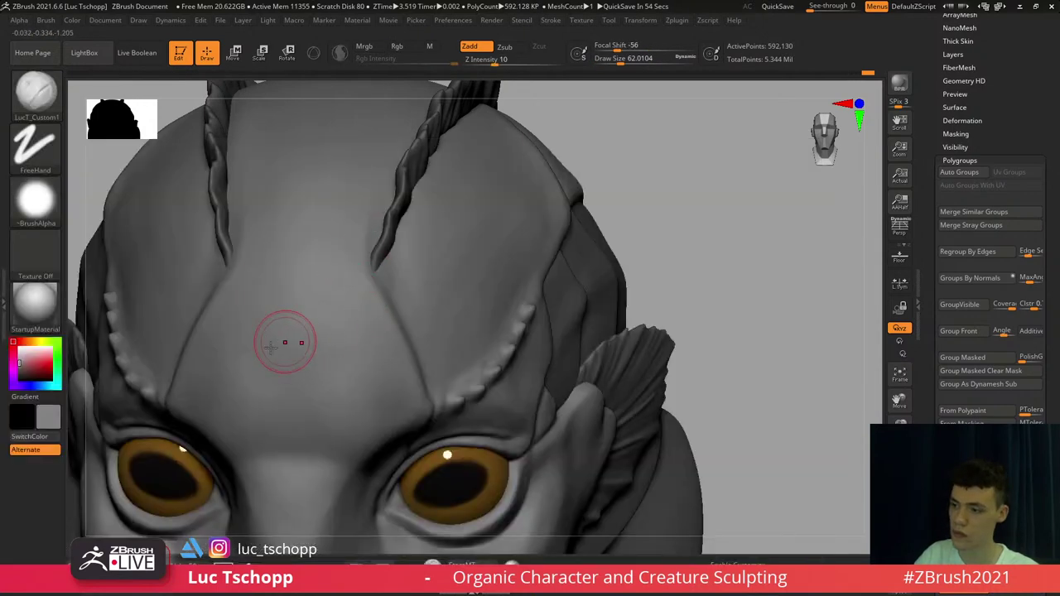
pyautogui.press('s')
pyautogui.moveTo(216, 362); pyautogui.dragTo(225, 361)
pyautogui.moveTo(225, 362)
pyautogui.mouseDown(button='right')
pyautogui.moveTo(213, 355)
pyautogui.moveTo(281, 351)
pyautogui.moveTo(232, 295)
pyautogui.mouseUp(button='right')
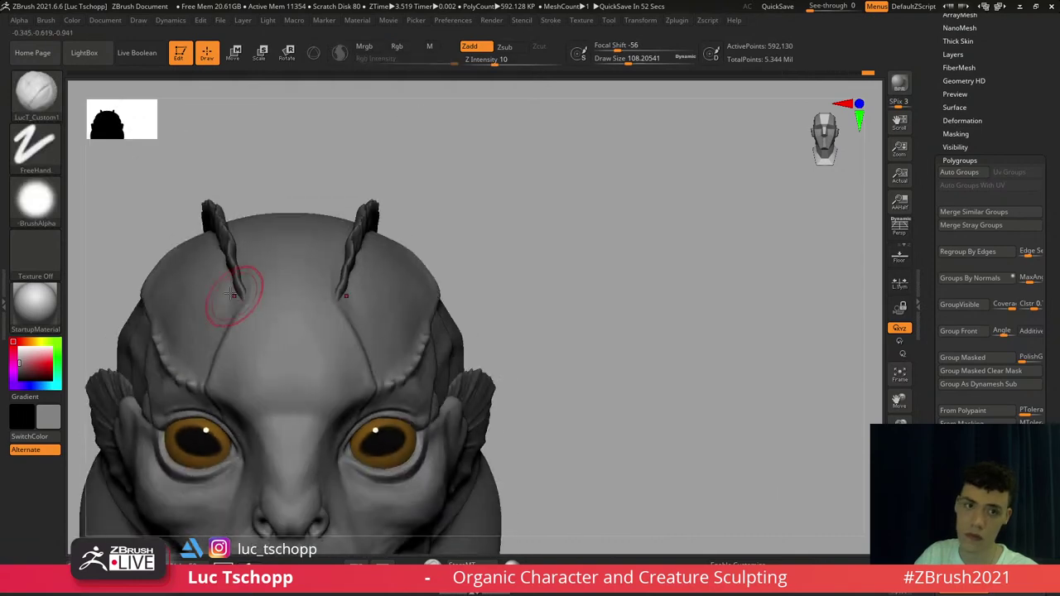
# Sculpt the forehead beside the crest with the Standard brush at size about 128
pyautogui.press('b')
pyautogui.press('s')
pyautogui.press('t')
pyautogui.keyDown('alt'); pyautogui.moveTo(262, 362); pyautogui.dragTo(268, 374, button='right'); pyautogui.keyUp('alt')
pyautogui.press('s')
pyautogui.moveTo(268, 373)
pyautogui.mouseDown()
pyautogui.moveTo(311, 366)
pyautogui.moveTo(306, 353)
pyautogui.mouseUp()
# Enlarge the brush to about 172 and view the head from above
pyautogui.moveTo(372, 353); pyautogui.dragTo(332, 356, button='right')
pyautogui.press('s')
pyautogui.moveTo(332, 357); pyautogui.dragTo(337, 357)
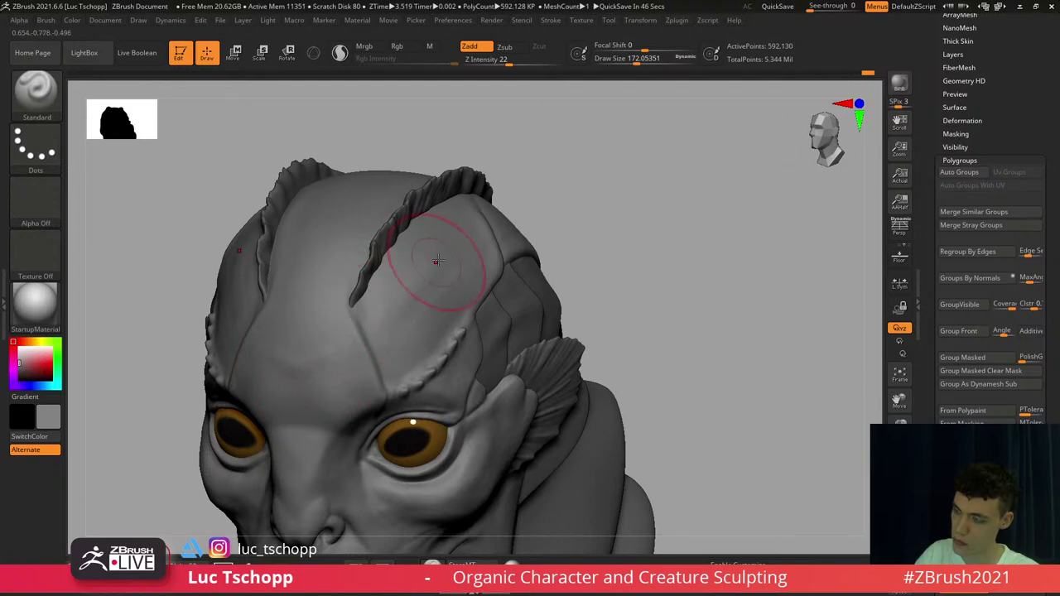
pyautogui.moveTo(438, 261); pyautogui.dragTo(412, 287, button='right')
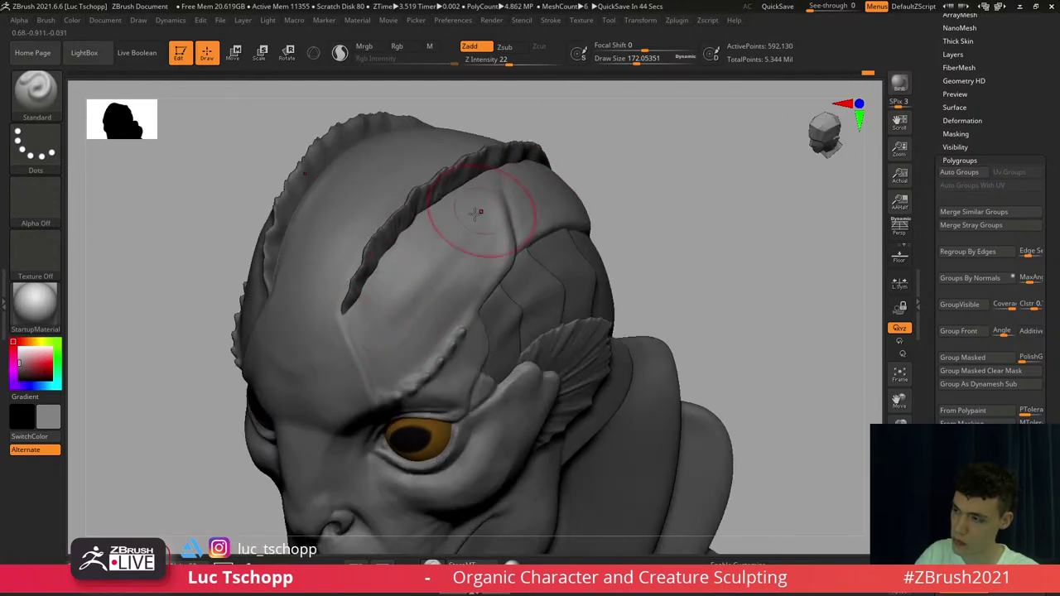
pyautogui.moveTo(475, 215); pyautogui.dragTo(468, 229, button='right')
# Step the mesh down a subdivision level and load DamStandard at size about 293
pyautogui.press('b')
pyautogui.press('d')
pyautogui.press('s')
pyautogui.hotkey('shift', 'd')
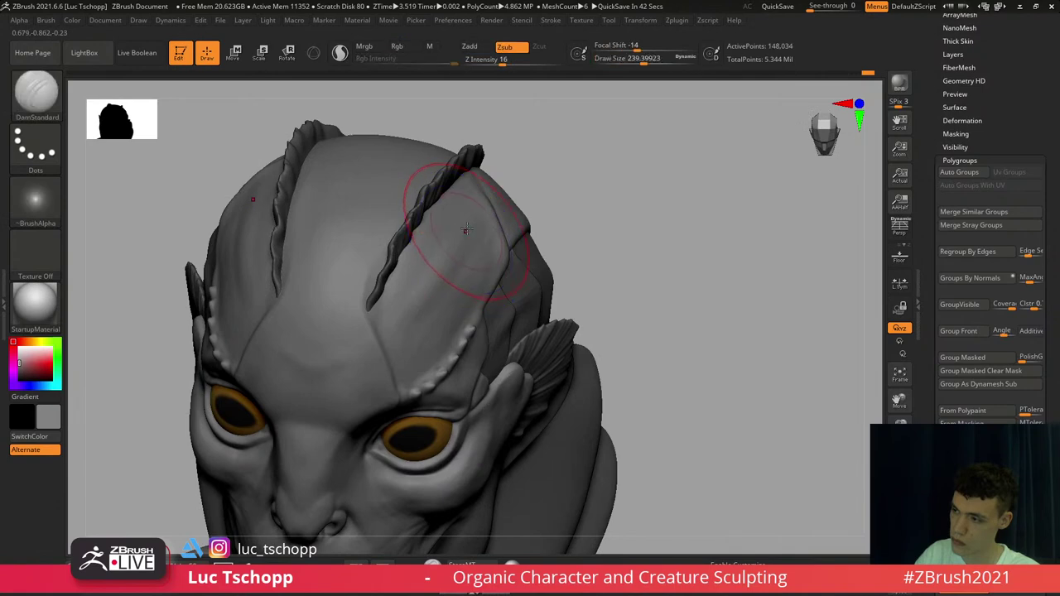
pyautogui.press(']')
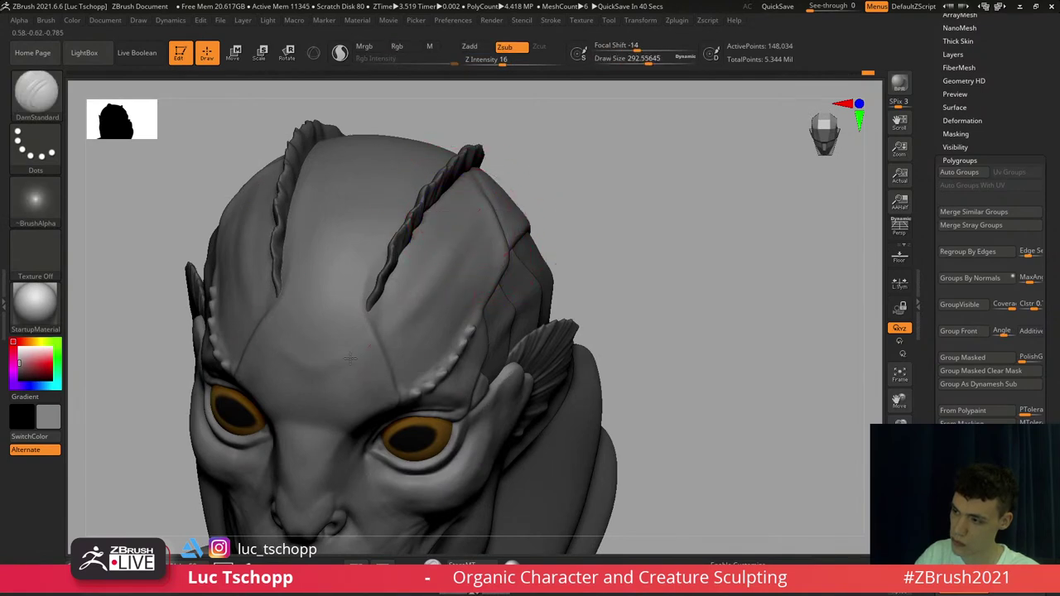
pyautogui.moveTo(397, 318)
pyautogui.keyDown('shift'); pyautogui.mouseDown(button='right')
pyautogui.moveTo(407, 288)
pyautogui.moveTo(423, 296)
pyautogui.moveTo(425, 279)
pyautogui.moveTo(435, 289)
pyautogui.mouseUp(button='right'); pyautogui.keyUp('shift')
# Return to LucT_Custom1 and restore full resolution in a three-quarter forehead view
pyautogui.press('b')
pyautogui.click(430, 179)
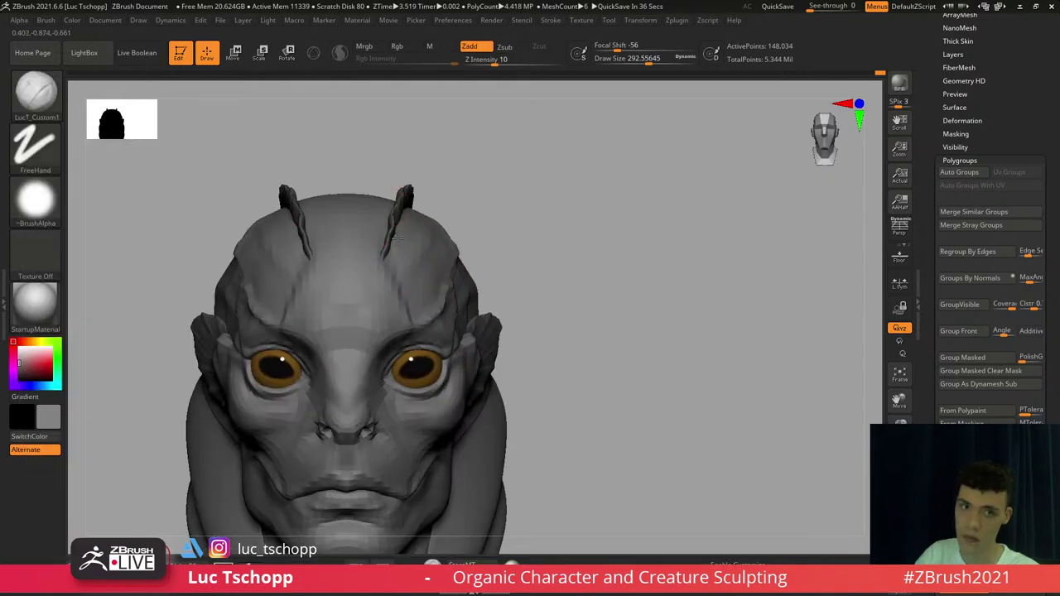
pyautogui.keyDown('ctrl'); pyautogui.moveTo(426, 243); pyautogui.dragTo(430, 267, button='right'); pyautogui.keyUp('ctrl')
pyautogui.moveTo(430, 267); pyautogui.dragTo(389, 280, button='right')
pyautogui.press('[')
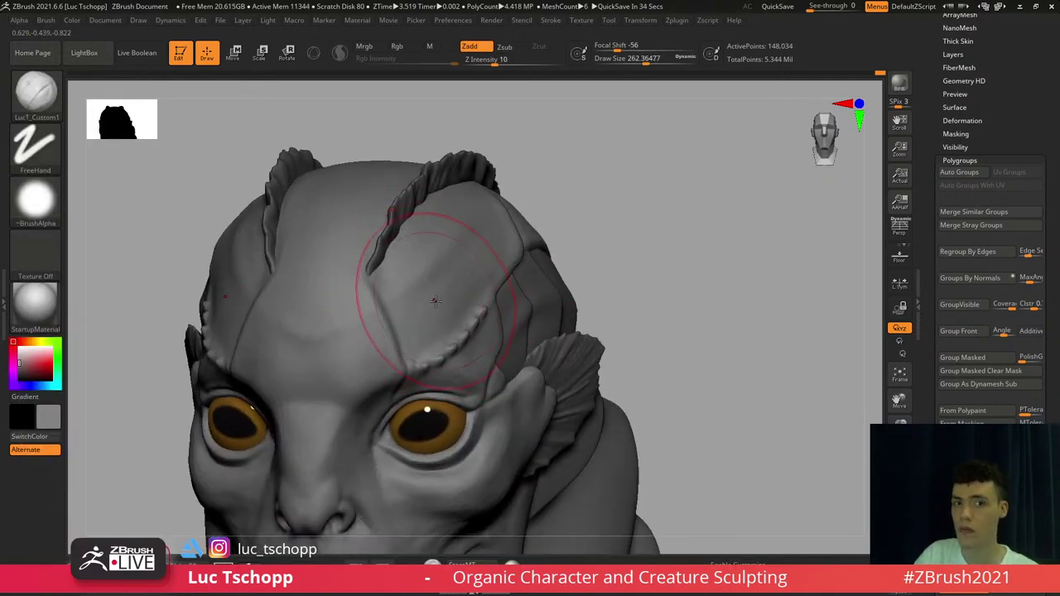
# Deepen the crack in the forehead plate with the DamStandard brush
pyautogui.press('b')
pyautogui.press('d')
pyautogui.press('s')
pyautogui.moveTo(455, 281)
pyautogui.mouseDown(button='right')
pyautogui.moveTo(465, 323)
pyautogui.moveTo(474, 308)
pyautogui.mouseUp(button='right')
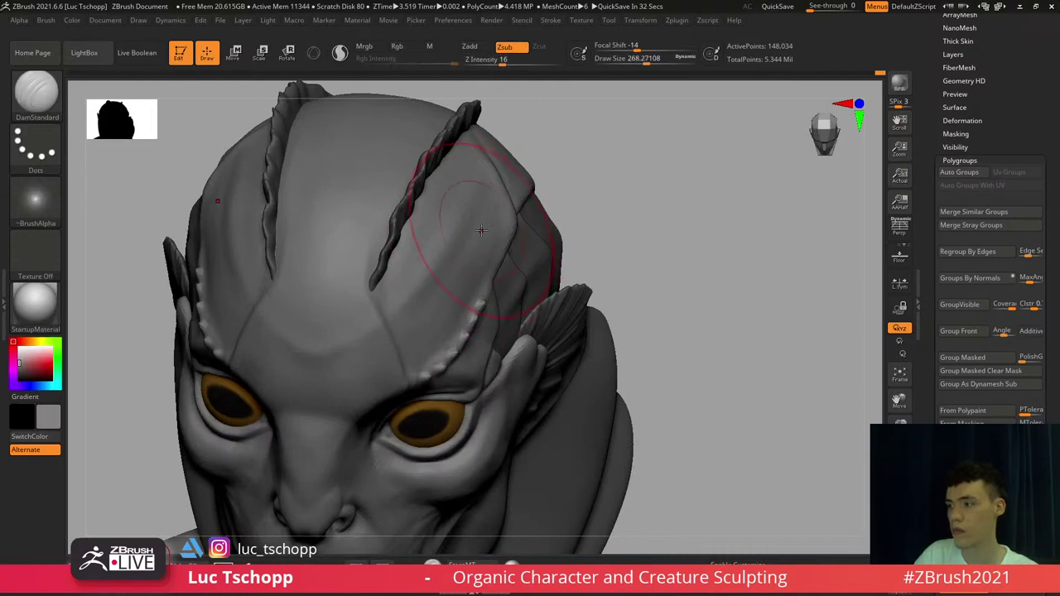
pyautogui.moveTo(514, 169); pyautogui.dragTo(528, 204)
pyautogui.moveTo(528, 205)
pyautogui.keyDown('shift'); pyautogui.mouseDown(button='right')
pyautogui.moveTo(509, 191)
pyautogui.moveTo(501, 224)
pyautogui.mouseUp(button='right'); pyautogui.keyUp('shift')
# Build up the plate left of the crack with the LucT_Custom1 brush
pyautogui.press('b')
pyautogui.press('m')
pyautogui.click(516, 203)
pyautogui.press('s')
pyautogui.moveTo(502, 223)
pyautogui.mouseDown()
pyautogui.moveTo(502, 200)
pyautogui.moveTo(507, 214)
pyautogui.mouseUp()
pyautogui.press('s')
pyautogui.press('s')
pyautogui.moveTo(508, 219); pyautogui.dragTo(501, 196)
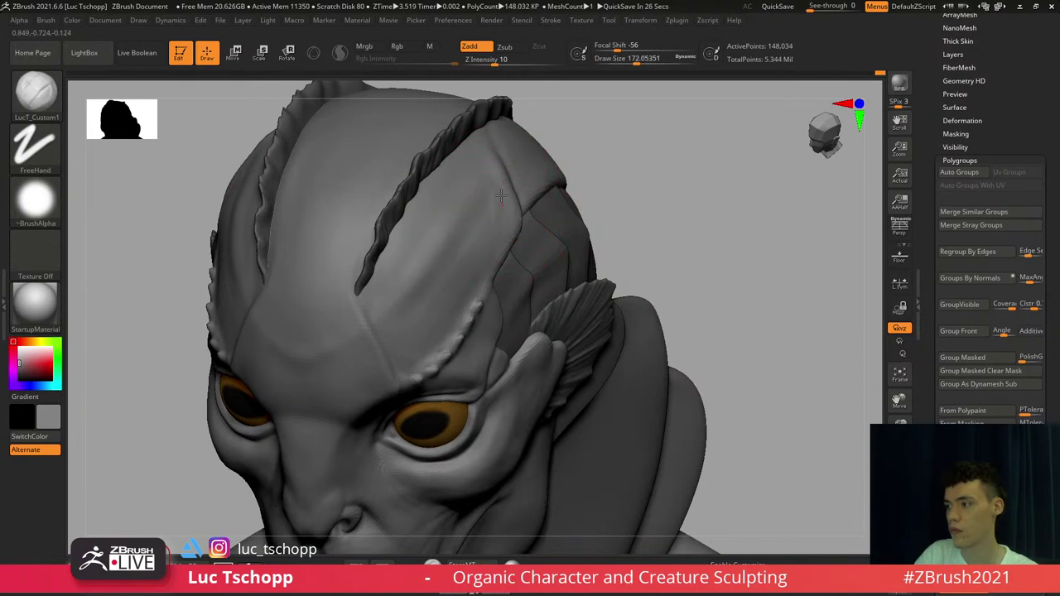
# Shift-smooth the forehead plate with the brush size at about 192
pyautogui.press('shift')
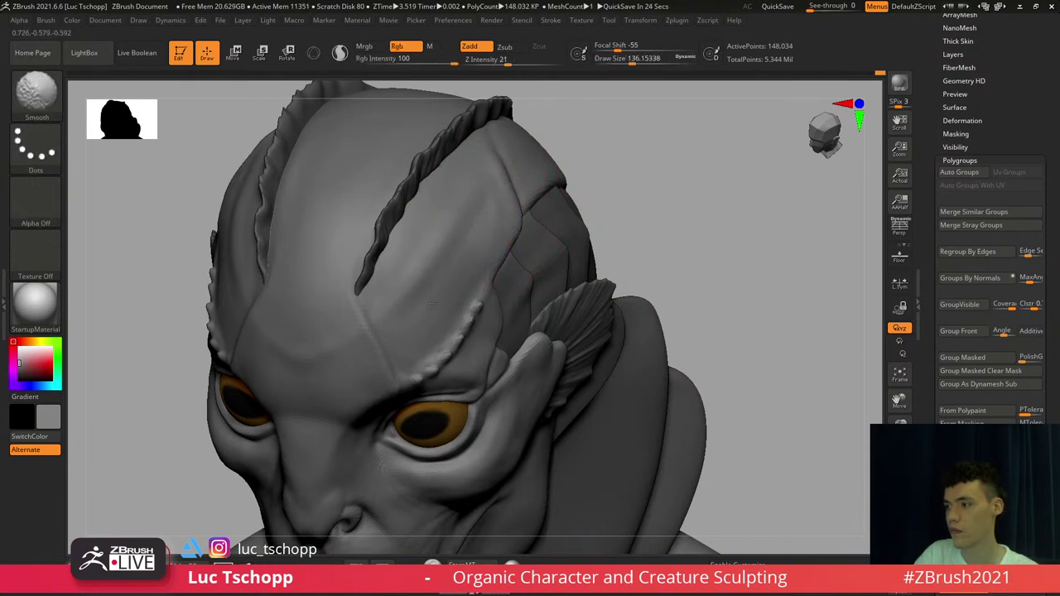
pyautogui.press('s')
pyautogui.moveTo(413, 265); pyautogui.dragTo(417, 264)
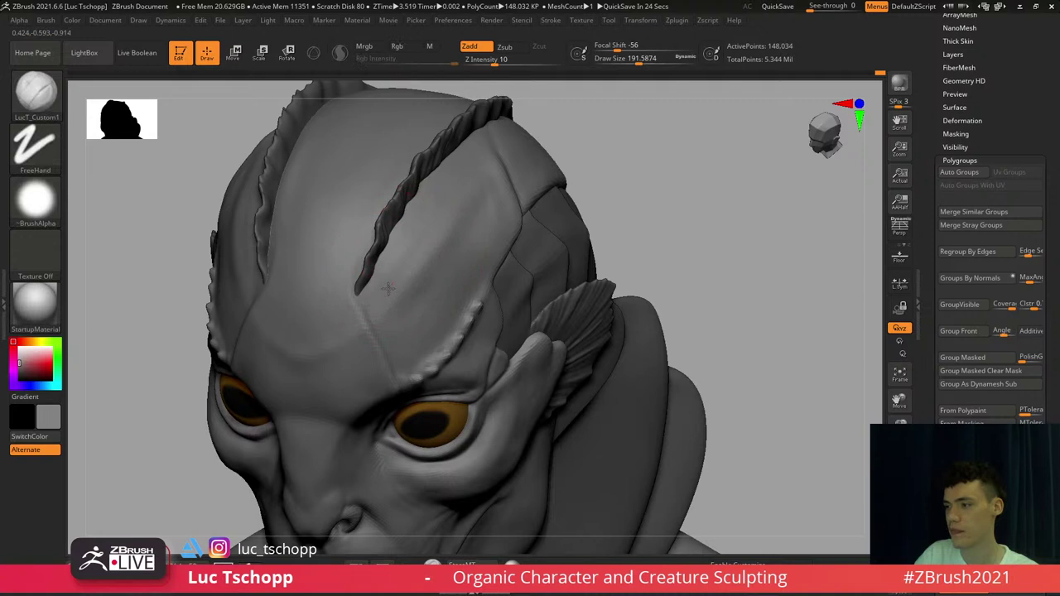
pyautogui.press('shift')
pyautogui.press('shift')
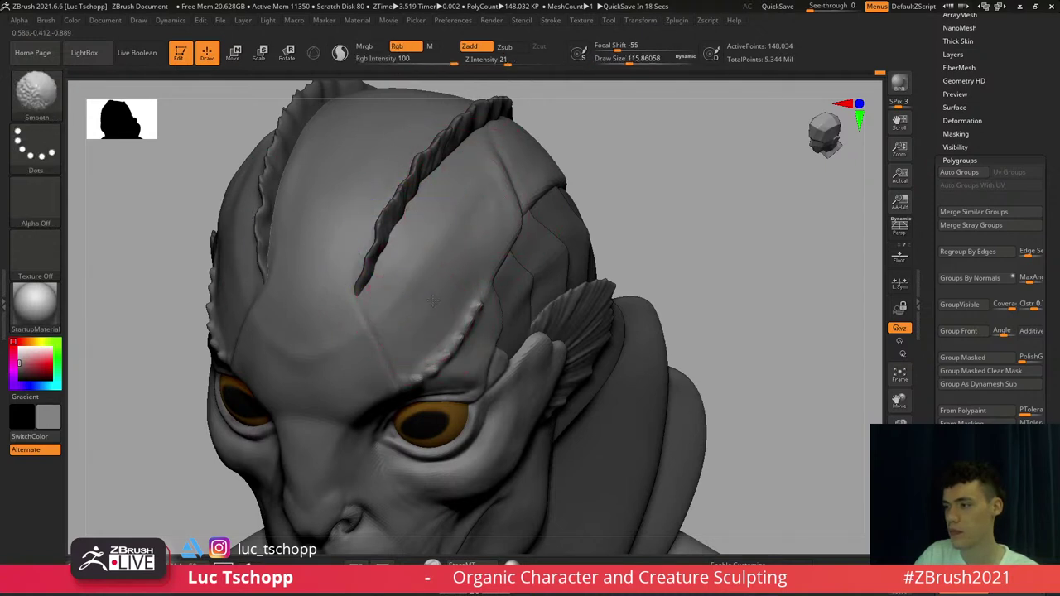
# Raise the mesh to full resolution, frame the whole bust with F, then zoom to the face
pyautogui.press('d')
pyautogui.keyDown('shift'); pyautogui.moveTo(428, 301); pyautogui.dragTo(479, 289, button='right'); pyautogui.keyUp('shift')
pyautogui.press('f')
pyautogui.press('f')
pyautogui.keyDown('alt'); pyautogui.moveTo(400, 289); pyautogui.dragTo(435, 282, button='right'); pyautogui.keyUp('alt')
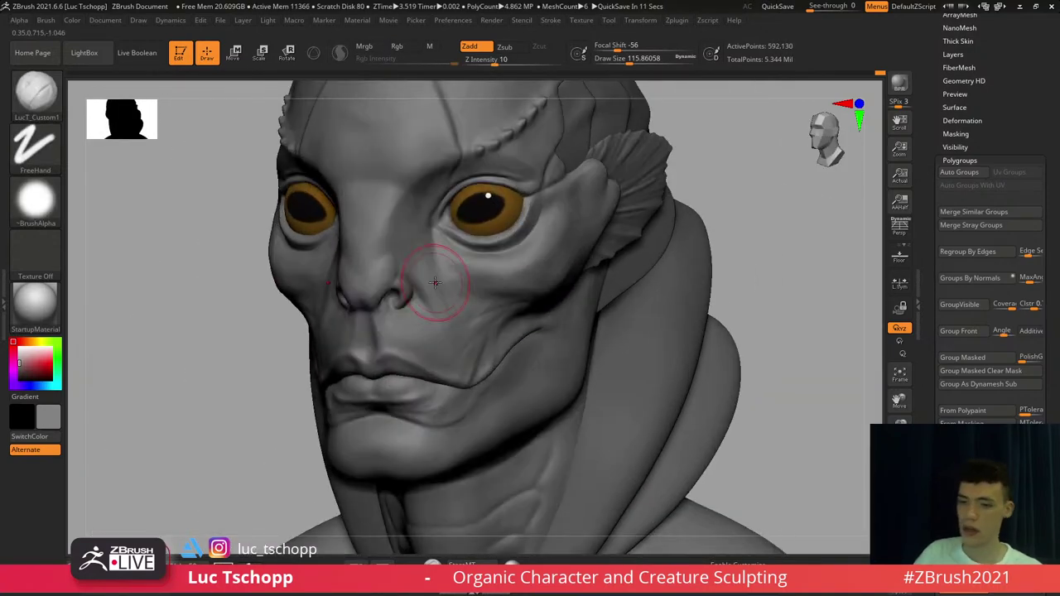
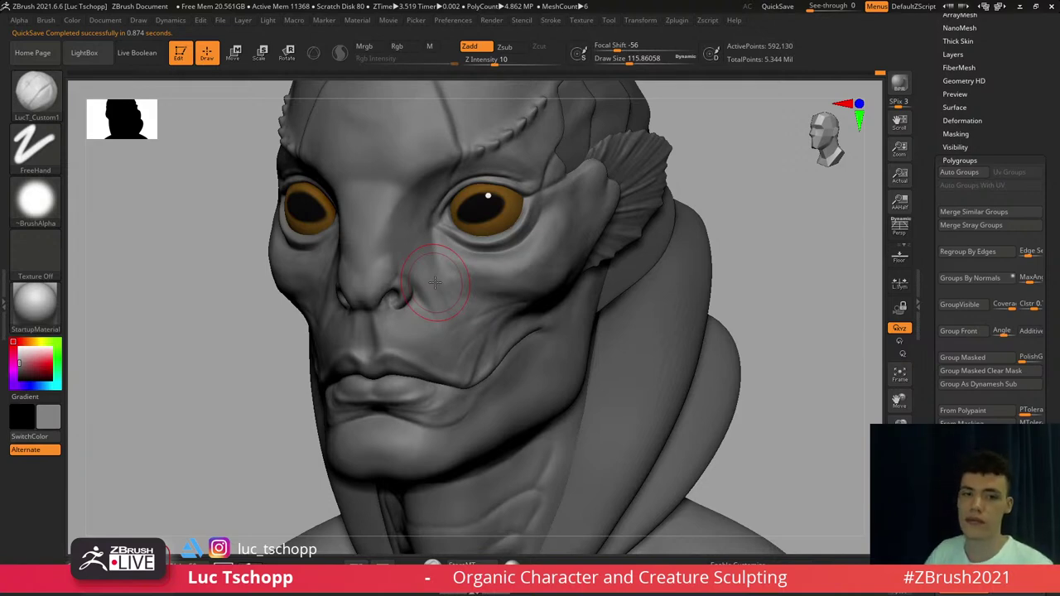
# Zoom to the eye and pick DamStandard with the brush size around 31
pyautogui.keyDown('ctrl'); pyautogui.moveTo(349, 269); pyautogui.dragTo(358, 332, button='right'); pyautogui.keyUp('ctrl')
pyautogui.keyDown('alt'); pyautogui.moveTo(388, 192); pyautogui.dragTo(356, 257, button='right'); pyautogui.keyUp('alt')
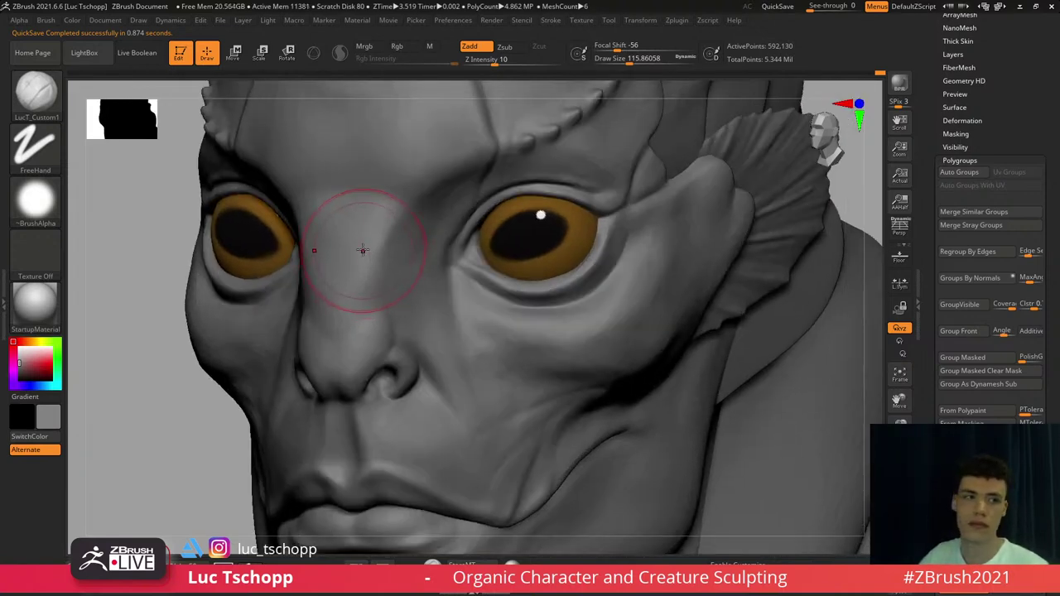
pyautogui.press('b')
pyautogui.press('d')
pyautogui.press('s')
pyautogui.press('b')
pyautogui.press('d')
pyautogui.press('s')
pyautogui.moveTo(408, 216); pyautogui.dragTo(448, 216, button='right')
pyautogui.press('s')
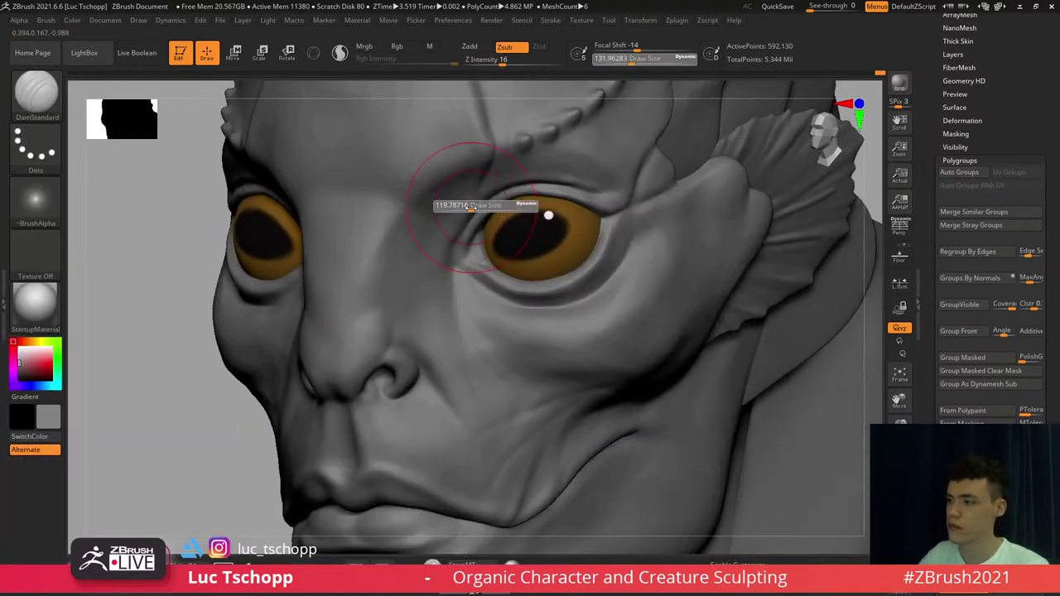
pyautogui.moveTo(472, 209); pyautogui.dragTo(457, 211)
pyautogui.moveTo(458, 211); pyautogui.dragTo(478, 207, button='right')
pyautogui.press('s')
pyautogui.moveTo(482, 208); pyautogui.dragTo(469, 210)
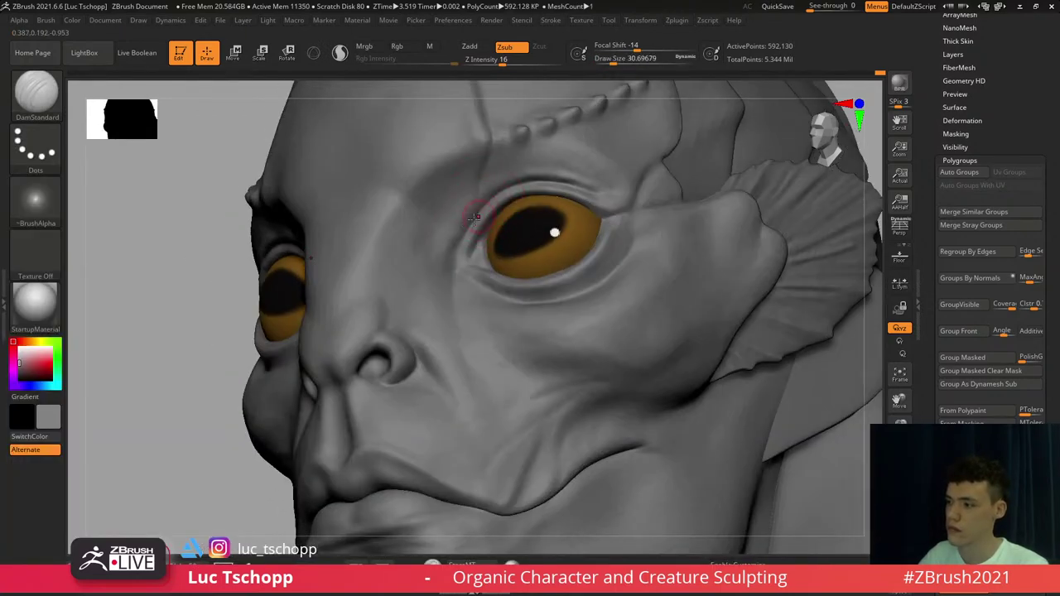
# Carve creases at the eye corners with DamStandard at sizes about 80 and 71
pyautogui.press('s')
pyautogui.press('s')
pyautogui.moveTo(438, 253); pyautogui.dragTo(447, 254)
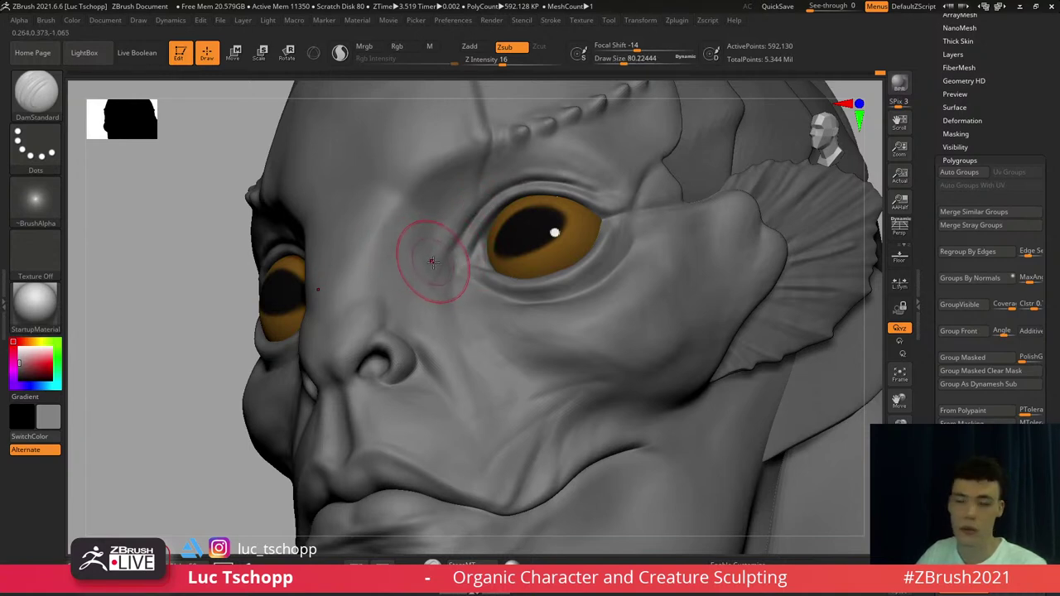
pyautogui.moveTo(453, 265); pyautogui.dragTo(455, 269, button='right')
pyautogui.press('s')
pyautogui.moveTo(454, 269); pyautogui.dragTo(452, 270)
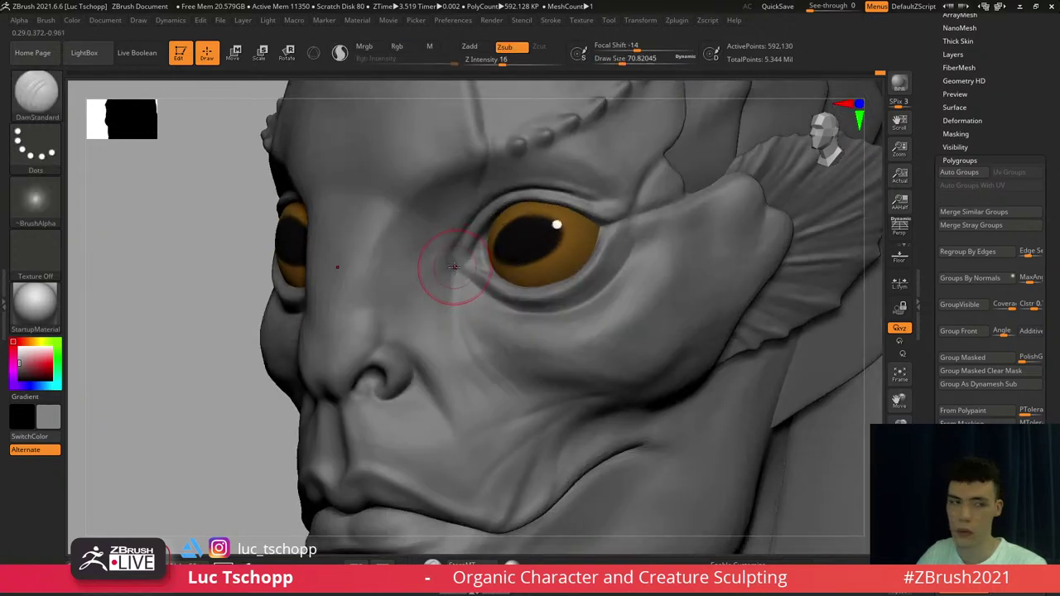
pyautogui.moveTo(426, 272)
pyautogui.mouseDown(button='right')
pyautogui.moveTo(469, 273)
pyautogui.moveTo(434, 238)
pyautogui.mouseUp(button='right')
pyautogui.moveTo(340, 248); pyautogui.dragTo(406, 254, button='right')
pyautogui.keyDown('alt'); pyautogui.moveTo(253, 243); pyautogui.dragTo(338, 252, button='right'); pyautogui.keyUp('alt')
# Nudge the under-eye with the Move brush at size about 124 on a lower subdivision
pyautogui.press('b')
pyautogui.press('m')
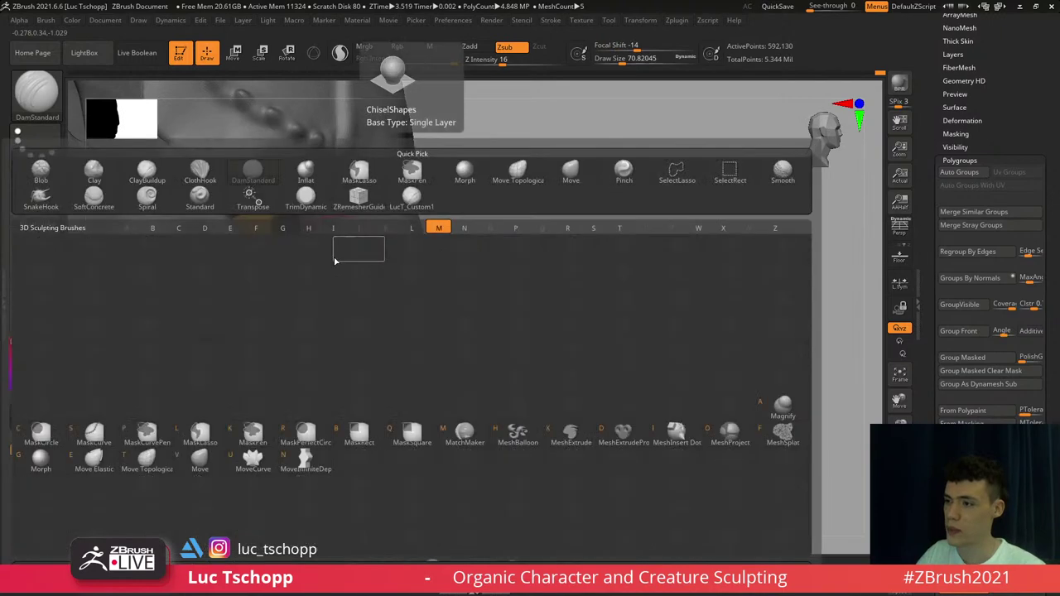
pyautogui.press('v')
pyautogui.hotkey('shift', 'd')
pyautogui.hotkey('shift', 'd')
pyautogui.hotkey('shift', 'd')
pyautogui.press('s')
pyautogui.moveTo(310, 274); pyautogui.dragTo(319, 268)
pyautogui.press('s')
pyautogui.click(321, 258)
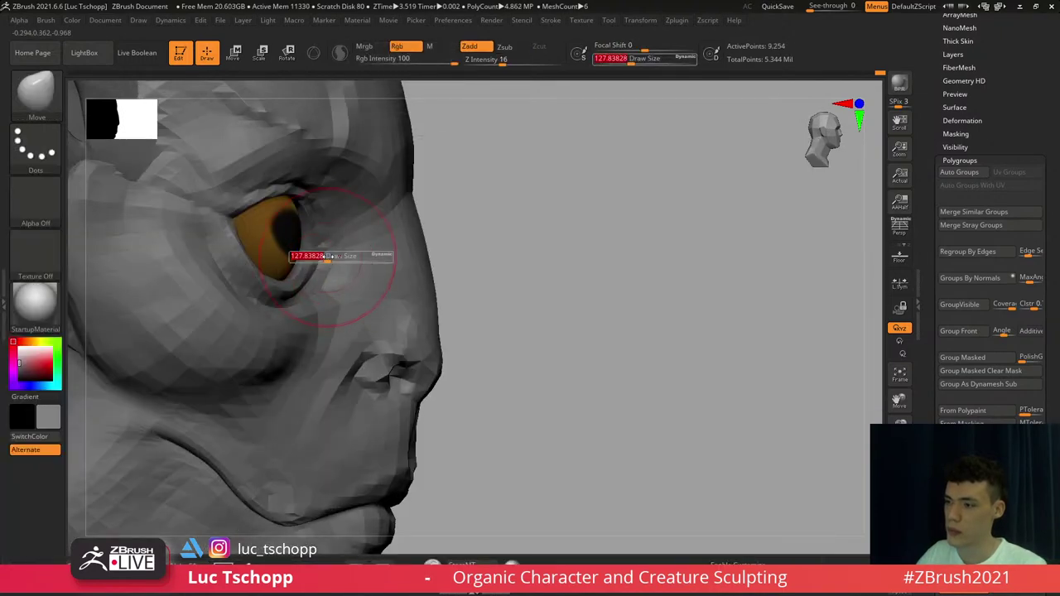
# Carve more eye-corner creases with DamStandard at size about 94 in three-quarter view
pyautogui.press('d')
pyautogui.press('d')
pyautogui.press('d')
pyautogui.press('b')
pyautogui.press('d')
pyautogui.press('s')
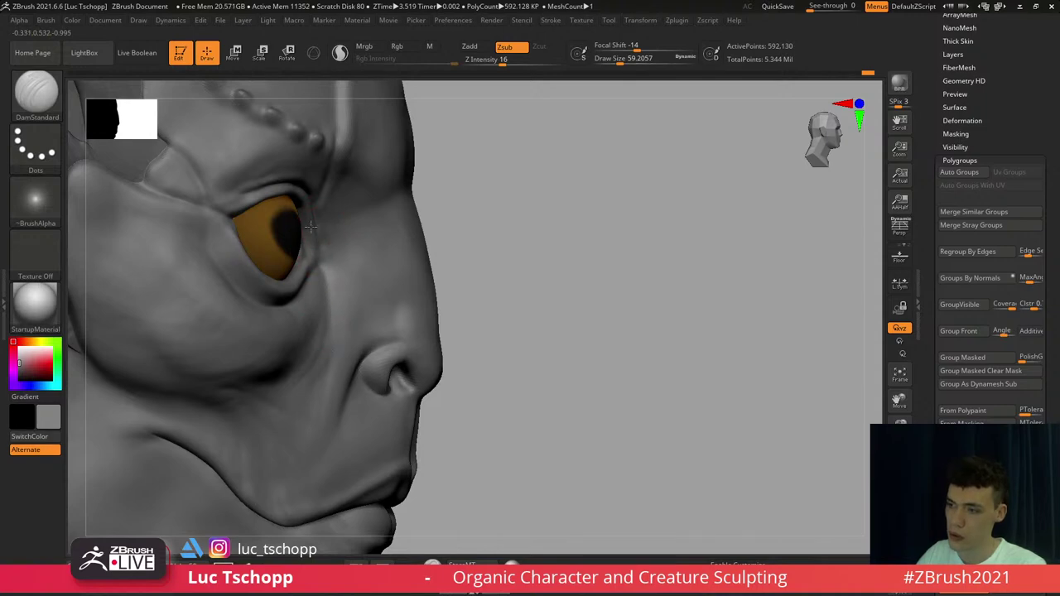
pyautogui.moveTo(488, 257); pyautogui.dragTo(332, 266)
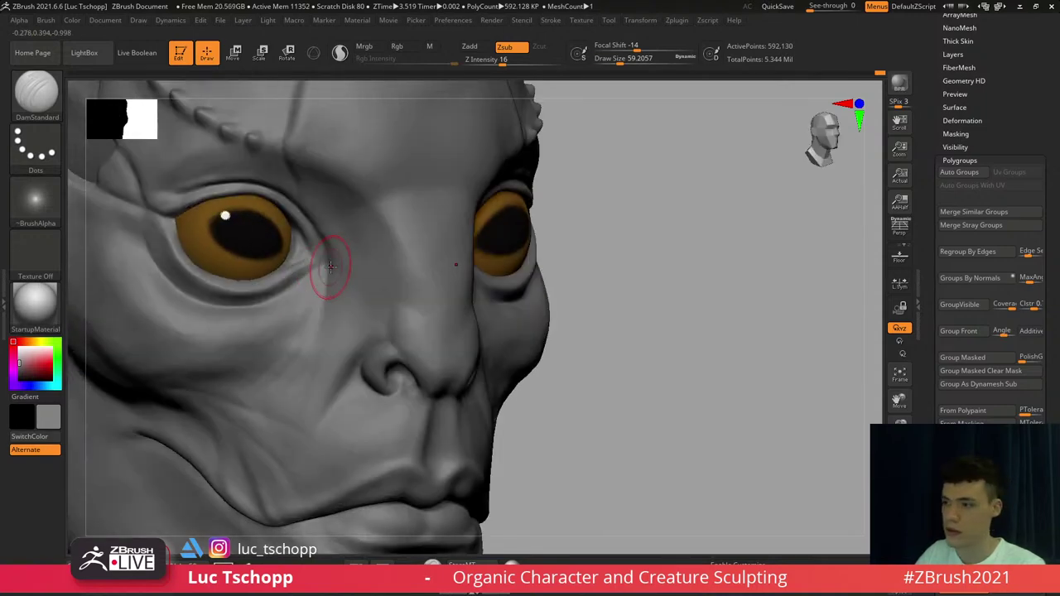
pyautogui.press('s')
pyautogui.click(327, 263)
# Reshape the under-eye again with Move at size 124 on a lower subdivision
pyautogui.press('b')
pyautogui.press('m')
pyautogui.press('v')
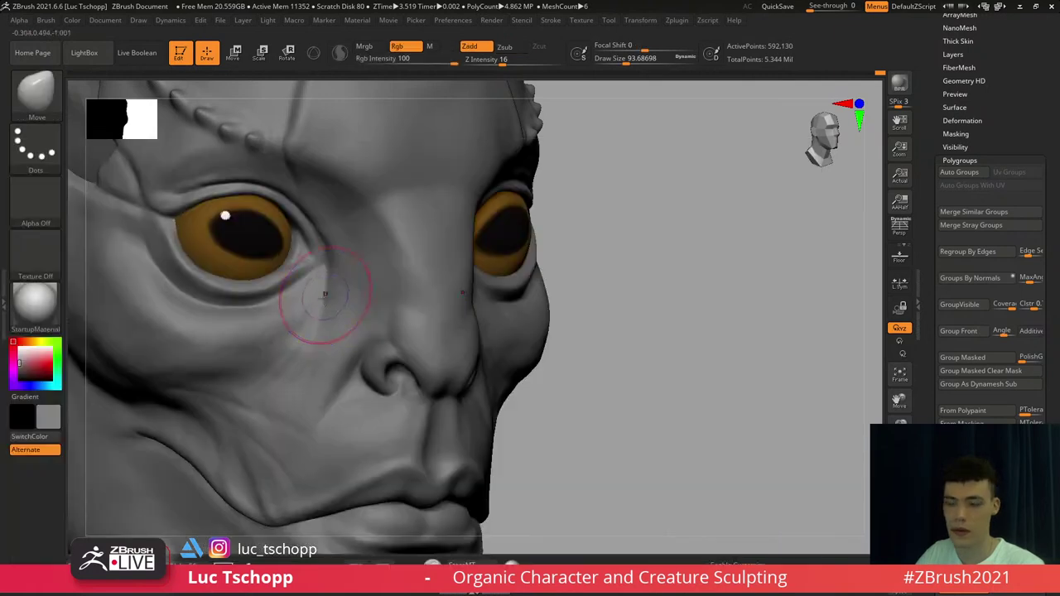
pyautogui.hotkey('shift', 'd')
pyautogui.press('s')
pyautogui.click(333, 302)
pyautogui.press('s')
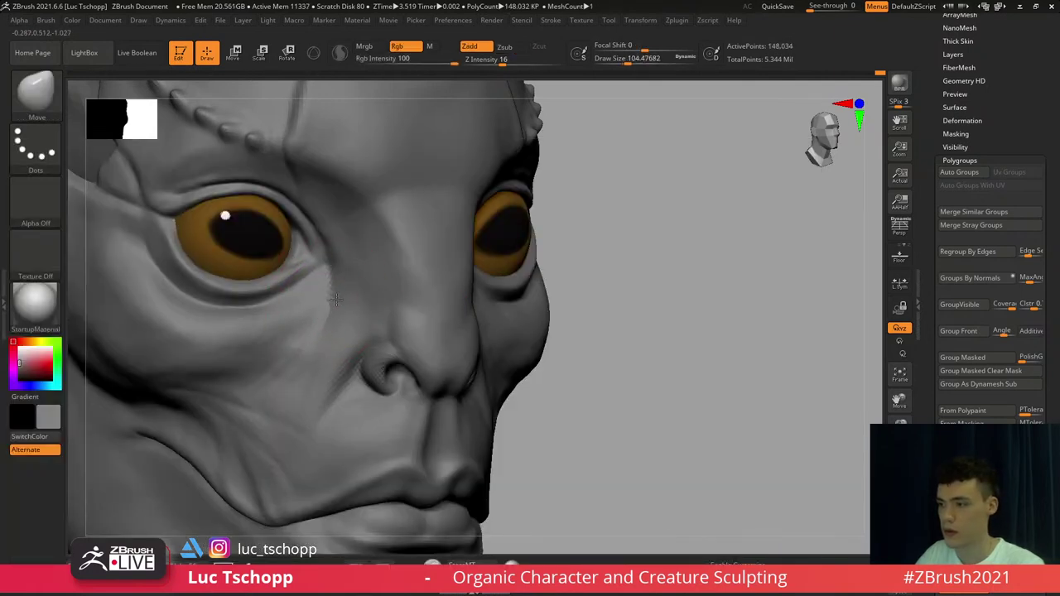
pyautogui.press('d')
pyautogui.keyDown('shift'); pyautogui.moveTo(337, 300); pyautogui.dragTo(338, 311, button='right'); pyautogui.keyUp('shift')
pyautogui.moveTo(336, 350)
pyautogui.keyDown('alt'); pyautogui.mouseDown(button='right')
pyautogui.moveTo(347, 299)
pyautogui.moveTo(309, 247)
pyautogui.mouseUp(button='right'); pyautogui.keyUp('alt')
# Smooth the skin beside the nose with the LucT_Custom1 brush
pyautogui.press('b')
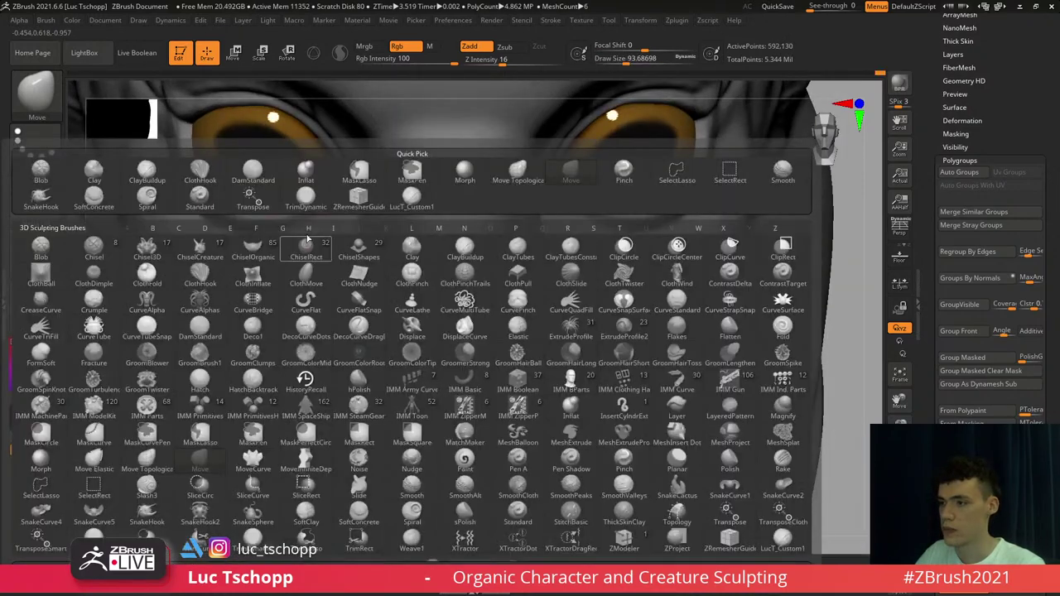
pyautogui.click(371, 203)
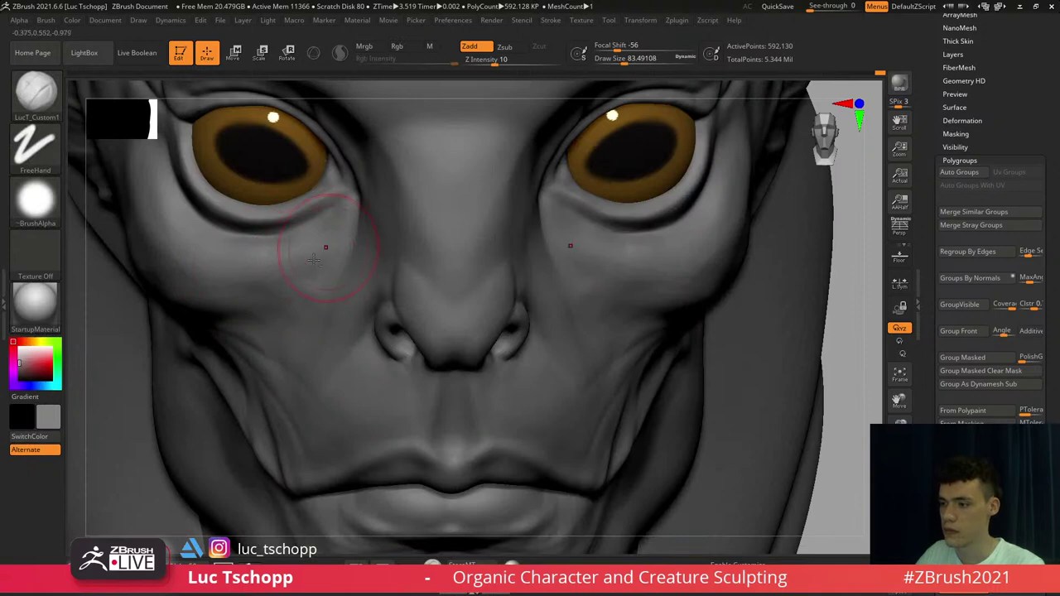
pyautogui.moveTo(325, 257)
pyautogui.keyDown('ctrl'); pyautogui.mouseDown(button='right')
pyautogui.moveTo(355, 282)
pyautogui.moveTo(316, 276)
pyautogui.moveTo(331, 292)
pyautogui.moveTo(350, 285)
pyautogui.moveTo(329, 315)
pyautogui.mouseUp(button='right'); pyautogui.keyUp('ctrl')
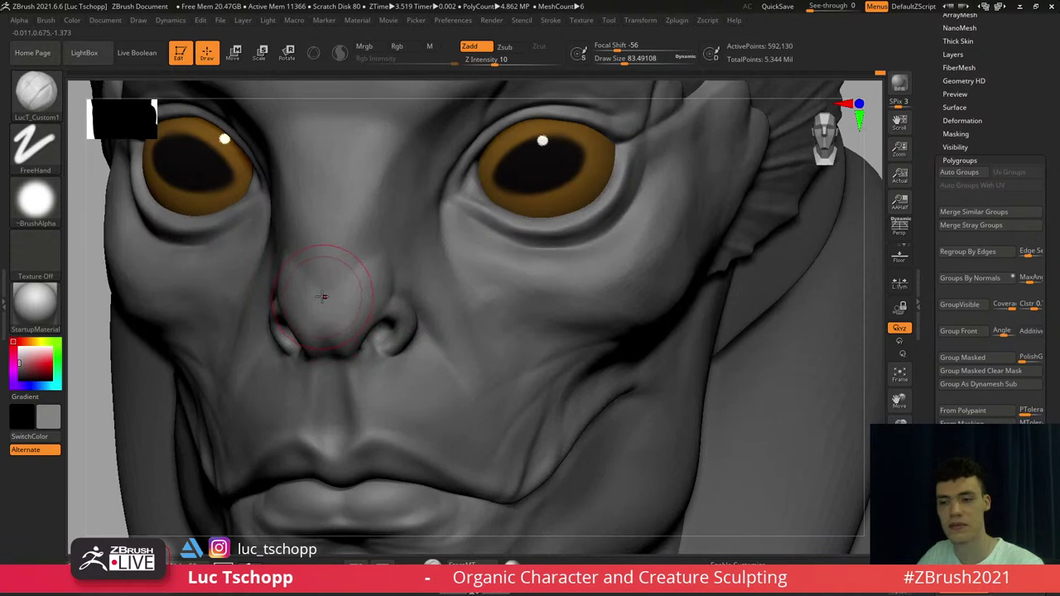
pyautogui.press('b')
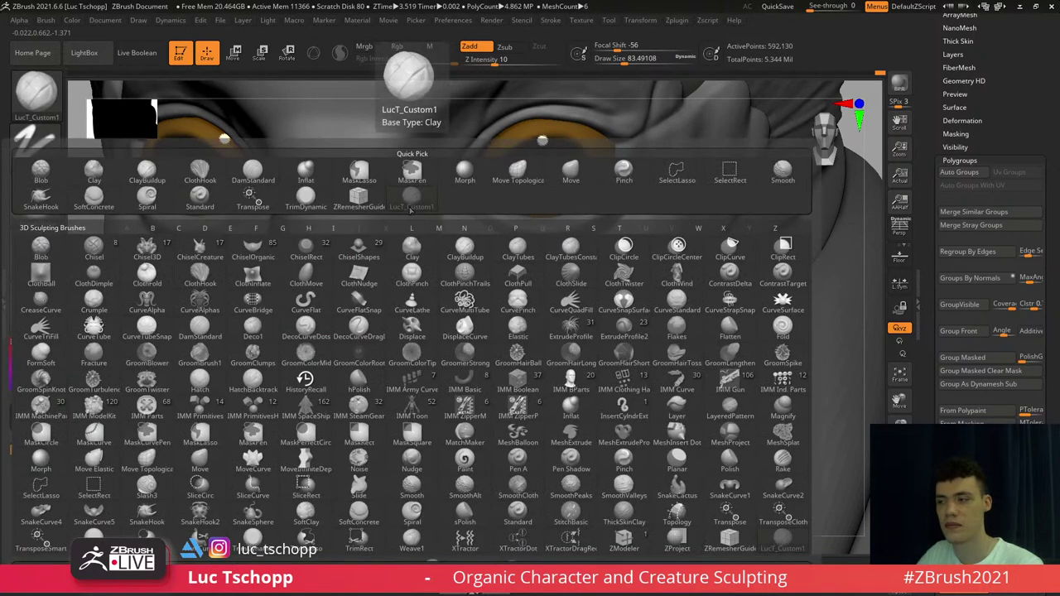
pyautogui.click(412, 158)
pyautogui.moveTo(416, 214)
pyautogui.keyDown('shift'); pyautogui.mouseDown()
pyautogui.moveTo(421, 199)
pyautogui.moveTo(457, 216)
pyautogui.mouseUp(); pyautogui.keyUp('shift')
# Shift-smooth the skin under the eye with LucT_Custom1, brush size about 71
pyautogui.press('b')
pyautogui.press('d')
pyautogui.press('s')
pyautogui.press('b')
pyautogui.press('d')
pyautogui.press('s')
pyautogui.press('s')
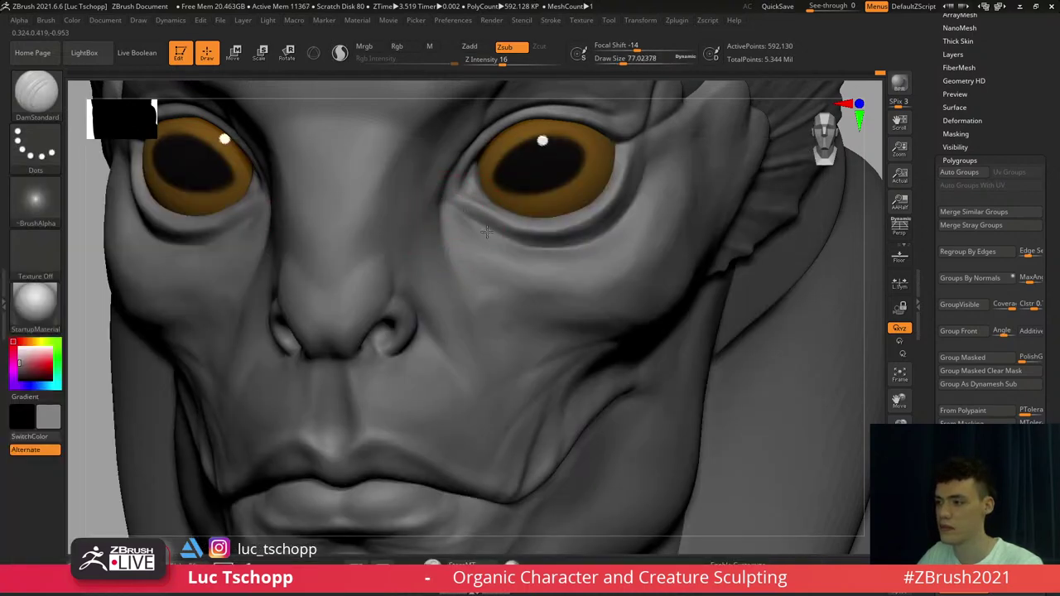
pyautogui.press('b')
pyautogui.click(472, 203)
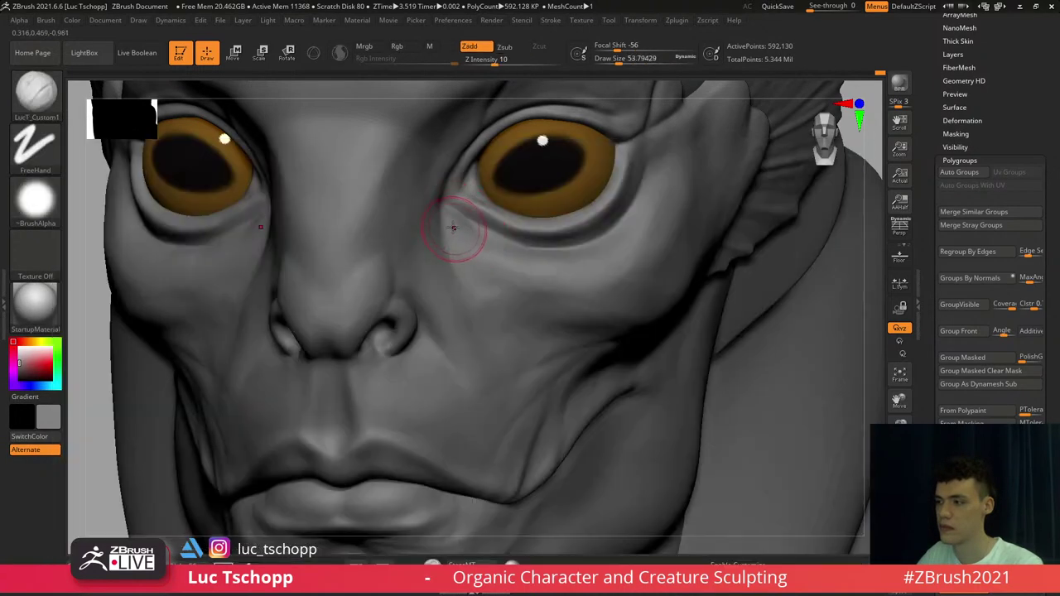
pyautogui.press('s')
pyautogui.moveTo(476, 273); pyautogui.dragTo(460, 264)
pyautogui.press('s')
pyautogui.moveTo(394, 275); pyautogui.dragTo(401, 272)
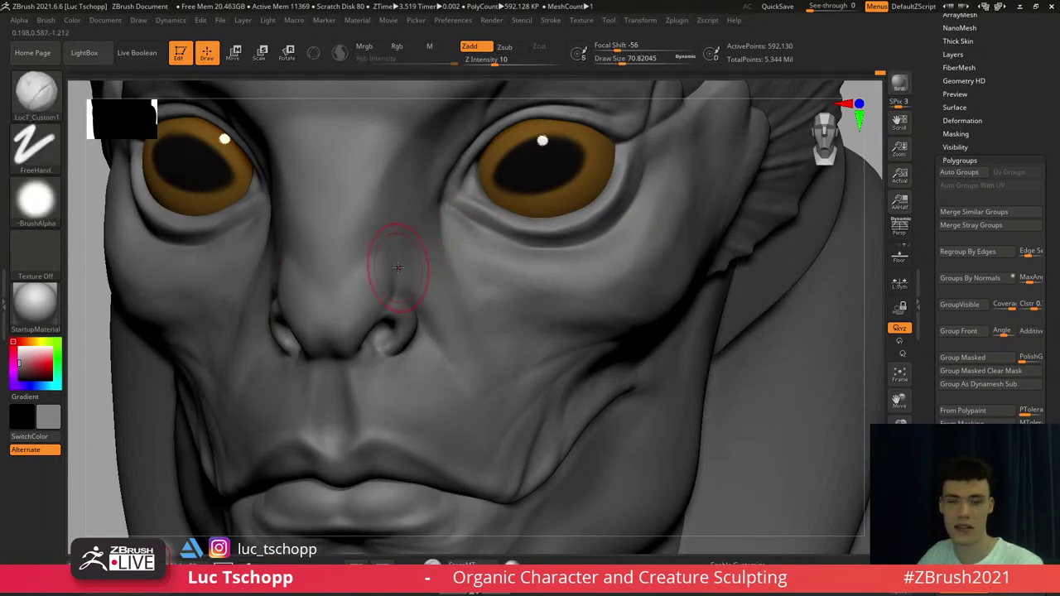
# Switch to DamStandard and enlarge the brush to about 167
pyautogui.press('b')
pyautogui.press('d')
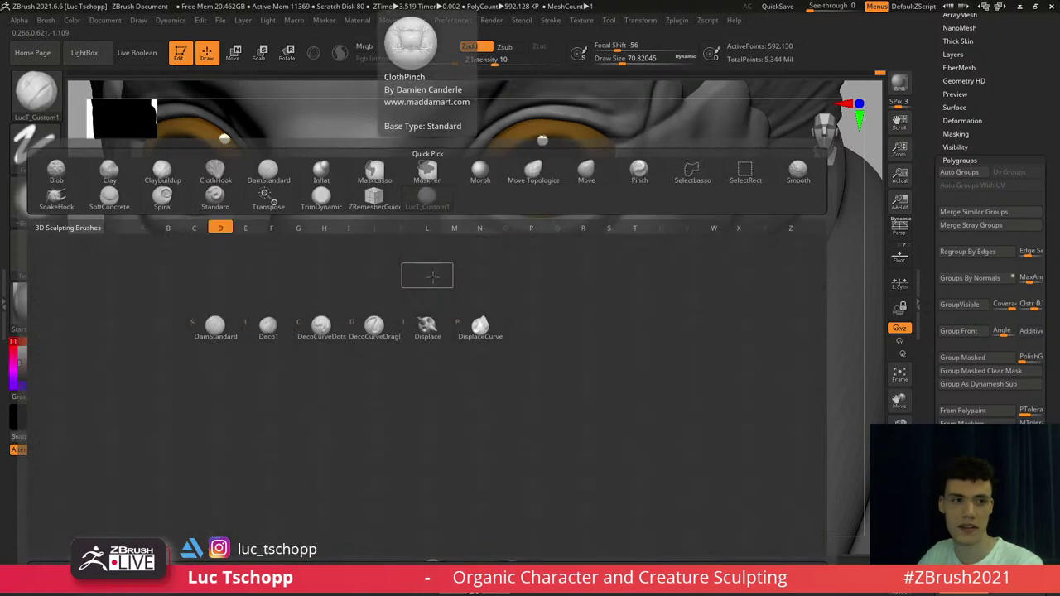
pyautogui.press('s')
pyautogui.press('s')
pyautogui.moveTo(441, 267); pyautogui.dragTo(450, 268)
pyautogui.press('b')
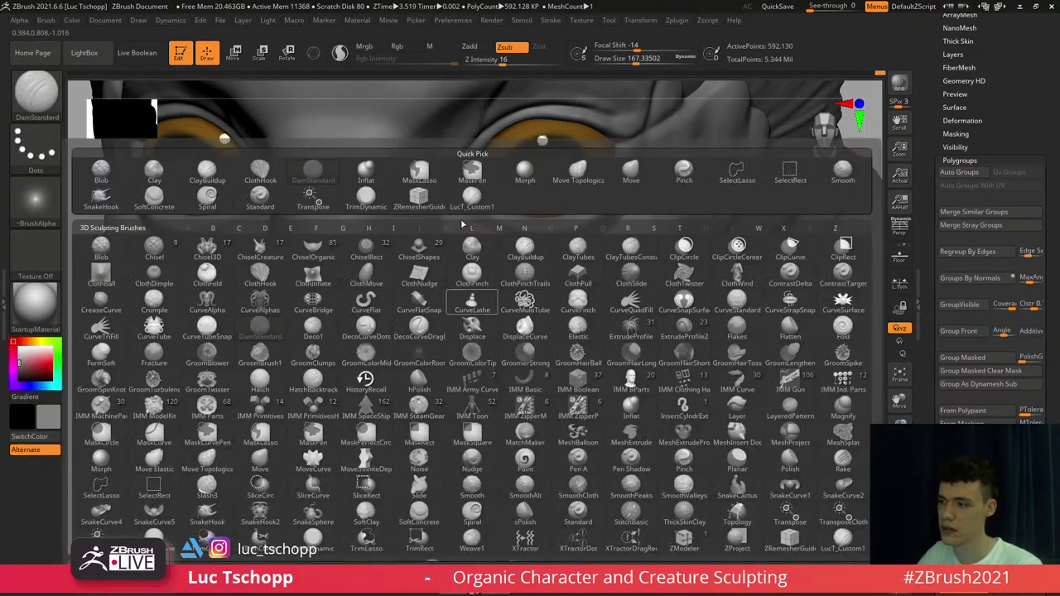
pyautogui.press('ctrl')
pyautogui.press('b')
# Build up and smooth the cheek beside the nose with Standard at size 112
pyautogui.press('s')
pyautogui.press('t')
pyautogui.hotkey('shift', 'd')
pyautogui.press('s')
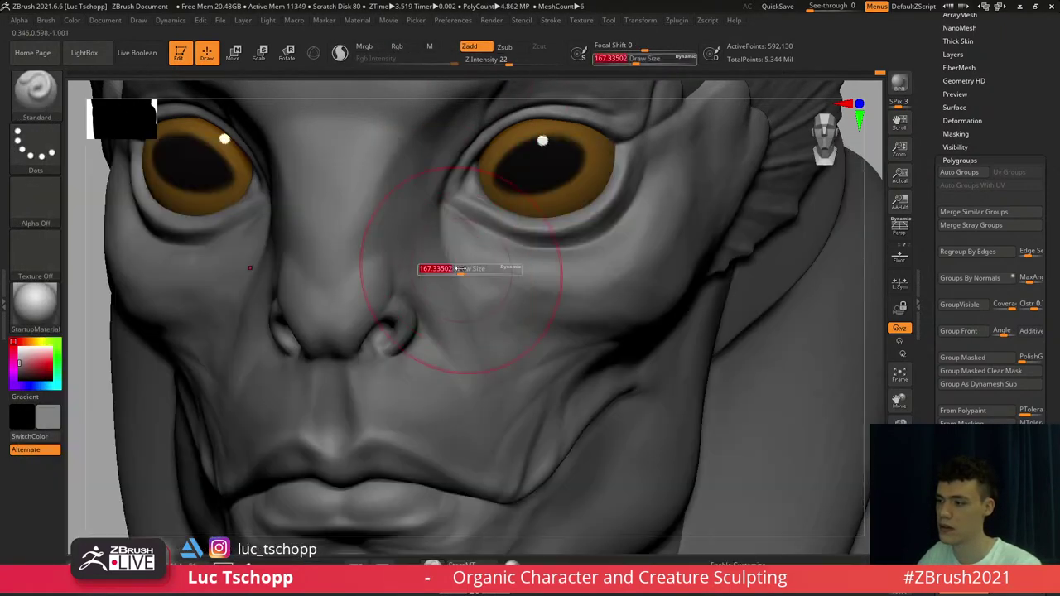
pyautogui.press('shift')
pyautogui.moveTo(466, 268); pyautogui.dragTo(454, 267)
pyautogui.press('s')
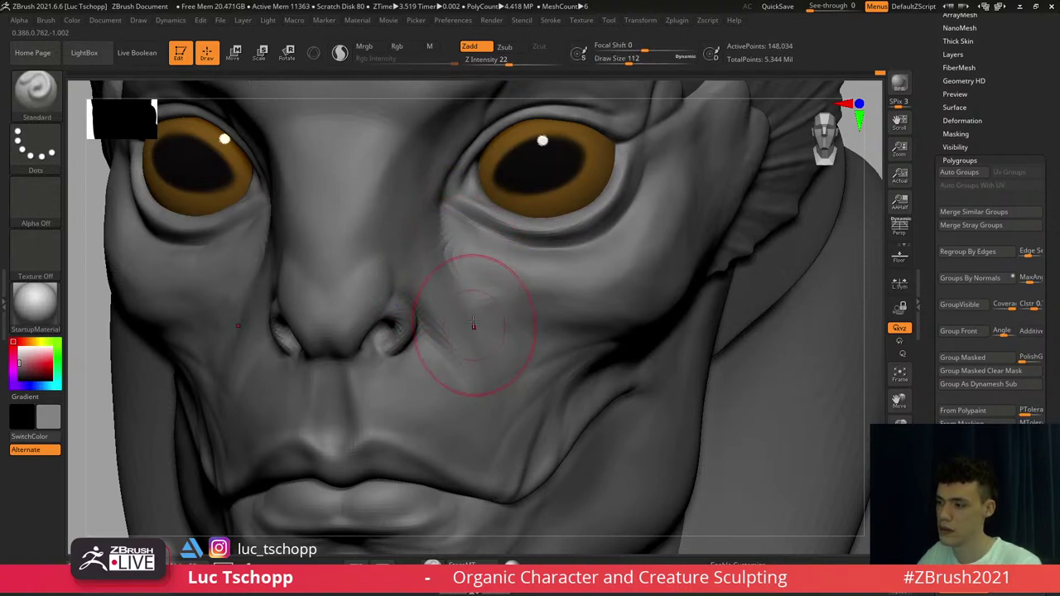
pyautogui.press('shift')
pyautogui.press('s')
pyautogui.press('ctrl')
pyautogui.moveTo(465, 304); pyautogui.dragTo(449, 255)
pyautogui.press('s')
pyautogui.press('shift')
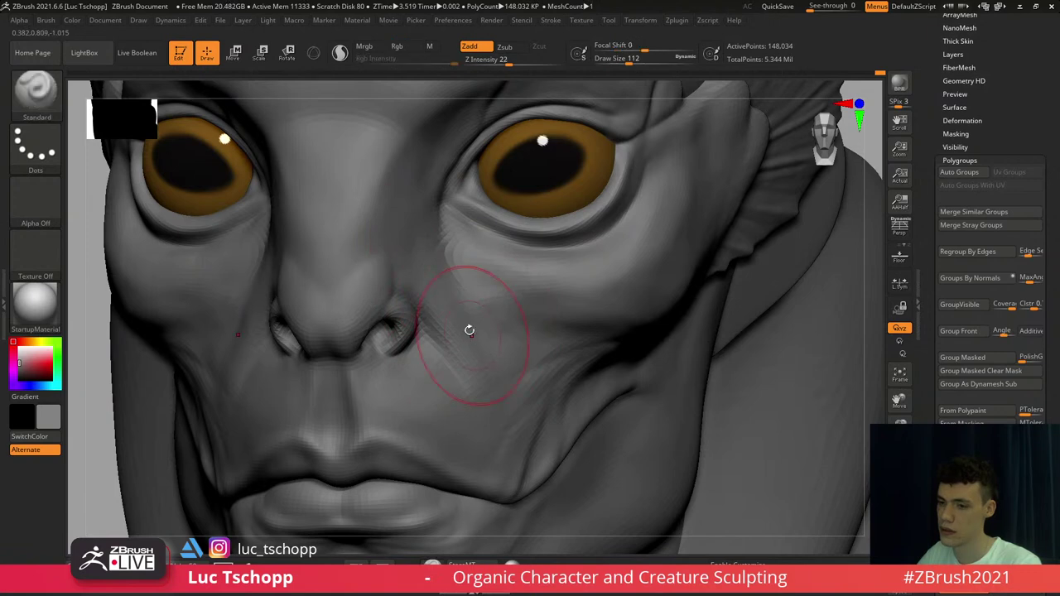
# Frame the bust with F and set LucT_Custom1 to about size 68
pyautogui.moveTo(465, 327)
pyautogui.keyDown('shift'); pyautogui.mouseDown(button='right')
pyautogui.moveTo(485, 329)
pyautogui.moveTo(466, 326)
pyautogui.moveTo(464, 352)
pyautogui.mouseUp(button='right'); pyautogui.keyUp('shift')
pyautogui.press('f')
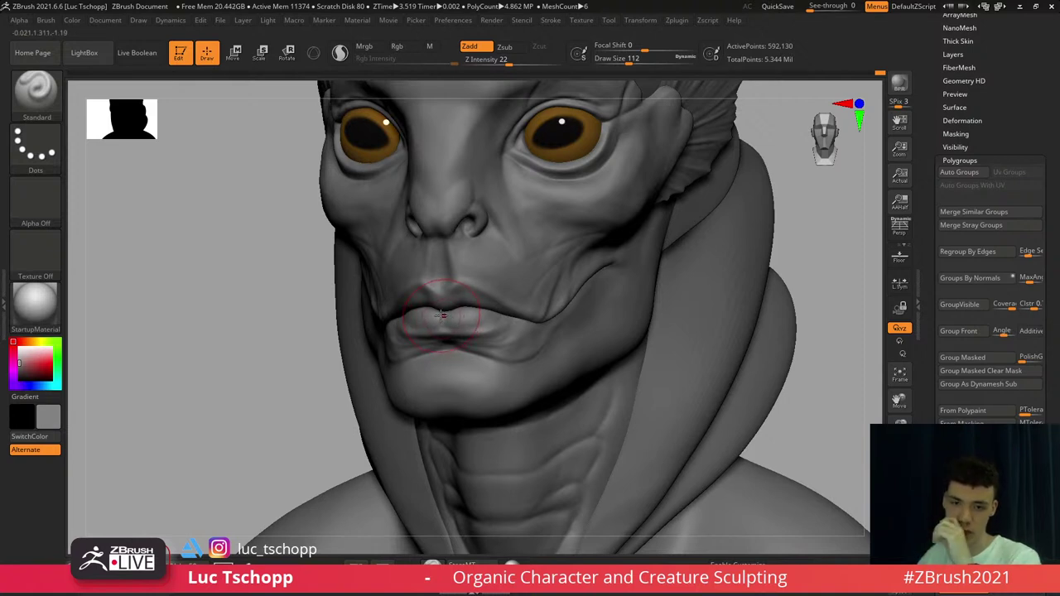
pyautogui.moveTo(444, 313); pyautogui.dragTo(414, 310, button='right')
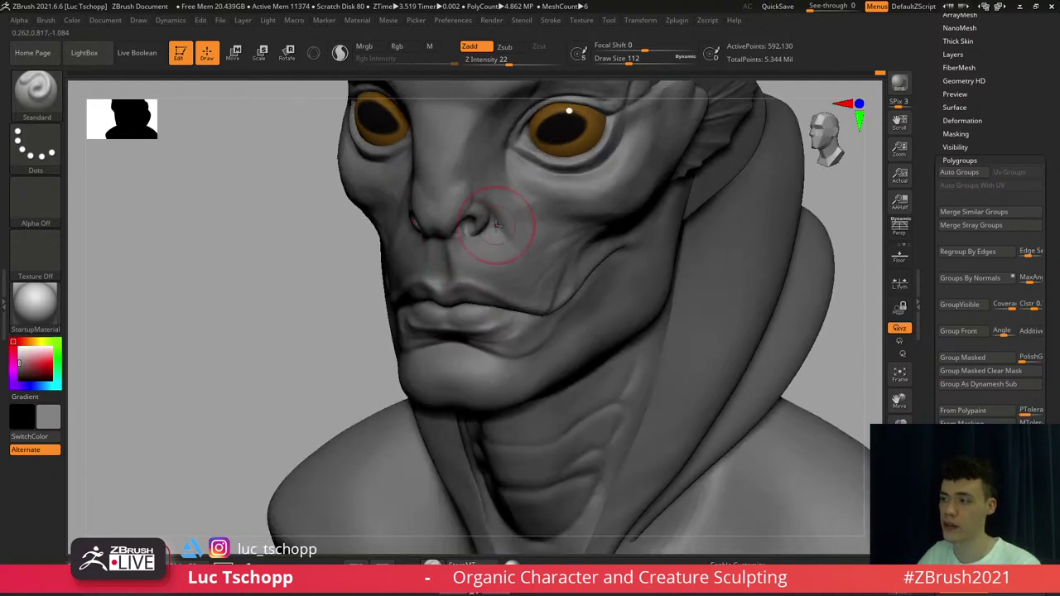
pyautogui.press('b')
pyautogui.click(497, 200)
pyautogui.moveTo(491, 164)
pyautogui.keyDown('alt'); pyautogui.mouseDown(button='right')
pyautogui.moveTo(473, 234)
pyautogui.moveTo(445, 235)
pyautogui.mouseUp(button='right'); pyautogui.keyUp('alt')
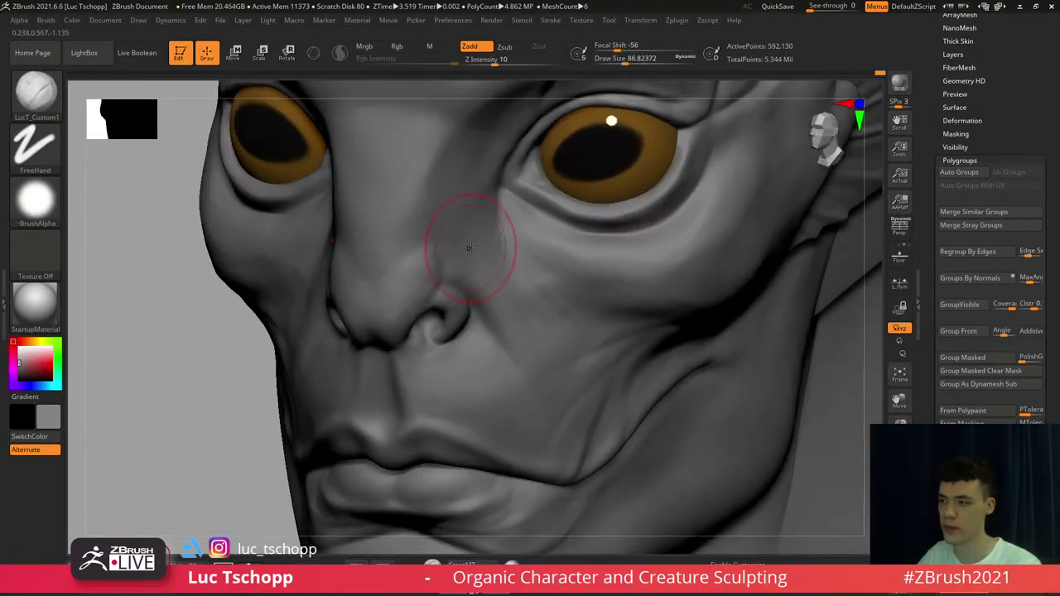
pyautogui.press('s')
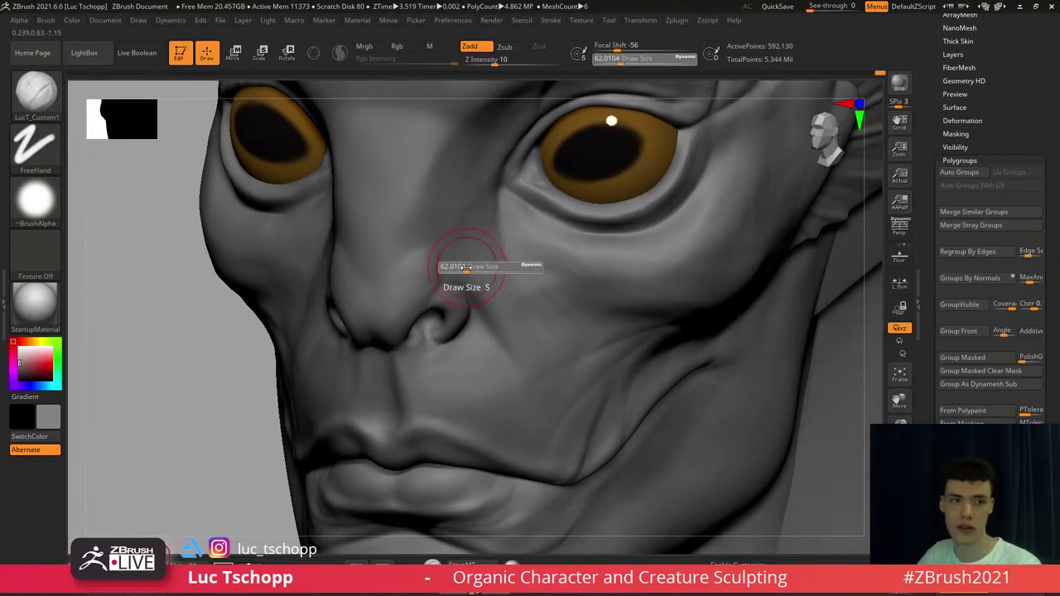
pyautogui.press('s')
pyautogui.moveTo(467, 260); pyautogui.dragTo(464, 260)
pyautogui.moveTo(460, 251)
pyautogui.mouseDown(button='right')
pyautogui.moveTo(482, 227)
pyautogui.moveTo(473, 202)
pyautogui.mouseUp(button='right')
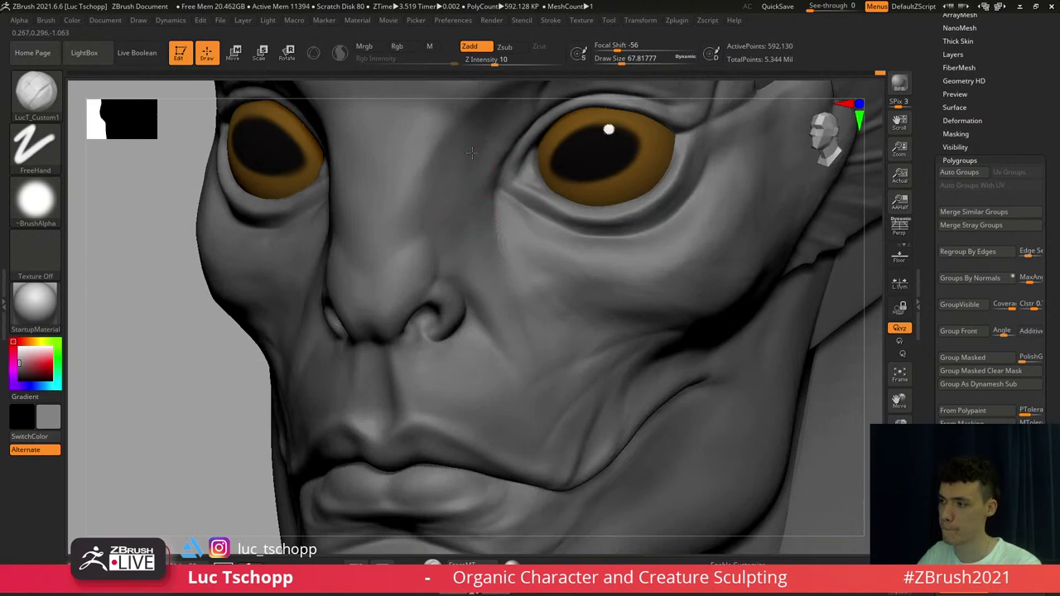
pyautogui.keyDown('ctrl'); pyautogui.moveTo(471, 153); pyautogui.dragTo(493, 267, button='right'); pyautogui.keyUp('ctrl')
pyautogui.keyDown('alt'); pyautogui.moveTo(507, 202); pyautogui.dragTo(499, 239, button='right'); pyautogui.keyUp('alt')
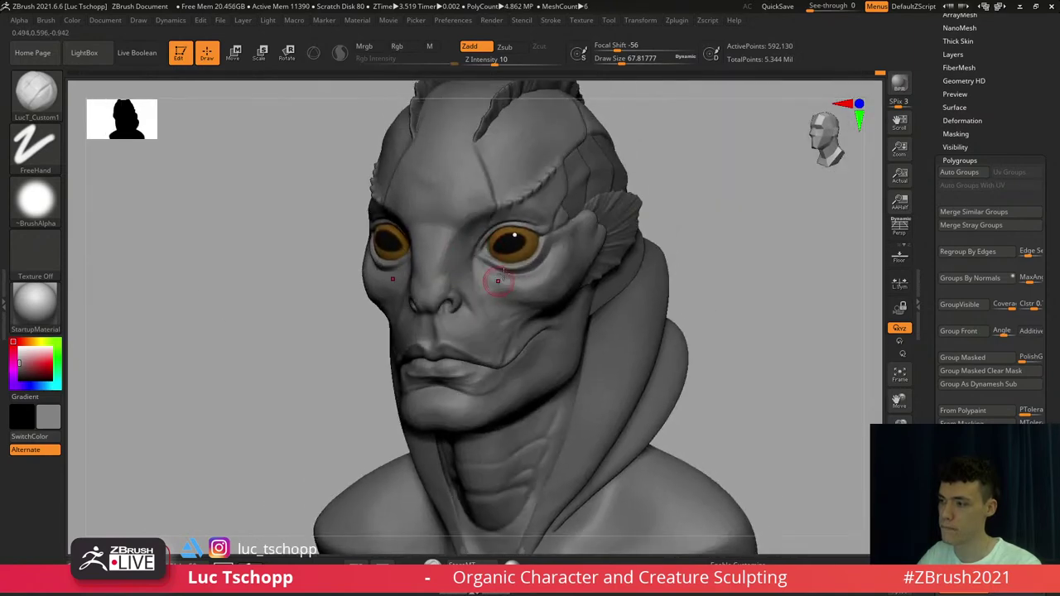
# Zoom to the eyes and set the Move brush to about size 39
pyautogui.moveTo(495, 279)
pyautogui.mouseDown(button='right')
pyautogui.moveTo(507, 284)
pyautogui.moveTo(511, 264)
pyautogui.moveTo(499, 236)
pyautogui.mouseUp(button='right')
pyautogui.press('b')
pyautogui.press('s')
pyautogui.press('t')
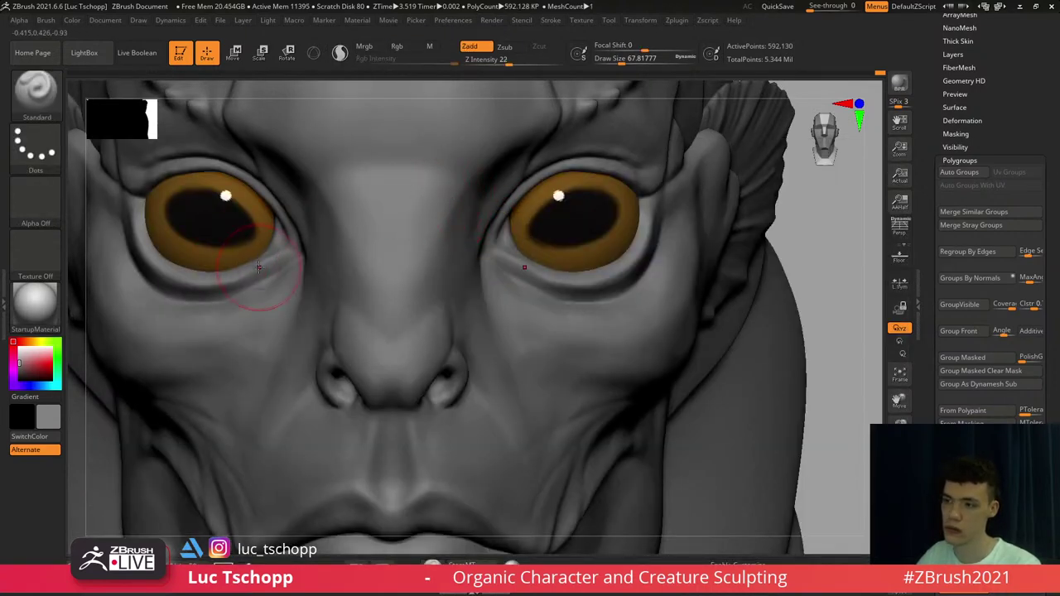
pyautogui.press('b')
pyautogui.press('m')
pyautogui.press('v')
pyautogui.press('s')
pyautogui.press('s')
pyautogui.moveTo(263, 265); pyautogui.dragTo(256, 266)
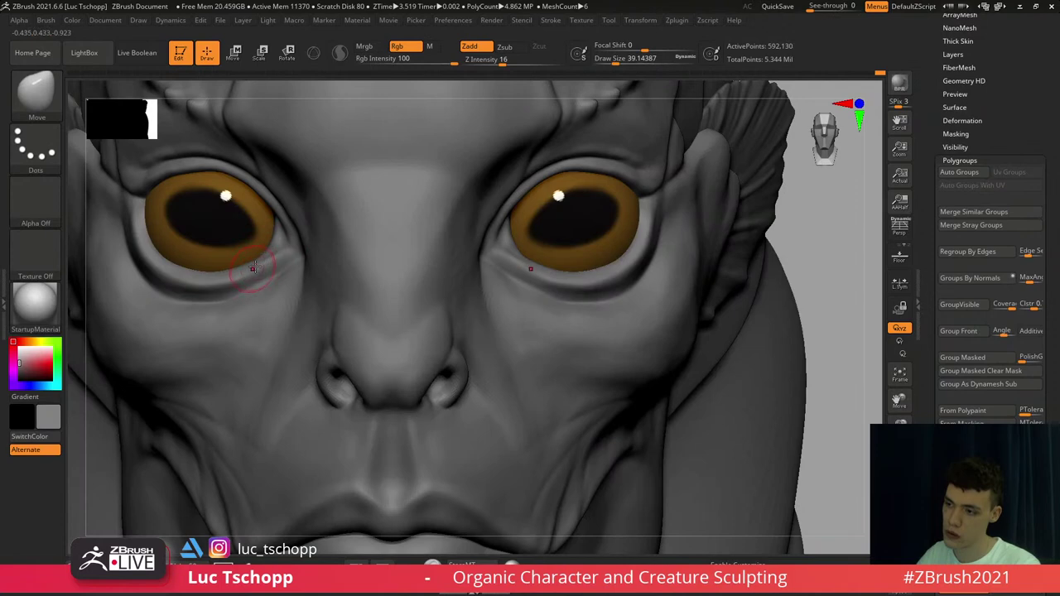
# Switch to DamStandard for creases and enlarge the brush
pyautogui.press('b')
pyautogui.press('d')
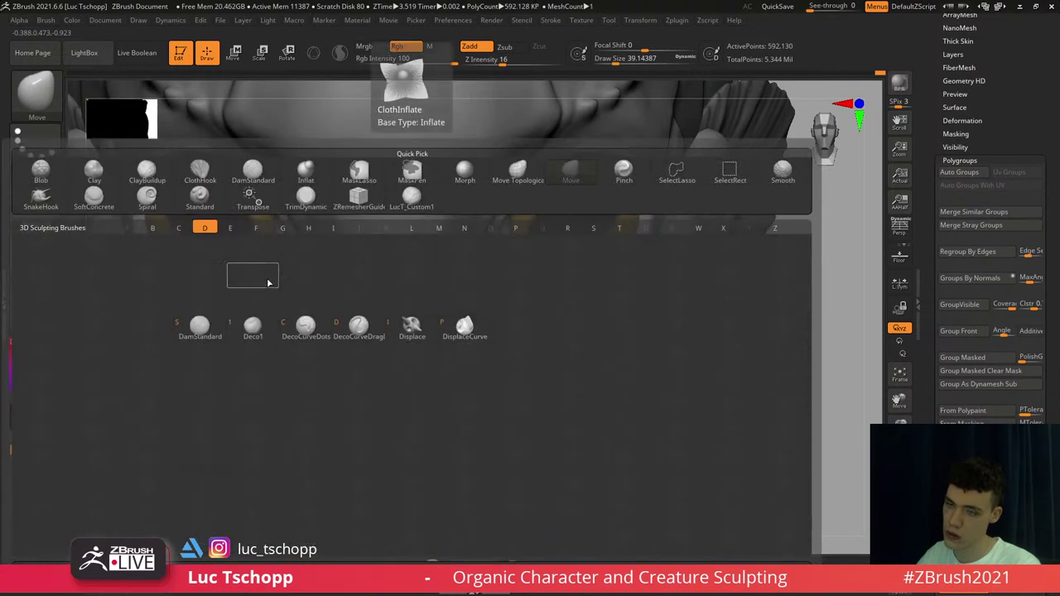
pyautogui.press('s')
pyautogui.moveTo(268, 282)
pyautogui.keyDown('alt'); pyautogui.mouseDown(button='right')
pyautogui.moveTo(414, 241)
pyautogui.moveTo(386, 246)
pyautogui.mouseUp(button='right'); pyautogui.keyUp('alt')
pyautogui.press('b')
pyautogui.press('d')
pyautogui.press('s')
pyautogui.press(']')
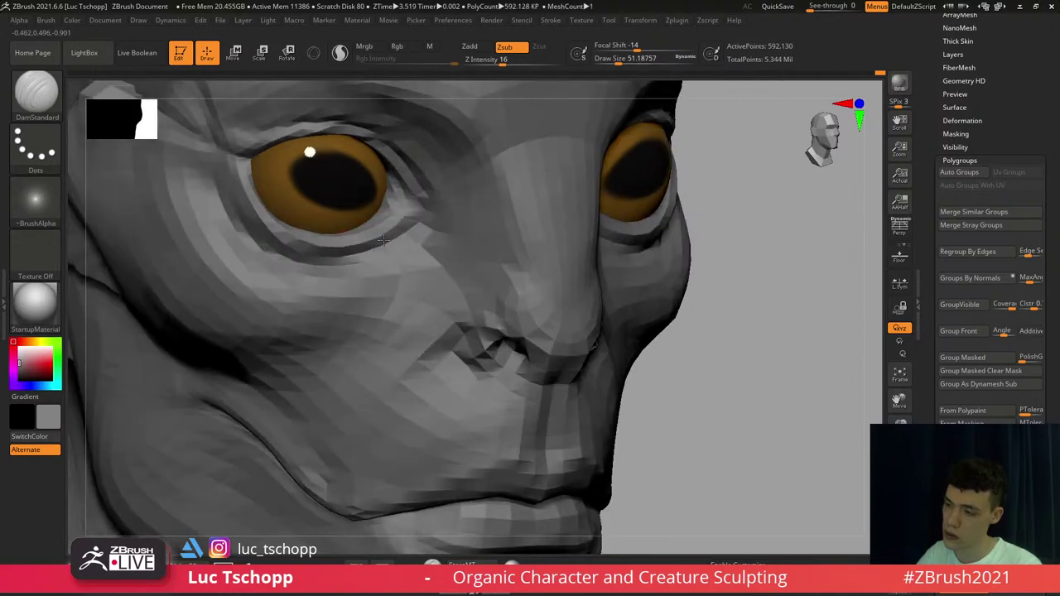
# Smooth the skin beneath the eye with the Standard brush, then frame the head
pyautogui.press('b')
pyautogui.press('m')
pyautogui.press('v')
pyautogui.press('s')
pyautogui.hotkey('shift', 'd')
pyautogui.hotkey('shift', 'd')
pyautogui.moveTo(358, 250); pyautogui.dragTo(373, 245)
pyautogui.press('b')
pyautogui.press('s')
pyautogui.press('t')
pyautogui.press('s')
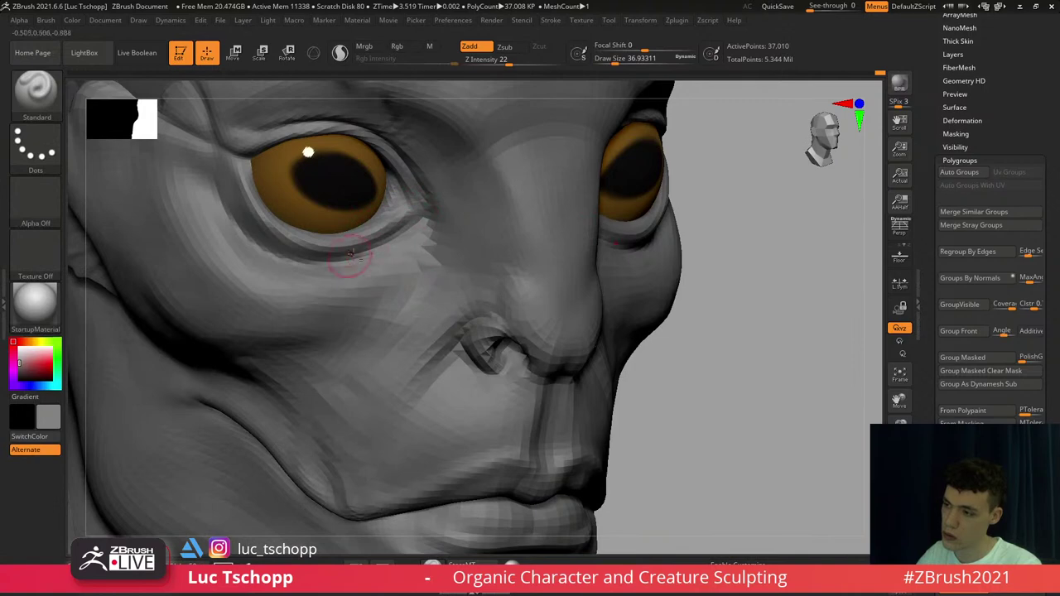
pyautogui.press('d')
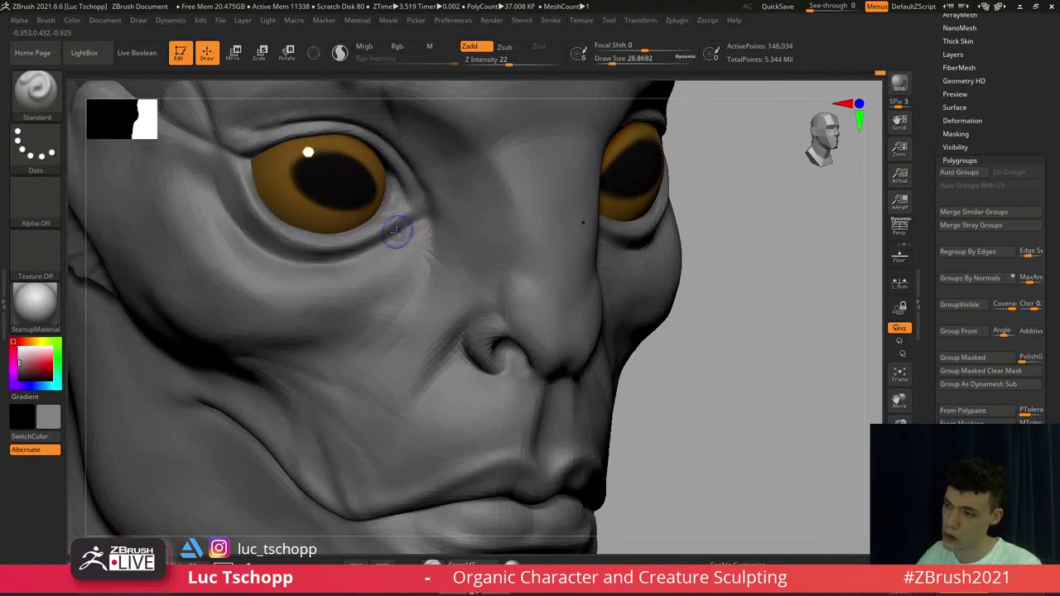
pyautogui.keyDown('shift'); pyautogui.moveTo(396, 231); pyautogui.dragTo(351, 253); pyautogui.keyUp('shift')
pyautogui.press('d')
pyautogui.moveTo(351, 255)
pyautogui.keyDown('shift'); pyautogui.mouseDown(button='right')
pyautogui.moveTo(370, 194)
pyautogui.moveTo(267, 163)
pyautogui.mouseUp(button='right'); pyautogui.keyUp('shift')
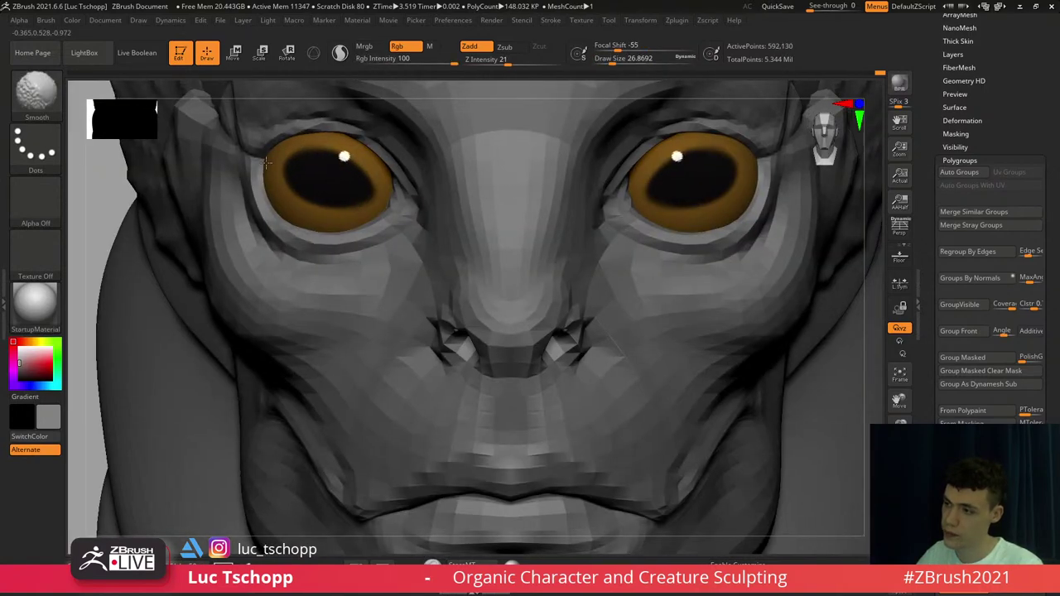
pyautogui.press('f')
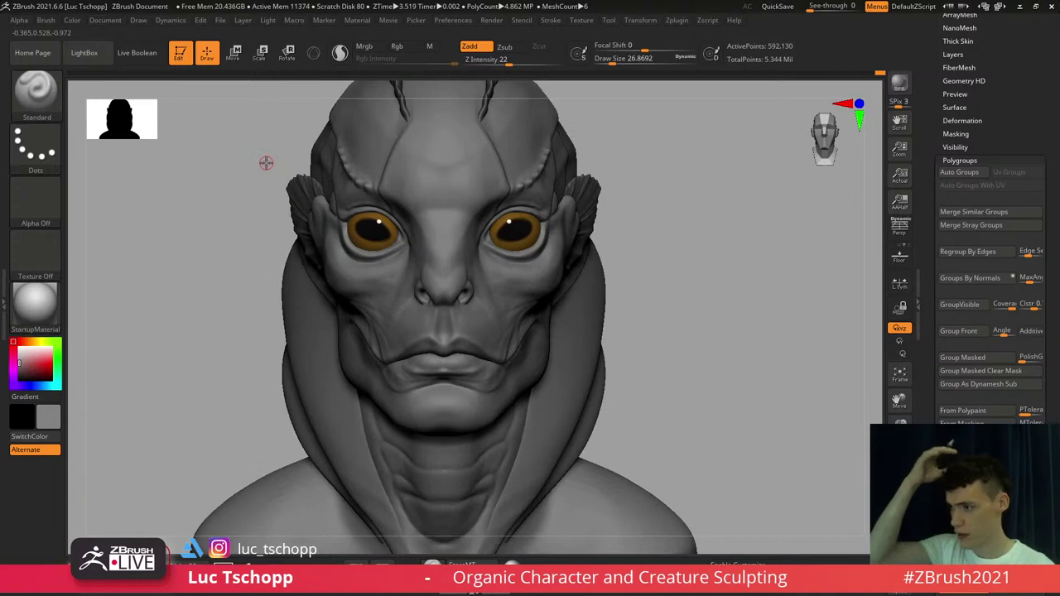
# Set up a smaller Move brush on the lowest subdivision and reframe in three-quarter view
pyautogui.press('b')
pyautogui.press('m')
pyautogui.press('v')
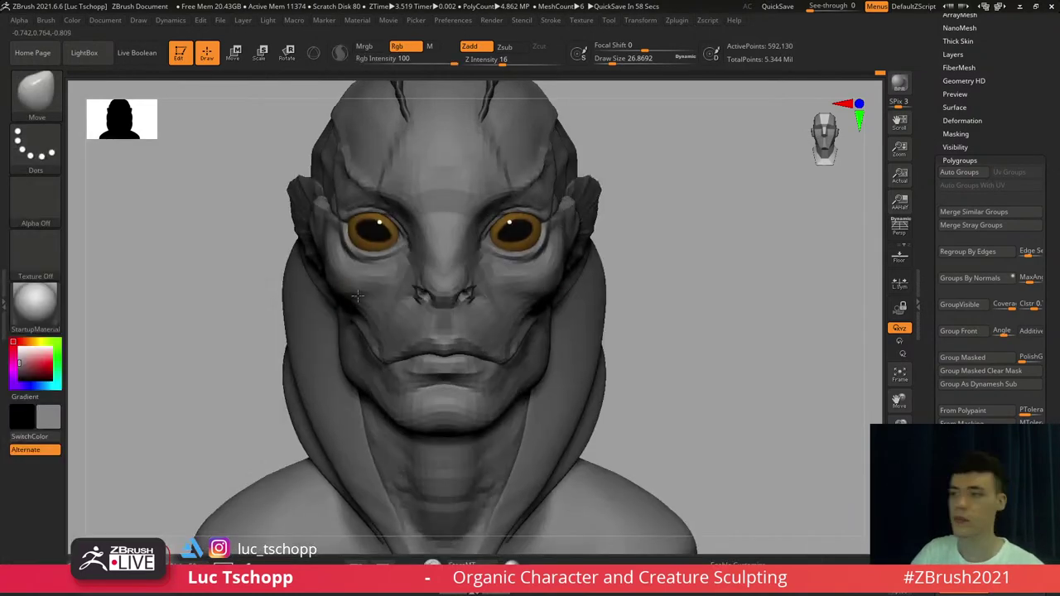
pyautogui.keyDown('ctrl'); pyautogui.moveTo(358, 296); pyautogui.dragTo(379, 353, button='right'); pyautogui.keyUp('ctrl')
pyautogui.hotkey('shift', 'd')
pyautogui.hotkey('shift', 'd')
pyautogui.press('s')
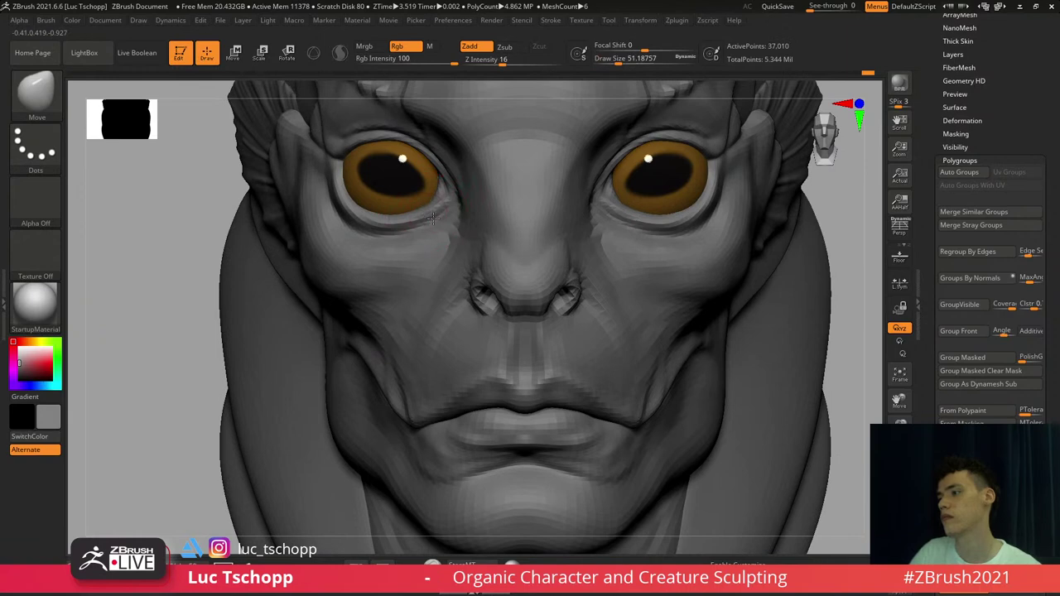
pyautogui.press('s')
pyautogui.click(432, 219)
pyautogui.moveTo(450, 209); pyautogui.dragTo(443, 208)
pyautogui.press('d')
pyautogui.press('d')
pyautogui.press('f')
pyautogui.moveTo(443, 262); pyautogui.dragTo(389, 272, button='right')
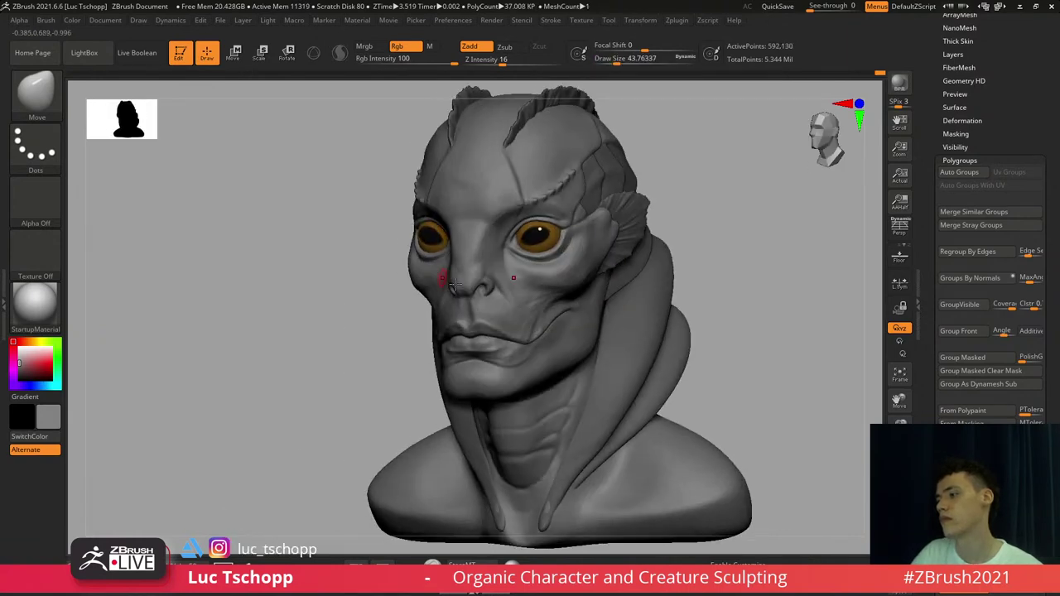
# Zoom toward the mouth and set the Standard brush to about size 80, viewing the left profile
pyautogui.moveTo(469, 325)
pyautogui.keyDown('alt'); pyautogui.mouseDown(button='right')
pyautogui.moveTo(392, 266)
pyautogui.moveTo(411, 348)
pyautogui.mouseUp(button='right'); pyautogui.keyUp('alt')
pyautogui.press('b')
pyautogui.press('s')
pyautogui.press('t')
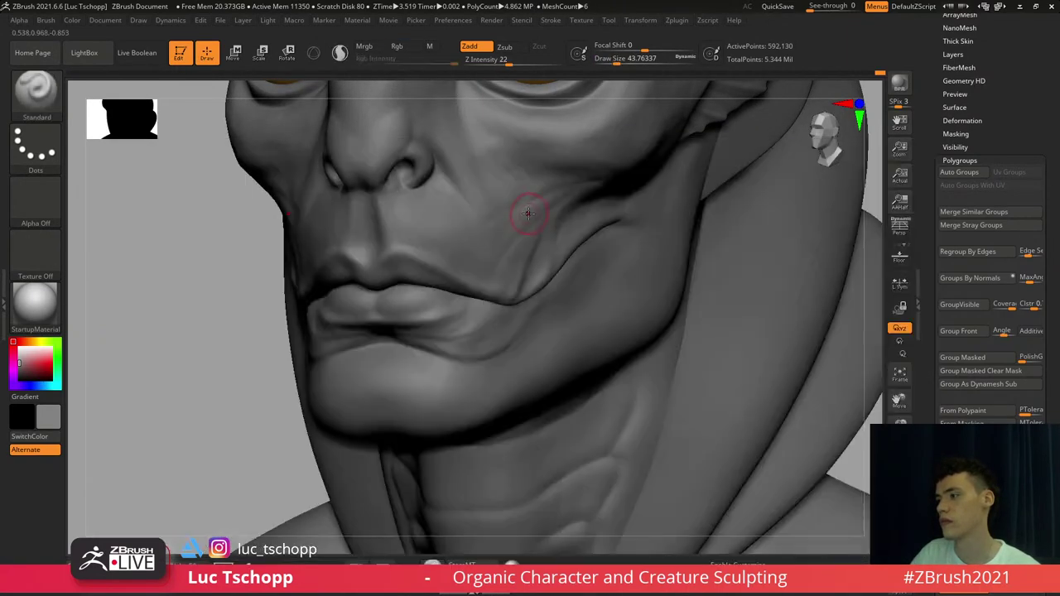
pyautogui.press('s')
pyautogui.moveTo(528, 214); pyautogui.dragTo(536, 213)
pyautogui.keyDown('alt'); pyautogui.moveTo(507, 189); pyautogui.dragTo(491, 229, button='right'); pyautogui.keyUp('alt')
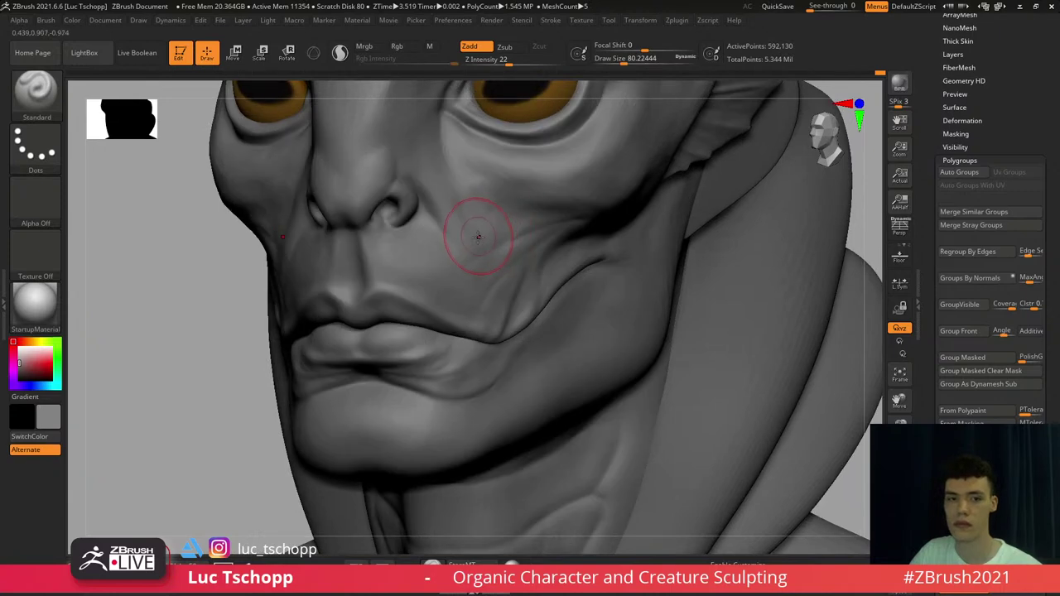
pyautogui.moveTo(447, 298)
pyautogui.keyDown('shift'); pyautogui.mouseDown(button='right')
pyautogui.moveTo(434, 316)
pyautogui.moveTo(372, 338)
pyautogui.moveTo(400, 354)
pyautogui.mouseUp(button='right'); pyautogui.keyUp('shift')
# Switch to Move Topological at the lowest subdivision level, viewing the face in three-quarter
pyautogui.press('b')
pyautogui.press('m')
pyautogui.press('t')
pyautogui.hotkey('shift', 'd')
pyautogui.hotkey('shift', 'd')
pyautogui.press('s')
pyautogui.moveTo(396, 353); pyautogui.dragTo(401, 355)
pyautogui.moveTo(374, 355)
pyautogui.mouseDown(button='right')
pyautogui.moveTo(419, 353)
pyautogui.moveTo(432, 285)
pyautogui.moveTo(455, 286)
pyautogui.moveTo(436, 308)
pyautogui.mouseUp(button='right')
pyautogui.press('s')
# Nudge the lower lip into shape from several angles, then return to the highest subdivision
pyautogui.moveTo(436, 310); pyautogui.dragTo(438, 303)
pyautogui.moveTo(438, 302)
pyautogui.mouseDown(button='right')
pyautogui.moveTo(470, 338)
pyautogui.moveTo(478, 304)
pyautogui.mouseUp(button='right')
pyautogui.press('s')
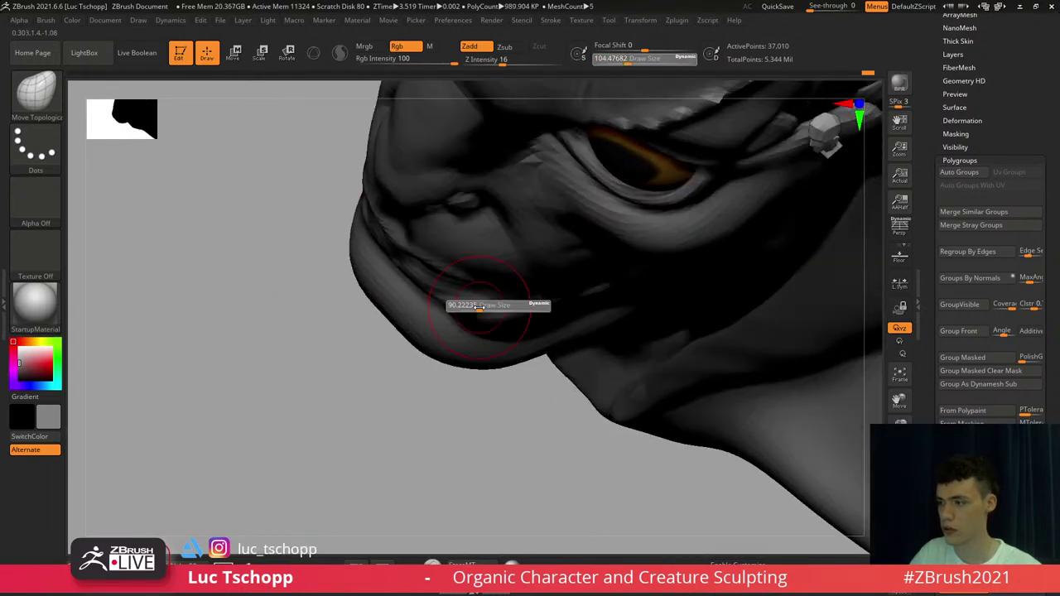
pyautogui.moveTo(478, 305); pyautogui.dragTo(489, 298)
pyautogui.moveTo(490, 298); pyautogui.dragTo(496, 337, button='right')
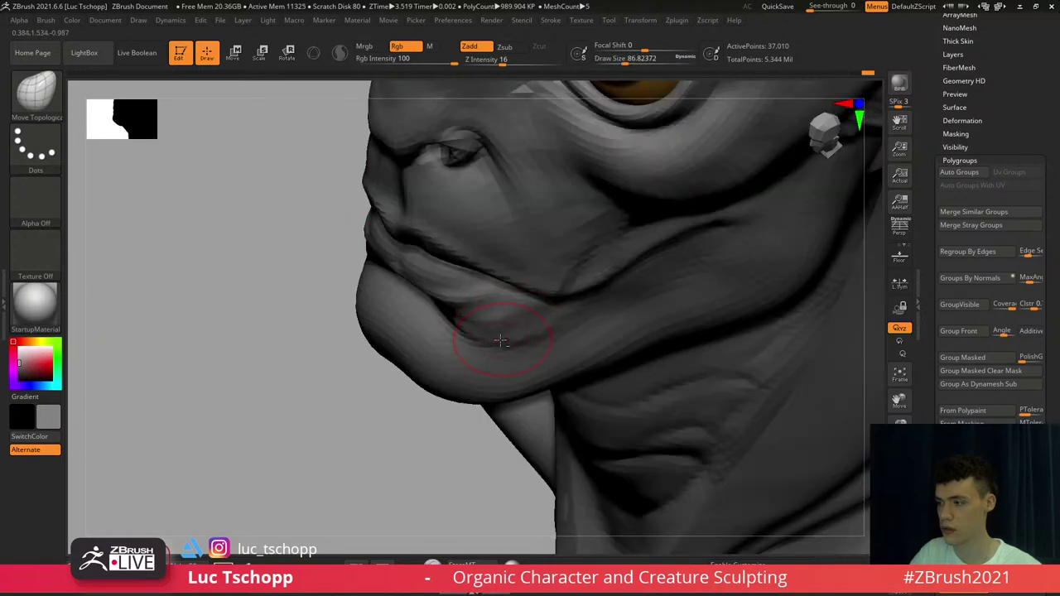
pyautogui.press('s')
pyautogui.moveTo(501, 341); pyautogui.dragTo(498, 341)
pyautogui.moveTo(498, 340)
pyautogui.mouseDown(button='right')
pyautogui.moveTo(500, 369)
pyautogui.moveTo(478, 338)
pyautogui.moveTo(502, 355)
pyautogui.mouseUp(button='right')
pyautogui.press('d')
pyautogui.press('d')
# Select LucT_Custom1 at about size 54, one subdivision lower, and reframe the bust in three-quarter view
pyautogui.press('b')
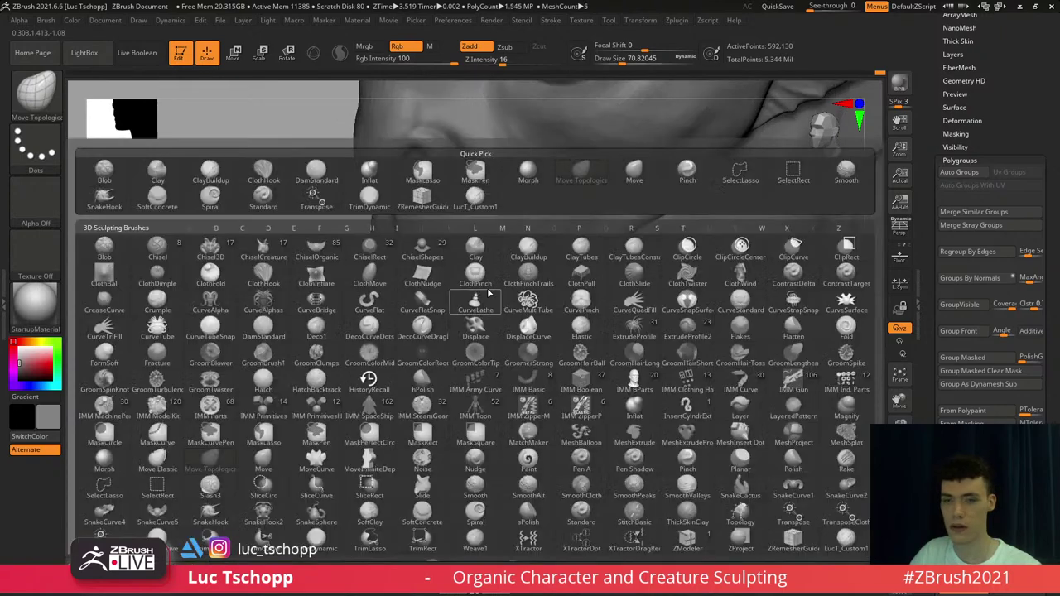
pyautogui.click(493, 200)
pyautogui.moveTo(423, 286); pyautogui.dragTo(479, 315, button='right')
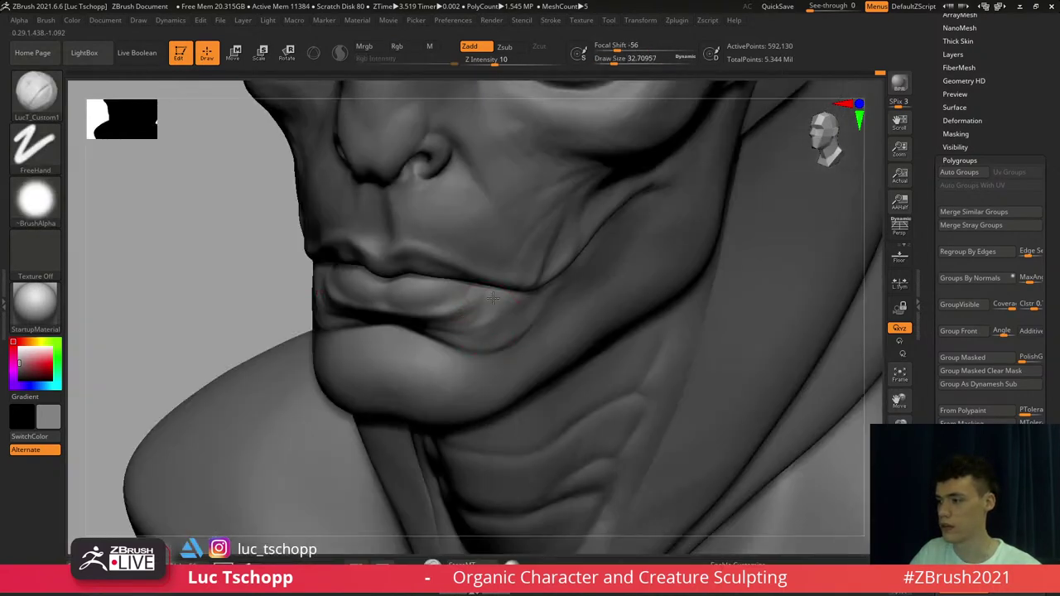
pyautogui.press('s')
pyautogui.moveTo(487, 311)
pyautogui.mouseDown()
pyautogui.moveTo(503, 298)
pyautogui.moveTo(474, 320)
pyautogui.mouseUp()
pyautogui.hotkey('shift', 'd')
pyautogui.press('s')
pyautogui.keyDown('shift'); pyautogui.moveTo(525, 304); pyautogui.dragTo(570, 308, button='right'); pyautogui.keyUp('shift')
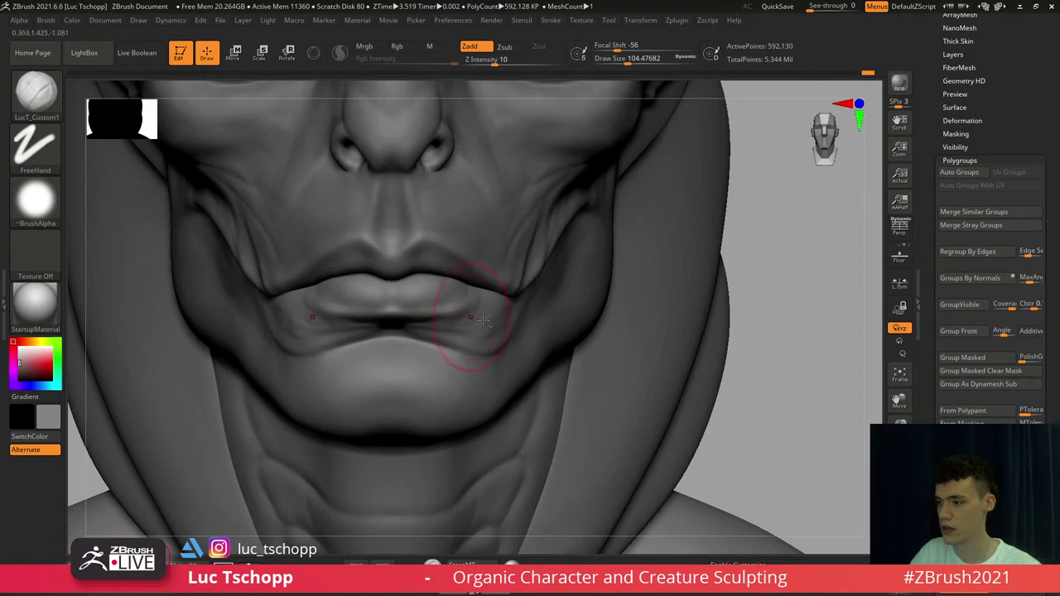
pyautogui.keyDown('ctrl'); pyautogui.moveTo(483, 320); pyautogui.dragTo(502, 128, button='right'); pyautogui.keyUp('ctrl')
pyautogui.moveTo(530, 263); pyautogui.dragTo(478, 286, button='right')
pyautogui.keyDown('alt'); pyautogui.moveTo(477, 329); pyautogui.dragTo(481, 439, button='right'); pyautogui.keyUp('alt')
# Pick a crease-carving brush at about size 54 and zoom in on the mouth
pyautogui.press('b')
pyautogui.press('d')
pyautogui.press('s')
pyautogui.moveTo(481, 337); pyautogui.dragTo(458, 341, button='right')
pyautogui.press('s')
pyautogui.moveTo(473, 350); pyautogui.dragTo(464, 350)
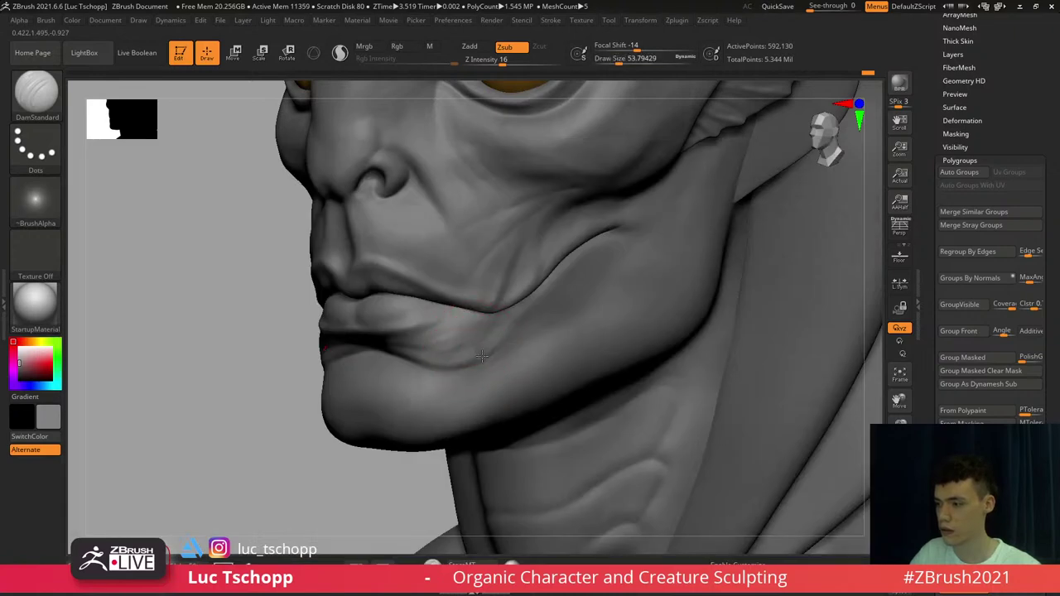
# Raise a fold beside the mouth corner with a smaller Standard brush, then detail it with LucT_Custom1
pyautogui.press('b')
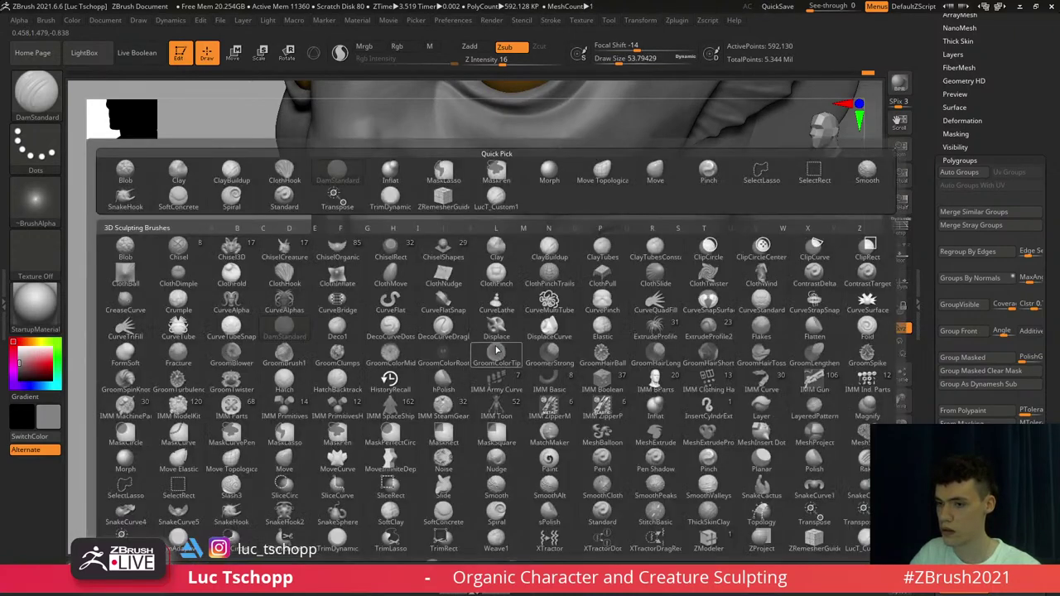
pyautogui.press('s')
pyautogui.press('t')
pyautogui.press('s')
pyautogui.click(498, 345)
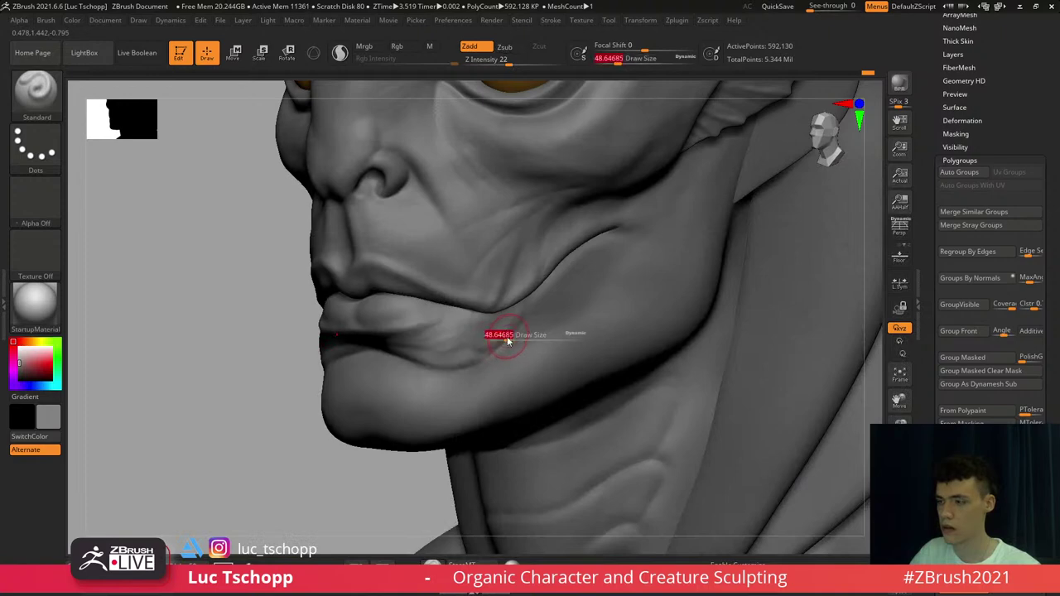
pyautogui.moveTo(508, 342); pyautogui.dragTo(506, 341)
pyautogui.moveTo(484, 362); pyautogui.dragTo(527, 307)
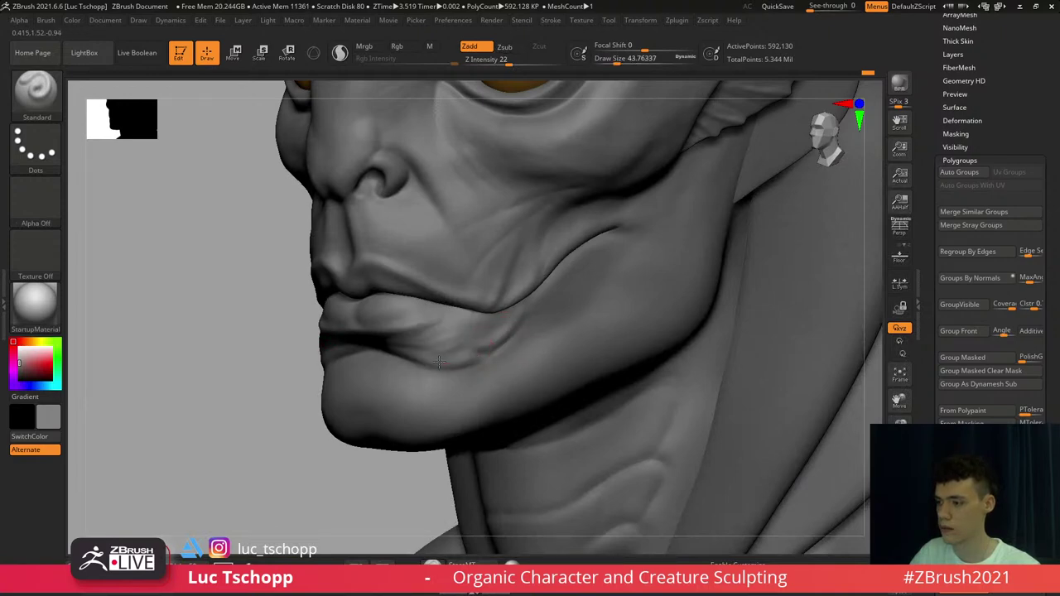
pyautogui.press('b')
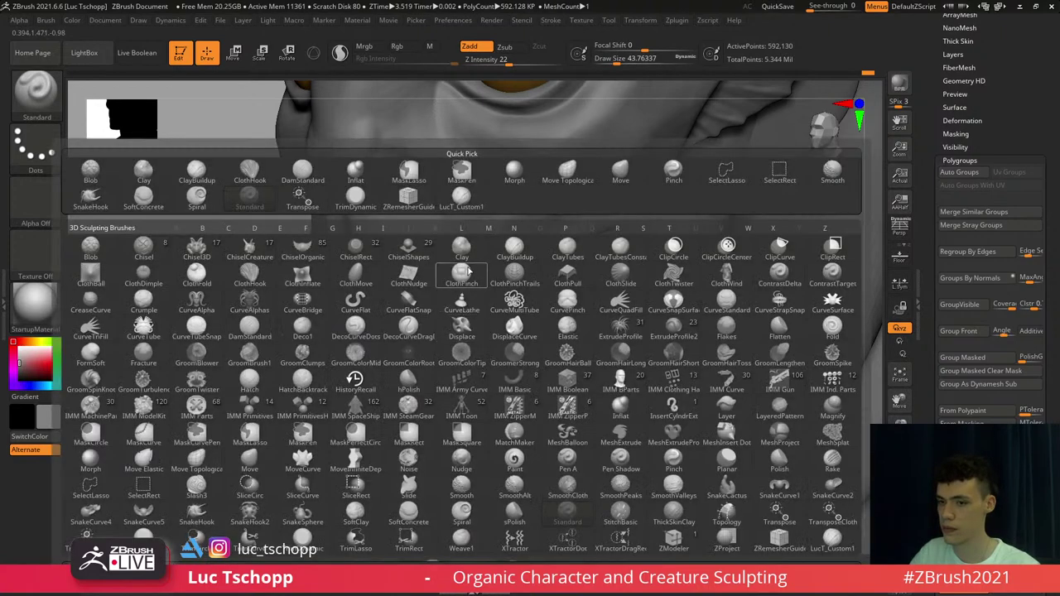
pyautogui.click(475, 199)
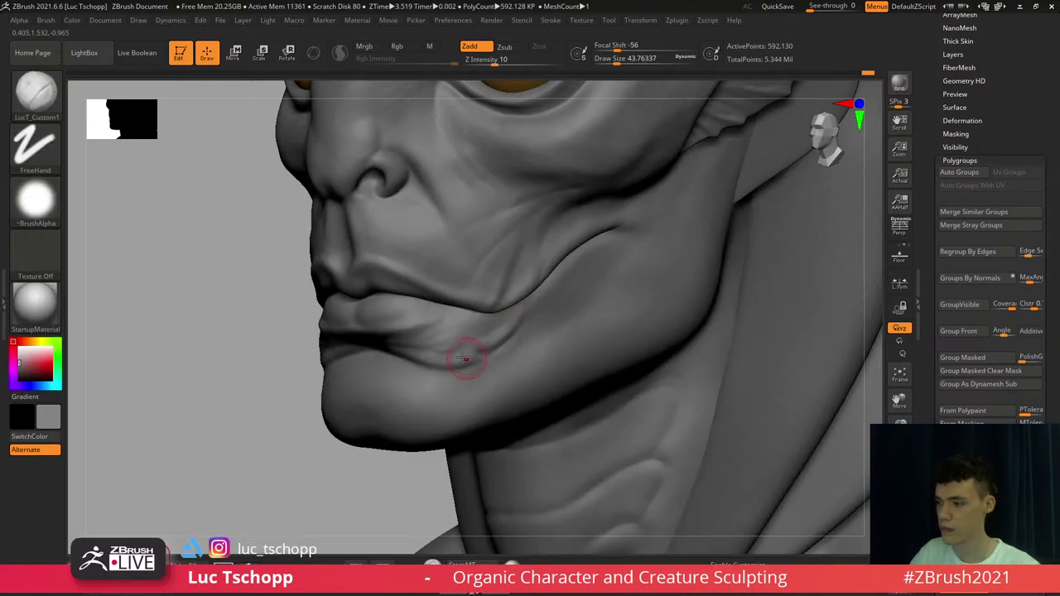
pyautogui.moveTo(473, 343)
pyautogui.mouseDown()
pyautogui.moveTo(507, 323)
pyautogui.moveTo(456, 332)
pyautogui.mouseUp()
pyautogui.moveTo(443, 327)
pyautogui.mouseDown(button='right')
pyautogui.moveTo(414, 323)
pyautogui.moveTo(454, 232)
pyautogui.moveTo(430, 170)
pyautogui.mouseUp(button='right')
# Set the Move brush to about size 124 and frame the head in a straight front view
pyautogui.press('b')
pyautogui.press('m')
pyautogui.press('v')
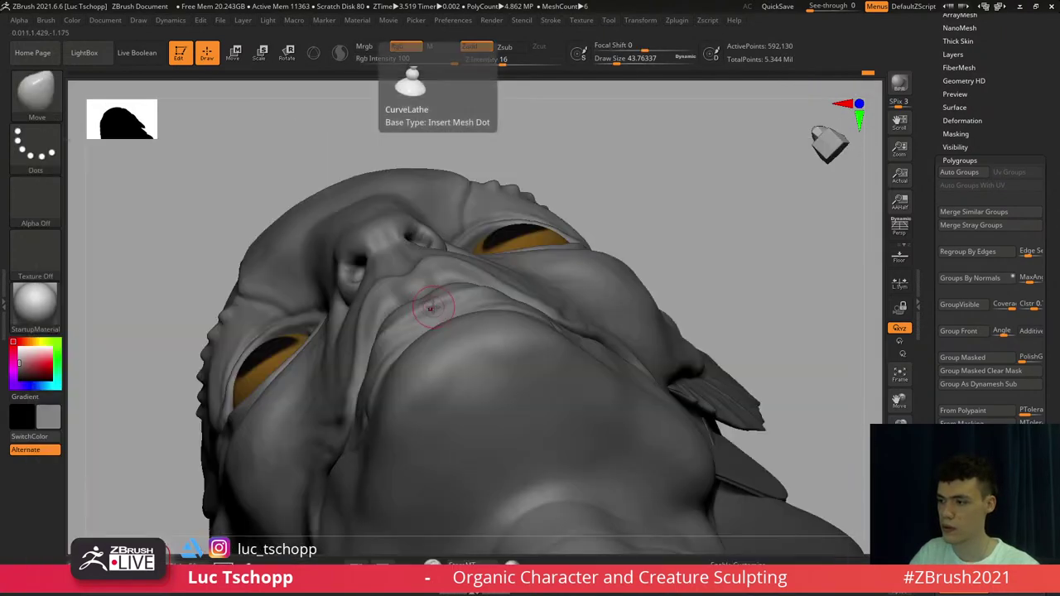
pyautogui.moveTo(422, 300)
pyautogui.mouseDown(button='right')
pyautogui.moveTo(489, 278)
pyautogui.moveTo(431, 305)
pyautogui.mouseUp(button='right')
pyautogui.hotkey('shift', 'd')
pyautogui.hotkey('shift', 'd')
pyautogui.press('s')
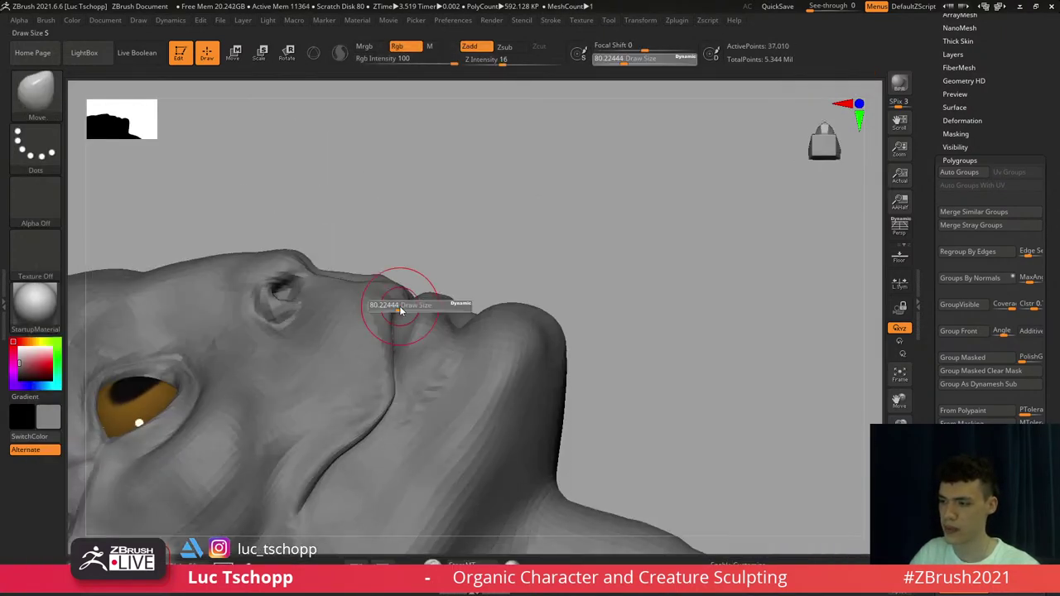
pyautogui.moveTo(398, 307); pyautogui.dragTo(405, 306)
pyautogui.moveTo(403, 305); pyautogui.dragTo(410, 319, button='right')
pyautogui.press('d')
pyautogui.press('d')
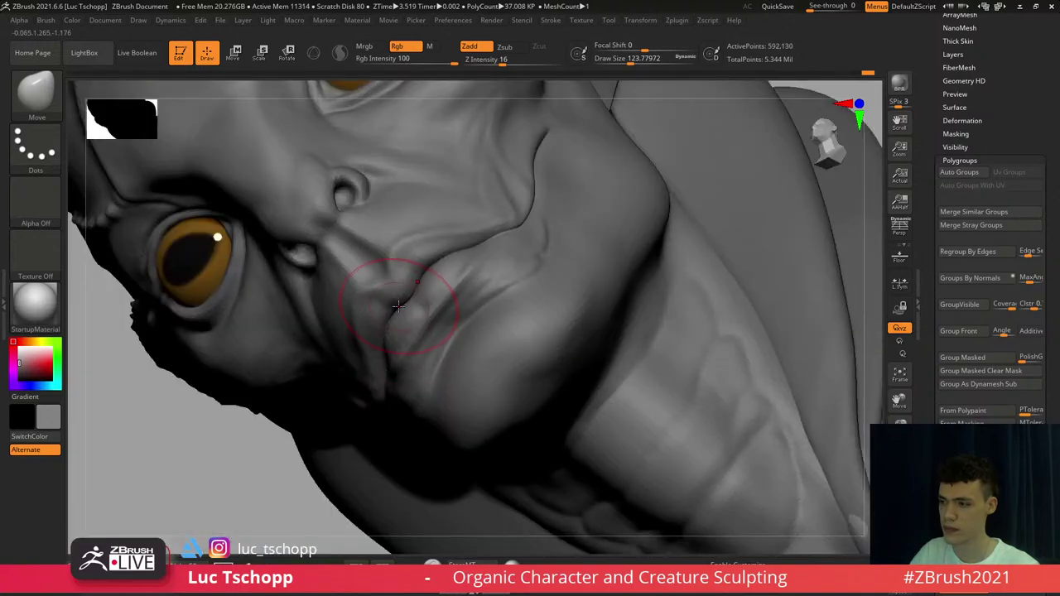
pyautogui.press('f')
pyautogui.keyDown('shift'); pyautogui.moveTo(420, 283); pyautogui.dragTo(435, 292, button='right'); pyautogui.keyUp('shift')
pyautogui.keyDown('alt'); pyautogui.moveTo(441, 219); pyautogui.dragTo(436, 302, button='right'); pyautogui.keyUp('alt')
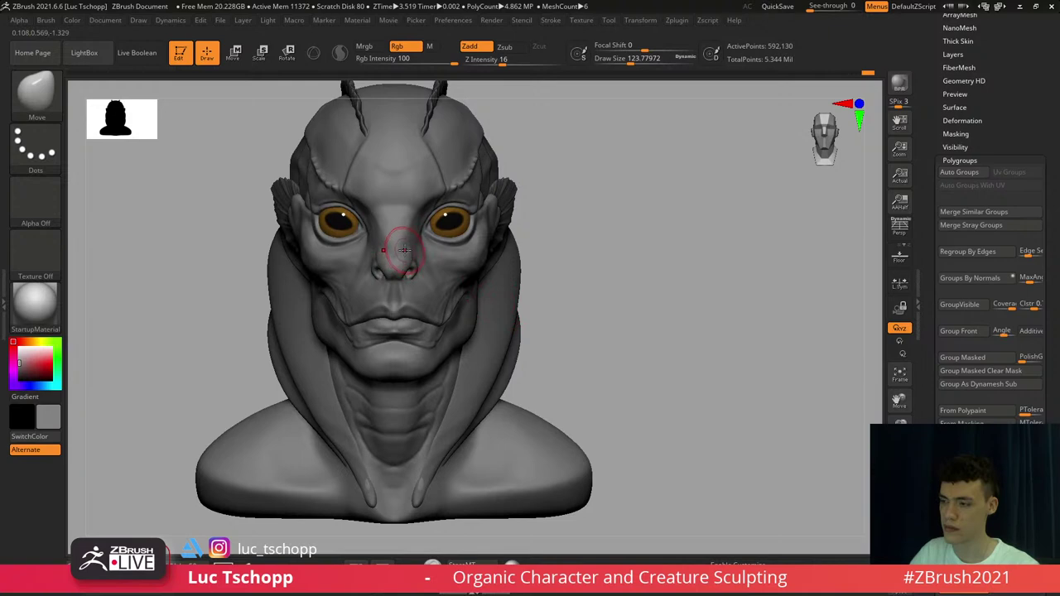
# Add a faint LucT_Custom1 stroke beside the nostril
pyautogui.press('shift')
pyautogui.press('b')
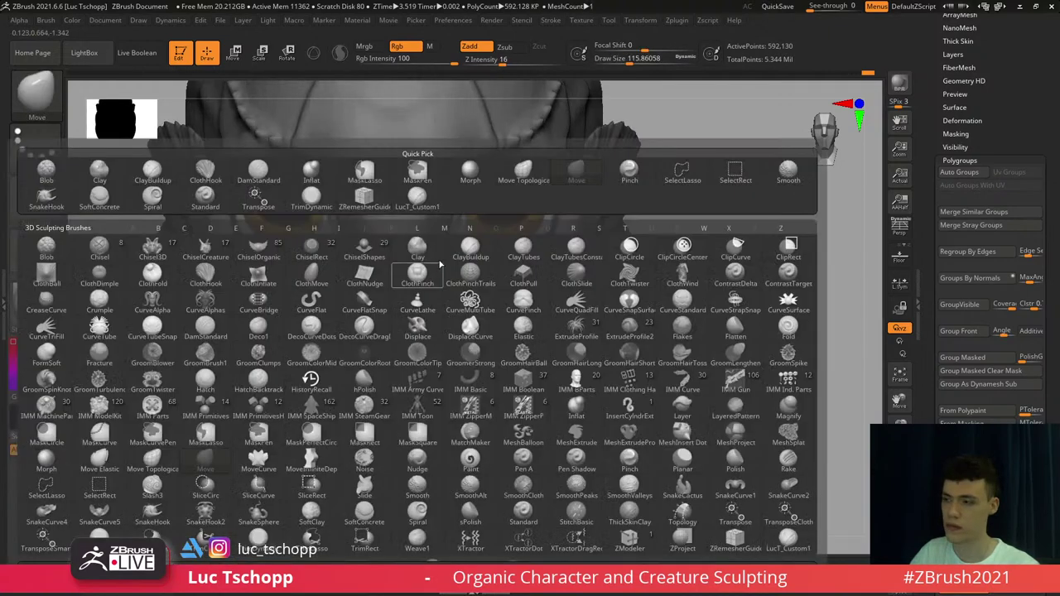
pyautogui.click(433, 209)
pyautogui.moveTo(466, 203)
pyautogui.mouseDown(button='right')
pyautogui.moveTo(427, 236)
pyautogui.moveTo(461, 307)
pyautogui.moveTo(452, 326)
pyautogui.mouseUp(button='right')
pyautogui.press('s')
pyautogui.click(431, 240)
pyautogui.press('shift')
pyautogui.moveTo(495, 380); pyautogui.dragTo(464, 322)
pyautogui.moveTo(464, 323)
pyautogui.keyDown('alt'); pyautogui.mouseDown(button='right')
pyautogui.moveTo(465, 290)
pyautogui.moveTo(480, 317)
pyautogui.mouseUp(button='right'); pyautogui.keyUp('alt')
# Try the Move and Standard brushes, then reselect LucT_Custom1 at about size 90
pyautogui.press('b')
pyautogui.press('m')
pyautogui.press('v')
pyautogui.press('s')
pyautogui.press('b')
pyautogui.press('s')
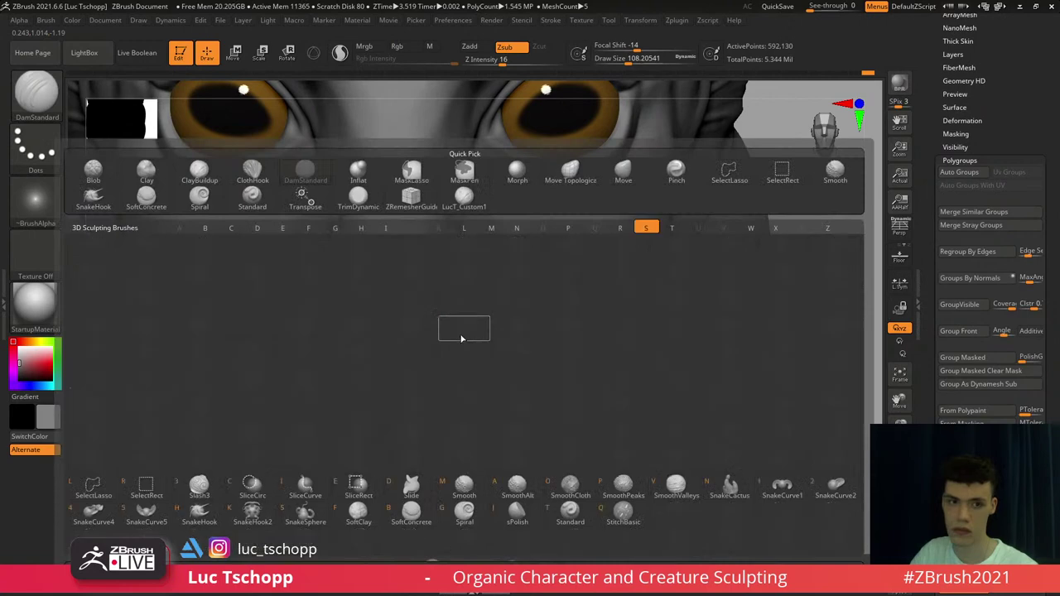
pyautogui.press('t')
pyautogui.moveTo(323, 334)
pyautogui.keyDown('alt'); pyautogui.mouseDown(button='right')
pyautogui.moveTo(410, 292)
pyautogui.moveTo(502, 297)
pyautogui.mouseUp(button='right'); pyautogui.keyUp('alt')
pyautogui.press(']')
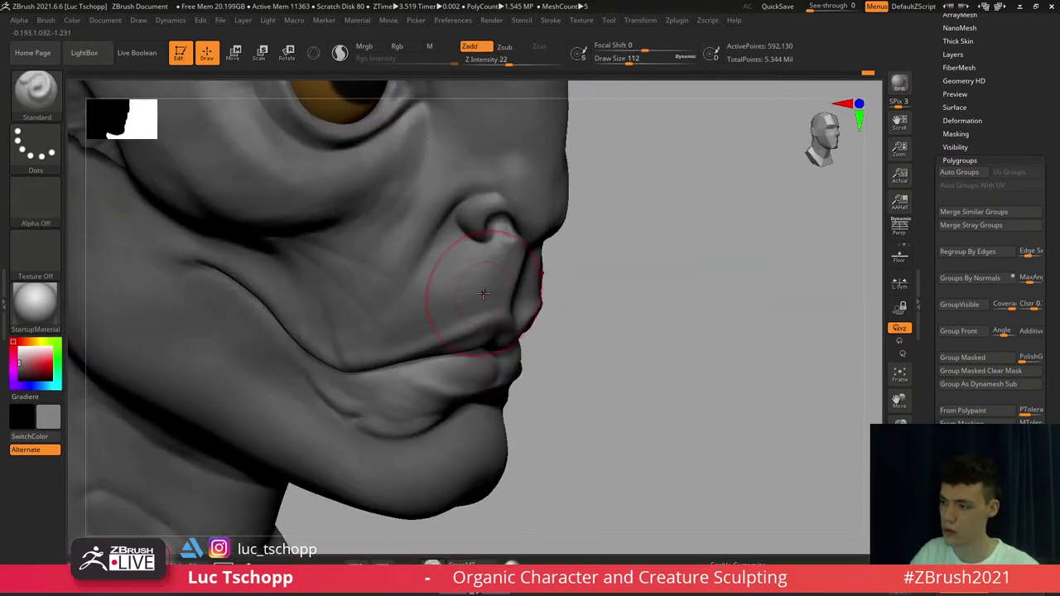
pyautogui.press('b')
pyautogui.click(465, 198)
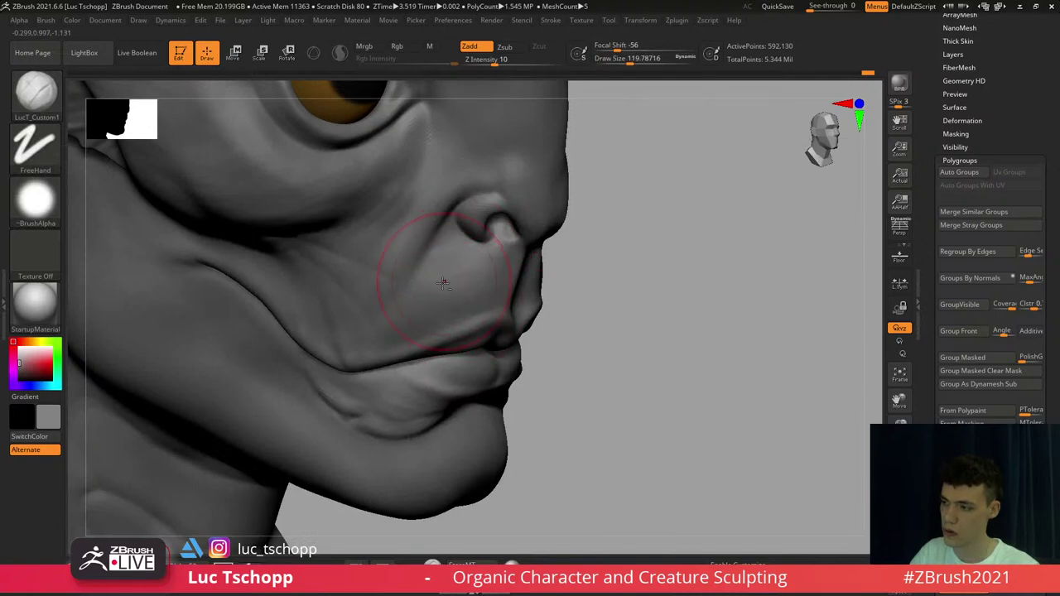
pyautogui.press('s')
pyautogui.moveTo(469, 283); pyautogui.dragTo(462, 283)
pyautogui.press('shift')
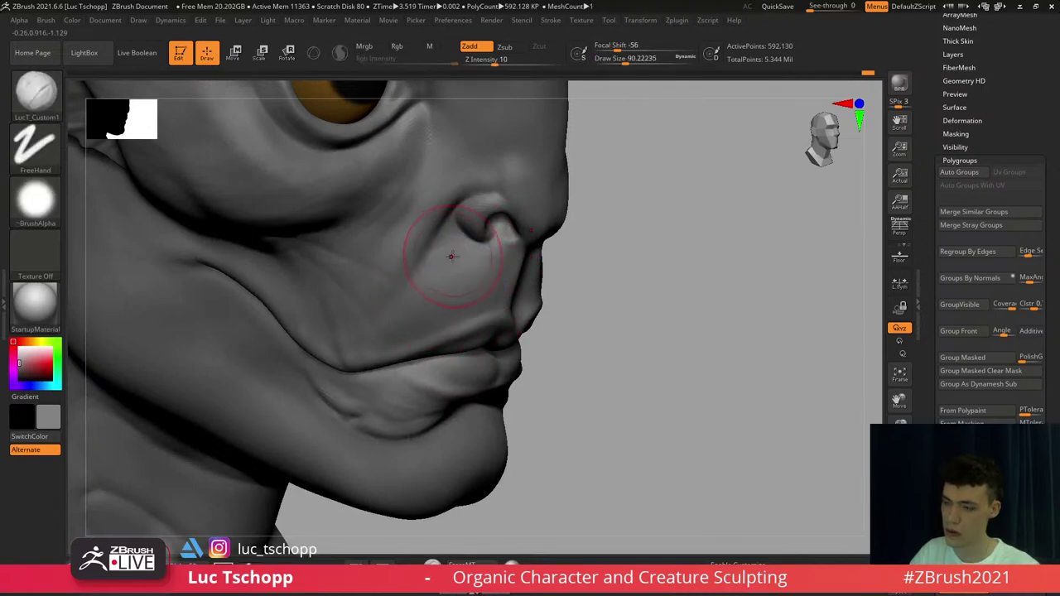
# Switch to Move Topological at about size 41 on the lowest subdivision, viewing the bust three-quarter
pyautogui.press('b')
pyautogui.press('m')
pyautogui.press('t')
pyautogui.hotkey('shift', 'd')
pyautogui.hotkey('shift', 'd')
pyautogui.hotkey('shift', 'd')
pyautogui.press('d')
pyautogui.press('shift')
pyautogui.press('s')
pyautogui.moveTo(473, 236); pyautogui.dragTo(466, 236)
pyautogui.press('s')
pyautogui.hotkey('shift', 'd')
pyautogui.hotkey('shift', 'd')
pyautogui.hotkey('shift', 'd')
pyautogui.keyDown('ctrl'); pyautogui.moveTo(456, 254); pyautogui.dragTo(442, 305, button='right'); pyautogui.keyUp('ctrl')
# Set the Move brush to about size 158, then reduce it to about 136
pyautogui.press('b')
pyautogui.press('m')
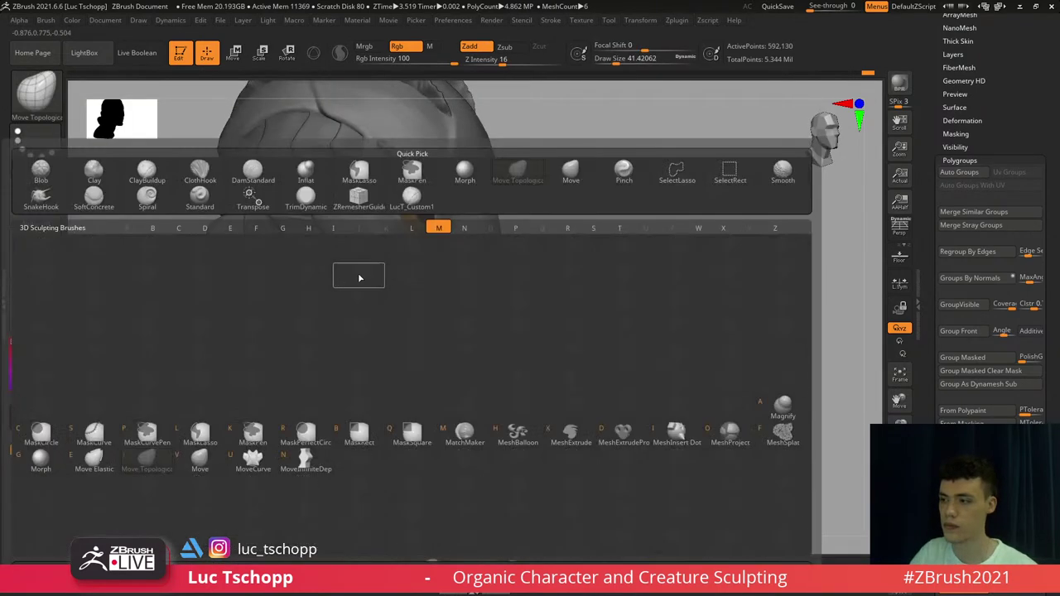
pyautogui.press('v')
pyautogui.hotkey('shift', 'd')
pyautogui.hotkey('shift', 'd')
pyautogui.press('s')
pyautogui.moveTo(343, 280); pyautogui.dragTo(342, 273)
pyautogui.press('s')
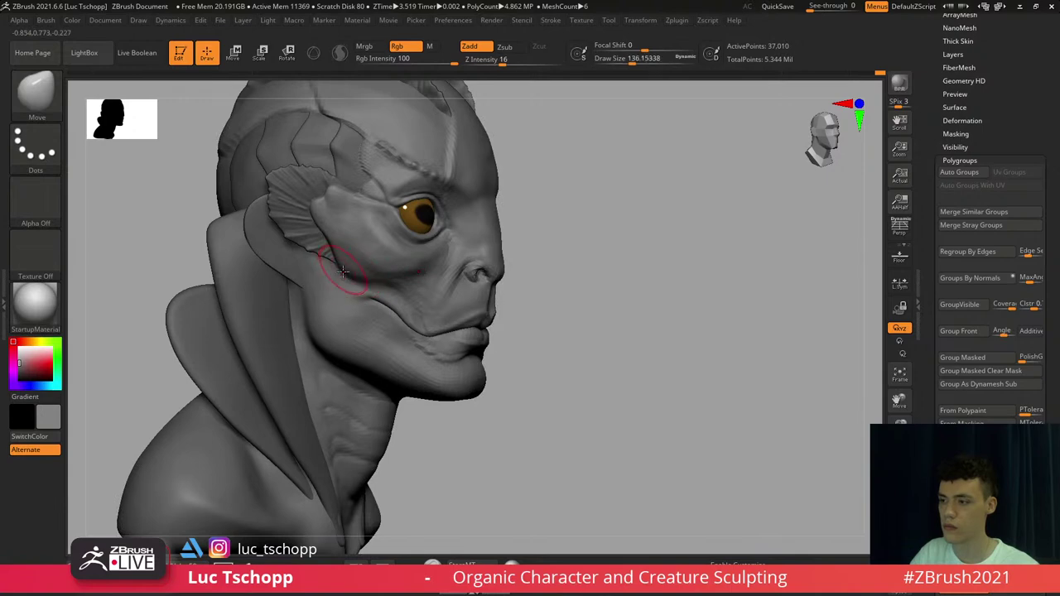
# Carve a crease from cheek to mouth corner with LucT_Custom1 at about size 97, top subdivision
pyautogui.press('b')
pyautogui.click(378, 202)
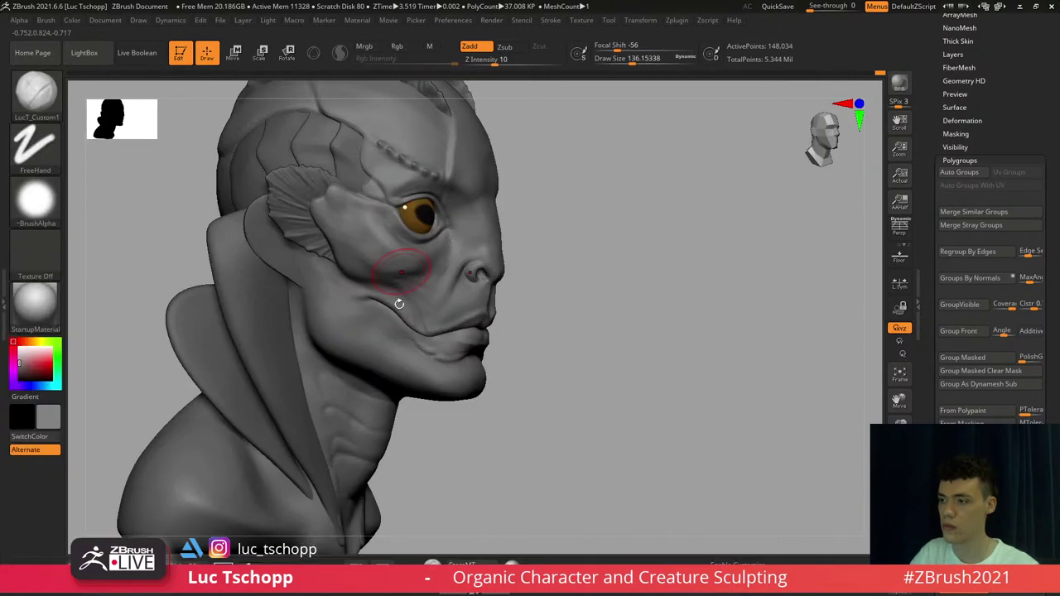
pyautogui.press('d')
pyautogui.press('d')
pyautogui.keyDown('ctrl'); pyautogui.moveTo(414, 409); pyautogui.dragTo(381, 303, button='right'); pyautogui.keyUp('ctrl')
pyautogui.press('s')
pyautogui.moveTo(379, 293)
pyautogui.mouseDown()
pyautogui.moveTo(362, 294)
pyautogui.moveTo(363, 282)
pyautogui.moveTo(358, 297)
pyautogui.mouseUp()
# Smooth the end of the mouth crease and set up Move Topological at about size 90
pyautogui.moveTo(406, 341)
pyautogui.keyDown('ctrl'); pyautogui.mouseDown(button='right')
pyautogui.moveTo(426, 385)
pyautogui.moveTo(420, 313)
pyautogui.moveTo(457, 287)
pyautogui.mouseUp(button='right'); pyautogui.keyUp('ctrl')
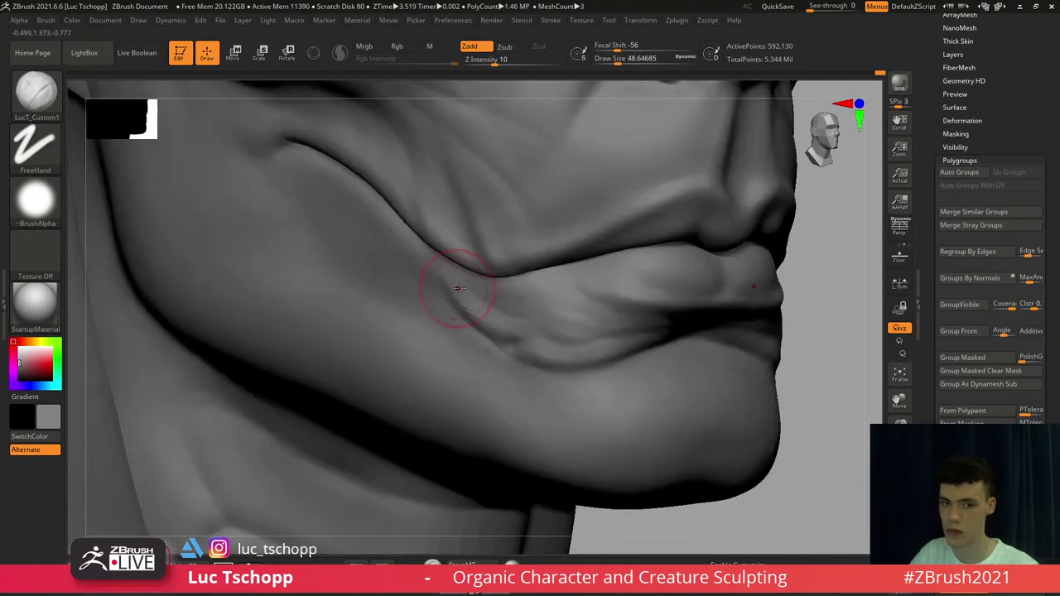
pyautogui.press('b')
pyautogui.press('m')
pyautogui.press('t')
pyautogui.press('s')
pyautogui.moveTo(448, 284); pyautogui.dragTo(457, 285)
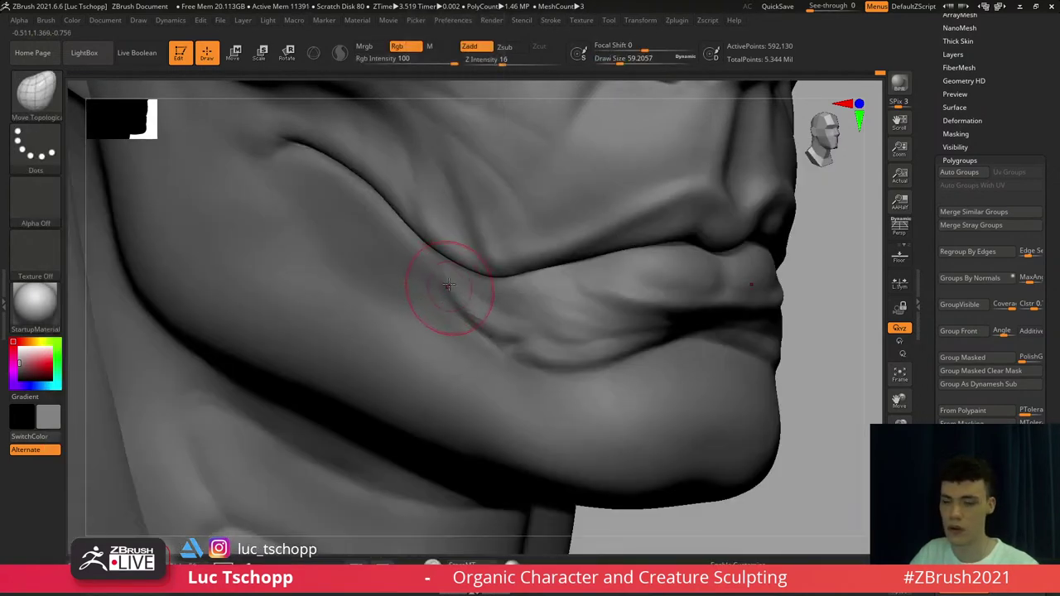
# Nudge the mouth corner with Move Topological, brush about 167, at a lower subdivision level
pyautogui.moveTo(450, 294); pyautogui.dragTo(478, 285, button='right')
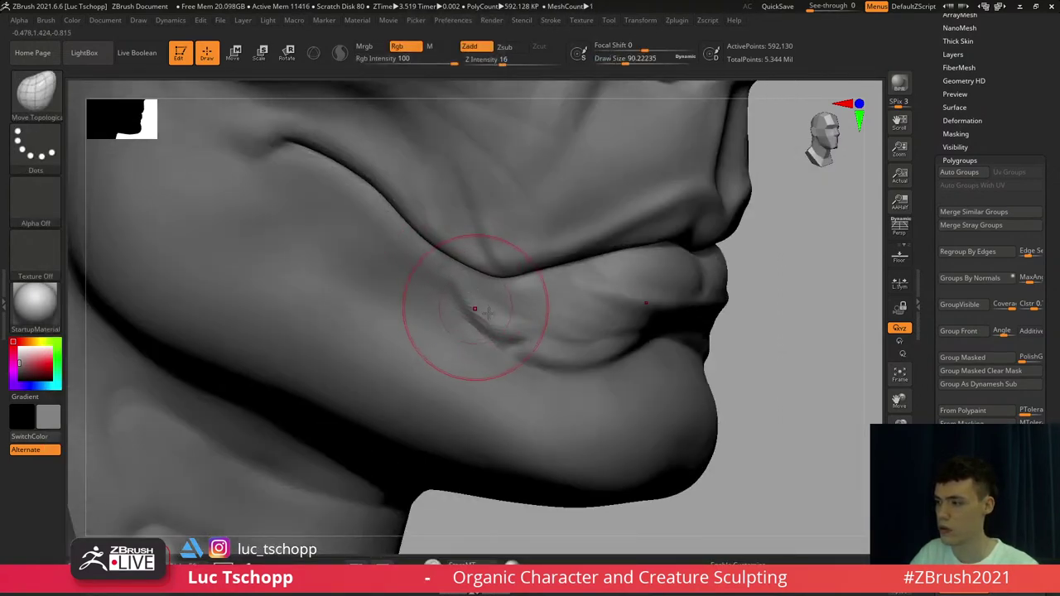
pyautogui.press('s')
pyautogui.moveTo(502, 320); pyautogui.dragTo(474, 301)
pyautogui.hotkey('shift', 'd')
pyautogui.hotkey('shift', 'd')
pyautogui.press('s')
pyautogui.press('s')
pyautogui.moveTo(465, 286); pyautogui.dragTo(478, 284)
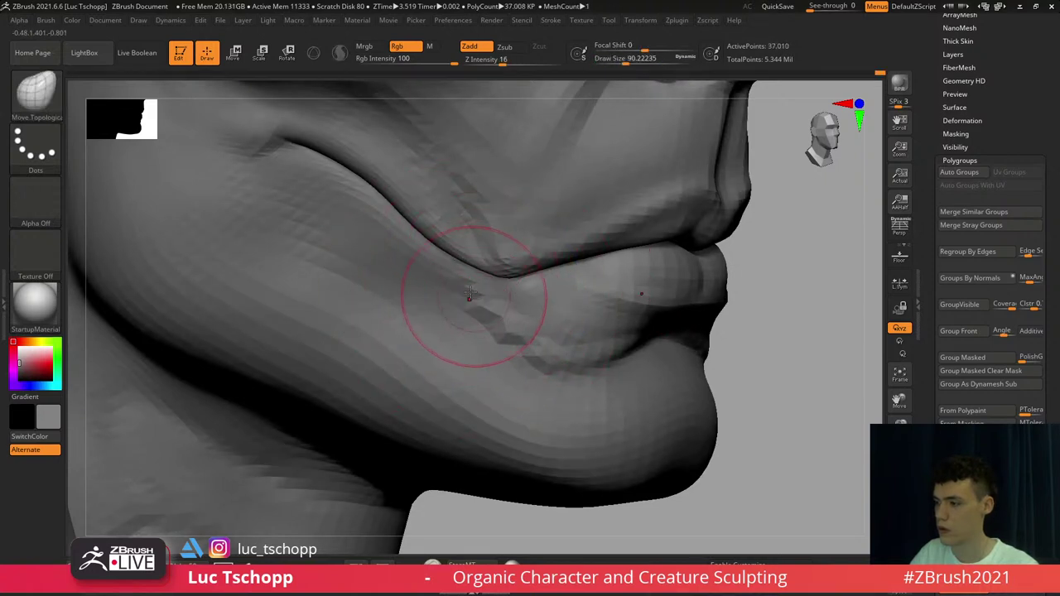
pyautogui.press('d')
pyautogui.press('d')
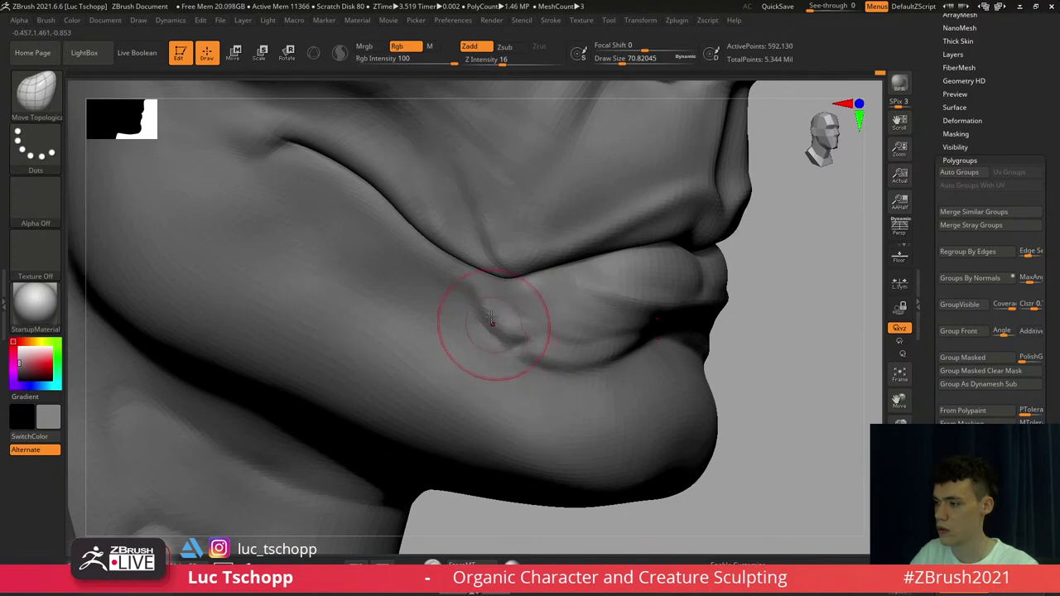
# Refine the mouth corner with small Standard brush strokes at size about 31
pyautogui.press('b')
pyautogui.press('s')
pyautogui.press('t')
pyautogui.press('s')
pyautogui.moveTo(488, 314); pyautogui.dragTo(480, 313)
pyautogui.moveTo(484, 309)
pyautogui.mouseDown()
pyautogui.moveTo(505, 321)
pyautogui.moveTo(471, 277)
pyautogui.mouseUp()
pyautogui.moveTo(505, 329)
pyautogui.keyDown('ctrl'); pyautogui.mouseDown(button='right')
pyautogui.moveTo(502, 308)
pyautogui.moveTo(429, 323)
pyautogui.mouseUp(button='right'); pyautogui.keyUp('ctrl')
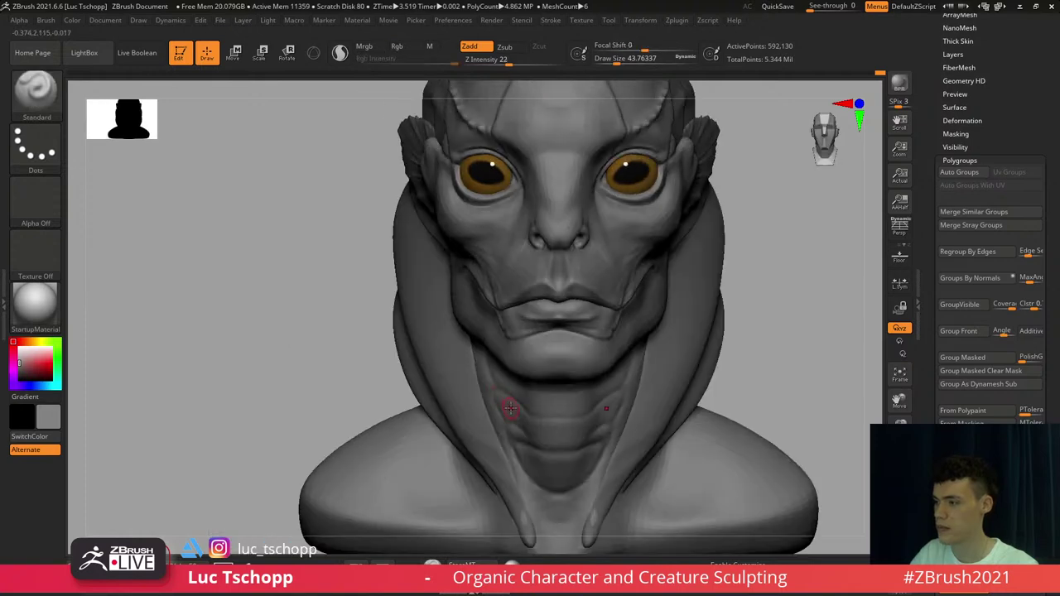
pyautogui.moveTo(489, 340)
pyautogui.keyDown('alt'); pyautogui.mouseDown(button='right')
pyautogui.moveTo(457, 301)
pyautogui.moveTo(497, 325)
pyautogui.mouseUp(button='right'); pyautogui.keyUp('alt')
# Push the mouth corner area with Move, size about 234 then 197, two levels down
pyautogui.press('b')
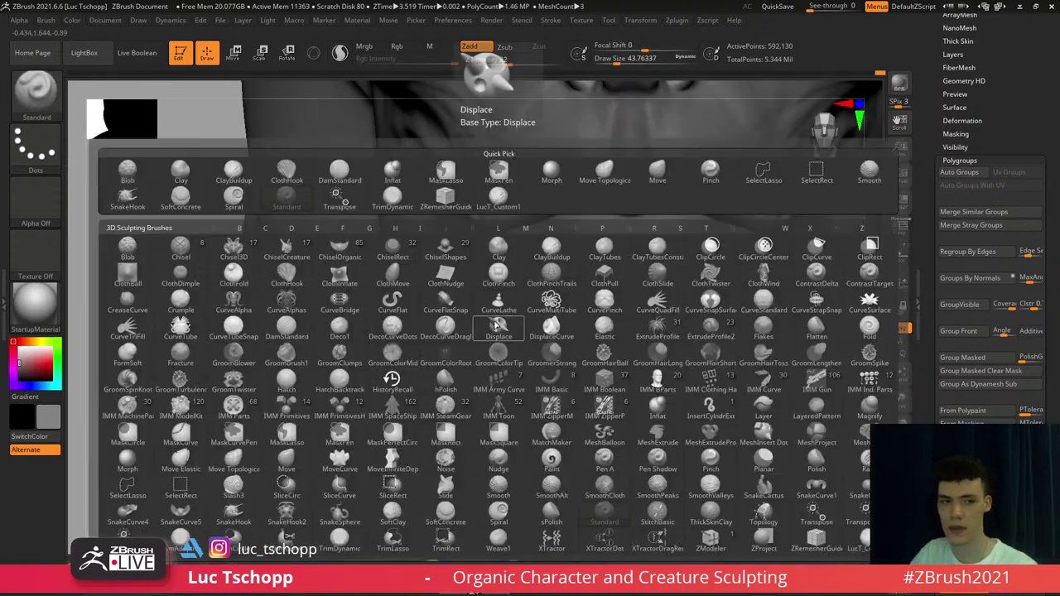
pyautogui.press('m')
pyautogui.press('v')
pyautogui.press('s')
pyautogui.moveTo(490, 290); pyautogui.dragTo(512, 289)
pyautogui.hotkey('shift', 'd')
pyautogui.hotkey('shift', 'd')
pyautogui.hotkey('shift', 'd')
pyautogui.press('s')
pyautogui.moveTo(487, 243); pyautogui.dragTo(462, 231)
pyautogui.press('s')
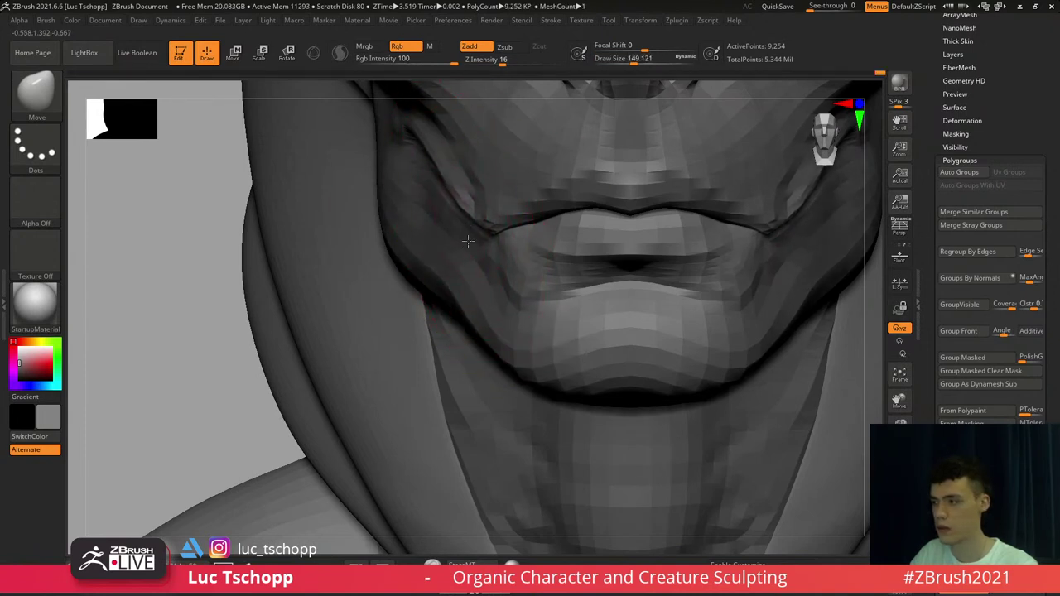
pyautogui.press('d')
pyautogui.press('d')
pyautogui.press('d')
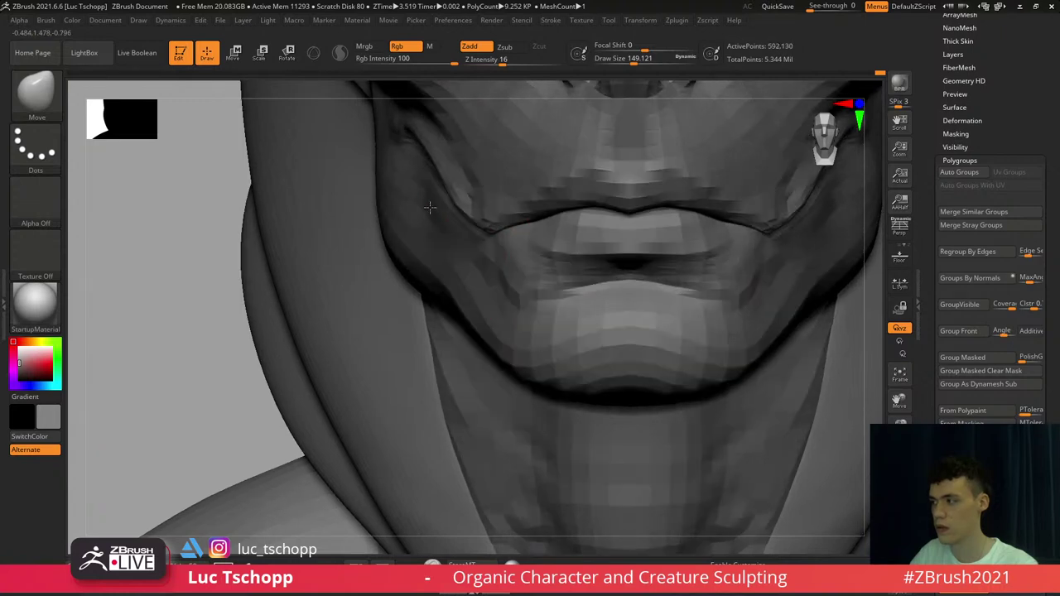
# Smooth the cheek beside the mouth, then frame the whole bust front-on
pyautogui.moveTo(486, 266)
pyautogui.keyDown('ctrl'); pyautogui.mouseDown(button='right')
pyautogui.moveTo(471, 245)
pyautogui.moveTo(465, 333)
pyautogui.moveTo(389, 357)
pyautogui.mouseUp(button='right'); pyautogui.keyUp('ctrl')
pyautogui.hotkey('shift', 'd')
pyautogui.hotkey('shift', 'd')
pyautogui.hotkey('shift', 'd')
pyautogui.press('s')
pyautogui.moveTo(623, 295); pyautogui.dragTo(627, 295)
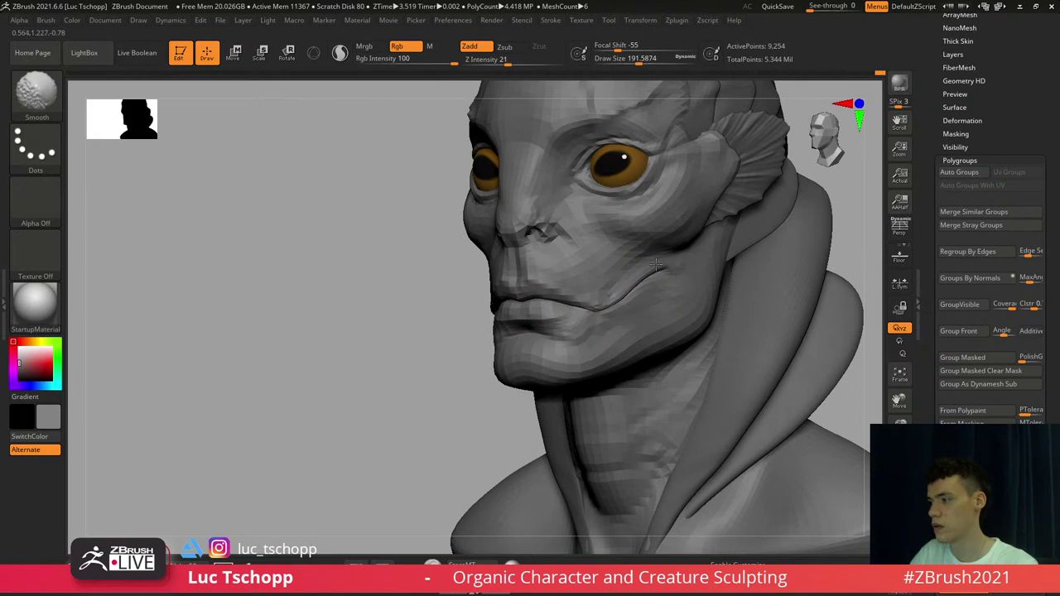
pyautogui.press('d')
pyautogui.press('d')
pyautogui.press('d')
pyautogui.keyDown('shift'); pyautogui.moveTo(615, 340); pyautogui.dragTo(639, 350, button='right'); pyautogui.keyUp('shift')
pyautogui.press('f')
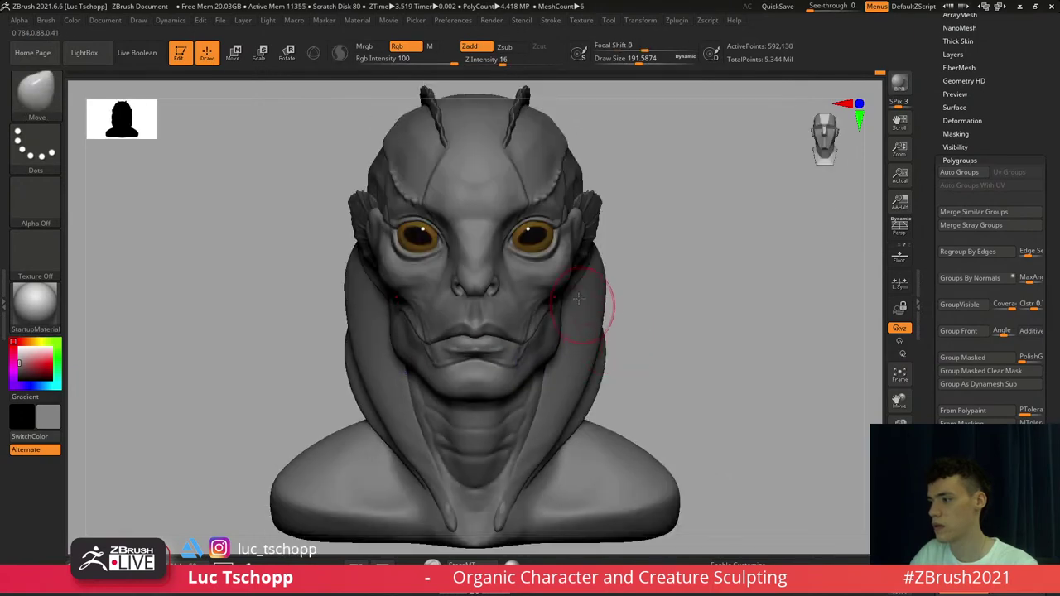
pyautogui.keyDown('alt'); pyautogui.moveTo(567, 185); pyautogui.dragTo(575, 161, button='right'); pyautogui.keyUp('alt')
pyautogui.keyDown('alt'); pyautogui.moveTo(367, 174); pyautogui.dragTo(379, 204, button='right'); pyautogui.keyUp('alt')
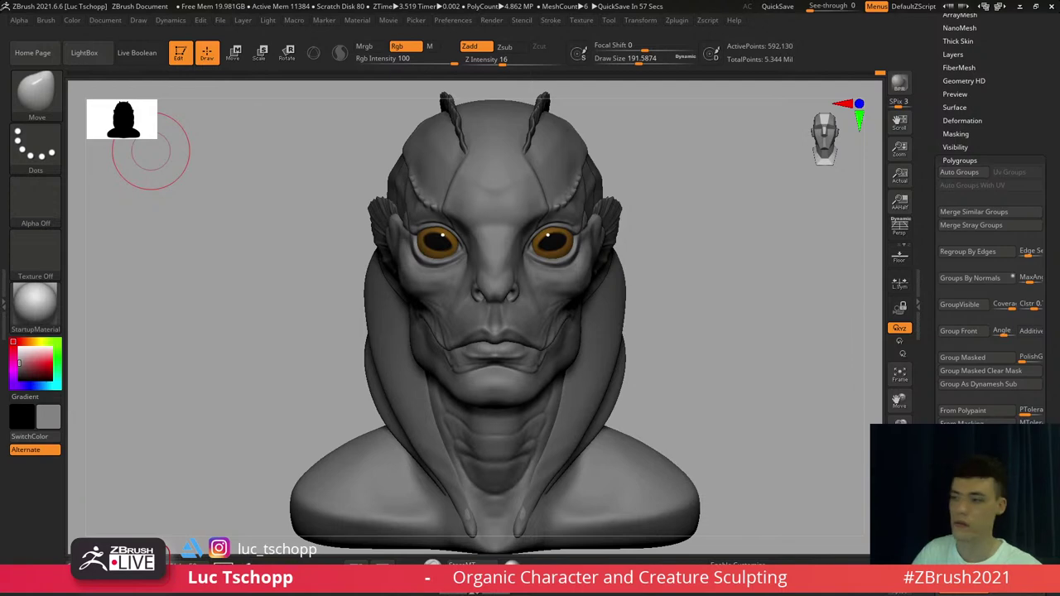
# Round the chin with LucT_Custom1 at about size 145 and smooth its surface
pyautogui.moveTo(464, 389)
pyautogui.mouseDown(button='right')
pyautogui.moveTo(480, 400)
pyautogui.moveTo(479, 388)
pyautogui.mouseUp(button='right')
pyautogui.press('b')
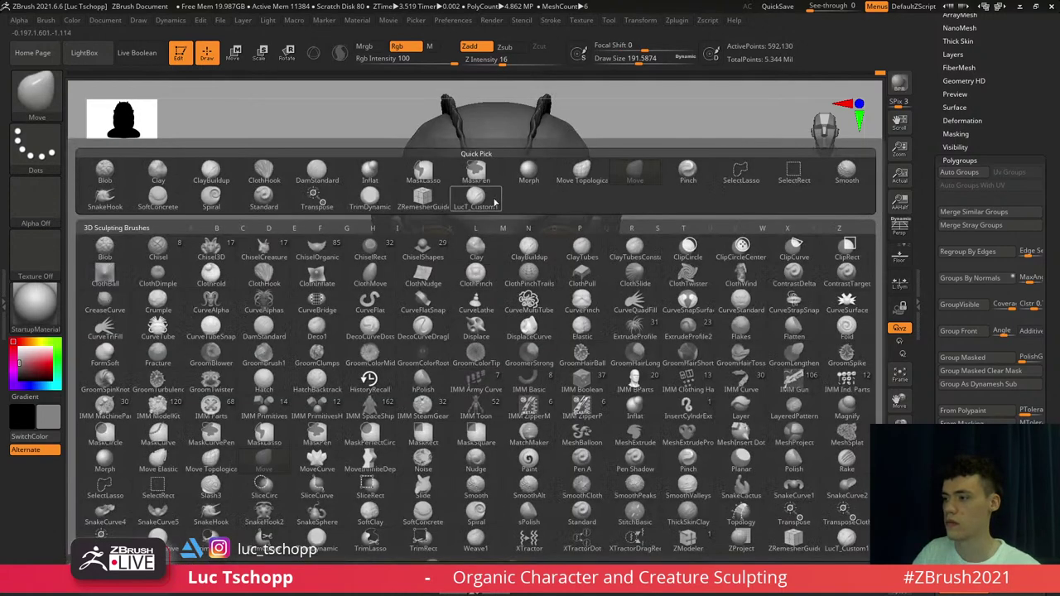
pyautogui.click(491, 199)
pyautogui.moveTo(493, 274)
pyautogui.keyDown('alt'); pyautogui.mouseDown(button='right')
pyautogui.moveTo(492, 207)
pyautogui.moveTo(480, 332)
pyautogui.moveTo(506, 323)
pyautogui.mouseUp(button='right'); pyautogui.keyUp('alt')
pyautogui.press('s')
pyautogui.moveTo(506, 323); pyautogui.dragTo(500, 323)
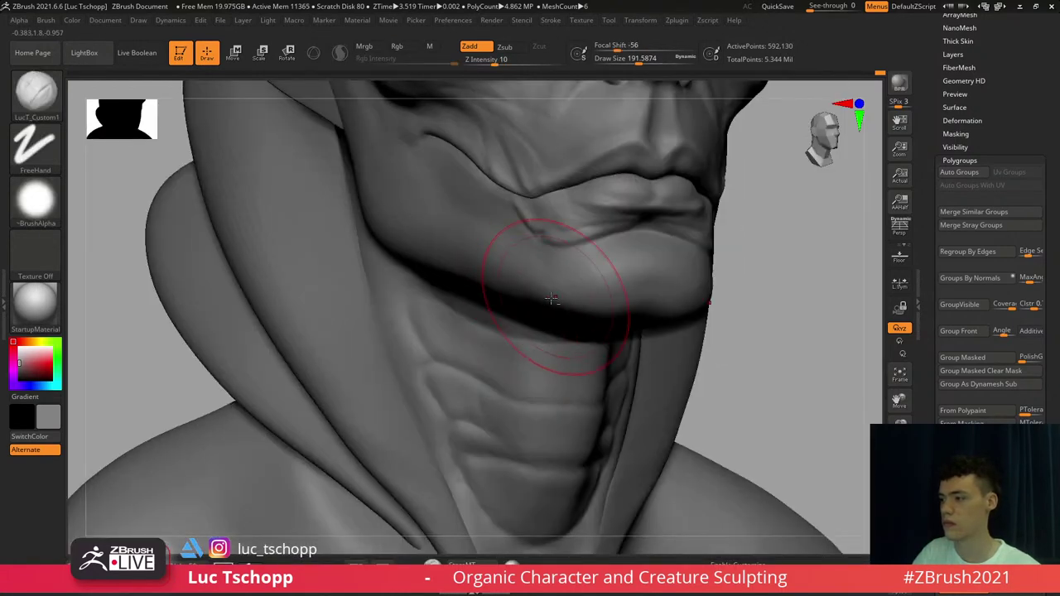
pyautogui.keyDown('alt'); pyautogui.moveTo(560, 301); pyautogui.dragTo(479, 323, button='right'); pyautogui.keyUp('alt')
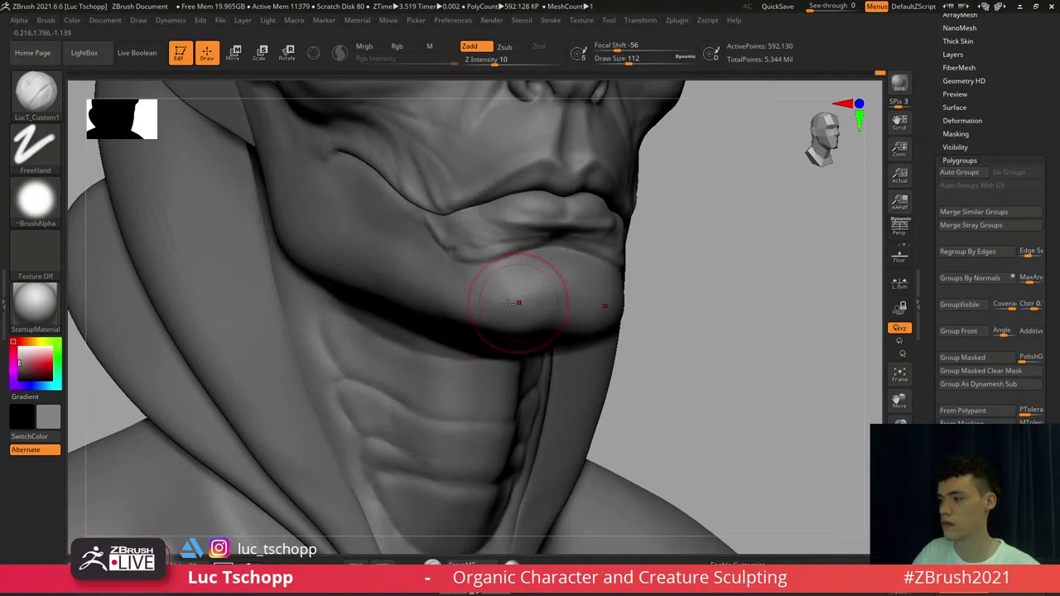
pyautogui.keyDown('shift'); pyautogui.moveTo(517, 301); pyautogui.dragTo(509, 314); pyautogui.keyUp('shift')
pyautogui.moveTo(563, 319)
pyautogui.keyDown('shift'); pyautogui.mouseDown(button='right')
pyautogui.moveTo(515, 325)
pyautogui.moveTo(489, 378)
pyautogui.moveTo(492, 395)
pyautogui.moveTo(533, 378)
pyautogui.moveTo(521, 374)
pyautogui.mouseUp(button='right'); pyautogui.keyUp('shift')
# Cut a sharper crease at the mouth corner with DamStandard at size 80
pyautogui.moveTo(481, 338)
pyautogui.keyDown('ctrl'); pyautogui.mouseDown(button='right')
pyautogui.moveTo(478, 353)
pyautogui.moveTo(483, 317)
pyautogui.mouseUp(button='right'); pyautogui.keyUp('ctrl')
pyautogui.press('b')
pyautogui.press('d')
pyautogui.press('s')
pyautogui.press('s')
pyautogui.moveTo(480, 325); pyautogui.dragTo(468, 329)
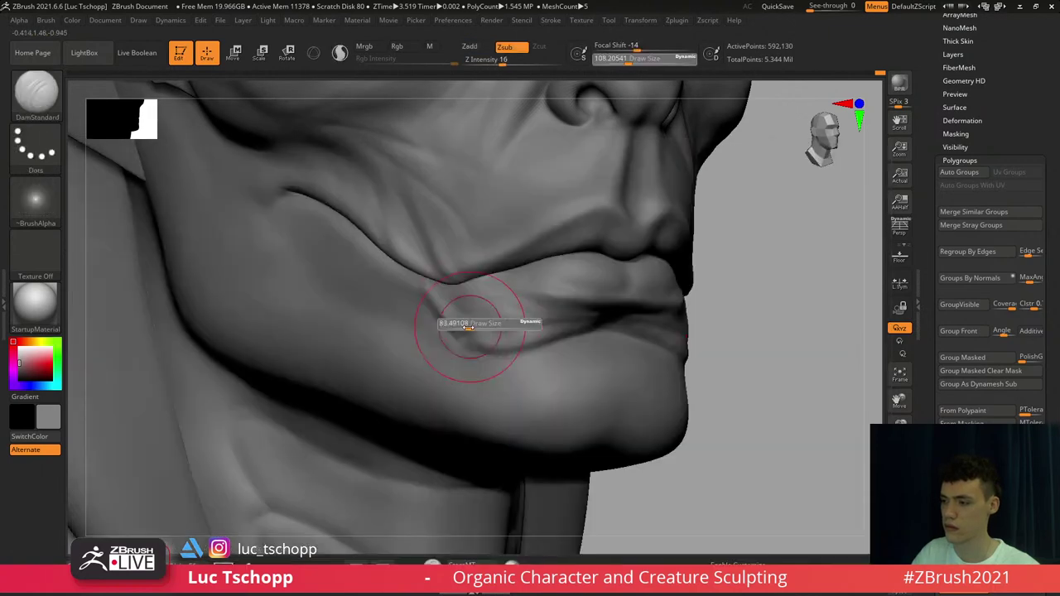
pyautogui.moveTo(467, 329); pyautogui.dragTo(486, 331, button='right')
# Size the Standard brush to about 46, then 35, around the mouth corner
pyautogui.press('b')
pyautogui.press('s')
pyautogui.press('t')
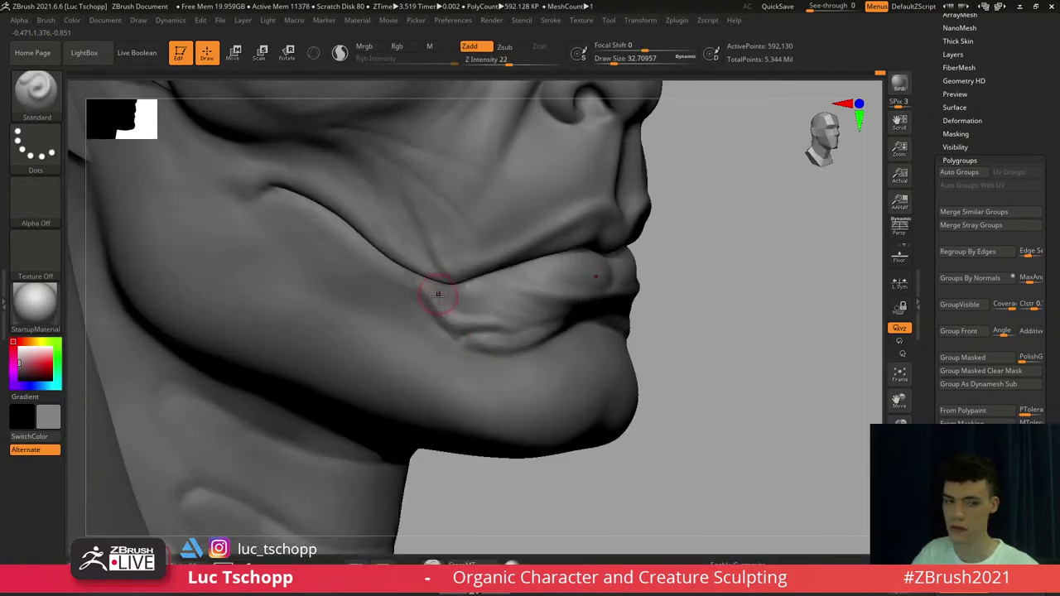
pyautogui.keyDown('alt'); pyautogui.moveTo(438, 295); pyautogui.dragTo(517, 311, button='right'); pyautogui.keyUp('alt')
pyautogui.press('s')
pyautogui.moveTo(486, 310); pyautogui.dragTo(502, 291)
pyautogui.press('s')
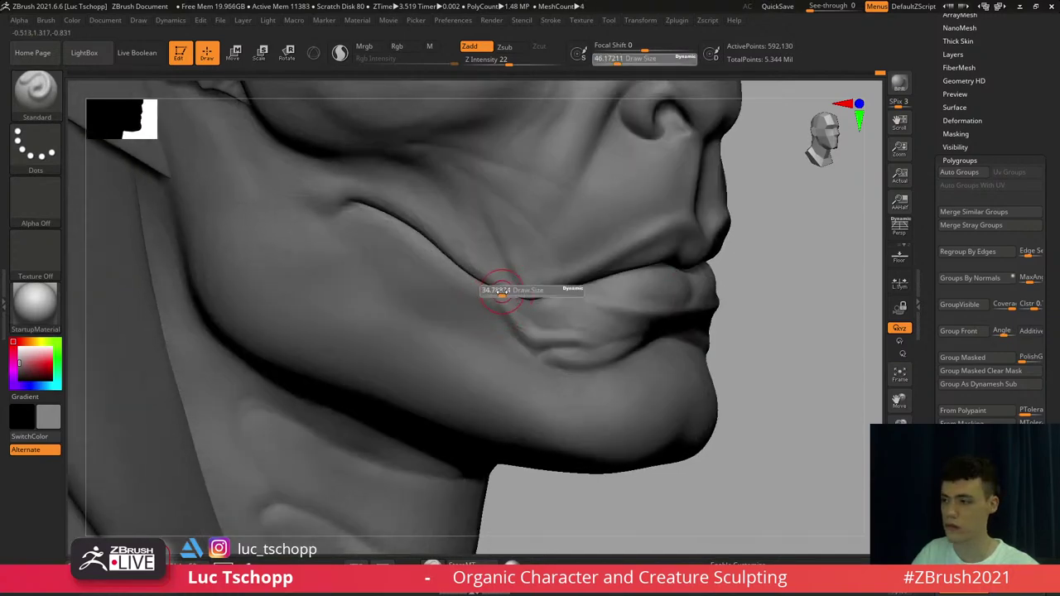
# Push the mouth corner area with Move at about size 207 on a lower subdivision level
pyautogui.press('b')
pyautogui.press('s')
pyautogui.press('m')
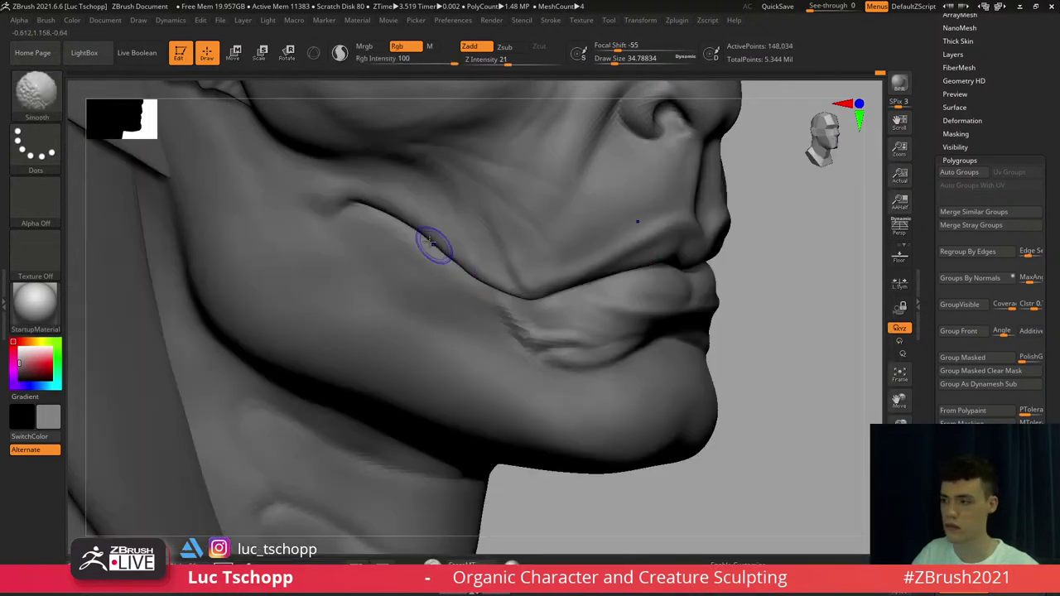
pyautogui.hotkey('shift', 'd')
pyautogui.hotkey('shift', 'd')
pyautogui.press('b')
pyautogui.press('m')
pyautogui.press('v')
pyautogui.press('s')
pyautogui.moveTo(382, 221); pyautogui.dragTo(354, 228)
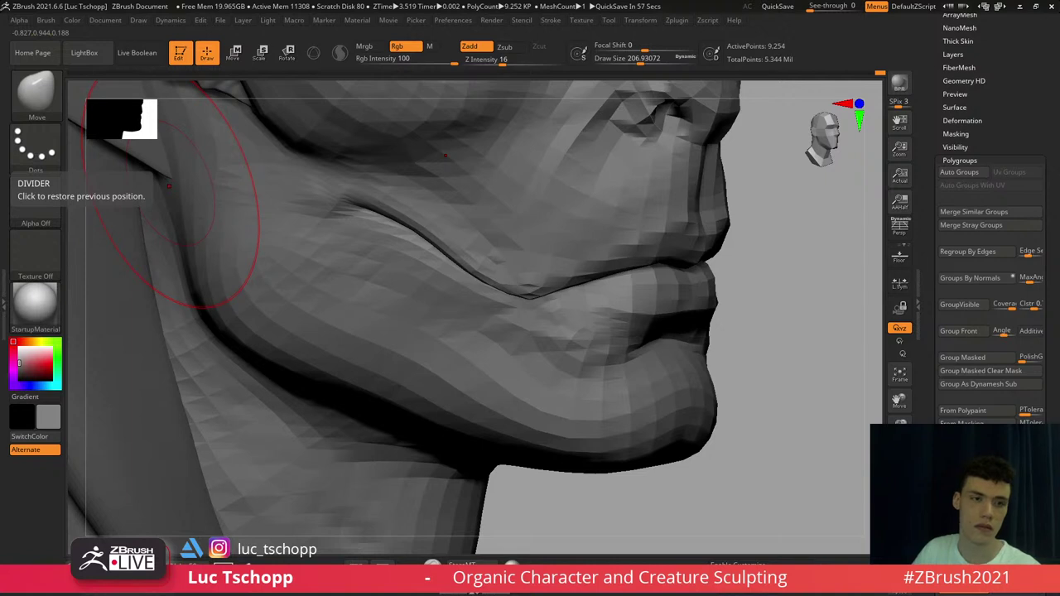
# Turn to a side profile and shrink the Move brush to about 158, then 128
pyautogui.moveTo(169, 186); pyautogui.dragTo(362, 239, button='right')
pyautogui.press('s')
pyautogui.moveTo(363, 238); pyautogui.dragTo(365, 236)
pyautogui.press('s')
pyautogui.press('s')
pyautogui.moveTo(464, 289); pyautogui.dragTo(459, 288)
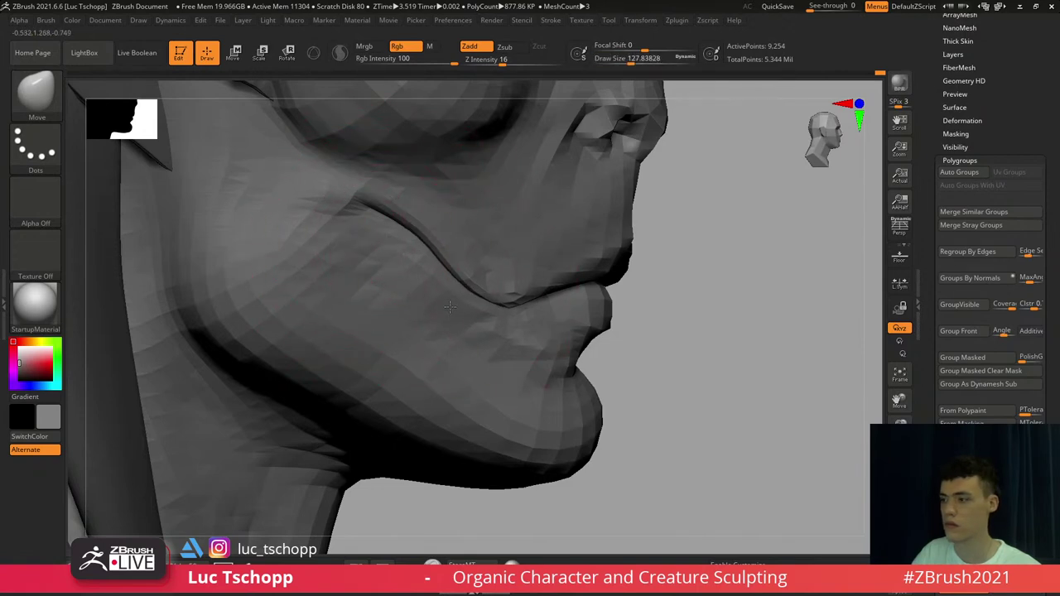
pyautogui.press('d')
pyautogui.press('d')
pyautogui.press('d')
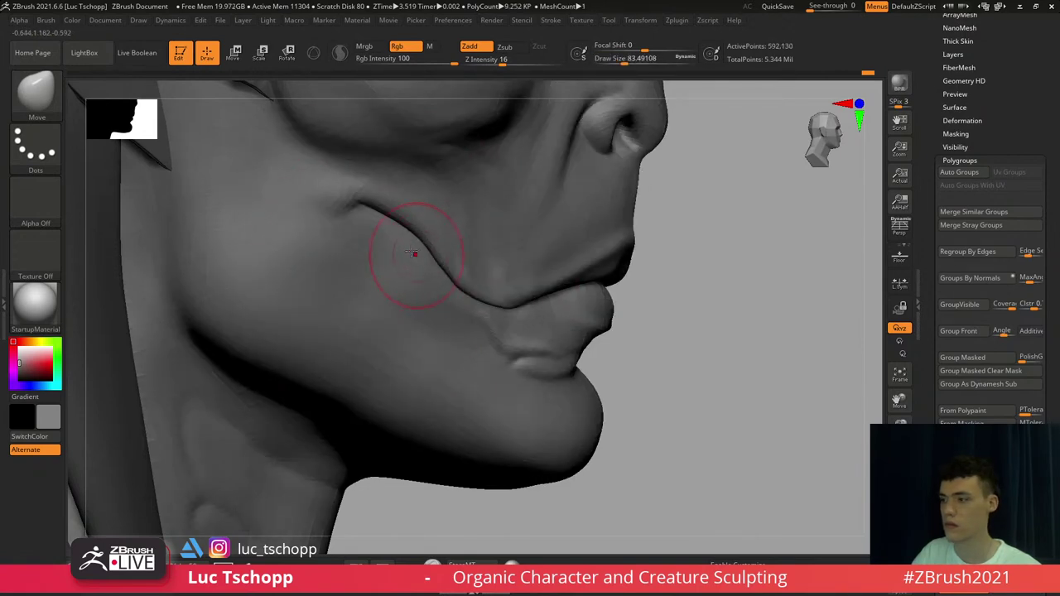
# Select LucT_Custom1 at about size 197 over the cheek and jaw
pyautogui.press('b')
pyautogui.click(409, 204)
pyautogui.keyDown('alt'); pyautogui.moveTo(331, 232); pyautogui.dragTo(388, 219, button='right'); pyautogui.keyUp('alt')
pyautogui.press('s')
pyautogui.moveTo(340, 281); pyautogui.dragTo(349, 282)
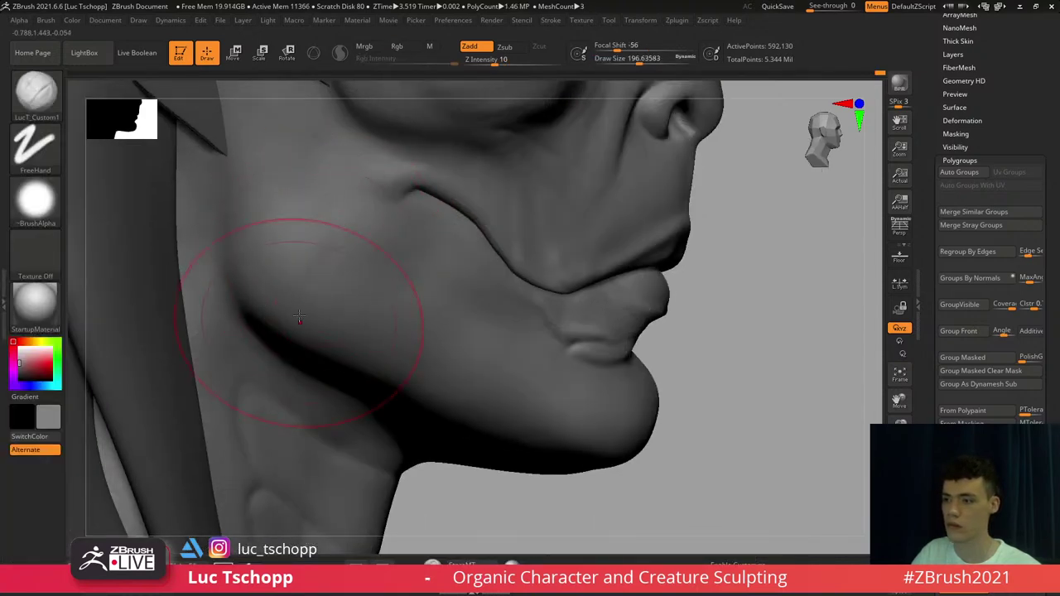
# Build up volume along the jawline with Standard at about size 128
pyautogui.press('b')
pyautogui.press('s')
pyautogui.press('t')
pyautogui.hotkey('shift', 'd')
pyautogui.hotkey('shift', 'd')
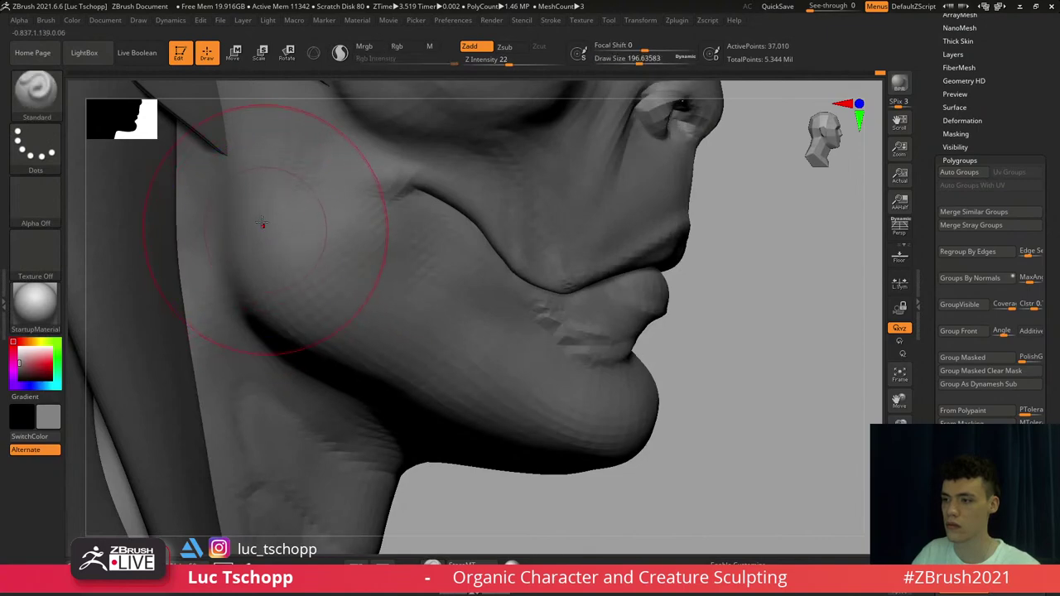
pyautogui.press('s')
pyautogui.moveTo(332, 345); pyautogui.dragTo(327, 344)
pyautogui.press('d')
pyautogui.press('d')
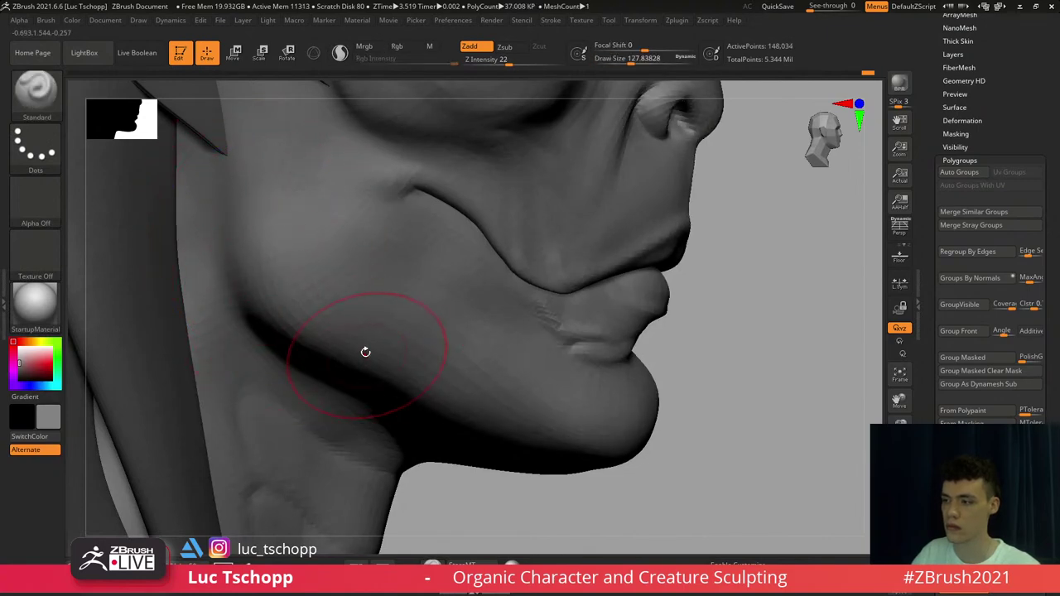
pyautogui.keyDown('alt'); pyautogui.moveTo(333, 256); pyautogui.dragTo(348, 323, button='right'); pyautogui.keyUp('alt')
# Smooth the area under the chin at a lower subdivision level
pyautogui.moveTo(348, 324); pyautogui.dragTo(329, 326, button='right')
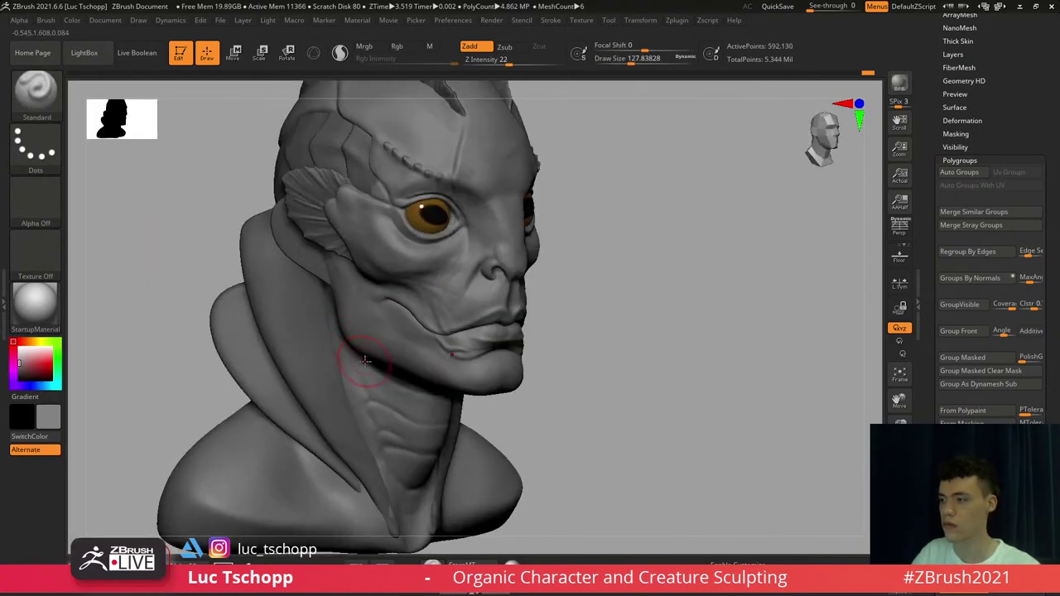
pyautogui.keyDown('alt'); pyautogui.moveTo(364, 362); pyautogui.dragTo(329, 328, button='right'); pyautogui.keyUp('alt')
pyautogui.moveTo(397, 356); pyautogui.dragTo(335, 354, button='right')
pyautogui.keyDown('ctrl'); pyautogui.moveTo(427, 403); pyautogui.dragTo(419, 385, button='right'); pyautogui.keyUp('ctrl')
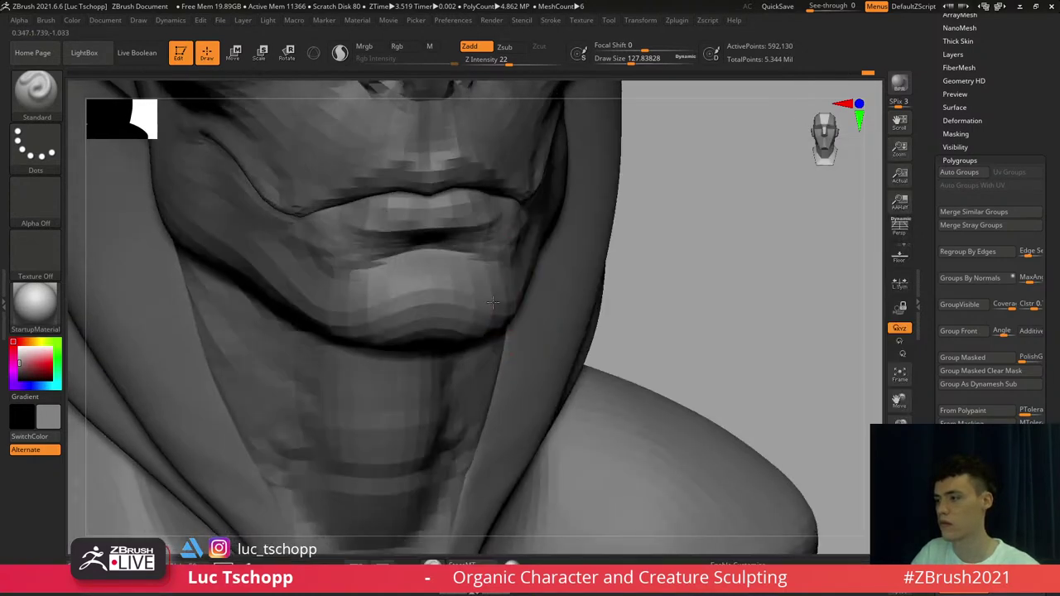
pyautogui.press('s')
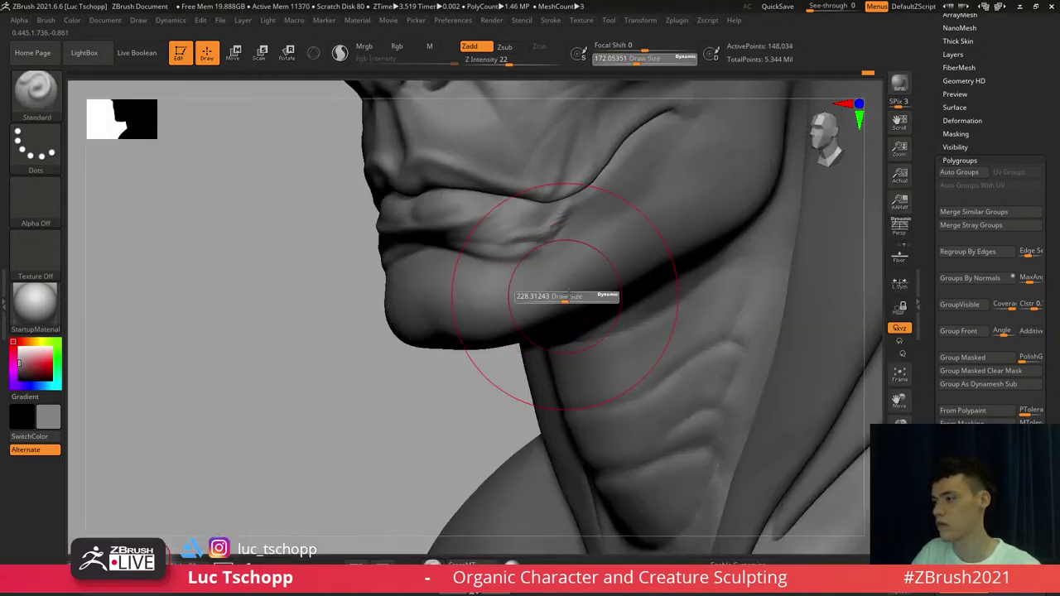
pyautogui.click(568, 295)
pyautogui.press('s')
pyautogui.click(522, 316)
pyautogui.keyDown('shift'); pyautogui.moveTo(546, 294); pyautogui.dragTo(573, 286); pyautogui.keyUp('shift')
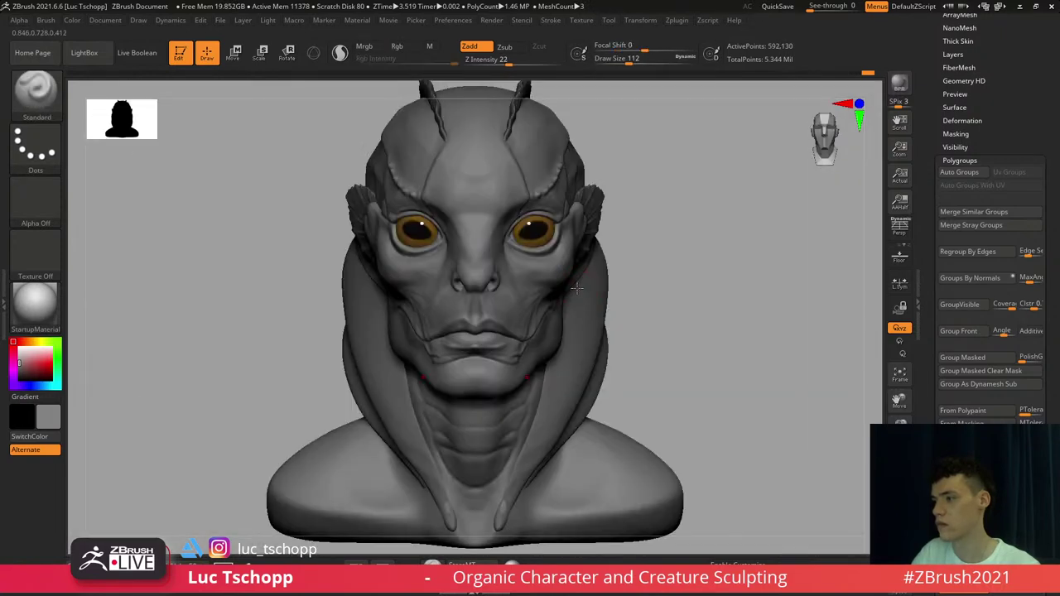
# Zoom in on the face and choose the Move brush
pyautogui.keyDown('alt'); pyautogui.moveTo(531, 353); pyautogui.dragTo(486, 306, button='right'); pyautogui.keyUp('alt')
pyautogui.moveTo(464, 255); pyautogui.dragTo(514, 290, button='right')
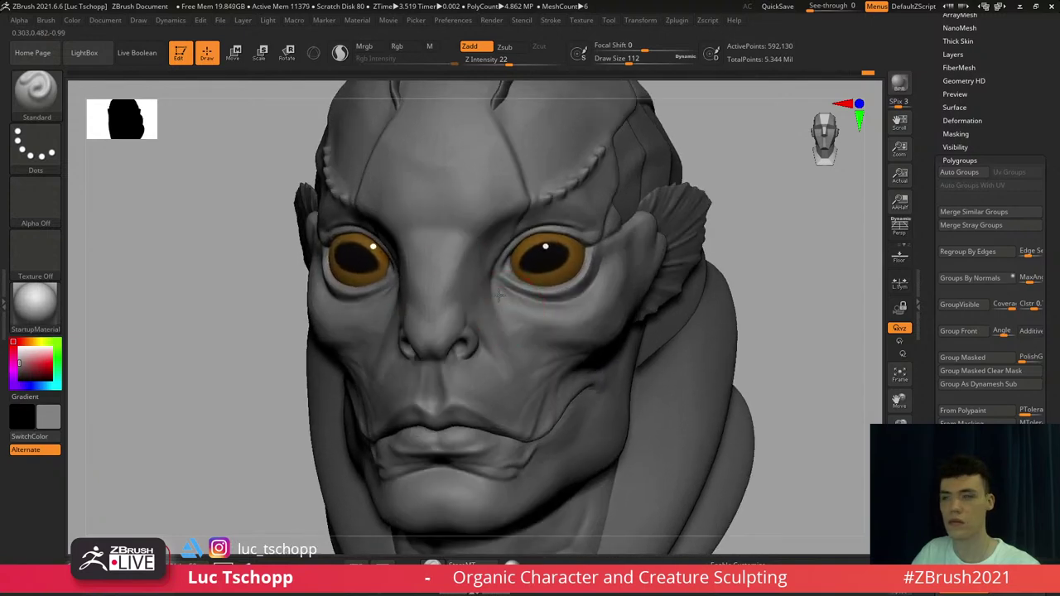
pyautogui.keyDown('ctrl'); pyautogui.moveTo(592, 277); pyautogui.dragTo(523, 309, button='right'); pyautogui.keyUp('ctrl')
pyautogui.press('b')
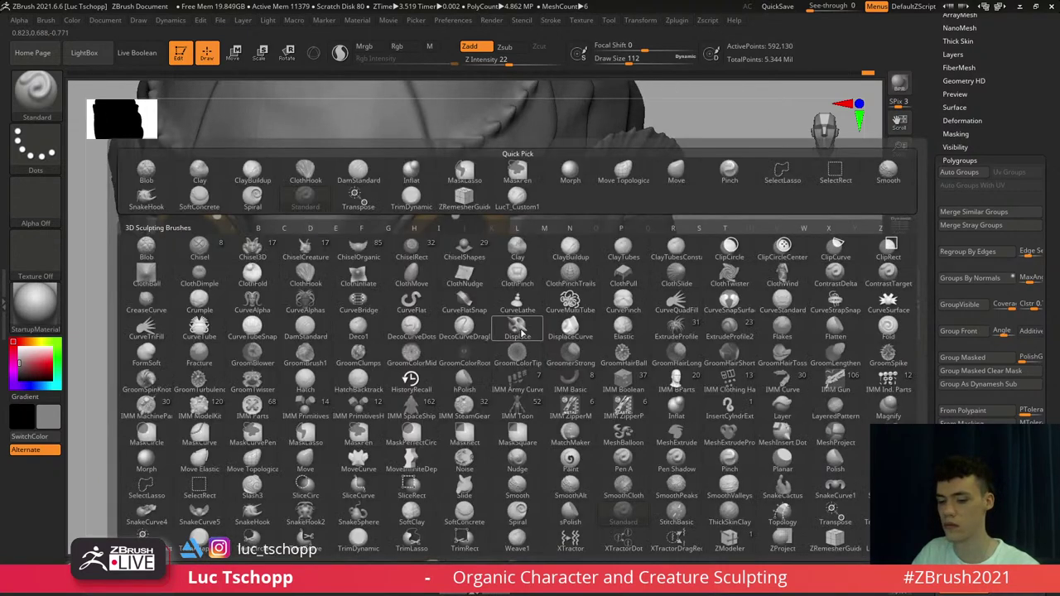
pyautogui.press('s')
pyautogui.press('h')
pyautogui.press('s')
pyautogui.press('b')
pyautogui.press('m')
pyautogui.press('v')
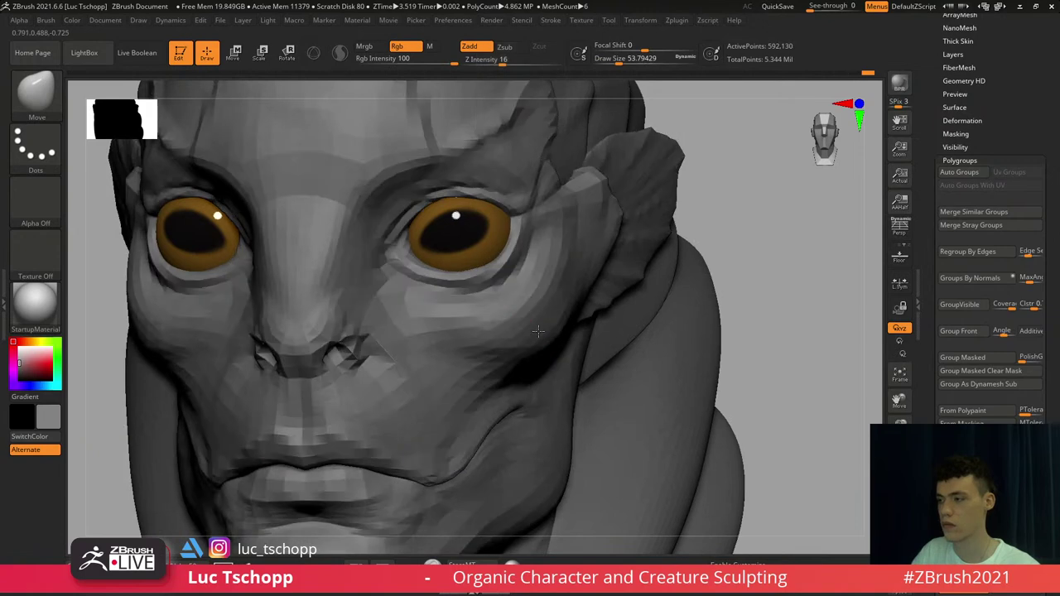
# Smooth the crease under the right eye at a lower subdivision level
pyautogui.keyDown('ctrl'); pyautogui.moveTo(523, 329); pyautogui.dragTo(520, 248, button='right'); pyautogui.keyUp('ctrl')
pyautogui.hotkey('shift', 'd')
pyautogui.keyDown('shift'); pyautogui.moveTo(529, 218); pyautogui.dragTo(506, 258); pyautogui.keyUp('shift')
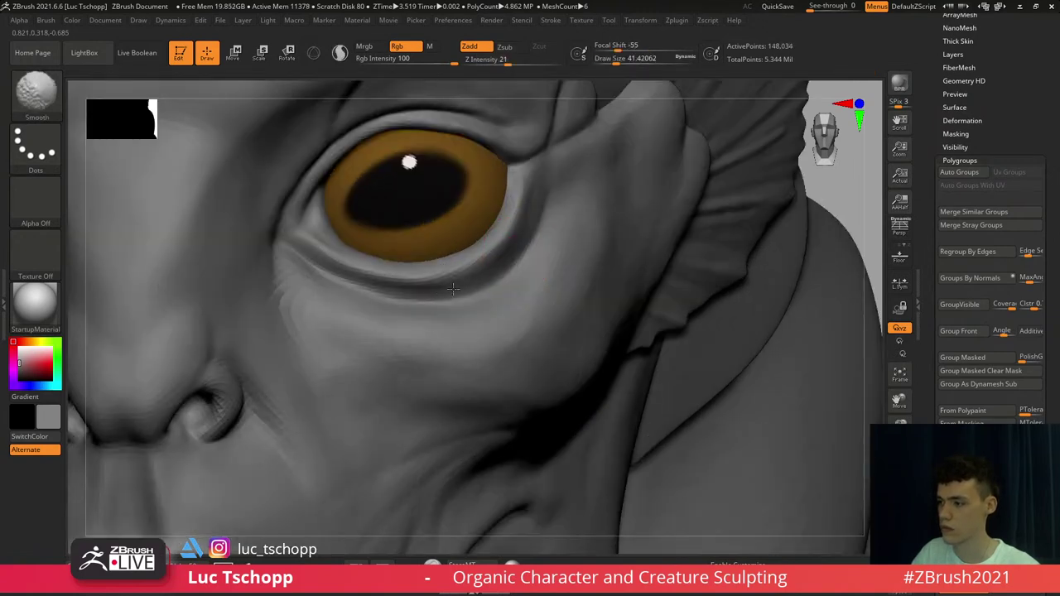
pyautogui.keyDown('shift'); pyautogui.moveTo(395, 296); pyautogui.dragTo(315, 247); pyautogui.keyUp('shift')
pyautogui.press('d')
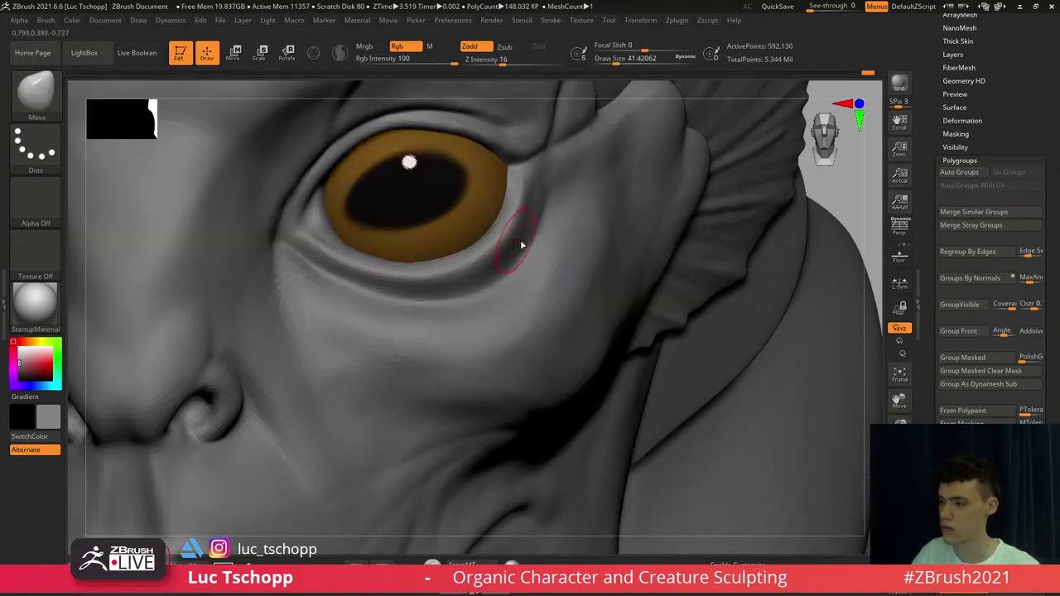
# Rework the lower eyelid with DamStandard, soften it with LucT_Custom1, and turn front
pyautogui.press('b')
pyautogui.press('d')
pyautogui.press('s')
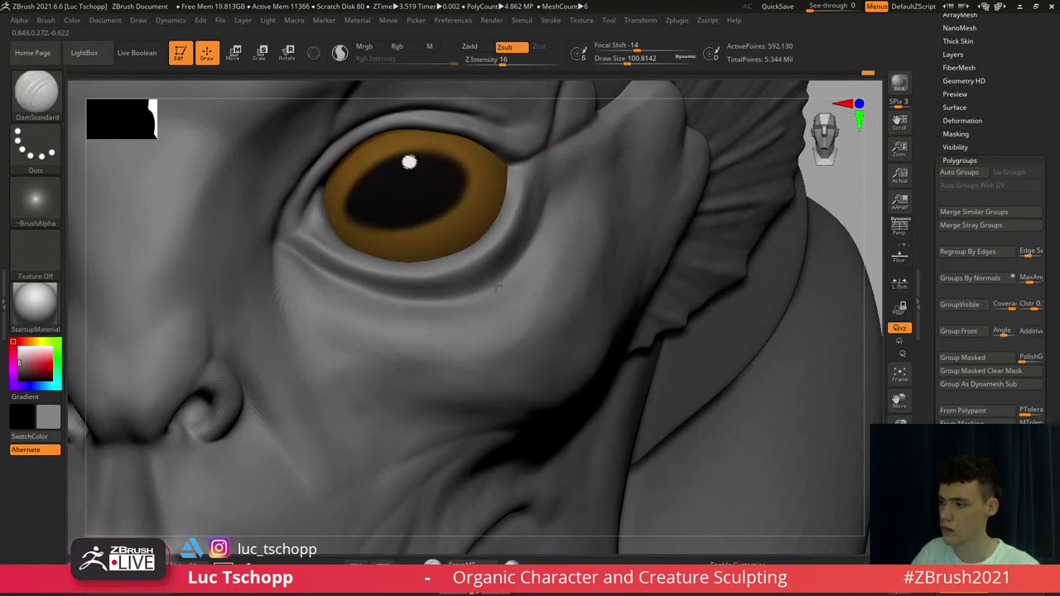
pyautogui.keyDown('shift'); pyautogui.moveTo(414, 286); pyautogui.dragTo(478, 269); pyautogui.keyUp('shift')
pyautogui.press('b')
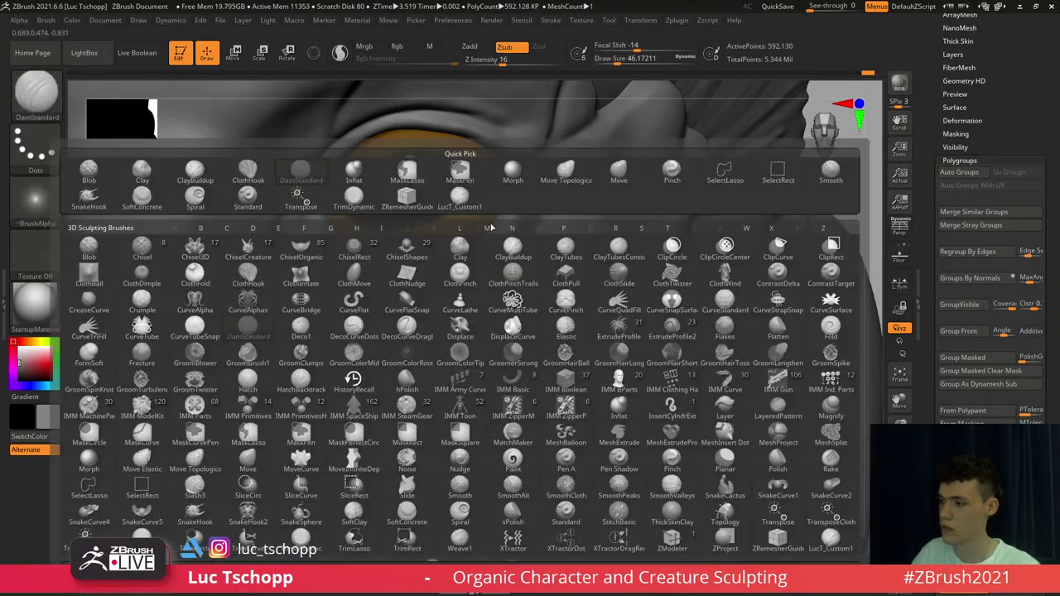
pyautogui.click(461, 198)
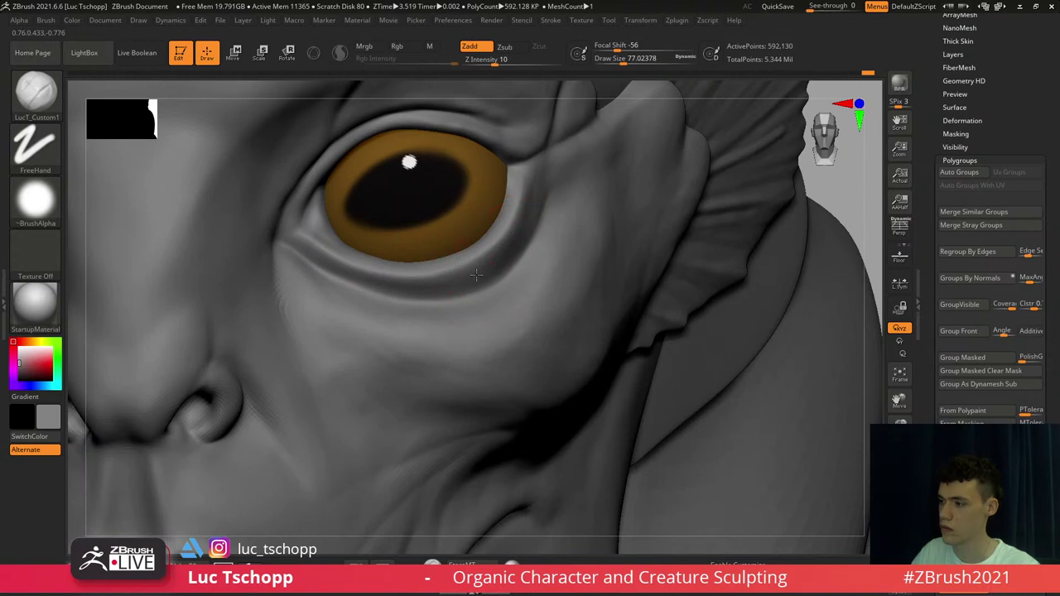
pyautogui.moveTo(423, 289)
pyautogui.keyDown('shift'); pyautogui.mouseDown()
pyautogui.moveTo(477, 277)
pyautogui.moveTo(509, 251)
pyautogui.mouseUp(); pyautogui.keyUp('shift')
pyautogui.keyDown('ctrl'); pyautogui.moveTo(384, 221); pyautogui.dragTo(488, 246, button='right'); pyautogui.keyUp('ctrl')
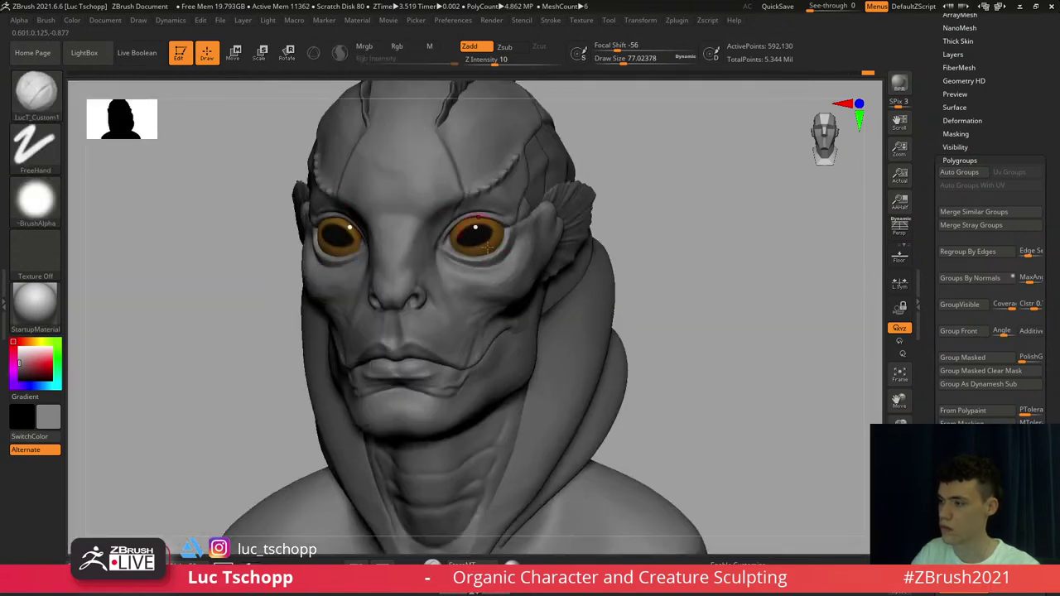
pyautogui.keyDown('shift'); pyautogui.moveTo(502, 310); pyautogui.dragTo(531, 322, button='right'); pyautogui.keyUp('shift')
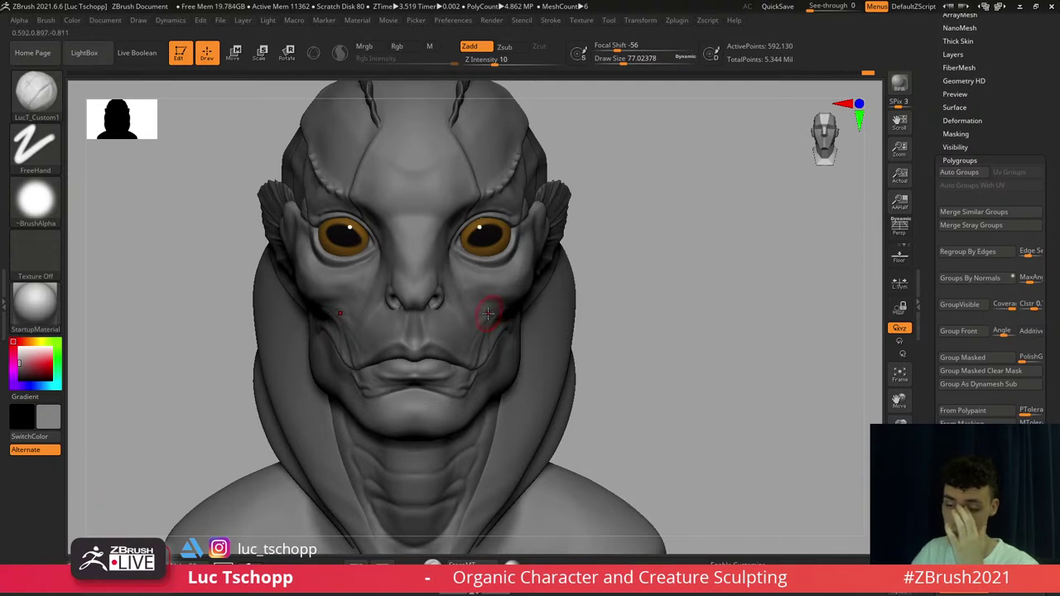
# Reshape the lip with the Standard brush (size about 144) at the lowest subdivision level, then return to the highest
pyautogui.keyDown('alt'); pyautogui.moveTo(436, 297); pyautogui.dragTo(461, 311, button='right'); pyautogui.keyUp('alt')
pyautogui.press('b')
pyautogui.press('s')
pyautogui.press('t')
pyautogui.press('s')
pyautogui.moveTo(474, 301); pyautogui.dragTo(483, 301)
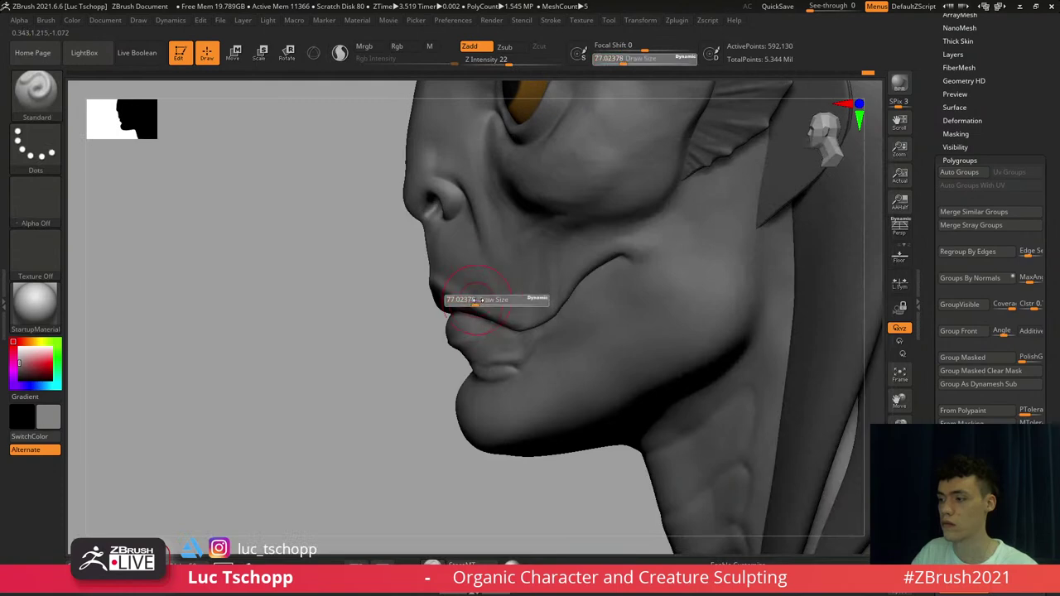
pyautogui.hotkey('shift', 'd')
pyautogui.hotkey('shift', 'd')
pyautogui.hotkey('shift', 'd')
pyautogui.moveTo(486, 298); pyautogui.dragTo(492, 315, button='right')
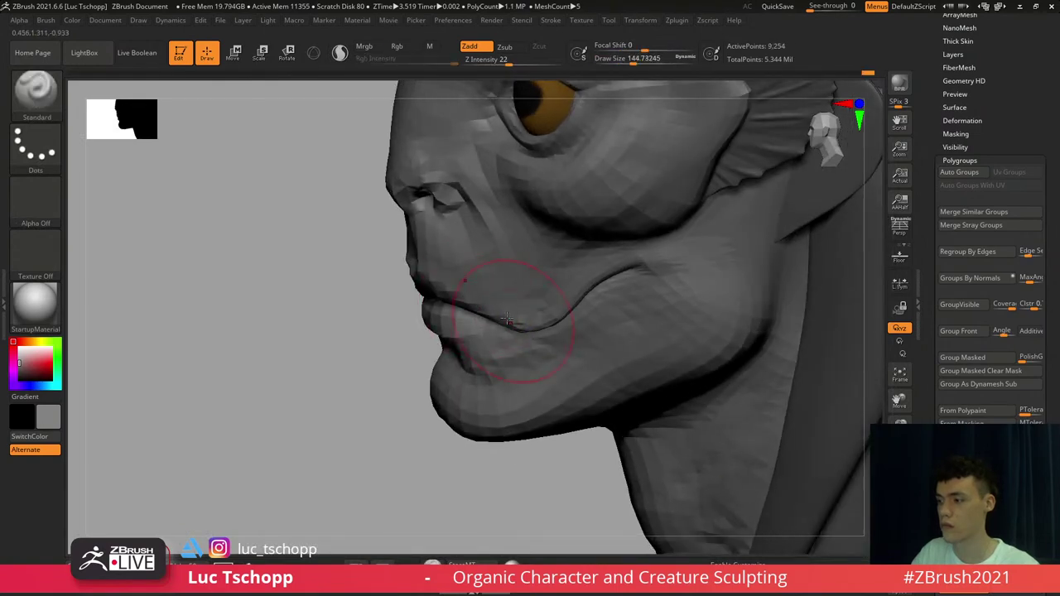
pyautogui.moveTo(511, 322); pyautogui.dragTo(514, 324)
pyautogui.press('d')
pyautogui.press('d')
pyautogui.press('d')
pyautogui.press('f')
# Switch to the Move brush and turn the bust to a side profile to work the cheek
pyautogui.moveTo(475, 316); pyautogui.dragTo(551, 303, button='right')
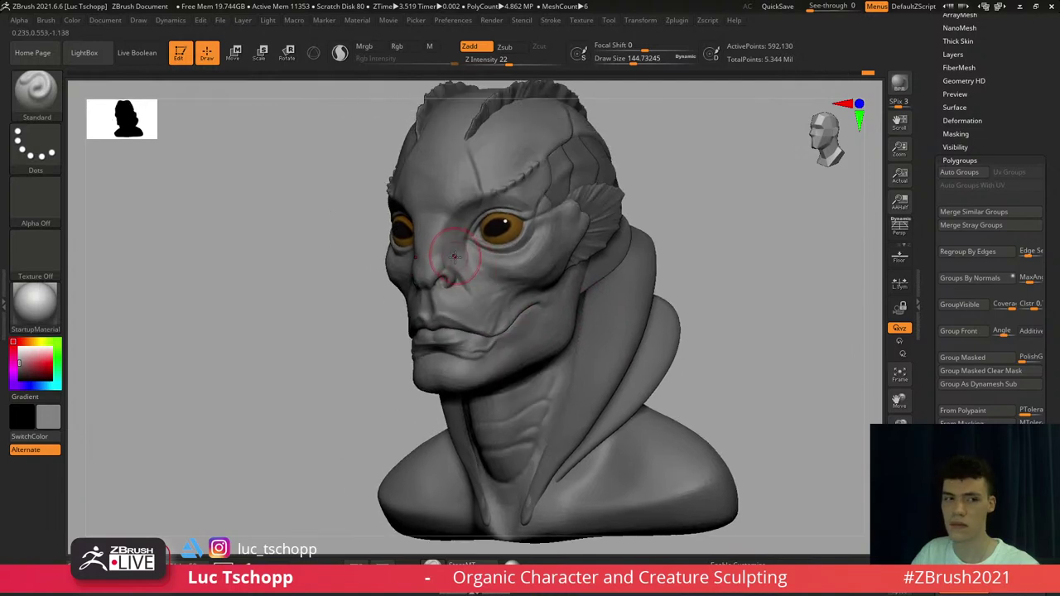
pyautogui.keyDown('ctrl'); pyautogui.moveTo(456, 260); pyautogui.dragTo(591, 299, button='right'); pyautogui.keyUp('ctrl')
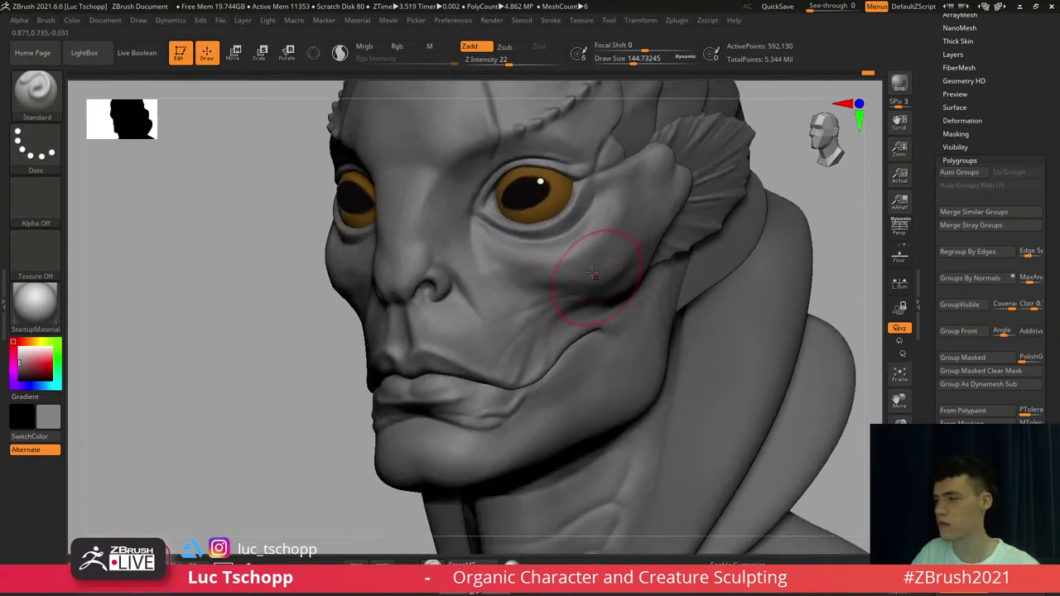
pyautogui.press('b')
pyautogui.press('c')
pyautogui.press('b')
pyautogui.press('b')
pyautogui.press('m')
pyautogui.press('v')
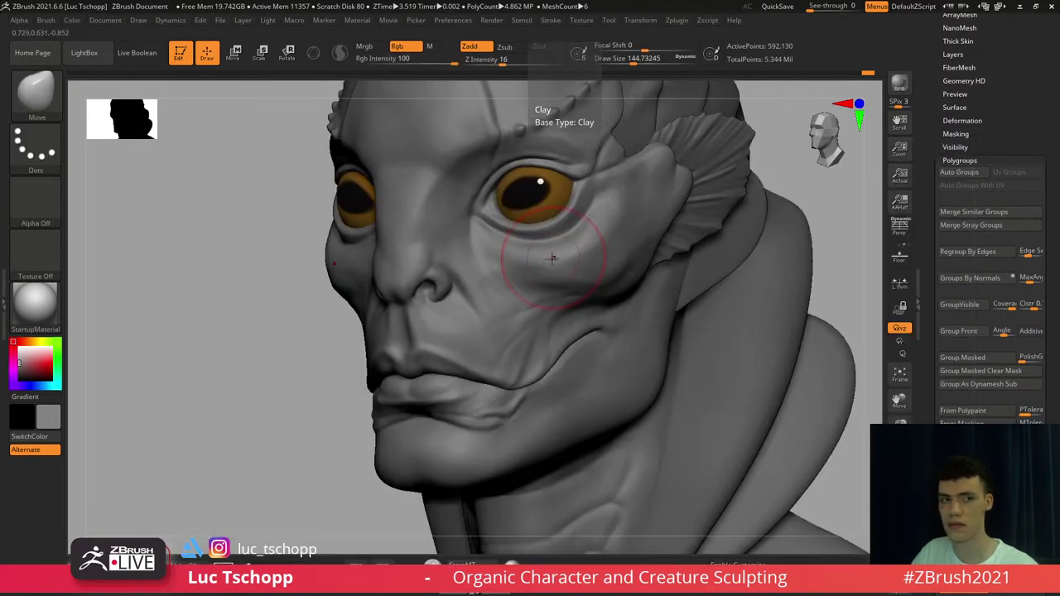
pyautogui.moveTo(552, 258)
pyautogui.mouseDown(button='right')
pyautogui.moveTo(590, 255)
pyautogui.moveTo(515, 243)
pyautogui.moveTo(522, 208)
pyautogui.mouseUp(button='right')
pyautogui.press('b')
pyautogui.press('m')
pyautogui.press('v')
# Drop subdivision levels, zoom in on the eye area and select the eye sphere PM3D_Sphere3D_2
pyautogui.hotkey('shift', 'd')
pyautogui.hotkey('shift', 'd')
pyautogui.press('s')
pyautogui.moveTo(526, 202); pyautogui.dragTo(512, 200)
pyautogui.press('s')
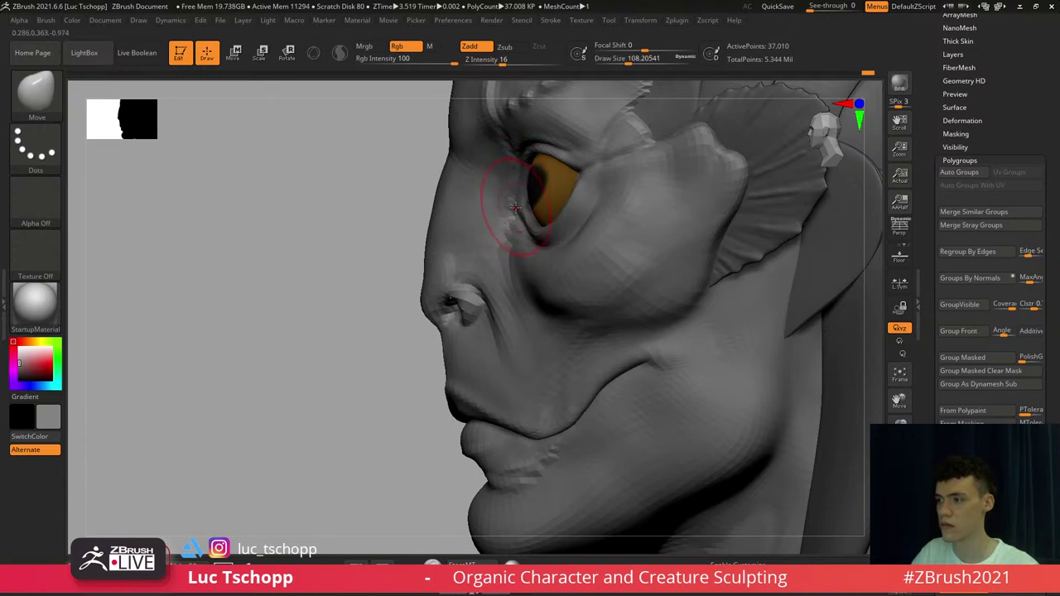
pyautogui.keyDown('alt'); pyautogui.click(547, 201); pyautogui.keyUp('alt')
pyautogui.moveTo(439, 206)
pyautogui.mouseDown(button='right')
pyautogui.moveTo(553, 202)
pyautogui.moveTo(476, 204)
pyautogui.moveTo(527, 166)
pyautogui.moveTo(535, 93)
pyautogui.mouseUp(button='right')
# Solo the eye spheres and push their edges inward with the Move brush at about size 256
pyautogui.press('b')
pyautogui.press('m')
pyautogui.press('v')
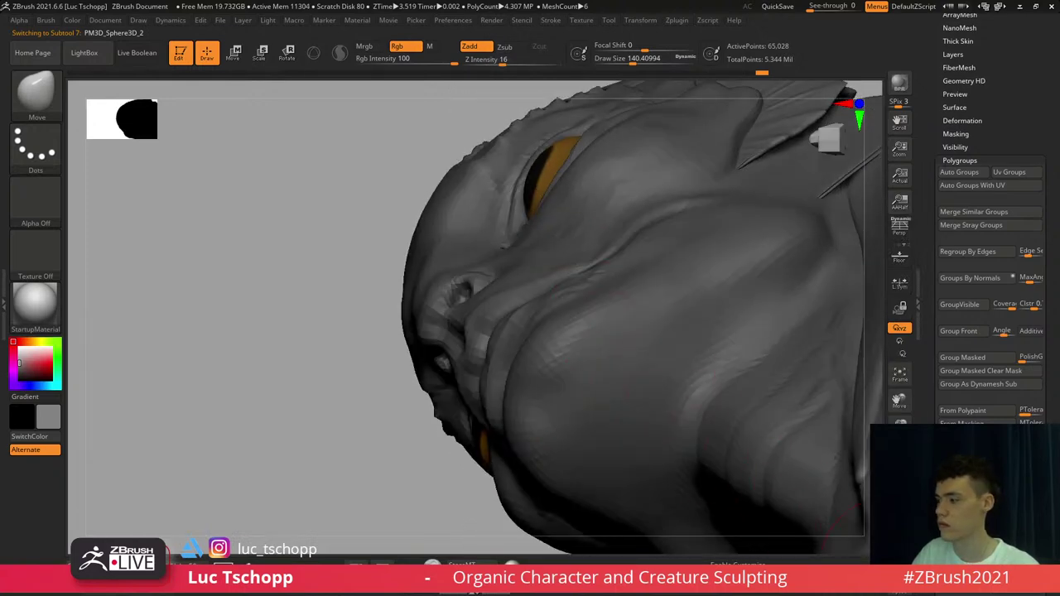
pyautogui.click(900, 534)
pyautogui.keyDown('shift'); pyautogui.moveTo(549, 218); pyautogui.dragTo(545, 229, button='right'); pyautogui.keyUp('shift')
pyautogui.press(']')
pyautogui.moveTo(547, 244); pyautogui.dragTo(512, 245)
pyautogui.press('[')
pyautogui.moveTo(527, 197); pyautogui.dragTo(543, 206)
pyautogui.moveTo(549, 208); pyautogui.dragTo(637, 320, button='right')
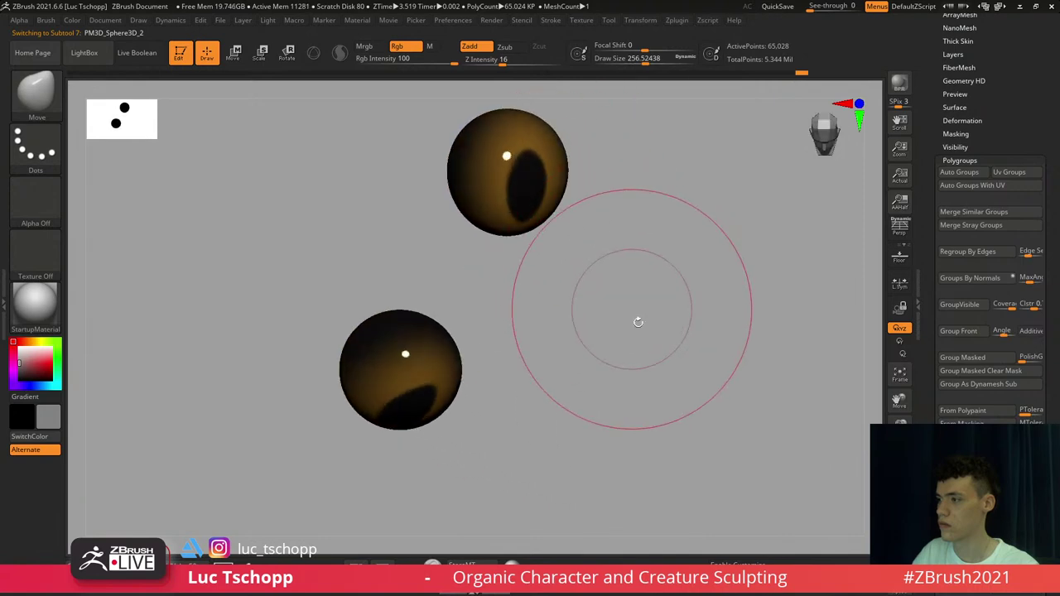
# Turn Solo off and nudge the surface around the eye rim with Move, brush about 177–233
pyautogui.click(899, 534)
pyautogui.moveTo(700, 364); pyautogui.dragTo(579, 232, button='right')
pyautogui.moveTo(692, 232)
pyautogui.keyDown('alt'); pyautogui.mouseDown(button='right')
pyautogui.moveTo(629, 230)
pyautogui.moveTo(580, 256)
pyautogui.mouseUp(button='right'); pyautogui.keyUp('alt')
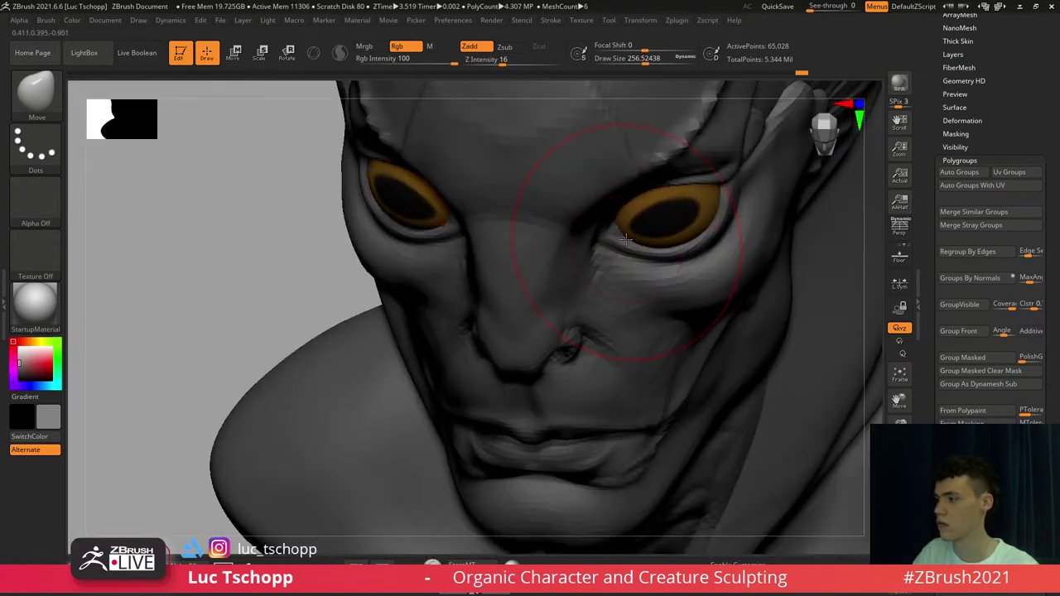
pyautogui.press('s')
pyautogui.moveTo(632, 231); pyautogui.dragTo(623, 232)
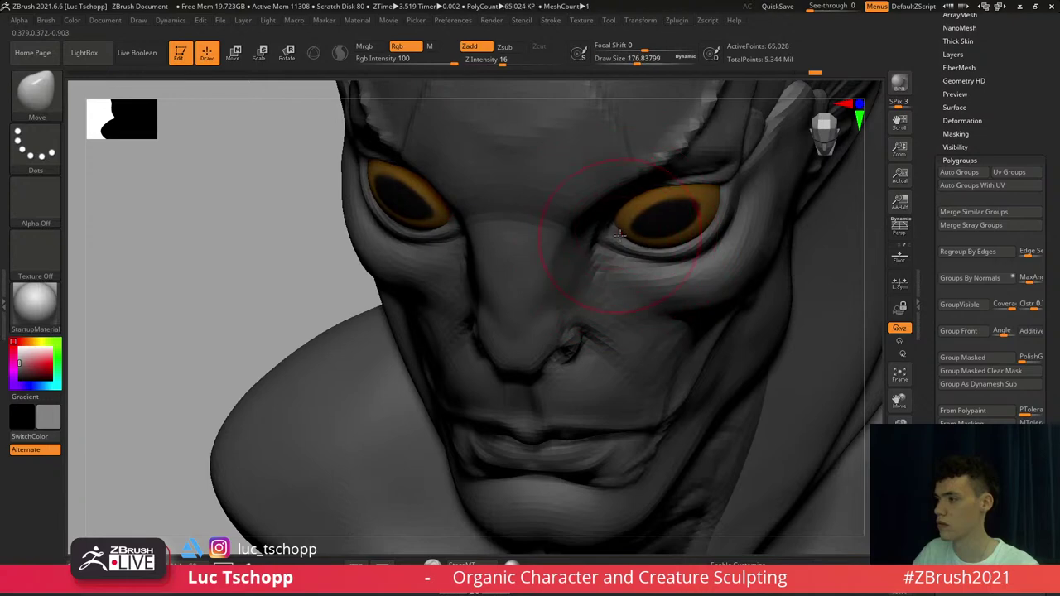
pyautogui.hotkey('ctrl', 'z')
pyautogui.moveTo(663, 261); pyautogui.dragTo(619, 233, button='right')
pyautogui.press('s')
pyautogui.moveTo(619, 233); pyautogui.dragTo(601, 247)
pyautogui.keyDown('shift'); pyautogui.moveTo(601, 247); pyautogui.dragTo(636, 222, button='right'); pyautogui.keyUp('shift')
pyautogui.press('s')
pyautogui.moveTo(636, 222); pyautogui.dragTo(684, 215)
pyautogui.press('s')
pyautogui.click(674, 208)
pyautogui.moveTo(557, 219)
pyautogui.keyDown('alt'); pyautogui.mouseDown(button='right')
pyautogui.moveTo(644, 236)
pyautogui.moveTo(587, 281)
pyautogui.moveTo(587, 220)
pyautogui.mouseUp(button='right'); pyautogui.keyUp('alt')
# Switch to the Standard brush at about size 46, undo the strokes on the eyes, and solo the eyeballs again
pyautogui.press('b')
pyautogui.press('s')
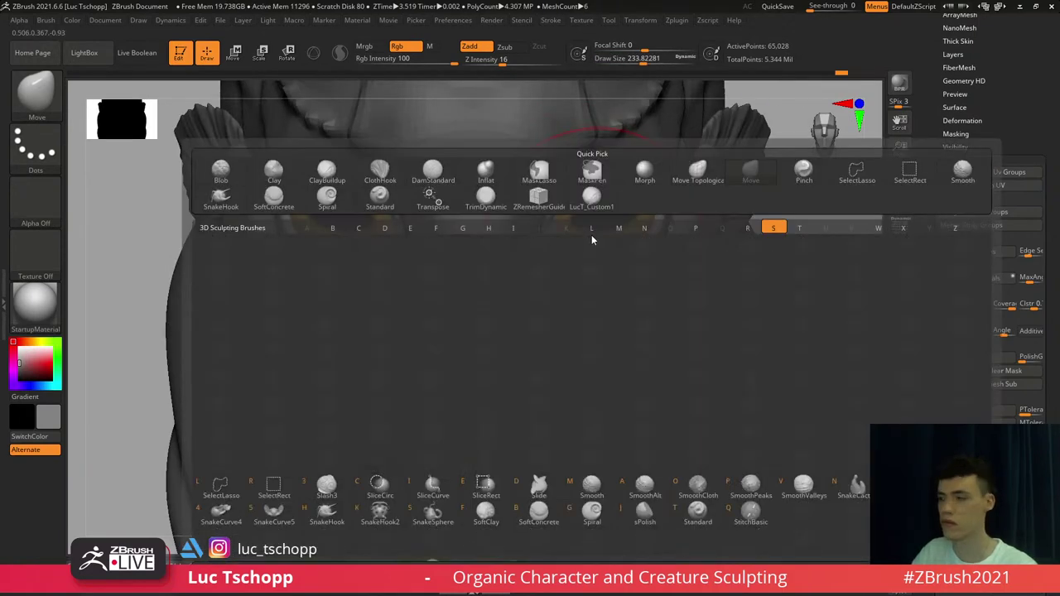
pyautogui.press('t')
pyautogui.press('s')
pyautogui.click(570, 232)
pyautogui.press('c')
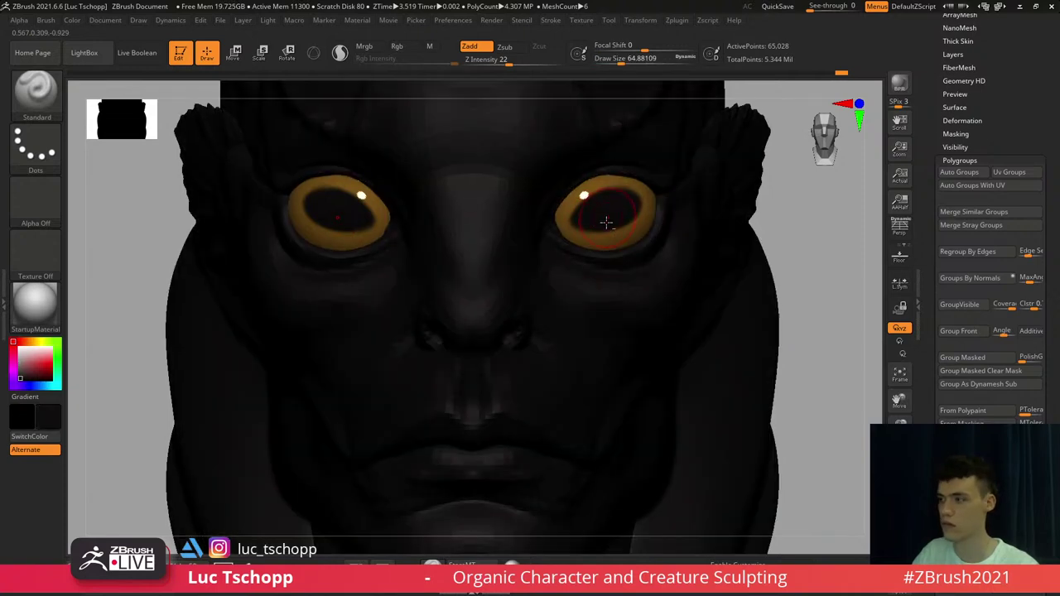
pyautogui.keyDown('alt'); pyautogui.moveTo(606, 222); pyautogui.dragTo(615, 311, button='right'); pyautogui.keyUp('alt')
pyautogui.press('b')
pyautogui.press('s')
pyautogui.press('t')
pyautogui.press('s')
pyautogui.click(569, 177)
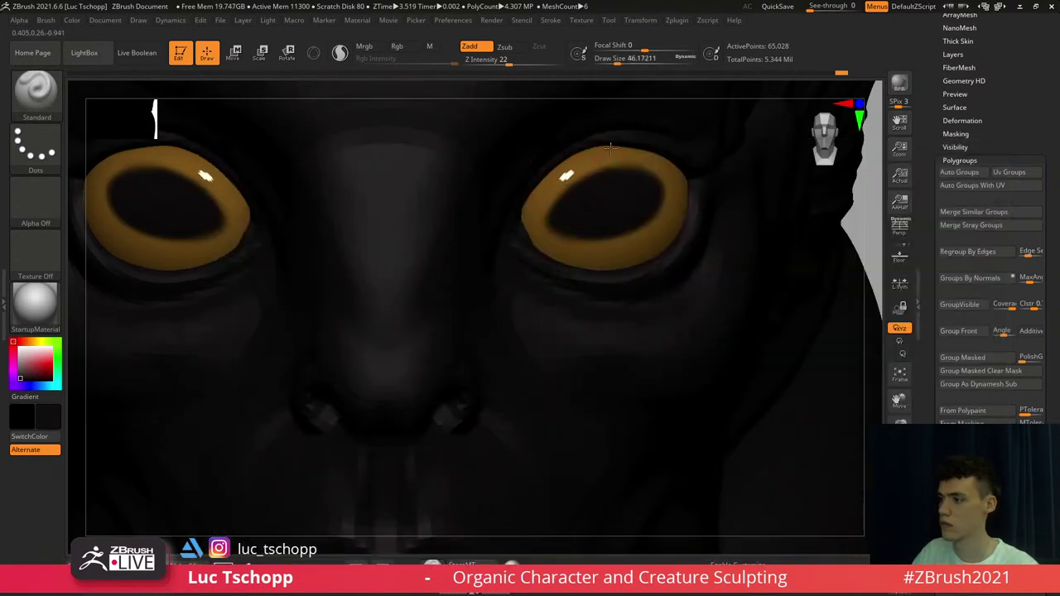
pyautogui.hotkey('ctrl', 'z')
pyautogui.hotkey('ctrl', 'z')
pyautogui.hotkey('ctrl', 'z')
pyautogui.click(458, 74)
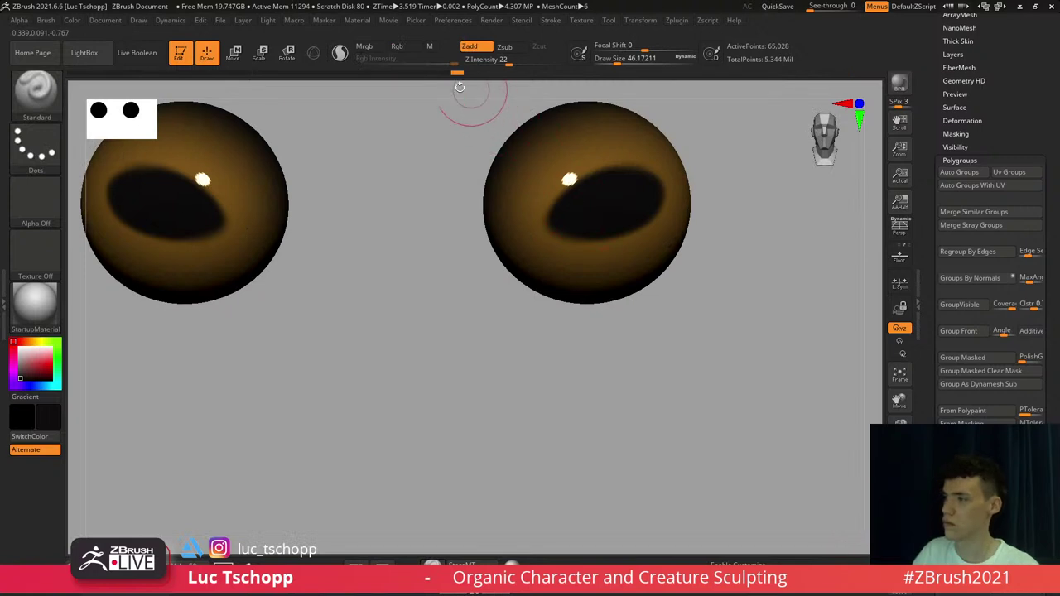
# Turn on Rgb colour-only painting at a higher eye subdivision and test dark strokes on the eye rims
pyautogui.click(405, 49)
pyautogui.hotkey('ctrl', 'd')
pyautogui.press('s')
pyautogui.click(563, 173)
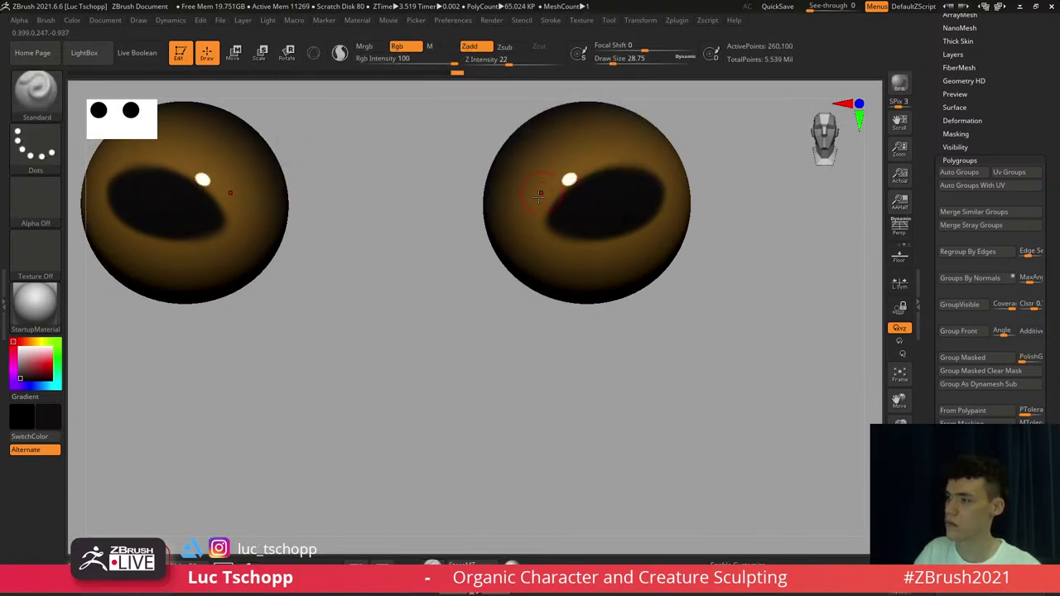
pyautogui.moveTo(572, 181); pyautogui.dragTo(568, 180)
pyautogui.press('s')
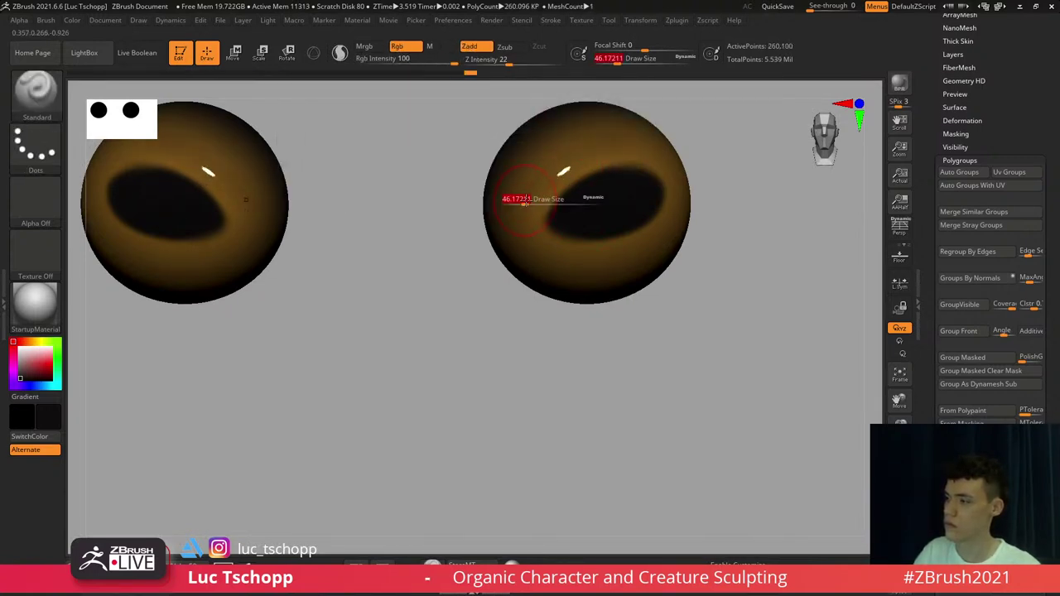
pyautogui.click(528, 203)
pyautogui.keyDown('alt'); pyautogui.moveTo(570, 249); pyautogui.dragTo(524, 254, button='right'); pyautogui.keyUp('alt')
pyautogui.press('s')
pyautogui.click(562, 265)
pyautogui.moveTo(597, 260); pyautogui.dragTo(481, 265)
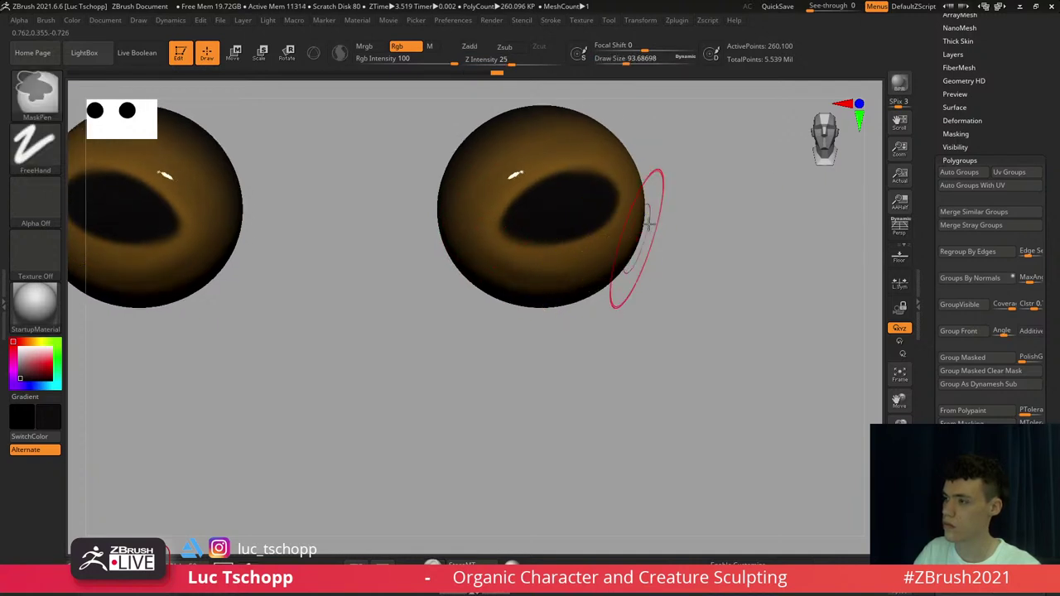
pyautogui.hotkey('ctrl', 'z')
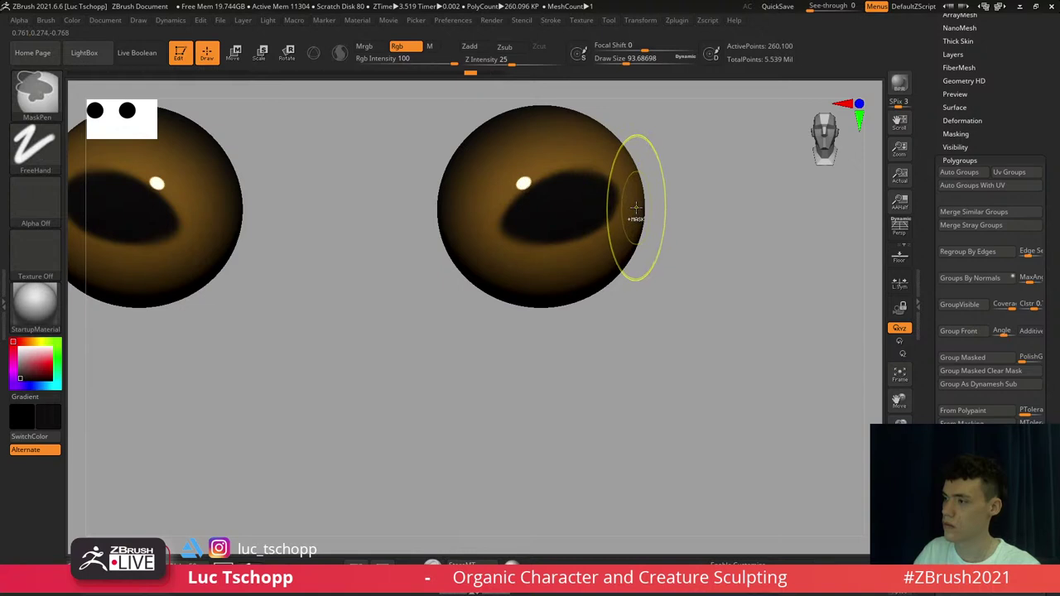
pyautogui.click(466, 48)
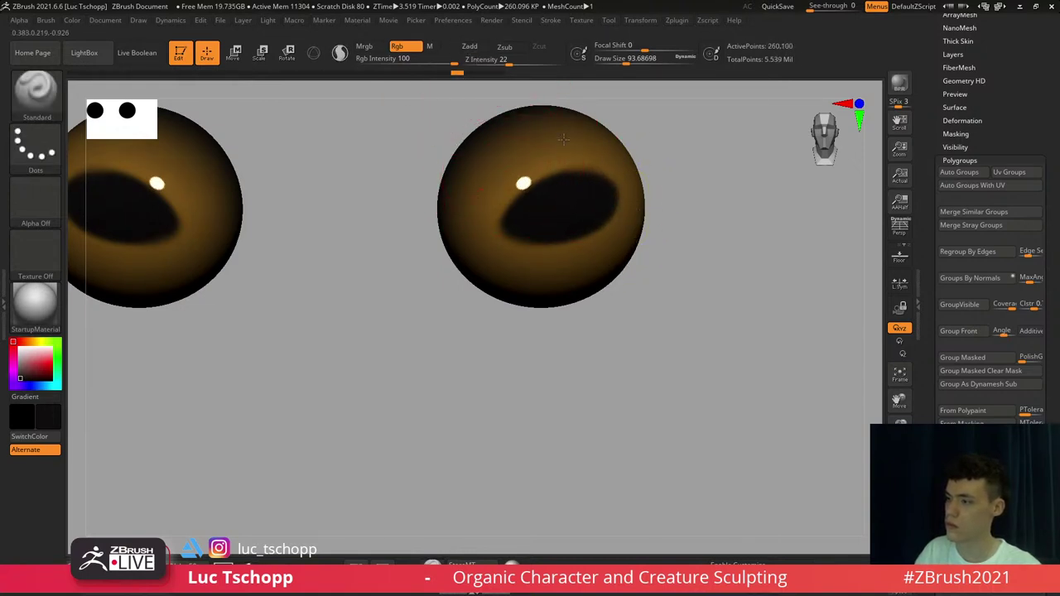
# Sample the eye's brown as paint colour and shrink the brush to about 25 for the right eye
pyautogui.moveTo(595, 276)
pyautogui.mouseDown(button='right')
pyautogui.moveTo(561, 267)
pyautogui.moveTo(570, 275)
pyautogui.mouseUp(button='right')
pyautogui.moveTo(593, 207); pyautogui.dragTo(582, 251, button='right')
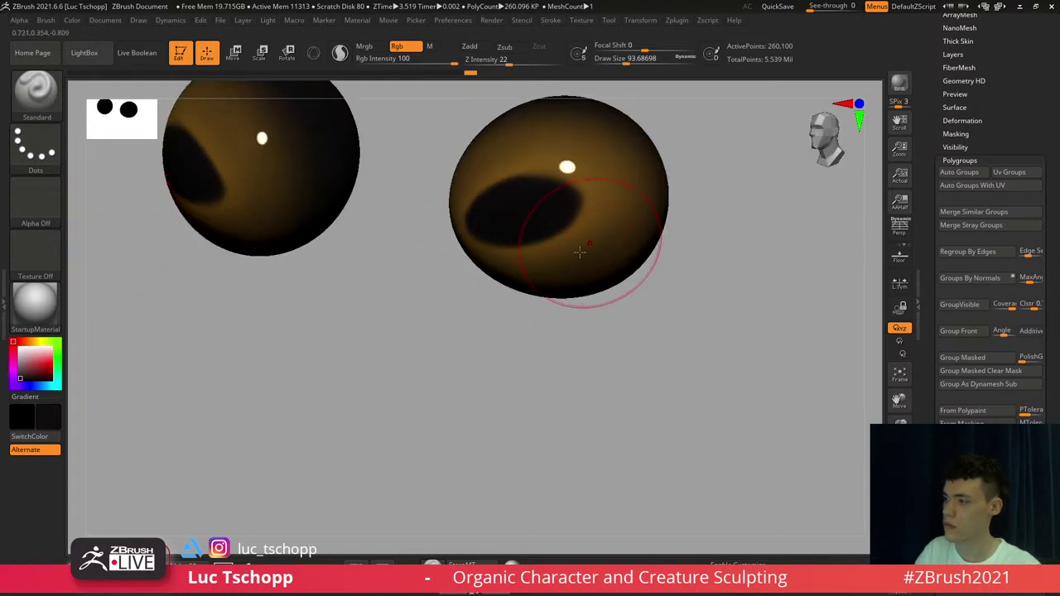
pyautogui.moveTo(635, 170); pyautogui.dragTo(611, 141)
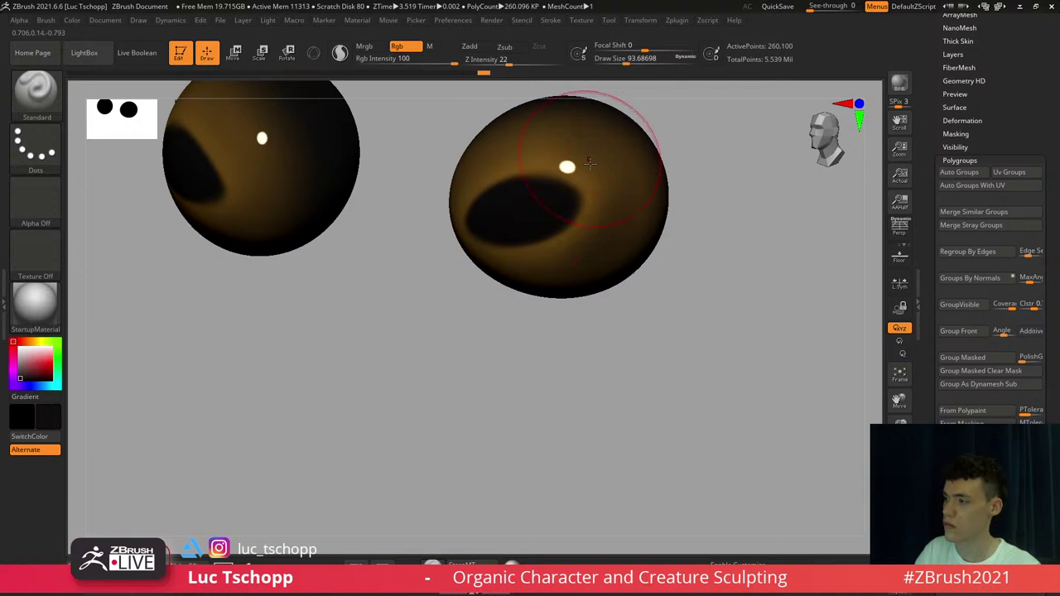
pyautogui.moveTo(611, 140); pyautogui.dragTo(619, 166, button='right')
pyautogui.moveTo(481, 126); pyautogui.dragTo(549, 151, button='right')
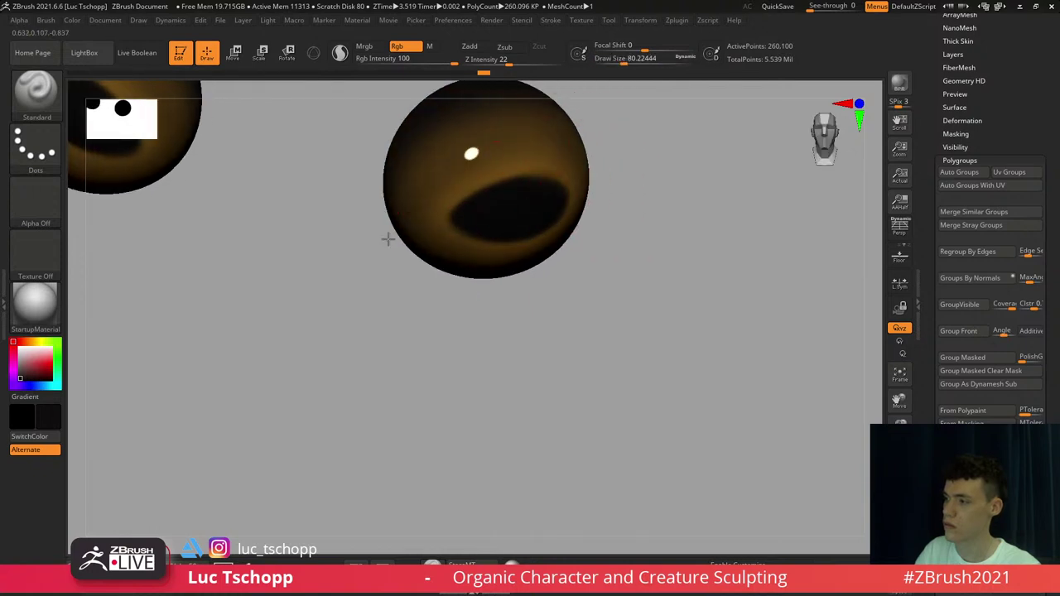
pyautogui.moveTo(388, 239); pyautogui.dragTo(555, 253, button='right')
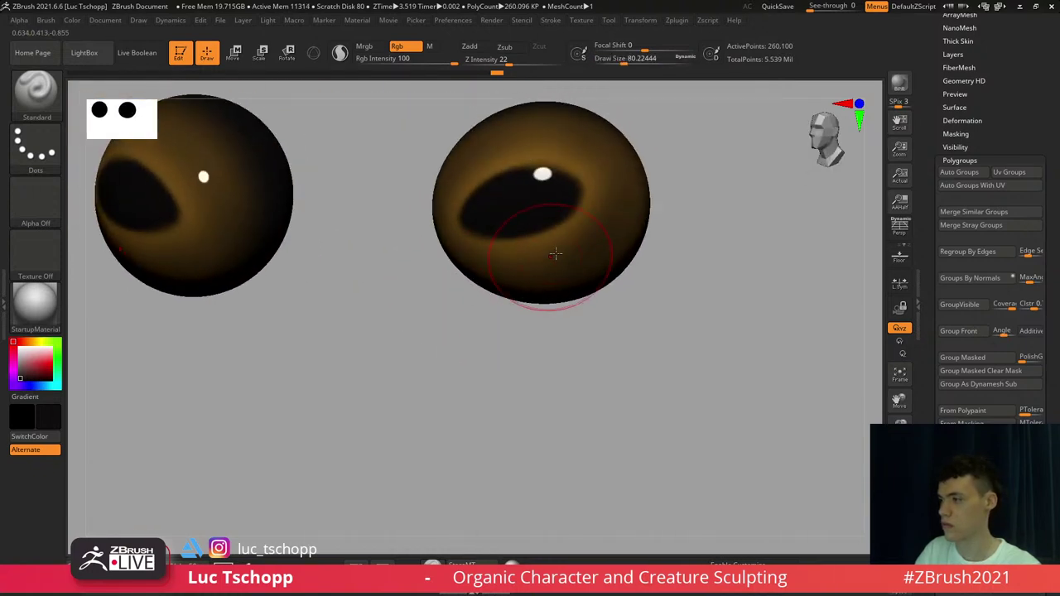
pyautogui.press('s')
pyautogui.moveTo(606, 138); pyautogui.dragTo(600, 138)
pyautogui.press('c')
pyautogui.keyDown('shift'); pyautogui.moveTo(547, 163); pyautogui.dragTo(522, 168, button='right'); pyautogui.keyUp('shift')
pyautogui.press('s')
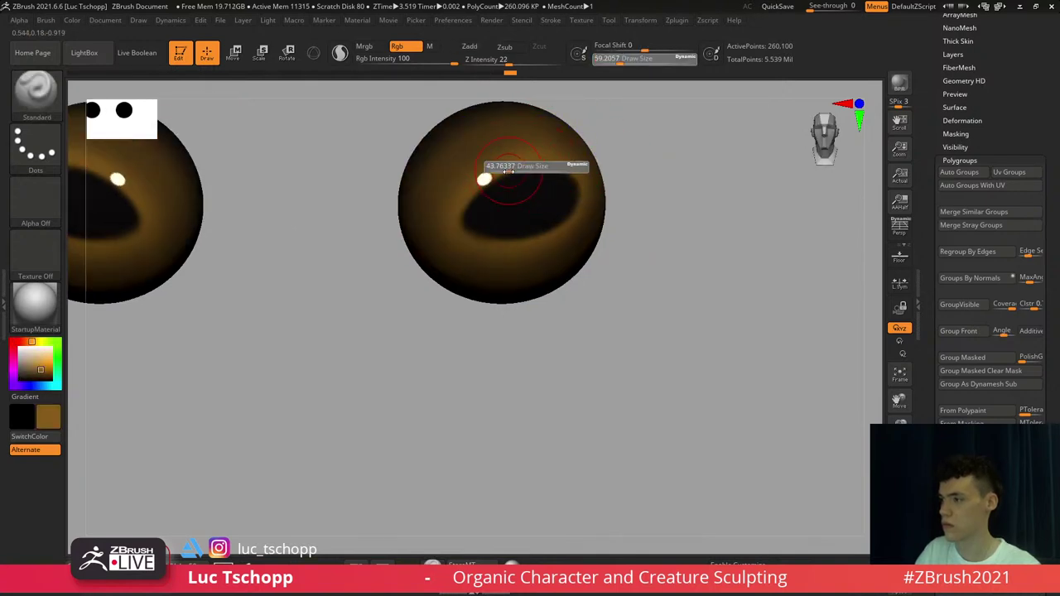
pyautogui.press('s')
pyautogui.moveTo(513, 169); pyautogui.dragTo(492, 176)
# Paint dark strokes along the pupil's right and upper-left edges at brush size about 23.3
pyautogui.keyDown('ctrl'); pyautogui.moveTo(449, 227); pyautogui.dragTo(468, 209, button='right'); pyautogui.keyUp('ctrl')
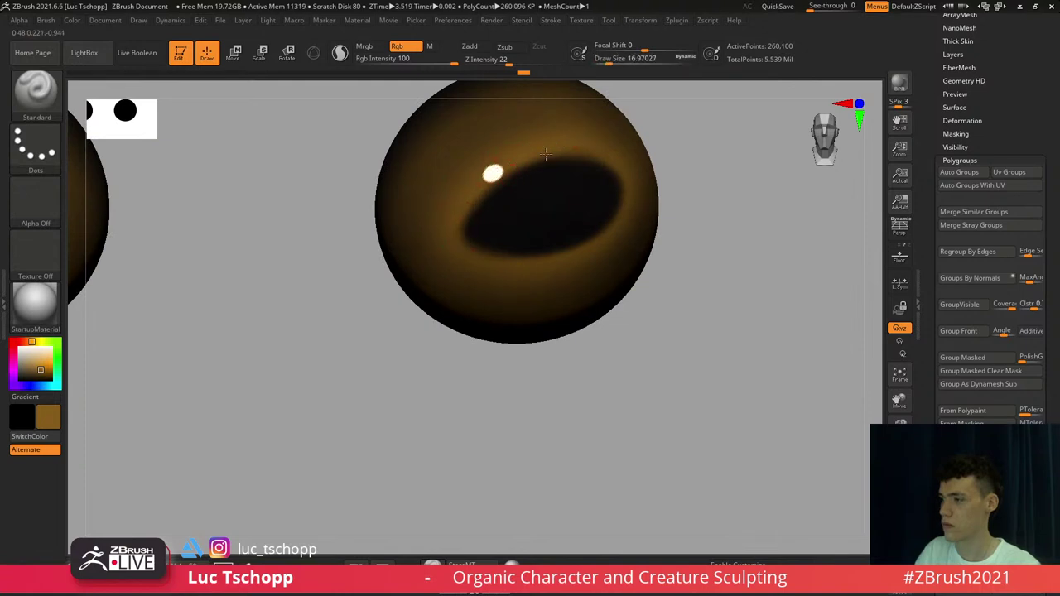
pyautogui.moveTo(607, 159); pyautogui.dragTo(583, 159, button='right')
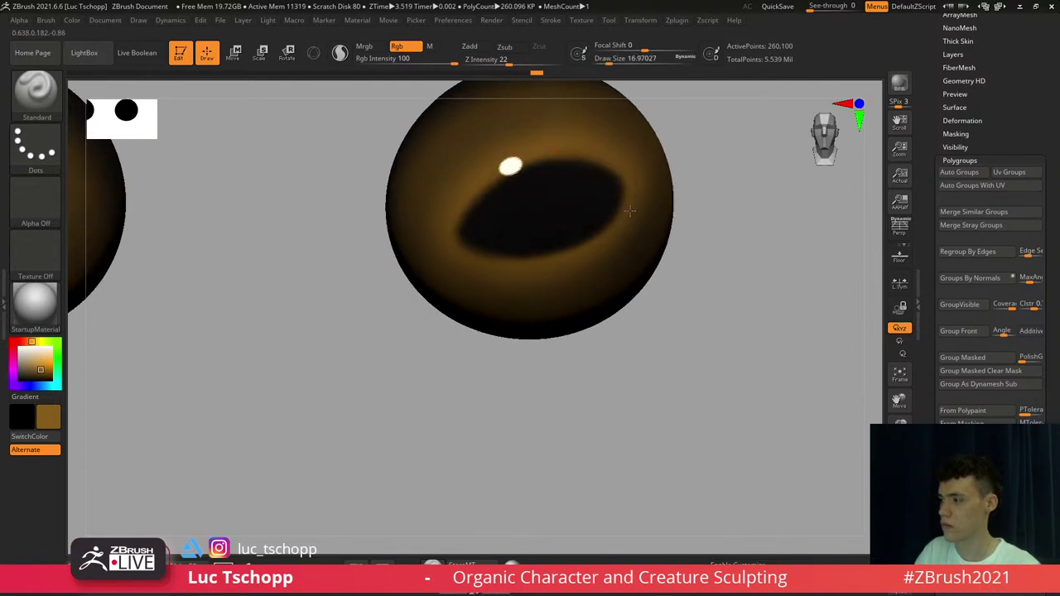
pyautogui.moveTo(630, 211); pyautogui.dragTo(624, 221)
pyautogui.keyDown('alt'); pyautogui.moveTo(570, 219); pyautogui.dragTo(571, 229, button='right'); pyautogui.keyUp('alt')
pyautogui.moveTo(632, 222); pyautogui.dragTo(639, 199)
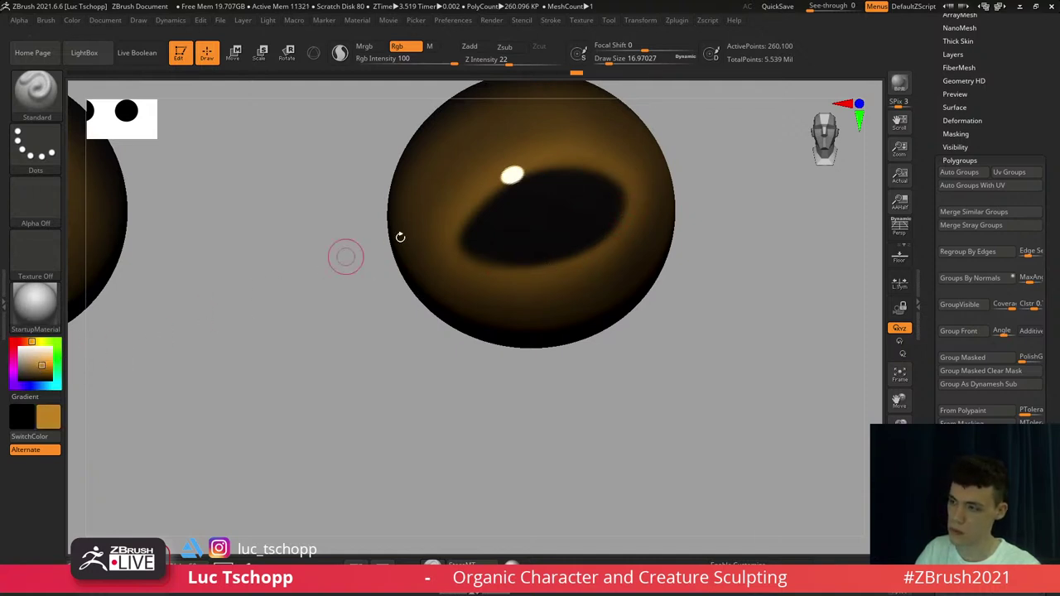
pyautogui.press('s')
pyautogui.moveTo(464, 222); pyautogui.dragTo(465, 222)
pyautogui.moveTo(468, 216); pyautogui.dragTo(487, 196)
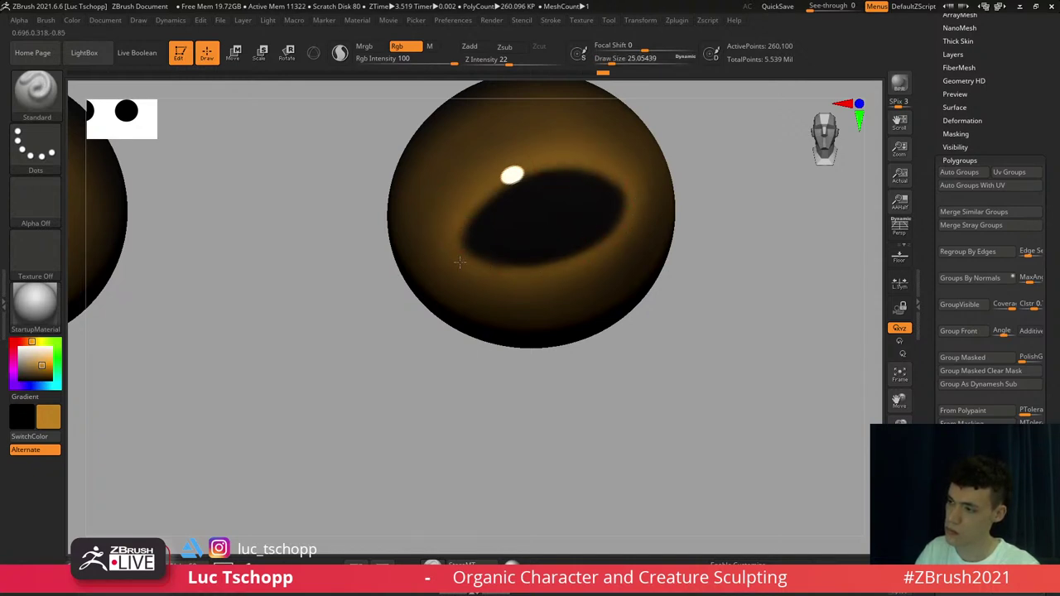
pyautogui.keyDown('ctrl'); pyautogui.moveTo(516, 291); pyautogui.dragTo(537, 265, button='right'); pyautogui.keyUp('ctrl')
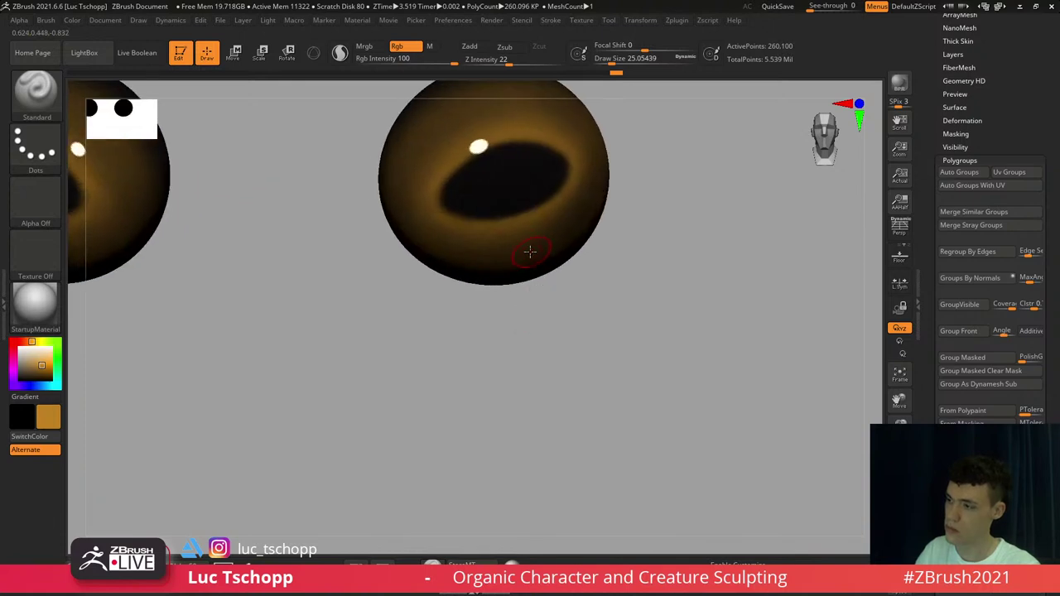
# Pick black and broadly darken the pupil's upper-left edge with a brush of about 97
pyautogui.press('c')
pyautogui.press('s')
pyautogui.moveTo(485, 187); pyautogui.dragTo(496, 187)
pyautogui.keyDown('alt'); pyautogui.moveTo(492, 157); pyautogui.dragTo(494, 224, button='right'); pyautogui.keyUp('alt')
pyautogui.press('s')
pyautogui.moveTo(469, 180); pyautogui.dragTo(532, 170)
pyautogui.press('s')
pyautogui.keyDown('alt'); pyautogui.moveTo(571, 172); pyautogui.dragTo(535, 187, button='right'); pyautogui.keyUp('alt')
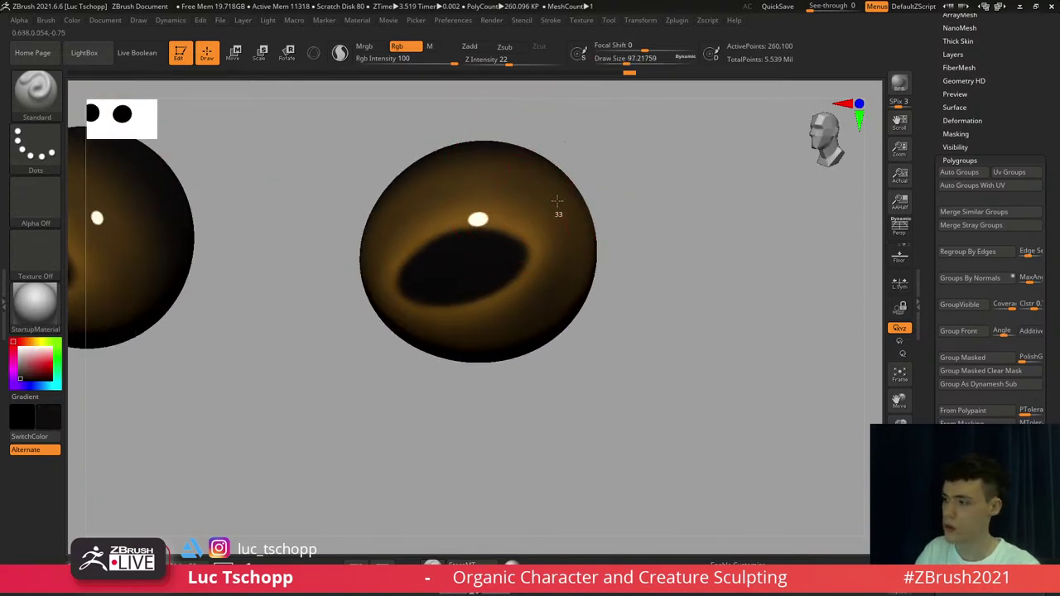
pyautogui.moveTo(414, 218); pyautogui.dragTo(453, 196, button='right')
pyautogui.press('s')
pyautogui.moveTo(453, 195)
pyautogui.mouseDown()
pyautogui.moveTo(444, 195)
pyautogui.moveTo(482, 206)
pyautogui.mouseUp()
pyautogui.press('s')
pyautogui.press('s')
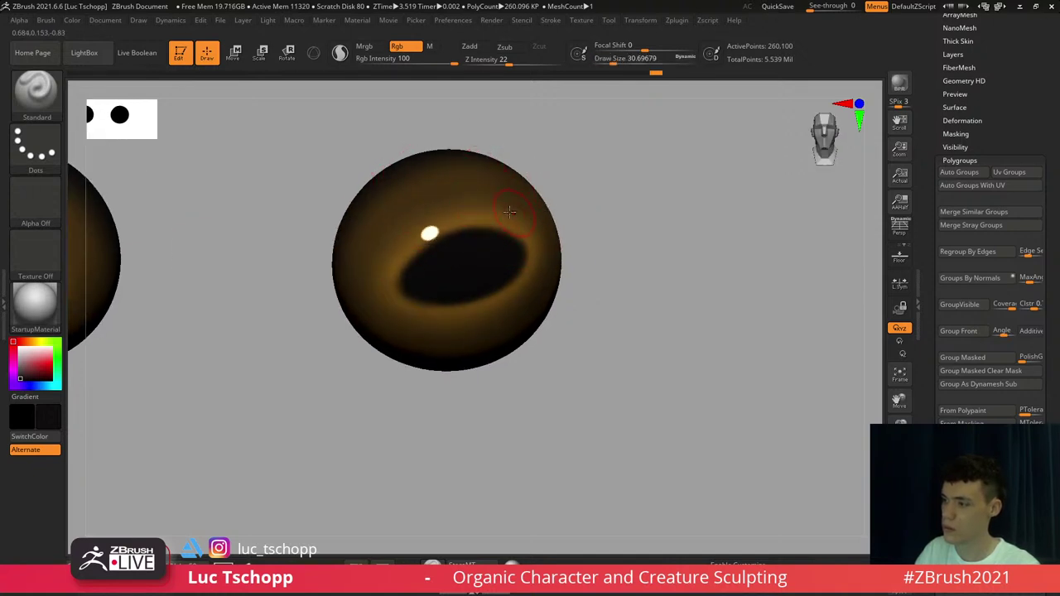
pyautogui.keyDown('alt'); pyautogui.moveTo(493, 255); pyautogui.dragTo(502, 228, button='right'); pyautogui.keyUp('alt')
pyautogui.keyDown('shift'); pyautogui.moveTo(502, 227); pyautogui.dragTo(372, 265); pyautogui.keyUp('shift')
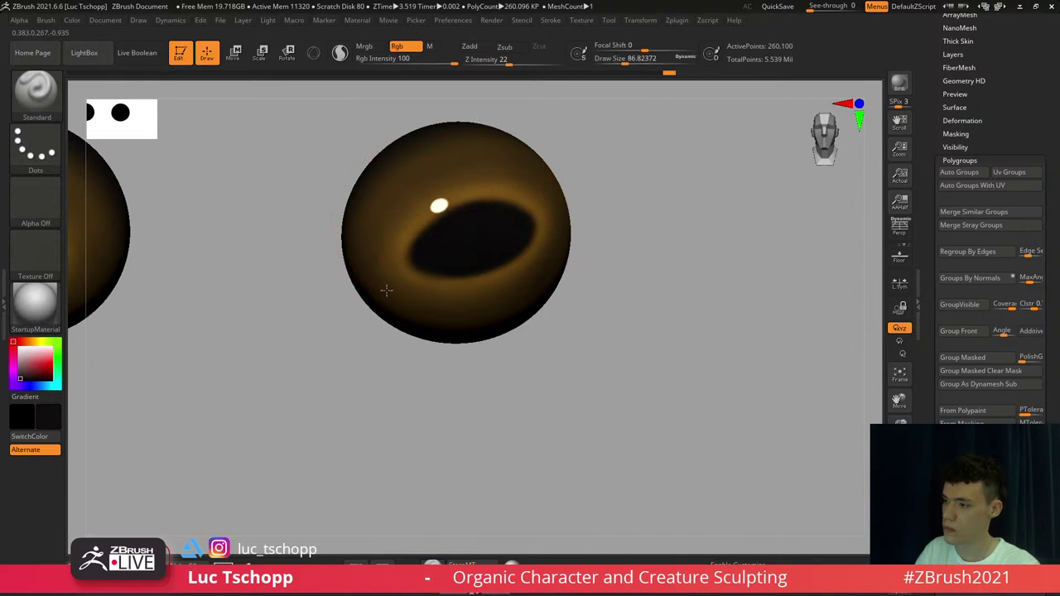
# Brighten the sampled brown to orange and shrink the brush to around 11.7
pyautogui.press('c')
pyautogui.moveTo(41, 369); pyautogui.dragTo(44, 366)
pyautogui.press('s')
pyautogui.moveTo(462, 234); pyautogui.dragTo(448, 244)
pyautogui.keyDown('ctrl'); pyautogui.moveTo(447, 246); pyautogui.dragTo(459, 298, button='right'); pyautogui.keyUp('ctrl')
pyautogui.press('s')
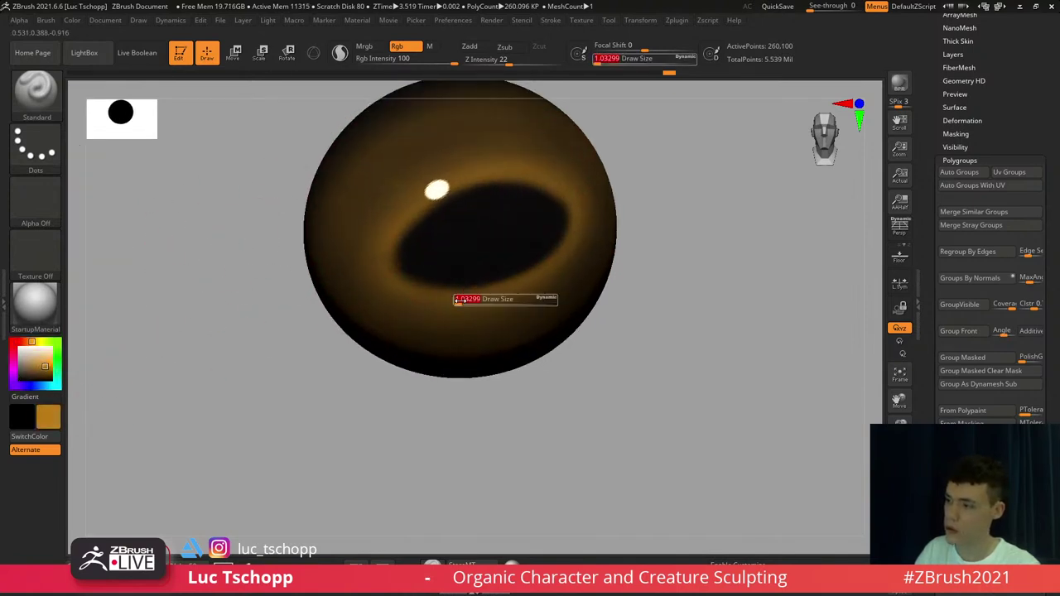
pyautogui.press('s')
pyautogui.moveTo(459, 300)
pyautogui.mouseDown()
pyautogui.moveTo(436, 299)
pyautogui.moveTo(481, 297)
pyautogui.mouseUp()
pyautogui.press('s')
pyautogui.press('s')
pyautogui.hotkey('ctrl', 'z')
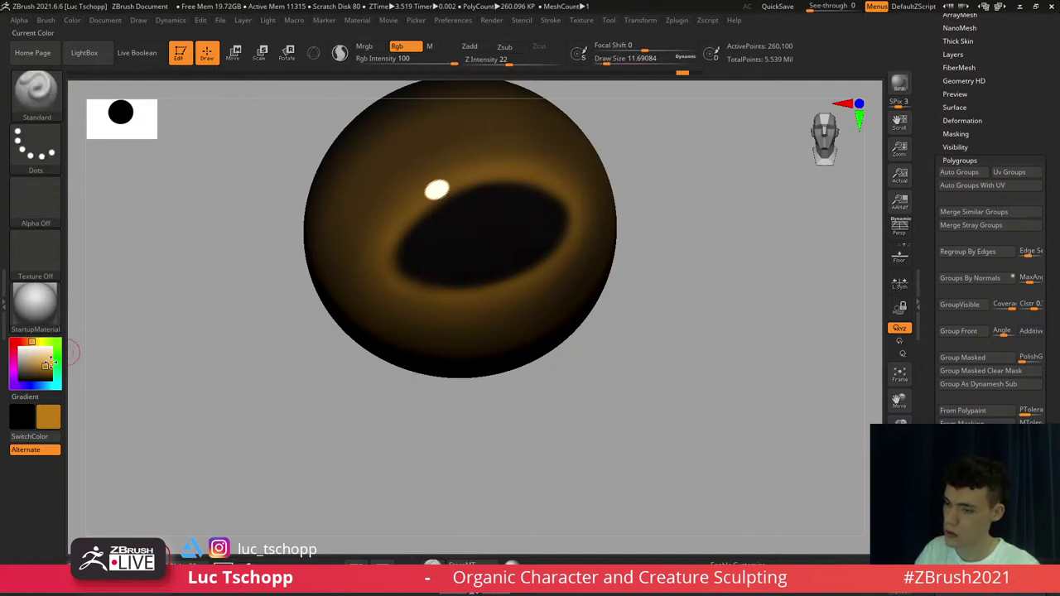
pyautogui.click(48, 363)
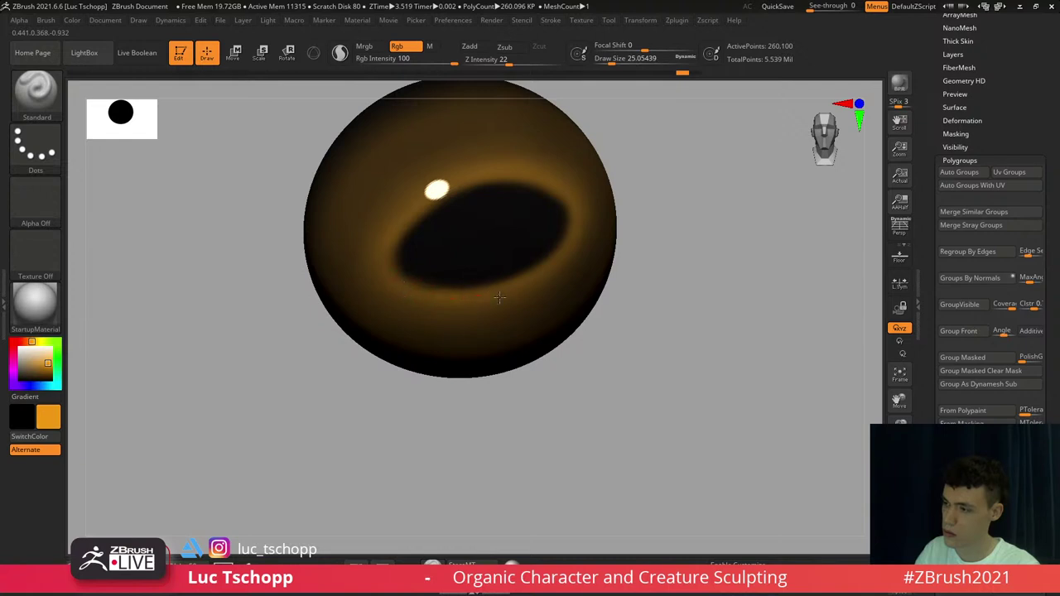
# Paint orange along the iris's lower edge and the pupil's lower edge at brush size 18.5
pyautogui.moveTo(531, 275); pyautogui.dragTo(530, 278)
pyautogui.moveTo(596, 282); pyautogui.dragTo(535, 280)
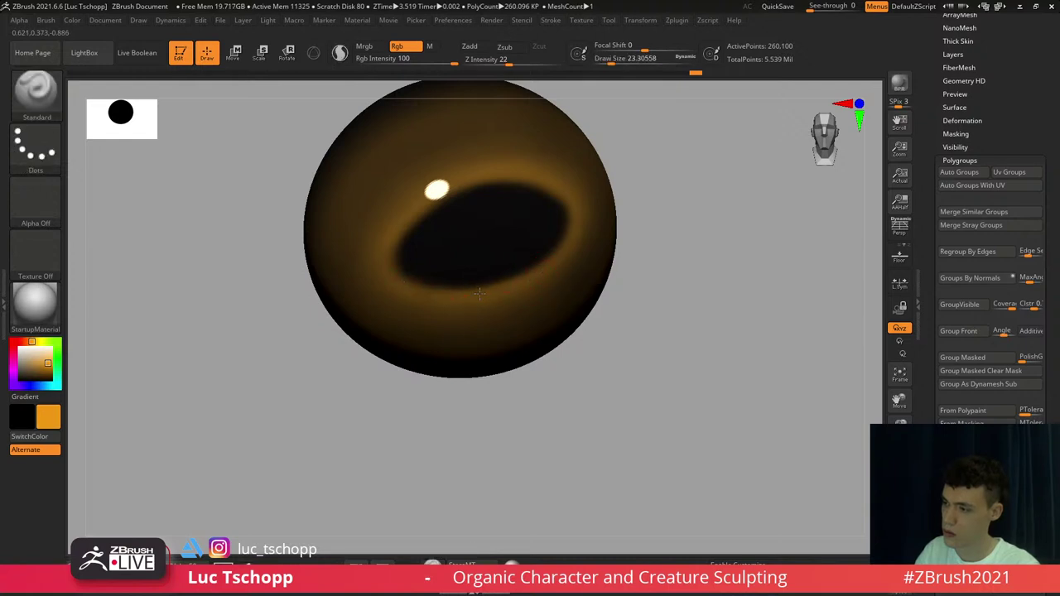
pyautogui.press('s')
pyautogui.moveTo(428, 298); pyautogui.dragTo(425, 298)
pyautogui.moveTo(501, 289); pyautogui.dragTo(532, 275)
# Add orange strokes at the pupil's left edge and around the highlight with brush sizes 10.5–25
pyautogui.keyDown('alt'); pyautogui.moveTo(456, 222); pyautogui.dragTo(462, 265, button='right'); pyautogui.keyUp('alt')
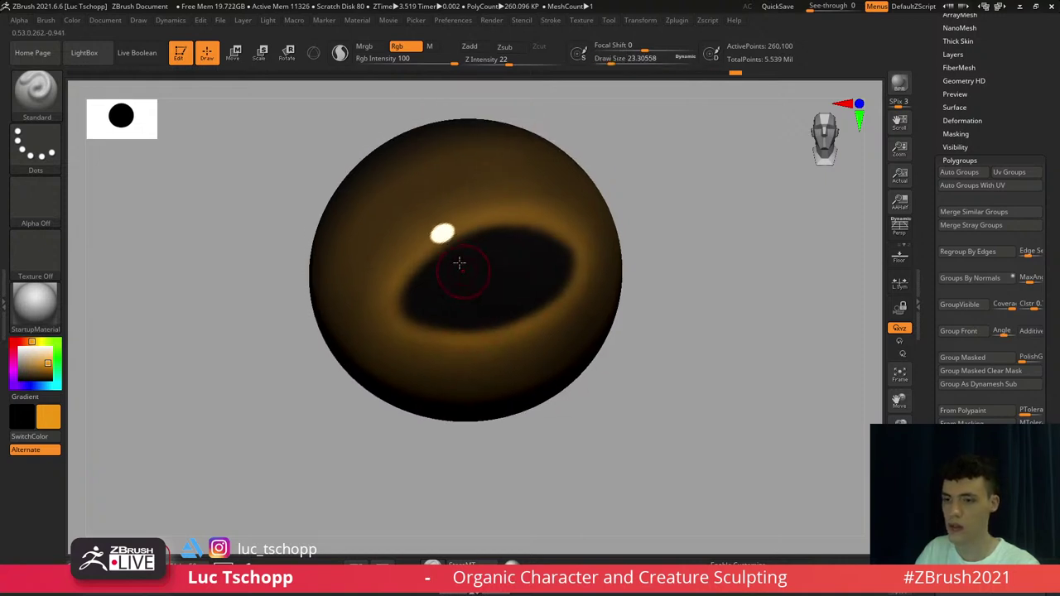
pyautogui.moveTo(550, 221); pyautogui.dragTo(555, 233, button='right')
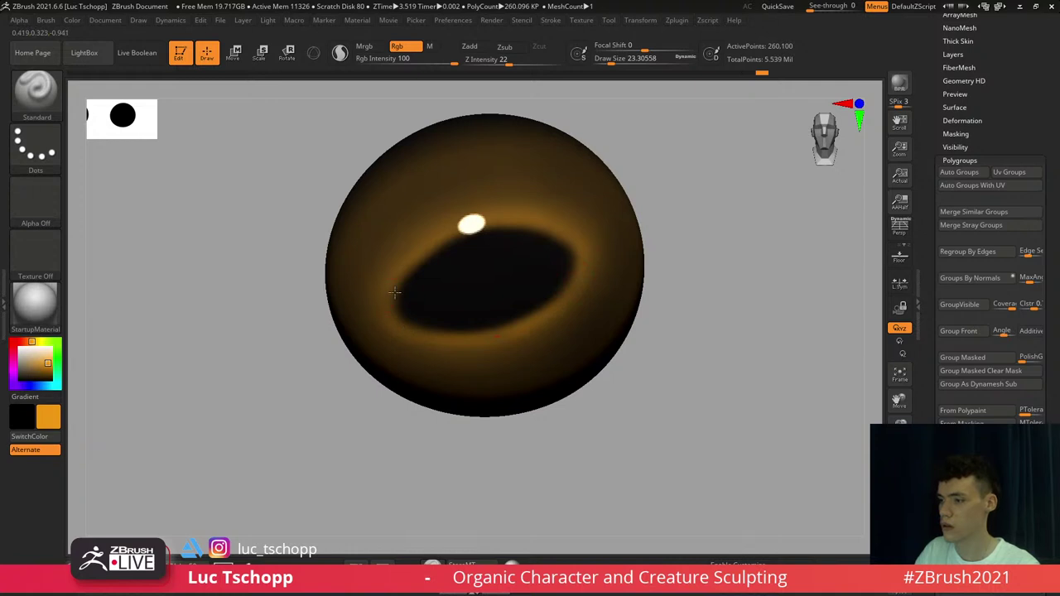
pyautogui.moveTo(385, 310); pyautogui.dragTo(401, 288)
pyautogui.moveTo(413, 267); pyautogui.dragTo(440, 256, button='right')
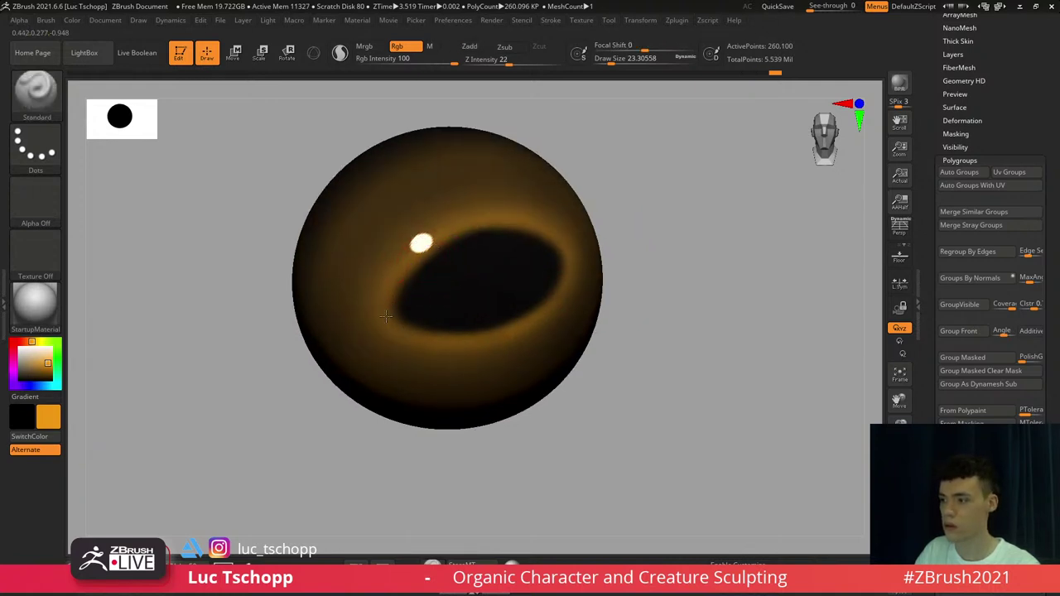
pyautogui.press('s')
pyautogui.moveTo(391, 292); pyautogui.dragTo(395, 270)
pyautogui.moveTo(381, 265)
pyautogui.mouseDown()
pyautogui.moveTo(358, 255)
pyautogui.moveTo(381, 259)
pyautogui.mouseUp()
pyautogui.press('s')
pyautogui.hotkey('ctrl', 'z')
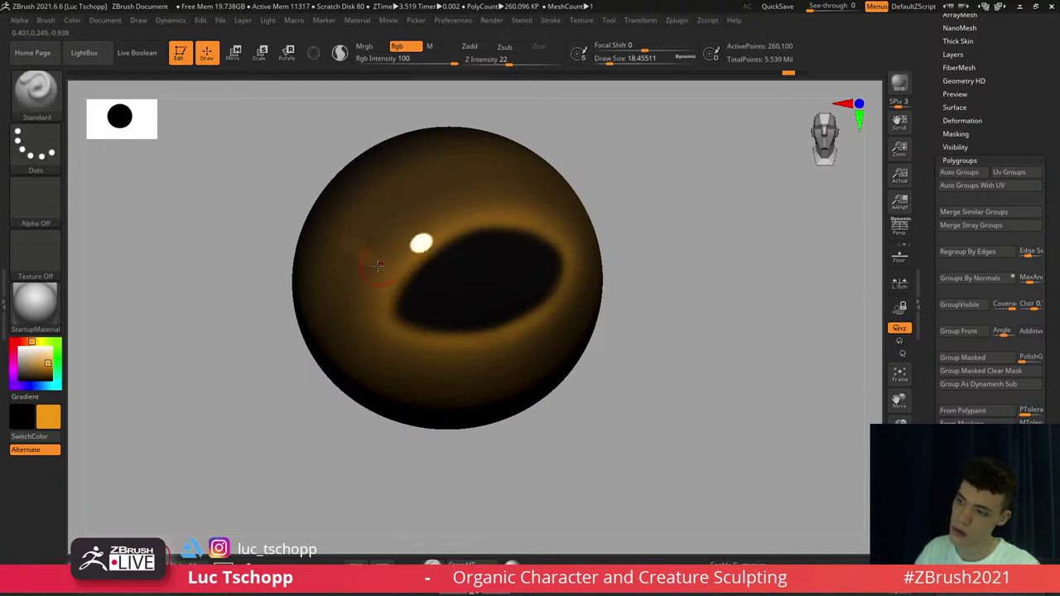
pyautogui.moveTo(373, 222); pyautogui.dragTo(381, 223)
pyautogui.press('s')
pyautogui.moveTo(389, 217); pyautogui.dragTo(421, 204)
pyautogui.press('s')
pyautogui.moveTo(406, 228); pyautogui.dragTo(412, 228)
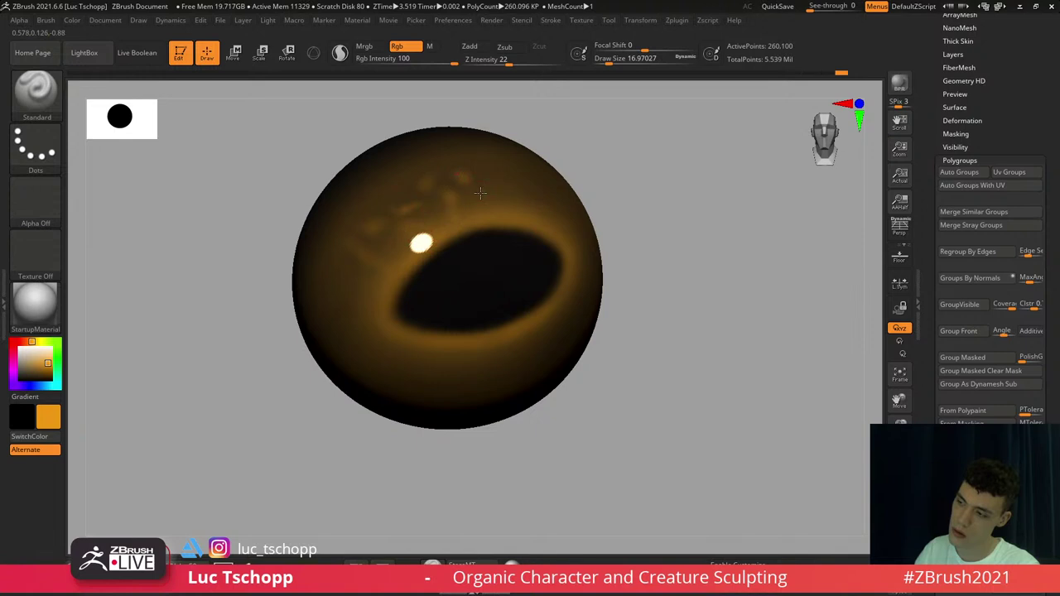
# Dab orange flecks on the upper iris, beside the pupil and on the lower right iris
pyautogui.keyDown('alt'); pyautogui.moveTo(499, 181); pyautogui.dragTo(467, 217, button='right'); pyautogui.keyUp('alt')
pyautogui.moveTo(470, 196); pyautogui.dragTo(463, 208)
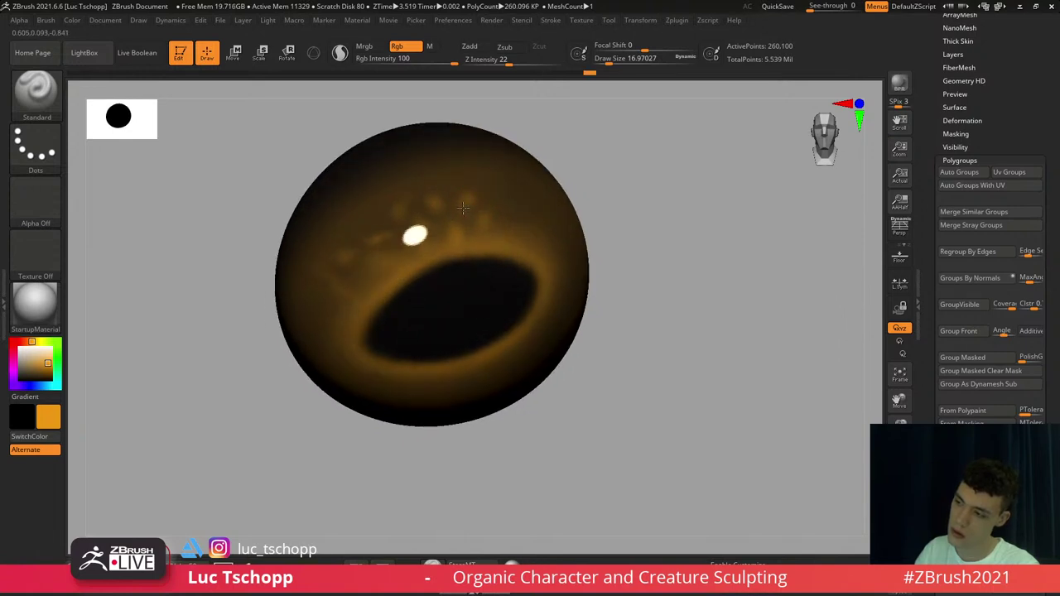
pyautogui.moveTo(504, 206); pyautogui.dragTo(527, 199, button='right')
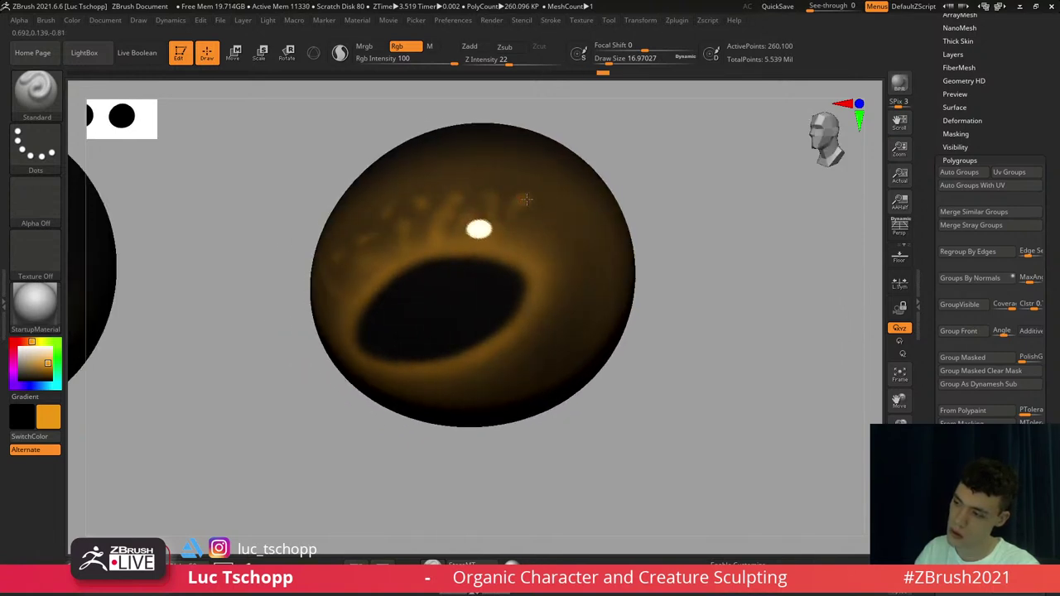
pyautogui.moveTo(517, 240); pyautogui.dragTo(582, 219, button='right')
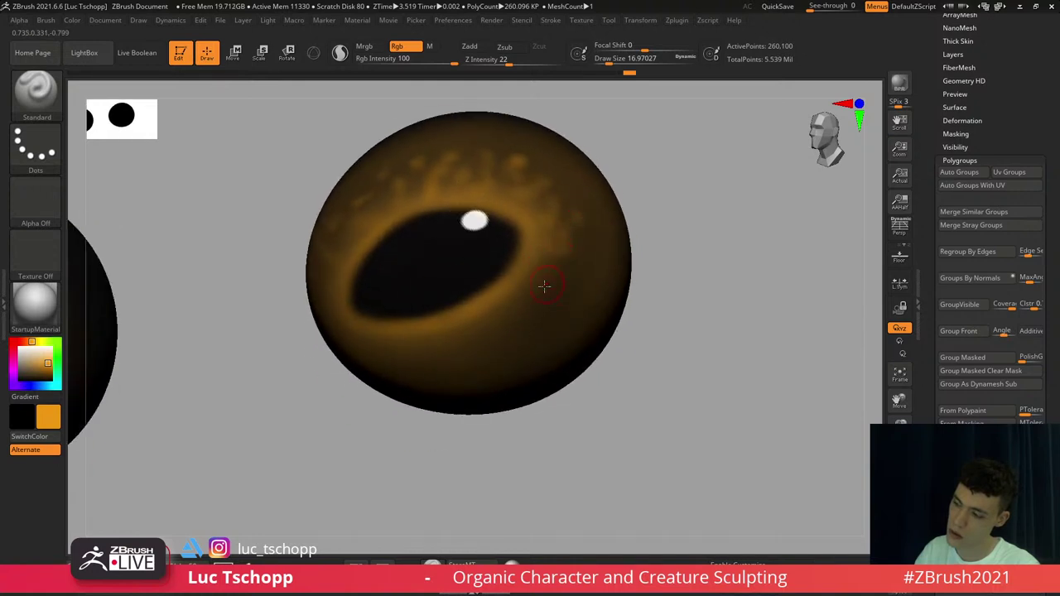
pyautogui.moveTo(565, 281); pyautogui.dragTo(554, 310, button='right')
pyautogui.moveTo(531, 287); pyautogui.dragTo(545, 311)
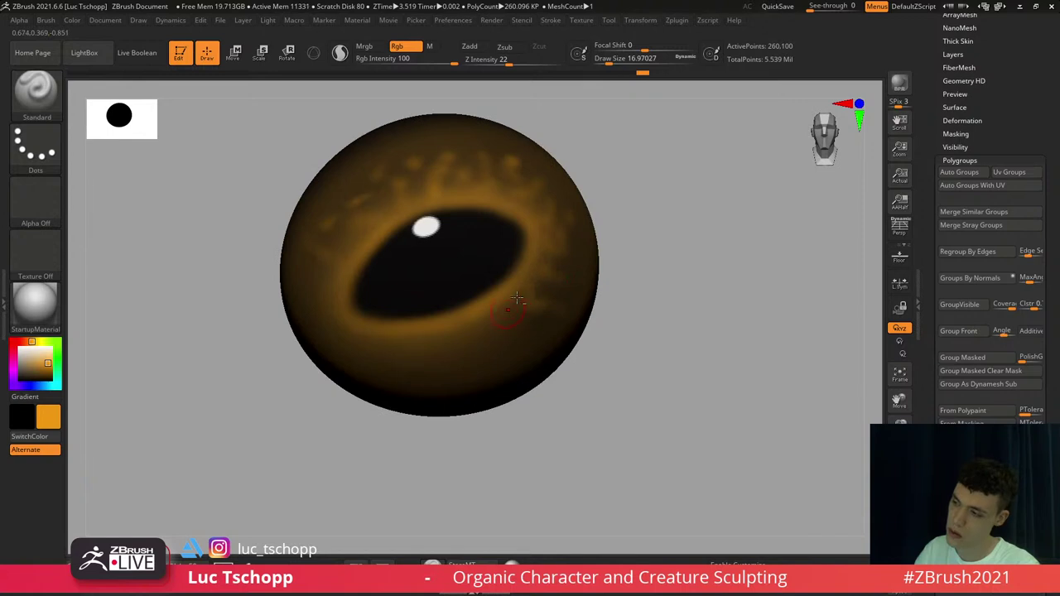
pyautogui.moveTo(516, 307); pyautogui.dragTo(523, 273, button='right')
pyautogui.moveTo(554, 287); pyautogui.dragTo(564, 265)
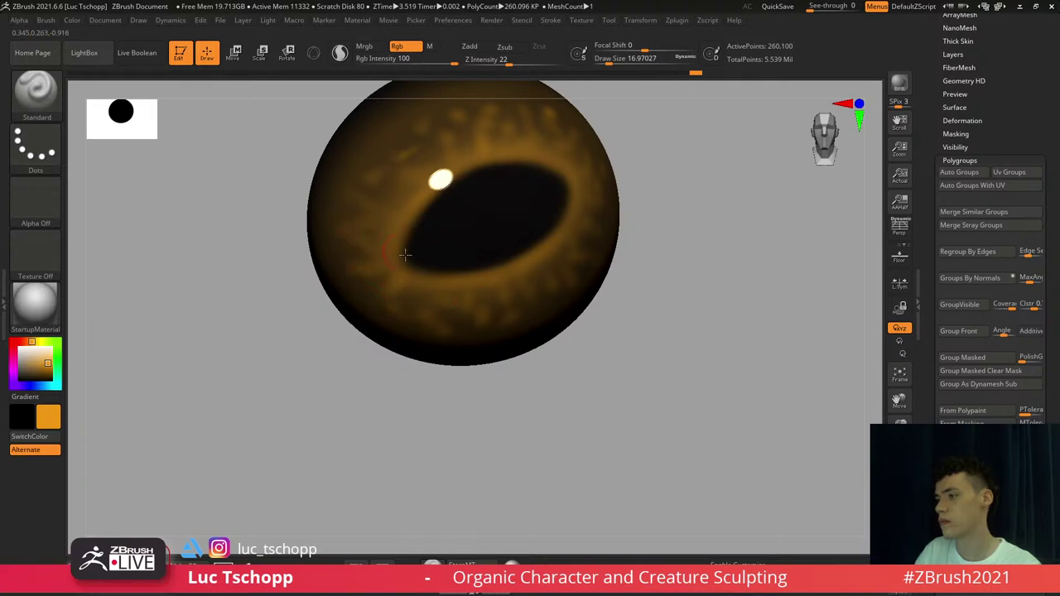
# Review the whole head, set the brush to about 7.5, and isolate the eyeball with Solo
pyautogui.keyDown('ctrl'); pyautogui.moveTo(405, 255); pyautogui.dragTo(525, 334, button='right'); pyautogui.keyUp('ctrl')
pyautogui.press('f')
pyautogui.press('f')
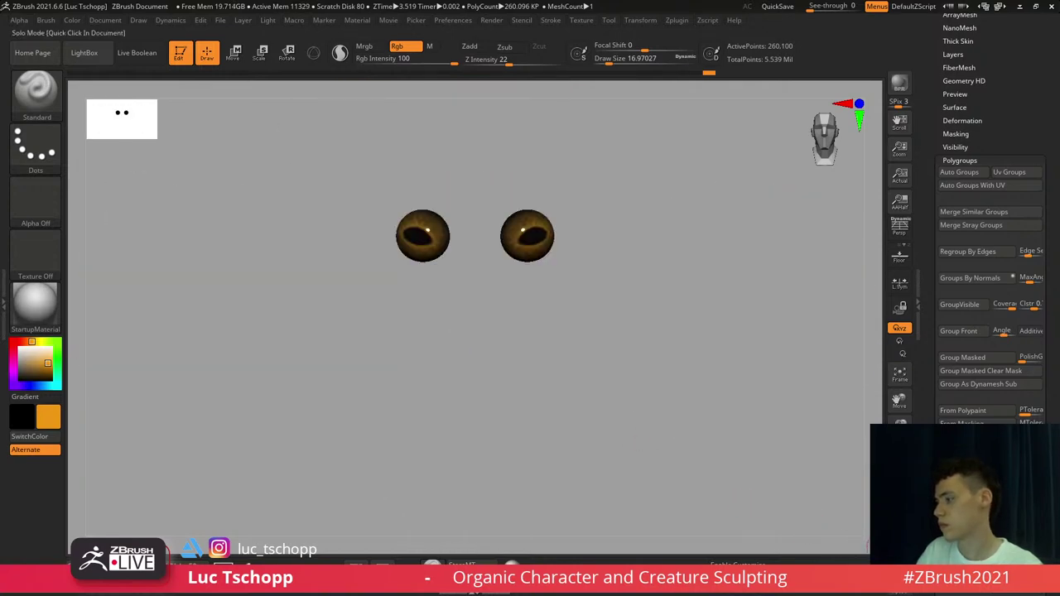
pyautogui.click(900, 542)
pyautogui.press('c')
pyautogui.moveTo(698, 302)
pyautogui.mouseDown(button='right')
pyautogui.moveTo(634, 309)
pyautogui.moveTo(713, 364)
pyautogui.moveTo(705, 352)
pyautogui.moveTo(662, 316)
pyautogui.moveTo(816, 501)
pyautogui.moveTo(685, 504)
pyautogui.moveTo(689, 206)
pyautogui.moveTo(628, 183)
pyautogui.mouseUp(button='right')
pyautogui.press('c')
pyautogui.press('b')
pyautogui.press('s')
pyautogui.press('t')
pyautogui.press('s')
pyautogui.moveTo(645, 171); pyautogui.dragTo(633, 165)
pyautogui.press('s')
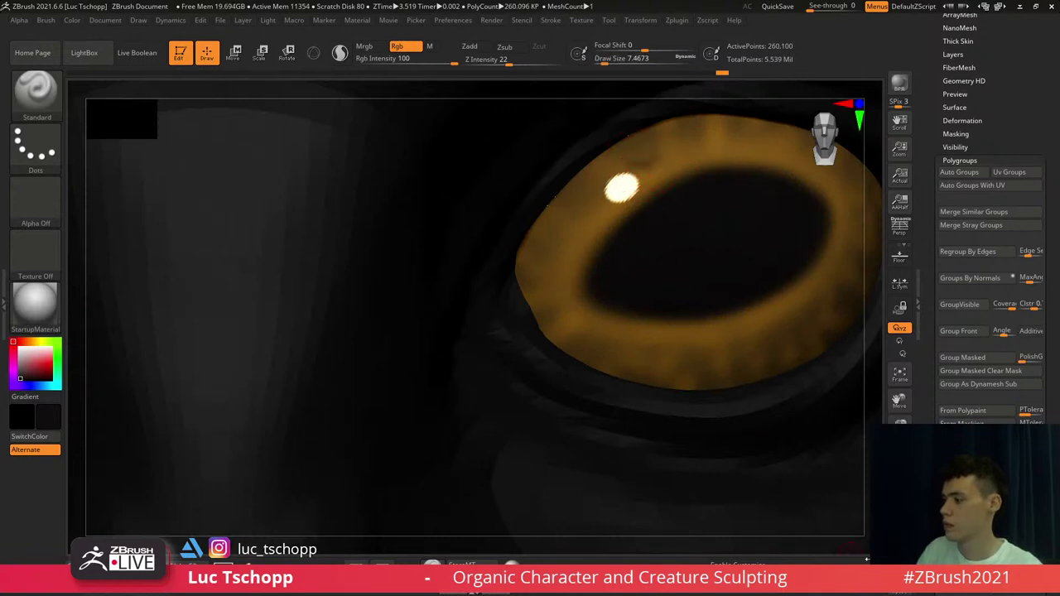
pyautogui.hotkey('alt', 's')
pyautogui.keyDown('alt'); pyautogui.moveTo(650, 159); pyautogui.dragTo(610, 244, button='right'); pyautogui.keyUp('alt')
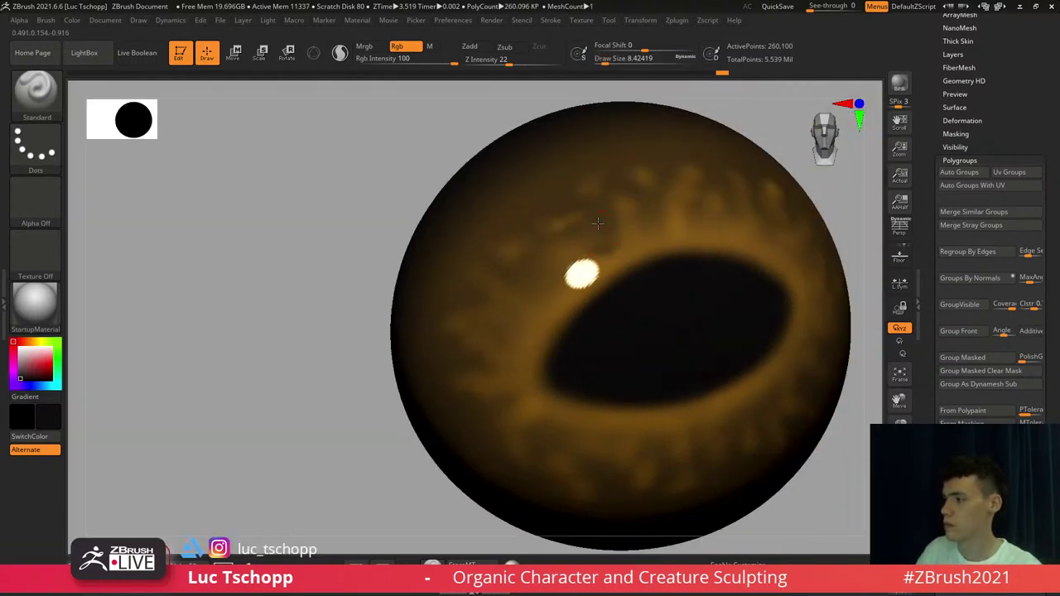
# Paint small dark flecks above the pupil and across the iris with a brush of about 7.5
pyautogui.moveTo(670, 222); pyautogui.dragTo(673, 235)
pyautogui.moveTo(692, 224)
pyautogui.keyDown('alt'); pyautogui.mouseDown(button='right')
pyautogui.moveTo(632, 232)
pyautogui.moveTo(616, 258)
pyautogui.mouseUp(button='right'); pyautogui.keyUp('alt')
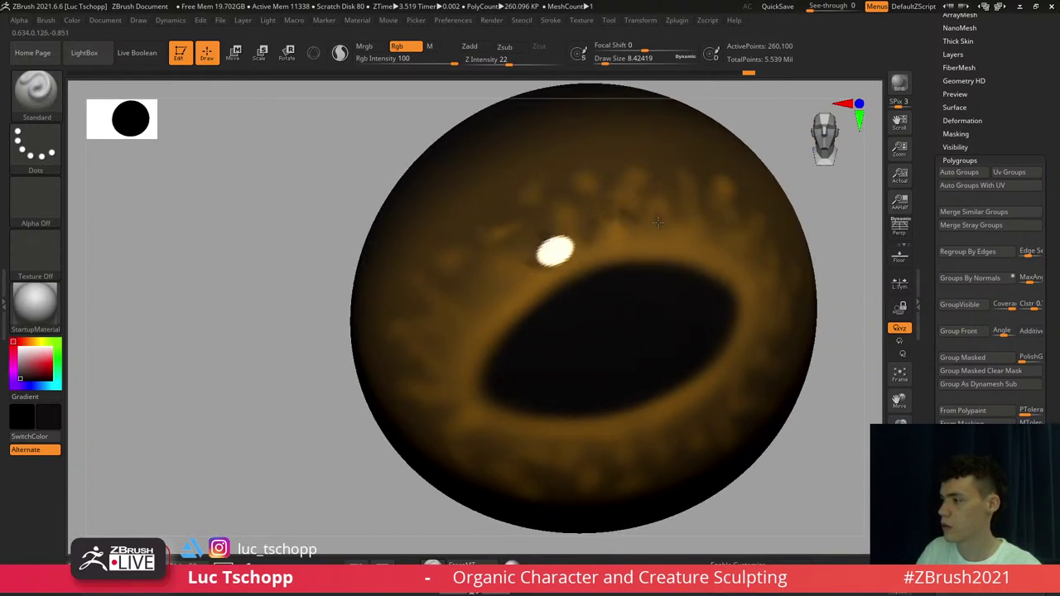
pyautogui.moveTo(658, 223); pyautogui.dragTo(693, 225, button='right')
pyautogui.moveTo(547, 199)
pyautogui.keyDown('alt'); pyautogui.mouseDown(button='right')
pyautogui.moveTo(655, 213)
pyautogui.moveTo(627, 210)
pyautogui.mouseUp(button='right'); pyautogui.keyUp('alt')
pyautogui.moveTo(572, 190); pyautogui.dragTo(573, 207)
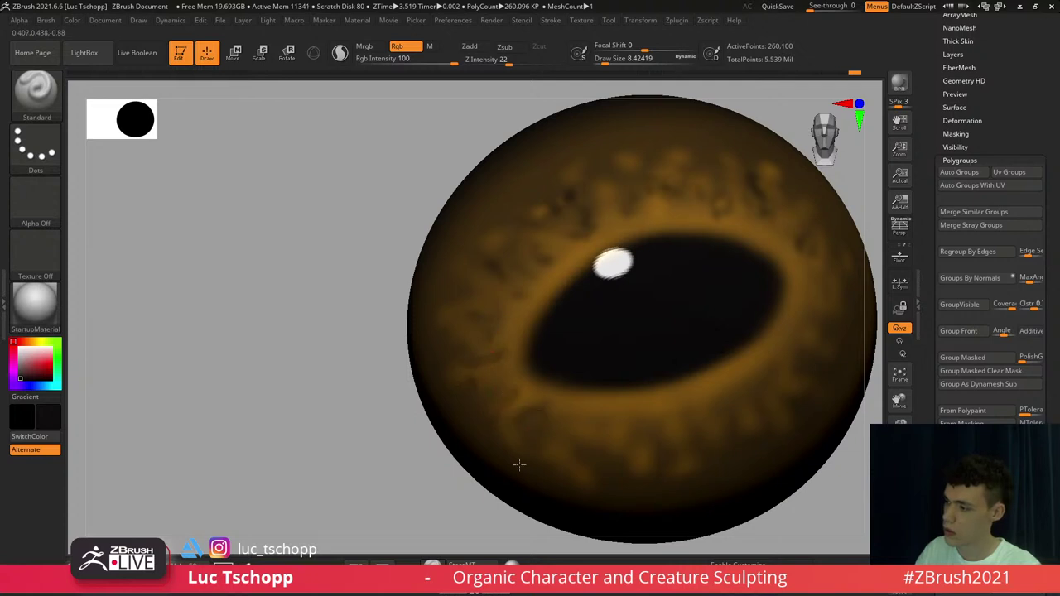
pyautogui.moveTo(558, 435)
pyautogui.keyDown('alt'); pyautogui.mouseDown(button='right')
pyautogui.moveTo(530, 350)
pyautogui.moveTo(542, 329)
pyautogui.mouseUp(button='right'); pyautogui.keyUp('alt')
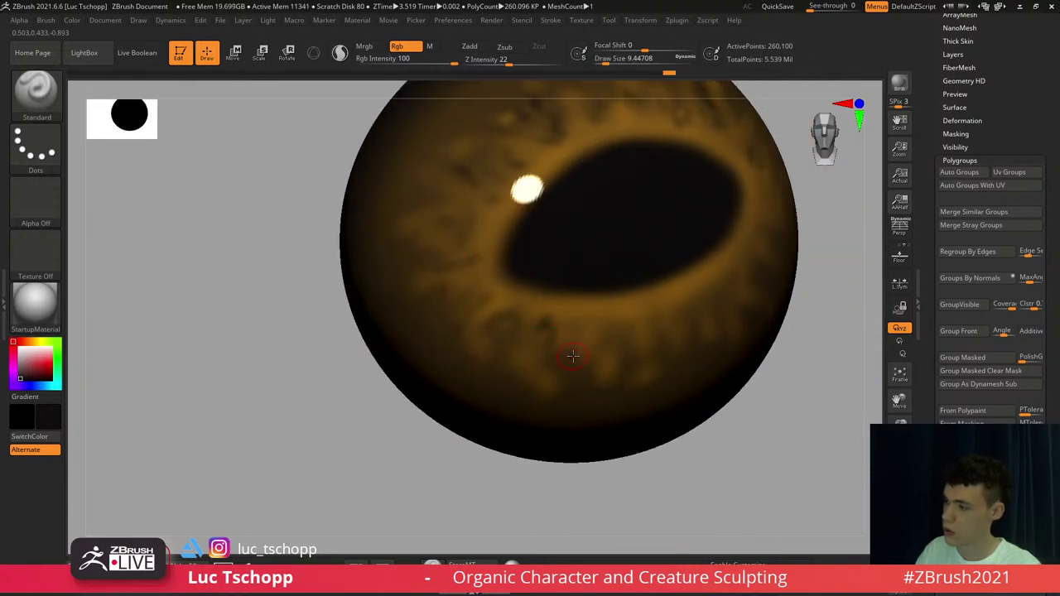
pyautogui.moveTo(628, 337); pyautogui.dragTo(600, 336, button='right')
pyautogui.moveTo(668, 347); pyautogui.dragTo(662, 329)
pyautogui.moveTo(663, 334)
pyautogui.keyDown('alt'); pyautogui.mouseDown(button='right')
pyautogui.moveTo(610, 345)
pyautogui.moveTo(649, 335)
pyautogui.mouseUp(button='right'); pyautogui.keyUp('alt')
pyautogui.moveTo(637, 332); pyautogui.dragTo(639, 343)
pyautogui.moveTo(653, 361)
pyautogui.keyDown('alt'); pyautogui.mouseDown(button='right')
pyautogui.moveTo(594, 373)
pyautogui.moveTo(623, 348)
pyautogui.mouseUp(button='right'); pyautogui.keyUp('alt')
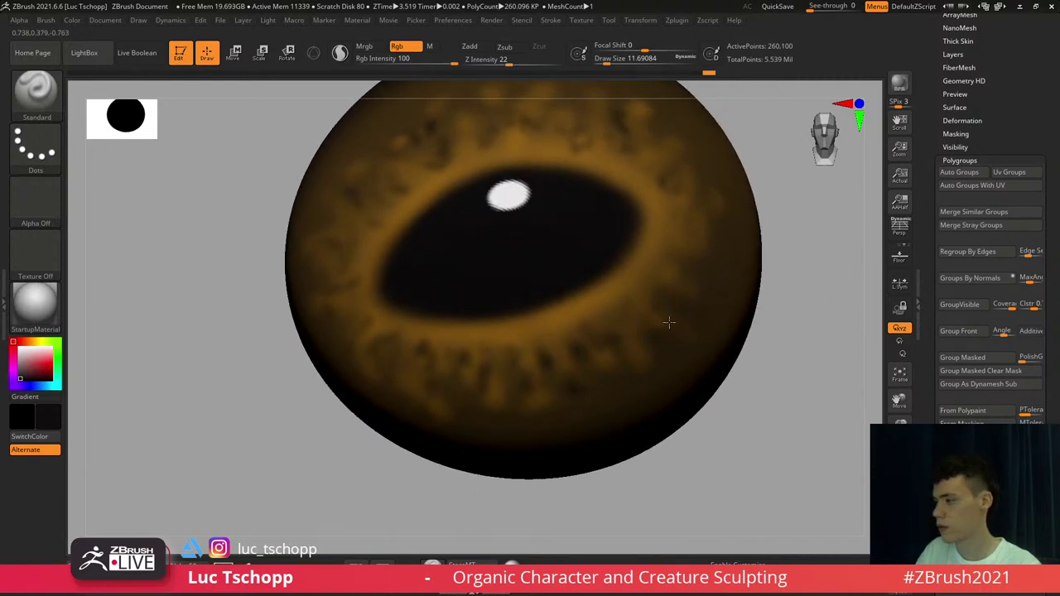
pyautogui.moveTo(690, 296)
pyautogui.keyDown('alt'); pyautogui.mouseDown(button='right')
pyautogui.moveTo(670, 328)
pyautogui.moveTo(709, 287)
pyautogui.mouseUp(button='right'); pyautogui.keyUp('alt')
pyautogui.press('s')
pyautogui.click(671, 287)
pyautogui.moveTo(670, 285); pyautogui.dragTo(674, 272)
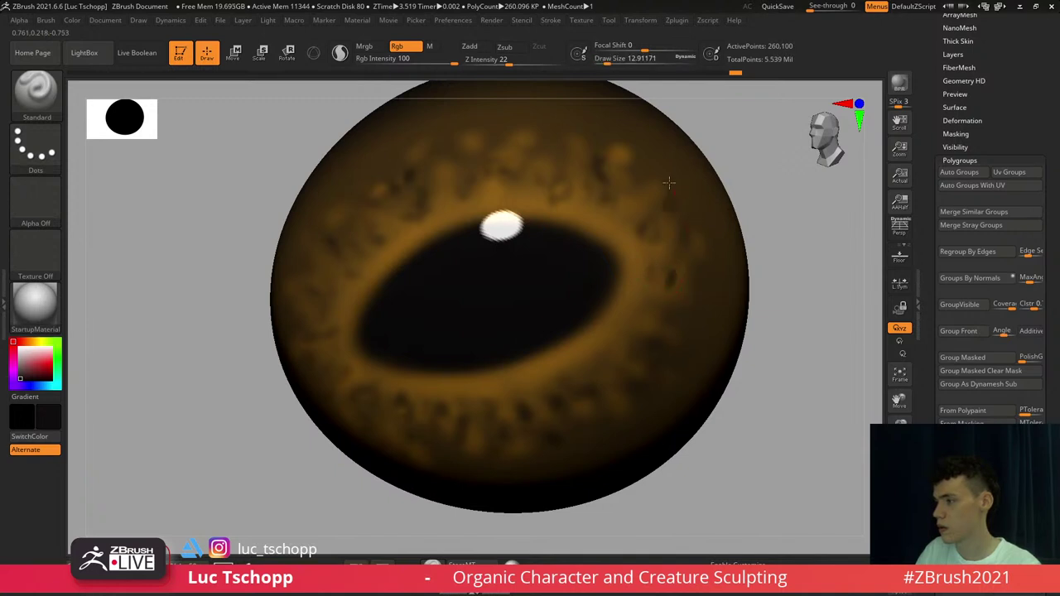
# Turn off Solo to show the whole bust around the eyes and reset the main colour to grey
pyautogui.moveTo(633, 212); pyautogui.dragTo(641, 263, button='right')
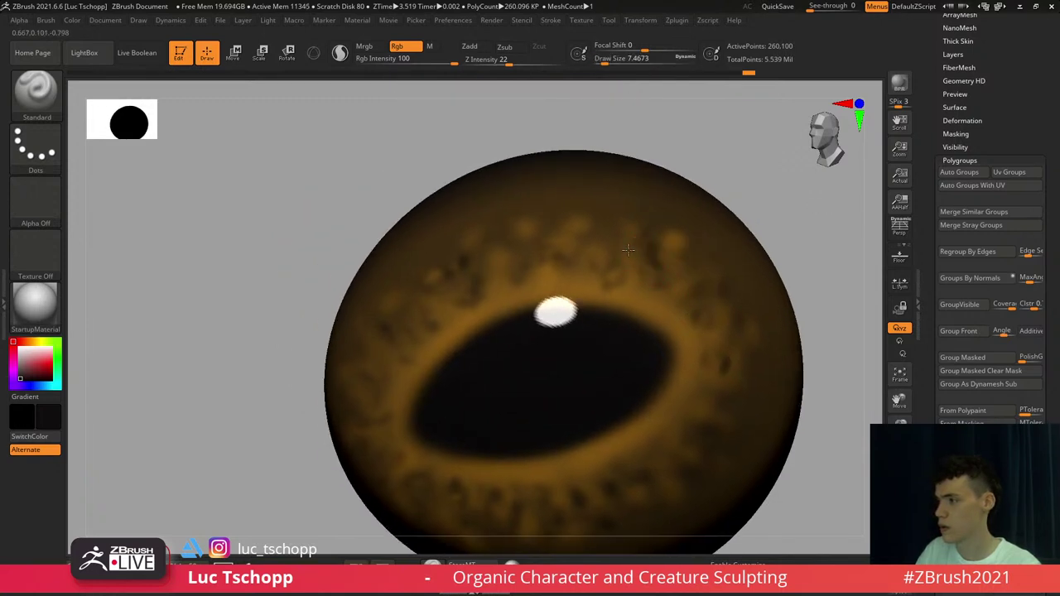
pyautogui.keyDown('ctrl'); pyautogui.moveTo(492, 257); pyautogui.dragTo(663, 248, button='right'); pyautogui.keyUp('ctrl')
pyautogui.click(898, 560)
pyautogui.press('f')
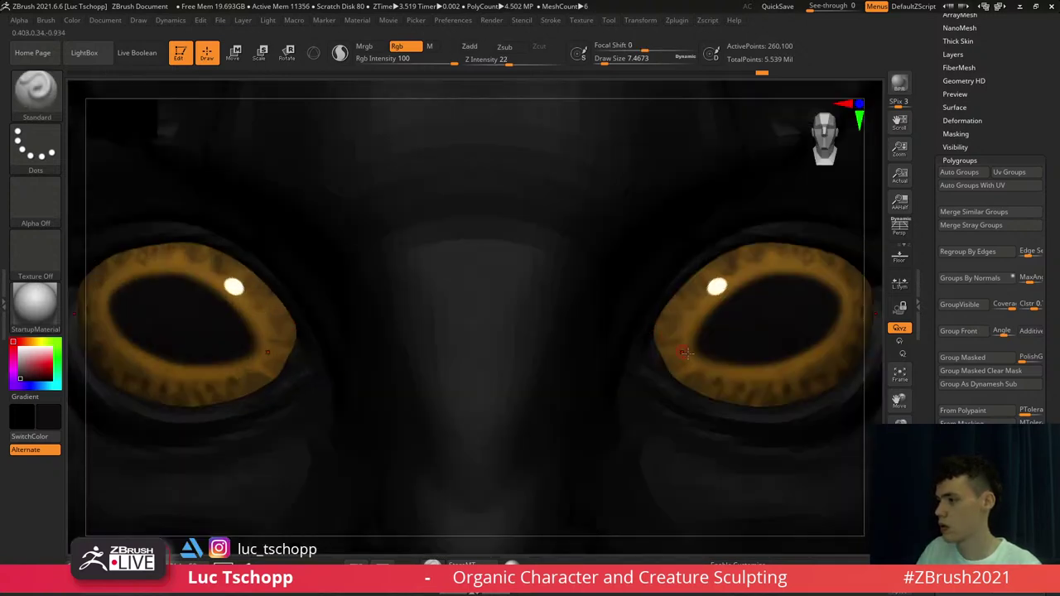
pyautogui.press('f')
pyautogui.press('c')
pyautogui.keyDown('alt'); pyautogui.moveTo(634, 247); pyautogui.dragTo(741, 269, button='right'); pyautogui.keyUp('alt')
pyautogui.moveTo(742, 269); pyautogui.dragTo(698, 197, button='right')
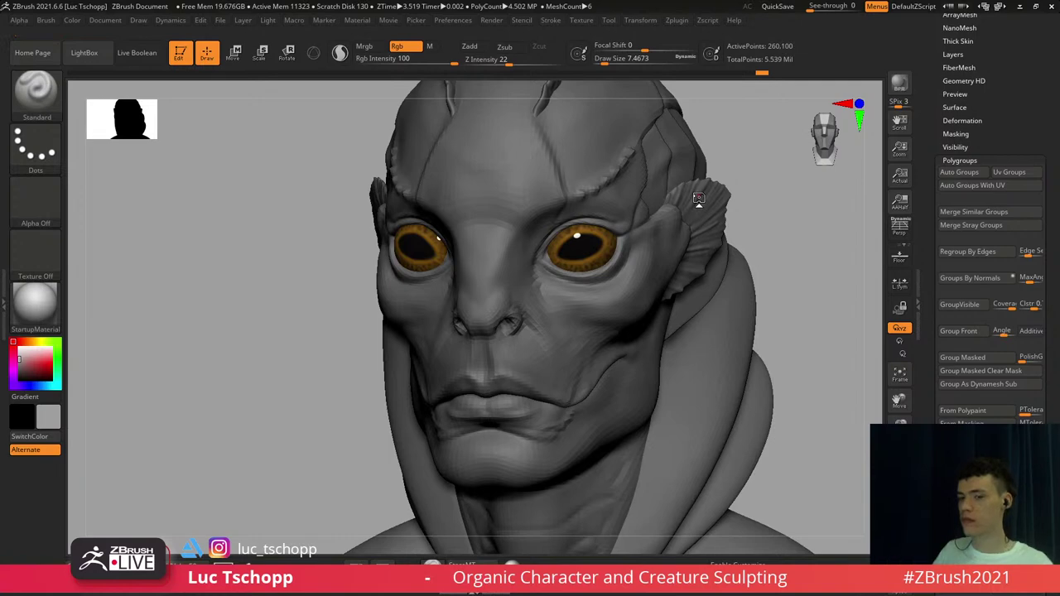
# Save the alien bust via Tool > Save As, then click the head to select its subtool
pyautogui.keyDown('shift'); pyautogui.moveTo(489, 170); pyautogui.dragTo(641, 164, button='right'); pyautogui.keyUp('shift')
pyautogui.press('f')
pyautogui.press('f')
pyautogui.keyDown('alt'); pyautogui.moveTo(668, 205); pyautogui.dragTo(686, 157, button='right'); pyautogui.keyUp('alt')
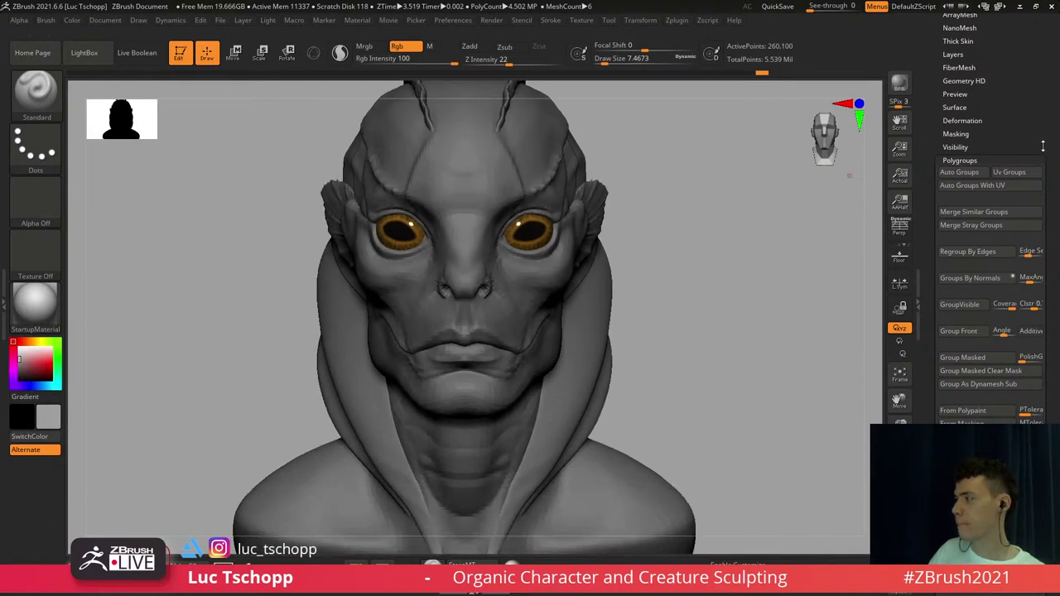
pyautogui.moveTo(1043, 146); pyautogui.dragTo(1047, 572)
pyautogui.moveTo(1049, 82); pyautogui.dragTo(1049, 571)
pyautogui.moveTo(1049, 75); pyautogui.dragTo(1049, 447)
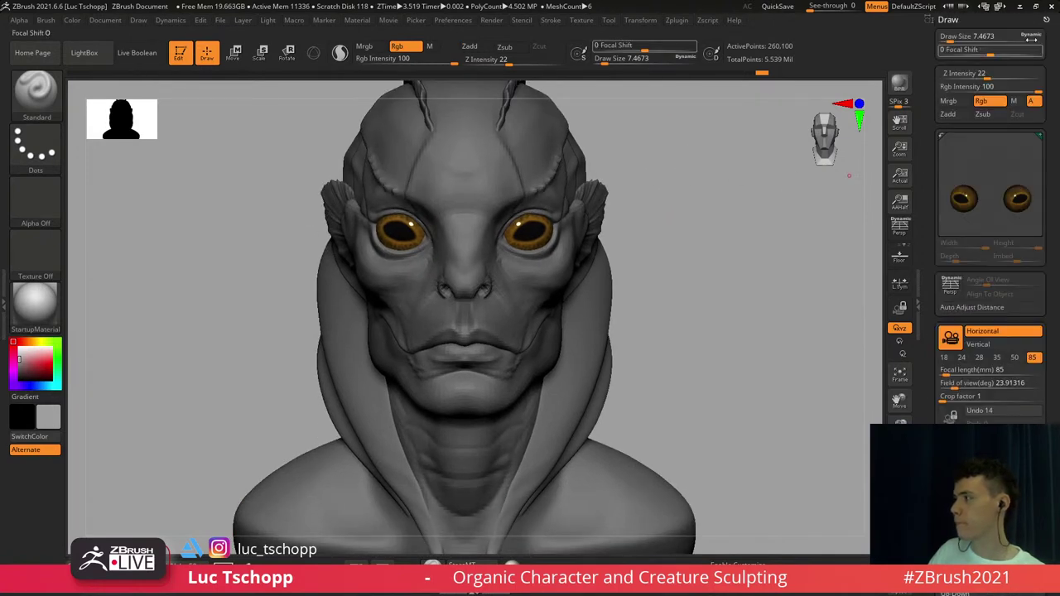
pyautogui.click(1048, 21)
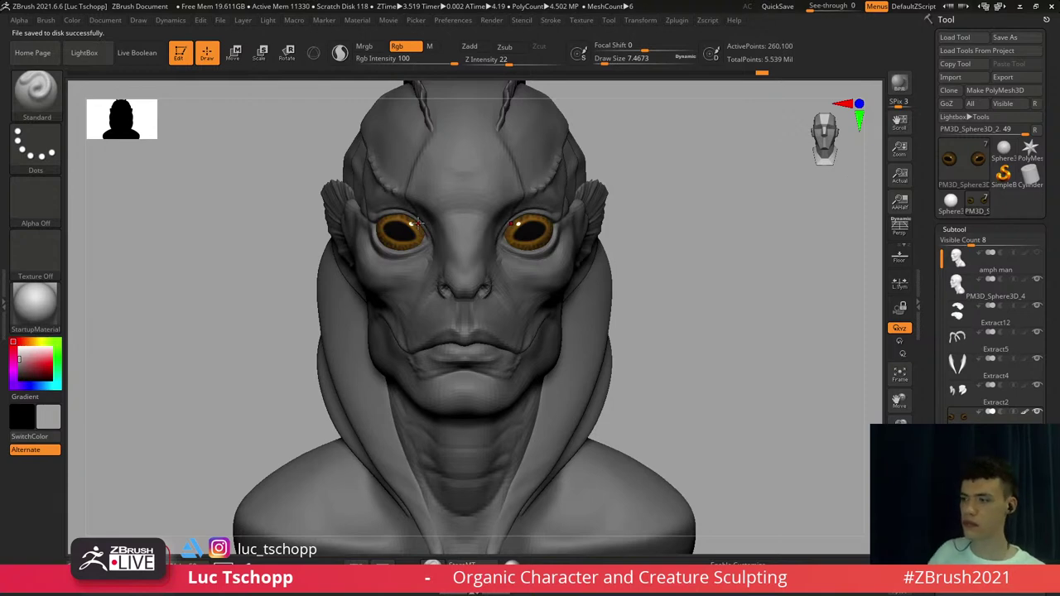
pyautogui.moveTo(642, 323); pyautogui.dragTo(491, 325)
pyautogui.keyDown('alt'); pyautogui.click(491, 326); pyautogui.keyUp('alt')
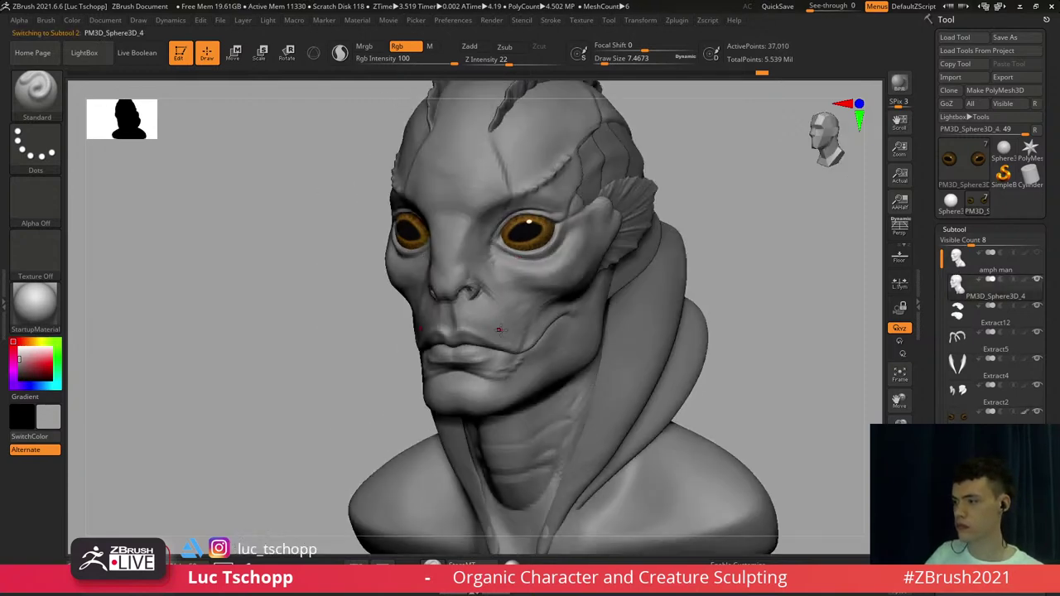
# Snap the bust to a front view and zoom in close on the neck folds
pyautogui.keyDown('shift'); pyautogui.moveTo(338, 355); pyautogui.dragTo(338, 325); pyautogui.keyUp('shift')
pyautogui.press('c')
pyautogui.moveTo(659, 324); pyautogui.dragTo(603, 327)
pyautogui.keyDown('alt'); pyautogui.moveTo(498, 365); pyautogui.dragTo(503, 310); pyautogui.keyUp('alt')
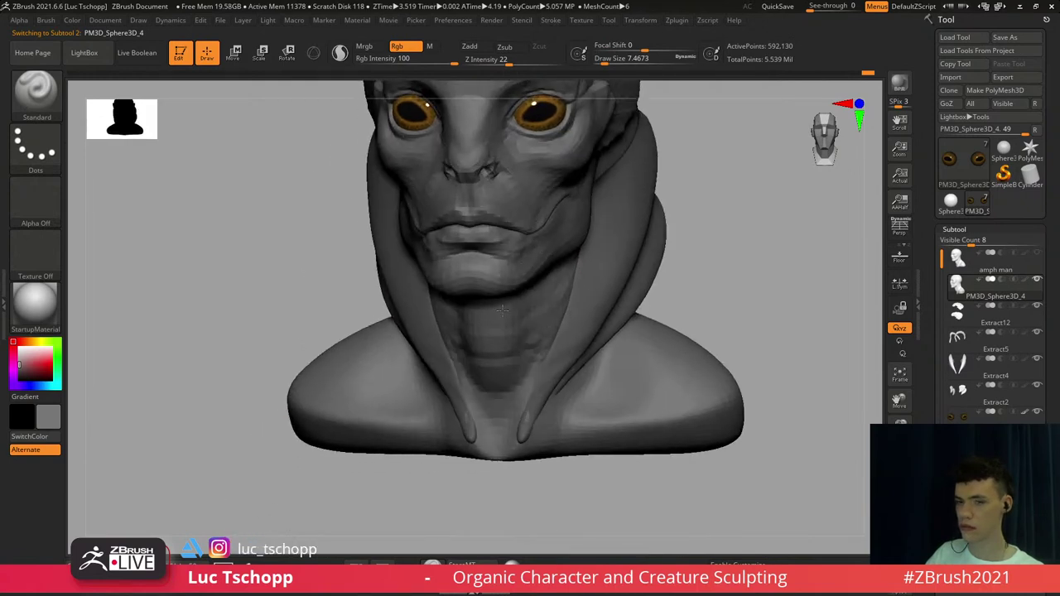
pyautogui.keyDown('alt'); pyautogui.moveTo(503, 311); pyautogui.dragTo(563, 294, button='right'); pyautogui.keyUp('alt')
pyautogui.keyDown('alt'); pyautogui.moveTo(497, 288); pyautogui.dragTo(528, 346, button='right'); pyautogui.keyUp('alt')
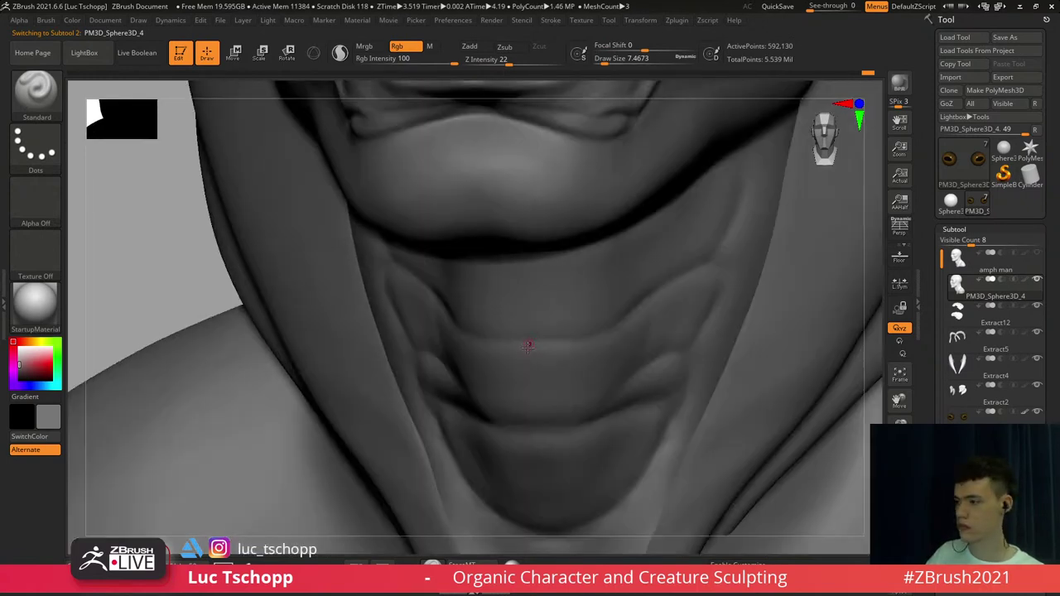
# Select the LucT_Custom1 brush and enlarge it to about 29
pyautogui.press('b')
pyautogui.click(545, 203)
pyautogui.keyDown('alt'); pyautogui.moveTo(546, 205); pyautogui.dragTo(547, 278, button='right'); pyautogui.keyUp('alt')
pyautogui.press('s')
pyautogui.moveTo(546, 278); pyautogui.dragTo(561, 277)
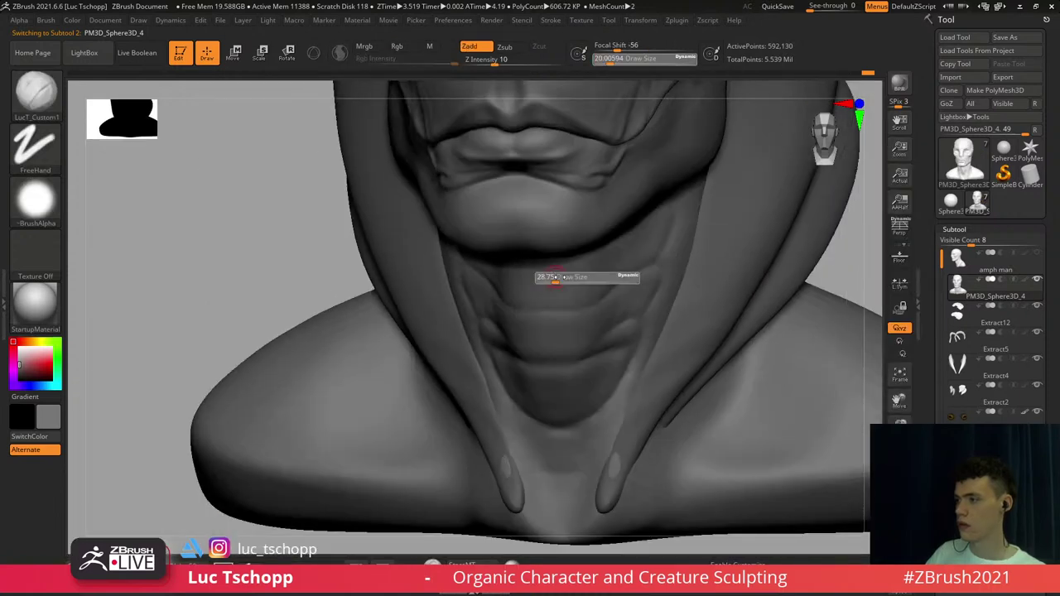
pyautogui.moveTo(534, 178)
pyautogui.keyDown('alt'); pyautogui.mouseDown(button='right')
pyautogui.moveTo(517, 242)
pyautogui.moveTo(577, 252)
pyautogui.mouseUp(button='right'); pyautogui.keyUp('alt')
# With the Move brush on a lower subdivision level, pull the lower lip into shape
pyautogui.press('b')
pyautogui.click(541, 247)
pyautogui.hotkey('shift', 'd')
pyautogui.hotkey('shift', 'd')
pyautogui.press(']')
pyautogui.press(']')
pyautogui.press(']')
pyautogui.press(']')
pyautogui.press('s')
pyautogui.moveTo(579, 249); pyautogui.dragTo(621, 258)
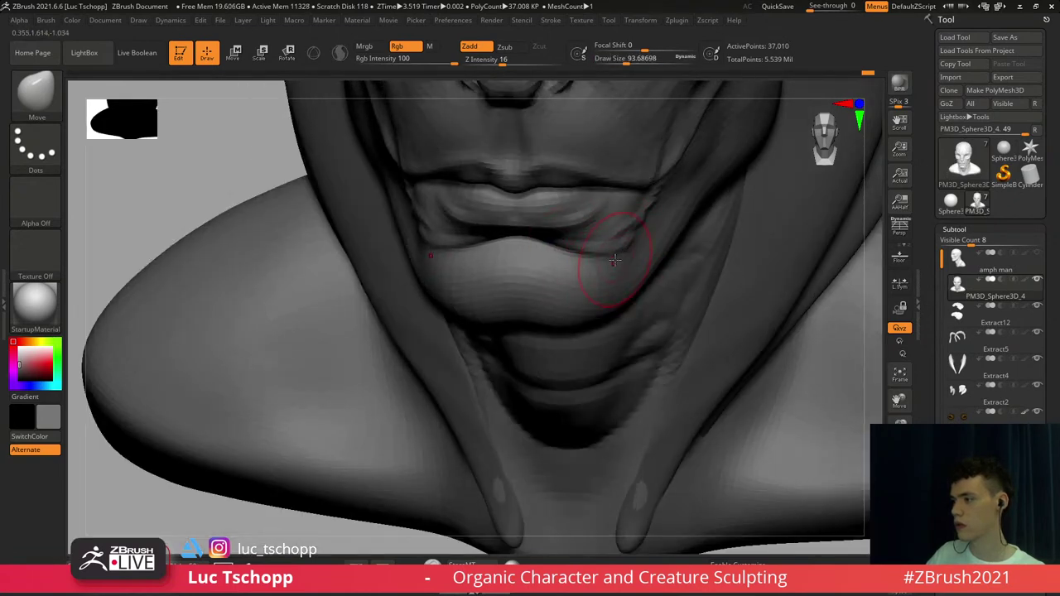
pyautogui.press(']')
pyautogui.press(']')
pyautogui.keyDown('shift'); pyautogui.moveTo(622, 253); pyautogui.dragTo(620, 224, button='right'); pyautogui.keyUp('shift')
# Return to the highest subdivision level and orbit around the bust to review it
pyautogui.press('d')
pyautogui.press('d')
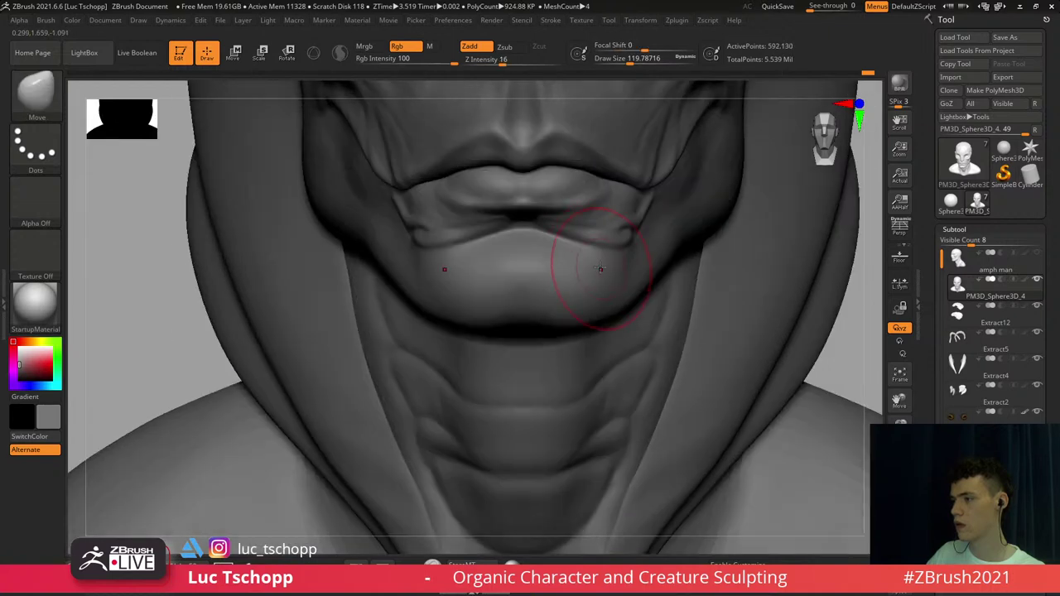
pyautogui.keyDown('ctrl'); pyautogui.moveTo(607, 264); pyautogui.dragTo(547, 247, button='right'); pyautogui.keyUp('ctrl')
pyautogui.keyDown('alt'); pyautogui.moveTo(620, 253); pyautogui.dragTo(611, 284, button='right'); pyautogui.keyUp('alt')
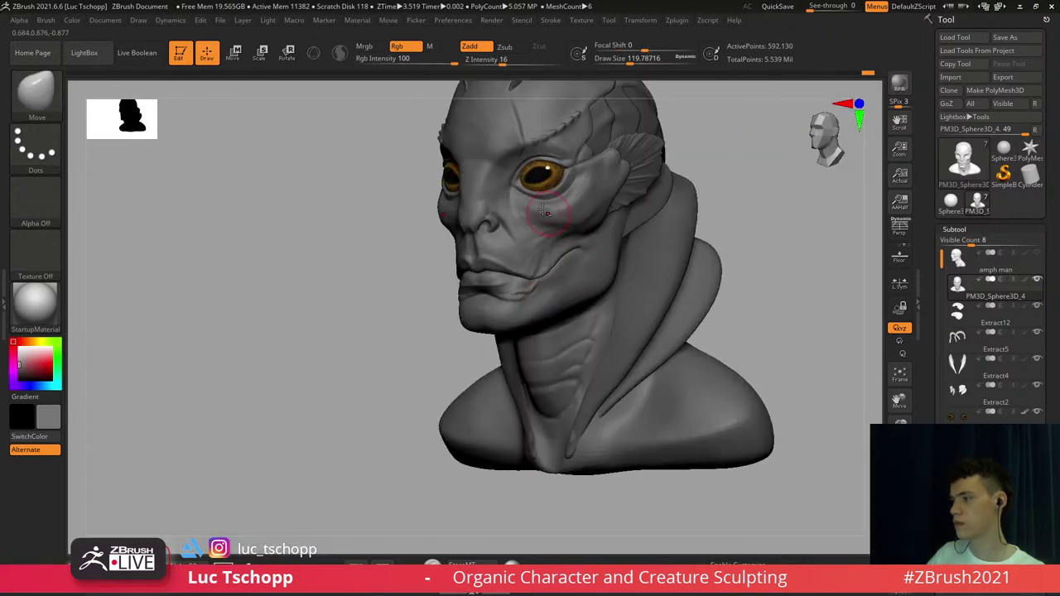
pyautogui.keyDown('alt'); pyautogui.moveTo(549, 221); pyautogui.dragTo(603, 270, button='right'); pyautogui.keyUp('alt')
pyautogui.keyDown('ctrl'); pyautogui.moveTo(547, 248); pyautogui.dragTo(536, 337, button='right'); pyautogui.keyUp('ctrl')
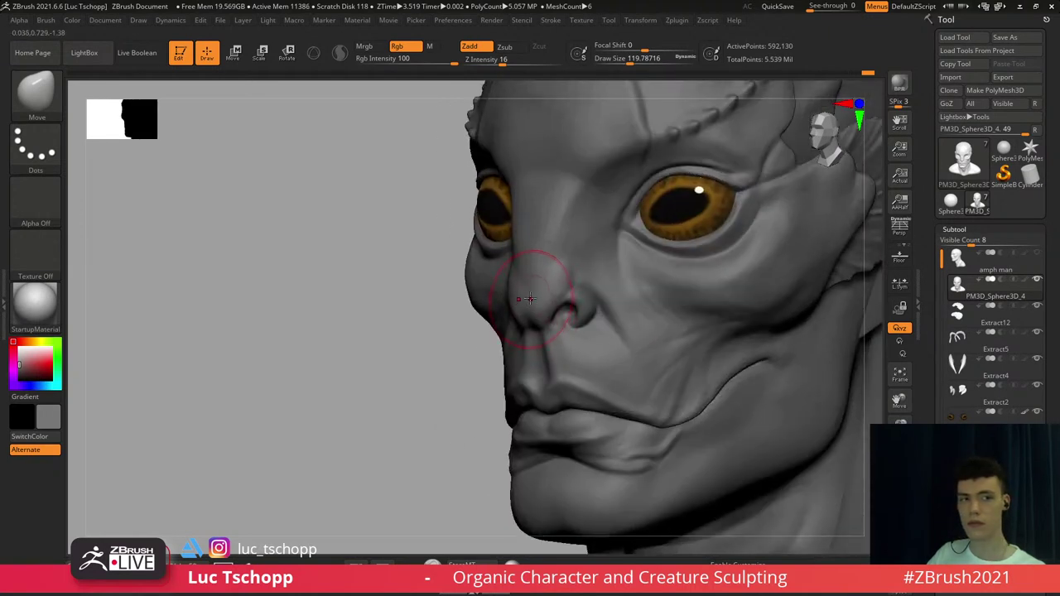
pyautogui.moveTo(562, 273)
pyautogui.mouseDown(button='right')
pyautogui.moveTo(542, 267)
pyautogui.moveTo(567, 259)
pyautogui.mouseUp(button='right')
pyautogui.keyDown('alt'); pyautogui.moveTo(567, 259); pyautogui.dragTo(550, 166, button='right'); pyautogui.keyUp('alt')
pyautogui.keyDown('alt'); pyautogui.moveTo(620, 271); pyautogui.dragTo(540, 258, button='right'); pyautogui.keyUp('alt')
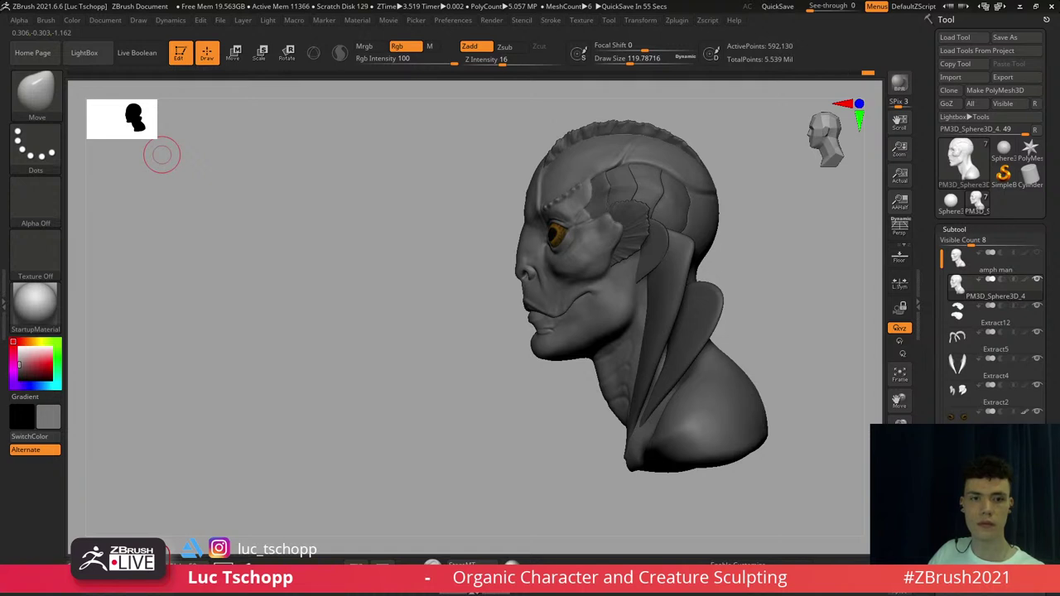
# Smooth the outer eye corner with the Move brush at size about 197
pyautogui.keyDown('alt'); pyautogui.moveTo(466, 191); pyautogui.dragTo(436, 220, button='right'); pyautogui.keyUp('alt')
pyautogui.keyDown('alt'); pyautogui.moveTo(571, 312); pyautogui.dragTo(551, 323, button='right'); pyautogui.keyUp('alt')
pyautogui.press('b')
pyautogui.press('m')
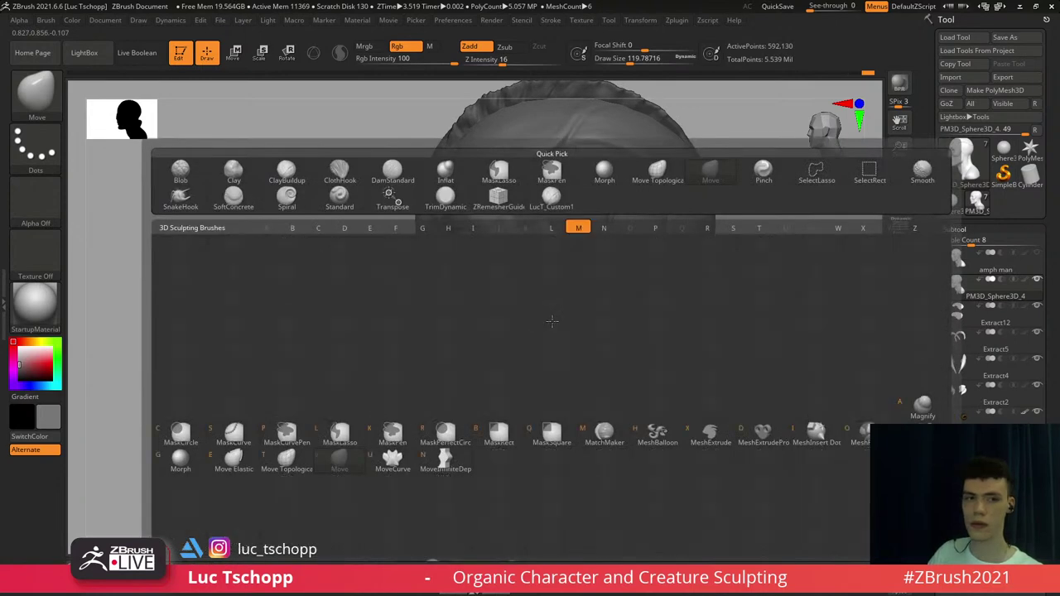
pyautogui.press('v')
pyautogui.press('s')
pyautogui.moveTo(410, 303); pyautogui.dragTo(425, 303)
pyautogui.press('[')
pyautogui.press('[')
pyautogui.press('[')
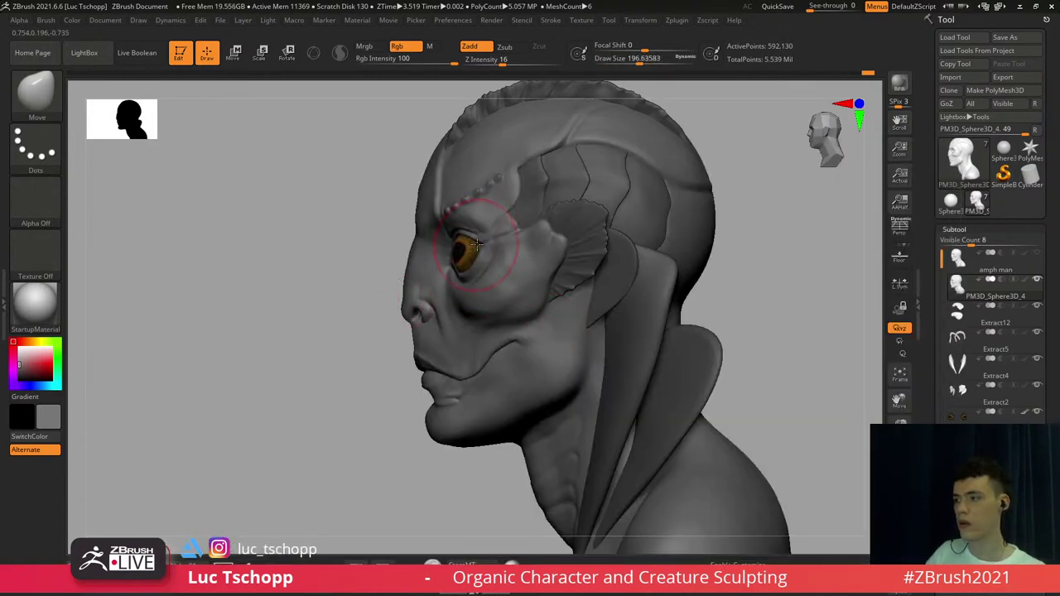
pyautogui.keyDown('shift'); pyautogui.moveTo(495, 237); pyautogui.dragTo(510, 243); pyautogui.keyUp('shift')
pyautogui.press('[')
pyautogui.press('[')
pyautogui.press('[')
# Set up the Standard brush with Zadd on, Rgb off, size about 108 and Z Intensity 14
pyautogui.moveTo(564, 251)
pyautogui.keyDown('alt'); pyautogui.mouseDown(button='right')
pyautogui.moveTo(559, 234)
pyautogui.moveTo(540, 258)
pyautogui.moveTo(556, 261)
pyautogui.mouseUp(button='right'); pyautogui.keyUp('alt')
pyautogui.press('b')
pyautogui.press('s')
pyautogui.press('t')
pyautogui.press('s')
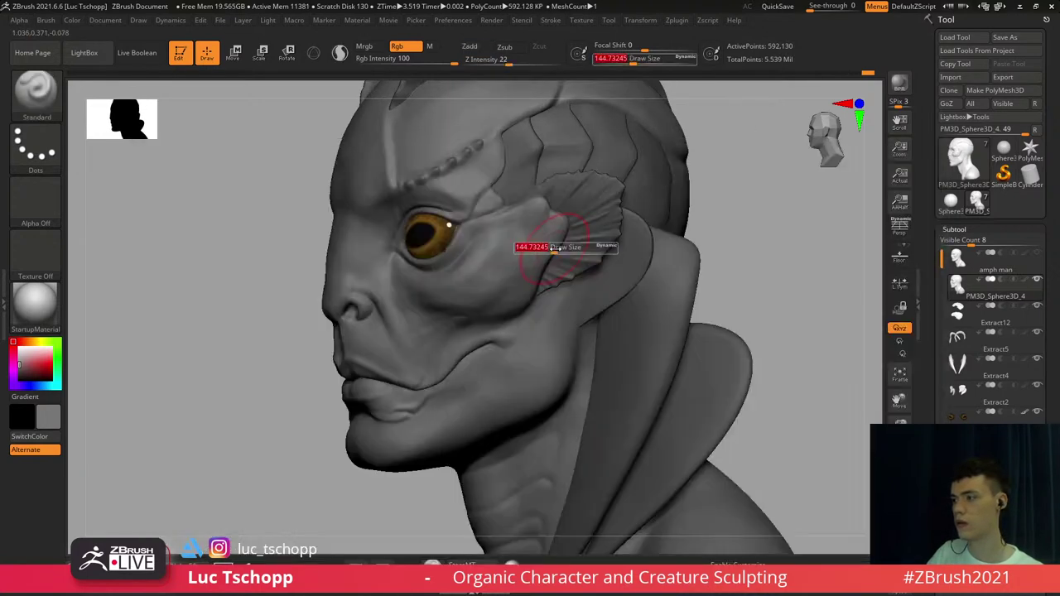
pyautogui.moveTo(555, 246); pyautogui.dragTo(550, 246)
pyautogui.moveTo(479, 237); pyautogui.dragTo(544, 246)
pyautogui.hotkey('ctrl', 'z')
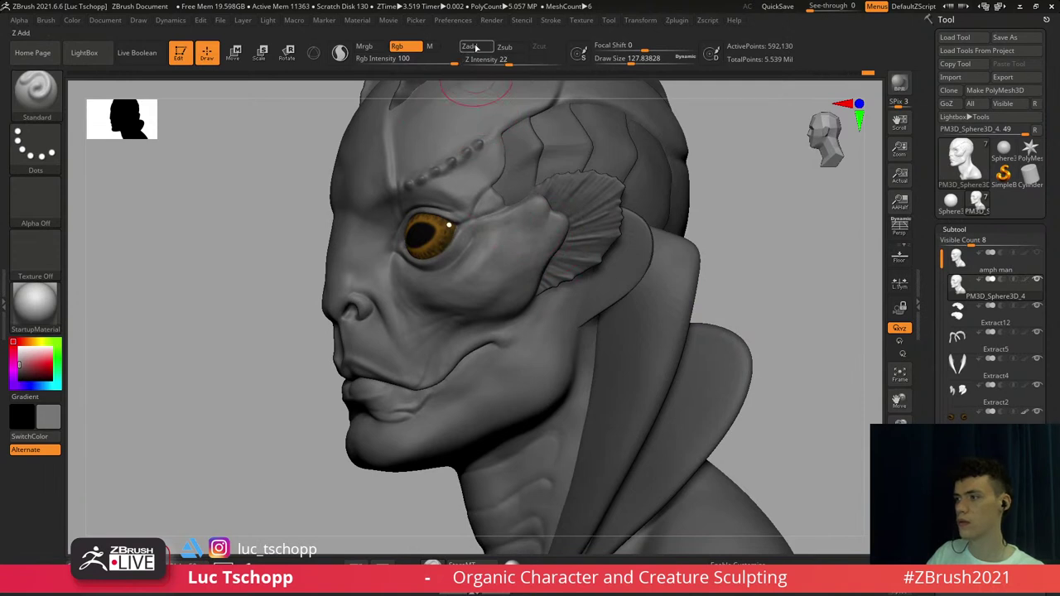
pyautogui.click(472, 47)
pyautogui.click(406, 47)
pyautogui.press('[')
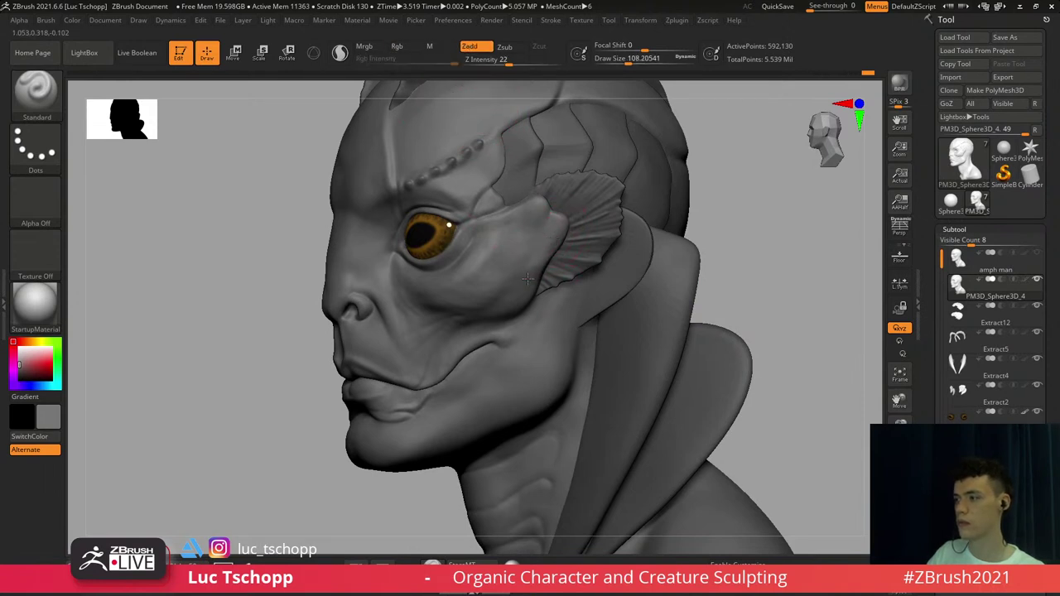
pyautogui.moveTo(528, 279); pyautogui.dragTo(544, 256)
pyautogui.hotkey('ctrl', 'z')
pyautogui.click(500, 63)
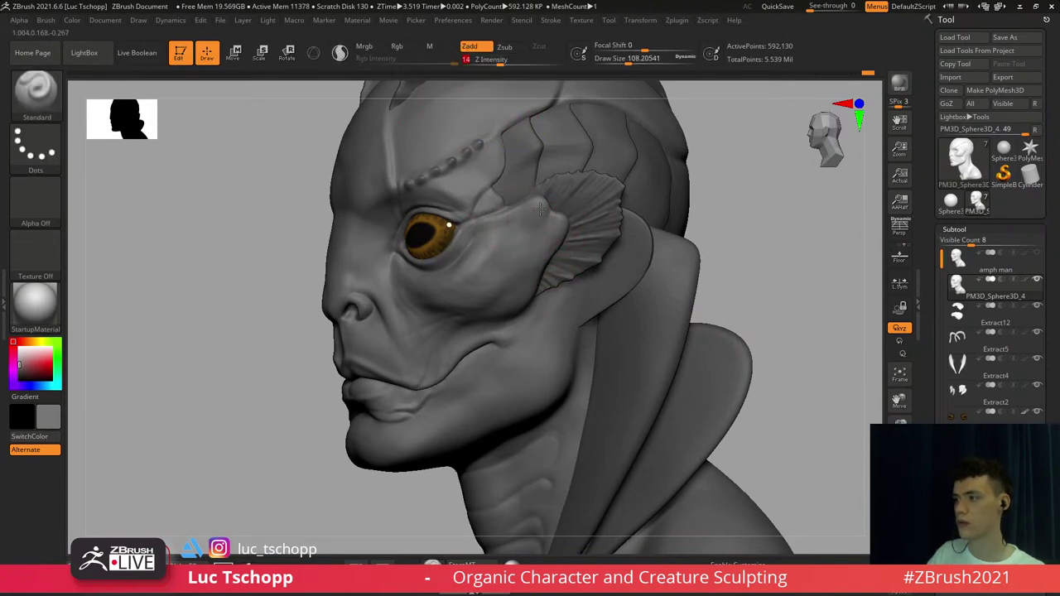
# Pull the cheek tip toward the temple fin with the Move brush, size about 44
pyautogui.moveTo(540, 209); pyautogui.dragTo(565, 222, button='right')
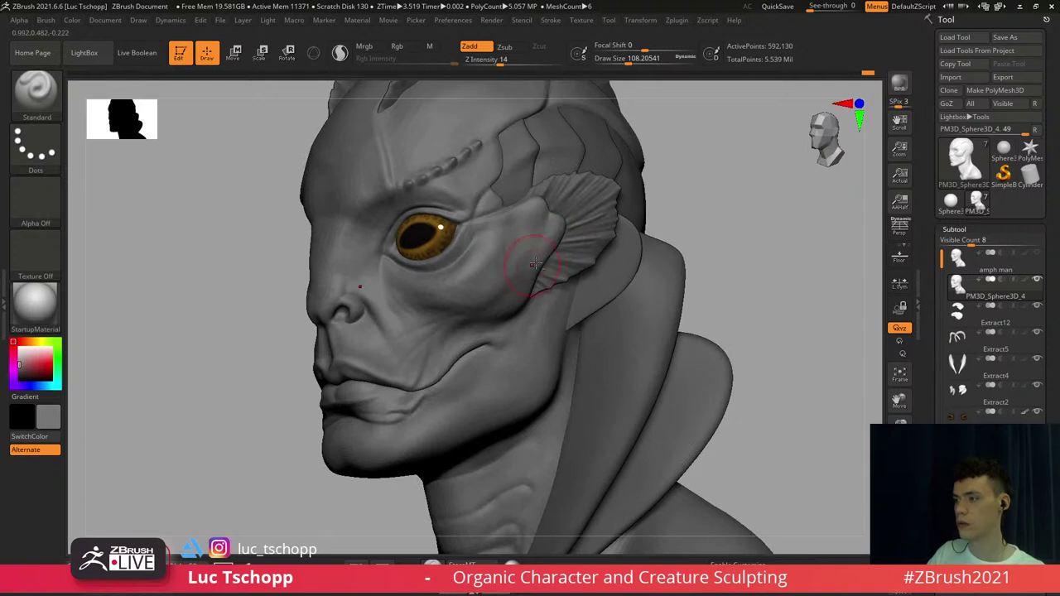
pyautogui.moveTo(534, 263)
pyautogui.keyDown('ctrl'); pyautogui.mouseDown(button='right')
pyautogui.moveTo(561, 232)
pyautogui.moveTo(547, 220)
pyautogui.moveTo(524, 285)
pyautogui.moveTo(563, 247)
pyautogui.mouseUp(button='right'); pyautogui.keyUp('ctrl')
pyautogui.press('s')
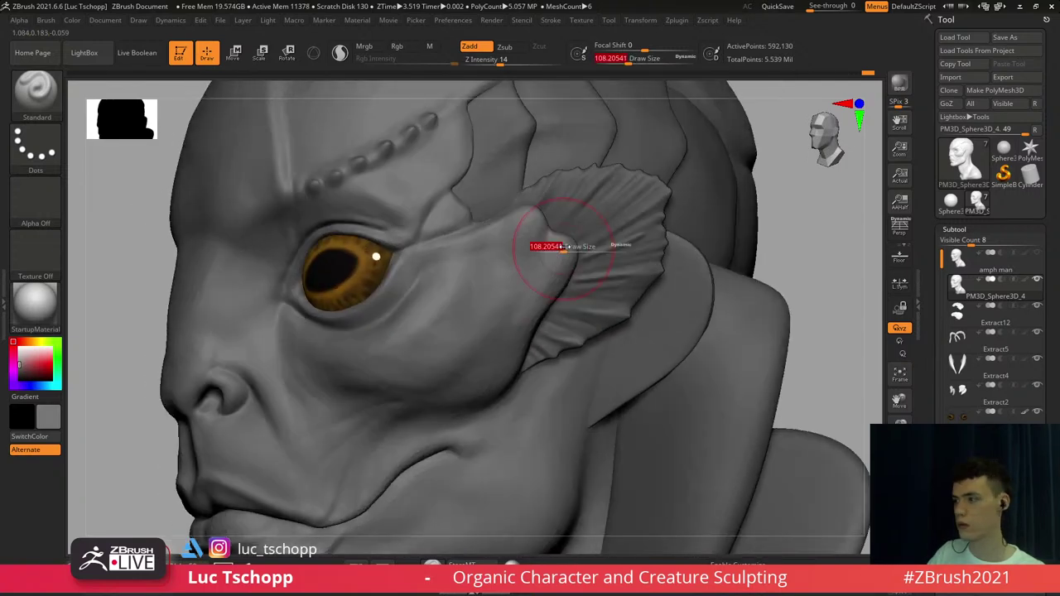
pyautogui.press('b')
pyautogui.press('m')
pyautogui.press('v')
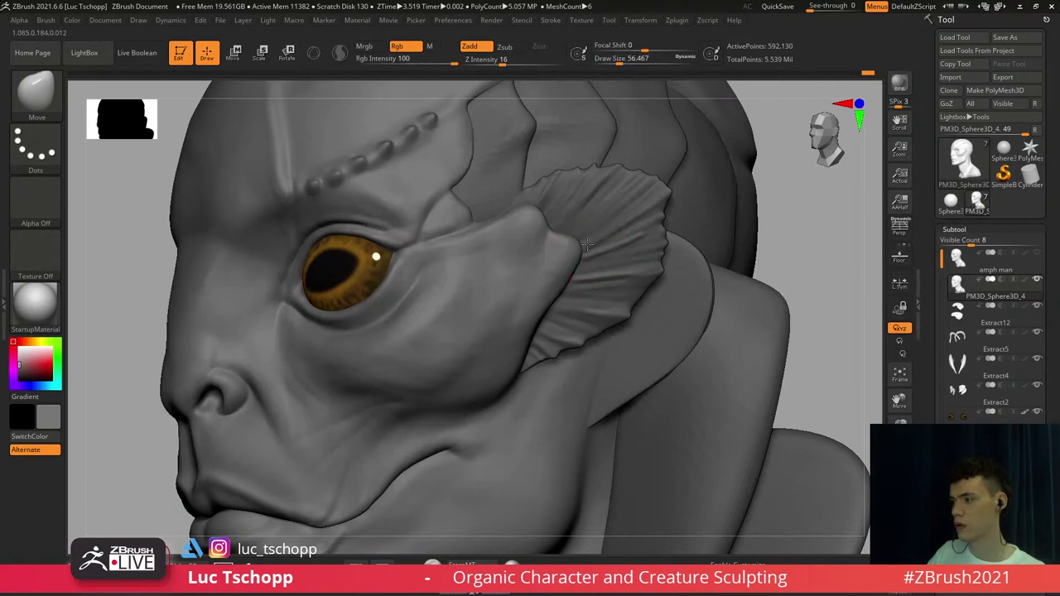
pyautogui.moveTo(575, 244)
pyautogui.mouseDown()
pyautogui.moveTo(600, 242)
pyautogui.moveTo(573, 241)
pyautogui.mouseUp()
pyautogui.press('s')
pyautogui.press('s')
# Reframe the bust front-on and make the head mesh the active subtool again
pyautogui.press('f')
pyautogui.press('f')
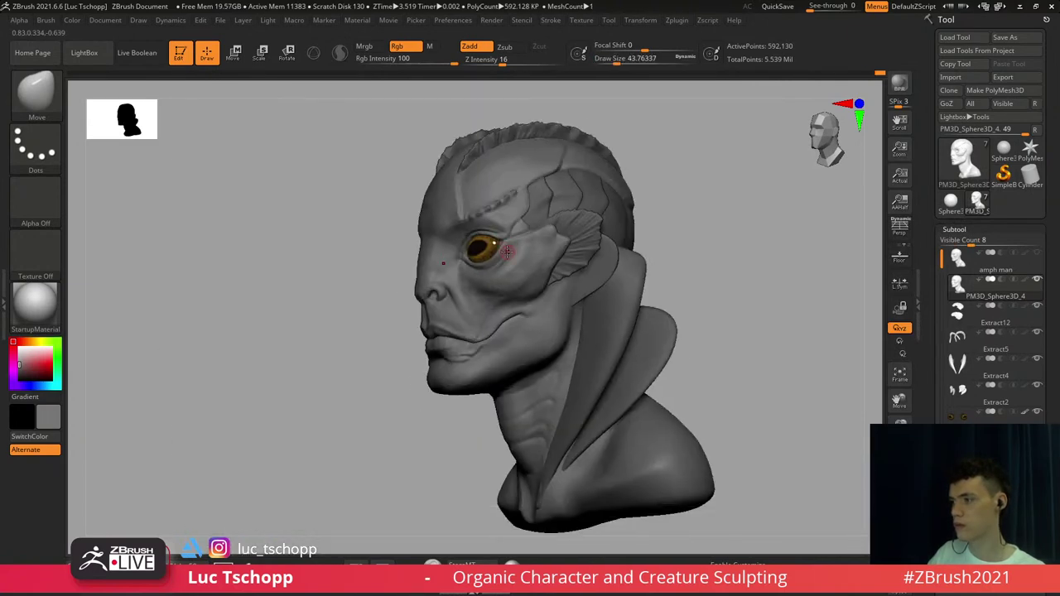
pyautogui.keyDown('shift'); pyautogui.moveTo(504, 249); pyautogui.dragTo(516, 309, button='right'); pyautogui.keyUp('shift')
pyautogui.press('f')
pyautogui.press('f')
pyautogui.press('f')
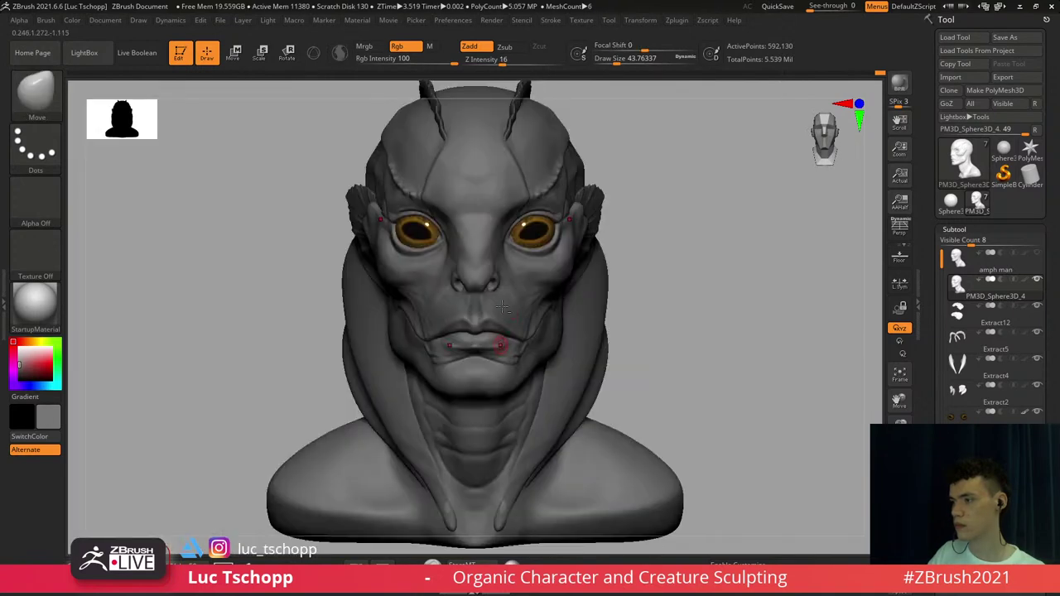
pyautogui.moveTo(500, 343)
pyautogui.keyDown('alt'); pyautogui.mouseDown(button='right')
pyautogui.moveTo(502, 282)
pyautogui.moveTo(514, 368)
pyautogui.moveTo(512, 314)
pyautogui.moveTo(506, 339)
pyautogui.mouseUp(button='right'); pyautogui.keyUp('alt')
pyautogui.keyDown('alt'); pyautogui.click(543, 414); pyautogui.keyUp('alt')
pyautogui.keyDown('alt'); pyautogui.click(512, 340); pyautogui.keyUp('alt')
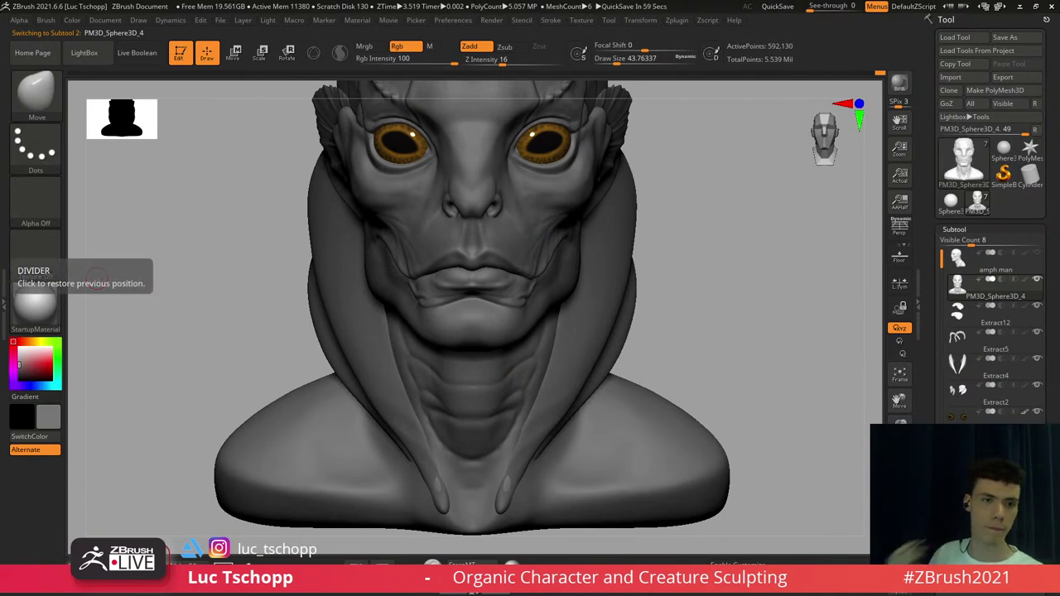
pyautogui.moveTo(729, 248); pyautogui.dragTo(504, 286, button='right')
# Build up the cheek below the eye with the Standard brush at size about 167
pyautogui.press('b')
pyautogui.press('m')
pyautogui.press('v')
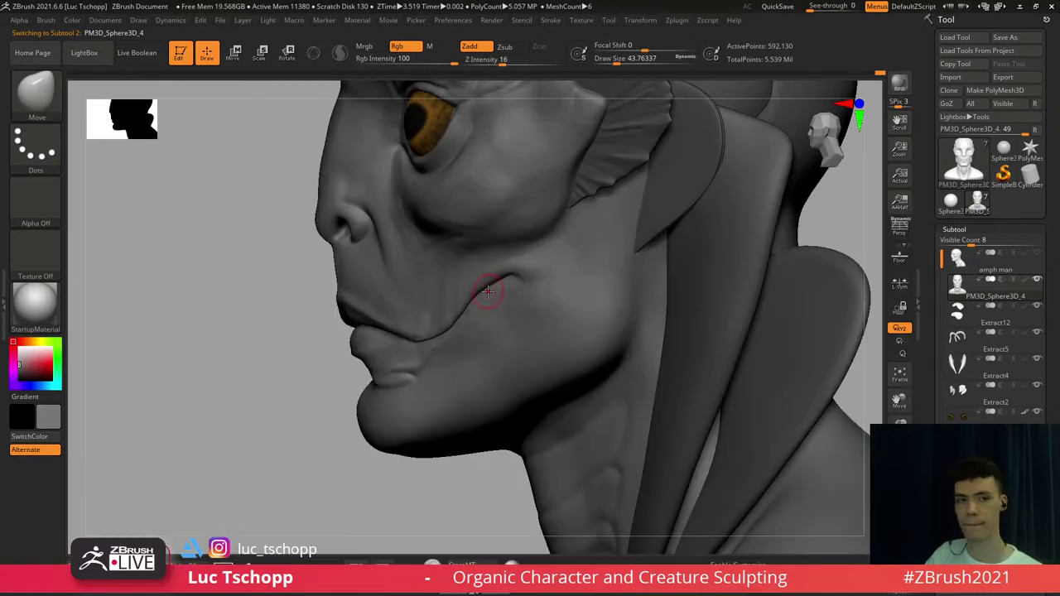
pyautogui.press('s')
pyautogui.moveTo(486, 291); pyautogui.dragTo(500, 292)
pyautogui.moveTo(464, 247); pyautogui.dragTo(487, 242, button='right')
pyautogui.press('b')
pyautogui.press('s')
pyautogui.press('t')
pyautogui.press('s')
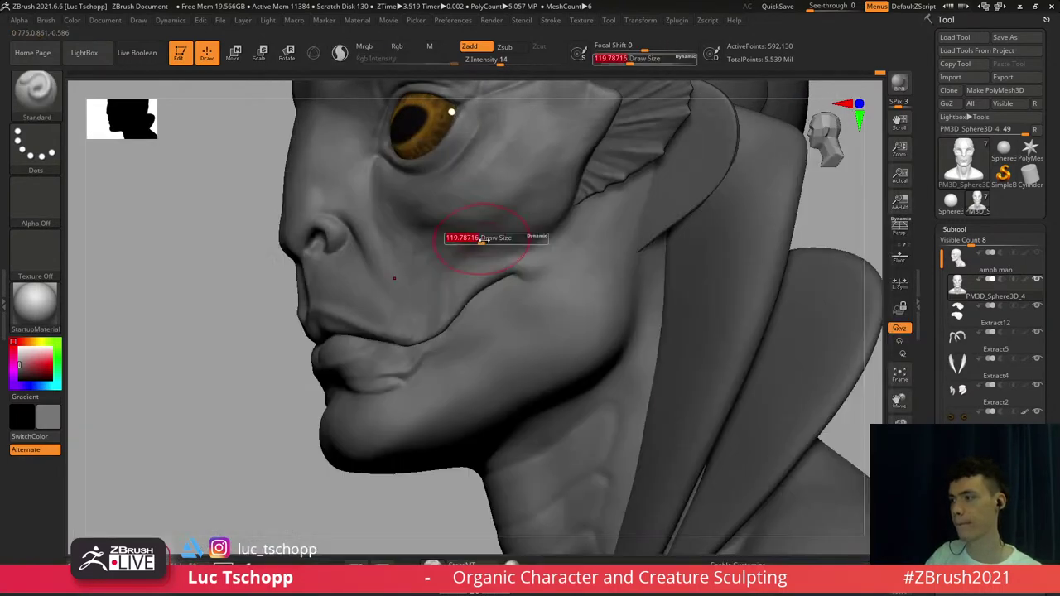
pyautogui.moveTo(486, 240); pyautogui.dragTo(503, 248)
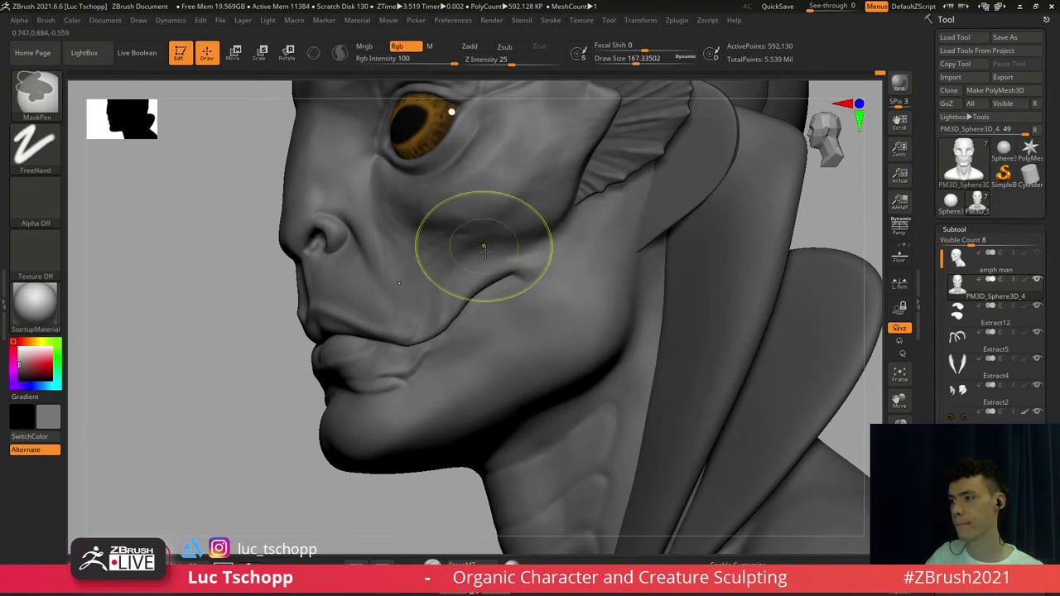
pyautogui.hotkey('ctrl', 'z')
pyautogui.moveTo(483, 246); pyautogui.dragTo(509, 241, button='right')
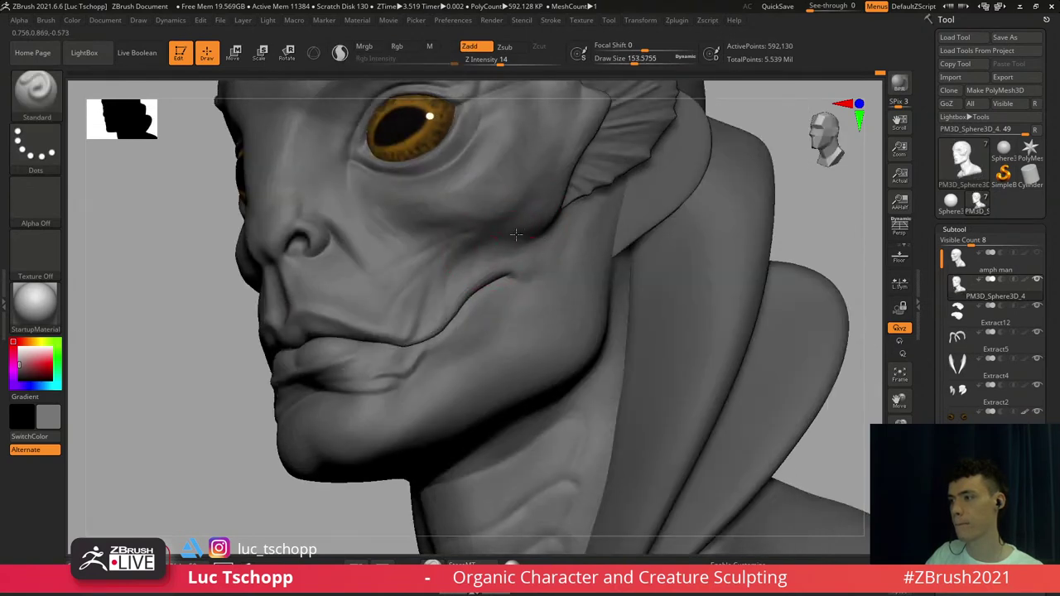
# Reduce the brush to about 71 and make the temple fin subtool active with wireframe shown
pyautogui.press('s')
pyautogui.moveTo(552, 225); pyautogui.dragTo(548, 223)
pyautogui.moveTo(547, 223); pyautogui.dragTo(526, 221, button='right')
pyautogui.press('s')
pyautogui.moveTo(573, 207); pyautogui.dragTo(559, 208)
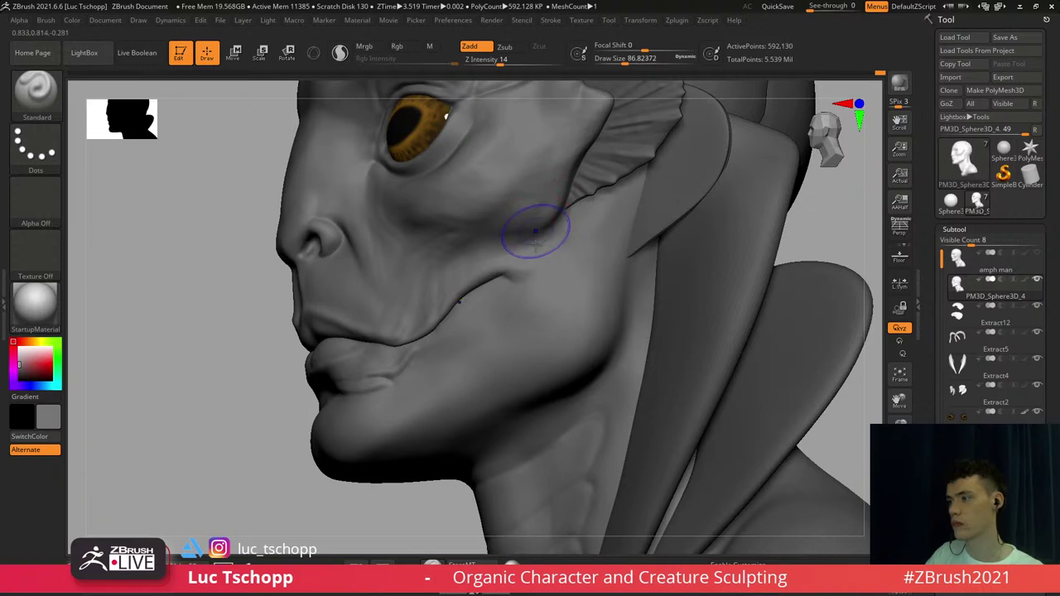
pyautogui.press('f')
pyautogui.moveTo(519, 254); pyautogui.dragTo(558, 197, button='right')
pyautogui.keyDown('alt'); pyautogui.click(498, 240); pyautogui.keyUp('alt')
pyautogui.hotkey('shift', 'f')
pyautogui.hotkey('shift', 'f')
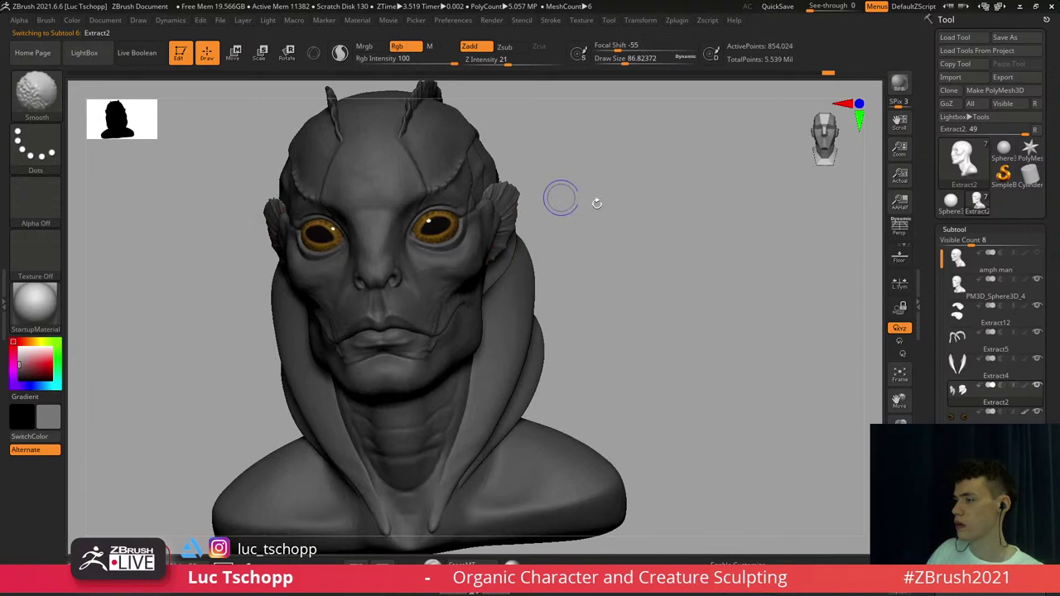
# Split the fin mesh into Auto Groups and toggle polygroup visibility to inspect them
pyautogui.keyDown('shift'); pyautogui.moveTo(688, 237); pyautogui.dragTo(704, 244, button='right'); pyautogui.keyUp('shift')
pyautogui.moveTo(1048, 340); pyautogui.dragTo(1048, 114)
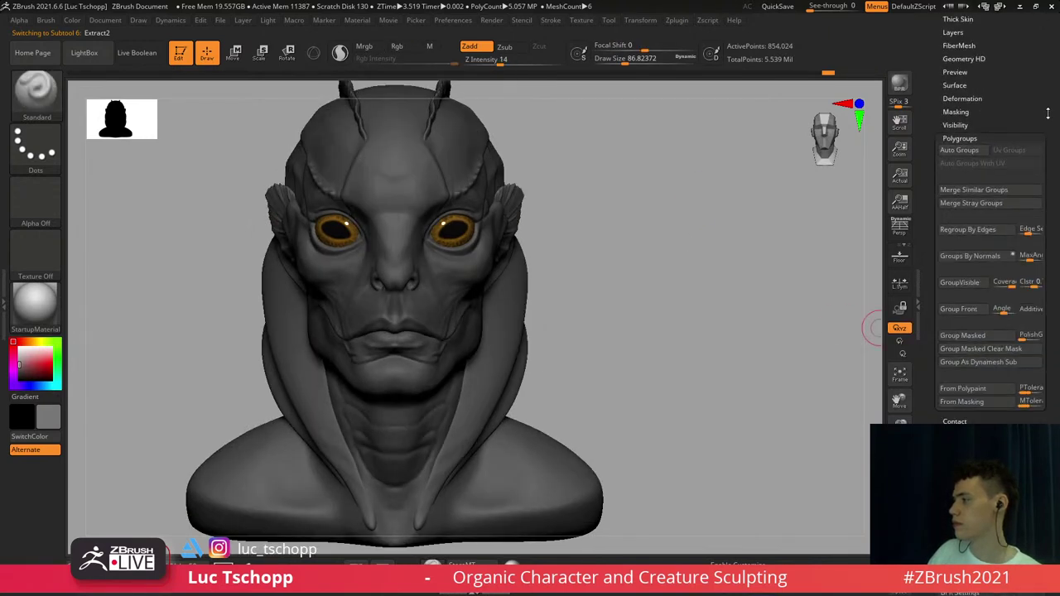
pyautogui.click(983, 152)
pyautogui.moveTo(565, 206); pyautogui.dragTo(484, 214, button='right')
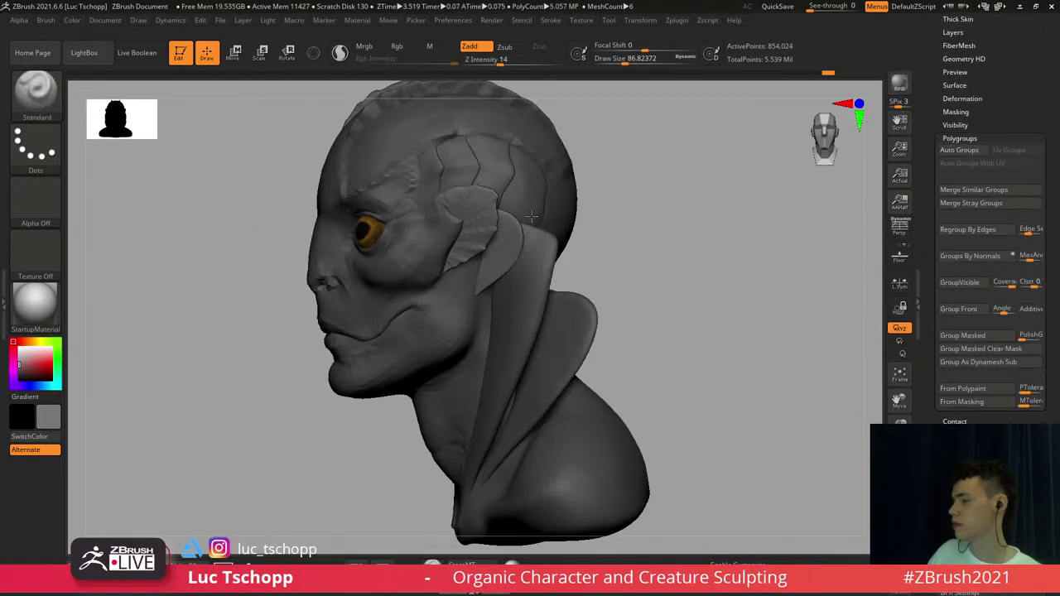
pyautogui.keyDown('ctrl'); pyautogui.keyDown('shift'); pyautogui.click(469, 218); pyautogui.keyUp('shift'); pyautogui.keyUp('ctrl')
pyautogui.moveTo(636, 214); pyautogui.dragTo(797, 205, button='right')
pyautogui.moveTo(618, 189)
pyautogui.keyDown('ctrl'); pyautogui.keyDown('shift'); pyautogui.mouseDown()
pyautogui.moveTo(599, 197)
pyautogui.moveTo(641, 177)
pyautogui.mouseUp(); pyautogui.keyUp('shift'); pyautogui.keyUp('ctrl')
pyautogui.keyDown('ctrl'); pyautogui.keyDown('shift'); pyautogui.click(268, 208); pyautogui.keyUp('shift'); pyautogui.keyUp('ctrl')
pyautogui.keyDown('ctrl'); pyautogui.keyDown('shift'); pyautogui.click(648, 208); pyautogui.keyUp('shift'); pyautogui.keyUp('ctrl')
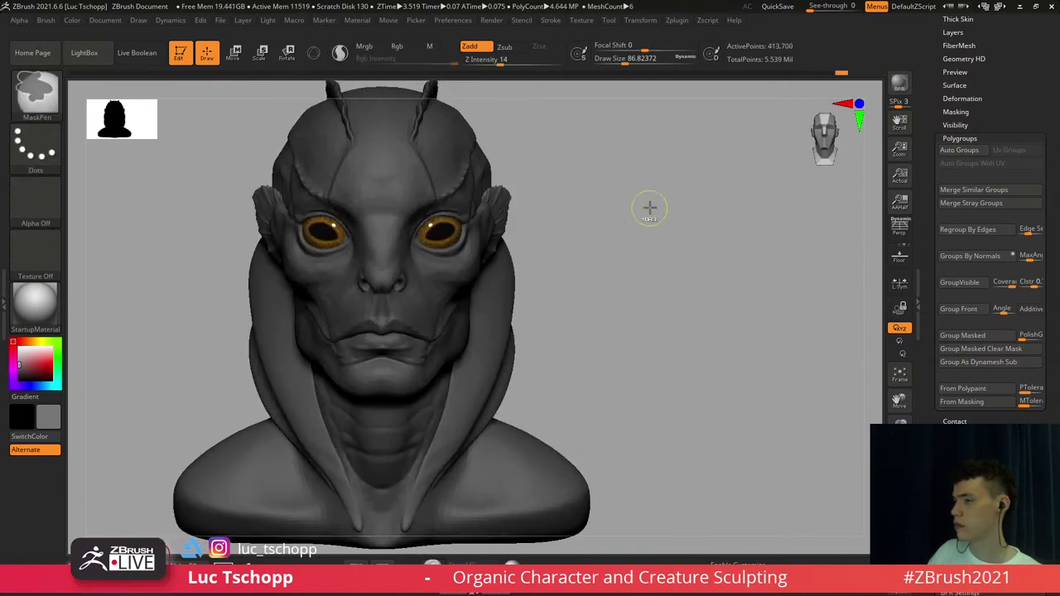
# Test-move the fin backward with Transpose, undo it, then run Geometry > Del Lower
pyautogui.moveTo(995, 94); pyautogui.dragTo(979, 268)
pyautogui.scroll(-8, 1044, 245)
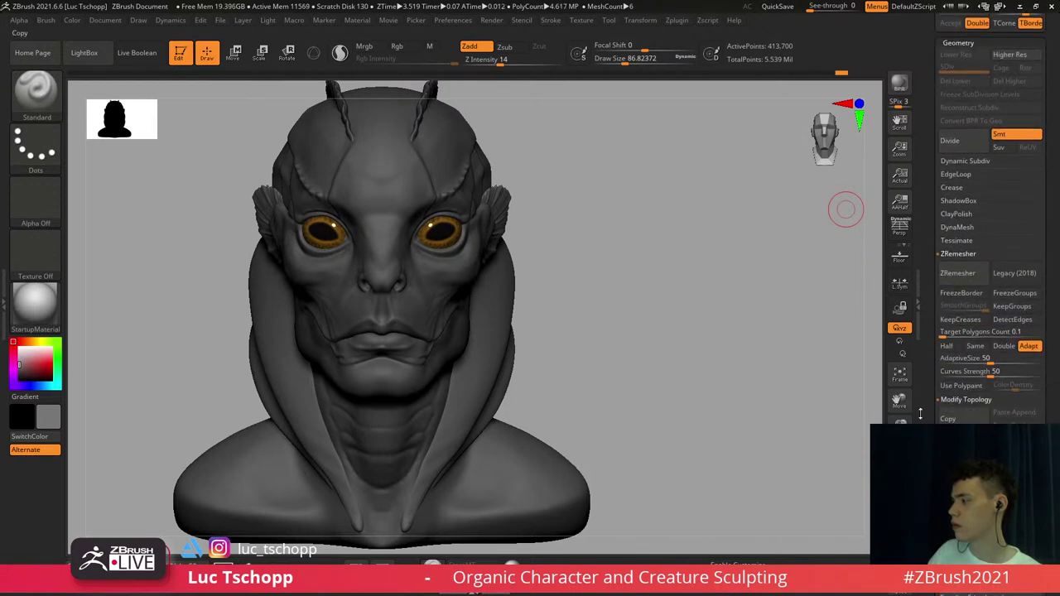
pyautogui.moveTo(611, 288); pyautogui.dragTo(536, 290)
pyautogui.keyDown('ctrl'); pyautogui.moveTo(530, 285); pyautogui.dragTo(572, 227, button='right'); pyautogui.keyUp('ctrl')
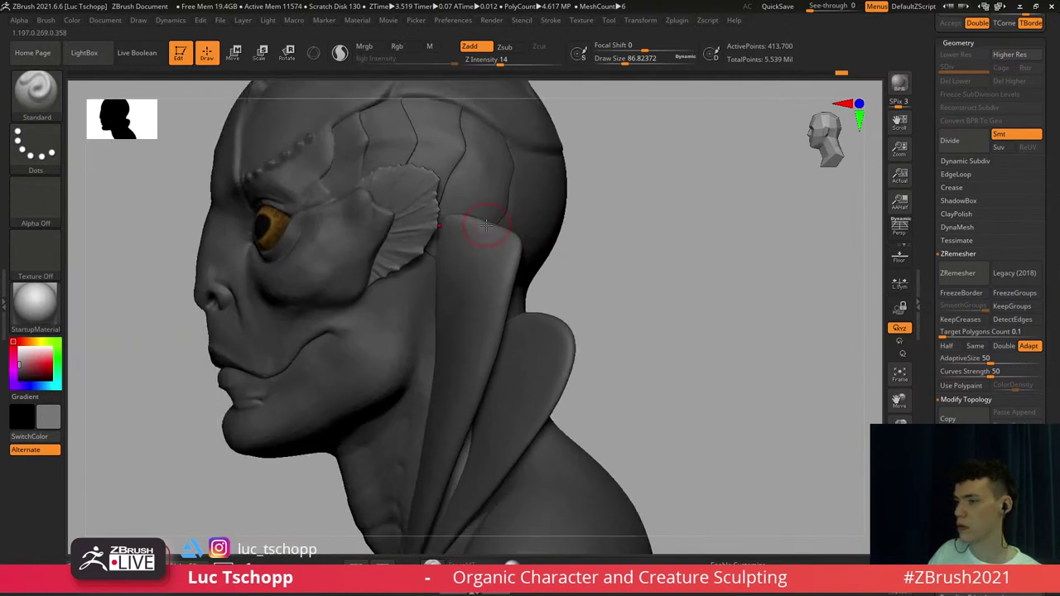
pyautogui.press('w')
pyautogui.moveTo(399, 203); pyautogui.dragTo(529, 259)
pyautogui.moveTo(464, 231); pyautogui.dragTo(487, 231)
pyautogui.hotkey('ctrl', 'z')
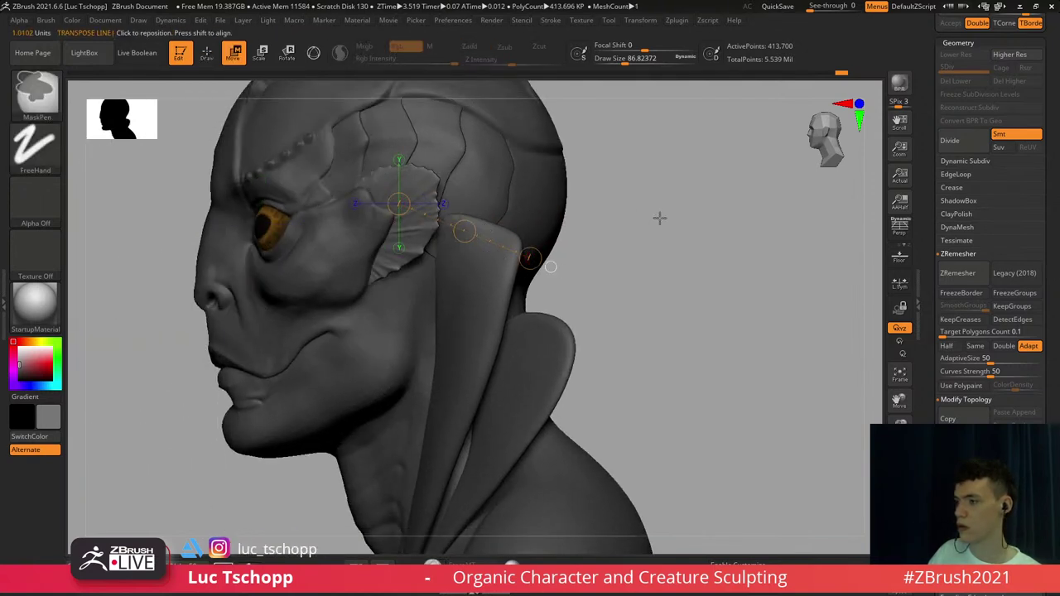
pyautogui.hotkey('ctrl', 'z')
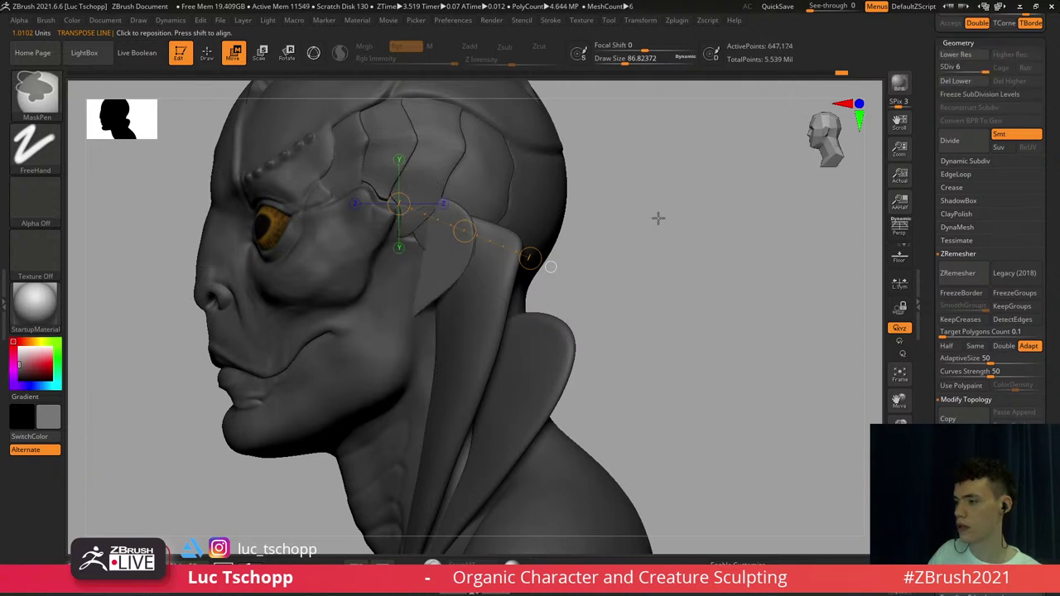
pyautogui.hotkey('ctrl', 'z')
pyautogui.hotkey('ctrl', 'z')
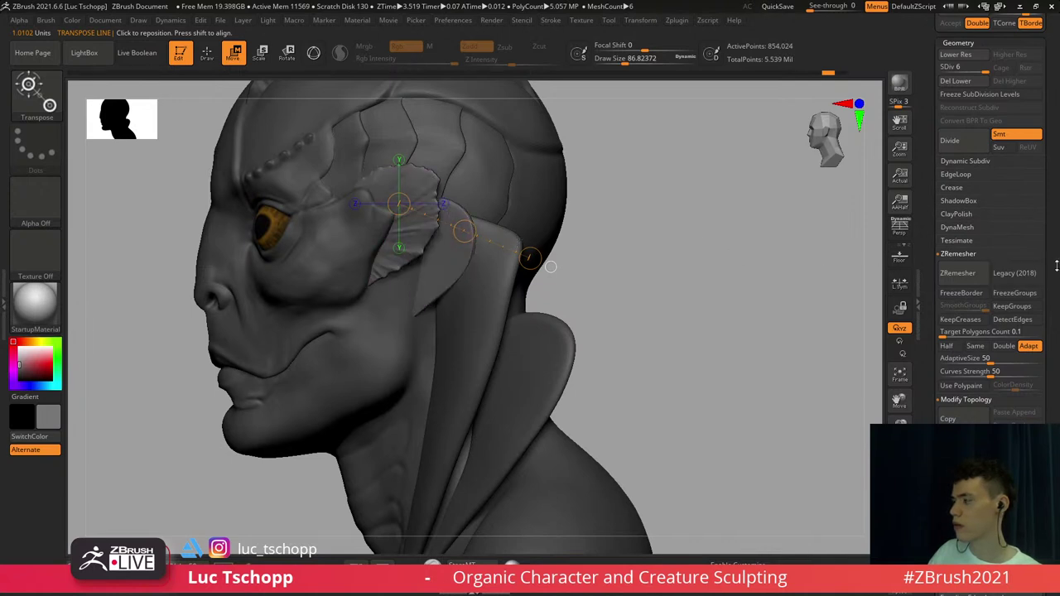
pyautogui.moveTo(1057, 266); pyautogui.dragTo(1024, 356)
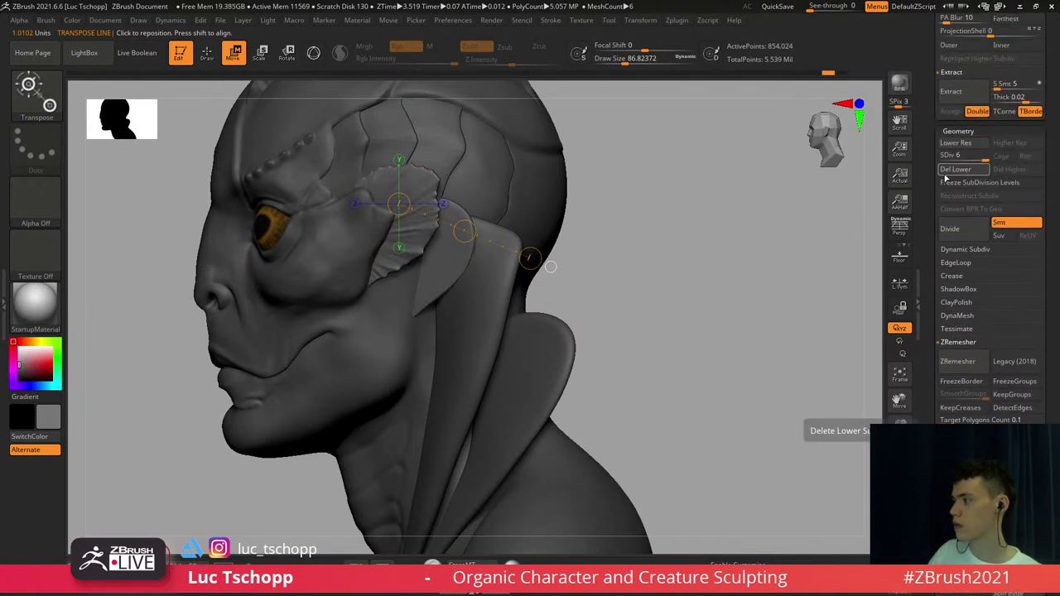
pyautogui.click(946, 175)
# Select the Clay Buildup brush
pyautogui.press('b')
pyautogui.press('c')
pyautogui.press('b')
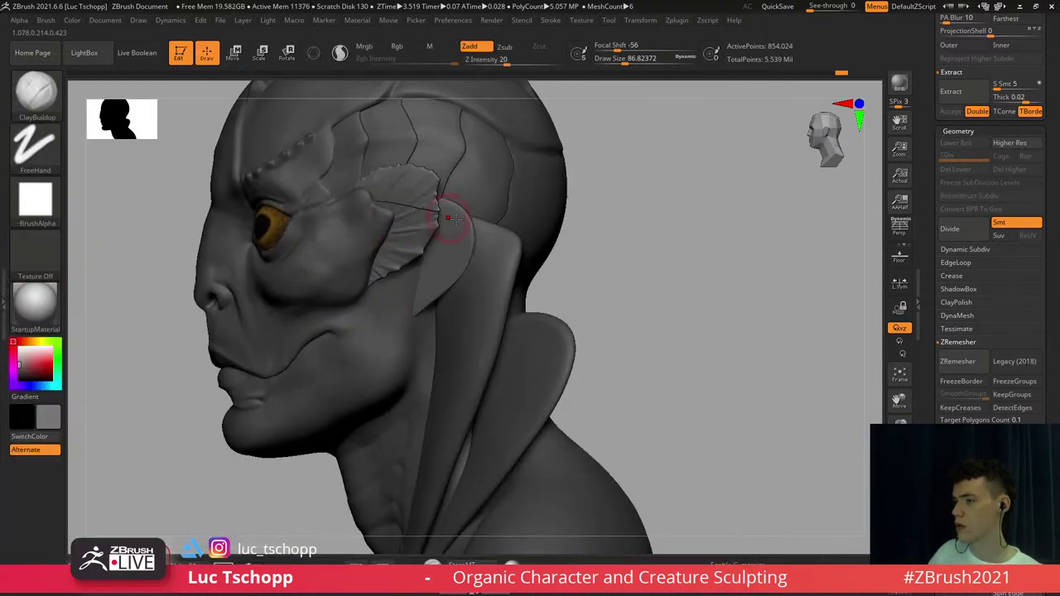
# Solo the fin pieces and mask them so the original ridged fin is protected
pyautogui.click(900, 533)
pyautogui.keyDown('ctrl'); pyautogui.keyDown('shift'); pyautogui.click(394, 198); pyautogui.keyUp('shift'); pyautogui.keyUp('ctrl')
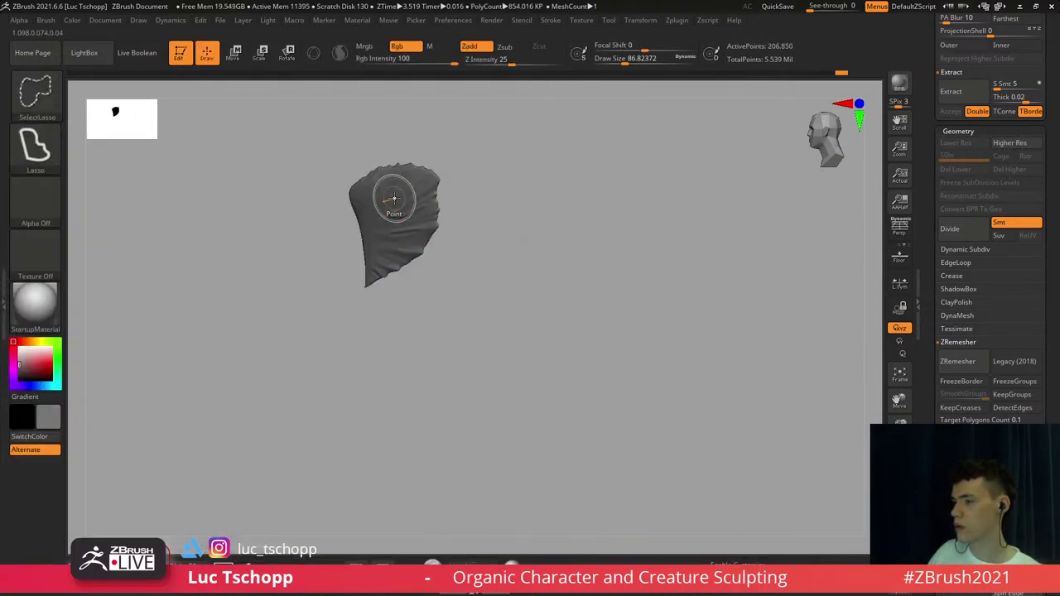
pyautogui.moveTo(464, 207); pyautogui.dragTo(488, 225)
pyautogui.keyDown('alt'); pyautogui.moveTo(177, 229); pyautogui.dragTo(215, 233); pyautogui.keyUp('alt')
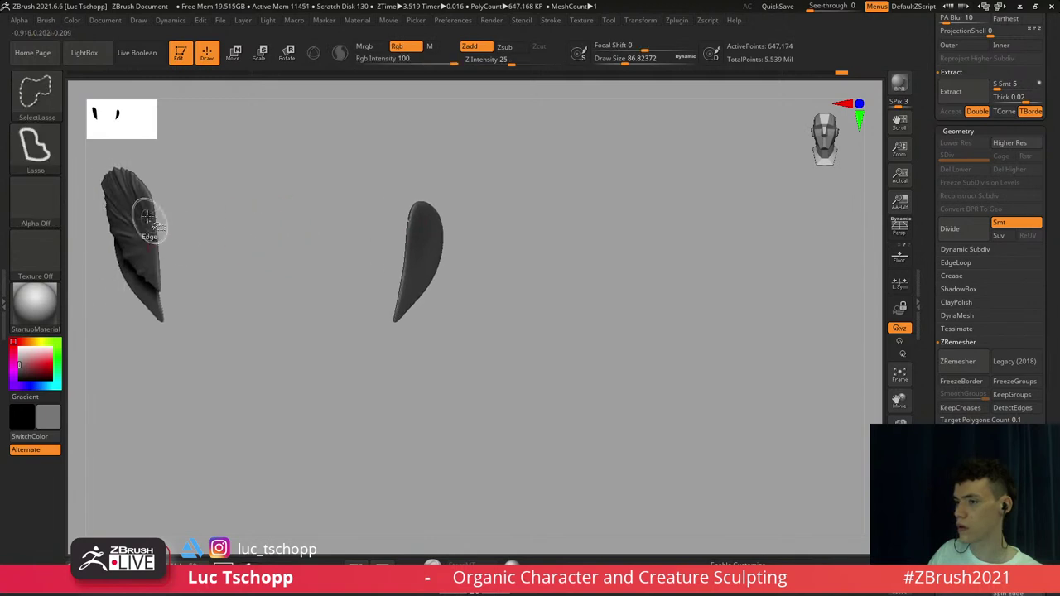
pyautogui.keyDown('ctrl'); pyautogui.keyDown('shift'); pyautogui.click(130, 197); pyautogui.keyUp('shift'); pyautogui.keyUp('ctrl')
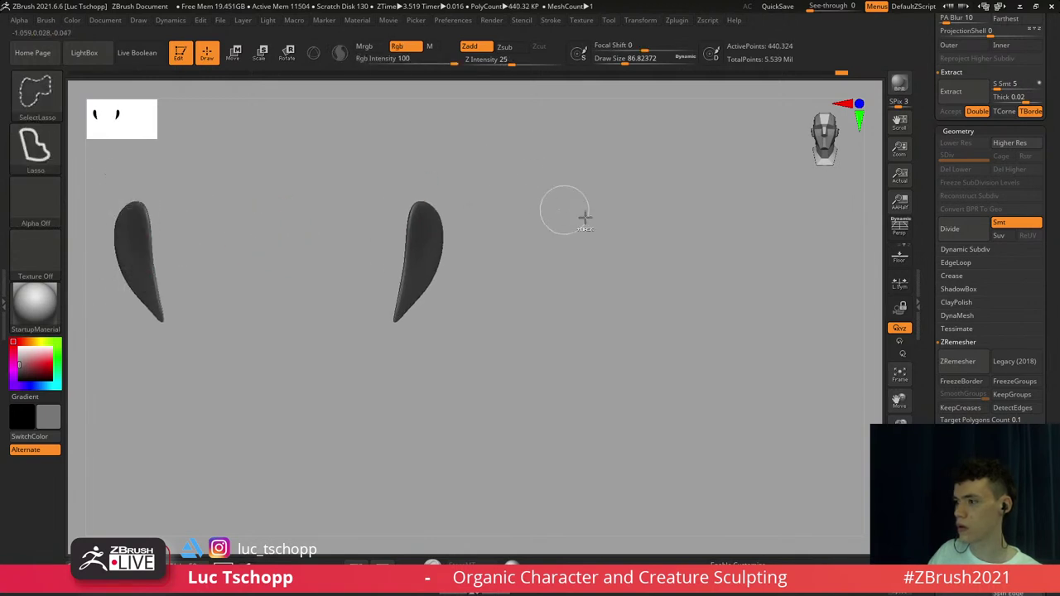
pyautogui.keyDown('ctrl'); pyautogui.moveTo(565, 209); pyautogui.dragTo(585, 218); pyautogui.keyUp('ctrl')
pyautogui.moveTo(585, 218); pyautogui.dragTo(516, 187)
pyautogui.keyDown('ctrl'); pyautogui.click(516, 188); pyautogui.keyUp('ctrl')
pyautogui.keyDown('ctrl'); pyautogui.keyDown('shift'); pyautogui.click(516, 189); pyautogui.keyUp('shift'); pyautogui.keyUp('ctrl')
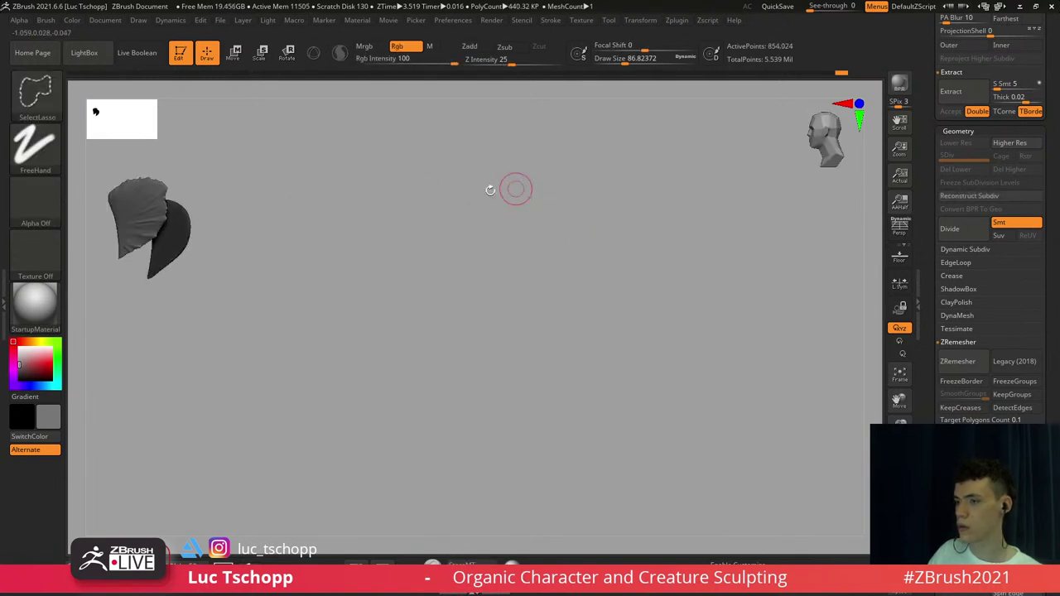
pyautogui.keyDown('alt'); pyautogui.moveTo(398, 198); pyautogui.dragTo(518, 208); pyautogui.keyUp('alt')
pyautogui.keyDown('ctrl'); pyautogui.click(457, 221); pyautogui.keyUp('ctrl')
pyautogui.keyDown('alt'); pyautogui.moveTo(392, 218); pyautogui.dragTo(536, 220); pyautogui.keyUp('alt')
# Try a transpose-line duplicate of the fin, undo it, and invert the mask onto the rear fin
pyautogui.press('w')
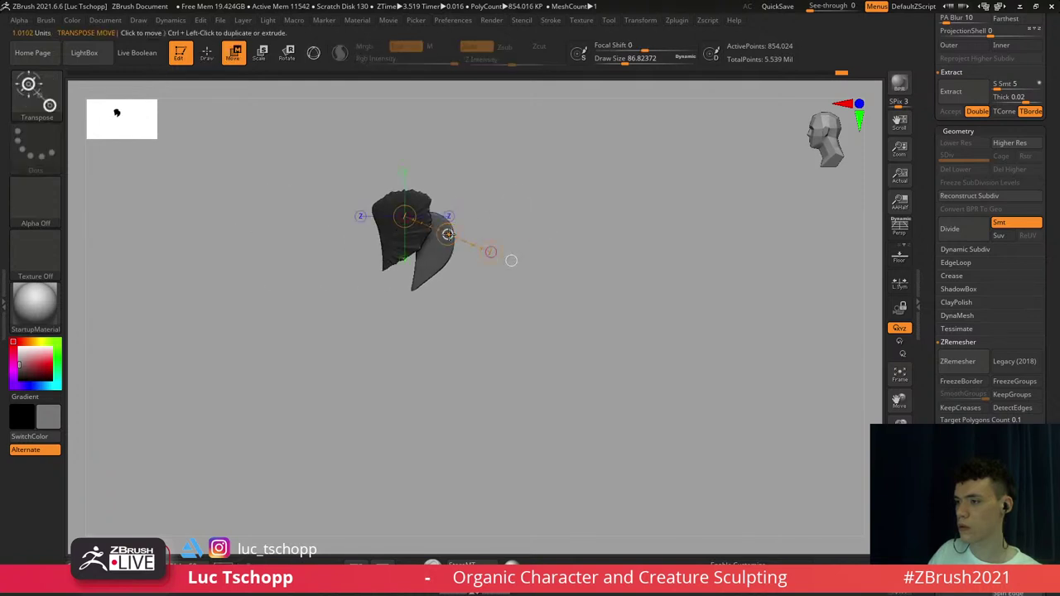
pyautogui.keyDown('ctrl'); pyautogui.click(492, 255); pyautogui.keyUp('ctrl')
pyautogui.hotkey('ctrl', 'z')
pyautogui.keyDown('ctrl'); pyautogui.click(570, 196); pyautogui.keyUp('ctrl')
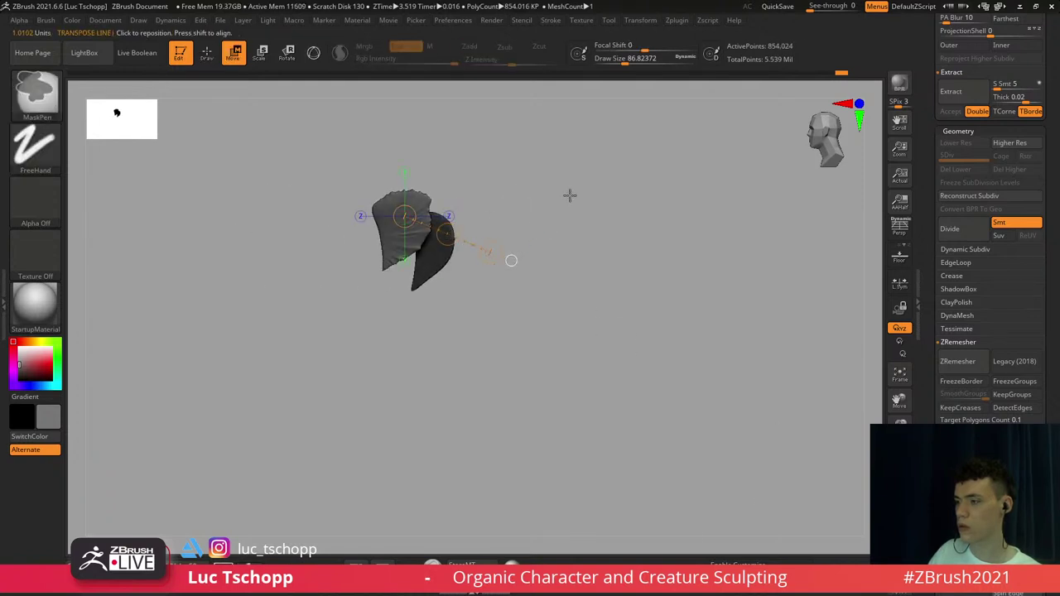
pyautogui.keyDown('alt'); pyautogui.moveTo(540, 194); pyautogui.dragTo(518, 208); pyautogui.keyUp('alt')
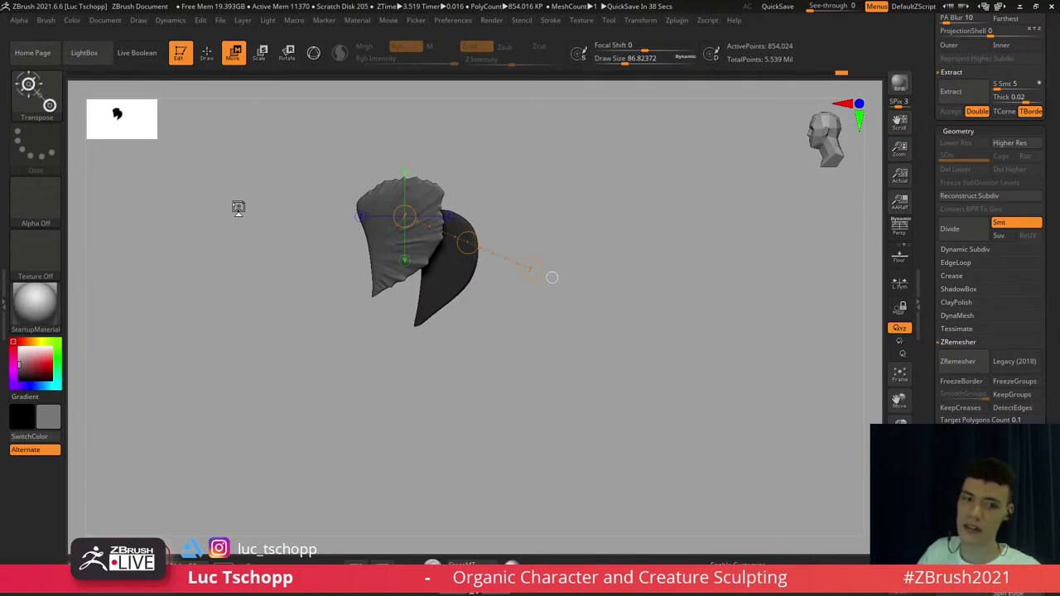
# Unhide the whole head, try duplicating the fin along a transpose line, then undo it
pyautogui.keyDown('ctrl'); pyautogui.moveTo(465, 302); pyautogui.dragTo(488, 319, button='right'); pyautogui.keyUp('ctrl')
pyautogui.keyDown('ctrl'); pyautogui.keyDown('shift'); pyautogui.click(488, 320); pyautogui.keyUp('shift'); pyautogui.keyUp('ctrl')
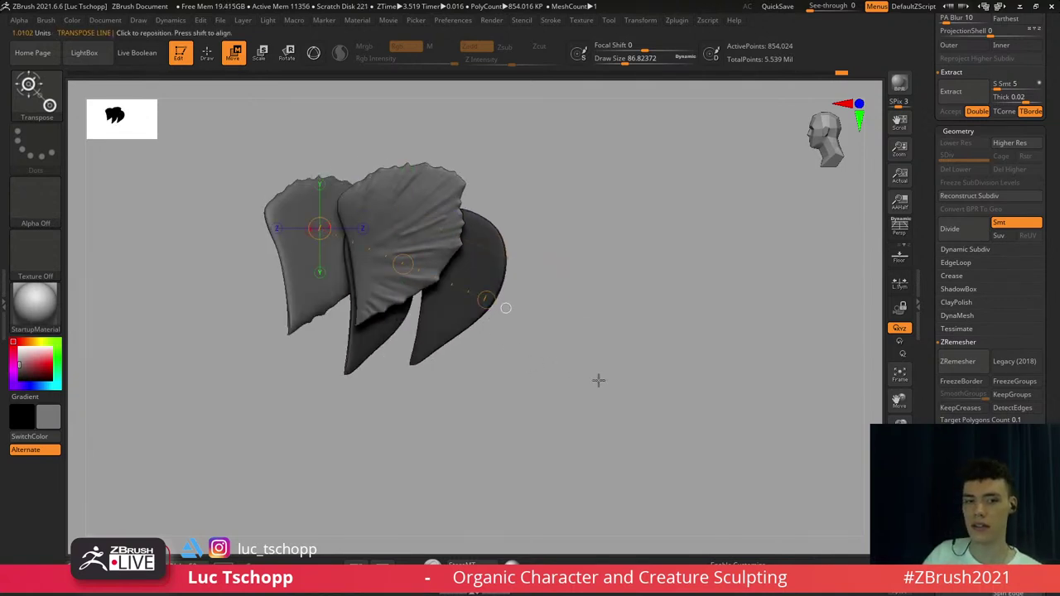
pyautogui.click(900, 531)
pyautogui.keyDown('shift'); pyautogui.moveTo(478, 278); pyautogui.dragTo(440, 222, button='right'); pyautogui.keyUp('shift')
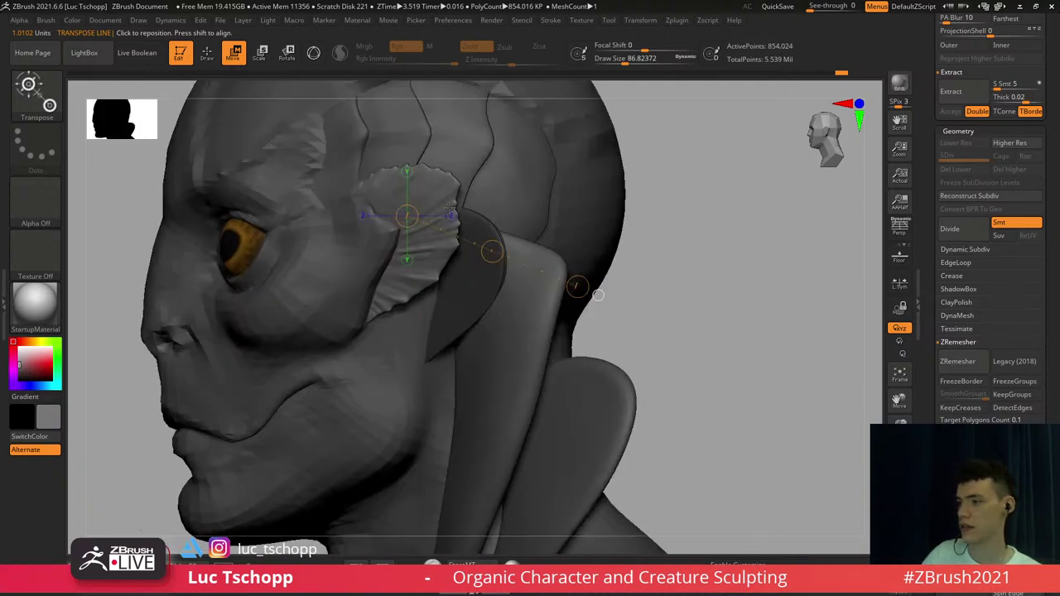
pyautogui.moveTo(428, 209); pyautogui.dragTo(533, 252)
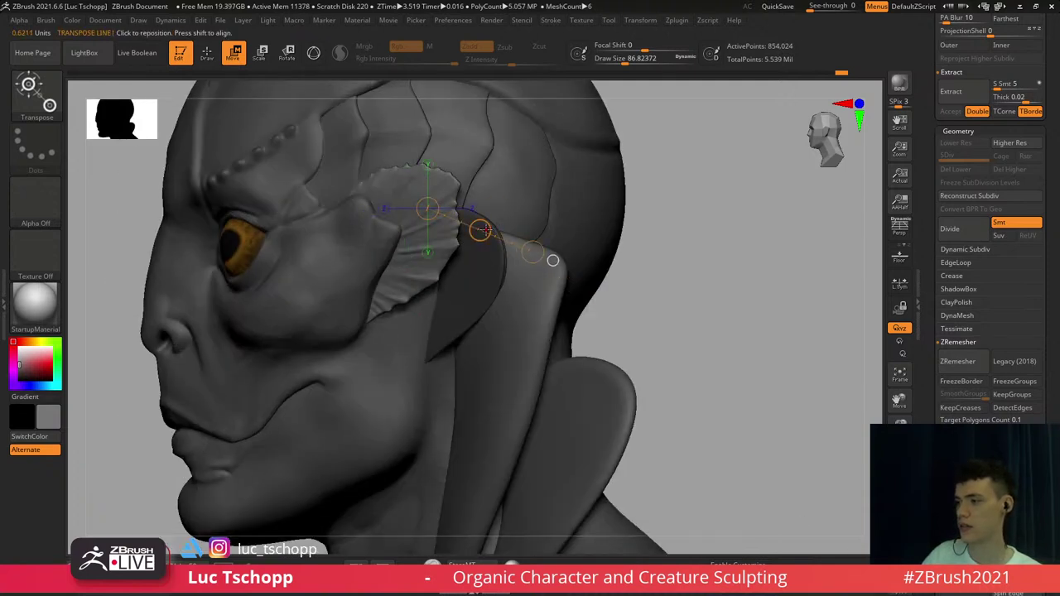
pyautogui.keyDown('ctrl'); pyautogui.moveTo(480, 230); pyautogui.dragTo(499, 256); pyautogui.keyUp('ctrl')
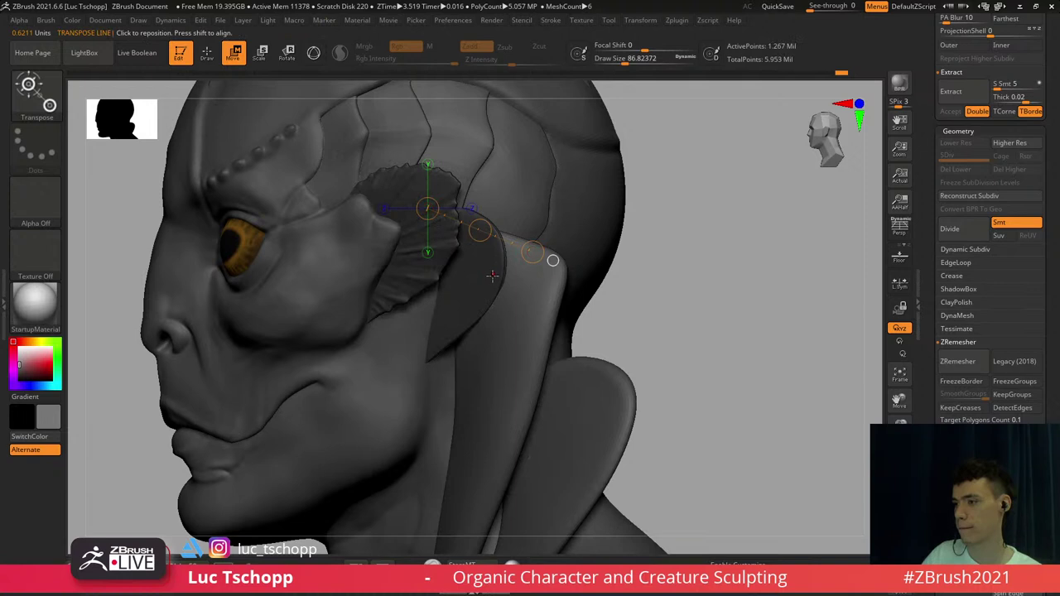
pyautogui.hotkey('ctrl', 'z')
# With Gizmo 3D, Ctrl-drag a fin copy back behind the original and nudge it along X
pyautogui.click(314, 54)
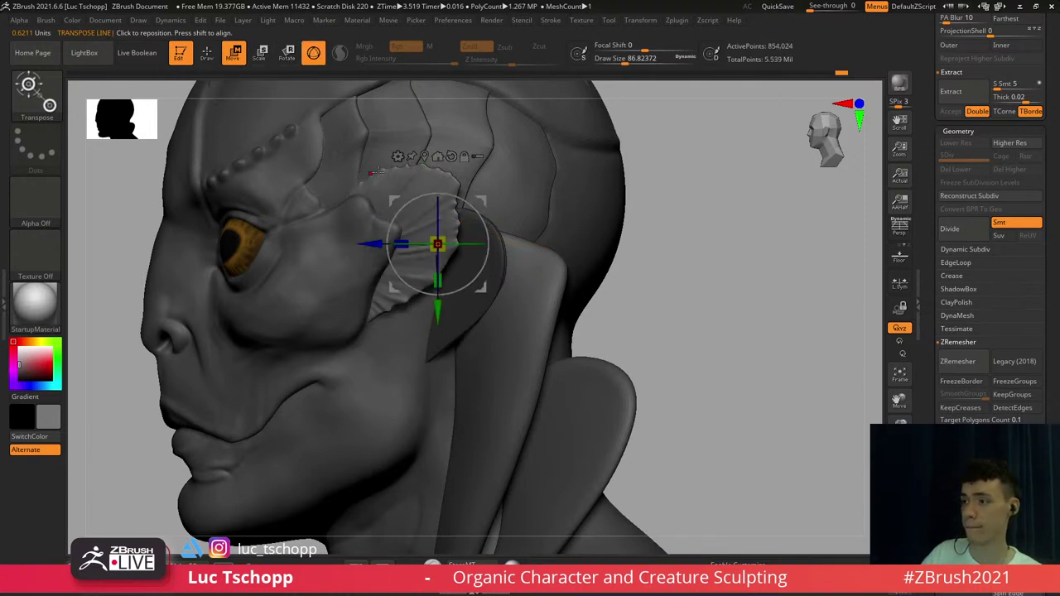
pyautogui.keyDown('ctrl'); pyautogui.moveTo(486, 202); pyautogui.dragTo(535, 249); pyautogui.keyUp('ctrl')
pyautogui.keyDown('ctrl'); pyautogui.moveTo(567, 149); pyautogui.dragTo(596, 234, button='right'); pyautogui.keyUp('ctrl')
pyautogui.moveTo(596, 249); pyautogui.dragTo(595, 247)
pyautogui.keyDown('alt'); pyautogui.moveTo(592, 218); pyautogui.dragTo(690, 172, button='right'); pyautogui.keyUp('alt')
pyautogui.moveTo(727, 208)
pyautogui.mouseDown()
pyautogui.moveTo(688, 210)
pyautogui.moveTo(707, 206)
pyautogui.moveTo(693, 199)
pyautogui.mouseUp()
pyautogui.keyDown('alt'); pyautogui.click(472, 195); pyautogui.keyUp('alt')
# Clear the mask on the rear fin and hide the unwanted fin polygroup
pyautogui.press('b')
pyautogui.press('m')
pyautogui.press('v')
pyautogui.keyDown('ctrl'); pyautogui.moveTo(532, 216); pyautogui.dragTo(532, 225, button='right'); pyautogui.keyUp('ctrl')
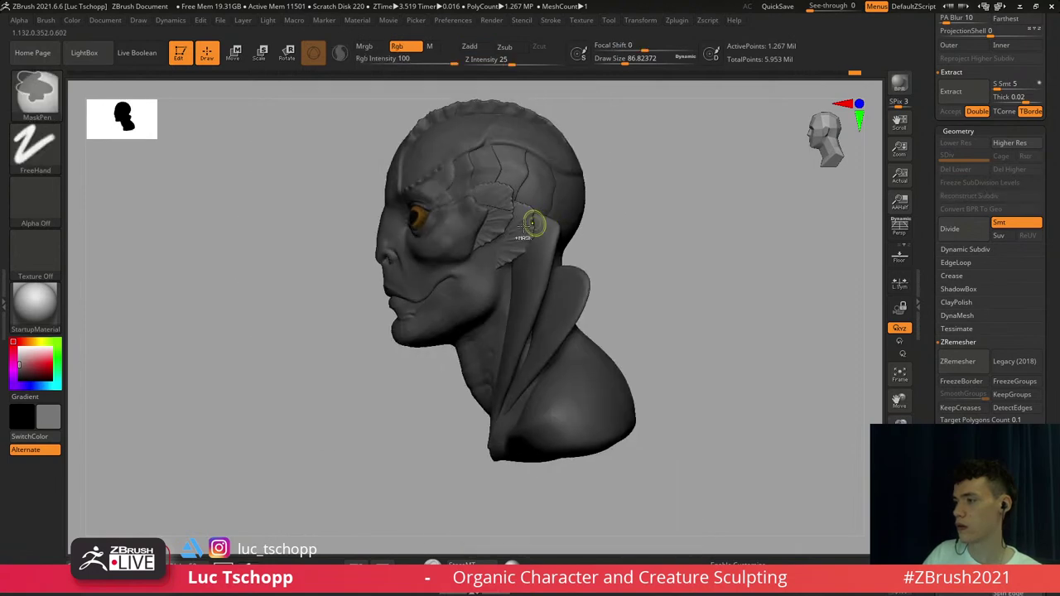
pyautogui.keyDown('ctrl'); pyautogui.keyDown('shift'); pyautogui.click(531, 244); pyautogui.keyUp('shift'); pyautogui.keyUp('ctrl')
pyautogui.keyDown('shift'); pyautogui.moveTo(676, 228); pyautogui.dragTo(689, 206); pyautogui.keyUp('shift')
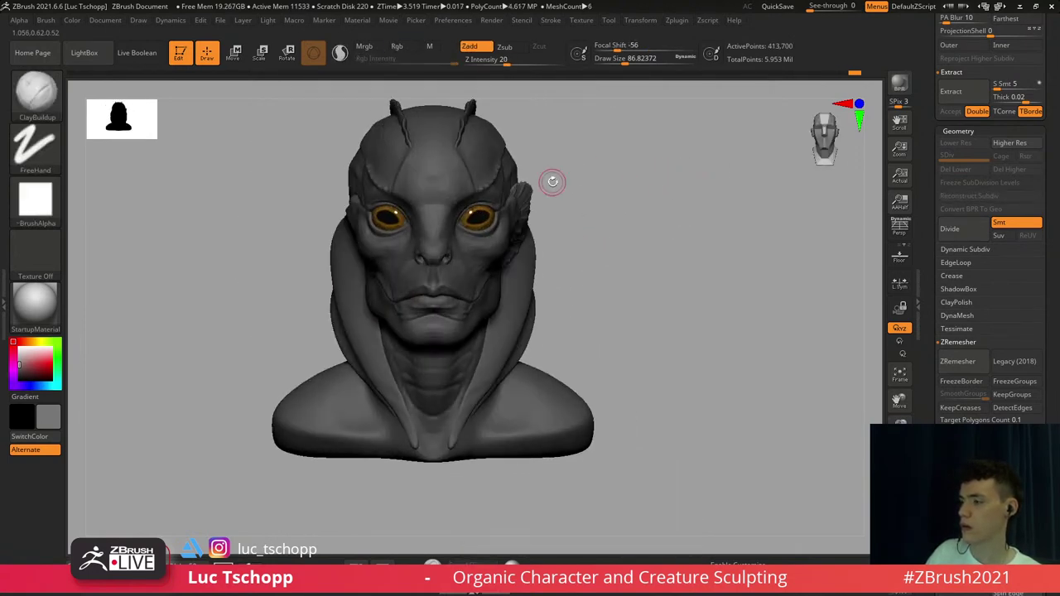
pyautogui.keyDown('alt'); pyautogui.moveTo(561, 167); pyautogui.dragTo(663, 210); pyautogui.keyUp('alt')
pyautogui.moveTo(729, 212); pyautogui.dragTo(672, 215)
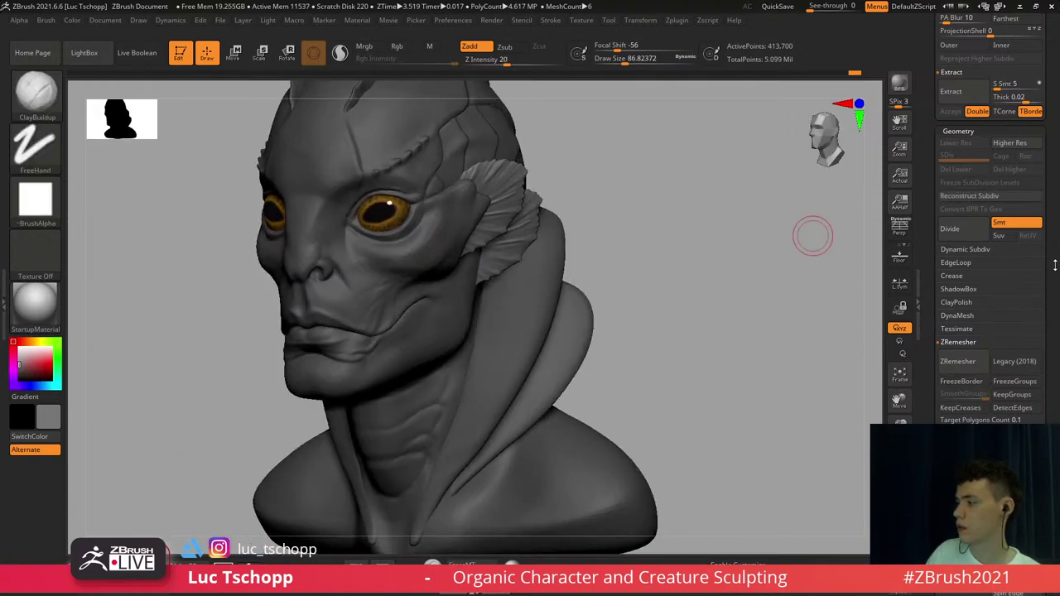
# Mirror And Weld the fin onto the other side and reconstruct two subdivision levels
pyautogui.moveTo(1056, 265); pyautogui.dragTo(1054, 124)
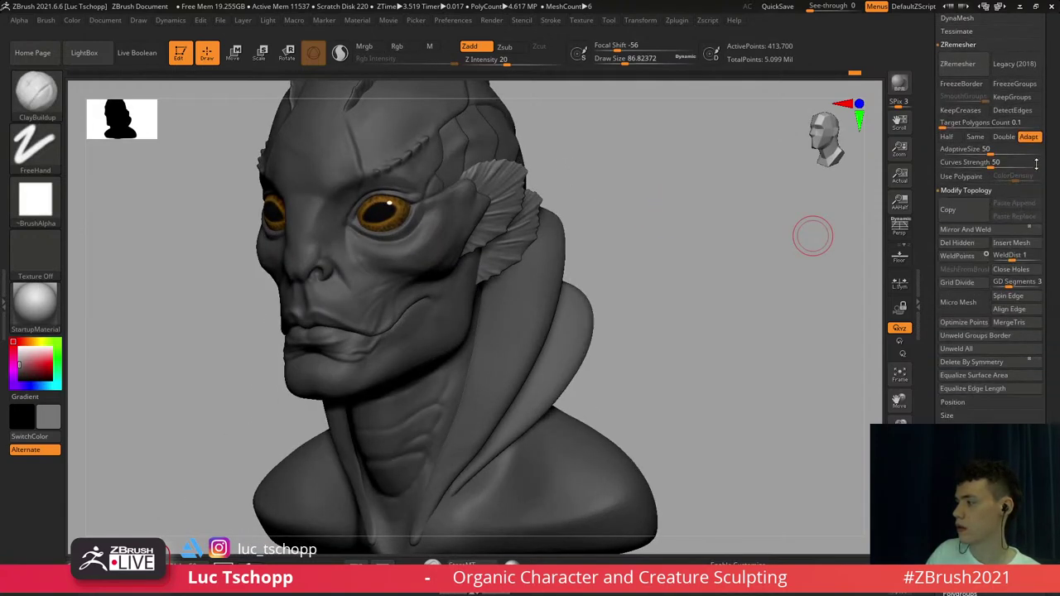
pyautogui.click(972, 228)
pyautogui.scroll(5, 1038, 287)
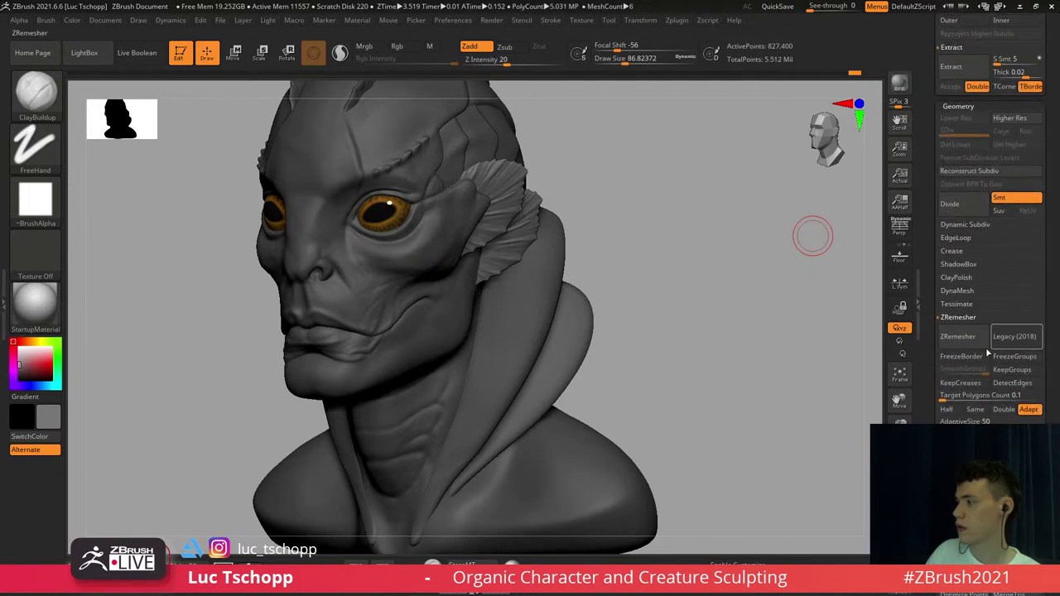
pyautogui.click(967, 171)
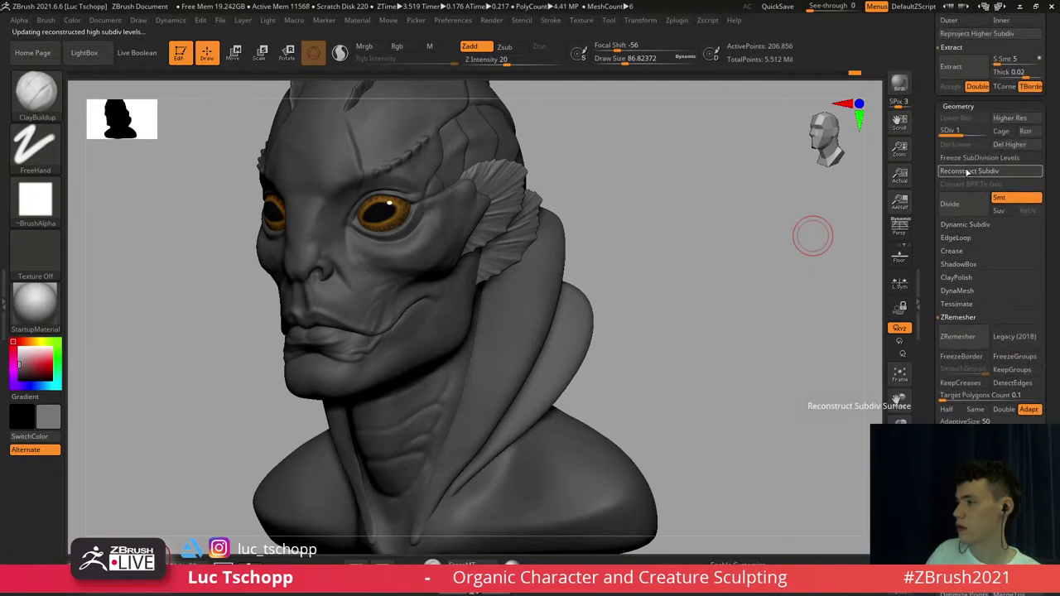
pyautogui.click(968, 173)
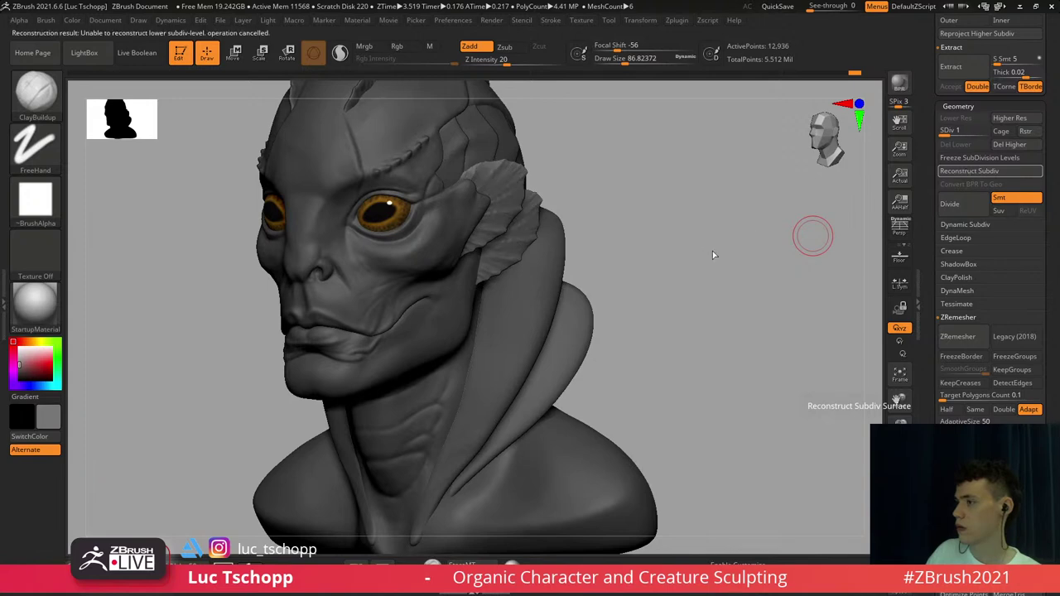
pyautogui.keyDown('shift'); pyautogui.moveTo(632, 213); pyautogui.dragTo(650, 210); pyautogui.keyUp('shift')
pyautogui.press('d')
pyautogui.press('d')
pyautogui.press('d')
pyautogui.press('d')
pyautogui.press('d')
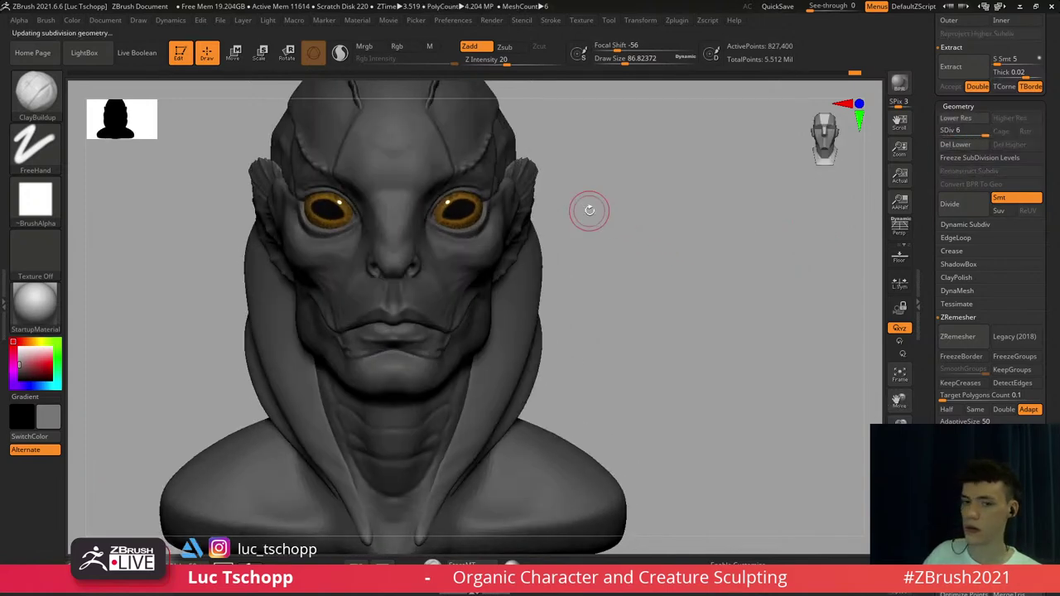
# Choose the Move brush and step down to a lower subdivision level
pyautogui.moveTo(374, 307)
pyautogui.keyDown('alt'); pyautogui.mouseDown(button='right')
pyautogui.moveTo(353, 334)
pyautogui.moveTo(305, 329)
pyautogui.moveTo(362, 270)
pyautogui.moveTo(396, 277)
pyautogui.mouseUp(button='right'); pyautogui.keyUp('alt')
pyautogui.press('b')
pyautogui.press('m')
pyautogui.press('v')
pyautogui.press('b')
pyautogui.press('m')
pyautogui.press('v')
pyautogui.hotkey('shift', 'd')
pyautogui.hotkey('shift', 'd')
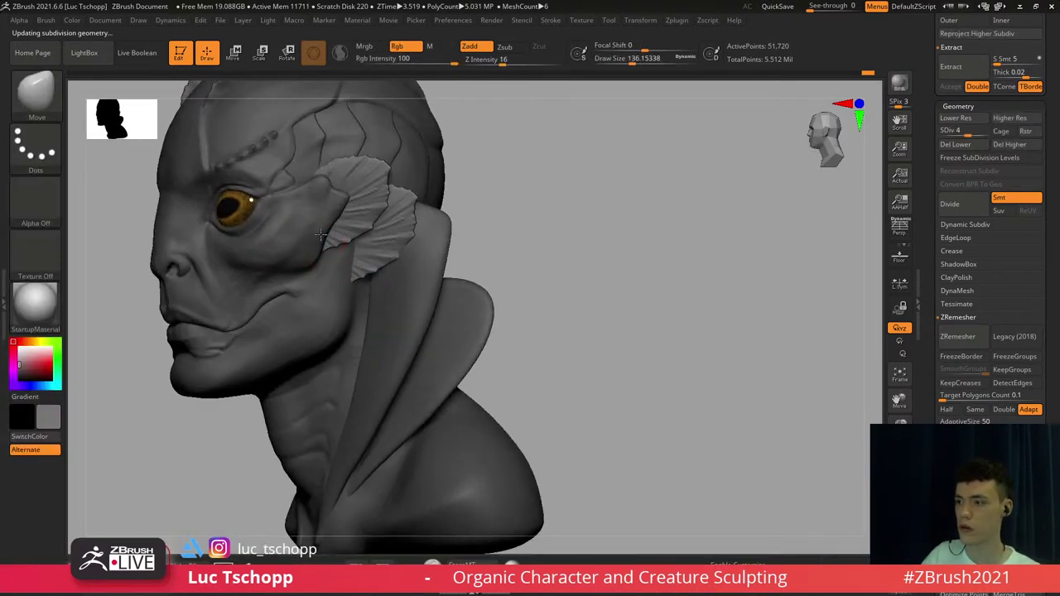
# Drop the fins to a low subdivision level and enlarge the brush to about 286
pyautogui.hotkey('shift', 'd')
pyautogui.hotkey('shift', 'd')
pyautogui.press('s')
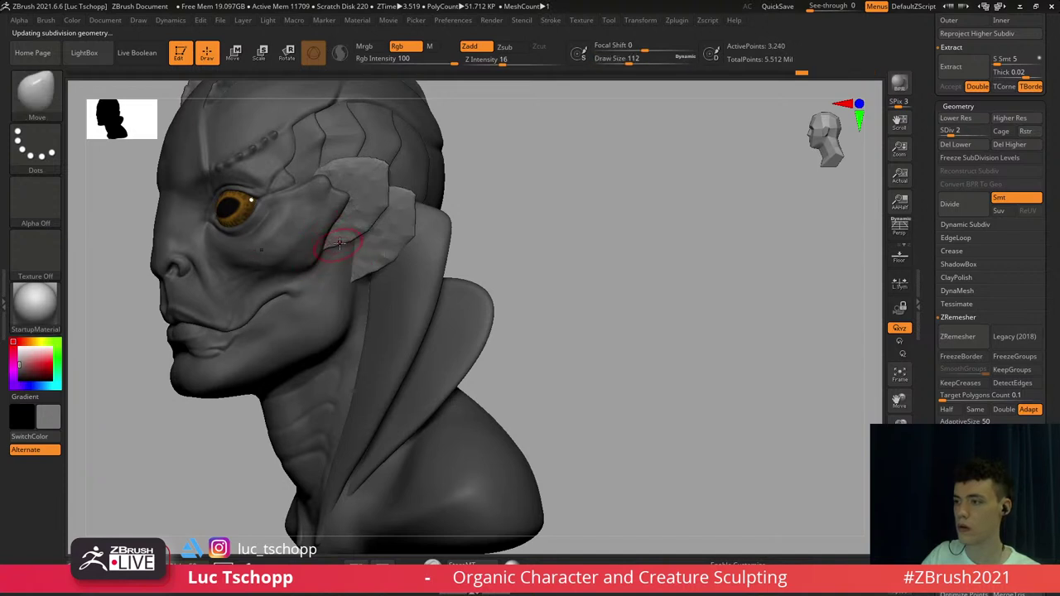
pyautogui.press('s')
pyautogui.moveTo(345, 242); pyautogui.dragTo(354, 242)
pyautogui.keyDown('alt'); pyautogui.moveTo(372, 184); pyautogui.dragTo(373, 220, button='right'); pyautogui.keyUp('alt')
pyautogui.press('s')
pyautogui.moveTo(372, 220); pyautogui.dragTo(382, 222)
pyautogui.press('s')
pyautogui.moveTo(370, 238); pyautogui.dragTo(379, 237)
# Switch to the Move Topological brush at a size of about 223
pyautogui.hotkey('ctrl', 'z')
pyautogui.press('b')
pyautogui.press('m')
pyautogui.press('t')
pyautogui.press('s')
pyautogui.press('s')
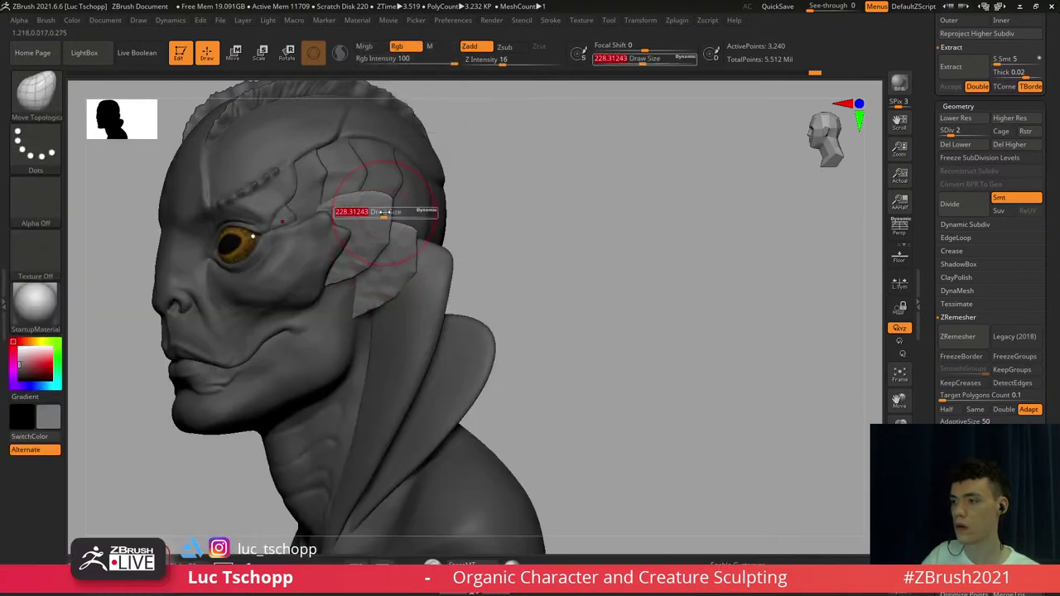
pyautogui.click(380, 213)
# Enlarge the brush to about 415 and nudge the edge of the face plate
pyautogui.moveTo(401, 285)
pyautogui.mouseDown(button='right')
pyautogui.moveTo(436, 276)
pyautogui.moveTo(352, 273)
pyautogui.moveTo(388, 271)
pyautogui.moveTo(370, 222)
pyautogui.mouseUp(button='right')
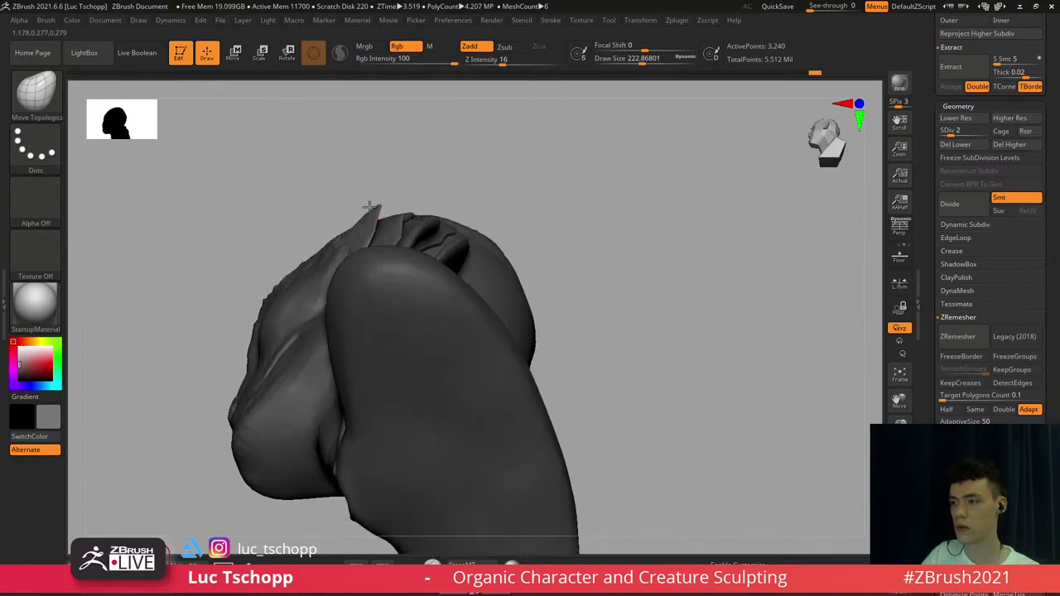
pyautogui.press('s')
pyautogui.moveTo(365, 233); pyautogui.dragTo(368, 233)
pyautogui.moveTo(371, 231)
pyautogui.mouseDown(button='right')
pyautogui.moveTo(356, 255)
pyautogui.moveTo(359, 246)
pyautogui.mouseUp(button='right')
pyautogui.press('s')
pyautogui.moveTo(359, 247); pyautogui.dragTo(345, 241)
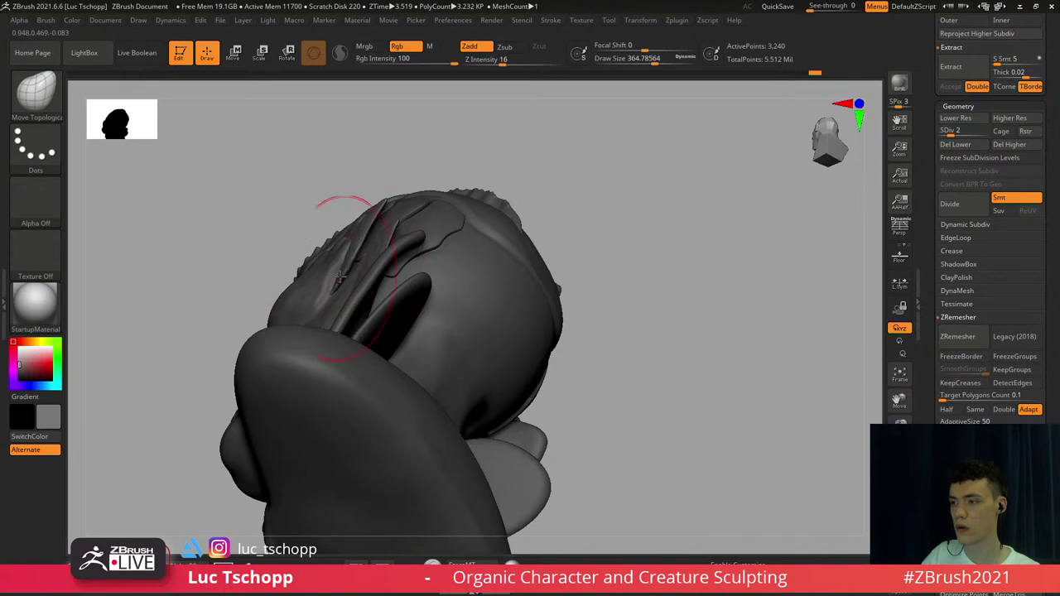
pyautogui.moveTo(340, 276); pyautogui.dragTo(360, 285, button='right')
pyautogui.press('s')
pyautogui.moveTo(355, 287); pyautogui.dragTo(358, 287)
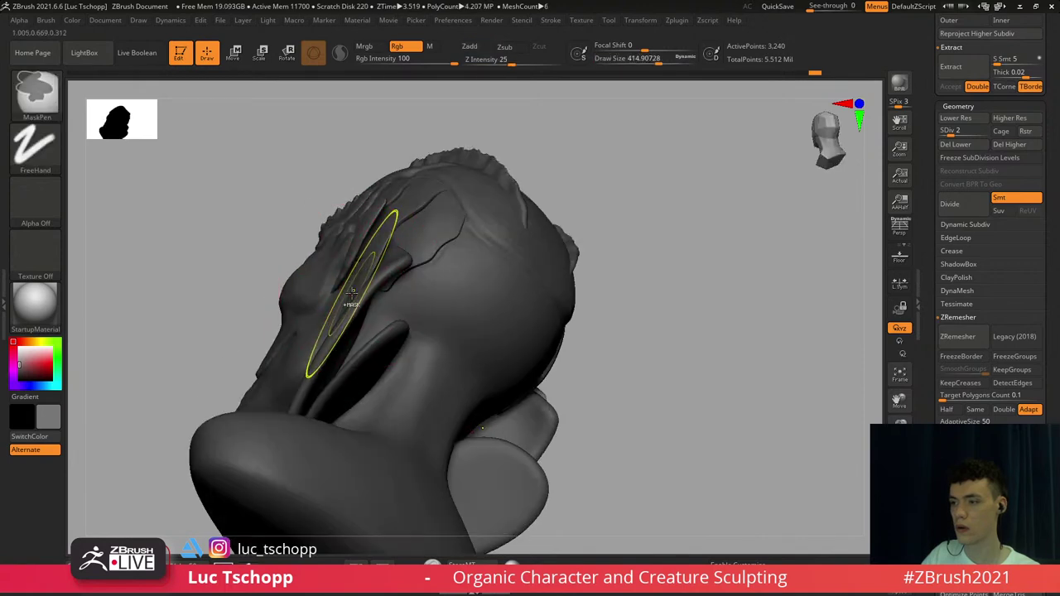
pyautogui.moveTo(353, 295)
pyautogui.mouseDown(button='right')
pyautogui.moveTo(376, 350)
pyautogui.moveTo(349, 288)
pyautogui.moveTo(363, 238)
pyautogui.mouseUp(button='right')
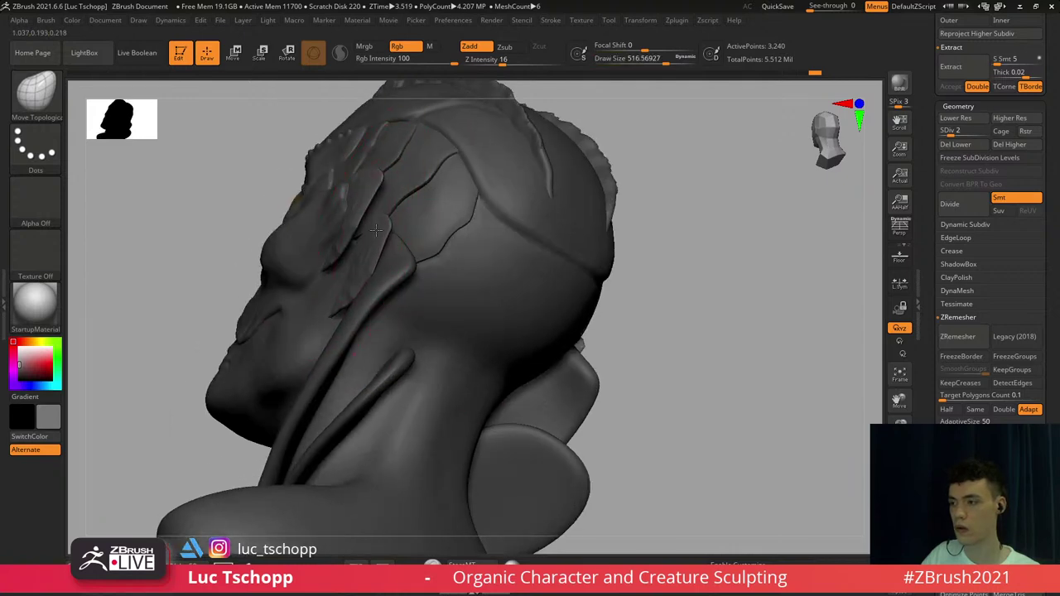
pyautogui.moveTo(376, 231); pyautogui.dragTo(379, 226)
# Make the neck flap active and nudge it slightly right with a brush about 430
pyautogui.moveTo(356, 295); pyautogui.dragTo(365, 280, button='right')
pyautogui.moveTo(332, 311)
pyautogui.mouseDown(button='right')
pyautogui.moveTo(383, 334)
pyautogui.moveTo(396, 328)
pyautogui.mouseUp(button='right')
pyautogui.keyDown('alt'); pyautogui.click(363, 353); pyautogui.keyUp('alt')
pyautogui.press('s')
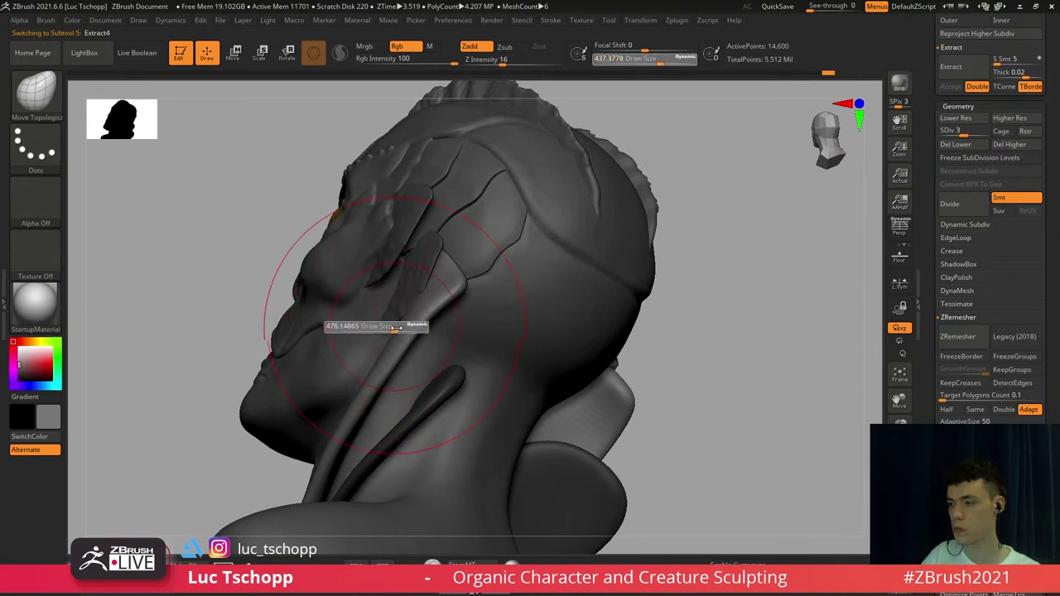
pyautogui.moveTo(396, 328); pyautogui.dragTo(398, 328)
pyautogui.moveTo(384, 367); pyautogui.dragTo(390, 238, button='right')
pyautogui.press('s')
pyautogui.moveTo(316, 218); pyautogui.dragTo(316, 220)
pyautogui.keyDown('alt'); pyautogui.moveTo(309, 231); pyautogui.dragTo(349, 219, button='right'); pyautogui.keyUp('alt')
pyautogui.press('s')
pyautogui.moveTo(343, 225)
pyautogui.mouseDown()
pyautogui.moveTo(360, 224)
pyautogui.moveTo(367, 203)
pyautogui.mouseUp()
pyautogui.press('s')
pyautogui.moveTo(351, 241); pyautogui.dragTo(331, 241)
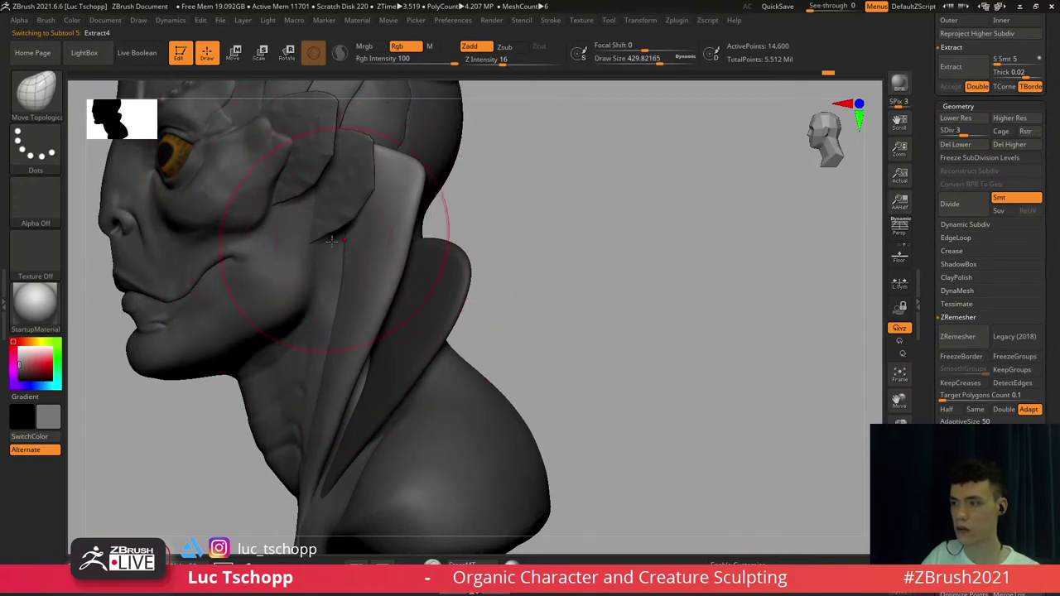
# Make the head mesh active and pick DamStandard at a brush size of about 207
pyautogui.moveTo(323, 299); pyautogui.dragTo(332, 291, button='right')
pyautogui.press('s')
pyautogui.moveTo(329, 318); pyautogui.dragTo(319, 320)
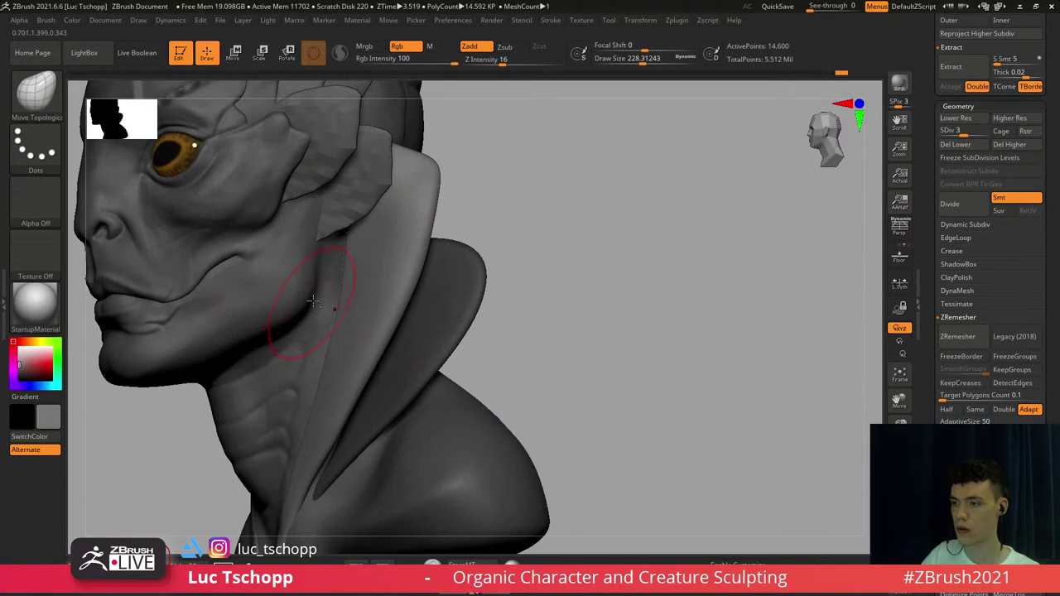
pyautogui.keyDown('ctrl'); pyautogui.moveTo(313, 301); pyautogui.dragTo(315, 345, button='right'); pyautogui.keyUp('ctrl')
pyautogui.keyDown('alt'); pyautogui.click(307, 291); pyautogui.keyUp('alt')
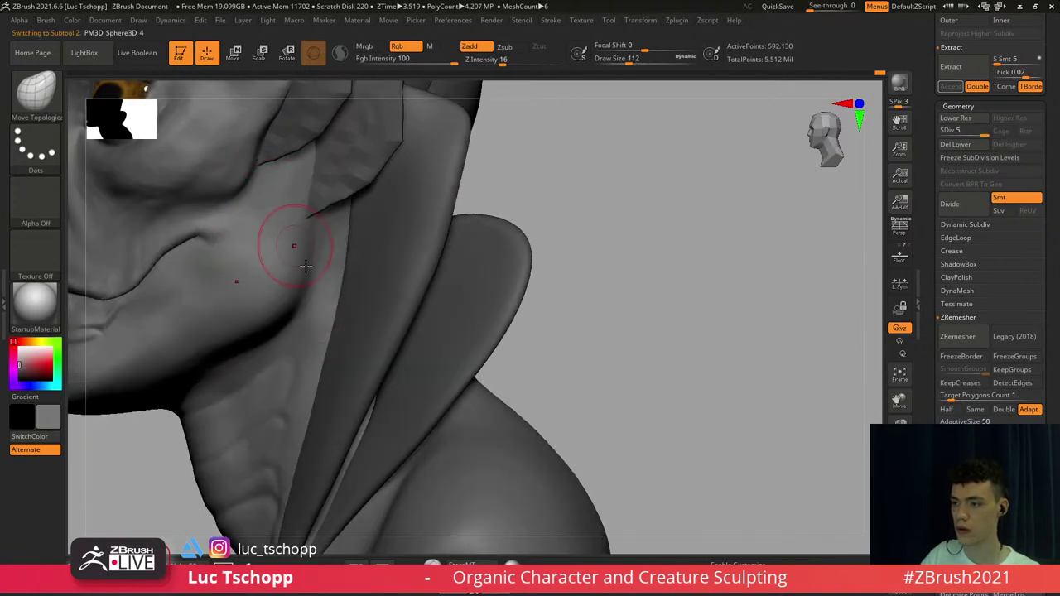
pyautogui.press('b')
pyautogui.press('d')
pyautogui.press('s')
pyautogui.press('b')
pyautogui.press('d')
pyautogui.press('s')
pyautogui.press('b')
pyautogui.press('d')
pyautogui.press('s')
pyautogui.press('s')
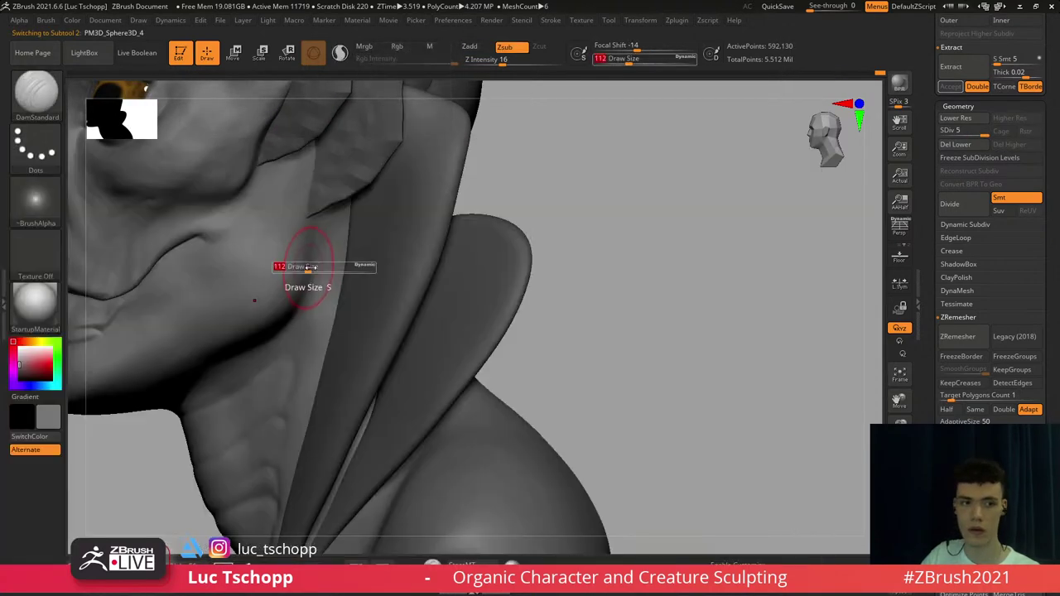
pyautogui.moveTo(310, 268); pyautogui.dragTo(320, 267)
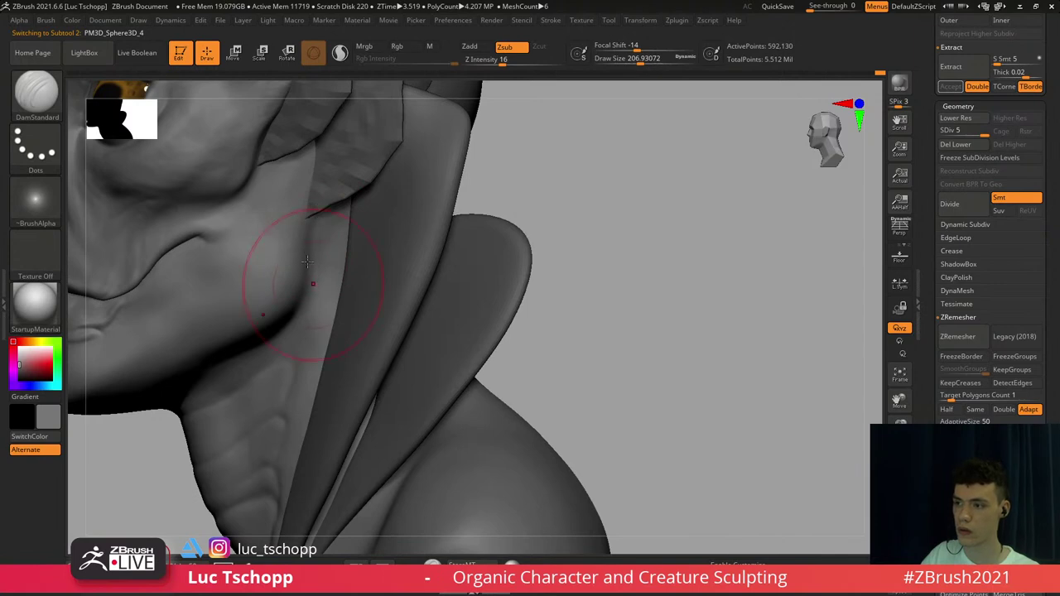
# Switch to the LucT_Custom1 brush, undo the last jaw stroke, and resize it to about 84
pyautogui.press('b')
pyautogui.press('m')
pyautogui.press('v')
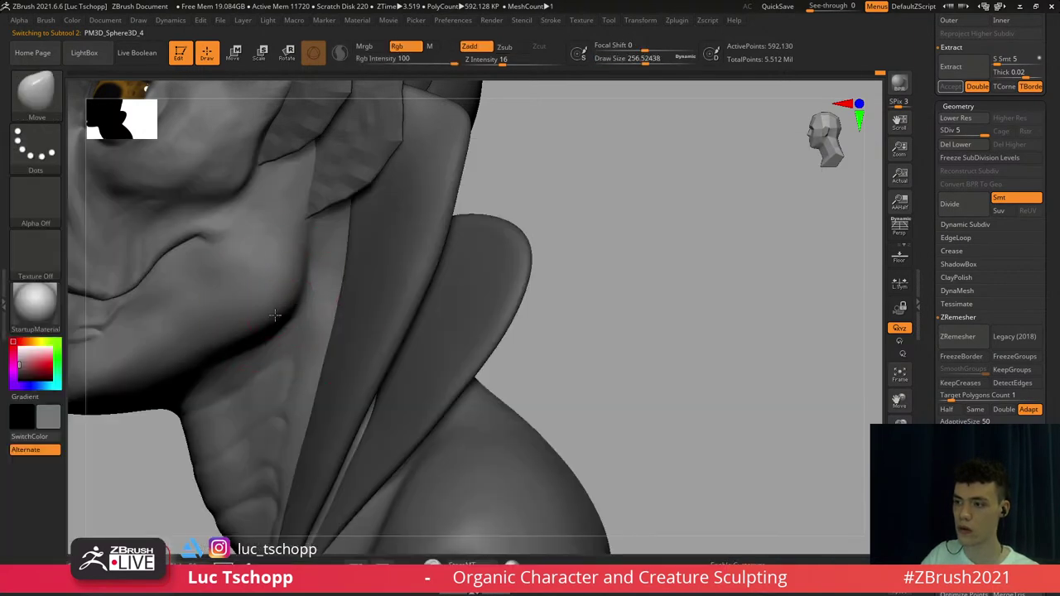
pyautogui.press('b')
pyautogui.click(377, 204)
pyautogui.press('s')
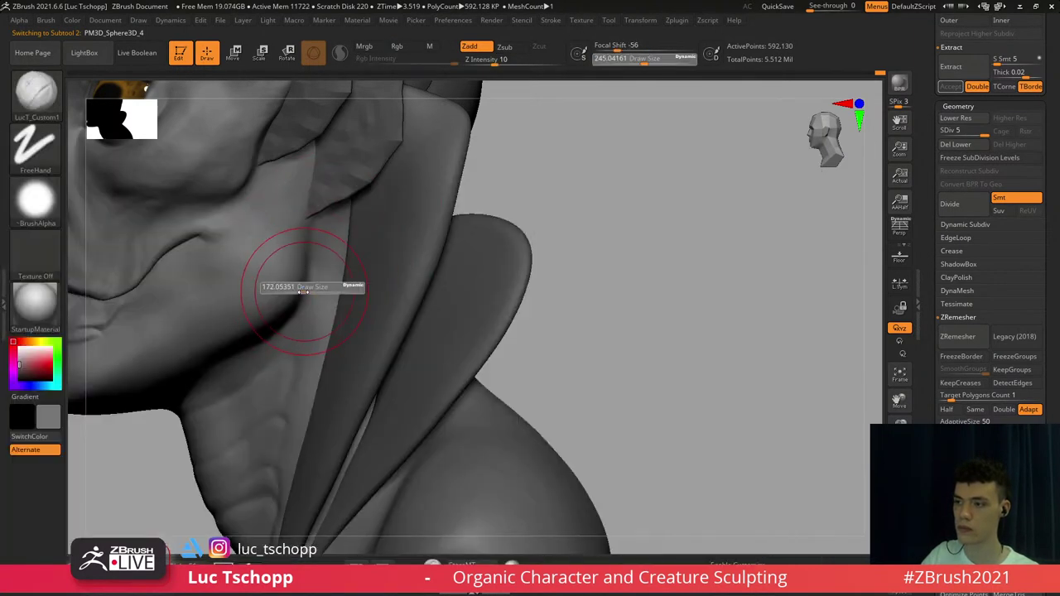
pyautogui.moveTo(305, 288); pyautogui.dragTo(326, 259)
pyautogui.press('s')
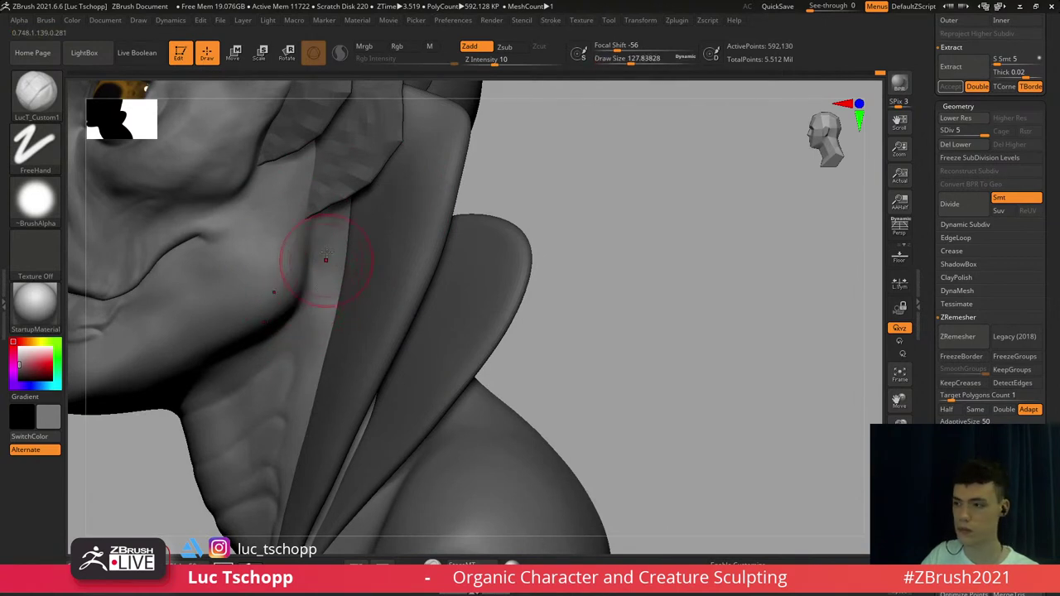
pyautogui.hotkey('ctrl', 'z')
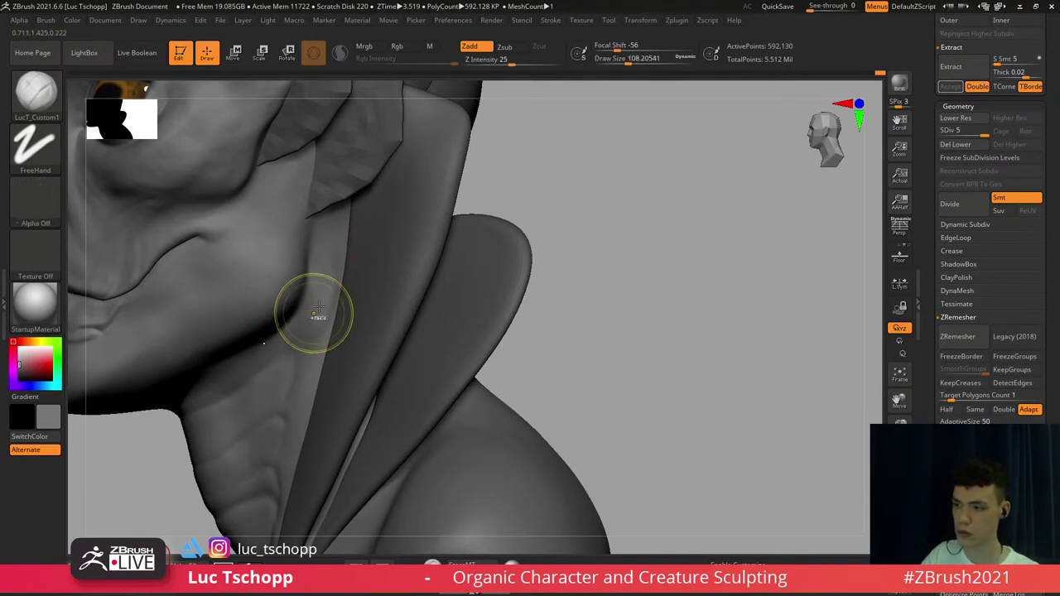
pyautogui.press('s')
pyautogui.moveTo(286, 291); pyautogui.dragTo(271, 289)
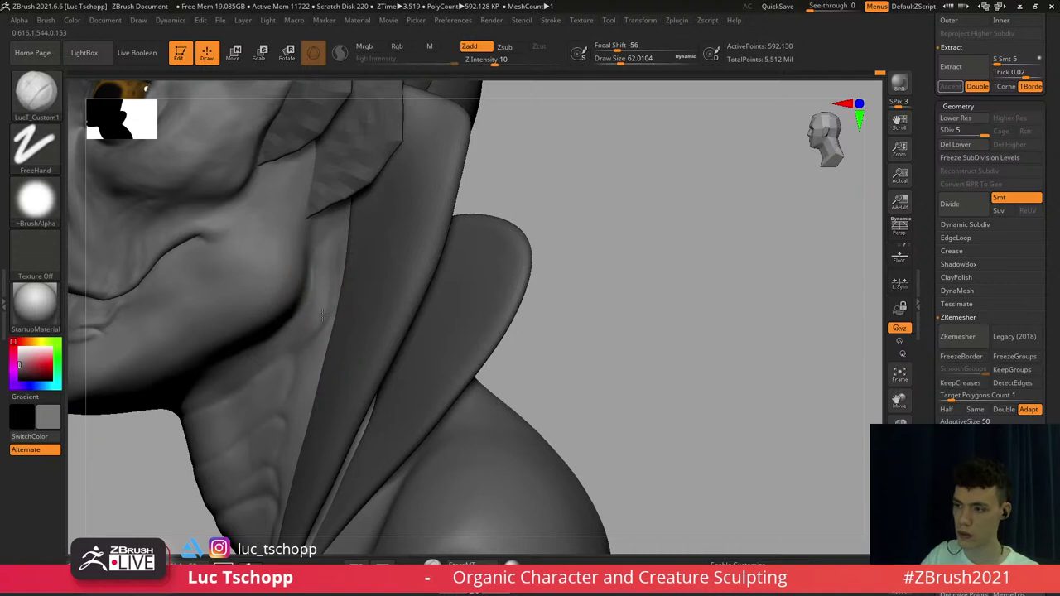
# Turn on Solo so the head shows alone, viewed in side profile
pyautogui.moveTo(334, 303); pyautogui.dragTo(350, 310, button='right')
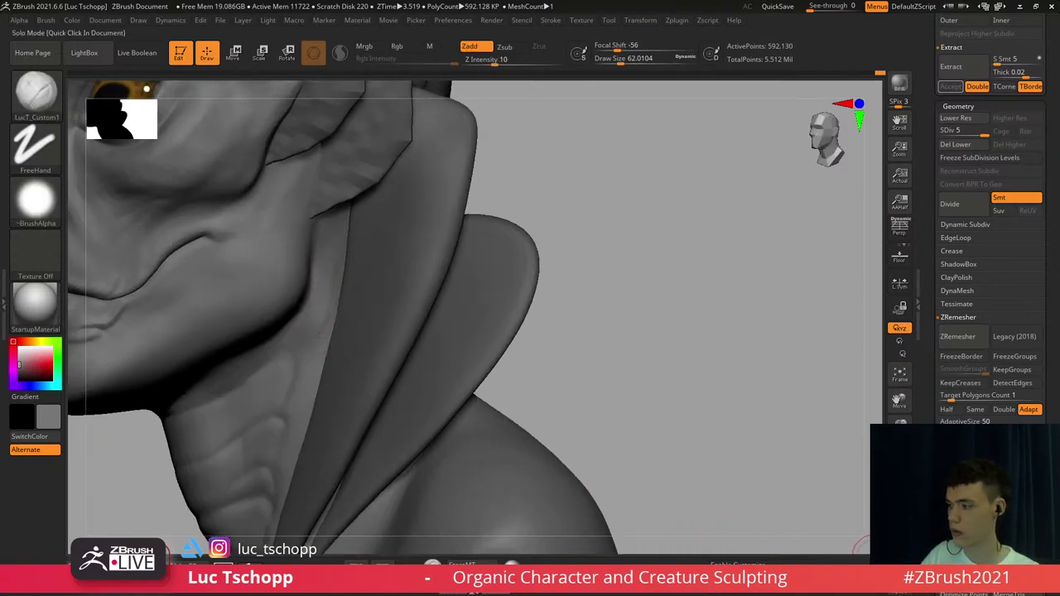
pyautogui.click(900, 534)
pyautogui.moveTo(438, 343); pyautogui.dragTo(363, 279, button='right')
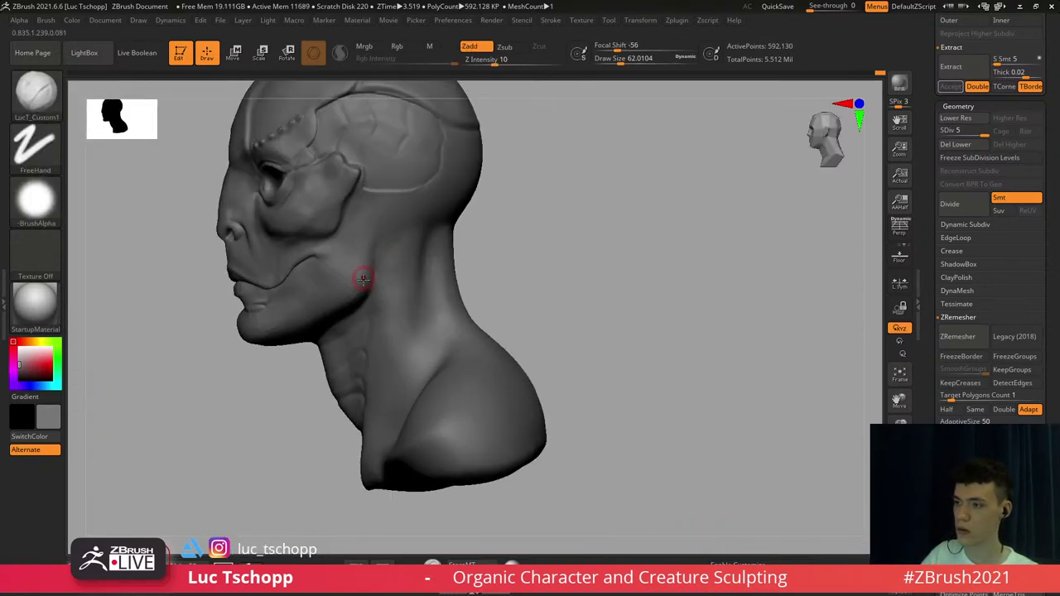
# Push the jaw corner with the Move brush at about 379 on SDiv 2, then return to SDiv 5
pyautogui.press('b')
pyautogui.press('m')
pyautogui.press('v')
pyautogui.press('s')
pyautogui.moveTo(364, 282)
pyautogui.mouseDown()
pyautogui.moveTo(383, 280)
pyautogui.moveTo(344, 297)
pyautogui.mouseUp()
pyautogui.hotkey('shift', 'd')
pyautogui.hotkey('shift', 'd')
pyautogui.hotkey('shift', 'd')
pyautogui.press(']')
pyautogui.press('d')
pyautogui.press('d')
pyautogui.press('d')
# Reshape the jaw corner again with Move at SDiv 2, brush about 257, then back to SDiv 5
pyautogui.keyDown('alt'); pyautogui.moveTo(335, 286); pyautogui.dragTo(410, 290, button='right'); pyautogui.keyUp('alt')
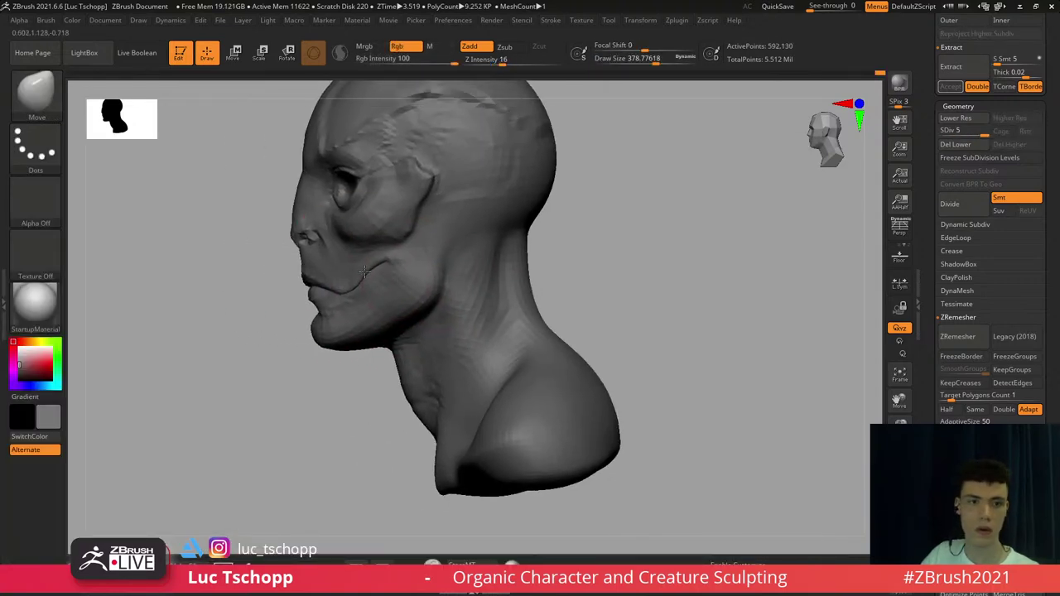
pyautogui.moveTo(329, 211)
pyautogui.keyDown('ctrl'); pyautogui.mouseDown(button='right')
pyautogui.moveTo(343, 263)
pyautogui.moveTo(401, 288)
pyautogui.moveTo(343, 292)
pyautogui.mouseUp(button='right'); pyautogui.keyUp('ctrl')
pyautogui.press('b')
pyautogui.press('m')
pyautogui.press('v')
pyautogui.hotkey('shift', 'd')
pyautogui.hotkey('shift', 'd')
pyautogui.hotkey('shift', 'd')
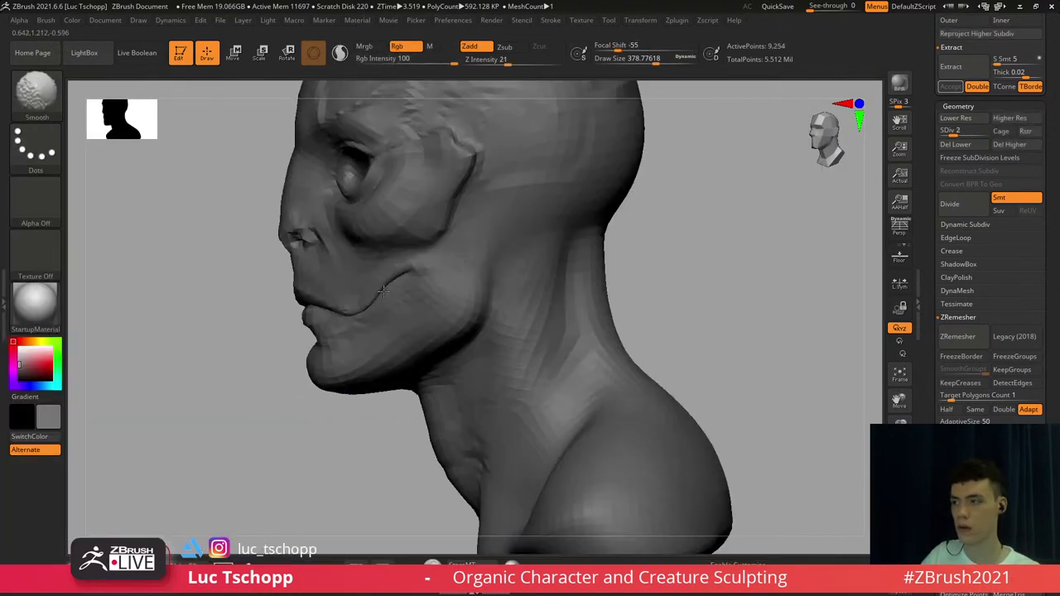
pyautogui.press('s')
pyautogui.moveTo(385, 293); pyautogui.dragTo(379, 294)
pyautogui.moveTo(404, 283); pyautogui.dragTo(420, 285, button='right')
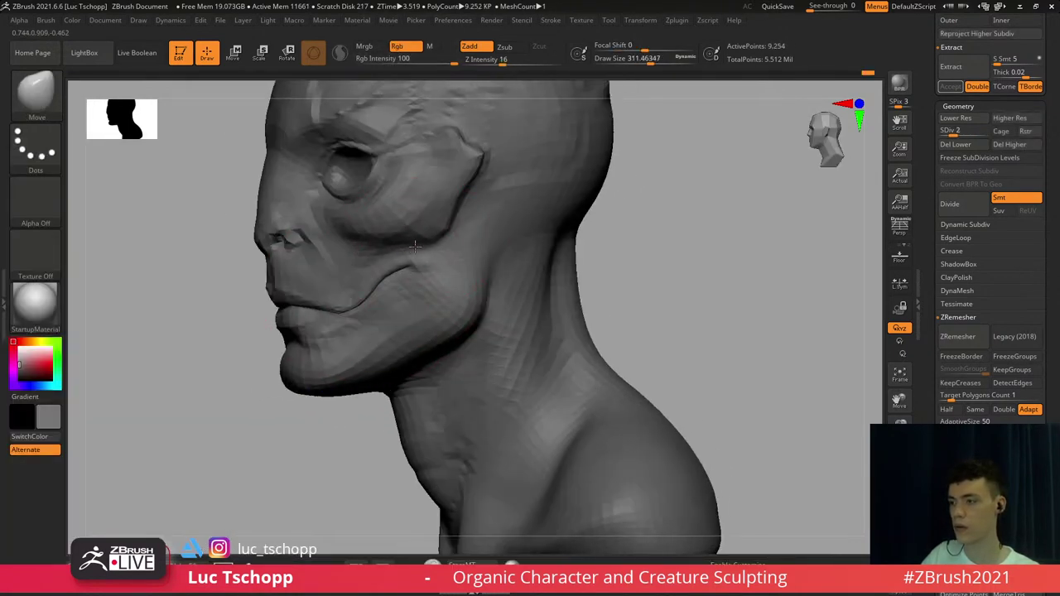
pyautogui.press('s')
pyautogui.moveTo(418, 285); pyautogui.dragTo(411, 285)
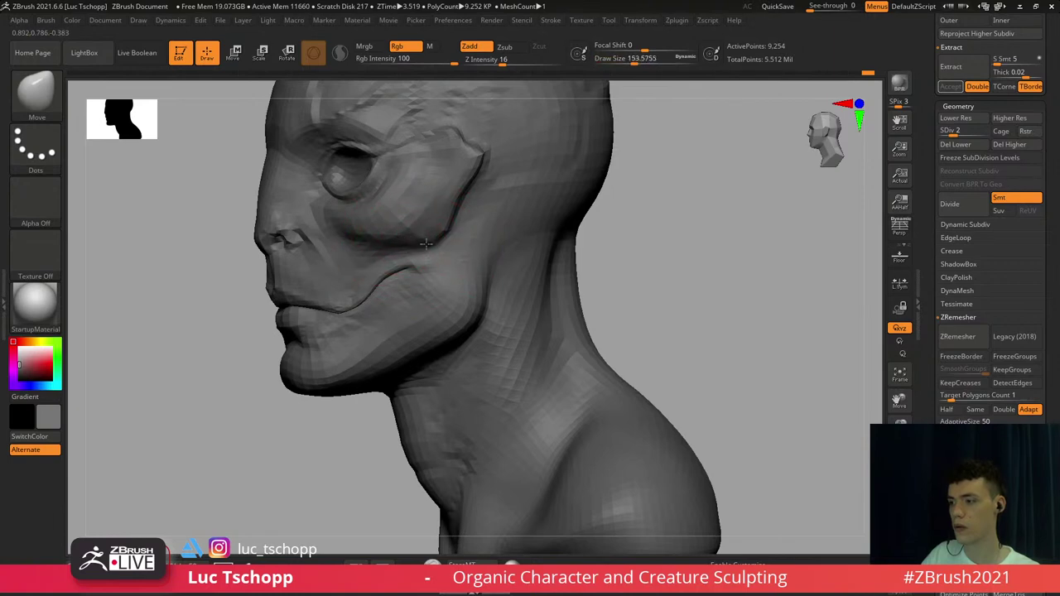
pyautogui.moveTo(426, 244); pyautogui.dragTo(498, 248, button='right')
pyautogui.press('d')
pyautogui.press('d')
pyautogui.press('d')
# Refine the jaw at SDiv 3 with a brush of about 124, then return to SDiv 5
pyautogui.moveTo(427, 300)
pyautogui.keyDown('ctrl'); pyautogui.mouseDown(button='right')
pyautogui.moveTo(420, 265)
pyautogui.moveTo(416, 295)
pyautogui.mouseUp(button='right'); pyautogui.keyUp('ctrl')
pyautogui.hotkey('shift', 'd')
pyautogui.hotkey('shift', 'd')
pyautogui.press('s')
pyautogui.moveTo(343, 275); pyautogui.dragTo(337, 275)
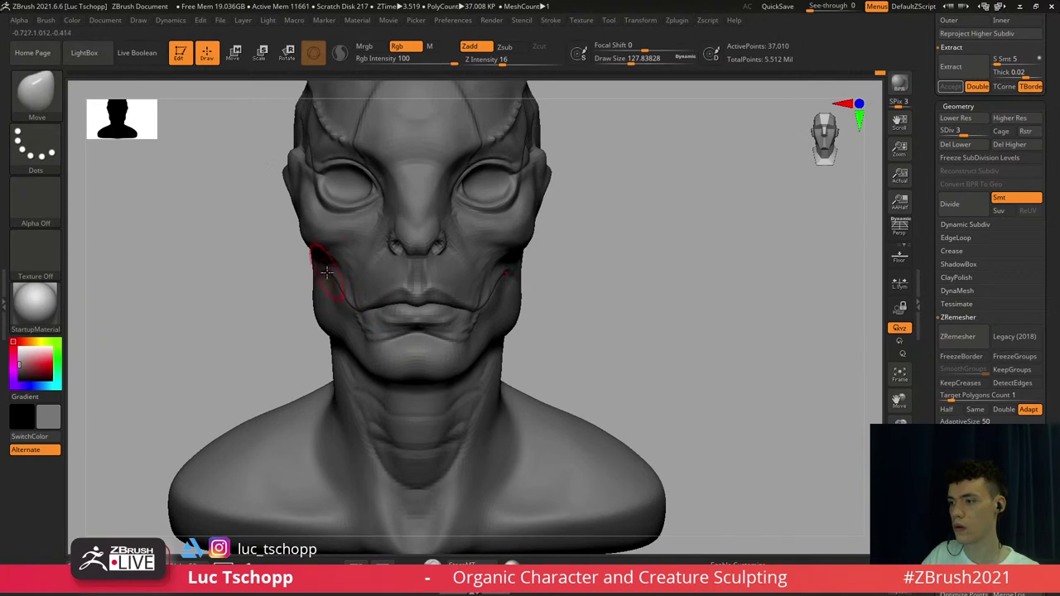
pyautogui.moveTo(288, 270); pyautogui.dragTo(339, 256, button='right')
pyautogui.press('s')
pyautogui.moveTo(332, 247); pyautogui.dragTo(326, 247)
pyautogui.moveTo(373, 241)
pyautogui.keyDown('shift'); pyautogui.mouseDown(button='right')
pyautogui.moveTo(335, 246)
pyautogui.moveTo(374, 282)
pyautogui.moveTo(378, 251)
pyautogui.mouseUp(button='right'); pyautogui.keyUp('shift')
pyautogui.press('d')
pyautogui.press('d')
pyautogui.keyDown('ctrl'); pyautogui.moveTo(438, 282); pyautogui.dragTo(782, 525, button='right'); pyautogui.keyUp('ctrl')
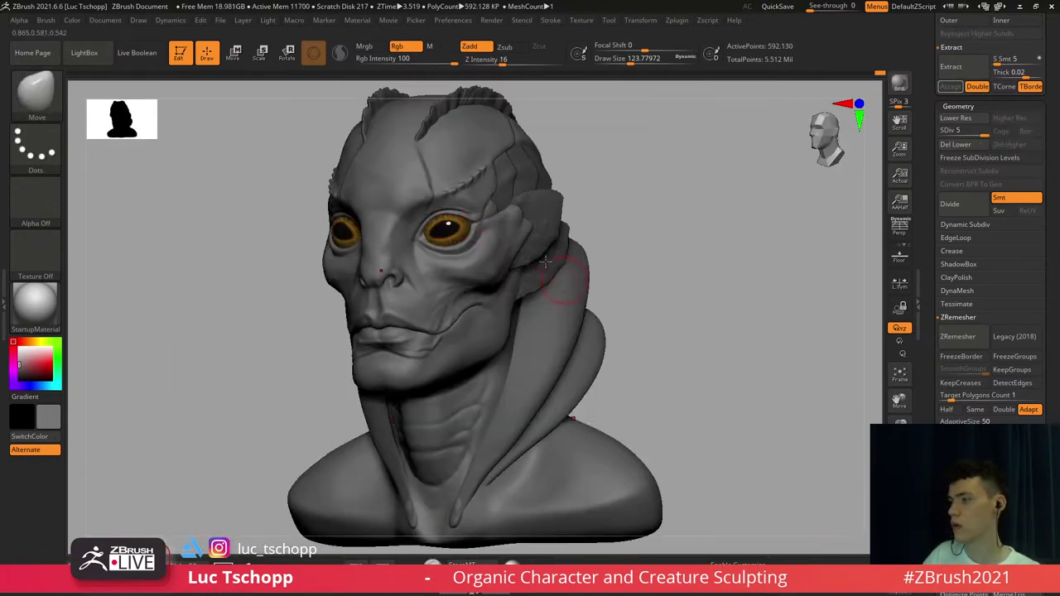
pyautogui.moveTo(427, 273)
pyautogui.keyDown('alt'); pyautogui.mouseDown(button='right')
pyautogui.moveTo(430, 246)
pyautogui.moveTo(433, 278)
pyautogui.mouseUp(button='right'); pyautogui.keyUp('alt')
pyautogui.moveTo(432, 278); pyautogui.dragTo(492, 269, button='right')
pyautogui.moveTo(534, 209); pyautogui.dragTo(534, 282, button='right')
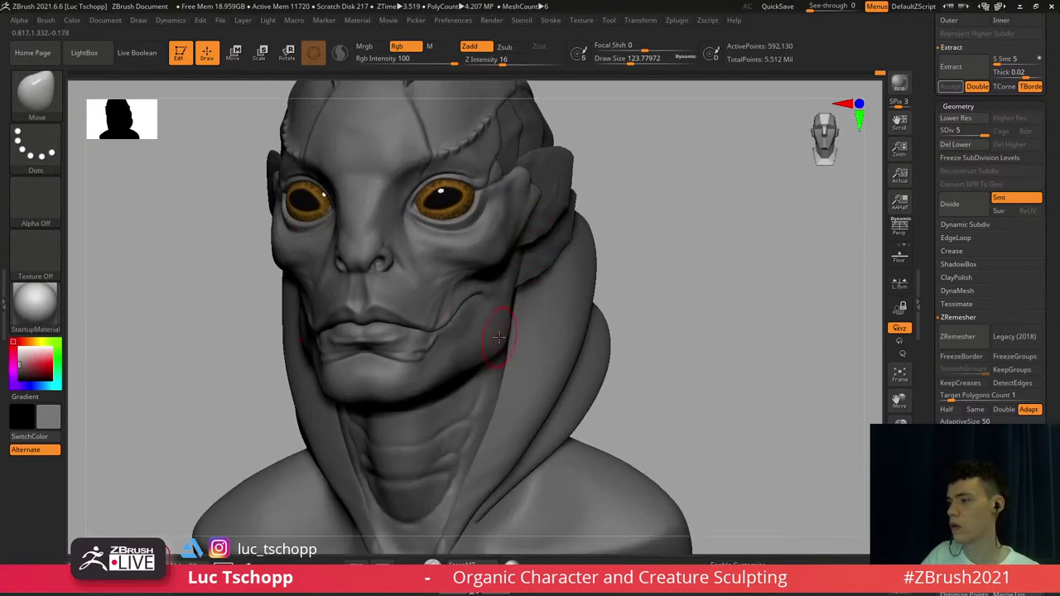
pyautogui.keyDown('alt'); pyautogui.moveTo(497, 248); pyautogui.dragTo(490, 222, button='right'); pyautogui.keyUp('alt')
pyautogui.moveTo(490, 222)
pyautogui.keyDown('ctrl'); pyautogui.mouseDown(button='right')
pyautogui.moveTo(497, 250)
pyautogui.moveTo(431, 272)
pyautogui.mouseUp(button='right'); pyautogui.keyUp('ctrl')
pyautogui.press('b')
pyautogui.click(498, 203)
pyautogui.keyDown('shift'); pyautogui.moveTo(483, 267); pyautogui.dragTo(434, 282); pyautogui.keyUp('shift')
pyautogui.moveTo(390, 346)
pyautogui.mouseDown(button='right')
pyautogui.moveTo(398, 362)
pyautogui.moveTo(387, 370)
pyautogui.mouseUp(button='right')
pyautogui.press('s')
pyautogui.moveTo(387, 370); pyautogui.dragTo(369, 372)
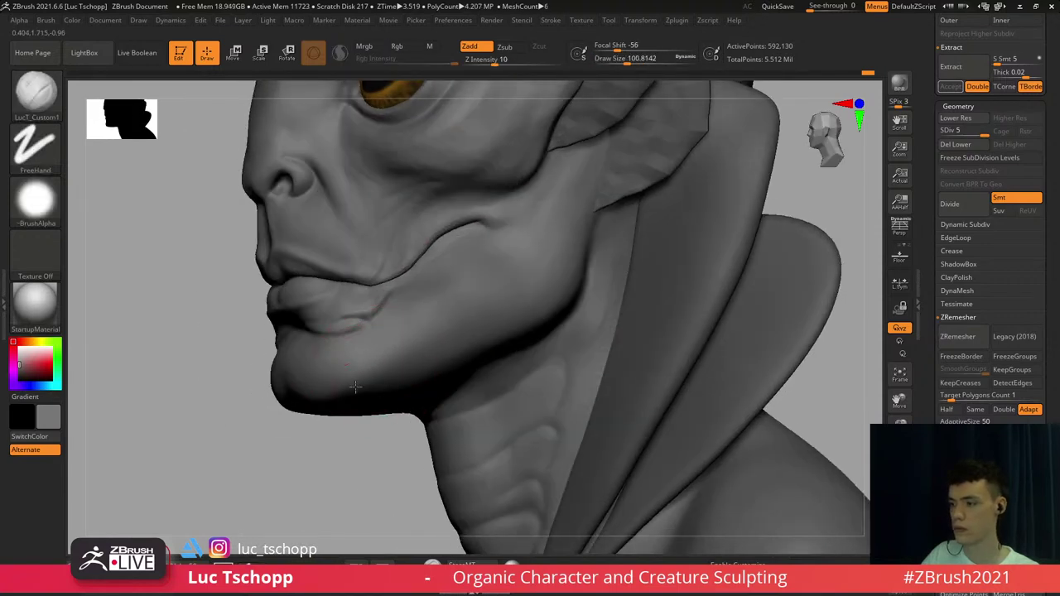
pyautogui.moveTo(406, 332)
pyautogui.mouseDown(button='right')
pyautogui.moveTo(365, 347)
pyautogui.moveTo(504, 345)
pyautogui.moveTo(545, 301)
pyautogui.moveTo(556, 237)
pyautogui.mouseUp(button='right')
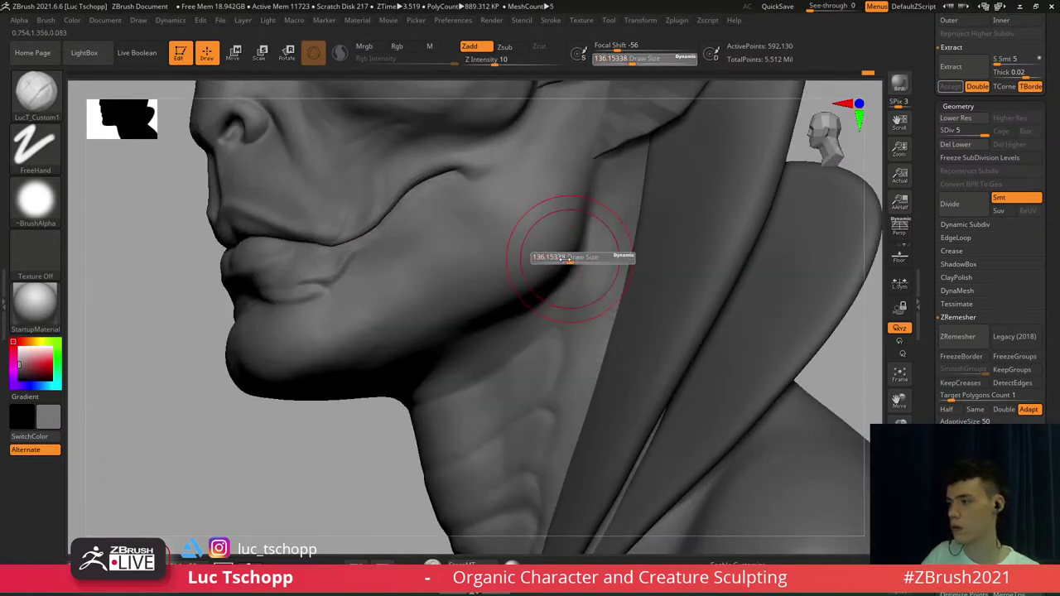
pyautogui.press('b')
pyautogui.press('m')
pyautogui.press('v')
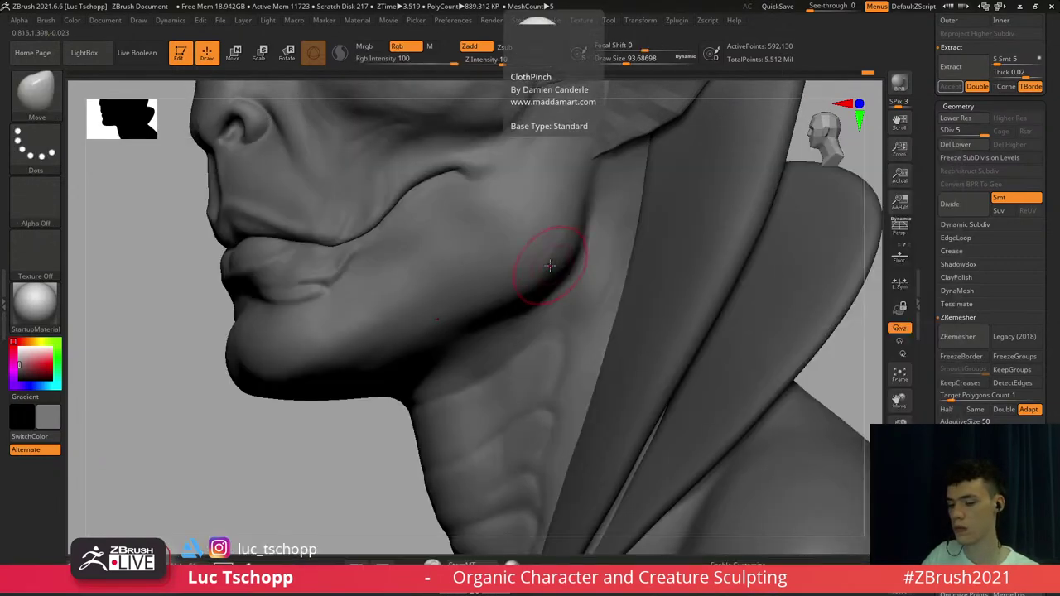
pyautogui.hotkey('shift', 'd')
pyautogui.hotkey('shift', 'd')
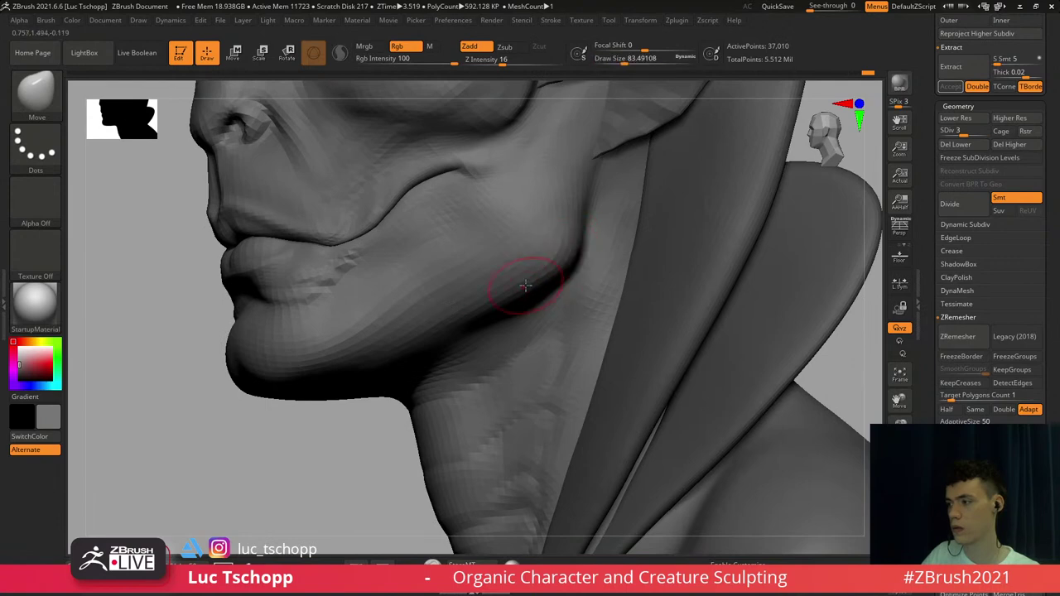
pyautogui.press('d')
pyautogui.moveTo(555, 255); pyautogui.dragTo(555, 352, button='right')
pyautogui.press('b')
pyautogui.press('s')
pyautogui.press('t')
pyautogui.press('s')
pyautogui.click(606, 188)
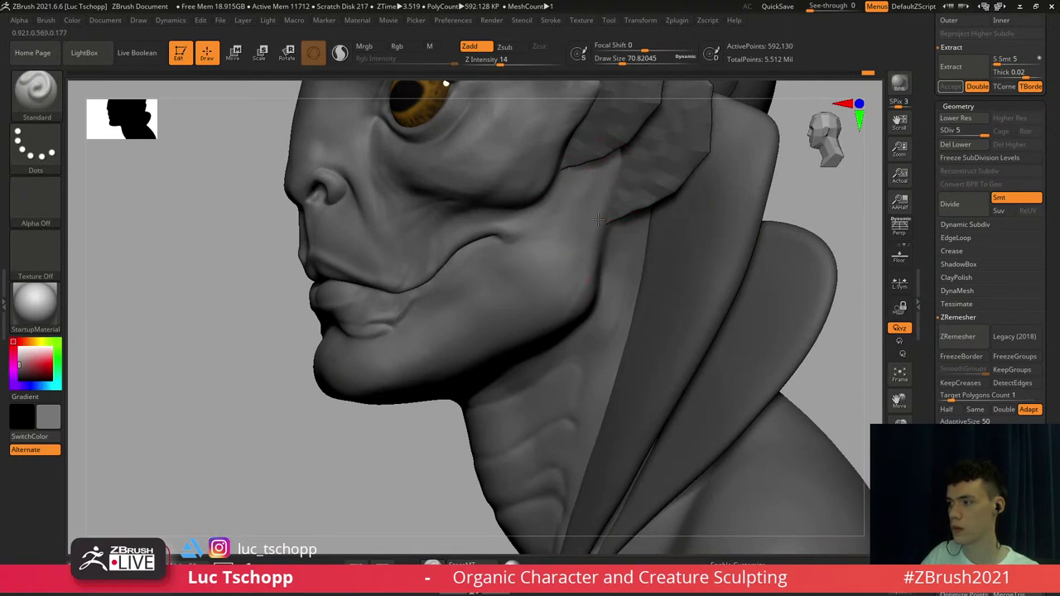
pyautogui.press('b')
pyautogui.press('m')
pyautogui.press('v')
pyautogui.hotkey('shift', 'd')
pyautogui.hotkey('shift', 'd')
pyautogui.press('s')
pyautogui.click(619, 175)
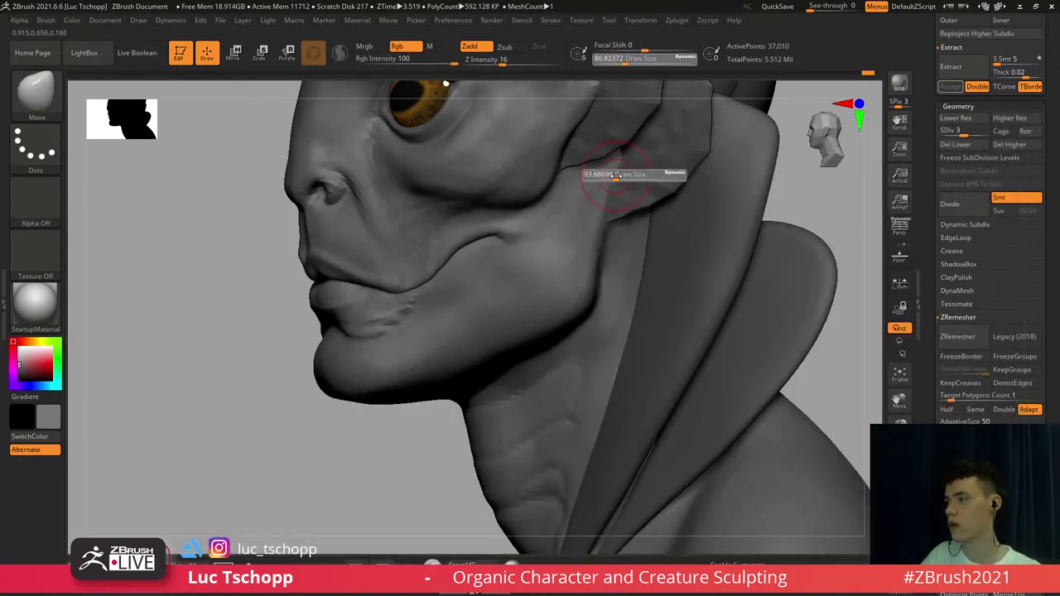
pyautogui.press('d')
pyautogui.press('d')
pyautogui.press('f')
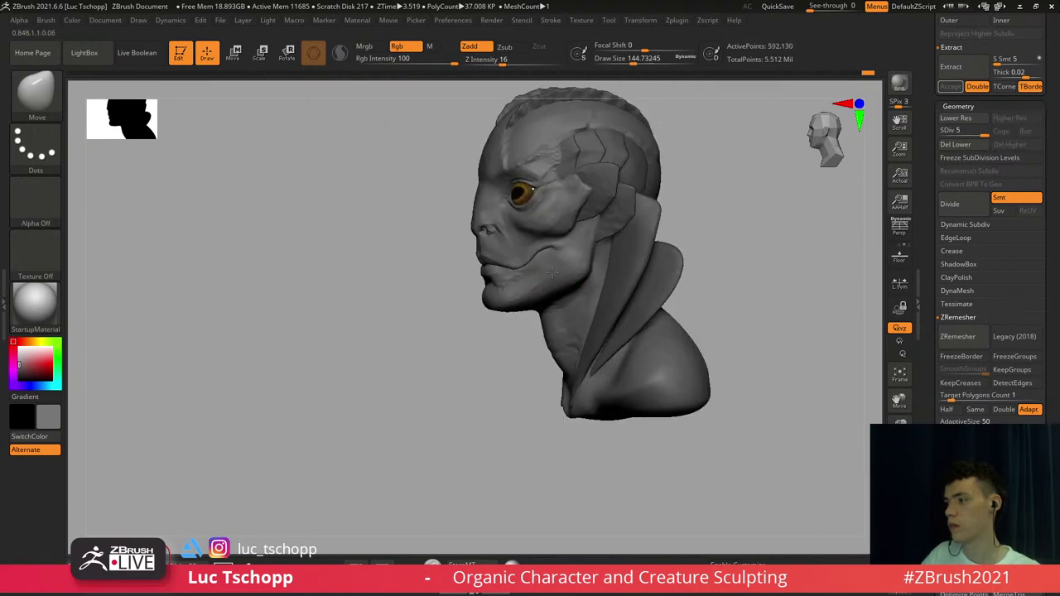
pyautogui.press('s')
pyautogui.click(579, 273)
pyautogui.moveTo(588, 226)
pyautogui.keyDown('shift'); pyautogui.mouseDown(button='right')
pyautogui.moveTo(604, 279)
pyautogui.moveTo(563, 290)
pyautogui.mouseUp(button='right'); pyautogui.keyUp('shift')
pyautogui.press('f')
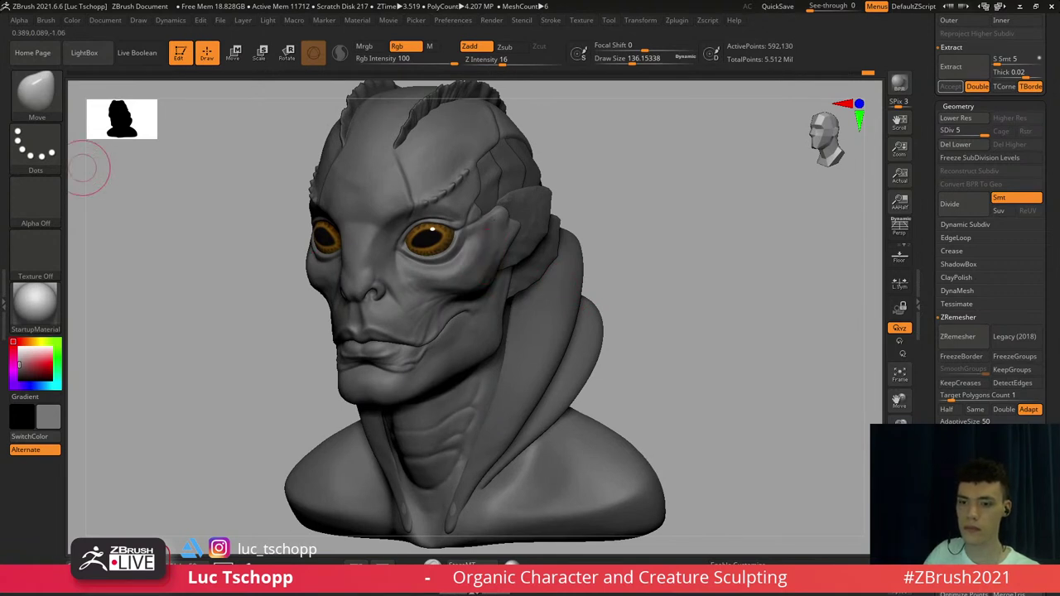
pyautogui.hotkey('alt', 'Tab')
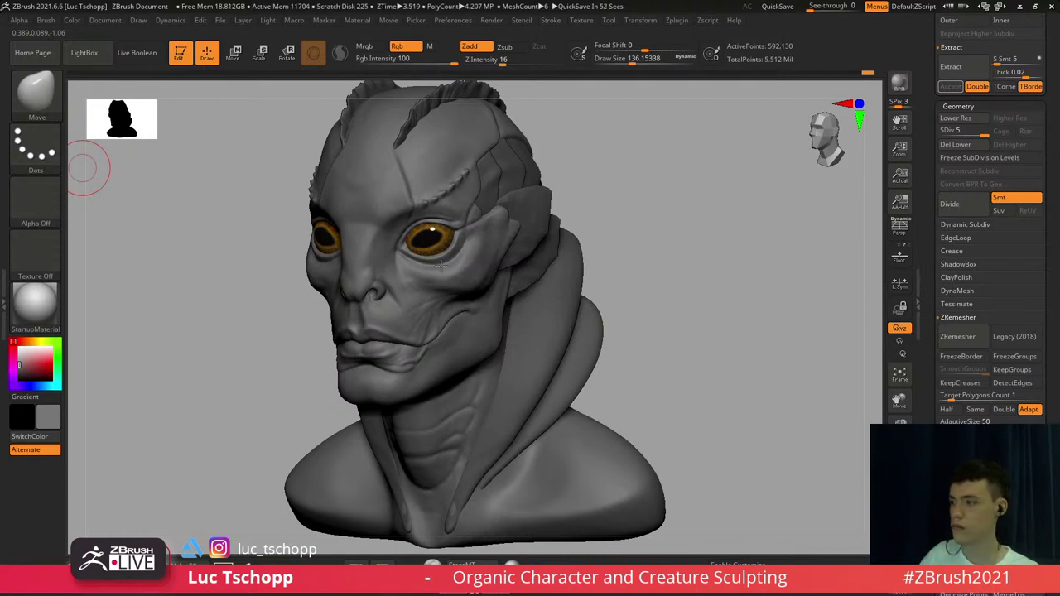
# Select the Extract4 flaps and, with Move at SDiv 1, pull the slanted top edge nearly level
pyautogui.moveTo(84, 168); pyautogui.dragTo(585, 284)
pyautogui.keyDown('alt'); pyautogui.click(607, 270); pyautogui.keyUp('alt')
pyautogui.press('b')
pyautogui.press('m')
pyautogui.press('v')
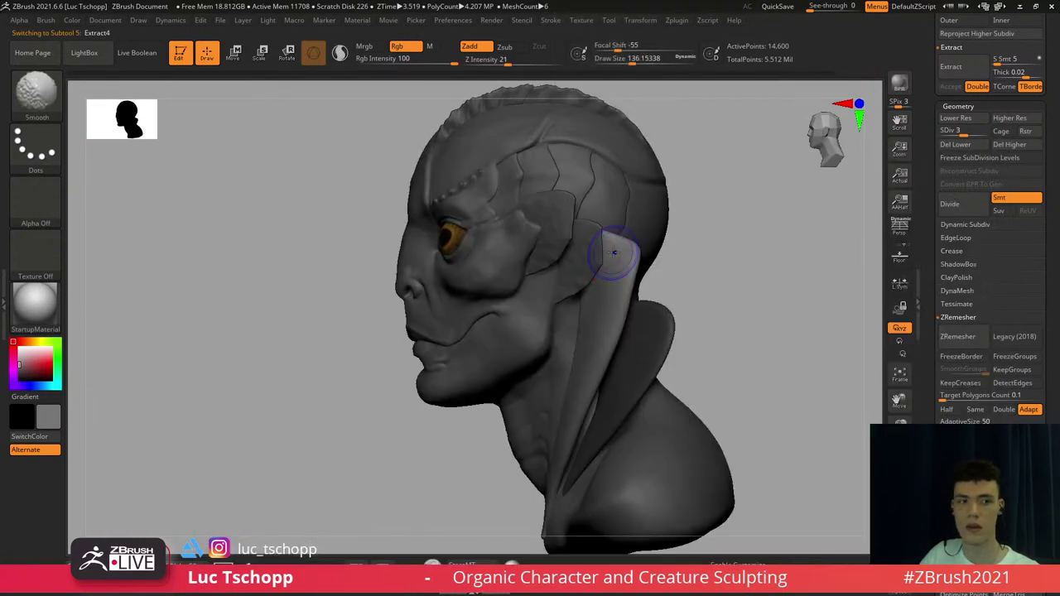
pyautogui.hotkey('shift', 'd')
pyautogui.hotkey('shift', 'd')
pyautogui.hotkey('shift', 'd')
pyautogui.moveTo(633, 249); pyautogui.dragTo(628, 212)
pyautogui.press('s')
pyautogui.click(625, 218)
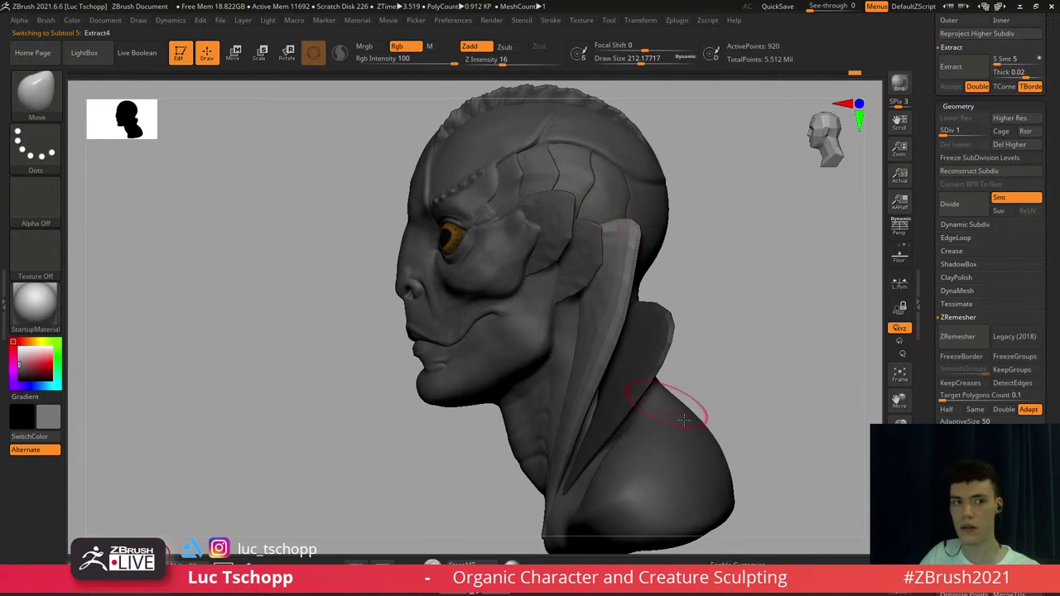
# Solo the flaps and reshape a flap's outline with the brush at about 222
pyautogui.click(900, 531)
pyautogui.press('s')
pyautogui.click(588, 249)
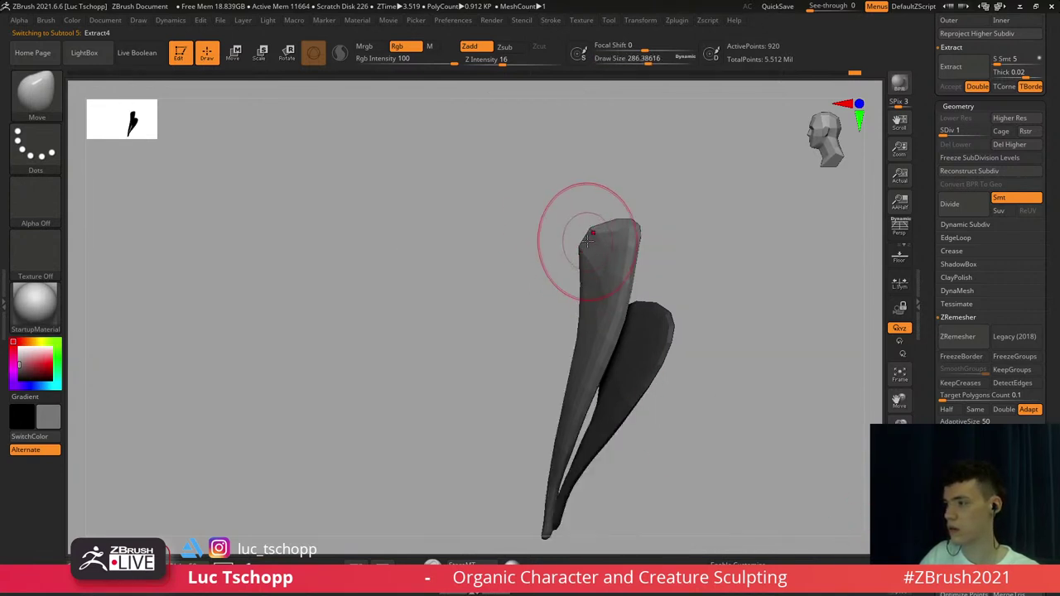
pyautogui.press('s')
pyautogui.click(589, 267)
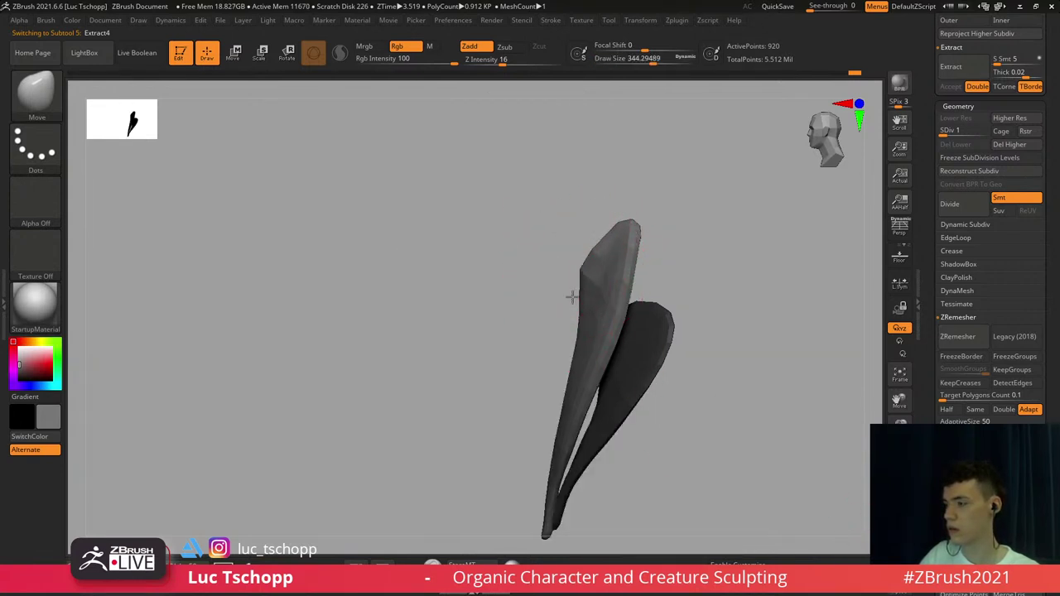
pyautogui.moveTo(570, 312); pyautogui.dragTo(582, 294)
pyautogui.keyDown('shift'); pyautogui.moveTo(583, 295); pyautogui.dragTo(618, 260, button='right'); pyautogui.keyUp('shift')
pyautogui.press('s')
pyautogui.click(583, 265)
pyautogui.moveTo(564, 267); pyautogui.dragTo(569, 267)
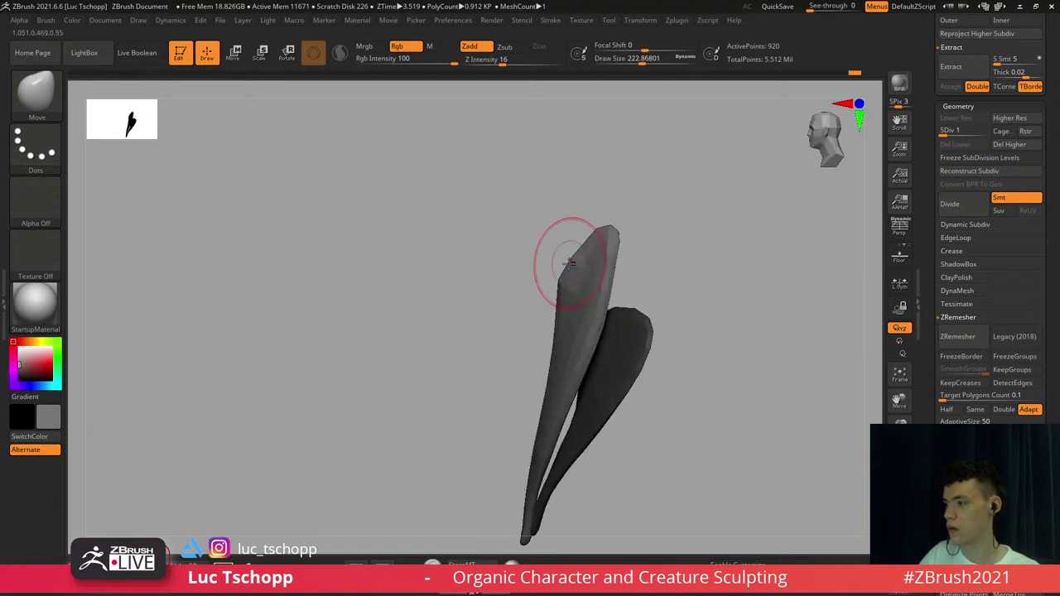
# Nudge and smooth the flap tips from the front, switching between SDiv 1 and 3
pyautogui.keyDown('shift'); pyautogui.moveTo(568, 268); pyautogui.dragTo(585, 276, button='right'); pyautogui.keyUp('shift')
pyautogui.press('s')
pyautogui.click(582, 270)
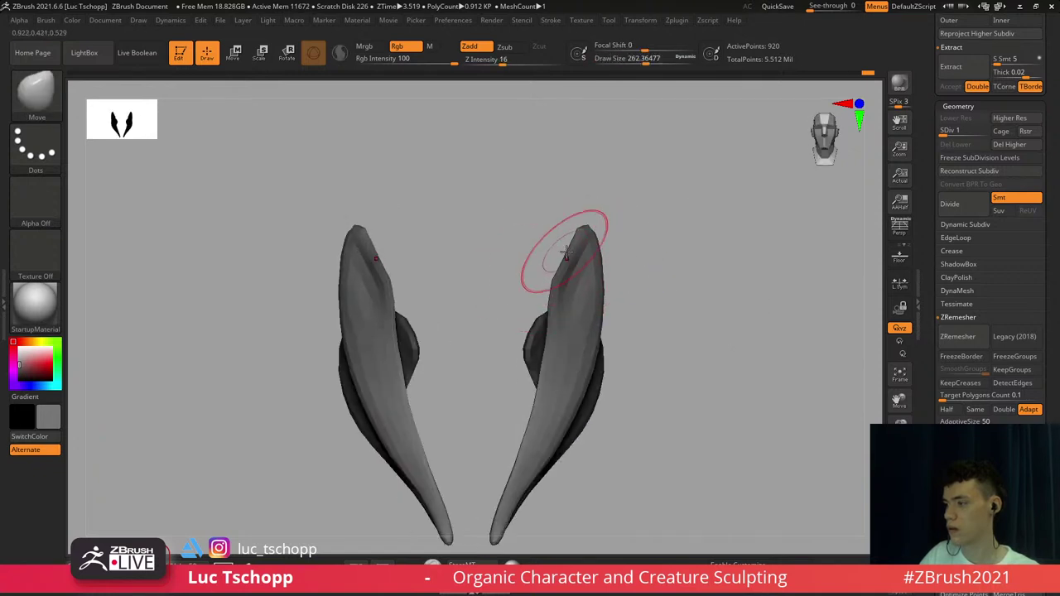
pyautogui.moveTo(551, 293); pyautogui.dragTo(546, 296)
pyautogui.press('d')
pyautogui.press('d')
pyautogui.moveTo(584, 278)
pyautogui.keyDown('shift'); pyautogui.mouseDown(button='right')
pyautogui.moveTo(564, 284)
pyautogui.moveTo(580, 301)
pyautogui.mouseUp(button='right'); pyautogui.keyUp('shift')
pyautogui.hotkey('shift', 'd')
pyautogui.hotkey('shift', 'd')
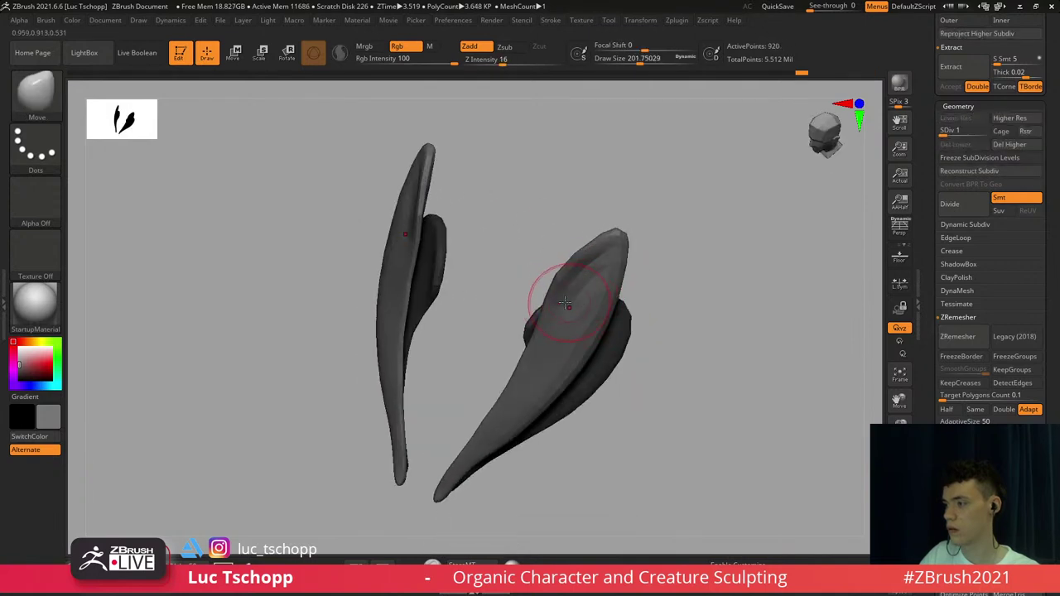
pyautogui.moveTo(594, 266)
pyautogui.mouseDown()
pyautogui.moveTo(605, 265)
pyautogui.moveTo(590, 280)
pyautogui.mouseUp()
pyautogui.press('d')
pyautogui.press('d')
pyautogui.keyDown('shift'); pyautogui.moveTo(586, 283); pyautogui.dragTo(590, 283, button='right'); pyautogui.keyUp('shift')
# Smooth the flap surface at SDiv 1 with the Standard brush at about 228
pyautogui.hotkey('shift', 'd')
pyautogui.hotkey('shift', 'd')
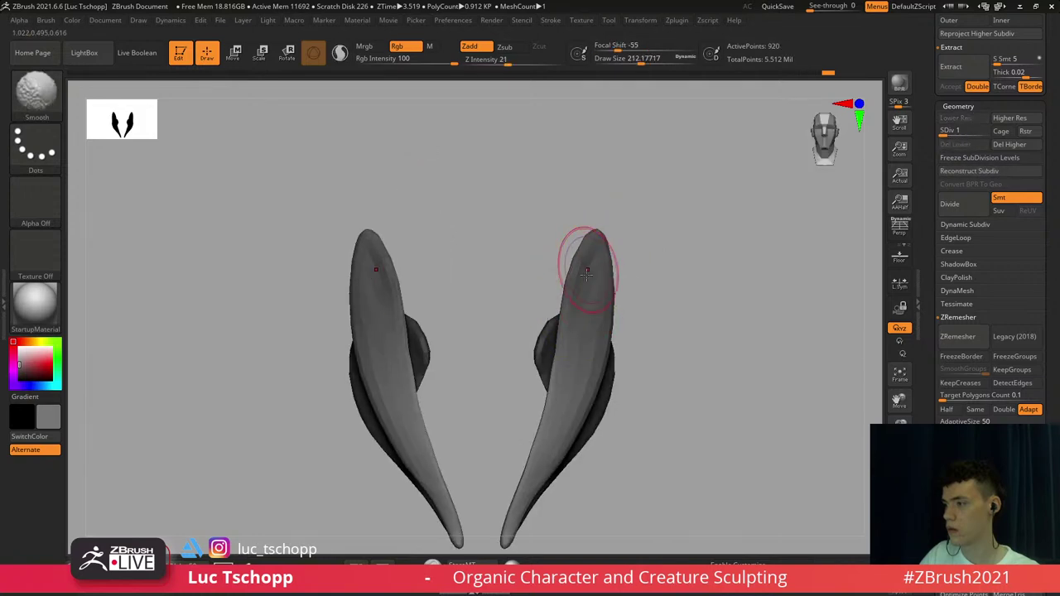
pyautogui.press('b')
pyautogui.press('s')
pyautogui.press('t')
pyautogui.press('s')
pyautogui.press('s')
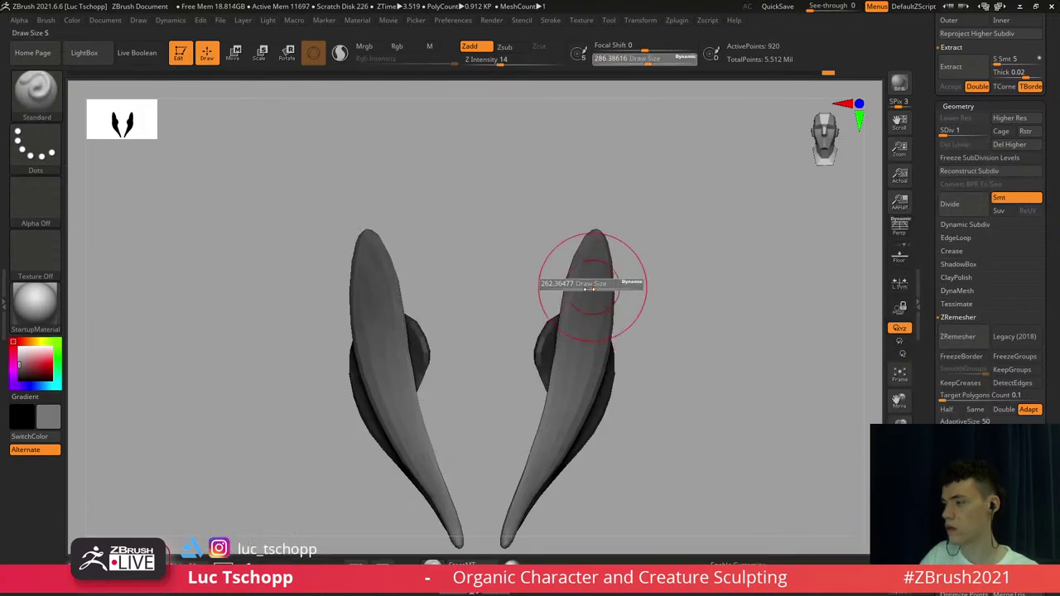
pyautogui.click(591, 286)
pyautogui.keyDown('shift'); pyautogui.moveTo(595, 286); pyautogui.dragTo(615, 328); pyautogui.keyUp('shift')
# Raise the flaps to their highest subdivision and turn Solo off to show the whole bust
pyautogui.press('d')
pyautogui.press('d')
pyautogui.press('d')
pyautogui.press('d')
pyautogui.press('f')
pyautogui.click(900, 544)
pyautogui.press('f')
pyautogui.moveTo(745, 389); pyautogui.dragTo(613, 303)
# Select the head, switch to the Move brush at SDiv 1, and soften the jaw surface
pyautogui.press('f')
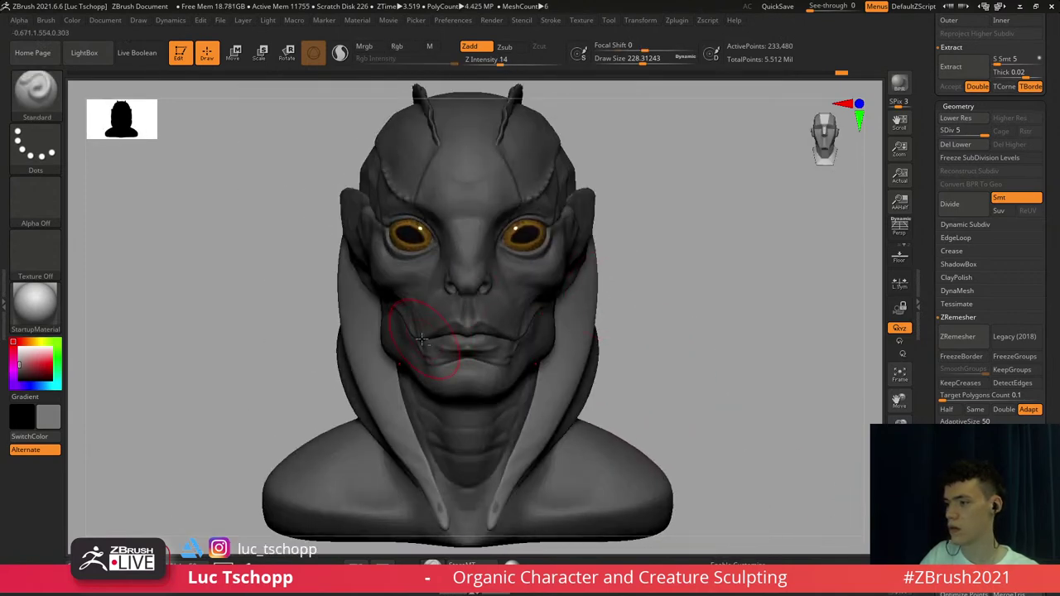
pyautogui.moveTo(398, 342)
pyautogui.keyDown('alt'); pyautogui.mouseDown(button='right')
pyautogui.moveTo(428, 316)
pyautogui.moveTo(441, 361)
pyautogui.mouseUp(button='right'); pyautogui.keyUp('alt')
pyautogui.keyDown('alt'); pyautogui.click(417, 315); pyautogui.keyUp('alt')
pyautogui.press('b')
pyautogui.press('m')
pyautogui.press('v')
pyautogui.moveTo(439, 310); pyautogui.dragTo(449, 292, button='right')
pyautogui.hotkey('shift', 'd')
pyautogui.hotkey('shift', 'd')
pyautogui.hotkey('shift', 'd')
pyautogui.hotkey('shift', 'd')
pyautogui.press('s')
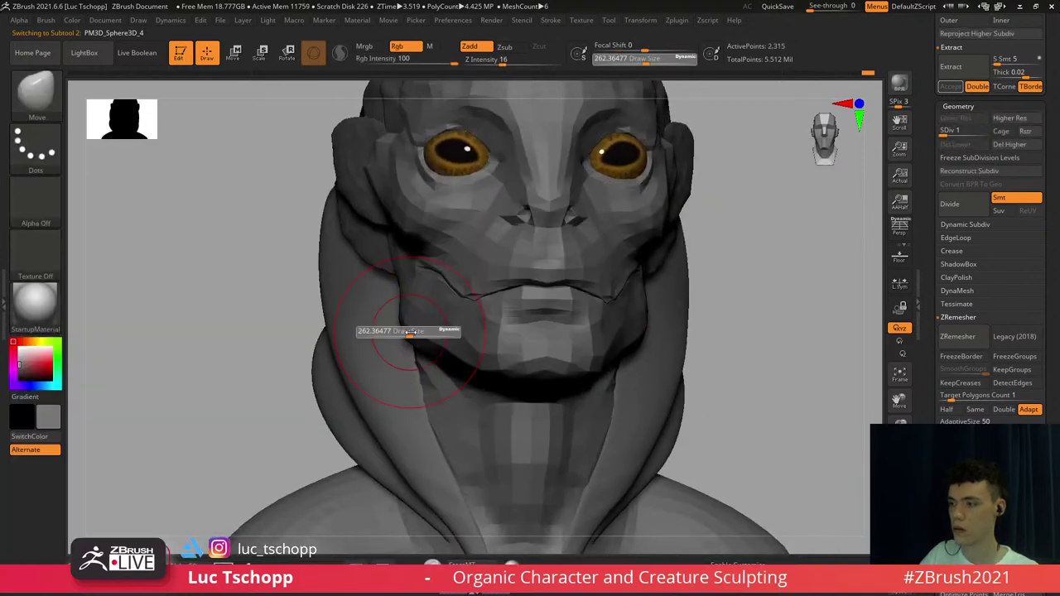
pyautogui.moveTo(408, 331); pyautogui.dragTo(416, 333)
# Reshape the left side of the jaw from the front with the Move brush at about 187
pyautogui.moveTo(419, 333); pyautogui.dragTo(440, 325, button='right')
pyautogui.press('s')
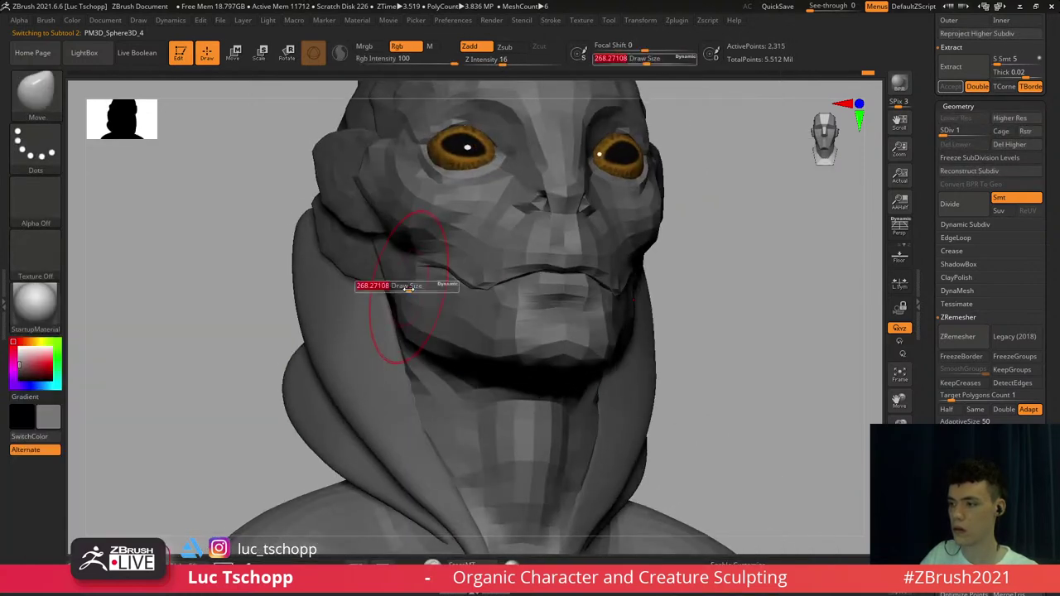
pyautogui.moveTo(407, 288); pyautogui.dragTo(393, 288)
pyautogui.moveTo(388, 287)
pyautogui.keyDown('shift'); pyautogui.mouseDown(button='right')
pyautogui.moveTo(386, 270)
pyautogui.moveTo(414, 263)
pyautogui.moveTo(422, 246)
pyautogui.mouseUp(button='right'); pyautogui.keyUp('shift')
pyautogui.press('s')
pyautogui.moveTo(420, 247); pyautogui.dragTo(419, 245)
pyautogui.press('s')
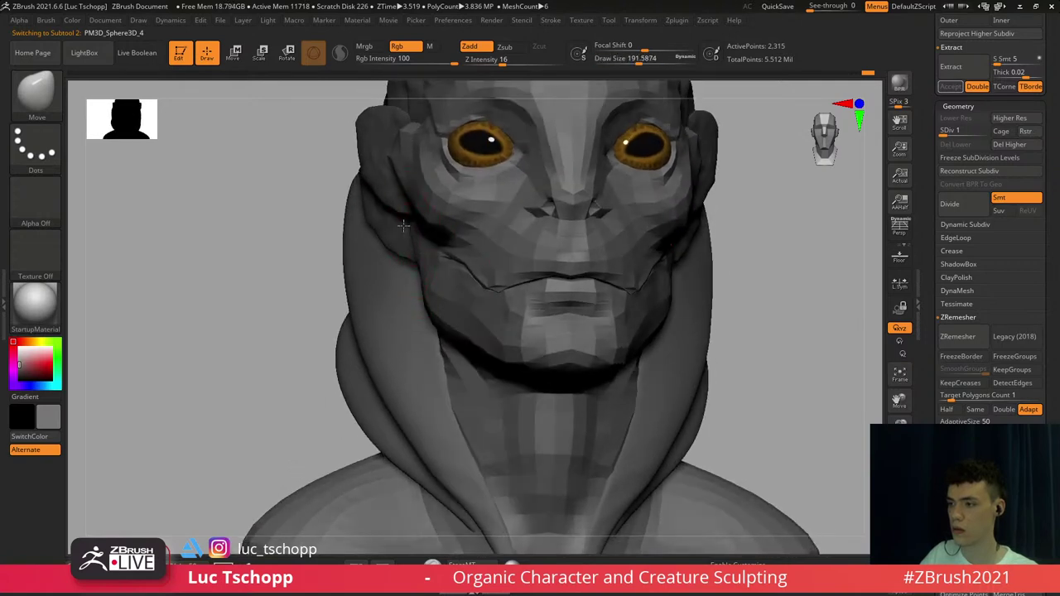
pyautogui.keyDown('shift'); pyautogui.moveTo(406, 249); pyautogui.dragTo(419, 262, button='right'); pyautogui.keyUp('shift')
pyautogui.press('s')
pyautogui.moveTo(419, 262); pyautogui.dragTo(416, 262)
pyautogui.press('s')
pyautogui.moveTo(414, 280); pyautogui.dragTo(416, 280)
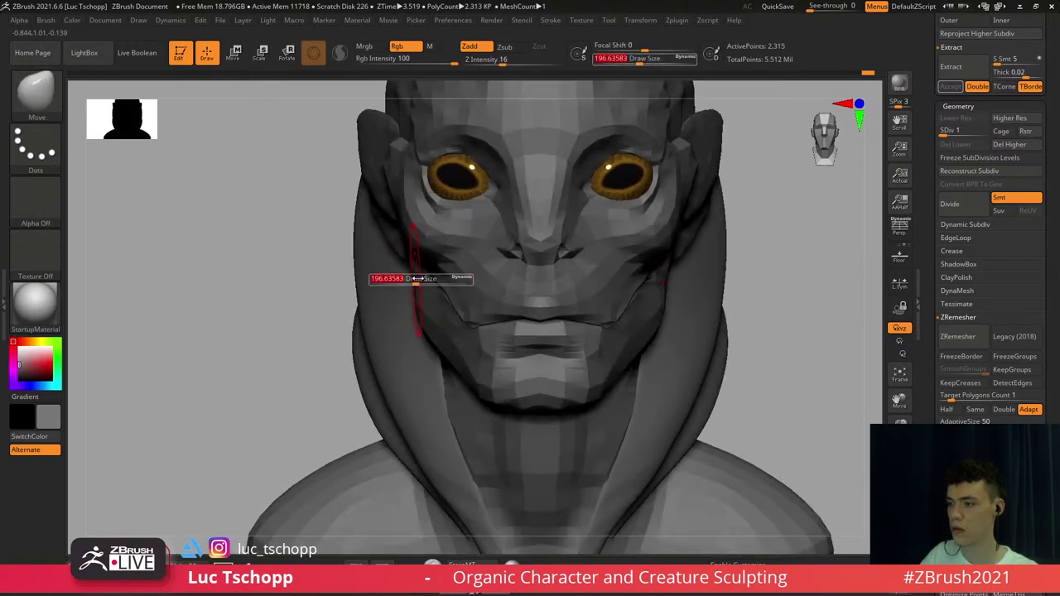
# Set the head to SDiv 3 and pick the LucT_Custom1 brush at size about 44
pyautogui.press('d')
pyautogui.press('d')
pyautogui.press('d')
pyautogui.press('d')
pyautogui.moveTo(416, 295)
pyautogui.keyDown('ctrl'); pyautogui.mouseDown(button='right')
pyautogui.moveTo(417, 215)
pyautogui.moveTo(420, 309)
pyautogui.mouseUp(button='right'); pyautogui.keyUp('ctrl')
pyautogui.hotkey('shift', 'd')
pyautogui.hotkey('shift', 'd')
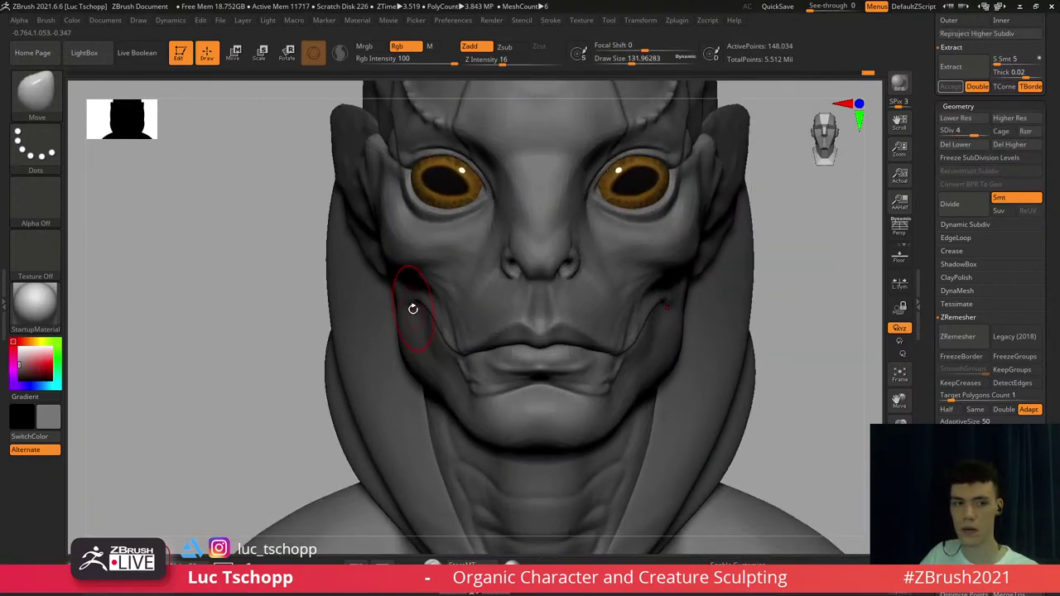
pyautogui.press('b')
pyautogui.click(406, 203)
pyautogui.moveTo(729, 253)
pyautogui.mouseDown(button='right')
pyautogui.moveTo(658, 241)
pyautogui.moveTo(564, 324)
pyautogui.moveTo(571, 365)
pyautogui.mouseUp(button='right')
pyautogui.press('s')
pyautogui.moveTo(578, 288); pyautogui.dragTo(560, 288)
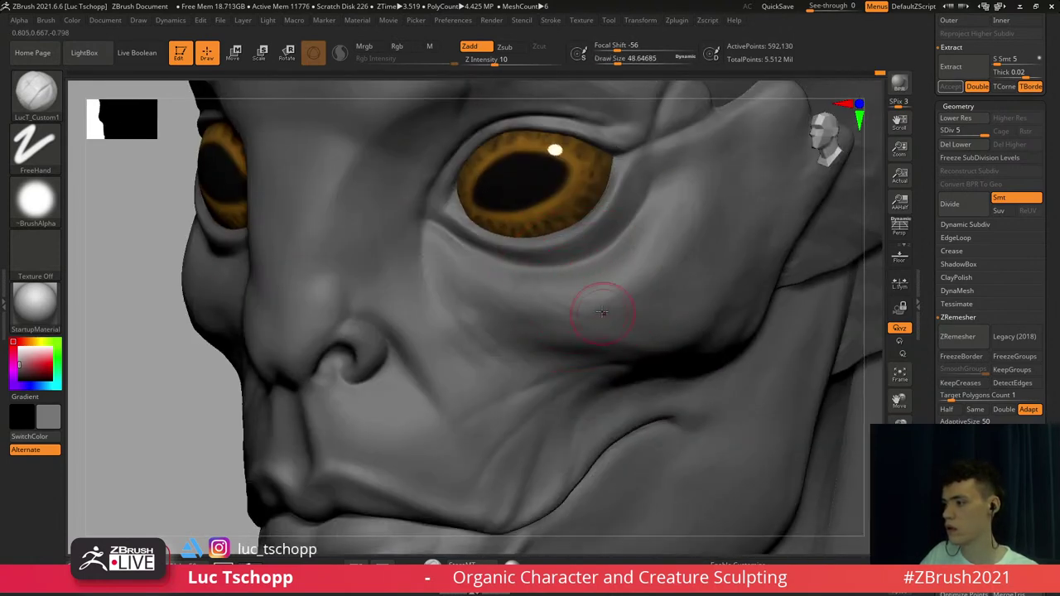
# Sculpt a stroke on the cheek below the eye, then switch to the Move brush at size 20
pyautogui.moveTo(635, 308); pyautogui.dragTo(566, 287)
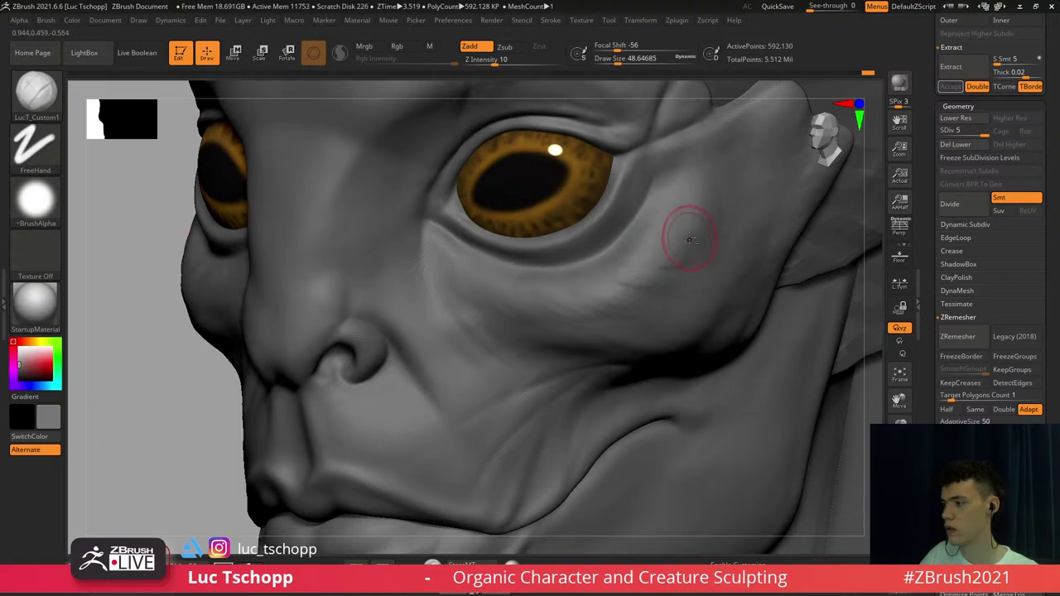
pyautogui.moveTo(689, 240)
pyautogui.keyDown('ctrl'); pyautogui.mouseDown(button='right')
pyautogui.moveTo(634, 199)
pyautogui.moveTo(661, 249)
pyautogui.moveTo(656, 261)
pyautogui.moveTo(583, 289)
pyautogui.moveTo(581, 320)
pyautogui.moveTo(615, 303)
pyautogui.mouseUp(button='right'); pyautogui.keyUp('ctrl')
pyautogui.press('b')
pyautogui.press('m')
pyautogui.press('v')
pyautogui.press('s')
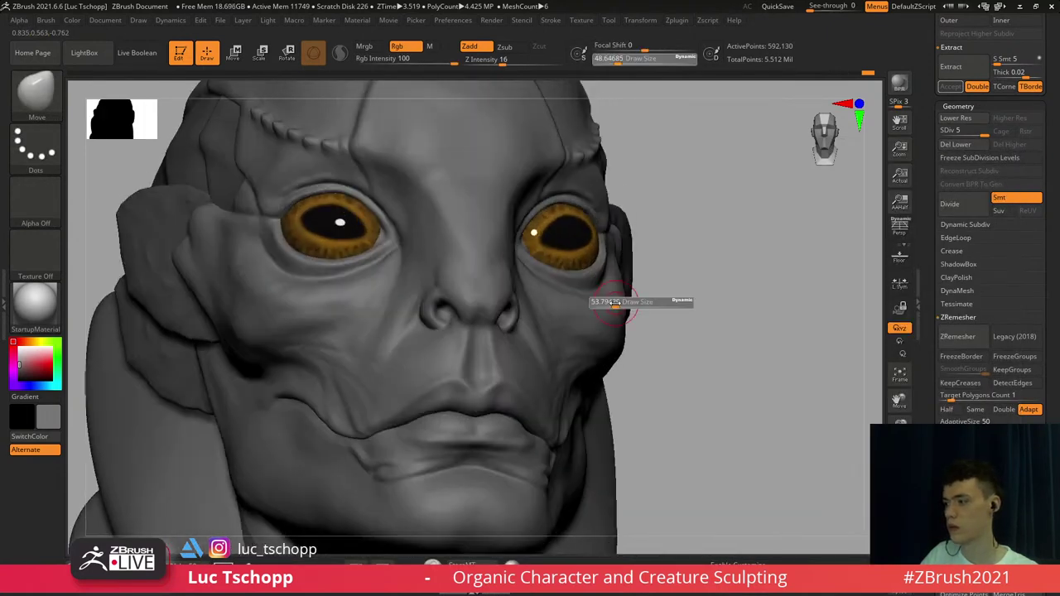
pyautogui.moveTo(615, 303); pyautogui.dragTo(614, 303)
pyautogui.moveTo(614, 303); pyautogui.dragTo(593, 310, button='right')
pyautogui.press('s')
pyautogui.moveTo(613, 311); pyautogui.dragTo(605, 311)
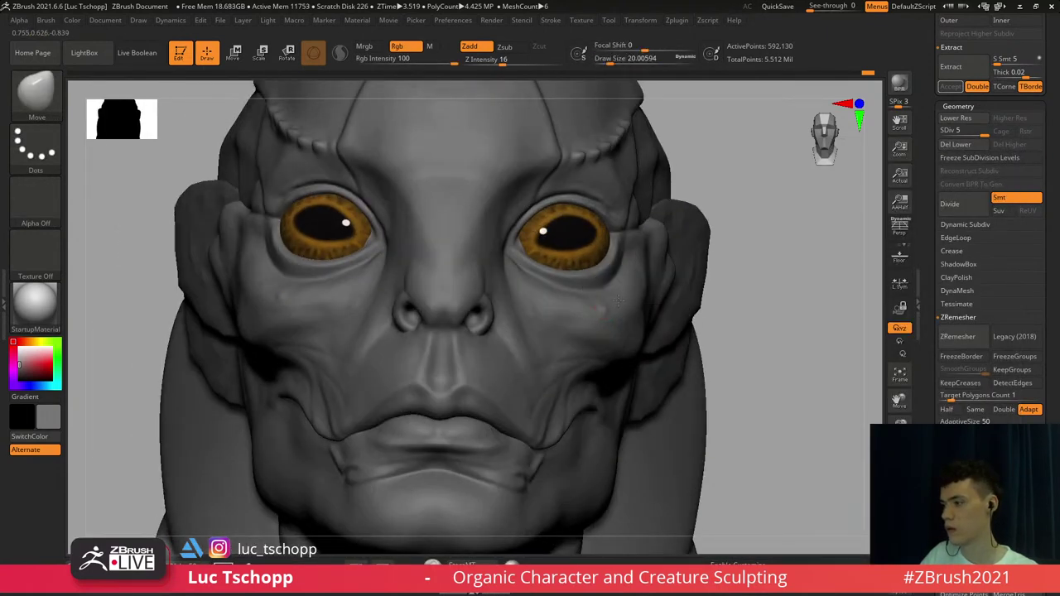
# Pull three small symmetric bumps in a curved row along the cheek beneath each eye
pyautogui.moveTo(630, 286); pyautogui.dragTo(617, 317, button='right')
pyautogui.keyDown('shift'); pyautogui.moveTo(611, 318); pyautogui.dragTo(610, 321); pyautogui.keyUp('shift')
pyautogui.moveTo(611, 313); pyautogui.dragTo(595, 316, button='right')
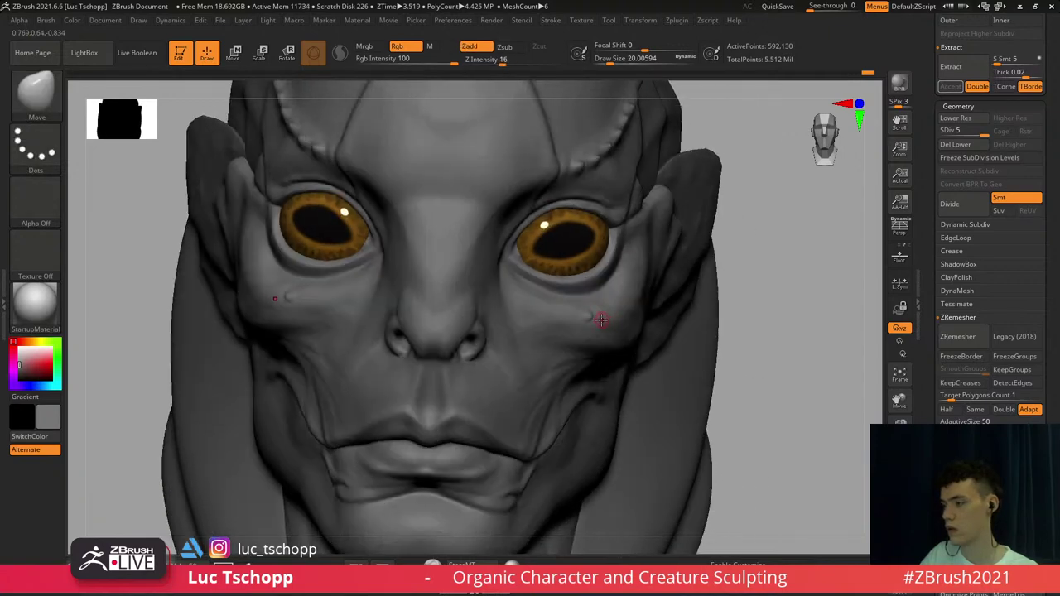
pyautogui.keyDown('shift'); pyautogui.moveTo(600, 320); pyautogui.dragTo(589, 319); pyautogui.keyUp('shift')
pyautogui.moveTo(584, 325)
pyautogui.mouseDown(button='right')
pyautogui.moveTo(589, 315)
pyautogui.moveTo(613, 325)
pyautogui.mouseUp(button='right')
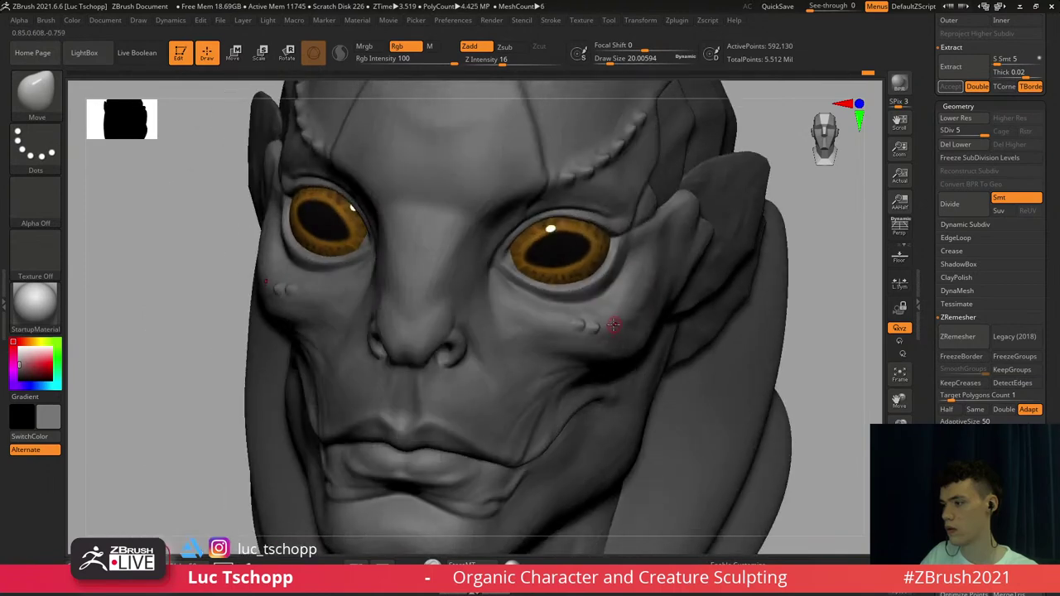
pyautogui.moveTo(638, 324); pyautogui.dragTo(628, 318)
pyautogui.moveTo(661, 314); pyautogui.dragTo(637, 306, button='right')
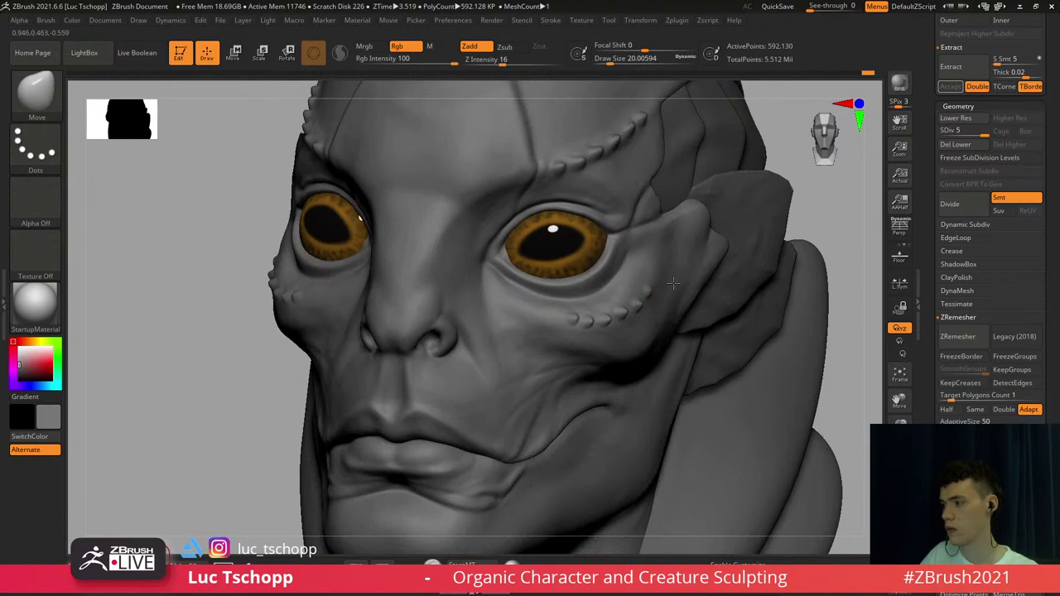
pyautogui.keyDown('shift'); pyautogui.moveTo(666, 271); pyautogui.dragTo(616, 231, button='right'); pyautogui.keyUp('shift')
pyautogui.keyDown('alt'); pyautogui.moveTo(664, 316); pyautogui.dragTo(585, 244, button='right'); pyautogui.keyUp('alt')
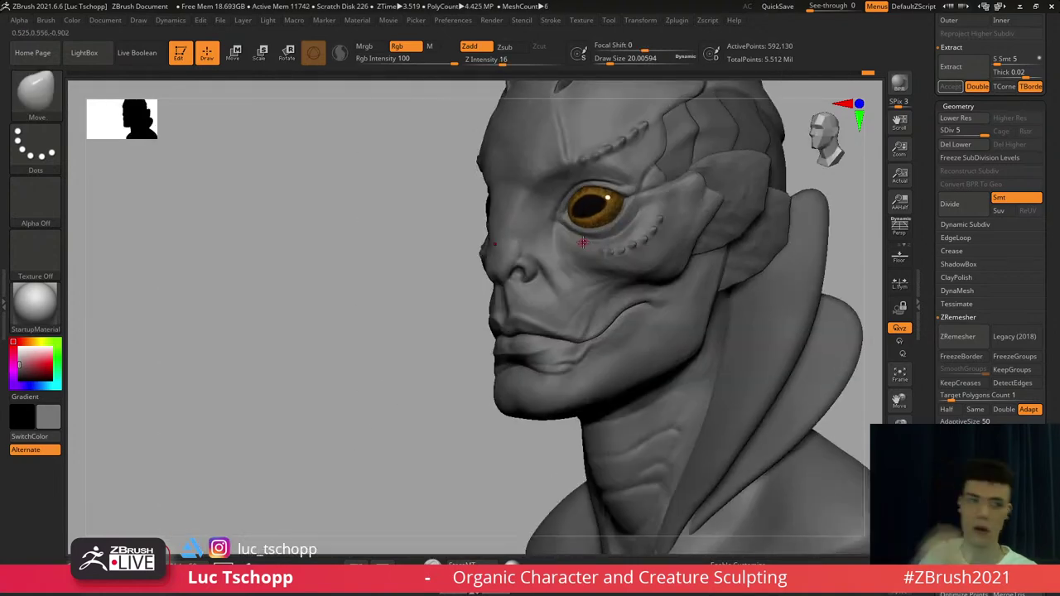
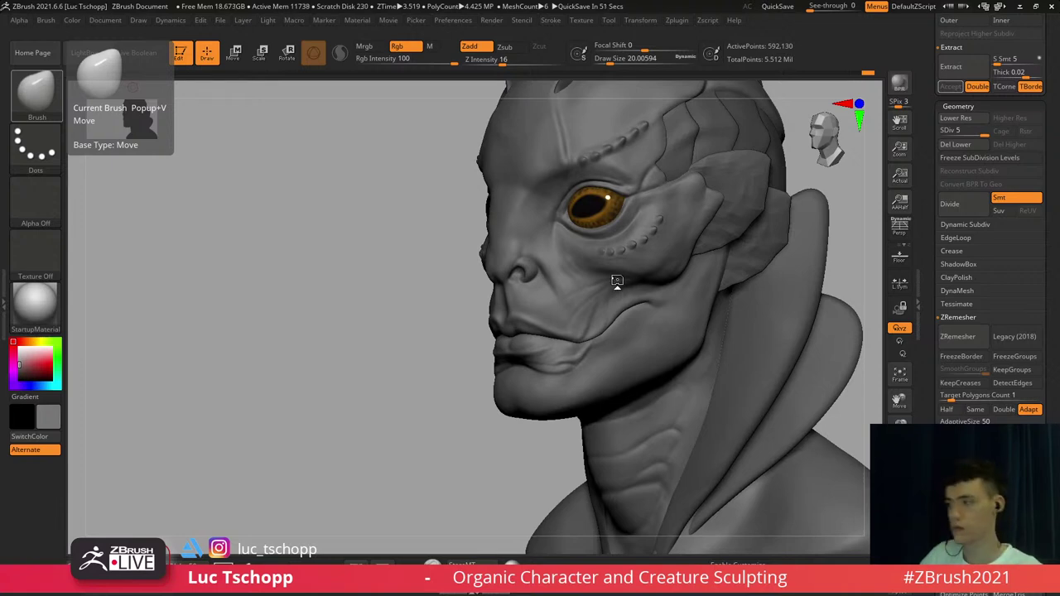
# Enlarge the Move brush to about 25, tidy the bead row under the eye, and frame the bust
pyautogui.moveTo(616, 279)
pyautogui.mouseDown(button='right')
pyautogui.moveTo(655, 264)
pyautogui.moveTo(648, 242)
pyautogui.moveTo(660, 286)
pyautogui.moveTo(656, 271)
pyautogui.mouseUp(button='right')
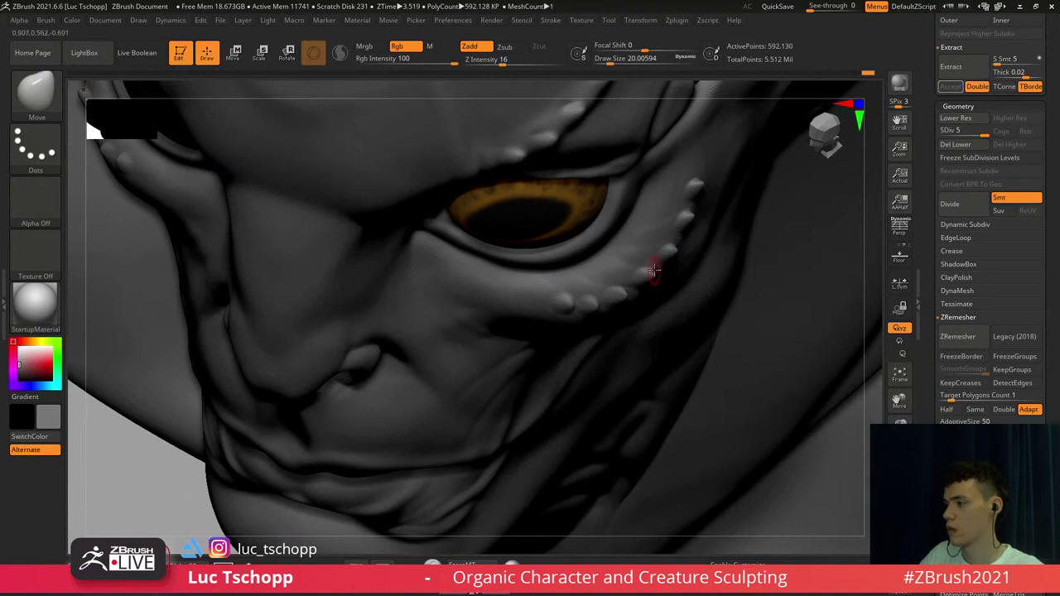
pyautogui.press('s')
pyautogui.moveTo(642, 280); pyautogui.dragTo(645, 280)
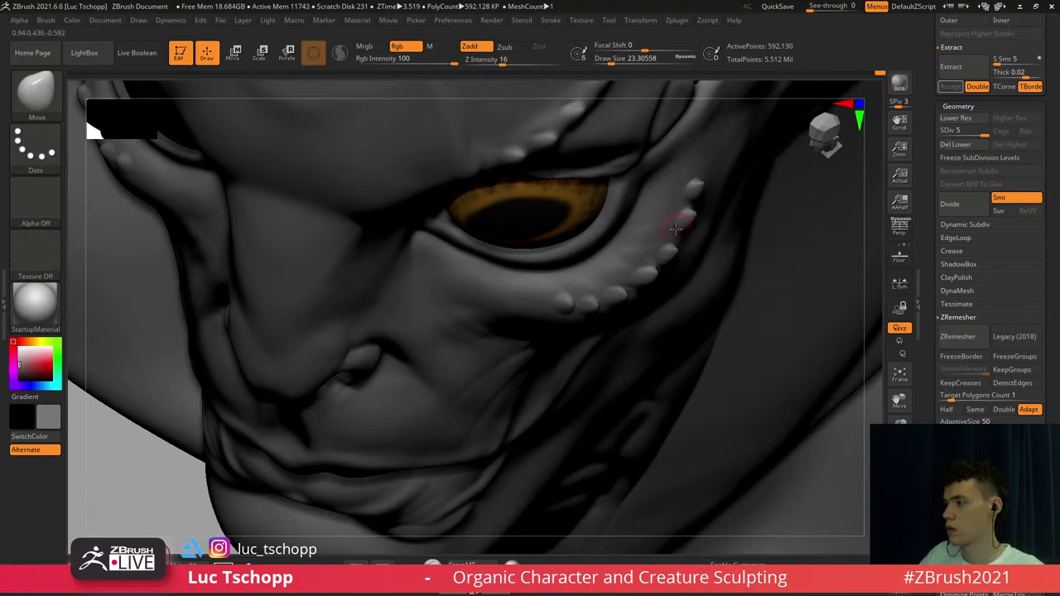
pyautogui.moveTo(676, 229)
pyautogui.mouseDown(button='right')
pyautogui.moveTo(645, 285)
pyautogui.moveTo(625, 299)
pyautogui.moveTo(630, 267)
pyautogui.moveTo(552, 301)
pyautogui.moveTo(561, 315)
pyautogui.moveTo(545, 304)
pyautogui.moveTo(553, 269)
pyautogui.moveTo(519, 246)
pyautogui.mouseUp(button='right')
pyautogui.press('f')
# Select DamStandard and size it to about 62 for the mouth corners
pyautogui.press('b')
pyautogui.press('d')
pyautogui.press('s')
pyautogui.press('b')
pyautogui.press('d')
pyautogui.press('s')
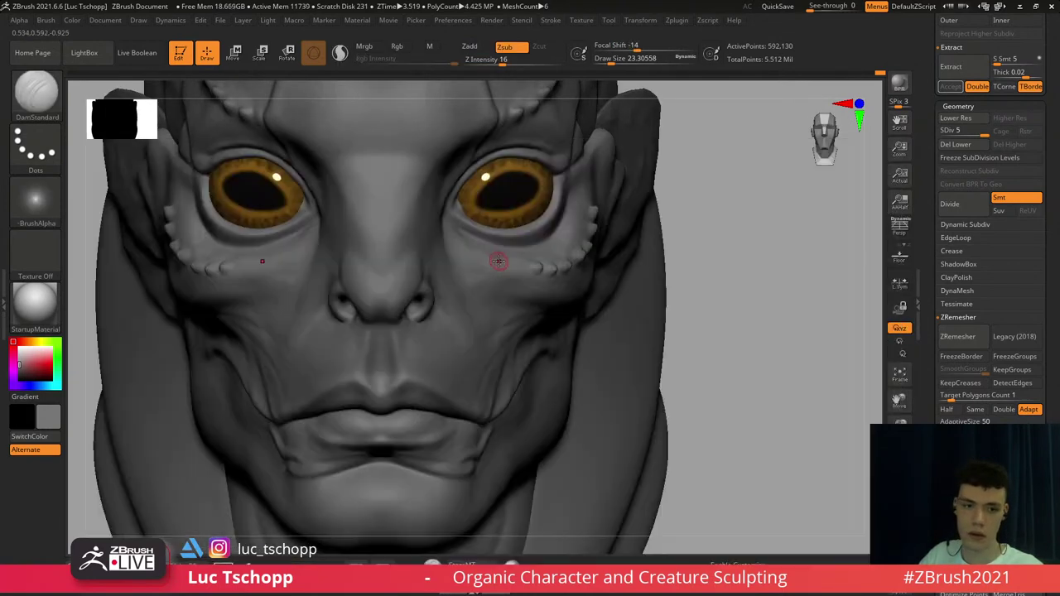
pyautogui.press('s')
pyautogui.click(498, 262)
pyautogui.press('s')
pyautogui.moveTo(461, 337); pyautogui.dragTo(466, 339)
pyautogui.press('s')
pyautogui.moveTo(453, 380); pyautogui.dragTo(458, 381)
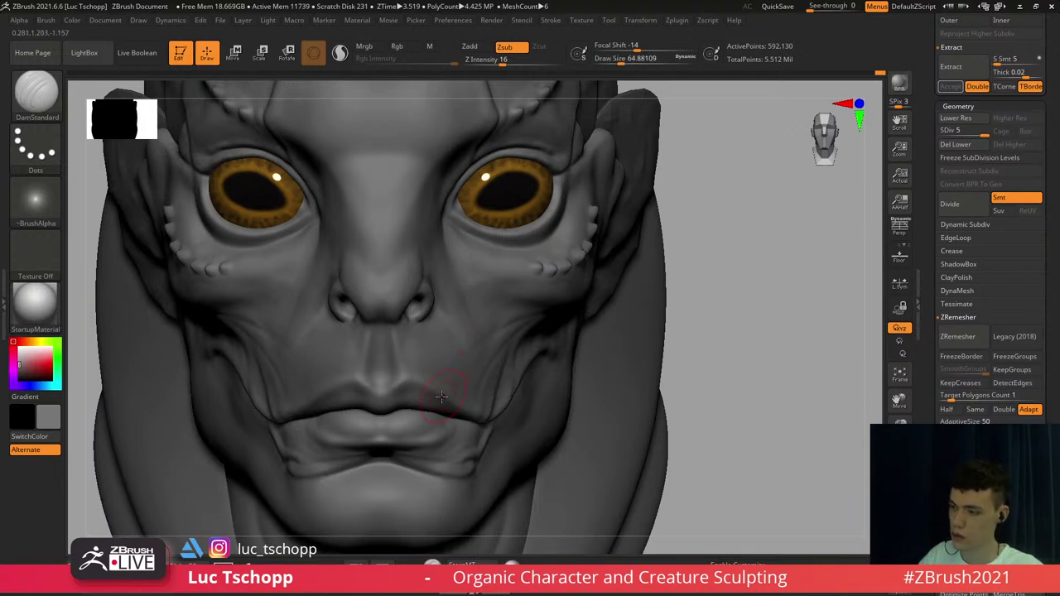
# Carve sharp creases at the mouth corners with the brush reduced to about 39
pyautogui.press('s')
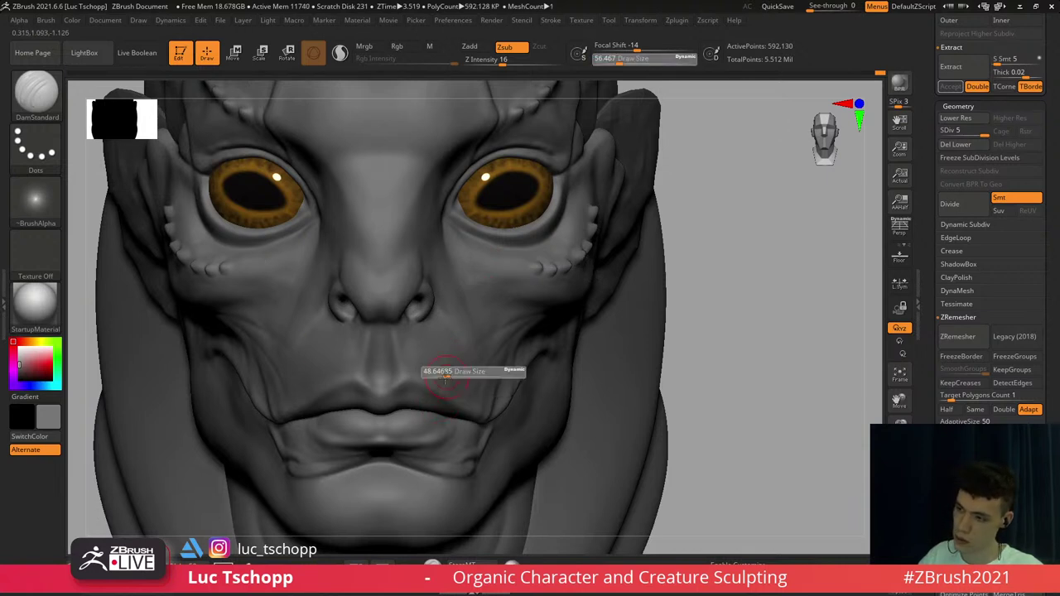
pyautogui.moveTo(448, 379); pyautogui.dragTo(444, 377)
pyautogui.press('s')
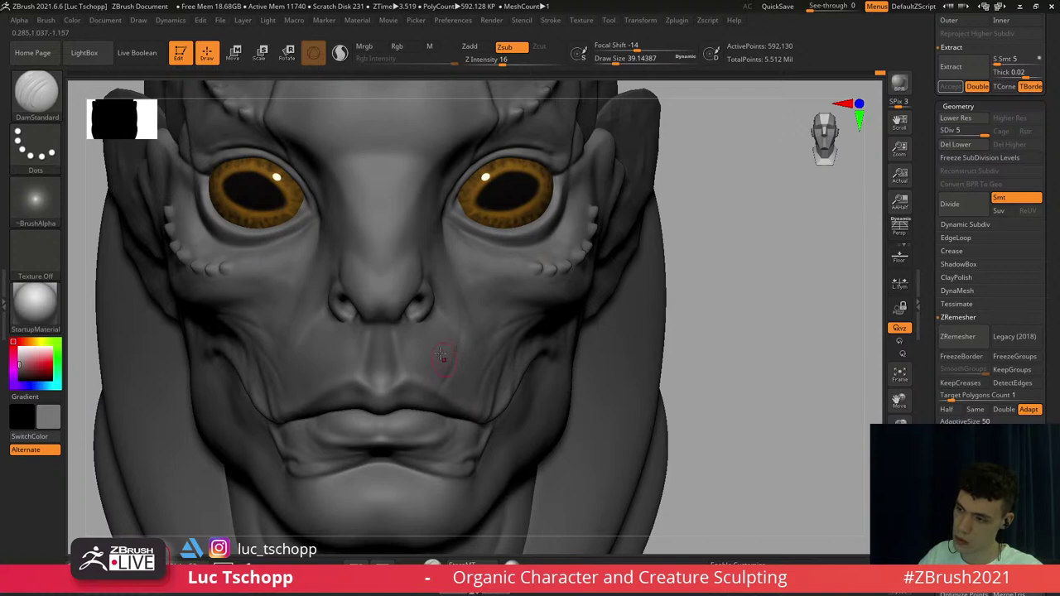
pyautogui.moveTo(417, 281)
pyautogui.keyDown('alt'); pyautogui.mouseDown(button='right')
pyautogui.moveTo(471, 267)
pyautogui.moveTo(525, 310)
pyautogui.moveTo(499, 334)
pyautogui.moveTo(503, 269)
pyautogui.moveTo(499, 307)
pyautogui.mouseUp(button='right'); pyautogui.keyUp('alt')
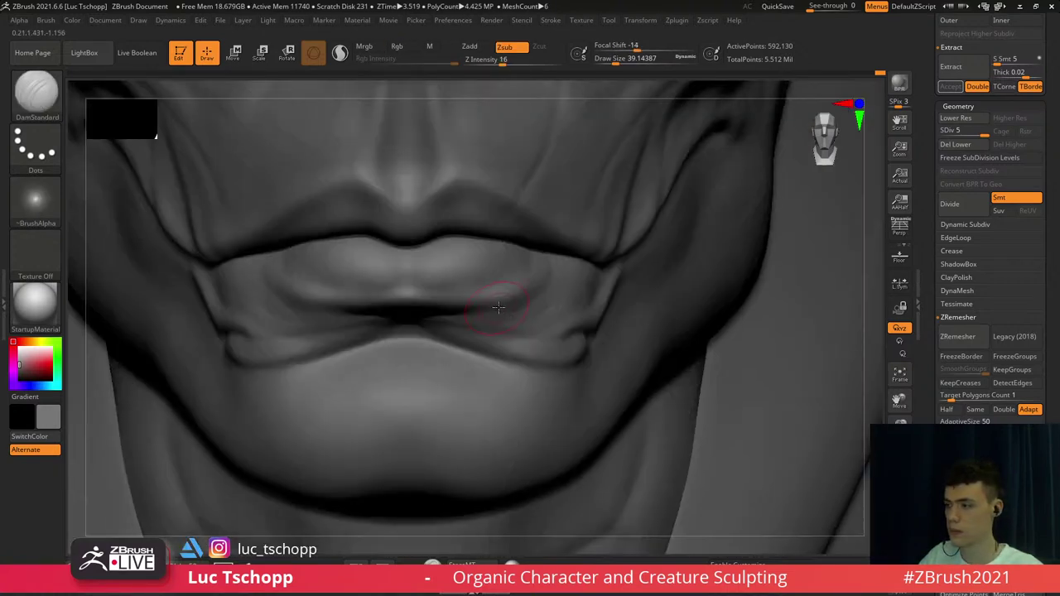
pyautogui.keyDown('ctrl'); pyautogui.moveTo(514, 266); pyautogui.dragTo(513, 293, button='right'); pyautogui.keyUp('ctrl')
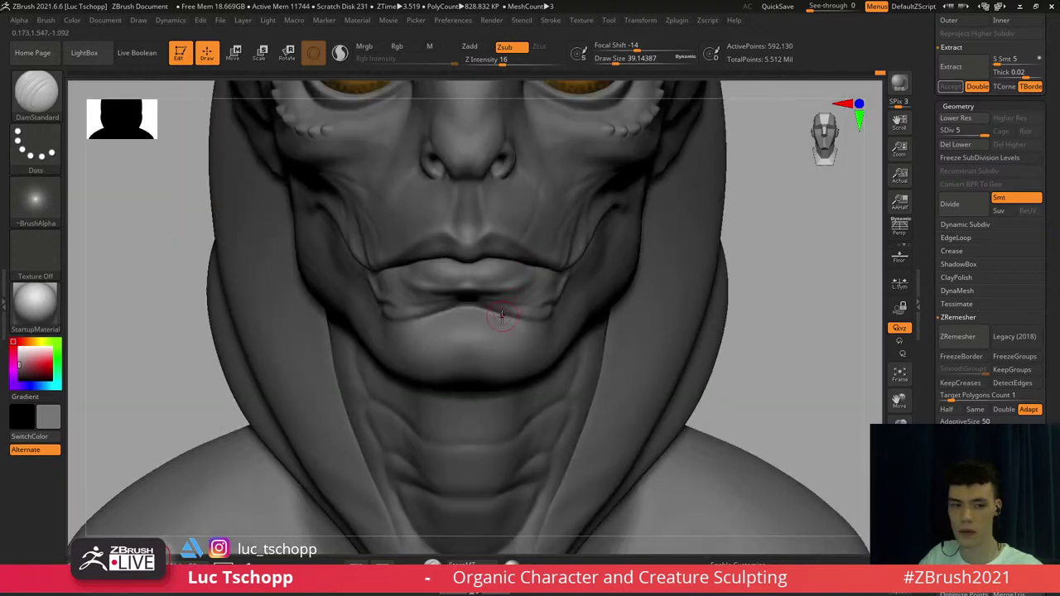
# Push the chin into shape with Move at a lower SDiv and size about 167
pyautogui.press('b')
pyautogui.press('m')
pyautogui.press('v')
pyautogui.hotkey('shift', 'd')
pyautogui.hotkey('shift', 'd')
pyautogui.hotkey('shift', 'd')
pyautogui.press('s')
pyautogui.moveTo(493, 382)
pyautogui.mouseDown()
pyautogui.moveTo(507, 383)
pyautogui.moveTo(498, 375)
pyautogui.mouseUp()
pyautogui.press('s')
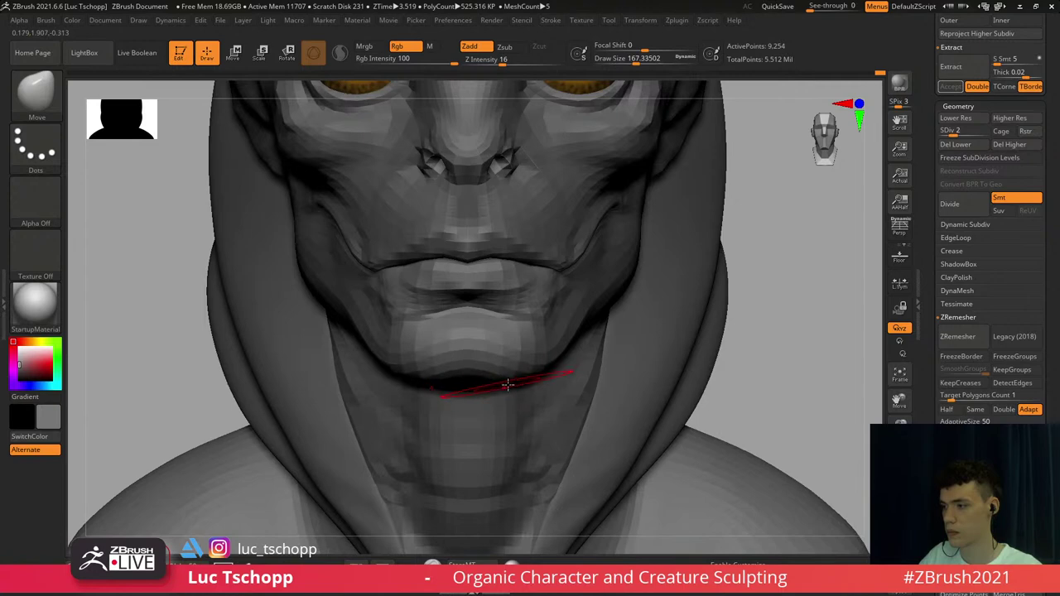
pyautogui.press('d')
pyautogui.press('d')
pyautogui.press('d')
pyautogui.moveTo(556, 311)
pyautogui.keyDown('ctrl'); pyautogui.mouseDown(button='right')
pyautogui.moveTo(521, 354)
pyautogui.moveTo(561, 328)
pyautogui.moveTo(525, 351)
pyautogui.mouseUp(button='right'); pyautogui.keyUp('ctrl')
# Reshape the lower jaw with Move at a lower SDiv and size about 177
pyautogui.hotkey('shift', 'd')
pyautogui.hotkey('shift', 'd')
pyautogui.hotkey('shift', 'd')
pyautogui.press('s')
pyautogui.moveTo(522, 358); pyautogui.dragTo(526, 358)
pyautogui.press('d')
pyautogui.press('d')
pyautogui.press('d')
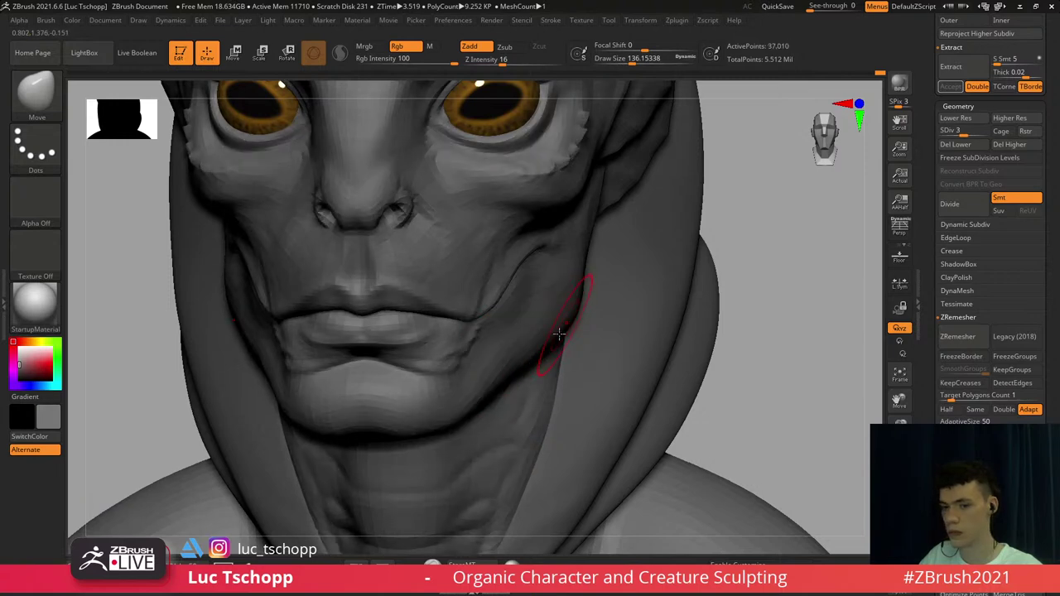
pyautogui.moveTo(553, 338)
pyautogui.keyDown('ctrl'); pyautogui.mouseDown(button='right')
pyautogui.moveTo(534, 369)
pyautogui.moveTo(524, 447)
pyautogui.moveTo(527, 303)
pyautogui.mouseUp(button='right'); pyautogui.keyUp('ctrl')
# Choose the Standard brush, shrunk to about 17, for building up the brow beads
pyautogui.press('b')
pyautogui.press('c')
pyautogui.press('b')
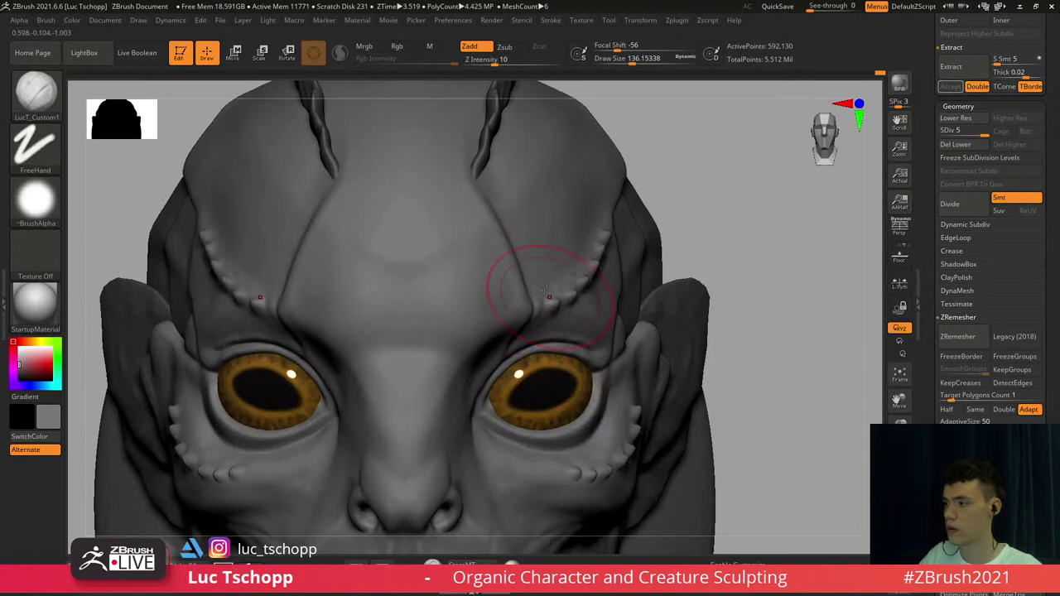
pyautogui.press('b')
pyautogui.press('s')
pyautogui.press('t')
pyautogui.press('s')
pyautogui.moveTo(569, 303); pyautogui.dragTo(550, 303)
pyautogui.moveTo(613, 305); pyautogui.dragTo(578, 295, button='right')
pyautogui.press('s')
pyautogui.moveTo(579, 295); pyautogui.dragTo(575, 295)
pyautogui.keyDown('ctrl'); pyautogui.moveTo(575, 295); pyautogui.dragTo(623, 280, button='right'); pyautogui.keyUp('ctrl')
pyautogui.press('s')
pyautogui.moveTo(623, 280); pyautogui.dragTo(686, 230)
pyautogui.press('s')
pyautogui.press('s')
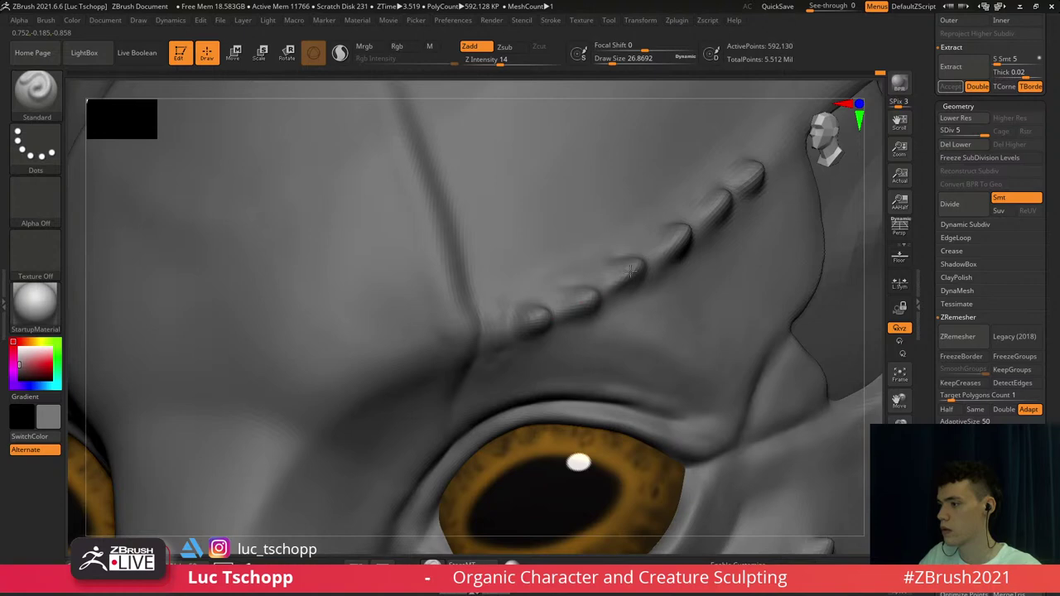
# Smooth along the row of brow bumps with the brush at about 37
pyautogui.press('s')
pyautogui.moveTo(633, 257); pyautogui.dragTo(638, 257)
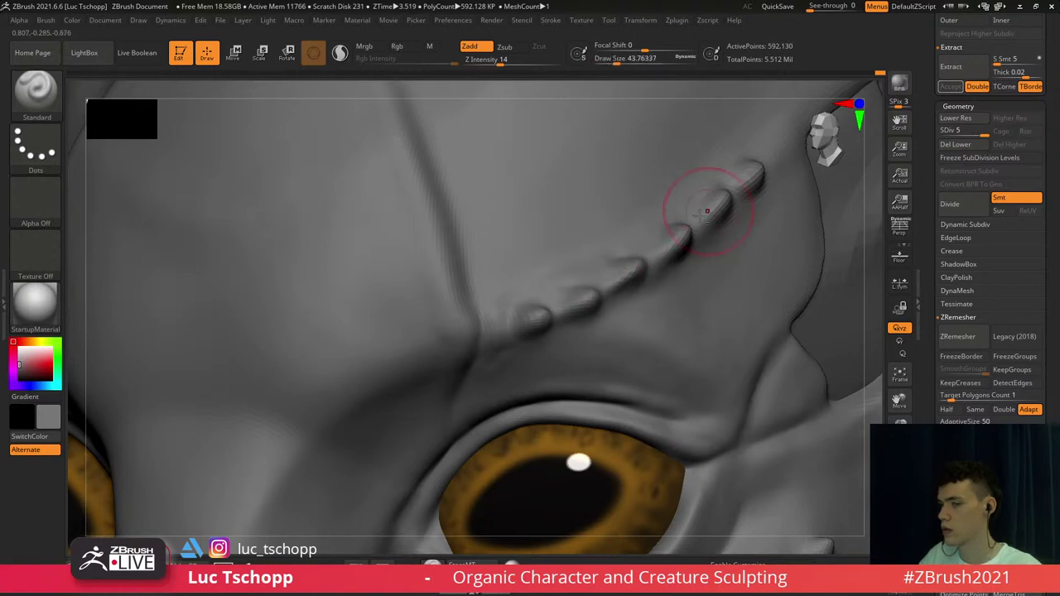
pyautogui.keyDown('ctrl'); pyautogui.moveTo(707, 210); pyautogui.dragTo(633, 261, button='right'); pyautogui.keyUp('ctrl')
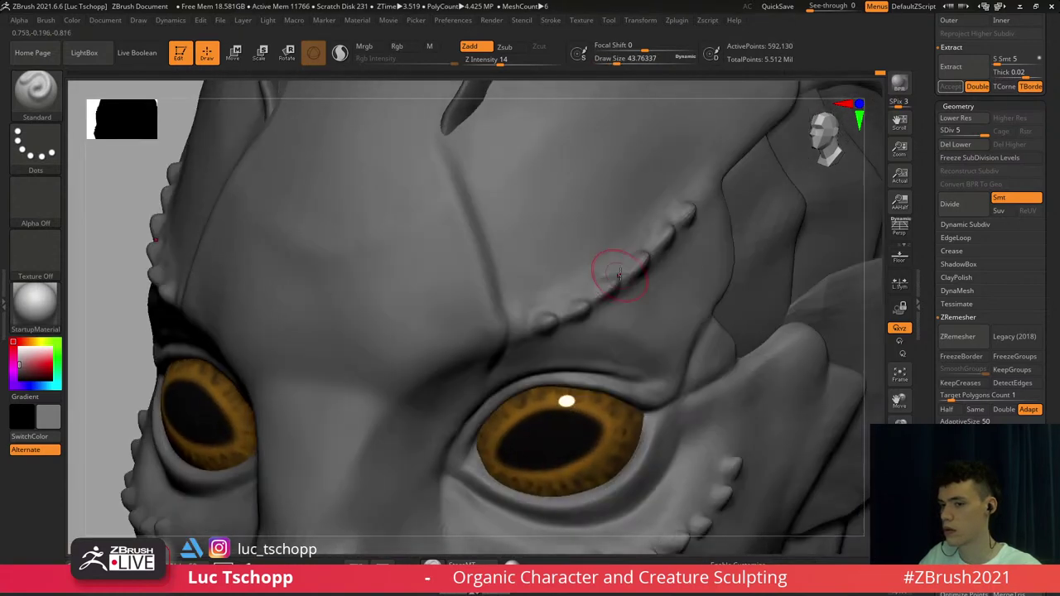
pyautogui.press('s')
pyautogui.moveTo(614, 272); pyautogui.dragTo(665, 229)
pyautogui.press('s')
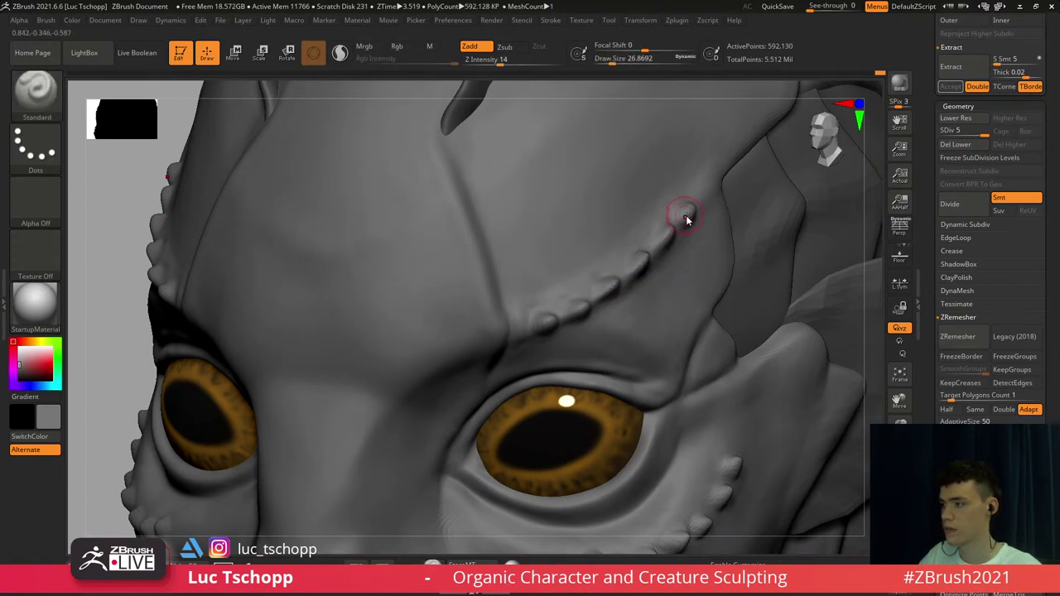
pyautogui.moveTo(684, 209)
pyautogui.keyDown('ctrl'); pyautogui.mouseDown(button='right')
pyautogui.moveTo(682, 200)
pyautogui.moveTo(695, 213)
pyautogui.moveTo(663, 217)
pyautogui.moveTo(560, 271)
pyautogui.moveTo(616, 267)
pyautogui.moveTo(625, 226)
pyautogui.mouseUp(button='right'); pyautogui.keyUp('ctrl')
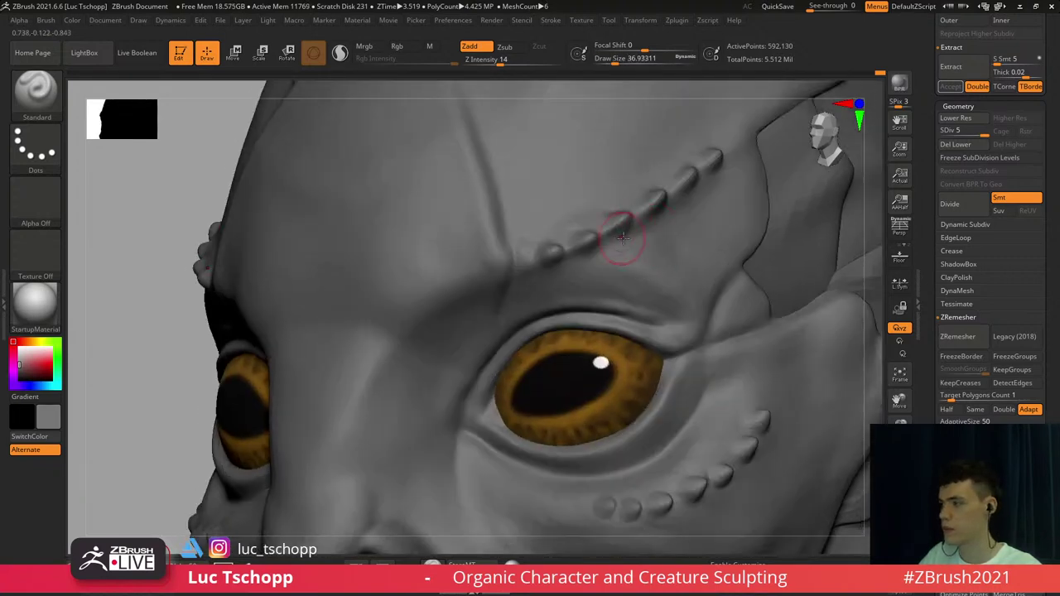
# Switch to DamStandard at about size 46 to define the brow bead row
pyautogui.press('b')
pyautogui.press('d')
pyautogui.press('s')
pyautogui.press('s')
pyautogui.click(628, 229)
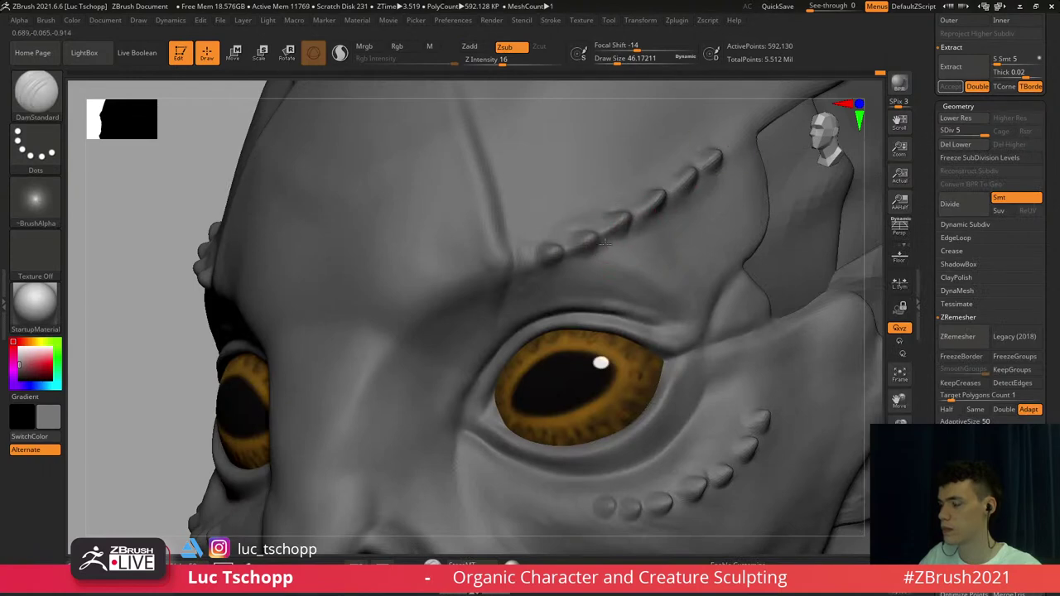
pyautogui.moveTo(608, 245)
pyautogui.mouseDown(button='right')
pyautogui.moveTo(663, 223)
pyautogui.moveTo(638, 232)
pyautogui.mouseUp(button='right')
# Build up the upper brow bumps with the custom build-up brush
pyautogui.press('b')
pyautogui.click(627, 176)
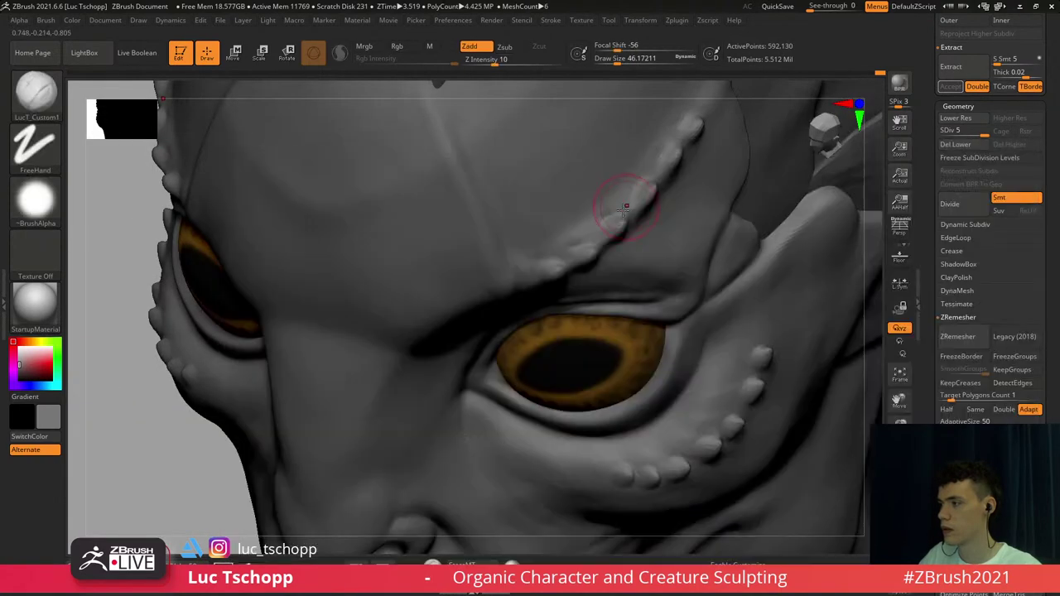
pyautogui.moveTo(640, 196); pyautogui.dragTo(650, 188)
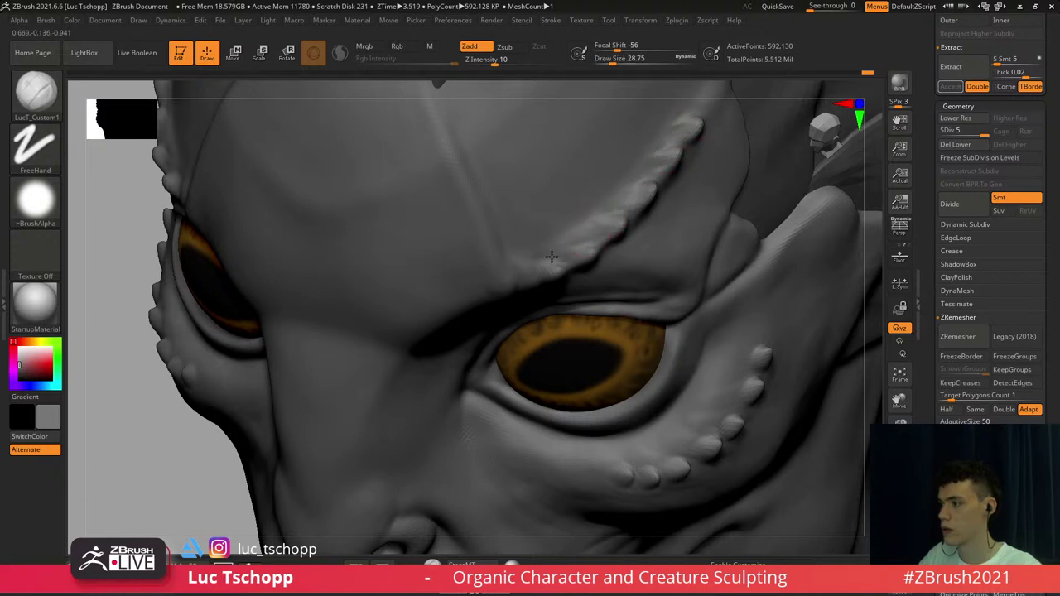
pyautogui.keyDown('ctrl'); pyautogui.moveTo(609, 216); pyautogui.dragTo(642, 116, button='right'); pyautogui.keyUp('ctrl')
pyautogui.keyDown('shift'); pyautogui.moveTo(642, 116); pyautogui.dragTo(649, 102, button='right'); pyautogui.keyUp('shift')
pyautogui.moveTo(598, 304); pyautogui.dragTo(590, 381, button='right')
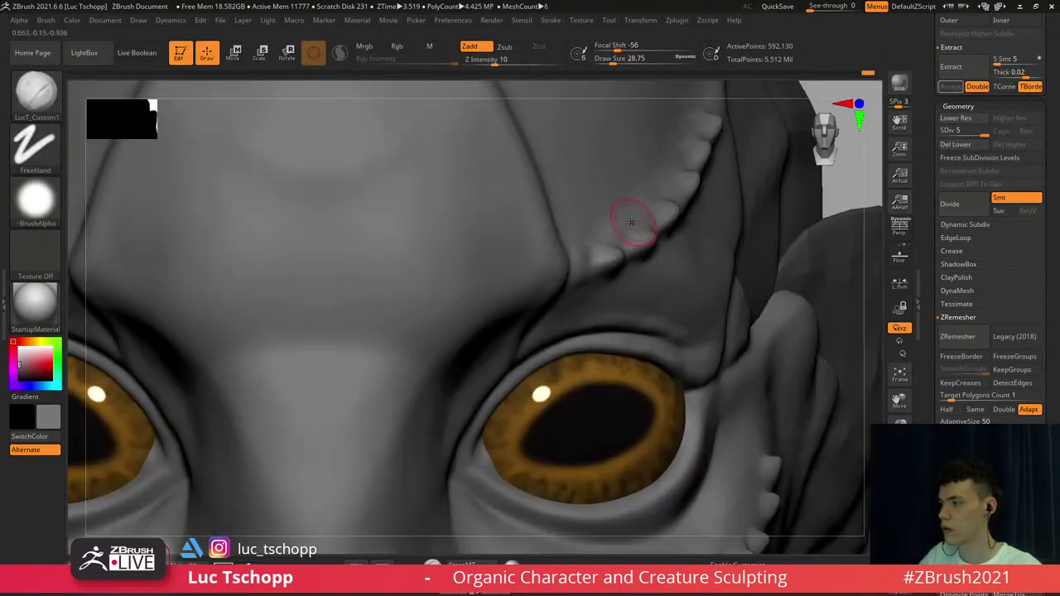
pyautogui.moveTo(632, 220); pyautogui.dragTo(652, 228)
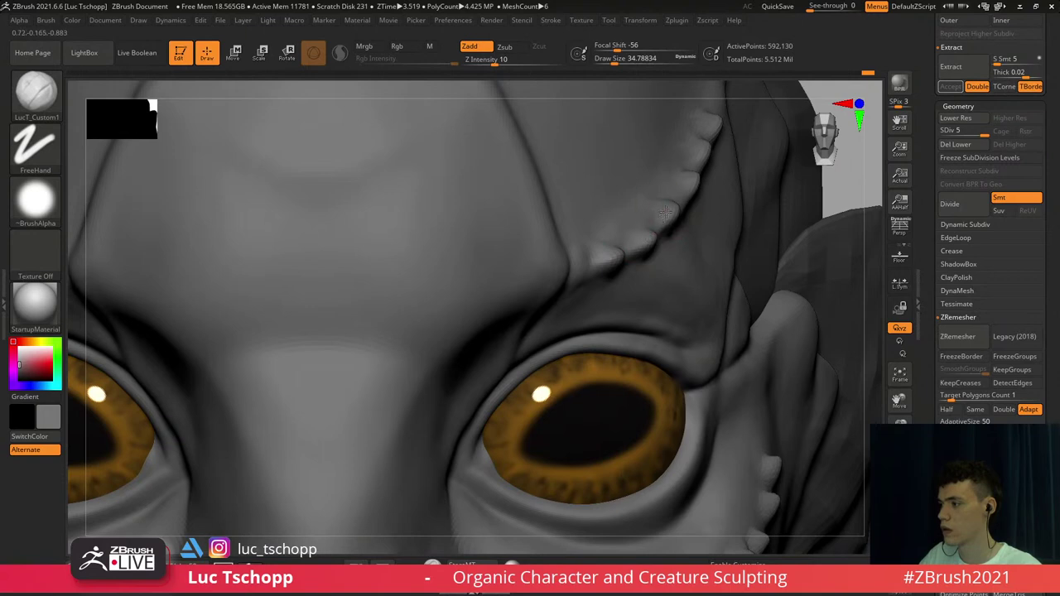
# Push the right brow ridge into a cleaner curve with Move at size 25, then 23
pyautogui.press('m')
pyautogui.press('v')
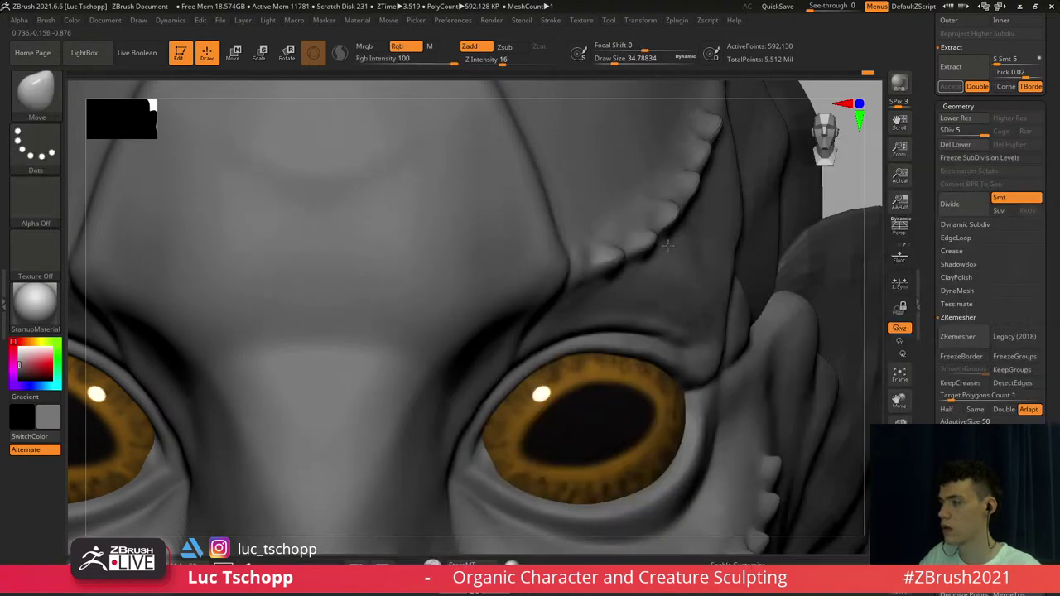
pyautogui.moveTo(681, 176); pyautogui.dragTo(688, 218, button='right')
pyautogui.press('s')
pyautogui.moveTo(682, 210); pyautogui.dragTo(670, 222)
pyautogui.keyDown('alt'); pyautogui.moveTo(658, 257); pyautogui.dragTo(648, 323, button='right'); pyautogui.keyUp('alt')
pyautogui.press('s')
pyautogui.moveTo(679, 217); pyautogui.dragTo(675, 216)
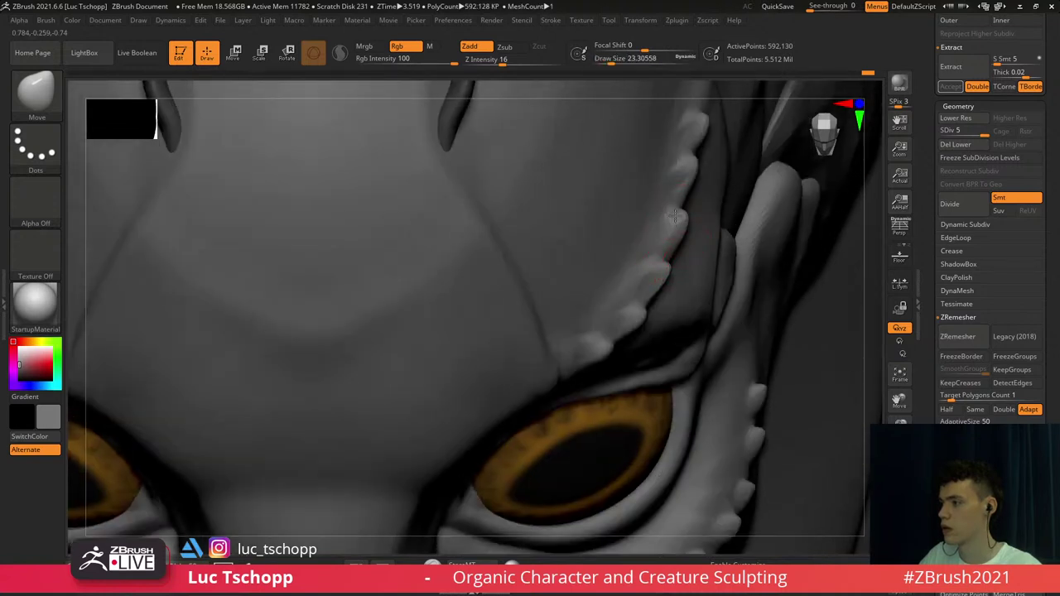
# Frame the bust and turn it to a three-quarter view to review the brow
pyautogui.keyDown('shift'); pyautogui.moveTo(646, 248); pyautogui.dragTo(672, 256, button='right'); pyautogui.keyUp('shift')
pyautogui.press('f')
pyautogui.keyDown('ctrl'); pyautogui.moveTo(672, 256); pyautogui.dragTo(649, 309, button='right'); pyautogui.keyUp('ctrl')
pyautogui.moveTo(611, 215); pyautogui.dragTo(602, 221, button='right')
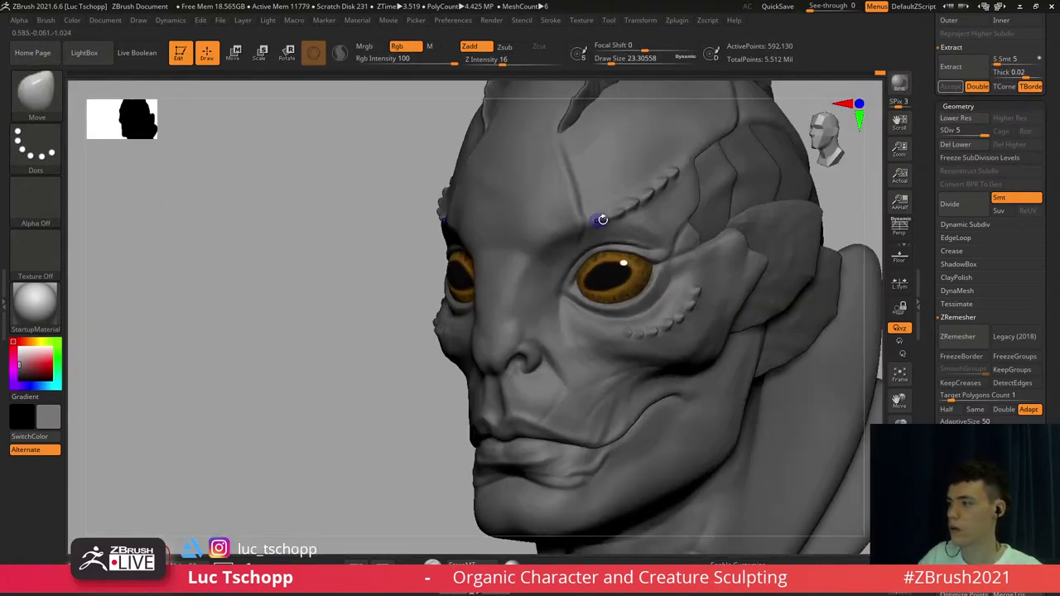
# Add detail to the brow scales with the custom build-up brush and smooth them
pyautogui.hotkey('shift', 'd')
pyautogui.hotkey('shift', 'd')
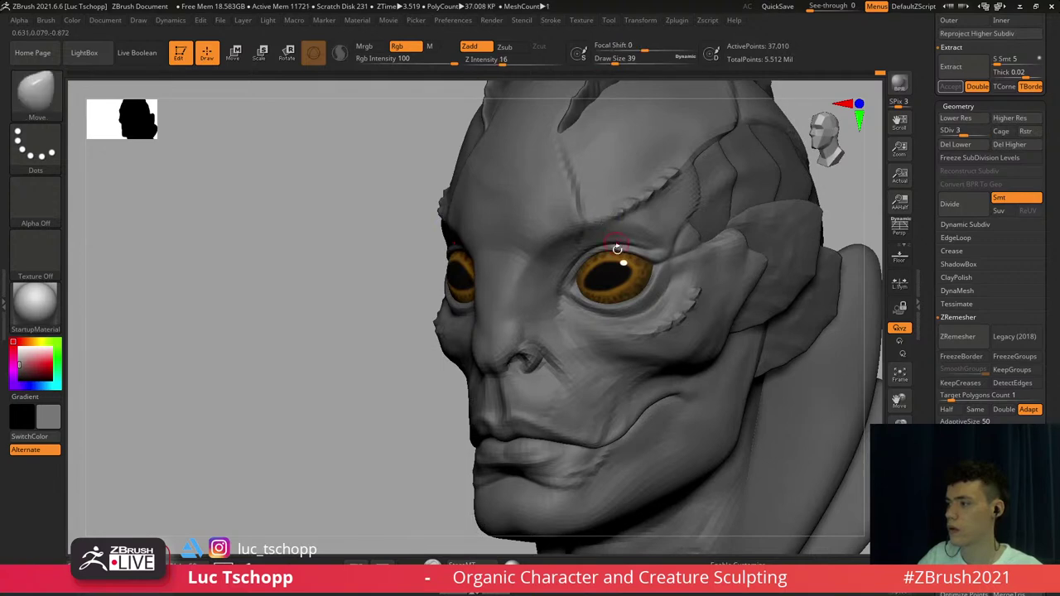
pyautogui.press('d')
pyautogui.keyDown('ctrl'); pyautogui.moveTo(613, 236); pyautogui.dragTo(612, 290, button='right'); pyautogui.keyUp('ctrl')
pyautogui.press('b')
pyautogui.click(605, 201)
pyautogui.moveTo(600, 200); pyautogui.dragTo(623, 188)
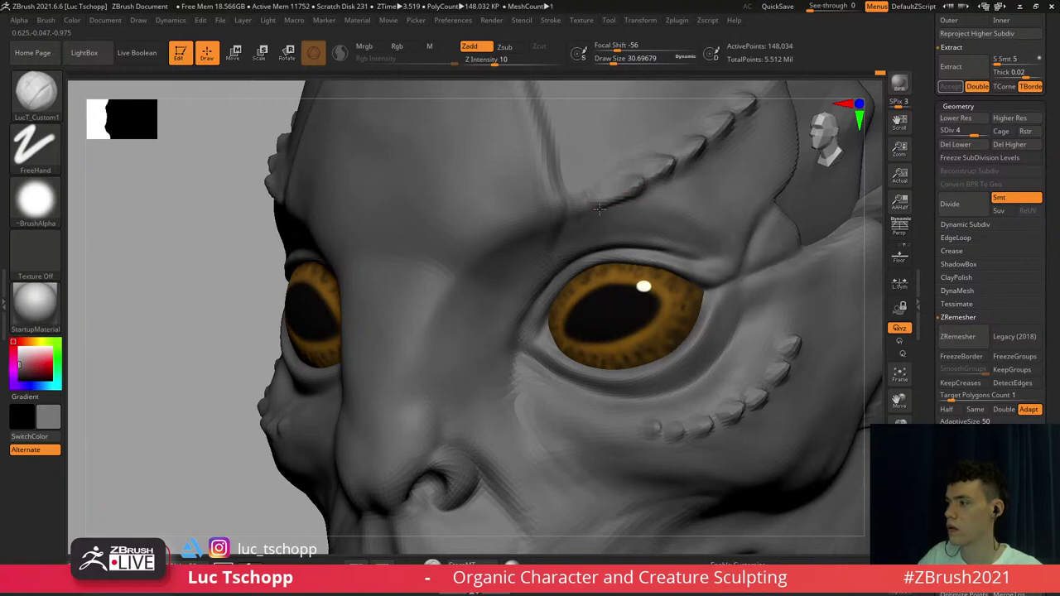
pyautogui.press('shift')
pyautogui.press('d')
pyautogui.press('shift')
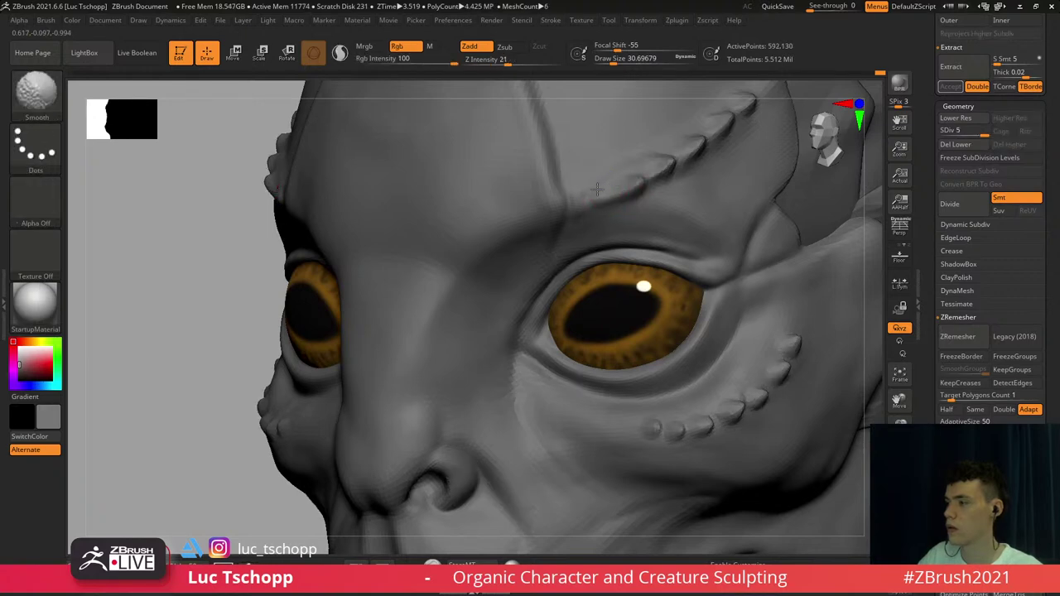
pyautogui.moveTo(623, 182)
pyautogui.keyDown('shift'); pyautogui.mouseDown(button='right')
pyautogui.moveTo(602, 277)
pyautogui.moveTo(642, 233)
pyautogui.moveTo(634, 222)
pyautogui.moveTo(627, 274)
pyautogui.moveTo(608, 306)
pyautogui.moveTo(580, 216)
pyautogui.moveTo(592, 189)
pyautogui.moveTo(561, 212)
pyautogui.mouseUp(button='right'); pyautogui.keyUp('shift')
pyautogui.press('f')
# Reselect the head subtool and sculpt a scale edge beside the eye with Standard (B-S-T)
pyautogui.keyDown('alt'); pyautogui.click(626, 276); pyautogui.keyUp('alt')
pyautogui.keyDown('alt'); pyautogui.click(605, 207); pyautogui.keyUp('alt')
pyautogui.hotkey('shift', 'd')
pyautogui.hotkey('shift', 'd')
pyautogui.press('d')
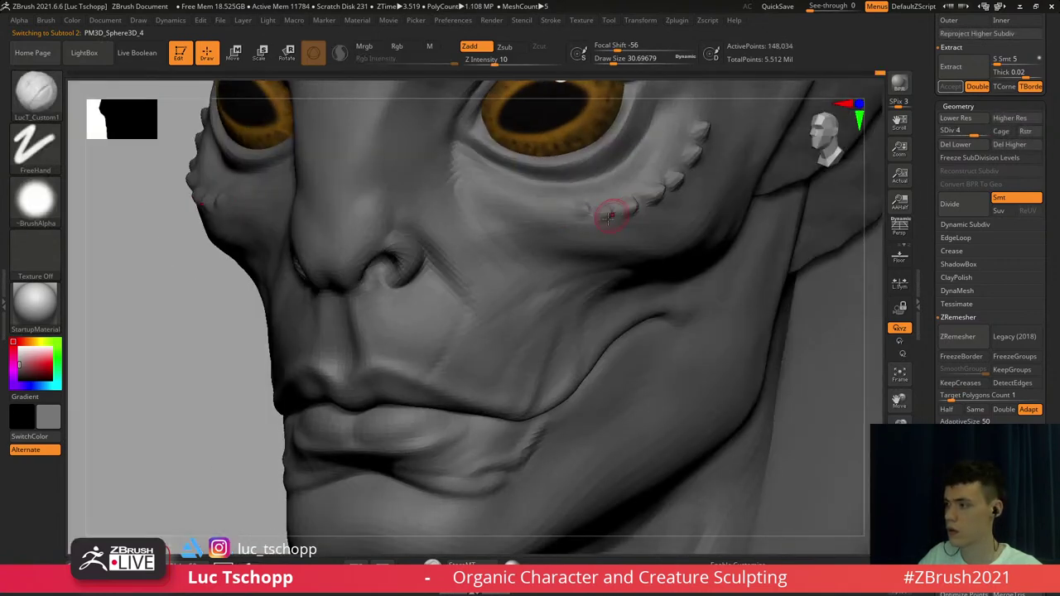
pyautogui.press('b')
pyautogui.press('s')
pyautogui.press('t')
pyautogui.press('b')
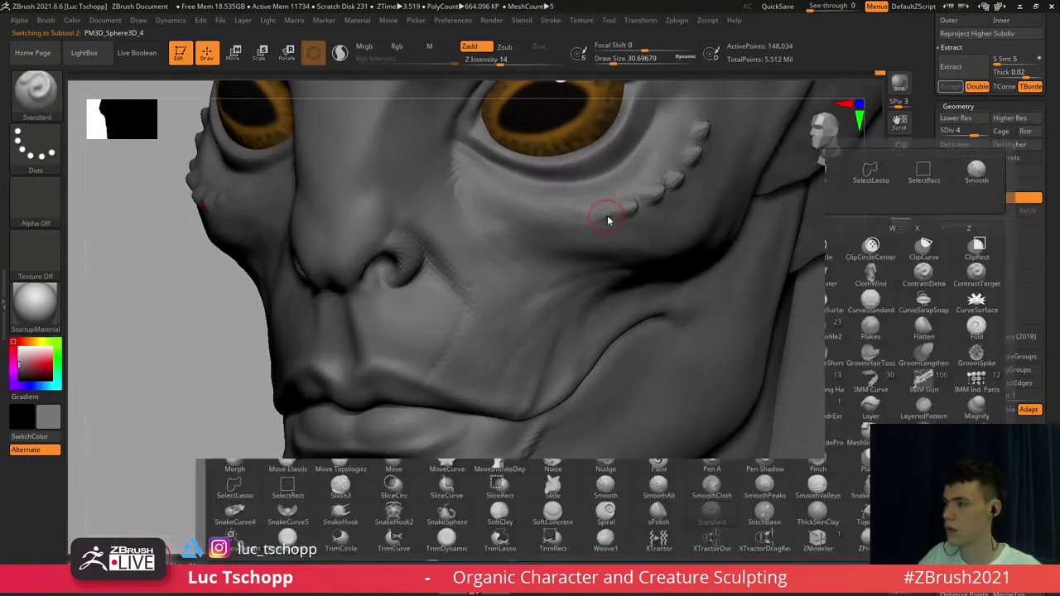
pyautogui.press('s')
pyautogui.press('t')
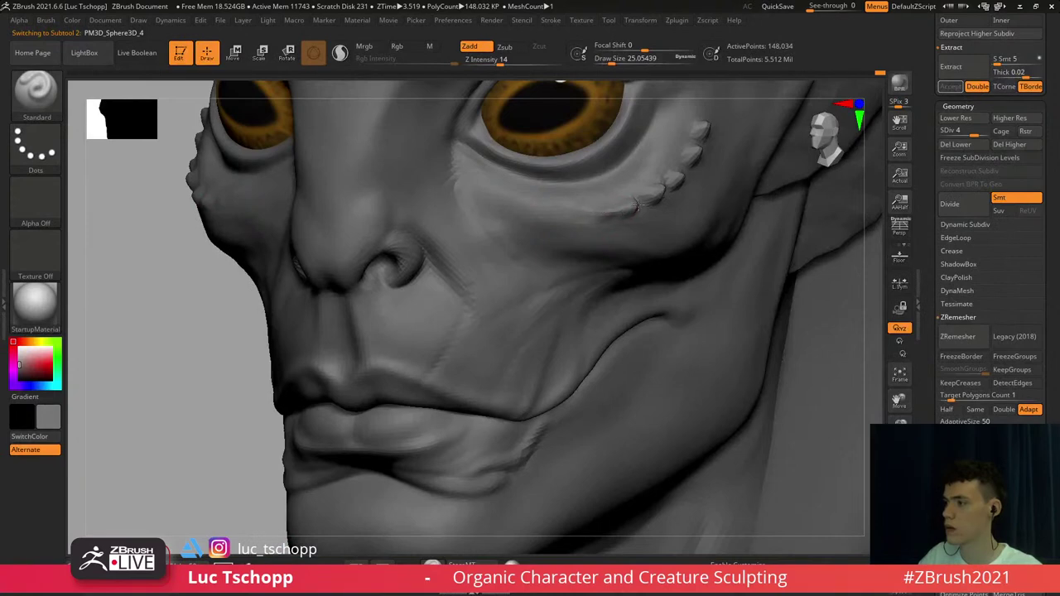
pyautogui.moveTo(661, 189); pyautogui.dragTo(665, 185)
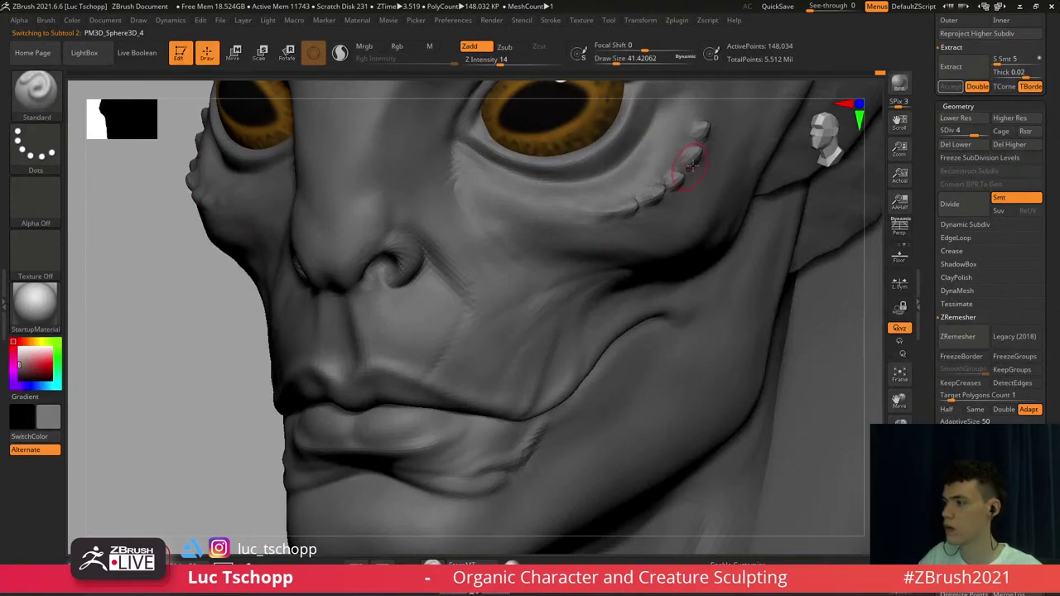
# Try a small scale bump under the eye with the custom scale brush, then undo it
pyautogui.moveTo(693, 167); pyautogui.dragTo(694, 153, button='right')
pyautogui.press('s')
pyautogui.moveTo(694, 153); pyautogui.dragTo(691, 154)
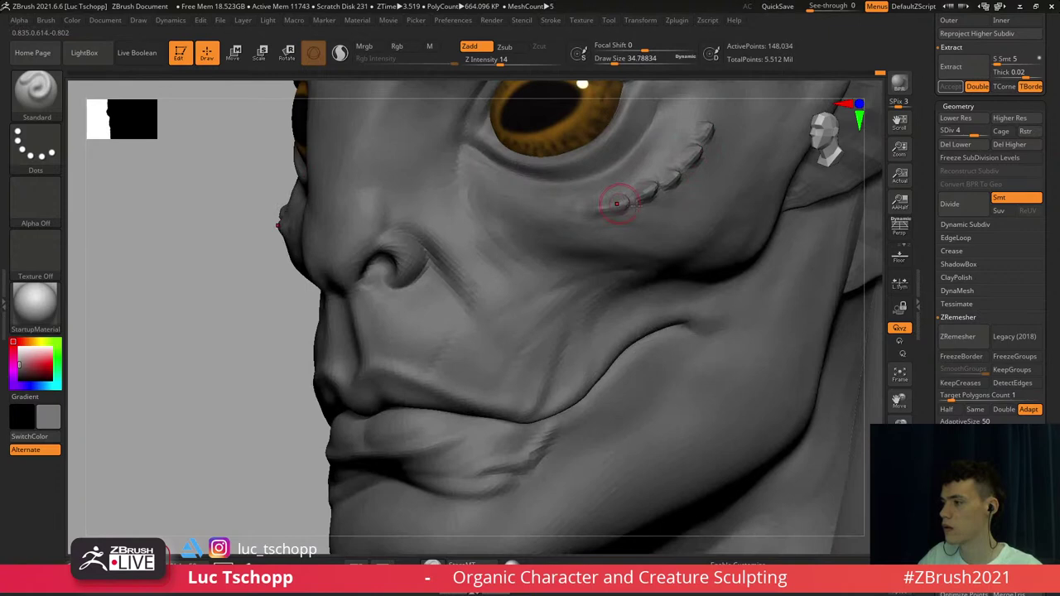
pyautogui.press('d')
pyautogui.press('b')
pyautogui.click(643, 202)
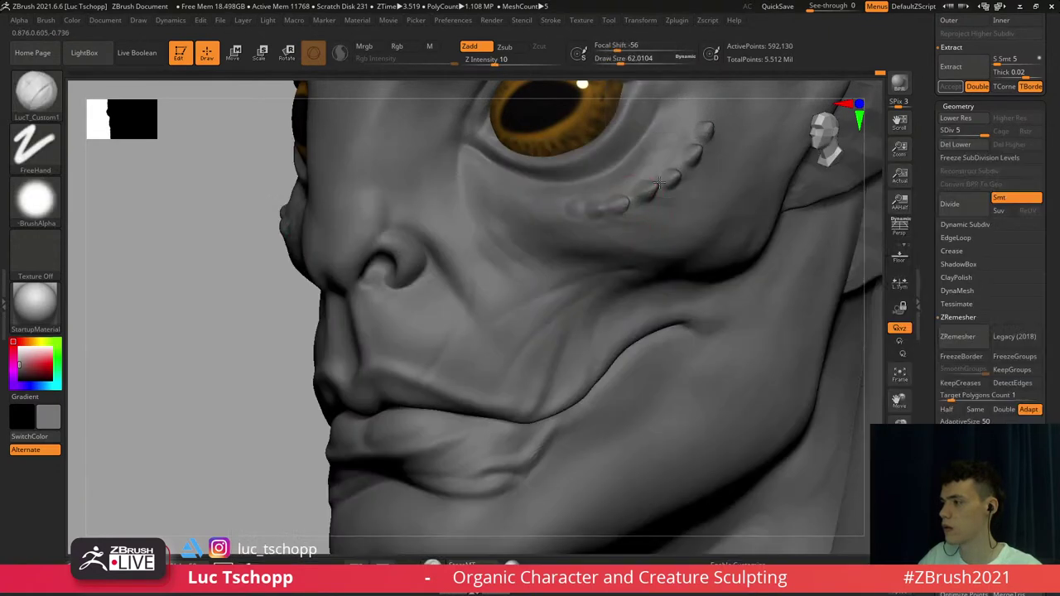
pyautogui.moveTo(659, 182); pyautogui.dragTo(652, 182)
pyautogui.hotkey('ctrl', 'z')
# Resize the brush and smooth the area under the eye
pyautogui.moveTo(643, 191); pyautogui.dragTo(628, 199, button='right')
pyautogui.press('s')
pyautogui.moveTo(627, 200); pyautogui.dragTo(624, 200)
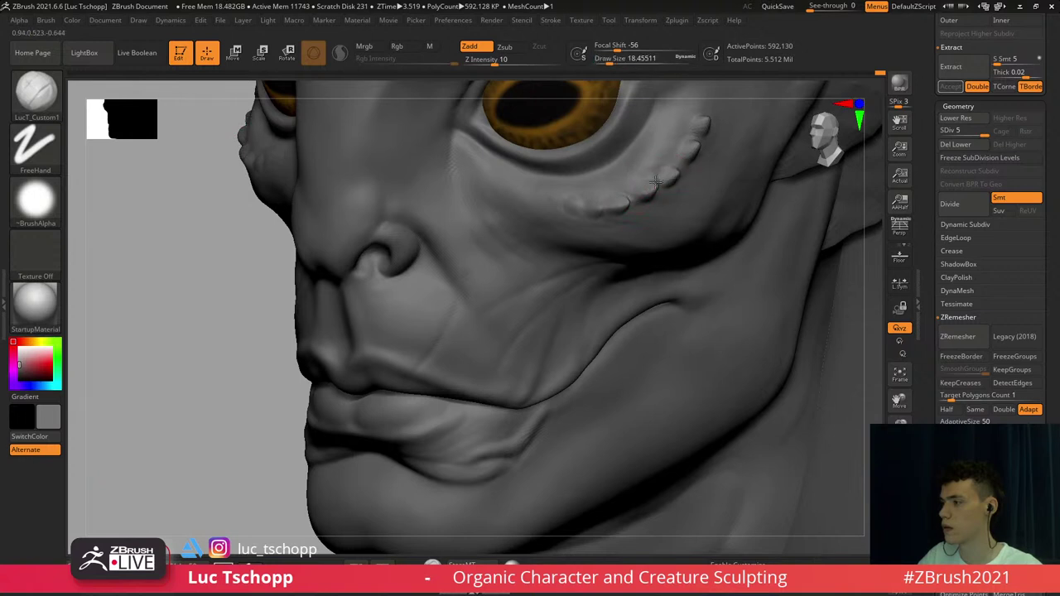
pyautogui.press('s')
pyautogui.moveTo(660, 179); pyautogui.dragTo(677, 152)
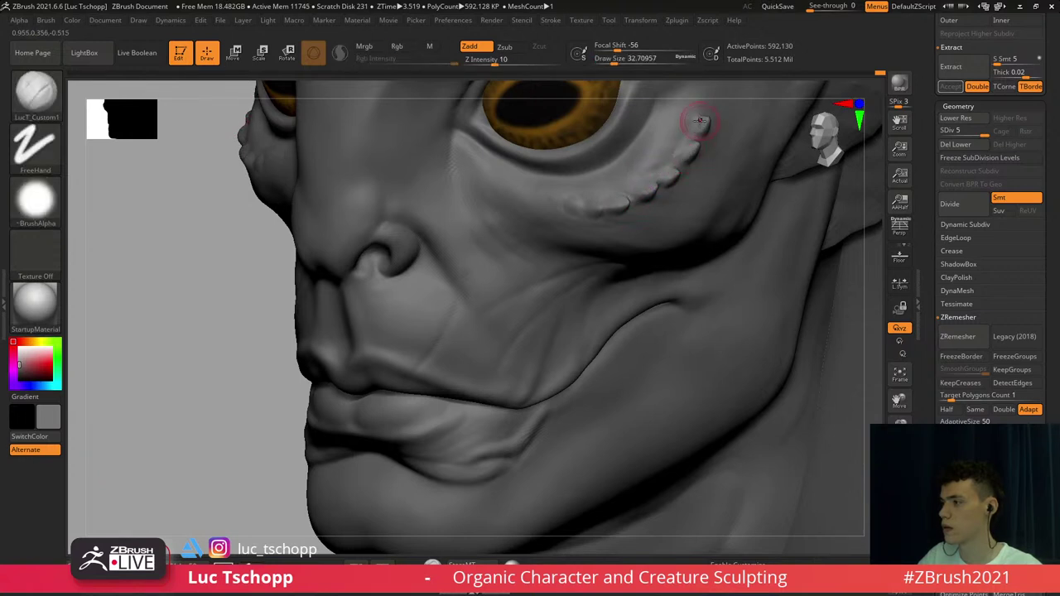
pyautogui.press('shift')
pyautogui.moveTo(576, 195)
pyautogui.keyDown('shift'); pyautogui.mouseDown(button='right')
pyautogui.moveTo(624, 217)
pyautogui.moveTo(631, 248)
pyautogui.moveTo(638, 221)
pyautogui.moveTo(605, 277)
pyautogui.moveTo(604, 390)
pyautogui.moveTo(630, 284)
pyautogui.mouseUp(button='right'); pyautogui.keyUp('shift')
# Nudge the scale bumps beside the eye into shape with the Move brush (B-M-V)
pyautogui.hotkey('shift', 'd')
pyautogui.hotkey('shift', 'd')
pyautogui.hotkey('shift', 'd')
pyautogui.press('s')
pyautogui.moveTo(650, 248); pyautogui.dragTo(657, 248)
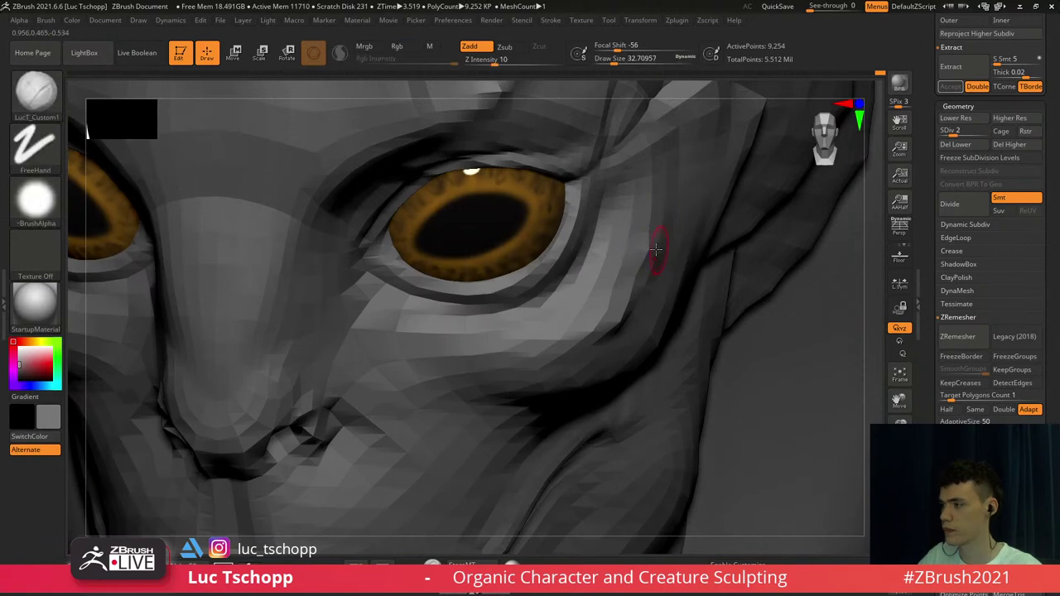
pyautogui.press('shift')
pyautogui.press('d')
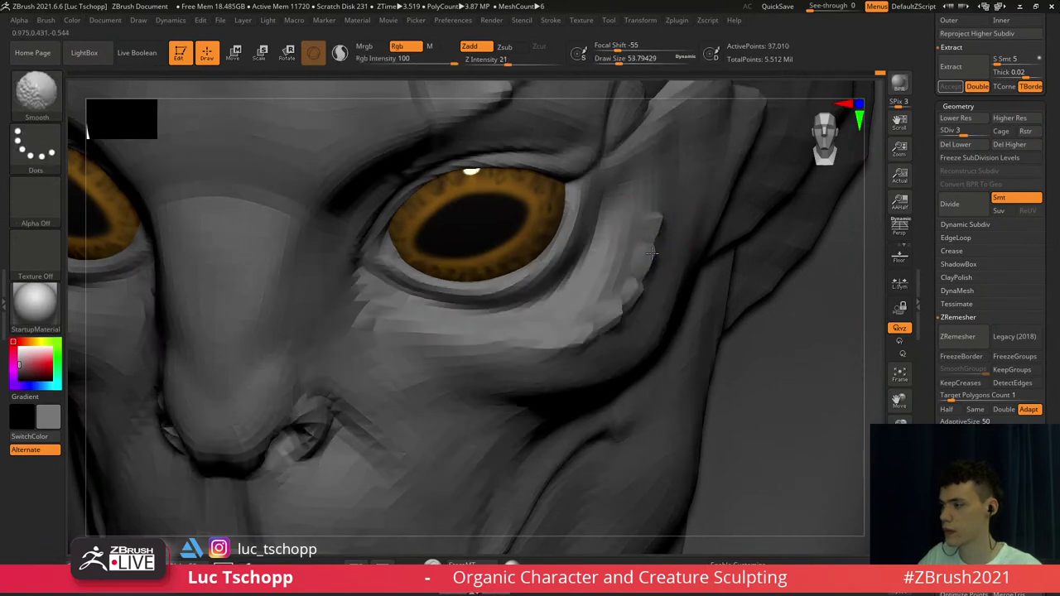
pyautogui.press('b')
pyautogui.press('m')
pyautogui.press('v')
pyautogui.moveTo(632, 310); pyautogui.dragTo(637, 342, button='right')
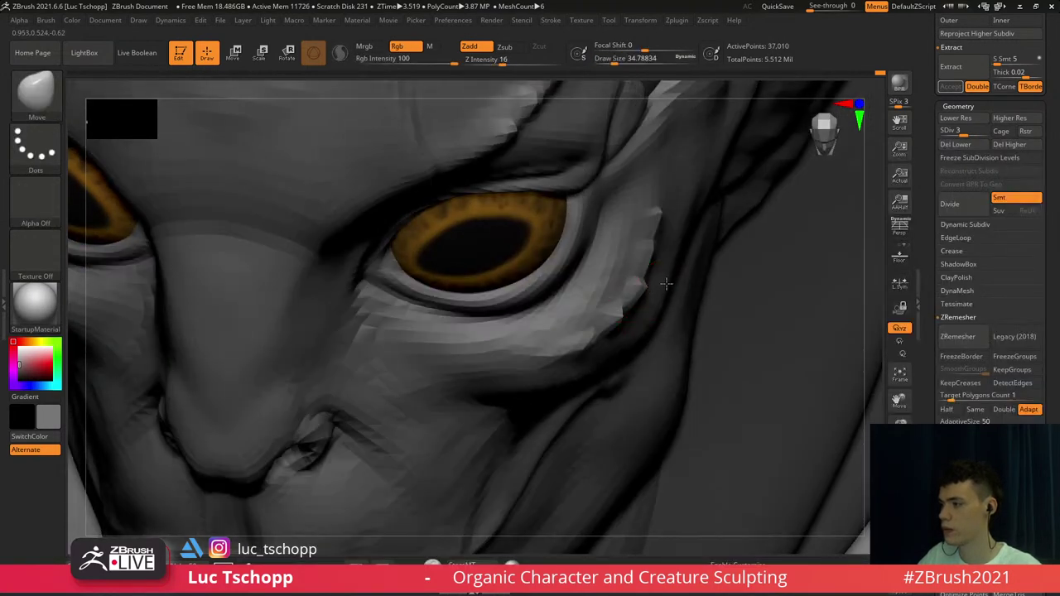
pyautogui.press('d')
pyautogui.press('d')
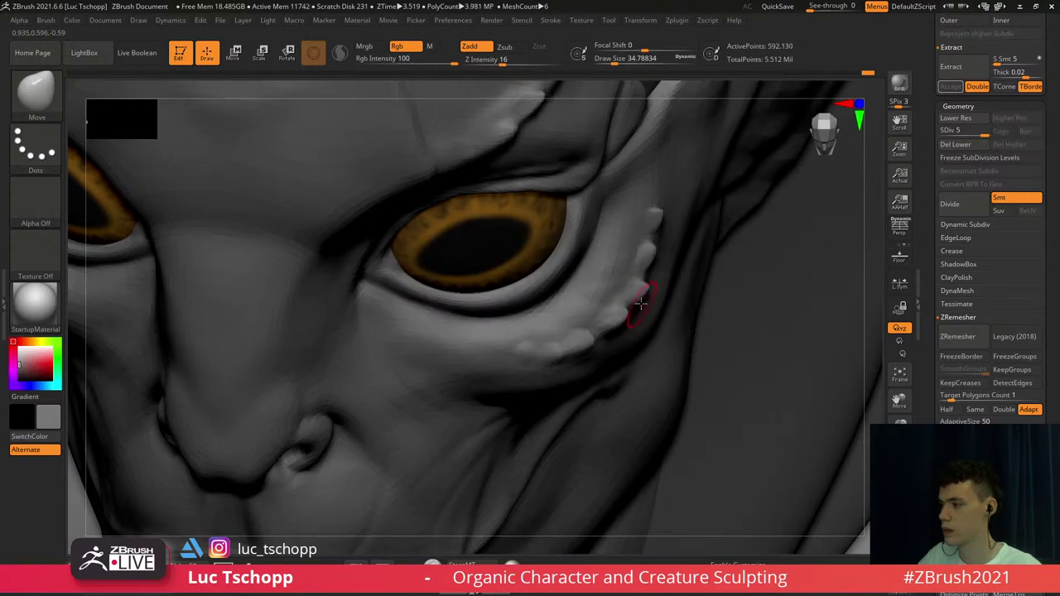
pyautogui.moveTo(647, 266); pyautogui.dragTo(650, 275)
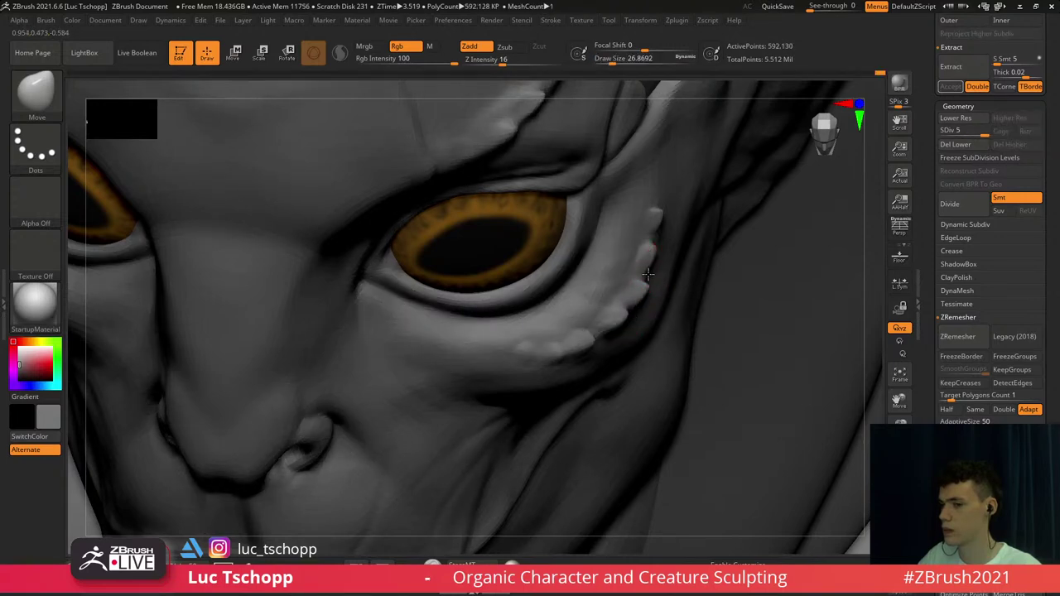
pyautogui.moveTo(645, 280)
pyautogui.keyDown('ctrl'); pyautogui.mouseDown(button='right')
pyautogui.moveTo(601, 300)
pyautogui.moveTo(623, 278)
pyautogui.moveTo(607, 213)
pyautogui.moveTo(661, 230)
pyautogui.moveTo(664, 252)
pyautogui.moveTo(584, 233)
pyautogui.mouseUp(button='right'); pyautogui.keyUp('ctrl')
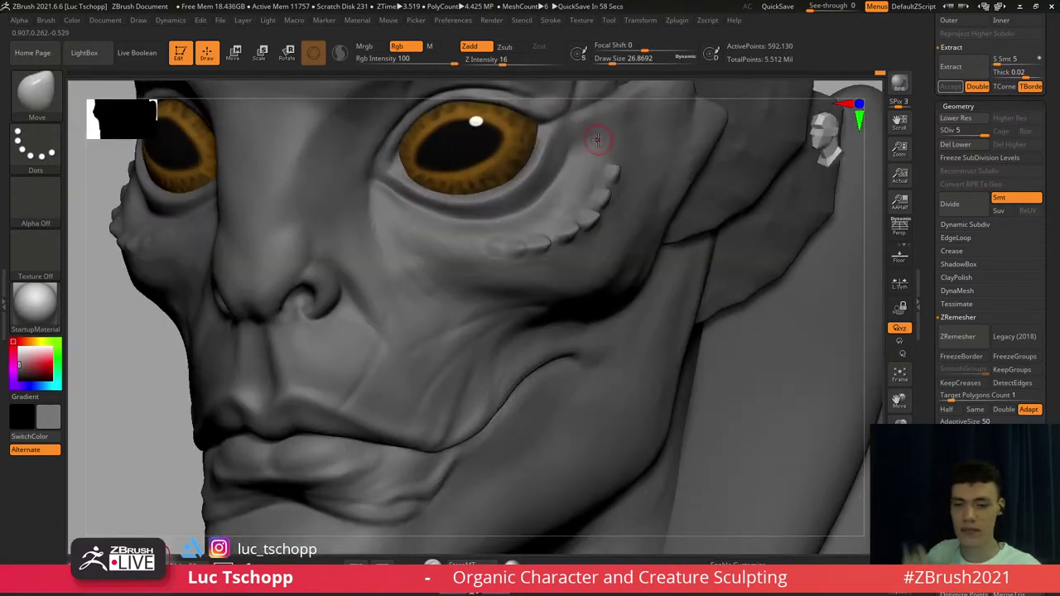
# Pick the custom scale brush at a three-quarter view and set its size to about 41
pyautogui.moveTo(567, 239)
pyautogui.mouseDown(button='right')
pyautogui.moveTo(524, 247)
pyautogui.moveTo(521, 259)
pyautogui.mouseUp(button='right')
pyautogui.press('b')
pyautogui.click(545, 199)
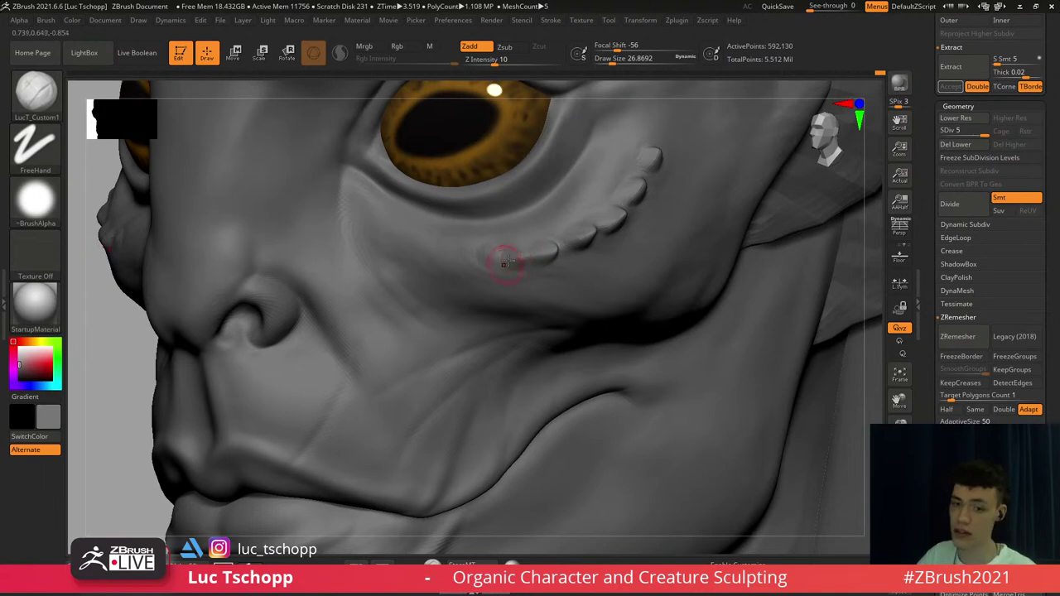
pyautogui.moveTo(535, 233); pyautogui.dragTo(545, 243, button='right')
pyautogui.press('s')
pyautogui.moveTo(544, 243); pyautogui.dragTo(548, 244)
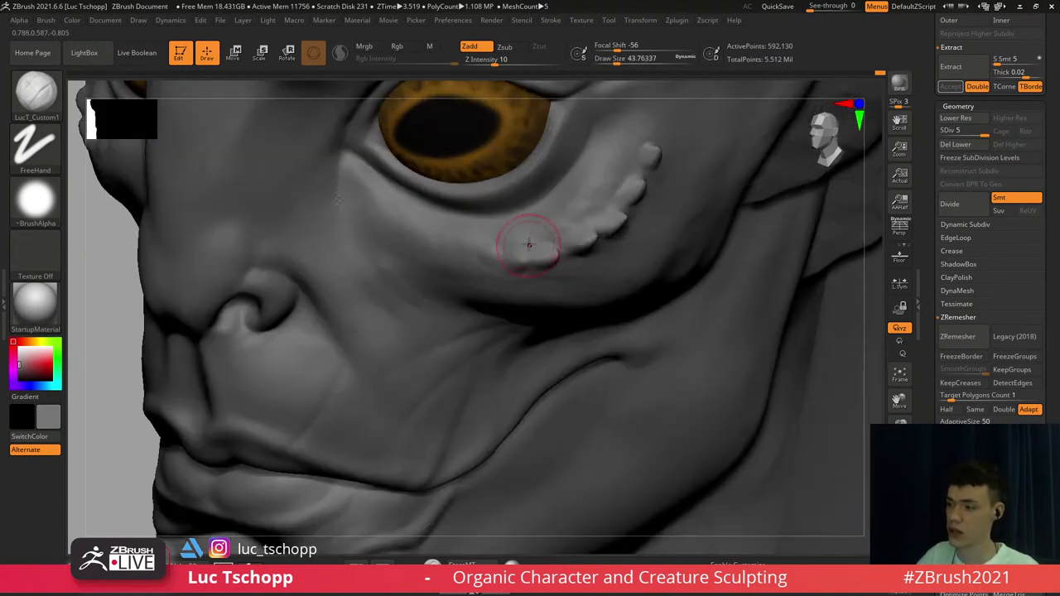
pyautogui.press('b')
pyautogui.moveTo(543, 249); pyautogui.dragTo(536, 244, button='right')
pyautogui.press('s')
pyautogui.moveTo(538, 244); pyautogui.dragTo(544, 246)
pyautogui.press('s')
# Build up volume on the bump under the eye with the Standard brush
pyautogui.press('s')
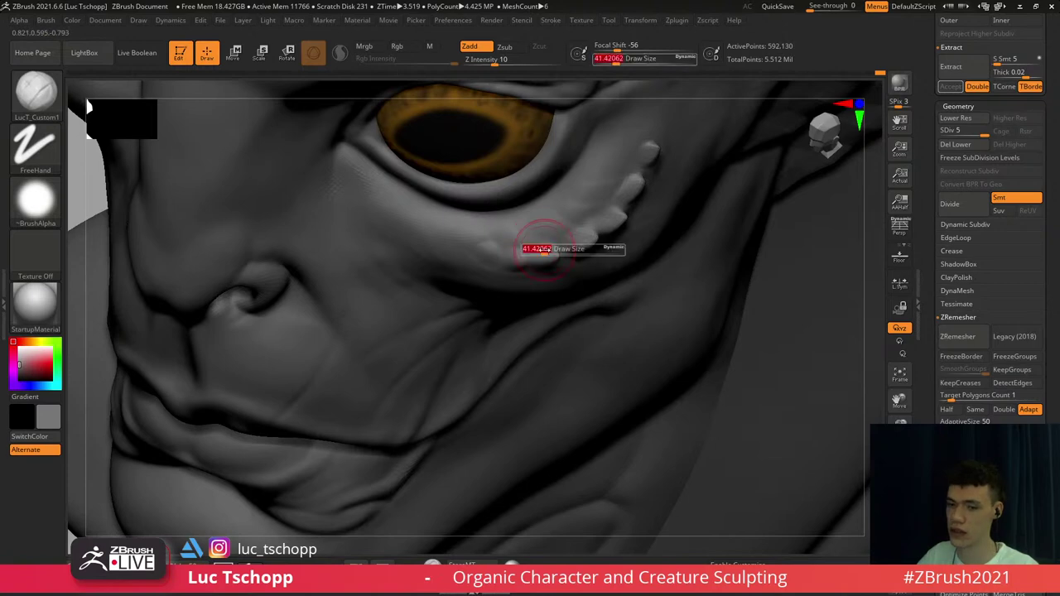
pyautogui.moveTo(553, 265)
pyautogui.keyDown('ctrl'); pyautogui.mouseDown(button='right')
pyautogui.moveTo(613, 282)
pyautogui.moveTo(572, 307)
pyautogui.moveTo(547, 375)
pyautogui.moveTo(512, 335)
pyautogui.moveTo(513, 270)
pyautogui.mouseUp(button='right'); pyautogui.keyUp('ctrl')
pyautogui.press('b')
pyautogui.press('s')
pyautogui.press('t')
pyautogui.moveTo(512, 269)
pyautogui.mouseDown()
pyautogui.moveTo(498, 267)
pyautogui.moveTo(512, 275)
pyautogui.mouseUp()
pyautogui.moveTo(516, 277)
pyautogui.keyDown('ctrl'); pyautogui.mouseDown(button='right')
pyautogui.moveTo(526, 217)
pyautogui.moveTo(515, 274)
pyautogui.mouseUp(button='right'); pyautogui.keyUp('ctrl')
pyautogui.press('b')
pyautogui.click(528, 198)
pyautogui.press('s')
# Smooth the cheek with an enlarged brush, then set a smaller brush size
pyautogui.moveTo(514, 274); pyautogui.dragTo(516, 276)
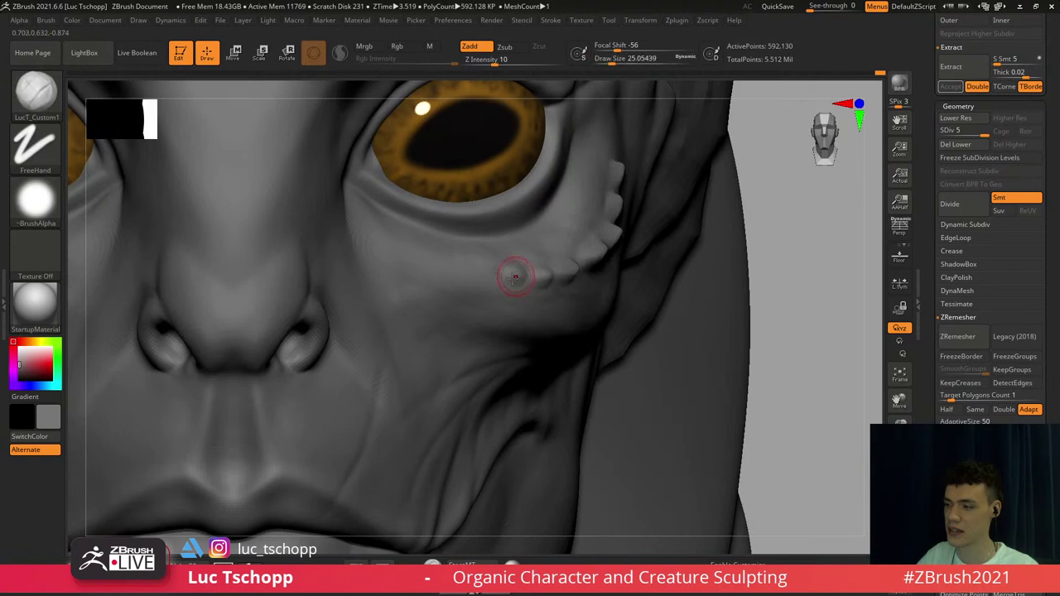
pyautogui.moveTo(531, 284); pyautogui.dragTo(521, 273, button='right')
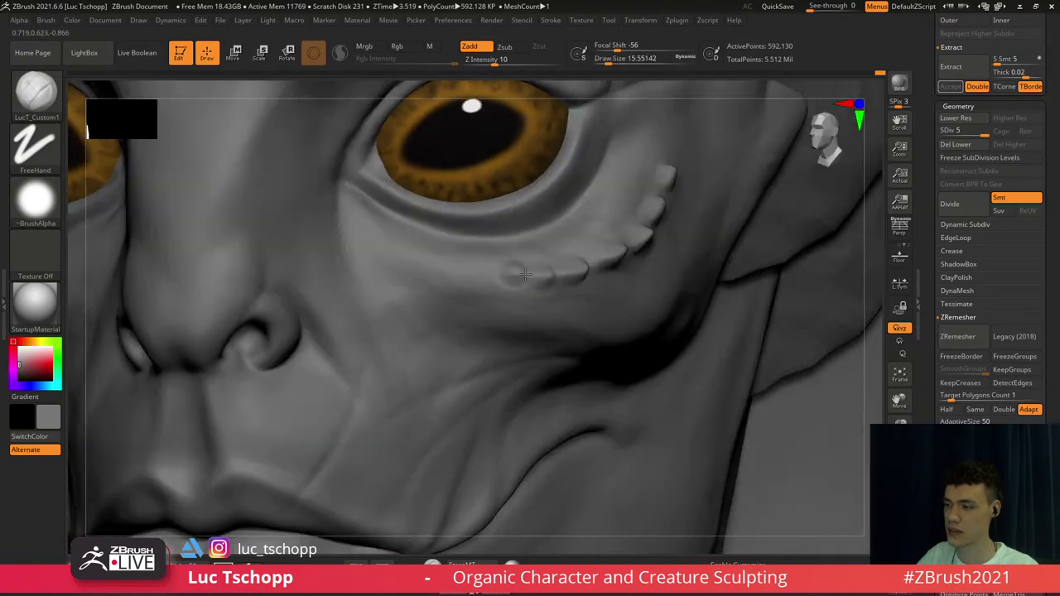
pyautogui.press('shift')
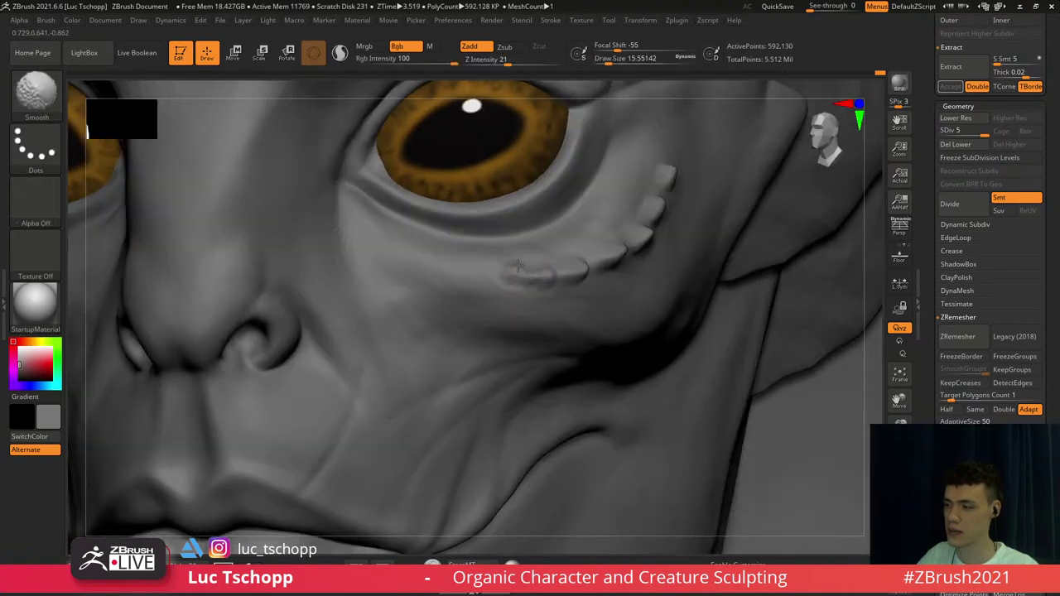
pyautogui.press('s')
pyautogui.moveTo(519, 267)
pyautogui.mouseDown()
pyautogui.moveTo(530, 279)
pyautogui.moveTo(513, 273)
pyautogui.moveTo(568, 274)
pyautogui.mouseUp()
pyautogui.press('shift')
pyautogui.press('s')
pyautogui.press('s')
pyautogui.moveTo(568, 274); pyautogui.dragTo(530, 274, button='right')
pyautogui.press('s')
pyautogui.moveTo(587, 274); pyautogui.dragTo(591, 273)
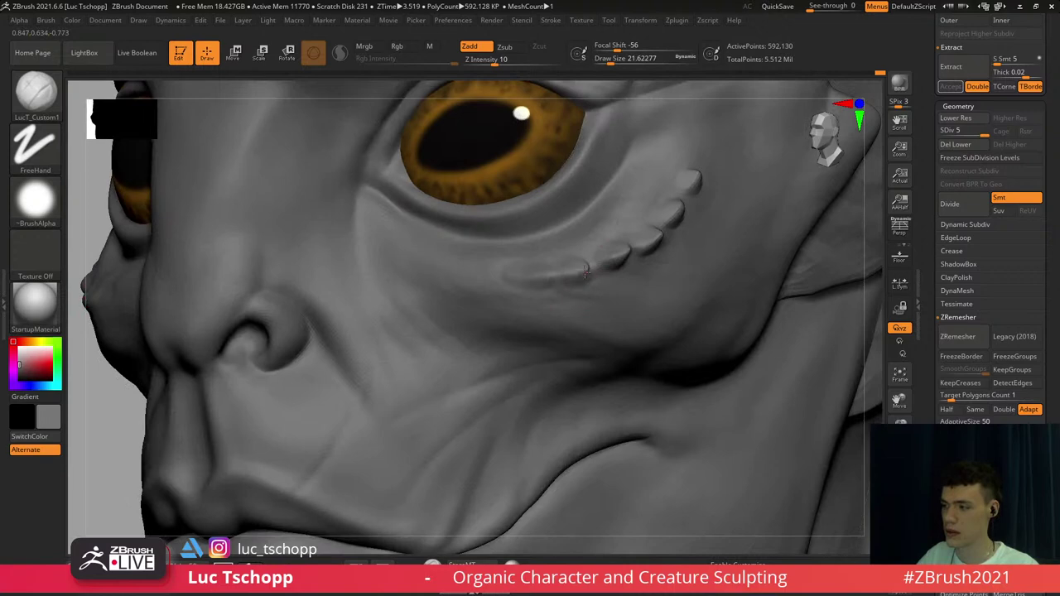
# Extend the lowest scale under the eye leftward and sculpt along the row at size 62
pyautogui.press('f')
pyautogui.moveTo(552, 285)
pyautogui.keyDown('shift'); pyautogui.mouseDown(button='right')
pyautogui.moveTo(537, 278)
pyautogui.moveTo(533, 303)
pyautogui.mouseUp(button='right'); pyautogui.keyUp('shift')
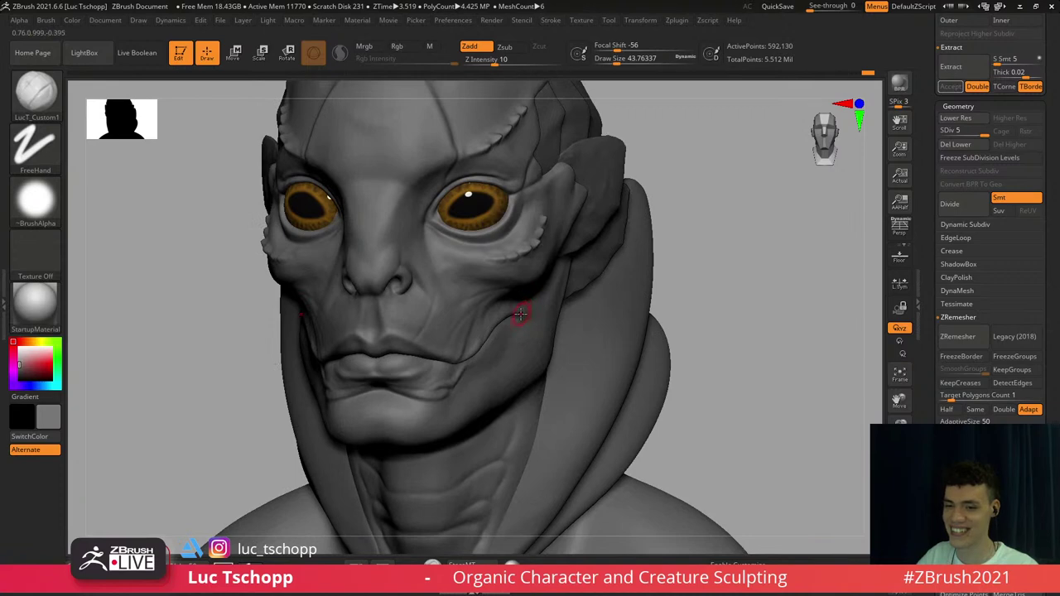
pyautogui.keyDown('ctrl'); pyautogui.moveTo(507, 272); pyautogui.dragTo(522, 296, button='right'); pyautogui.keyUp('ctrl')
pyautogui.keyDown('alt'); pyautogui.moveTo(510, 249); pyautogui.dragTo(501, 271, button='right'); pyautogui.keyUp('alt')
pyautogui.moveTo(503, 272); pyautogui.dragTo(469, 275)
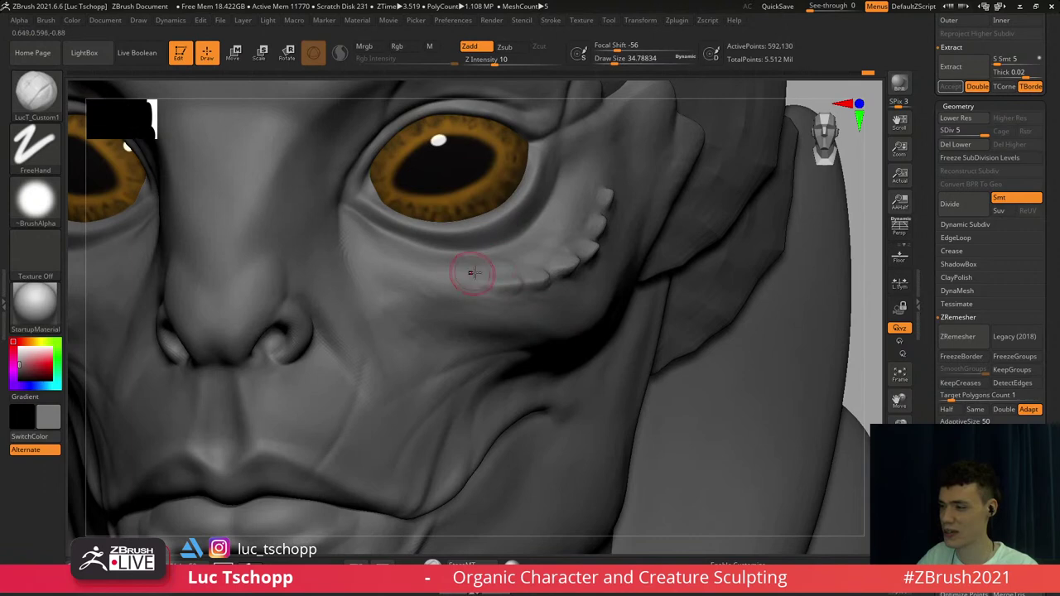
pyautogui.moveTo(513, 261); pyautogui.dragTo(495, 283, button='right')
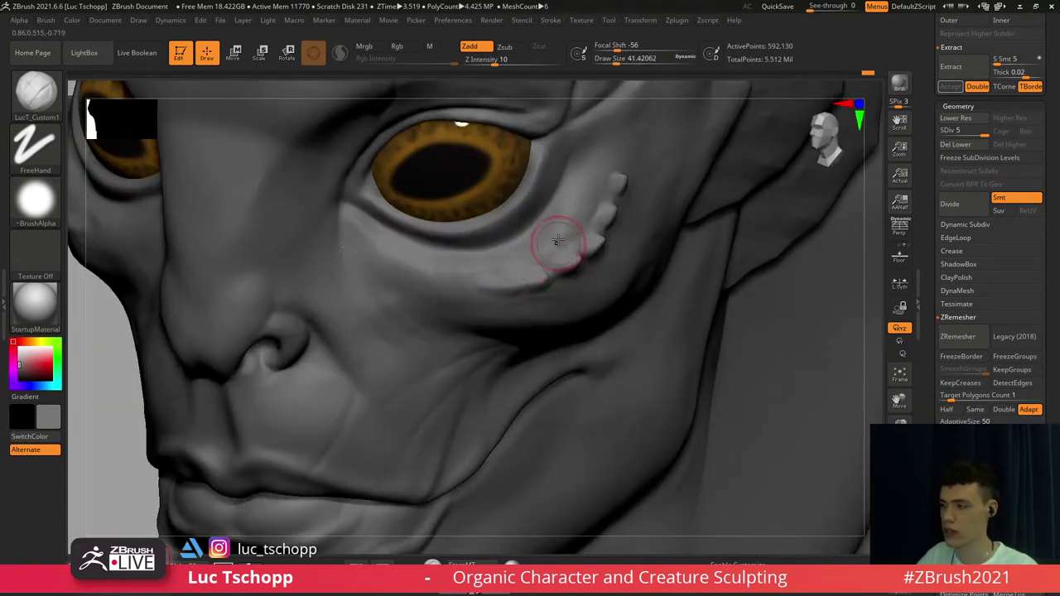
pyautogui.press('s')
pyautogui.moveTo(561, 231); pyautogui.dragTo(564, 230)
pyautogui.moveTo(559, 235); pyautogui.dragTo(571, 221)
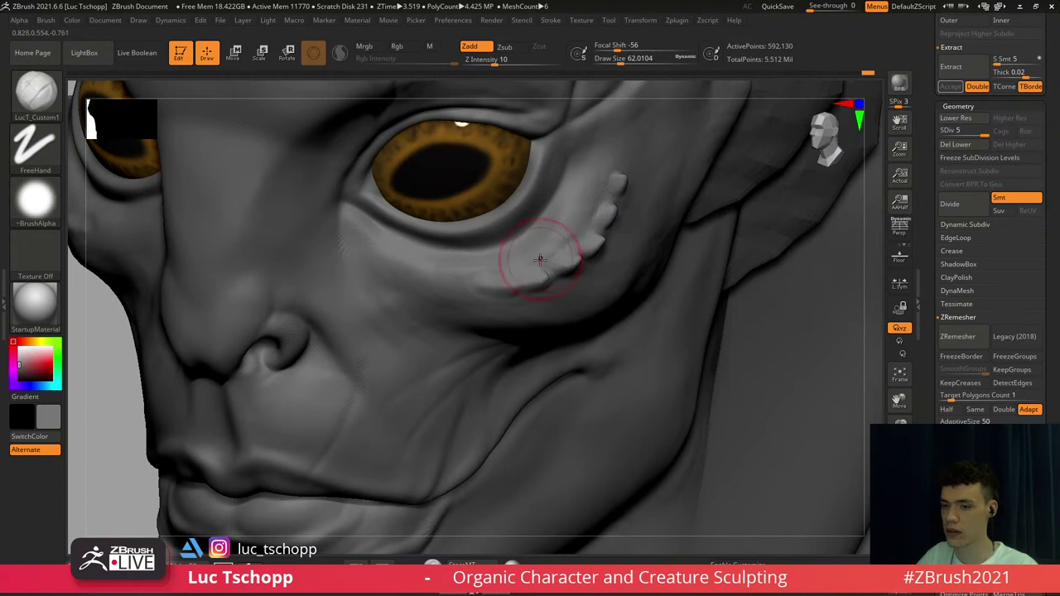
# Reframe to a three-quarter view of the cheek and enlarge the brush
pyautogui.press('f')
pyautogui.moveTo(525, 282)
pyautogui.keyDown('shift'); pyautogui.mouseDown(button='right')
pyautogui.moveTo(486, 287)
pyautogui.moveTo(507, 249)
pyautogui.moveTo(539, 276)
pyautogui.moveTo(539, 285)
pyautogui.moveTo(478, 246)
pyautogui.mouseUp(button='right'); pyautogui.keyUp('shift')
pyautogui.press('s')
pyautogui.moveTo(439, 241); pyautogui.dragTo(435, 241)
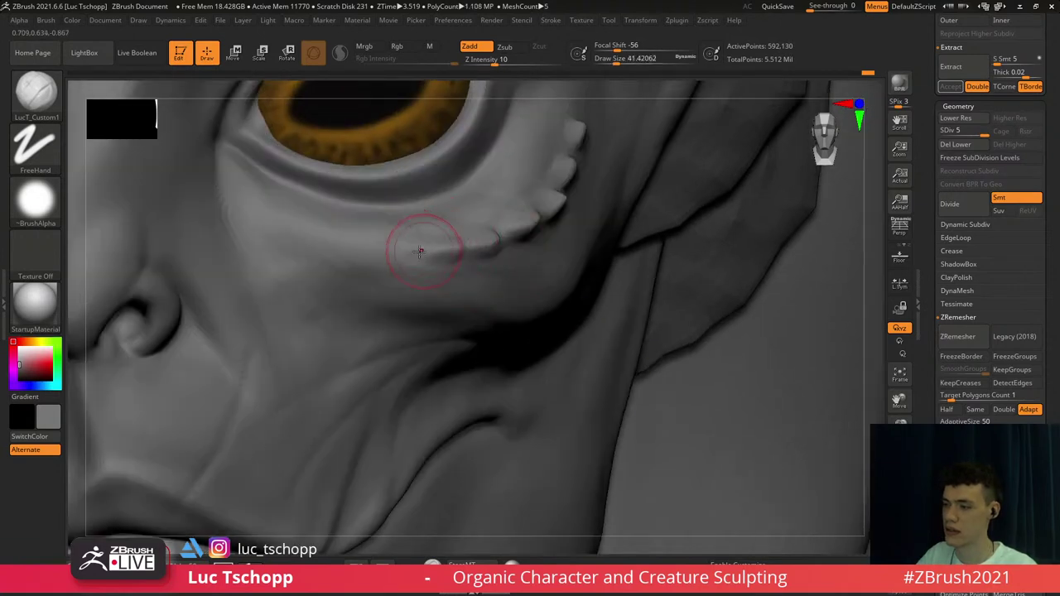
pyautogui.keyDown('alt'); pyautogui.moveTo(468, 297); pyautogui.dragTo(483, 272, button='right'); pyautogui.keyUp('alt')
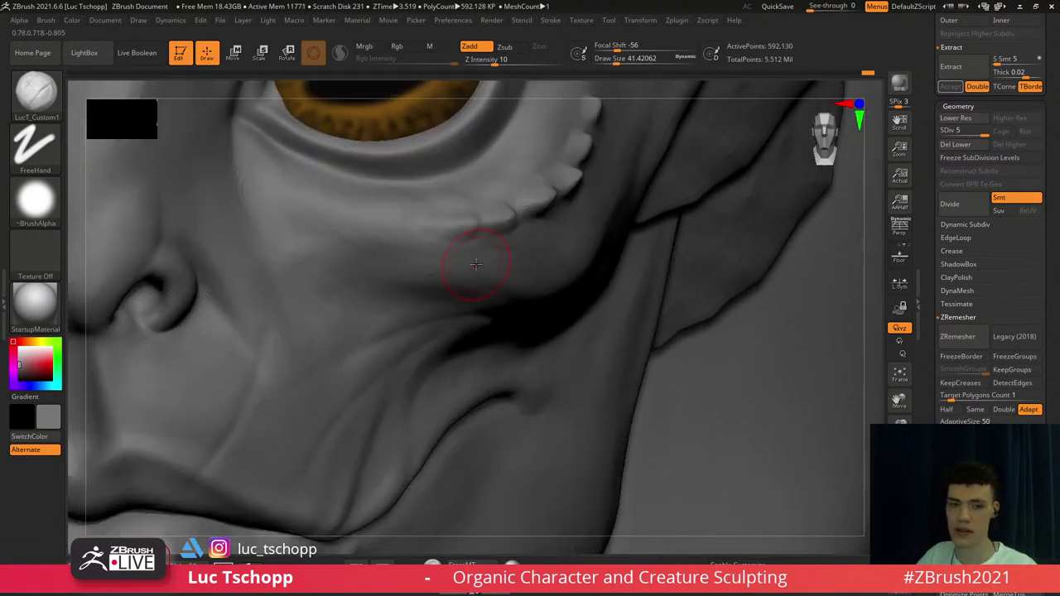
pyautogui.press('s')
pyautogui.moveTo(475, 266); pyautogui.dragTo(479, 267)
# Carve a sharp crease below the eye with DamStandard (B-D-S)
pyautogui.press('b')
pyautogui.press('d')
pyautogui.press('s')
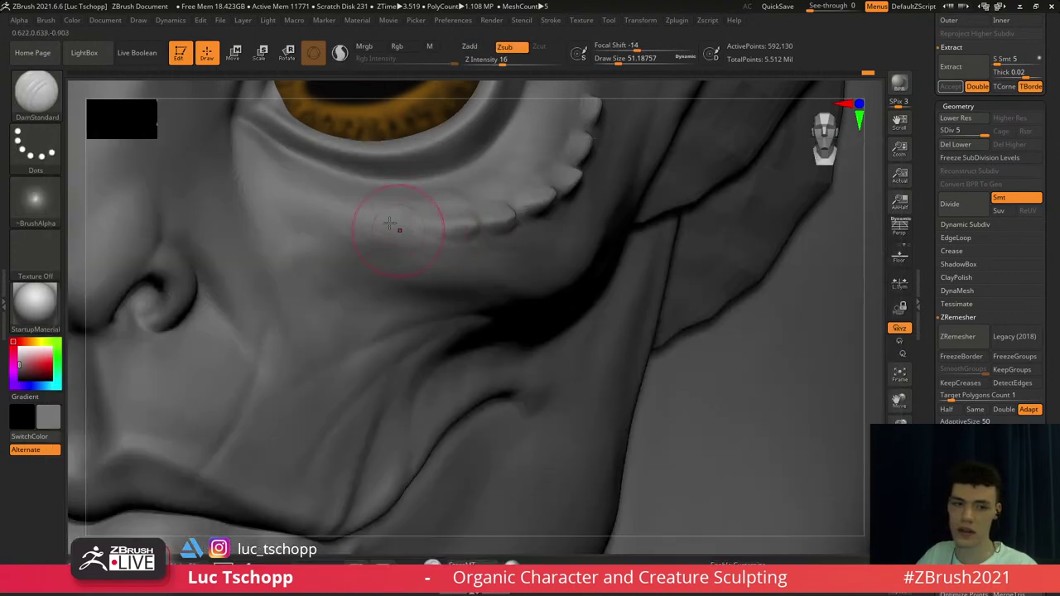
pyautogui.moveTo(438, 188); pyautogui.dragTo(513, 195, button='right')
pyautogui.press('b')
pyautogui.press('d')
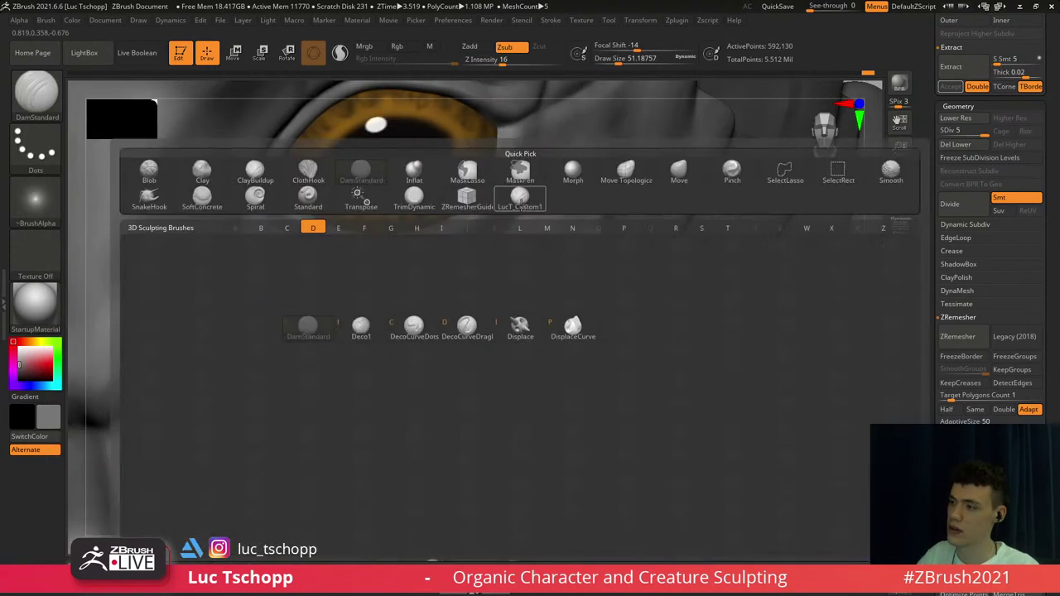
pyautogui.press('s')
pyautogui.press('s')
pyautogui.moveTo(525, 184); pyautogui.dragTo(523, 184)
pyautogui.moveTo(548, 161); pyautogui.dragTo(484, 231)
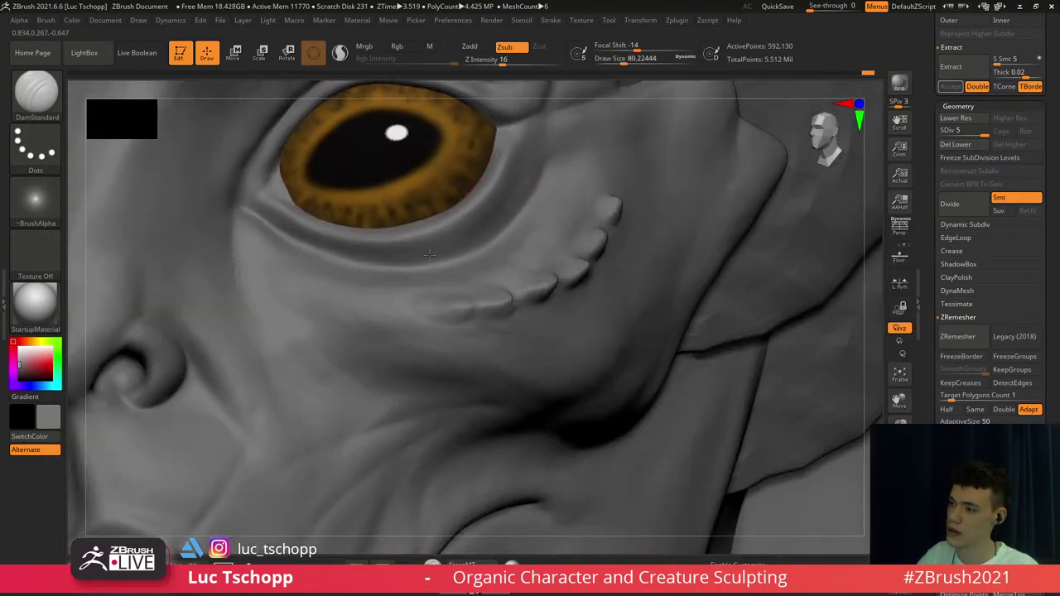
# Shrink the Standard brush, return to DamStandard, and zoom in on the right eye and cheek
pyautogui.press('b')
pyautogui.press('s')
pyautogui.press('t')
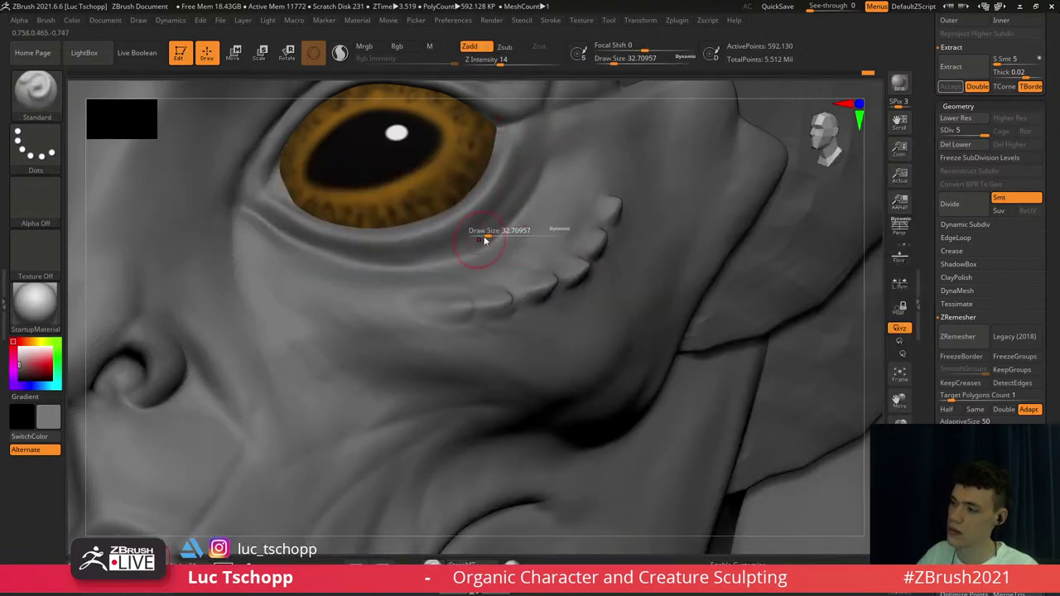
pyautogui.moveTo(473, 237); pyautogui.dragTo(469, 238)
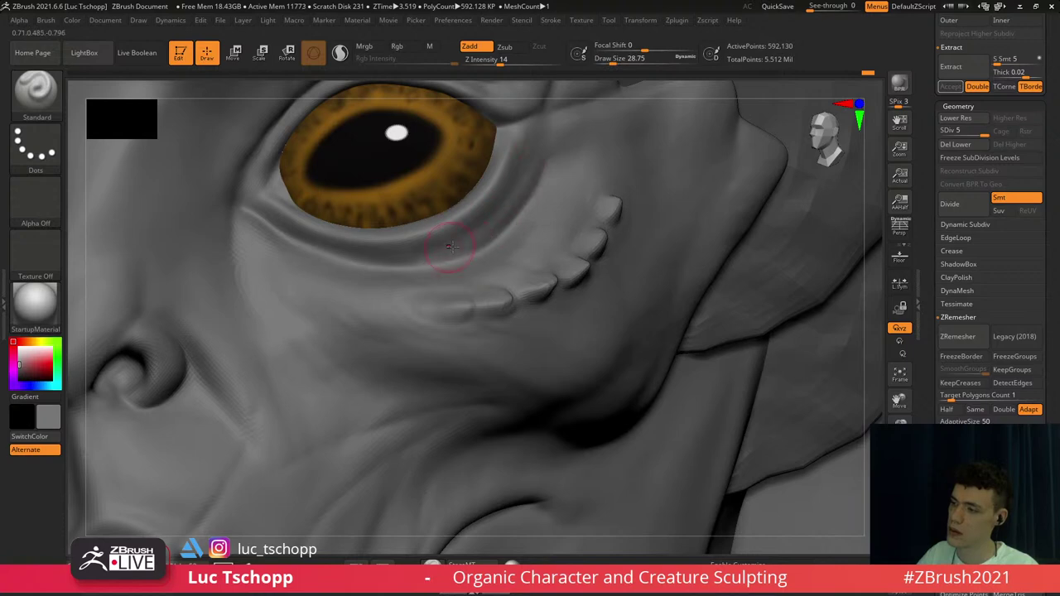
pyautogui.press('b')
pyautogui.press('d')
pyautogui.press('s')
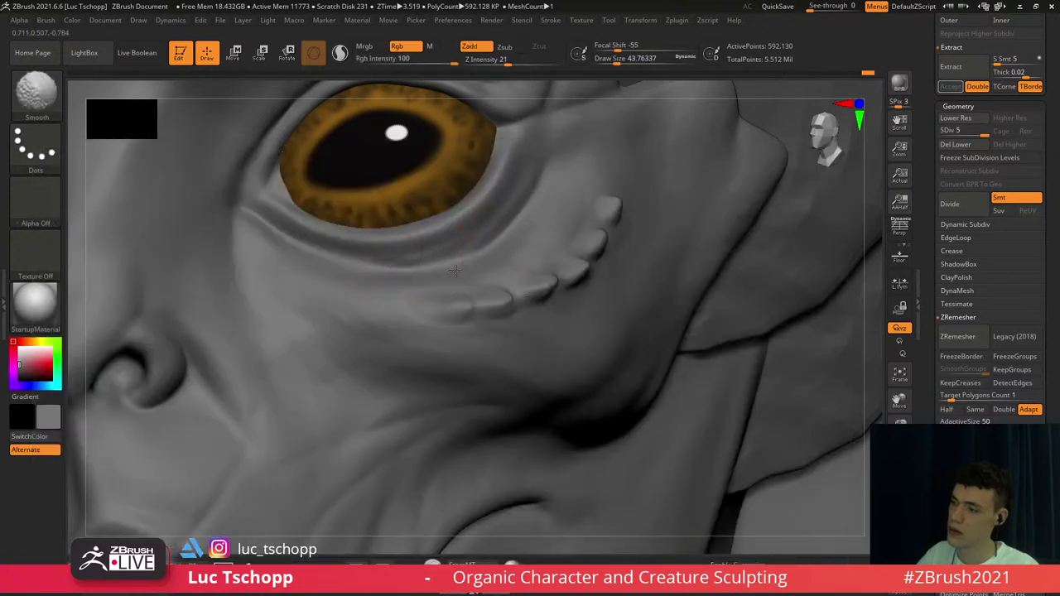
pyautogui.keyDown('shift'); pyautogui.moveTo(518, 189); pyautogui.dragTo(455, 314, button='right'); pyautogui.keyUp('shift')
pyautogui.keyDown('ctrl'); pyautogui.moveTo(424, 276); pyautogui.dragTo(486, 290, button='right'); pyautogui.keyUp('ctrl')
# Set Standard to size about 32.7 and review the eyes, nose and ear fin
pyautogui.press('b')
pyautogui.press('s')
pyautogui.press('t')
pyautogui.moveTo(567, 290); pyautogui.dragTo(538, 278, button='right')
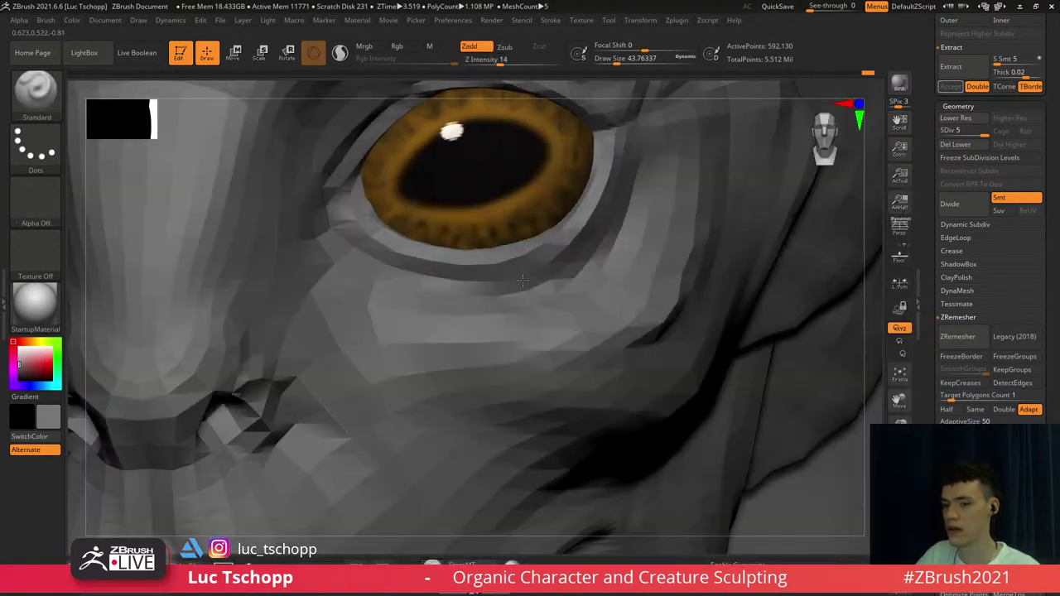
pyautogui.press('s')
pyautogui.moveTo(555, 267); pyautogui.dragTo(552, 267)
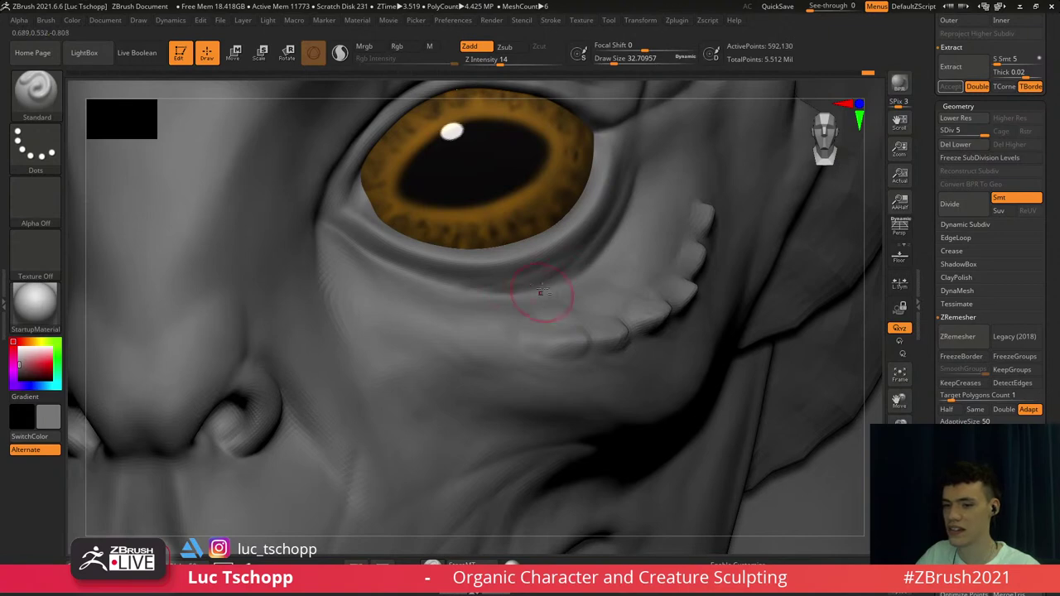
pyautogui.keyDown('ctrl'); pyautogui.moveTo(542, 292); pyautogui.dragTo(516, 213, button='right'); pyautogui.keyUp('ctrl')
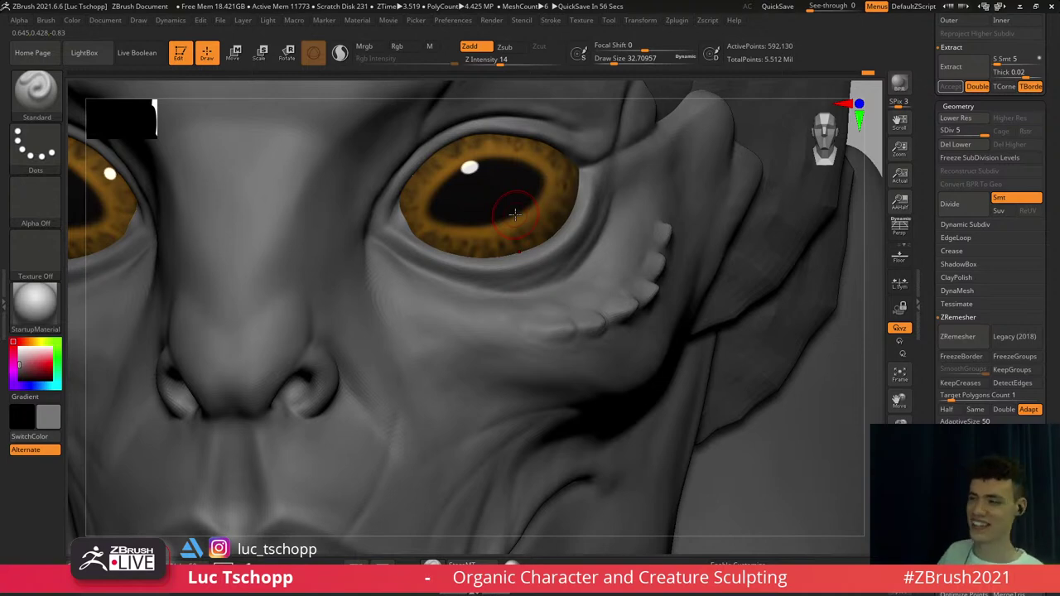
pyautogui.moveTo(532, 265)
pyautogui.mouseDown(button='right')
pyautogui.moveTo(555, 292)
pyautogui.moveTo(560, 264)
pyautogui.moveTo(533, 311)
pyautogui.mouseUp(button='right')
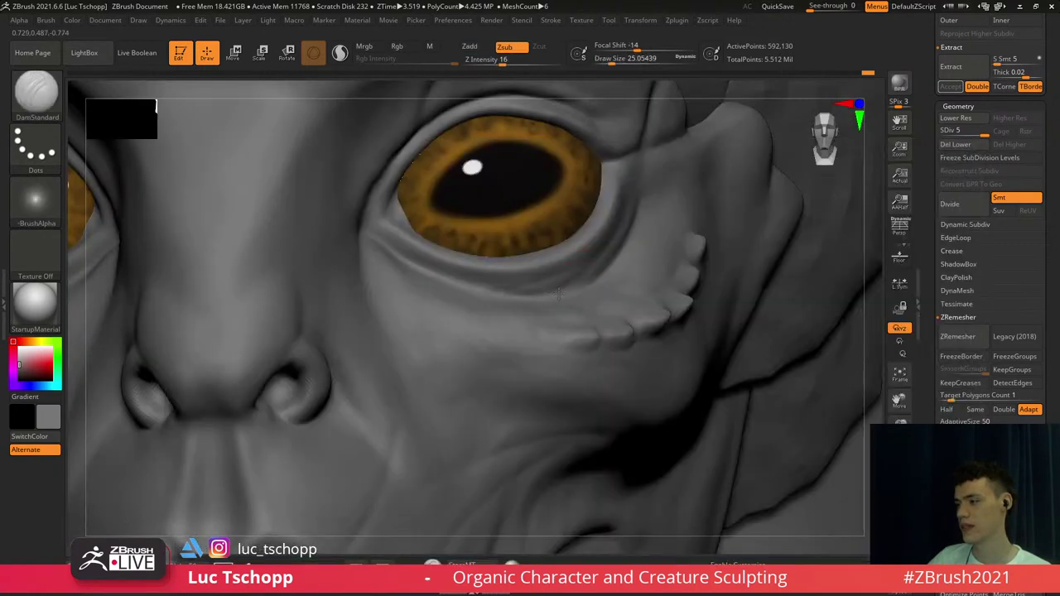
pyautogui.moveTo(548, 299); pyautogui.dragTo(486, 295, button='right')
pyautogui.keyDown('alt'); pyautogui.moveTo(503, 207); pyautogui.dragTo(654, 323, button='right'); pyautogui.keyUp('alt')
# Select the Extract2 temple fin subtool and raise it to subdivision level 6
pyautogui.keyDown('alt'); pyautogui.click(767, 240); pyautogui.keyUp('alt')
pyautogui.press('d')
pyautogui.press('d')
pyautogui.press('d')
pyautogui.press('d')
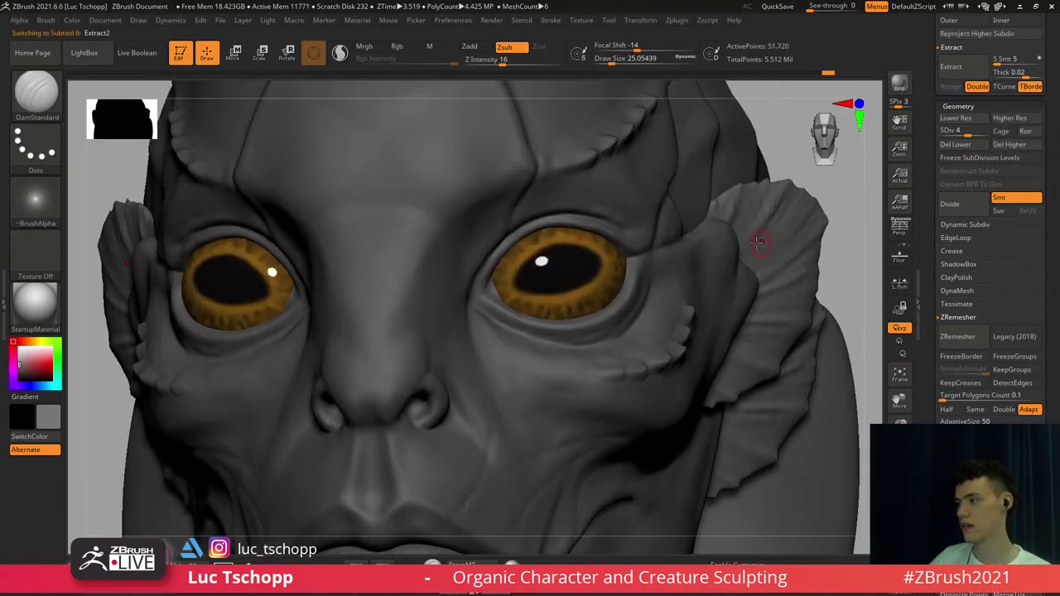
pyautogui.moveTo(770, 259)
pyautogui.keyDown('alt'); pyautogui.mouseDown(button='right')
pyautogui.moveTo(667, 228)
pyautogui.moveTo(633, 231)
pyautogui.mouseUp(button='right'); pyautogui.keyUp('alt')
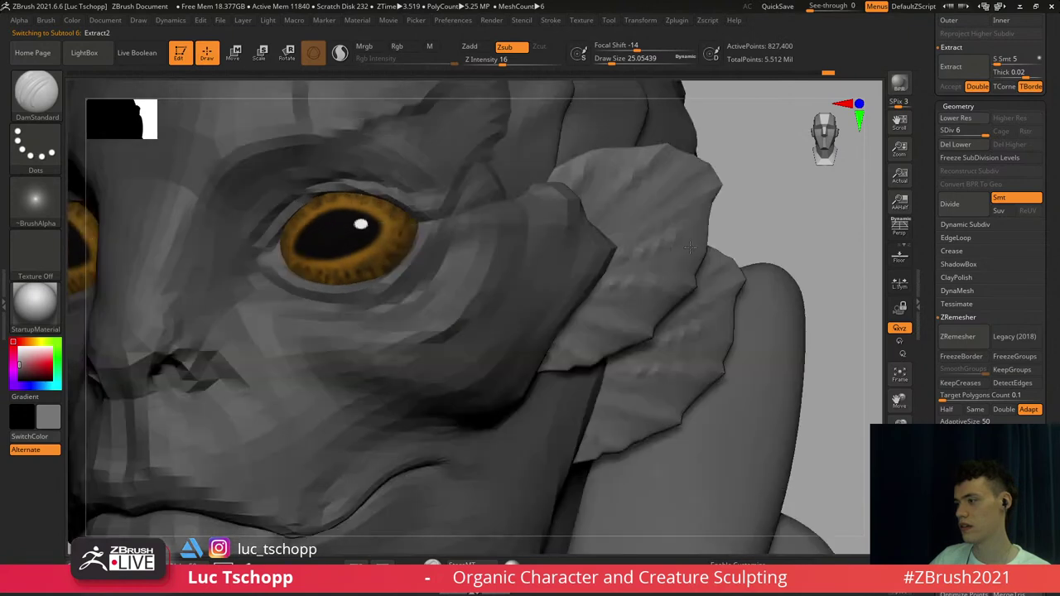
# Try the Standard (size about 18.5), DamStandard and LucT_Custom1 brushes on the fin
pyautogui.press('b')
pyautogui.press('s')
pyautogui.press('t')
pyautogui.press('s')
pyautogui.click(689, 237)
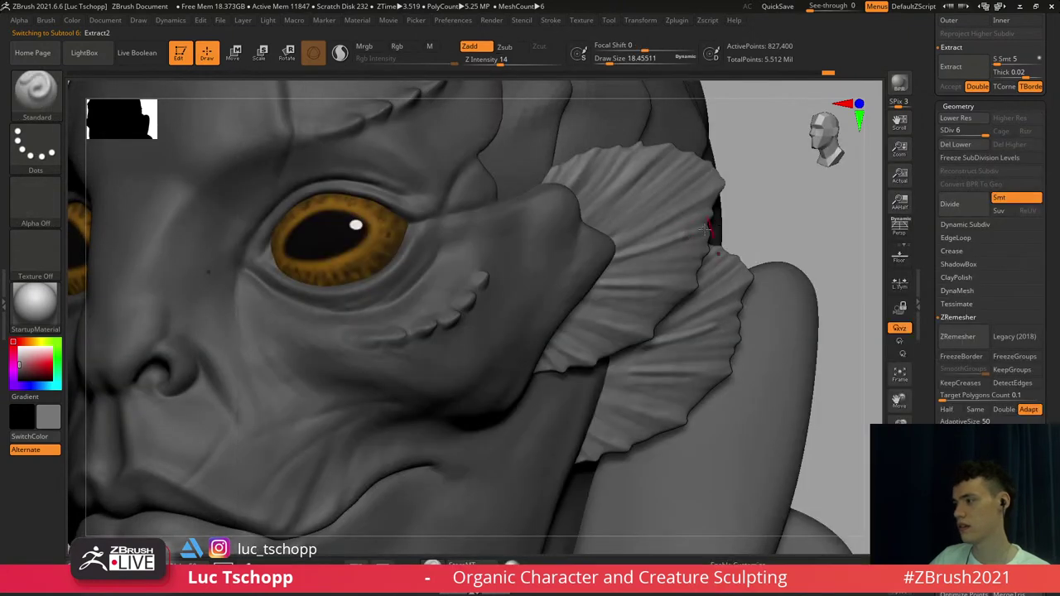
pyautogui.press('b')
pyautogui.press('d')
pyautogui.press('s')
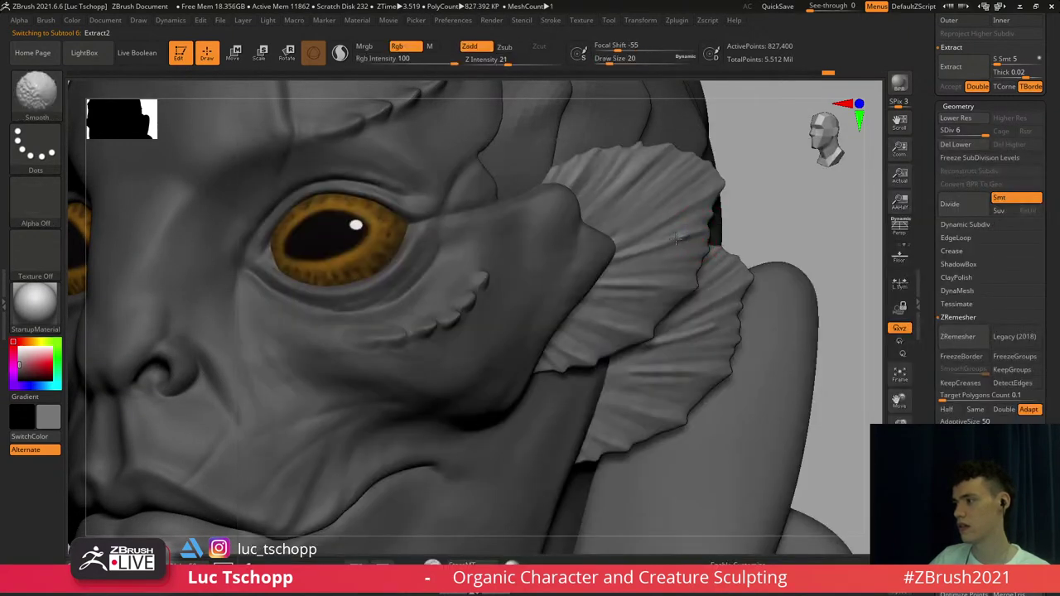
pyautogui.press('b')
pyautogui.click(665, 207)
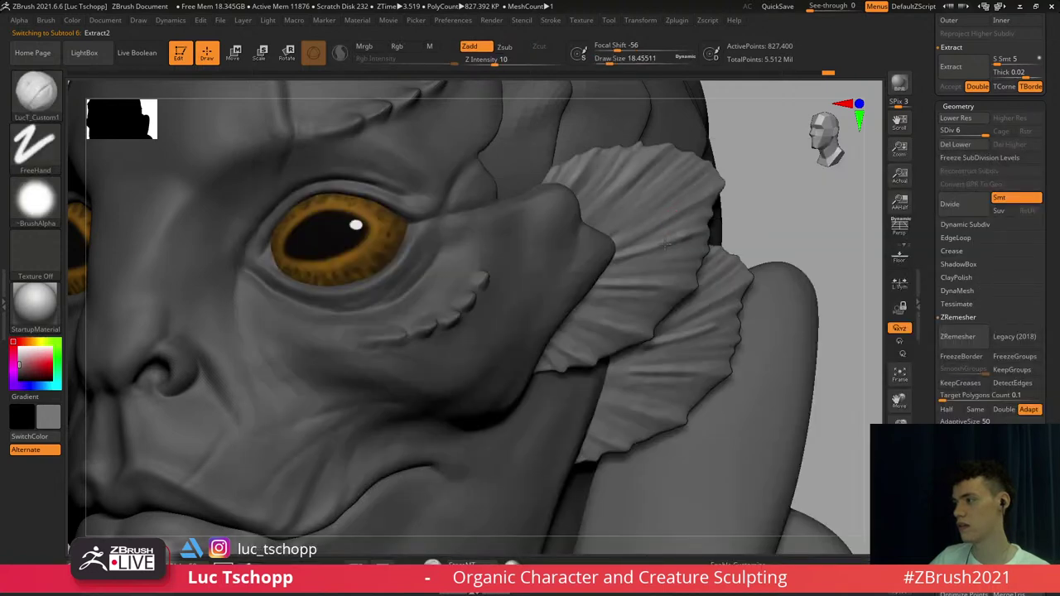
pyautogui.press('s')
pyautogui.click(686, 241)
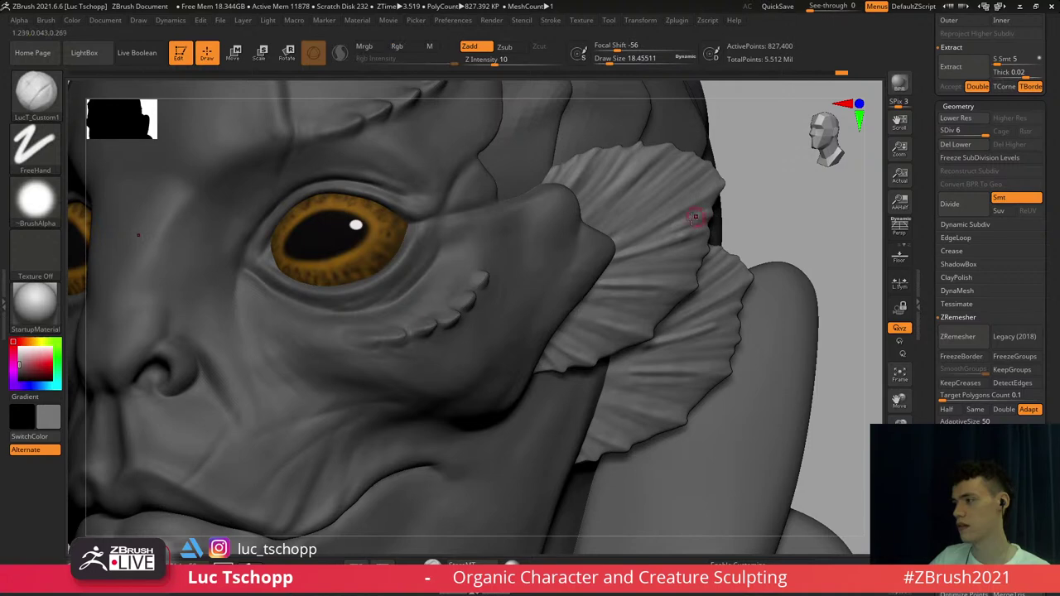
# Resize the brush from about 67.8 to 51, then switch back to DamStandard
pyautogui.moveTo(681, 227)
pyautogui.keyDown('alt'); pyautogui.mouseDown(button='right')
pyautogui.moveTo(619, 161)
pyautogui.moveTo(619, 124)
pyautogui.moveTo(680, 234)
pyautogui.mouseUp(button='right'); pyautogui.keyUp('alt')
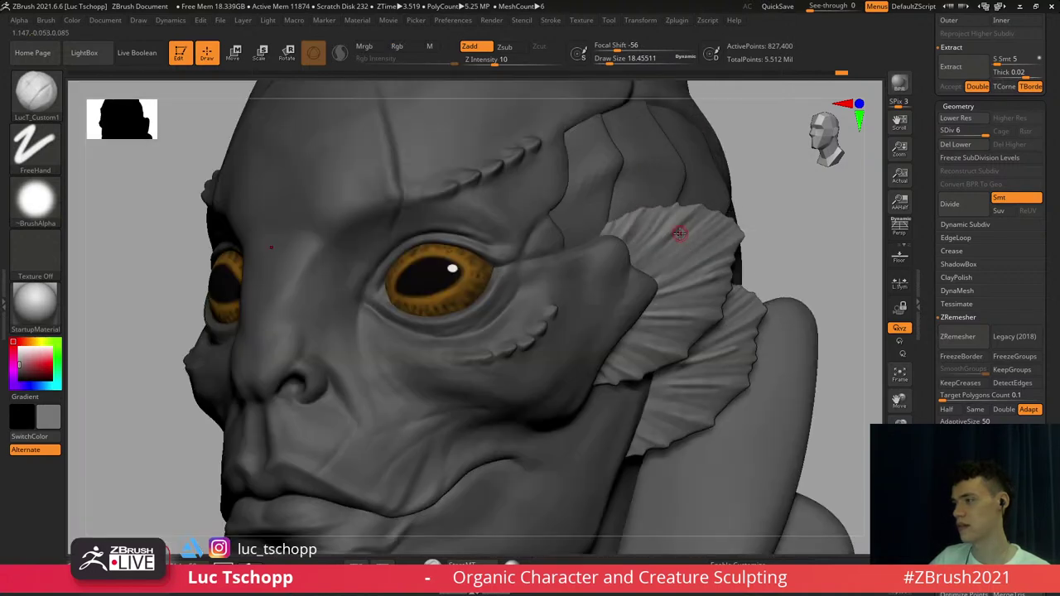
pyautogui.press('s')
pyautogui.moveTo(679, 234)
pyautogui.mouseDown()
pyautogui.moveTo(706, 223)
pyautogui.moveTo(676, 236)
pyautogui.mouseUp()
pyautogui.press('s')
pyautogui.press('b')
pyautogui.press('d')
pyautogui.press('s')
# Set the brush to about 34.8, frame the cheek, and select the head subtool
pyautogui.press('s')
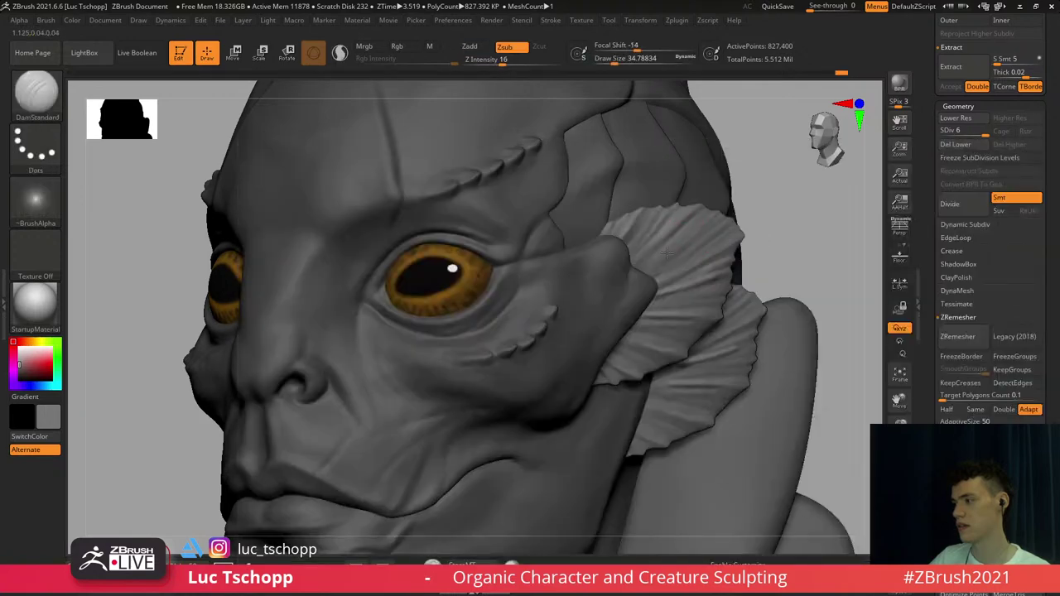
pyautogui.moveTo(623, 144)
pyautogui.keyDown('alt'); pyautogui.mouseDown(button='right')
pyautogui.moveTo(623, 109)
pyautogui.moveTo(729, 242)
pyautogui.mouseUp(button='right'); pyautogui.keyUp('alt')
pyautogui.press('s')
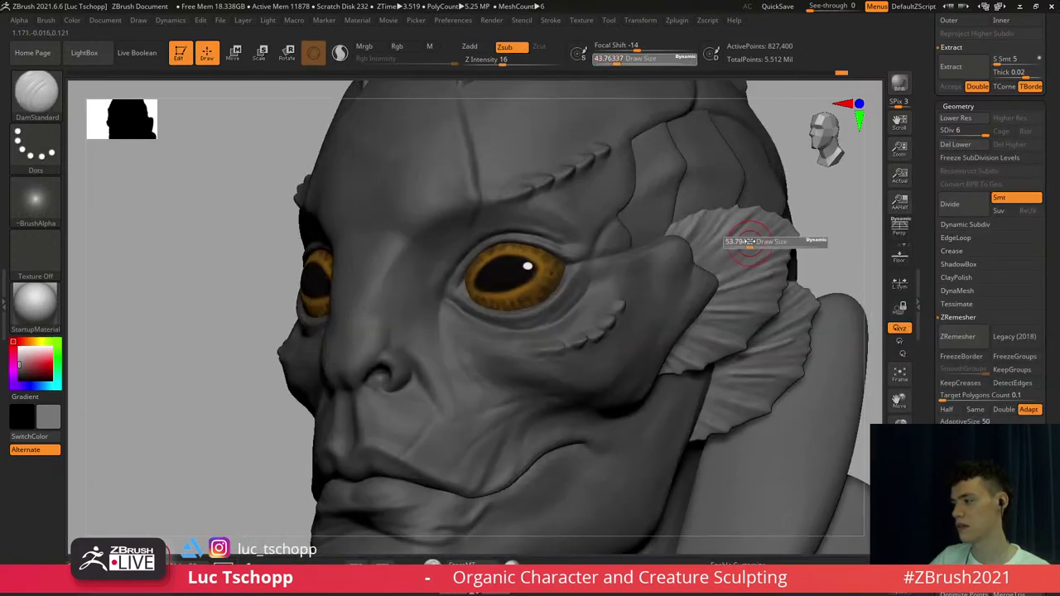
pyautogui.moveTo(729, 243); pyautogui.dragTo(734, 243)
pyautogui.keyDown('ctrl'); pyautogui.moveTo(733, 261); pyautogui.dragTo(648, 274, button='right'); pyautogui.keyUp('ctrl')
pyautogui.keyDown('alt'); pyautogui.click(636, 282); pyautogui.keyUp('alt')
# Choose LucT_Custom1 at about 28.75 size and orbit to look along the cheek
pyautogui.press('b')
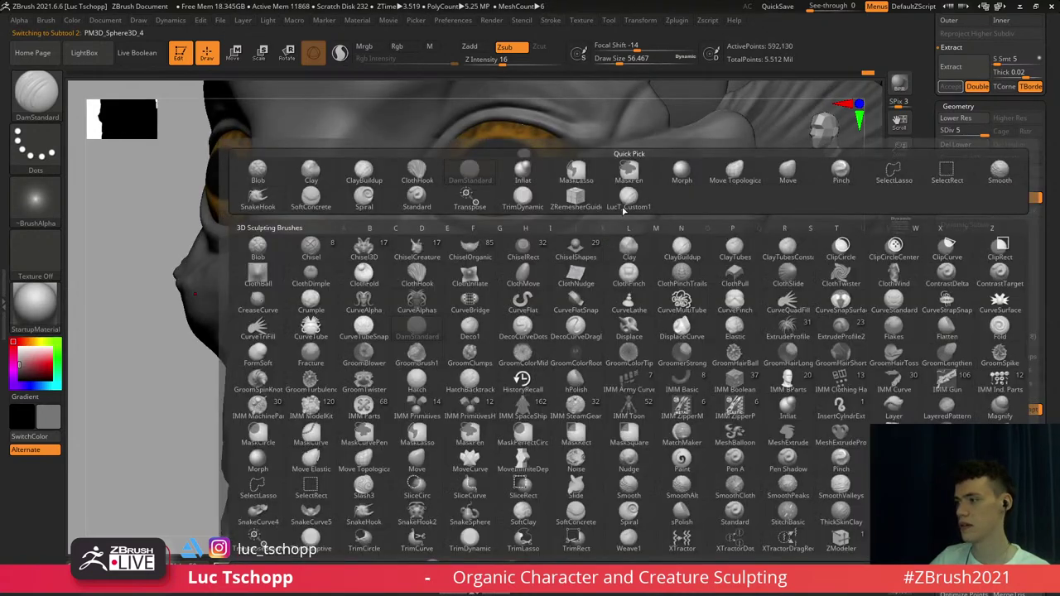
pyautogui.click(625, 204)
pyautogui.moveTo(607, 220)
pyautogui.keyDown('ctrl'); pyautogui.mouseDown(button='right')
pyautogui.moveTo(623, 298)
pyautogui.moveTo(615, 306)
pyautogui.mouseUp(button='right'); pyautogui.keyUp('ctrl')
pyautogui.press('s')
pyautogui.moveTo(547, 299); pyautogui.dragTo(531, 296)
pyautogui.press('s')
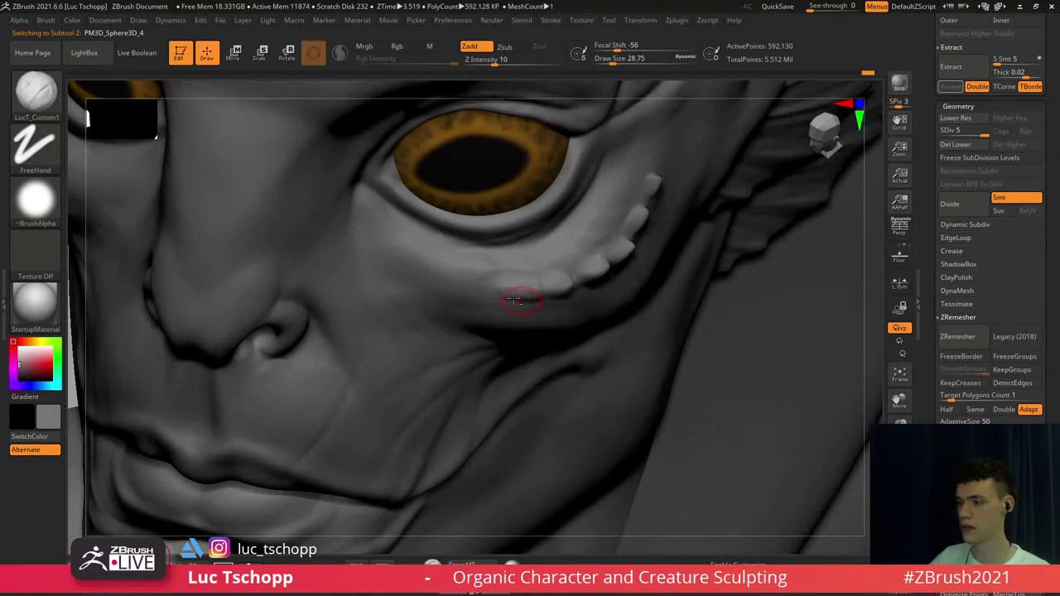
pyautogui.moveTo(561, 270); pyautogui.dragTo(566, 222, button='right')
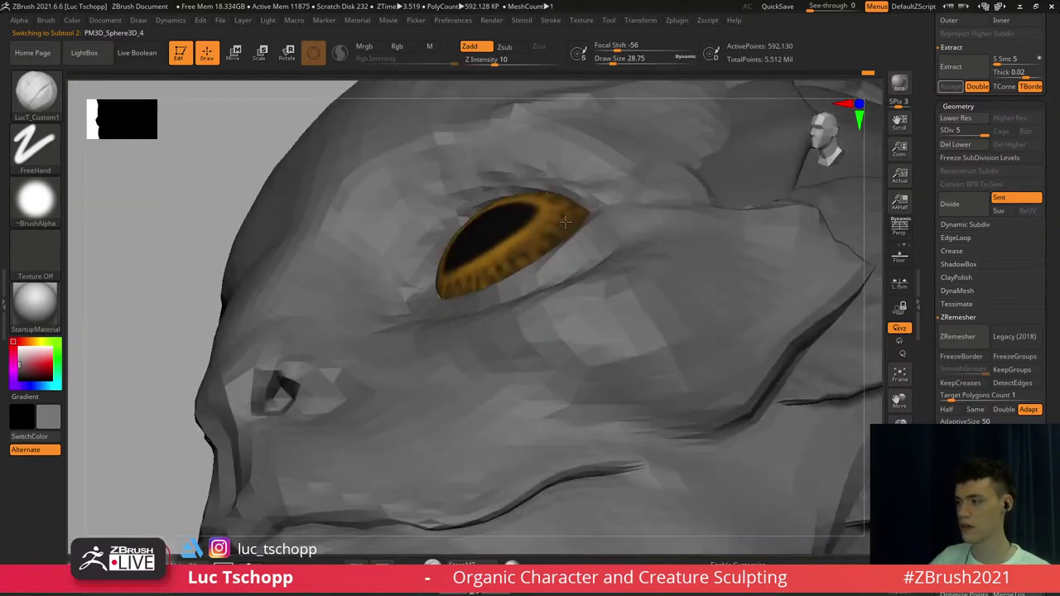
pyautogui.moveTo(568, 309); pyautogui.dragTo(572, 279, button='right')
# With the Move brush, pull the cheek bumps up into spikes from a low side angle
pyautogui.press('b')
pyautogui.press('m')
pyautogui.press('v')
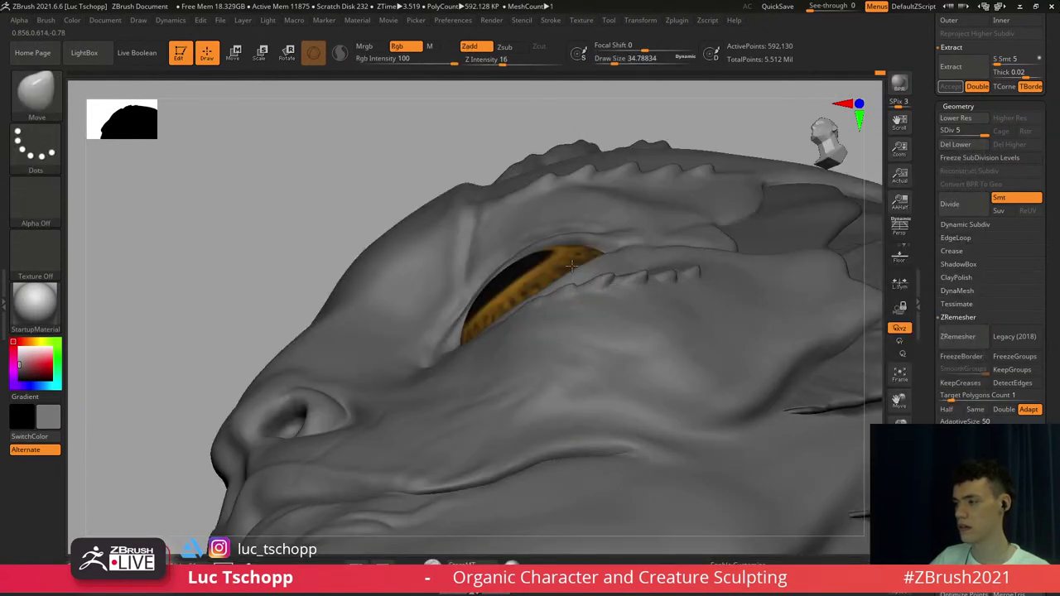
pyautogui.moveTo(562, 295)
pyautogui.mouseDown(button='right')
pyautogui.moveTo(550, 313)
pyautogui.moveTo(565, 290)
pyautogui.mouseUp(button='right')
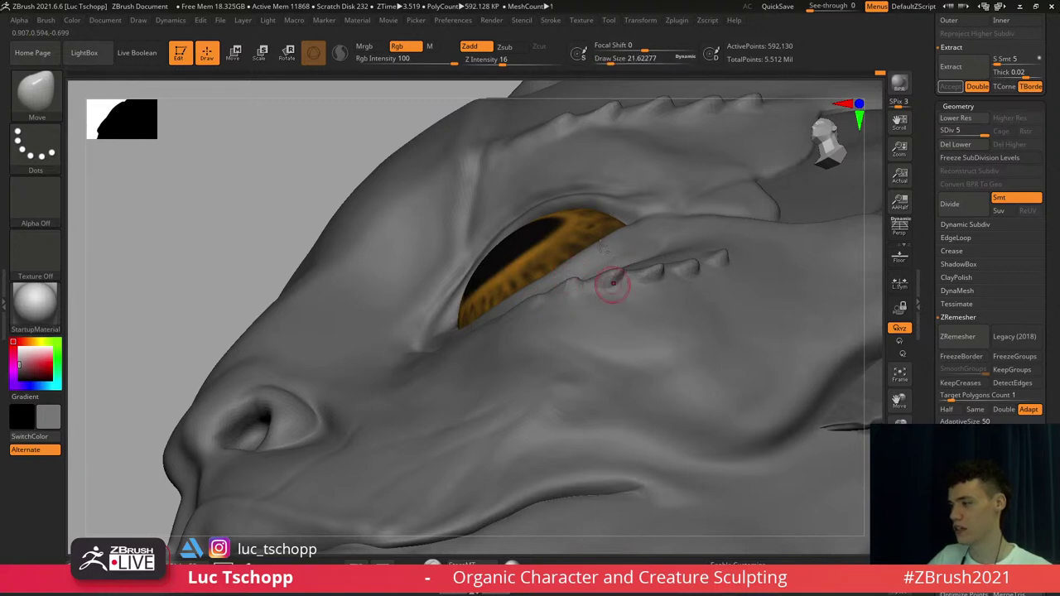
pyautogui.moveTo(611, 284)
pyautogui.mouseDown(button='right')
pyautogui.moveTo(621, 295)
pyautogui.moveTo(612, 340)
pyautogui.moveTo(617, 288)
pyautogui.mouseUp(button='right')
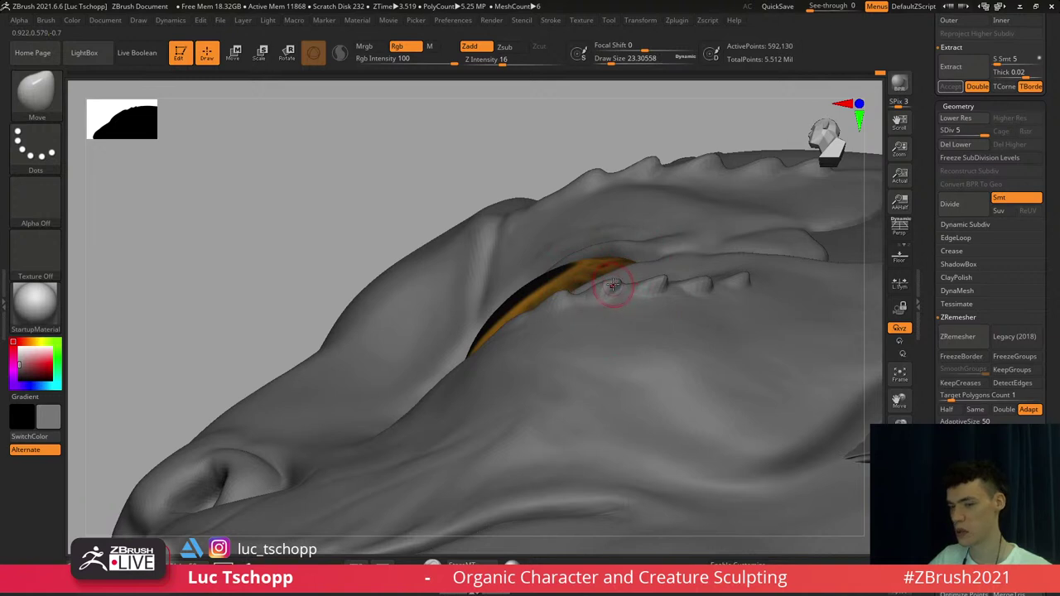
pyautogui.moveTo(615, 283); pyautogui.dragTo(616, 279)
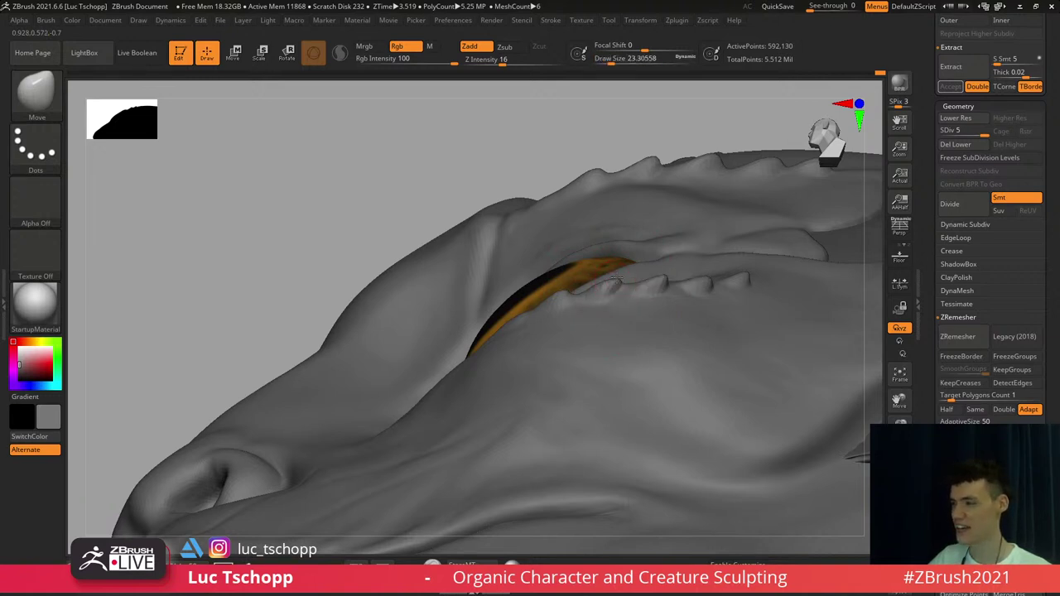
pyautogui.moveTo(623, 288); pyautogui.dragTo(604, 273, button='right')
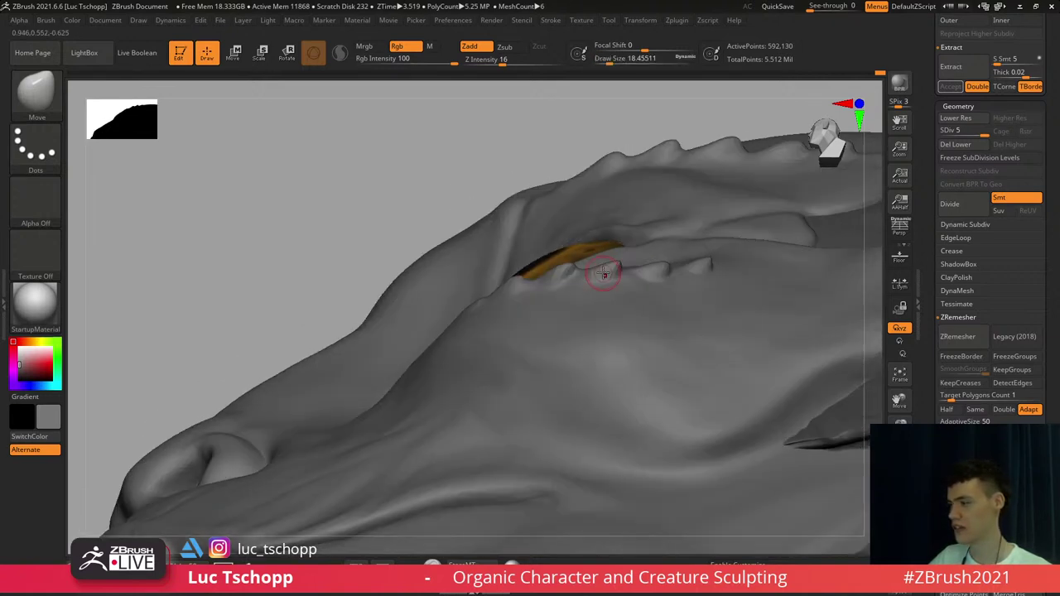
pyautogui.moveTo(616, 264); pyautogui.dragTo(621, 260)
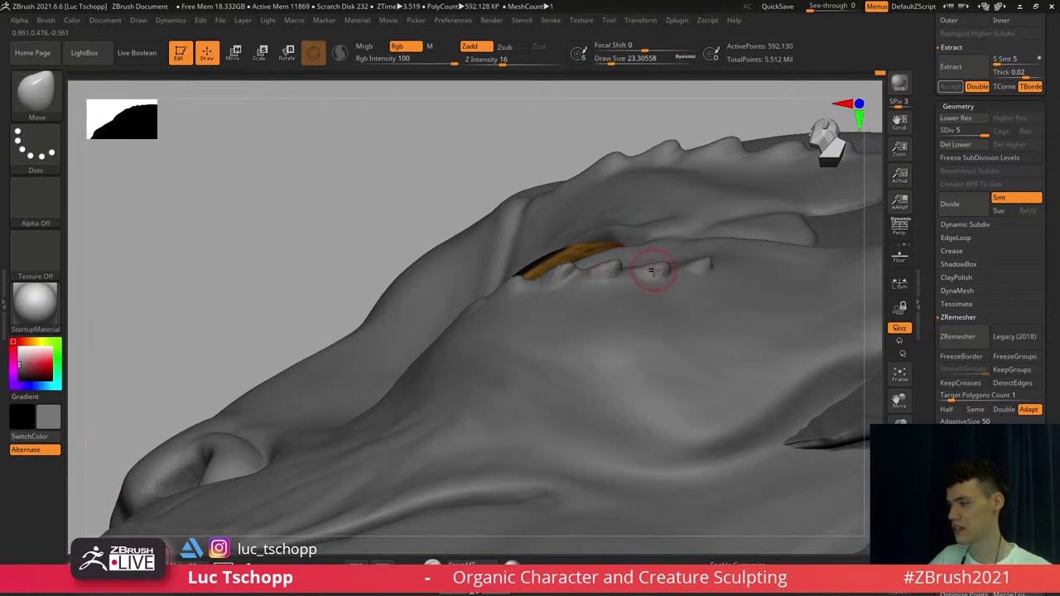
pyautogui.moveTo(654, 270); pyautogui.dragTo(644, 280, button='right')
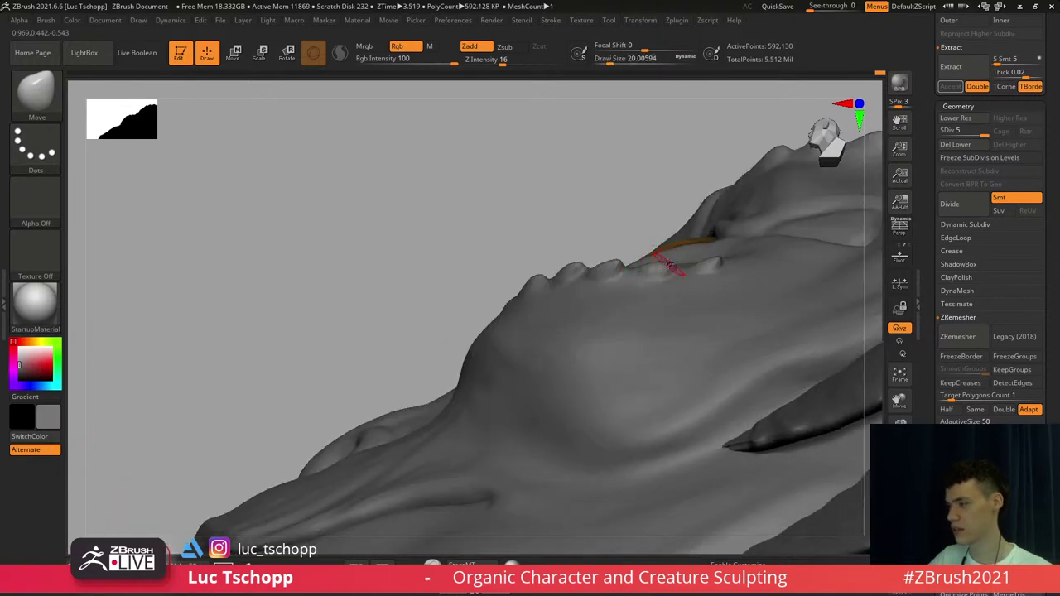
pyautogui.moveTo(709, 264)
pyautogui.mouseDown(button='right')
pyautogui.moveTo(621, 215)
pyautogui.moveTo(703, 347)
pyautogui.moveTo(662, 282)
pyautogui.moveTo(644, 275)
pyautogui.moveTo(662, 268)
pyautogui.mouseUp(button='right')
# Enlarge the brush to about 73.9 and return the head to subdivision level 5 in front view
pyautogui.hotkey('shift', 'd')
pyautogui.hotkey('shift', 'd')
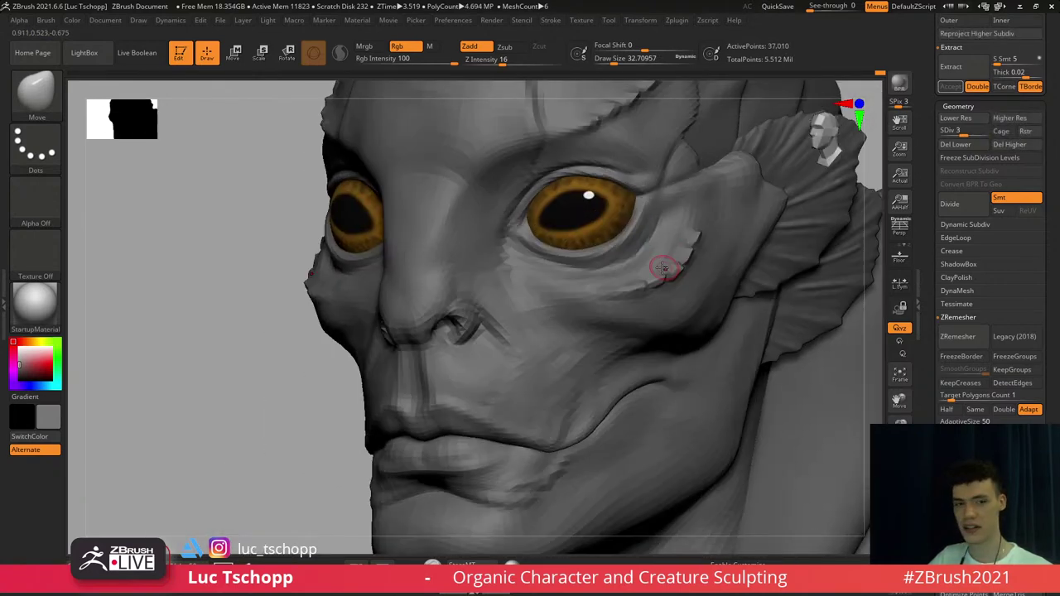
pyautogui.press('s')
pyautogui.moveTo(662, 267); pyautogui.dragTo(697, 246)
pyautogui.press('d')
pyautogui.press('d')
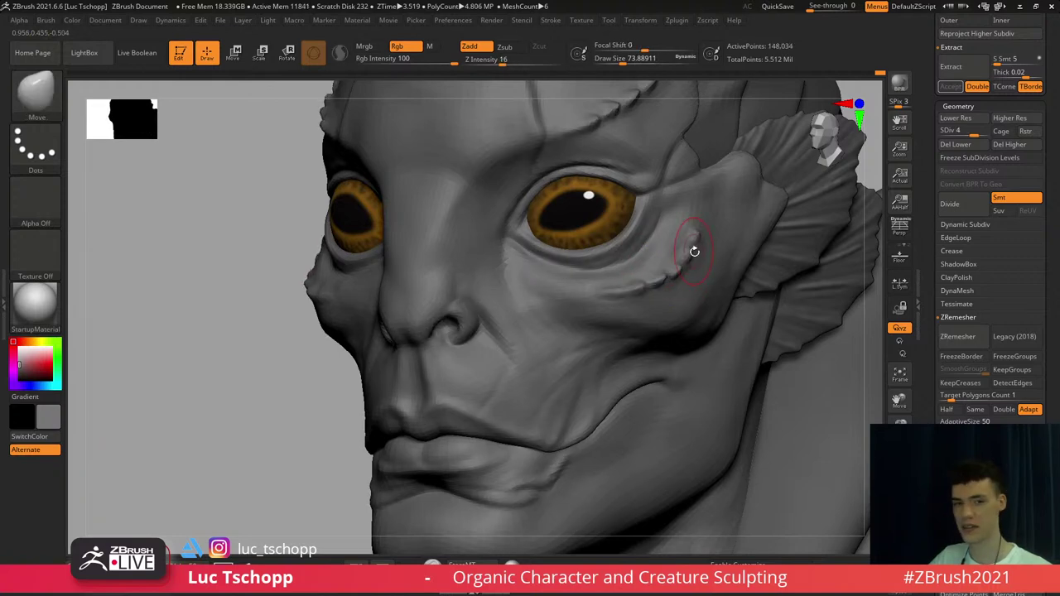
pyautogui.moveTo(694, 248); pyautogui.dragTo(638, 295, button='right')
# Select the Move brush at a lower subdivision level and enlarge it to about 90 near the left temple fin
pyautogui.press('b')
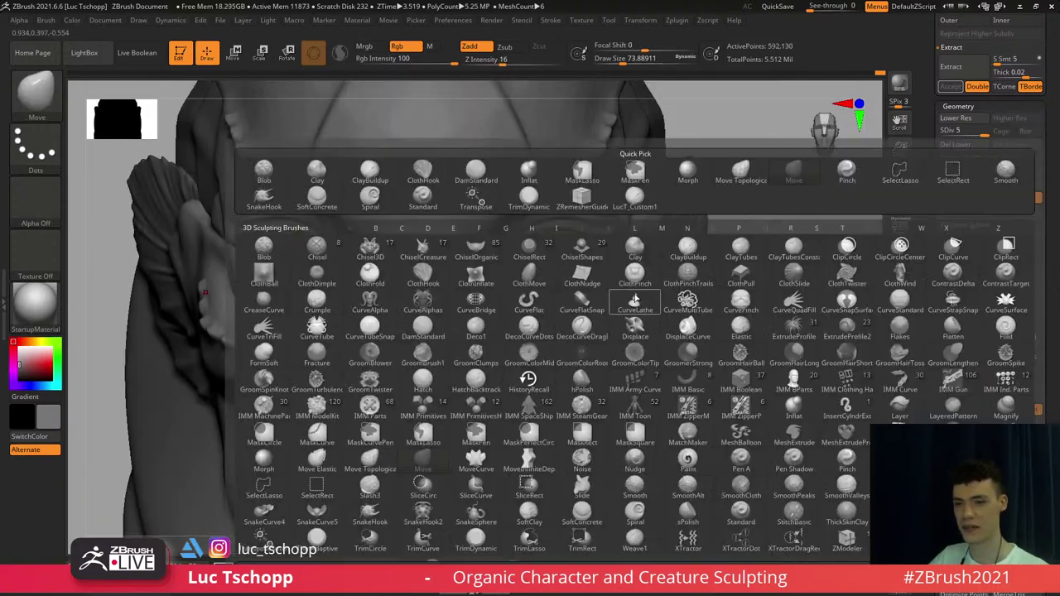
pyautogui.press('m')
pyautogui.press('v')
pyautogui.keyDown('alt'); pyautogui.moveTo(723, 285); pyautogui.dragTo(831, 278, button='right'); pyautogui.keyUp('alt')
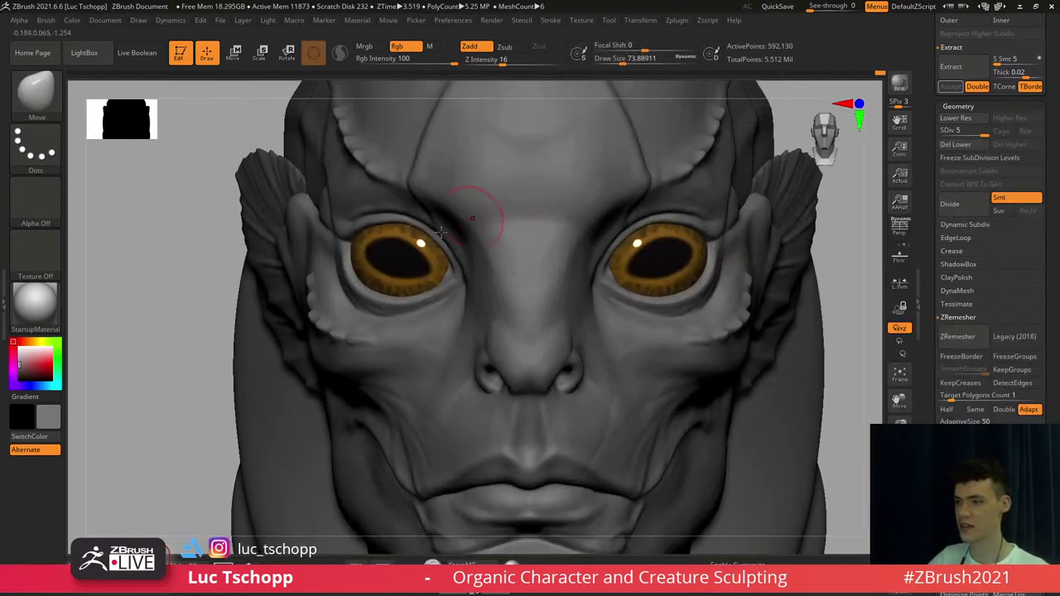
pyautogui.hotkey('shift', 'd')
pyautogui.hotkey('shift', 'd')
pyautogui.press('s')
pyautogui.click(315, 260)
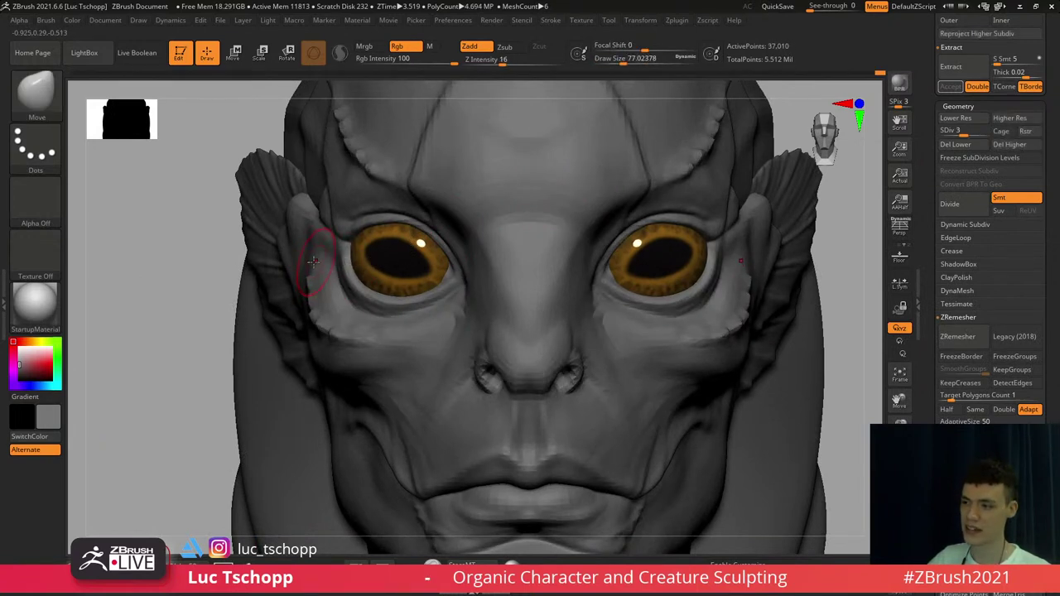
pyautogui.press('s')
pyautogui.click(299, 235)
pyautogui.press('s')
pyautogui.click(293, 231)
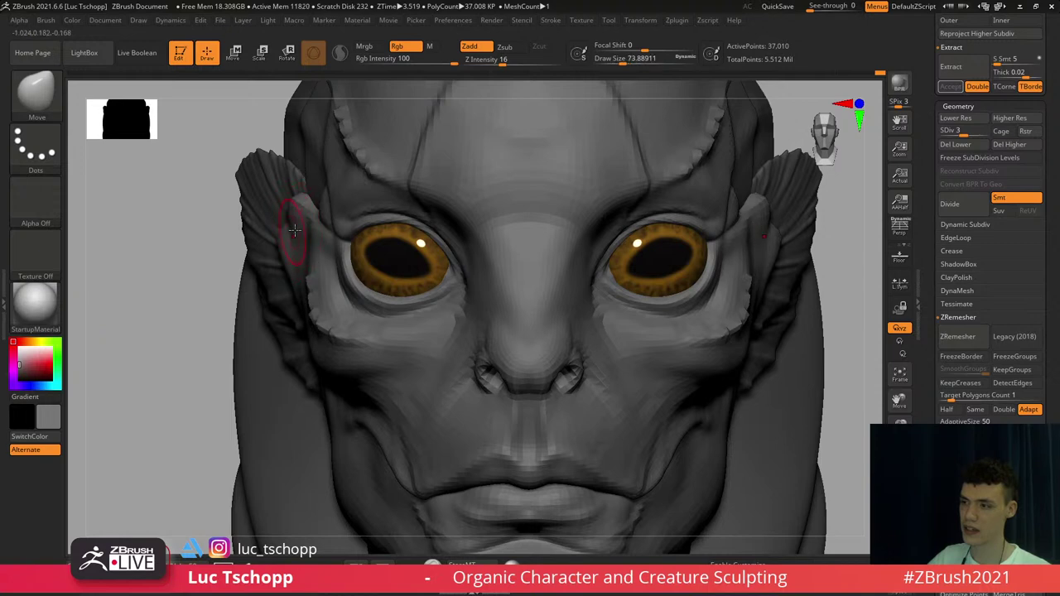
# Reshape the fin edge from a three-quarter view, bringing the brush down to about 33
pyautogui.press('s')
pyautogui.click(290, 210)
pyautogui.moveTo(290, 210)
pyautogui.mouseDown(button='right')
pyautogui.moveTo(352, 207)
pyautogui.moveTo(356, 217)
pyautogui.moveTo(426, 227)
pyautogui.mouseUp(button='right')
pyautogui.press('s')
pyautogui.click(296, 201)
pyautogui.press('s')
pyautogui.click(294, 200)
# Return to subdivision level 5, select DamStandard, and frame the bust front-on
pyautogui.press('d')
pyautogui.press('d')
pyautogui.press('b')
pyautogui.press('d')
pyautogui.press('s')
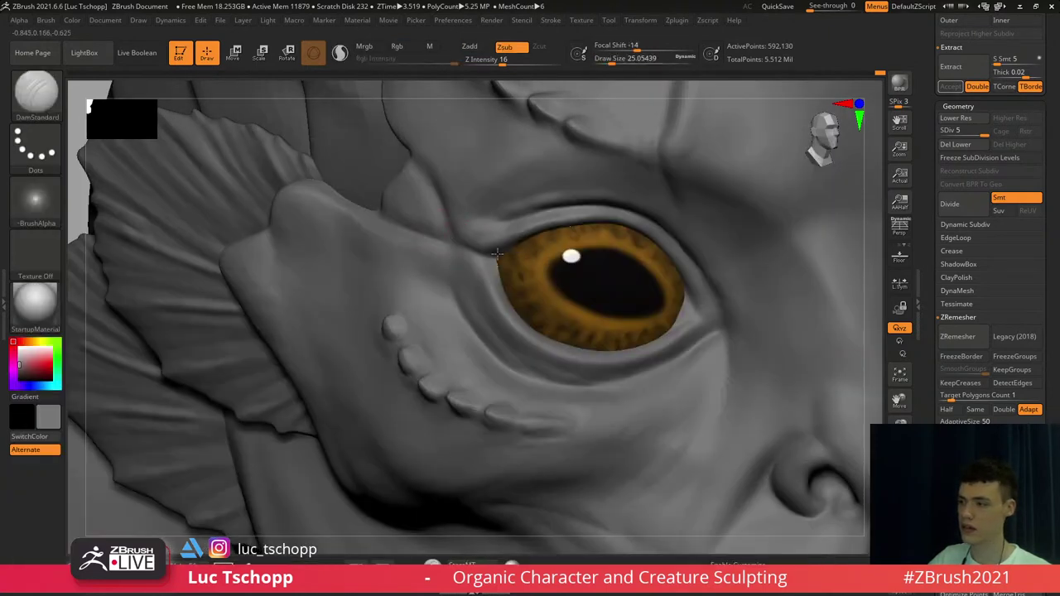
pyautogui.press('f')
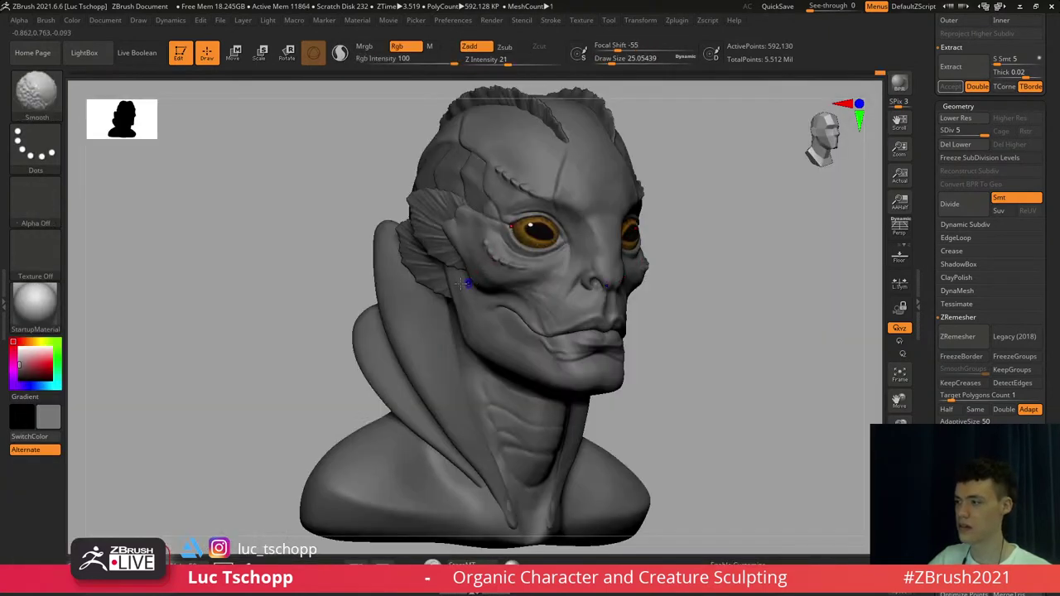
pyautogui.keyDown('shift'); pyautogui.moveTo(469, 282); pyautogui.dragTo(448, 283, button='right'); pyautogui.keyUp('shift')
pyautogui.keyDown('alt'); pyautogui.moveTo(603, 386); pyautogui.dragTo(503, 307, button='right'); pyautogui.keyUp('alt')
# Zoom in on the face and select the Standard brush
pyautogui.keyDown('alt'); pyautogui.moveTo(503, 156); pyautogui.dragTo(483, 236, button='right'); pyautogui.keyUp('alt')
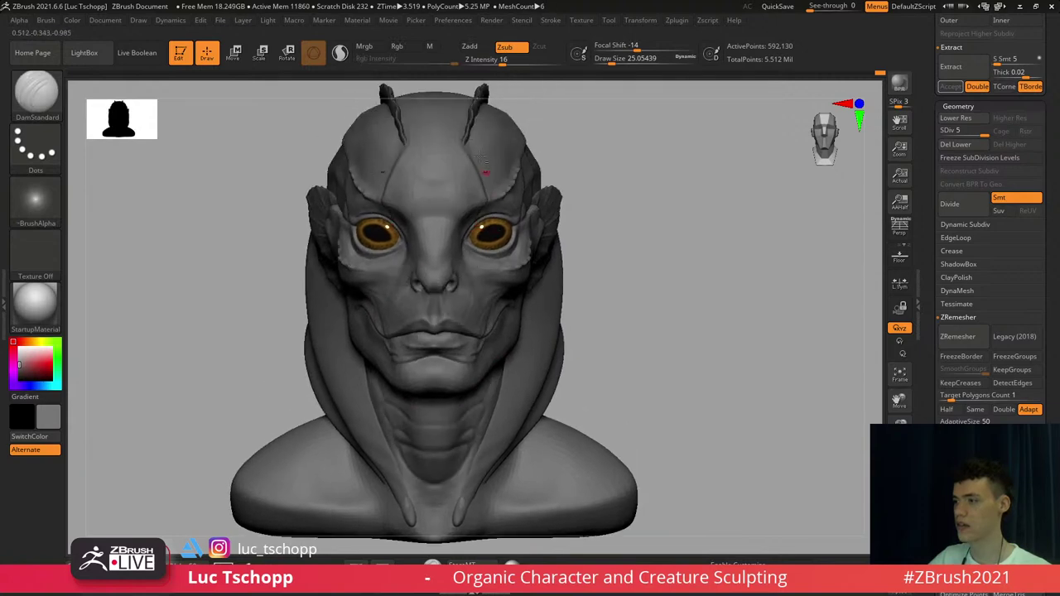
pyautogui.moveTo(486, 173)
pyautogui.keyDown('alt'); pyautogui.mouseDown(button='right')
pyautogui.moveTo(482, 231)
pyautogui.moveTo(447, 255)
pyautogui.moveTo(506, 241)
pyautogui.moveTo(521, 181)
pyautogui.mouseUp(button='right'); pyautogui.keyUp('alt')
pyautogui.press('b')
pyautogui.press('s')
pyautogui.press('t')
# Drop to subdivision level 4 and build the crown ridge with a 140.4 brush
pyautogui.press('s')
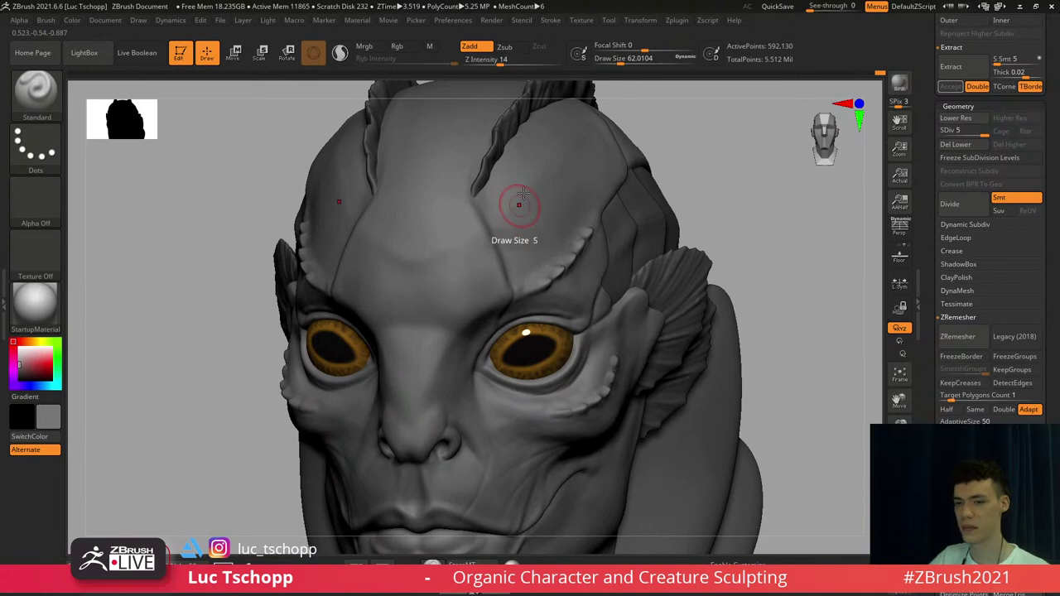
pyautogui.hotkey('shift', 'd')
pyautogui.press('s')
pyautogui.moveTo(515, 218); pyautogui.dragTo(522, 218)
pyautogui.moveTo(523, 218)
pyautogui.keyDown('alt'); pyautogui.mouseDown(button='right')
pyautogui.moveTo(509, 243)
pyautogui.moveTo(523, 222)
pyautogui.moveTo(521, 235)
pyautogui.mouseUp(button='right'); pyautogui.keyUp('alt')
pyautogui.press('s')
pyautogui.moveTo(519, 235); pyautogui.dragTo(525, 235)
pyautogui.press('s')
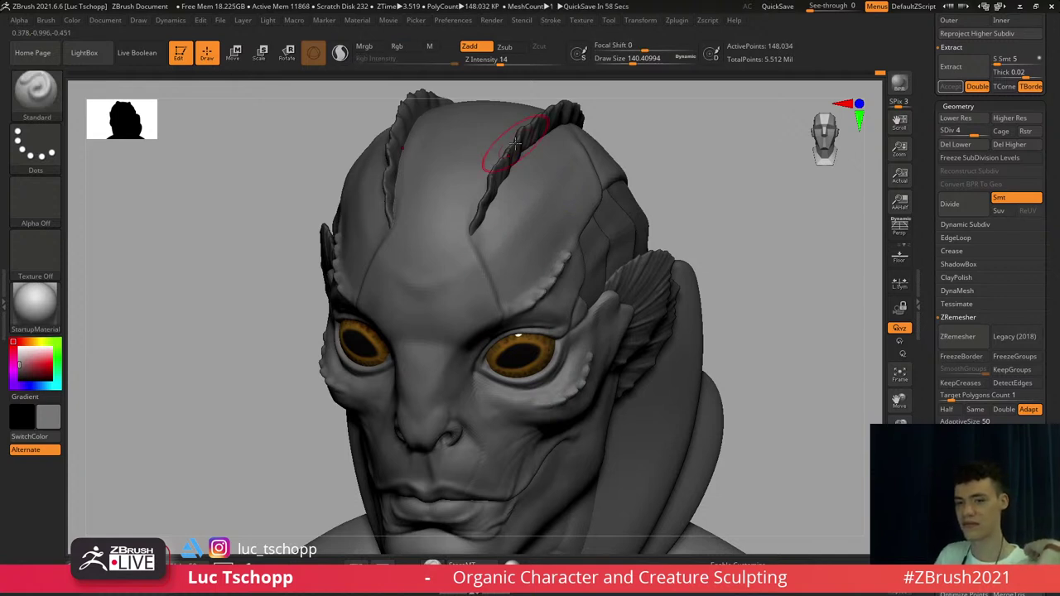
# Switch to LucT_Custom1 at the highest subdivision, size about 140, and soften the brow
pyautogui.press('b')
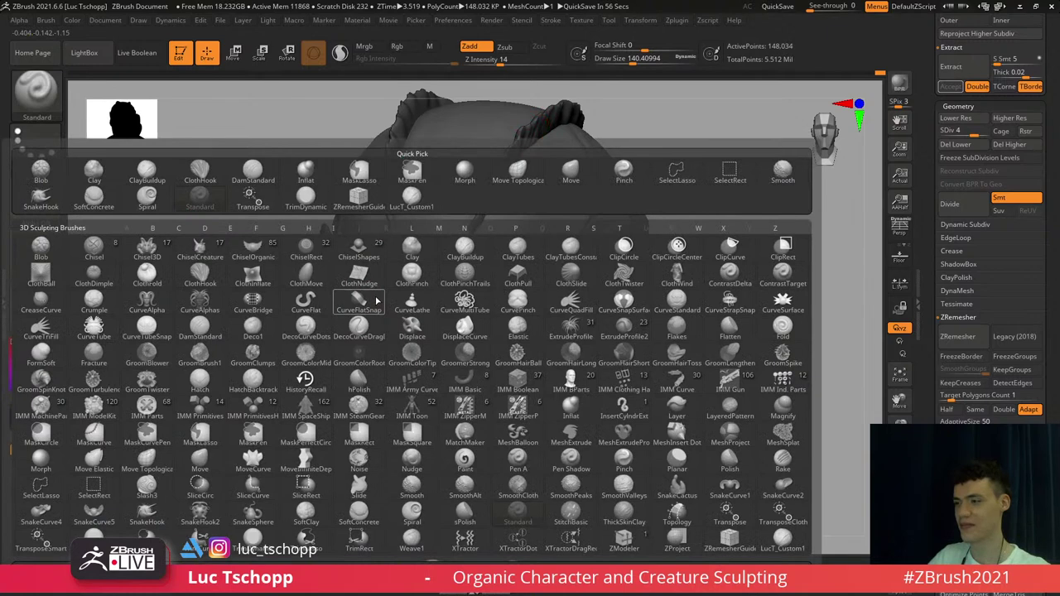
pyautogui.click(419, 202)
pyautogui.keyDown('shift'); pyautogui.moveTo(419, 203); pyautogui.dragTo(417, 286, button='right'); pyautogui.keyUp('shift')
pyautogui.press('d')
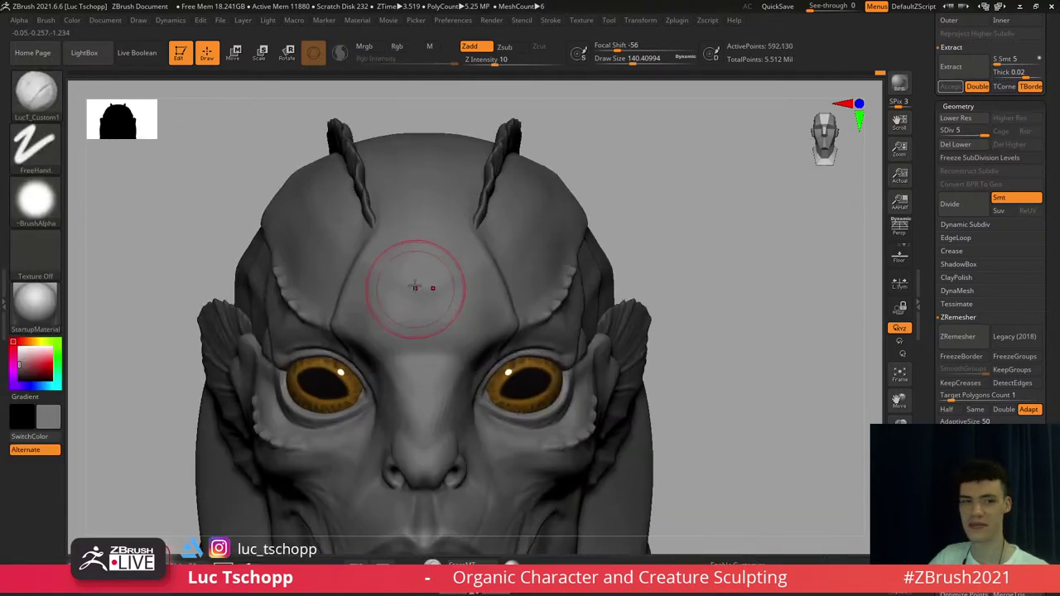
pyautogui.press('s')
pyautogui.moveTo(423, 307)
pyautogui.mouseDown()
pyautogui.moveTo(481, 301)
pyautogui.moveTo(484, 321)
pyautogui.mouseUp()
pyautogui.press('s')
pyautogui.moveTo(467, 313)
pyautogui.mouseDown()
pyautogui.moveTo(451, 311)
pyautogui.moveTo(449, 325)
pyautogui.mouseUp()
# Shade the forehead above the brow at about 128 size, undoing unwanted strokes
pyautogui.moveTo(461, 348)
pyautogui.keyDown('alt'); pyautogui.mouseDown(button='right')
pyautogui.moveTo(464, 242)
pyautogui.moveTo(488, 257)
pyautogui.moveTo(461, 243)
pyautogui.mouseUp(button='right'); pyautogui.keyUp('alt')
pyautogui.press('s')
pyautogui.moveTo(461, 244); pyautogui.dragTo(462, 243)
pyautogui.moveTo(462, 243); pyautogui.dragTo(478, 247)
pyautogui.hotkey('ctrl', 'z')
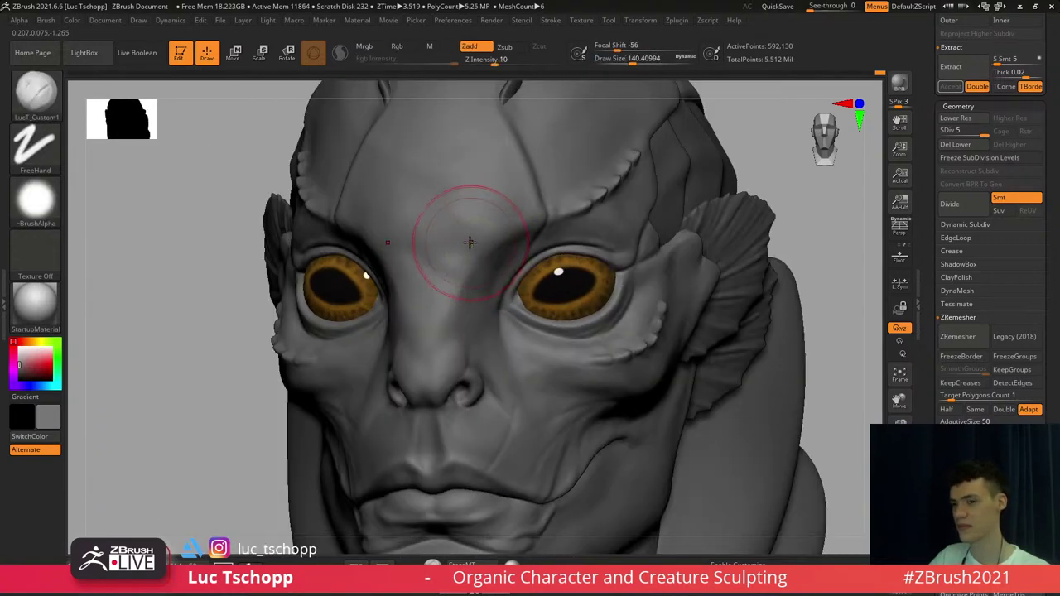
pyautogui.press('s')
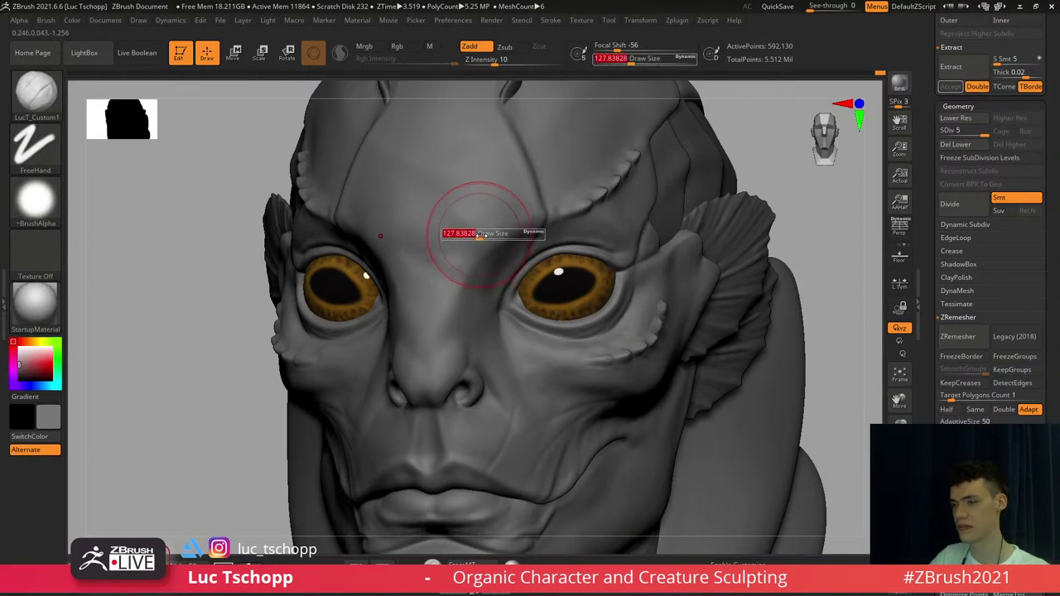
pyautogui.moveTo(477, 233)
pyautogui.mouseDown()
pyautogui.moveTo(454, 221)
pyautogui.moveTo(473, 227)
pyautogui.mouseUp()
pyautogui.hotkey('ctrl', 'z')
# Enlarge the brush to about 154 and smooth the brow and nose bridge
pyautogui.press('s')
pyautogui.press('s')
pyautogui.keyDown('shift'); pyautogui.moveTo(469, 228); pyautogui.dragTo(462, 314); pyautogui.keyUp('shift')
pyautogui.press('s')
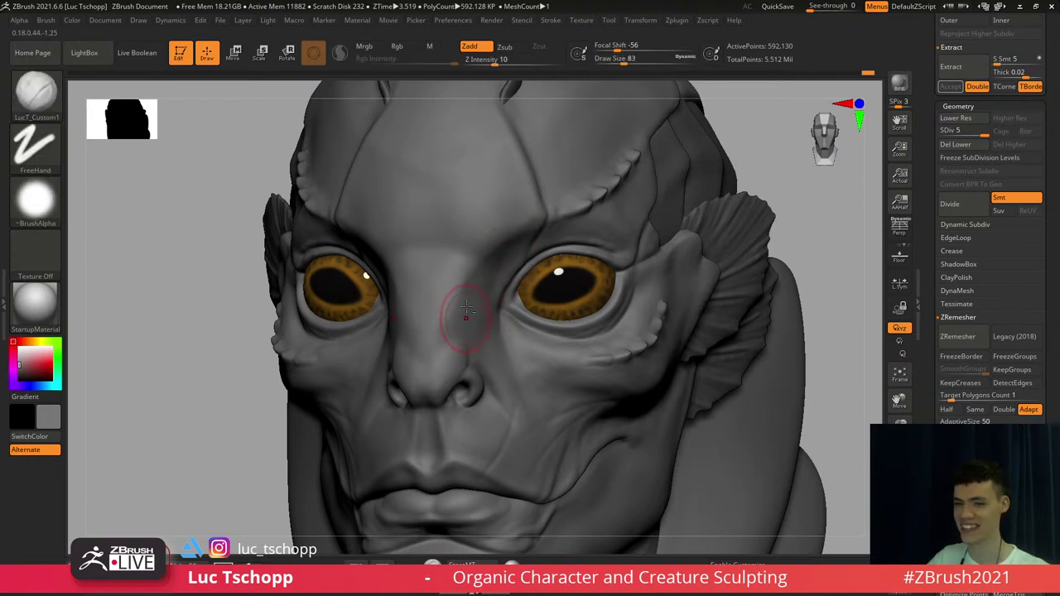
pyautogui.moveTo(482, 373)
pyautogui.keyDown('alt'); pyautogui.mouseDown(button='right')
pyautogui.moveTo(473, 298)
pyautogui.moveTo(461, 320)
pyautogui.moveTo(449, 296)
pyautogui.moveTo(461, 277)
pyautogui.moveTo(487, 273)
pyautogui.mouseUp(button='right'); pyautogui.keyUp('alt')
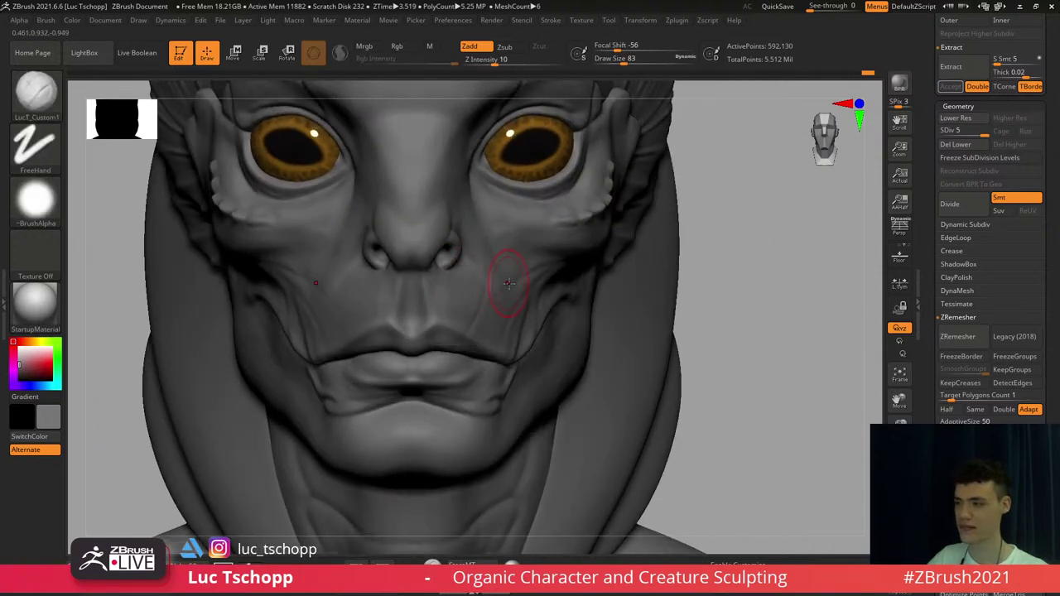
pyautogui.moveTo(508, 284); pyautogui.dragTo(508, 298)
pyautogui.keyDown('ctrl'); pyautogui.moveTo(507, 296); pyautogui.dragTo(504, 319, button='right'); pyautogui.keyUp('ctrl')
# Switch to the Standard brush at a size of about 71
pyautogui.press('b')
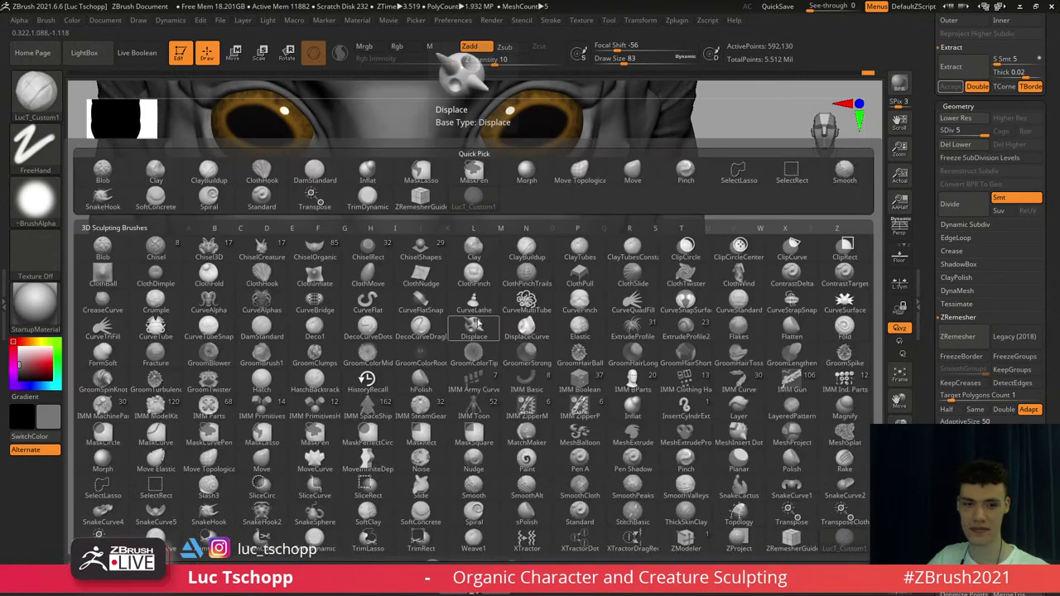
pyautogui.press('m')
pyautogui.press('v')
pyautogui.moveTo(605, 292); pyautogui.dragTo(536, 297, button='right')
pyautogui.press('b')
pyautogui.press('s')
pyautogui.press('t')
pyautogui.press('s')
pyautogui.click(579, 270)
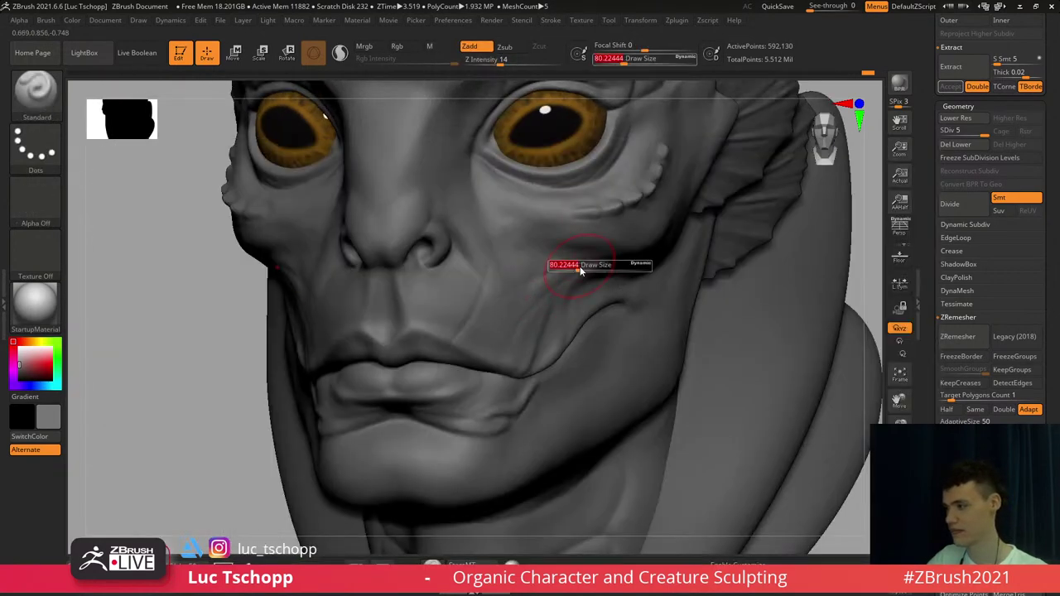
# Sculpt the cheek beside the nose, then smooth its ridge at SDiv 3 with size 128
pyautogui.moveTo(554, 272); pyautogui.dragTo(564, 277)
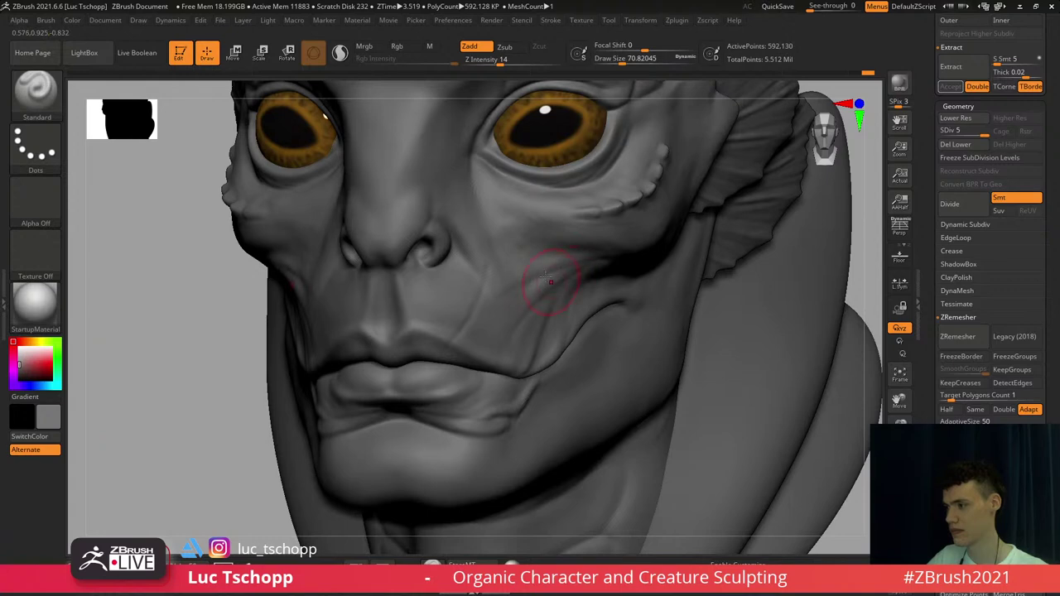
pyautogui.moveTo(580, 280); pyautogui.dragTo(553, 286, button='right')
pyautogui.press('s')
pyautogui.click(565, 291)
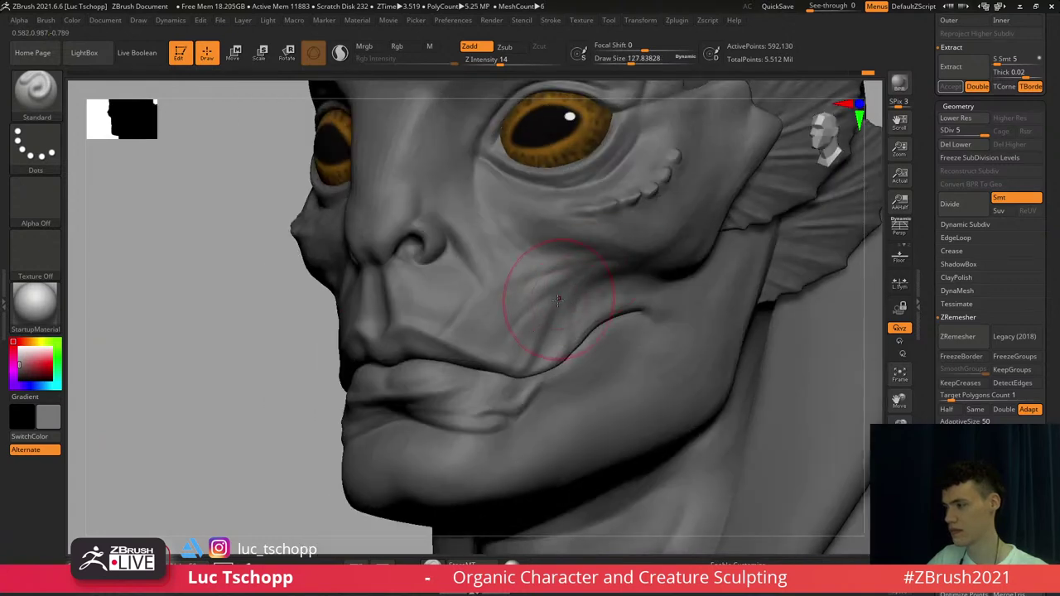
pyautogui.hotkey('shift', 'd')
pyautogui.hotkey('shift', 'd')
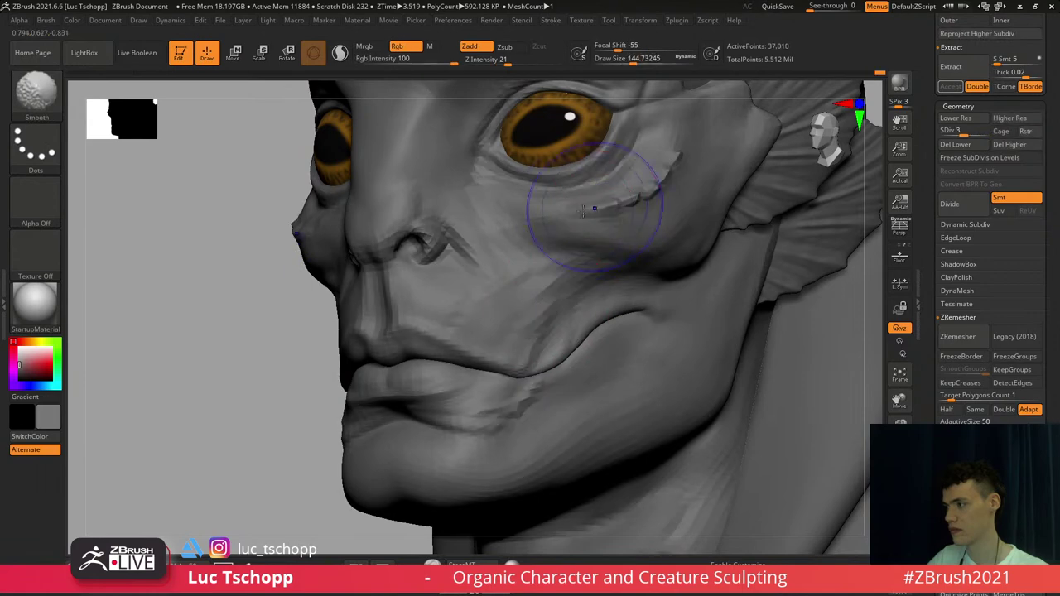
pyautogui.moveTo(594, 208)
pyautogui.keyDown('shift'); pyautogui.mouseDown()
pyautogui.moveTo(639, 192)
pyautogui.moveTo(668, 161)
pyautogui.mouseUp(); pyautogui.keyUp('shift')
pyautogui.press('d')
pyautogui.press('d')
pyautogui.moveTo(590, 263)
pyautogui.keyDown('shift'); pyautogui.mouseDown(button='right')
pyautogui.moveTo(625, 268)
pyautogui.moveTo(623, 196)
pyautogui.moveTo(602, 260)
pyautogui.moveTo(553, 261)
pyautogui.moveTo(516, 242)
pyautogui.mouseUp(button='right'); pyautogui.keyUp('shift')
# Reshape the brow ridge above the eye with the Move brush at size 59 on SDiv 3
pyautogui.press('b')
pyautogui.press('m')
pyautogui.press('v')
pyautogui.hotkey('shift', 'd')
pyautogui.hotkey('shift', 'd')
pyautogui.press('s')
pyautogui.moveTo(591, 221)
pyautogui.mouseDown()
pyautogui.moveTo(582, 223)
pyautogui.moveTo(606, 217)
pyautogui.mouseUp()
pyautogui.press('s')
pyautogui.moveTo(615, 208); pyautogui.dragTo(621, 215)
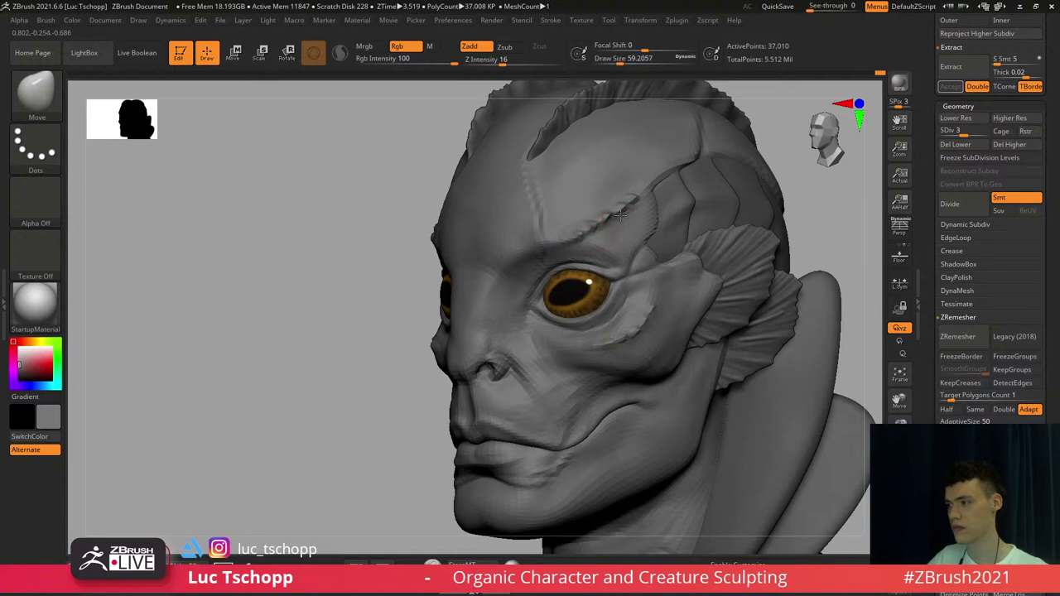
pyautogui.press('d')
pyautogui.press('d')
# Extend the row of cheek bumps upward, then shrink the brush to about 44
pyautogui.keyDown('alt'); pyautogui.moveTo(621, 300); pyautogui.dragTo(607, 263, button='right'); pyautogui.keyUp('alt')
pyautogui.hotkey('shift', 'd')
pyautogui.moveTo(632, 264); pyautogui.dragTo(638, 236)
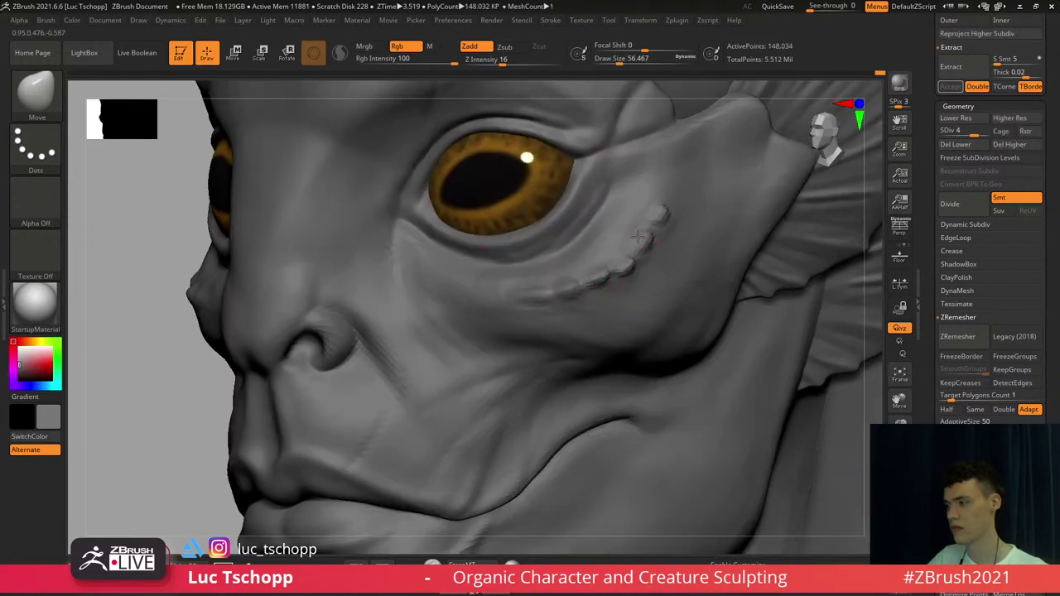
pyautogui.press('d')
pyautogui.keyDown('alt'); pyautogui.moveTo(617, 261); pyautogui.dragTo(611, 225, button='right'); pyautogui.keyUp('alt')
pyautogui.press('s')
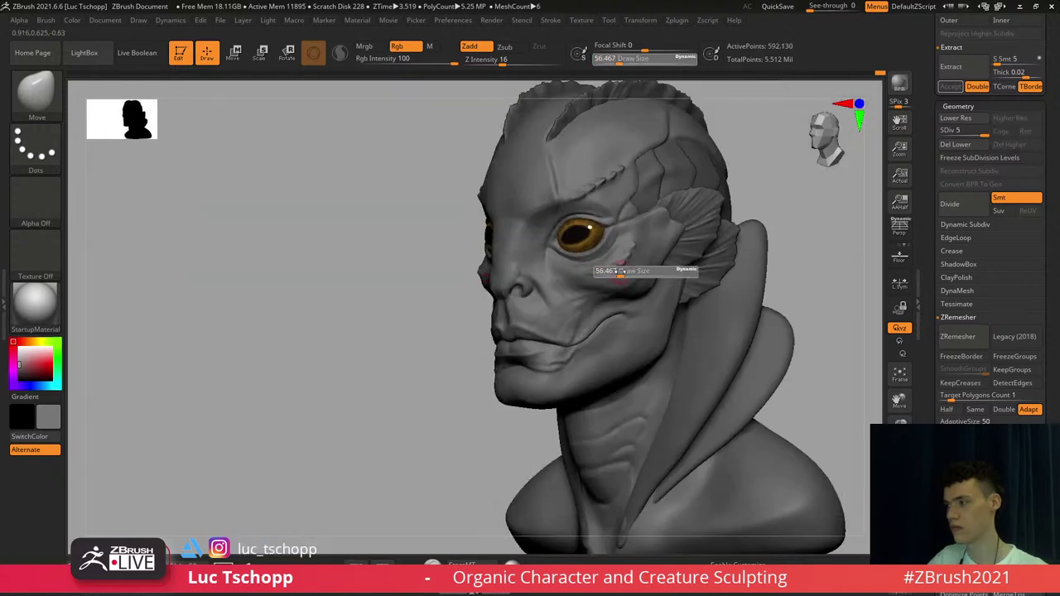
pyautogui.moveTo(617, 274); pyautogui.dragTo(613, 274)
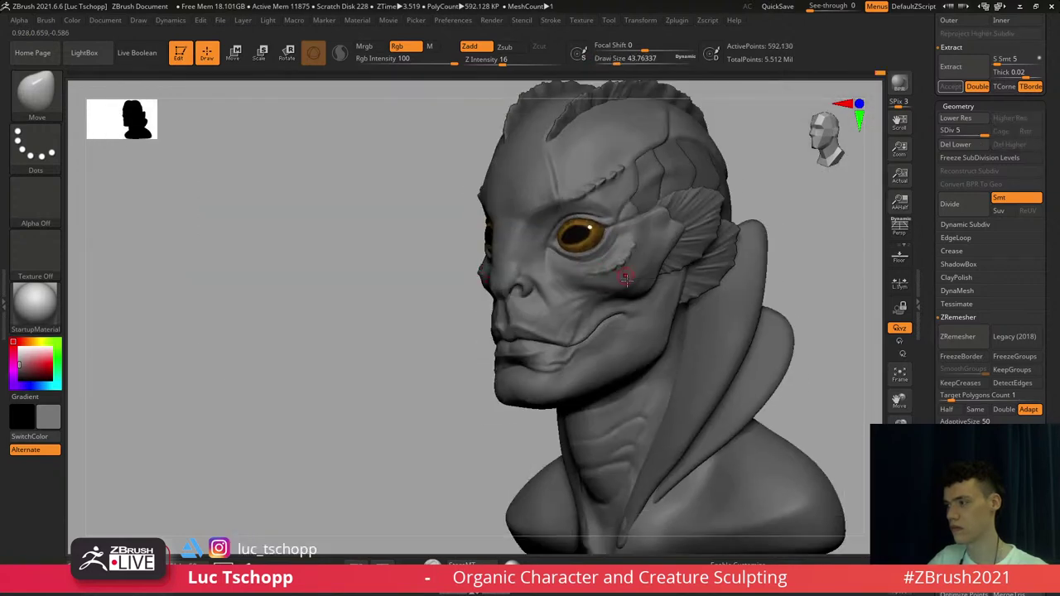
# Select the LucT_Custom1 brush and settle its size at about 54
pyautogui.press('b')
pyautogui.click(620, 200)
pyautogui.moveTo(591, 317)
pyautogui.keyDown('alt'); pyautogui.mouseDown(button='right')
pyautogui.moveTo(528, 286)
pyautogui.moveTo(533, 317)
pyautogui.mouseUp(button='right'); pyautogui.keyUp('alt')
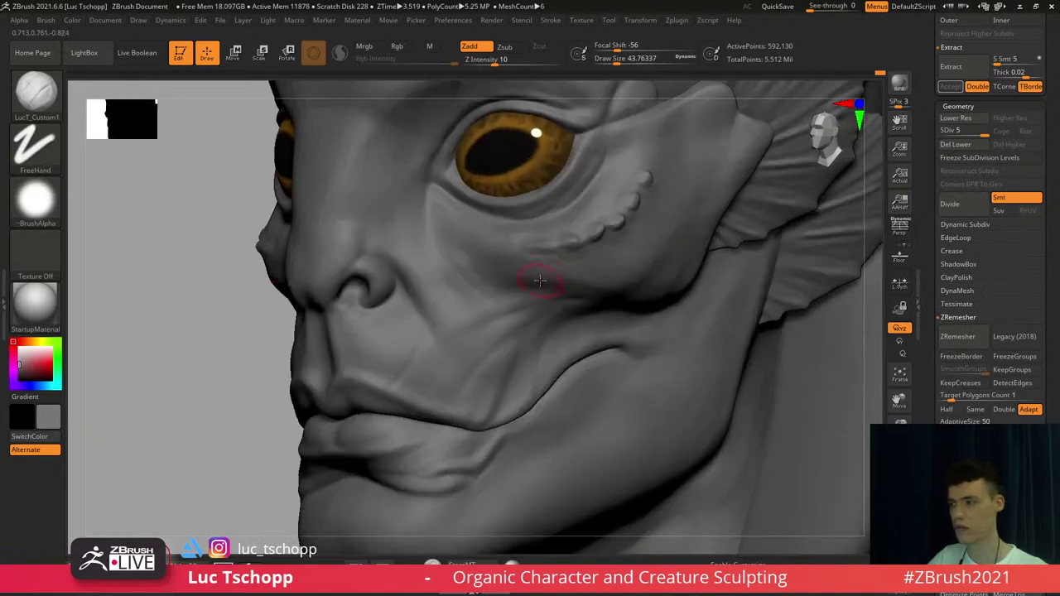
pyautogui.press('s')
pyautogui.moveTo(571, 273); pyautogui.dragTo(582, 278)
pyautogui.press('s')
pyautogui.moveTo(506, 301); pyautogui.dragTo(535, 302, button='right')
pyautogui.press('s')
pyautogui.click(536, 304)
pyautogui.moveTo(536, 303); pyautogui.dragTo(525, 304)
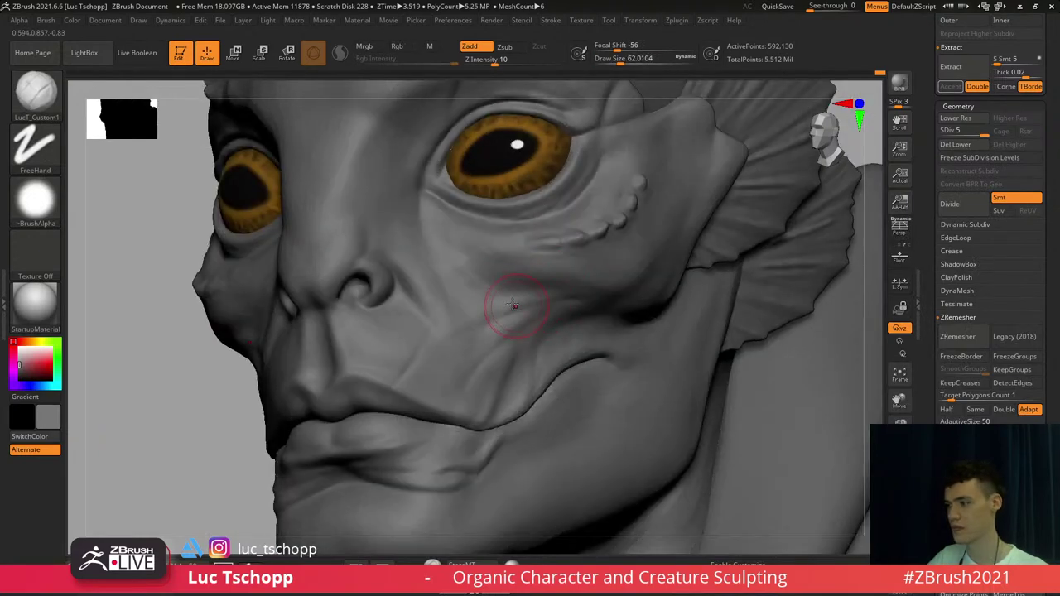
pyautogui.keyDown('ctrl'); pyautogui.moveTo(516, 305); pyautogui.dragTo(548, 301, button='right'); pyautogui.keyUp('ctrl')
# Carve a crease on the cheek beside the nose with the Standard brush at size 71
pyautogui.press('b')
pyautogui.press('s')
pyautogui.press('t')
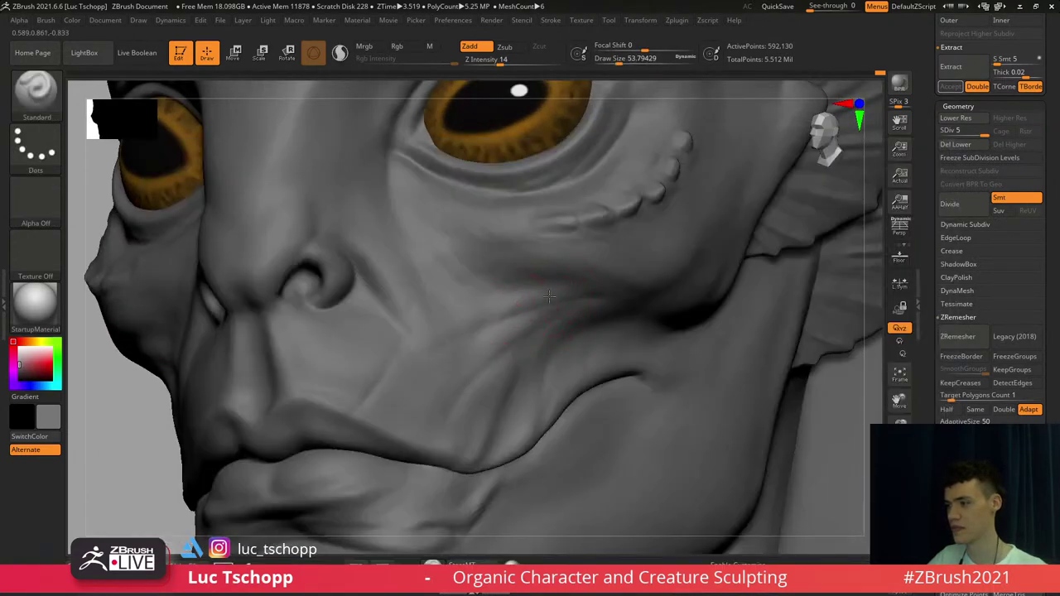
pyautogui.press('s')
pyautogui.click(544, 311)
pyautogui.moveTo(469, 330)
pyautogui.keyDown('alt'); pyautogui.mouseDown(button='right')
pyautogui.moveTo(487, 253)
pyautogui.moveTo(498, 247)
pyautogui.mouseUp(button='right'); pyautogui.keyUp('alt')
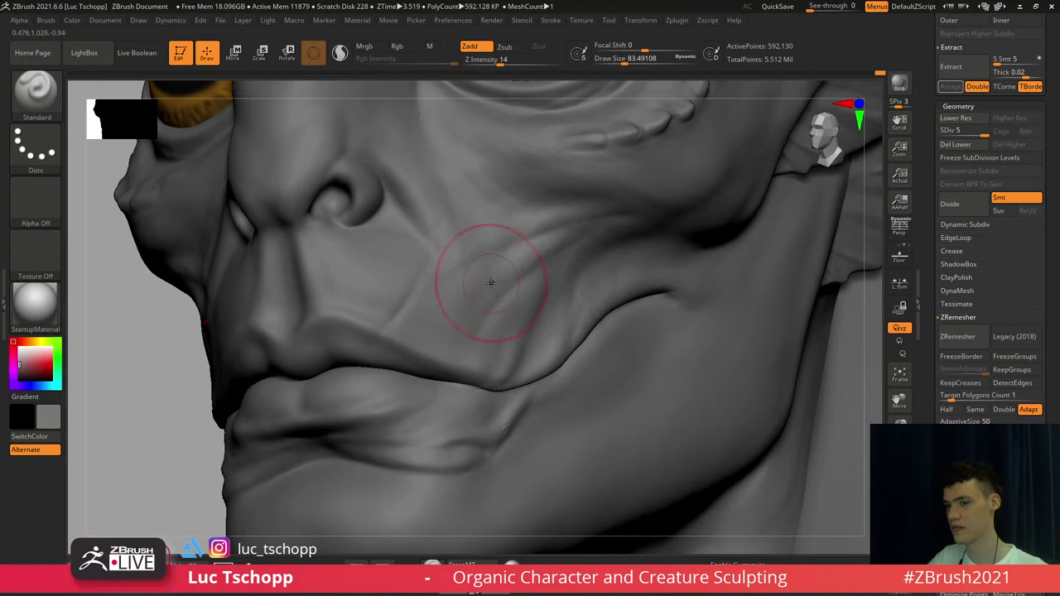
pyautogui.press('s')
pyautogui.click(489, 280)
pyautogui.moveTo(463, 297); pyautogui.dragTo(512, 257)
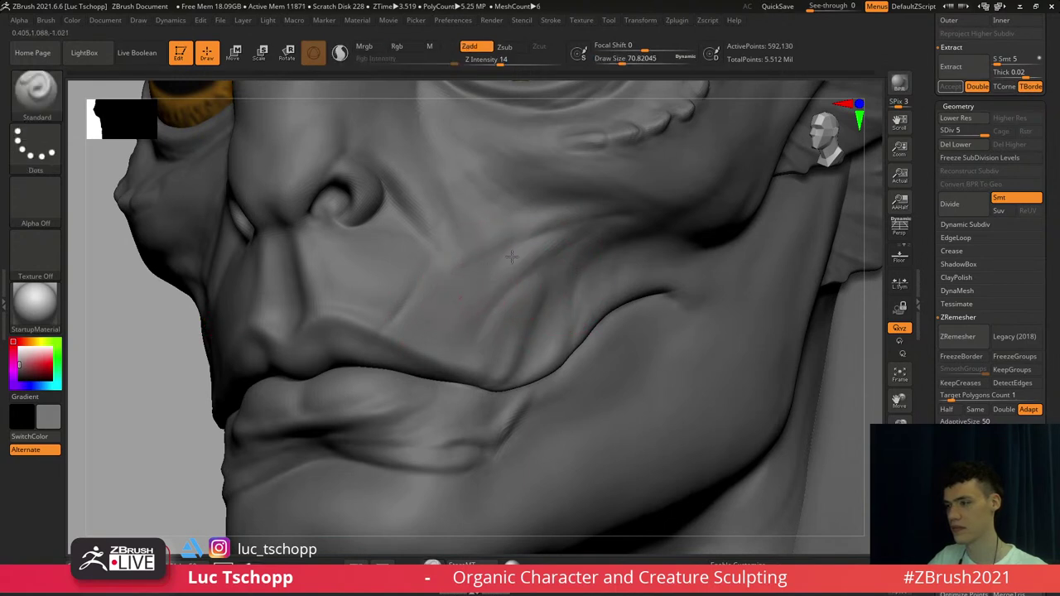
pyautogui.moveTo(463, 291); pyautogui.dragTo(473, 282)
# Reframe the face from the front with the LucT_Custom1 brush active
pyautogui.keyDown('alt'); pyautogui.moveTo(472, 227); pyautogui.dragTo(452, 186, button='right'); pyautogui.keyUp('alt')
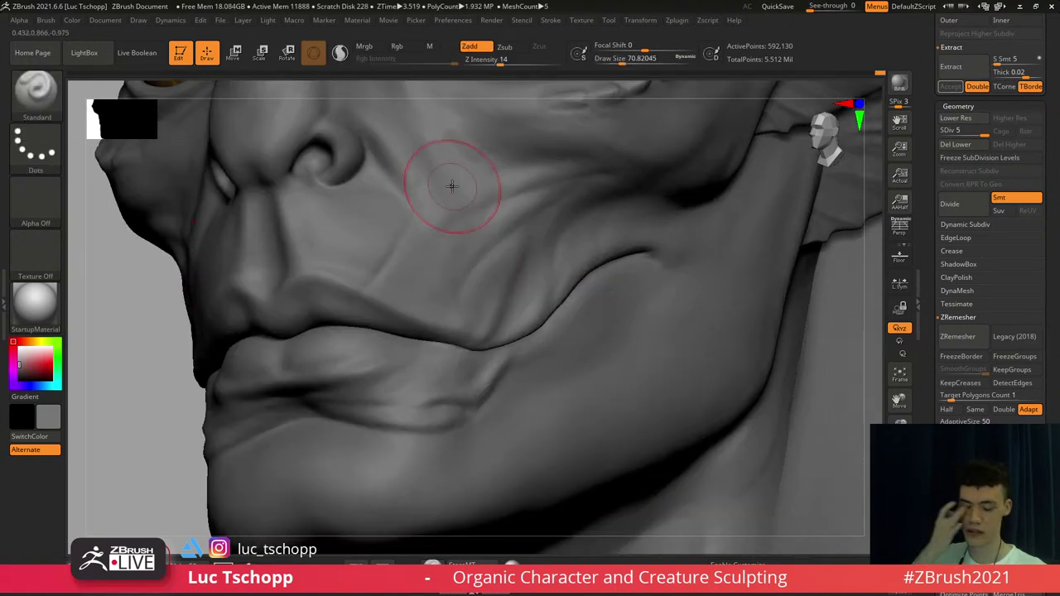
pyautogui.moveTo(451, 186); pyautogui.dragTo(420, 194, button='right')
pyautogui.press('b')
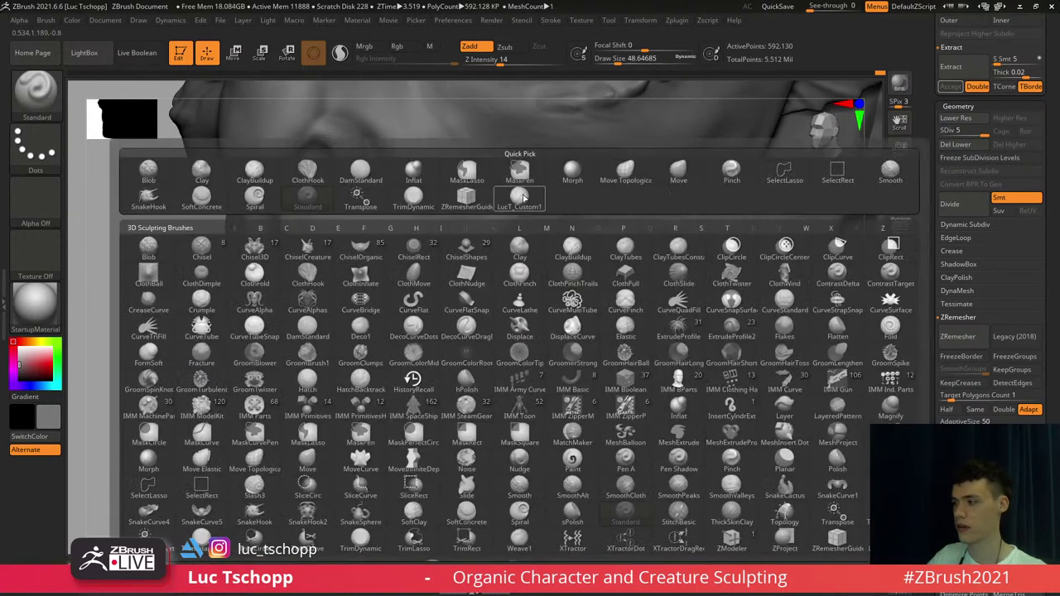
pyautogui.click(524, 198)
pyautogui.keyDown('ctrl'); pyautogui.moveTo(507, 332); pyautogui.dragTo(472, 244, button='right'); pyautogui.keyUp('ctrl')
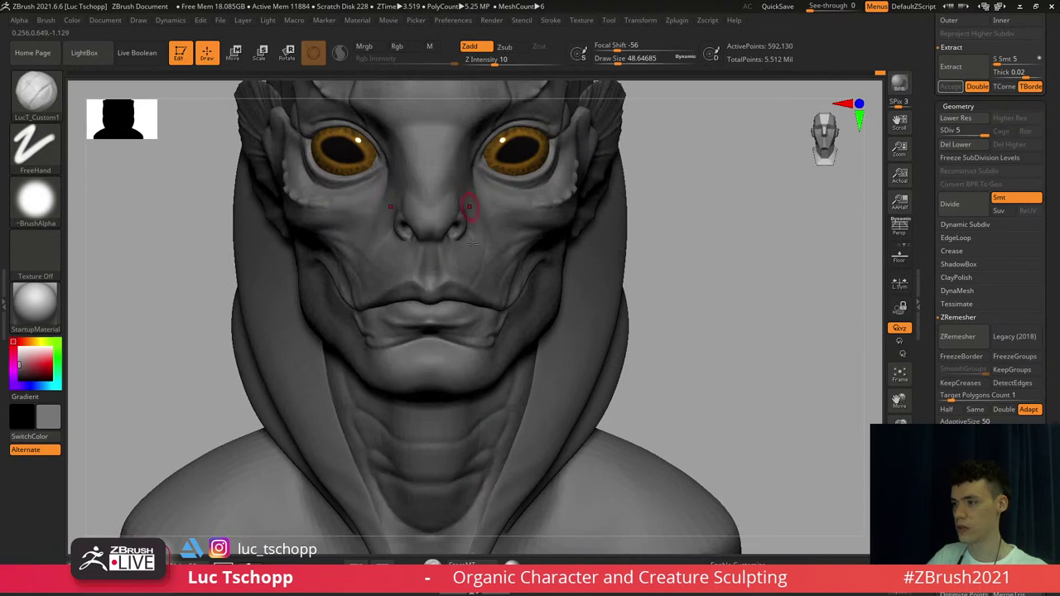
pyautogui.moveTo(469, 207); pyautogui.dragTo(504, 289, button='right')
pyautogui.press('b')
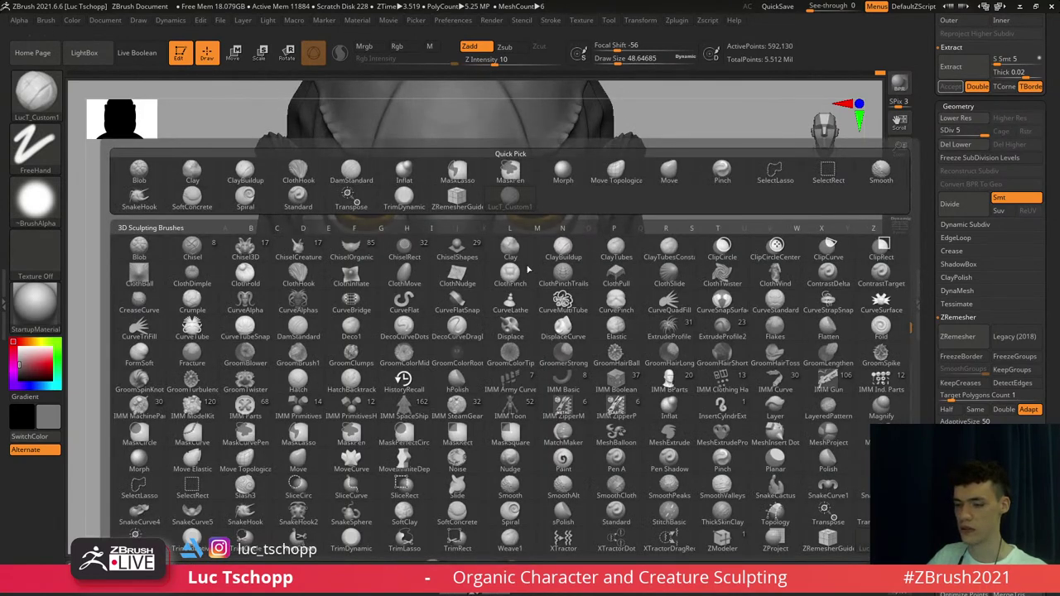
pyautogui.click(512, 200)
# Shrink the brush to about 18 and Shift-smooth the skin around the mouth
pyautogui.moveTo(490, 350)
pyautogui.mouseDown(button='right')
pyautogui.moveTo(478, 311)
pyautogui.moveTo(502, 353)
pyautogui.moveTo(443, 303)
pyautogui.mouseUp(button='right')
pyautogui.keyDown('ctrl'); pyautogui.moveTo(443, 265); pyautogui.dragTo(467, 289, button='right'); pyautogui.keyUp('ctrl')
pyautogui.press('s')
pyautogui.moveTo(466, 290); pyautogui.dragTo(447, 286)
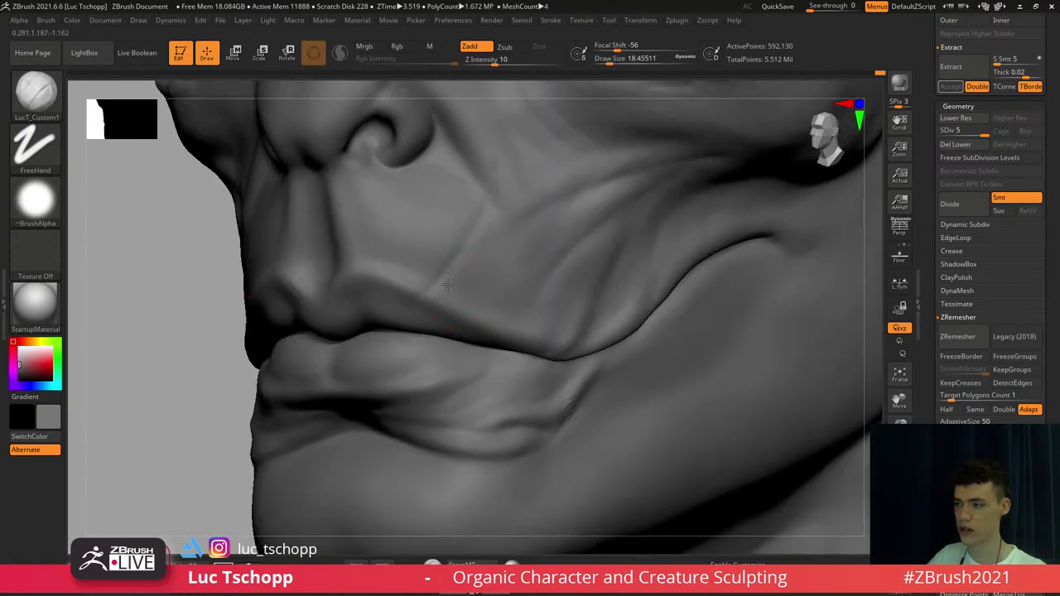
pyautogui.press('shift')
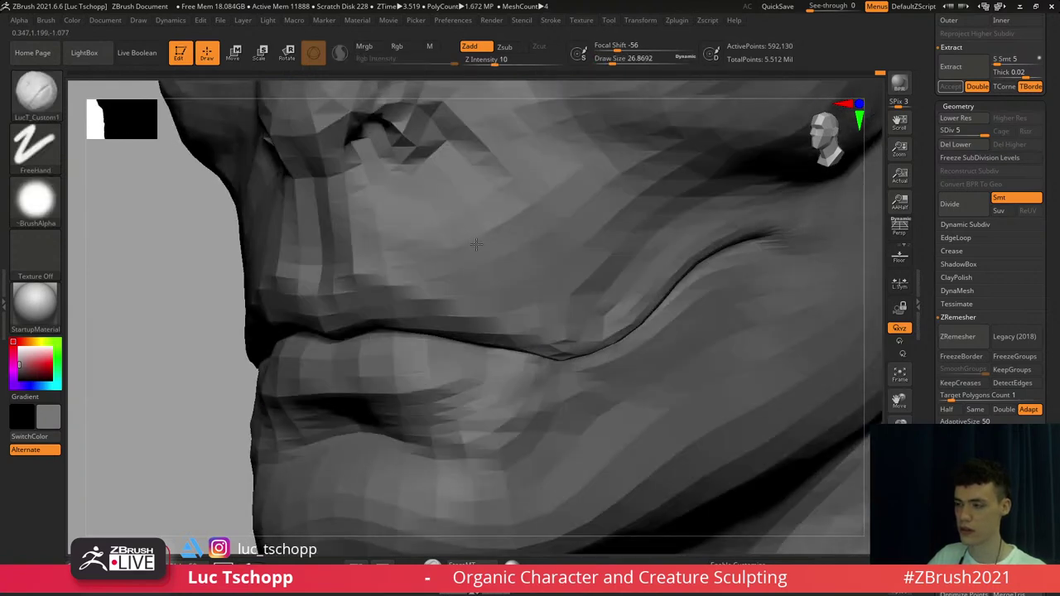
pyautogui.moveTo(472, 304)
pyautogui.keyDown('ctrl'); pyautogui.mouseDown(button='right')
pyautogui.moveTo(558, 287)
pyautogui.moveTo(511, 300)
pyautogui.mouseUp(button='right'); pyautogui.keyUp('ctrl')
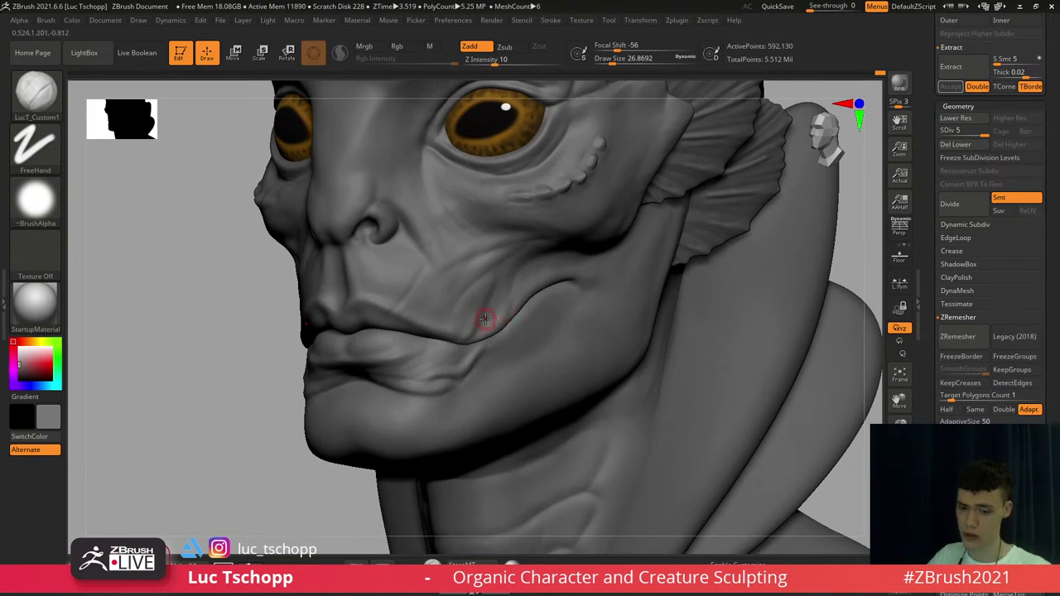
# Switch to the Standard brush and drop the head to subdivision level 2
pyautogui.press('b')
pyautogui.press('s')
pyautogui.press('t')
pyautogui.hotkey('shift', 'd')
pyautogui.hotkey('shift', 'd')
pyautogui.hotkey('shift', 'd')
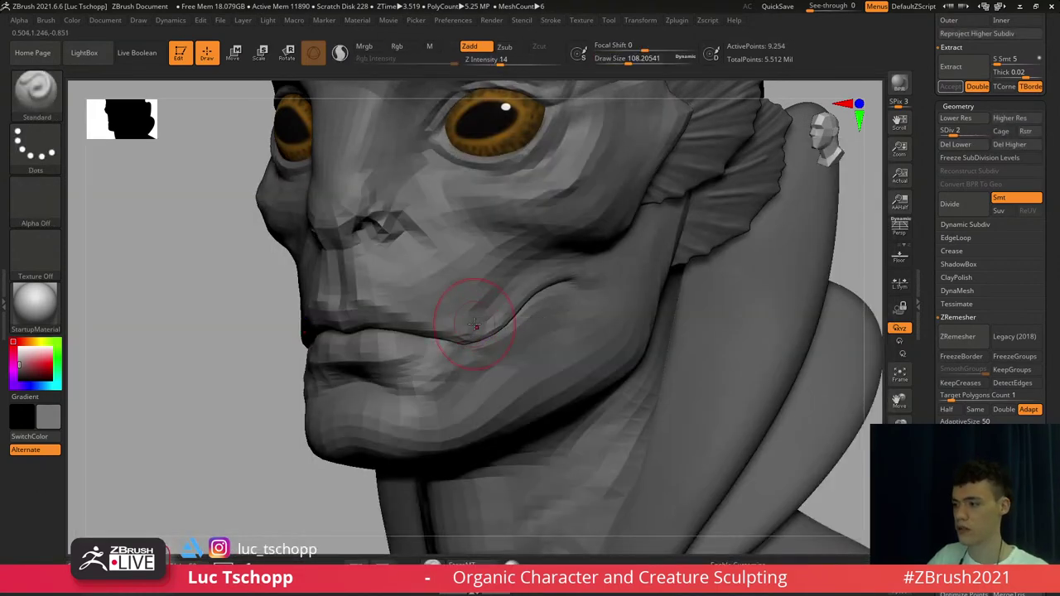
# Pick the Move brush and size it to about 84
pyautogui.press('w')
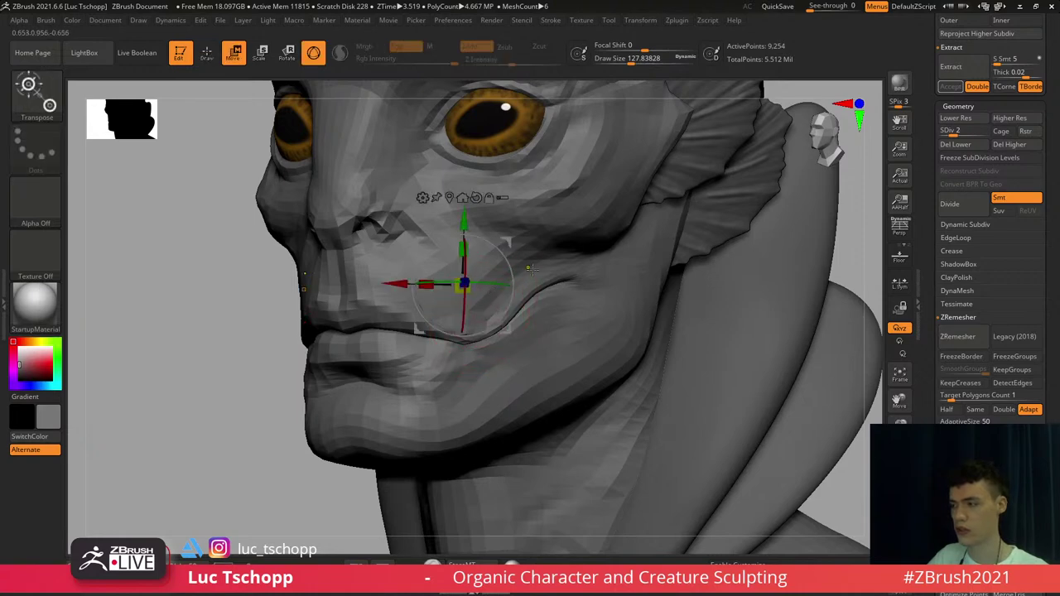
pyautogui.keyDown('ctrl'); pyautogui.click(536, 271); pyautogui.keyUp('ctrl')
pyautogui.moveTo(458, 328); pyautogui.dragTo(479, 317, button='right')
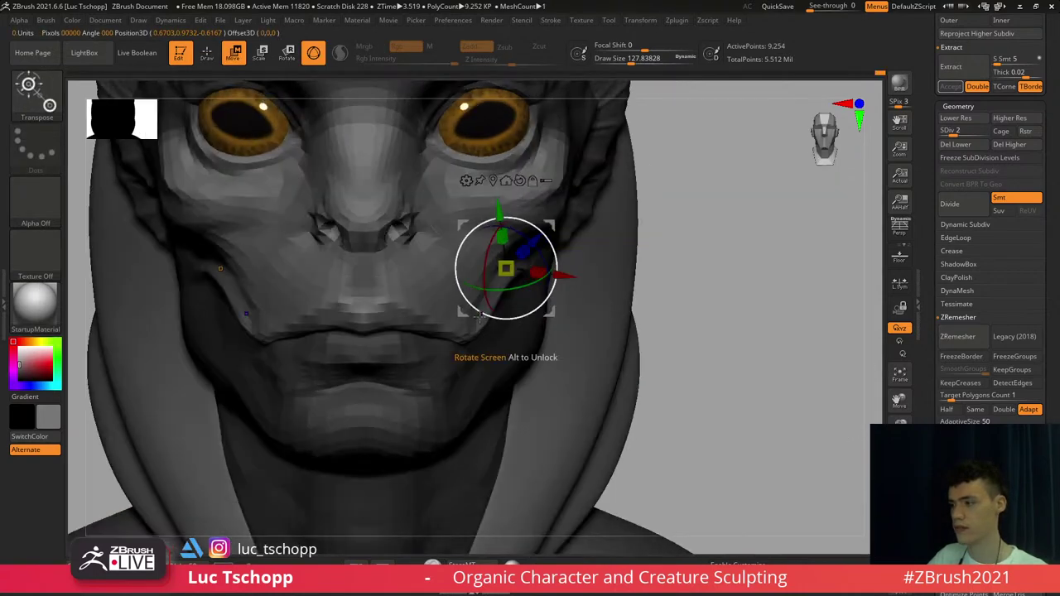
pyautogui.press('b')
pyautogui.press('m')
pyautogui.press('v')
pyautogui.press('s')
pyautogui.moveTo(476, 306); pyautogui.dragTo(483, 321)
pyautogui.press('s')
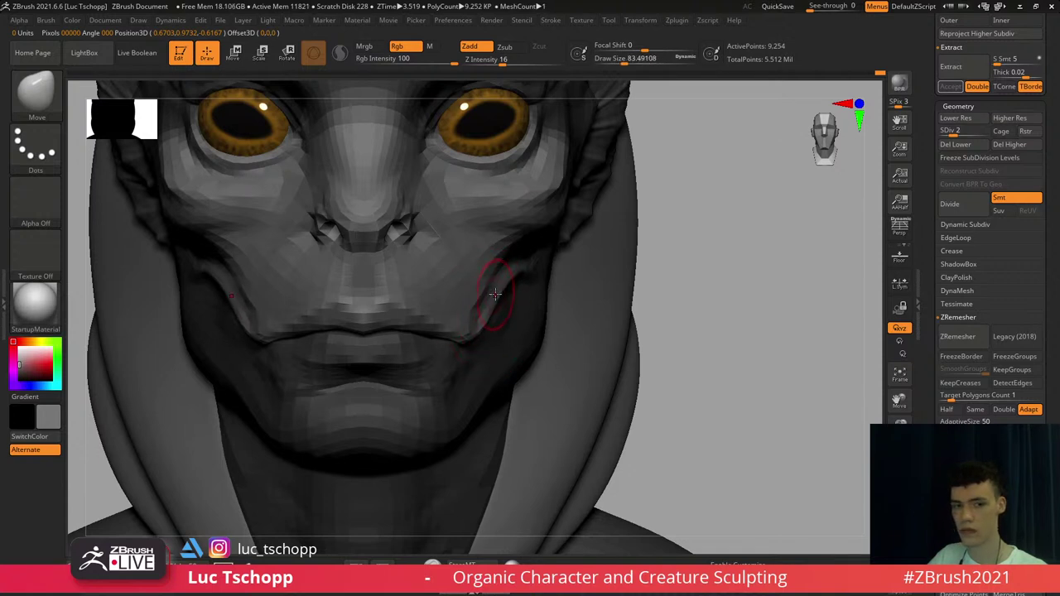
# Push the mouth-corner crease into shape, then set the brush to about 87
pyautogui.press(']')
pyautogui.press(']')
pyautogui.moveTo(514, 283); pyautogui.dragTo(520, 270)
pyautogui.moveTo(521, 270); pyautogui.dragTo(531, 255, button='right')
pyautogui.press('s')
pyautogui.moveTo(531, 256); pyautogui.dragTo(525, 258)
# Switch to Standard at size 104, return to full subdivision and frame the bust
pyautogui.press('b')
pyautogui.press('s')
pyautogui.press('t')
pyautogui.moveTo(548, 262); pyautogui.dragTo(526, 261, button='right')
pyautogui.press('s')
pyautogui.moveTo(543, 260); pyautogui.dragTo(525, 266)
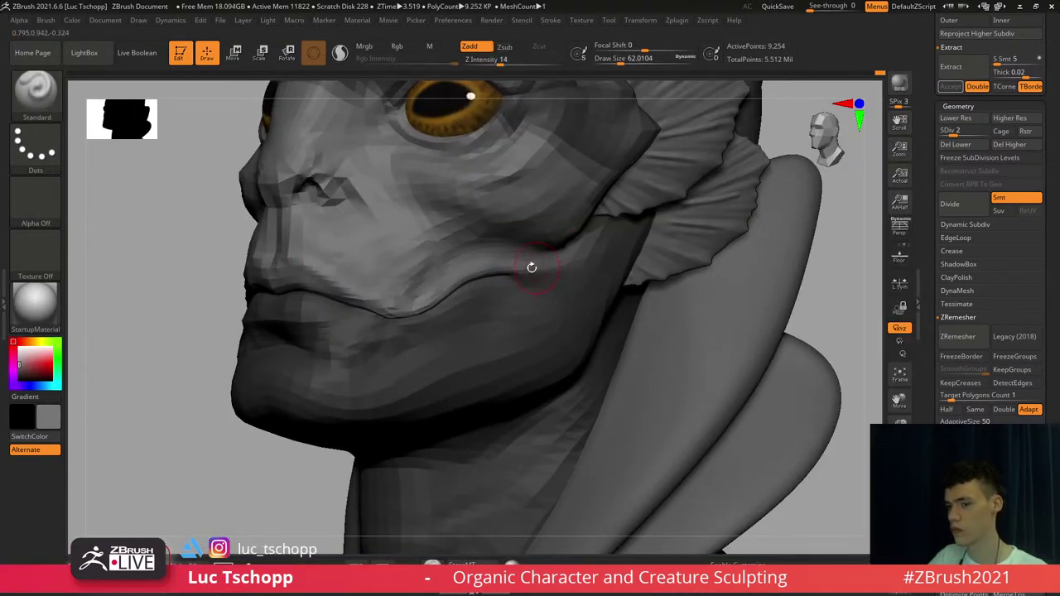
pyautogui.press('d')
pyautogui.press('d')
pyautogui.press('d')
pyautogui.moveTo(516, 256); pyautogui.dragTo(502, 303, button='right')
pyautogui.press('f')
pyautogui.moveTo(411, 314); pyautogui.dragTo(447, 308, button='right')
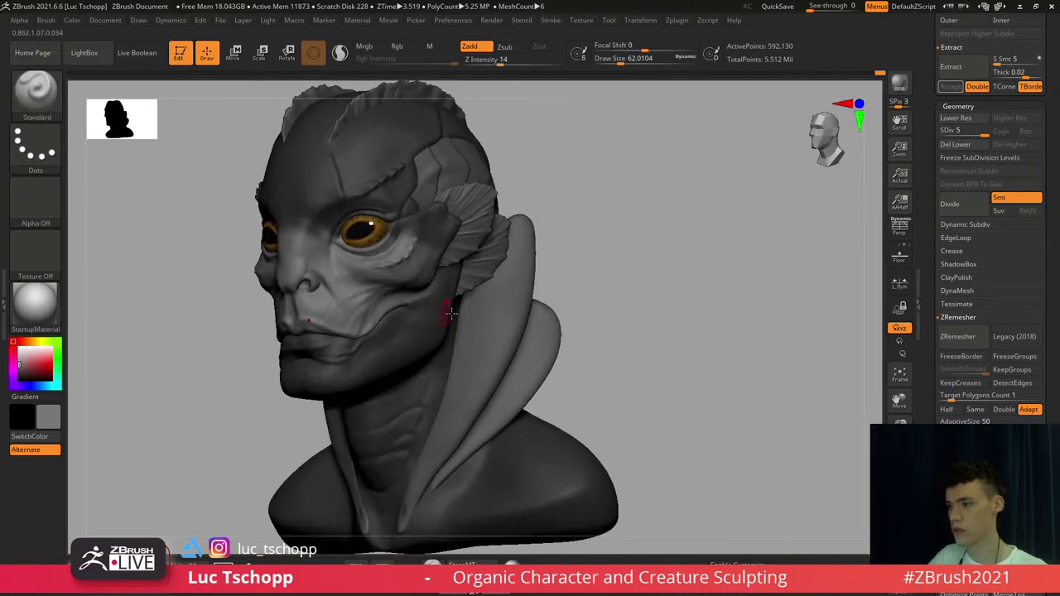
# Reposition the bust and pick LucT_Custom1 at a size of about 68
pyautogui.keyDown('ctrl'); pyautogui.moveTo(573, 246); pyautogui.dragTo(547, 282, button='right'); pyautogui.keyUp('ctrl')
pyautogui.moveTo(393, 402)
pyautogui.keyDown('alt'); pyautogui.mouseDown(button='right')
pyautogui.moveTo(465, 402)
pyautogui.moveTo(461, 289)
pyautogui.mouseUp(button='right'); pyautogui.keyUp('alt')
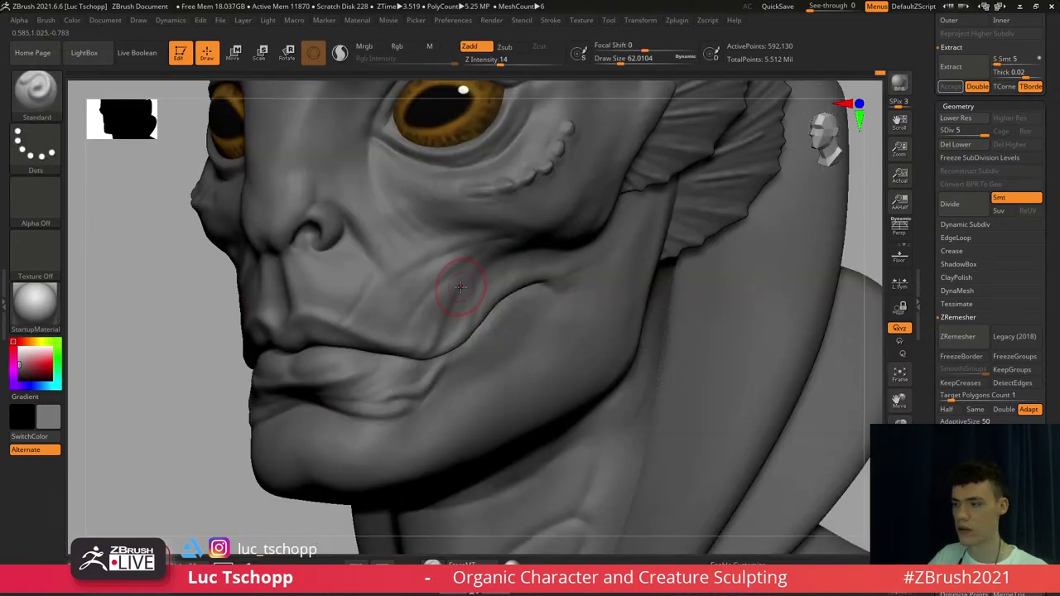
pyautogui.press('b')
pyautogui.click(452, 200)
pyautogui.press('s')
pyautogui.moveTo(454, 253); pyautogui.dragTo(444, 254)
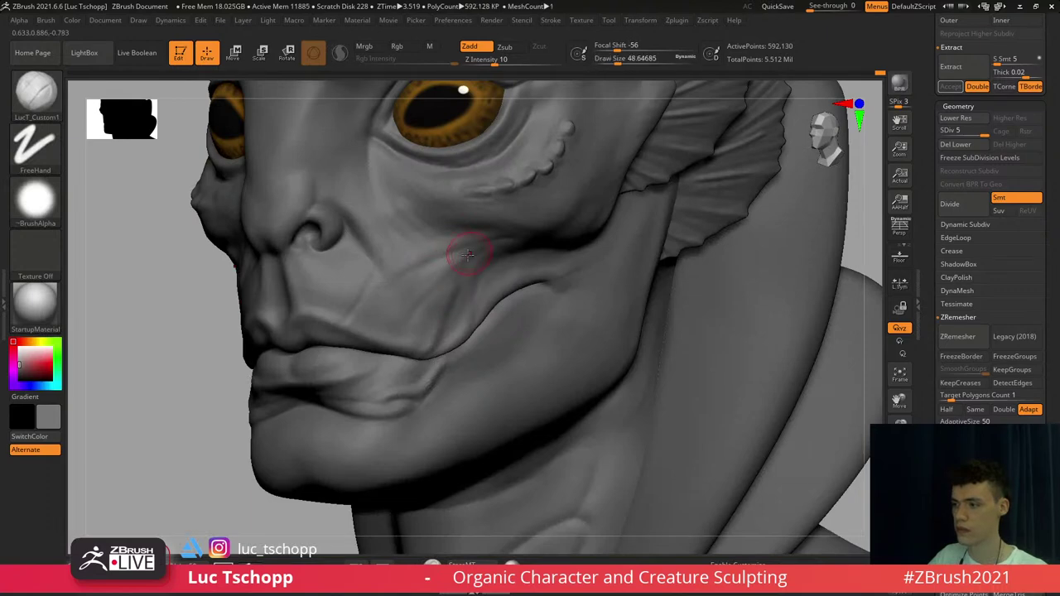
# Carve the cheek fold deeper with DamStandard, then reduce its size to about 33
pyautogui.keyDown('ctrl'); pyautogui.moveTo(468, 258); pyautogui.dragTo(476, 208, button='right'); pyautogui.keyUp('ctrl')
pyautogui.press('b')
pyautogui.press('d')
pyautogui.press('s')
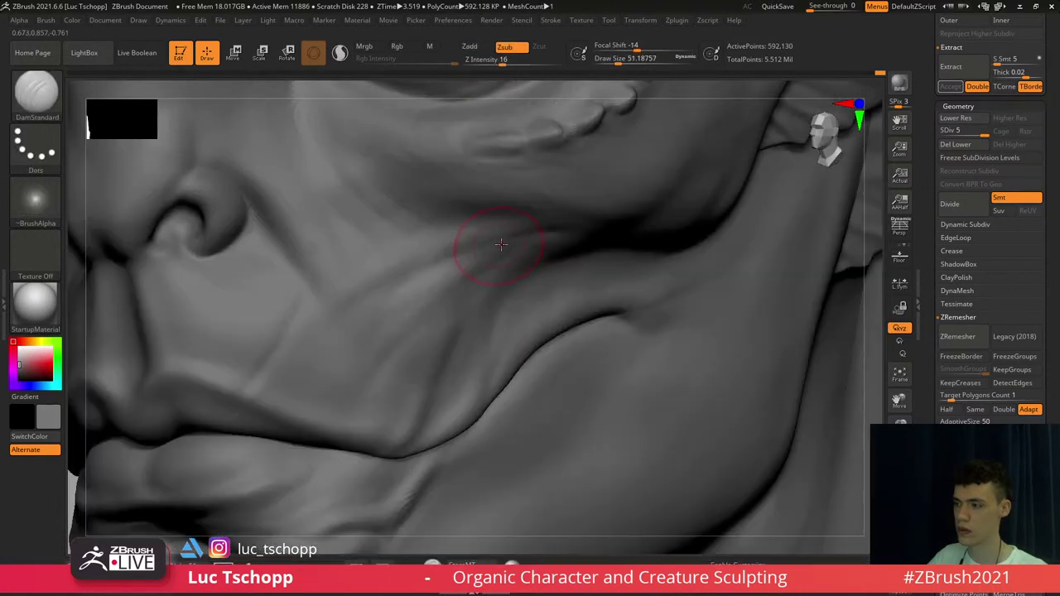
pyautogui.moveTo(529, 236); pyautogui.dragTo(478, 249)
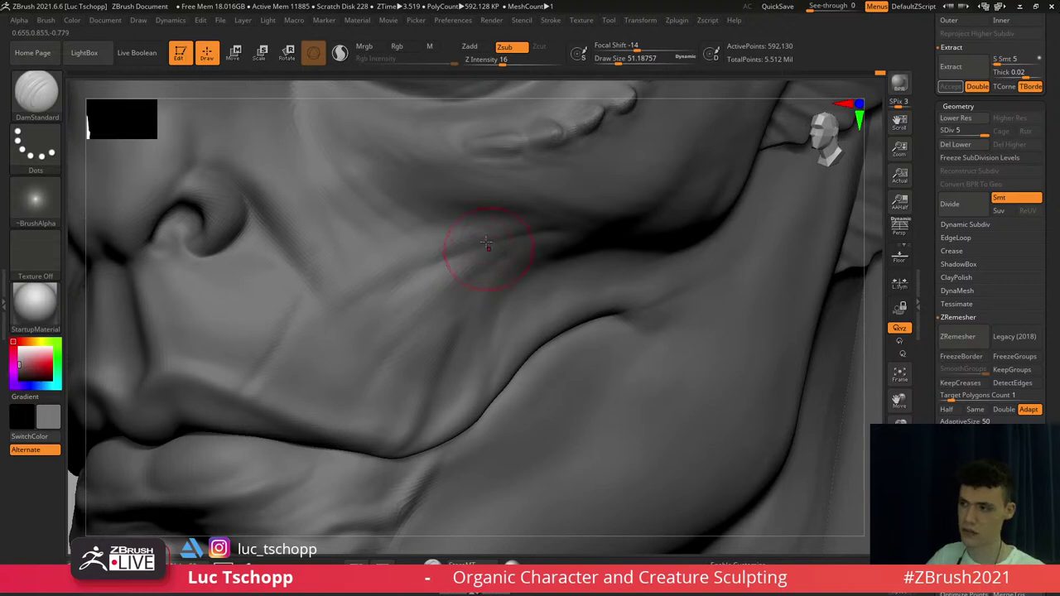
pyautogui.moveTo(487, 261)
pyautogui.keyDown('ctrl'); pyautogui.mouseDown(button='right')
pyautogui.moveTo(492, 229)
pyautogui.moveTo(520, 235)
pyautogui.mouseUp(button='right'); pyautogui.keyUp('ctrl')
pyautogui.press('s')
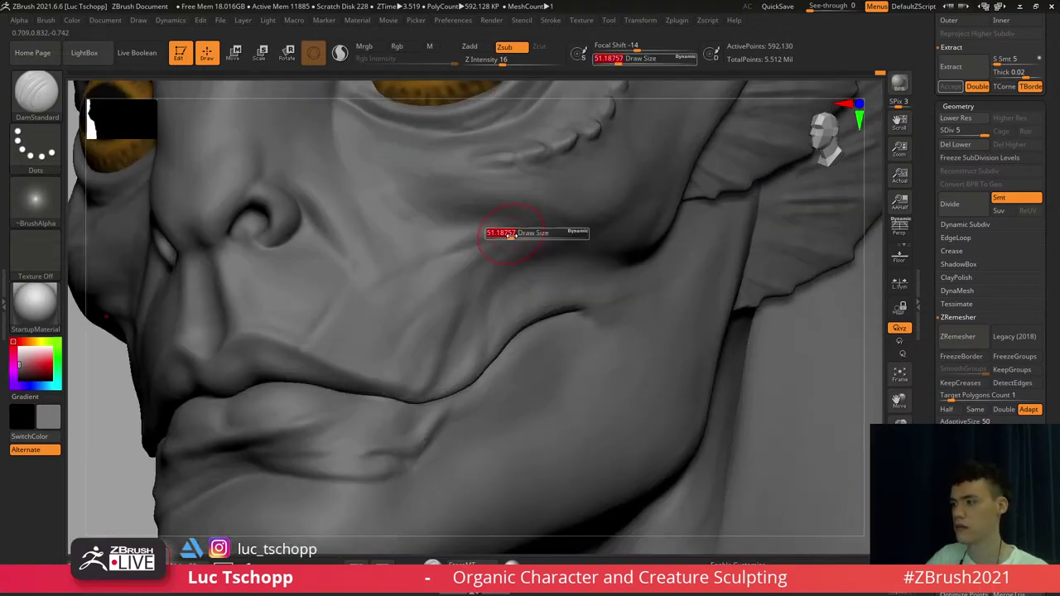
pyautogui.moveTo(517, 235); pyautogui.dragTo(510, 235)
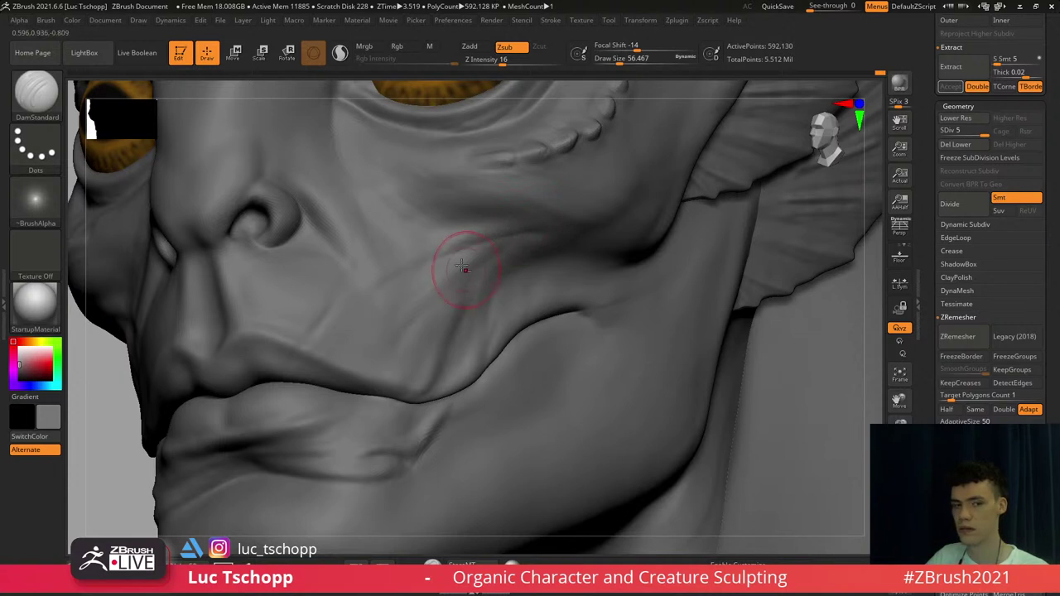
pyautogui.keyDown('ctrl'); pyautogui.moveTo(463, 267); pyautogui.dragTo(449, 222, button='right'); pyautogui.keyUp('ctrl')
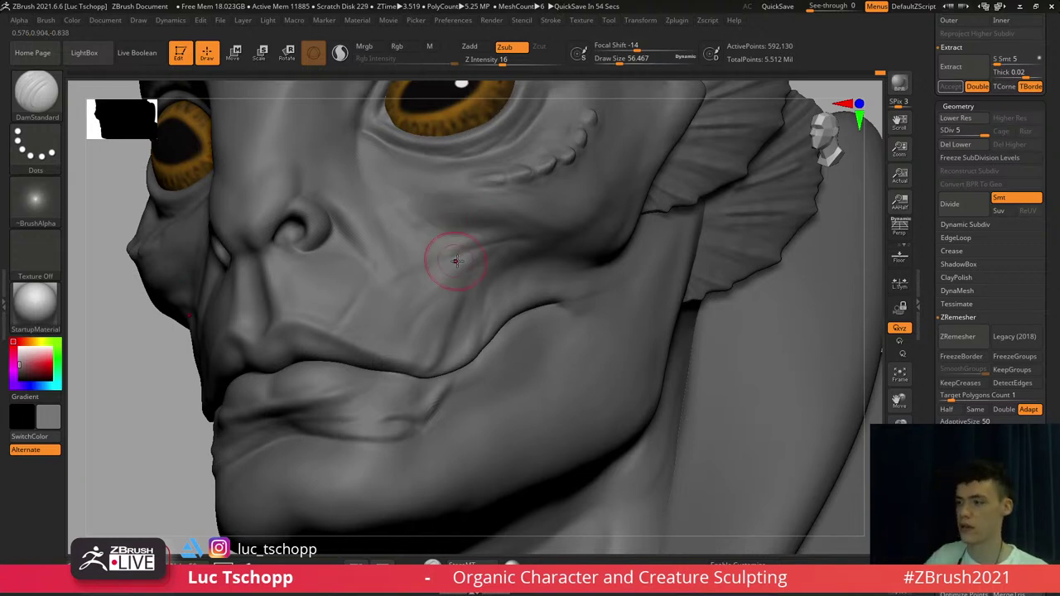
pyautogui.moveTo(458, 262); pyautogui.dragTo(482, 242, button='right')
# Smooth the bump beside the eye with LucT_Custom1 at size 22
pyautogui.press('b')
pyautogui.press('d')
pyautogui.press('s')
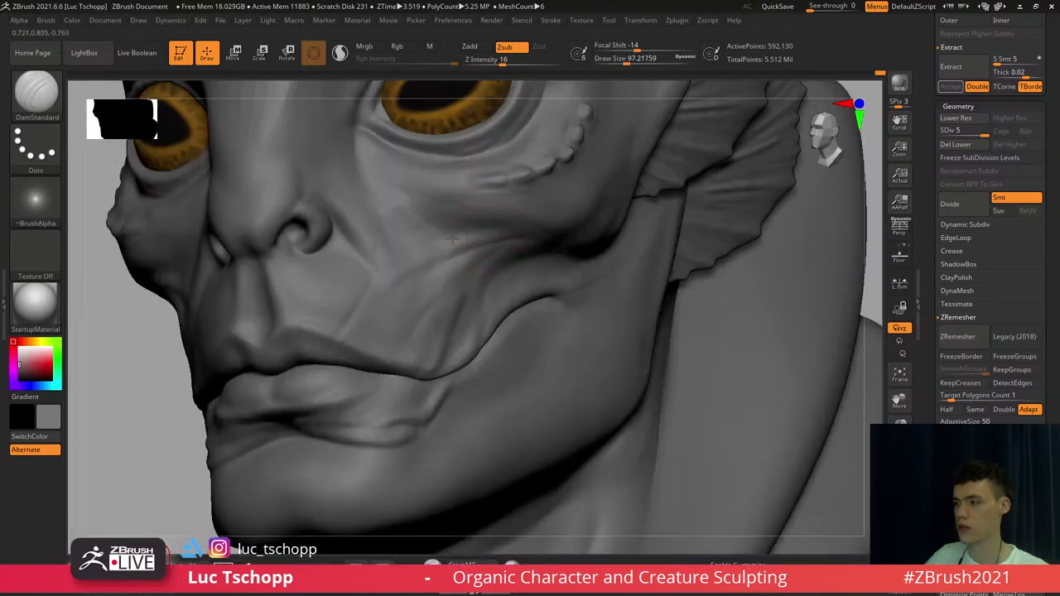
pyautogui.moveTo(521, 248); pyautogui.dragTo(512, 248, button='right')
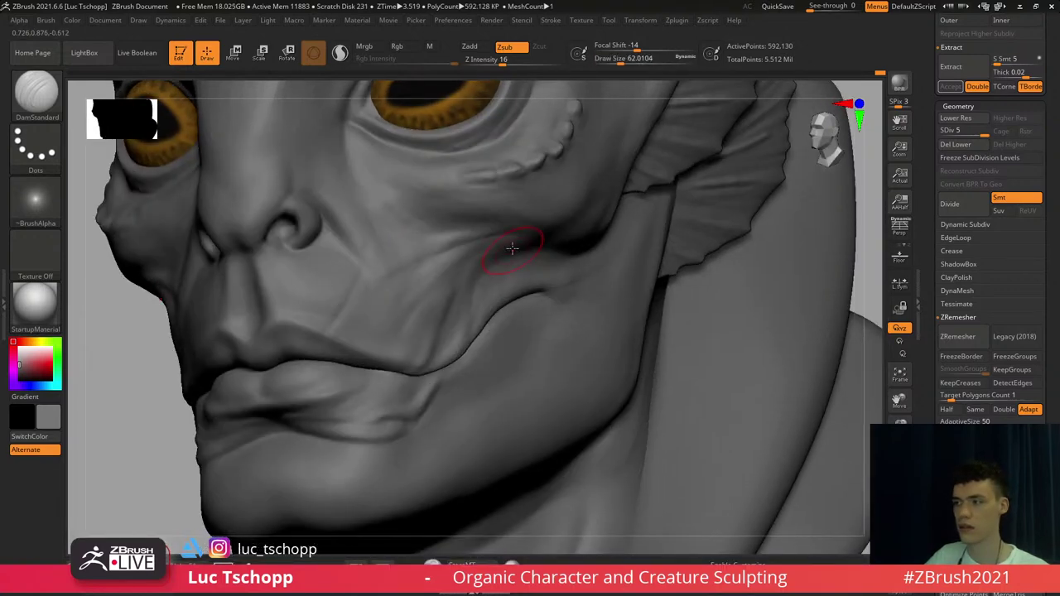
pyautogui.press('b')
pyautogui.click(511, 199)
pyautogui.keyDown('ctrl'); pyautogui.moveTo(511, 199); pyautogui.dragTo(508, 220, button='right'); pyautogui.keyUp('ctrl')
pyautogui.press('s')
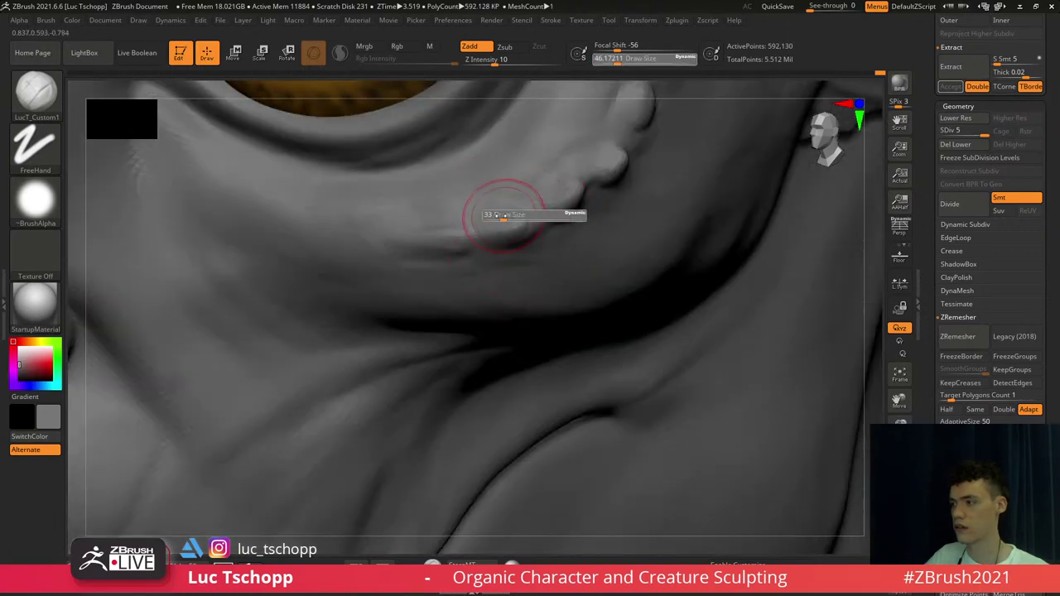
pyautogui.click(504, 217)
pyautogui.keyDown('shift'); pyautogui.moveTo(504, 217); pyautogui.dragTo(508, 218); pyautogui.keyUp('shift')
pyautogui.moveTo(505, 224)
pyautogui.keyDown('shift'); pyautogui.mouseDown(button='right')
pyautogui.moveTo(494, 274)
pyautogui.moveTo(461, 297)
pyautogui.moveTo(540, 224)
pyautogui.moveTo(480, 311)
pyautogui.moveTo(502, 266)
pyautogui.moveTo(530, 286)
pyautogui.mouseUp(button='right'); pyautogui.keyUp('shift')
pyautogui.press('f')
# Refine the right-hand eyelid with Shift-smoothing and DamStandard at size 27
pyautogui.moveTo(531, 286); pyautogui.dragTo(487, 282, button='right')
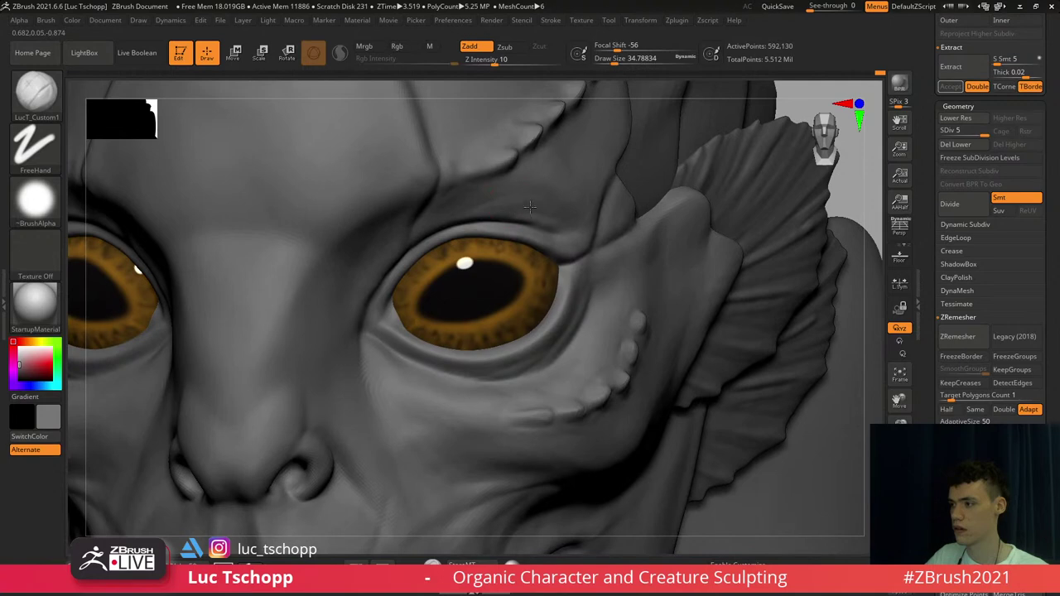
pyautogui.press('shift')
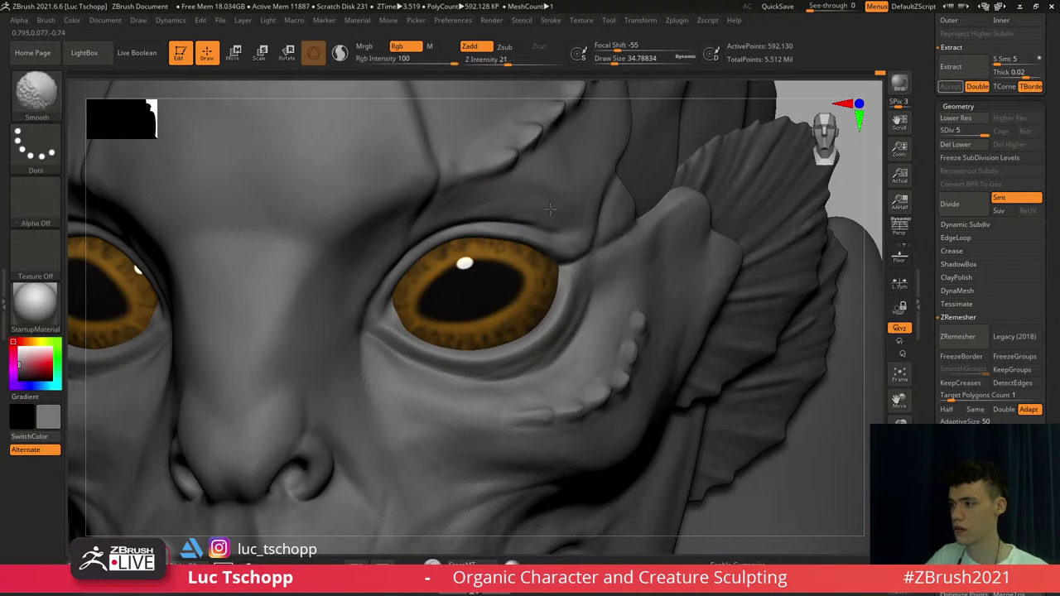
pyautogui.moveTo(433, 227)
pyautogui.keyDown('alt'); pyautogui.mouseDown(button='right')
pyautogui.moveTo(484, 266)
pyautogui.moveTo(473, 259)
pyautogui.moveTo(489, 302)
pyautogui.mouseUp(button='right'); pyautogui.keyUp('alt')
pyautogui.press('b')
pyautogui.press('d')
pyautogui.press('s')
pyautogui.press('s')
pyautogui.moveTo(475, 256); pyautogui.dragTo(471, 249)
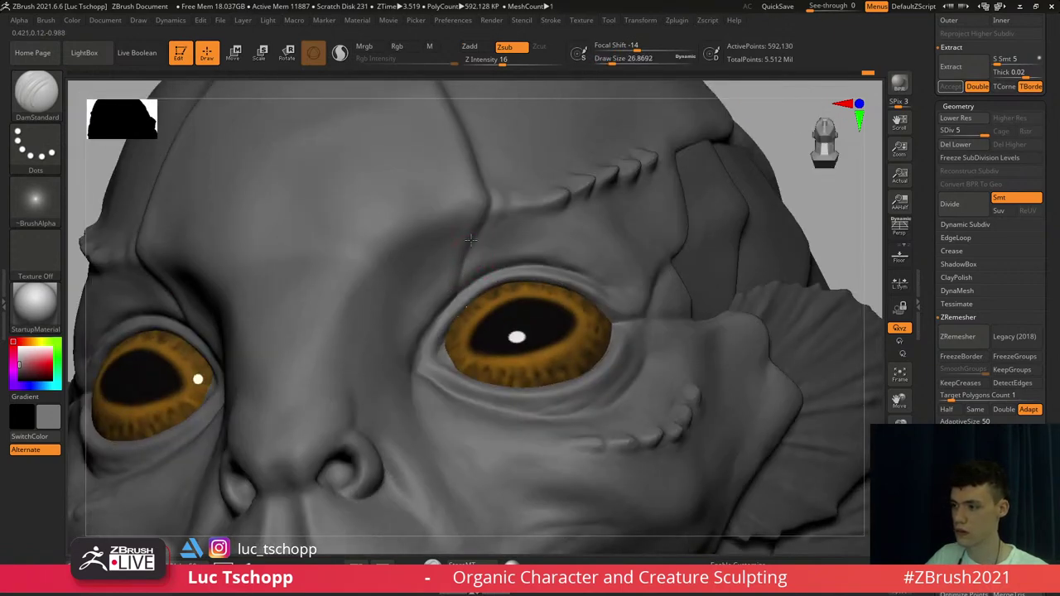
# Return to the Standard brush and frame the head toward the mouth and chin
pyautogui.press('b')
pyautogui.press('s')
pyautogui.press('t')
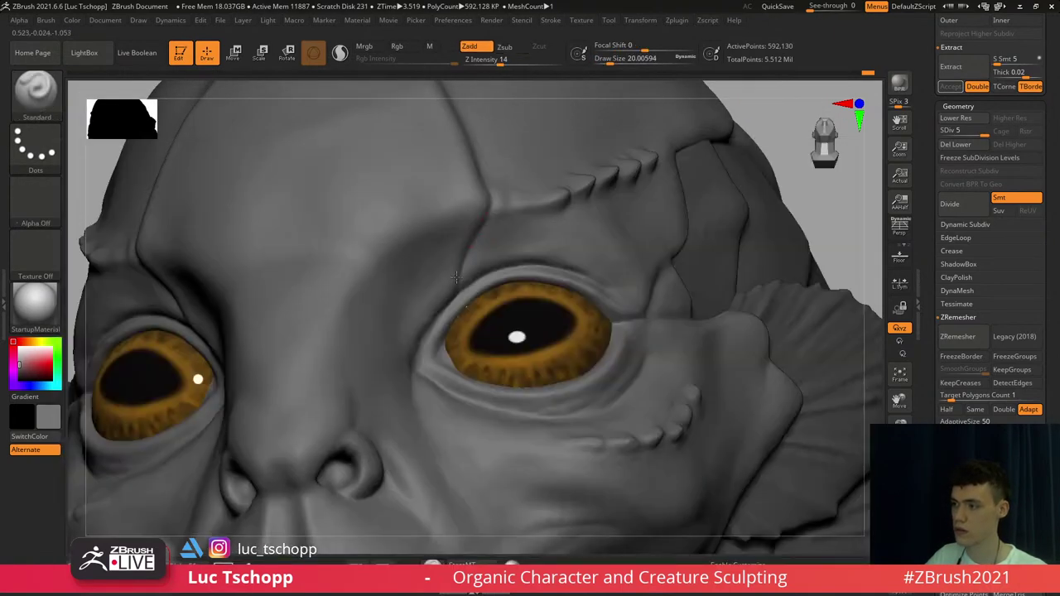
pyautogui.moveTo(480, 266)
pyautogui.keyDown('ctrl'); pyautogui.mouseDown(button='right')
pyautogui.moveTo(459, 199)
pyautogui.moveTo(492, 289)
pyautogui.moveTo(482, 309)
pyautogui.moveTo(478, 277)
pyautogui.mouseUp(button='right'); pyautogui.keyUp('ctrl')
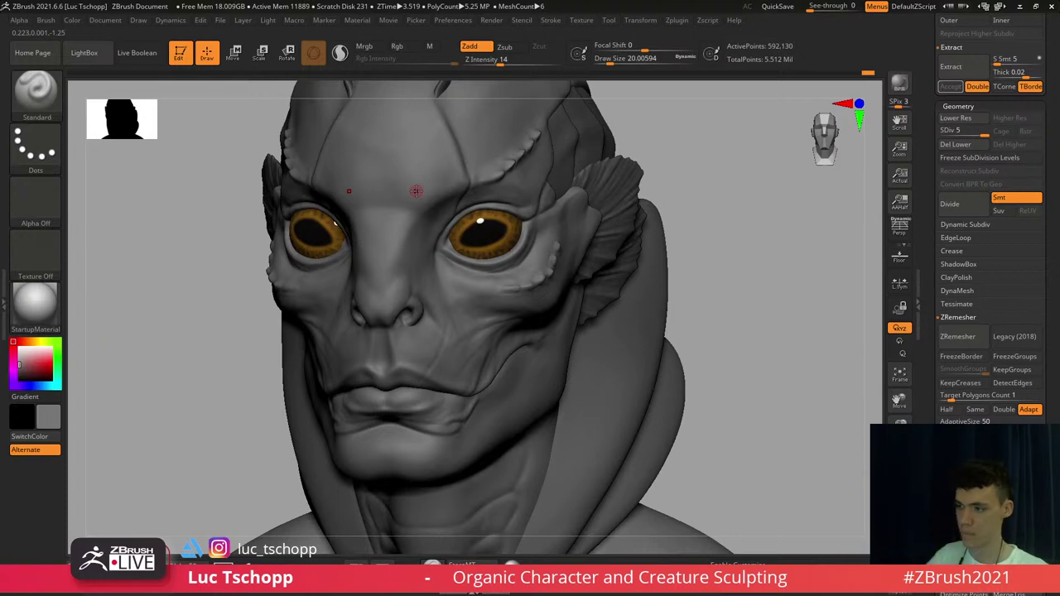
pyautogui.moveTo(389, 441)
pyautogui.keyDown('alt'); pyautogui.mouseDown(button='right')
pyautogui.moveTo(389, 345)
pyautogui.moveTo(364, 381)
pyautogui.mouseUp(button='right'); pyautogui.keyUp('alt')
# Select the LucT_Custom1 brush, reduce its size and frame the lower face from the front
pyautogui.press('b')
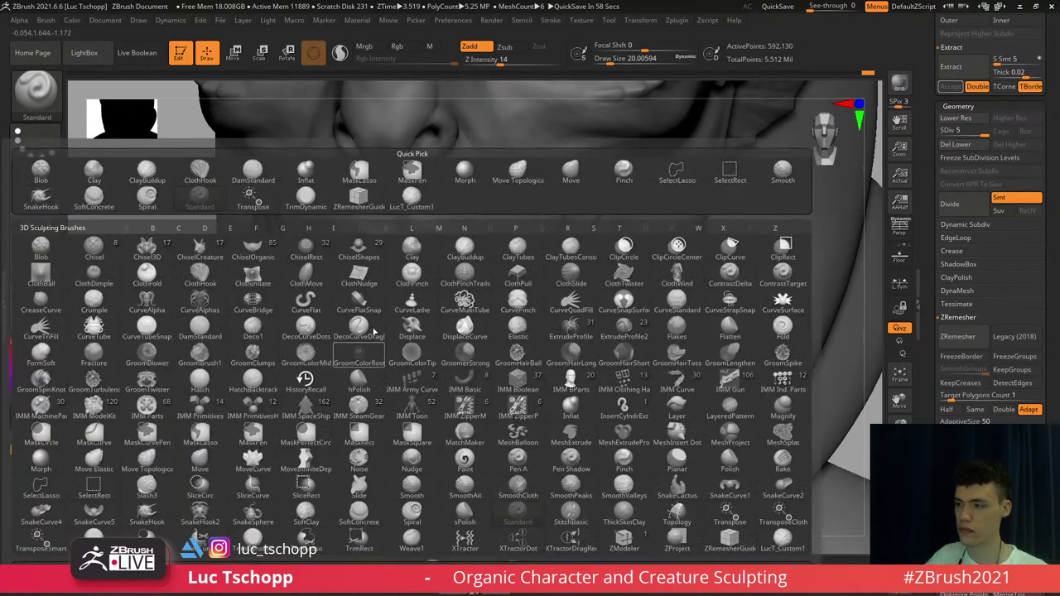
pyautogui.click(404, 207)
pyautogui.moveTo(397, 240); pyautogui.dragTo(358, 338, button='right')
pyautogui.press('b')
pyautogui.click(356, 338)
pyautogui.press('s')
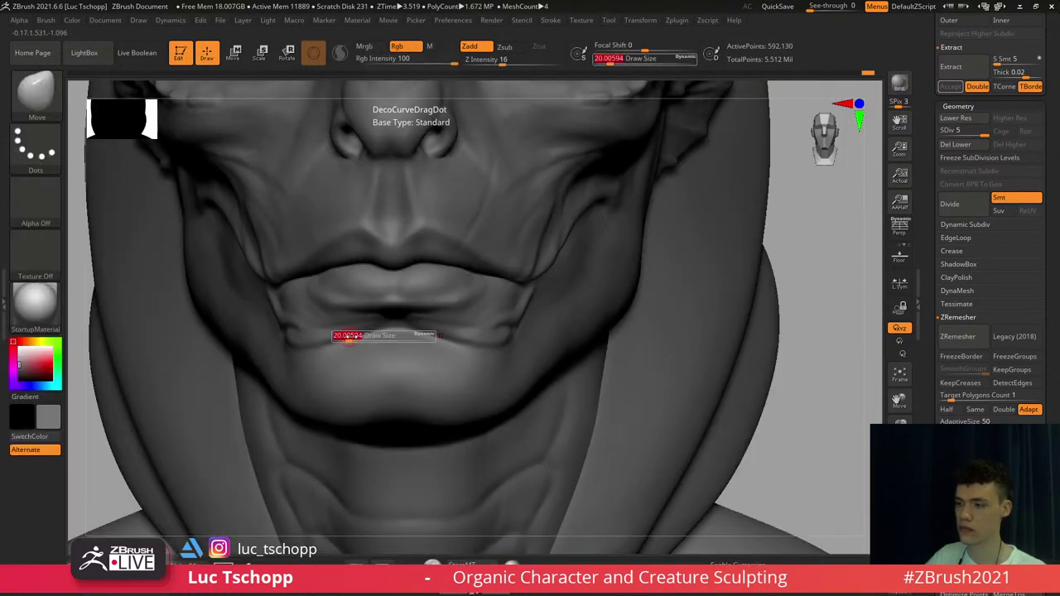
pyautogui.hotkey('shift', 'd')
pyautogui.hotkey('shift', 'd')
pyautogui.press('s')
pyautogui.click(354, 357)
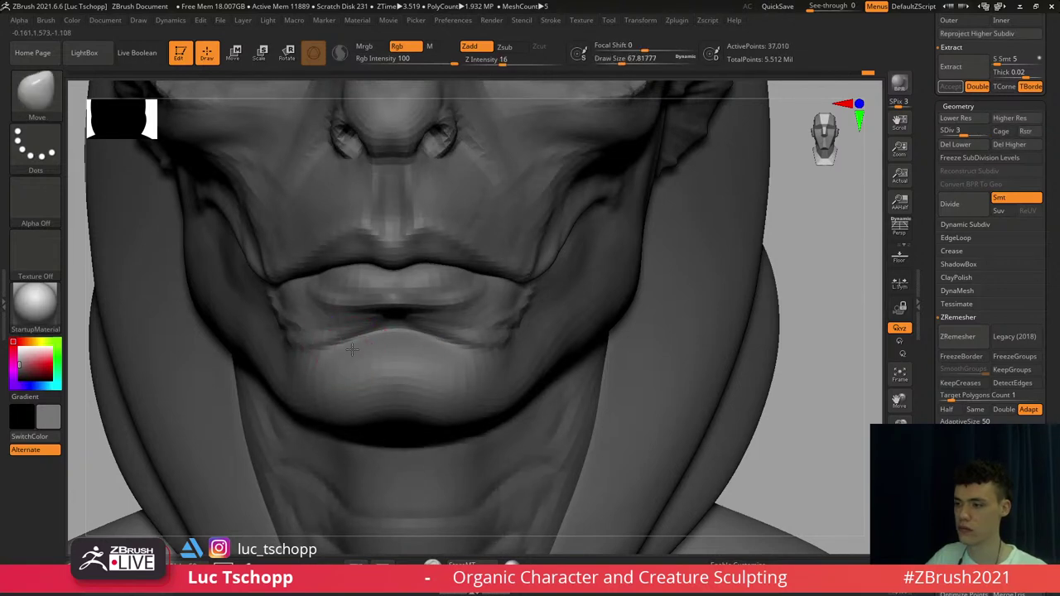
pyautogui.press('d')
pyautogui.press('d')
pyautogui.press('f')
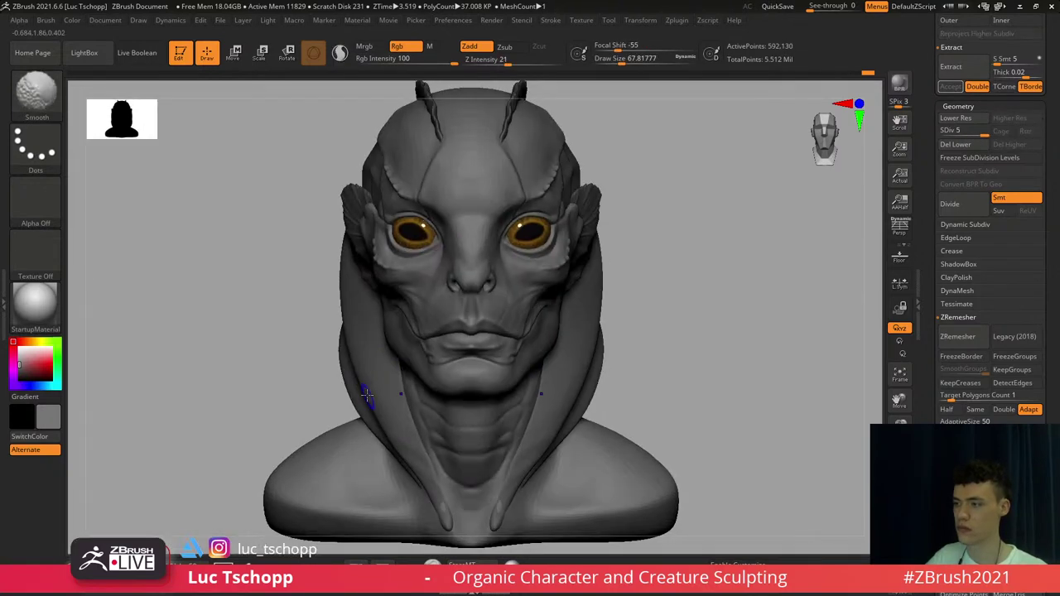
pyautogui.keyDown('ctrl'); pyautogui.moveTo(457, 331); pyautogui.dragTo(471, 413, button='right'); pyautogui.keyUp('ctrl')
# Nudge the lower lip into shape at a lower subdivision level, then return to the highest level
pyautogui.hotkey('shift', 'd')
pyautogui.hotkey('shift', 'd')
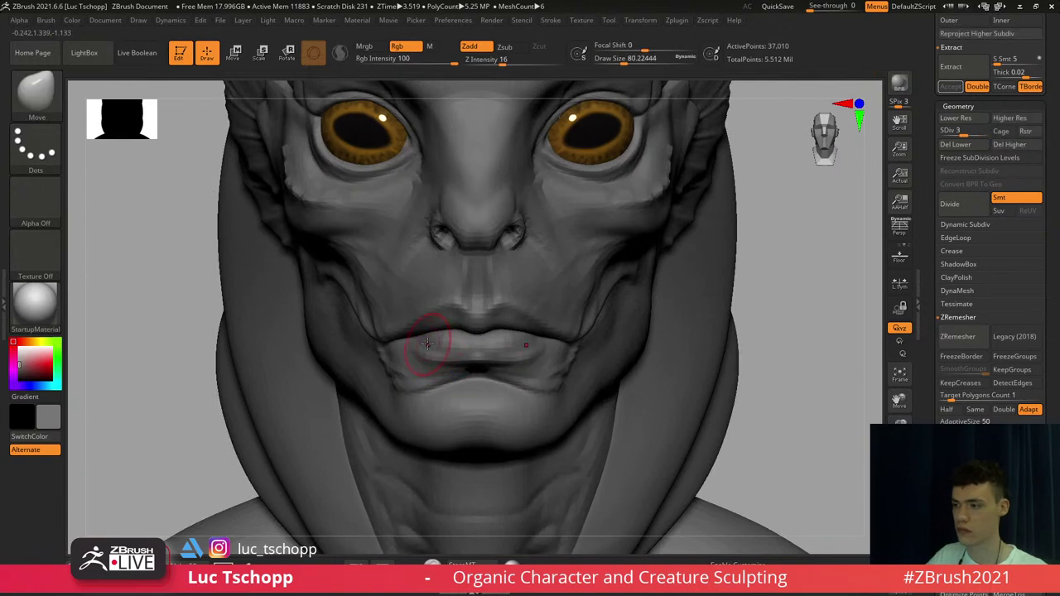
pyautogui.moveTo(429, 348)
pyautogui.mouseDown()
pyautogui.moveTo(416, 344)
pyautogui.moveTo(420, 370)
pyautogui.mouseUp()
pyautogui.press('b')
pyautogui.press('s')
pyautogui.press('t')
pyautogui.press('[')
pyautogui.press('s')
pyautogui.press('s')
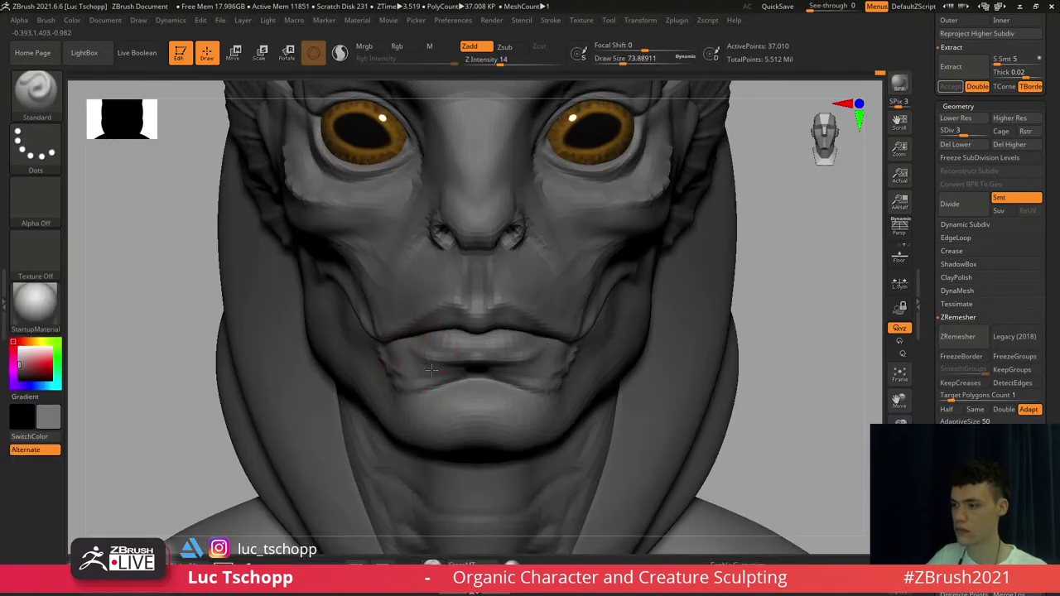
pyautogui.press('d')
pyautogui.moveTo(406, 338); pyautogui.dragTo(403, 321, button='right')
# Switch from Move to the Move Topological brush and drop two subdivision levels
pyautogui.press('b')
pyautogui.press('m')
pyautogui.press('v')
pyautogui.press('b')
pyautogui.press('m')
pyautogui.press('t')
pyautogui.hotkey('shift', 'd')
pyautogui.hotkey('shift', 'd')
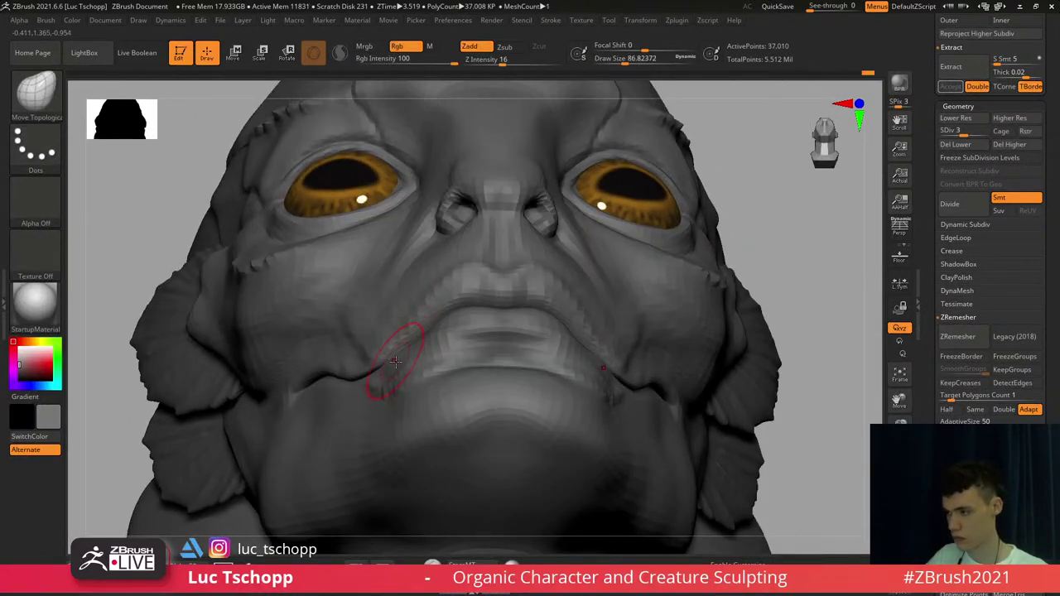
pyautogui.hotkey('shift', 'd')
# Hide the front of the face and pull the lip corner into a firmer fold with a smaller brush
pyautogui.moveTo(395, 362); pyautogui.dragTo(431, 365, button='right')
pyautogui.press('s')
pyautogui.press('s')
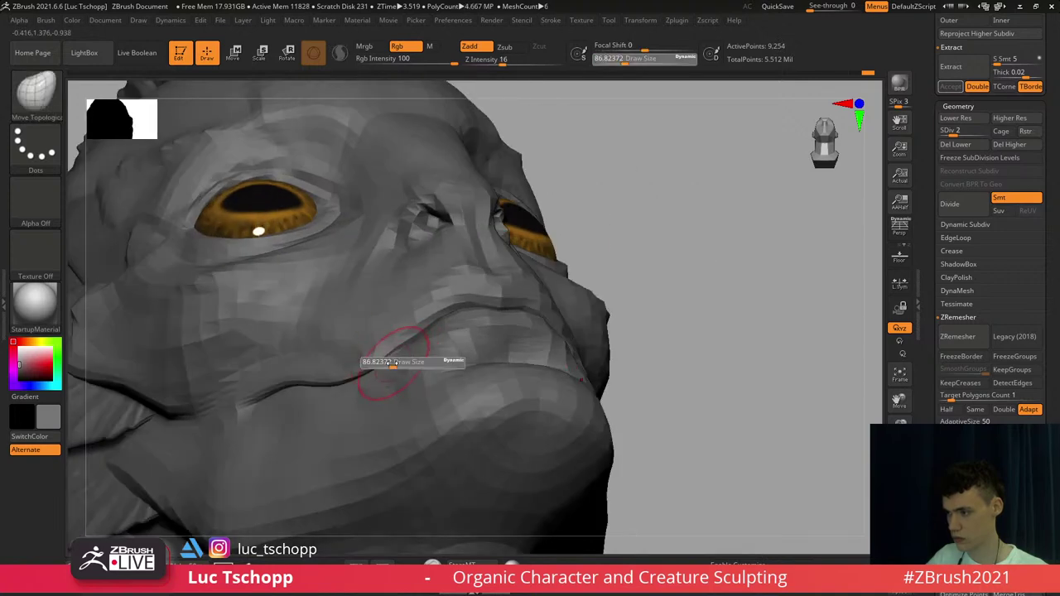
pyautogui.click(393, 363)
pyautogui.keyDown('ctrl'); pyautogui.keyDown('shift'); pyautogui.click(394, 364); pyautogui.keyUp('shift'); pyautogui.keyUp('ctrl')
pyautogui.moveTo(395, 369)
pyautogui.mouseDown(button='right')
pyautogui.moveTo(384, 332)
pyautogui.moveTo(386, 358)
pyautogui.mouseUp(button='right')
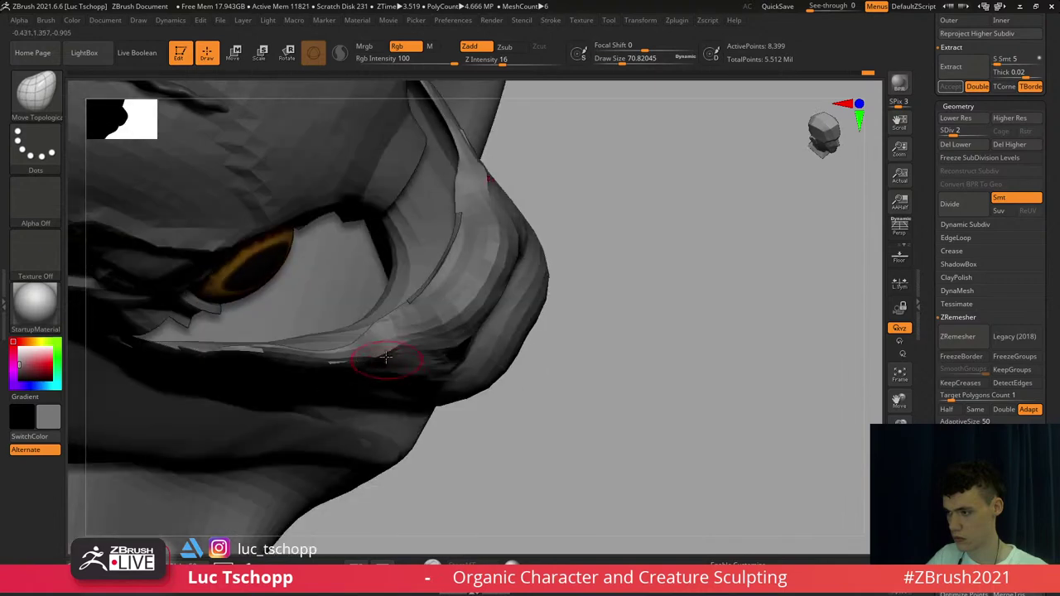
pyautogui.press('[')
pyautogui.press('[')
pyautogui.press('[')
# Smooth the lip corner, return to SDiv 5 with the whole head revealed, and orbit to profile
pyautogui.press('shift')
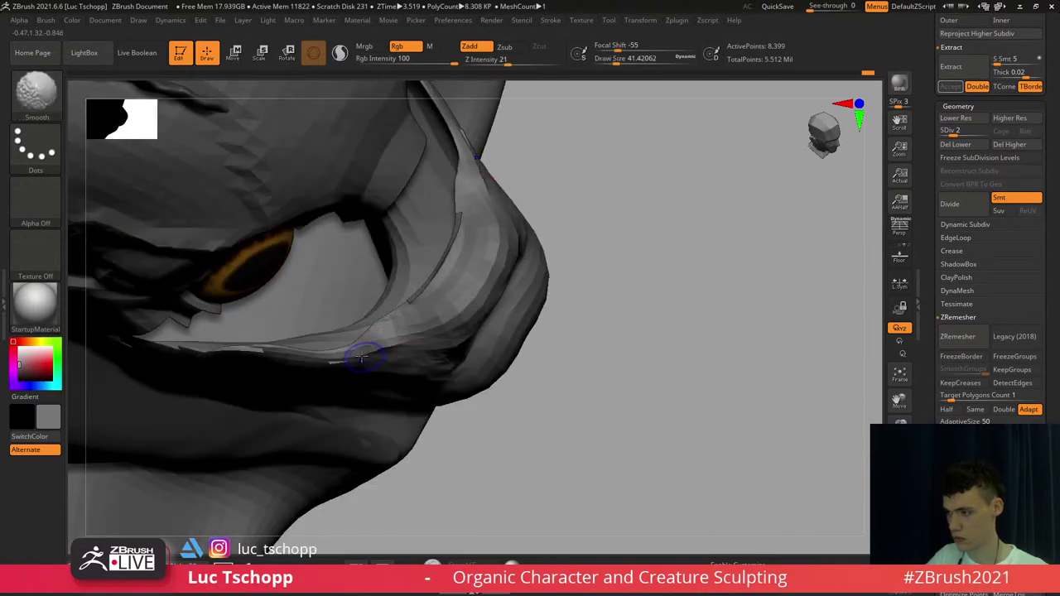
pyautogui.press('b')
pyautogui.press('s')
pyautogui.press('t')
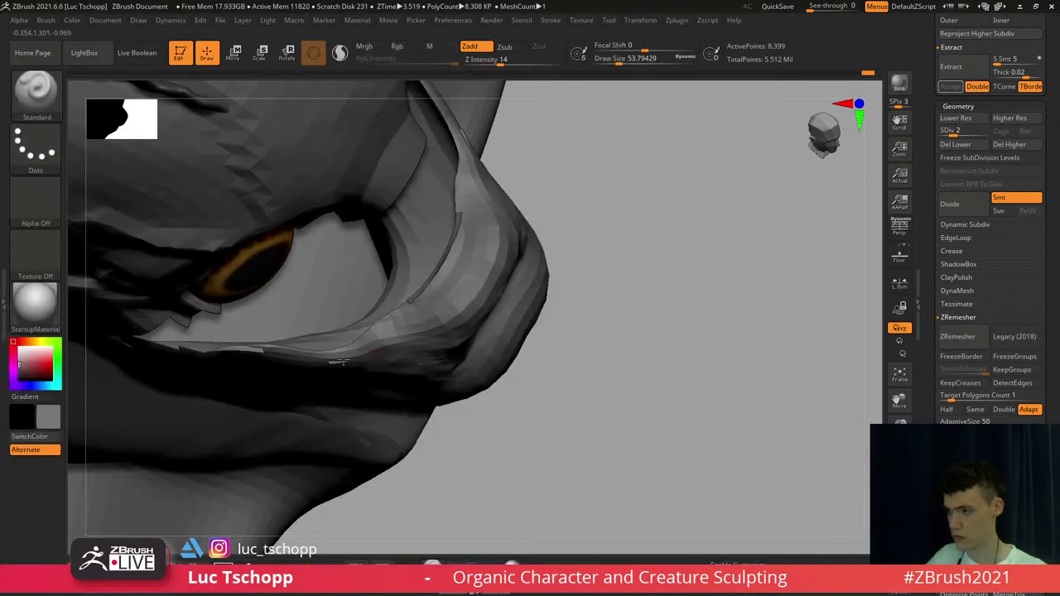
pyautogui.press('d')
pyautogui.press('d')
pyautogui.press('d')
pyautogui.keyDown('ctrl'); pyautogui.keyDown('shift'); pyautogui.click(596, 182); pyautogui.keyUp('shift'); pyautogui.keyUp('ctrl')
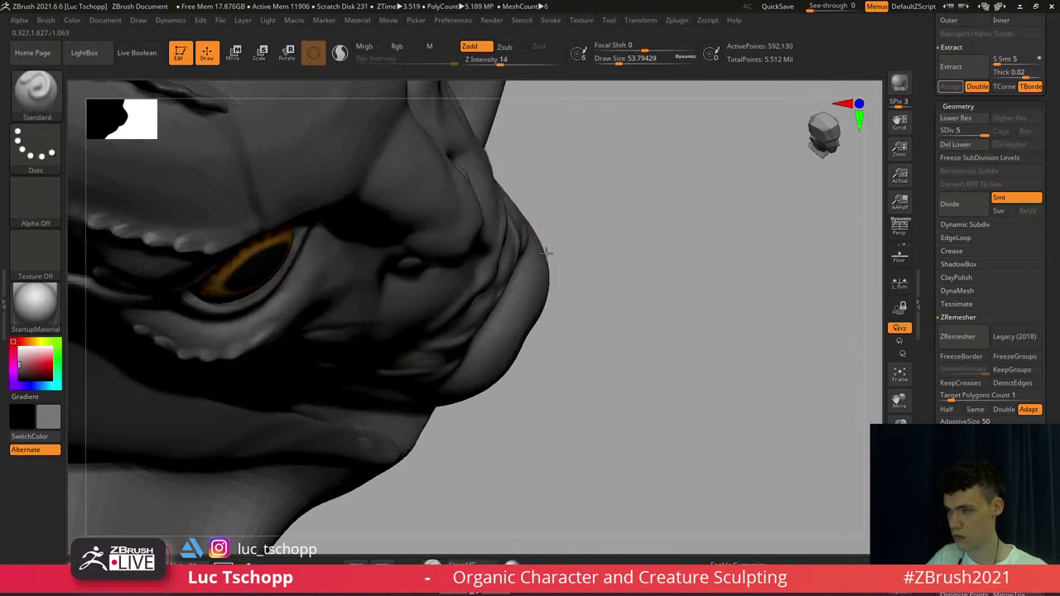
pyautogui.keyDown('ctrl'); pyautogui.moveTo(549, 254); pyautogui.dragTo(335, 388, button='right'); pyautogui.keyUp('ctrl')
pyautogui.keyDown('alt'); pyautogui.moveTo(427, 434); pyautogui.dragTo(482, 382, button='right'); pyautogui.keyUp('alt')
pyautogui.moveTo(465, 387); pyautogui.dragTo(426, 304)
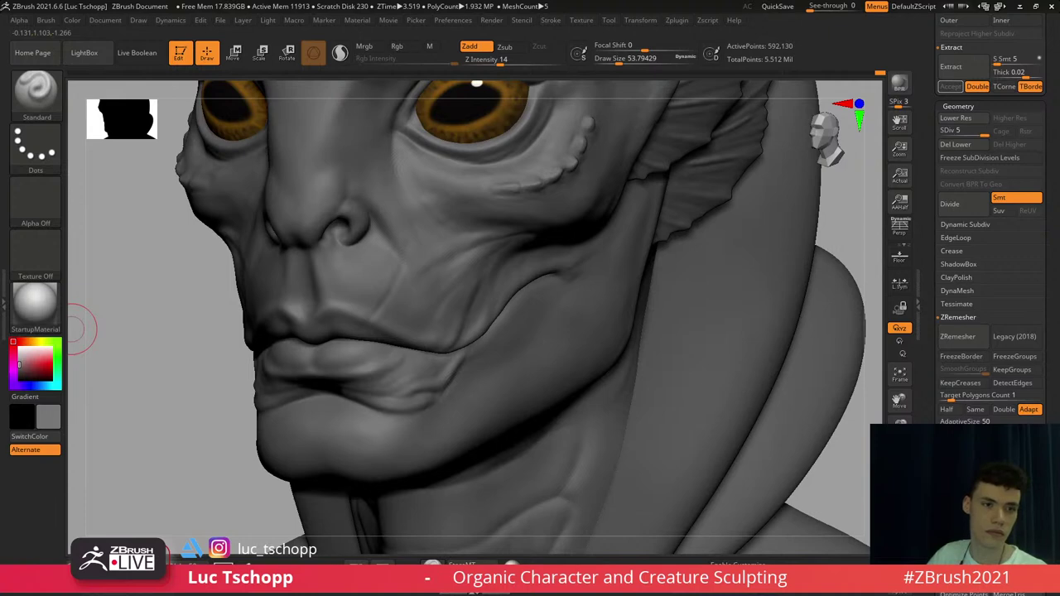
pyautogui.moveTo(584, 364)
pyautogui.mouseDown(button='right')
pyautogui.moveTo(483, 387)
pyautogui.moveTo(491, 367)
pyautogui.mouseUp(button='right')
# Switch to the Move brush at size about 167 and drop to subdivision level 2
pyautogui.press('b')
pyautogui.press('m')
pyautogui.press('v')
pyautogui.press('s')
pyautogui.moveTo(493, 436); pyautogui.dragTo(502, 436)
pyautogui.hotkey('shift', 'd')
pyautogui.moveTo(495, 435)
pyautogui.mouseDown(button='right')
pyautogui.moveTo(451, 464)
pyautogui.moveTo(516, 433)
pyautogui.mouseUp(button='right')
pyautogui.hotkey('shift', 'd')
pyautogui.hotkey('shift', 'd')
pyautogui.press('s')
pyautogui.click(448, 469)
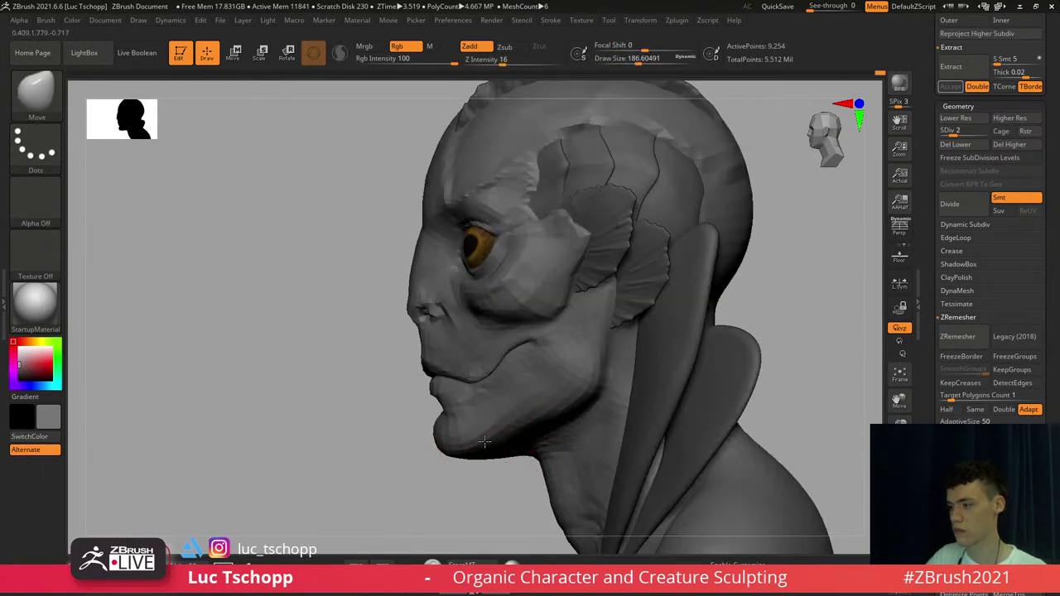
# At the highest subdivision, pick the LucT_Custom1 brush at roughly half size and zoom to the mouth and cheek
pyautogui.moveTo(526, 424); pyautogui.dragTo(573, 404, button='right')
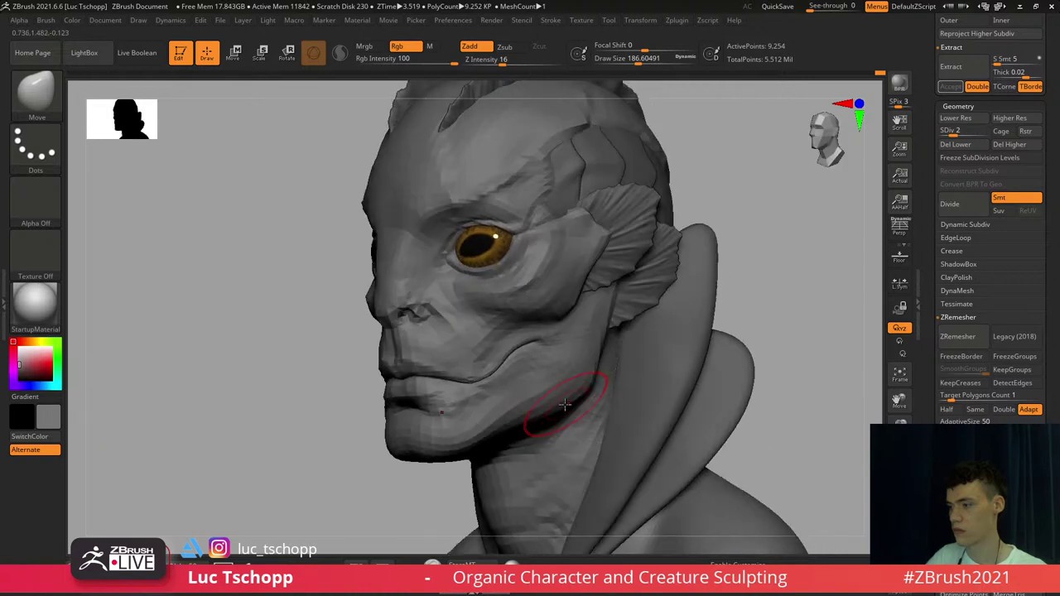
pyautogui.press('d')
pyautogui.press('d')
pyautogui.press('b')
pyautogui.click(553, 176)
pyautogui.press('d')
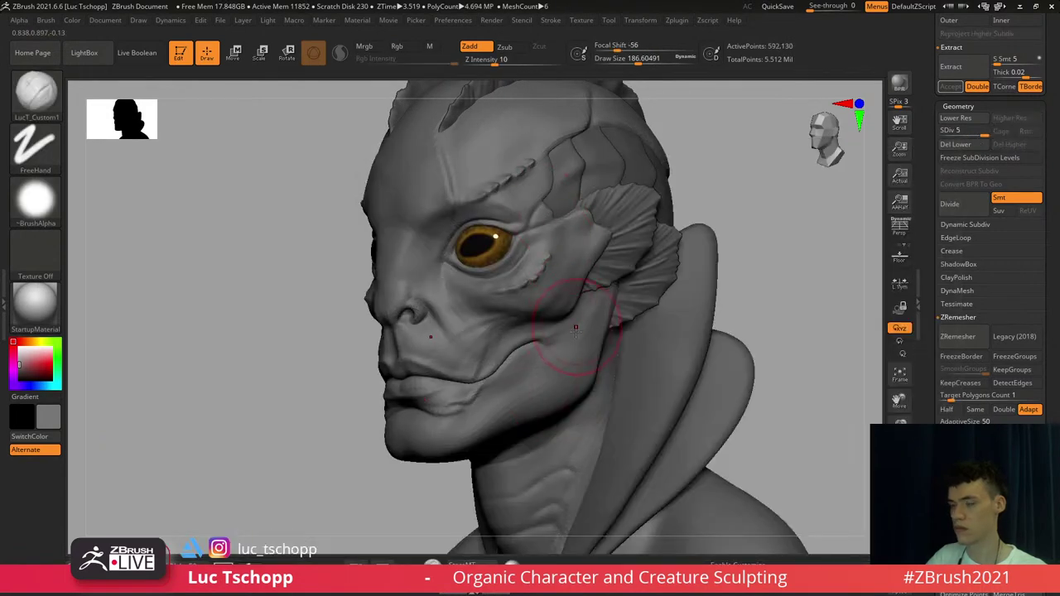
pyautogui.moveTo(575, 329)
pyautogui.keyDown('ctrl'); pyautogui.mouseDown(button='right')
pyautogui.moveTo(522, 330)
pyautogui.moveTo(559, 373)
pyautogui.mouseUp(button='right'); pyautogui.keyUp('ctrl')
pyautogui.press('s')
pyautogui.click(559, 373)
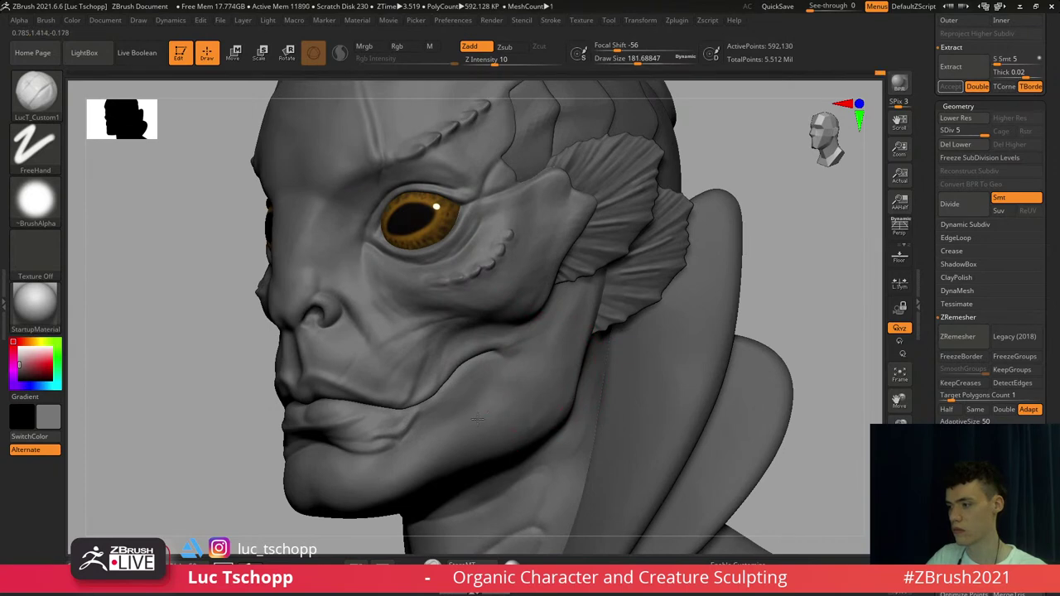
pyautogui.keyDown('ctrl'); pyautogui.moveTo(487, 387); pyautogui.dragTo(457, 381, button='right'); pyautogui.keyUp('ctrl')
pyautogui.press('s')
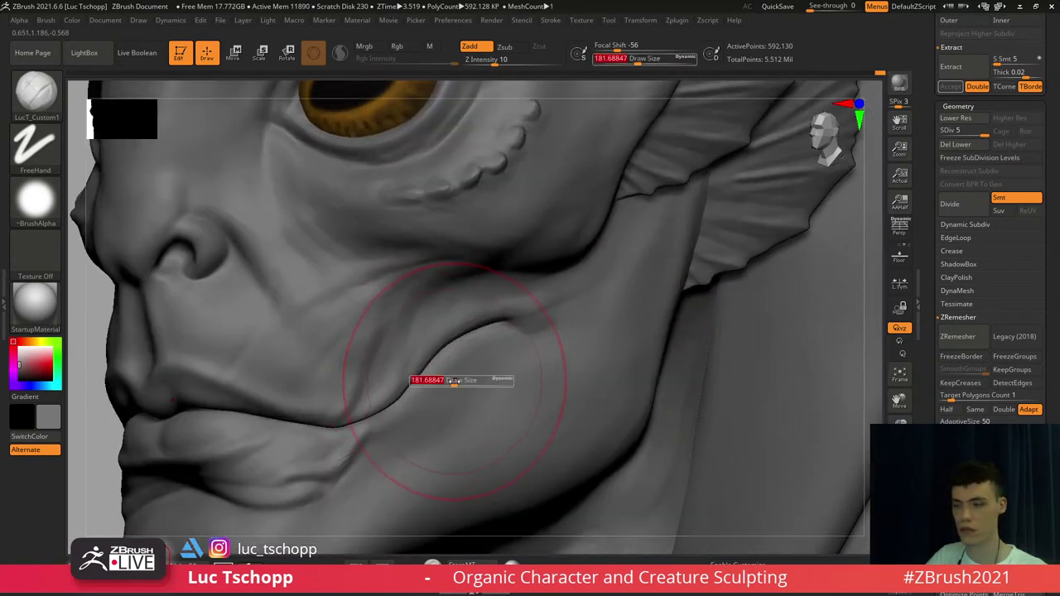
pyautogui.moveTo(456, 381); pyautogui.dragTo(437, 386)
pyautogui.keyDown('alt'); pyautogui.moveTo(427, 393); pyautogui.dragTo(453, 365, button='right'); pyautogui.keyUp('alt')
# Carve a fine DamStandard crease from the mouth corner up into the cheek
pyautogui.press('b')
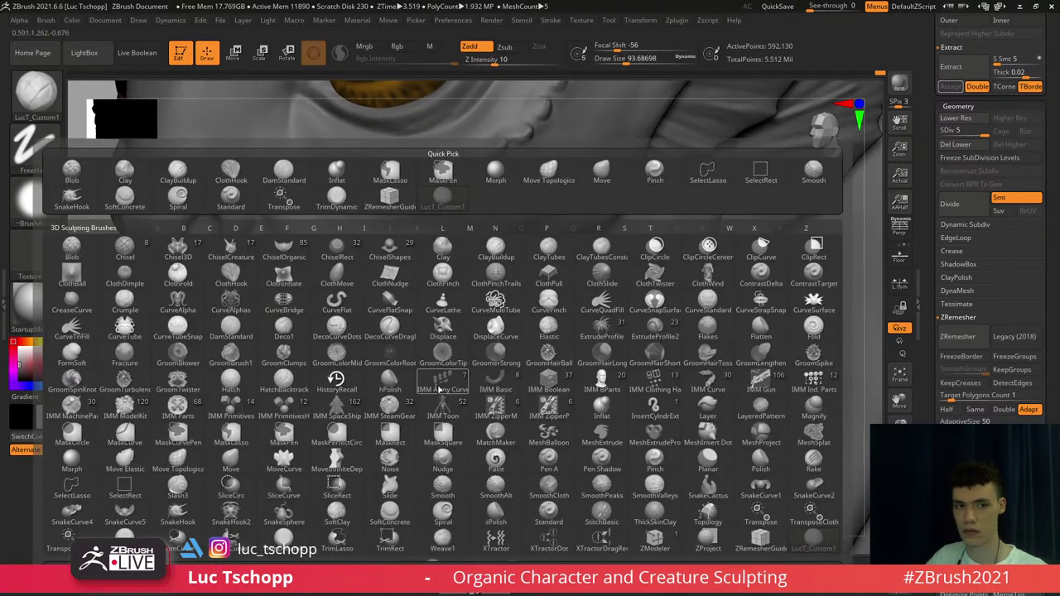
pyautogui.press('d')
pyautogui.press('s')
pyautogui.press('s')
pyautogui.moveTo(443, 396); pyautogui.dragTo(393, 413)
pyautogui.press('s')
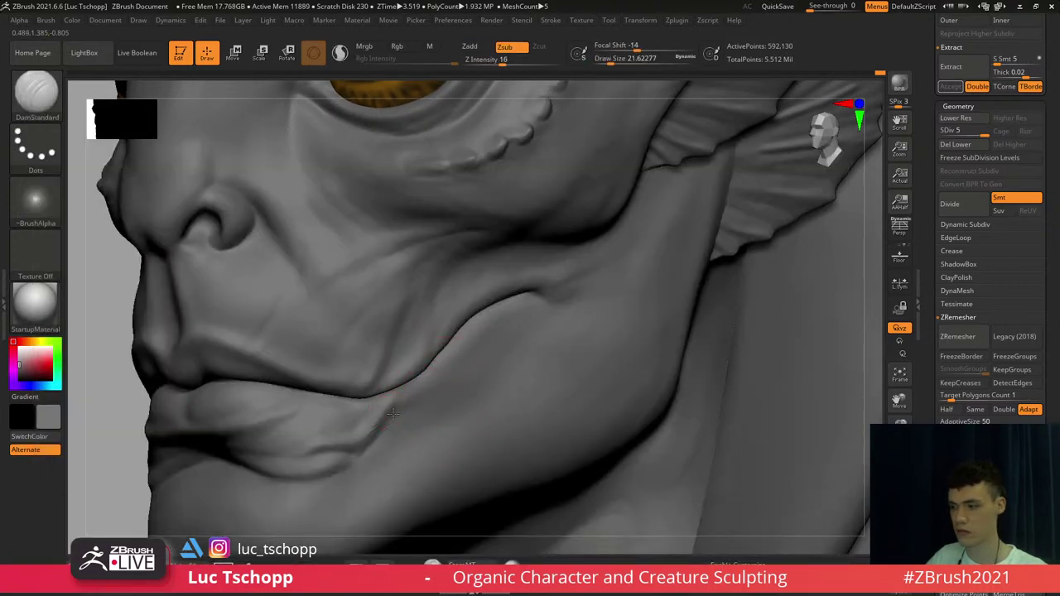
pyautogui.moveTo(414, 380)
pyautogui.keyDown('alt'); pyautogui.mouseDown(button='right')
pyautogui.moveTo(449, 356)
pyautogui.moveTo(439, 366)
pyautogui.mouseUp(button='right'); pyautogui.keyUp('alt')
pyautogui.press('s')
pyautogui.moveTo(439, 367); pyautogui.dragTo(443, 386)
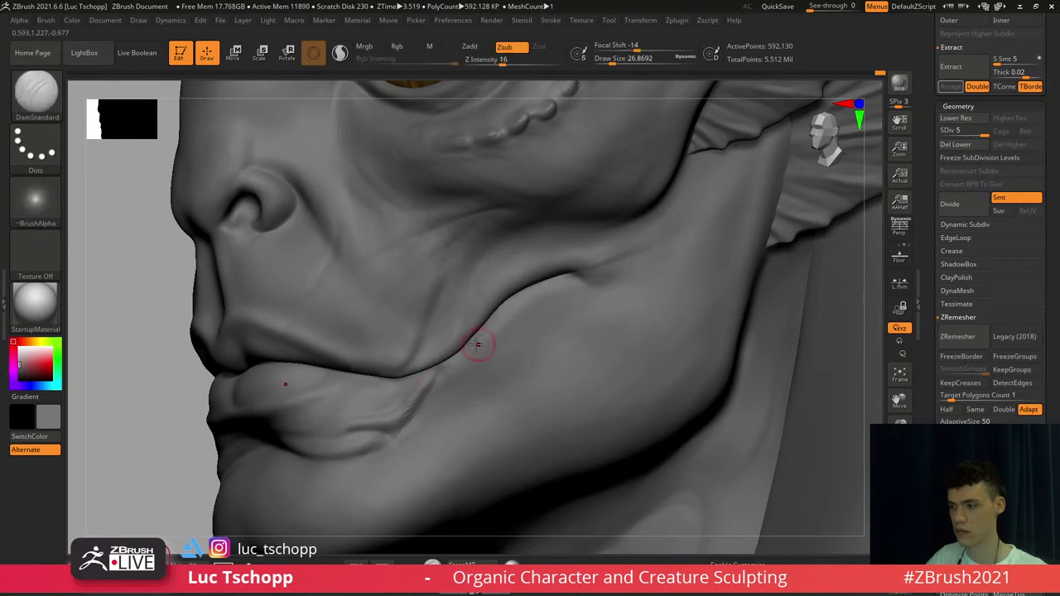
# Soften the new crease and set the Standard brush to about size 41, undoing one stray stroke
pyautogui.press('b')
pyautogui.press('s')
pyautogui.press('t')
pyautogui.press('s')
pyautogui.moveTo(458, 340); pyautogui.dragTo(461, 340)
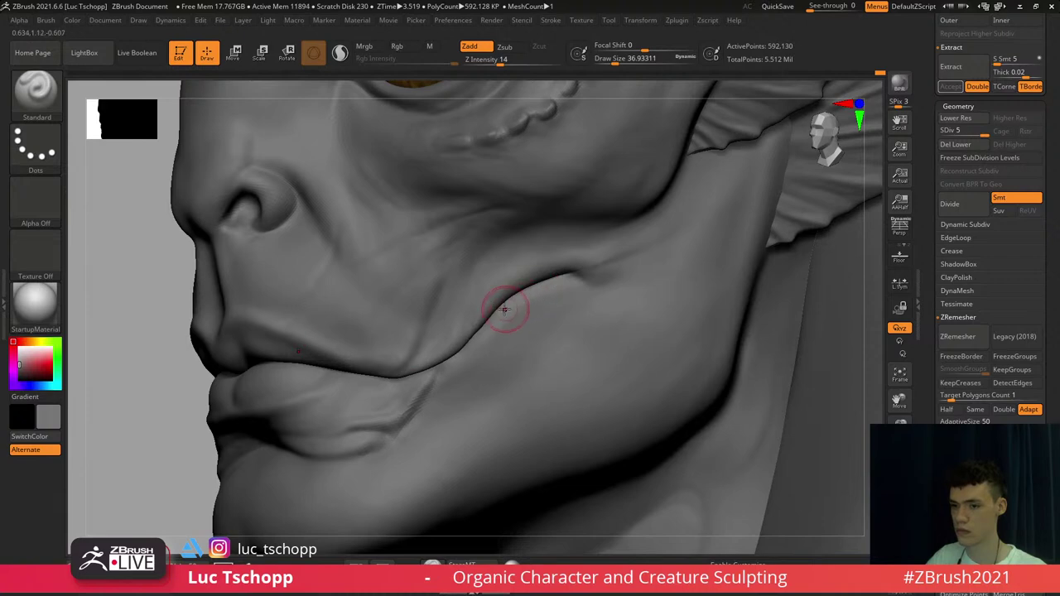
pyautogui.press('f')
pyautogui.moveTo(504, 310)
pyautogui.keyDown('shift'); pyautogui.mouseDown(button='right')
pyautogui.moveTo(487, 325)
pyautogui.moveTo(497, 317)
pyautogui.mouseUp(button='right'); pyautogui.keyUp('shift')
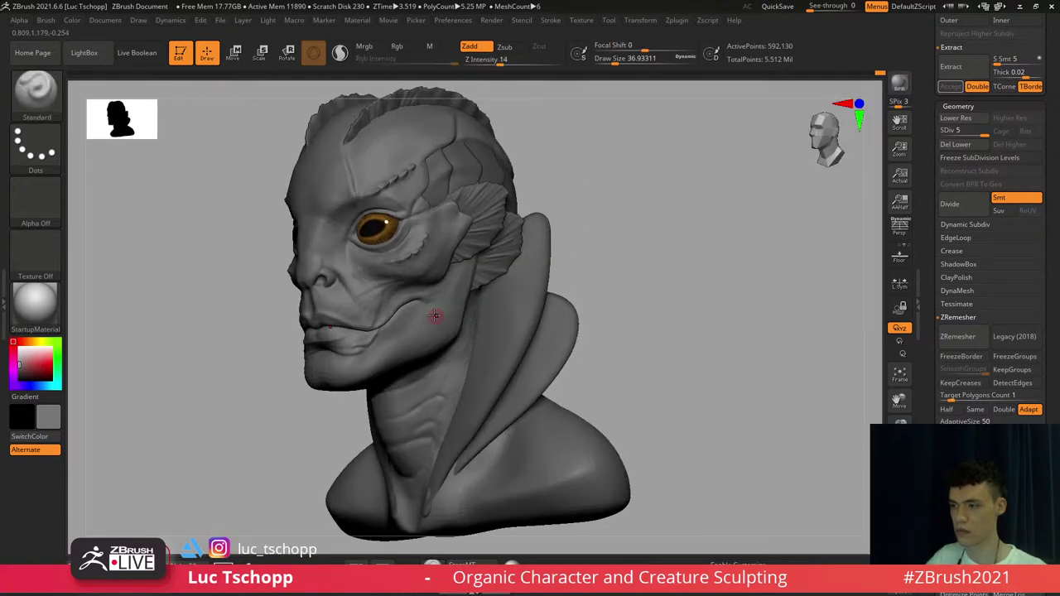
pyautogui.keyDown('alt'); pyautogui.moveTo(410, 317); pyautogui.dragTo(480, 414, button='right'); pyautogui.keyUp('alt')
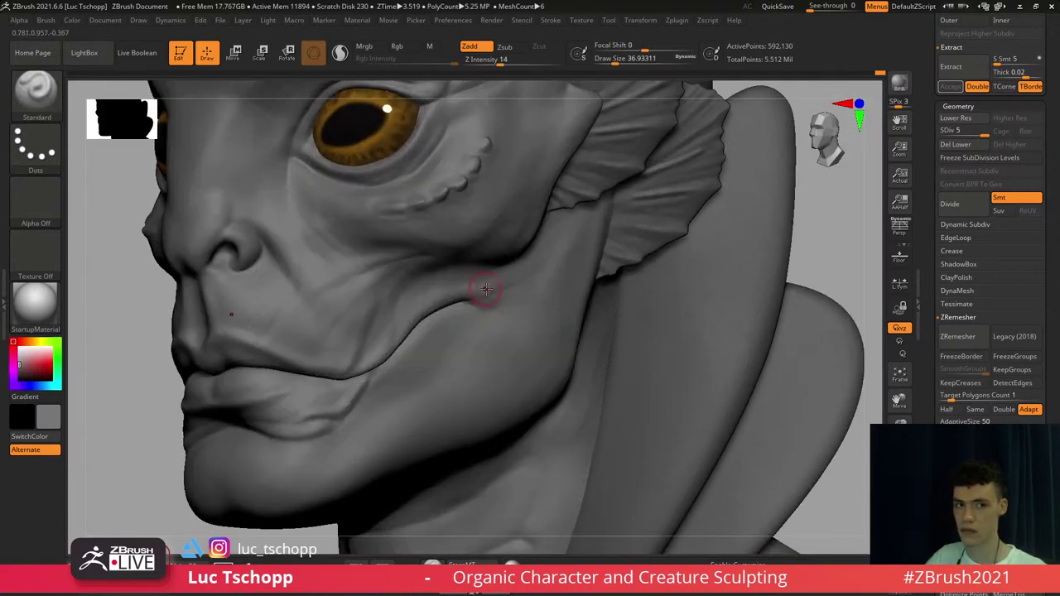
pyautogui.press('s')
pyautogui.moveTo(486, 289); pyautogui.dragTo(481, 303)
pyautogui.press('s')
pyautogui.hotkey('ctrl', 'z')
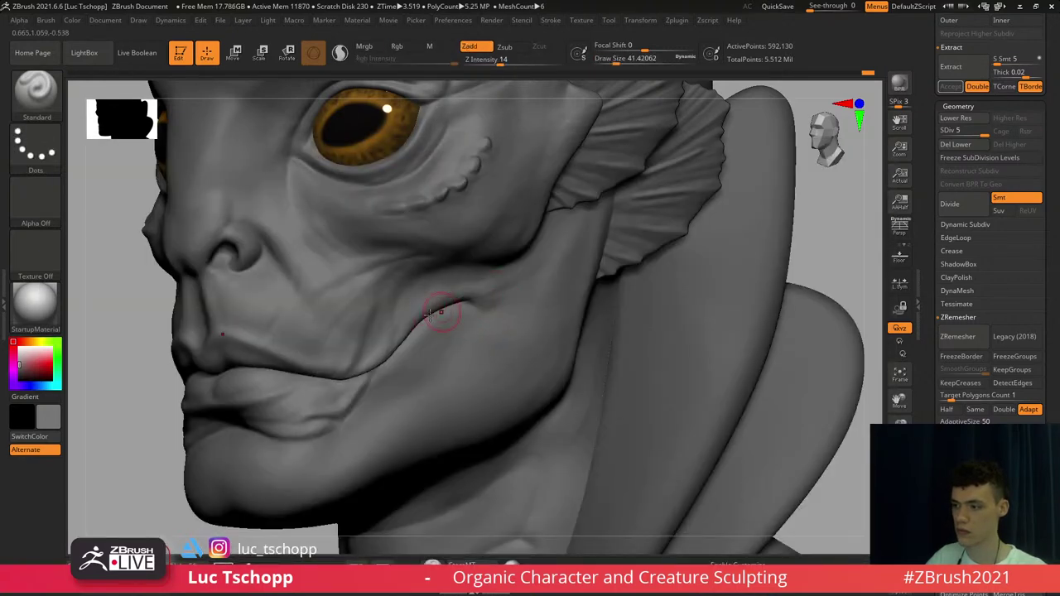
# Reshape and smooth the jowl with Move and LucT_Custom1, then return to the highest subdivision level
pyautogui.press('b')
pyautogui.press('m')
pyautogui.press('v')
pyautogui.press('s')
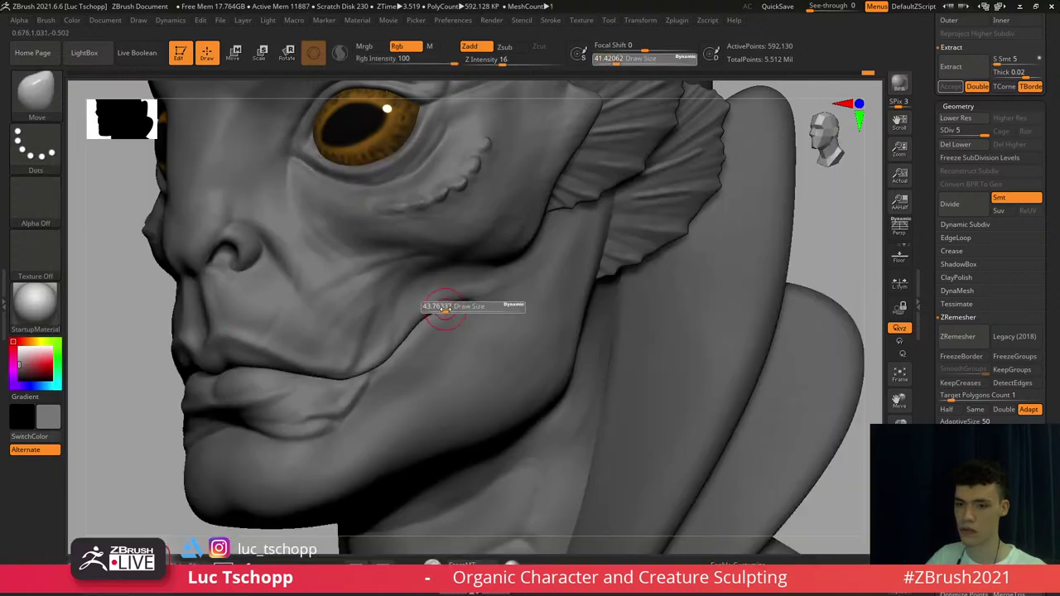
pyautogui.moveTo(442, 307); pyautogui.dragTo(445, 307)
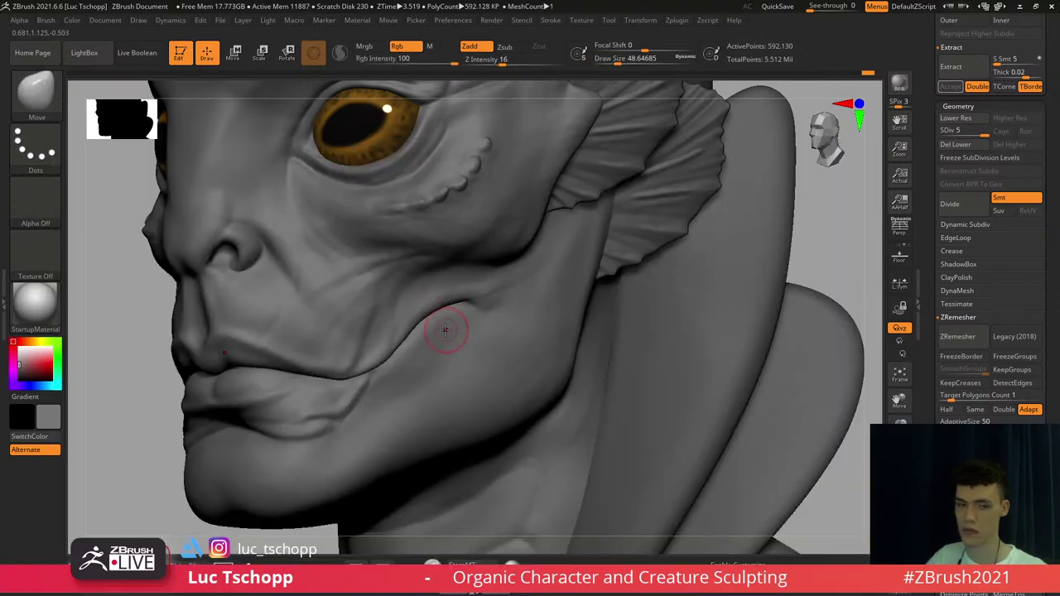
pyautogui.press('b')
pyautogui.click(443, 199)
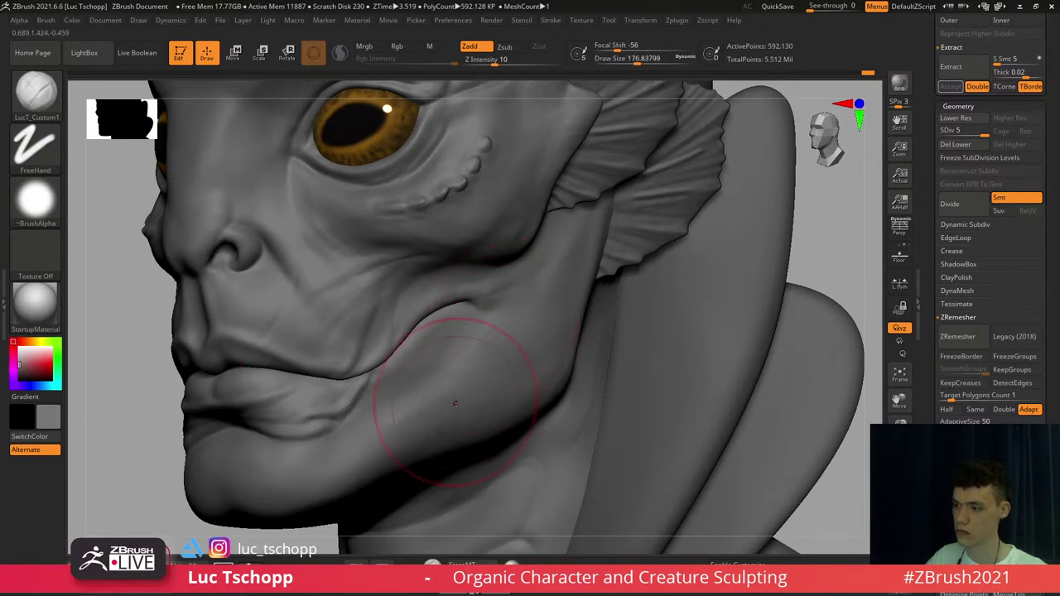
pyautogui.hotkey('shift', 'd')
pyautogui.press('shift')
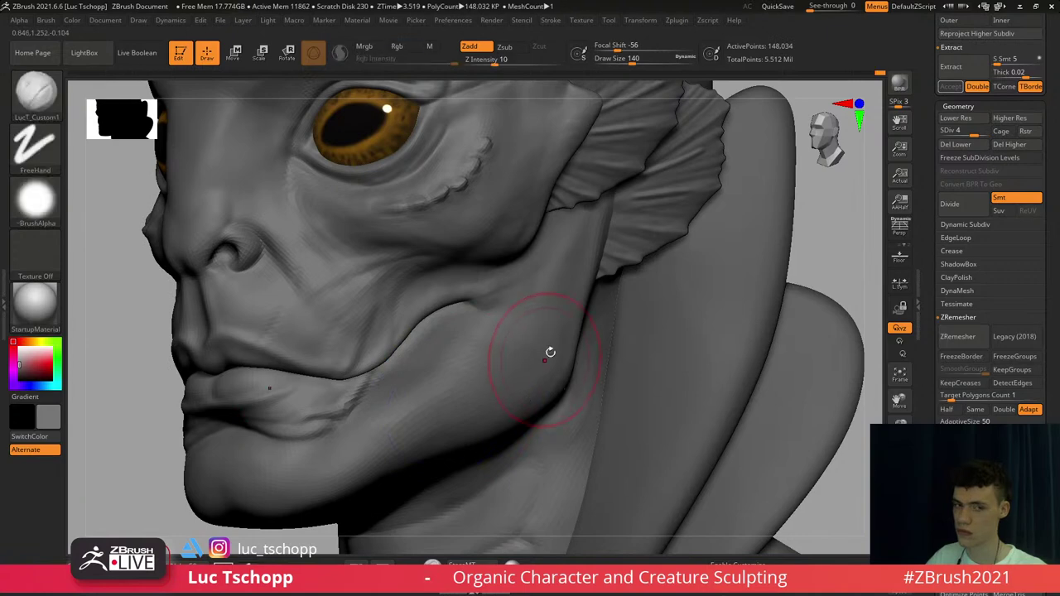
pyautogui.press('d')
pyautogui.moveTo(561, 327)
pyautogui.mouseDown(button='right')
pyautogui.moveTo(550, 319)
pyautogui.moveTo(579, 306)
pyautogui.mouseUp(button='right')
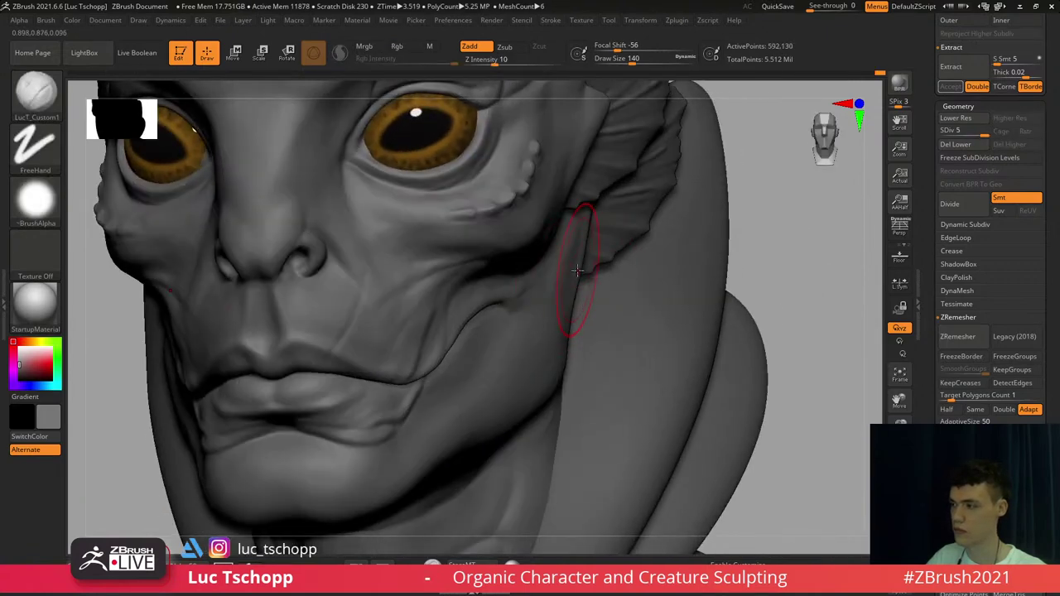
# Push the jaw edge into shape with the Move brush at about size 116 on a coarse level
pyautogui.press('b')
pyautogui.press('m')
pyautogui.press('v')
pyautogui.hotkey('shift', 'd')
pyautogui.hotkey('shift', 'd')
pyautogui.hotkey('shift', 'd')
pyautogui.press('s')
pyautogui.moveTo(576, 284); pyautogui.dragTo(573, 284)
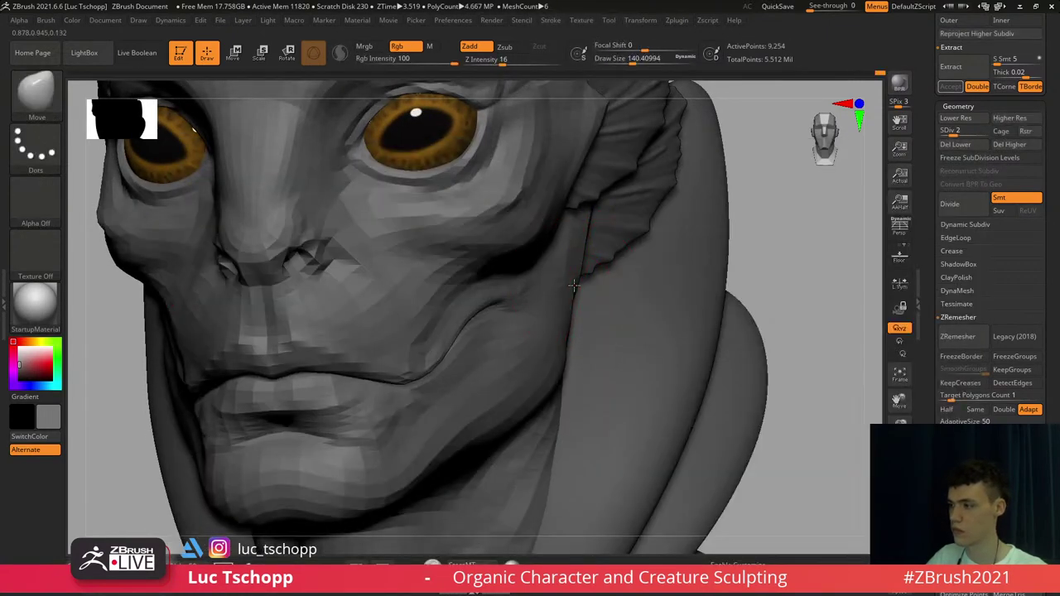
pyautogui.moveTo(586, 292); pyautogui.dragTo(569, 296, button='right')
pyautogui.press('s')
pyautogui.moveTo(567, 291); pyautogui.dragTo(565, 291)
pyautogui.moveTo(570, 290); pyautogui.dragTo(566, 274)
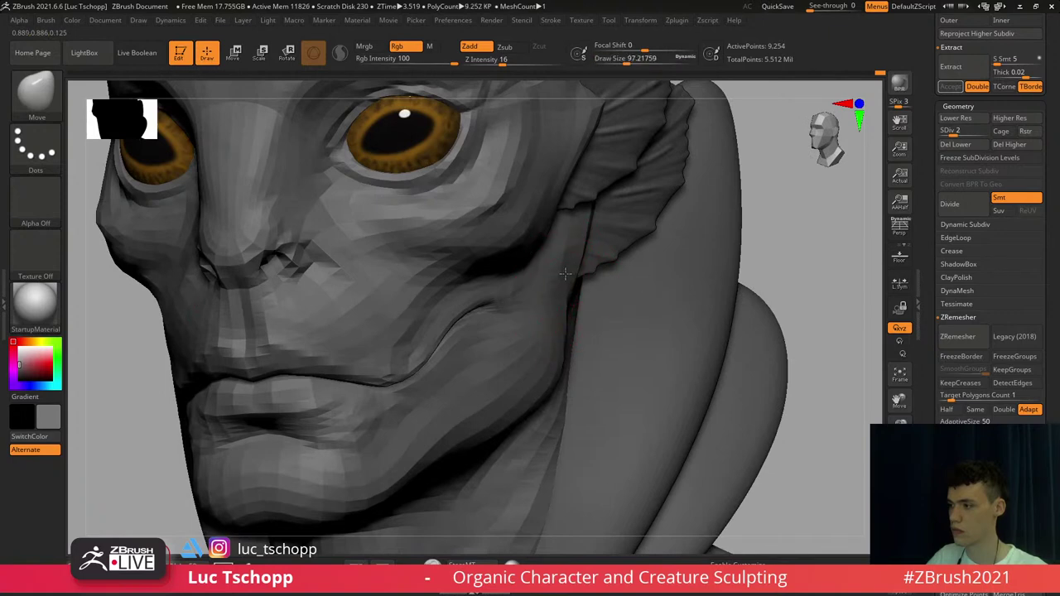
pyautogui.moveTo(592, 224); pyautogui.dragTo(570, 216, button='right')
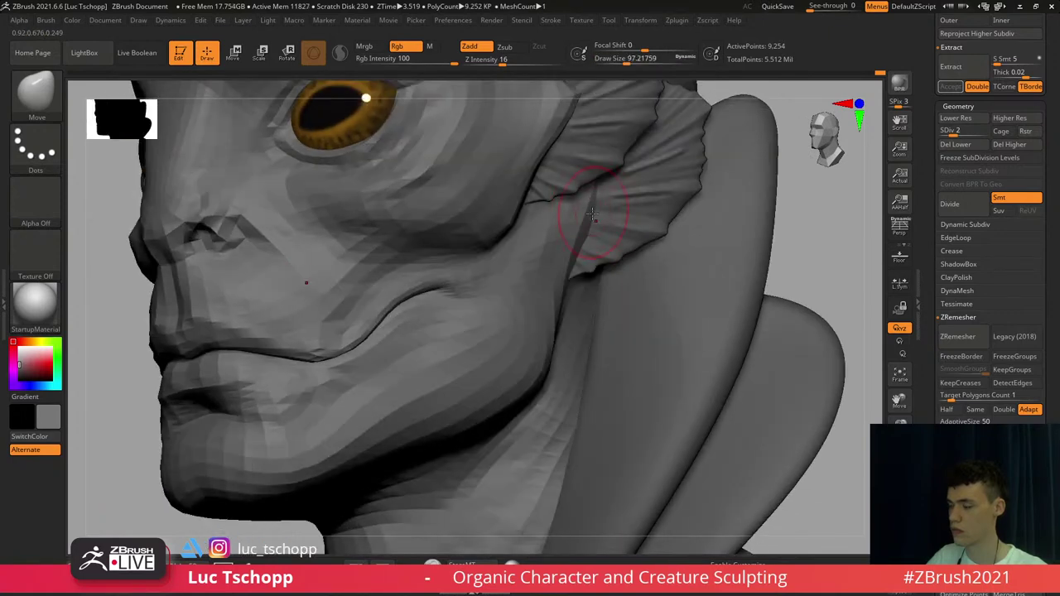
# Back at SDiv 5, sculpt along the jaw crease with LucT_Custom1 and soften its upper part
pyautogui.press('d')
pyautogui.press('d')
pyautogui.press('d')
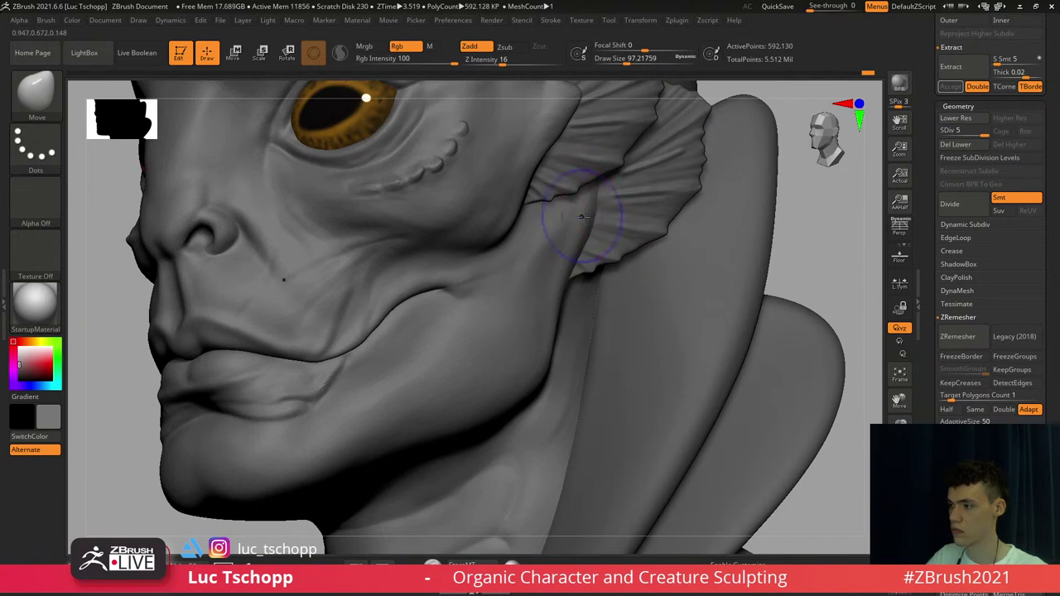
pyautogui.moveTo(583, 217); pyautogui.dragTo(568, 277, button='right')
pyautogui.moveTo(547, 315)
pyautogui.mouseDown(button='right')
pyautogui.moveTo(522, 311)
pyautogui.moveTo(563, 323)
pyautogui.moveTo(554, 303)
pyautogui.mouseUp(button='right')
pyautogui.press('b')
pyautogui.click(570, 198)
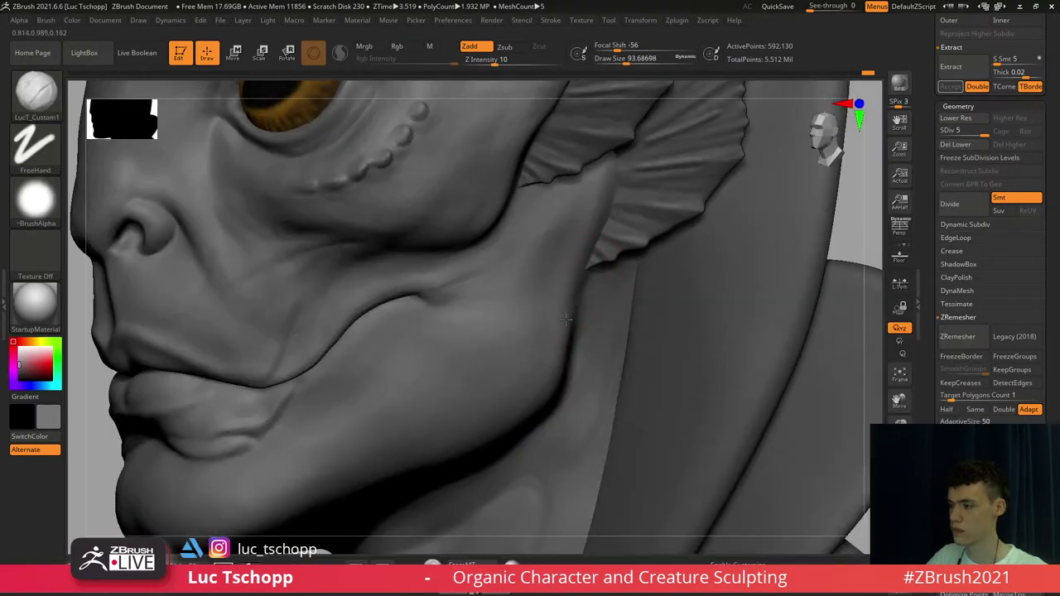
pyautogui.moveTo(566, 320)
pyautogui.mouseDown()
pyautogui.moveTo(575, 312)
pyautogui.moveTo(567, 300)
pyautogui.mouseUp()
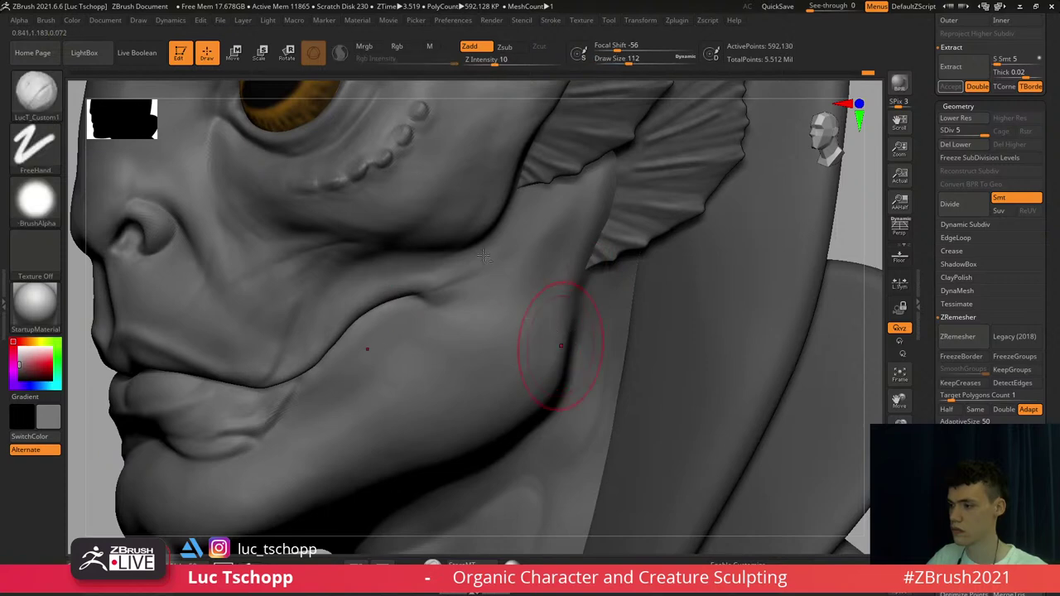
pyautogui.moveTo(561, 351)
pyautogui.keyDown('ctrl'); pyautogui.mouseDown(button='right')
pyautogui.moveTo(537, 324)
pyautogui.moveTo(549, 307)
pyautogui.moveTo(565, 335)
pyautogui.mouseUp(button='right'); pyautogui.keyUp('ctrl')
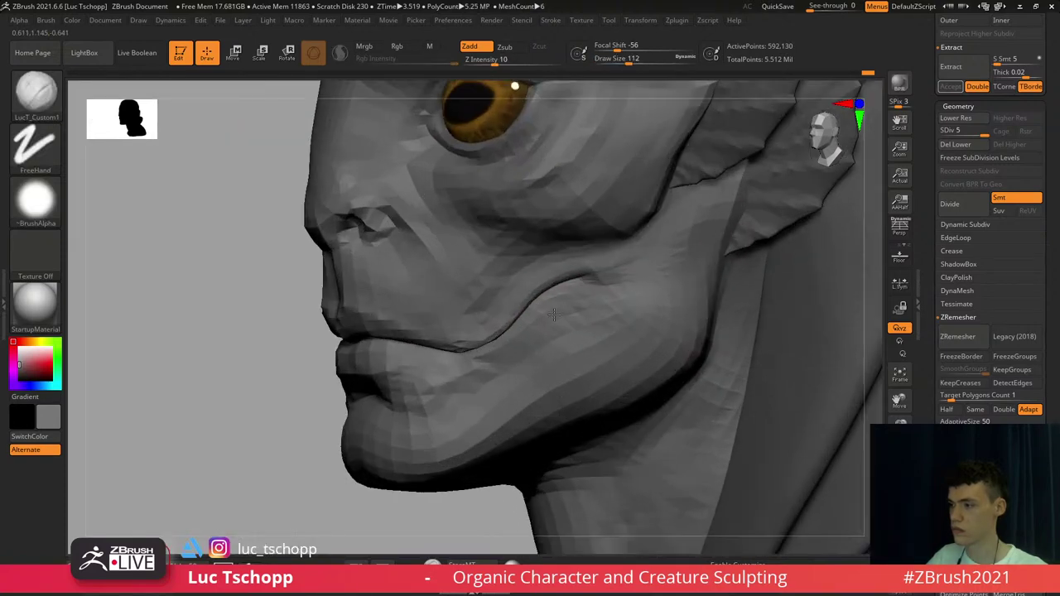
# Smooth the fold at the mouth corner using the Standard brush at about size 51
pyautogui.press('b')
pyautogui.press('s')
pyautogui.press('t')
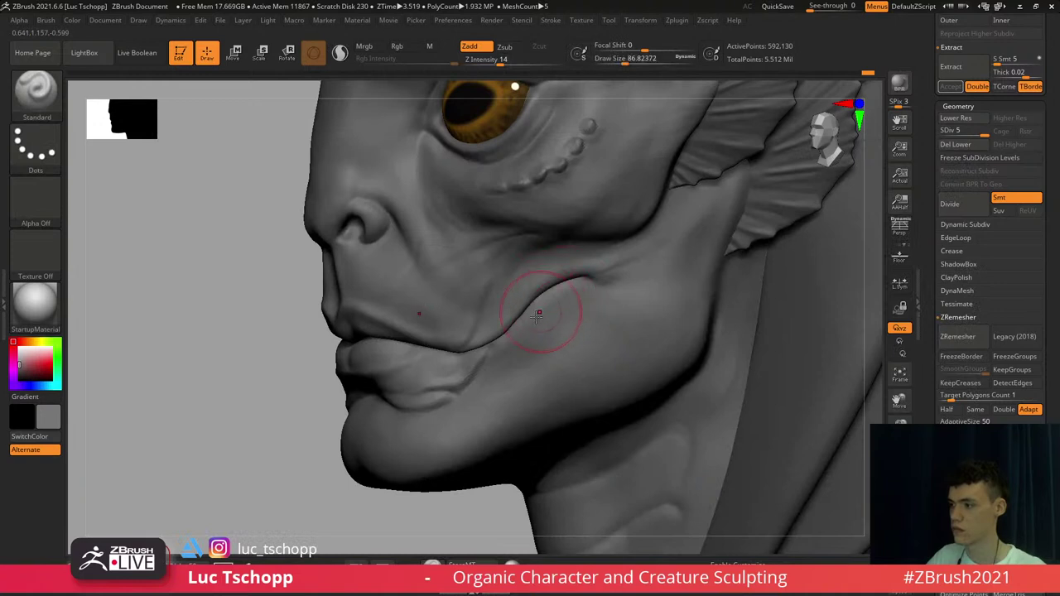
pyautogui.press('[')
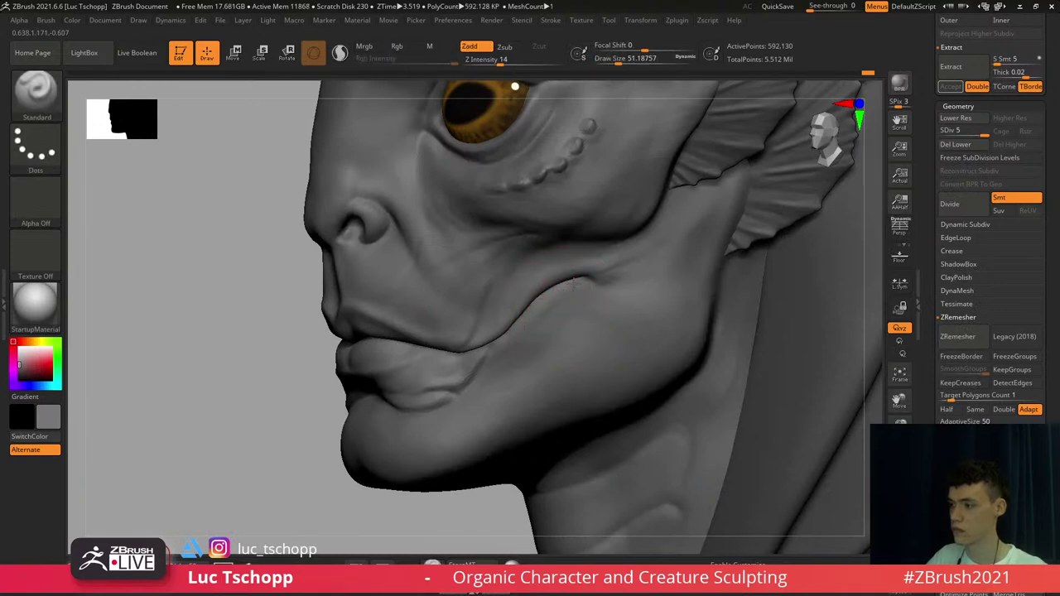
pyautogui.moveTo(573, 283); pyautogui.dragTo(623, 275, button='right')
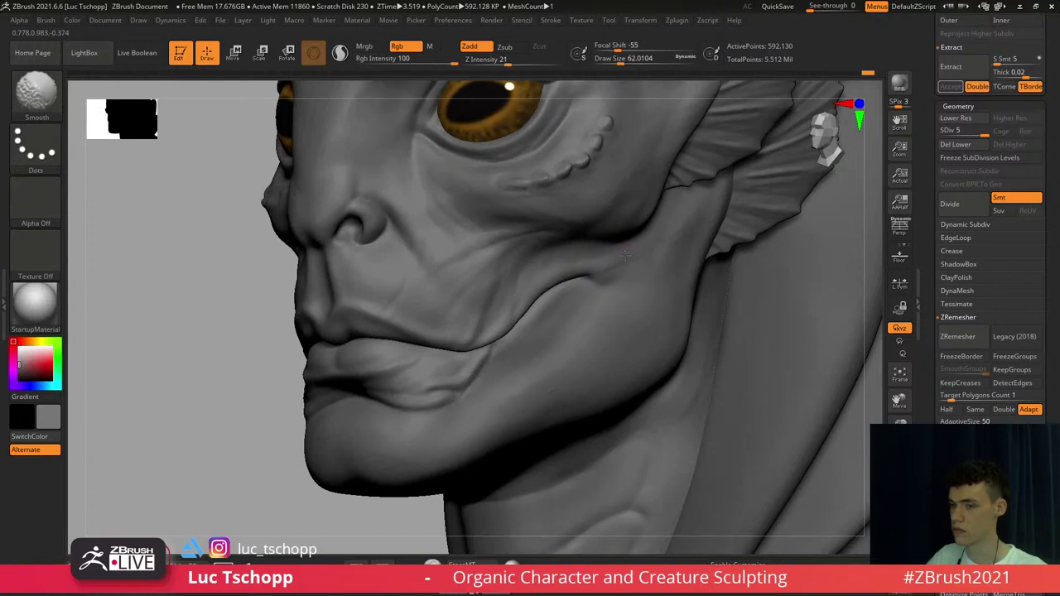
pyautogui.keyDown('shift'); pyautogui.moveTo(624, 256); pyautogui.dragTo(616, 263); pyautogui.keyUp('shift')
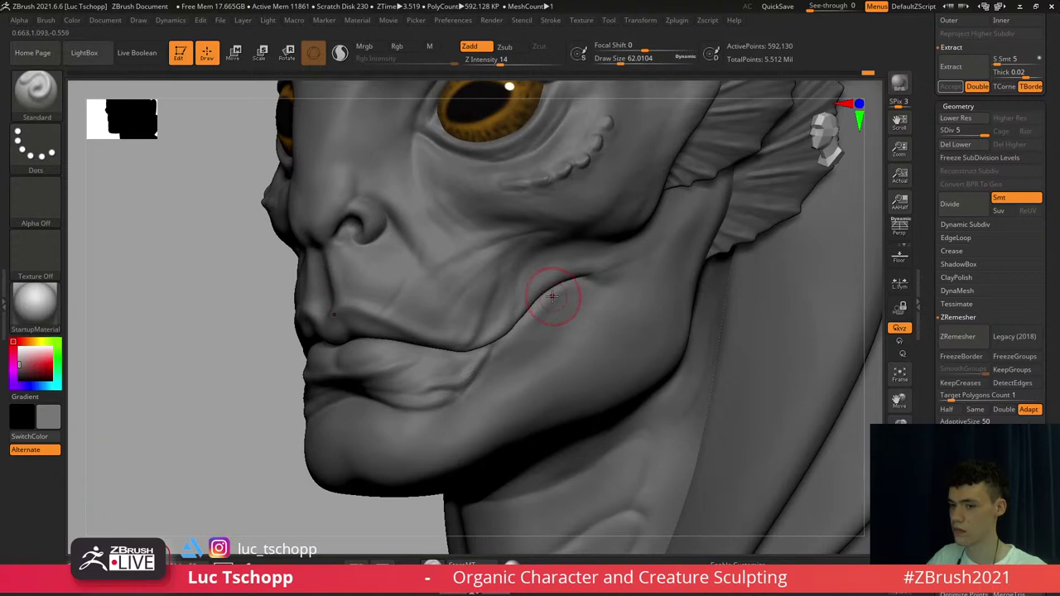
# Smooth the bumps on the cheek below the eye with LucT_Custom1 at about size 54
pyautogui.press('f')
pyautogui.moveTo(546, 296)
pyautogui.mouseDown(button='right')
pyautogui.moveTo(492, 284)
pyautogui.moveTo(552, 308)
pyautogui.mouseUp(button='right')
pyautogui.keyDown('ctrl'); pyautogui.moveTo(551, 308); pyautogui.dragTo(528, 303, button='right'); pyautogui.keyUp('ctrl')
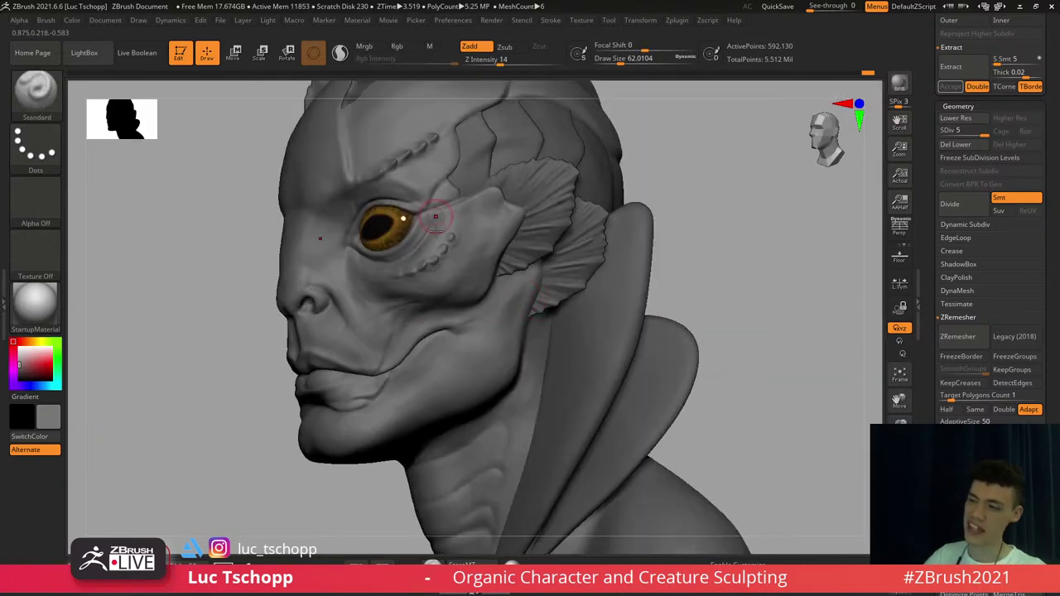
pyautogui.keyDown('alt'); pyautogui.moveTo(460, 282); pyautogui.dragTo(468, 313, button='right'); pyautogui.keyUp('alt')
pyautogui.keyDown('ctrl'); pyautogui.moveTo(468, 314); pyautogui.dragTo(443, 313, button='right'); pyautogui.keyUp('ctrl')
pyautogui.press('s')
pyautogui.moveTo(443, 313); pyautogui.dragTo(443, 312)
pyautogui.press('s')
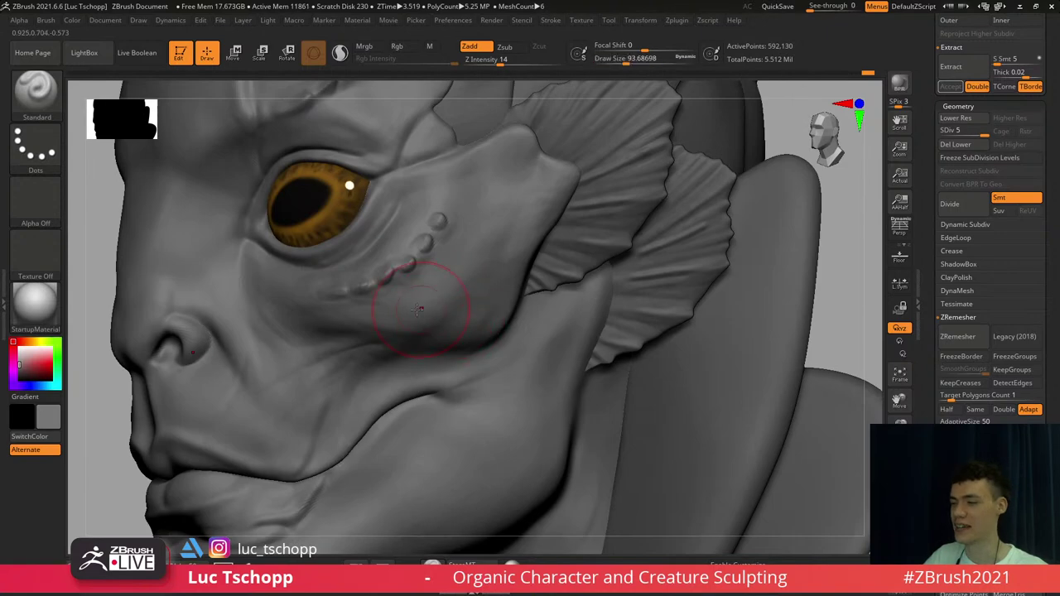
pyautogui.press('b')
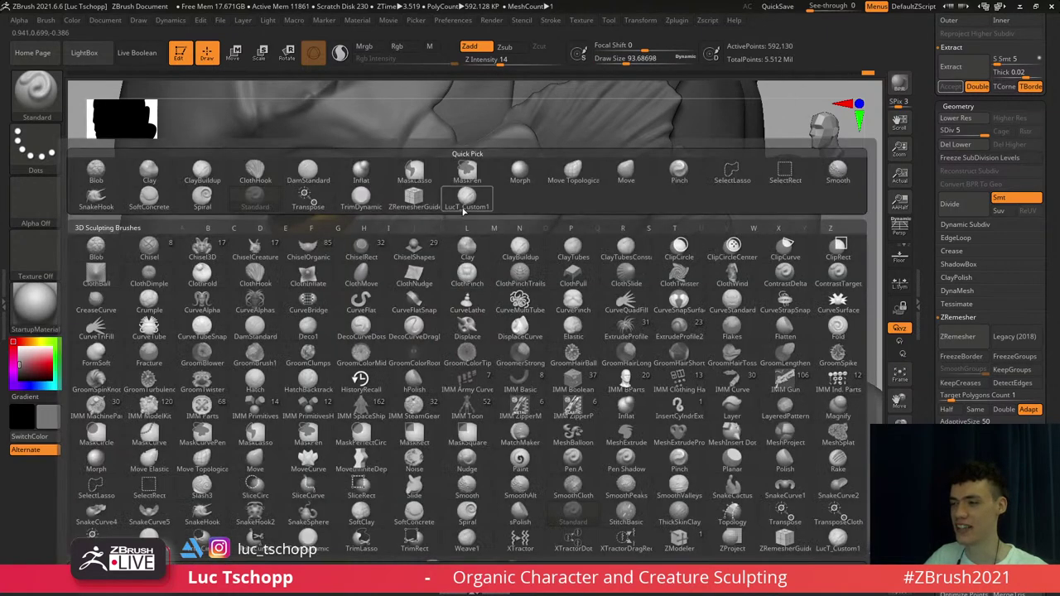
pyautogui.click(465, 209)
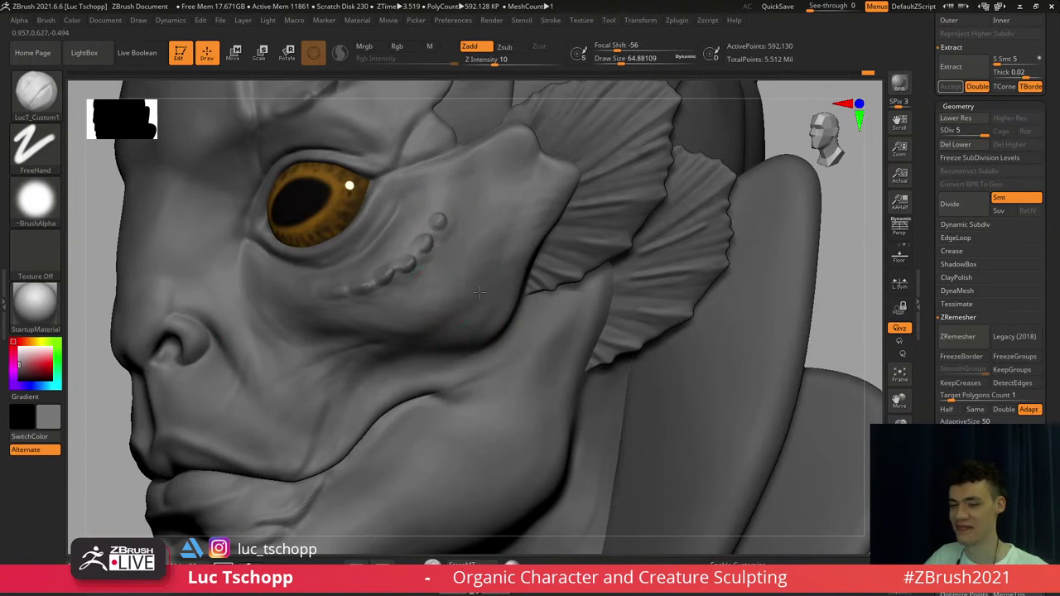
pyautogui.press(']')
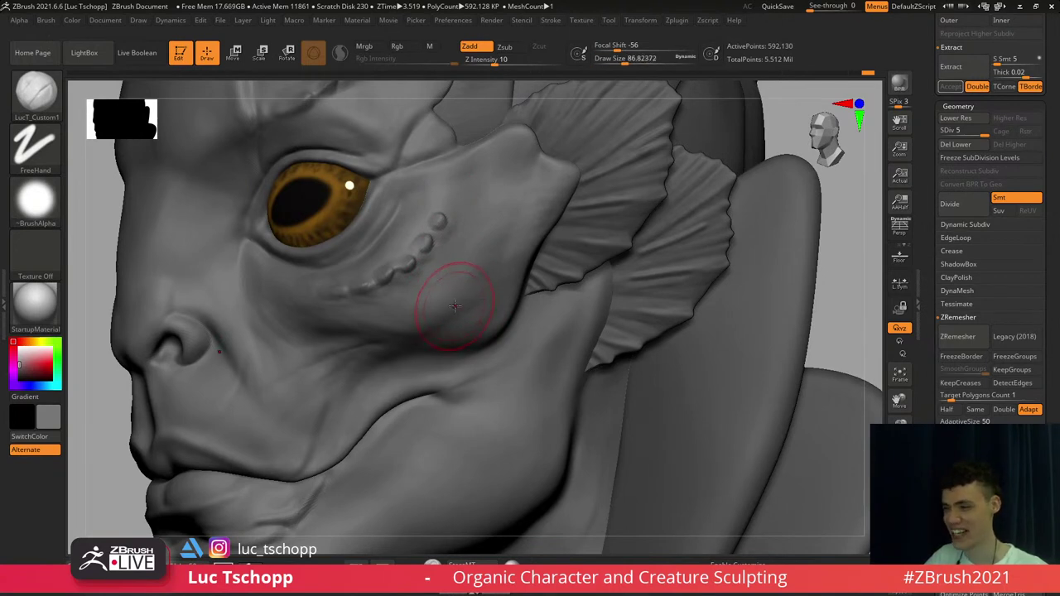
pyautogui.press('[')
pyautogui.press('[')
pyautogui.press('[')
pyautogui.press('[')
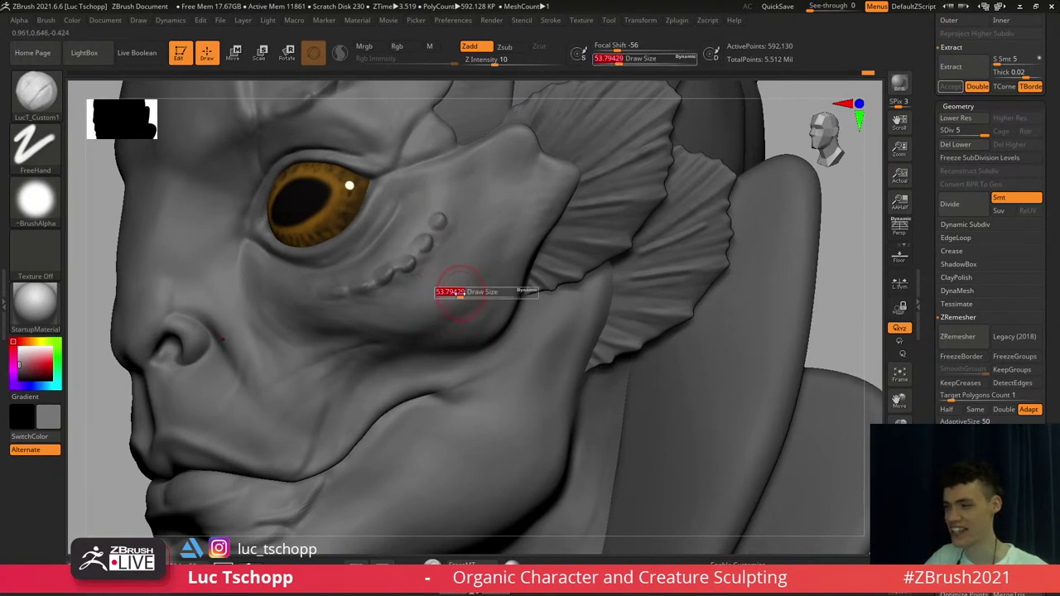
pyautogui.keyDown('shift'); pyautogui.moveTo(437, 228); pyautogui.dragTo(364, 287); pyautogui.keyUp('shift')
# Zoom in and out to review the eye and the whole refined head
pyautogui.moveTo(423, 319)
pyautogui.keyDown('alt'); pyautogui.mouseDown(button='right')
pyautogui.moveTo(417, 253)
pyautogui.moveTo(514, 262)
pyautogui.moveTo(516, 357)
pyautogui.mouseUp(button='right'); pyautogui.keyUp('alt')
pyautogui.moveTo(352, 242); pyautogui.dragTo(422, 149, button='right')
pyautogui.moveTo(422, 229); pyautogui.dragTo(451, 249, button='right')
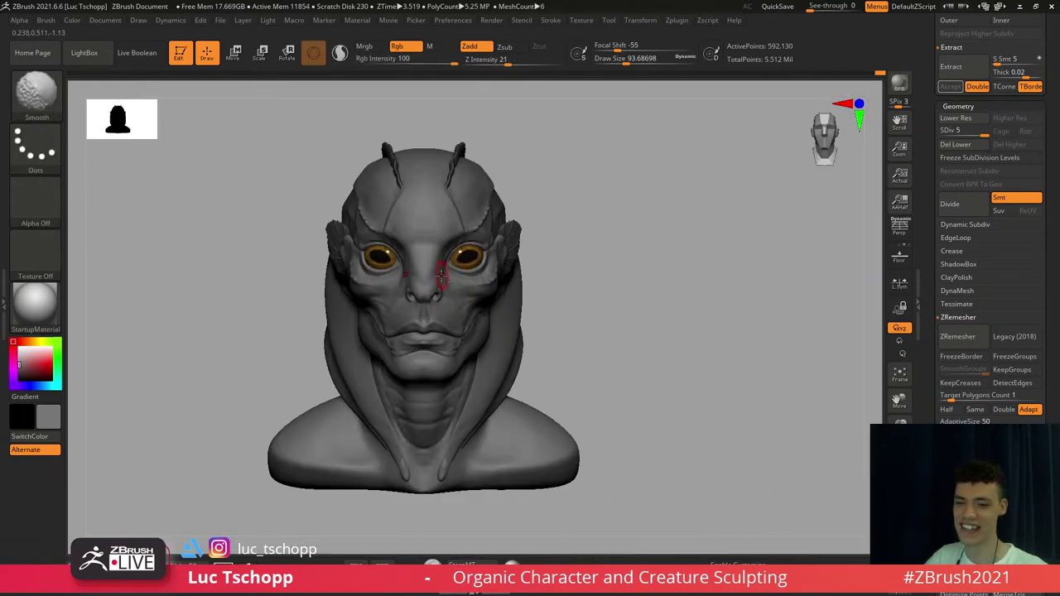
# Frame the face in a three-quarter view and shrink the brush to about 49
pyautogui.moveTo(436, 309)
pyautogui.keyDown('alt'); pyautogui.mouseDown(button='right')
pyautogui.moveTo(435, 274)
pyautogui.moveTo(436, 313)
pyautogui.mouseUp(button='right'); pyautogui.keyUp('alt')
pyautogui.moveTo(436, 313); pyautogui.dragTo(389, 310, button='right')
pyautogui.keyDown('alt'); pyautogui.moveTo(448, 248); pyautogui.dragTo(422, 282, button='right'); pyautogui.keyUp('alt')
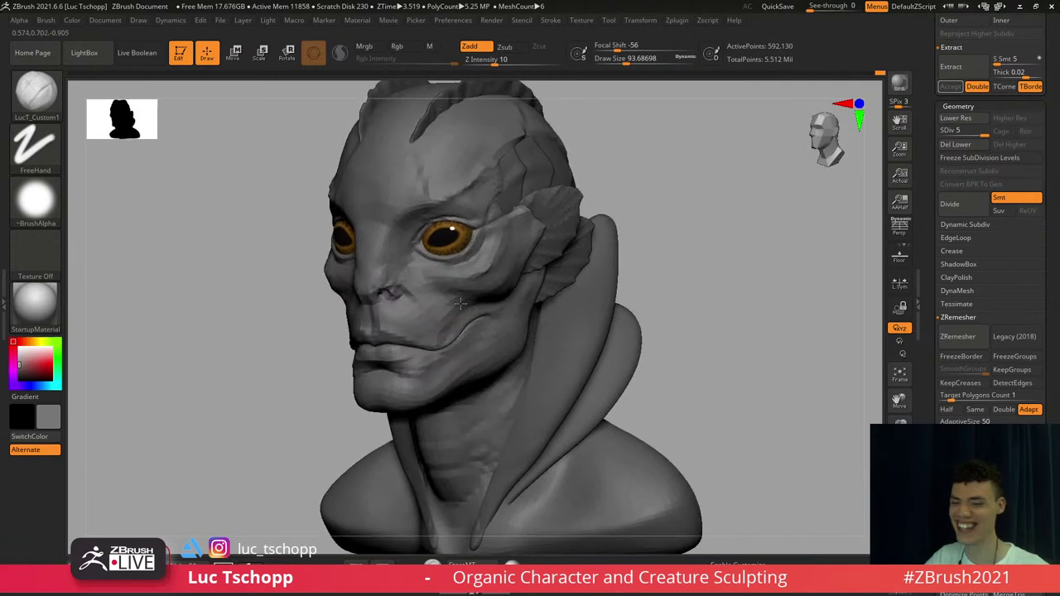
pyautogui.keyDown('alt'); pyautogui.moveTo(451, 247); pyautogui.dragTo(451, 323, button='right'); pyautogui.keyUp('alt')
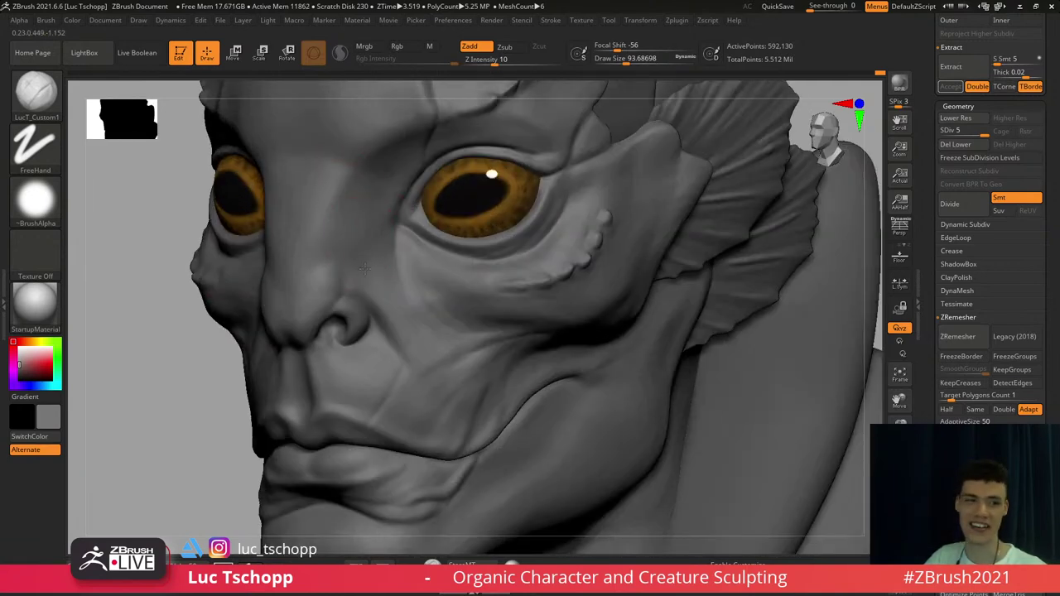
pyautogui.moveTo(364, 268)
pyautogui.mouseDown(button='right')
pyautogui.moveTo(384, 275)
pyautogui.moveTo(394, 262)
pyautogui.mouseUp(button='right')
pyautogui.press('s')
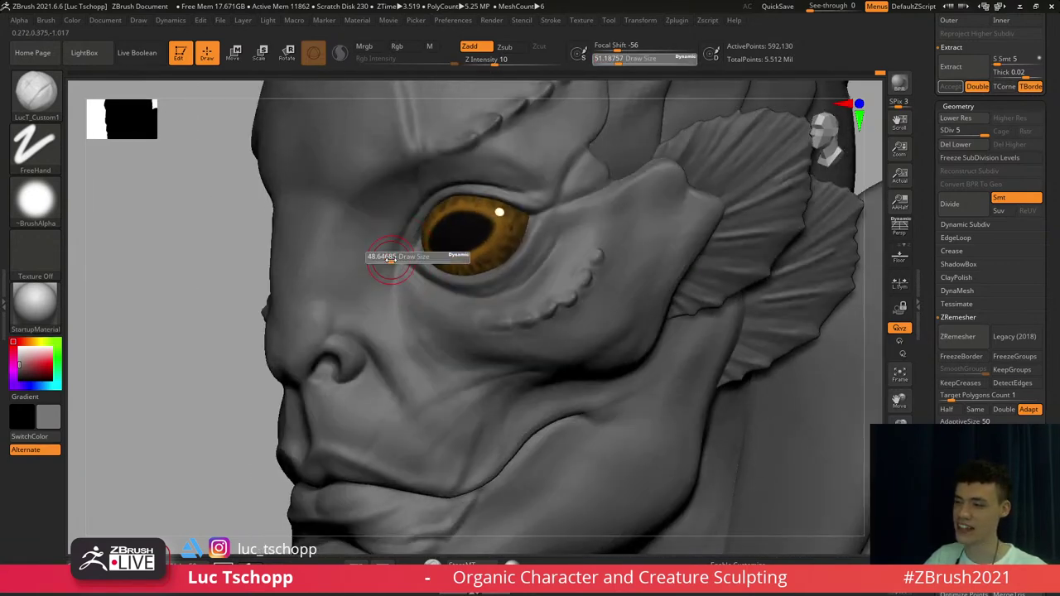
pyautogui.moveTo(391, 259); pyautogui.dragTo(388, 256)
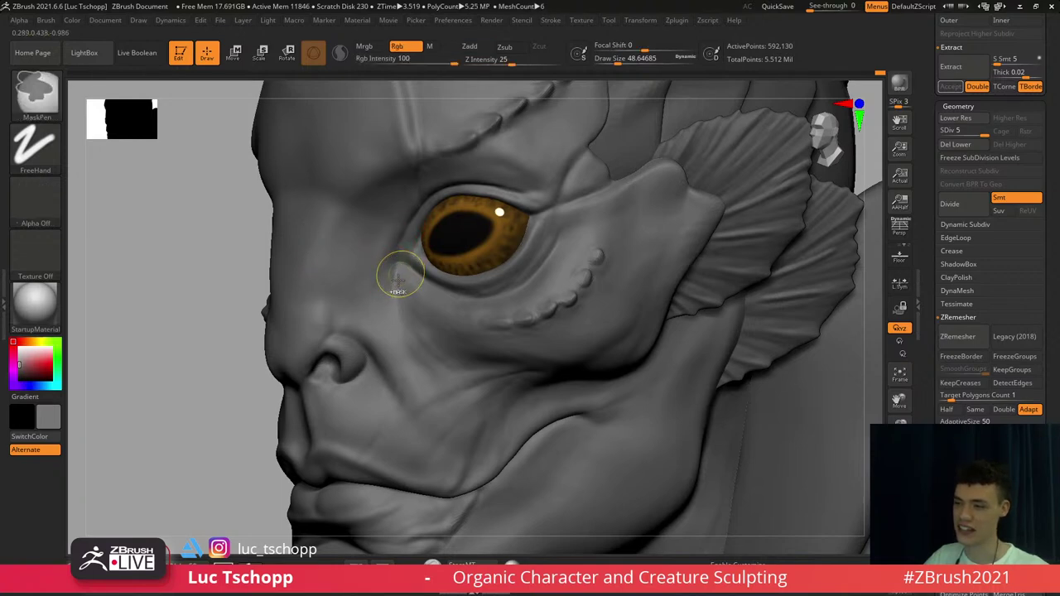
# Carve a sharp DamStandard crease into the inner corner of the eye
pyautogui.moveTo(397, 275); pyautogui.dragTo(449, 269, button='right')
pyautogui.press('b')
pyautogui.press('d')
pyautogui.press('s')
pyautogui.press('s')
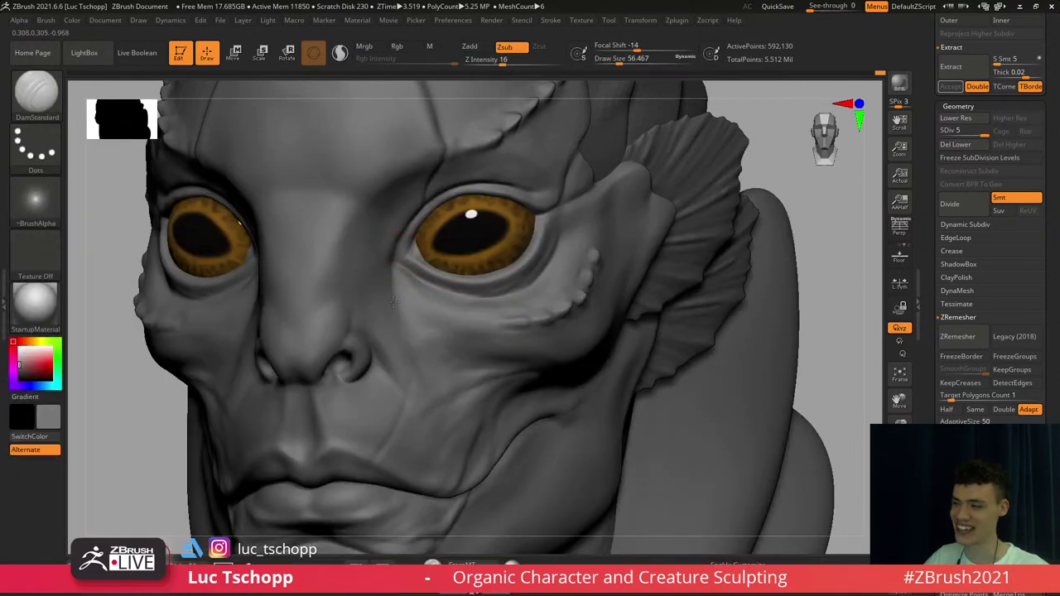
pyautogui.moveTo(394, 302); pyautogui.dragTo(391, 265)
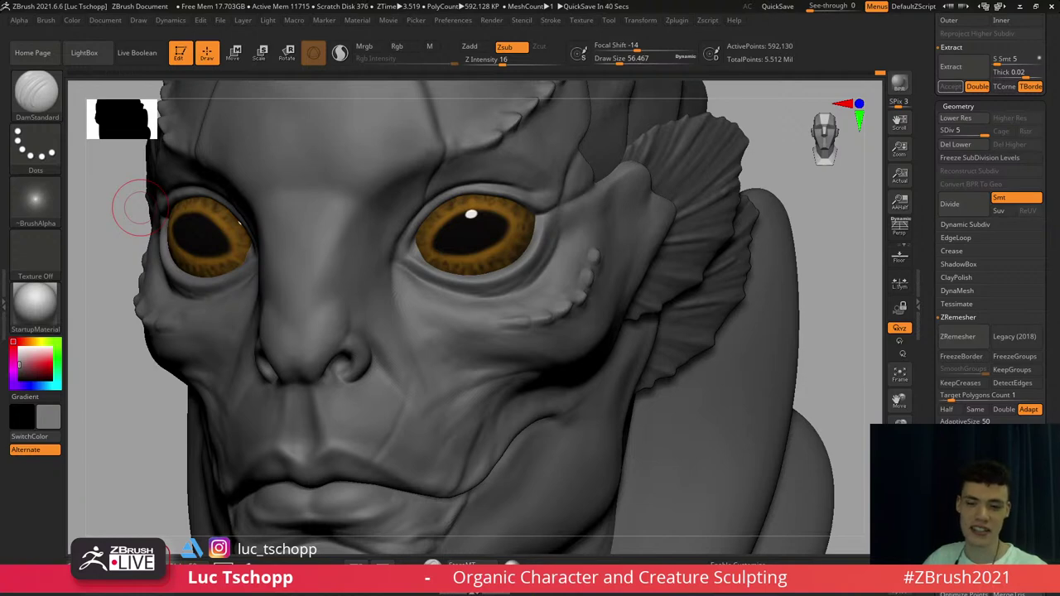
pyautogui.moveTo(236, 284); pyautogui.dragTo(356, 325, button='right')
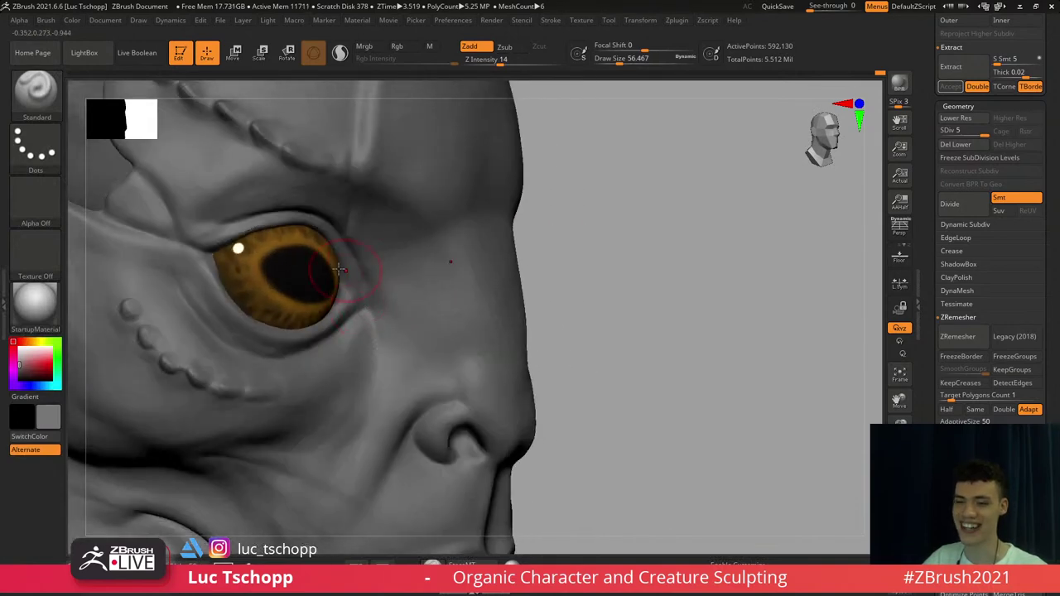
# Carve another, finer DamStandard stroke at the eye corner
pyautogui.press('b')
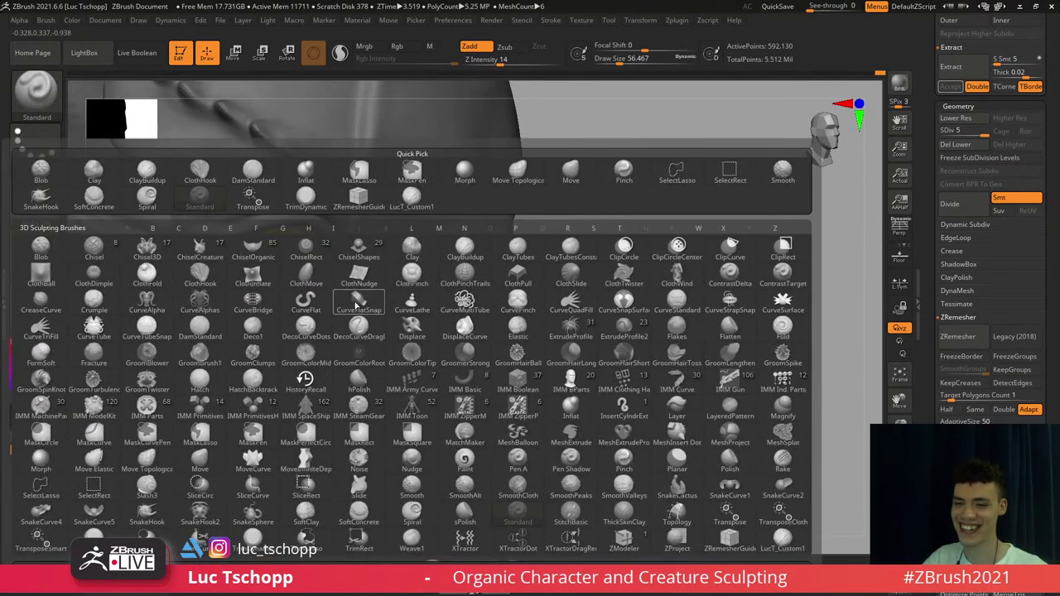
pyautogui.press('d')
pyautogui.press('s')
pyautogui.keyDown('ctrl'); pyautogui.moveTo(343, 305); pyautogui.dragTo(344, 309, button='right'); pyautogui.keyUp('ctrl')
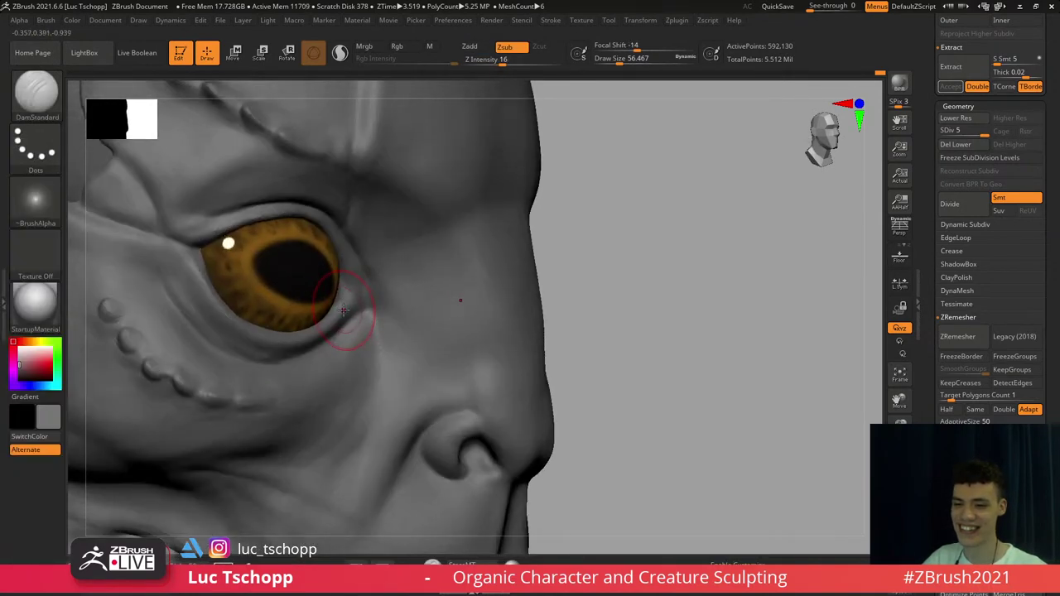
pyautogui.press('b')
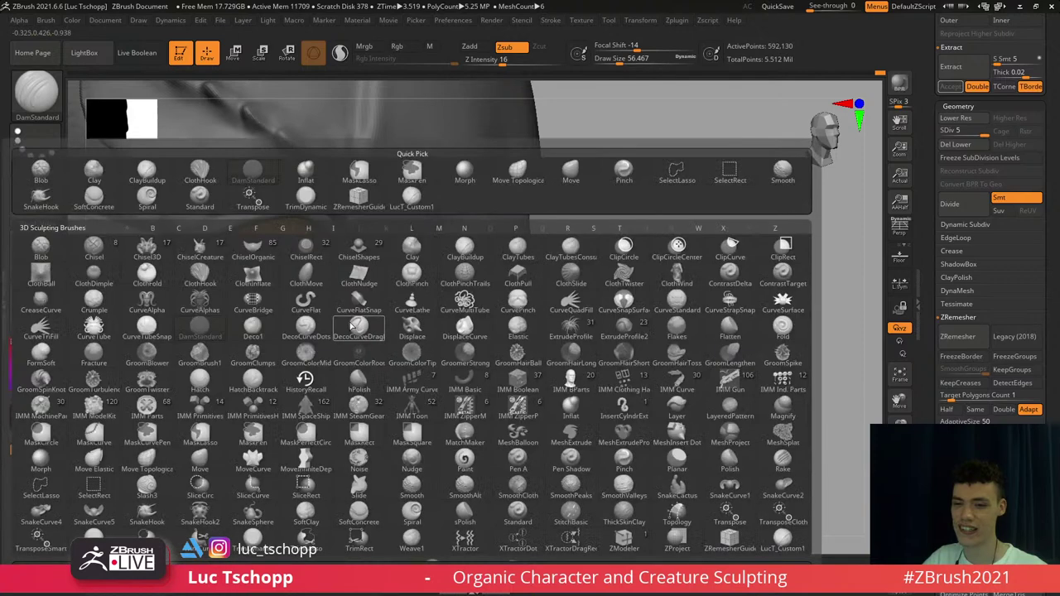
pyautogui.press('d')
pyautogui.press('s')
# Try the Standard and LucT_Custom1 brushes, settling on Standard at size about 31
pyautogui.press('s')
pyautogui.press('s')
pyautogui.press('s')
pyautogui.moveTo(370, 306); pyautogui.dragTo(364, 265)
pyautogui.moveTo(354, 310)
pyautogui.mouseDown(button='right')
pyautogui.moveTo(351, 321)
pyautogui.moveTo(339, 254)
pyautogui.mouseUp(button='right')
pyautogui.press('b')
pyautogui.press('s')
pyautogui.press('t')
pyautogui.press('s')
pyautogui.click(343, 312)
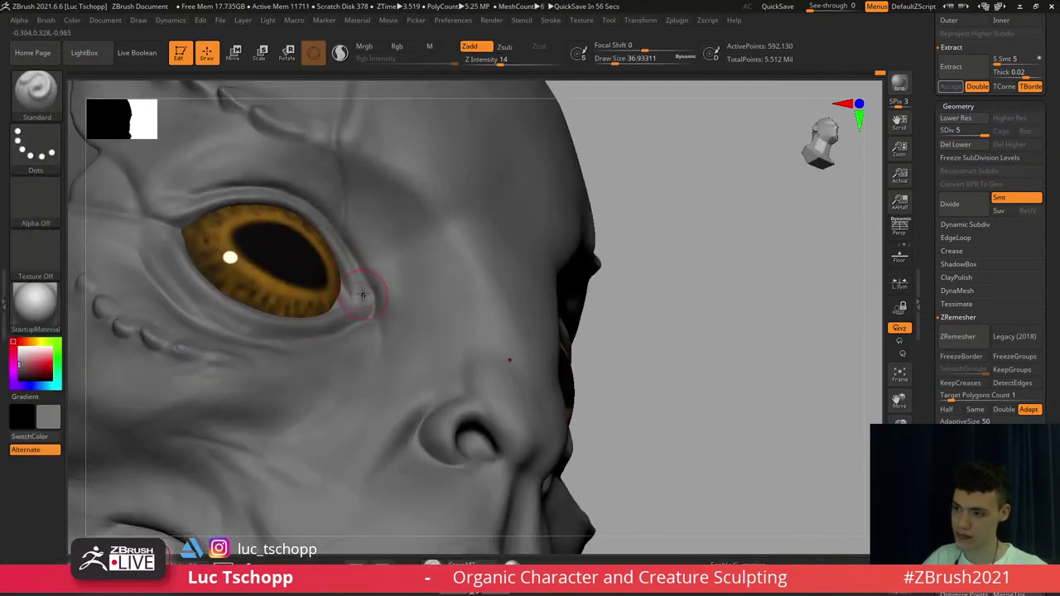
pyautogui.press('b')
pyautogui.click(411, 199)
pyautogui.moveTo(349, 259)
pyautogui.mouseDown(button='right')
pyautogui.moveTo(248, 216)
pyautogui.moveTo(228, 192)
pyautogui.mouseUp(button='right')
pyautogui.press('b')
pyautogui.press('s')
pyautogui.press('t')
pyautogui.press('s')
pyautogui.click(228, 192)
pyautogui.moveTo(228, 192); pyautogui.dragTo(222, 192)
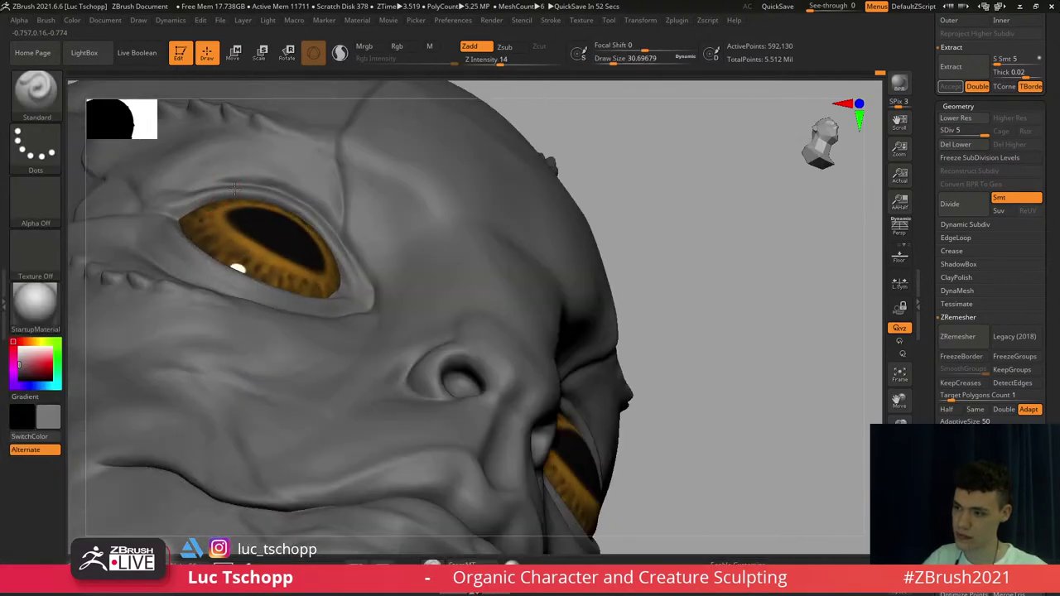
# Switch to the Move brush at size about 77, dropping a subdivision level and returning
pyautogui.press('b')
pyautogui.press('m')
pyautogui.press('v')
pyautogui.moveTo(256, 230); pyautogui.dragTo(249, 206, button='right')
pyautogui.hotkey('shift', 'd')
pyautogui.hotkey('shift', 'd')
pyautogui.press('s')
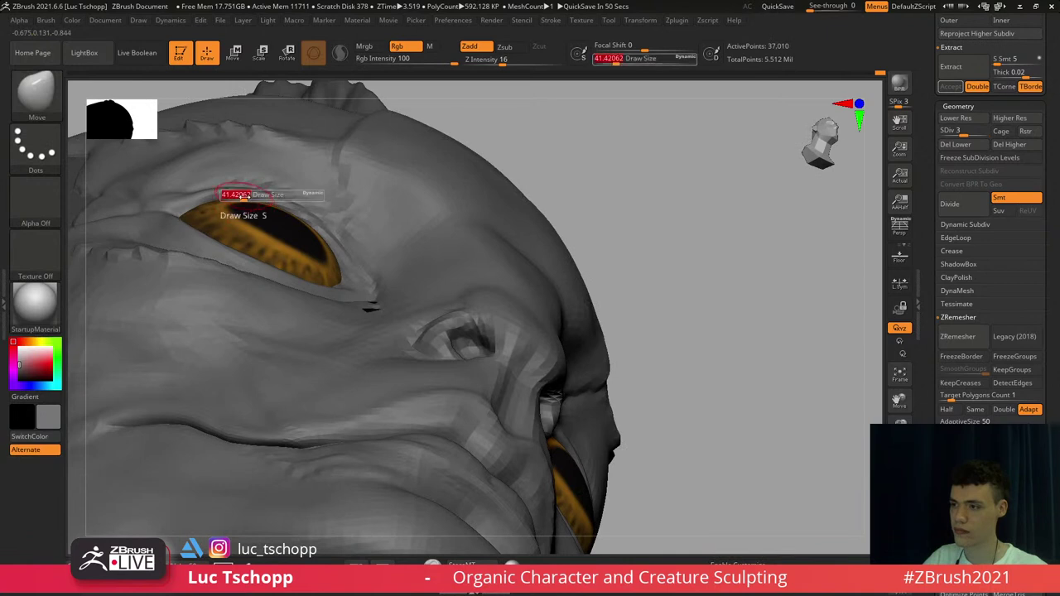
pyautogui.moveTo(226, 194); pyautogui.dragTo(299, 197)
pyautogui.press('s')
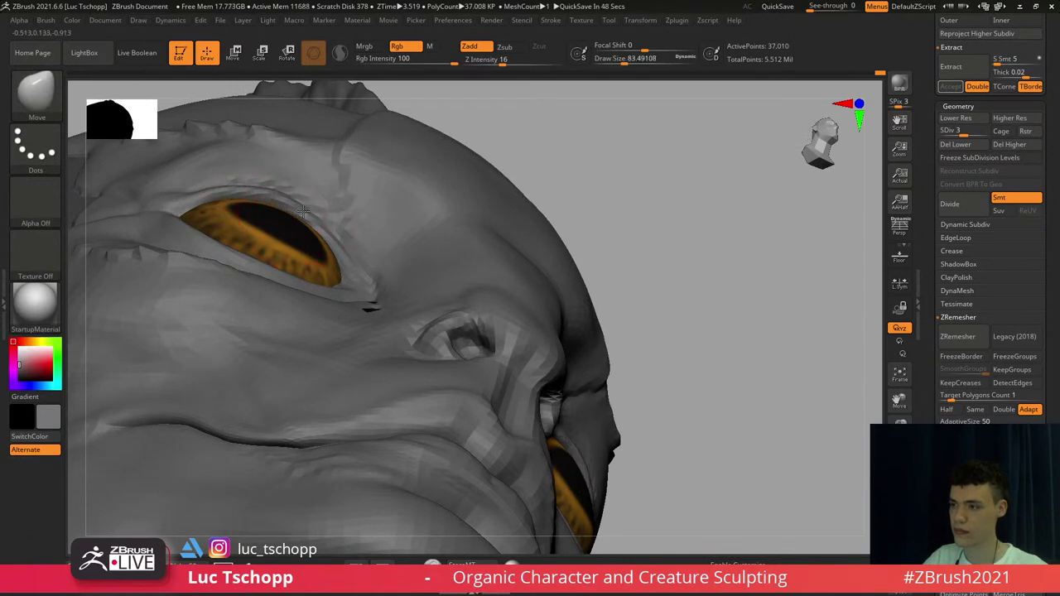
pyautogui.press('s')
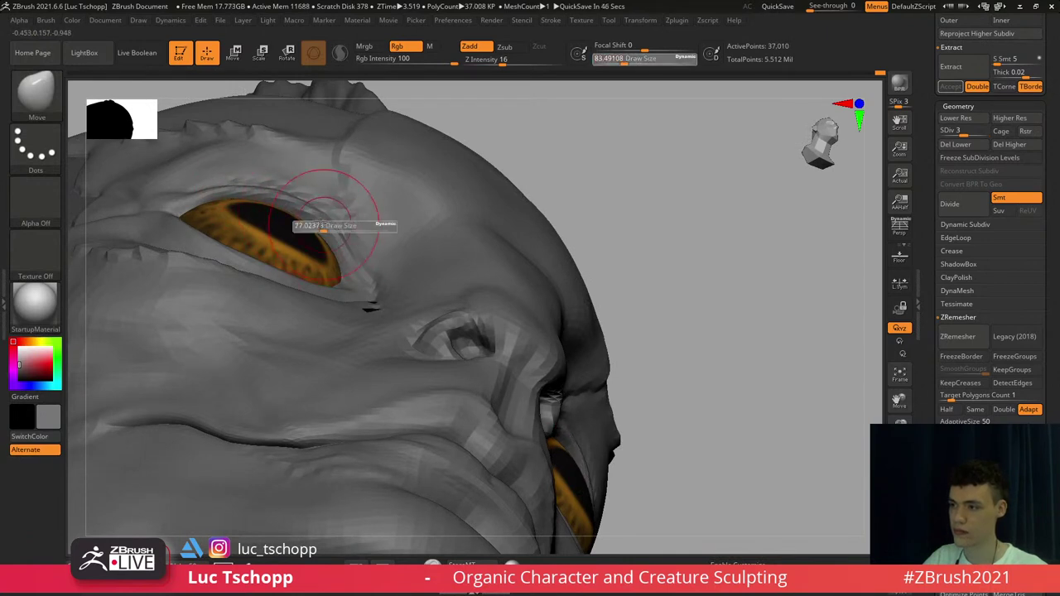
pyautogui.moveTo(339, 227); pyautogui.dragTo(337, 228)
pyautogui.press('d')
pyautogui.press('d')
# Set the brush to about 51 at a lower subdivision, then return to the highest level
pyautogui.moveTo(292, 219); pyautogui.dragTo(251, 293, button='right')
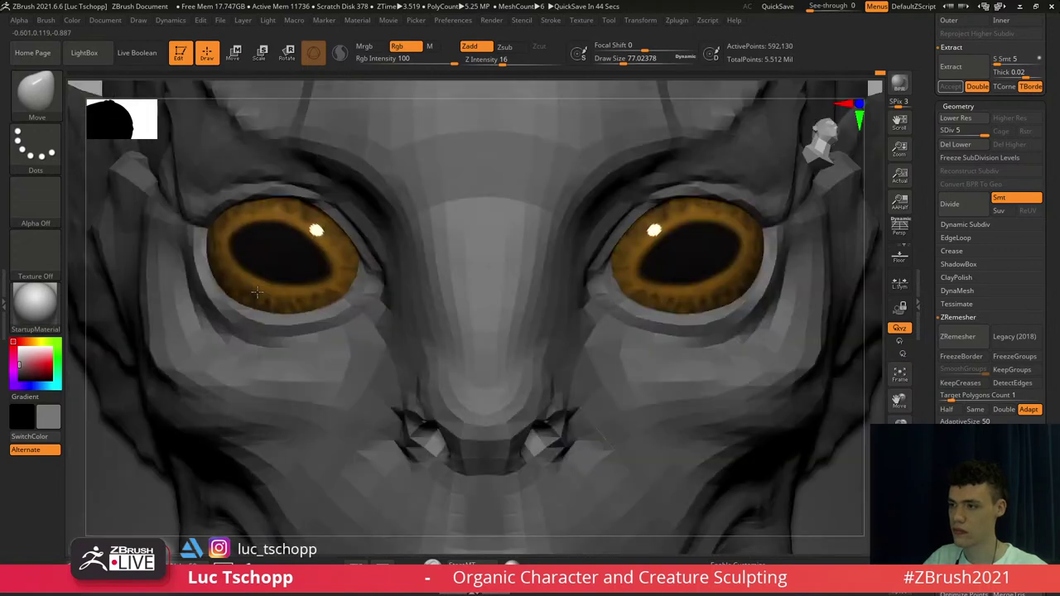
pyautogui.press('f')
pyautogui.keyDown('ctrl'); pyautogui.moveTo(497, 244); pyautogui.dragTo(638, 217, button='right'); pyautogui.keyUp('ctrl')
pyautogui.hotkey('shift', 'd')
pyautogui.hotkey('shift', 'd')
pyautogui.moveTo(663, 207); pyautogui.dragTo(611, 192, button='right')
pyautogui.press('s')
pyautogui.moveTo(609, 192); pyautogui.dragTo(602, 193)
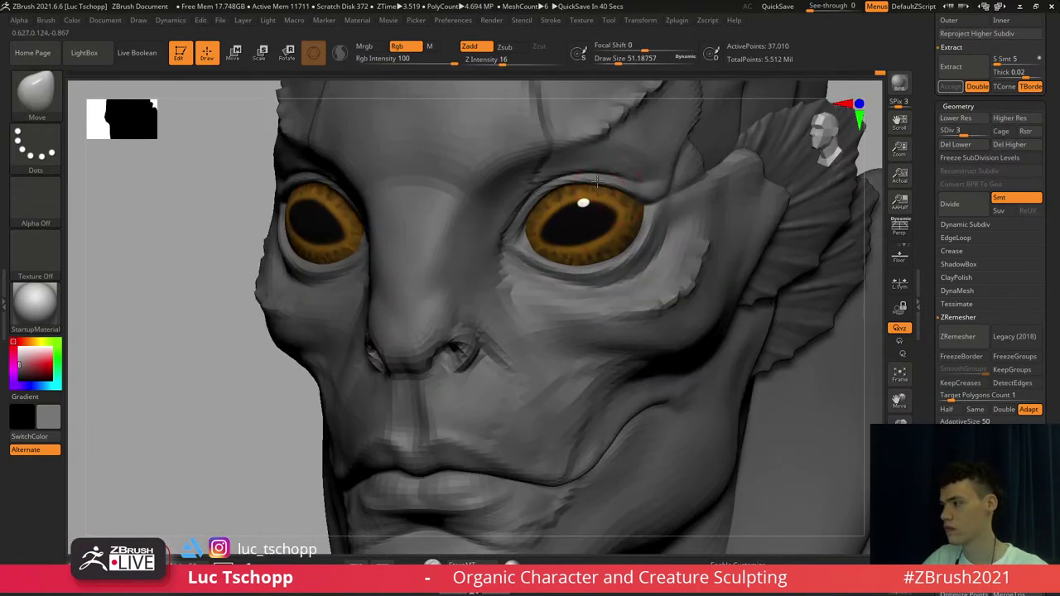
pyautogui.press('d')
pyautogui.press('d')
pyautogui.moveTo(676, 184)
pyautogui.mouseDown(button='right')
pyautogui.moveTo(643, 171)
pyautogui.moveTo(633, 200)
pyautogui.moveTo(644, 196)
pyautogui.mouseUp(button='right')
# Select the Standard brush and shrink it to about 27
pyautogui.press('b')
pyautogui.press('b')
pyautogui.press('s')
pyautogui.press('t')
pyautogui.press('b')
pyautogui.press('s')
pyautogui.press('t')
pyautogui.press('[')
pyautogui.press('[')
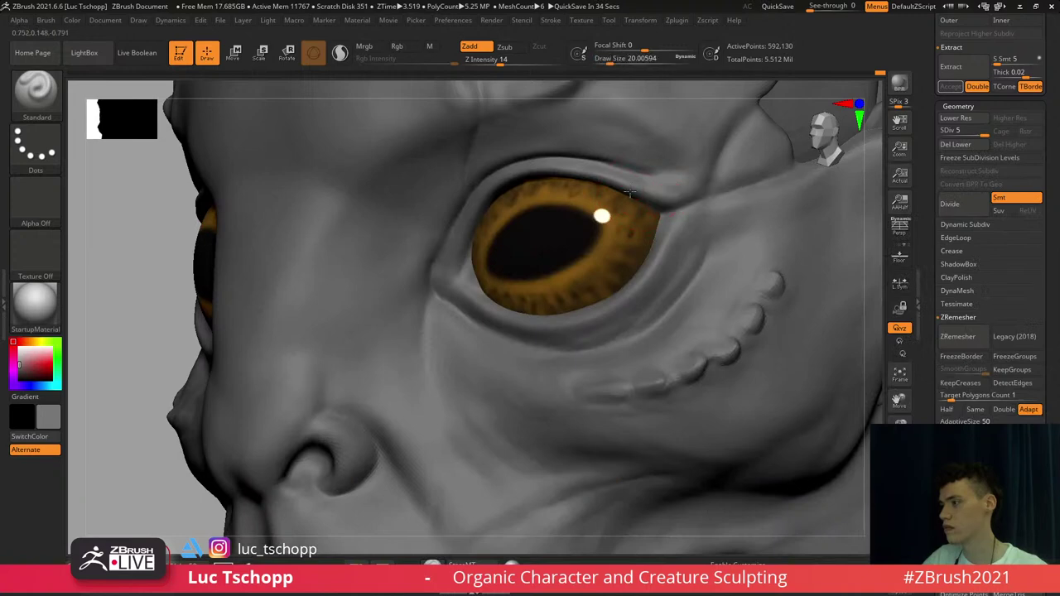
# Sculpt a crease at the eyelid's outer corner with the Standard brush
pyautogui.moveTo(676, 207); pyautogui.dragTo(683, 201)
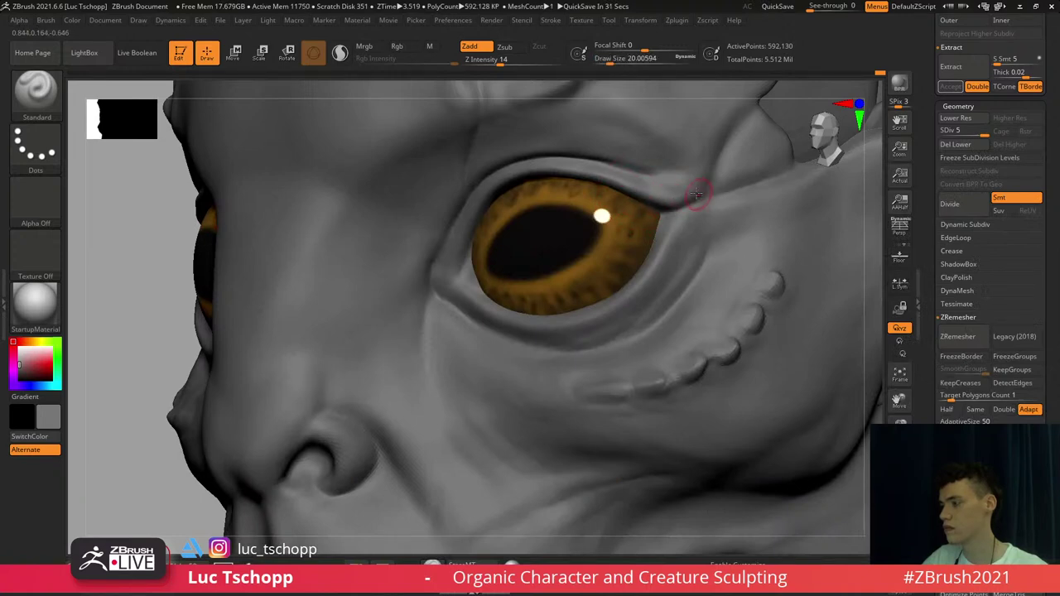
pyautogui.moveTo(697, 195); pyautogui.dragTo(677, 209, button='right')
pyautogui.press('s')
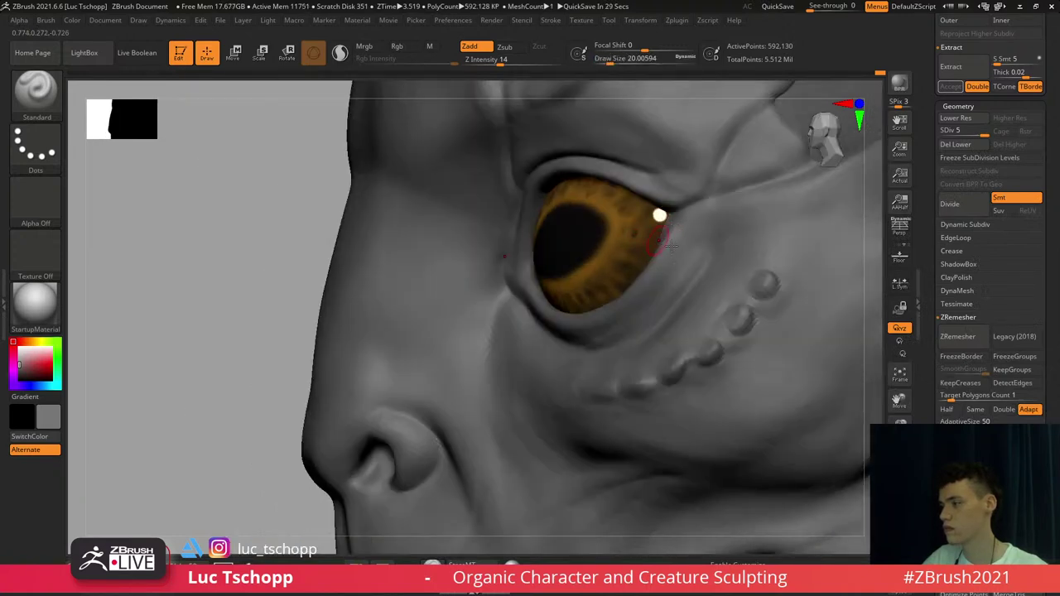
pyautogui.moveTo(673, 246); pyautogui.dragTo(793, 486, button='right')
# Refine the outer eye corner and upper eyelid with the custom FreeHand brush
pyautogui.press('b')
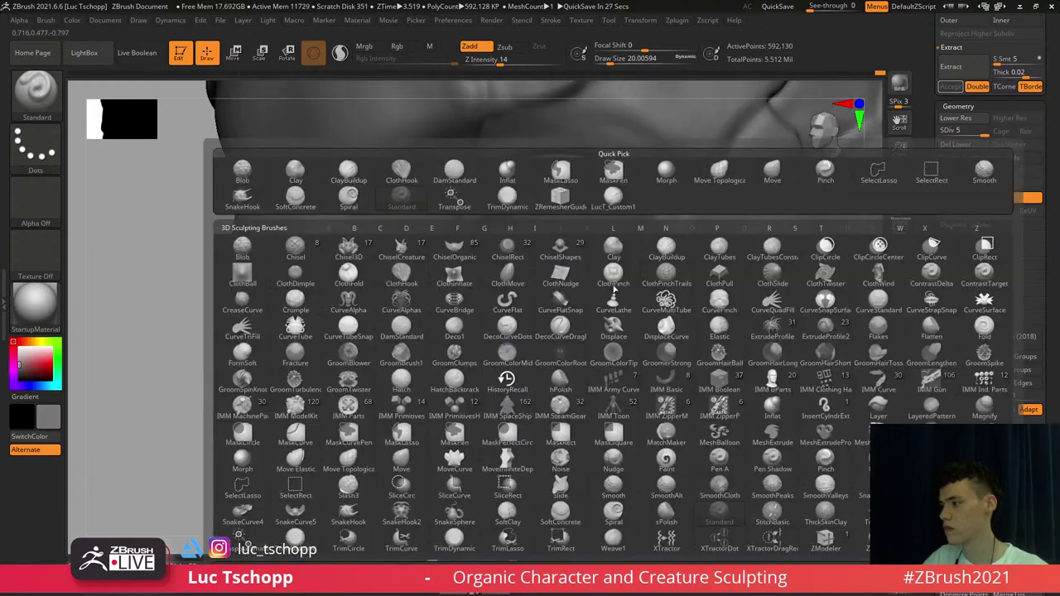
pyautogui.click(613, 196)
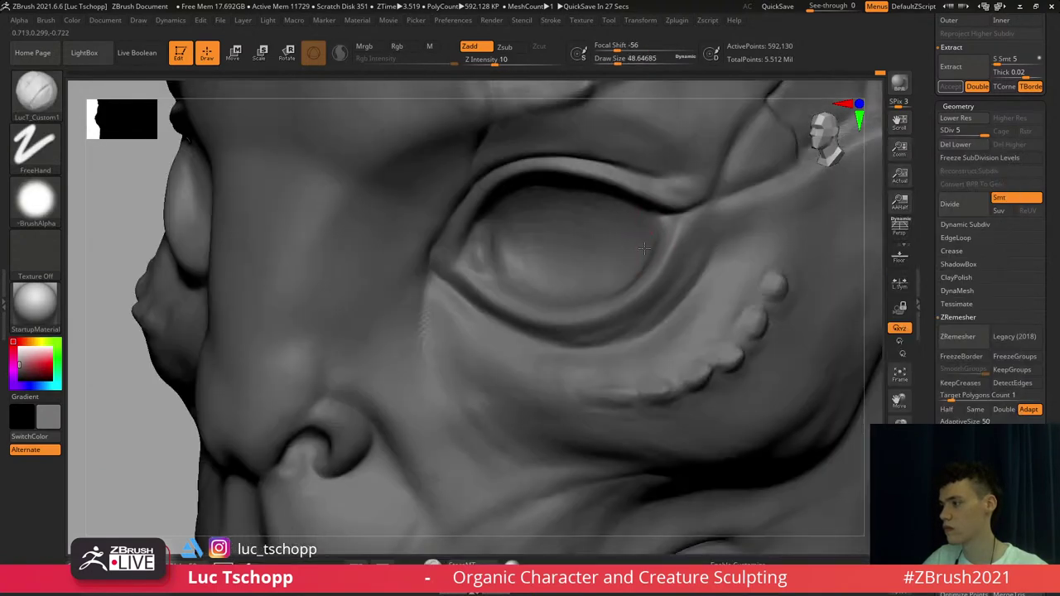
pyautogui.moveTo(654, 207); pyautogui.dragTo(643, 252, button='right')
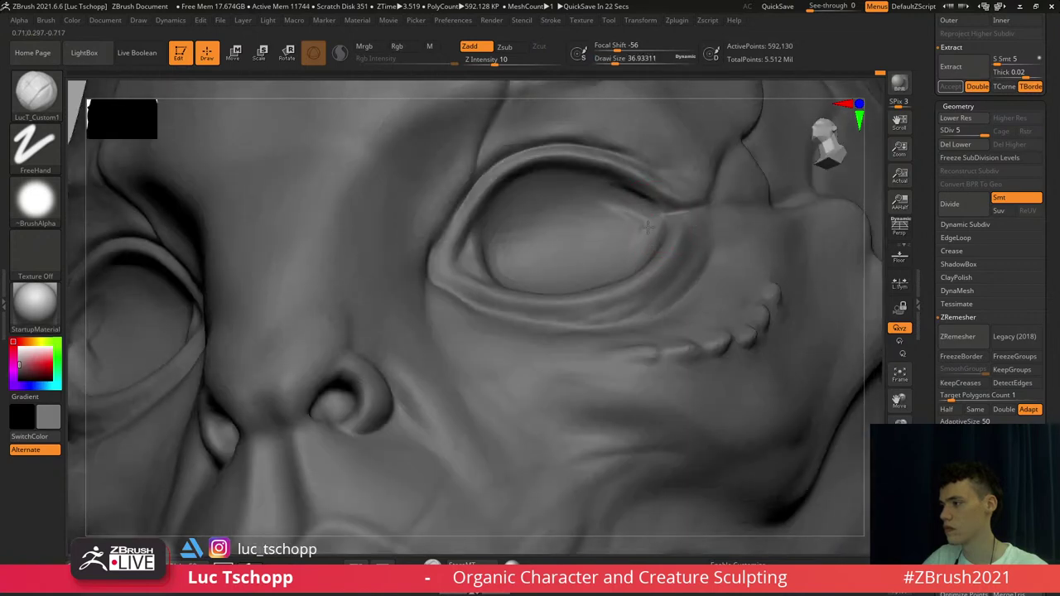
pyautogui.moveTo(648, 227); pyautogui.dragTo(651, 222)
pyautogui.moveTo(634, 217); pyautogui.dragTo(613, 174, button='right')
pyautogui.moveTo(498, 223)
pyautogui.mouseDown()
pyautogui.moveTo(530, 189)
pyautogui.moveTo(613, 192)
pyautogui.mouseUp()
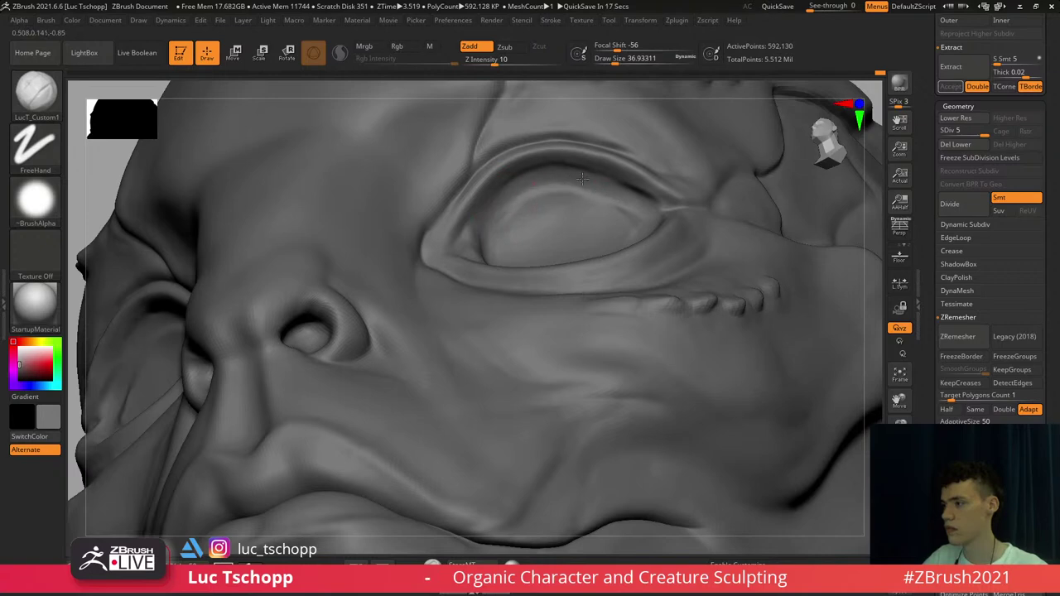
pyautogui.moveTo(529, 188); pyautogui.dragTo(560, 195)
# Turn off Solo to show the full bust and make the Extract4 hood active
pyautogui.keyDown('shift'); pyautogui.moveTo(518, 226); pyautogui.dragTo(546, 323, button='right'); pyautogui.keyUp('shift')
pyautogui.press('f')
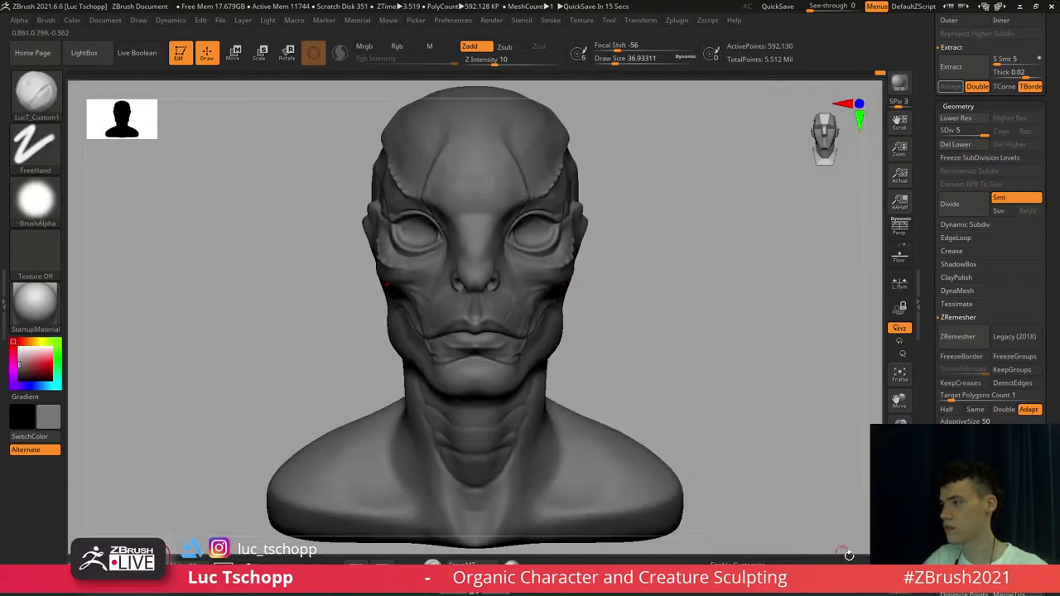
pyautogui.click(899, 548)
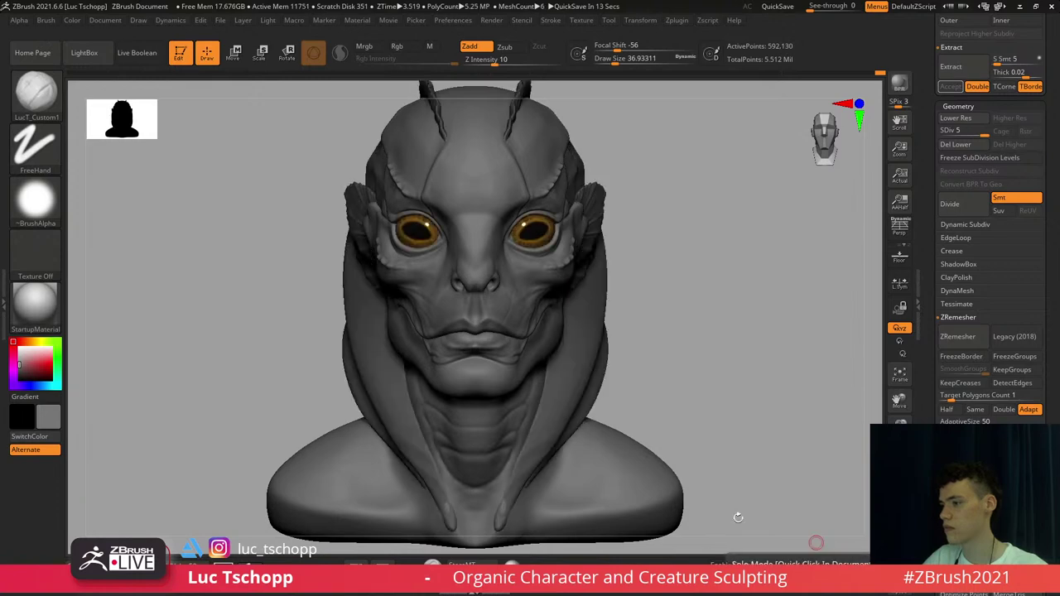
pyautogui.keyDown('ctrl'); pyautogui.moveTo(530, 348); pyautogui.dragTo(517, 419, button='right'); pyautogui.keyUp('ctrl')
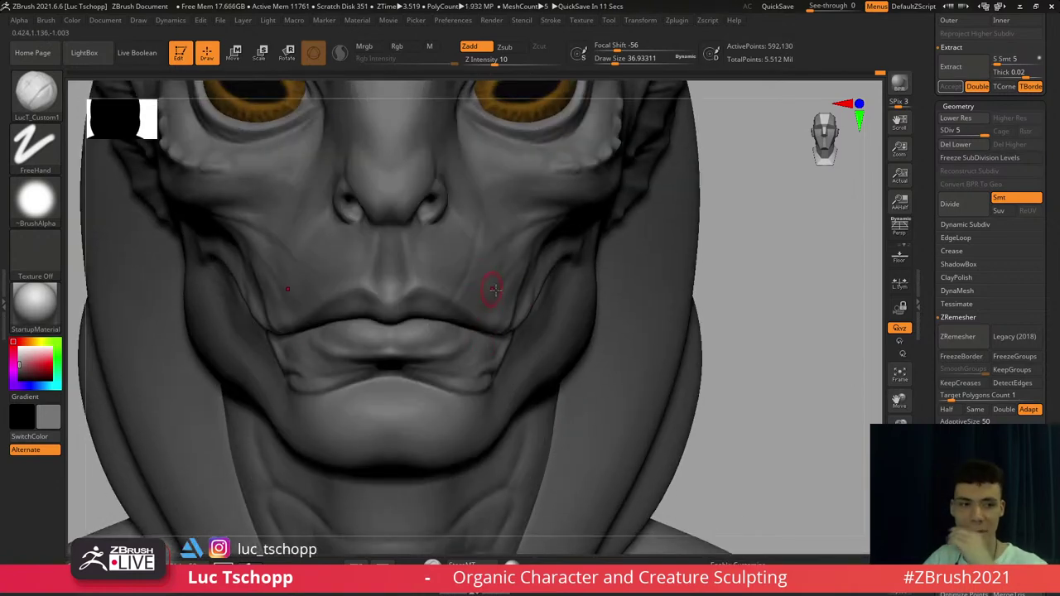
pyautogui.moveTo(585, 292); pyautogui.dragTo(497, 290, button='right')
pyautogui.keyDown('alt'); pyautogui.click(757, 282); pyautogui.keyUp('alt')
pyautogui.keyDown('alt'); pyautogui.moveTo(710, 245); pyautogui.dragTo(608, 263, button='right'); pyautogui.keyUp('alt')
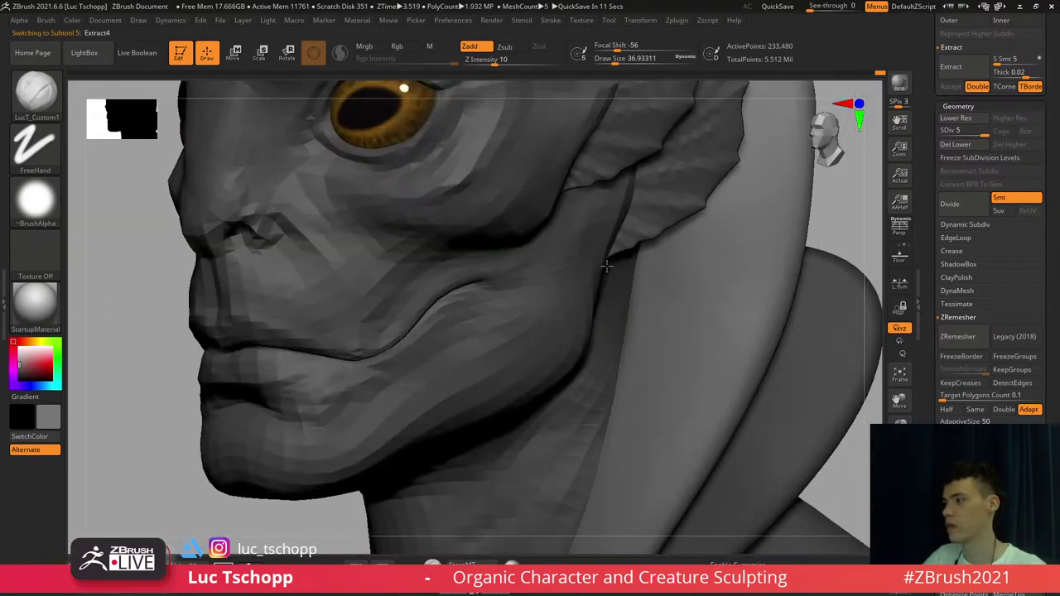
# Select the head and smooth the bumps below the outer eye corner with a size-29 brush
pyautogui.press('s')
pyautogui.click(614, 220)
pyautogui.keyDown('alt'); pyautogui.click(596, 225); pyautogui.keyUp('alt')
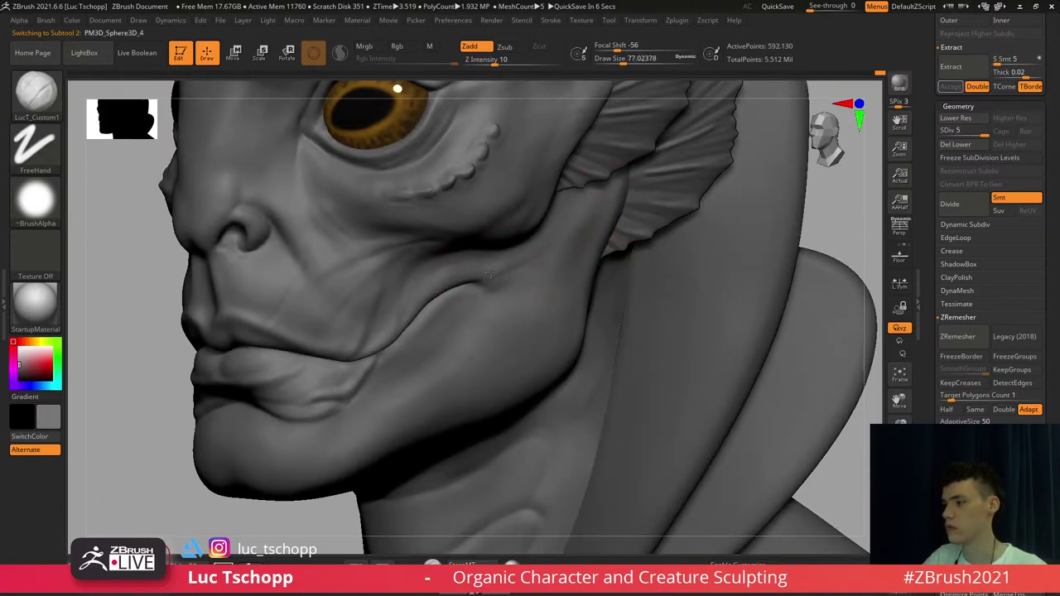
pyautogui.keyDown('ctrl'); pyautogui.moveTo(491, 273); pyautogui.dragTo(520, 134, button='right'); pyautogui.keyUp('ctrl')
pyautogui.moveTo(531, 259); pyautogui.dragTo(497, 240, button='right')
pyautogui.keyDown('ctrl'); pyautogui.moveTo(518, 183); pyautogui.dragTo(544, 270, button='right'); pyautogui.keyUp('ctrl')
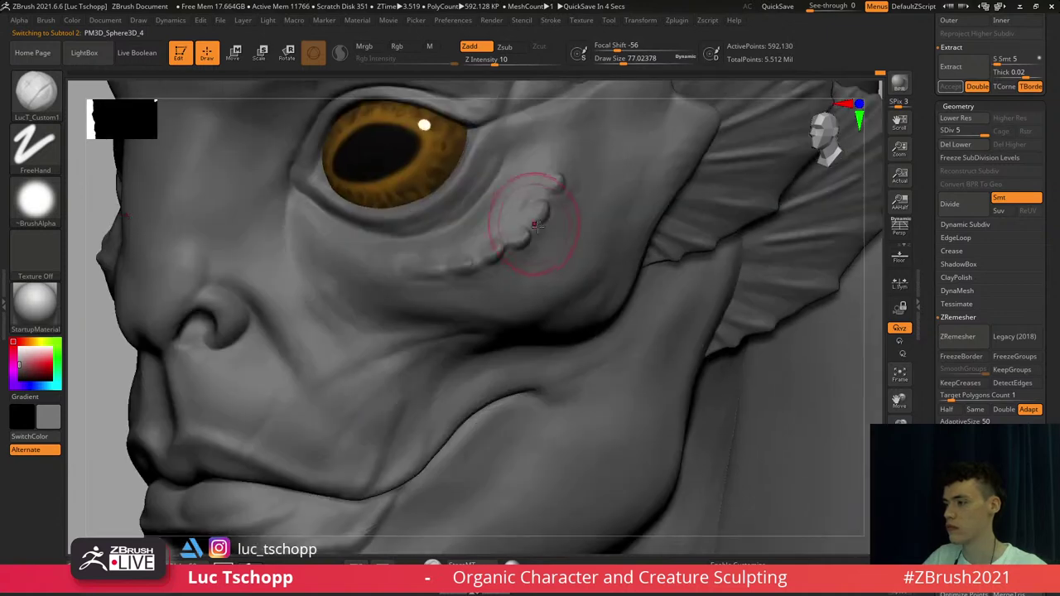
pyautogui.press('[')
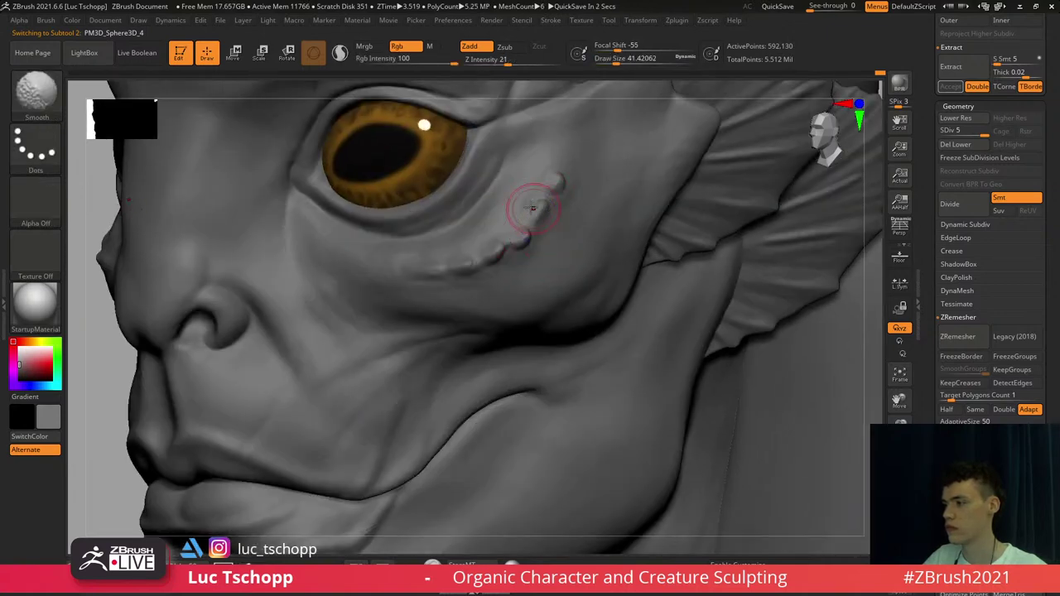
pyautogui.press('s')
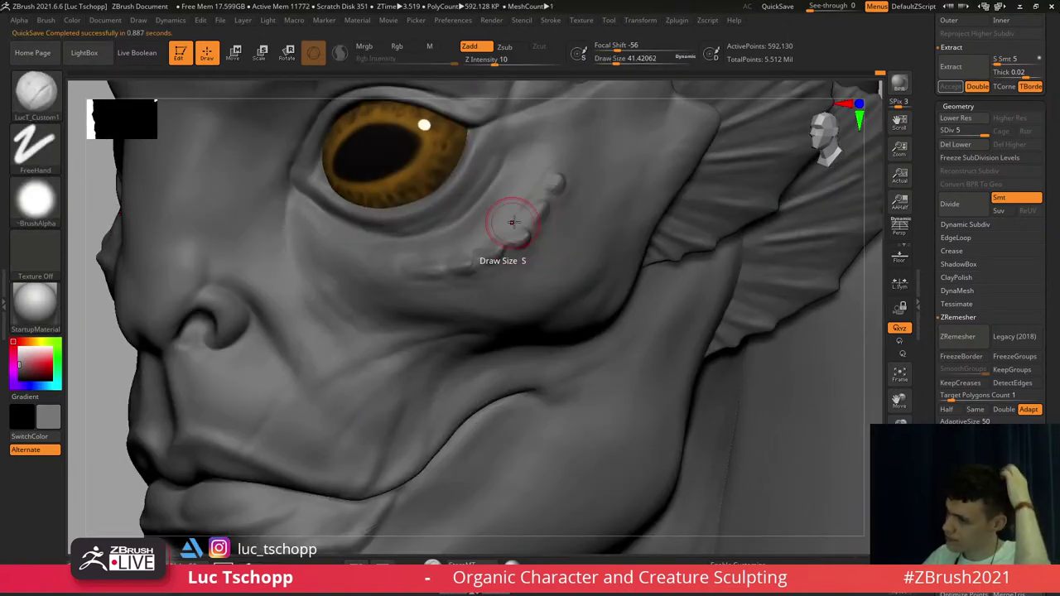
pyautogui.moveTo(513, 208); pyautogui.dragTo(533, 208, button='right')
pyautogui.press('s')
pyautogui.moveTo(534, 205); pyautogui.dragTo(531, 206)
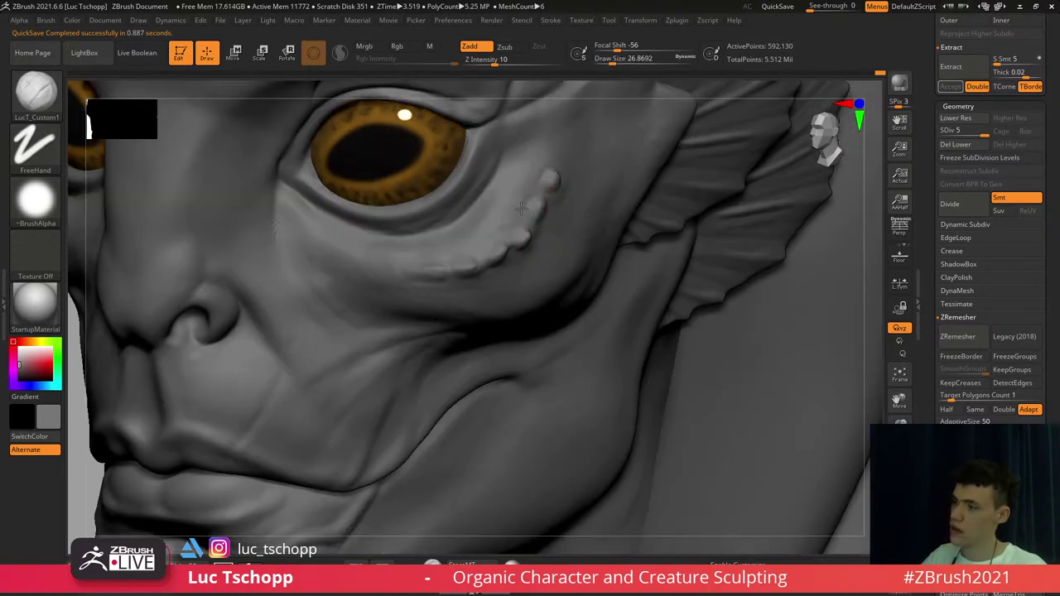
pyautogui.moveTo(535, 202)
pyautogui.keyDown('ctrl'); pyautogui.mouseDown(button='right')
pyautogui.moveTo(525, 273)
pyautogui.moveTo(545, 293)
pyautogui.moveTo(518, 263)
pyautogui.moveTo(522, 228)
pyautogui.mouseUp(button='right'); pyautogui.keyUp('ctrl')
# Select the Extract4 hood and smooth its collar side with a brush of about 207
pyautogui.moveTo(638, 269); pyautogui.dragTo(477, 245, button='right')
pyautogui.keyDown('alt'); pyautogui.click(547, 268); pyautogui.keyUp('alt')
pyautogui.keyDown('ctrl'); pyautogui.moveTo(487, 300); pyautogui.dragTo(529, 252, button='right'); pyautogui.keyUp('ctrl')
pyautogui.press('s')
pyautogui.moveTo(529, 252); pyautogui.dragTo(546, 251)
pyautogui.moveTo(543, 222); pyautogui.dragTo(552, 237, button='right')
pyautogui.press('s')
pyautogui.moveTo(552, 235); pyautogui.dragTo(563, 236)
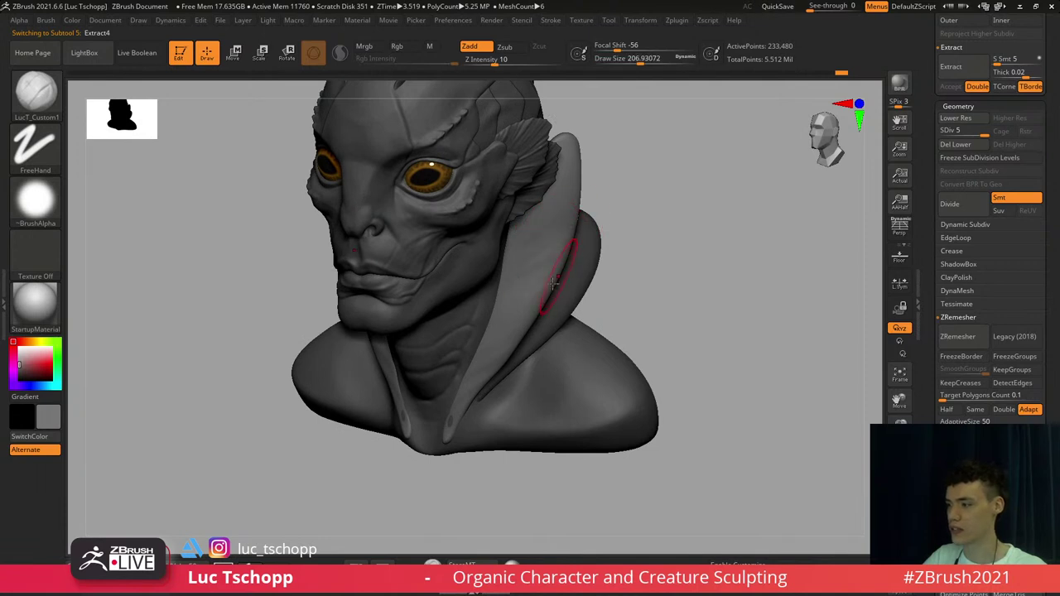
pyautogui.moveTo(552, 283); pyautogui.dragTo(511, 325)
# Turn to a front view, zoom on the neck and select the PM3D_Sphere3D_4 subtool
pyautogui.moveTo(531, 290); pyautogui.dragTo(540, 234, button='right')
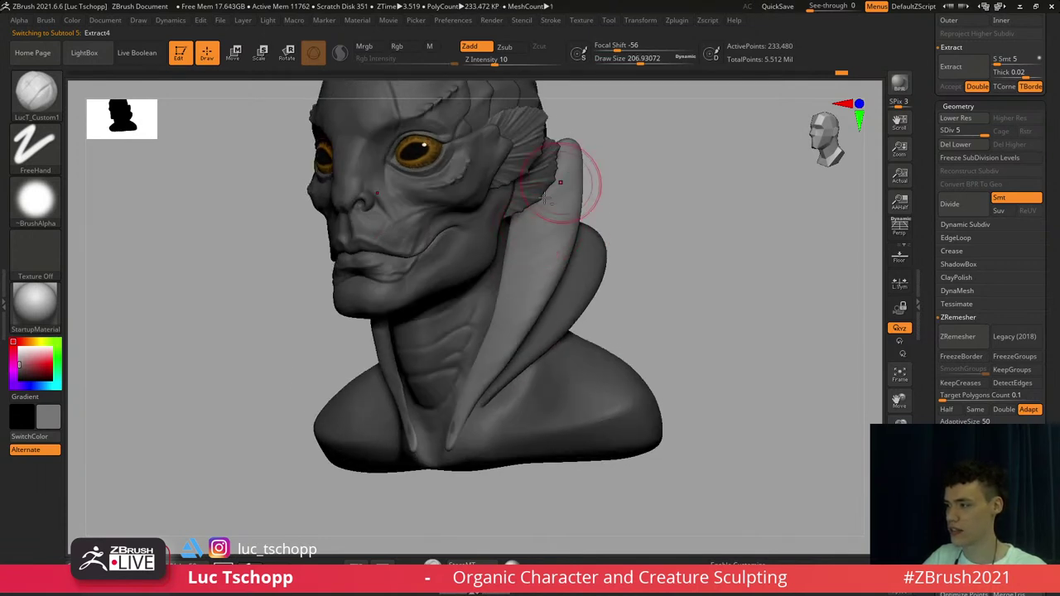
pyautogui.keyDown('shift'); pyautogui.moveTo(565, 170); pyautogui.dragTo(553, 228, button='right'); pyautogui.keyUp('shift')
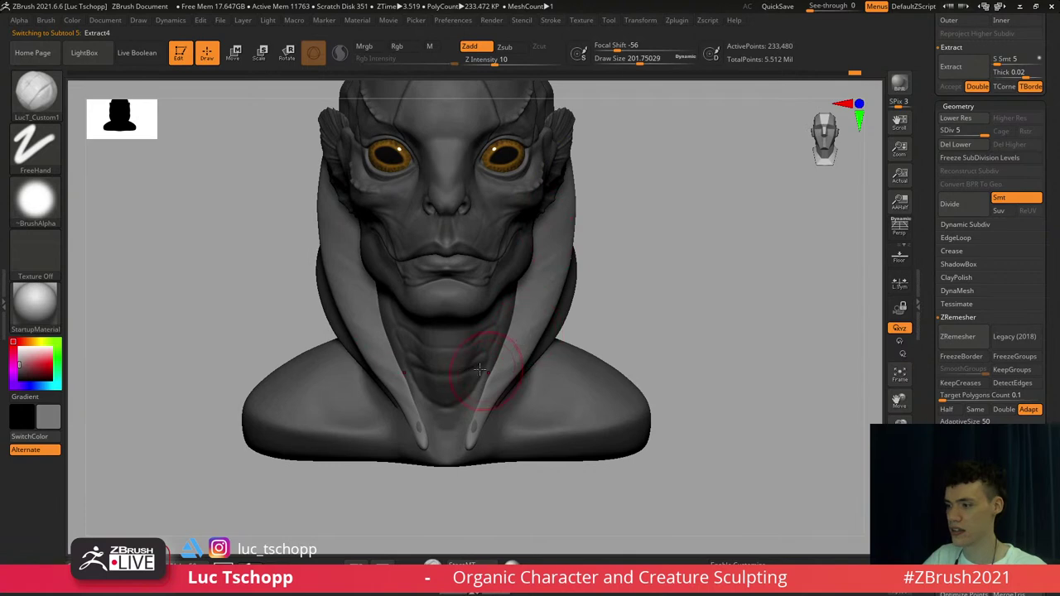
pyautogui.moveTo(464, 364)
pyautogui.keyDown('alt'); pyautogui.mouseDown(button='right')
pyautogui.moveTo(452, 305)
pyautogui.moveTo(494, 294)
pyautogui.moveTo(495, 184)
pyautogui.mouseUp(button='right'); pyautogui.keyUp('alt')
pyautogui.keyDown('alt'); pyautogui.click(478, 309); pyautogui.keyUp('alt')
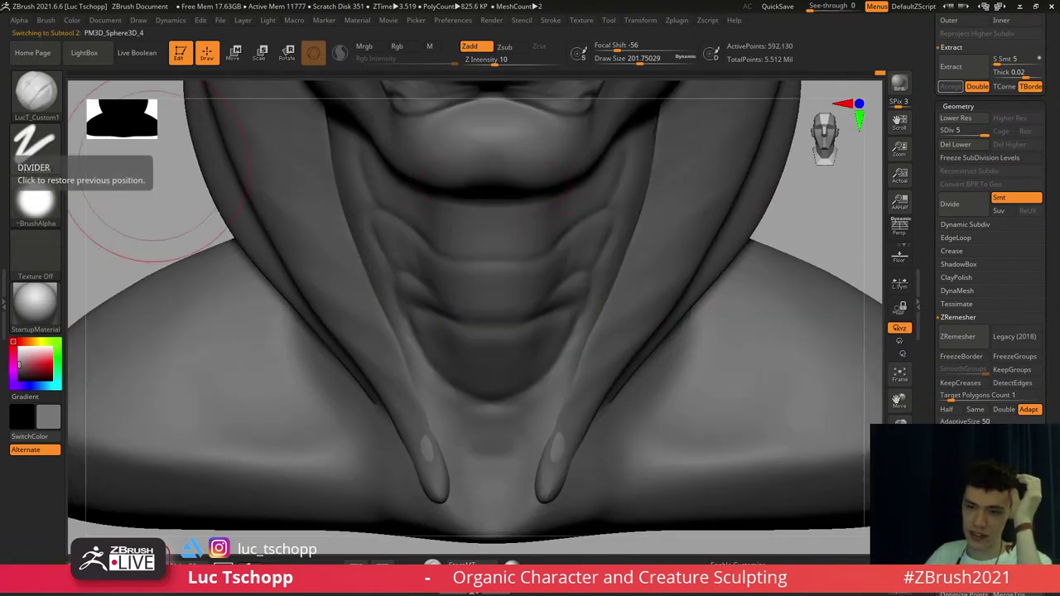
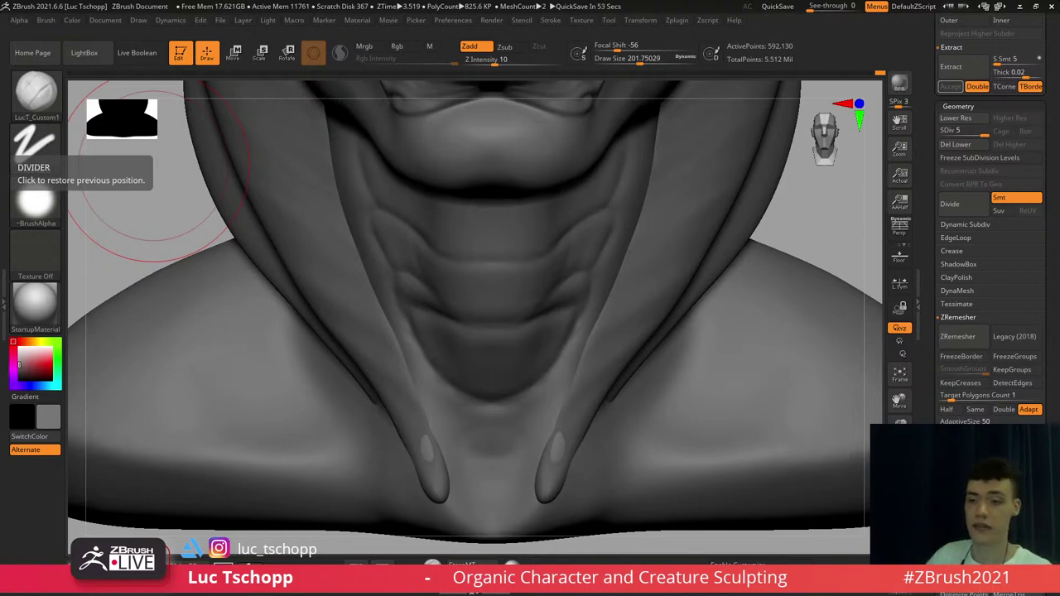
# Turn to a side view of the neck and set the Standard brush to about size 83
pyautogui.moveTo(485, 283); pyautogui.dragTo(418, 277, button='right')
pyautogui.moveTo(568, 201)
pyautogui.keyDown('alt'); pyautogui.mouseDown(button='right')
pyautogui.moveTo(530, 298)
pyautogui.moveTo(497, 255)
pyautogui.mouseUp(button='right'); pyautogui.keyUp('alt')
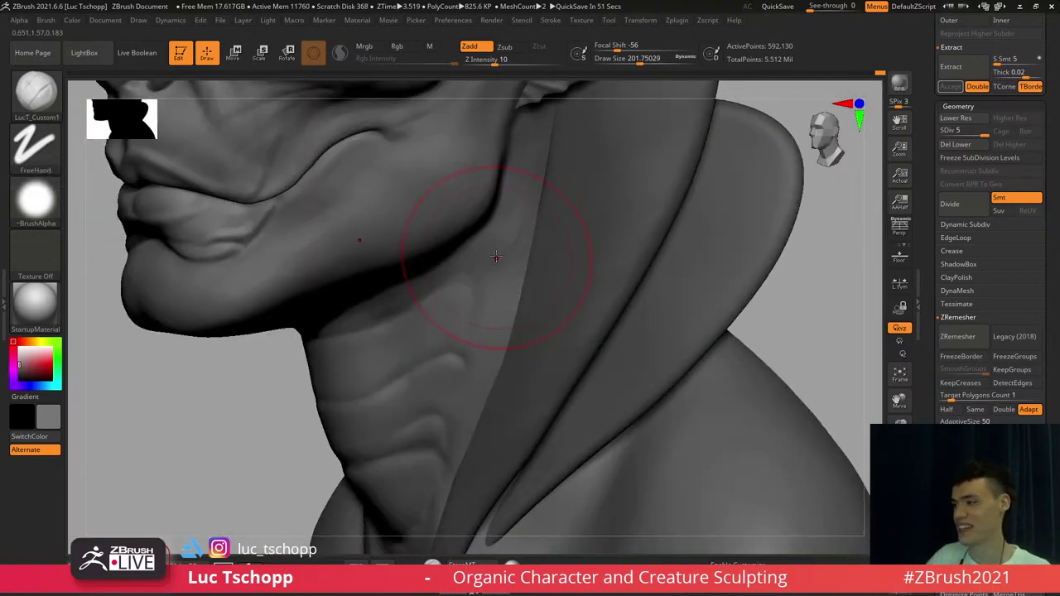
pyautogui.press('b')
pyautogui.press('s')
pyautogui.press('t')
pyautogui.press('s')
pyautogui.moveTo(504, 253); pyautogui.dragTo(494, 251)
pyautogui.moveTo(494, 270); pyautogui.dragTo(501, 249, button='right')
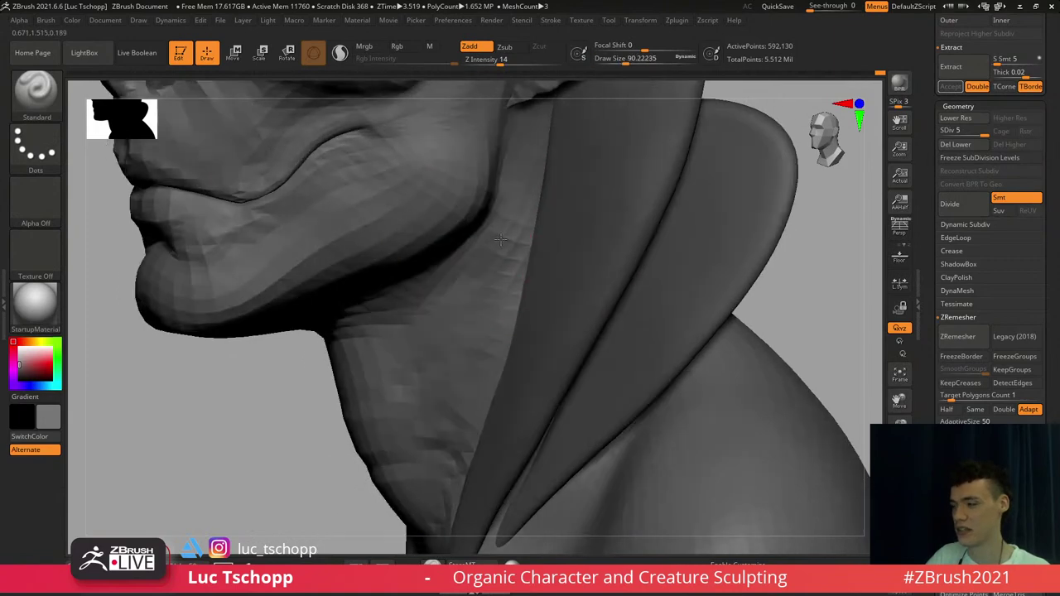
pyautogui.press('b')
pyautogui.press('s')
pyautogui.press('t')
pyautogui.press('s')
pyautogui.click(500, 251)
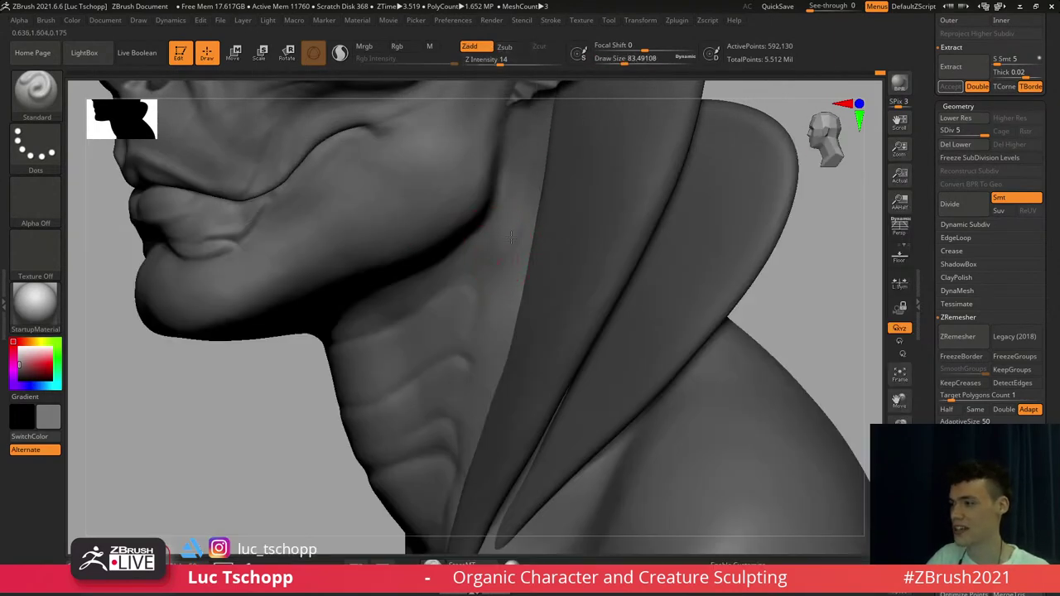
# Build up the fold under the jaw with the LucT_Custom1 brush at about size 83
pyautogui.press('b')
pyautogui.click(460, 202)
pyautogui.press('b')
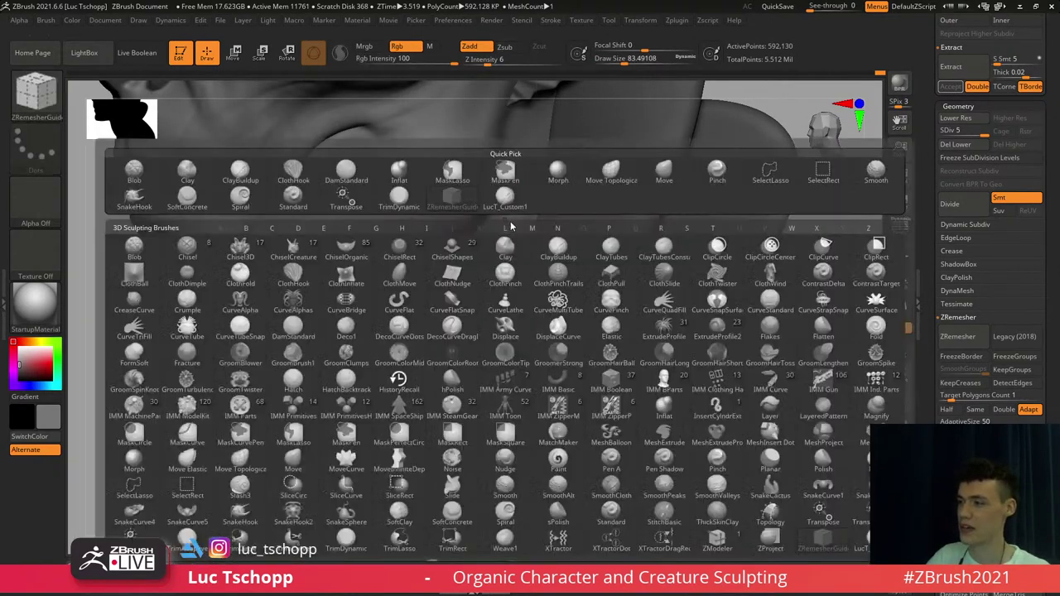
pyautogui.click(516, 206)
pyautogui.press('s')
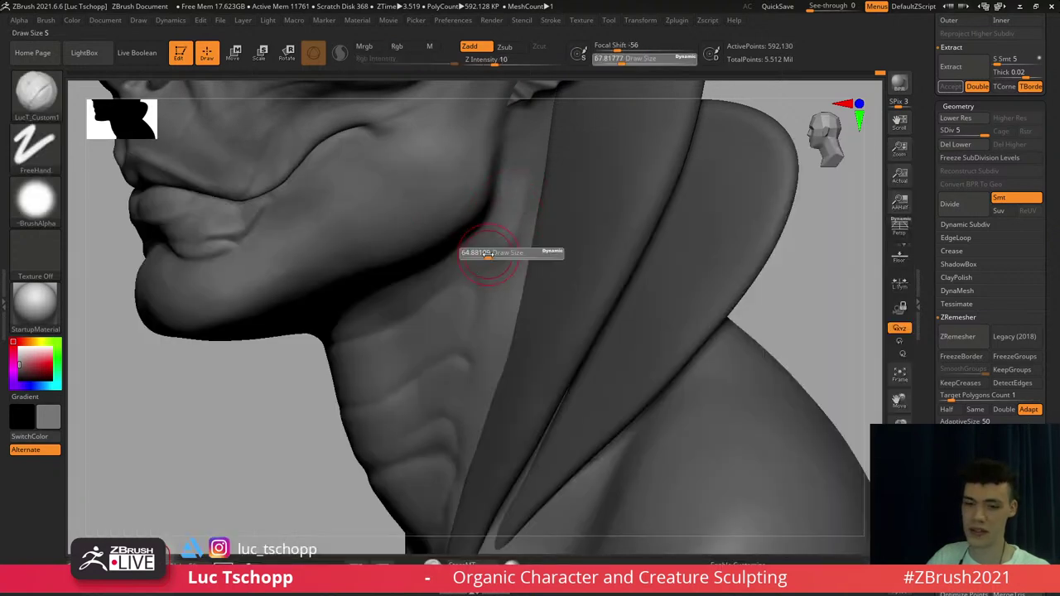
pyautogui.click(491, 252)
pyautogui.moveTo(506, 205); pyautogui.dragTo(500, 236)
# Smooth the fold briefly, then set DamStandard to about size 93.7 and reframe the neck
pyautogui.press('shift')
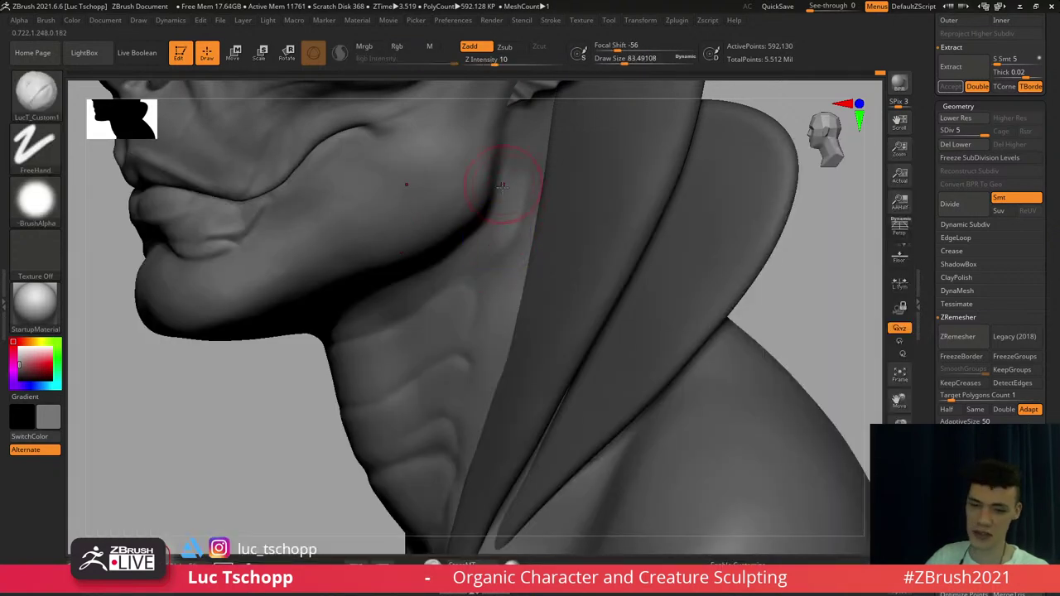
pyautogui.press('b')
pyautogui.press('d')
pyautogui.press('s')
pyautogui.press('b')
pyautogui.press('d')
pyautogui.press('s')
pyautogui.press('s')
pyautogui.click(528, 184)
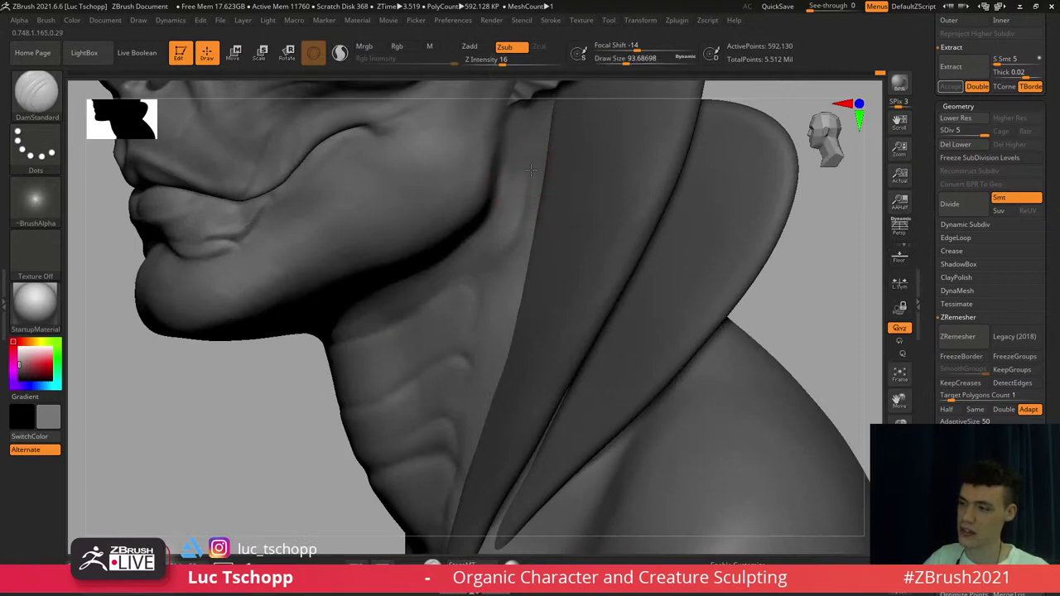
pyautogui.moveTo(516, 232)
pyautogui.keyDown('alt'); pyautogui.mouseDown(button='right')
pyautogui.moveTo(505, 218)
pyautogui.moveTo(506, 252)
pyautogui.moveTo(508, 226)
pyautogui.mouseUp(button='right'); pyautogui.keyUp('alt')
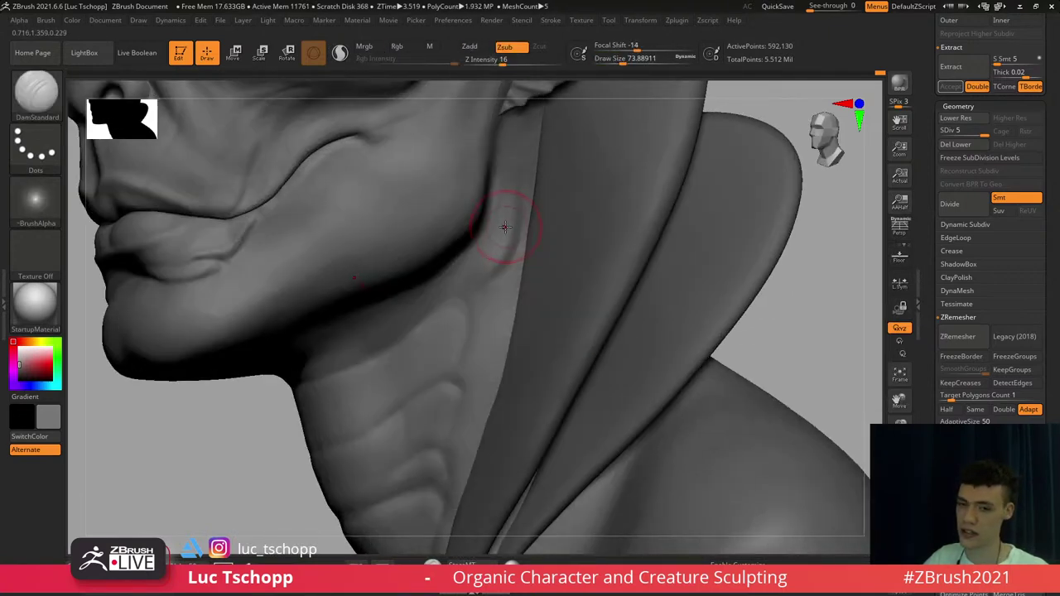
# Smooth the neck fold under the jaw, then undo that smoothing stroke
pyautogui.press('b')
pyautogui.press('s')
pyautogui.press('t')
pyautogui.press('s')
pyautogui.click(507, 232)
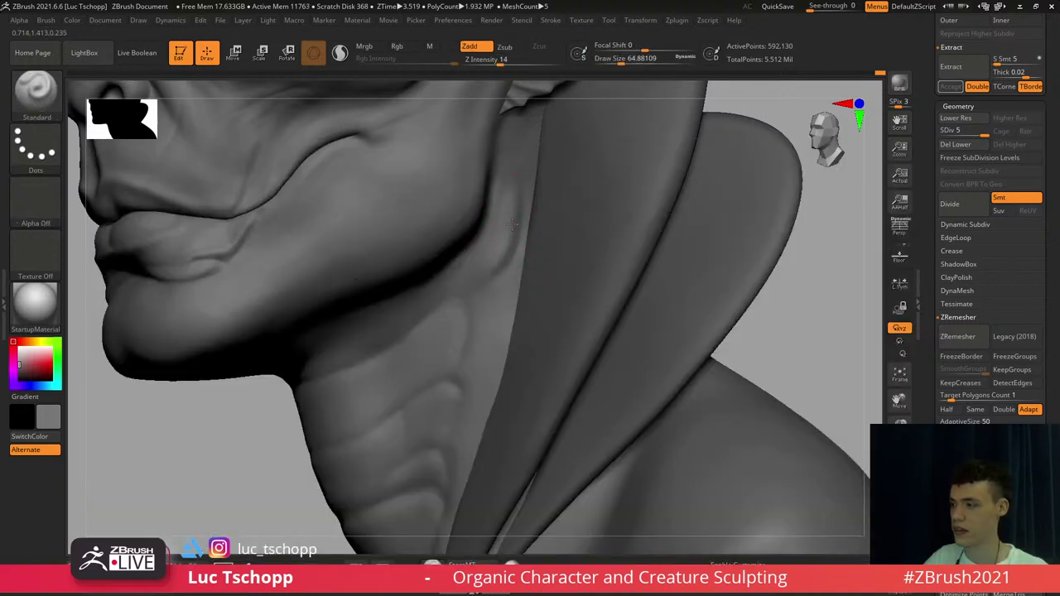
pyautogui.press('b')
pyautogui.click(467, 200)
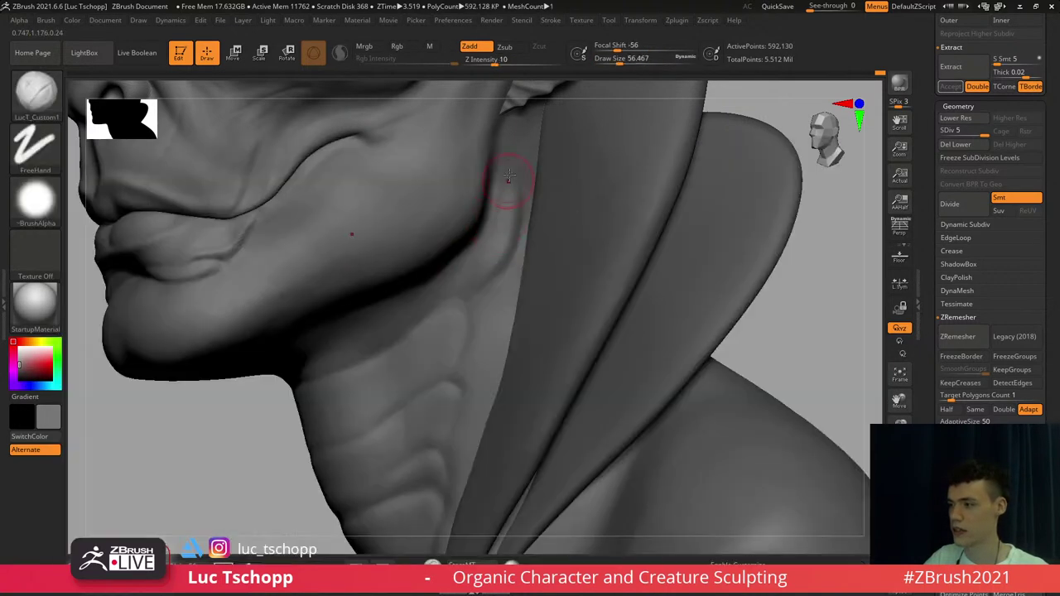
pyautogui.press('s')
pyautogui.press('shift')
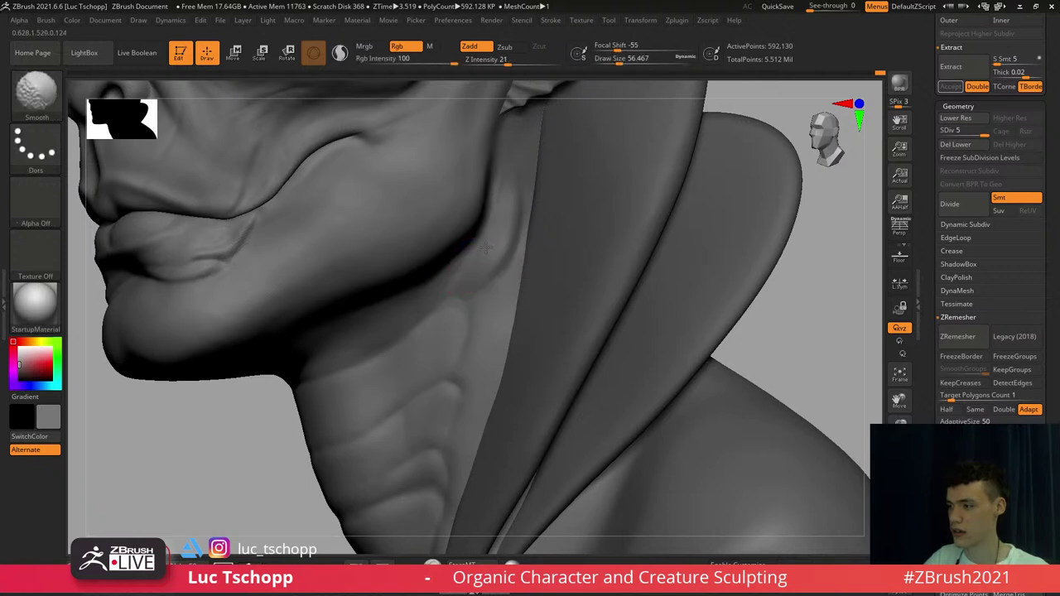
pyautogui.keyDown('shift'); pyautogui.moveTo(504, 212); pyautogui.dragTo(500, 237); pyautogui.keyUp('shift')
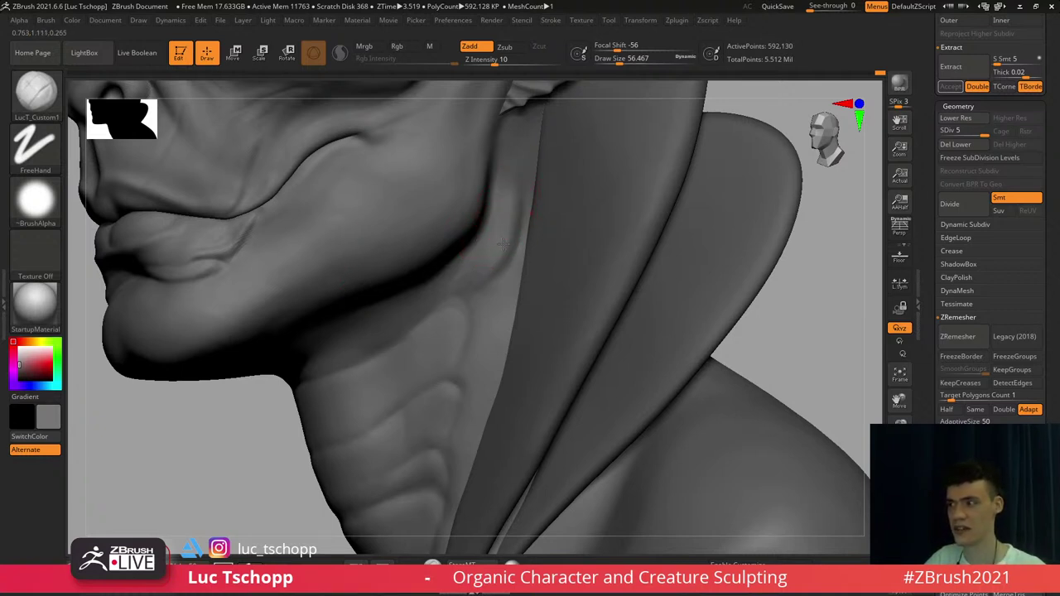
pyautogui.hotkey('ctrl', 'z')
# Set the Standard brush to about size 93.7, then reduce it to 86.8
pyautogui.press('b')
pyautogui.press('s')
pyautogui.press('t')
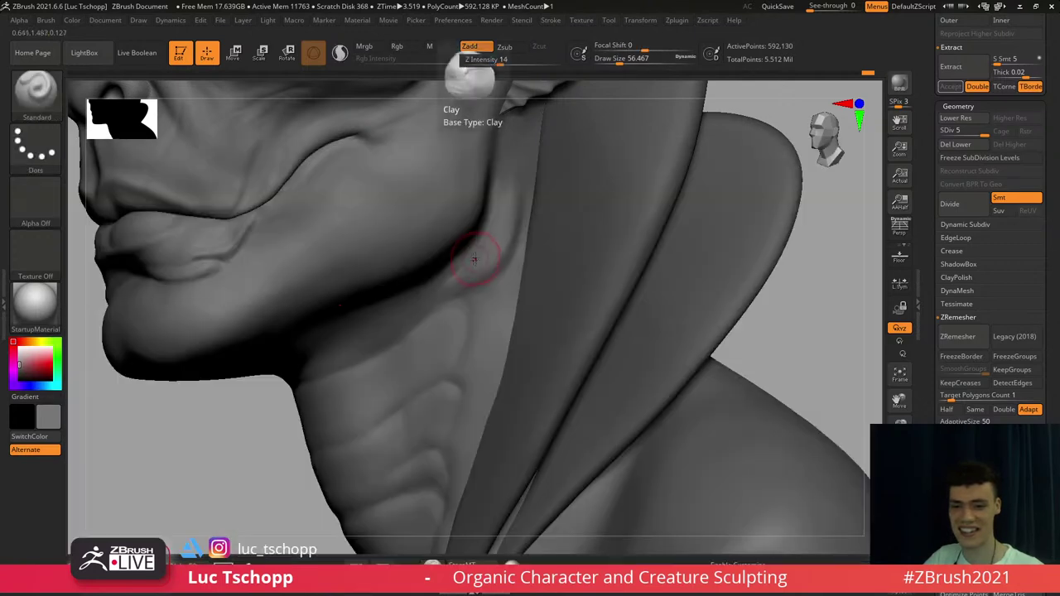
pyautogui.press('s')
pyautogui.moveTo(484, 245); pyautogui.dragTo(493, 244)
pyautogui.press('s')
pyautogui.moveTo(509, 206); pyautogui.dragTo(506, 205)
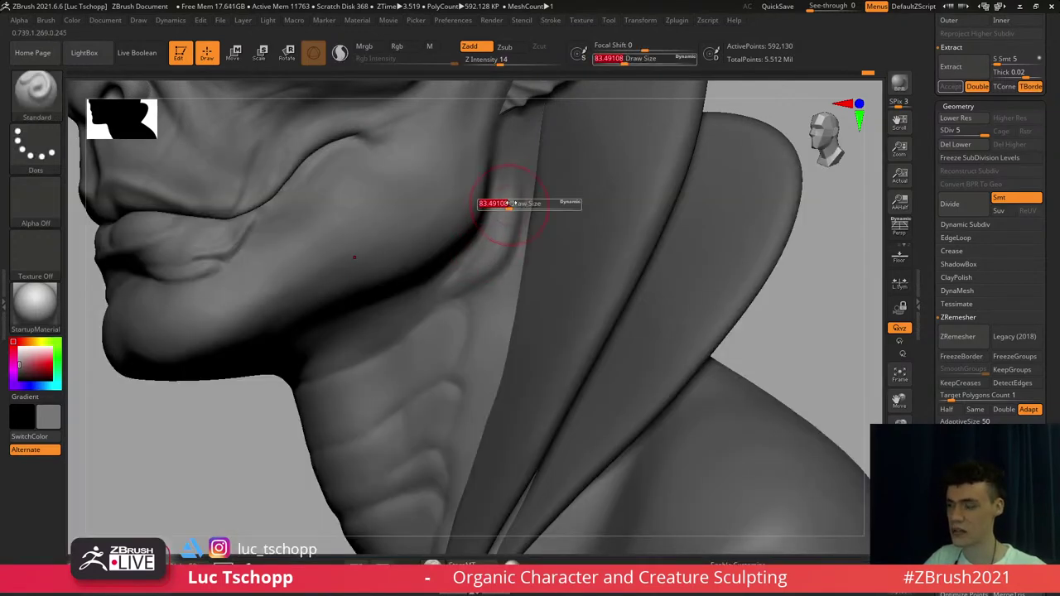
# Lightly sculpt the groove below the jaw with LucT_Custom1 at about size 73.9
pyautogui.press('b')
pyautogui.click(511, 199)
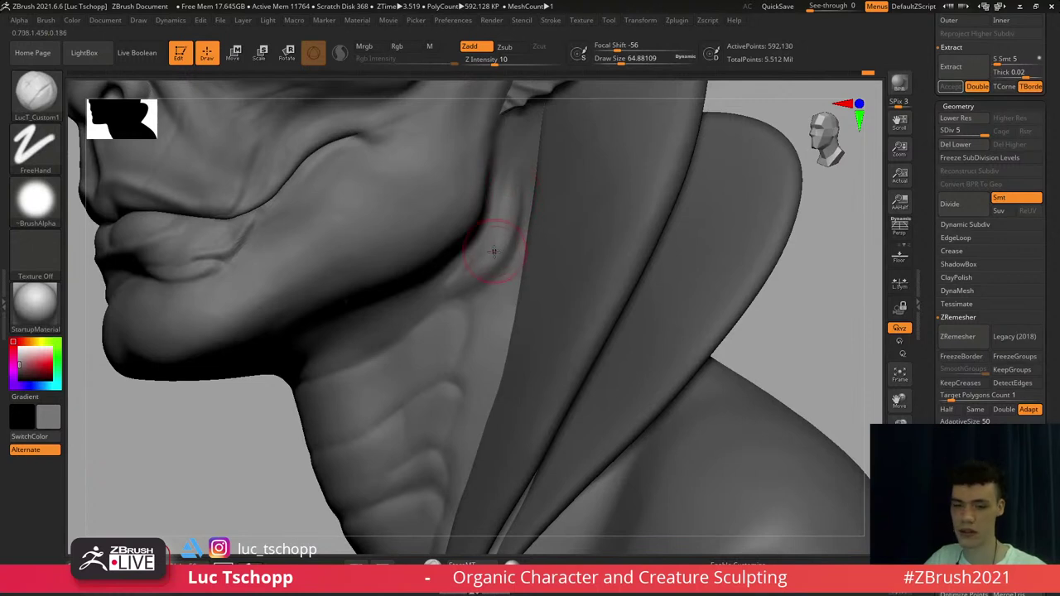
pyautogui.press('s')
pyautogui.moveTo(495, 252); pyautogui.dragTo(493, 244)
pyautogui.press('s')
pyautogui.moveTo(507, 191); pyautogui.dragTo(484, 247)
pyautogui.press('s')
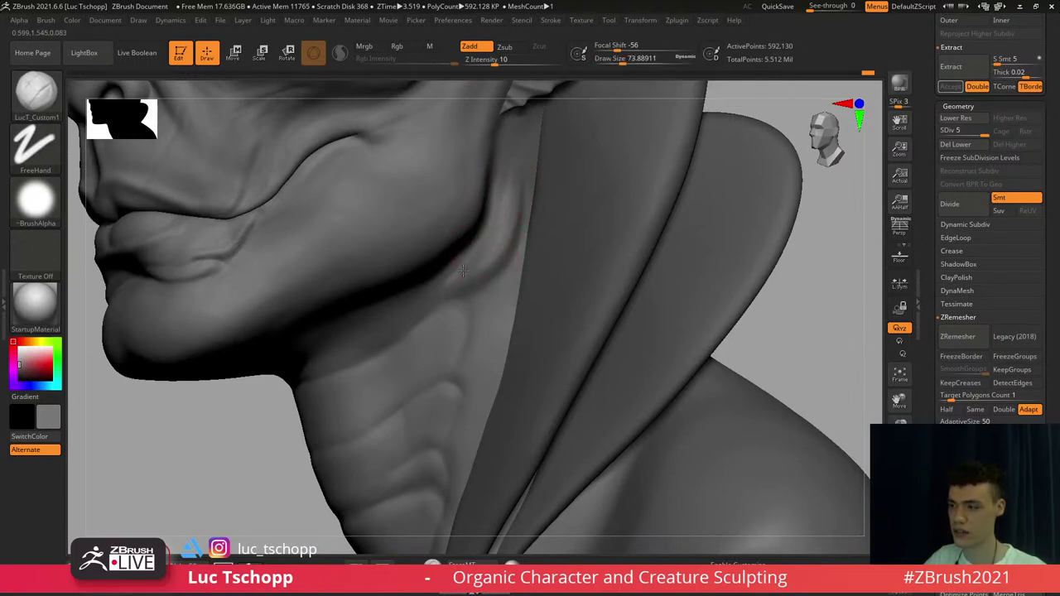
pyautogui.press('s')
pyautogui.moveTo(507, 184); pyautogui.dragTo(503, 184)
pyautogui.press('s')
pyautogui.moveTo(471, 268); pyautogui.dragTo(473, 268)
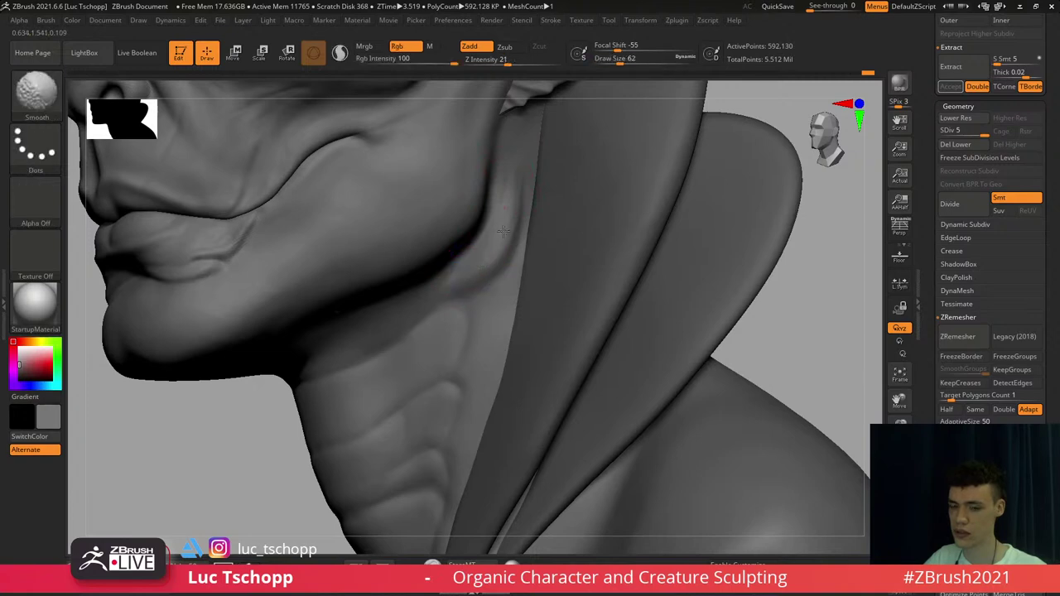
pyautogui.moveTo(444, 292)
pyautogui.keyDown('ctrl'); pyautogui.mouseDown(button='right')
pyautogui.moveTo(475, 253)
pyautogui.moveTo(508, 248)
pyautogui.moveTo(504, 232)
pyautogui.mouseUp(button='right'); pyautogui.keyUp('ctrl')
# Switch to the DamStandard crease brush and enlarge it to about size 77
pyautogui.press('b')
pyautogui.press('d')
pyautogui.press('s')
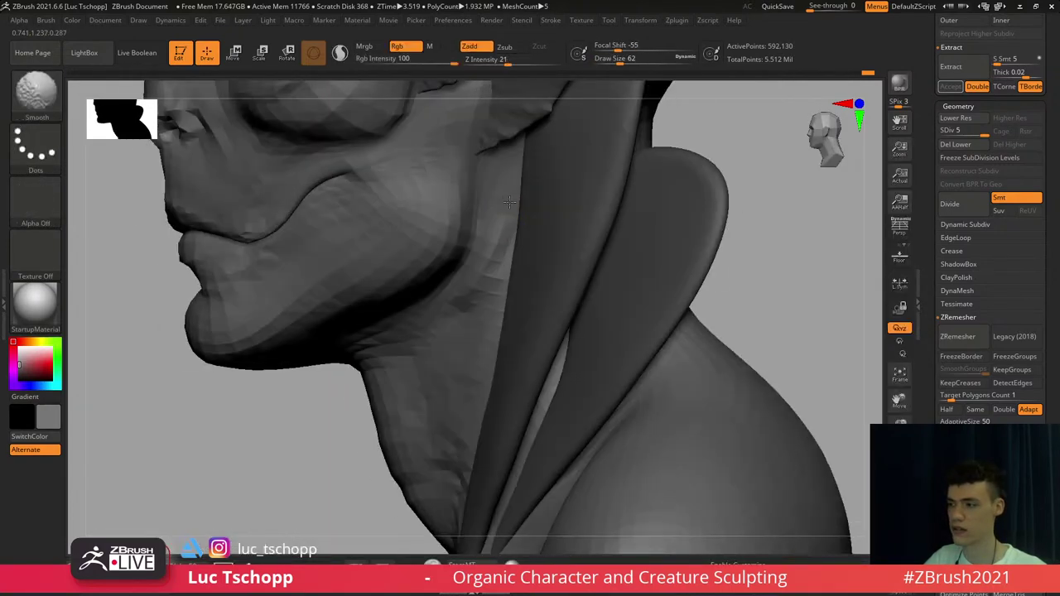
pyautogui.press('b')
pyautogui.press('d')
pyautogui.press('s')
pyautogui.press('b')
pyautogui.press('d')
pyautogui.press('s')
pyautogui.press('s')
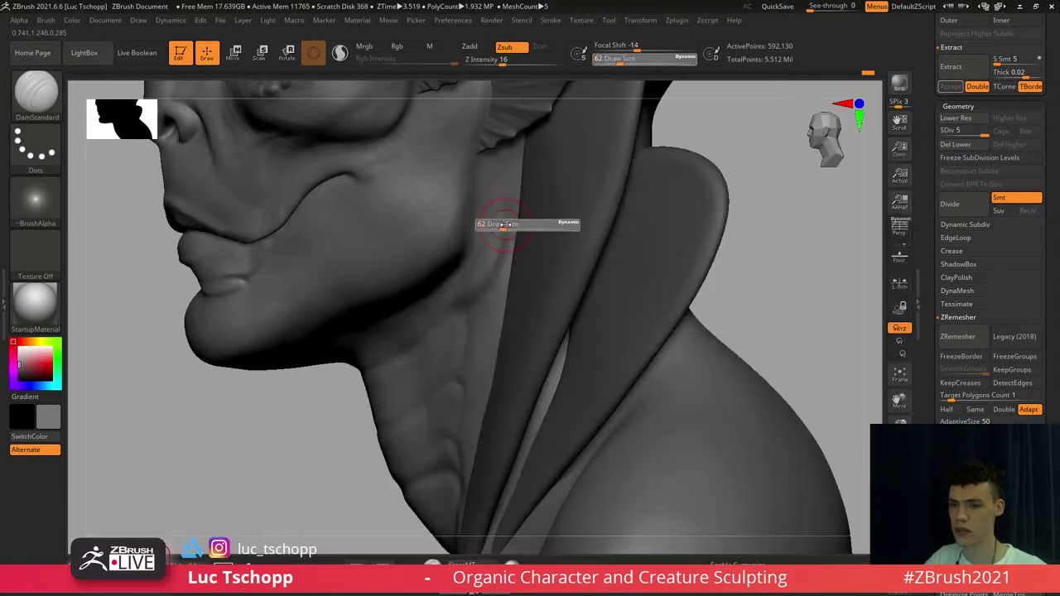
pyautogui.moveTo(505, 225); pyautogui.dragTo(507, 224)
pyautogui.moveTo(507, 225); pyautogui.dragTo(513, 218, button='right')
pyautogui.press('s')
pyautogui.moveTo(513, 218); pyautogui.dragTo(501, 275)
pyautogui.press('s')
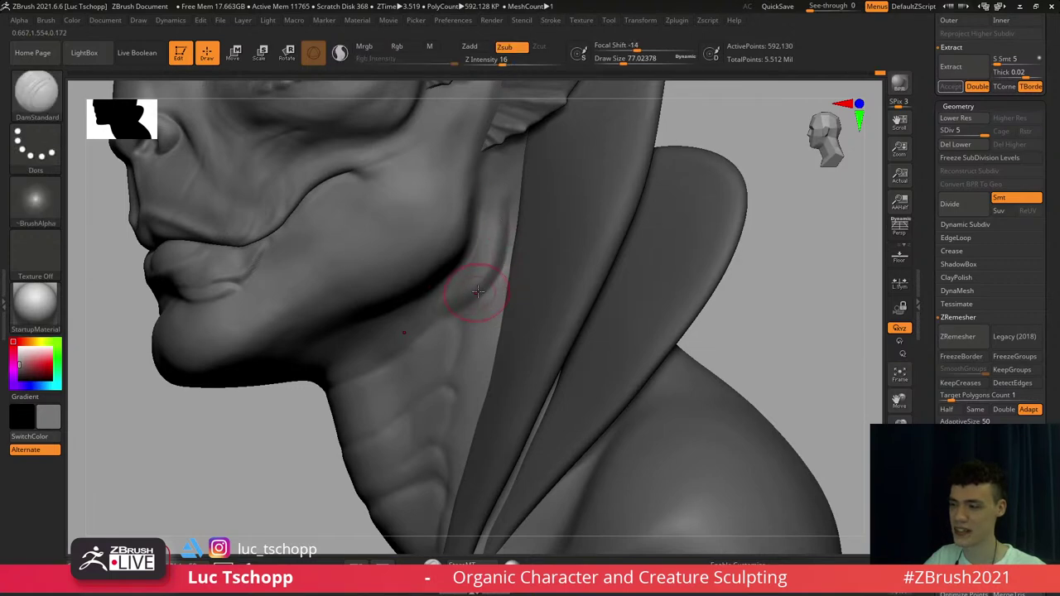
# Extend the neck ridge up toward the jaw with the Standard brush at about size 73.9
pyautogui.press('b')
pyautogui.press('s')
pyautogui.press('t')
pyautogui.press('s')
pyautogui.moveTo(489, 261); pyautogui.dragTo(475, 261)
pyautogui.moveTo(487, 258); pyautogui.dragTo(478, 249, button='right')
pyautogui.press('s')
pyautogui.moveTo(493, 240)
pyautogui.mouseDown()
pyautogui.moveTo(499, 259)
pyautogui.moveTo(452, 309)
pyautogui.mouseUp()
pyautogui.press('s')
pyautogui.press('s')
pyautogui.moveTo(480, 249); pyautogui.dragTo(486, 247)
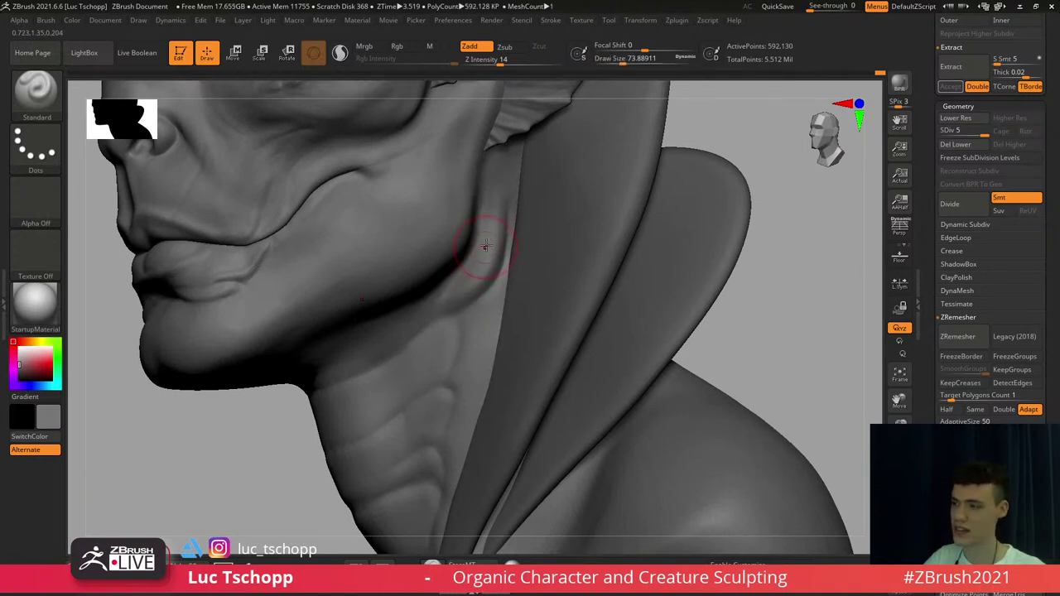
pyautogui.moveTo(505, 185); pyautogui.dragTo(506, 211)
pyautogui.press('[')
pyautogui.press('[')
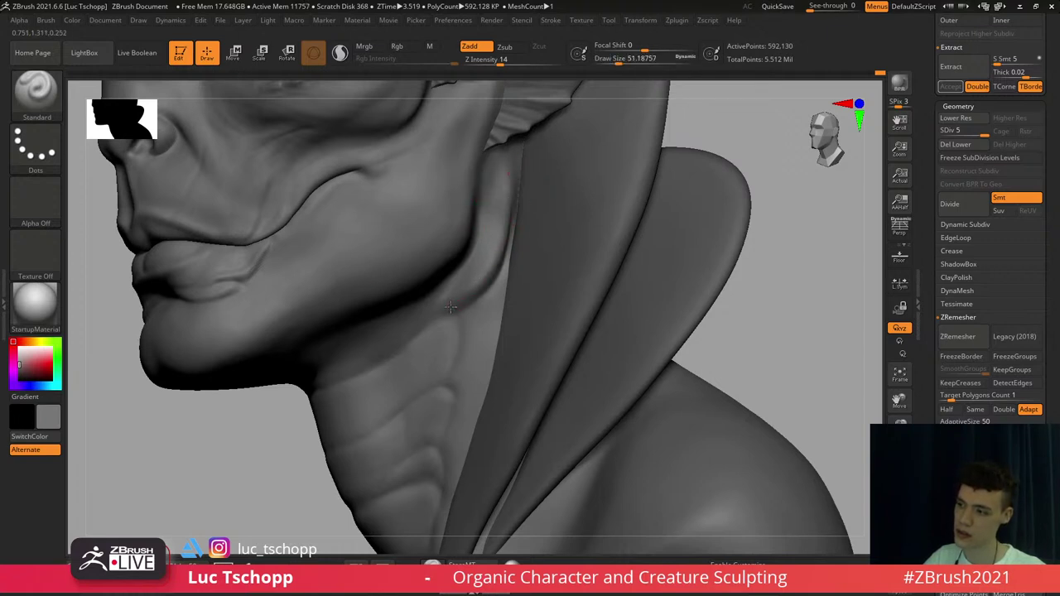
# Carve a short DamStandard crease down the neck ridge, then select the collar subtool
pyautogui.moveTo(429, 370); pyautogui.dragTo(511, 250, button='right')
pyautogui.press('b')
pyautogui.press('d')
pyautogui.press('s')
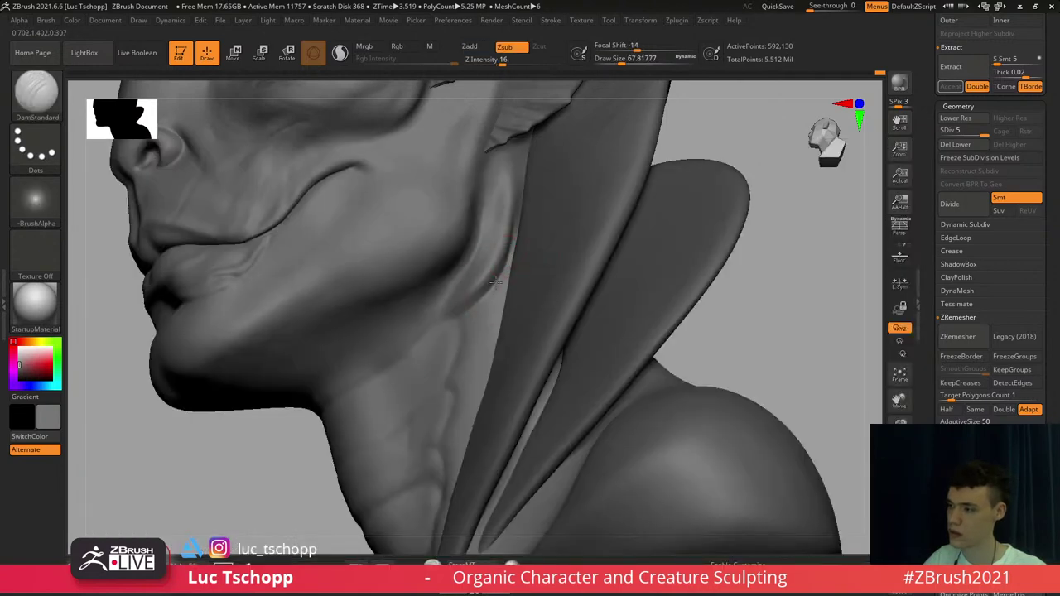
pyautogui.moveTo(512, 215); pyautogui.dragTo(498, 279)
pyautogui.moveTo(498, 282)
pyautogui.mouseDown(button='right')
pyautogui.moveTo(464, 319)
pyautogui.moveTo(458, 292)
pyautogui.moveTo(492, 313)
pyautogui.moveTo(472, 307)
pyautogui.mouseUp(button='right')
pyautogui.keyDown('alt'); pyautogui.click(501, 329); pyautogui.keyUp('alt')
# Push the collar fin further back with the Move brush at about size 750
pyautogui.press('b')
pyautogui.press('m')
pyautogui.press('v')
pyautogui.press('s')
pyautogui.moveTo(504, 288)
pyautogui.mouseDown()
pyautogui.moveTo(544, 288)
pyautogui.moveTo(521, 290)
pyautogui.mouseUp()
pyautogui.press('s')
pyautogui.press('s')
pyautogui.press('s')
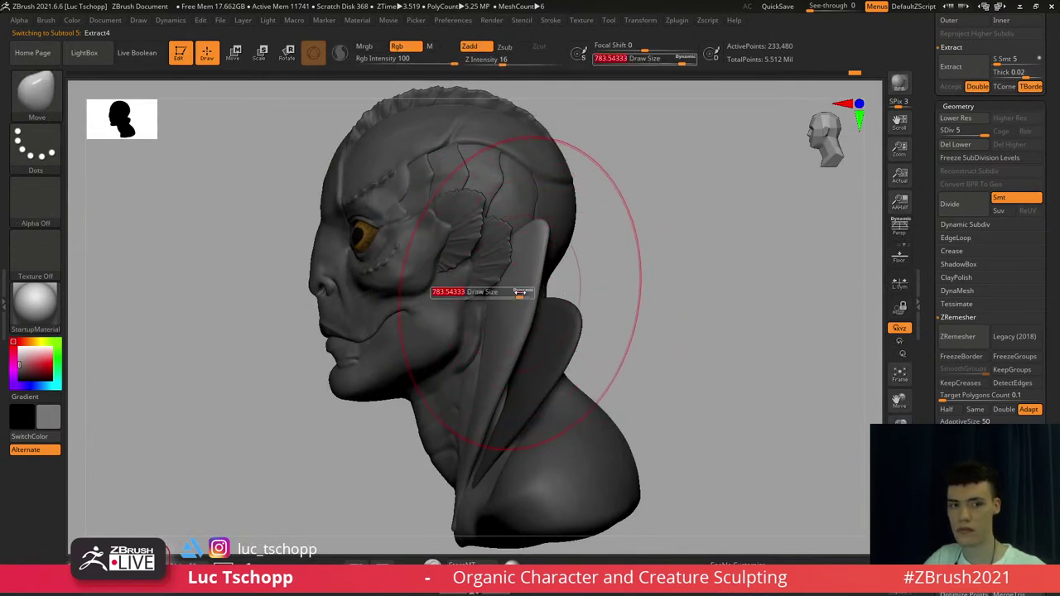
pyautogui.click(521, 294)
pyautogui.press('s')
pyautogui.moveTo(522, 295)
pyautogui.mouseDown()
pyautogui.moveTo(535, 296)
pyautogui.moveTo(516, 304)
pyautogui.mouseUp()
pyautogui.click(539, 296)
# Select the temple plates, frame them in three-quarter view and raise them to subdivision level 4
pyautogui.press('s')
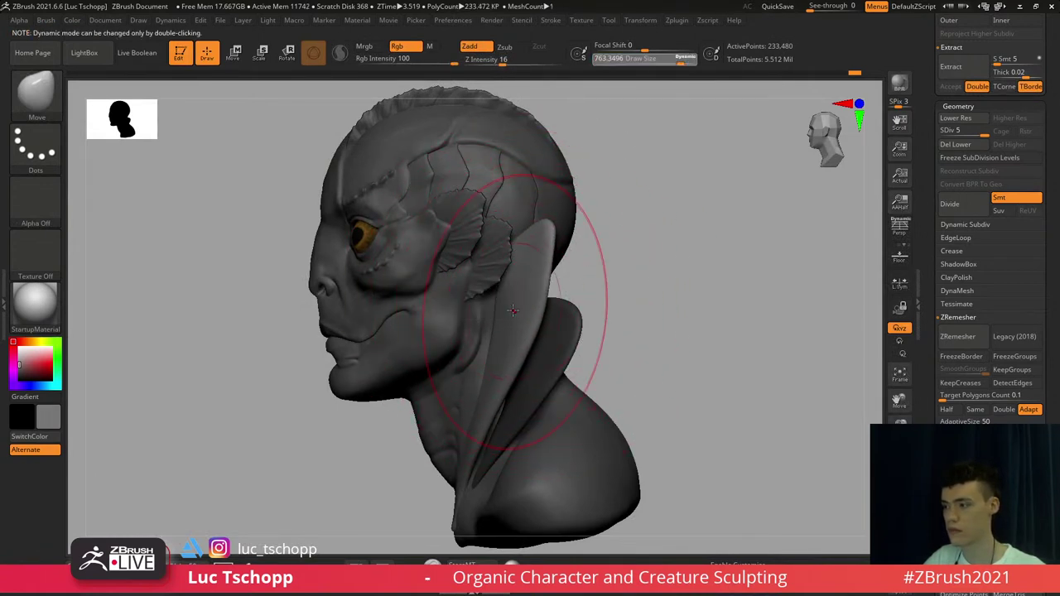
pyautogui.press('s')
pyautogui.moveTo(515, 259); pyautogui.dragTo(523, 259)
pyautogui.press('s')
pyautogui.moveTo(516, 216); pyautogui.dragTo(502, 207)
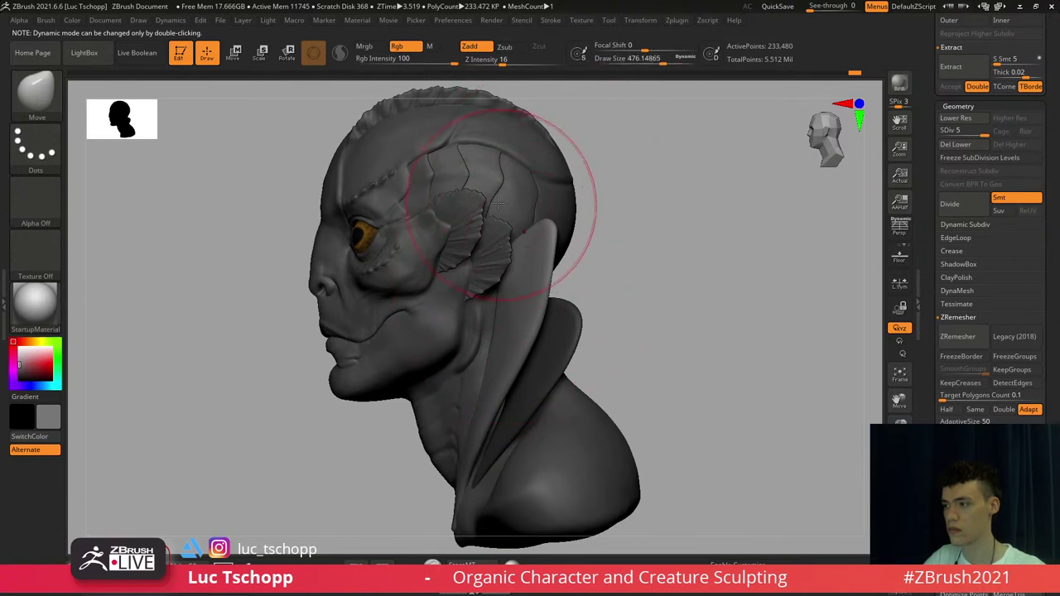
pyautogui.keyDown('alt'); pyautogui.moveTo(502, 202); pyautogui.dragTo(540, 234, button='right'); pyautogui.keyUp('alt')
pyautogui.press('s')
pyautogui.moveTo(539, 233); pyautogui.dragTo(531, 232)
pyautogui.keyDown('alt'); pyautogui.click(534, 229); pyautogui.keyUp('alt')
pyautogui.keyDown('ctrl'); pyautogui.moveTo(534, 232); pyautogui.dragTo(530, 328, button='right'); pyautogui.keyUp('ctrl')
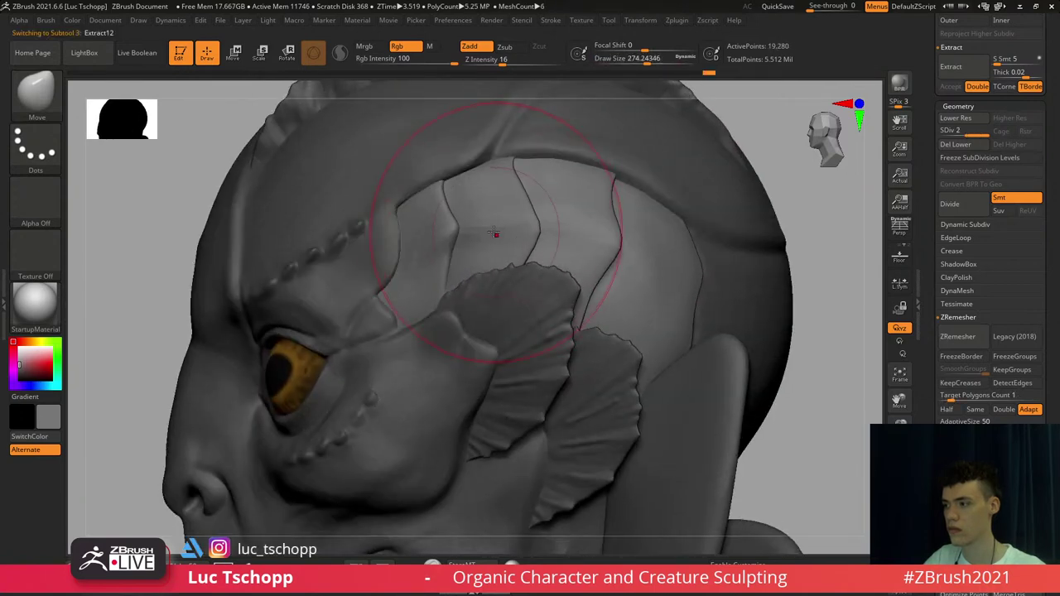
pyautogui.moveTo(480, 227); pyautogui.dragTo(530, 229, button='right')
pyautogui.hotkey('ctrl', 'd')
pyautogui.hotkey('ctrl', 'd')
# Set the Standard brush to about size 43.8 and turn on Polyframe with Shift+F
pyautogui.press('b')
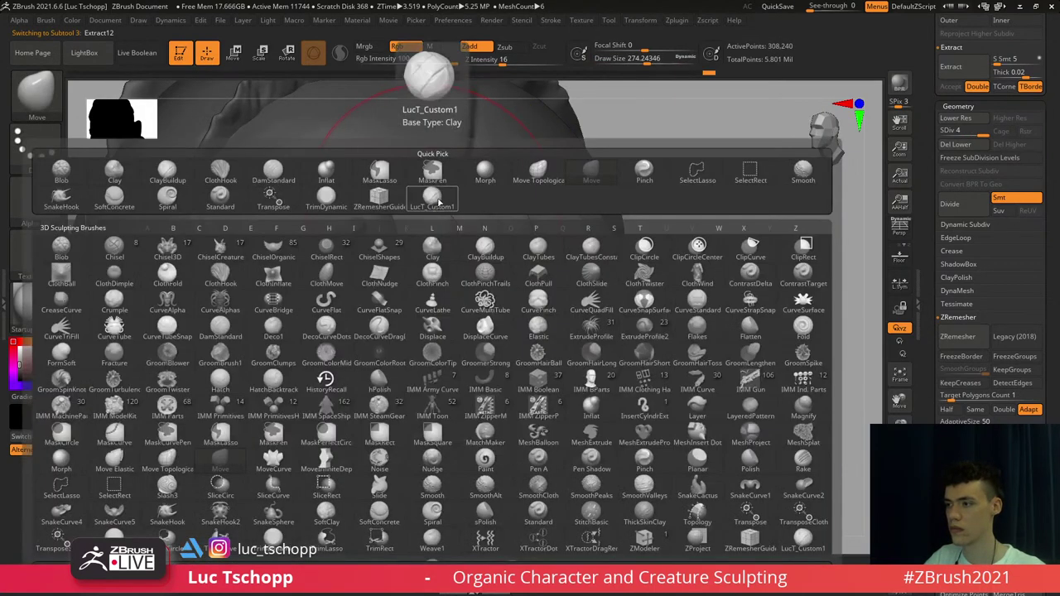
pyautogui.click(432, 201)
pyautogui.keyDown('ctrl'); pyautogui.moveTo(417, 244); pyautogui.dragTo(440, 239, button='right'); pyautogui.keyUp('ctrl')
pyautogui.press('s')
pyautogui.moveTo(450, 239); pyautogui.dragTo(442, 249)
pyautogui.press('s')
pyautogui.press('b')
pyautogui.press('s')
pyautogui.press('t')
pyautogui.press('s')
pyautogui.moveTo(445, 252); pyautogui.dragTo(474, 235)
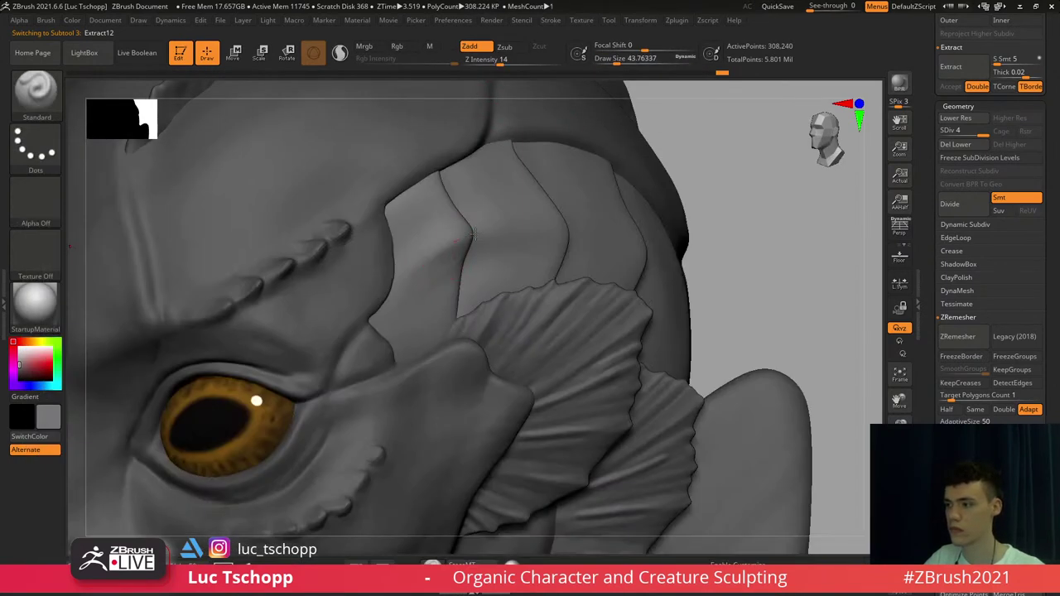
pyautogui.hotkey('shift', 'f')
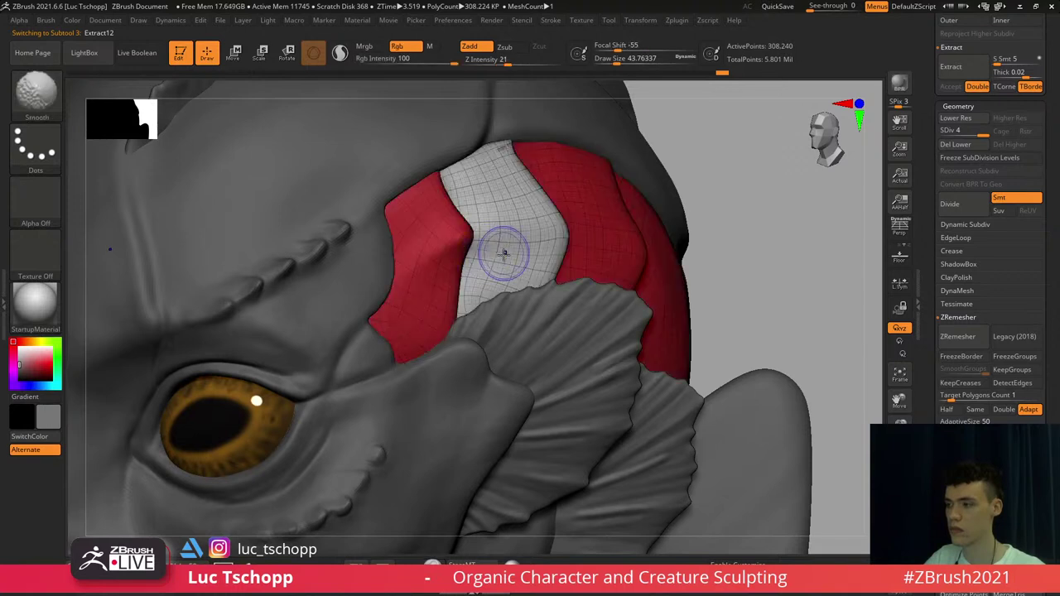
# Give each temple plate piece its own polygroup, then sculpt a stroke on it at brush size 23
pyautogui.moveTo(1051, 332); pyautogui.dragTo(976, 274)
pyautogui.click(960, 313)
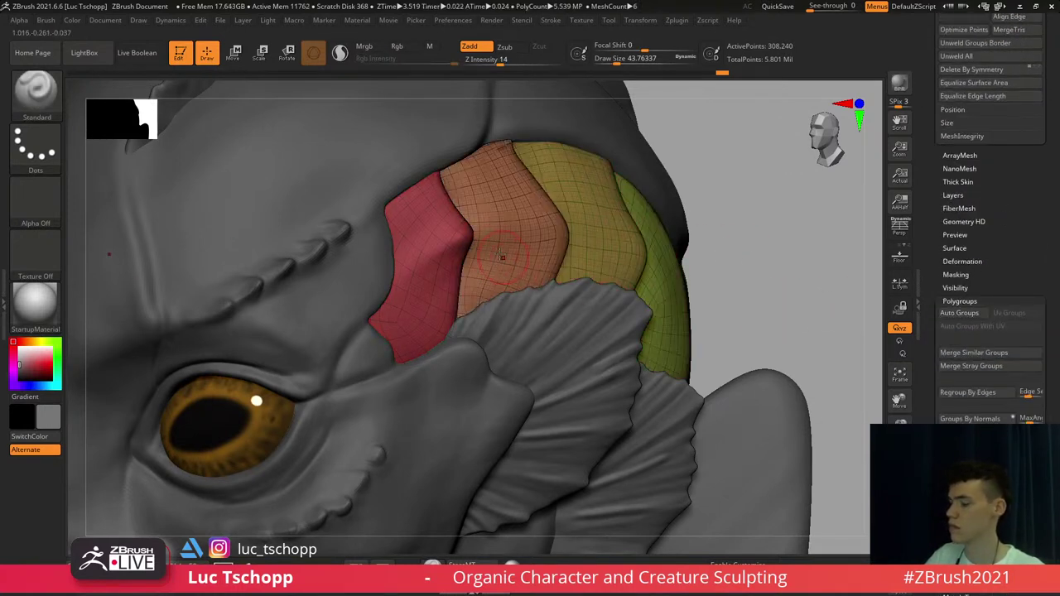
pyautogui.hotkey('shift', 'f')
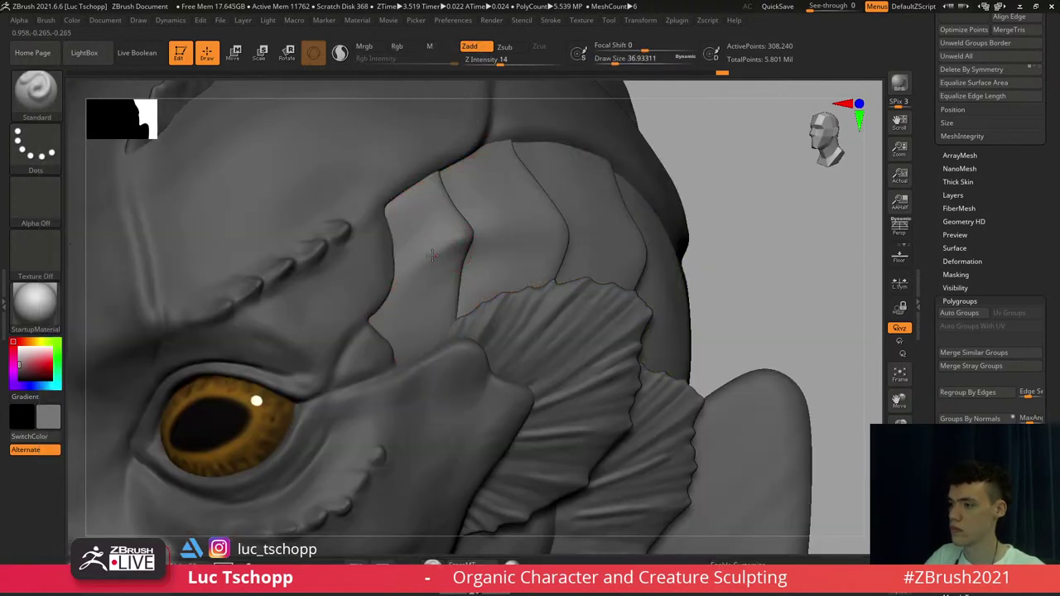
pyautogui.moveTo(469, 228); pyautogui.dragTo(414, 232, button='right')
pyautogui.press('s')
pyautogui.moveTo(470, 235); pyautogui.dragTo(465, 234)
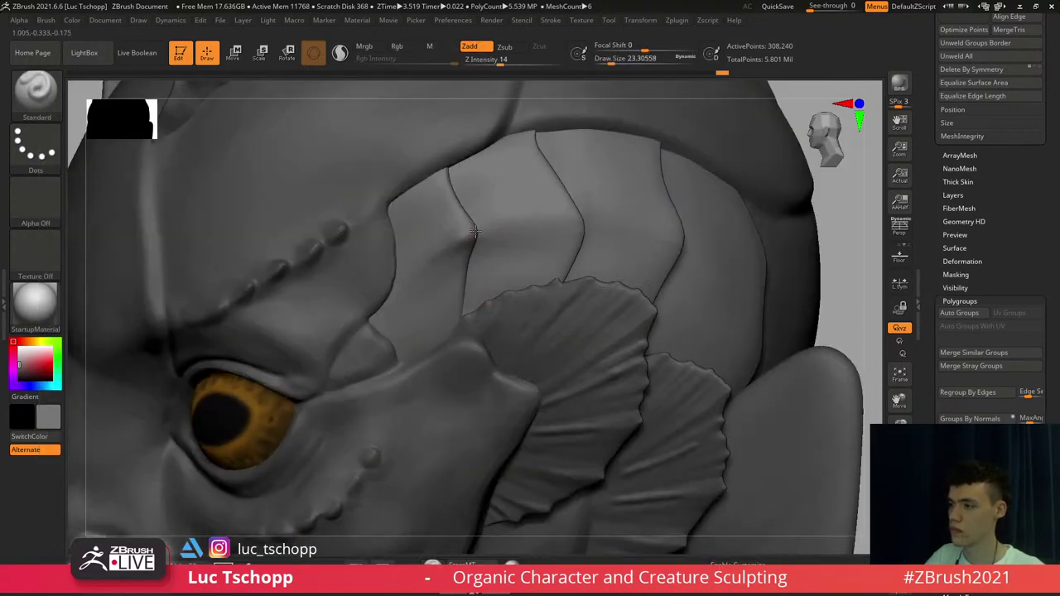
pyautogui.hotkey('ctrl', 'z')
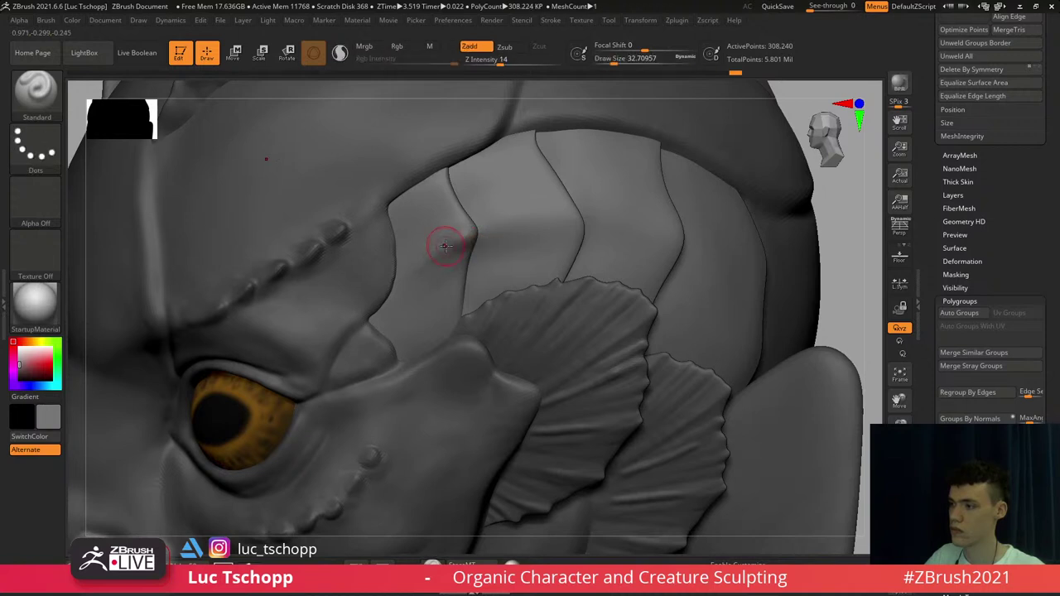
pyautogui.moveTo(563, 217); pyautogui.dragTo(555, 219)
# Switch to the LucT_Custom1 brush and test a stroke on the temple plates, then undo it
pyautogui.moveTo(590, 223); pyautogui.dragTo(561, 228, button='right')
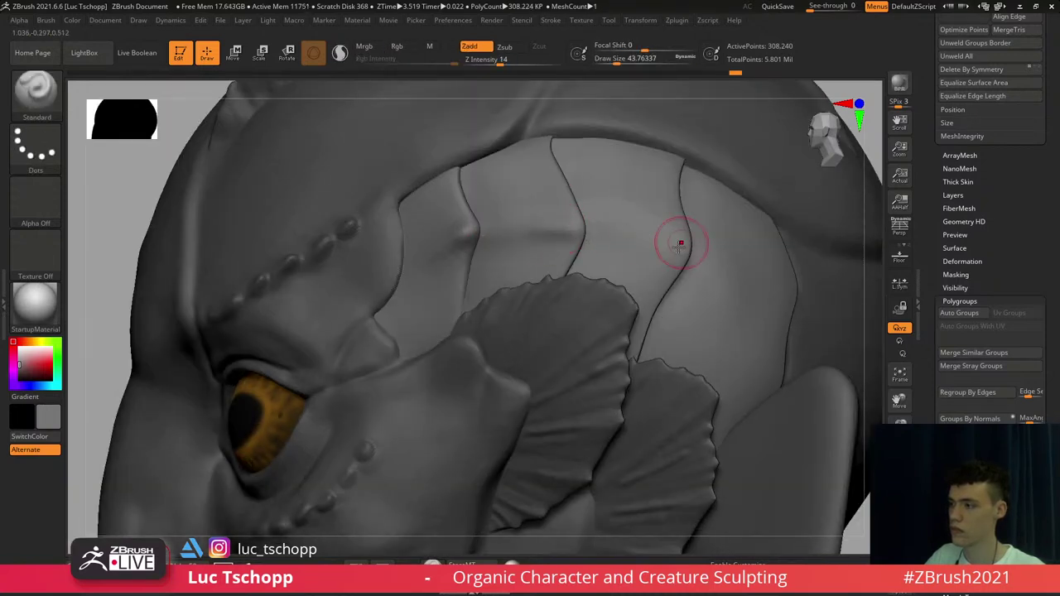
pyautogui.keyDown('ctrl'); pyautogui.moveTo(634, 243); pyautogui.dragTo(510, 247, button='right'); pyautogui.keyUp('ctrl')
pyautogui.hotkey('ctrl', 'z')
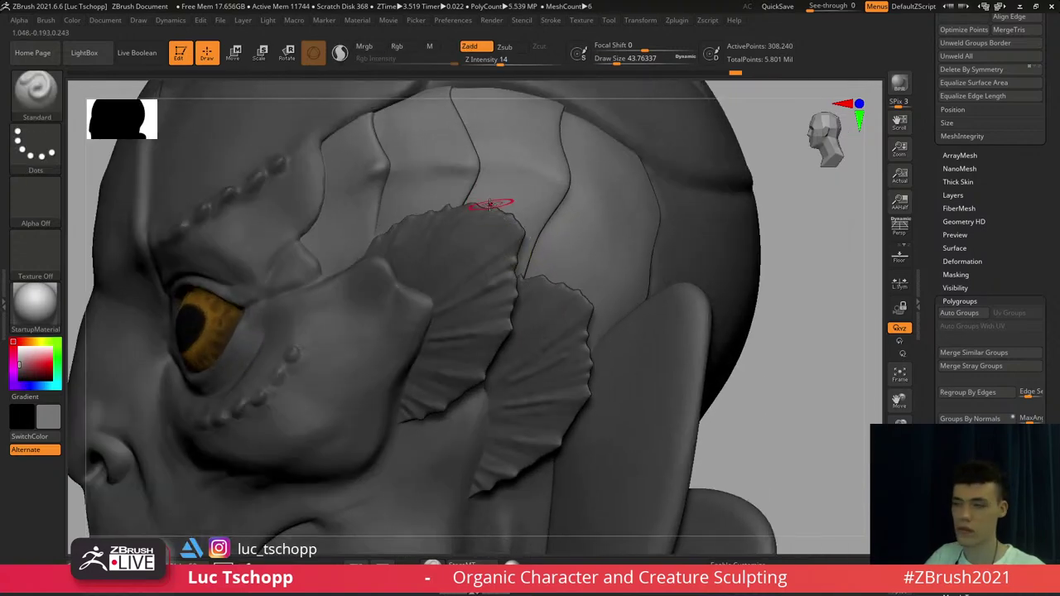
pyautogui.press(']')
pyautogui.press(']')
pyautogui.press(']')
pyautogui.press(']')
pyautogui.press(']')
pyautogui.press(']')
pyautogui.press(']')
pyautogui.press(']')
pyautogui.press('b')
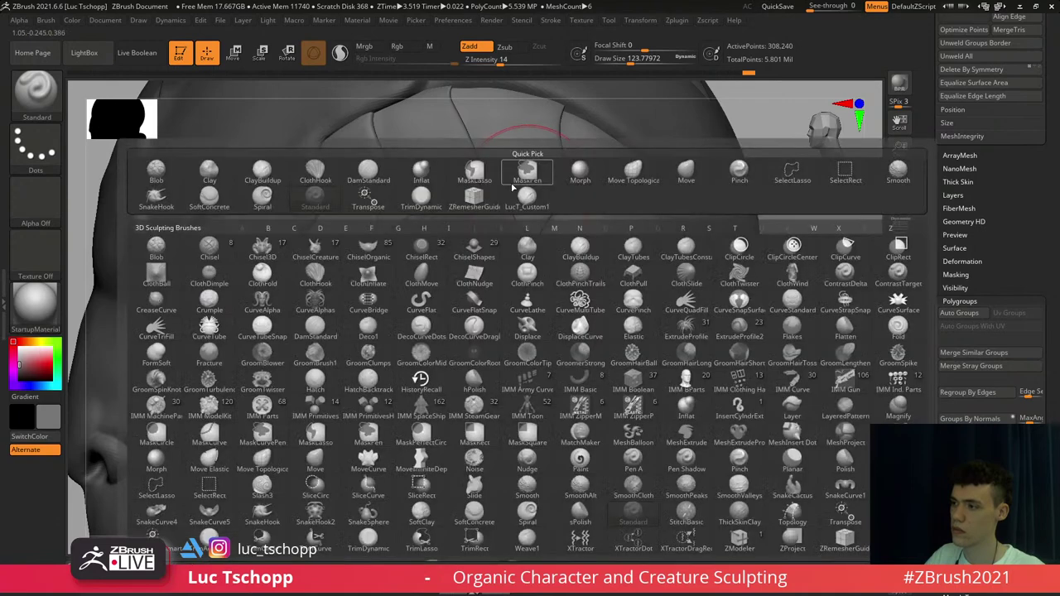
pyautogui.click(525, 168)
pyautogui.press('[')
pyautogui.press('[')
pyautogui.press('[')
pyautogui.keyDown('alt'); pyautogui.moveTo(551, 157); pyautogui.dragTo(558, 231, button='right'); pyautogui.keyUp('alt')
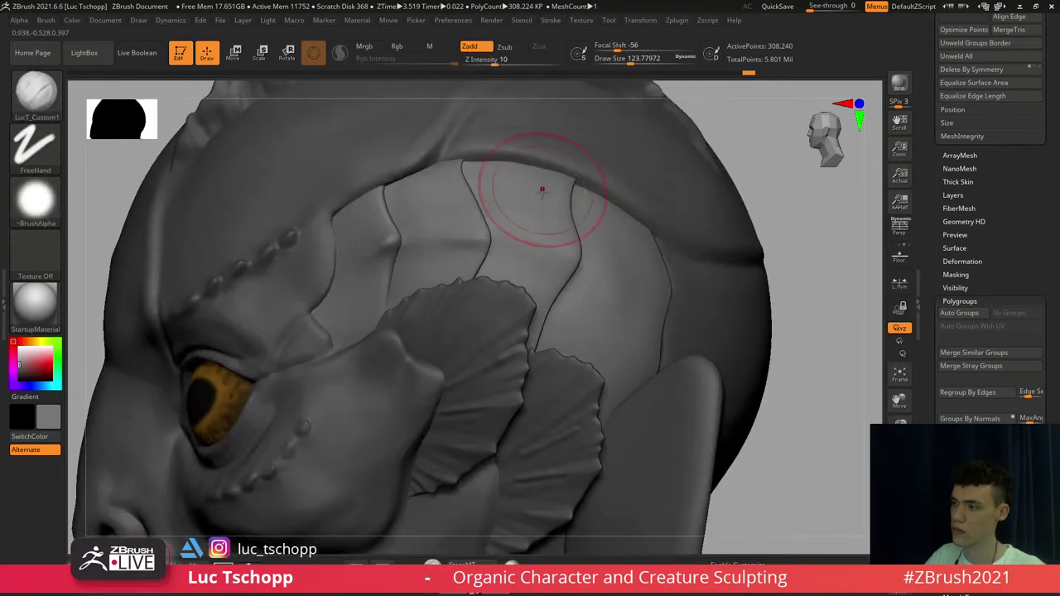
pyautogui.moveTo(540, 189)
pyautogui.mouseDown(button='right')
pyautogui.moveTo(556, 198)
pyautogui.moveTo(552, 222)
pyautogui.moveTo(554, 200)
pyautogui.mouseUp(button='right')
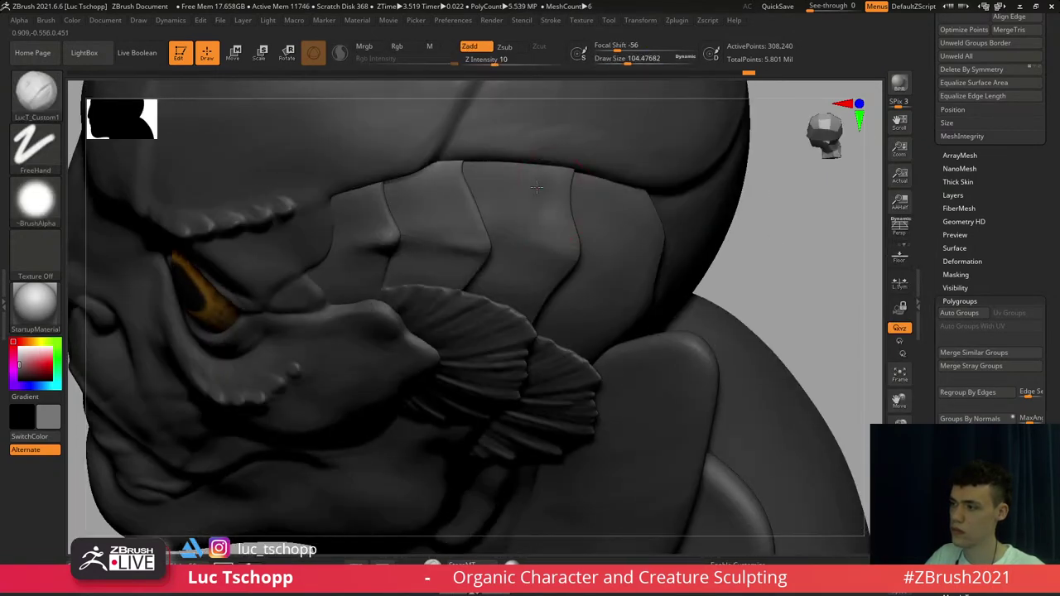
pyautogui.moveTo(528, 212); pyautogui.dragTo(538, 215)
pyautogui.hotkey('ctrl', 'z')
# Smooth the temple plate surface, then set the Standard brush to about size 65
pyautogui.hotkey('shift', 'd')
pyautogui.hotkey('shift', 'd')
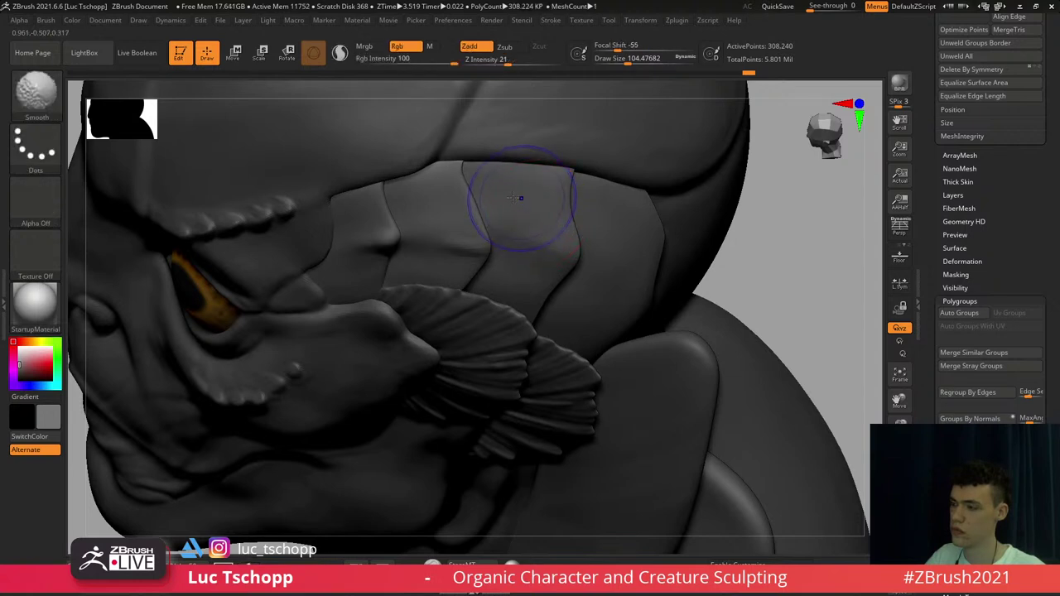
pyautogui.press('s')
pyautogui.click(516, 199)
pyautogui.press('s')
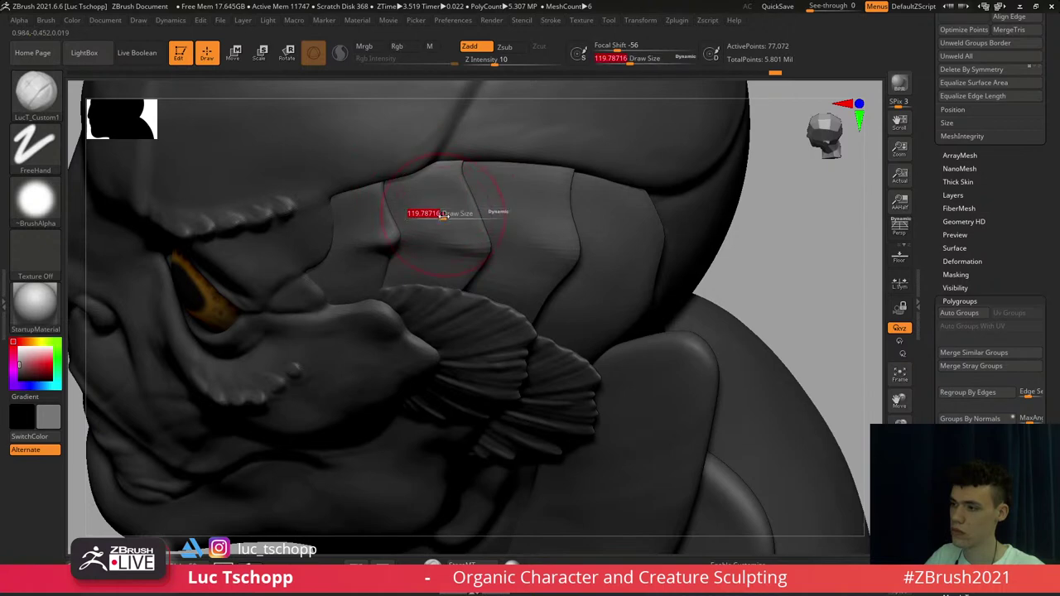
pyautogui.moveTo(437, 260); pyautogui.dragTo(420, 253, button='right')
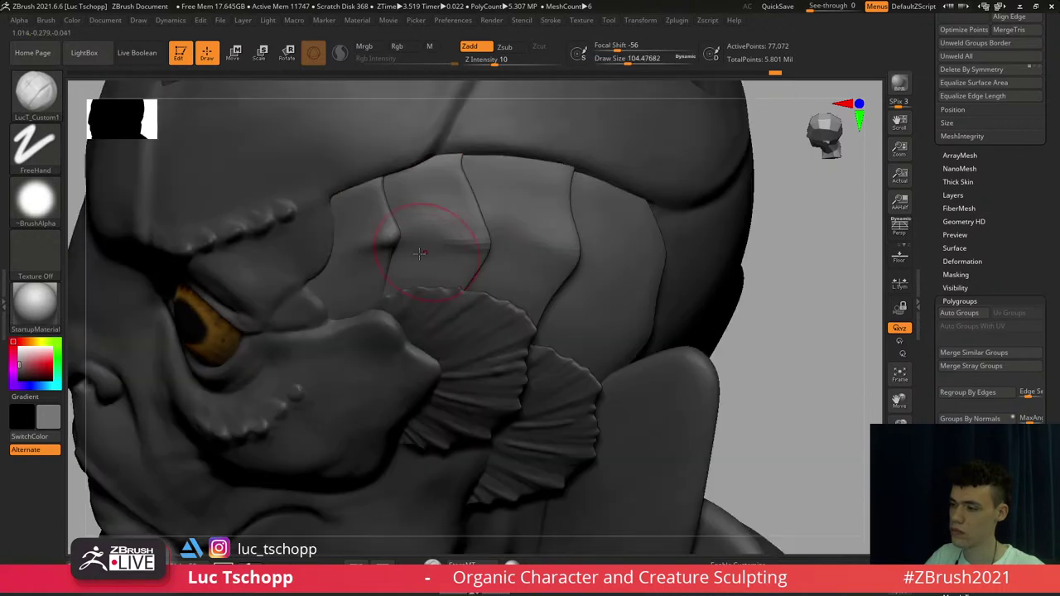
pyautogui.press('b')
pyautogui.press('s')
pyautogui.press('t')
pyautogui.press('s')
pyautogui.click(365, 256)
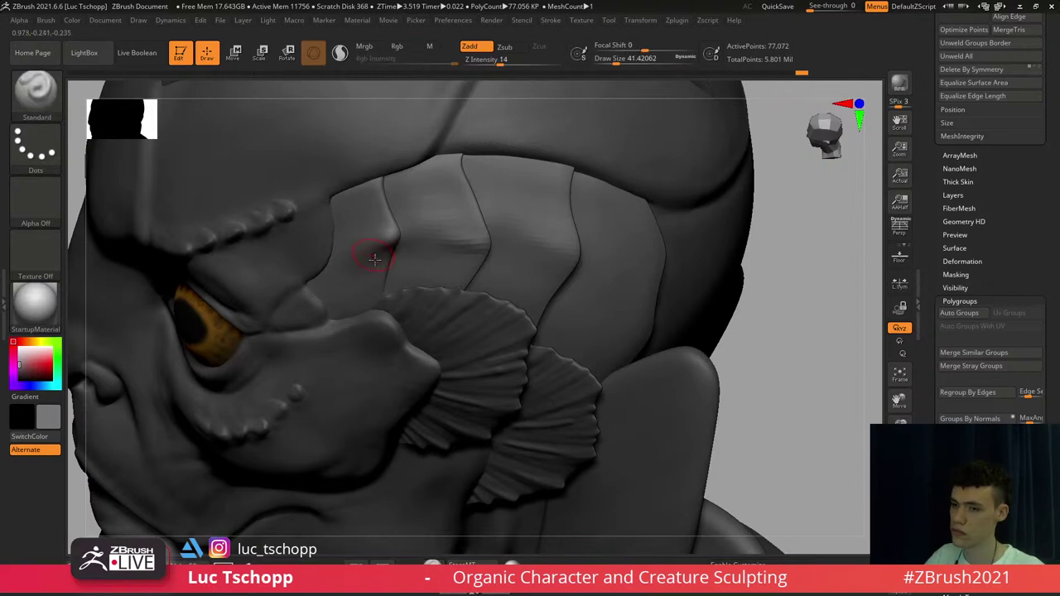
pyautogui.moveTo(380, 285); pyautogui.dragTo(417, 282, button='right')
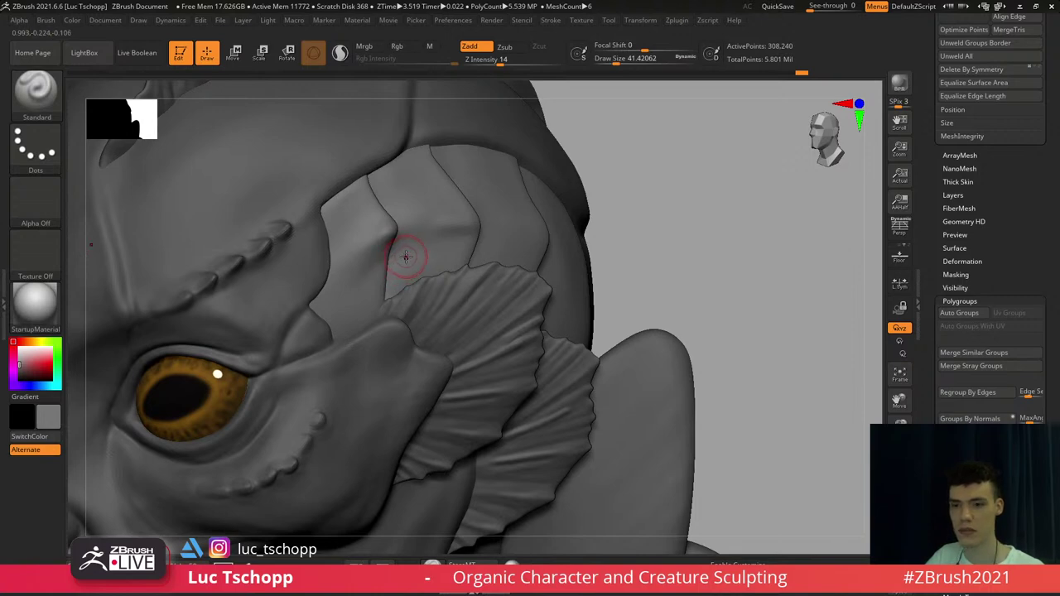
pyautogui.moveTo(433, 242); pyautogui.dragTo(344, 224, button='right')
# Sculpt and smooth the middle temple plate with LucT_Custom1 at brush size 54
pyautogui.press('b')
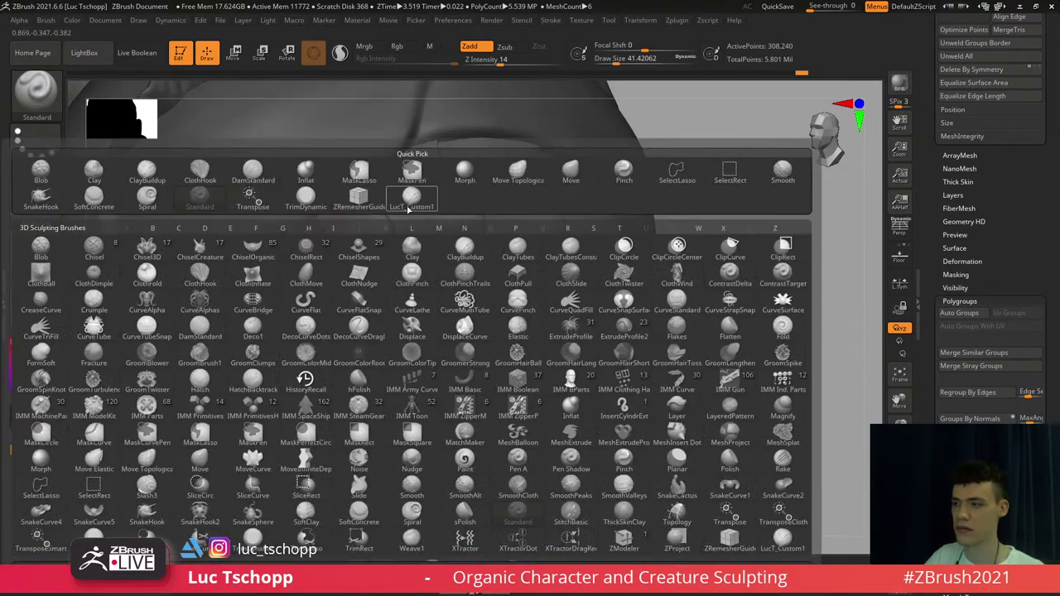
pyautogui.click(407, 207)
pyautogui.moveTo(380, 258); pyautogui.dragTo(385, 250, button='right')
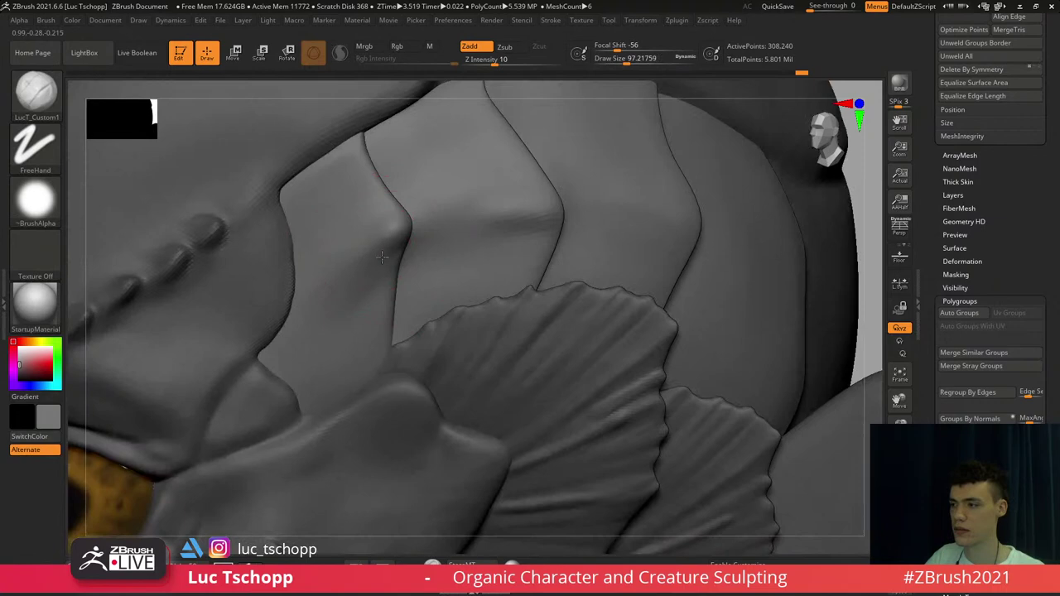
pyautogui.press('shift')
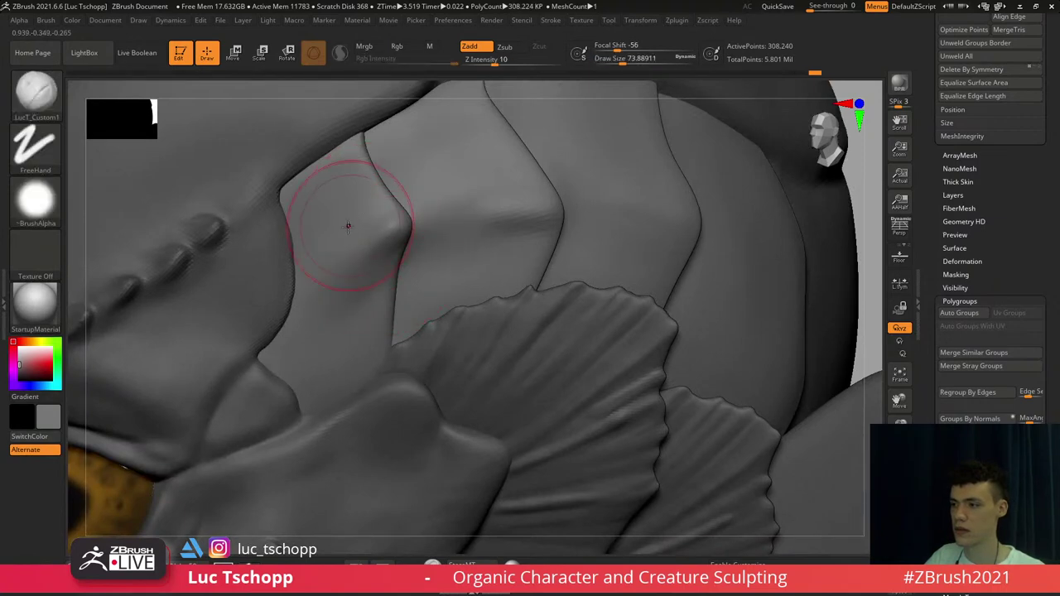
pyautogui.press('s')
pyautogui.moveTo(445, 178)
pyautogui.keyDown('alt'); pyautogui.mouseDown(button='right')
pyautogui.moveTo(443, 246)
pyautogui.moveTo(452, 211)
pyautogui.mouseUp(button='right'); pyautogui.keyUp('alt')
pyautogui.press('[')
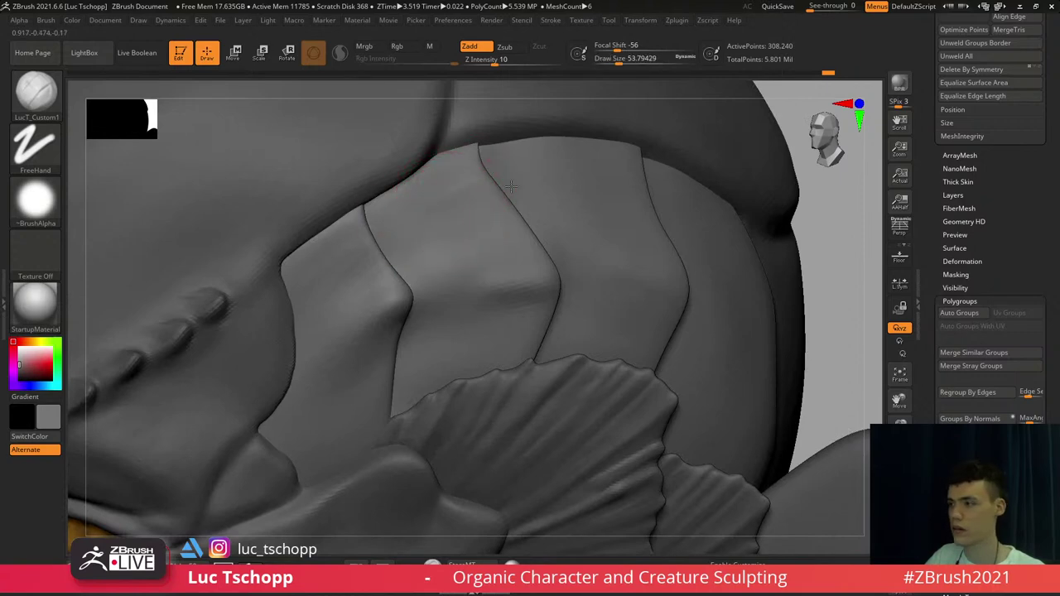
pyautogui.moveTo(519, 214); pyautogui.dragTo(438, 241)
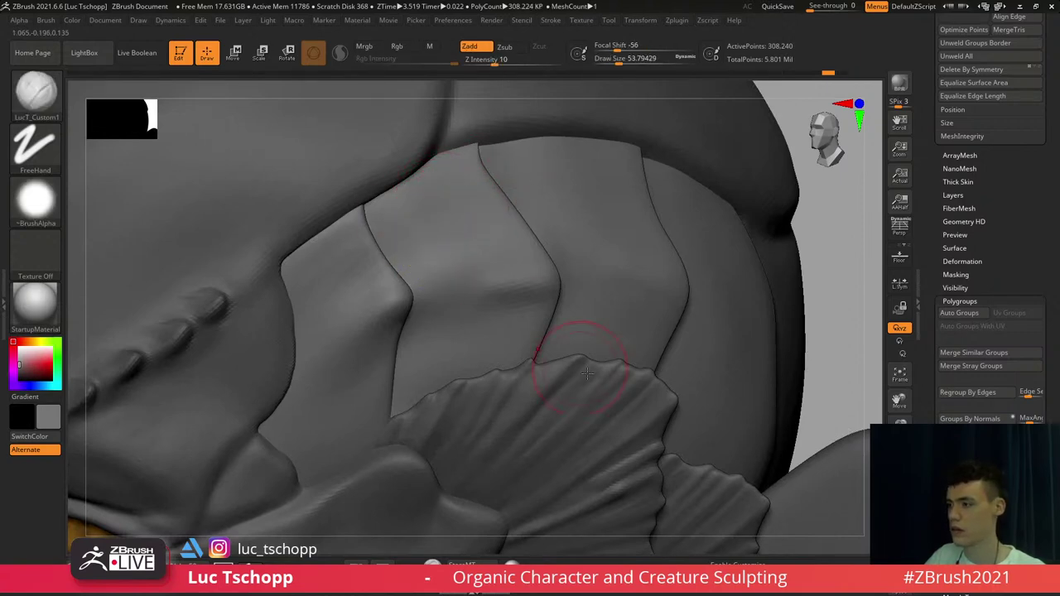
# Frame the bust, move in on the eye area, and enlarge the brush to about 74
pyautogui.moveTo(587, 374); pyautogui.dragTo(572, 325, button='right')
pyautogui.press('f')
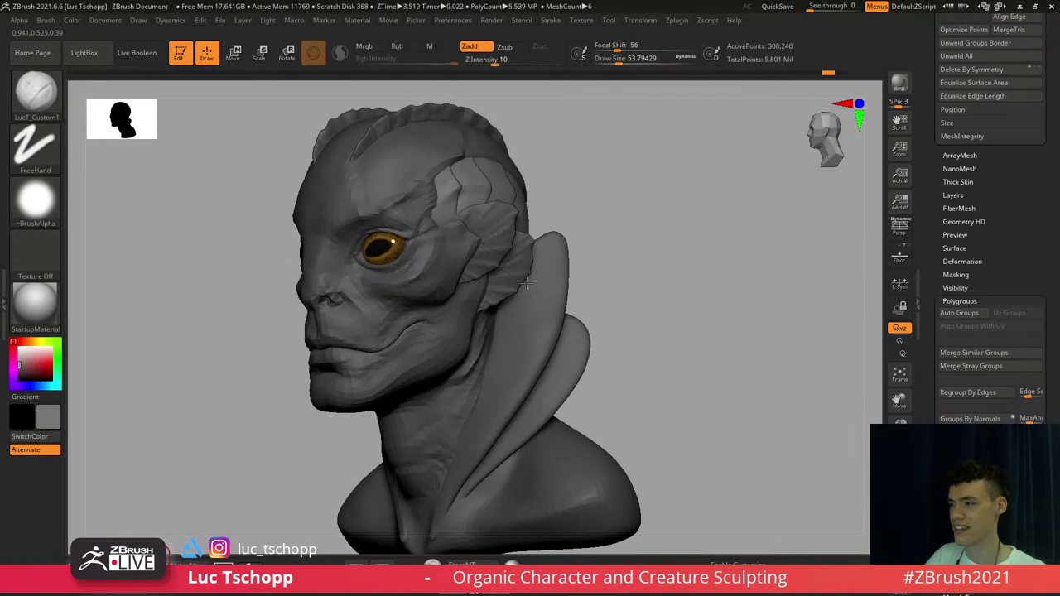
pyautogui.keyDown('alt'); pyautogui.moveTo(489, 315); pyautogui.dragTo(490, 430, button='right'); pyautogui.keyUp('alt')
pyautogui.press('s')
pyautogui.moveTo(443, 286); pyautogui.dragTo(437, 295)
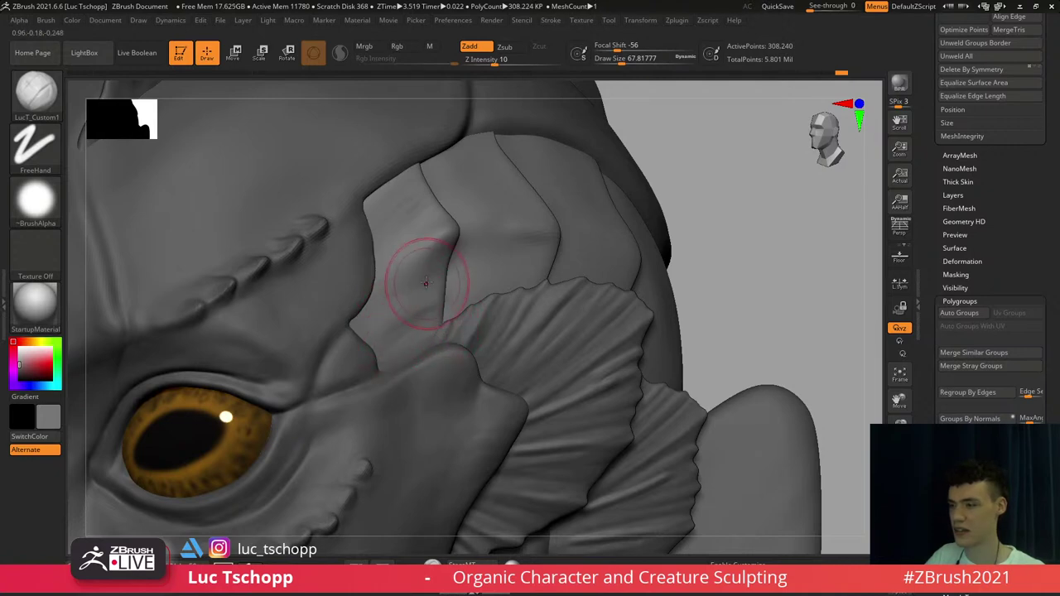
# Cut a crease across the middle plate with DamStandard at size 145, smoothing its left part
pyautogui.press('b')
pyautogui.press('d')
pyautogui.press('s')
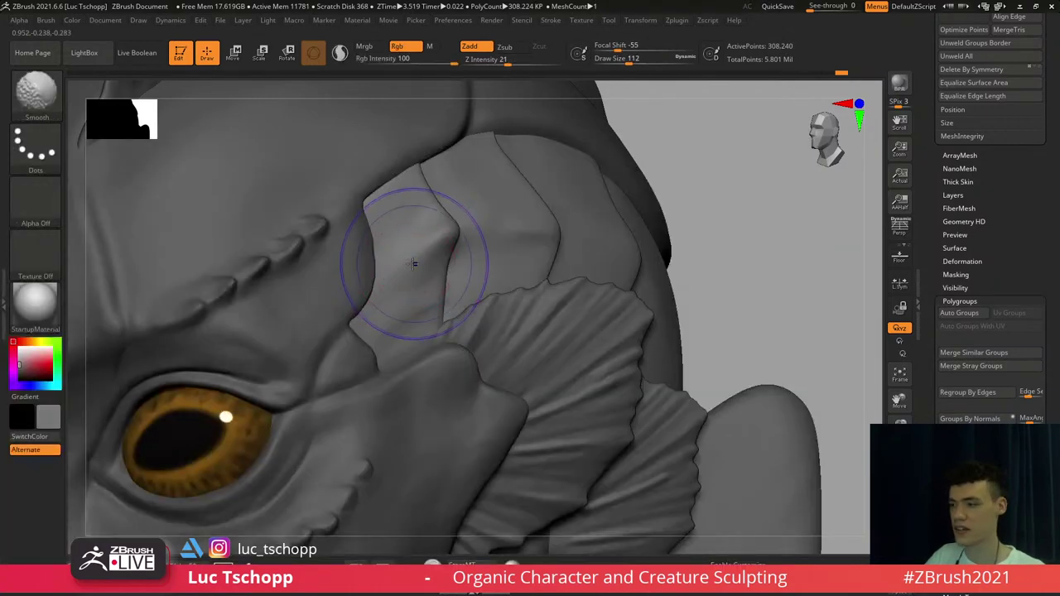
pyautogui.hotkey('shift', 'd')
pyautogui.press('s')
pyautogui.moveTo(406, 265); pyautogui.dragTo(412, 265)
pyautogui.moveTo(485, 239); pyautogui.dragTo(554, 233)
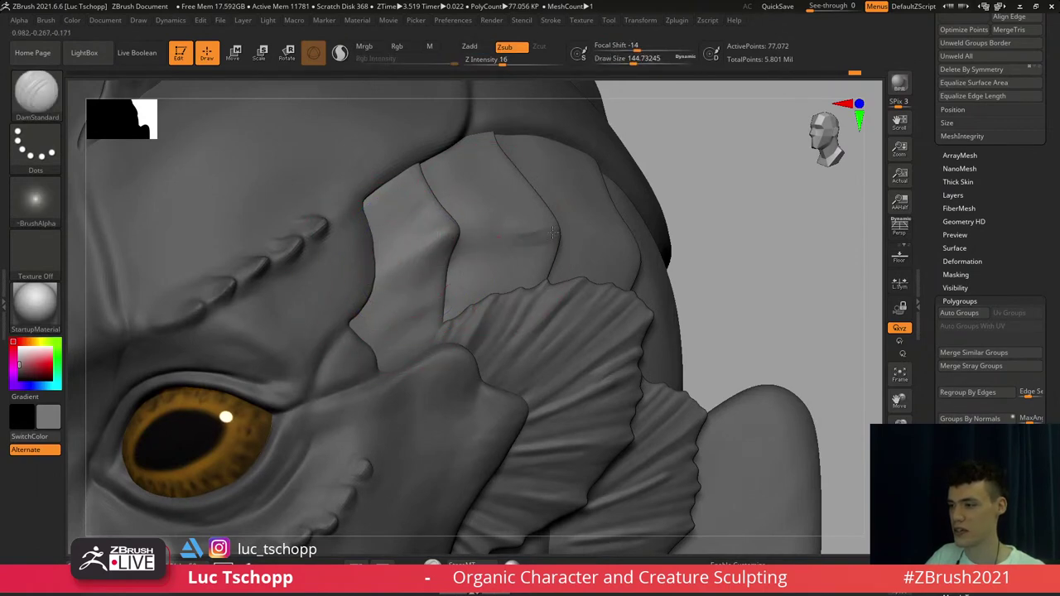
pyautogui.moveTo(560, 240); pyautogui.dragTo(443, 222, button='right')
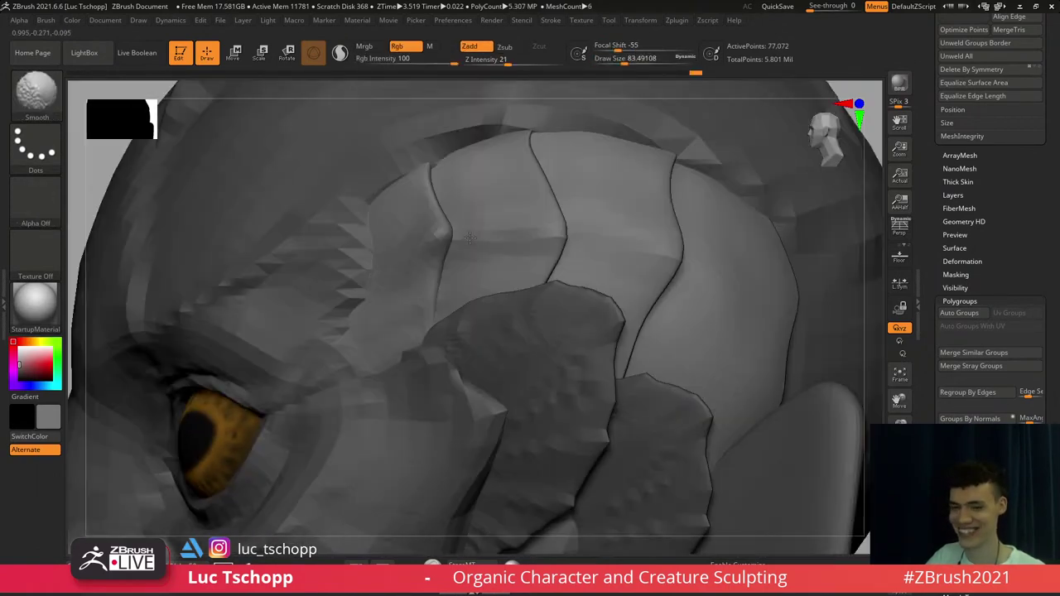
pyautogui.keyDown('shift'); pyautogui.moveTo(483, 229); pyautogui.dragTo(474, 251); pyautogui.keyUp('shift')
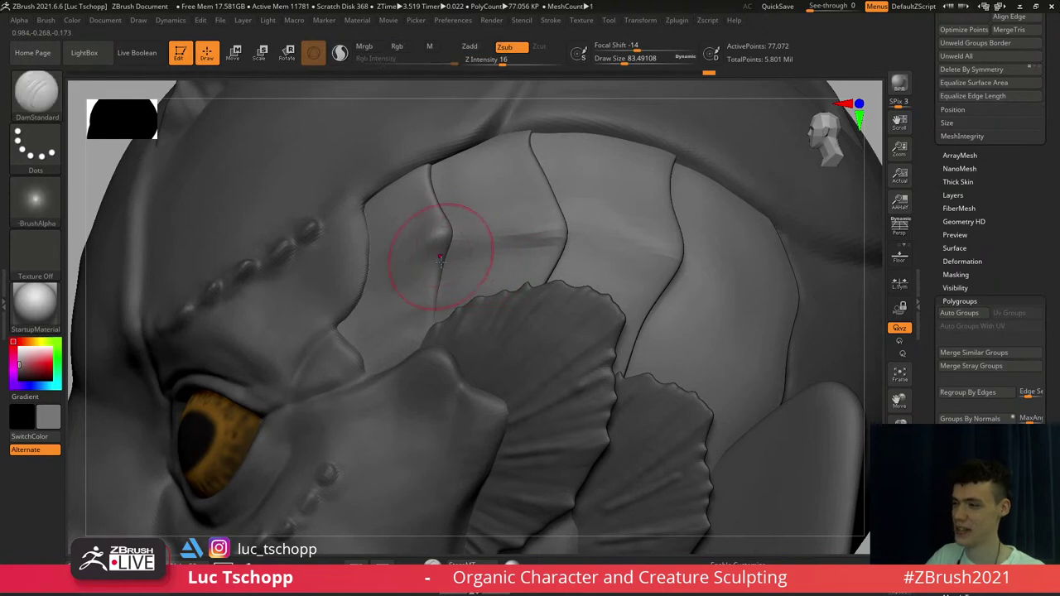
# Switch to the Move Topological brush and enlarge it
pyautogui.press('b')
pyautogui.press('s')
pyautogui.press('t')
pyautogui.moveTo(489, 270); pyautogui.dragTo(428, 279, button='right')
pyautogui.press('b')
pyautogui.press('m')
pyautogui.press('t')
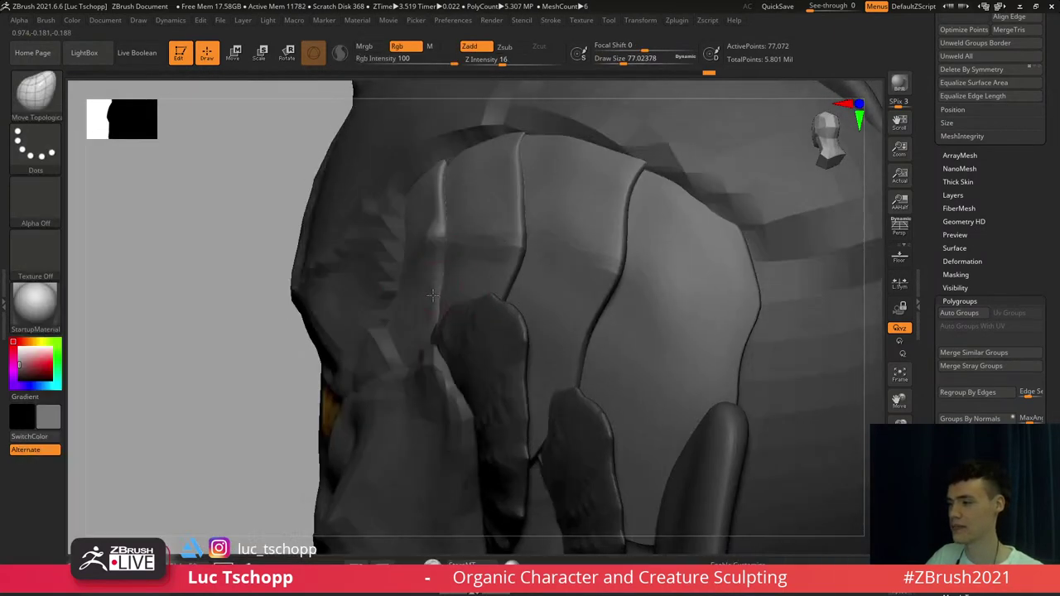
pyautogui.press('s')
# Set the Move Topological brush size from 71 to 202, then 172, along the plate edges
pyautogui.moveTo(428, 294); pyautogui.dragTo(437, 295)
pyautogui.moveTo(456, 286); pyautogui.dragTo(431, 303, button='right')
pyautogui.press('s')
pyautogui.moveTo(431, 304); pyautogui.dragTo(427, 304)
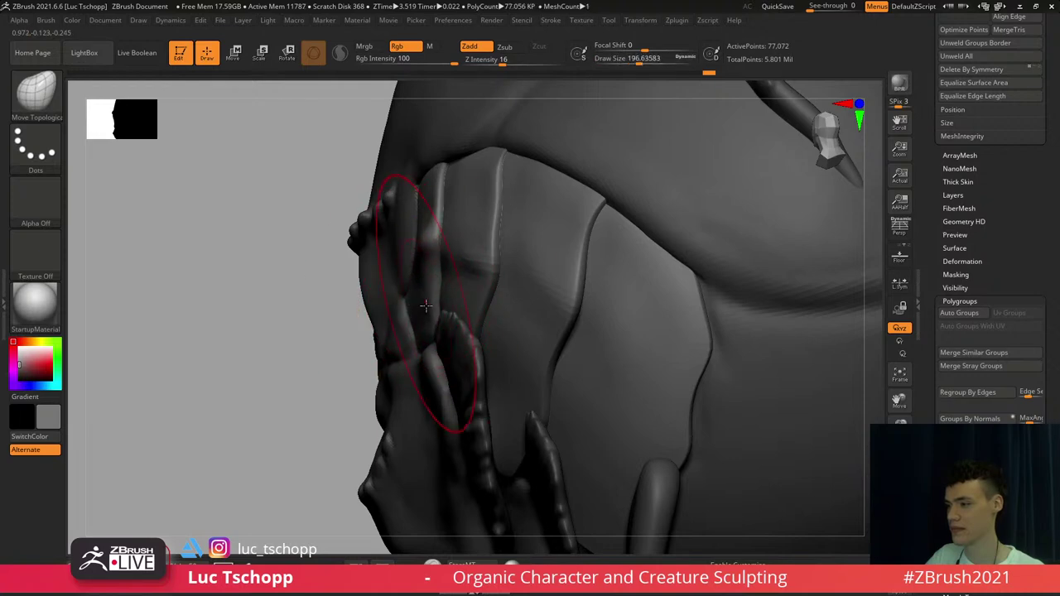
pyautogui.moveTo(426, 286); pyautogui.dragTo(432, 301, button='right')
pyautogui.press('s')
pyautogui.click(435, 277)
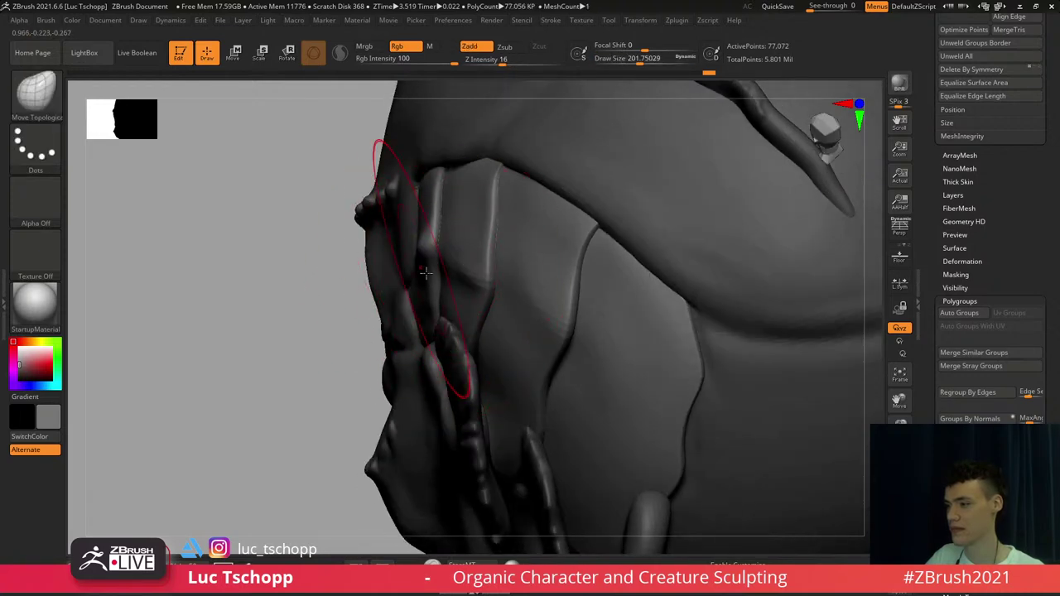
pyautogui.press('s')
pyautogui.click(426, 282)
# Return to LucT_Custom1 at size 101 for smoothing, then turn the head toward the eye
pyautogui.moveTo(431, 307)
pyautogui.mouseDown(button='right')
pyautogui.moveTo(433, 263)
pyautogui.moveTo(427, 303)
pyautogui.mouseUp(button='right')
pyautogui.press('b')
pyautogui.click(432, 203)
pyautogui.press('s')
pyautogui.click(428, 304)
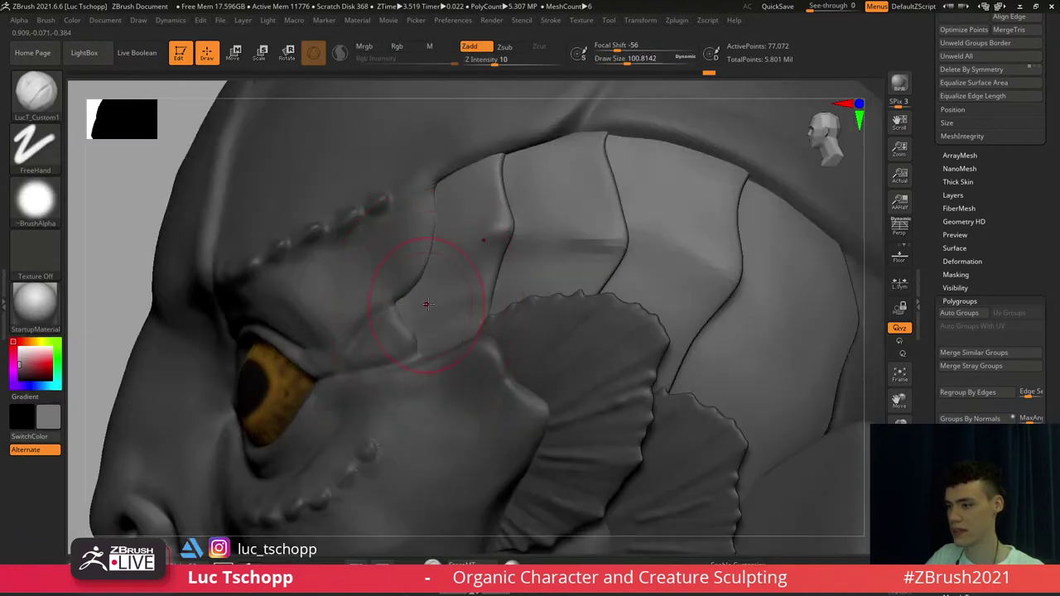
pyautogui.press('shift')
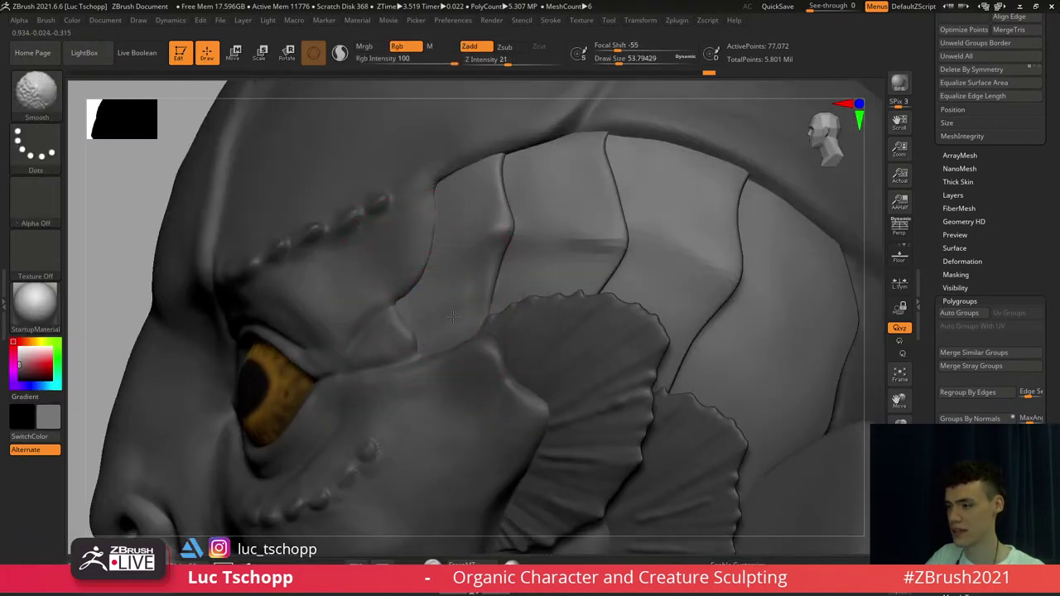
pyautogui.moveTo(456, 264); pyautogui.dragTo(460, 286, button='right')
pyautogui.moveTo(354, 373); pyautogui.dragTo(395, 302, button='right')
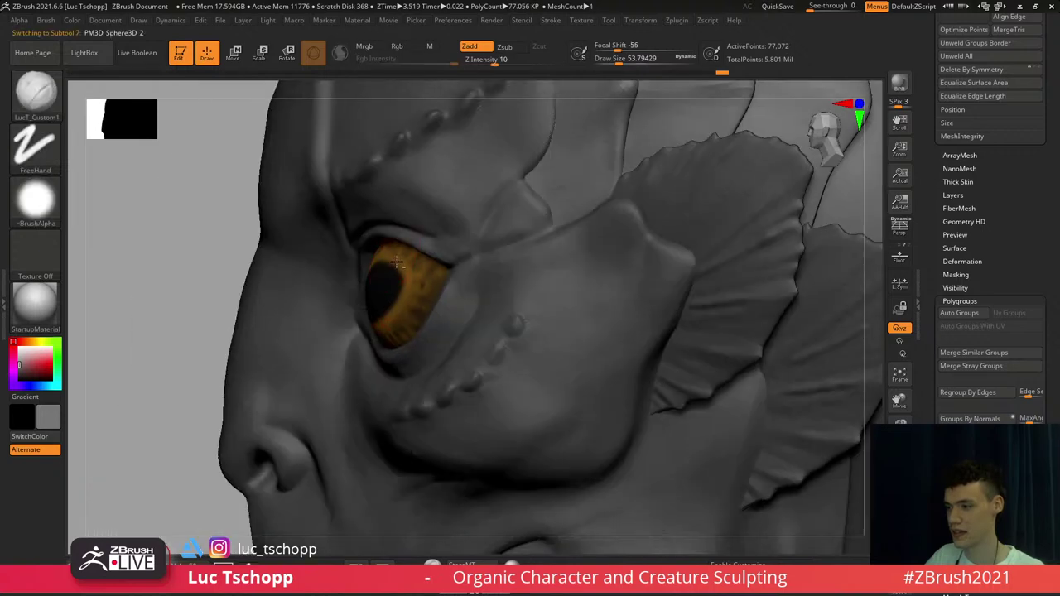
# Select the eyeball with the Move brush at size 268 and try a nudge, then undo it
pyautogui.press('b')
pyautogui.press('m')
pyautogui.press('v')
pyautogui.press('s')
pyautogui.click(424, 249)
pyautogui.press('shift')
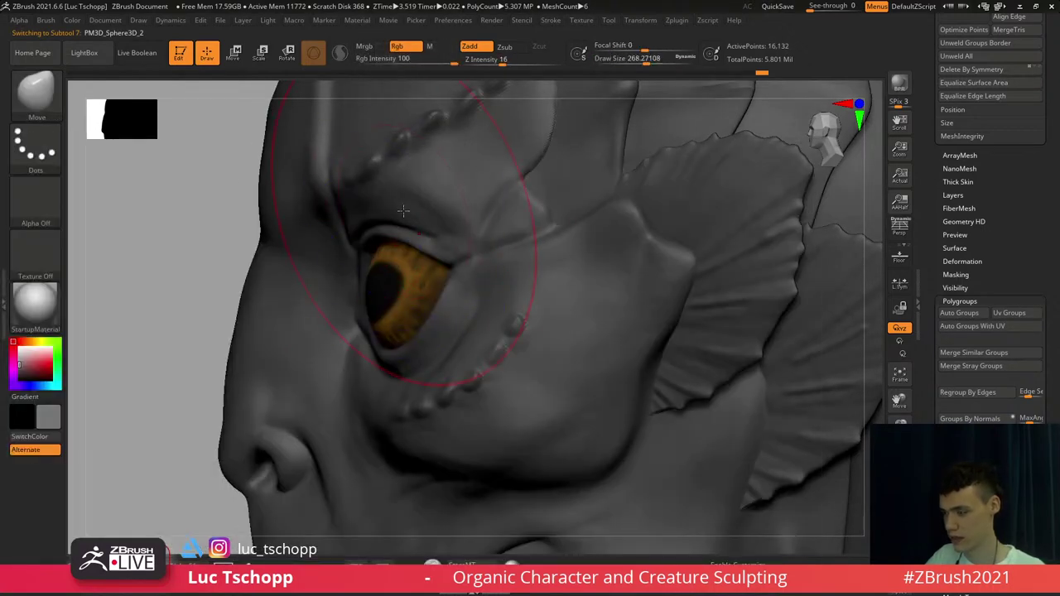
pyautogui.moveTo(380, 206); pyautogui.dragTo(390, 232)
pyautogui.press('ctrl')
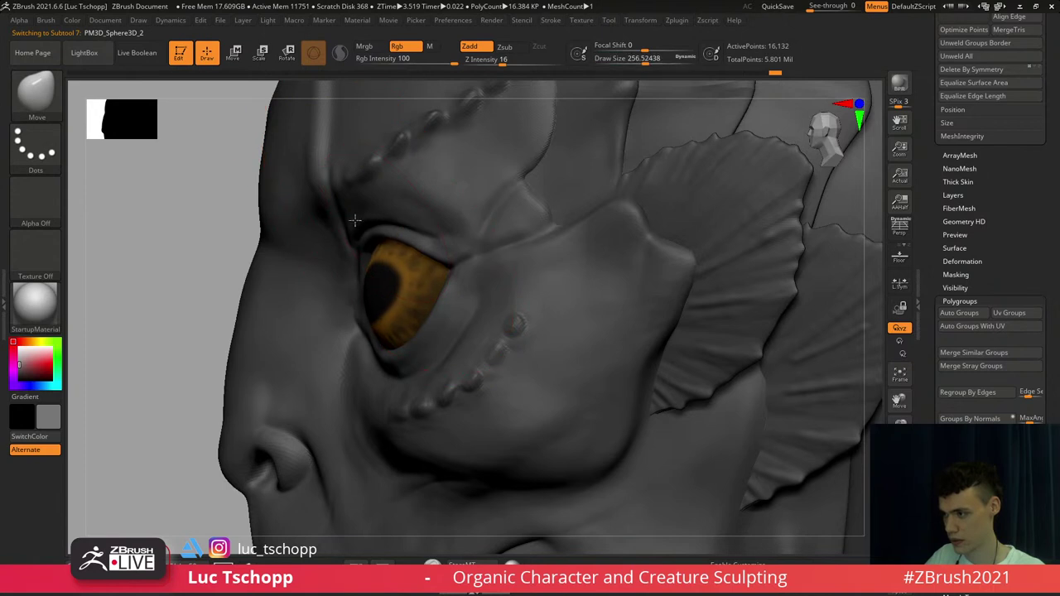
pyautogui.hotkey('ctrl', 'z')
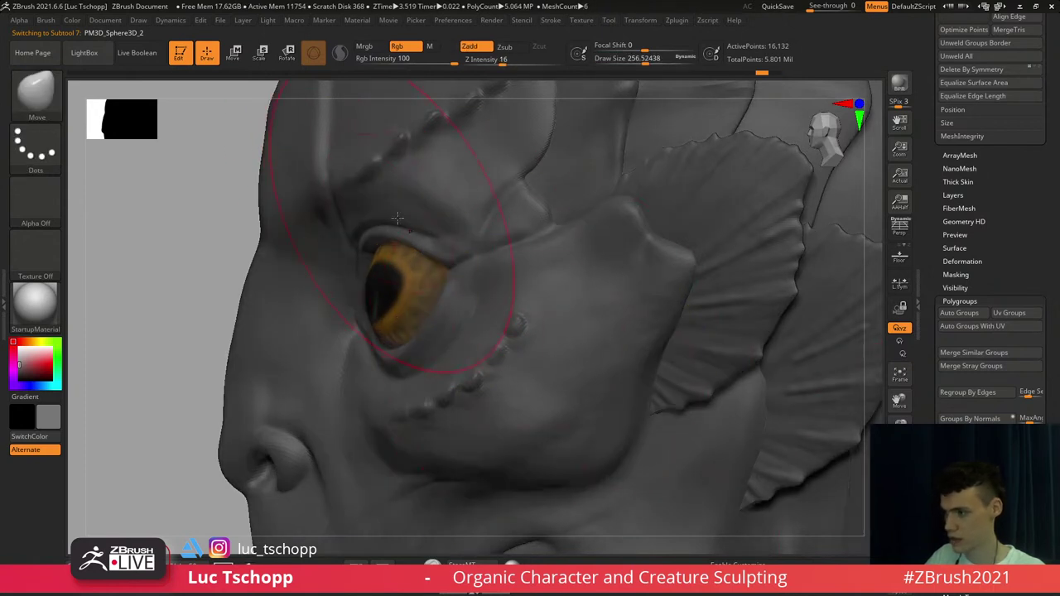
# Reduce the brush to 132 and turn on ghosted transparency for the head
pyautogui.press('s')
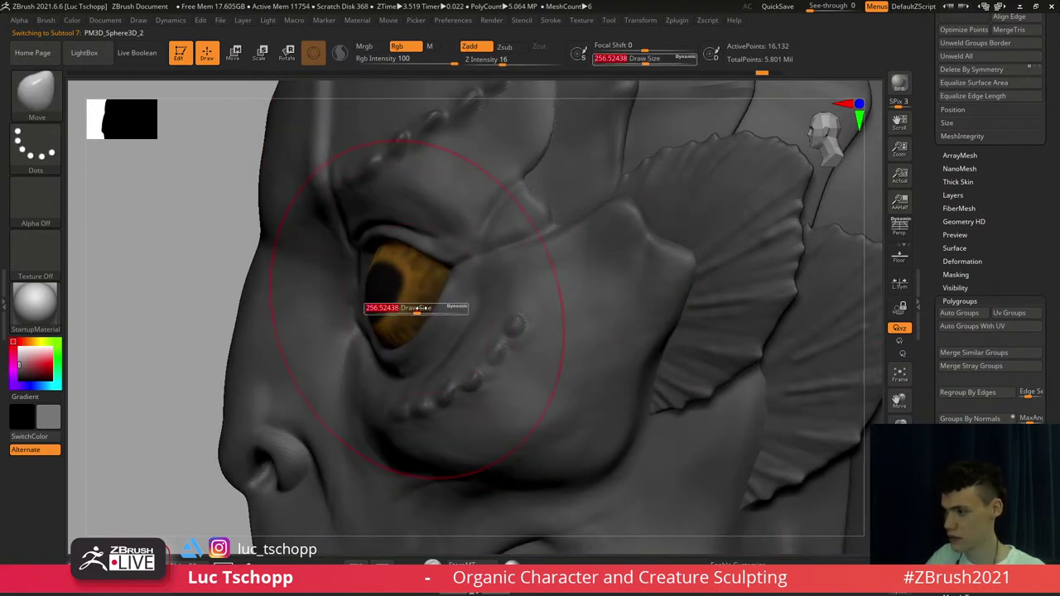
pyautogui.moveTo(423, 310); pyautogui.dragTo(409, 309)
pyautogui.hotkey('shift', 'f')
pyautogui.hotkey('shift', 'f')
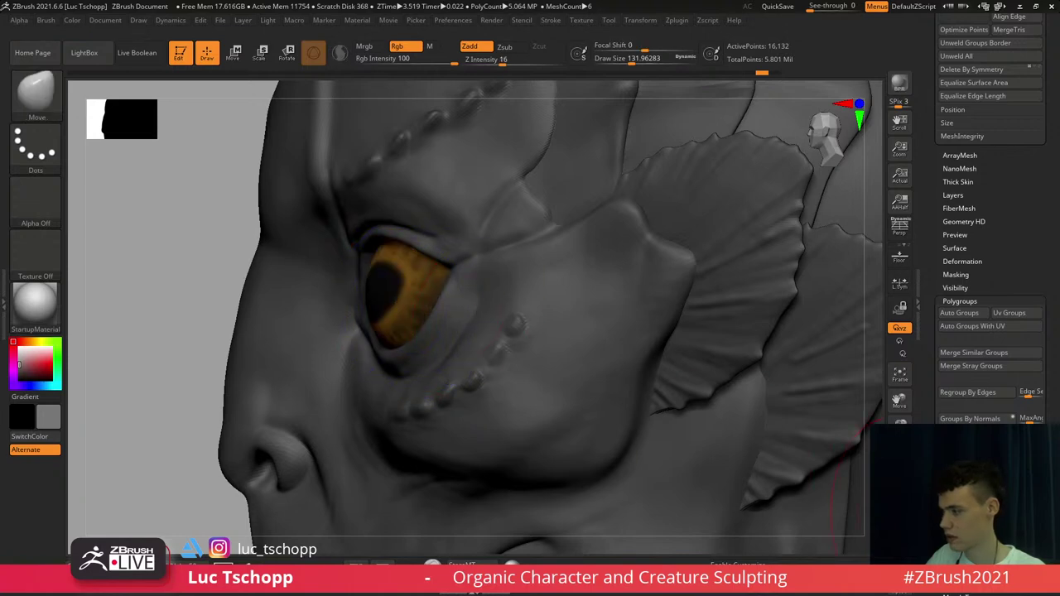
pyautogui.click(899, 507)
pyautogui.click(900, 511)
pyautogui.click(901, 510)
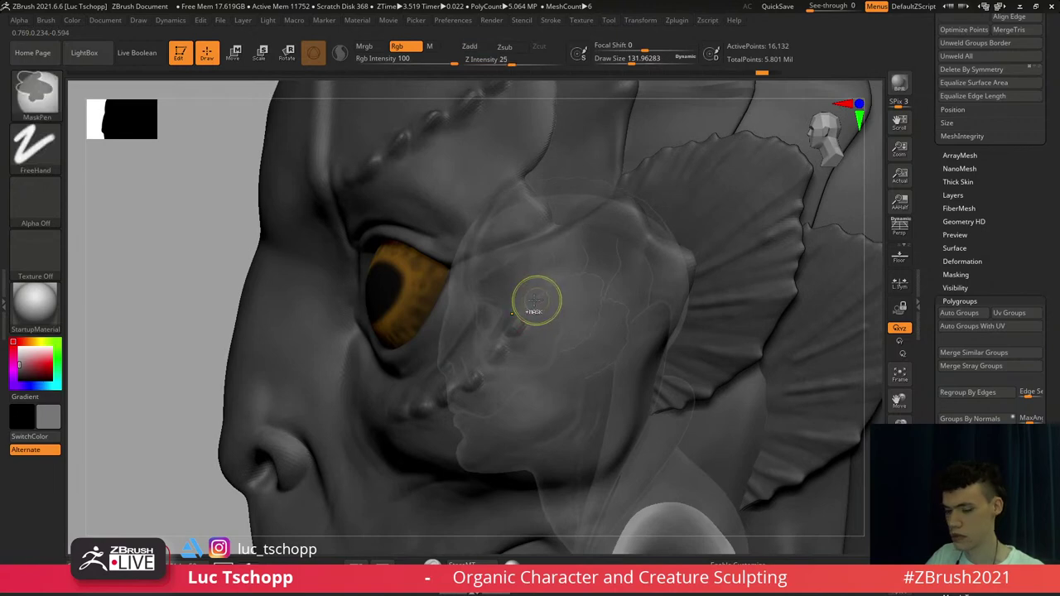
# Zoom in on the eyeball and enlarge the Move brush to about 408
pyautogui.moveTo(537, 301)
pyautogui.keyDown('ctrl'); pyautogui.mouseDown(button='right')
pyautogui.moveTo(484, 307)
pyautogui.moveTo(561, 311)
pyautogui.mouseUp(button='right'); pyautogui.keyUp('ctrl')
pyautogui.press('b')
pyautogui.press('m')
pyautogui.press('v')
pyautogui.press('s')
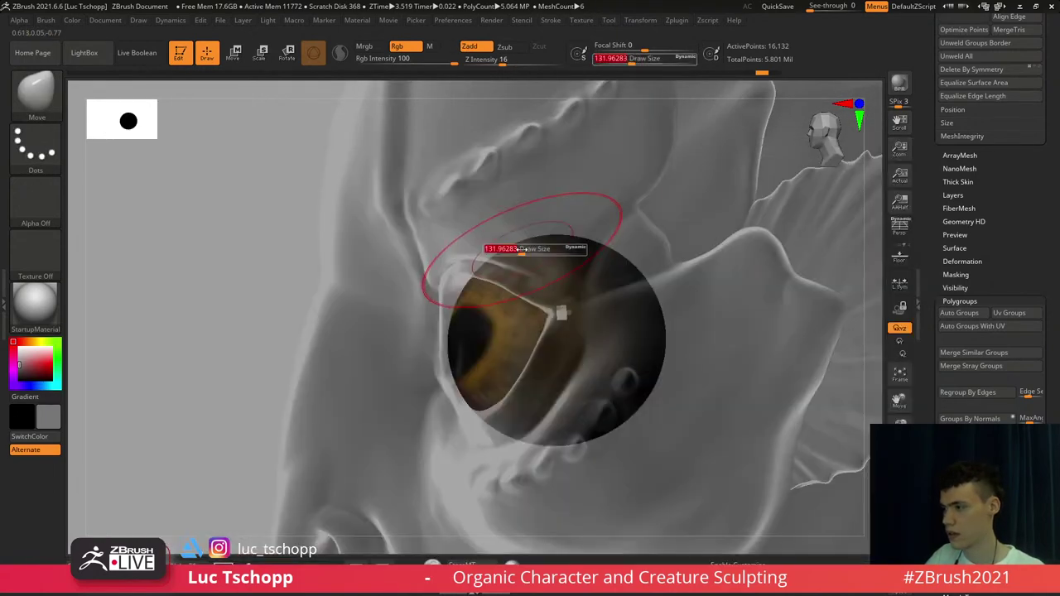
pyautogui.press('s')
pyautogui.moveTo(521, 249); pyautogui.dragTo(536, 241)
# Shift the eyeball left and push its left edge right, resizing the brush between 228 and 379
pyautogui.moveTo(497, 290); pyautogui.dragTo(482, 290)
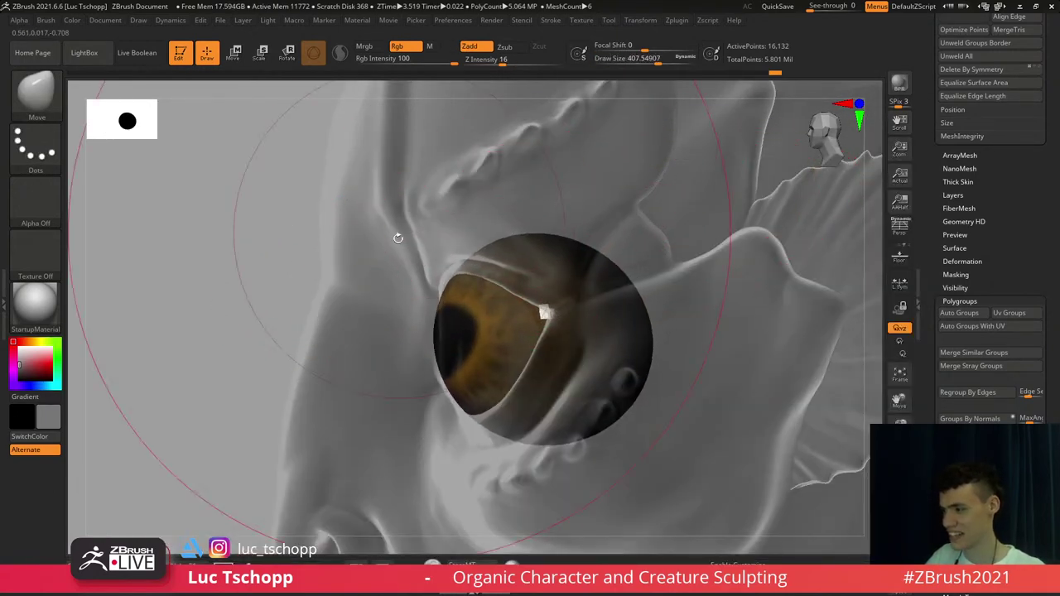
pyautogui.press('s')
pyautogui.moveTo(448, 332)
pyautogui.mouseDown()
pyautogui.moveTo(438, 332)
pyautogui.moveTo(455, 354)
pyautogui.moveTo(456, 345)
pyautogui.mouseUp()
pyautogui.press('s')
pyautogui.press('s')
pyautogui.moveTo(487, 280); pyautogui.dragTo(506, 266)
pyautogui.press('s')
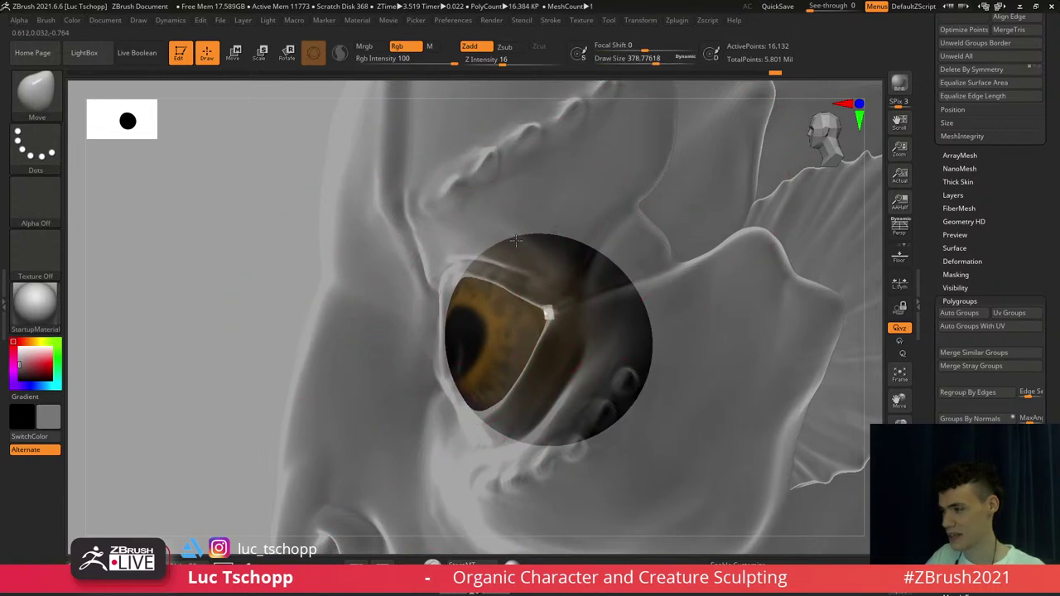
pyautogui.moveTo(502, 267)
pyautogui.mouseDown(button='right')
pyautogui.moveTo(556, 285)
pyautogui.moveTo(526, 267)
pyautogui.mouseUp(button='right')
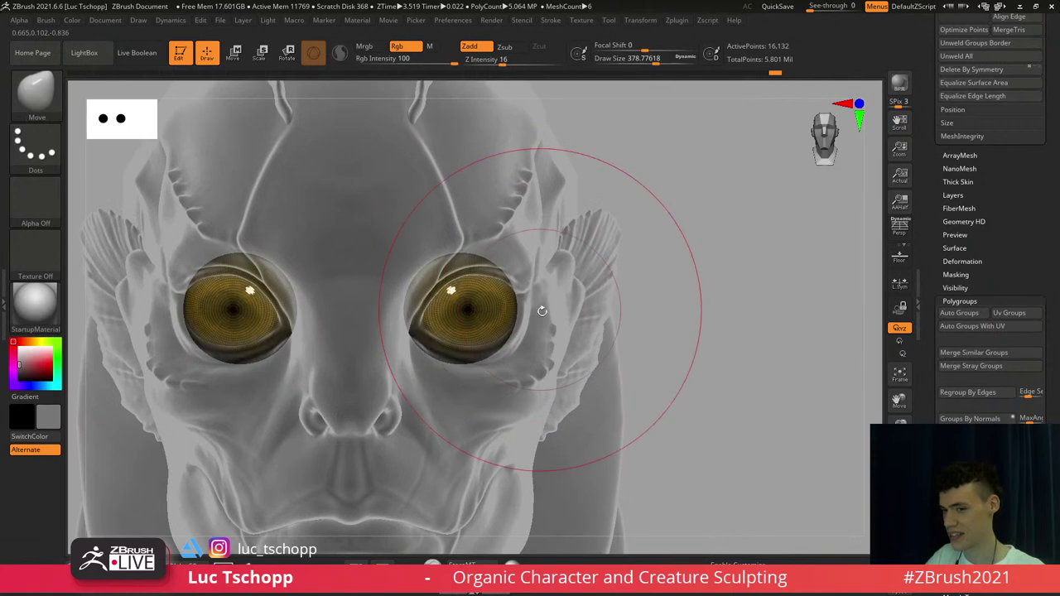
# Turn transparency off, check both eyes from the front, and select Extract2 at size 250
pyautogui.keyDown('ctrl'); pyautogui.moveTo(541, 310); pyautogui.dragTo(522, 338, button='right'); pyautogui.keyUp('ctrl')
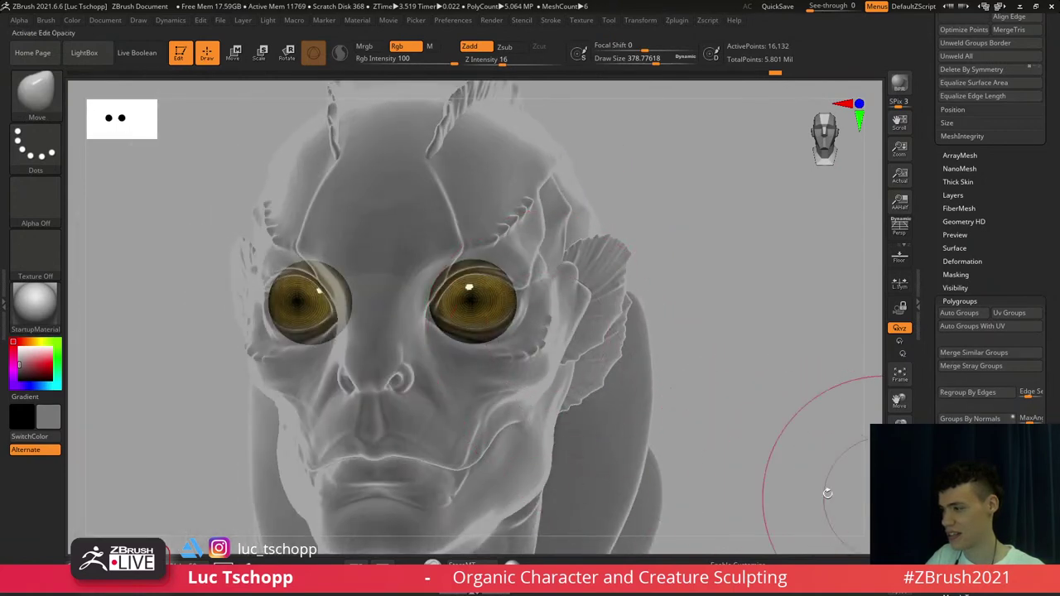
pyautogui.click(888, 499)
pyautogui.keyDown('shift'); pyautogui.moveTo(754, 414); pyautogui.dragTo(775, 406, button='right'); pyautogui.keyUp('shift')
pyautogui.moveTo(594, 251)
pyautogui.keyDown('ctrl'); pyautogui.mouseDown(button='right')
pyautogui.moveTo(571, 287)
pyautogui.moveTo(587, 236)
pyautogui.moveTo(593, 286)
pyautogui.mouseUp(button='right'); pyautogui.keyUp('ctrl')
pyautogui.press('s')
pyautogui.moveTo(596, 316); pyautogui.dragTo(584, 315)
pyautogui.keyDown('alt'); pyautogui.click(598, 246); pyautogui.keyUp('alt')
pyautogui.moveTo(599, 242); pyautogui.dragTo(569, 205, button='right')
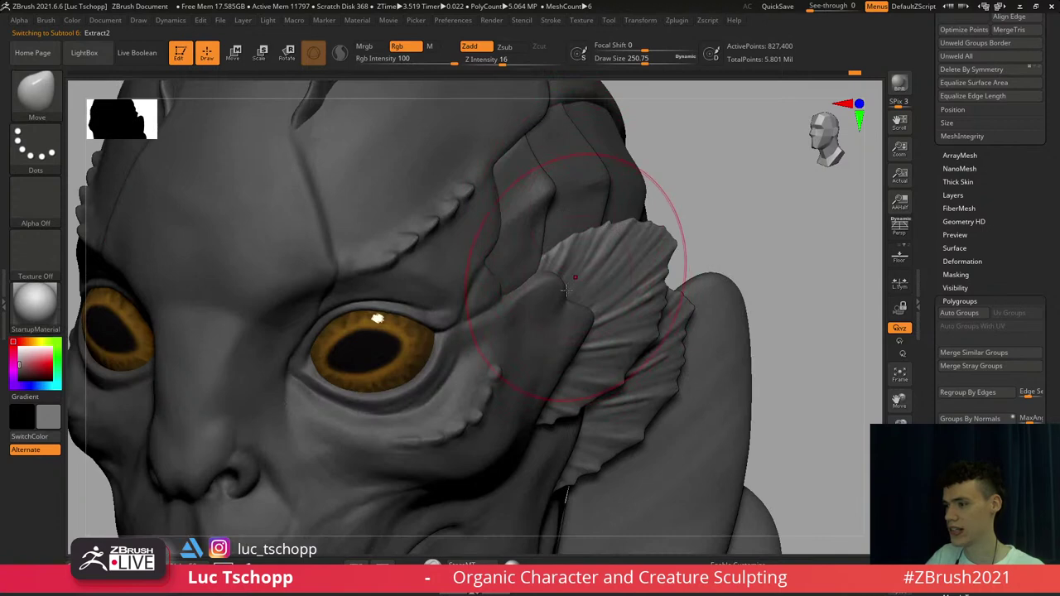
# Select the PM3D_Sphere3D_4 crest subtool and choose the LucT_Custom1 brush
pyautogui.moveTo(566, 290)
pyautogui.mouseDown(button='right')
pyautogui.moveTo(603, 283)
pyautogui.moveTo(594, 312)
pyautogui.moveTo(573, 298)
pyautogui.moveTo(585, 287)
pyautogui.mouseUp(button='right')
pyautogui.moveTo(585, 286)
pyautogui.keyDown('ctrl'); pyautogui.mouseDown(button='right')
pyautogui.moveTo(588, 302)
pyautogui.moveTo(577, 282)
pyautogui.moveTo(608, 293)
pyautogui.moveTo(588, 231)
pyautogui.moveTo(577, 245)
pyautogui.mouseUp(button='right'); pyautogui.keyUp('ctrl')
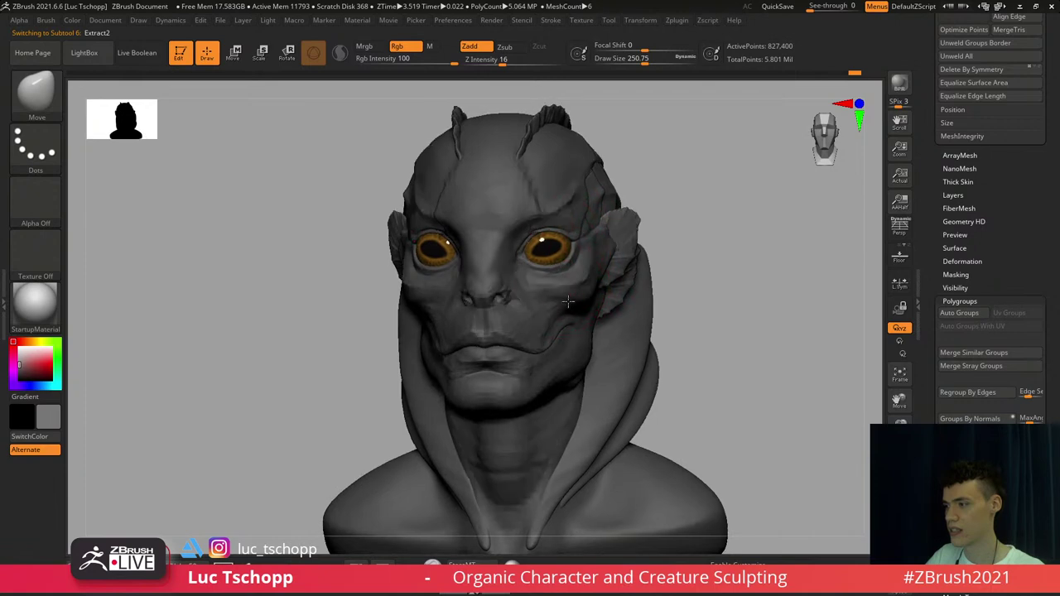
pyautogui.keyDown('ctrl'); pyautogui.moveTo(570, 302); pyautogui.dragTo(568, 319, button='right'); pyautogui.keyUp('ctrl')
pyautogui.keyDown('alt'); pyautogui.click(552, 170); pyautogui.keyUp('alt')
pyautogui.keyDown('alt'); pyautogui.moveTo(556, 166); pyautogui.dragTo(527, 249, button='right'); pyautogui.keyUp('alt')
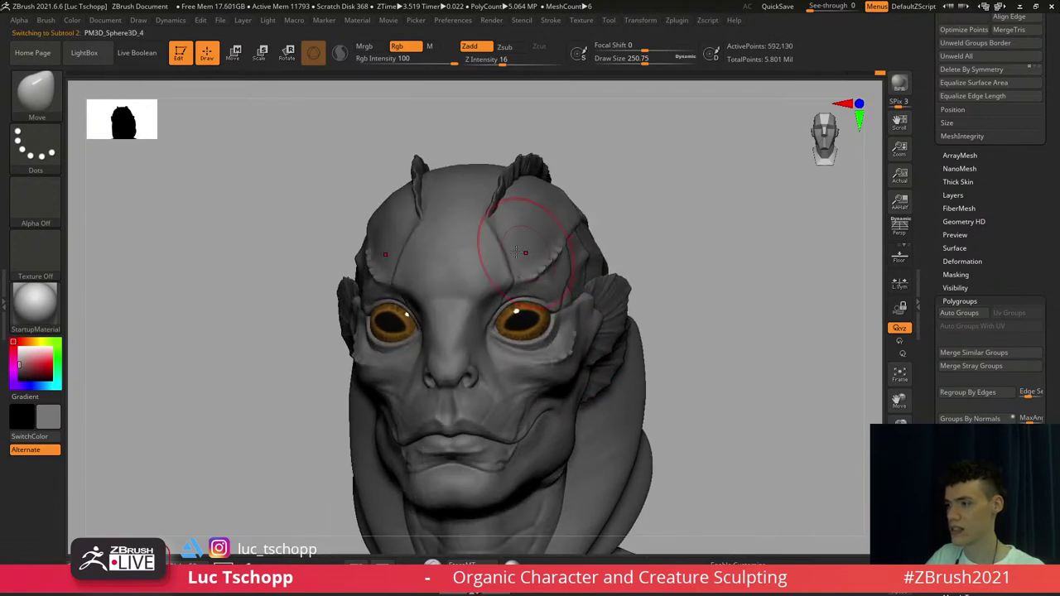
pyautogui.press('b')
pyautogui.click(513, 200)
pyautogui.keyDown('ctrl'); pyautogui.moveTo(534, 202); pyautogui.dragTo(553, 242, button='right'); pyautogui.keyUp('ctrl')
# Shrink the brush from 202 to about 51 while turning to a frontal view of the crests
pyautogui.moveTo(553, 242); pyautogui.dragTo(540, 261, button='right')
pyautogui.press('s')
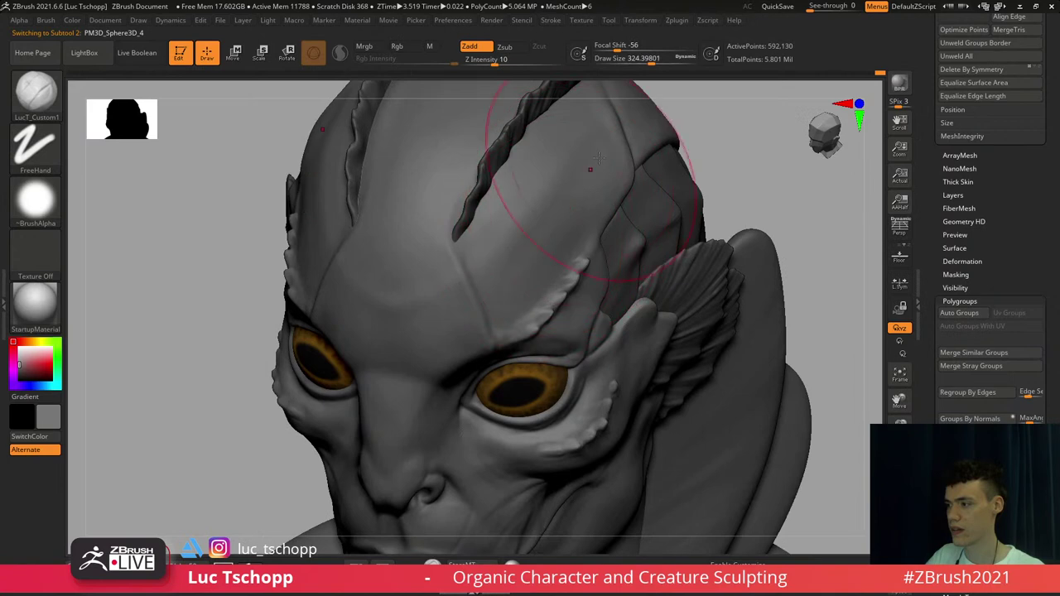
pyautogui.press('s')
pyautogui.moveTo(585, 193); pyautogui.dragTo(580, 193)
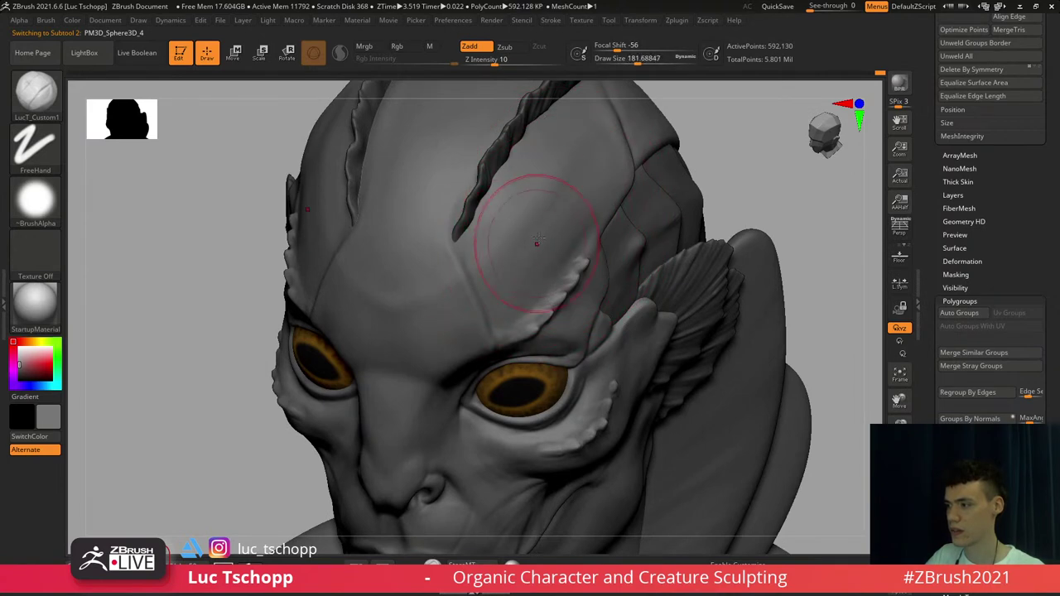
pyautogui.moveTo(488, 239); pyautogui.dragTo(510, 252, button='right')
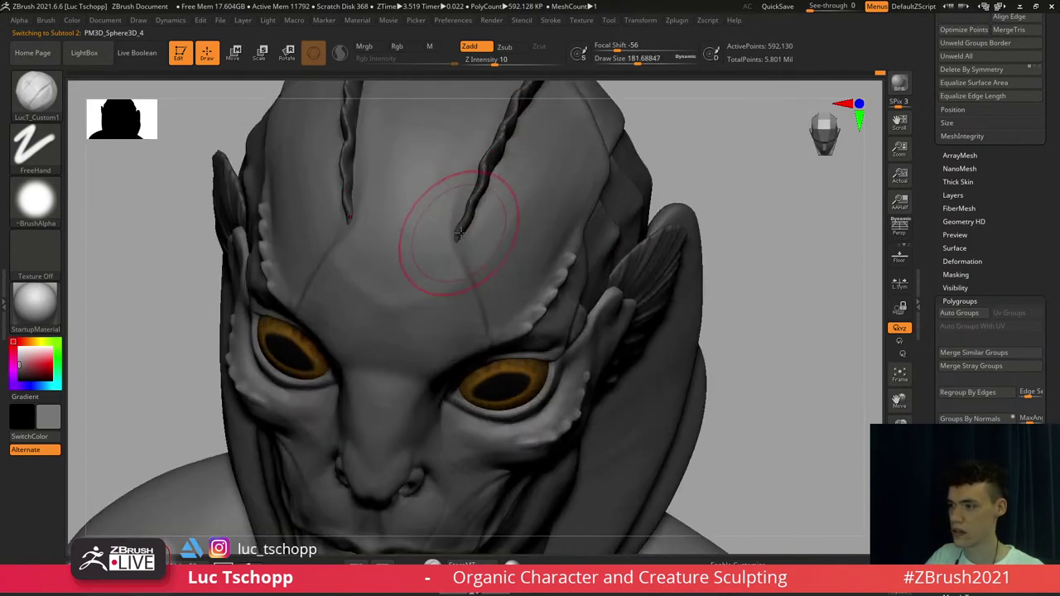
pyautogui.press('s')
pyautogui.moveTo(461, 234); pyautogui.dragTo(445, 234)
pyautogui.moveTo(448, 255); pyautogui.dragTo(452, 238, button='right')
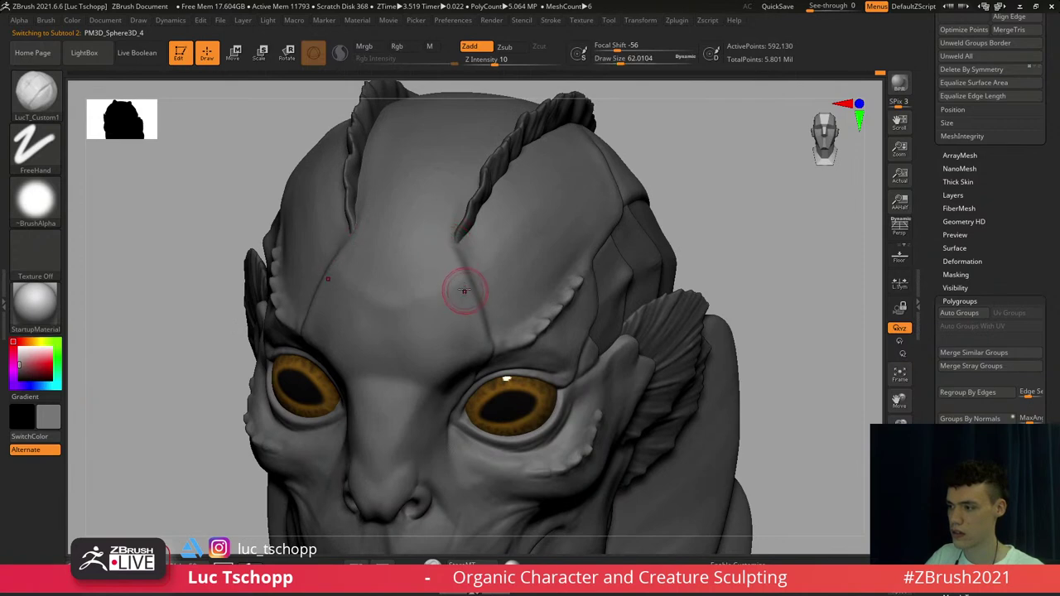
pyautogui.press('s')
pyautogui.moveTo(472, 277); pyautogui.dragTo(470, 278)
# Pick Standard, then DamStandard, and turn the head from front to a profile of the cheek
pyautogui.press('b')
pyautogui.press('s')
pyautogui.press('t')
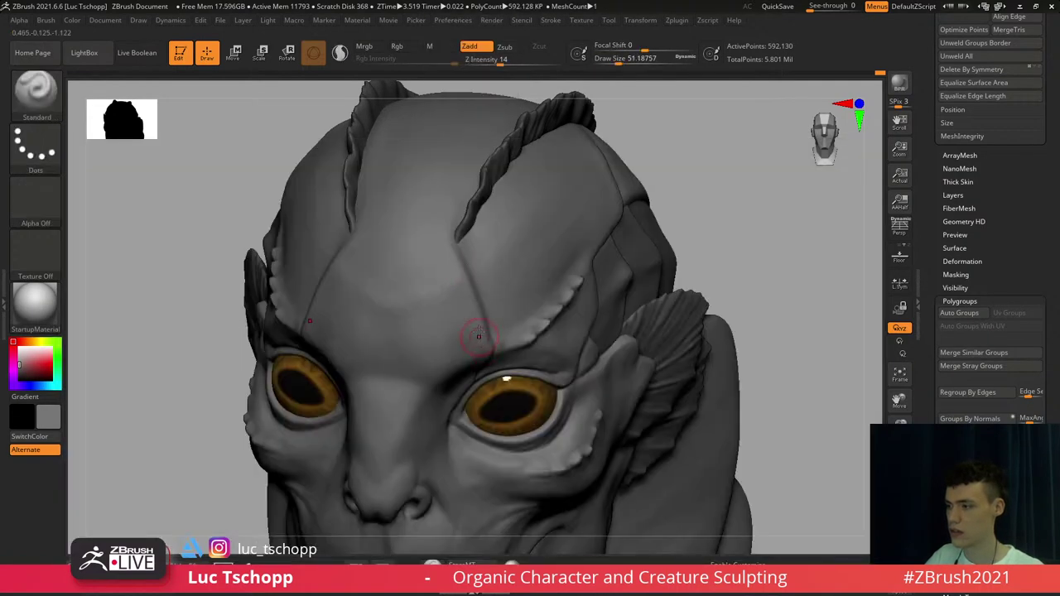
pyautogui.keyDown('shift'); pyautogui.moveTo(479, 336); pyautogui.dragTo(471, 324, button='right'); pyautogui.keyUp('shift')
pyautogui.moveTo(462, 377)
pyautogui.keyDown('alt'); pyautogui.mouseDown(button='right')
pyautogui.moveTo(496, 261)
pyautogui.moveTo(498, 299)
pyautogui.moveTo(474, 311)
pyautogui.mouseUp(button='right'); pyautogui.keyUp('alt')
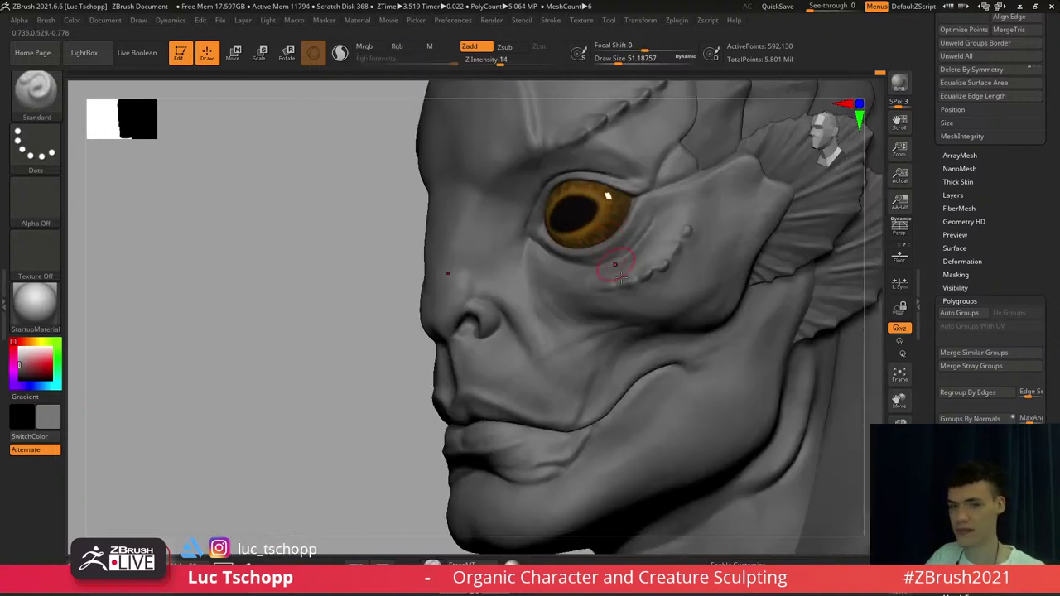
pyautogui.press('b')
pyautogui.press('d')
pyautogui.press('s')
pyautogui.moveTo(639, 306)
pyautogui.mouseDown(button='right')
pyautogui.moveTo(672, 305)
pyautogui.moveTo(569, 305)
pyautogui.moveTo(593, 319)
pyautogui.mouseUp(button='right')
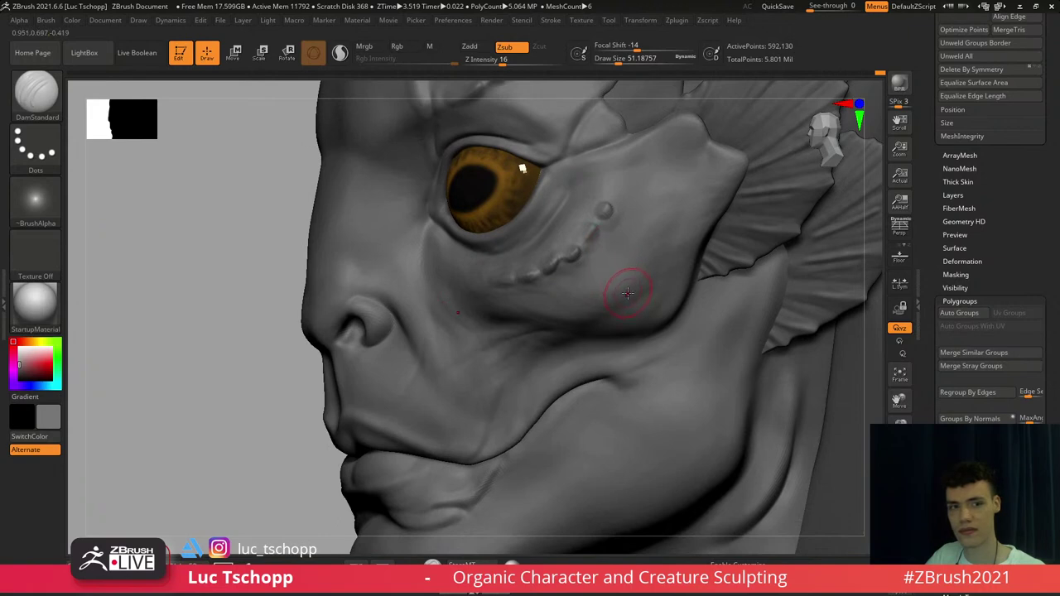
# Carve a faint stroke down the cheek plate edge with LucT_Custom1 at draw size about 25
pyautogui.press('b')
pyautogui.press('s')
pyautogui.press('t')
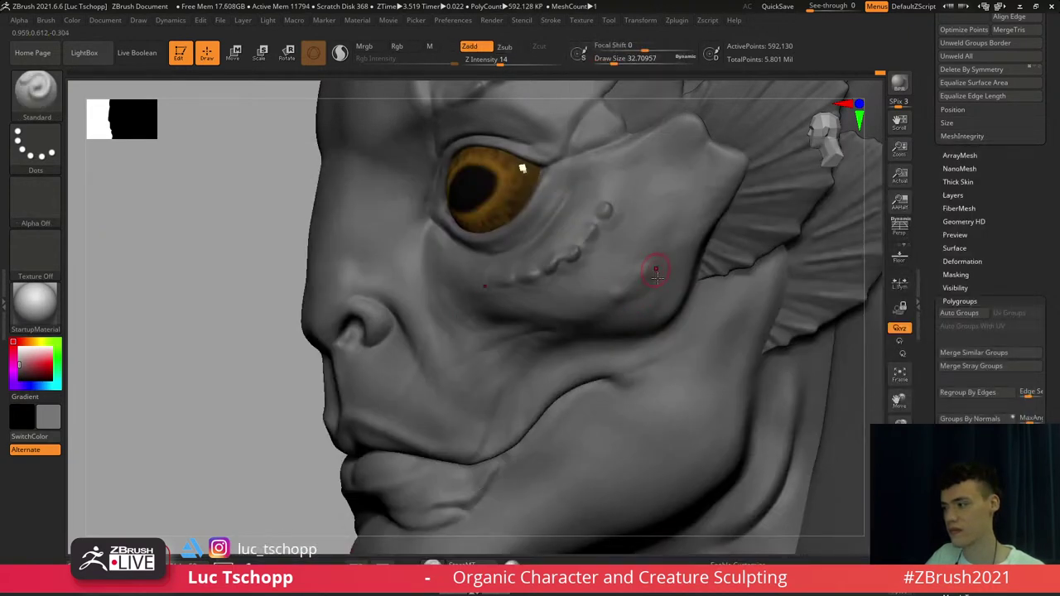
pyautogui.press('b')
pyautogui.click(647, 198)
pyautogui.press('s')
pyautogui.moveTo(660, 256); pyautogui.dragTo(658, 256)
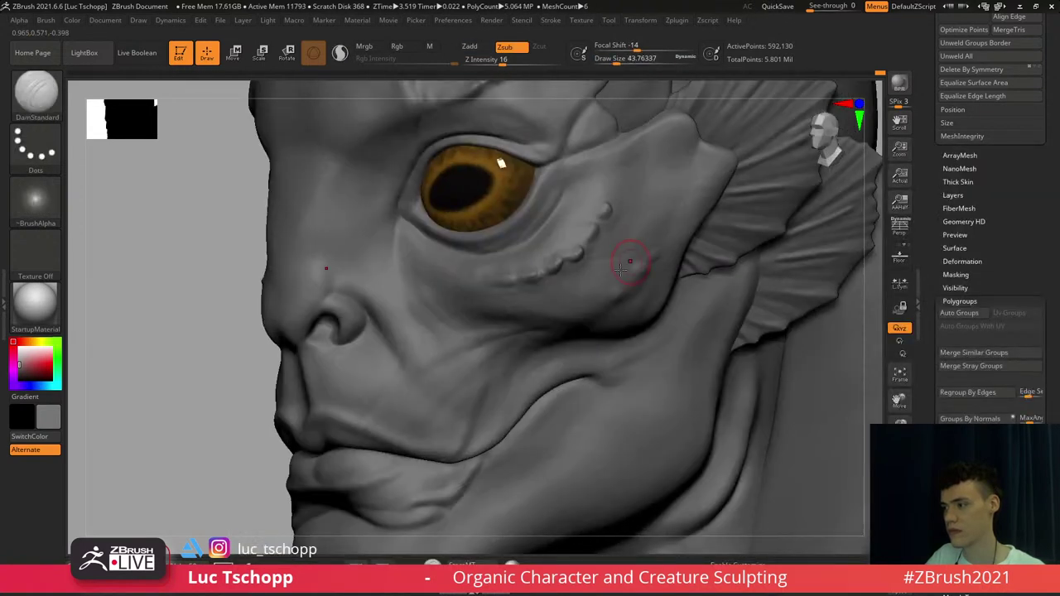
pyautogui.moveTo(612, 280); pyautogui.dragTo(612, 293)
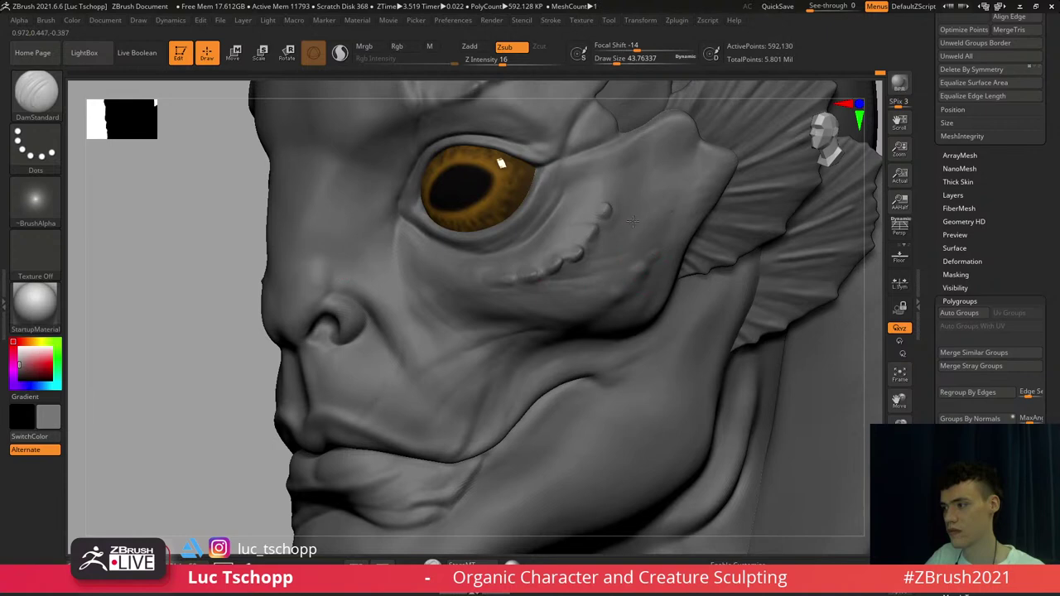
# Reframe the bust to look down on the cranial crests and enlarge LucT_Custom1 to about 108
pyautogui.moveTo(680, 202)
pyautogui.keyDown('ctrl'); pyautogui.mouseDown(button='right')
pyautogui.moveTo(525, 230)
pyautogui.moveTo(543, 265)
pyautogui.moveTo(589, 277)
pyautogui.moveTo(574, 297)
pyautogui.moveTo(602, 301)
pyautogui.mouseUp(button='right'); pyautogui.keyUp('ctrl')
pyautogui.moveTo(601, 301); pyautogui.dragTo(587, 301, button='right')
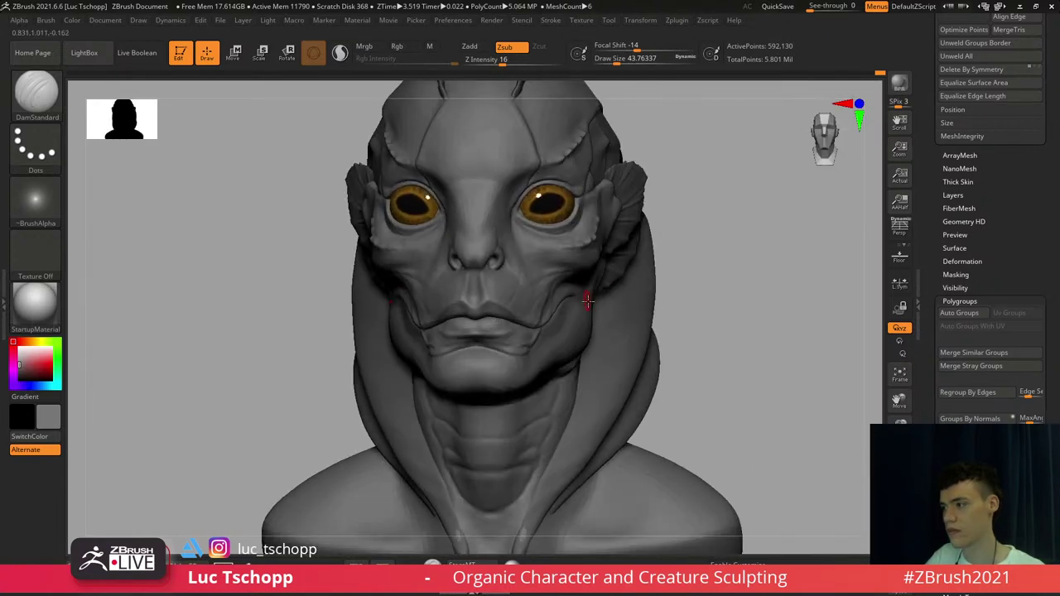
pyautogui.keyDown('alt'); pyautogui.moveTo(582, 216); pyautogui.dragTo(603, 273, button='right'); pyautogui.keyUp('alt')
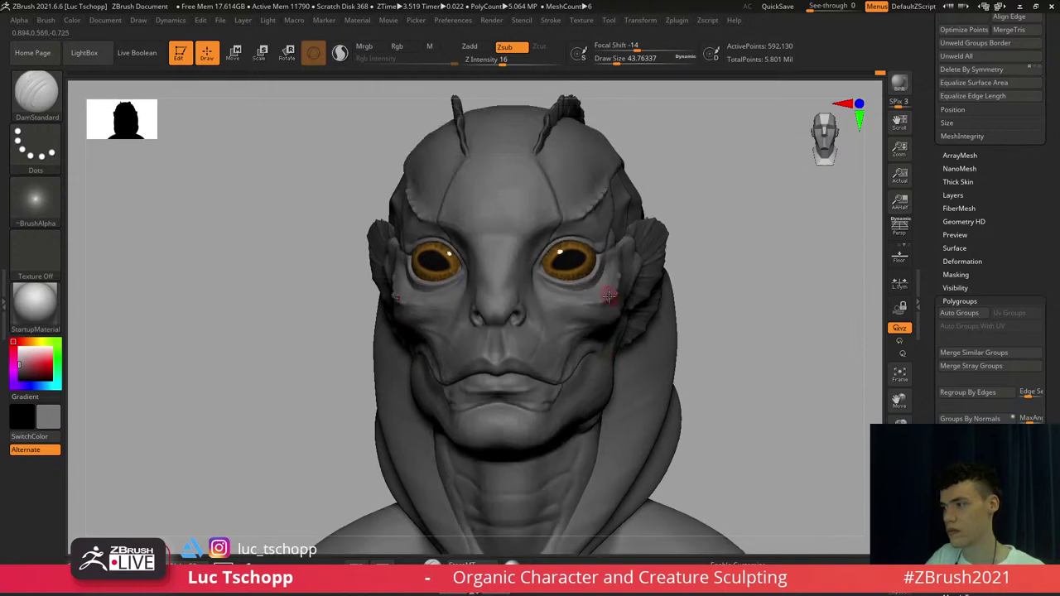
pyautogui.keyDown('alt'); pyautogui.moveTo(578, 179); pyautogui.dragTo(572, 247, button='right'); pyautogui.keyUp('alt')
pyautogui.moveTo(573, 247)
pyautogui.mouseDown(button='right')
pyautogui.moveTo(539, 282)
pyautogui.moveTo(532, 308)
pyautogui.mouseUp(button='right')
pyautogui.press('b')
pyautogui.click(585, 202)
pyautogui.keyDown('ctrl'); pyautogui.moveTo(532, 308); pyautogui.dragTo(565, 311, button='right'); pyautogui.keyUp('ctrl')
pyautogui.moveTo(565, 312); pyautogui.dragTo(569, 348, button='right')
pyautogui.press('s')
pyautogui.moveTo(557, 235); pyautogui.dragTo(571, 233)
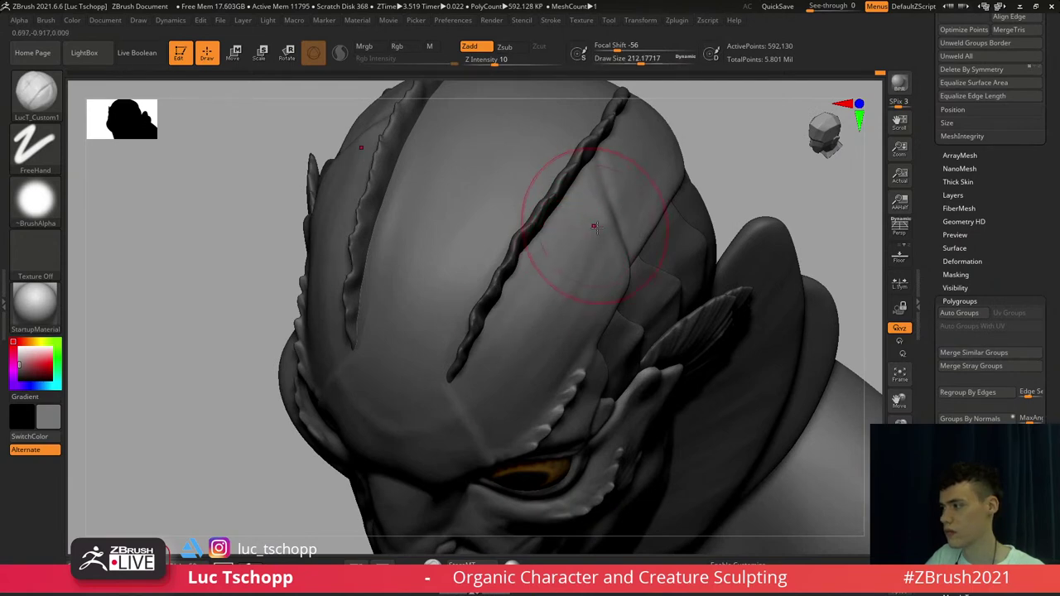
# Orbit around the crests and shrink the brush to about 59
pyautogui.moveTo(596, 228); pyautogui.dragTo(620, 208, button='right')
pyautogui.press('s')
pyautogui.moveTo(620, 208); pyautogui.dragTo(608, 209)
pyautogui.press('b')
pyautogui.press('[')
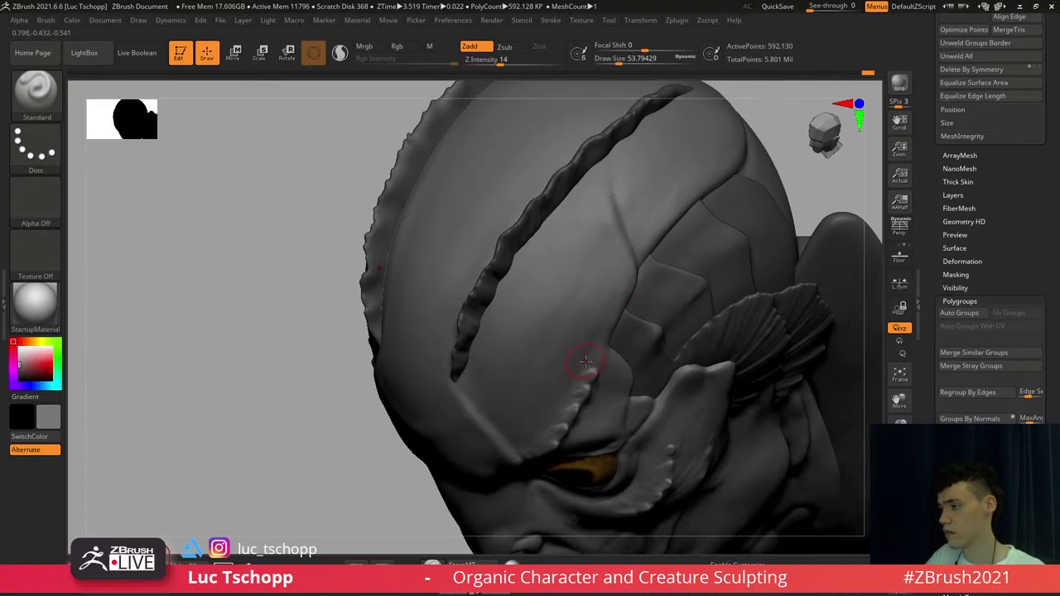
pyautogui.moveTo(585, 361)
pyautogui.mouseDown(button='right')
pyautogui.moveTo(589, 375)
pyautogui.moveTo(565, 403)
pyautogui.mouseUp(button='right')
# Set the Move brush to about 101, then return to LucT_Custom1 at a front view
pyautogui.press('b')
pyautogui.press('m')
pyautogui.press('v')
pyautogui.press('s')
pyautogui.moveTo(565, 407); pyautogui.dragTo(578, 409)
pyautogui.press('b')
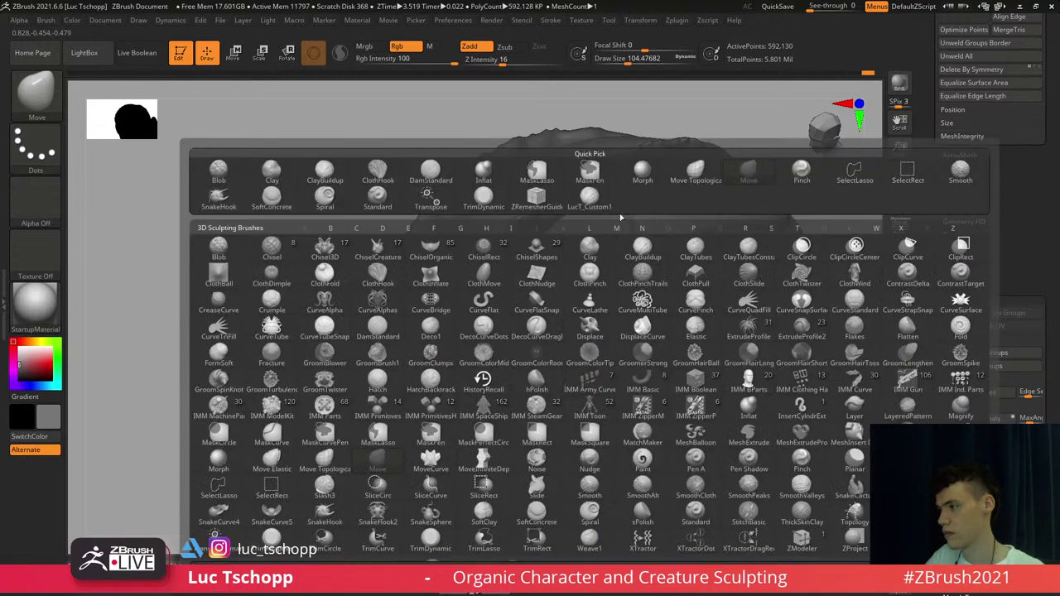
pyautogui.click(590, 196)
pyautogui.moveTo(507, 383); pyautogui.dragTo(557, 394, button='right')
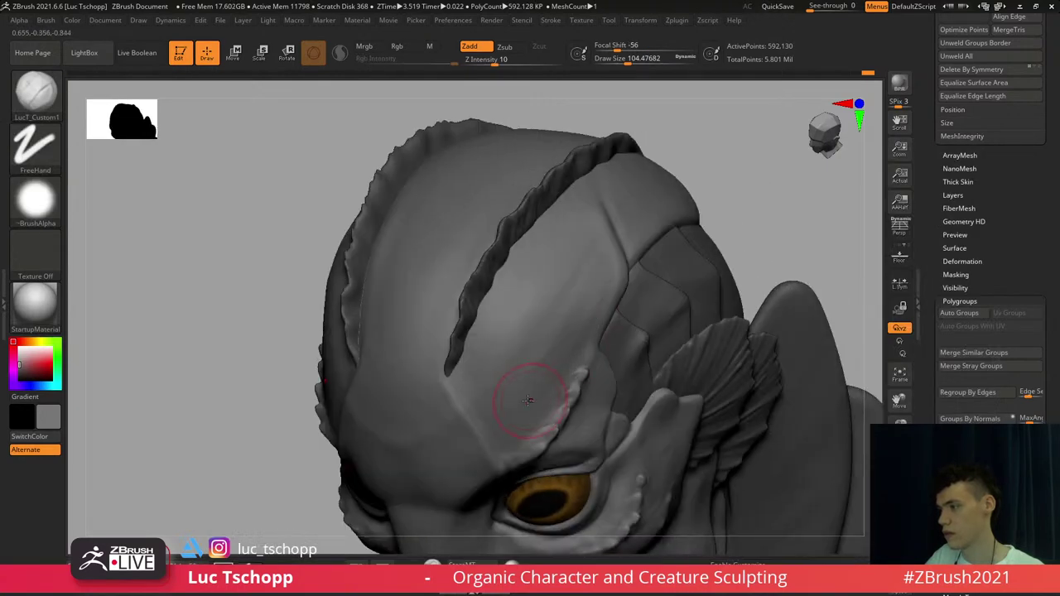
pyautogui.moveTo(490, 364)
pyautogui.mouseDown(button='right')
pyautogui.moveTo(520, 305)
pyautogui.moveTo(598, 268)
pyautogui.moveTo(550, 274)
pyautogui.moveTo(507, 308)
pyautogui.mouseUp(button='right')
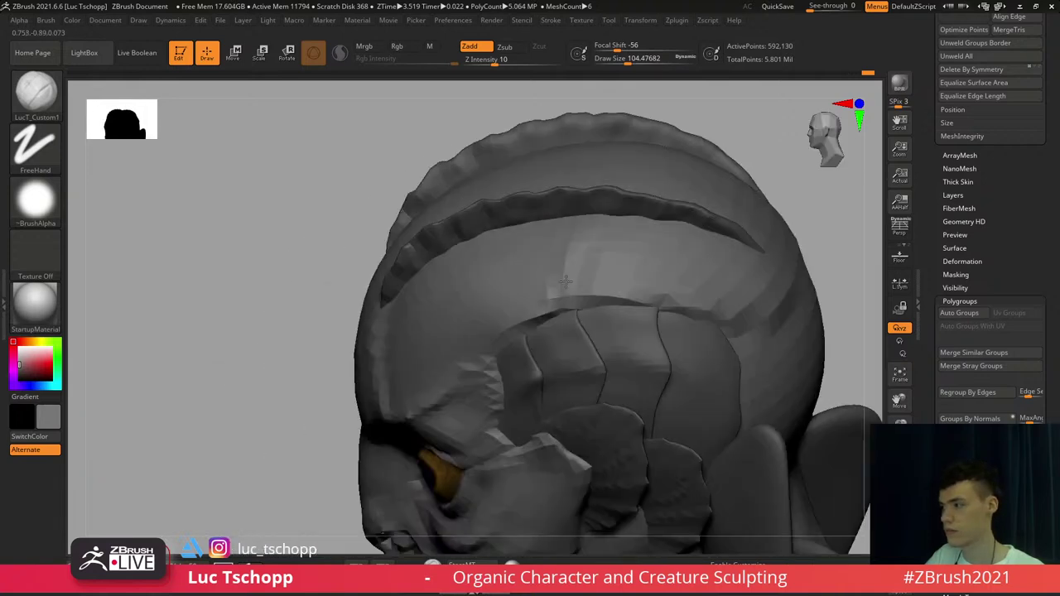
# Smooth the cranial crest edge with LucT_Custom1 at about 90, then enlarge it to 124
pyautogui.press('b')
pyautogui.press('s')
pyautogui.press('t')
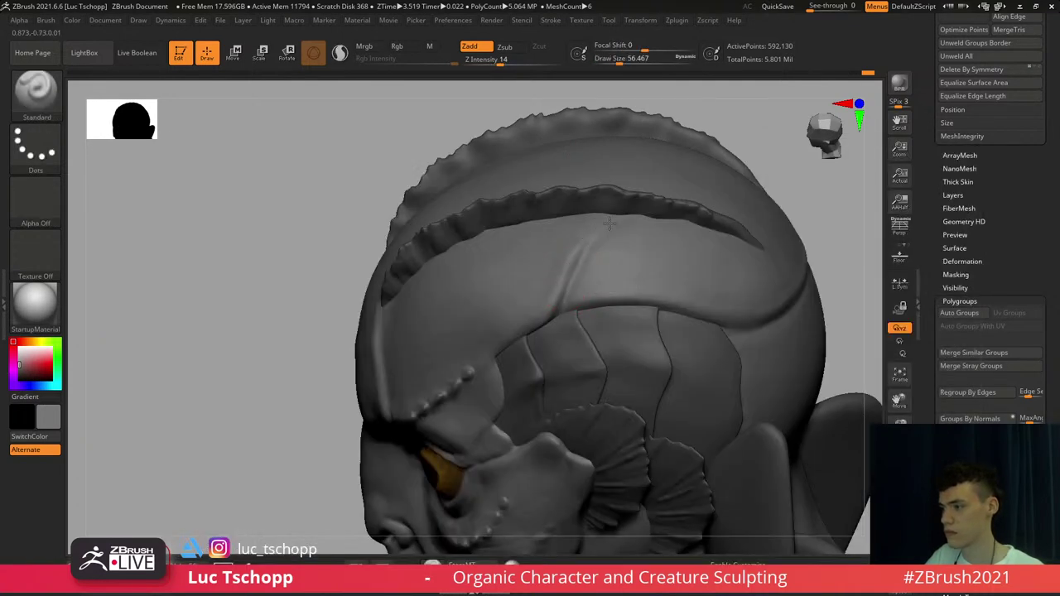
pyautogui.press('b')
pyautogui.click(591, 199)
pyautogui.moveTo(570, 228); pyautogui.dragTo(544, 275, button='right')
pyautogui.press('s')
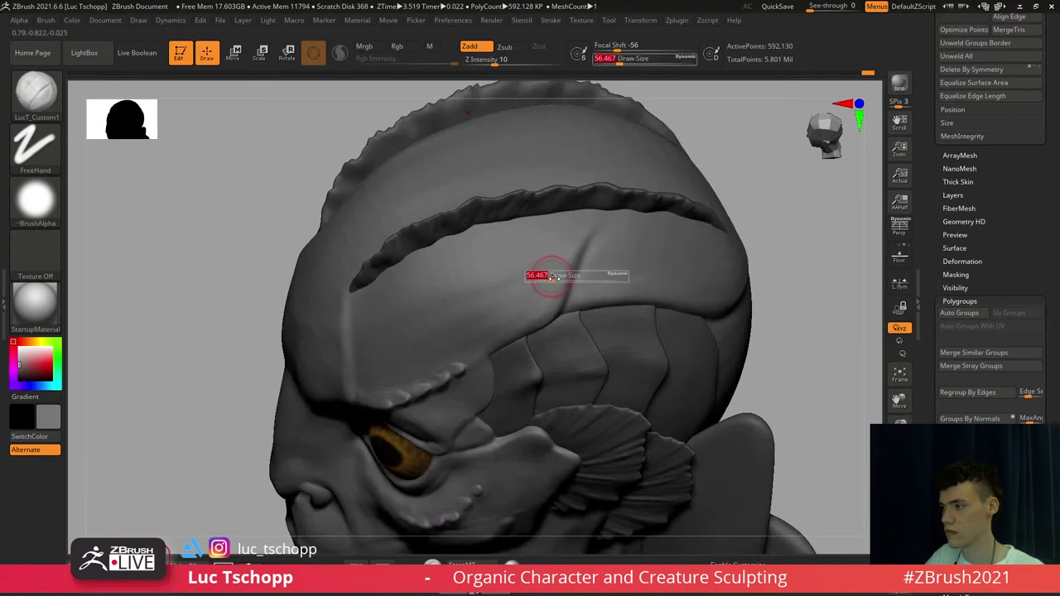
pyautogui.moveTo(544, 275); pyautogui.dragTo(551, 275)
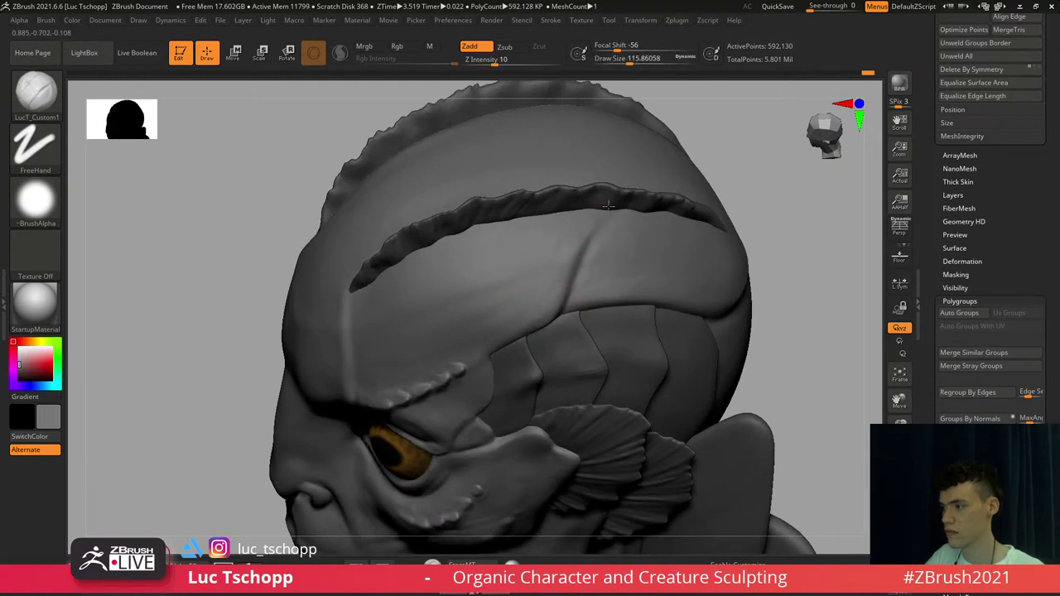
pyautogui.press('s')
pyautogui.keyDown('shift'); pyautogui.moveTo(576, 225); pyautogui.dragTo(563, 244); pyautogui.keyUp('shift')
pyautogui.press('s')
pyautogui.moveTo(557, 241); pyautogui.dragTo(560, 243)
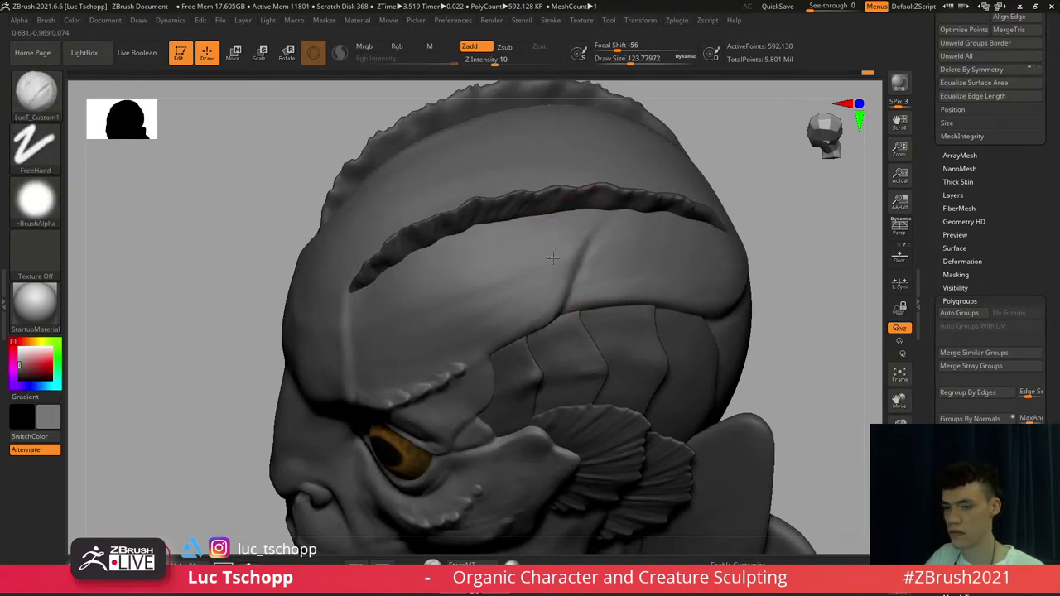
# Try a Standard stroke at size about 80 along the crest's lower edge, then undo it
pyautogui.moveTo(543, 272)
pyautogui.mouseDown(button='right')
pyautogui.moveTo(488, 232)
pyautogui.moveTo(533, 220)
pyautogui.moveTo(528, 256)
pyautogui.mouseUp(button='right')
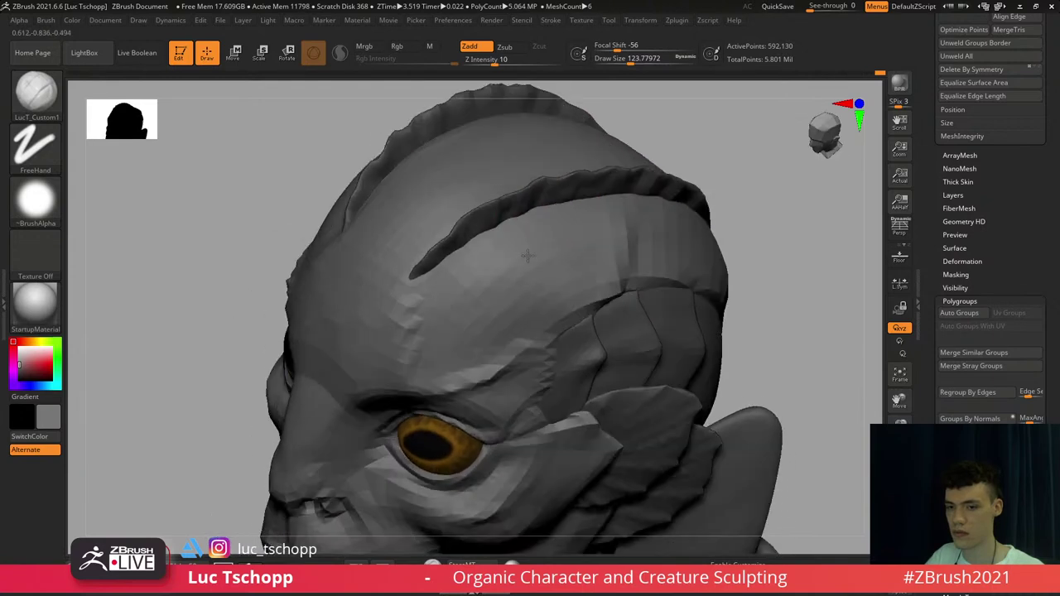
pyautogui.press('b')
pyautogui.press('s')
pyautogui.press('t')
pyautogui.press('s')
pyautogui.moveTo(488, 251); pyautogui.dragTo(452, 247)
pyautogui.press('s')
pyautogui.press('s')
pyautogui.press('s')
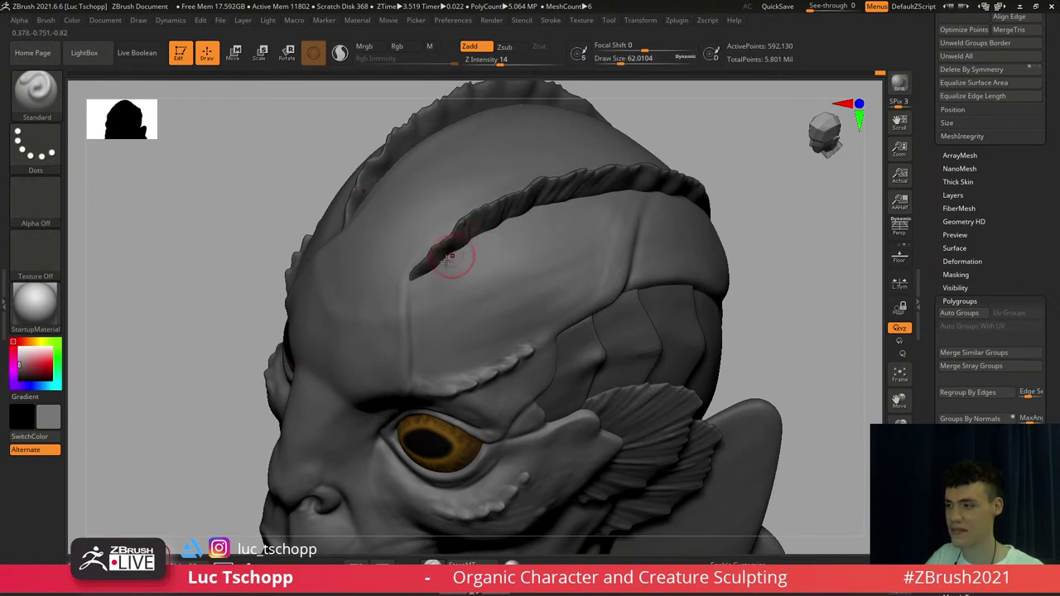
pyautogui.hotkey('ctrl', 'z')
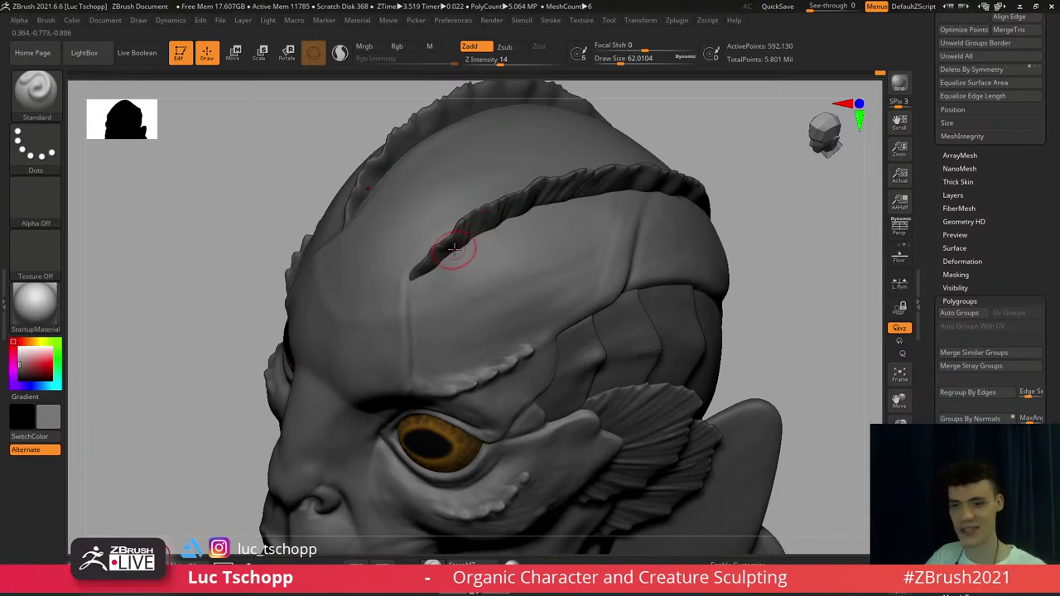
# Smooth the crest edge with Standard, then Solo the head mesh to inspect it and restore
pyautogui.keyDown('alt'); pyautogui.moveTo(479, 181); pyautogui.dragTo(485, 258, button='right'); pyautogui.keyUp('alt')
pyautogui.press('b')
pyautogui.press('s')
pyautogui.press('t')
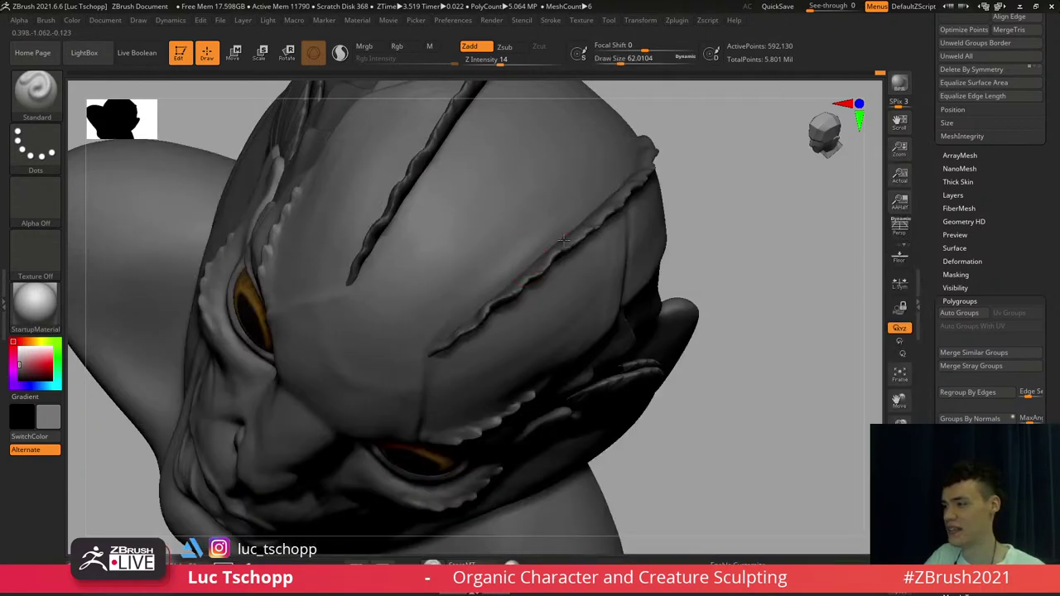
pyautogui.keyDown('shift'); pyautogui.moveTo(457, 328); pyautogui.dragTo(494, 295); pyautogui.keyUp('shift')
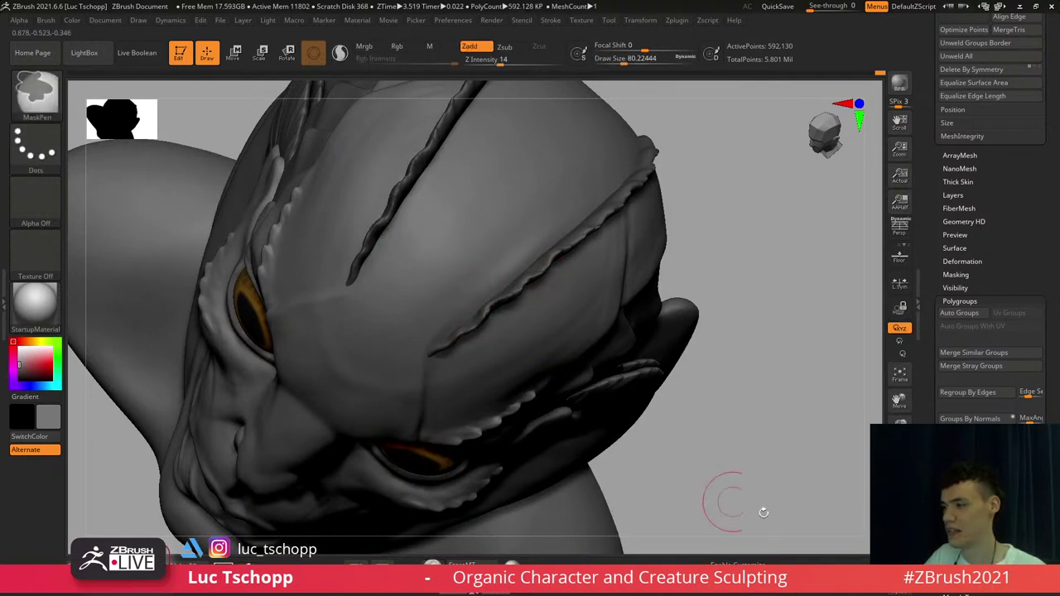
pyautogui.click(899, 539)
pyautogui.moveTo(500, 331); pyautogui.dragTo(476, 329, button='right')
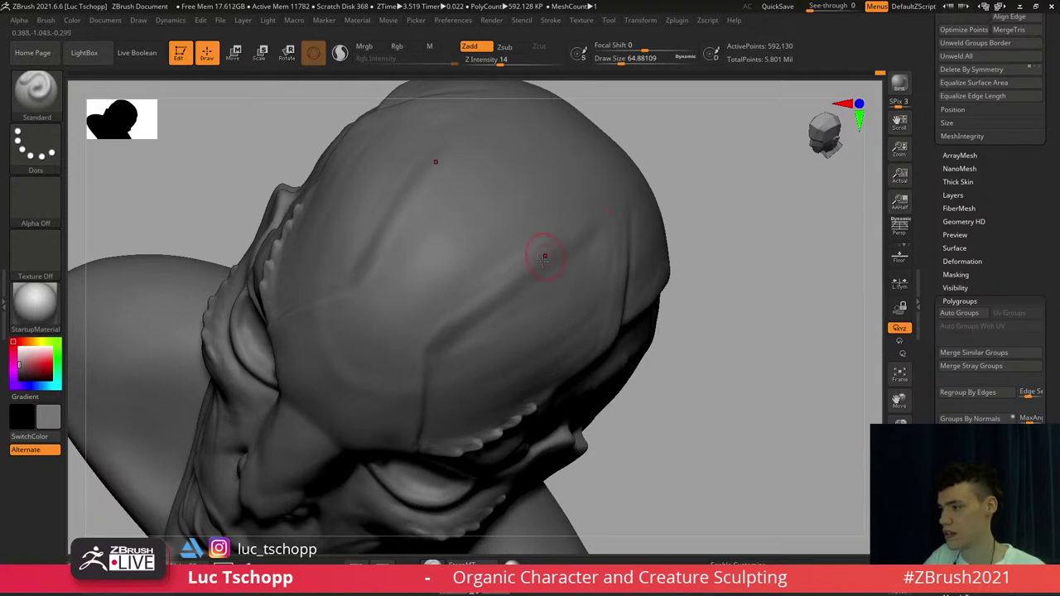
pyautogui.click(900, 538)
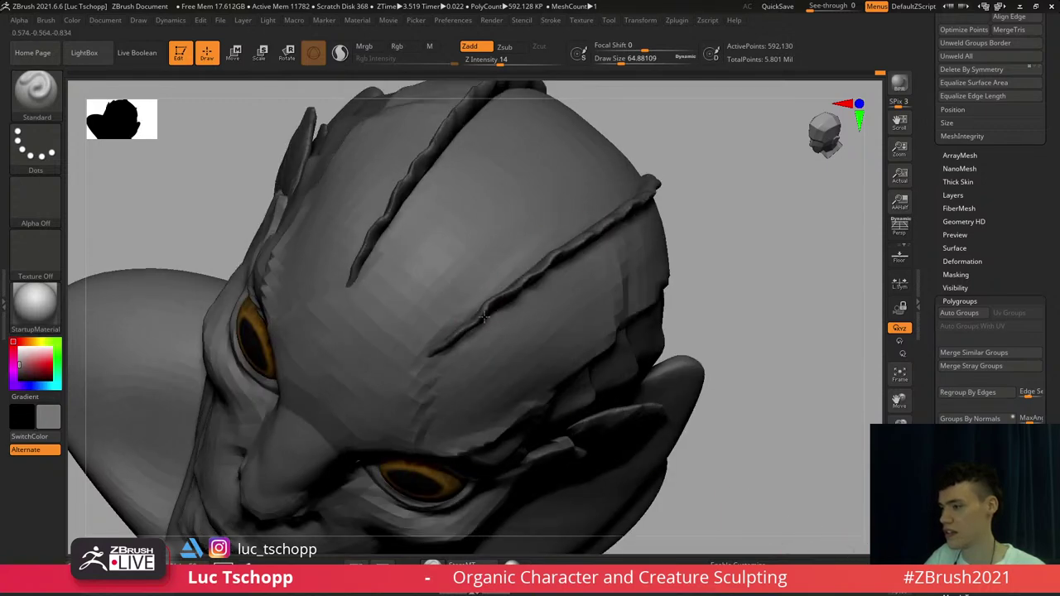
pyautogui.moveTo(434, 365); pyautogui.dragTo(459, 300, button='right')
# Switch to the Move brush and set its draw size to about 158
pyautogui.press('b')
pyautogui.press('m')
pyautogui.press('v')
pyautogui.press('s')
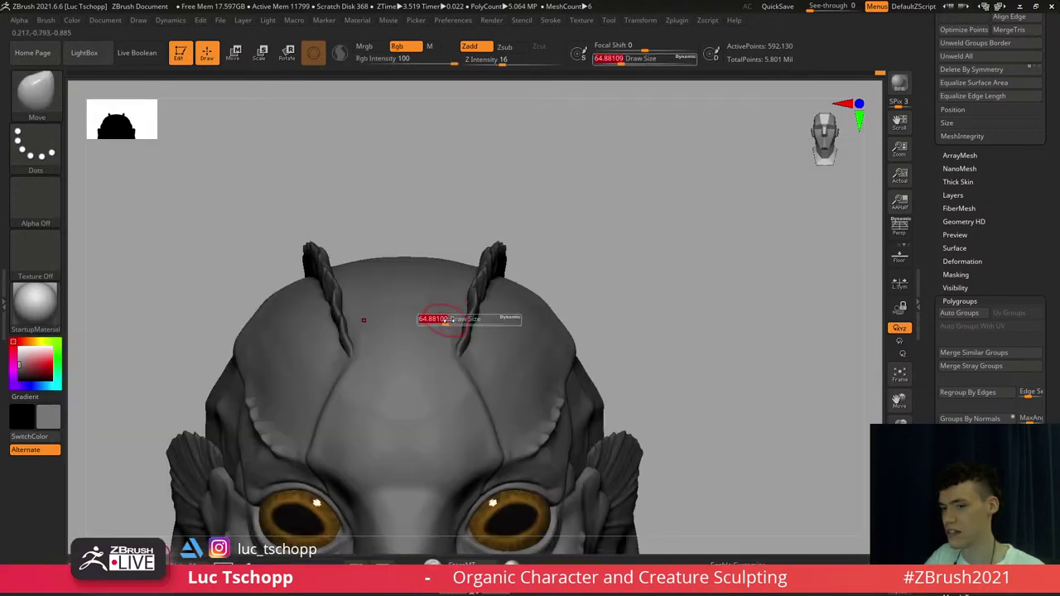
pyautogui.press('s')
pyautogui.moveTo(444, 320); pyautogui.dragTo(456, 333)
pyautogui.press('s')
# Try DamStandard, then settle on Standard reduced to about 33 from a top-down angle
pyautogui.press('s')
pyautogui.moveTo(474, 364)
pyautogui.keyDown('alt'); pyautogui.mouseDown(button='right')
pyautogui.moveTo(472, 344)
pyautogui.moveTo(432, 352)
pyautogui.mouseUp(button='right'); pyautogui.keyUp('alt')
pyautogui.press('b')
pyautogui.press('d')
pyautogui.press('s')
pyautogui.press('b')
pyautogui.press('d')
pyautogui.press('s')
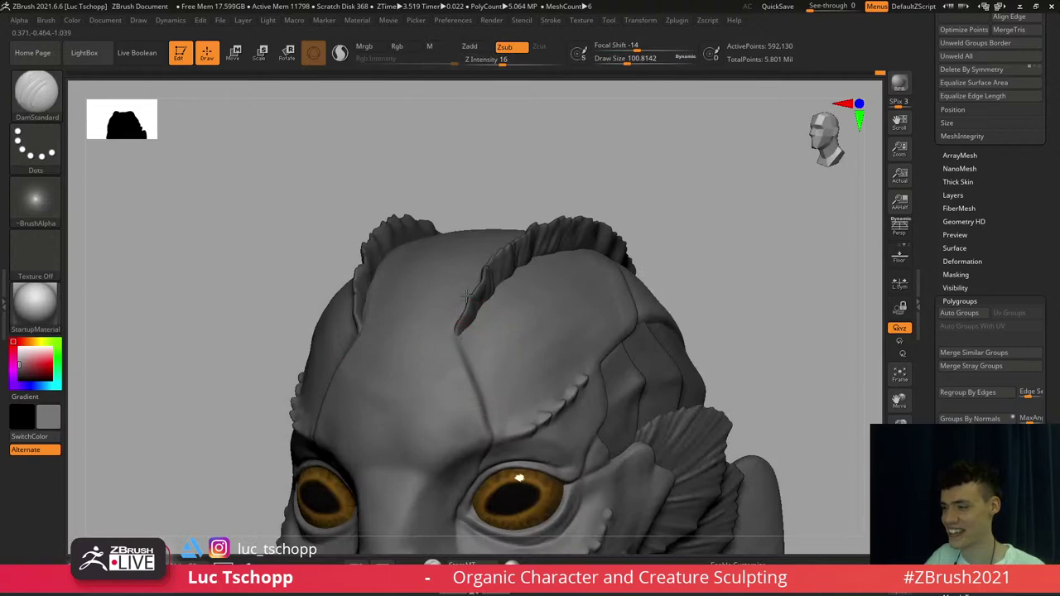
pyautogui.moveTo(467, 294); pyautogui.dragTo(449, 301, button='right')
pyautogui.press('b')
pyautogui.press('s')
pyautogui.press('t')
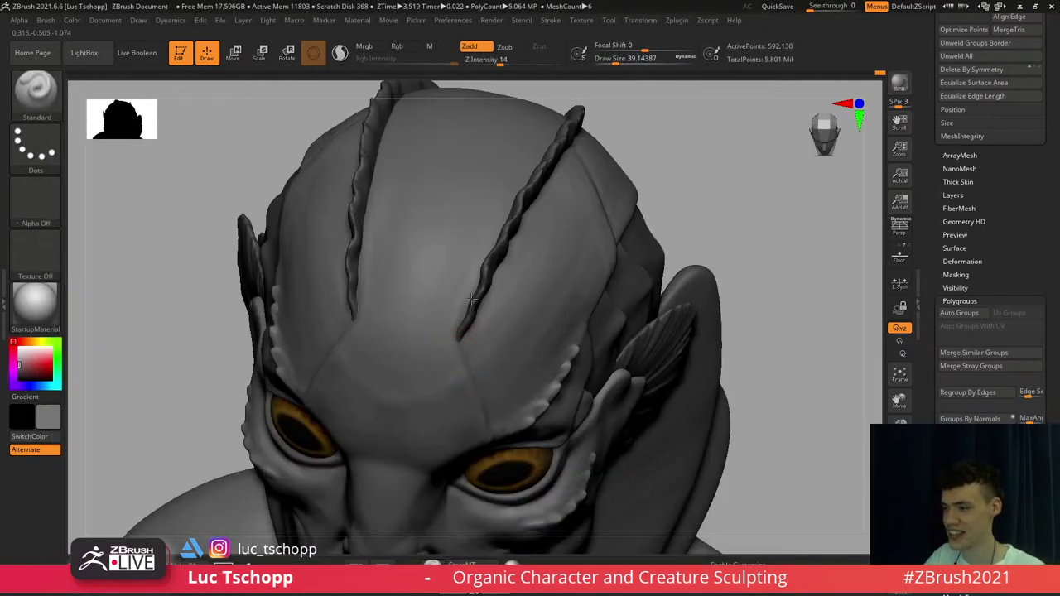
pyautogui.press('s')
pyautogui.moveTo(459, 326); pyautogui.dragTo(456, 326)
# Frame the whole bust and rotate it to a three-quarter view
pyautogui.keyDown('shift'); pyautogui.moveTo(466, 355); pyautogui.dragTo(465, 346, button='right'); pyautogui.keyUp('shift')
pyautogui.press('f')
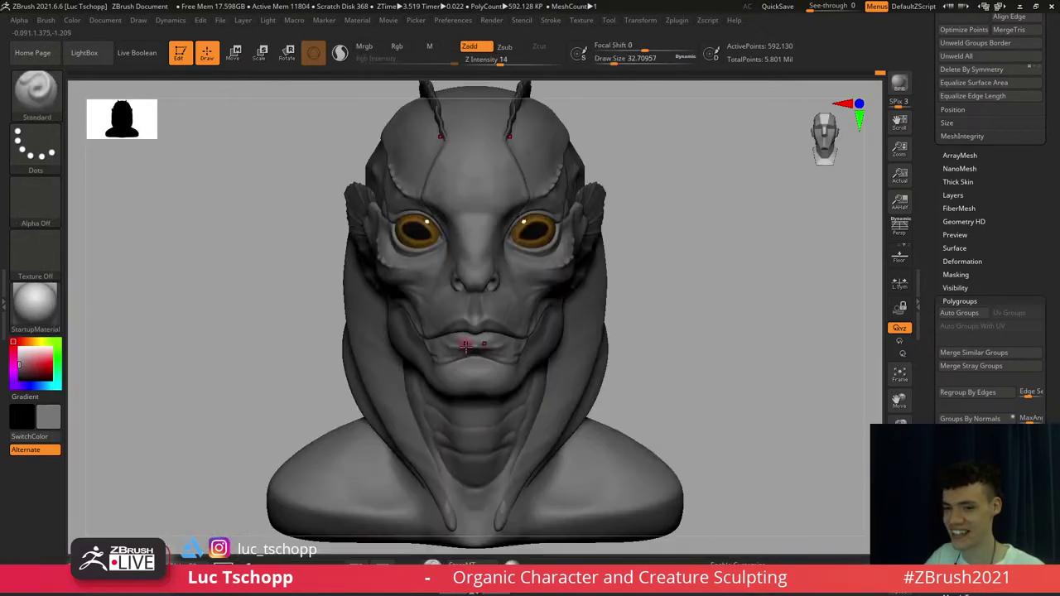
pyautogui.keyDown('alt'); pyautogui.moveTo(459, 249); pyautogui.dragTo(460, 308, button='right'); pyautogui.keyUp('alt')
pyautogui.keyDown('ctrl'); pyautogui.moveTo(460, 308); pyautogui.dragTo(462, 348, button='right'); pyautogui.keyUp('ctrl')
pyautogui.moveTo(505, 265)
pyautogui.mouseDown(button='right')
pyautogui.moveTo(472, 264)
pyautogui.moveTo(455, 289)
pyautogui.moveTo(452, 358)
pyautogui.mouseUp(button='right')
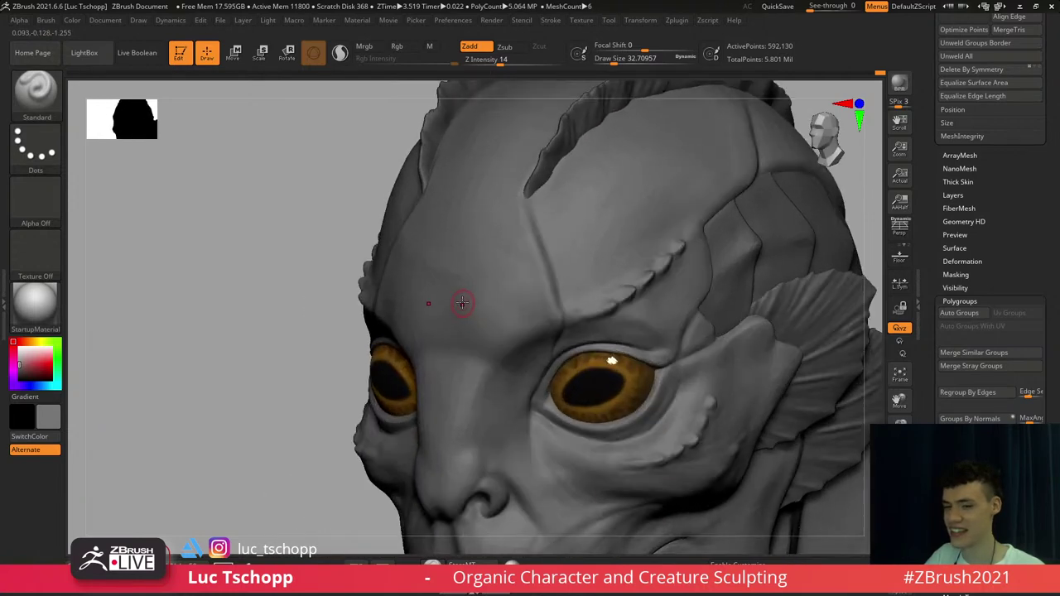
# Set LucT_Custom1's draw size to 46.17 and zoom in on the mouth from the front
pyautogui.press('b')
pyautogui.click(461, 198)
pyautogui.press('s')
pyautogui.moveTo(502, 235)
pyautogui.mouseDown()
pyautogui.moveTo(520, 236)
pyautogui.moveTo(519, 258)
pyautogui.mouseUp()
pyautogui.press('s')
pyautogui.click(524, 255)
pyautogui.press('f')
pyautogui.moveTo(511, 266)
pyautogui.keyDown('shift'); pyautogui.mouseDown(button='right')
pyautogui.moveTo(522, 242)
pyautogui.moveTo(542, 313)
pyautogui.moveTo(510, 292)
pyautogui.moveTo(547, 328)
pyautogui.mouseUp(button='right'); pyautogui.keyUp('shift')
pyautogui.press('s')
pyautogui.moveTo(567, 260); pyautogui.dragTo(558, 260)
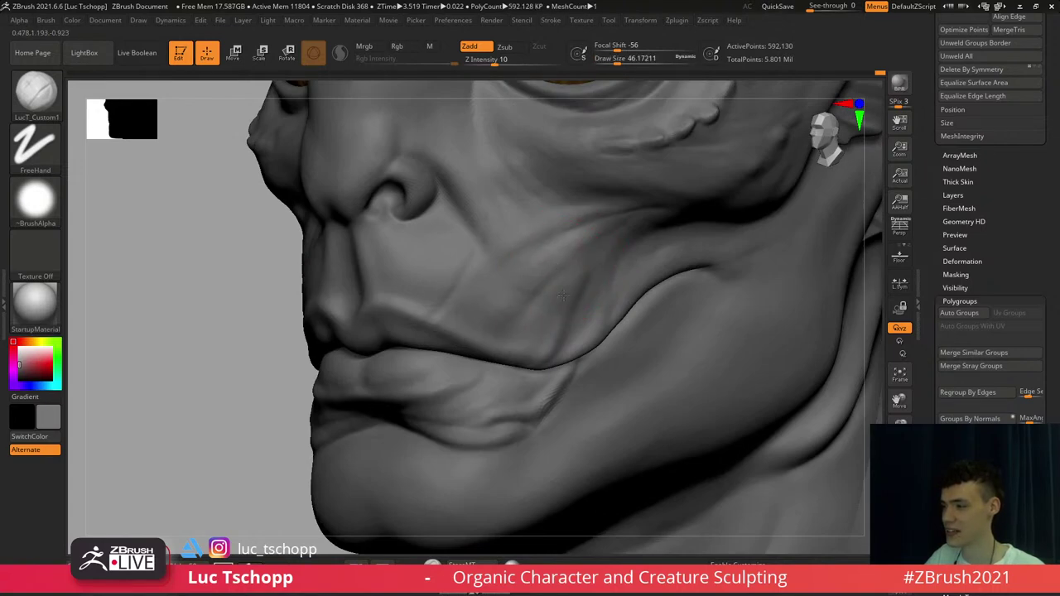
# Switch to DamStandard and resize it around the cheek, undoing a stray cheek stroke
pyautogui.press('b')
pyautogui.press('d')
pyautogui.press('s')
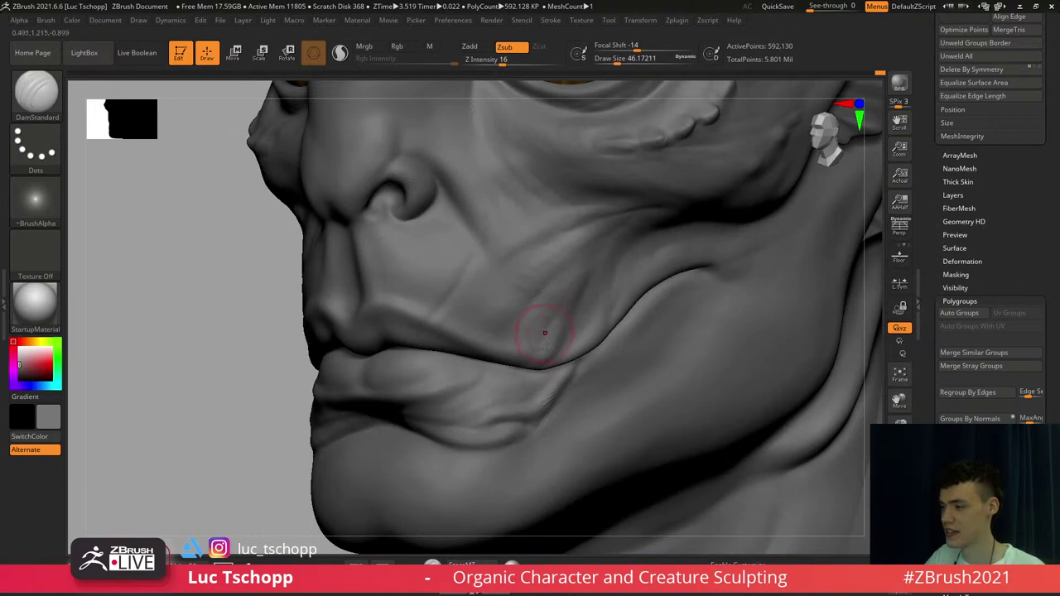
pyautogui.keyDown('alt'); pyautogui.moveTo(620, 365); pyautogui.dragTo(539, 342, button='right'); pyautogui.keyUp('alt')
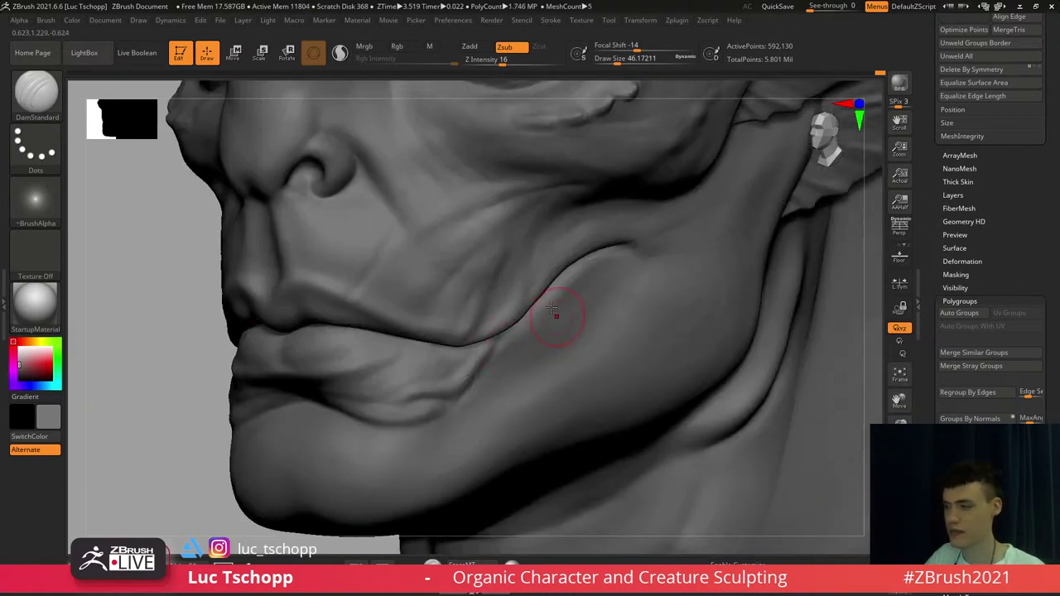
pyautogui.press('s')
pyautogui.moveTo(544, 308)
pyautogui.mouseDown()
pyautogui.moveTo(556, 306)
pyautogui.moveTo(559, 288)
pyautogui.mouseUp()
pyautogui.hotkey('ctrl', 'z')
pyautogui.press('s')
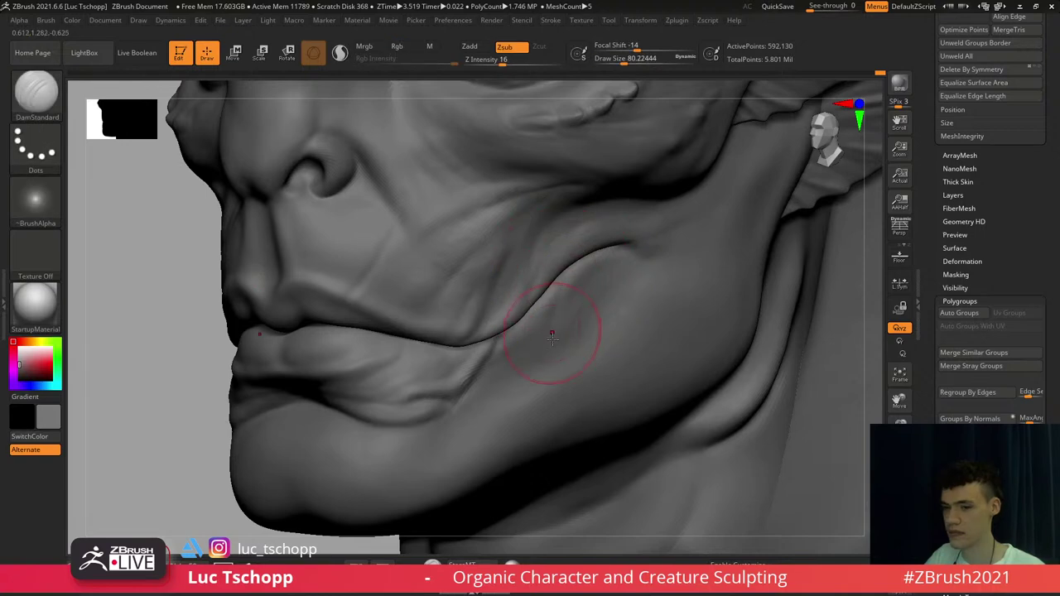
pyautogui.keyDown('ctrl'); pyautogui.moveTo(553, 340); pyautogui.dragTo(552, 345, button='right'); pyautogui.keyUp('ctrl')
pyautogui.moveTo(560, 301)
pyautogui.mouseDown(button='right')
pyautogui.moveTo(506, 290)
pyautogui.moveTo(580, 313)
pyautogui.moveTo(507, 285)
pyautogui.mouseUp(button='right')
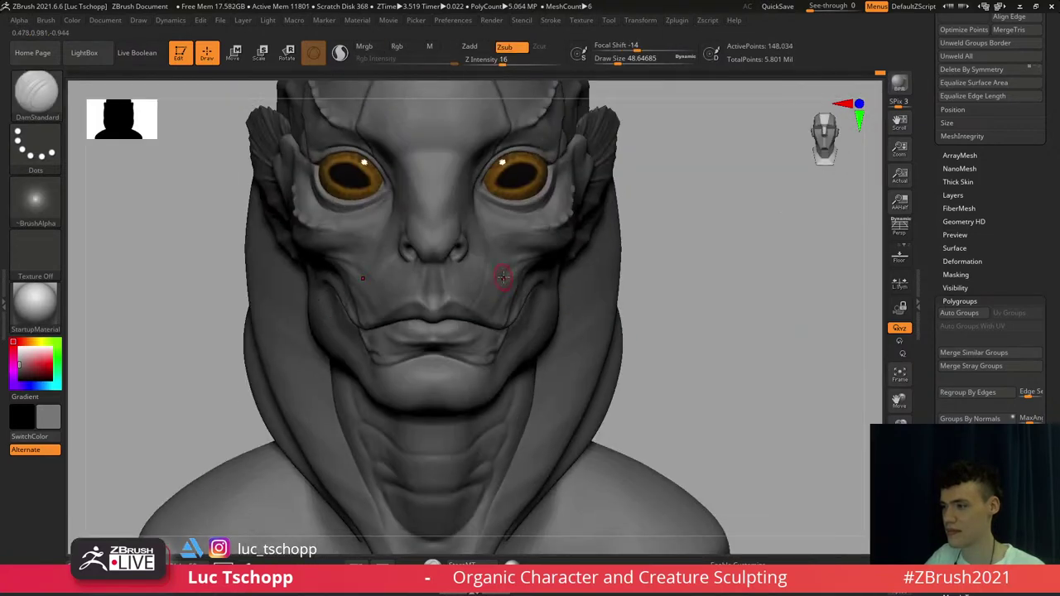
# Carve a crease along the cheek fold with the brush at about size 44
pyautogui.press('s')
pyautogui.moveTo(502, 276); pyautogui.dragTo(506, 277)
pyautogui.moveTo(502, 272)
pyautogui.keyDown('ctrl'); pyautogui.mouseDown(button='right')
pyautogui.moveTo(496, 251)
pyautogui.moveTo(523, 300)
pyautogui.mouseUp(button='right'); pyautogui.keyUp('ctrl')
pyautogui.press('b')
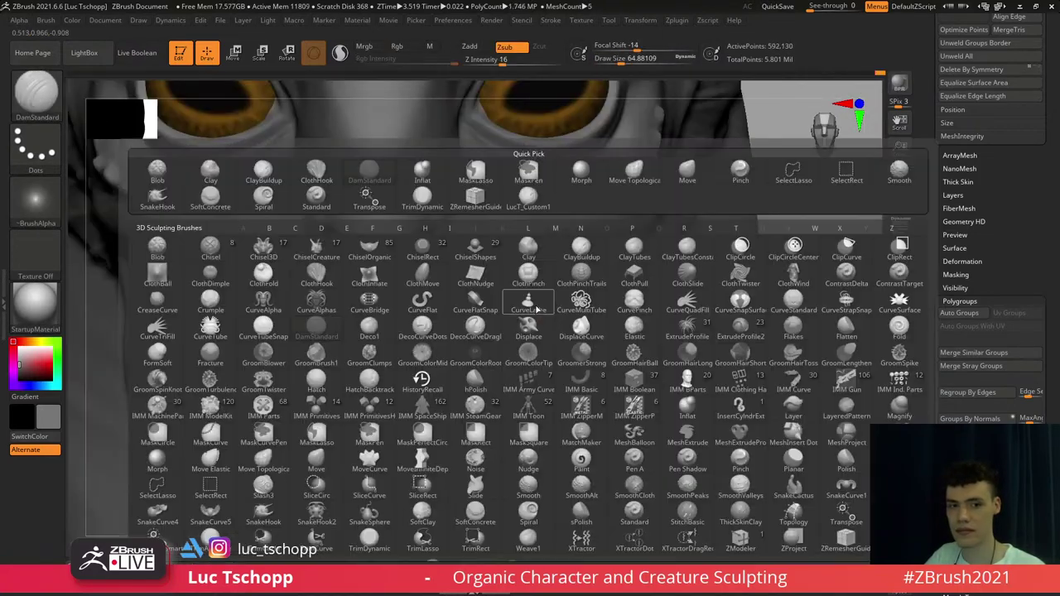
pyautogui.moveTo(597, 332); pyautogui.dragTo(545, 355, button='right')
pyautogui.press('b')
pyautogui.press('s')
pyautogui.moveTo(547, 358); pyautogui.dragTo(532, 378)
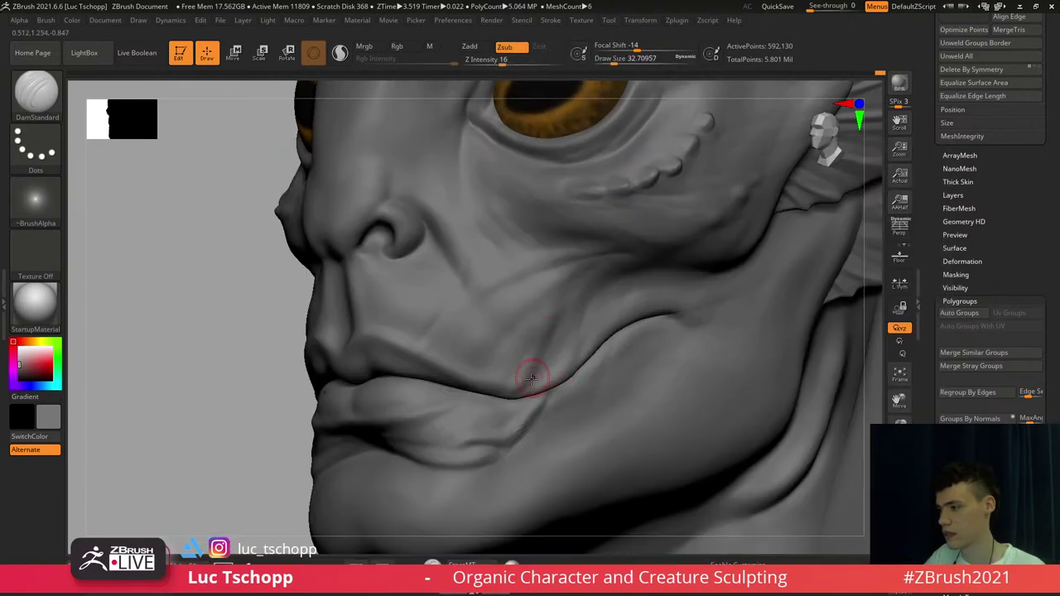
pyautogui.press('s')
pyautogui.moveTo(560, 326); pyautogui.dragTo(564, 326)
pyautogui.moveTo(569, 307); pyautogui.dragTo(556, 335)
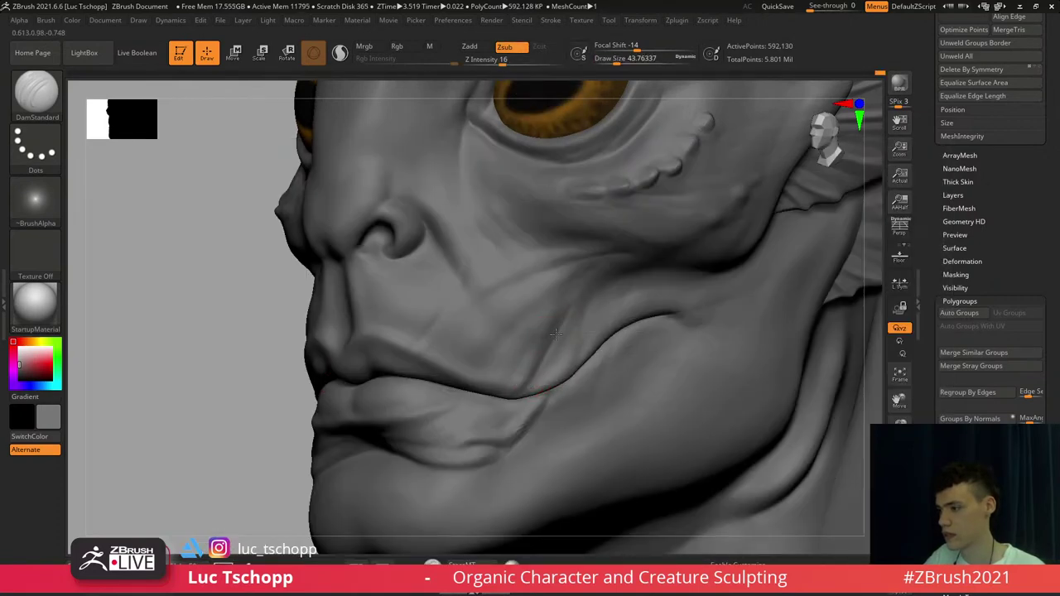
# Set up the Move brush at about size 77, dropping a subdivision level and returning to the highest
pyautogui.moveTo(621, 329); pyautogui.dragTo(582, 332, button='right')
pyautogui.press('b')
pyautogui.press('m')
pyautogui.press('v')
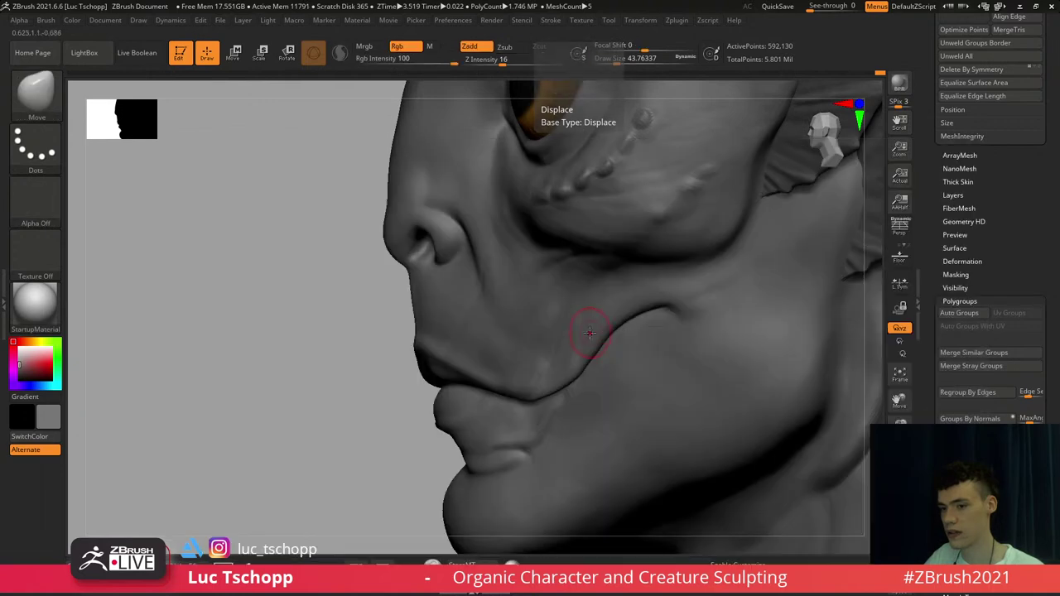
pyautogui.hotkey('shift', 'd')
pyautogui.hotkey('shift', 'd')
pyautogui.press('b')
pyautogui.press('m')
pyautogui.press('v')
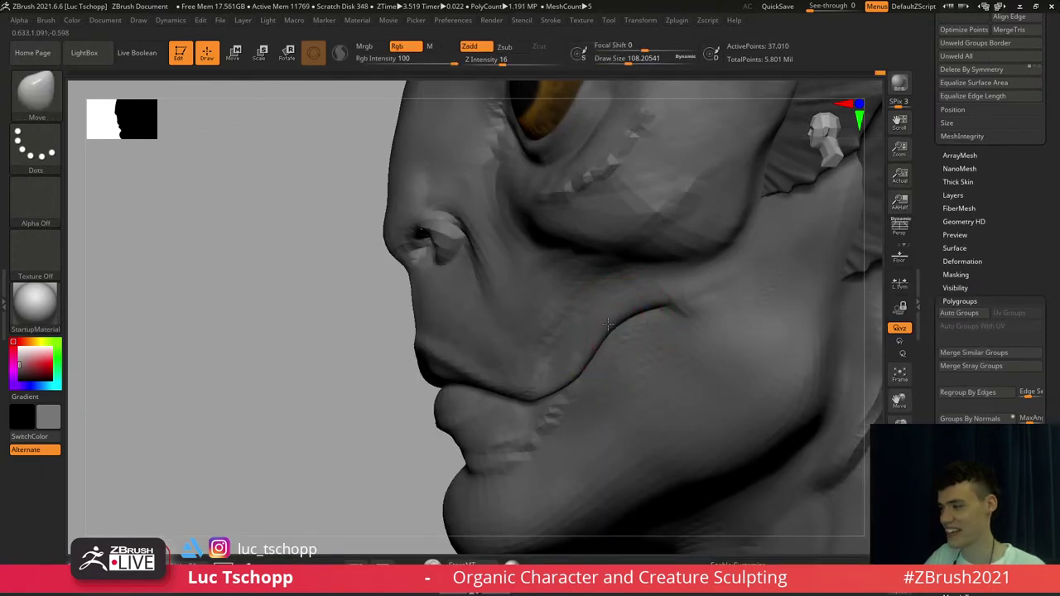
pyautogui.moveTo(613, 327); pyautogui.dragTo(611, 327)
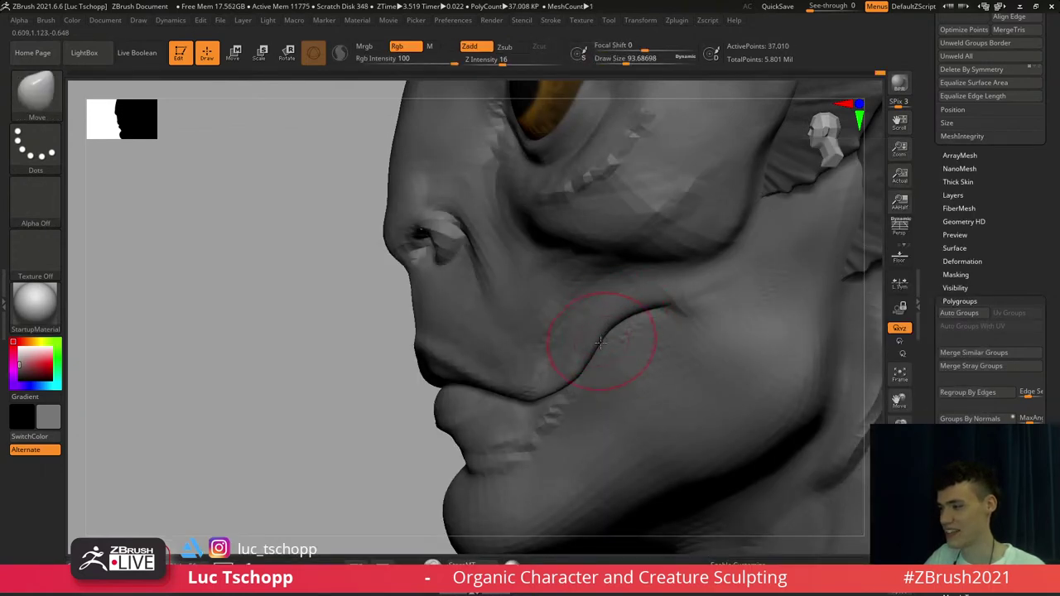
pyautogui.press('d')
pyautogui.press('d')
# Smooth the ridges at the lip corner with LucT_Custom1 at about size 35, then view the whole bust
pyautogui.moveTo(605, 350)
pyautogui.keyDown('ctrl'); pyautogui.mouseDown(button='right')
pyautogui.moveTo(573, 348)
pyautogui.moveTo(616, 354)
pyautogui.moveTo(603, 303)
pyautogui.mouseUp(button='right'); pyautogui.keyUp('ctrl')
pyautogui.moveTo(602, 303)
pyautogui.keyDown('ctrl'); pyautogui.mouseDown(button='right')
pyautogui.moveTo(608, 239)
pyautogui.moveTo(593, 241)
pyautogui.mouseUp(button='right'); pyautogui.keyUp('ctrl')
pyautogui.press('b')
pyautogui.click(603, 199)
pyautogui.press('s')
pyautogui.moveTo(592, 242)
pyautogui.mouseDown()
pyautogui.moveTo(580, 243)
pyautogui.moveTo(588, 217)
pyautogui.mouseUp()
pyautogui.press('s')
pyautogui.keyDown('shift'); pyautogui.moveTo(502, 372); pyautogui.dragTo(467, 362); pyautogui.keyUp('shift')
pyautogui.keyDown('alt'); pyautogui.moveTo(478, 371); pyautogui.dragTo(509, 341, button='right'); pyautogui.keyUp('alt')
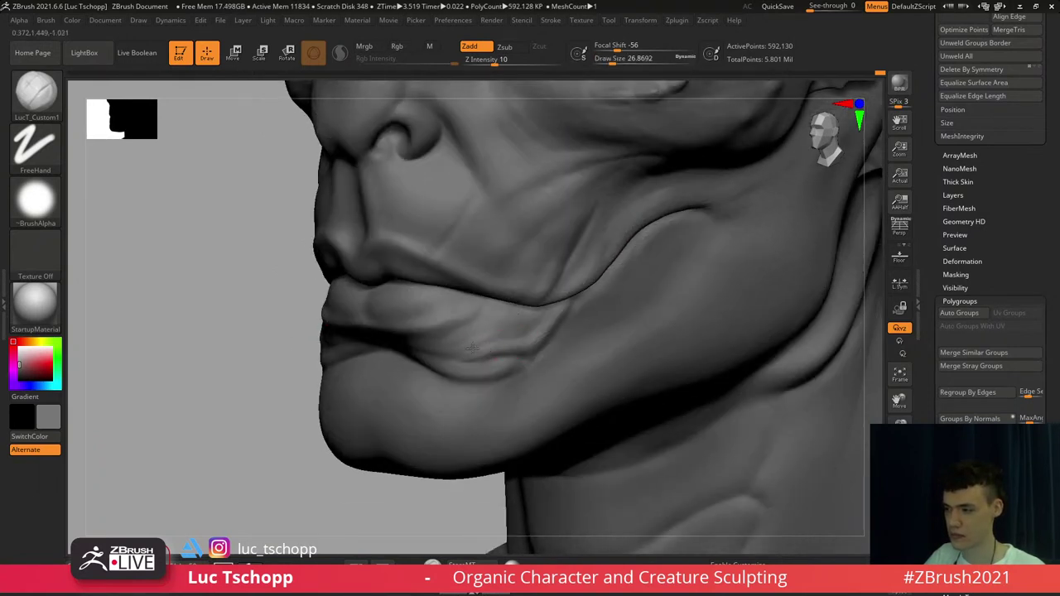
pyautogui.keyDown('ctrl'); pyautogui.moveTo(499, 340); pyautogui.dragTo(574, 402, button='right'); pyautogui.keyUp('ctrl')
# Raise a ridge line across the throat with the Standard brush at about size 51
pyautogui.moveTo(573, 402)
pyautogui.keyDown('alt'); pyautogui.mouseDown(button='right')
pyautogui.moveTo(549, 287)
pyautogui.moveTo(525, 305)
pyautogui.moveTo(468, 304)
pyautogui.mouseUp(button='right'); pyautogui.keyUp('alt')
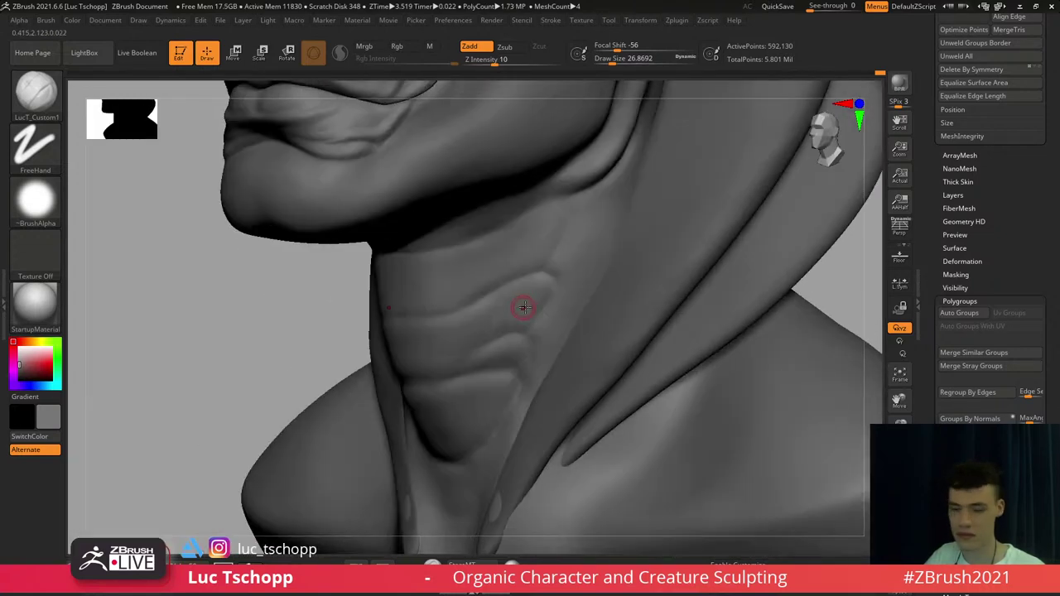
pyautogui.press('s')
pyautogui.moveTo(525, 306); pyautogui.dragTo(531, 306)
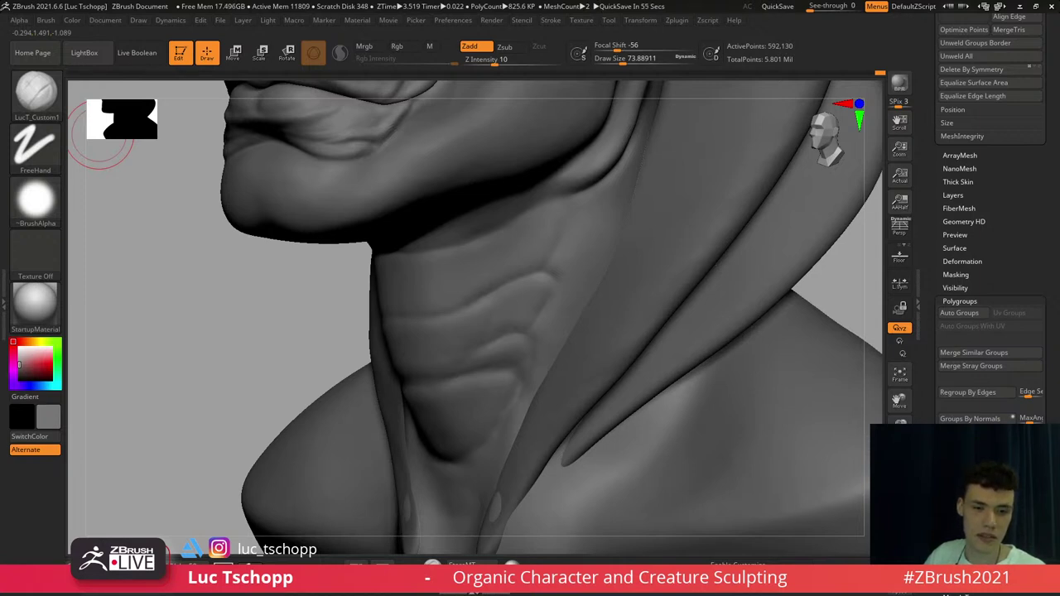
pyautogui.moveTo(99, 135); pyautogui.dragTo(137, 166)
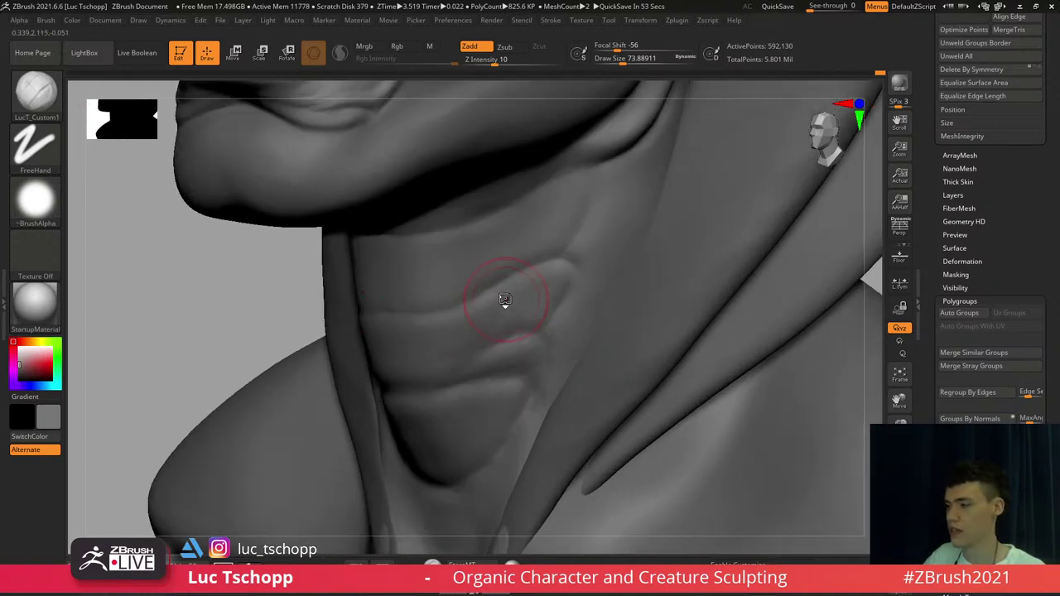
pyautogui.press('b')
pyautogui.press('s')
pyautogui.press('t')
pyautogui.press('s')
pyautogui.moveTo(507, 294); pyautogui.dragTo(502, 293)
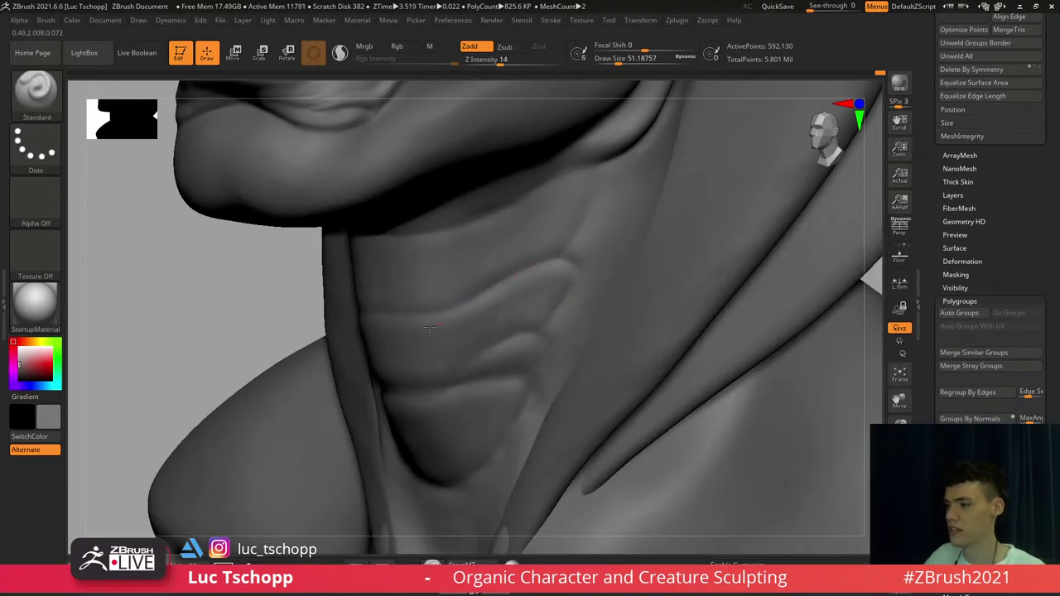
pyautogui.moveTo(389, 327); pyautogui.dragTo(381, 325)
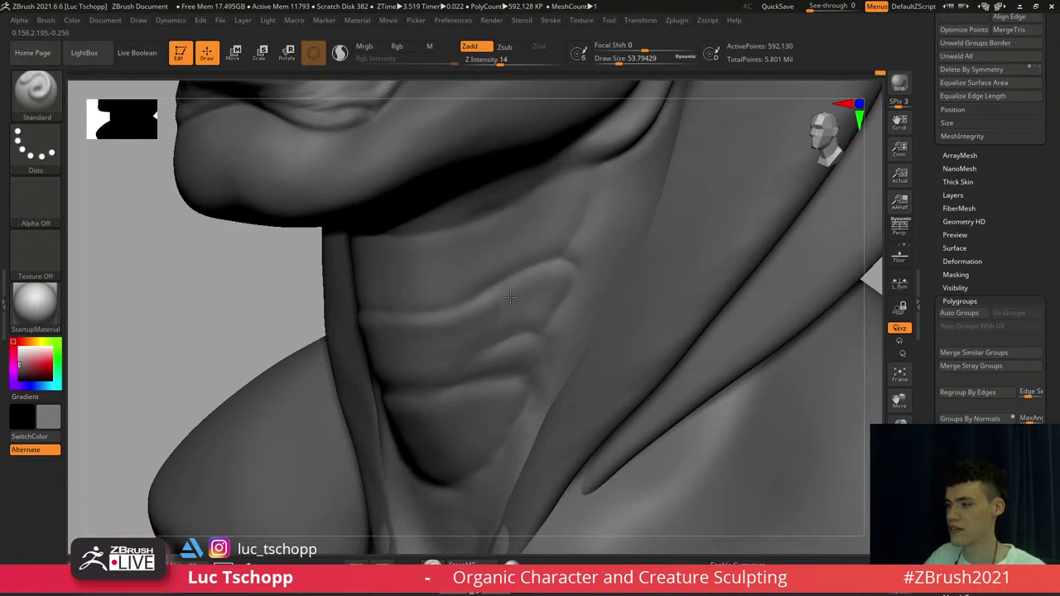
# Tilt the chin up to reach the neck's far side, with the brush at about size 44
pyautogui.press('s')
pyautogui.moveTo(548, 270); pyautogui.dragTo(544, 270)
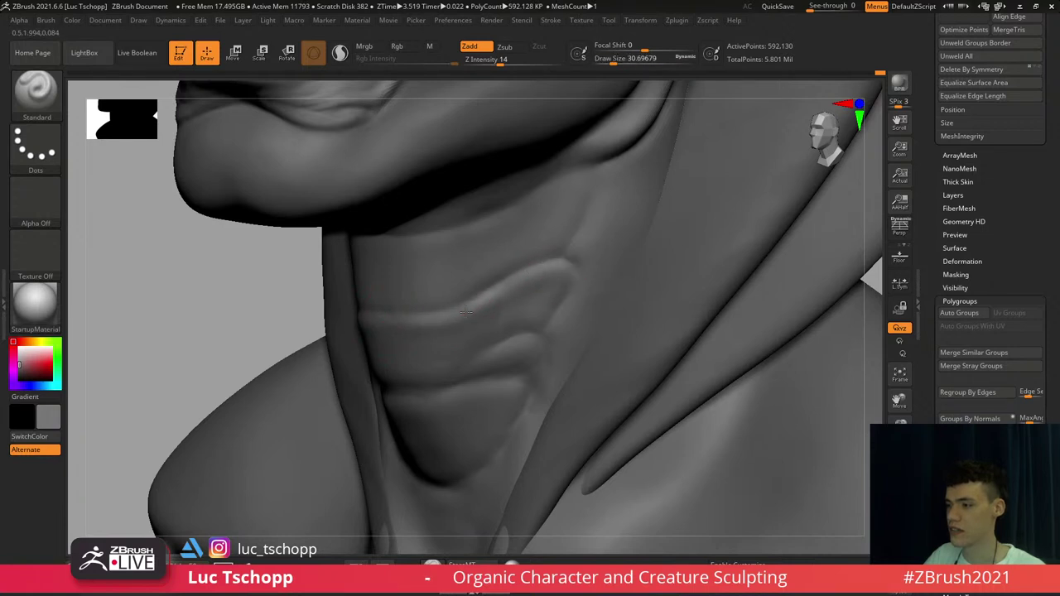
pyautogui.moveTo(382, 318); pyautogui.dragTo(402, 248, button='right')
pyautogui.press('s')
pyautogui.moveTo(404, 243); pyautogui.dragTo(409, 243)
pyautogui.press('s')
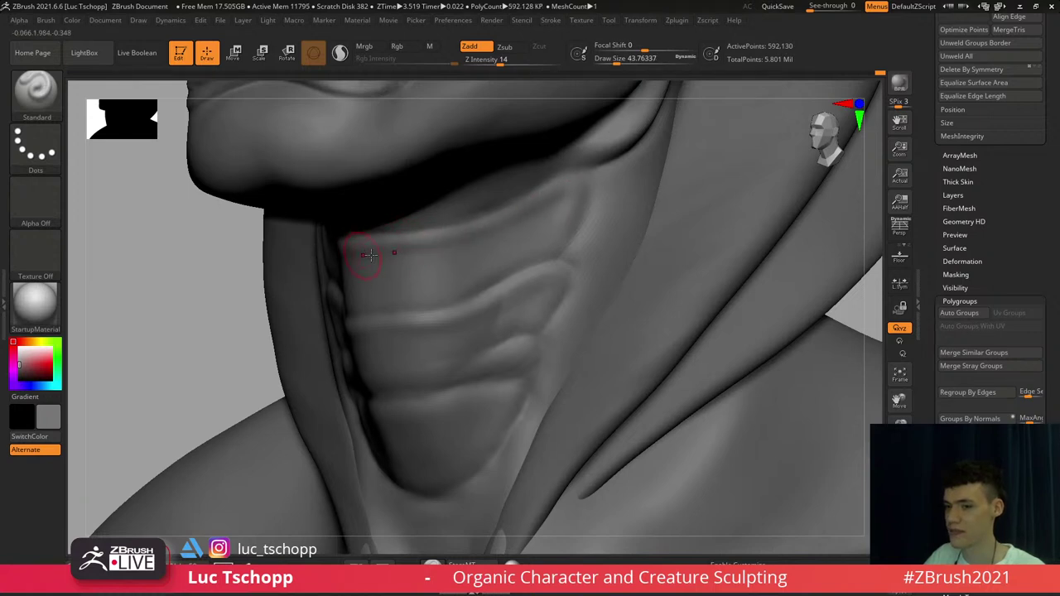
# Switch to the LucT_Custom1 brush and set it to about size 100 for the throat
pyautogui.press('b')
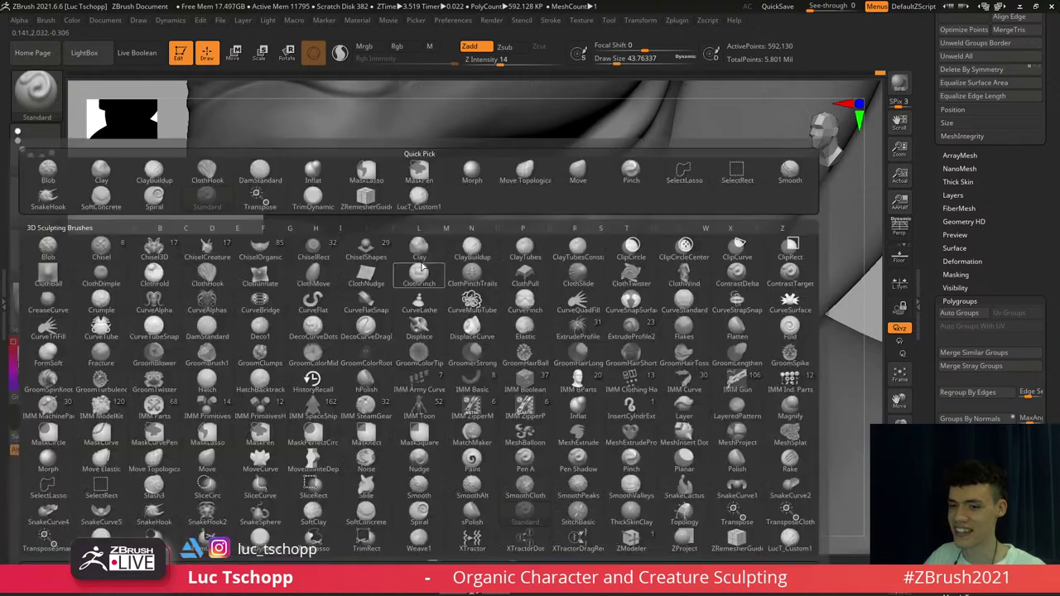
pyautogui.click(426, 202)
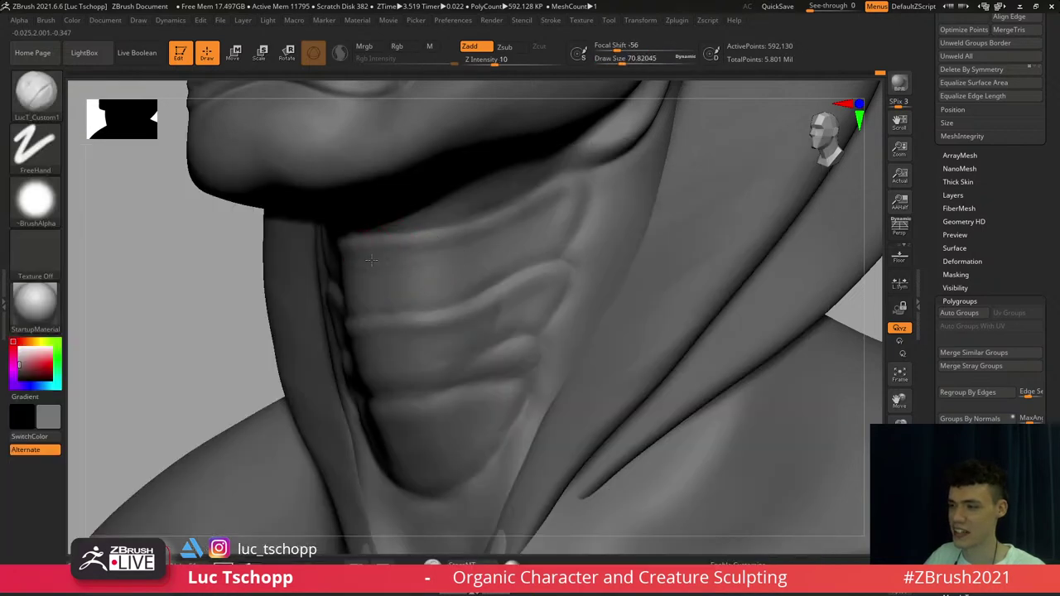
pyautogui.press('s')
pyautogui.moveTo(414, 253); pyautogui.dragTo(456, 246)
pyautogui.press('s')
pyautogui.moveTo(509, 225); pyautogui.dragTo(513, 224)
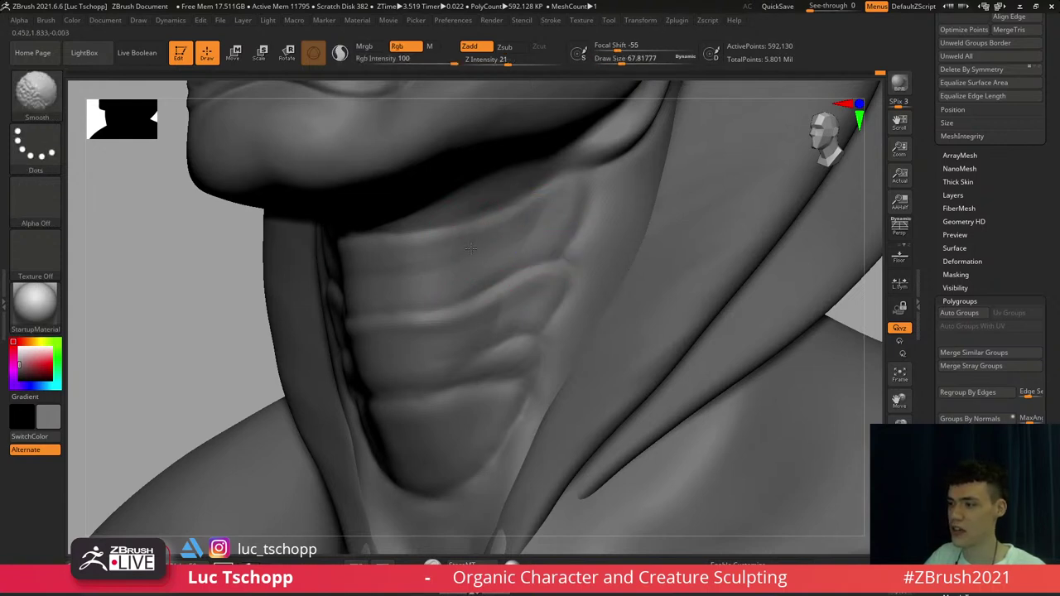
pyautogui.press('s')
pyautogui.moveTo(412, 270)
pyautogui.mouseDown()
pyautogui.moveTo(424, 268)
pyautogui.moveTo(401, 286)
pyautogui.mouseUp()
pyautogui.press('s')
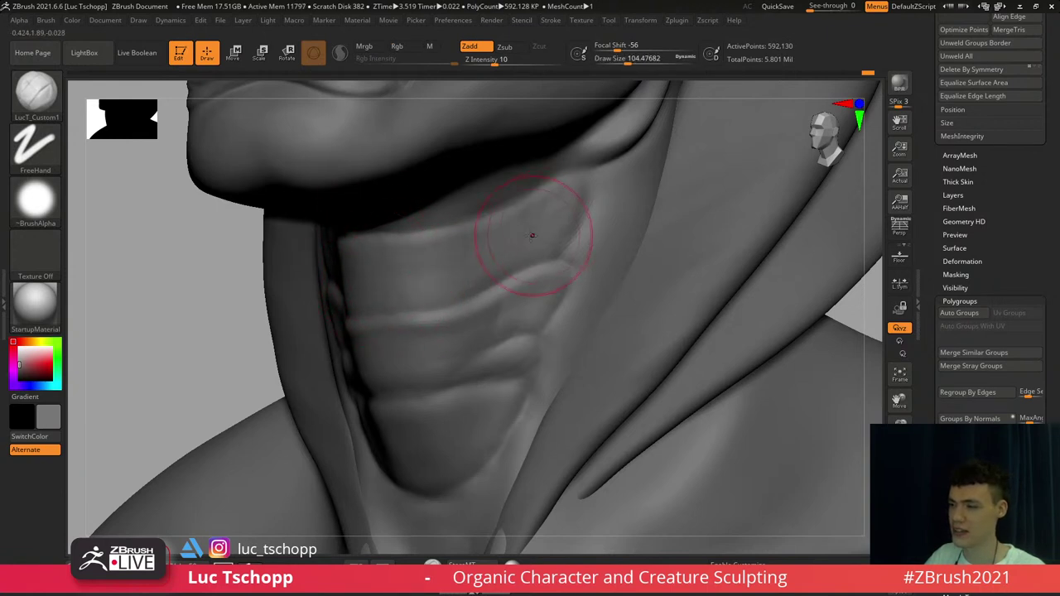
pyautogui.moveTo(516, 247)
pyautogui.mouseDown(button='right')
pyautogui.moveTo(501, 271)
pyautogui.moveTo(524, 252)
pyautogui.mouseUp(button='right')
# Pick Standard at about size 37, then DamStandard, with the bust at a slight three-quarter angle
pyautogui.press('b')
pyautogui.press('s')
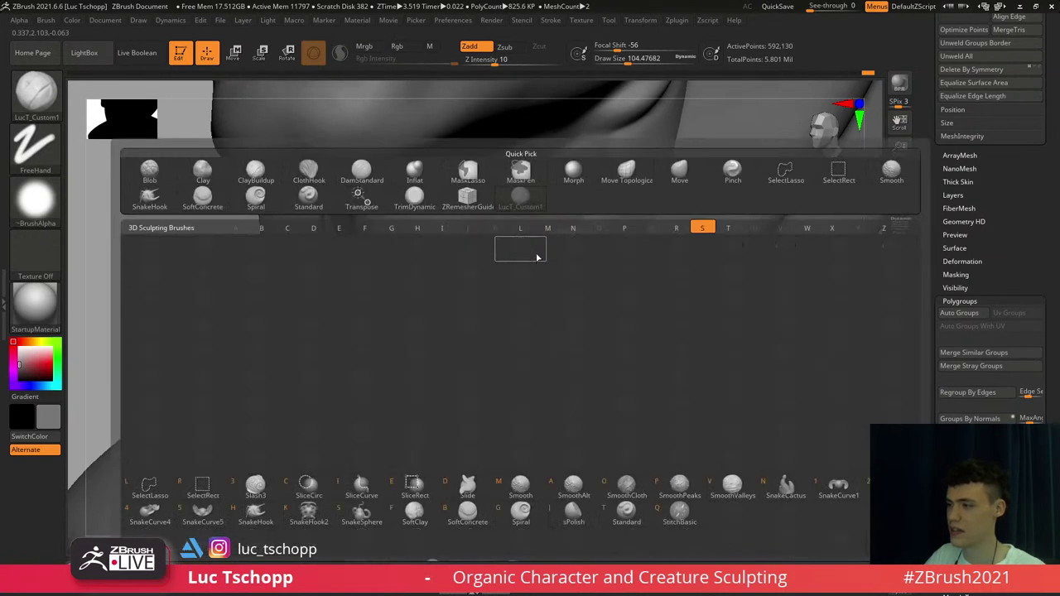
pyautogui.press('t')
pyautogui.press('s')
pyautogui.moveTo(562, 246)
pyautogui.mouseDown()
pyautogui.moveTo(551, 246)
pyautogui.moveTo(582, 236)
pyautogui.mouseUp()
pyautogui.press('s')
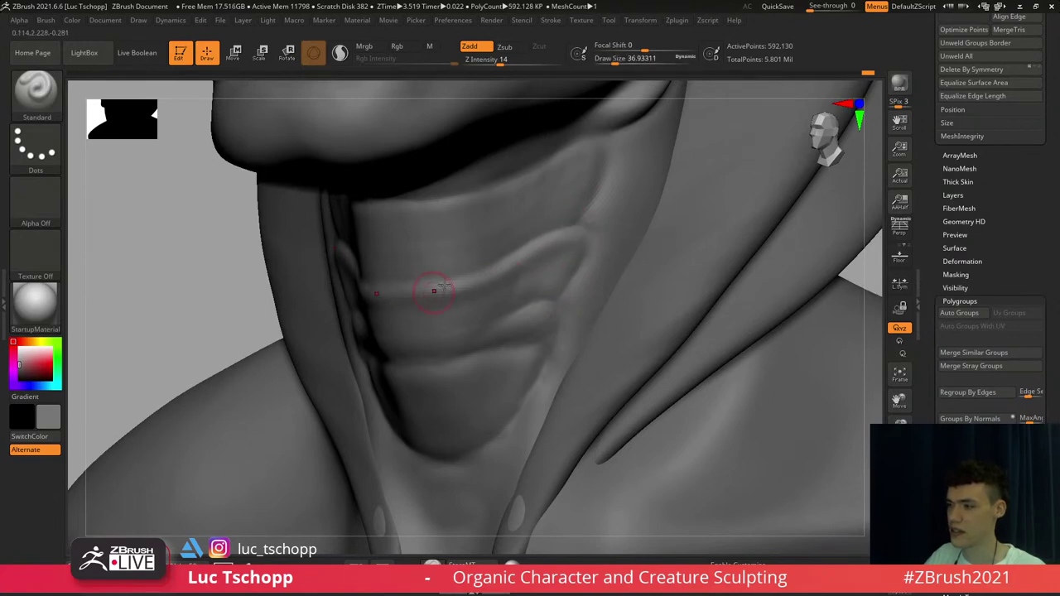
pyautogui.press('b')
pyautogui.press('d')
pyautogui.press('s')
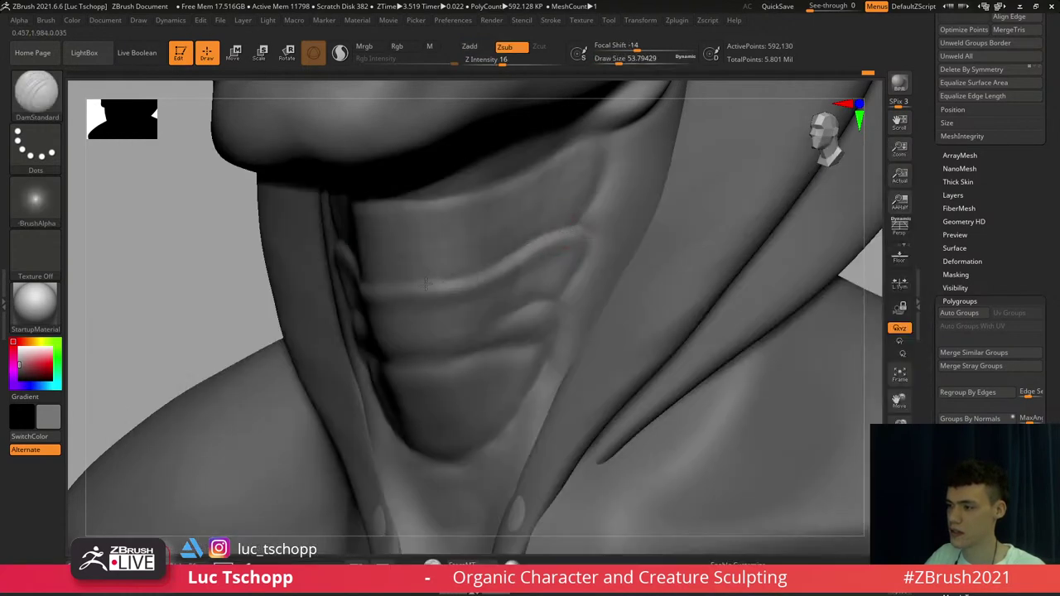
pyautogui.moveTo(508, 266)
pyautogui.keyDown('shift'); pyautogui.mouseDown(button='right')
pyautogui.moveTo(538, 282)
pyautogui.moveTo(534, 249)
pyautogui.mouseUp(button='right'); pyautogui.keyUp('shift')
pyautogui.moveTo(535, 248); pyautogui.dragTo(497, 255, button='right')
pyautogui.keyDown('alt'); pyautogui.moveTo(539, 419); pyautogui.dragTo(519, 365, button='right'); pyautogui.keyUp('alt')
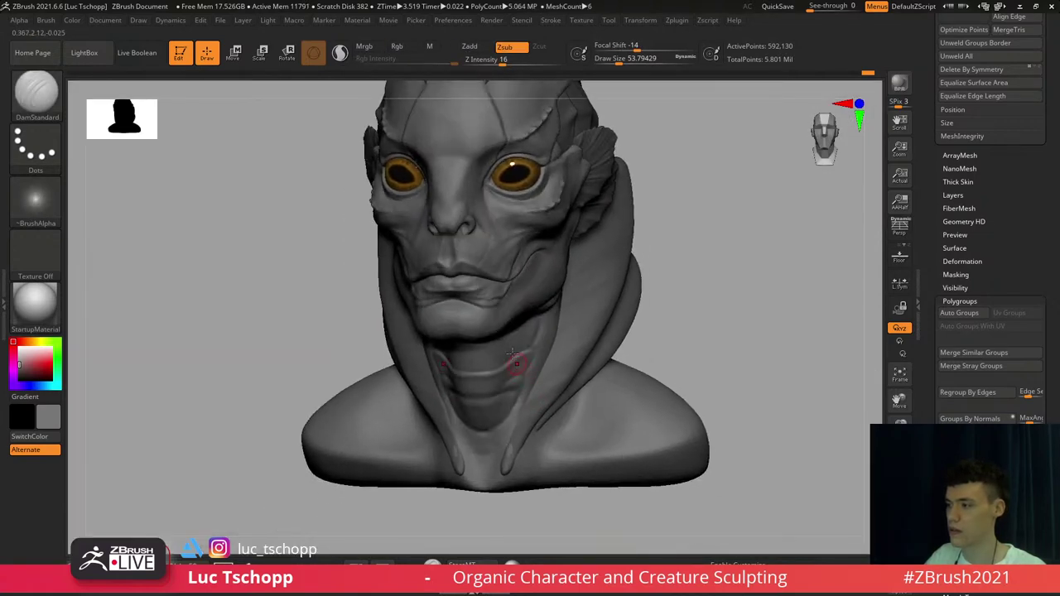
# Use LucT_Custom1 at about size 44 on the neck, then Standard, and display polygroups in side view
pyautogui.press('b')
pyautogui.click(514, 198)
pyautogui.keyDown('alt'); pyautogui.moveTo(531, 315); pyautogui.dragTo(515, 254, button='right'); pyautogui.keyUp('alt')
pyautogui.moveTo(516, 254)
pyautogui.keyDown('ctrl'); pyautogui.mouseDown(button='right')
pyautogui.moveTo(544, 345)
pyautogui.moveTo(509, 286)
pyautogui.mouseUp(button='right'); pyautogui.keyUp('ctrl')
pyautogui.press('s')
pyautogui.moveTo(506, 284); pyautogui.dragTo(503, 284)
pyautogui.press('b')
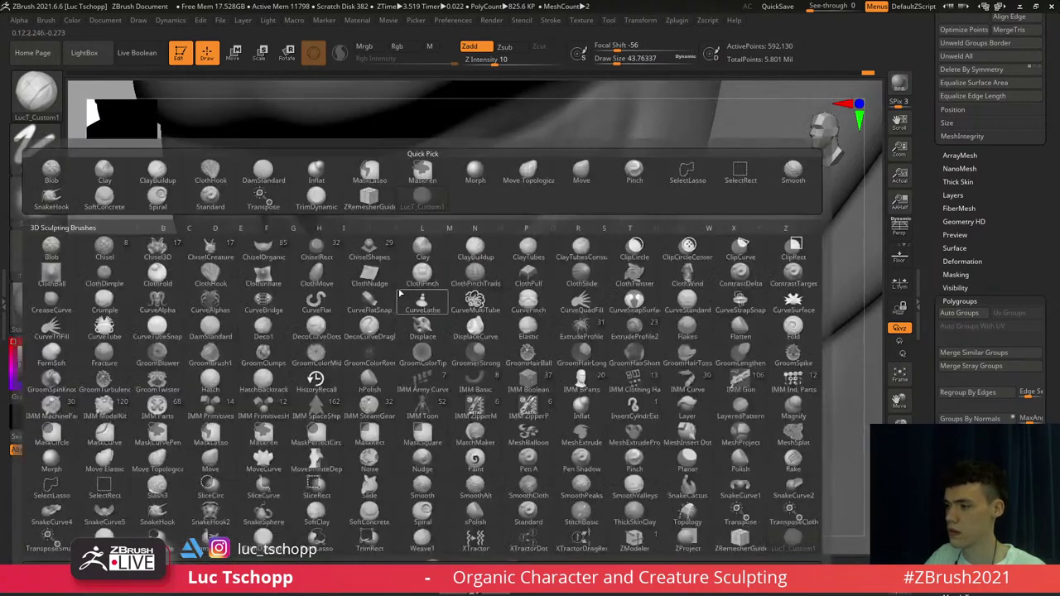
pyautogui.press('s')
pyautogui.press('t')
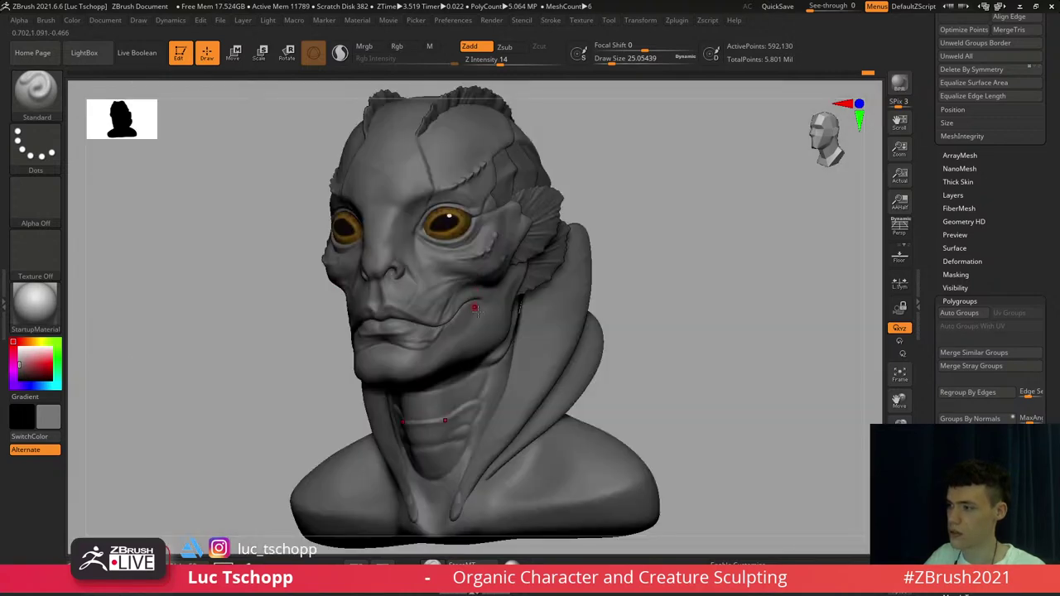
pyautogui.moveTo(476, 308); pyautogui.dragTo(439, 483, button='right')
pyautogui.hotkey('shift', 'f')
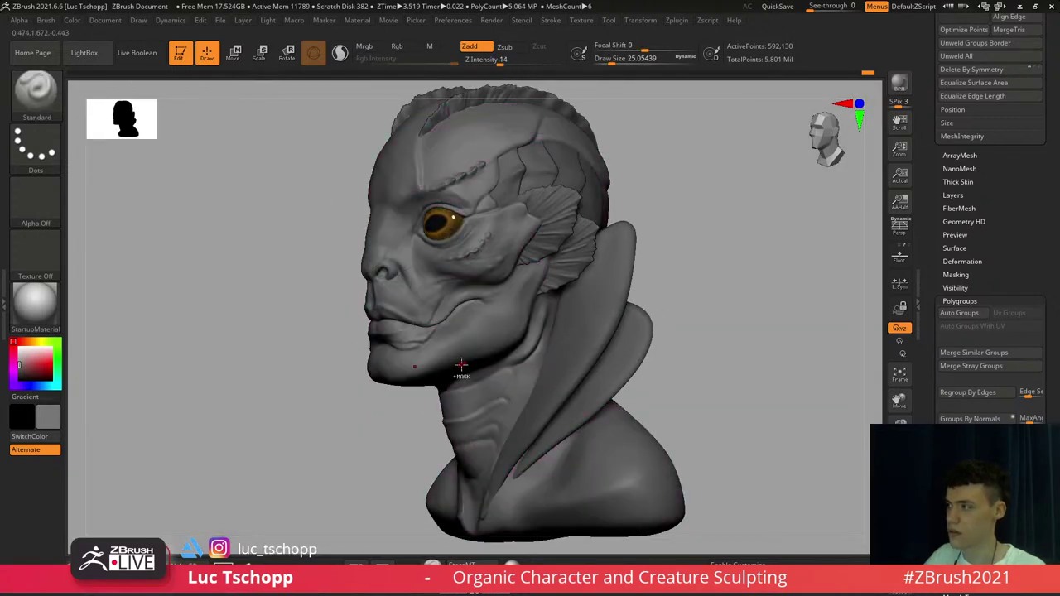
# Subdivide the mesh to 2.368 million points and ready LucT_Custom1 at about size 77 on the neck
pyautogui.hotkey('ctrl', 'd')
pyautogui.keyDown('ctrl'); pyautogui.moveTo(514, 348); pyautogui.dragTo(566, 228, button='right'); pyautogui.keyUp('ctrl')
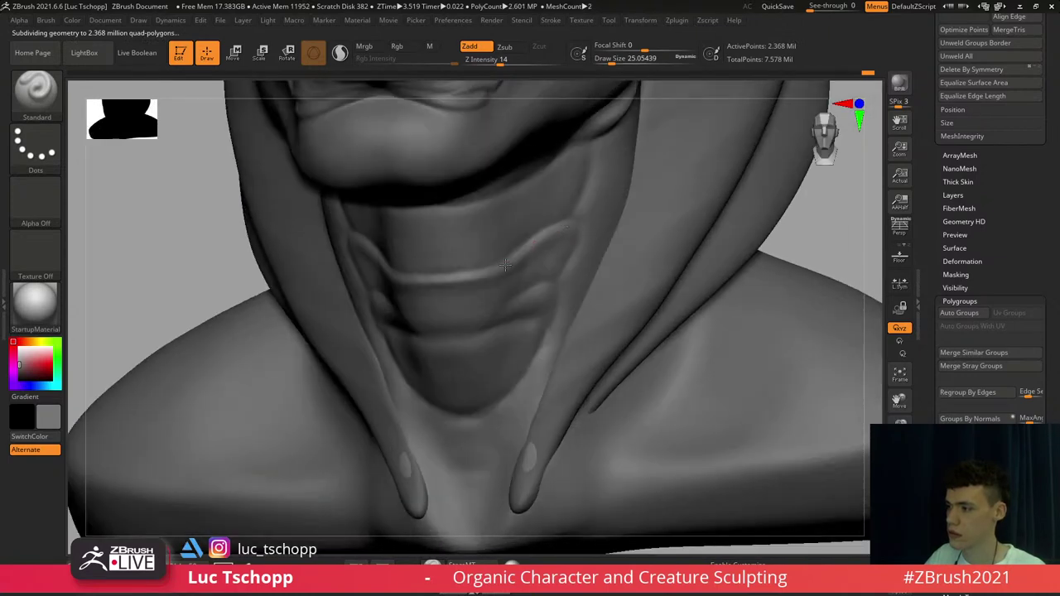
pyautogui.press('b')
pyautogui.click(504, 204)
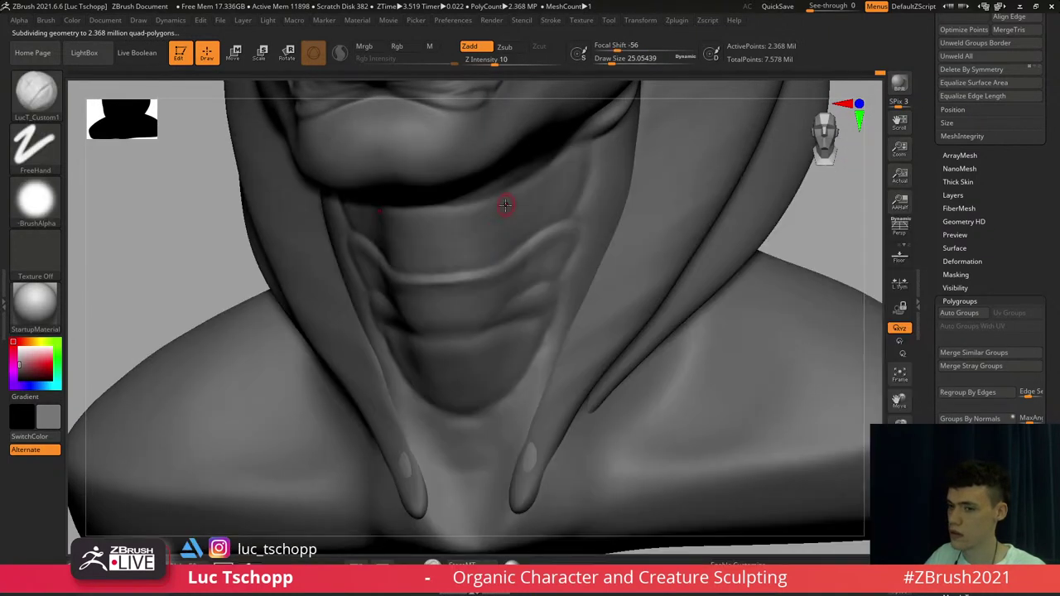
pyautogui.hotkey('shift', 'd')
pyautogui.press('s')
pyautogui.moveTo(435, 305); pyautogui.dragTo(484, 280)
pyautogui.press('s')
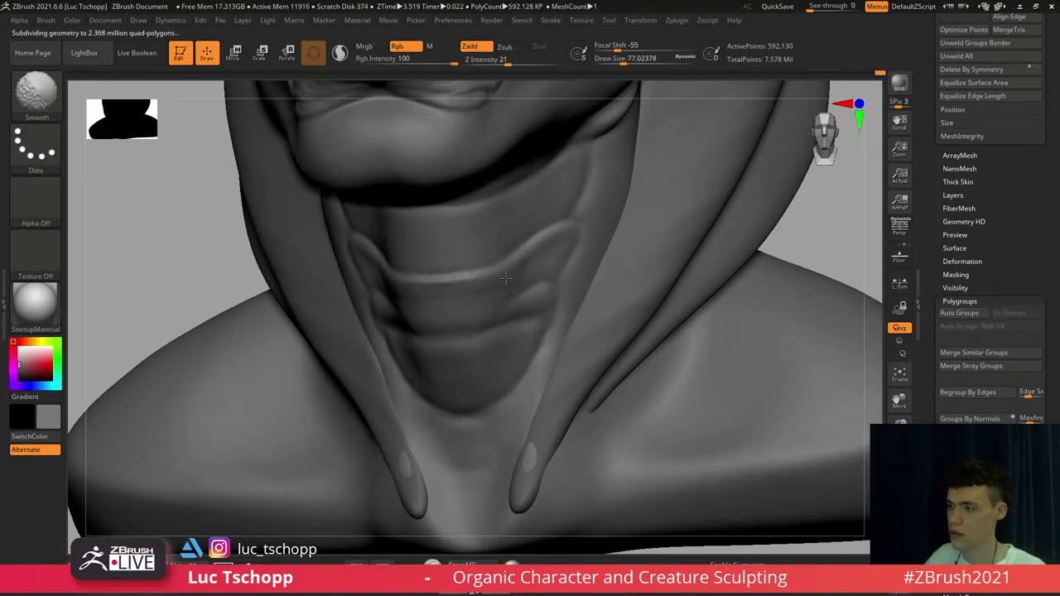
# Switch to DamStandard at about size 37 with the collar base in view
pyautogui.press('b')
pyautogui.press('d')
pyautogui.press('s')
# Enlarge the brush to about 158, rotate the bust, and select the Standard brush
pyautogui.press('s')
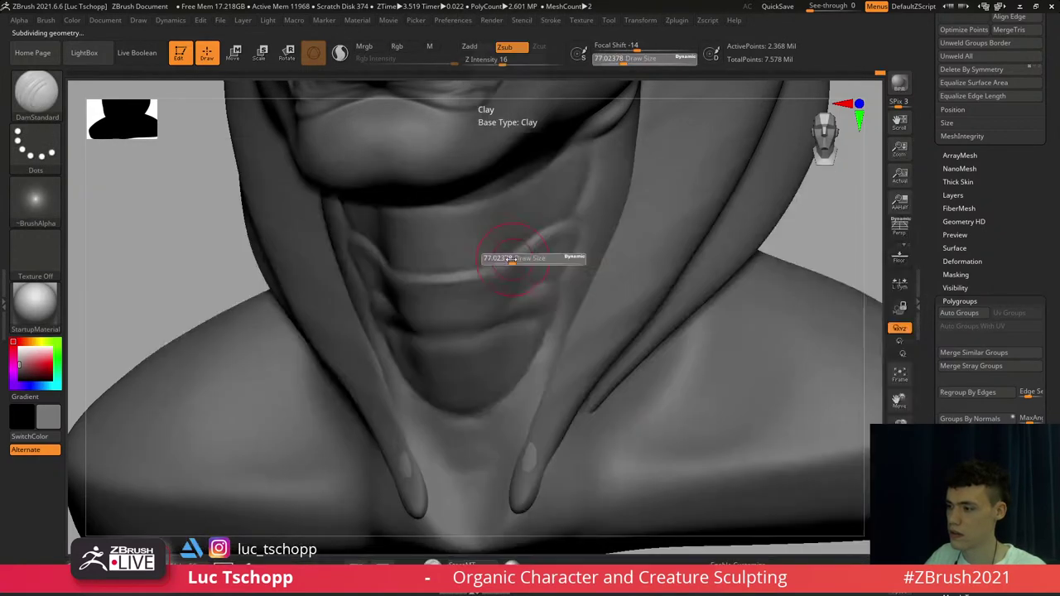
pyautogui.moveTo(511, 260); pyautogui.dragTo(502, 260)
pyautogui.keyDown('alt'); pyautogui.moveTo(482, 414); pyautogui.dragTo(479, 303, button='right'); pyautogui.keyUp('alt')
pyautogui.press('b')
pyautogui.press('d')
pyautogui.press('s')
pyautogui.press('s')
pyautogui.moveTo(466, 337); pyautogui.dragTo(475, 338)
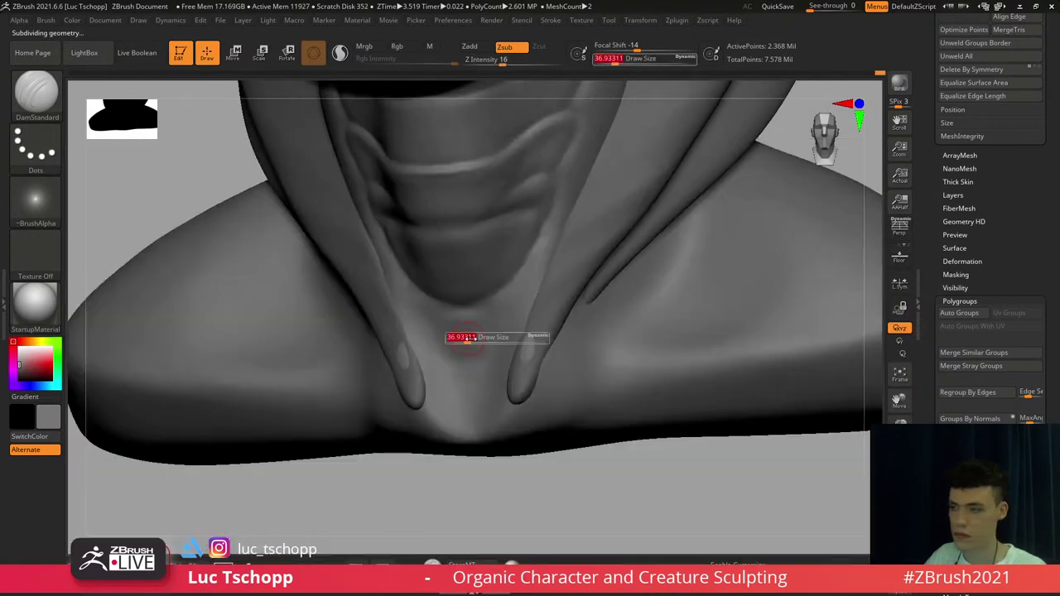
pyautogui.moveTo(476, 338); pyautogui.dragTo(466, 344, button='right')
pyautogui.press('s')
pyautogui.moveTo(465, 344); pyautogui.dragTo(475, 344)
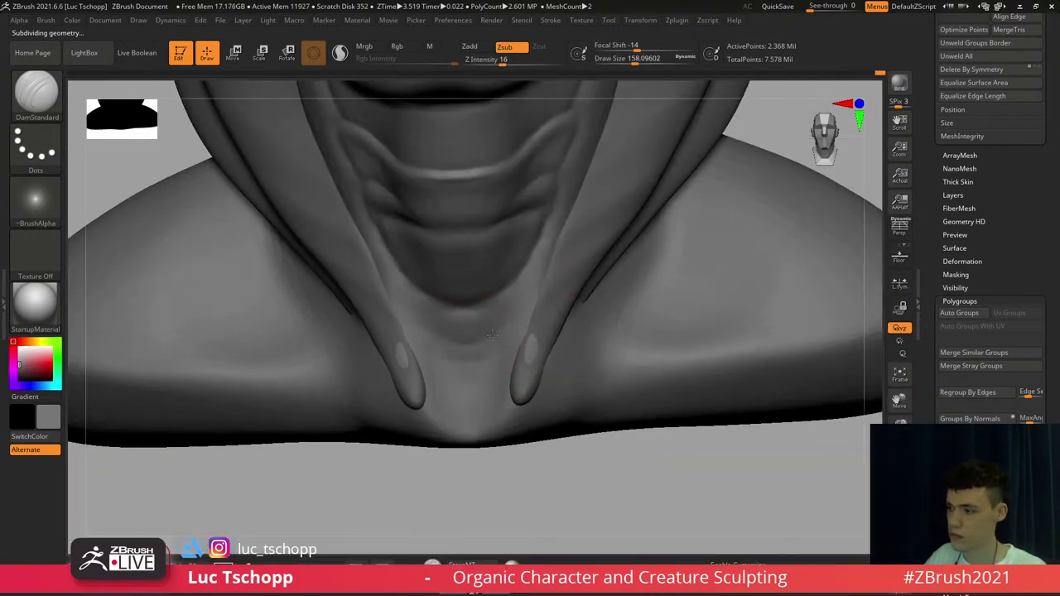
pyautogui.moveTo(509, 317)
pyautogui.mouseDown(button='right')
pyautogui.moveTo(466, 260)
pyautogui.moveTo(470, 298)
pyautogui.moveTo(469, 274)
pyautogui.mouseUp(button='right')
pyautogui.press('b')
pyautogui.press('s')
pyautogui.press('t')
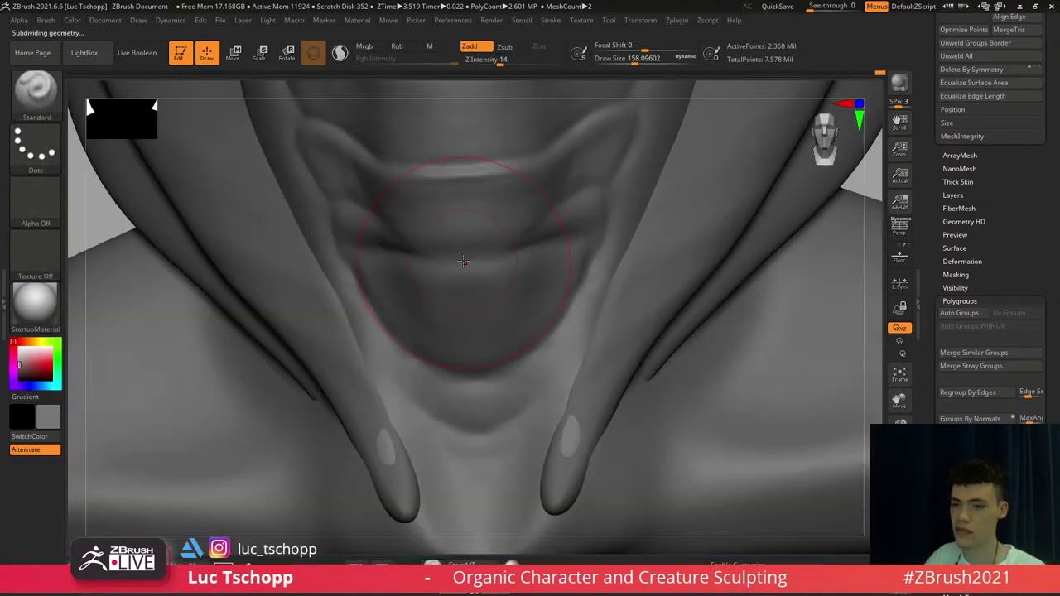
# Deepen the central throat crease with DamStandard at about size 46
pyautogui.press('b')
pyautogui.press('d')
pyautogui.press('s')
pyautogui.press('s')
pyautogui.moveTo(477, 272); pyautogui.dragTo(461, 272)
pyautogui.moveTo(466, 274); pyautogui.dragTo(483, 272, button='right')
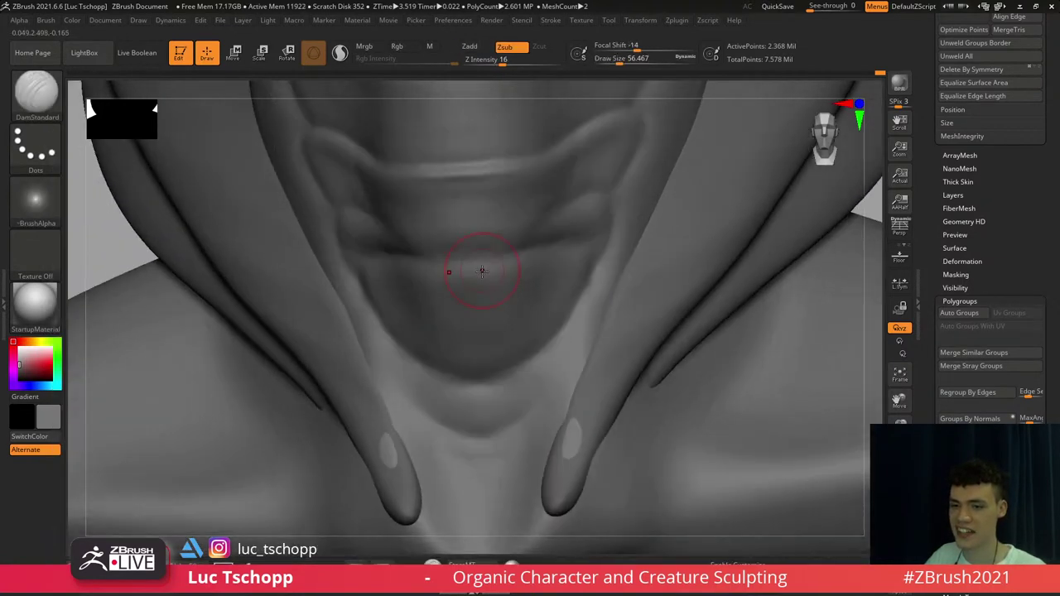
pyautogui.press('s')
pyautogui.moveTo(475, 257); pyautogui.dragTo(472, 256)
pyautogui.moveTo(481, 254)
pyautogui.mouseDown()
pyautogui.moveTo(473, 257)
pyautogui.moveTo(515, 255)
pyautogui.mouseUp()
pyautogui.keyDown('ctrl'); pyautogui.moveTo(496, 244); pyautogui.dragTo(485, 260, button='right'); pyautogui.keyUp('ctrl')
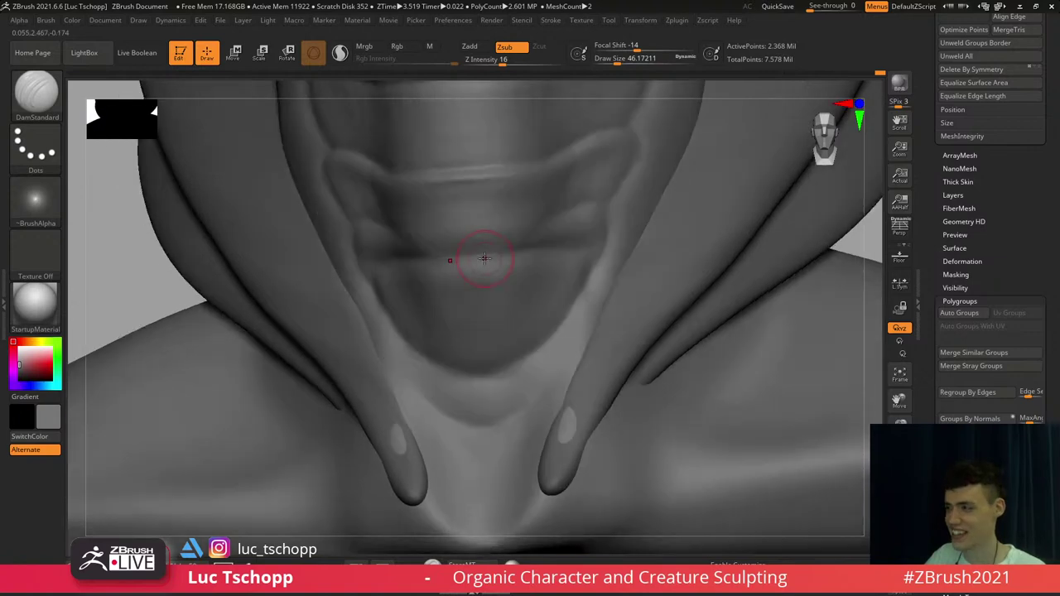
pyautogui.moveTo(474, 259); pyautogui.dragTo(505, 252)
pyautogui.moveTo(552, 247)
pyautogui.mouseDown(button='right')
pyautogui.moveTo(590, 236)
pyautogui.moveTo(547, 213)
pyautogui.moveTo(540, 241)
pyautogui.moveTo(572, 258)
pyautogui.moveTo(563, 249)
pyautogui.mouseUp(button='right')
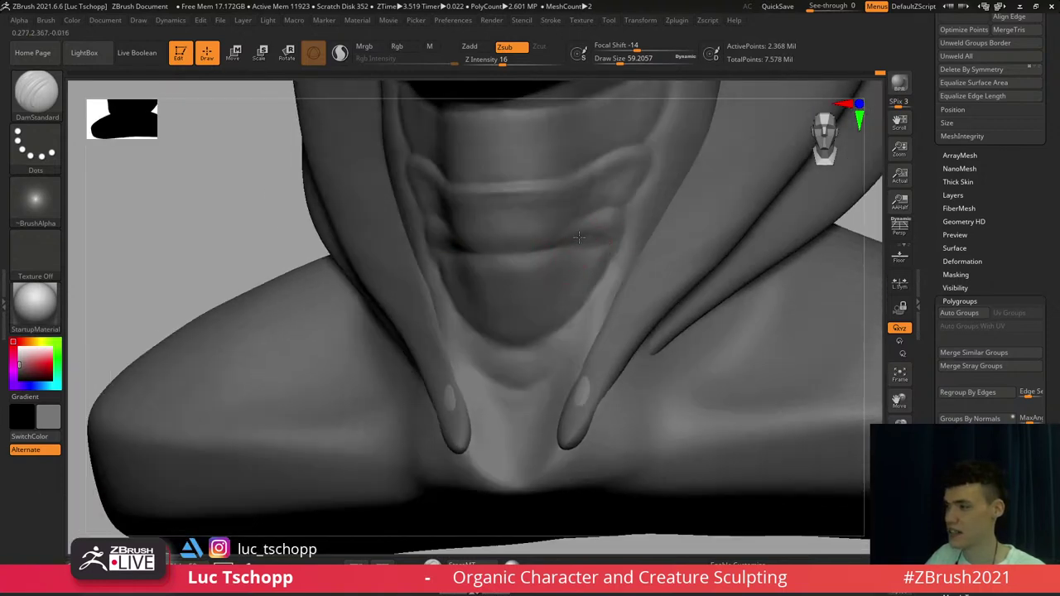
# Build and smooth the right throat crease with LucT_Custom1, then restore the highest subdivision level
pyautogui.hotkey('ctrl', 'z')
pyautogui.press('b')
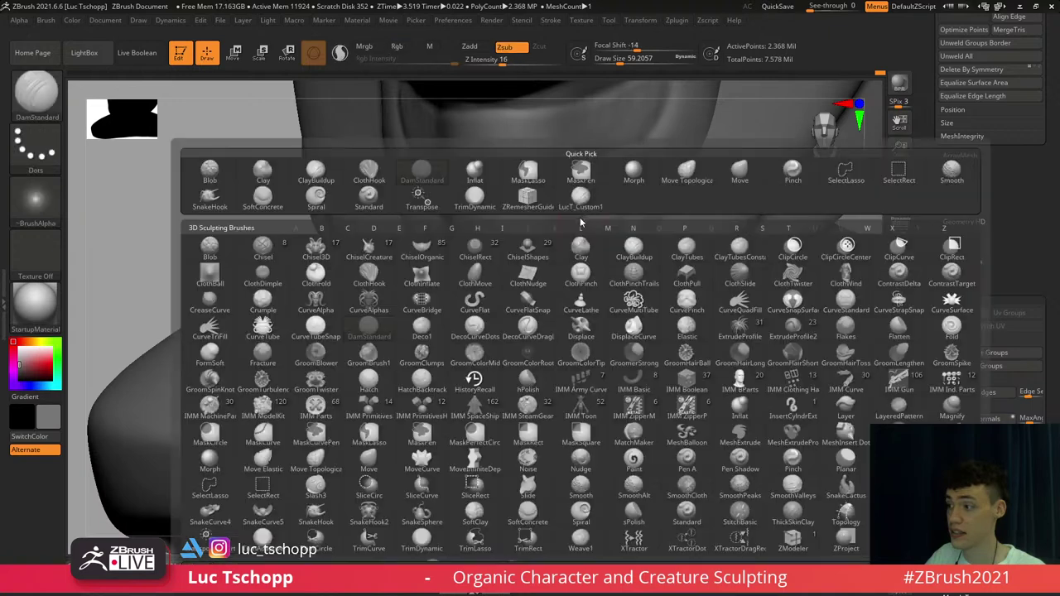
pyautogui.click(580, 175)
pyautogui.moveTo(552, 257); pyautogui.dragTo(585, 257)
pyautogui.hotkey('shift', 'd')
pyautogui.hotkey('shift', 'd')
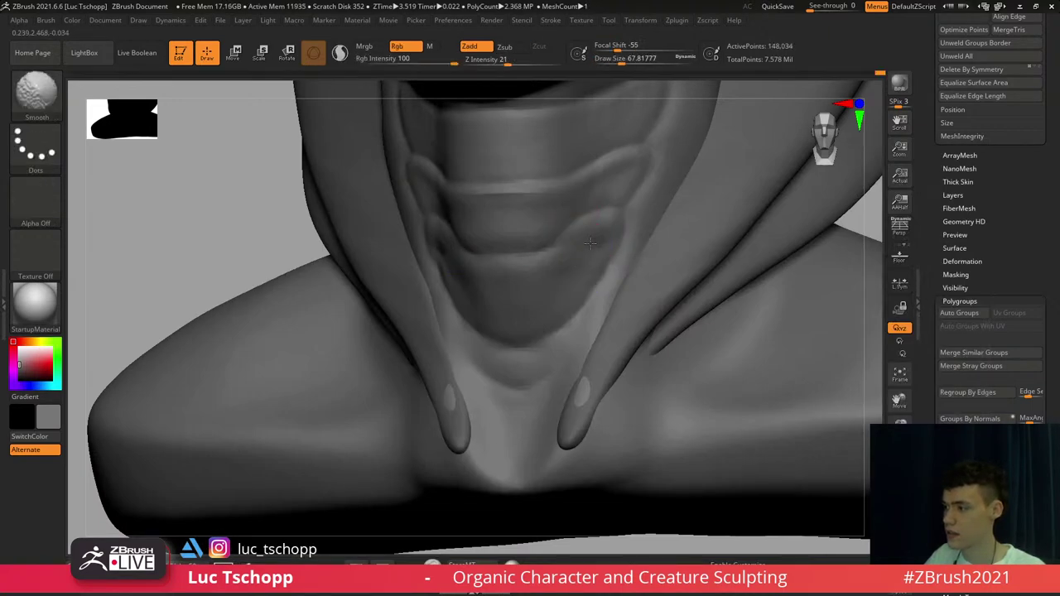
pyautogui.press(']')
pyautogui.press('[')
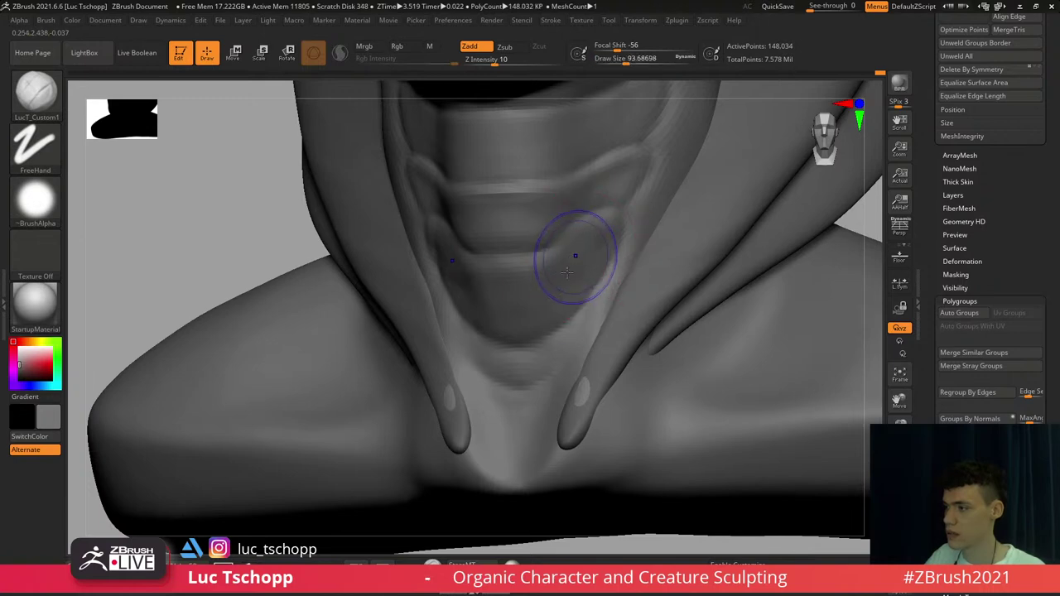
pyautogui.hotkey('ctrl', 'd')
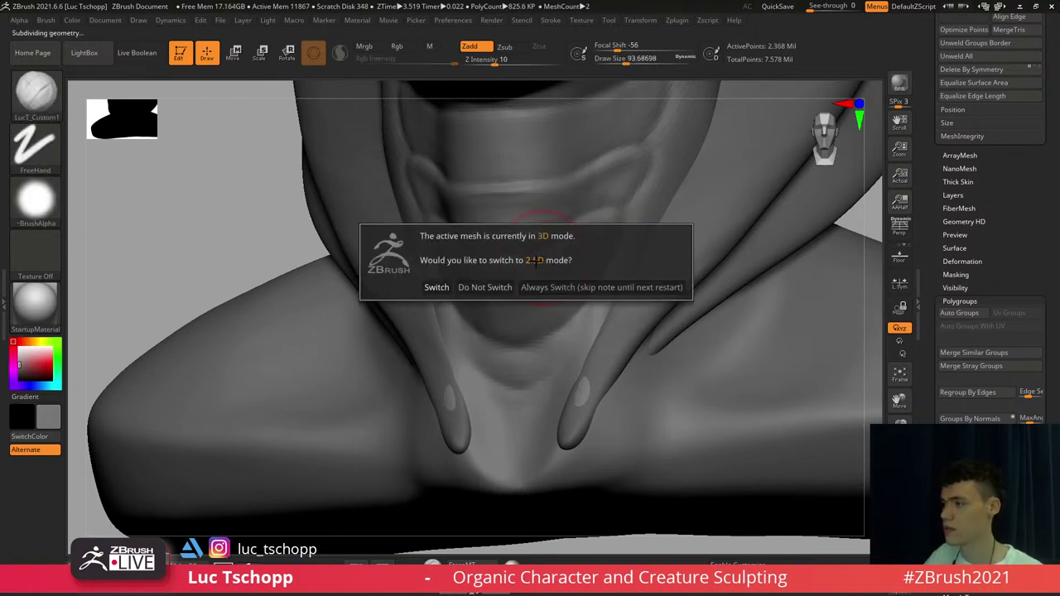
# Dismiss the 2.5D prompt and pick the Standard brush at about size 71, keeping grey
pyautogui.press('Escape')
pyautogui.press('b')
pyautogui.press('s')
pyautogui.press('t')
pyautogui.press('s')
pyautogui.moveTo(527, 267); pyautogui.dragTo(532, 264)
pyautogui.press('s')
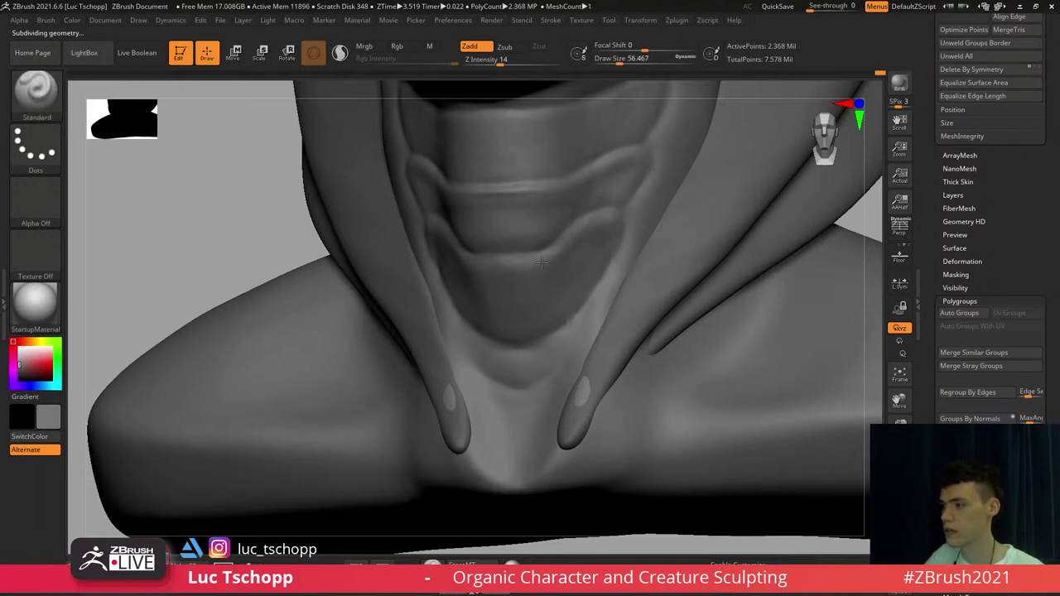
pyautogui.press('v')
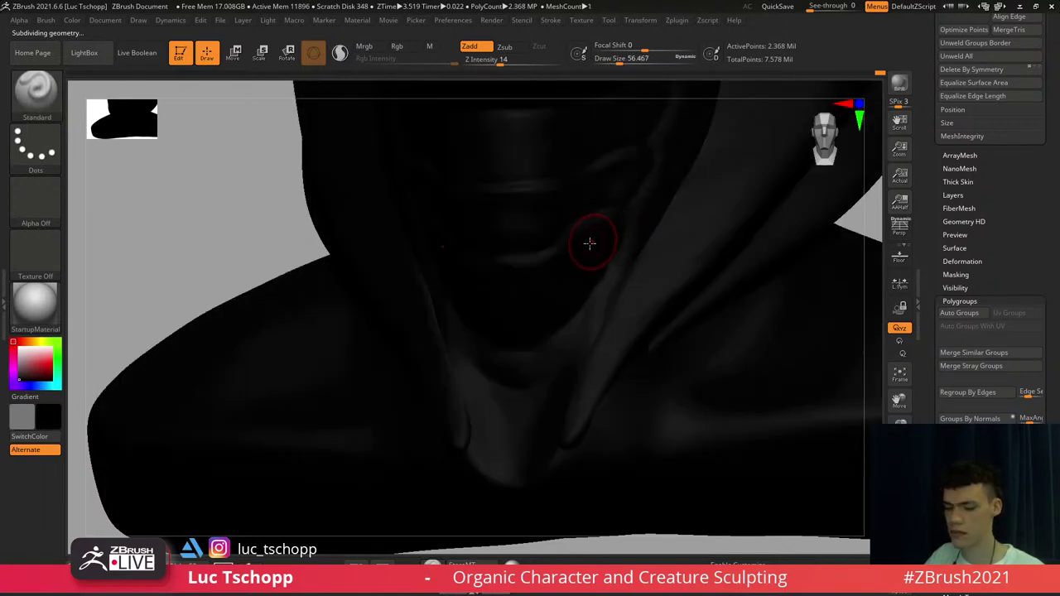
pyautogui.press('v')
# Switch to LucT_Custom1, set the size to about 56, and smooth along the throat ridge
pyautogui.press('b')
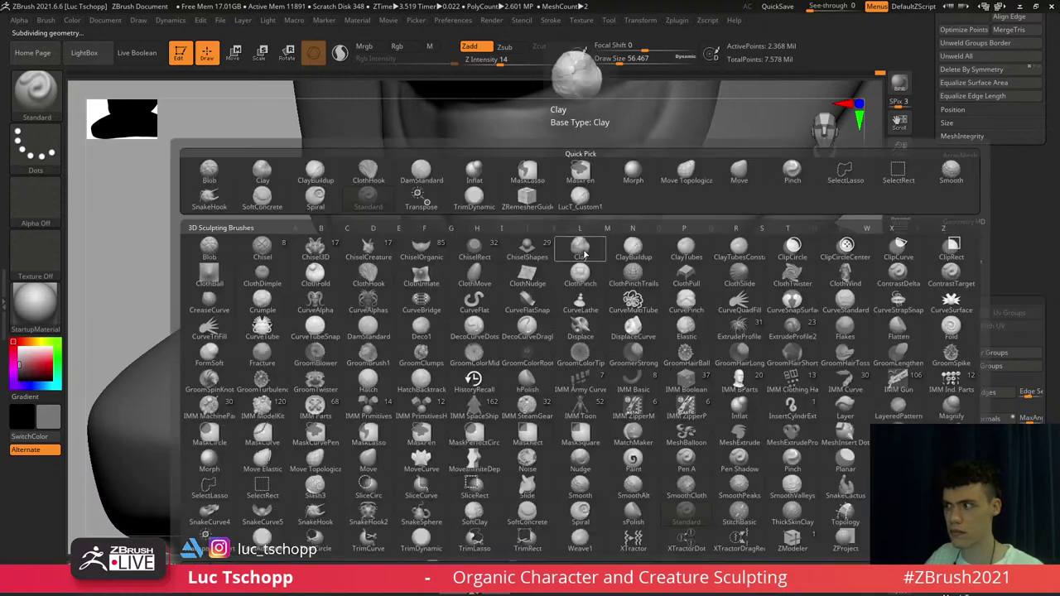
pyautogui.click(590, 204)
pyautogui.press('s')
pyautogui.moveTo(554, 261); pyautogui.dragTo(551, 261)
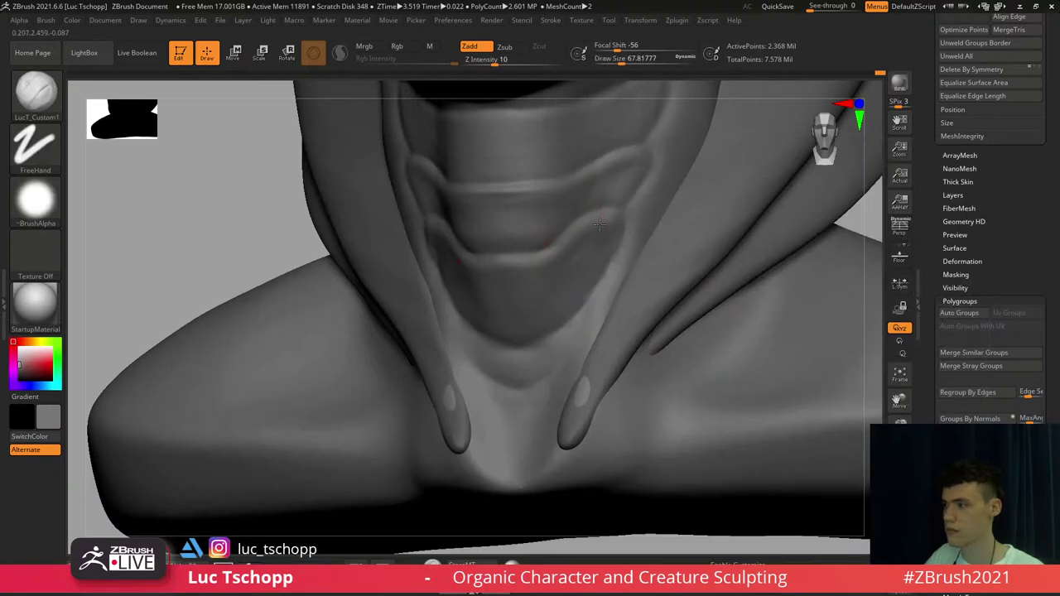
pyautogui.press('s')
pyautogui.moveTo(598, 220); pyautogui.dragTo(614, 238)
pyautogui.press('s')
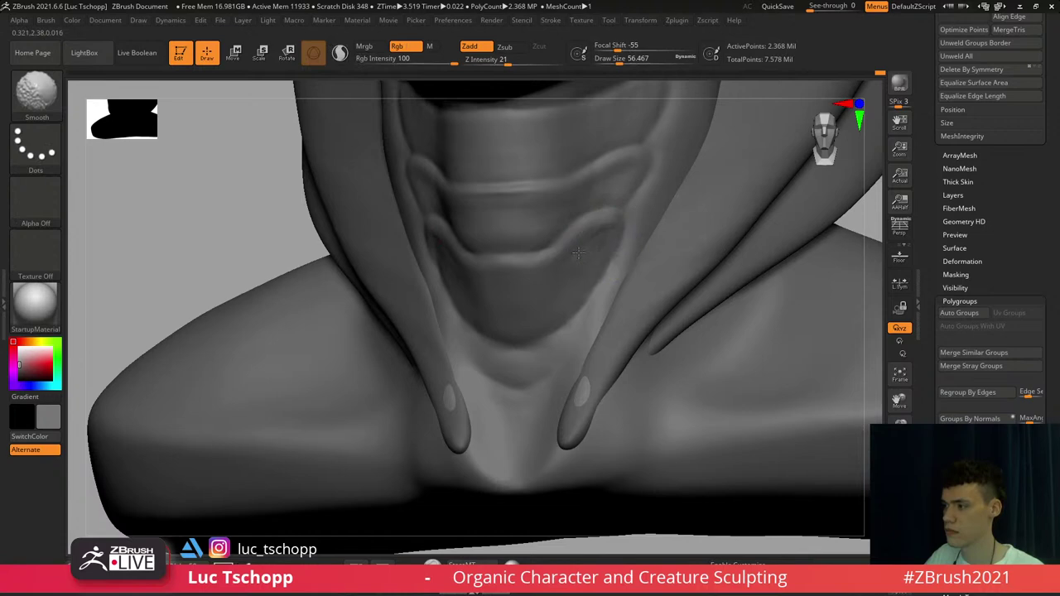
pyautogui.keyDown('shift'); pyautogui.moveTo(534, 371); pyautogui.dragTo(527, 352); pyautogui.keyUp('shift')
pyautogui.moveTo(527, 350); pyautogui.dragTo(527, 379, button='right')
# Return to the Standard brush and reframe the neck, turned slightly left
pyautogui.press('b')
pyautogui.press('s')
pyautogui.press('t')
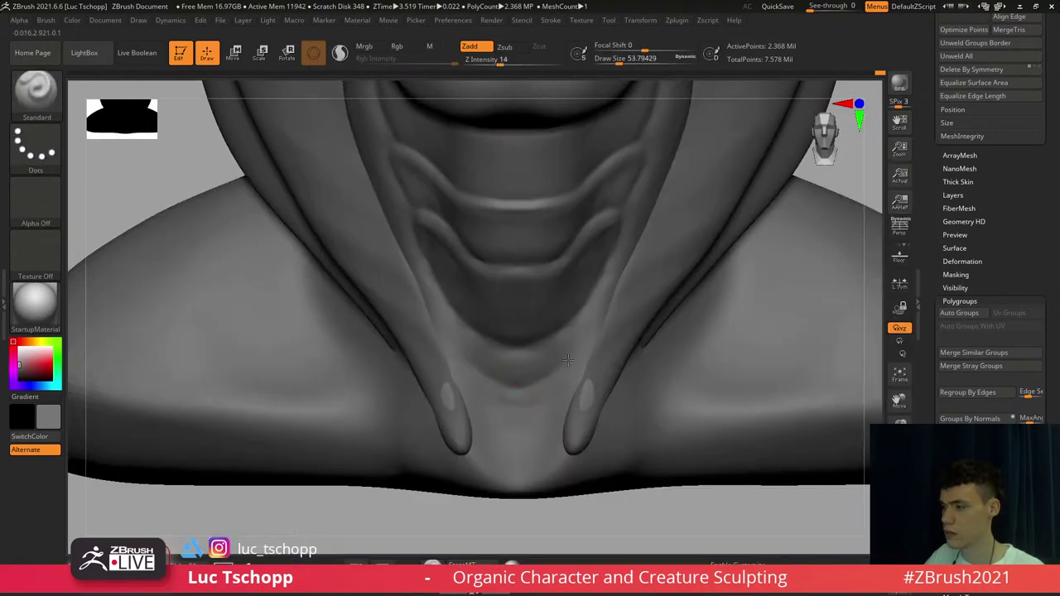
pyautogui.moveTo(522, 415)
pyautogui.keyDown('alt'); pyautogui.mouseDown(button='right')
pyautogui.moveTo(499, 326)
pyautogui.moveTo(556, 321)
pyautogui.mouseUp(button='right'); pyautogui.keyUp('alt')
pyautogui.press('s')
pyautogui.moveTo(559, 323); pyautogui.dragTo(566, 323)
pyautogui.keyDown('alt'); pyautogui.moveTo(556, 309); pyautogui.dragTo(506, 307, button='right'); pyautogui.keyUp('alt')
pyautogui.moveTo(572, 290); pyautogui.dragTo(535, 276, button='right')
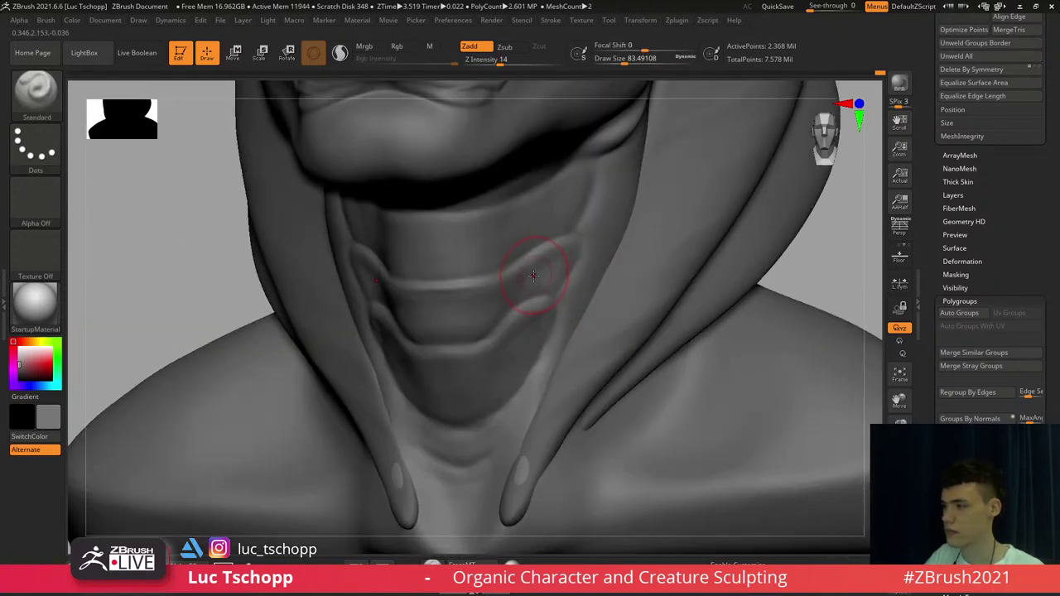
pyautogui.press('b')
pyautogui.press('s')
pyautogui.press('t')
pyautogui.press('s')
pyautogui.moveTo(530, 274); pyautogui.dragTo(527, 274)
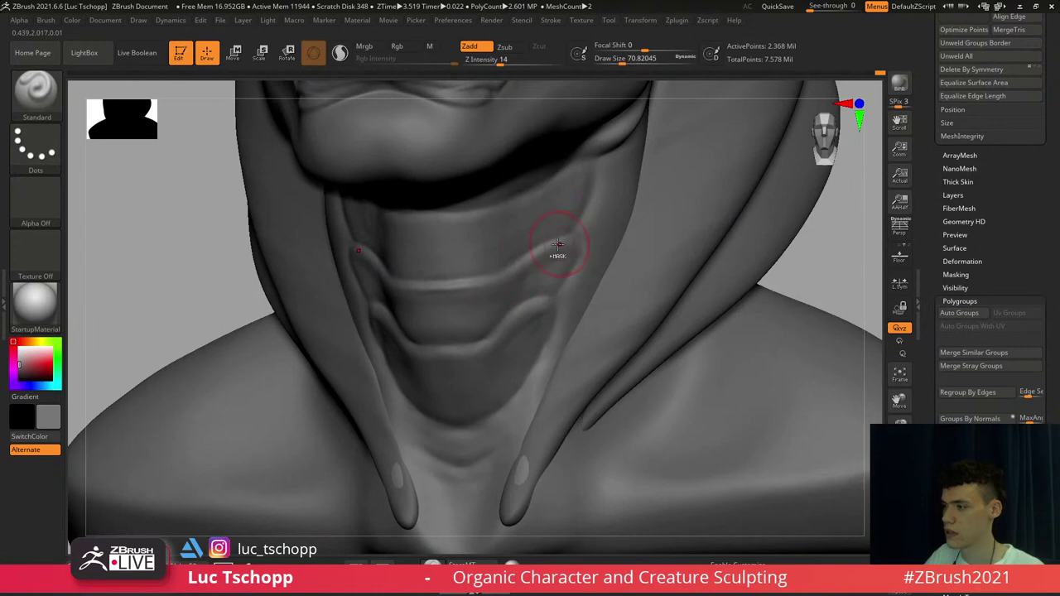
# With DamStandard, carve and deepen a crease under the lowest throat ridge
pyautogui.press('b')
pyautogui.press('d')
pyautogui.press('s')
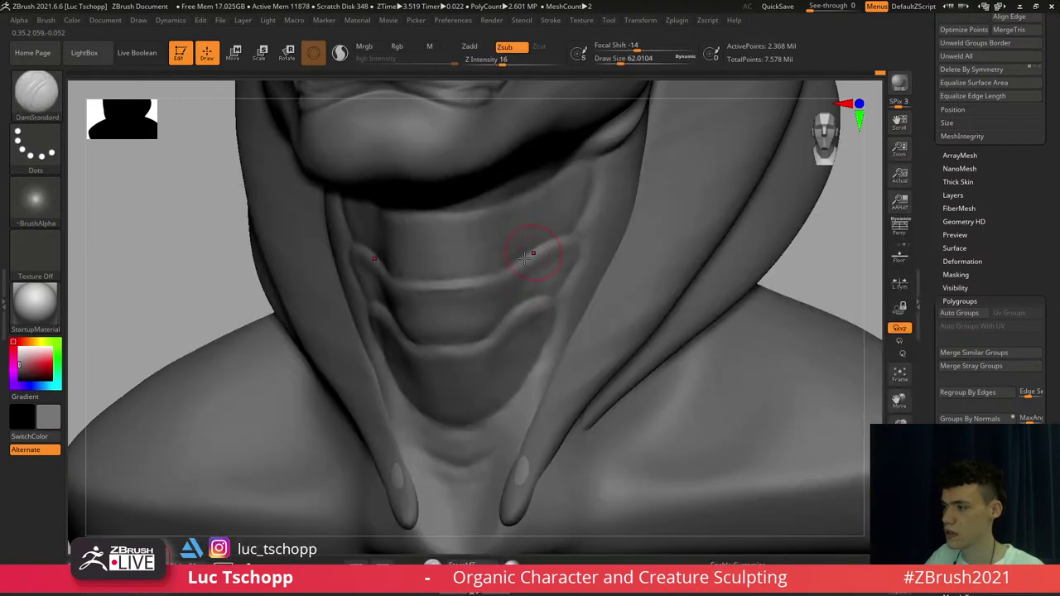
pyautogui.moveTo(546, 297); pyautogui.dragTo(514, 288, button='right')
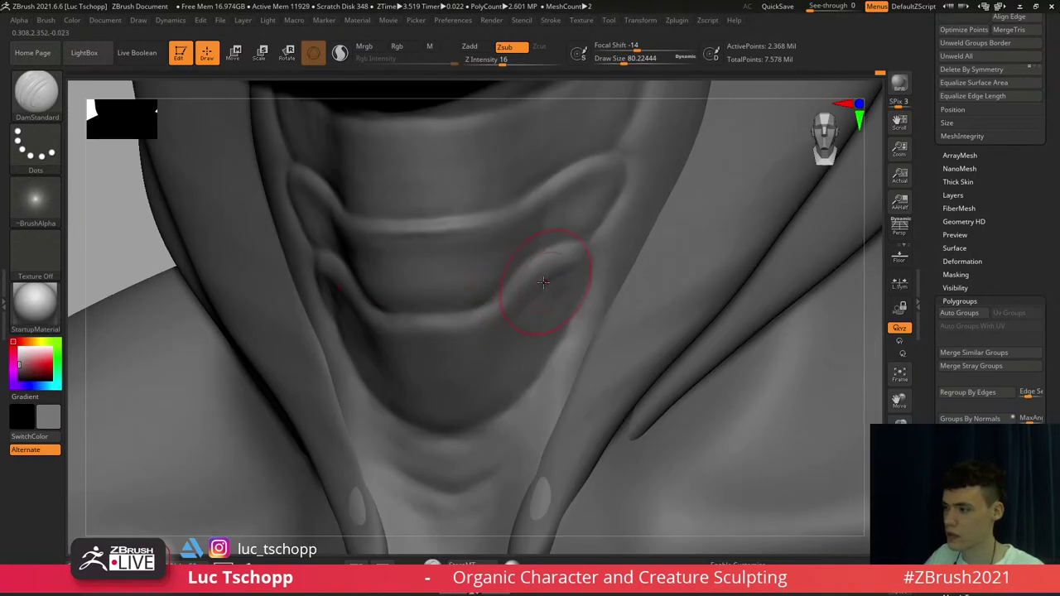
pyautogui.moveTo(551, 280); pyautogui.dragTo(565, 272)
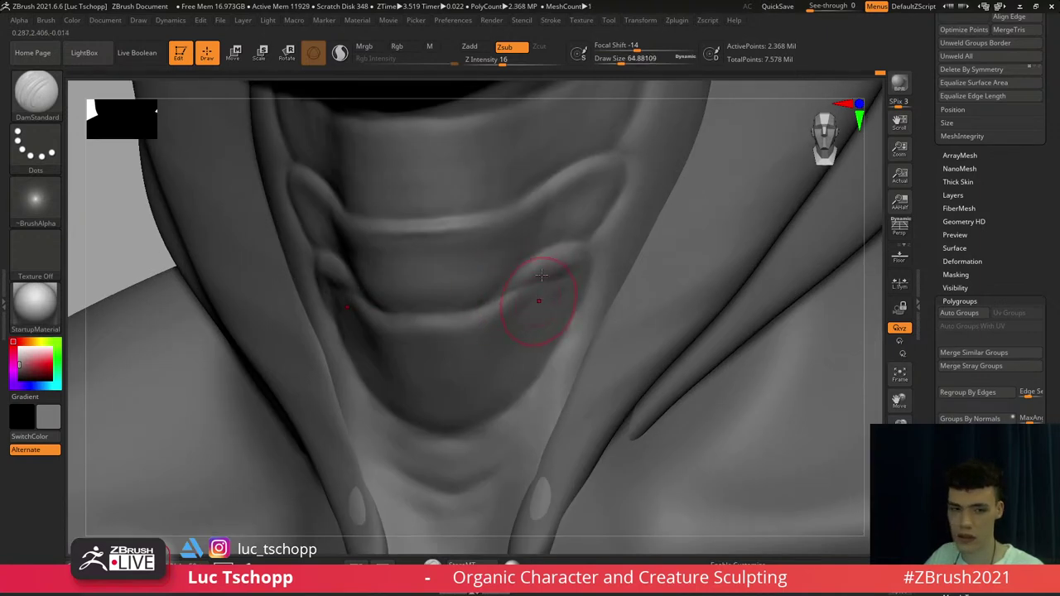
pyautogui.keyDown('alt'); pyautogui.moveTo(538, 299); pyautogui.dragTo(540, 273, button='right'); pyautogui.keyUp('alt')
pyautogui.moveTo(535, 270)
pyautogui.mouseDown()
pyautogui.moveTo(563, 263)
pyautogui.moveTo(566, 251)
pyautogui.moveTo(546, 274)
pyautogui.moveTo(523, 279)
pyautogui.moveTo(525, 352)
pyautogui.mouseUp()
# Select LucT_Custom1 again and reduce its size to about 35
pyautogui.press('b')
pyautogui.press('l')
pyautogui.press('t')
pyautogui.press('s')
pyautogui.press('s')
pyautogui.press('s')
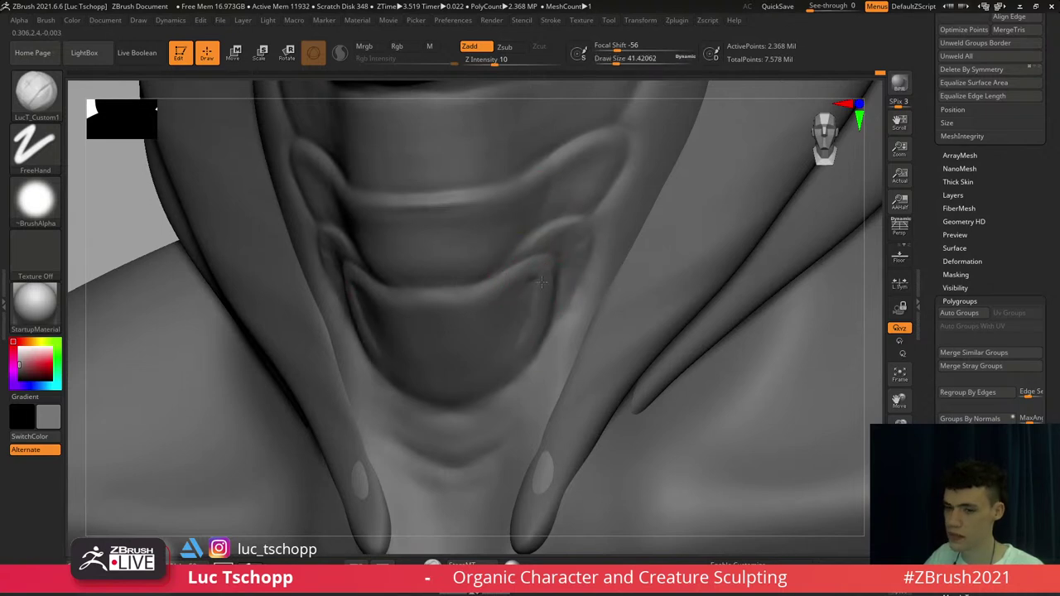
# Build up the ridge's right inner rim and the pocket rim, then smooth the pocket rim
pyautogui.press('s')
pyautogui.moveTo(500, 313); pyautogui.dragTo(505, 313)
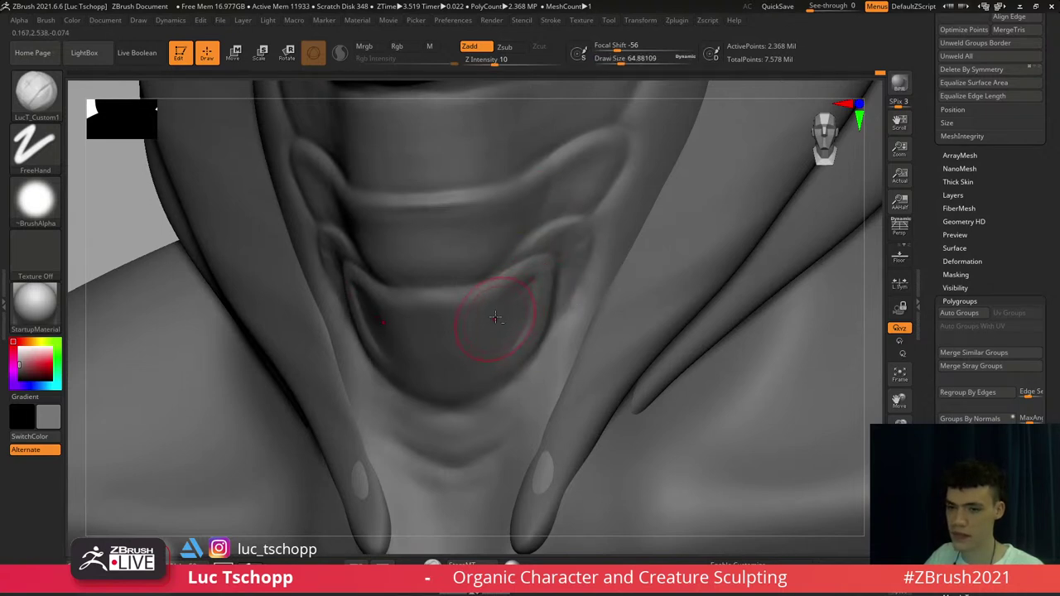
pyautogui.keyDown('alt'); pyautogui.moveTo(495, 318); pyautogui.dragTo(516, 286, button='right'); pyautogui.keyUp('alt')
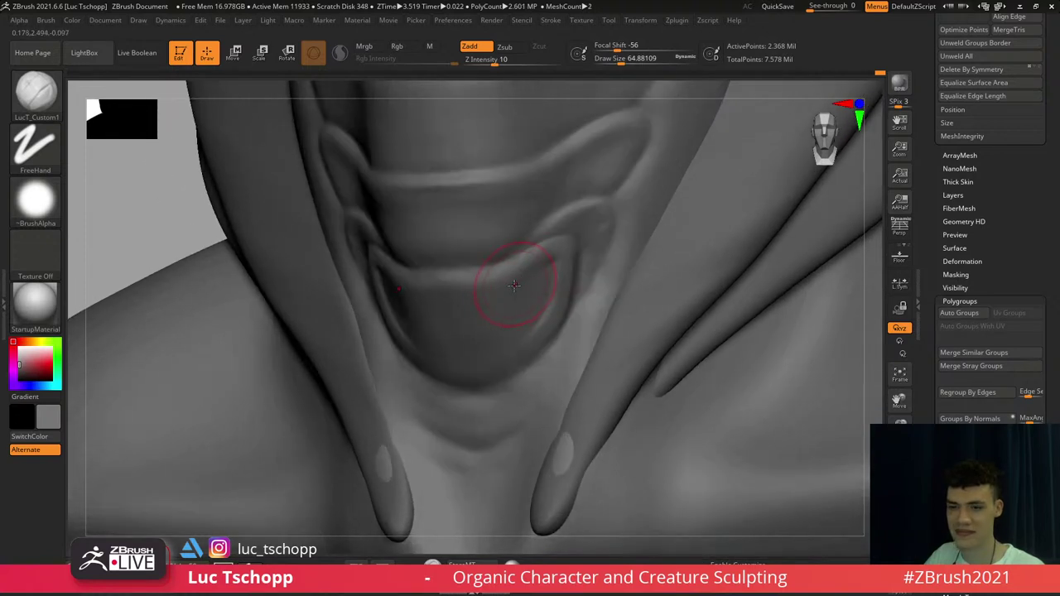
pyautogui.moveTo(540, 280)
pyautogui.mouseDown()
pyautogui.moveTo(534, 324)
pyautogui.moveTo(546, 270)
pyautogui.moveTo(540, 305)
pyautogui.mouseUp()
pyautogui.press('s')
# Build up the fold's rim with a LucT_Custom1 stroke
pyautogui.press('b')
pyautogui.press('s')
pyautogui.press('t')
pyautogui.press('s')
pyautogui.moveTo(462, 278); pyautogui.dragTo(456, 282)
pyautogui.press('s')
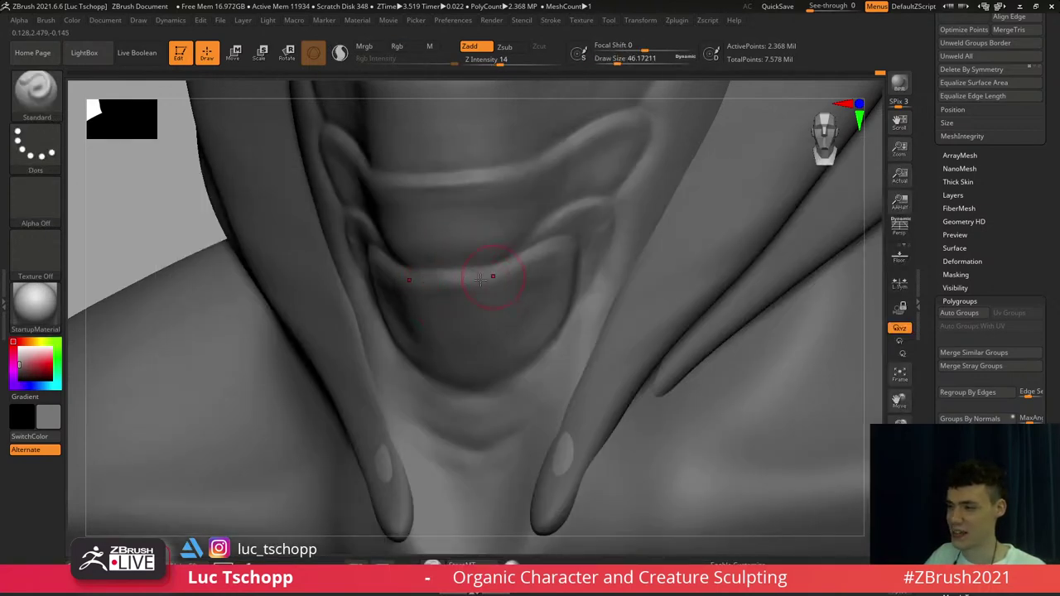
pyautogui.press('b')
pyautogui.click(504, 197)
pyautogui.moveTo(472, 280)
pyautogui.mouseDown()
pyautogui.moveTo(504, 279)
pyautogui.moveTo(552, 247)
pyautogui.mouseUp()
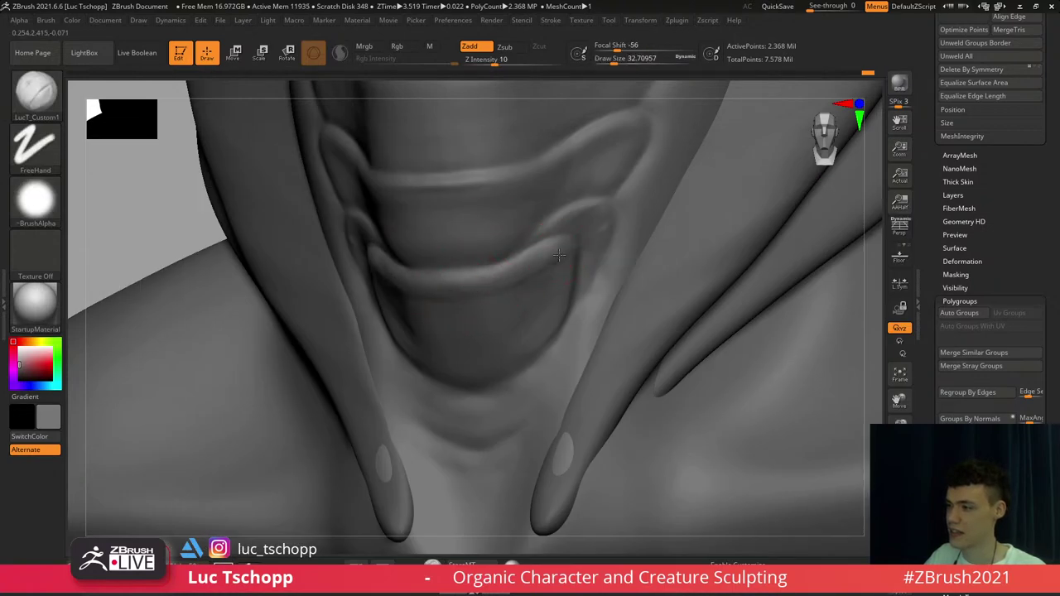
# Smooth the fold at a lower subdivision level, then return to the highest level
pyautogui.hotkey('shift', 'd')
pyautogui.press('s')
pyautogui.moveTo(527, 268)
pyautogui.mouseDown()
pyautogui.moveTo(558, 266)
pyautogui.moveTo(535, 285)
pyautogui.moveTo(457, 303)
pyautogui.moveTo(479, 297)
pyautogui.moveTo(492, 273)
pyautogui.mouseUp()
pyautogui.press('shift')
pyautogui.press('d')
pyautogui.press('s')
# Size the Standard brush to about 39 and LucT_Custom1 to about 33
pyautogui.press('b')
pyautogui.press('s')
pyautogui.press('t')
pyautogui.press('s')
pyautogui.press('s')
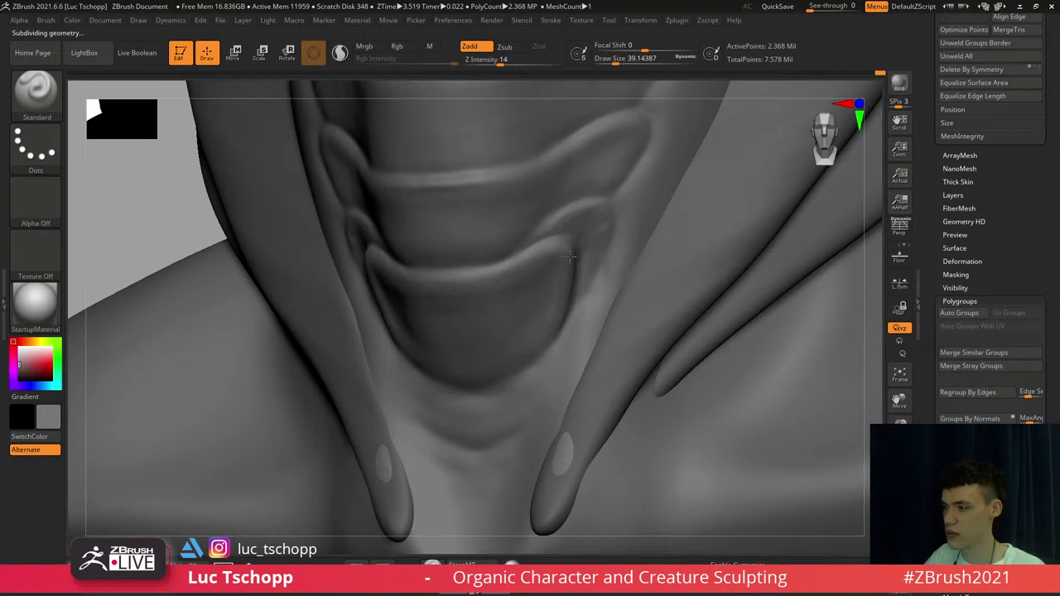
pyautogui.press('b')
pyautogui.press('l')
pyautogui.press('u')
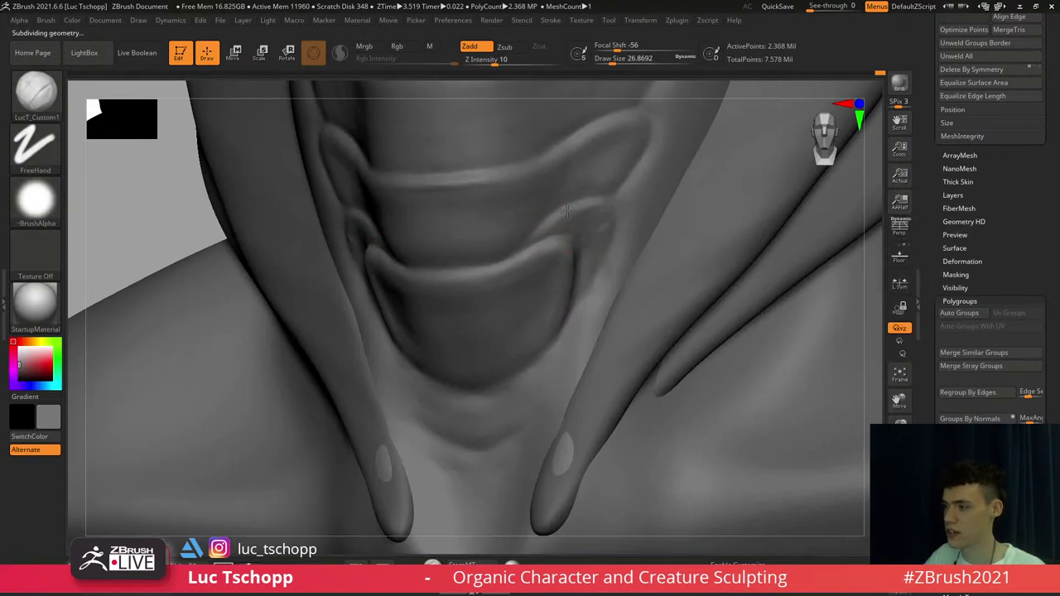
pyautogui.press('s')
pyautogui.moveTo(577, 277)
pyautogui.mouseDown()
pyautogui.moveTo(591, 271)
pyautogui.moveTo(581, 253)
pyautogui.mouseUp()
pyautogui.press('s')
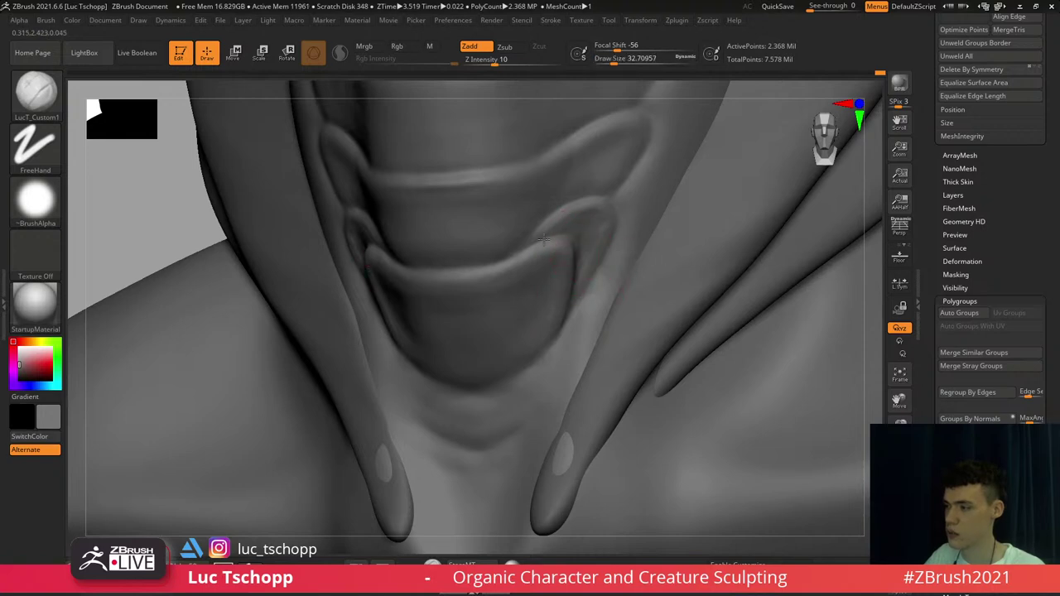
# Smooth the area around the neck ridge with an enlarged brush
pyautogui.press('b')
pyautogui.press('s')
pyautogui.press('t')
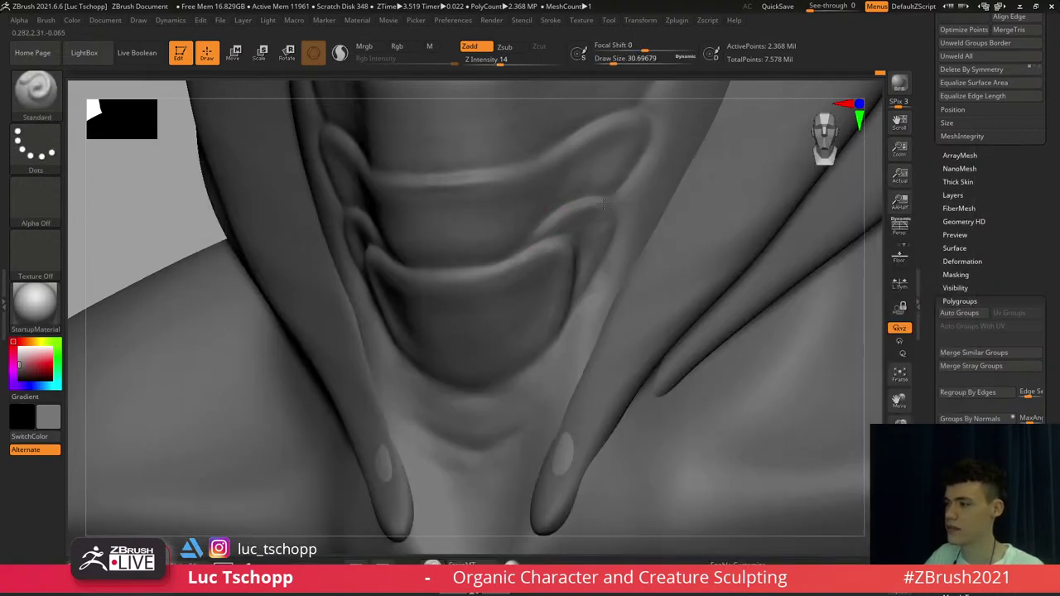
pyautogui.press('shift')
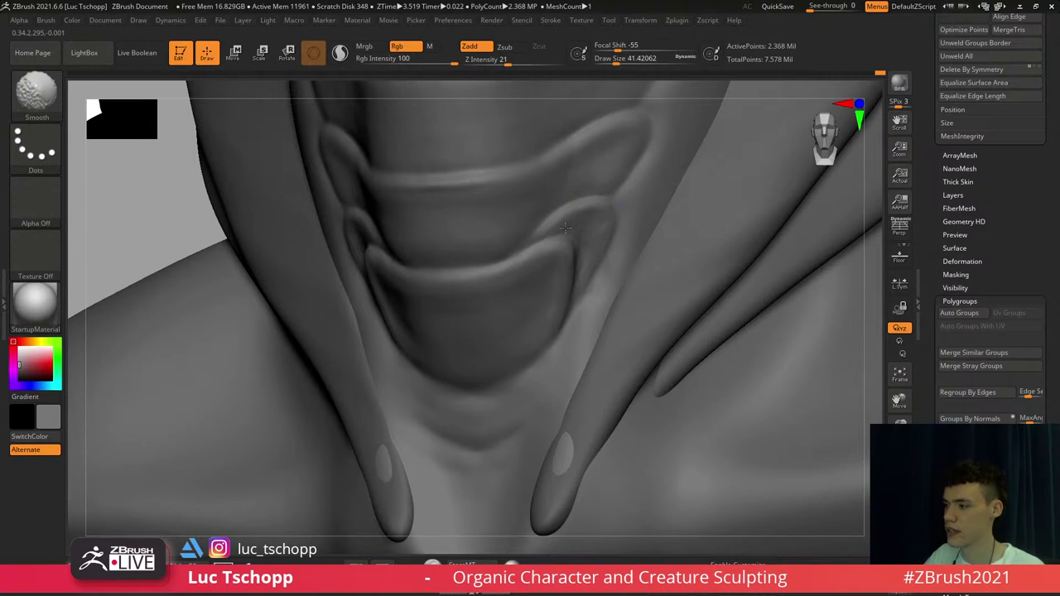
pyautogui.moveTo(565, 228)
pyautogui.mouseDown(button='right')
pyautogui.moveTo(514, 304)
pyautogui.moveTo(528, 277)
pyautogui.mouseUp(button='right')
pyautogui.press('b')
pyautogui.click(543, 207)
pyautogui.moveTo(542, 232); pyautogui.dragTo(530, 284, button='right')
pyautogui.press('s')
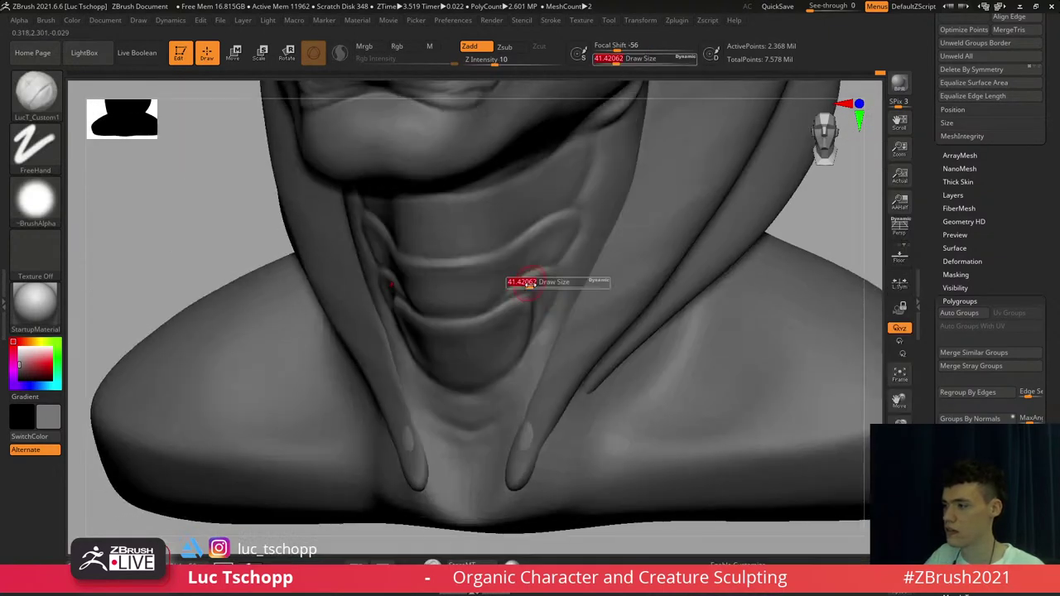
pyautogui.moveTo(531, 283)
pyautogui.mouseDown()
pyautogui.moveTo(541, 284)
pyautogui.moveTo(530, 333)
pyautogui.mouseUp()
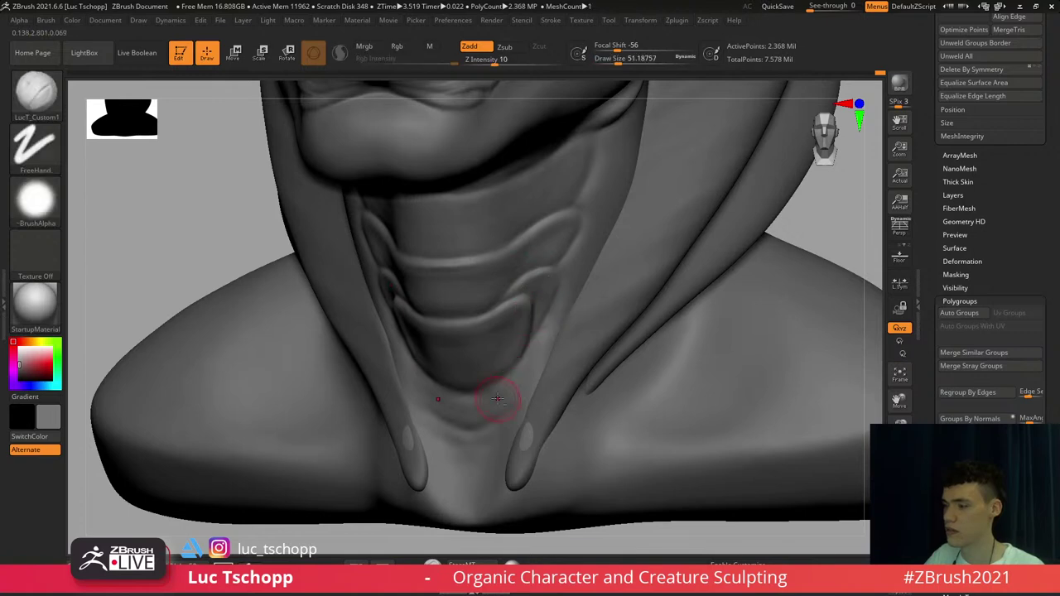
pyautogui.moveTo(476, 406)
pyautogui.keyDown('alt'); pyautogui.mouseDown(button='right')
pyautogui.moveTo(497, 344)
pyautogui.moveTo(504, 367)
pyautogui.mouseUp(button='right'); pyautogui.keyUp('alt')
# Carve a symmetrical V-shaped crease at the neck centre with DamStandard, size about 51
pyautogui.press('b')
pyautogui.press('d')
pyautogui.press('s')
pyautogui.press('b')
pyautogui.press('d')
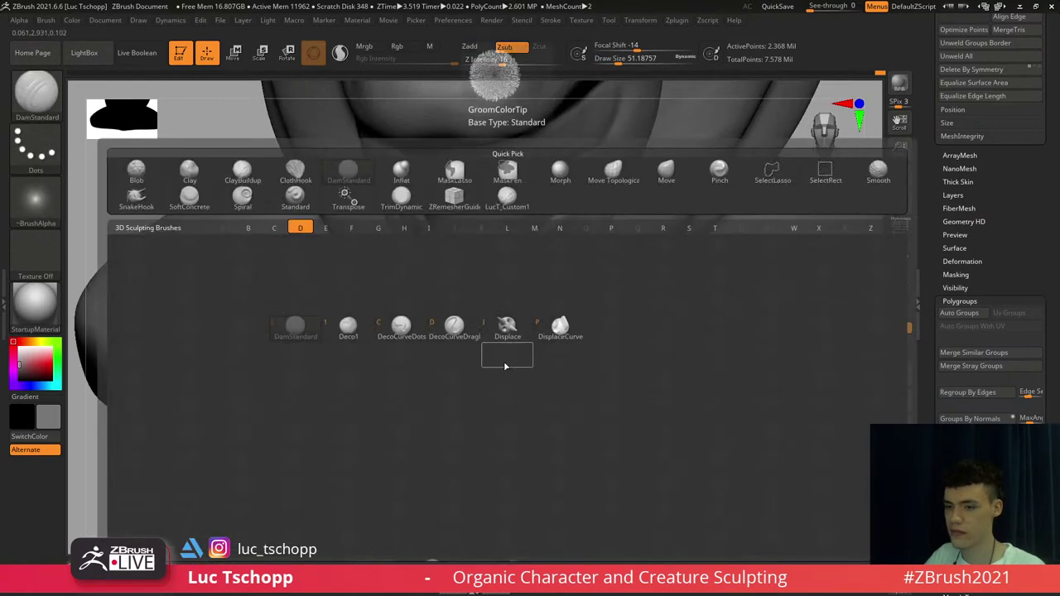
pyautogui.press('s')
pyautogui.moveTo(494, 366); pyautogui.dragTo(547, 338)
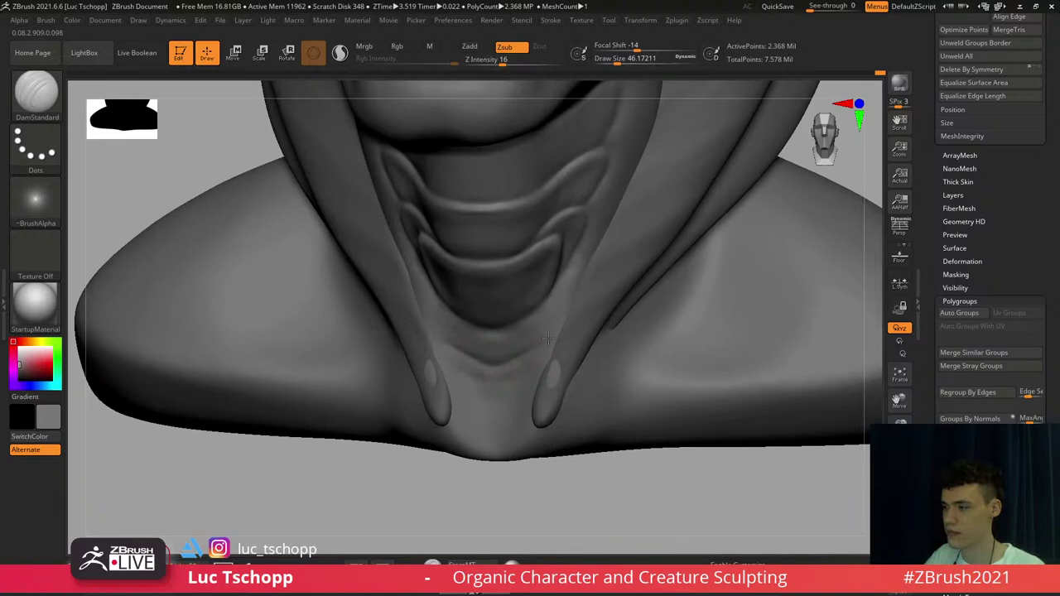
pyautogui.press('s')
pyautogui.click(551, 325)
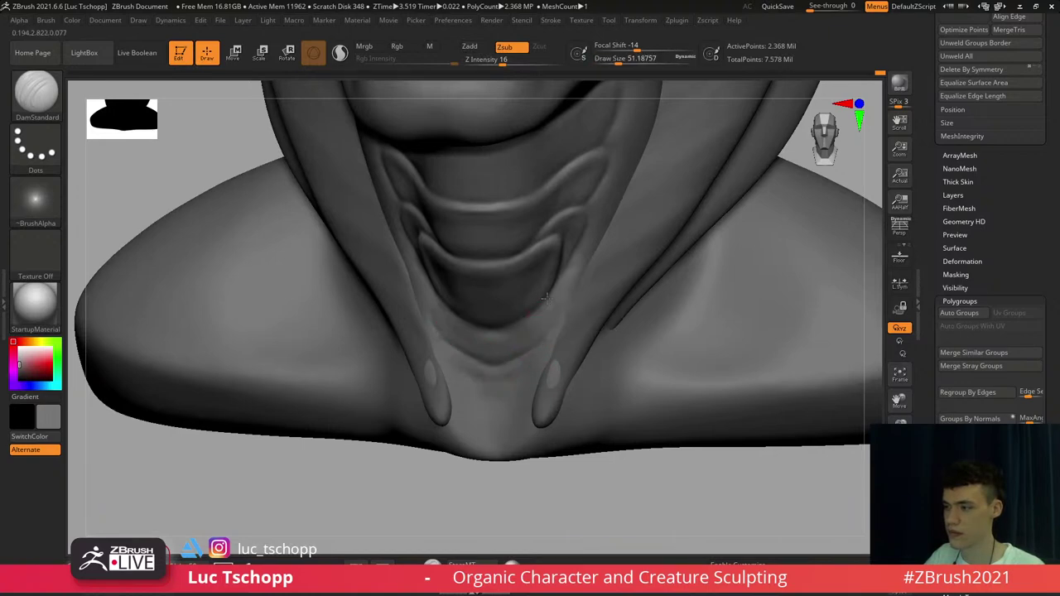
# Sculpt the lower neck from a front view with the Standard brush at size 39
pyautogui.moveTo(473, 359)
pyautogui.keyDown('shift'); pyautogui.mouseDown(button='right')
pyautogui.moveTo(523, 315)
pyautogui.moveTo(514, 334)
pyautogui.mouseUp(button='right'); pyautogui.keyUp('shift')
pyautogui.press('b')
pyautogui.press('s')
pyautogui.press('t')
pyautogui.press('s')
pyautogui.click(520, 352)
pyautogui.press('s')
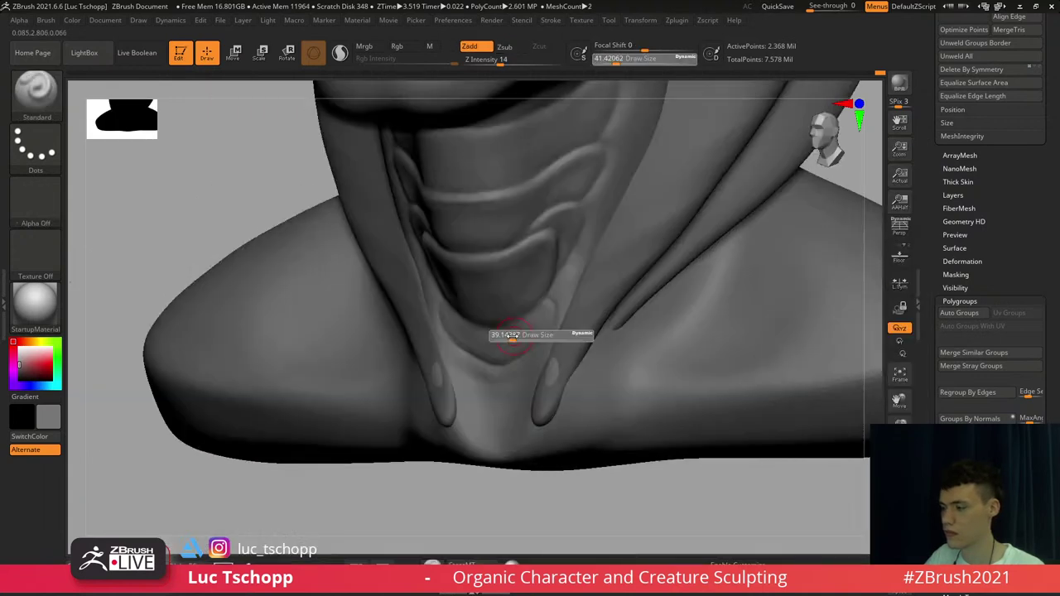
pyautogui.click(510, 335)
pyautogui.moveTo(550, 303); pyautogui.dragTo(541, 311)
# Size the custom sculpting brush to about 80 and the Standard brush to about 56
pyautogui.press('b')
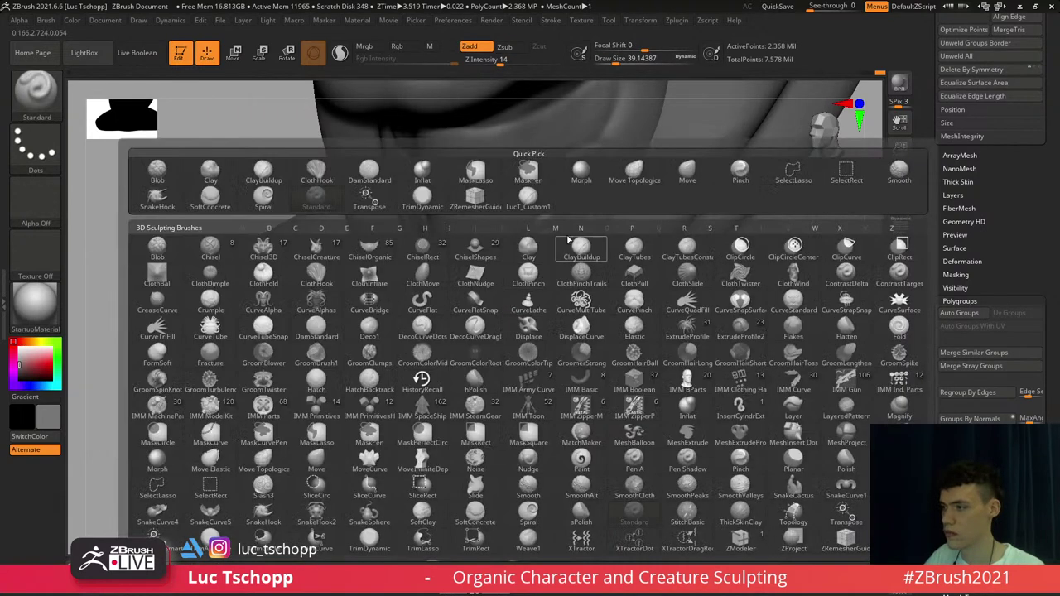
pyautogui.click(528, 201)
pyautogui.keyDown('shift'); pyautogui.moveTo(518, 243); pyautogui.dragTo(543, 247, button='right'); pyautogui.keyUp('shift')
pyautogui.press('s')
pyautogui.click(536, 243)
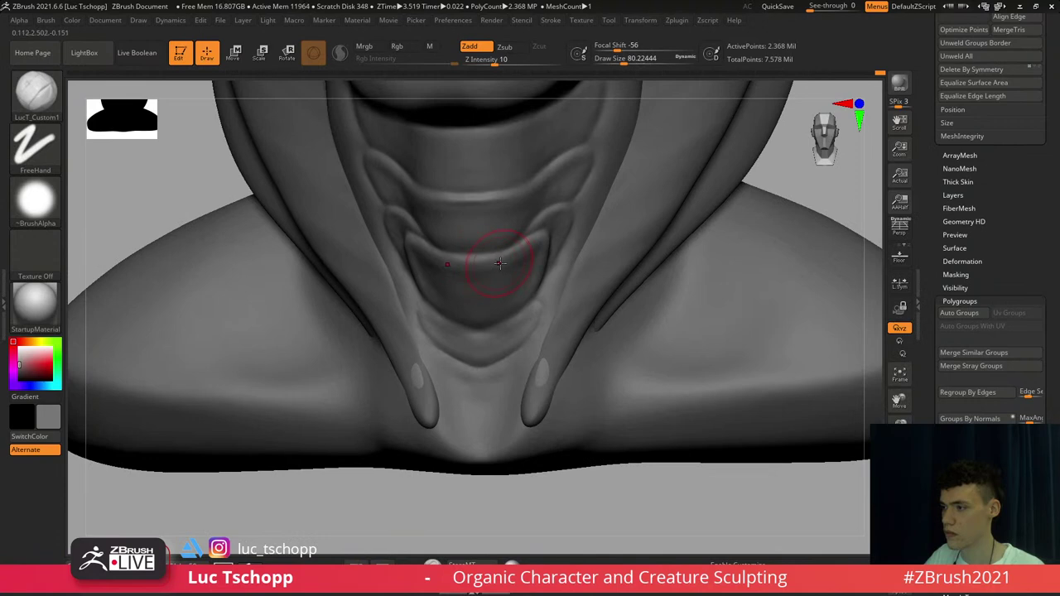
pyautogui.press('b')
pyautogui.press('s')
pyautogui.press('t')
pyautogui.press('s')
pyautogui.click(485, 262)
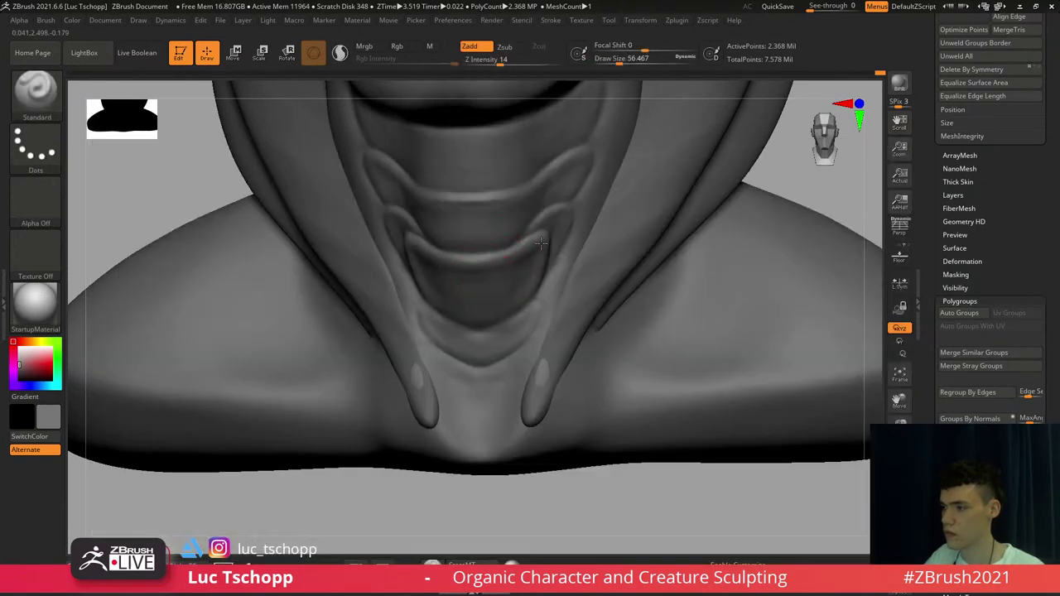
# Build up a ridge along a throat plate with LucT_Custom1 at size about 31
pyautogui.press('b')
pyautogui.click(498, 202)
pyautogui.moveTo(498, 218)
pyautogui.keyDown('ctrl'); pyautogui.mouseDown(button='right')
pyautogui.moveTo(526, 272)
pyautogui.moveTo(541, 253)
pyautogui.mouseUp(button='right'); pyautogui.keyUp('ctrl')
pyautogui.press('s')
pyautogui.click(536, 254)
pyautogui.moveTo(539, 254); pyautogui.dragTo(577, 227)
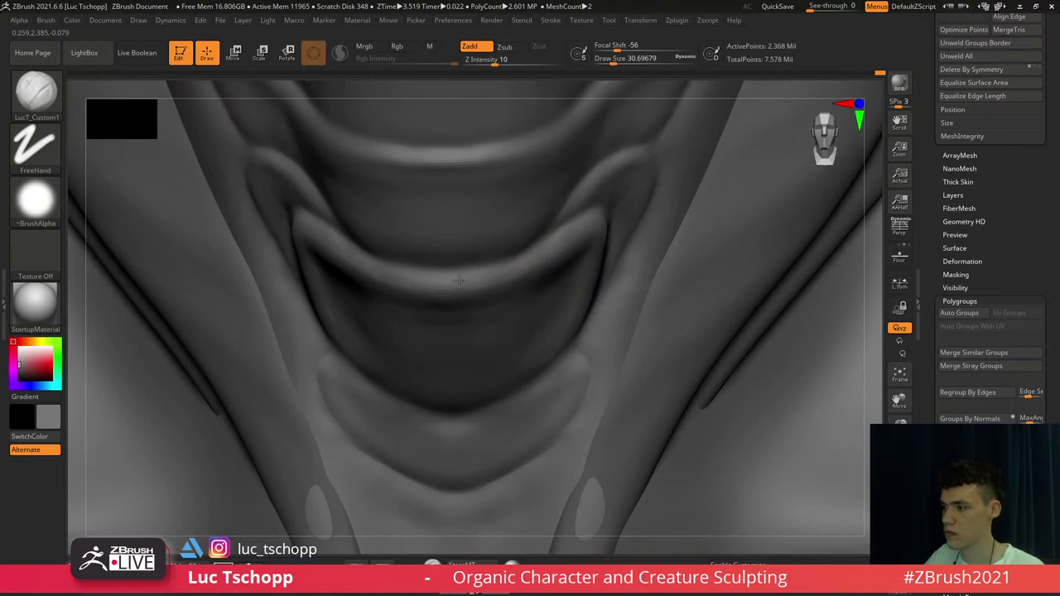
pyautogui.moveTo(459, 281); pyautogui.dragTo(431, 284)
# Sculpt along the throat ridge from the side with a brush size of about 62
pyautogui.moveTo(544, 270); pyautogui.dragTo(507, 283, button='right')
pyautogui.press('s')
pyautogui.click(508, 284)
pyautogui.moveTo(459, 309); pyautogui.dragTo(582, 252)
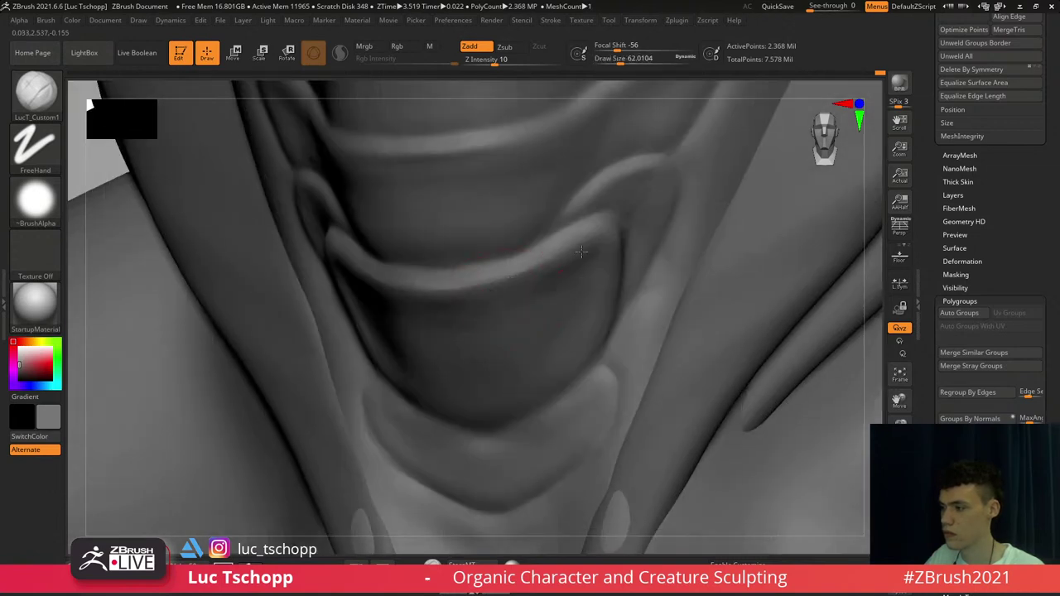
# Frame the neck obliquely and settle the brush size at about 59
pyautogui.keyDown('ctrl'); pyautogui.moveTo(553, 342); pyautogui.dragTo(517, 334, button='right'); pyautogui.keyUp('ctrl')
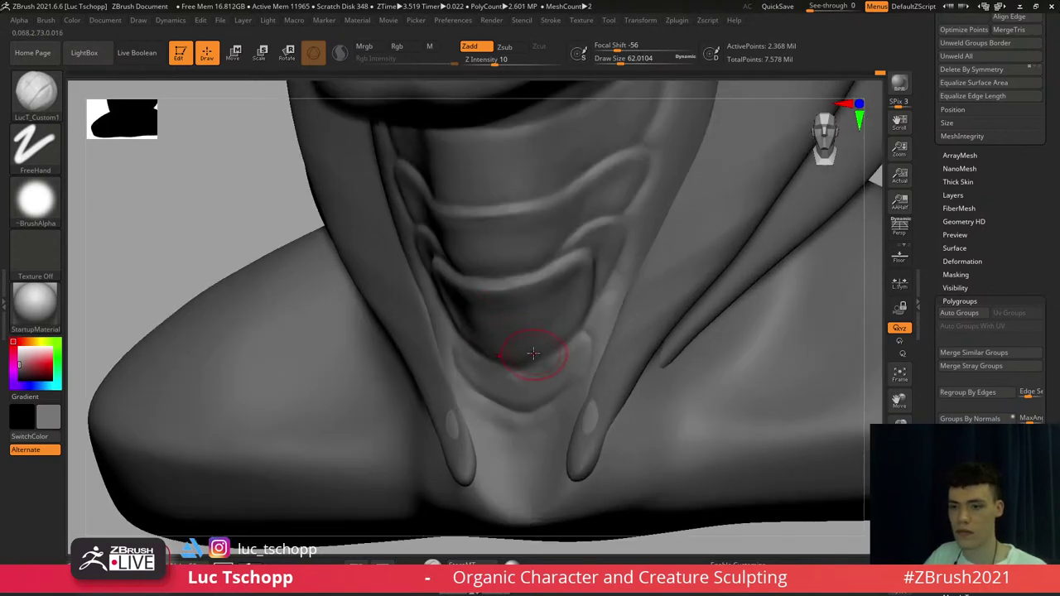
pyautogui.keyDown('alt'); pyautogui.moveTo(549, 352); pyautogui.dragTo(517, 346, button='right'); pyautogui.keyUp('alt')
pyautogui.press('s')
pyautogui.click(538, 303)
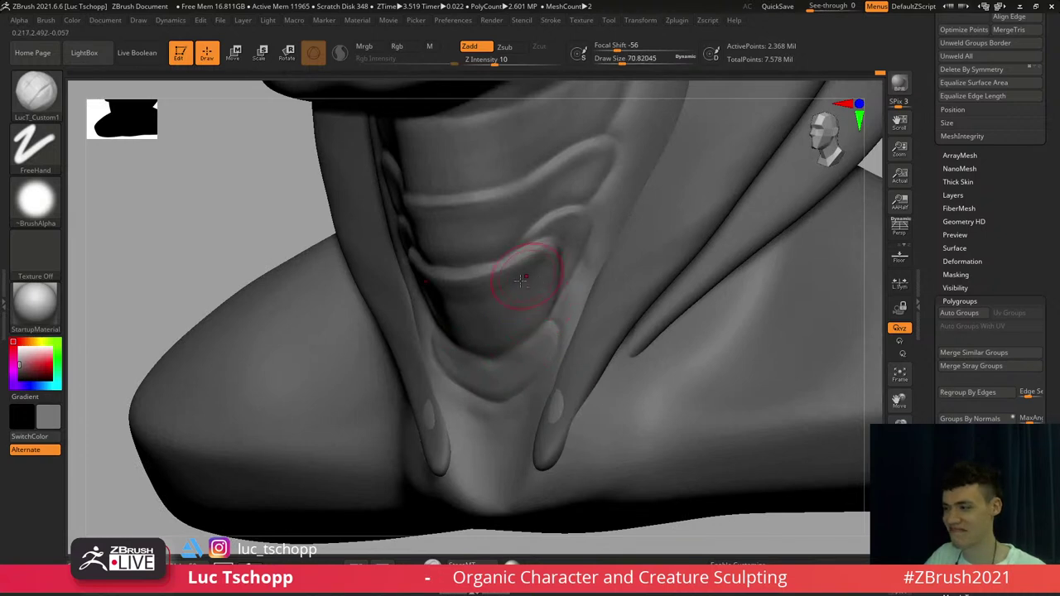
pyautogui.press('s')
pyautogui.click(549, 229)
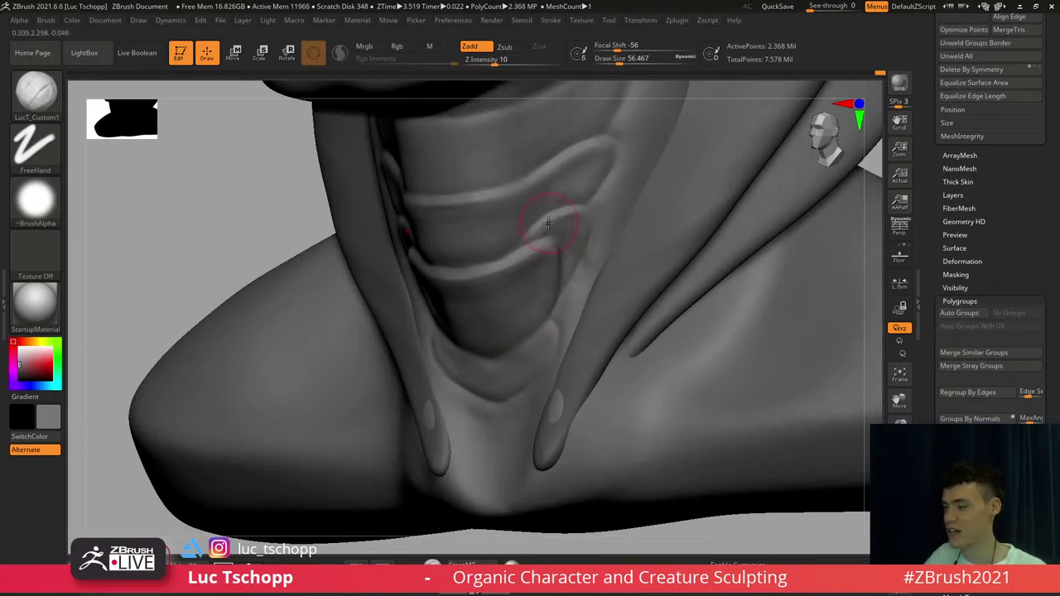
pyautogui.press('[')
pyautogui.keyDown('alt'); pyautogui.moveTo(554, 196); pyautogui.dragTo(547, 269, button='right'); pyautogui.keyUp('alt')
pyautogui.press('s')
pyautogui.click(573, 229)
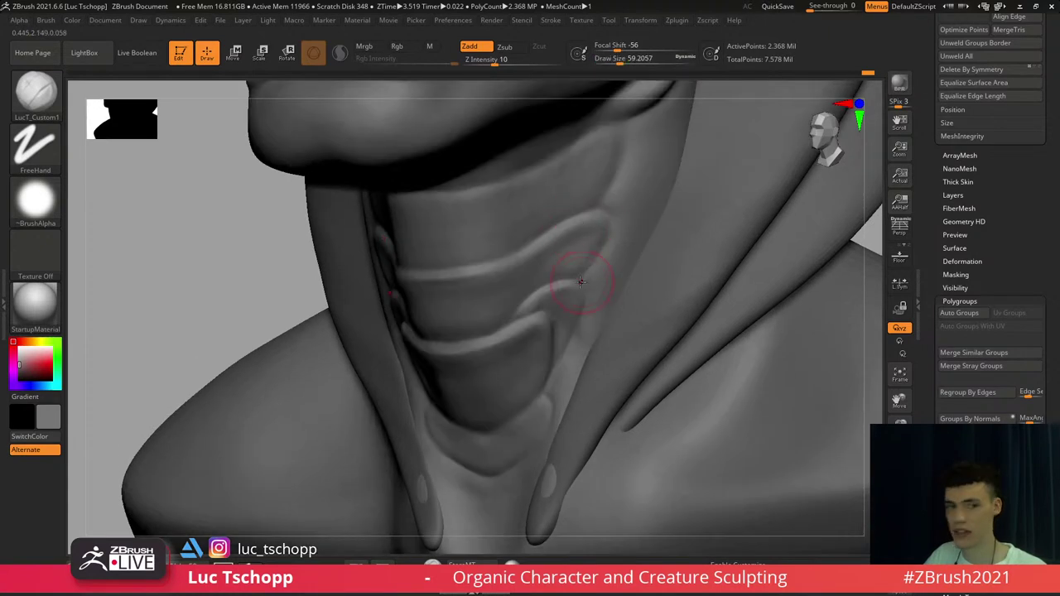
# Carve creases along a throat plate edge and the upper throat ridge with DamStandard at size 94
pyautogui.press('b')
pyautogui.press('d')
pyautogui.press('s')
pyautogui.press('b')
pyautogui.press('d')
pyautogui.press('s')
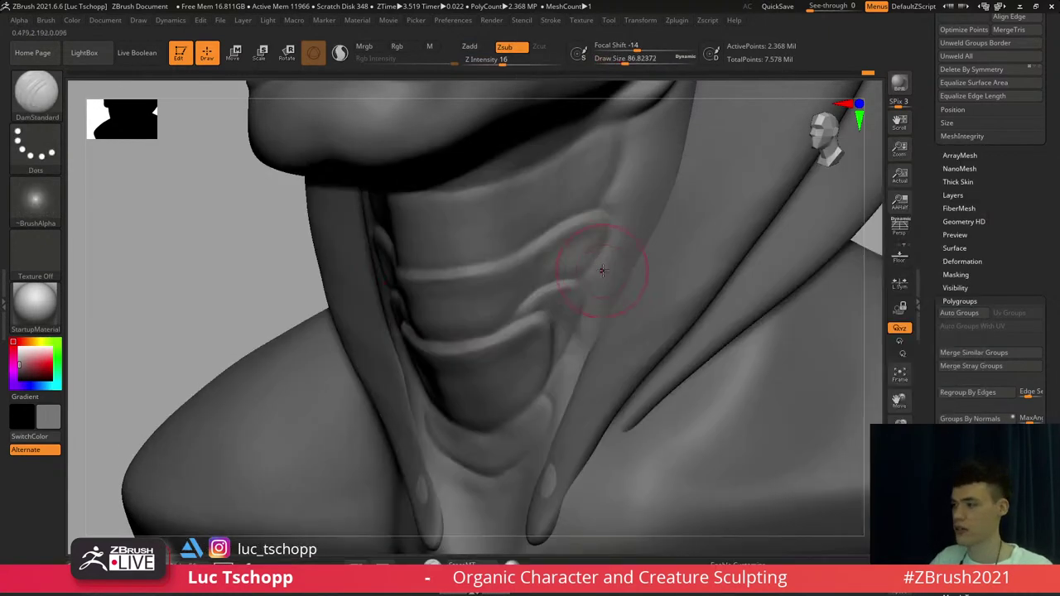
pyautogui.press('s')
pyautogui.click(610, 266)
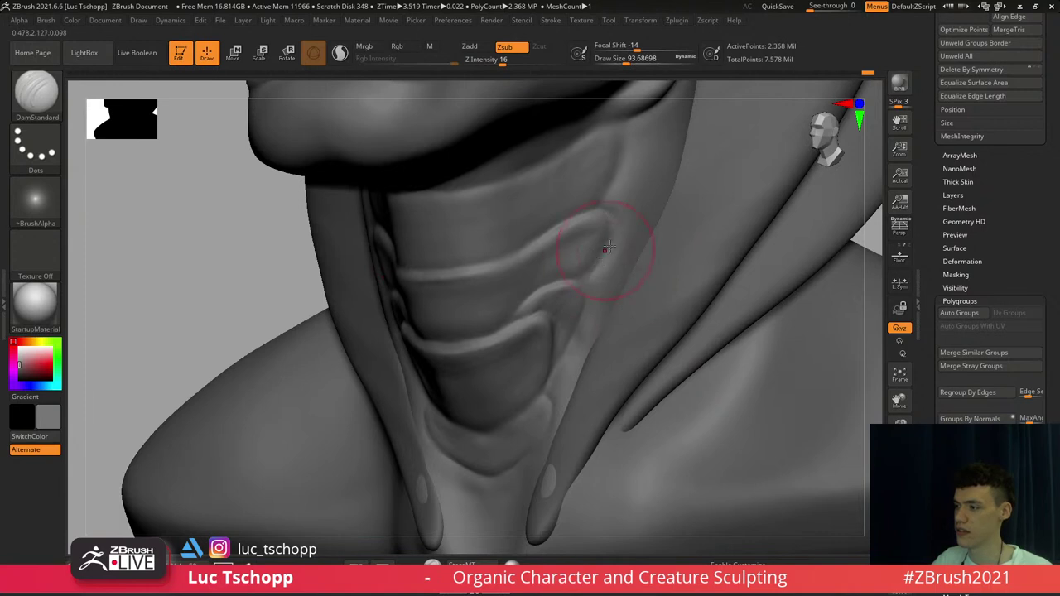
pyautogui.moveTo(573, 291); pyautogui.dragTo(585, 291)
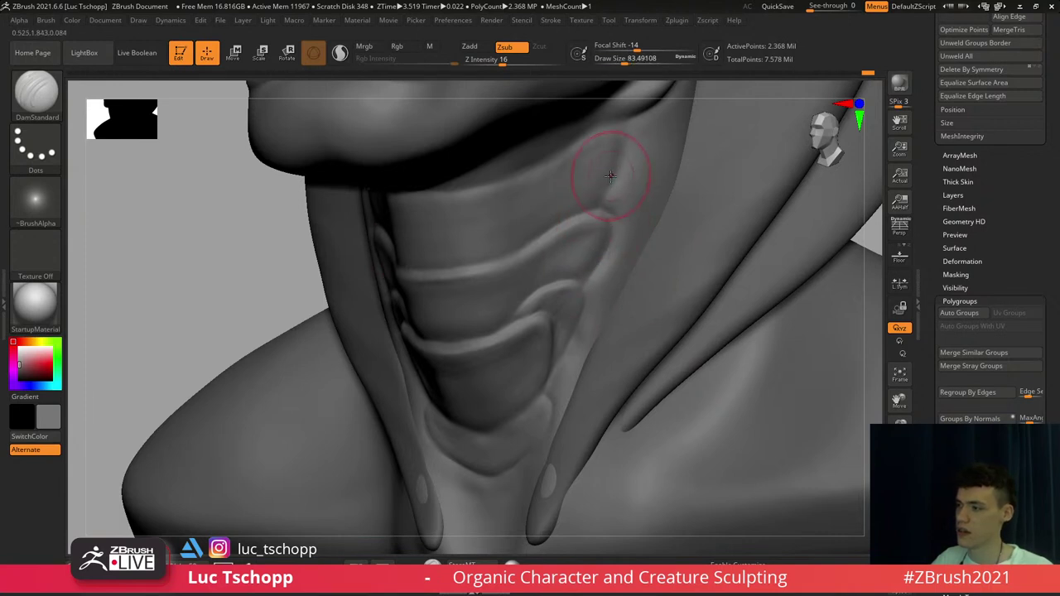
pyautogui.moveTo(620, 131); pyautogui.dragTo(621, 160)
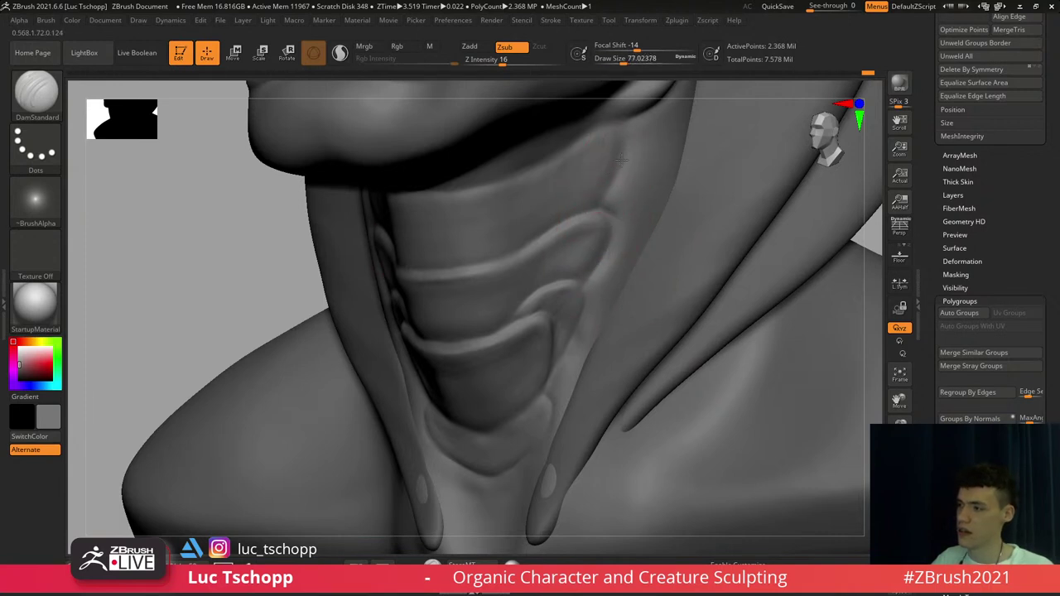
# Build up the ridge on the throat's side with LucT_Custom1 at about size 59
pyautogui.press('b')
pyautogui.click(583, 198)
pyautogui.press('s')
pyautogui.moveTo(612, 155)
pyautogui.mouseDown()
pyautogui.moveTo(594, 189)
pyautogui.moveTo(604, 179)
pyautogui.mouseUp()
pyautogui.press('s')
pyautogui.press('s')
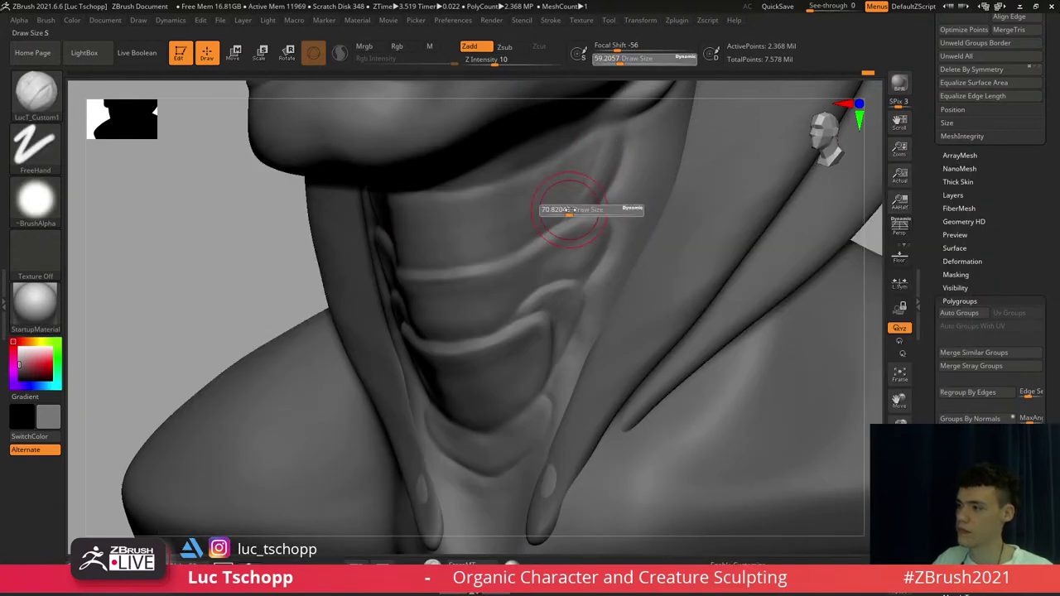
pyautogui.moveTo(567, 214); pyautogui.dragTo(594, 230)
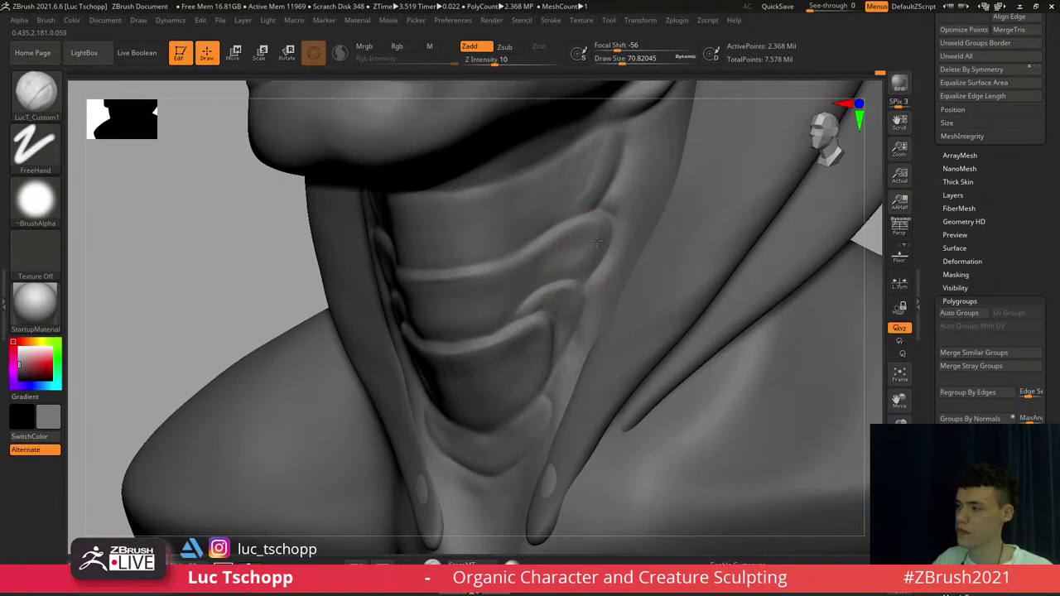
# Shift-smooth the lower throat plate
pyautogui.moveTo(565, 266)
pyautogui.mouseDown(button='right')
pyautogui.moveTo(584, 249)
pyautogui.moveTo(571, 207)
pyautogui.mouseUp(button='right')
pyautogui.keyDown('shift'); pyautogui.moveTo(571, 207); pyautogui.dragTo(584, 211, button='right'); pyautogui.keyUp('shift')
pyautogui.moveTo(505, 274)
pyautogui.keyDown('ctrl'); pyautogui.mouseDown(button='right')
pyautogui.moveTo(498, 348)
pyautogui.moveTo(491, 333)
pyautogui.moveTo(488, 344)
pyautogui.mouseUp(button='right'); pyautogui.keyUp('ctrl')
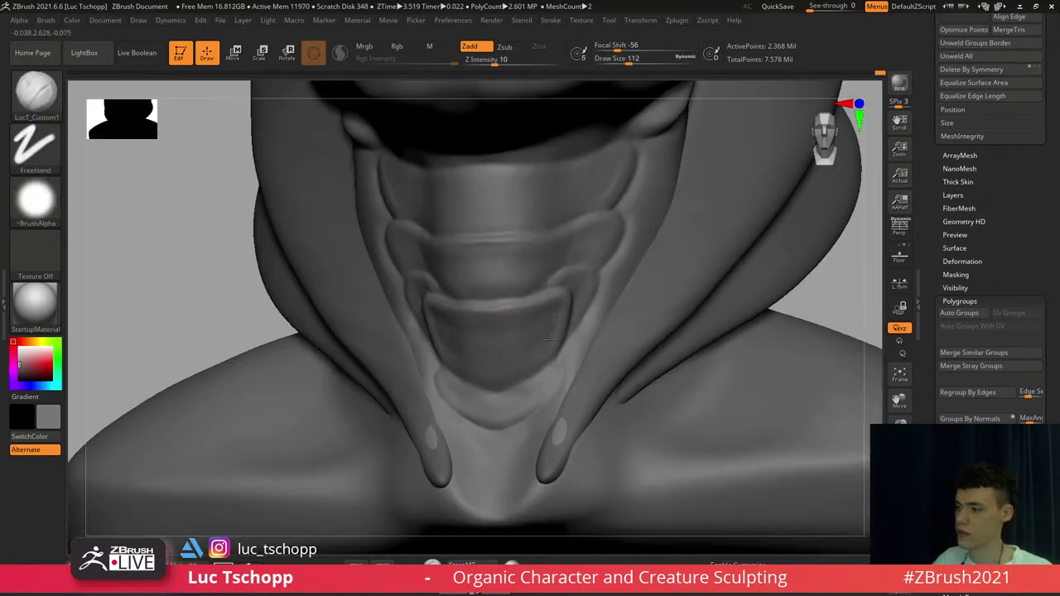
pyautogui.press('shift')
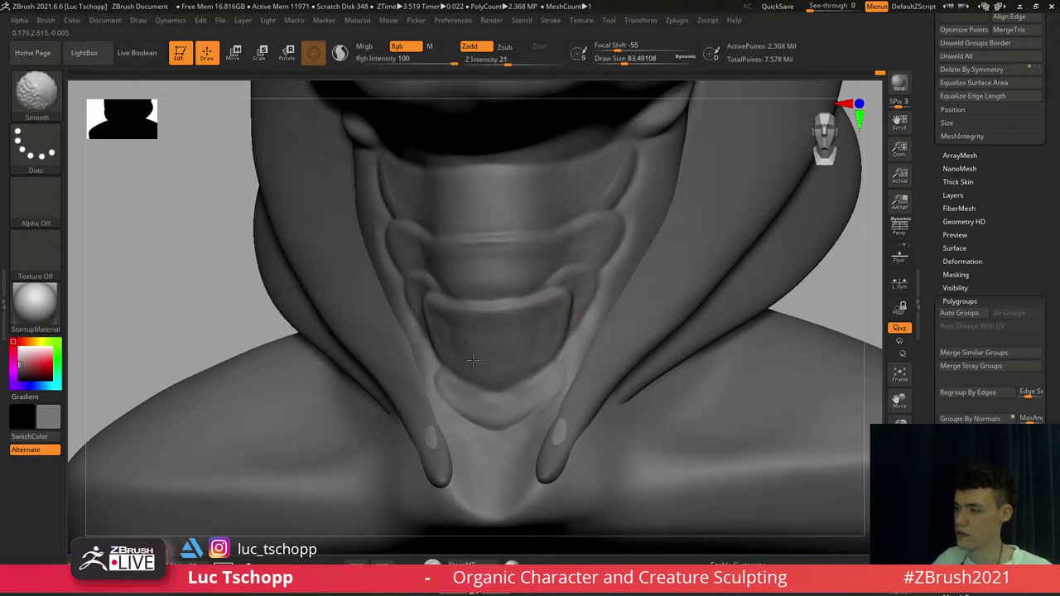
pyautogui.moveTo(473, 360); pyautogui.dragTo(457, 399, button='right')
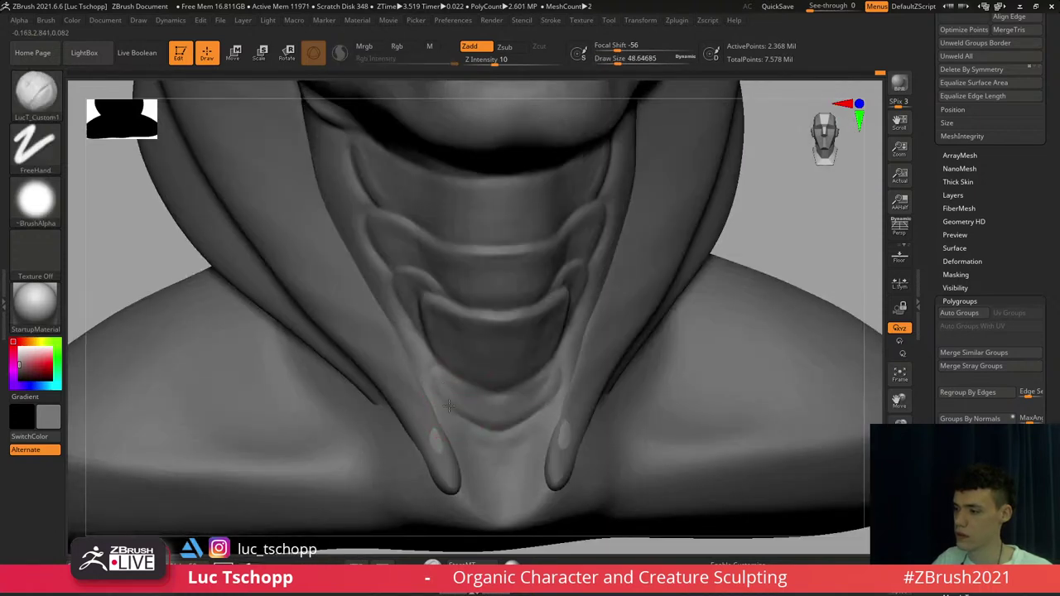
pyautogui.keyDown('alt'); pyautogui.moveTo(453, 383); pyautogui.dragTo(458, 447, button='right'); pyautogui.keyUp('alt')
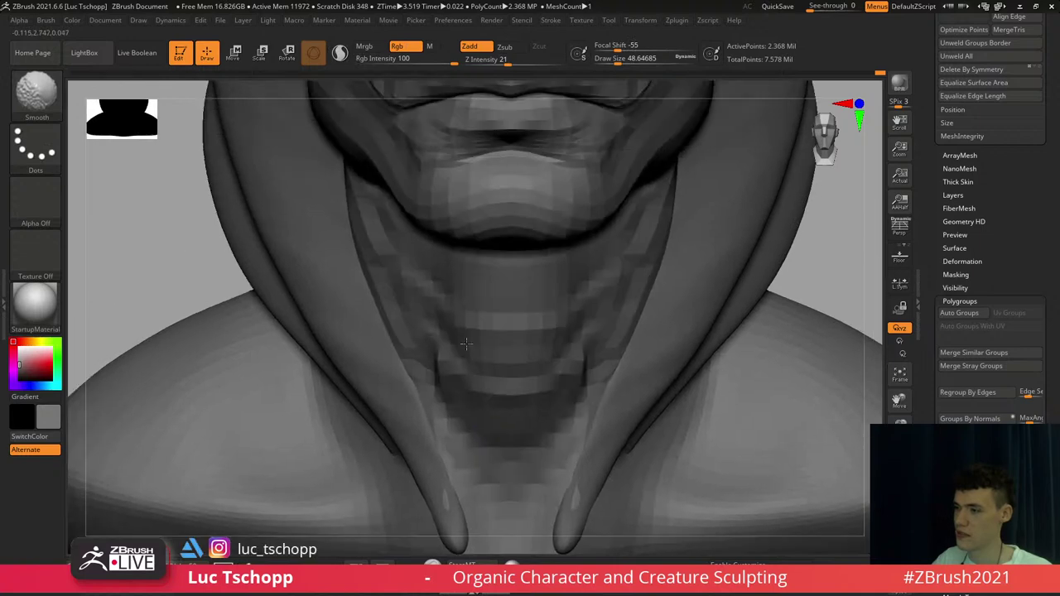
pyautogui.moveTo(340, 313)
pyautogui.mouseDown(button='right')
pyautogui.moveTo(372, 307)
pyautogui.moveTo(394, 329)
pyautogui.mouseUp(button='right')
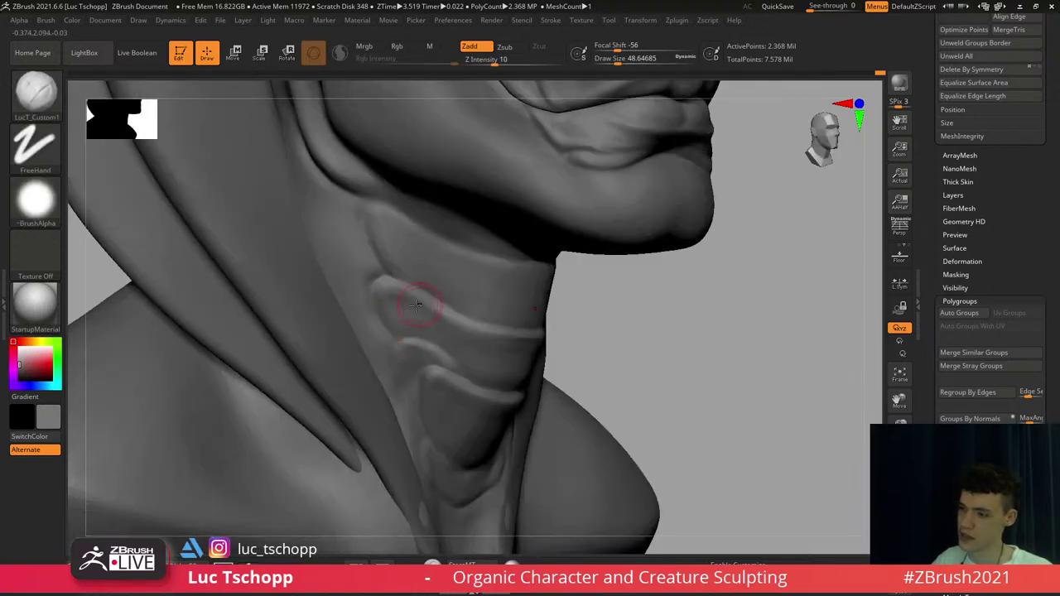
# Deepen the crease on the side of the neck with a Standard brush of size 31
pyautogui.keyDown('alt'); pyautogui.moveTo(396, 273); pyautogui.dragTo(425, 323, button='right'); pyautogui.keyUp('alt')
pyautogui.press('s')
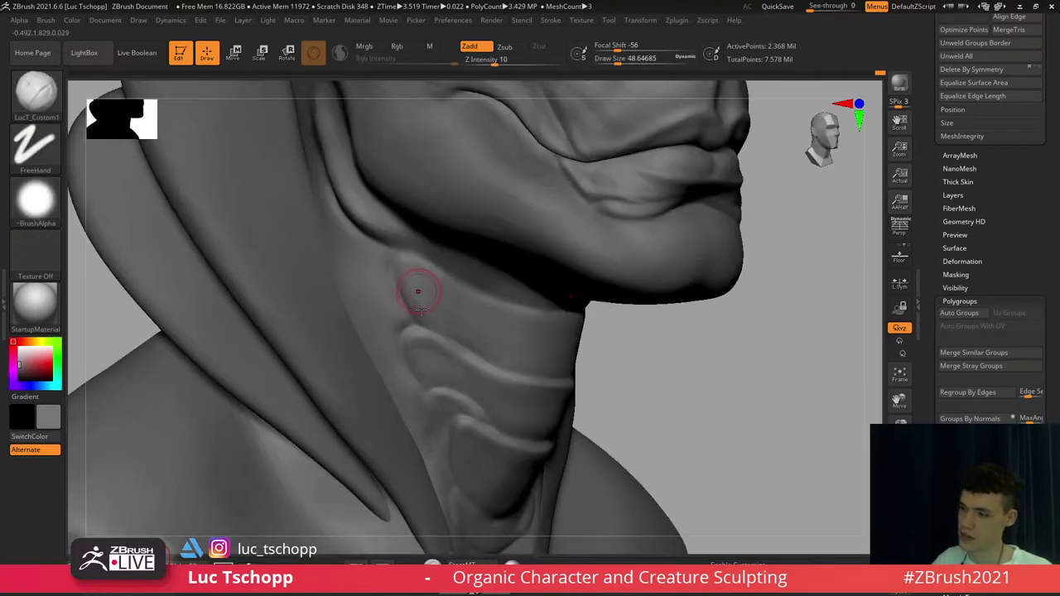
pyautogui.press('b')
pyautogui.press('s')
pyautogui.press('t')
pyautogui.press('s')
pyautogui.moveTo(422, 321); pyautogui.dragTo(406, 257)
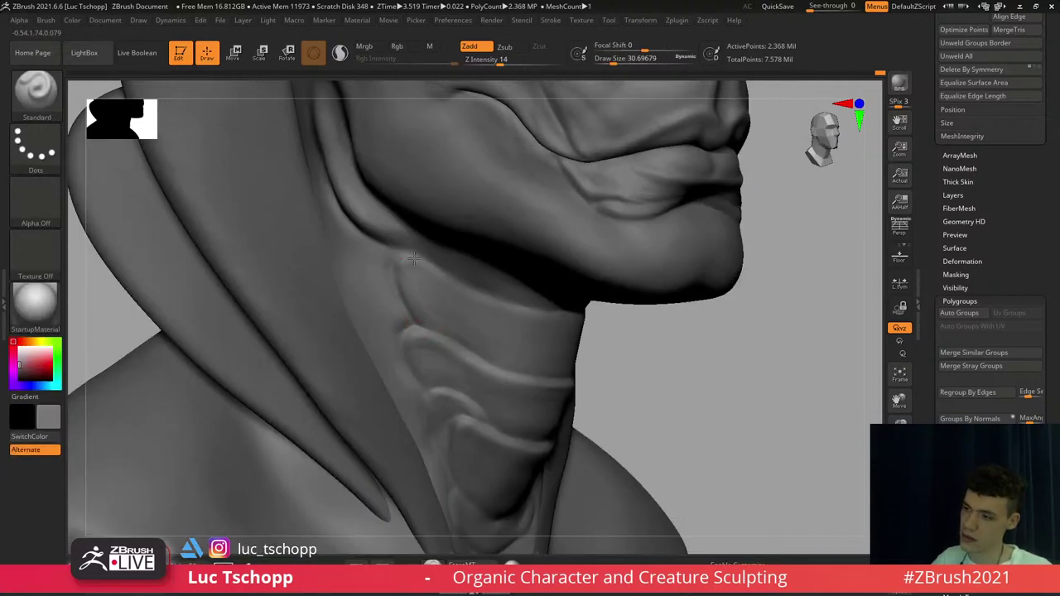
# Turn toward a profile view and enlarge the brush to about 41
pyautogui.moveTo(409, 267)
pyautogui.keyDown('alt'); pyautogui.mouseDown(button='right')
pyautogui.moveTo(432, 351)
pyautogui.moveTo(455, 379)
pyautogui.mouseUp(button='right'); pyautogui.keyUp('alt')
pyautogui.moveTo(390, 240); pyautogui.dragTo(375, 227, button='right')
pyautogui.press('s')
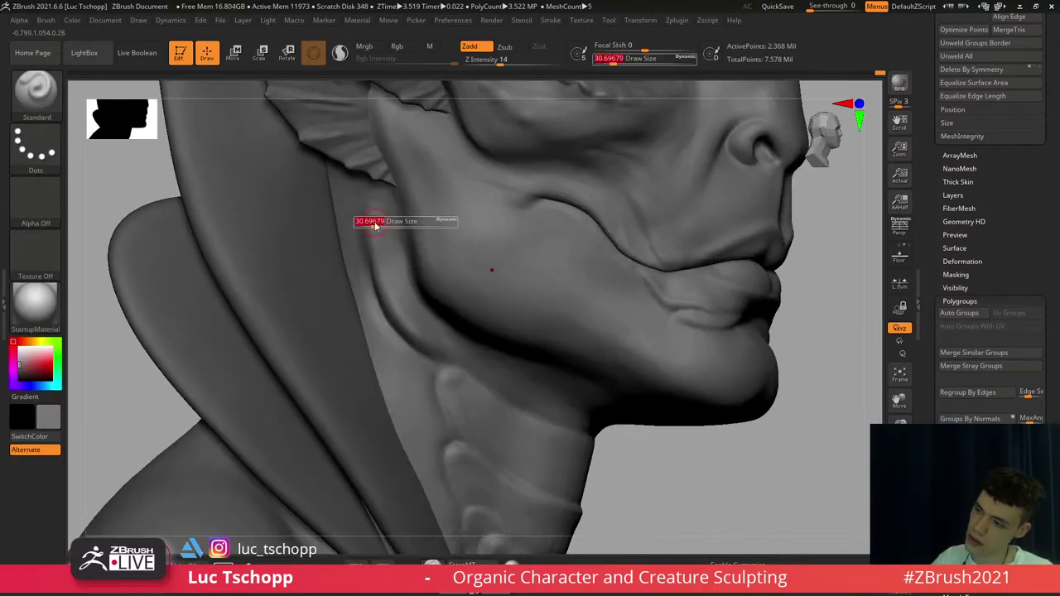
pyautogui.moveTo(375, 226); pyautogui.dragTo(378, 226)
pyautogui.press('b')
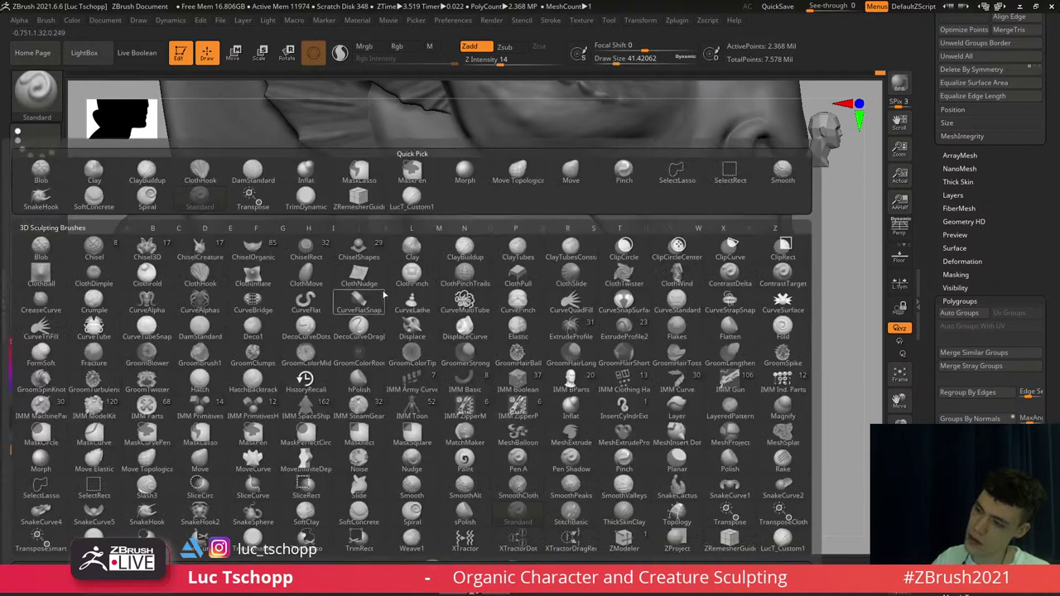
pyautogui.press('Escape')
pyautogui.press('b')
pyautogui.press('m')
pyautogui.press('v')
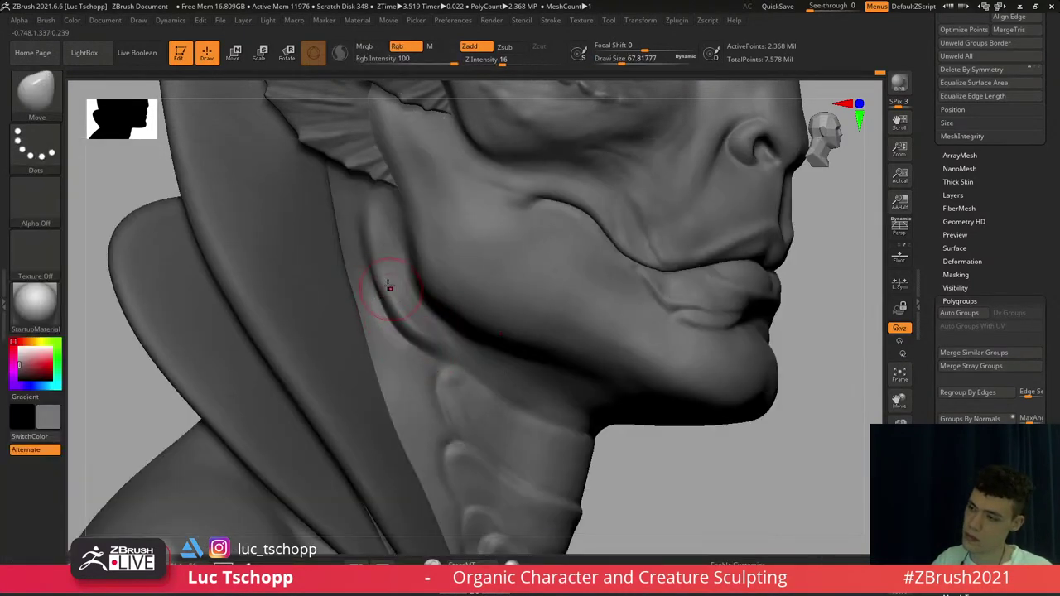
# Sculpt a ridge along the neck strip with the Standard brush
pyautogui.press('b')
pyautogui.press('s')
pyautogui.press('t')
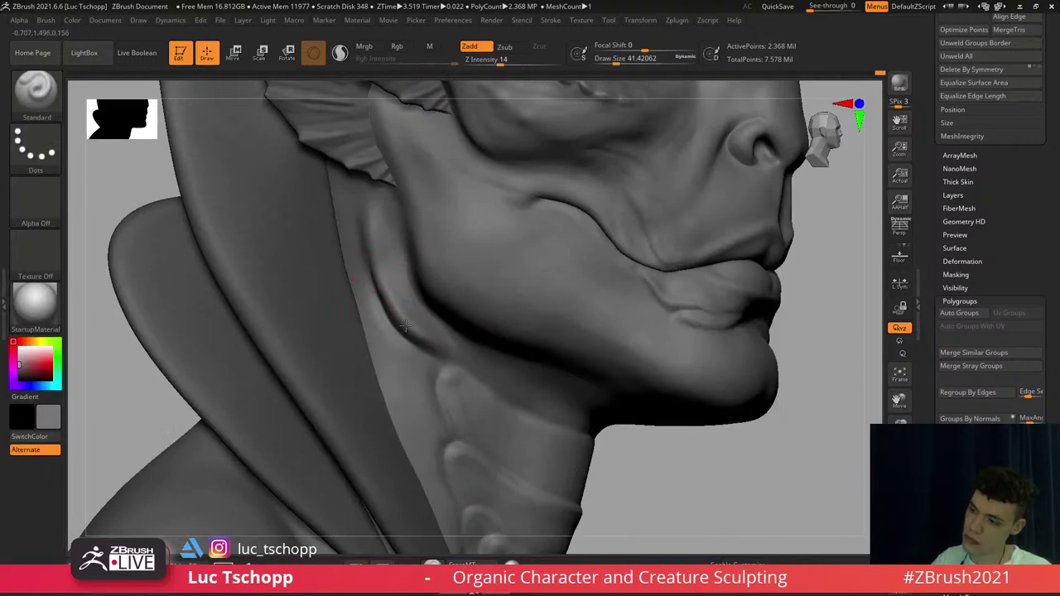
pyautogui.moveTo(368, 200); pyautogui.dragTo(371, 195)
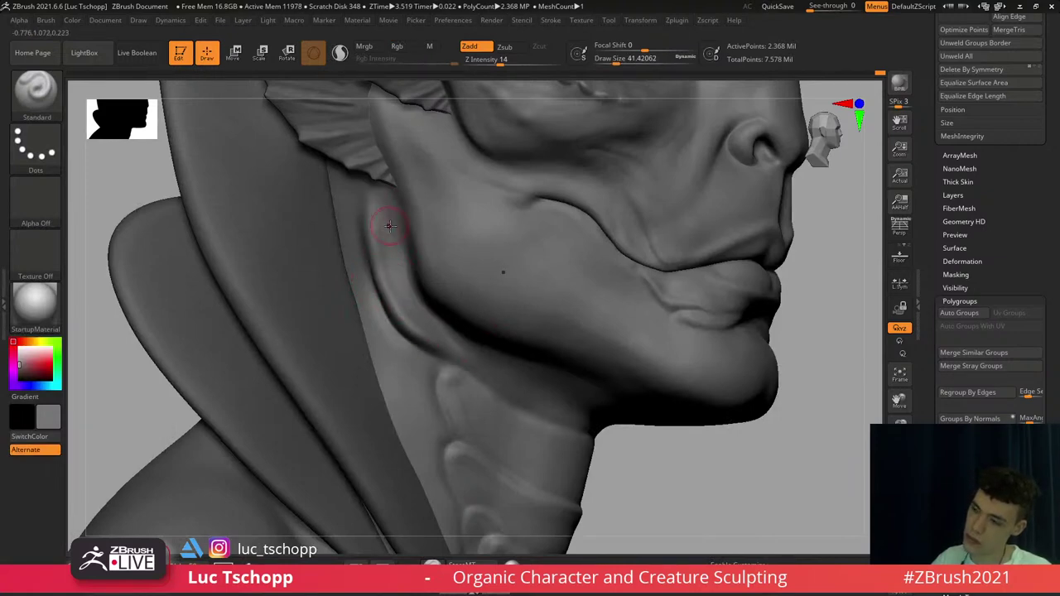
# Extend the ridges down the neck strip with the custom sculpting brush
pyautogui.press('b')
pyautogui.press('l')
pyautogui.press('t')
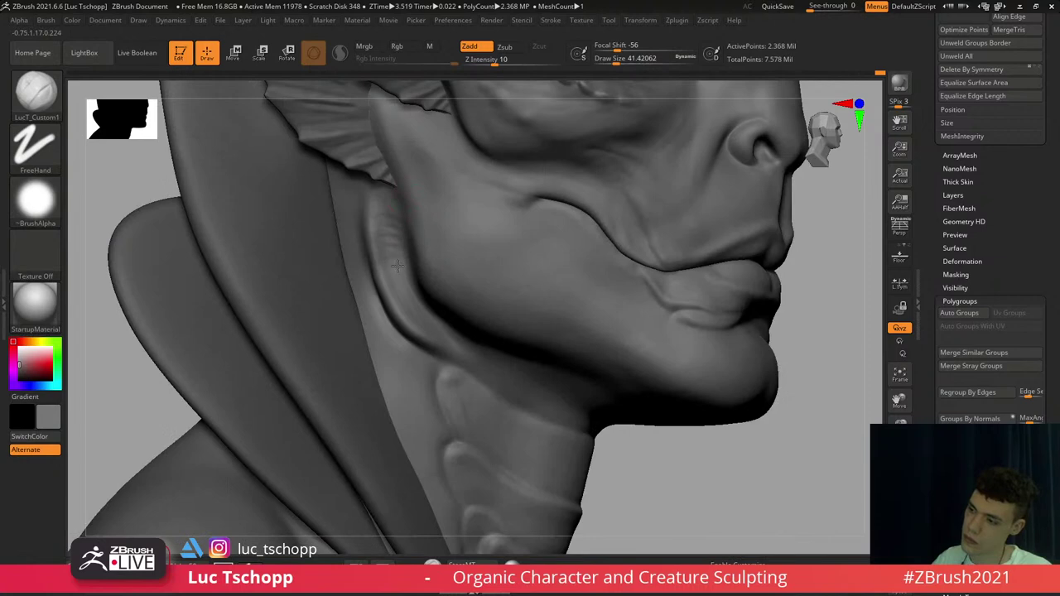
pyautogui.moveTo(398, 266); pyautogui.dragTo(410, 294)
# Pull small spikes from the neck strip's edge with SnakeHook at size 25
pyautogui.press('b')
pyautogui.press('s')
pyautogui.press('h')
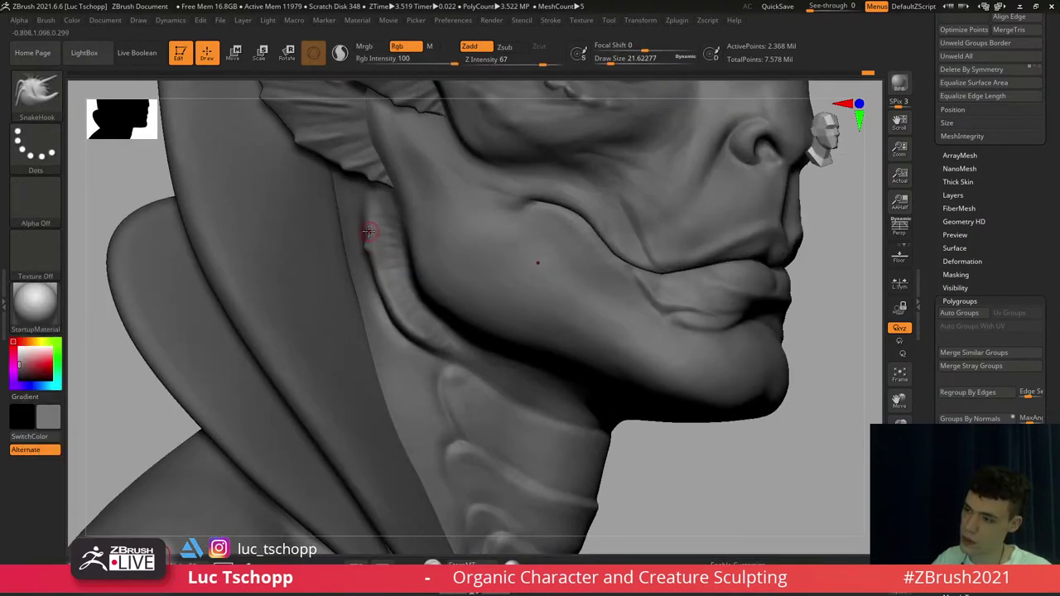
pyautogui.moveTo(369, 217); pyautogui.dragTo(344, 213)
pyautogui.press('s')
pyautogui.moveTo(374, 260)
pyautogui.mouseDown()
pyautogui.moveTo(341, 270)
pyautogui.moveTo(343, 291)
pyautogui.mouseUp()
pyautogui.click(383, 277)
# Undo the stray spike on the neck strip with Ctrl+Z
pyautogui.press('b')
pyautogui.press('m')
pyautogui.press('v')
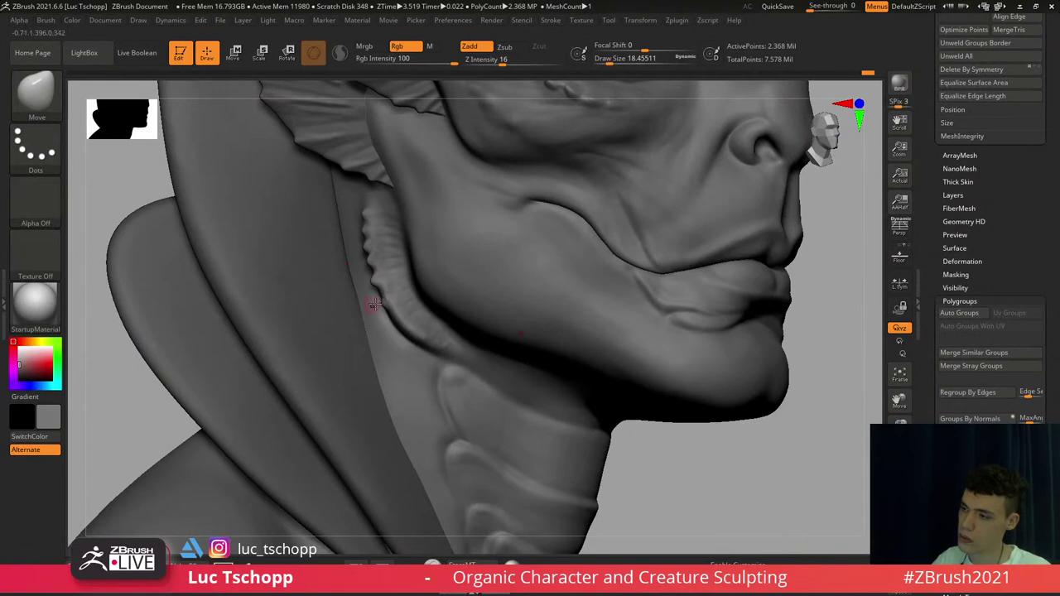
pyautogui.moveTo(396, 307)
pyautogui.mouseDown(button='right')
pyautogui.moveTo(366, 313)
pyautogui.moveTo(390, 315)
pyautogui.mouseUp(button='right')
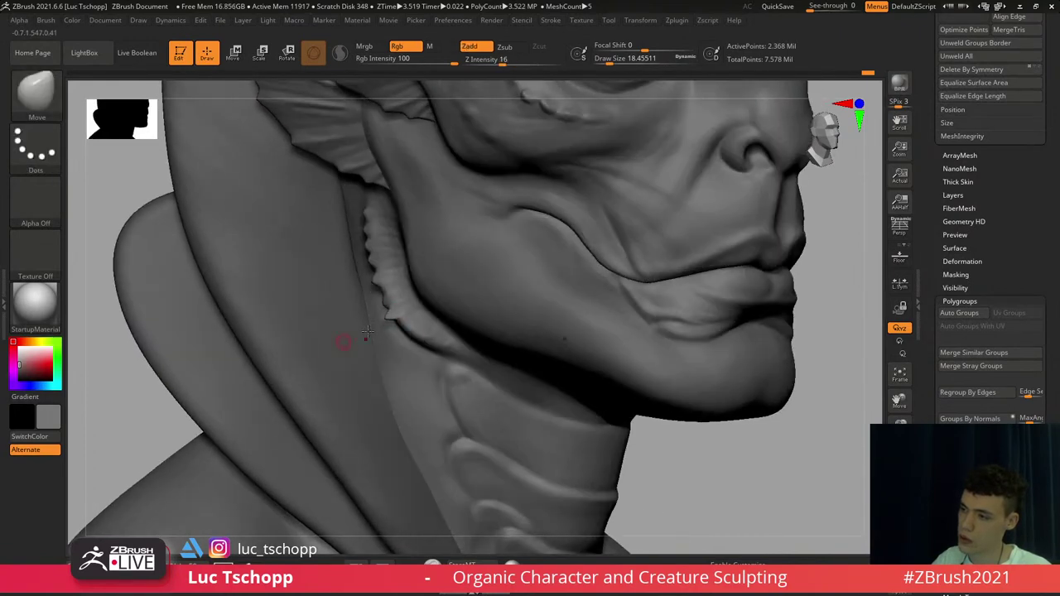
pyautogui.hotkey('ctrl', 'z')
pyautogui.press('s')
pyautogui.click(400, 319)
# Set the Move brush to size 20 and frame the bust in front view
pyautogui.press('s')
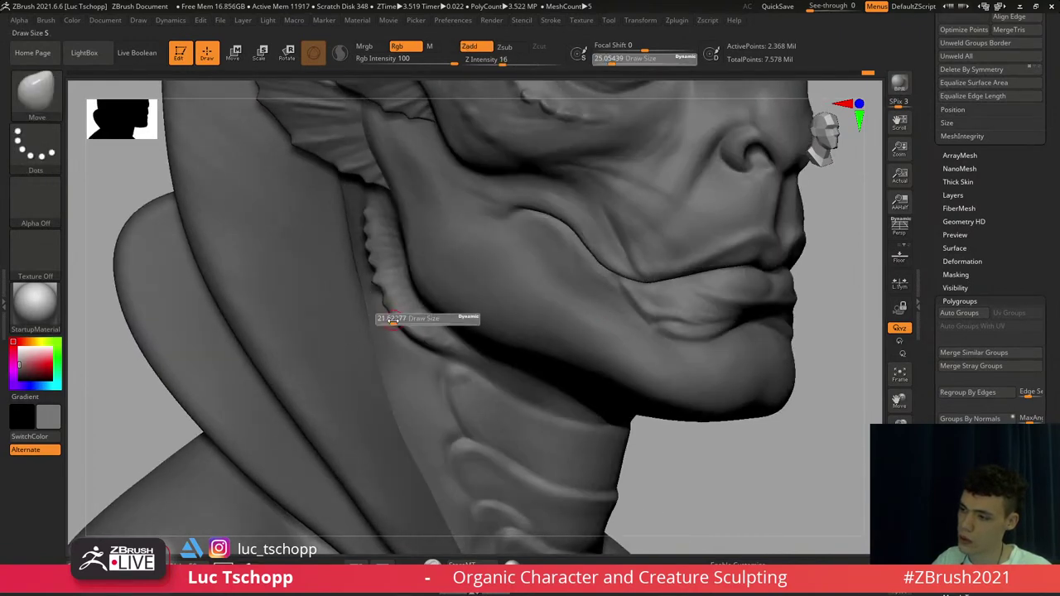
pyautogui.moveTo(395, 320); pyautogui.dragTo(392, 320)
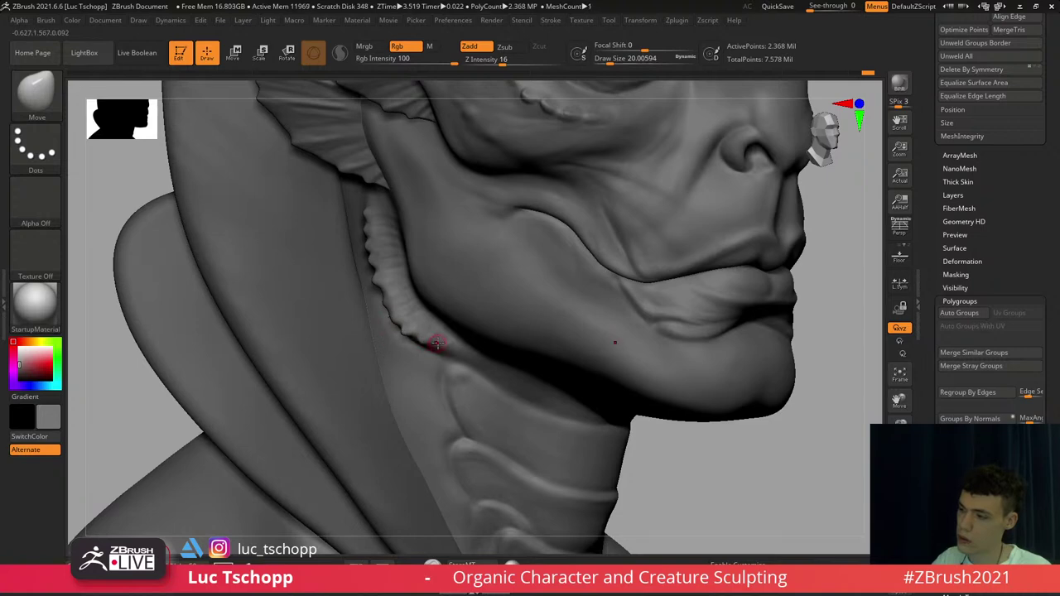
pyautogui.moveTo(421, 359); pyautogui.dragTo(294, 236, button='right')
pyautogui.press('f')
pyautogui.moveTo(439, 292); pyautogui.dragTo(386, 296, button='right')
pyautogui.moveTo(506, 278)
pyautogui.keyDown('alt'); pyautogui.mouseDown(button='right')
pyautogui.moveTo(402, 244)
pyautogui.moveTo(390, 211)
pyautogui.moveTo(419, 222)
pyautogui.moveTo(422, 262)
pyautogui.mouseUp(button='right'); pyautogui.keyUp('alt')
pyautogui.press('b')
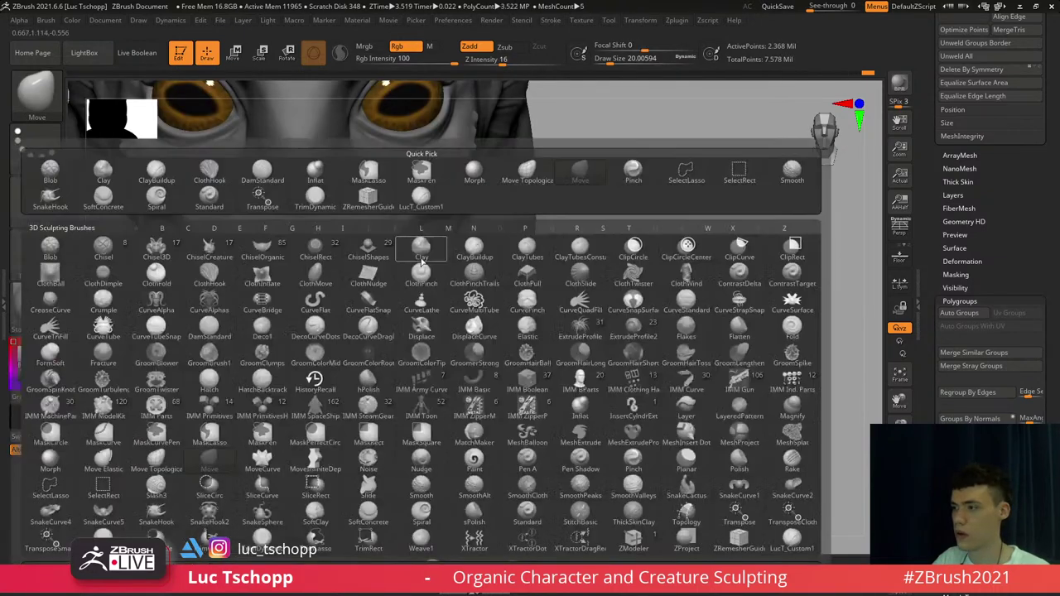
# Drop to the lowest subdivision level and enlarge the Move brush to about 145
pyautogui.press('m')
pyautogui.press('v')
pyautogui.press('s')
pyautogui.moveTo(421, 253); pyautogui.dragTo(431, 251)
pyautogui.hotkey('shift', 'd')
pyautogui.hotkey('shift', 'd')
pyautogui.hotkey('shift', 'd')
pyautogui.press('s')
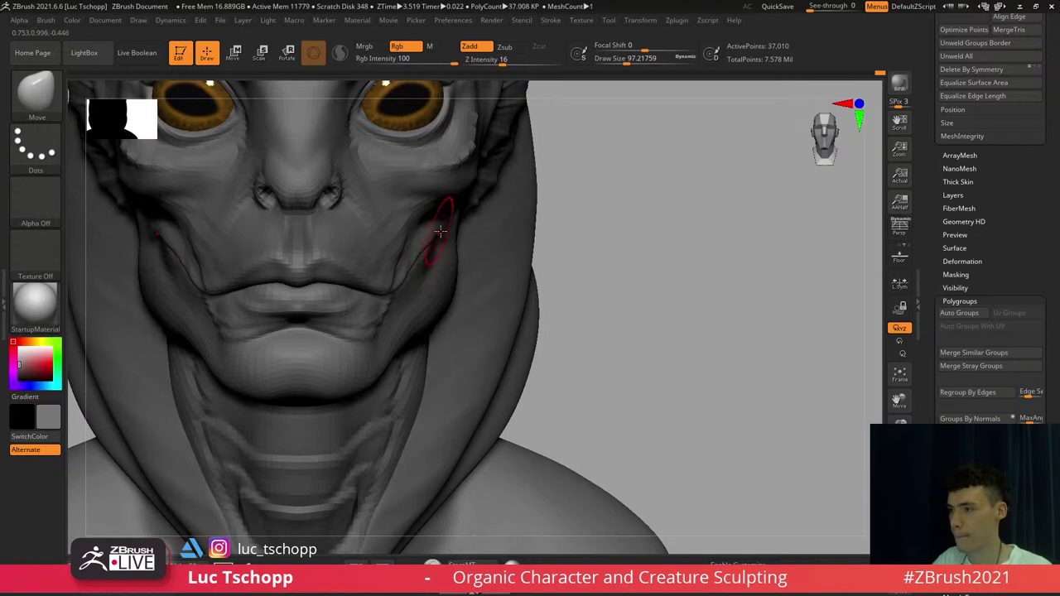
pyautogui.moveTo(440, 258); pyautogui.dragTo(425, 250, button='right')
pyautogui.hotkey('shift', 'd')
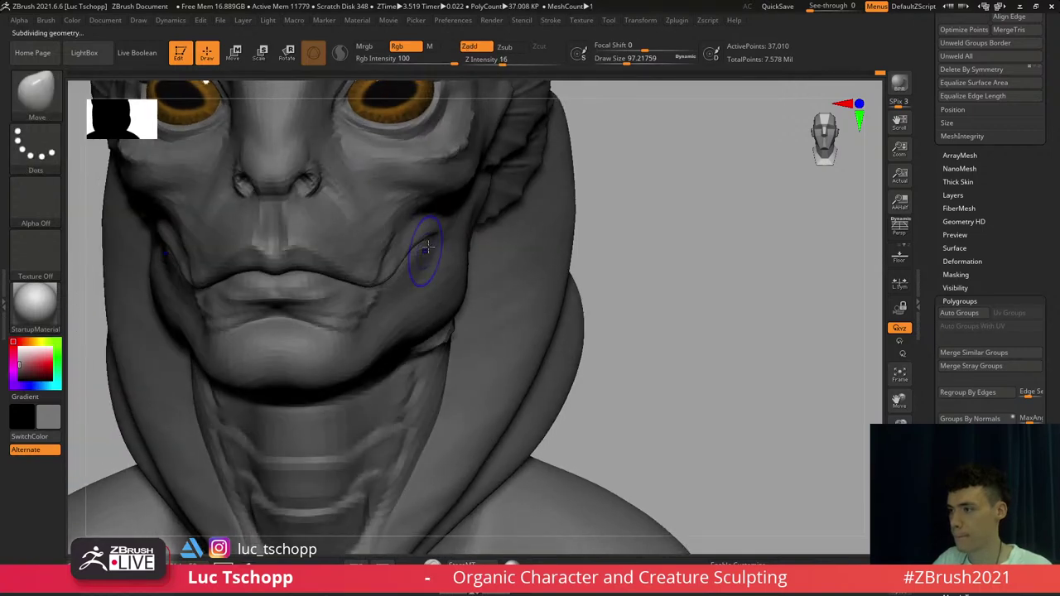
pyautogui.press('s')
pyautogui.moveTo(422, 252); pyautogui.dragTo(428, 248)
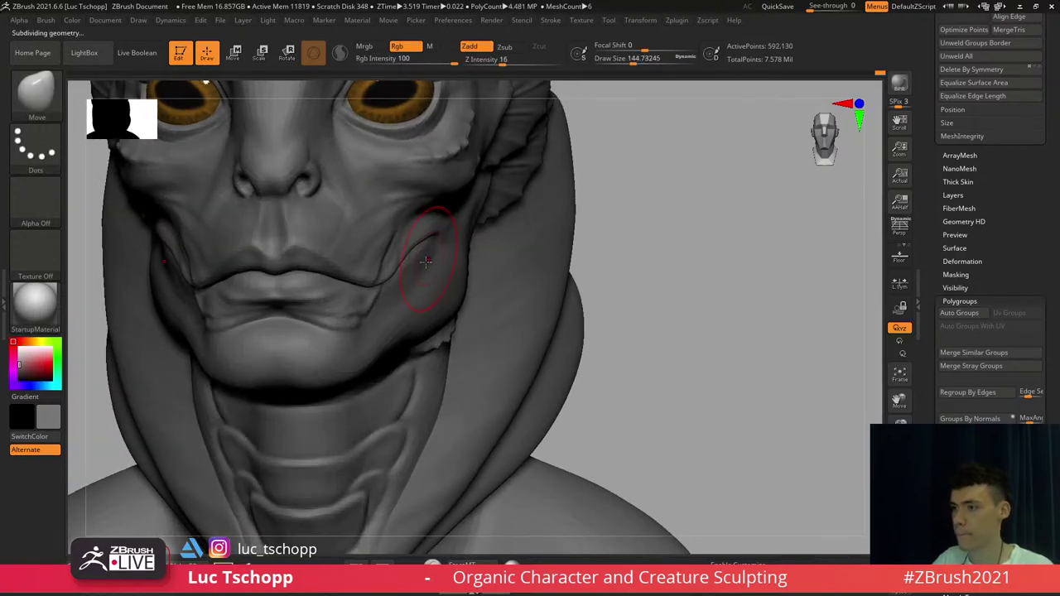
pyautogui.press('f')
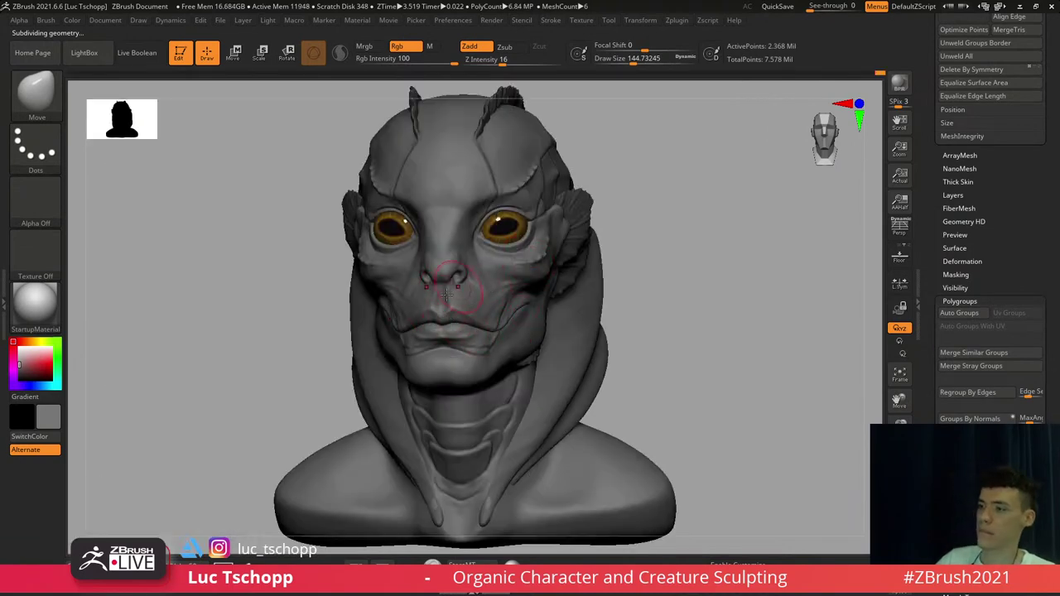
# Push the lower eyelid up and smooth the cheek below the eye
pyautogui.keyDown('alt'); pyautogui.moveTo(481, 253); pyautogui.dragTo(481, 280, button='right'); pyautogui.keyUp('alt')
pyautogui.press('b')
pyautogui.press('m')
pyautogui.press('v')
pyautogui.hotkey('shift', 'd')
pyautogui.hotkey('shift', 'd')
pyautogui.moveTo(491, 265); pyautogui.dragTo(499, 231)
pyautogui.press('s')
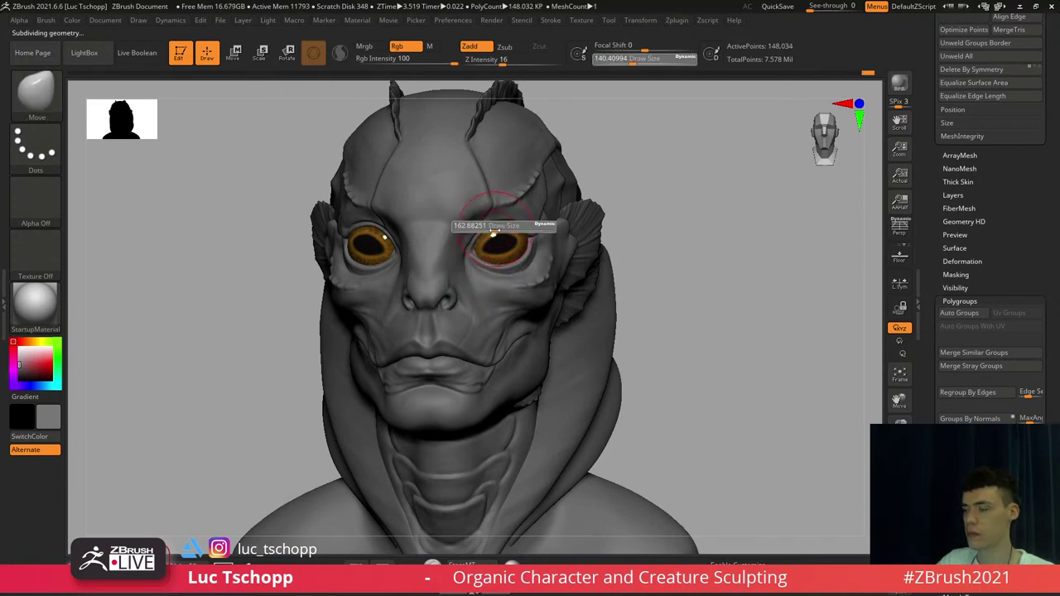
pyautogui.keyDown('shift'); pyautogui.moveTo(500, 263); pyautogui.dragTo(501, 273, button='right'); pyautogui.keyUp('shift')
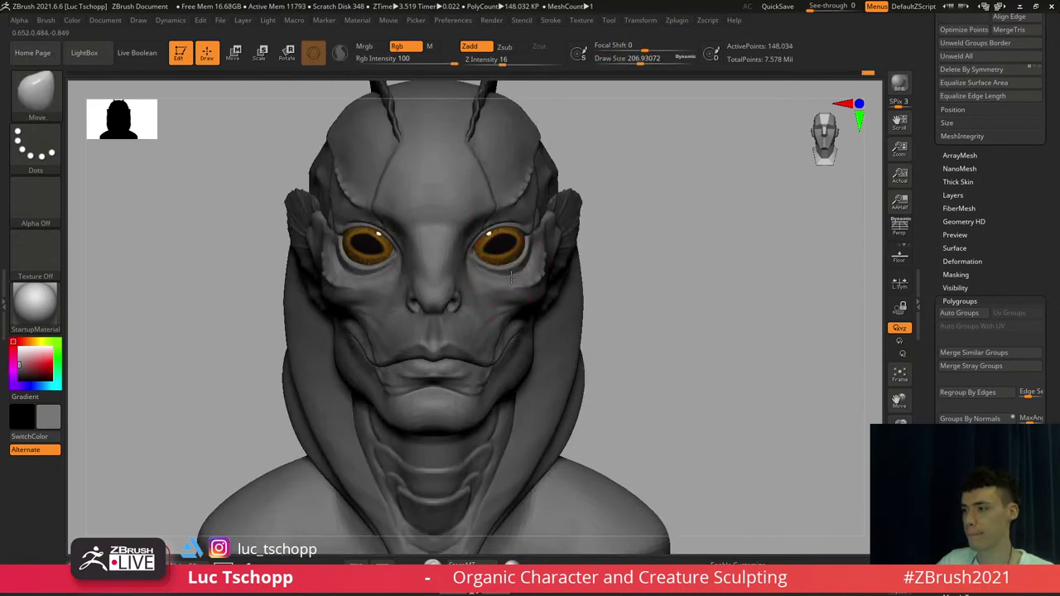
pyautogui.press('s')
pyautogui.moveTo(514, 271); pyautogui.dragTo(510, 269)
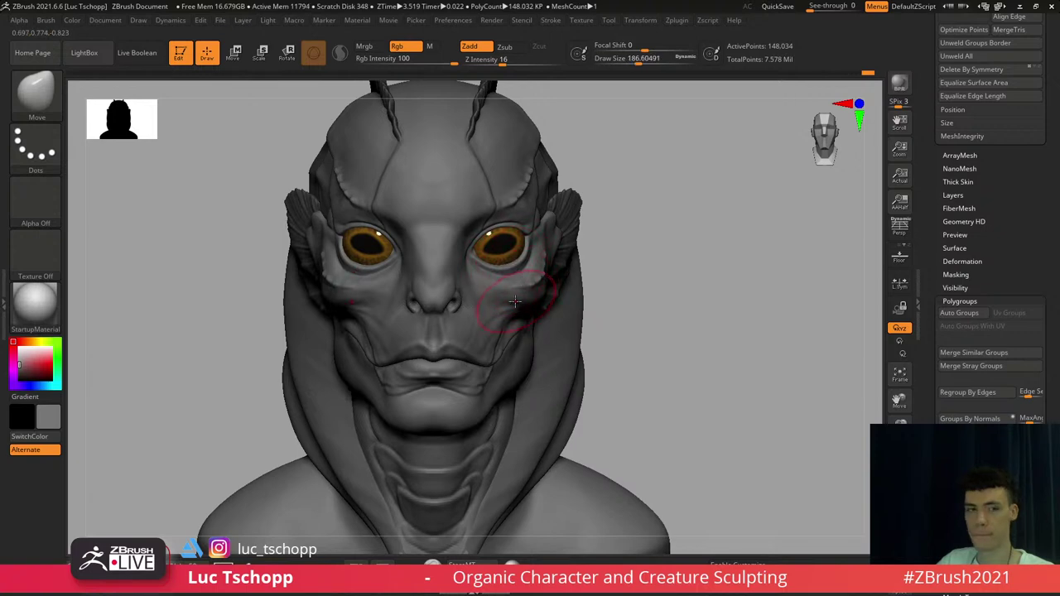
pyautogui.moveTo(512, 332)
pyautogui.mouseDown(button='right')
pyautogui.moveTo(465, 326)
pyautogui.moveTo(501, 433)
pyautogui.mouseUp(button='right')
# Step back up to the highest subdivision level at 2.368 million points
pyautogui.hotkey('shift', 'd')
pyautogui.hotkey('shift', 'd')
pyautogui.hotkey('ctrl', 'd')
pyautogui.hotkey('ctrl', 'd')
pyautogui.hotkey('ctrl', 'd')
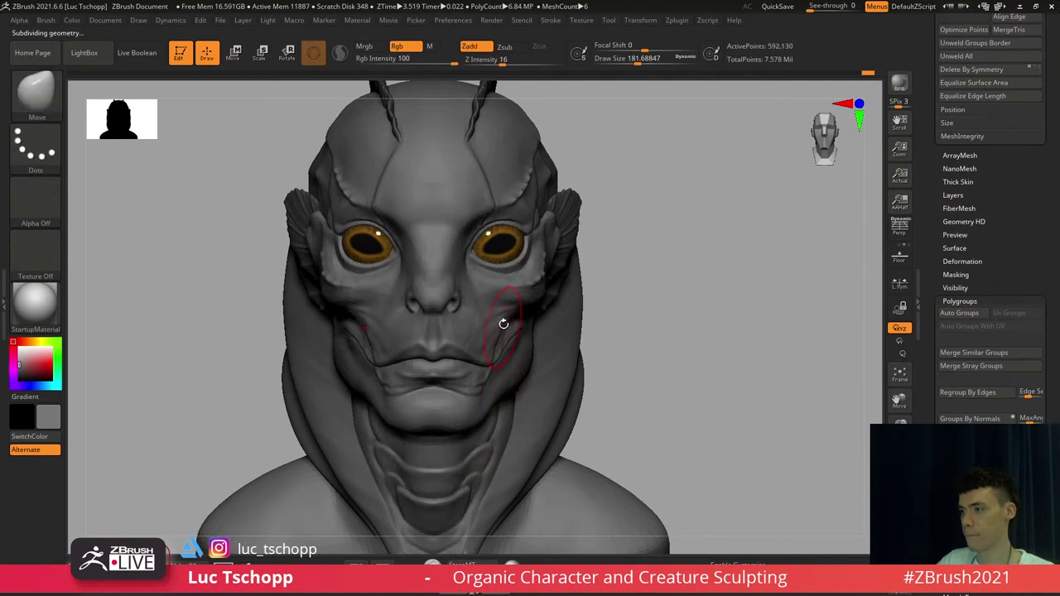
pyautogui.press('f')
pyautogui.press('w')
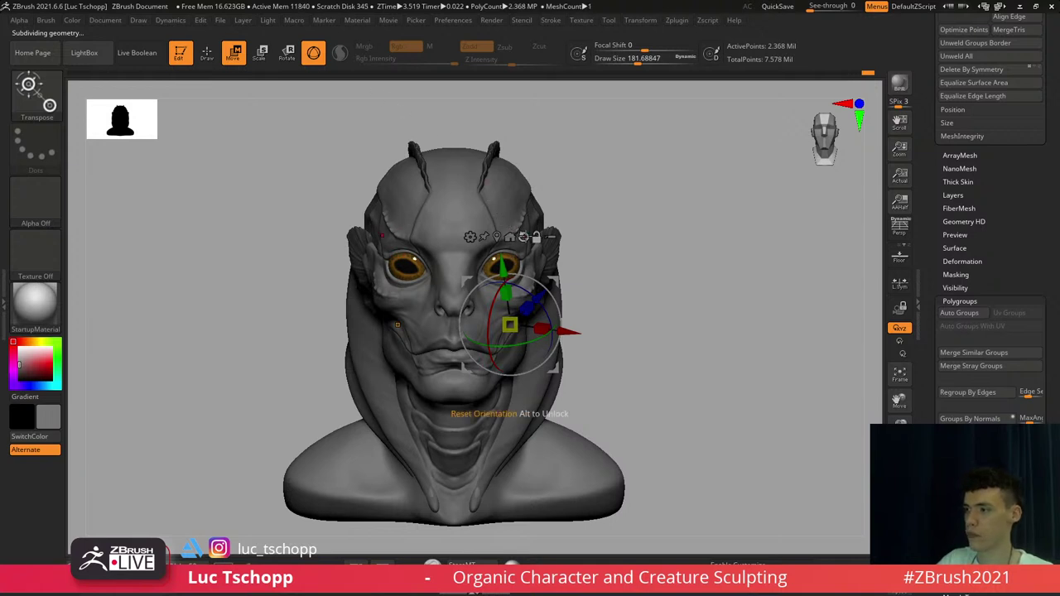
# Reset the gizmo orientation and raise the eye subtool very slightly
pyautogui.keyDown('alt'); pyautogui.click(523, 238); pyautogui.keyUp('alt')
pyautogui.moveTo(512, 261); pyautogui.dragTo(512, 258)
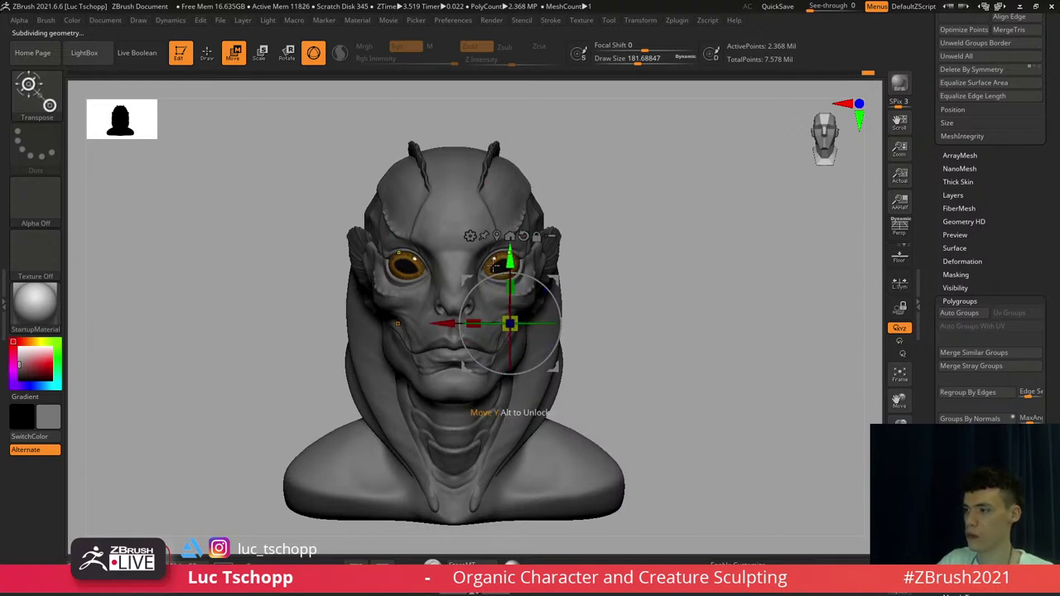
pyautogui.hotkey('ctrl', 'z')
pyautogui.keyDown('alt'); pyautogui.click(508, 256); pyautogui.keyUp('alt')
pyautogui.moveTo(503, 329); pyautogui.dragTo(503, 328)
# Zoom in on the face and make the bust the active subtool again
pyautogui.press('b')
pyautogui.press('c')
pyautogui.press('b')
pyautogui.moveTo(502, 327)
pyautogui.keyDown('alt'); pyautogui.mouseDown(button='right')
pyautogui.moveTo(494, 283)
pyautogui.moveTo(480, 274)
pyautogui.moveTo(474, 315)
pyautogui.moveTo(495, 330)
pyautogui.mouseUp(button='right'); pyautogui.keyUp('alt')
pyautogui.keyDown('alt'); pyautogui.click(497, 335); pyautogui.keyUp('alt')
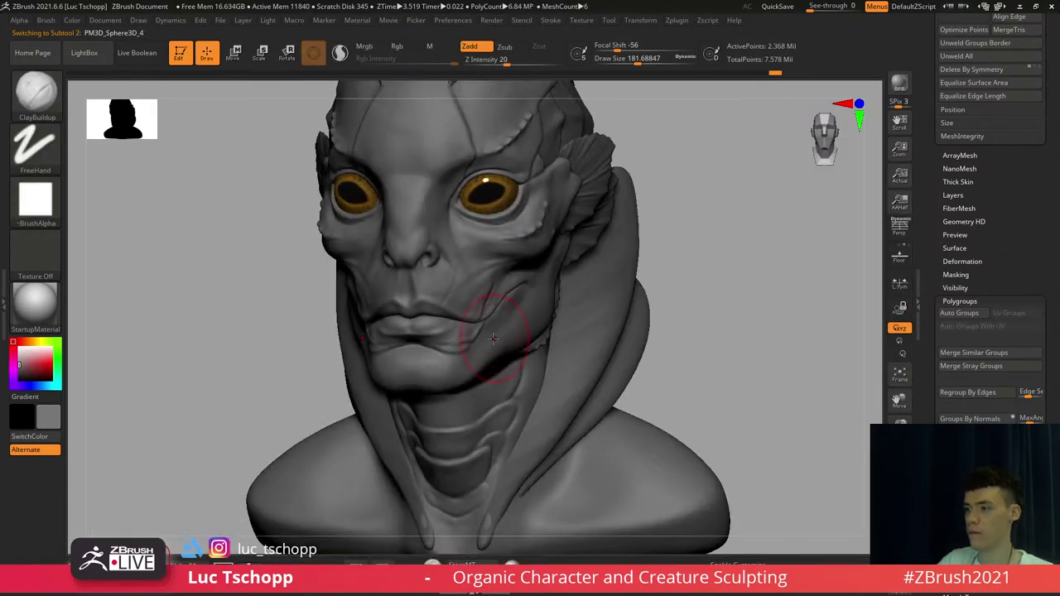
# Turn to a three-quarter view with the custom brush at size 41
pyautogui.moveTo(478, 439)
pyautogui.keyDown('alt'); pyautogui.mouseDown(button='right')
pyautogui.moveTo(458, 322)
pyautogui.moveTo(453, 369)
pyautogui.mouseUp(button='right'); pyautogui.keyUp('alt')
pyautogui.press('b')
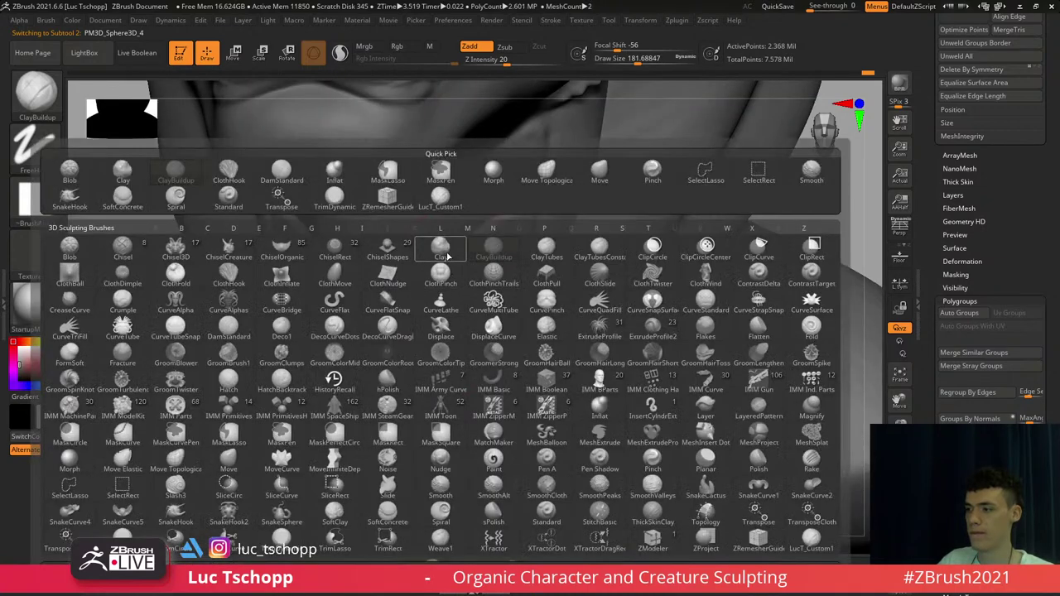
pyautogui.click(439, 201)
pyautogui.press('s')
pyautogui.moveTo(425, 305); pyautogui.dragTo(404, 307)
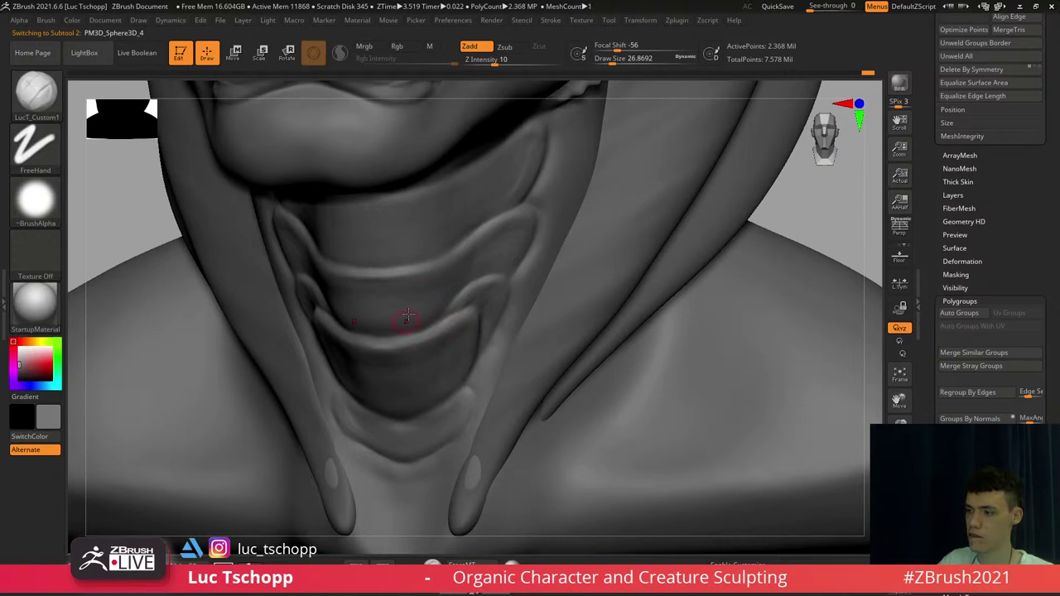
# Select the DamStandard brush at size about 35 and view the whole neck
pyautogui.press('b')
pyautogui.press('d')
pyautogui.press('s')
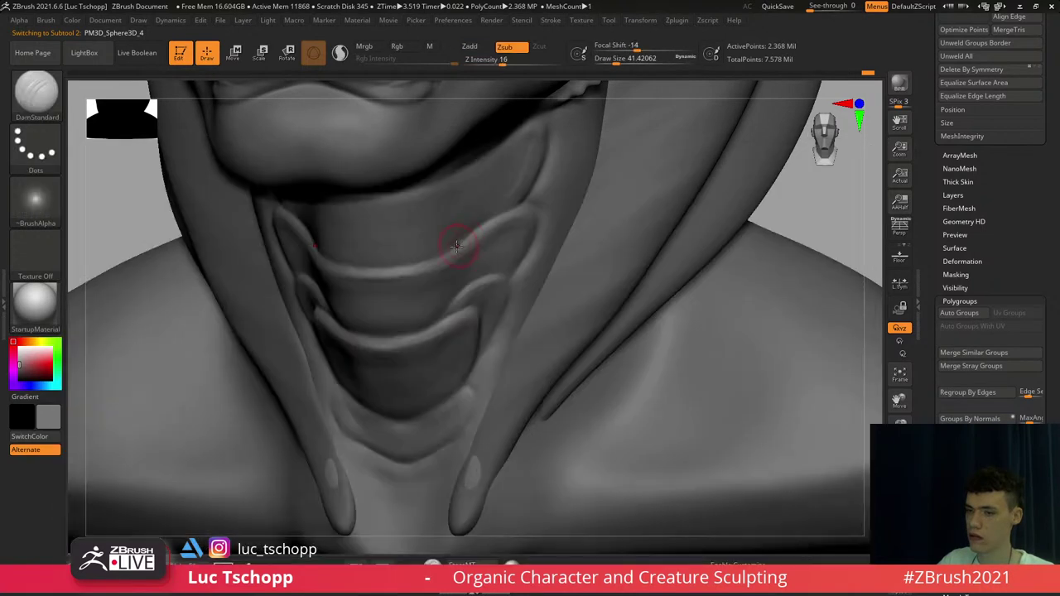
pyautogui.press('b')
pyautogui.press('d')
pyautogui.press('s')
pyautogui.press('s')
pyautogui.click(459, 242)
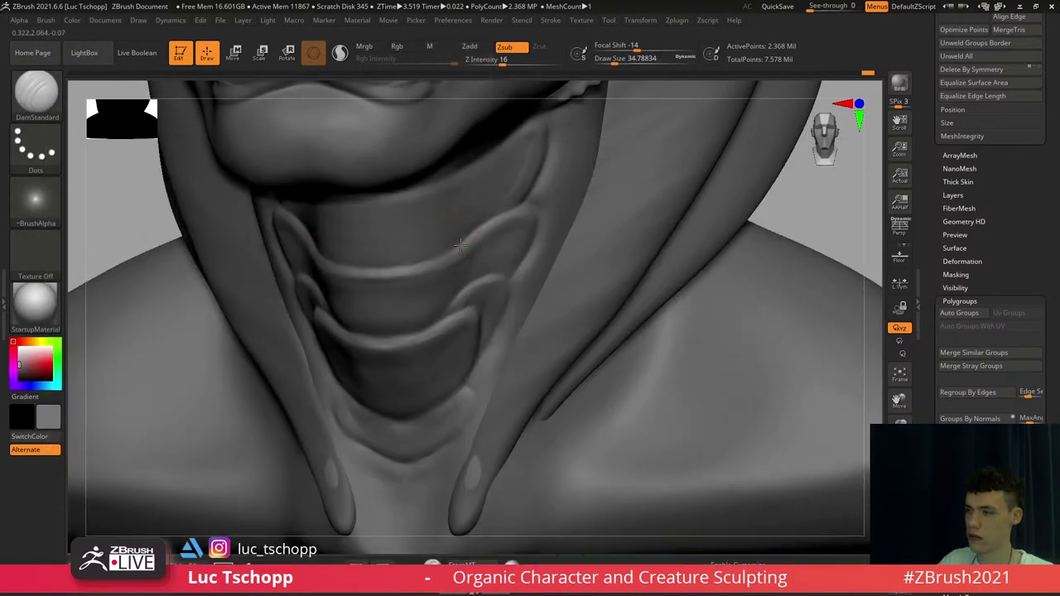
pyautogui.keyDown('ctrl'); pyautogui.moveTo(416, 259); pyautogui.dragTo(403, 227, button='right'); pyautogui.keyUp('ctrl')
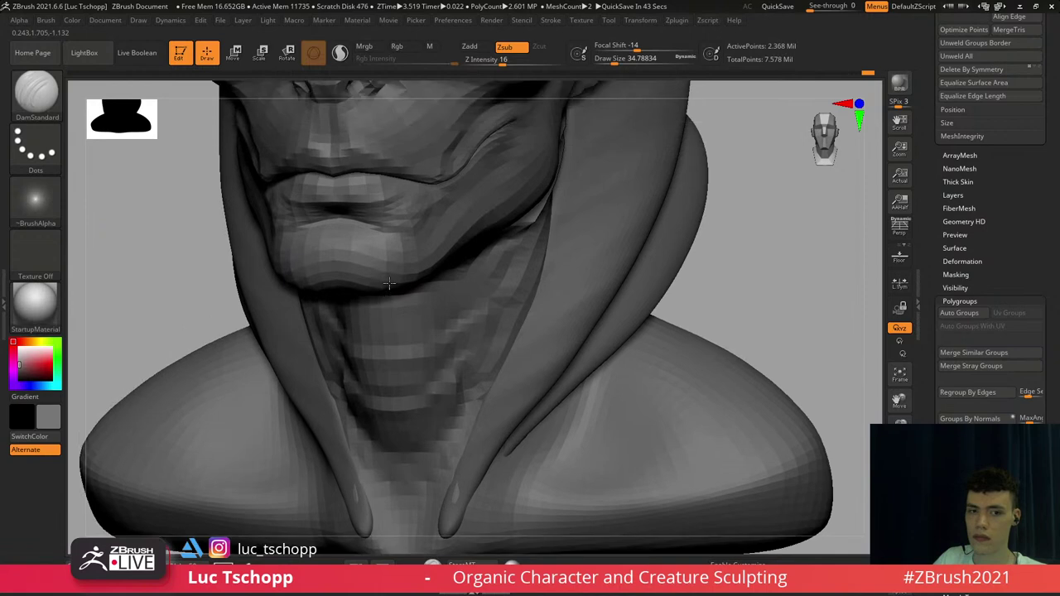
# Set the custom brush to size 41 and orbit to a profile of the neck
pyautogui.press('b')
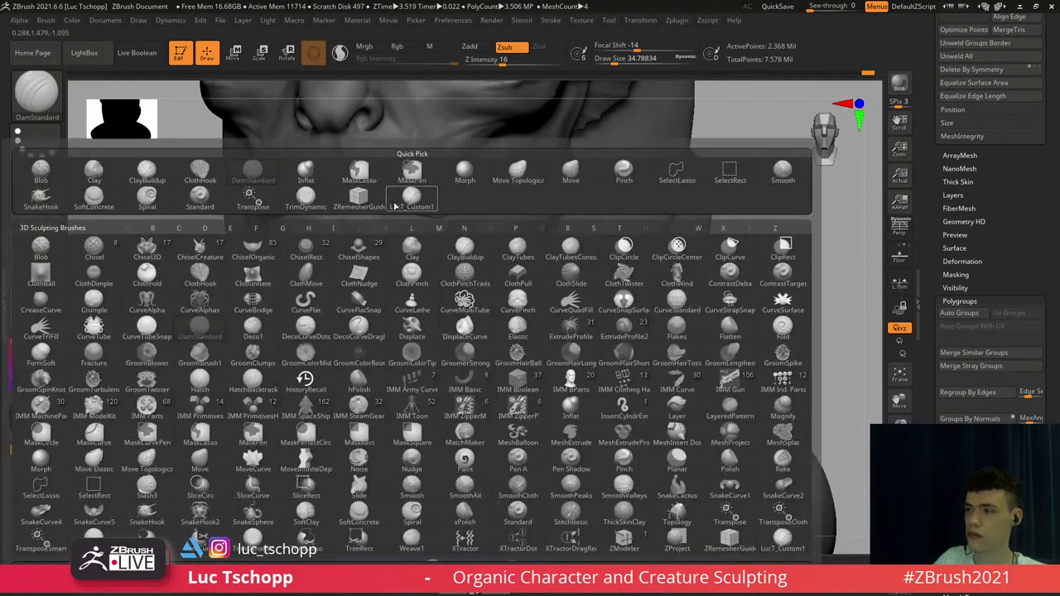
pyautogui.click(329, 260)
pyautogui.moveTo(322, 264); pyautogui.dragTo(389, 265, button='right')
pyautogui.press('s')
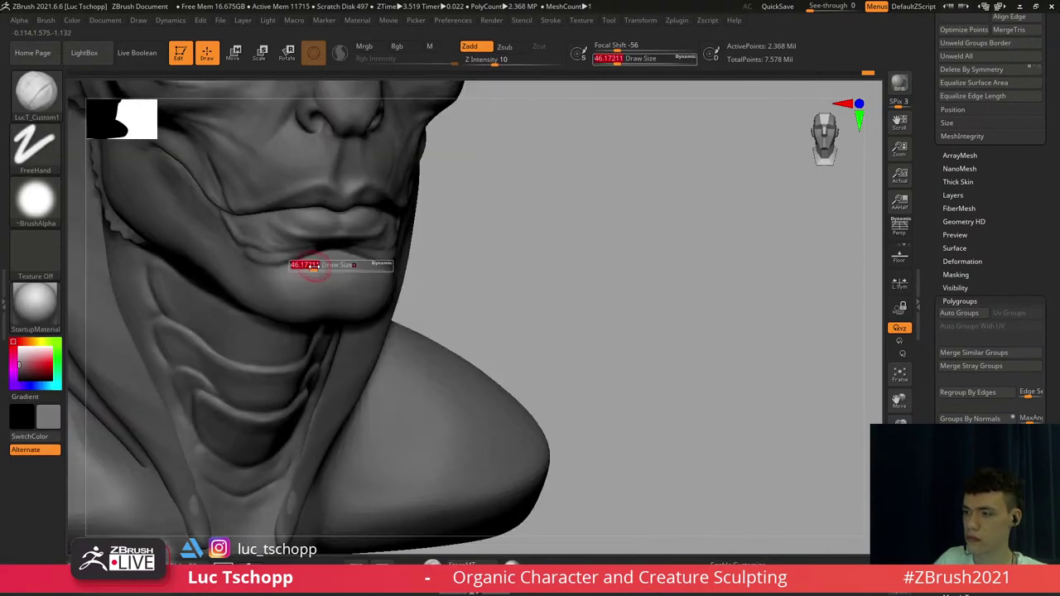
pyautogui.moveTo(312, 269); pyautogui.dragTo(324, 268)
pyautogui.press('s')
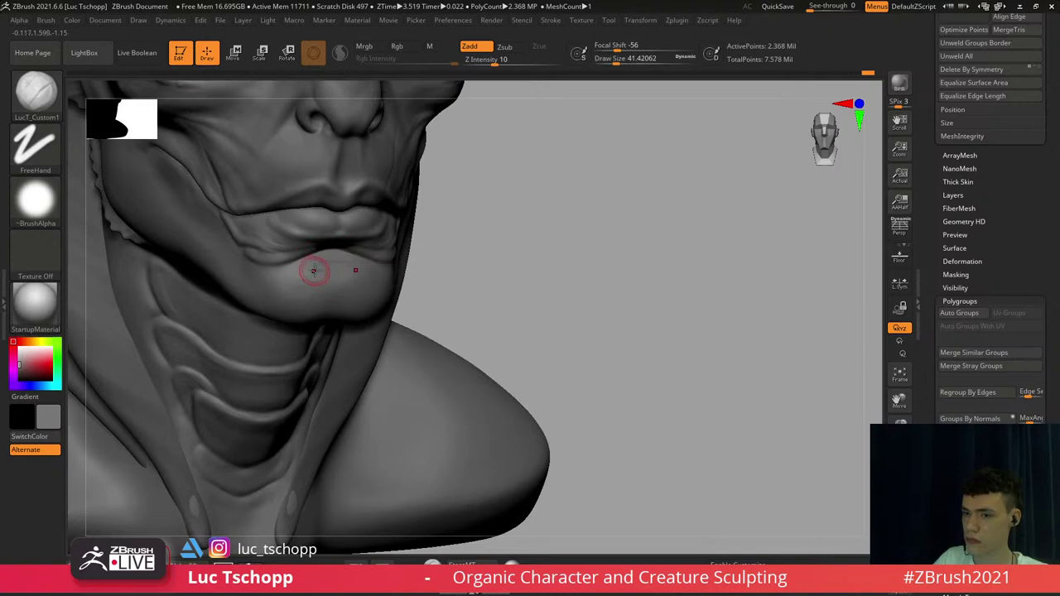
pyautogui.moveTo(313, 271); pyautogui.dragTo(320, 271, button='right')
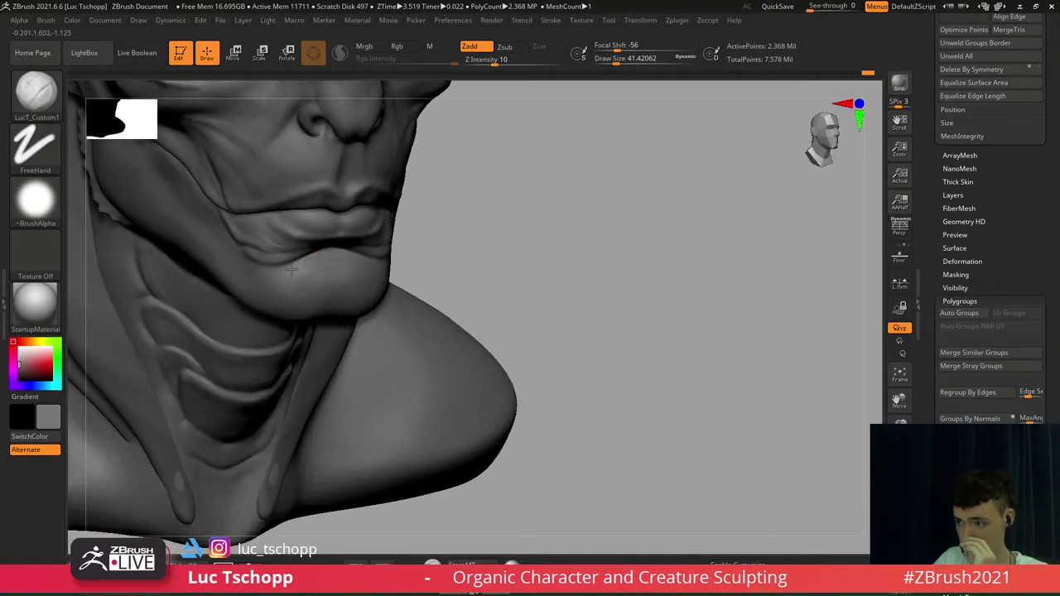
pyautogui.moveTo(256, 300)
pyautogui.keyDown('alt'); pyautogui.mouseDown(button='right')
pyautogui.moveTo(383, 286)
pyautogui.moveTo(377, 323)
pyautogui.mouseUp(button='right'); pyautogui.keyUp('alt')
pyautogui.moveTo(240, 317); pyautogui.dragTo(284, 317, button='right')
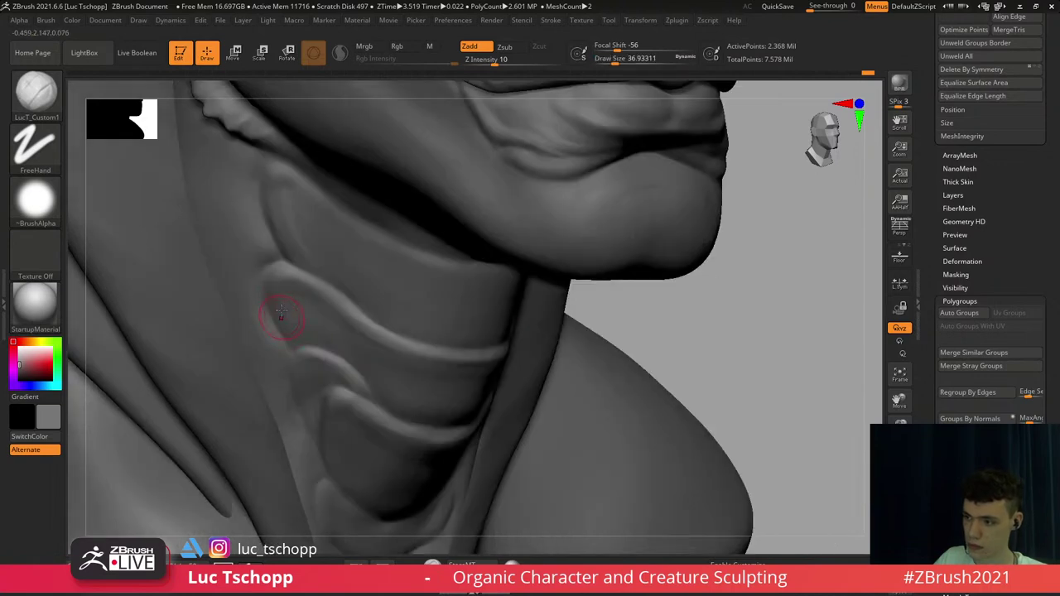
pyautogui.moveTo(280, 278); pyautogui.dragTo(295, 276, button='right')
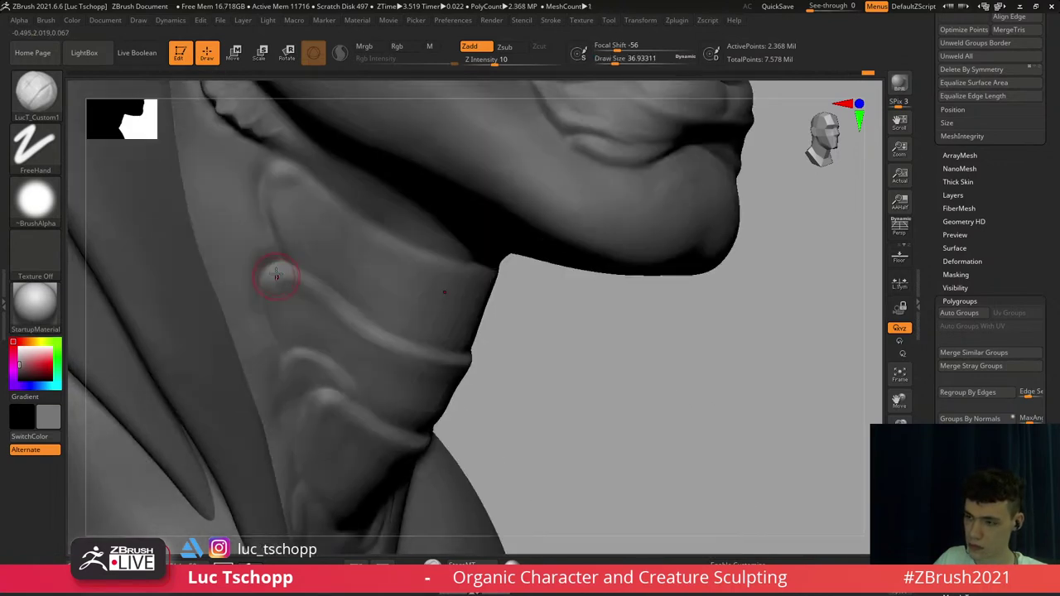
# Carve creases along the neck rib with DamStandard at size 31
pyautogui.press('b')
pyautogui.press('d')
pyautogui.press('s')
pyautogui.press('s')
pyautogui.moveTo(284, 267); pyautogui.dragTo(282, 267)
pyautogui.moveTo(276, 339); pyautogui.dragTo(284, 369)
pyautogui.moveTo(284, 369); pyautogui.dragTo(270, 370, button='right')
pyautogui.moveTo(285, 348); pyautogui.dragTo(286, 377)
pyautogui.keyDown('alt'); pyautogui.moveTo(259, 189); pyautogui.dragTo(282, 274, button='right'); pyautogui.keyUp('alt')
pyautogui.press('s')
pyautogui.moveTo(280, 275); pyautogui.dragTo(283, 274)
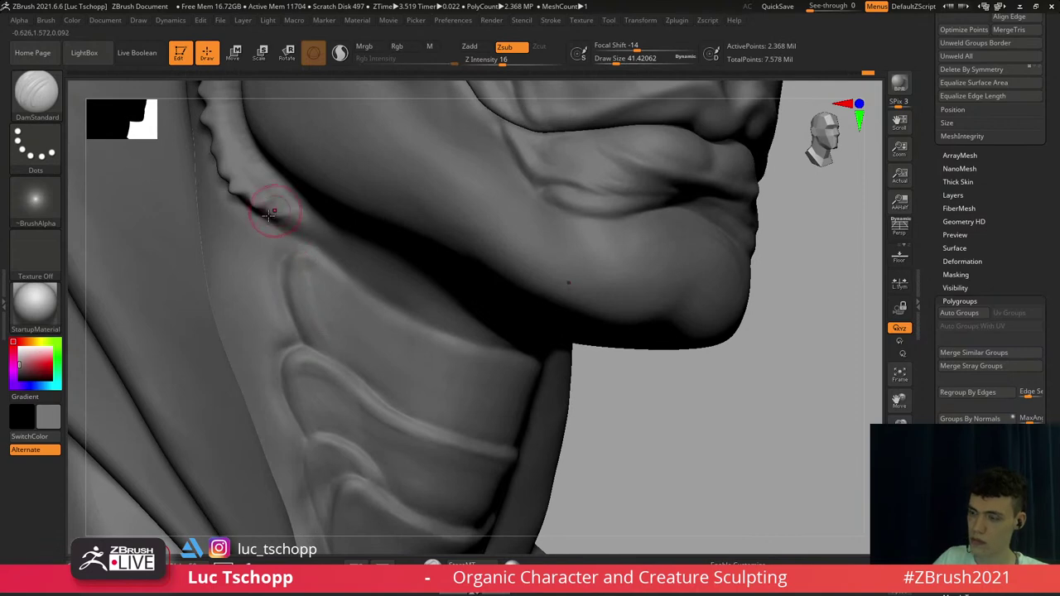
# Sculpt serrated ridges along the jaw fringe, inspect them, and return to front view
pyautogui.press('b')
pyautogui.click(201, 197)
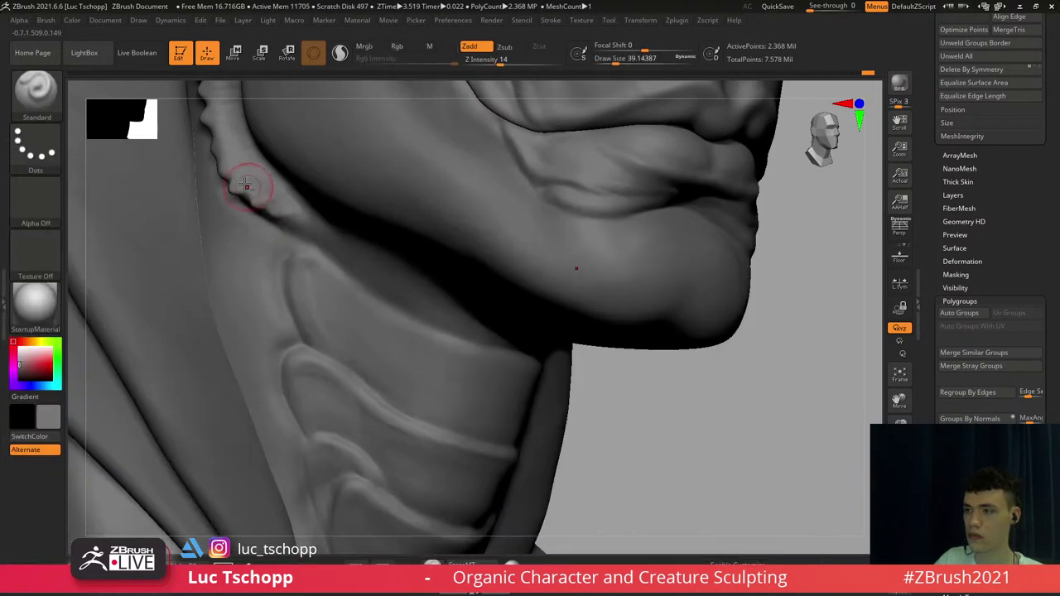
pyautogui.moveTo(246, 183)
pyautogui.keyDown('alt'); pyautogui.mouseDown(button='right')
pyautogui.moveTo(315, 269)
pyautogui.moveTo(306, 224)
pyautogui.mouseUp(button='right'); pyautogui.keyUp('alt')
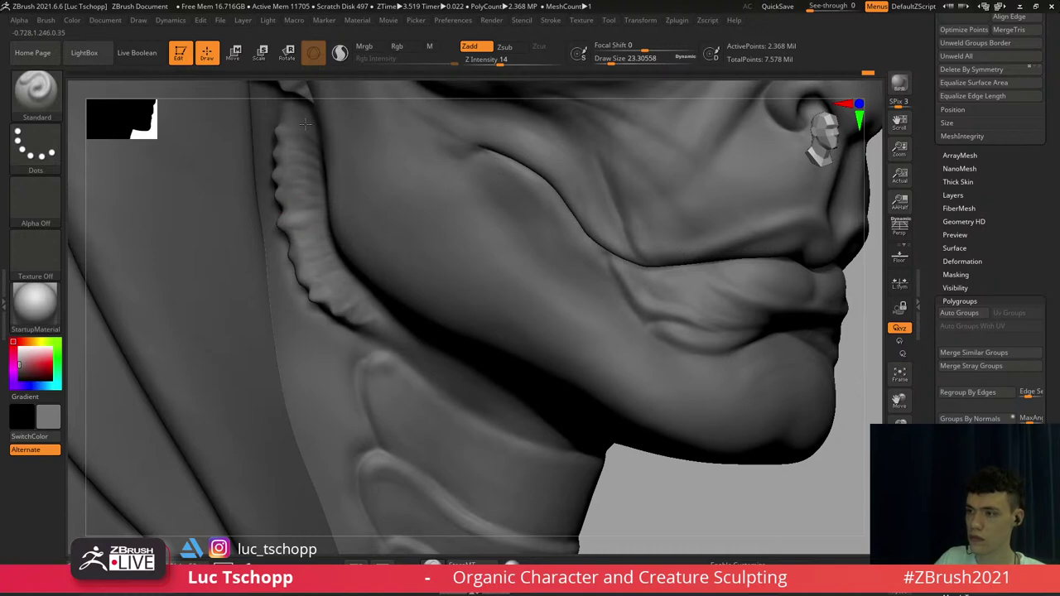
pyautogui.press('b')
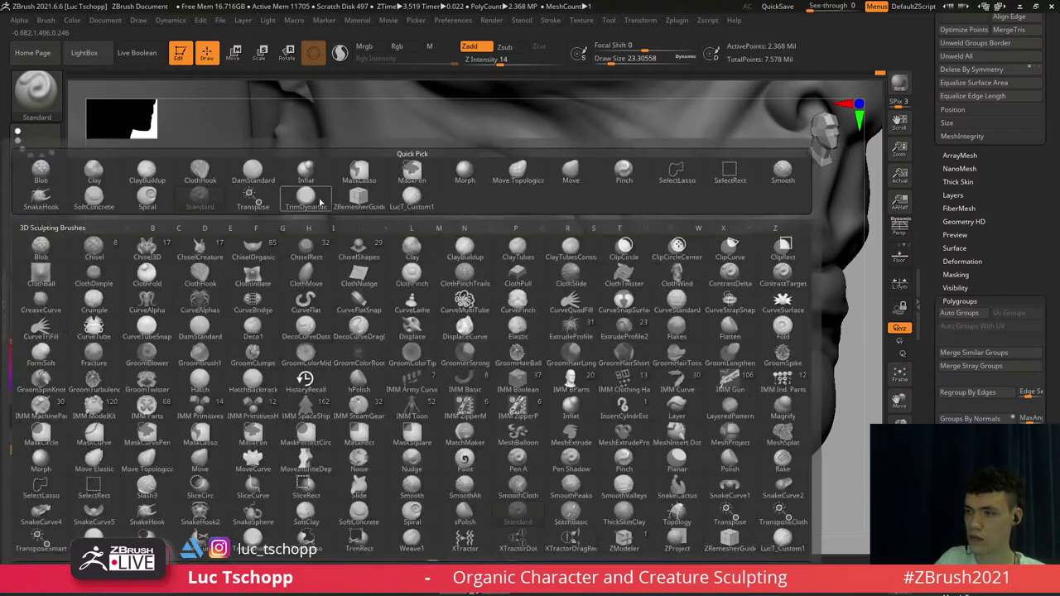
pyautogui.click(340, 201)
pyautogui.moveTo(339, 262); pyautogui.dragTo(311, 268)
pyautogui.press('s')
pyautogui.press('s')
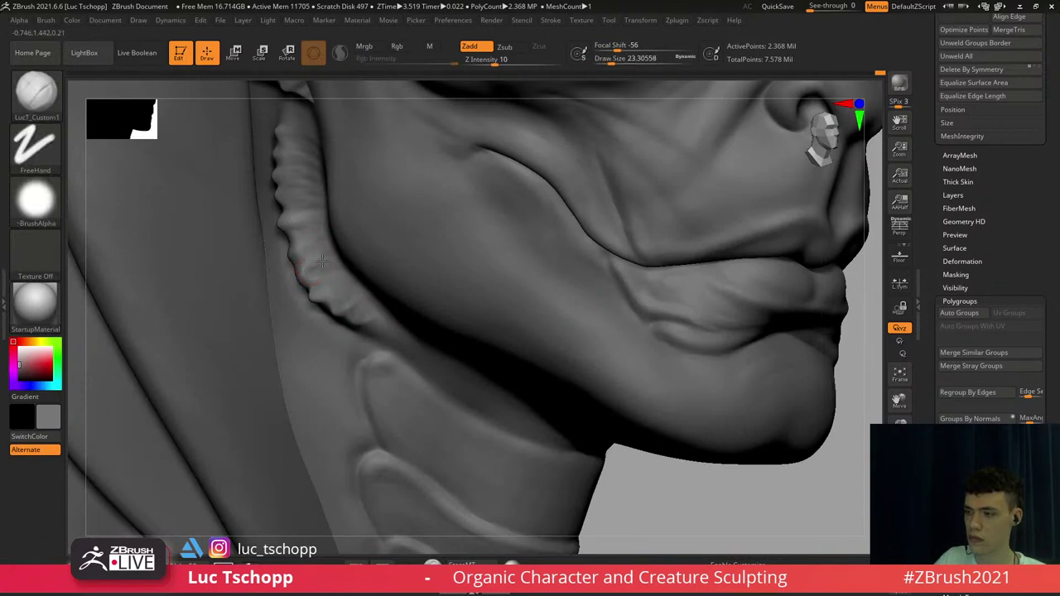
pyautogui.moveTo(317, 264); pyautogui.dragTo(327, 263, button='right')
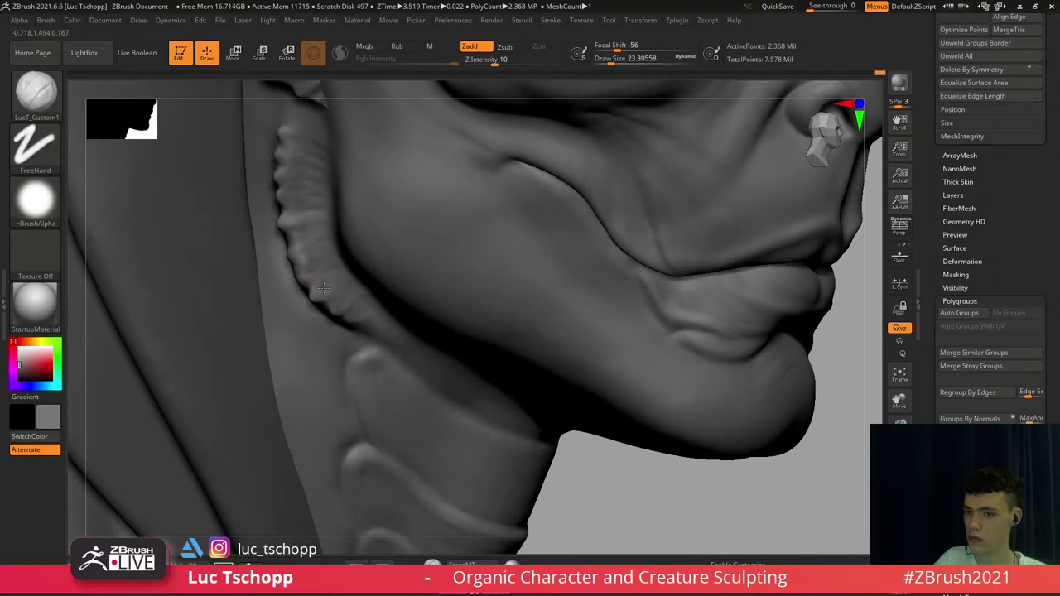
pyautogui.moveTo(324, 289); pyautogui.dragTo(324, 253, button='right')
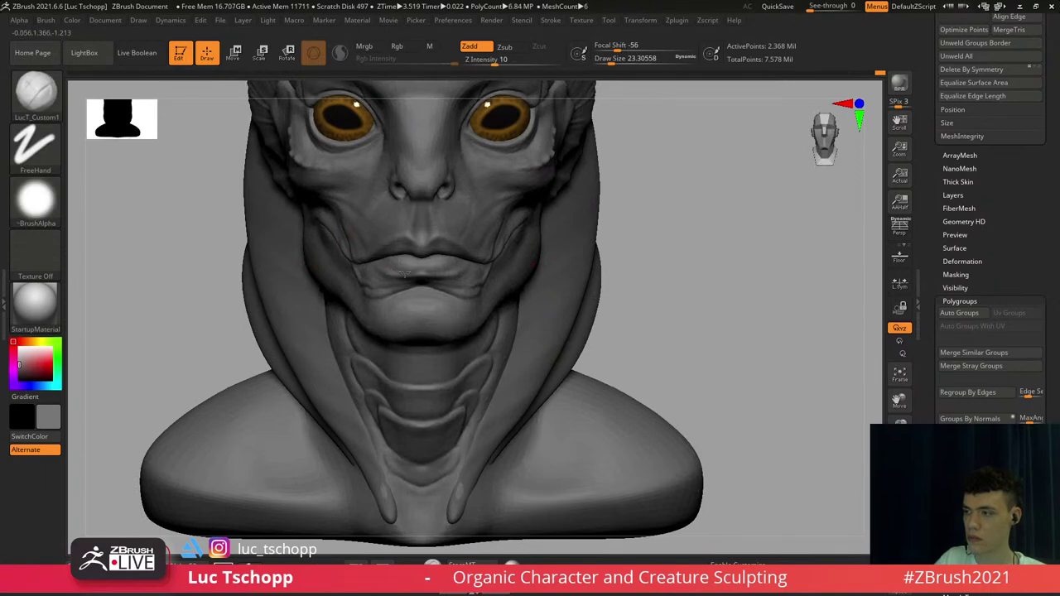
# Select the Move brush at a lower subdivision level and size it to about 202
pyautogui.keyDown('alt'); pyautogui.moveTo(405, 273); pyautogui.dragTo(288, 302, button='right'); pyautogui.keyUp('alt')
pyautogui.press('b')
pyautogui.press('m')
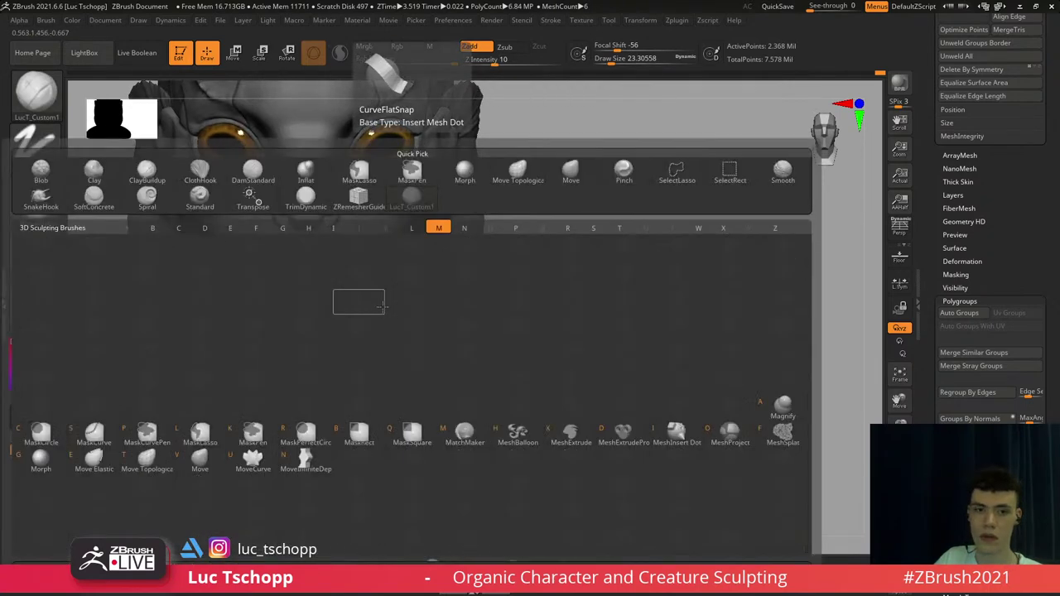
pyautogui.press('v')
pyautogui.moveTo(407, 296); pyautogui.dragTo(378, 297, button='right')
pyautogui.hotkey('shift', 'd')
pyautogui.hotkey('shift', 'd')
pyautogui.hotkey('shift', 'd')
pyautogui.press('s')
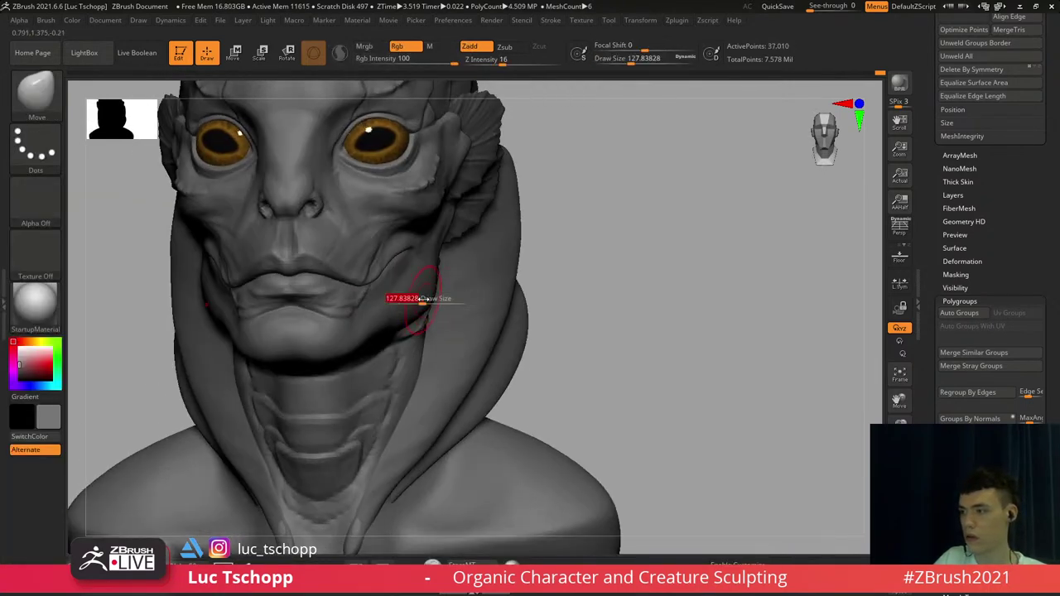
pyautogui.moveTo(419, 301); pyautogui.dragTo(426, 301)
pyautogui.press('s')
pyautogui.moveTo(437, 255); pyautogui.dragTo(433, 254)
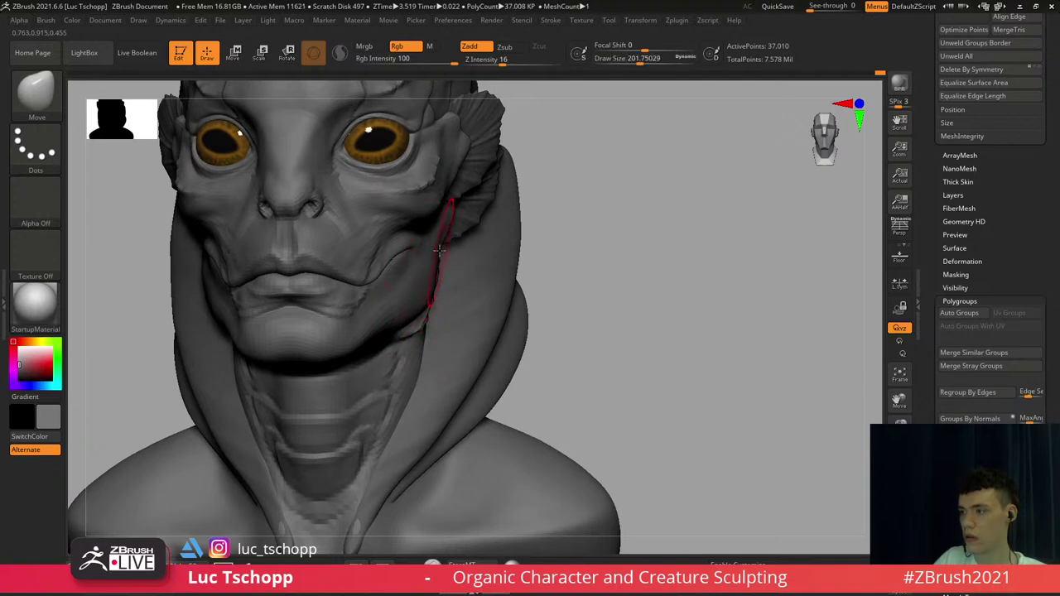
# Pull the jaw fringe slightly down and outward with the Move brush at size about 163
pyautogui.moveTo(443, 248)
pyautogui.keyDown('shift'); pyautogui.mouseDown(button='right')
pyautogui.moveTo(443, 348)
pyautogui.moveTo(439, 319)
pyautogui.mouseUp(button='right'); pyautogui.keyUp('shift')
pyautogui.press('d')
pyautogui.press('d')
pyautogui.moveTo(439, 319)
pyautogui.mouseDown(button='right')
pyautogui.moveTo(367, 341)
pyautogui.moveTo(372, 398)
pyautogui.mouseUp(button='right')
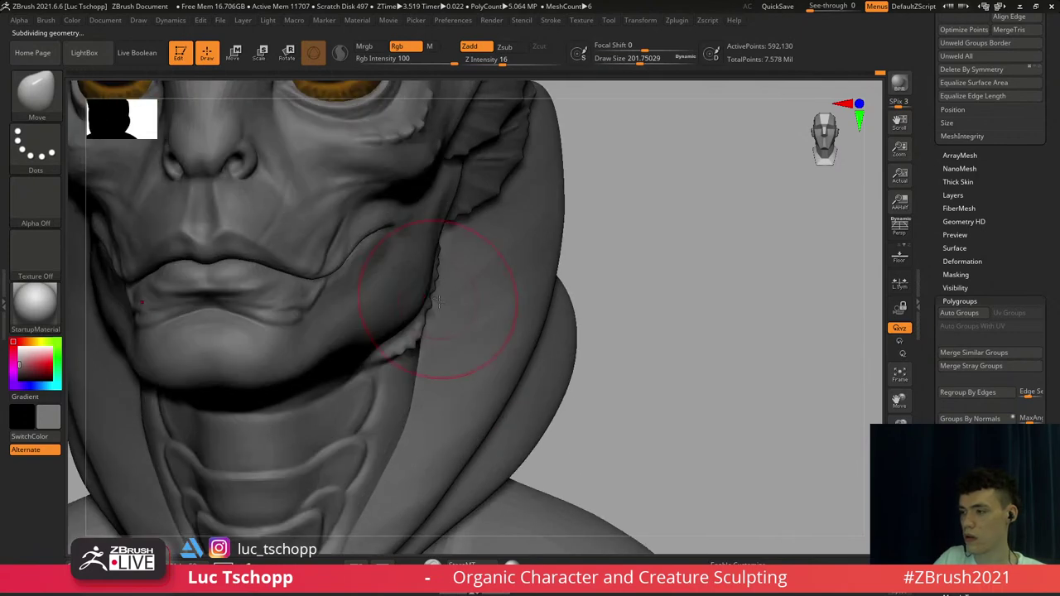
pyautogui.press('s')
pyautogui.moveTo(444, 296); pyautogui.dragTo(441, 295)
pyautogui.moveTo(441, 296); pyautogui.dragTo(419, 304, button='right')
pyautogui.moveTo(420, 304)
pyautogui.mouseDown()
pyautogui.moveTo(428, 316)
pyautogui.moveTo(409, 324)
pyautogui.mouseUp()
# Switch to the Standard brush, shrink it to about 37, and inspect the jaw's underside
pyautogui.press('s')
pyautogui.moveTo(393, 351); pyautogui.dragTo(353, 314, button='right')
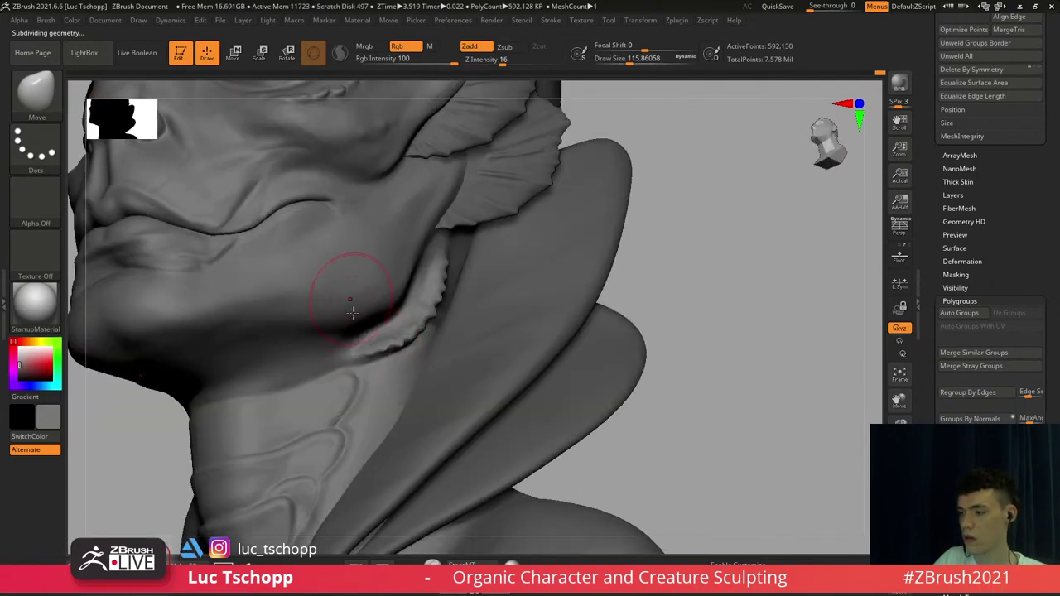
pyautogui.press('b')
pyautogui.press('s')
pyautogui.press('t')
pyautogui.press('s')
pyautogui.moveTo(407, 355); pyautogui.dragTo(391, 356)
pyautogui.moveTo(395, 355); pyautogui.dragTo(404, 314, button='right')
pyautogui.press('s')
pyautogui.moveTo(424, 355); pyautogui.dragTo(392, 356)
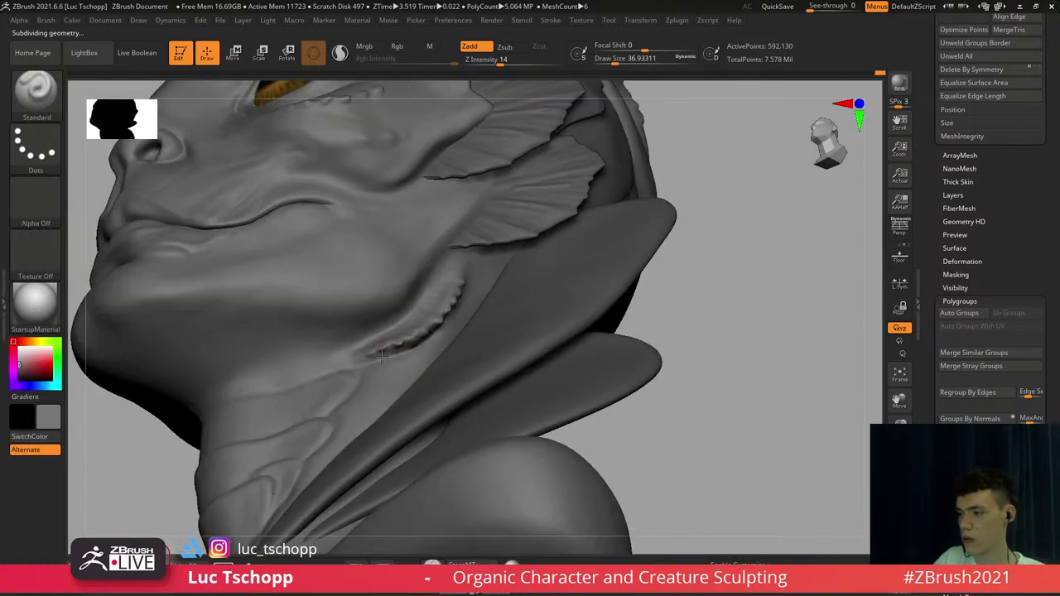
pyautogui.moveTo(396, 350); pyautogui.dragTo(413, 344, button='right')
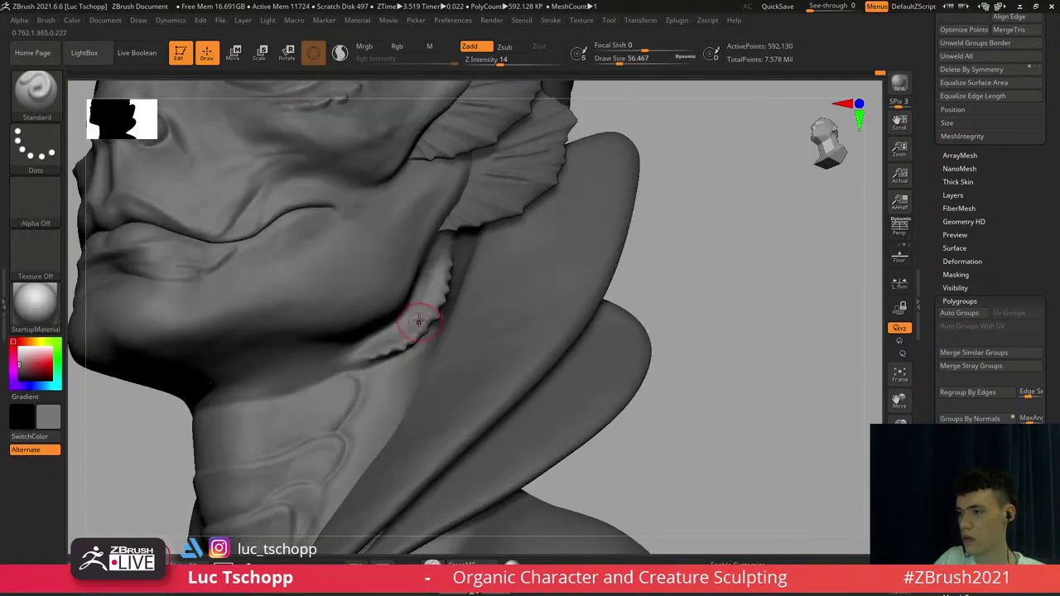
pyautogui.press('s')
pyautogui.moveTo(430, 307); pyautogui.dragTo(433, 306)
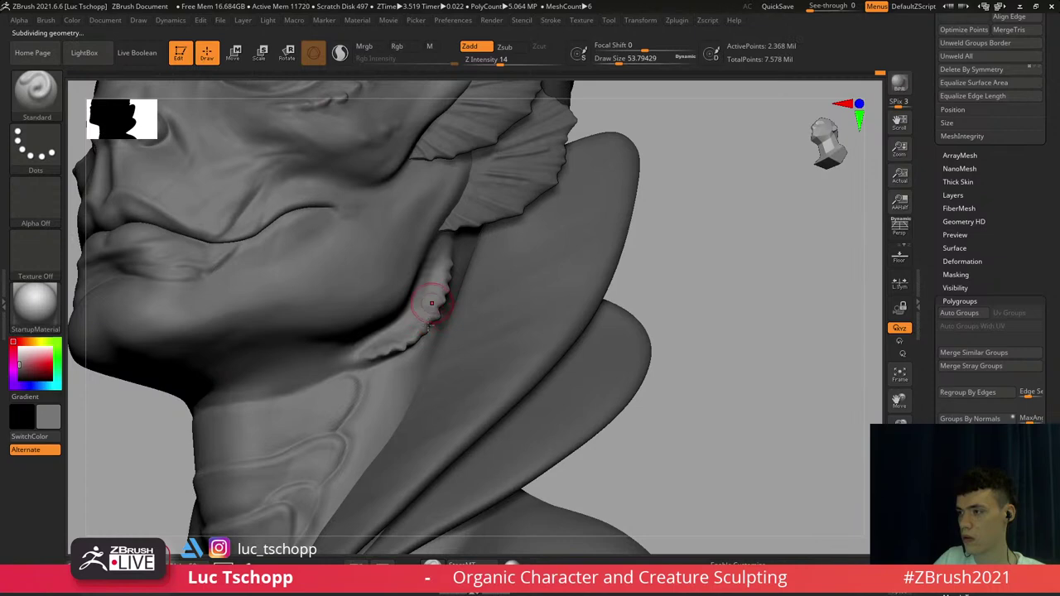
pyautogui.moveTo(429, 326); pyautogui.dragTo(422, 346, button='right')
# Carve a deeper crease along the fringe's serrated edge with LucT_Custom1 and DamStandard
pyautogui.press('b')
pyautogui.click(404, 203)
pyautogui.keyDown('ctrl'); pyautogui.moveTo(404, 248); pyautogui.dragTo(410, 302, button='right'); pyautogui.keyUp('ctrl')
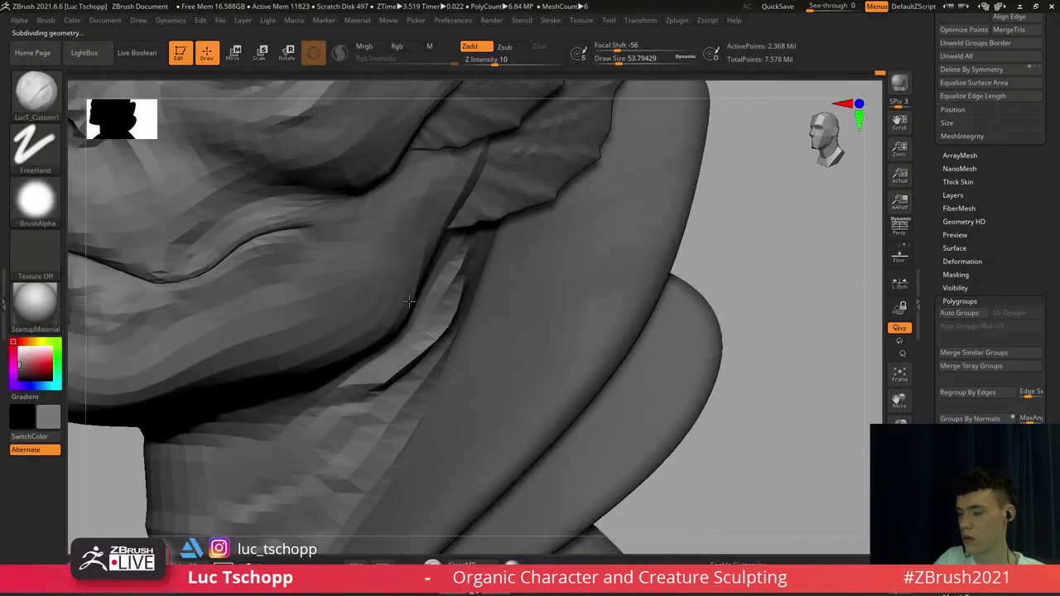
pyautogui.press('b')
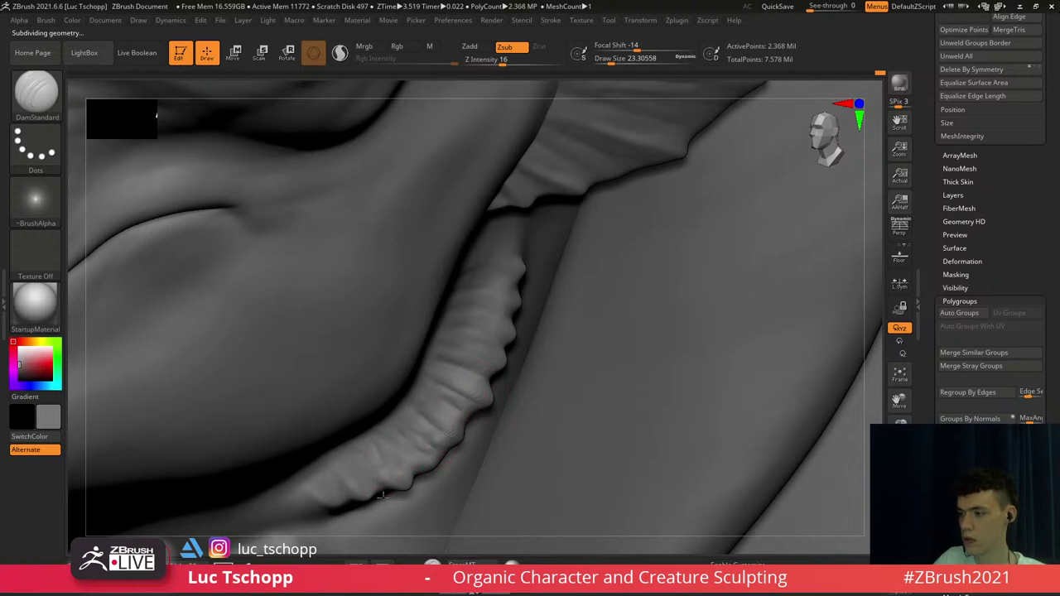
pyautogui.moveTo(357, 464); pyautogui.dragTo(332, 456, button='right')
pyautogui.moveTo(456, 397)
pyautogui.keyDown('ctrl'); pyautogui.mouseDown(button='right')
pyautogui.moveTo(451, 310)
pyautogui.moveTo(442, 378)
pyautogui.moveTo(504, 355)
pyautogui.moveTo(470, 324)
pyautogui.moveTo(441, 335)
pyautogui.mouseUp(button='right'); pyautogui.keyUp('ctrl')
# Return to the Standard brush and make the Extract4 hood collar the active subtool
pyautogui.press('b')
pyautogui.press('s')
pyautogui.press('t')
pyautogui.press('f')
pyautogui.keyDown('alt'); pyautogui.click(493, 348); pyautogui.keyUp('alt')
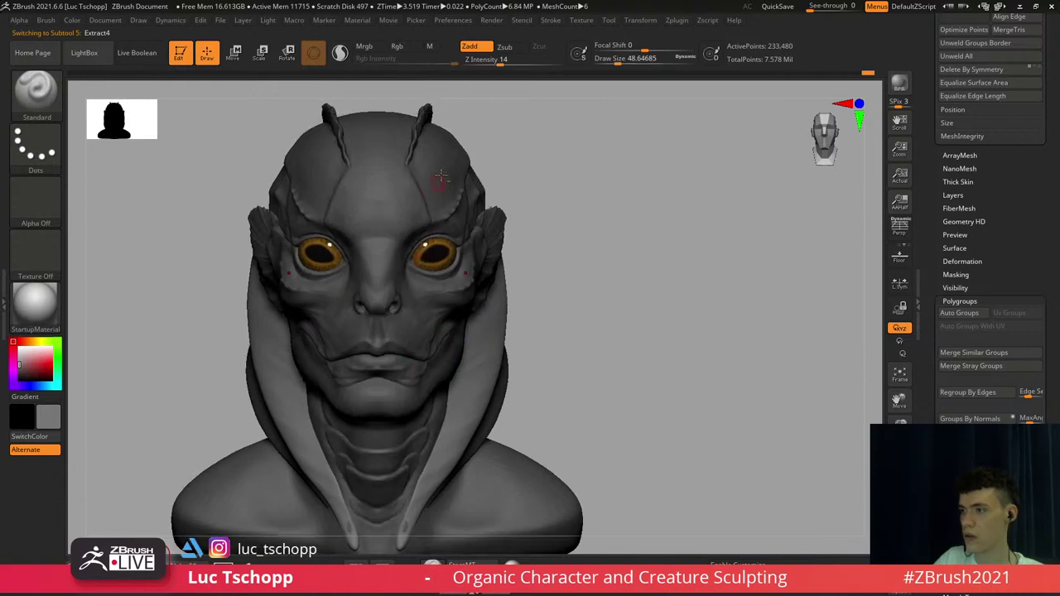
# Select the head subtool and smooth its surface at the lowest subdivision level
pyautogui.moveTo(439, 194)
pyautogui.keyDown('alt'); pyautogui.mouseDown(button='right')
pyautogui.moveTo(434, 298)
pyautogui.moveTo(435, 268)
pyautogui.moveTo(426, 275)
pyautogui.mouseUp(button='right'); pyautogui.keyUp('alt')
pyautogui.keyDown('alt'); pyautogui.click(430, 275); pyautogui.keyUp('alt')
pyautogui.press('b')
pyautogui.click(433, 197)
pyautogui.hotkey('shift', 'd')
pyautogui.hotkey('shift', 'd')
pyautogui.hotkey('shift', 'd')
pyautogui.hotkey('shift', 'd')
pyautogui.press('s')
pyautogui.moveTo(426, 275); pyautogui.dragTo(440, 275)
pyautogui.press('s')
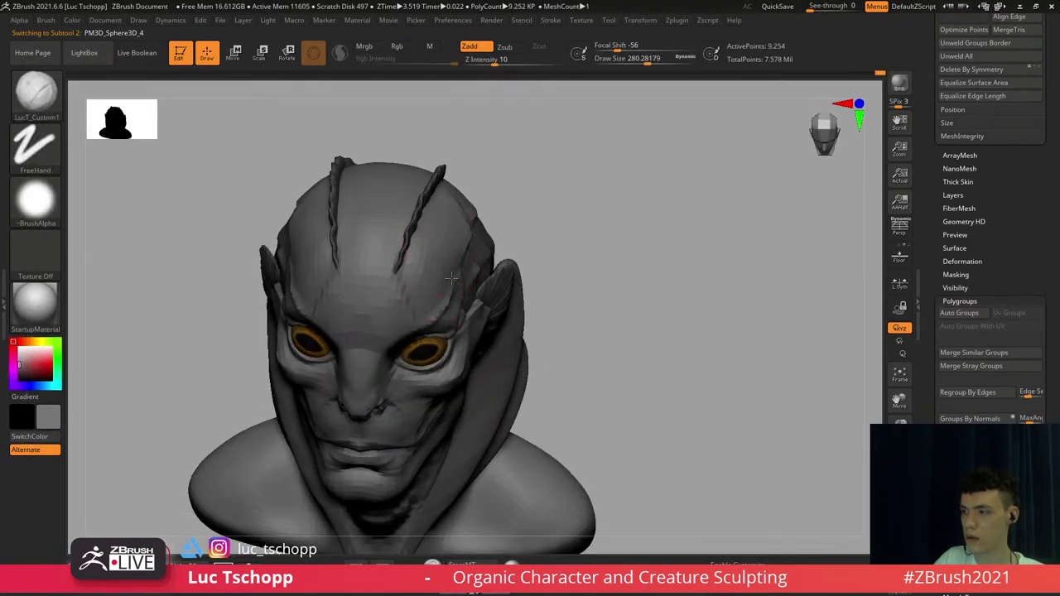
pyautogui.press('s')
pyautogui.moveTo(450, 208)
pyautogui.mouseDown()
pyautogui.moveTo(440, 208)
pyautogui.moveTo(441, 249)
pyautogui.mouseUp()
# Carve the fringe beside the jaw with DamStandard at a higher subdivision, seen in left profile
pyautogui.press('d')
pyautogui.press('d')
pyautogui.press('d')
pyautogui.moveTo(420, 309)
pyautogui.mouseDown(button='right')
pyautogui.moveTo(426, 301)
pyautogui.moveTo(417, 395)
pyautogui.moveTo(486, 262)
pyautogui.moveTo(528, 280)
pyautogui.moveTo(496, 247)
pyautogui.moveTo(520, 317)
pyautogui.mouseUp(button='right')
pyautogui.press('b')
pyautogui.press('d')
pyautogui.press('s')
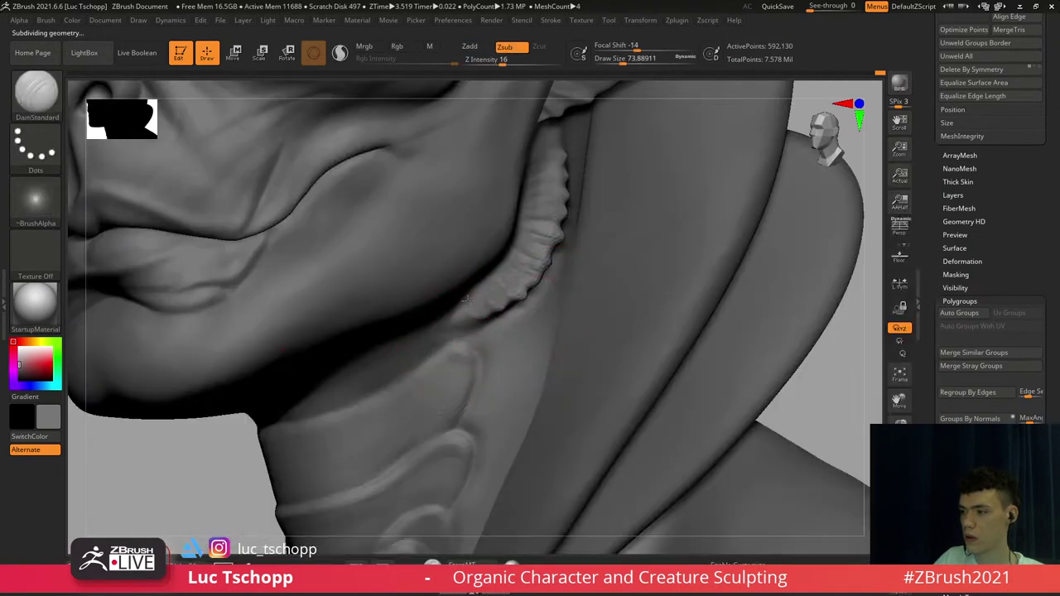
# Reshape the fringe where it meets the neck with the Move brush at size about 31
pyautogui.press('b')
pyautogui.press('m')
pyautogui.press('v')
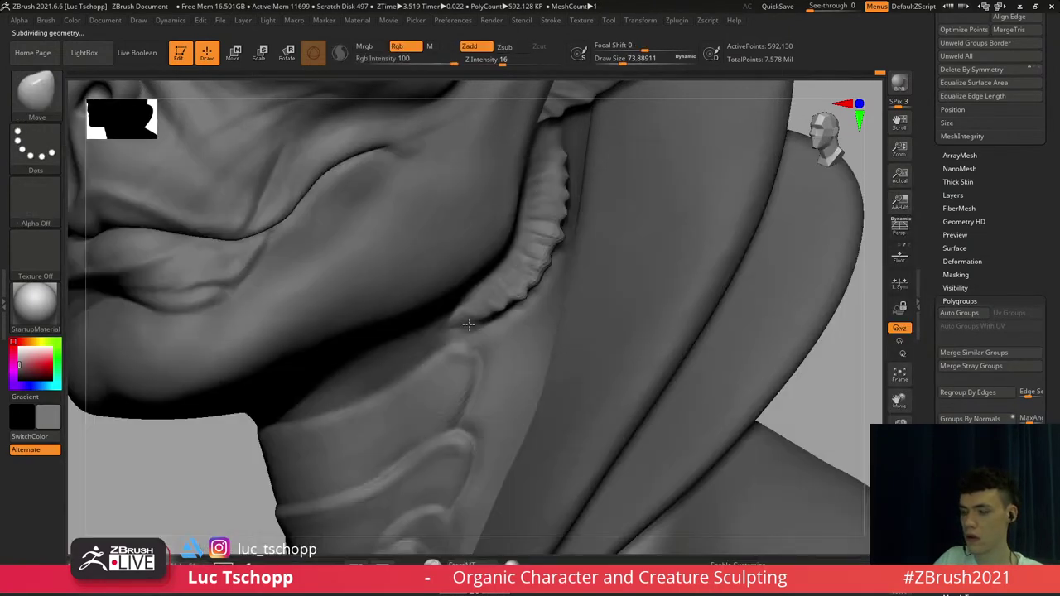
pyautogui.moveTo(469, 327); pyautogui.dragTo(478, 317, button='right')
pyautogui.press('s')
pyautogui.moveTo(476, 320); pyautogui.dragTo(463, 321)
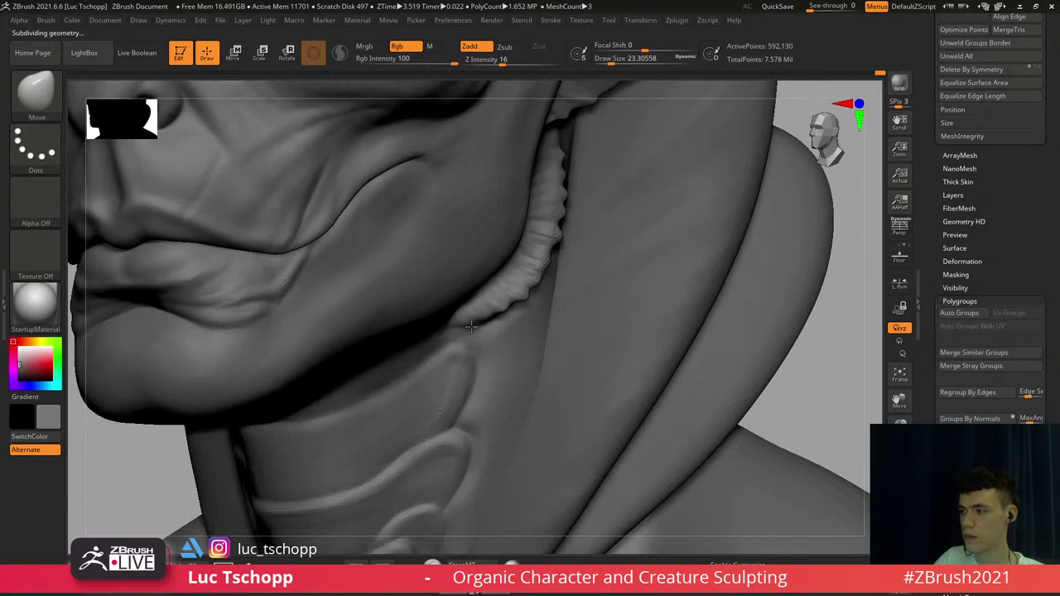
# Select the PM3D_Sphere3D_4 crest subtool and pick the LucT_Custom1 brush
pyautogui.press('f')
pyautogui.keyDown('alt'); pyautogui.click(527, 312); pyautogui.keyUp('alt')
pyautogui.moveTo(539, 280)
pyautogui.keyDown('shift'); pyautogui.mouseDown(button='right')
pyautogui.moveTo(510, 153)
pyautogui.moveTo(464, 225)
pyautogui.moveTo(427, 209)
pyautogui.moveTo(415, 217)
pyautogui.mouseUp(button='right'); pyautogui.keyUp('shift')
pyautogui.keyDown('alt'); pyautogui.click(464, 224); pyautogui.keyUp('alt')
pyautogui.press('b')
pyautogui.click(457, 196)
# Build up the cranial crests from above with an enlarged LucT_Custom1 brush
pyautogui.hotkey('shift', 'd')
pyautogui.hotkey('shift', 'd')
pyautogui.press('s')
pyautogui.moveTo(471, 199); pyautogui.dragTo(502, 199)
pyautogui.moveTo(507, 132)
pyautogui.mouseDown(button='right')
pyautogui.moveTo(519, 172)
pyautogui.moveTo(485, 249)
pyautogui.mouseUp(button='right')
pyautogui.moveTo(495, 178); pyautogui.dragTo(500, 227, button='right')
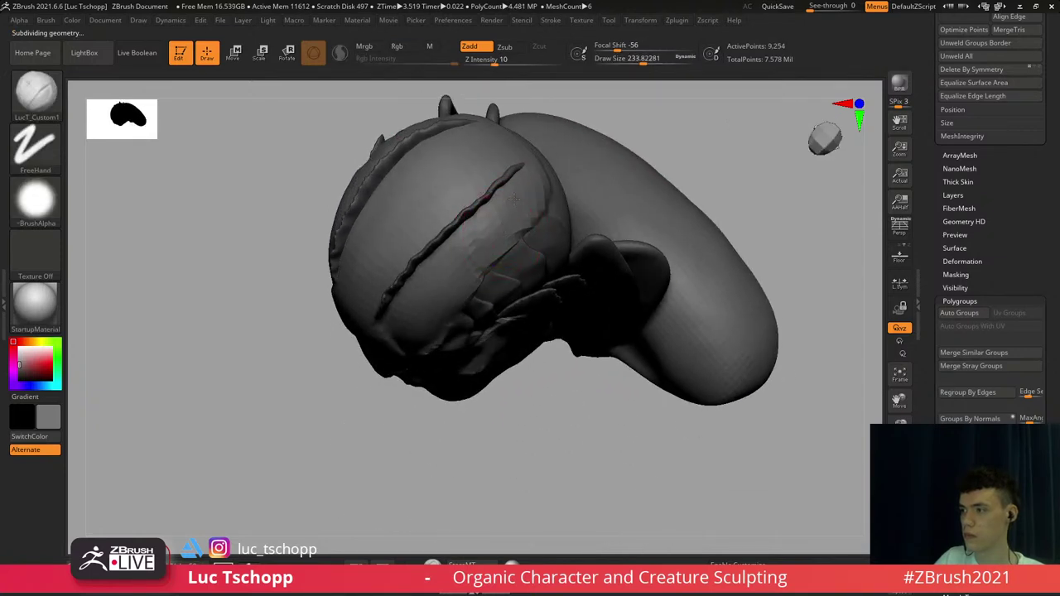
pyautogui.moveTo(524, 193)
pyautogui.mouseDown()
pyautogui.moveTo(493, 213)
pyautogui.moveTo(488, 248)
pyautogui.mouseUp()
pyautogui.moveTo(489, 249)
pyautogui.keyDown('shift'); pyautogui.mouseDown(button='right')
pyautogui.moveTo(504, 180)
pyautogui.moveTo(484, 186)
pyautogui.mouseUp(button='right'); pyautogui.keyUp('shift')
# Switch to the Move brush at a lower subdivision, sized down to about 163
pyautogui.press('f')
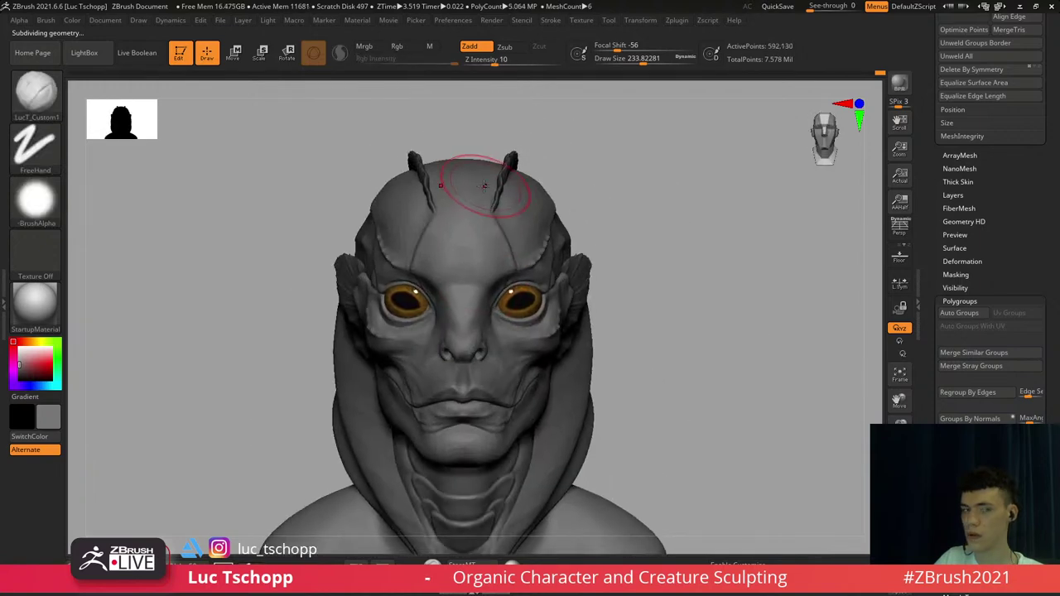
pyautogui.press('b')
pyautogui.press('m')
pyautogui.press('v')
pyautogui.press('s')
pyautogui.moveTo(469, 169); pyautogui.dragTo(479, 170)
pyautogui.hotkey('shift', 'd')
pyautogui.hotkey('shift', 'd')
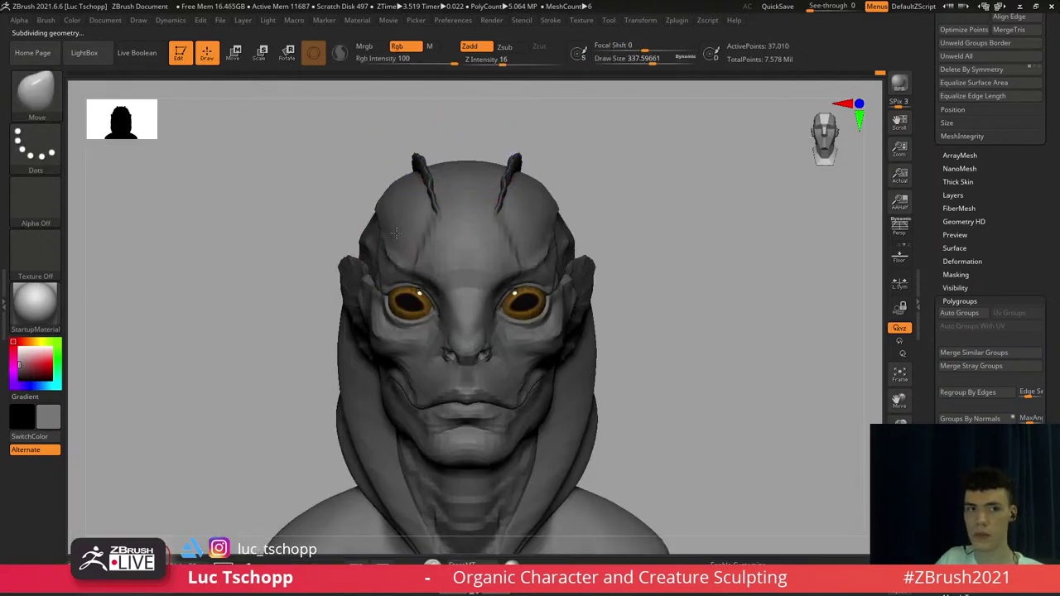
pyautogui.keyDown('ctrl'); pyautogui.moveTo(396, 232); pyautogui.dragTo(412, 246, button='right'); pyautogui.keyUp('ctrl')
pyautogui.press('s')
pyautogui.moveTo(421, 280); pyautogui.dragTo(384, 262)
# Reshape the temples beside the forehead with the Move brush at size about 177
pyautogui.press('s')
pyautogui.hotkey('shift', 'd')
pyautogui.hotkey('shift', 'd')
pyautogui.press('s')
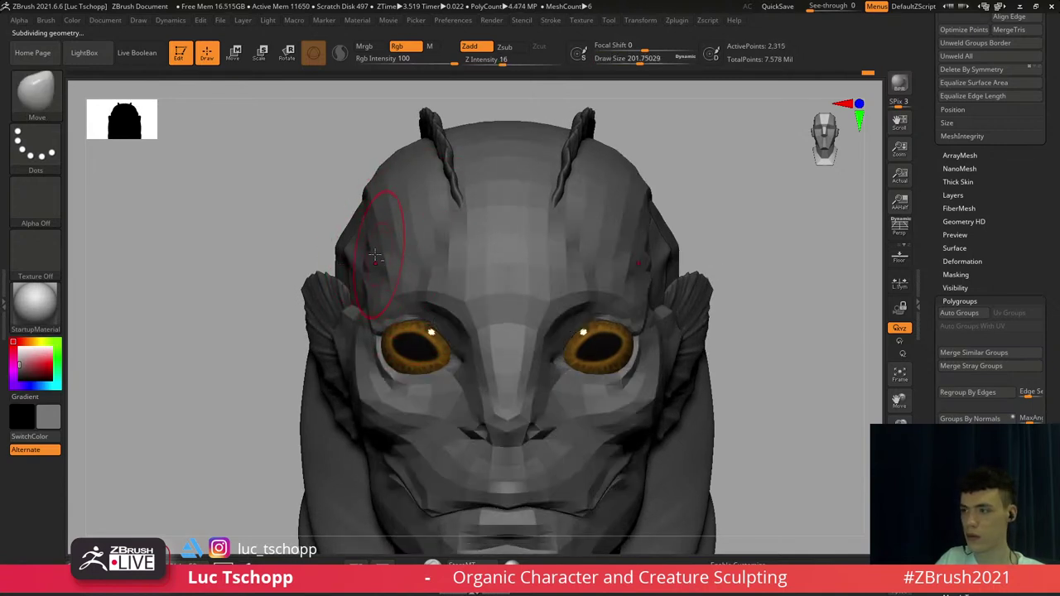
pyautogui.press('d')
pyautogui.press('d')
pyautogui.press('d')
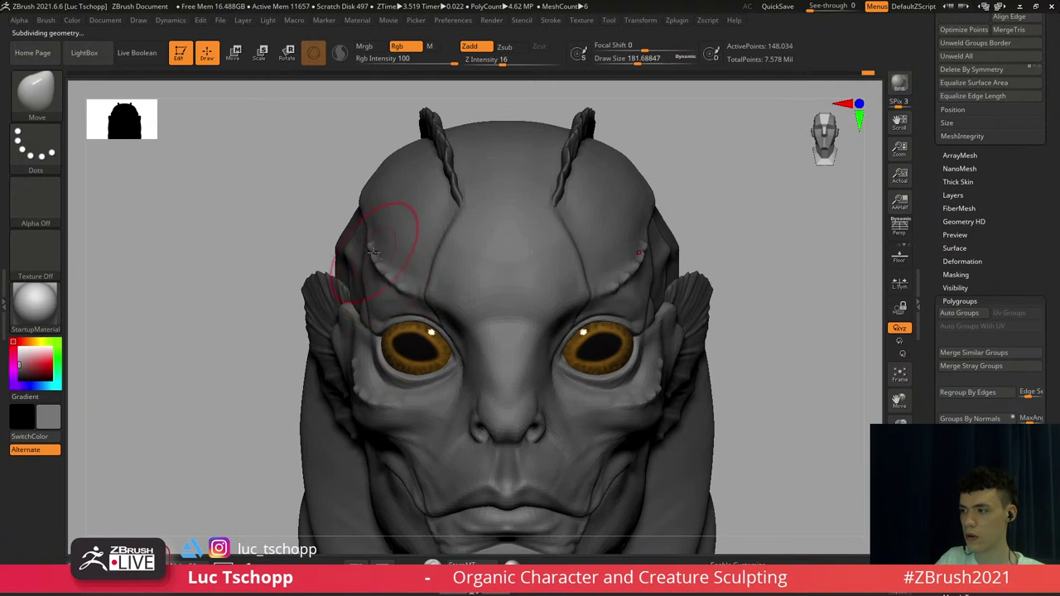
pyautogui.keyDown('alt'); pyautogui.moveTo(378, 250); pyautogui.dragTo(390, 307, button='right'); pyautogui.keyUp('alt')
pyautogui.press('s')
pyautogui.moveTo(375, 259); pyautogui.dragTo(369, 272)
pyautogui.press('s')
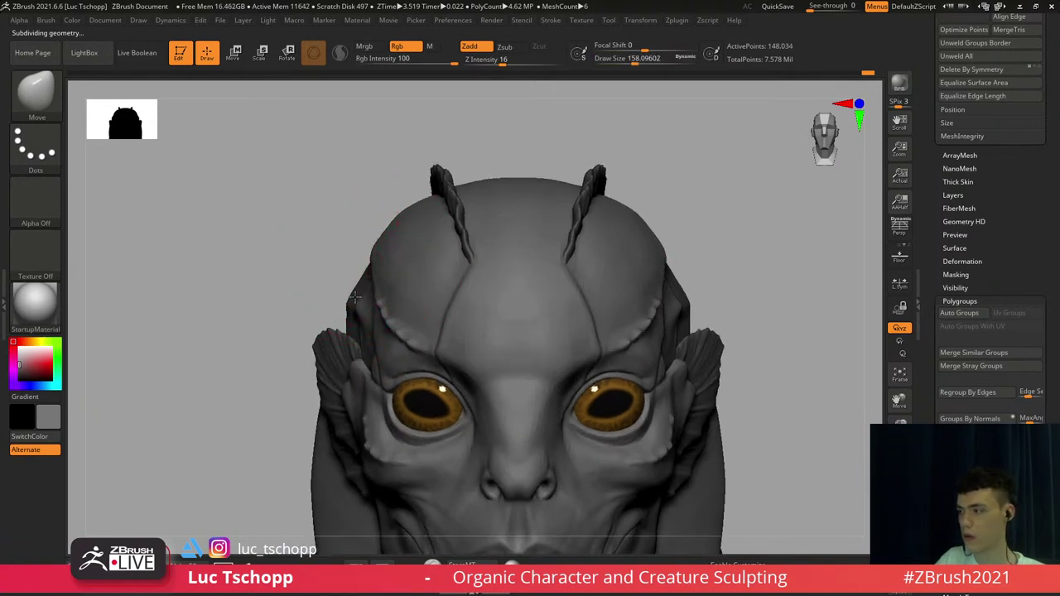
pyautogui.press('s')
# Select the Extract12 head-plate subtool from a three-quarter view
pyautogui.keyDown('ctrl'); pyautogui.moveTo(421, 267); pyautogui.dragTo(424, 236, button='right'); pyautogui.keyUp('ctrl')
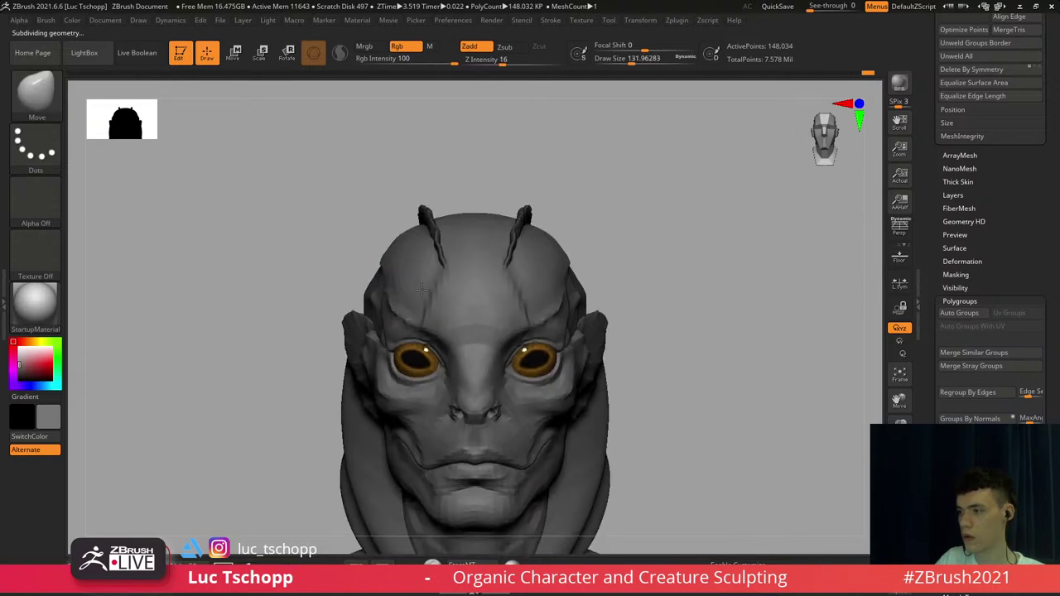
pyautogui.moveTo(460, 269); pyautogui.dragTo(417, 303, button='right')
pyautogui.keyDown('alt'); pyautogui.moveTo(485, 315); pyautogui.dragTo(412, 242, button='right'); pyautogui.keyUp('alt')
pyautogui.moveTo(514, 273); pyautogui.dragTo(504, 236, button='right')
pyautogui.keyDown('alt'); pyautogui.click(505, 230); pyautogui.keyUp('alt')
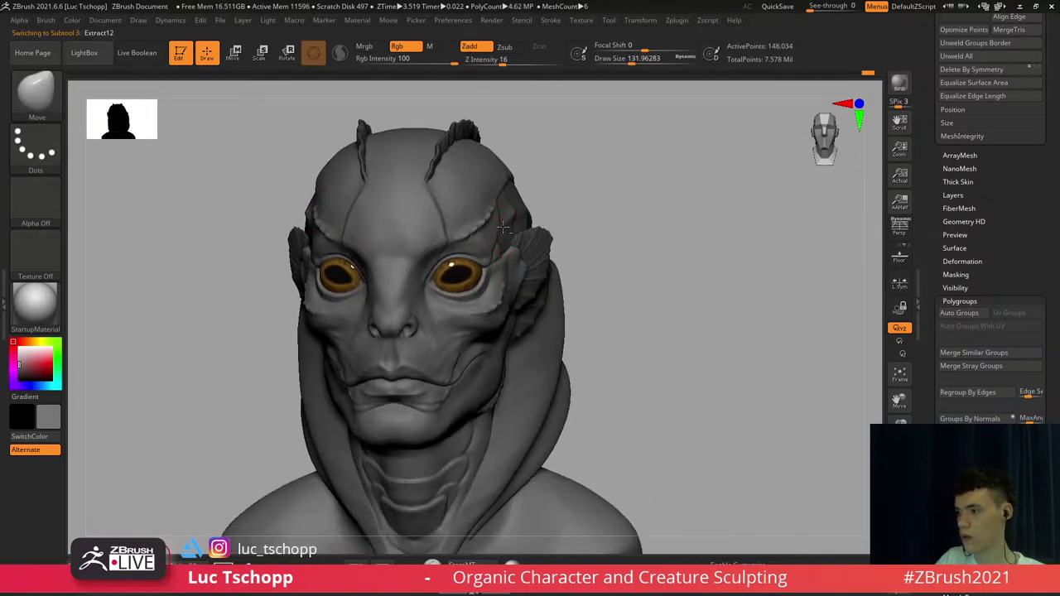
# Switch to the custom sculpting brush at a higher subdivision and try a temple-plate stroke, then undo it
pyautogui.keyDown('ctrl'); pyautogui.moveTo(546, 209); pyautogui.dragTo(571, 269, button='right'); pyautogui.keyUp('ctrl')
pyautogui.moveTo(572, 270)
pyautogui.mouseDown(button='right')
pyautogui.moveTo(501, 186)
pyautogui.moveTo(546, 163)
pyautogui.moveTo(535, 158)
pyautogui.mouseUp(button='right')
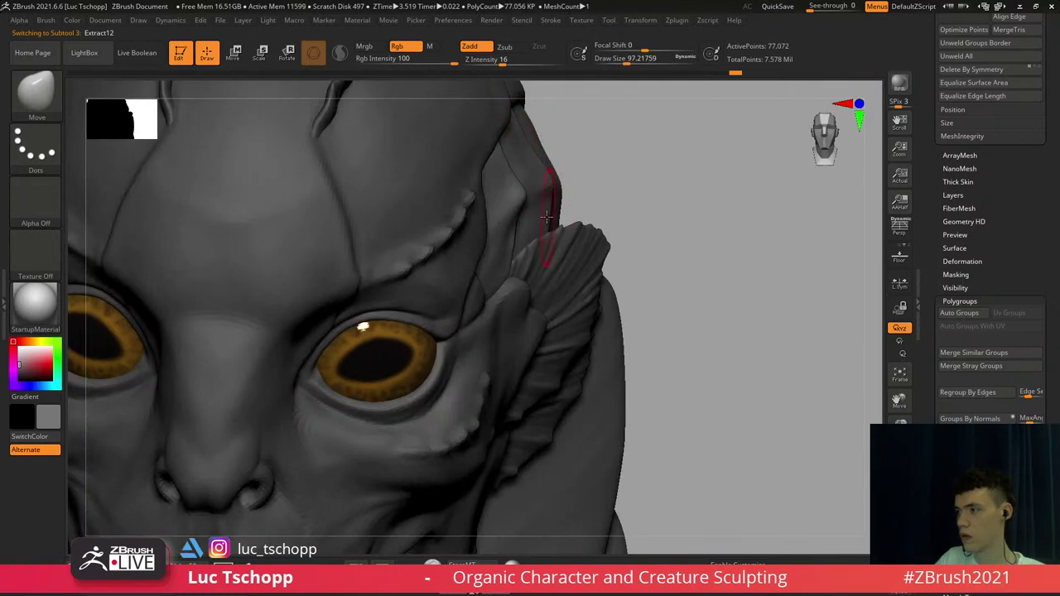
pyautogui.moveTo(541, 215); pyautogui.dragTo(506, 236, button='right')
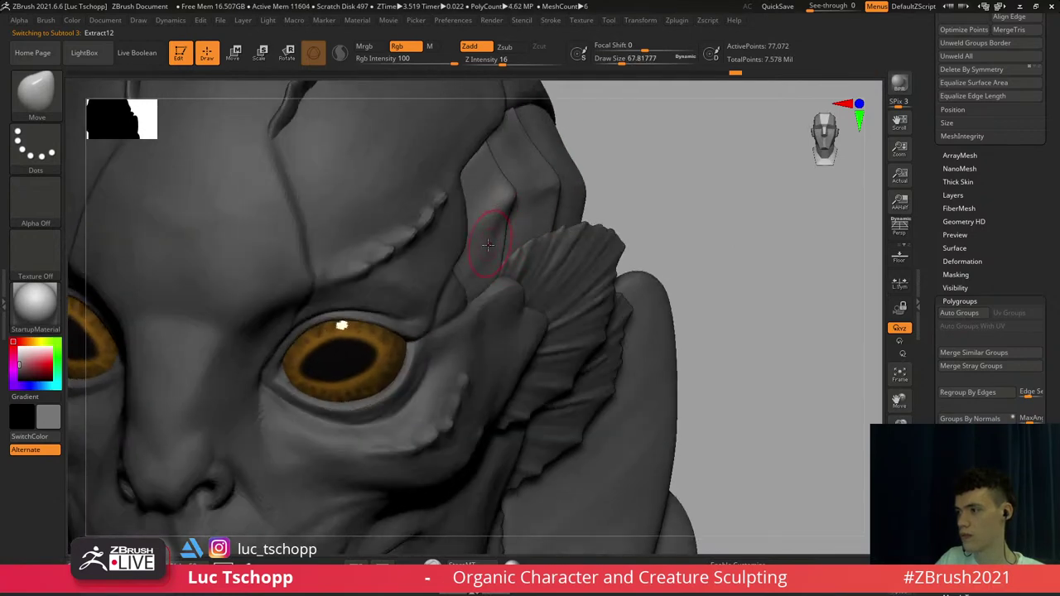
pyautogui.press('b')
pyautogui.click(478, 200)
pyautogui.press('d')
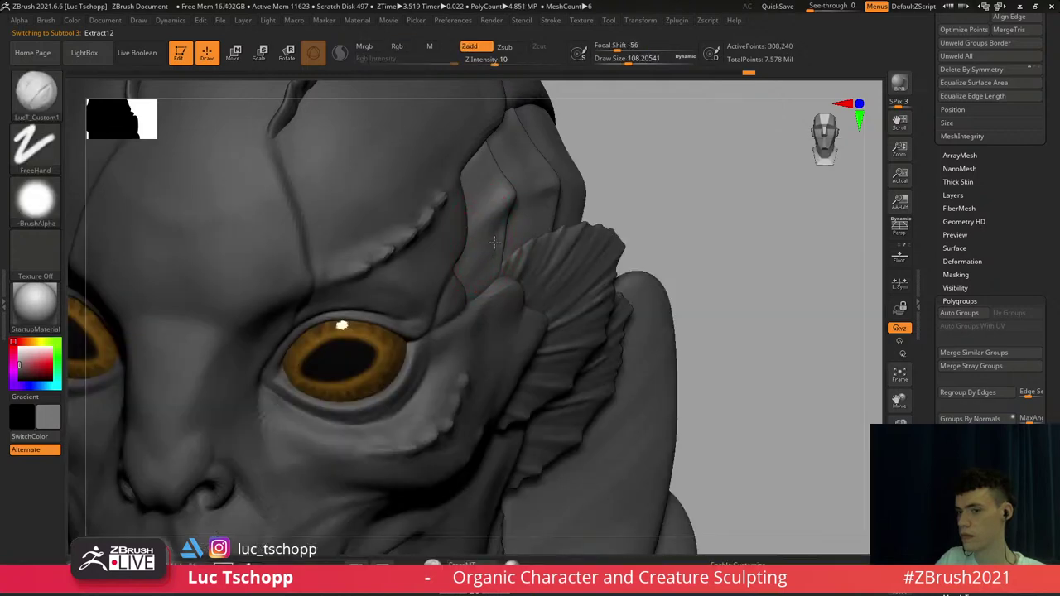
pyautogui.keyDown('alt'); pyautogui.moveTo(495, 242); pyautogui.dragTo(406, 303, button='right'); pyautogui.keyUp('alt')
pyautogui.moveTo(497, 209)
pyautogui.keyDown('alt'); pyautogui.mouseDown(button='right')
pyautogui.moveTo(496, 230)
pyautogui.moveTo(514, 234)
pyautogui.mouseUp(button='right'); pyautogui.keyUp('alt')
pyautogui.moveTo(474, 204); pyautogui.dragTo(504, 232)
pyautogui.hotkey('ctrl', 'z')
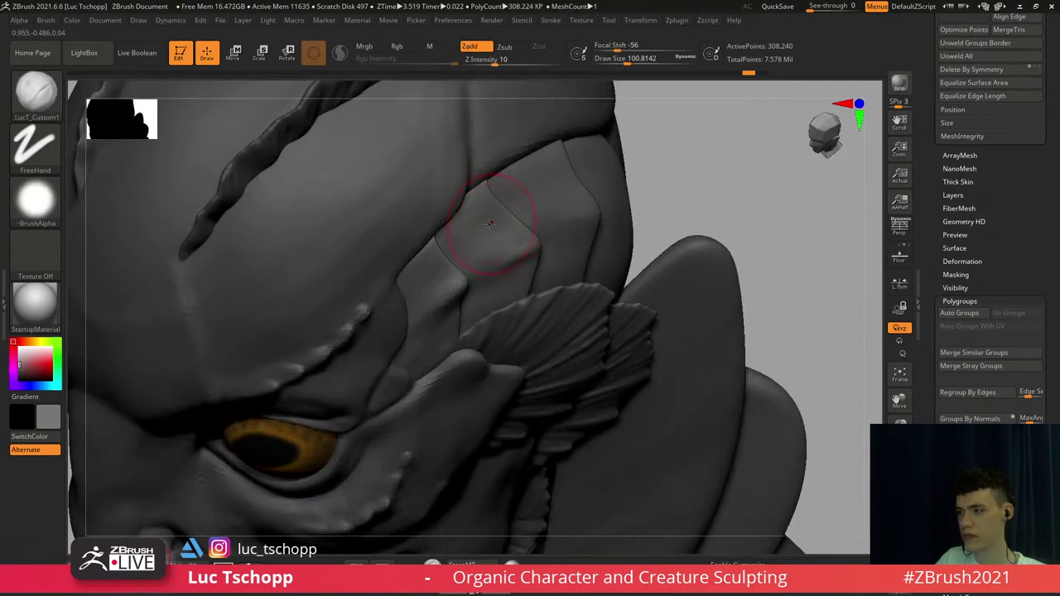
pyautogui.hotkey('ctrl', 'z')
# Set the brush size to about 70 and switch to the Move Topological brush
pyautogui.click(47, 20)
pyautogui.moveTo(110, 464)
pyautogui.mouseDown()
pyautogui.moveTo(110, 280)
pyautogui.moveTo(110, 292)
pyautogui.mouseUp()
pyautogui.moveTo(501, 250); pyautogui.dragTo(489, 239, button='right')
pyautogui.press('s')
pyautogui.moveTo(487, 224); pyautogui.dragTo(480, 222)
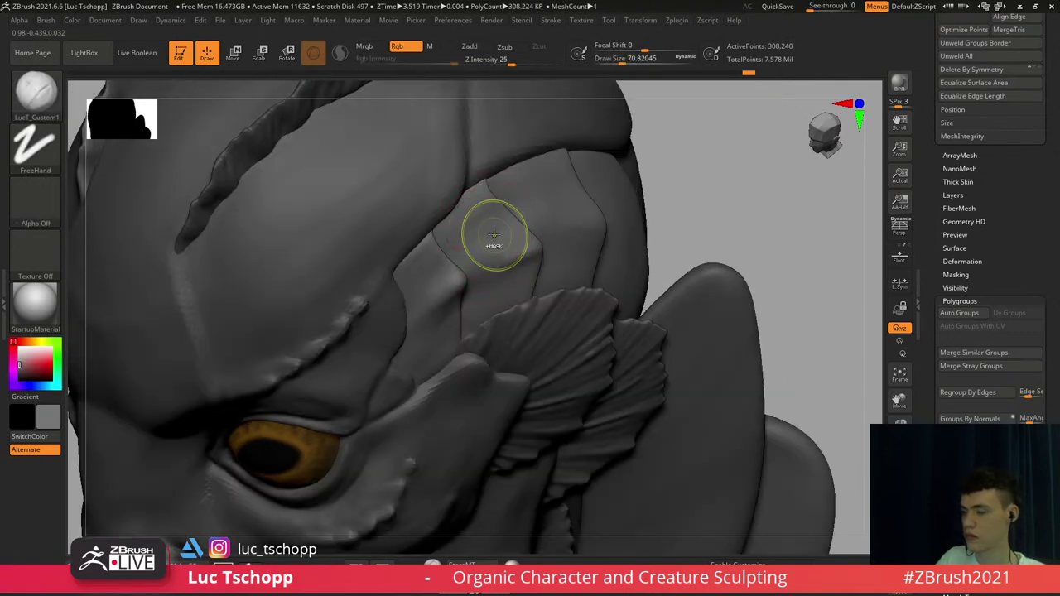
pyautogui.press('b')
pyautogui.press('i')
pyautogui.press('b')
pyautogui.press('m')
pyautogui.press('t')
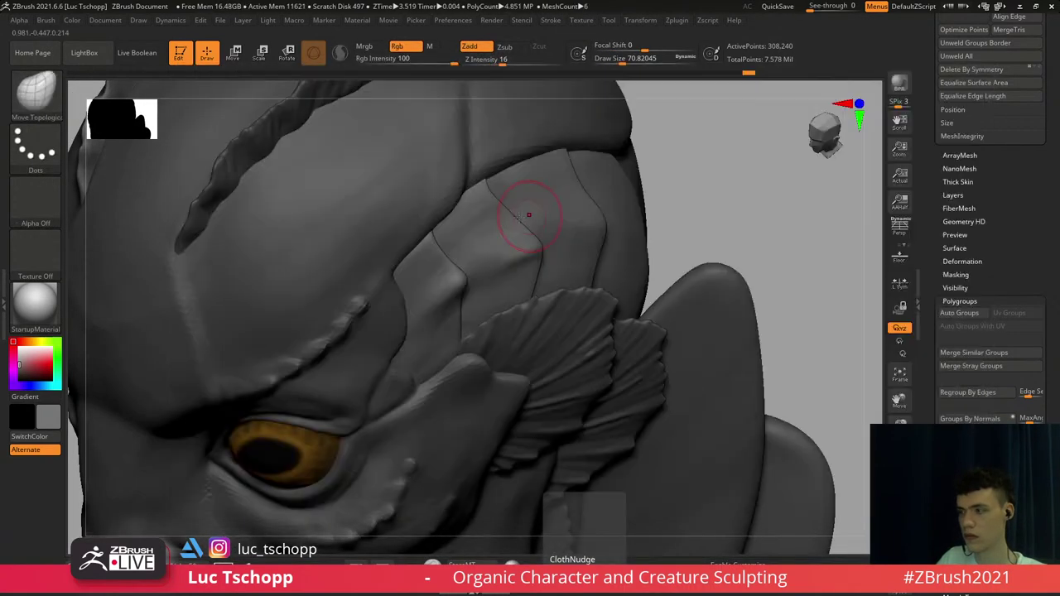
# At a lower subdivision level, nudge the temple ridge with a size-108 brush, then return to LucT_Custom1
pyautogui.moveTo(528, 215); pyautogui.dragTo(509, 222, button='right')
pyautogui.hotkey('shift', 'd')
pyautogui.press('s')
pyautogui.moveTo(513, 219); pyautogui.dragTo(519, 218)
pyautogui.moveTo(518, 217)
pyautogui.mouseDown()
pyautogui.moveTo(508, 207)
pyautogui.moveTo(516, 182)
pyautogui.mouseUp()
pyautogui.press('s')
pyautogui.press('s')
pyautogui.moveTo(552, 188); pyautogui.dragTo(543, 195, button='right')
pyautogui.press('b')
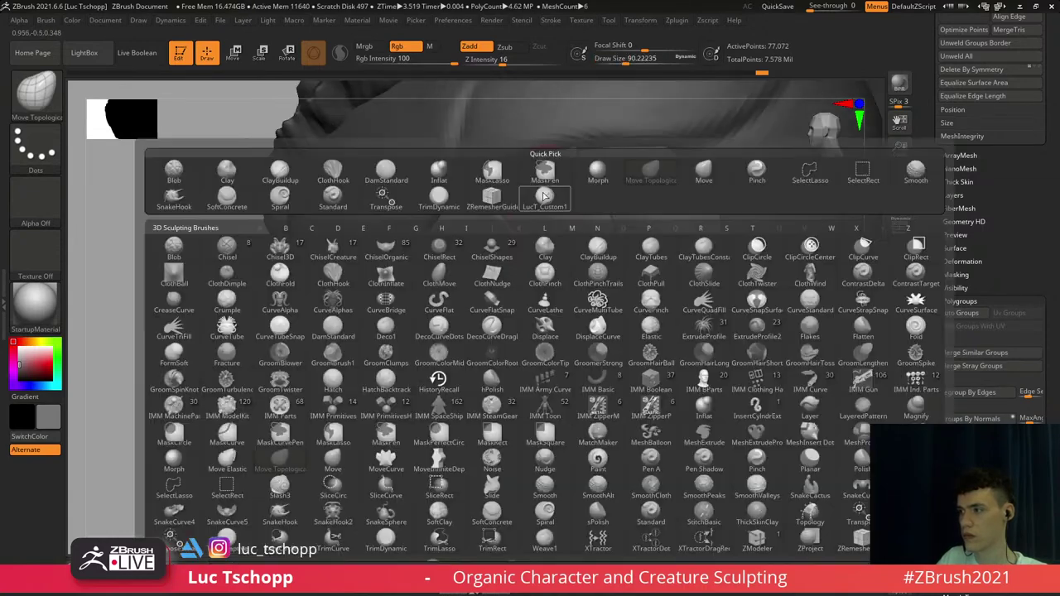
pyautogui.press('l')
pyautogui.press('u')
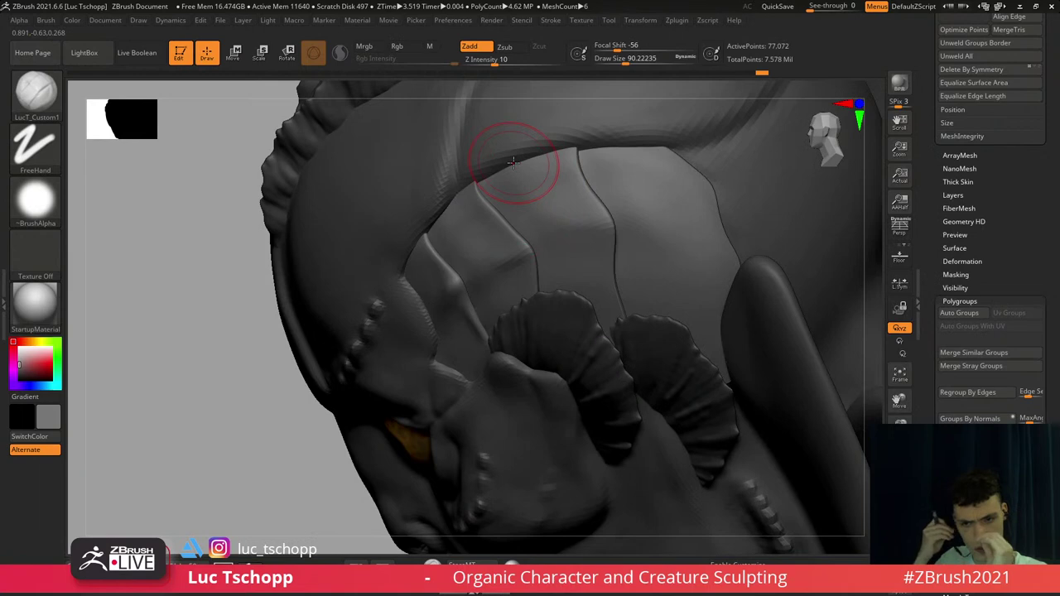
# Return to the highest subdivision level and set the brush size to about 54 for smoothing
pyautogui.moveTo(514, 163); pyautogui.dragTo(518, 182, button='right')
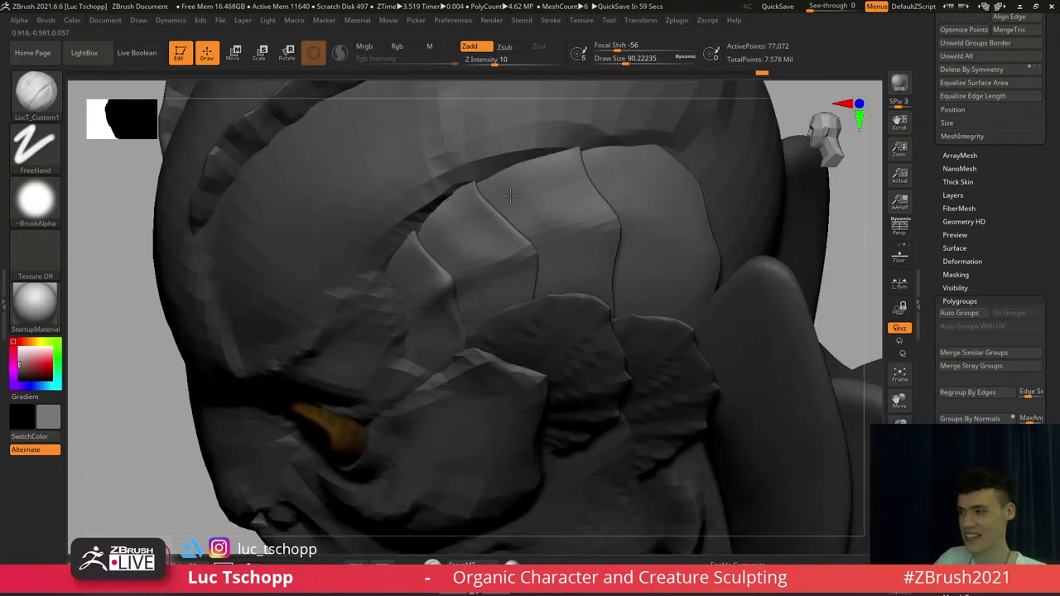
pyautogui.press('s')
pyautogui.moveTo(516, 182); pyautogui.dragTo(559, 208)
pyautogui.press('s')
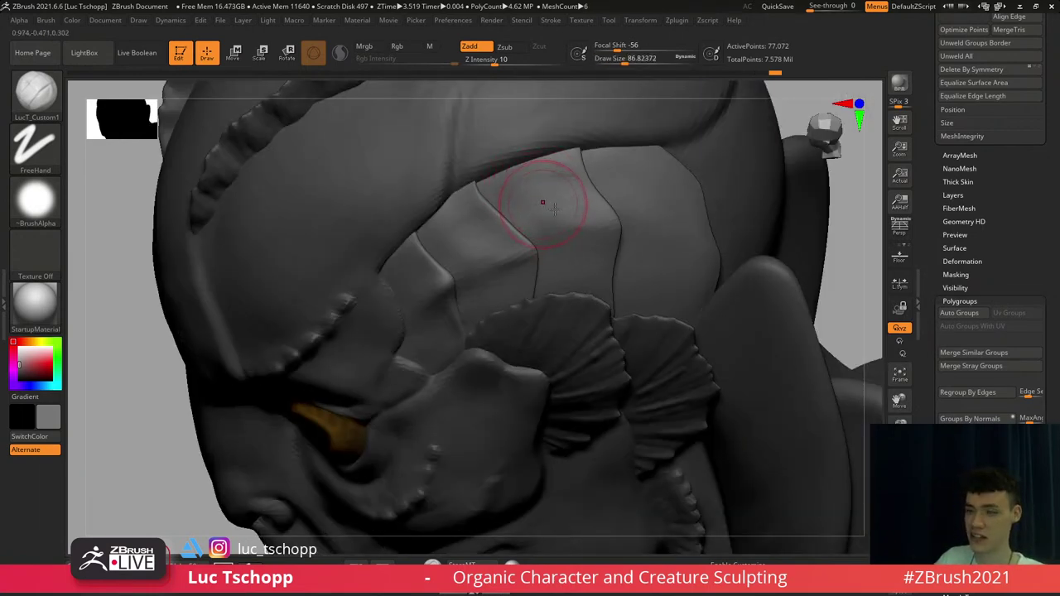
pyautogui.moveTo(542, 201); pyautogui.dragTo(568, 206, button='right')
pyautogui.press('shift')
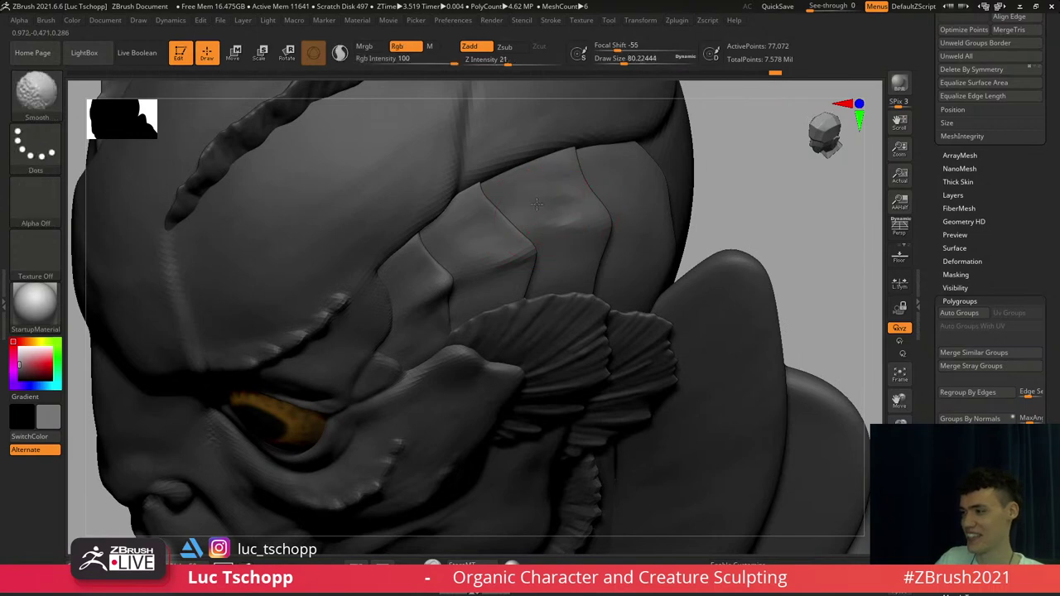
pyautogui.press('d')
pyautogui.moveTo(455, 250); pyautogui.dragTo(480, 240, button='right')
pyautogui.press('s')
pyautogui.moveTo(462, 235); pyautogui.dragTo(454, 244)
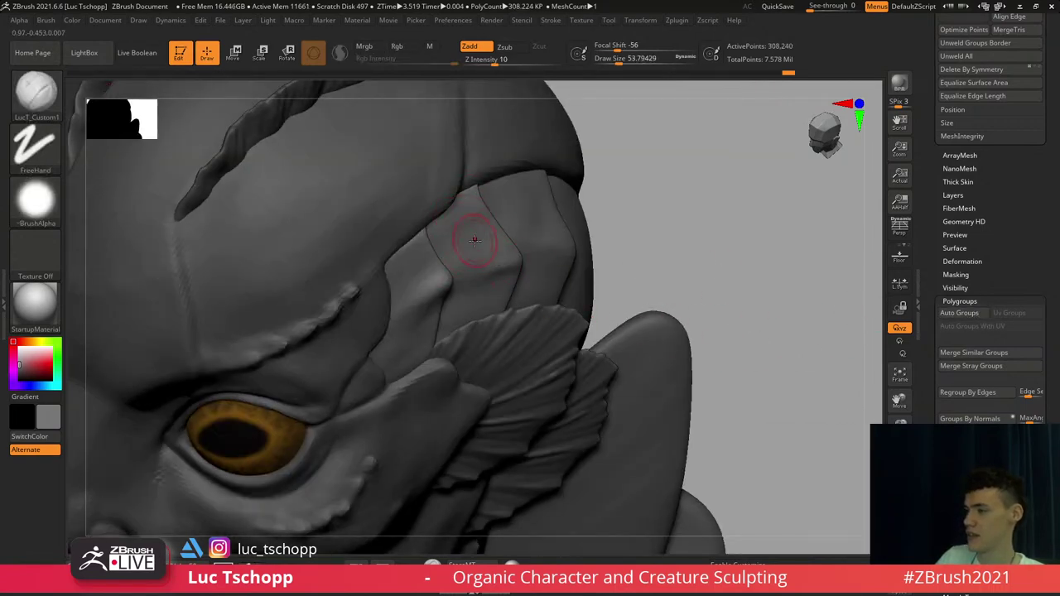
# Isolate one temple plate and Shift-smooth its surface, with the brush reduced to about 41
pyautogui.hotkey('ctrl', 'shift')
pyautogui.keyDown('ctrl'); pyautogui.keyDown('shift'); pyautogui.click(470, 244); pyautogui.keyUp('shift'); pyautogui.keyUp('ctrl')
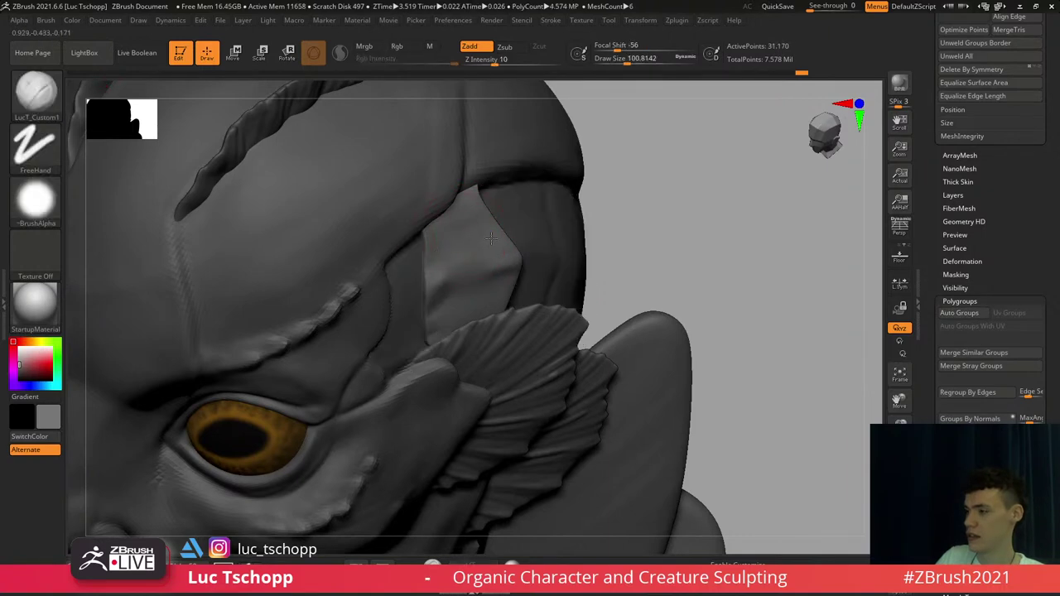
pyautogui.moveTo(472, 215); pyautogui.dragTo(454, 217, button='right')
pyautogui.press('s')
pyautogui.moveTo(481, 214); pyautogui.dragTo(474, 217)
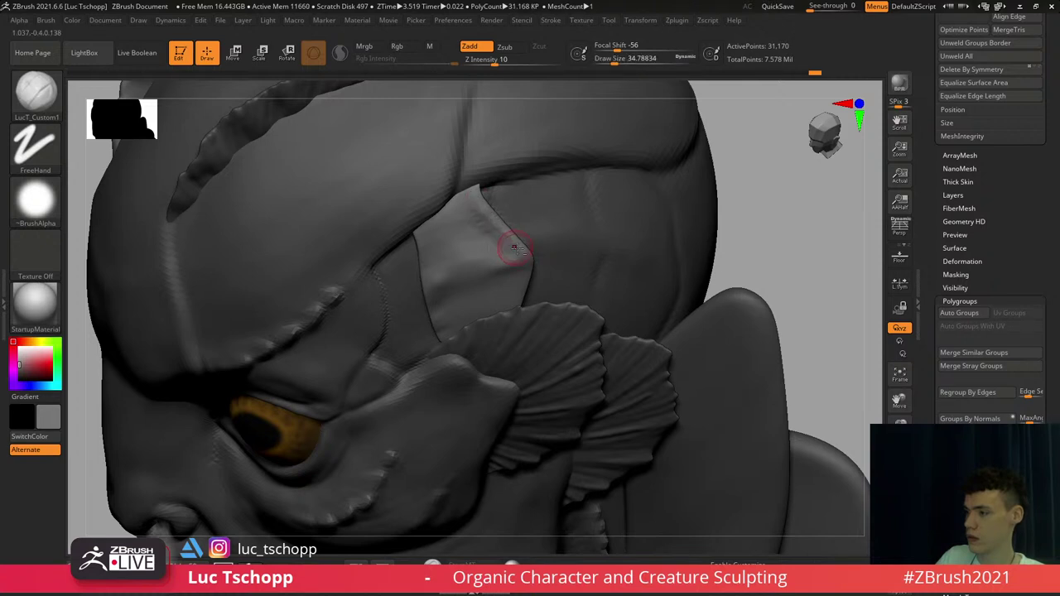
pyautogui.press('shift')
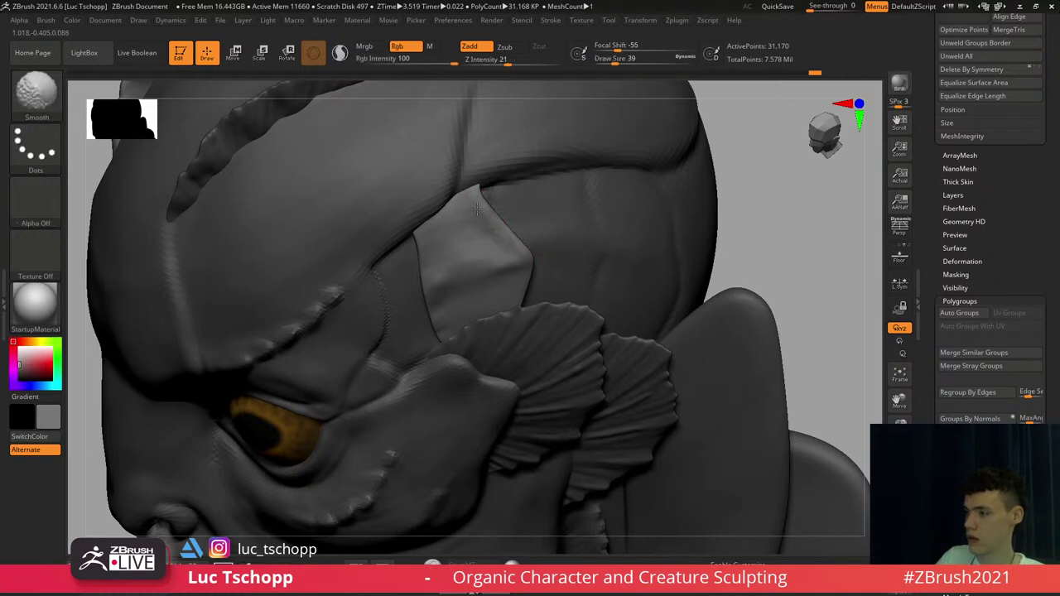
pyautogui.keyDown('shift'); pyautogui.moveTo(478, 209); pyautogui.dragTo(482, 218); pyautogui.keyUp('shift')
pyautogui.moveTo(502, 291); pyautogui.dragTo(511, 268, button='right')
pyautogui.press('s')
pyautogui.moveTo(511, 268); pyautogui.dragTo(508, 267)
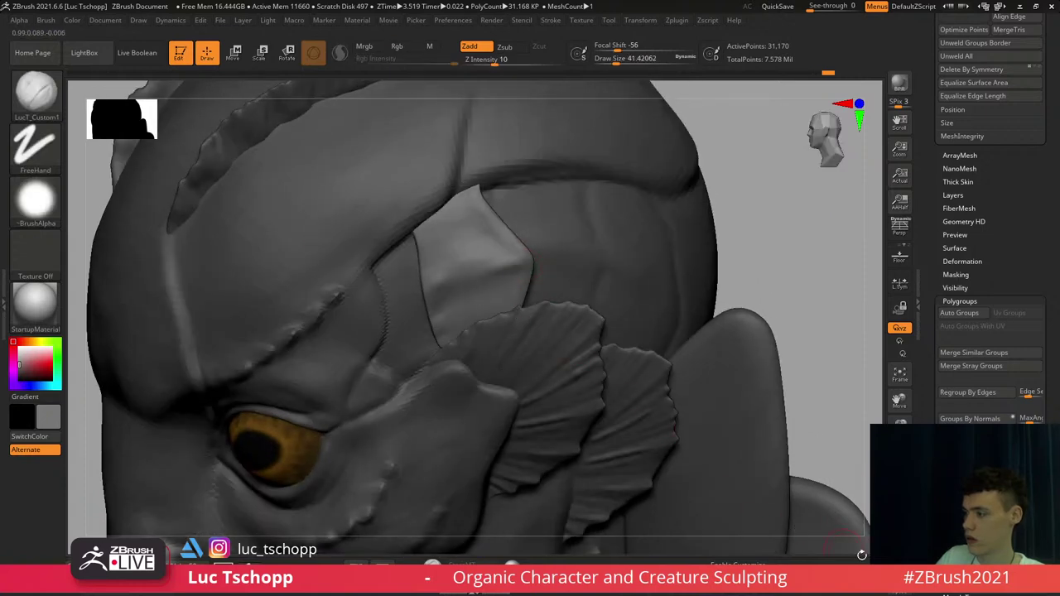
# Turn on Solo for the plate and soften its right corner with a size-18 brush
pyautogui.click(899, 547)
pyautogui.keyDown('ctrl'); pyautogui.moveTo(539, 241); pyautogui.dragTo(528, 298, button='right'); pyautogui.keyUp('ctrl')
pyautogui.press('s')
pyautogui.moveTo(544, 291); pyautogui.dragTo(534, 292)
pyautogui.moveTo(556, 280)
pyautogui.mouseDown()
pyautogui.moveTo(569, 277)
pyautogui.moveTo(567, 311)
pyautogui.moveTo(563, 303)
pyautogui.mouseUp()
pyautogui.press('s')
pyautogui.moveTo(549, 316)
pyautogui.mouseDown()
pyautogui.moveTo(558, 316)
pyautogui.moveTo(517, 395)
pyautogui.mouseUp()
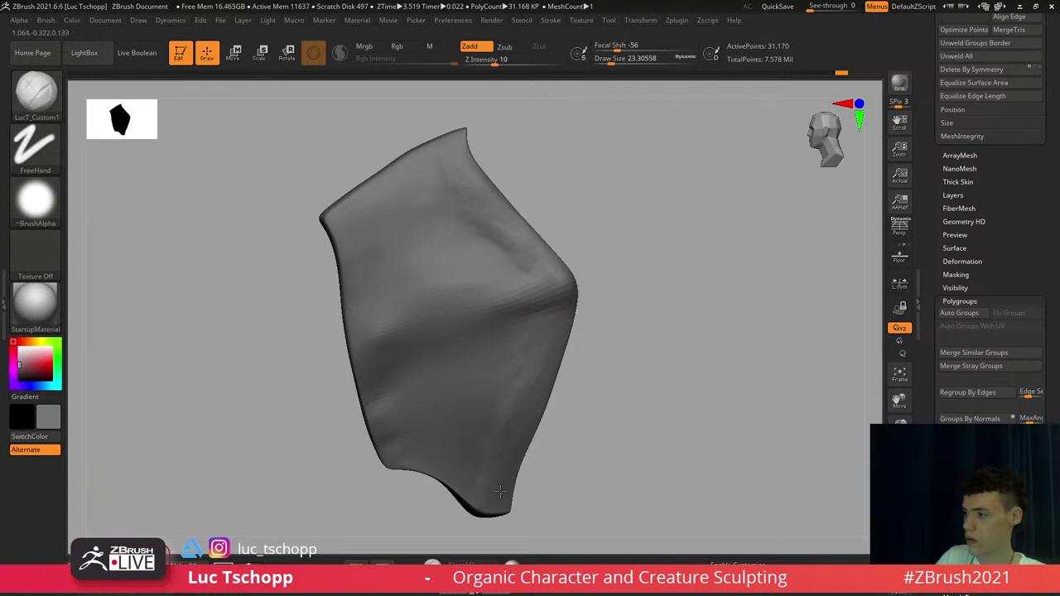
# Reshape the plate's lower edge, turn Solo off and unhide the temple plates
pyautogui.moveTo(597, 472)
pyautogui.keyDown('alt'); pyautogui.mouseDown()
pyautogui.moveTo(575, 390)
pyautogui.moveTo(581, 424)
pyautogui.mouseUp(); pyautogui.keyUp('alt')
pyautogui.moveTo(582, 426); pyautogui.dragTo(599, 435)
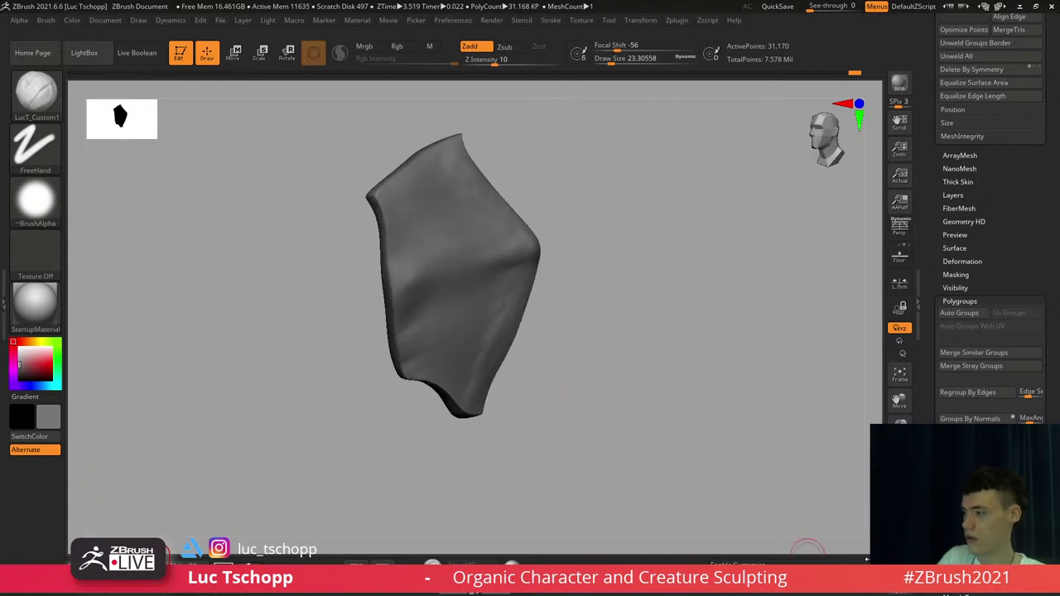
pyautogui.click(901, 557)
pyautogui.moveTo(694, 323)
pyautogui.keyDown('alt'); pyautogui.mouseDown()
pyautogui.moveTo(634, 222)
pyautogui.moveTo(601, 244)
pyautogui.moveTo(609, 311)
pyautogui.mouseUp(); pyautogui.keyUp('alt')
pyautogui.keyDown('ctrl'); pyautogui.keyDown('shift'); pyautogui.click(623, 238); pyautogui.keyUp('shift'); pyautogui.keyUp('ctrl')
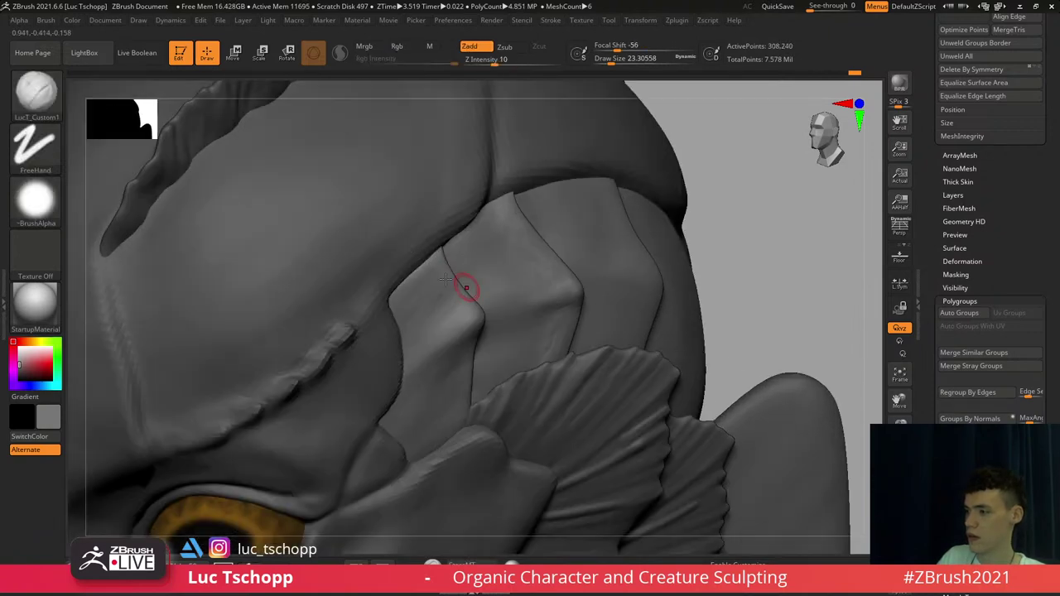
# Refine a plate edge with a short stroke, then undo it
pyautogui.moveTo(445, 279); pyautogui.dragTo(435, 269, button='right')
pyautogui.press('s')
pyautogui.moveTo(438, 262)
pyautogui.mouseDown()
pyautogui.moveTo(451, 264)
pyautogui.moveTo(454, 299)
pyautogui.mouseUp()
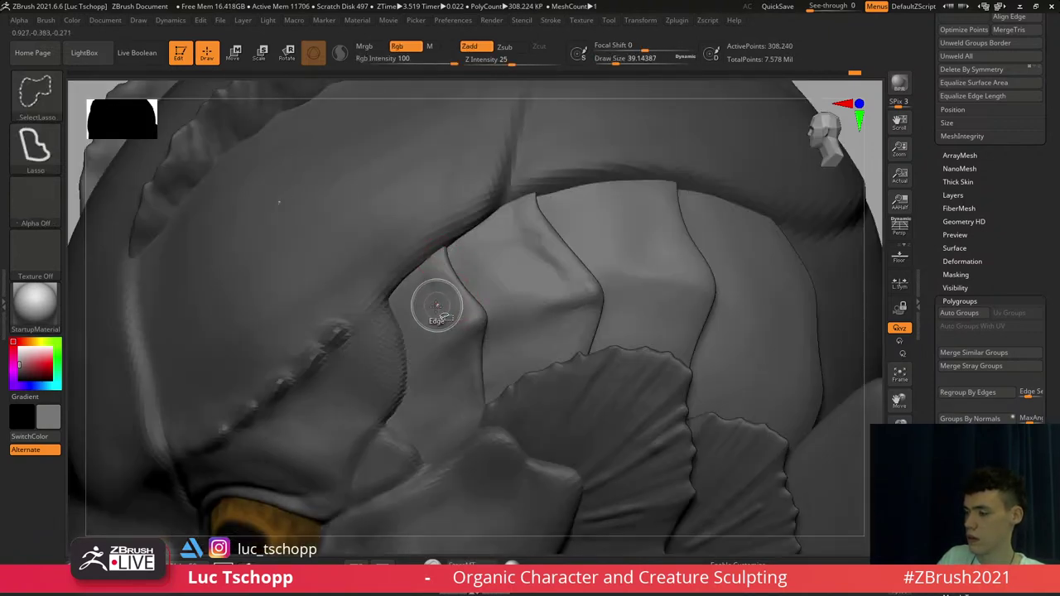
pyautogui.press('s')
pyautogui.hotkey('ctrl', 'z')
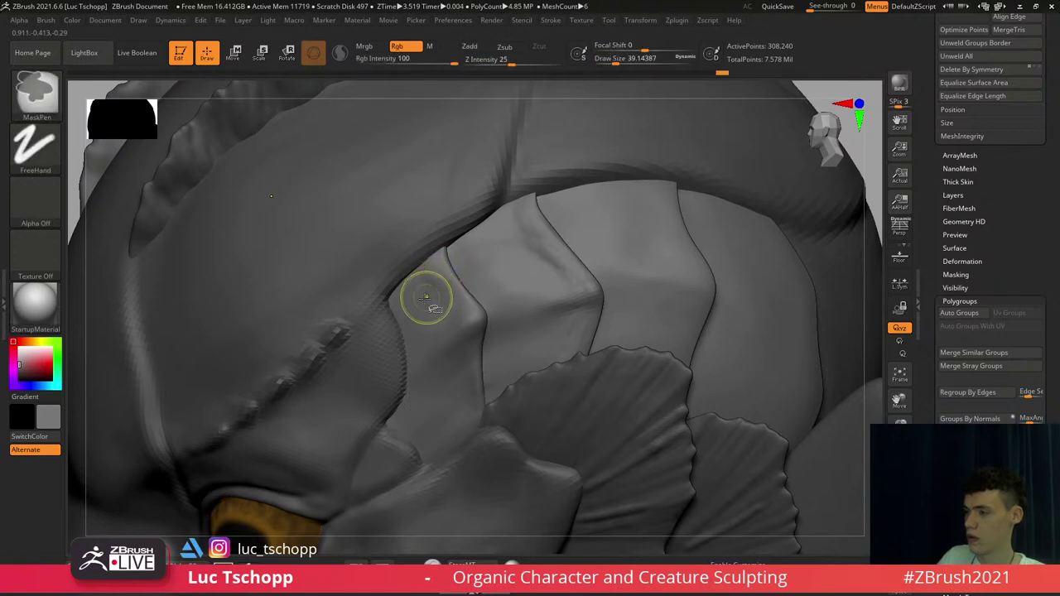
# Isolate the front temple plate and sculpt its edge with a size-51 brush, then unhide the plates
pyautogui.keyDown('ctrl'); pyautogui.keyDown('shift'); pyautogui.click(438, 310); pyautogui.keyUp('shift'); pyautogui.keyUp('ctrl')
pyautogui.moveTo(447, 326)
pyautogui.keyDown('ctrl'); pyautogui.mouseDown(button='right')
pyautogui.moveTo(444, 257)
pyautogui.moveTo(441, 308)
pyautogui.mouseUp(button='right'); pyautogui.keyUp('ctrl')
pyautogui.press('s')
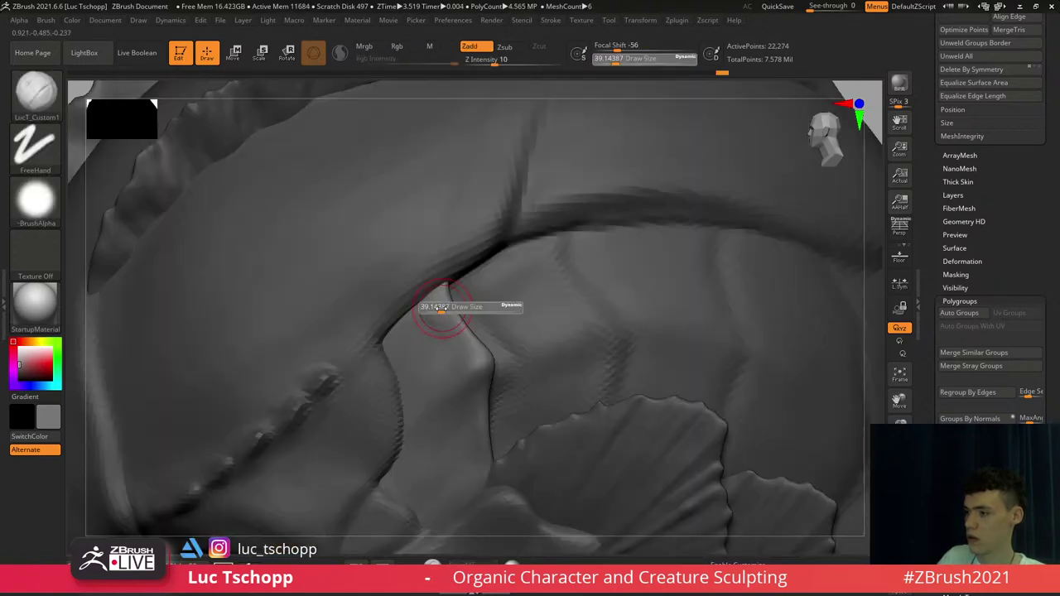
pyautogui.moveTo(442, 308); pyautogui.dragTo(445, 308)
pyautogui.moveTo(462, 358); pyautogui.dragTo(455, 376)
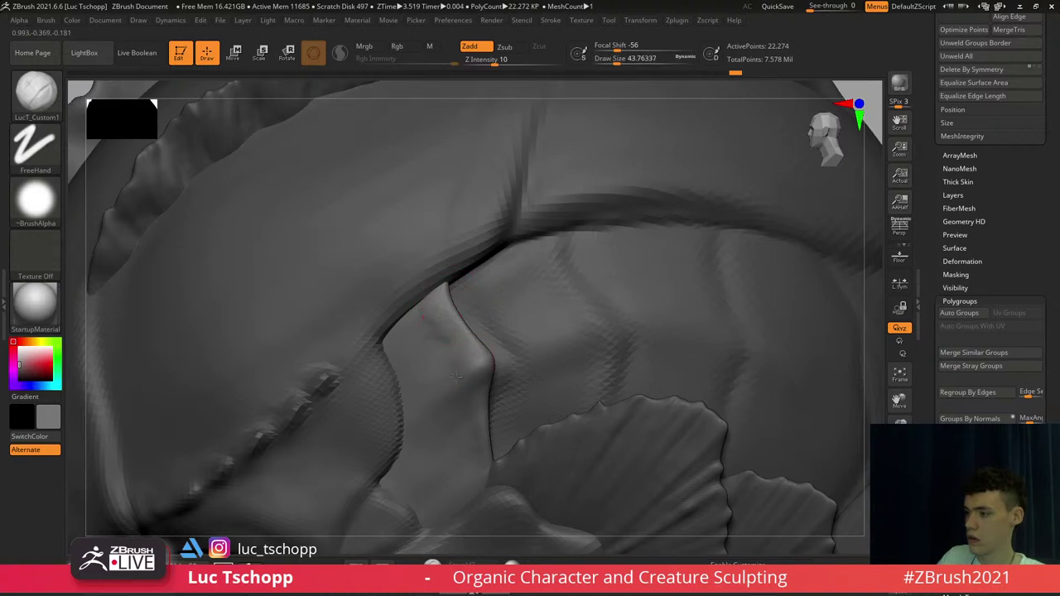
pyautogui.moveTo(375, 356)
pyautogui.mouseDown(button='right')
pyautogui.moveTo(429, 352)
pyautogui.moveTo(430, 381)
pyautogui.moveTo(456, 296)
pyautogui.mouseUp(button='right')
pyautogui.moveTo(487, 376)
pyautogui.keyDown('ctrl'); pyautogui.mouseDown(button='right')
pyautogui.moveTo(530, 282)
pyautogui.moveTo(563, 267)
pyautogui.moveTo(560, 295)
pyautogui.moveTo(527, 259)
pyautogui.mouseUp(button='right'); pyautogui.keyUp('ctrl')
pyautogui.keyDown('ctrl'); pyautogui.keyDown('shift'); pyautogui.click(694, 247); pyautogui.keyUp('shift'); pyautogui.keyUp('ctrl')
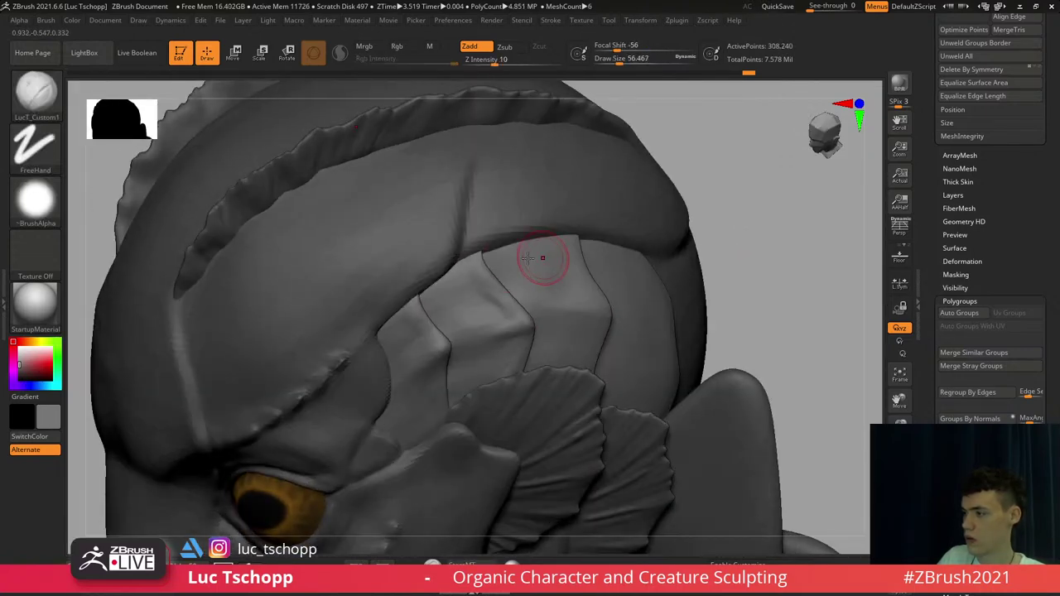
# Sculpt and isolate the third temple plate, adjust the brush size, and switch to the Move brush
pyautogui.moveTo(575, 286)
pyautogui.mouseDown()
pyautogui.moveTo(560, 282)
pyautogui.moveTo(567, 276)
pyautogui.moveTo(547, 289)
pyautogui.moveTo(564, 293)
pyautogui.moveTo(554, 315)
pyautogui.moveTo(604, 319)
pyautogui.moveTo(649, 243)
pyautogui.moveTo(597, 256)
pyautogui.moveTo(547, 223)
pyautogui.mouseUp()
pyautogui.keyDown('ctrl'); pyautogui.keyDown('shift'); pyautogui.click(564, 280); pyautogui.keyUp('shift'); pyautogui.keyUp('ctrl')
pyautogui.press('s')
pyautogui.press('s')
pyautogui.press('b')
pyautogui.press('m')
pyautogui.press('t')
# Enlarge the brush to about 108, return to the highest subdivision level, and face the bust front
pyautogui.press('s')
pyautogui.press('b')
pyautogui.press('m')
pyautogui.press('v')
# Unhide all temple plates and switch back to LucT_Custom1 at a lower subdivision level
pyautogui.press('f')
pyautogui.keyDown('ctrl'); pyautogui.keyDown('shift'); pyautogui.click(648, 244); pyautogui.keyUp('shift'); pyautogui.keyUp('ctrl')
pyautogui.moveTo(547, 223)
pyautogui.keyDown('alt'); pyautogui.mouseDown(button='right')
pyautogui.moveTo(591, 236)
pyautogui.moveTo(588, 217)
pyautogui.moveTo(580, 259)
pyautogui.mouseUp(button='right'); pyautogui.keyUp('alt')
pyautogui.press('b')
pyautogui.press('m')
pyautogui.press('v')
pyautogui.press('b')
pyautogui.press('l')
pyautogui.press('u')
pyautogui.hotkey('shift', 'd')
pyautogui.moveTo(575, 202); pyautogui.dragTo(558, 229, button='right')
pyautogui.press('s')
pyautogui.moveTo(559, 222)
pyautogui.mouseDown()
pyautogui.moveTo(572, 219)
pyautogui.moveTo(571, 237)
pyautogui.moveTo(531, 249)
pyautogui.moveTo(524, 262)
pyautogui.mouseUp()
pyautogui.press('s')
pyautogui.press('d')
pyautogui.keyDown('shift'); pyautogui.moveTo(522, 261); pyautogui.dragTo(547, 227, button='right'); pyautogui.keyUp('shift')
# Select the throat ridge piece and subdivide it
pyautogui.press('f')
pyautogui.press('f')
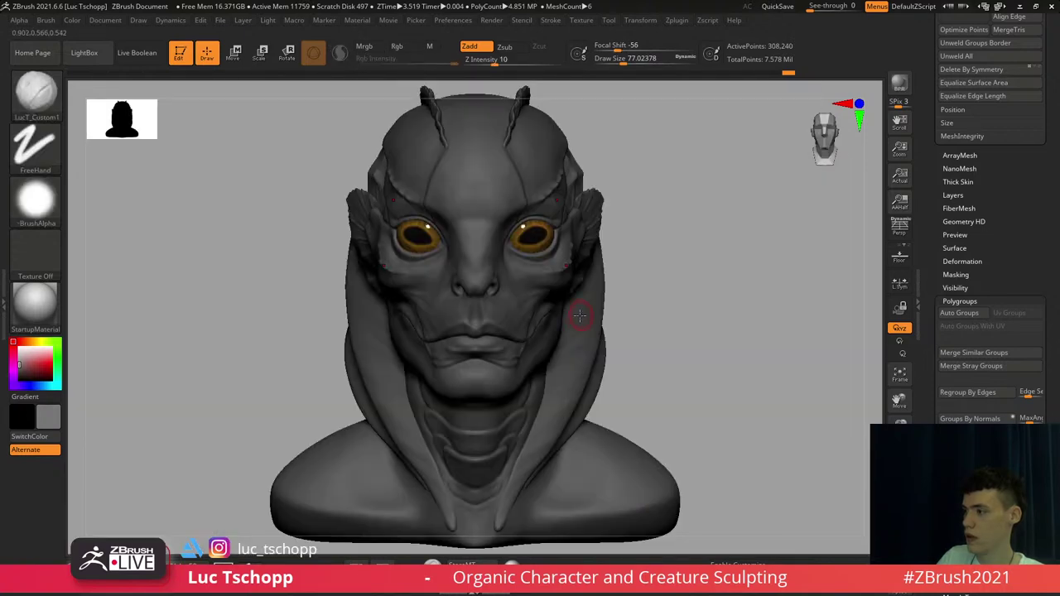
pyautogui.moveTo(570, 322); pyautogui.dragTo(557, 300, button='right')
pyautogui.keyDown('ctrl'); pyautogui.moveTo(553, 294); pyautogui.dragTo(535, 311, button='right'); pyautogui.keyUp('ctrl')
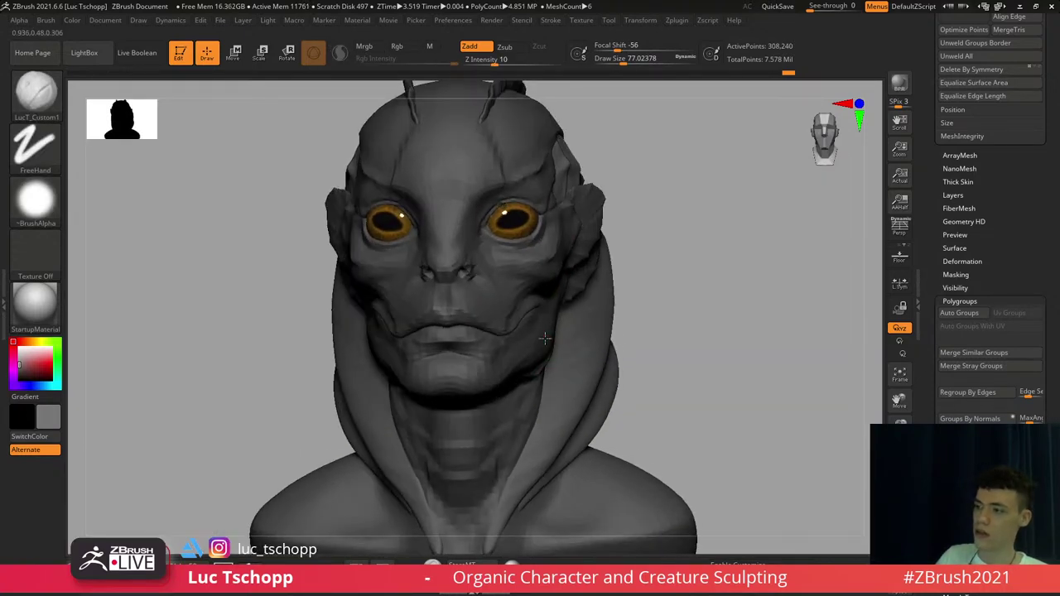
pyautogui.keyDown('alt'); pyautogui.click(487, 424); pyautogui.keyUp('alt')
pyautogui.keyDown('alt'); pyautogui.moveTo(493, 435); pyautogui.dragTo(494, 381, button='right'); pyautogui.keyUp('alt')
pyautogui.press('d')
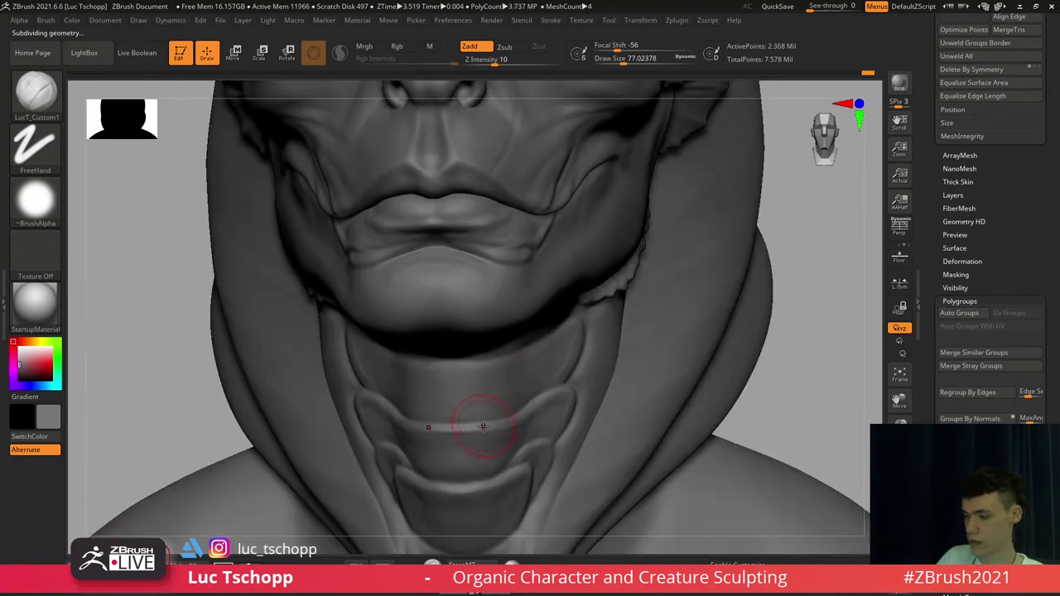
# Pick the Move brush at a lower subdivision level and shrink it to about 46
pyautogui.press('b')
pyautogui.press('m')
pyautogui.press('v')
pyautogui.hotkey('shift', 'd')
pyautogui.moveTo(485, 437); pyautogui.dragTo(488, 411, button='right')
pyautogui.press('s')
pyautogui.moveTo(491, 418); pyautogui.dragTo(483, 418)
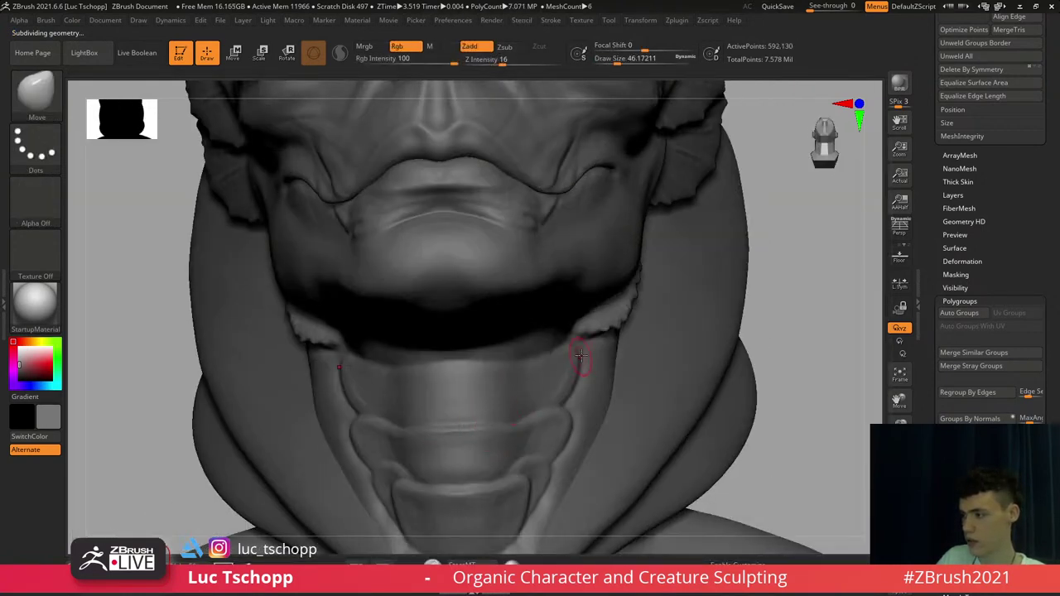
# Try the Standard and DamStandard brushes on the throat, setting the size to about 33
pyautogui.moveTo(582, 356); pyautogui.dragTo(618, 340, button='right')
pyautogui.press('b')
pyautogui.press('s')
pyautogui.press('t')
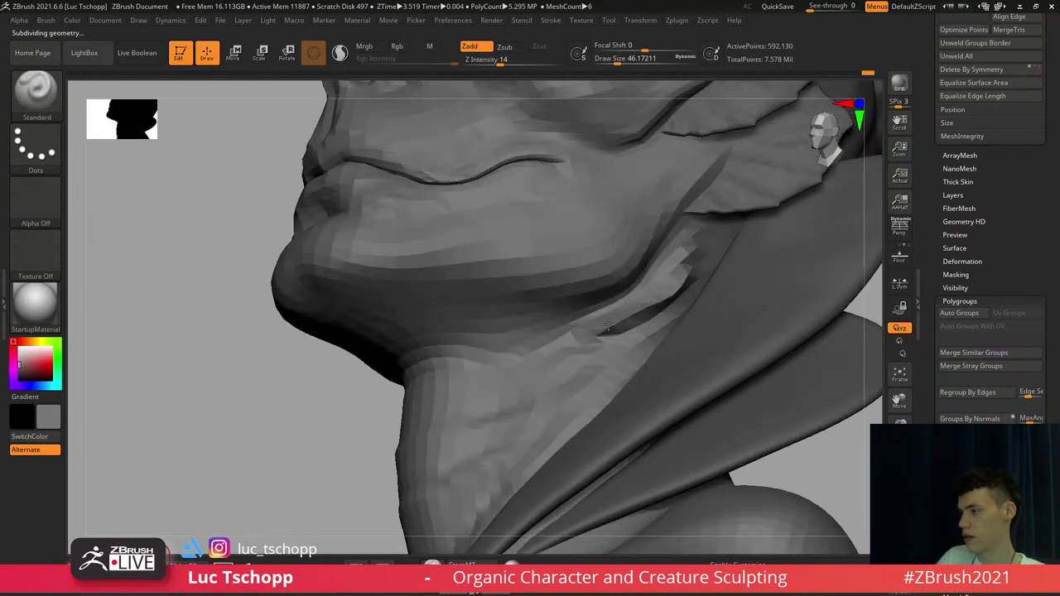
pyautogui.press('b')
pyautogui.press('d')
pyautogui.press('s')
pyautogui.press('s')
pyautogui.moveTo(619, 338); pyautogui.dragTo(614, 337)
# Frame the bust, select the hood collar piece, and orbit the head around
pyautogui.press('f')
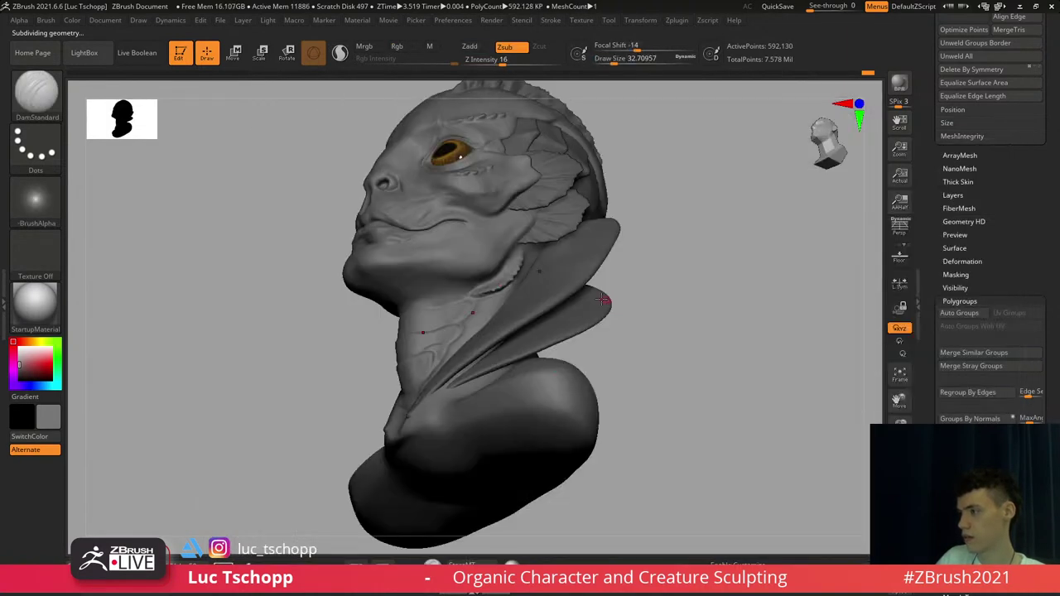
pyautogui.keyDown('shift'); pyautogui.moveTo(608, 299); pyautogui.dragTo(570, 275, button='right'); pyautogui.keyUp('shift')
pyautogui.press('f')
pyautogui.keyDown('alt'); pyautogui.click(556, 324); pyautogui.keyUp('alt')
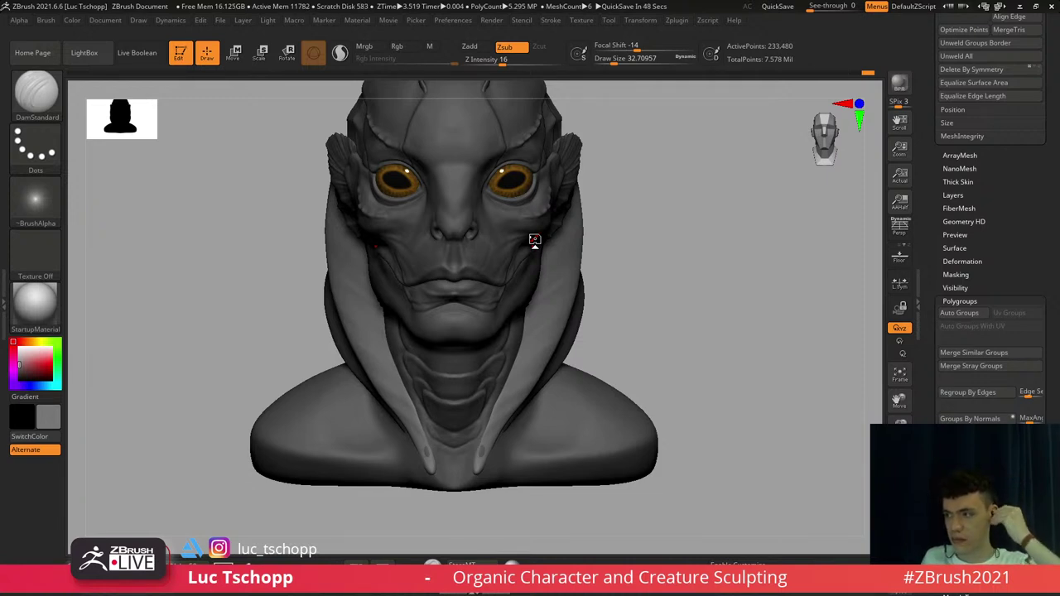
pyautogui.moveTo(651, 296)
pyautogui.mouseDown()
pyautogui.moveTo(668, 296)
pyautogui.moveTo(663, 272)
pyautogui.mouseUp()
pyautogui.moveTo(650, 228)
pyautogui.keyDown('alt'); pyautogui.mouseDown()
pyautogui.moveTo(605, 303)
pyautogui.moveTo(729, 293)
pyautogui.moveTo(710, 294)
pyautogui.mouseUp(); pyautogui.keyUp('alt')
pyautogui.moveTo(609, 259)
pyautogui.keyDown('alt'); pyautogui.mouseDown()
pyautogui.moveTo(744, 299)
pyautogui.moveTo(734, 296)
pyautogui.moveTo(757, 251)
pyautogui.moveTo(766, 290)
pyautogui.moveTo(812, 261)
pyautogui.moveTo(806, 284)
pyautogui.mouseUp(); pyautogui.keyUp('alt')
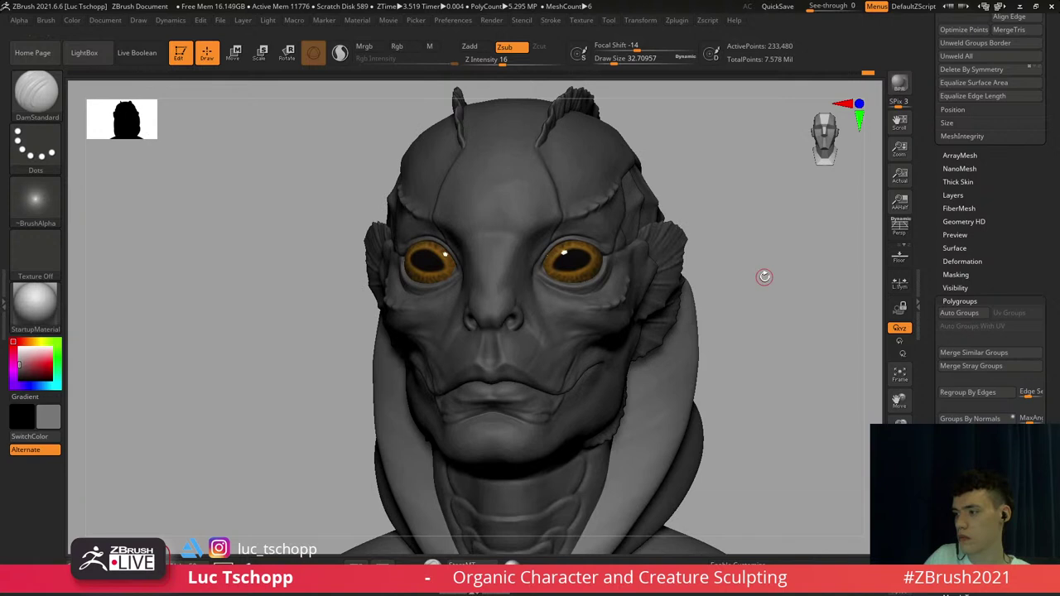
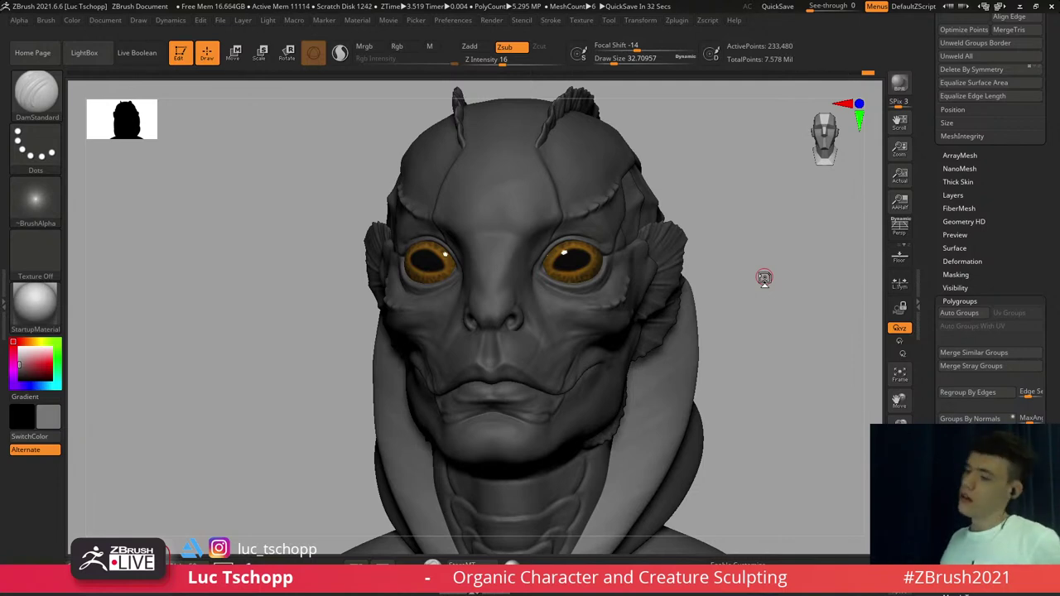
# Select the PM3D_Sphere3D_4 part and take the Move brush at a lower subdivision level, size about 100
pyautogui.moveTo(484, 335)
pyautogui.mouseDown(button='right')
pyautogui.moveTo(535, 356)
pyautogui.moveTo(443, 327)
pyautogui.moveTo(450, 277)
pyautogui.moveTo(461, 324)
pyautogui.mouseUp(button='right')
pyautogui.keyDown('alt'); pyautogui.click(438, 276); pyautogui.keyUp('alt')
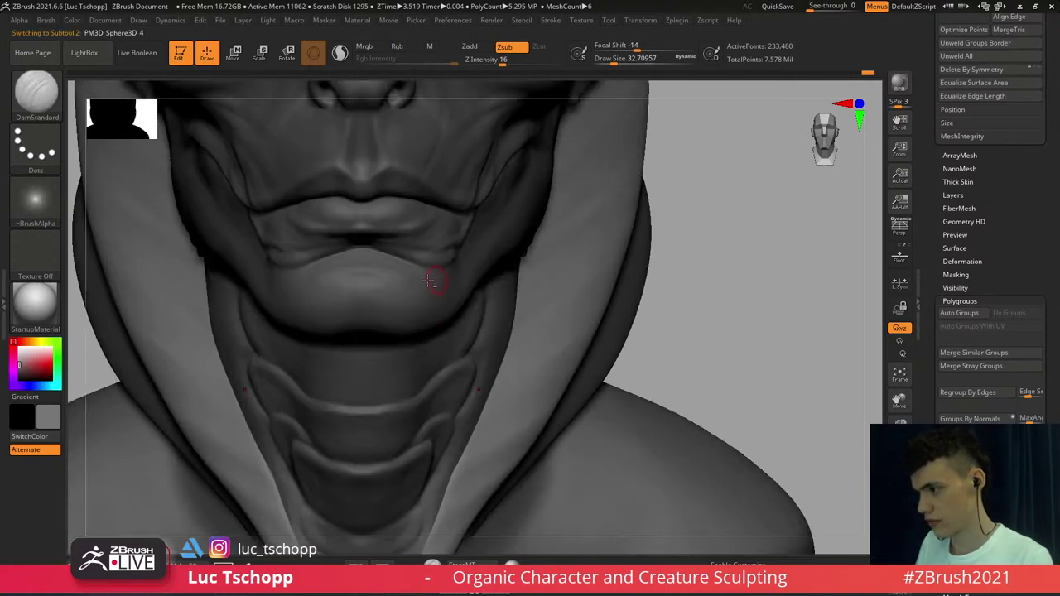
pyautogui.moveTo(438, 276)
pyautogui.keyDown('alt'); pyautogui.mouseDown(button='right')
pyautogui.moveTo(457, 246)
pyautogui.moveTo(488, 246)
pyautogui.mouseUp(button='right'); pyautogui.keyUp('alt')
pyautogui.press('b')
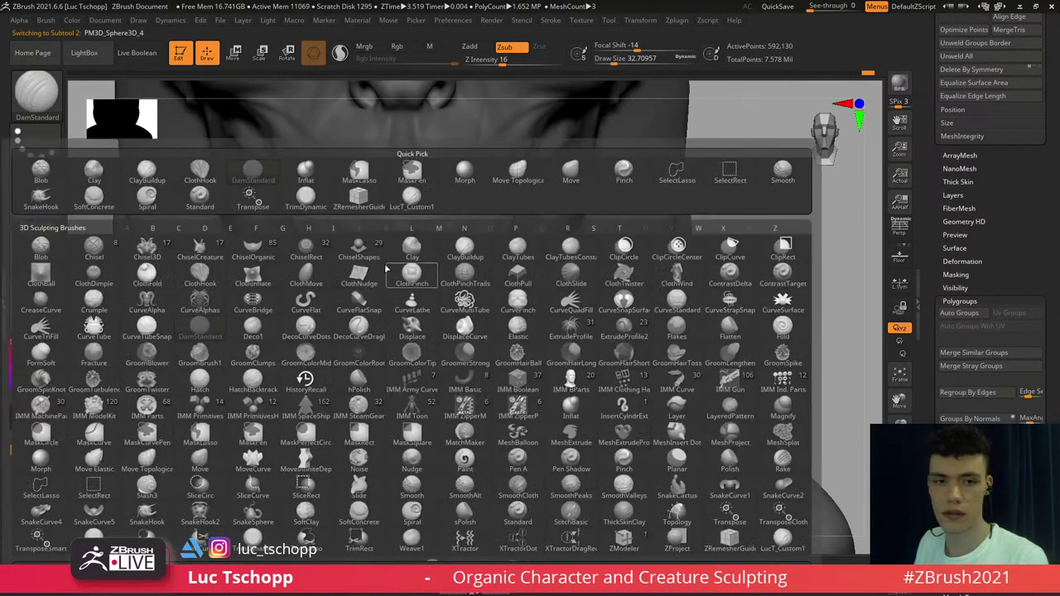
pyautogui.press('m')
pyautogui.press('v')
pyautogui.hotkey('shift', 'd')
pyautogui.hotkey('shift', 'd')
pyautogui.press('s')
pyautogui.moveTo(397, 254); pyautogui.dragTo(410, 253)
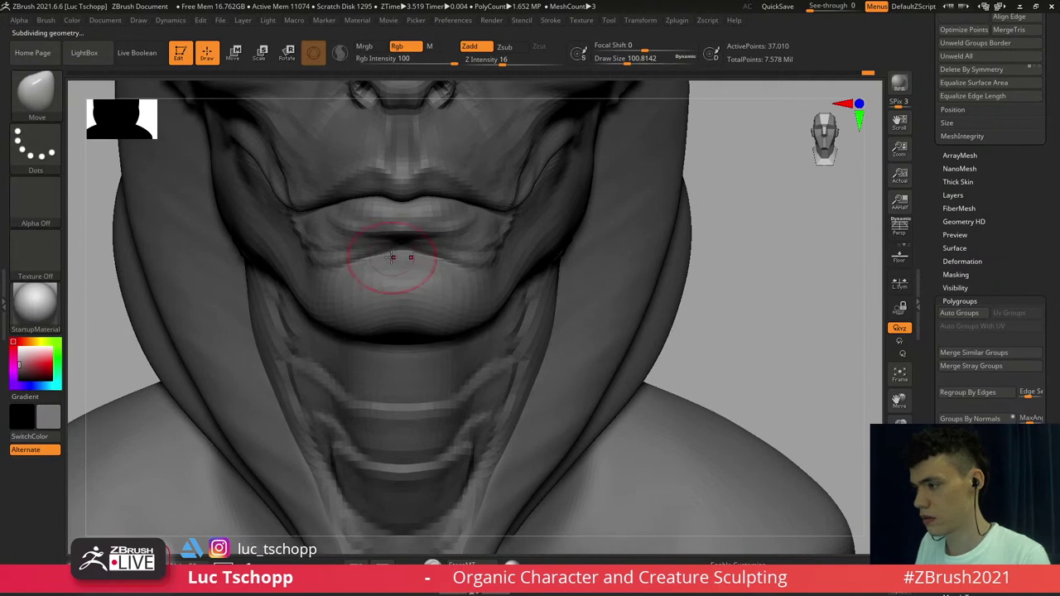
# Switch to the Standard brush at the higher subdivision level with a smaller size
pyautogui.press('b')
pyautogui.press('s')
pyautogui.press('t')
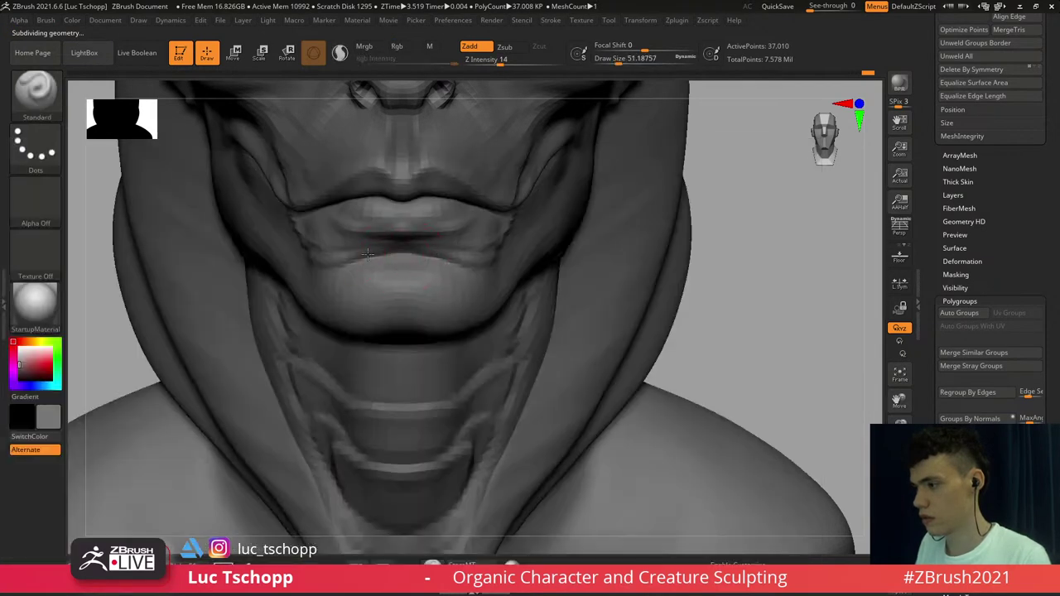
pyautogui.press('d')
pyautogui.press('d')
pyautogui.moveTo(440, 265); pyautogui.dragTo(443, 247, button='right')
pyautogui.press('[')
pyautogui.press('b')
pyautogui.press('s')
pyautogui.press('t')
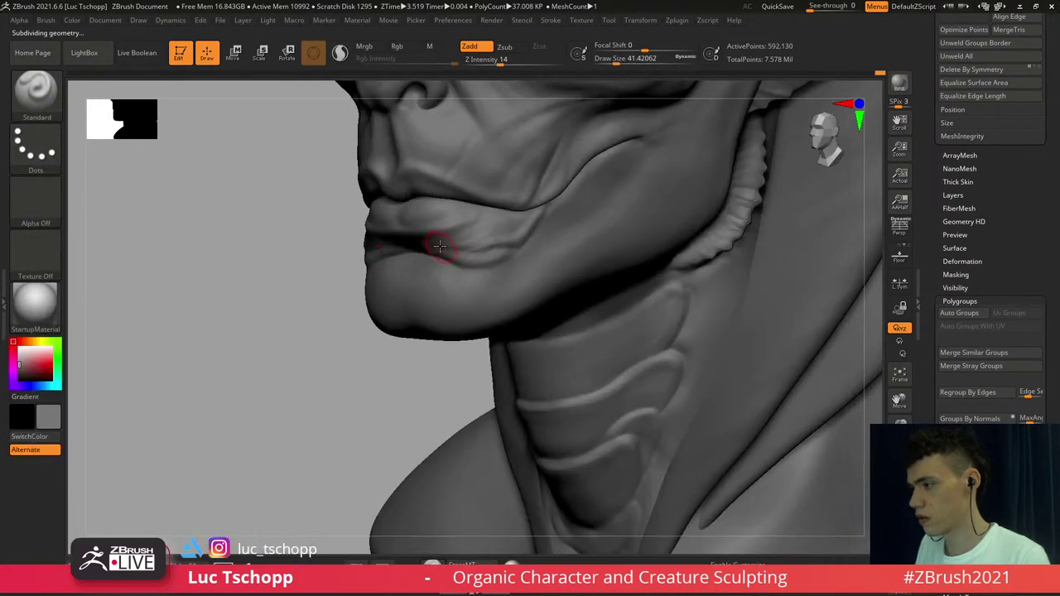
# Switch to the DamStandard brush and set its size to about 23, framing the lips
pyautogui.press('b')
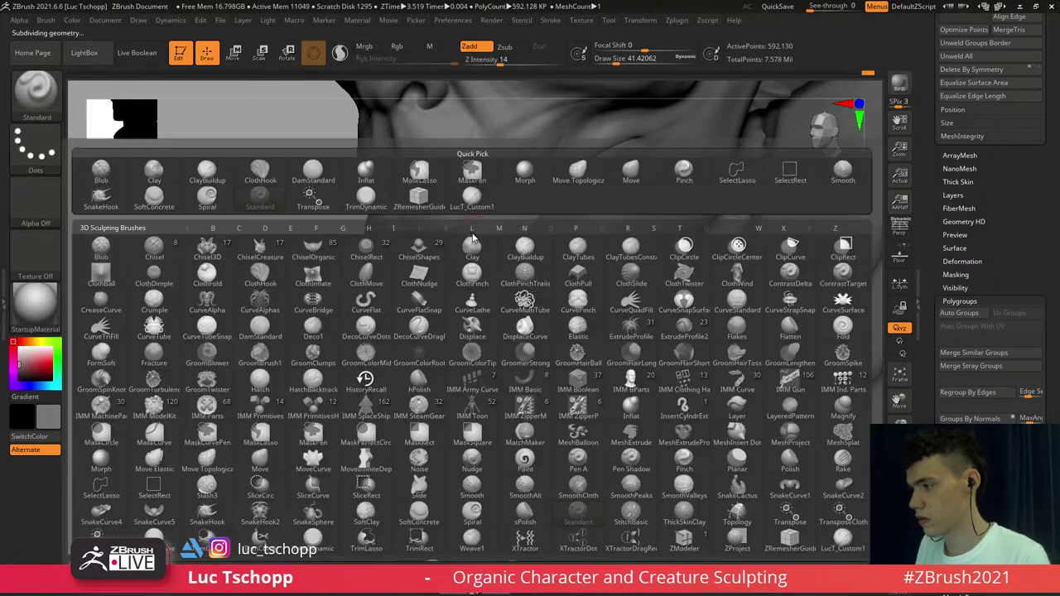
pyautogui.press('d')
pyautogui.press('s')
pyautogui.keyDown('alt'); pyautogui.moveTo(416, 244); pyautogui.dragTo(414, 348, button='right'); pyautogui.keyUp('alt')
pyautogui.moveTo(356, 248); pyautogui.dragTo(447, 232, button='right')
pyautogui.press('s')
pyautogui.moveTo(448, 220); pyautogui.dragTo(456, 219)
pyautogui.moveTo(450, 232); pyautogui.dragTo(470, 207, button='right')
pyautogui.press('s')
pyautogui.moveTo(456, 237); pyautogui.dragTo(451, 237)
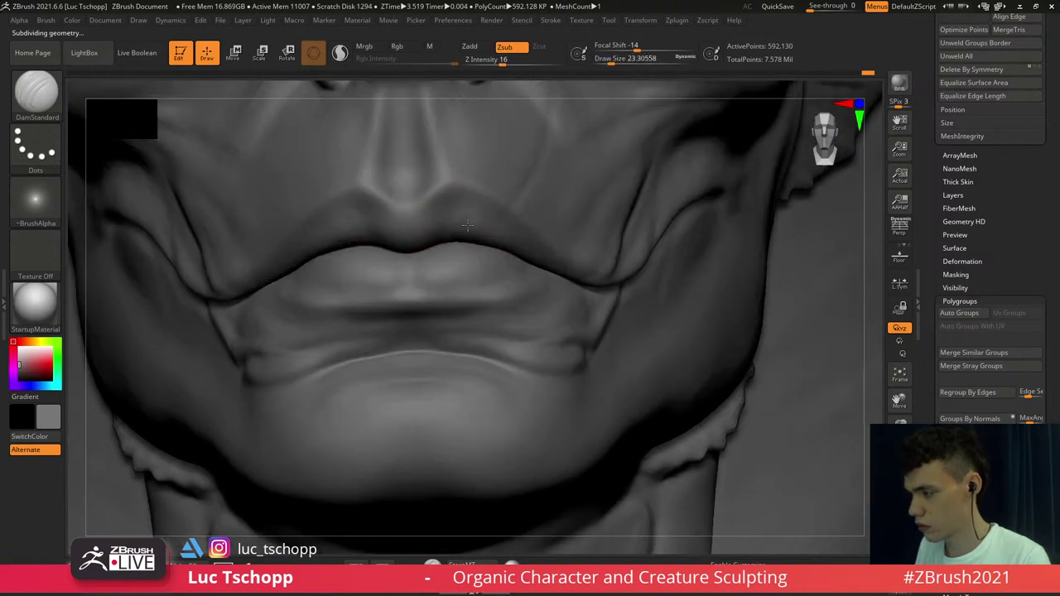
# Subdivide the lip mesh with Ctrl+D to about 2.37 million points
pyautogui.moveTo(421, 227); pyautogui.dragTo(412, 216, button='right')
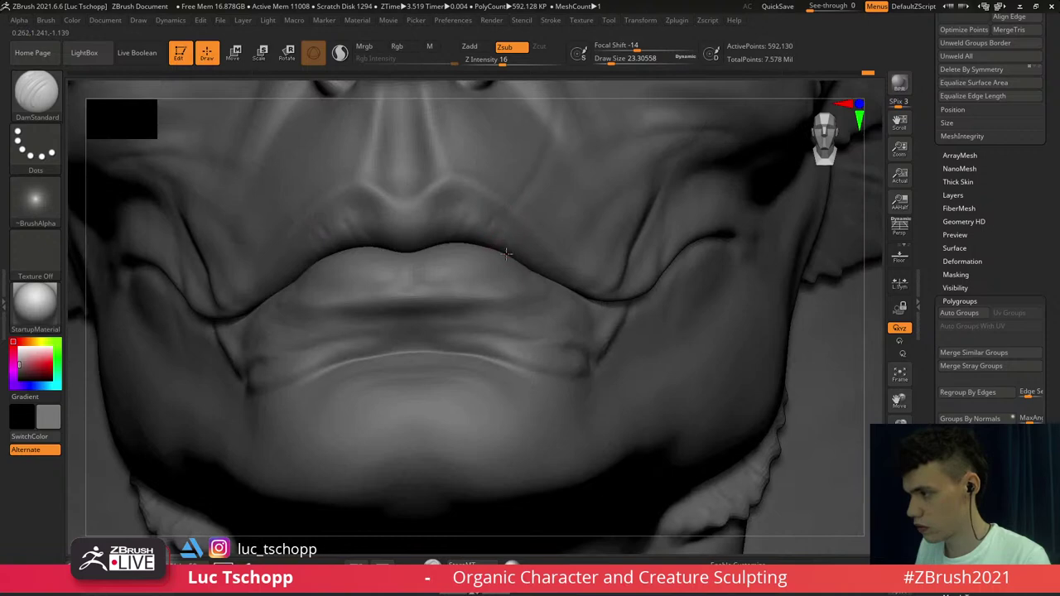
pyautogui.moveTo(494, 275); pyautogui.dragTo(450, 307, button='right')
pyautogui.moveTo(442, 264)
pyautogui.keyDown('alt'); pyautogui.mouseDown(button='right')
pyautogui.moveTo(437, 310)
pyautogui.moveTo(436, 282)
pyautogui.mouseUp(button='right'); pyautogui.keyUp('alt')
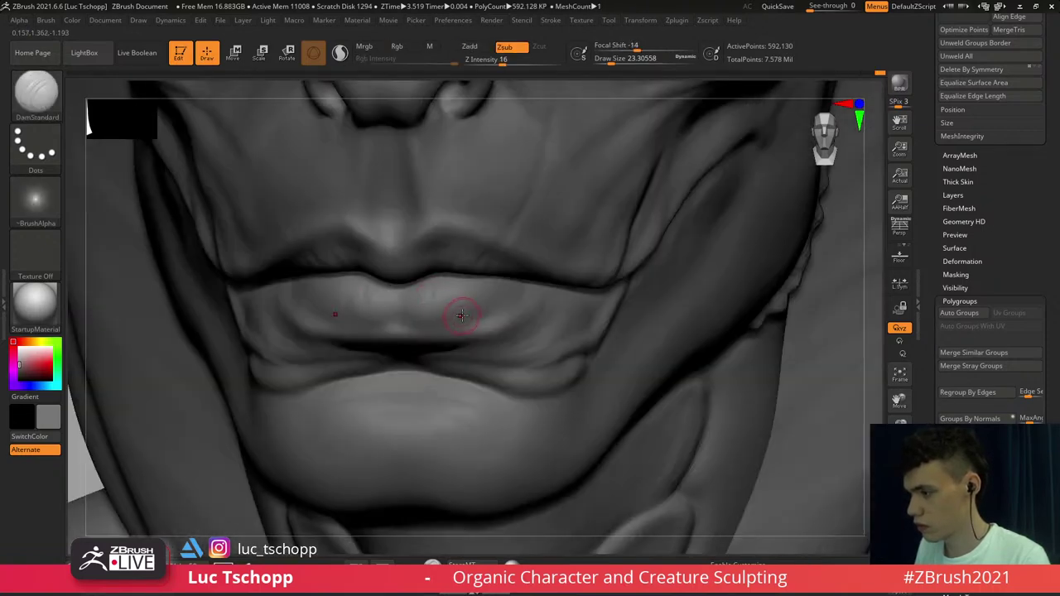
pyautogui.hotkey('ctrl', 'd')
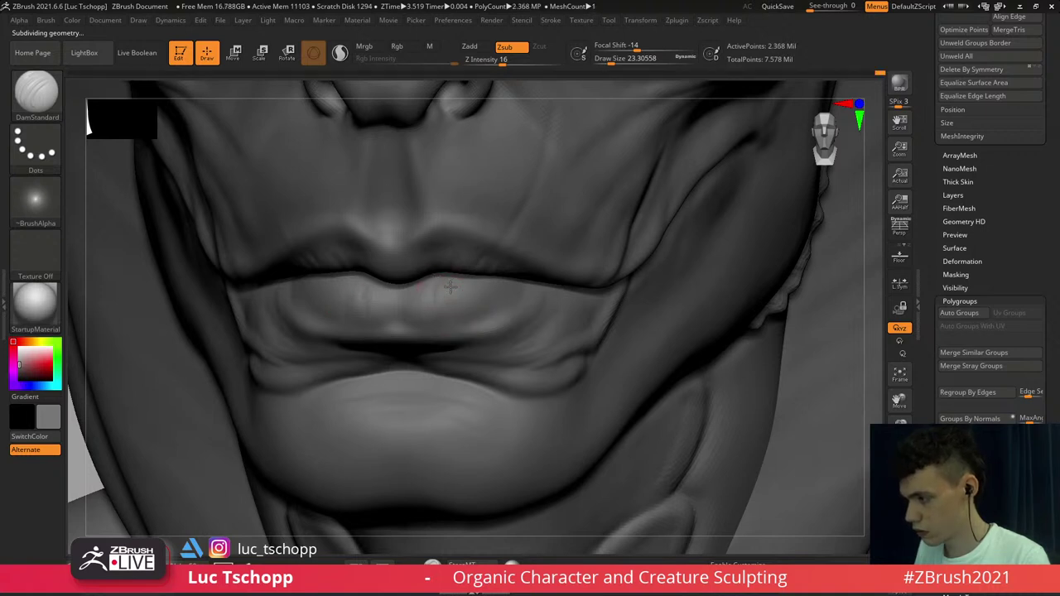
# Adjust the DamStandard size to about 32.7, then about 23.3
pyautogui.moveTo(450, 289); pyautogui.dragTo(457, 256, button='right')
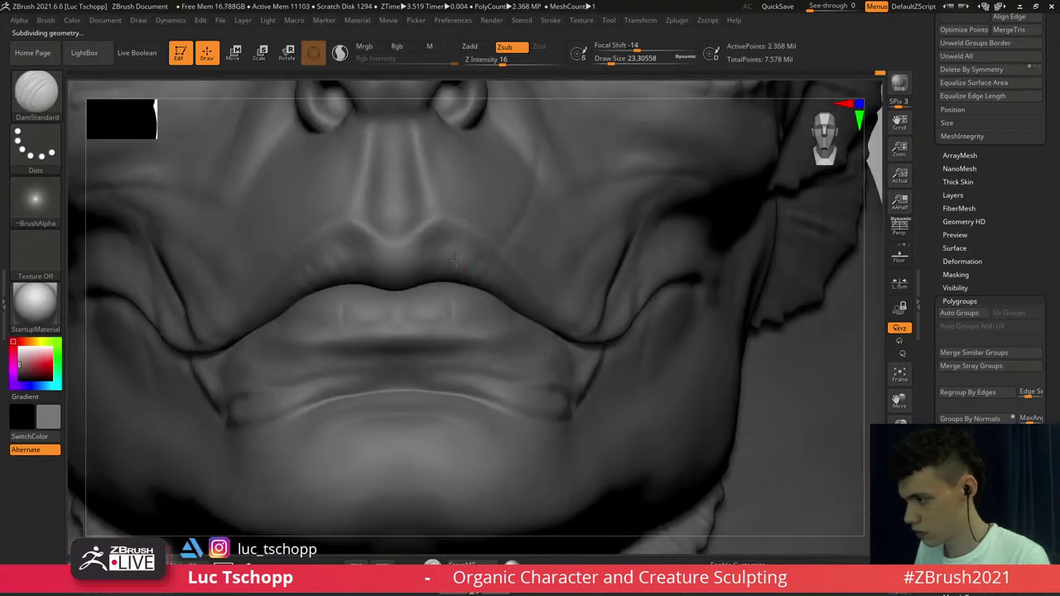
pyautogui.press('s')
pyautogui.click(443, 281)
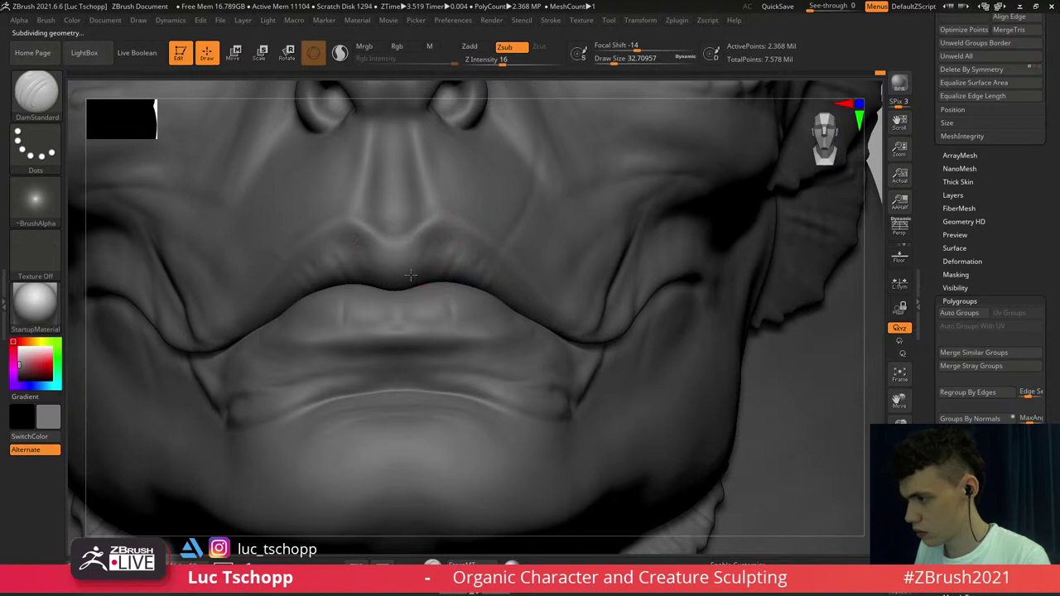
pyautogui.moveTo(426, 281); pyautogui.dragTo(379, 282, button='right')
pyautogui.press('s')
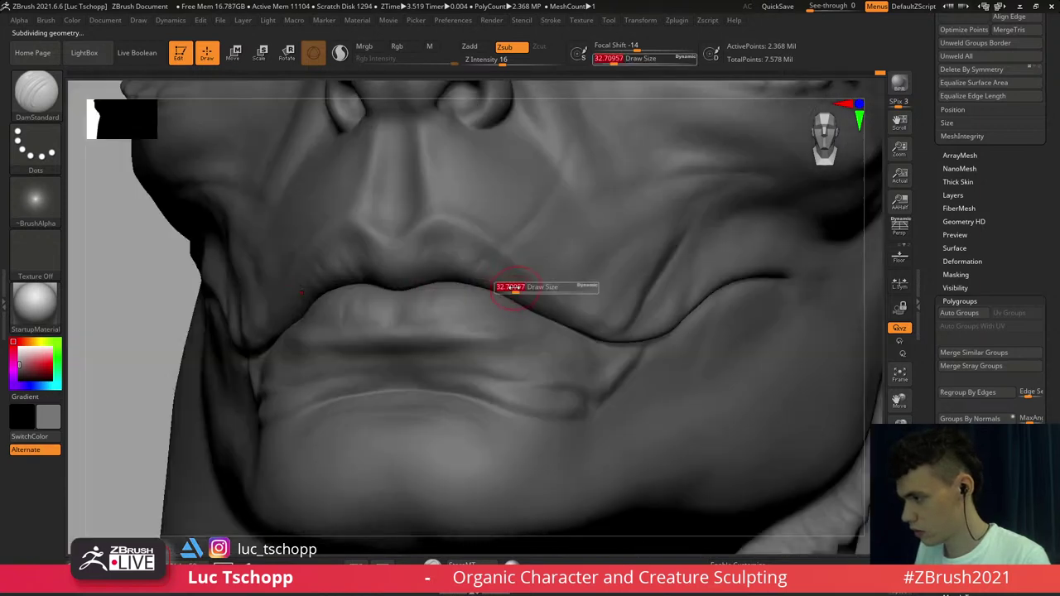
pyautogui.click(514, 286)
# Carve a short crease along the lower lip with DamStandard
pyautogui.moveTo(519, 265)
pyautogui.mouseDown(button='right')
pyautogui.moveTo(526, 288)
pyautogui.moveTo(499, 304)
pyautogui.mouseUp(button='right')
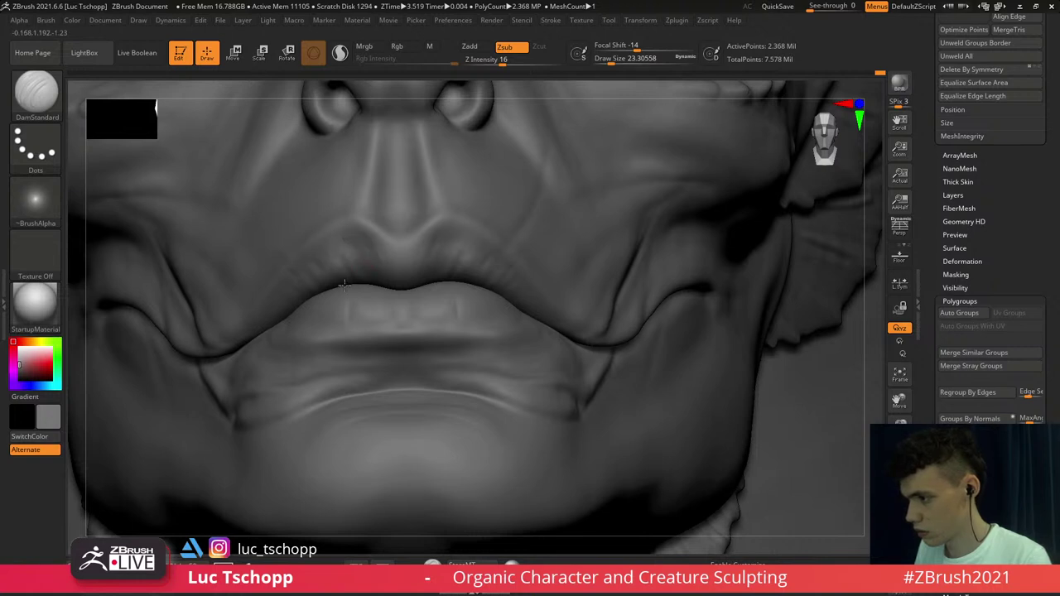
pyautogui.moveTo(376, 317); pyautogui.dragTo(390, 321, button='right')
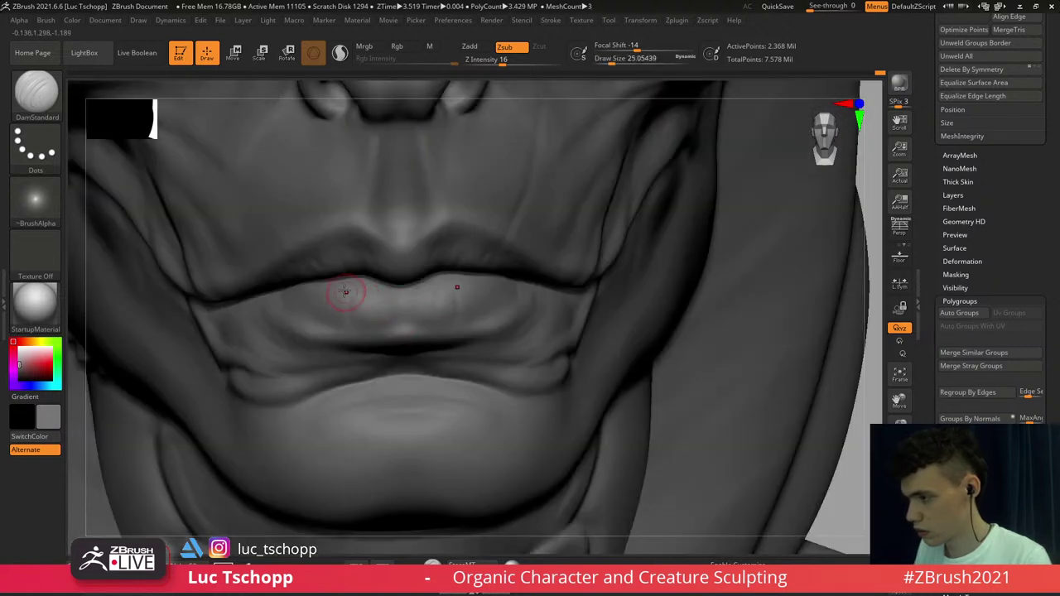
pyautogui.moveTo(321, 287); pyautogui.dragTo(320, 310)
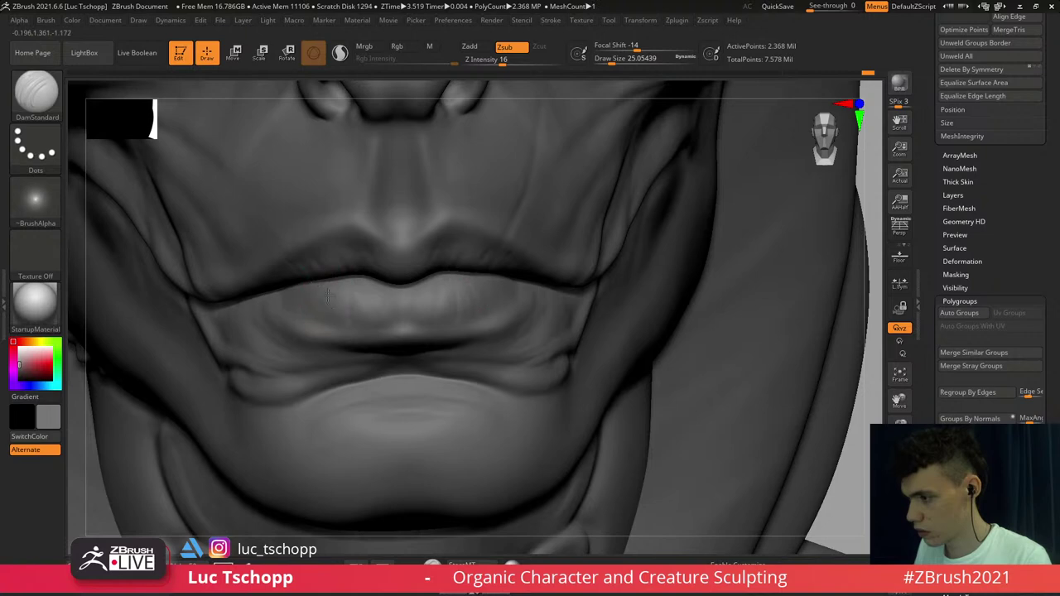
pyautogui.moveTo(342, 292); pyautogui.dragTo(300, 302, button='right')
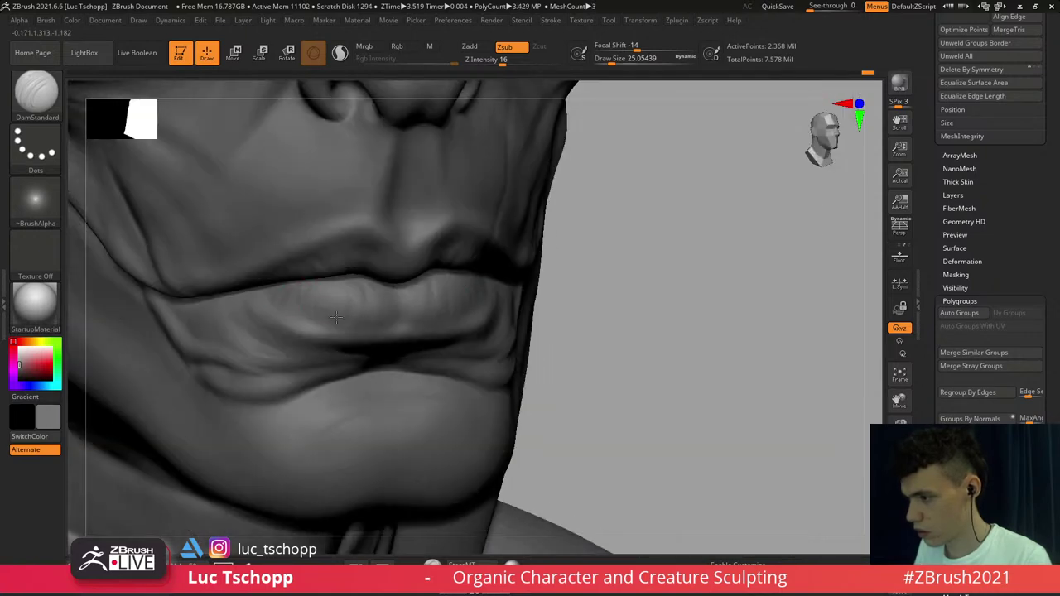
# Switch to the Standard brush and hold Shift for smoothing
pyautogui.press('b')
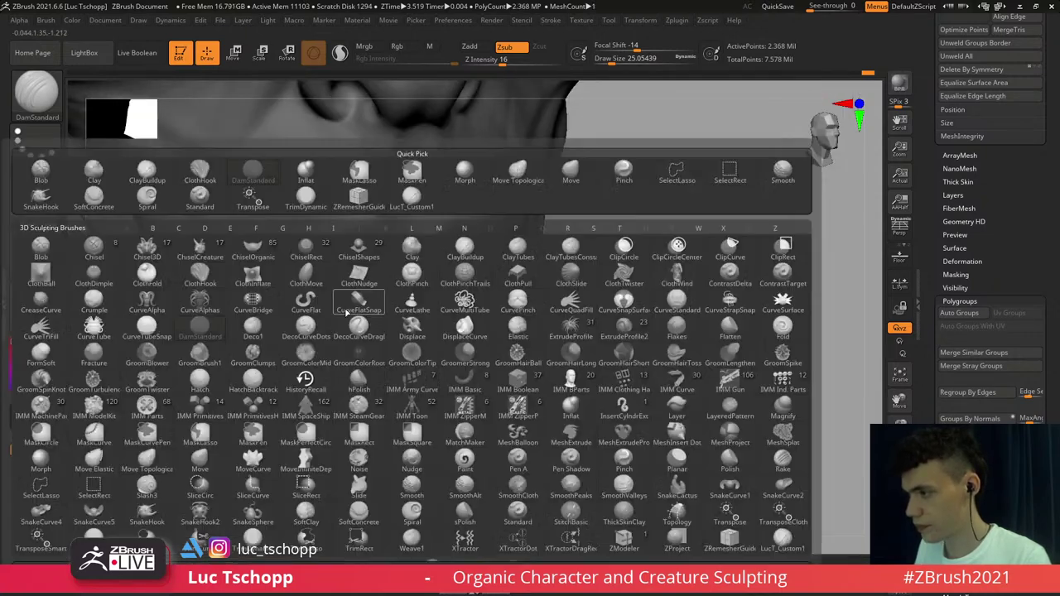
pyautogui.press('s')
pyautogui.press('t')
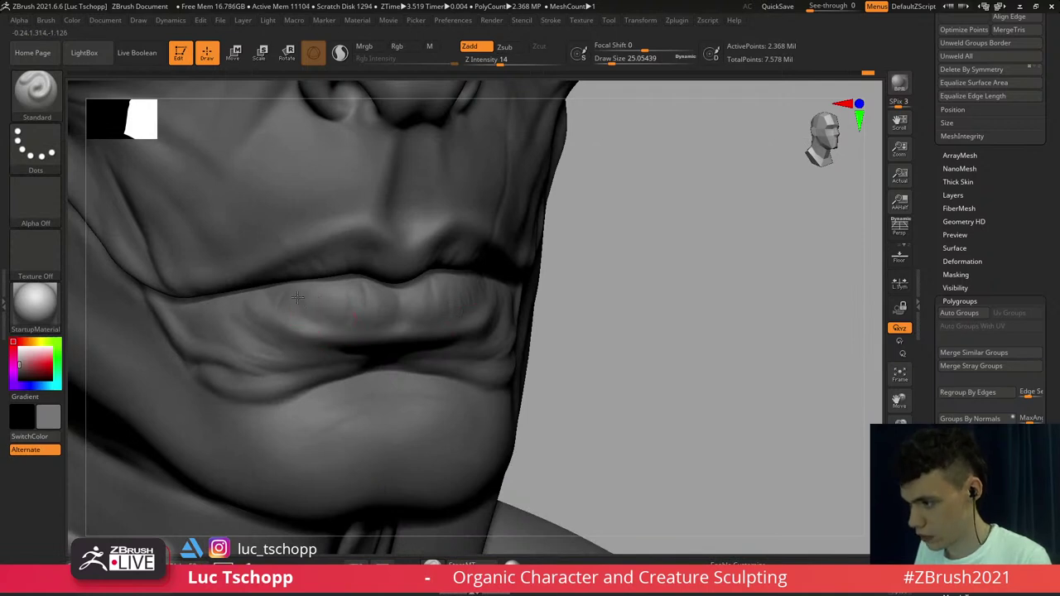
pyautogui.press('shift')
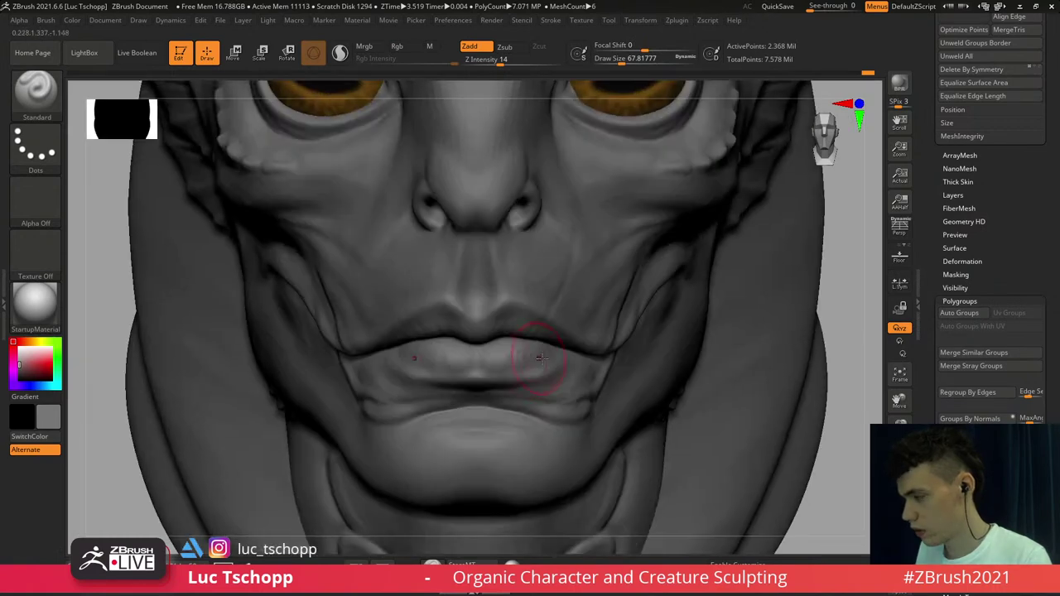
# Smooth the lips, then build up and smooth the upper lip
pyautogui.moveTo(539, 357)
pyautogui.keyDown('shift'); pyautogui.mouseDown()
pyautogui.moveTo(554, 351)
pyautogui.moveTo(528, 334)
pyautogui.mouseUp(); pyautogui.keyUp('shift')
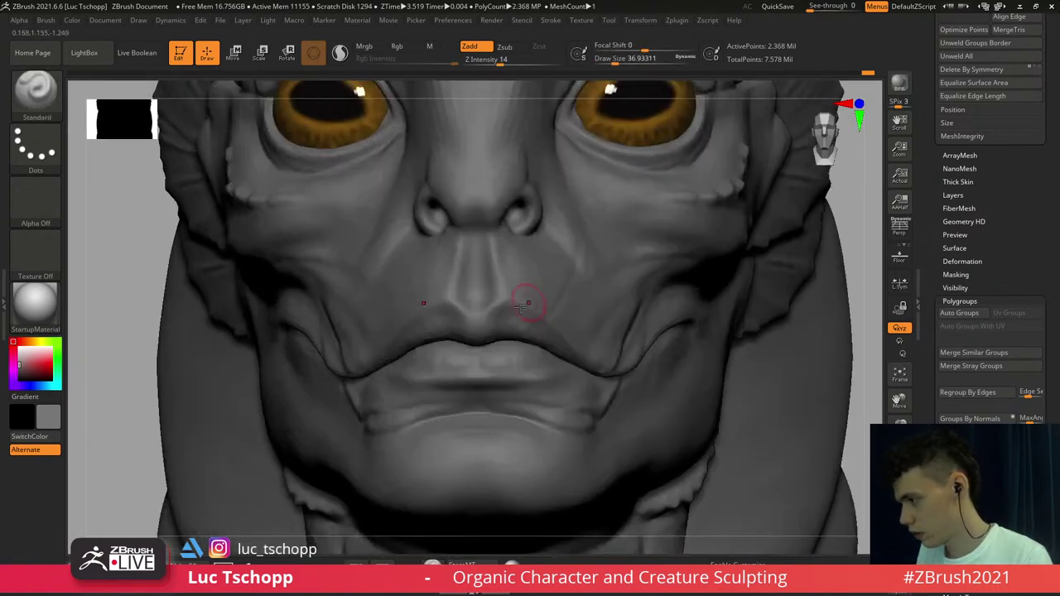
pyautogui.press('s')
pyautogui.moveTo(533, 303); pyautogui.dragTo(501, 314)
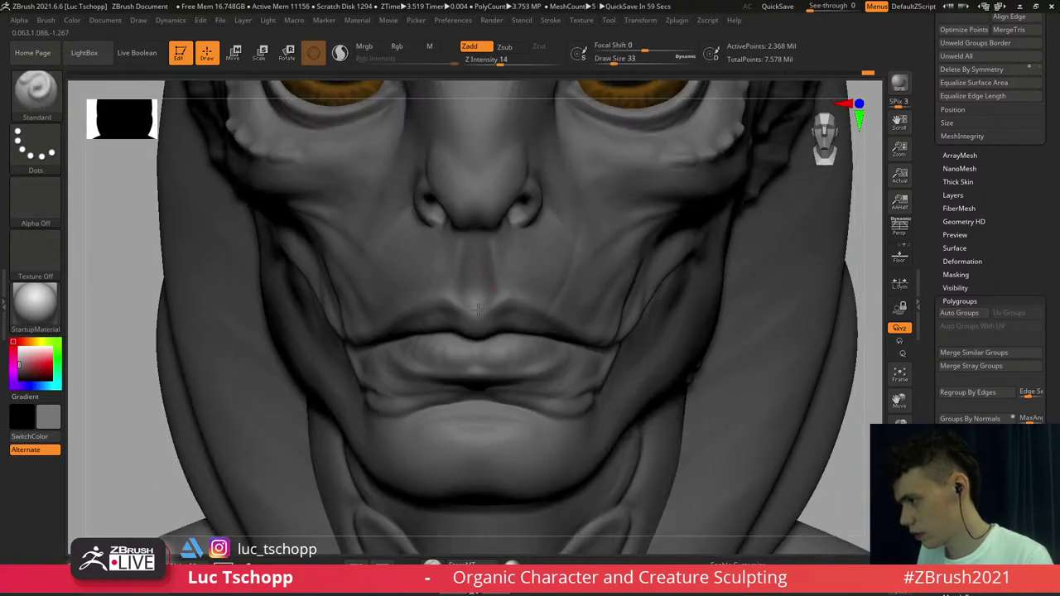
pyautogui.moveTo(467, 314); pyautogui.dragTo(470, 316)
pyautogui.keyDown('shift'); pyautogui.moveTo(468, 314); pyautogui.dragTo(439, 318, button='right'); pyautogui.keyUp('shift')
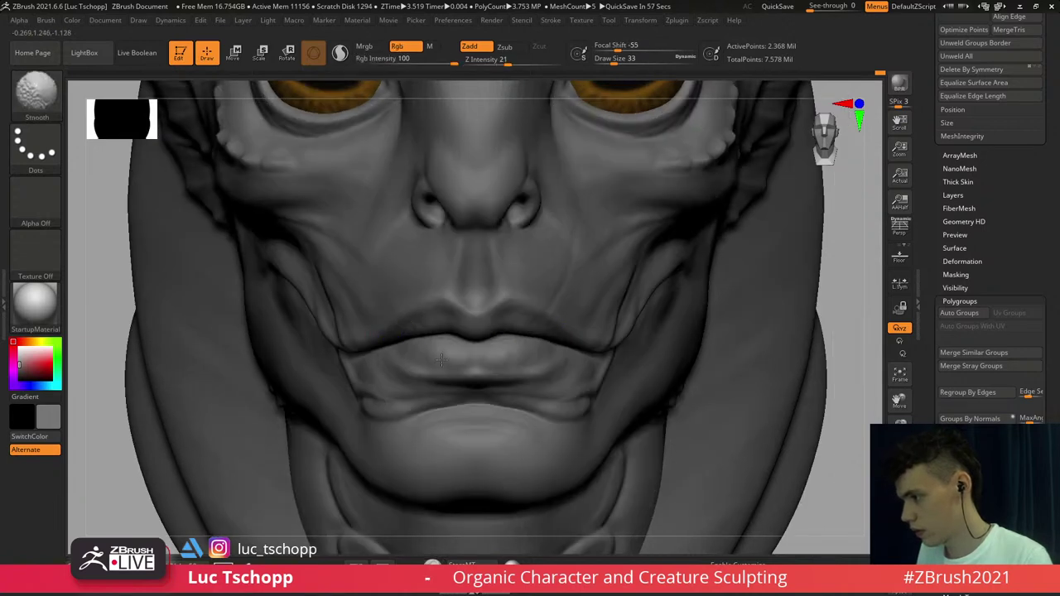
# Try the LucT_Custom1 and Standard brushes on the lower face, undoing the result
pyautogui.press('f')
pyautogui.moveTo(468, 354)
pyautogui.keyDown('alt'); pyautogui.mouseDown(button='right')
pyautogui.moveTo(378, 338)
pyautogui.moveTo(418, 346)
pyautogui.moveTo(470, 320)
pyautogui.moveTo(452, 321)
pyautogui.moveTo(487, 296)
pyautogui.moveTo(487, 241)
pyautogui.mouseUp(button='right'); pyautogui.keyUp('alt')
pyautogui.press('b')
pyautogui.click(456, 198)
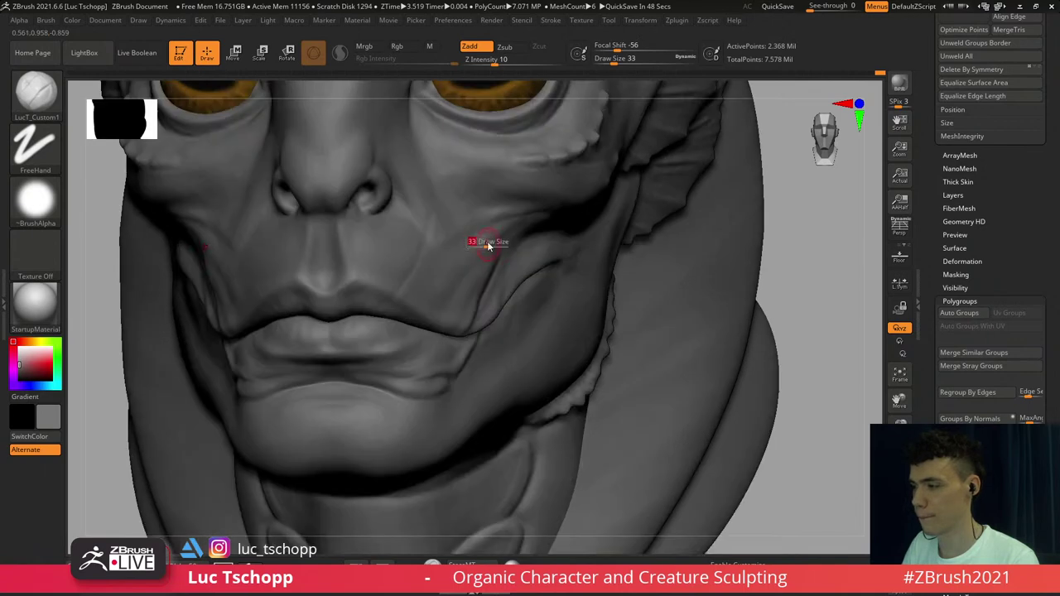
pyautogui.press('b')
pyautogui.press('s')
pyautogui.press('t')
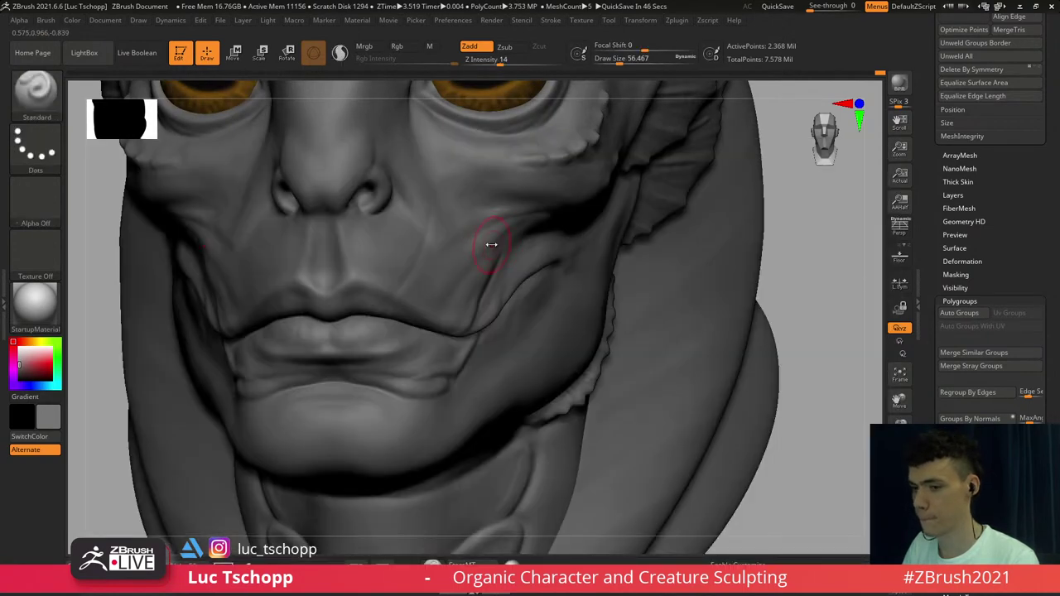
pyautogui.hotkey('ctrl', 'z')
# Select DamStandard at size about 112, bring the eyes into view, then shrink it
pyautogui.press('b')
pyautogui.press('d')
pyautogui.press('s')
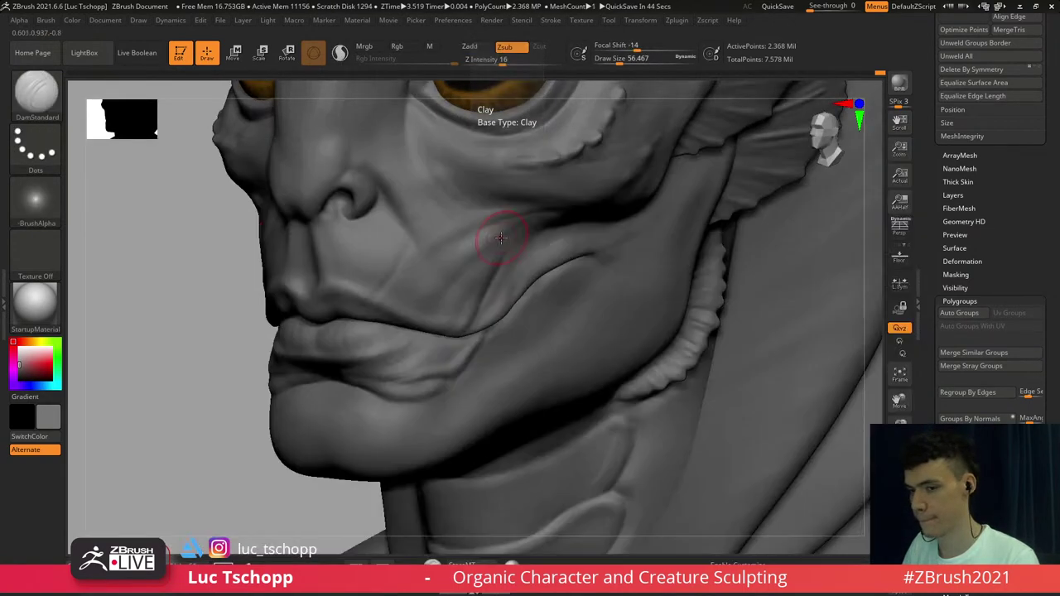
pyautogui.press('s')
pyautogui.moveTo(501, 236); pyautogui.dragTo(511, 237)
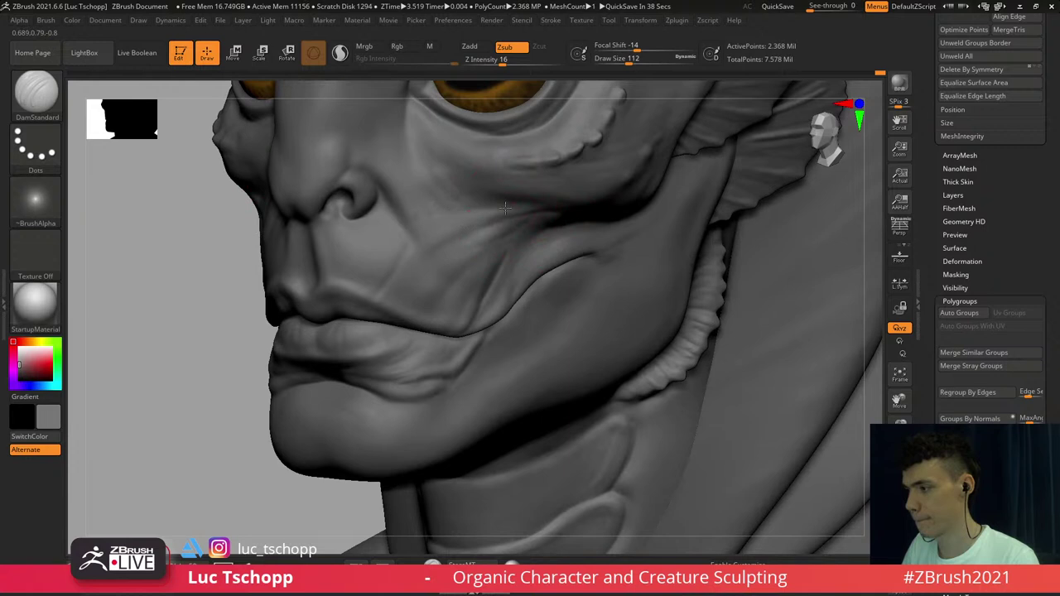
pyautogui.keyDown('alt'); pyautogui.moveTo(478, 230); pyautogui.dragTo(536, 379, button='right'); pyautogui.keyUp('alt')
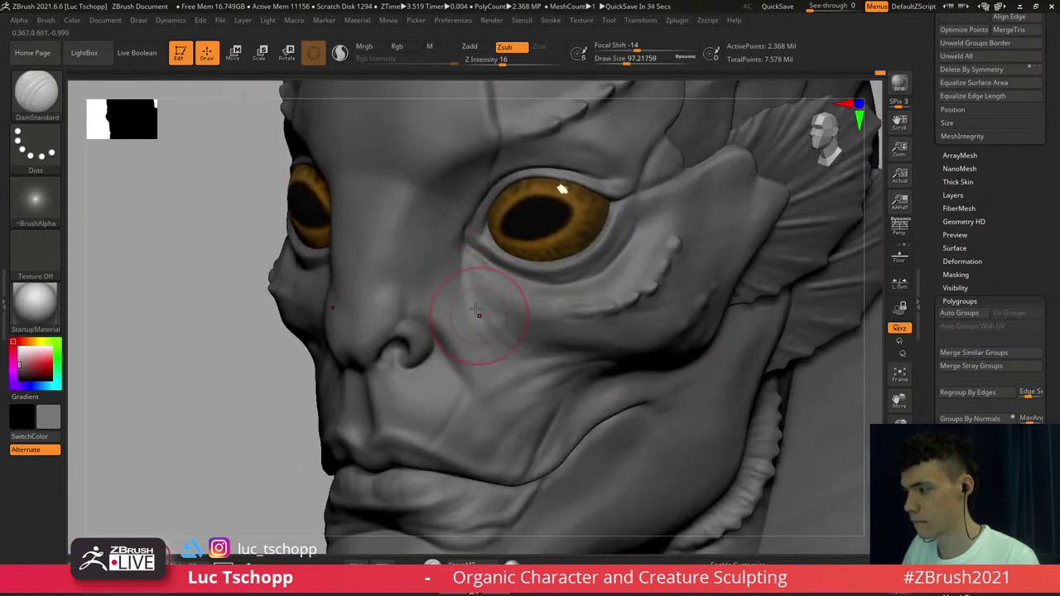
pyautogui.press('s')
pyautogui.moveTo(488, 357); pyautogui.dragTo(484, 358)
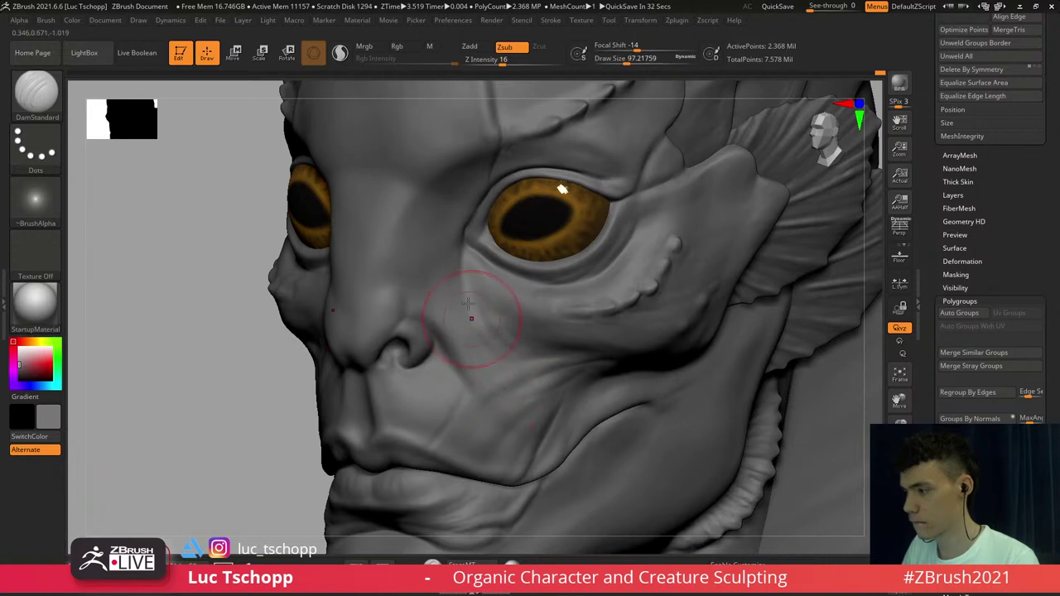
# Build up the cheek just below the eye with the Standard brush
pyautogui.press('b')
pyautogui.press('s')
pyautogui.press('t')
pyautogui.press('s')
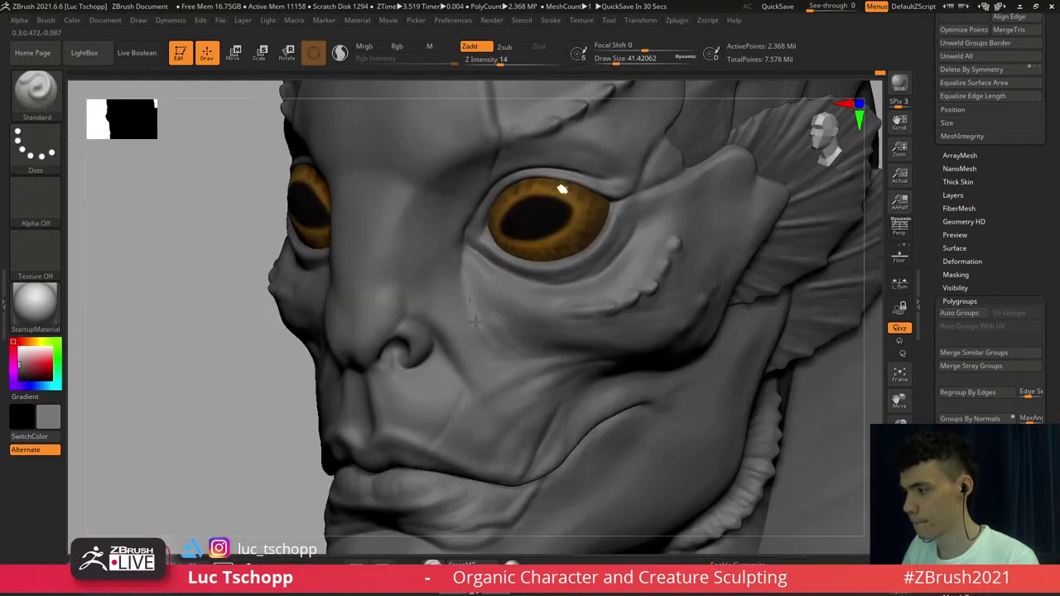
pyautogui.keyDown('shift'); pyautogui.moveTo(477, 329); pyautogui.dragTo(491, 381, button='right'); pyautogui.keyUp('shift')
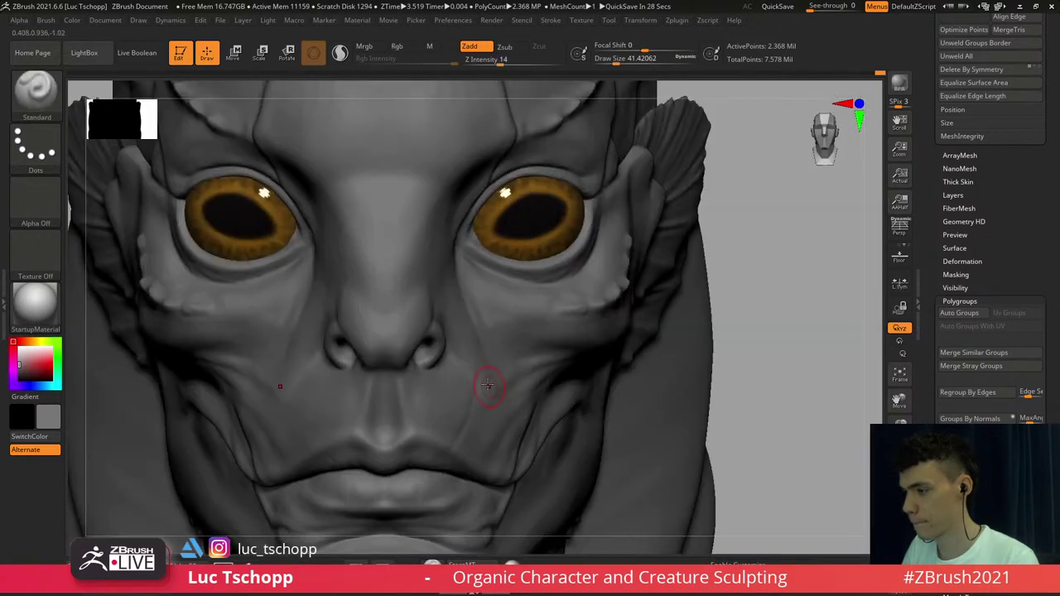
pyautogui.moveTo(316, 320)
pyautogui.keyDown('alt'); pyautogui.mouseDown(button='right')
pyautogui.moveTo(461, 281)
pyautogui.moveTo(530, 284)
pyautogui.mouseUp(button='right'); pyautogui.keyUp('alt')
pyautogui.moveTo(438, 259); pyautogui.dragTo(366, 317)
# Switch to DamStandard at size about 70 and reframe on the face
pyautogui.press('b')
pyautogui.press('d')
pyautogui.press('s')
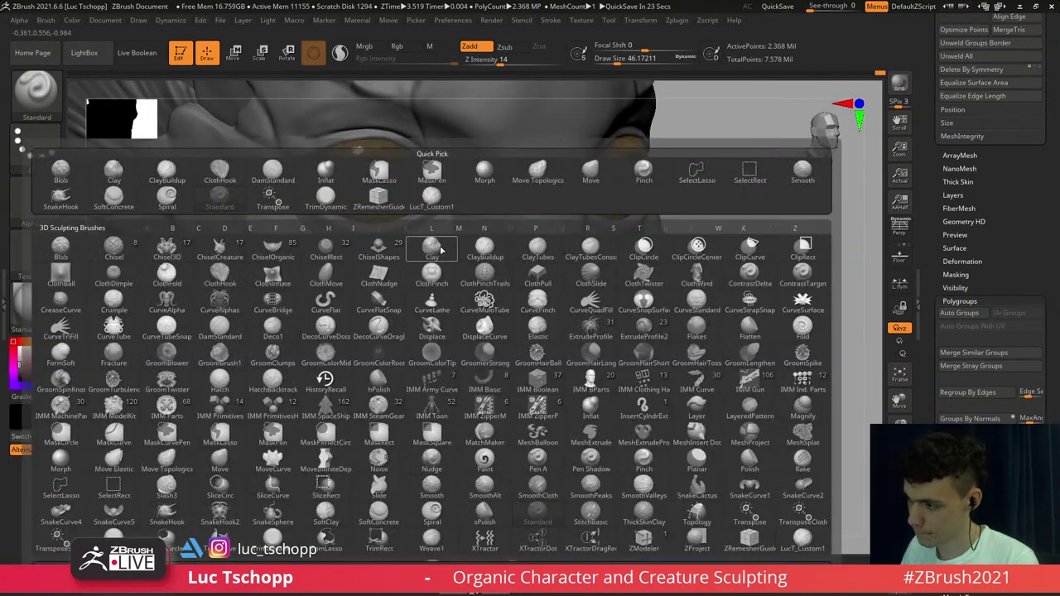
pyautogui.press('s')
pyautogui.moveTo(435, 256); pyautogui.dragTo(433, 272)
pyautogui.press('s')
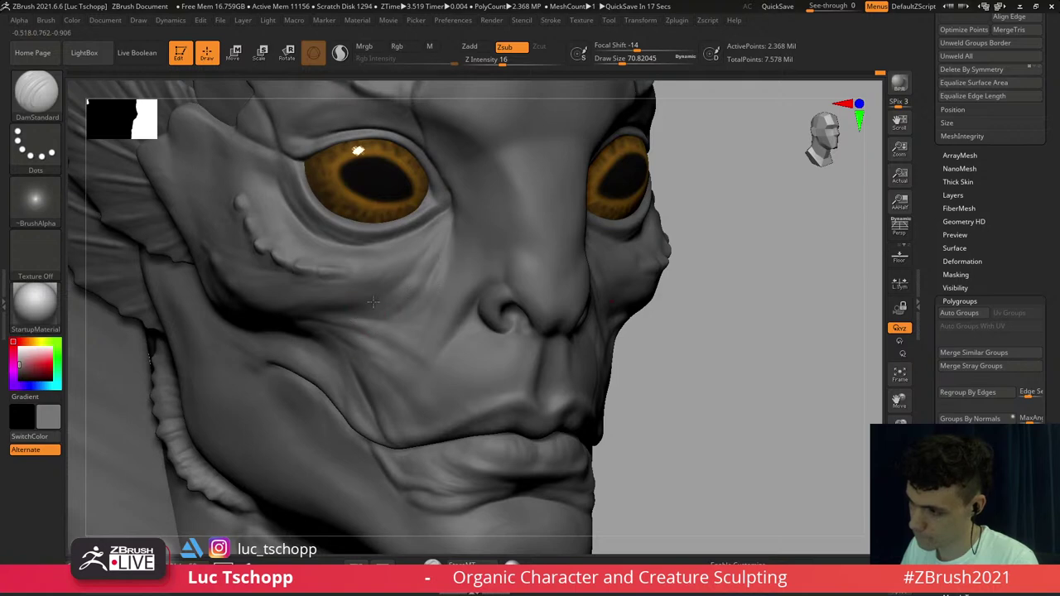
pyautogui.press('f')
pyautogui.keyDown('alt'); pyautogui.moveTo(543, 300); pyautogui.dragTo(498, 290, button='right'); pyautogui.keyUp('alt')
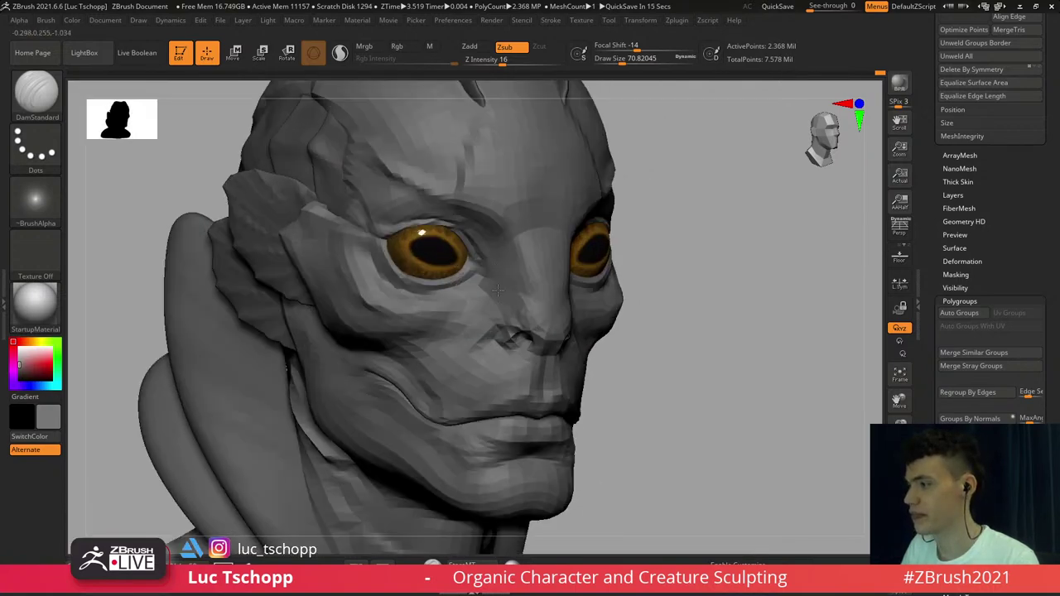
# Pick the LucT_Custom1 detailing brush and shrink it to about 18 near the eye
pyautogui.press('b')
pyautogui.click(486, 177)
pyautogui.keyDown('alt'); pyautogui.moveTo(364, 286); pyautogui.dragTo(324, 367, button='right'); pyautogui.keyUp('alt')
pyautogui.press('s')
pyautogui.moveTo(334, 361); pyautogui.dragTo(323, 361)
pyautogui.moveTo(323, 361)
pyautogui.mouseDown(button='right')
pyautogui.moveTo(332, 372)
pyautogui.moveTo(334, 346)
pyautogui.moveTo(350, 355)
pyautogui.moveTo(414, 321)
pyautogui.moveTo(355, 324)
pyautogui.mouseUp(button='right')
# Turn to a three-quarter view of the mouth and set the brush size to about 15
pyautogui.press('f')
pyautogui.moveTo(514, 333)
pyautogui.keyDown('alt'); pyautogui.mouseDown(button='right')
pyautogui.moveTo(422, 291)
pyautogui.moveTo(435, 357)
pyautogui.moveTo(441, 253)
pyautogui.mouseUp(button='right'); pyautogui.keyUp('alt')
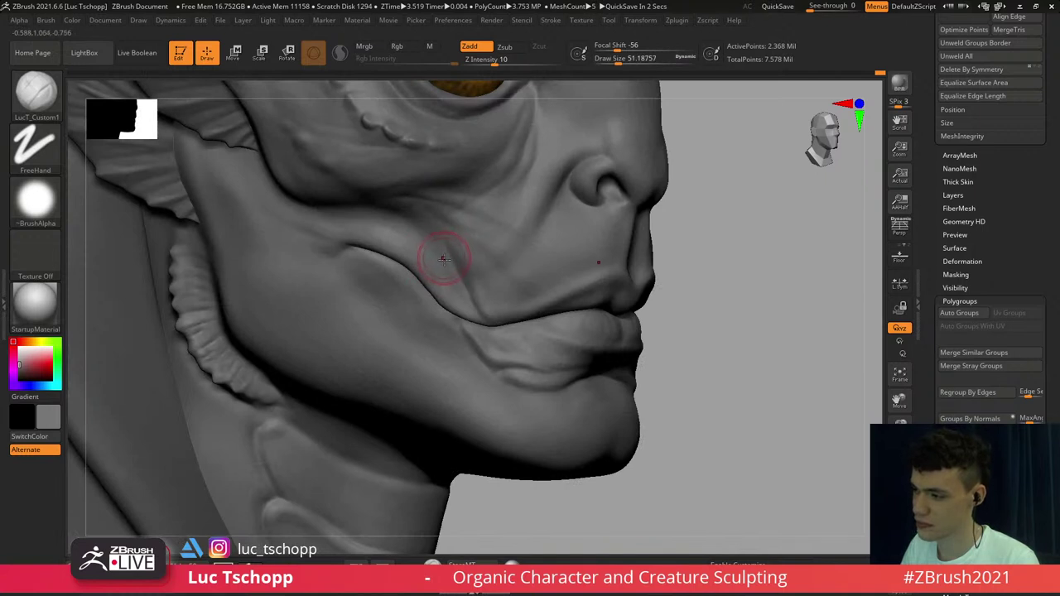
pyautogui.press('s')
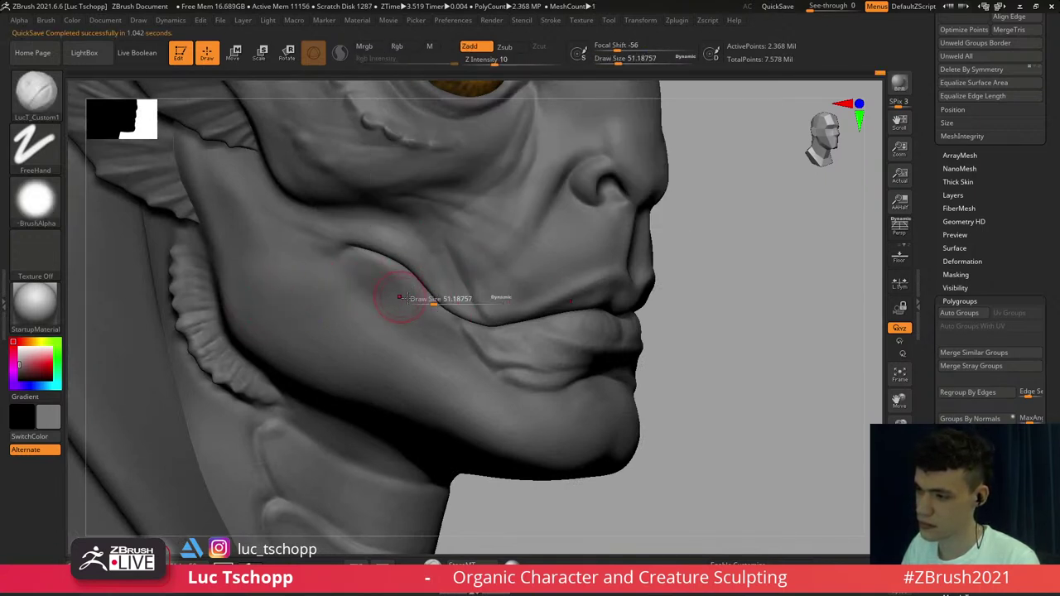
pyautogui.click(423, 303)
pyautogui.keyDown('alt'); pyautogui.moveTo(386, 318); pyautogui.dragTo(473, 263, button='right'); pyautogui.keyUp('alt')
# Frame the head and carve a faint DamStandard crease across the forehead, redoing it once
pyautogui.press('f')
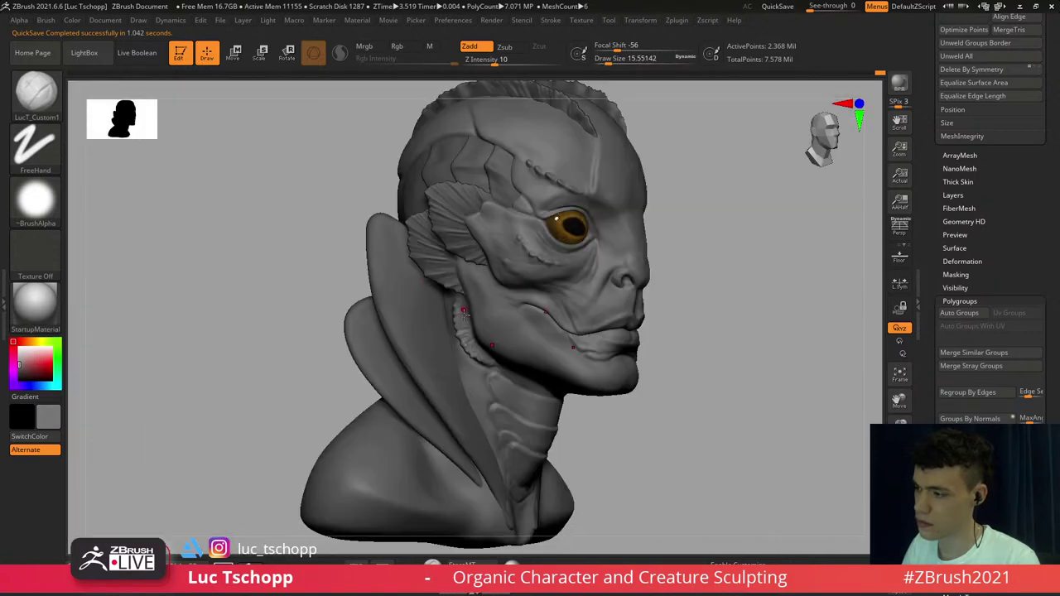
pyautogui.keyDown('ctrl'); pyautogui.moveTo(464, 313); pyautogui.dragTo(485, 345, button='right'); pyautogui.keyUp('ctrl')
pyautogui.hotkey('shift', 'f')
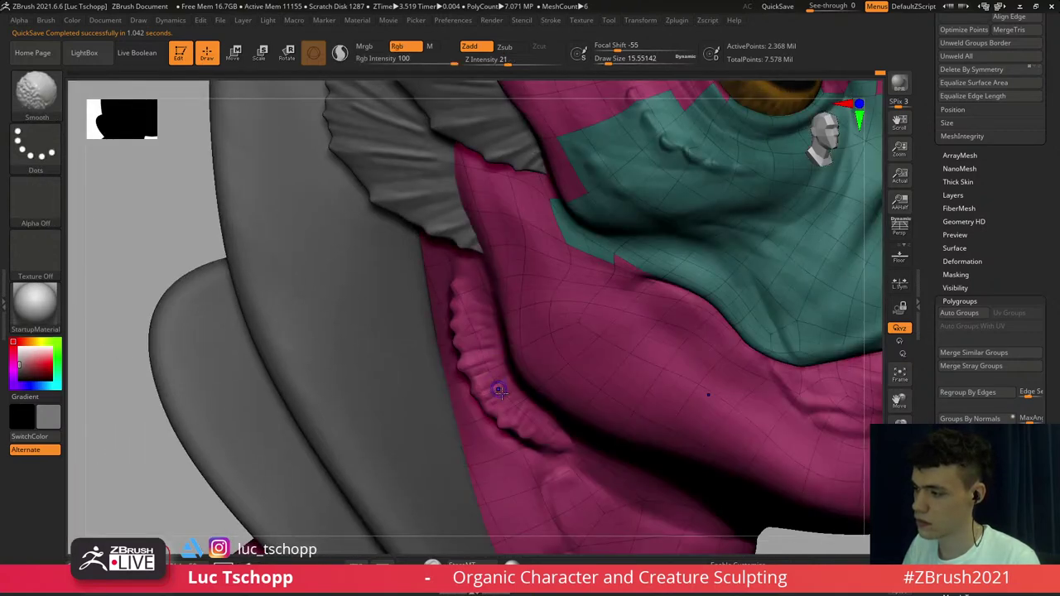
pyautogui.hotkey('shift', 'f')
pyautogui.moveTo(1015, 221); pyautogui.dragTo(1016, 397)
pyautogui.press('f')
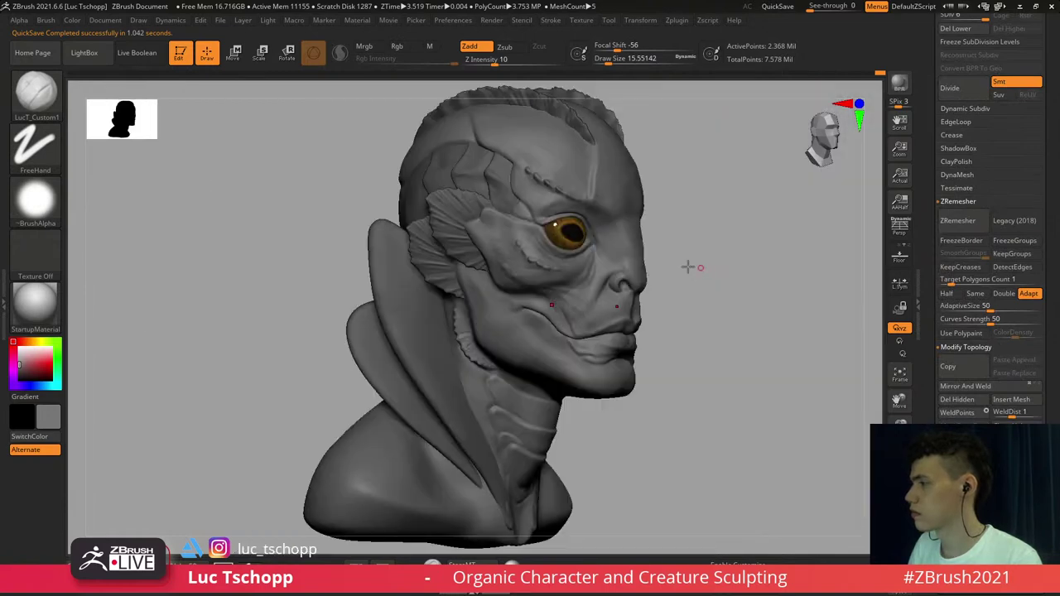
pyautogui.moveTo(689, 268); pyautogui.dragTo(650, 265, button='right')
pyautogui.keyDown('alt'); pyautogui.moveTo(585, 266); pyautogui.dragTo(530, 381, button='right'); pyautogui.keyUp('alt')
pyautogui.press('s')
pyautogui.moveTo(459, 272); pyautogui.dragTo(473, 280)
pyautogui.moveTo(473, 281); pyautogui.dragTo(506, 299, button='right')
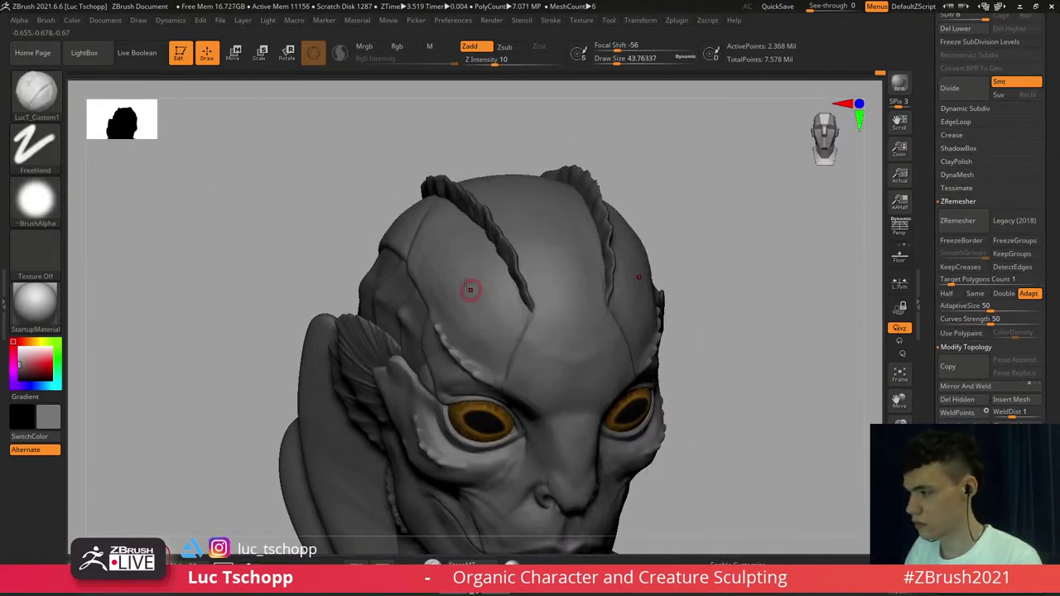
pyautogui.press('b')
pyautogui.press('d')
pyautogui.press('s')
pyautogui.moveTo(455, 253); pyautogui.dragTo(473, 306)
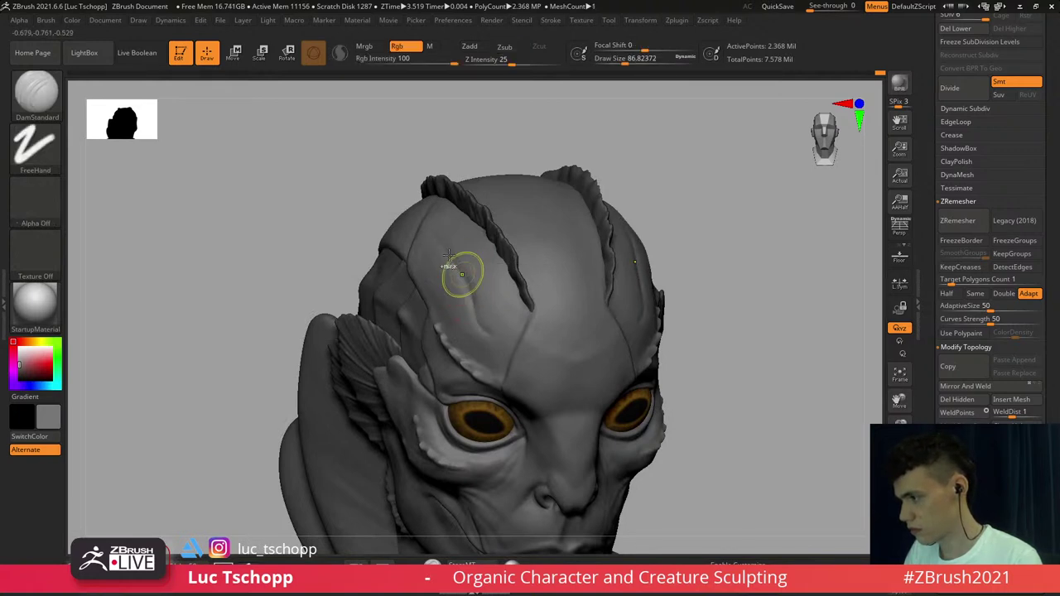
pyautogui.hotkey('ctrl', 'z')
pyautogui.moveTo(454, 258); pyautogui.dragTo(481, 321)
# Try a faint DamStandard groove on the forehead from another angle, then undo it
pyautogui.moveTo(471, 280); pyautogui.dragTo(406, 269, button='right')
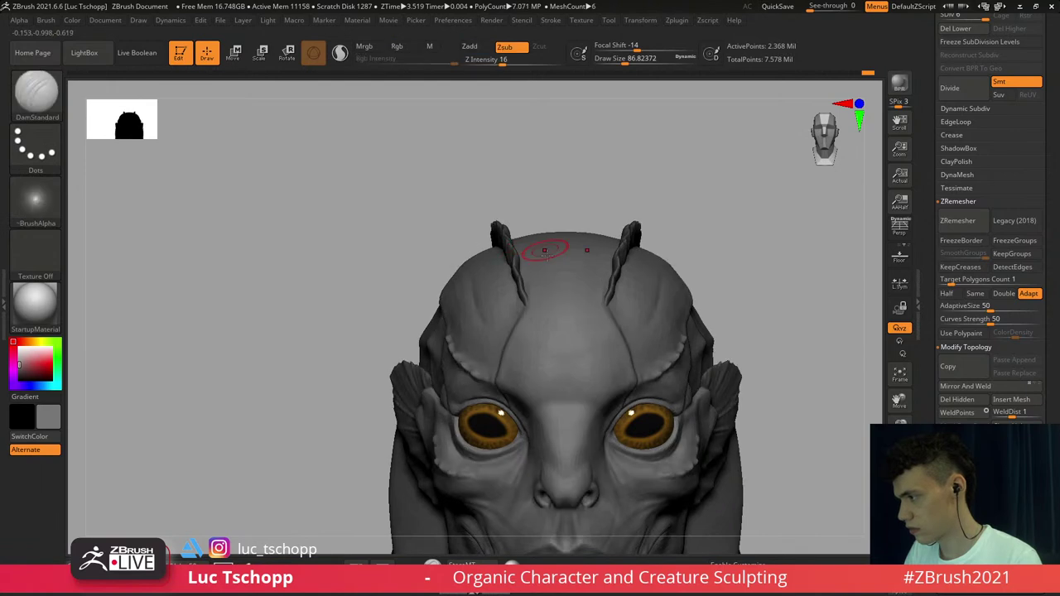
pyautogui.moveTo(544, 249)
pyautogui.keyDown('alt'); pyautogui.mouseDown(button='right')
pyautogui.moveTo(448, 143)
pyautogui.moveTo(377, 149)
pyautogui.moveTo(587, 210)
pyautogui.mouseUp(button='right'); pyautogui.keyUp('alt')
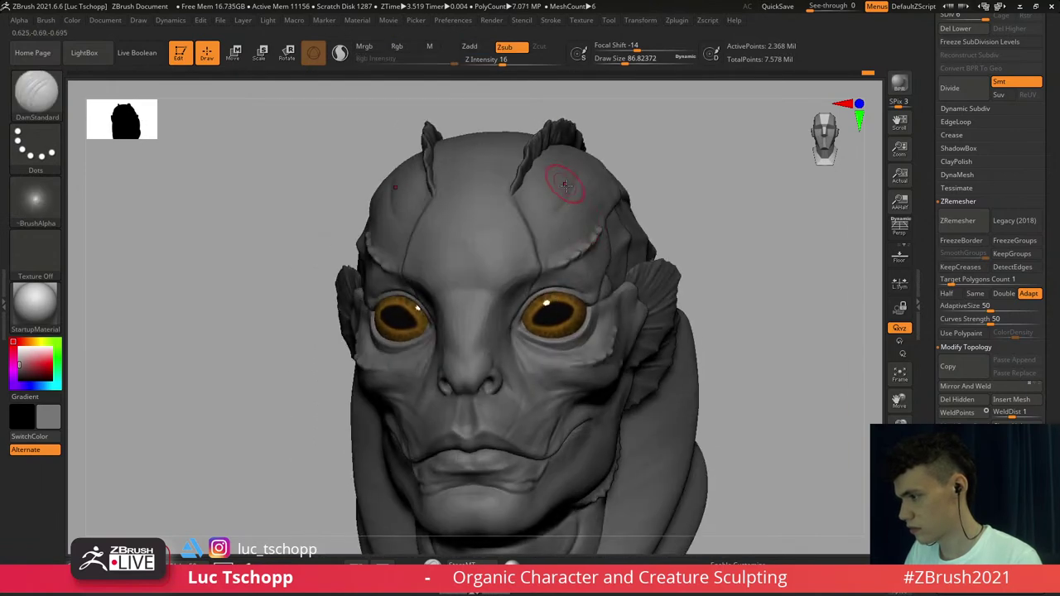
pyautogui.press('b')
pyautogui.press('s')
pyautogui.press('t')
pyautogui.press('ctrl')
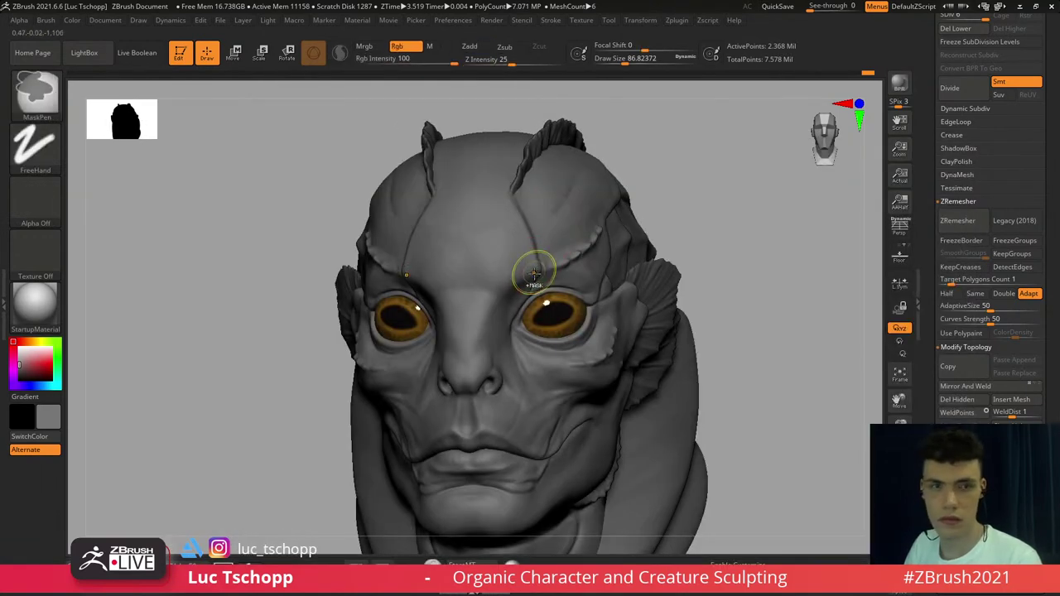
pyautogui.press('ctrl')
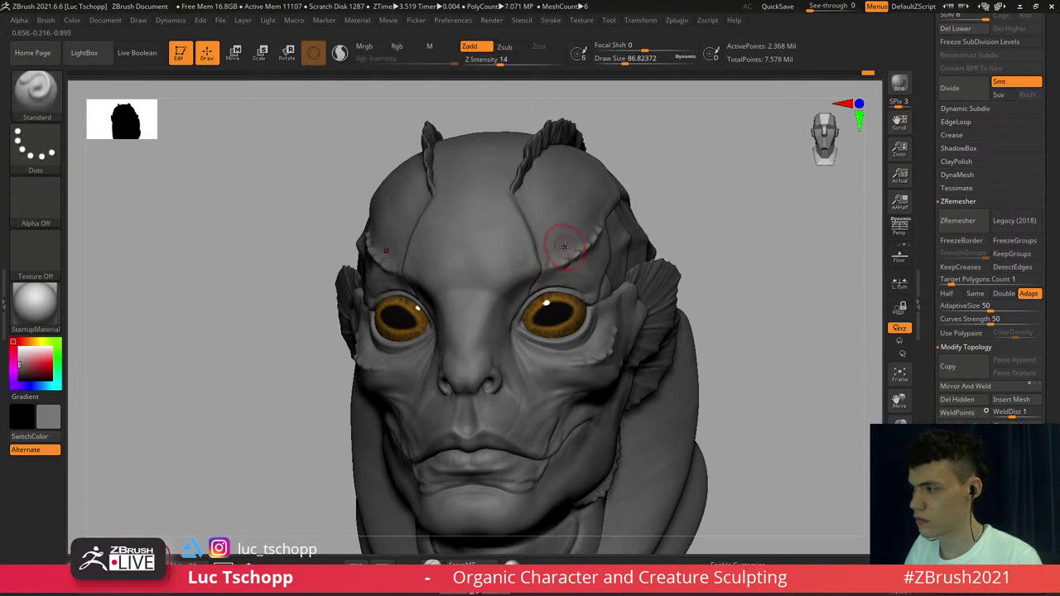
pyautogui.press('b')
pyautogui.press('d')
pyautogui.press('s')
pyautogui.moveTo(565, 214); pyautogui.dragTo(549, 178, button='right')
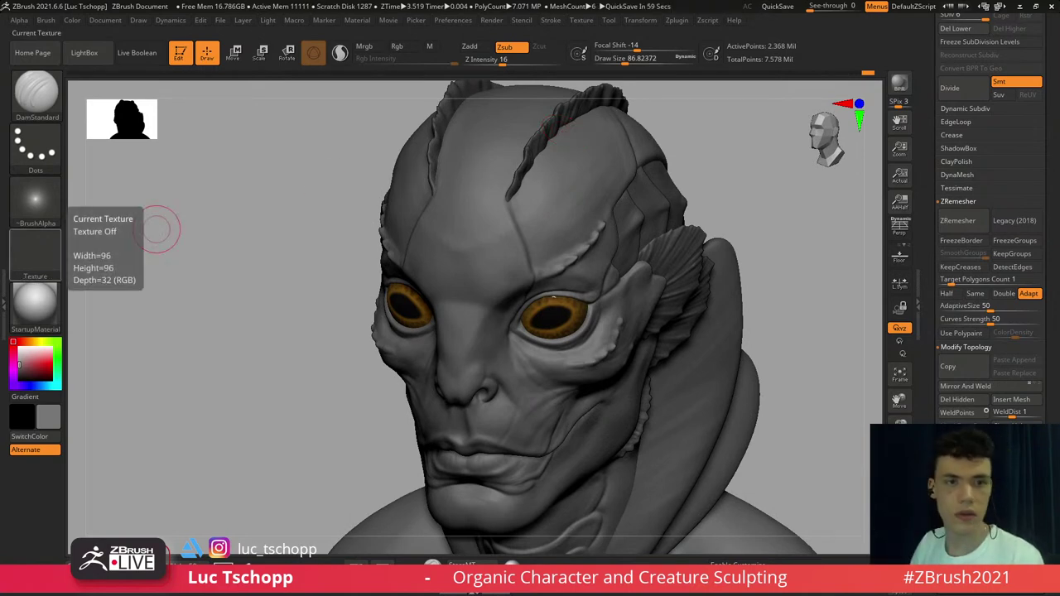
pyautogui.moveTo(569, 205); pyautogui.dragTo(572, 166, button='right')
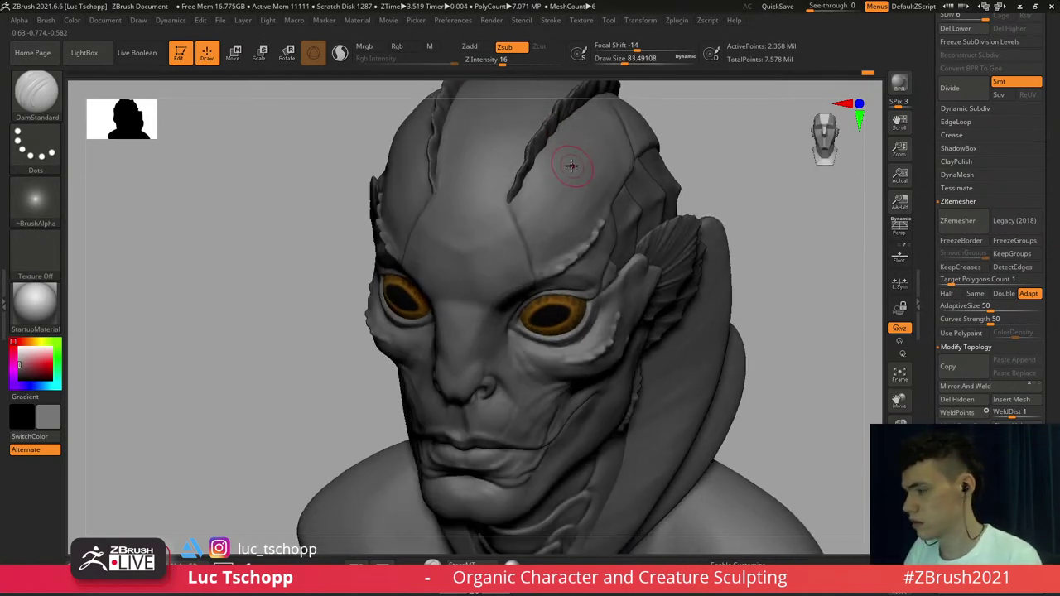
pyautogui.keyDown('alt'); pyautogui.moveTo(537, 202); pyautogui.dragTo(711, 232, button='right'); pyautogui.keyUp('alt')
pyautogui.moveTo(439, 244); pyautogui.dragTo(475, 213, button='right')
pyautogui.moveTo(469, 198); pyautogui.dragTo(483, 249)
pyautogui.hotkey('ctrl', 'z')
# Set the brush size to about 77 and carve a forehead groove down to its lower end
pyautogui.press('s')
pyautogui.press('s')
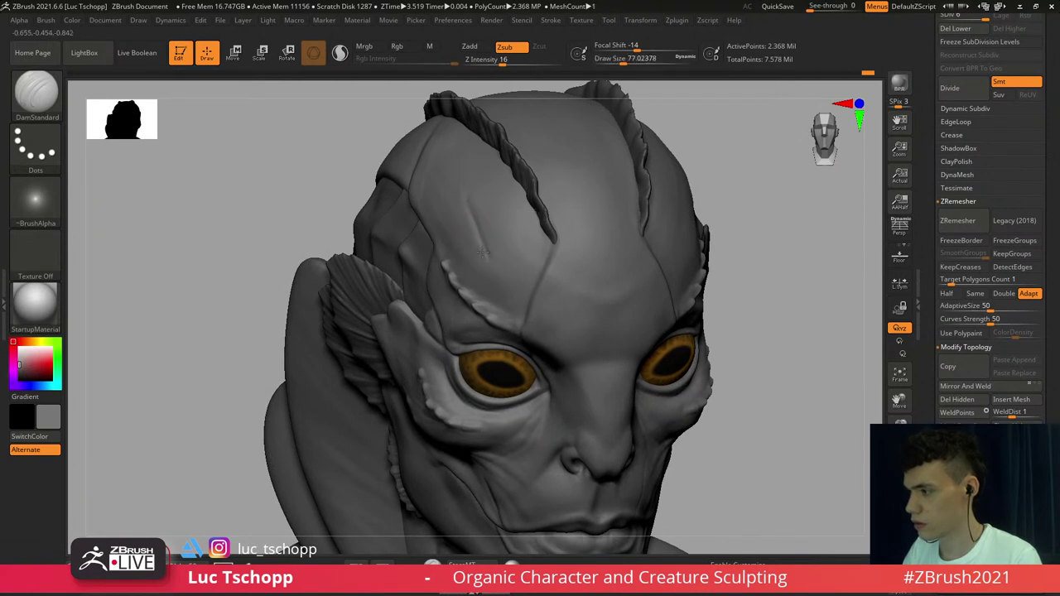
pyautogui.press('s')
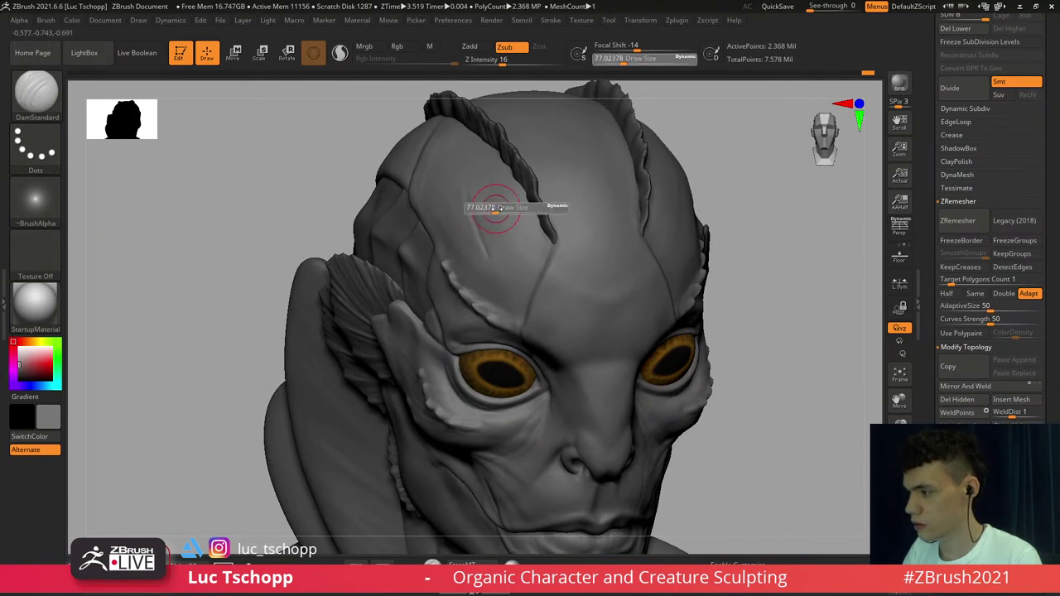
pyautogui.click(494, 210)
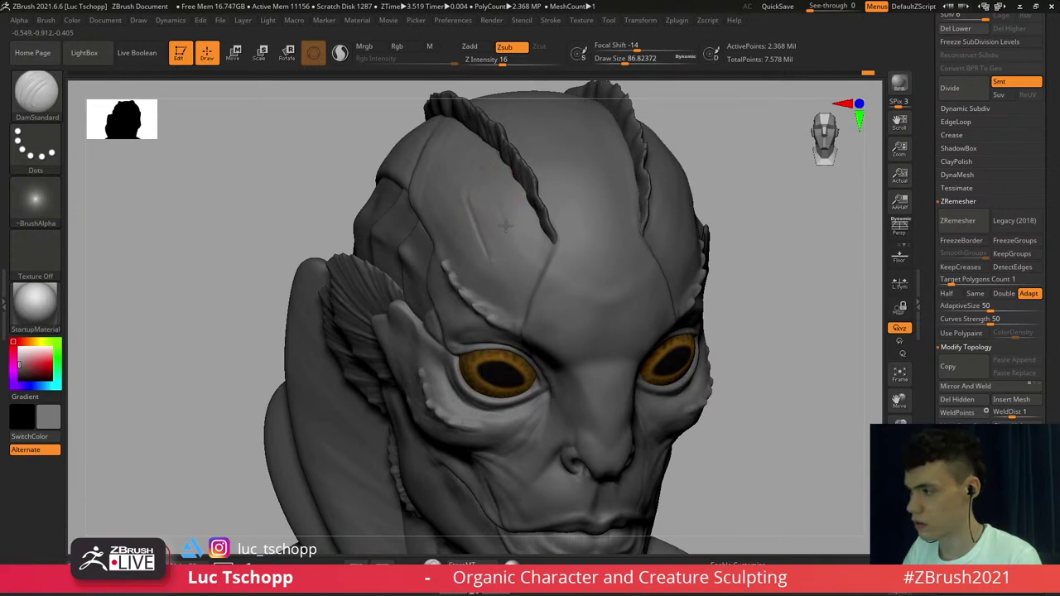
pyautogui.press('[')
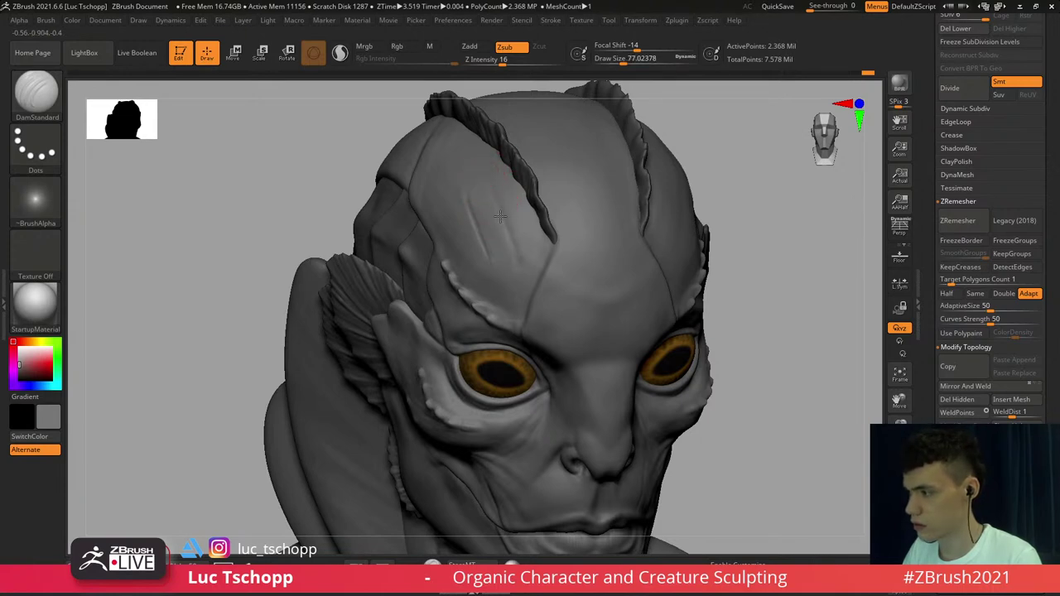
pyautogui.moveTo(495, 199)
pyautogui.keyDown('ctrl'); pyautogui.mouseDown(button='right')
pyautogui.moveTo(504, 222)
pyautogui.moveTo(502, 208)
pyautogui.mouseUp(button='right'); pyautogui.keyUp('ctrl')
pyautogui.moveTo(492, 184); pyautogui.dragTo(502, 216)
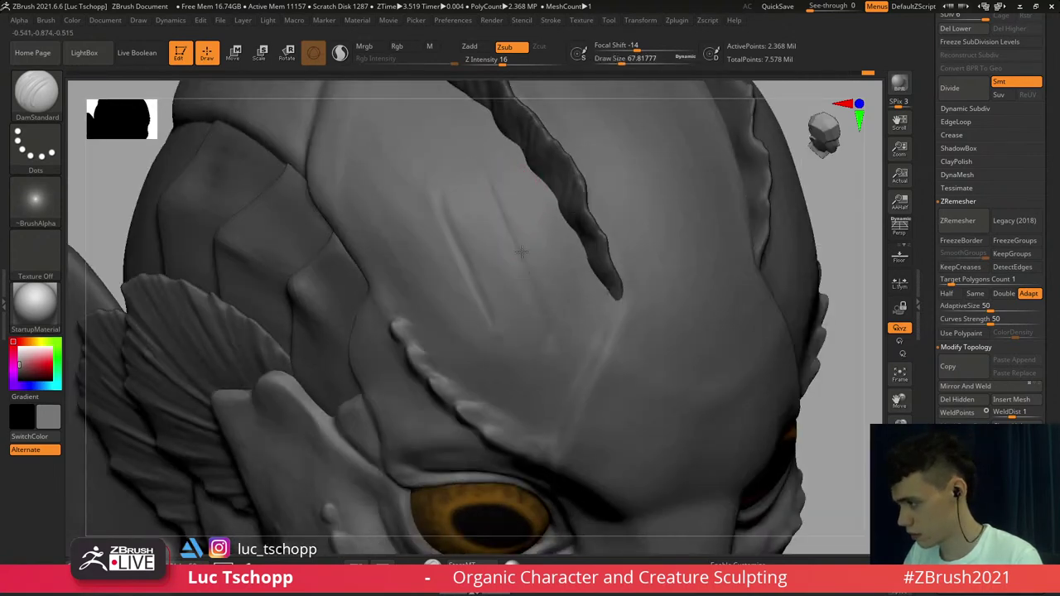
pyautogui.moveTo(522, 252); pyautogui.dragTo(548, 325)
pyautogui.moveTo(487, 170); pyautogui.dragTo(519, 160, button='right')
# Switch to the Standard brush, resize it between about 15 and 77, and undo the stroke
pyautogui.press('b')
pyautogui.press('s')
pyautogui.press('t')
pyautogui.press('s')
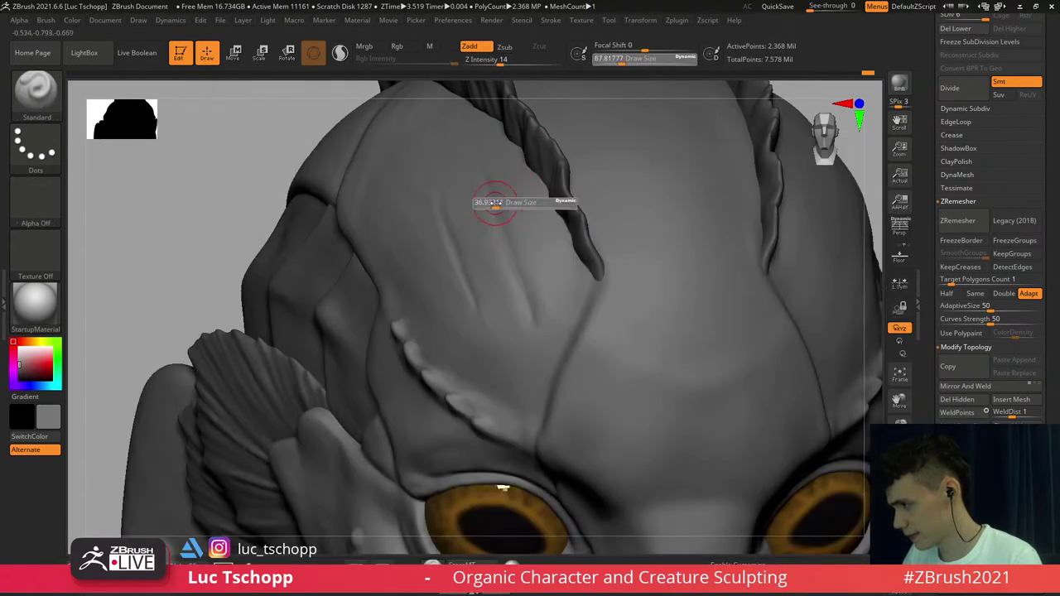
pyautogui.click(496, 202)
pyautogui.press('s')
pyautogui.click(505, 232)
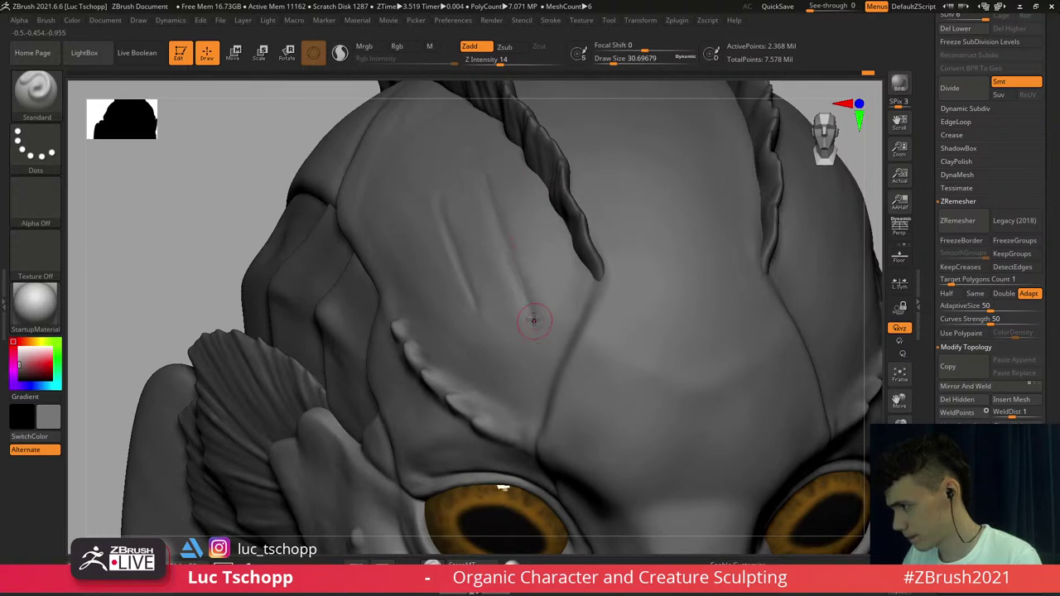
pyautogui.press('s')
pyautogui.click(493, 243)
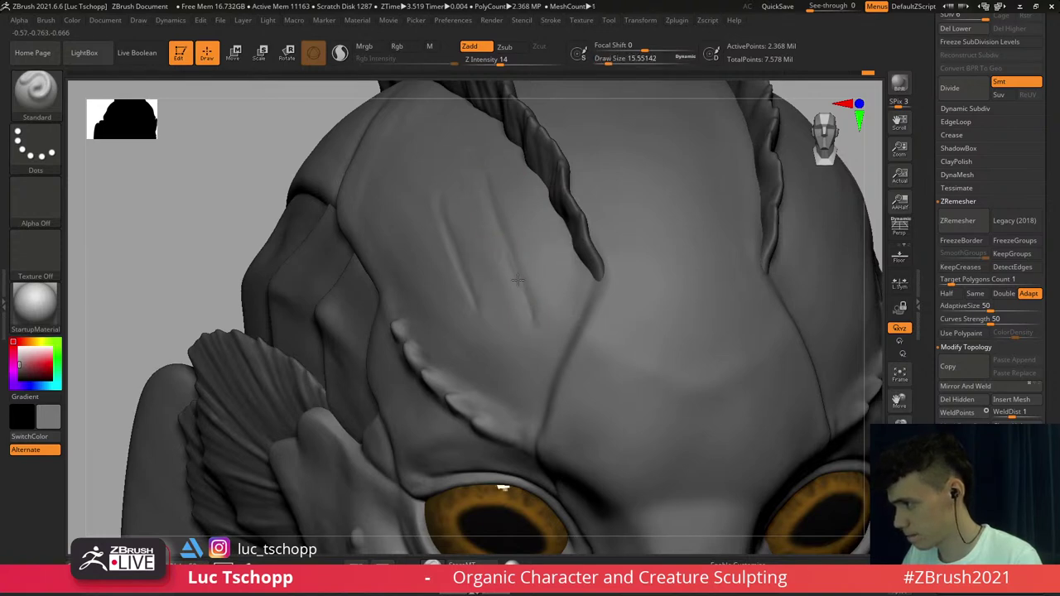
pyautogui.moveTo(518, 294); pyautogui.dragTo(504, 249, button='right')
pyautogui.press('b')
pyautogui.press('s')
pyautogui.press('t')
pyautogui.press(']')
pyautogui.press(']')
pyautogui.press(']')
pyautogui.press(']')
pyautogui.press(']')
pyautogui.press(']')
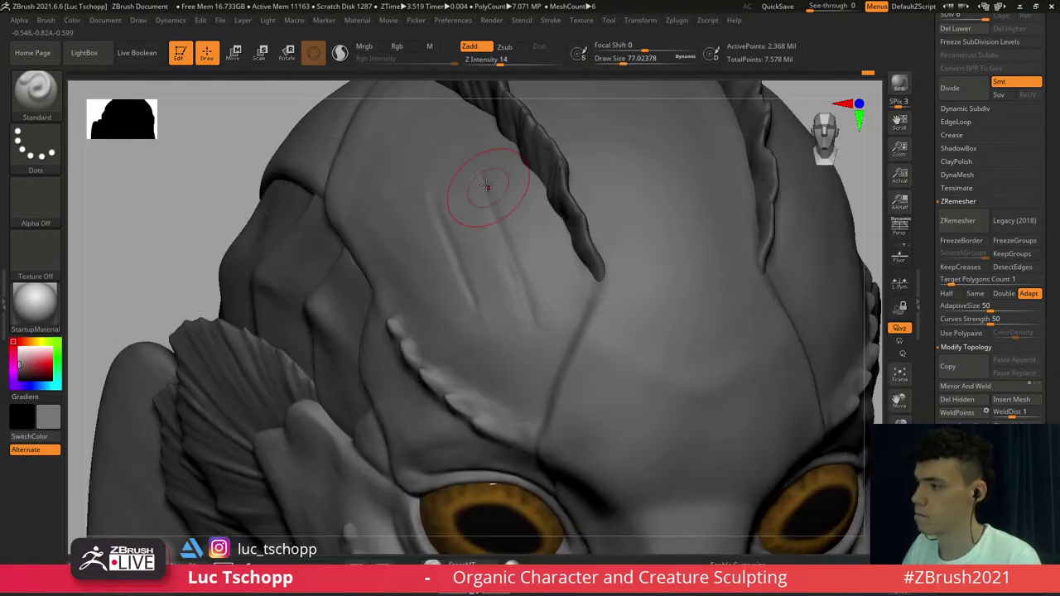
pyautogui.hotkey('ctrl', 'z')
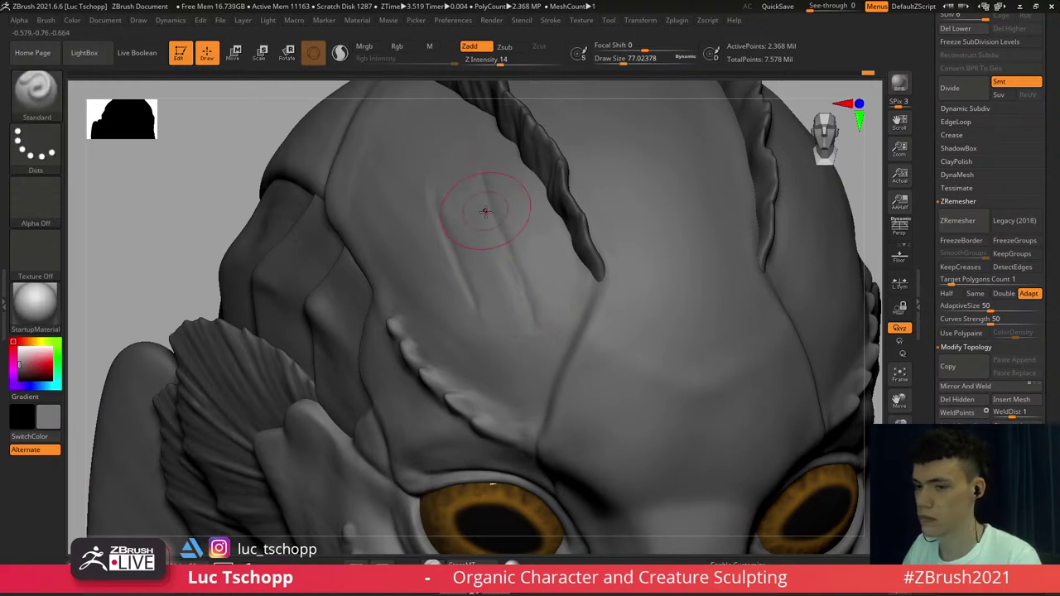
# Retrace the forehead wrinkle with DamStandard at size about 59, softening its lower end
pyautogui.press('b')
pyautogui.press('d')
pyautogui.press('s')
pyautogui.press('s')
pyautogui.click(488, 206)
pyautogui.press('s')
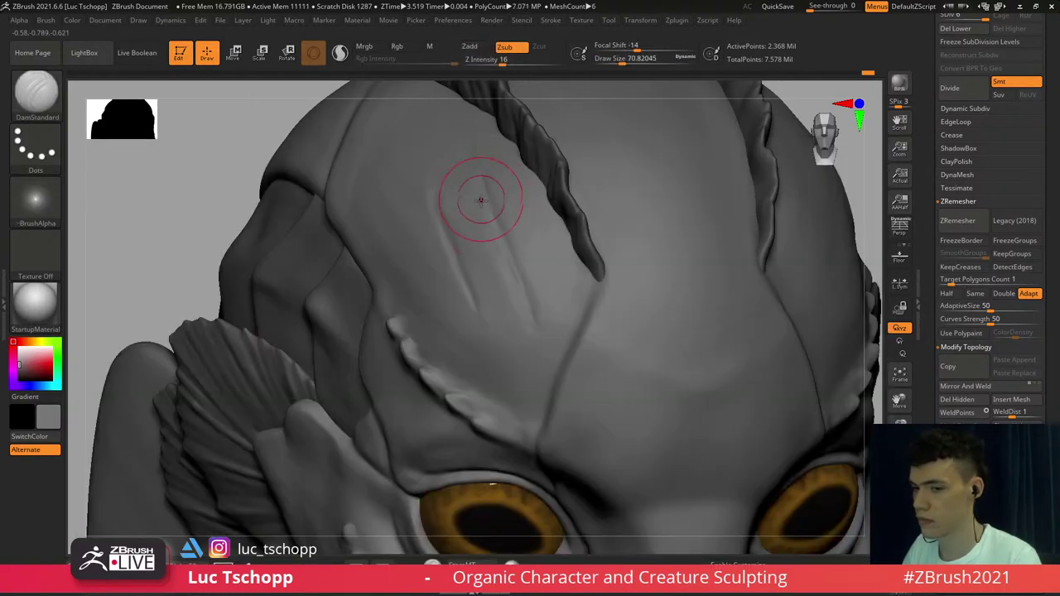
pyautogui.click(481, 201)
pyautogui.moveTo(483, 185); pyautogui.dragTo(531, 319)
pyautogui.moveTo(472, 170); pyautogui.dragTo(492, 196, button='right')
pyautogui.press('[')
pyautogui.press('[')
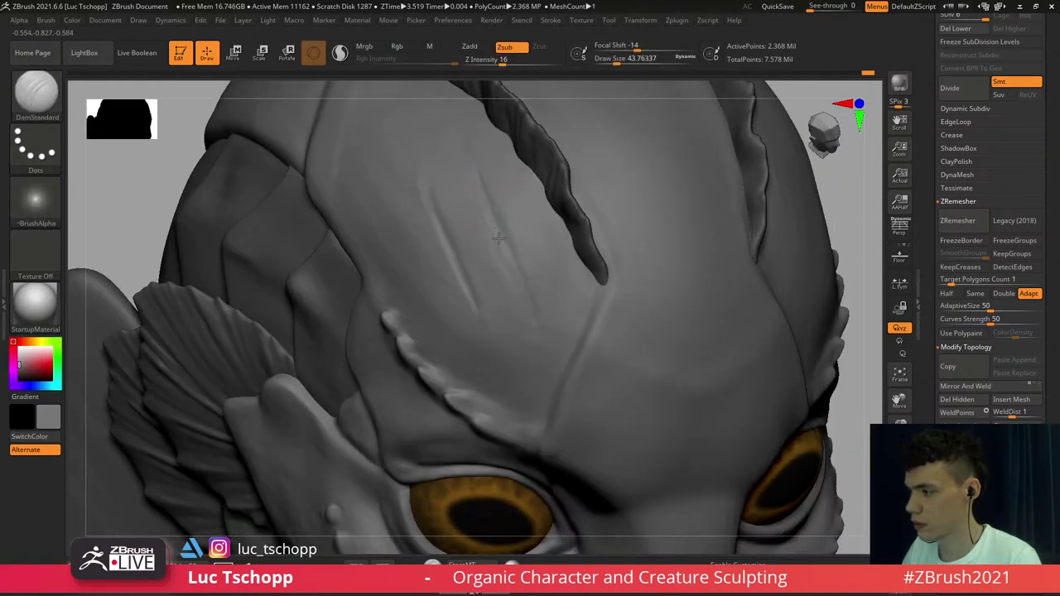
pyautogui.moveTo(435, 236); pyautogui.dragTo(431, 228, button='right')
# Draw faint forehead grooves with the custom detailing brush at size about 37
pyautogui.press('b')
pyautogui.click(428, 201)
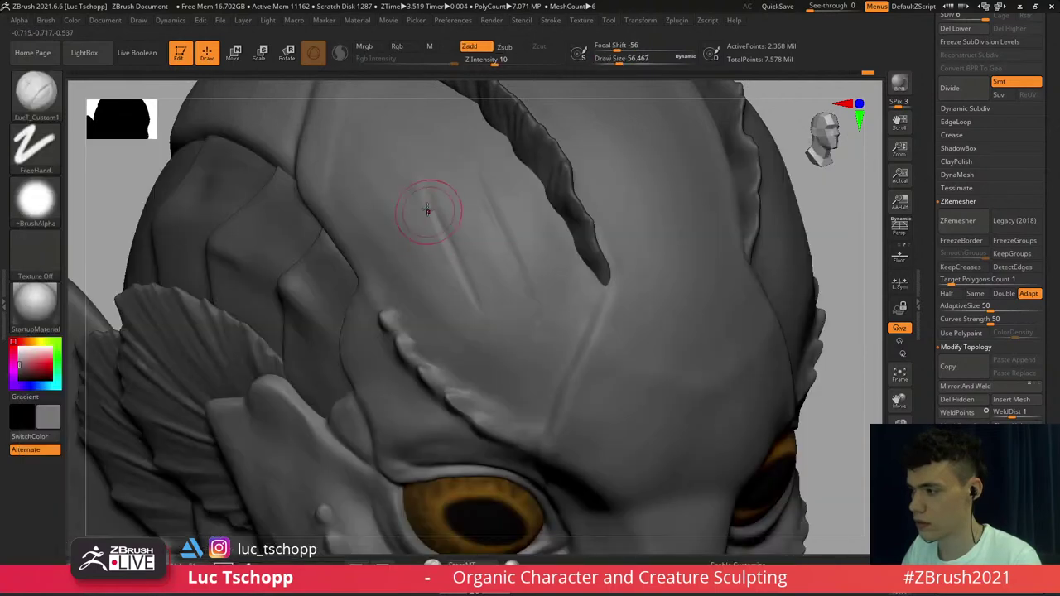
pyautogui.press('s')
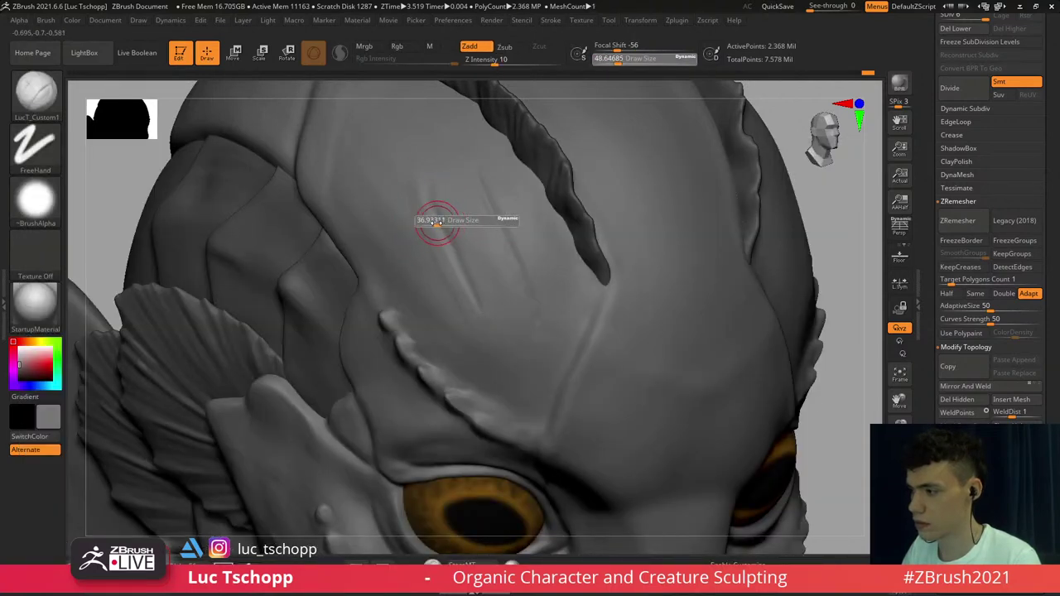
pyautogui.moveTo(441, 221); pyautogui.dragTo(437, 221)
pyautogui.moveTo(415, 181)
pyautogui.mouseDown()
pyautogui.moveTo(447, 249)
pyautogui.moveTo(449, 224)
pyautogui.mouseUp()
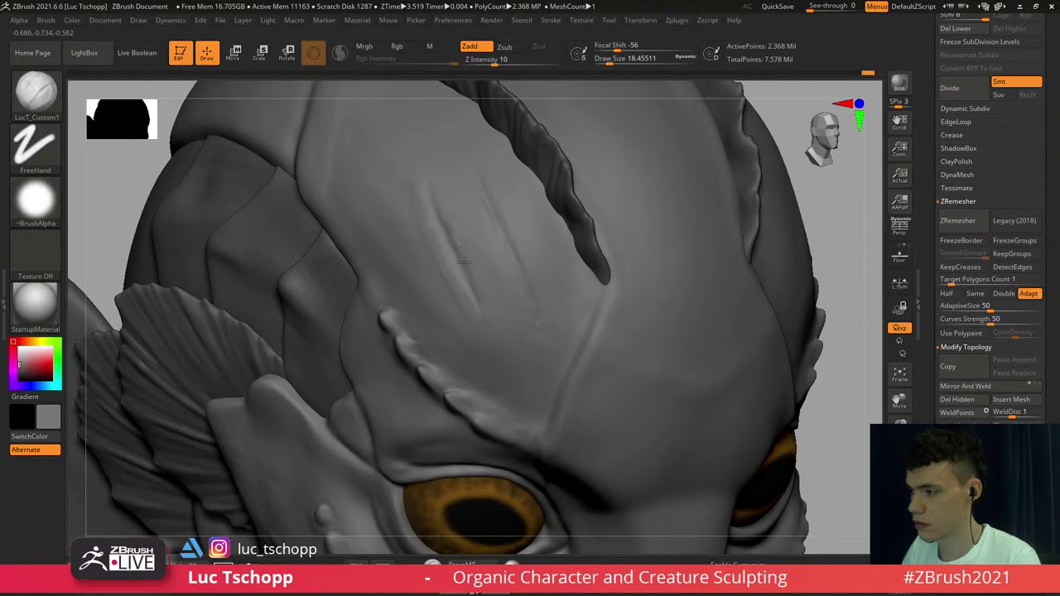
pyautogui.moveTo(464, 263); pyautogui.dragTo(458, 240)
pyautogui.keyDown('shift'); pyautogui.moveTo(432, 167); pyautogui.dragTo(465, 188, button='right'); pyautogui.keyUp('shift')
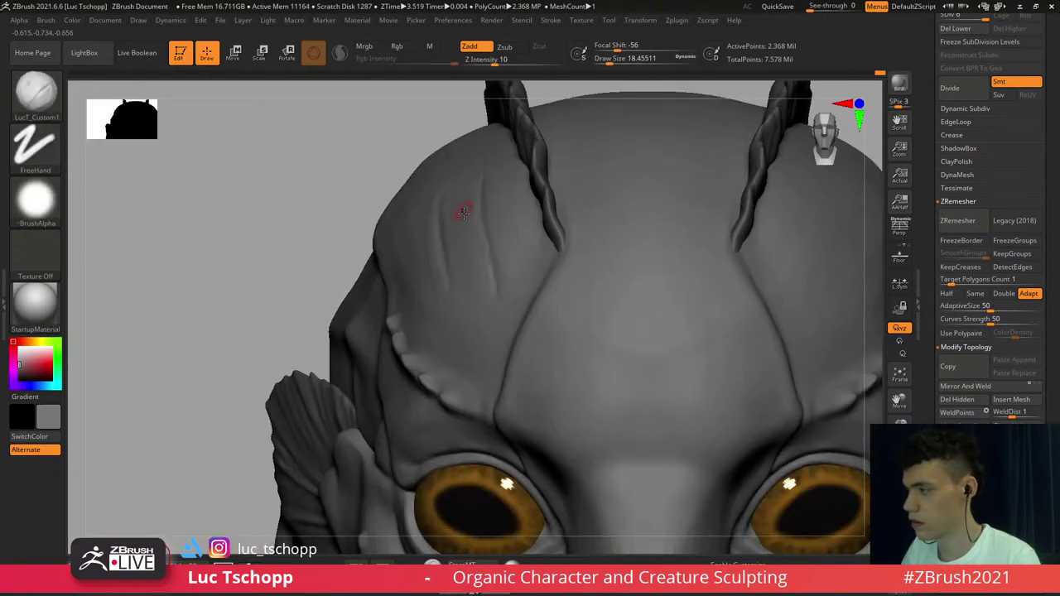
pyautogui.moveTo(436, 244); pyautogui.dragTo(423, 244, button='right')
# Set the brush to about 39 and return the mesh to its highest subdivision level, SDiv 6
pyautogui.hotkey('shift', 'd')
pyautogui.hotkey('shift', 'd')
pyautogui.press('s')
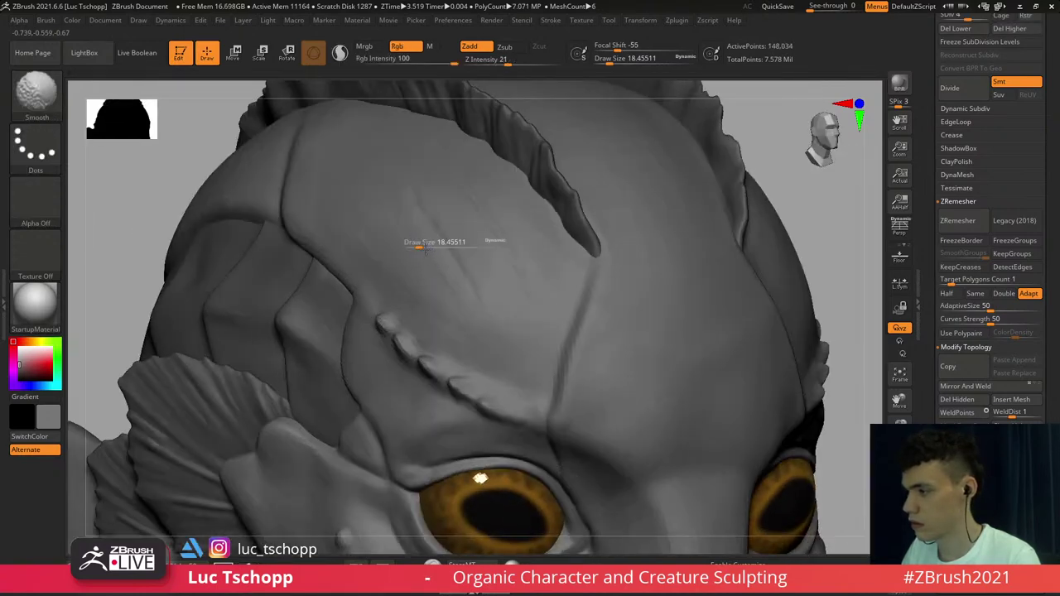
pyautogui.moveTo(419, 248); pyautogui.dragTo(419, 244)
pyautogui.press('s')
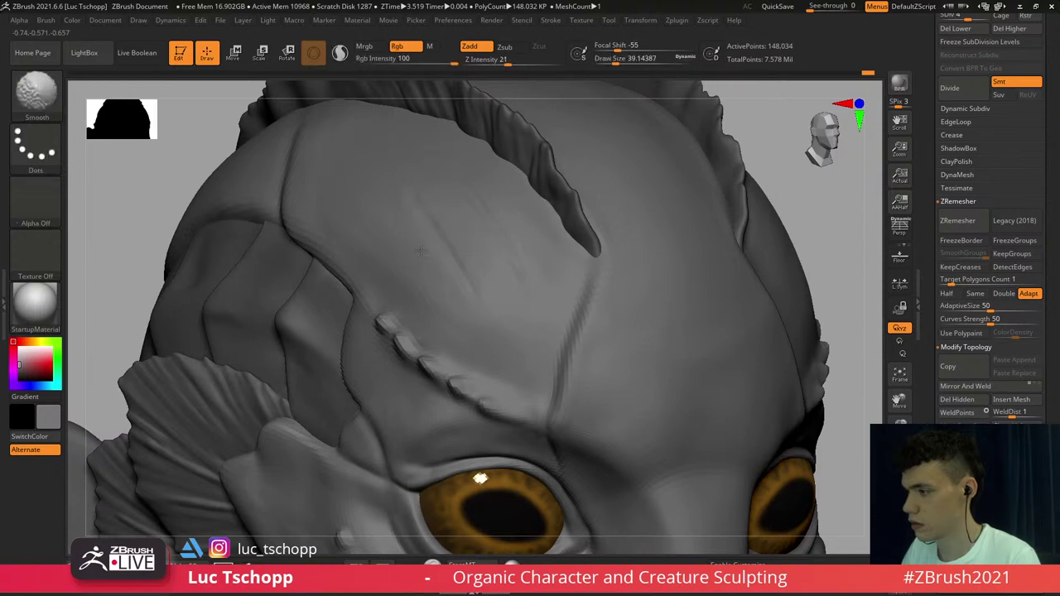
pyautogui.hotkey('ctrl', 'd')
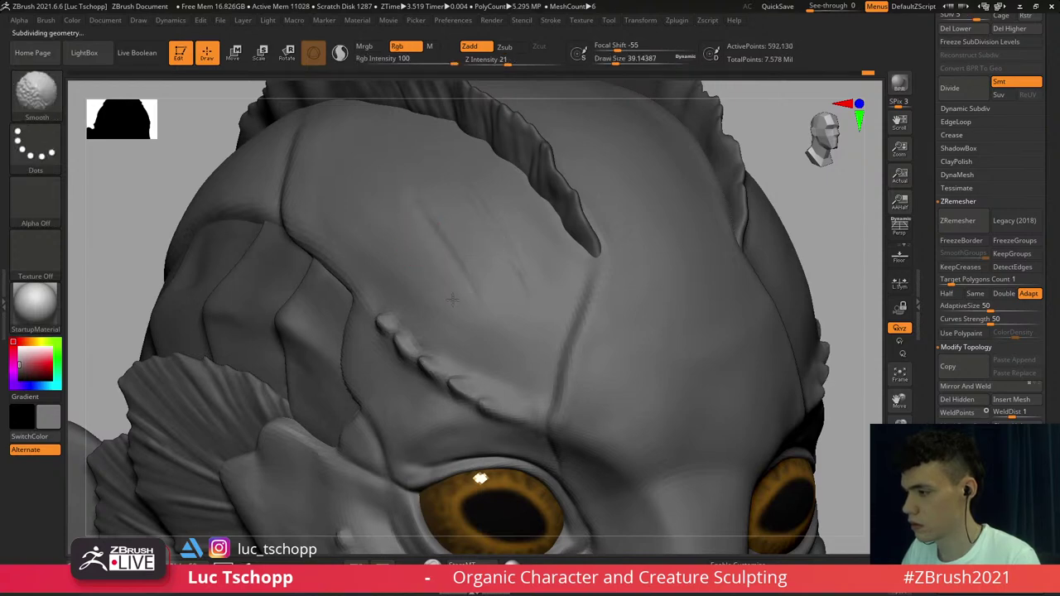
pyautogui.press('d')
# Carve soft slash grooves on the left forehead with Slash3 at size 25, Z Intensity 19
pyautogui.press('b')
pyautogui.press('d')
pyautogui.press('s')
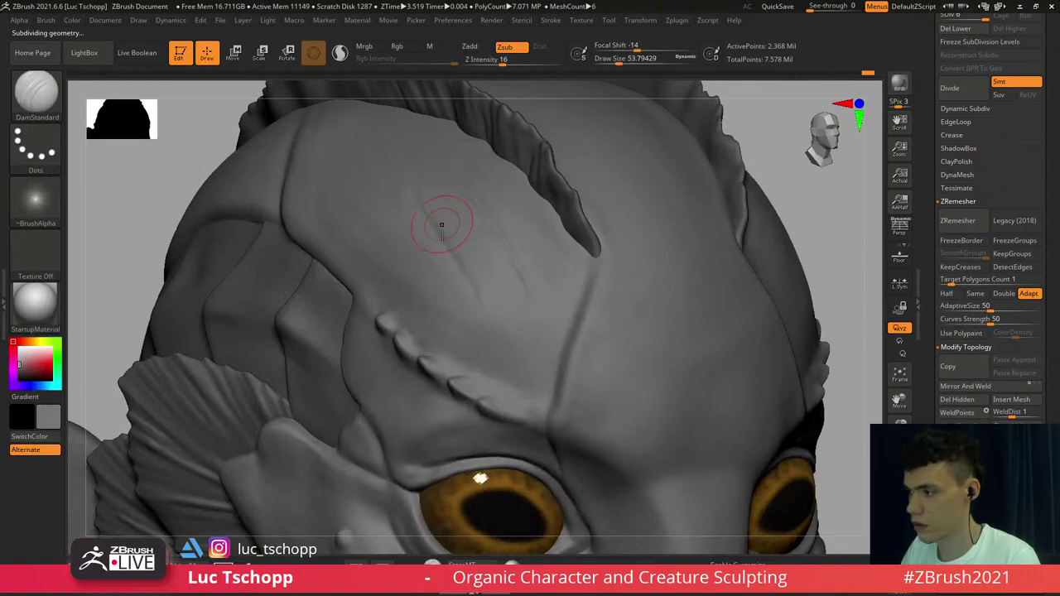
pyautogui.moveTo(441, 224); pyautogui.dragTo(438, 239, button='right')
pyautogui.press('b')
pyautogui.press('s')
pyautogui.press('l')
pyautogui.press('s')
pyautogui.moveTo(442, 225); pyautogui.dragTo(423, 216)
pyautogui.moveTo(464, 280); pyautogui.dragTo(468, 295)
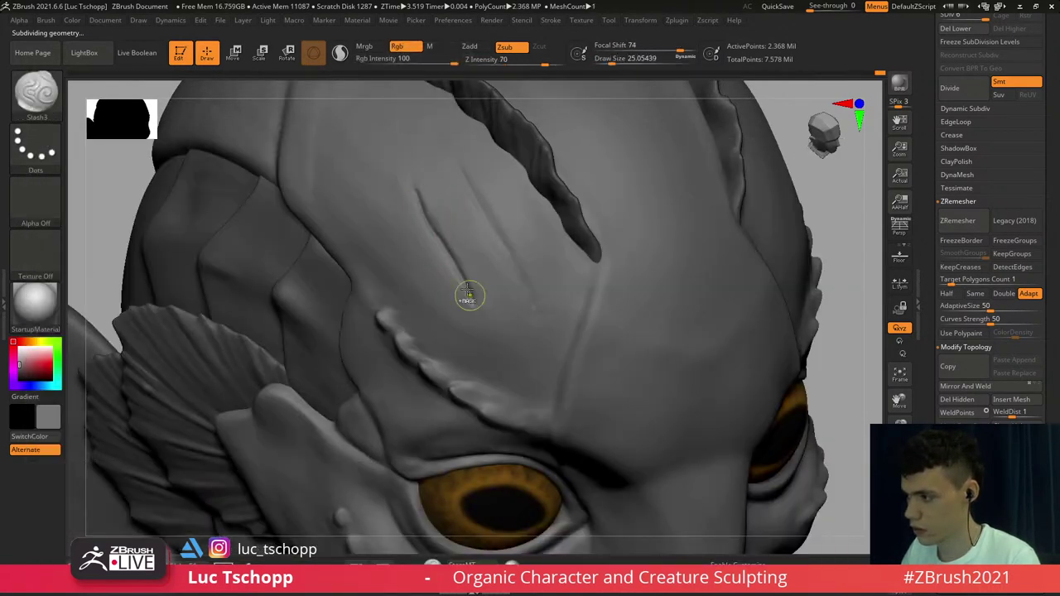
pyautogui.hotkey('ctrl', 'z')
pyautogui.click(506, 61)
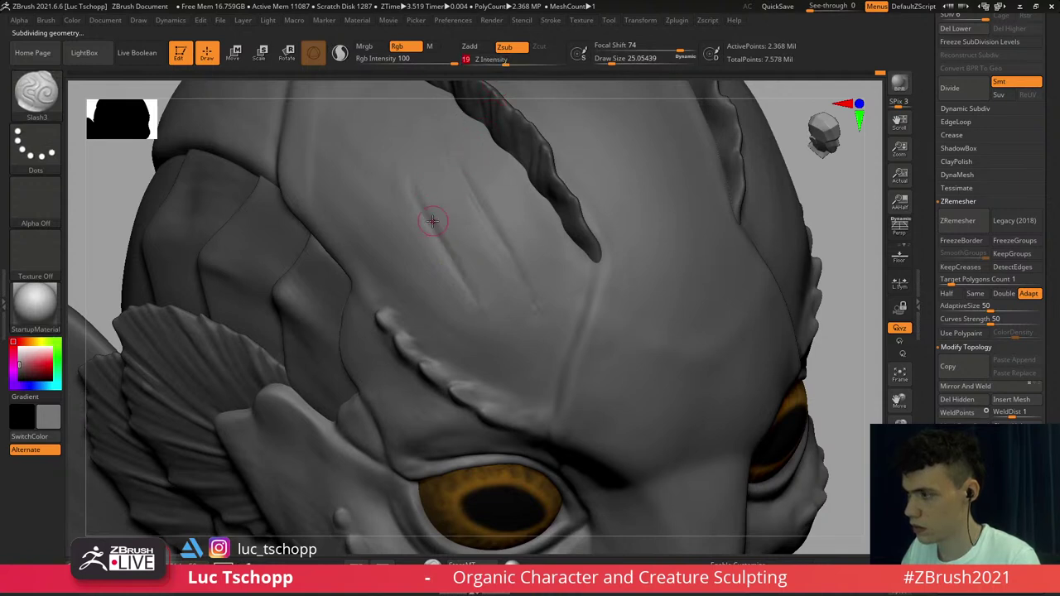
pyautogui.hotkey('ctrl', 'z')
pyautogui.moveTo(417, 196); pyautogui.dragTo(465, 277)
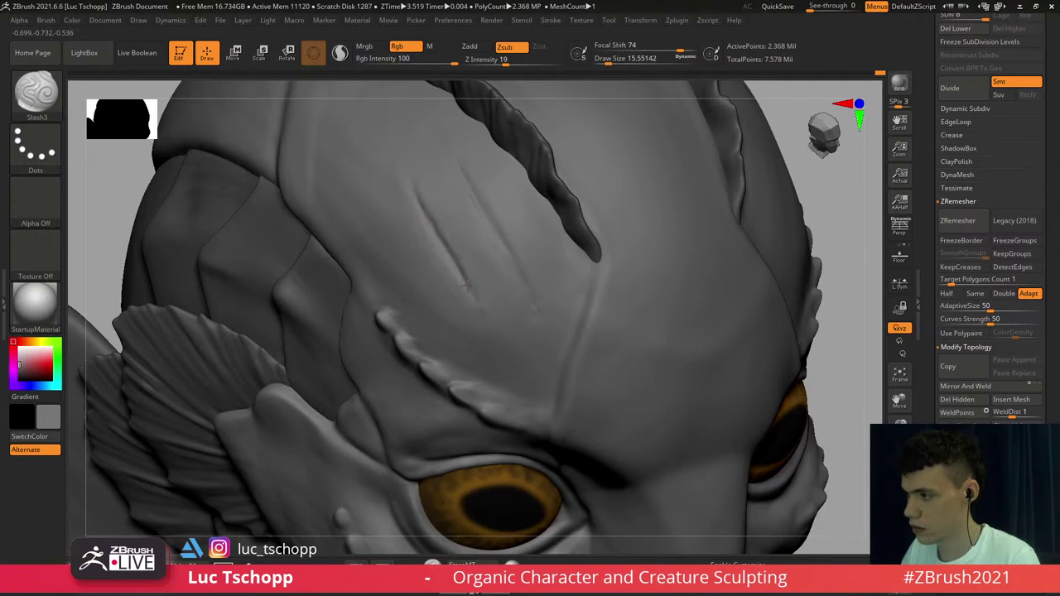
pyautogui.moveTo(484, 228); pyautogui.dragTo(481, 202, button='right')
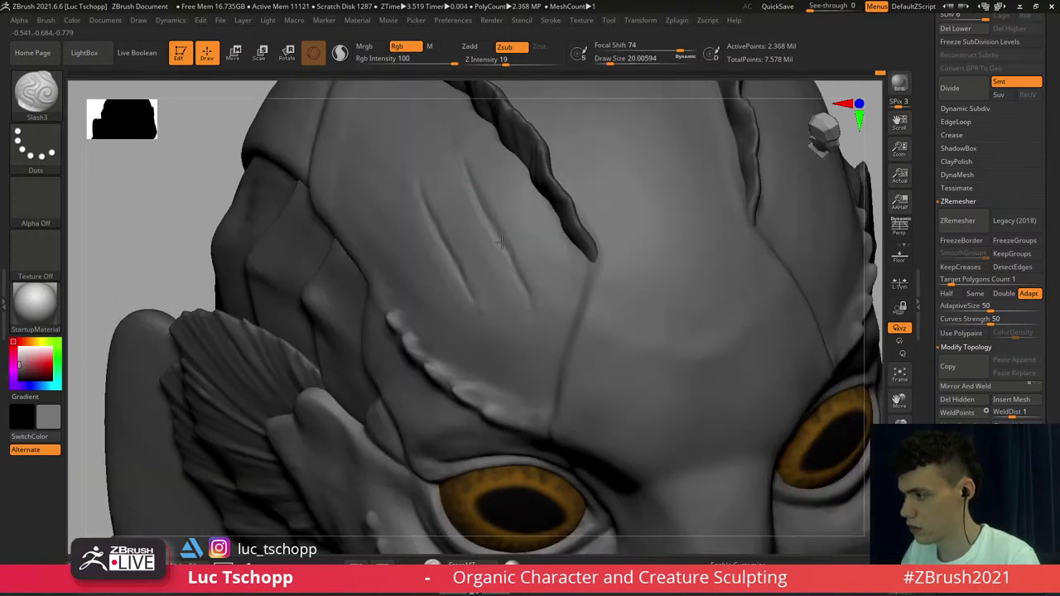
# Return to the custom sculpting brush and frame the forehead in a three-quarter view
pyautogui.press('b')
pyautogui.click(469, 205)
pyautogui.keyDown('shift'); pyautogui.moveTo(506, 201); pyautogui.dragTo(497, 171, button='right'); pyautogui.keyUp('shift')
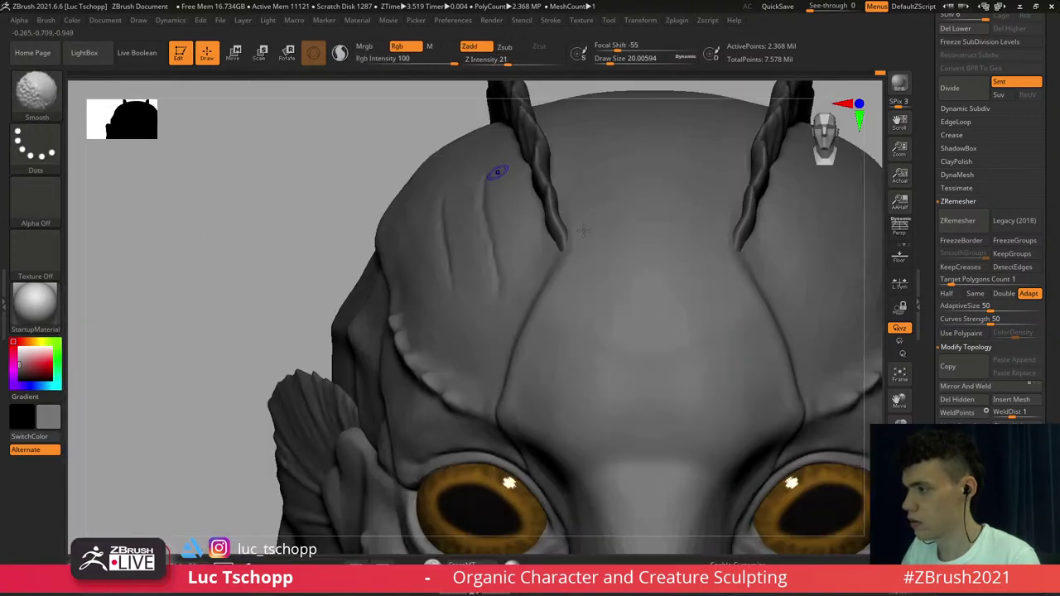
pyautogui.press('f')
pyautogui.keyDown('alt'); pyautogui.moveTo(551, 263); pyautogui.dragTo(531, 352, button='right'); pyautogui.keyUp('alt')
pyautogui.keyDown('ctrl'); pyautogui.moveTo(428, 189); pyautogui.dragTo(427, 249, button='right'); pyautogui.keyUp('ctrl')
pyautogui.moveTo(341, 204); pyautogui.dragTo(408, 211, button='right')
pyautogui.press('b')
pyautogui.press('s')
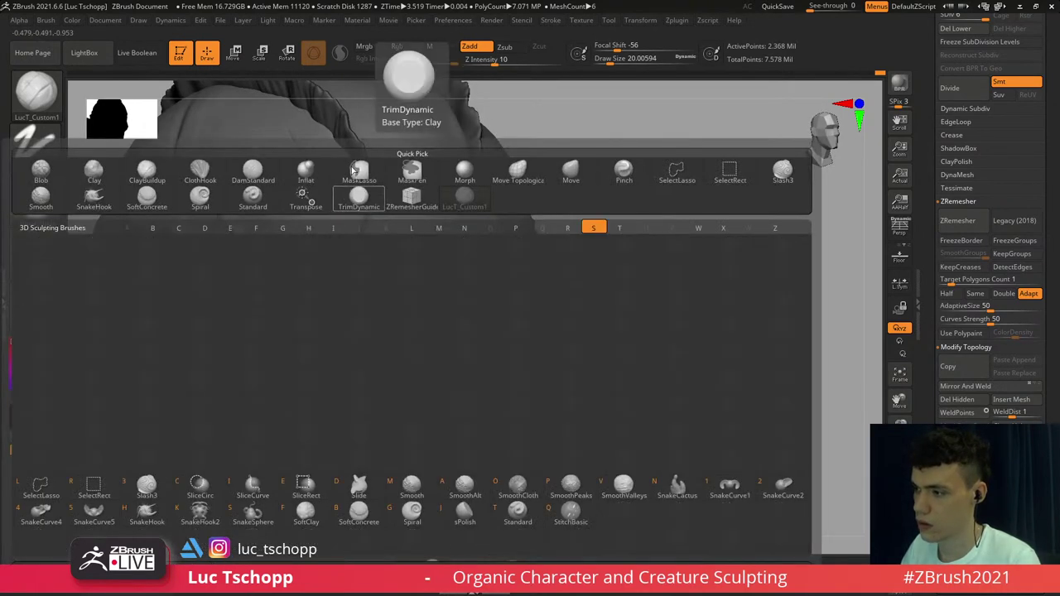
pyautogui.click(354, 171)
pyautogui.keyDown('alt'); pyautogui.moveTo(338, 207); pyautogui.dragTo(341, 243, button='right'); pyautogui.keyUp('alt')
# Dismiss the mode warning and reselect the Slash3 brush, zooming out to the whole bust
pyautogui.press('b')
pyautogui.press('s')
pyautogui.press('h')
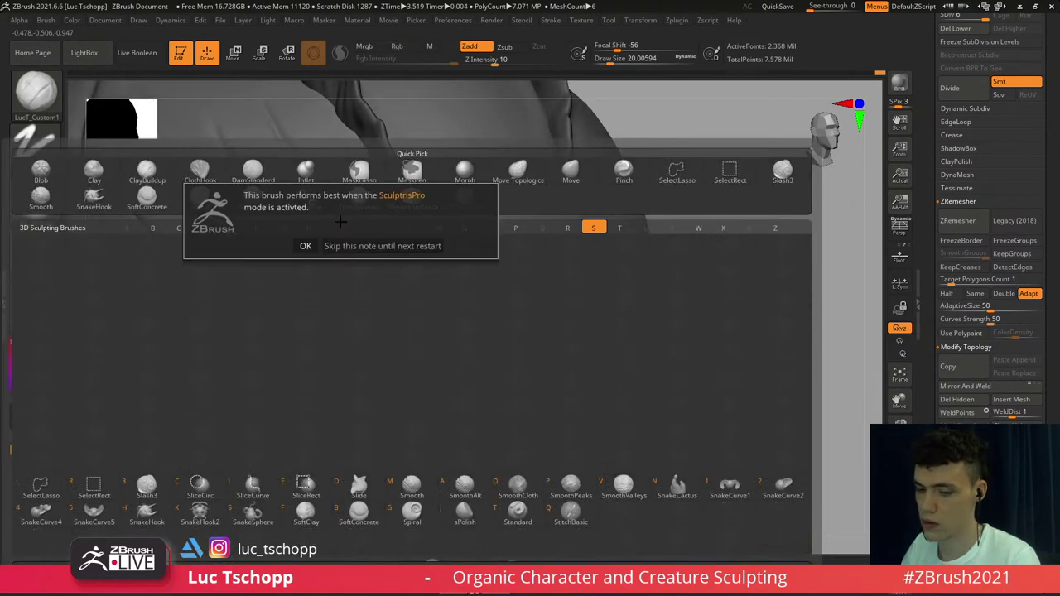
pyautogui.press('Escape')
pyautogui.press('b')
pyautogui.press('s')
pyautogui.press('3')
pyautogui.moveTo(349, 205); pyautogui.dragTo(329, 204, button='right')
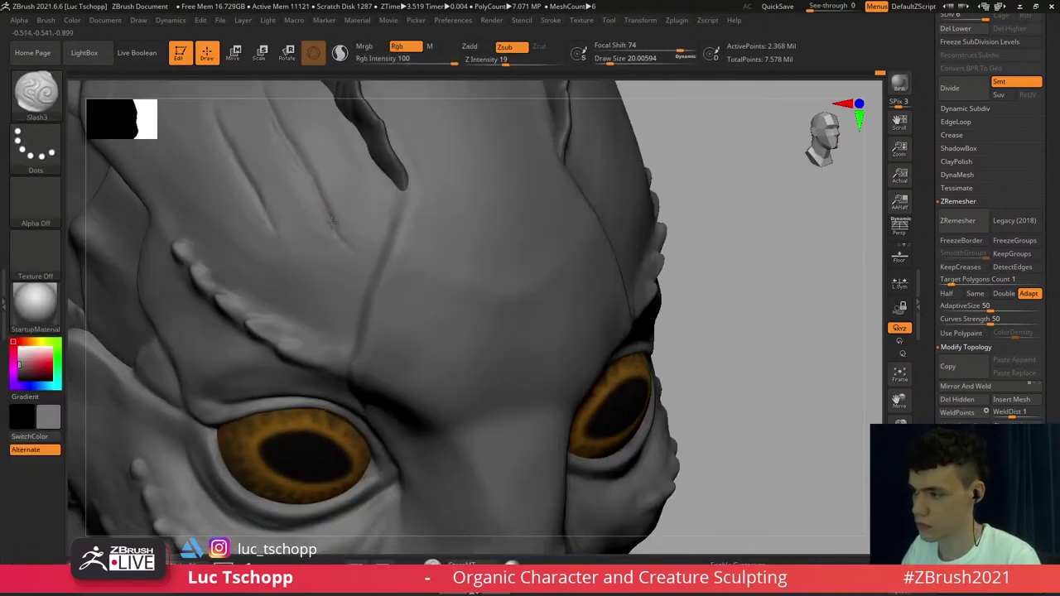
pyautogui.keyDown('ctrl'); pyautogui.moveTo(365, 247); pyautogui.dragTo(395, 232, button='right'); pyautogui.keyUp('ctrl')
# With the custom brush at size about 124, lightly smooth the forehead surface
pyautogui.press('b')
pyautogui.click(503, 192)
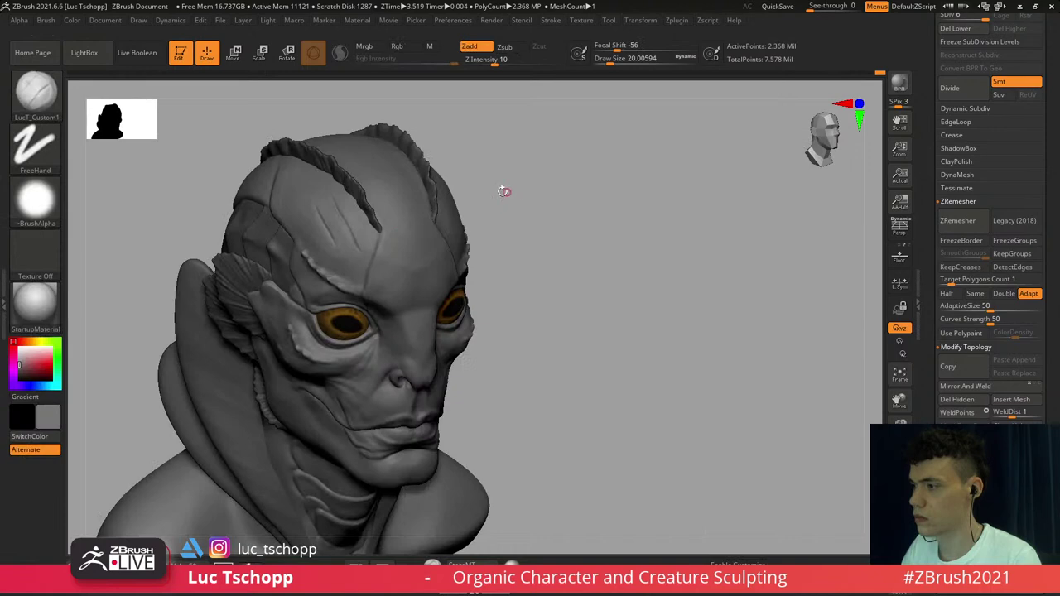
pyautogui.moveTo(504, 191); pyautogui.dragTo(469, 218, button='right')
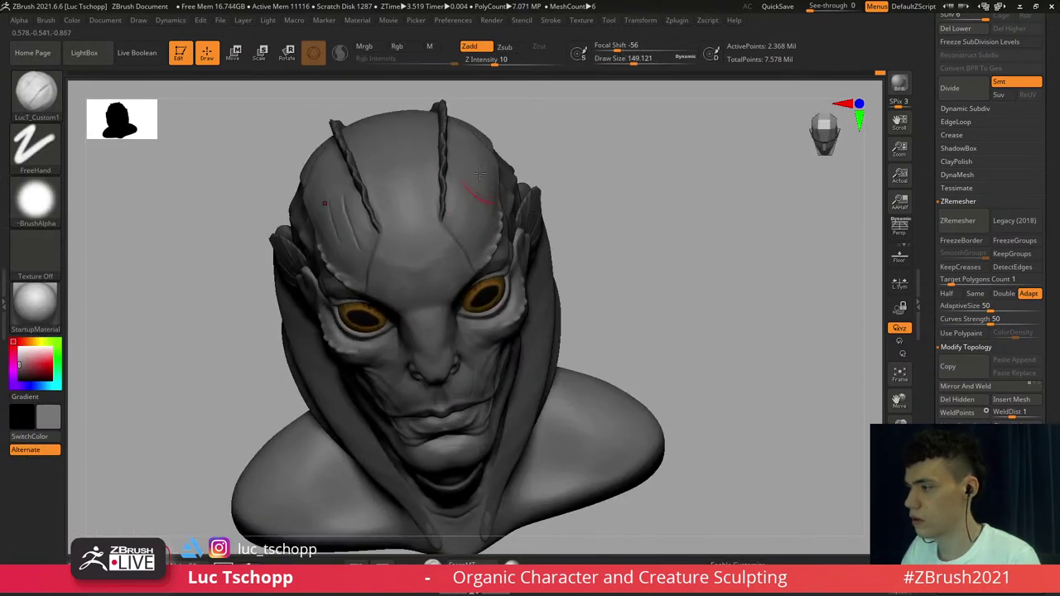
pyautogui.moveTo(478, 157); pyautogui.dragTo(470, 154, button='right')
pyautogui.press('s')
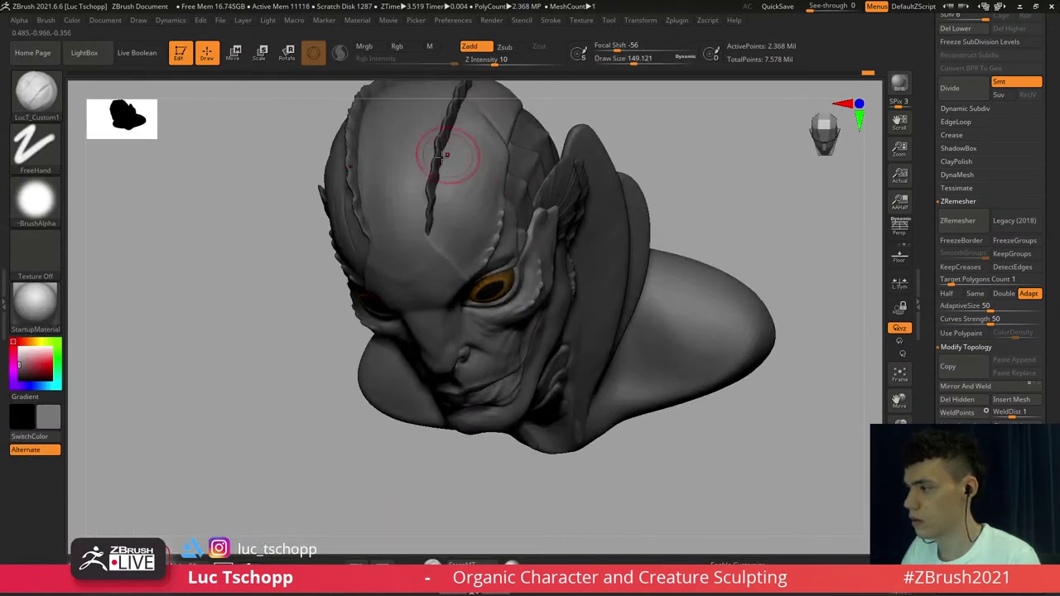
pyautogui.moveTo(477, 207)
pyautogui.mouseDown(button='right')
pyautogui.moveTo(386, 161)
pyautogui.moveTo(409, 208)
pyautogui.moveTo(427, 180)
pyautogui.moveTo(436, 197)
pyautogui.mouseUp(button='right')
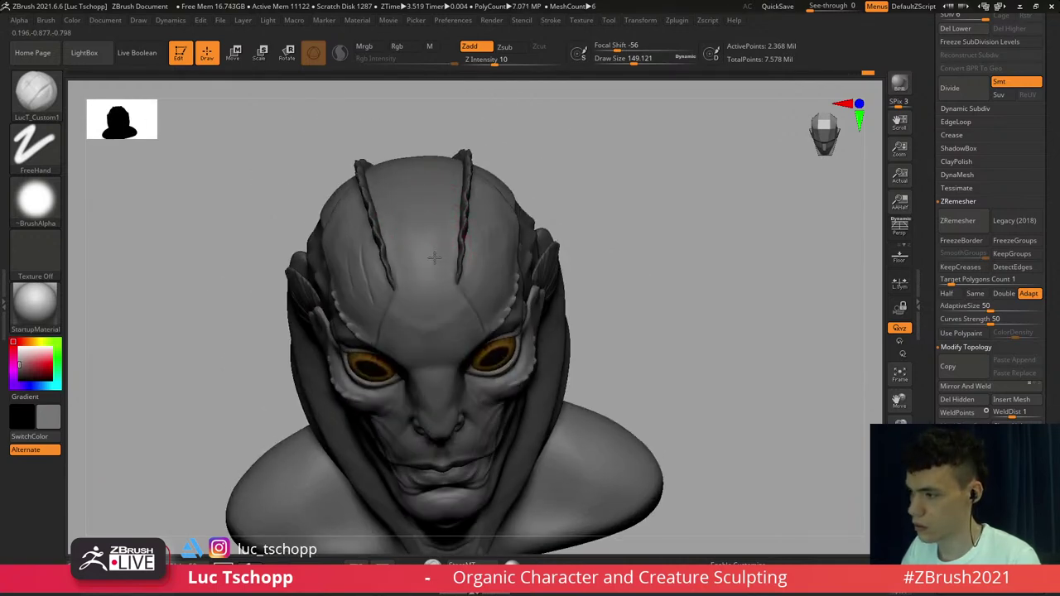
pyautogui.moveTo(438, 263)
pyautogui.mouseDown(button='right')
pyautogui.moveTo(427, 270)
pyautogui.moveTo(433, 251)
pyautogui.moveTo(457, 286)
pyautogui.moveTo(453, 252)
pyautogui.mouseUp(button='right')
pyautogui.moveTo(453, 252)
pyautogui.keyDown('ctrl'); pyautogui.mouseDown(button='right')
pyautogui.moveTo(472, 289)
pyautogui.moveTo(440, 296)
pyautogui.mouseUp(button='right'); pyautogui.keyUp('ctrl')
pyautogui.press('s')
pyautogui.moveTo(444, 298); pyautogui.dragTo(440, 298)
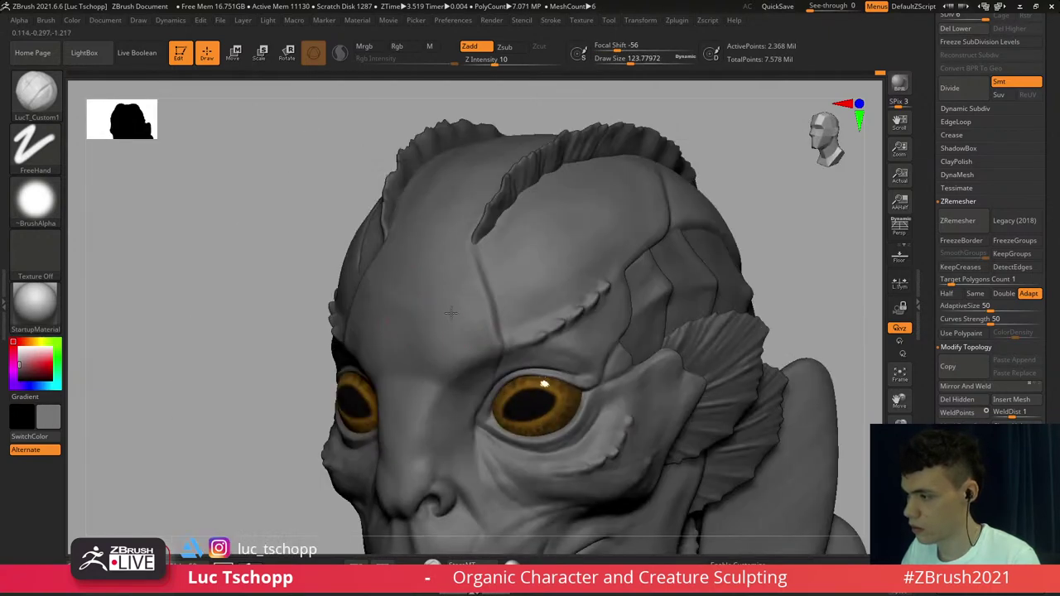
pyautogui.moveTo(466, 320)
pyautogui.keyDown('alt'); pyautogui.mouseDown(button='right')
pyautogui.moveTo(463, 260)
pyautogui.moveTo(415, 270)
pyautogui.mouseUp(button='right'); pyautogui.keyUp('alt')
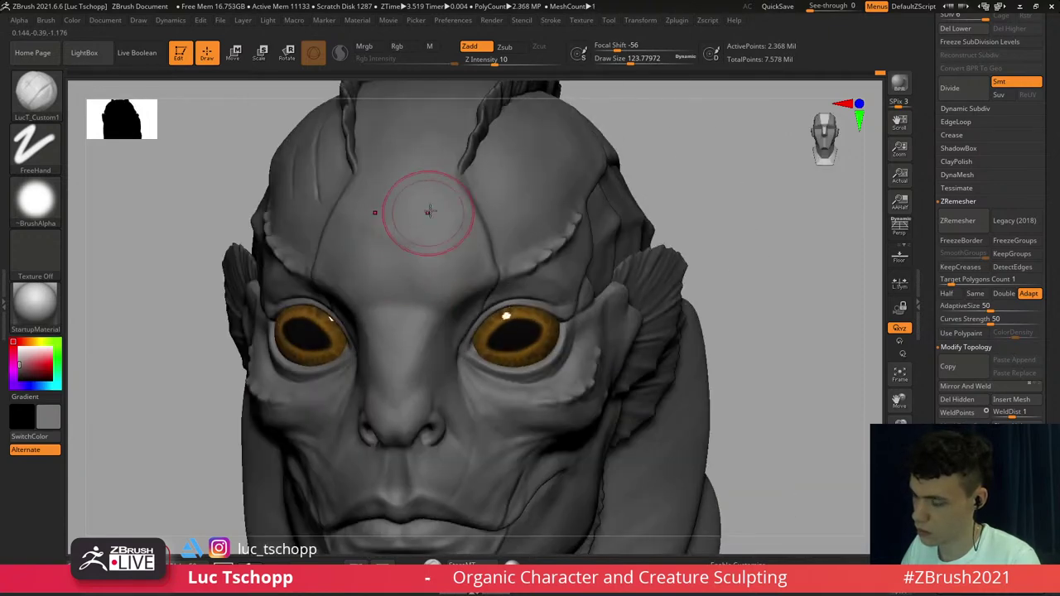
pyautogui.moveTo(429, 213); pyautogui.dragTo(433, 208, button='right')
pyautogui.keyDown('shift'); pyautogui.moveTo(432, 261); pyautogui.dragTo(430, 248); pyautogui.keyUp('shift')
# Resize the brush from about 94 down to 44, then up to about 80
pyautogui.moveTo(435, 240); pyautogui.dragTo(428, 204, button='right')
pyautogui.moveTo(546, 207); pyautogui.dragTo(464, 197, button='right')
pyautogui.press('s')
pyautogui.moveTo(490, 184); pyautogui.dragTo(519, 212)
pyautogui.press('s')
pyautogui.press('s')
pyautogui.moveTo(634, 287)
pyautogui.keyDown('alt'); pyautogui.mouseDown(button='right')
pyautogui.moveTo(538, 228)
pyautogui.moveTo(519, 201)
pyautogui.mouseUp(button='right'); pyautogui.keyUp('alt')
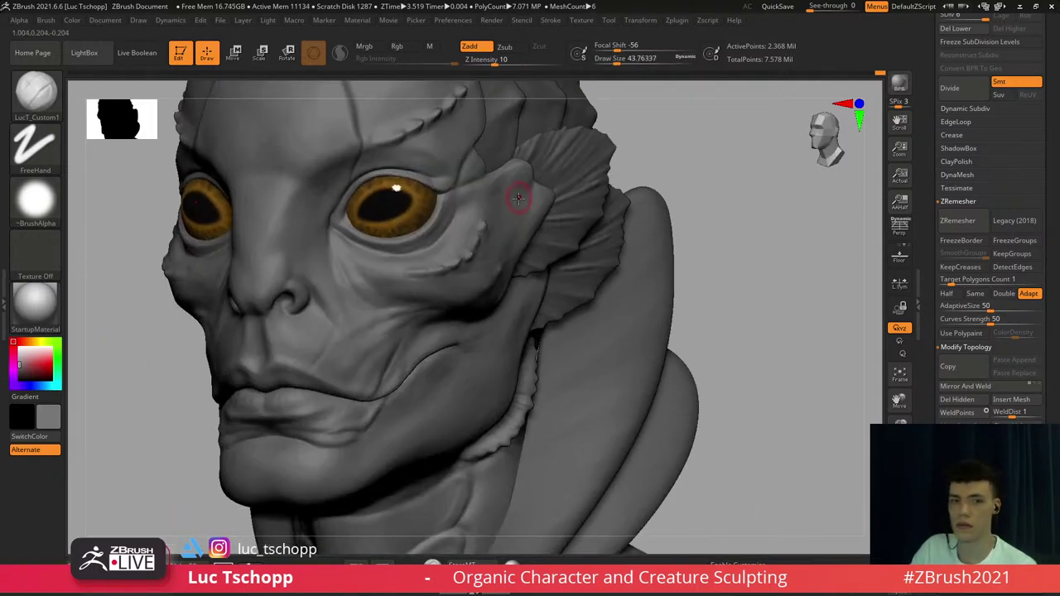
pyautogui.press('s')
pyautogui.moveTo(508, 196); pyautogui.dragTo(506, 147)
# Select the Extract12 fin piece and switch to the DamStandard brush
pyautogui.press('s')
pyautogui.keyDown('alt'); pyautogui.click(504, 158); pyautogui.keyUp('alt')
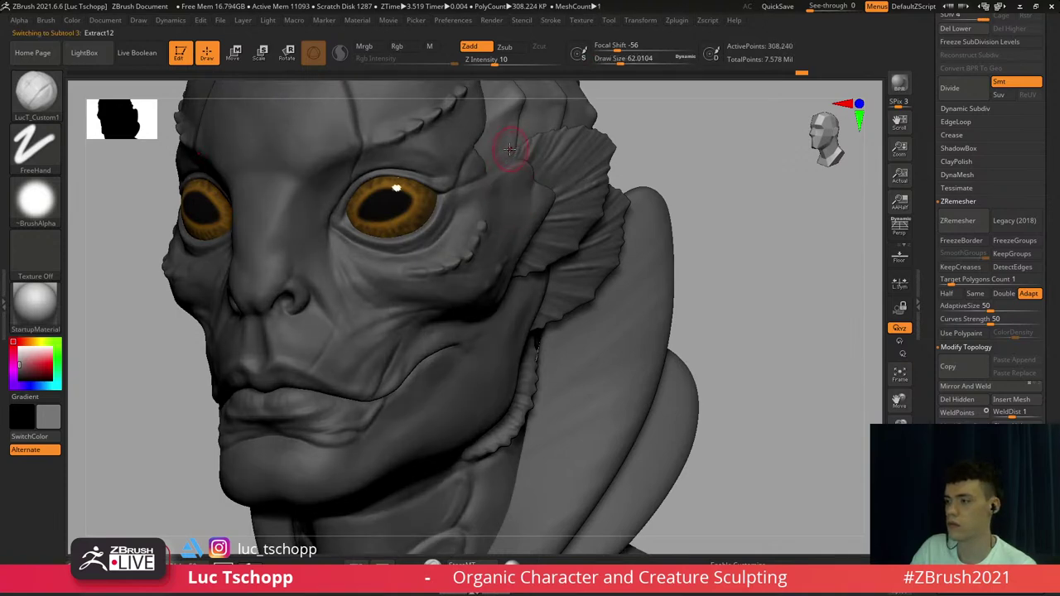
pyautogui.press('s')
pyautogui.press('b')
pyautogui.press('d')
pyautogui.press('s')
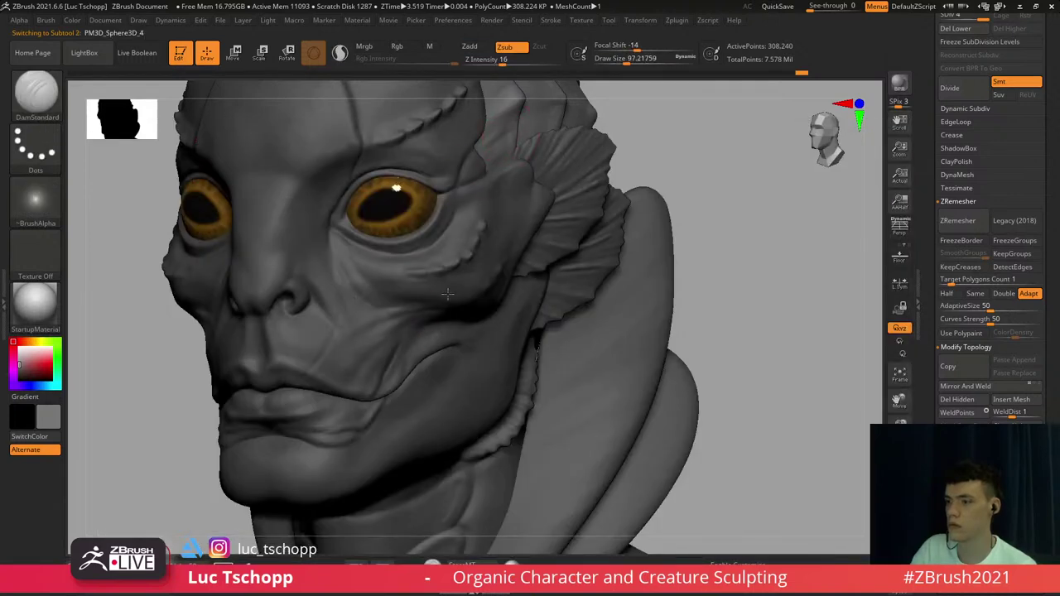
# Reshape both cheeks with the Move brush at size about 222 on a lower subdivision
pyautogui.keyDown('alt'); pyautogui.moveTo(447, 295); pyautogui.dragTo(472, 255, button='right'); pyautogui.keyUp('alt')
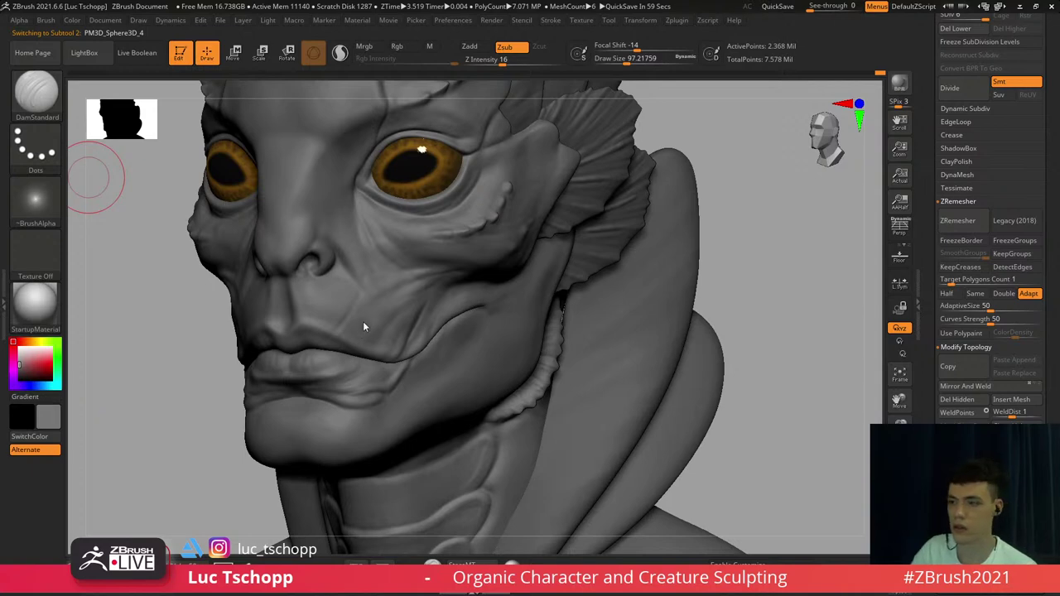
pyautogui.moveTo(362, 322)
pyautogui.mouseDown(button='right')
pyautogui.moveTo(400, 303)
pyautogui.moveTo(374, 305)
pyautogui.mouseUp(button='right')
pyautogui.press('b')
pyautogui.press('m')
pyautogui.press('v')
pyautogui.hotkey('shift', 'd')
pyautogui.hotkey('shift', 'd')
pyautogui.hotkey('shift', 'd')
pyautogui.press('s')
pyautogui.click(385, 287)
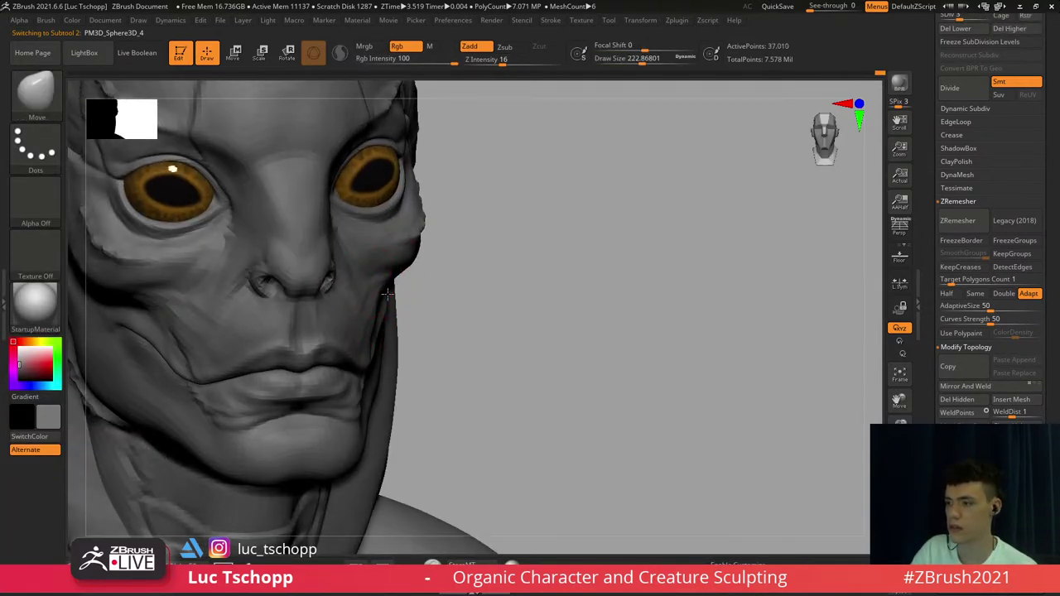
pyautogui.moveTo(387, 294); pyautogui.dragTo(389, 299)
pyautogui.keyDown('shift'); pyautogui.moveTo(172, 300); pyautogui.dragTo(167, 313); pyautogui.keyUp('shift')
# Drop another subdivision level and resize the brush to about 239, then 145
pyautogui.hotkey('shift', 'd')
pyautogui.press('s')
pyautogui.click(163, 311)
pyautogui.press('s')
pyautogui.click(170, 304)
pyautogui.press('s')
pyautogui.click(180, 333)
pyautogui.press('s')
pyautogui.moveTo(179, 332)
pyautogui.mouseDown(button='right')
pyautogui.moveTo(188, 342)
pyautogui.moveTo(177, 278)
pyautogui.mouseUp(button='right')
pyautogui.click(183, 343)
# Frame the mouth, shrink the brush to about 68, and undo the last cheek crease stroke
pyautogui.press('d')
pyautogui.press('d')
pyautogui.press('f')
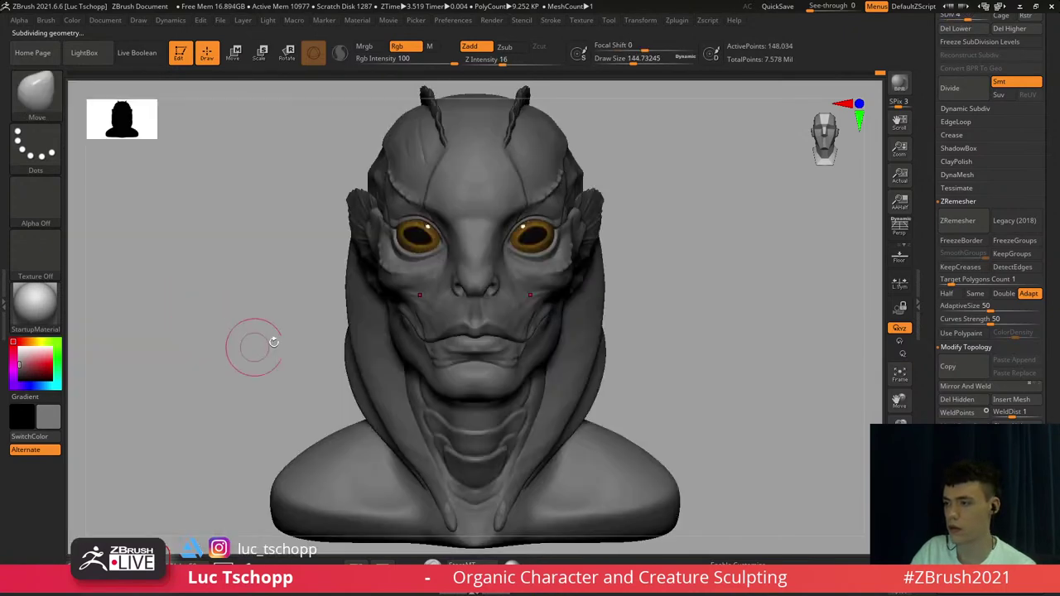
pyautogui.press('d')
pyautogui.moveTo(488, 353)
pyautogui.keyDown('alt'); pyautogui.mouseDown(button='right')
pyautogui.moveTo(494, 325)
pyautogui.moveTo(489, 365)
pyautogui.mouseUp(button='right'); pyautogui.keyUp('alt')
pyautogui.hotkey('shift', 'd')
pyautogui.hotkey('shift', 'd')
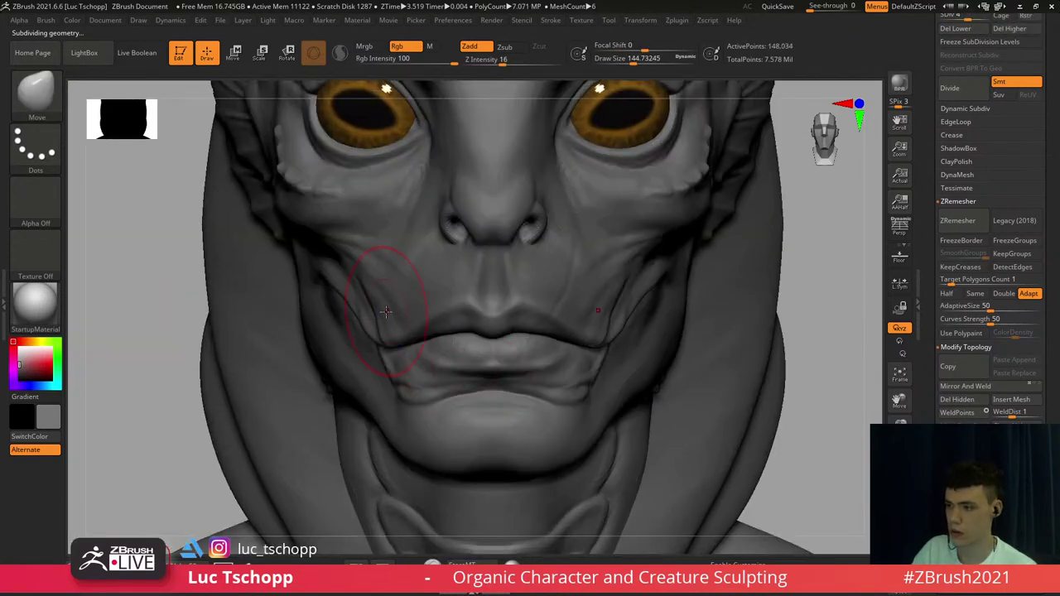
pyautogui.press('s')
pyautogui.moveTo(387, 321); pyautogui.dragTo(374, 316)
pyautogui.press('s')
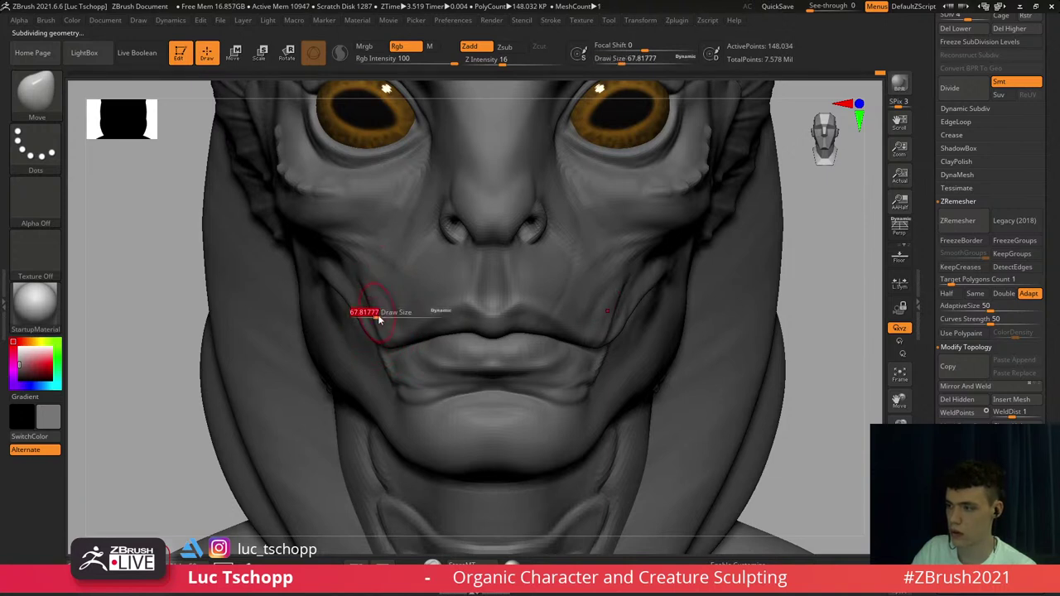
pyautogui.hotkey('ctrl', 'z')
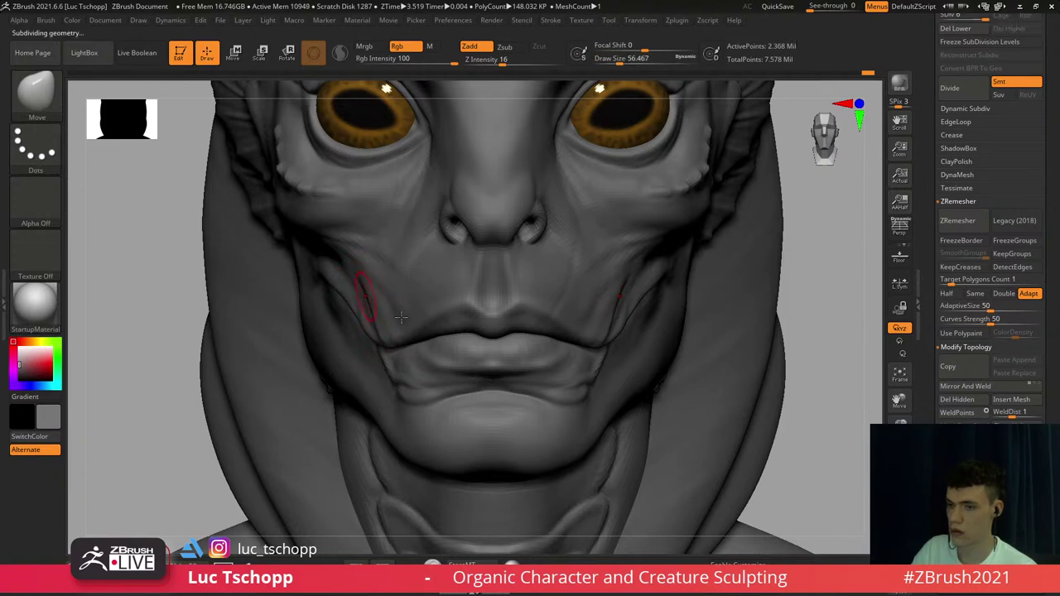
# Zoom to the eyes and carve a DamStandard crease down from the inner eye corner
pyautogui.press('f')
pyautogui.moveTo(476, 330); pyautogui.dragTo(403, 335, button='right')
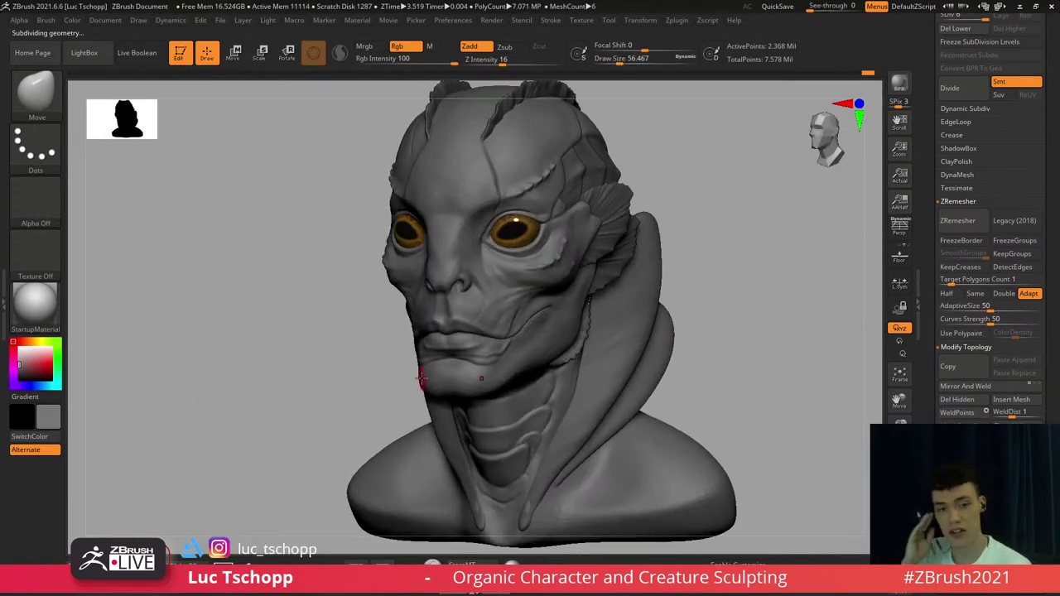
pyautogui.moveTo(502, 426)
pyautogui.keyDown('alt'); pyautogui.mouseDown(button='right')
pyautogui.moveTo(492, 384)
pyautogui.moveTo(515, 222)
pyautogui.moveTo(499, 429)
pyautogui.mouseUp(button='right'); pyautogui.keyUp('alt')
pyautogui.keyDown('ctrl'); pyautogui.moveTo(469, 243); pyautogui.dragTo(497, 220, button='right'); pyautogui.keyUp('ctrl')
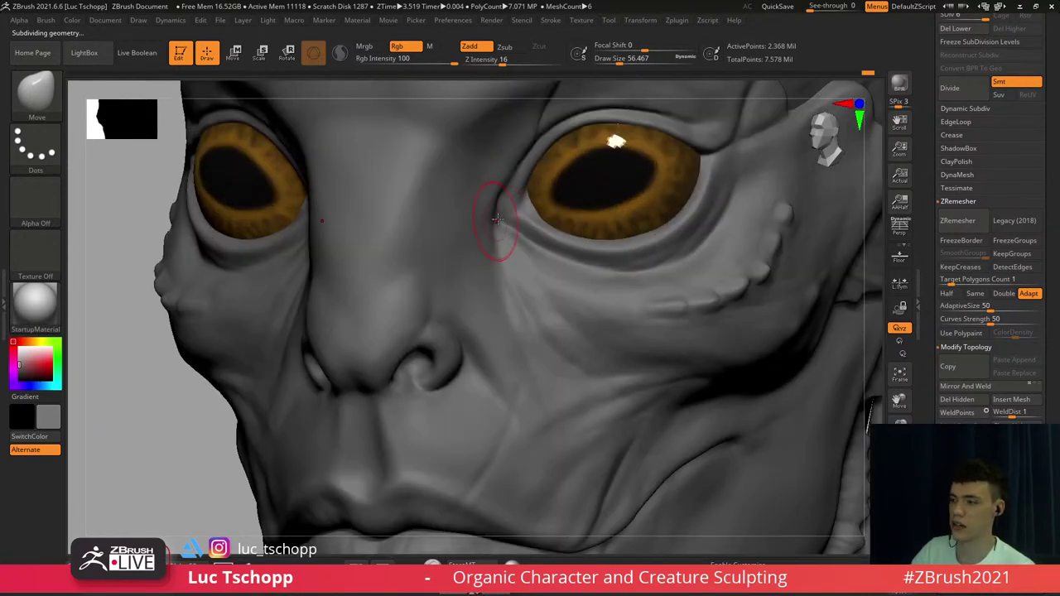
pyautogui.press('b')
pyautogui.press('d')
pyautogui.press('s')
pyautogui.press('b')
pyautogui.press('d')
pyautogui.press('s')
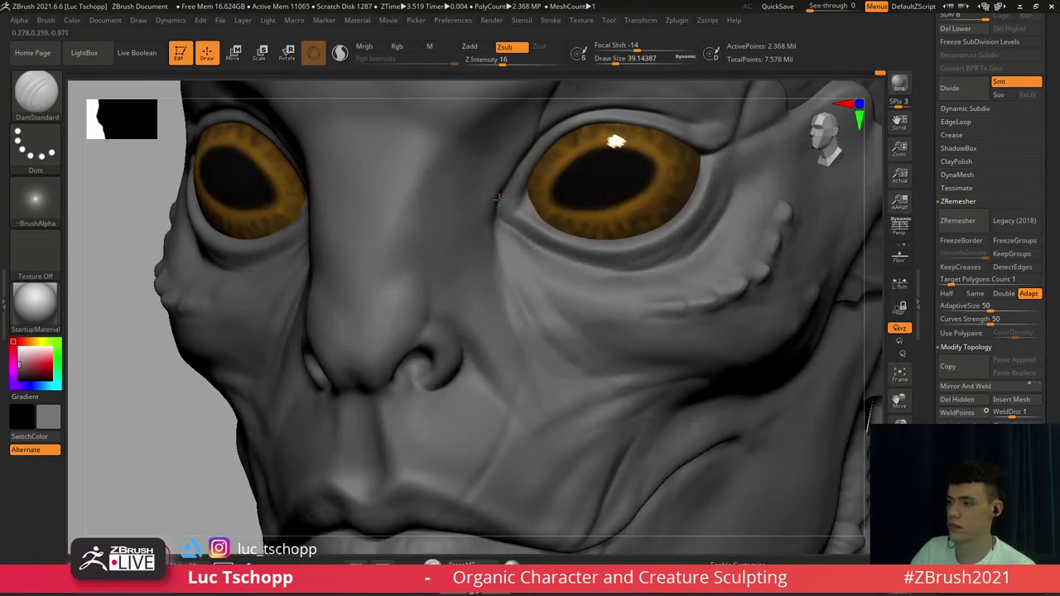
pyautogui.moveTo(497, 222); pyautogui.dragTo(512, 299)
# Stroke under the eye with LucT_Custom1, reduced to about size 30
pyautogui.press('b')
pyautogui.press('s')
pyautogui.press('t')
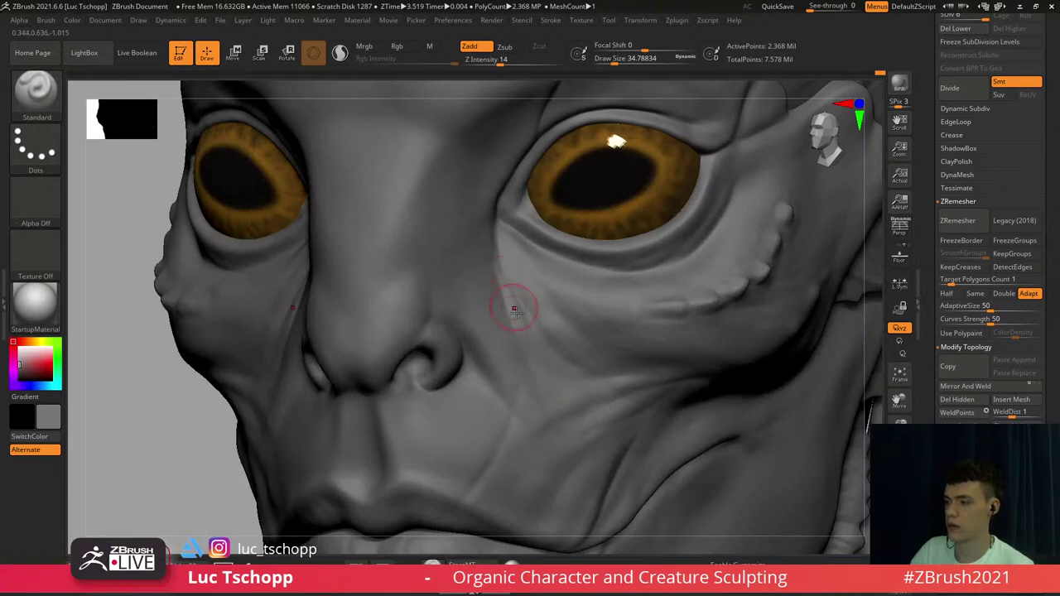
pyautogui.press('b')
pyautogui.click(580, 201)
pyautogui.moveTo(572, 248); pyautogui.dragTo(504, 271, button='right')
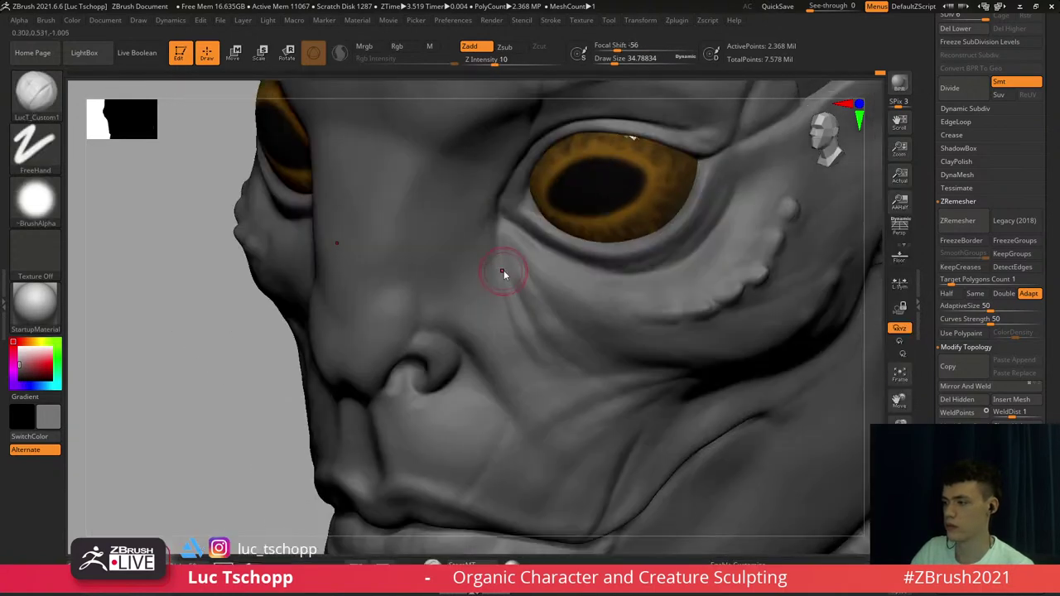
pyautogui.moveTo(510, 302); pyautogui.dragTo(523, 317)
pyautogui.press('s')
pyautogui.moveTo(523, 273); pyautogui.dragTo(520, 275)
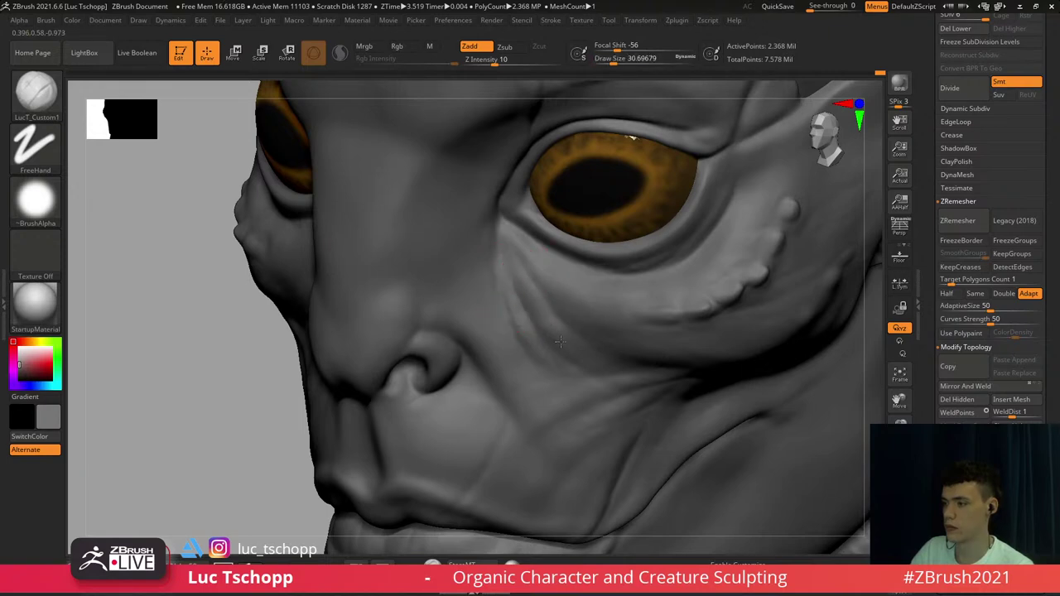
pyautogui.keyDown('shift'); pyautogui.moveTo(559, 323); pyautogui.dragTo(538, 303); pyautogui.keyUp('shift')
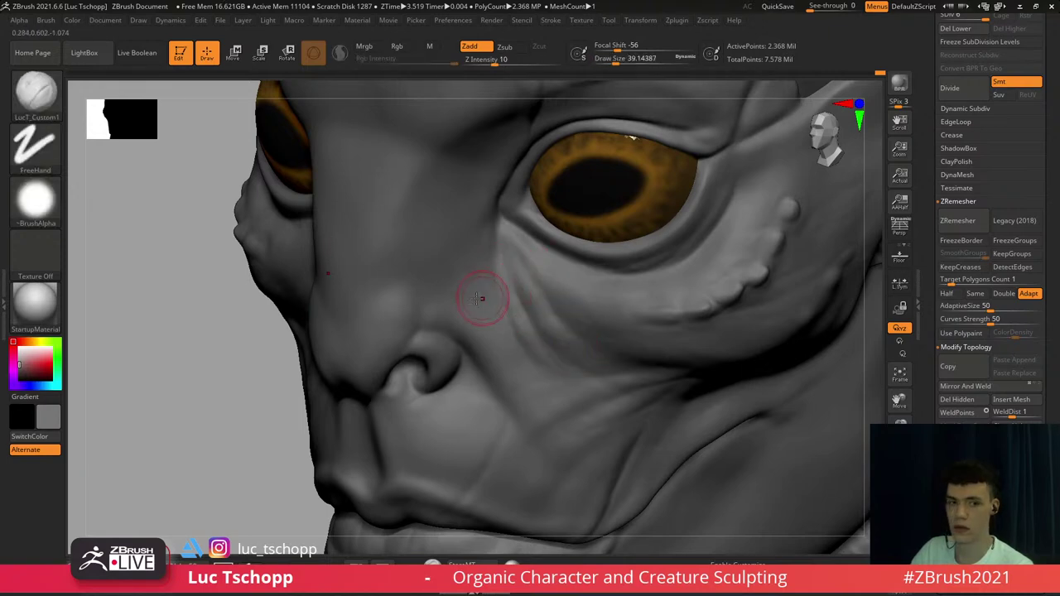
# Carve faint DamStandard creases below the inner eye corner from a front view
pyautogui.moveTo(464, 289)
pyautogui.mouseDown(button='right')
pyautogui.moveTo(434, 155)
pyautogui.moveTo(414, 170)
pyautogui.mouseUp(button='right')
pyautogui.moveTo(304, 243)
pyautogui.mouseDown(button='right')
pyautogui.moveTo(253, 232)
pyautogui.moveTo(207, 246)
pyautogui.mouseUp(button='right')
pyautogui.press('b')
pyautogui.press('d')
pyautogui.press('s')
pyautogui.press('s')
pyautogui.moveTo(260, 248); pyautogui.dragTo(254, 276)
pyautogui.press('s')
pyautogui.moveTo(257, 268); pyautogui.dragTo(245, 292)
pyautogui.moveTo(267, 205); pyautogui.dragTo(241, 258)
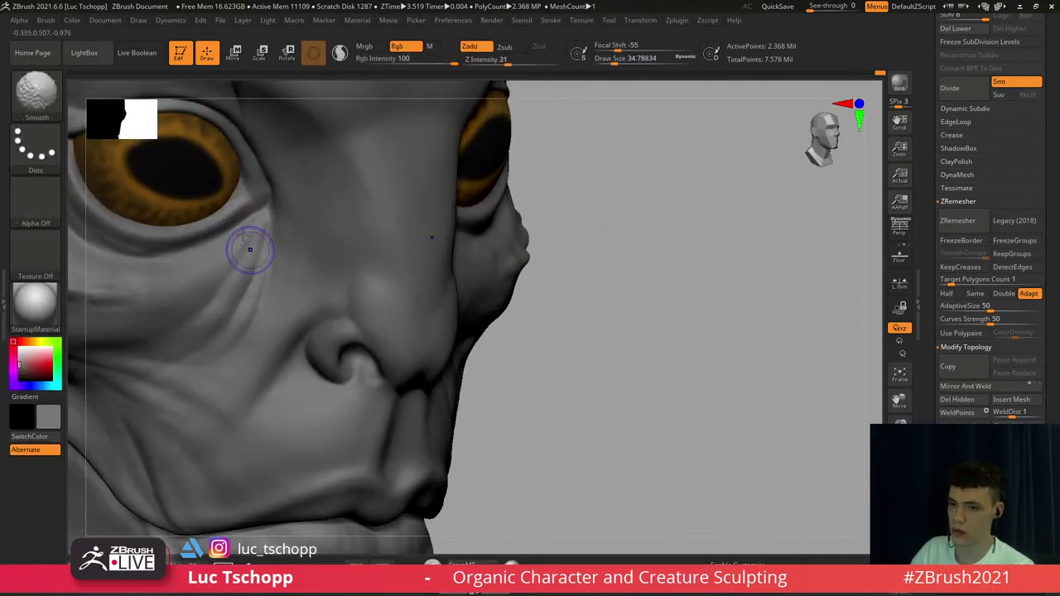
pyautogui.keyDown('shift'); pyautogui.moveTo(248, 251); pyautogui.dragTo(249, 227, button='right'); pyautogui.keyUp('shift')
# Raise the brush to about 80 and smooth the face at a lower subdivision level
pyautogui.press('f')
pyautogui.moveTo(319, 247)
pyautogui.mouseDown(button='right')
pyautogui.moveTo(290, 256)
pyautogui.moveTo(385, 252)
pyautogui.mouseUp(button='right')
pyautogui.press('f')
pyautogui.moveTo(456, 250); pyautogui.dragTo(444, 251, button='right')
pyautogui.keyDown('ctrl'); pyautogui.moveTo(445, 251); pyautogui.dragTo(480, 241, button='right'); pyautogui.keyUp('ctrl')
pyautogui.press('s')
pyautogui.moveTo(546, 207); pyautogui.dragTo(556, 206)
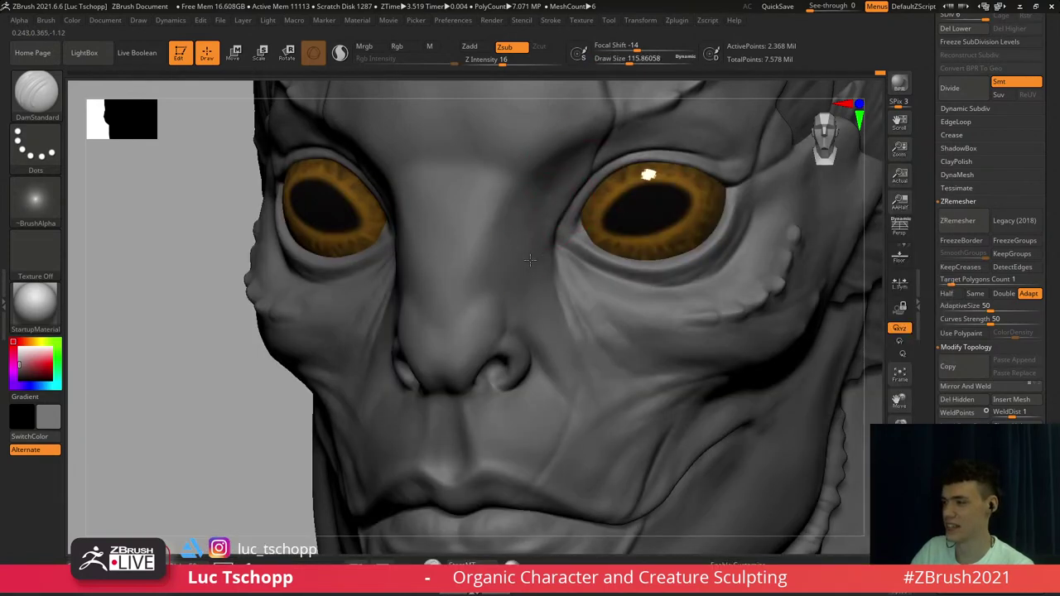
pyautogui.hotkey('shift', 'd')
pyautogui.hotkey('shift', 'd')
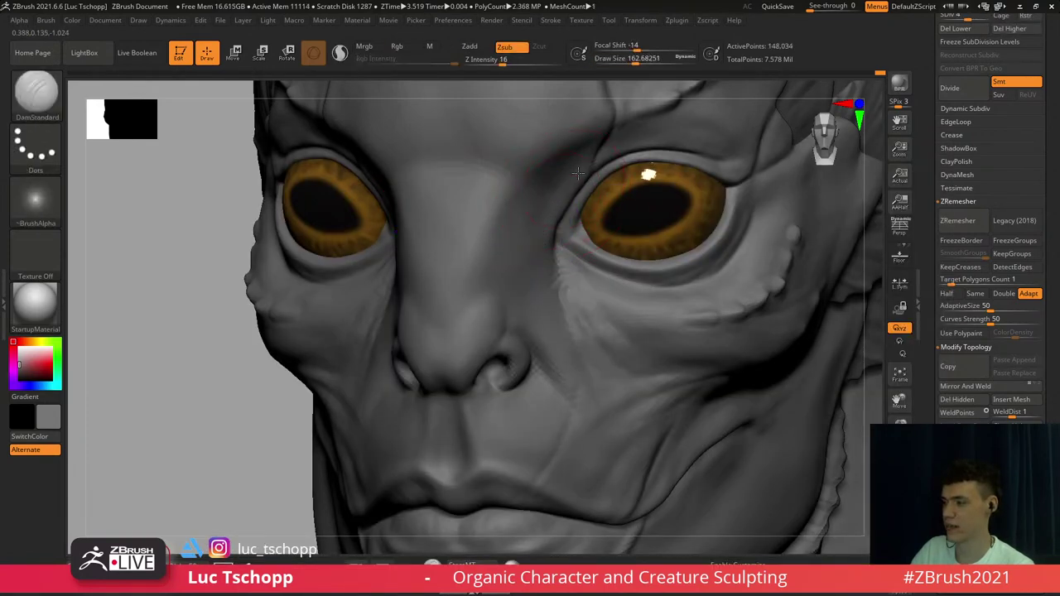
pyautogui.press('shift')
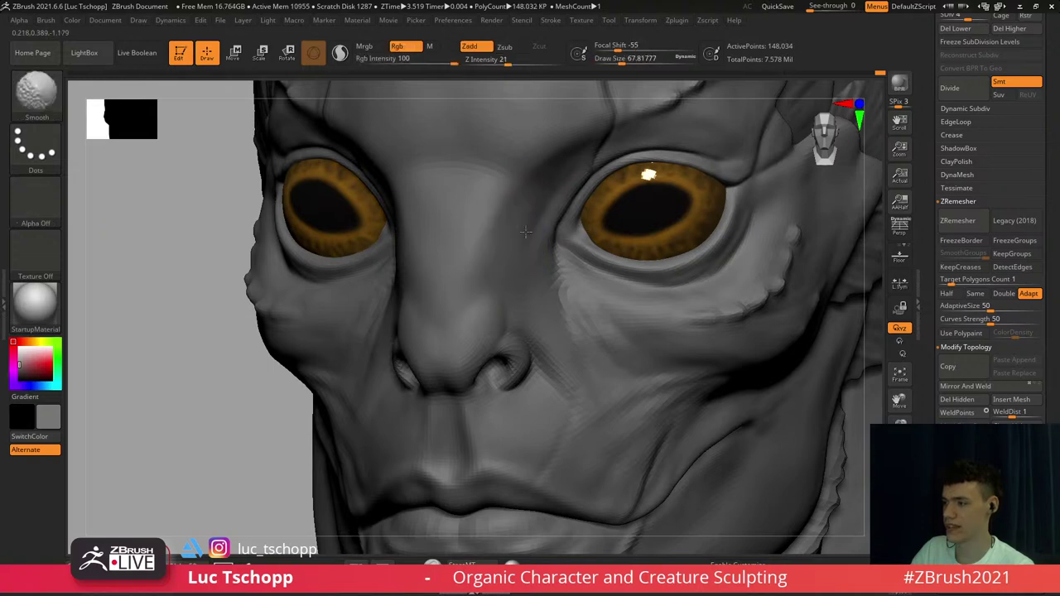
pyautogui.moveTo(576, 147)
pyautogui.keyDown('shift'); pyautogui.mouseDown(button='right')
pyautogui.moveTo(589, 161)
pyautogui.moveTo(514, 197)
pyautogui.mouseUp(button='right'); pyautogui.keyUp('shift')
# Smooth again one level down from a three-quarter view, then return to SDiv 6
pyautogui.press('d')
pyautogui.press('d')
pyautogui.moveTo(595, 216); pyautogui.dragTo(526, 230, button='right')
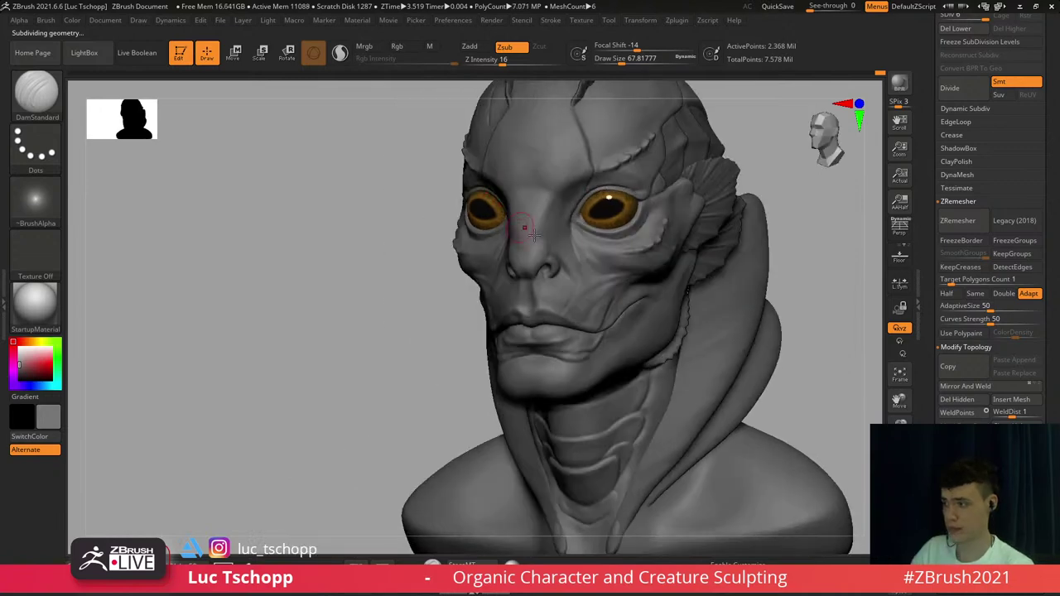
pyautogui.keyDown('ctrl'); pyautogui.moveTo(589, 268); pyautogui.dragTo(602, 286, button='right'); pyautogui.keyUp('ctrl')
pyautogui.hotkey('shift', 'd')
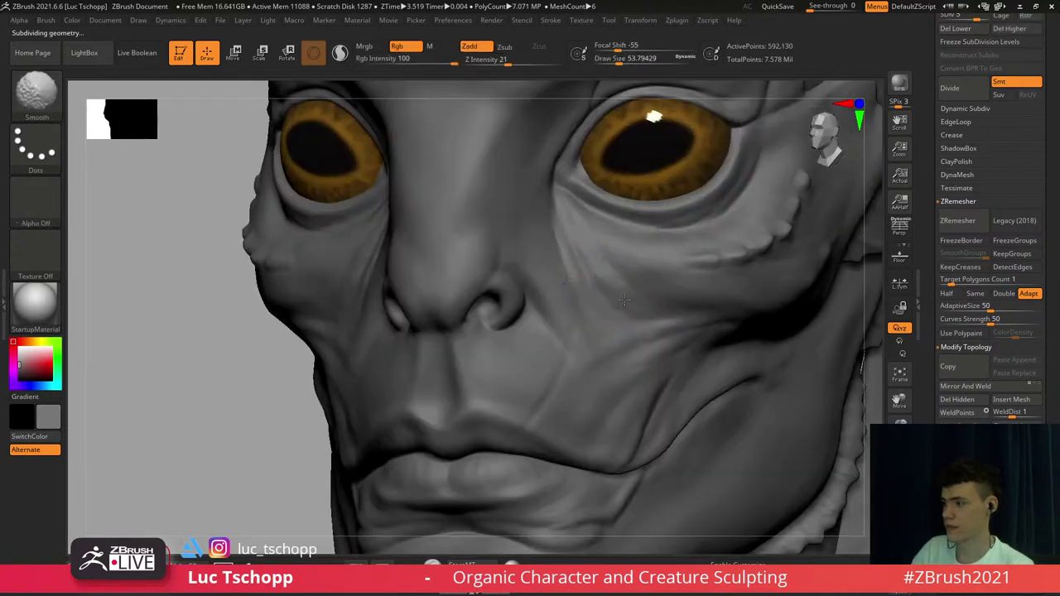
pyautogui.press('d')
pyautogui.press('b')
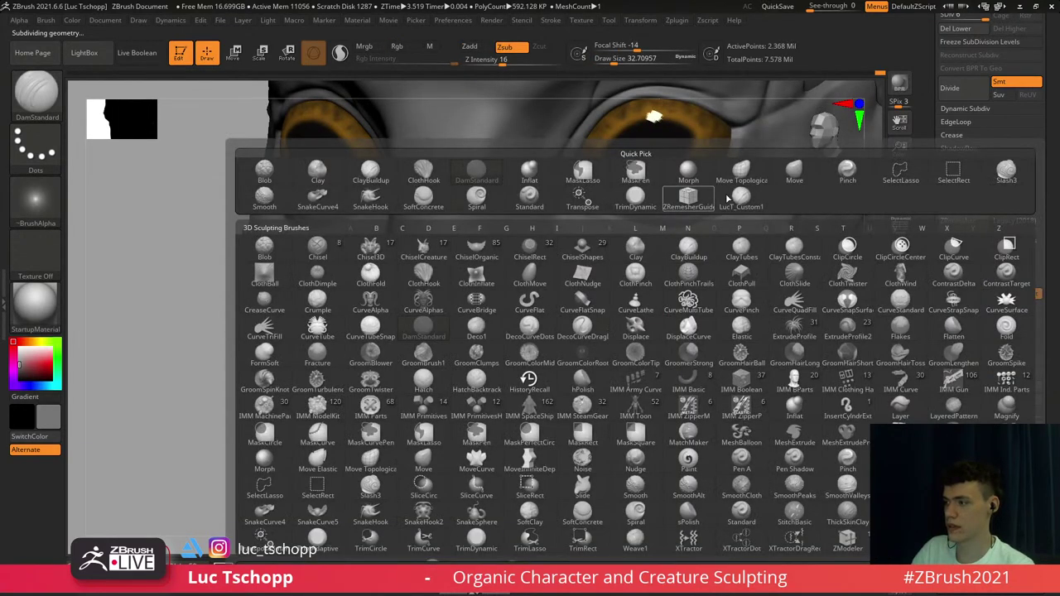
pyautogui.click(729, 200)
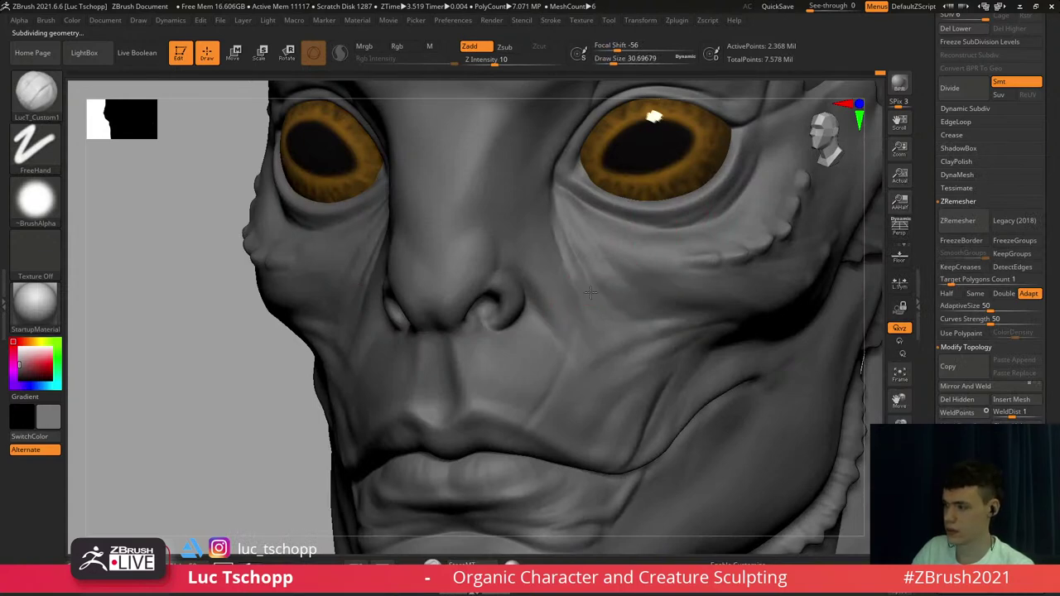
pyautogui.press('b')
pyautogui.press('s')
pyautogui.press('t')
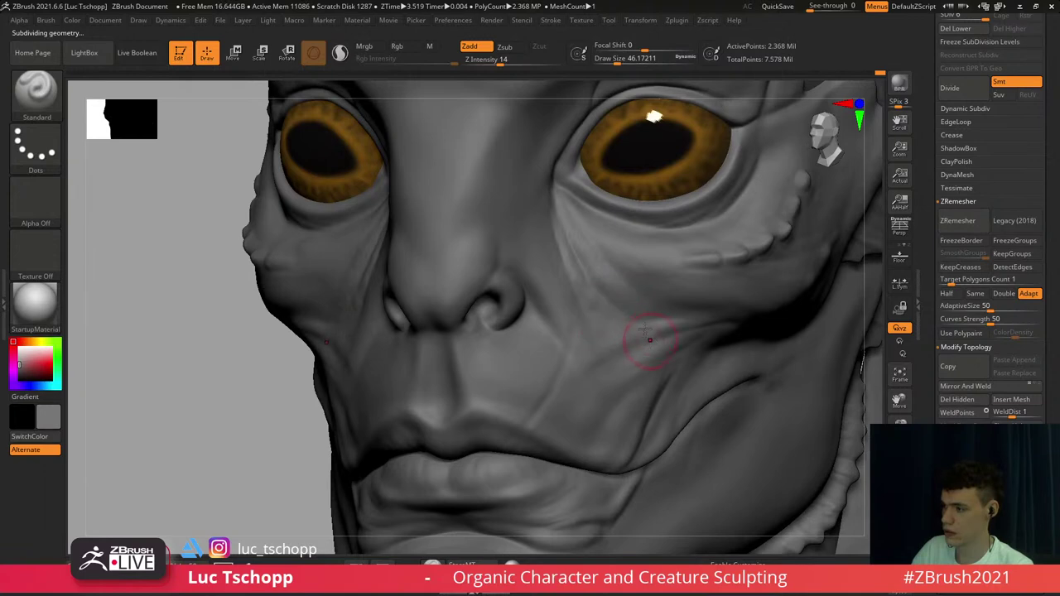
pyautogui.press('b')
pyautogui.click(751, 200)
pyautogui.press('s')
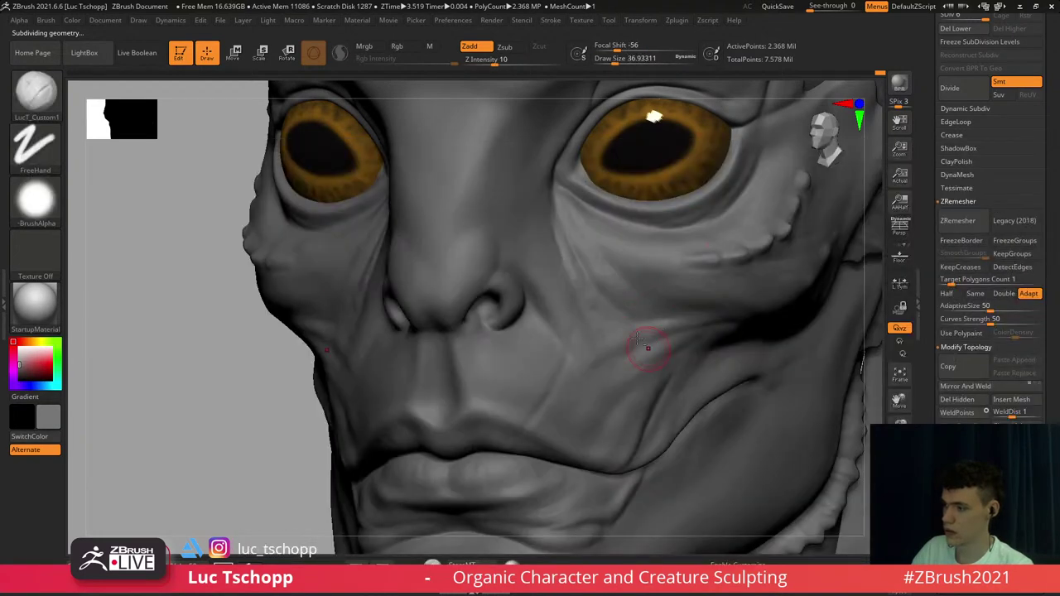
pyautogui.moveTo(648, 348)
pyautogui.keyDown('alt'); pyautogui.mouseDown(button='right')
pyautogui.moveTo(589, 252)
pyautogui.moveTo(598, 301)
pyautogui.mouseUp(button='right'); pyautogui.keyUp('alt')
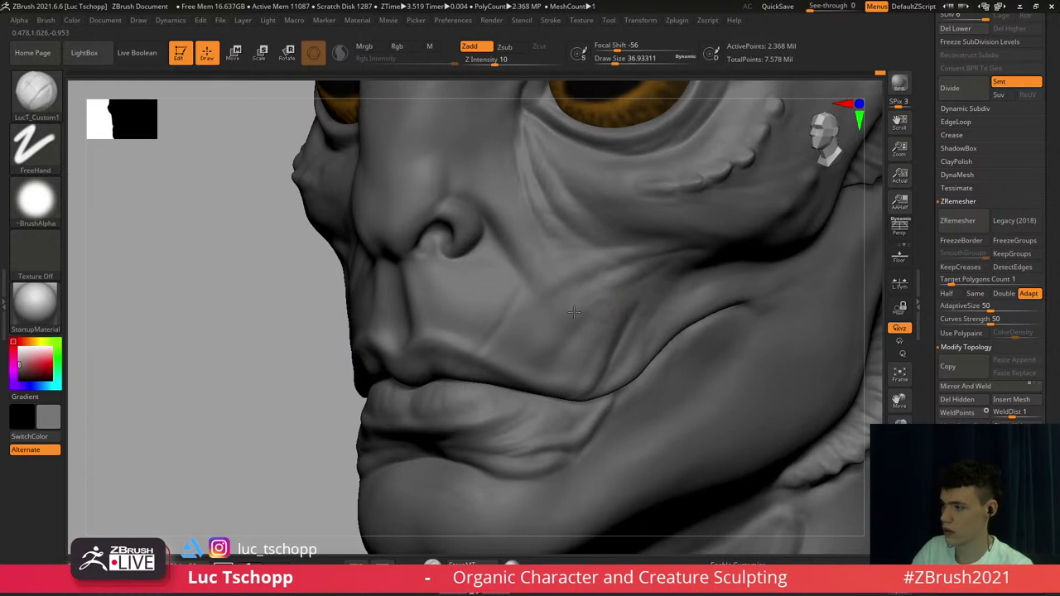
pyautogui.moveTo(549, 280)
pyautogui.mouseDown(button='right')
pyautogui.moveTo(569, 253)
pyautogui.moveTo(553, 207)
pyautogui.moveTo(561, 230)
pyautogui.mouseUp(button='right')
pyautogui.press('s')
pyautogui.click(562, 231)
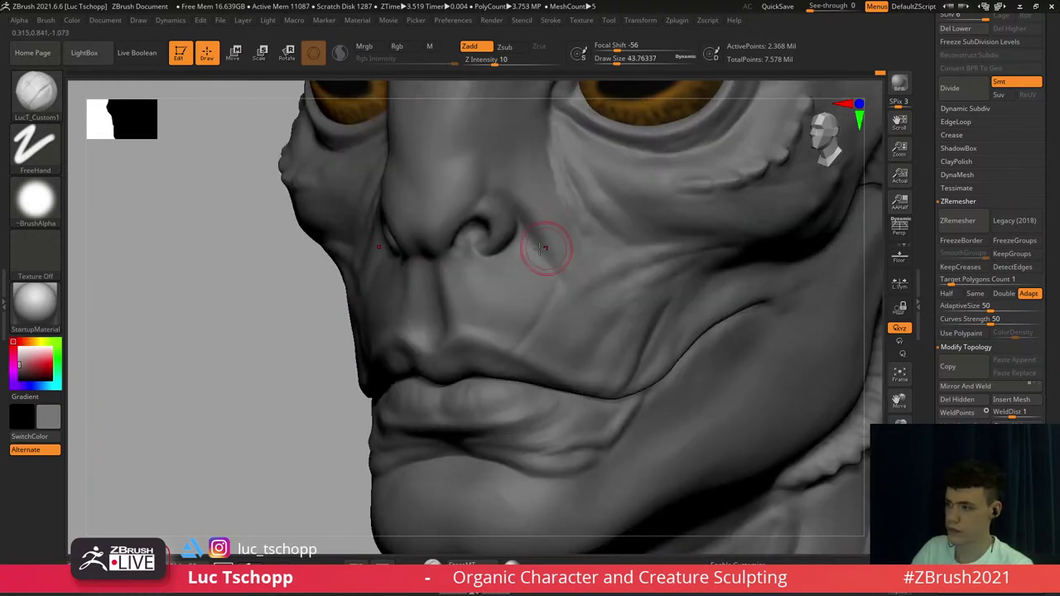
pyautogui.press('s')
pyautogui.click(548, 256)
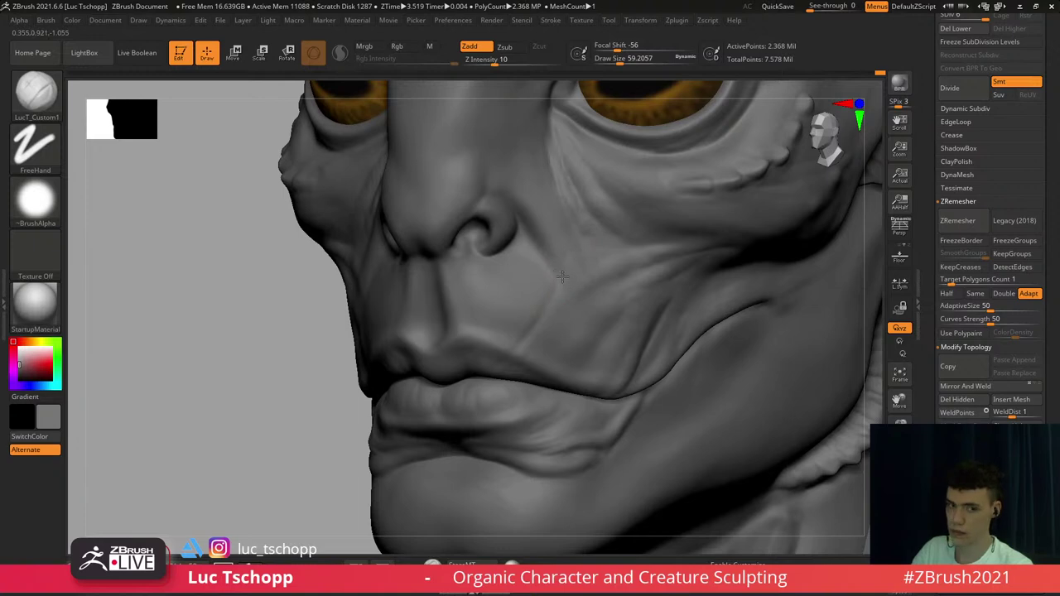
pyautogui.press('s')
pyautogui.click(569, 278)
pyautogui.hotkey('ctrl', 'z')
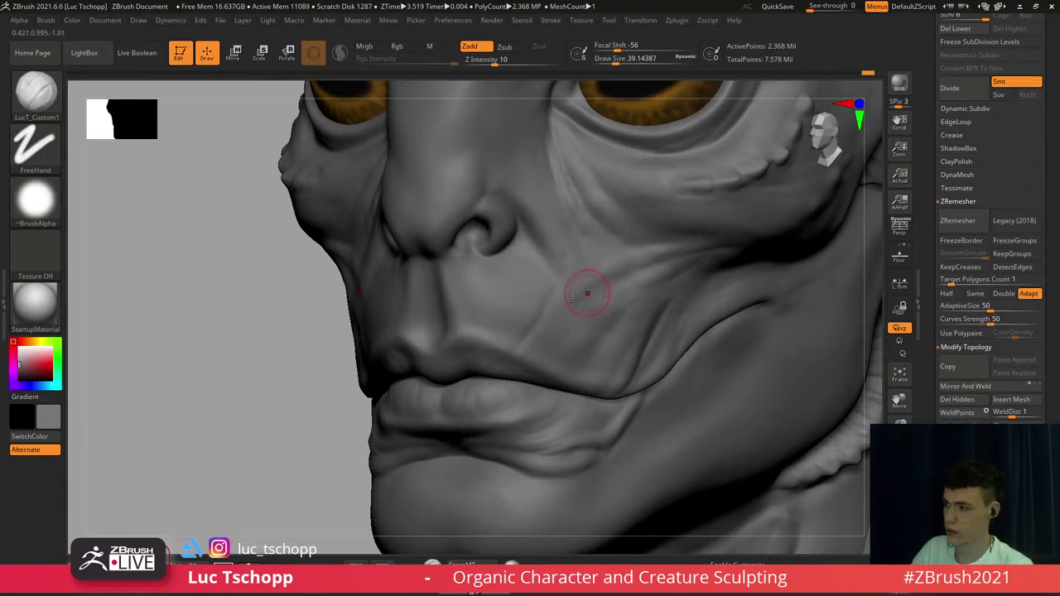
pyautogui.press('b')
pyautogui.press('s')
pyautogui.press('t')
pyautogui.press('s')
pyautogui.click(588, 295)
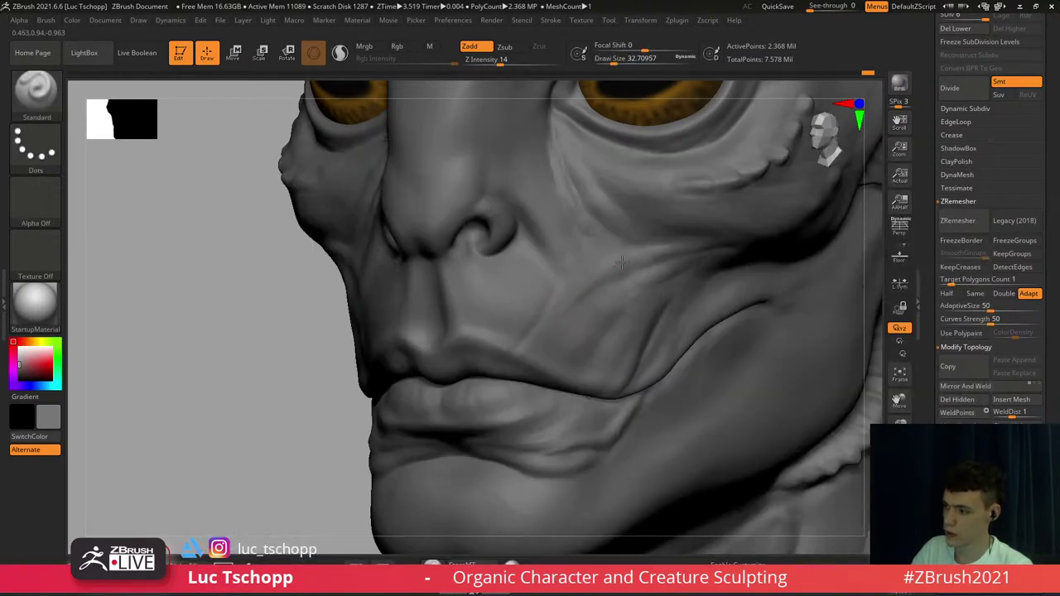
pyautogui.moveTo(540, 334); pyautogui.dragTo(579, 274, button='right')
pyautogui.moveTo(584, 319)
pyautogui.keyDown('alt'); pyautogui.mouseDown(button='right')
pyautogui.moveTo(577, 295)
pyautogui.moveTo(582, 333)
pyautogui.mouseUp(button='right'); pyautogui.keyUp('alt')
pyautogui.moveTo(572, 422); pyautogui.dragTo(571, 489, button='right')
pyautogui.press('b')
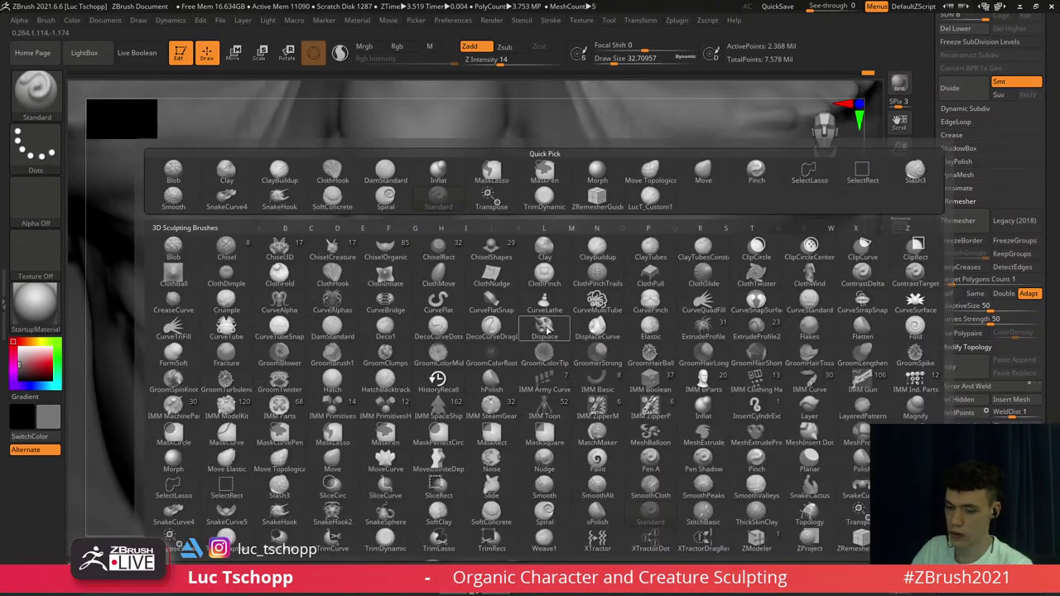
# Cut a Slash3 crease from the nostril toward the mouth corner at size about 15
pyautogui.press('s')
pyautogui.press('l')
pyautogui.press('s')
pyautogui.moveTo(574, 324); pyautogui.dragTo(567, 322)
pyautogui.moveTo(560, 317); pyautogui.dragTo(586, 284, button='right')
pyautogui.press('s')
pyautogui.moveTo(587, 284); pyautogui.dragTo(577, 304)
pyautogui.press('s')
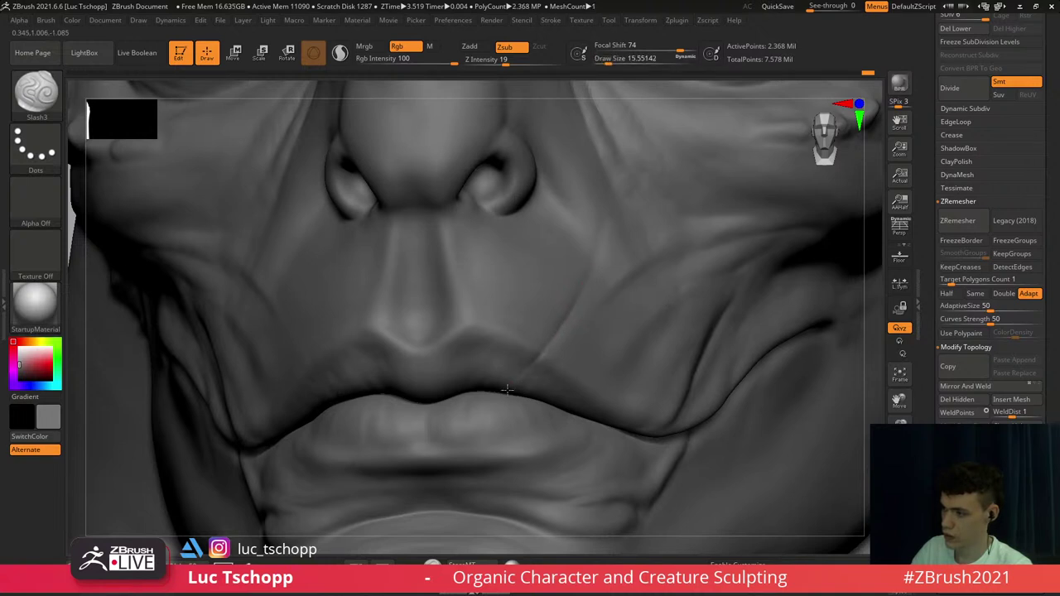
pyautogui.press('s')
pyautogui.moveTo(544, 348)
pyautogui.mouseDown()
pyautogui.moveTo(577, 304)
pyautogui.moveTo(553, 324)
pyautogui.mouseUp()
# Switch to LucT_Custom1 and set its size to about 21.6
pyautogui.press('b')
pyautogui.press('m')
pyautogui.press('v')
pyautogui.press('s')
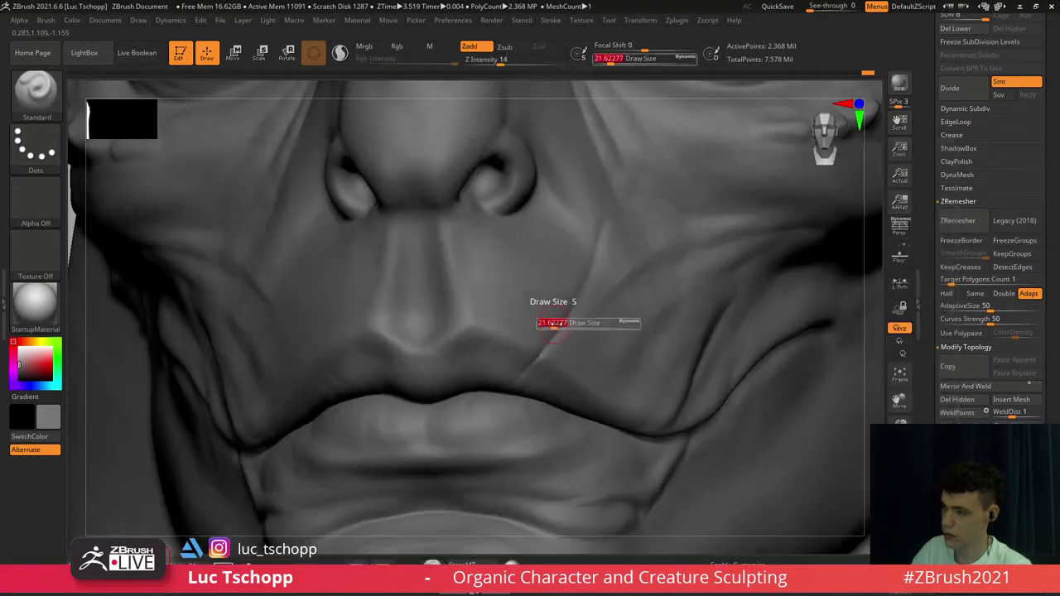
pyautogui.press('b')
pyautogui.click(663, 201)
pyautogui.press('s')
pyautogui.moveTo(582, 274); pyautogui.dragTo(578, 273)
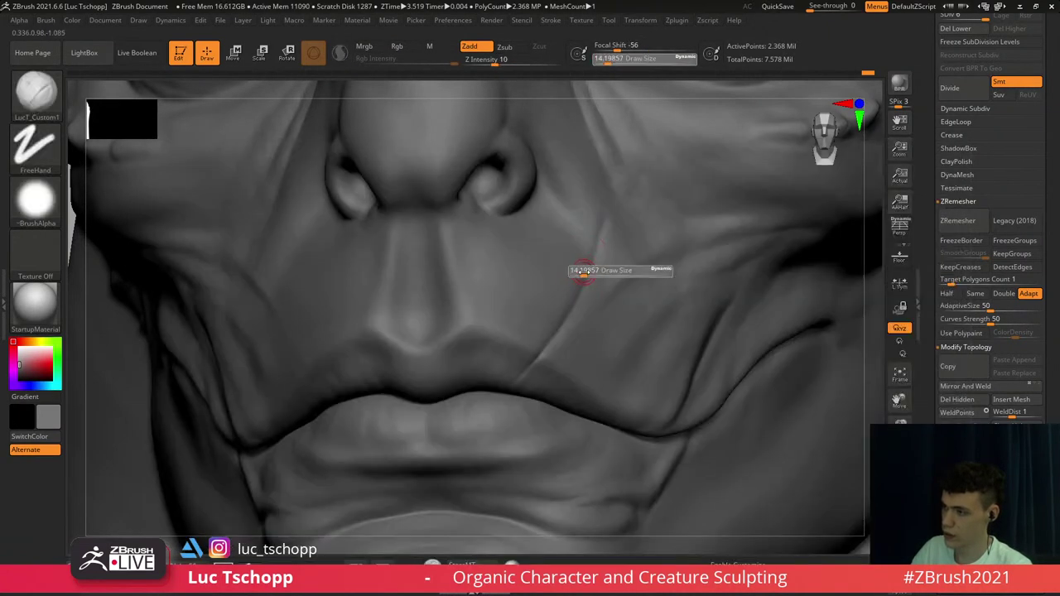
pyautogui.press('s')
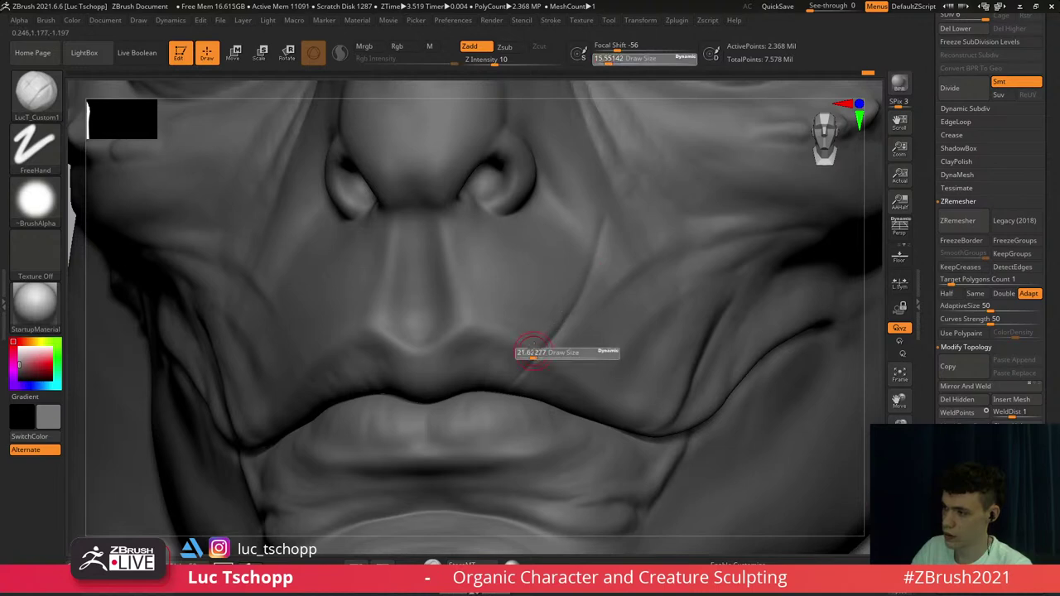
pyautogui.click(538, 351)
# Change brushes to Standard, then DamStandard, while reframing the mouth
pyautogui.press('b')
pyautogui.press('s')
pyautogui.press('t')
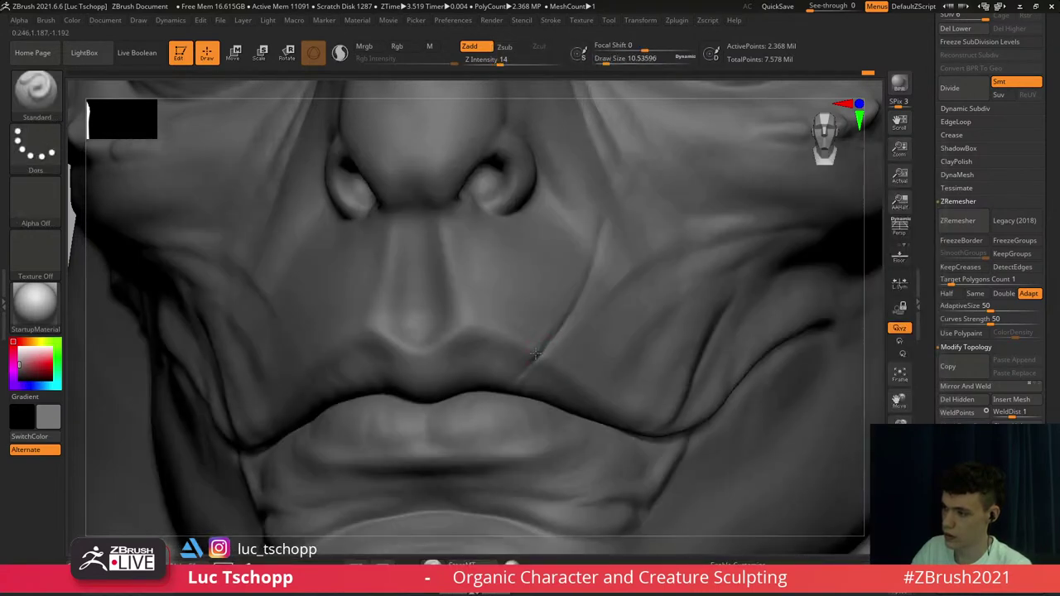
pyautogui.keyDown('ctrl'); pyautogui.moveTo(548, 351); pyautogui.dragTo(583, 331, button='right'); pyautogui.keyUp('ctrl')
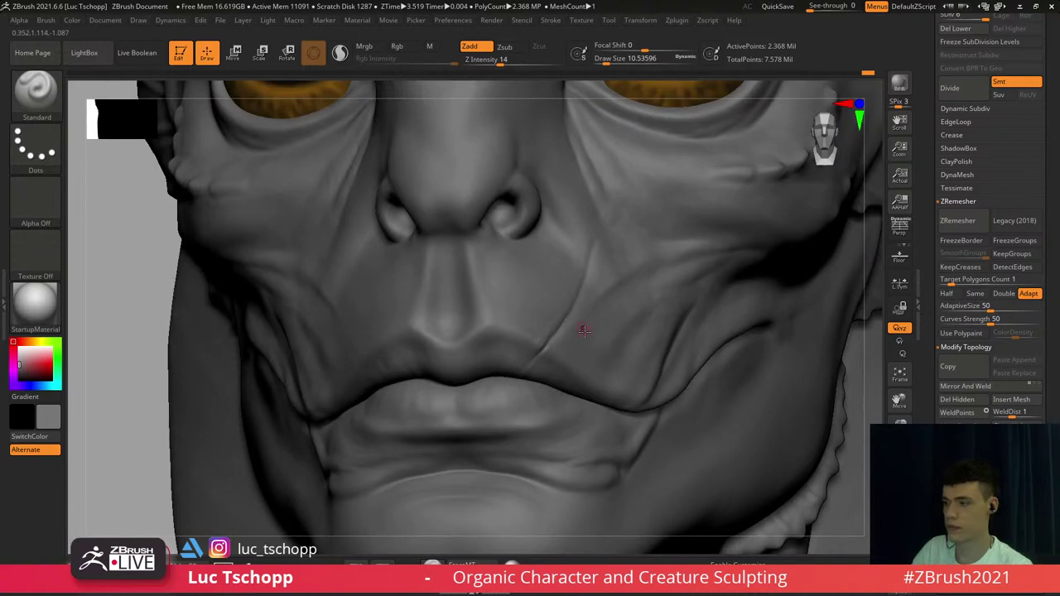
pyautogui.press('b')
pyautogui.press('d')
pyautogui.press('s')
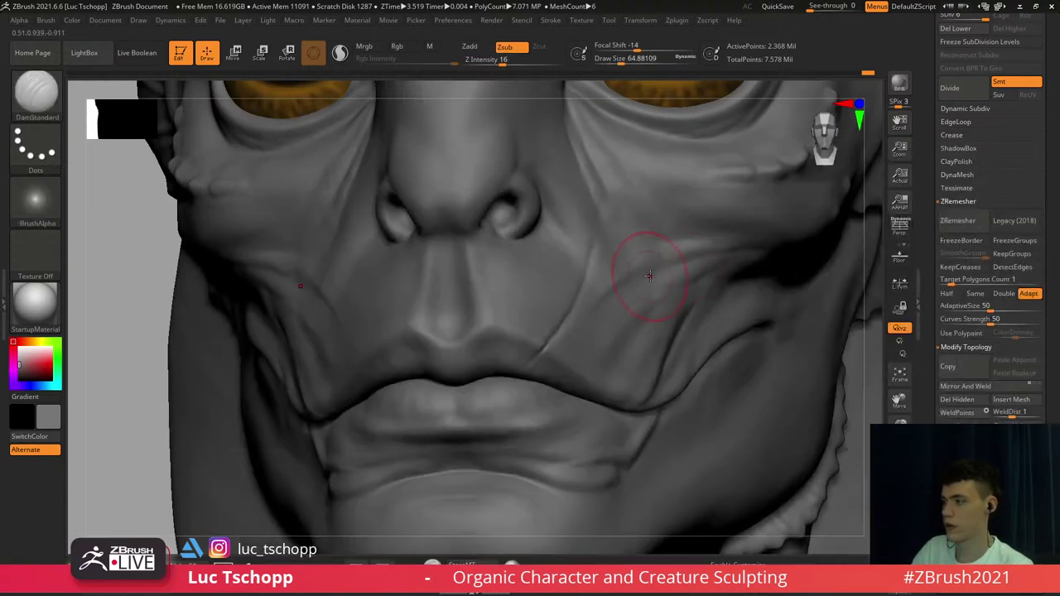
# Return to LucT_Custom1 at size about 18 in a left three-quarter view
pyautogui.moveTo(571, 301); pyautogui.dragTo(498, 290, button='right')
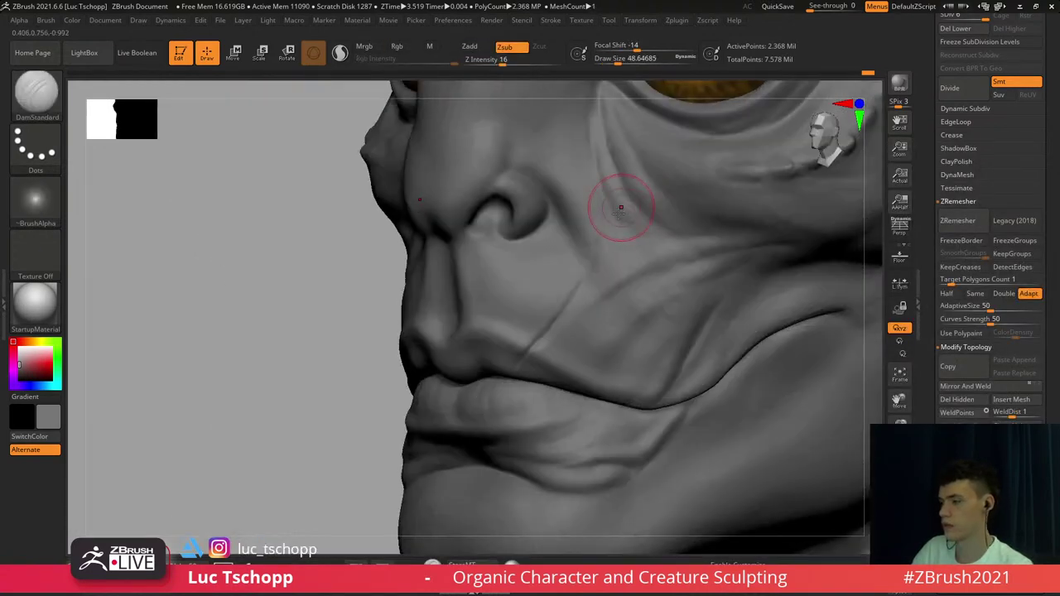
pyautogui.press('b')
pyautogui.click(638, 198)
pyautogui.press('s')
pyautogui.moveTo(600, 262); pyautogui.dragTo(593, 262)
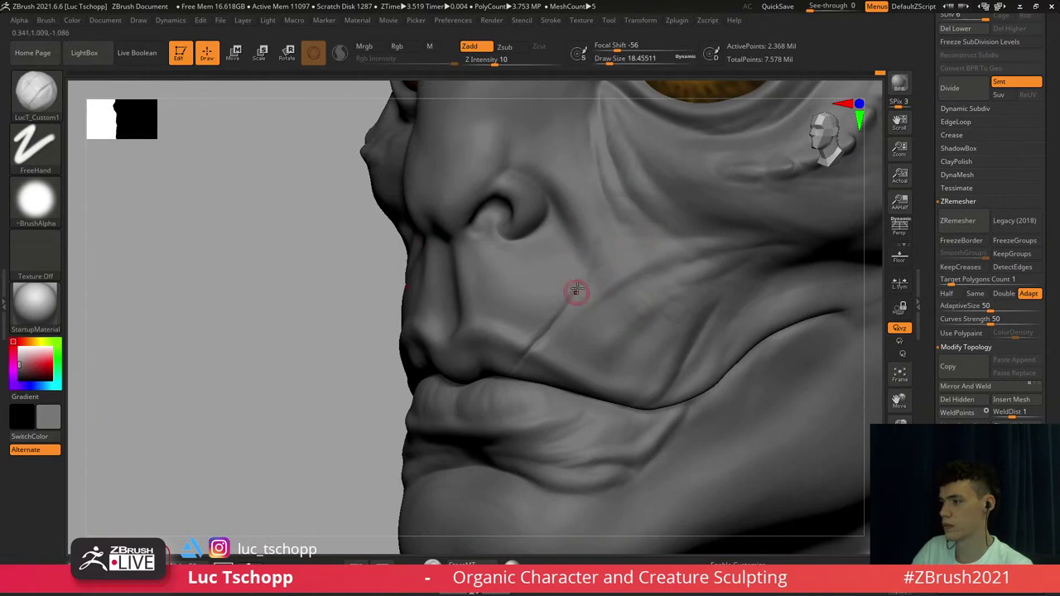
pyautogui.keyDown('ctrl'); pyautogui.moveTo(578, 289); pyautogui.dragTo(592, 259, button='right'); pyautogui.keyUp('ctrl')
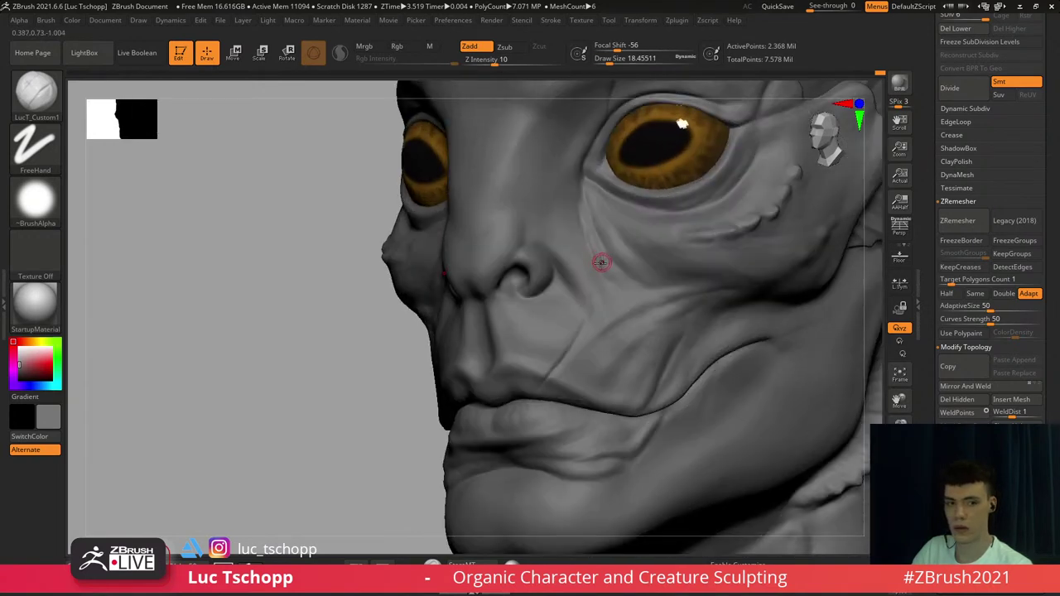
# Drop a subdivision level, smooth the cheek surface, then return to the highest level
pyautogui.hotkey('shift', 'd')
pyautogui.hotkey('shift', 'd')
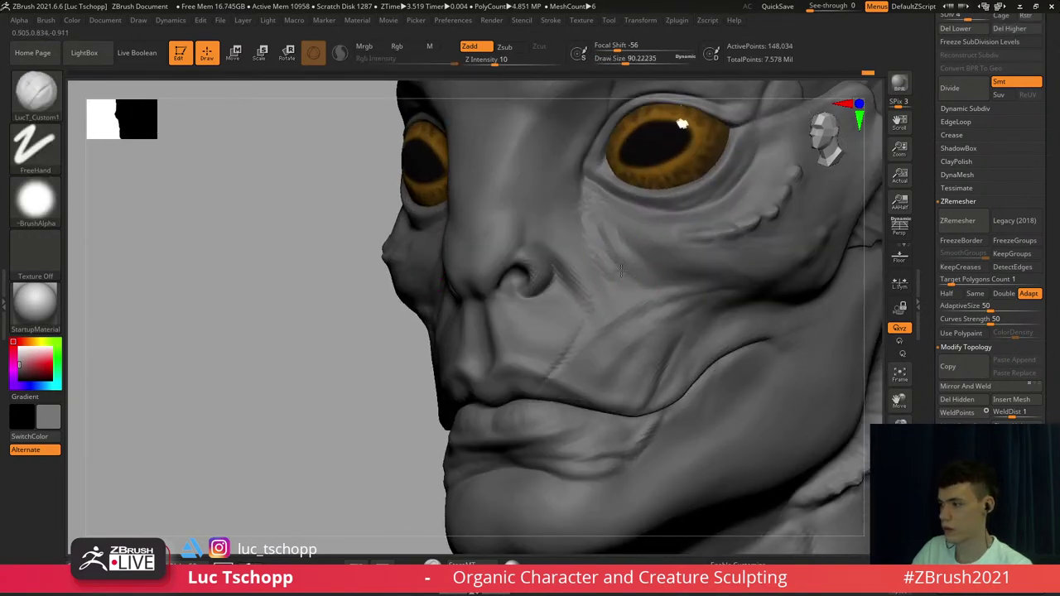
pyautogui.press('s')
pyautogui.moveTo(631, 279); pyautogui.dragTo(586, 221)
pyautogui.press('d')
pyautogui.press('d')
pyautogui.press('s')
# With the Standard brush, soften the crease between the nose and eye
pyautogui.press('b')
pyautogui.press('s')
pyautogui.press('t')
pyautogui.press('s')
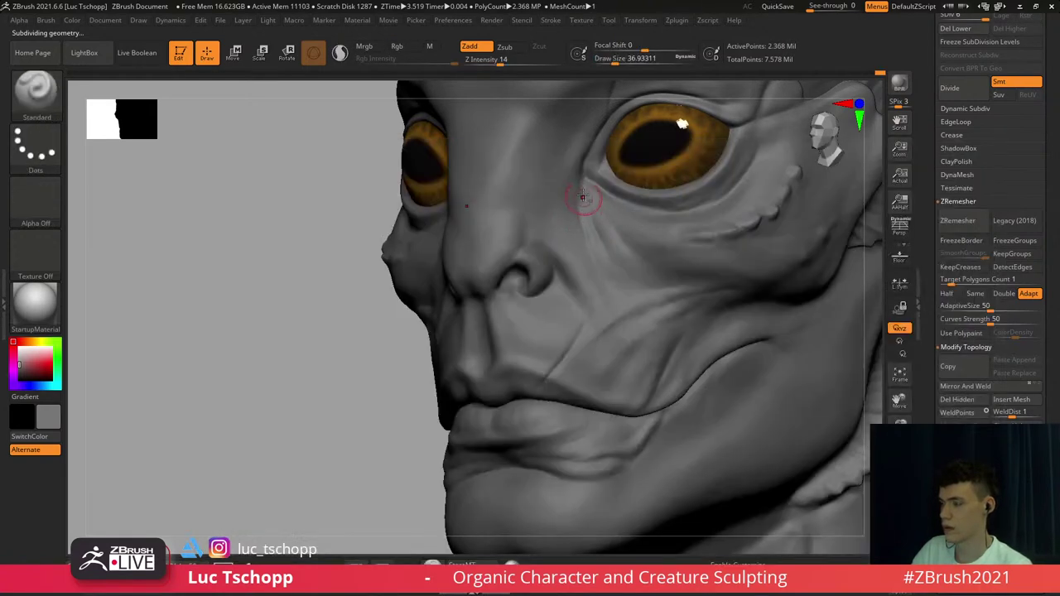
pyautogui.moveTo(584, 197); pyautogui.dragTo(659, 232, button='right')
pyautogui.keyDown('shift'); pyautogui.moveTo(588, 195); pyautogui.dragTo(579, 211); pyautogui.keyUp('shift')
pyautogui.moveTo(580, 210); pyautogui.dragTo(531, 189, button='right')
# Reselect the Standard brush beside the nose and resize it smaller, then slightly larger
pyautogui.press('b')
pyautogui.press('s')
pyautogui.press('t')
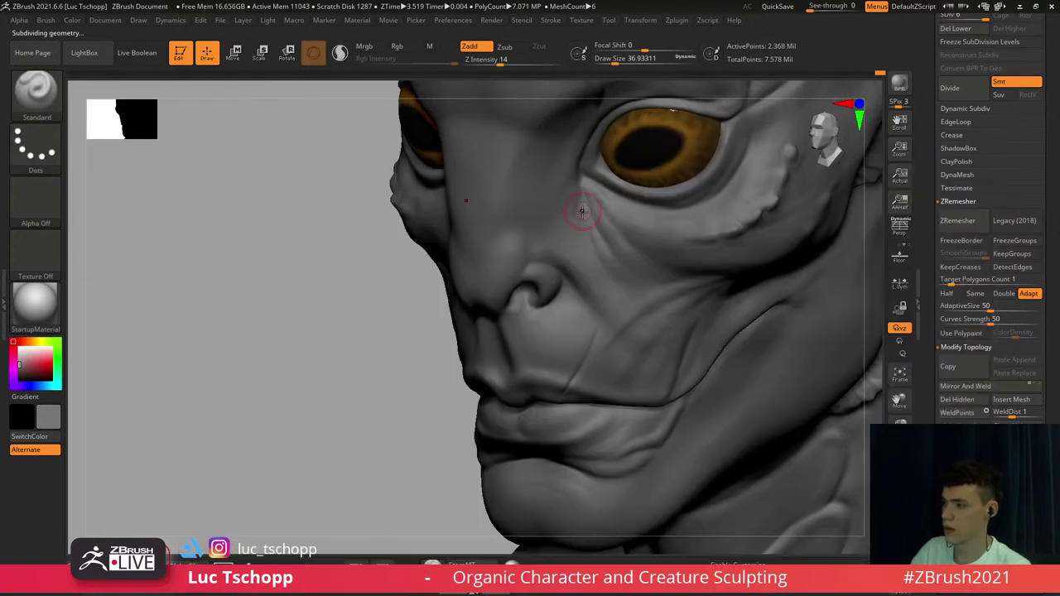
pyautogui.keyDown('ctrl'); pyautogui.moveTo(583, 210); pyautogui.dragTo(594, 208, button='right'); pyautogui.keyUp('ctrl')
pyautogui.press('s')
pyautogui.moveTo(594, 207); pyautogui.dragTo(590, 202)
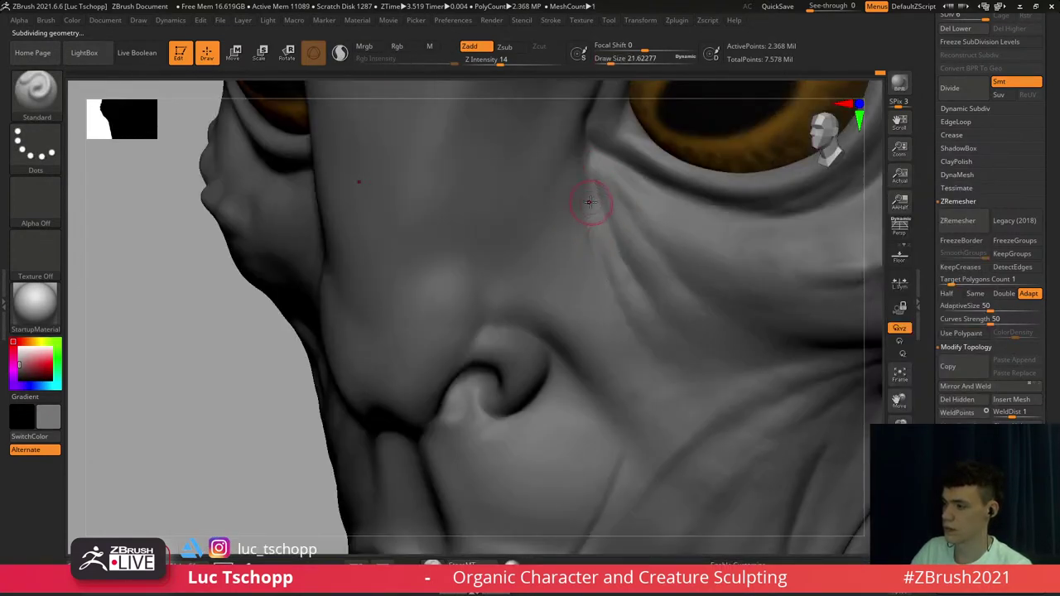
pyautogui.press('s')
pyautogui.moveTo(602, 239); pyautogui.dragTo(605, 237)
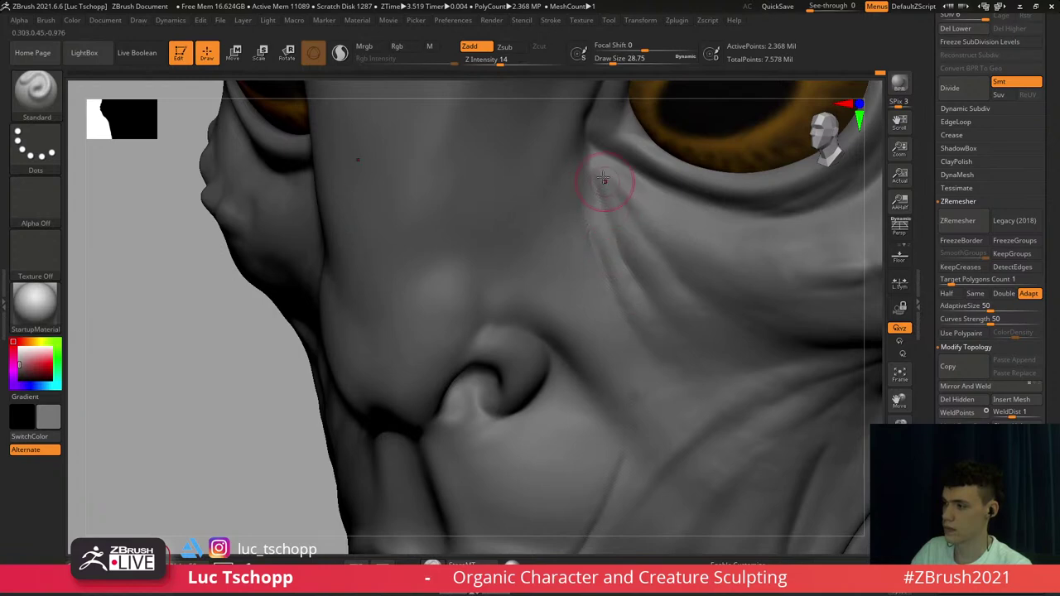
# From a front view one subdivision lower, sculpt a stroke across the cheek beside the mouth
pyautogui.press('f')
pyautogui.keyDown('shift'); pyautogui.moveTo(630, 249); pyautogui.dragTo(604, 198, button='right'); pyautogui.keyUp('shift')
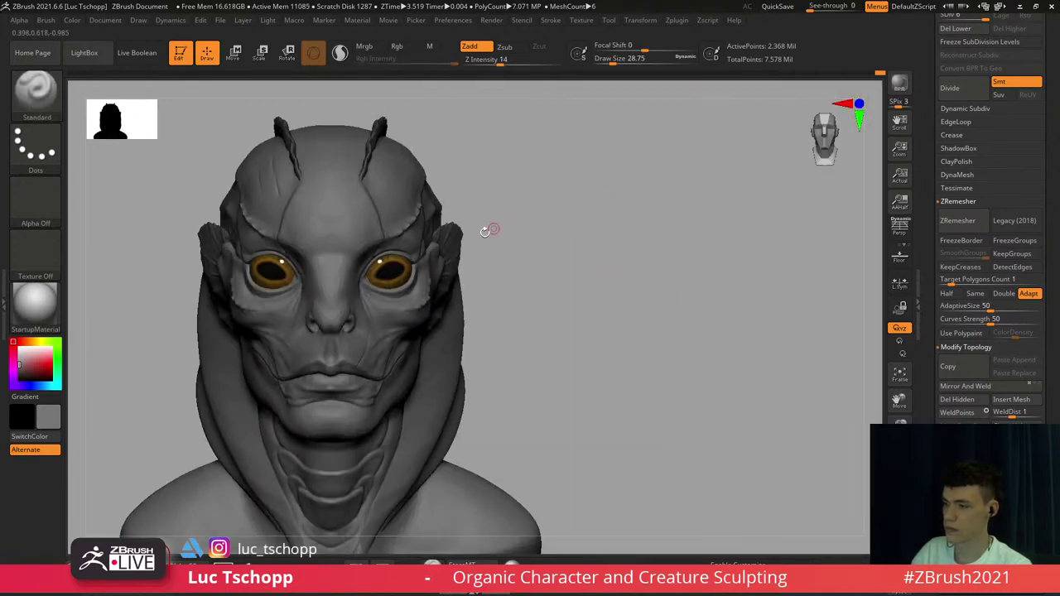
pyautogui.keyDown('alt'); pyautogui.moveTo(489, 231); pyautogui.dragTo(576, 264, button='right'); pyautogui.keyUp('alt')
pyautogui.moveTo(553, 309); pyautogui.dragTo(572, 355, button='right')
pyautogui.hotkey('shift', 'd')
pyautogui.press('s')
pyautogui.moveTo(538, 279); pyautogui.dragTo(539, 270)
pyautogui.press('s')
pyautogui.moveTo(539, 269); pyautogui.dragTo(524, 264, button='right')
pyautogui.moveTo(528, 274); pyautogui.dragTo(598, 266)
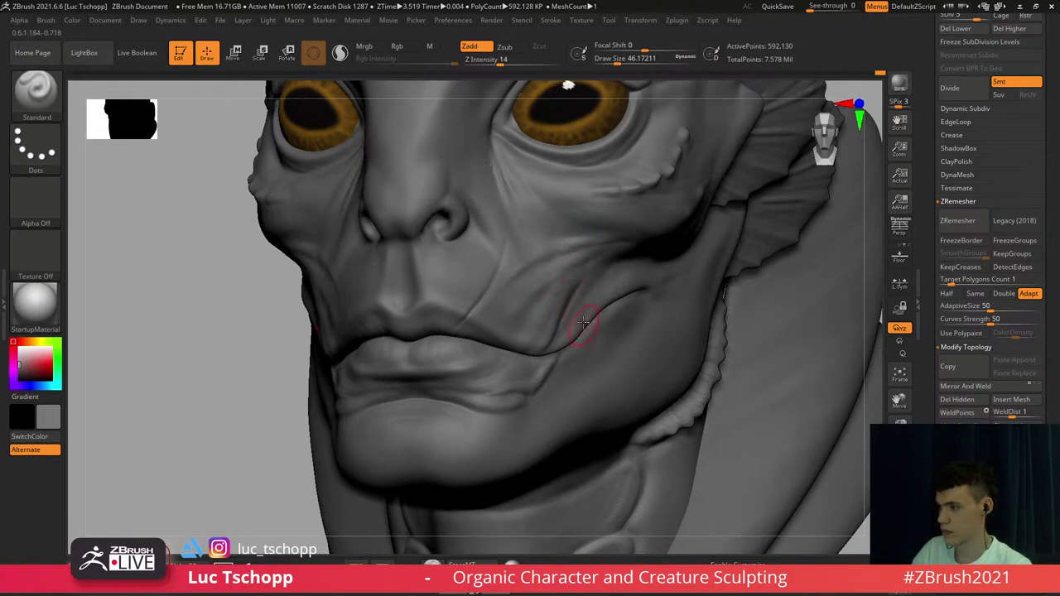
# Switch to the LucT_Custom1 brush at the top subdivision level and refine the jaw and cheek
pyautogui.keyDown('alt'); pyautogui.moveTo(583, 322); pyautogui.dragTo(566, 284, button='right'); pyautogui.keyUp('alt')
pyautogui.press('b')
pyautogui.click(587, 171)
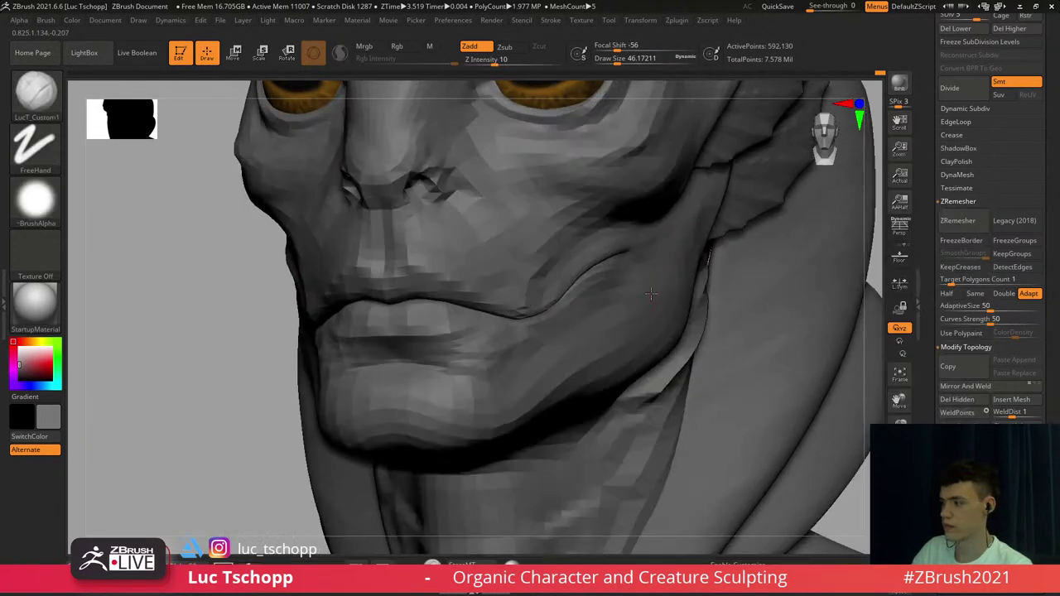
pyautogui.press('d')
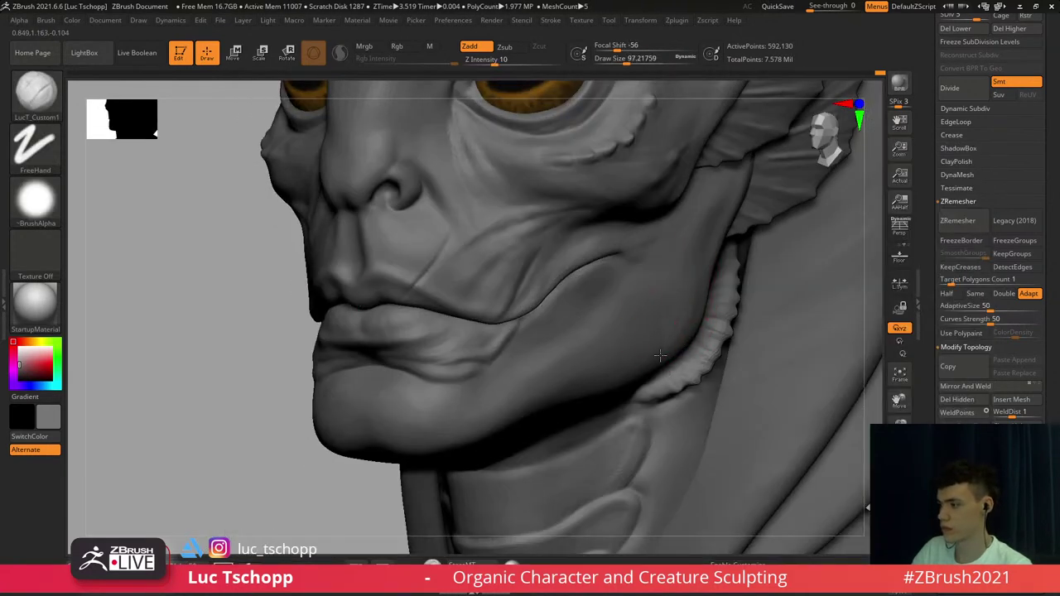
pyautogui.moveTo(647, 323); pyautogui.dragTo(654, 299)
# Carve the nose-to-mouth fold with DamStandard, then go back to the Standard brush
pyautogui.moveTo(603, 395); pyautogui.dragTo(553, 389, button='right')
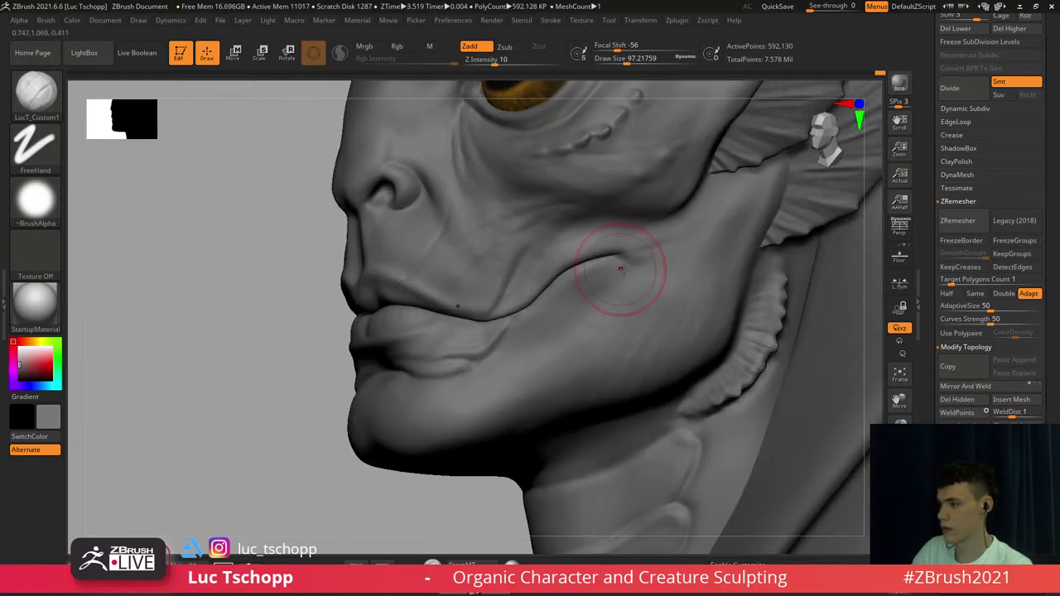
pyautogui.press('b')
pyautogui.press('d')
pyautogui.press('s')
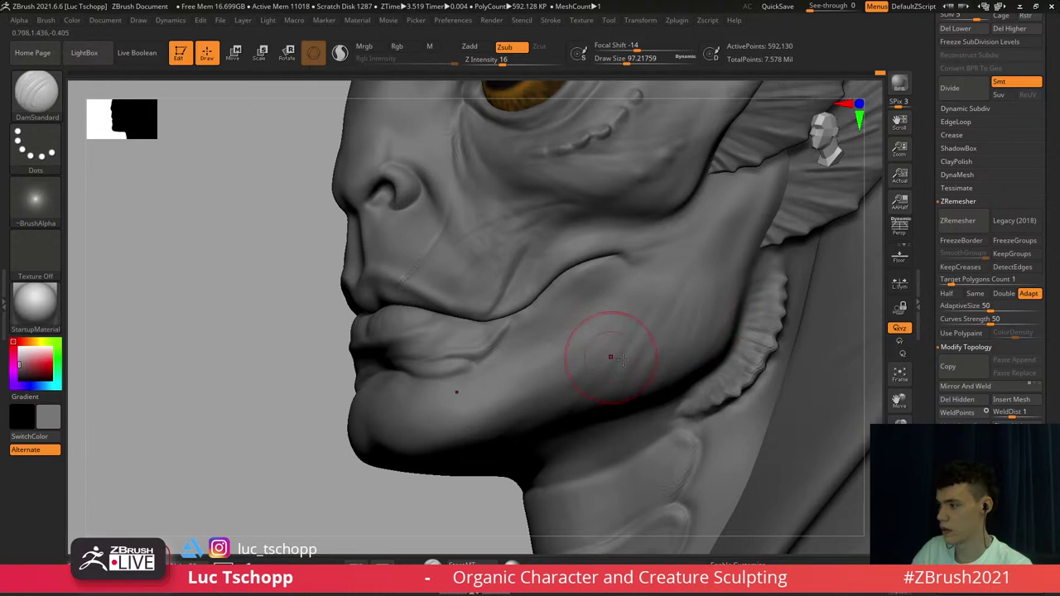
pyautogui.moveTo(611, 358); pyautogui.dragTo(629, 313, button='right')
pyautogui.press('b')
pyautogui.press('s')
pyautogui.press('t')
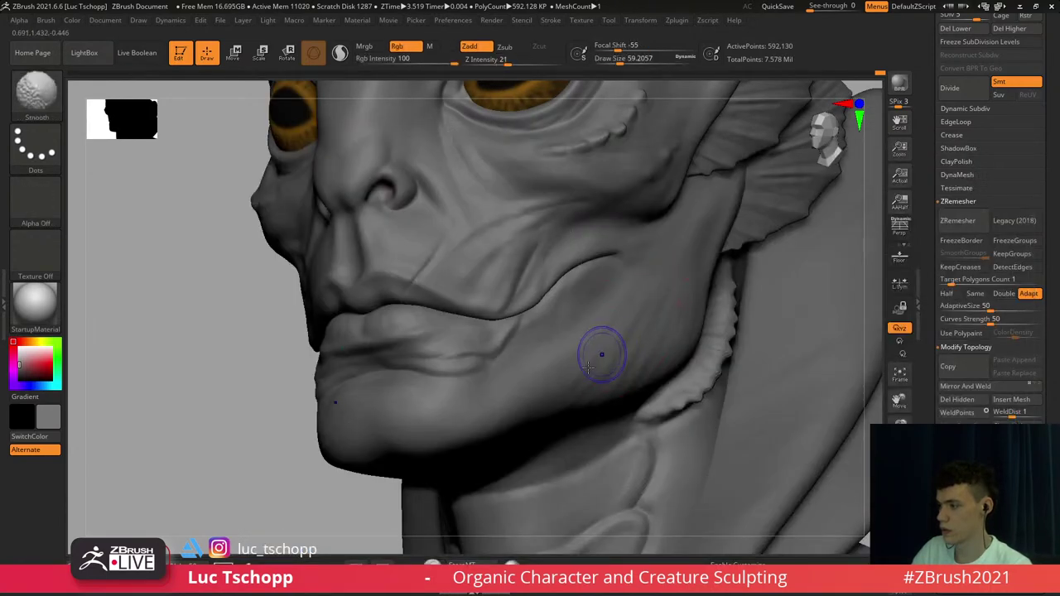
# Frame the whole bust and view the face from a slight three-quarter angle
pyautogui.press('f')
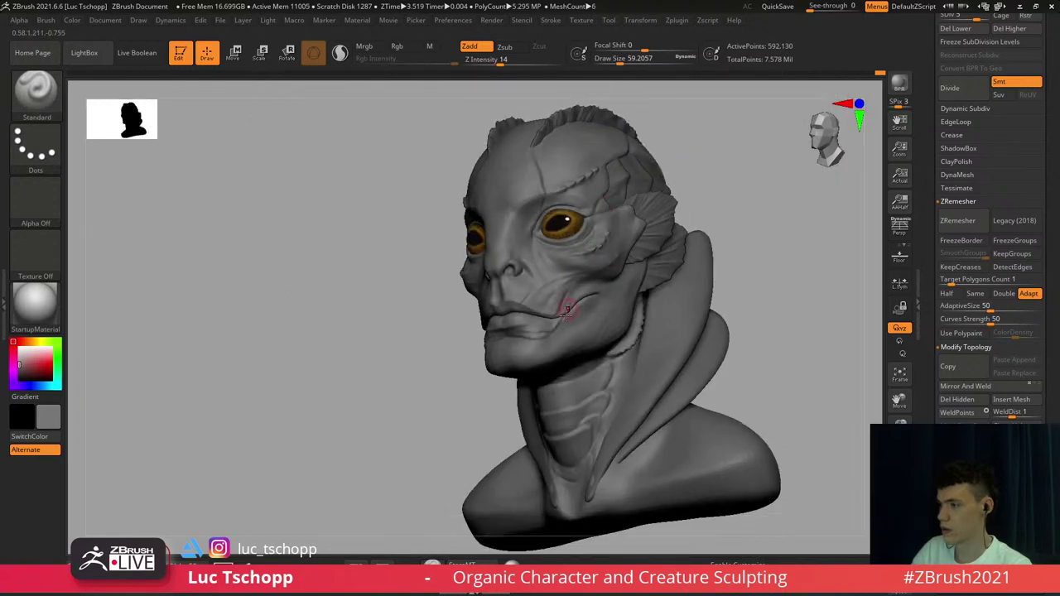
pyautogui.keyDown('alt'); pyautogui.moveTo(569, 308); pyautogui.dragTo(584, 248, button='right'); pyautogui.keyUp('alt')
pyautogui.keyDown('shift'); pyautogui.moveTo(584, 248); pyautogui.dragTo(634, 336, button='right'); pyautogui.keyUp('shift')
pyautogui.moveTo(635, 336); pyautogui.dragTo(622, 272, button='right')
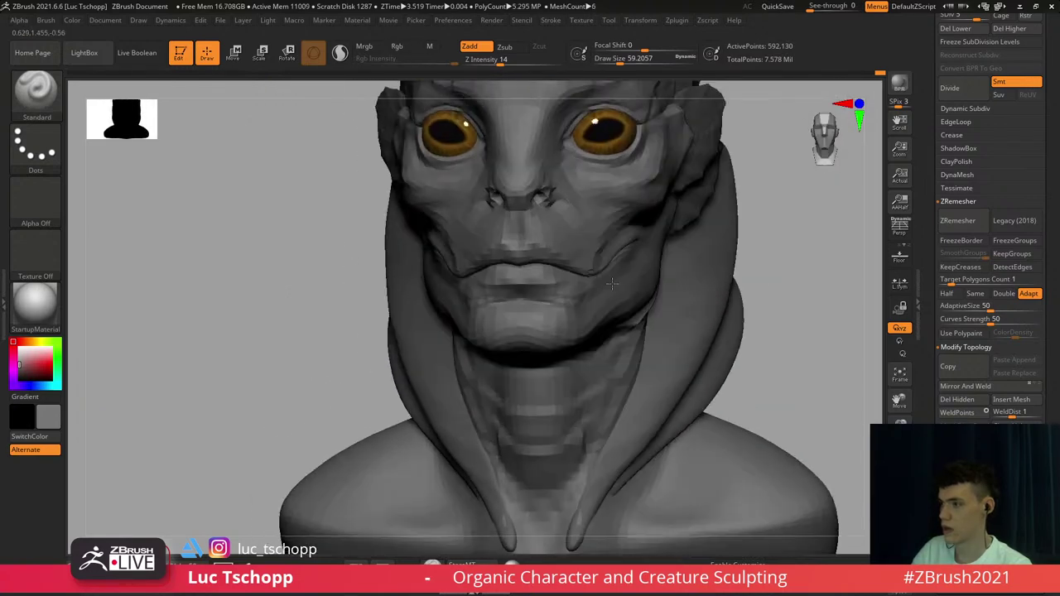
pyautogui.keyDown('alt'); pyautogui.moveTo(627, 225); pyautogui.dragTo(632, 241, button='right'); pyautogui.keyUp('alt')
pyautogui.press('f')
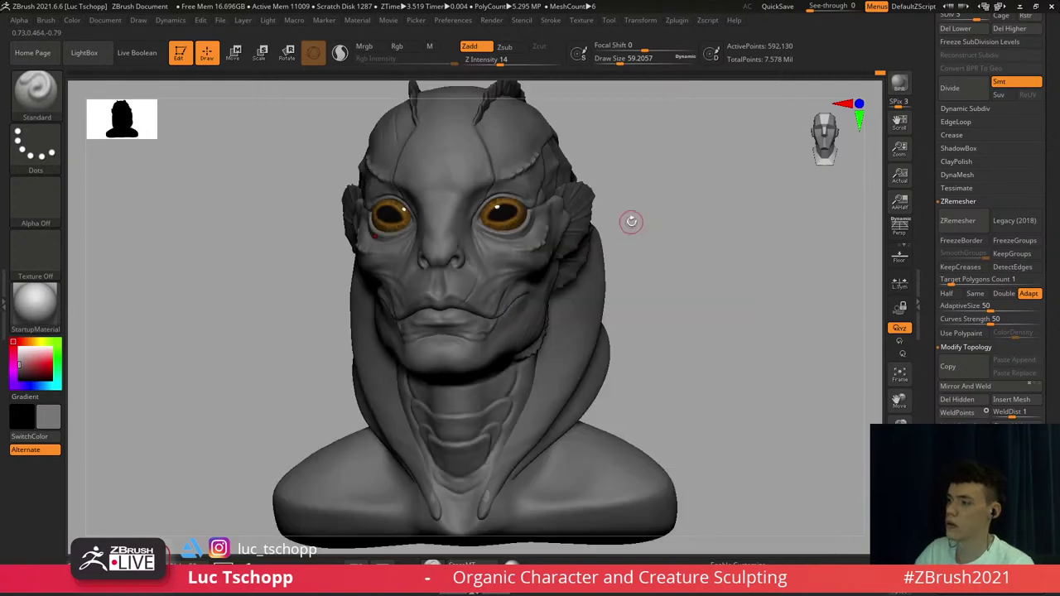
pyautogui.keyDown('alt'); pyautogui.click(572, 342); pyautogui.keyUp('alt')
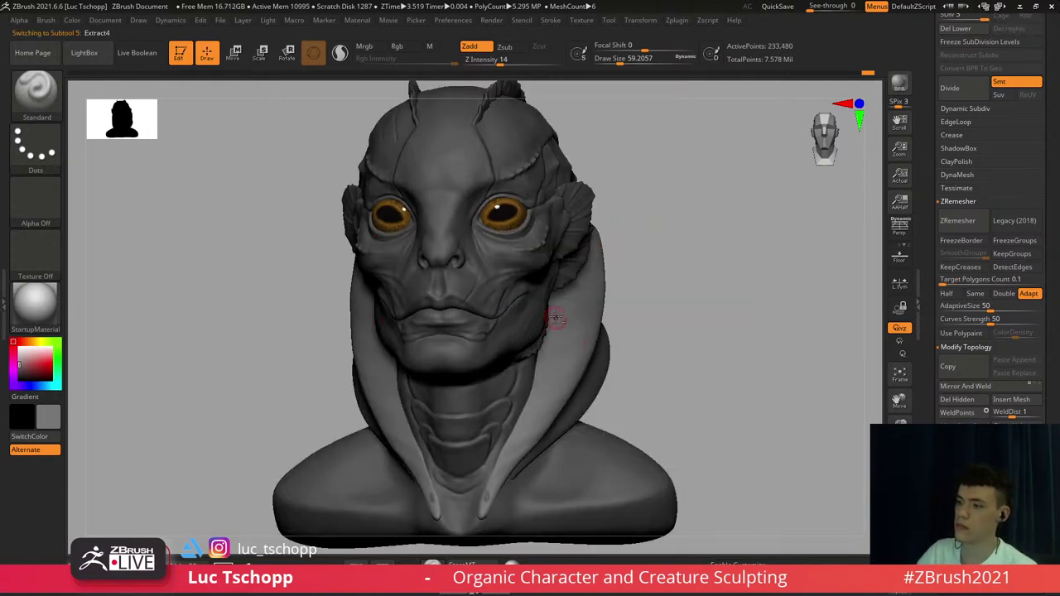
pyautogui.keyDown('alt'); pyautogui.moveTo(536, 294); pyautogui.dragTo(555, 314, button='right'); pyautogui.keyUp('alt')
pyautogui.keyDown('alt'); pyautogui.click(541, 170); pyautogui.keyUp('alt')
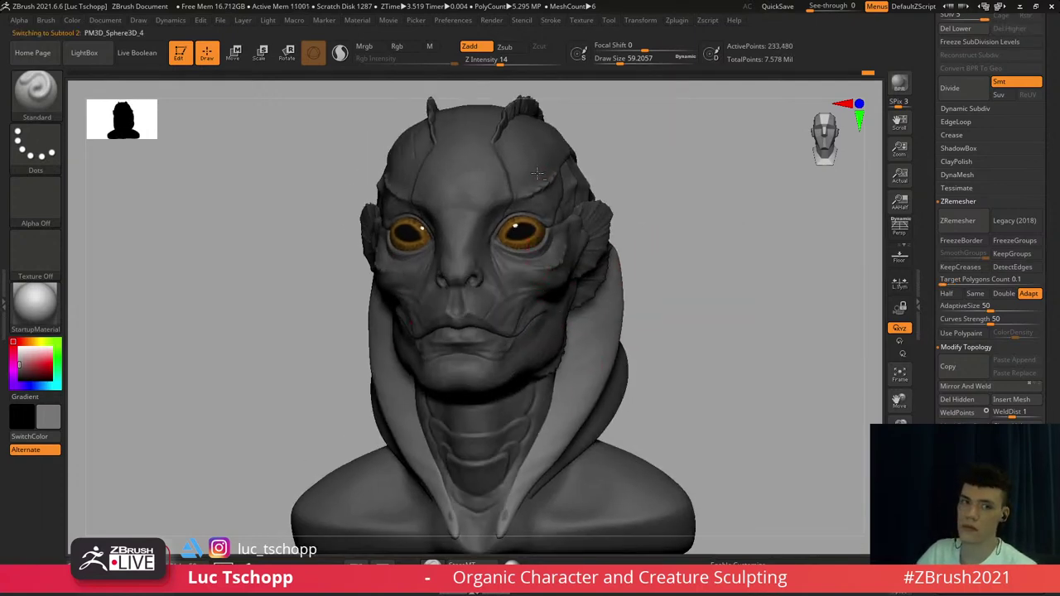
pyautogui.press('b')
pyautogui.click(633, 201)
pyautogui.keyDown('alt'); pyautogui.moveTo(550, 194); pyautogui.dragTo(569, 274, button='right'); pyautogui.keyUp('alt')
pyautogui.keyDown('ctrl'); pyautogui.moveTo(568, 274); pyautogui.dragTo(579, 323, button='right'); pyautogui.keyUp('ctrl')
pyautogui.moveTo(609, 203)
pyautogui.mouseDown(button='right')
pyautogui.moveTo(544, 241)
pyautogui.moveTo(543, 169)
pyautogui.mouseUp(button='right')
pyautogui.moveTo(542, 170)
pyautogui.mouseDown(button='right')
pyautogui.moveTo(547, 252)
pyautogui.moveTo(613, 167)
pyautogui.moveTo(527, 188)
pyautogui.moveTo(464, 184)
pyautogui.moveTo(422, 166)
pyautogui.mouseUp(button='right')
pyautogui.press('b')
pyautogui.press('s')
pyautogui.press('t')
pyautogui.keyDown('ctrl'); pyautogui.moveTo(423, 166); pyautogui.dragTo(426, 249, button='right'); pyautogui.keyUp('ctrl')
pyautogui.moveTo(426, 249); pyautogui.dragTo(348, 240, button='right')
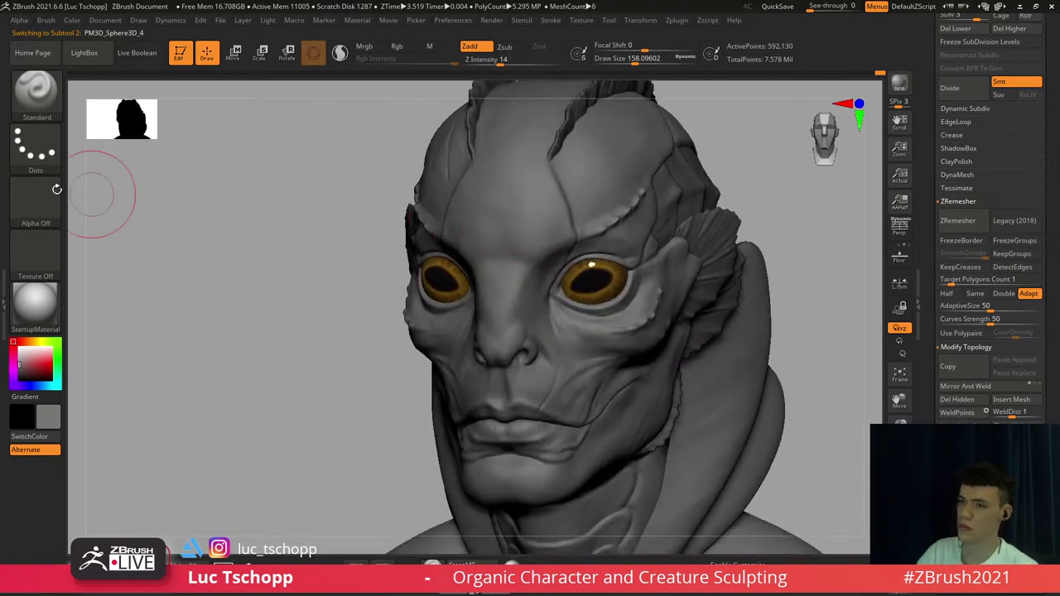
pyautogui.click(43, 145)
# Give the brush the DragRect stroke, Alpha 08 and a Draw Size of about 172
pyautogui.click(32, 150)
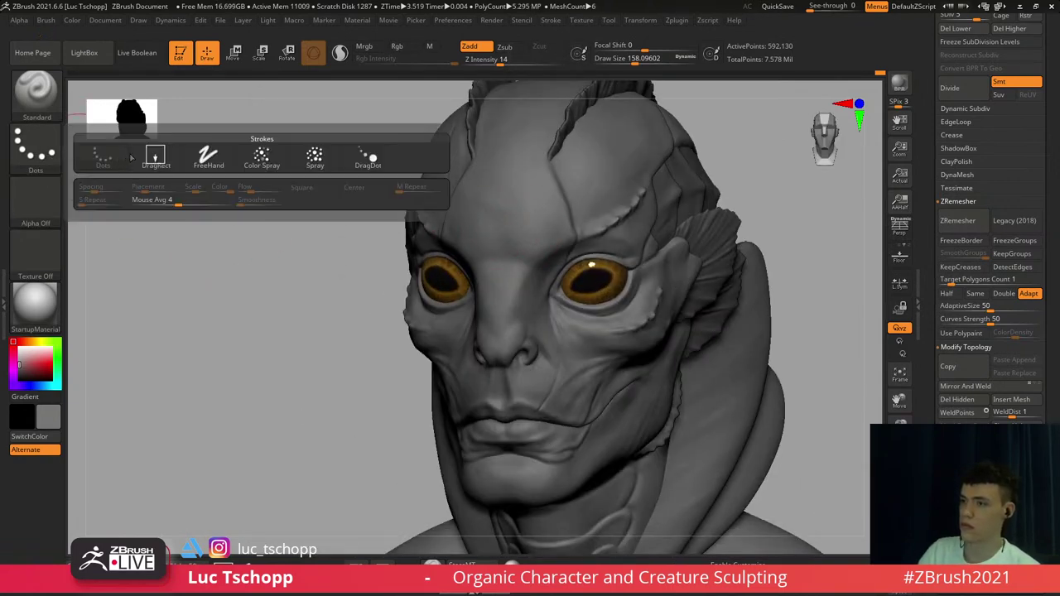
pyautogui.click(154, 157)
pyautogui.click(33, 205)
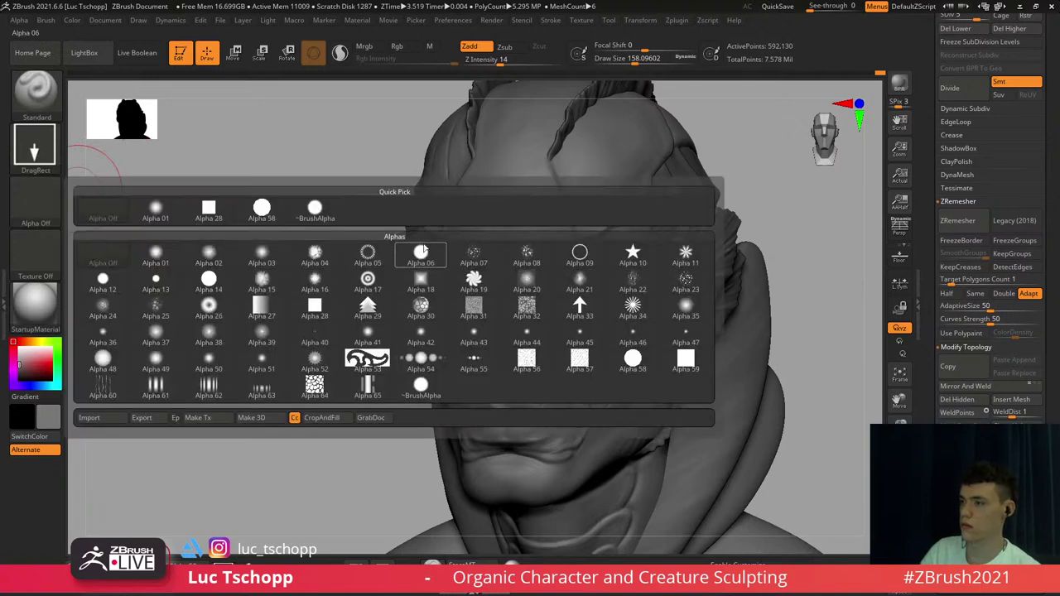
pyautogui.click(528, 253)
pyautogui.press('s')
pyautogui.moveTo(569, 209); pyautogui.dragTo(616, 136)
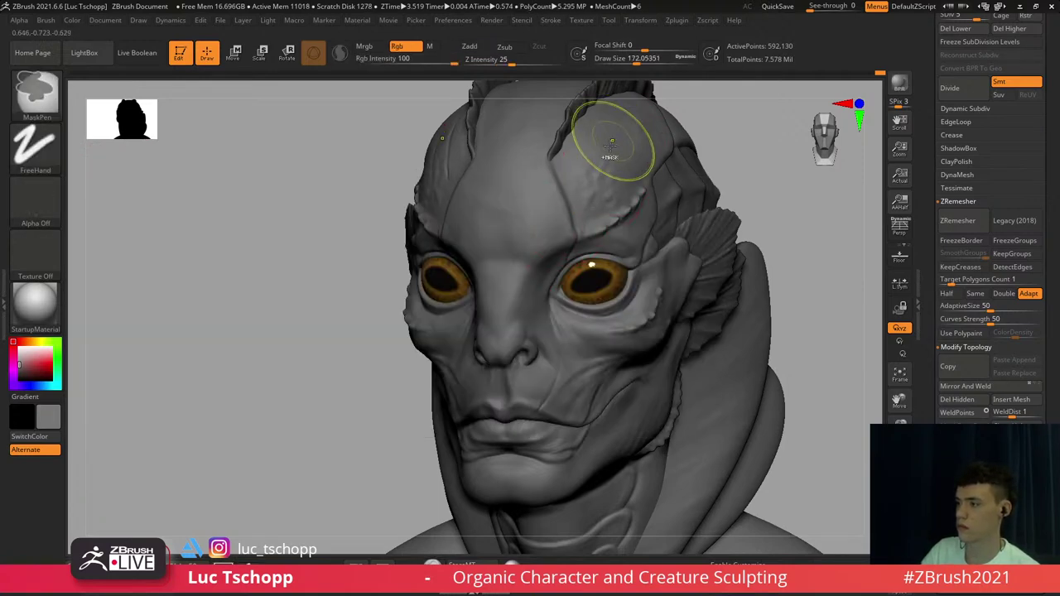
# Undo the trial forehead texture and try Z Intensity 4, then 10
pyautogui.hotkey('ctrl', 'z')
pyautogui.keyDown('alt'); pyautogui.moveTo(565, 174); pyautogui.dragTo(560, 214, button='right'); pyautogui.keyUp('alt')
pyautogui.click(483, 61)
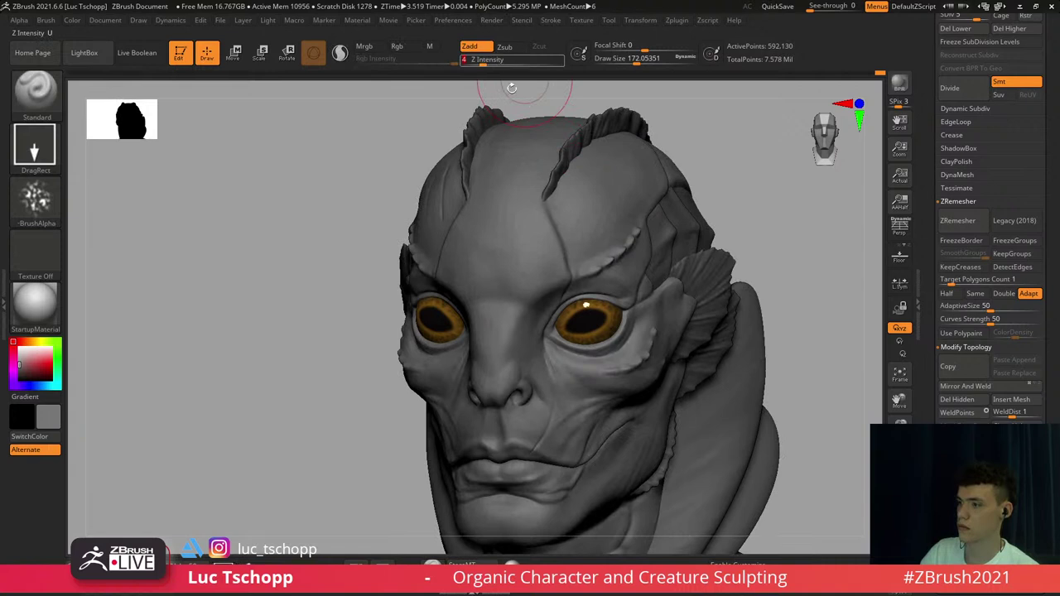
pyautogui.hotkey('ctrl', 'z')
pyautogui.click(494, 62)
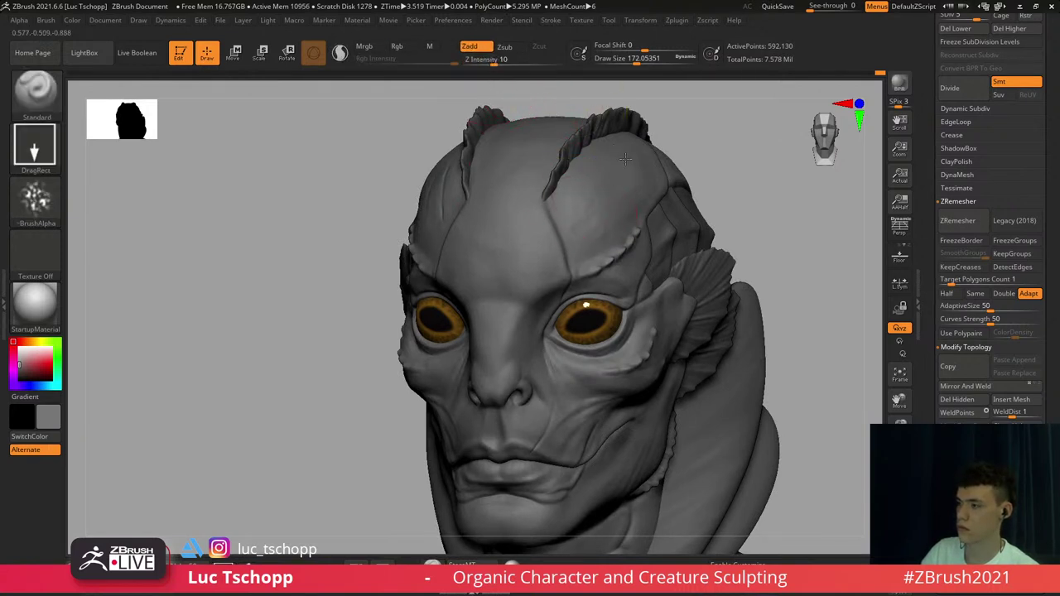
# Undo the forehead texture again and shrink the brush slightly while turning the head
pyautogui.moveTo(639, 163)
pyautogui.mouseDown(button='right')
pyautogui.moveTo(636, 178)
pyautogui.moveTo(627, 167)
pyautogui.moveTo(558, 158)
pyautogui.mouseUp(button='right')
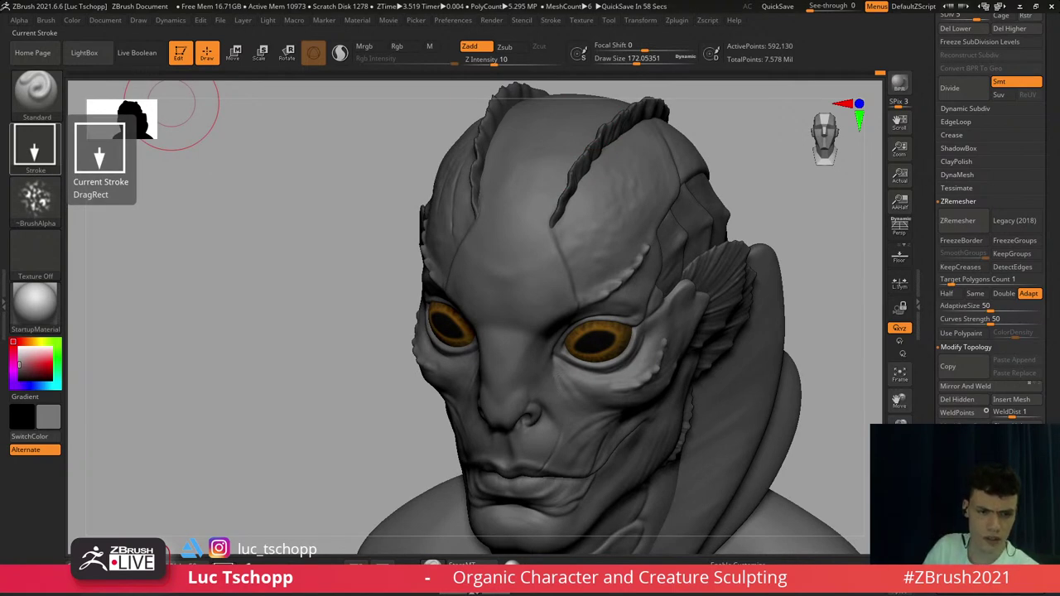
pyautogui.moveTo(590, 281)
pyautogui.mouseDown(button='right')
pyautogui.moveTo(620, 224)
pyautogui.moveTo(599, 236)
pyautogui.moveTo(607, 250)
pyautogui.mouseUp(button='right')
pyautogui.hotkey('ctrl', 'z')
pyautogui.press('s')
pyautogui.moveTo(606, 249); pyautogui.dragTo(606, 249)
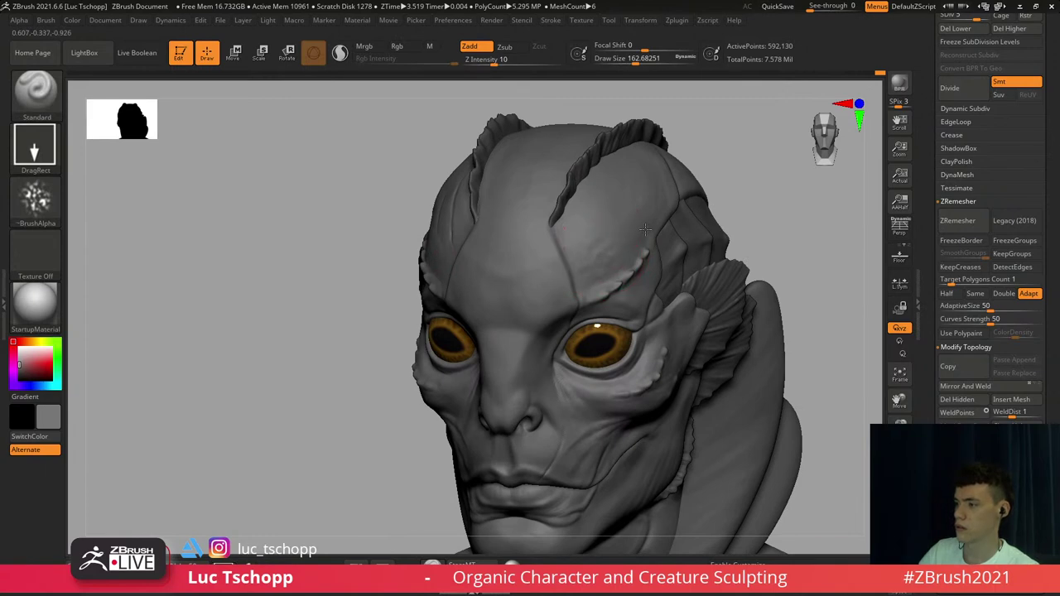
pyautogui.moveTo(647, 230); pyautogui.dragTo(636, 236, button='right')
pyautogui.press('s')
pyautogui.moveTo(636, 236); pyautogui.dragTo(635, 236)
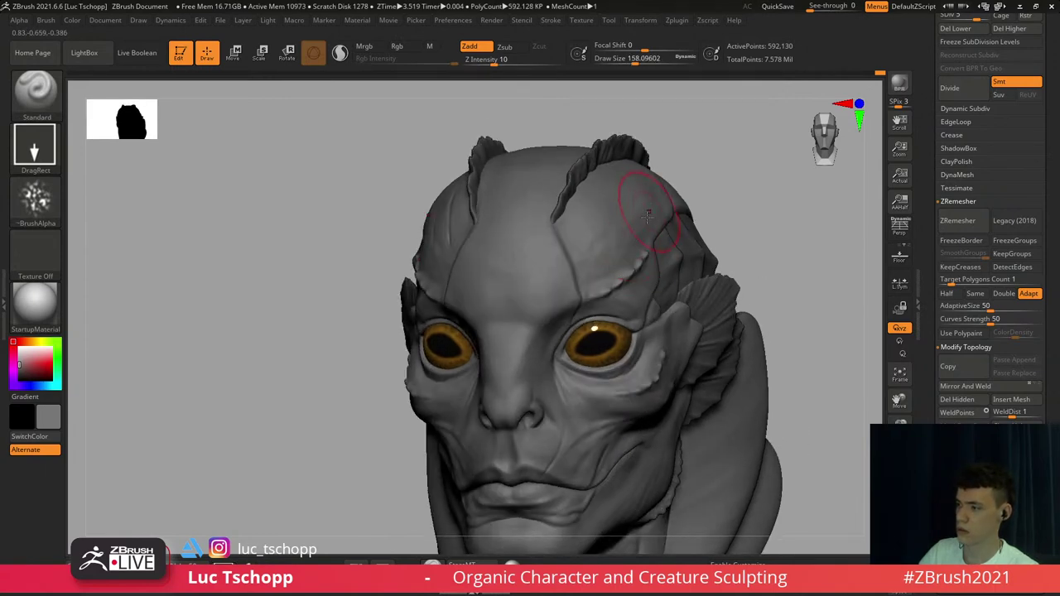
pyautogui.keyDown('shift'); pyautogui.moveTo(631, 273); pyautogui.dragTo(632, 236, button='right'); pyautogui.keyUp('shift')
pyautogui.keyDown('alt'); pyautogui.moveTo(651, 327); pyautogui.dragTo(618, 262, button='right'); pyautogui.keyUp('alt')
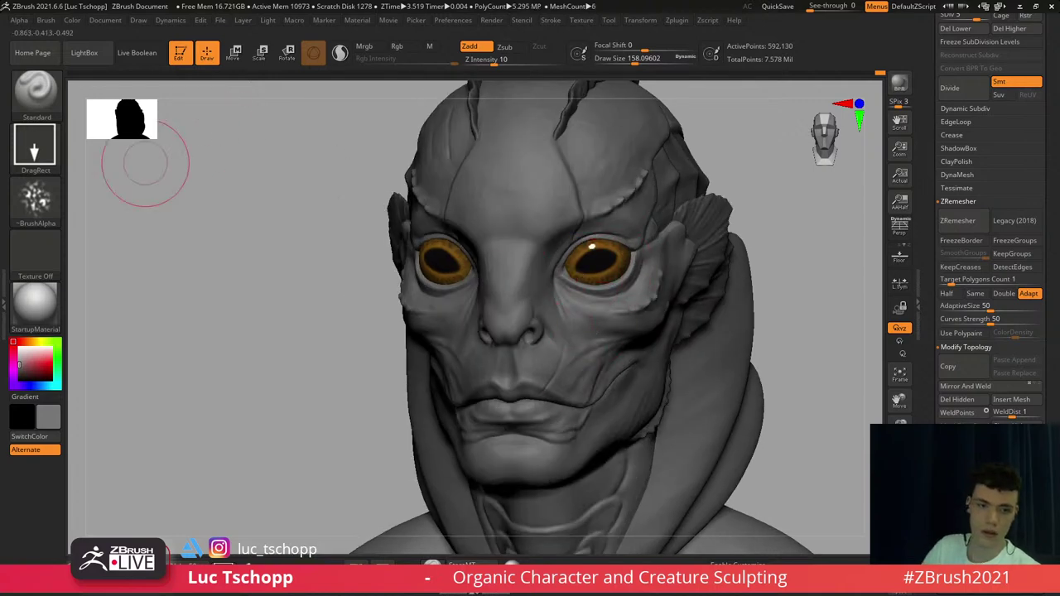
# Shrink the brush to about 77, undo the cheek stroke, and set Z Intensity to 8
pyautogui.moveTo(579, 337)
pyautogui.mouseDown(button='right')
pyautogui.moveTo(563, 343)
pyautogui.moveTo(571, 353)
pyautogui.mouseUp(button='right')
pyautogui.press('s')
pyautogui.moveTo(576, 348); pyautogui.dragTo(565, 341)
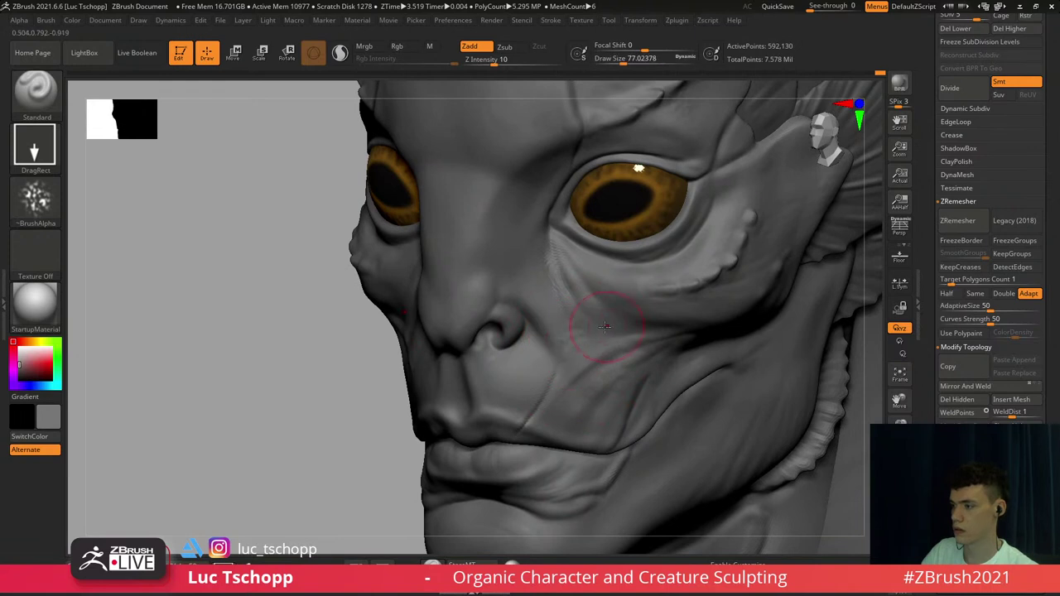
pyautogui.hotkey('ctrl', 'z')
pyautogui.moveTo(495, 60); pyautogui.dragTo(491, 60)
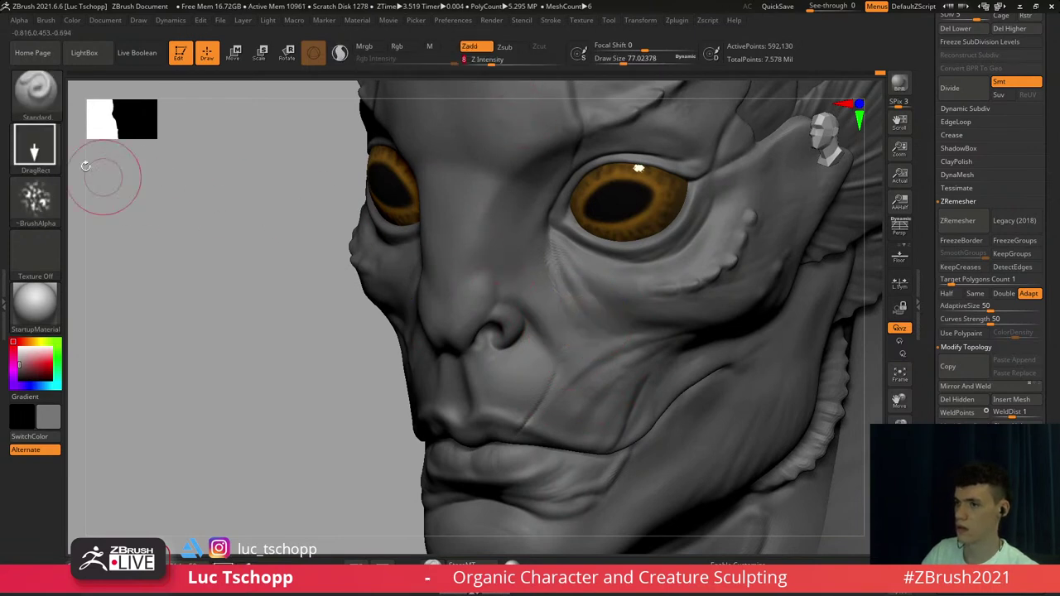
# Switch the stroke type to Spray and enlarge the brush to about 207
pyautogui.click(36, 148)
pyautogui.click(313, 158)
pyautogui.press('s')
pyautogui.moveTo(543, 300); pyautogui.dragTo(560, 301)
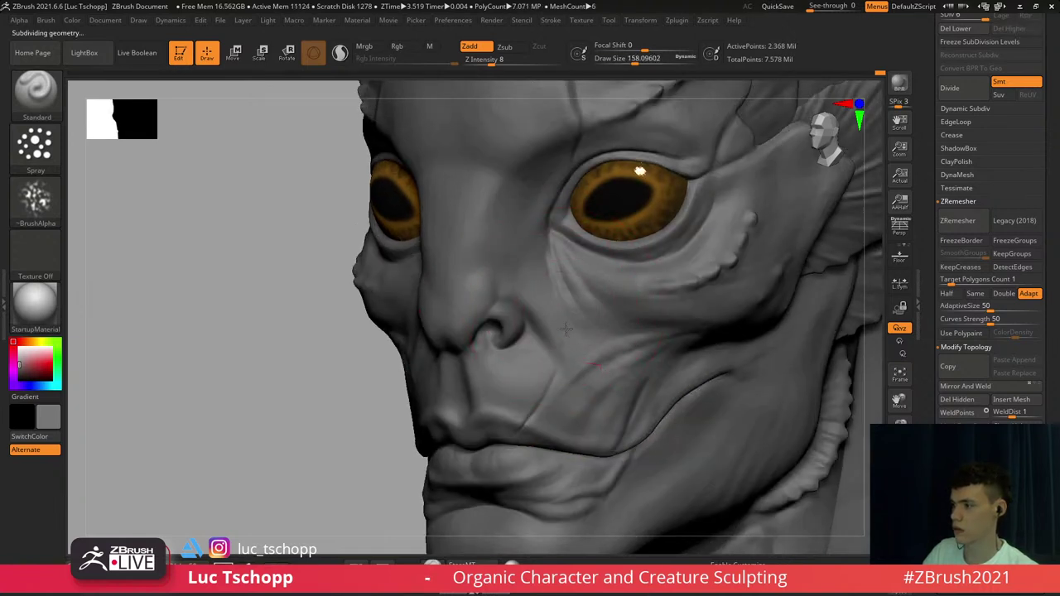
# Enlarge the brush to about 292, then 337, and lower Z Intensity to 6
pyautogui.press('s')
pyautogui.moveTo(532, 280); pyautogui.dragTo(543, 279)
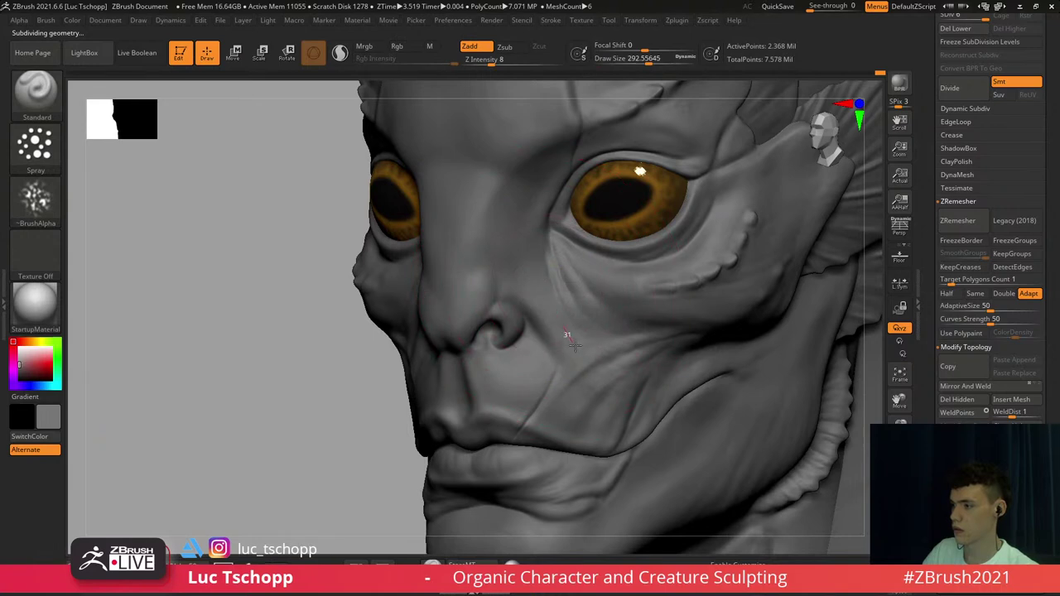
pyautogui.moveTo(594, 367)
pyautogui.keyDown('ctrl'); pyautogui.mouseDown(button='right')
pyautogui.moveTo(576, 341)
pyautogui.moveTo(582, 364)
pyautogui.moveTo(596, 361)
pyautogui.moveTo(565, 356)
pyautogui.mouseUp(button='right'); pyautogui.keyUp('ctrl')
pyautogui.keyDown('alt'); pyautogui.moveTo(570, 184); pyautogui.dragTo(579, 288, button='right'); pyautogui.keyUp('alt')
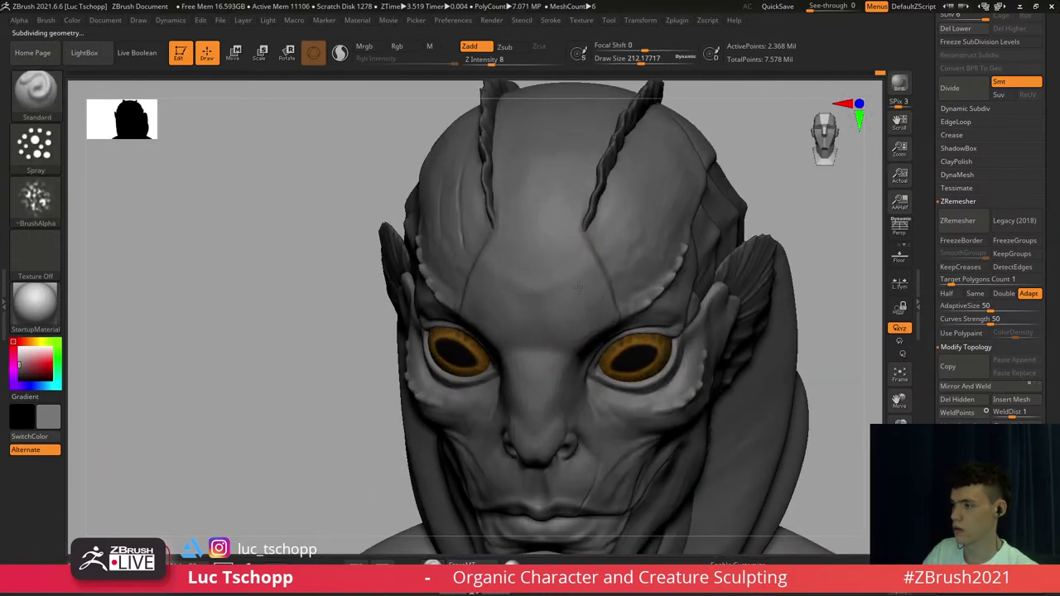
pyautogui.press('s')
pyautogui.moveTo(559, 304); pyautogui.dragTo(569, 304)
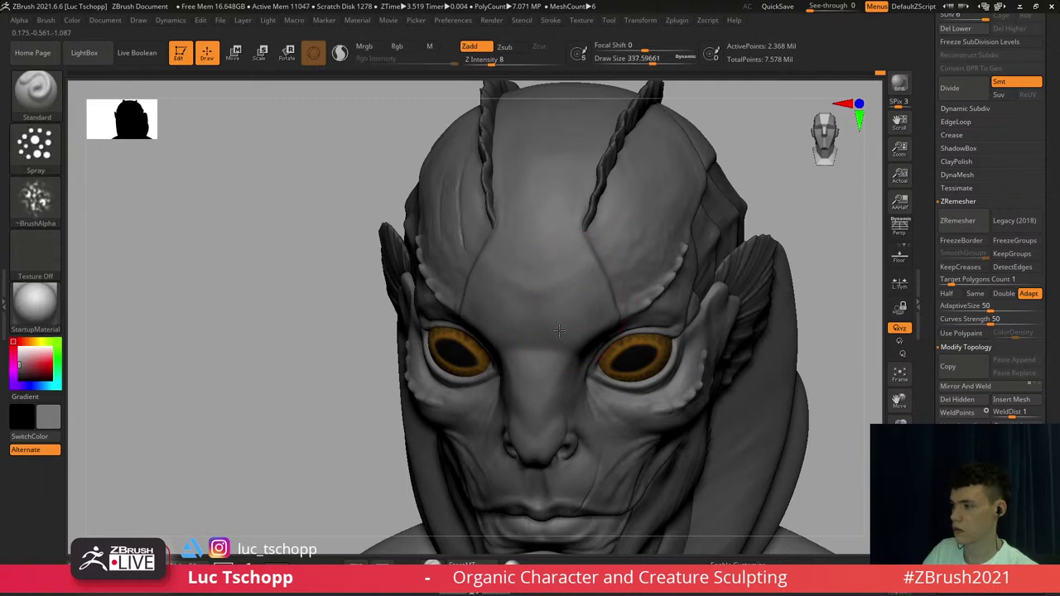
pyautogui.keyDown('shift'); pyautogui.moveTo(570, 329); pyautogui.dragTo(582, 319, button='right'); pyautogui.keyUp('shift')
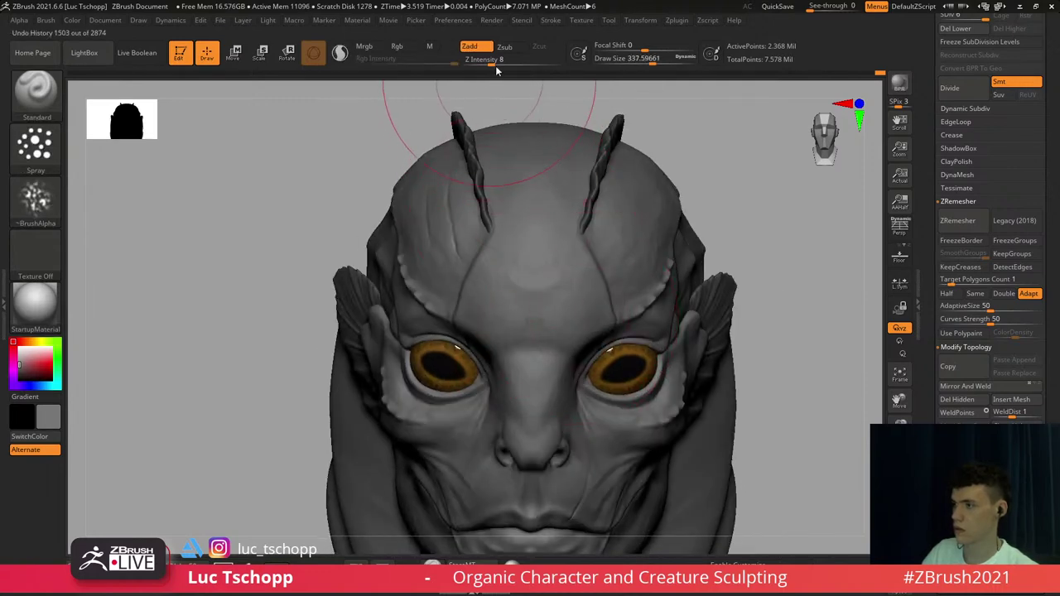
pyautogui.moveTo(493, 63); pyautogui.dragTo(487, 64)
# Reduce the brush size to about 234 and zoom in on the face
pyautogui.moveTo(598, 443)
pyautogui.keyDown('alt'); pyautogui.mouseDown(button='right')
pyautogui.moveTo(578, 317)
pyautogui.moveTo(583, 339)
pyautogui.mouseUp(button='right'); pyautogui.keyUp('alt')
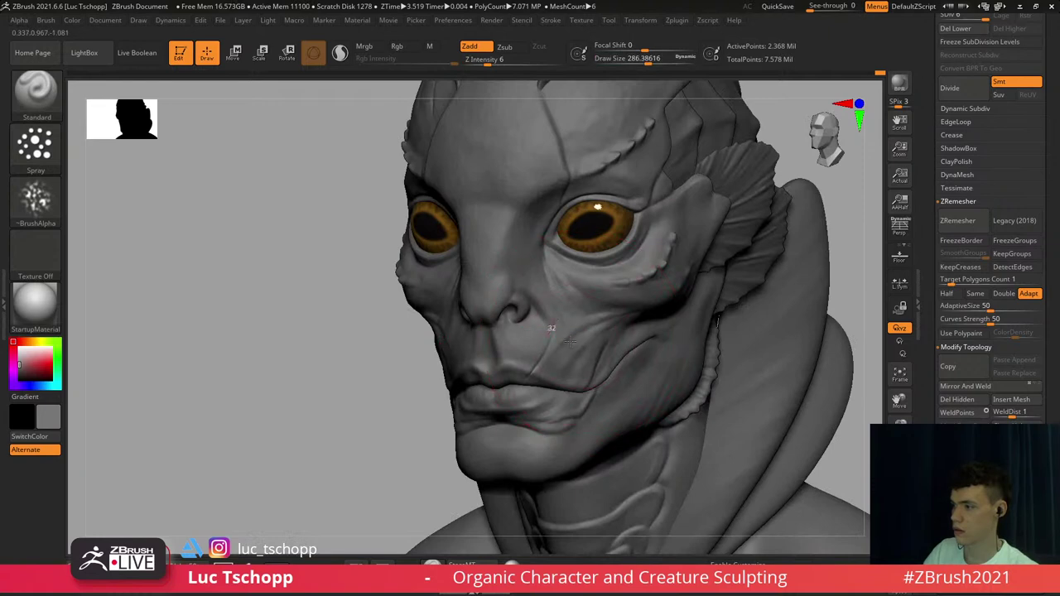
pyautogui.press('s')
pyautogui.moveTo(594, 347); pyautogui.dragTo(591, 348)
pyautogui.press('s')
pyautogui.moveTo(605, 429); pyautogui.dragTo(602, 429)
pyautogui.moveTo(669, 332); pyautogui.dragTo(650, 320, button='right')
pyautogui.keyDown('alt'); pyautogui.moveTo(570, 497); pyautogui.dragTo(591, 415, button='right'); pyautogui.keyUp('alt')
pyautogui.keyDown('alt'); pyautogui.moveTo(620, 379); pyautogui.dragTo(613, 480, button='right'); pyautogui.keyUp('alt')
# Change the brush stroke type to DragRect
pyautogui.click(35, 146)
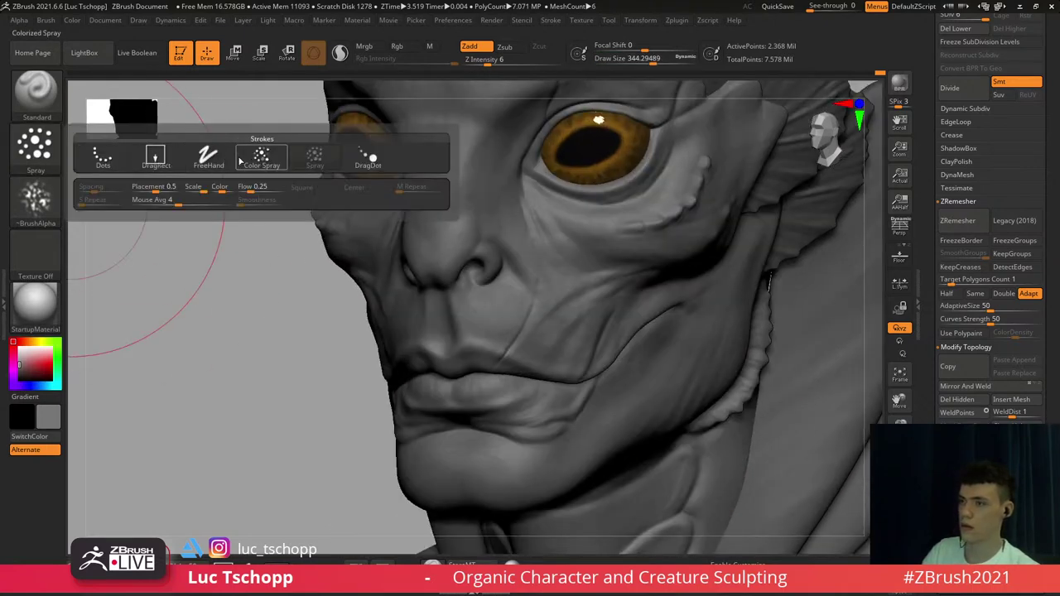
pyautogui.click(165, 160)
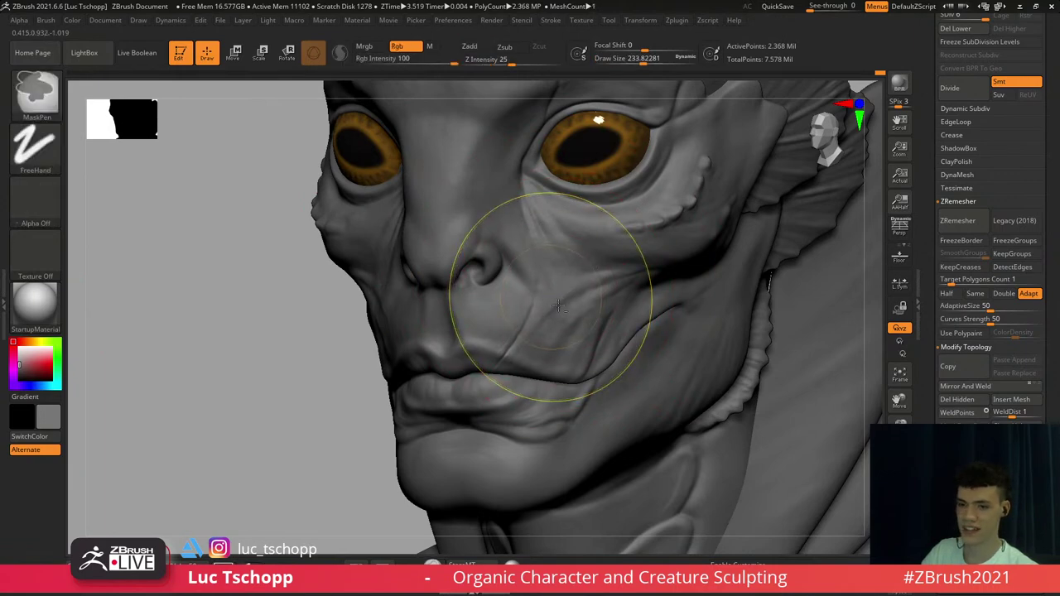
pyautogui.keyDown('alt'); pyautogui.moveTo(549, 299); pyautogui.dragTo(573, 302, button='right'); pyautogui.keyUp('alt')
pyautogui.moveTo(526, 329)
pyautogui.mouseDown(button='right')
pyautogui.moveTo(545, 326)
pyautogui.moveTo(525, 341)
pyautogui.mouseUp(button='right')
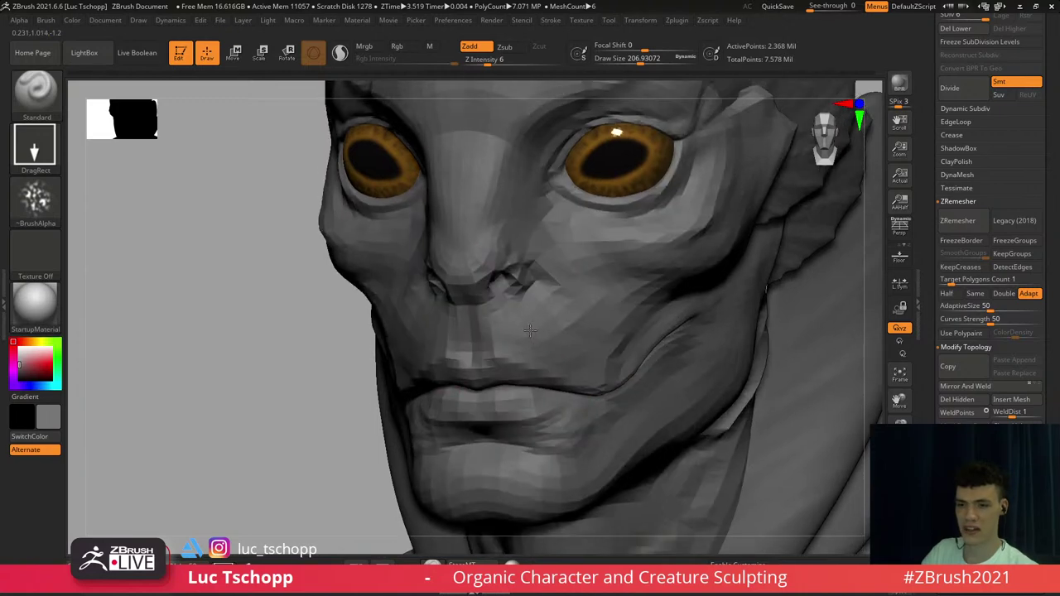
# Shrink the brush in small steps to about 140 while orbiting the face
pyautogui.press('s')
pyautogui.moveTo(536, 334); pyautogui.dragTo(534, 333)
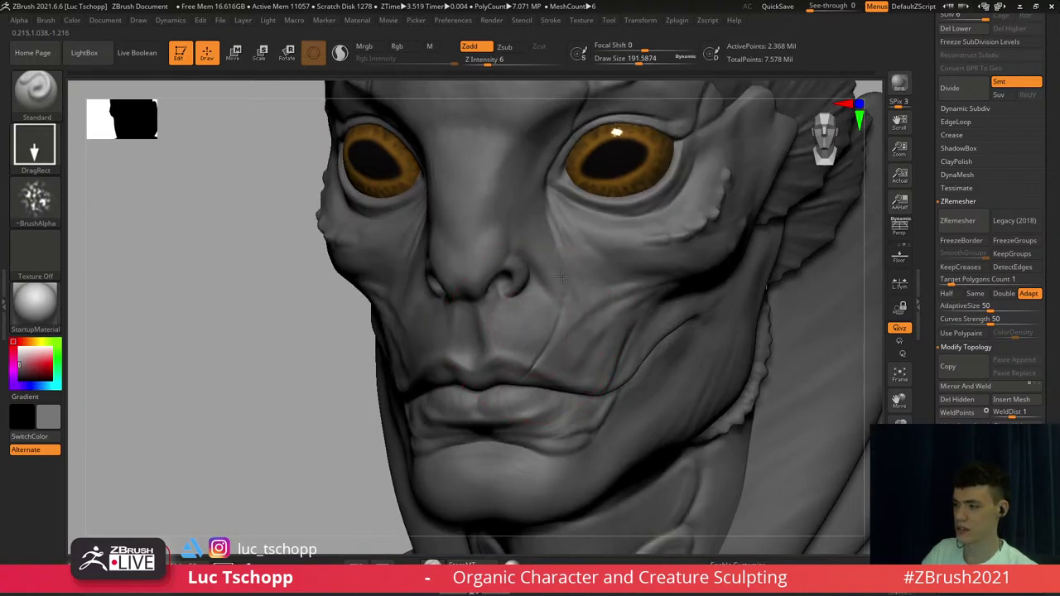
pyautogui.moveTo(561, 276); pyautogui.dragTo(616, 282, button='right')
pyautogui.press('s')
pyautogui.moveTo(572, 324); pyautogui.dragTo(572, 324)
pyautogui.moveTo(647, 229); pyautogui.dragTo(568, 255, button='right')
pyautogui.press('s')
pyautogui.moveTo(532, 229); pyautogui.dragTo(525, 231)
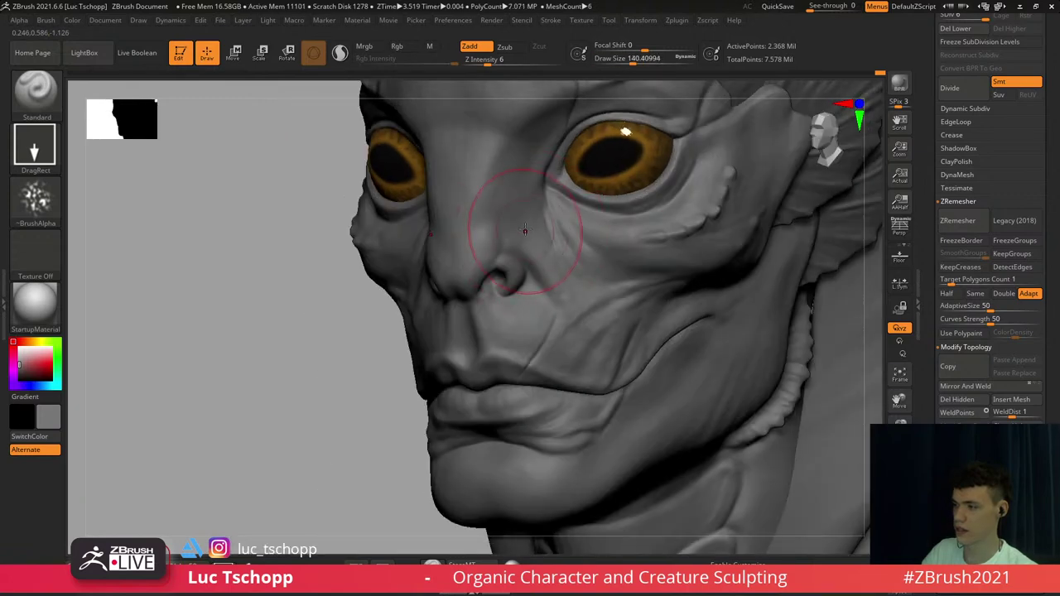
# Reduce the brush to about 104 and zoom in on the nose and mouth
pyautogui.keyDown('alt'); pyautogui.moveTo(557, 187); pyautogui.dragTo(600, 262, button='right'); pyautogui.keyUp('alt')
pyautogui.moveTo(530, 253); pyautogui.dragTo(557, 247, button='right')
pyautogui.press('s')
pyautogui.moveTo(559, 227); pyautogui.dragTo(554, 226)
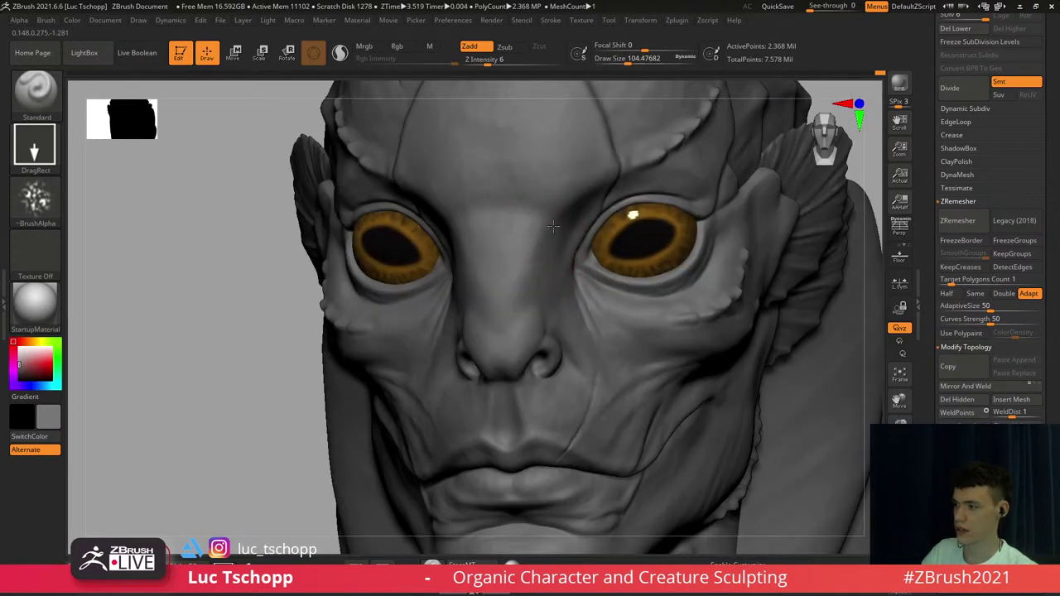
pyautogui.keyDown('shift'); pyautogui.moveTo(526, 220); pyautogui.dragTo(598, 292, button='right'); pyautogui.keyUp('shift')
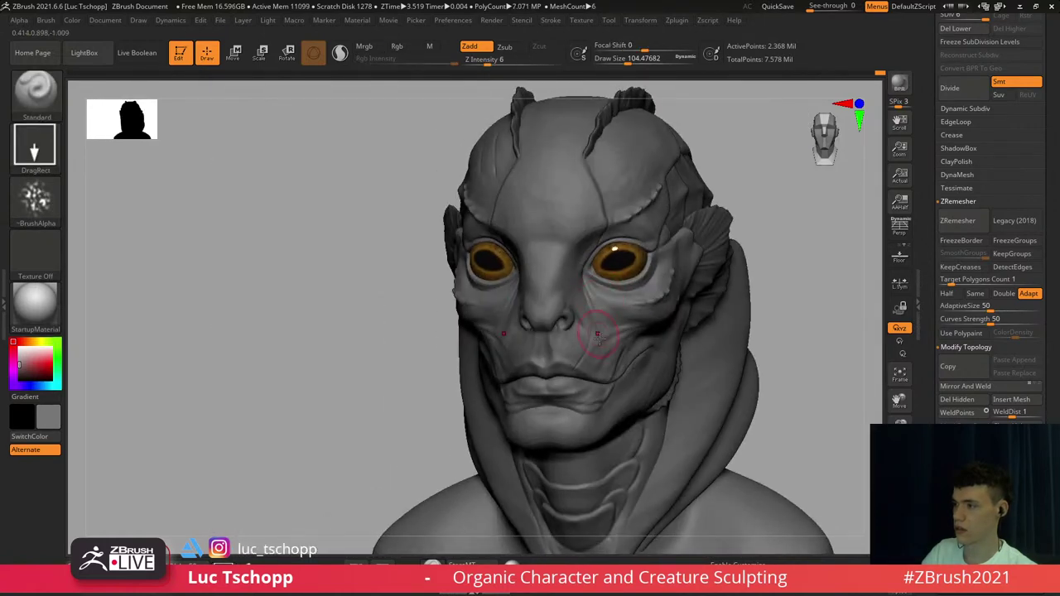
pyautogui.keyDown('alt'); pyautogui.moveTo(583, 360); pyautogui.dragTo(568, 318, button='right'); pyautogui.keyUp('alt')
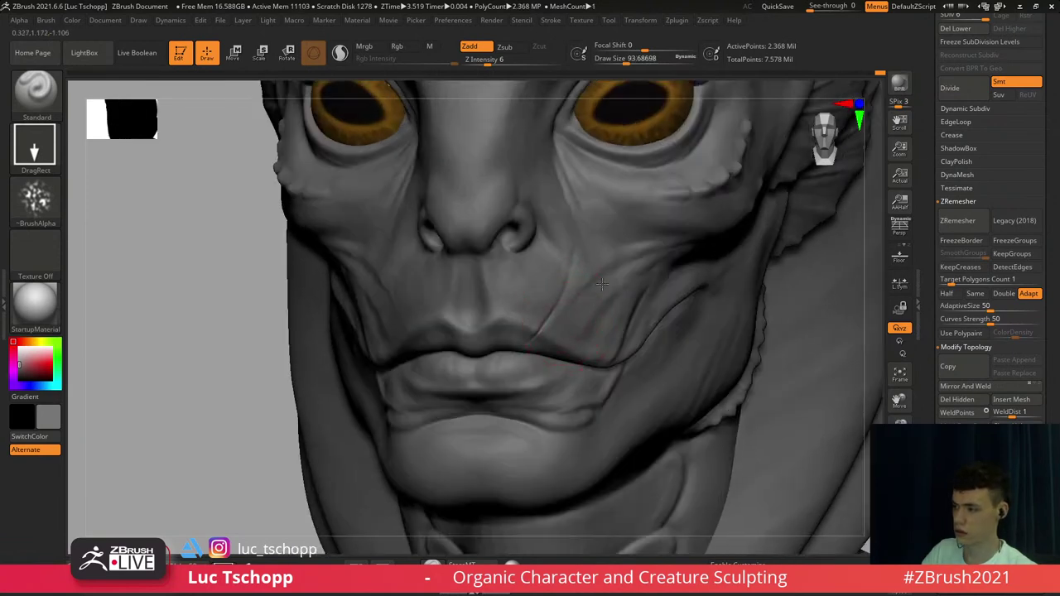
# Shrink the brush to about 74, undo the bumpy mouth stamp, and set Z Intensity 11
pyautogui.press('s')
pyautogui.moveTo(590, 308); pyautogui.dragTo(585, 308)
pyautogui.click(505, 63)
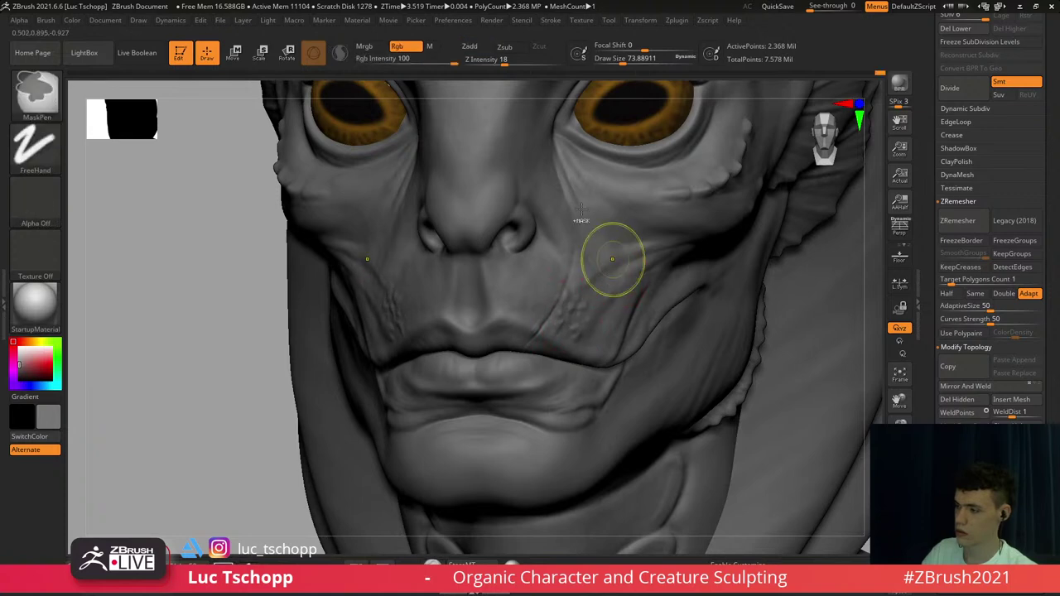
pyautogui.hotkey('ctrl', 'z')
pyautogui.click(495, 62)
# Pick Alpha 07, lower Z Intensity to 7, and zoom in closely on the mouth
pyautogui.click(35, 200)
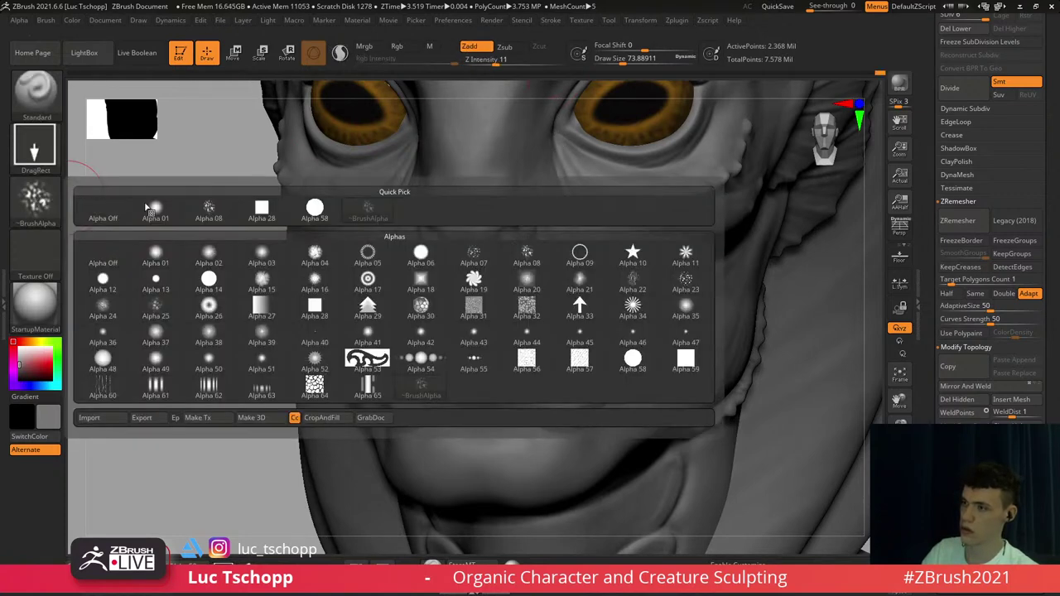
pyautogui.click(473, 254)
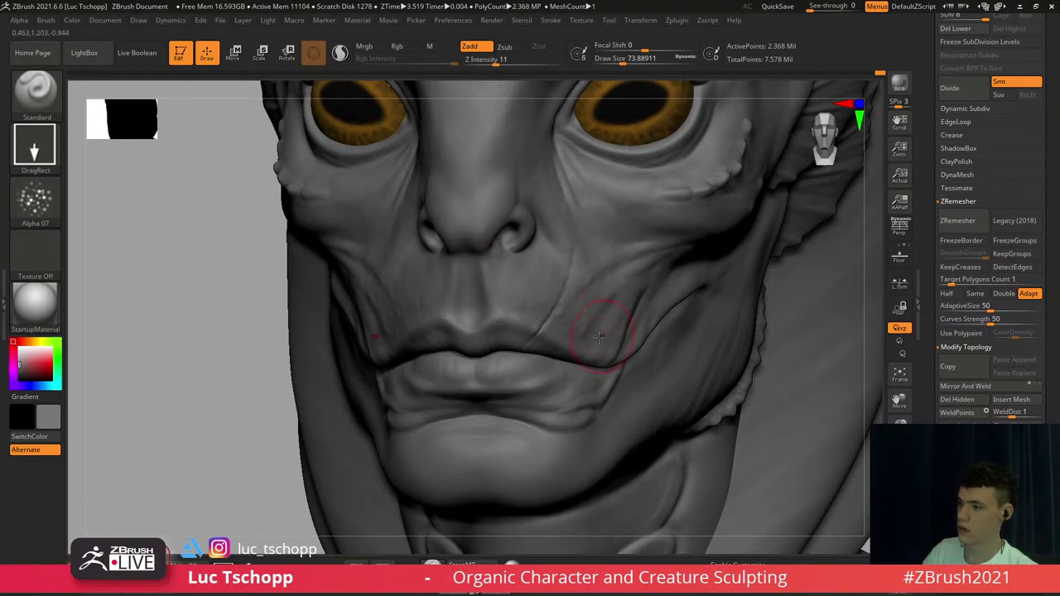
pyautogui.moveTo(644, 338)
pyautogui.mouseDown(button='right')
pyautogui.moveTo(600, 269)
pyautogui.moveTo(590, 338)
pyautogui.moveTo(514, 335)
pyautogui.mouseUp(button='right')
pyautogui.keyDown('shift'); pyautogui.moveTo(592, 306); pyautogui.dragTo(585, 298); pyautogui.keyUp('shift')
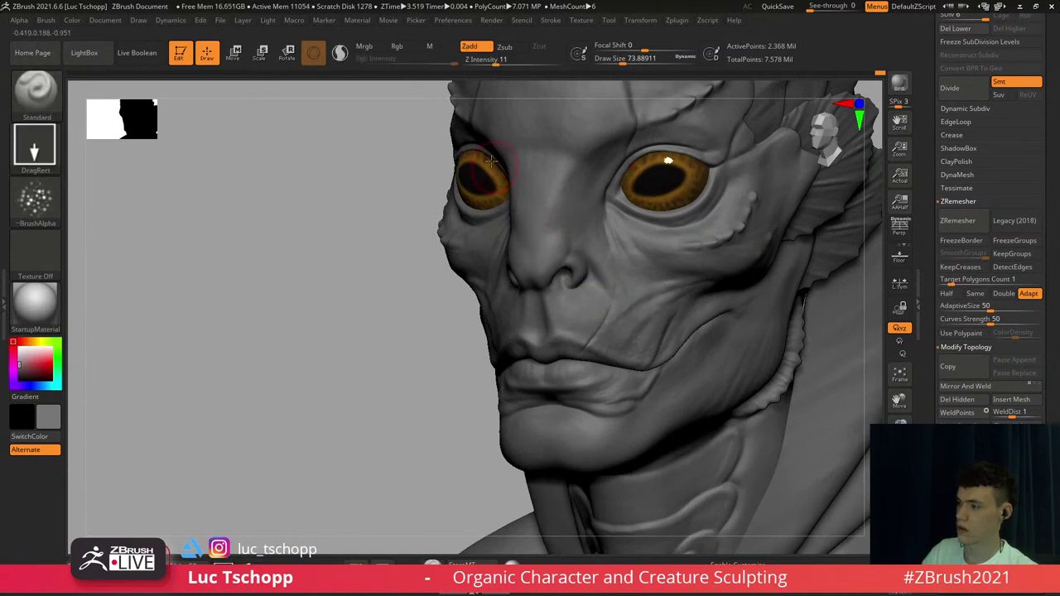
pyautogui.moveTo(497, 61); pyautogui.dragTo(490, 61)
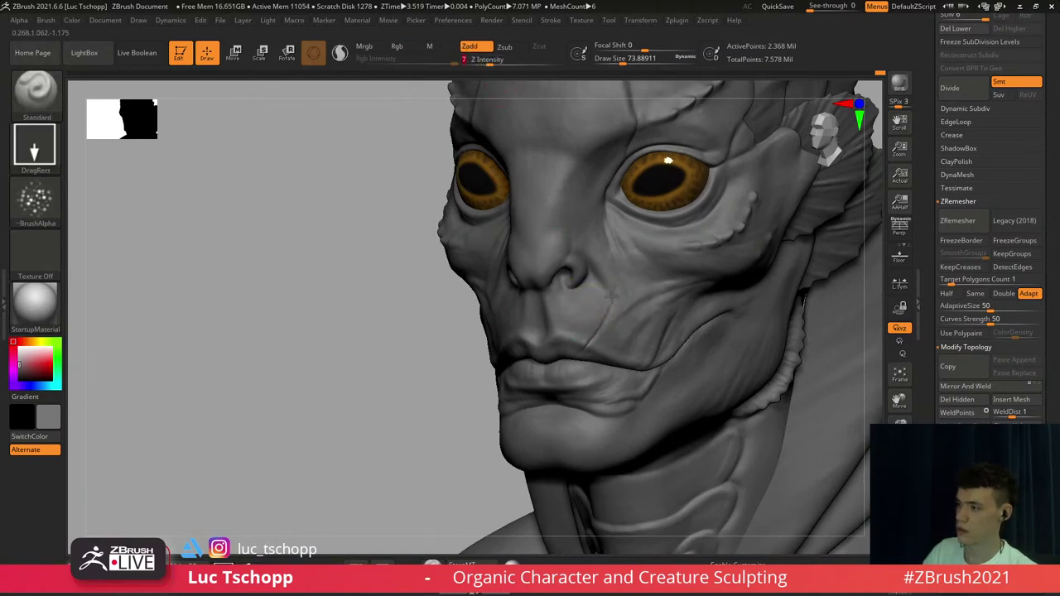
pyautogui.moveTo(658, 338); pyautogui.dragTo(727, 337, button='right')
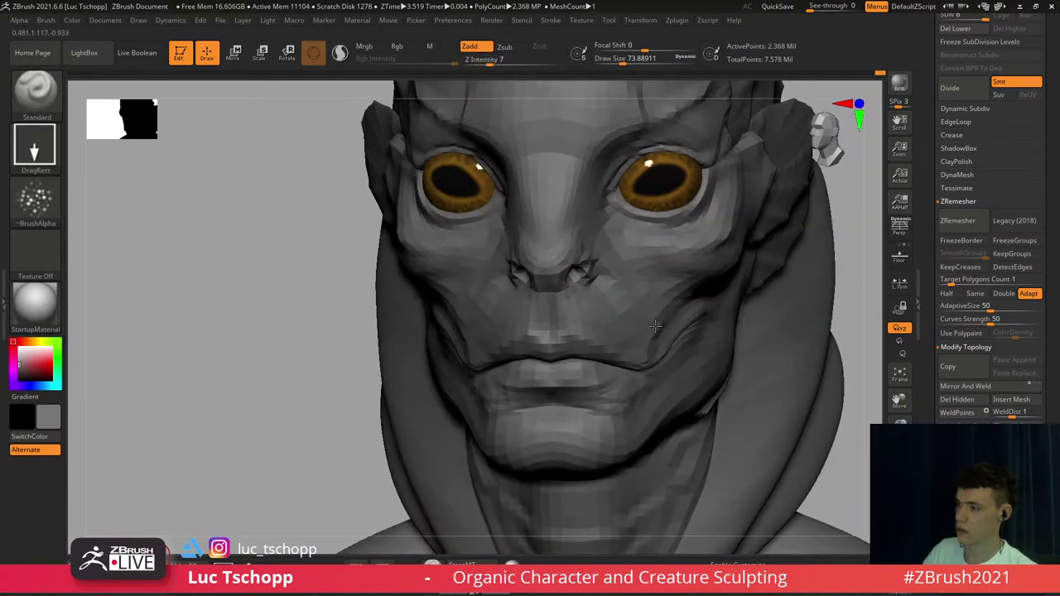
pyautogui.moveTo(589, 252)
pyautogui.keyDown('alt'); pyautogui.mouseDown(button='right')
pyautogui.moveTo(567, 223)
pyautogui.moveTo(566, 294)
pyautogui.moveTo(537, 229)
pyautogui.mouseUp(button='right'); pyautogui.keyUp('alt')
pyautogui.keyDown('alt'); pyautogui.moveTo(570, 289); pyautogui.dragTo(553, 221, button='right'); pyautogui.keyUp('alt')
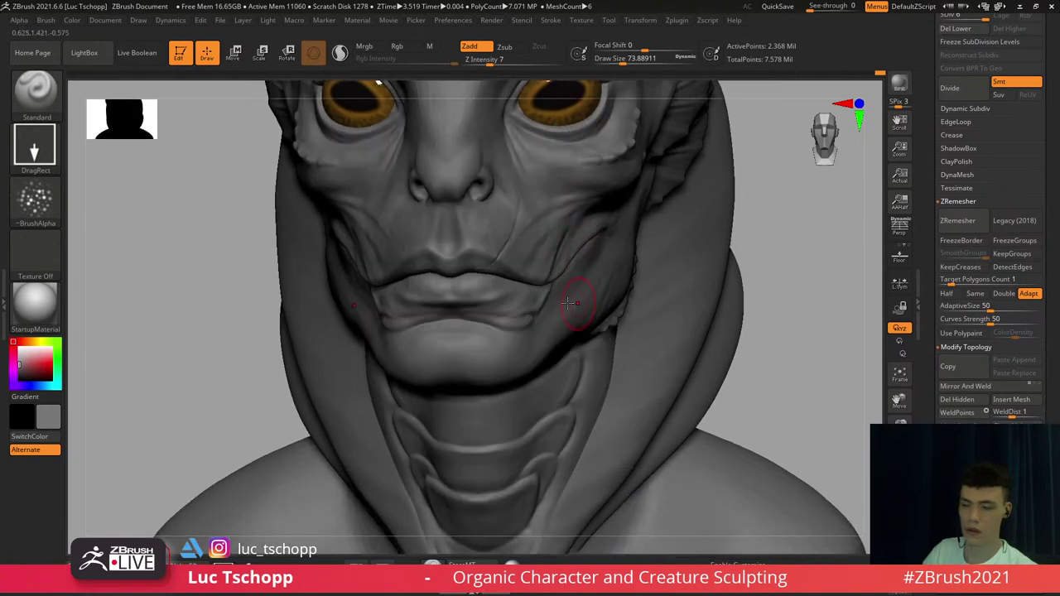
pyautogui.moveTo(575, 308); pyautogui.dragTo(481, 316, button='right')
# Switch to DamStandard and set its draw size to about 49, then about 74
pyautogui.press('b')
pyautogui.press('d')
pyautogui.press('s')
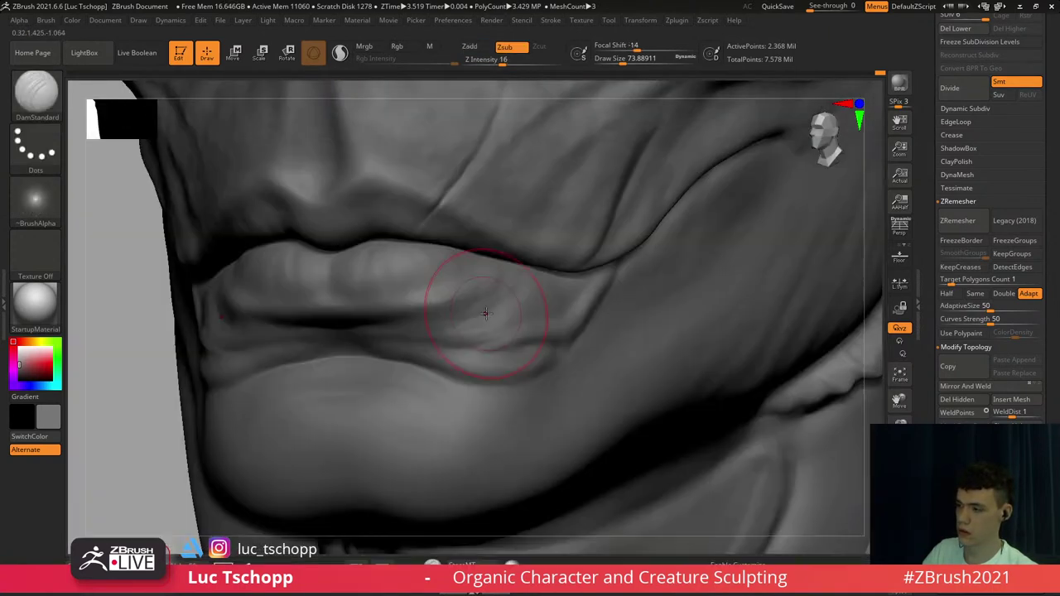
pyautogui.press('s')
pyautogui.moveTo(488, 314); pyautogui.dragTo(475, 319)
pyautogui.press('s')
pyautogui.keyDown('alt'); pyautogui.moveTo(547, 313); pyautogui.dragTo(587, 319, button='right'); pyautogui.keyUp('alt')
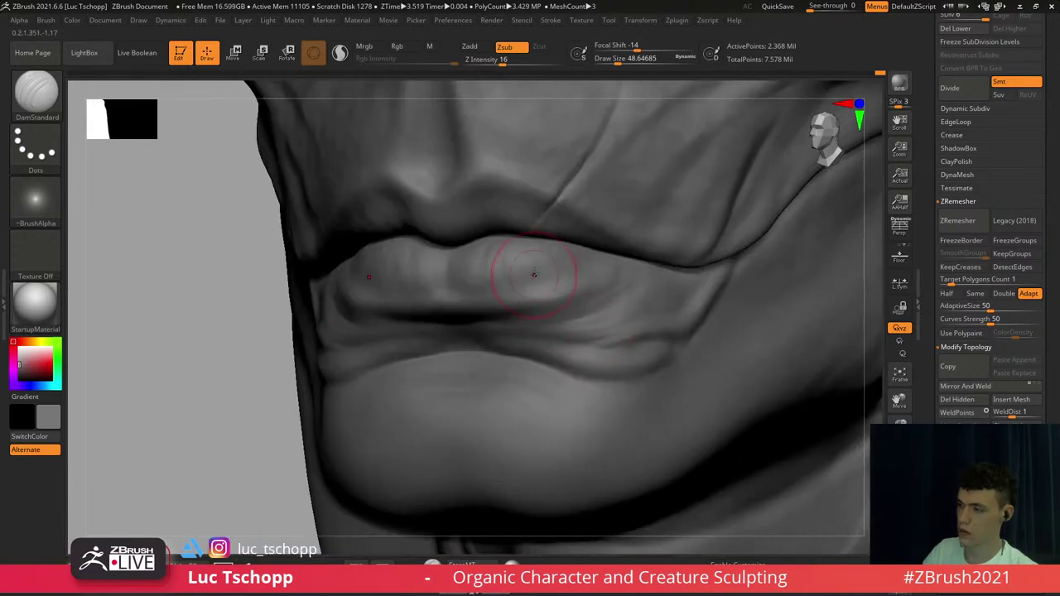
pyautogui.moveTo(535, 275); pyautogui.dragTo(554, 270, button='right')
pyautogui.press('s')
pyautogui.moveTo(509, 267); pyautogui.dragTo(514, 266)
pyautogui.moveTo(539, 323)
pyautogui.mouseDown(button='right')
pyautogui.moveTo(511, 353)
pyautogui.moveTo(519, 375)
pyautogui.moveTo(506, 395)
pyautogui.mouseUp(button='right')
# Return to the Standard brush and reframe the view on the face
pyautogui.press('b')
pyautogui.press('s')
pyautogui.press('t')
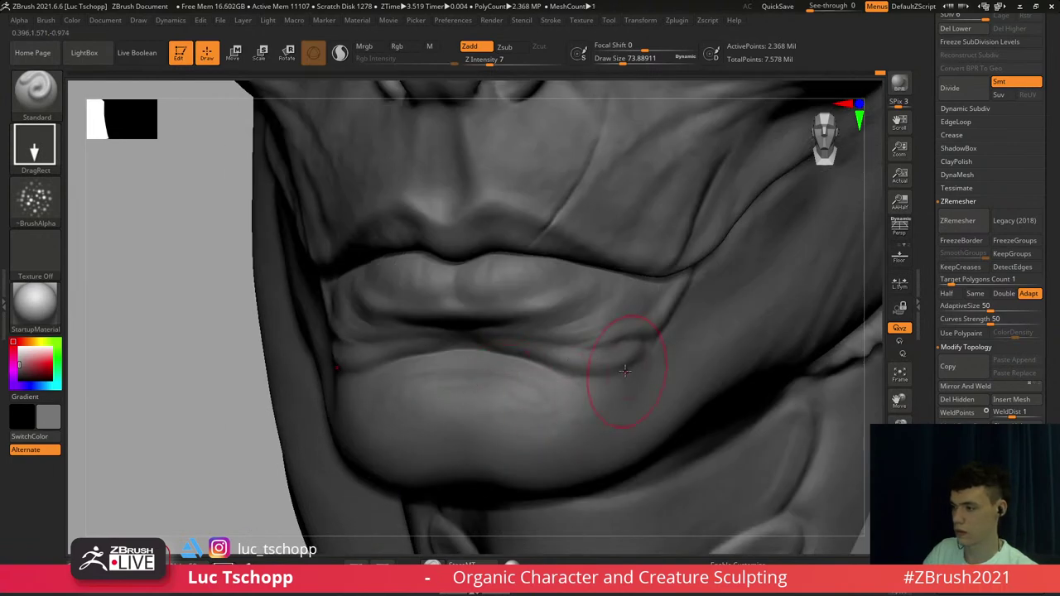
pyautogui.keyDown('ctrl'); pyautogui.moveTo(579, 387); pyautogui.dragTo(578, 405, button='right'); pyautogui.keyUp('ctrl')
pyautogui.moveTo(578, 404); pyautogui.dragTo(603, 401, button='right')
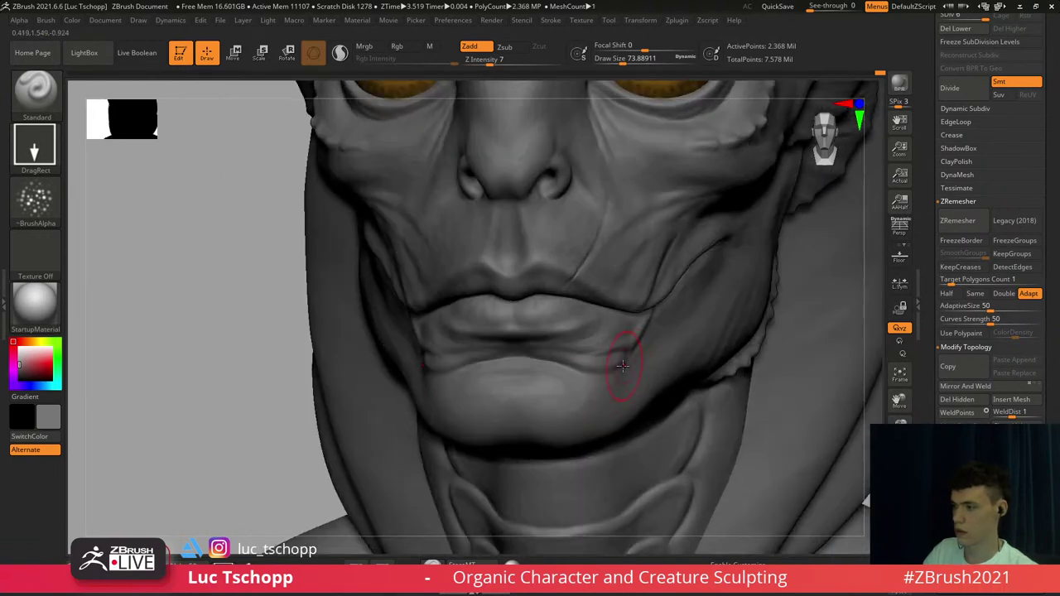
pyautogui.moveTo(587, 290)
pyautogui.keyDown('ctrl'); pyautogui.mouseDown(button='right')
pyautogui.moveTo(560, 246)
pyautogui.moveTo(623, 233)
pyautogui.moveTo(574, 284)
pyautogui.mouseUp(button='right'); pyautogui.keyUp('ctrl')
pyautogui.moveTo(628, 260)
pyautogui.mouseDown(button='right')
pyautogui.moveTo(556, 280)
pyautogui.moveTo(698, 299)
pyautogui.moveTo(656, 285)
pyautogui.mouseUp(button='right')
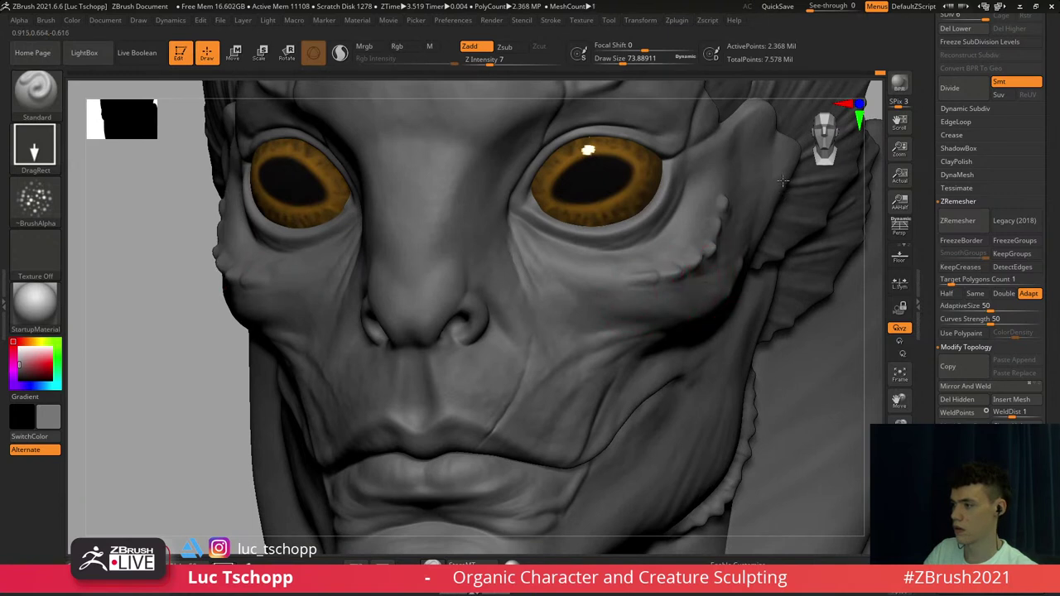
# Undo the last stroke, lower Z Intensity to 5, and frame the bust
pyautogui.hotkey('ctrl', 'z')
pyautogui.moveTo(489, 62); pyautogui.dragTo(481, 62)
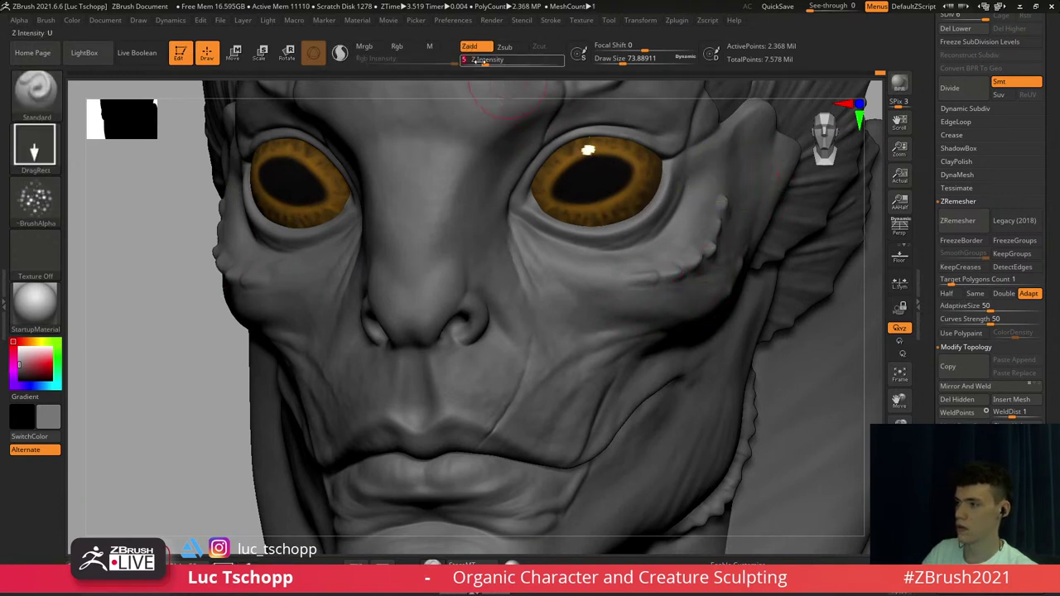
pyautogui.press('f')
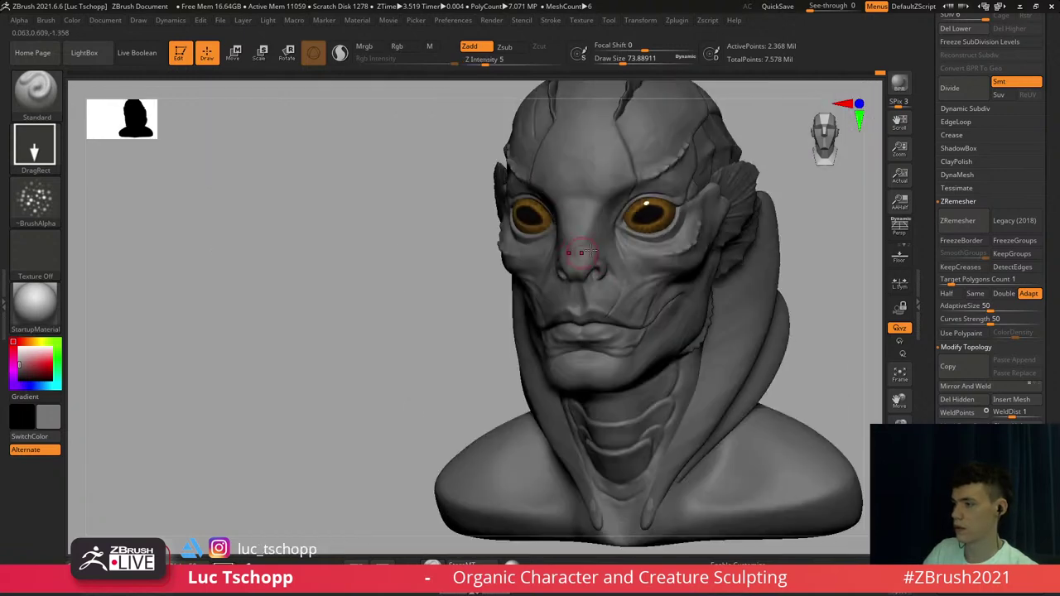
# Smooth around the mouth in front view and set the brush size to about 65
pyautogui.keyDown('alt'); pyautogui.moveTo(573, 300); pyautogui.dragTo(522, 217, button='right'); pyautogui.keyUp('alt')
pyautogui.keyDown('ctrl'); pyautogui.moveTo(547, 279); pyautogui.dragTo(536, 228, button='right'); pyautogui.keyUp('ctrl')
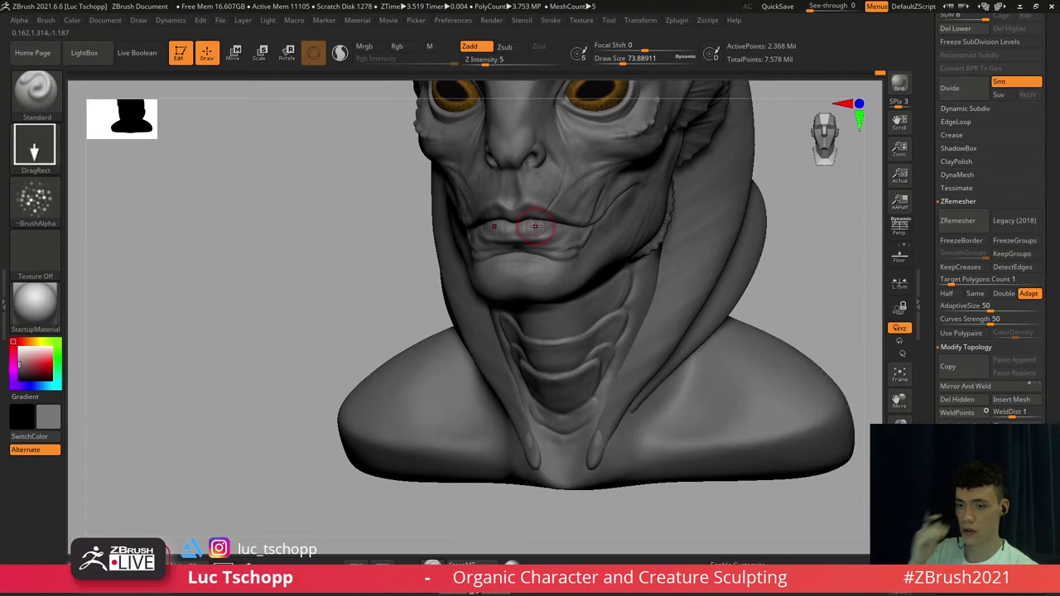
pyautogui.press('shift')
pyautogui.moveTo(473, 218)
pyautogui.keyDown('shift'); pyautogui.mouseDown(button='right')
pyautogui.moveTo(510, 256)
pyautogui.moveTo(497, 305)
pyautogui.moveTo(533, 378)
pyautogui.moveTo(519, 361)
pyautogui.mouseUp(button='right'); pyautogui.keyUp('shift')
pyautogui.moveTo(435, 328)
pyautogui.keyDown('ctrl'); pyautogui.mouseDown(button='right')
pyautogui.moveTo(447, 361)
pyautogui.moveTo(494, 309)
pyautogui.mouseUp(button='right'); pyautogui.keyUp('ctrl')
pyautogui.press('s')
pyautogui.click(441, 334)
# Drop subdivision levels and pick DamStandard at draw size about 54
pyautogui.hotkey('shift', 'd')
pyautogui.press('b')
pyautogui.press('d')
pyautogui.press('s')
pyautogui.press('s')
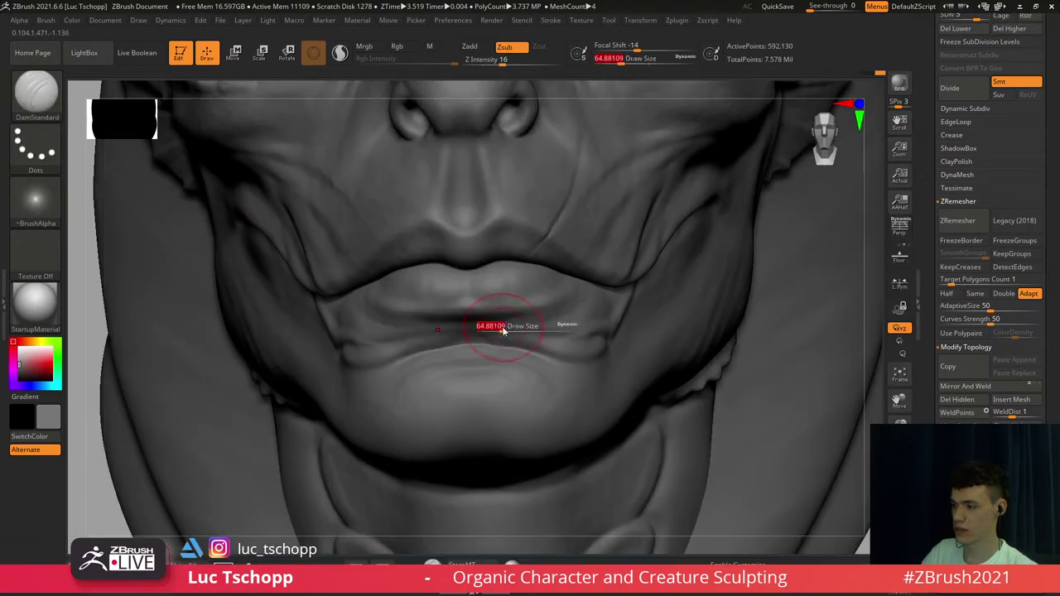
pyautogui.click(503, 330)
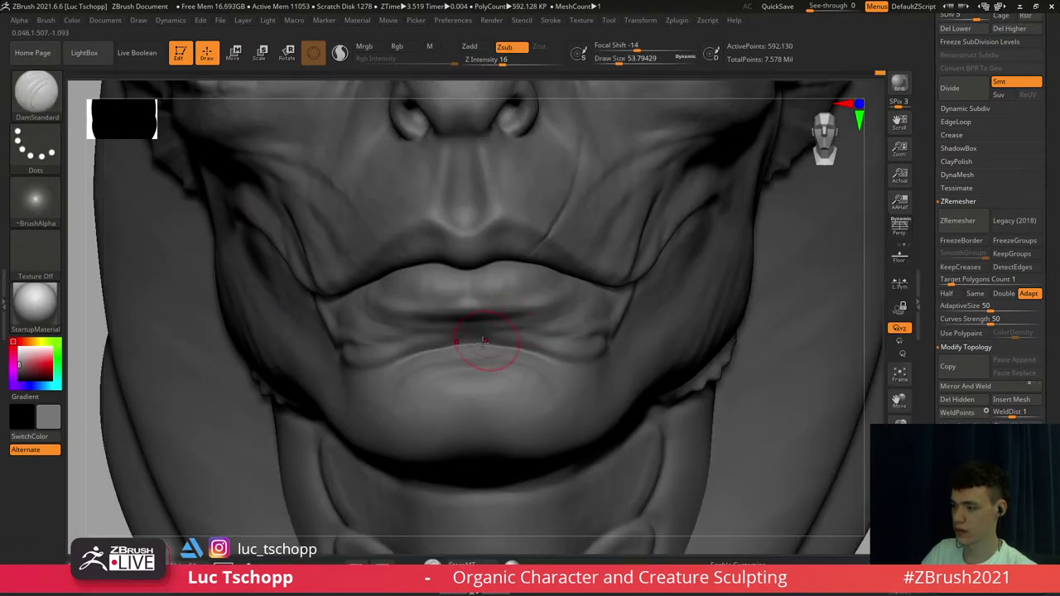
pyautogui.press('b')
pyautogui.press('m')
pyautogui.press('v')
pyautogui.hotkey('shift', 'd')
pyautogui.hotkey('shift', 'd')
pyautogui.moveTo(391, 357); pyautogui.dragTo(404, 358, button='right')
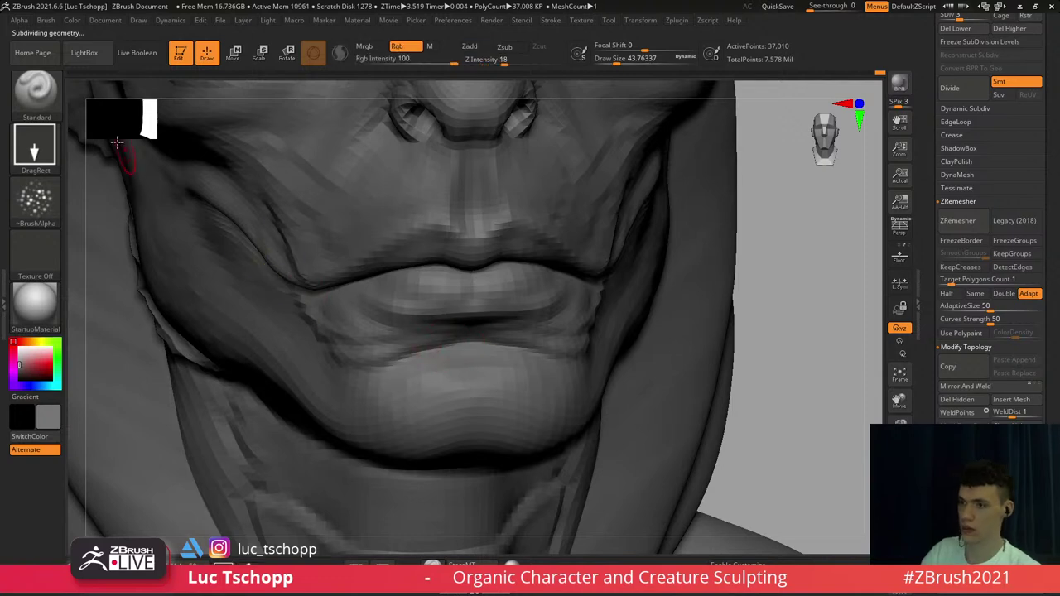
# Give the brush a FreeHand stroke with no alpha and Z Intensity 19
pyautogui.click(34, 145)
pyautogui.click(199, 158)
pyautogui.click(35, 199)
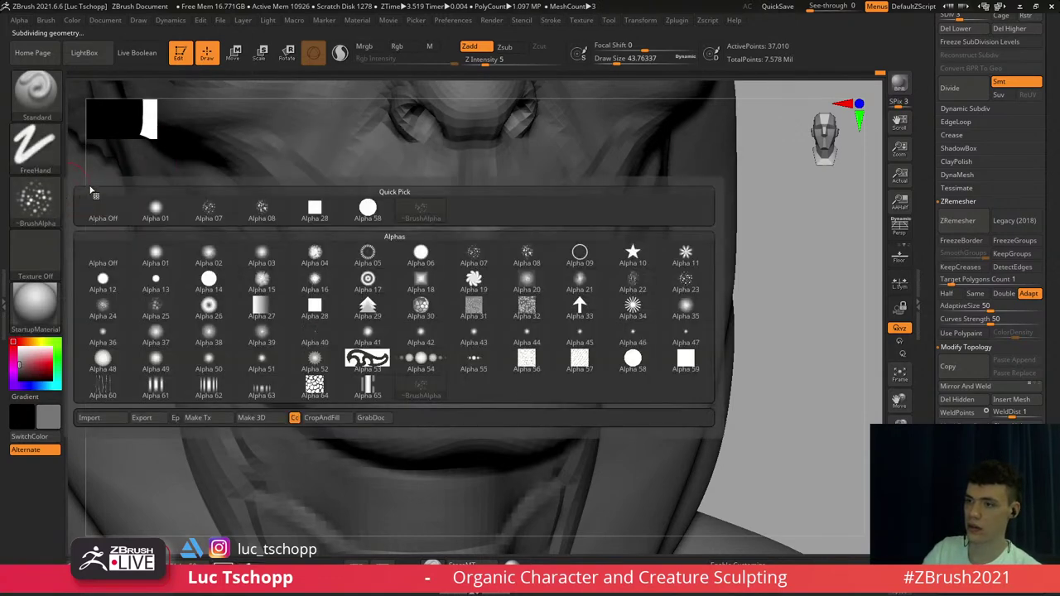
pyautogui.click(111, 206)
pyautogui.press('s')
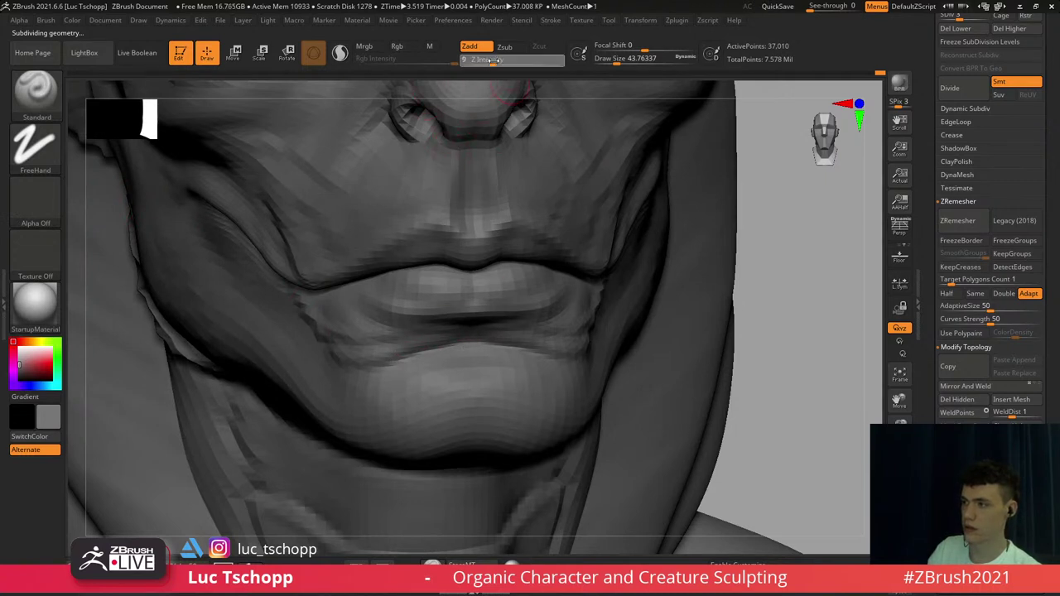
pyautogui.moveTo(493, 61); pyautogui.dragTo(503, 60)
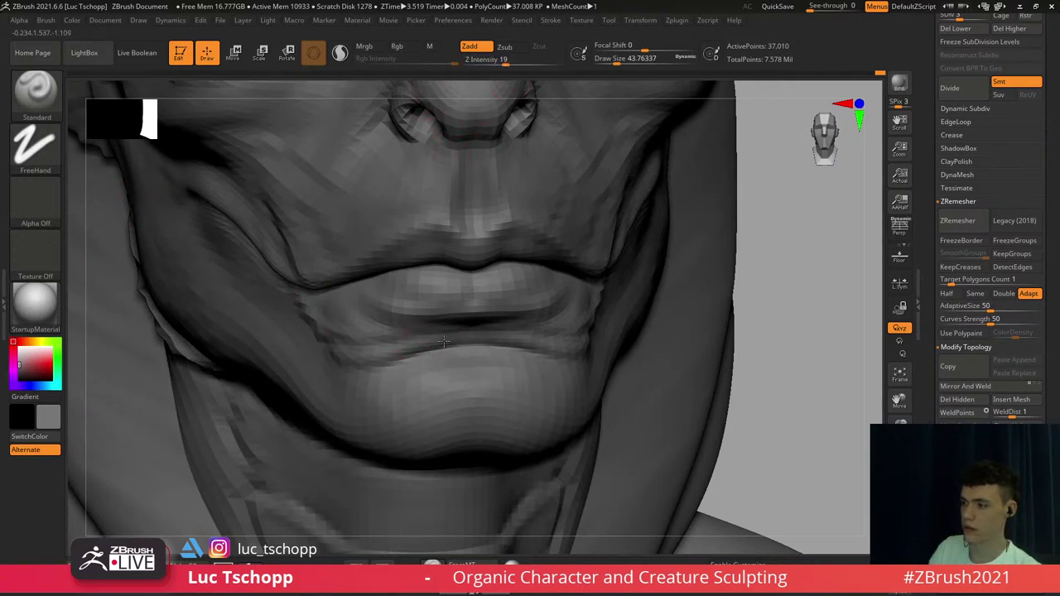
# Return to the highest subdivision level and select DamStandard for carving creases
pyautogui.press('d')
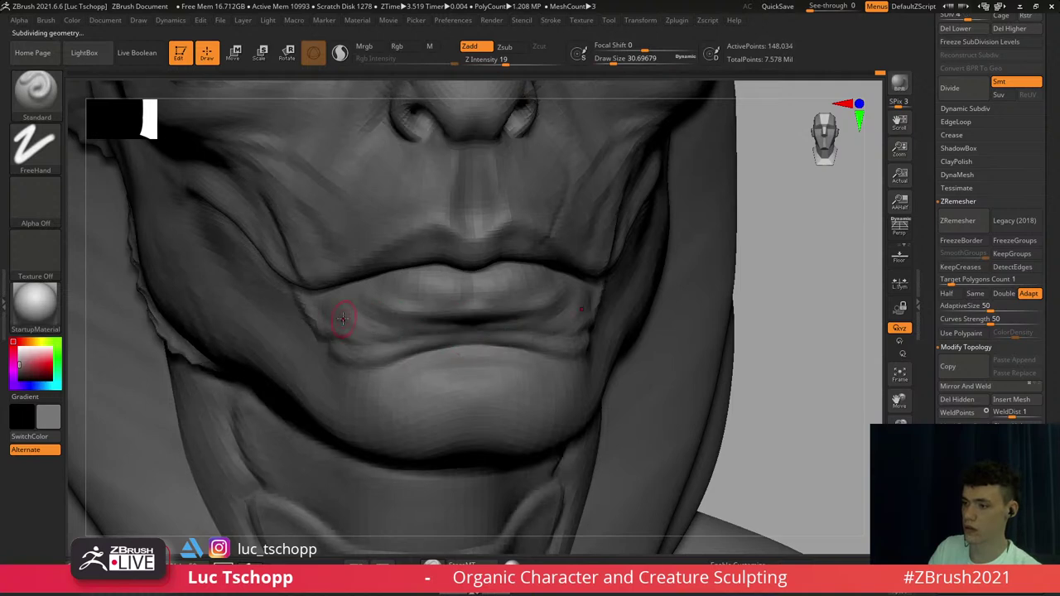
pyautogui.moveTo(512, 317); pyautogui.dragTo(423, 319, button='right')
pyautogui.press('[')
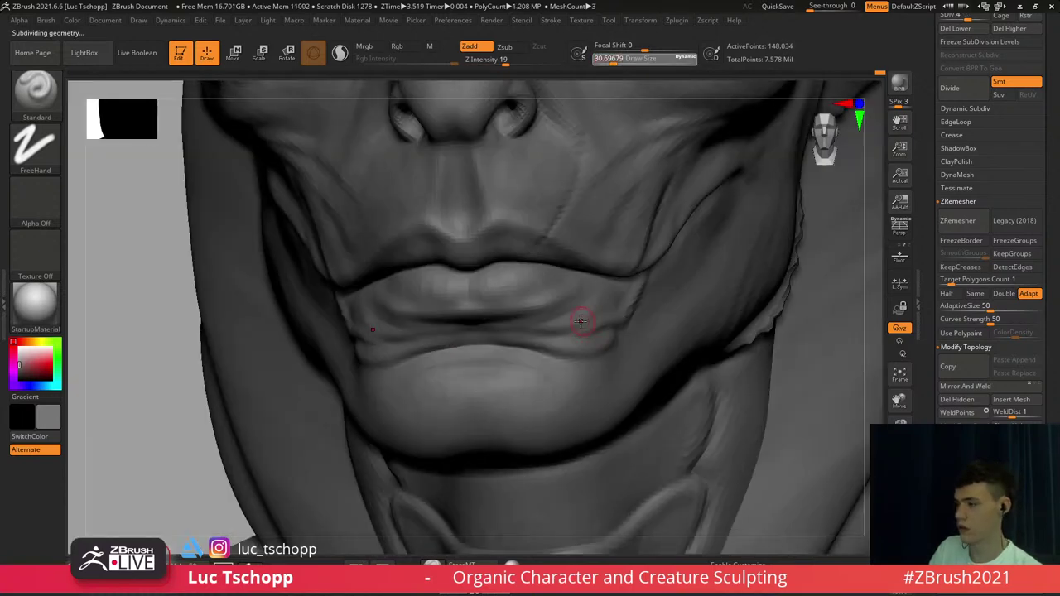
pyautogui.moveTo(530, 389)
pyautogui.mouseDown(button='right')
pyautogui.moveTo(499, 517)
pyautogui.moveTo(481, 526)
pyautogui.mouseUp(button='right')
pyautogui.press('s')
pyautogui.moveTo(498, 326); pyautogui.dragTo(504, 326)
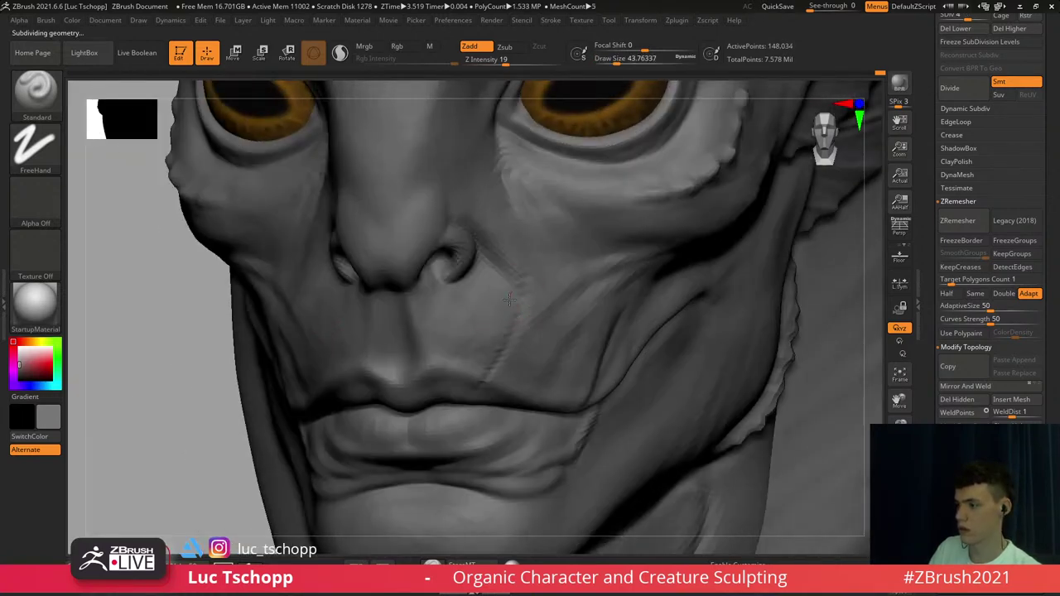
pyautogui.press('d')
pyautogui.press('d')
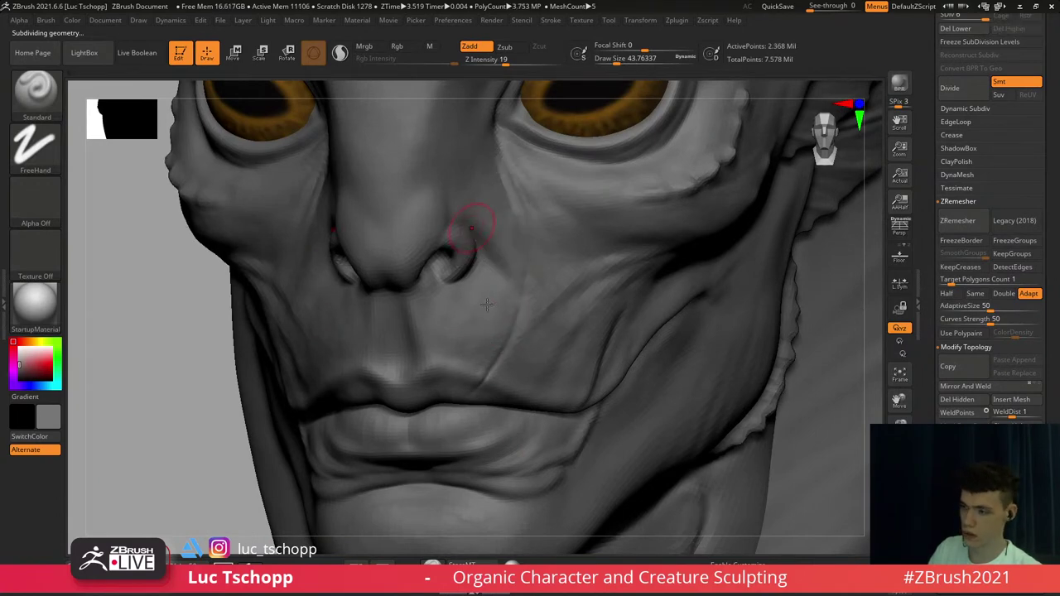
pyautogui.press('b')
pyautogui.press('d')
pyautogui.press('s')
pyautogui.press('[')
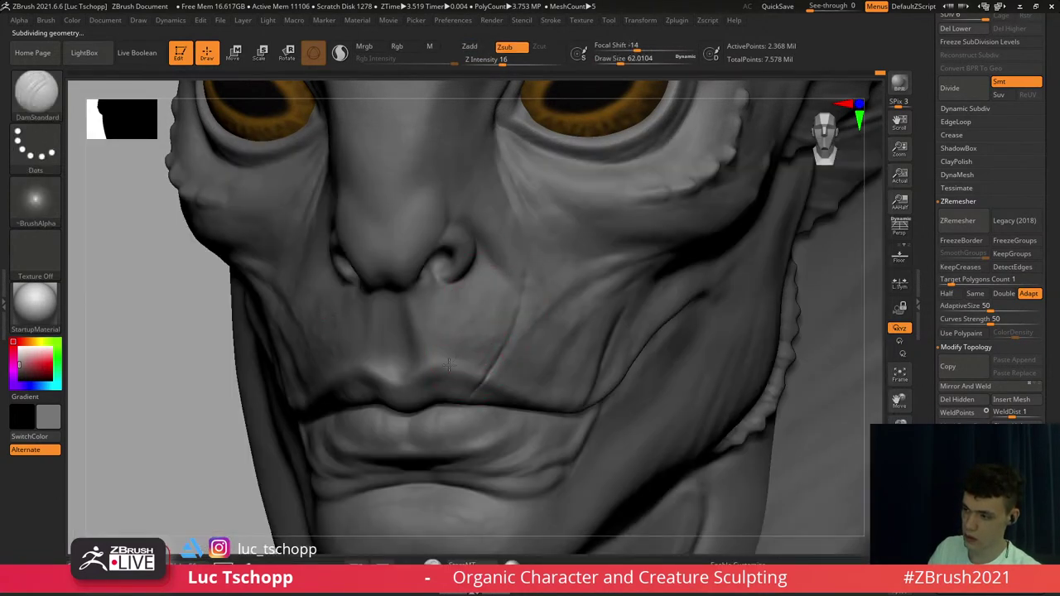
pyautogui.moveTo(471, 345); pyautogui.dragTo(445, 363, button='right')
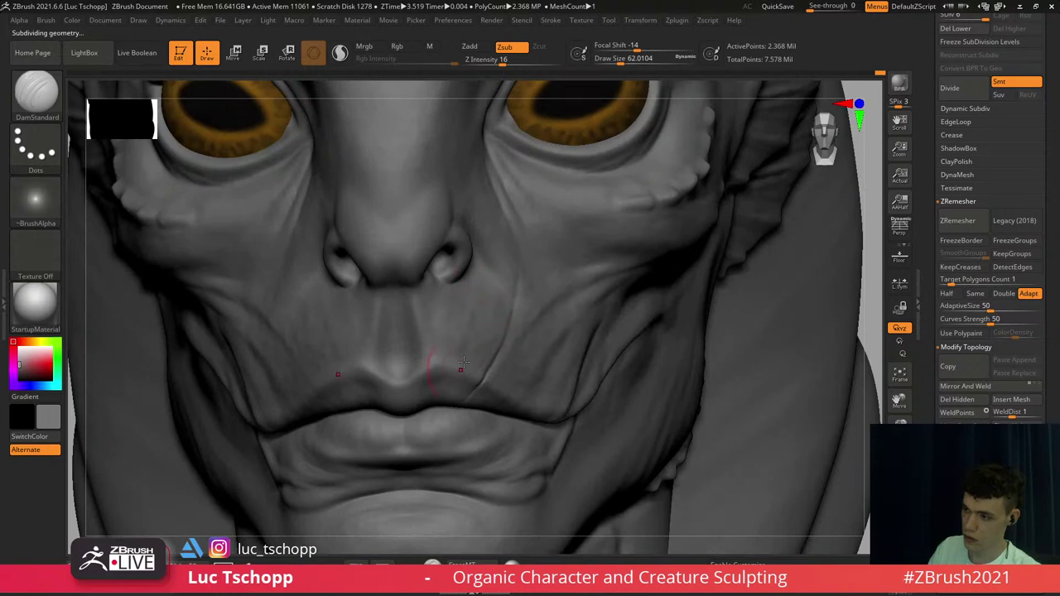
pyautogui.moveTo(447, 301); pyautogui.dragTo(419, 289, button='right')
# Resize the brush from about 30 to 62 and switch to LucT_Custom1
pyautogui.press('s')
pyautogui.moveTo(525, 400); pyautogui.dragTo(517, 399)
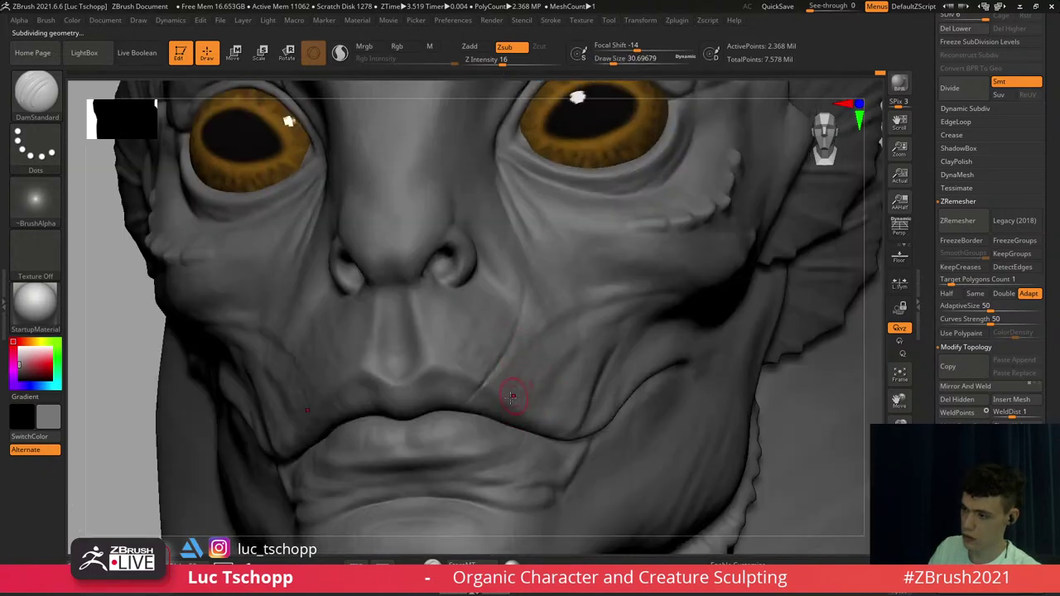
pyautogui.press(']')
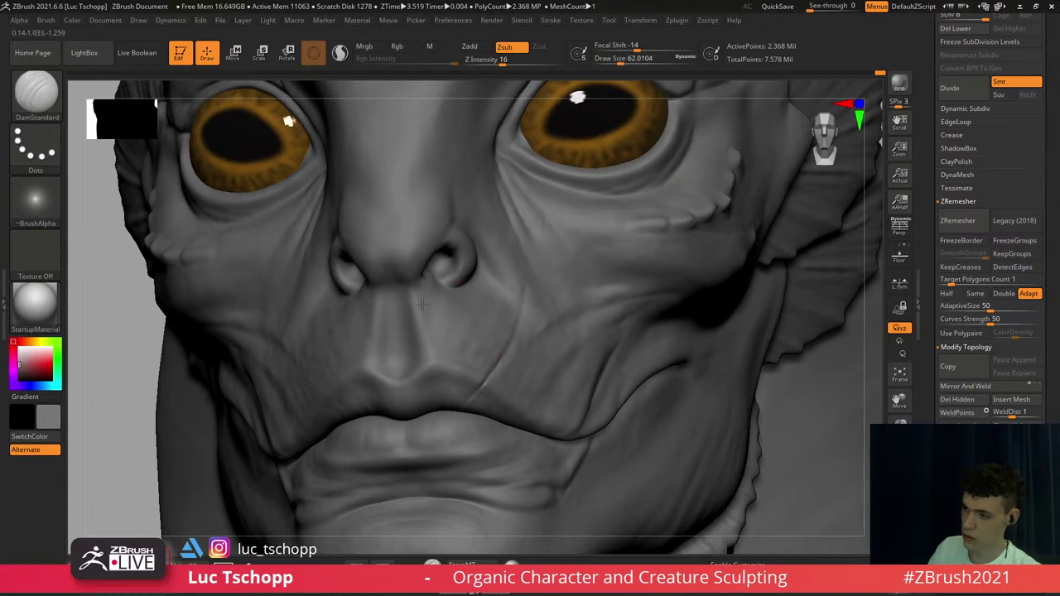
pyautogui.moveTo(397, 320); pyautogui.dragTo(417, 320, button='right')
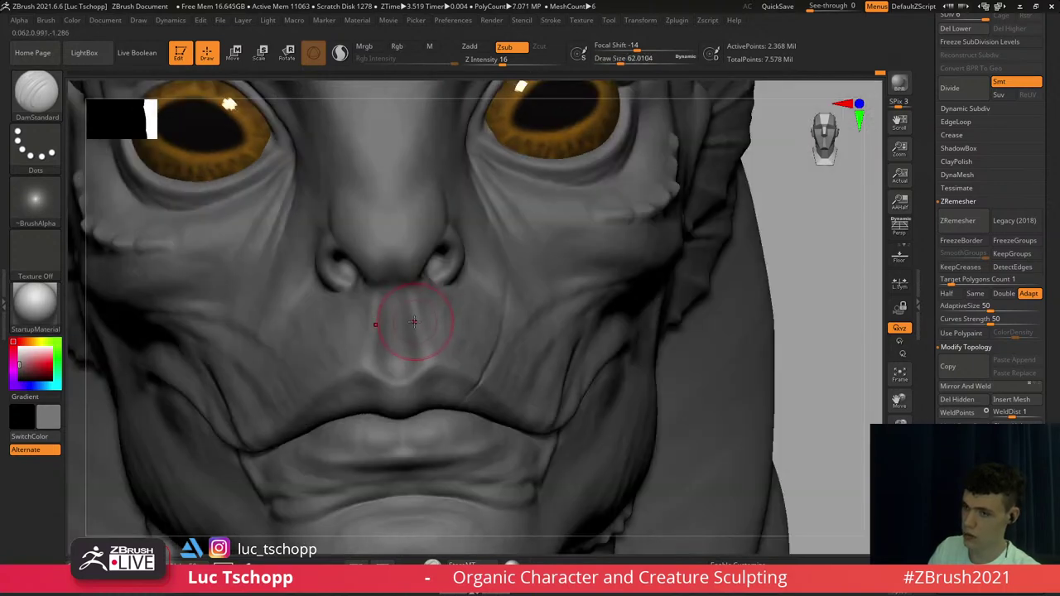
pyautogui.press('b')
pyautogui.click(488, 206)
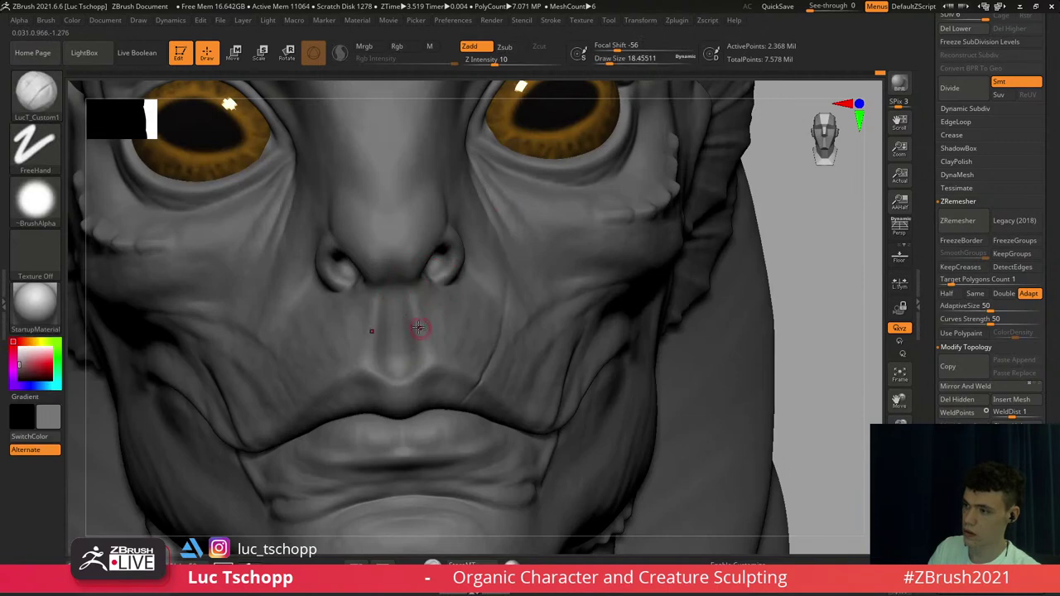
pyautogui.press(']')
pyautogui.moveTo(459, 332)
pyautogui.keyDown('shift'); pyautogui.mouseDown(button='right')
pyautogui.moveTo(492, 289)
pyautogui.moveTo(483, 262)
pyautogui.mouseUp(button='right'); pyautogui.keyUp('shift')
# Carve the crease beside the nostril deeper with DamStandard
pyautogui.press('b')
pyautogui.press('d')
pyautogui.press('s')
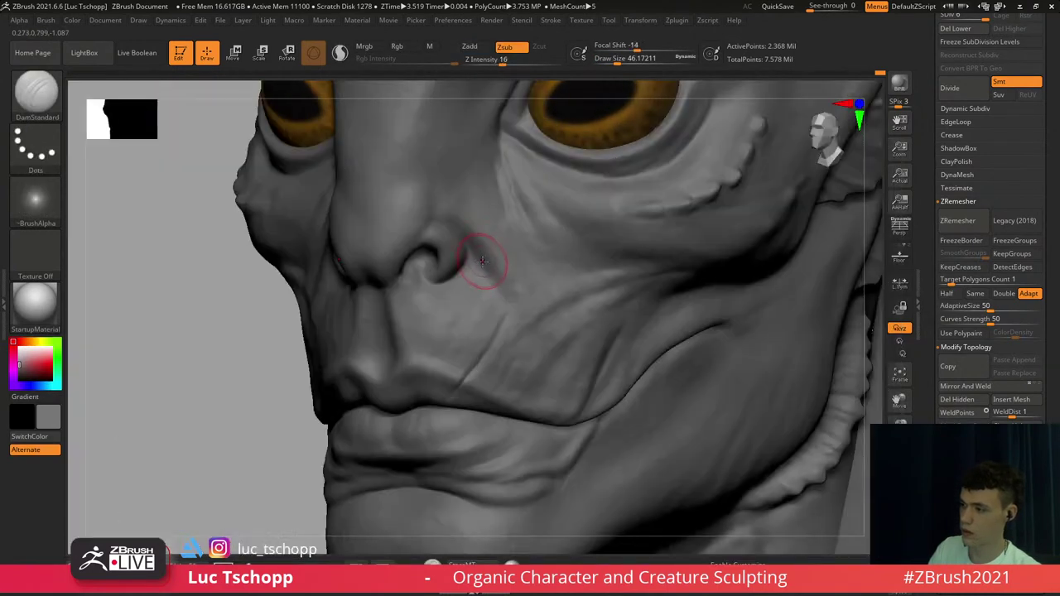
pyautogui.press('b')
pyautogui.press('d')
pyautogui.press('s')
pyautogui.moveTo(473, 249); pyautogui.dragTo(500, 288)
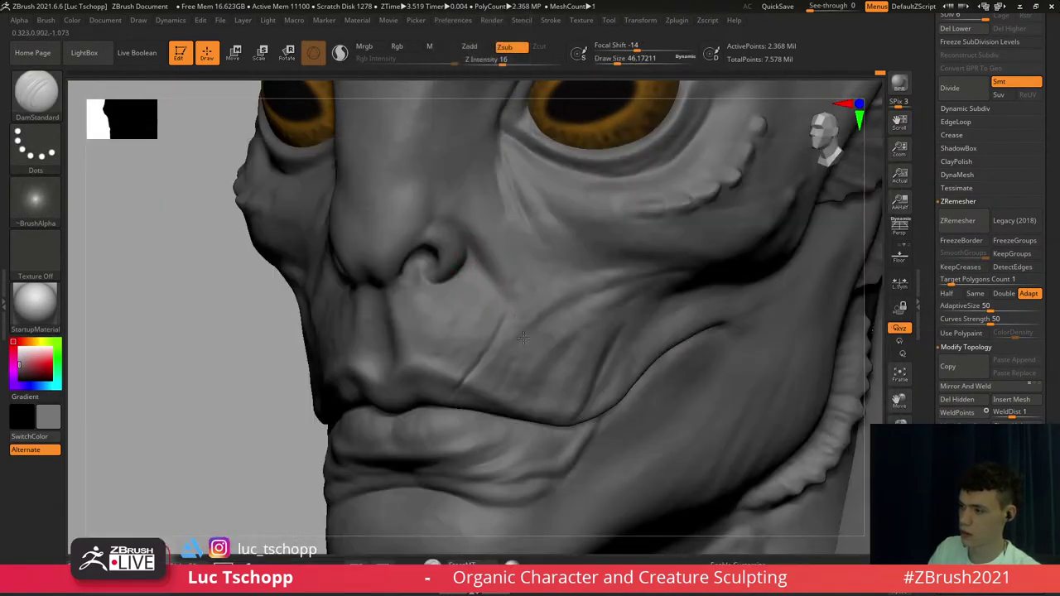
pyautogui.moveTo(571, 313)
pyautogui.keyDown('ctrl'); pyautogui.mouseDown(button='right')
pyautogui.moveTo(598, 289)
pyautogui.moveTo(572, 259)
pyautogui.mouseUp(button='right'); pyautogui.keyUp('ctrl')
pyautogui.keyDown('ctrl'); pyautogui.moveTo(582, 295); pyautogui.dragTo(603, 323, button='right'); pyautogui.keyUp('ctrl')
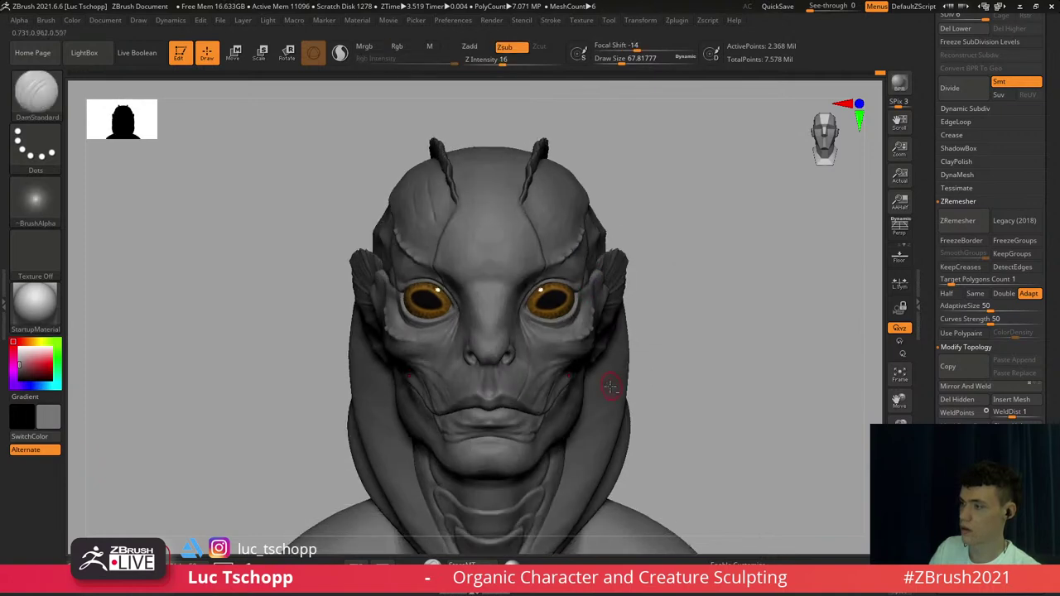
# Select the hood subtool and try LucT_Custom1, then Standard, near the cheek
pyautogui.keyDown('alt'); pyautogui.click(613, 414); pyautogui.keyUp('alt')
pyautogui.moveTo(613, 416)
pyautogui.keyDown('alt'); pyautogui.mouseDown(button='right')
pyautogui.moveTo(582, 302)
pyautogui.moveTo(585, 319)
pyautogui.mouseUp(button='right'); pyautogui.keyUp('alt')
pyautogui.moveTo(585, 319); pyautogui.dragTo(568, 296, button='right')
pyautogui.press('b')
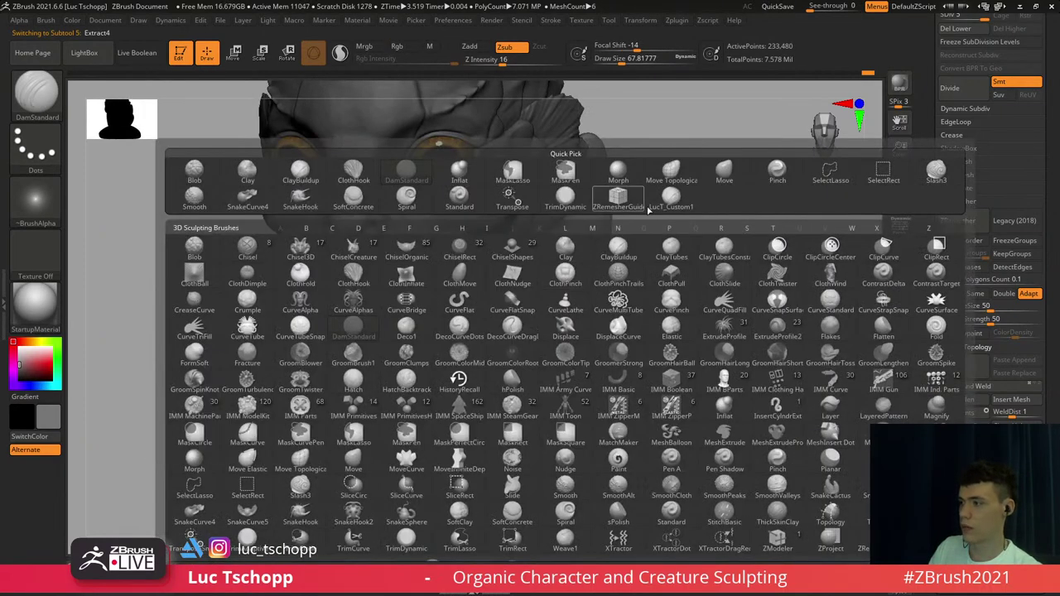
pyautogui.click(668, 203)
pyautogui.moveTo(469, 284)
pyautogui.keyDown('alt'); pyautogui.mouseDown(button='right')
pyautogui.moveTo(447, 251)
pyautogui.moveTo(439, 274)
pyautogui.moveTo(450, 270)
pyautogui.mouseUp(button='right'); pyautogui.keyUp('alt')
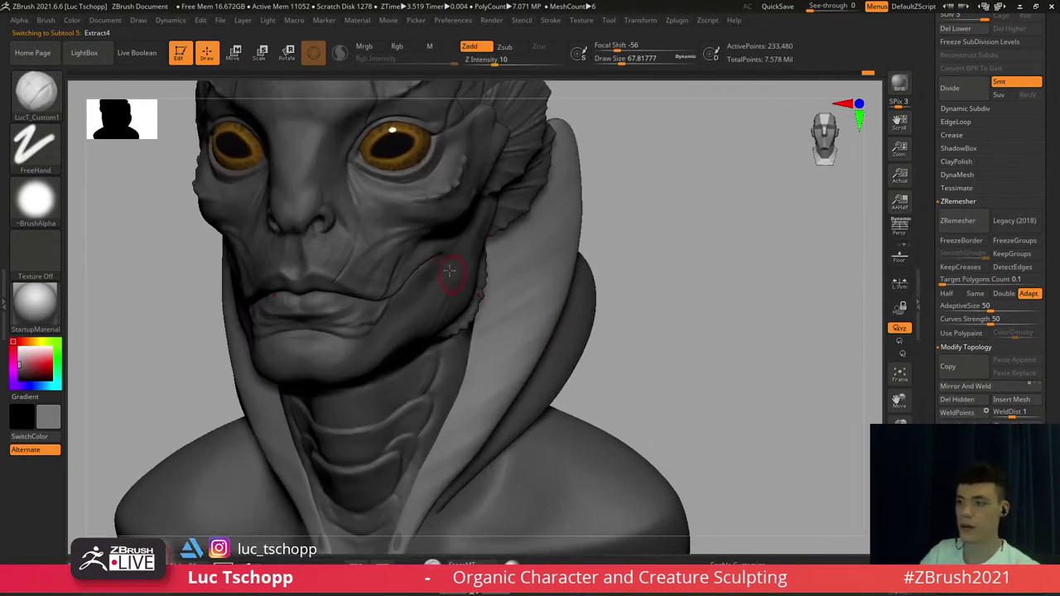
pyautogui.keyDown('alt'); pyautogui.moveTo(372, 234); pyautogui.dragTo(403, 295, button='right'); pyautogui.keyUp('alt')
pyautogui.press('b')
pyautogui.press('s')
pyautogui.press('t')
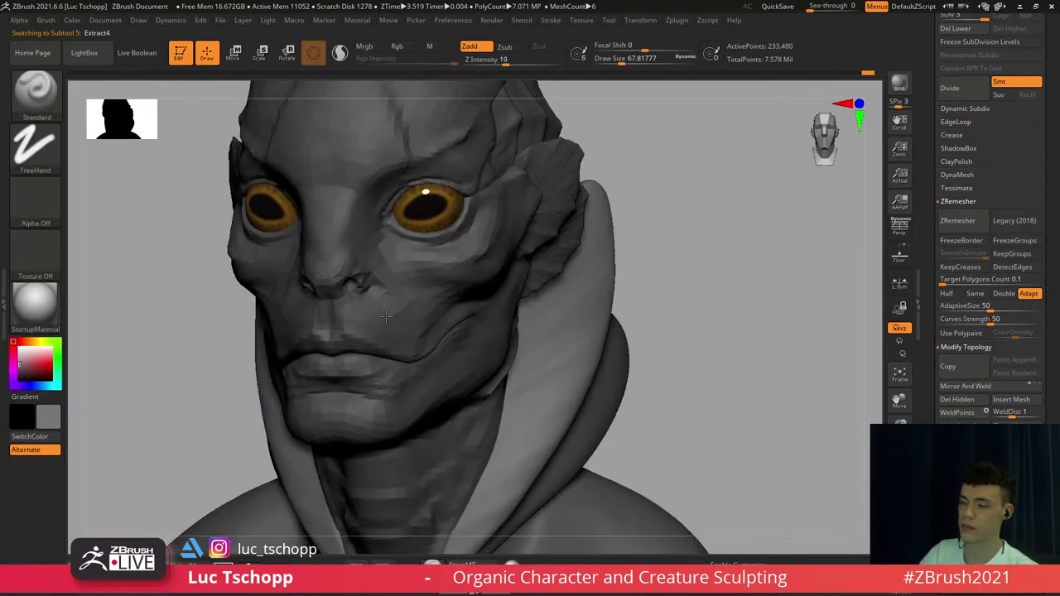
pyautogui.moveTo(362, 244)
pyautogui.keyDown('ctrl'); pyautogui.mouseDown(button='right')
pyautogui.moveTo(368, 268)
pyautogui.moveTo(207, 246)
pyautogui.moveTo(367, 271)
pyautogui.mouseUp(button='right'); pyautogui.keyUp('ctrl')
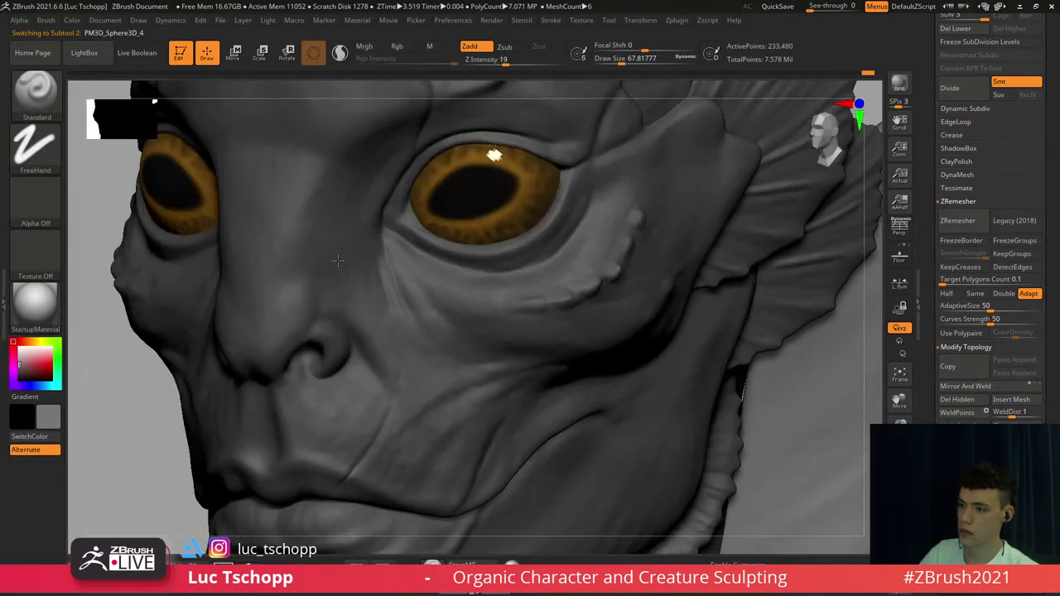
# Reselect the head and sculpt around the eye with DamStandard, LucT_Custom1 and Standard
pyautogui.keyDown('alt'); pyautogui.click(338, 261); pyautogui.keyUp('alt')
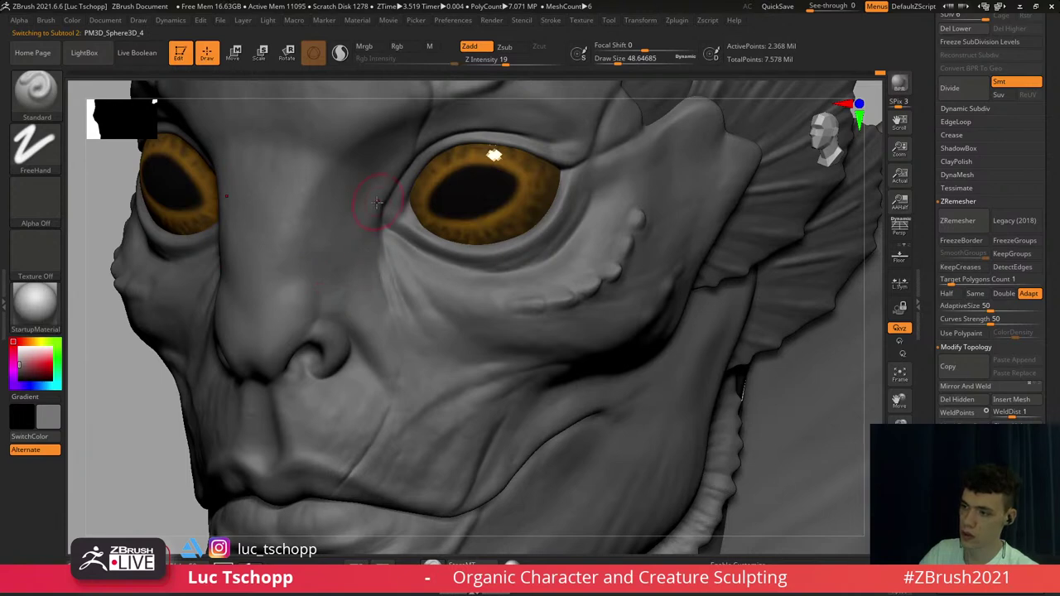
pyautogui.press('b')
pyautogui.press('d')
pyautogui.press('s')
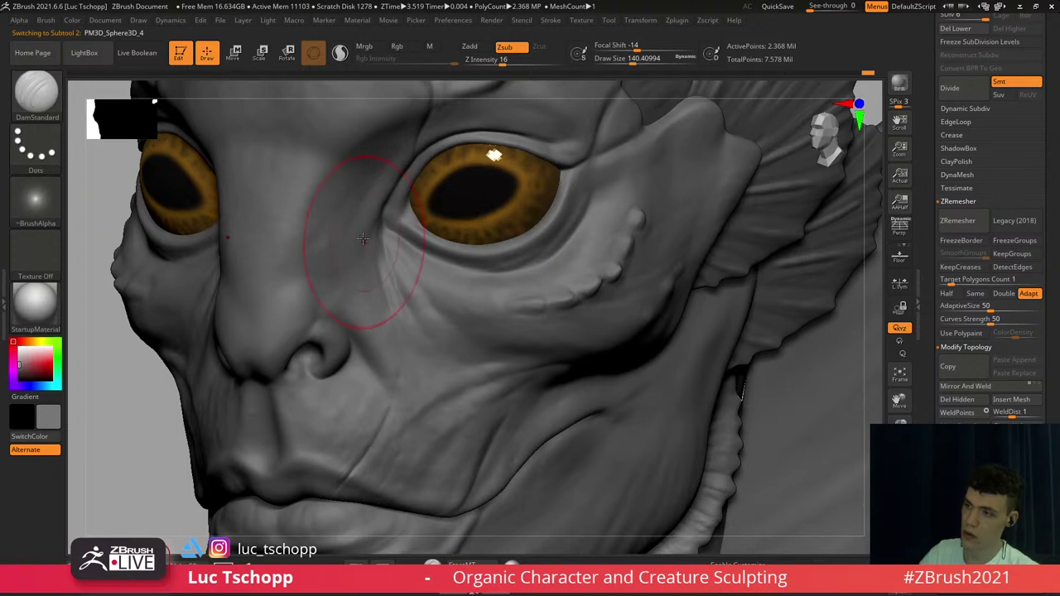
pyautogui.press('b')
pyautogui.click(519, 199)
pyautogui.moveTo(340, 203); pyautogui.dragTo(367, 182)
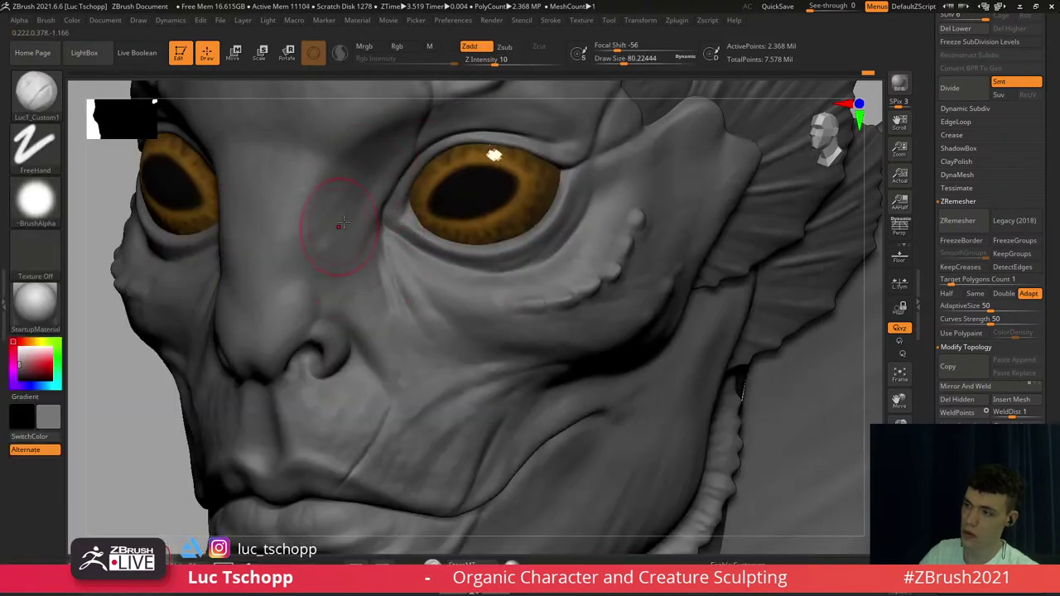
pyautogui.press('b')
pyautogui.press('s')
pyautogui.press('t')
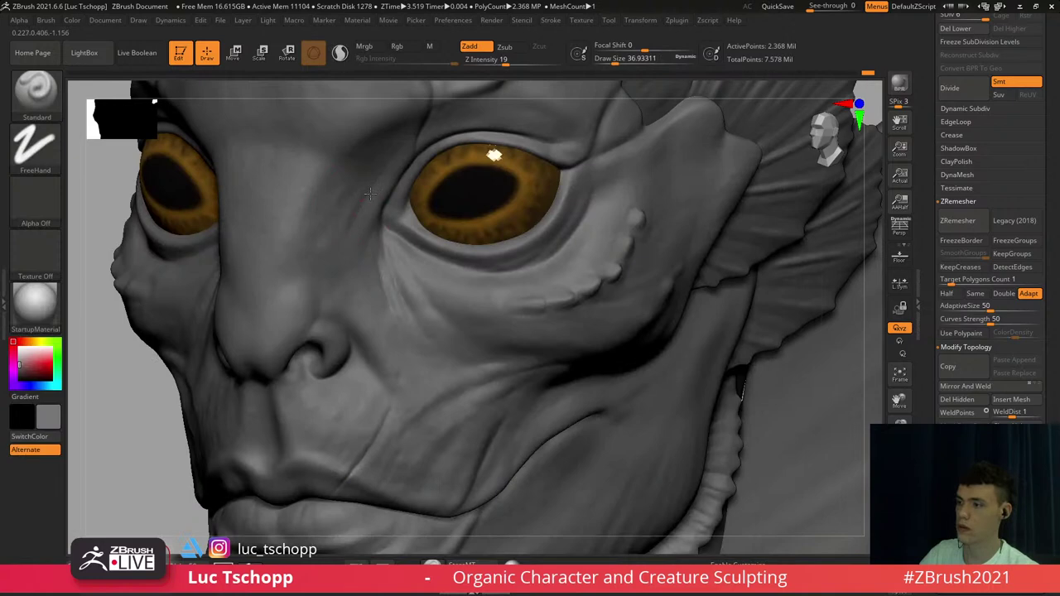
# Shrink the Standard brush to about 23 and view the head three-quarter
pyautogui.moveTo(497, 128)
pyautogui.keyDown('alt'); pyautogui.mouseDown(button='right')
pyautogui.moveTo(469, 206)
pyautogui.moveTo(478, 213)
pyautogui.mouseUp(button='right'); pyautogui.keyUp('alt')
pyautogui.press('s')
pyautogui.moveTo(476, 214); pyautogui.dragTo(472, 214)
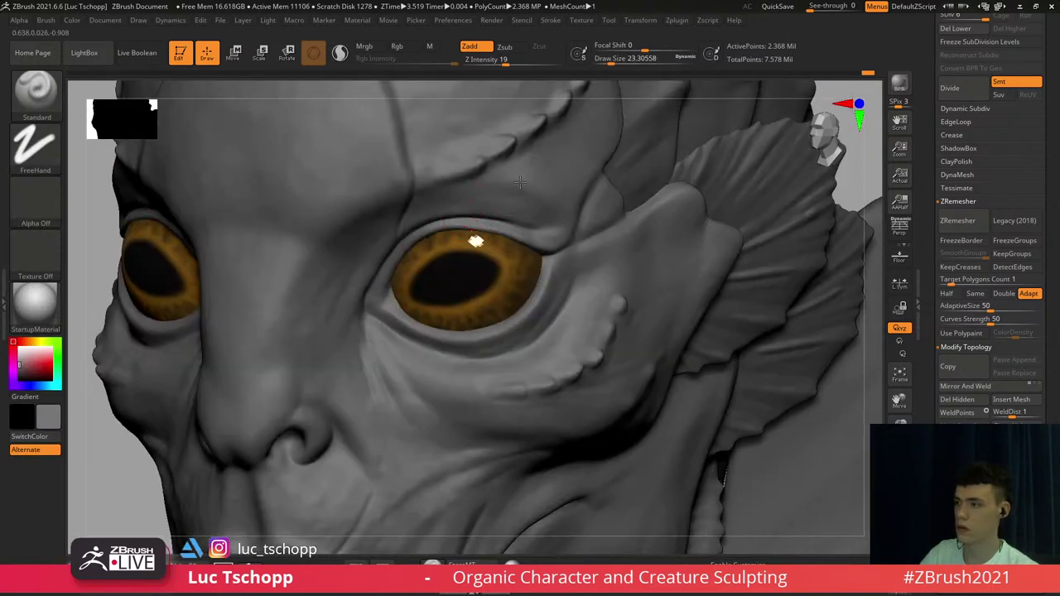
pyautogui.keyDown('ctrl'); pyautogui.moveTo(518, 194); pyautogui.dragTo(489, 240, button='right'); pyautogui.keyUp('ctrl')
pyautogui.moveTo(499, 293); pyautogui.dragTo(471, 281, button='right')
pyautogui.moveTo(491, 169)
pyautogui.keyDown('alt'); pyautogui.mouseDown(button='right')
pyautogui.moveTo(490, 201)
pyautogui.moveTo(491, 184)
pyautogui.mouseUp(button='right'); pyautogui.keyUp('alt')
# Smooth the skin around the eye at lower subdivision with draw size about 145
pyautogui.hotkey('shift', 'd')
pyautogui.hotkey('shift', 'd')
pyautogui.press('s')
pyautogui.press('s')
pyautogui.moveTo(497, 214)
pyautogui.mouseDown()
pyautogui.moveTo(526, 174)
pyautogui.moveTo(499, 191)
pyautogui.mouseUp()
pyautogui.press('s')
pyautogui.moveTo(487, 204); pyautogui.dragTo(483, 203)
pyautogui.press('s')
pyautogui.moveTo(402, 225); pyautogui.dragTo(410, 225)
pyautogui.keyDown('shift'); pyautogui.moveTo(421, 203); pyautogui.dragTo(441, 222); pyautogui.keyUp('shift')
pyautogui.press('d')
pyautogui.press('d')
pyautogui.keyDown('shift'); pyautogui.moveTo(443, 227); pyautogui.dragTo(443, 204, button='right'); pyautogui.keyUp('shift')
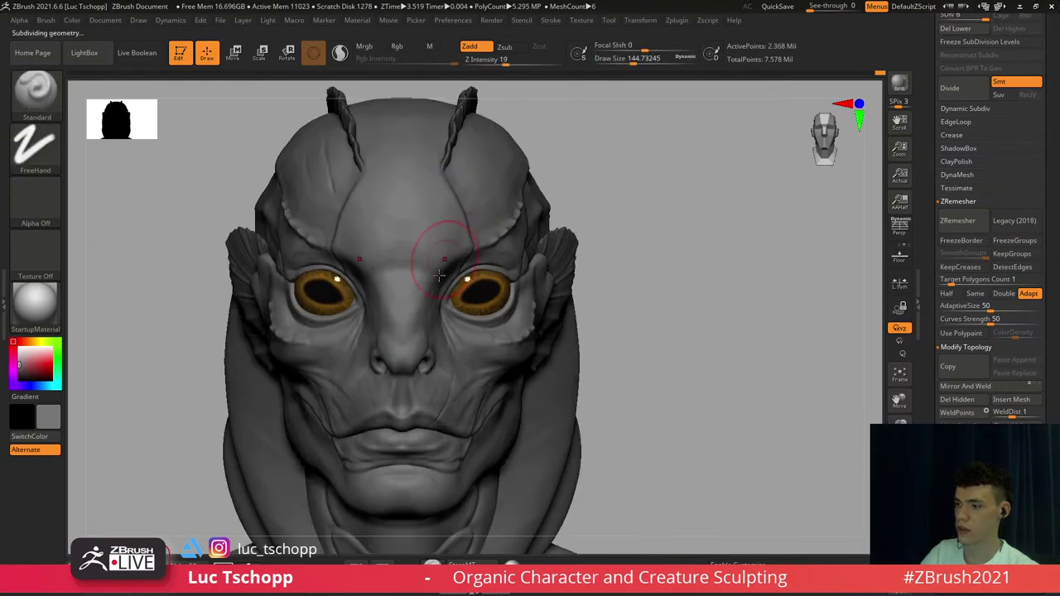
# Smooth the face at a lower subdivision with brush size about 59, then step back up
pyautogui.keyDown('alt'); pyautogui.moveTo(441, 251); pyautogui.dragTo(480, 98, button='right'); pyautogui.keyUp('alt')
pyautogui.hotkey('shift', 'd')
pyautogui.hotkey('shift', 'd')
pyautogui.keyDown('ctrl'); pyautogui.moveTo(491, 243); pyautogui.dragTo(505, 281, button='right'); pyautogui.keyUp('ctrl')
pyautogui.moveTo(505, 281); pyautogui.dragTo(464, 248, button='right')
pyautogui.press('s')
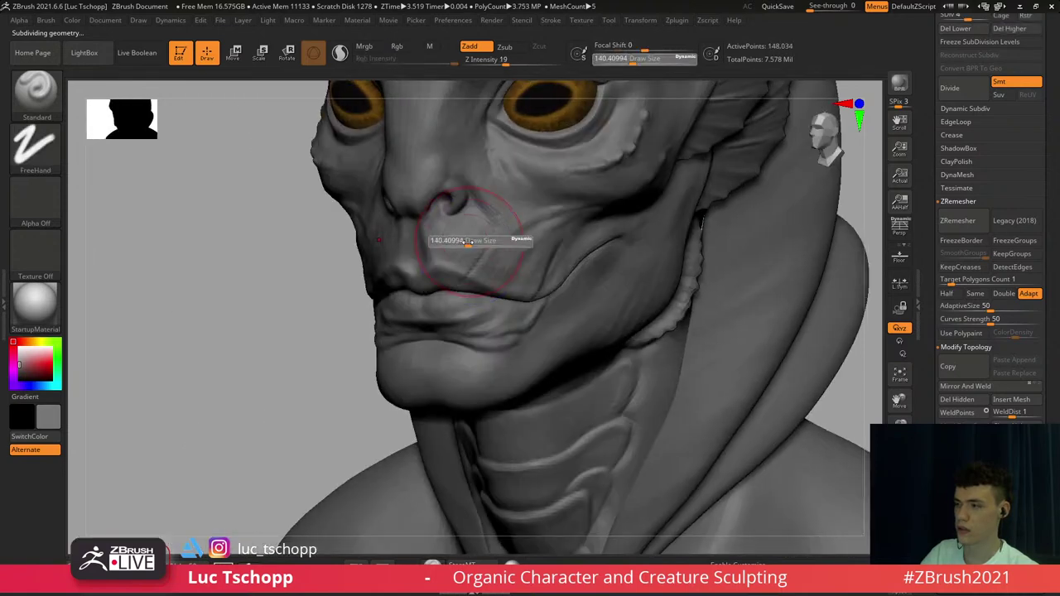
pyautogui.moveTo(474, 243); pyautogui.dragTo(459, 246)
pyautogui.press('shift')
pyautogui.press('shift')
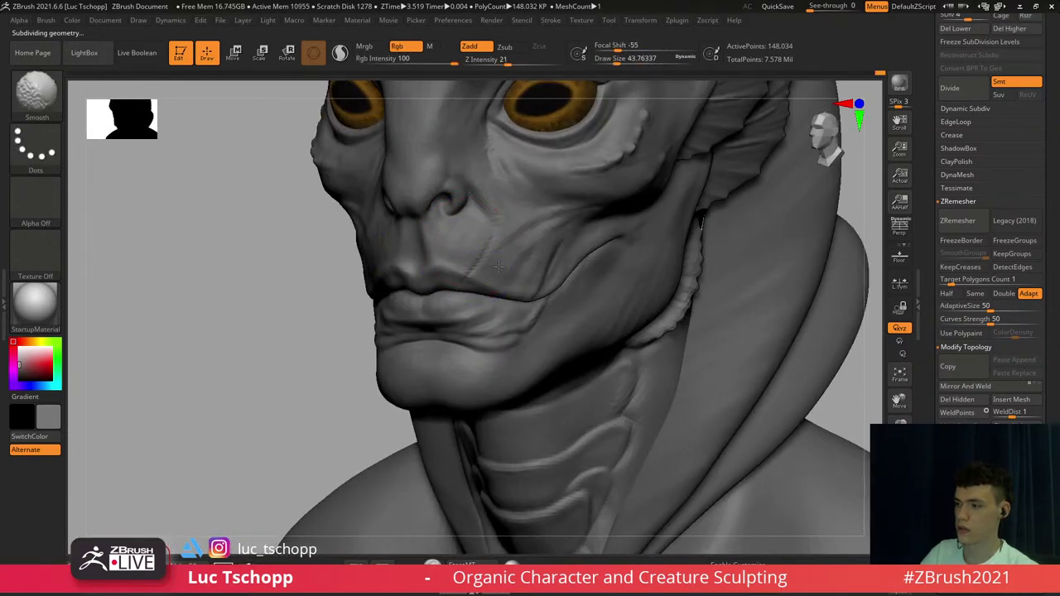
pyautogui.press('d')
pyautogui.press('d')
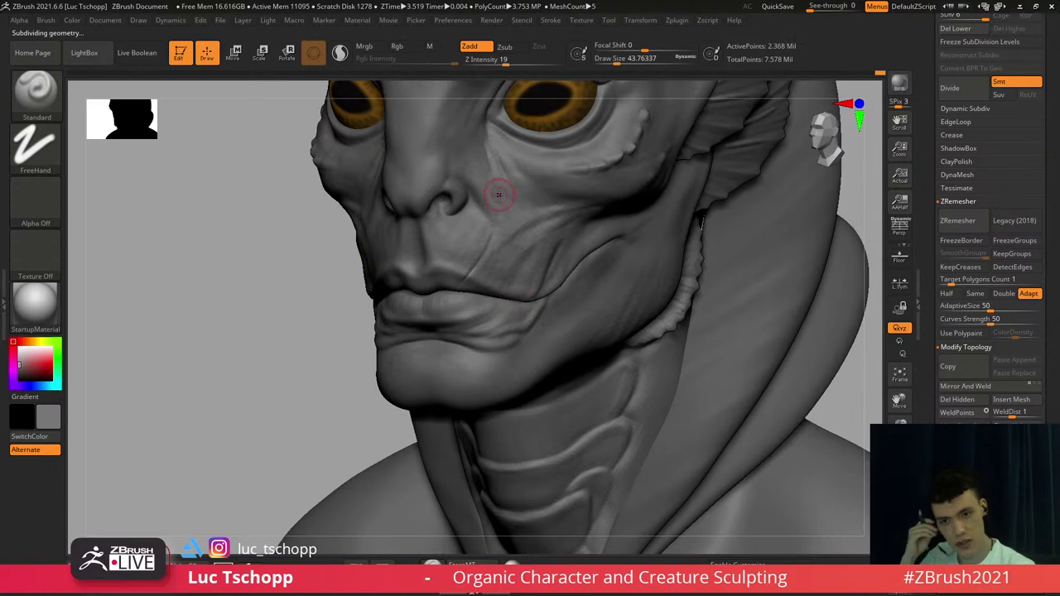
# Use Standard at size about 29, then LucT_Custom1 at about 37 on a lower level
pyautogui.moveTo(424, 349)
pyautogui.keyDown('ctrl'); pyautogui.mouseDown(button='right')
pyautogui.moveTo(419, 314)
pyautogui.moveTo(436, 286)
pyautogui.mouseUp(button='right'); pyautogui.keyUp('ctrl')
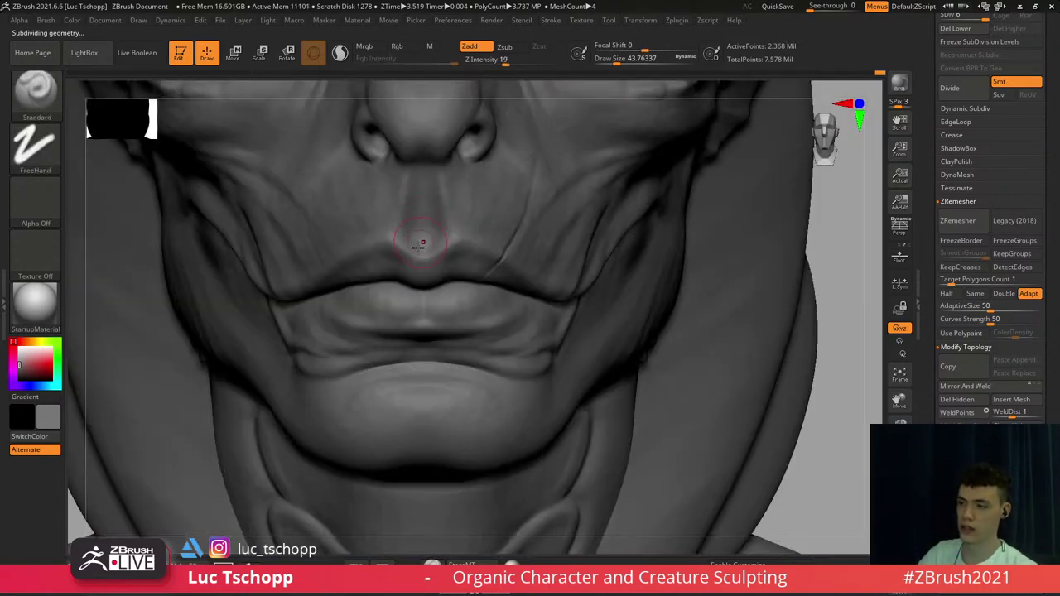
pyautogui.press('b')
pyautogui.press('s')
pyautogui.press('t')
pyautogui.press('s')
pyautogui.moveTo(434, 256); pyautogui.dragTo(424, 255)
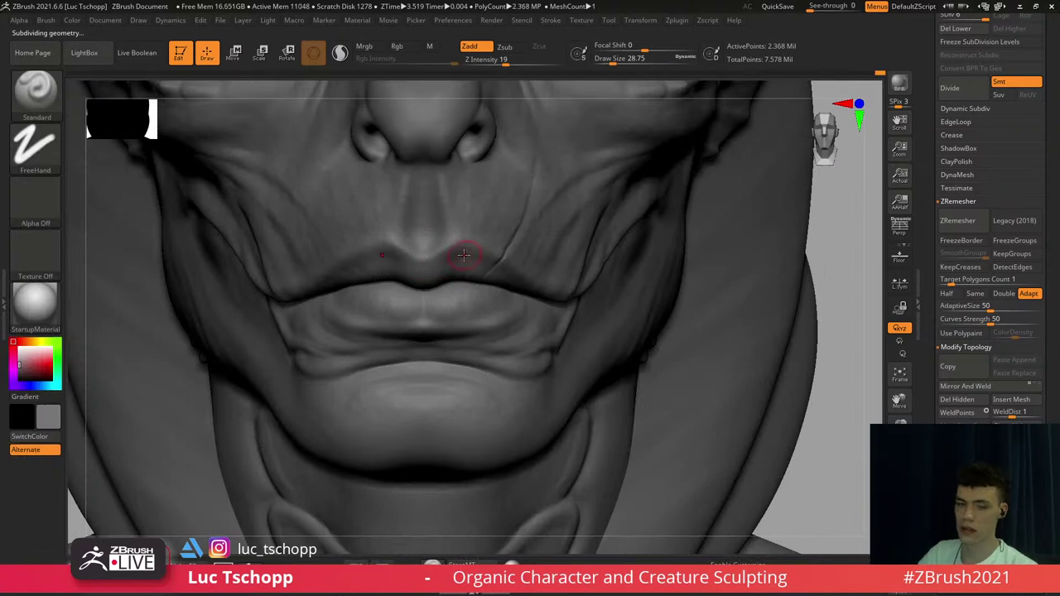
pyautogui.press('b')
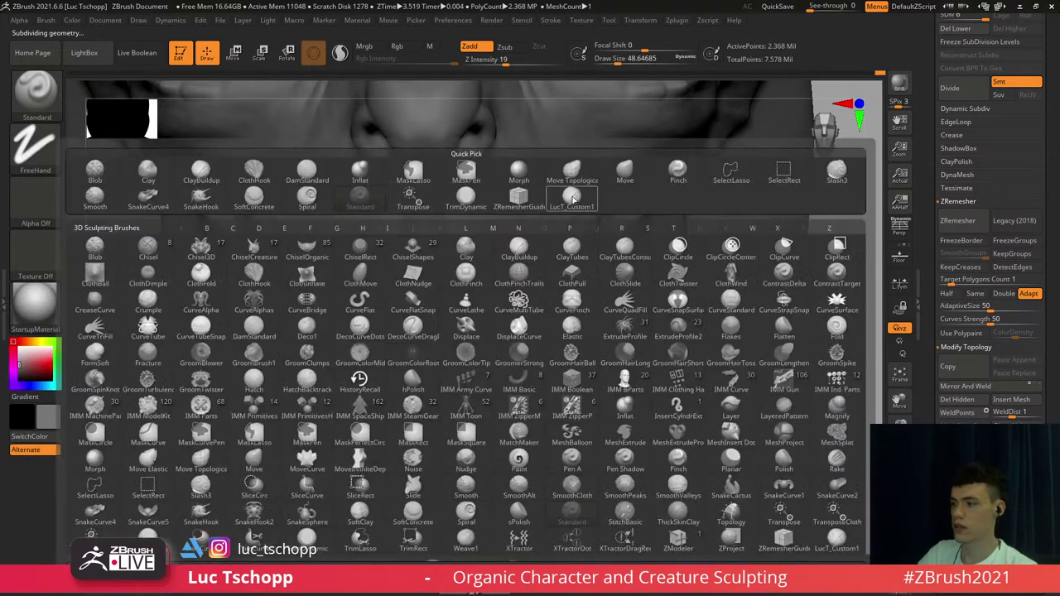
pyautogui.click(566, 194)
pyautogui.hotkey('shift', 'd')
pyautogui.hotkey('shift', 'd')
pyautogui.press('s')
pyautogui.moveTo(467, 265); pyautogui.dragTo(457, 264)
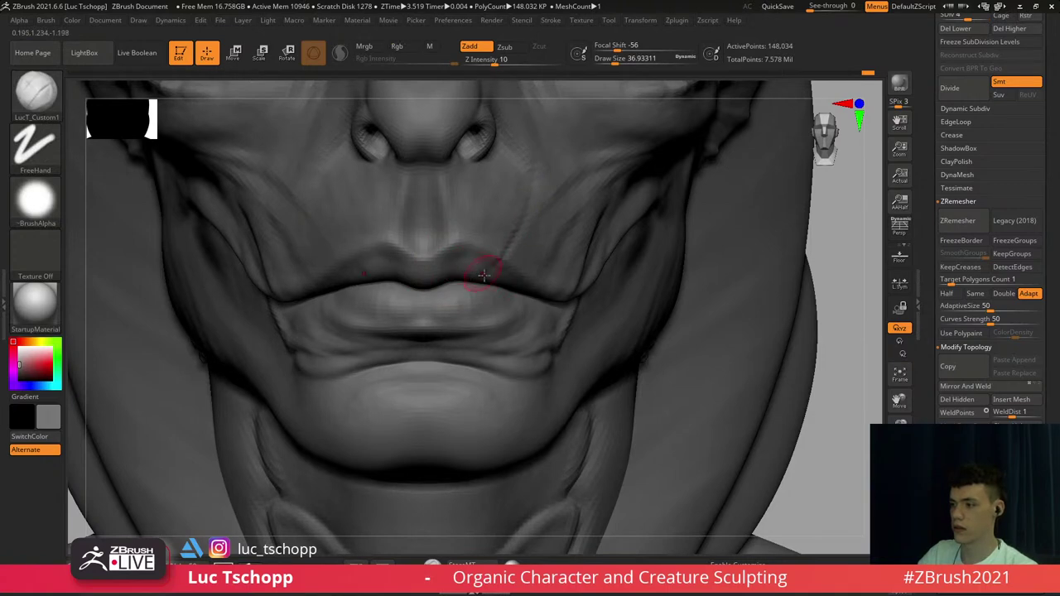
# Raise the head's subdivision level and frame the bust in three-quarter view
pyautogui.moveTo(483, 275); pyautogui.dragTo(479, 262, button='right')
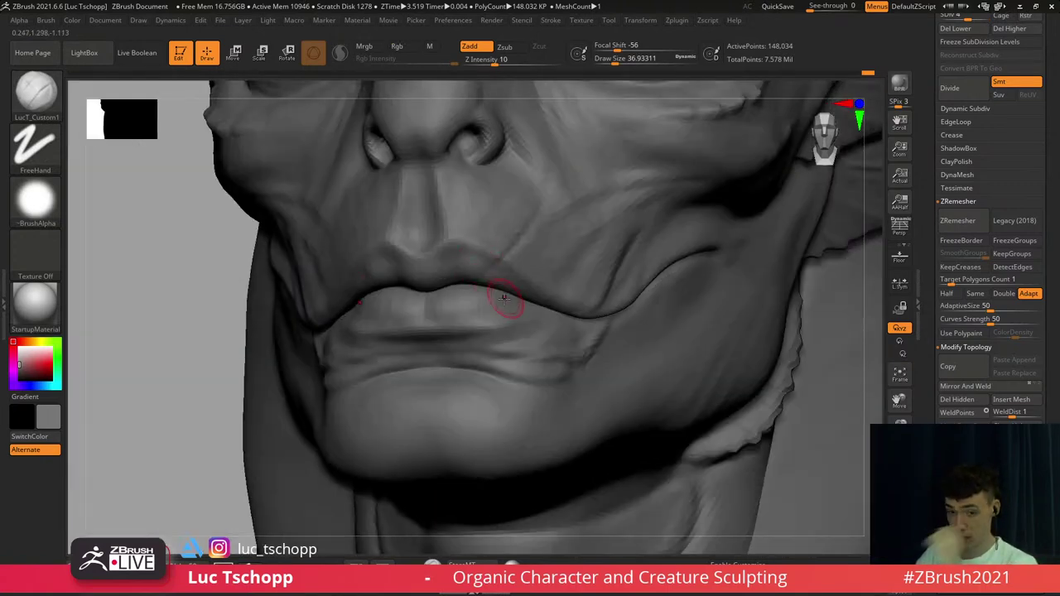
pyautogui.press('d')
pyautogui.press('d')
pyautogui.keyDown('shift'); pyautogui.moveTo(487, 291); pyautogui.dragTo(476, 259, button='right'); pyautogui.keyUp('shift')
pyautogui.press('f')
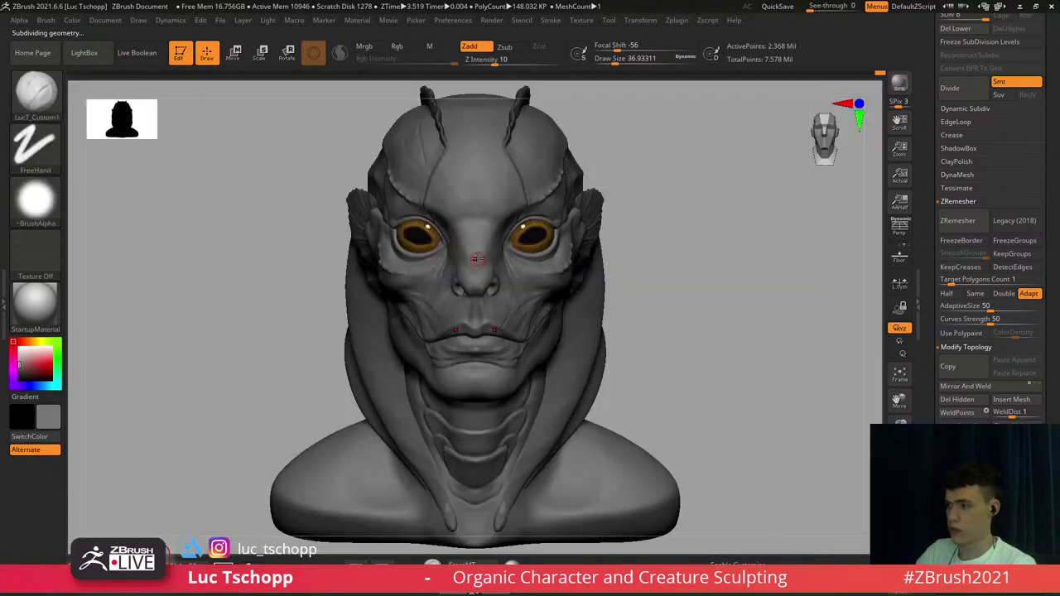
pyautogui.keyDown('alt'); pyautogui.moveTo(511, 204); pyautogui.dragTo(497, 278, button='right'); pyautogui.keyUp('alt')
pyautogui.moveTo(567, 214); pyautogui.dragTo(502, 272, button='right')
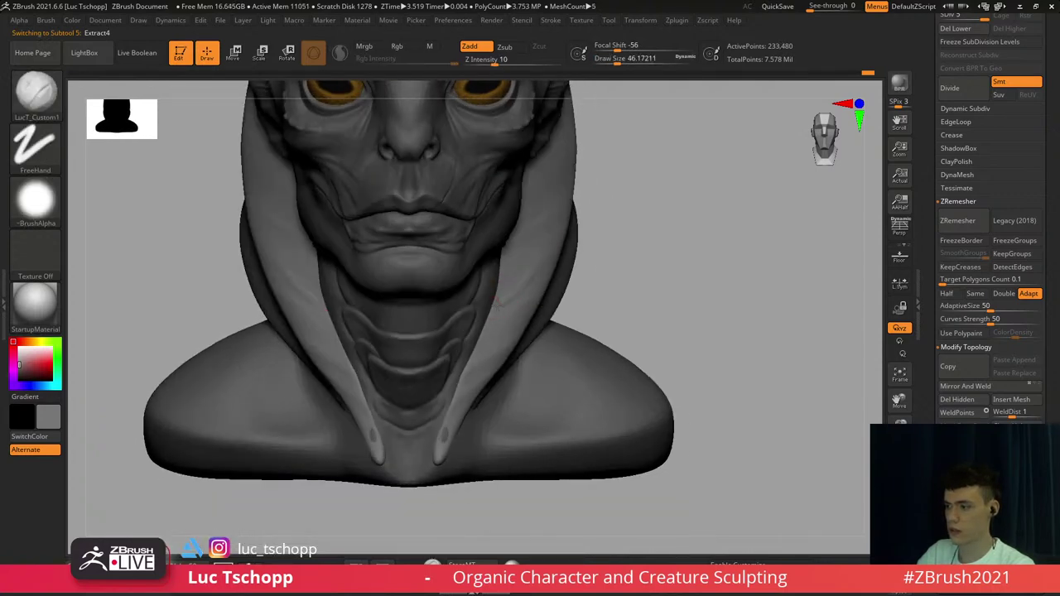
# Try a DamStandard crease on the hood, then undo it
pyautogui.press('b')
pyautogui.press('d')
pyautogui.press('s')
pyautogui.press('s')
pyautogui.moveTo(506, 306); pyautogui.dragTo(512, 305)
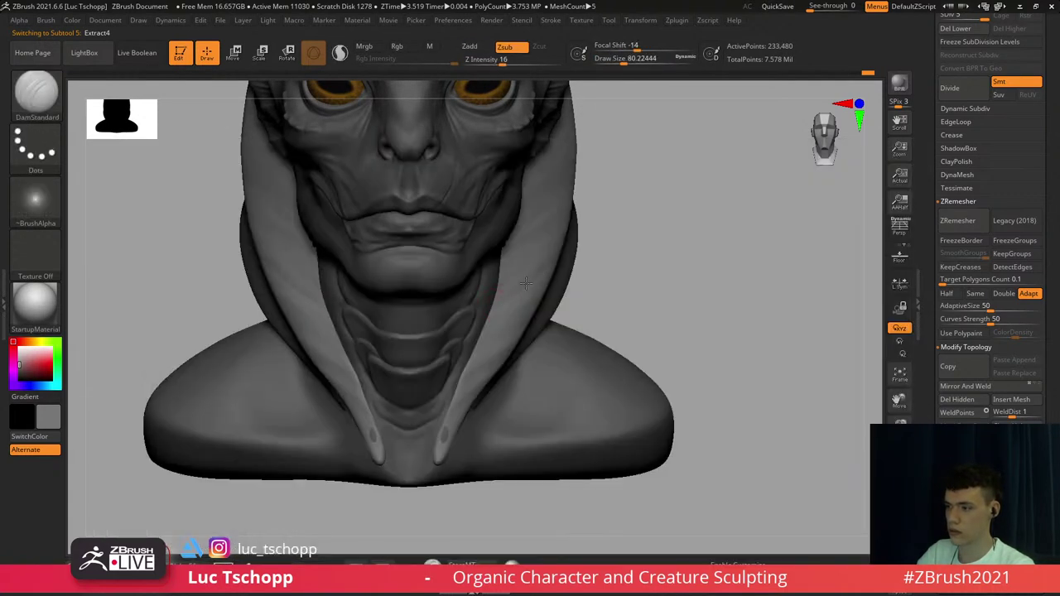
pyautogui.hotkey('ctrl', 'z')
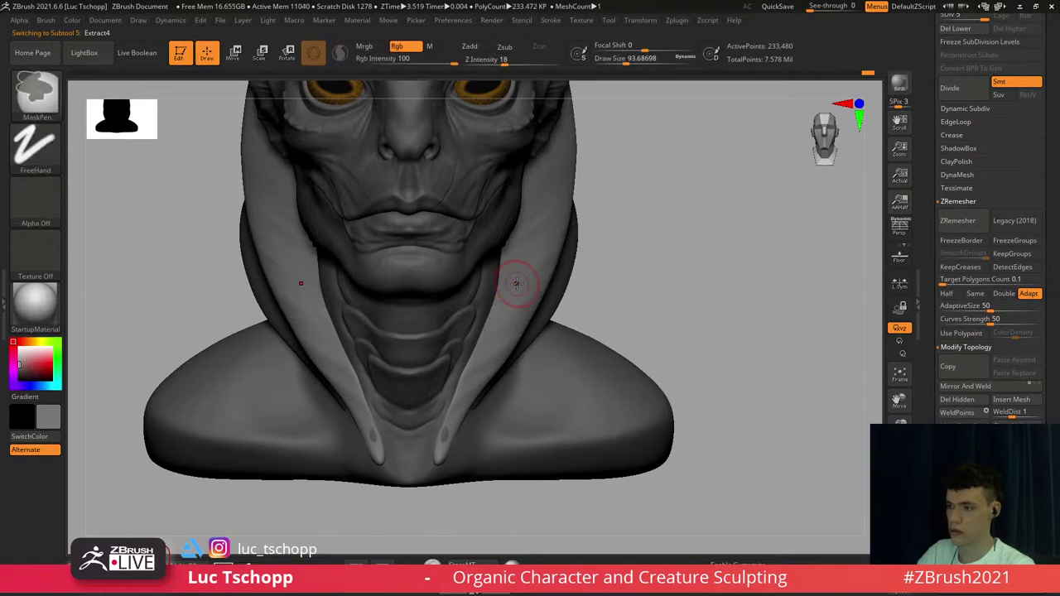
# Set up the SnakeHook brush with Alpha 07 and a draw size around 41
pyautogui.press('b')
pyautogui.press('s')
pyautogui.press('h')
pyautogui.press('s')
pyautogui.moveTo(532, 329); pyautogui.dragTo(521, 330)
pyautogui.keyDown('alt'); pyautogui.moveTo(522, 348); pyautogui.dragTo(527, 326, button='right'); pyautogui.keyUp('alt')
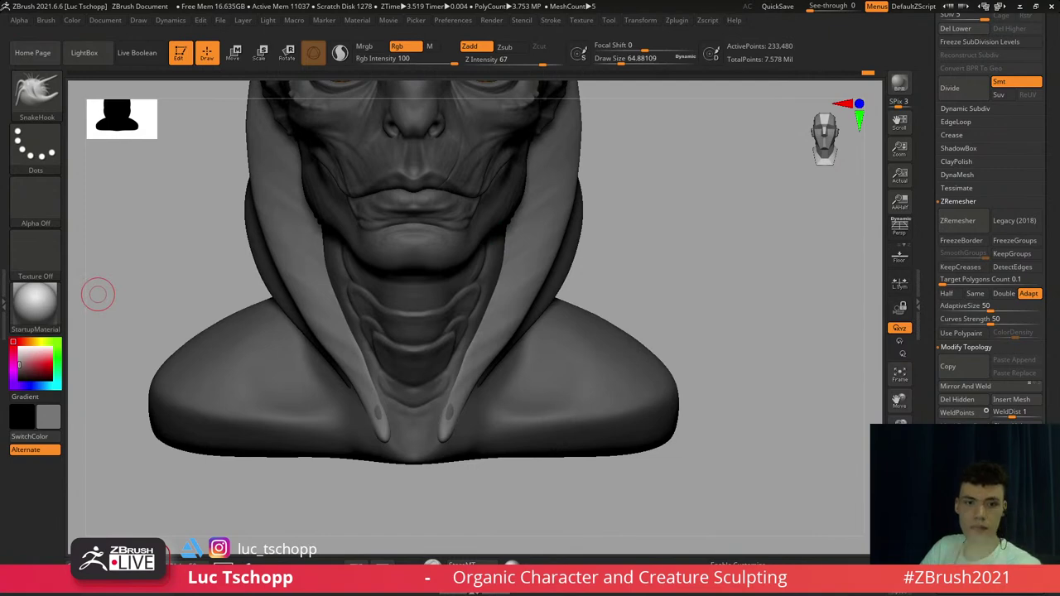
pyautogui.moveTo(580, 256)
pyautogui.keyDown('alt'); pyautogui.mouseDown(button='right')
pyautogui.moveTo(591, 258)
pyautogui.moveTo(602, 315)
pyautogui.moveTo(578, 357)
pyautogui.mouseUp(button='right'); pyautogui.keyUp('alt')
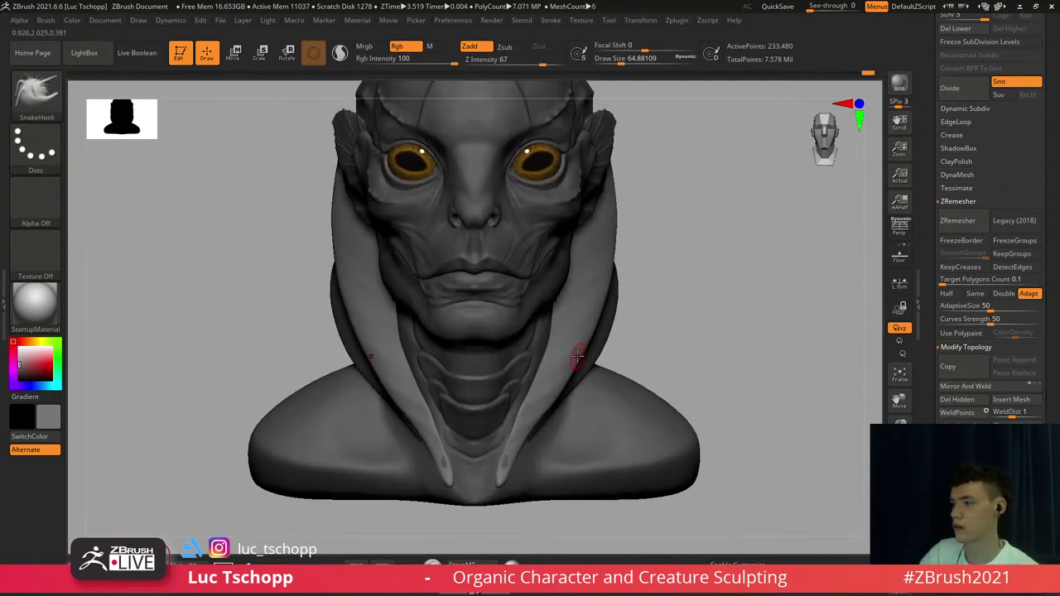
pyautogui.press('s')
pyautogui.moveTo(578, 357); pyautogui.dragTo(574, 362)
pyautogui.press('s')
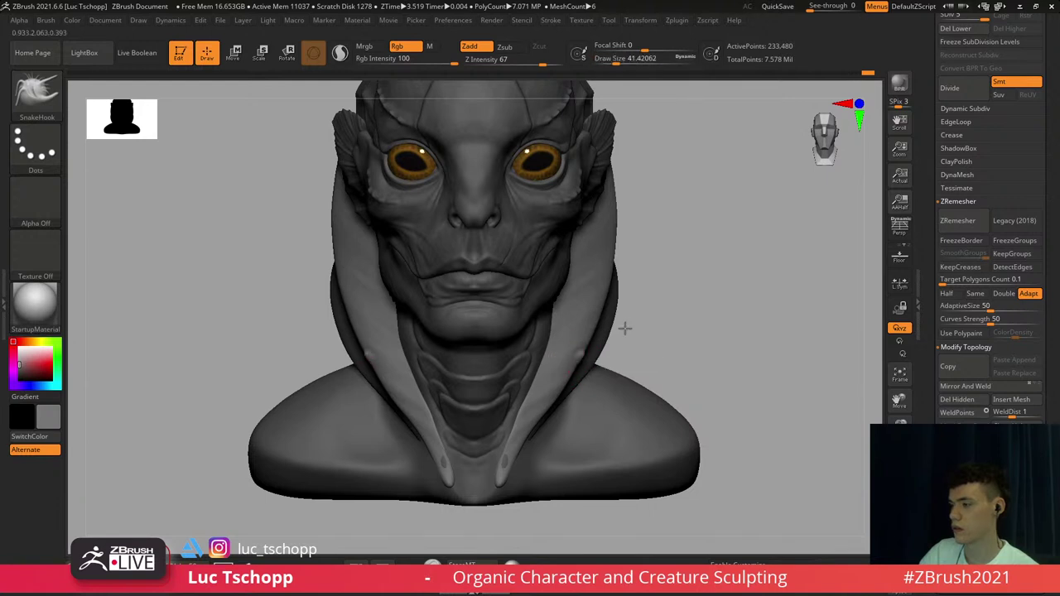
pyautogui.click(42, 158)
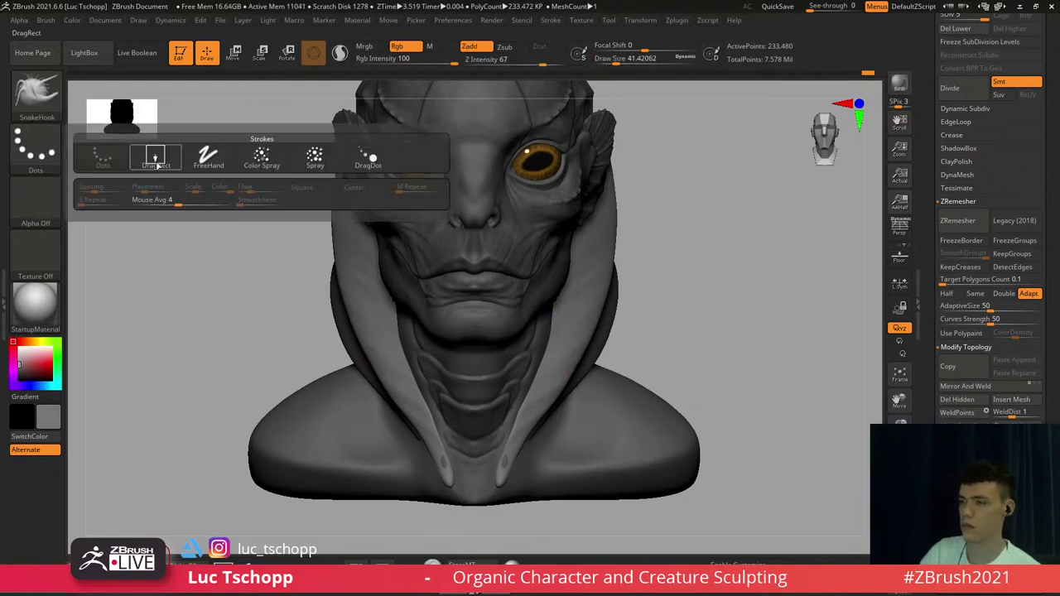
pyautogui.click(35, 201)
pyautogui.click(210, 209)
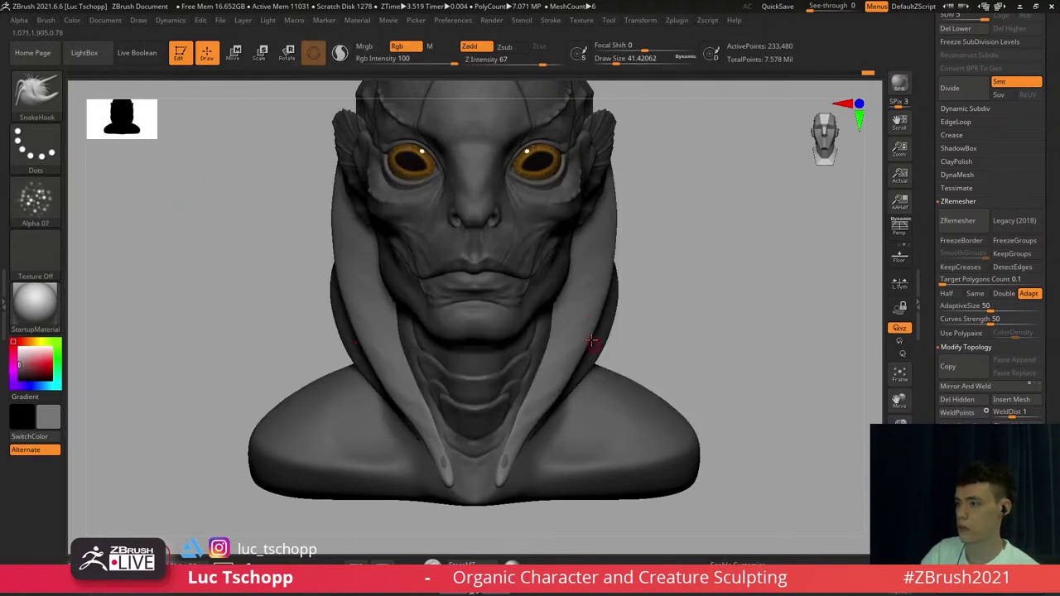
# Test spike pulls on the hood edges at draw size 62, undoing the failed ones
pyautogui.moveTo(632, 296)
pyautogui.mouseDown()
pyautogui.moveTo(650, 276)
pyautogui.moveTo(623, 250)
pyautogui.moveTo(628, 196)
pyautogui.mouseUp()
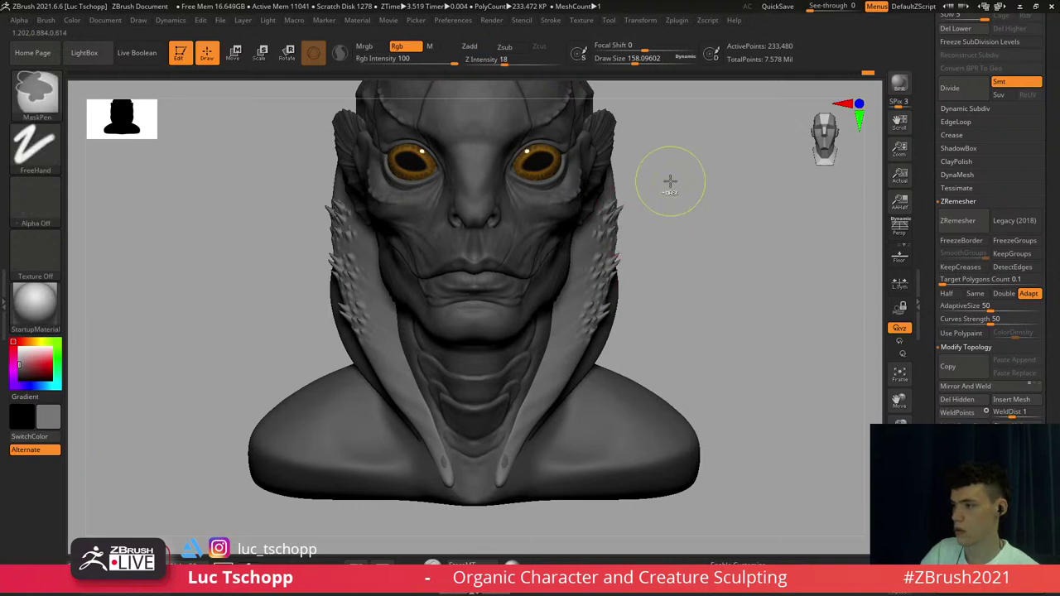
pyautogui.hotkey('ctrl', 'z')
pyautogui.hotkey('ctrl', 'z')
pyautogui.hotkey('ctrl', 'z')
pyautogui.press('b')
pyautogui.press('s')
pyautogui.press('h')
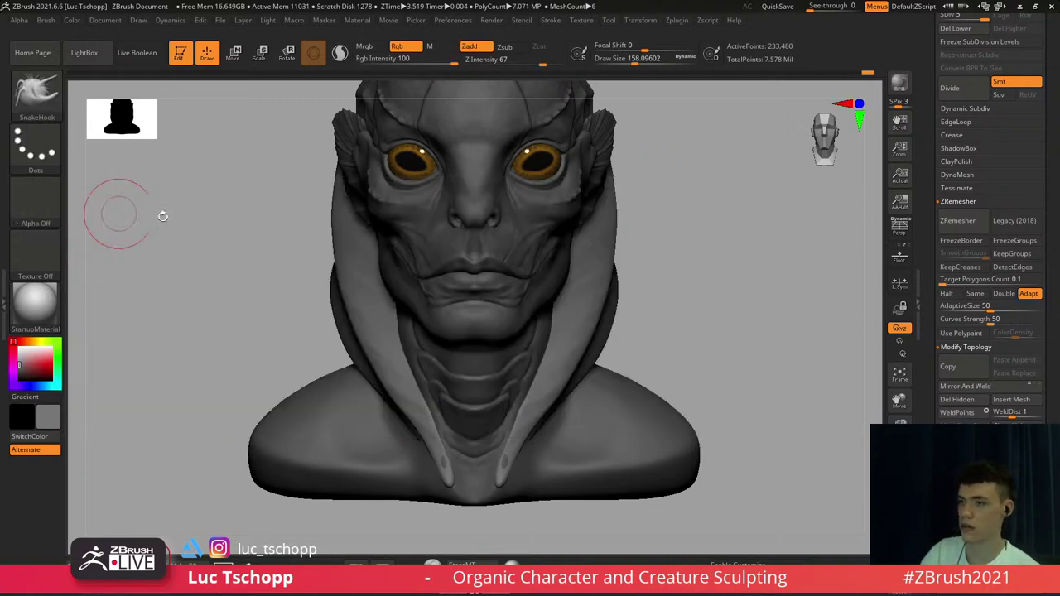
pyautogui.press('s')
pyautogui.moveTo(587, 355); pyautogui.dragTo(573, 358)
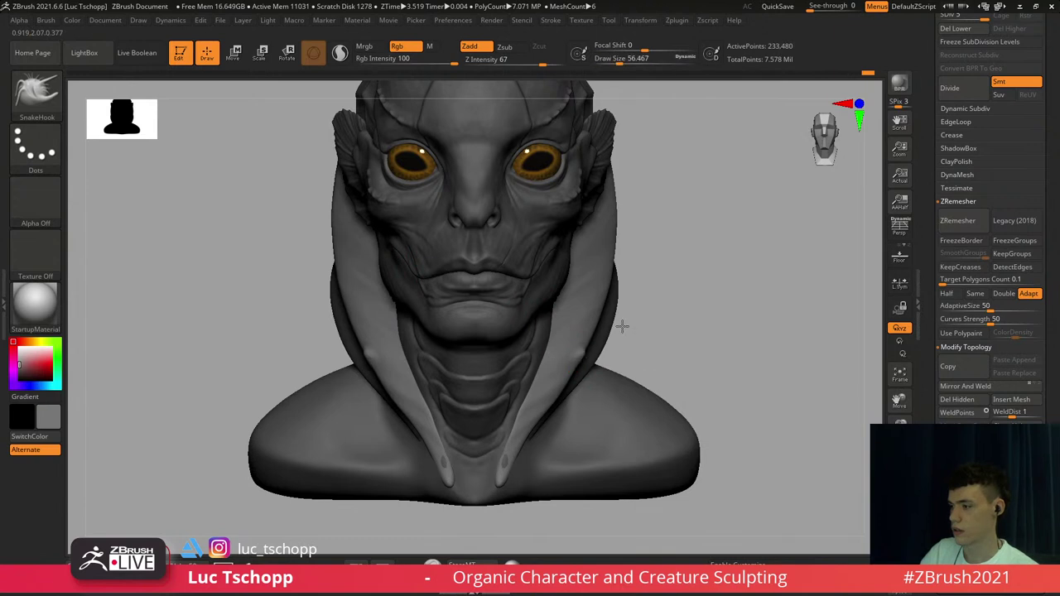
pyautogui.hotkey('ctrl', 'z')
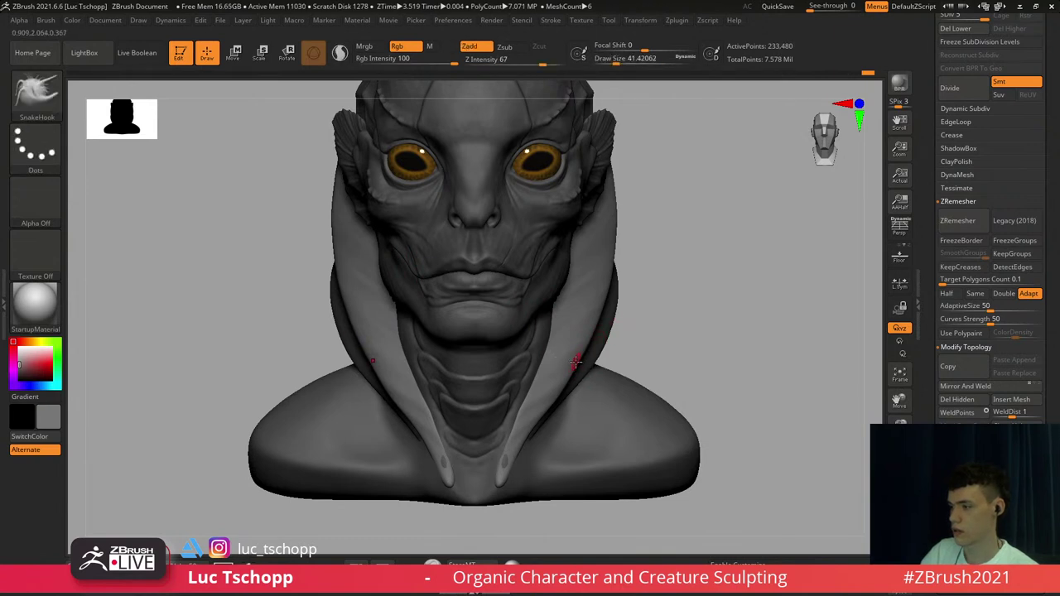
pyautogui.moveTo(602, 331); pyautogui.dragTo(604, 320)
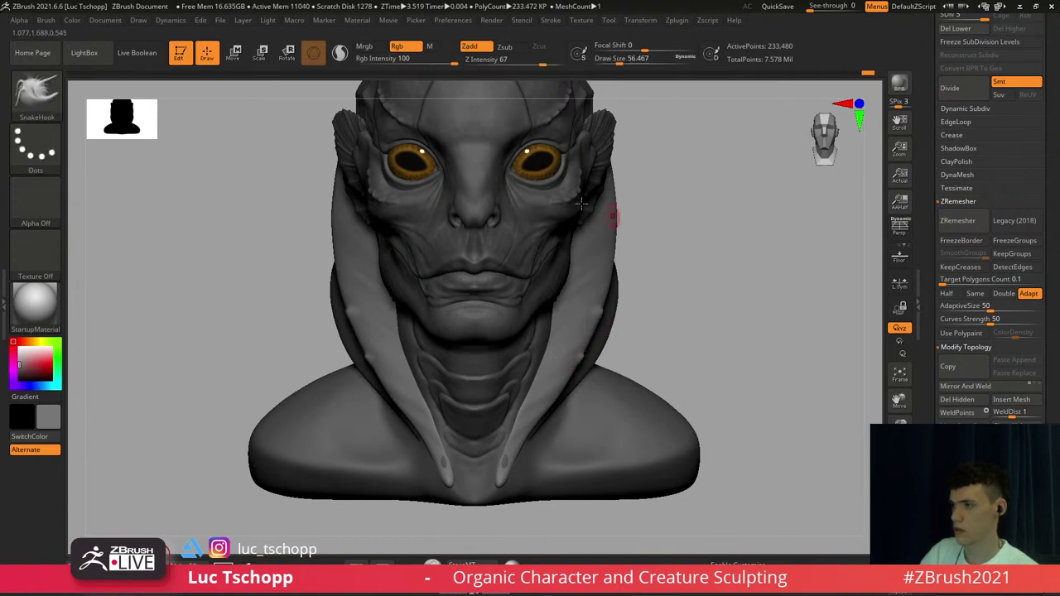
pyautogui.hotkey('ctrl', 'z')
# Raise Z Intensity to 100 and retry hood spikes at various sizes, undoing the results
pyautogui.moveTo(528, 63); pyautogui.dragTo(572, 63)
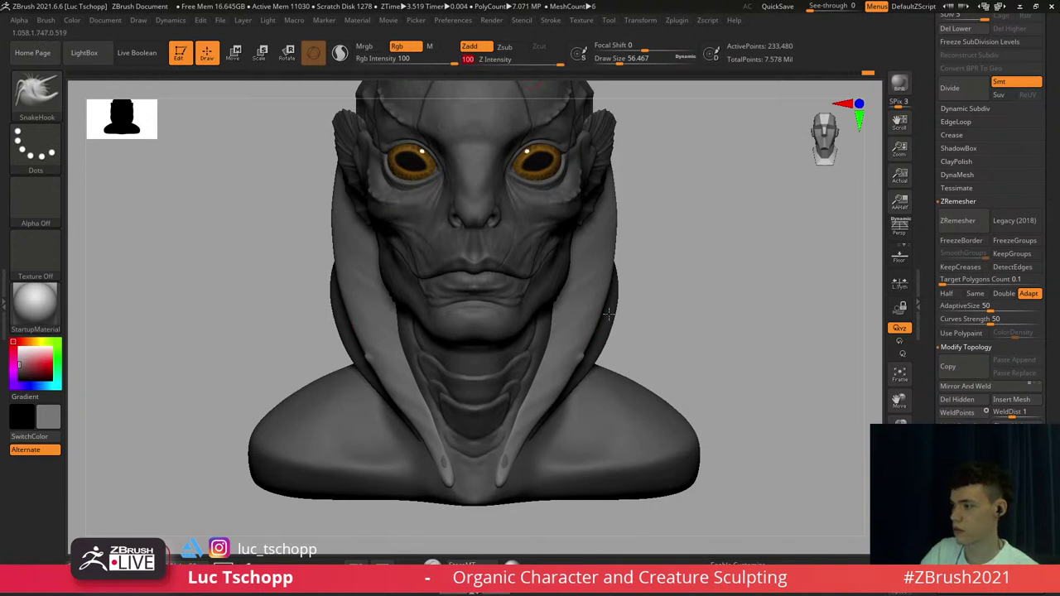
pyautogui.moveTo(596, 325)
pyautogui.mouseDown()
pyautogui.moveTo(633, 297)
pyautogui.moveTo(594, 322)
pyautogui.mouseUp()
pyautogui.hotkey('ctrl', 'z')
pyautogui.press('s')
pyautogui.moveTo(595, 323); pyautogui.dragTo(617, 309)
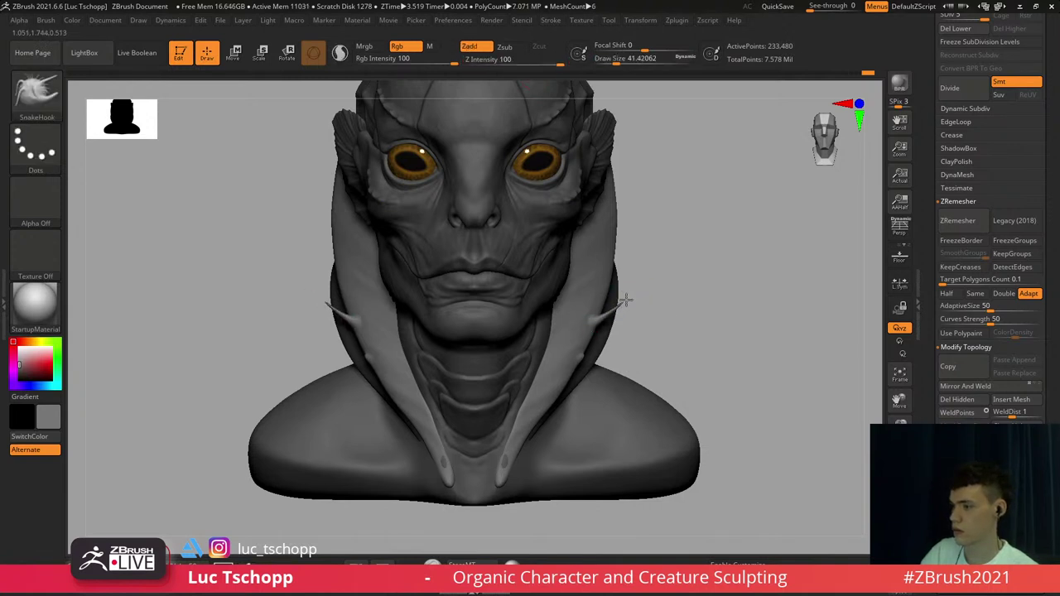
pyautogui.hotkey('ctrl', 'z')
pyautogui.moveTo(611, 310); pyautogui.dragTo(589, 317, button='right')
pyautogui.press('s')
pyautogui.moveTo(589, 319)
pyautogui.mouseDown()
pyautogui.moveTo(610, 316)
pyautogui.moveTo(604, 292)
pyautogui.moveTo(619, 281)
pyautogui.mouseUp()
pyautogui.press('s')
pyautogui.hotkey('ctrl', 'z')
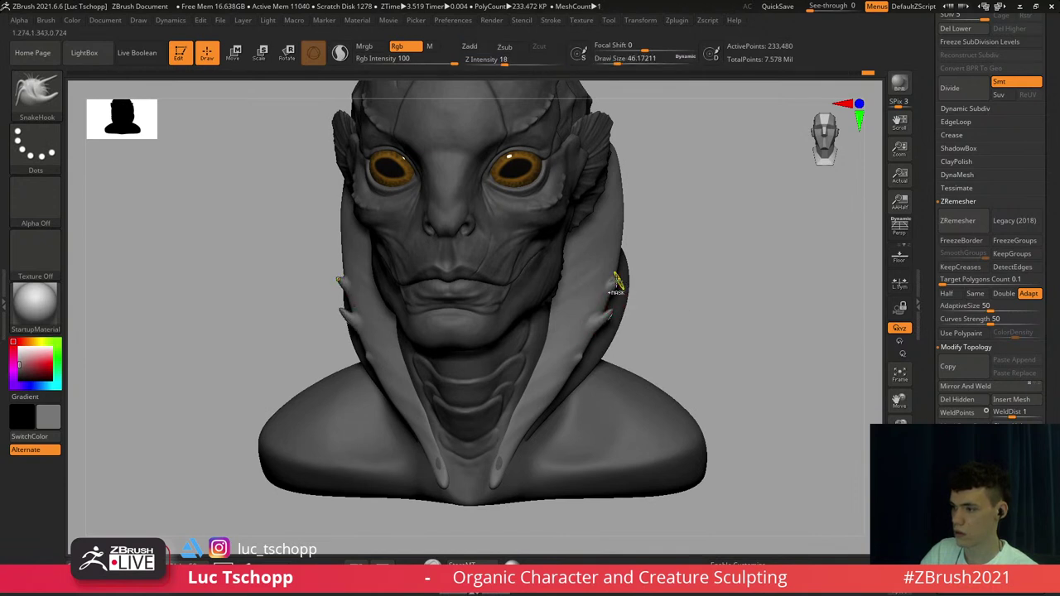
pyautogui.hotkey('ctrl', 'z')
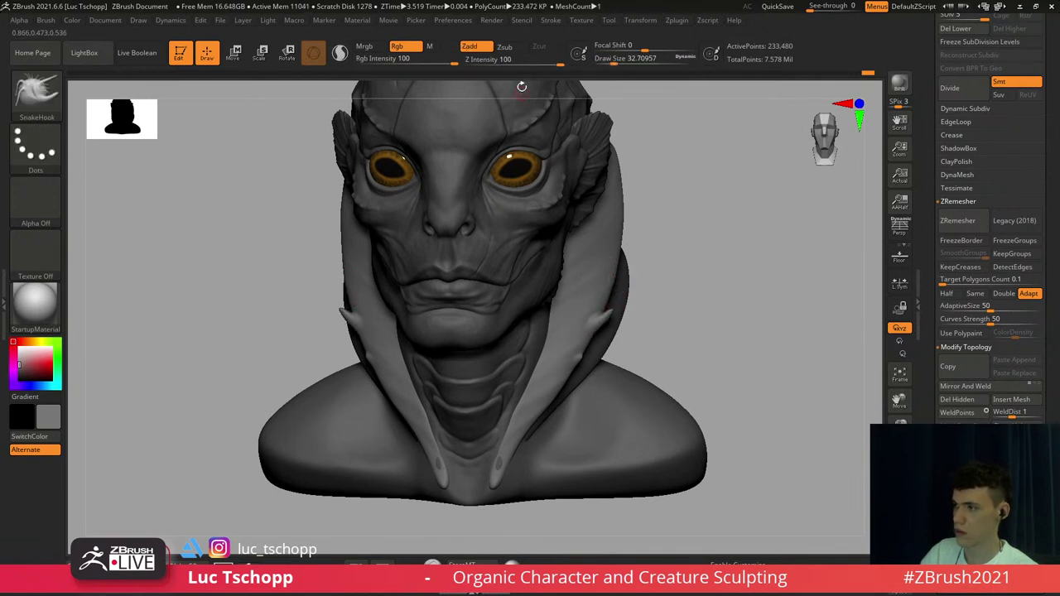
# Settle the SnakeHook at Z Intensity 60 and draw size about 37
pyautogui.click(513, 62)
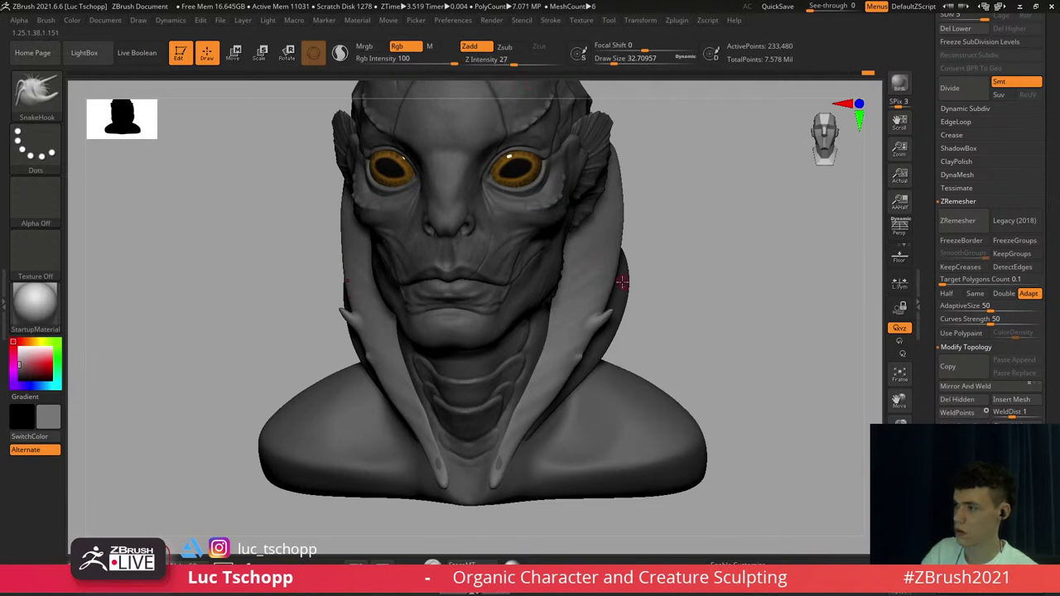
pyautogui.hotkey('ctrl', 'z')
pyautogui.press('s')
pyautogui.moveTo(602, 309); pyautogui.dragTo(609, 315)
pyautogui.press('s')
pyautogui.click(538, 61)
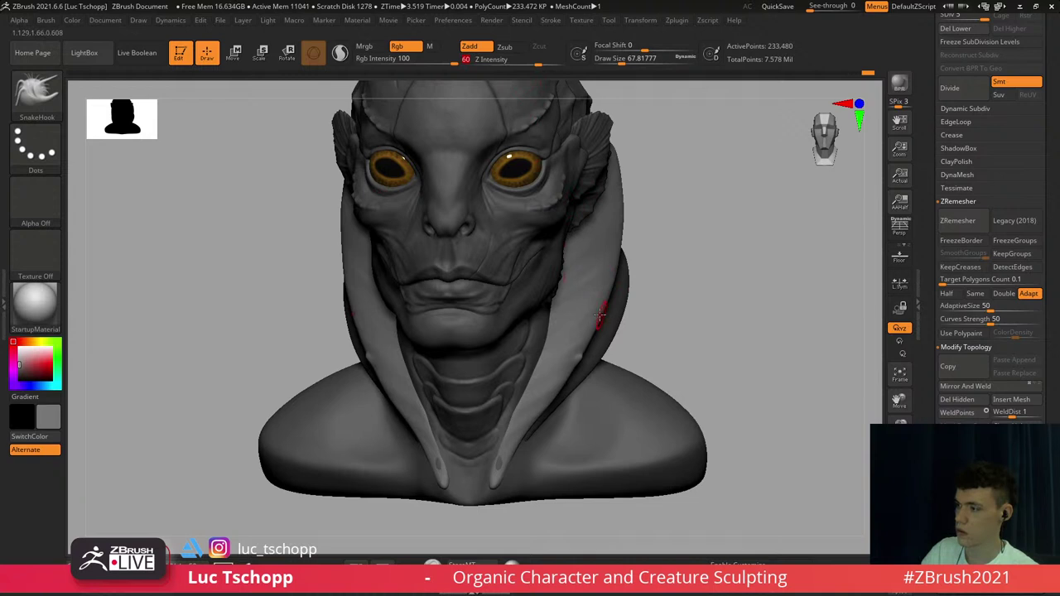
pyautogui.press('s')
pyautogui.moveTo(606, 315); pyautogui.dragTo(601, 315)
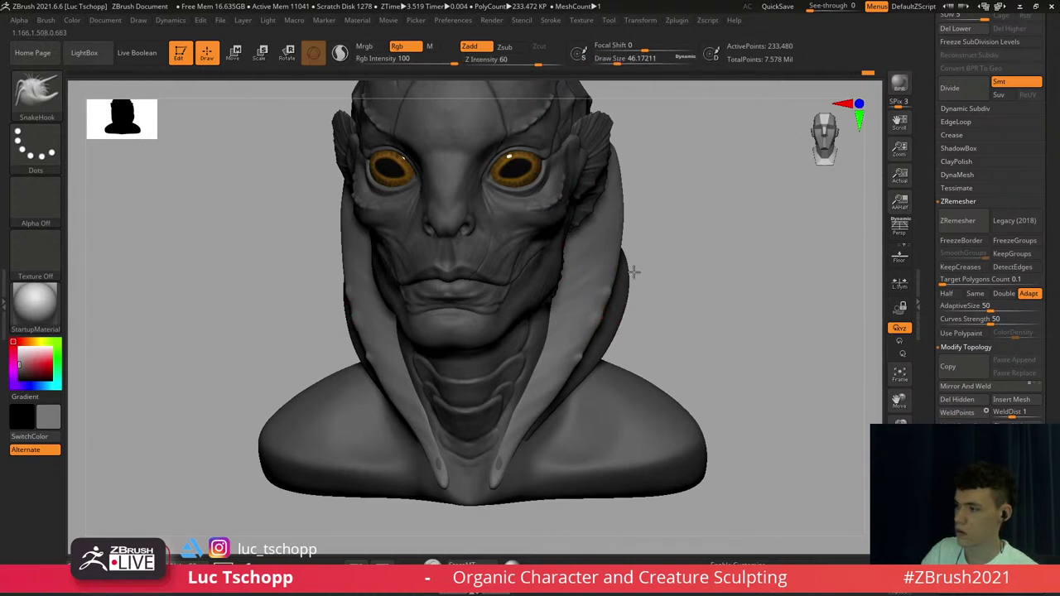
pyautogui.press('s')
pyautogui.moveTo(621, 255); pyautogui.dragTo(619, 256)
# Pull new spikes from the hood edge with the Move brush at size about 37
pyautogui.press('b')
pyautogui.press('m')
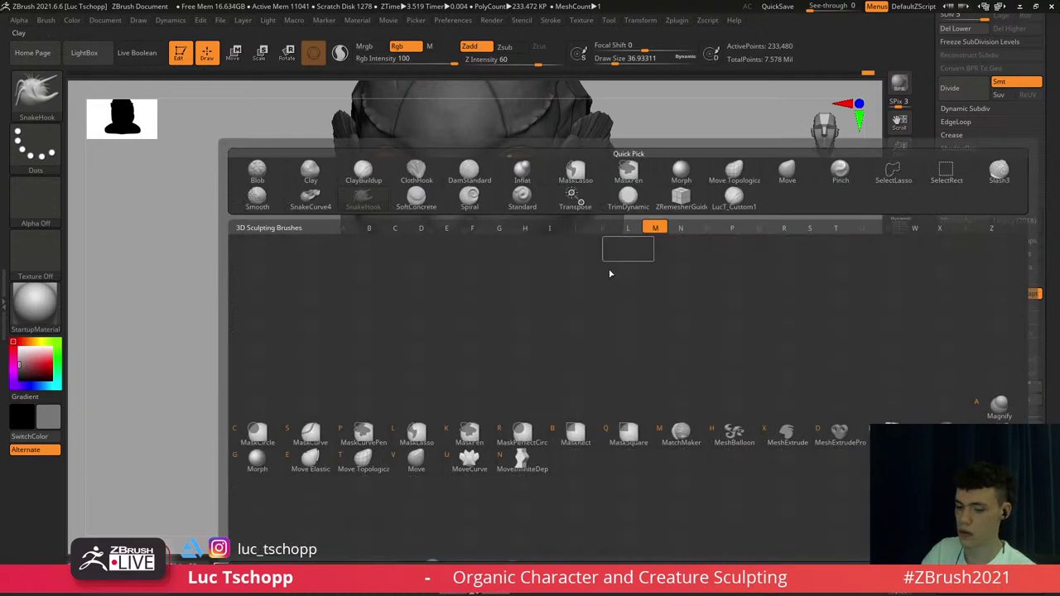
pyautogui.press('v')
pyautogui.moveTo(654, 233); pyautogui.dragTo(632, 233)
pyautogui.hotkey('ctrl', 'z')
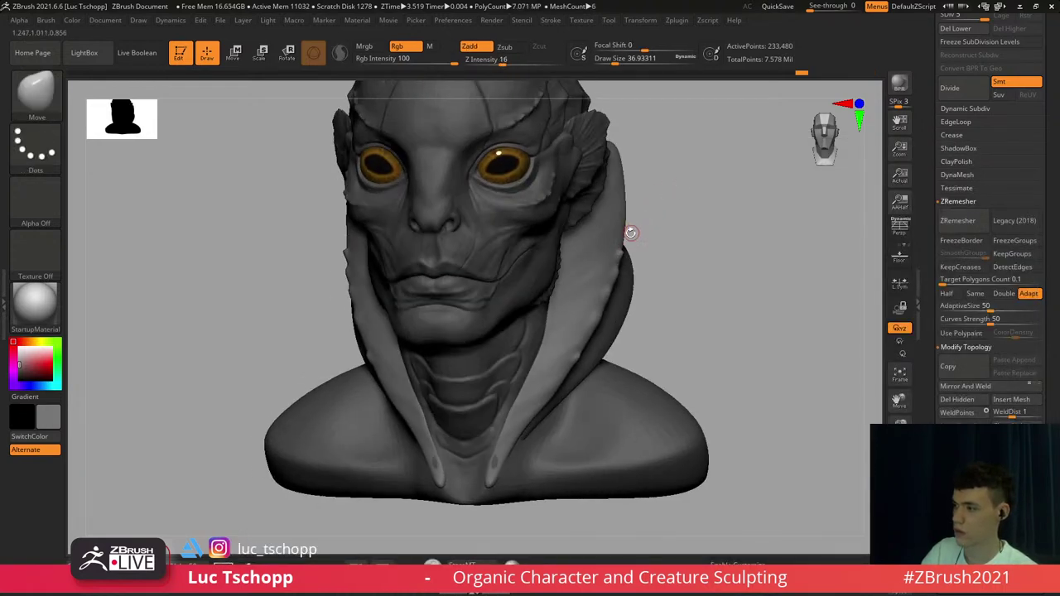
pyautogui.moveTo(625, 216)
pyautogui.mouseDown()
pyautogui.moveTo(627, 193)
pyautogui.moveTo(627, 221)
pyautogui.moveTo(660, 241)
pyautogui.mouseUp()
pyautogui.moveTo(660, 241)
pyautogui.keyDown('alt'); pyautogui.mouseDown()
pyautogui.moveTo(662, 116)
pyautogui.moveTo(650, 211)
pyautogui.moveTo(623, 229)
pyautogui.moveTo(632, 225)
pyautogui.mouseUp(); pyautogui.keyUp('alt')
pyautogui.press('s')
# Switch to DamStandard and enlarge it to about 128 over the chest
pyautogui.press('b')
pyautogui.press('d')
pyautogui.press('s')
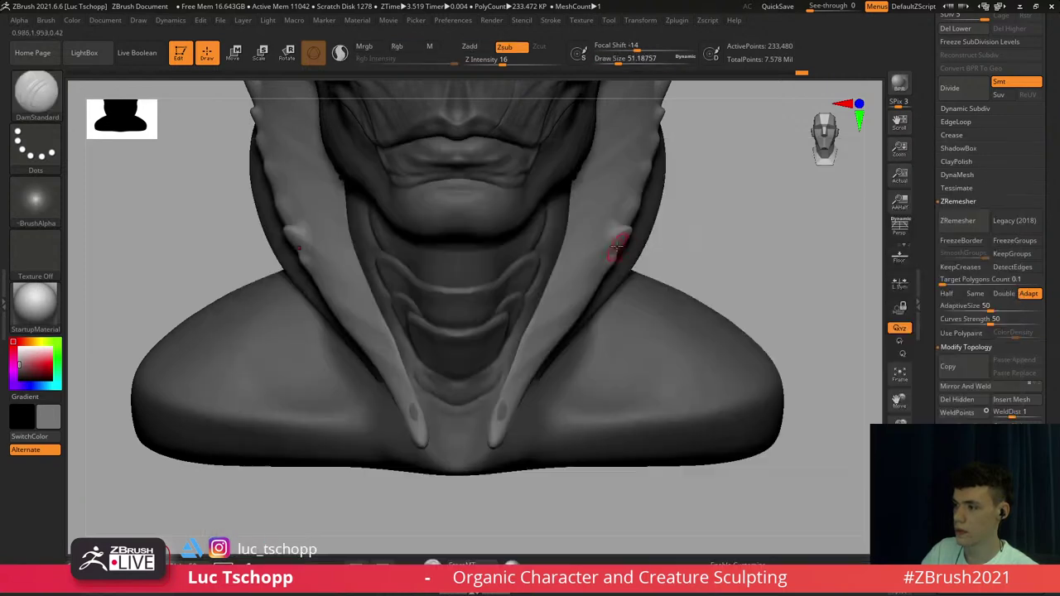
pyautogui.keyDown('alt'); pyautogui.moveTo(613, 176); pyautogui.dragTo(609, 256, button='right'); pyautogui.keyUp('alt')
pyautogui.press('b')
pyautogui.press('d')
pyautogui.press('s')
pyautogui.press('s')
pyautogui.moveTo(555, 325); pyautogui.dragTo(558, 325)
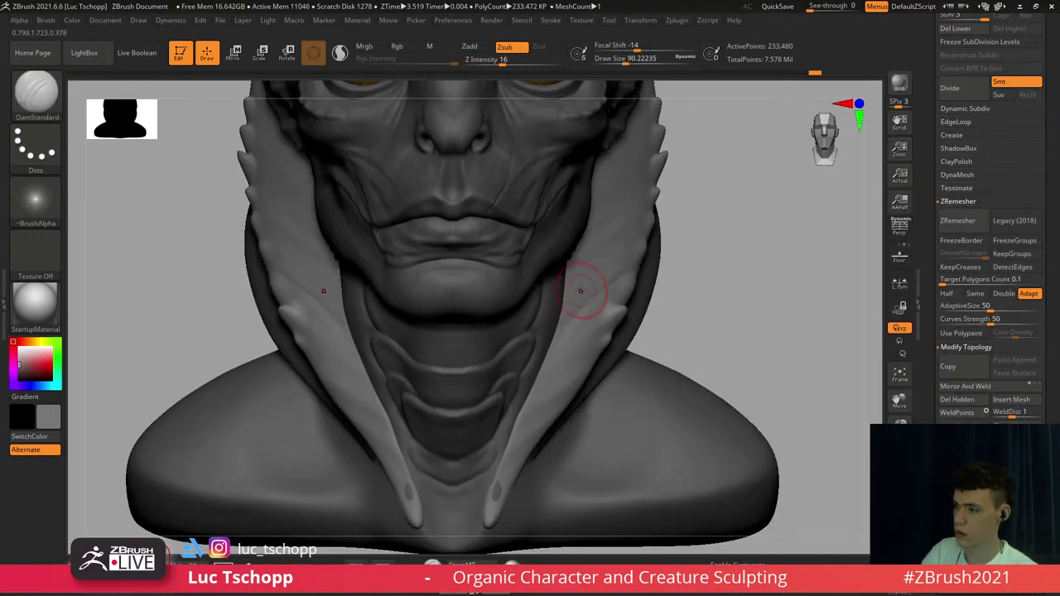
pyautogui.keyDown('alt'); pyautogui.moveTo(597, 260); pyautogui.dragTo(577, 318, button='right'); pyautogui.keyUp('alt')
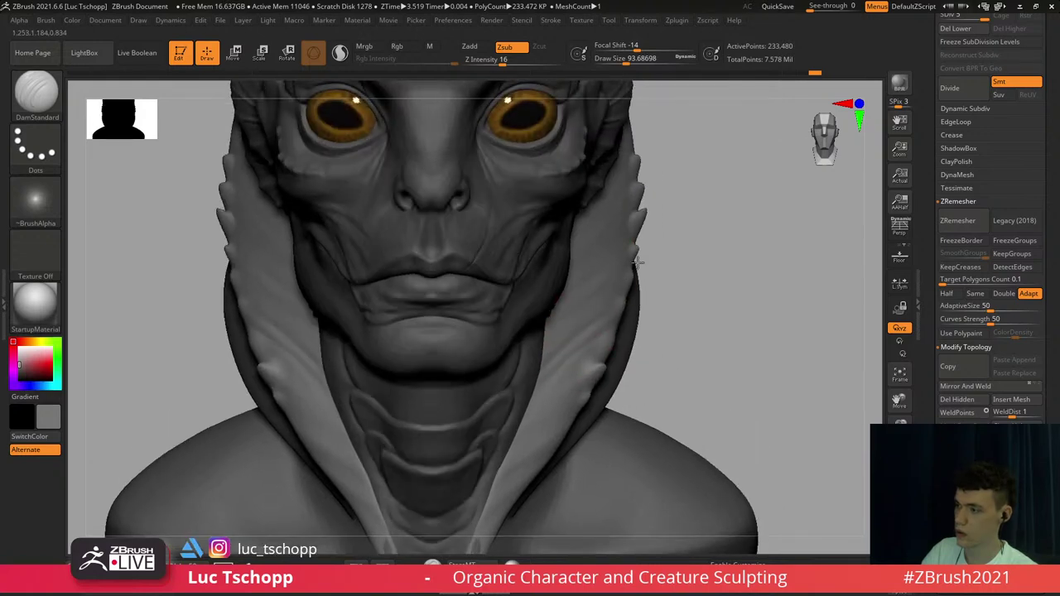
pyautogui.keyDown('alt'); pyautogui.moveTo(638, 246); pyautogui.dragTo(623, 281, button='right'); pyautogui.keyUp('alt')
pyautogui.press('s')
pyautogui.moveTo(602, 265); pyautogui.dragTo(605, 262)
pyautogui.press('s')
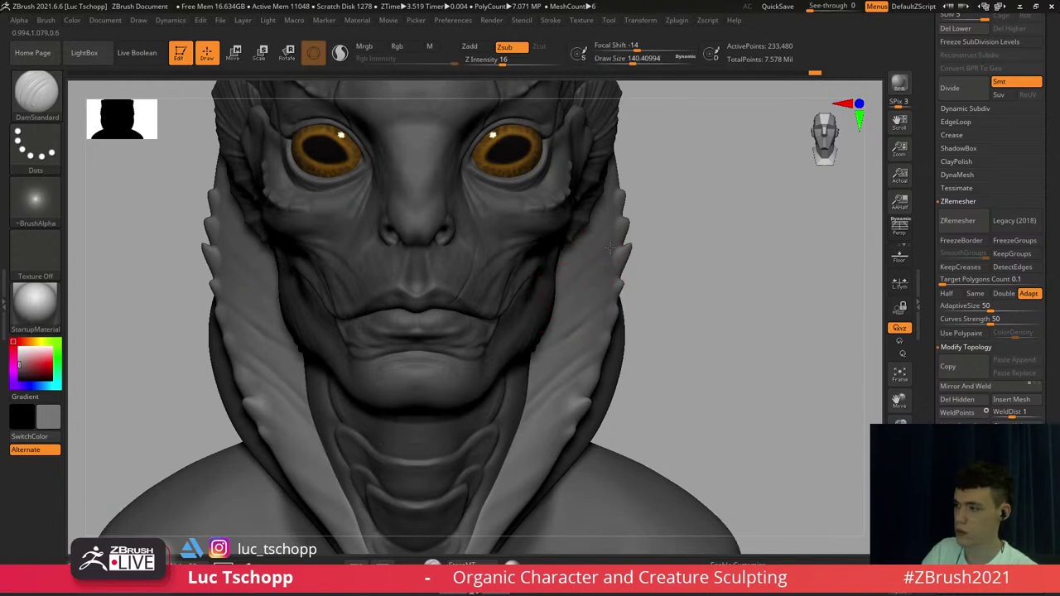
# Reorient to the front of the bust and settle DamStandard at about 87
pyautogui.moveTo(610, 248); pyautogui.dragTo(551, 293, button='right')
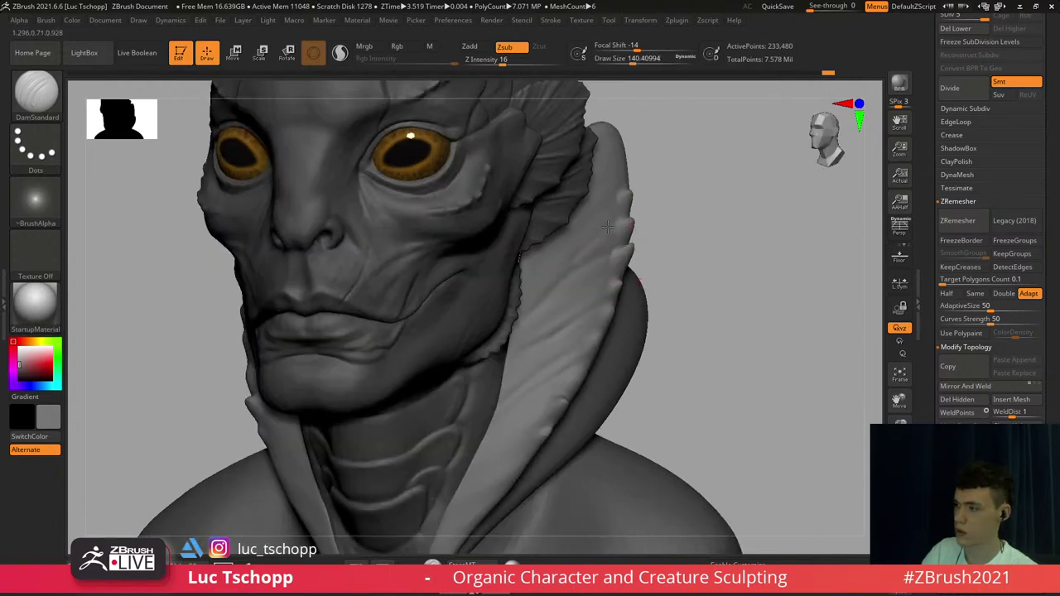
pyautogui.hotkey('ctrl', 'z')
pyautogui.press('s')
pyautogui.moveTo(608, 227); pyautogui.dragTo(610, 202)
pyautogui.press('s')
pyautogui.moveTo(643, 231)
pyautogui.mouseDown(button='right')
pyautogui.moveTo(592, 244)
pyautogui.moveTo(575, 291)
pyautogui.moveTo(570, 248)
pyautogui.moveTo(549, 217)
pyautogui.mouseUp(button='right')
pyautogui.moveTo(530, 282); pyautogui.dragTo(583, 309, button='right')
pyautogui.press('s')
pyautogui.moveTo(582, 309); pyautogui.dragTo(578, 309)
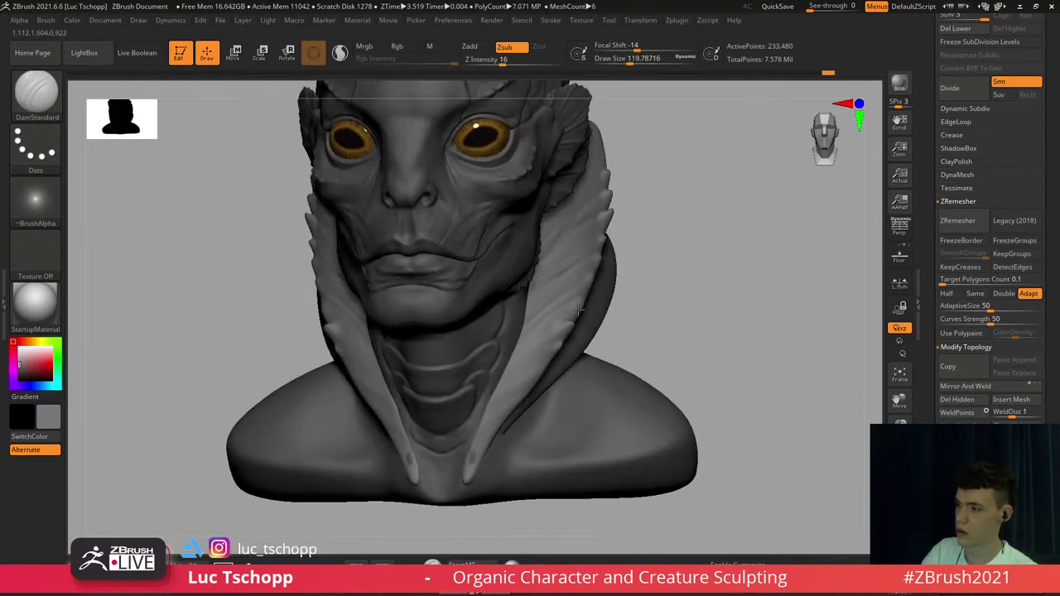
pyautogui.moveTo(535, 335)
pyautogui.keyDown('alt'); pyautogui.mouseDown(button='right')
pyautogui.moveTo(568, 293)
pyautogui.moveTo(566, 335)
pyautogui.moveTo(555, 343)
pyautogui.mouseUp(button='right'); pyautogui.keyUp('alt')
pyautogui.press('s')
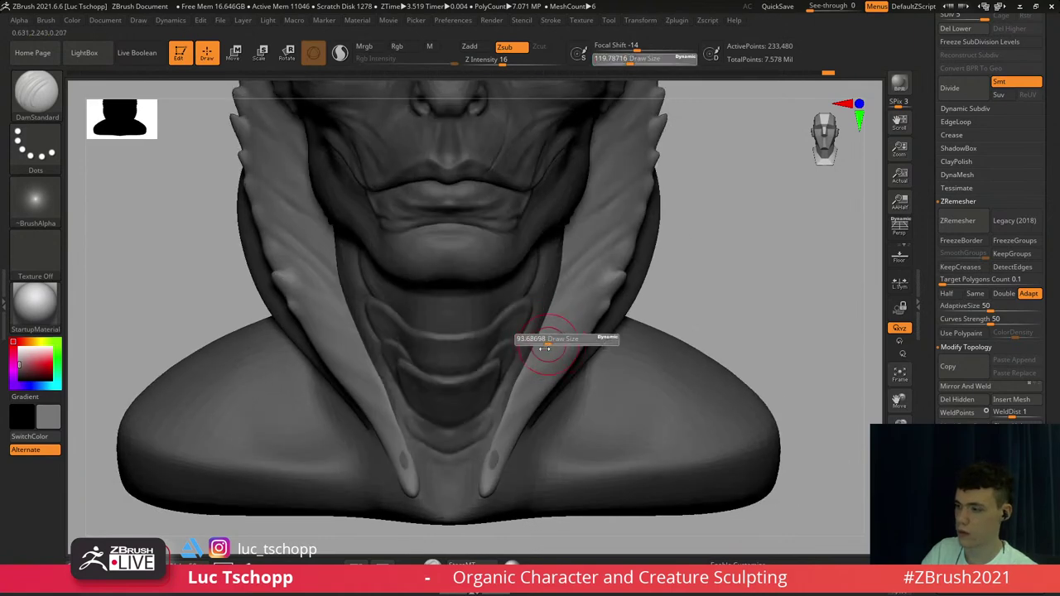
pyautogui.moveTo(554, 344); pyautogui.dragTo(549, 343)
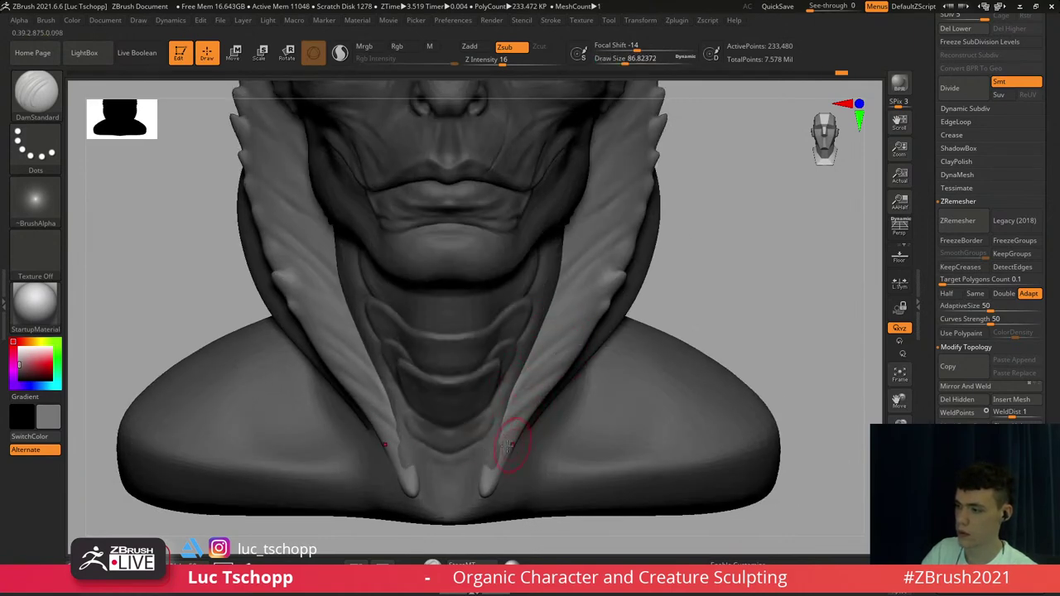
# Sharpen the hood's feather tips with the Standard brush at sizes 68 and 49
pyautogui.press('b')
pyautogui.press('s')
pyautogui.press('t')
pyautogui.press('s')
pyautogui.moveTo(501, 457); pyautogui.dragTo(496, 457)
pyautogui.moveTo(497, 449); pyautogui.dragTo(495, 455)
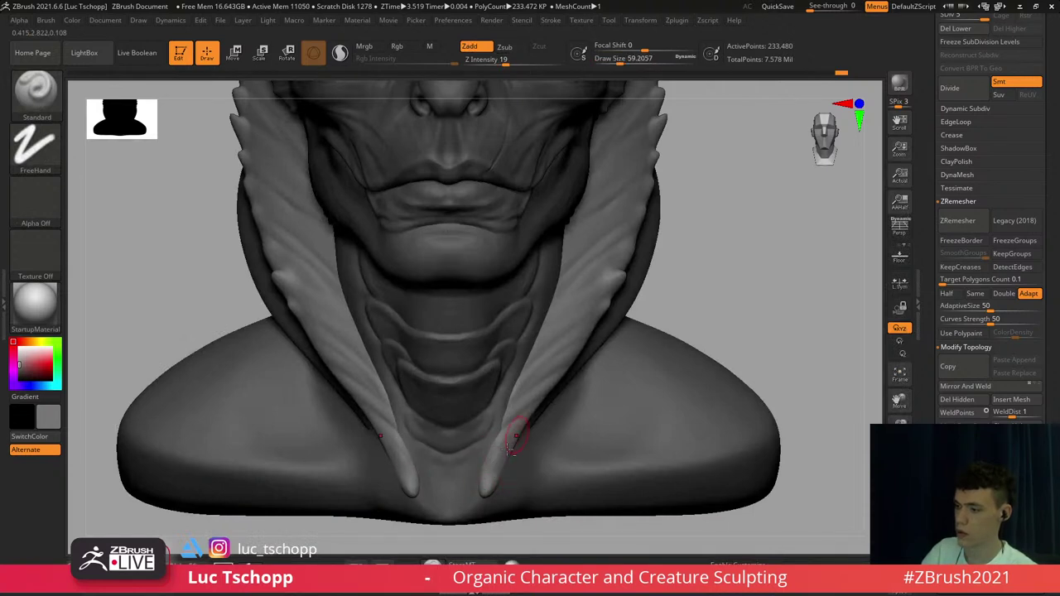
pyautogui.press('s')
pyautogui.moveTo(546, 372); pyautogui.dragTo(543, 371)
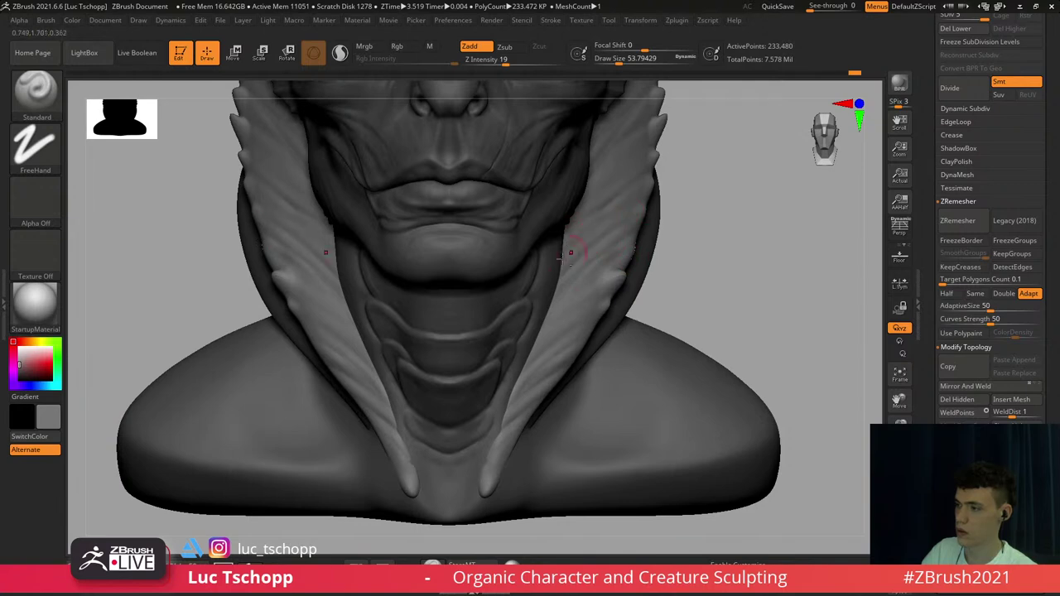
# Return to a straight front view and select the Move brush
pyautogui.keyDown('alt'); pyautogui.moveTo(607, 221); pyautogui.dragTo(578, 319, button='right'); pyautogui.keyUp('alt')
pyautogui.moveTo(617, 251)
pyautogui.mouseDown(button='right')
pyautogui.moveTo(618, 238)
pyautogui.moveTo(612, 274)
pyautogui.mouseUp(button='right')
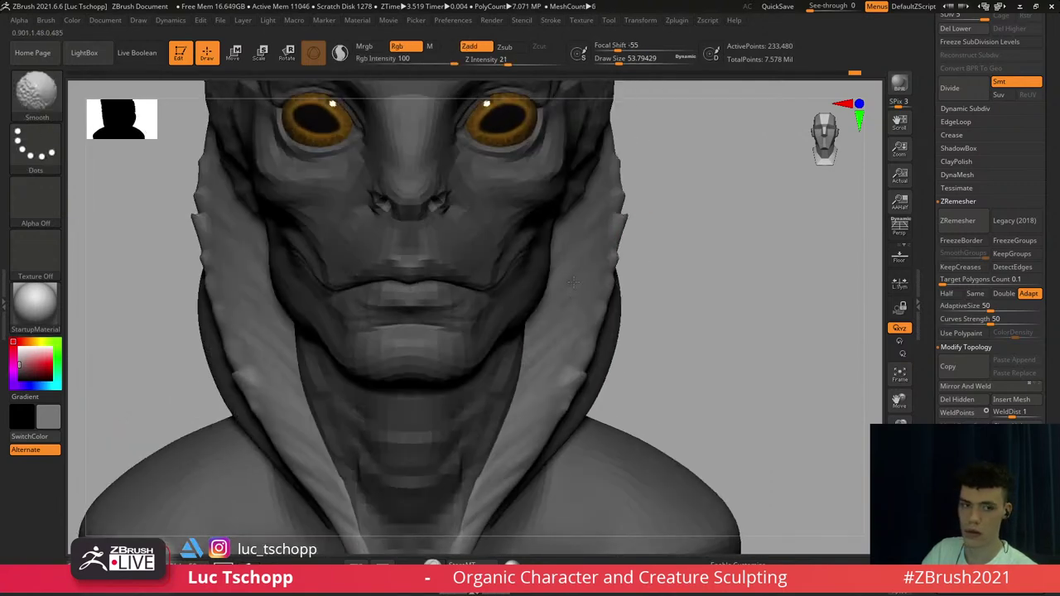
pyautogui.keyDown('alt'); pyautogui.moveTo(554, 422); pyautogui.dragTo(555, 327, button='right'); pyautogui.keyUp('alt')
pyautogui.press('b')
pyautogui.press('c')
pyautogui.press('b')
pyautogui.press('s')
pyautogui.click(561, 316)
# Pull the collar edge slightly outward with the Move brush at about 212
pyautogui.moveTo(621, 303); pyautogui.dragTo(575, 304, button='right')
pyautogui.press('b')
pyautogui.press('m')
pyautogui.press('v')
pyautogui.press('s')
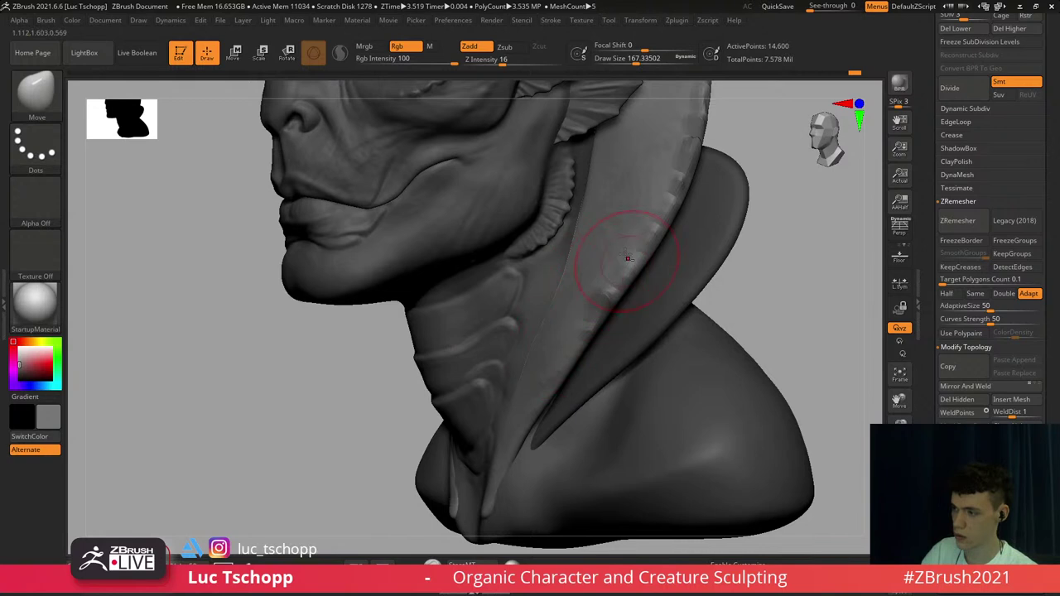
pyautogui.press(']')
pyautogui.moveTo(628, 275); pyautogui.dragTo(626, 267)
# From a side profile, drop subdivision levels and enlarge the Move brush to about 286
pyautogui.keyDown('shift'); pyautogui.moveTo(590, 332); pyautogui.dragTo(583, 323, button='right'); pyautogui.keyUp('shift')
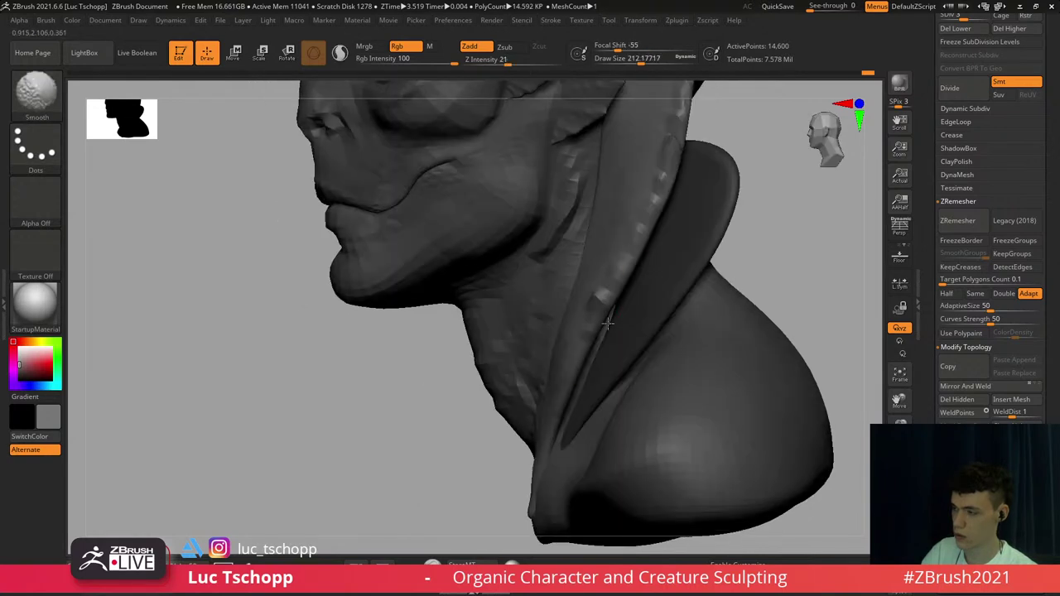
pyautogui.hotkey('shift', 'd')
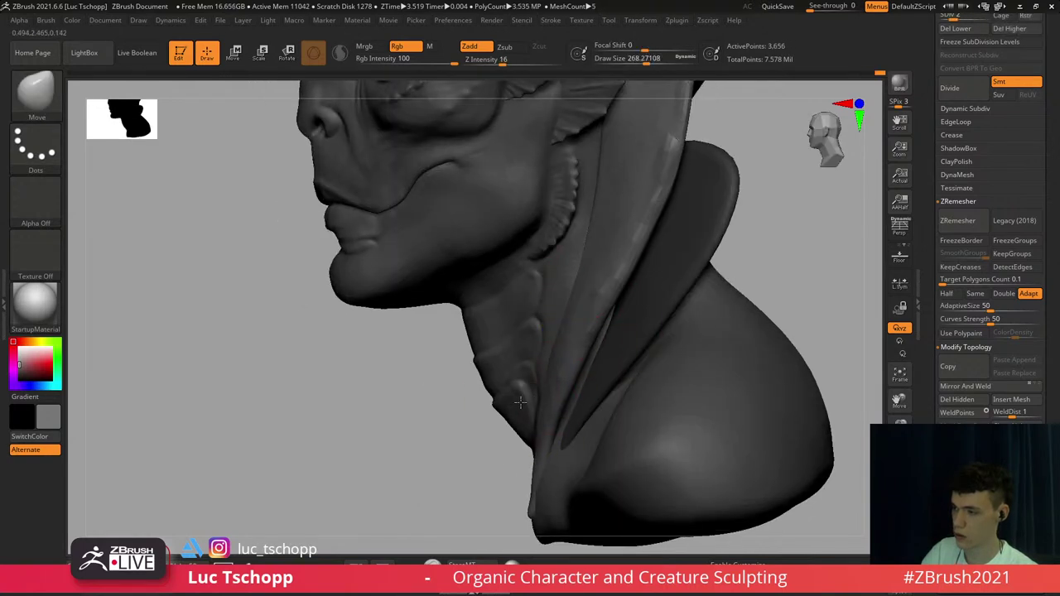
pyautogui.press('s')
pyautogui.moveTo(556, 356); pyautogui.dragTo(559, 355)
pyautogui.press('d')
pyautogui.press('d')
pyautogui.press('d')
pyautogui.moveTo(593, 280)
pyautogui.mouseDown(button='right')
pyautogui.moveTo(615, 218)
pyautogui.moveTo(594, 157)
pyautogui.mouseUp(button='right')
pyautogui.hotkey('shift', 'd')
pyautogui.hotkey('shift', 'd')
# From below, reshape the collar frill with a broad Move pull at size 445, SDiv 5
pyautogui.press('s')
pyautogui.moveTo(594, 157); pyautogui.dragTo(600, 158)
pyautogui.moveTo(642, 166); pyautogui.dragTo(600, 159, button='right')
pyautogui.press('s')
pyautogui.moveTo(600, 159); pyautogui.dragTo(582, 203)
pyautogui.press('d')
pyautogui.press('d')
pyautogui.moveTo(576, 212)
pyautogui.mouseDown(button='right')
pyautogui.moveTo(598, 208)
pyautogui.moveTo(586, 203)
pyautogui.mouseUp(button='right')
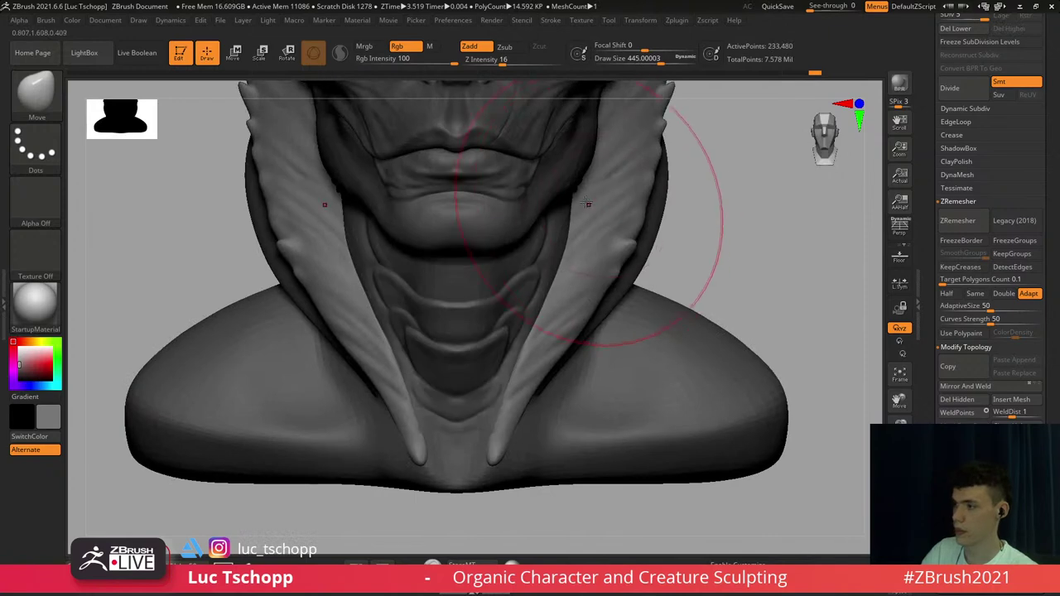
# Try a DamStandard crease along the right frill at size 94, then undo it
pyautogui.press('b')
pyautogui.press('d')
pyautogui.press('s')
pyautogui.keyDown('alt'); pyautogui.moveTo(590, 245); pyautogui.dragTo(580, 292, button='right'); pyautogui.keyUp('alt')
pyautogui.press('b')
pyautogui.press('d')
pyautogui.press('s')
pyautogui.press('s')
pyautogui.moveTo(565, 295); pyautogui.dragTo(539, 296)
pyautogui.press('s')
pyautogui.moveTo(560, 304); pyautogui.dragTo(550, 303)
pyautogui.moveTo(610, 248); pyautogui.dragTo(578, 279)
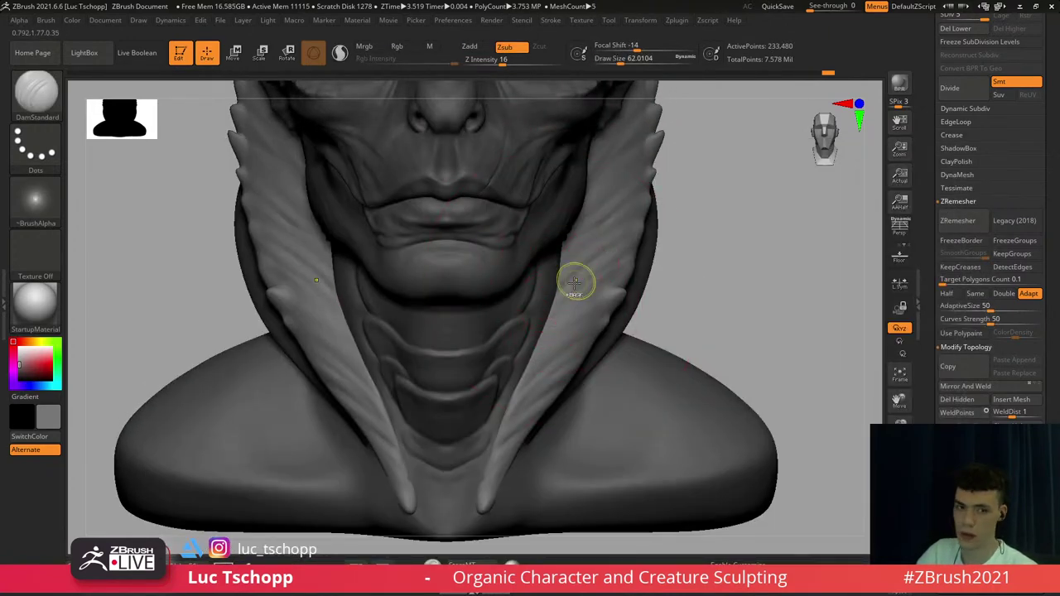
pyautogui.hotkey('ctrl', 'z')
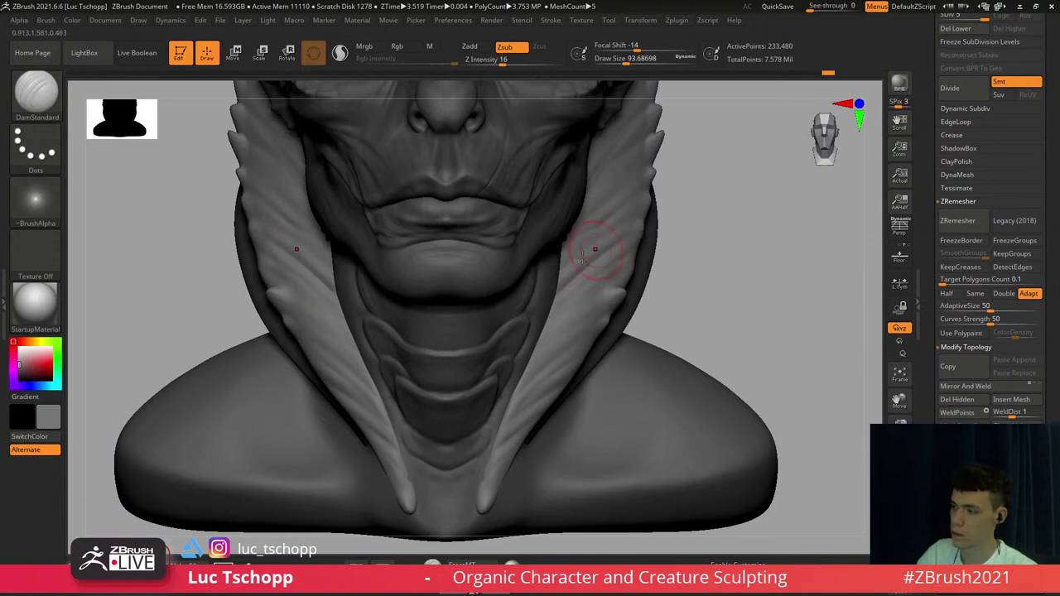
# Reselect the Move brush and set its size to roughly 223, then slightly smaller
pyautogui.press('b')
pyautogui.press('m')
pyautogui.press('v')
pyautogui.press('s')
pyautogui.moveTo(639, 226)
pyautogui.mouseDown()
pyautogui.moveTo(650, 226)
pyautogui.moveTo(637, 247)
pyautogui.mouseUp()
pyautogui.press('s')
pyautogui.moveTo(704, 188)
pyautogui.keyDown('alt'); pyautogui.mouseDown()
pyautogui.moveTo(669, 246)
pyautogui.moveTo(580, 274)
pyautogui.mouseUp(); pyautogui.keyUp('alt')
# Lasso-mask a strip beside the collar, invert it, then clear the mask from the collar
pyautogui.keyDown('ctrl'); pyautogui.click(38, 98); pyautogui.keyUp('ctrl')
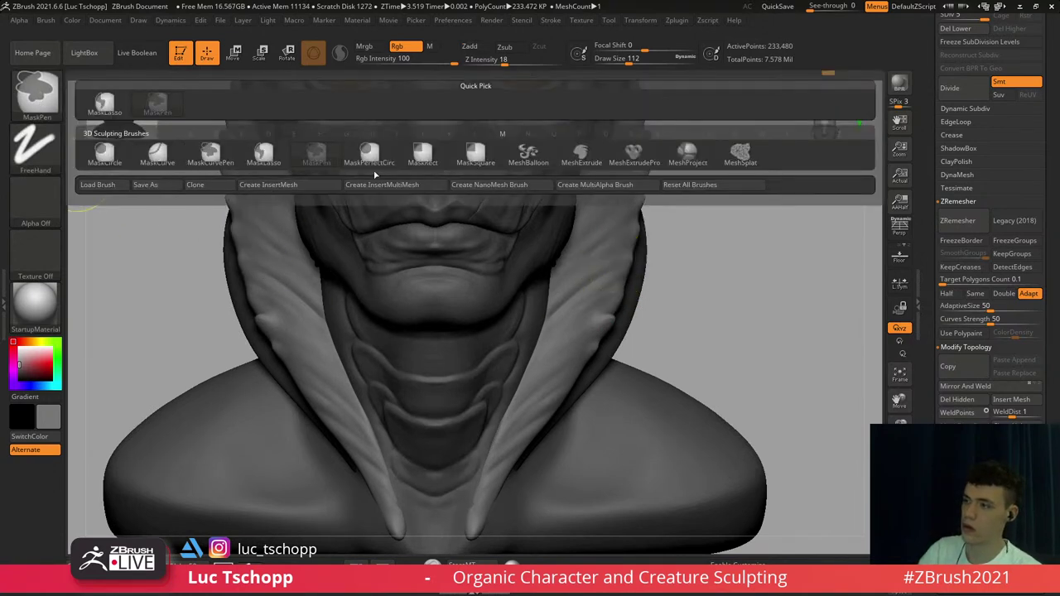
pyautogui.keyDown('ctrl'); pyautogui.click(256, 155); pyautogui.keyUp('ctrl')
pyautogui.moveTo(735, 178)
pyautogui.keyDown('ctrl'); pyautogui.mouseDown()
pyautogui.moveTo(685, 237)
pyautogui.moveTo(642, 260)
pyautogui.mouseUp(); pyautogui.keyUp('ctrl')
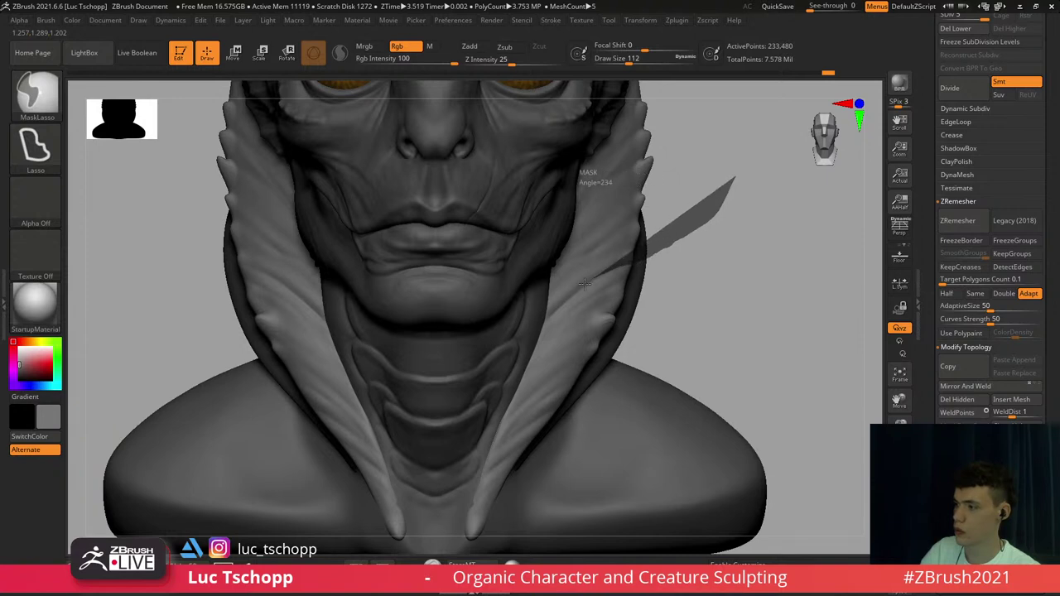
pyautogui.keyDown('ctrl'); pyautogui.moveTo(585, 284); pyautogui.dragTo(664, 225); pyautogui.keyUp('ctrl')
pyautogui.keyDown('ctrl'); pyautogui.click(670, 232); pyautogui.keyUp('ctrl')
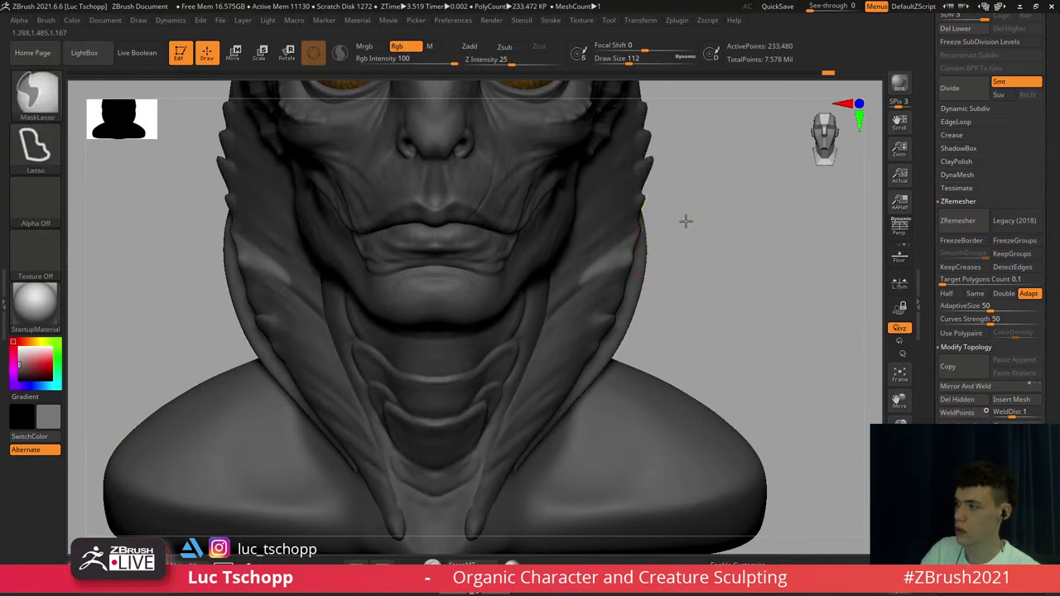
pyautogui.keyDown('ctrl'); pyautogui.moveTo(686, 221); pyautogui.dragTo(692, 241); pyautogui.keyUp('ctrl')
# Subdivide the mesh one level, hide the rear collar and mask strips along the collar edge
pyautogui.hotkey('ctrl', 'd')
pyautogui.moveTo(679, 199)
pyautogui.keyDown('ctrl'); pyautogui.mouseDown()
pyautogui.moveTo(644, 255)
pyautogui.moveTo(573, 290)
pyautogui.moveTo(686, 208)
pyautogui.moveTo(634, 219)
pyautogui.moveTo(665, 225)
pyautogui.mouseUp(); pyautogui.keyUp('ctrl')
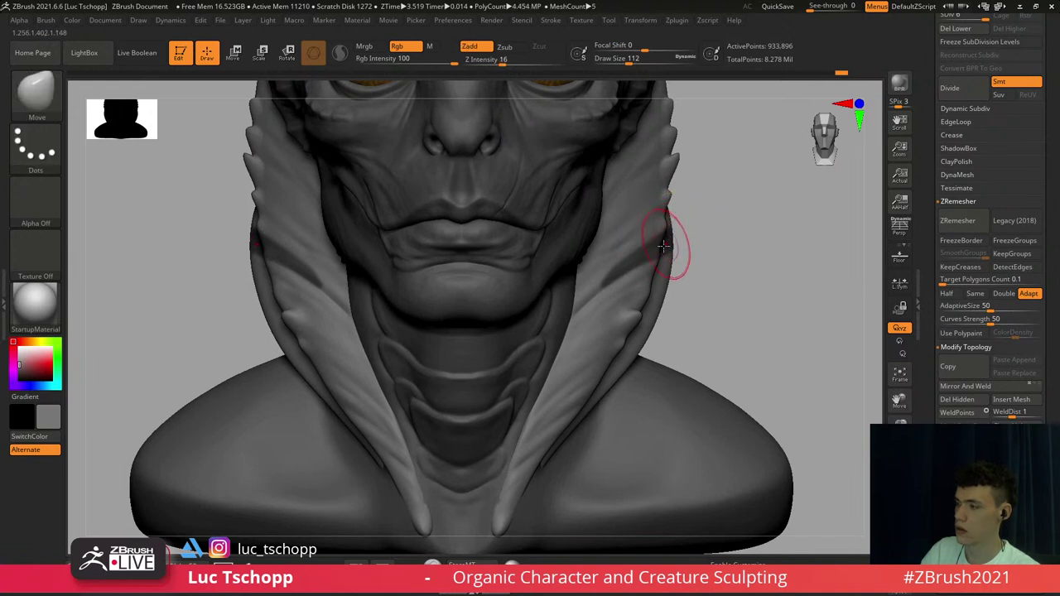
pyautogui.keyDown('ctrl'); pyautogui.keyDown('shift'); pyautogui.click(627, 281); pyautogui.keyUp('shift'); pyautogui.keyUp('ctrl')
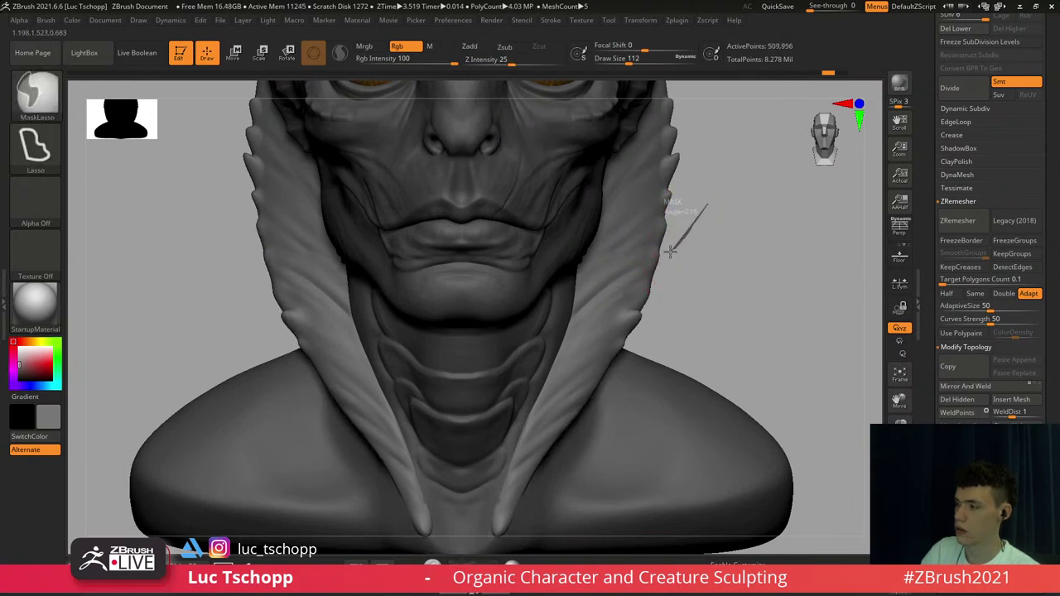
pyautogui.moveTo(663, 249)
pyautogui.keyDown('ctrl'); pyautogui.mouseDown()
pyautogui.moveTo(612, 270)
pyautogui.moveTo(722, 193)
pyautogui.mouseUp(); pyautogui.keyUp('ctrl')
pyautogui.keyDown('ctrl'); pyautogui.click(686, 232); pyautogui.keyUp('ctrl')
# Select the Move brush and enlarge it to about 187
pyautogui.press('b')
pyautogui.press('m')
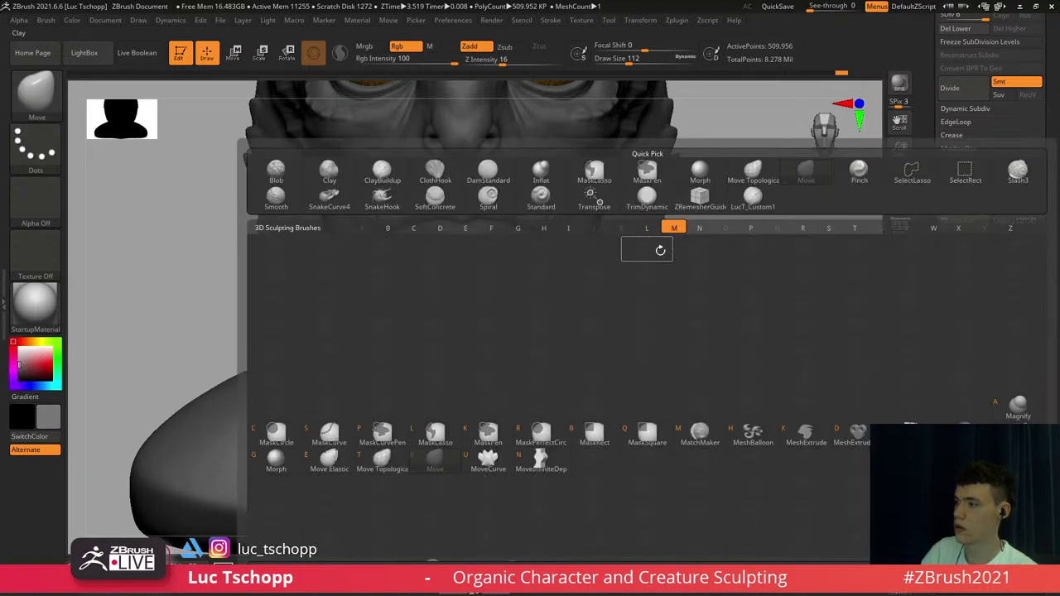
pyautogui.press('v')
pyautogui.press('s')
pyautogui.moveTo(652, 258); pyautogui.dragTo(662, 258)
pyautogui.moveTo(649, 258); pyautogui.dragTo(656, 255)
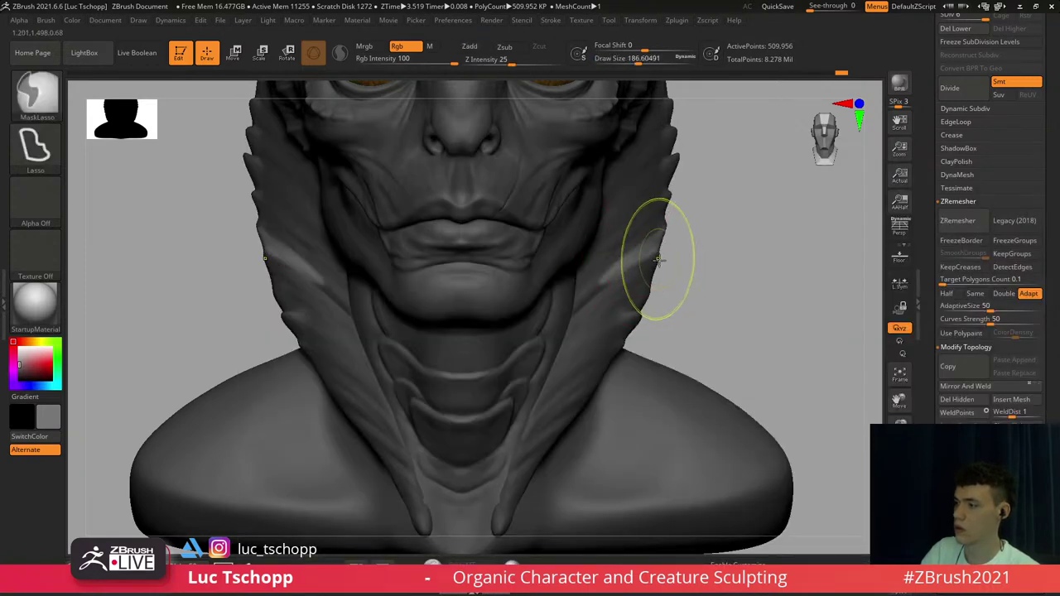
# Reposition the right collar along a Transpose move line
pyautogui.press('w')
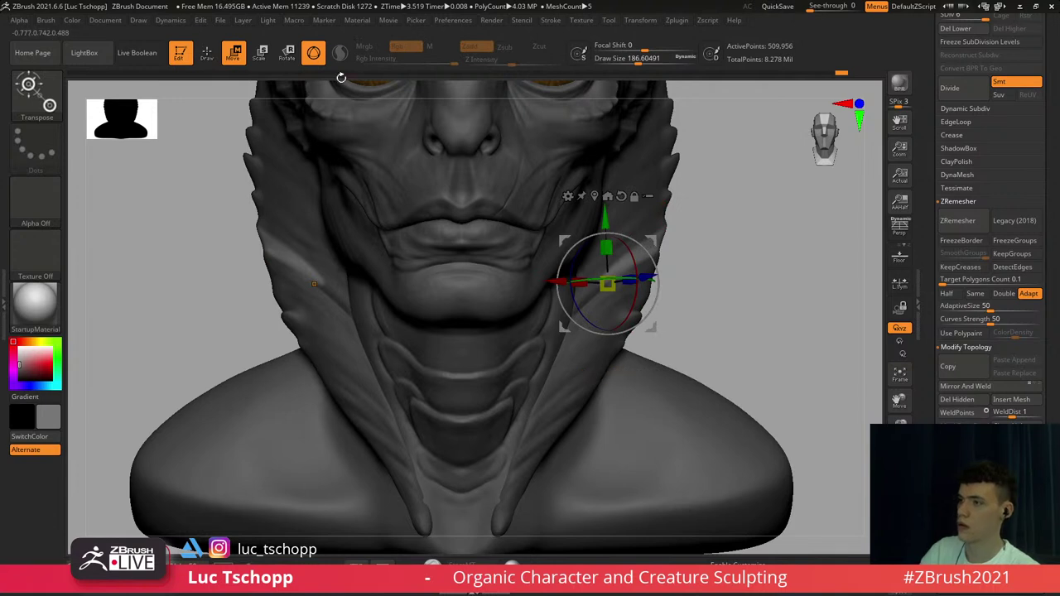
pyautogui.click(316, 60)
pyautogui.moveTo(604, 282)
pyautogui.mouseDown()
pyautogui.moveTo(688, 204)
pyautogui.moveTo(655, 218)
pyautogui.mouseUp()
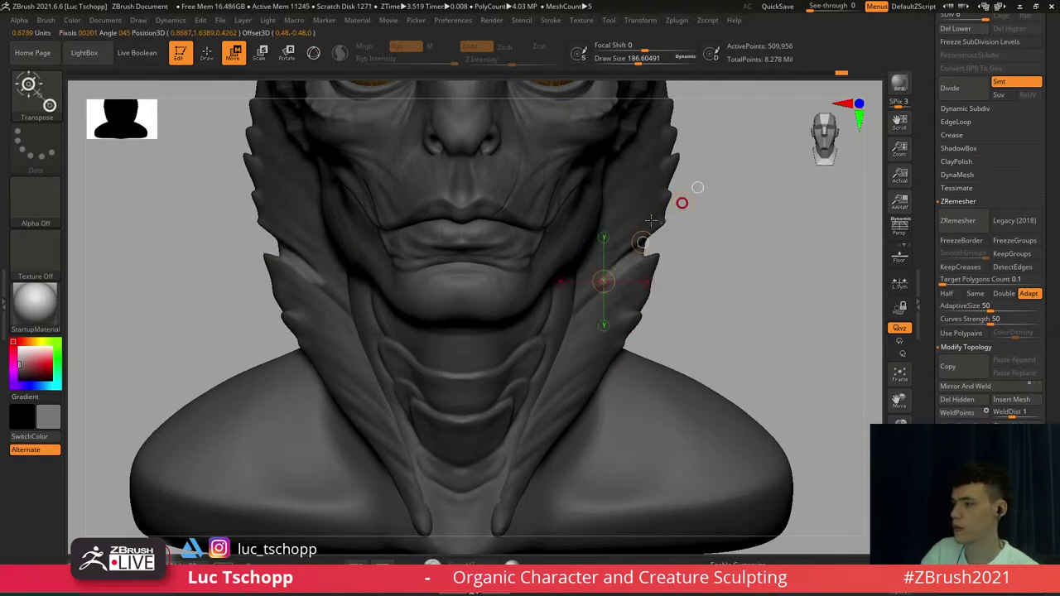
# Pull the collar edge outward with a larger Move brush to fill the notch
pyautogui.press('b')
pyautogui.press('m')
pyautogui.press('v')
pyautogui.press('s')
pyautogui.click(646, 232)
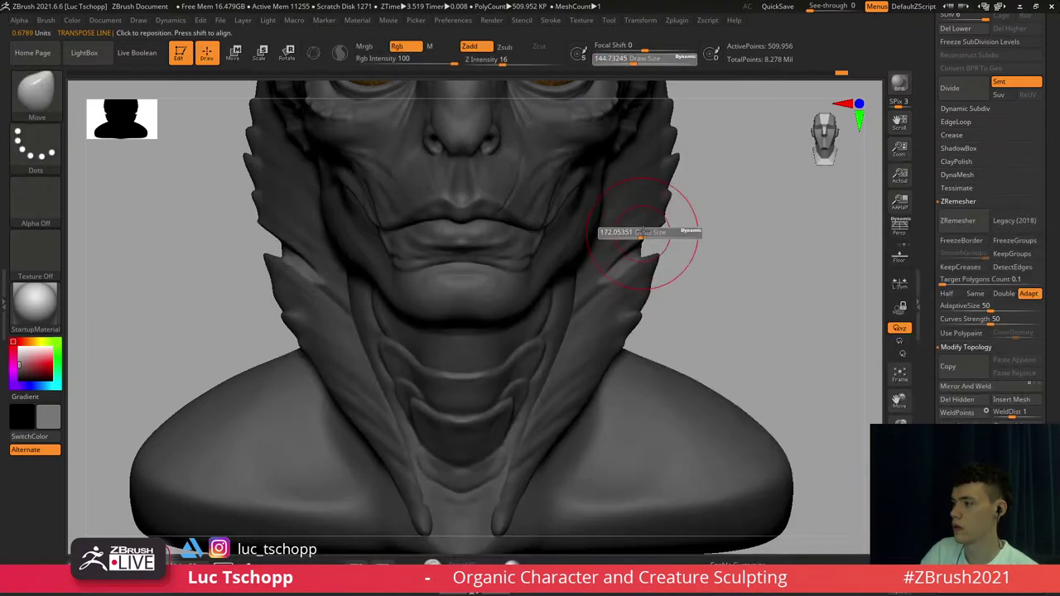
pyautogui.moveTo(698, 198); pyautogui.dragTo(710, 195)
pyautogui.press('s')
pyautogui.click(666, 218)
pyautogui.moveTo(656, 236)
pyautogui.mouseDown()
pyautogui.moveTo(736, 185)
pyautogui.moveTo(718, 189)
pyautogui.mouseUp()
# Push the collar edge notch back inward with the Move brush
pyautogui.press('s')
pyautogui.click(658, 247)
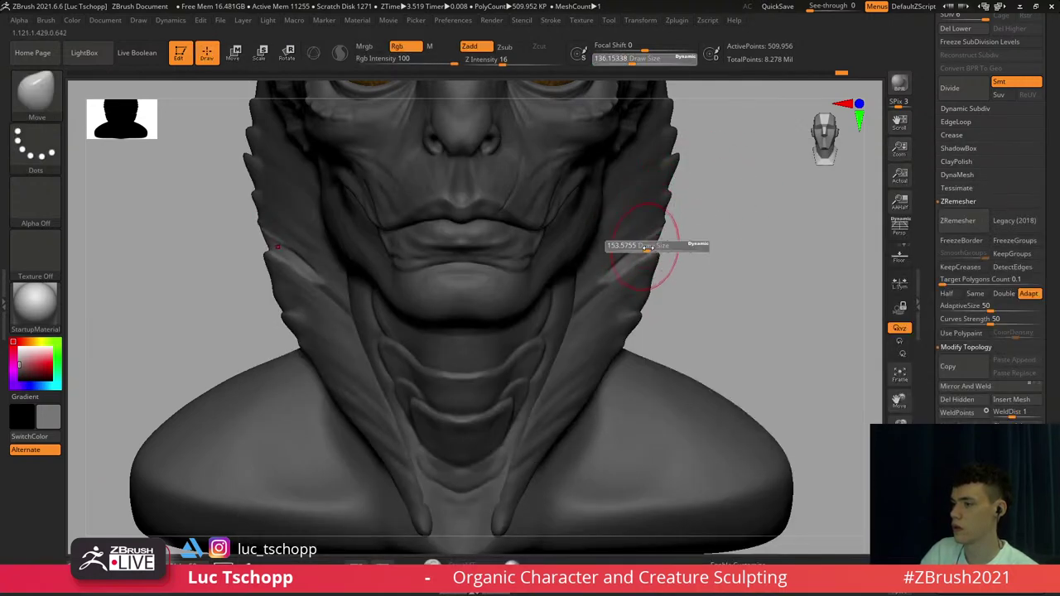
pyautogui.press('s')
pyautogui.moveTo(663, 246)
pyautogui.mouseDown()
pyautogui.moveTo(627, 254)
pyautogui.moveTo(643, 236)
pyautogui.moveTo(640, 244)
pyautogui.mouseUp()
# In profile, push the neck band bulge inward at size about 207, then reduce the brush to 154
pyautogui.moveTo(647, 243)
pyautogui.mouseDown(button='right')
pyautogui.moveTo(577, 231)
pyautogui.moveTo(646, 258)
pyautogui.moveTo(635, 260)
pyautogui.mouseUp(button='right')
pyautogui.press('s')
pyautogui.click(677, 252)
pyautogui.press('s')
pyautogui.click(674, 254)
pyautogui.press('s')
pyautogui.click(616, 251)
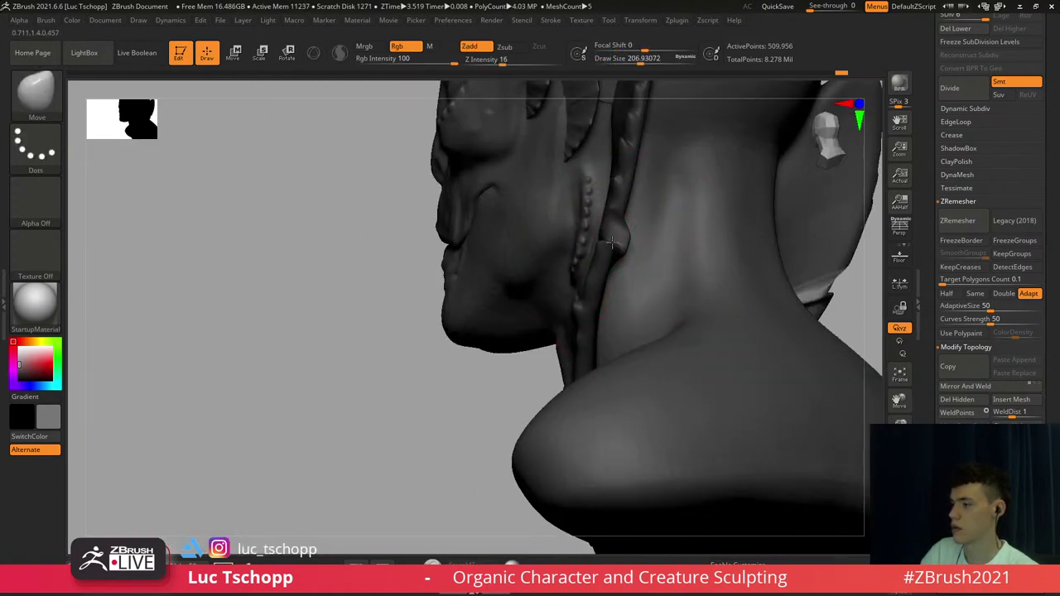
pyautogui.moveTo(619, 242); pyautogui.dragTo(580, 233)
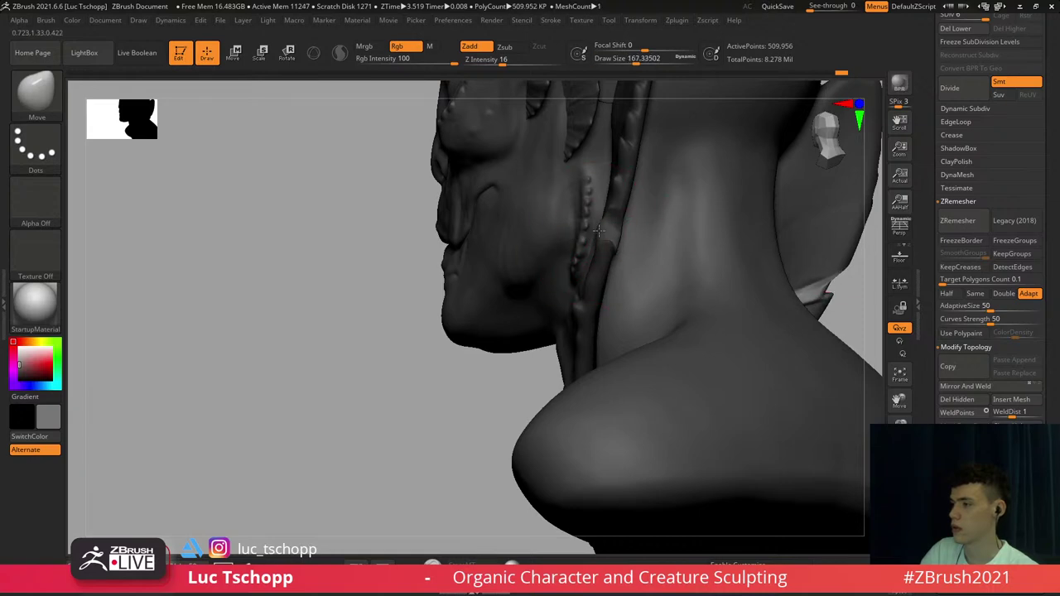
pyautogui.press('s')
pyautogui.moveTo(599, 231)
pyautogui.mouseDown(button='right')
pyautogui.moveTo(715, 237)
pyautogui.moveTo(670, 232)
pyautogui.mouseUp(button='right')
pyautogui.click(632, 247)
# Choose the LucT_Custom1 detailing brush, shrink it to about 65, and zoom out to the whole bust
pyautogui.press('b')
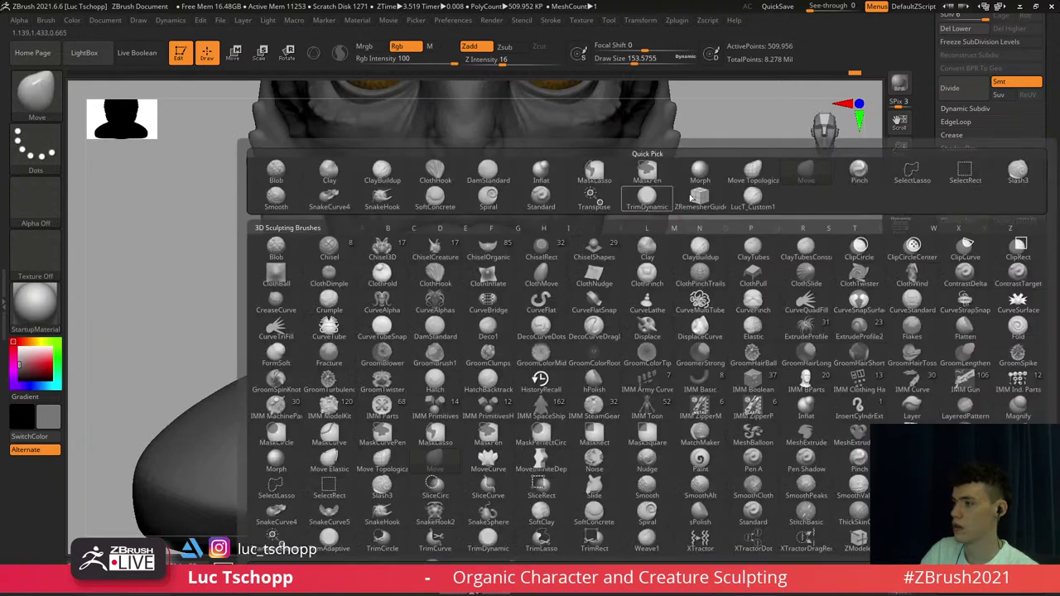
pyautogui.click(753, 197)
pyautogui.press('s')
pyautogui.click(608, 269)
pyautogui.press('s')
pyautogui.click(628, 258)
pyautogui.moveTo(628, 259); pyautogui.dragTo(622, 259)
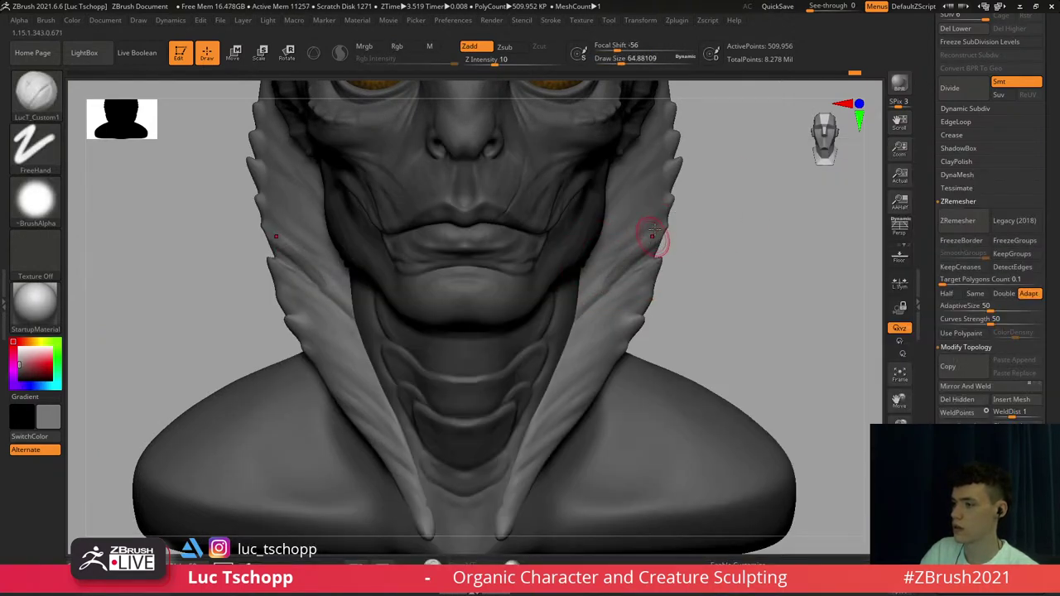
pyautogui.moveTo(654, 229)
pyautogui.keyDown('ctrl'); pyautogui.mouseDown(button='right')
pyautogui.moveTo(681, 177)
pyautogui.moveTo(691, 202)
pyautogui.moveTo(656, 240)
pyautogui.mouseUp(button='right'); pyautogui.keyUp('ctrl')
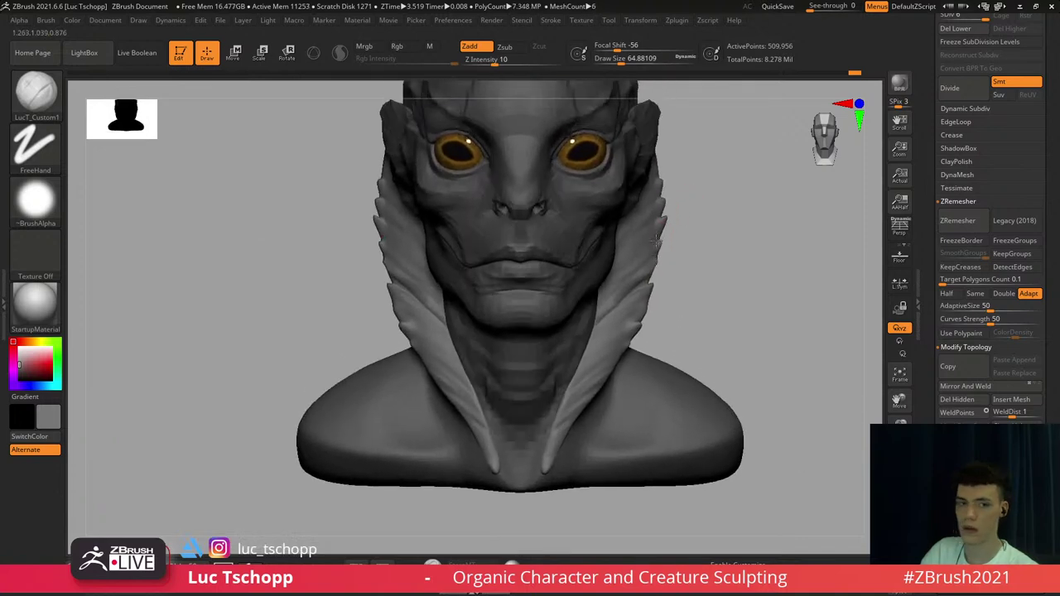
# Move-brush the masked cheek-side hood spikes outward, then clear the collar mask
pyautogui.press('ctrl')
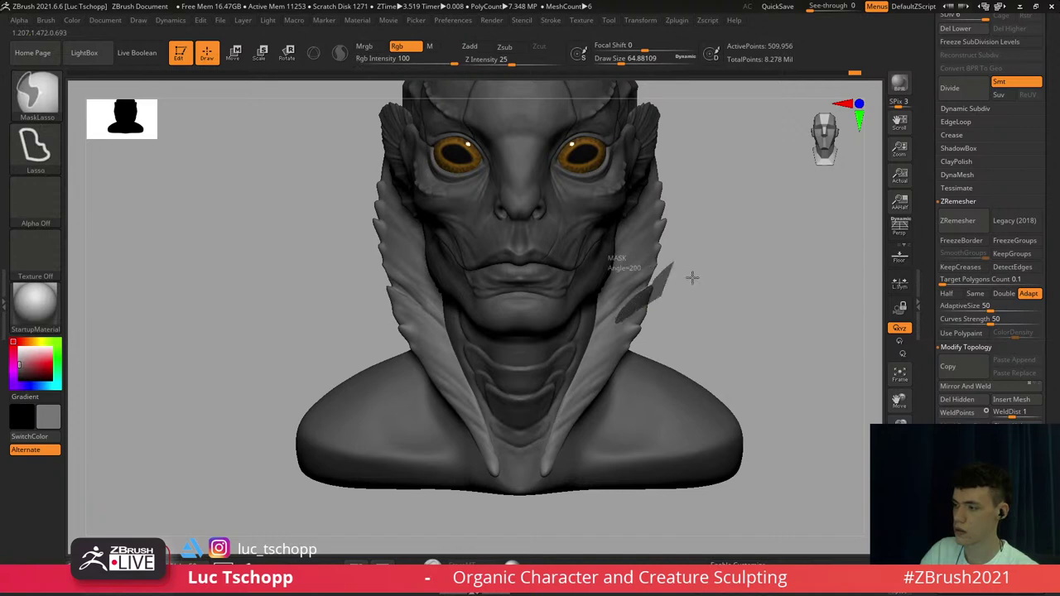
pyautogui.press('b')
pyautogui.press('m')
pyautogui.press('v')
pyautogui.moveTo(655, 292)
pyautogui.mouseDown()
pyautogui.moveTo(674, 294)
pyautogui.moveTo(658, 285)
pyautogui.moveTo(689, 270)
pyautogui.mouseUp()
pyautogui.press('[')
pyautogui.press('[')
pyautogui.moveTo(655, 307)
pyautogui.keyDown('alt'); pyautogui.mouseDown()
pyautogui.moveTo(654, 249)
pyautogui.moveTo(645, 247)
pyautogui.mouseUp(); pyautogui.keyUp('alt')
pyautogui.press('s')
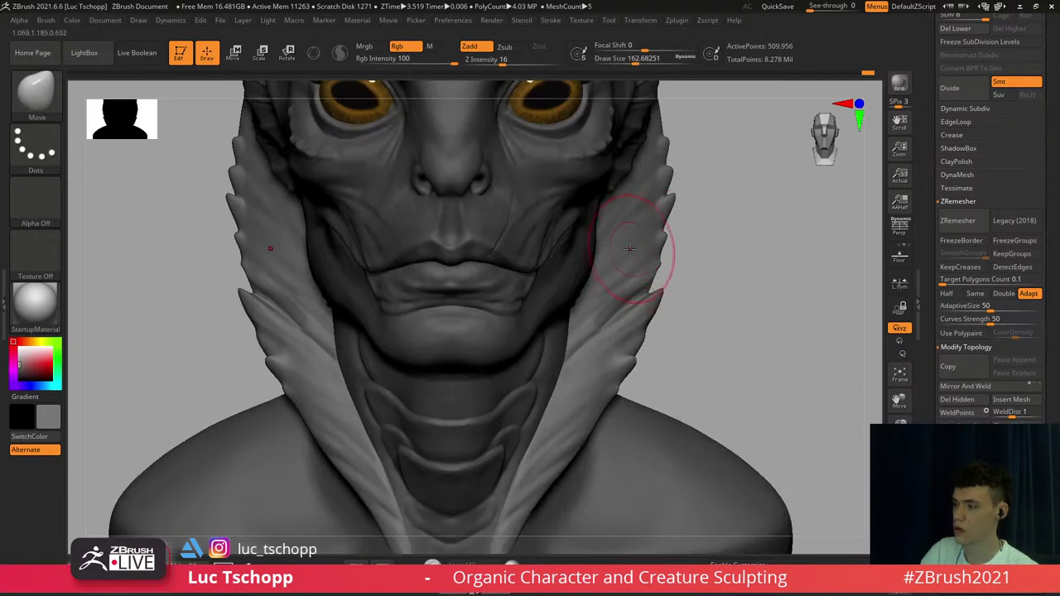
# Reselect LucT_Custom1 at size about 68 and turn the bust to three-quarter view
pyautogui.press('b')
pyautogui.click(723, 205)
pyautogui.press('s')
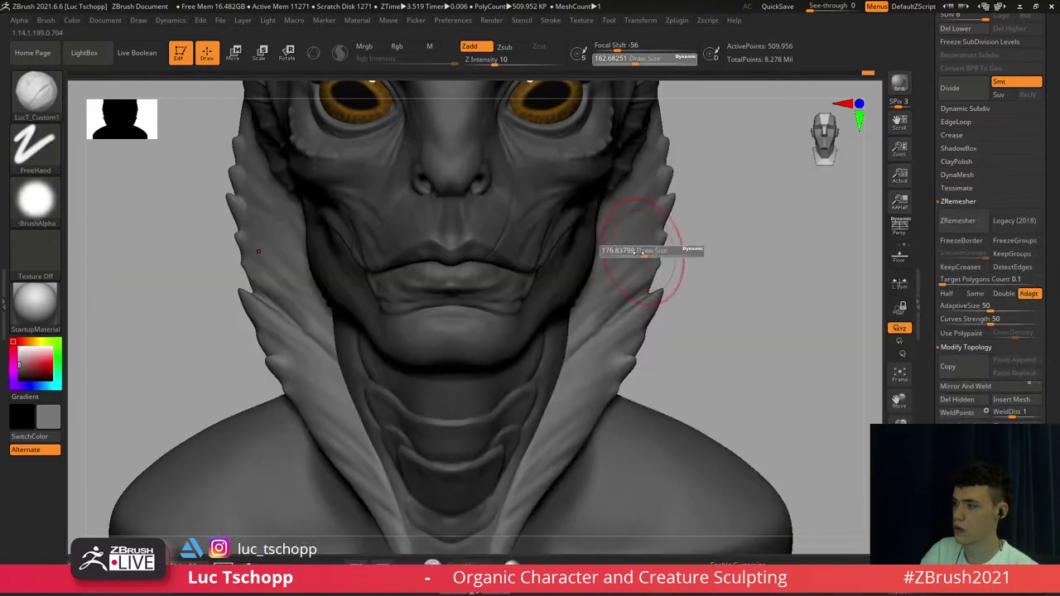
pyautogui.moveTo(643, 252); pyautogui.dragTo(629, 259)
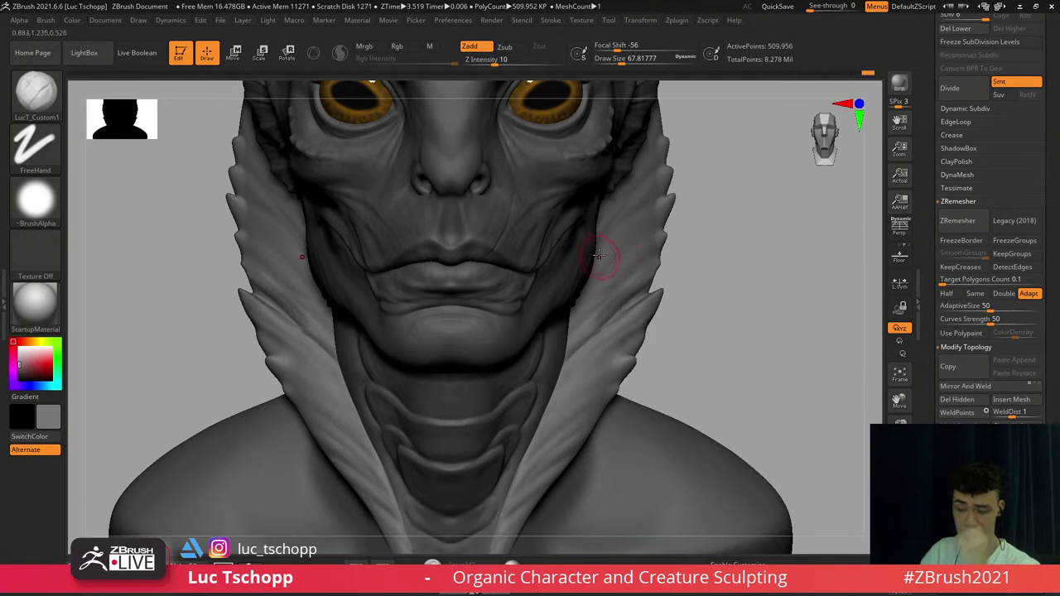
pyautogui.moveTo(585, 299); pyautogui.dragTo(553, 299, button='right')
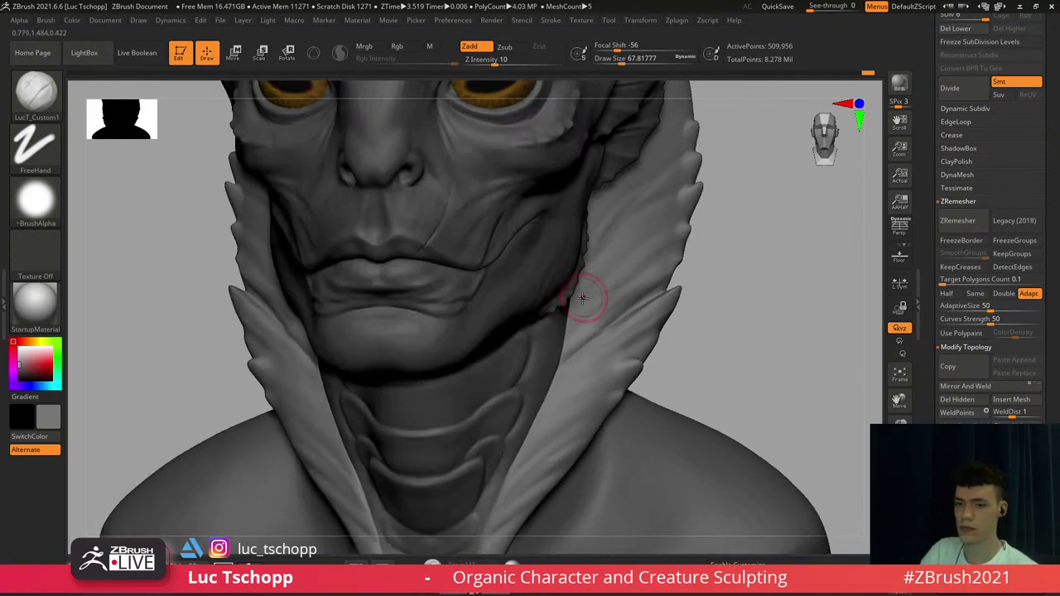
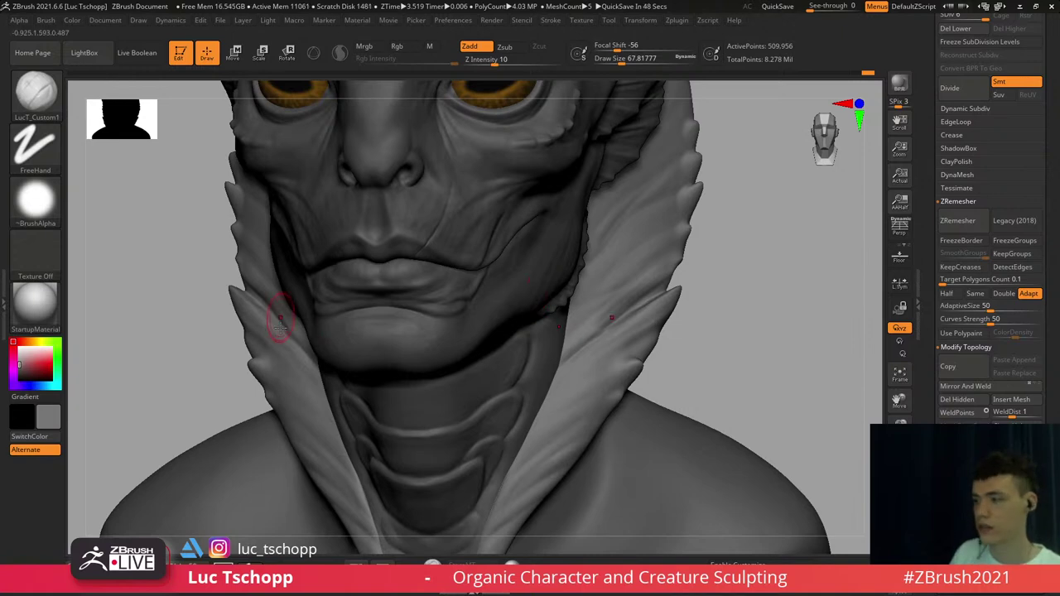
# On the face subtool, reshape the lips with Standard at a lower SDiv, then raise SDiv again
pyautogui.moveTo(282, 312); pyautogui.dragTo(399, 333, button='right')
pyautogui.keyDown('alt'); pyautogui.click(510, 260); pyautogui.keyUp('alt')
pyautogui.press('b')
pyautogui.press('s')
pyautogui.press('t')
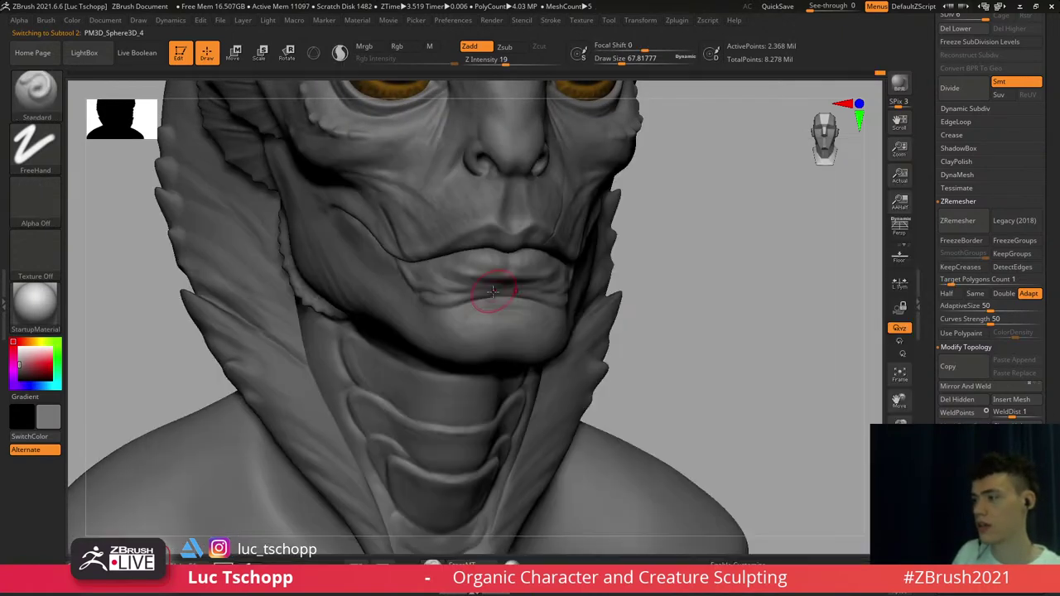
pyautogui.hotkey('shift', 'd')
pyautogui.hotkey('shift', 'd')
pyautogui.hotkey('shift', 'd')
pyautogui.press('s')
pyautogui.moveTo(486, 298)
pyautogui.mouseDown()
pyautogui.moveTo(539, 293)
pyautogui.moveTo(473, 304)
pyautogui.mouseUp()
pyautogui.press('d')
pyautogui.press('d')
pyautogui.press('s')
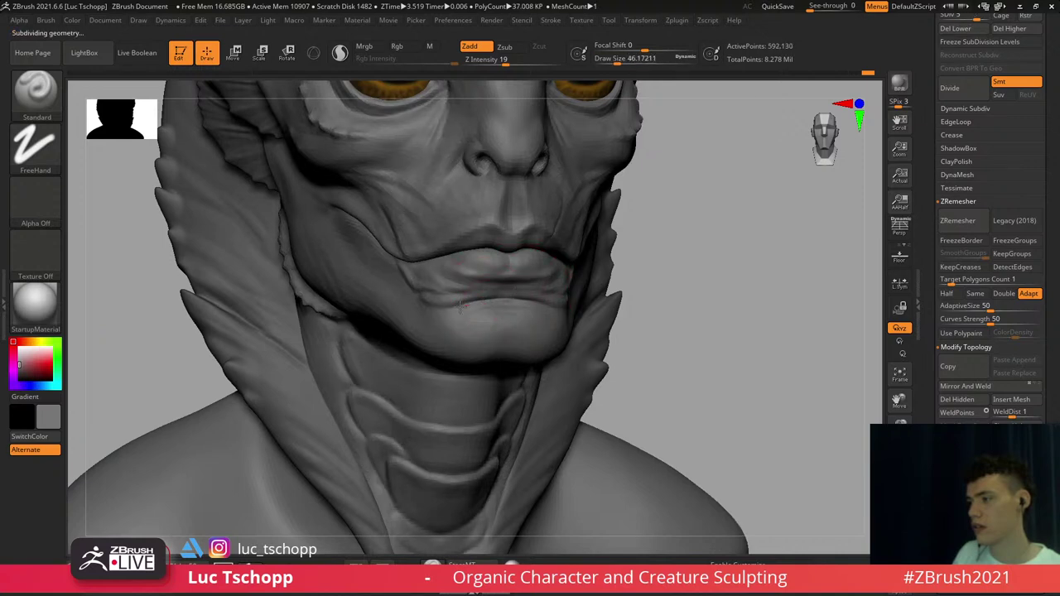
# Choose DamStandard, select the collar subtool, and frame the collar front
pyautogui.press('b')
pyautogui.click(626, 203)
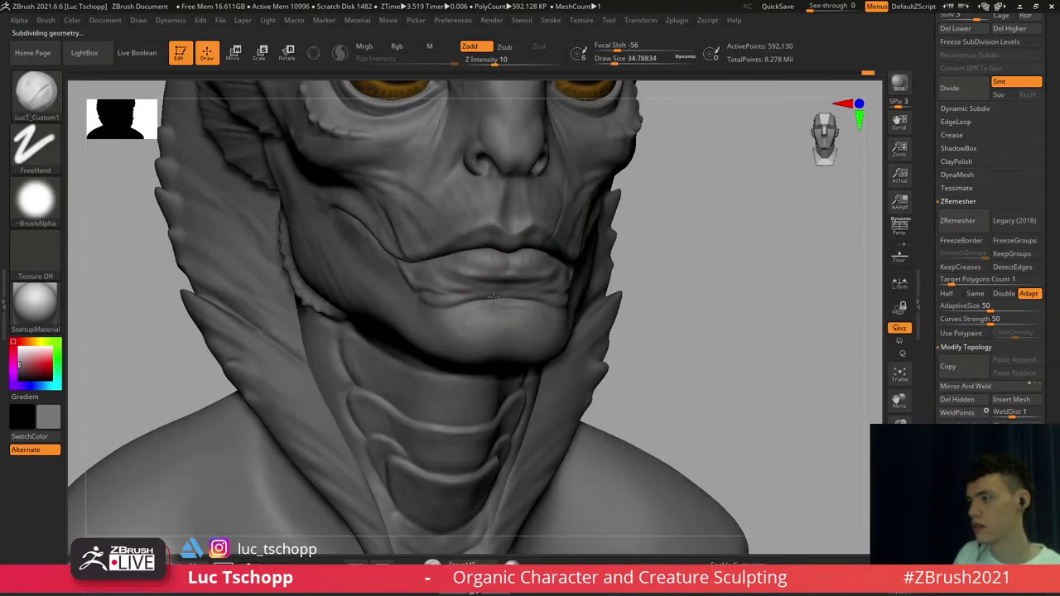
pyautogui.press('b')
pyautogui.press('d')
pyautogui.press('s')
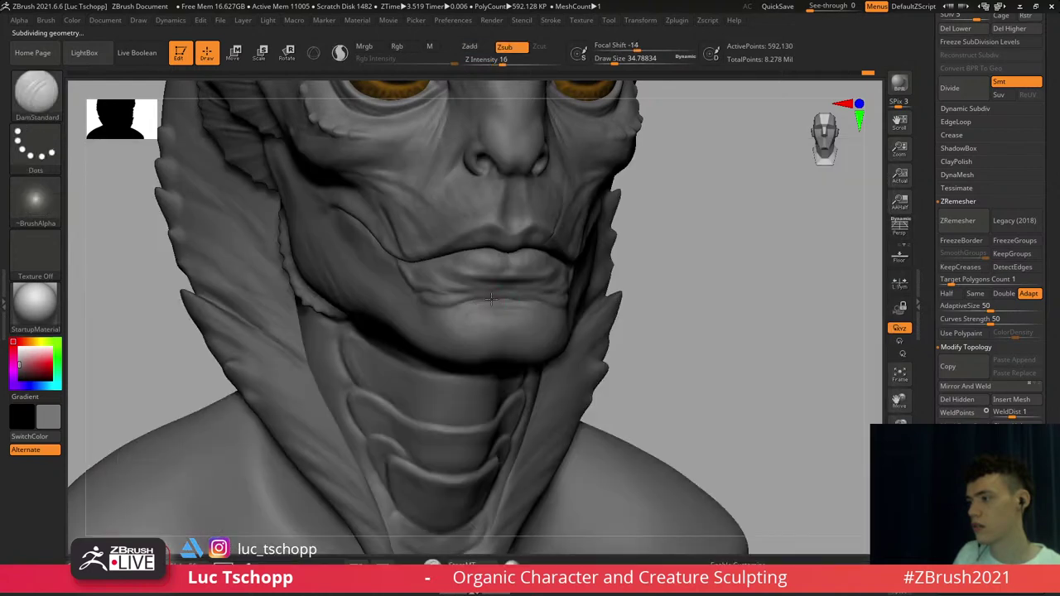
pyautogui.keyDown('ctrl'); pyautogui.moveTo(430, 309); pyautogui.dragTo(460, 300, button='right'); pyautogui.keyUp('ctrl')
pyautogui.keyDown('alt'); pyautogui.click(485, 336); pyautogui.keyUp('alt')
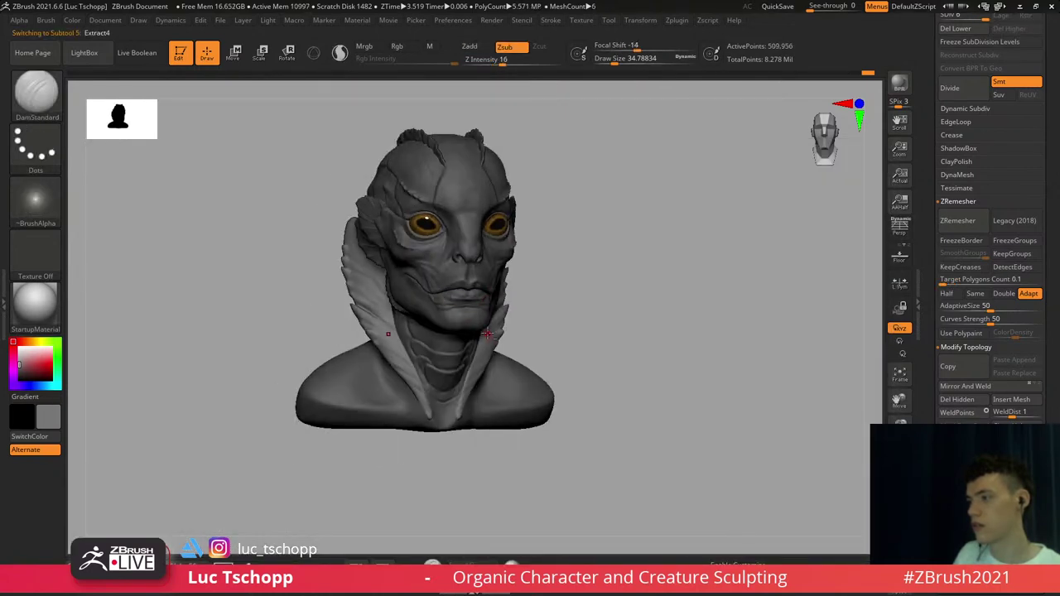
pyautogui.keyDown('ctrl'); pyautogui.moveTo(488, 336); pyautogui.dragTo(443, 393, button='right'); pyautogui.keyUp('ctrl')
pyautogui.moveTo(496, 286)
pyautogui.mouseDown(button='right')
pyautogui.moveTo(500, 336)
pyautogui.moveTo(497, 303)
pyautogui.mouseUp(button='right')
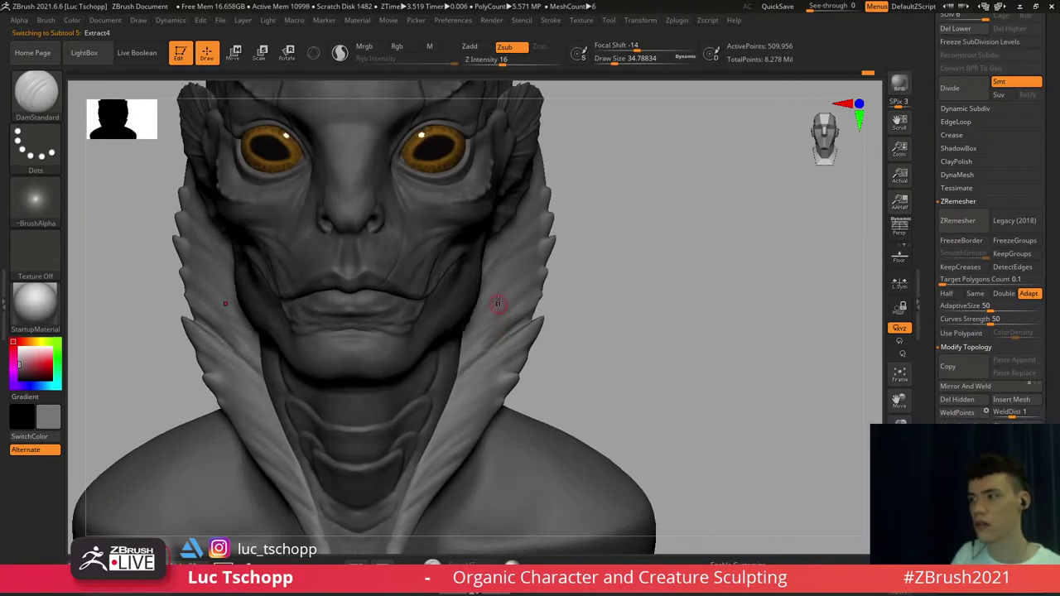
# Back on the face, sculpt the skin below the ear tip with LucT_Custom1 at size about 97
pyautogui.keyDown('alt'); pyautogui.click(505, 152); pyautogui.keyUp('alt')
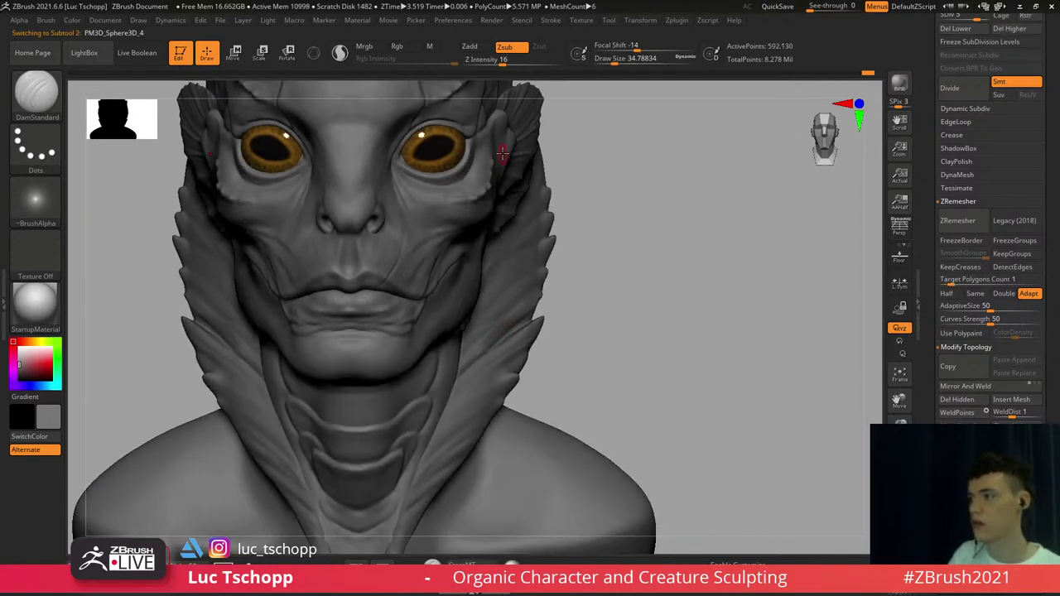
pyautogui.press('b')
pyautogui.click(593, 193)
pyautogui.keyDown('alt'); pyautogui.moveTo(487, 149); pyautogui.dragTo(469, 203, button='right'); pyautogui.keyUp('alt')
pyautogui.press('s')
pyautogui.click(476, 207)
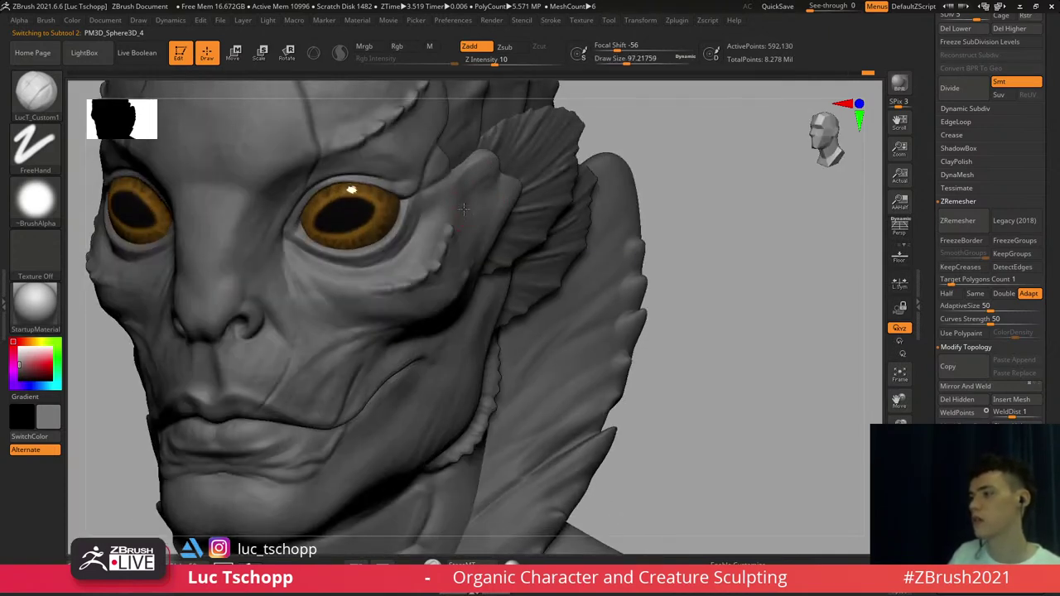
pyautogui.moveTo(499, 191); pyautogui.dragTo(472, 228)
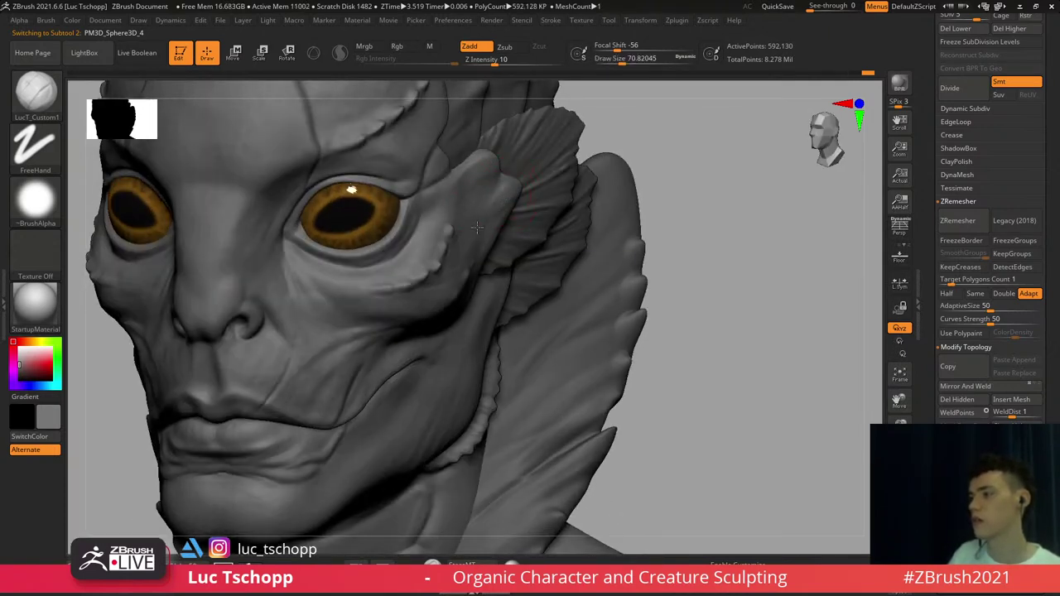
# Zoom out to the bust and set the brush size to about 59
pyautogui.moveTo(489, 234)
pyautogui.keyDown('alt'); pyautogui.mouseDown(button='right')
pyautogui.moveTo(507, 344)
pyautogui.moveTo(515, 320)
pyautogui.mouseUp(button='right'); pyautogui.keyUp('alt')
pyautogui.press('s')
pyautogui.moveTo(515, 320); pyautogui.dragTo(512, 321)
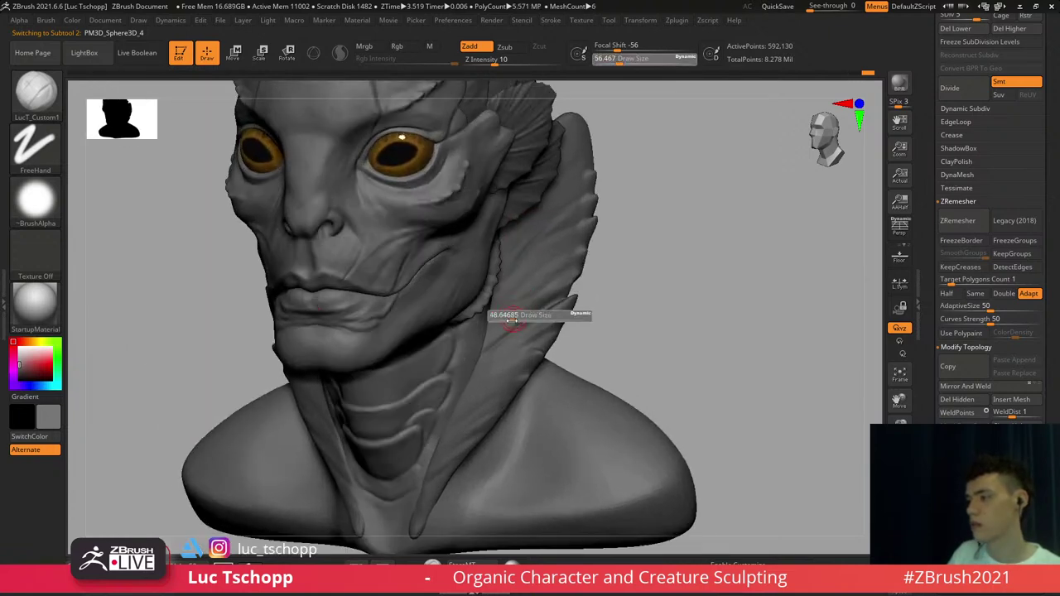
pyautogui.press('s')
pyautogui.moveTo(559, 287); pyautogui.dragTo(561, 287)
# Select the Extract4 collar subtool with DamStandard and rotate the bust to face forward
pyautogui.keyDown('alt'); pyautogui.click(531, 246); pyautogui.keyUp('alt')
pyautogui.press('b')
pyautogui.press('d')
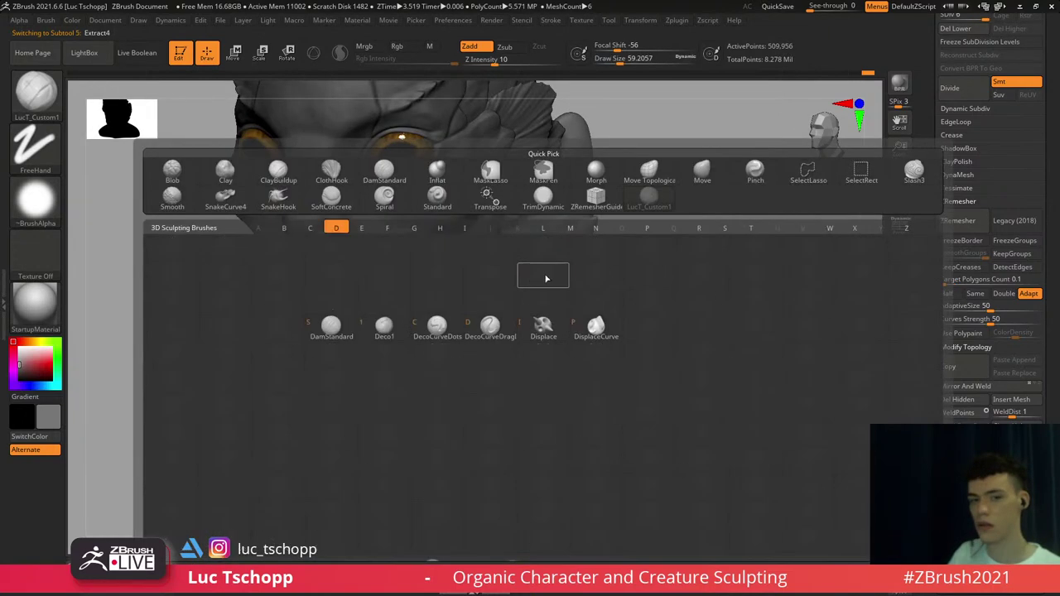
pyautogui.press('s')
pyautogui.press('b')
pyautogui.press('d')
pyautogui.press('s')
pyautogui.moveTo(499, 311); pyautogui.dragTo(538, 319, button='right')
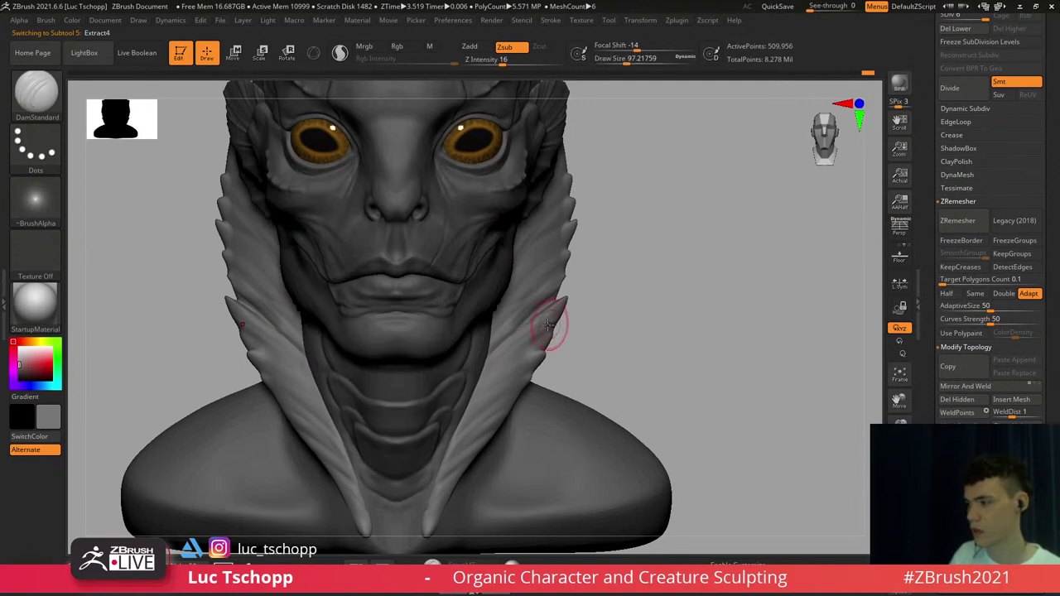
# Lift the collar spikes slightly upward with the Move brush
pyautogui.press('b')
pyautogui.press('m')
pyautogui.press('v')
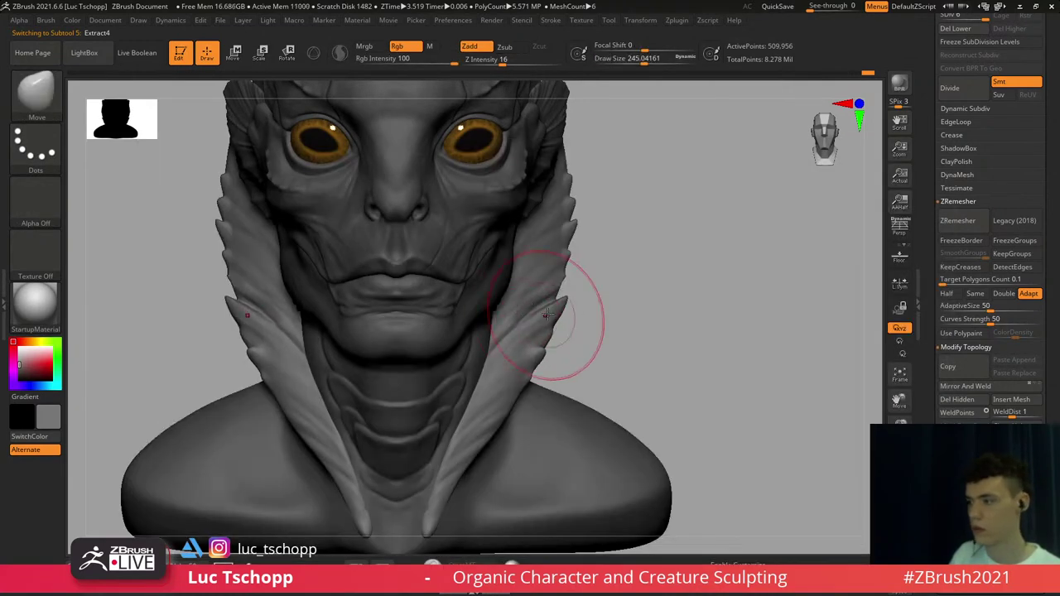
pyautogui.moveTo(547, 315); pyautogui.dragTo(546, 310)
# Switch back to DamStandard and shrink it to about 87
pyautogui.press('s')
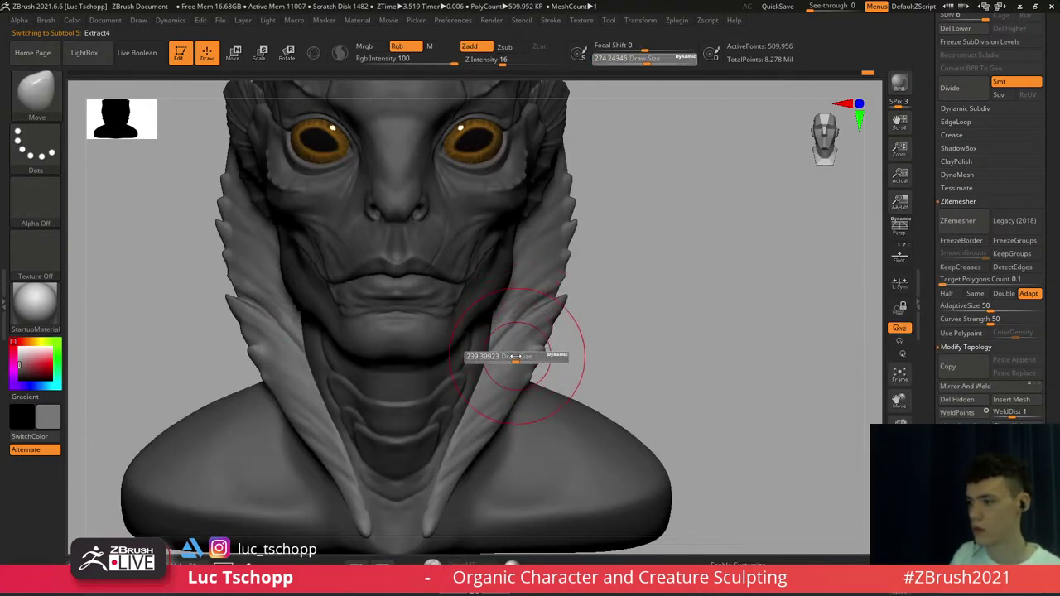
pyautogui.press('b')
pyautogui.press('d')
pyautogui.press('s')
pyautogui.press('s')
pyautogui.moveTo(499, 375); pyautogui.dragTo(490, 378)
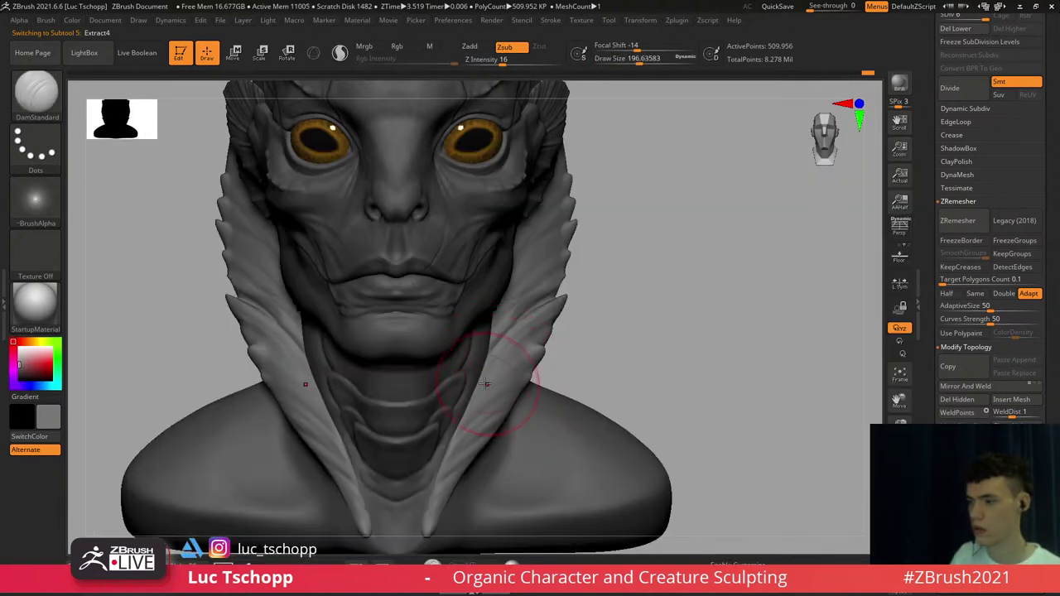
pyautogui.keyDown('alt'); pyautogui.moveTo(490, 381); pyautogui.dragTo(496, 341, button='right'); pyautogui.keyUp('alt')
pyautogui.press('s')
pyautogui.moveTo(492, 376)
pyautogui.mouseDown()
pyautogui.moveTo(481, 381)
pyautogui.moveTo(537, 345)
pyautogui.mouseUp()
pyautogui.press('s')
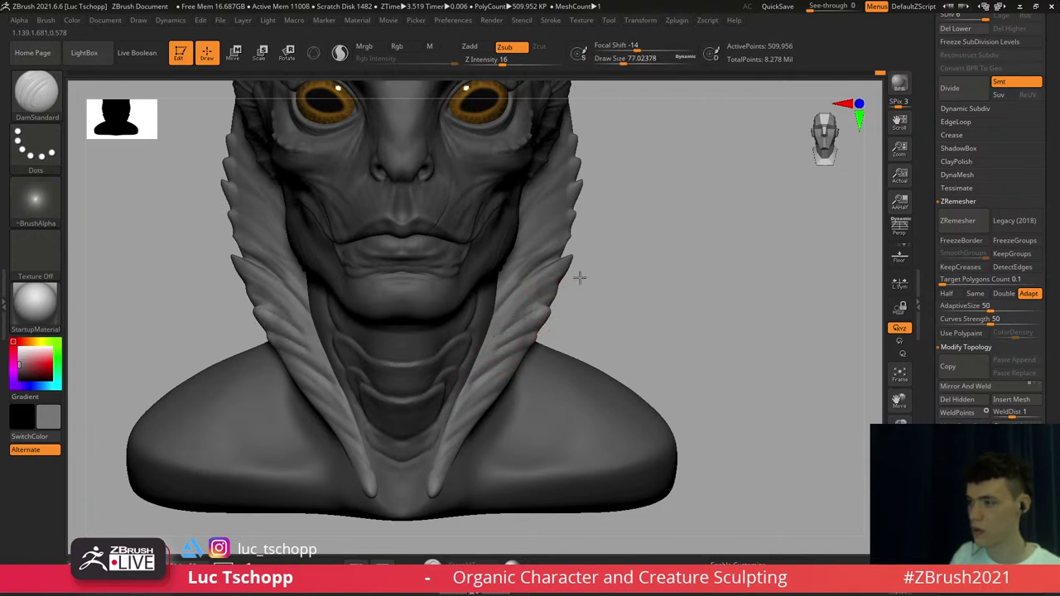
# Carve feather-like grooves down the right collar piece
pyautogui.moveTo(565, 274); pyautogui.dragTo(569, 268)
pyautogui.press('s')
pyautogui.moveTo(542, 312); pyautogui.dragTo(483, 351)
pyautogui.moveTo(546, 310); pyautogui.dragTo(507, 347)
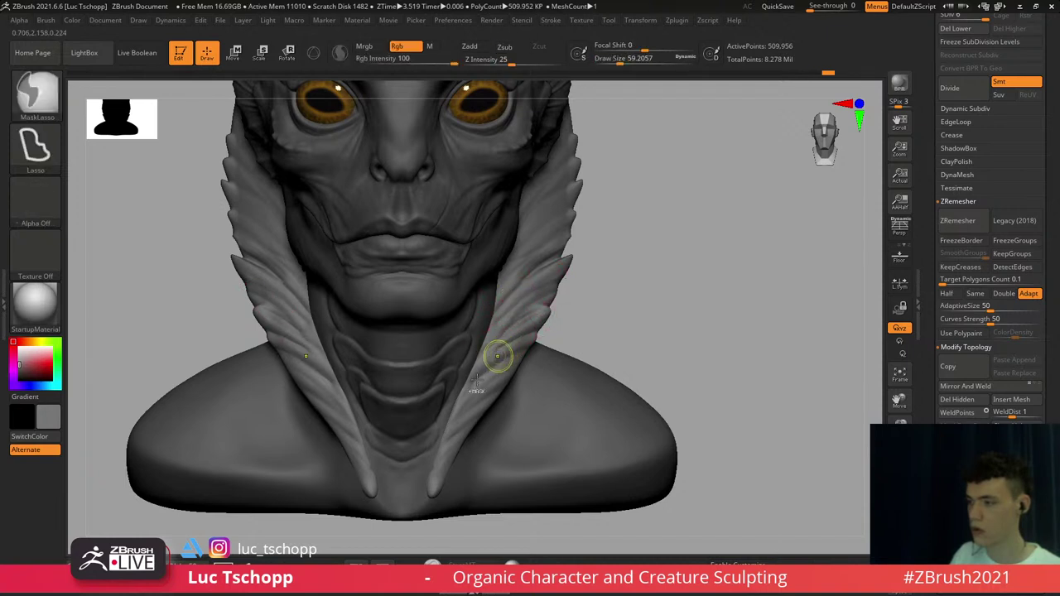
pyautogui.keyDown('alt'); pyautogui.moveTo(520, 353); pyautogui.dragTo(500, 403, button='right'); pyautogui.keyUp('alt')
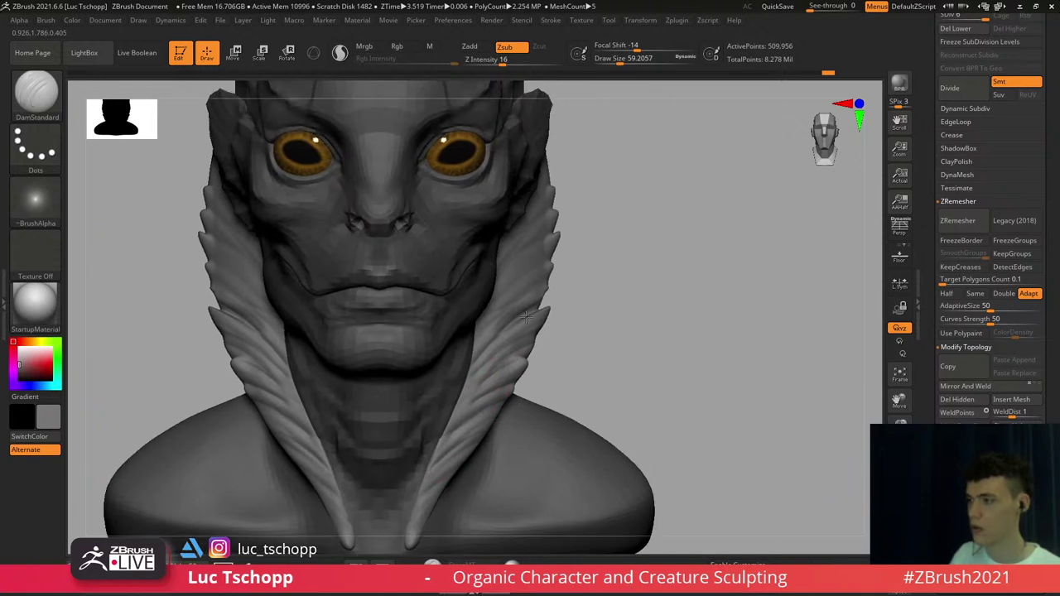
# Carve more grooves along the collar's side and front, then solo the collar subtool
pyautogui.moveTo(564, 315); pyautogui.dragTo(501, 303, button='right')
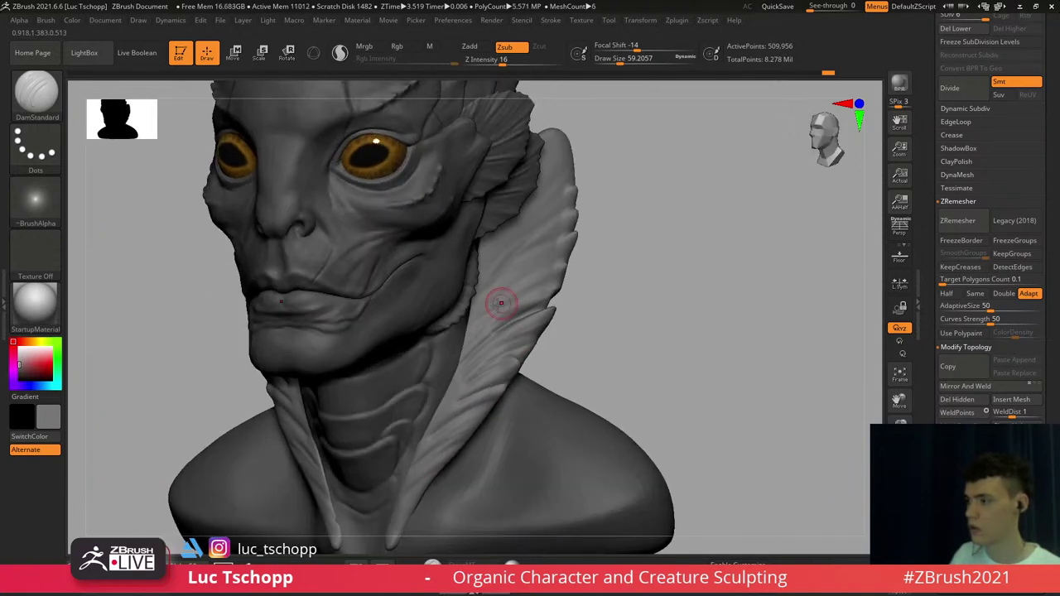
pyautogui.moveTo(501, 304); pyautogui.dragTo(485, 318)
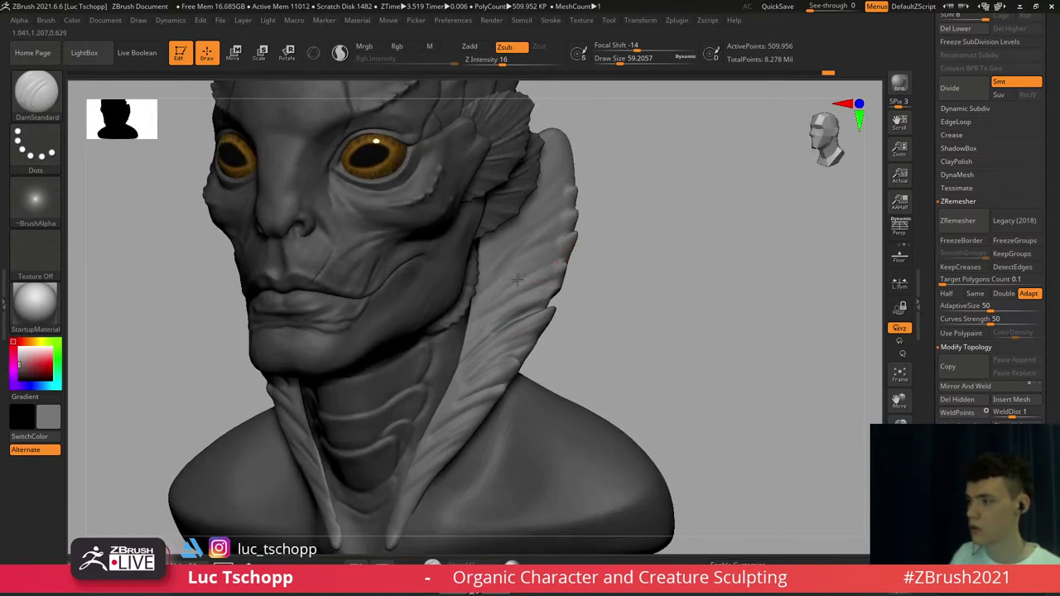
pyautogui.moveTo(496, 291)
pyautogui.keyDown('shift'); pyautogui.mouseDown(button='right')
pyautogui.moveTo(575, 249)
pyautogui.moveTo(489, 315)
pyautogui.moveTo(546, 309)
pyautogui.moveTo(525, 350)
pyautogui.moveTo(543, 270)
pyautogui.mouseUp(button='right'); pyautogui.keyUp('shift')
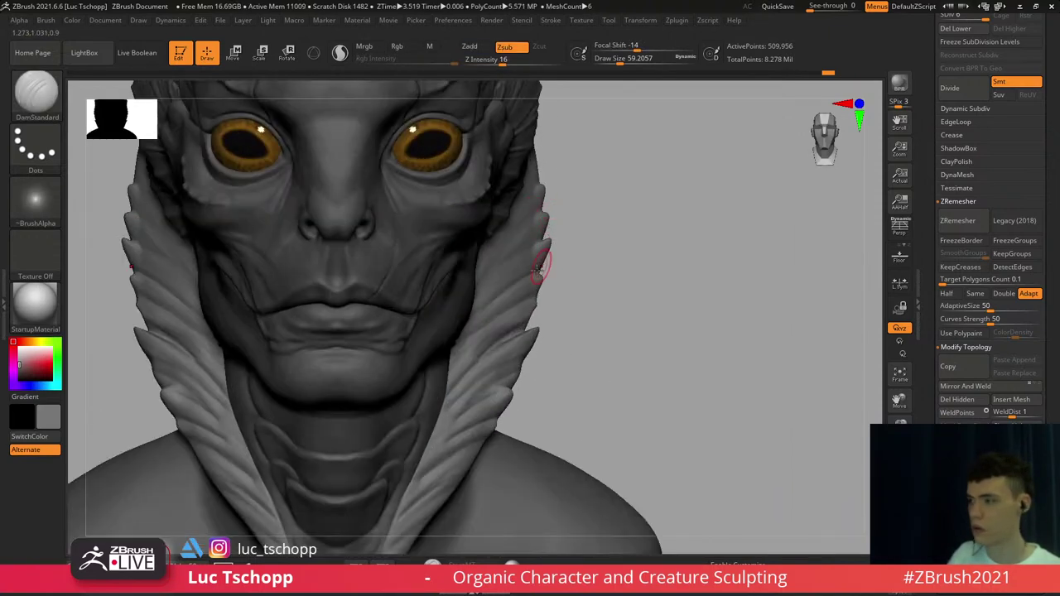
pyautogui.moveTo(530, 268); pyautogui.dragTo(515, 284)
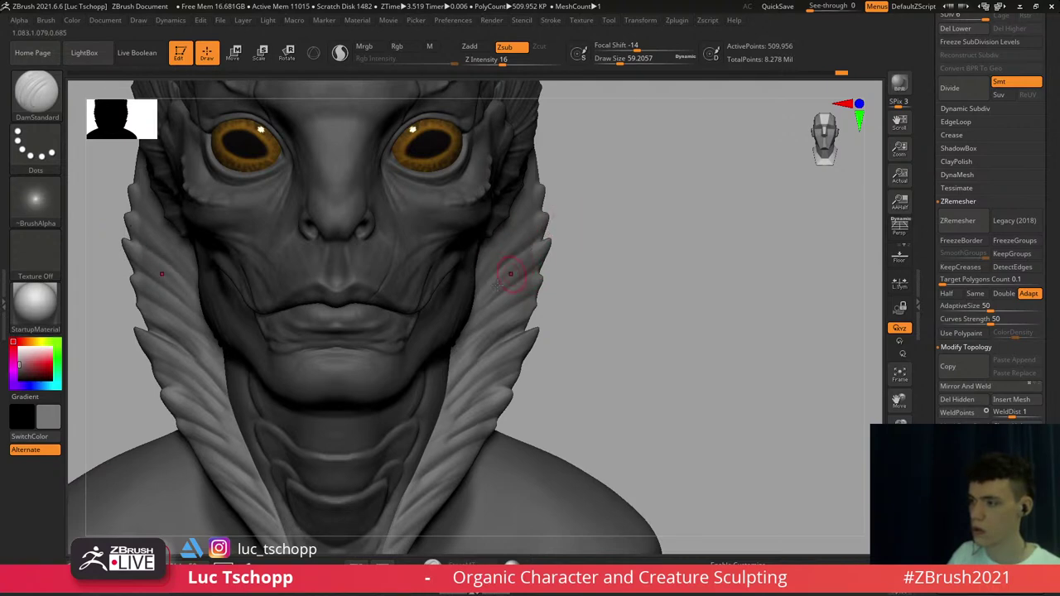
pyautogui.moveTo(540, 248); pyautogui.dragTo(529, 220, button='right')
pyautogui.moveTo(543, 176)
pyautogui.mouseDown(button='right')
pyautogui.moveTo(515, 183)
pyautogui.moveTo(553, 179)
pyautogui.moveTo(534, 183)
pyautogui.mouseUp(button='right')
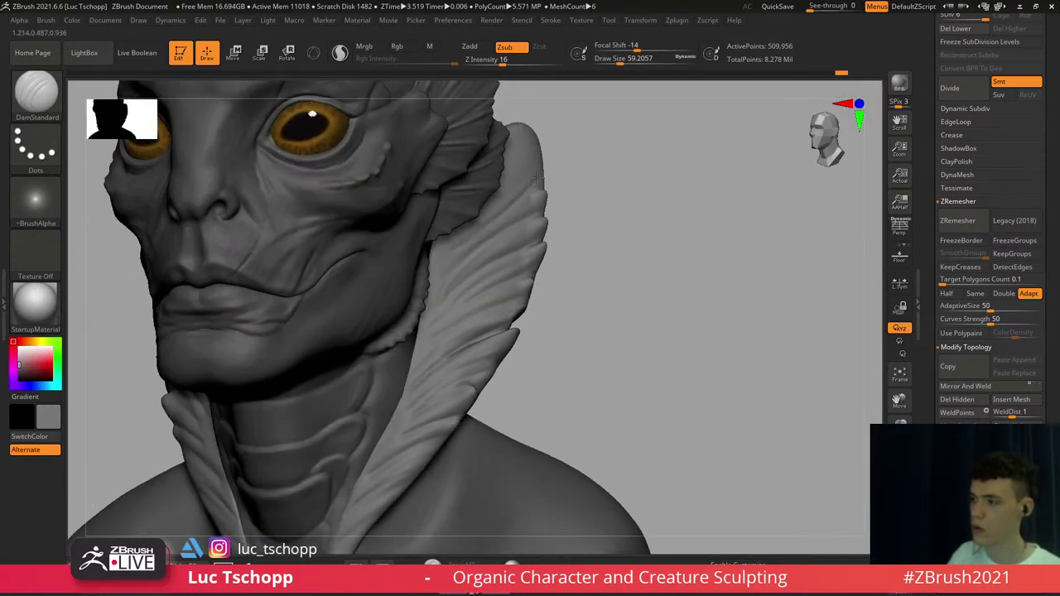
pyautogui.click(900, 537)
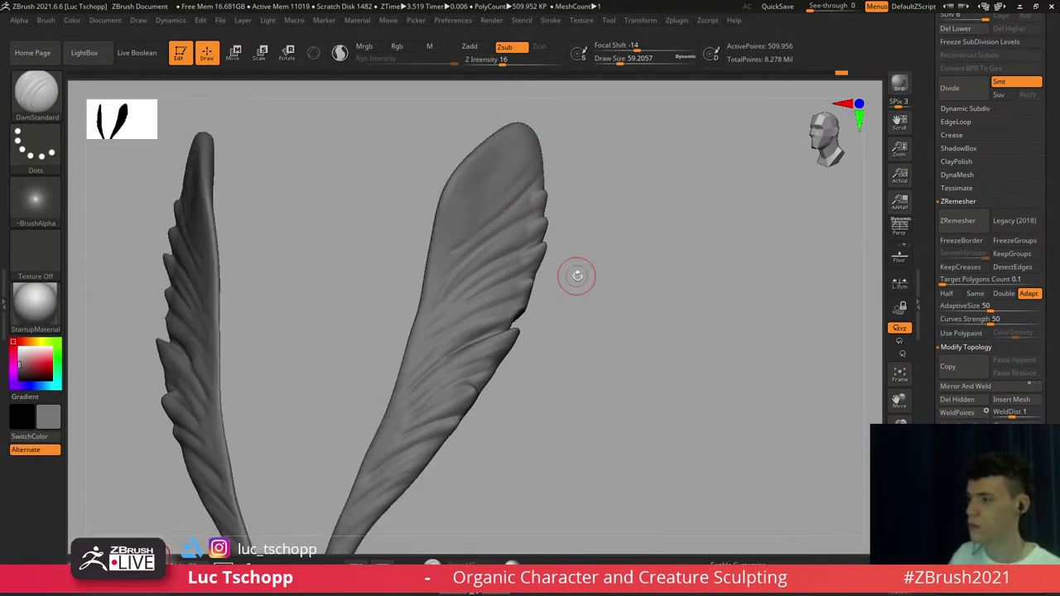
# Reframe the soloed feathers and carve a groove up the right feather
pyautogui.moveTo(508, 118)
pyautogui.keyDown('alt'); pyautogui.mouseDown(button='right')
pyautogui.moveTo(538, 198)
pyautogui.moveTo(483, 254)
pyautogui.moveTo(598, 127)
pyautogui.moveTo(537, 189)
pyautogui.mouseUp(button='right'); pyautogui.keyUp('alt')
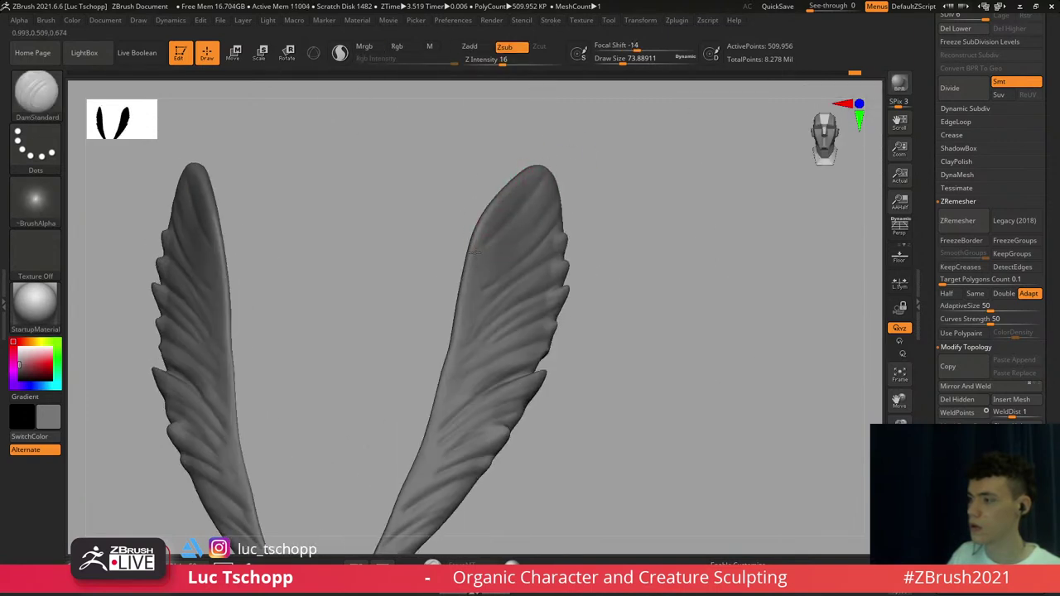
pyautogui.moveTo(452, 295)
pyautogui.mouseDown(button='right')
pyautogui.moveTo(473, 281)
pyautogui.moveTo(464, 291)
pyautogui.mouseUp(button='right')
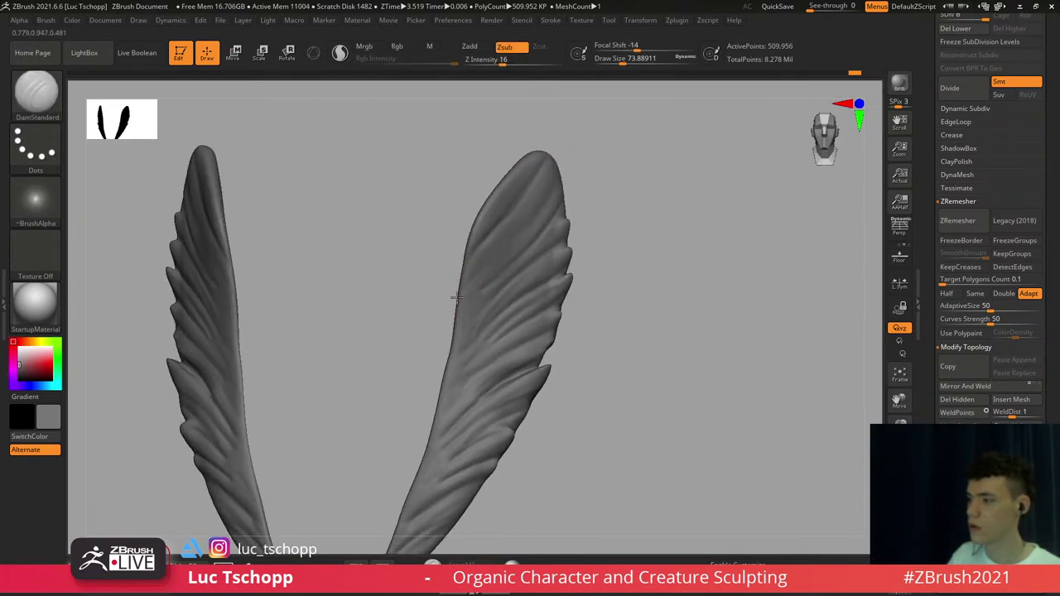
pyautogui.hotkey('ctrl', 'z')
pyautogui.moveTo(444, 325); pyautogui.dragTo(496, 267, button='right')
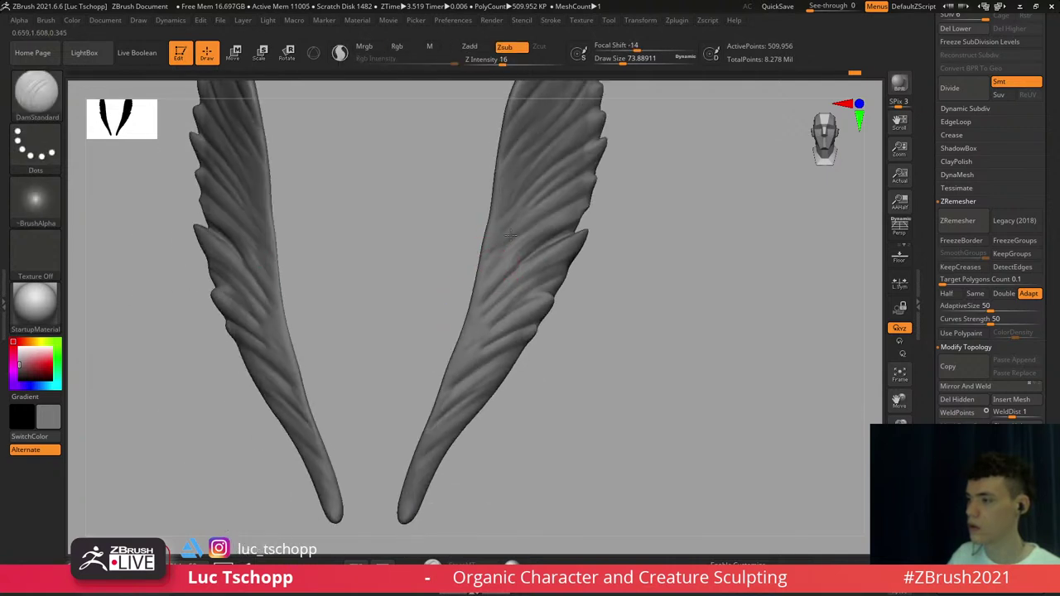
pyautogui.moveTo(512, 240); pyautogui.dragTo(552, 198)
# Switch to the Move brush at about size 59 and pull the right feather's tip outward
pyautogui.press('b')
pyautogui.press('m')
pyautogui.press('v')
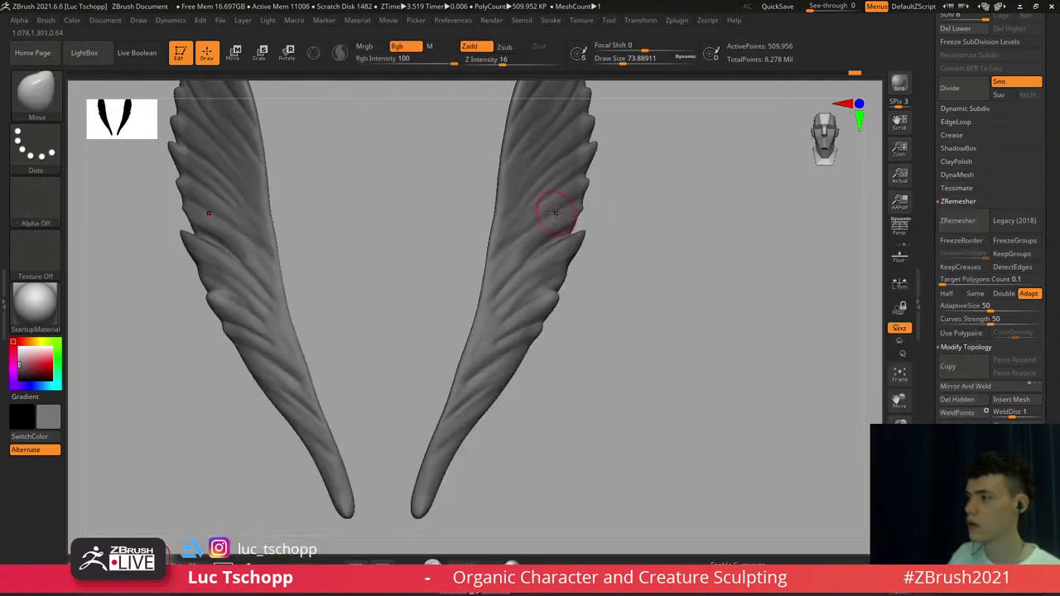
pyautogui.press('b')
pyautogui.press('m')
pyautogui.press('v')
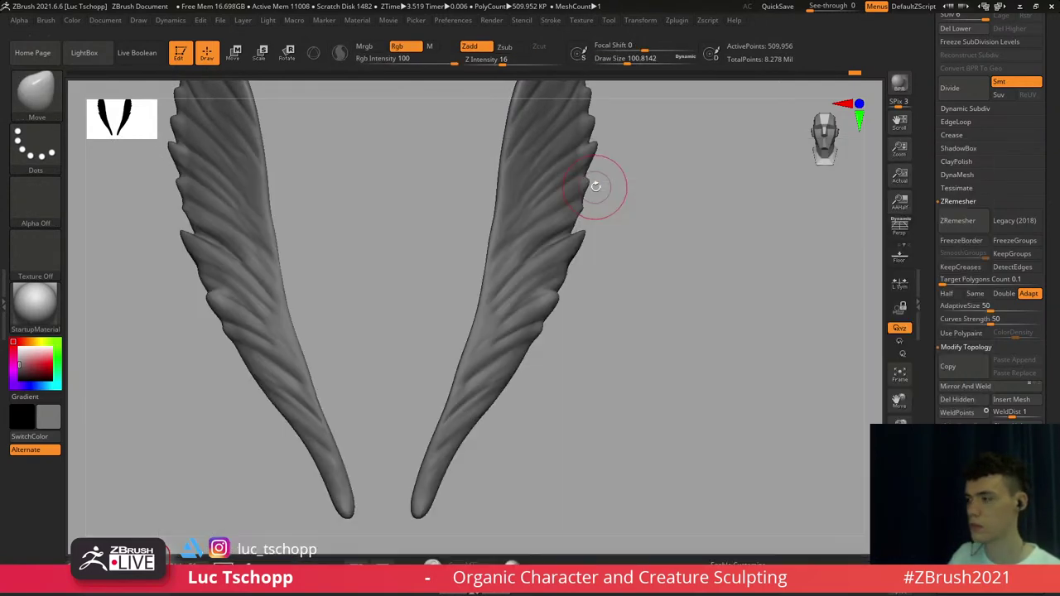
pyautogui.press('s')
pyautogui.moveTo(597, 184); pyautogui.dragTo(594, 185)
pyautogui.press('s')
pyautogui.click(604, 171)
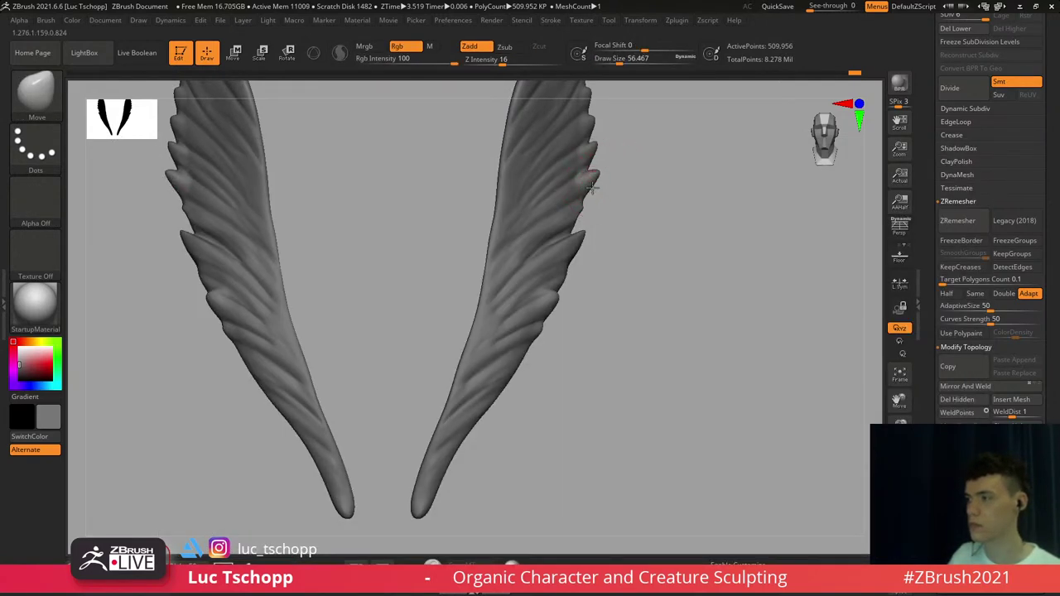
# From a side view, reshape the feather's edge notch with smaller Move brush sizes, undoing one nudge
pyautogui.moveTo(705, 184)
pyautogui.mouseDown()
pyautogui.moveTo(600, 171)
pyautogui.moveTo(615, 149)
pyautogui.moveTo(616, 171)
pyautogui.moveTo(625, 149)
pyautogui.mouseUp()
pyautogui.press('s')
pyautogui.click(602, 174)
pyautogui.press('s')
pyautogui.click(609, 180)
pyautogui.press('s')
pyautogui.click(631, 169)
pyautogui.hotkey('ctrl', 'z')
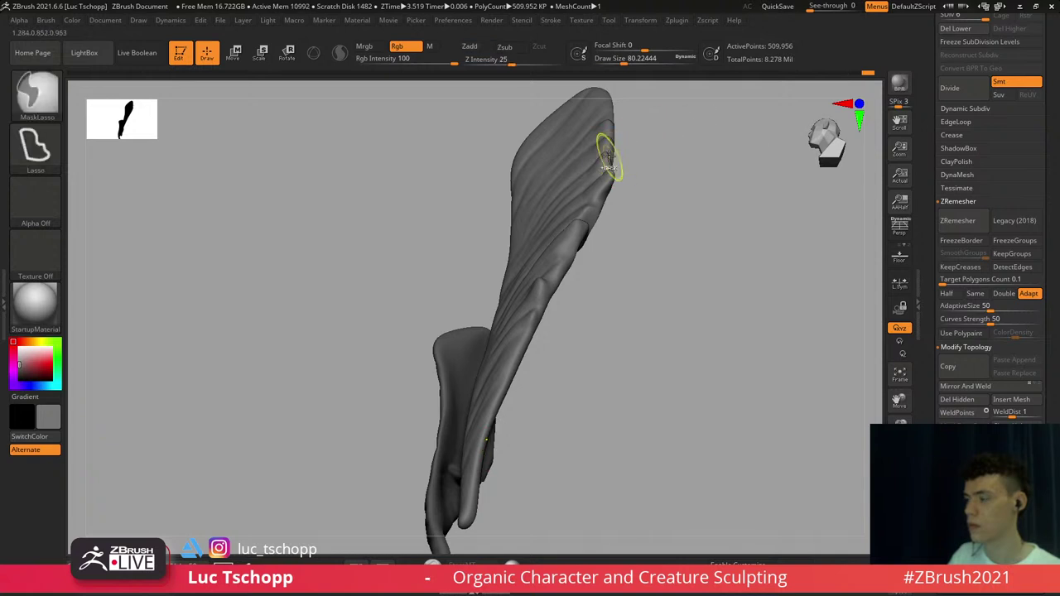
pyautogui.press('s')
pyautogui.click(620, 153)
pyautogui.press('s')
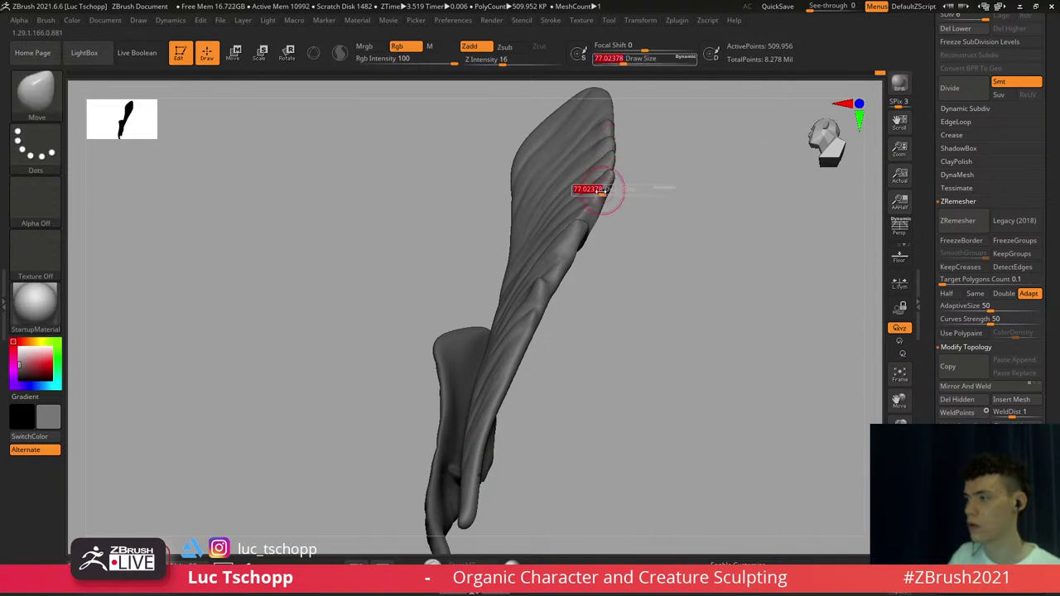
pyautogui.click(600, 193)
# Rotate to a frontal view of both wings and turn Solo off to show the full bust
pyautogui.moveTo(627, 204)
pyautogui.mouseDown()
pyautogui.moveTo(644, 215)
pyautogui.moveTo(612, 157)
pyautogui.mouseUp()
pyautogui.moveTo(609, 236); pyautogui.dragTo(580, 325)
pyautogui.keyDown('shift'); pyautogui.moveTo(659, 397); pyautogui.dragTo(657, 410); pyautogui.keyUp('shift')
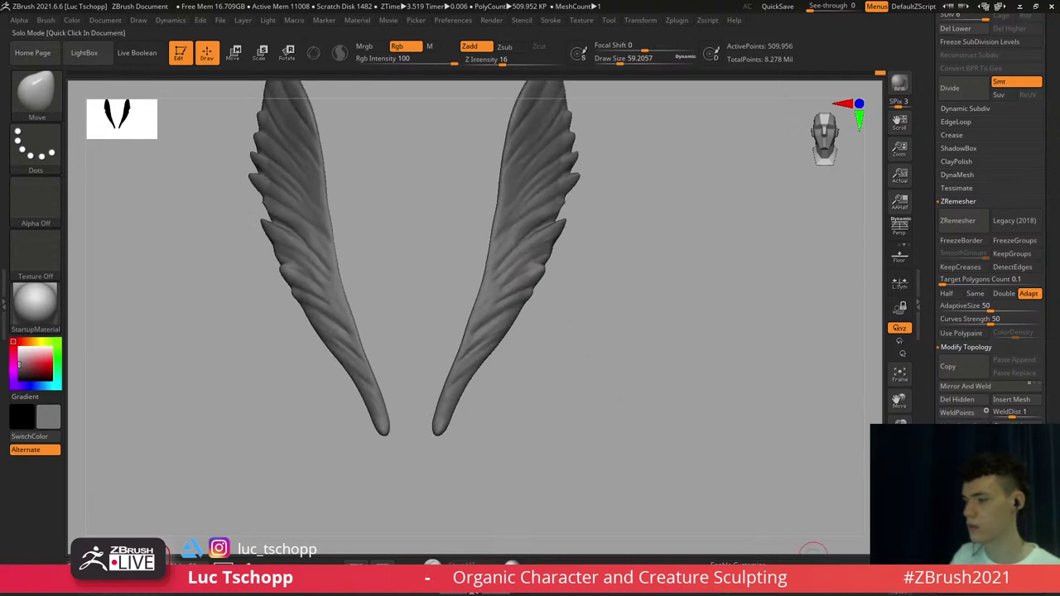
pyautogui.click(900, 560)
pyautogui.keyDown('alt'); pyautogui.moveTo(508, 215); pyautogui.dragTo(514, 265, button='right'); pyautogui.keyUp('alt')
# Switch to the Standard brush and make it slightly larger
pyautogui.press('b')
pyautogui.press('b')
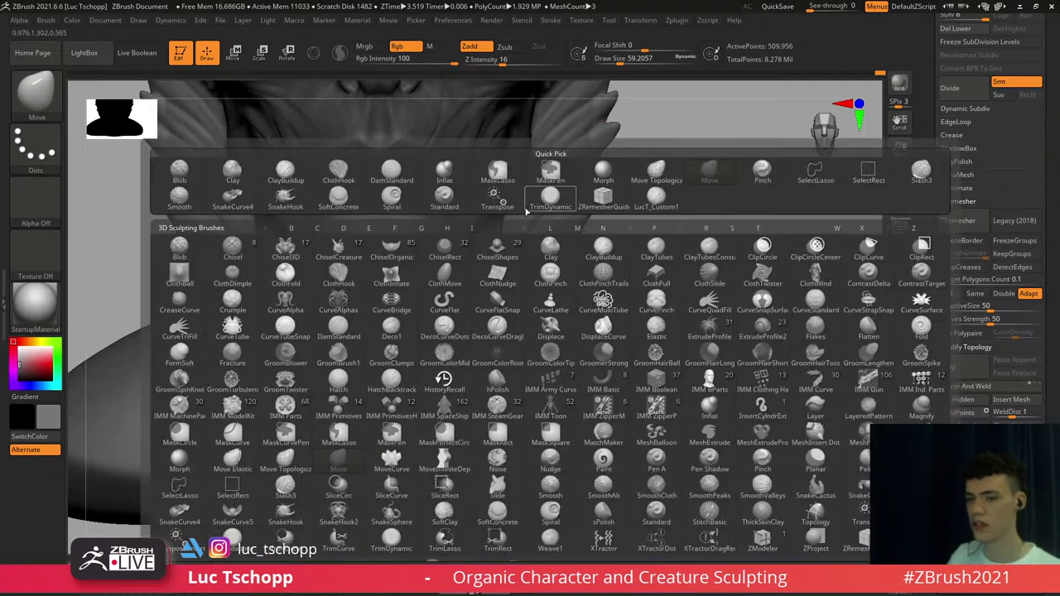
pyautogui.click(502, 169)
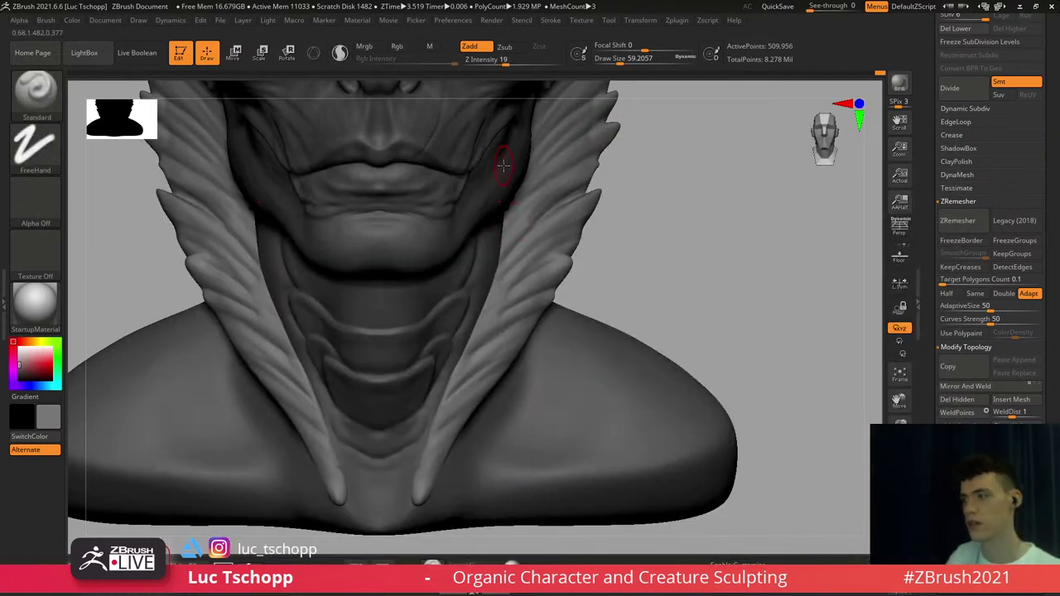
pyautogui.press('s')
pyautogui.moveTo(539, 216); pyautogui.dragTo(541, 216)
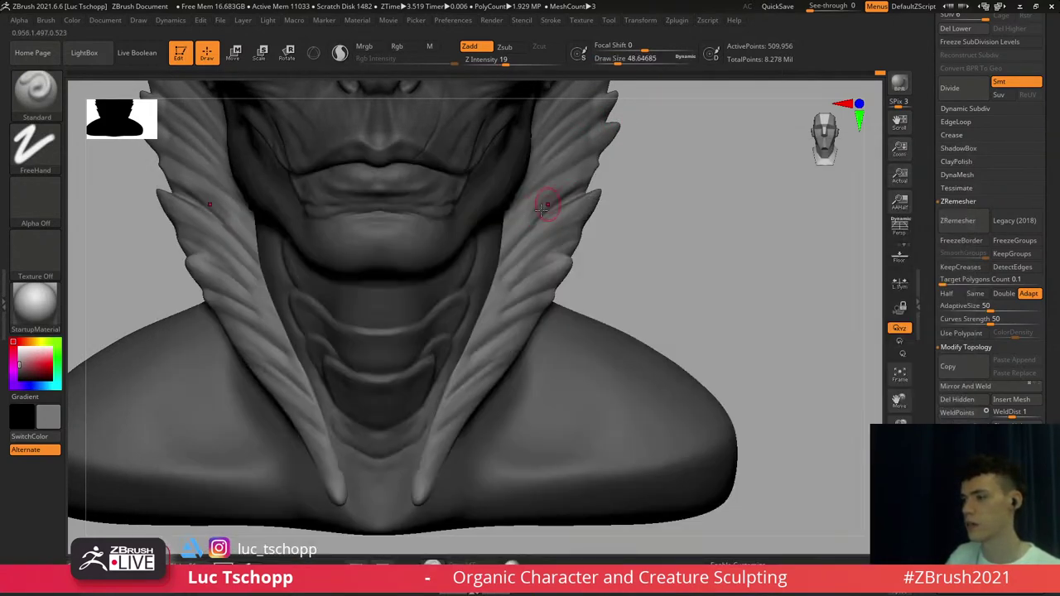
# With the Move brush, pull the neck spike tips outward and check the left profile
pyautogui.press('b')
pyautogui.press('m')
pyautogui.press('v')
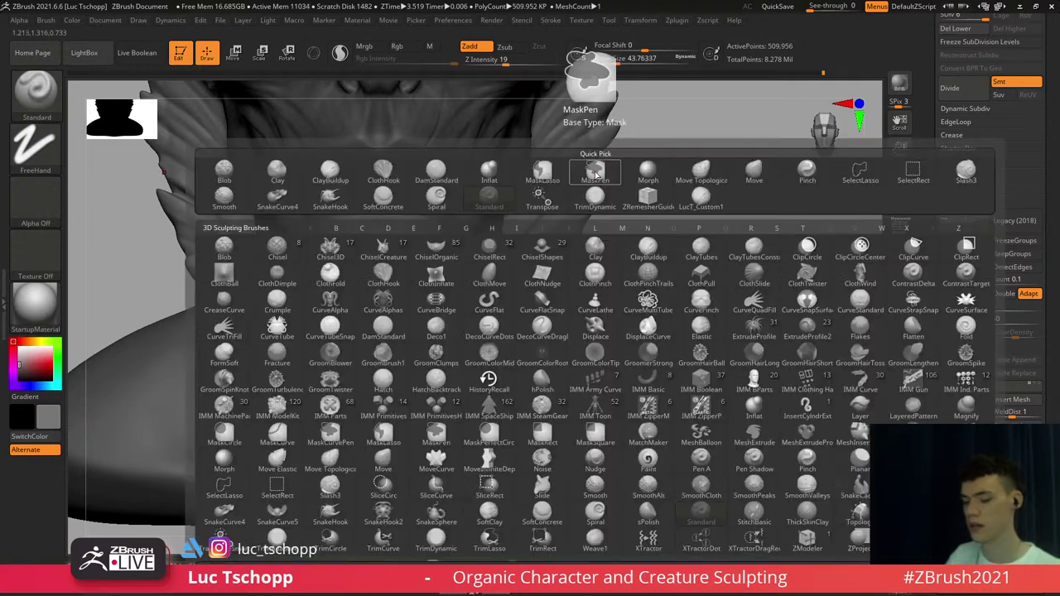
pyautogui.press('s')
pyautogui.moveTo(595, 173); pyautogui.dragTo(592, 167)
pyautogui.press('shift')
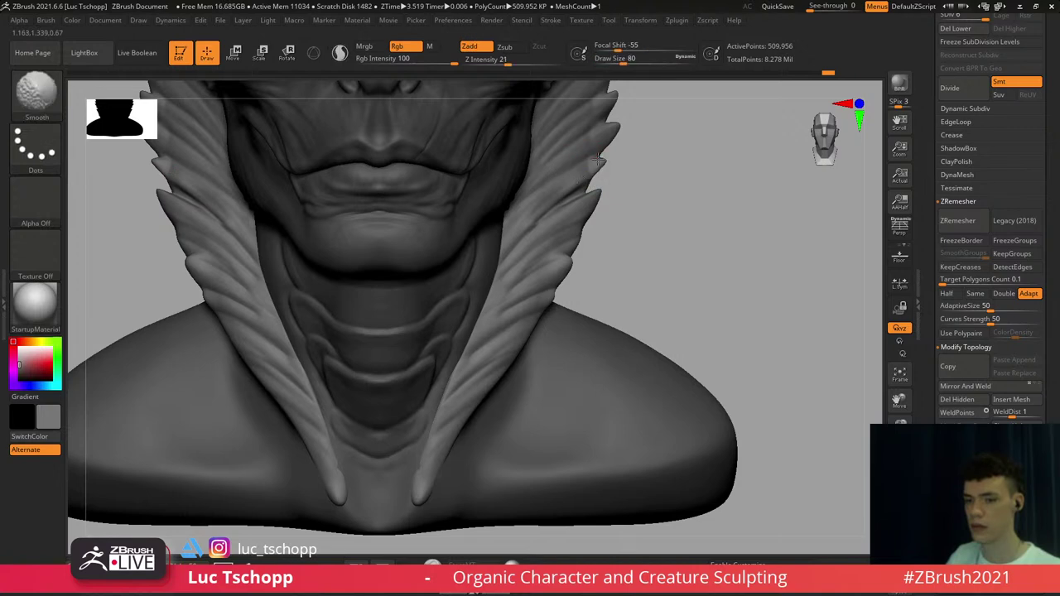
pyautogui.moveTo(766, 187)
pyautogui.mouseDown()
pyautogui.moveTo(604, 215)
pyautogui.moveTo(627, 215)
pyautogui.mouseUp()
pyautogui.press('b')
pyautogui.press('m')
pyautogui.press('v')
pyautogui.press('s')
# Add LucT_Custom1 detail strokes along a feather and smooth the stroked area
pyautogui.press('b')
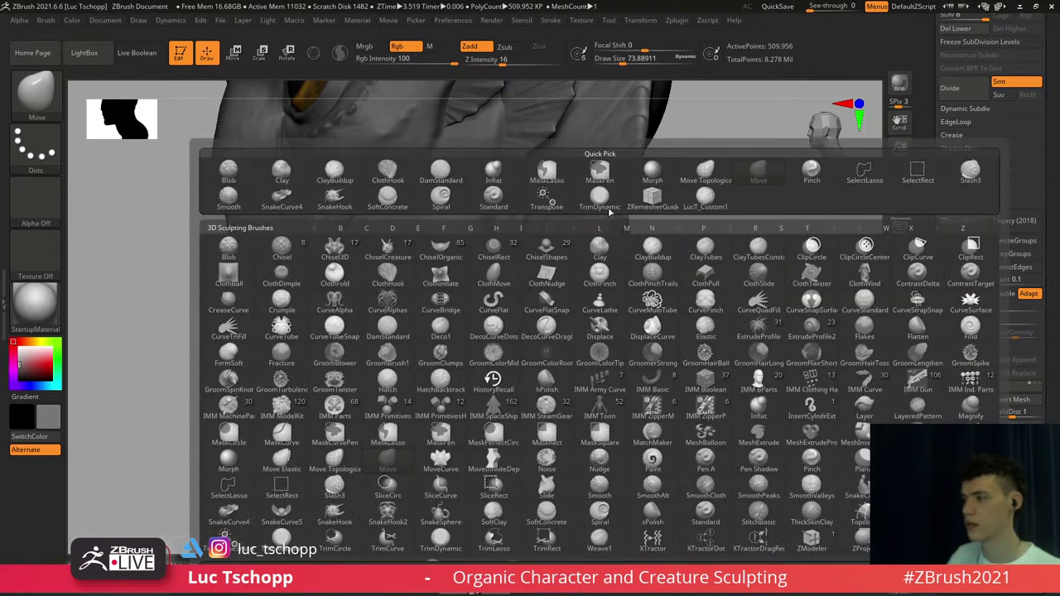
pyautogui.click(706, 199)
pyautogui.moveTo(570, 232); pyautogui.dragTo(601, 238, button='right')
pyautogui.moveTo(601, 239); pyautogui.dragTo(617, 231)
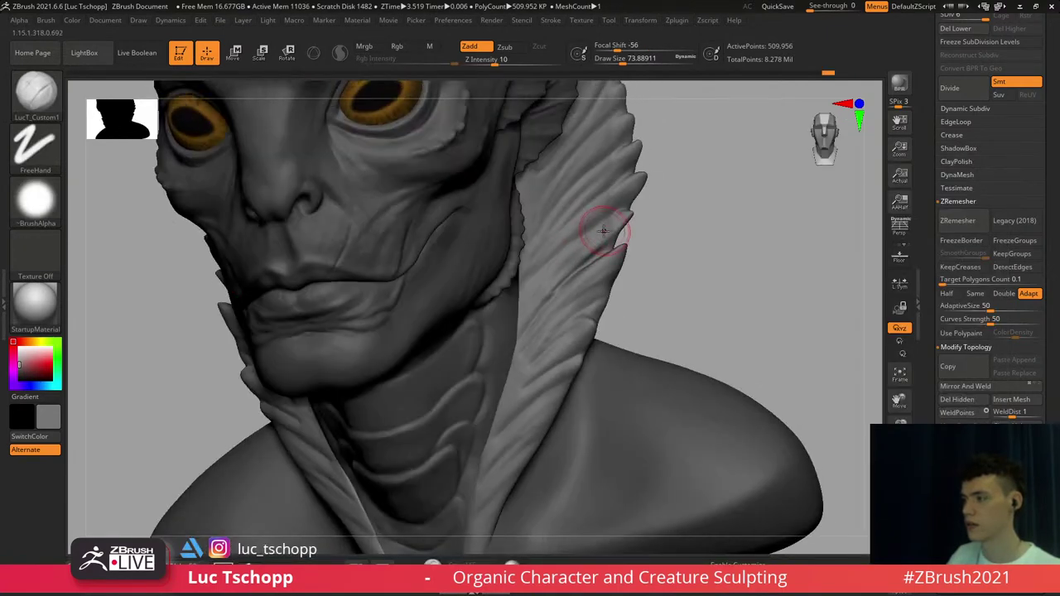
pyautogui.press('[')
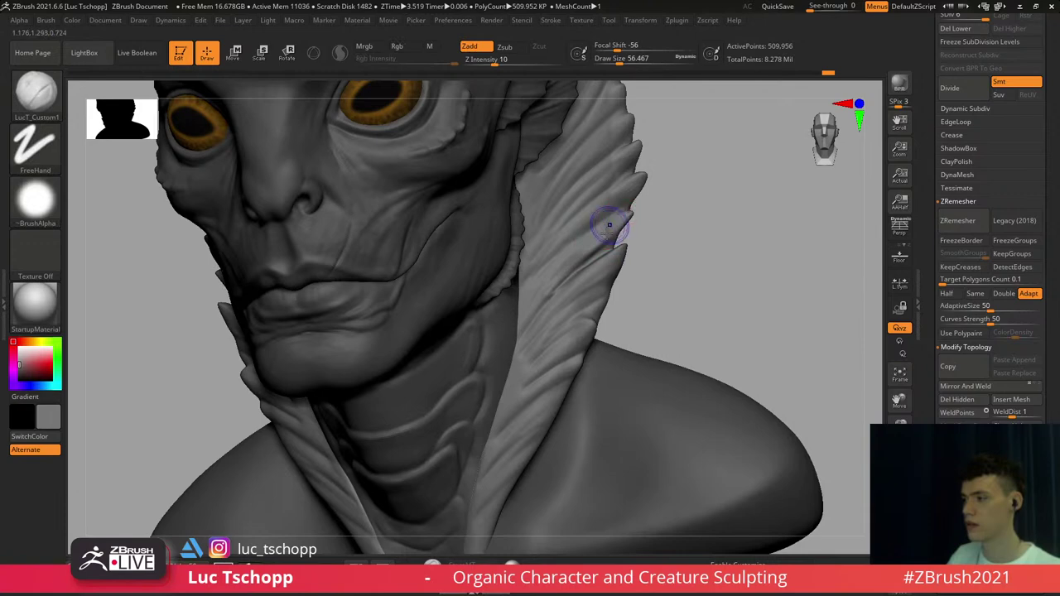
pyautogui.keyDown('shift'); pyautogui.moveTo(609, 226); pyautogui.dragTo(611, 235, button='right'); pyautogui.keyUp('shift')
pyautogui.press('s')
pyautogui.moveTo(610, 235); pyautogui.dragTo(618, 235)
pyautogui.moveTo(611, 235)
pyautogui.keyDown('shift'); pyautogui.mouseDown()
pyautogui.moveTo(618, 222)
pyautogui.moveTo(583, 235)
pyautogui.moveTo(625, 212)
pyautogui.moveTo(618, 220)
pyautogui.mouseUp(); pyautogui.keyUp('shift')
# Nudge a collar spike outward on both sides with a resized Move brush
pyautogui.press('b')
pyautogui.press('m')
pyautogui.press('v')
pyautogui.press('s')
pyautogui.press('s')
pyautogui.press('s')
pyautogui.press('s')
pyautogui.press('s')
pyautogui.press('s')
pyautogui.press('s')
pyautogui.moveTo(624, 226)
pyautogui.mouseDown()
pyautogui.moveTo(624, 187)
pyautogui.moveTo(652, 177)
pyautogui.moveTo(648, 93)
pyautogui.moveTo(663, 116)
pyautogui.mouseUp()
pyautogui.press('s')
pyautogui.press('s')
pyautogui.click(567, 248)
pyautogui.press('s')
pyautogui.click(595, 217)
pyautogui.press('s')
pyautogui.press('s')
pyautogui.press('s')
pyautogui.press('s')
pyautogui.press('s')
# Lasso-mask the upper collar spikes, try pulling them inward, undo, and clear the mask
pyautogui.press('ctrl')
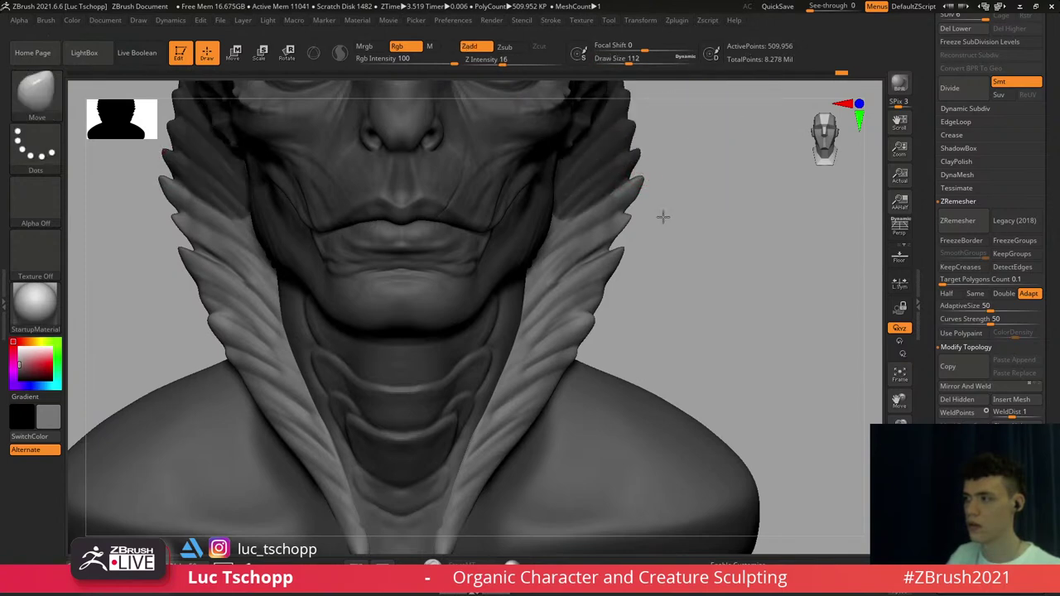
pyautogui.keyDown('alt'); pyautogui.moveTo(663, 218); pyautogui.dragTo(657, 305); pyautogui.keyUp('alt')
pyautogui.keyDown('ctrl'); pyautogui.click(651, 244); pyautogui.keyUp('ctrl')
pyautogui.press('s')
pyautogui.moveTo(620, 263)
pyautogui.mouseDown()
pyautogui.moveTo(634, 264)
pyautogui.moveTo(621, 260)
pyautogui.moveTo(604, 292)
pyautogui.mouseUp()
pyautogui.press('s')
pyautogui.moveTo(596, 267); pyautogui.dragTo(592, 261)
pyautogui.hotkey('ctrl', 'z')
pyautogui.press('s')
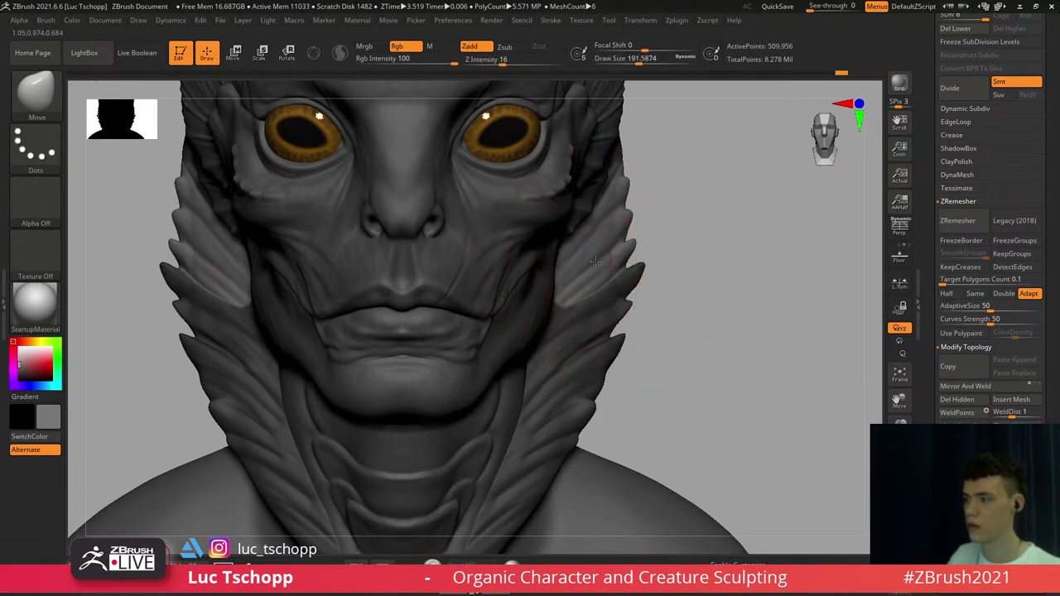
pyautogui.keyDown('ctrl'); pyautogui.moveTo(687, 225); pyautogui.dragTo(619, 204); pyautogui.keyUp('ctrl')
pyautogui.keyDown('alt'); pyautogui.moveTo(620, 204); pyautogui.dragTo(593, 267); pyautogui.keyUp('alt')
pyautogui.keyDown('alt'); pyautogui.moveTo(592, 266); pyautogui.dragTo(603, 229); pyautogui.keyUp('alt')
# Select the LucT_Custom1 brush and resize it while framing the collar in three-quarter view
pyautogui.press('b')
pyautogui.press('d')
pyautogui.press('s')
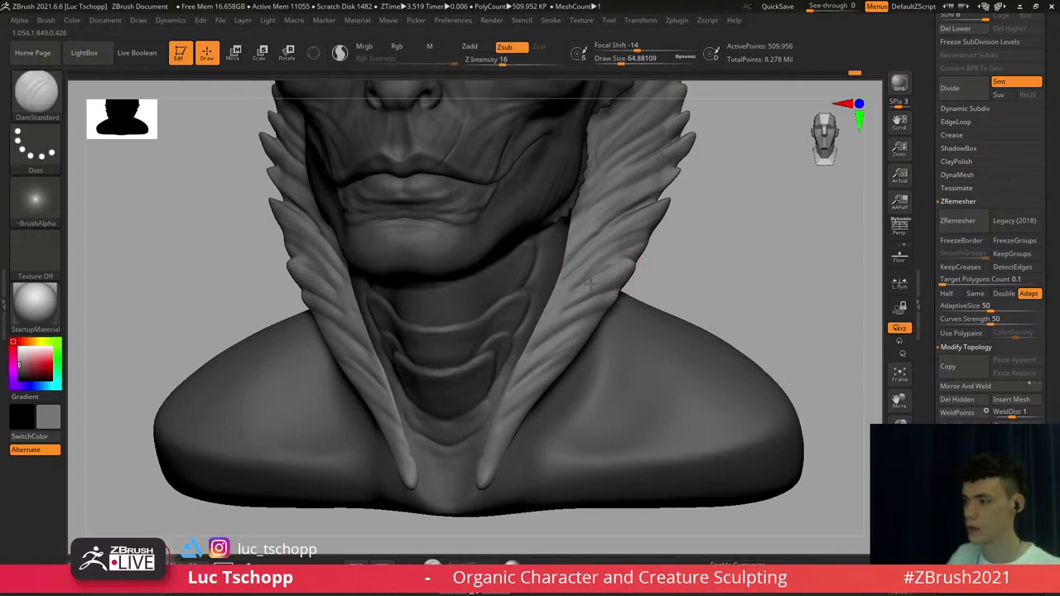
pyautogui.press('b')
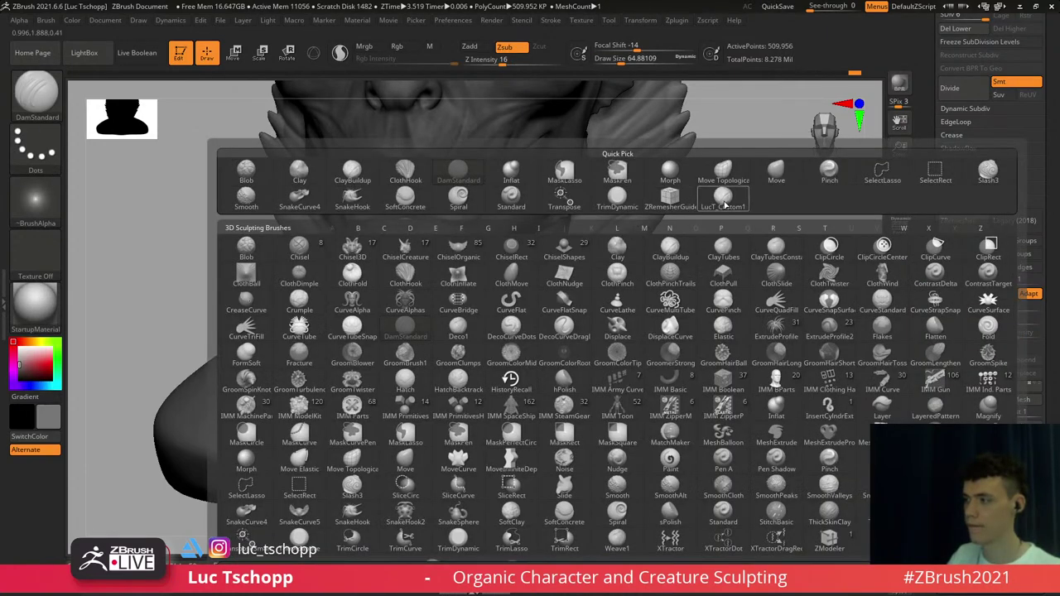
pyautogui.click(724, 202)
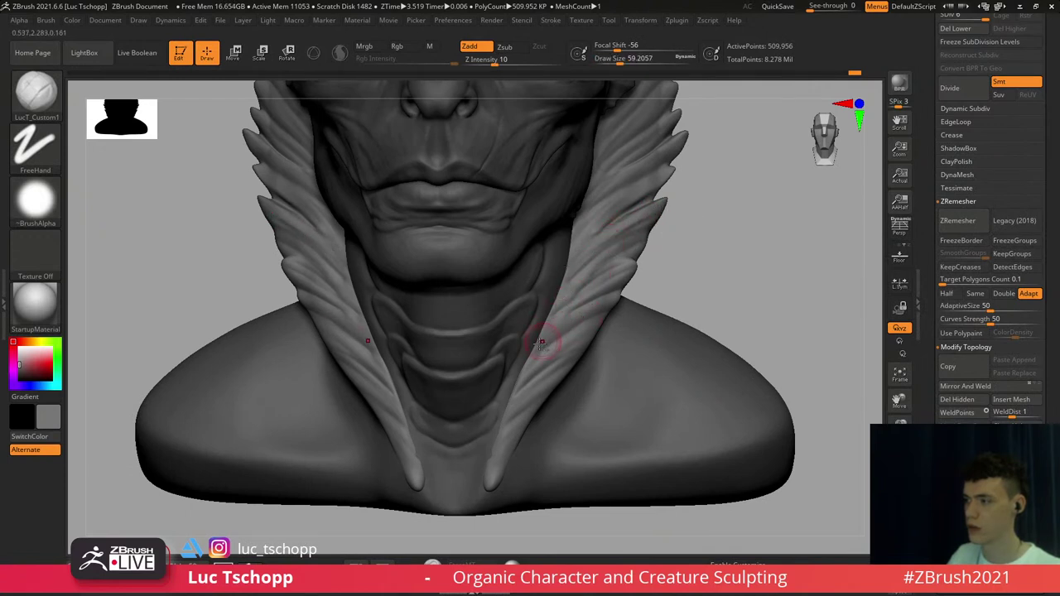
pyautogui.press('s')
pyautogui.moveTo(542, 361); pyautogui.dragTo(552, 361)
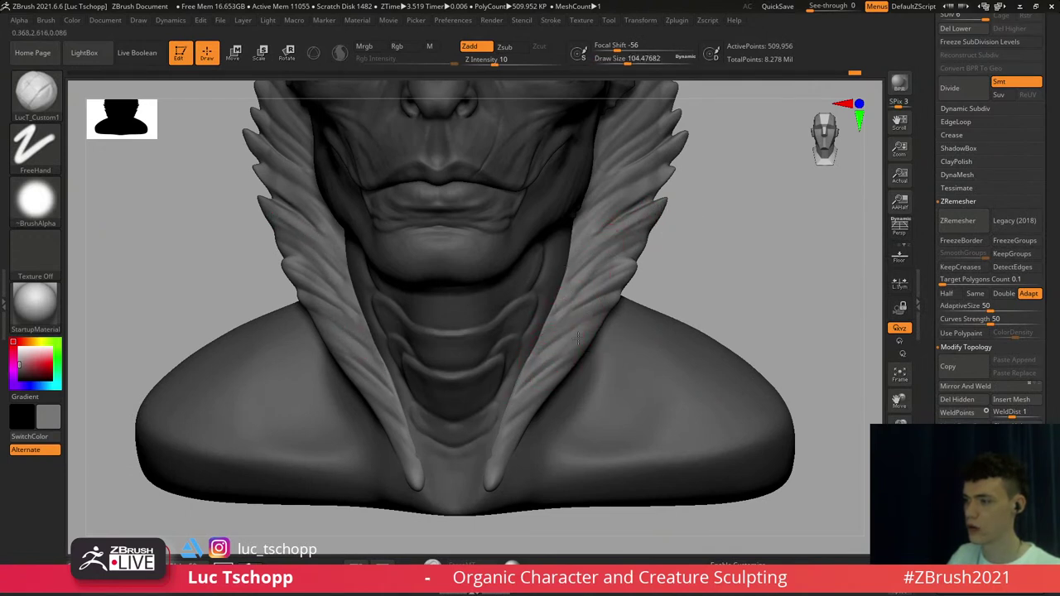
pyautogui.keyDown('alt'); pyautogui.moveTo(705, 233); pyautogui.dragTo(673, 289); pyautogui.keyUp('alt')
pyautogui.press('s')
pyautogui.moveTo(607, 266); pyautogui.dragTo(602, 267)
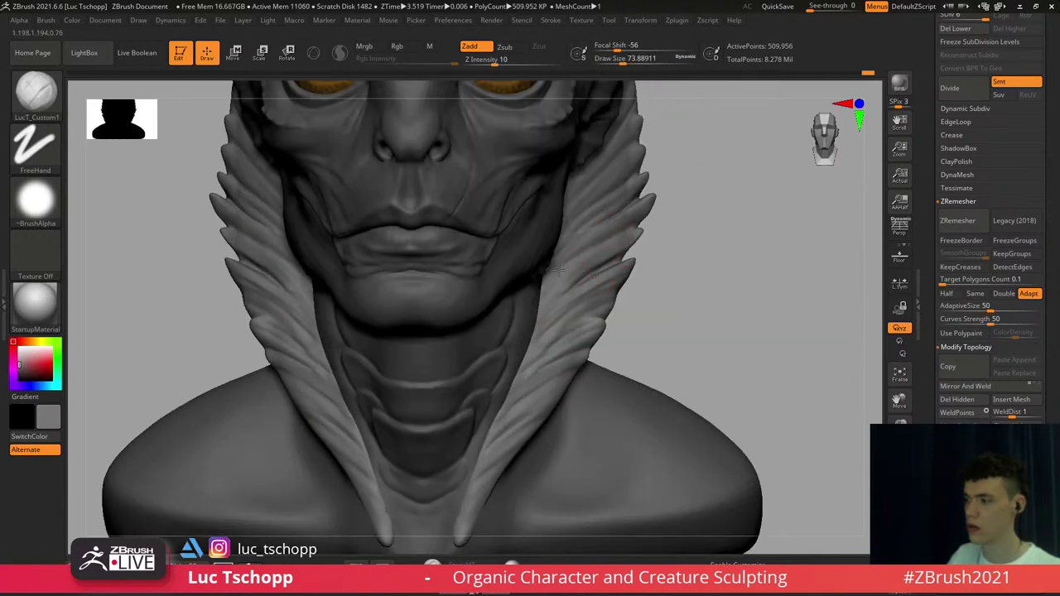
pyautogui.moveTo(717, 208)
pyautogui.keyDown('alt'); pyautogui.mouseDown()
pyautogui.moveTo(694, 253)
pyautogui.moveTo(584, 237)
pyautogui.moveTo(620, 273)
pyautogui.mouseUp(); pyautogui.keyUp('alt')
pyautogui.press('s')
# Try pulling a collar spike tip outward and up with Move, then undo it
pyautogui.press('b')
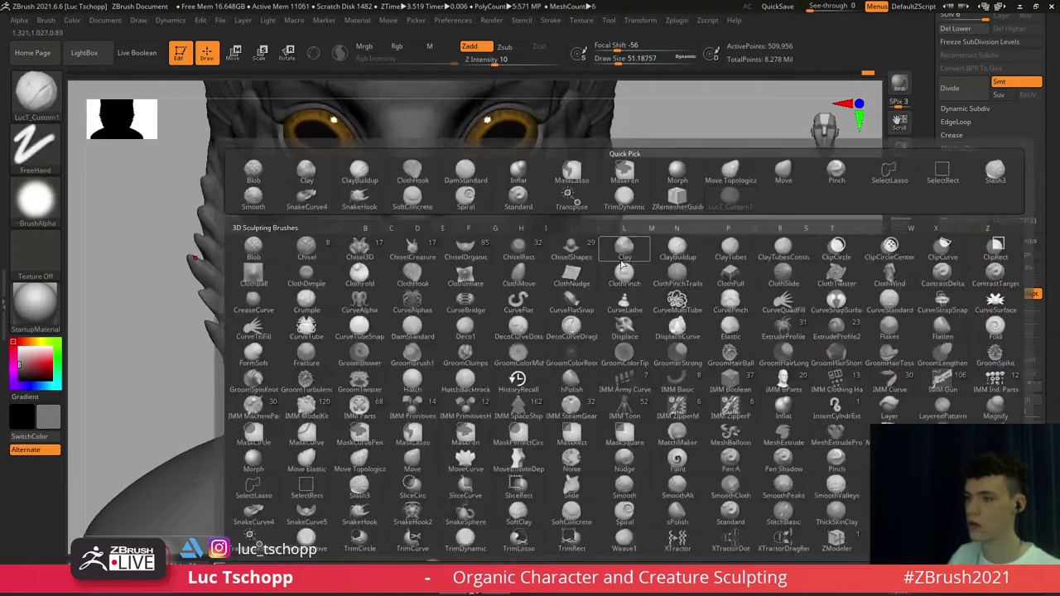
pyautogui.press('m')
pyautogui.press('v')
pyautogui.press('s')
pyautogui.click(635, 255)
pyautogui.moveTo(633, 255); pyautogui.dragTo(638, 252)
pyautogui.hotkey('ctrl', 'z')
# Sweep the collar feathers down and outward with a very large Move brush
pyautogui.press('s')
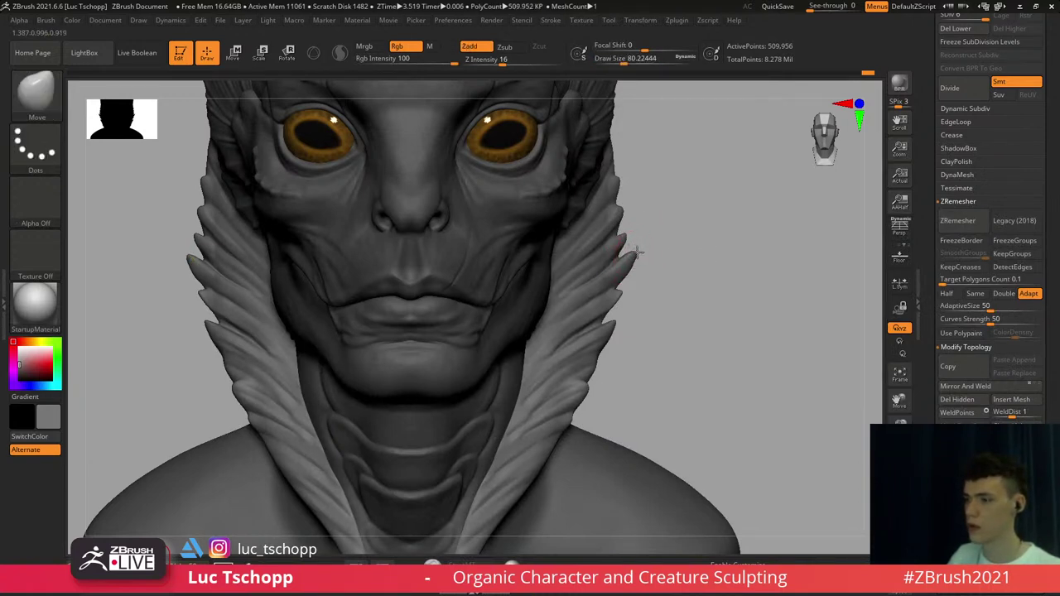
pyautogui.press(']')
pyautogui.press(']')
pyautogui.press(']')
pyautogui.press(']')
pyautogui.press(']')
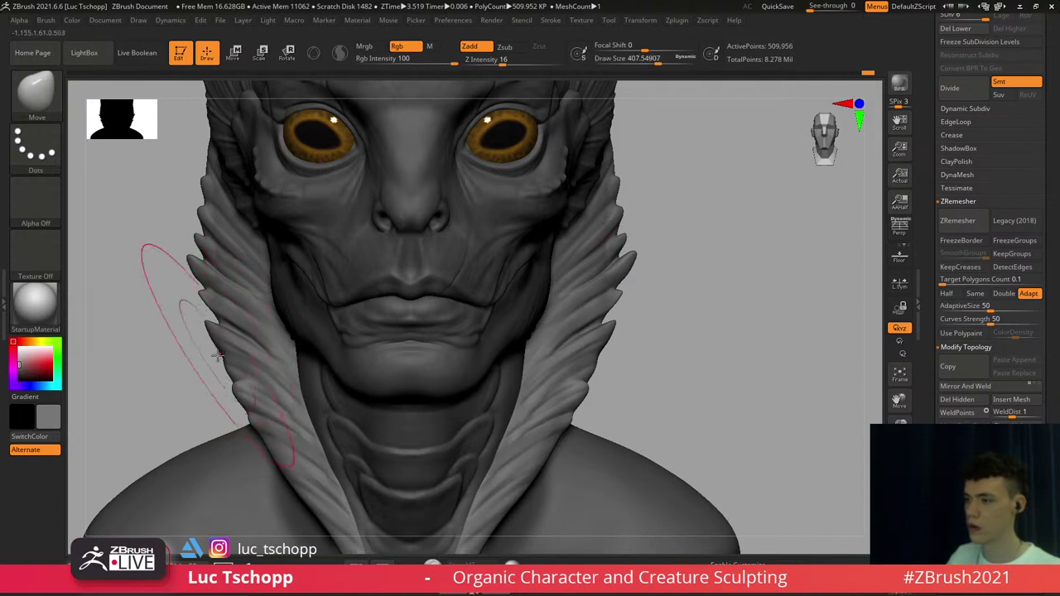
pyautogui.press('s')
pyautogui.click(235, 339)
pyautogui.moveTo(231, 333)
pyautogui.mouseDown()
pyautogui.moveTo(265, 370)
pyautogui.moveTo(256, 333)
pyautogui.mouseUp()
pyautogui.press('s')
pyautogui.click(262, 366)
pyautogui.press('s')
pyautogui.click(263, 334)
pyautogui.moveTo(208, 302); pyautogui.dragTo(207, 310)
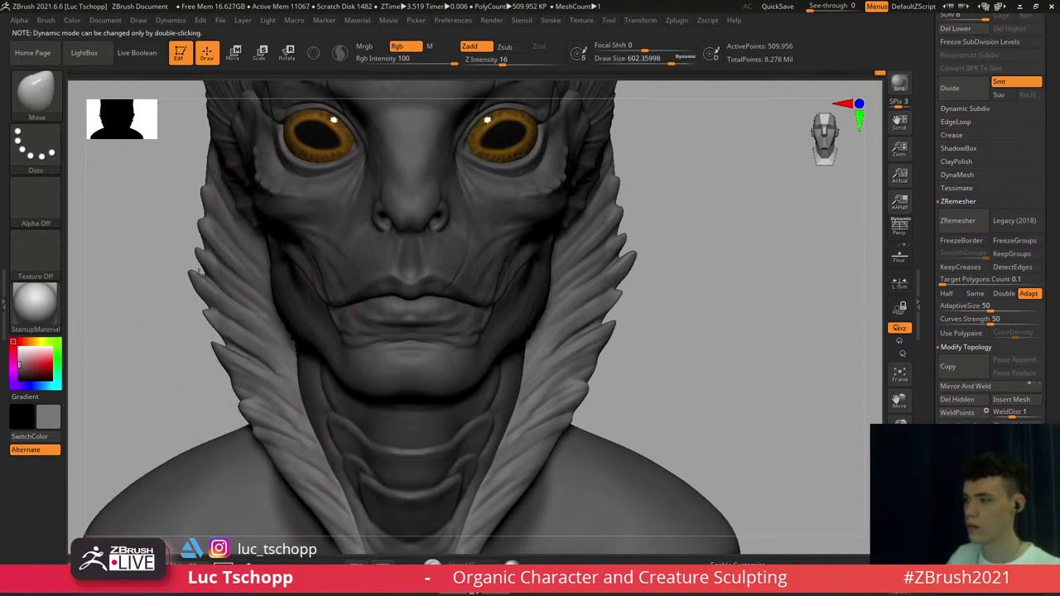
pyautogui.press('s')
pyautogui.moveTo(203, 236)
pyautogui.mouseDown()
pyautogui.moveTo(186, 235)
pyautogui.moveTo(193, 215)
pyautogui.mouseUp()
pyautogui.press('s')
pyautogui.moveTo(207, 200); pyautogui.dragTo(188, 199)
pyautogui.moveTo(239, 220)
pyautogui.keyDown('ctrl'); pyautogui.mouseDown(button='right')
pyautogui.moveTo(313, 242)
pyautogui.moveTo(315, 316)
pyautogui.mouseUp(button='right'); pyautogui.keyUp('ctrl')
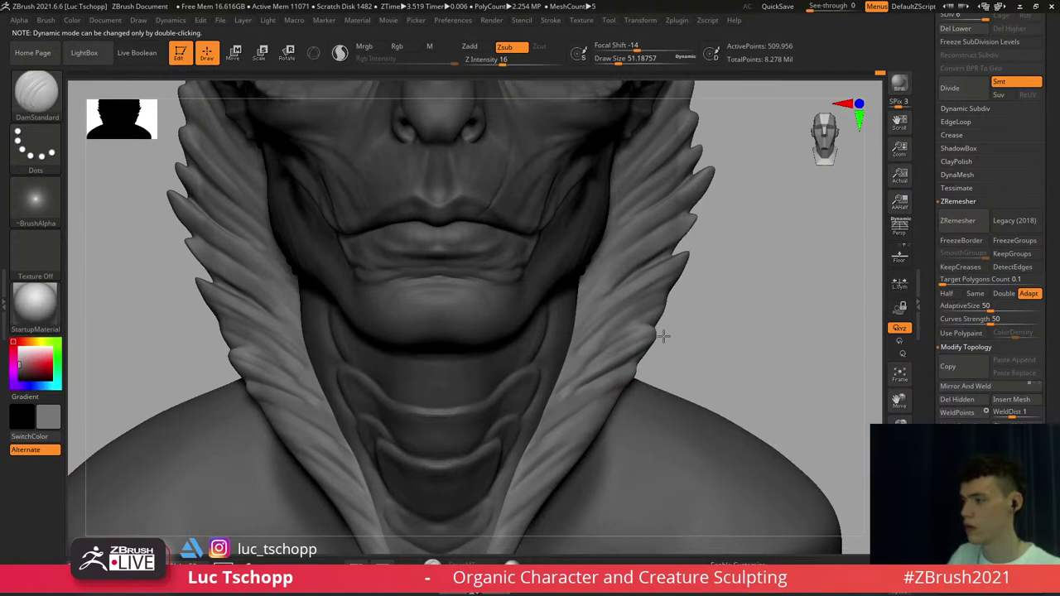
# Try SnakeHook, return to Move, and smooth the side of the neck
pyautogui.press('b')
pyautogui.press('s')
pyautogui.press('h')
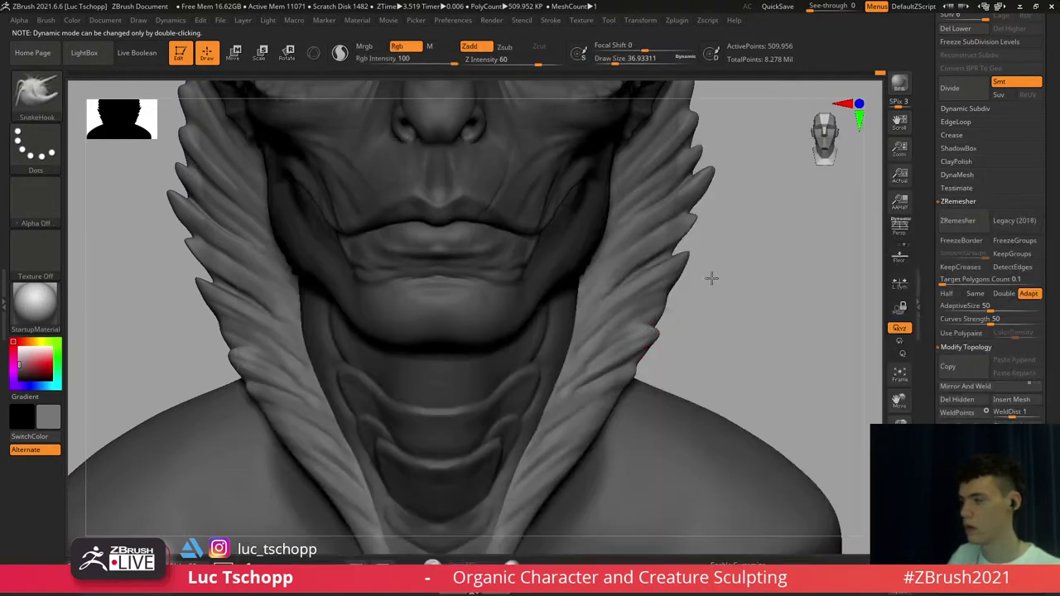
pyautogui.press('b')
pyautogui.press('m')
pyautogui.press('v')
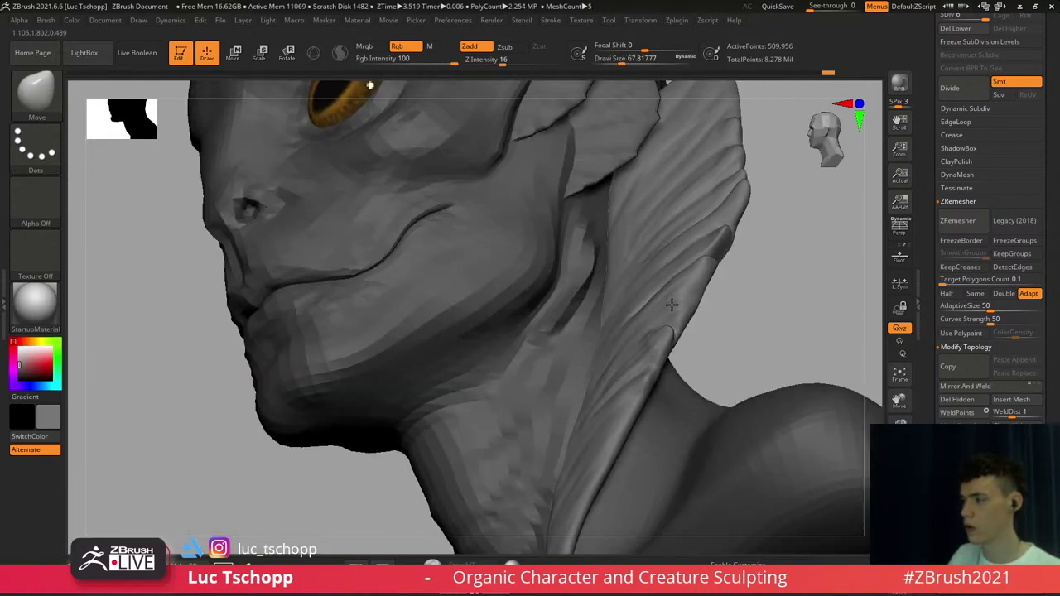
pyautogui.keyDown('shift'); pyautogui.moveTo(674, 320); pyautogui.dragTo(686, 308); pyautogui.keyUp('shift')
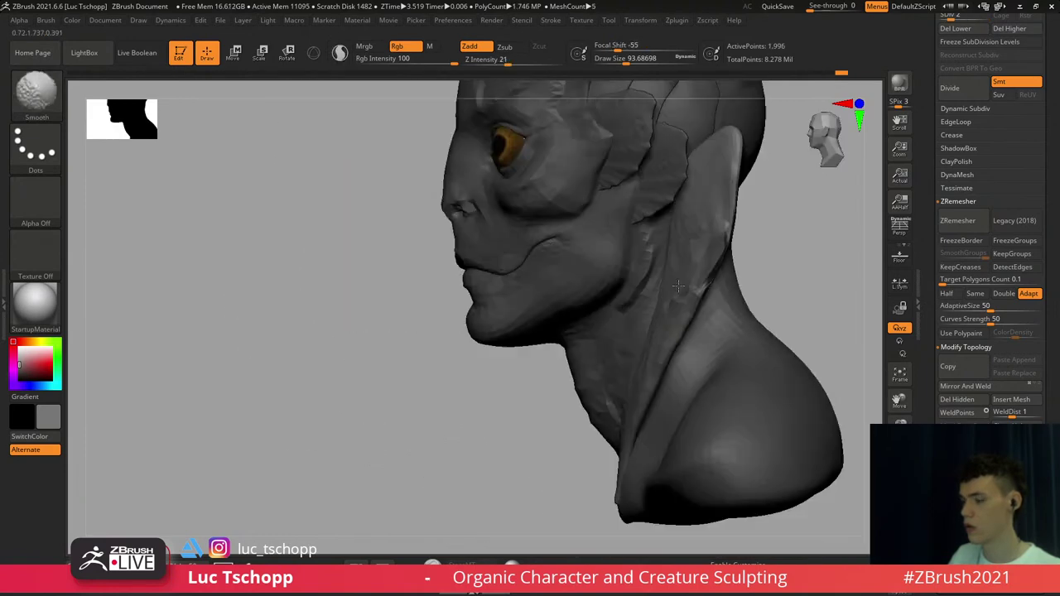
# Switch to Pinch, then LucT_Custom1, viewing the bust from the rear side
pyautogui.press('b')
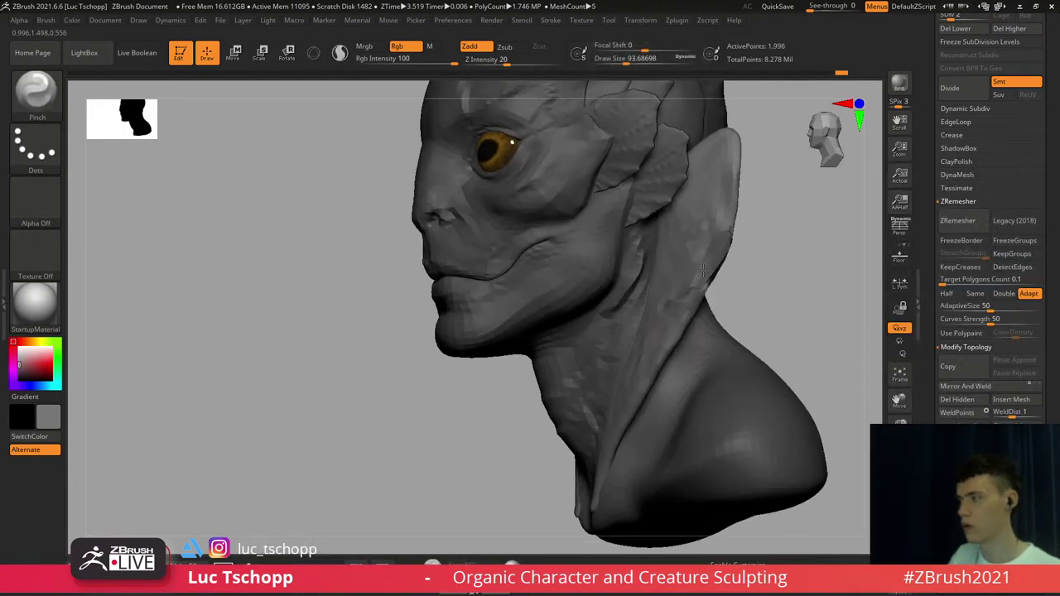
pyautogui.press('s')
pyautogui.moveTo(740, 168); pyautogui.dragTo(744, 168)
pyautogui.moveTo(816, 159); pyautogui.dragTo(744, 143)
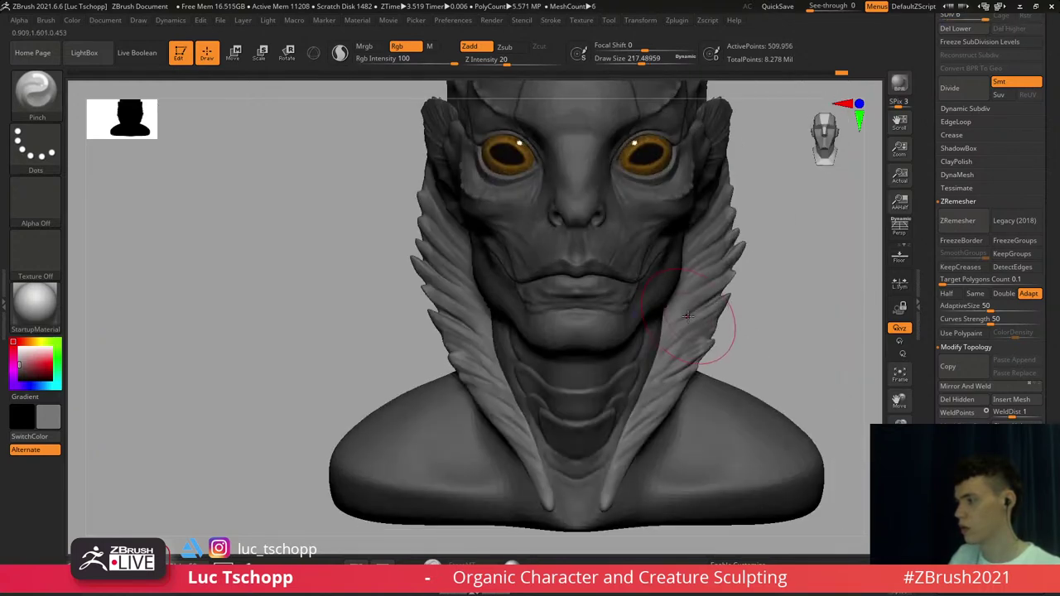
pyautogui.press('b')
pyautogui.click(741, 204)
pyautogui.moveTo(739, 207)
pyautogui.keyDown('alt'); pyautogui.mouseDown(button='right')
pyautogui.moveTo(734, 196)
pyautogui.moveTo(730, 285)
pyautogui.mouseUp(button='right'); pyautogui.keyUp('alt')
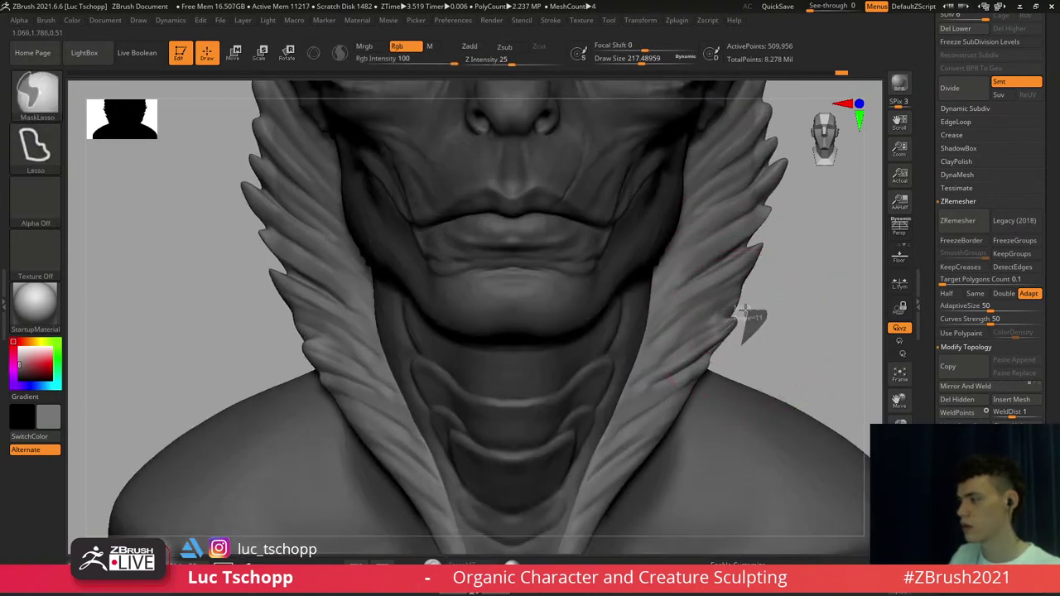
# Mask and invert around the right feather, then clear all masking from the bust
pyautogui.keyDown('ctrl'); pyautogui.moveTo(652, 371); pyautogui.dragTo(777, 348); pyautogui.keyUp('ctrl')
pyautogui.keyDown('ctrl'); pyautogui.click(777, 315); pyautogui.keyUp('ctrl')
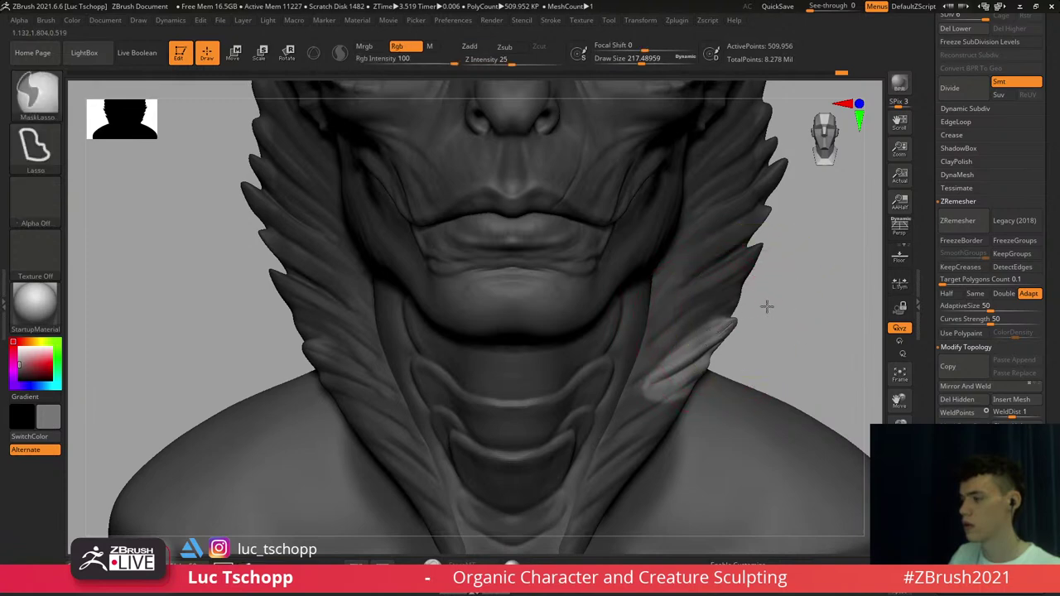
pyautogui.keyDown('ctrl'); pyautogui.click(767, 306); pyautogui.keyUp('ctrl')
pyautogui.press('b')
pyautogui.press('m')
pyautogui.press('v')
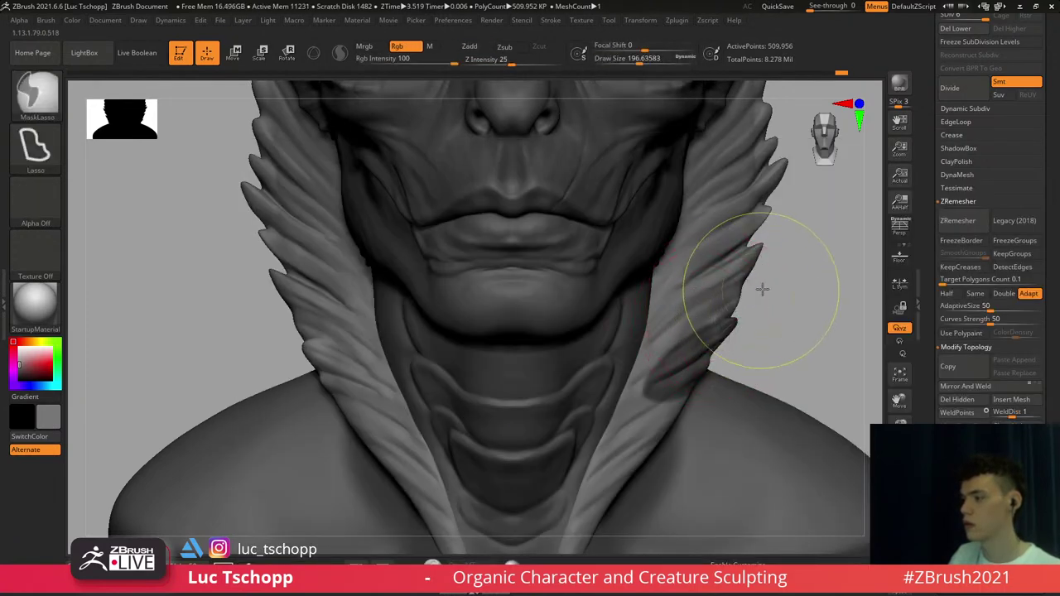
pyautogui.keyDown('ctrl'); pyautogui.moveTo(763, 290); pyautogui.dragTo(754, 297); pyautogui.keyUp('ctrl')
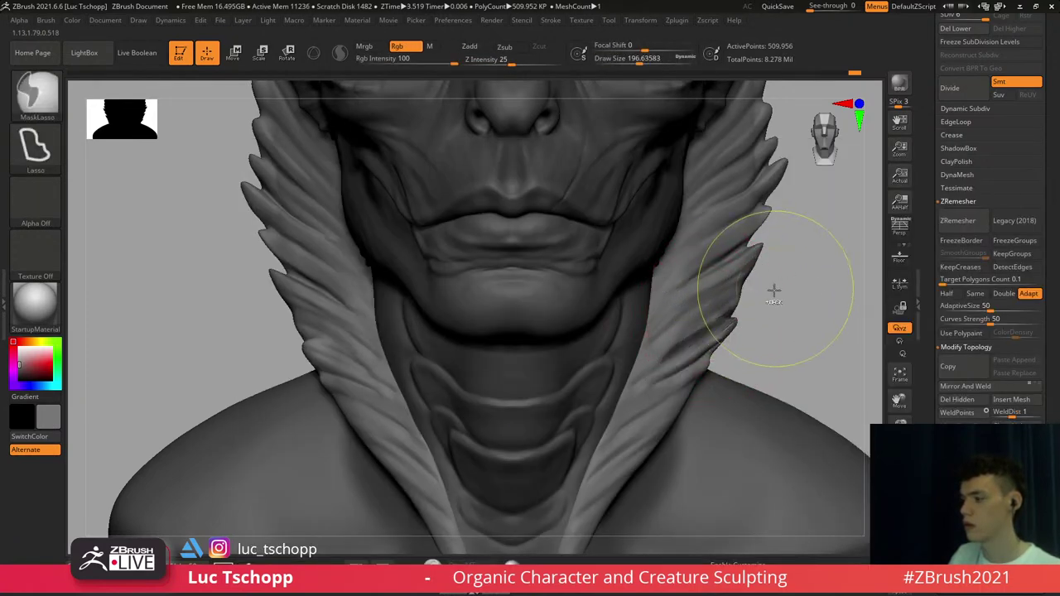
pyautogui.keyDown('ctrl'); pyautogui.click(775, 290); pyautogui.keyUp('ctrl')
pyautogui.press('b')
pyautogui.press('m')
pyautogui.press('v')
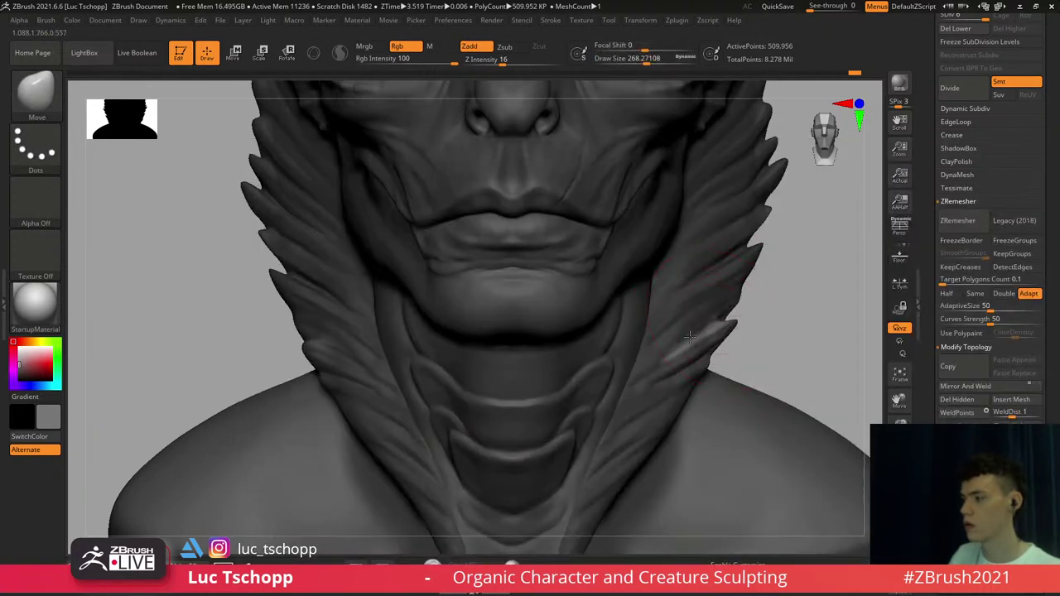
pyautogui.keyDown('ctrl'); pyautogui.moveTo(776, 310); pyautogui.dragTo(769, 318); pyautogui.keyUp('ctrl')
# Reframe the bust, adjust brush size, and rotate in on the neck feathers
pyautogui.press('[')
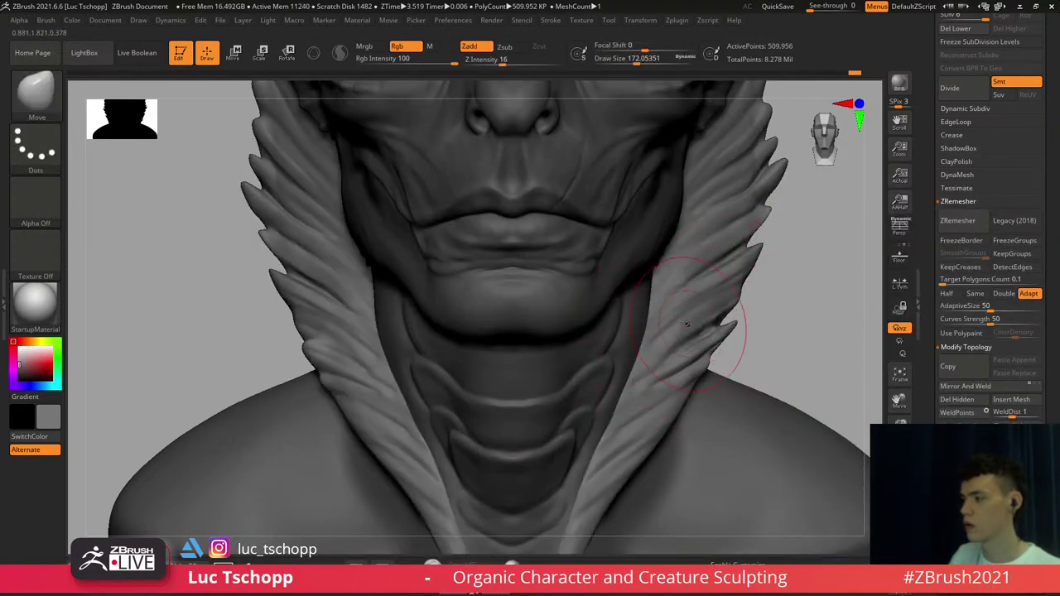
pyautogui.moveTo(671, 323)
pyautogui.keyDown('ctrl'); pyautogui.mouseDown(button='right')
pyautogui.moveTo(668, 340)
pyautogui.moveTo(658, 316)
pyautogui.mouseUp(button='right'); pyautogui.keyUp('ctrl')
pyautogui.keyDown('ctrl'); pyautogui.moveTo(657, 316); pyautogui.dragTo(659, 335, button='right'); pyautogui.keyUp('ctrl')
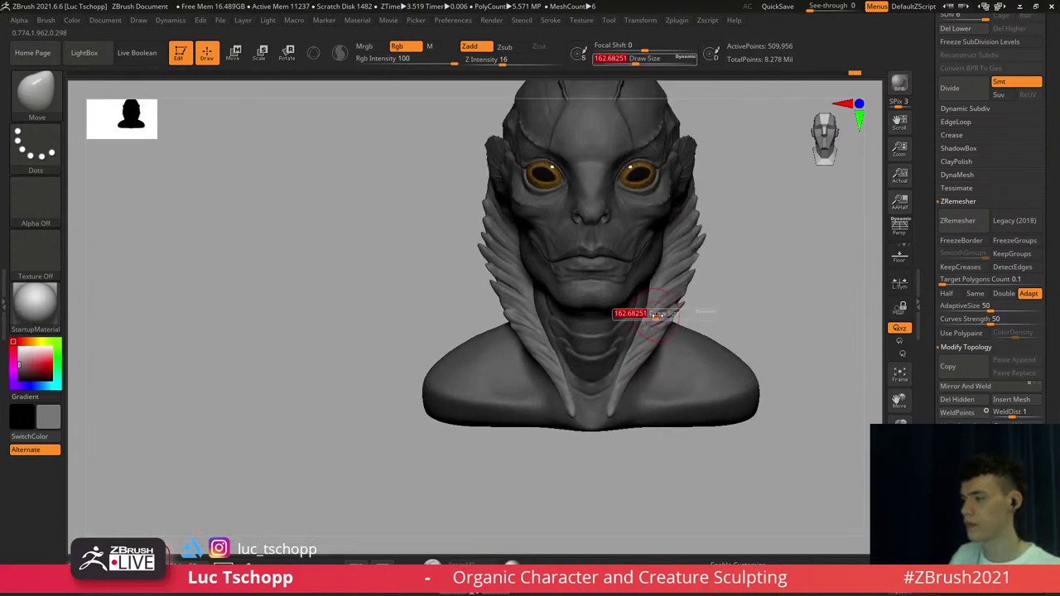
pyautogui.moveTo(657, 315); pyautogui.dragTo(661, 314)
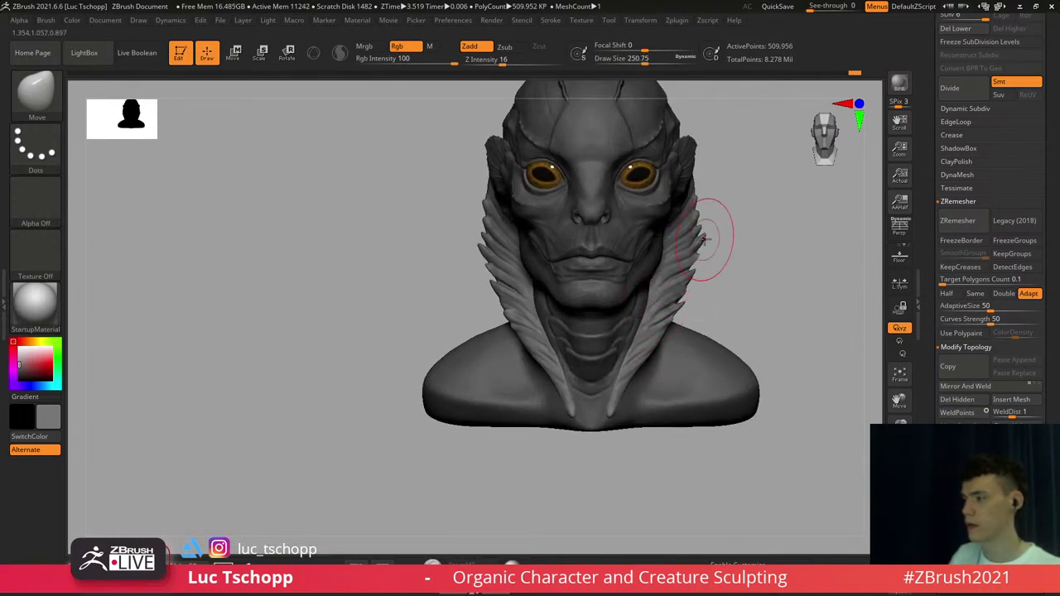
pyautogui.moveTo(709, 237); pyautogui.dragTo(701, 217, button='right')
pyautogui.press('s')
pyautogui.moveTo(701, 216); pyautogui.dragTo(705, 214)
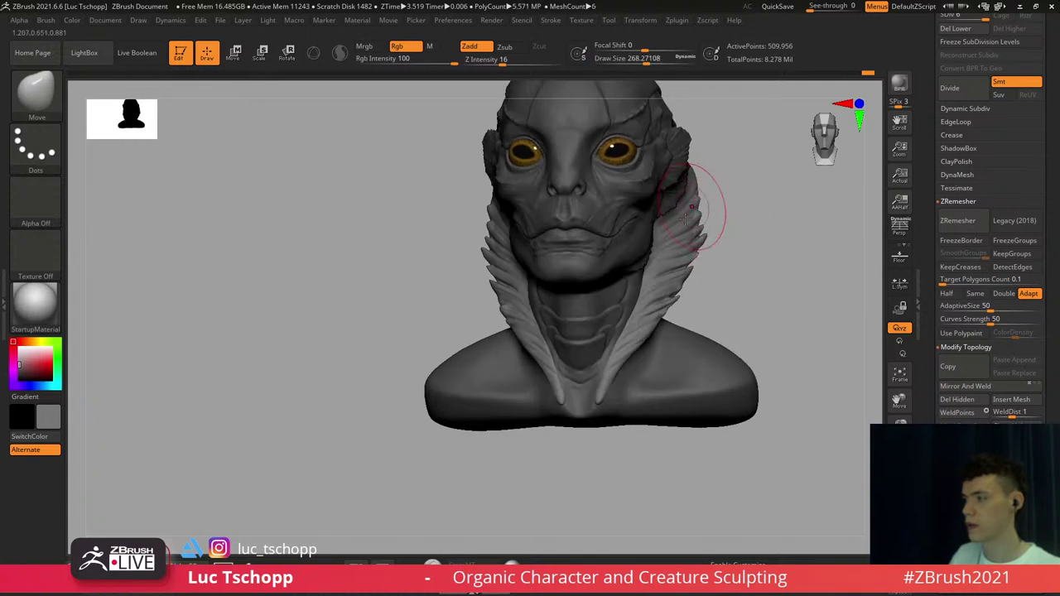
pyautogui.moveTo(647, 306)
pyautogui.mouseDown(button='right')
pyautogui.moveTo(590, 303)
pyautogui.moveTo(593, 333)
pyautogui.moveTo(660, 317)
pyautogui.mouseUp(button='right')
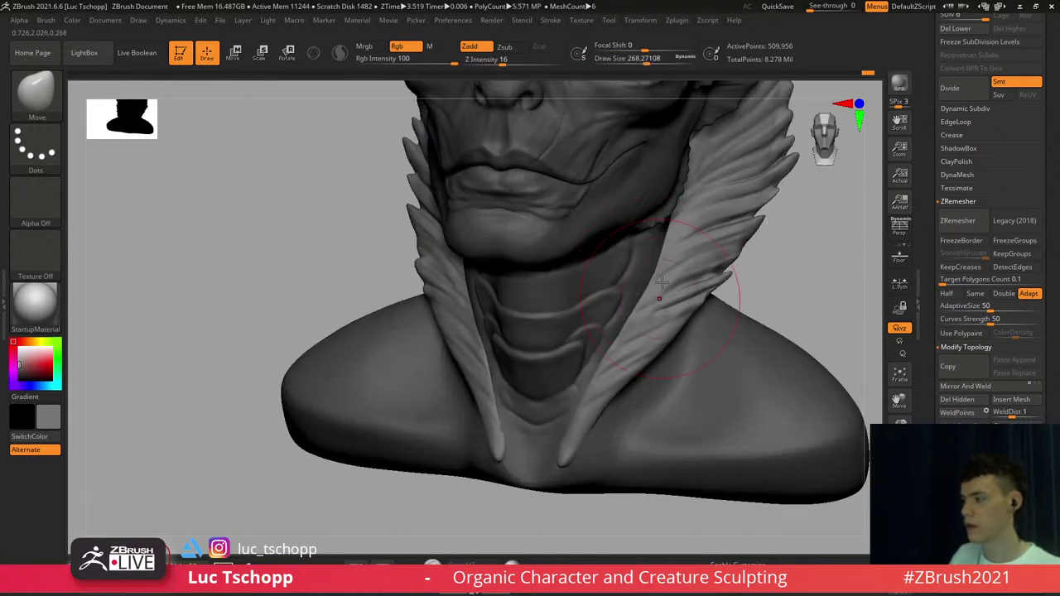
# Try DamStandard briefly, then return to the Move brush in a side view
pyautogui.press('b')
pyautogui.press('d')
pyautogui.press('s')
pyautogui.press('s')
pyautogui.moveTo(647, 329); pyautogui.dragTo(644, 330)
pyautogui.press('b')
pyautogui.press('m')
pyautogui.press('v')
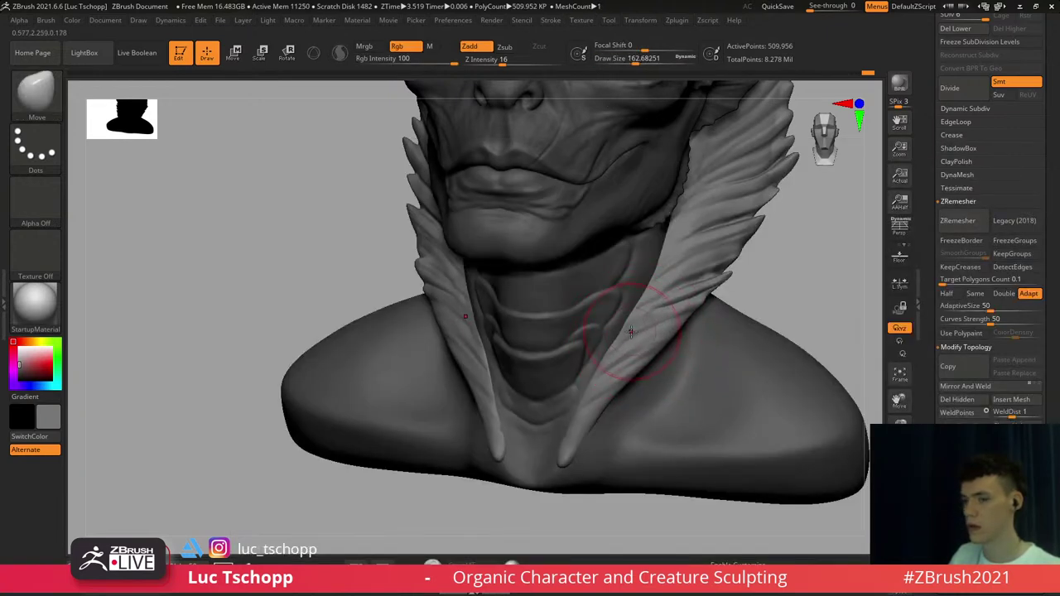
pyautogui.moveTo(630, 333)
pyautogui.mouseDown(button='right')
pyautogui.moveTo(641, 340)
pyautogui.moveTo(629, 346)
pyautogui.mouseUp(button='right')
# Choose the LucT_Custom1 brush and lower its Draw Size to about 37
pyautogui.press('b')
pyautogui.click(736, 199)
pyautogui.moveTo(598, 288)
pyautogui.mouseDown(button='right')
pyautogui.moveTo(621, 281)
pyautogui.moveTo(610, 328)
pyautogui.moveTo(628, 345)
pyautogui.mouseUp(button='right')
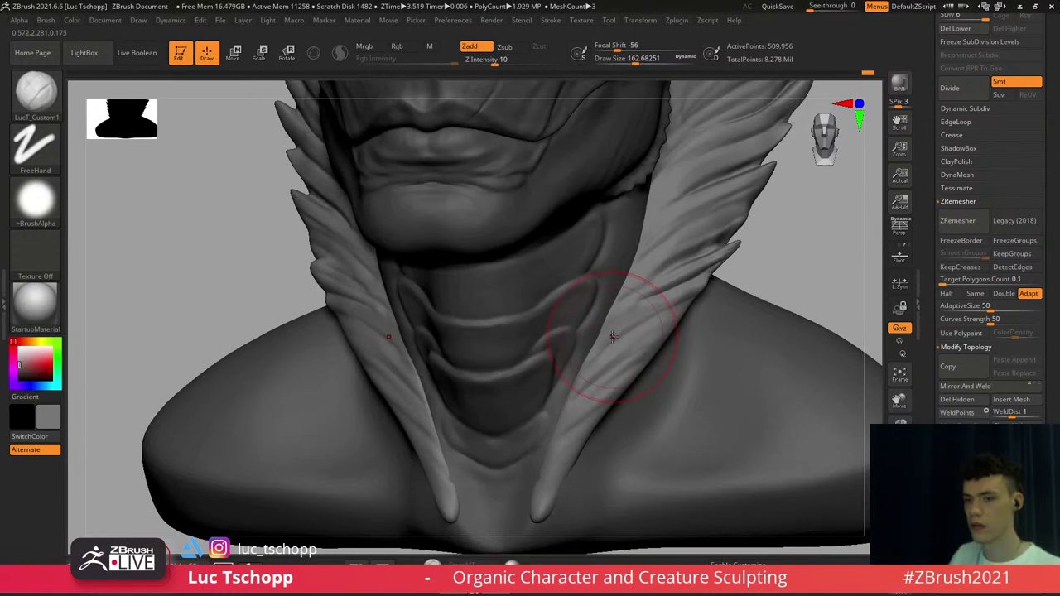
pyautogui.press('s')
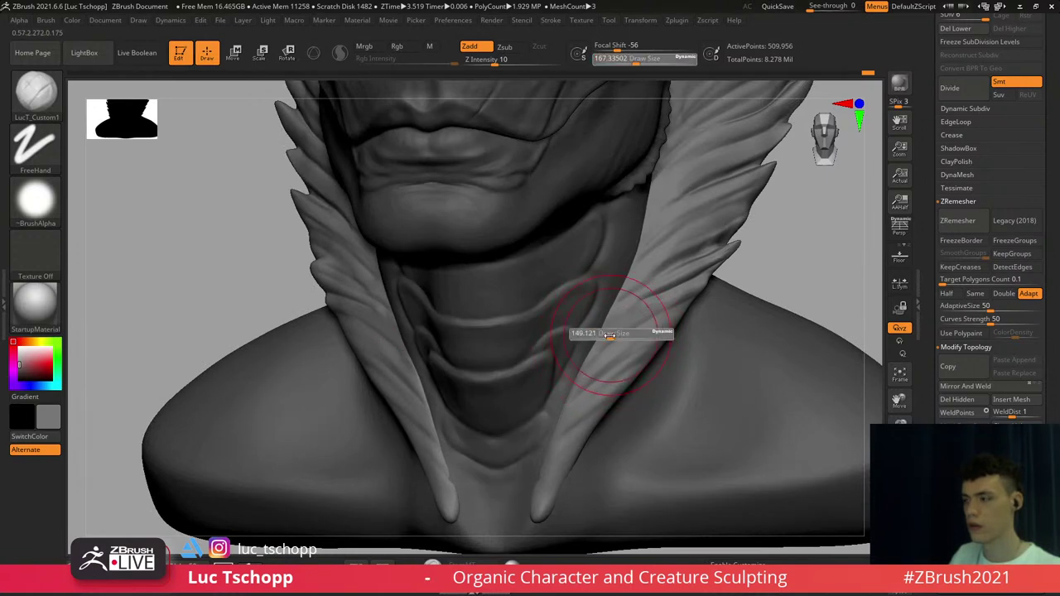
pyautogui.moveTo(612, 335); pyautogui.dragTo(591, 336)
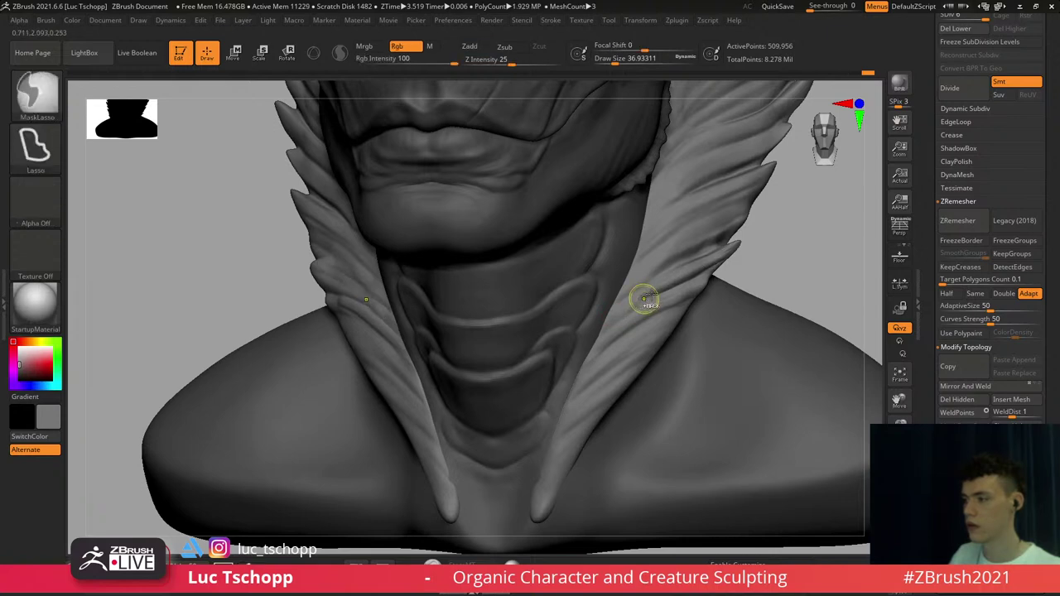
# Swap from DamStandard to the Move brush facing the neck, and enlarge the draw size
pyautogui.press('b')
pyautogui.press('d')
pyautogui.press('s')
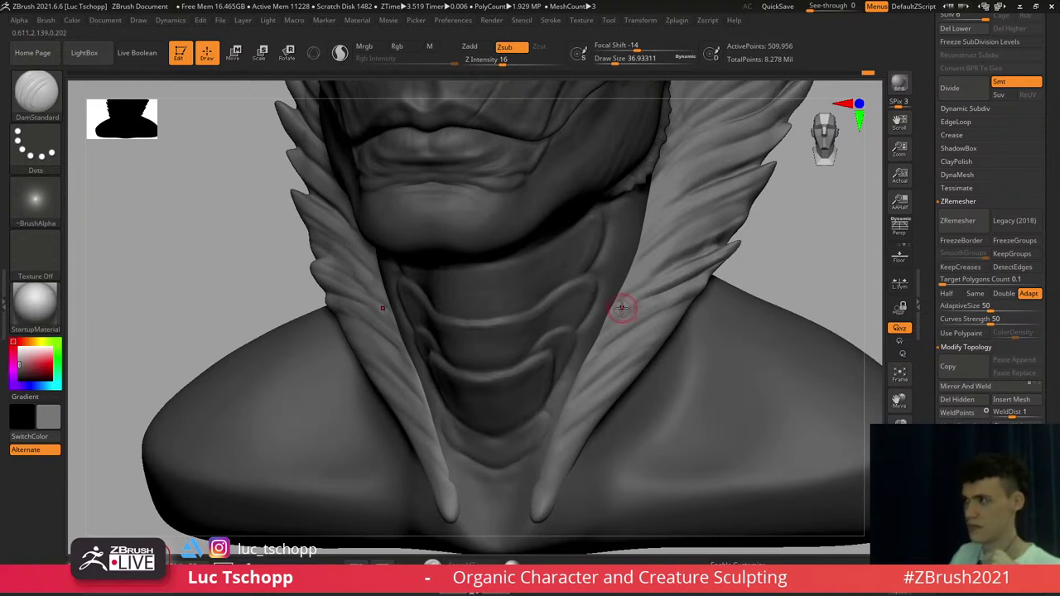
pyautogui.moveTo(665, 301); pyautogui.dragTo(680, 282, button='right')
pyautogui.press('b')
pyautogui.press('m')
pyautogui.press('v')
pyautogui.press('s')
pyautogui.press('s')
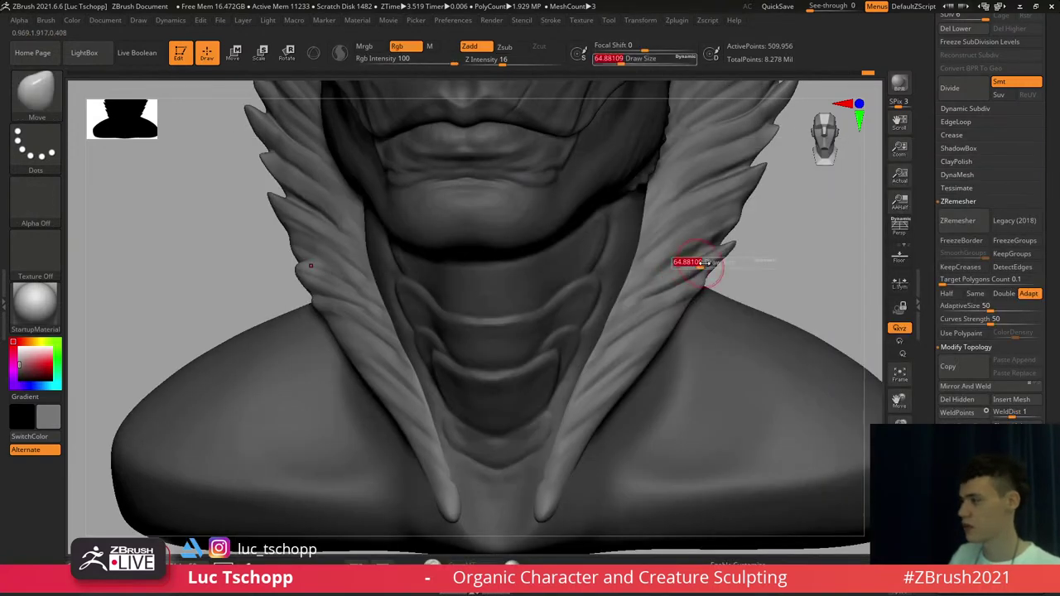
pyautogui.moveTo(698, 263); pyautogui.dragTo(707, 263)
# Try a LucT_Custom1 stroke on the right feather, undo it, and shrink the brush
pyautogui.moveTo(714, 262); pyautogui.dragTo(732, 271, button='right')
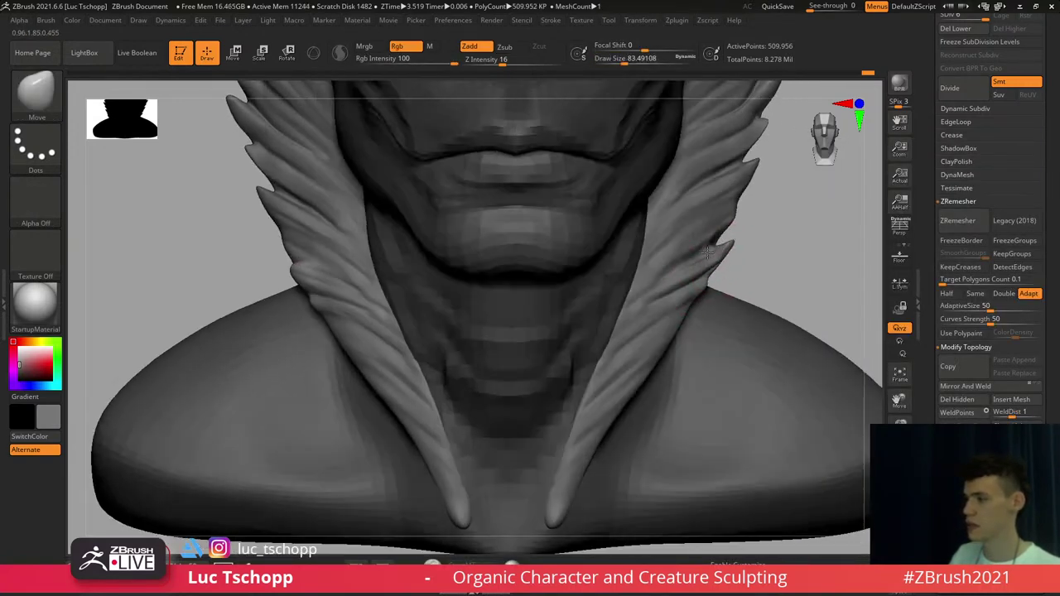
pyautogui.press('b')
pyautogui.click(749, 203)
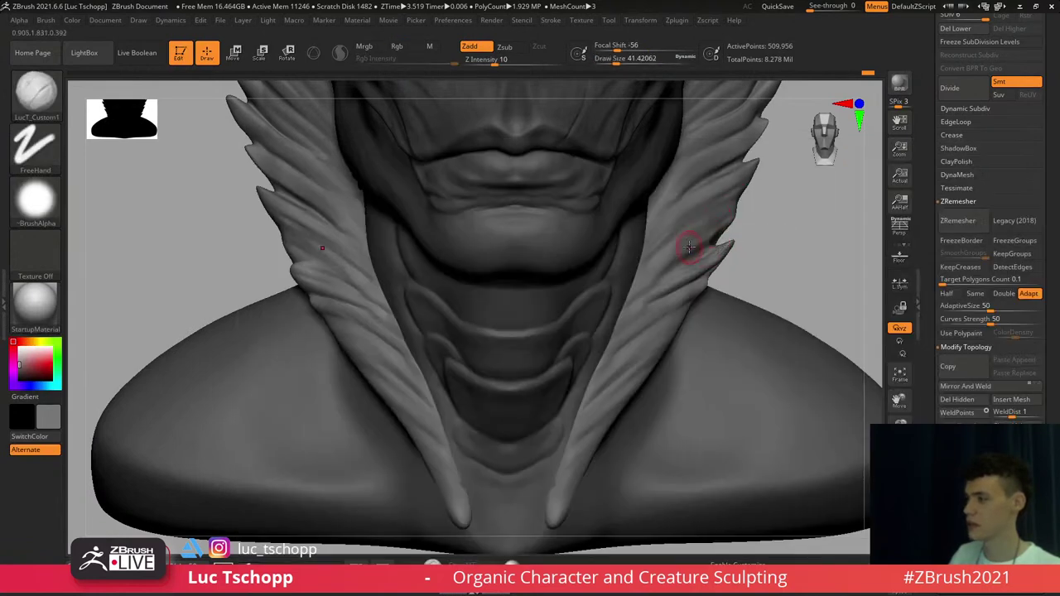
pyautogui.moveTo(690, 247); pyautogui.dragTo(667, 258)
pyautogui.hotkey('ctrl', 'z')
pyautogui.press('s')
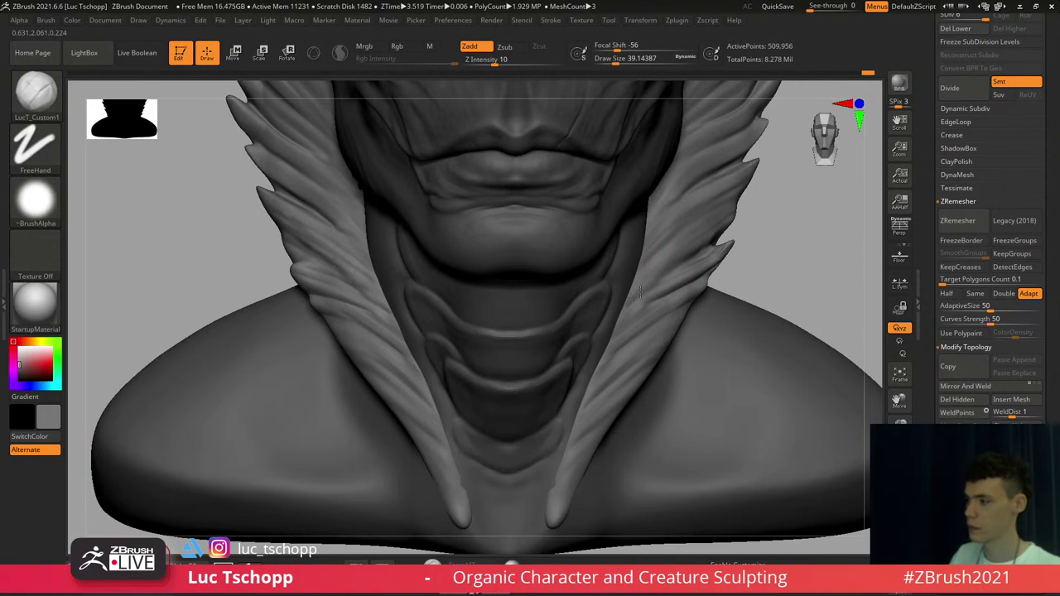
# Frame the bust and use the Move brush to pull a feather tip up and reshape the collar feather
pyautogui.press('f')
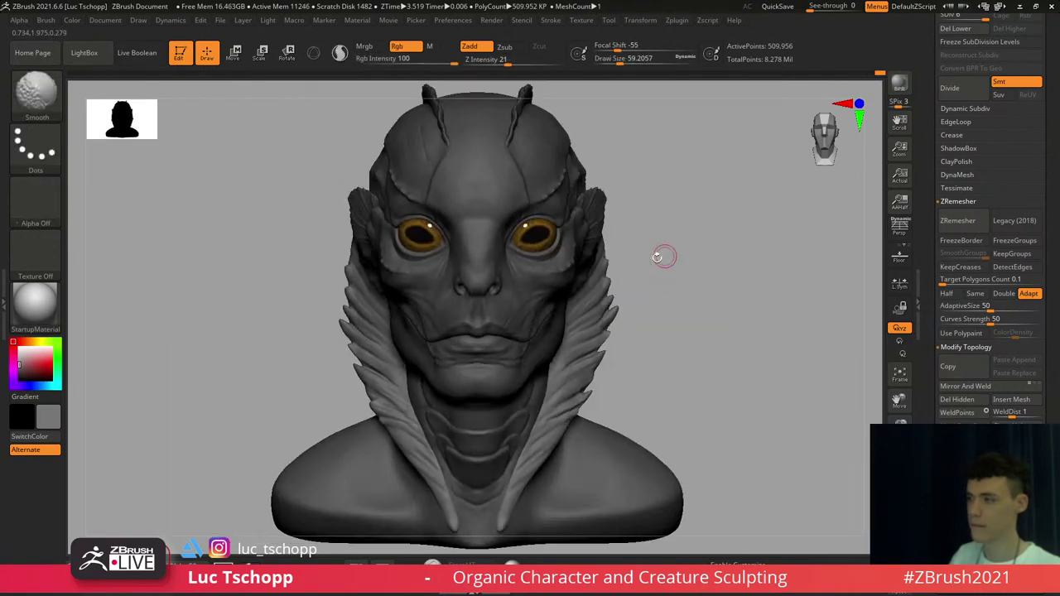
pyautogui.keyDown('ctrl'); pyautogui.moveTo(620, 277); pyautogui.dragTo(597, 196, button='right'); pyautogui.keyUp('ctrl')
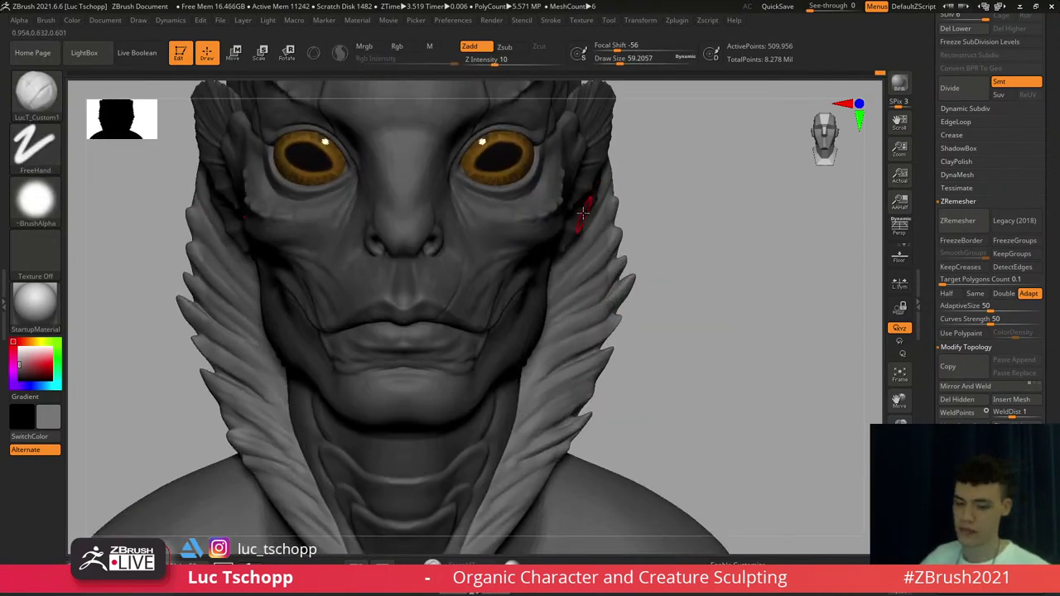
pyautogui.press('b')
pyautogui.press('m')
pyautogui.press('v')
pyautogui.press('s')
pyautogui.moveTo(626, 199)
pyautogui.mouseDown()
pyautogui.moveTo(615, 204)
pyautogui.moveTo(621, 186)
pyautogui.mouseUp()
pyautogui.press('s')
pyautogui.press('s')
pyautogui.moveTo(619, 186); pyautogui.dragTo(617, 187)
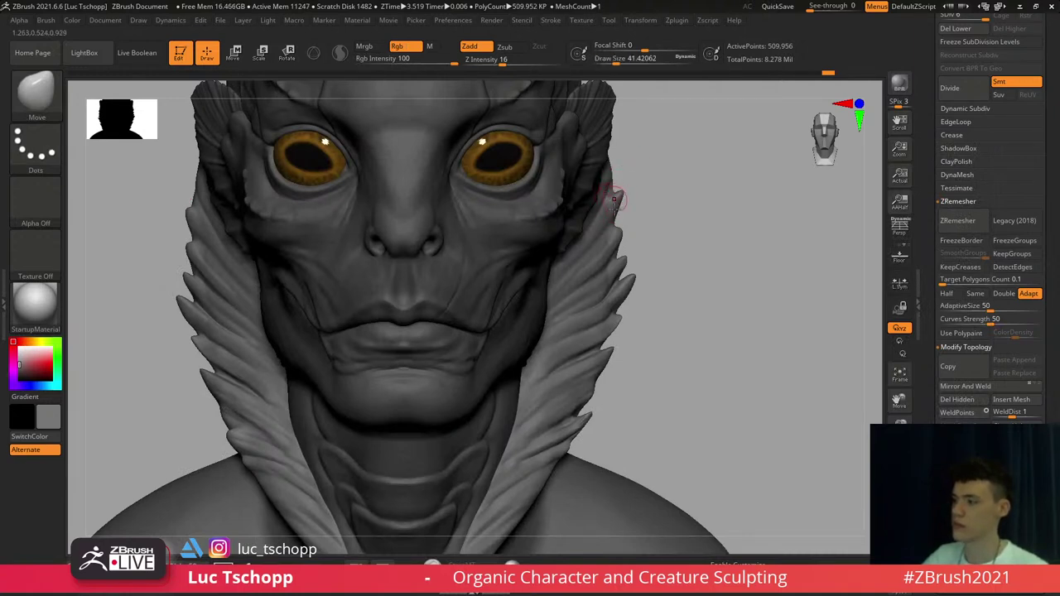
pyautogui.moveTo(644, 253); pyautogui.dragTo(615, 266, button='right')
pyautogui.press('s')
pyautogui.moveTo(620, 267)
pyautogui.mouseDown()
pyautogui.moveTo(604, 288)
pyautogui.moveTo(620, 260)
pyautogui.mouseUp()
pyautogui.press('s')
pyautogui.press('s')
pyautogui.keyDown('shift'); pyautogui.moveTo(621, 261); pyautogui.dragTo(614, 298, button='right'); pyautogui.keyUp('shift')
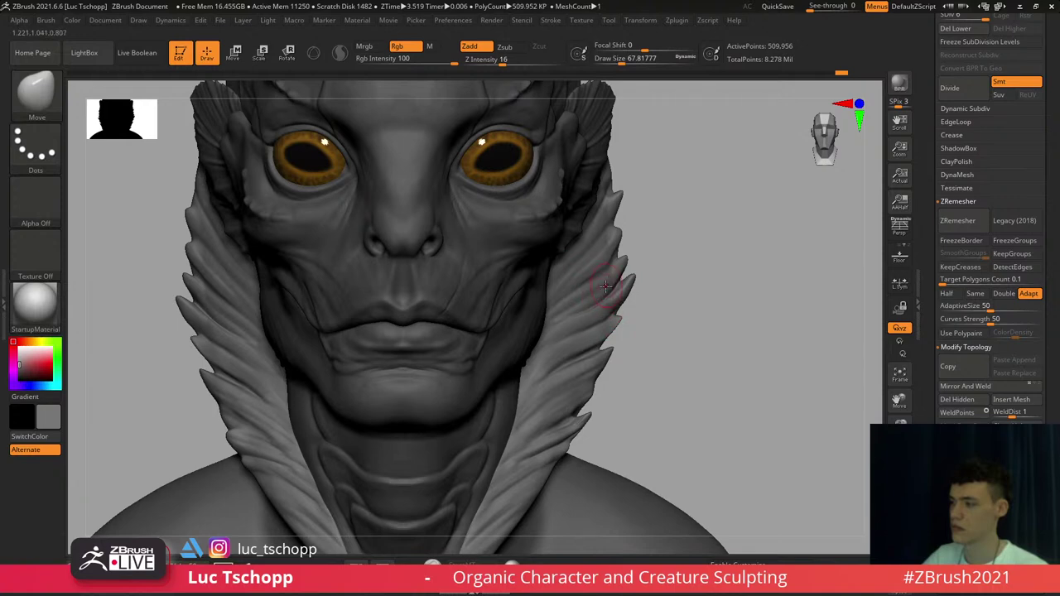
# Try the DamStandard and SnakeHook brushes while zooming onto the neck and feather collar
pyautogui.press('b')
pyautogui.press('d')
pyautogui.press('s')
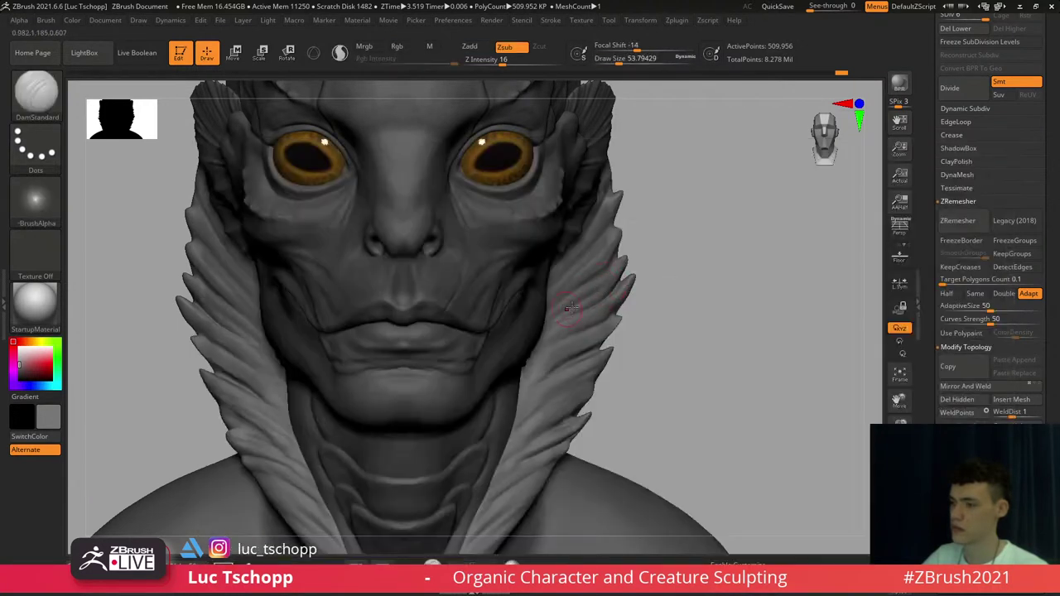
pyautogui.keyDown('ctrl'); pyautogui.moveTo(572, 309); pyautogui.dragTo(579, 170, button='right'); pyautogui.keyUp('ctrl')
pyautogui.moveTo(579, 295)
pyautogui.keyDown('alt'); pyautogui.mouseDown(button='right')
pyautogui.moveTo(584, 208)
pyautogui.moveTo(573, 448)
pyautogui.mouseUp(button='right'); pyautogui.keyUp('alt')
pyautogui.press('b')
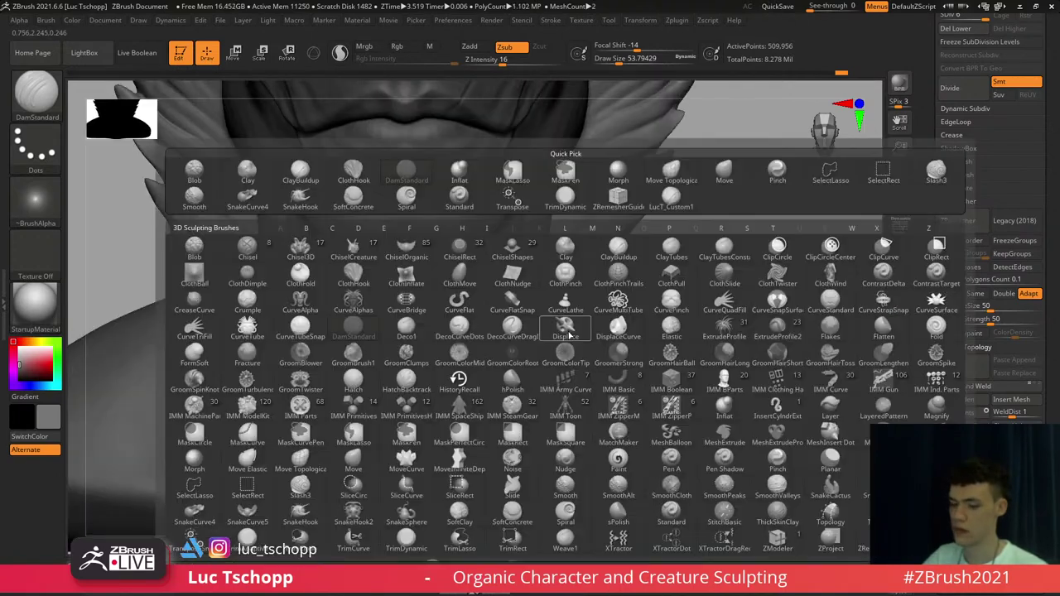
pyautogui.press('s')
pyautogui.press('h')
pyautogui.press('[')
pyautogui.press('[')
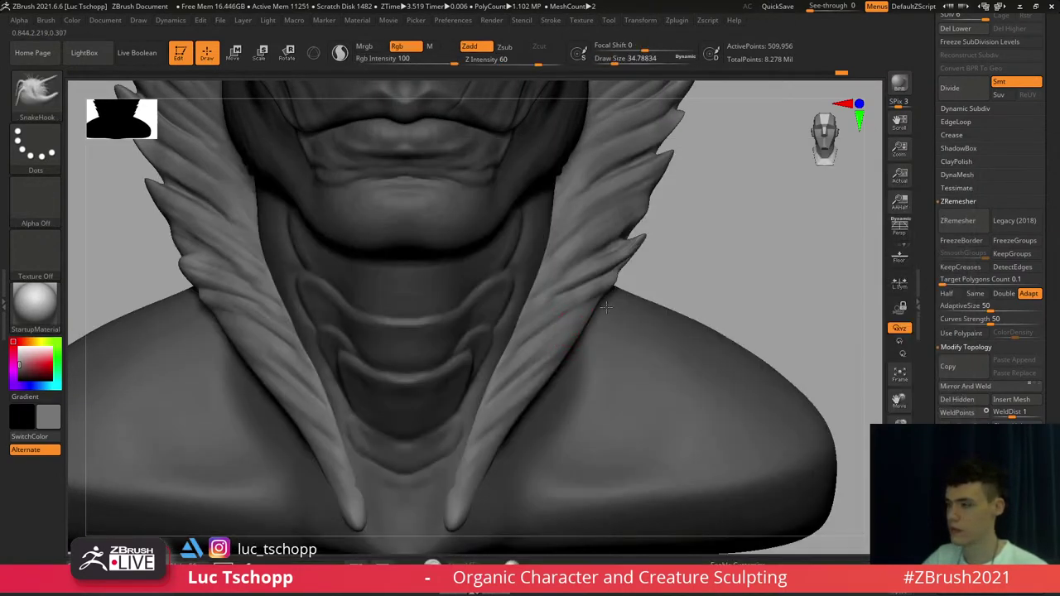
# Return to the Move brush and reframe the whole bust from the front
pyautogui.press('b')
pyautogui.press('m')
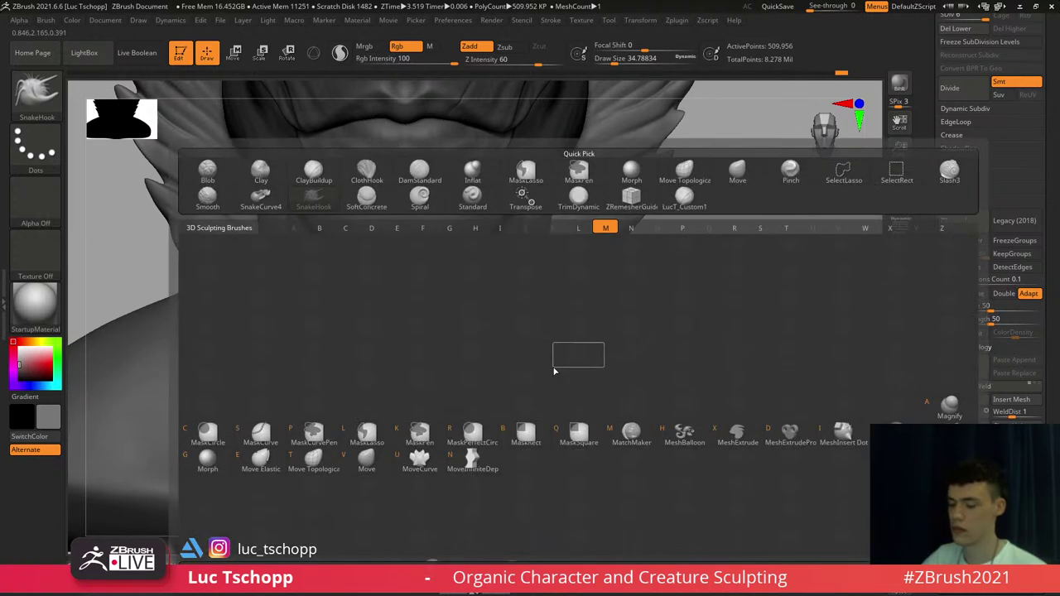
pyautogui.press('v')
pyautogui.moveTo(593, 367); pyautogui.dragTo(556, 368, button='right')
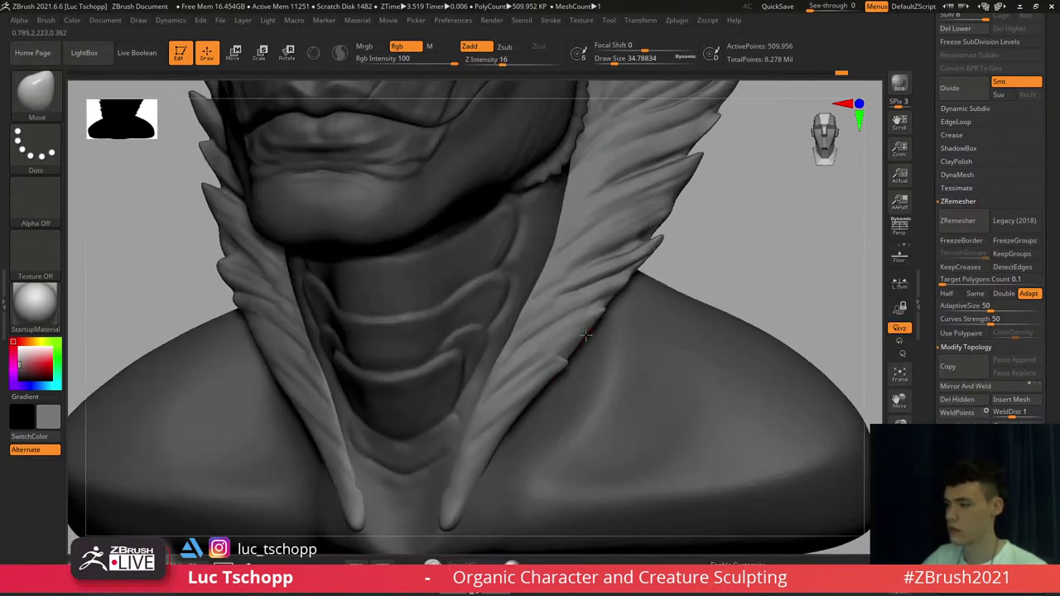
pyautogui.keyDown('alt'); pyautogui.moveTo(668, 209); pyautogui.dragTo(647, 268, button='right'); pyautogui.keyUp('alt')
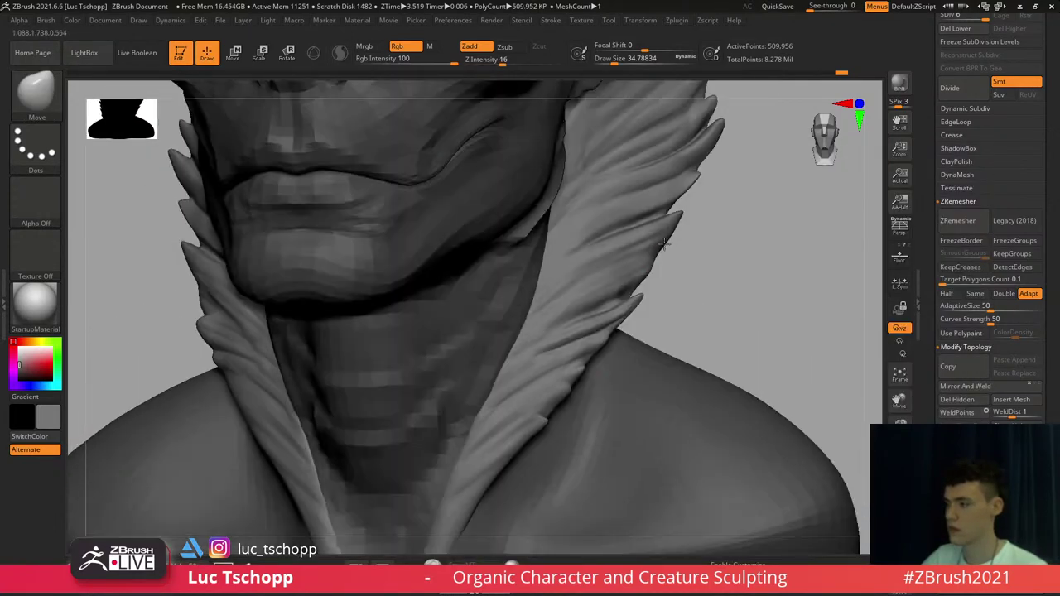
pyautogui.press('[')
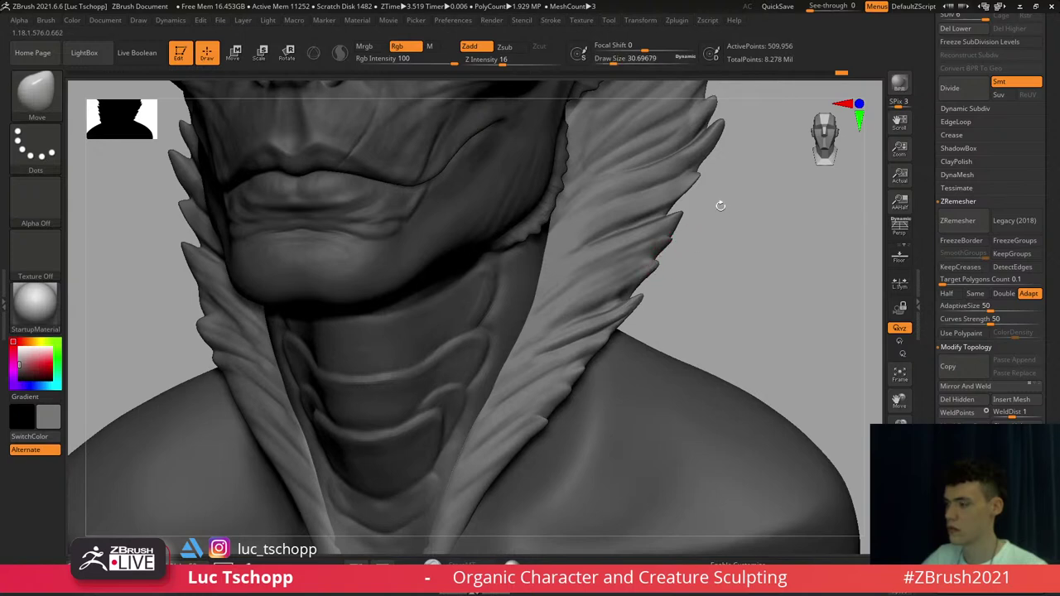
pyautogui.moveTo(690, 232)
pyautogui.keyDown('shift'); pyautogui.mouseDown(button='right')
pyautogui.moveTo(666, 190)
pyautogui.moveTo(611, 282)
pyautogui.moveTo(627, 343)
pyautogui.mouseUp(button='right'); pyautogui.keyUp('shift')
pyautogui.press('s')
pyautogui.moveTo(622, 310); pyautogui.dragTo(628, 311)
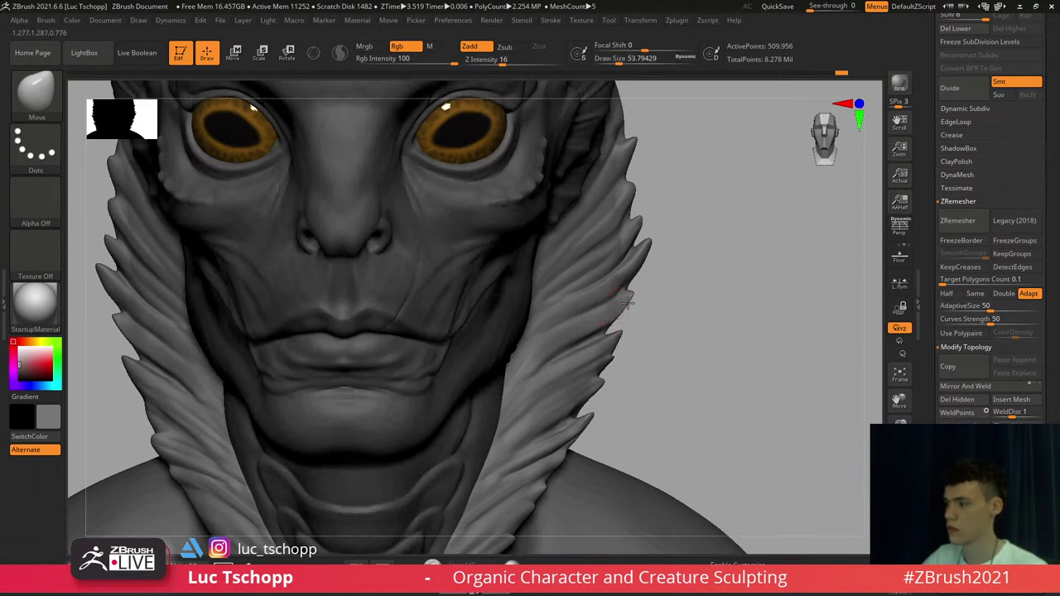
# Select LucT_Custom1 and reframe on the face, resizing the brush to about 37, then 68
pyautogui.press('b')
pyautogui.click(714, 204)
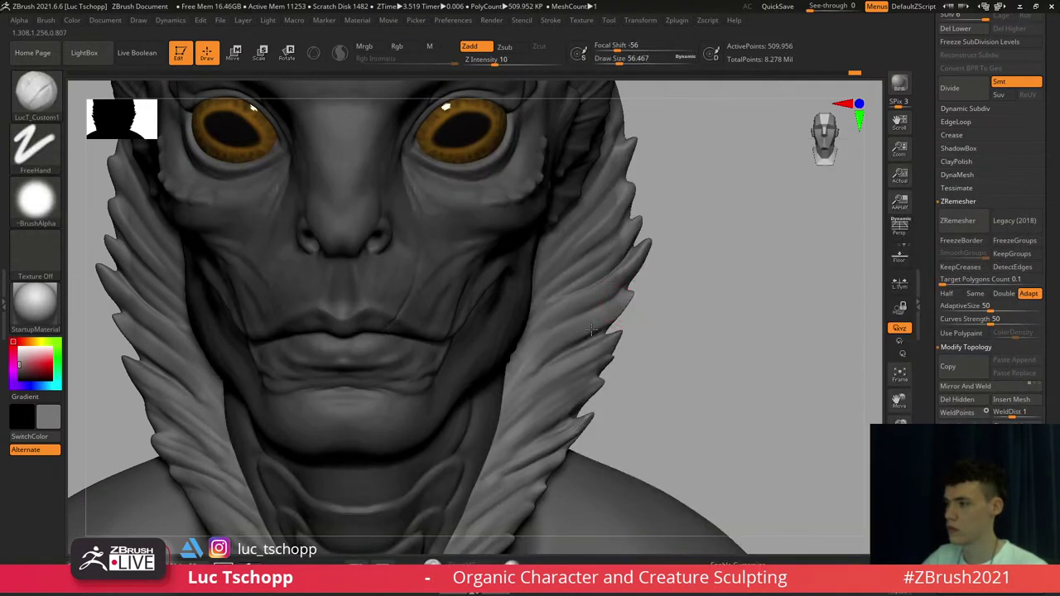
pyautogui.press('s')
pyautogui.moveTo(573, 332); pyautogui.dragTo(568, 332)
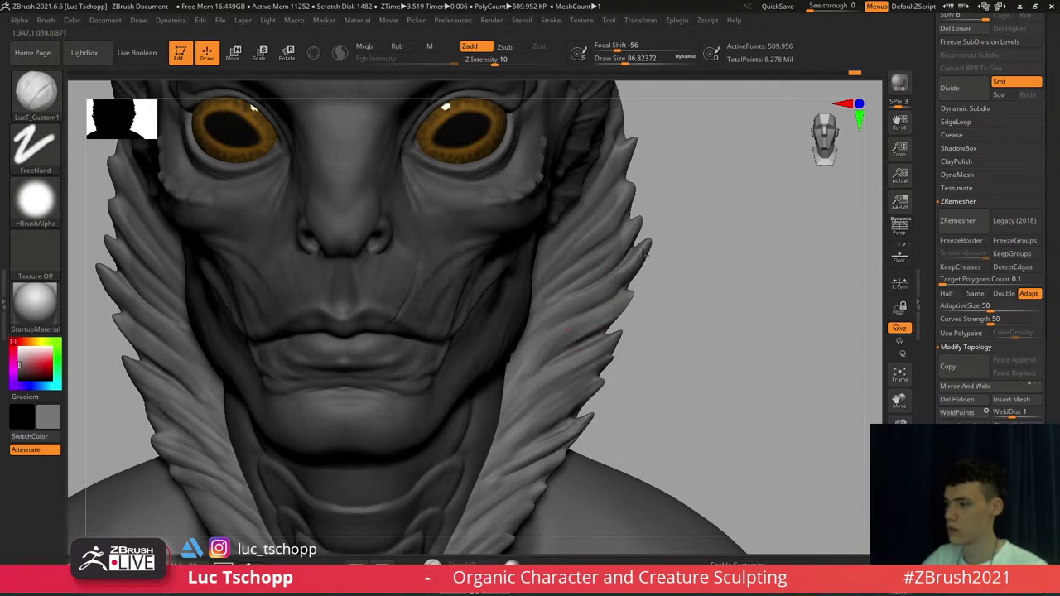
pyautogui.keyDown('ctrl'); pyautogui.moveTo(564, 353); pyautogui.dragTo(598, 309, button='right'); pyautogui.keyUp('ctrl')
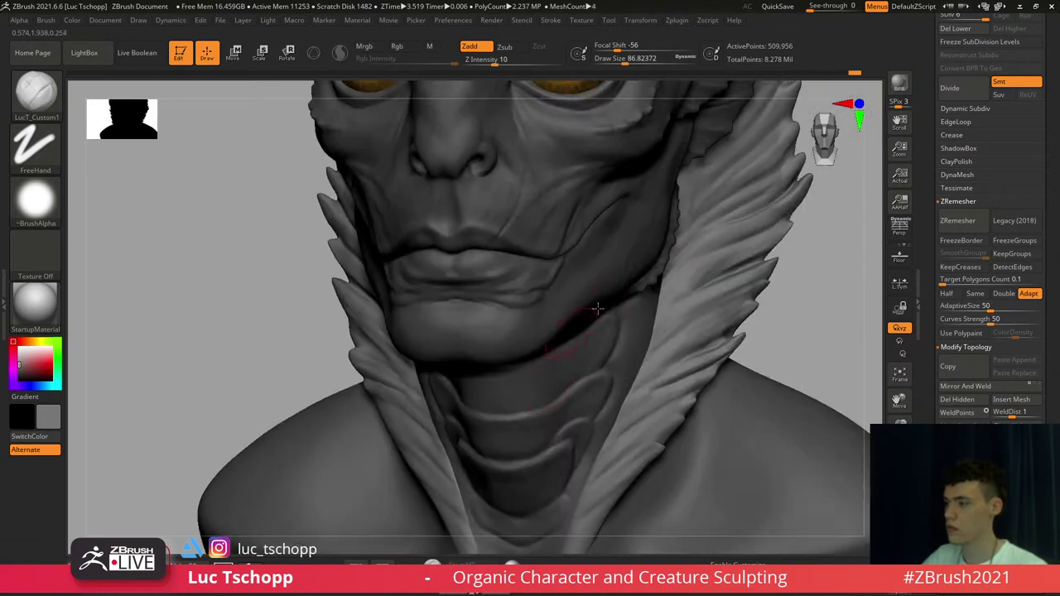
pyautogui.moveTo(585, 270)
pyautogui.keyDown('ctrl'); pyautogui.mouseDown(button='right')
pyautogui.moveTo(530, 190)
pyautogui.moveTo(584, 275)
pyautogui.mouseUp(button='right'); pyautogui.keyUp('ctrl')
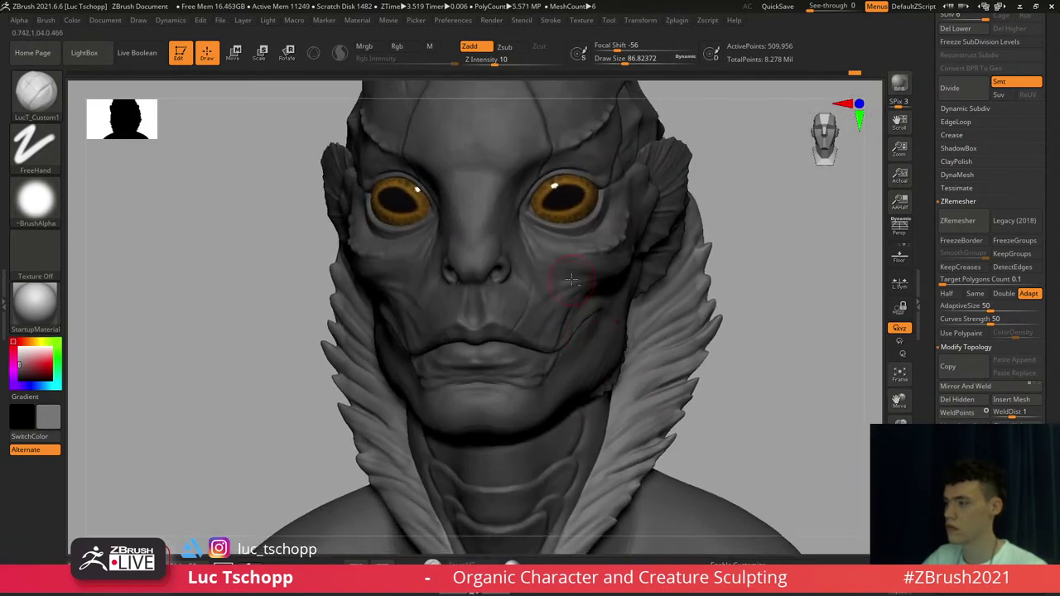
pyautogui.press('s')
pyautogui.moveTo(678, 305); pyautogui.dragTo(656, 327)
# Shrink the brush to about 59 and make DamStandard the active brush
pyautogui.press('s')
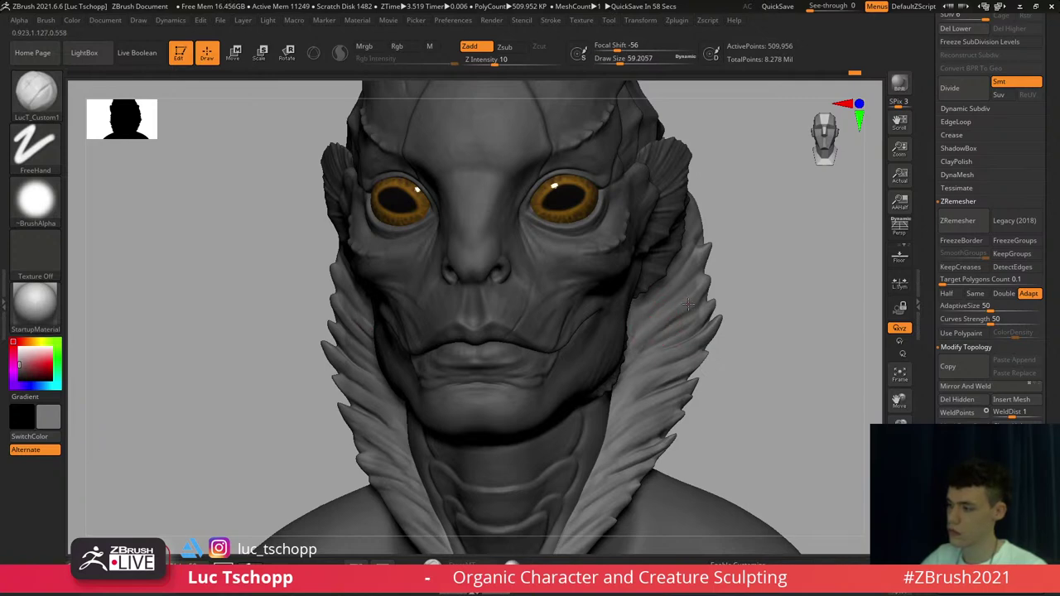
pyautogui.press('s')
pyautogui.press('b')
pyautogui.press('d')
pyautogui.press('b')
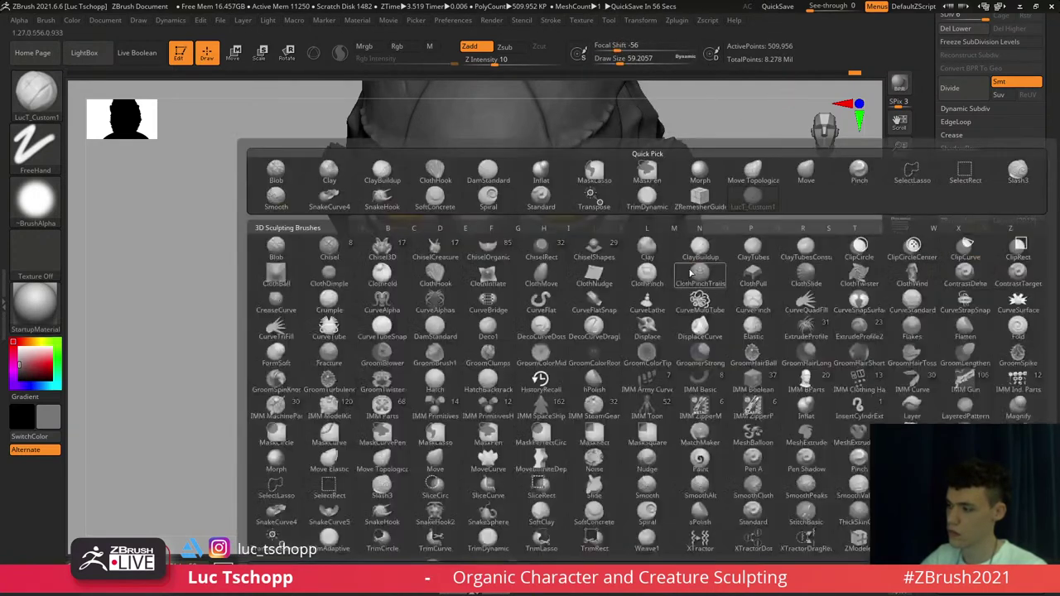
pyautogui.press('d')
pyautogui.press('s')
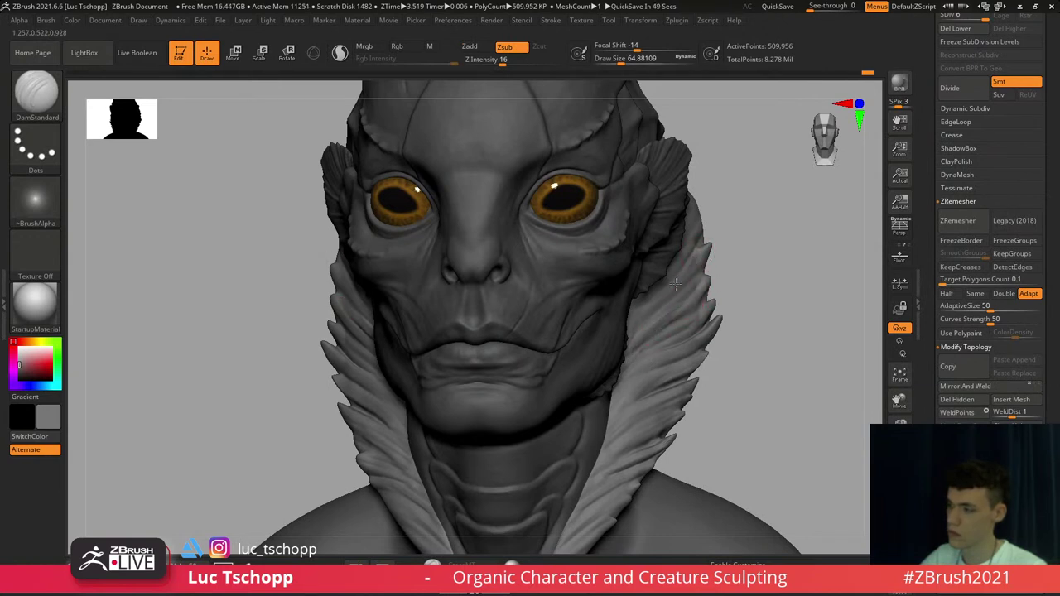
# Switch to the Move brush at about size 33, turning the head three-quarter and back to front
pyautogui.press('b')
pyautogui.press('Escape')
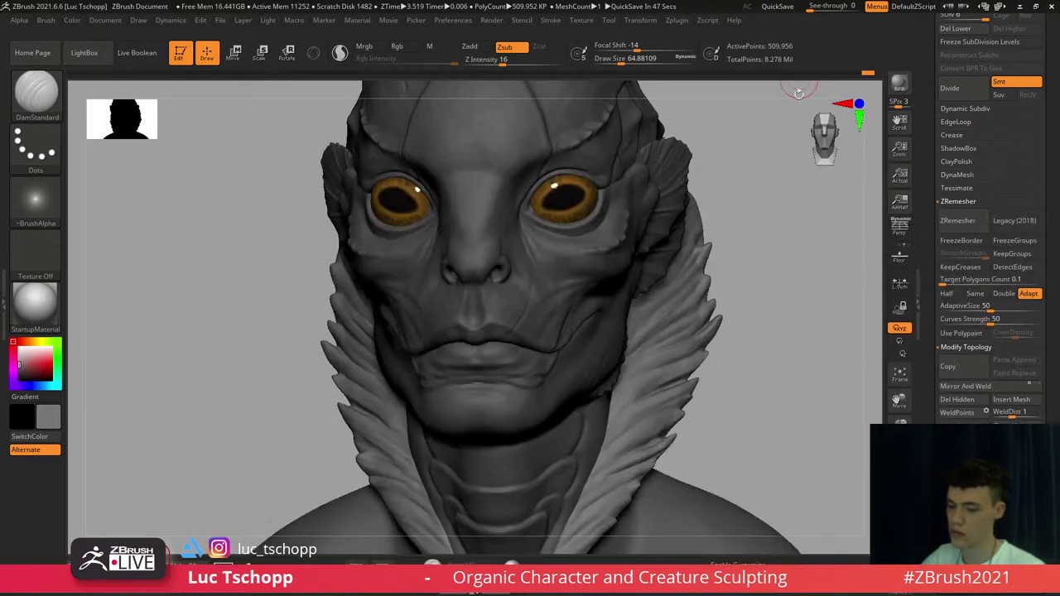
pyautogui.press('b')
pyautogui.press('m')
pyautogui.press('v')
pyautogui.press('s')
pyautogui.moveTo(708, 224); pyautogui.dragTo(710, 202)
pyautogui.press('s')
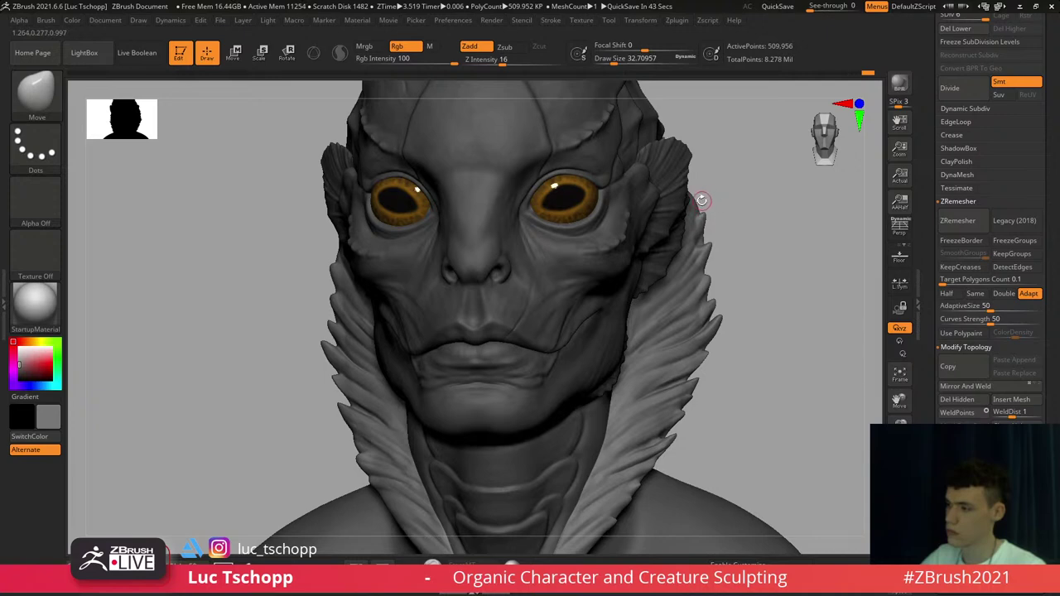
pyautogui.press('s')
pyautogui.moveTo(697, 191)
pyautogui.mouseDown()
pyautogui.moveTo(710, 194)
pyautogui.moveTo(684, 194)
pyautogui.moveTo(730, 209)
pyautogui.moveTo(697, 212)
pyautogui.mouseUp()
pyautogui.press('ctrl')
pyautogui.press('s')
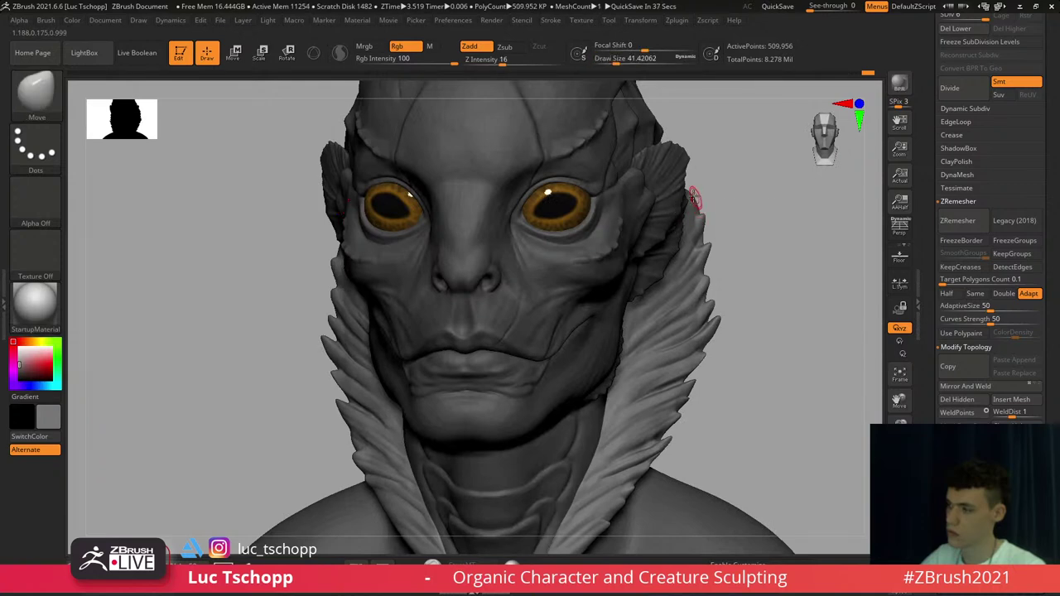
# At a lower subdivision level, pull the hood's feather tips inward on both sides with X symmetry
pyautogui.press('s')
pyautogui.keyDown('shift'); pyautogui.moveTo(715, 331); pyautogui.dragTo(722, 356); pyautogui.keyUp('shift')
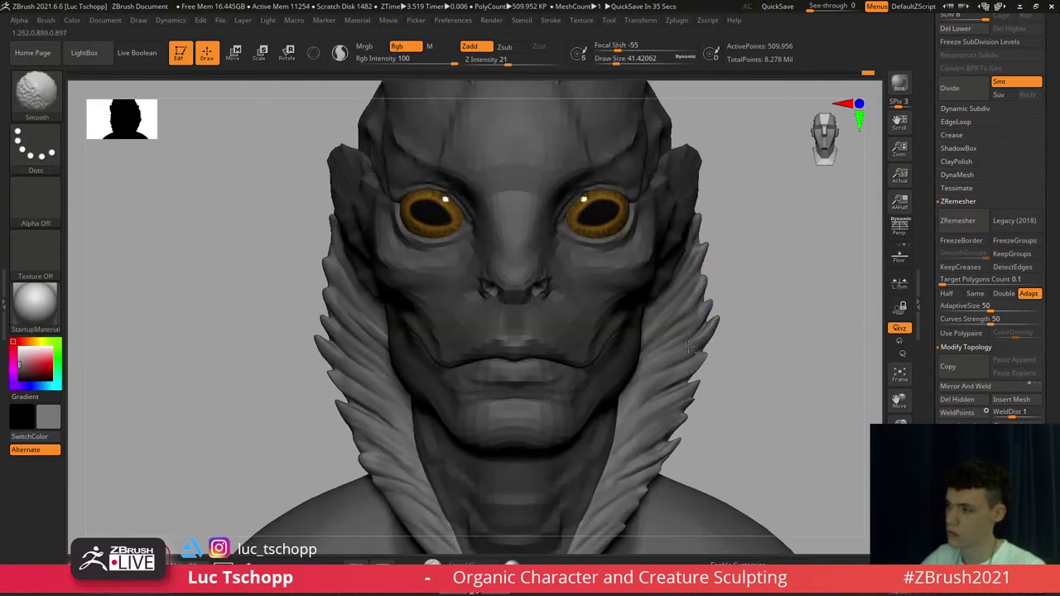
pyautogui.keyDown('alt'); pyautogui.moveTo(702, 403); pyautogui.dragTo(690, 290); pyautogui.keyUp('alt')
pyautogui.hotkey('shift', 'd')
pyautogui.hotkey('shift', 'd')
pyautogui.hotkey('shift', 'd')
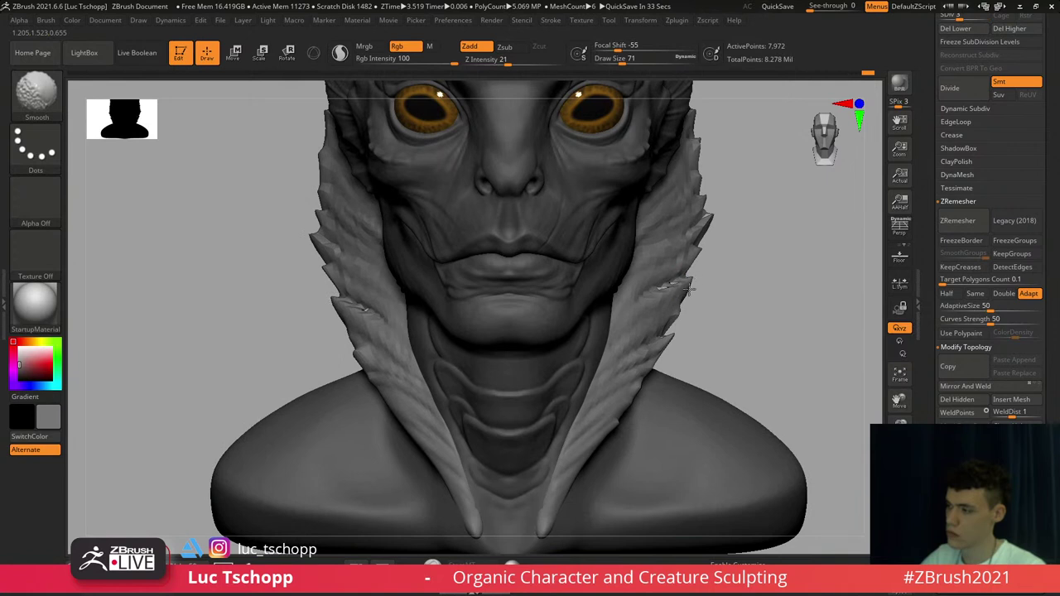
pyautogui.press('d')
pyautogui.press('d')
pyautogui.press(']')
pyautogui.press(']')
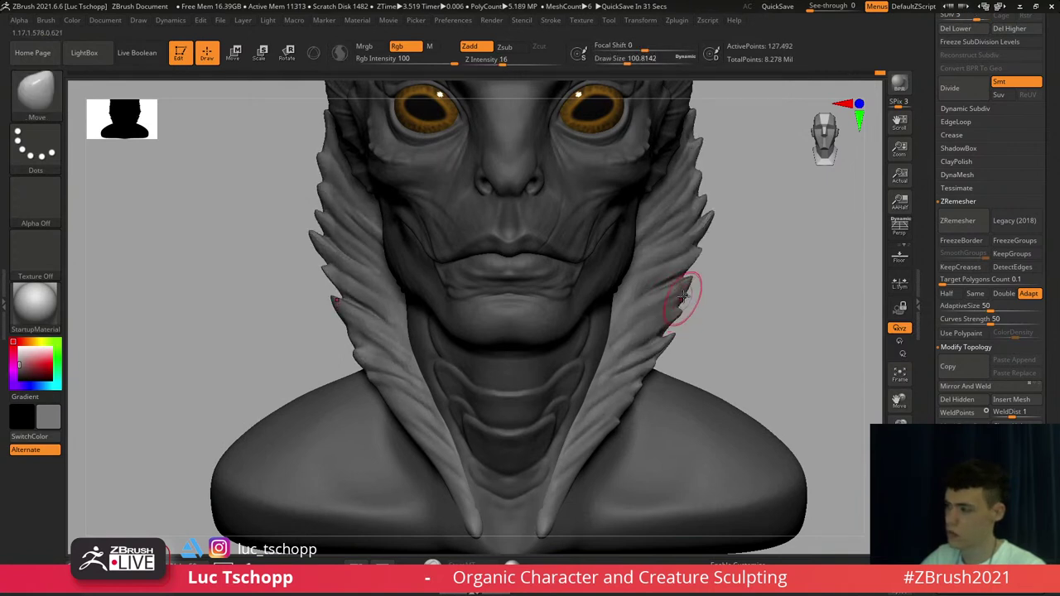
pyautogui.press(']')
pyautogui.press(']')
pyautogui.moveTo(679, 296)
pyautogui.mouseDown()
pyautogui.moveTo(644, 300)
pyautogui.moveTo(667, 291)
pyautogui.mouseUp()
pyautogui.press(']')
pyautogui.press('[')
pyautogui.press('[')
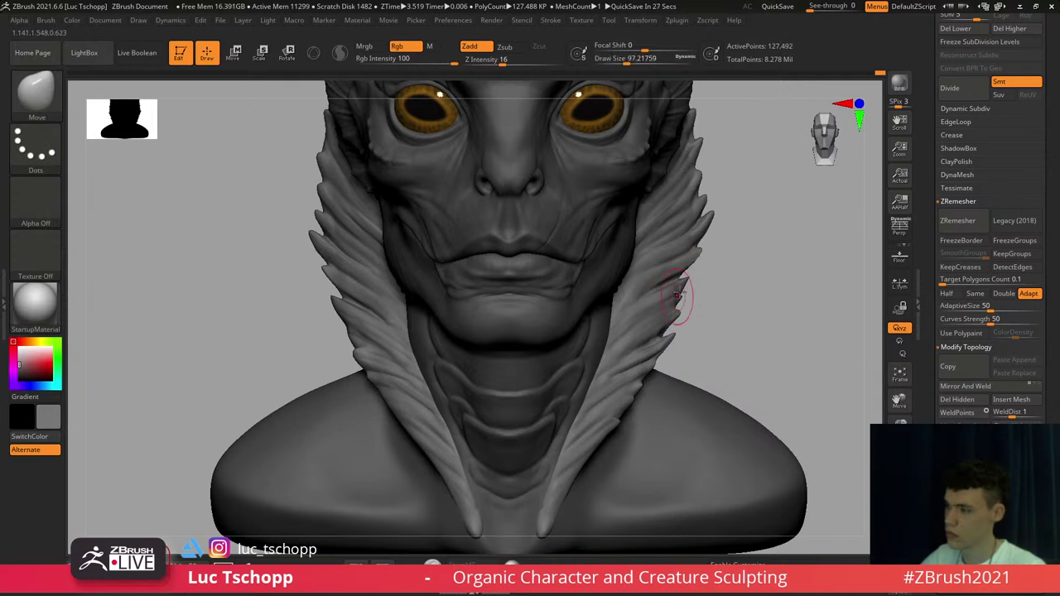
pyautogui.press('[')
pyautogui.press('[')
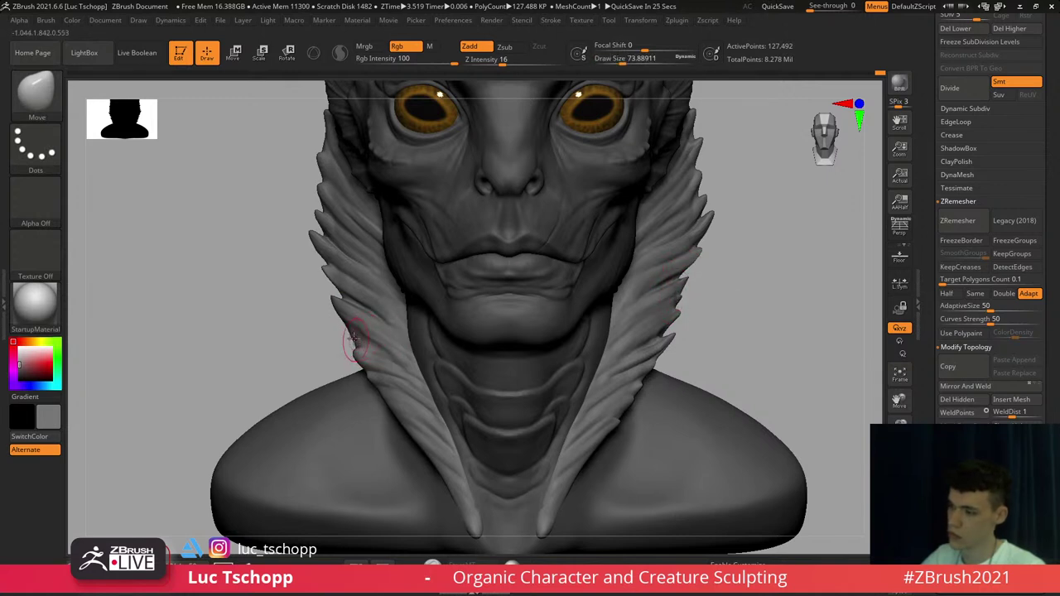
# Smooth the hood tips at lower subdivision, then restore full subdivision with Move at size 94
pyautogui.press('d')
pyautogui.press('s')
pyautogui.moveTo(317, 192); pyautogui.dragTo(320, 192)
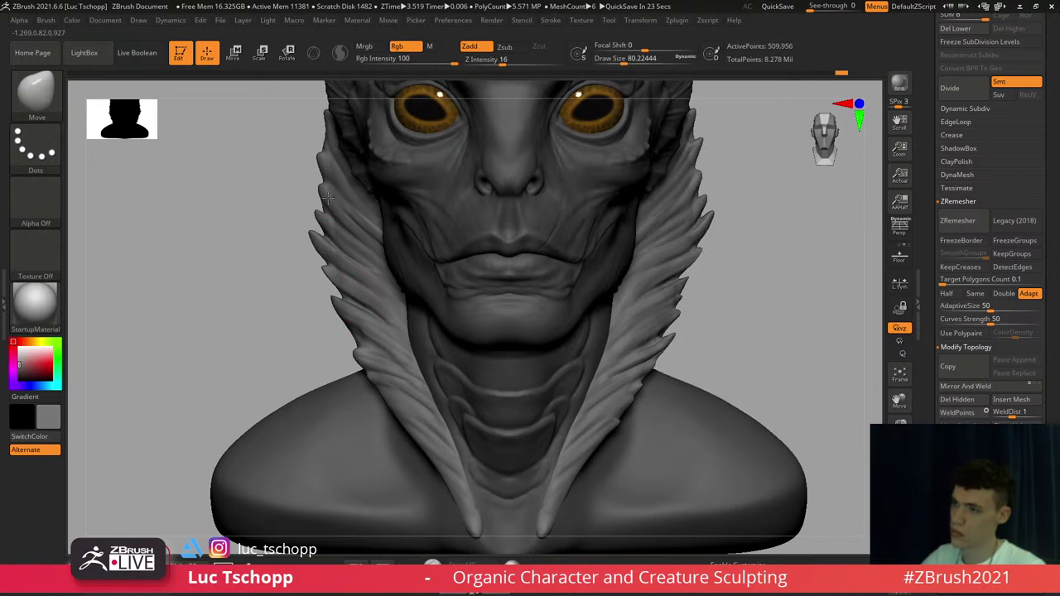
pyautogui.hotkey('shift', 'd')
pyautogui.press('s')
pyautogui.press('s')
pyautogui.hotkey('shift', 'd')
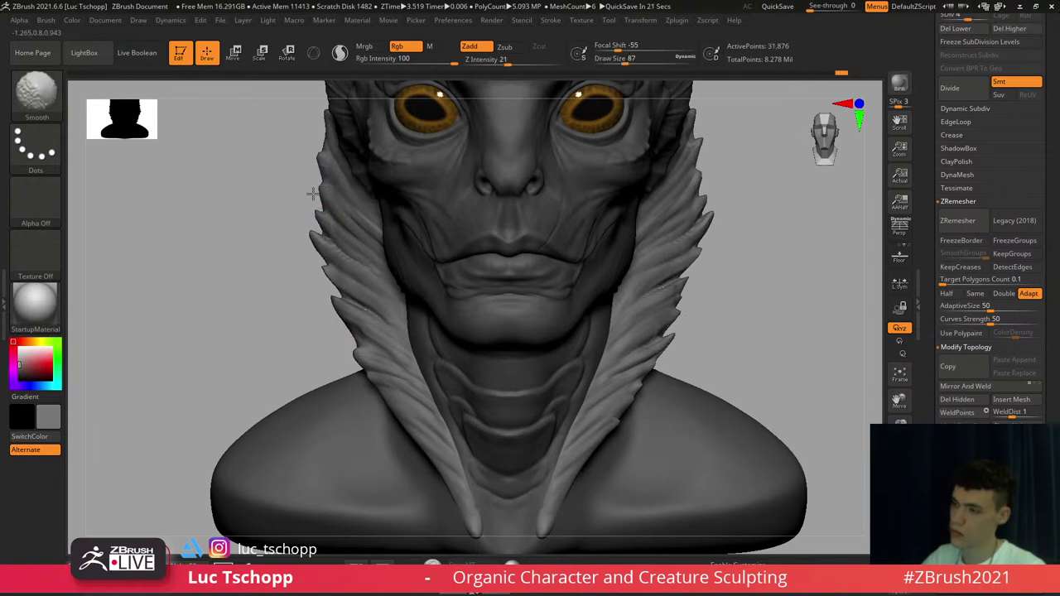
pyautogui.press('s')
pyautogui.moveTo(317, 192); pyautogui.dragTo(323, 193)
# Switch from DamStandard back to the Move brush and reframe close on the collar strands
pyautogui.press('s')
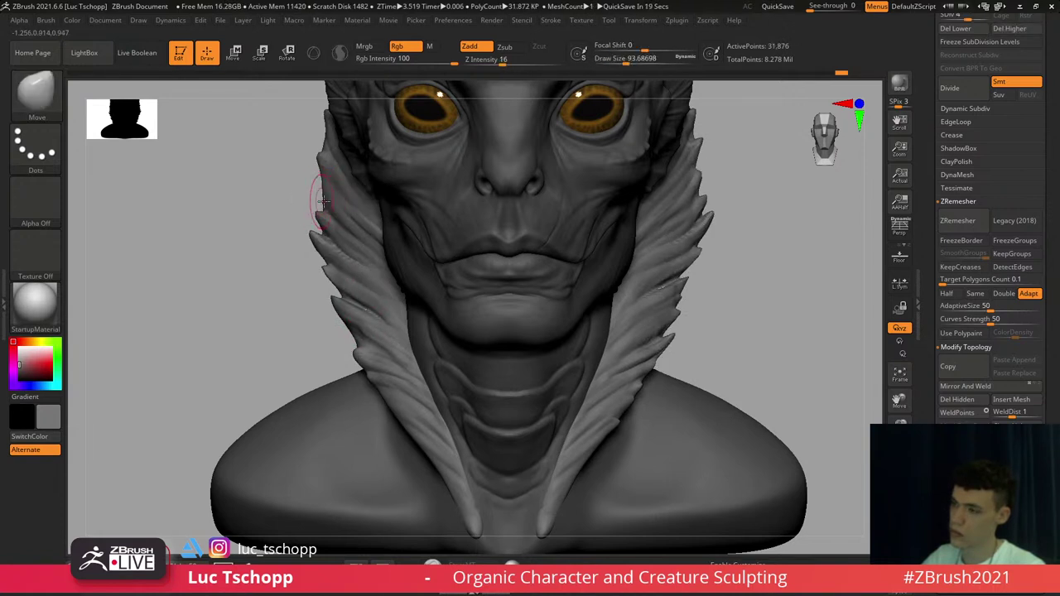
pyautogui.press('d')
pyautogui.press('d')
pyautogui.press('b')
pyautogui.press('d')
pyautogui.press('s')
pyautogui.moveTo(269, 217)
pyautogui.mouseDown()
pyautogui.moveTo(335, 214)
pyautogui.moveTo(286, 193)
pyautogui.moveTo(321, 191)
pyautogui.moveTo(346, 242)
pyautogui.mouseUp()
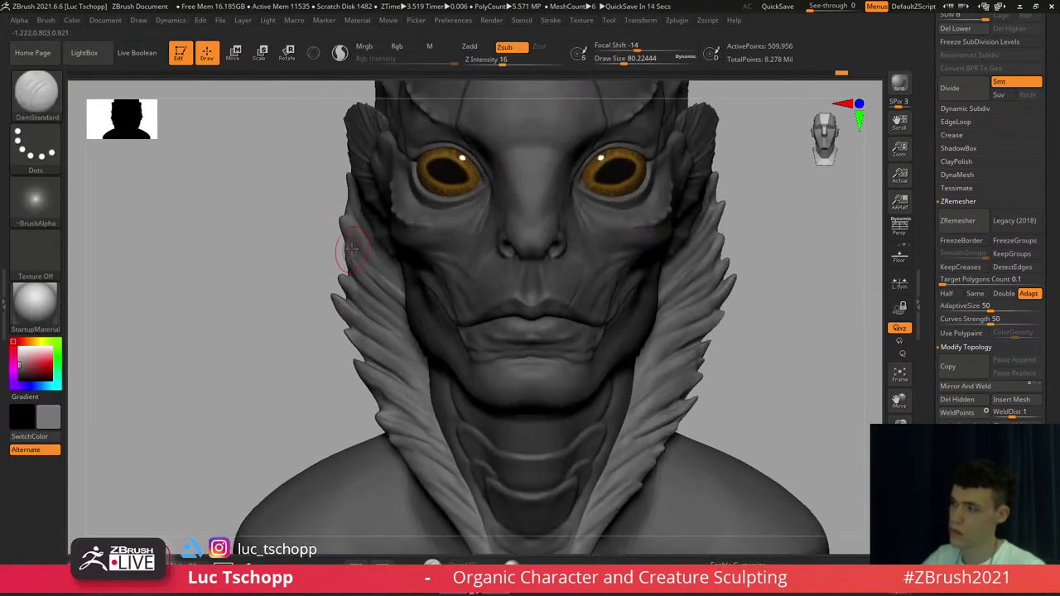
pyautogui.press('b')
pyautogui.press('m')
pyautogui.press('v')
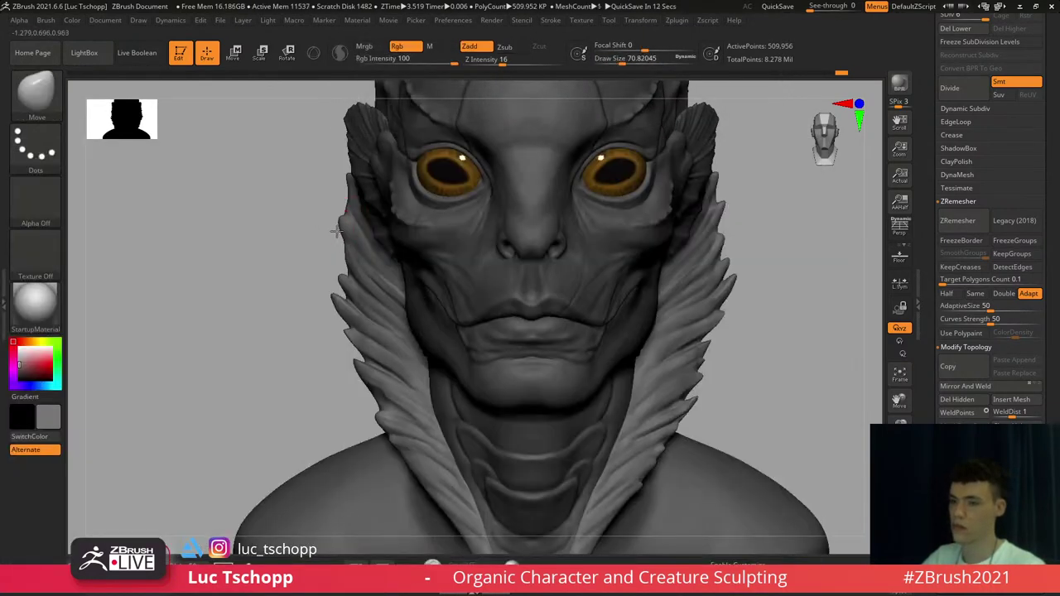
pyautogui.moveTo(356, 268)
pyautogui.keyDown('ctrl'); pyautogui.mouseDown(button='right')
pyautogui.moveTo(377, 252)
pyautogui.moveTo(360, 249)
pyautogui.mouseUp(button='right'); pyautogui.keyUp('ctrl')
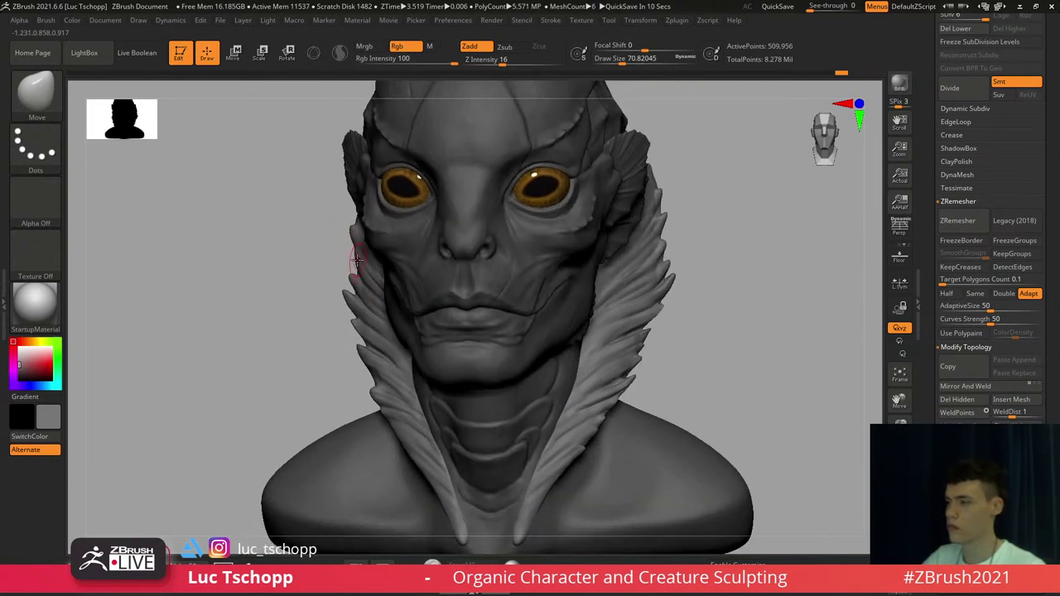
pyautogui.keyDown('alt'); pyautogui.moveTo(498, 293); pyautogui.dragTo(415, 255, button='right'); pyautogui.keyUp('alt')
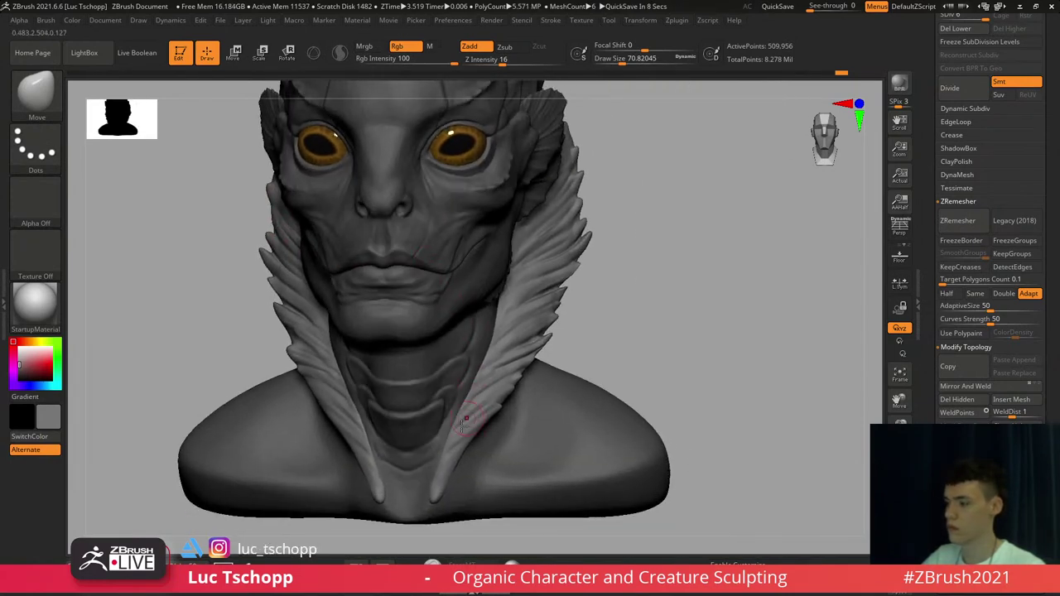
pyautogui.moveTo(466, 419)
pyautogui.keyDown('alt'); pyautogui.mouseDown(button='right')
pyautogui.moveTo(454, 342)
pyautogui.moveTo(461, 302)
pyautogui.mouseUp(button='right'); pyautogui.keyUp('alt')
# Carve a crease into the collar with the Standard brush at size about 33
pyautogui.press('b')
pyautogui.press('s')
pyautogui.press('t')
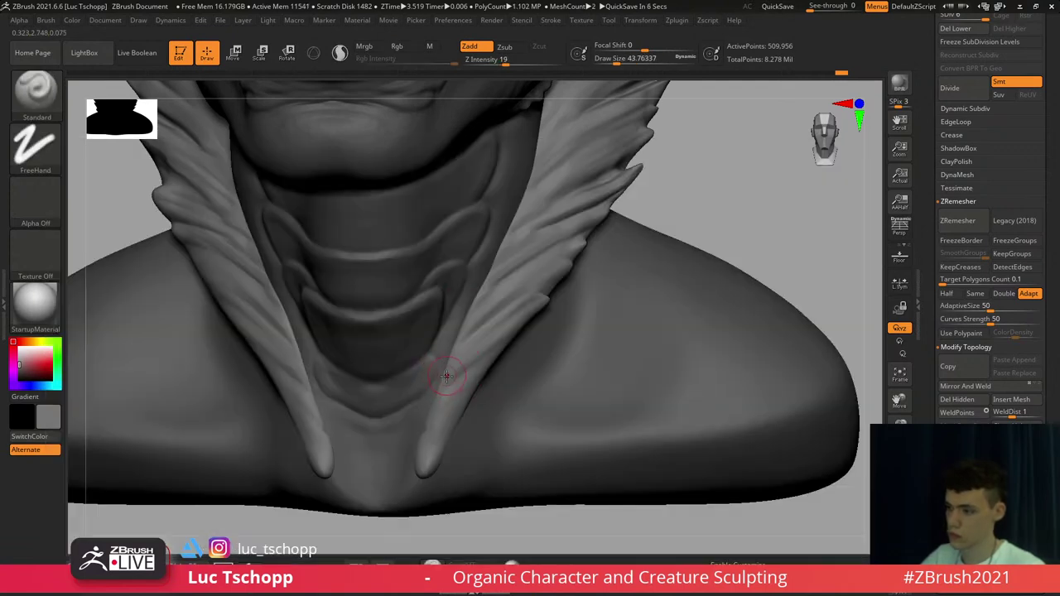
pyautogui.press('s')
pyautogui.moveTo(448, 379); pyautogui.dragTo(434, 389)
pyautogui.press('s')
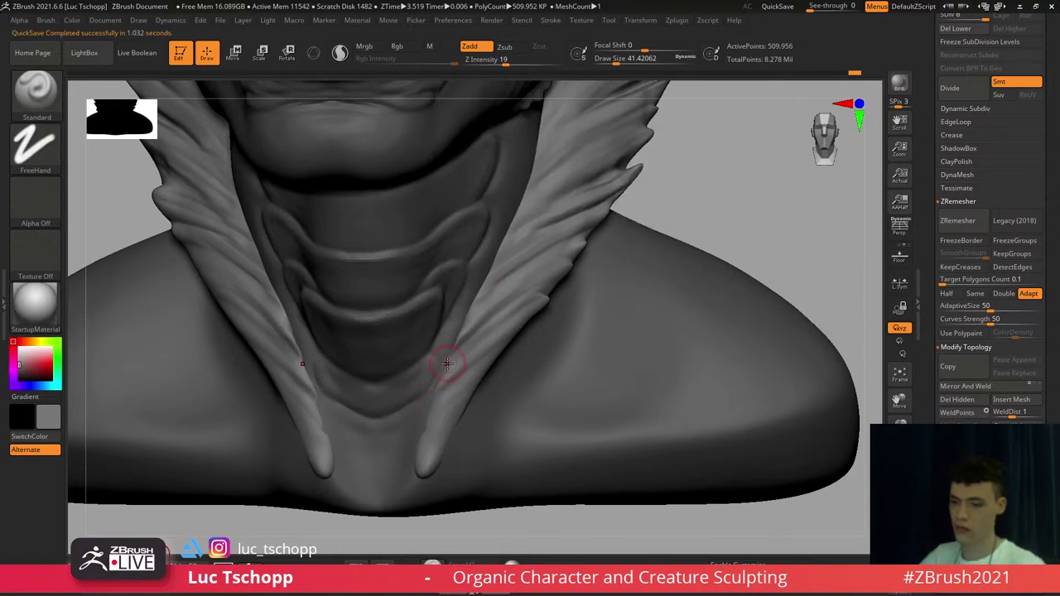
# Reshape the tips of both collar strands with the LucT_Custom1 brush
pyautogui.press('b')
pyautogui.click(549, 200)
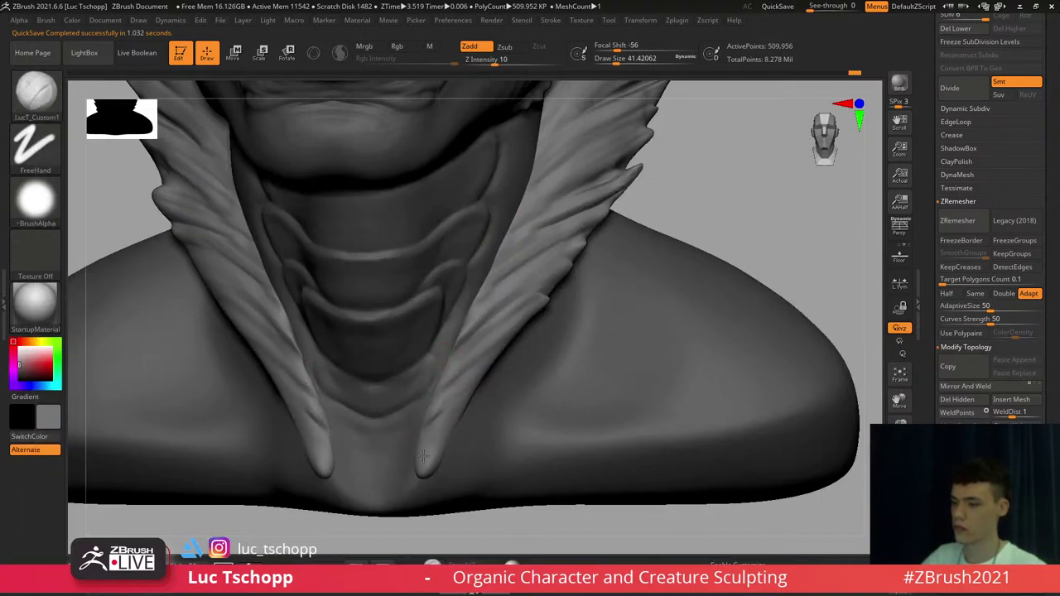
pyautogui.moveTo(423, 456)
pyautogui.mouseDown()
pyautogui.moveTo(439, 440)
pyautogui.moveTo(430, 431)
pyautogui.moveTo(416, 445)
pyautogui.mouseUp()
# Switch to DamStandard at size about 54 and smooth a small area of the collar
pyautogui.press('b')
pyautogui.press('d')
pyautogui.press('s')
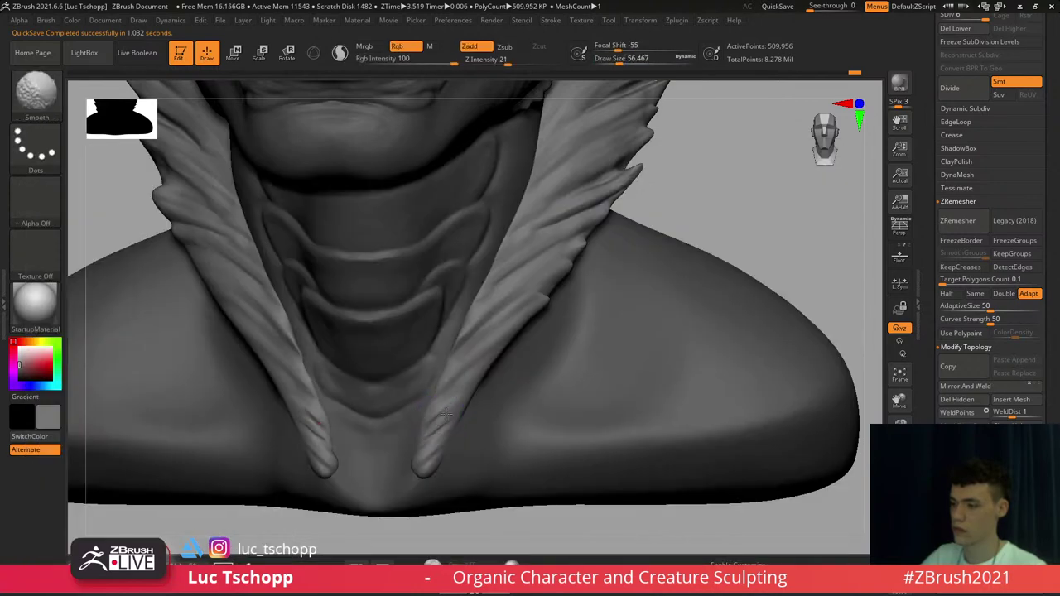
pyautogui.press('b')
pyautogui.press('d')
pyautogui.press('s')
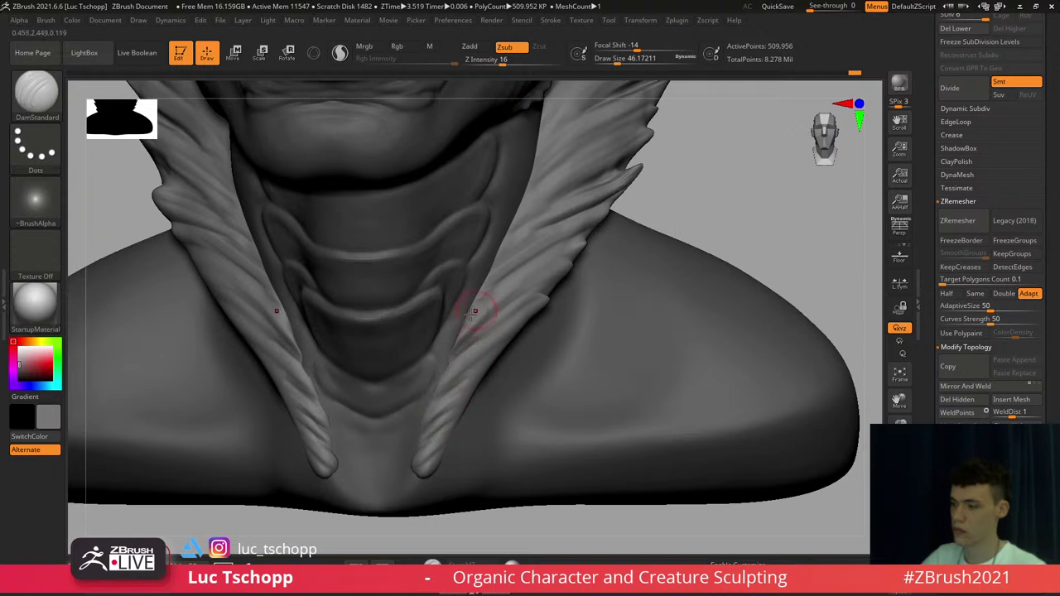
pyautogui.press('s')
pyautogui.moveTo(472, 314); pyautogui.dragTo(473, 312)
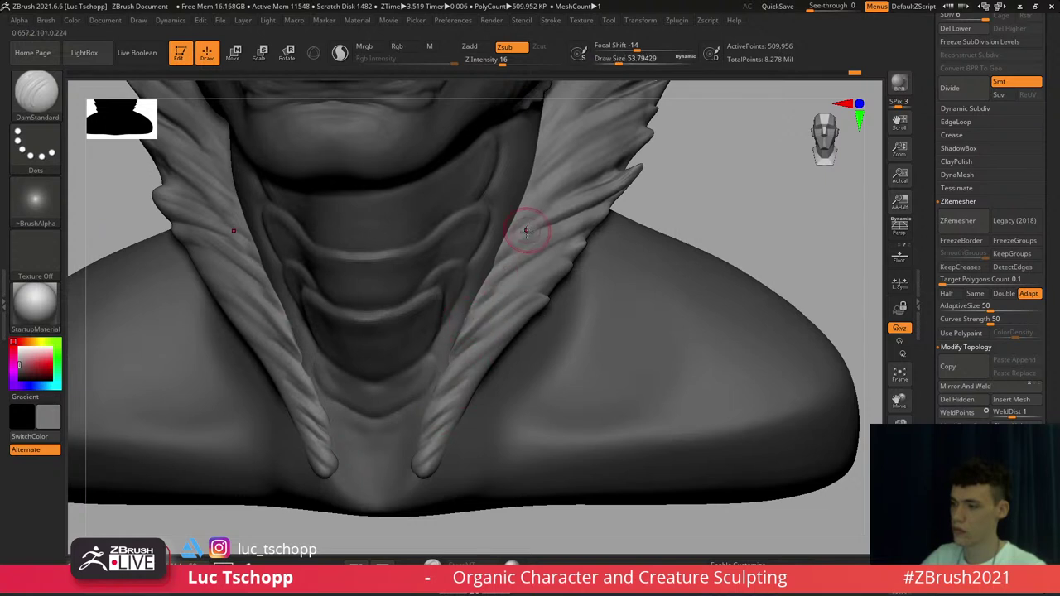
pyautogui.keyDown('shift'); pyautogui.moveTo(530, 232); pyautogui.dragTo(496, 273); pyautogui.keyUp('shift')
pyautogui.press('s')
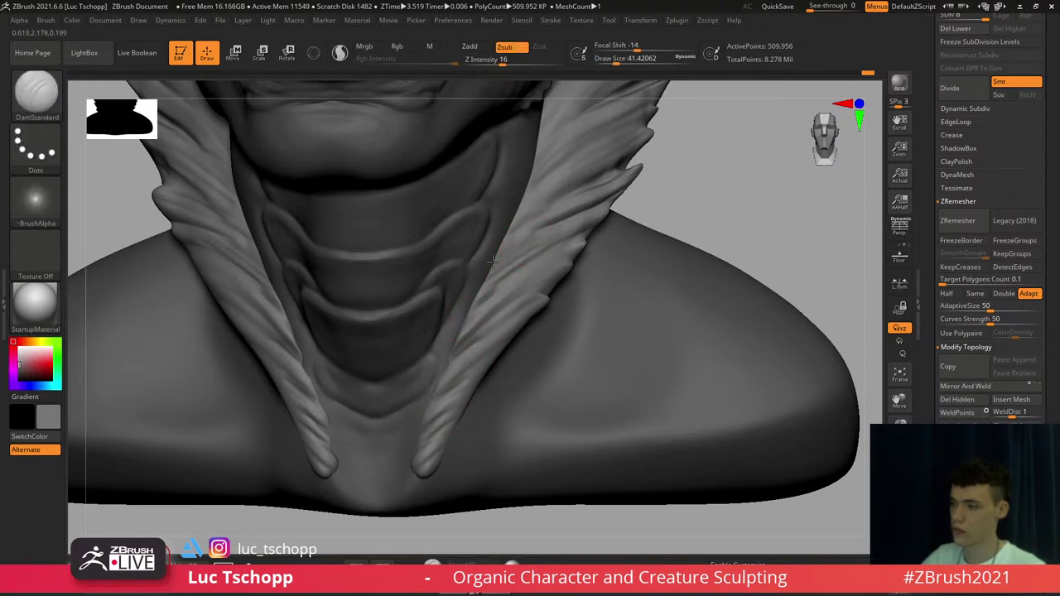
# Resize the brush to about 77 and refine the collar strand's inner edge
pyautogui.press('s')
pyautogui.moveTo(542, 201); pyautogui.dragTo(534, 204)
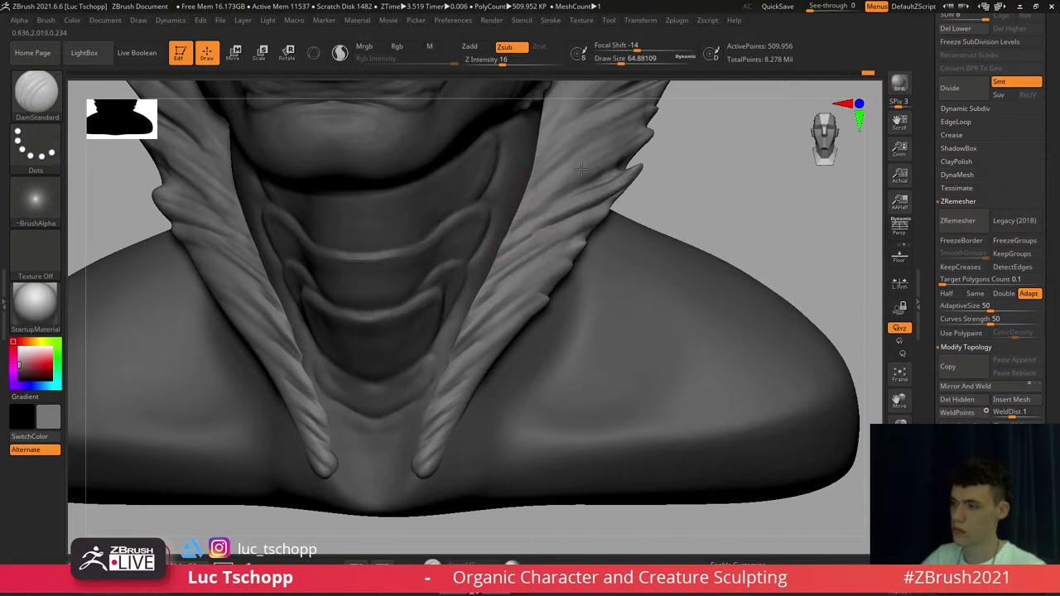
pyautogui.keyDown('alt'); pyautogui.moveTo(575, 165); pyautogui.dragTo(544, 253, button='right'); pyautogui.keyUp('alt')
pyautogui.press('s')
pyautogui.moveTo(545, 251); pyautogui.dragTo(488, 318)
pyautogui.press('s')
pyautogui.press('s')
pyautogui.press('s')
pyautogui.moveTo(538, 233); pyautogui.dragTo(534, 233)
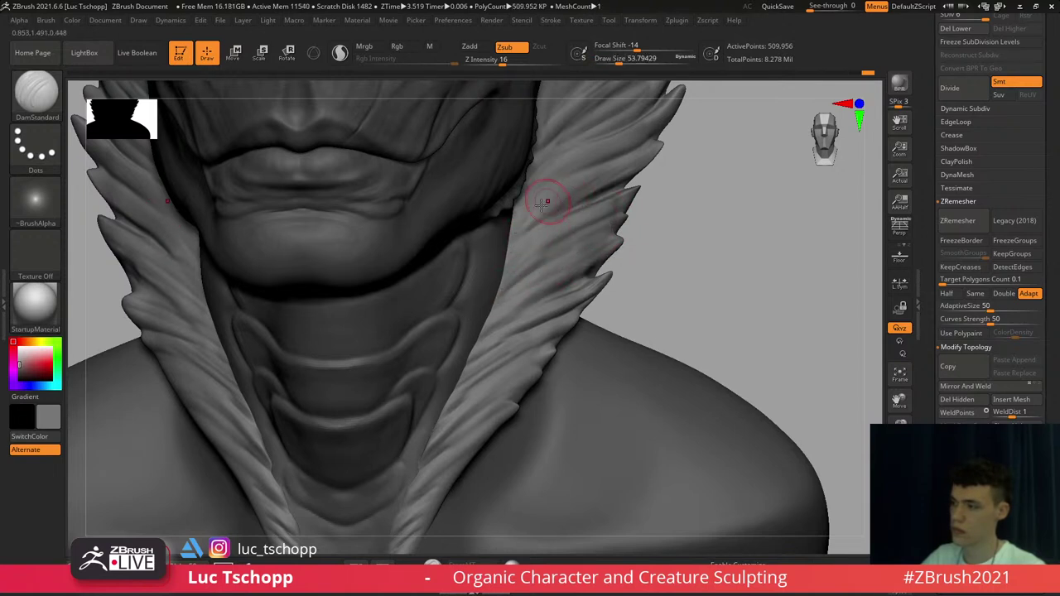
# Choose the Standard brush and orbit to a three-quarter view of the neck
pyautogui.press('b')
pyautogui.press('s')
pyautogui.press('t')
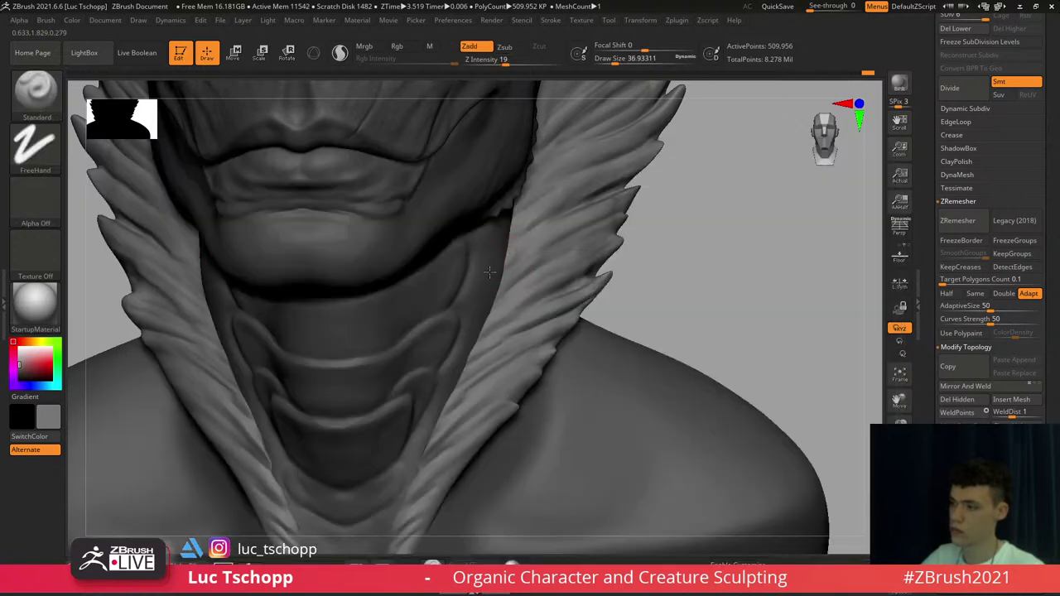
pyautogui.moveTo(480, 288)
pyautogui.mouseDown(button='right')
pyautogui.moveTo(507, 272)
pyautogui.moveTo(482, 308)
pyautogui.moveTo(488, 324)
pyautogui.mouseUp(button='right')
# Switch to the Move brush, shrink it in several steps, and select the neck mesh
pyautogui.press('b')
pyautogui.press('m')
pyautogui.press('v')
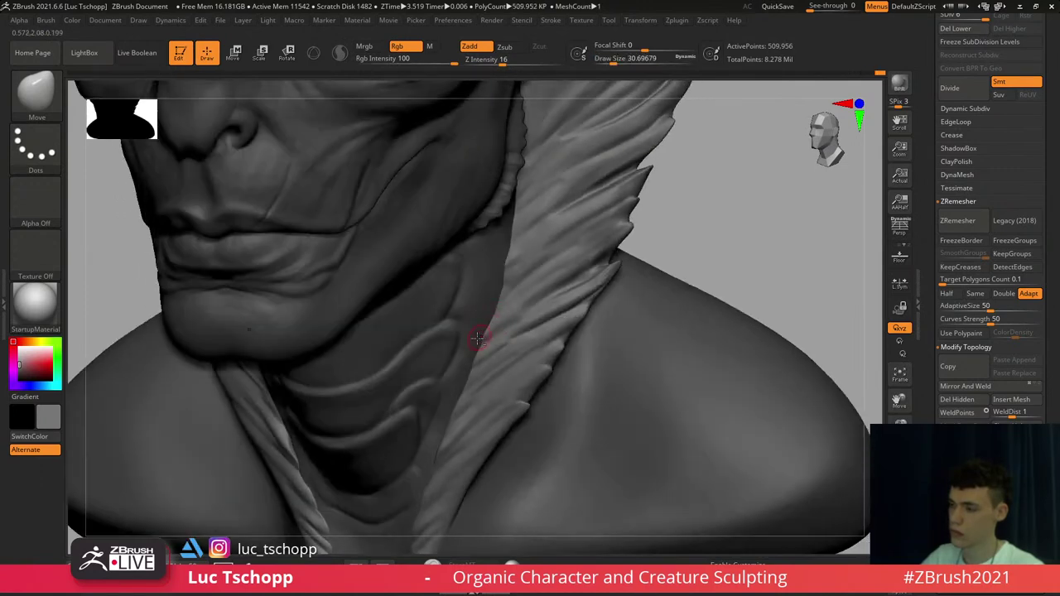
pyautogui.moveTo(452, 345); pyautogui.dragTo(474, 340, button='right')
pyautogui.press('s')
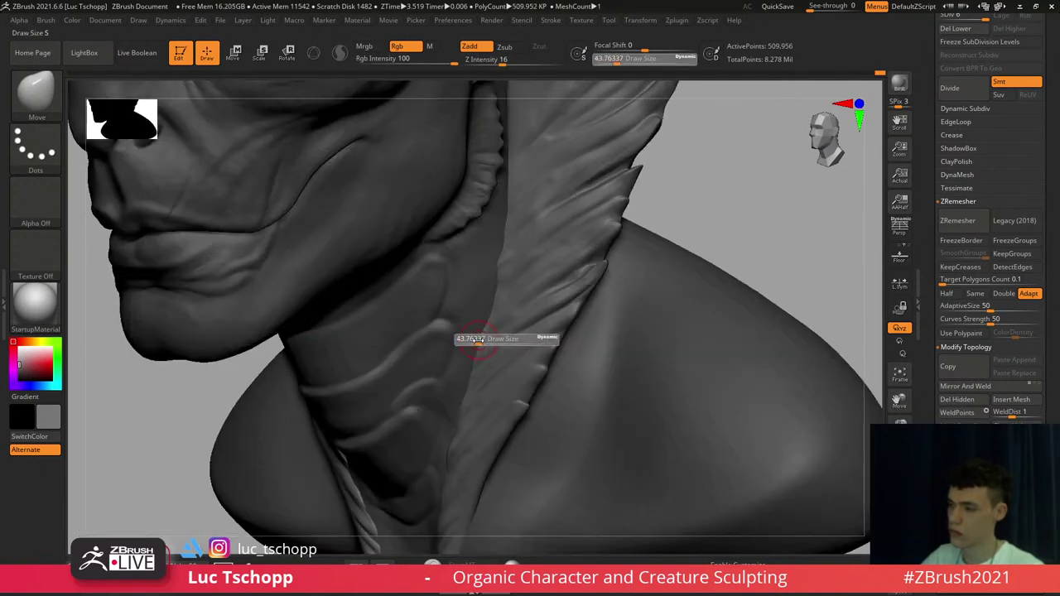
pyautogui.click(475, 340)
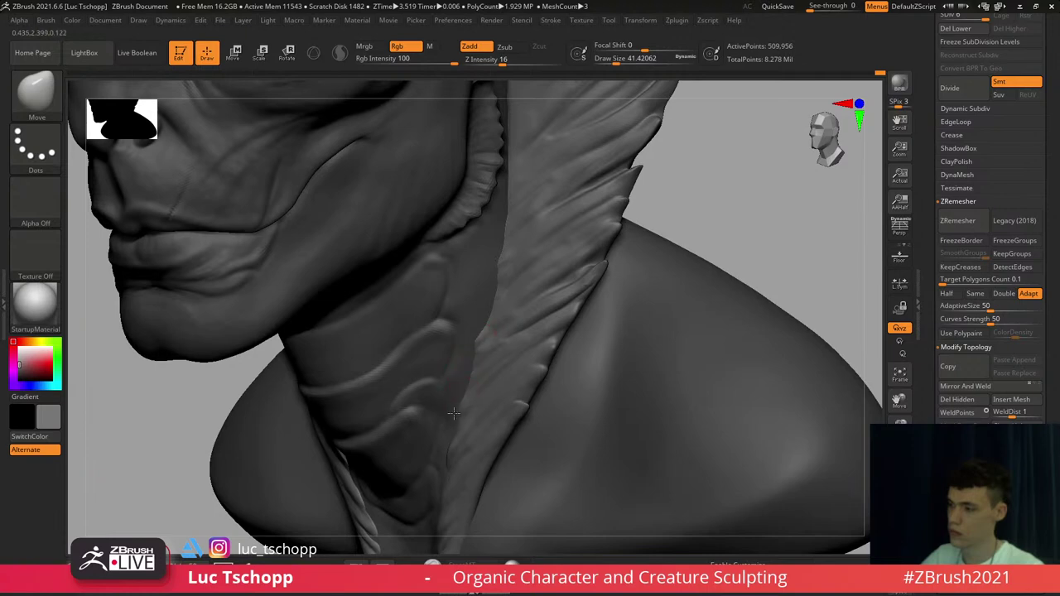
pyautogui.press('s')
pyautogui.click(472, 380)
pyautogui.press('s')
pyautogui.click(466, 382)
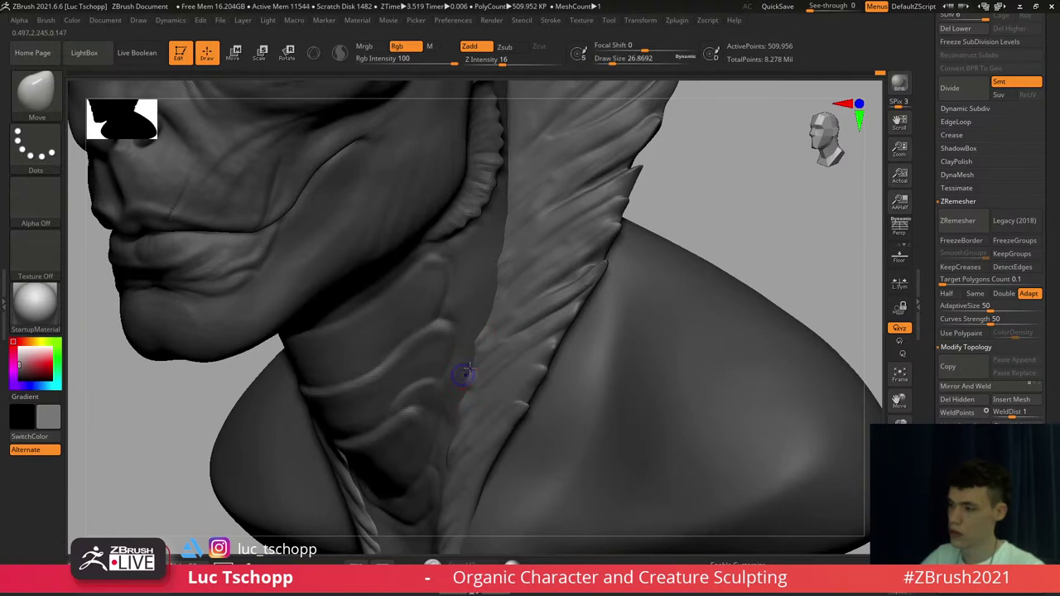
pyautogui.moveTo(469, 369)
pyautogui.mouseDown(button='right')
pyautogui.moveTo(511, 339)
pyautogui.moveTo(473, 362)
pyautogui.moveTo(522, 350)
pyautogui.moveTo(530, 300)
pyautogui.moveTo(514, 295)
pyautogui.moveTo(532, 265)
pyautogui.mouseUp(button='right')
pyautogui.keyDown('alt'); pyautogui.click(514, 295); pyautogui.keyUp('alt')
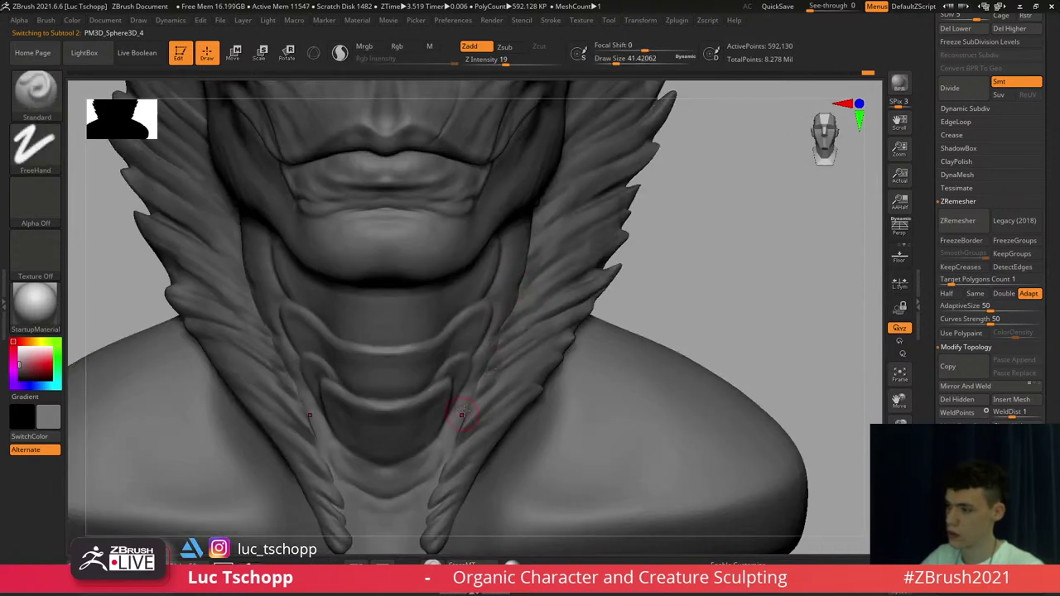
# Resize the brush and Shift-smooth the crease running up the side of the neck
pyautogui.keyDown('alt'); pyautogui.moveTo(466, 420); pyautogui.dragTo(472, 388, button='right'); pyautogui.keyUp('alt')
pyautogui.press('s')
pyautogui.moveTo(472, 386); pyautogui.dragTo(469, 387)
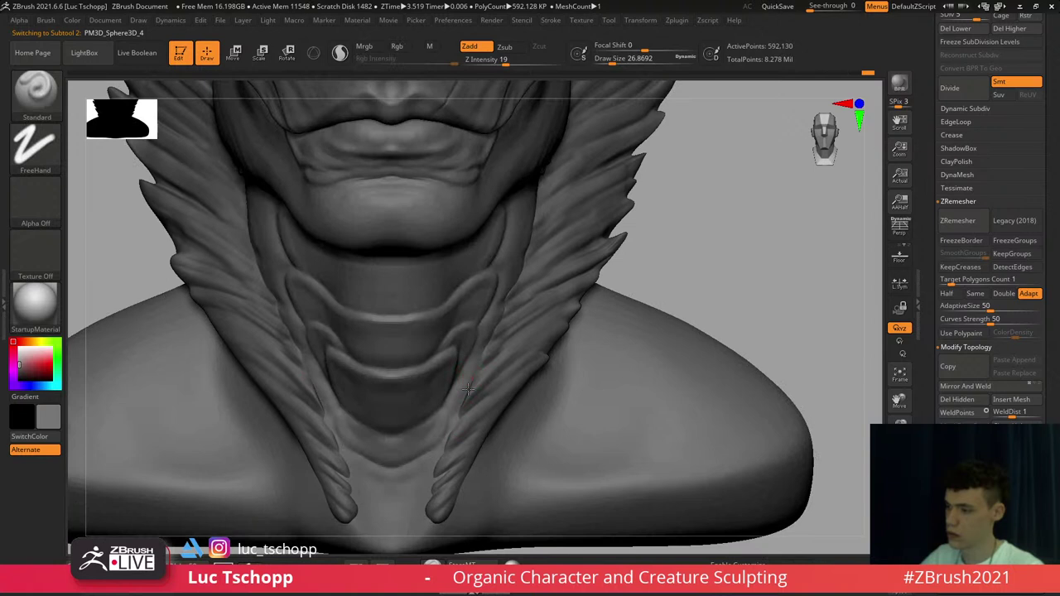
pyautogui.press('s')
pyautogui.click(447, 458)
pyautogui.press('s')
pyautogui.click(468, 398)
pyautogui.moveTo(466, 372); pyautogui.dragTo(452, 373, button='right')
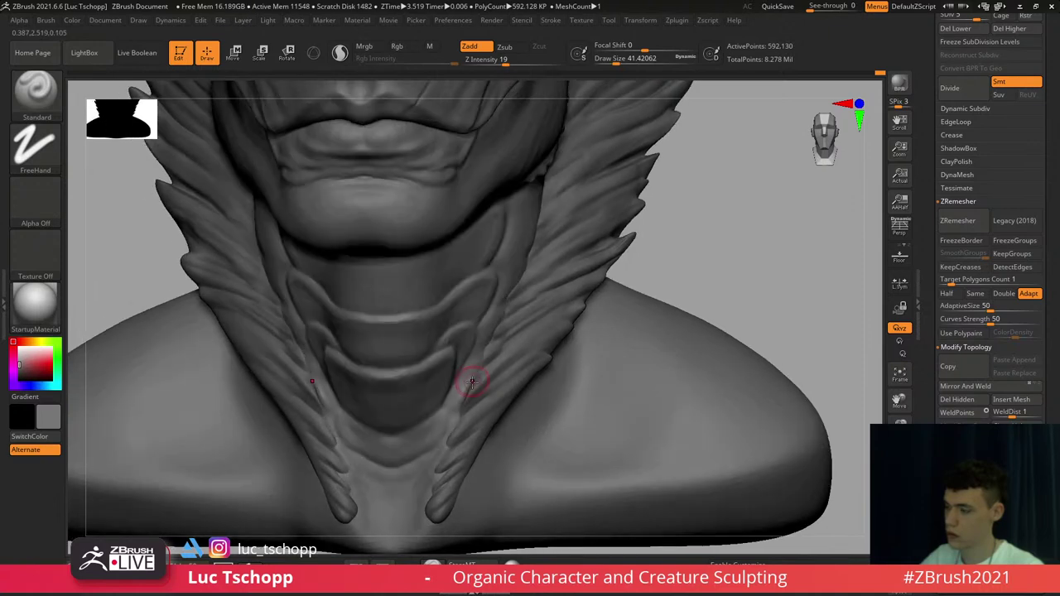
pyautogui.press('s')
pyautogui.click(469, 382)
pyautogui.press('s')
pyautogui.click(536, 246)
pyautogui.moveTo(570, 263); pyautogui.dragTo(515, 278, button='right')
pyautogui.press('shift')
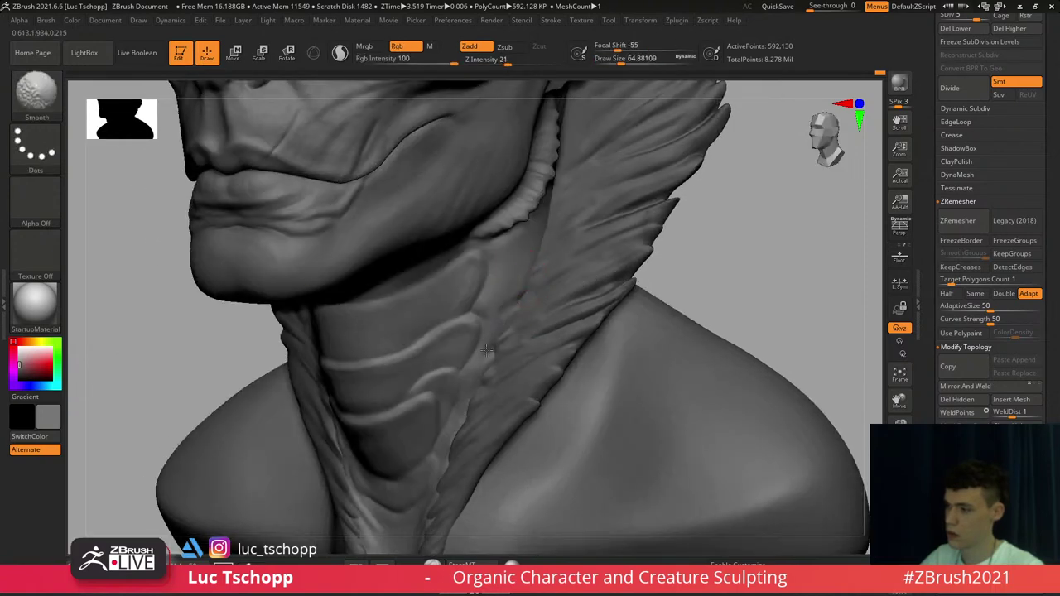
pyautogui.keyDown('shift'); pyautogui.moveTo(486, 351); pyautogui.dragTo(524, 307); pyautogui.keyUp('shift')
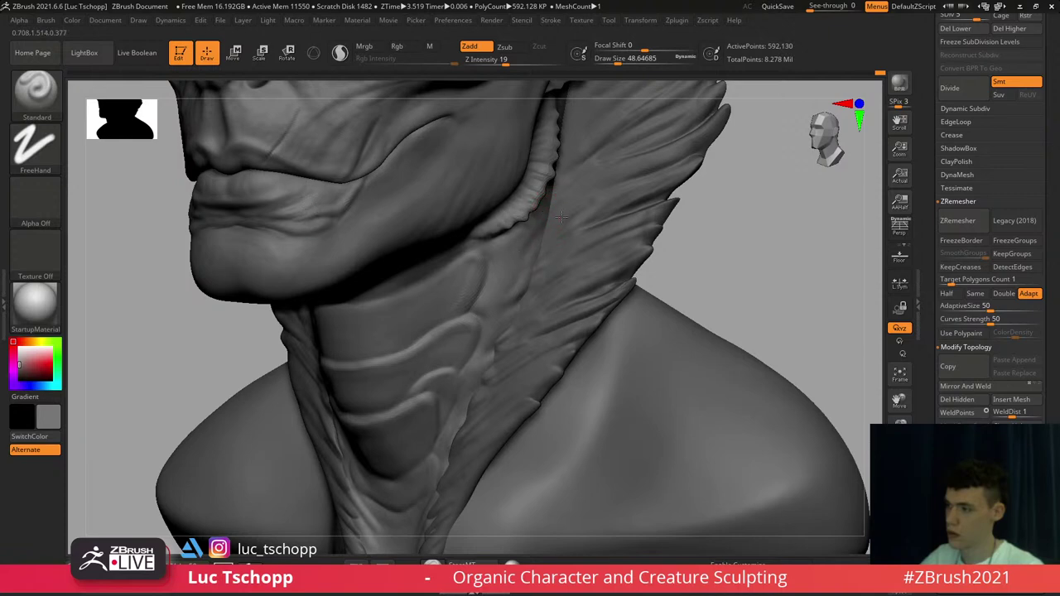
# Carve a sharper crease along the neck fold with a larger DamStandard brush
pyautogui.press('b')
pyautogui.press('d')
pyautogui.press('s')
pyautogui.press('s')
pyautogui.click(547, 252)
pyautogui.press('s')
pyautogui.click(534, 252)
pyautogui.press('shift')
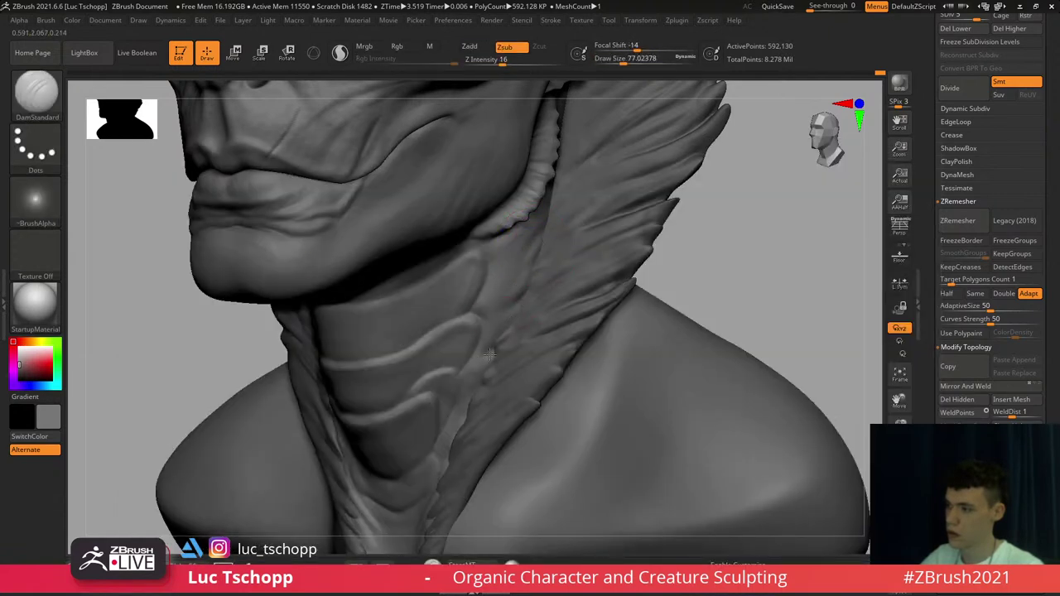
pyautogui.moveTo(489, 355)
pyautogui.mouseDown(button='right')
pyautogui.moveTo(481, 370)
pyautogui.moveTo(503, 298)
pyautogui.mouseUp(button='right')
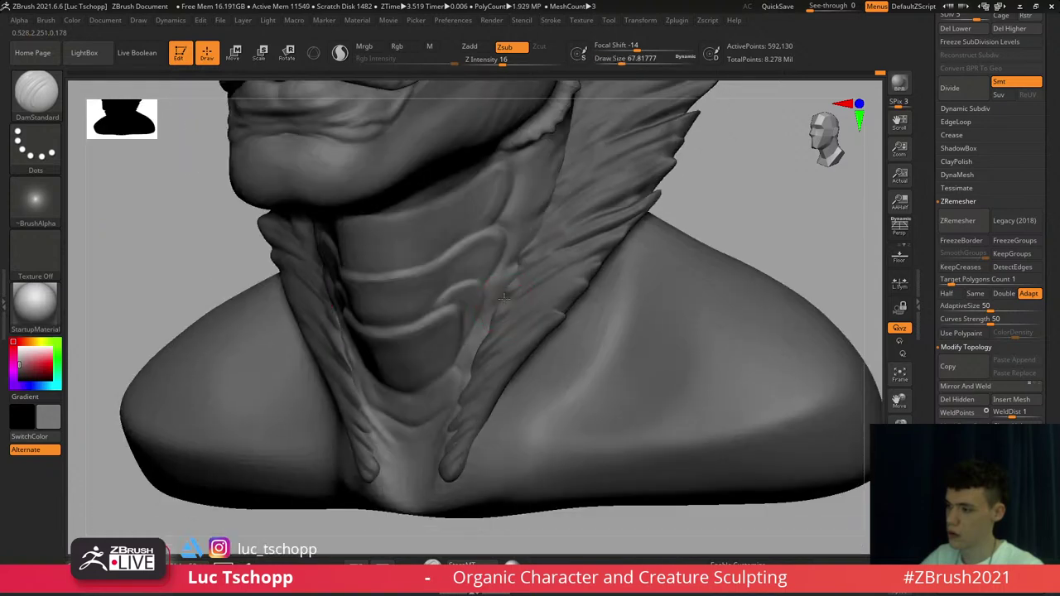
pyautogui.moveTo(489, 315); pyautogui.dragTo(495, 309)
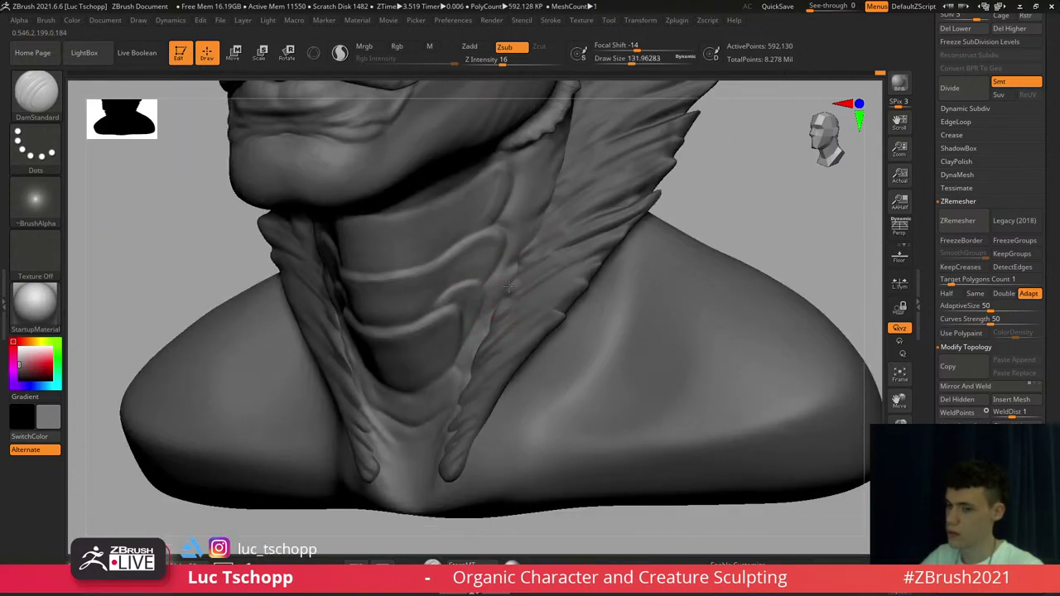
# Stroke beside the crease with the custom brush, undo it, and select the Extract4 collar
pyautogui.moveTo(510, 286); pyautogui.dragTo(531, 273, button='right')
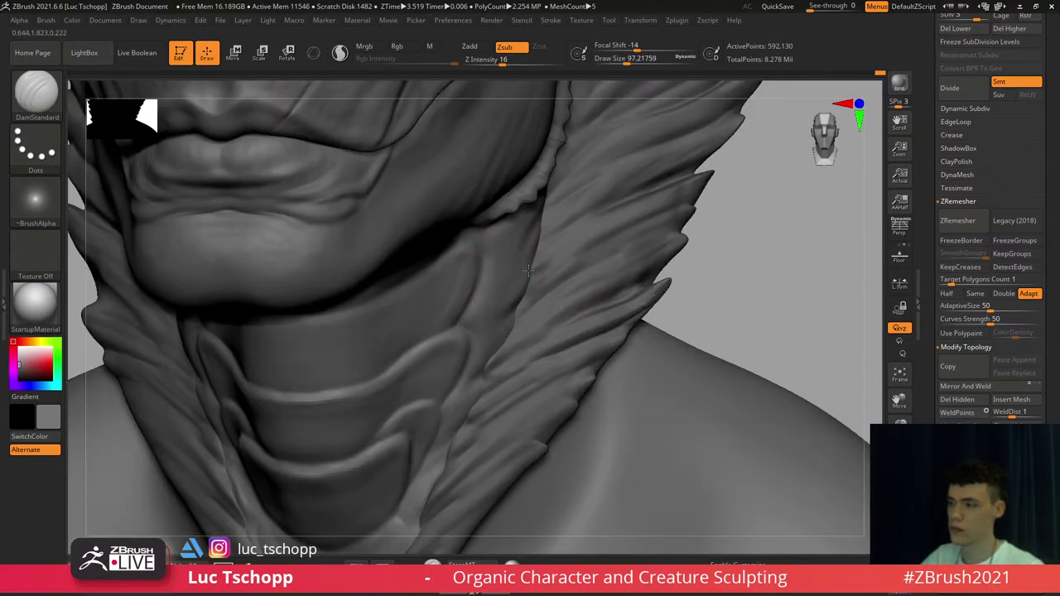
pyautogui.press('b')
pyautogui.click(643, 201)
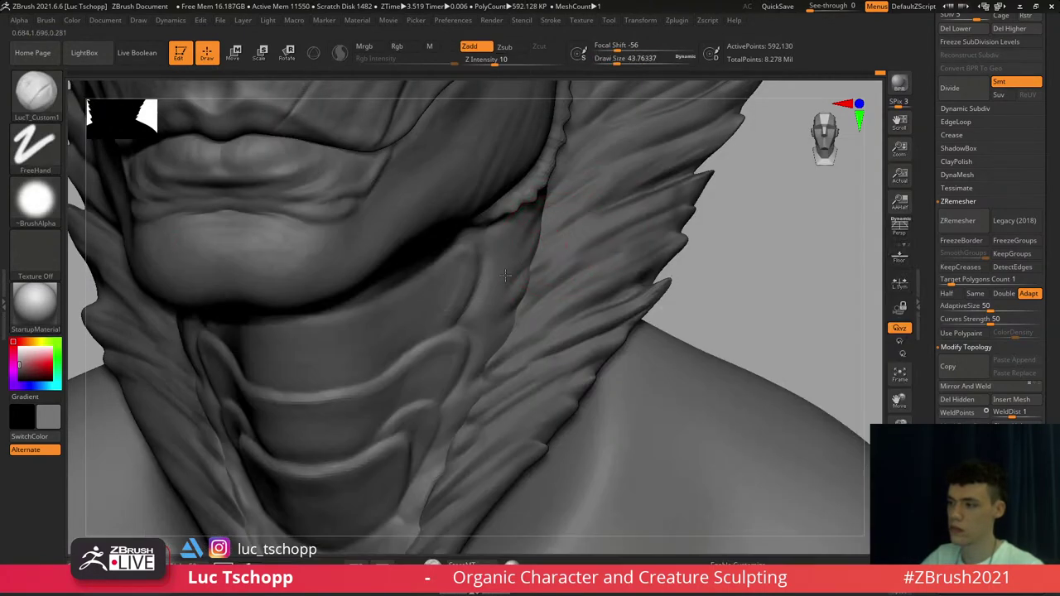
pyautogui.press('s')
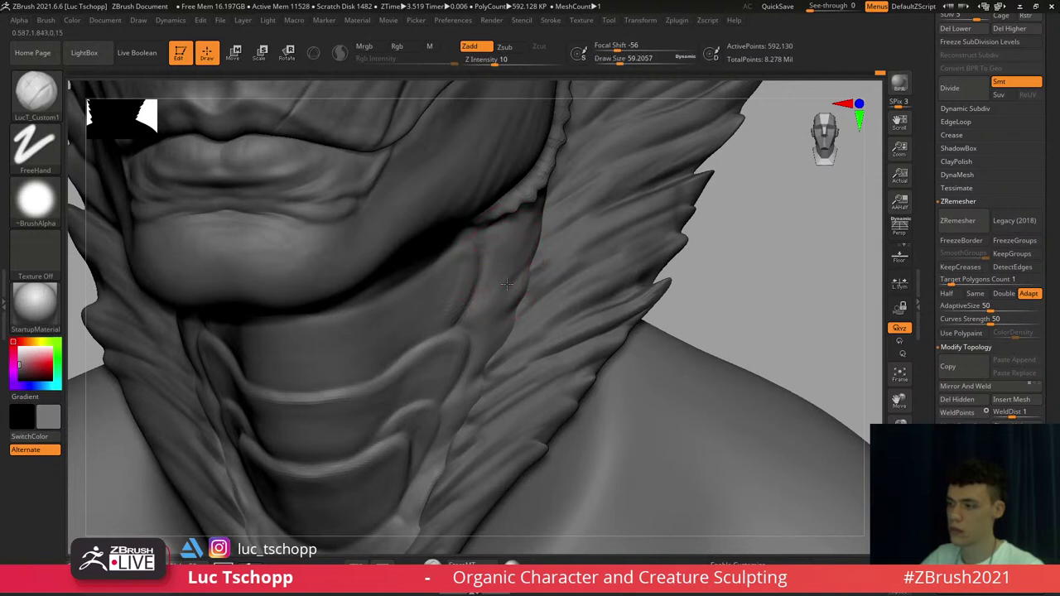
pyautogui.moveTo(483, 313); pyautogui.dragTo(495, 281)
pyautogui.press('s')
pyautogui.moveTo(492, 274); pyautogui.dragTo(510, 306)
pyautogui.hotkey('ctrl', 'z')
pyautogui.keyDown('ctrl'); pyautogui.moveTo(511, 308); pyautogui.dragTo(520, 358, button='right'); pyautogui.keyUp('ctrl')
pyautogui.keyDown('alt'); pyautogui.click(526, 367); pyautogui.keyUp('alt')
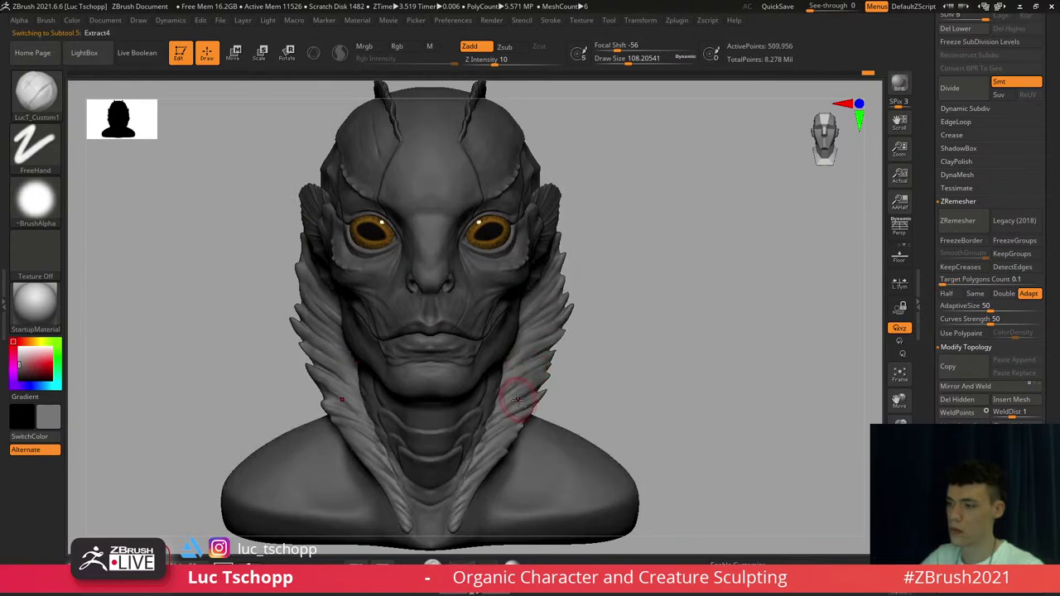
pyautogui.keyDown('alt'); pyautogui.moveTo(518, 422); pyautogui.dragTo(515, 398, button='right'); pyautogui.keyUp('alt')
pyautogui.moveTo(516, 311)
pyautogui.mouseDown(button='right')
pyautogui.moveTo(468, 293)
pyautogui.moveTo(515, 311)
pyautogui.mouseUp(button='right')
pyautogui.keyDown('shift'); pyautogui.moveTo(628, 254); pyautogui.dragTo(609, 290, button='right'); pyautogui.keyUp('shift')
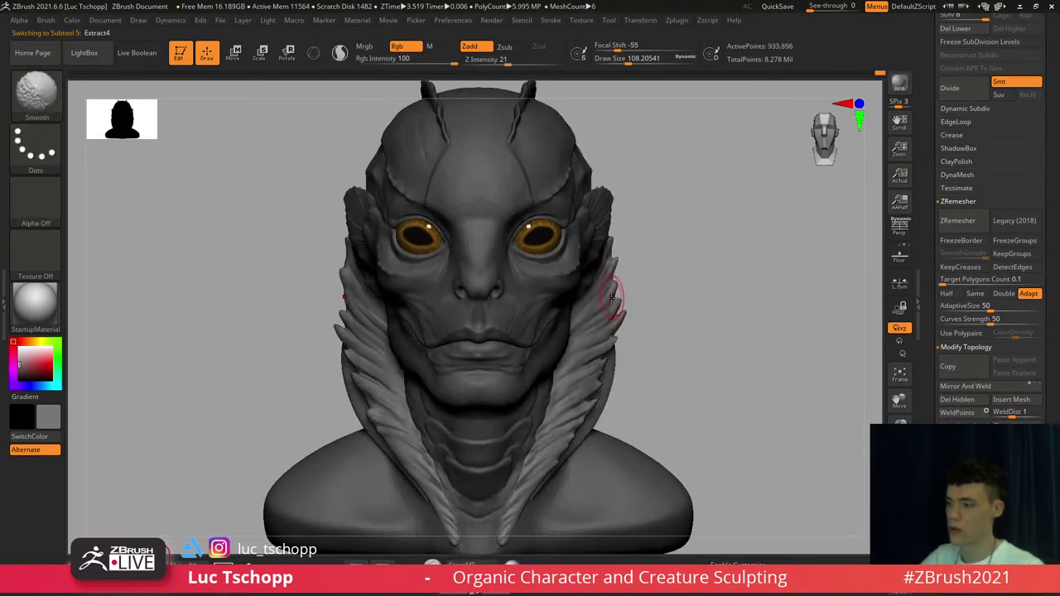
pyautogui.keyDown('alt'); pyautogui.moveTo(599, 368); pyautogui.dragTo(574, 299, button='right'); pyautogui.keyUp('alt')
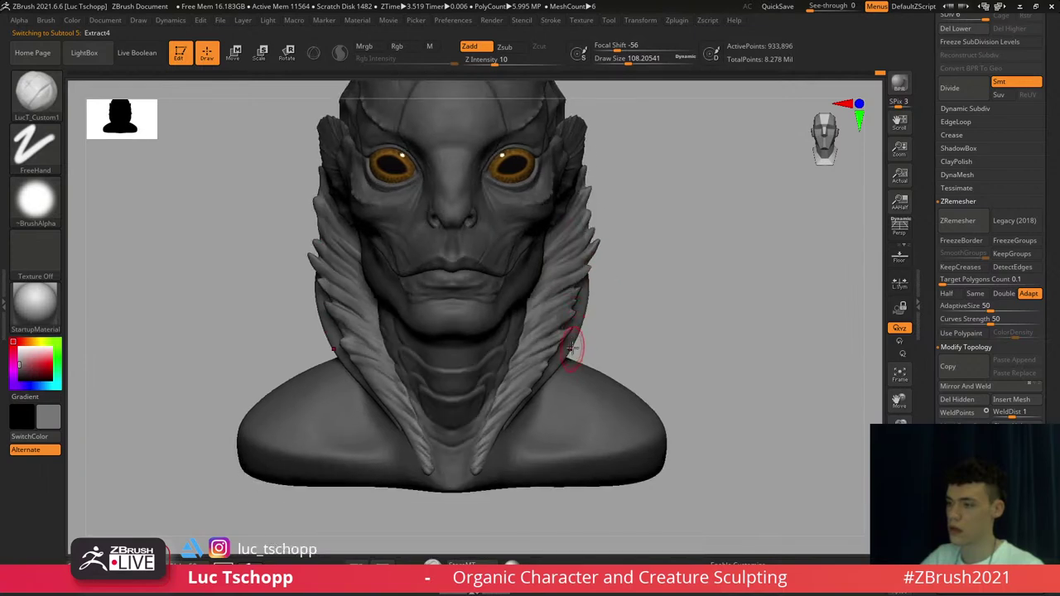
pyautogui.keyDown('alt'); pyautogui.moveTo(565, 348); pyautogui.dragTo(534, 348, button='right'); pyautogui.keyUp('alt')
pyautogui.press('s')
pyautogui.press('h')
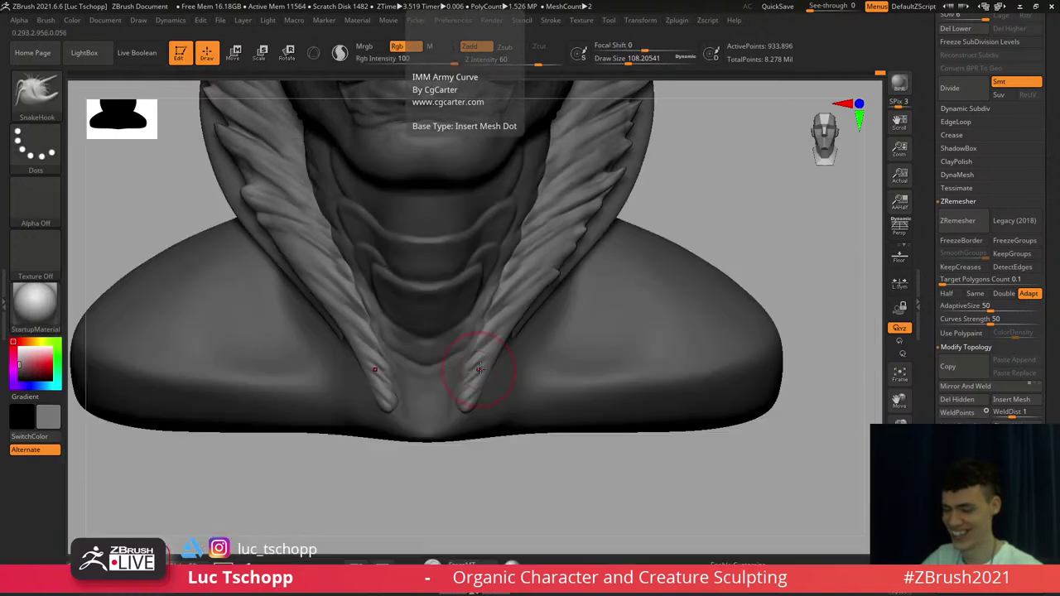
pyautogui.moveTo(480, 367); pyautogui.dragTo(525, 308, button='right')
pyautogui.press('s')
pyautogui.moveTo(525, 307); pyautogui.dragTo(510, 309)
pyautogui.moveTo(518, 320); pyautogui.dragTo(509, 328, button='right')
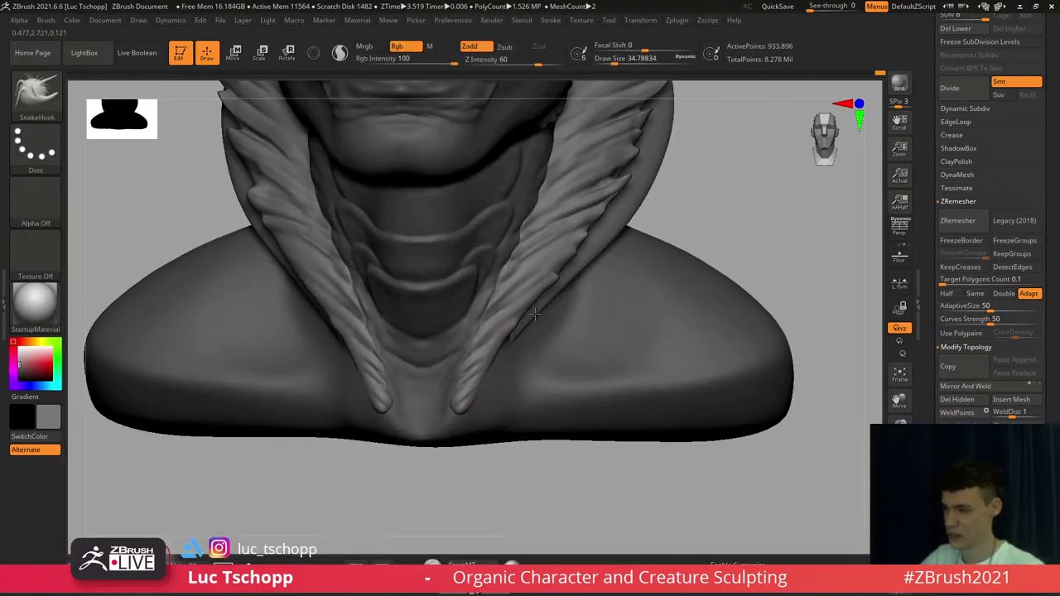
pyautogui.hotkey('ctrl', 'z')
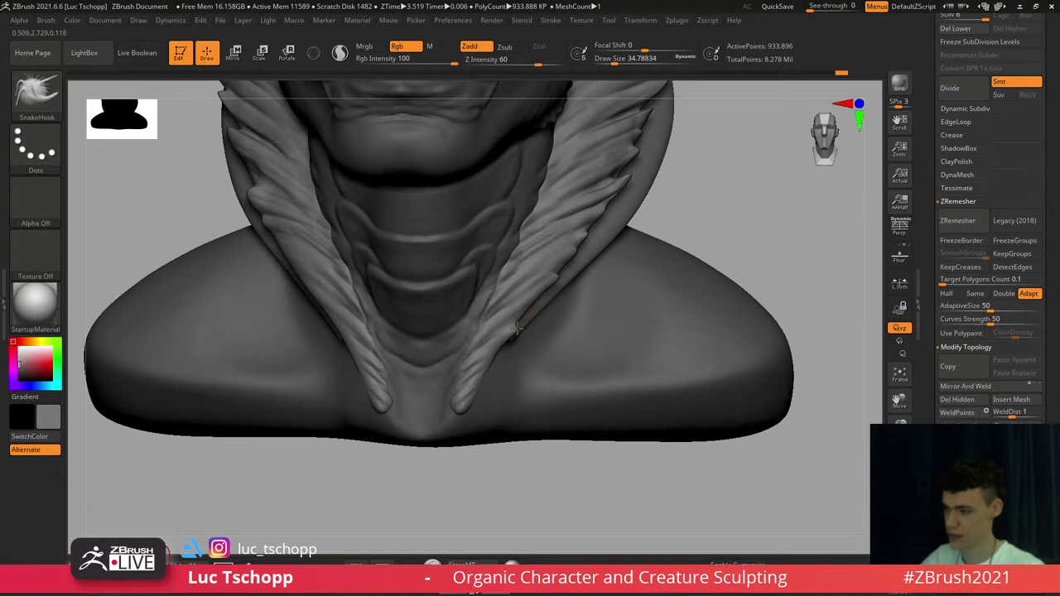
pyautogui.moveTo(517, 328)
pyautogui.mouseDown(button='right')
pyautogui.moveTo(452, 328)
pyautogui.moveTo(467, 310)
pyautogui.mouseUp(button='right')
pyautogui.press('s')
pyautogui.moveTo(525, 308); pyautogui.dragTo(533, 308)
pyautogui.moveTo(533, 308); pyautogui.dragTo(592, 309, button='right')
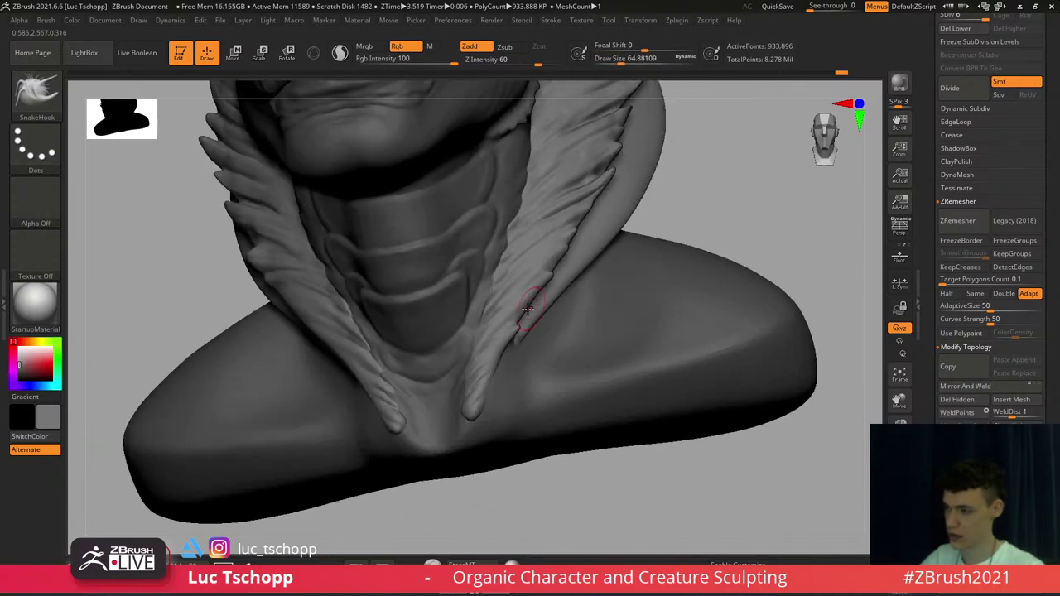
pyautogui.press('s')
pyautogui.moveTo(530, 309); pyautogui.dragTo(526, 309)
pyautogui.moveTo(286, 314); pyautogui.dragTo(312, 315, button='right')
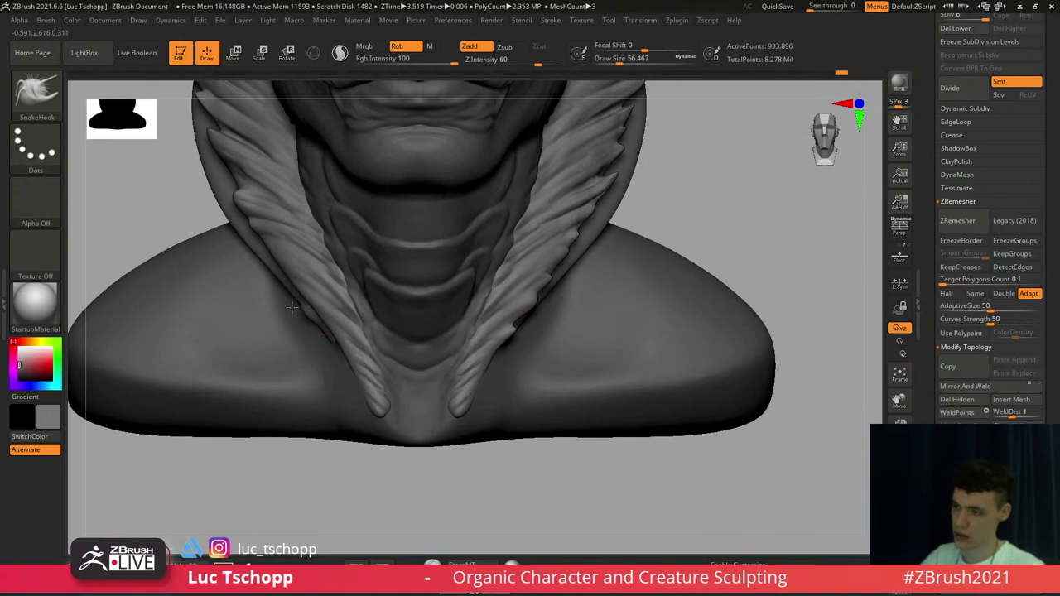
pyautogui.hotkey('ctrl', 'z')
pyautogui.press('s')
pyautogui.moveTo(293, 282); pyautogui.dragTo(290, 282)
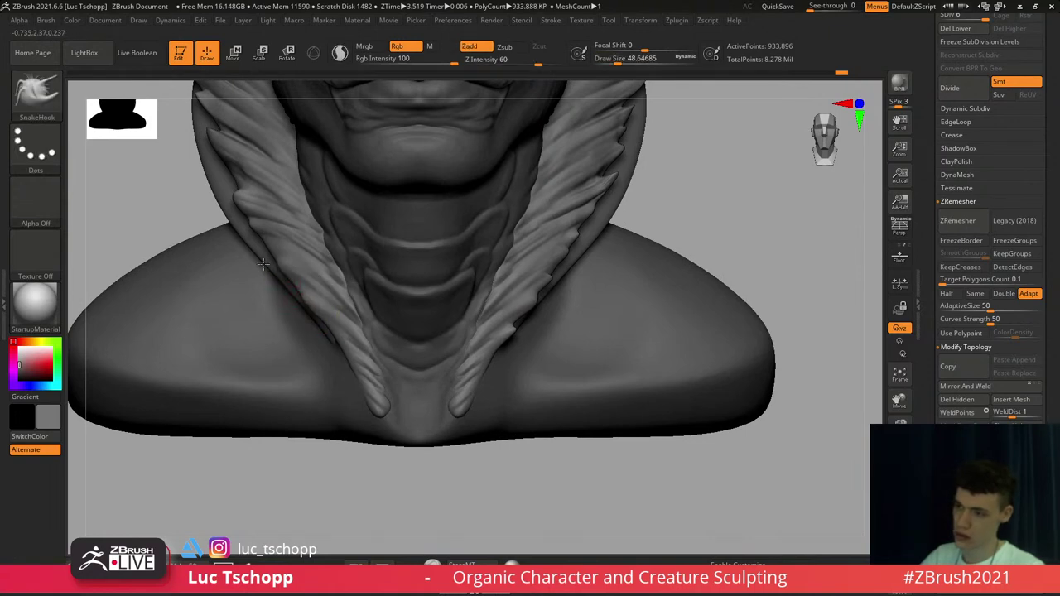
pyautogui.keyDown('ctrl'); pyautogui.moveTo(331, 247); pyautogui.dragTo(357, 183, button='right'); pyautogui.keyUp('ctrl')
pyautogui.keyDown('alt'); pyautogui.moveTo(423, 178); pyautogui.dragTo(431, 294, button='right'); pyautogui.keyUp('alt')
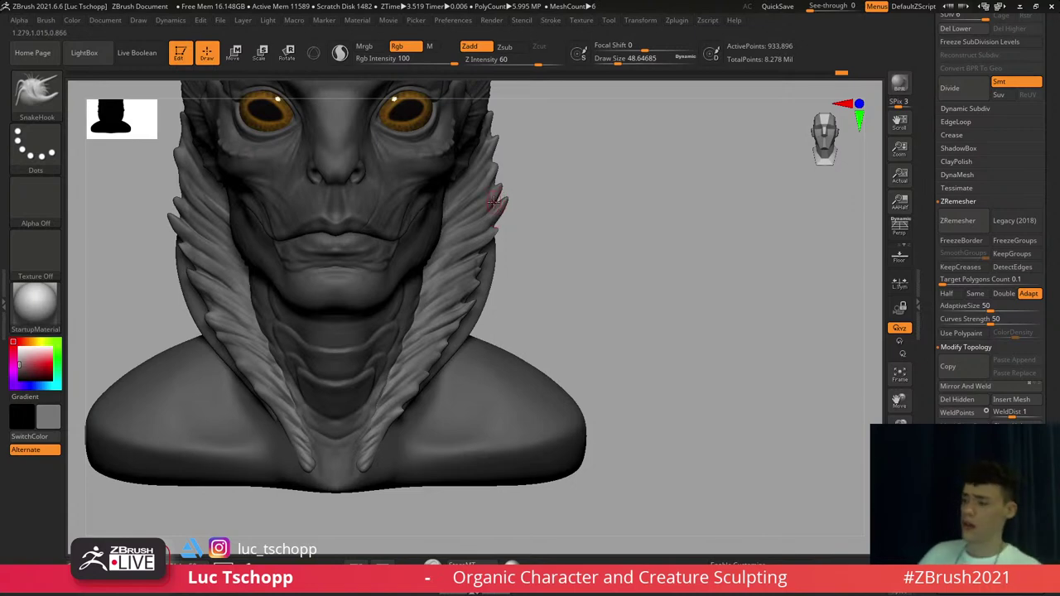
pyautogui.press('b')
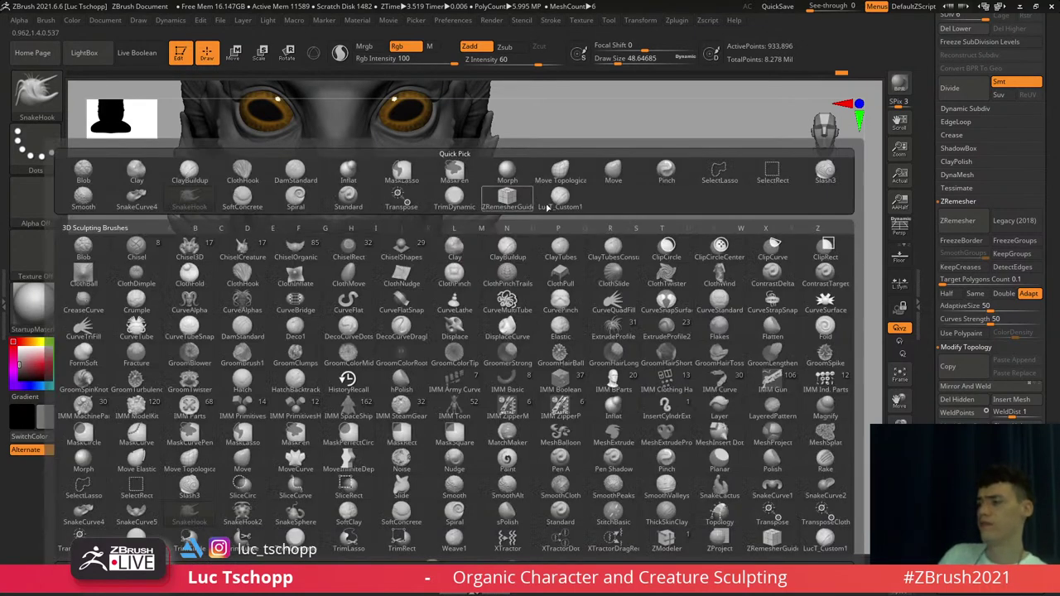
# At a lower subdivision level, smooth the collar surface with a brush of about 228
pyautogui.click(545, 206)
pyautogui.keyDown('alt'); pyautogui.moveTo(565, 235); pyautogui.dragTo(636, 248, button='right'); pyautogui.keyUp('alt')
pyautogui.moveTo(637, 247); pyautogui.dragTo(519, 359, button='right')
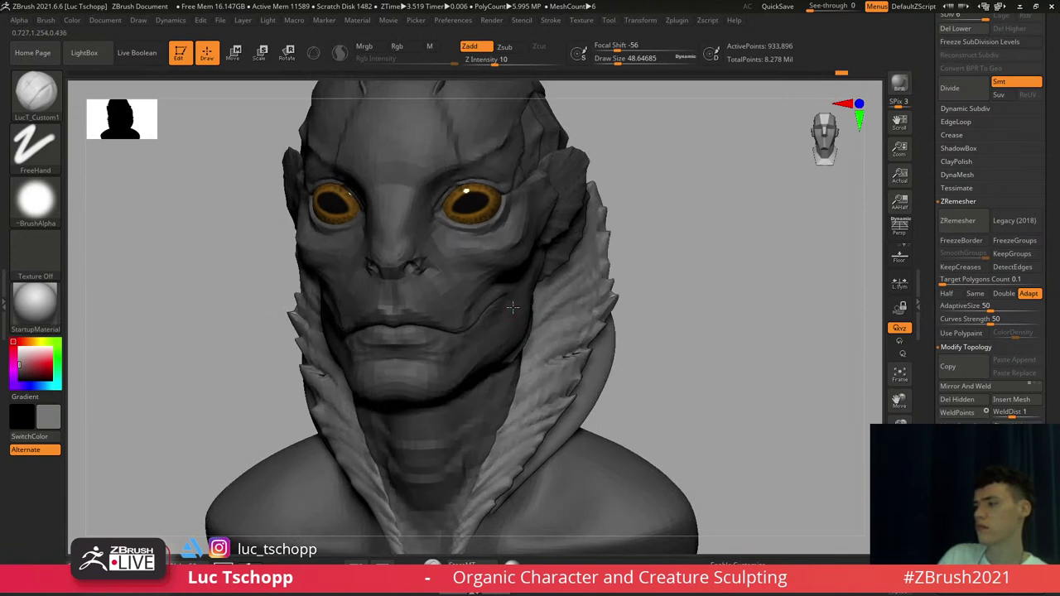
pyautogui.moveTo(511, 241); pyautogui.dragTo(534, 264, button='right')
pyautogui.keyDown('ctrl'); pyautogui.moveTo(590, 301); pyautogui.dragTo(585, 343, button='right'); pyautogui.keyUp('ctrl')
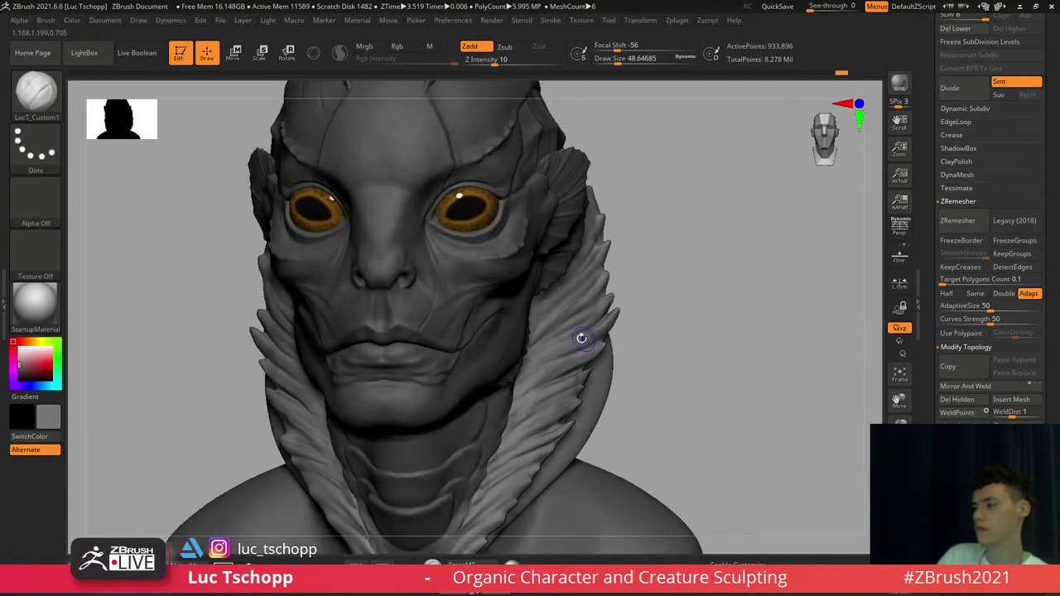
pyautogui.hotkey('shift', 'd')
pyautogui.hotkey('shift', 'd')
pyautogui.hotkey('shift', 'd')
pyautogui.press('s')
pyautogui.moveTo(575, 338)
pyautogui.mouseDown()
pyautogui.moveTo(592, 338)
pyautogui.moveTo(588, 269)
pyautogui.mouseUp()
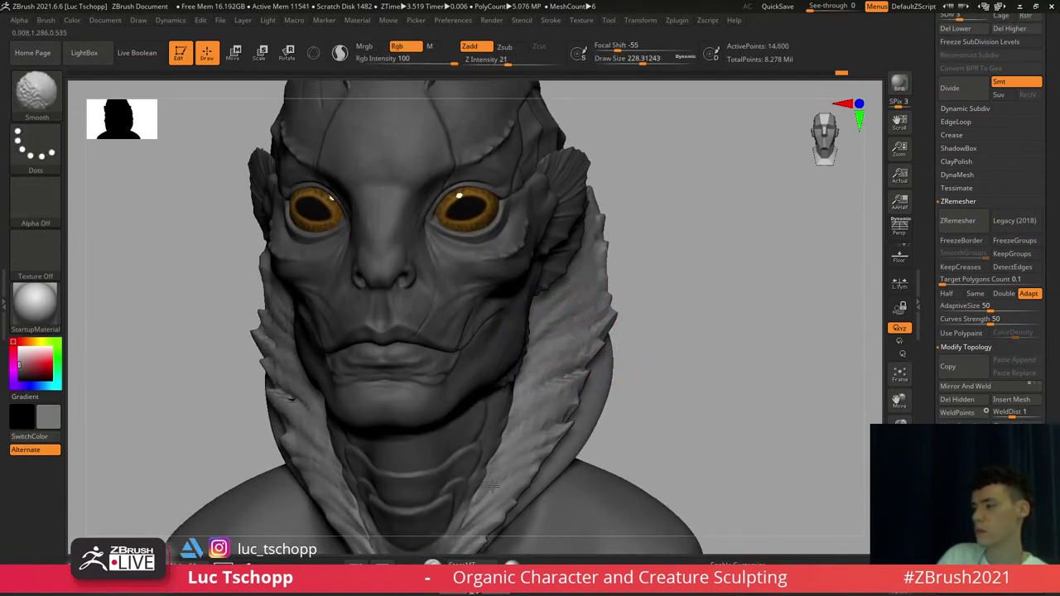
pyautogui.keyDown('shift'); pyautogui.moveTo(493, 487); pyautogui.dragTo(508, 477); pyautogui.keyUp('shift')
pyautogui.keyDown('shift'); pyautogui.moveTo(518, 404); pyautogui.dragTo(538, 364); pyautogui.keyUp('shift')
# Smooth down the right side of the collar with brush sizes around 324 and 187
pyautogui.press(']')
pyautogui.keyDown('shift'); pyautogui.moveTo(560, 317); pyautogui.dragTo(563, 371); pyautogui.keyUp('shift')
pyautogui.keyDown('alt'); pyautogui.moveTo(541, 379); pyautogui.dragTo(571, 279, button='right'); pyautogui.keyUp('alt')
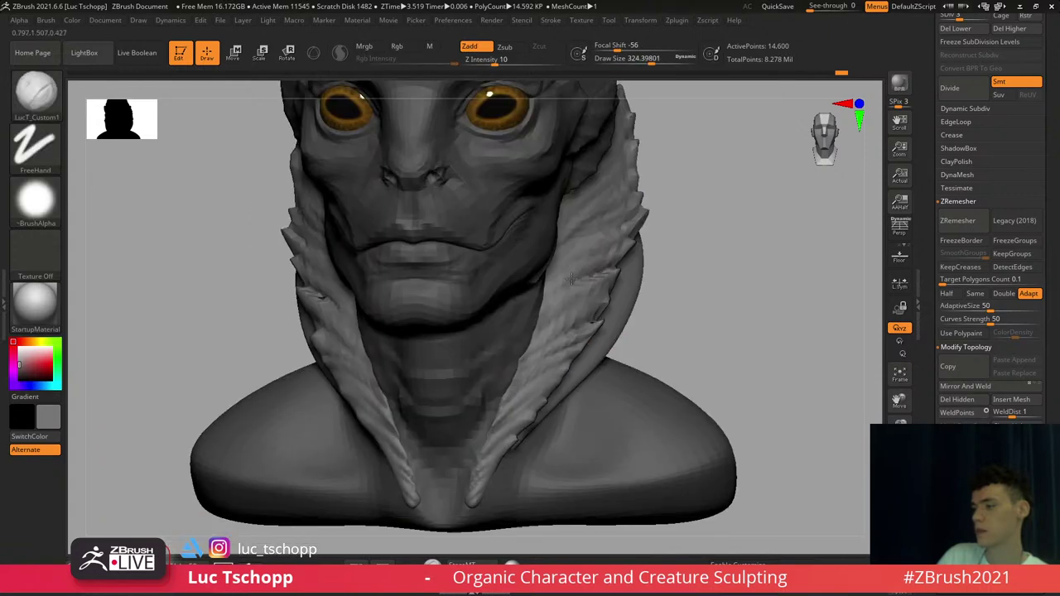
pyautogui.keyDown('shift'); pyautogui.moveTo(573, 286); pyautogui.dragTo(511, 429); pyautogui.keyUp('shift')
pyautogui.press('[')
pyautogui.keyDown('alt'); pyautogui.moveTo(539, 343); pyautogui.dragTo(523, 421, button='right'); pyautogui.keyUp('alt')
pyautogui.keyDown('shift'); pyautogui.moveTo(567, 315); pyautogui.dragTo(580, 271); pyautogui.keyUp('shift')
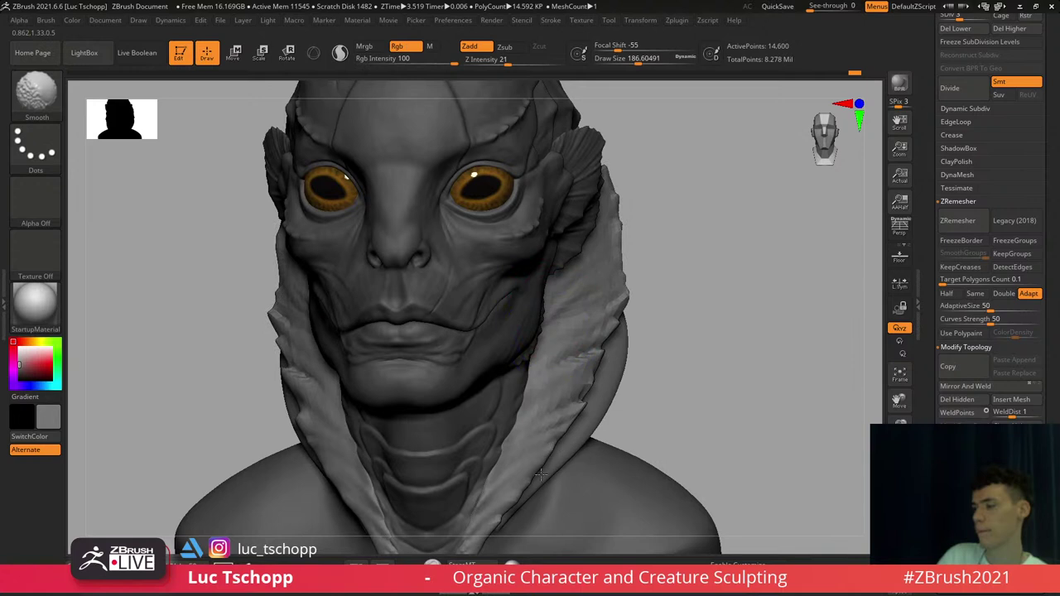
# Drop the collar to subdivision levels 4 and 3 and smooth its right side at brush size 145
pyautogui.press('d')
pyautogui.press('d')
pyautogui.press('d')
pyautogui.hotkey('shift', 'd')
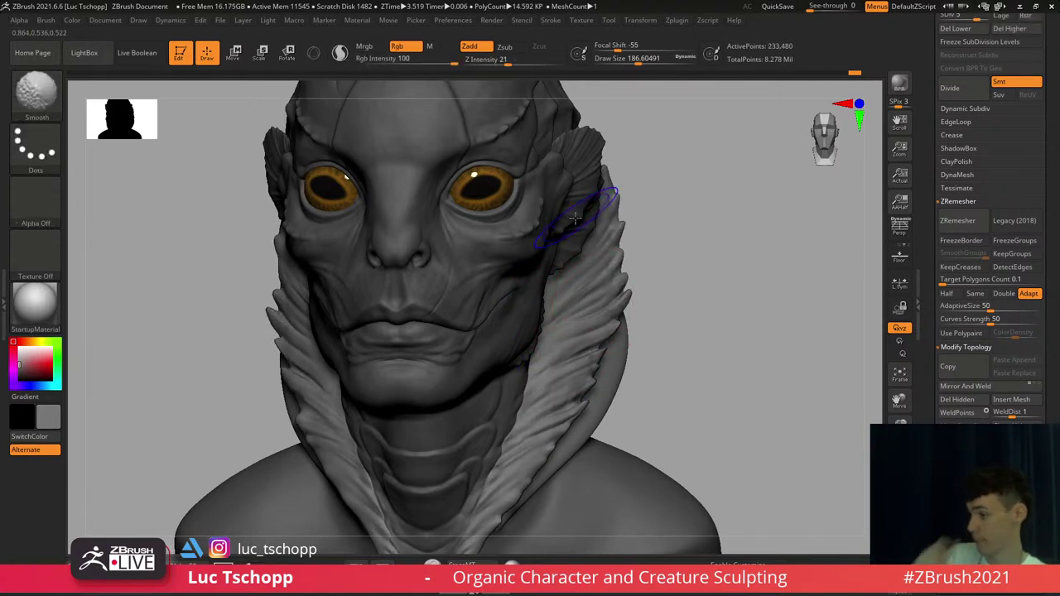
pyautogui.hotkey('shift', 'd')
pyautogui.press('s')
pyautogui.moveTo(581, 298)
pyautogui.mouseDown()
pyautogui.moveTo(566, 301)
pyautogui.moveTo(584, 298)
pyautogui.mouseUp()
pyautogui.press('s')
pyautogui.keyDown('shift'); pyautogui.moveTo(576, 314); pyautogui.dragTo(600, 319, button='right'); pyautogui.keyUp('shift')
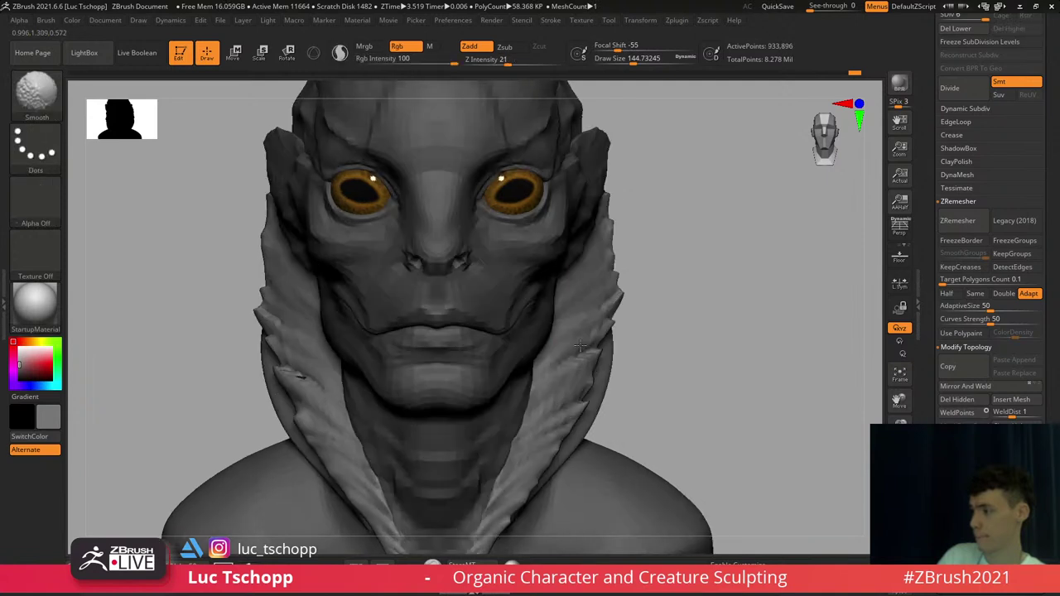
pyautogui.hotkey('shift', 'd')
pyautogui.hotkey('shift', 'd')
pyautogui.hotkey('shift', 'd')
pyautogui.keyDown('shift'); pyautogui.moveTo(569, 355); pyautogui.dragTo(530, 445); pyautogui.keyUp('shift')
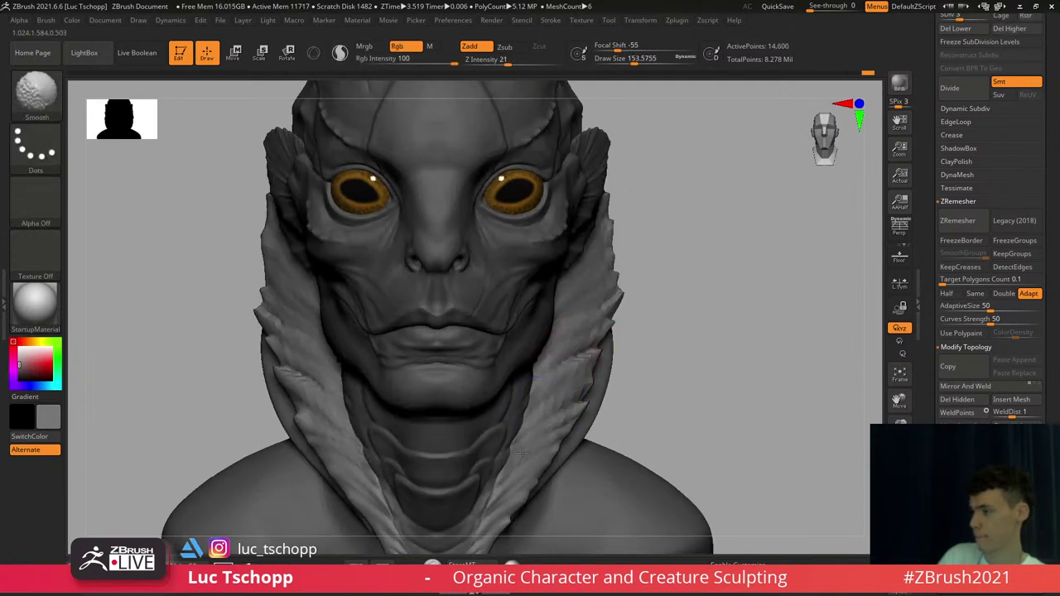
pyautogui.press('d')
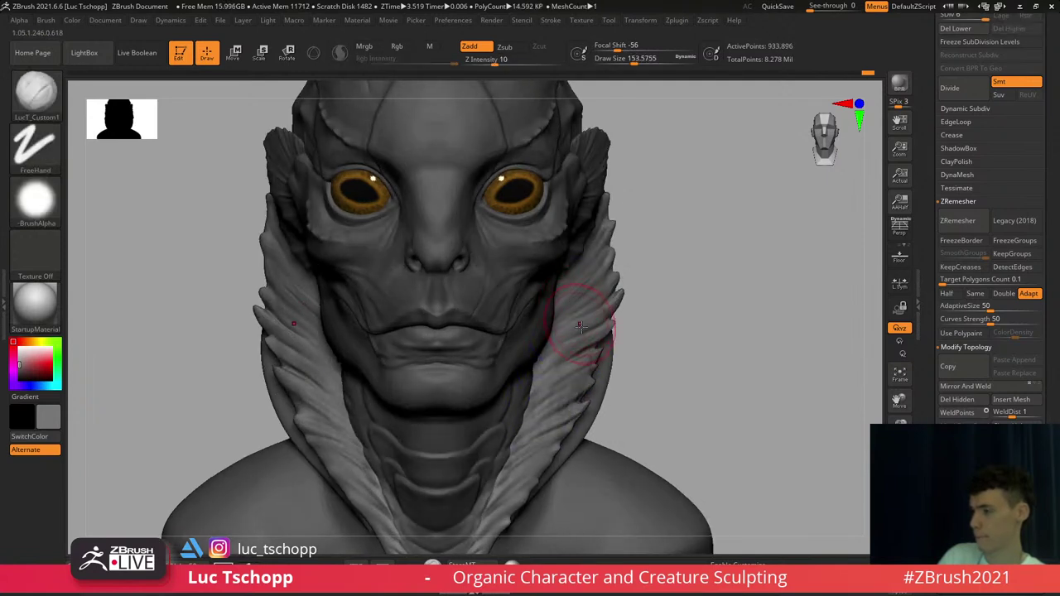
pyautogui.moveTo(580, 326)
pyautogui.keyDown('ctrl'); pyautogui.mouseDown(button='right')
pyautogui.moveTo(566, 347)
pyautogui.moveTo(576, 296)
pyautogui.moveTo(585, 313)
pyautogui.mouseUp(button='right'); pyautogui.keyUp('ctrl')
pyautogui.moveTo(679, 248)
pyautogui.mouseDown(button='right')
pyautogui.moveTo(617, 225)
pyautogui.moveTo(594, 253)
pyautogui.mouseUp(button='right')
# Switch to DamStandard at size about 223 and restore the frill to full subdivision
pyautogui.press('b')
pyautogui.press('d')
pyautogui.press('s')
pyautogui.hotkey('shift', 'd')
pyautogui.hotkey('shift', 'd')
pyautogui.hotkey('shift', 'd')
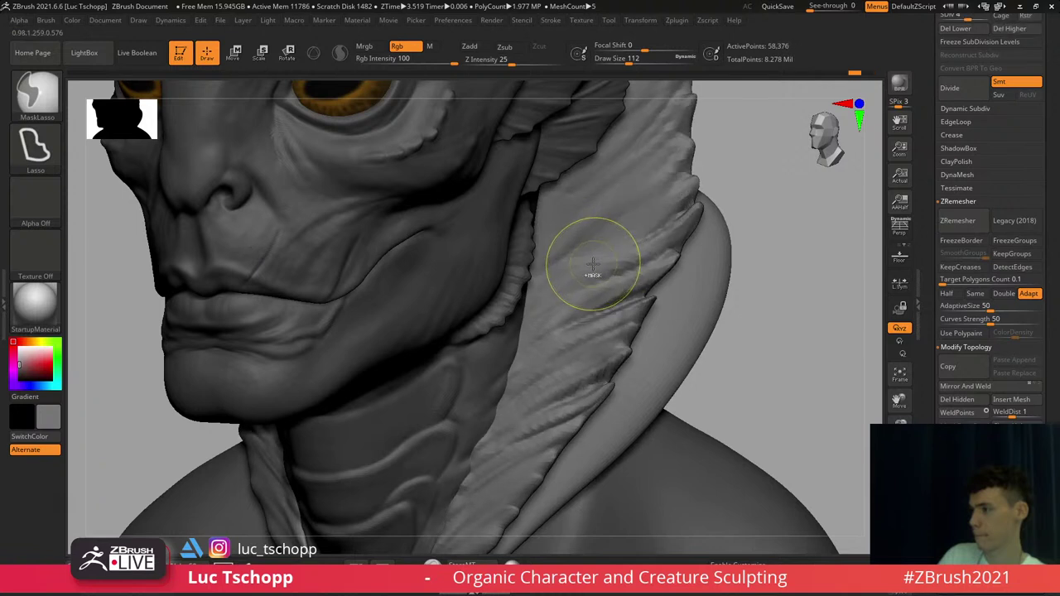
pyautogui.press('d')
pyautogui.press('d')
pyautogui.press('d')
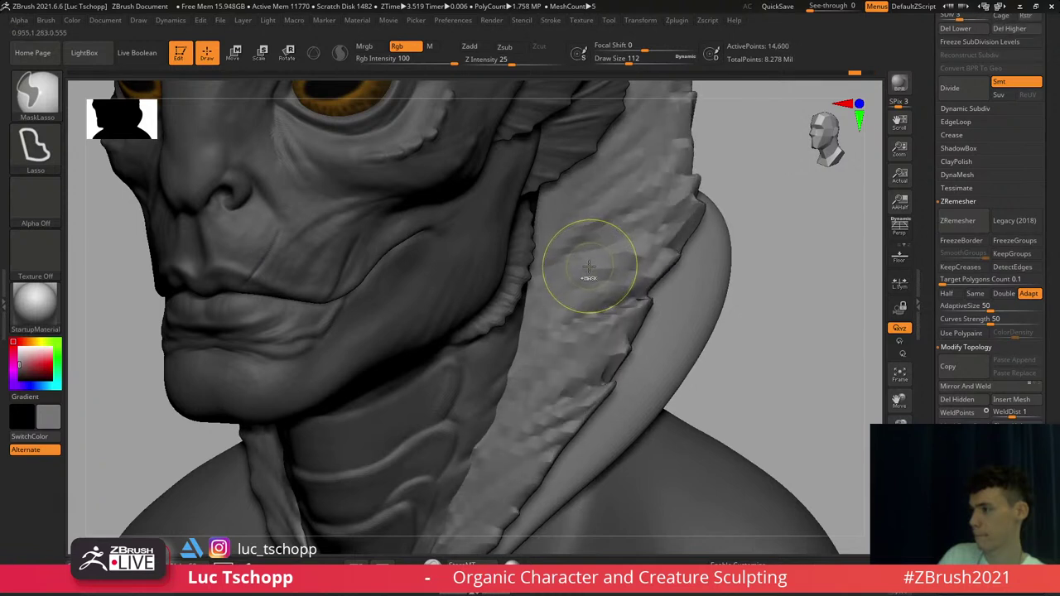
pyautogui.hotkey('shift', 'd')
pyautogui.hotkey('shift', 'd')
pyautogui.hotkey('shift', 'd')
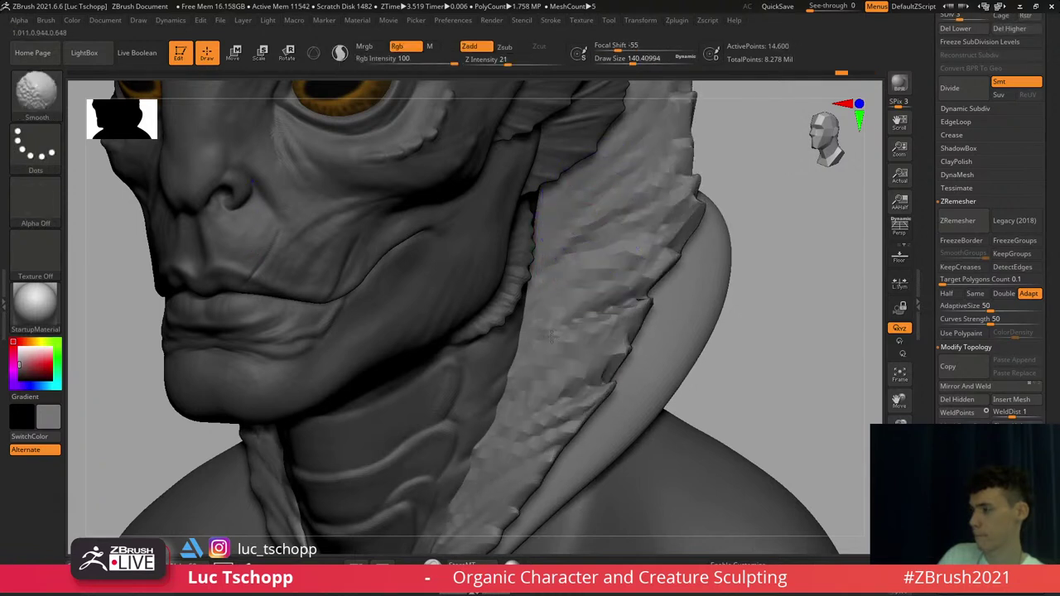
pyautogui.press('s')
pyautogui.moveTo(587, 241)
pyautogui.mouseDown()
pyautogui.moveTo(601, 240)
pyautogui.moveTo(619, 202)
pyautogui.mouseUp()
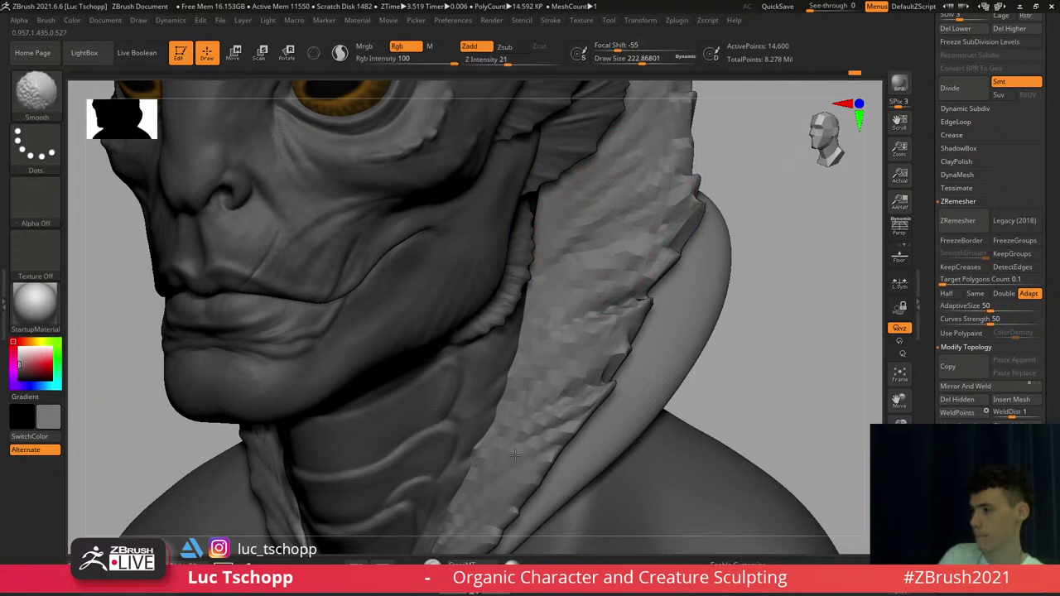
pyautogui.press('d')
pyautogui.press('d')
pyautogui.press('d')
pyautogui.keyDown('shift'); pyautogui.moveTo(587, 267); pyautogui.dragTo(634, 272, button='right'); pyautogui.keyUp('shift')
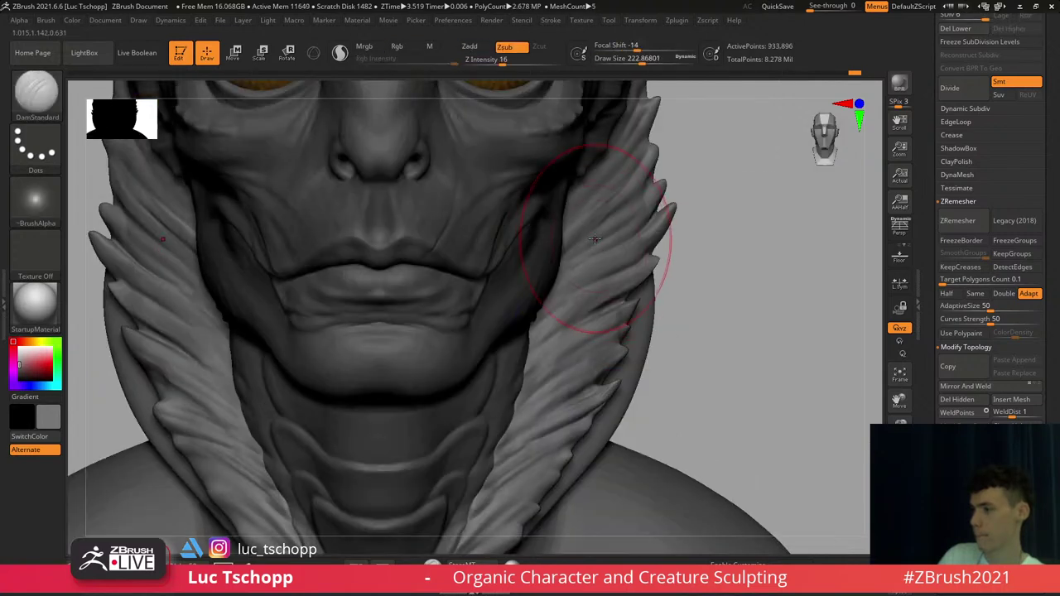
pyautogui.press('s')
pyautogui.moveTo(600, 241); pyautogui.dragTo(592, 241)
pyautogui.moveTo(593, 241)
pyautogui.keyDown('ctrl'); pyautogui.mouseDown(button='right')
pyautogui.moveTo(584, 203)
pyautogui.moveTo(592, 269)
pyautogui.moveTo(606, 275)
pyautogui.moveTo(575, 303)
pyautogui.moveTo(531, 293)
pyautogui.mouseUp(button='right'); pyautogui.keyUp('ctrl')
pyautogui.press('b')
pyautogui.press('d')
pyautogui.press('s')
pyautogui.press('s')
pyautogui.moveTo(583, 294); pyautogui.dragTo(569, 297)
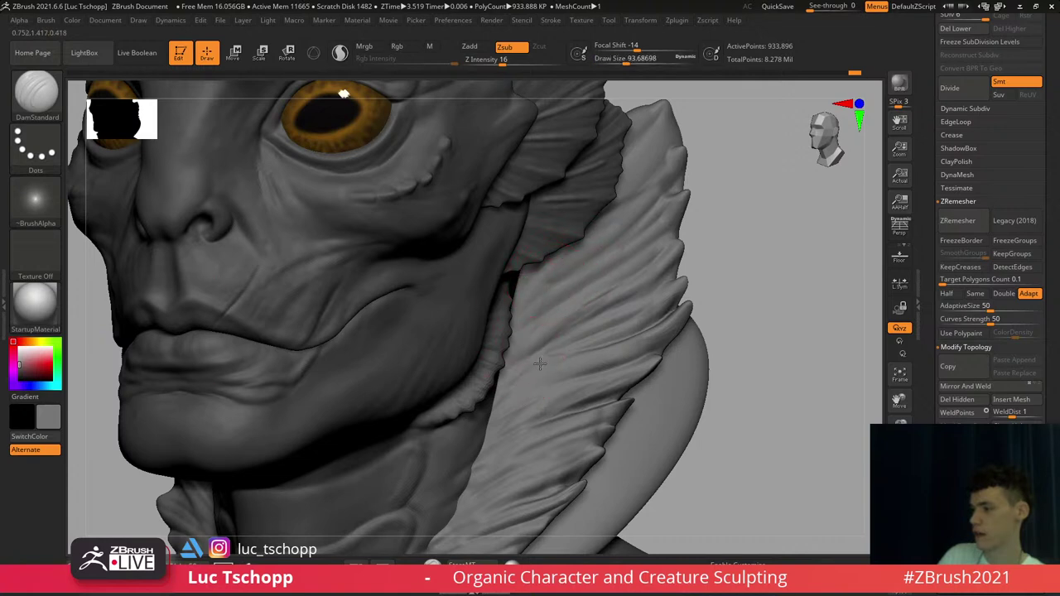
pyautogui.press('b')
pyautogui.click(657, 205)
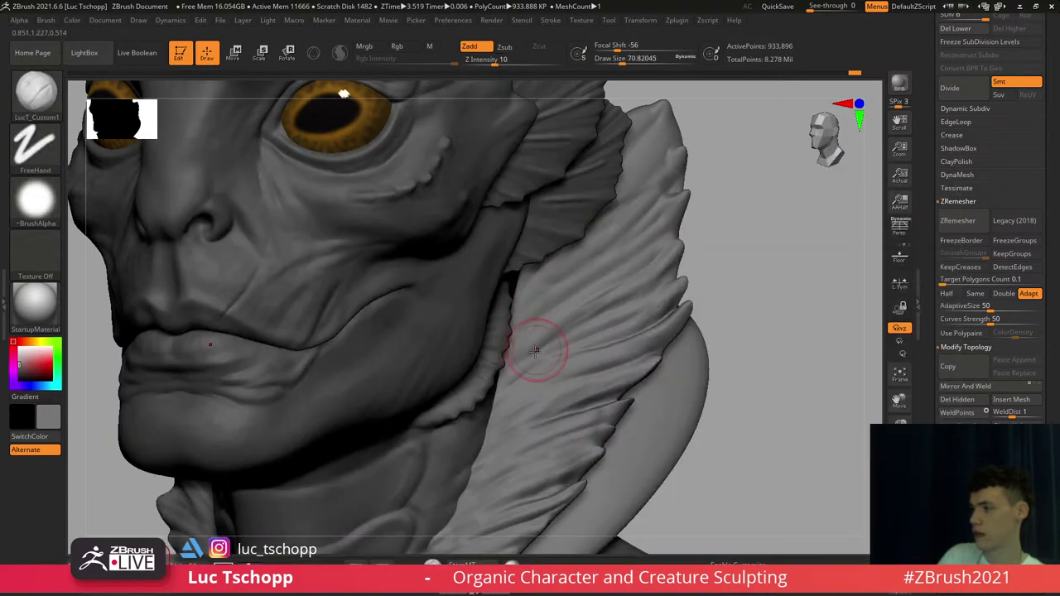
pyautogui.moveTo(581, 342)
pyautogui.mouseDown(button='right')
pyautogui.moveTo(557, 378)
pyautogui.moveTo(583, 251)
pyautogui.mouseUp(button='right')
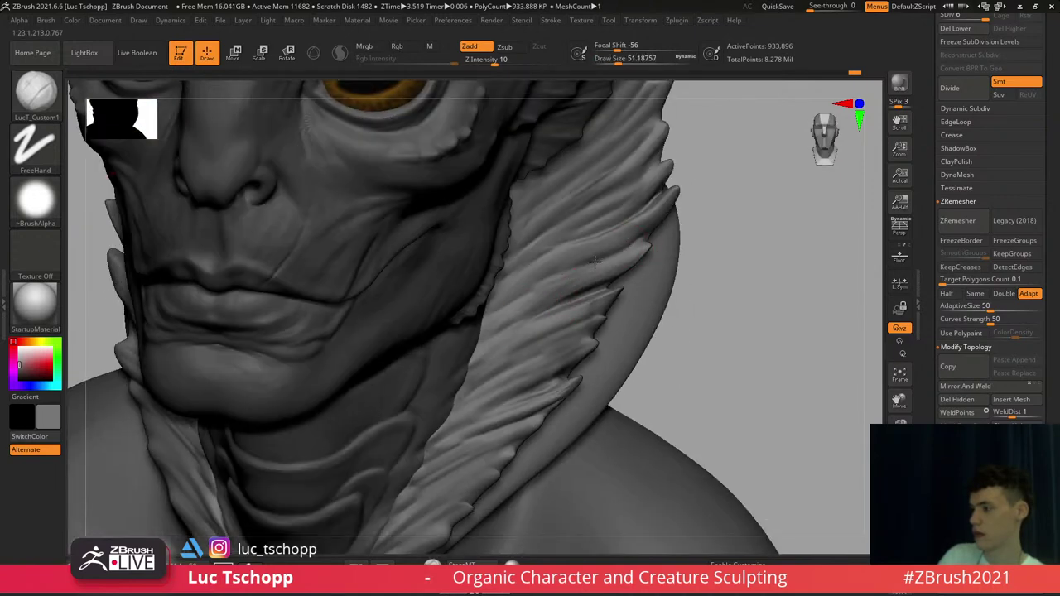
pyautogui.moveTo(631, 252)
pyautogui.keyDown('ctrl'); pyautogui.mouseDown(button='right')
pyautogui.moveTo(583, 340)
pyautogui.moveTo(585, 318)
pyautogui.moveTo(576, 323)
pyautogui.moveTo(624, 255)
pyautogui.moveTo(632, 293)
pyautogui.moveTo(612, 326)
pyautogui.moveTo(561, 316)
pyautogui.mouseUp(button='right'); pyautogui.keyUp('ctrl')
pyautogui.press('s')
pyautogui.click(574, 321)
pyautogui.hotkey('shift', 'f')
pyautogui.hotkey('shift', 'f')
# Switch to the Move brush at size 112 and rotate around the collar
pyautogui.press('b')
pyautogui.press('m')
pyautogui.press('v')
pyautogui.press('s')
pyautogui.moveTo(561, 317); pyautogui.dragTo(569, 317)
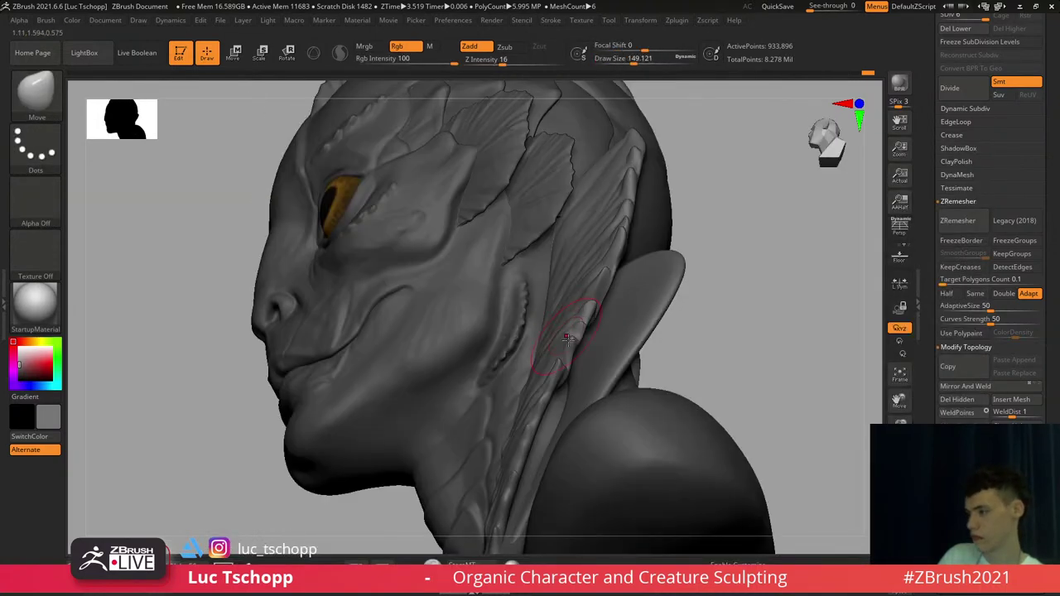
pyautogui.press('s')
pyautogui.moveTo(569, 357); pyautogui.dragTo(563, 358)
pyautogui.moveTo(571, 372)
pyautogui.mouseDown(button='right')
pyautogui.moveTo(550, 381)
pyautogui.moveTo(536, 366)
pyautogui.mouseUp(button='right')
# Enlarge the brush to about 172 and frame the whole bust from the front
pyautogui.press('s')
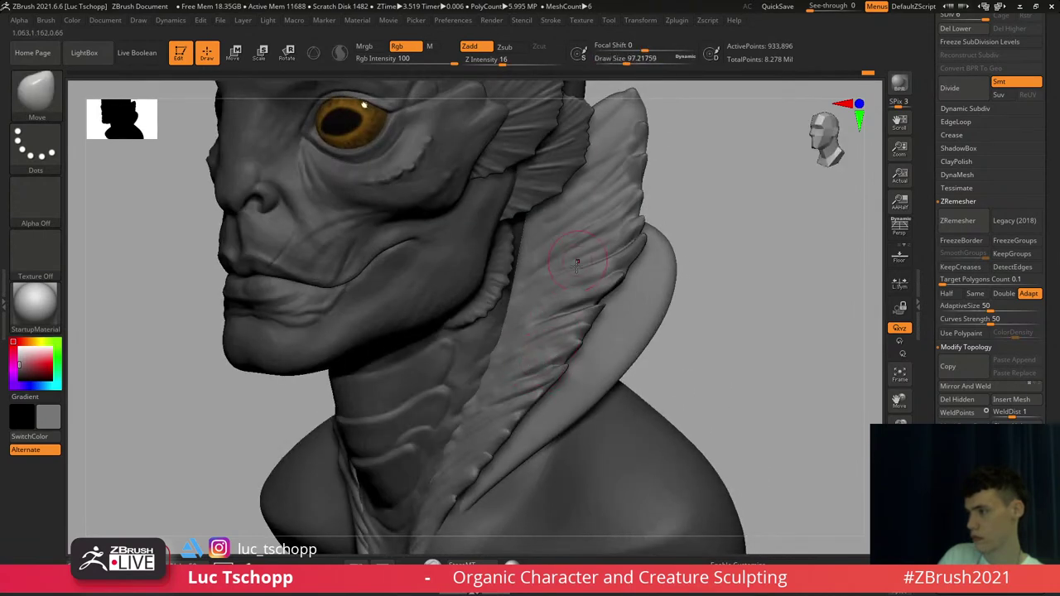
pyautogui.moveTo(577, 266); pyautogui.dragTo(610, 270, button='right')
pyautogui.press('s')
pyautogui.moveTo(580, 269)
pyautogui.mouseDown()
pyautogui.moveTo(598, 257)
pyautogui.moveTo(575, 265)
pyautogui.mouseUp()
pyautogui.press('s')
pyautogui.press('f')
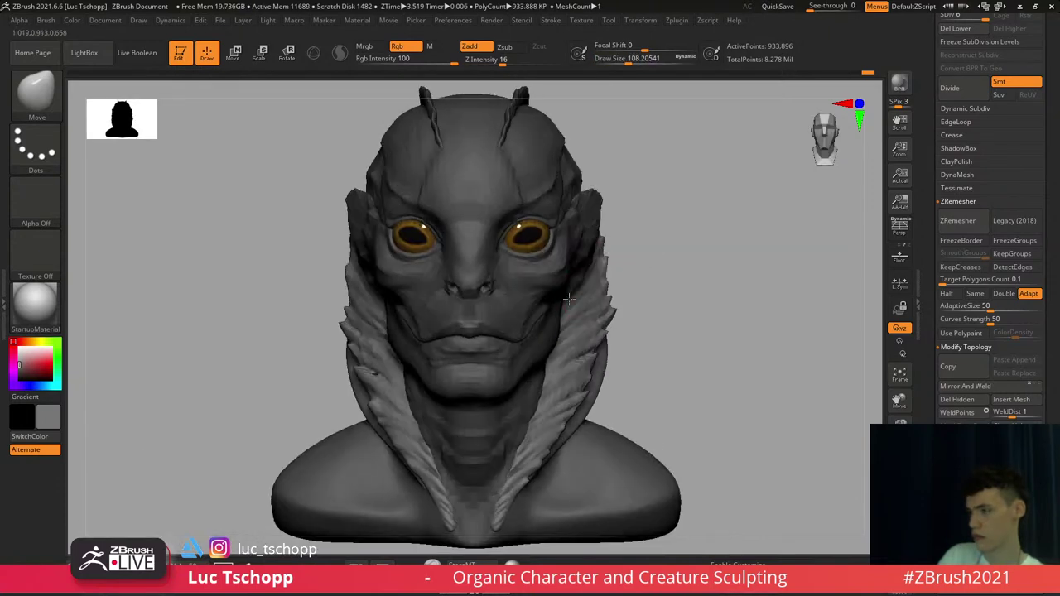
pyautogui.moveTo(569, 286); pyautogui.dragTo(547, 289, button='right')
# Smooth the collar edges near the neck at lower subdivision levels, with brush sizes 90–136
pyautogui.keyDown('alt'); pyautogui.moveTo(580, 356); pyautogui.dragTo(570, 313, button='right'); pyautogui.keyUp('alt')
pyautogui.hotkey('shift', 'd')
pyautogui.hotkey('shift', 'd')
pyautogui.hotkey('shift', 'd')
pyautogui.moveTo(572, 320)
pyautogui.keyDown('shift'); pyautogui.mouseDown()
pyautogui.moveTo(591, 262)
pyautogui.moveTo(573, 239)
pyautogui.mouseUp(); pyautogui.keyUp('shift')
pyautogui.hotkey('shift', 'd')
pyautogui.press('d')
pyautogui.press('s')
pyautogui.keyDown('shift'); pyautogui.moveTo(604, 241); pyautogui.dragTo(602, 220); pyautogui.keyUp('shift')
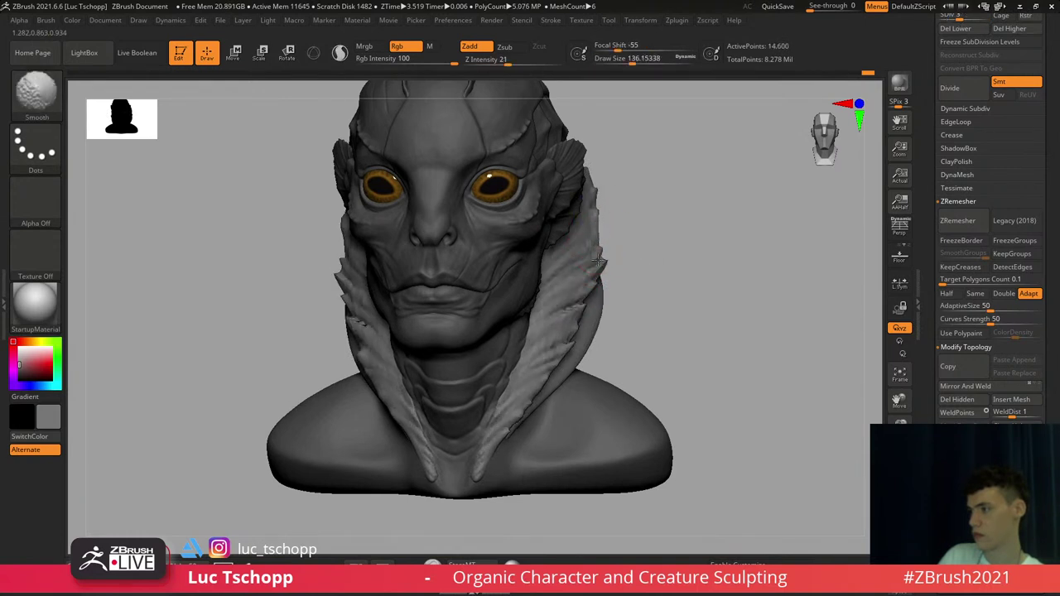
pyautogui.keyDown('shift'); pyautogui.moveTo(598, 261); pyautogui.dragTo(602, 267); pyautogui.keyUp('shift')
pyautogui.press('s')
pyautogui.moveTo(603, 304); pyautogui.dragTo(584, 305)
pyautogui.keyDown('shift'); pyautogui.moveTo(562, 358); pyautogui.dragTo(554, 370); pyautogui.keyUp('shift')
pyautogui.press('s')
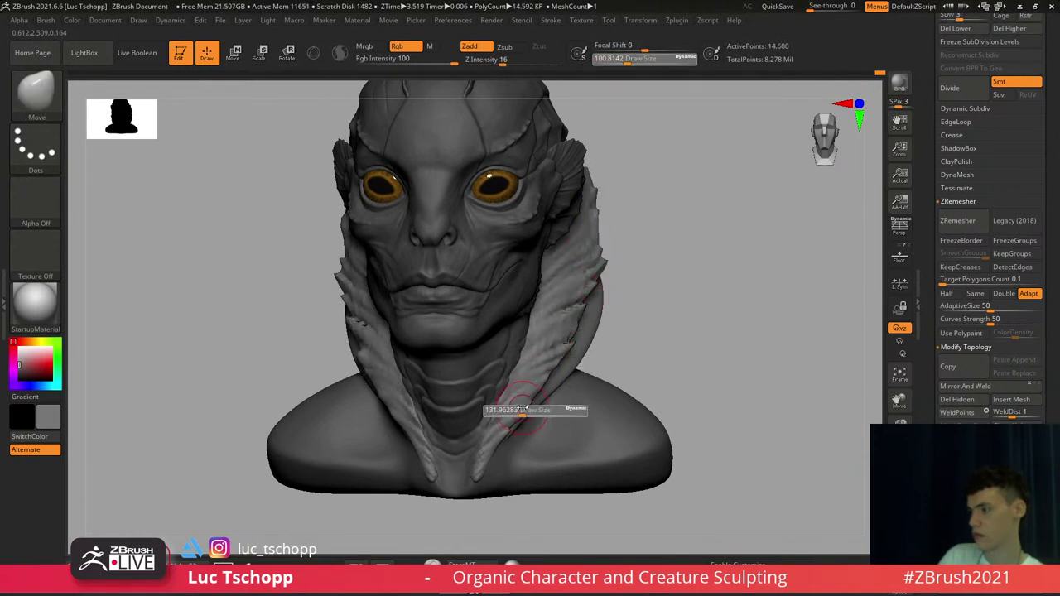
pyautogui.moveTo(514, 410); pyautogui.dragTo(531, 411)
# Smooth the lower collar edge at subdivision level 4 with a brush near 158
pyautogui.hotkey('ctrl', 'd')
pyautogui.hotkey('ctrl', 'd')
pyautogui.hotkey('ctrl', 'd')
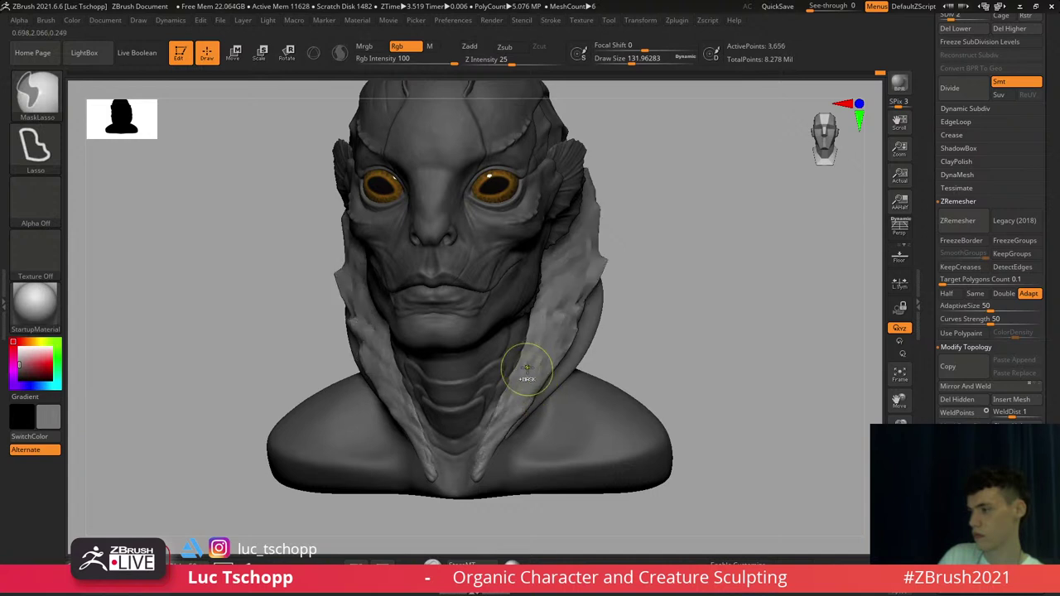
pyautogui.hotkey('shift', 'd')
pyautogui.hotkey('shift', 'd')
pyautogui.press('s')
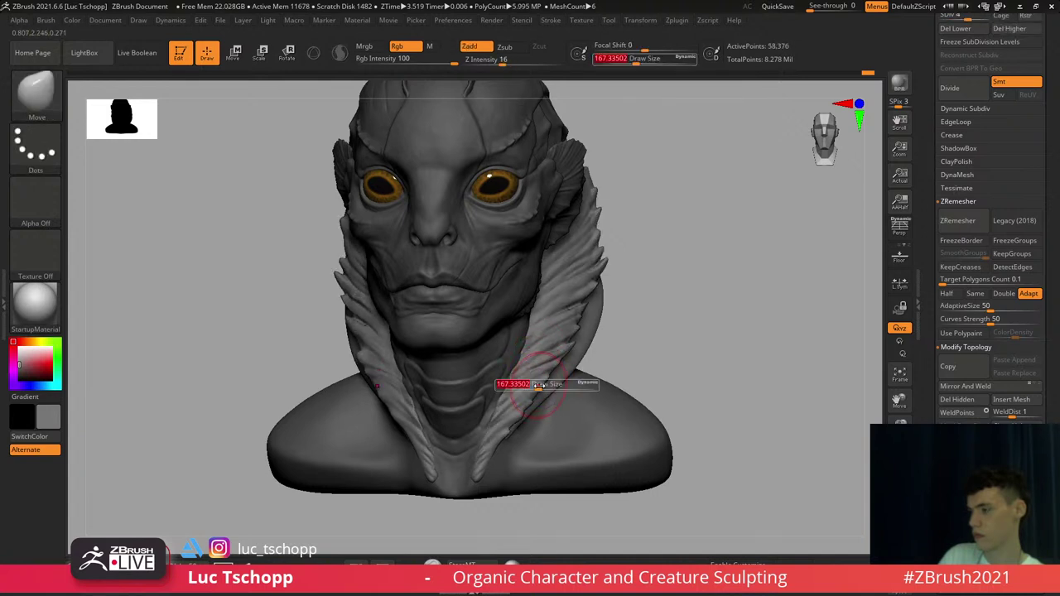
pyautogui.moveTo(534, 382); pyautogui.dragTo(531, 383)
pyautogui.keyDown('shift'); pyautogui.moveTo(591, 226); pyautogui.dragTo(585, 204); pyautogui.keyUp('shift')
pyautogui.keyDown('shift'); pyautogui.moveTo(614, 196); pyautogui.dragTo(624, 193); pyautogui.keyUp('shift')
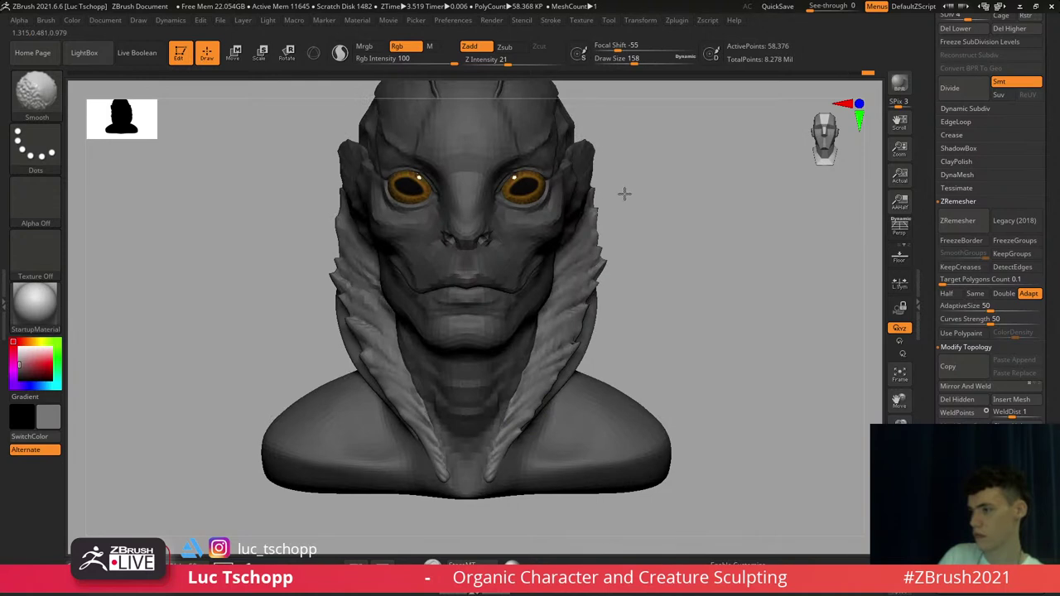
pyautogui.press('d')
pyautogui.moveTo(593, 255)
pyautogui.keyDown('alt'); pyautogui.mouseDown(button='right')
pyautogui.moveTo(627, 288)
pyautogui.moveTo(601, 286)
pyautogui.moveTo(612, 286)
pyautogui.mouseUp(button='right'); pyautogui.keyUp('alt')
# Switch to the Standard brush and view the whole bust, briefly showing its polygon frame
pyautogui.press('b')
pyautogui.press('s')
pyautogui.press('t')
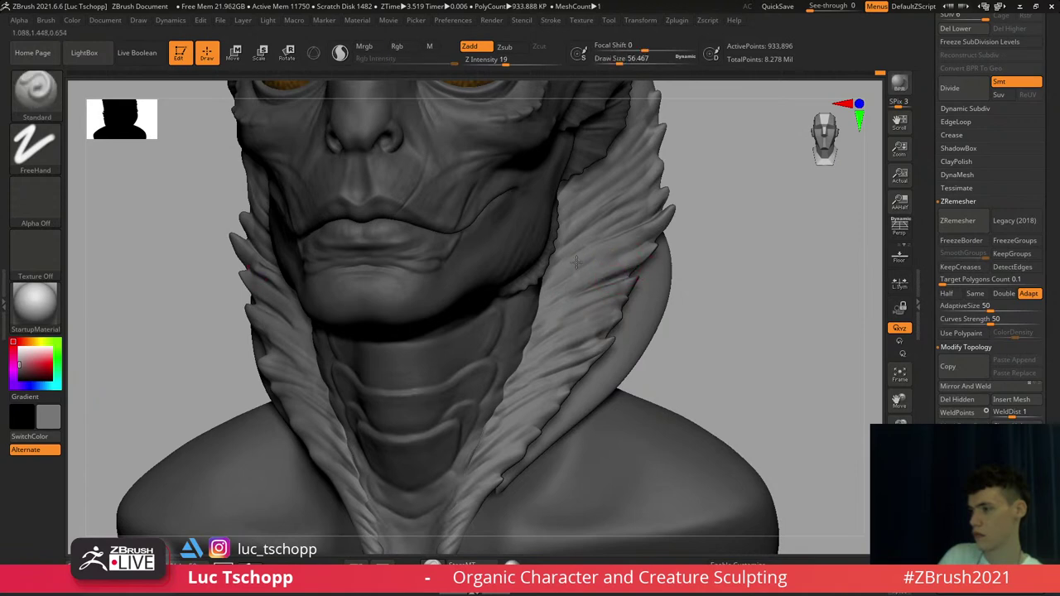
pyautogui.moveTo(609, 271)
pyautogui.keyDown('ctrl'); pyautogui.mouseDown(button='right')
pyautogui.moveTo(601, 328)
pyautogui.moveTo(620, 239)
pyautogui.moveTo(697, 312)
pyautogui.mouseUp(button='right'); pyautogui.keyUp('ctrl')
pyautogui.hotkey('shift', 'f')
pyautogui.hotkey('shift', 'f')
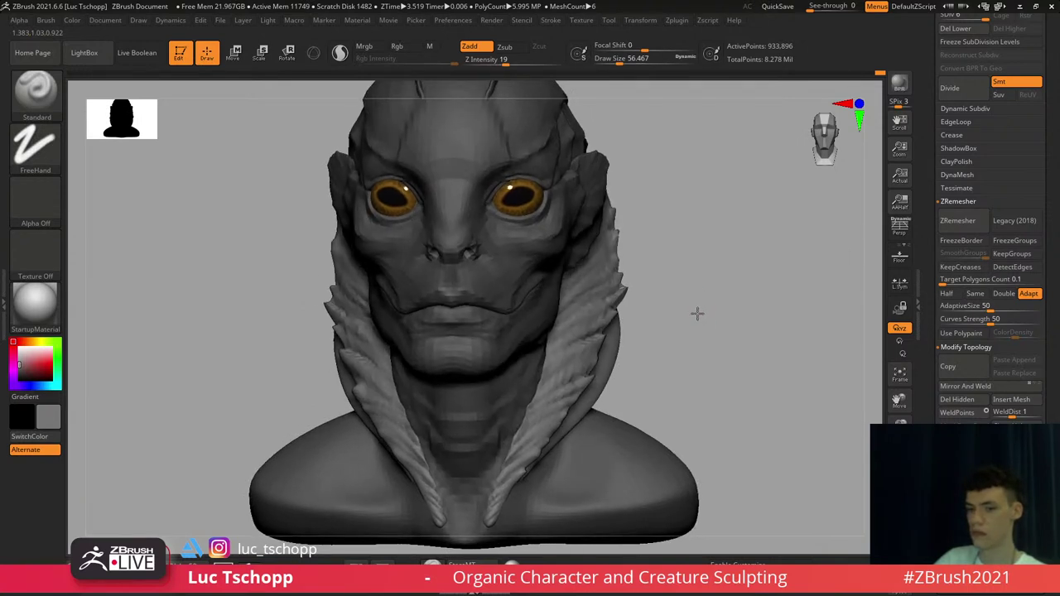
# Switch to the DamStandard brush with the bust turned slightly and zoomed in
pyautogui.keyDown('alt'); pyautogui.moveTo(627, 322); pyautogui.dragTo(642, 309, button='right'); pyautogui.keyUp('alt')
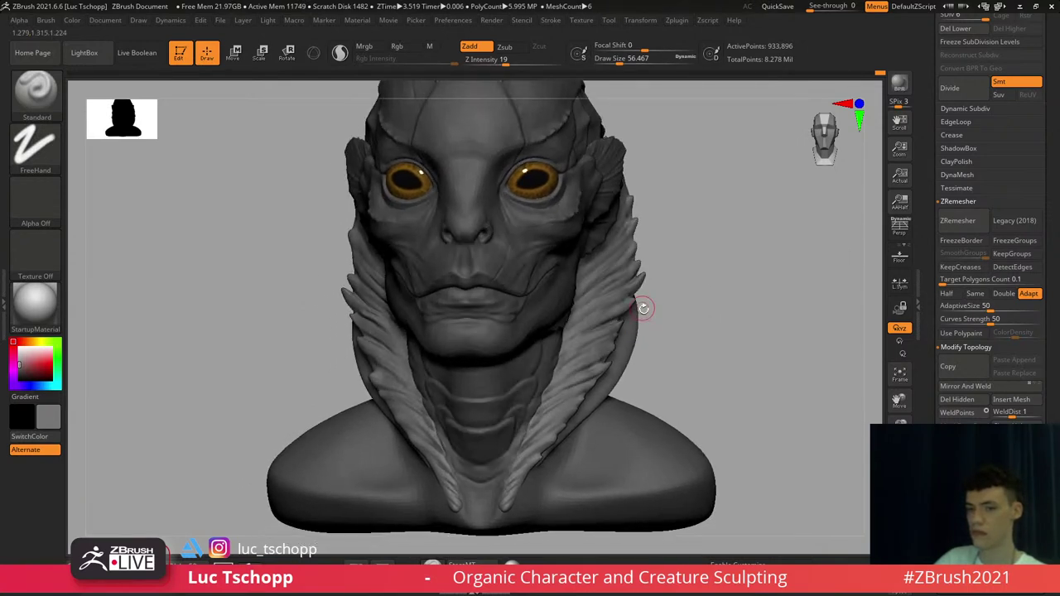
pyautogui.hotkey('shift', 'f')
pyautogui.hotkey('shift', 'f')
pyautogui.press('b')
pyautogui.press('d')
pyautogui.press('s')
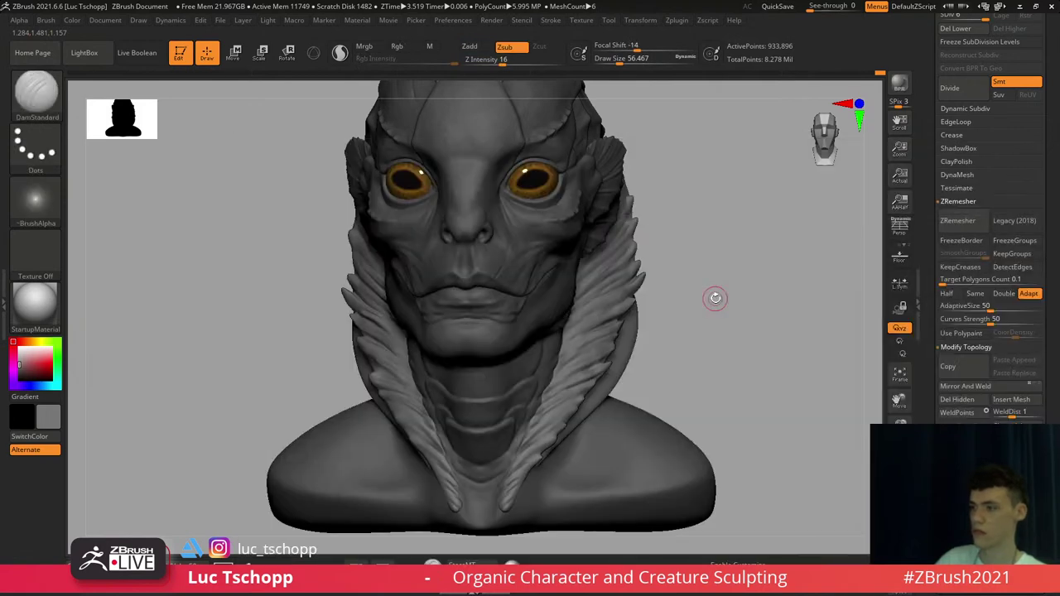
pyautogui.keyDown('ctrl'); pyautogui.moveTo(544, 340); pyautogui.dragTo(563, 451, button='right'); pyautogui.keyUp('ctrl')
pyautogui.press('b')
pyautogui.press('d')
pyautogui.press('s')
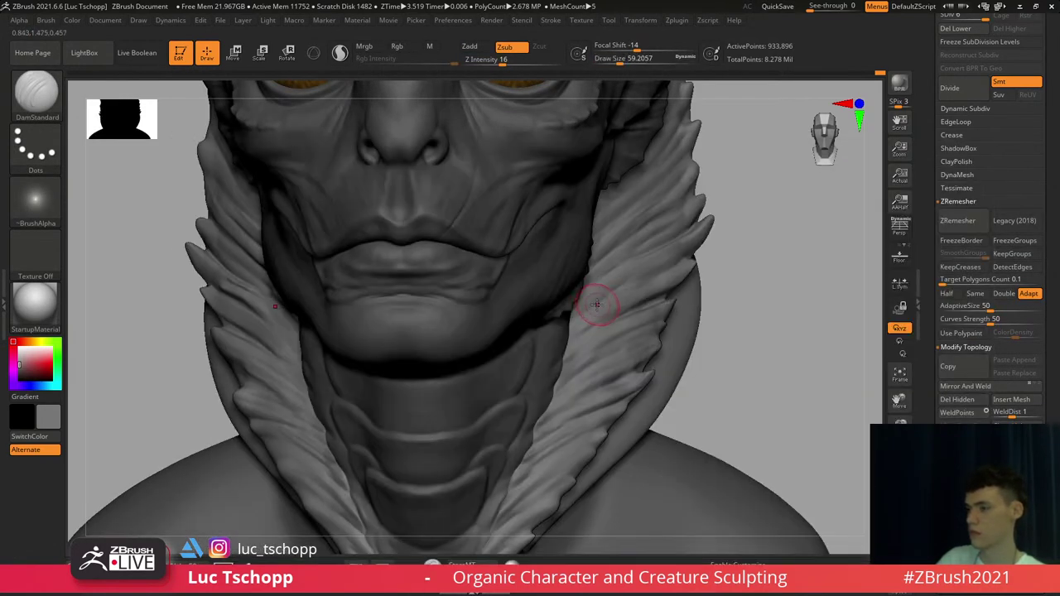
# Smooth the left side of the collar at subdivision level 4, then return to level 6
pyautogui.moveTo(227, 328); pyautogui.dragTo(256, 339, button='right')
pyautogui.hotkey('shift', 'd')
pyautogui.hotkey('shift', 'd')
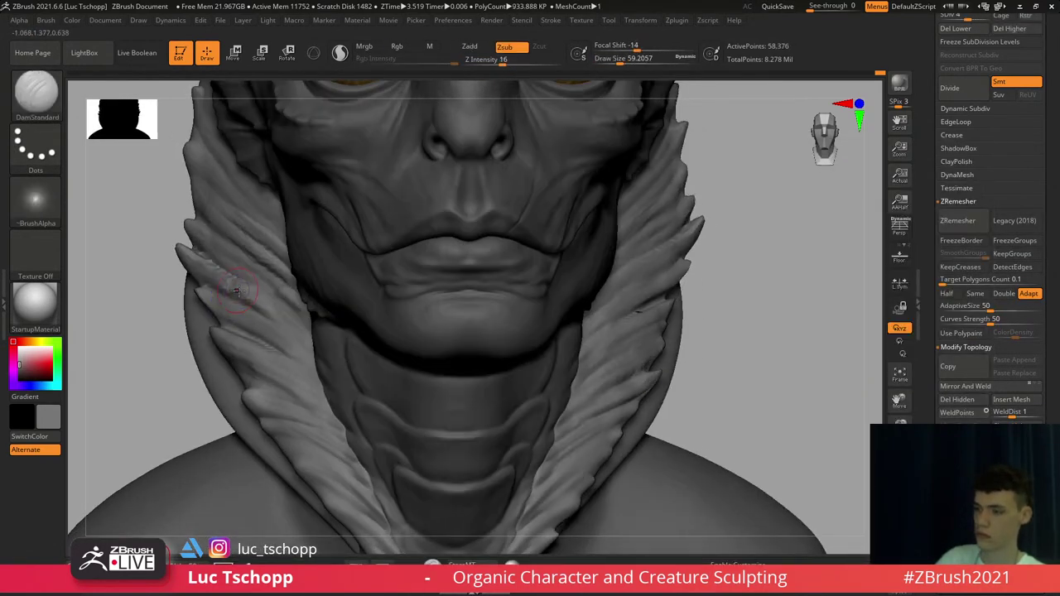
pyautogui.keyDown('shift'); pyautogui.moveTo(224, 290); pyautogui.dragTo(262, 300); pyautogui.keyUp('shift')
pyautogui.press('d')
pyautogui.press(']')
pyautogui.press('d')
# Reselect the DamStandard brush and reduce its size to about 65
pyautogui.press('b')
pyautogui.press('d')
pyautogui.press('s')
pyautogui.press('b')
pyautogui.press('d')
pyautogui.press('s')
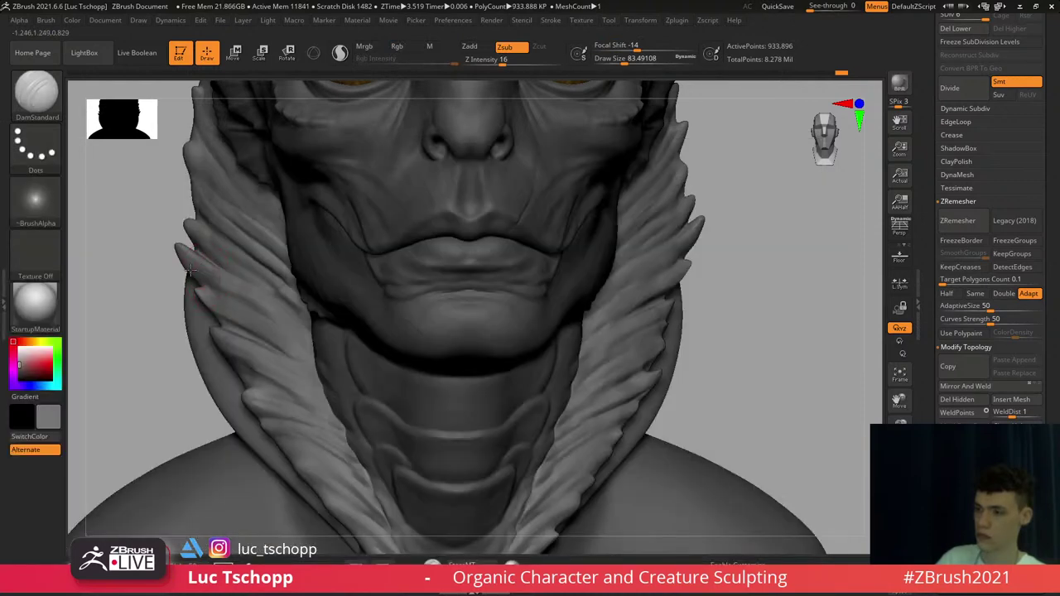
pyautogui.press('s')
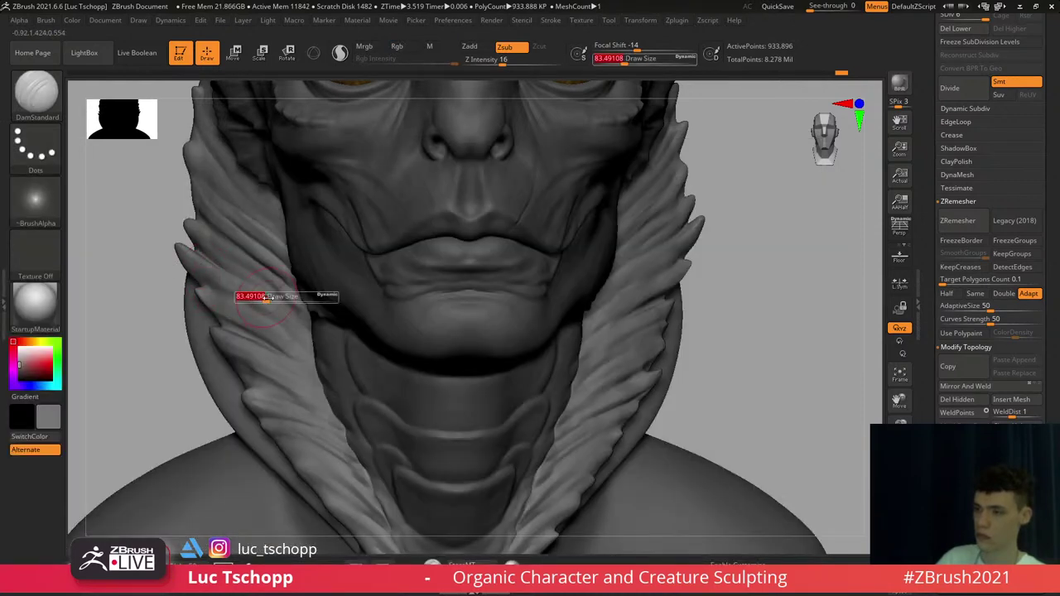
pyautogui.click(264, 299)
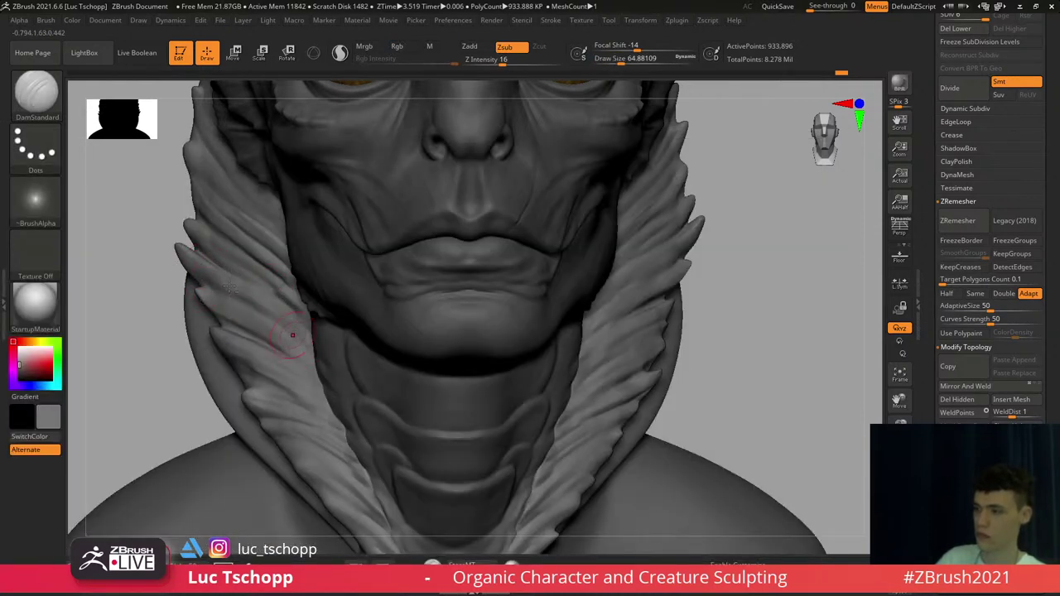
# Frame the jaw and collar from a three-quarter view and make the face mesh active
pyautogui.keyDown('ctrl'); pyautogui.moveTo(295, 346); pyautogui.dragTo(338, 316, button='right'); pyautogui.keyUp('ctrl')
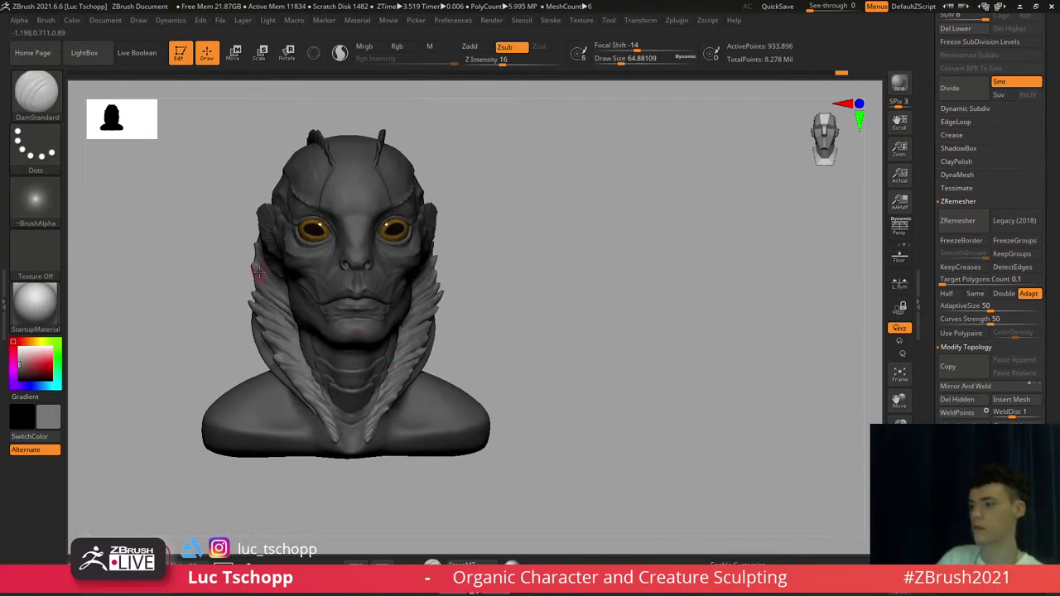
pyautogui.moveTo(255, 266)
pyautogui.mouseDown(button='right')
pyautogui.moveTo(290, 282)
pyautogui.moveTo(272, 310)
pyautogui.moveTo(227, 205)
pyautogui.moveTo(217, 222)
pyautogui.moveTo(257, 295)
pyautogui.moveTo(246, 265)
pyautogui.moveTo(263, 261)
pyautogui.mouseUp(button='right')
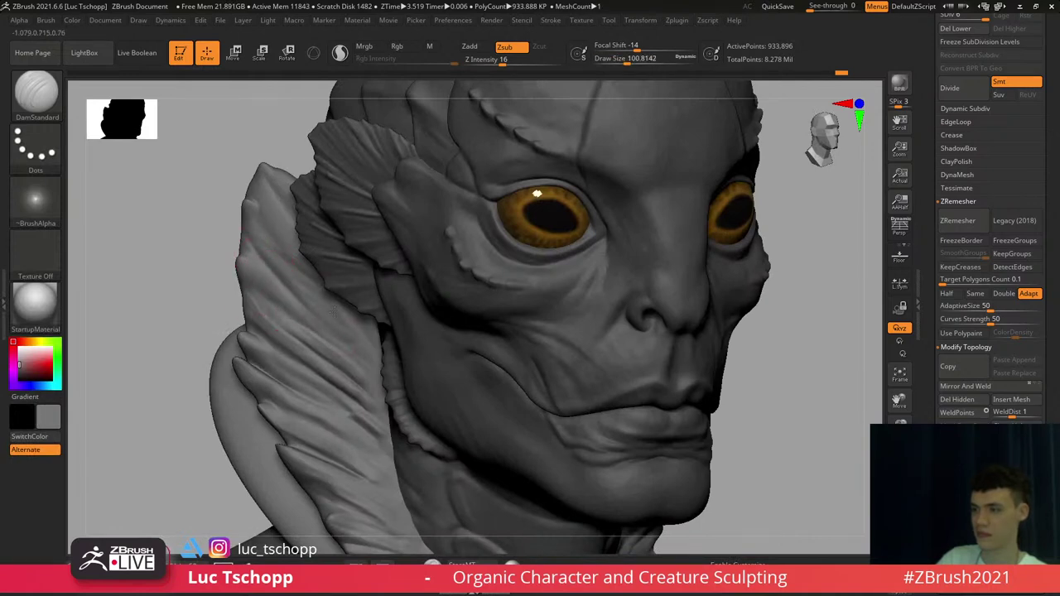
pyautogui.keyDown('alt'); pyautogui.moveTo(366, 341); pyautogui.dragTo(352, 236, button='right'); pyautogui.keyUp('alt')
pyautogui.keyDown('ctrl'); pyautogui.moveTo(352, 236); pyautogui.dragTo(348, 207, button='right'); pyautogui.keyUp('ctrl')
pyautogui.moveTo(414, 228); pyautogui.dragTo(318, 223, button='right')
pyautogui.keyDown('ctrl'); pyautogui.moveTo(398, 244); pyautogui.dragTo(379, 279, button='right'); pyautogui.keyUp('ctrl')
pyautogui.keyDown('alt'); pyautogui.click(404, 289); pyautogui.keyUp('alt')
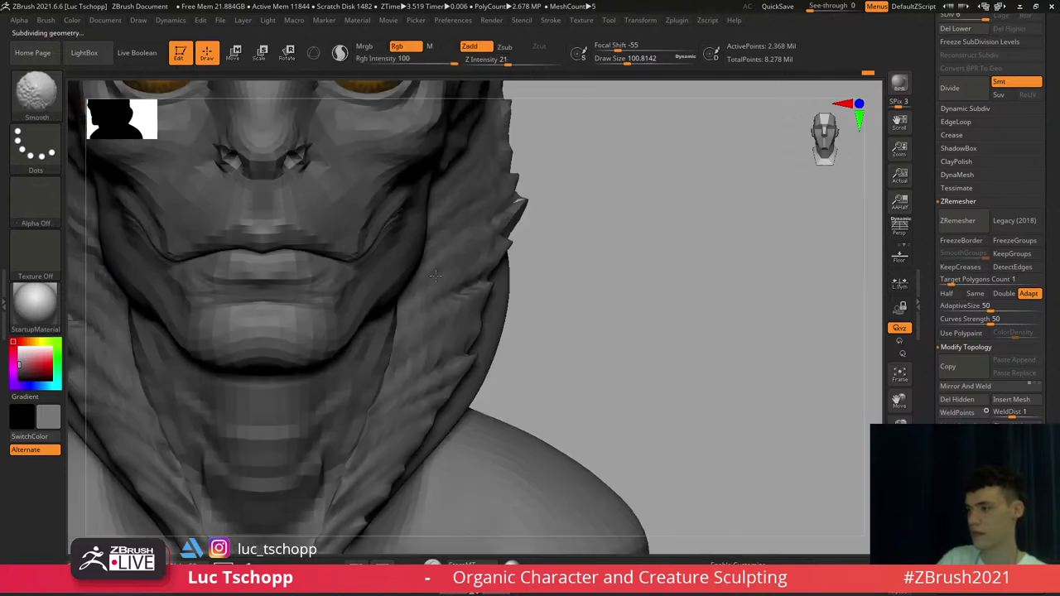
# Choose the LucT_Custom1 brush at size about 49 and make the feathered collar active
pyautogui.press('b')
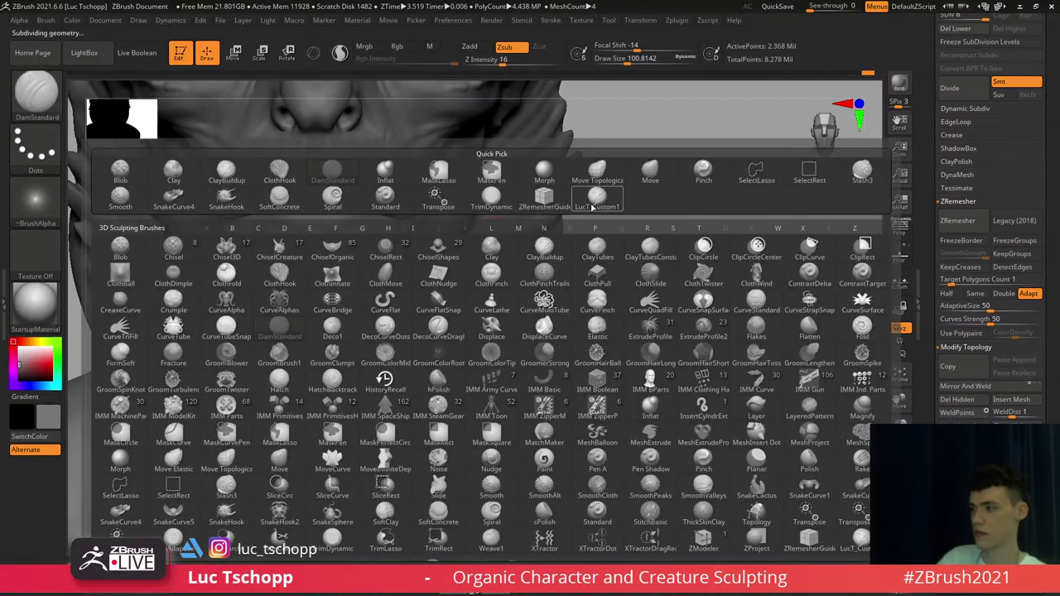
pyautogui.click(593, 207)
pyautogui.press('s')
pyautogui.click(511, 245)
pyautogui.keyDown('alt'); pyautogui.click(498, 254); pyautogui.keyUp('alt')
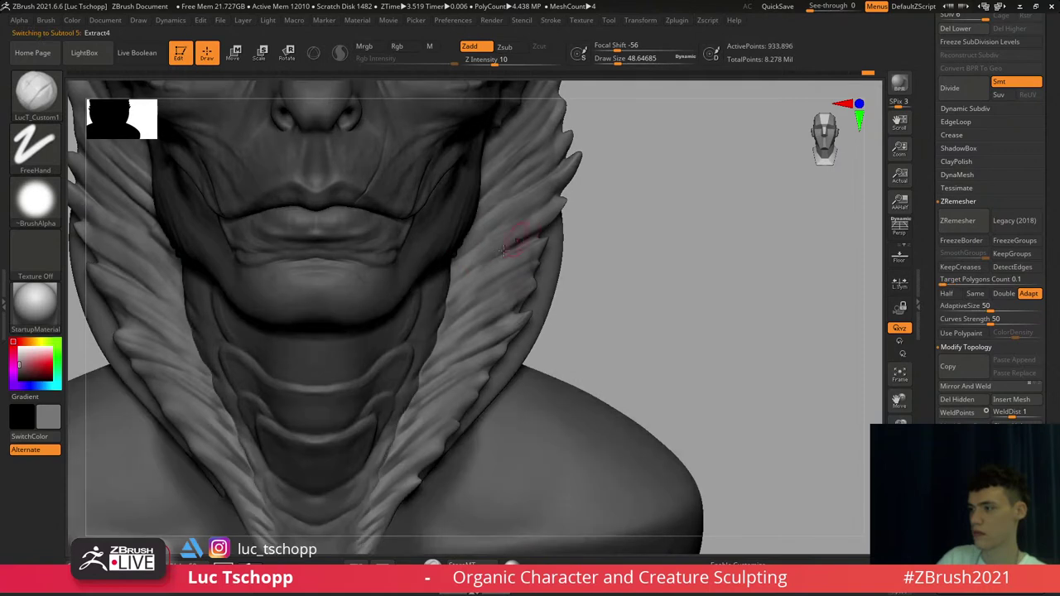
pyautogui.moveTo(545, 240)
pyautogui.mouseDown(button='right')
pyautogui.moveTo(525, 302)
pyautogui.moveTo(518, 287)
pyautogui.mouseUp(button='right')
# From the back, switch to the Move brush at size about 80 on a lower collar subdivision
pyautogui.press('s')
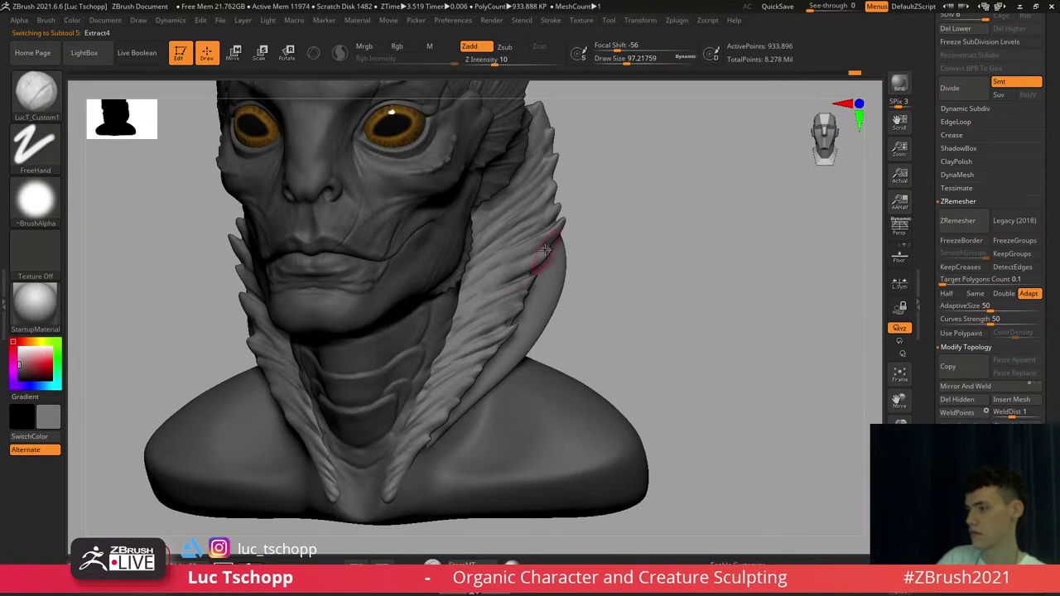
pyautogui.keyDown('alt'); pyautogui.moveTo(528, 247); pyautogui.dragTo(526, 281, button='right'); pyautogui.keyUp('alt')
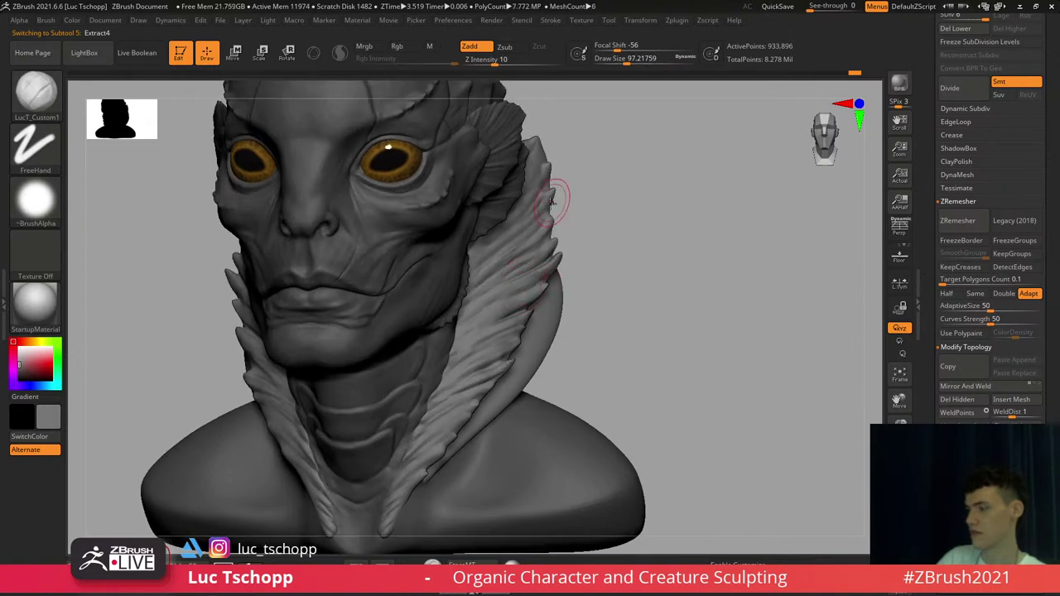
pyautogui.moveTo(551, 203)
pyautogui.mouseDown(button='right')
pyautogui.moveTo(445, 227)
pyautogui.moveTo(398, 222)
pyautogui.mouseUp(button='right')
pyautogui.keyDown('ctrl'); pyautogui.moveTo(514, 178); pyautogui.dragTo(539, 200, button='right'); pyautogui.keyUp('ctrl')
pyautogui.press('b')
pyautogui.press('m')
pyautogui.press('v')
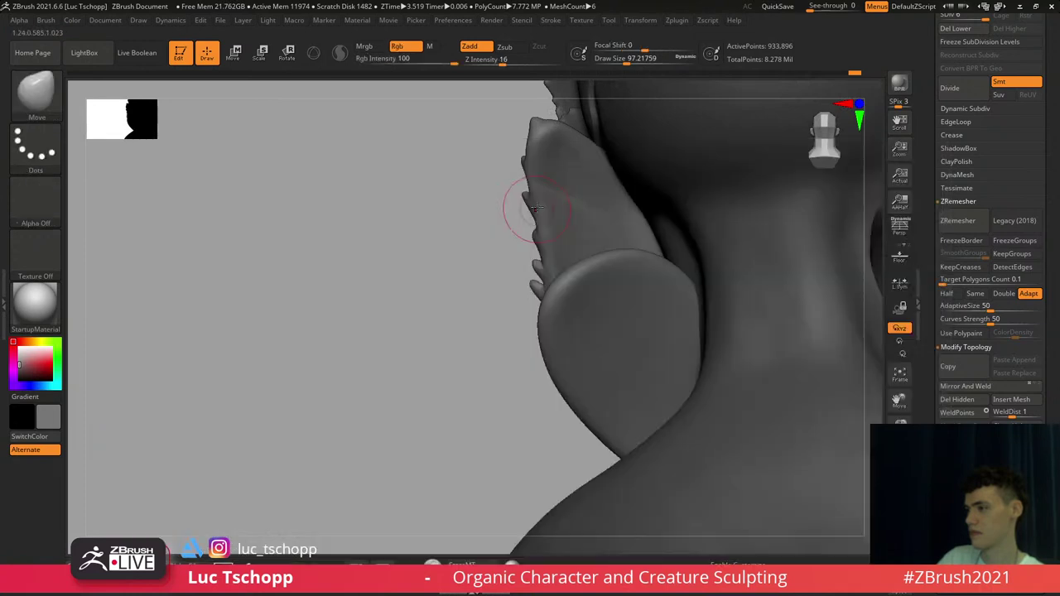
pyautogui.hotkey('shift', 'd')
pyautogui.hotkey('shift', 'd')
pyautogui.press('s')
pyautogui.moveTo(535, 189); pyautogui.dragTo(532, 188)
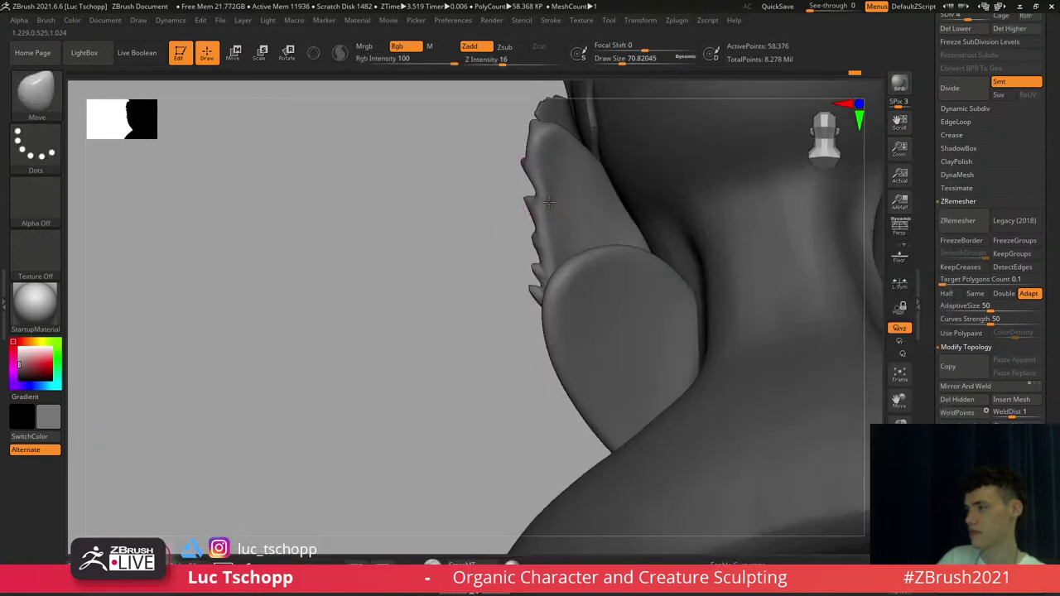
# Return the collar to full subdivision and set the brush size to about 172
pyautogui.moveTo(516, 249)
pyautogui.mouseDown(button='right')
pyautogui.moveTo(622, 256)
pyautogui.moveTo(588, 239)
pyautogui.moveTo(540, 177)
pyautogui.moveTo(531, 190)
pyautogui.moveTo(559, 155)
pyautogui.moveTo(586, 72)
pyautogui.mouseUp(button='right')
pyautogui.press('d')
pyautogui.press('d')
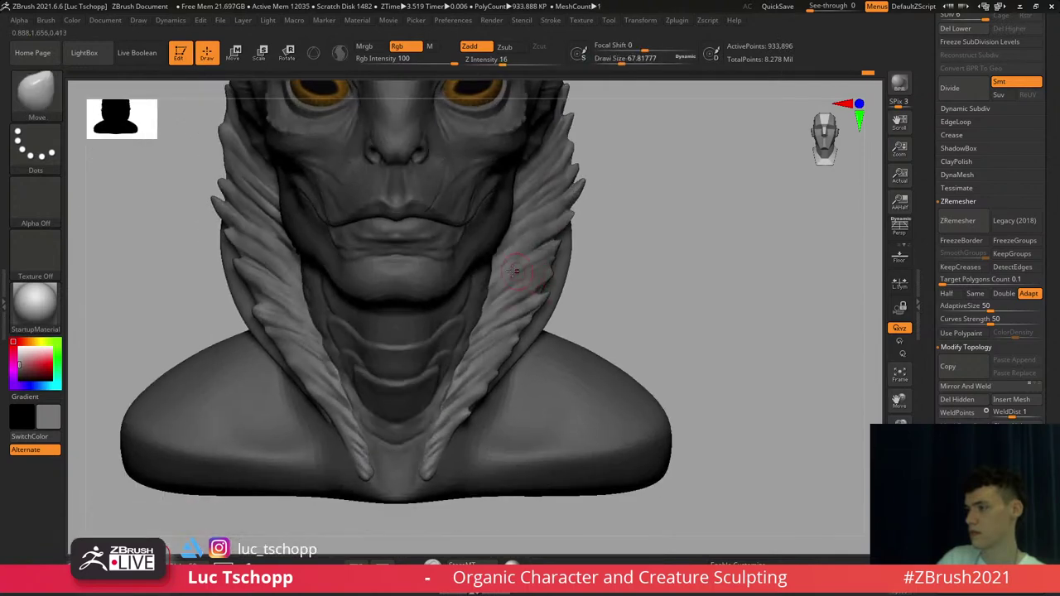
pyautogui.press('s')
pyautogui.click(515, 264)
pyautogui.moveTo(519, 264); pyautogui.dragTo(521, 264)
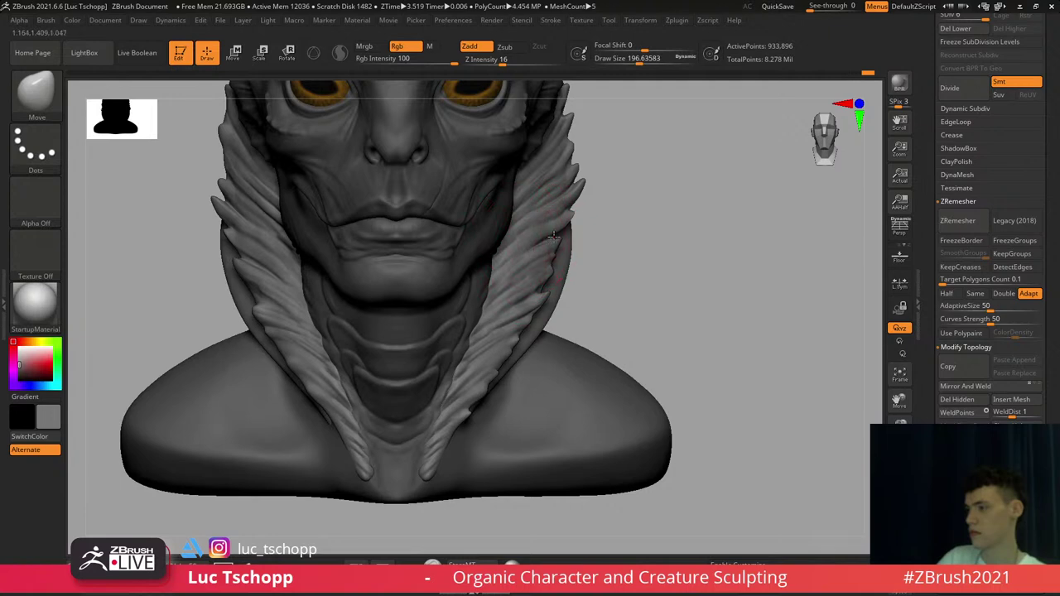
pyautogui.press('s')
pyautogui.moveTo(544, 249)
pyautogui.mouseDown(button='right')
pyautogui.moveTo(518, 263)
pyautogui.moveTo(560, 226)
pyautogui.mouseUp(button='right')
pyautogui.click(518, 264)
# Switch to the DamStandard brush and enlarge it to about 351 for the collar
pyautogui.press('b')
pyautogui.press('d')
pyautogui.press('s')
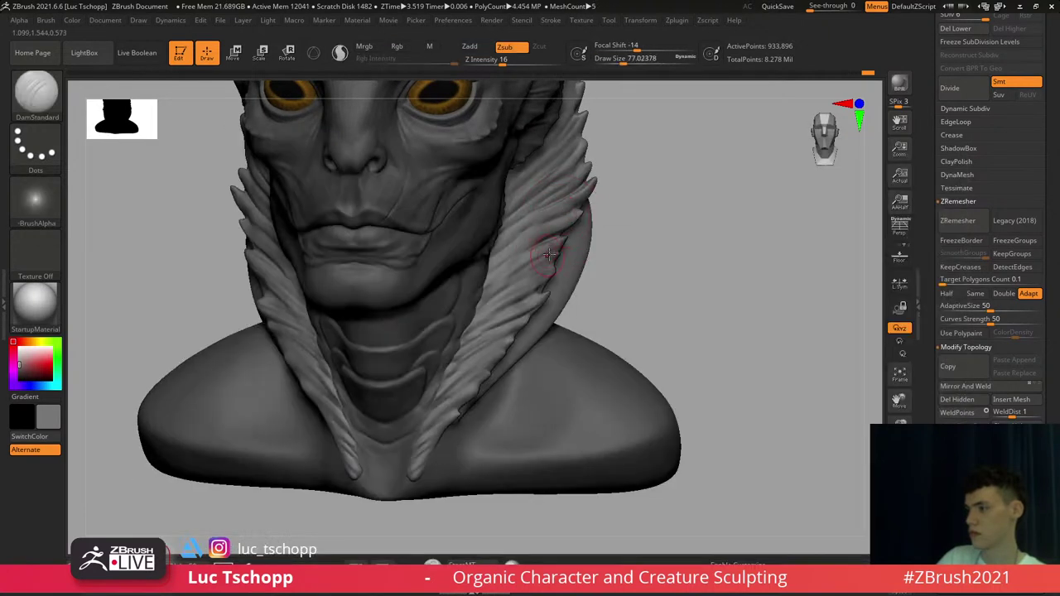
pyautogui.keyDown('shift'); pyautogui.moveTo(513, 281); pyautogui.dragTo(553, 257, button='right'); pyautogui.keyUp('shift')
pyautogui.keyDown('ctrl'); pyautogui.moveTo(553, 257); pyautogui.dragTo(567, 299, button='right'); pyautogui.keyUp('ctrl')
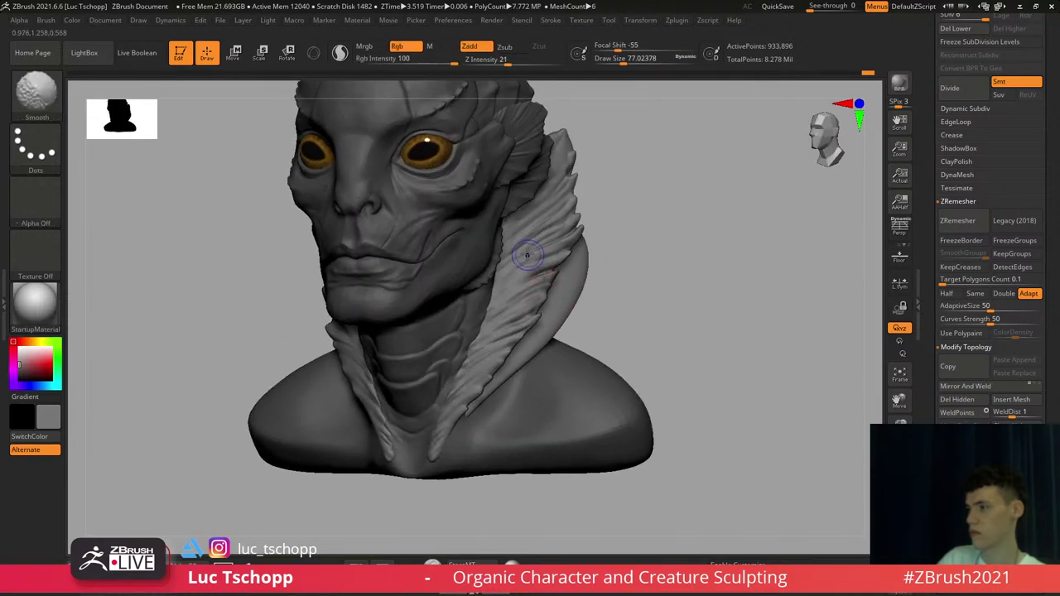
pyautogui.press('s')
pyautogui.moveTo(524, 258); pyautogui.dragTo(556, 258)
# Mask and smooth the collar at its lowest subdivision with brush size about 338
pyautogui.hotkey('shift', 'd')
pyautogui.hotkey('shift', 'd')
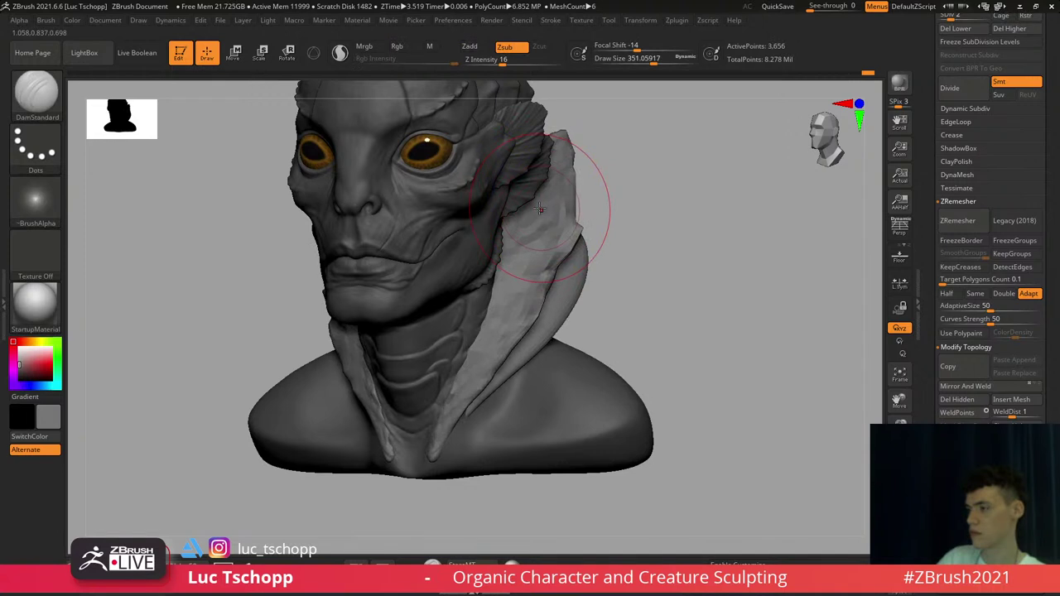
pyautogui.press('ctrl')
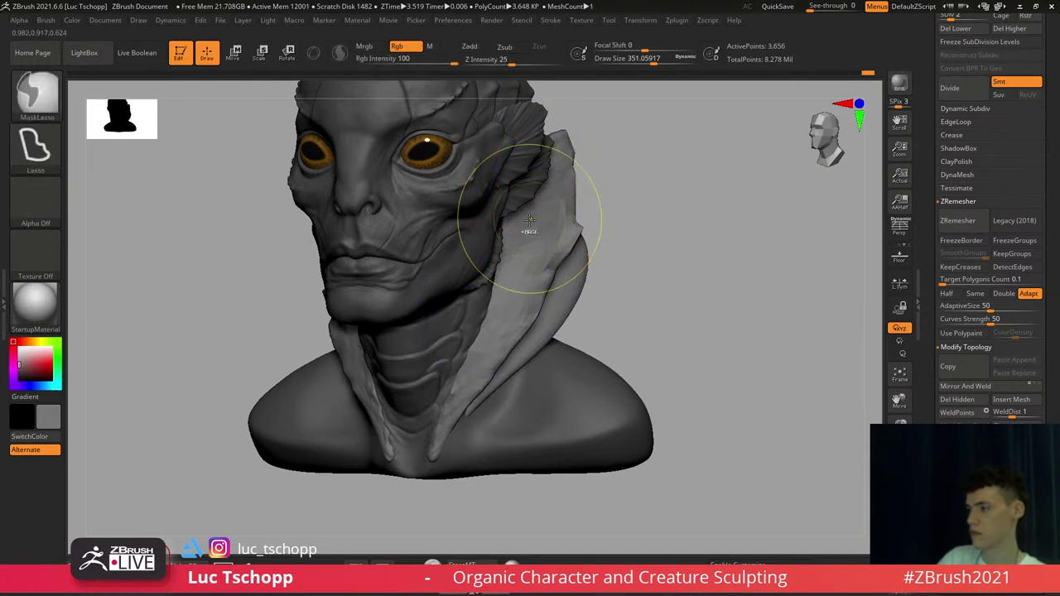
pyautogui.press('d')
pyautogui.press('shift')
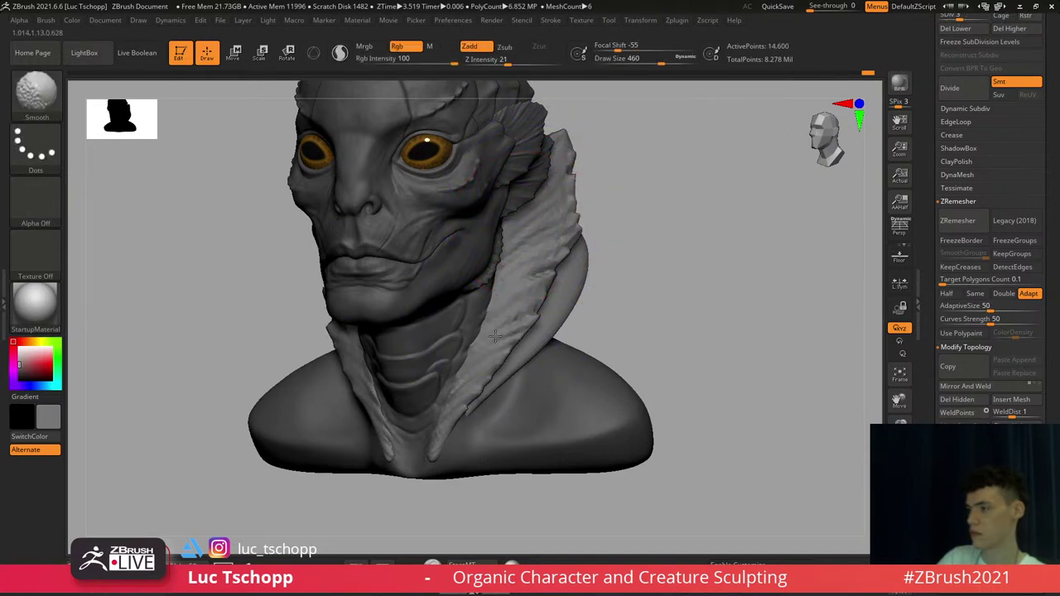
pyautogui.hotkey('shift', 'd')
pyautogui.press('s')
pyautogui.moveTo(533, 261); pyautogui.dragTo(525, 261)
pyautogui.press('shift')
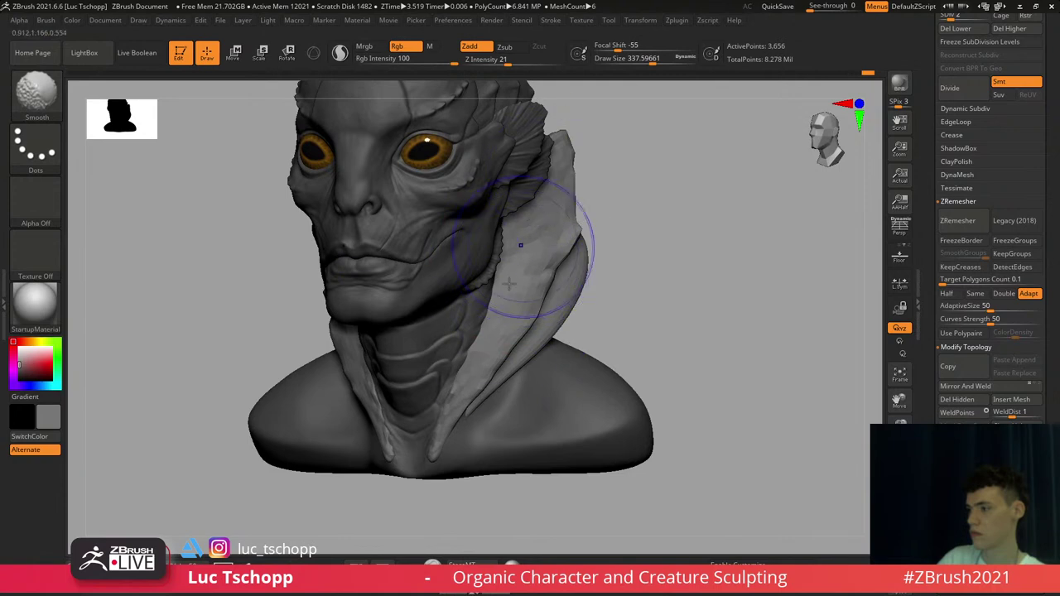
pyautogui.press('d')
pyautogui.press('d')
pyautogui.press('d')
pyautogui.press('d')
# Shrink the brush to about 212, then 128, and smooth along the collar's right edge
pyautogui.moveTo(509, 249)
pyautogui.keyDown('shift'); pyautogui.mouseDown(button='right')
pyautogui.moveTo(543, 249)
pyautogui.moveTo(575, 280)
pyautogui.mouseUp(button='right'); pyautogui.keyUp('shift')
pyautogui.moveTo(596, 276); pyautogui.dragTo(570, 273, button='right')
pyautogui.press('s')
pyautogui.moveTo(570, 273); pyautogui.dragTo(558, 273)
pyautogui.keyDown('alt'); pyautogui.moveTo(549, 280); pyautogui.dragTo(536, 291, button='right'); pyautogui.keyUp('alt')
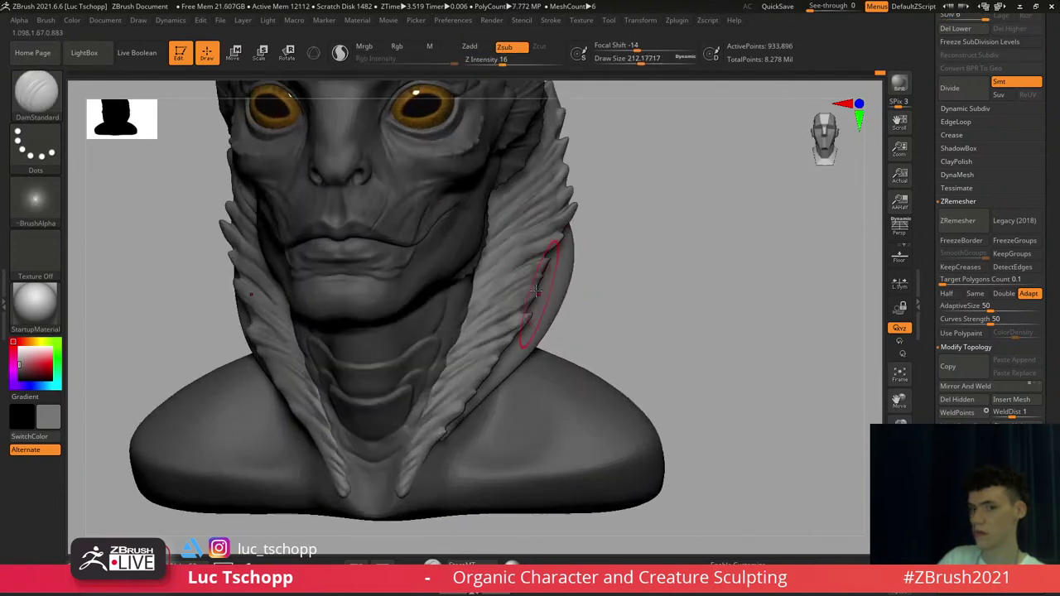
pyautogui.keyDown('shift'); pyautogui.moveTo(500, 250); pyautogui.dragTo(509, 286, button='right'); pyautogui.keyUp('shift')
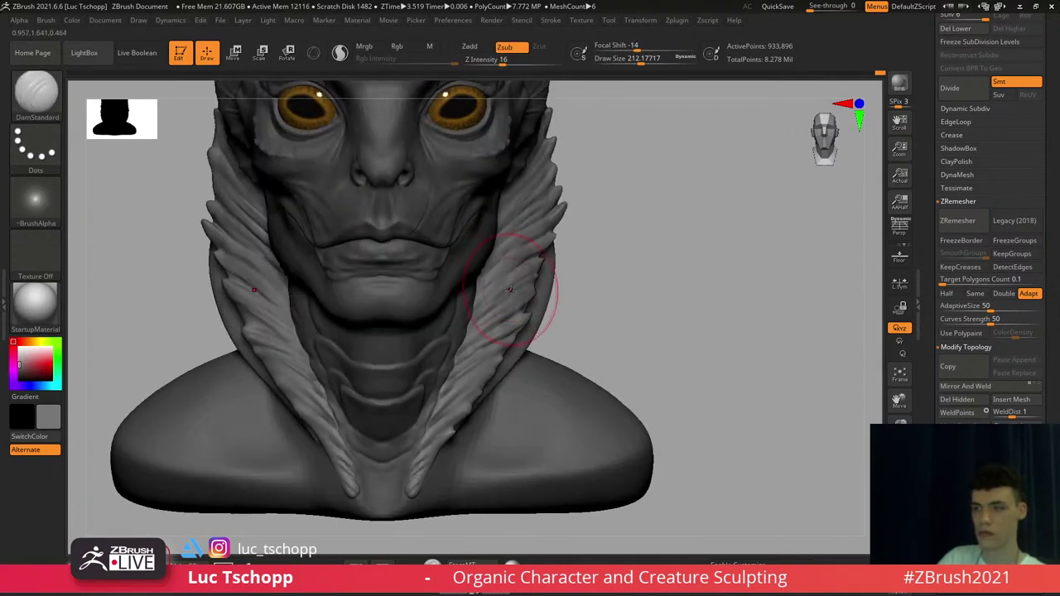
pyautogui.press('shift')
pyautogui.hotkey('shift', 'd')
pyautogui.hotkey('shift', 'd')
pyautogui.press('s')
pyautogui.moveTo(515, 353); pyautogui.dragTo(467, 415)
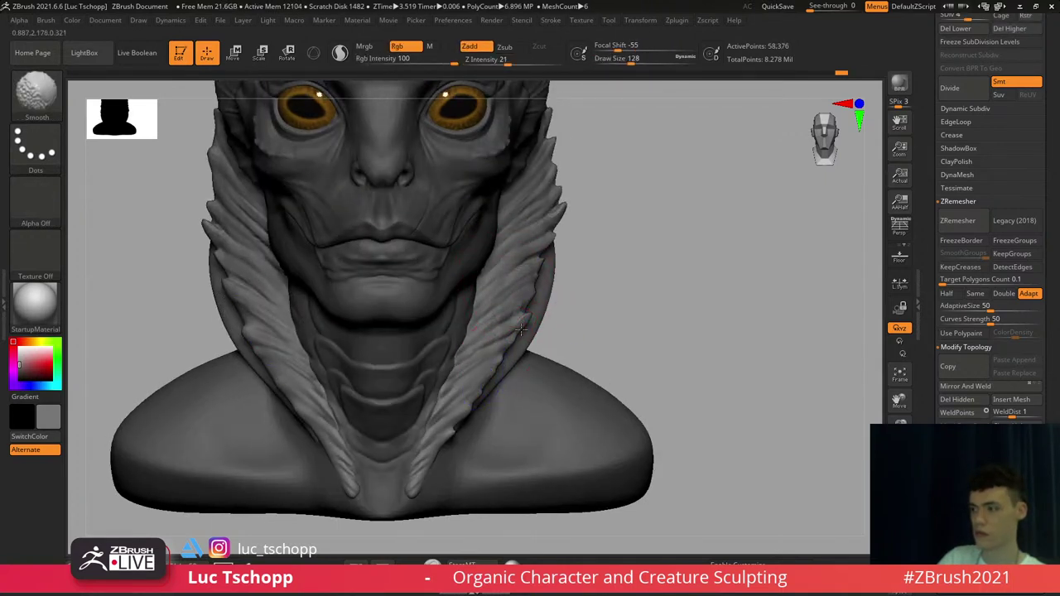
# Smooth the collar's outer rim at lower subdivision levels, then return to full subdivision
pyautogui.hotkey('shift', 'd')
pyautogui.hotkey('shift', 'd')
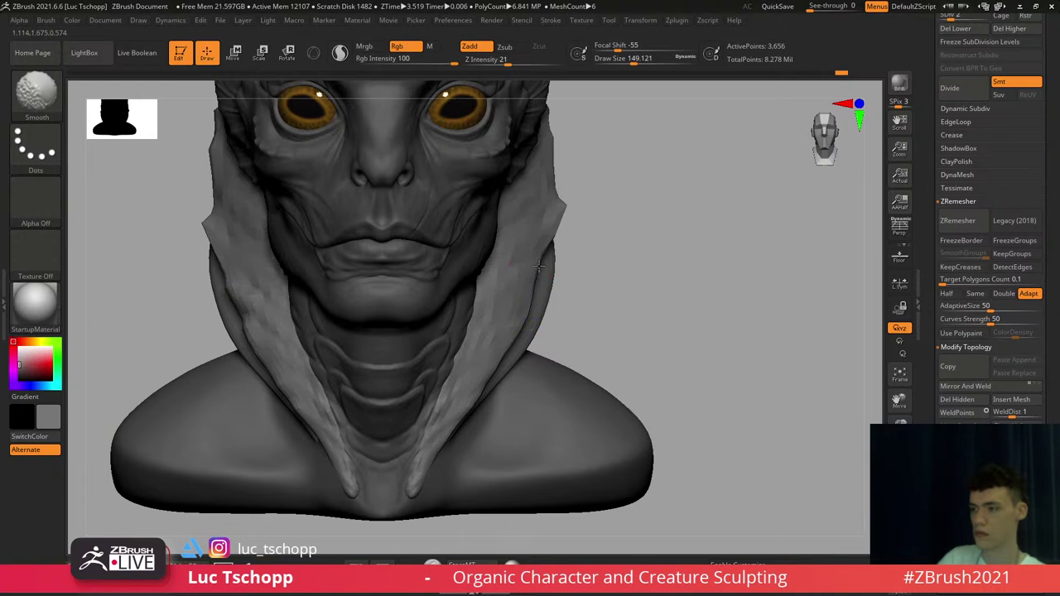
pyautogui.press('d')
pyautogui.keyDown('shift'); pyautogui.moveTo(555, 155); pyautogui.dragTo(560, 151); pyautogui.keyUp('shift')
pyautogui.press('d')
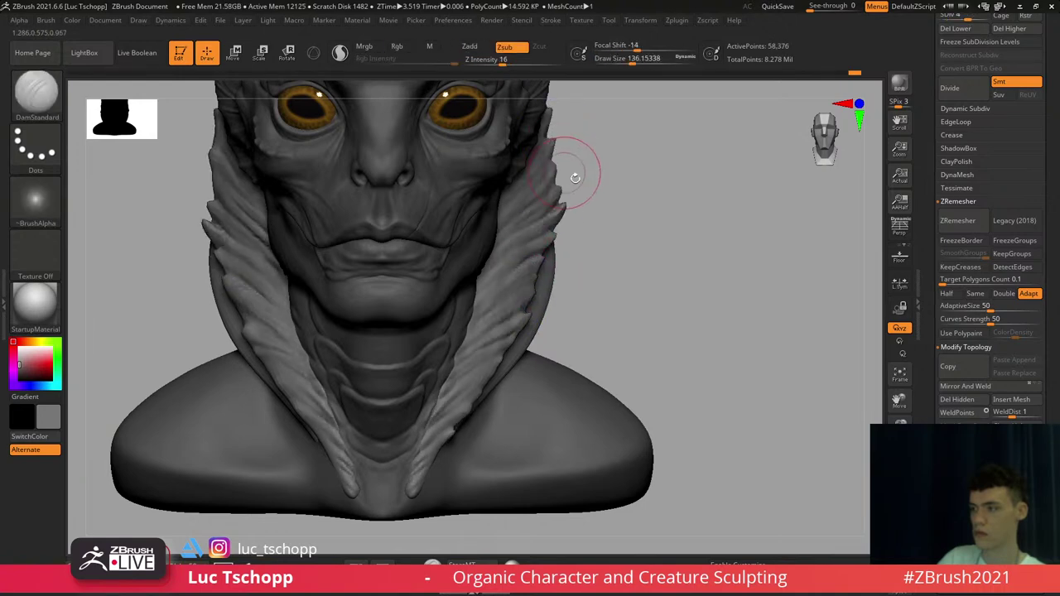
pyautogui.moveTo(598, 215)
pyautogui.keyDown('alt'); pyautogui.mouseDown()
pyautogui.moveTo(565, 236)
pyautogui.moveTo(518, 228)
pyautogui.moveTo(539, 200)
pyautogui.mouseUp(); pyautogui.keyUp('alt')
pyautogui.hotkey('shift', 'd')
pyautogui.hotkey('shift', 'd')
pyautogui.press('d')
pyautogui.press('d')
pyautogui.keyDown('shift'); pyautogui.moveTo(564, 248); pyautogui.dragTo(549, 277); pyautogui.keyUp('shift')
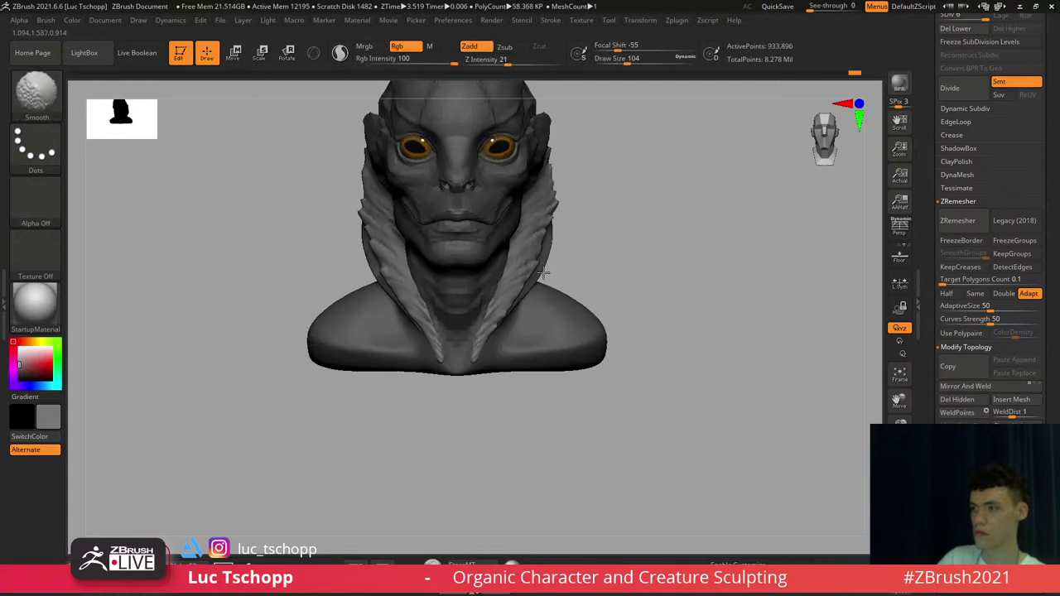
pyautogui.press('f')
pyautogui.press('f')
pyautogui.moveTo(592, 282)
pyautogui.mouseDown(button='right')
pyautogui.moveTo(542, 289)
pyautogui.moveTo(497, 199)
pyautogui.moveTo(518, 267)
pyautogui.moveTo(547, 286)
pyautogui.mouseUp(button='right')
# Choose the Standard brush at a size of about 37
pyautogui.press('b')
pyautogui.press('s')
pyautogui.press('t')
pyautogui.press('s')
pyautogui.moveTo(553, 261); pyautogui.dragTo(543, 263)
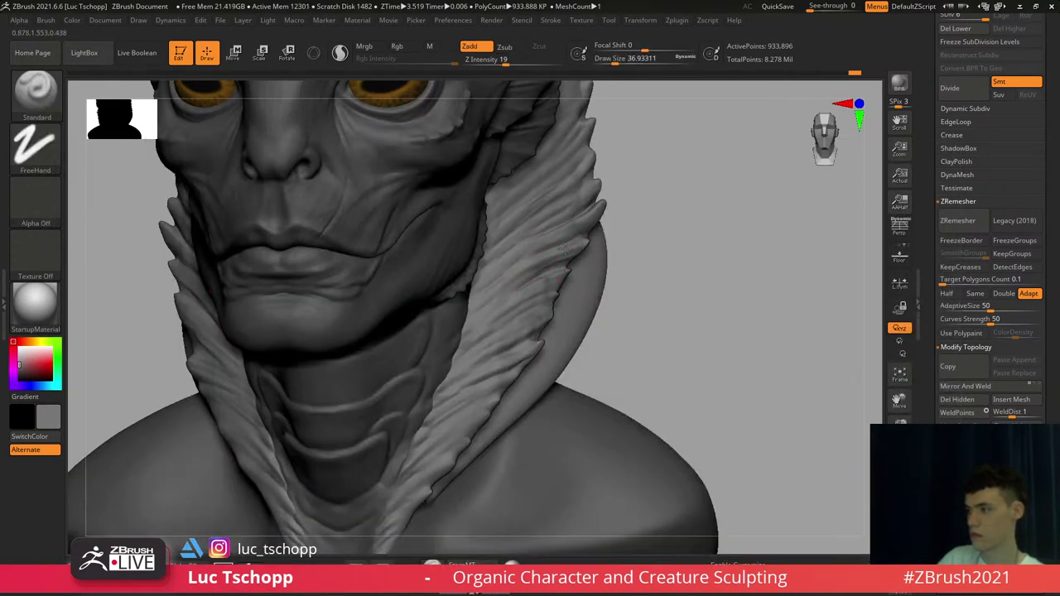
pyautogui.moveTo(565, 256)
pyautogui.keyDown('ctrl'); pyautogui.mouseDown(button='right')
pyautogui.moveTo(550, 265)
pyautogui.moveTo(571, 255)
pyautogui.mouseUp(button='right'); pyautogui.keyUp('ctrl')
pyautogui.hotkey('shift', 'f')
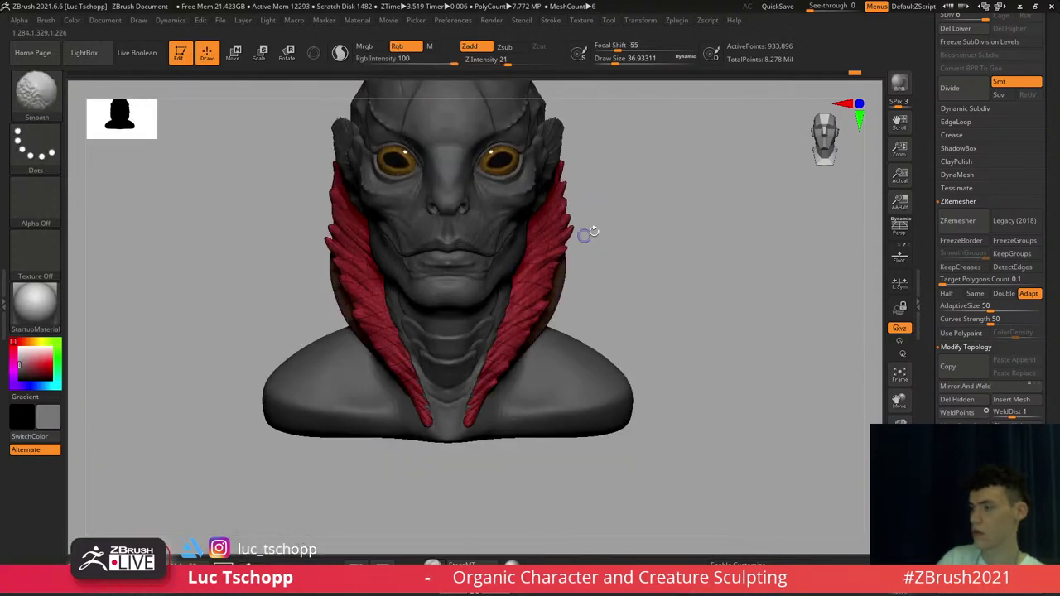
# Try shifting the collar with a transpose line, then undo the move
pyautogui.hotkey('shift', 'f')
pyautogui.moveTo(645, 258)
pyautogui.mouseDown(button='right')
pyautogui.moveTo(629, 273)
pyautogui.moveTo(571, 256)
pyautogui.mouseUp(button='right')
pyautogui.press('w')
pyautogui.moveTo(551, 240)
pyautogui.keyDown('shift'); pyautogui.mouseDown()
pyautogui.moveTo(651, 240)
pyautogui.moveTo(606, 241)
pyautogui.mouseUp(); pyautogui.keyUp('shift')
pyautogui.hotkey('ctrl', 'z')
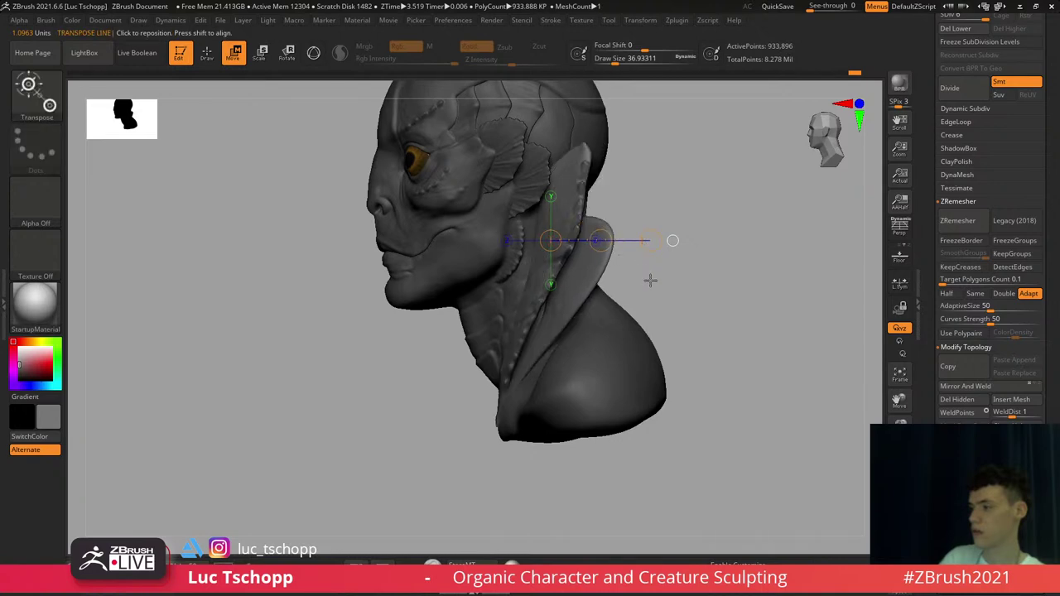
# Choose the ClayBuildup brush and toggle the collar's brown and red polygroups
pyautogui.press('b')
pyautogui.press('c')
pyautogui.press('b')
pyautogui.hotkey('shift', 'f')
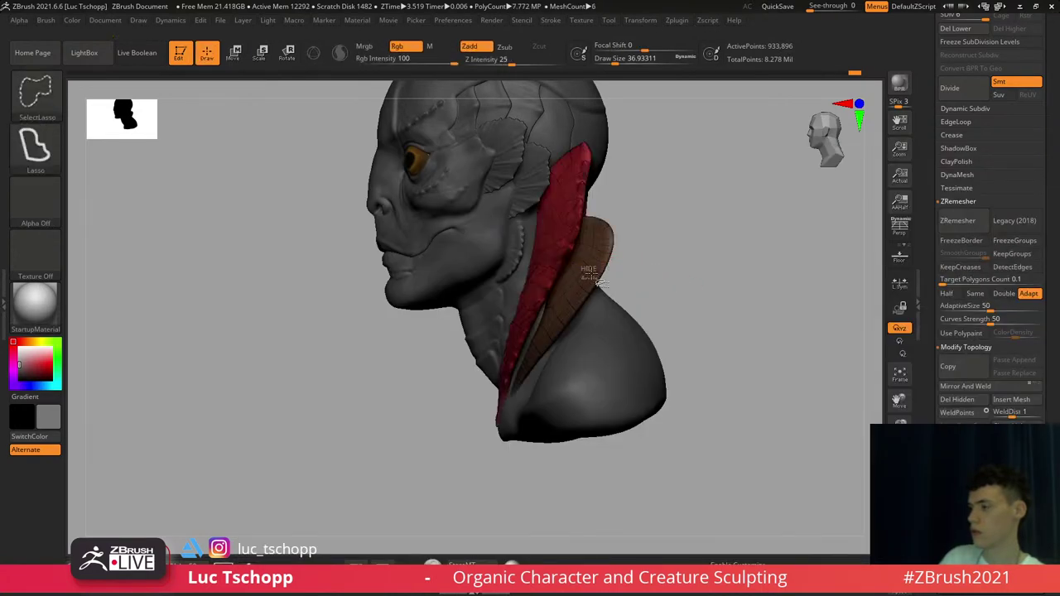
pyautogui.keyDown('ctrl'); pyautogui.keyDown('shift'); pyautogui.click(593, 274); pyautogui.keyUp('shift'); pyautogui.keyUp('ctrl')
pyautogui.keyDown('ctrl'); pyautogui.keyDown('shift'); pyautogui.click(670, 261); pyautogui.keyUp('shift'); pyautogui.keyUp('ctrl')
pyautogui.moveTo(1049, 164); pyautogui.dragTo(1045, 278)
pyautogui.scroll(5, 1045, 278)
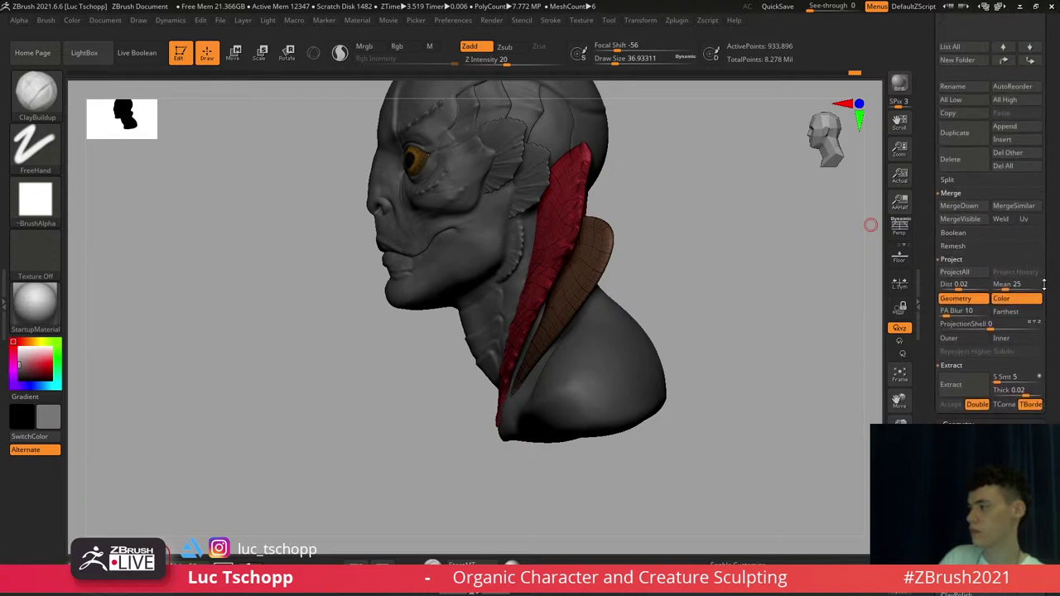
# Duplicate the red-and-brown collar piece and move the copy along the neck
pyautogui.click(966, 259)
pyautogui.press('w')
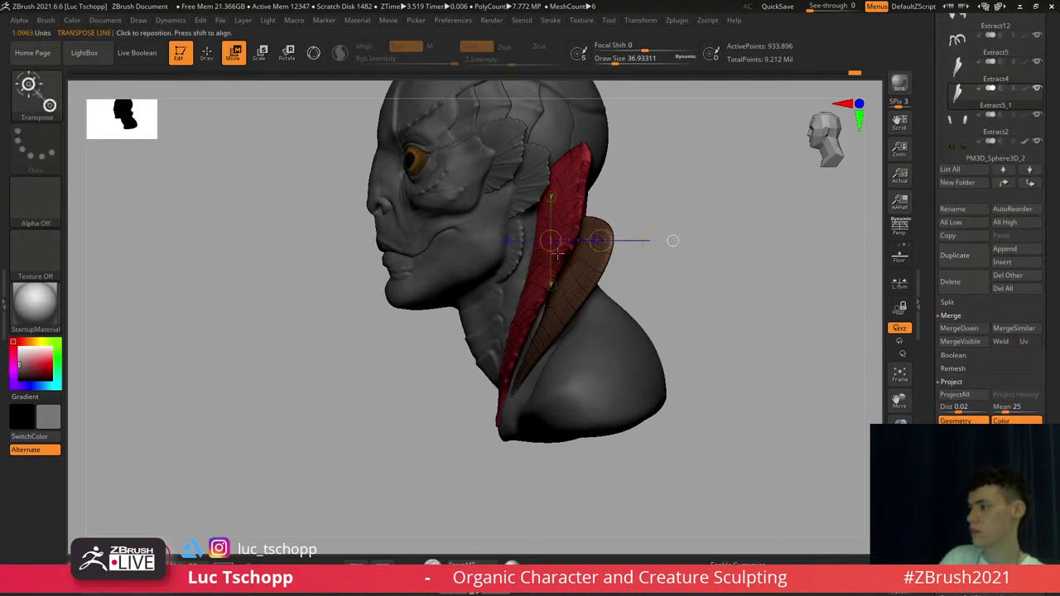
pyautogui.moveTo(609, 290); pyautogui.dragTo(624, 286)
pyautogui.moveTo(509, 396)
pyautogui.mouseDown()
pyautogui.moveTo(598, 177)
pyautogui.moveTo(622, 203)
pyautogui.moveTo(601, 247)
pyautogui.moveTo(667, 241)
pyautogui.mouseUp()
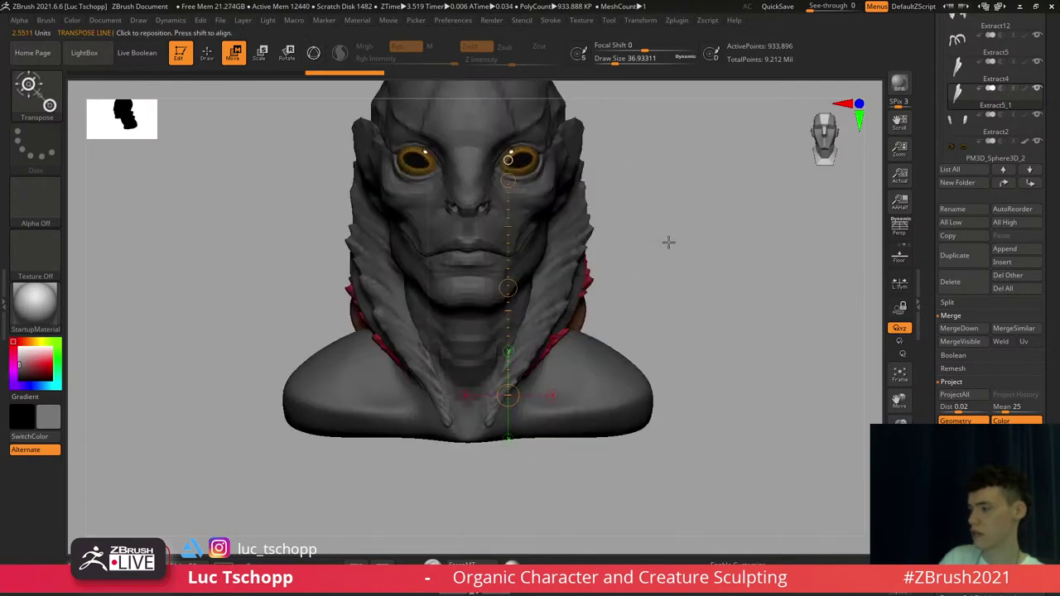
pyautogui.moveTo(608, 269)
pyautogui.keyDown('alt'); pyautogui.mouseDown()
pyautogui.moveTo(623, 290)
pyautogui.moveTo(593, 306)
pyautogui.mouseUp(); pyautogui.keyUp('alt')
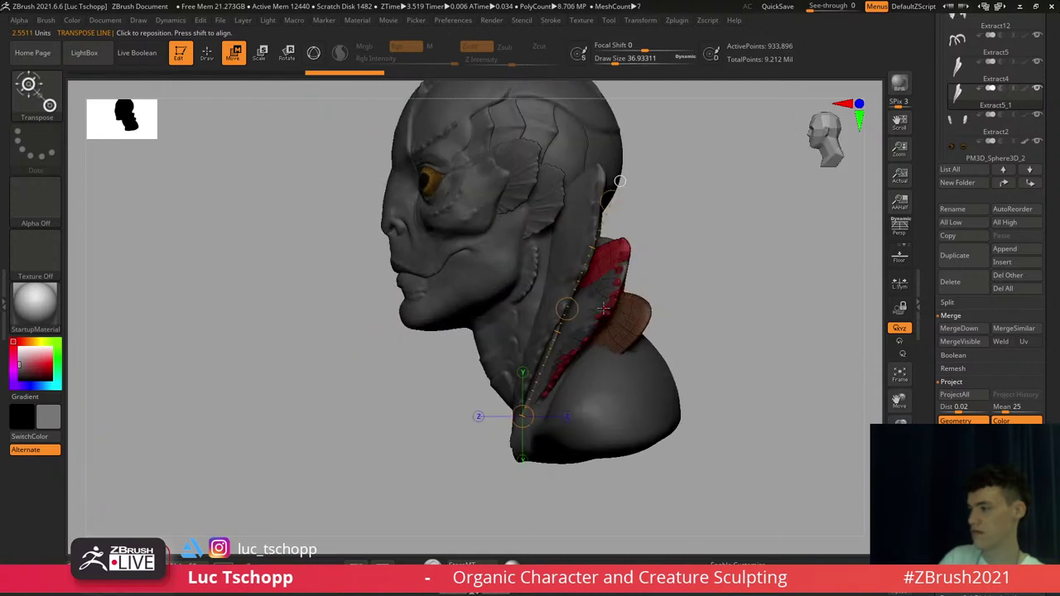
# Return to sculpting and make the collar piece the active SubTool
pyautogui.press('b')
pyautogui.press('c')
pyautogui.press('b')
pyautogui.keyDown('alt'); pyautogui.click(592, 318); pyautogui.keyUp('alt')
pyautogui.hotkey('ctrl', 'shift', 'd')
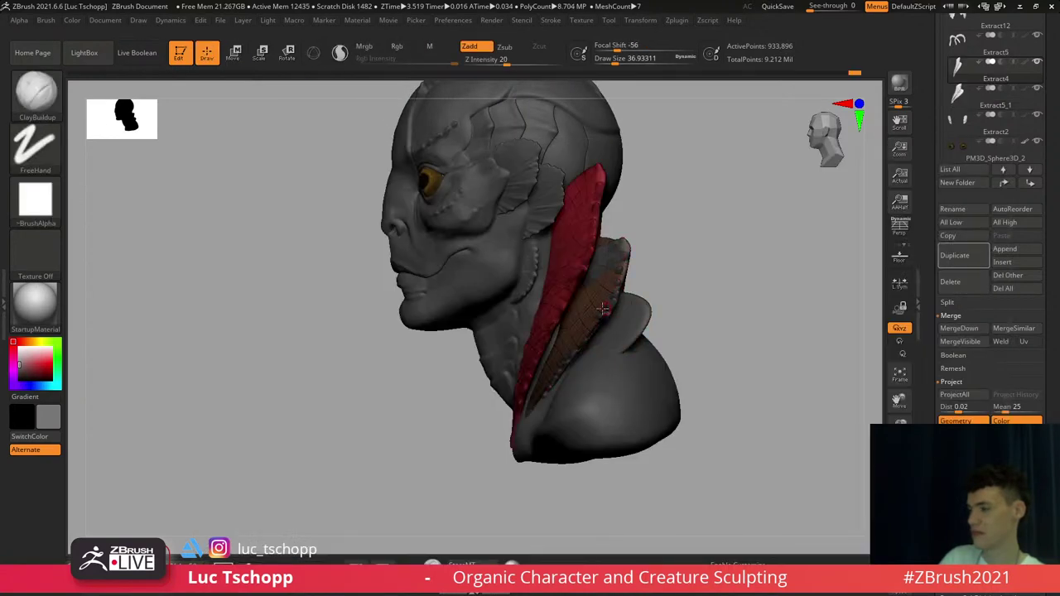
pyautogui.keyDown('ctrl'); pyautogui.keyDown('shift'); pyautogui.click(590, 314); pyautogui.keyUp('shift'); pyautogui.keyUp('ctrl')
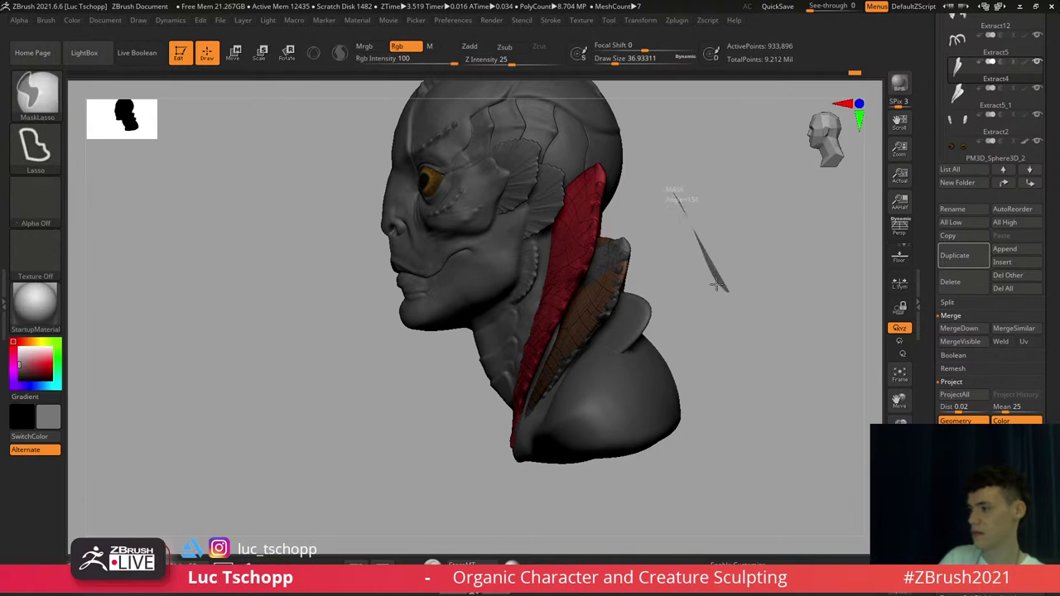
pyautogui.keyDown('ctrl'); pyautogui.moveTo(717, 284); pyautogui.dragTo(711, 280); pyautogui.keyUp('ctrl')
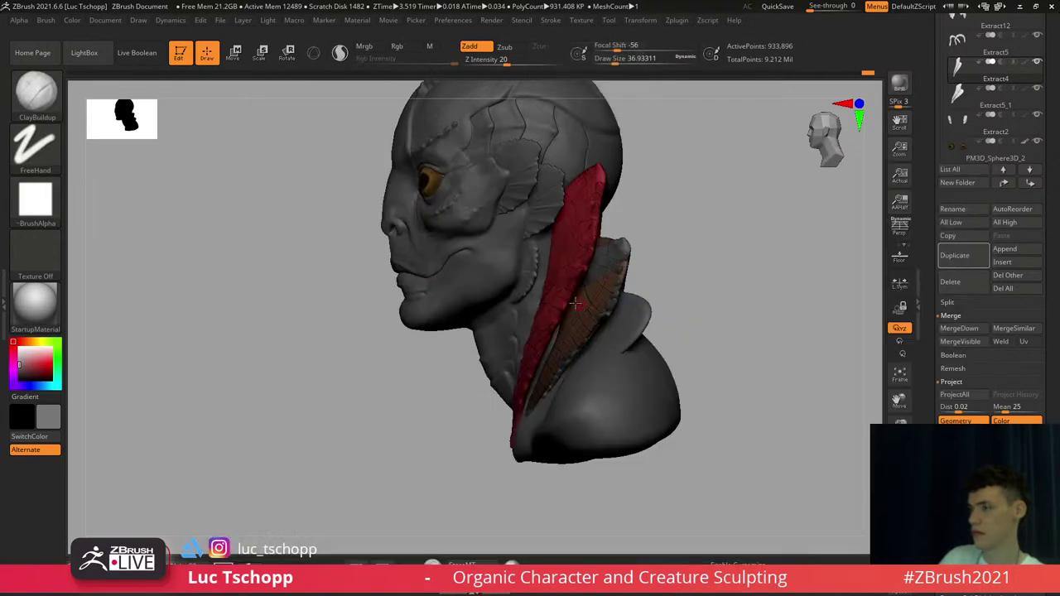
# Solo the collar piece and use rectangle selection to hide one of its red/brown polygroups
pyautogui.keyDown('ctrl'); pyautogui.keyDown('shift'); pyautogui.click(33, 100); pyautogui.keyUp('shift'); pyautogui.keyUp('ctrl')
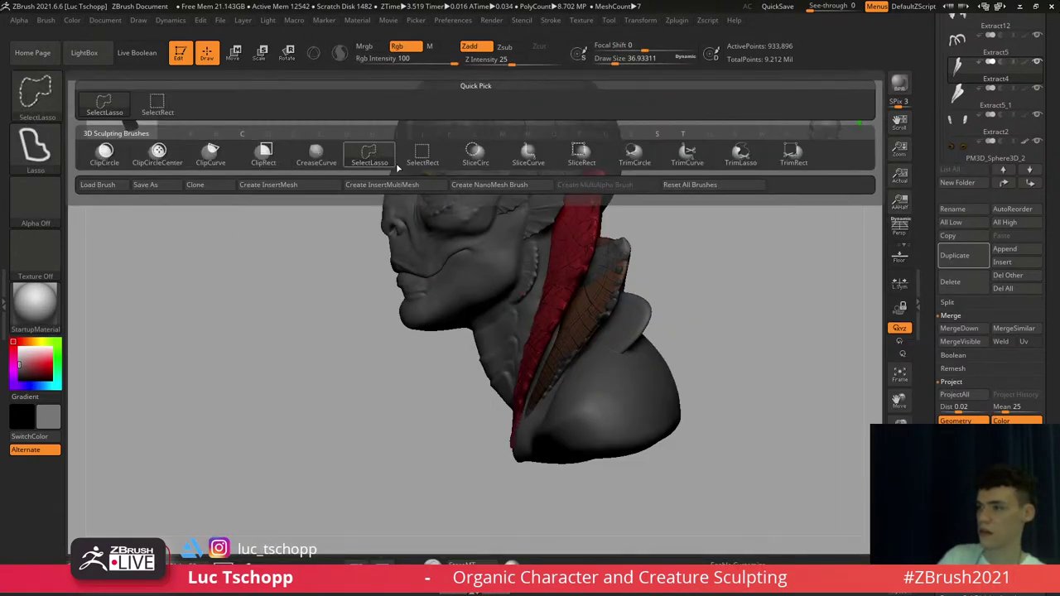
pyautogui.keyDown('ctrl'); pyautogui.keyDown('shift'); pyautogui.click(422, 156); pyautogui.keyUp('shift'); pyautogui.keyUp('ctrl')
pyautogui.click(900, 534)
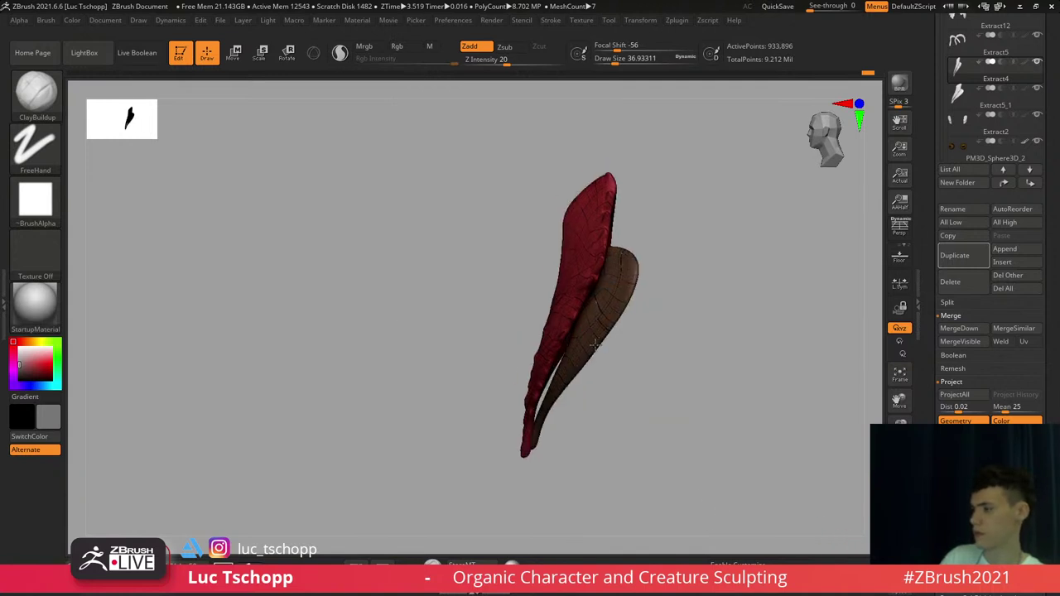
pyautogui.keyDown('ctrl'); pyautogui.moveTo(595, 345); pyautogui.dragTo(617, 330, button='right'); pyautogui.keyUp('ctrl')
pyautogui.keyDown('ctrl'); pyautogui.keyDown('shift'); pyautogui.click(611, 307); pyautogui.keyUp('shift'); pyautogui.keyUp('ctrl')
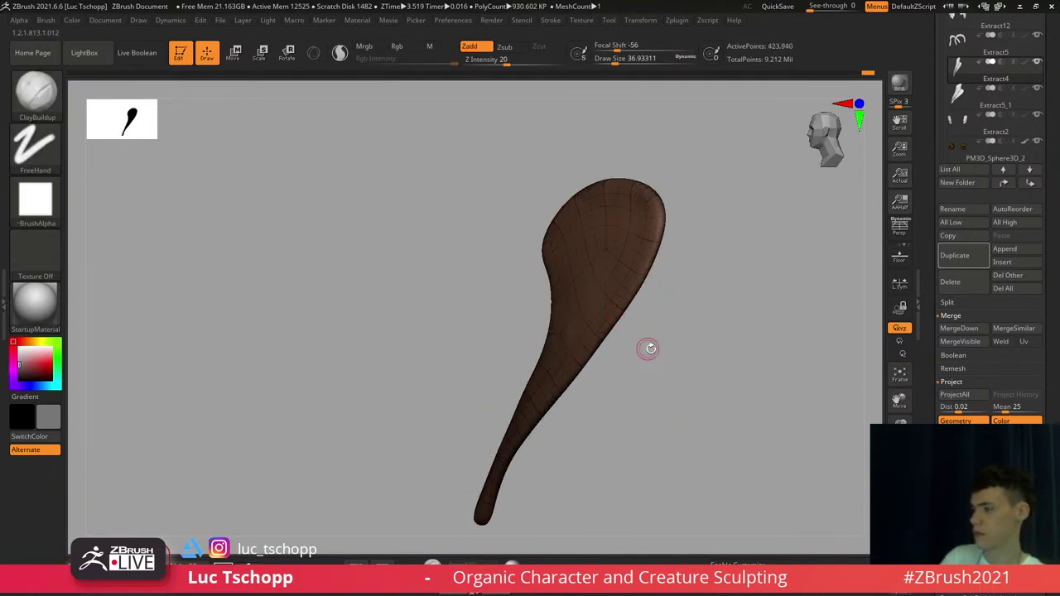
pyautogui.keyDown('ctrl'); pyautogui.keyDown('shift'); pyautogui.moveTo(649, 350); pyautogui.dragTo(670, 402); pyautogui.keyUp('shift'); pyautogui.keyUp('ctrl')
pyautogui.keyDown('ctrl'); pyautogui.moveTo(669, 402); pyautogui.dragTo(649, 373, button='right'); pyautogui.keyUp('ctrl')
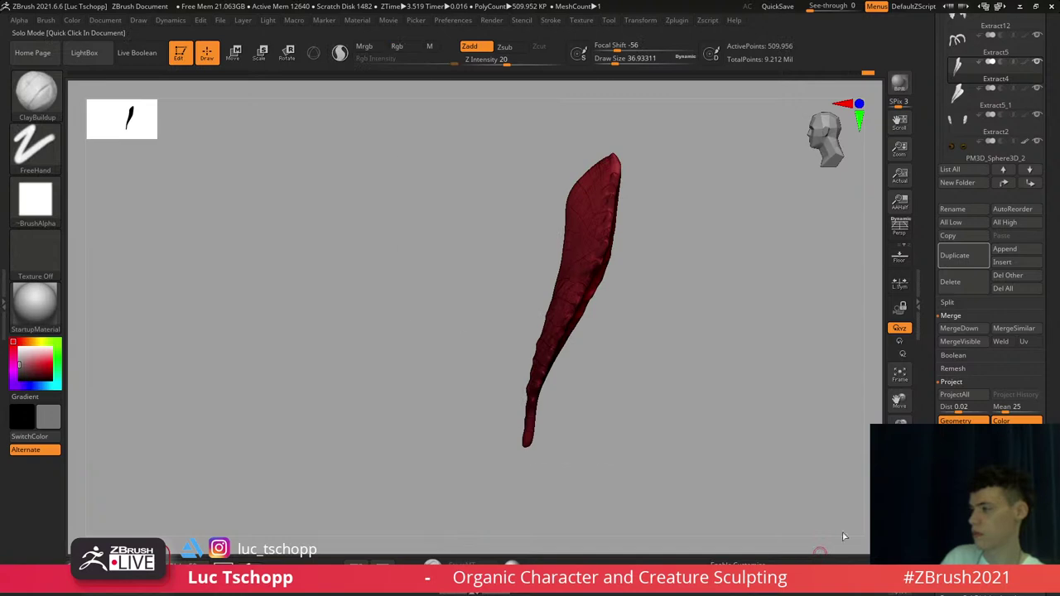
# Turn off Solo, select Extract5_1 and unhide all of its polygroups
pyautogui.click(899, 534)
pyautogui.keyDown('alt'); pyautogui.click(599, 320); pyautogui.keyUp('alt')
pyautogui.moveTo(599, 319)
pyautogui.mouseDown(button='right')
pyautogui.moveTo(638, 325)
pyautogui.moveTo(684, 293)
pyautogui.mouseUp(button='right')
pyautogui.keyDown('ctrl'); pyautogui.keyDown('shift'); pyautogui.click(638, 325); pyautogui.keyUp('shift'); pyautogui.keyUp('ctrl')
pyautogui.keyDown('ctrl'); pyautogui.keyDown('shift'); pyautogui.moveTo(684, 293); pyautogui.dragTo(684, 322); pyautogui.keyUp('shift'); pyautogui.keyUp('ctrl')
pyautogui.keyDown('shift'); pyautogui.moveTo(683, 322); pyautogui.dragTo(684, 282, button='right'); pyautogui.keyUp('shift')
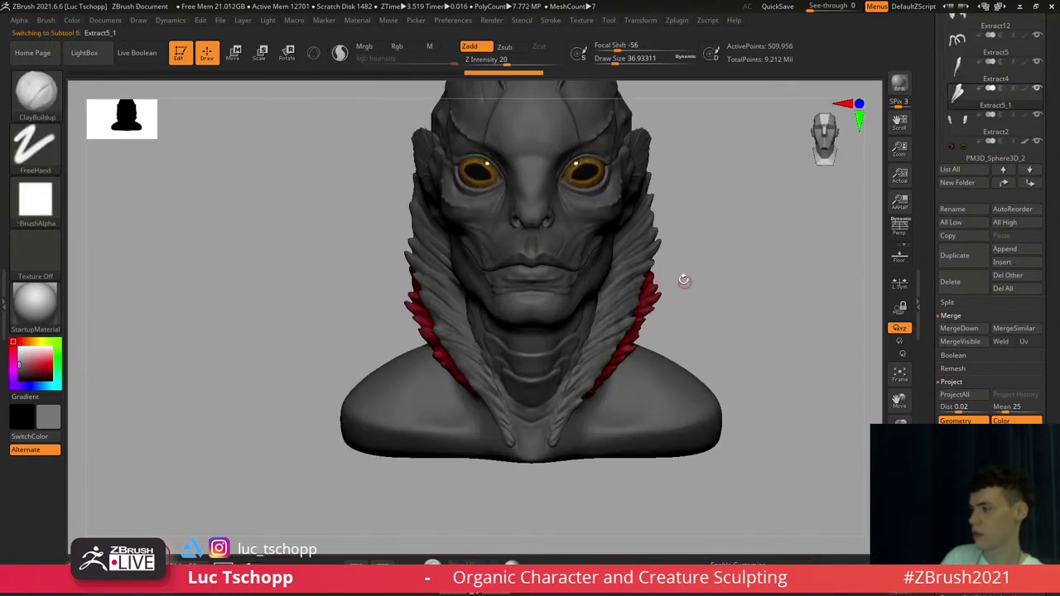
pyautogui.keyDown('ctrl'); pyautogui.keyDown('shift'); pyautogui.click(684, 280); pyautogui.keyUp('shift'); pyautogui.keyUp('ctrl')
# With the Move brush at Draw Size about 675, pull the feather hood edges outward
pyautogui.press('b')
pyautogui.press('m')
pyautogui.press('v')
pyautogui.press('s')
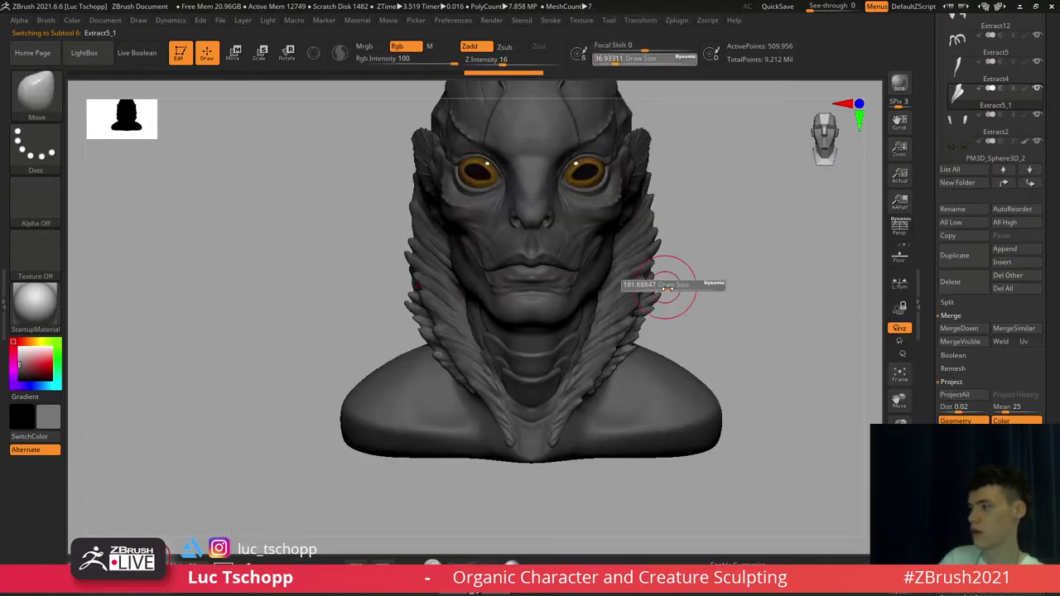
pyautogui.moveTo(674, 284)
pyautogui.mouseDown()
pyautogui.moveTo(691, 285)
pyautogui.moveTo(673, 289)
pyautogui.moveTo(668, 267)
pyautogui.mouseUp()
pyautogui.press('s')
pyautogui.moveTo(668, 267); pyautogui.dragTo(613, 264, button='right')
# At Draw Size about 331, nudge the hood edge further outward
pyautogui.press('s')
pyautogui.moveTo(679, 255)
pyautogui.mouseDown()
pyautogui.moveTo(661, 253)
pyautogui.moveTo(663, 242)
pyautogui.mouseUp()
pyautogui.moveTo(654, 248); pyautogui.dragTo(681, 247, button='right')
pyautogui.moveTo(630, 212)
pyautogui.keyDown('alt'); pyautogui.mouseDown(button='right')
pyautogui.moveTo(734, 282)
pyautogui.moveTo(749, 308)
pyautogui.mouseUp(button='right'); pyautogui.keyUp('alt')
# Refine the feather tips at brush sizes about 41 and 29, checking from the front
pyautogui.press('s')
pyautogui.moveTo(752, 263); pyautogui.dragTo(718, 266)
pyautogui.press('s')
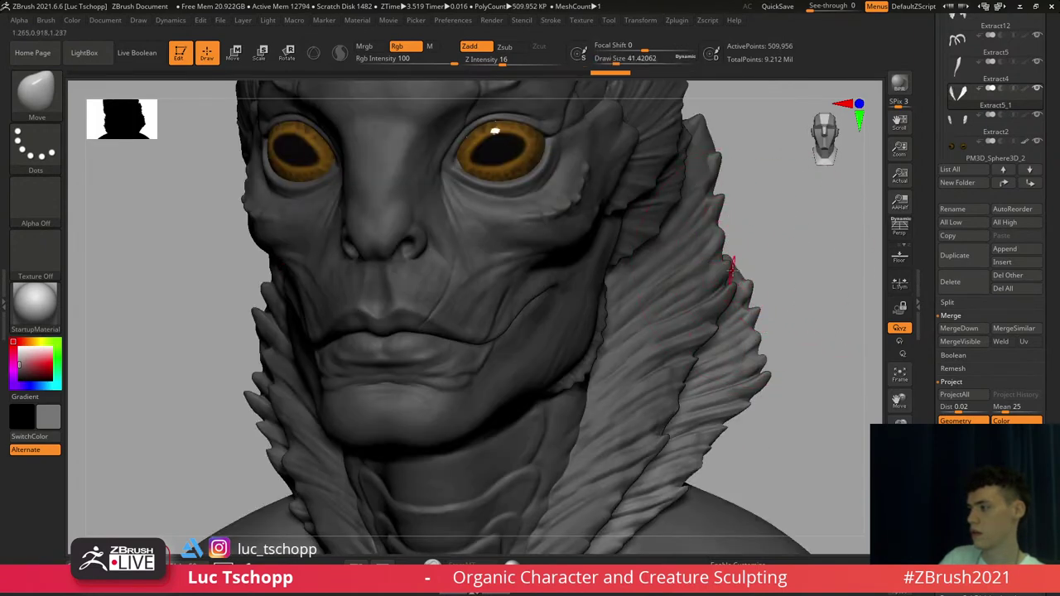
pyautogui.moveTo(738, 272); pyautogui.dragTo(706, 262, button='right')
pyautogui.press('s')
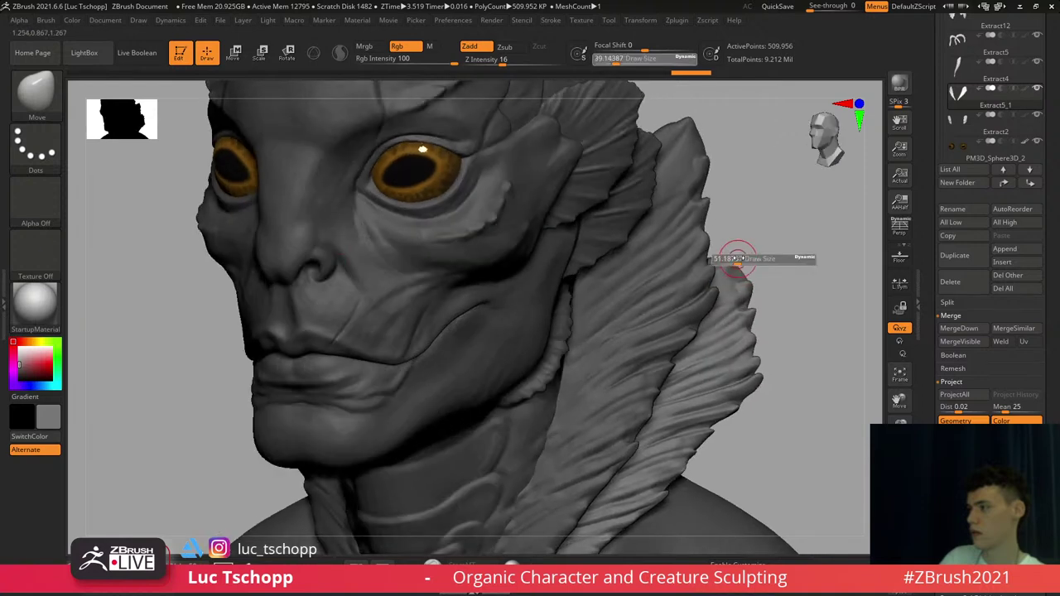
pyautogui.moveTo(736, 255); pyautogui.dragTo(735, 251)
pyautogui.moveTo(719, 261); pyautogui.dragTo(740, 267, button='right')
pyautogui.press('s')
pyautogui.moveTo(739, 267); pyautogui.dragTo(734, 267)
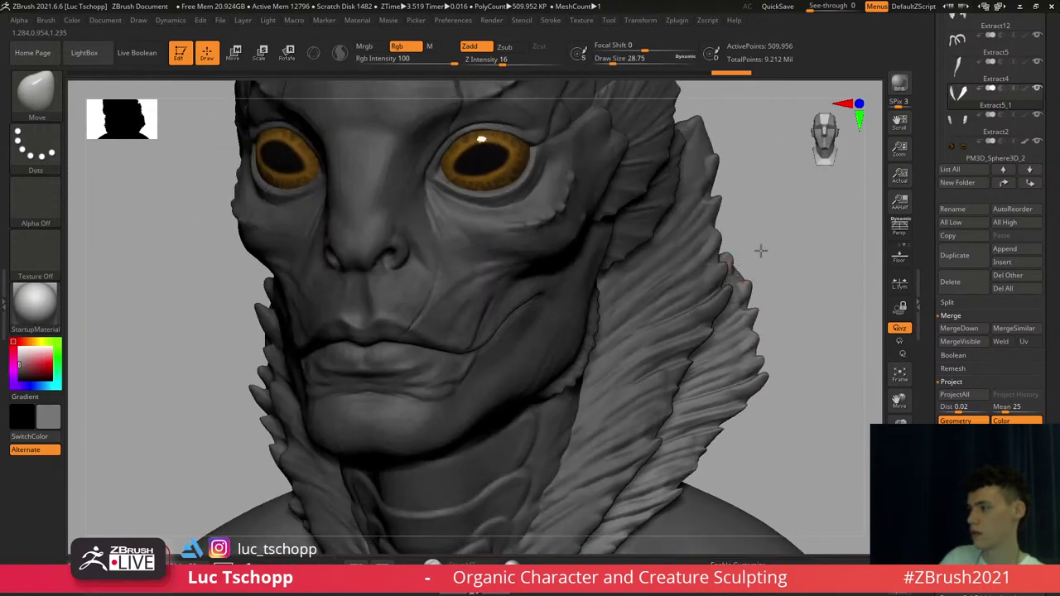
pyautogui.keyDown('shift'); pyautogui.moveTo(776, 227); pyautogui.dragTo(736, 316, button='right'); pyautogui.keyUp('shift')
pyautogui.keyDown('ctrl'); pyautogui.moveTo(736, 365); pyautogui.dragTo(729, 334, button='right'); pyautogui.keyUp('ctrl')
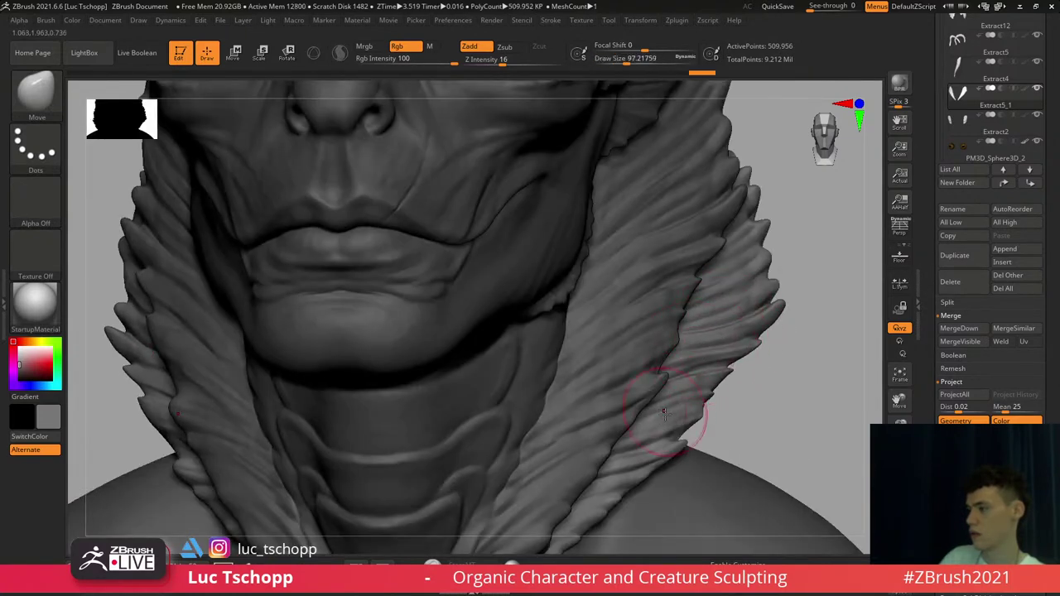
# Switch from the DamStandard brush to the LucT_Custom1 clay brush
pyautogui.press('b')
pyautogui.press('d')
pyautogui.press('s')
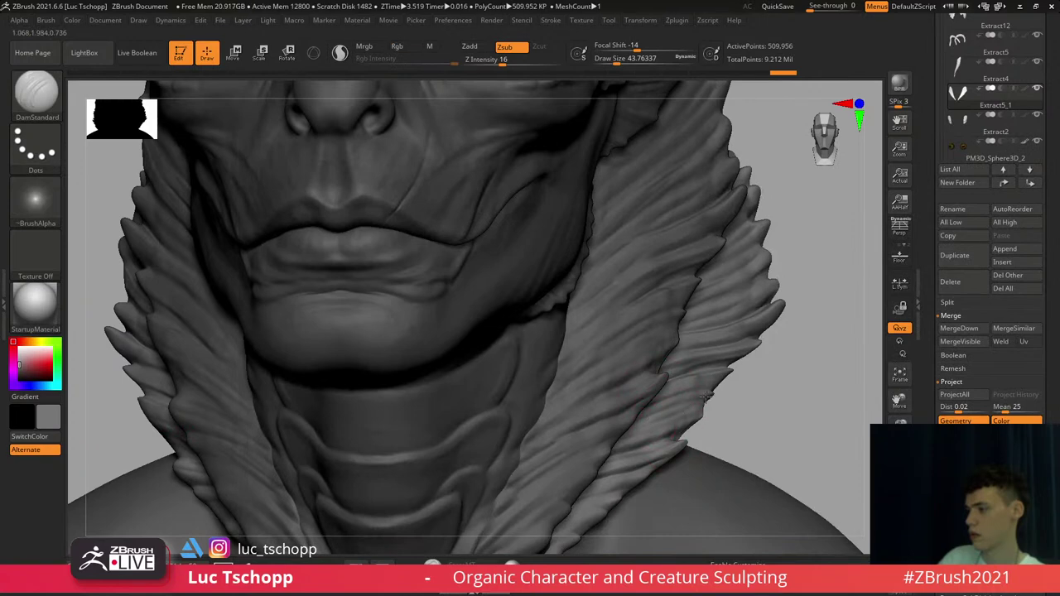
pyautogui.press('b')
pyautogui.click(772, 210)
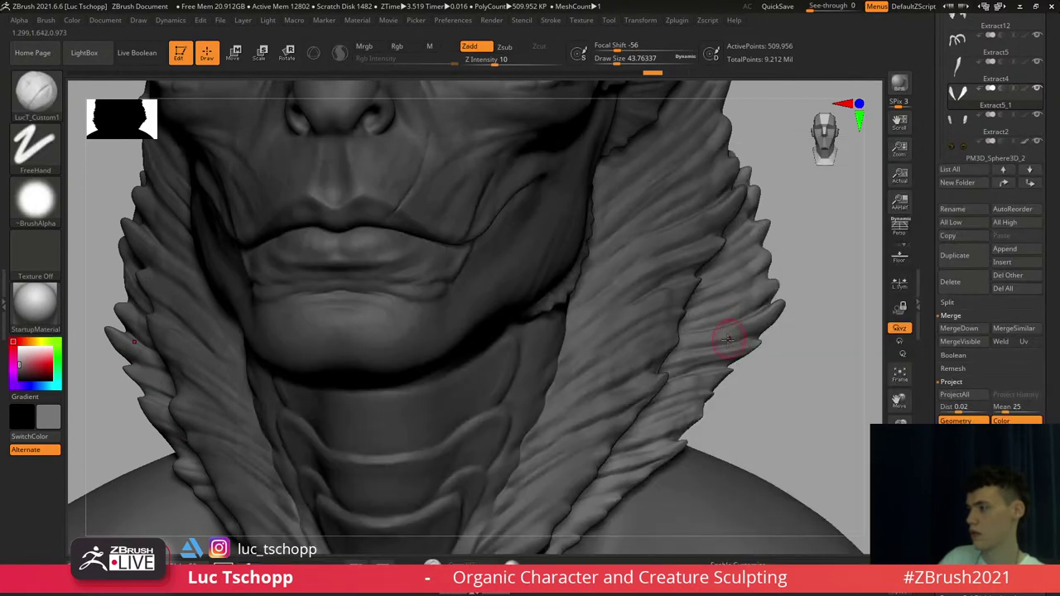
# Select the PM3D_Sphere3D_4 head subtool and zoom in on the face and neck
pyautogui.keyDown('alt'); pyautogui.moveTo(795, 360); pyautogui.dragTo(901, 422); pyautogui.keyUp('alt')
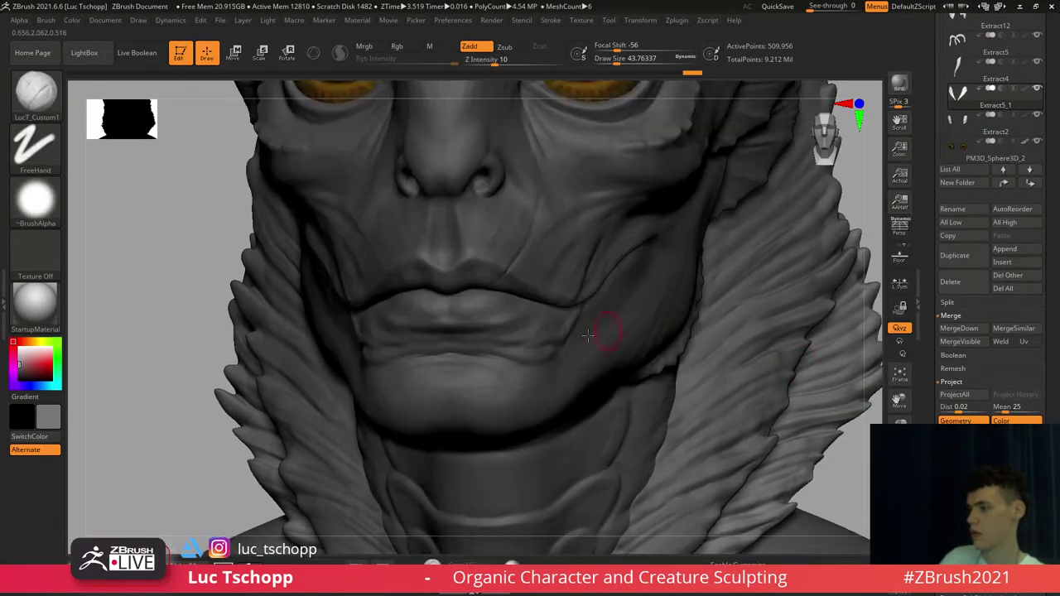
pyautogui.keyDown('alt'); pyautogui.click(544, 334); pyautogui.keyUp('alt')
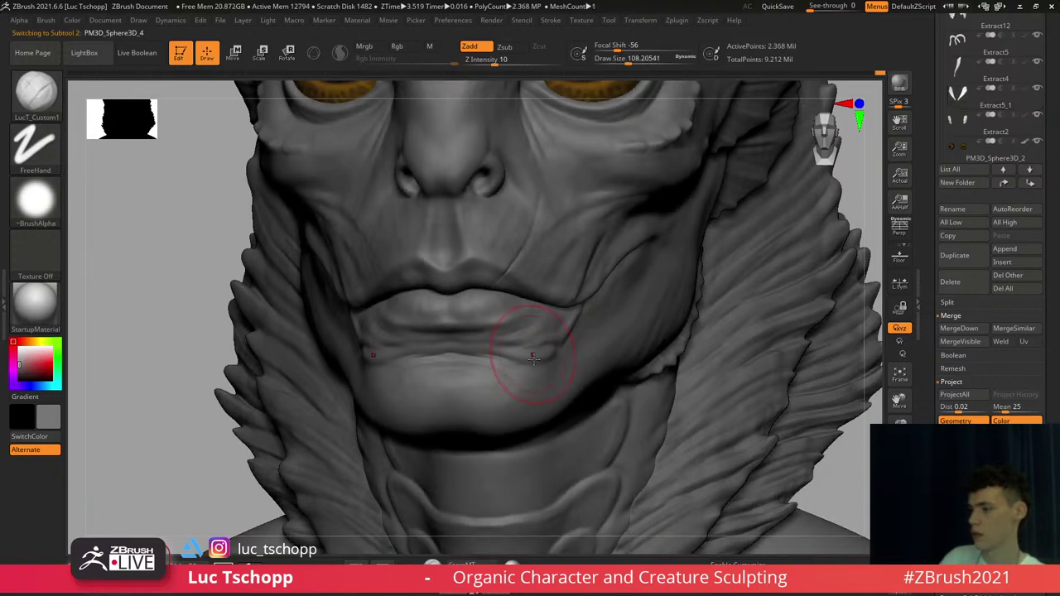
pyautogui.keyDown('ctrl'); pyautogui.moveTo(511, 369); pyautogui.dragTo(502, 378, button='right'); pyautogui.keyUp('ctrl')
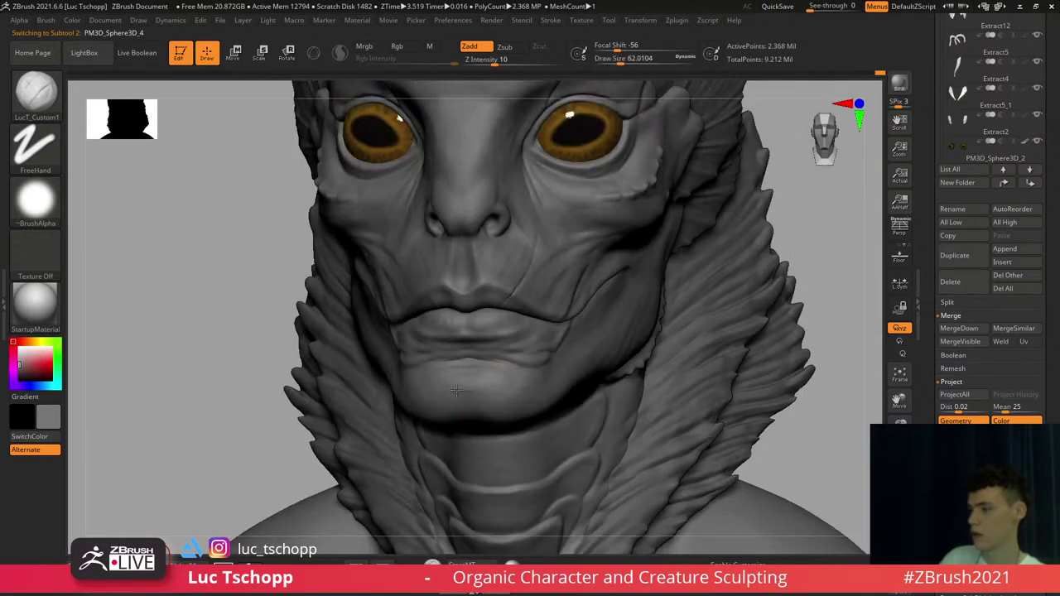
pyautogui.moveTo(415, 385); pyautogui.dragTo(449, 371, button='right')
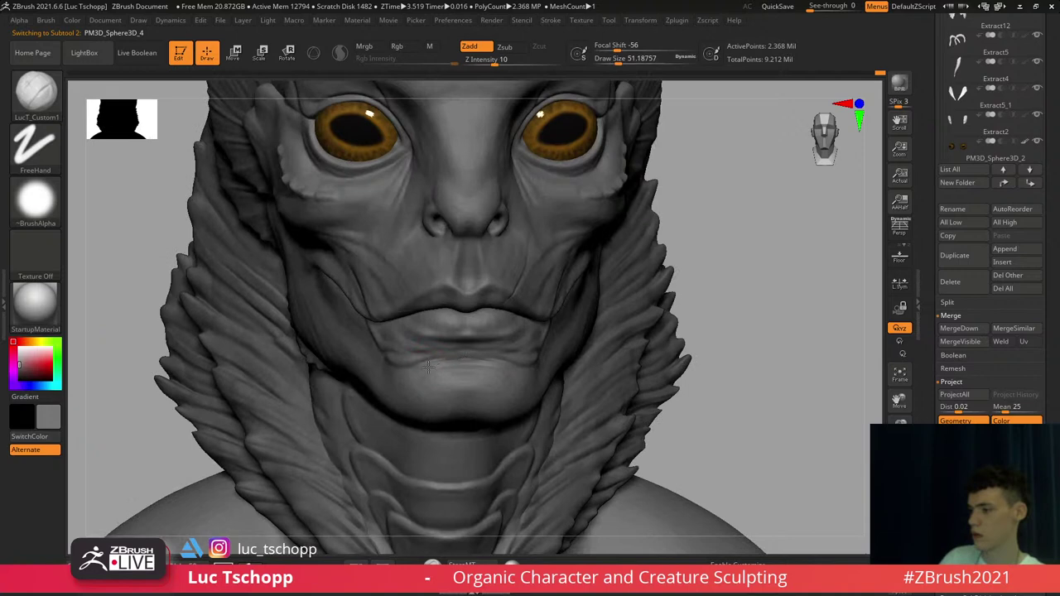
pyautogui.keyDown('ctrl'); pyautogui.moveTo(531, 352); pyautogui.dragTo(580, 458, button='right'); pyautogui.keyUp('ctrl')
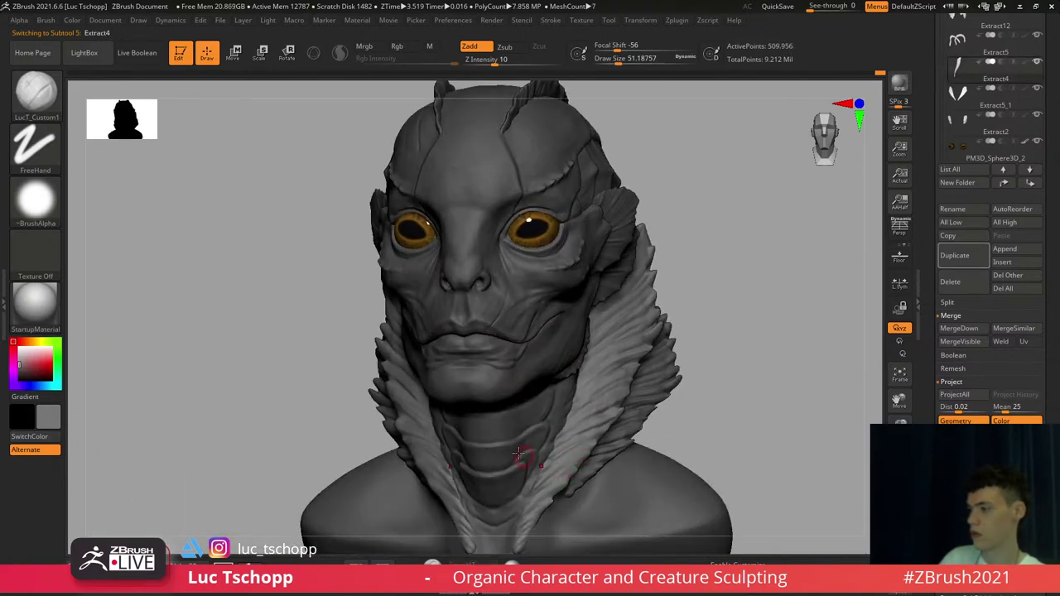
pyautogui.keyDown('alt'); pyautogui.click(522, 452); pyautogui.keyUp('alt')
pyautogui.moveTo(502, 399)
pyautogui.keyDown('ctrl'); pyautogui.mouseDown(button='right')
pyautogui.moveTo(526, 431)
pyautogui.moveTo(530, 381)
pyautogui.moveTo(590, 338)
pyautogui.mouseUp(button='right'); pyautogui.keyUp('ctrl')
# Cycle between the Standard and LucT_Custom1 brushes, briefly trying Smooth
pyautogui.press('b')
pyautogui.press('s')
pyautogui.press('t')
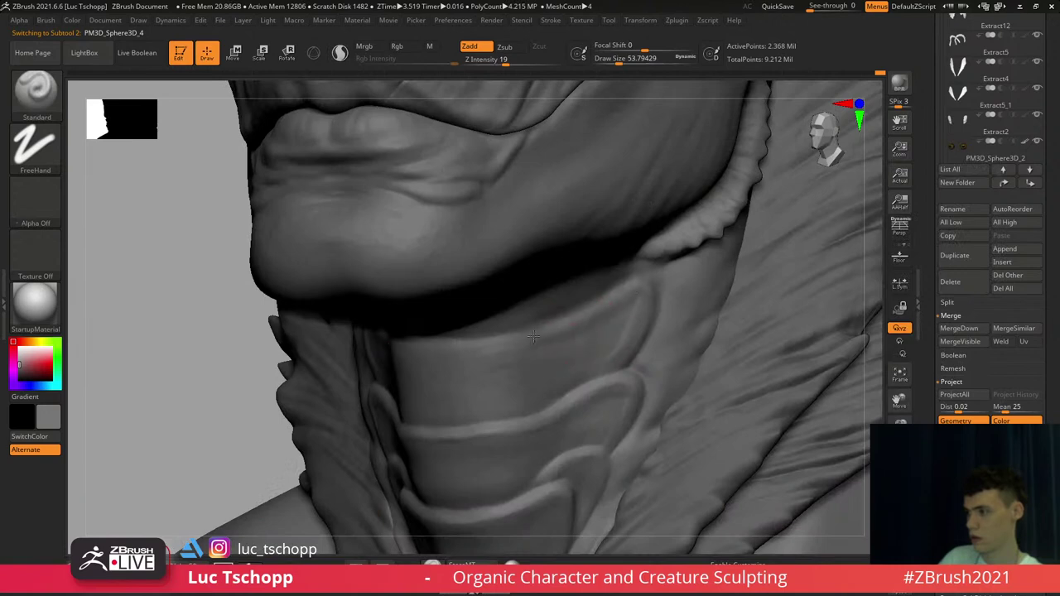
pyautogui.press('b')
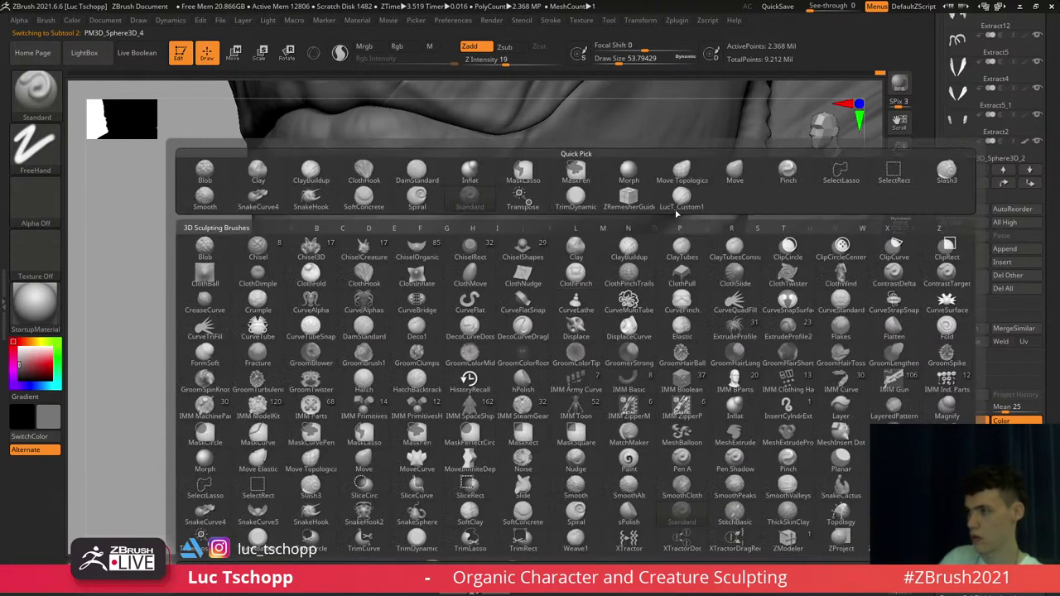
pyautogui.press('l')
pyautogui.press('u')
pyautogui.press('s')
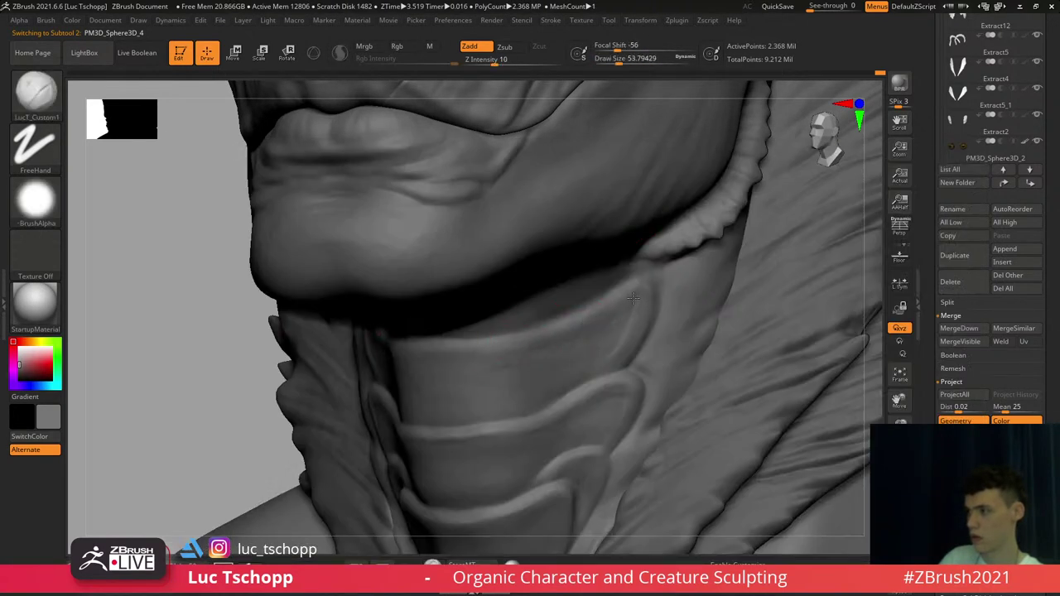
pyautogui.press('shift')
pyautogui.press('s')
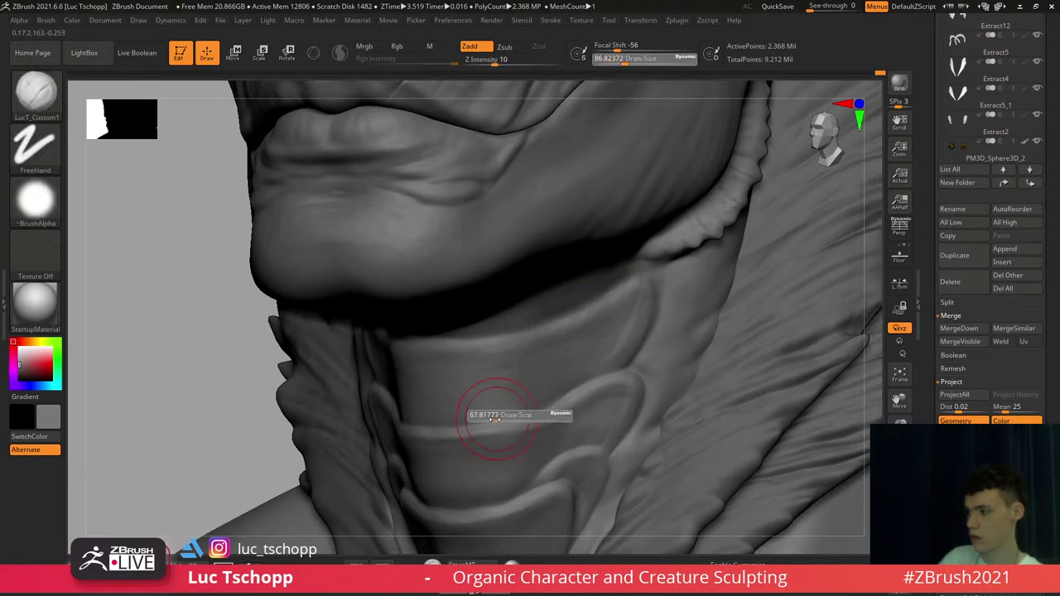
# Settle on the Standard brush with a draw size of about 49
pyautogui.press('b')
pyautogui.press('s')
pyautogui.press('t')
pyautogui.press('s')
pyautogui.moveTo(495, 426); pyautogui.dragTo(492, 428)
pyautogui.press('b')
pyautogui.press('s')
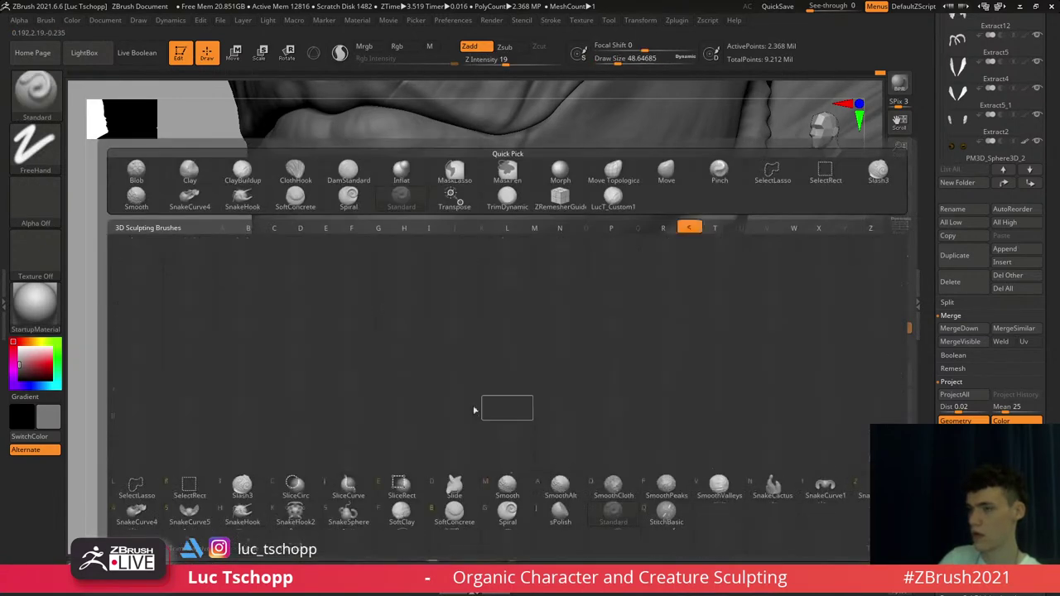
pyautogui.press('t')
# Set a DragRect stroke with Alpha 22 and stamp it onto the neck
pyautogui.click(54, 161)
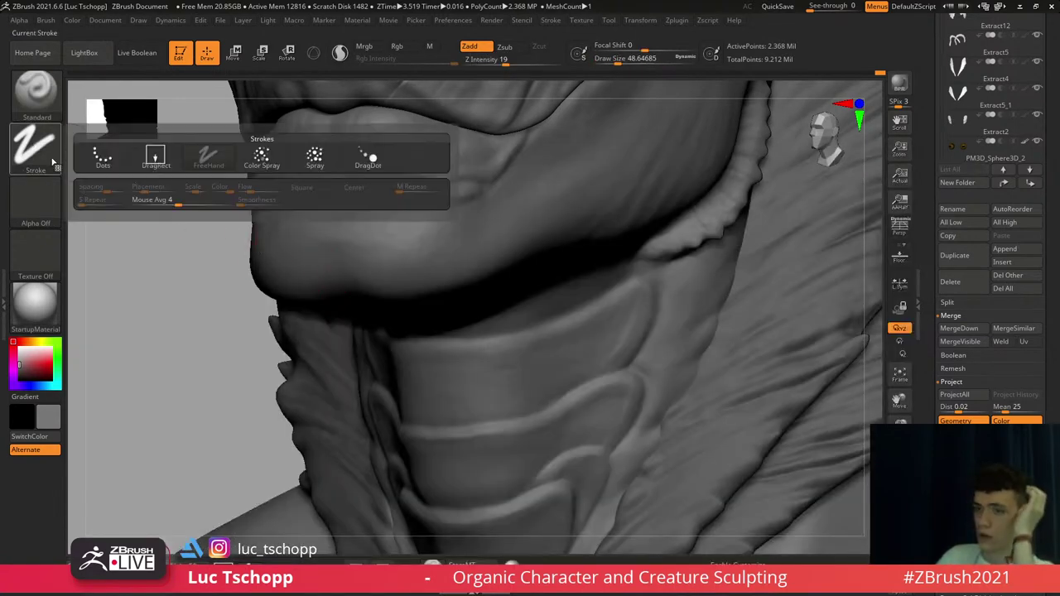
pyautogui.click(154, 159)
pyautogui.click(35, 198)
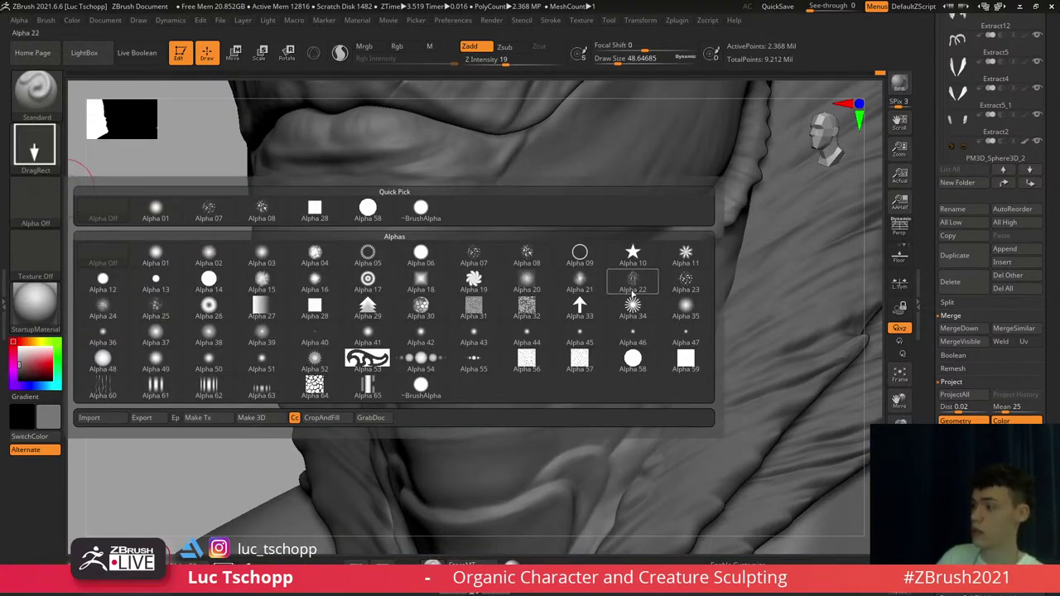
pyautogui.click(633, 284)
pyautogui.moveTo(522, 381); pyautogui.dragTo(569, 372)
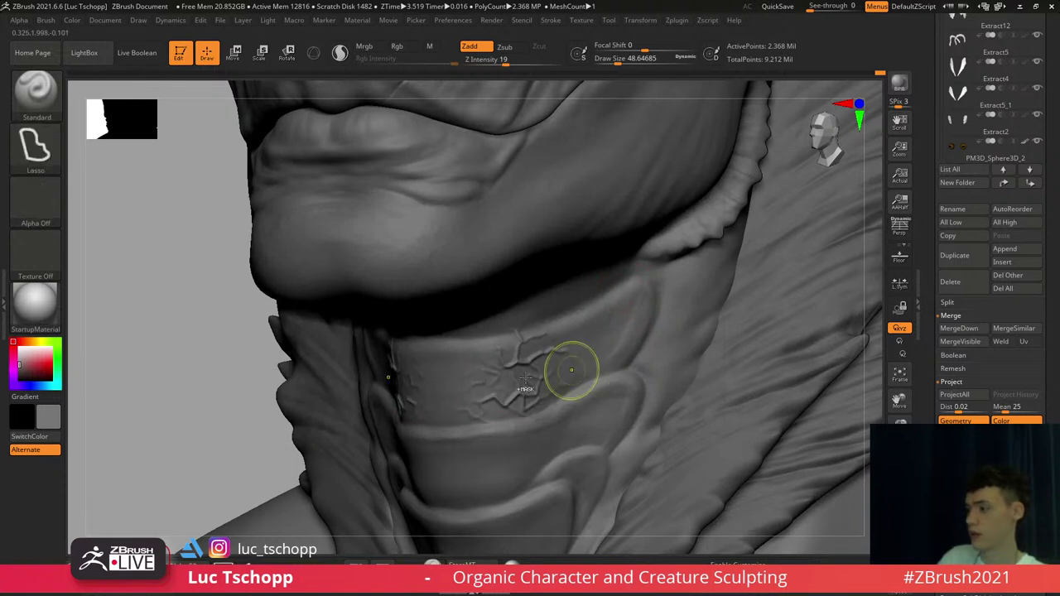
# Undo the neck stamp, lower Z Intensity to 12, and snap to front view
pyautogui.hotkey('ctrl', 'z')
pyautogui.moveTo(506, 61); pyautogui.dragTo(485, 60)
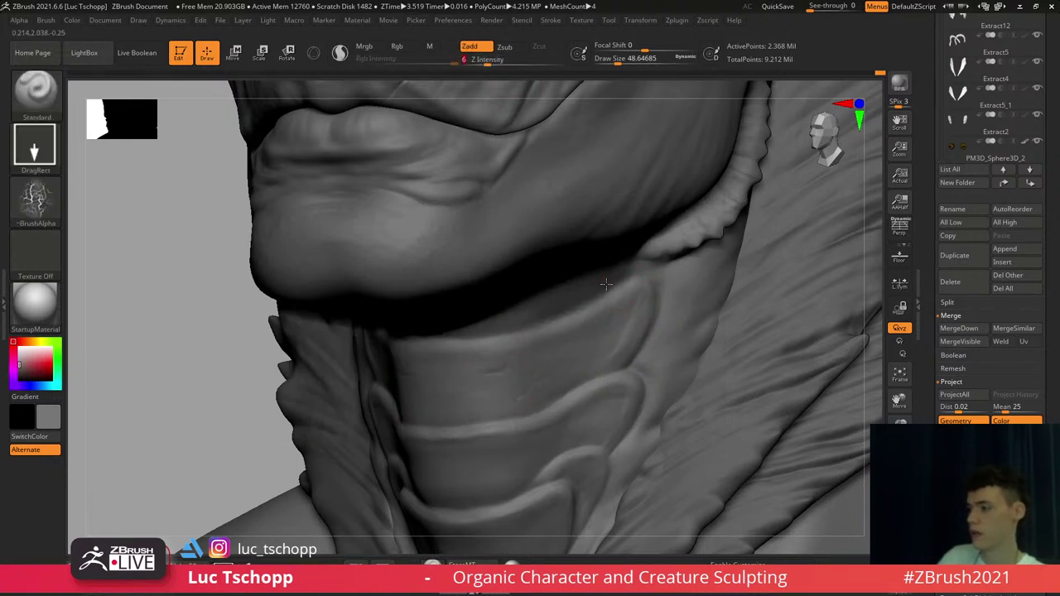
pyautogui.keyDown('ctrl'); pyautogui.moveTo(610, 285); pyautogui.dragTo(563, 371, button='right'); pyautogui.keyUp('ctrl')
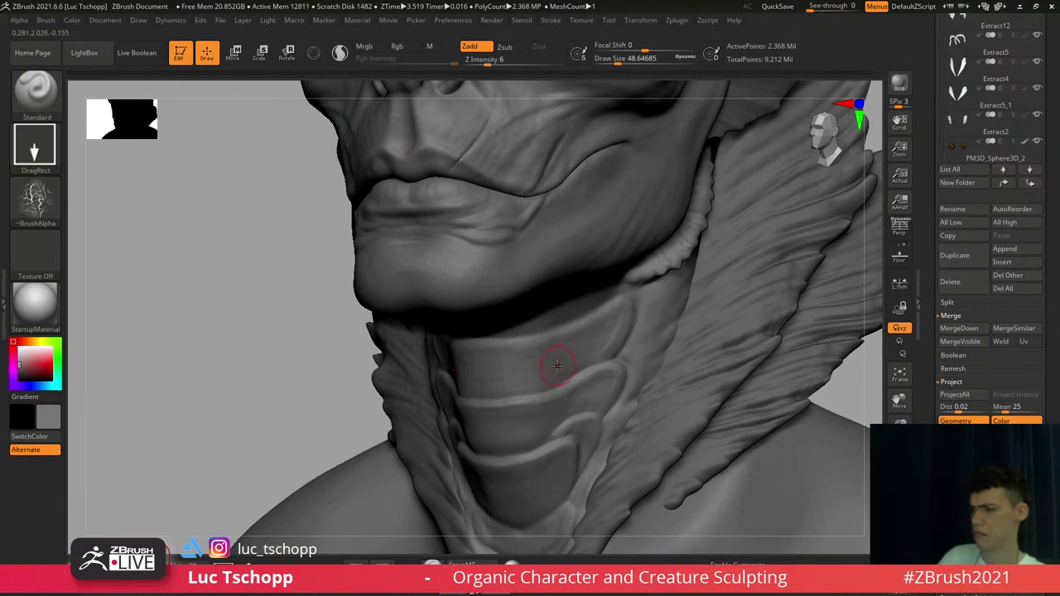
pyautogui.moveTo(587, 333); pyautogui.dragTo(523, 368, button='right')
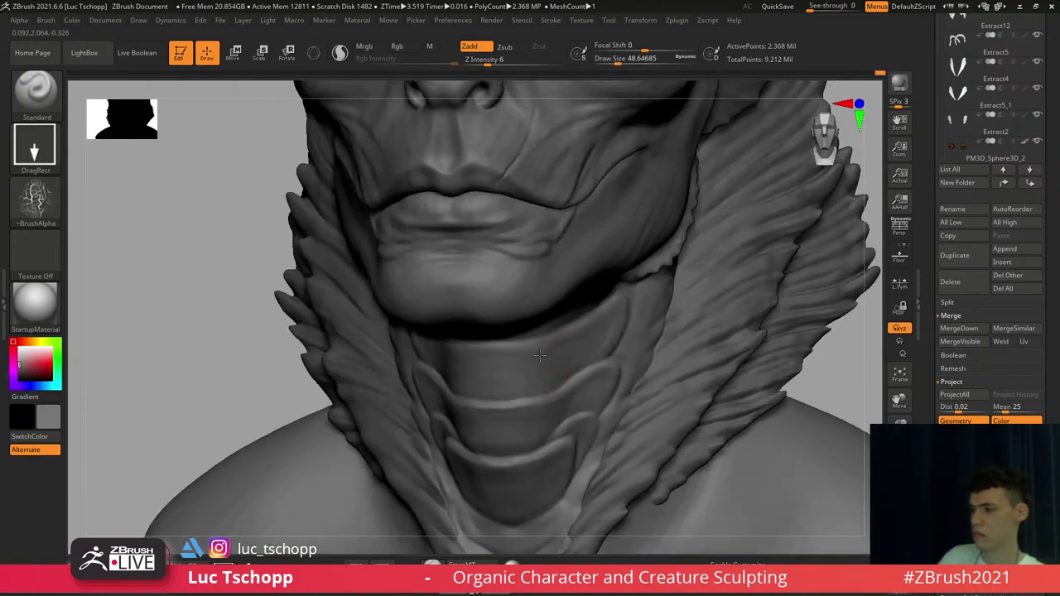
pyautogui.hotkey('ctrl', 'z')
pyautogui.moveTo(577, 394)
pyautogui.keyDown('shift'); pyautogui.mouseDown(button='right')
pyautogui.moveTo(589, 387)
pyautogui.moveTo(559, 443)
pyautogui.mouseUp(button='right'); pyautogui.keyUp('shift')
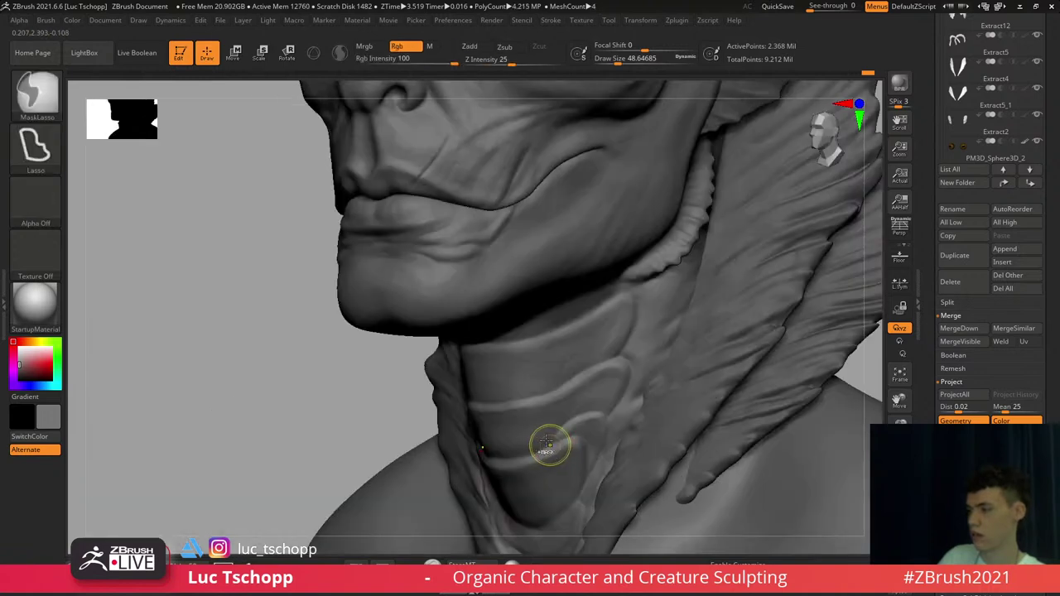
# Pick Alpha 08 and frame the bust in a front view
pyautogui.click(34, 199)
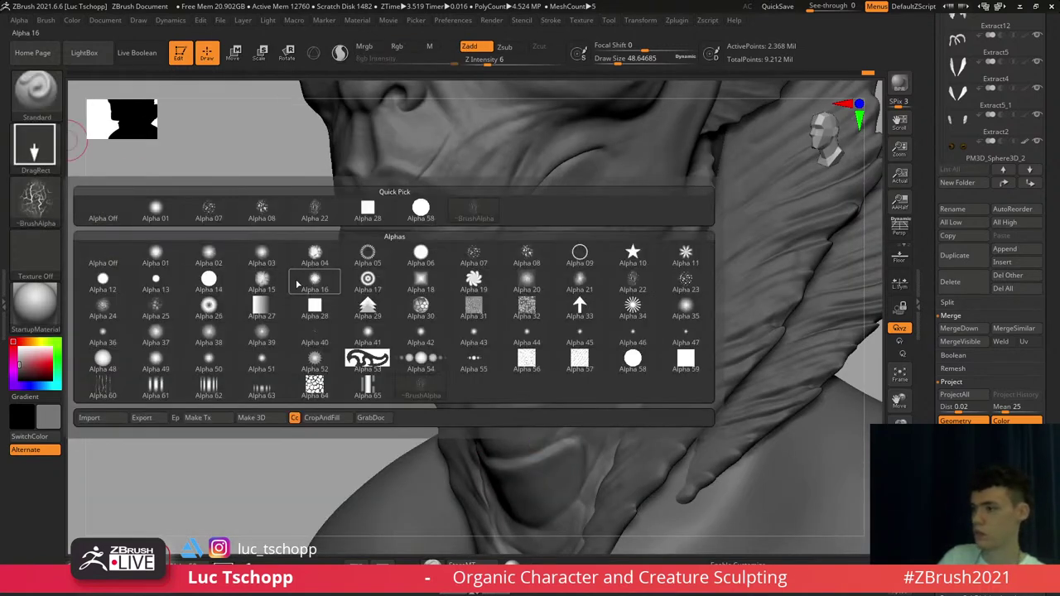
pyautogui.click(252, 215)
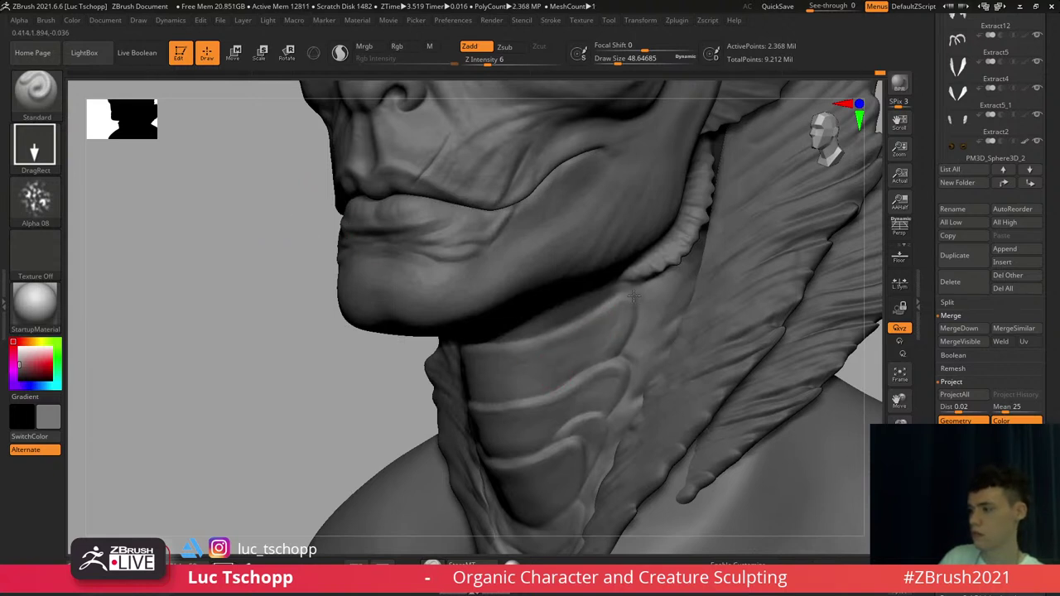
pyautogui.moveTo(529, 364); pyautogui.dragTo(516, 374, button='right')
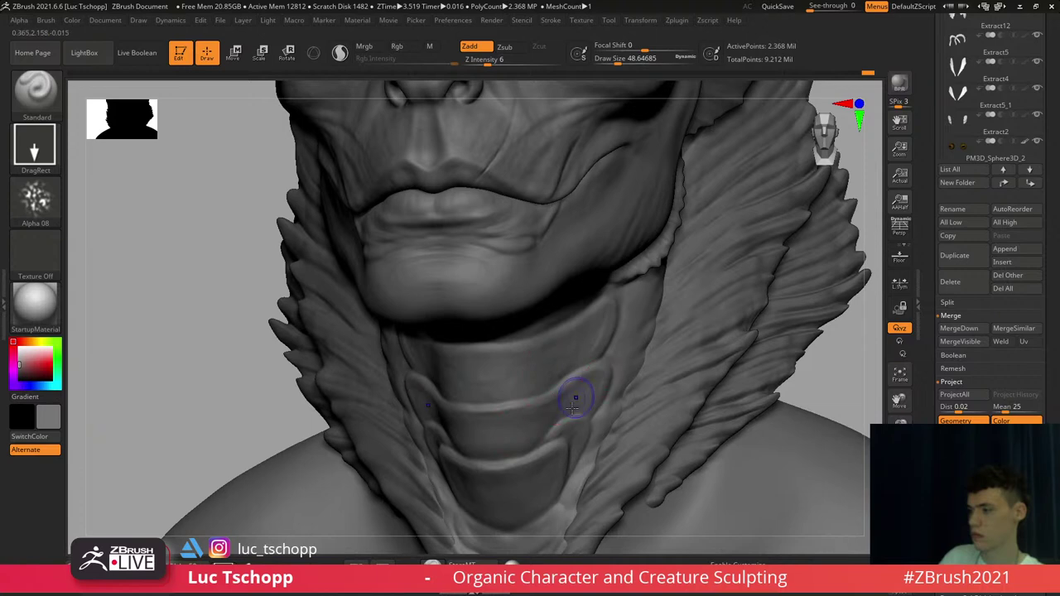
pyautogui.keyDown('shift'); pyautogui.moveTo(573, 407); pyautogui.dragTo(535, 418, button='right'); pyautogui.keyUp('shift')
pyautogui.keyDown('ctrl'); pyautogui.moveTo(562, 460); pyautogui.dragTo(563, 408, button='right'); pyautogui.keyUp('ctrl')
pyautogui.moveTo(563, 408)
pyautogui.mouseDown(button='right')
pyautogui.moveTo(549, 366)
pyautogui.moveTo(546, 405)
pyautogui.mouseUp(button='right')
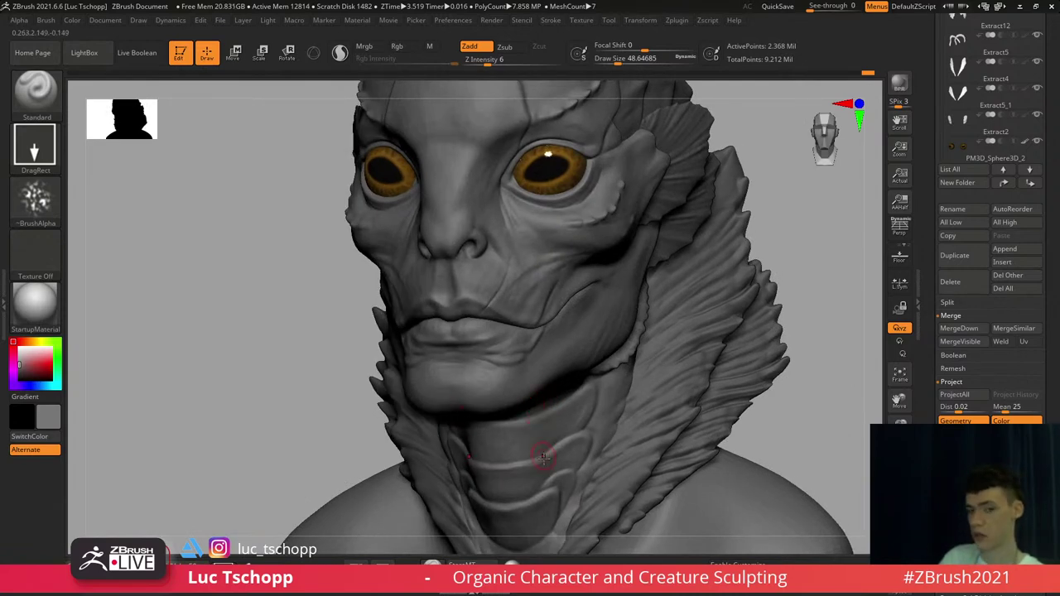
pyautogui.keyDown('alt'); pyautogui.moveTo(541, 447); pyautogui.dragTo(539, 397, button='right'); pyautogui.keyUp('alt')
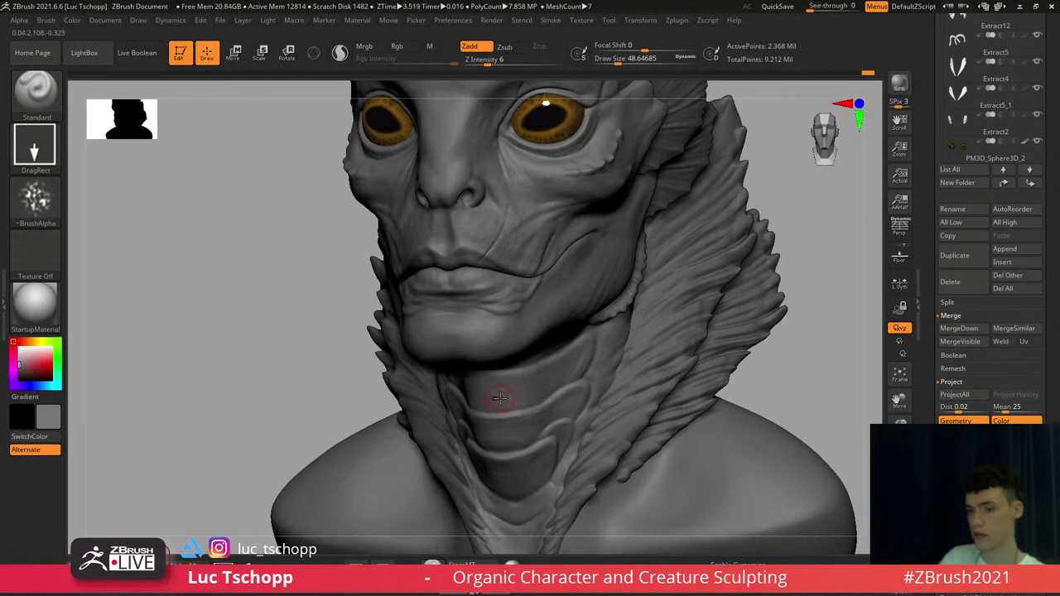
# Select the LucT_Custom1 brush and raise its draw size to about 74
pyautogui.press('b')
pyautogui.click(607, 205)
pyautogui.moveTo(504, 387)
pyautogui.keyDown('alt'); pyautogui.mouseDown(button='right')
pyautogui.moveTo(506, 331)
pyautogui.moveTo(530, 348)
pyautogui.mouseUp(button='right'); pyautogui.keyUp('alt')
pyautogui.press('s')
pyautogui.moveTo(540, 351); pyautogui.dragTo(547, 354)
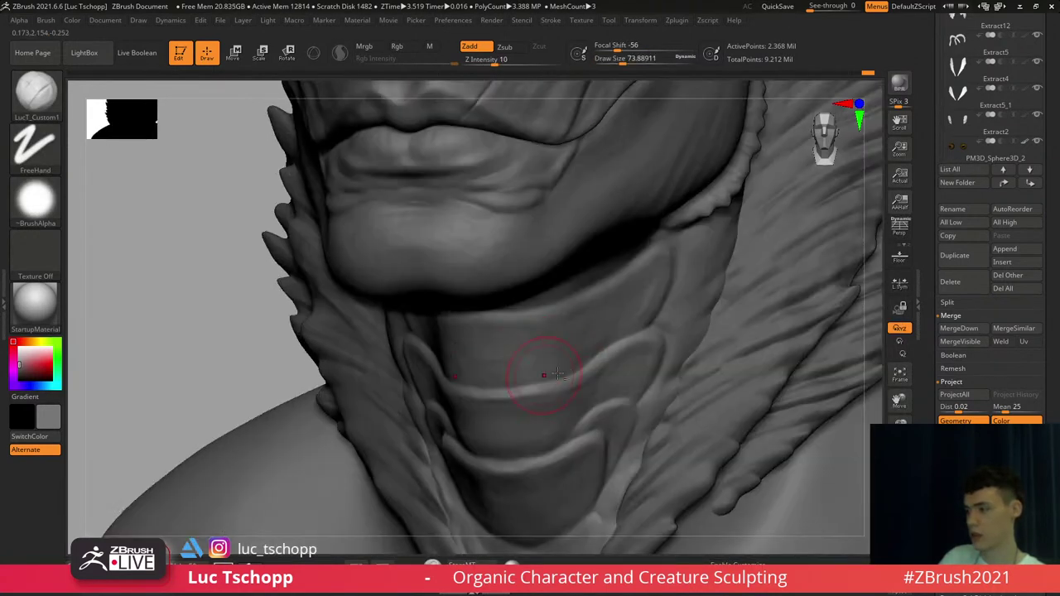
pyautogui.keyDown('ctrl'); pyautogui.moveTo(512, 373); pyautogui.dragTo(528, 271, button='right'); pyautogui.keyUp('ctrl')
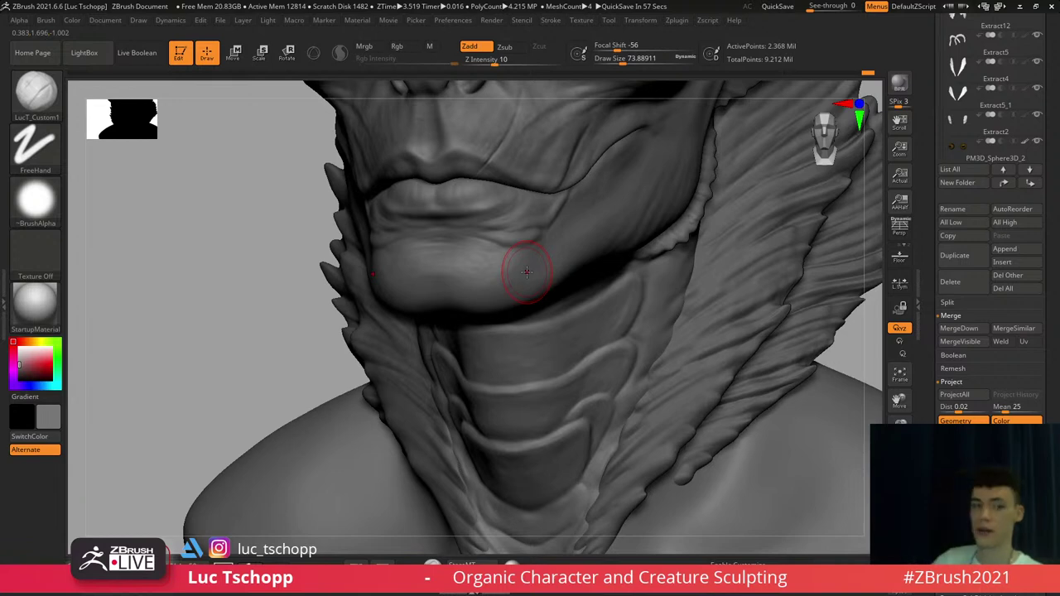
pyautogui.moveTo(365, 281); pyautogui.dragTo(437, 266, button='right')
# Switch to the Move brush and step down to the 148,034-point subdivision level
pyautogui.press('b')
pyautogui.press('m')
pyautogui.press('v')
pyautogui.hotkey('shift', 'd')
pyautogui.hotkey('shift', 'd')
# Set brush size about 71, return to top subdivision, frame the bust and hide the UI
pyautogui.press('s')
pyautogui.click(436, 266)
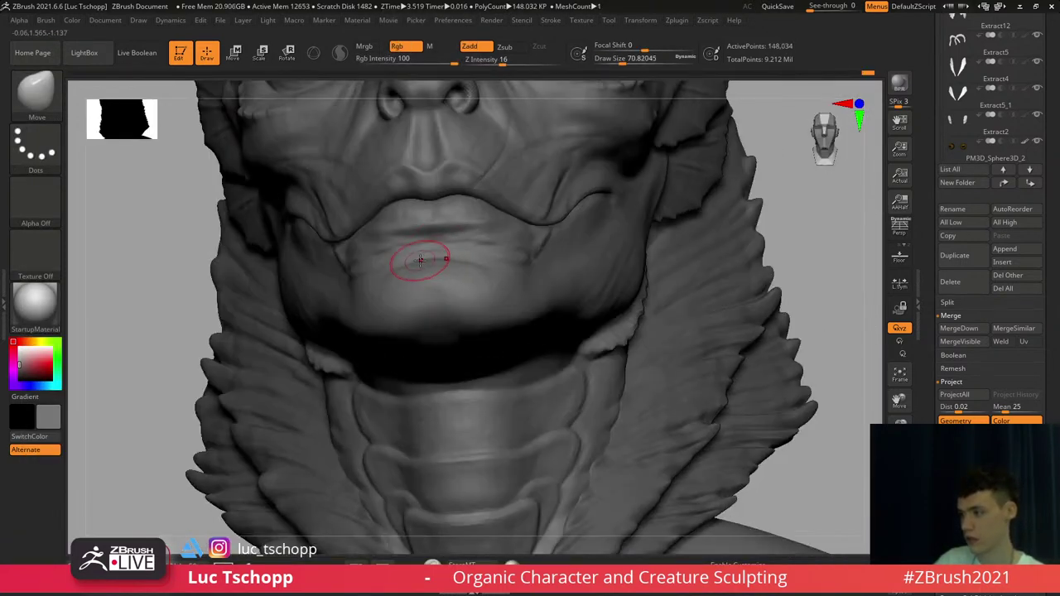
pyautogui.press('d')
pyautogui.press('d')
pyautogui.press('f')
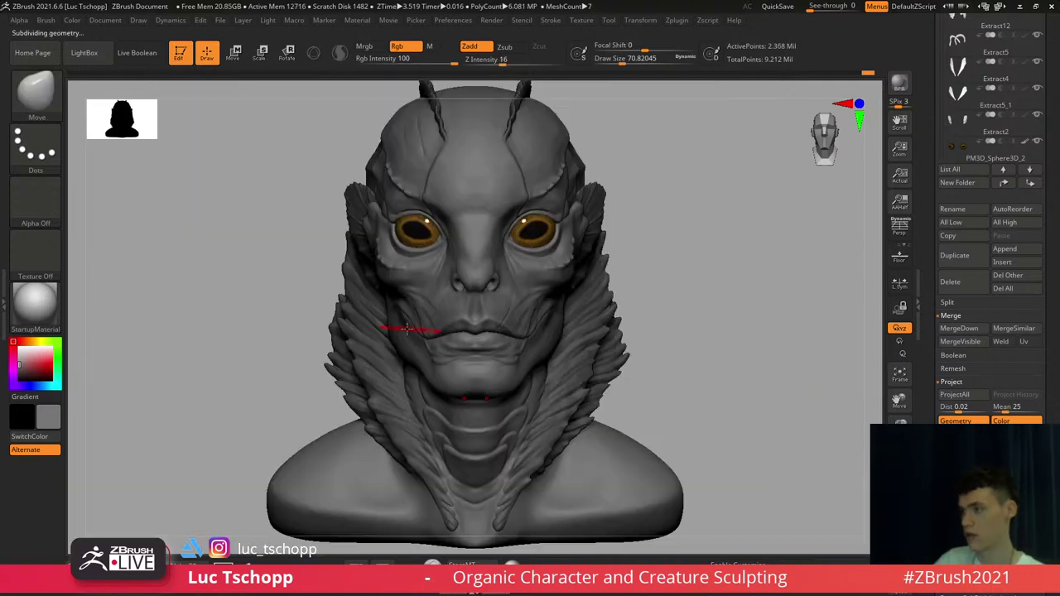
pyautogui.moveTo(431, 354); pyautogui.dragTo(537, 348, button='right')
pyautogui.moveTo(536, 299)
pyautogui.keyDown('ctrl'); pyautogui.mouseDown(button='right')
pyautogui.moveTo(538, 319)
pyautogui.moveTo(542, 311)
pyautogui.mouseUp(button='right'); pyautogui.keyUp('ctrl')
pyautogui.press('Tab')
pyautogui.keyDown('alt'); pyautogui.moveTo(541, 257); pyautogui.dragTo(540, 266, button='right'); pyautogui.keyUp('alt')
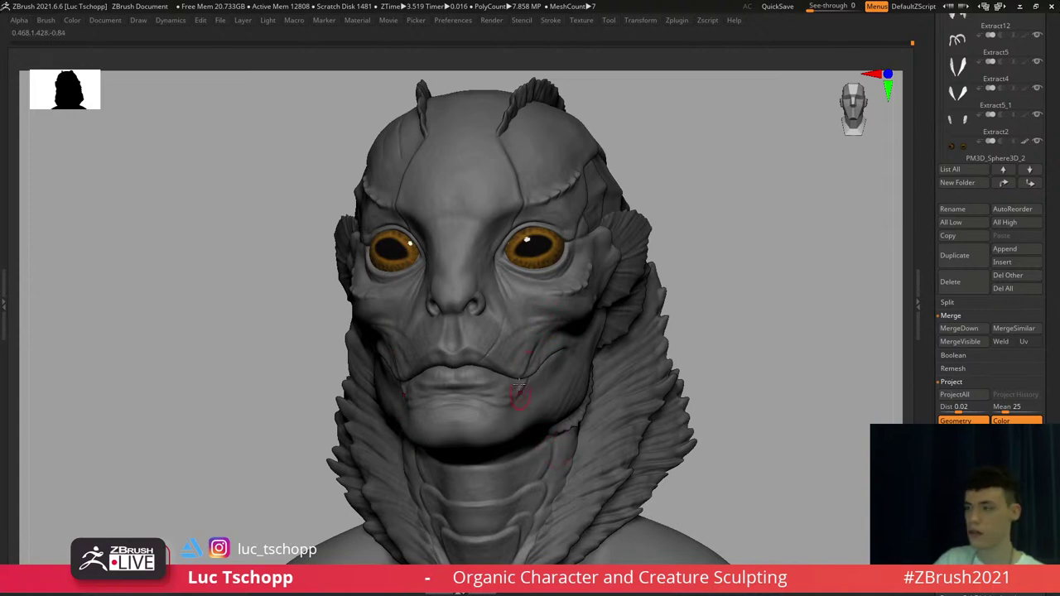
# Select the head subtool and carve a crease below the lower lip with the Standard brush
pyautogui.keyDown('alt'); pyautogui.click(605, 434); pyautogui.keyUp('alt')
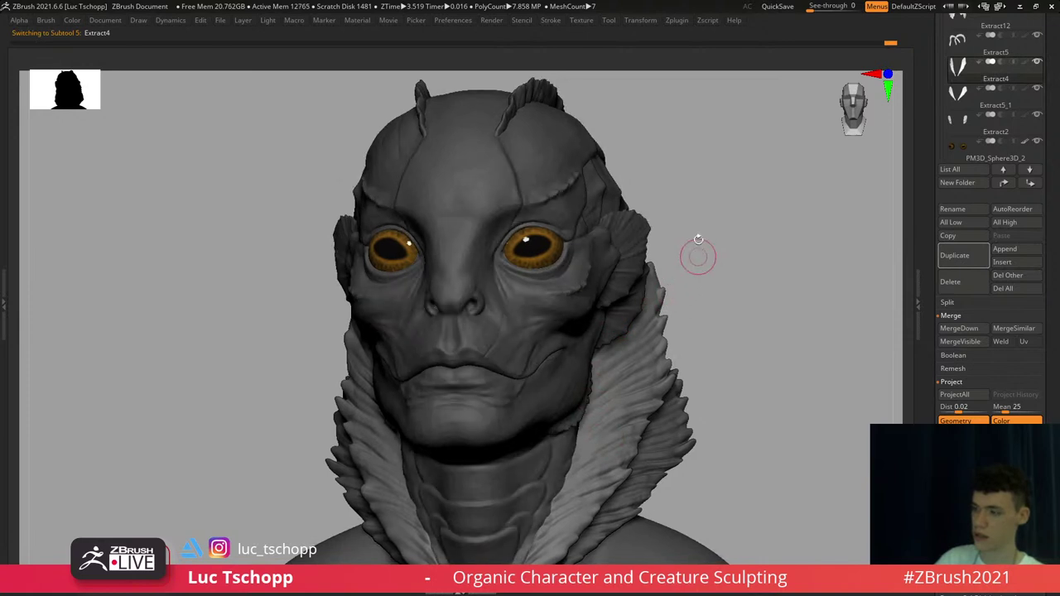
pyautogui.keyDown('alt'); pyautogui.click(520, 247); pyautogui.keyUp('alt')
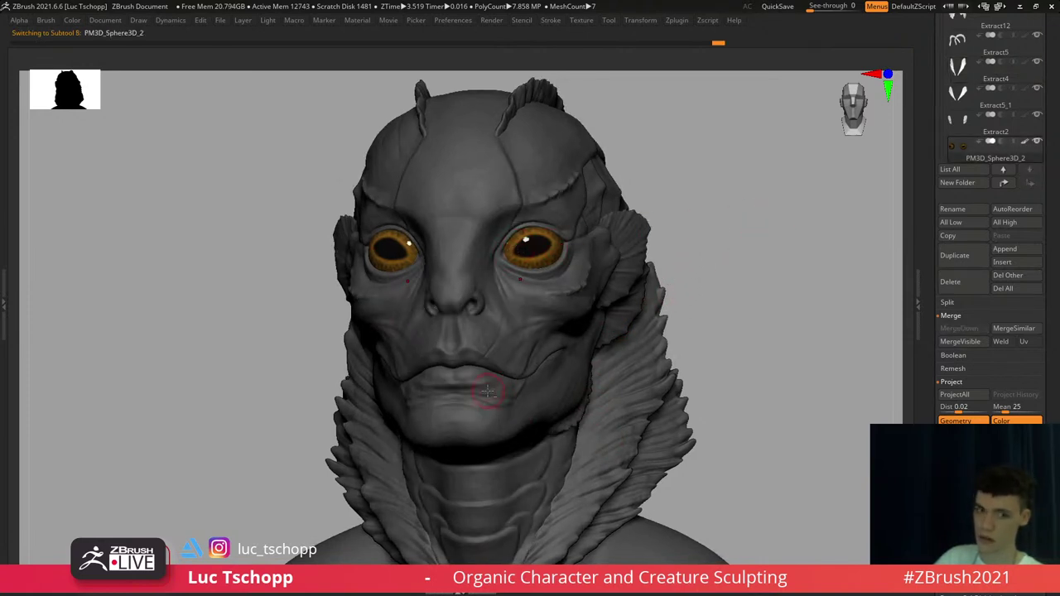
pyautogui.press('b')
pyautogui.press('s')
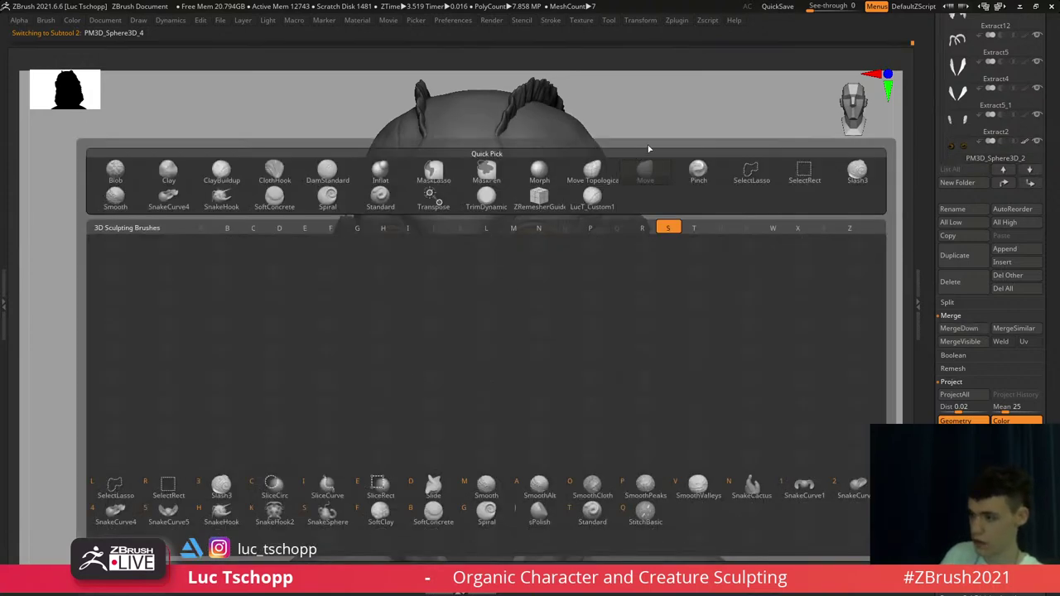
pyautogui.press('t')
pyautogui.moveTo(416, 431)
pyautogui.keyDown('alt'); pyautogui.mouseDown(button='right')
pyautogui.moveTo(442, 343)
pyautogui.moveTo(484, 332)
pyautogui.moveTo(509, 363)
pyautogui.mouseUp(button='right'); pyautogui.keyUp('alt')
pyautogui.press('b')
pyautogui.press('s')
pyautogui.press('t')
# Keep the FreeHand stroke, turn the Standard brush alpha off, and shrink size to about 23
pyautogui.press('s')
pyautogui.moveTo(455, 398); pyautogui.dragTo(486, 401, button='right')
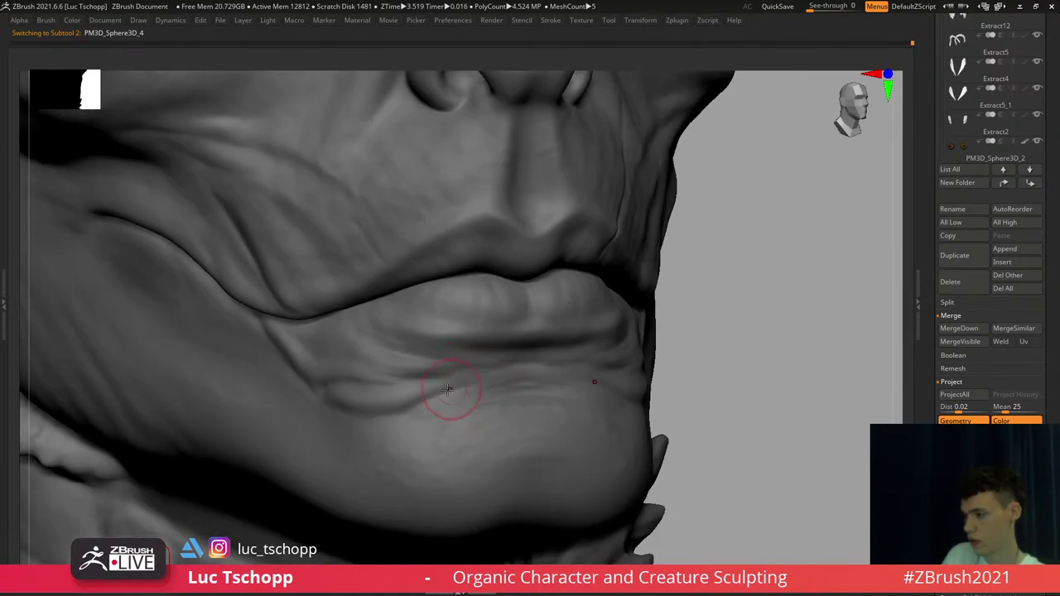
pyautogui.moveTo(447, 389); pyautogui.dragTo(461, 380)
pyautogui.press('b')
pyautogui.press('s')
pyautogui.press('t')
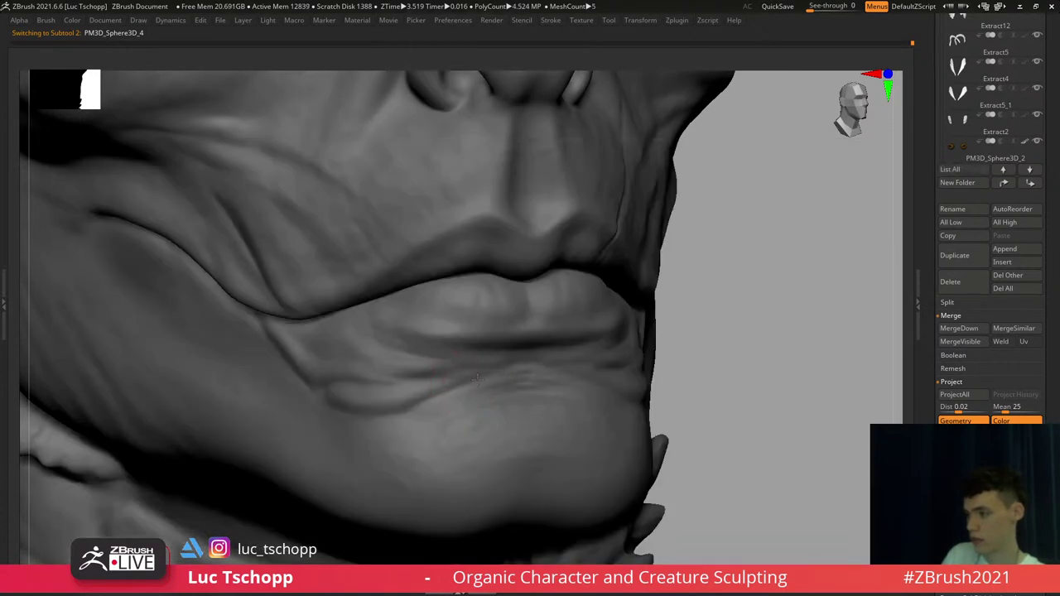
pyautogui.press('b')
pyautogui.press('s')
pyautogui.press('t')
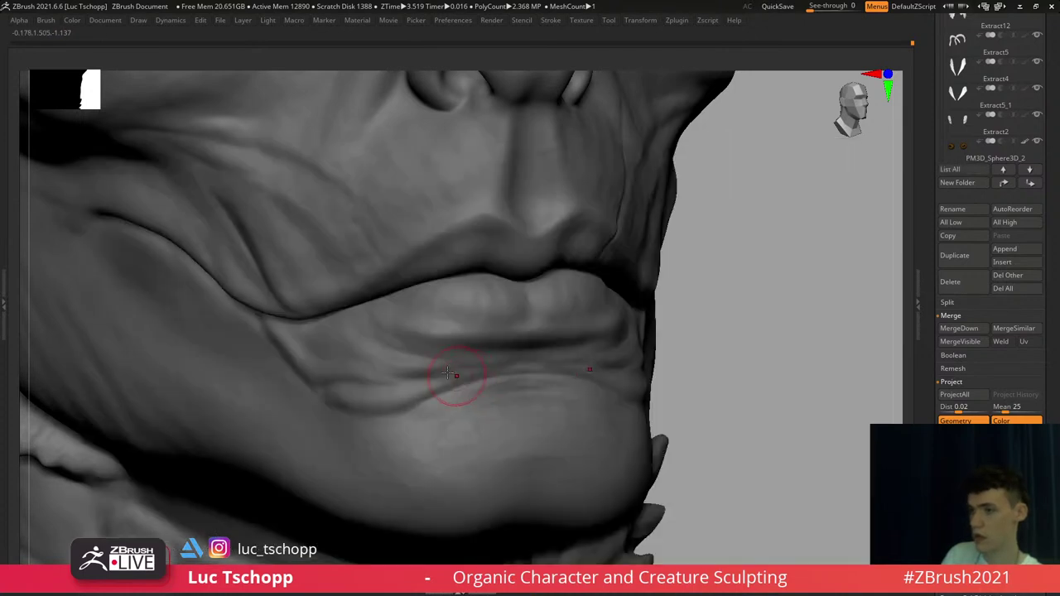
pyautogui.press('Tab')
pyautogui.click(35, 150)
pyautogui.click(204, 158)
pyautogui.click(36, 200)
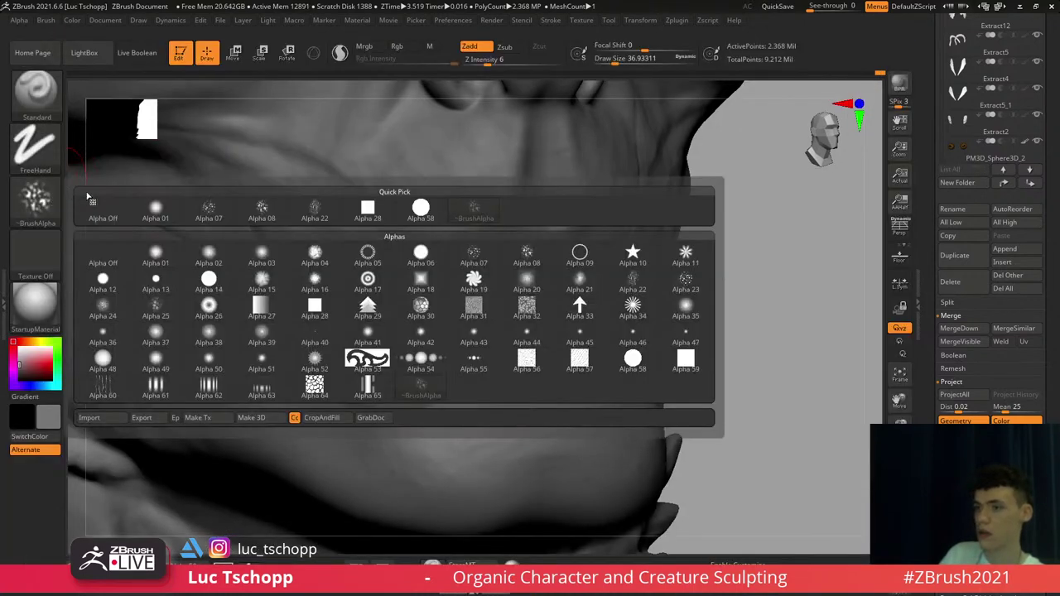
pyautogui.click(101, 205)
pyautogui.press('s')
pyautogui.moveTo(479, 375); pyautogui.dragTo(474, 374)
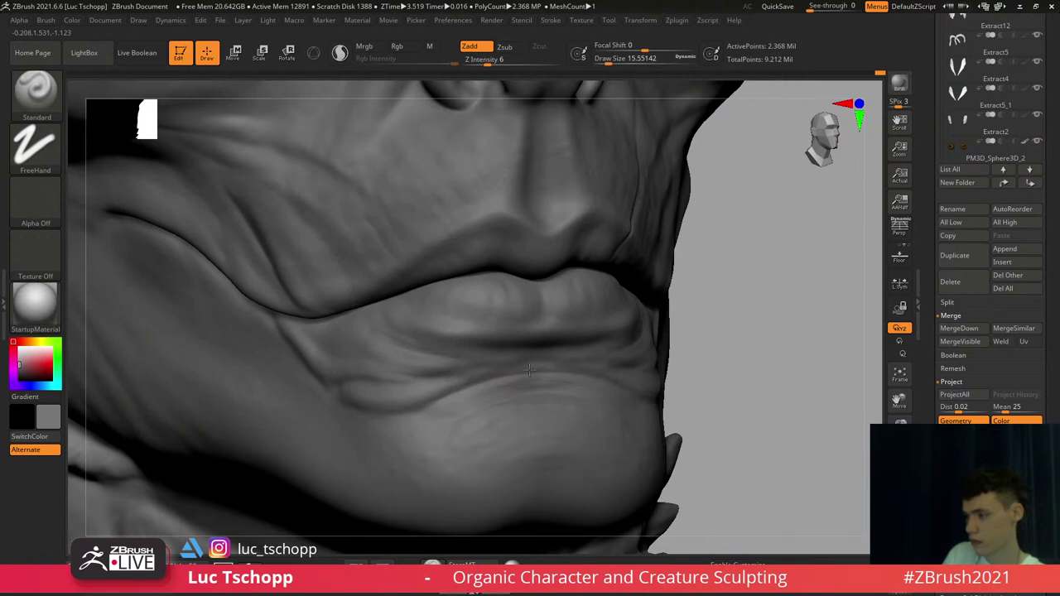
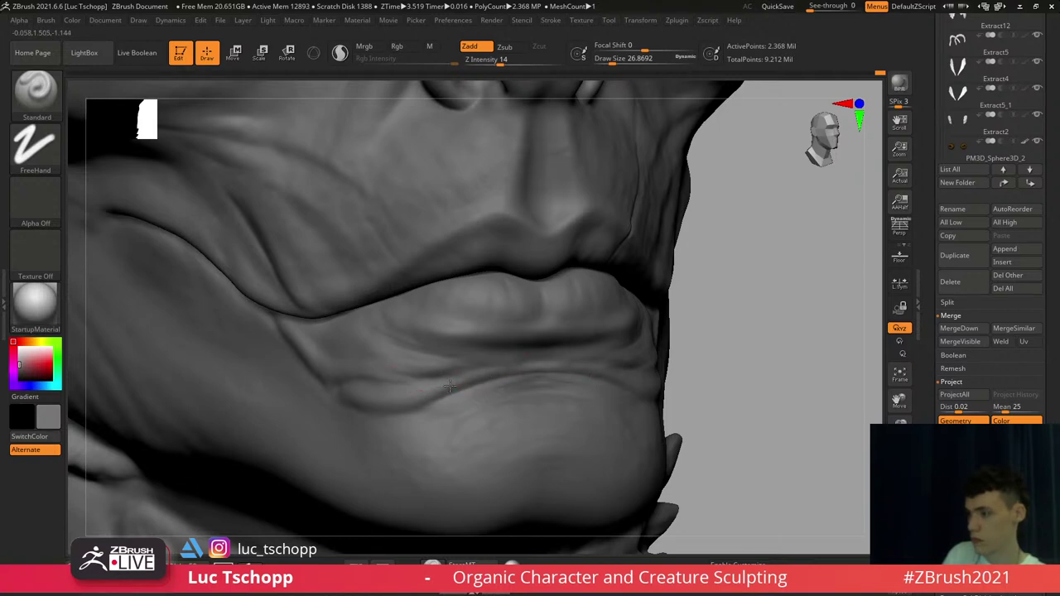
# Carve a crease beside the lower lip with the DamStandard brush
pyautogui.press('b')
pyautogui.press('d')
pyautogui.press('s')
pyautogui.press('s')
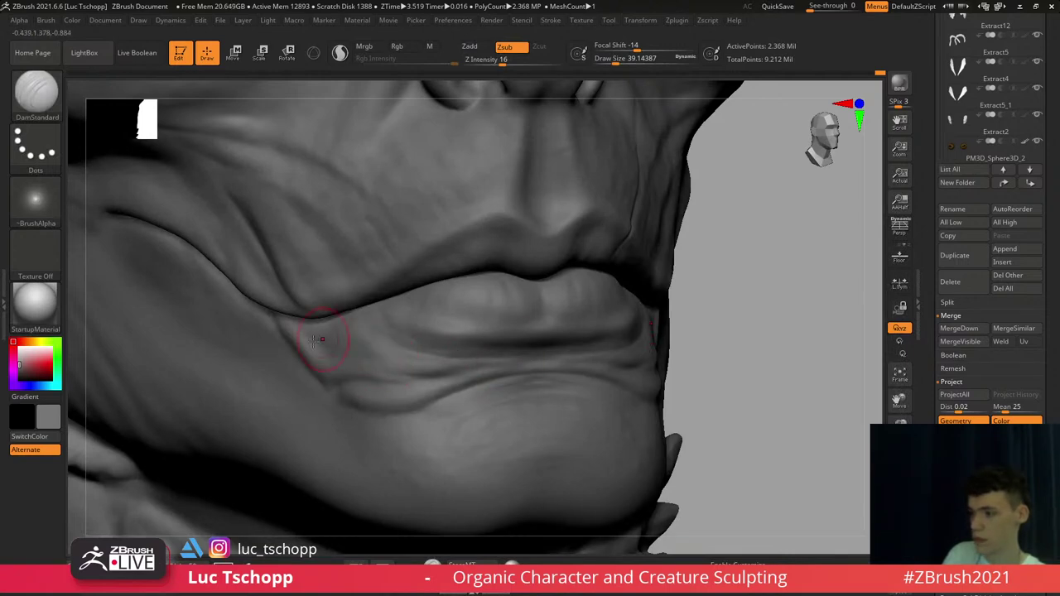
pyautogui.keyDown('shift'); pyautogui.moveTo(404, 365); pyautogui.dragTo(362, 351, button='right'); pyautogui.keyUp('shift')
pyautogui.press('f')
pyautogui.moveTo(568, 370)
pyautogui.mouseDown(button='right')
pyautogui.moveTo(496, 445)
pyautogui.moveTo(454, 377)
pyautogui.mouseUp(button='right')
# Soften the crease under the lower lip at a lower subdivision, then zoom to a front view of the mouth
pyautogui.hotkey('shift', 'd')
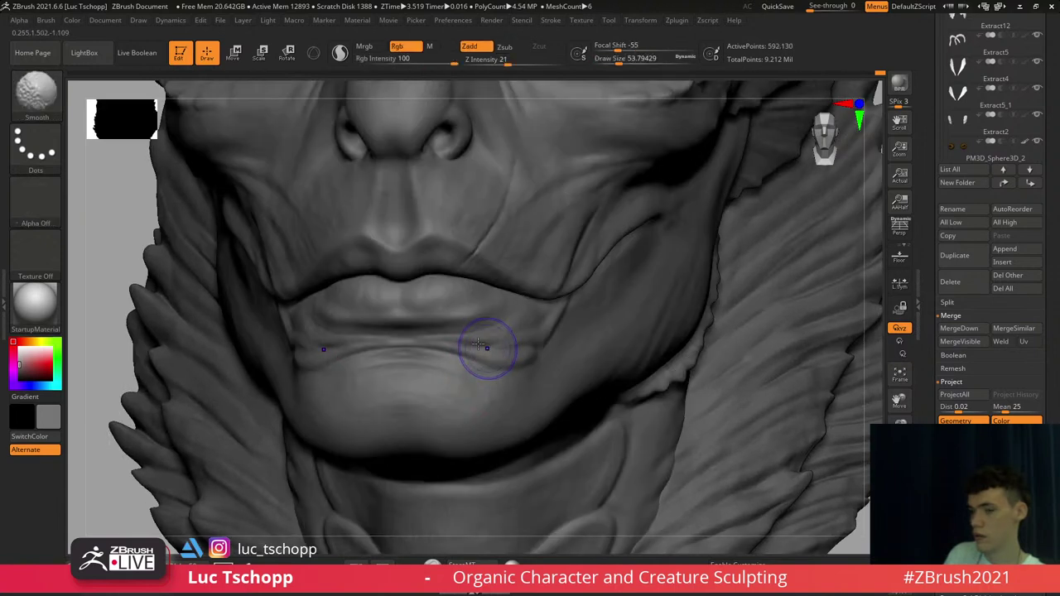
pyautogui.keyDown('shift'); pyautogui.moveTo(487, 352); pyautogui.dragTo(524, 358); pyautogui.keyUp('shift')
pyautogui.press('d')
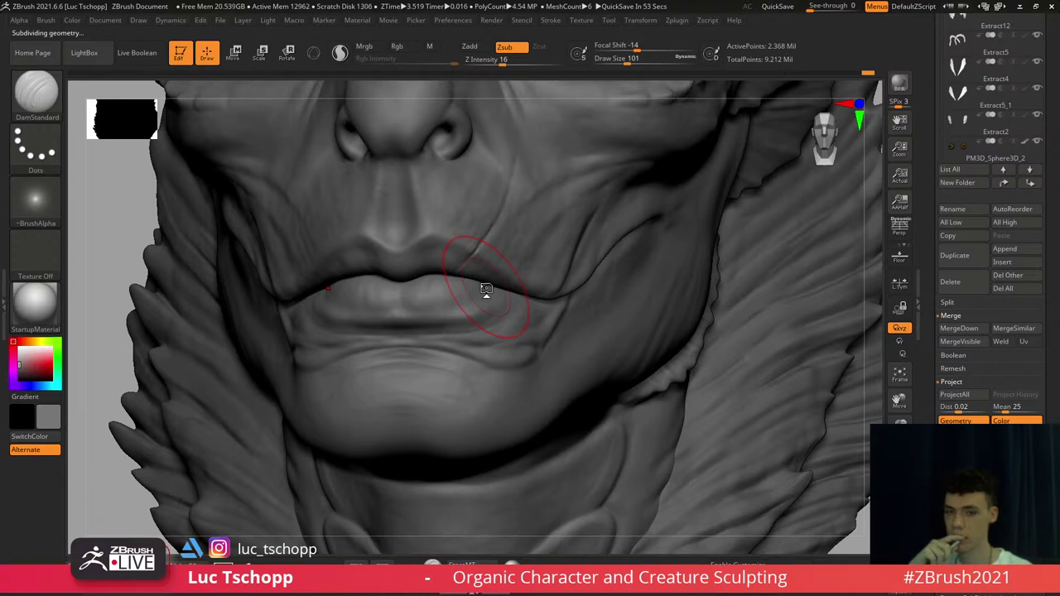
pyautogui.press('f')
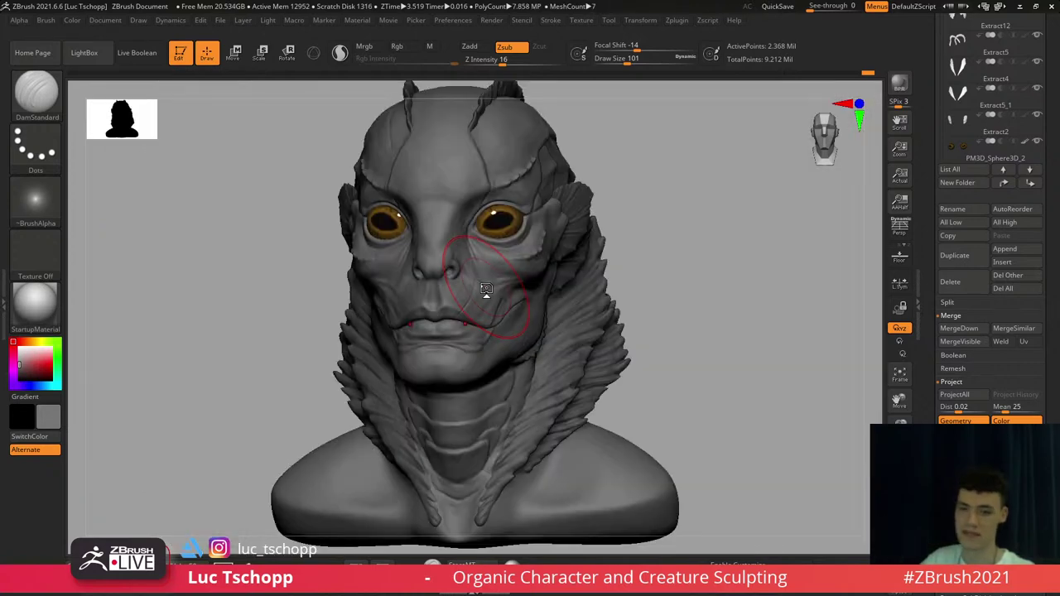
pyautogui.moveTo(375, 344)
pyautogui.keyDown('shift'); pyautogui.mouseDown(button='right')
pyautogui.moveTo(415, 319)
pyautogui.moveTo(412, 407)
pyautogui.mouseUp(button='right'); pyautogui.keyUp('shift')
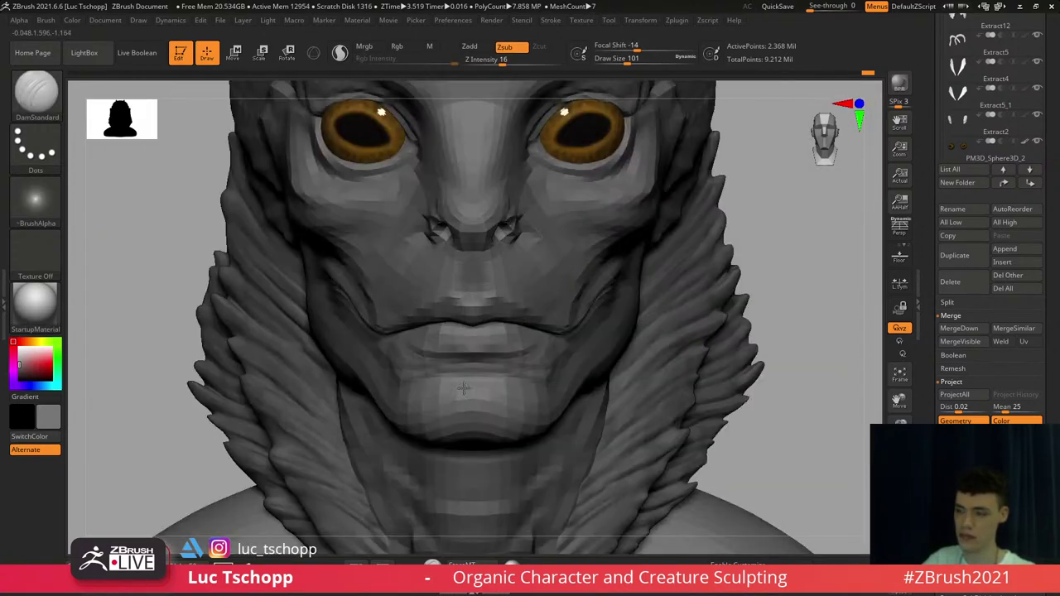
pyautogui.keyDown('ctrl'); pyautogui.moveTo(404, 356); pyautogui.dragTo(390, 362, button='right'); pyautogui.keyUp('ctrl')
# Switch to the Move brush (B-M-V) and drop to a lower subdivision level
pyautogui.press('b')
pyautogui.press('m')
pyautogui.press('v')
pyautogui.hotkey('shift', 'd')
pyautogui.press('s')
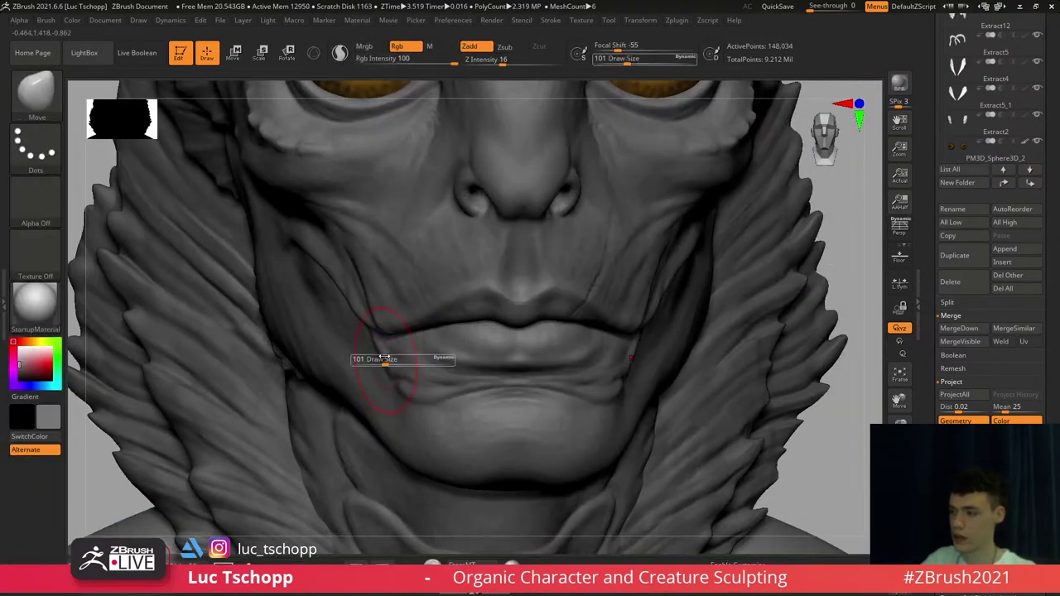
pyautogui.hotkey('shift', 'd')
pyautogui.hotkey('shift', 'd')
# Return to the top subdivision level and bring the forehead into a close view
pyautogui.press('s')
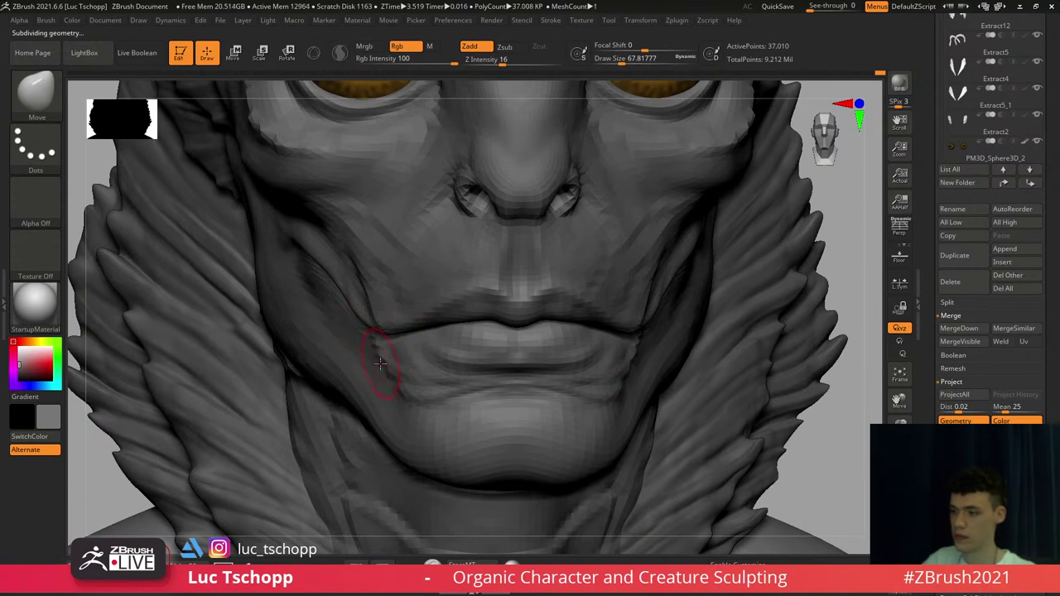
pyautogui.press('d')
pyautogui.press('d')
pyautogui.press('f')
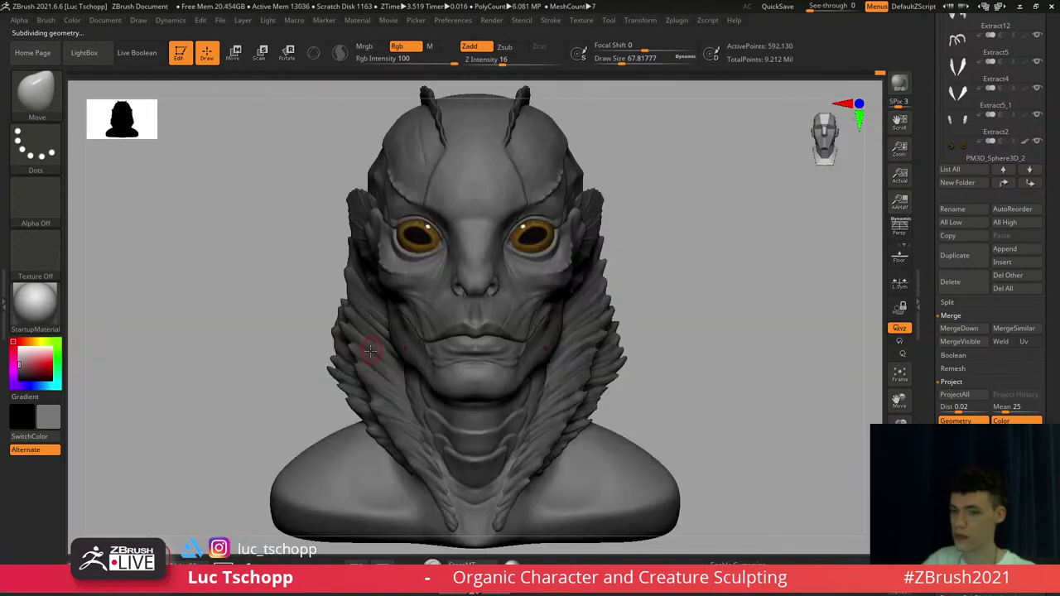
pyautogui.moveTo(390, 354)
pyautogui.mouseDown(button='right')
pyautogui.moveTo(377, 357)
pyautogui.moveTo(382, 343)
pyautogui.mouseUp(button='right')
pyautogui.moveTo(394, 276); pyautogui.dragTo(434, 303, button='right')
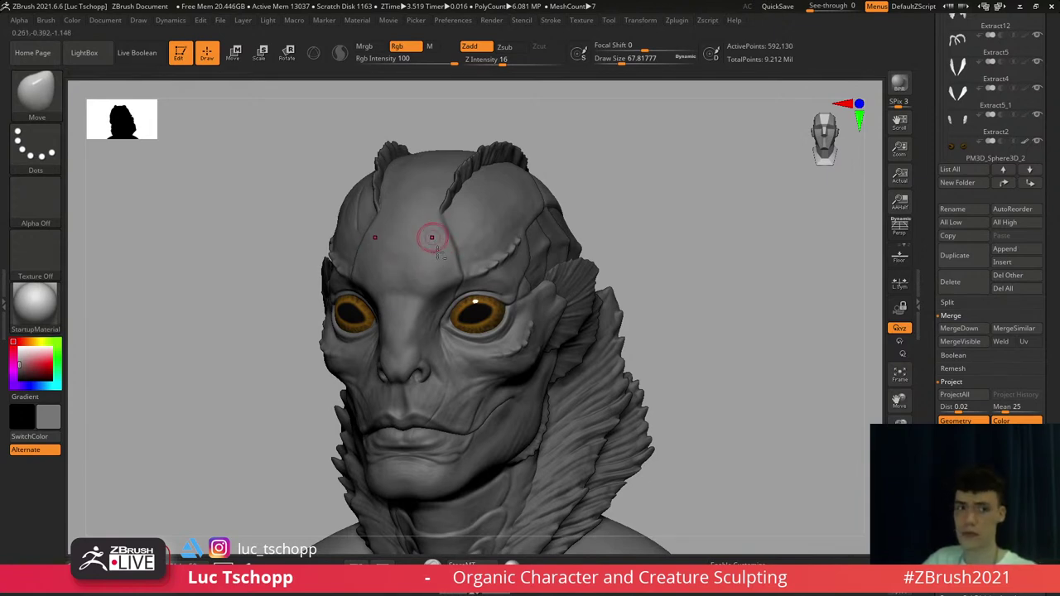
pyautogui.keyDown('ctrl'); pyautogui.moveTo(434, 238); pyautogui.dragTo(455, 227, button='right'); pyautogui.keyUp('ctrl')
# Select the Standard brush at a smaller size over the forehead
pyautogui.press('b')
pyautogui.press('s')
pyautogui.press('t')
pyautogui.press('s')
pyautogui.moveTo(465, 206); pyautogui.dragTo(460, 206)
pyautogui.moveTo(474, 207); pyautogui.dragTo(455, 197, button='right')
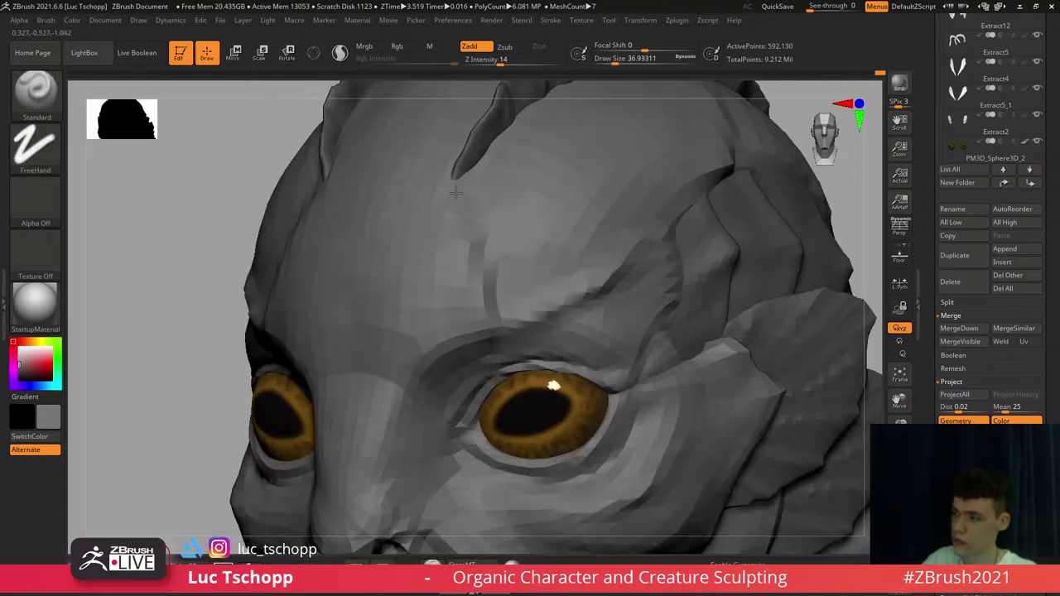
pyautogui.press('s')
pyautogui.moveTo(459, 189); pyautogui.dragTo(456, 189)
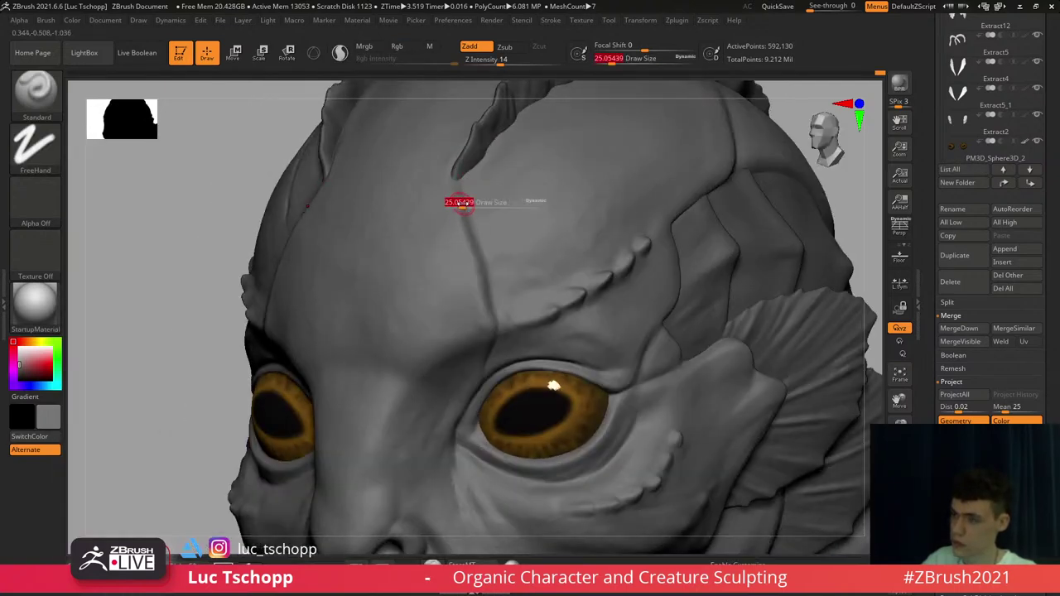
# Lasso-mask the forehead plate area
pyautogui.press('ctrl')
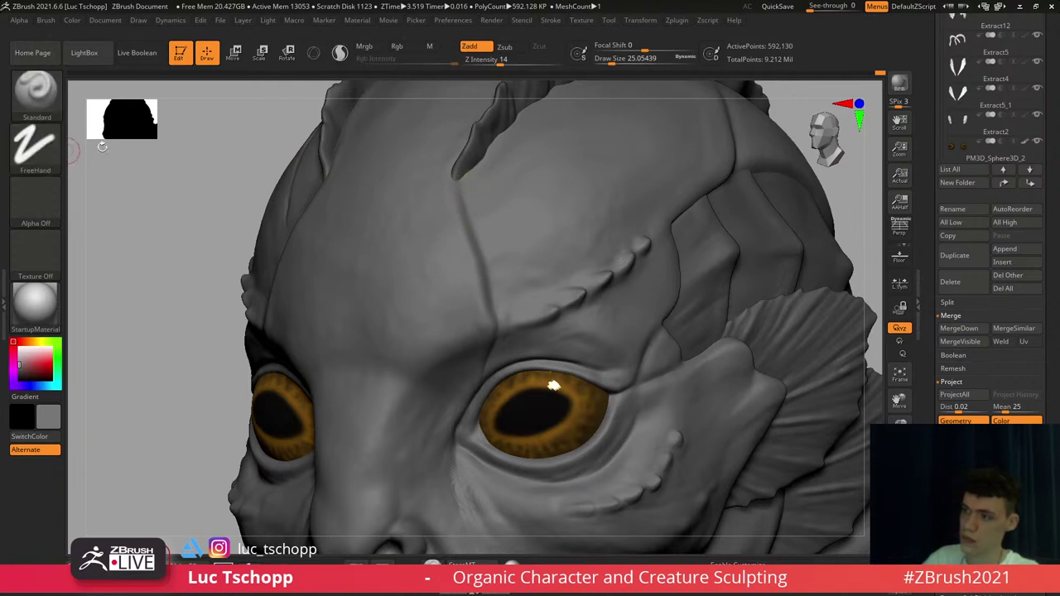
pyautogui.press('ctrl')
pyautogui.keyDown('ctrl'); pyautogui.moveTo(536, 141); pyautogui.dragTo(472, 162); pyautogui.keyUp('ctrl')
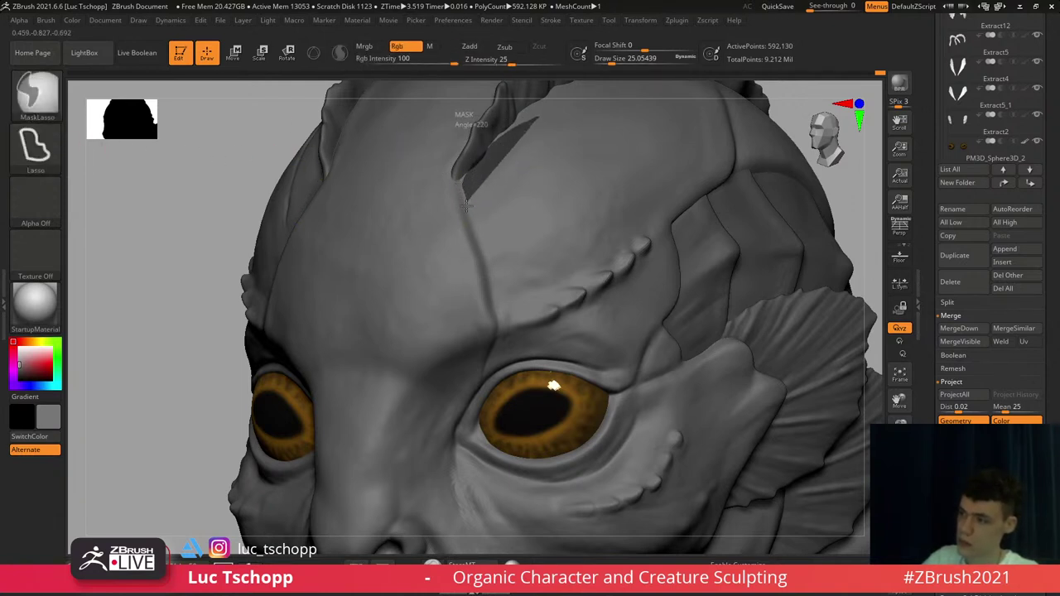
pyautogui.moveTo(467, 204)
pyautogui.keyDown('ctrl'); pyautogui.mouseDown()
pyautogui.moveTo(469, 221)
pyautogui.moveTo(479, 147)
pyautogui.mouseUp(); pyautogui.keyUp('ctrl')
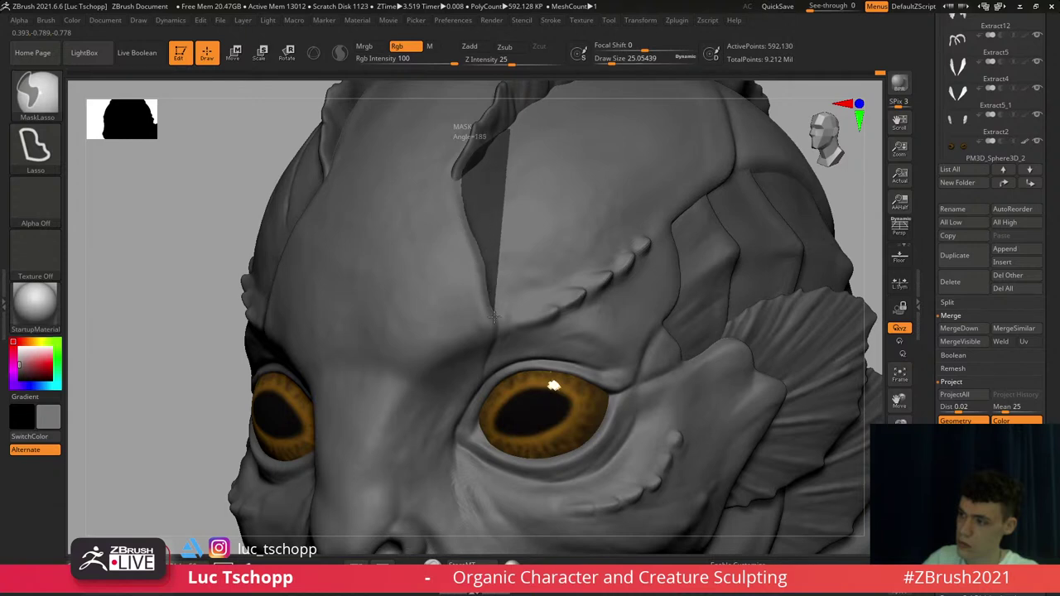
pyautogui.moveTo(497, 337)
pyautogui.keyDown('ctrl'); pyautogui.mouseDown()
pyautogui.moveTo(586, 274)
pyautogui.moveTo(700, 130)
pyautogui.mouseUp(); pyautogui.keyUp('ctrl')
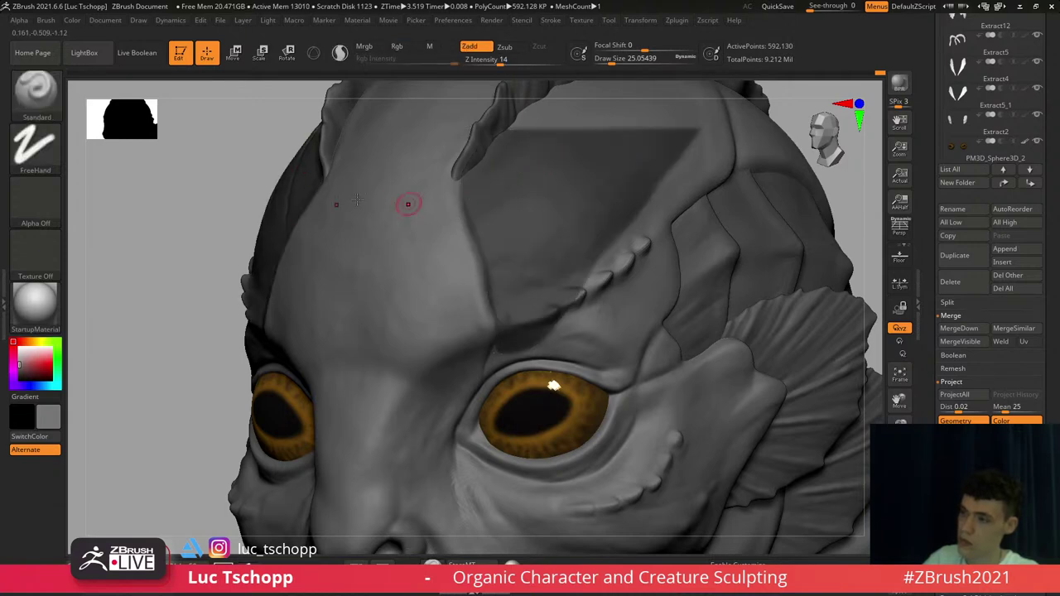
# Switch to the Move brush with a larger brush size
pyautogui.press('b')
pyautogui.press('m')
pyautogui.press('v')
pyautogui.press('s')
pyautogui.moveTo(438, 204); pyautogui.dragTo(453, 203)
pyautogui.moveTo(453, 203); pyautogui.dragTo(450, 196, button='right')
pyautogui.press('s')
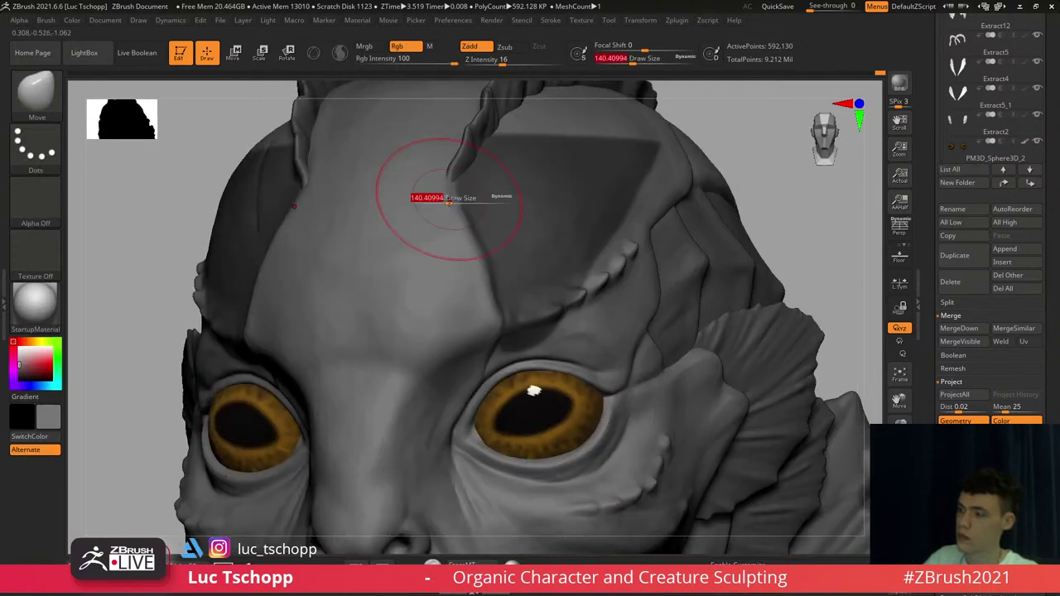
# Invert the forehead mask and turn the head to a nearly frontal view
pyautogui.keyDown('ctrl'); pyautogui.click(701, 107); pyautogui.keyUp('ctrl')
pyautogui.press('s')
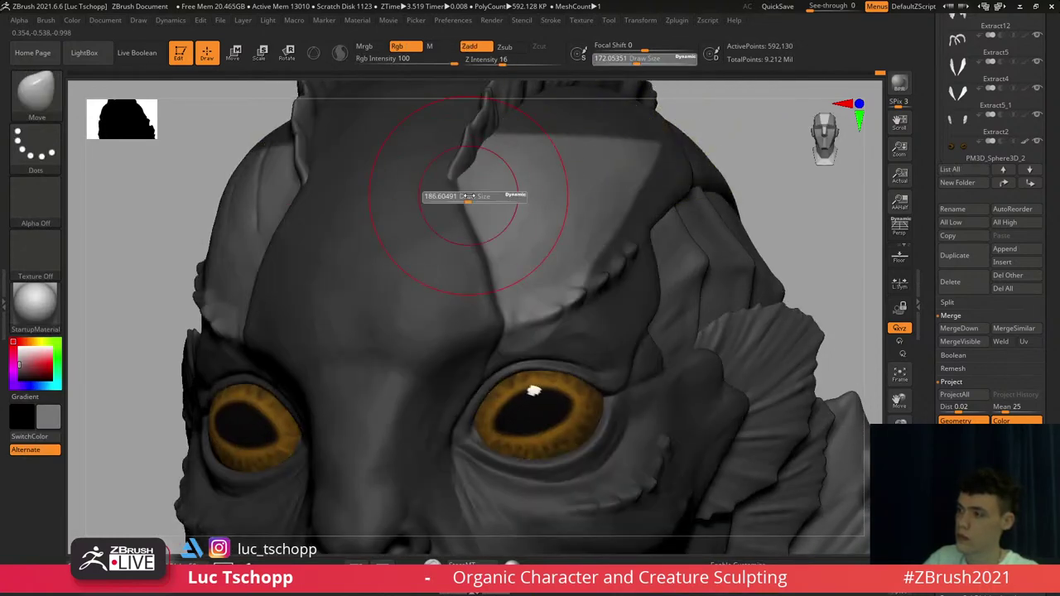
pyautogui.moveTo(462, 199); pyautogui.dragTo(472, 197)
pyautogui.moveTo(481, 191)
pyautogui.mouseDown(button='right')
pyautogui.moveTo(413, 202)
pyautogui.moveTo(468, 203)
pyautogui.mouseUp(button='right')
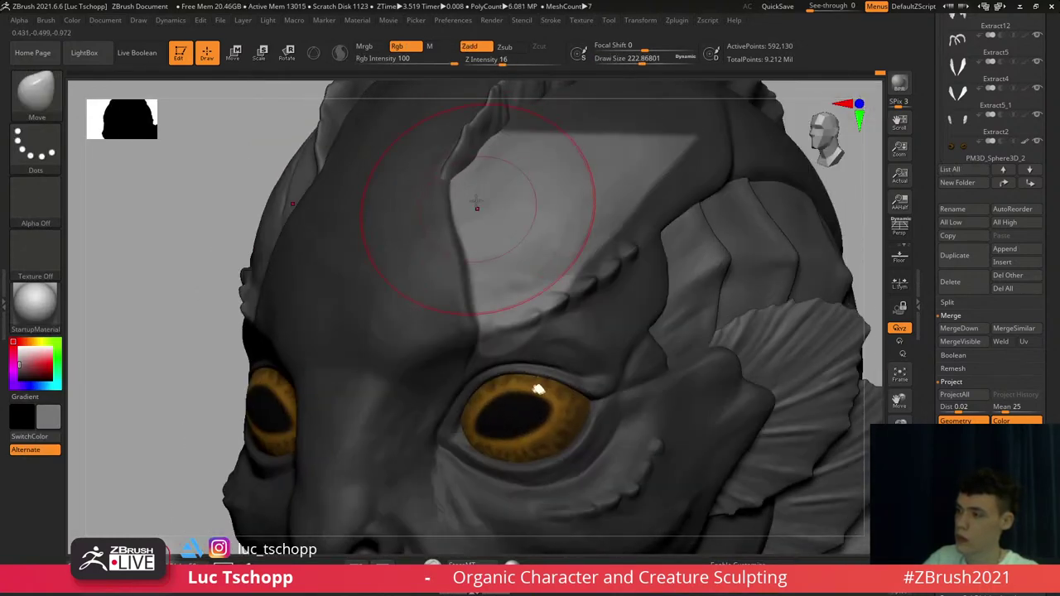
pyautogui.press('s')
pyautogui.moveTo(475, 204); pyautogui.dragTo(464, 199)
pyautogui.moveTo(466, 197); pyautogui.dragTo(487, 269, button='right')
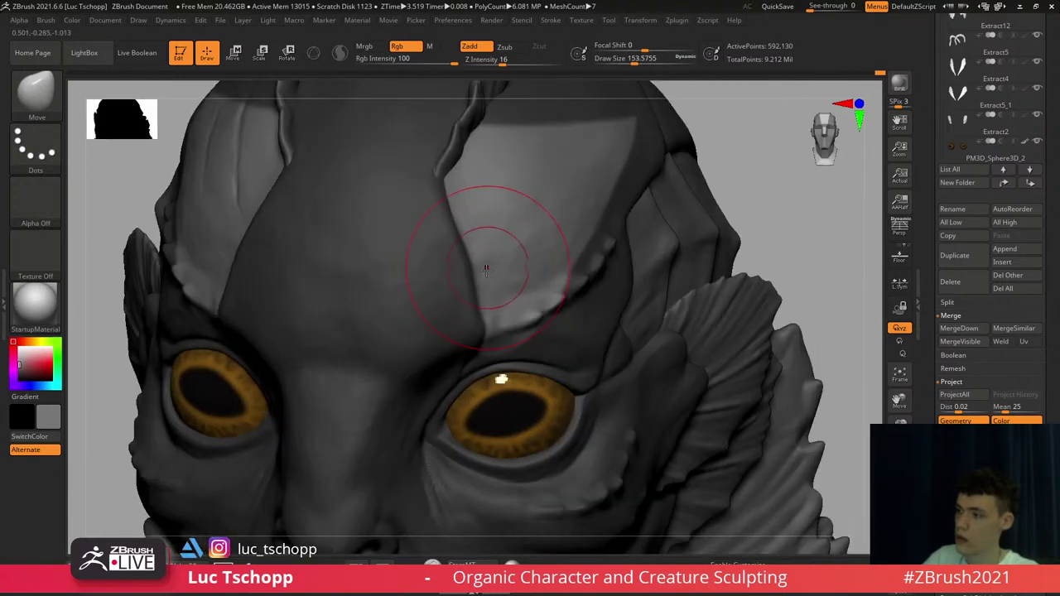
pyautogui.moveTo(483, 286); pyautogui.dragTo(489, 280)
# Clear the mask and zoom in on the top of the skull in left profile
pyautogui.press('f')
pyautogui.keyDown('ctrl'); pyautogui.moveTo(643, 143); pyautogui.dragTo(663, 161); pyautogui.keyUp('ctrl')
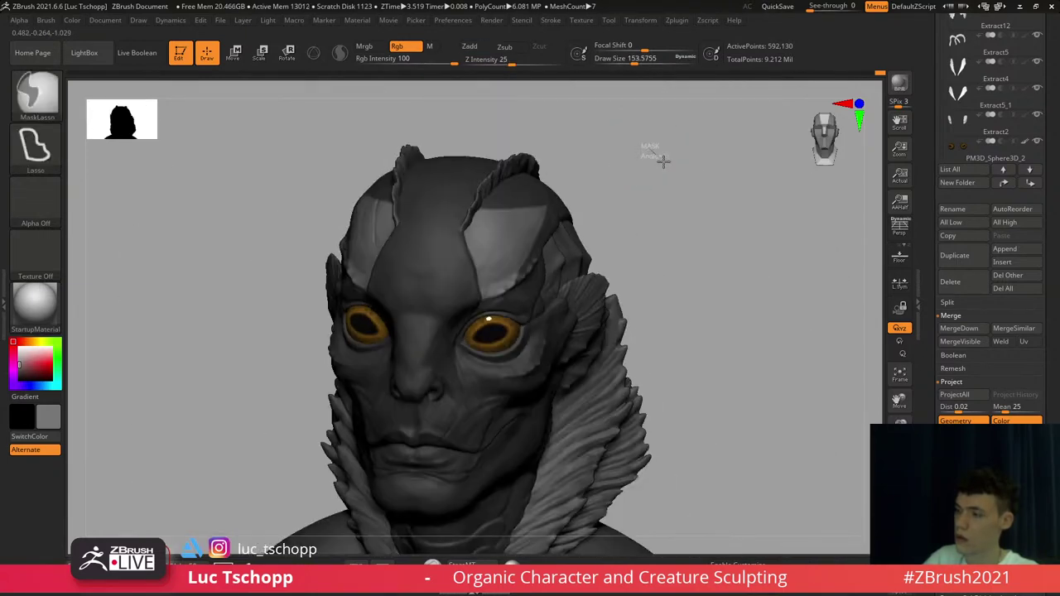
pyautogui.keyDown('shift'); pyautogui.moveTo(652, 162); pyautogui.dragTo(589, 158, button='right'); pyautogui.keyUp('shift')
pyautogui.moveTo(548, 209)
pyautogui.mouseDown(button='right')
pyautogui.moveTo(575, 202)
pyautogui.moveTo(540, 206)
pyautogui.mouseUp(button='right')
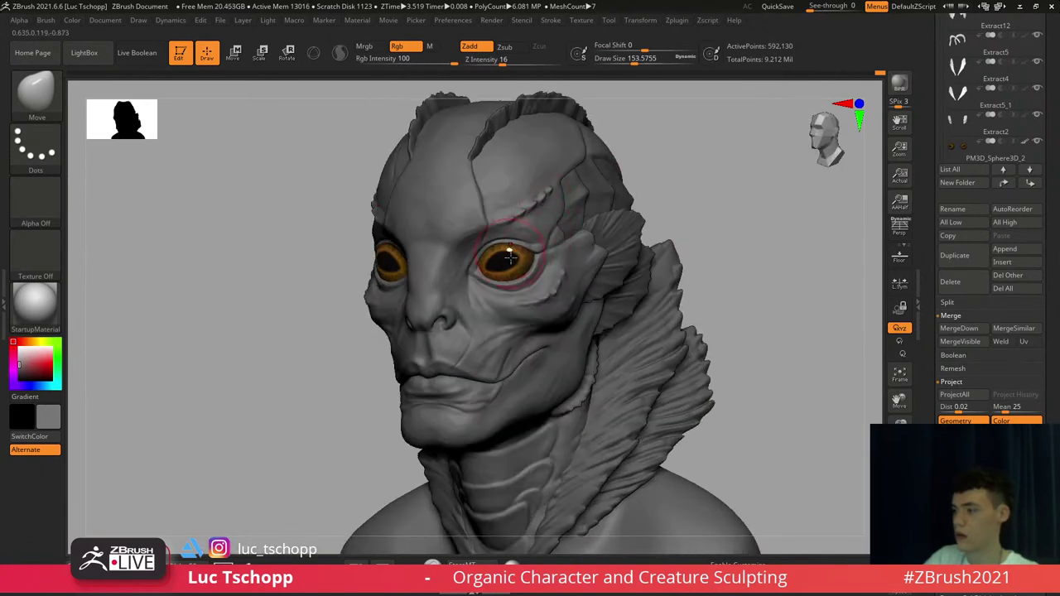
pyautogui.moveTo(511, 258); pyautogui.dragTo(501, 248, button='right')
pyautogui.moveTo(563, 175)
pyautogui.keyDown('alt'); pyautogui.mouseDown(button='right')
pyautogui.moveTo(543, 227)
pyautogui.moveTo(524, 229)
pyautogui.mouseUp(button='right'); pyautogui.keyUp('alt')
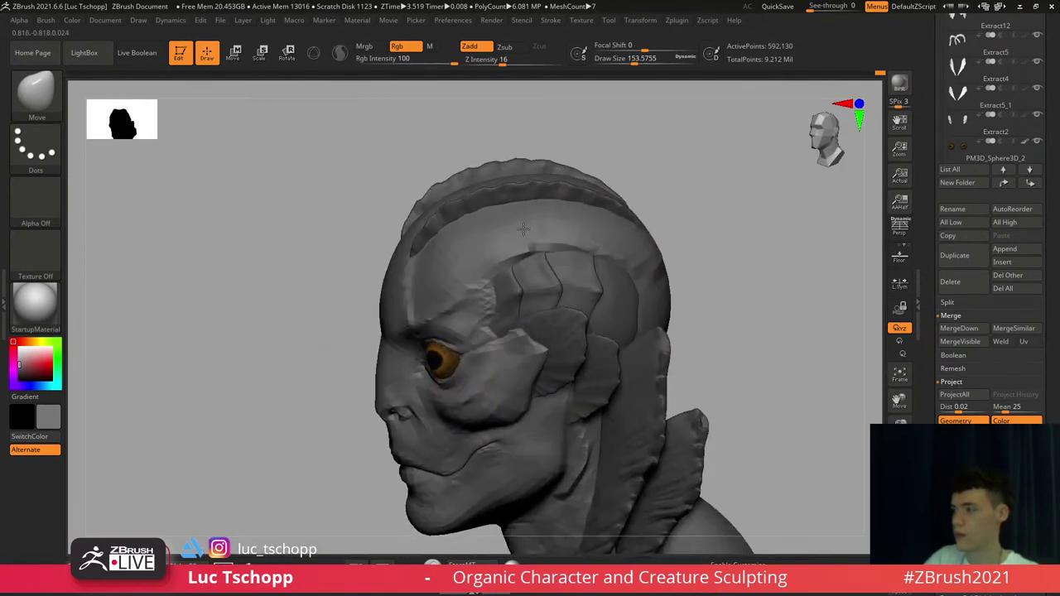
pyautogui.keyDown('ctrl'); pyautogui.moveTo(535, 189); pyautogui.dragTo(566, 231, button='right'); pyautogui.keyUp('ctrl')
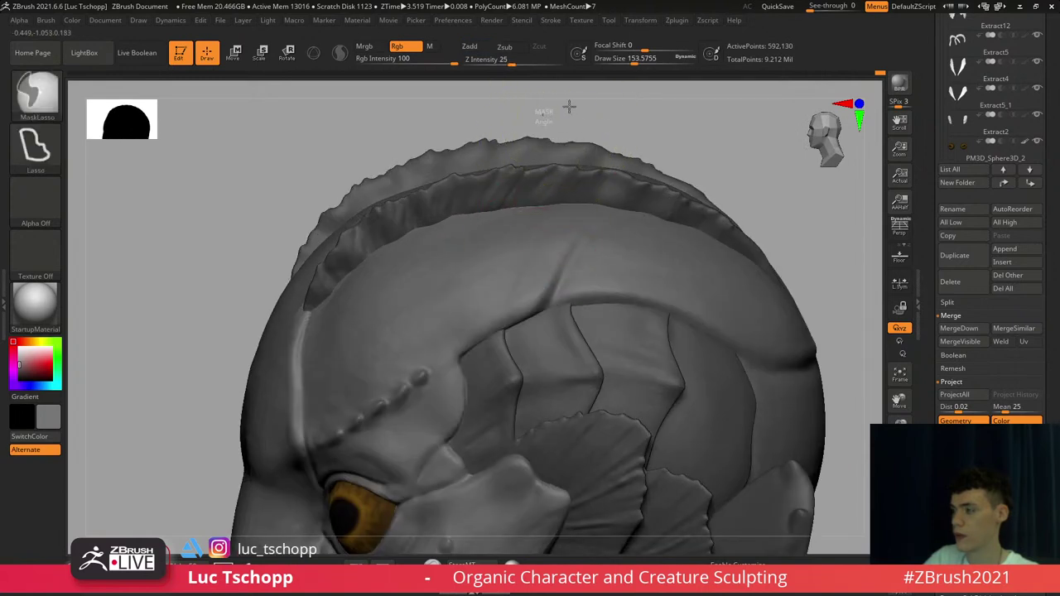
# Mask a band across the top of the skull, unmasking its rear part in exact profile
pyautogui.keyDown('ctrl'); pyautogui.moveTo(569, 106); pyautogui.dragTo(650, 184); pyautogui.keyUp('ctrl')
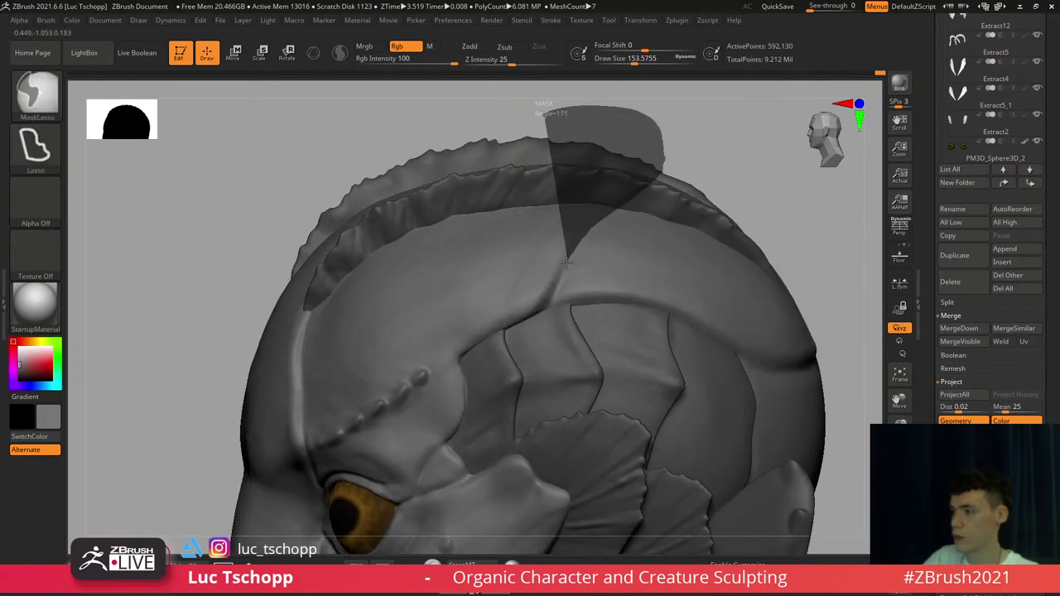
pyautogui.keyDown('ctrl'); pyautogui.moveTo(542, 312); pyautogui.dragTo(502, 108); pyautogui.keyUp('ctrl')
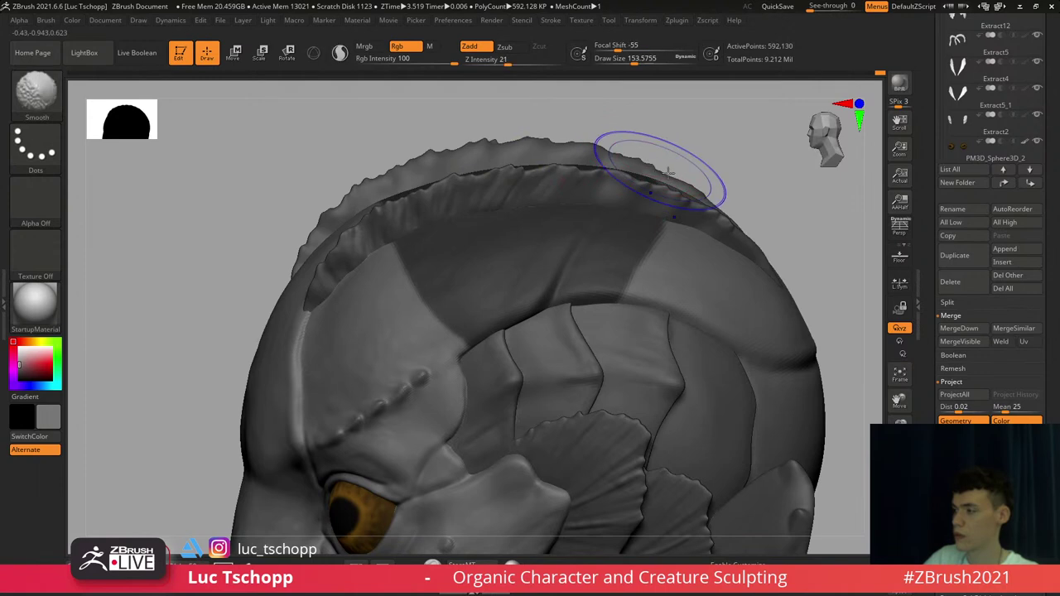
pyautogui.keyDown('shift'); pyautogui.moveTo(663, 171); pyautogui.dragTo(729, 192, button='right'); pyautogui.keyUp('shift')
pyautogui.click(898, 237)
pyautogui.click(899, 236)
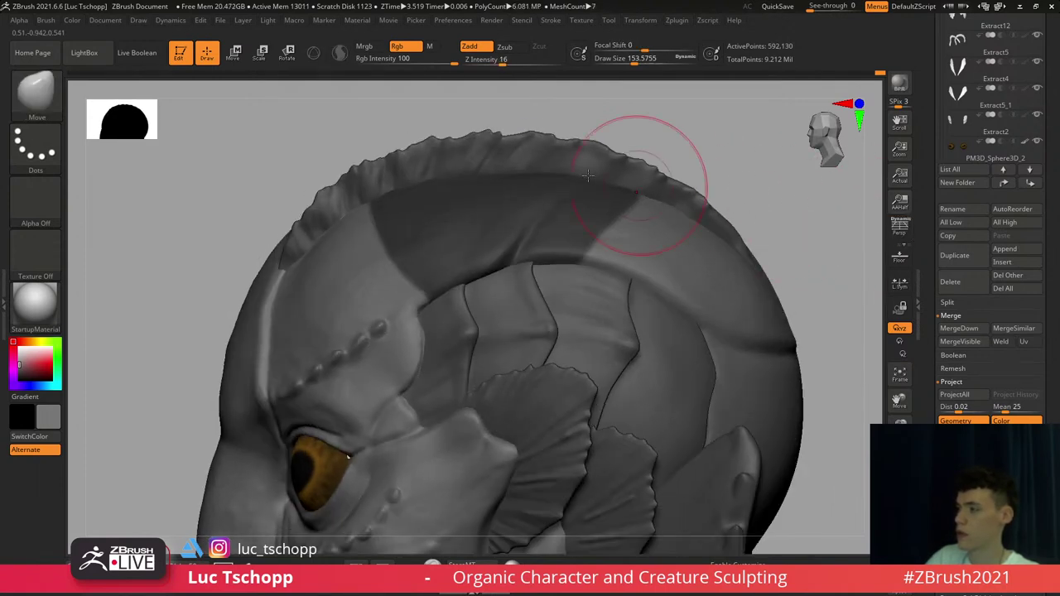
pyautogui.keyDown('ctrl'); pyautogui.moveTo(751, 143); pyautogui.dragTo(626, 166); pyautogui.keyUp('ctrl')
pyautogui.moveTo(552, 202)
pyautogui.keyDown('ctrl'); pyautogui.keyDown('alt'); pyautogui.mouseDown()
pyautogui.moveTo(511, 268)
pyautogui.moveTo(704, 307)
pyautogui.mouseUp(); pyautogui.keyUp('alt'); pyautogui.keyUp('ctrl')
# Orbit toward the front and pick the Move brush at a larger size
pyautogui.moveTo(618, 224); pyautogui.dragTo(623, 273, button='right')
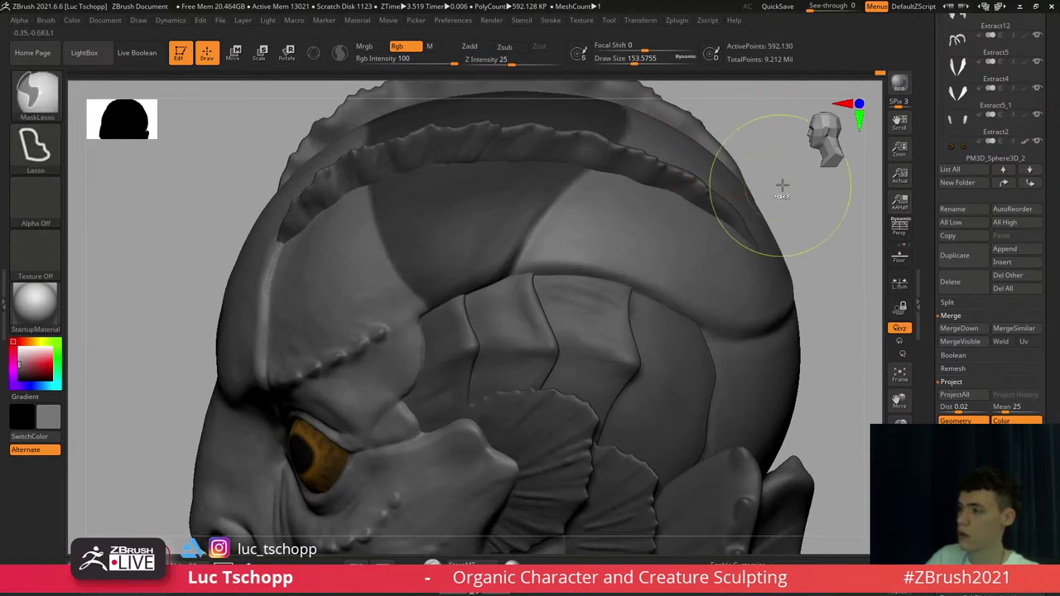
pyautogui.moveTo(530, 225)
pyautogui.mouseDown(button='right')
pyautogui.moveTo(560, 227)
pyautogui.moveTo(661, 149)
pyautogui.mouseUp(button='right')
pyautogui.press('b')
pyautogui.press('m')
pyautogui.press('v')
pyautogui.press('s')
pyautogui.click(565, 208)
# Invert the skull mask, then clear it and zoom out to the whole bust
pyautogui.keyDown('ctrl'); pyautogui.click(661, 149); pyautogui.keyUp('ctrl')
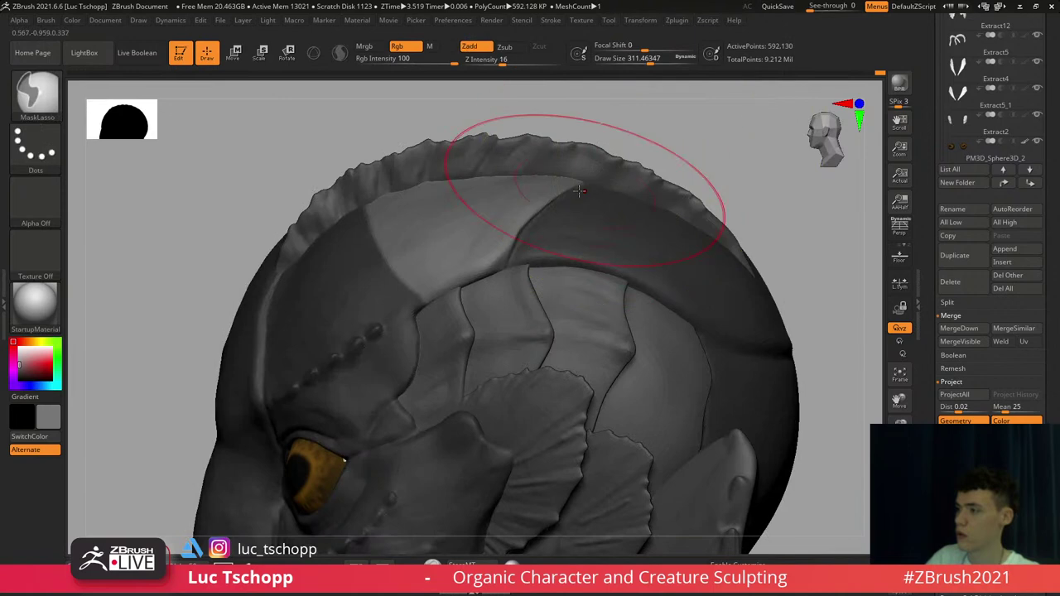
pyautogui.moveTo(585, 185); pyautogui.dragTo(569, 189, button='right')
pyautogui.press('s')
pyautogui.click(567, 189)
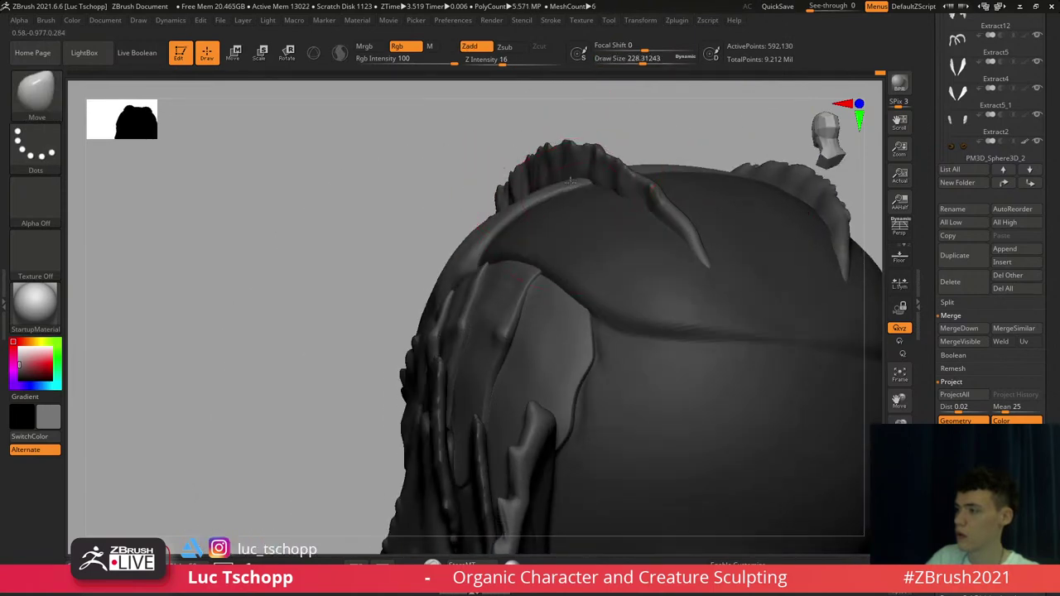
pyautogui.press('s')
pyautogui.click(570, 184)
pyautogui.moveTo(519, 212); pyautogui.dragTo(660, 147, button='right')
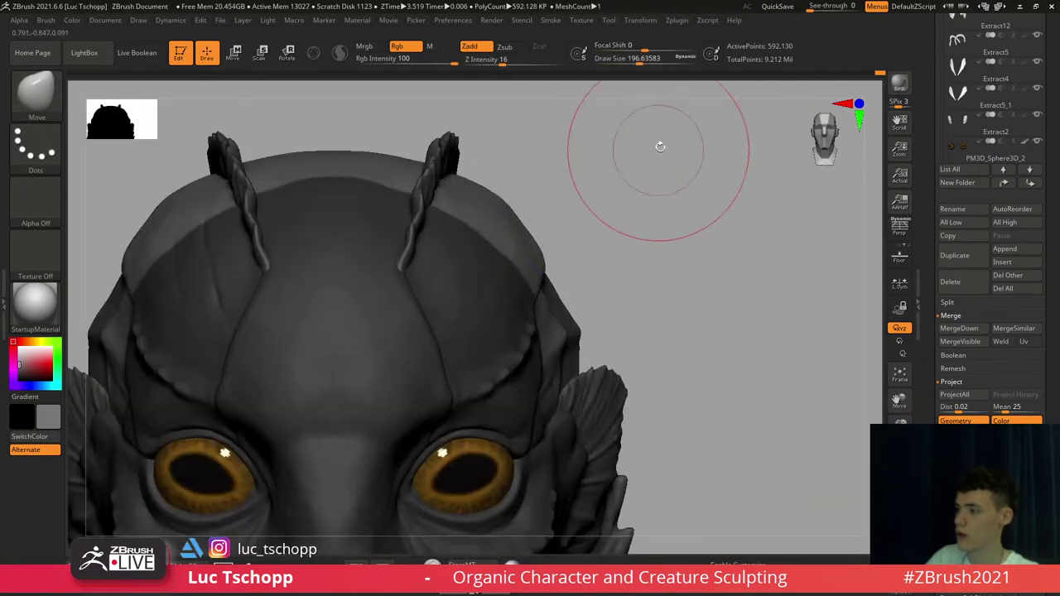
pyautogui.keyDown('ctrl'); pyautogui.moveTo(661, 149); pyautogui.dragTo(655, 188); pyautogui.keyUp('ctrl')
pyautogui.keyDown('alt'); pyautogui.moveTo(572, 194); pyautogui.dragTo(623, 205); pyautogui.keyUp('alt')
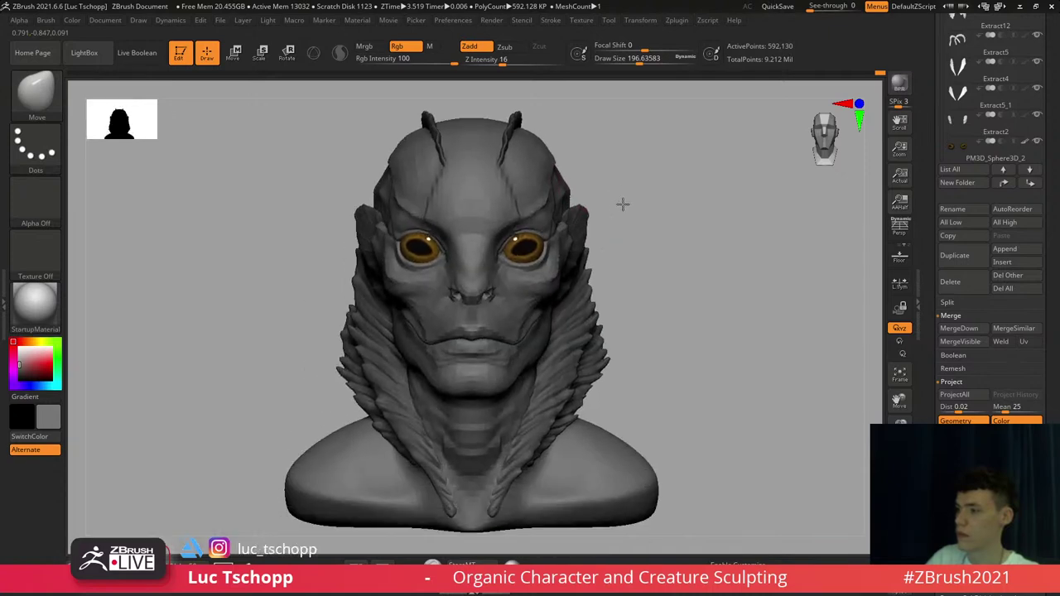
# Choose the LucT_Custom1 brush and shrink its size
pyautogui.moveTo(623, 204); pyautogui.dragTo(650, 208, button='right')
pyautogui.keyDown('alt'); pyautogui.moveTo(545, 239); pyautogui.dragTo(585, 276, button='right'); pyautogui.keyUp('alt')
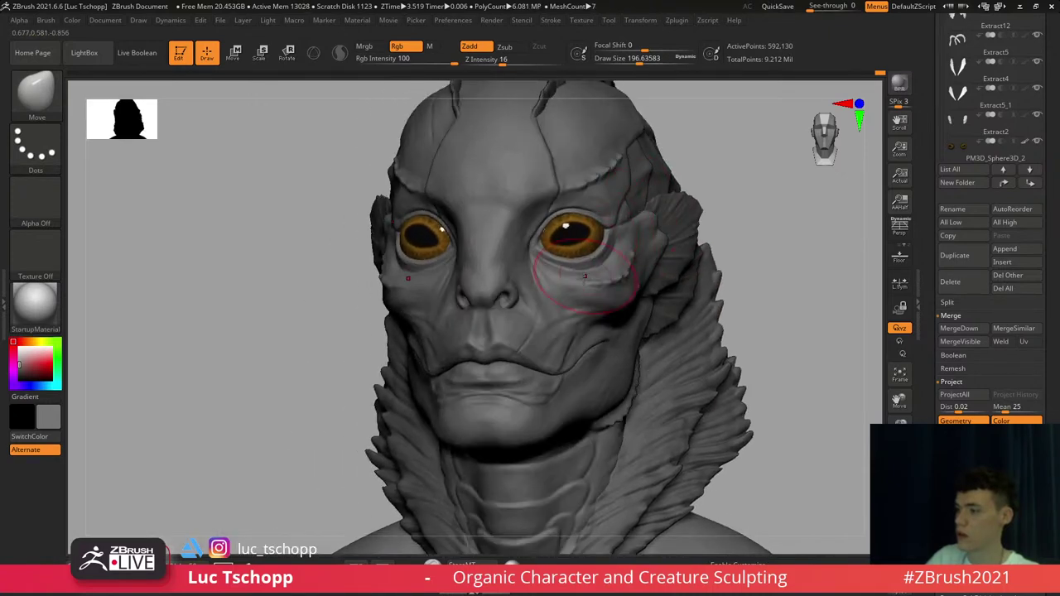
pyautogui.press('b')
pyautogui.click(688, 197)
pyautogui.press('s')
pyautogui.press('s')
pyautogui.moveTo(556, 335); pyautogui.dragTo(540, 358)
pyautogui.press('s')
pyautogui.moveTo(534, 389); pyautogui.dragTo(530, 390)
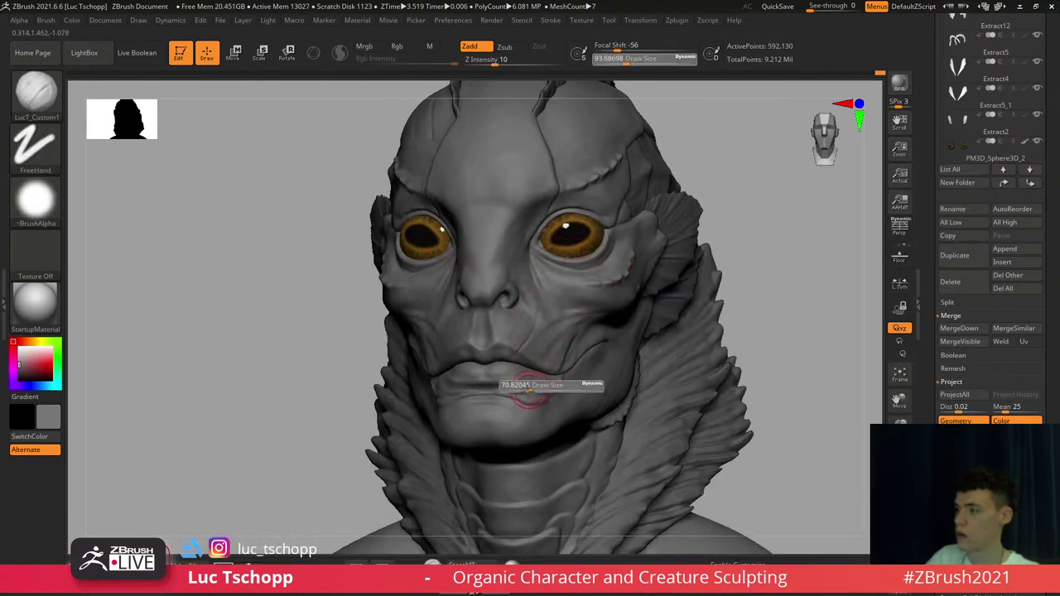
# Set the brush to about 172 on a lower subdivision, then return to the highest level
pyautogui.moveTo(614, 193)
pyautogui.mouseDown(button='right')
pyautogui.moveTo(613, 215)
pyautogui.moveTo(550, 217)
pyautogui.mouseUp(button='right')
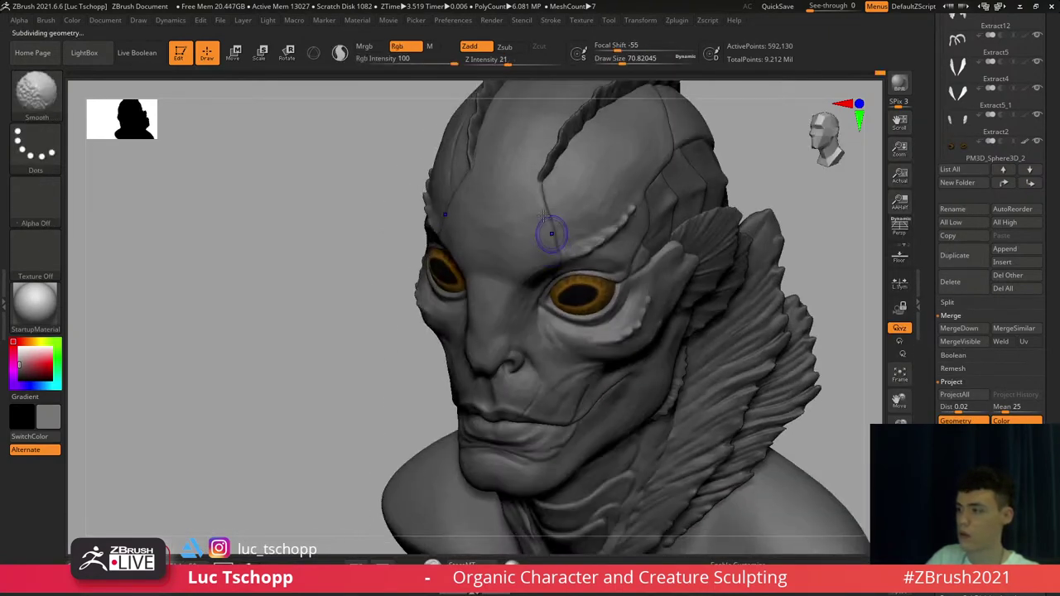
pyautogui.hotkey('shift', 'd')
pyautogui.hotkey('shift', 'd')
pyautogui.hotkey('shift', 'd')
pyautogui.press('s')
pyautogui.moveTo(528, 204); pyautogui.dragTo(547, 218)
pyautogui.press('d')
pyautogui.press('s')
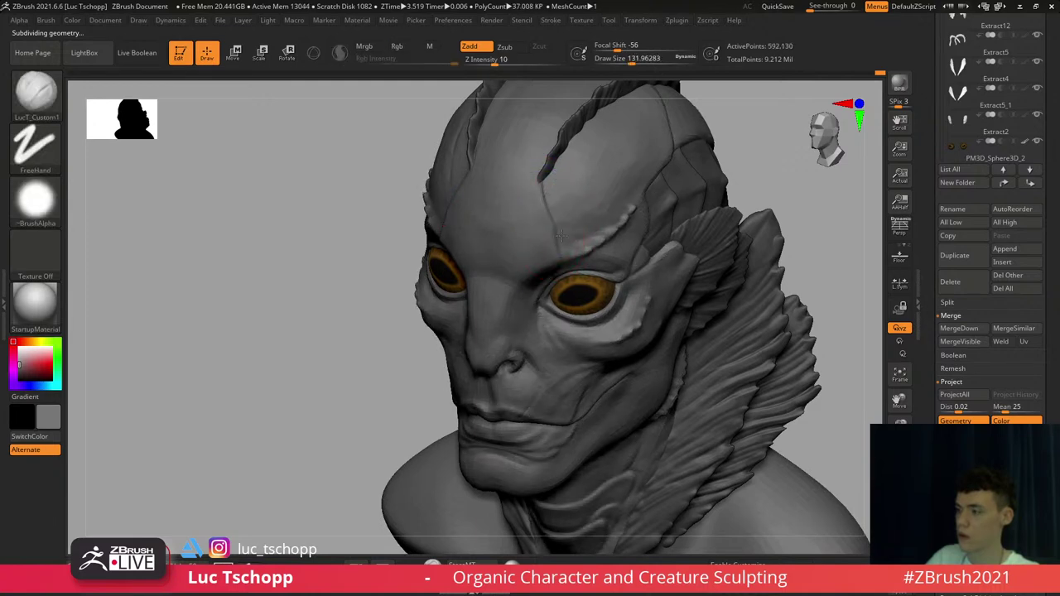
pyautogui.press('d')
pyautogui.moveTo(561, 236)
pyautogui.keyDown('shift'); pyautogui.mouseDown(button='right')
pyautogui.moveTo(615, 170)
pyautogui.moveTo(549, 217)
pyautogui.moveTo(547, 278)
pyautogui.moveTo(536, 233)
pyautogui.moveTo(546, 232)
pyautogui.mouseUp(button='right'); pyautogui.keyUp('shift')
# Smooth the forehead crease at the lowest subdivision with brush size 104
pyautogui.press('b')
pyautogui.press('d')
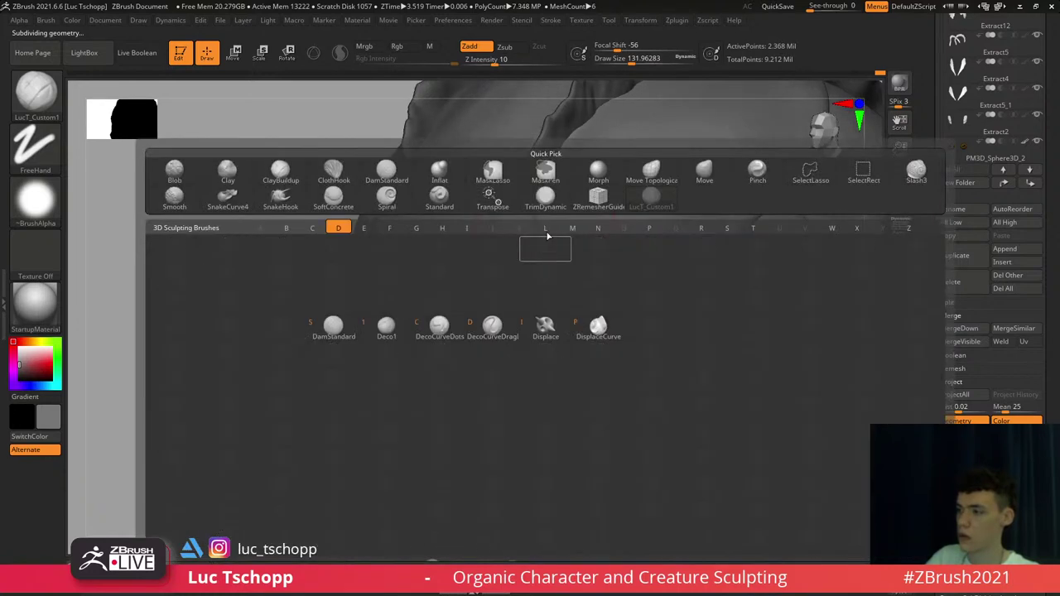
pyautogui.press('Escape')
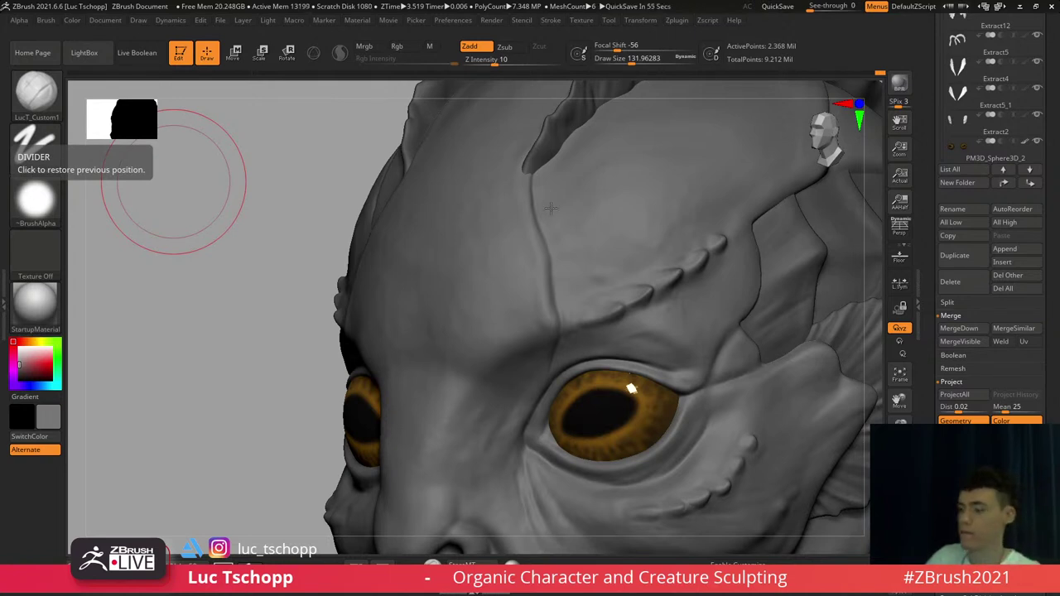
pyautogui.moveTo(174, 182); pyautogui.dragTo(256, 187)
pyautogui.hotkey('shift', 'd')
pyautogui.hotkey('shift', 'd')
pyautogui.hotkey('shift', 'd')
pyautogui.press('s')
pyautogui.moveTo(548, 210); pyautogui.dragTo(550, 272)
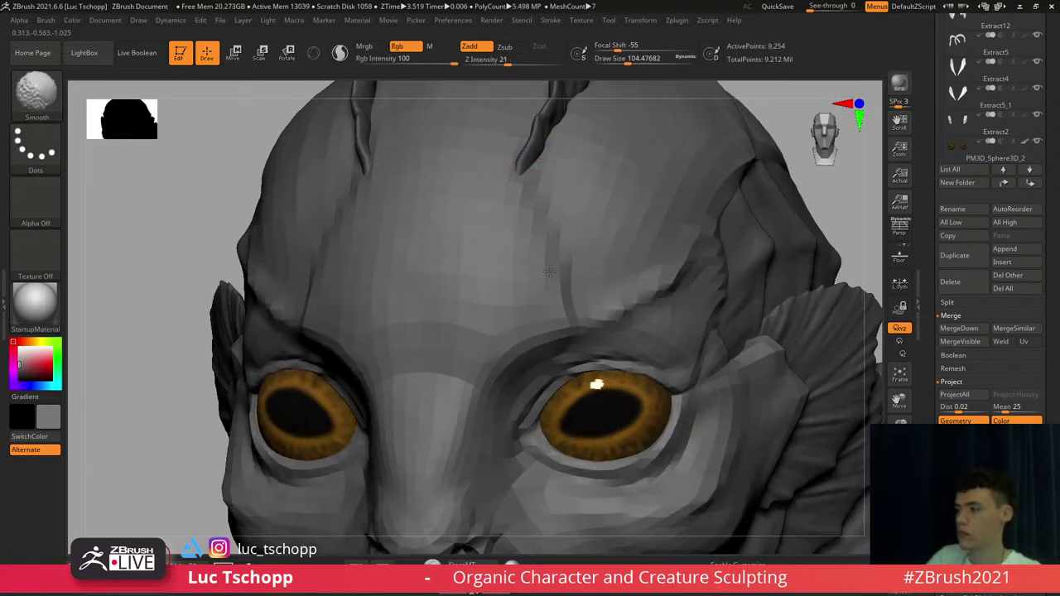
pyautogui.press('d')
pyautogui.press('d')
pyautogui.press('d')
pyautogui.press('d')
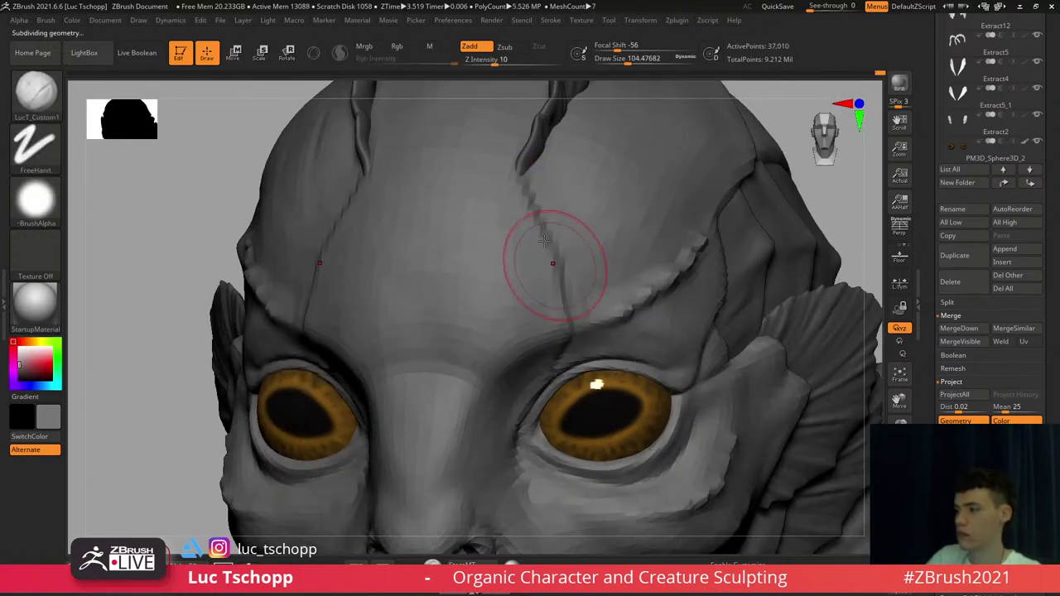
# Turn the head to a front view and reduce the brush size in stages to 80, 56, then 41
pyautogui.moveTo(215, 191); pyautogui.dragTo(133, 186)
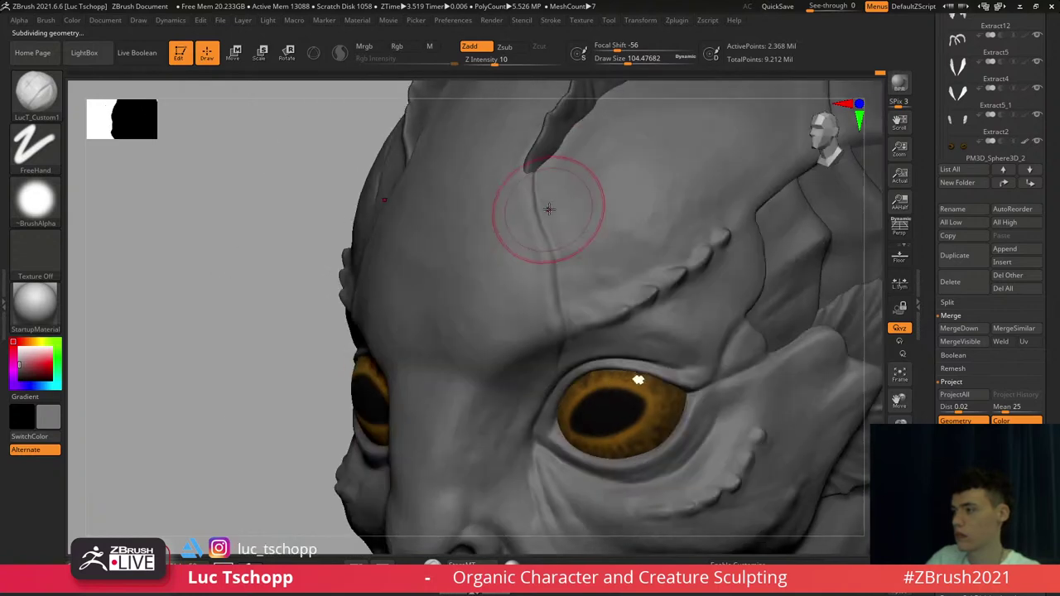
pyautogui.moveTo(544, 222)
pyautogui.mouseDown(button='right')
pyautogui.moveTo(524, 216)
pyautogui.moveTo(539, 196)
pyautogui.mouseUp(button='right')
pyautogui.press('b')
pyautogui.press('Escape')
pyautogui.press('s')
pyautogui.moveTo(537, 194); pyautogui.dragTo(531, 195)
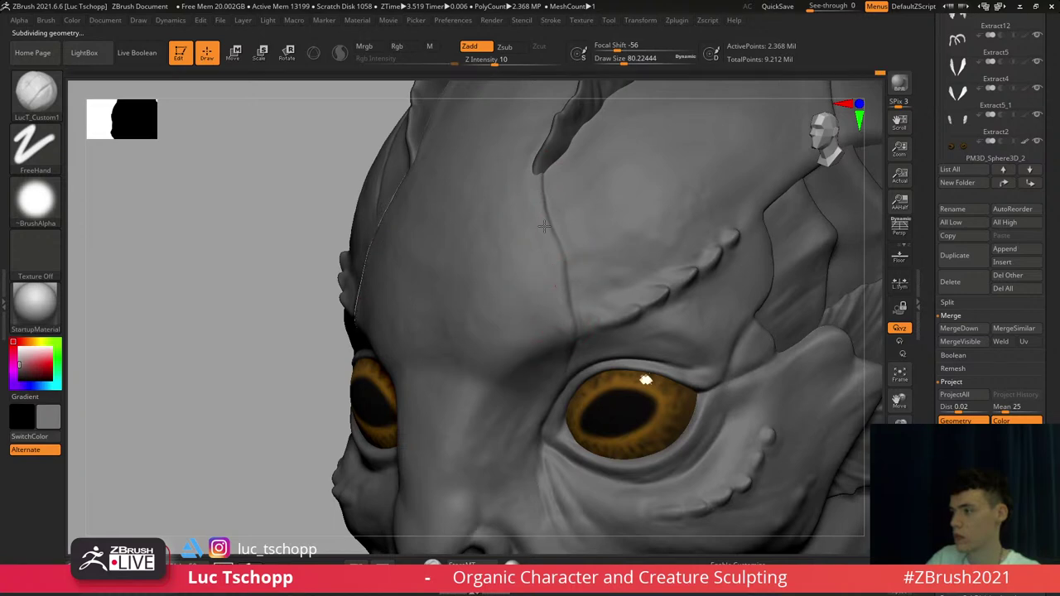
pyautogui.press('s')
pyautogui.moveTo(534, 184); pyautogui.dragTo(530, 183)
pyautogui.moveTo(538, 199)
pyautogui.keyDown('shift'); pyautogui.mouseDown(button='right')
pyautogui.moveTo(587, 207)
pyautogui.moveTo(525, 178)
pyautogui.moveTo(559, 209)
pyautogui.moveTo(556, 232)
pyautogui.mouseUp(button='right'); pyautogui.keyUp('shift')
pyautogui.press('f')
pyautogui.press('s')
pyautogui.moveTo(555, 227); pyautogui.dragTo(550, 227)
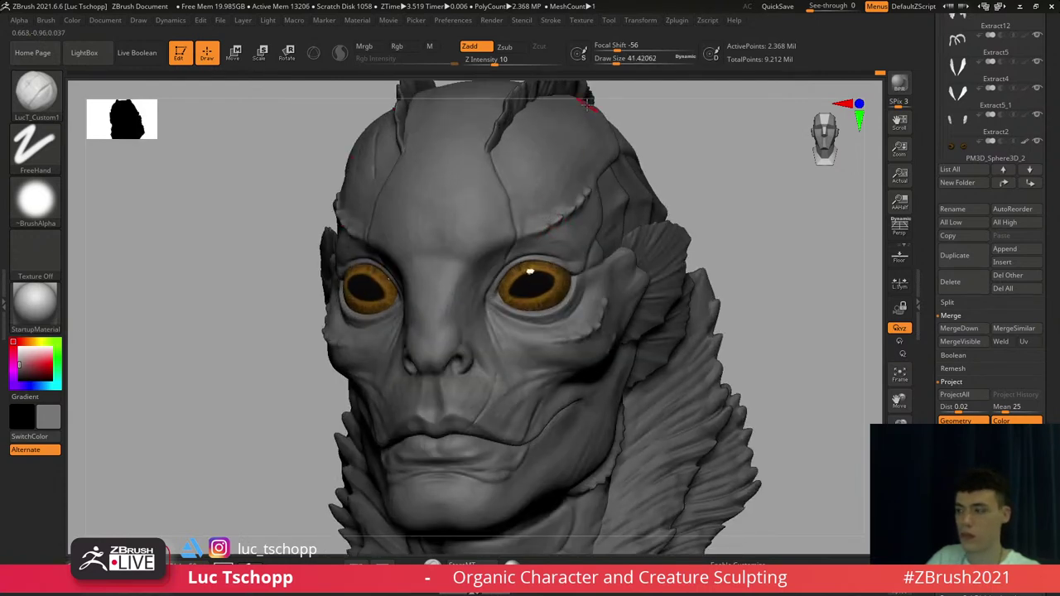
# Select the Extract2 head fin and smooth its surface, resizing the brush from 108 to 77
pyautogui.moveTo(630, 240); pyautogui.dragTo(588, 197, button='right')
pyautogui.keyDown('alt'); pyautogui.click(580, 201); pyautogui.keyUp('alt')
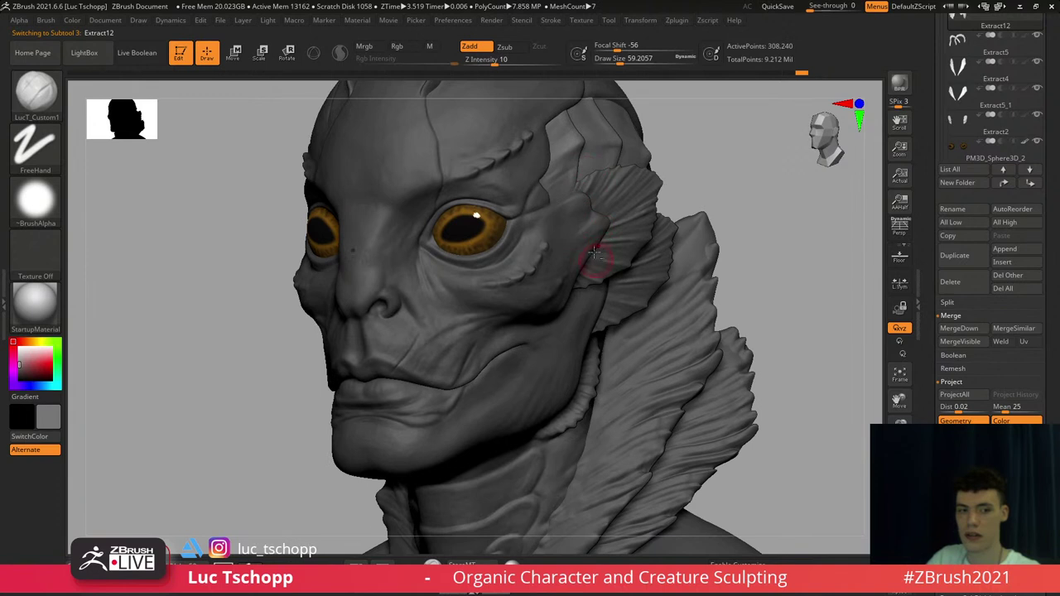
pyautogui.moveTo(595, 252); pyautogui.dragTo(600, 237, button='right')
pyautogui.keyDown('alt'); pyautogui.click(617, 181); pyautogui.keyUp('alt')
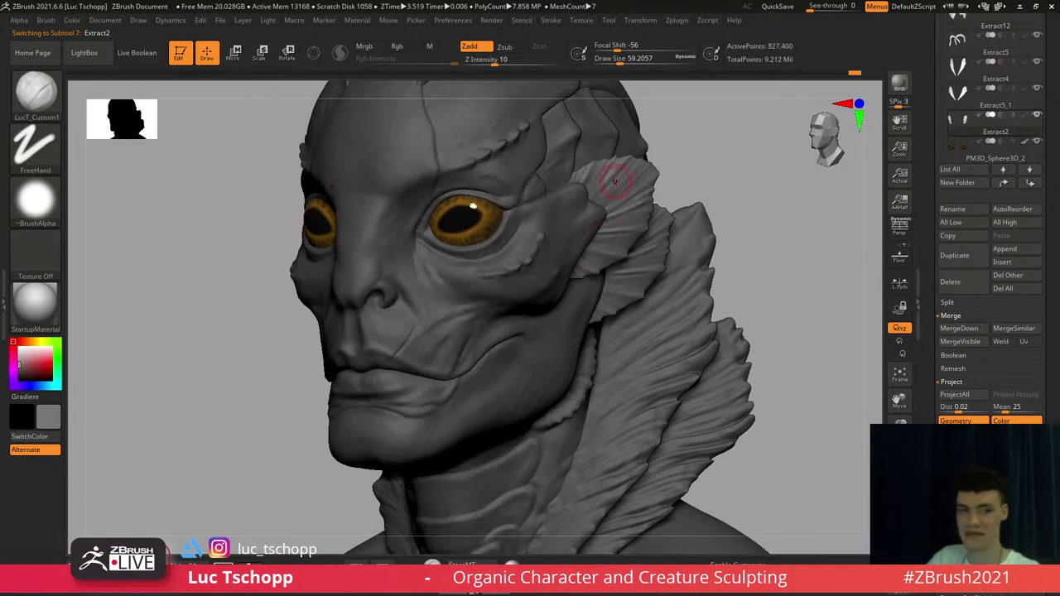
pyautogui.press('s')
pyautogui.keyDown('shift'); pyautogui.moveTo(617, 181); pyautogui.dragTo(626, 181); pyautogui.keyUp('shift')
pyautogui.press('s')
pyautogui.keyDown('shift'); pyautogui.moveTo(626, 179); pyautogui.dragTo(631, 175); pyautogui.keyUp('shift')
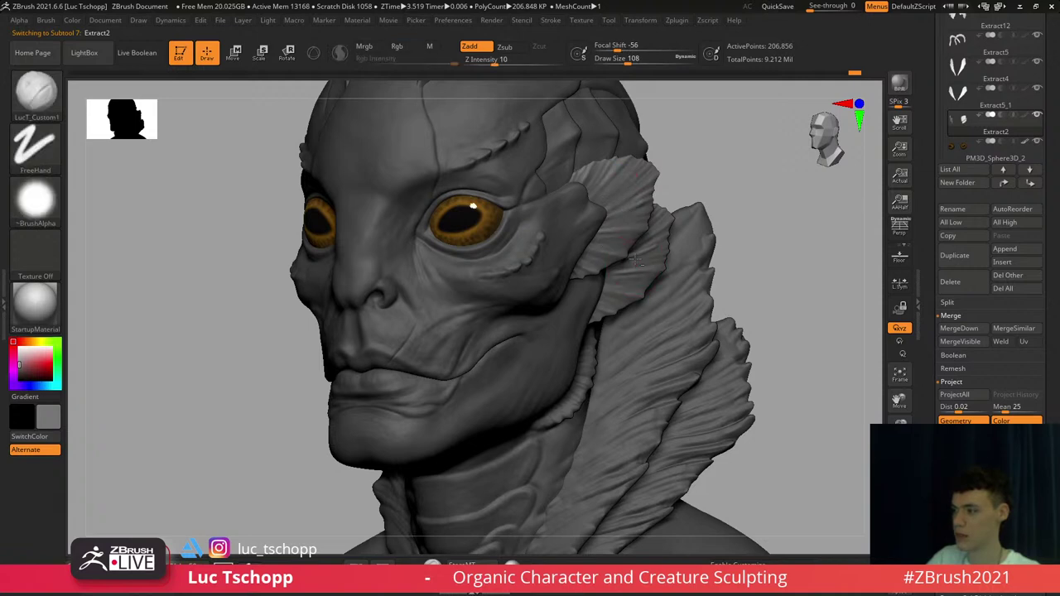
pyautogui.keyDown('alt'); pyautogui.moveTo(631, 282); pyautogui.dragTo(611, 202, button='right'); pyautogui.keyUp('alt')
pyautogui.press('s')
pyautogui.moveTo(620, 200); pyautogui.dragTo(613, 207)
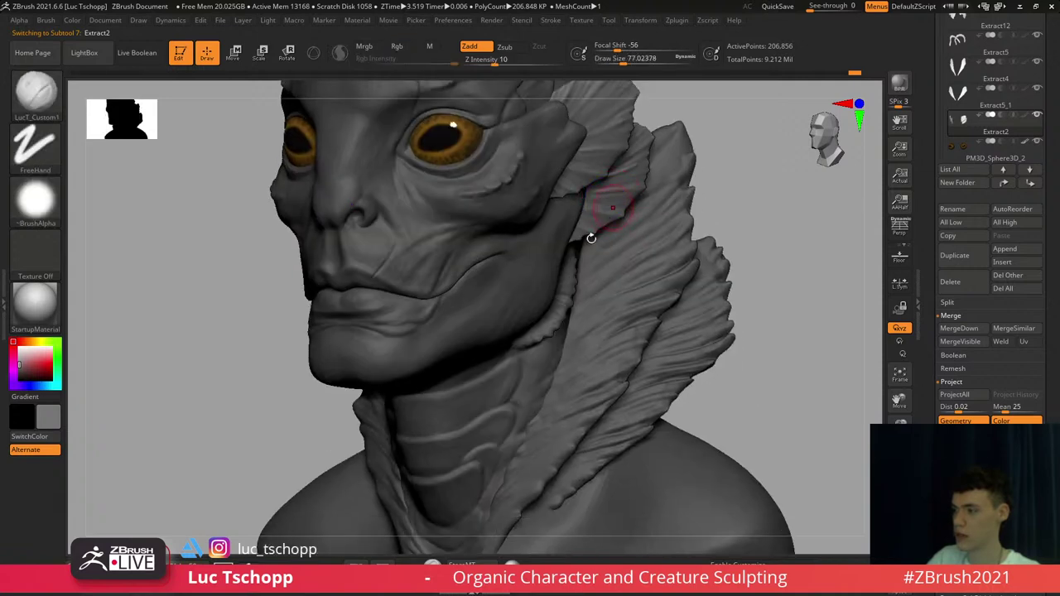
# Reframe the head and make the crest subtool Extract5 the editable part
pyautogui.moveTo(549, 323); pyautogui.dragTo(611, 283, button='right')
pyautogui.press('Tab')
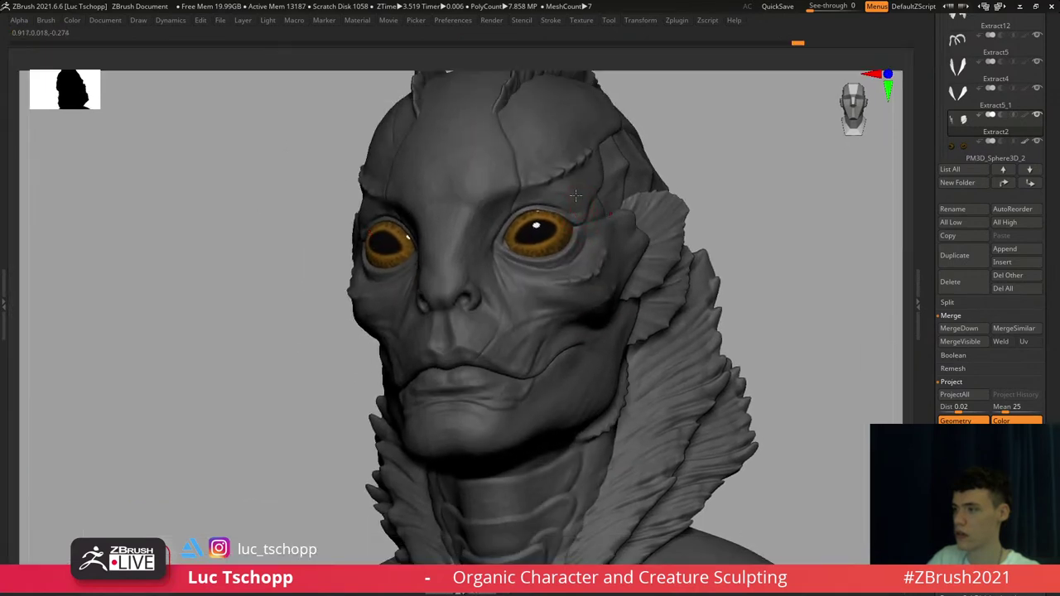
pyautogui.keyDown('alt'); pyautogui.moveTo(578, 201); pyautogui.dragTo(565, 290, button='right'); pyautogui.keyUp('alt')
pyautogui.keyDown('alt'); pyautogui.click(570, 266); pyautogui.keyUp('alt')
pyautogui.moveTo(598, 137)
pyautogui.mouseDown(button='right')
pyautogui.moveTo(556, 131)
pyautogui.moveTo(561, 118)
pyautogui.moveTo(544, 131)
pyautogui.mouseUp(button='right')
pyautogui.keyDown('alt'); pyautogui.click(570, 124); pyautogui.keyUp('alt')
# Pick a brush from the brush picker and shrink it while zooming in on the crest
pyautogui.press('b')
pyautogui.press('d')
pyautogui.press('s')
pyautogui.keyDown('ctrl'); pyautogui.moveTo(543, 130); pyautogui.dragTo(524, 146, button='right'); pyautogui.keyUp('ctrl')
pyautogui.press('b')
pyautogui.press('s')
pyautogui.press('t')
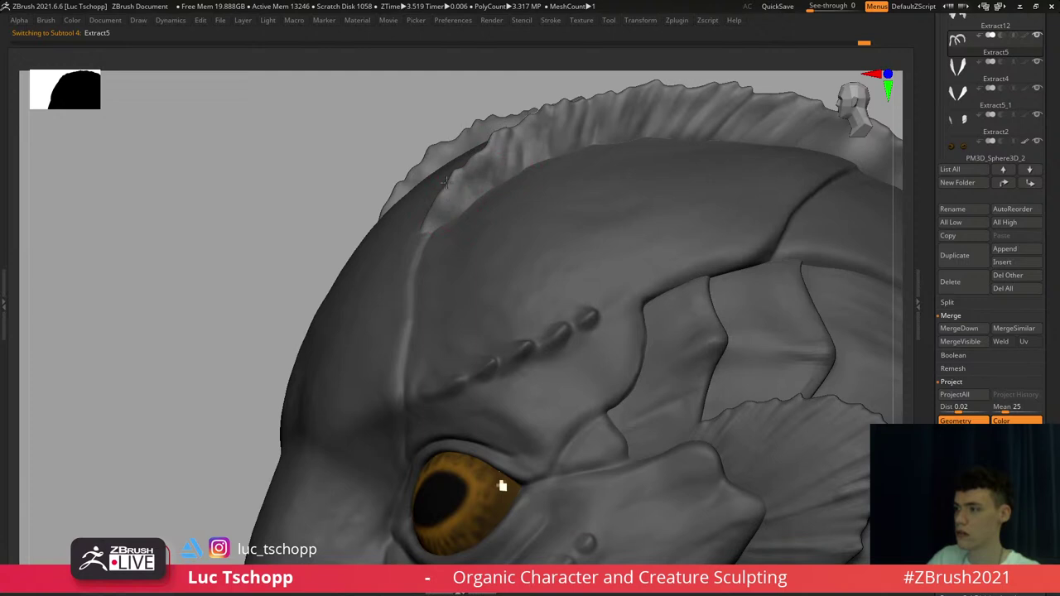
# Try the Move brush (B-M-V) on the crest's front edge, then undo the change
pyautogui.keyDown('alt'); pyautogui.moveTo(580, 62); pyautogui.dragTo(504, 132, button='right'); pyautogui.keyUp('alt')
pyautogui.press('b')
pyautogui.press('m')
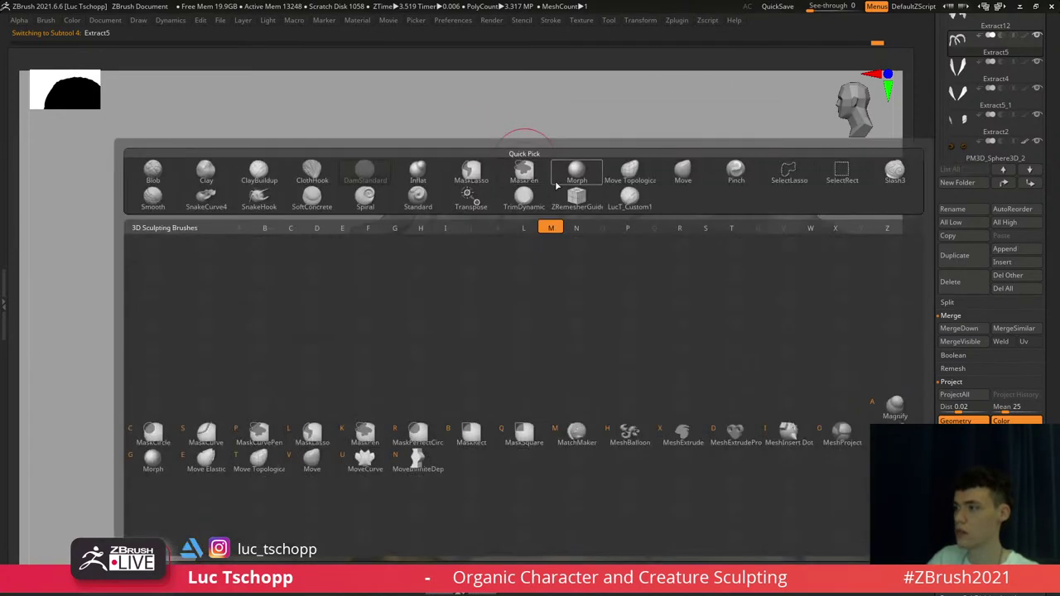
pyautogui.press('v')
pyautogui.moveTo(573, 174); pyautogui.dragTo(578, 167)
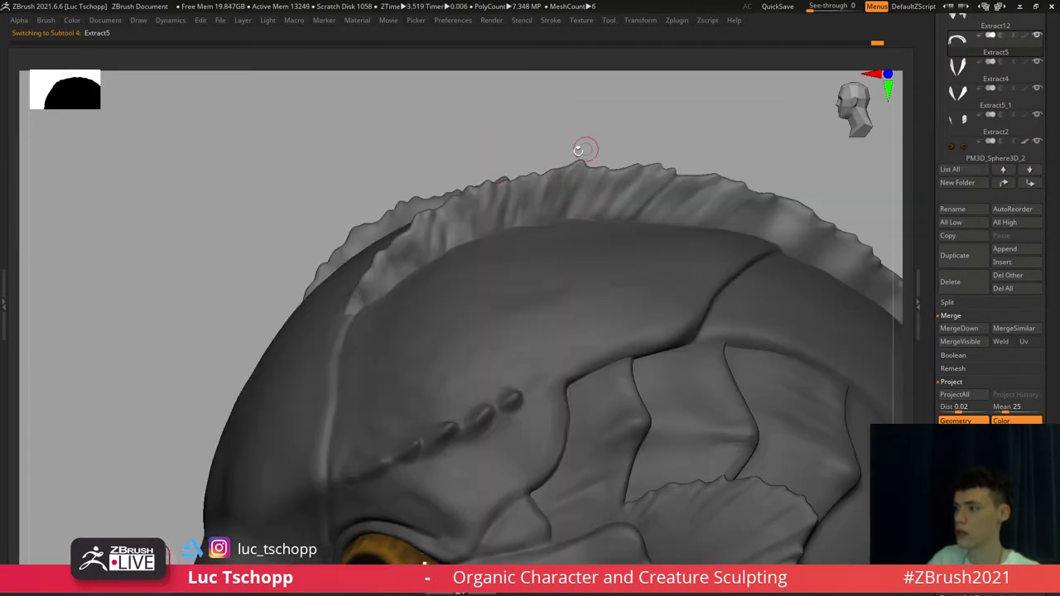
pyautogui.moveTo(401, 240); pyautogui.dragTo(399, 236)
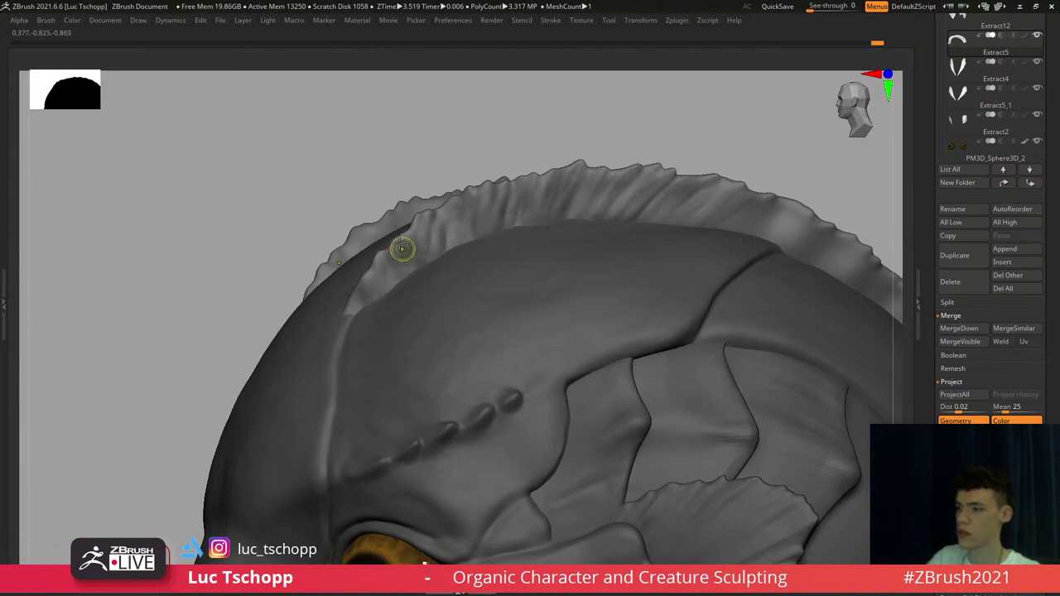
pyautogui.hotkey('ctrl', 'z')
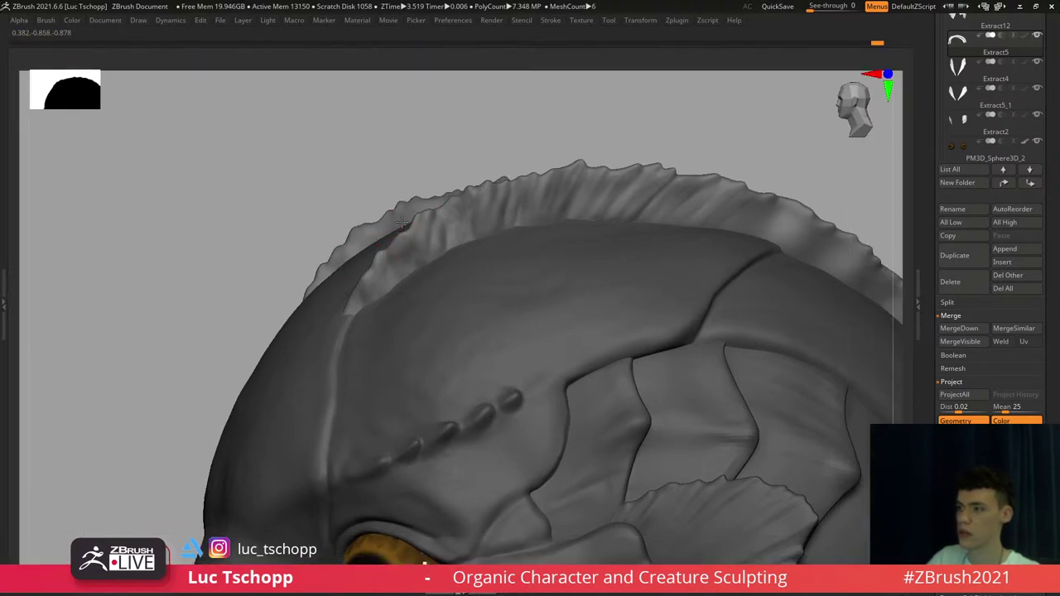
# Undo another crest change and reframe the view on the forehead and eyes
pyautogui.keyDown('alt'); pyautogui.moveTo(630, 172); pyautogui.dragTo(555, 163, button='right'); pyautogui.keyUp('alt')
pyautogui.moveTo(660, 166); pyautogui.dragTo(648, 157, button='right')
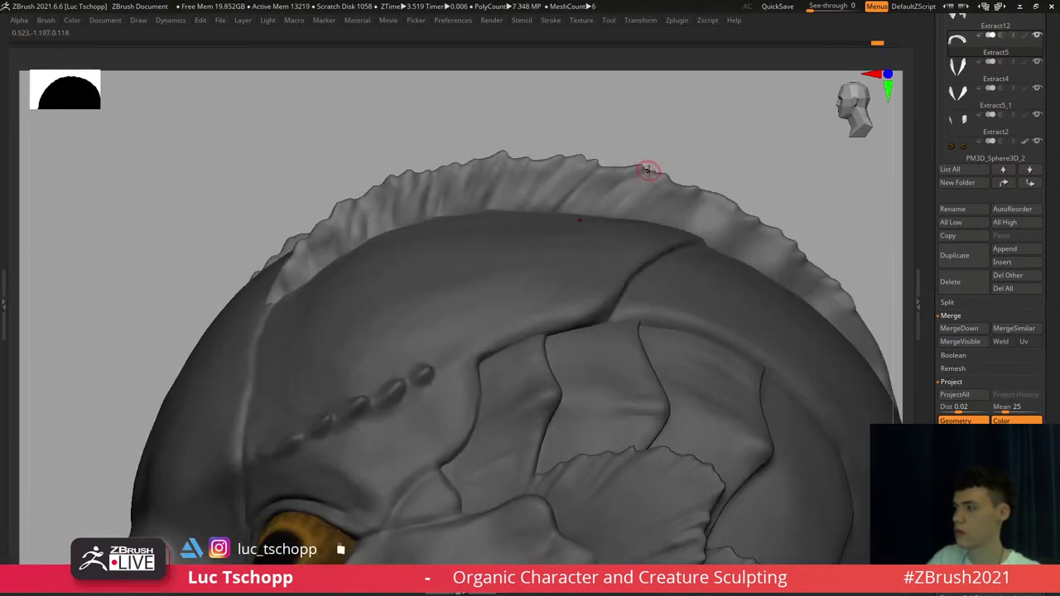
pyautogui.hotkey('ctrl', 'z')
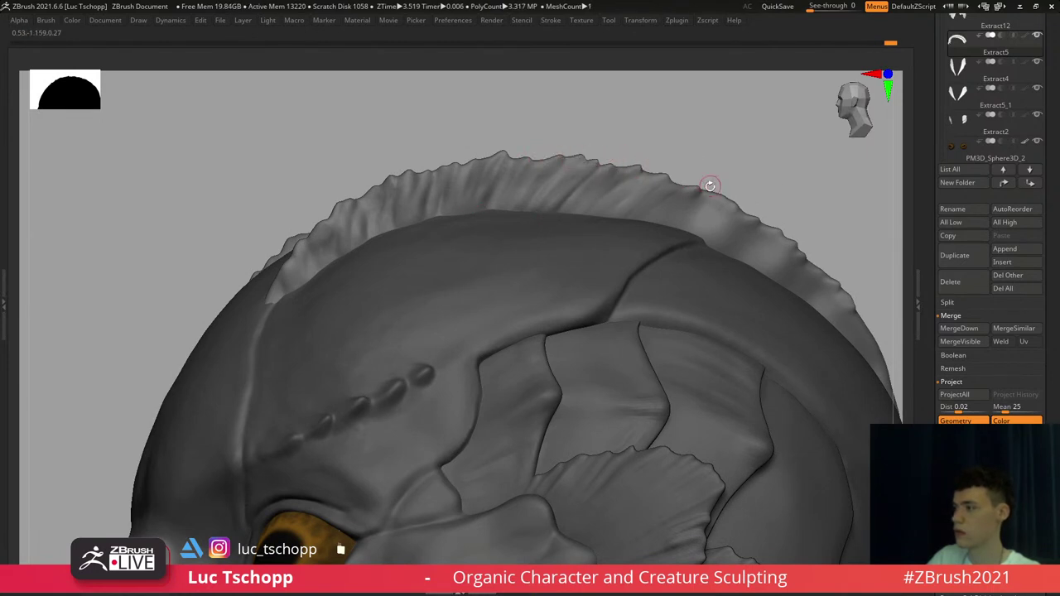
pyautogui.keyDown('ctrl'); pyautogui.moveTo(598, 159); pyautogui.dragTo(662, 227, button='right'); pyautogui.keyUp('ctrl')
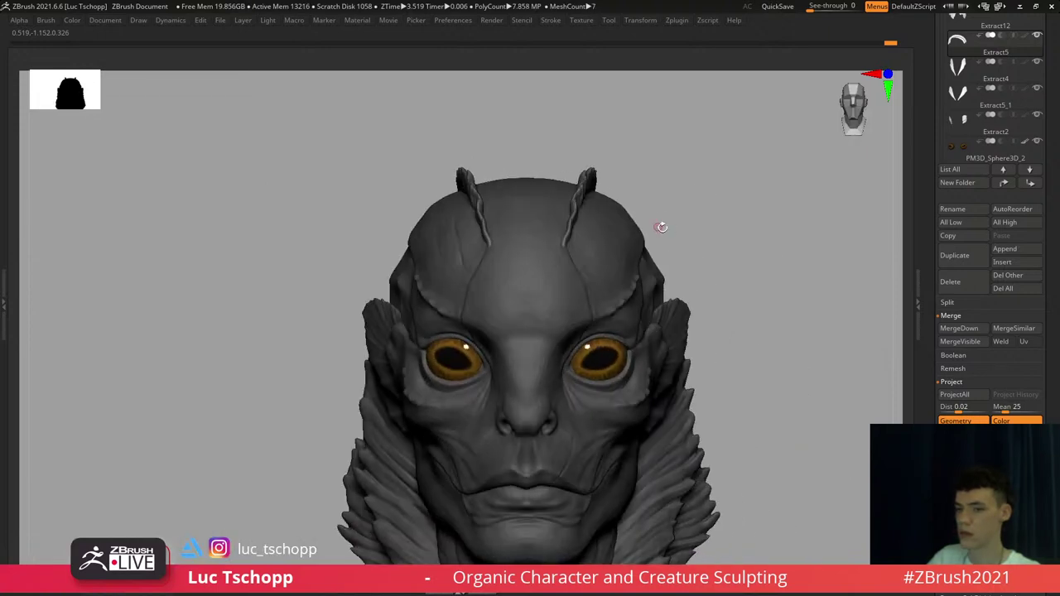
pyautogui.moveTo(678, 225); pyautogui.dragTo(666, 227)
pyautogui.press('f')
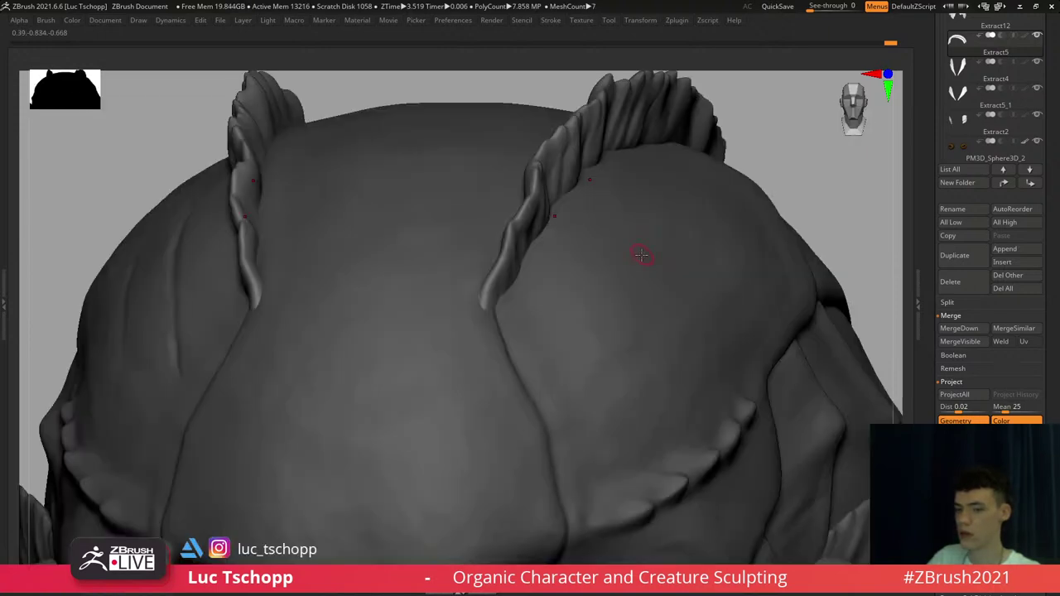
pyautogui.press('f')
pyautogui.keyDown('alt'); pyautogui.moveTo(583, 244); pyautogui.dragTo(665, 302, button='right'); pyautogui.keyUp('alt')
pyautogui.moveTo(665, 301)
pyautogui.keyDown('ctrl'); pyautogui.mouseDown(button='right')
pyautogui.moveTo(541, 205)
pyautogui.moveTo(540, 225)
pyautogui.moveTo(523, 221)
pyautogui.mouseUp(button='right'); pyautogui.keyUp('ctrl')
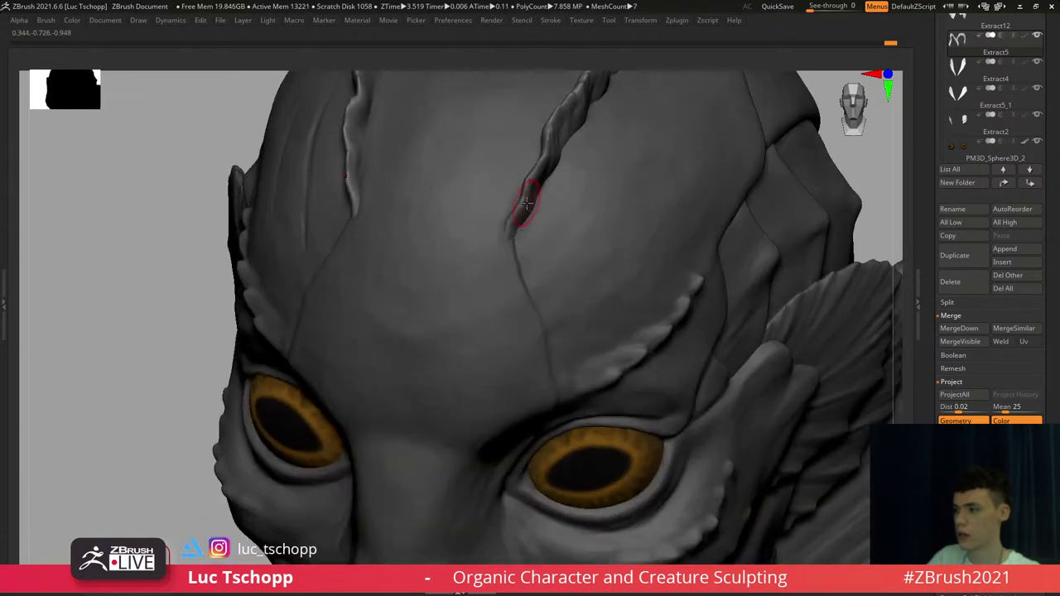
# Sculpt wrinkles along the crest edge with the B-M-V brush
pyautogui.press('b')
pyautogui.press('m')
pyautogui.press('v')
pyautogui.moveTo(521, 184); pyautogui.dragTo(523, 192, button='right')
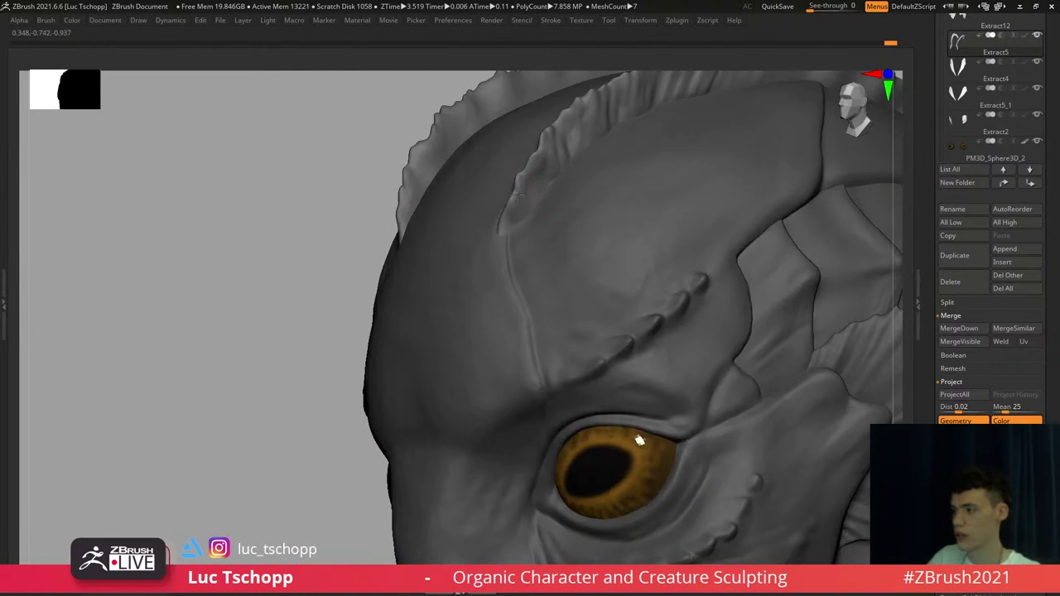
pyautogui.moveTo(518, 195); pyautogui.dragTo(521, 184)
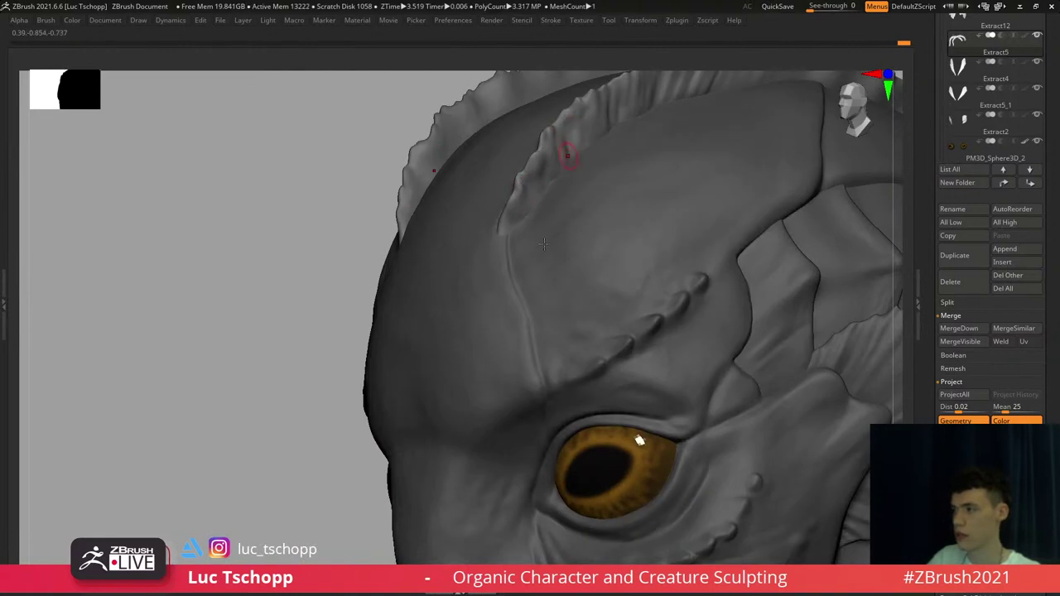
pyautogui.moveTo(544, 245)
pyautogui.mouseDown(button='right')
pyautogui.moveTo(578, 235)
pyautogui.moveTo(555, 246)
pyautogui.mouseUp(button='right')
# Switch to the DamStandard brush with B-D-S and adjust its size
pyautogui.press('b')
pyautogui.press('d')
pyautogui.press('s')
pyautogui.press('b')
pyautogui.press('d')
pyautogui.press('s')
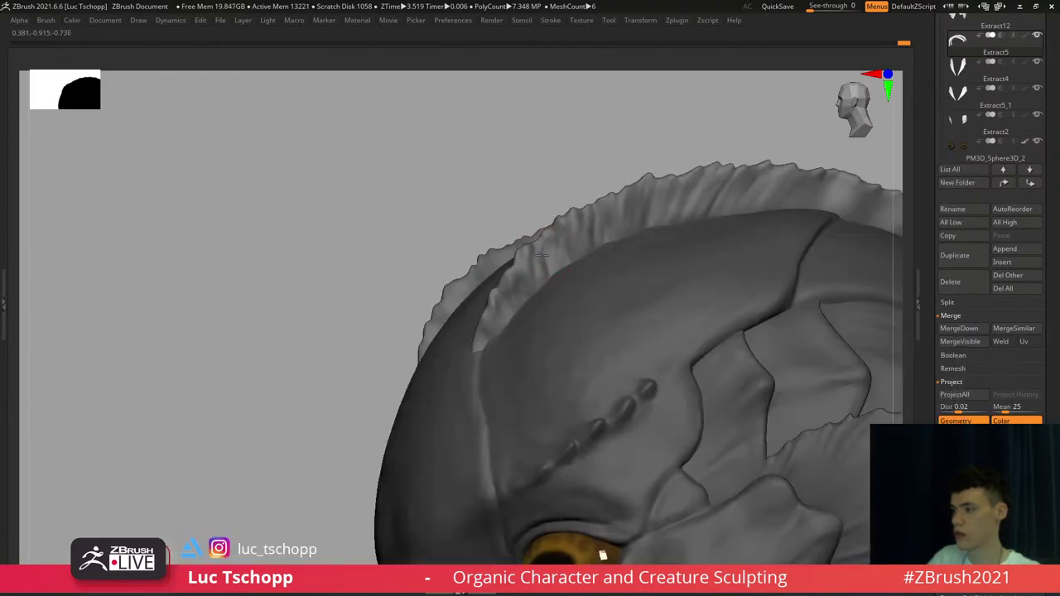
pyautogui.press('s')
# Orbit around the crest to a three-quarter side view and open the Brush menu
pyautogui.keyDown('alt'); pyautogui.moveTo(699, 186); pyautogui.dragTo(598, 197, button='right'); pyautogui.keyUp('alt')
pyautogui.moveTo(696, 171)
pyautogui.mouseDown(button='right')
pyautogui.moveTo(681, 182)
pyautogui.moveTo(710, 194)
pyautogui.mouseUp(button='right')
pyautogui.press('f')
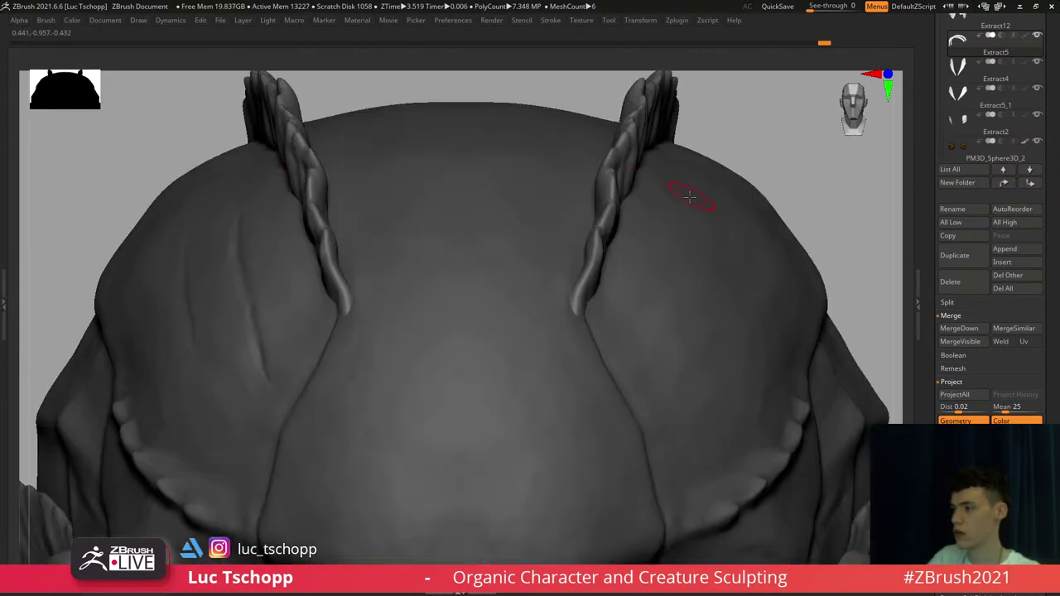
pyautogui.moveTo(612, 207); pyautogui.dragTo(641, 219, button='right')
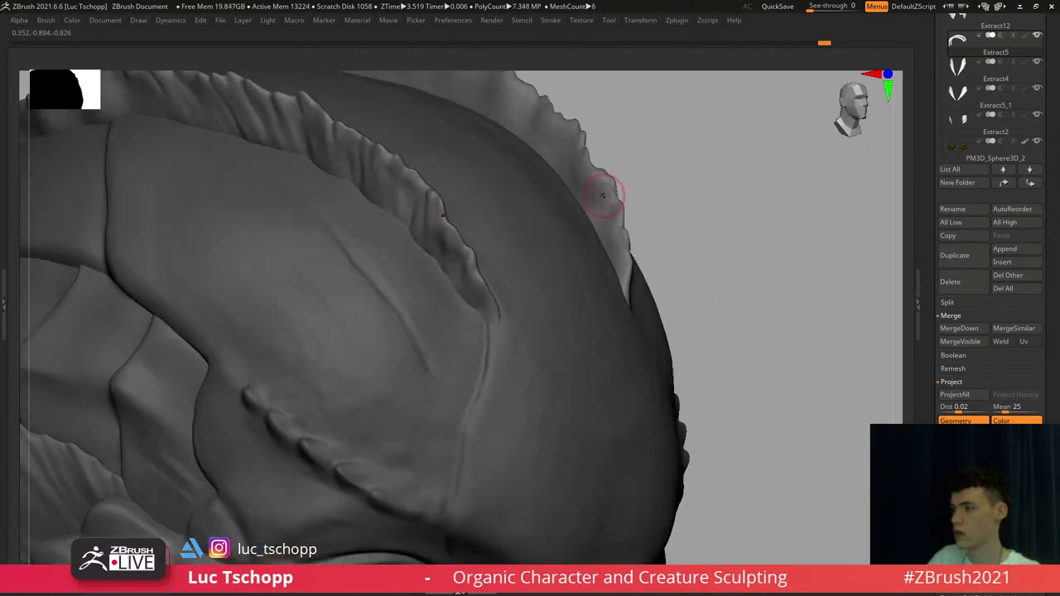
pyautogui.moveTo(599, 184); pyautogui.dragTo(596, 189, button='right')
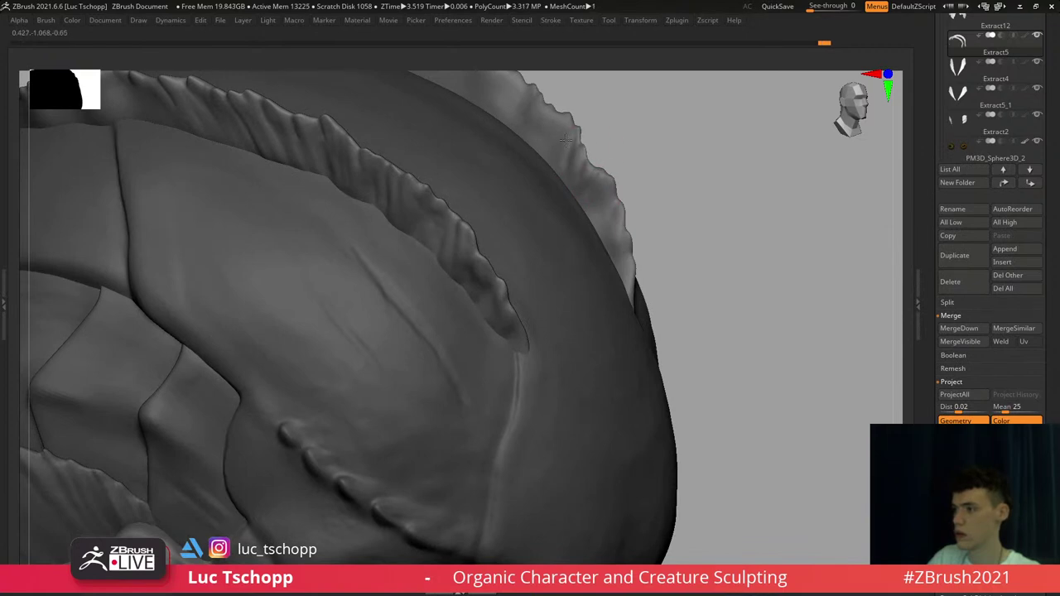
pyautogui.keyDown('alt'); pyautogui.moveTo(564, 166); pyautogui.dragTo(590, 260, button='right'); pyautogui.keyUp('alt')
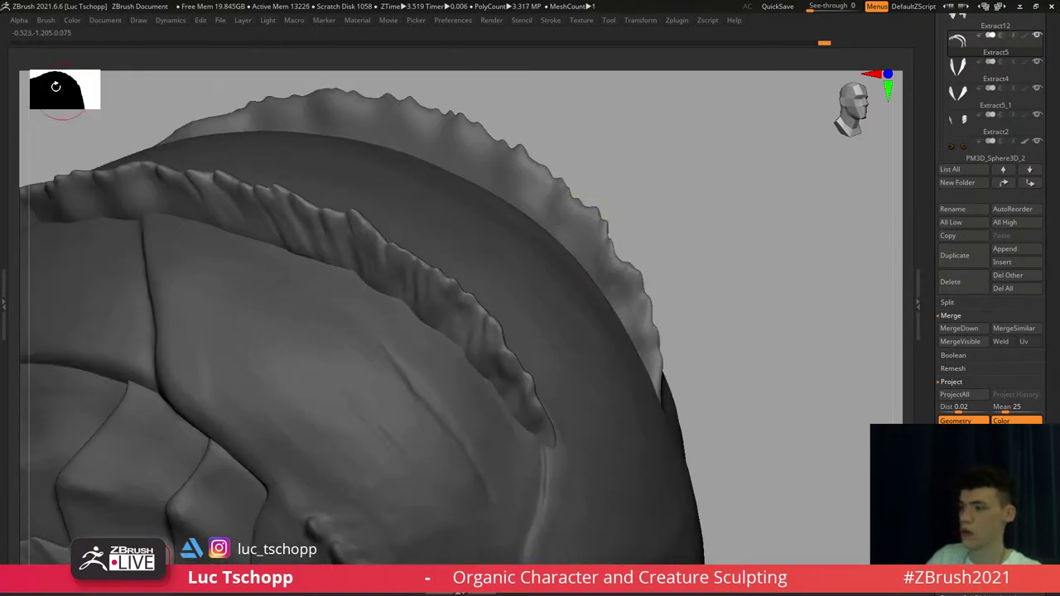
pyautogui.click(43, 22)
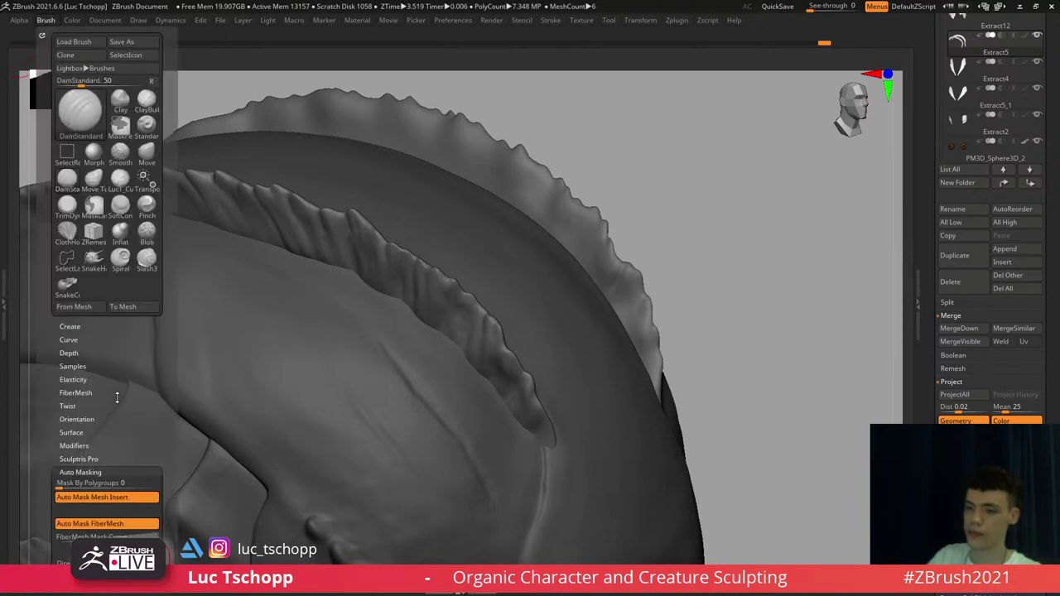
# Enable BackfaceMask under Brush Auto Masking and rotate to reveal the far frill
pyautogui.moveTo(119, 398); pyautogui.dragTo(130, 286)
pyautogui.click(81, 341)
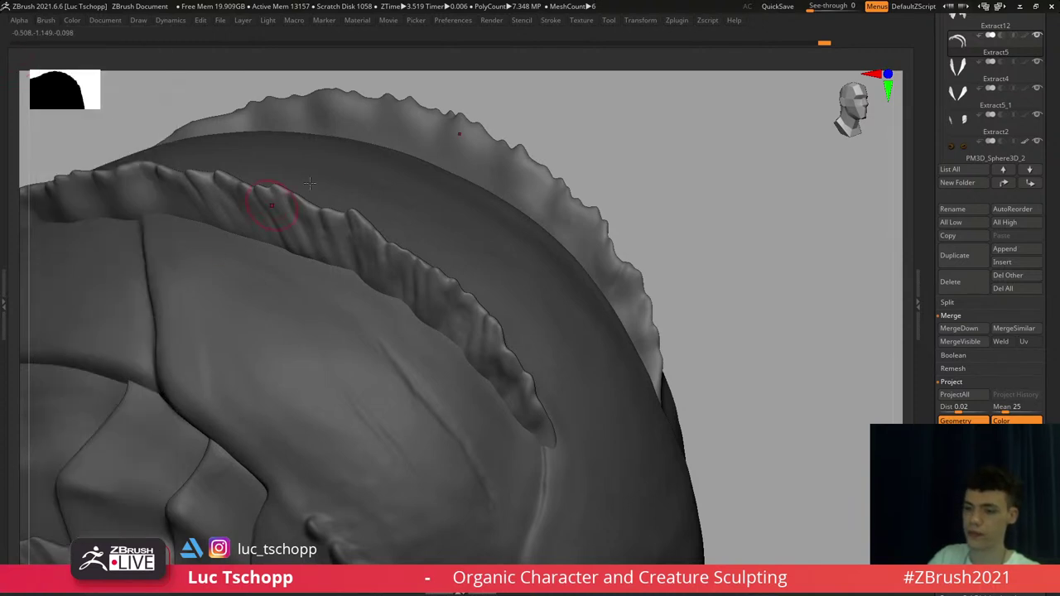
pyautogui.moveTo(558, 259); pyautogui.dragTo(598, 243, button='right')
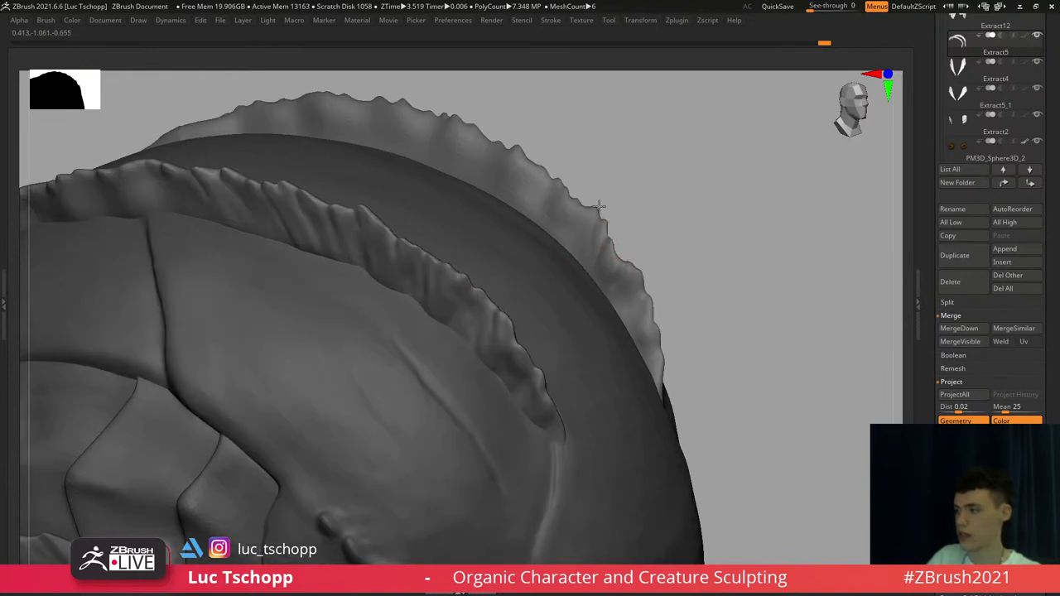
pyautogui.moveTo(575, 190)
pyautogui.mouseDown(button='right')
pyautogui.moveTo(568, 206)
pyautogui.moveTo(584, 204)
pyautogui.moveTo(560, 278)
pyautogui.moveTo(571, 187)
pyautogui.mouseUp(button='right')
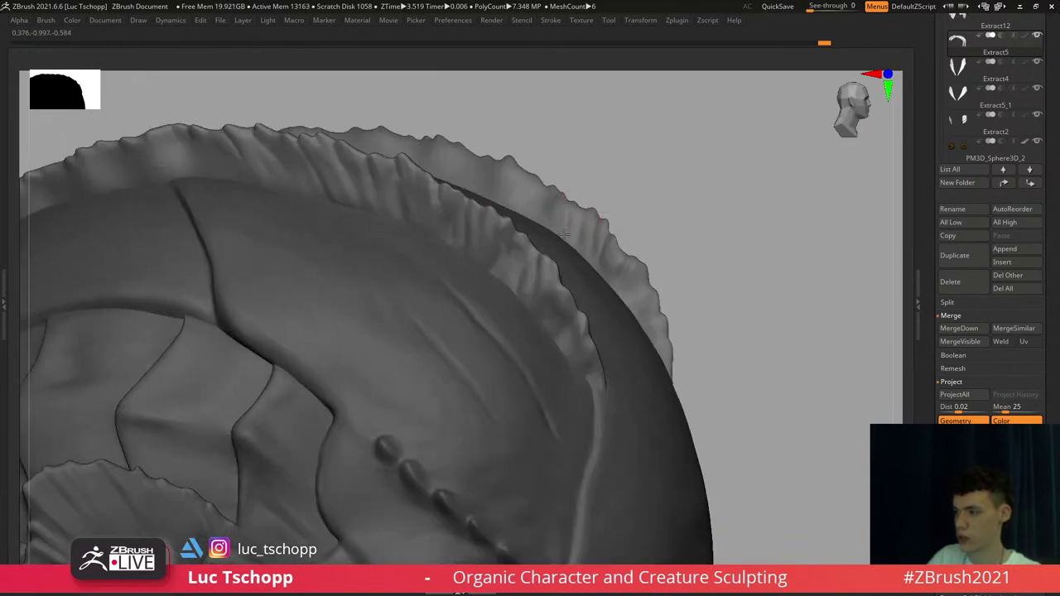
pyautogui.moveTo(546, 175); pyautogui.dragTo(537, 189, button='right')
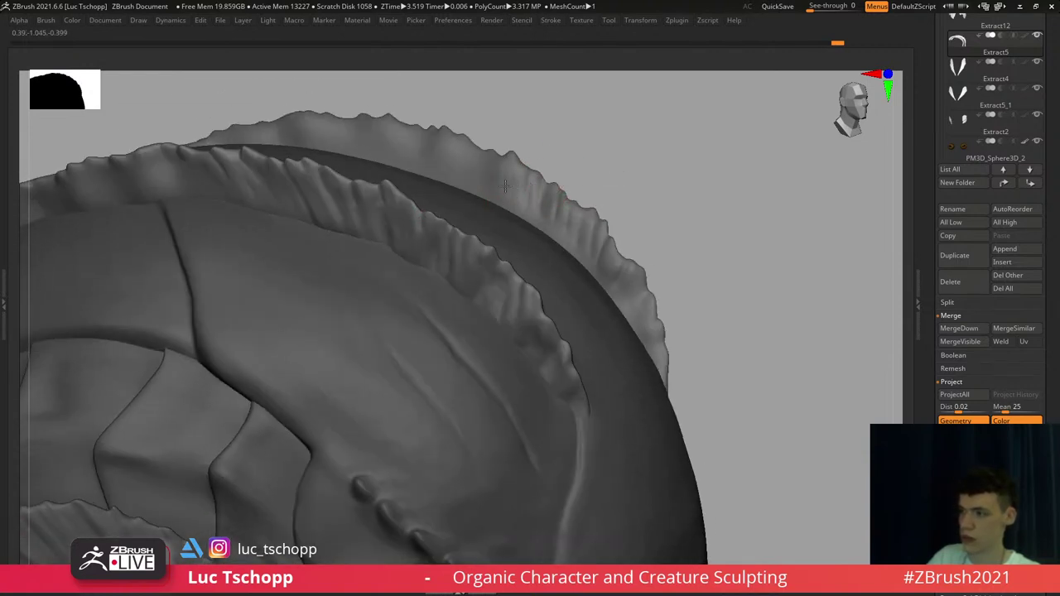
# Carve grooves along the far crest frill
pyautogui.moveTo(506, 185); pyautogui.dragTo(524, 207)
pyautogui.moveTo(497, 138); pyautogui.dragTo(507, 184)
pyautogui.moveTo(491, 134)
pyautogui.mouseDown(button='right')
pyautogui.moveTo(486, 184)
pyautogui.moveTo(484, 147)
pyautogui.mouseUp(button='right')
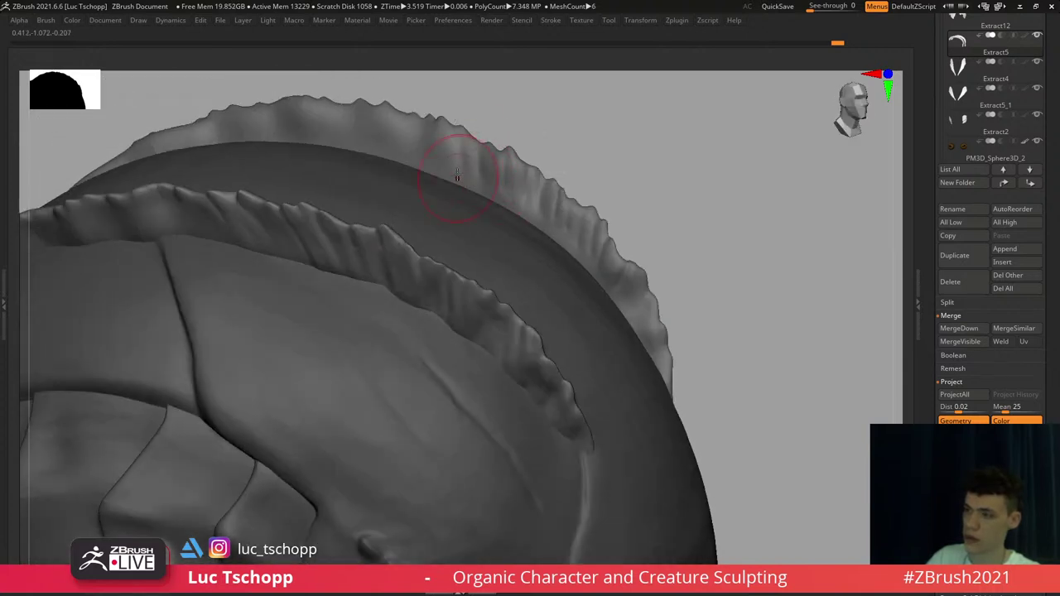
pyautogui.keyDown('alt'); pyautogui.moveTo(430, 120); pyautogui.dragTo(477, 154, button='right'); pyautogui.keyUp('alt')
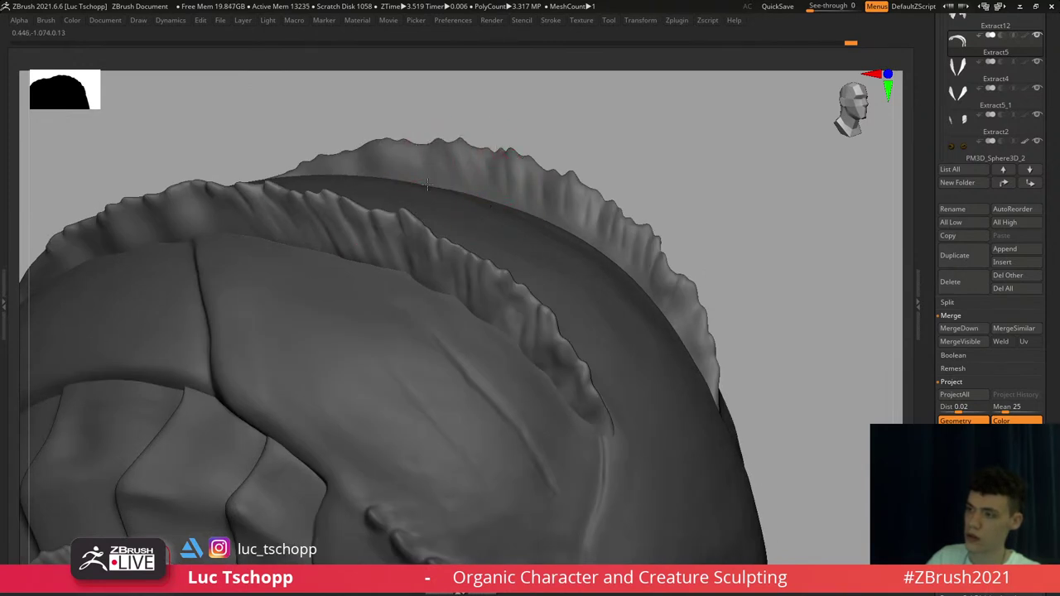
pyautogui.moveTo(439, 178); pyautogui.dragTo(435, 265, button='right')
# Choose a sculpting brush and deepen grooves on the outer frill
pyautogui.press('b')
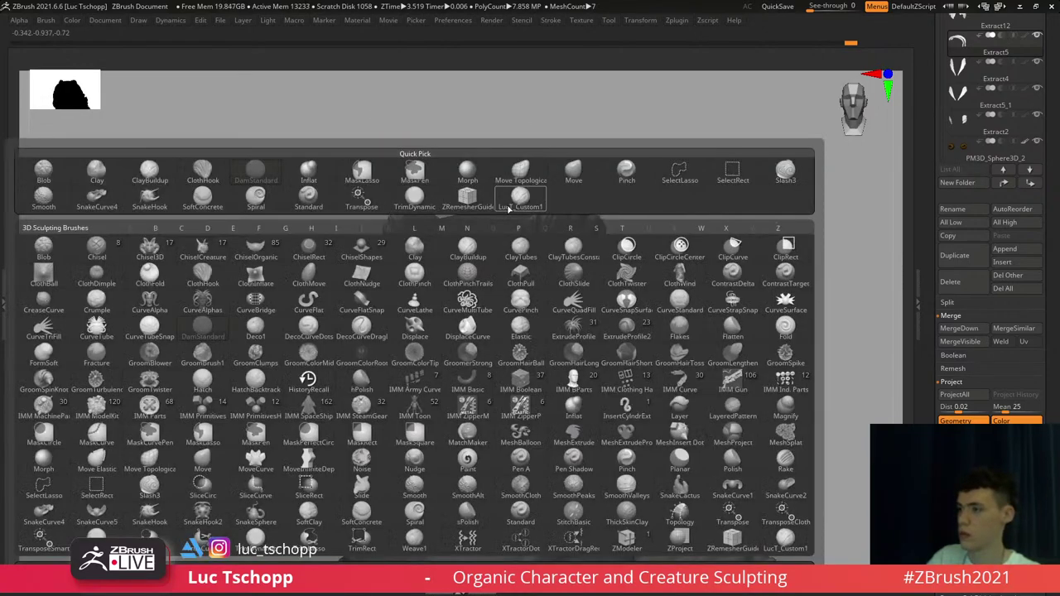
pyautogui.click(507, 207)
pyautogui.moveTo(408, 232)
pyautogui.keyDown('ctrl'); pyautogui.mouseDown(button='right')
pyautogui.moveTo(422, 319)
pyautogui.moveTo(379, 320)
pyautogui.mouseUp(button='right'); pyautogui.keyUp('ctrl')
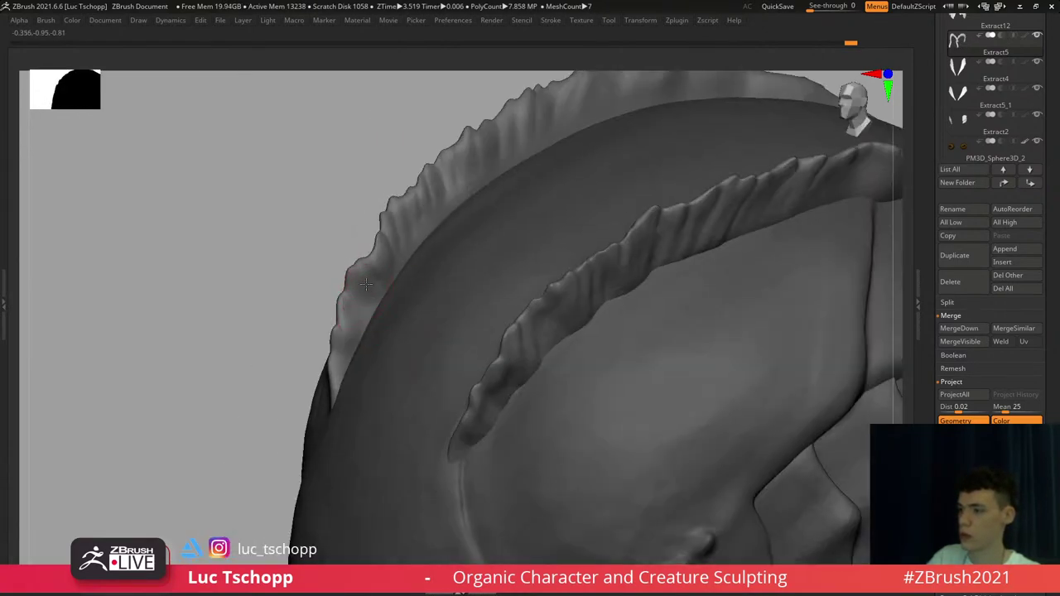
pyautogui.moveTo(353, 326); pyautogui.dragTo(354, 346)
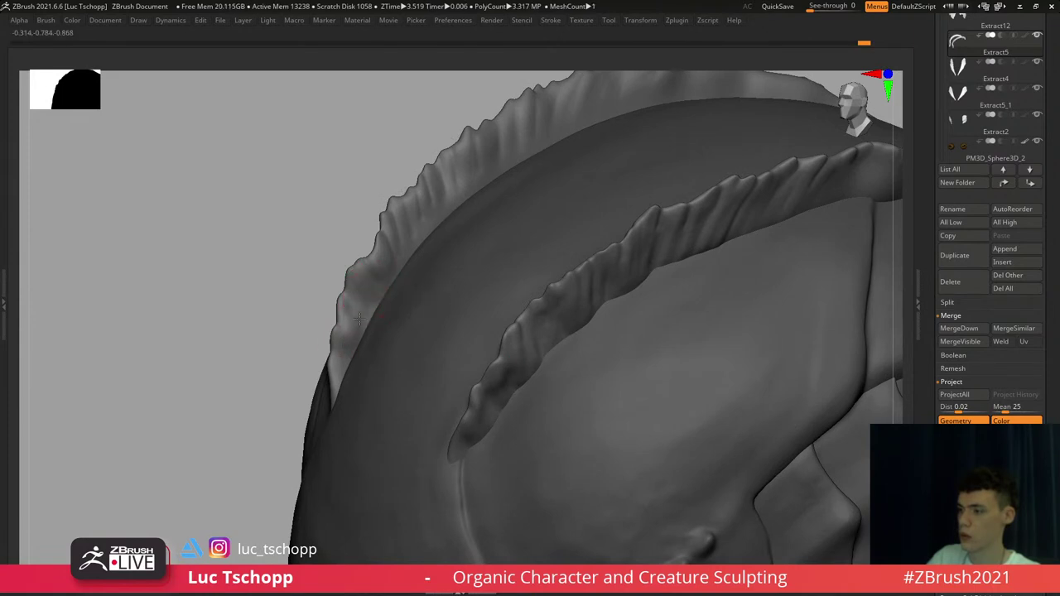
pyautogui.moveTo(405, 233); pyautogui.dragTo(413, 255)
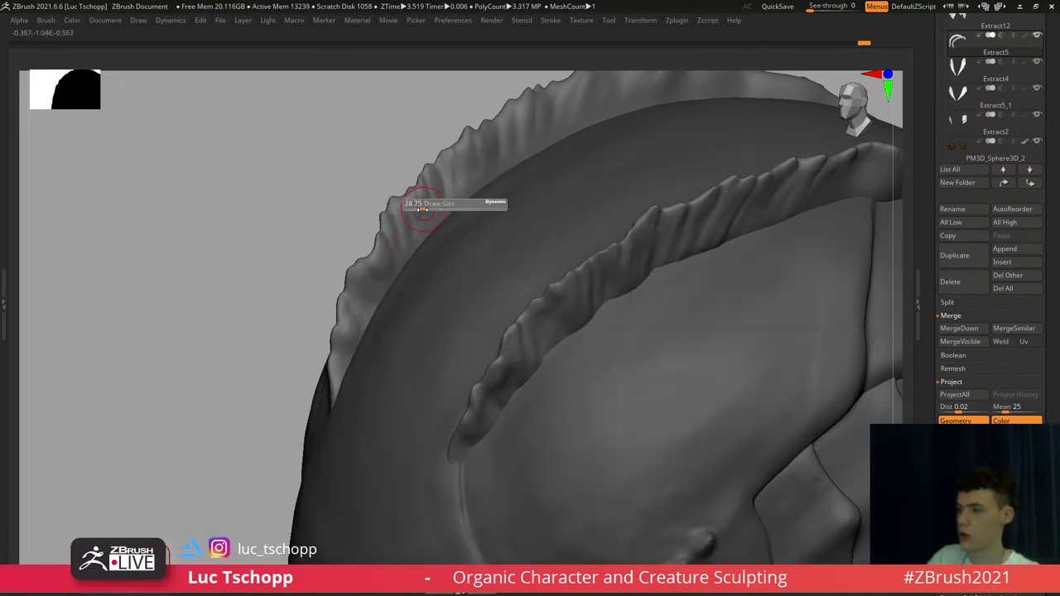
# Swap to another quick-pick brush and resize it while orbiting the head
pyautogui.press('b')
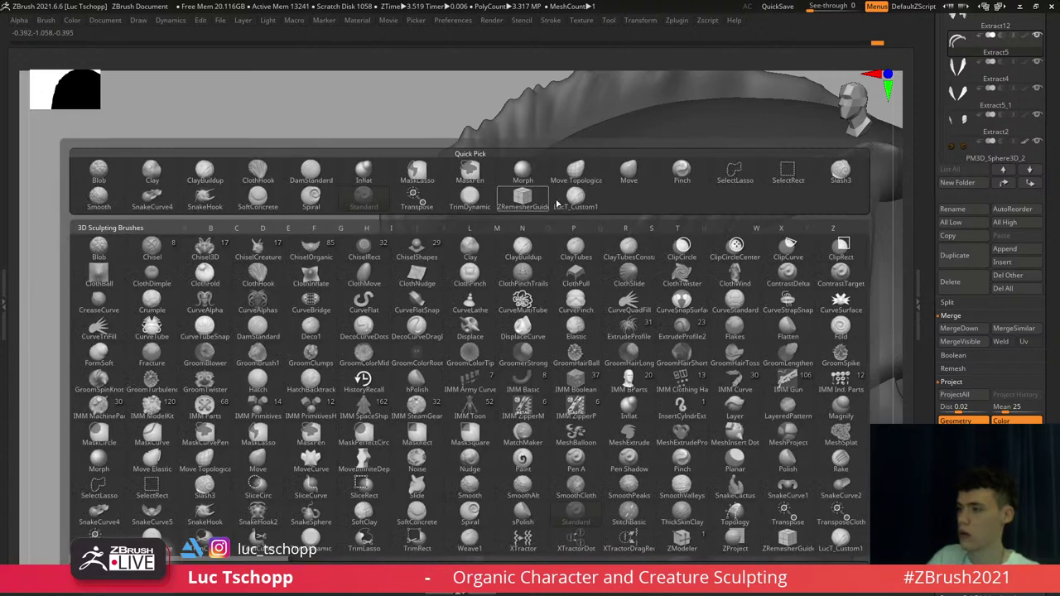
pyautogui.click(543, 201)
pyautogui.press('s')
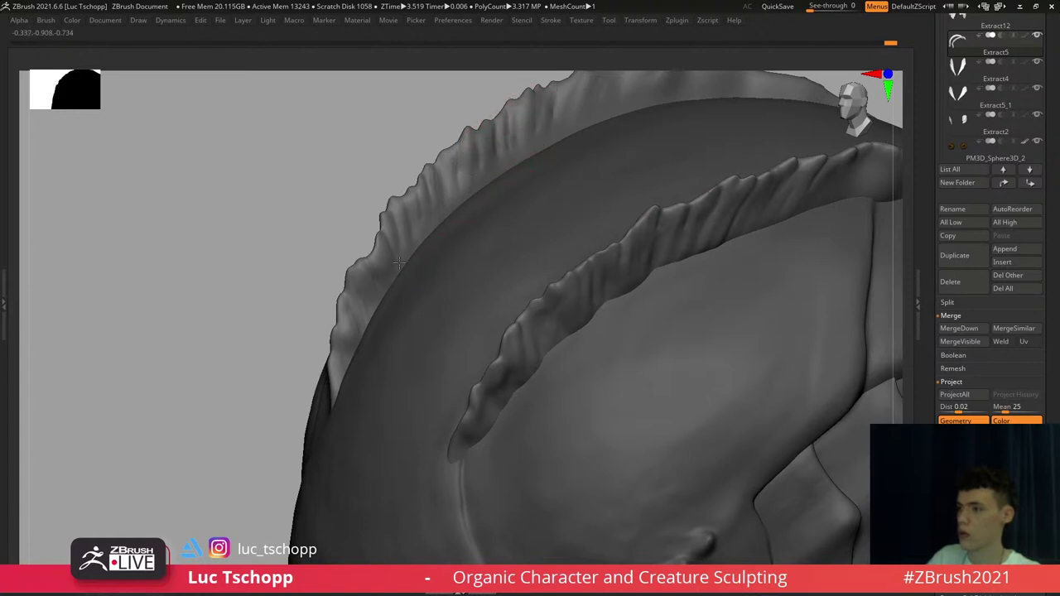
pyautogui.moveTo(400, 263); pyautogui.dragTo(344, 287, button='right')
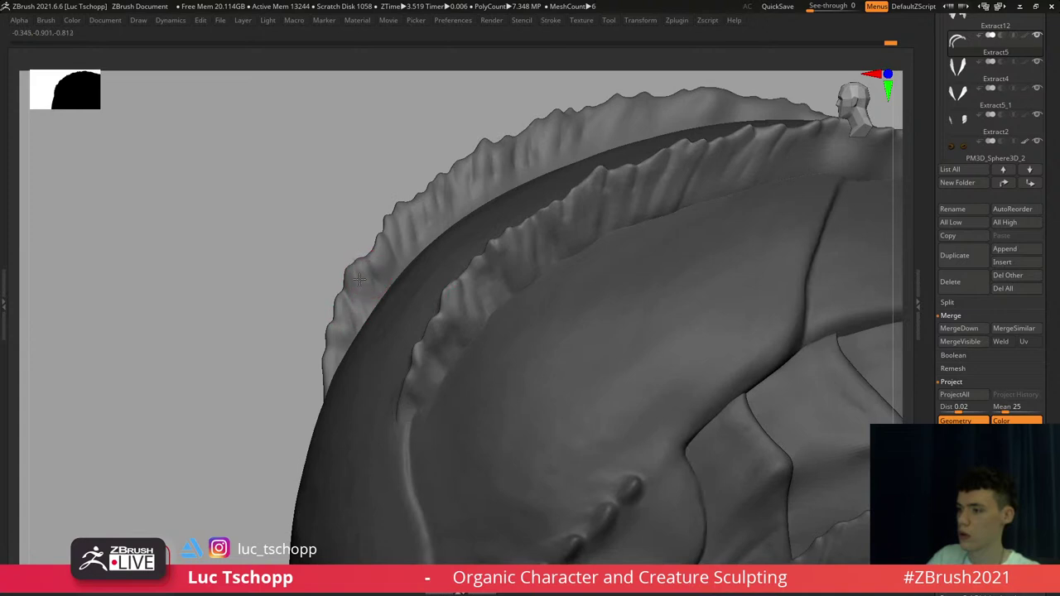
pyautogui.moveTo(386, 260)
pyautogui.mouseDown(button='right')
pyautogui.moveTo(413, 227)
pyautogui.moveTo(397, 235)
pyautogui.mouseUp(button='right')
# Switch to the B-M-V brush and enlarge it over the crest
pyautogui.press('b')
pyautogui.press('m')
pyautogui.press('v')
pyautogui.press('s')
pyautogui.moveTo(397, 236); pyautogui.dragTo(403, 236)
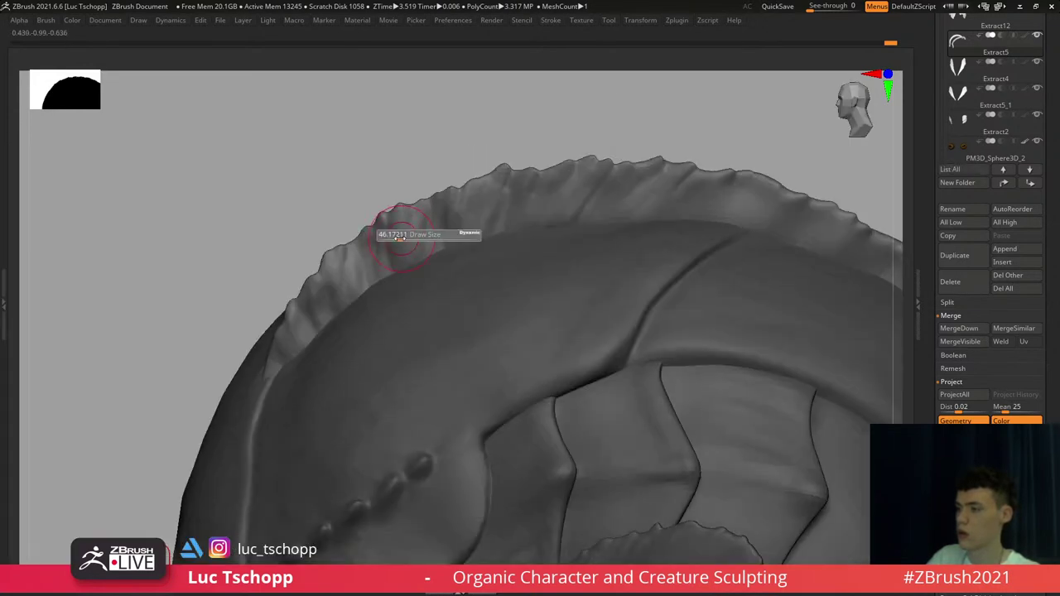
pyautogui.moveTo(390, 212); pyautogui.dragTo(348, 208, button='right')
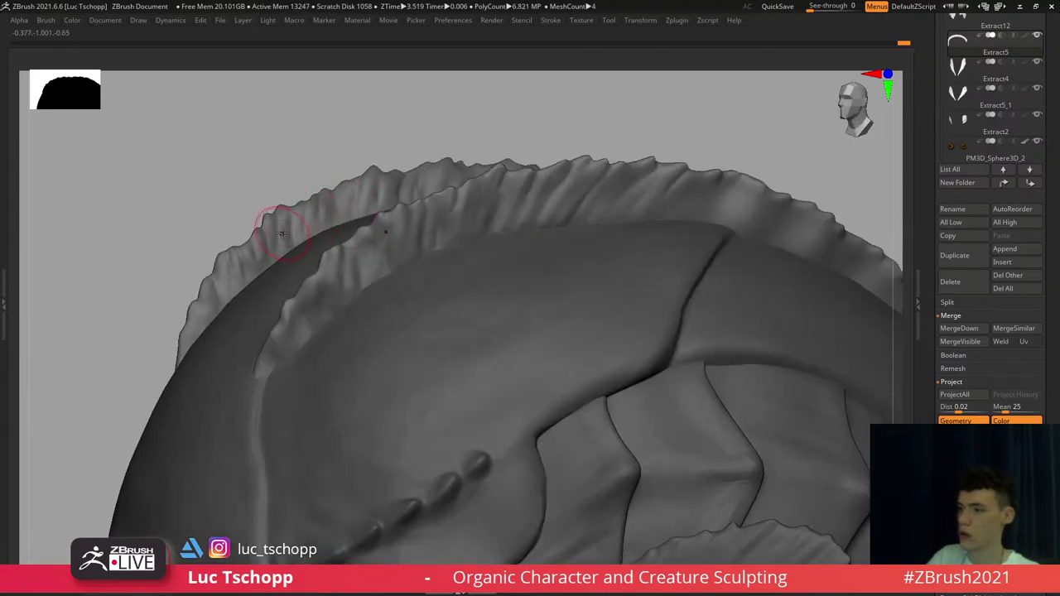
# Pick another quick-pick brush and make it slightly larger
pyautogui.press('b')
pyautogui.click(520, 201)
pyautogui.press('s')
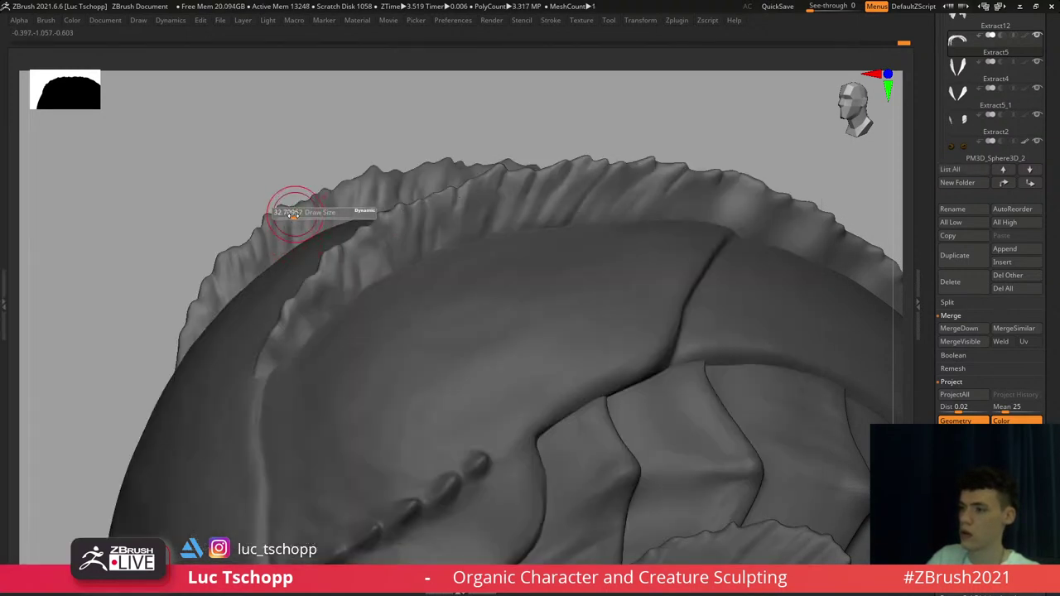
pyautogui.moveTo(293, 214); pyautogui.dragTo(305, 216)
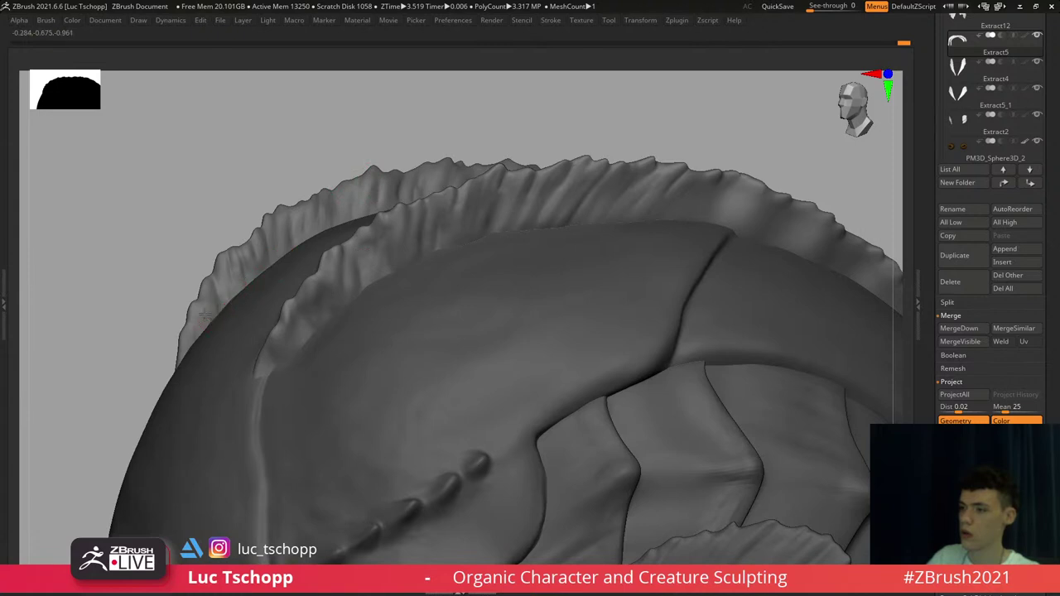
pyautogui.moveTo(259, 232); pyautogui.dragTo(373, 202, button='right')
# Frame the bust from the front and make PM3D_Sphere3D_4 the active subtool
pyautogui.press('f')
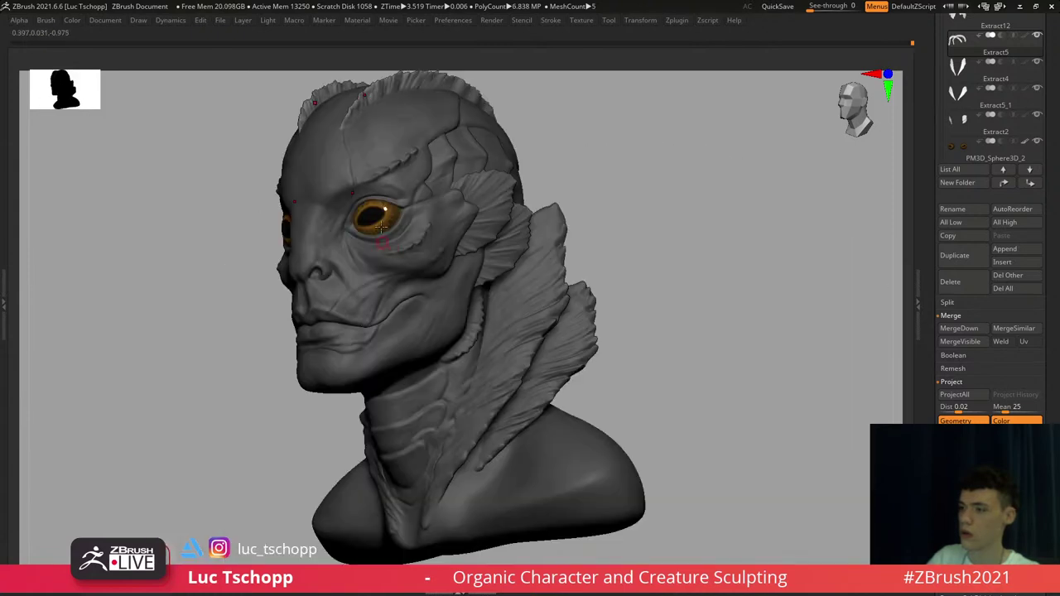
pyautogui.moveTo(390, 251); pyautogui.dragTo(483, 231, button='right')
pyautogui.press('Tab')
pyautogui.press('Tab')
pyautogui.keyDown('alt'); pyautogui.click(505, 338); pyautogui.keyUp('alt')
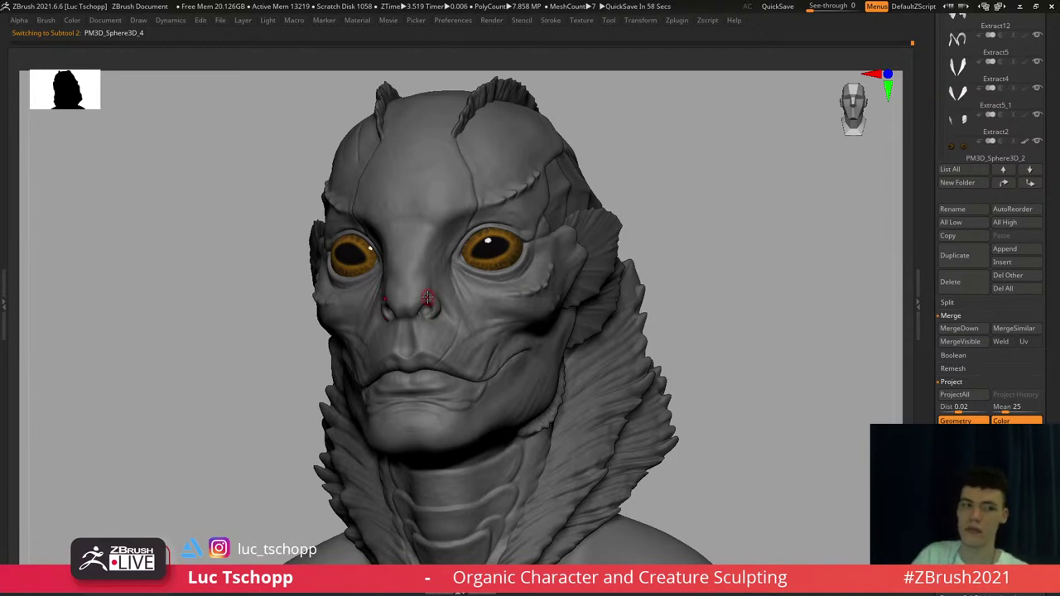
# Choose a brush with B-M-V and tune its size, shrinking it for finer forehead detail
pyautogui.press('b')
pyautogui.press('m')
pyautogui.press('v')
pyautogui.press('s')
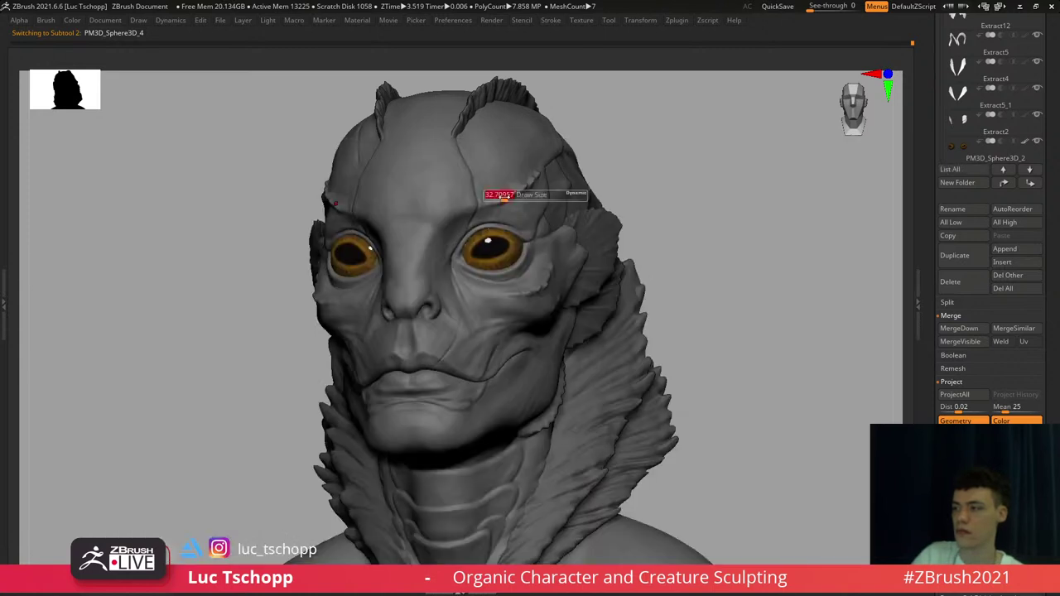
pyautogui.moveTo(502, 197)
pyautogui.mouseDown()
pyautogui.moveTo(525, 201)
pyautogui.moveTo(540, 164)
pyautogui.moveTo(519, 171)
pyautogui.moveTo(517, 191)
pyautogui.mouseUp()
pyautogui.press('s')
pyautogui.press('s')
pyautogui.press('s')
pyautogui.press('s')
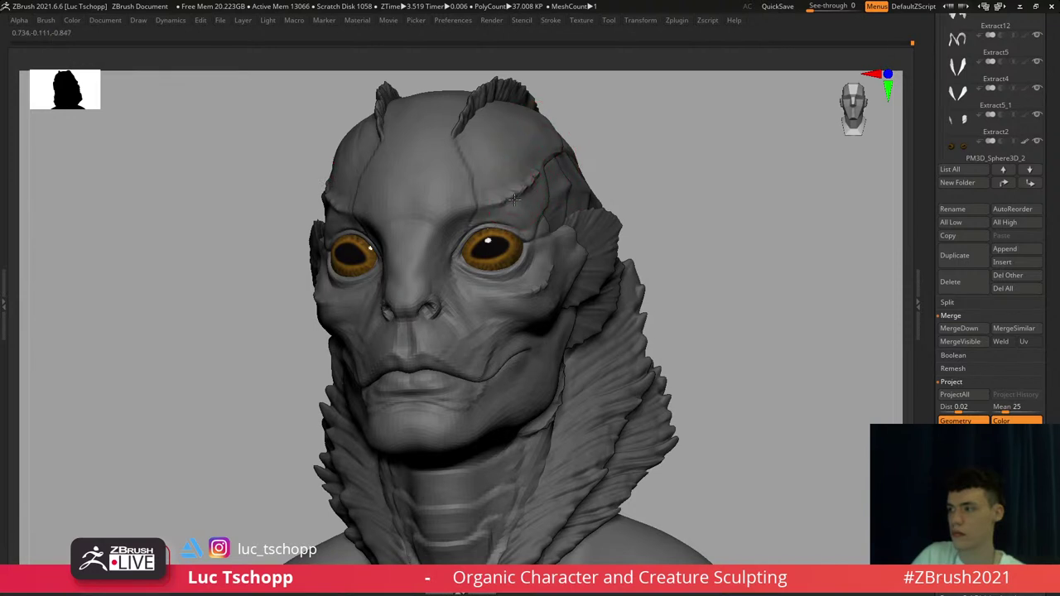
pyautogui.press('s')
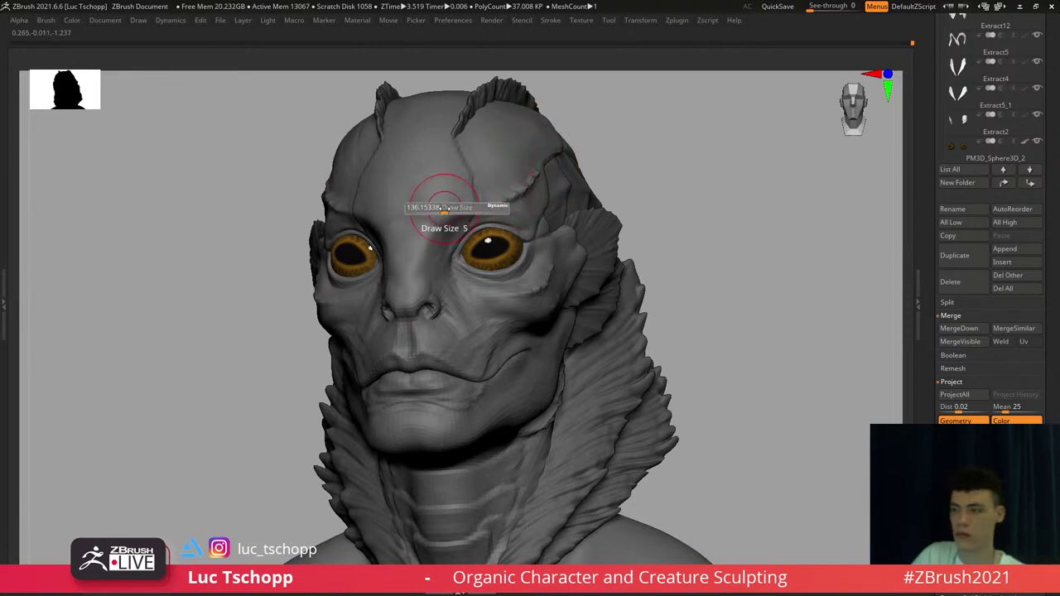
pyautogui.moveTo(444, 205); pyautogui.dragTo(437, 207)
pyautogui.press('s')
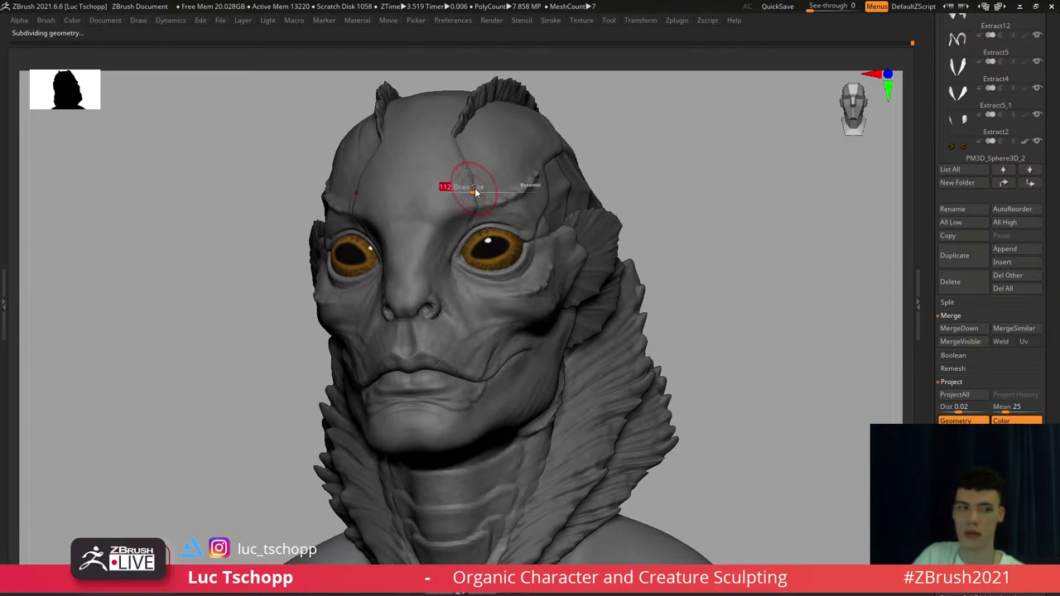
pyautogui.press('s')
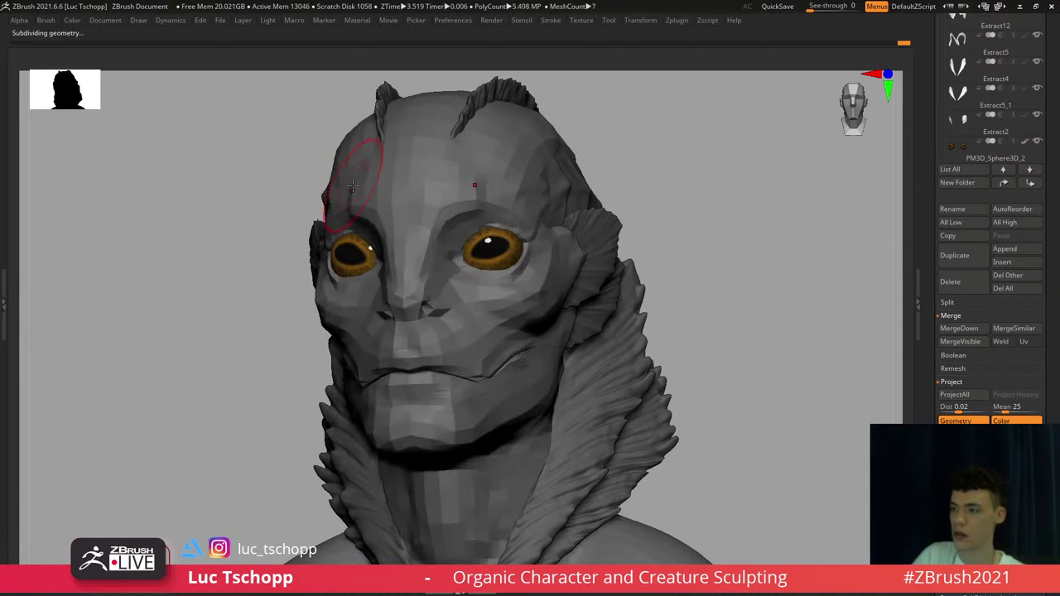
# Change the head's subdivision level and zoom in on the face from the front
pyautogui.press('d')
pyautogui.press('d')
pyautogui.press('d')
pyautogui.keyDown('shift'); pyautogui.moveTo(353, 186); pyautogui.dragTo(367, 189, button='right'); pyautogui.keyUp('shift')
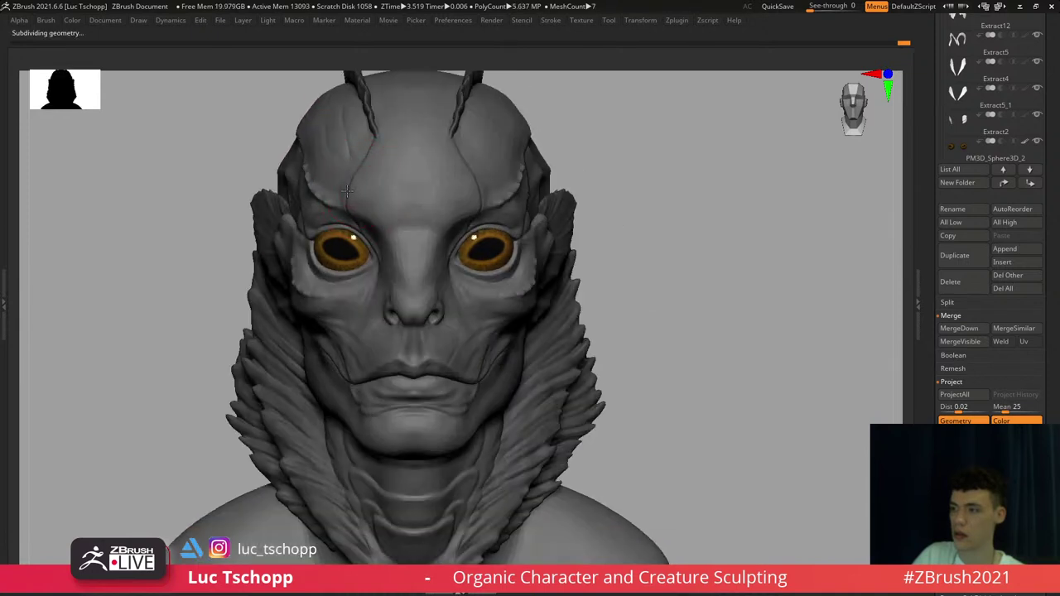
pyautogui.press('s')
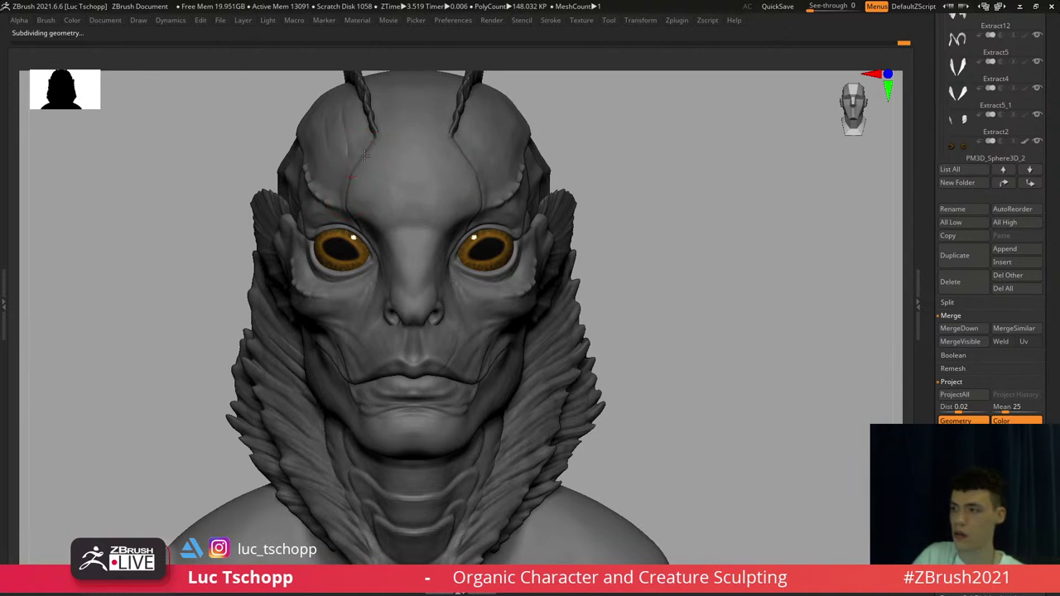
pyautogui.press('s')
pyautogui.press('s')
pyautogui.press('s')
pyautogui.hotkey('shift', 'd')
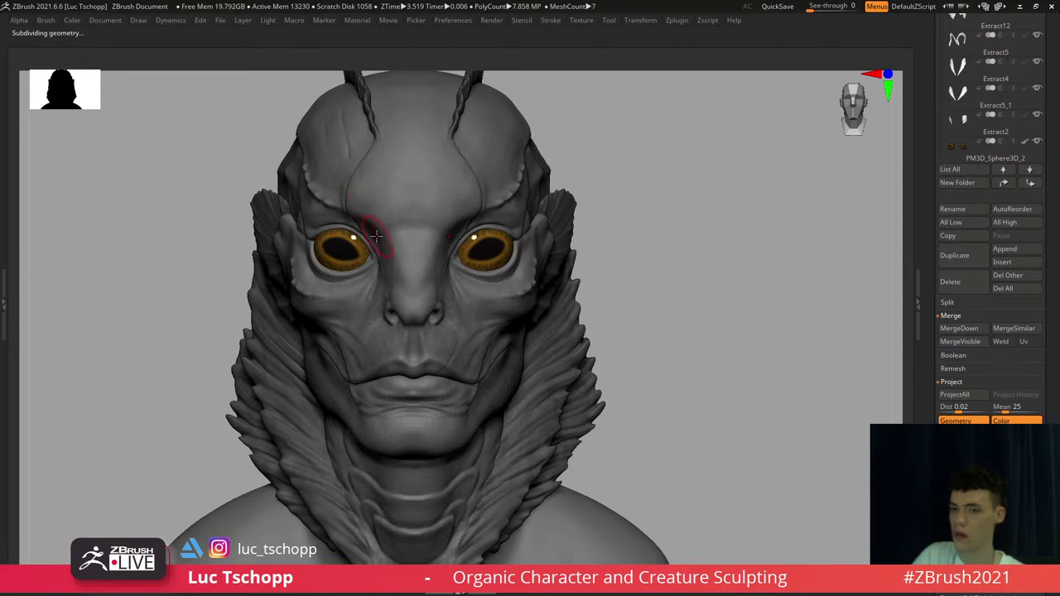
pyautogui.moveTo(376, 236); pyautogui.dragTo(356, 202, button='right')
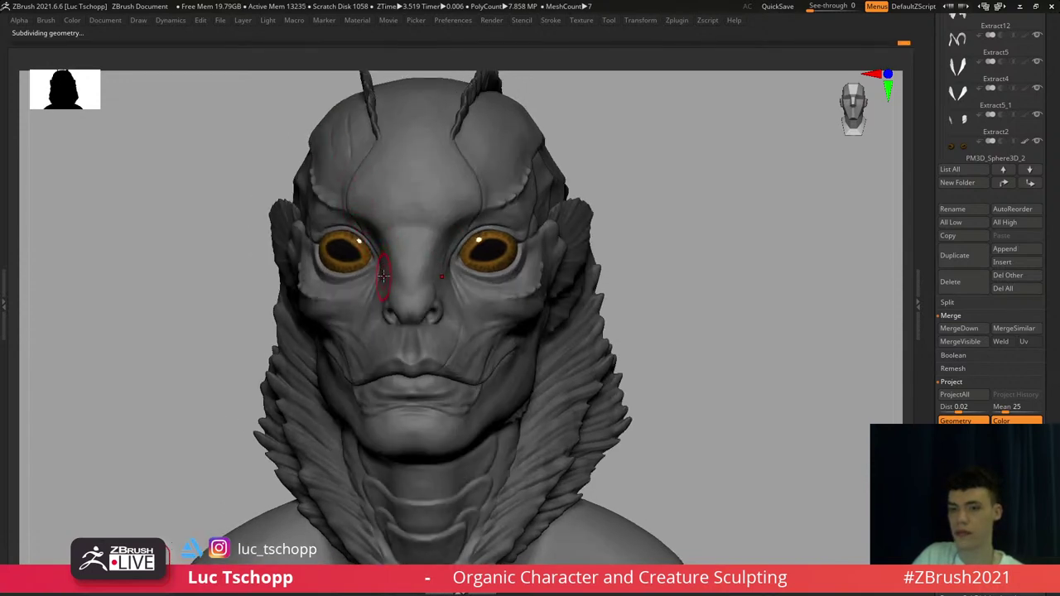
pyautogui.keyDown('alt'); pyautogui.moveTo(383, 276); pyautogui.dragTo(367, 278, button='right'); pyautogui.keyUp('alt')
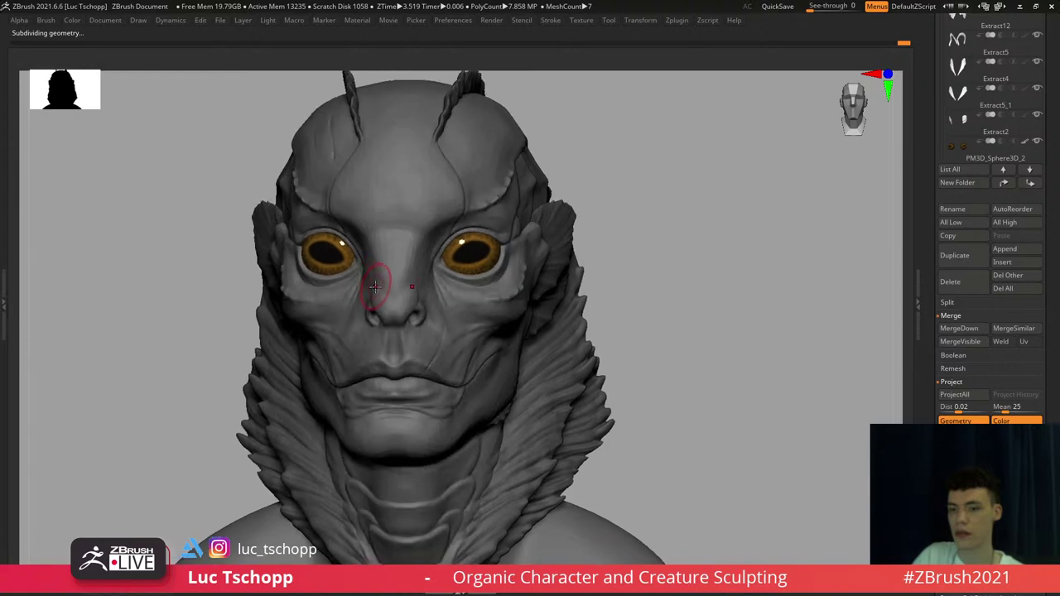
pyautogui.keyDown('ctrl'); pyautogui.moveTo(369, 225); pyautogui.dragTo(369, 344, button='right'); pyautogui.keyUp('ctrl')
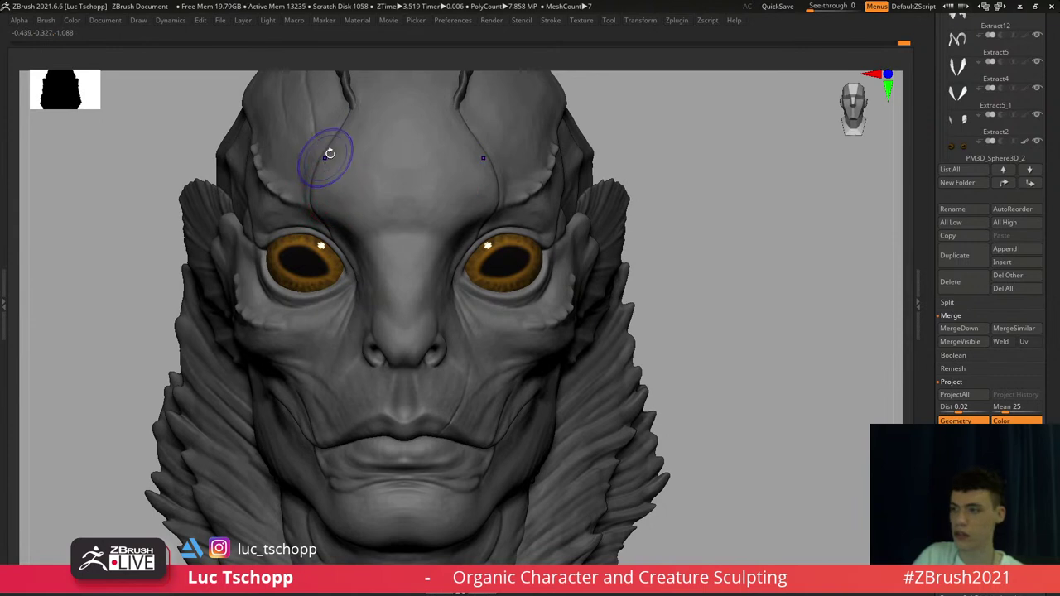
# Drop the head one subdivision level and fine-tune the brush size over the forehead
pyautogui.press('s')
pyautogui.moveTo(332, 152); pyautogui.dragTo(337, 151)
pyautogui.hotkey('shift', 'd')
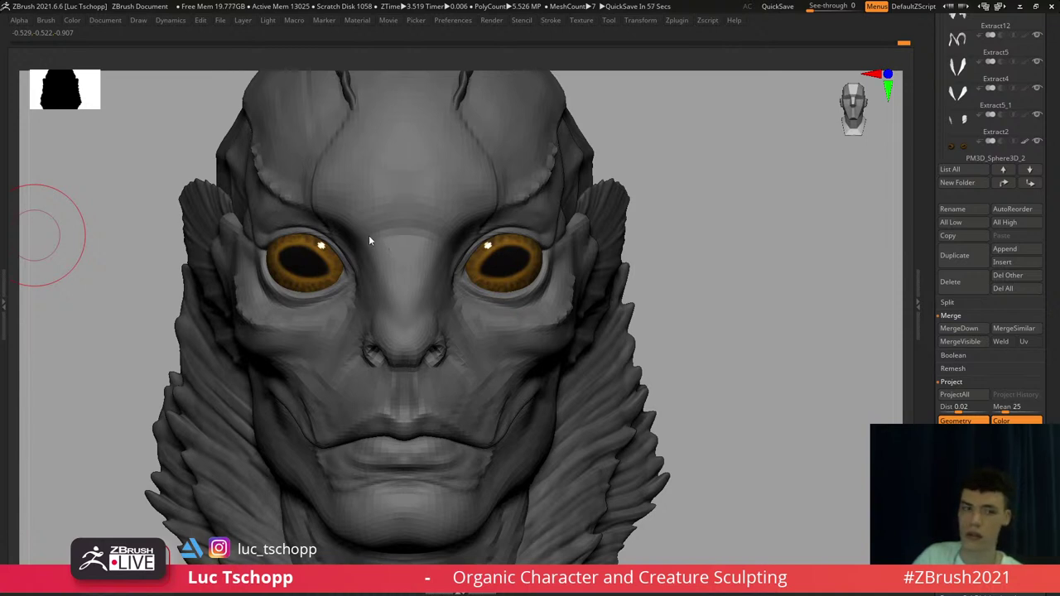
pyautogui.press('s')
pyautogui.moveTo(328, 221); pyautogui.dragTo(329, 215)
pyautogui.keyDown('alt'); pyautogui.moveTo(329, 214); pyautogui.dragTo(353, 286, button='right'); pyautogui.keyUp('alt')
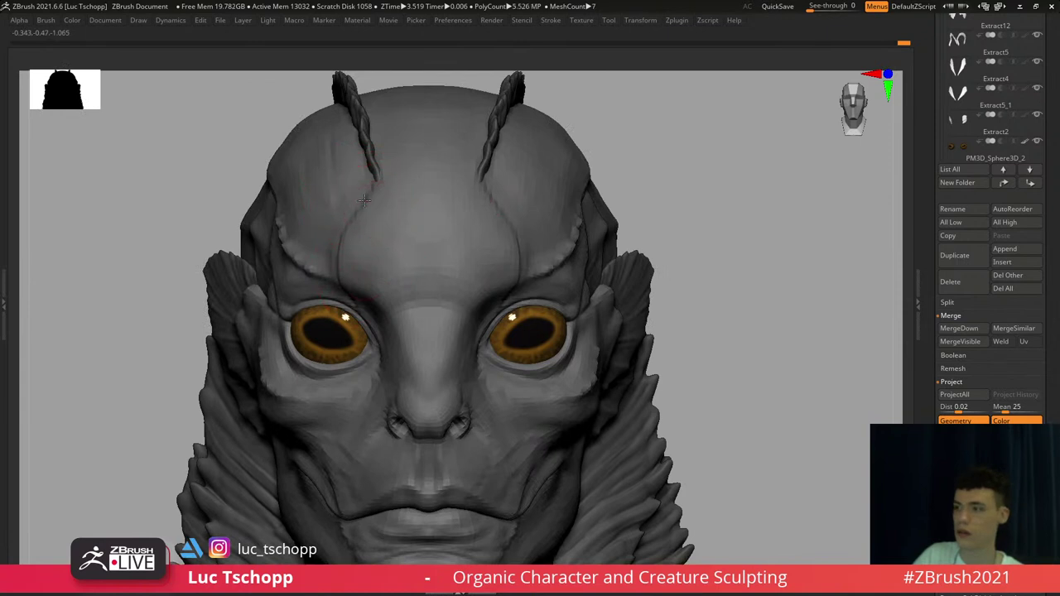
pyautogui.press('s')
pyautogui.moveTo(382, 180); pyautogui.dragTo(375, 178)
pyautogui.press('s')
# Deepen the crease above the brow, raise the subdivision level, and select the crest ridge piece
pyautogui.click(357, 247)
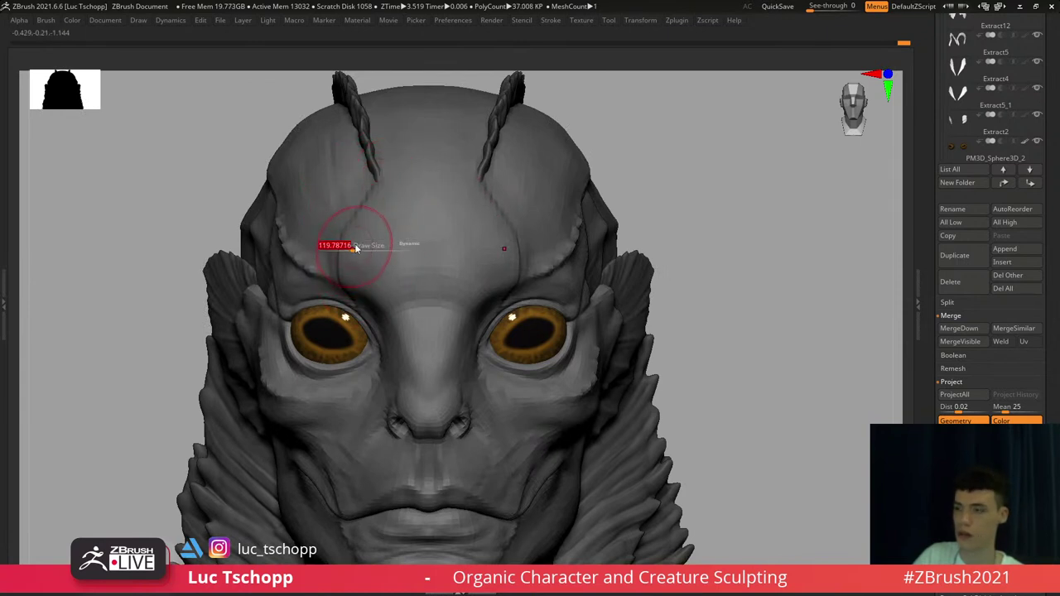
pyautogui.moveTo(360, 226); pyautogui.dragTo(344, 236)
pyautogui.press('s')
pyautogui.press('s')
pyautogui.click(349, 272)
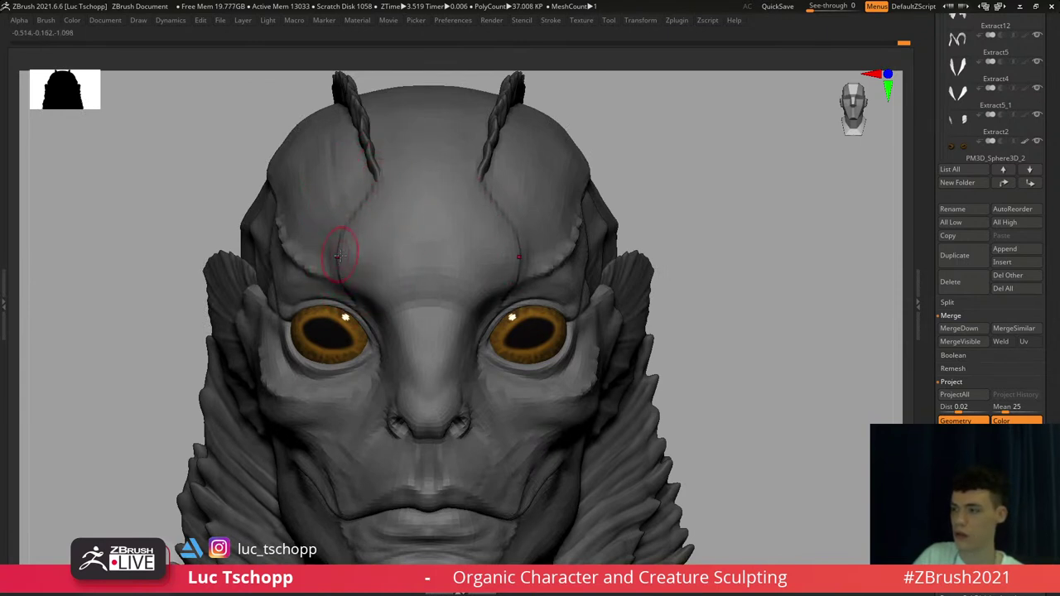
pyautogui.press('d')
pyautogui.moveTo(362, 252)
pyautogui.keyDown('ctrl'); pyautogui.mouseDown(button='right')
pyautogui.moveTo(432, 192)
pyautogui.moveTo(386, 255)
pyautogui.moveTo(338, 251)
pyautogui.mouseUp(button='right'); pyautogui.keyUp('ctrl')
pyautogui.keyDown('ctrl'); pyautogui.moveTo(435, 209); pyautogui.dragTo(430, 244, button='right'); pyautogui.keyUp('ctrl')
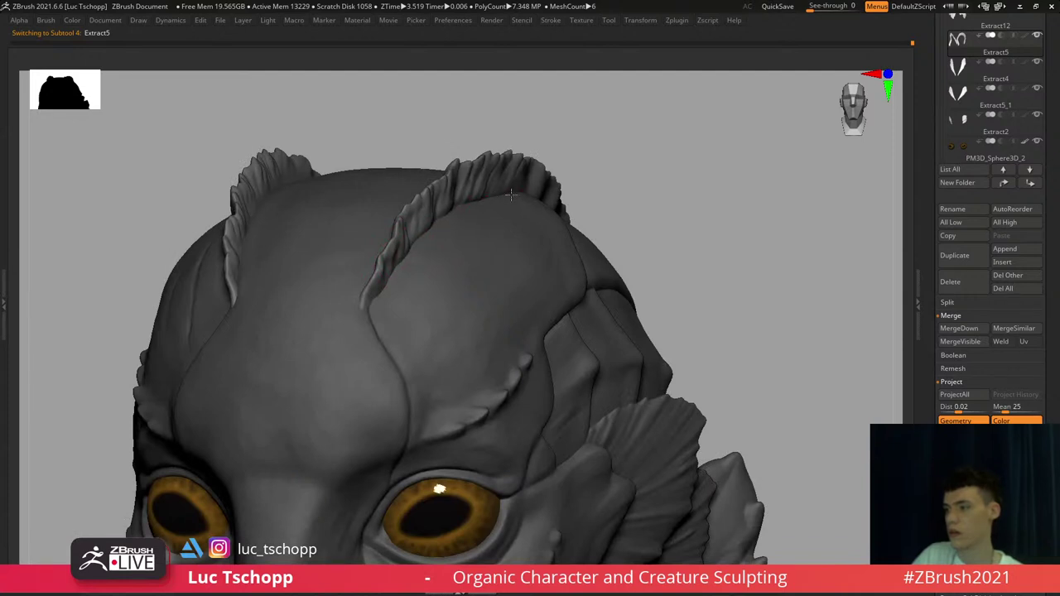
# Isolate the crest ridges (Extract5) in Solo mode and orbit around them
pyautogui.moveTo(542, 197); pyautogui.dragTo(480, 199, button='right')
pyautogui.press('Tab')
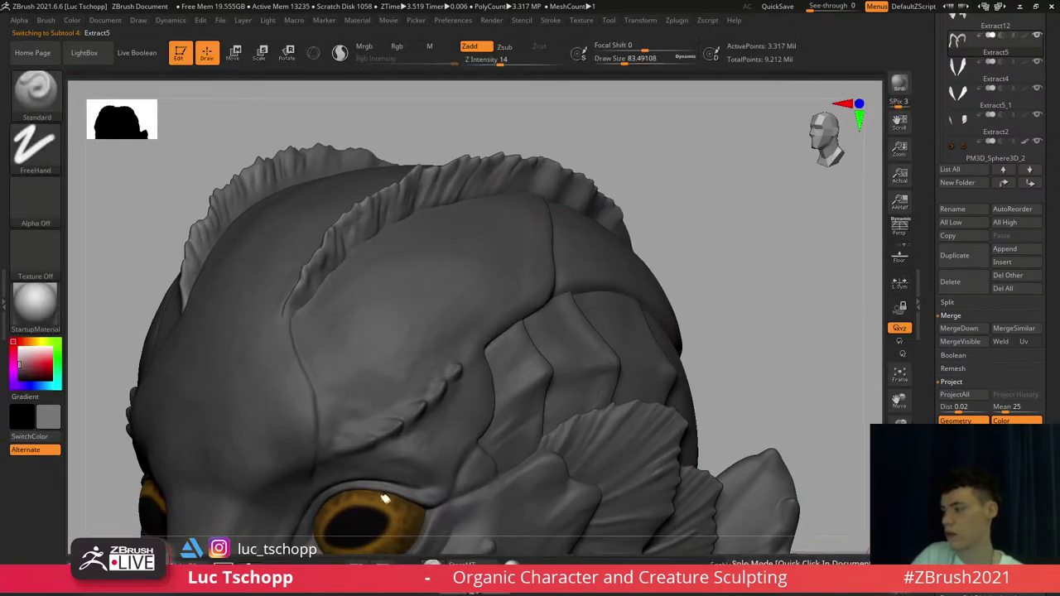
pyautogui.click(899, 539)
pyautogui.hotkey('ctrl', 'z')
pyautogui.moveTo(357, 244); pyautogui.dragTo(337, 271, button='right')
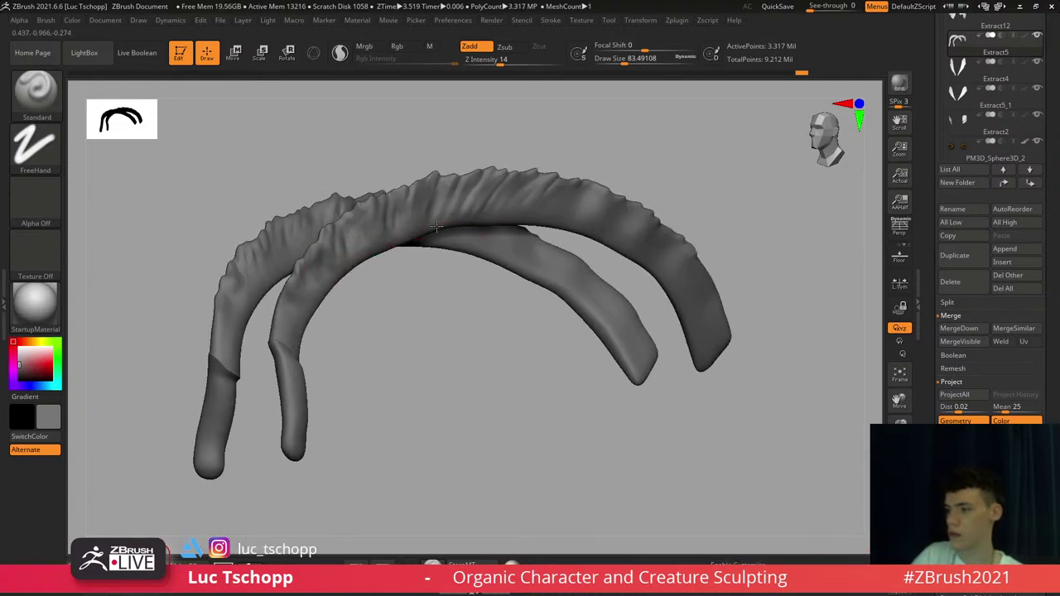
pyautogui.keyDown('alt'); pyautogui.moveTo(612, 266); pyautogui.dragTo(537, 211, button='right'); pyautogui.keyUp('alt')
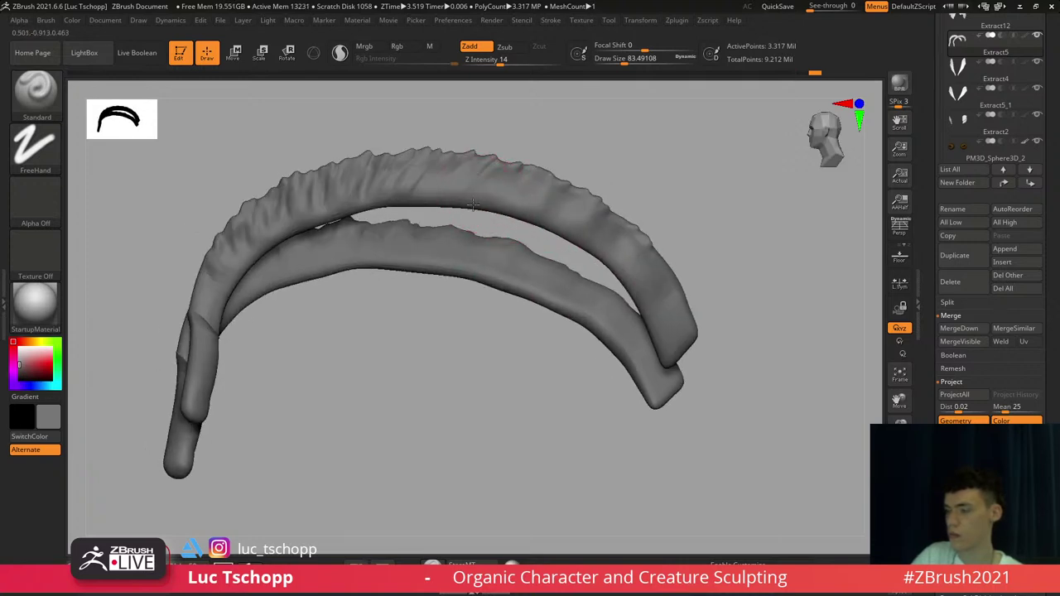
pyautogui.moveTo(544, 292); pyautogui.dragTo(527, 232, button='right')
# Drop the ridges to their lowest subdivision and enlarge the brush
pyautogui.press('b')
pyautogui.press('s')
pyautogui.press('t')
pyautogui.press('b')
pyautogui.press('s')
pyautogui.press('t')
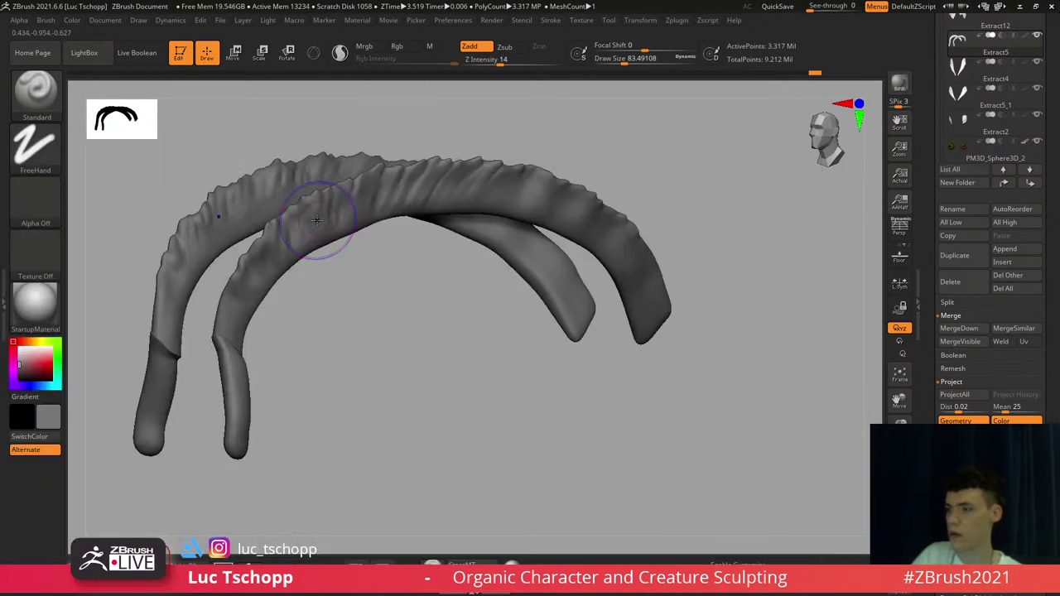
pyautogui.hotkey('shift', 'd')
pyautogui.hotkey('shift', 'd')
pyautogui.hotkey('shift', 'd')
pyautogui.hotkey('shift', 'd')
pyautogui.press(']')
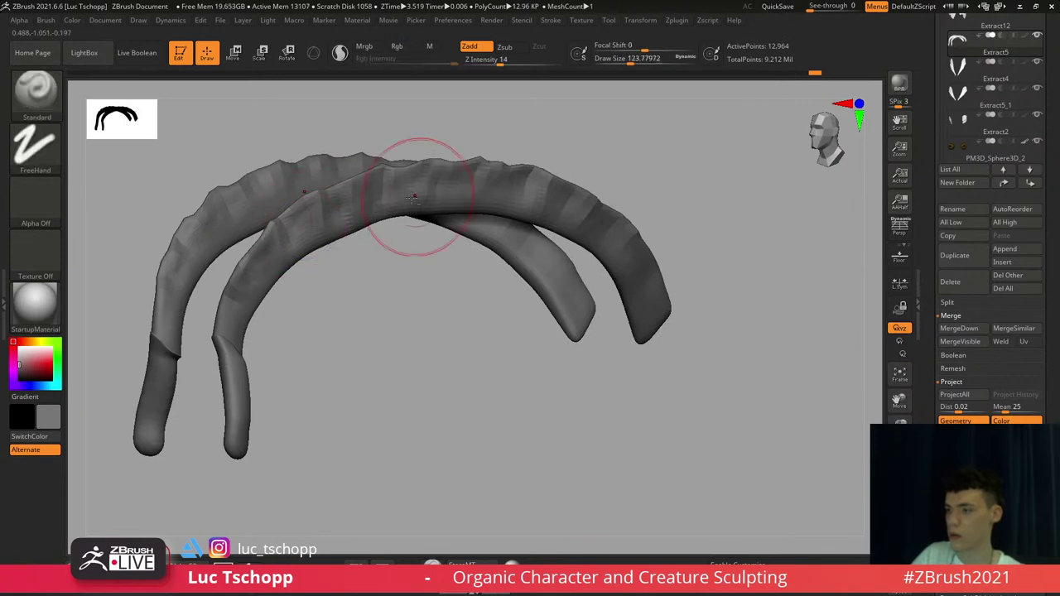
pyautogui.moveTo(328, 261)
pyautogui.mouseDown(button='right')
pyautogui.moveTo(298, 135)
pyautogui.moveTo(303, 98)
pyautogui.moveTo(343, 223)
pyautogui.mouseUp(button='right')
# Switch to the Move brush at about 128 and bend the left parts of both ridges symmetrically
pyautogui.hotkey('ctrl', 'n')
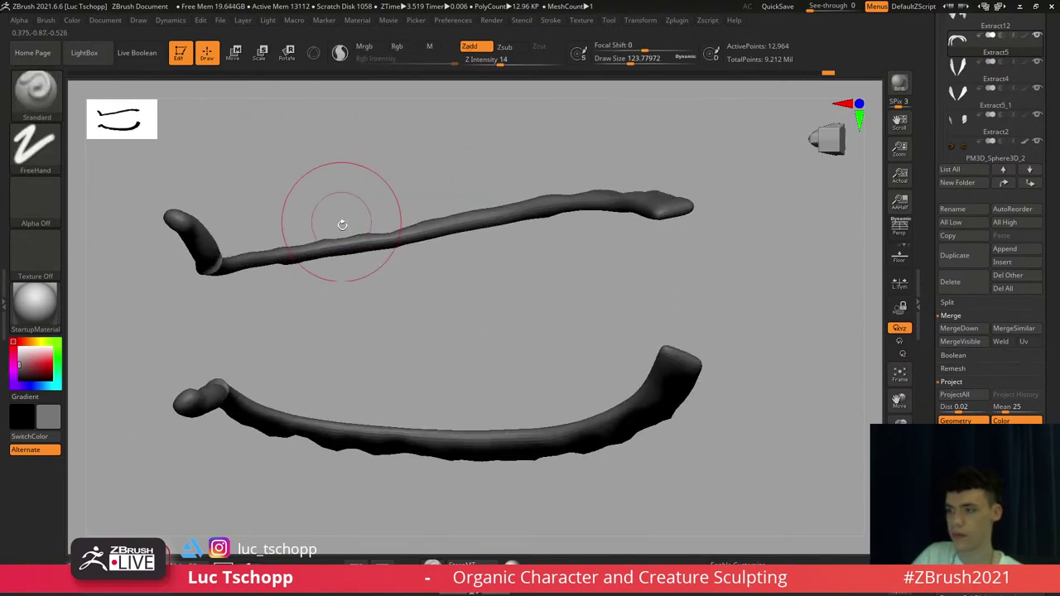
pyautogui.press('b')
pyautogui.press('m')
pyautogui.press('v')
pyautogui.moveTo(274, 262)
pyautogui.mouseDown(button='right')
pyautogui.moveTo(286, 228)
pyautogui.moveTo(359, 279)
pyautogui.moveTo(342, 269)
pyautogui.mouseUp(button='right')
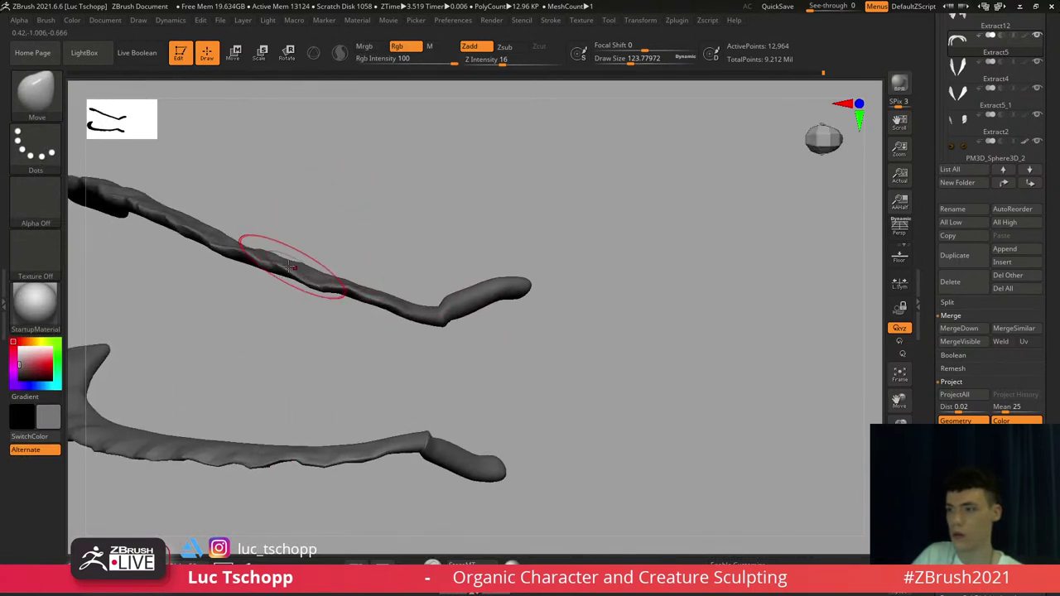
pyautogui.moveTo(296, 262); pyautogui.dragTo(291, 246)
pyautogui.keyDown('alt'); pyautogui.moveTo(257, 255); pyautogui.dragTo(348, 261, button='right'); pyautogui.keyUp('alt')
pyautogui.press('s')
pyautogui.moveTo(309, 249); pyautogui.dragTo(304, 250)
pyautogui.moveTo(287, 251)
pyautogui.mouseDown()
pyautogui.moveTo(254, 207)
pyautogui.moveTo(209, 184)
pyautogui.mouseUp()
pyautogui.moveTo(211, 194)
pyautogui.keyDown('alt'); pyautogui.mouseDown(button='right')
pyautogui.moveTo(306, 196)
pyautogui.moveTo(261, 179)
pyautogui.mouseUp(button='right'); pyautogui.keyUp('alt')
pyautogui.moveTo(229, 184); pyautogui.dragTo(218, 175)
# Reshape the right side of both ridges with the Move brush
pyautogui.keyDown('alt'); pyautogui.moveTo(327, 234); pyautogui.dragTo(269, 270, button='right'); pyautogui.keyUp('alt')
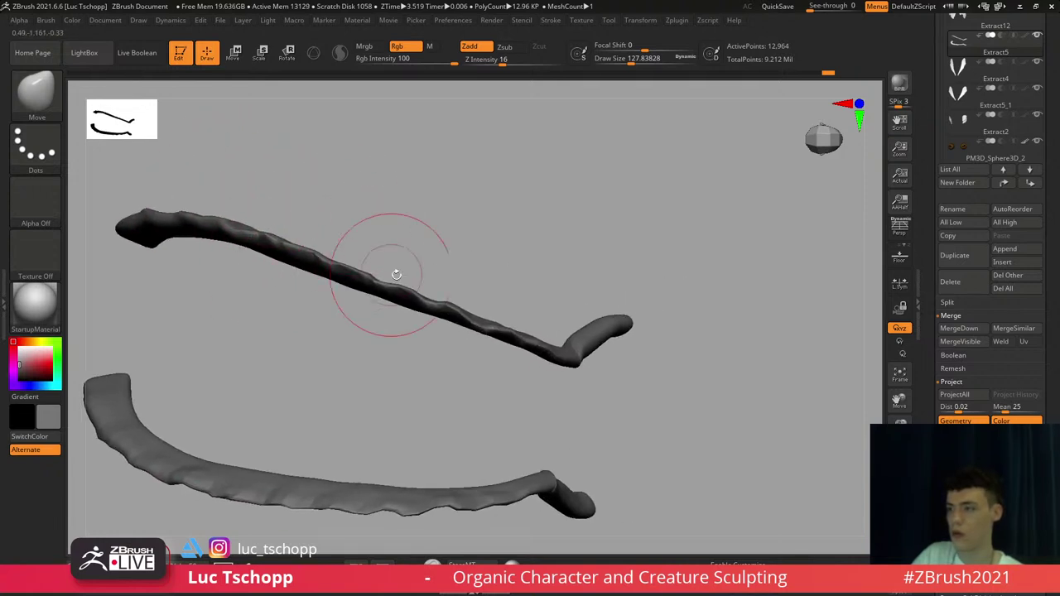
pyautogui.moveTo(474, 318); pyautogui.dragTo(473, 310)
pyautogui.moveTo(502, 329); pyautogui.dragTo(527, 331)
pyautogui.moveTo(441, 297); pyautogui.dragTo(468, 137, button='right')
pyautogui.moveTo(454, 279); pyautogui.dragTo(450, 262, button='right')
# Shrink the brush to about 104 and even out the lower ridge's middle and left parts
pyautogui.press('s')
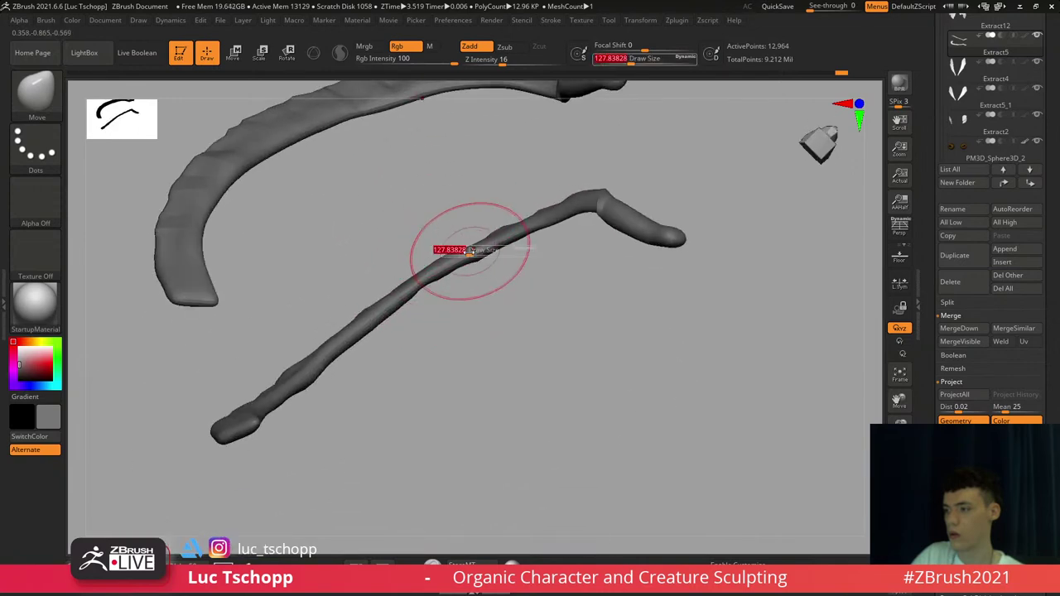
pyautogui.moveTo(471, 253)
pyautogui.mouseDown()
pyautogui.moveTo(457, 261)
pyautogui.moveTo(466, 247)
pyautogui.mouseUp()
pyautogui.moveTo(487, 237); pyautogui.dragTo(528, 216)
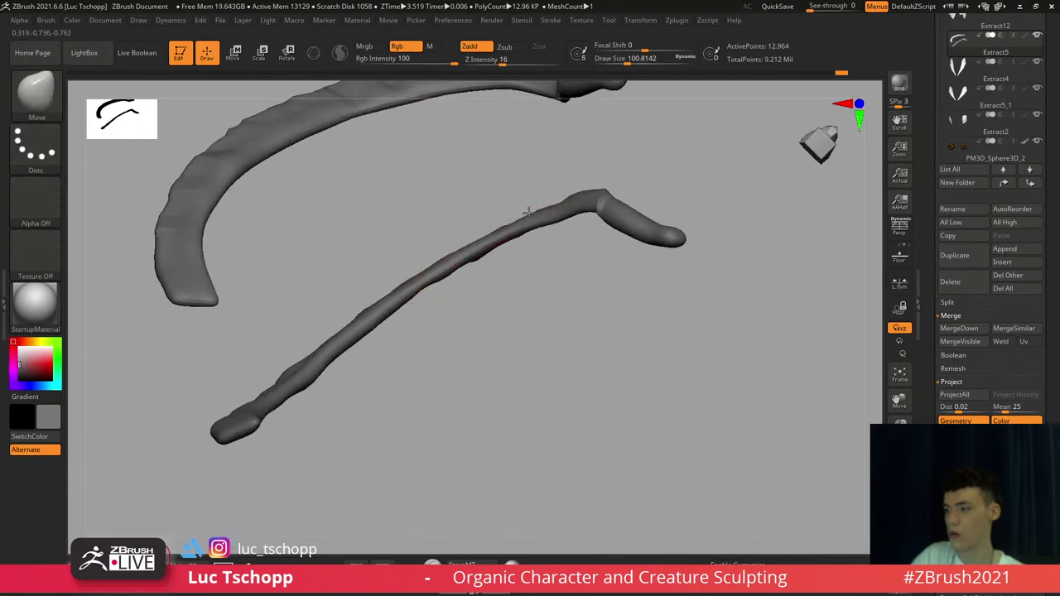
pyautogui.keyDown('alt'); pyautogui.moveTo(459, 263); pyautogui.dragTo(487, 246, button='right'); pyautogui.keyUp('alt')
pyautogui.moveTo(434, 268); pyautogui.dragTo(420, 282, button='right')
pyautogui.moveTo(410, 291); pyautogui.dragTo(405, 283)
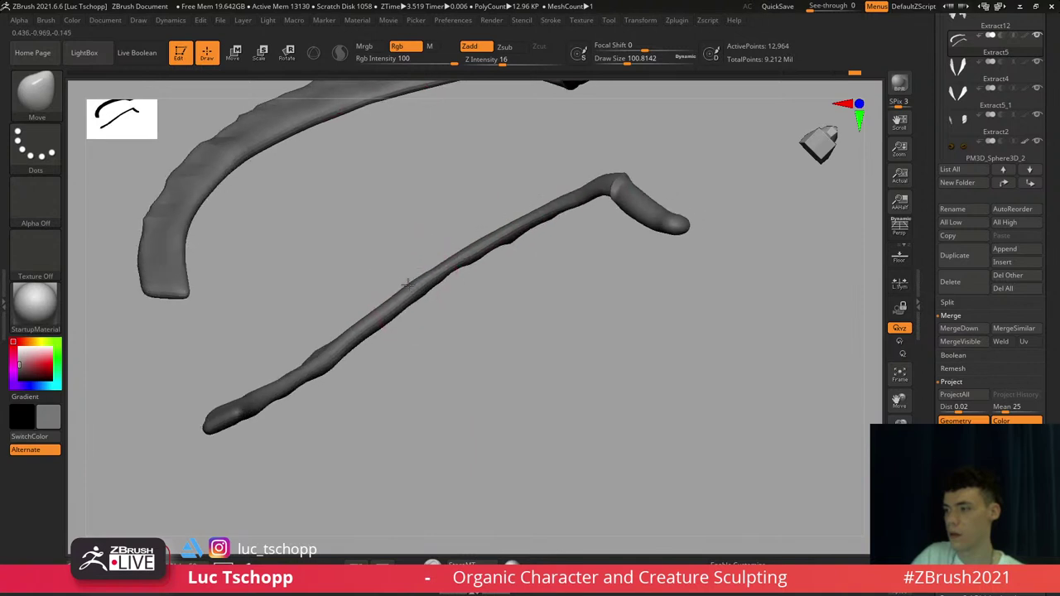
pyautogui.moveTo(367, 321)
pyautogui.mouseDown()
pyautogui.moveTo(361, 312)
pyautogui.moveTo(347, 327)
pyautogui.mouseUp()
pyautogui.moveTo(330, 350)
pyautogui.mouseDown()
pyautogui.moveTo(323, 342)
pyautogui.moveTo(308, 351)
pyautogui.mouseUp()
# Subdivide the ridges back to full detail and turn Solo off to show the whole head
pyautogui.keyDown('shift'); pyautogui.moveTo(338, 302); pyautogui.dragTo(383, 331, button='right'); pyautogui.keyUp('shift')
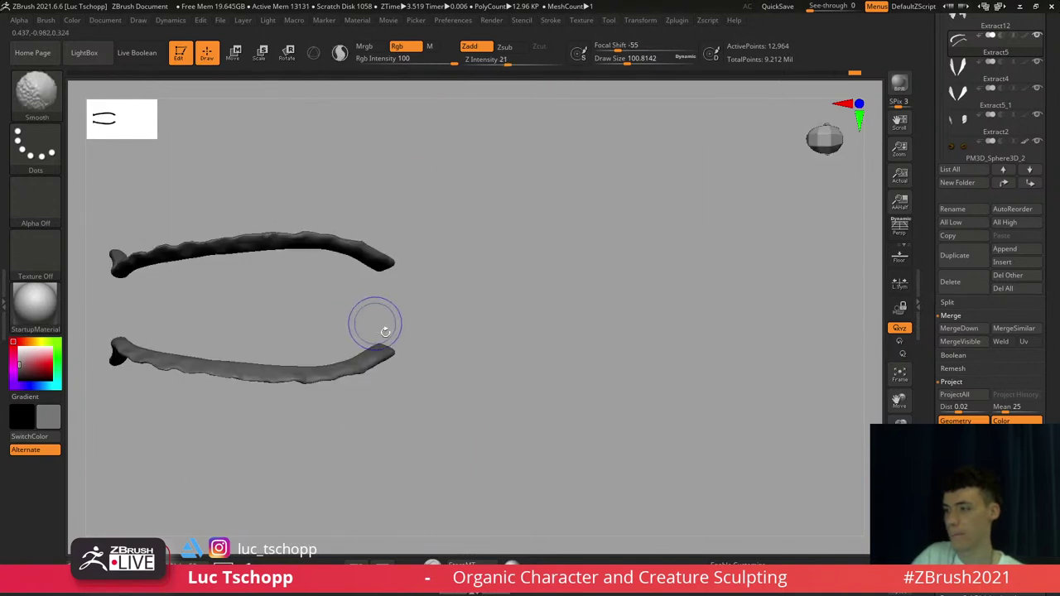
pyautogui.moveTo(546, 336); pyautogui.dragTo(494, 244, button='right')
pyautogui.moveTo(423, 334); pyautogui.dragTo(399, 338, button='right')
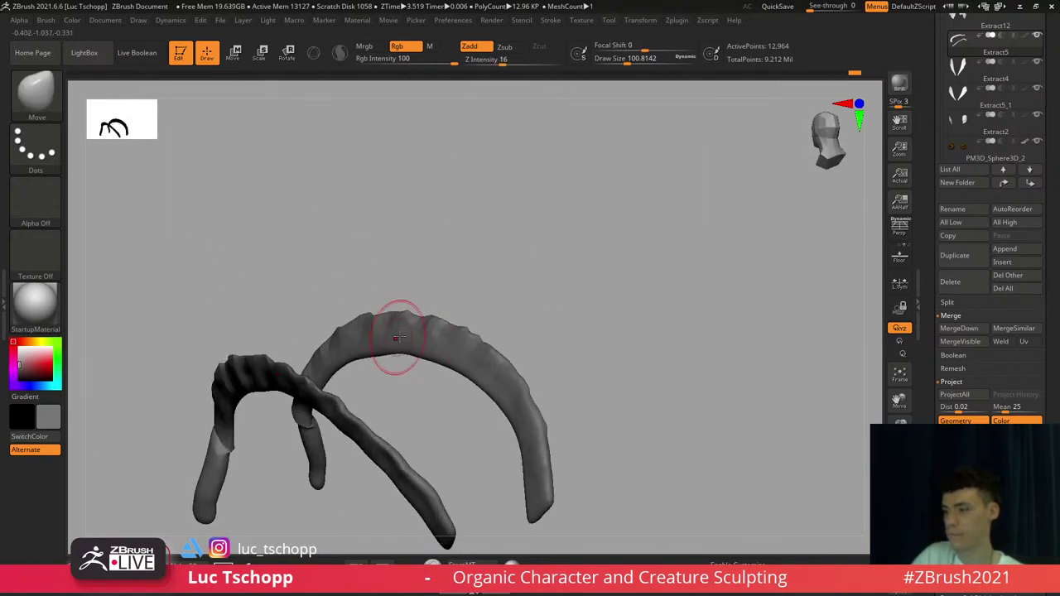
pyautogui.moveTo(531, 434)
pyautogui.mouseDown(button='right')
pyautogui.moveTo(372, 322)
pyautogui.moveTo(408, 309)
pyautogui.mouseUp(button='right')
pyautogui.hotkey('ctrl', 'd')
pyautogui.hotkey('ctrl', 'd')
pyautogui.hotkey('ctrl', 'd')
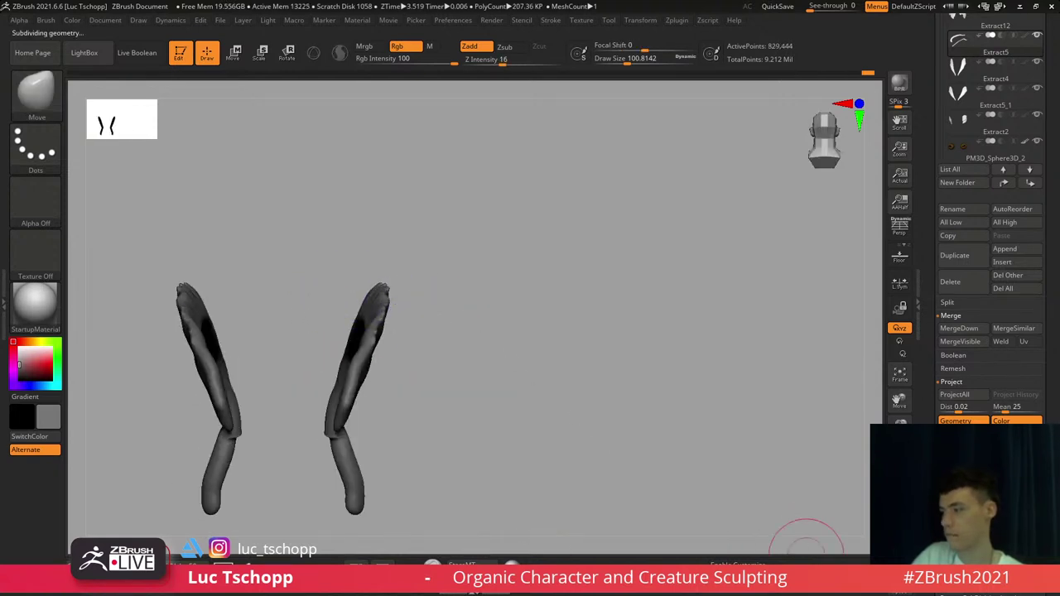
pyautogui.click(899, 544)
pyautogui.moveTo(609, 315); pyautogui.dragTo(278, 313, button='right')
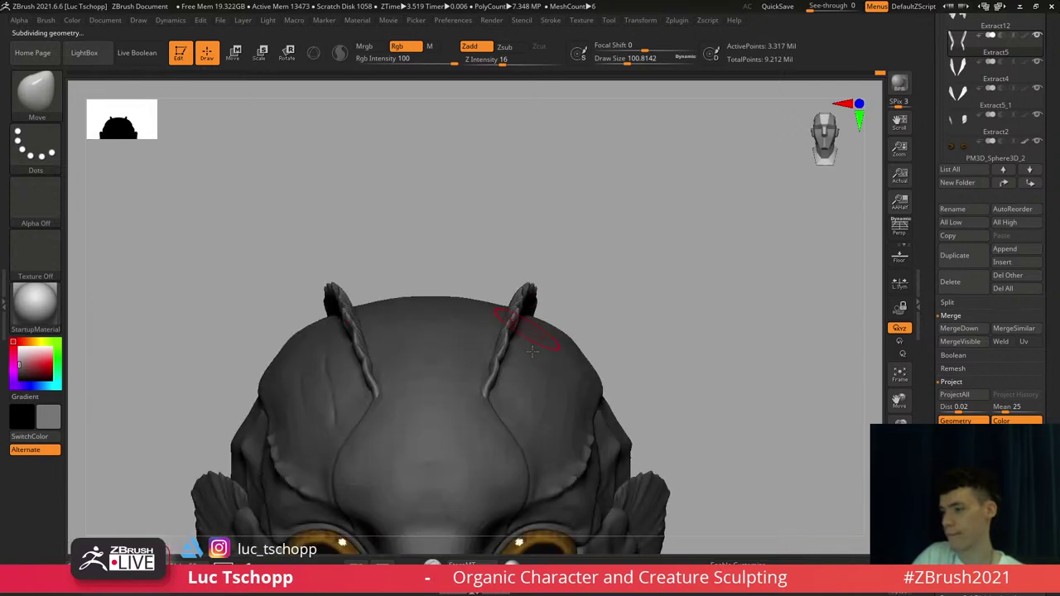
# Tweak the horn ridges with Move at a lower subdivision, brush about 120 then 44
pyautogui.moveTo(530, 327)
pyautogui.keyDown('alt'); pyautogui.mouseDown(button='right')
pyautogui.moveTo(505, 248)
pyautogui.moveTo(492, 290)
pyautogui.mouseUp(button='right'); pyautogui.keyUp('alt')
pyautogui.press('s')
pyautogui.moveTo(482, 290)
pyautogui.mouseDown()
pyautogui.moveTo(469, 313)
pyautogui.moveTo(473, 287)
pyautogui.mouseUp()
pyautogui.press('s')
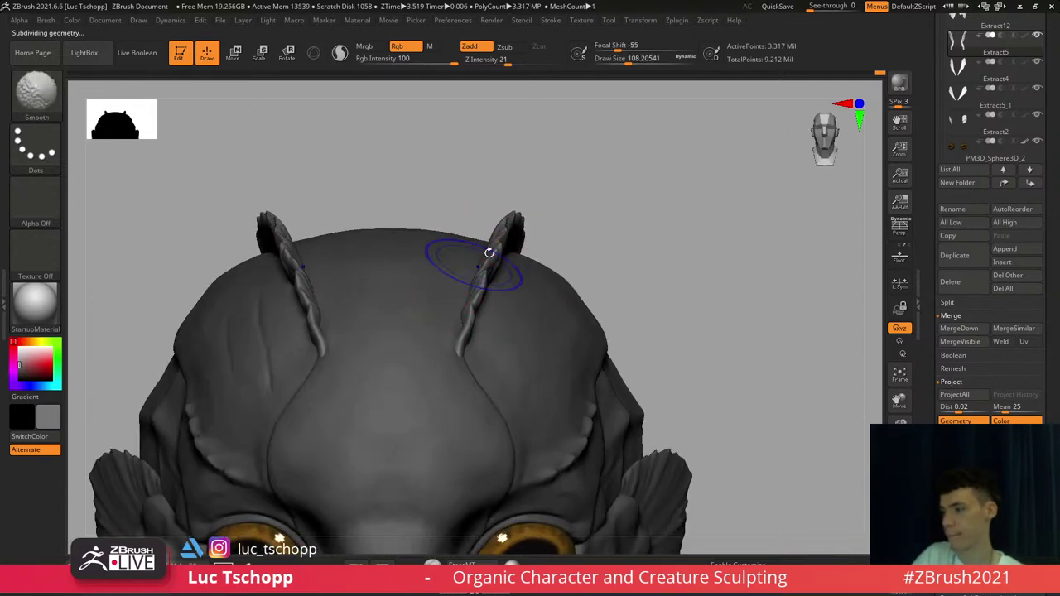
pyautogui.hotkey('shift', 'd')
pyautogui.hotkey('shift', 'd')
pyautogui.hotkey('shift', 'd')
pyautogui.moveTo(485, 249); pyautogui.dragTo(439, 251, button='right')
pyautogui.press('s')
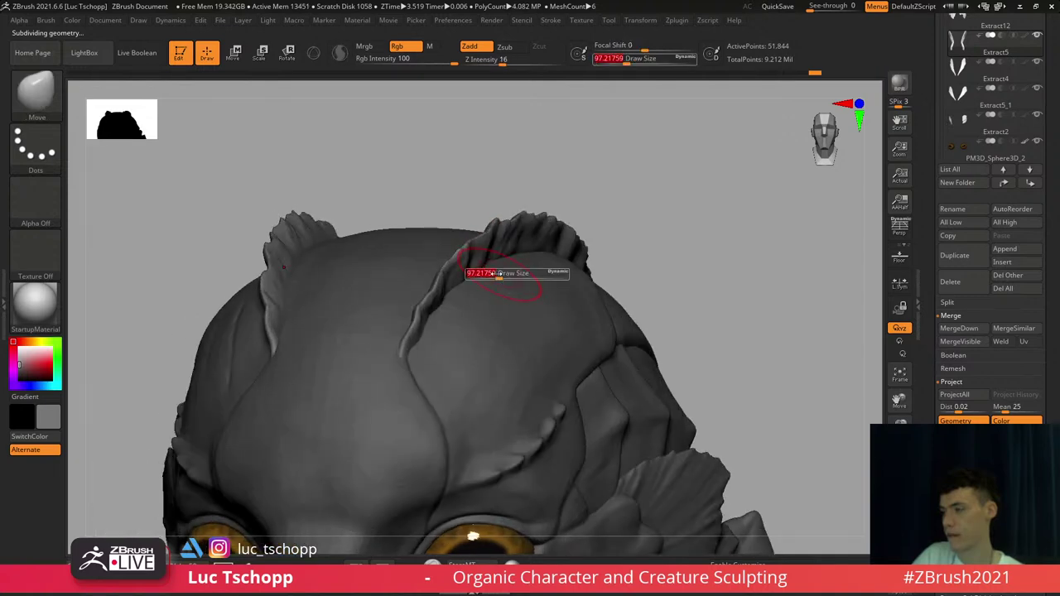
pyautogui.moveTo(499, 276); pyautogui.dragTo(487, 278)
pyautogui.press('d')
pyautogui.moveTo(499, 336); pyautogui.dragTo(489, 292, button='right')
# Frame the head and make the ear flap piece (Extract2) active
pyautogui.press('f')
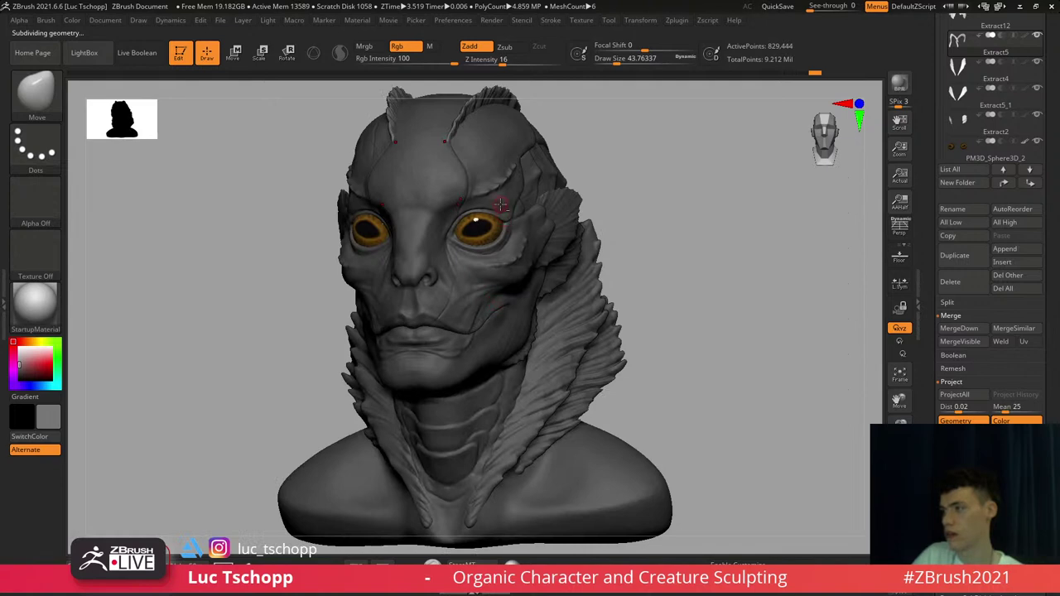
pyautogui.keyDown('alt'); pyautogui.moveTo(501, 205); pyautogui.dragTo(525, 279, button='right'); pyautogui.keyUp('alt')
pyautogui.keyDown('ctrl'); pyautogui.moveTo(507, 217); pyautogui.dragTo(511, 261, button='right'); pyautogui.keyUp('ctrl')
pyautogui.keyDown('alt'); pyautogui.moveTo(586, 223); pyautogui.dragTo(594, 234, button='right'); pyautogui.keyUp('alt')
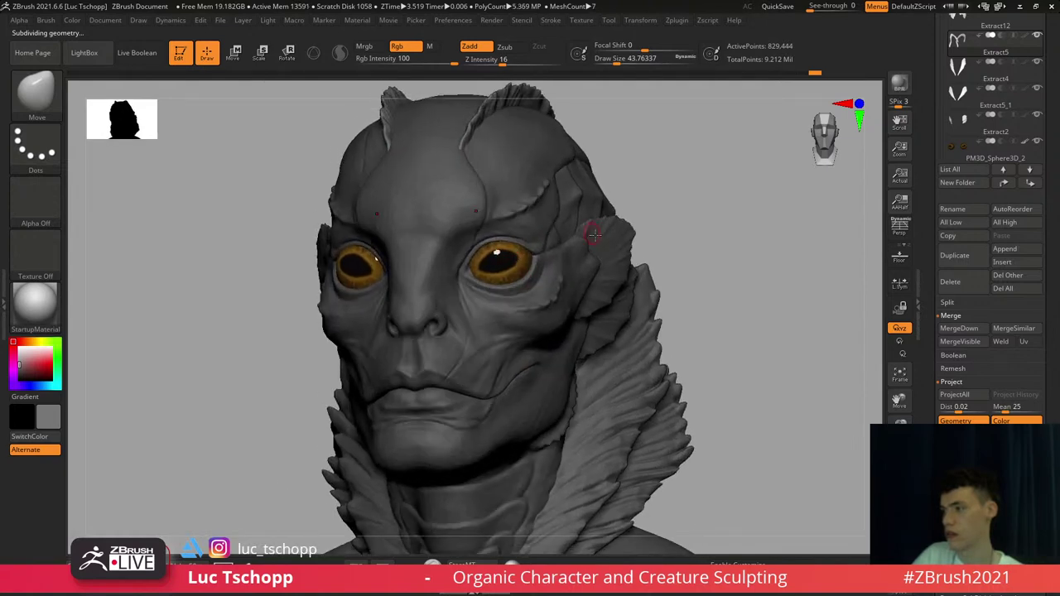
pyautogui.keyDown('alt'); pyautogui.click(608, 253); pyautogui.keyUp('alt')
# Switch to the SnakeHook brush with a draw size of about 23 for the ear flap
pyautogui.press('b')
pyautogui.click(710, 201)
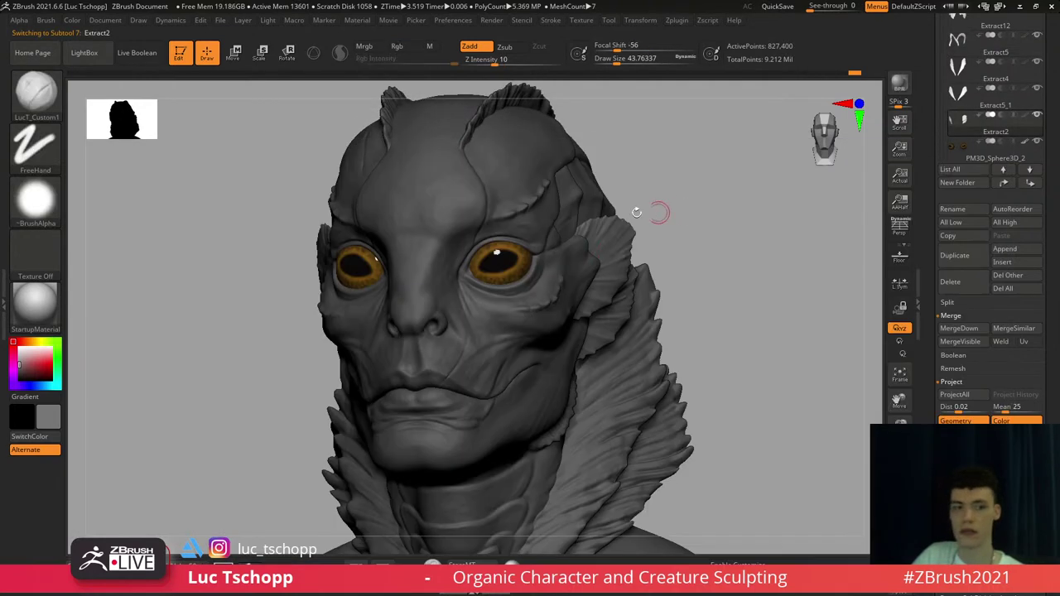
pyautogui.press('b')
pyautogui.press('s')
pyautogui.press('h')
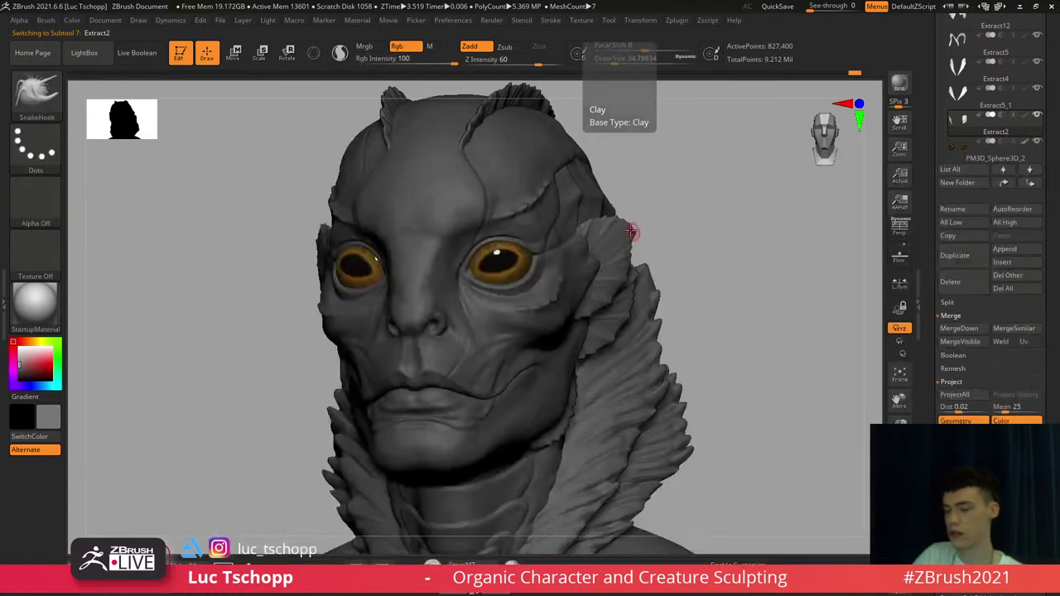
pyautogui.moveTo(673, 229); pyautogui.dragTo(641, 226, button='right')
pyautogui.press('s')
pyautogui.moveTo(641, 225); pyautogui.dragTo(638, 226)
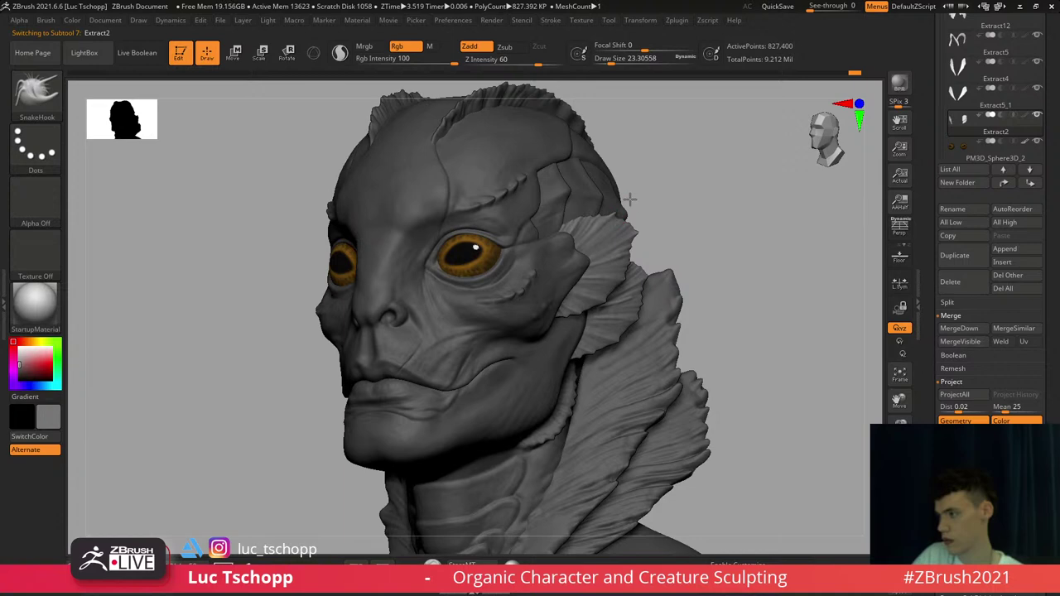
pyautogui.keyDown('shift'); pyautogui.moveTo(623, 256); pyautogui.dragTo(632, 293, button='right'); pyautogui.keyUp('shift')
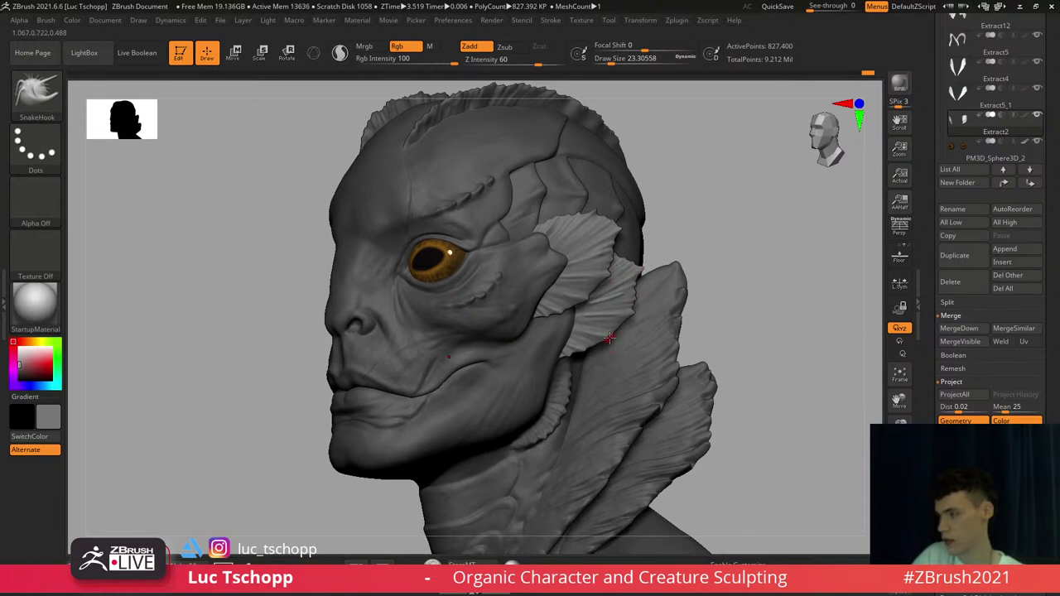
# Switch to the Move brush and enlarge it for broad shaping of the ear flap
pyautogui.moveTo(609, 357); pyautogui.dragTo(590, 351, button='right')
pyautogui.press('b')
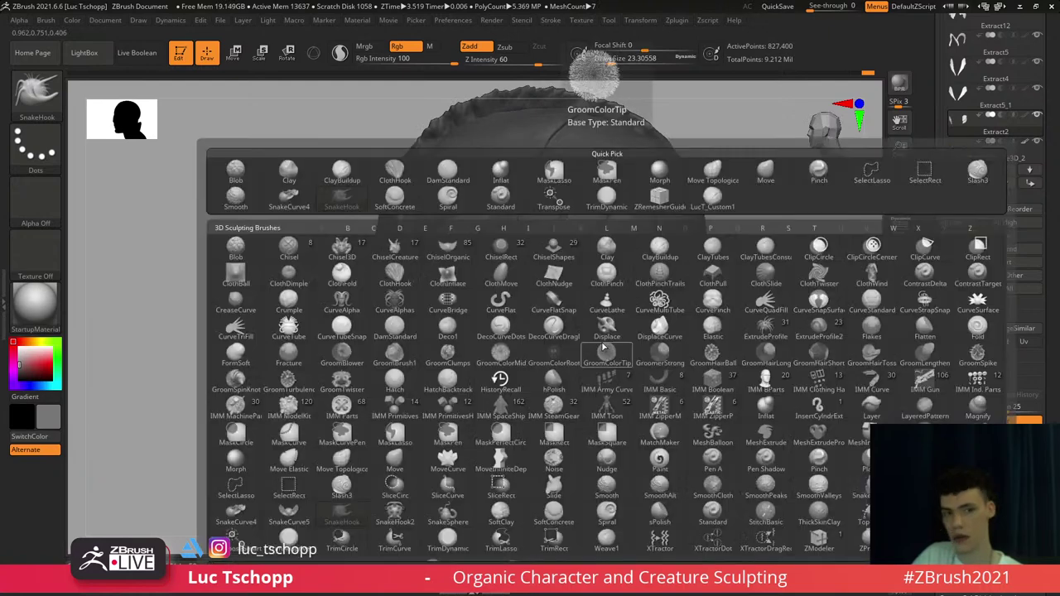
pyautogui.press('m')
pyautogui.press('v')
pyautogui.press('s')
pyautogui.moveTo(585, 276); pyautogui.dragTo(599, 276)
pyautogui.moveTo(598, 276); pyautogui.dragTo(618, 267, button='right')
# Reshape the ear flap with the Move brush at about 140–149 draw size
pyautogui.press('s')
pyautogui.moveTo(568, 256); pyautogui.dragTo(572, 255)
pyautogui.press('s')
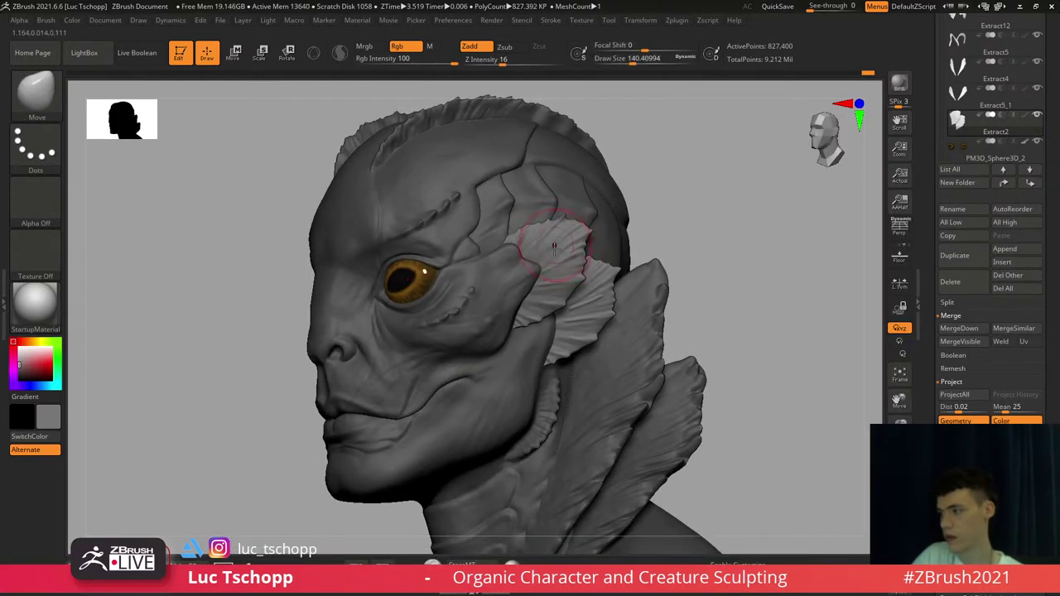
pyautogui.press('s')
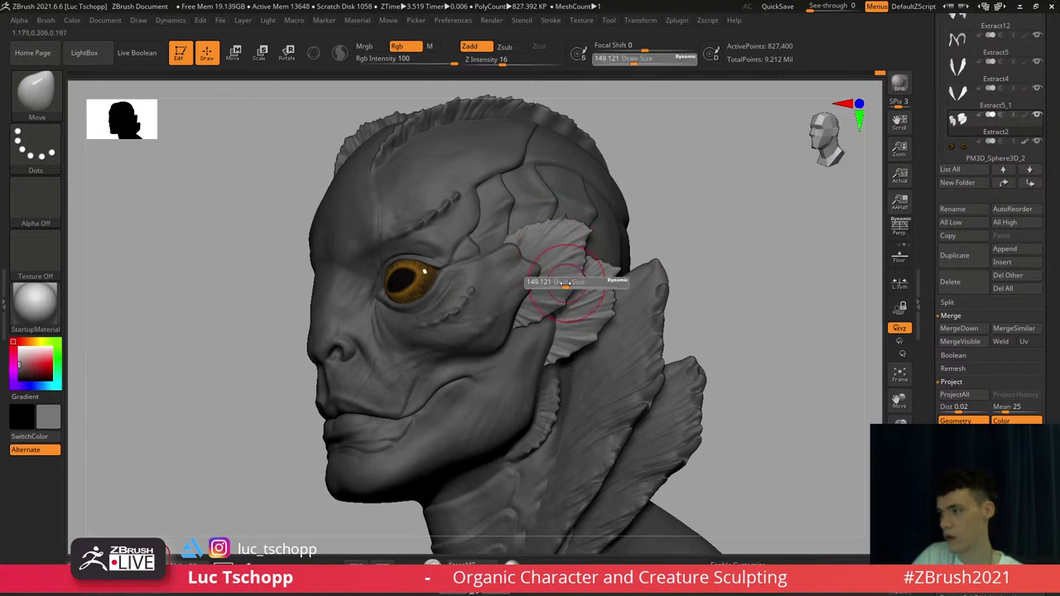
pyautogui.moveTo(571, 282)
pyautogui.mouseDown()
pyautogui.moveTo(593, 303)
pyautogui.moveTo(582, 320)
pyautogui.mouseUp()
pyautogui.press('s')
# Adjust the neck fin (Extract4) with a brush of about 94, then reselect the main head
pyautogui.press('s')
pyautogui.keyDown('alt'); pyautogui.moveTo(590, 319); pyautogui.dragTo(580, 249, button='right'); pyautogui.keyUp('alt')
pyautogui.keyDown('alt'); pyautogui.click(585, 381); pyautogui.keyUp('alt')
pyautogui.keyDown('alt'); pyautogui.moveTo(583, 478); pyautogui.dragTo(584, 369, button='right'); pyautogui.keyUp('alt')
pyautogui.press('s')
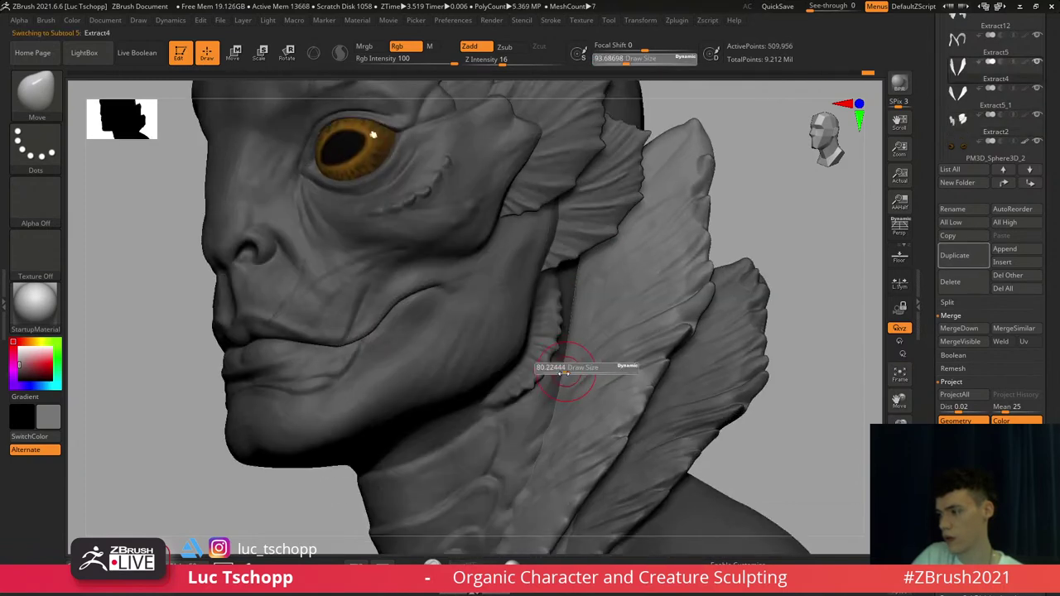
pyautogui.moveTo(570, 367); pyautogui.dragTo(556, 379)
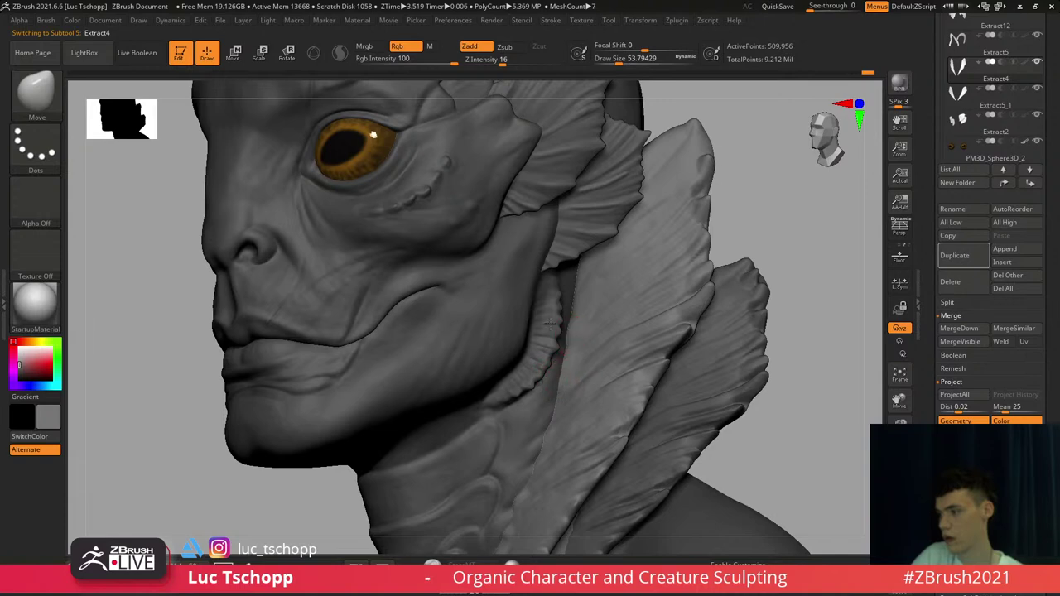
pyautogui.keyDown('ctrl'); pyautogui.moveTo(524, 250); pyautogui.dragTo(599, 313, button='right'); pyautogui.keyUp('ctrl')
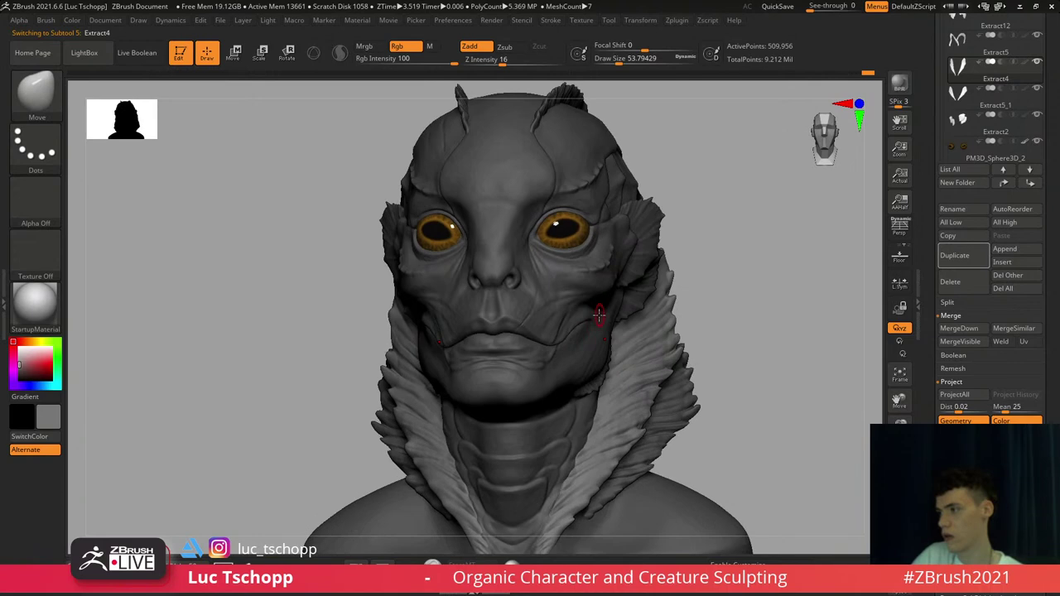
pyautogui.keyDown('alt'); pyautogui.moveTo(583, 253); pyautogui.dragTo(563, 232, button='right'); pyautogui.keyUp('alt')
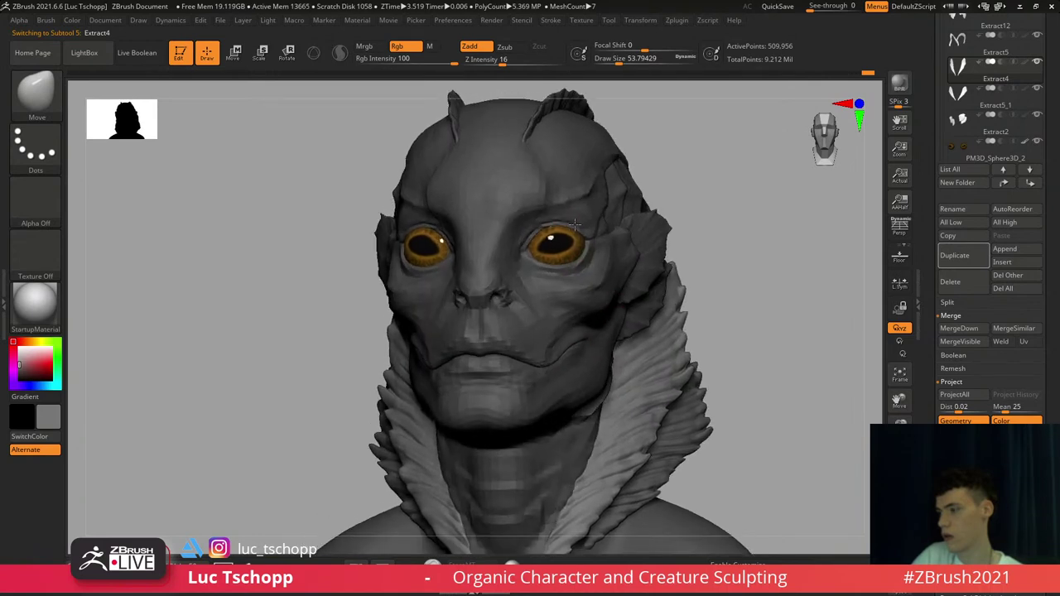
pyautogui.keyDown('alt'); pyautogui.click(568, 217); pyautogui.keyUp('alt')
pyautogui.press('Tab')
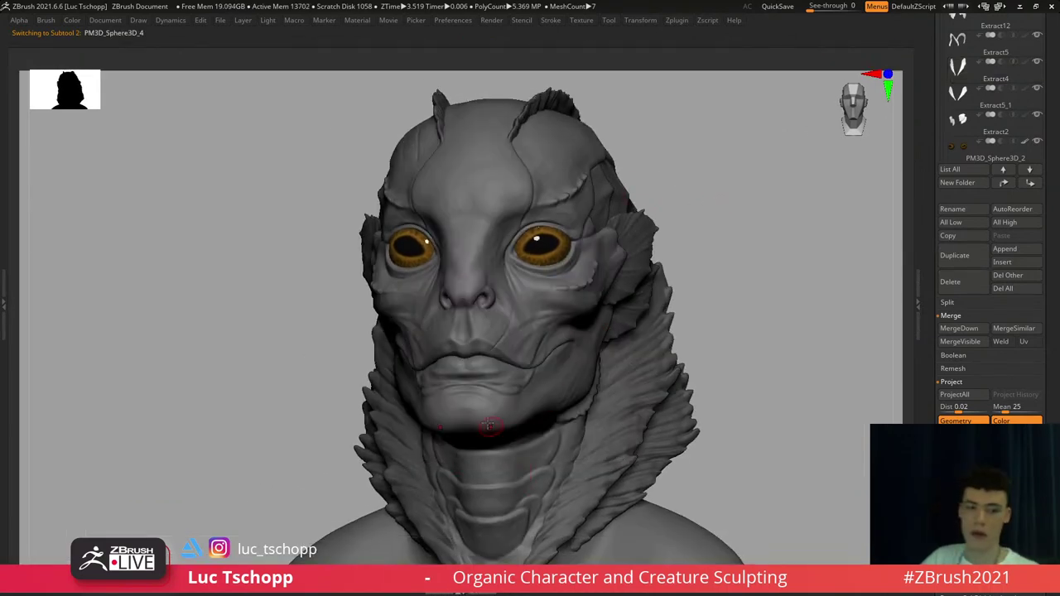
# Deepen the crease between the brows with a carving brush, shrinking it between strokes
pyautogui.press('b')
pyautogui.click(594, 199)
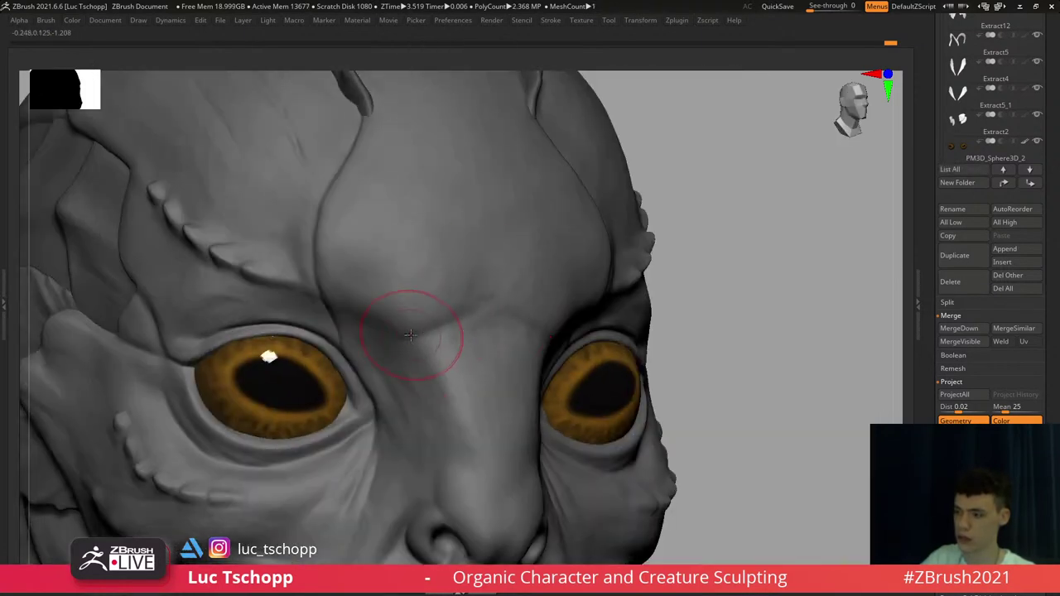
pyautogui.moveTo(411, 335)
pyautogui.mouseDown()
pyautogui.moveTo(481, 308)
pyautogui.moveTo(448, 325)
pyautogui.moveTo(474, 311)
pyautogui.moveTo(439, 318)
pyautogui.mouseUp()
pyautogui.press('s')
pyautogui.press('s')
pyautogui.press('s')
pyautogui.moveTo(445, 326); pyautogui.dragTo(466, 312)
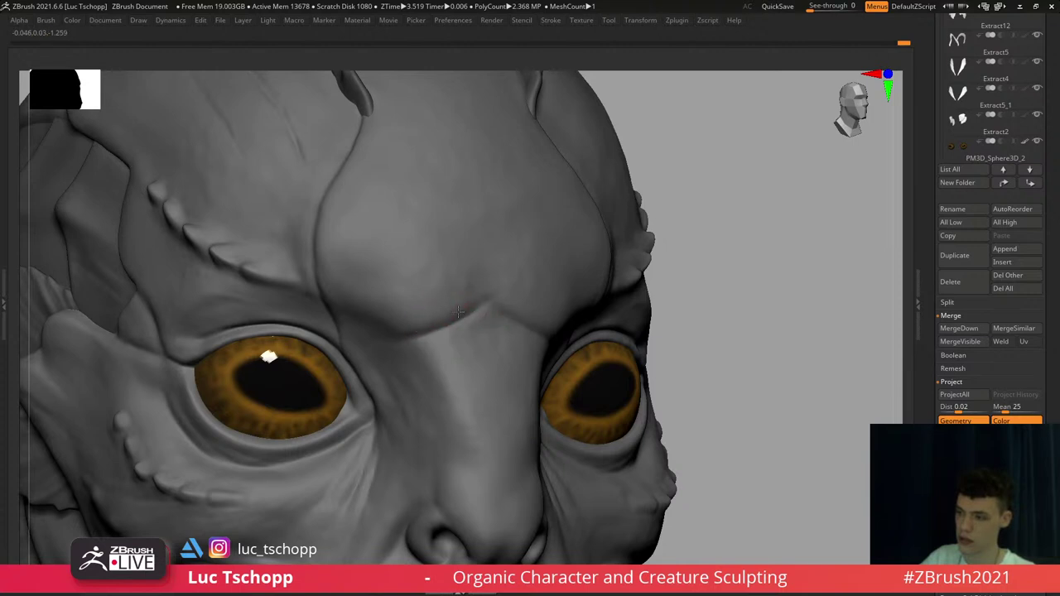
# Choose the DamStandard brush via B-D-S and turn the head toward the brow
pyautogui.press('b')
pyautogui.press('d')
pyautogui.press('s')
pyautogui.press('s')
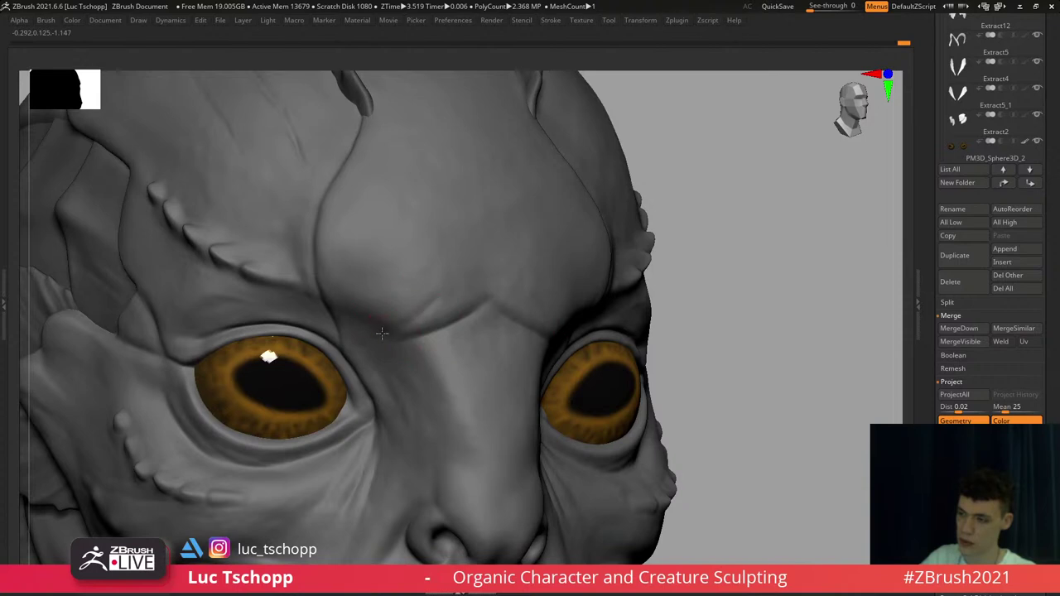
pyautogui.press('b')
pyautogui.press('d')
pyautogui.press('s')
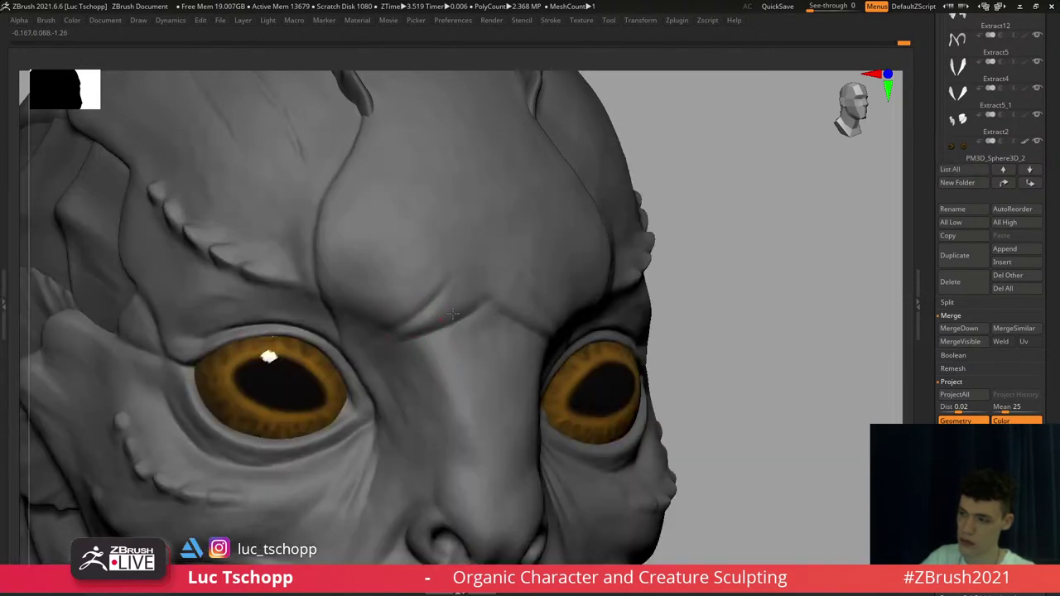
pyautogui.moveTo(455, 289); pyautogui.dragTo(522, 292, button='right')
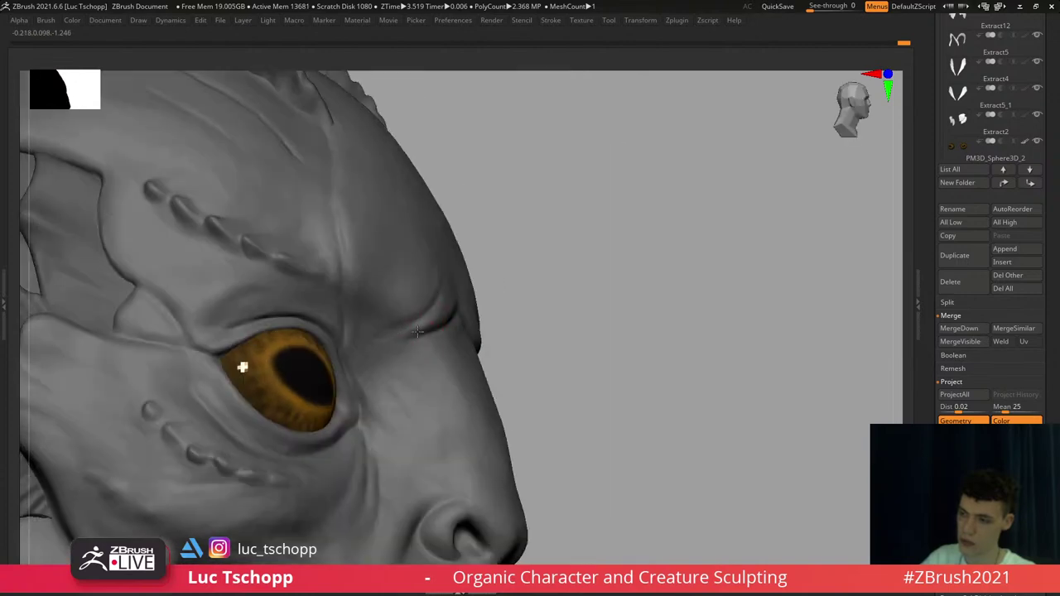
pyautogui.moveTo(547, 352)
pyautogui.mouseDown(button='right')
pyautogui.moveTo(464, 370)
pyautogui.moveTo(439, 392)
pyautogui.moveTo(503, 319)
pyautogui.moveTo(501, 303)
pyautogui.moveTo(471, 304)
pyautogui.moveTo(516, 303)
pyautogui.mouseUp(button='right')
# Carve a sharp diagonal crease above the eye and refine the brow over it
pyautogui.press('b')
pyautogui.press('d')
pyautogui.press('s')
pyautogui.moveTo(531, 341); pyautogui.dragTo(498, 351, button='right')
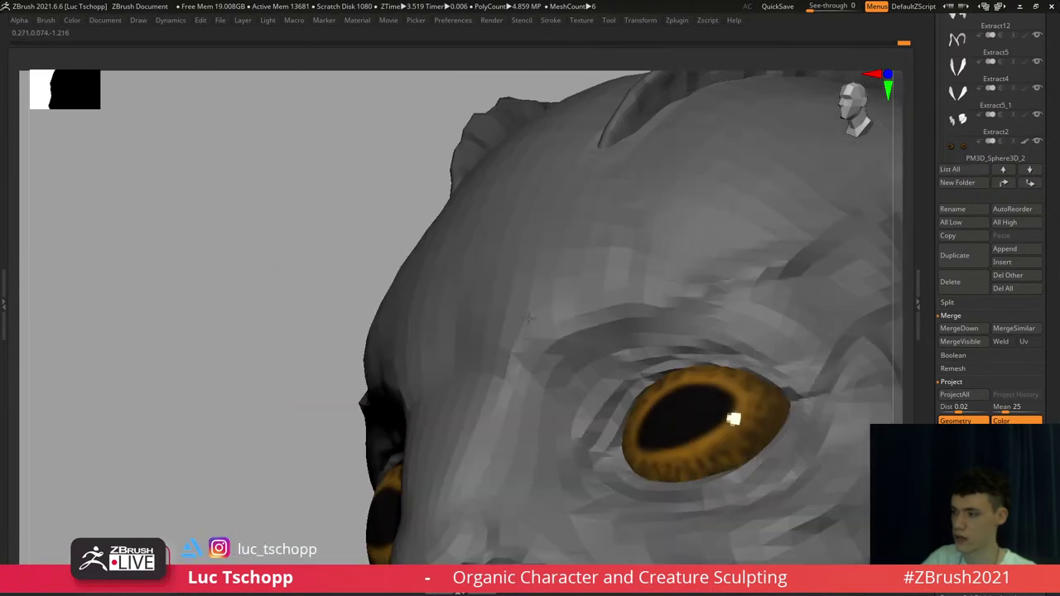
pyautogui.press('s')
pyautogui.moveTo(503, 325); pyautogui.dragTo(559, 364)
pyautogui.press('s')
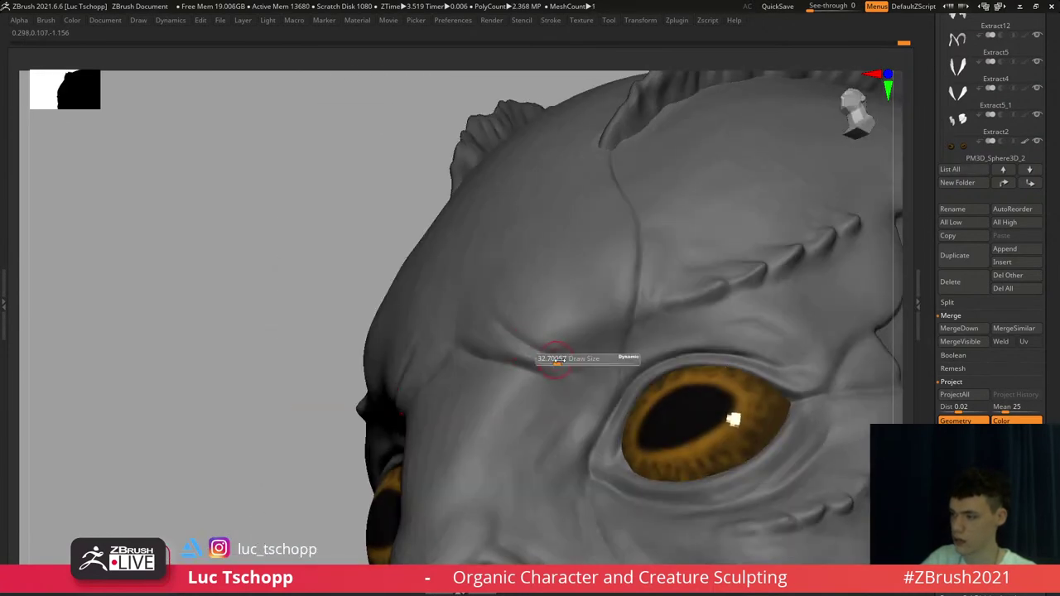
pyautogui.moveTo(534, 305)
pyautogui.mouseDown()
pyautogui.moveTo(585, 319)
pyautogui.moveTo(540, 231)
pyautogui.mouseUp()
# Reselect DamStandard at a smaller draw size and check the brow from profile
pyautogui.press('b')
pyautogui.press('d')
pyautogui.press('s')
pyautogui.press('s')
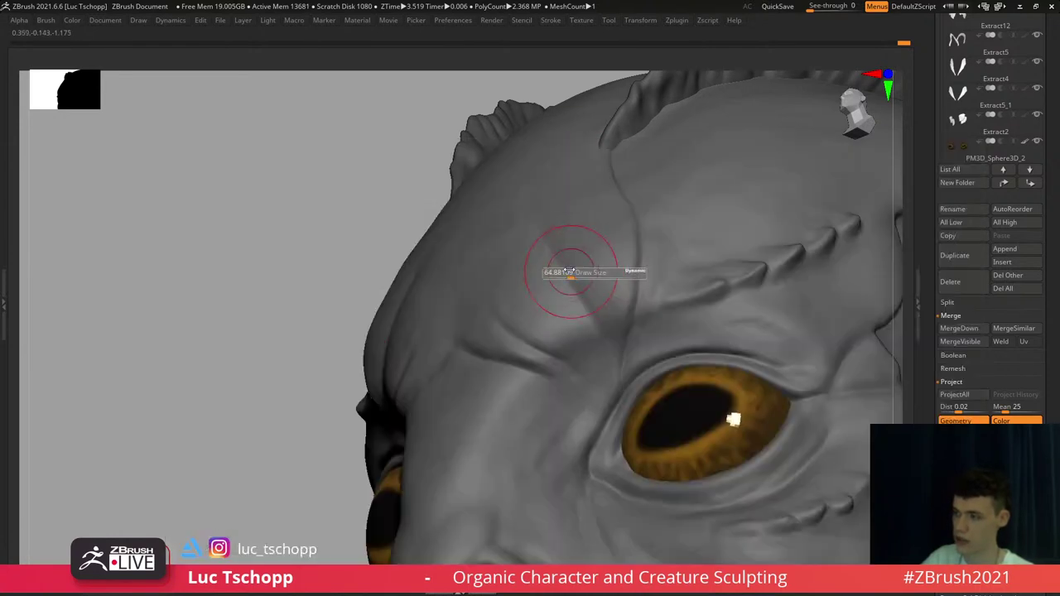
pyautogui.press('s')
pyautogui.moveTo(587, 297); pyautogui.dragTo(572, 297)
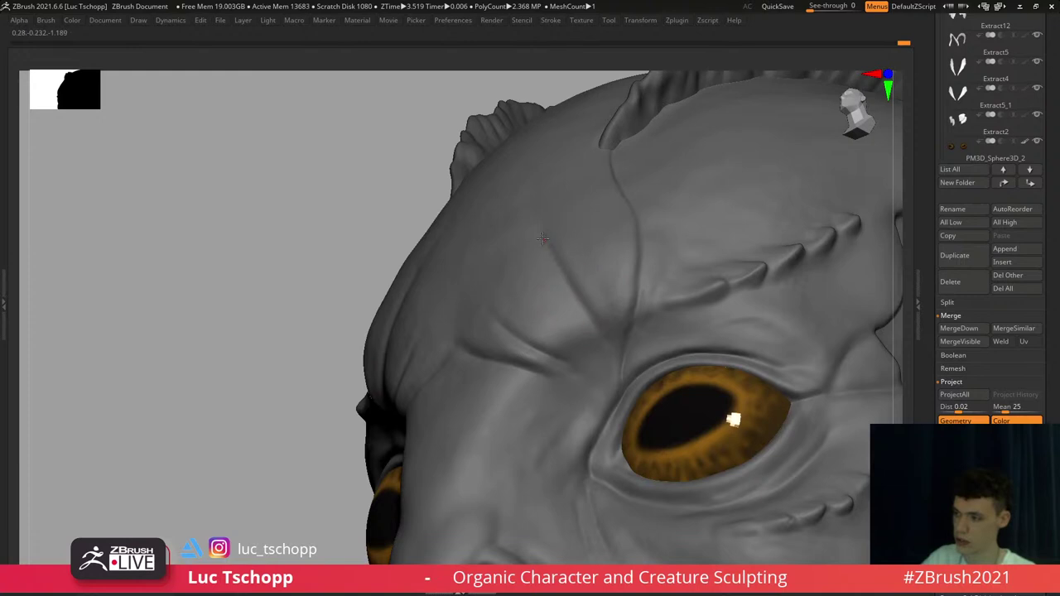
pyautogui.moveTo(559, 293); pyautogui.dragTo(507, 305, button='right')
pyautogui.moveTo(608, 353)
pyautogui.keyDown('ctrl'); pyautogui.mouseDown(button='right')
pyautogui.moveTo(530, 315)
pyautogui.moveTo(616, 335)
pyautogui.moveTo(645, 369)
pyautogui.moveTo(598, 310)
pyautogui.mouseUp(button='right'); pyautogui.keyUp('ctrl')
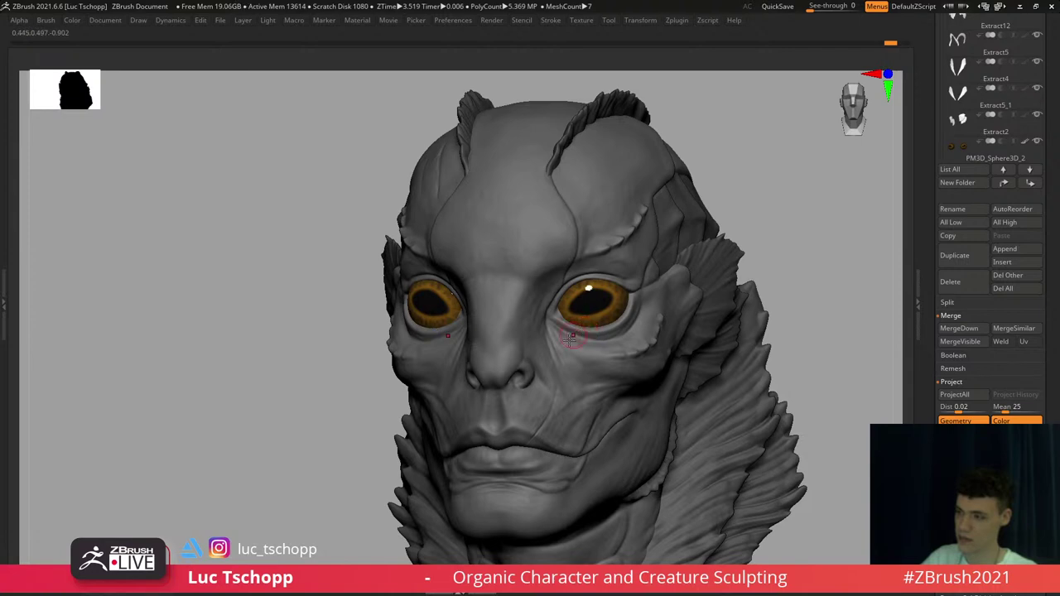
# Stroke small wrinkles below the outer eye corner with the B-D-S crease brush
pyautogui.moveTo(570, 340)
pyautogui.keyDown('alt'); pyautogui.mouseDown(button='right')
pyautogui.moveTo(523, 300)
pyautogui.moveTo(484, 294)
pyautogui.mouseUp(button='right'); pyautogui.keyUp('alt')
pyautogui.keyDown('ctrl'); pyautogui.moveTo(485, 294); pyautogui.dragTo(539, 236, button='right'); pyautogui.keyUp('ctrl')
pyautogui.press('b')
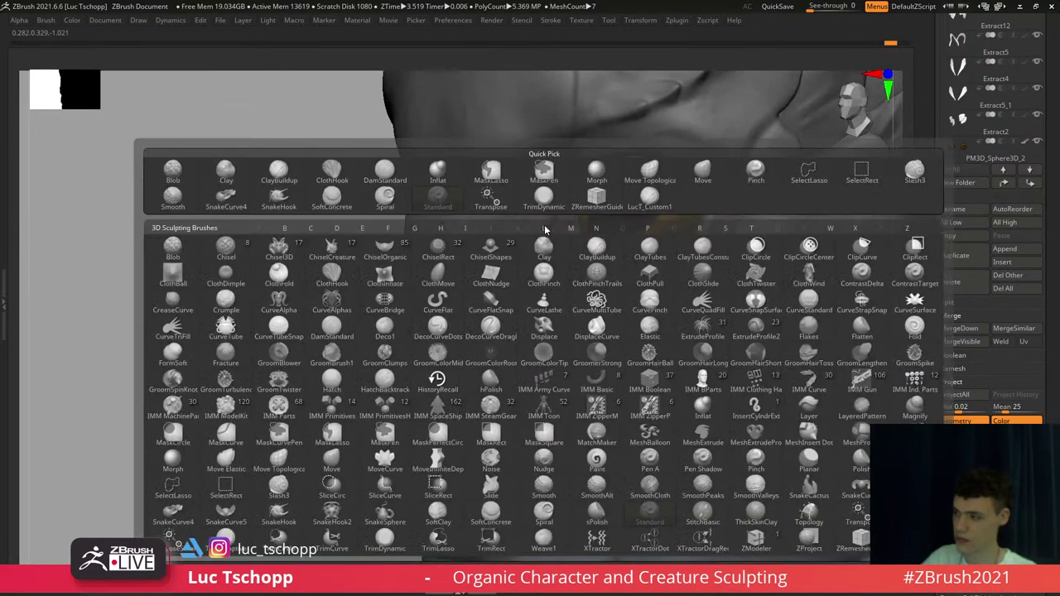
pyautogui.press('d')
pyautogui.press('s')
pyautogui.press('s')
pyautogui.click(542, 229)
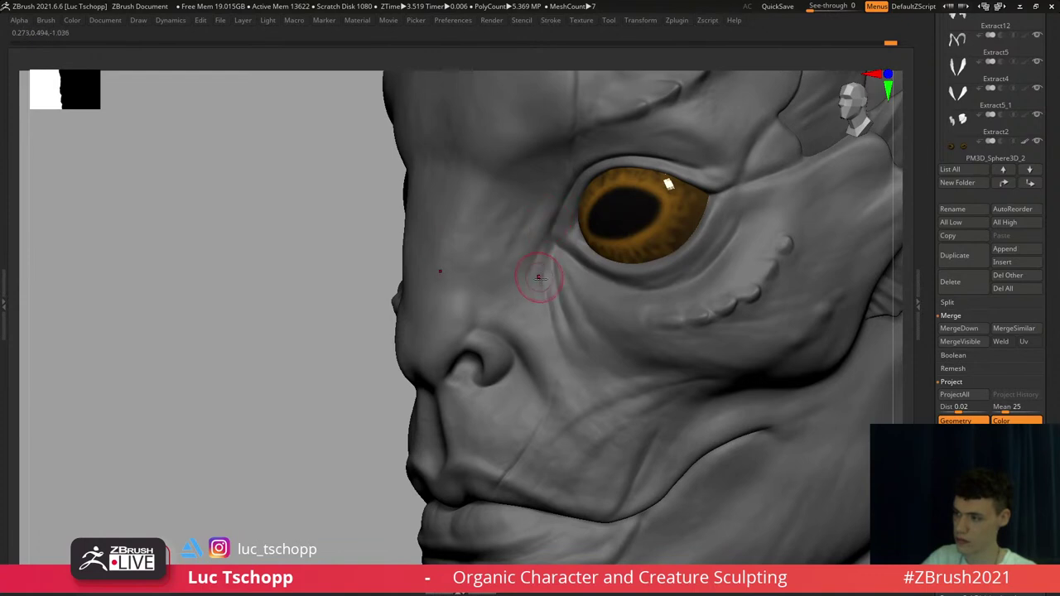
pyautogui.moveTo(539, 279); pyautogui.dragTo(552, 284, button='right')
pyautogui.moveTo(552, 284); pyautogui.dragTo(552, 296)
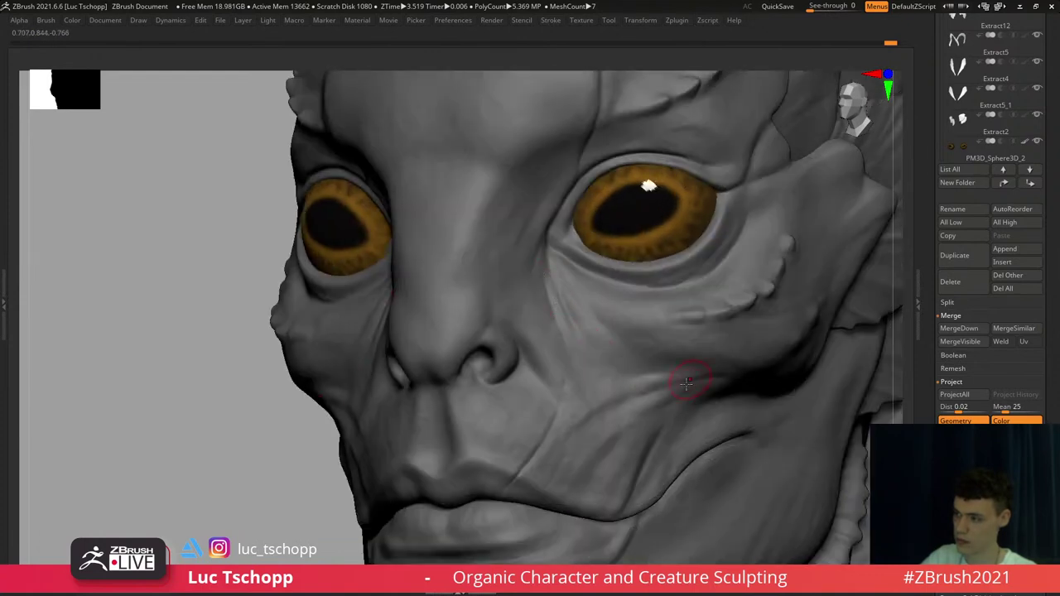
pyautogui.keyDown('alt'); pyautogui.moveTo(687, 383); pyautogui.dragTo(755, 222, button='right'); pyautogui.keyUp('alt')
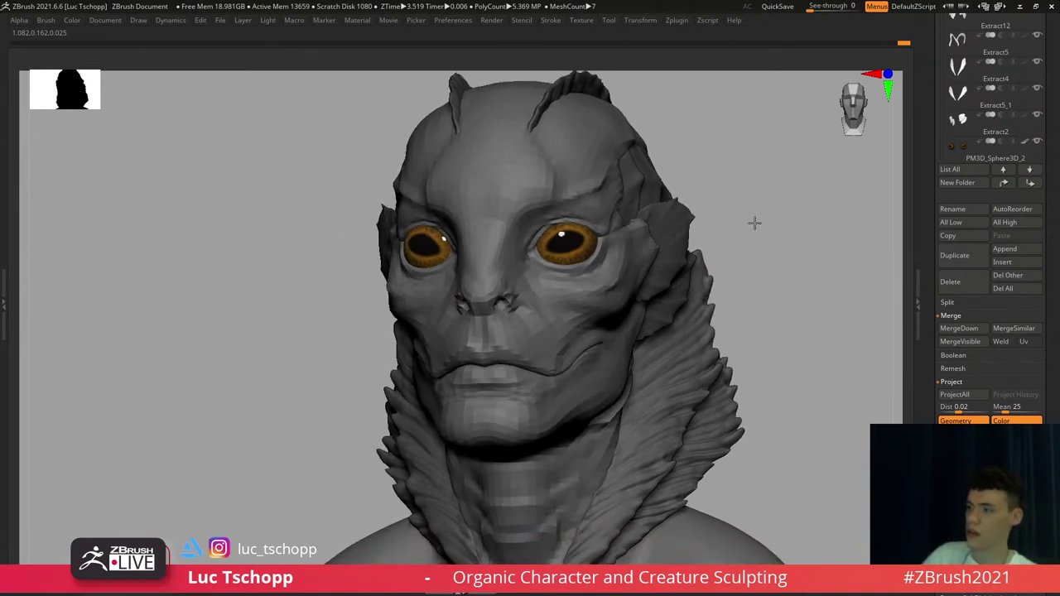
# Restore the interface panels, switch brushes and orbit down toward the crest
pyautogui.keyDown('alt'); pyautogui.moveTo(812, 192); pyautogui.dragTo(760, 197, button='right'); pyautogui.keyUp('alt')
pyautogui.press('Tab')
pyautogui.press('Tab')
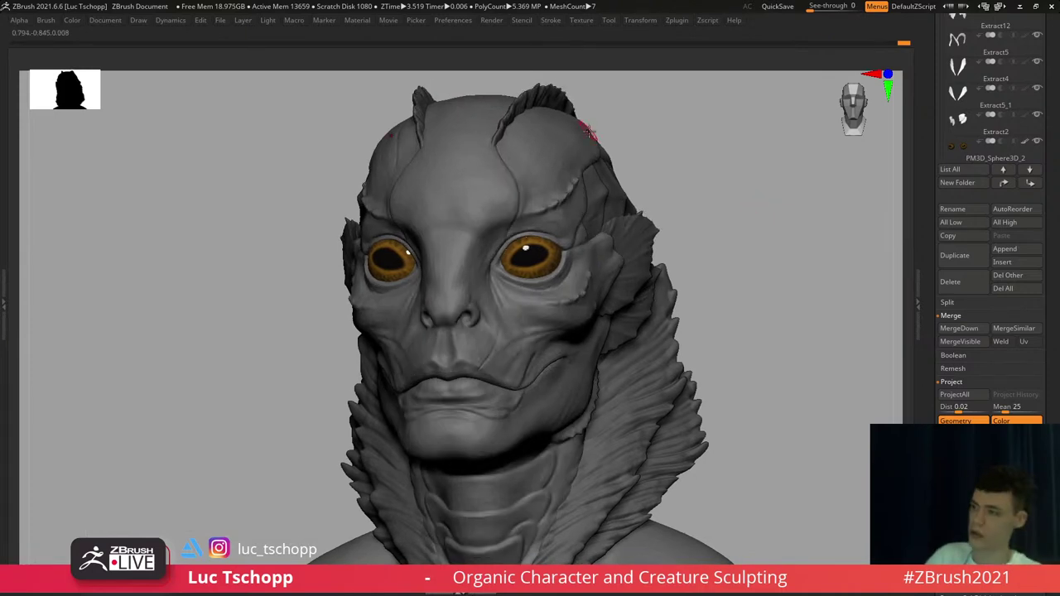
pyautogui.press('b')
pyautogui.press('d')
pyautogui.press('s')
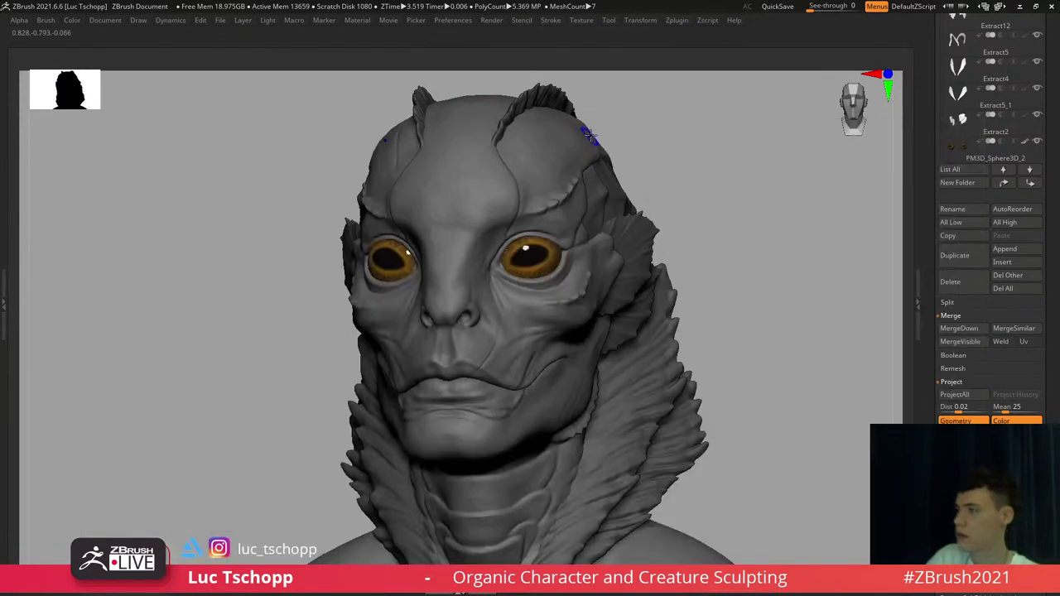
pyautogui.moveTo(592, 132); pyautogui.dragTo(603, 109, button='right')
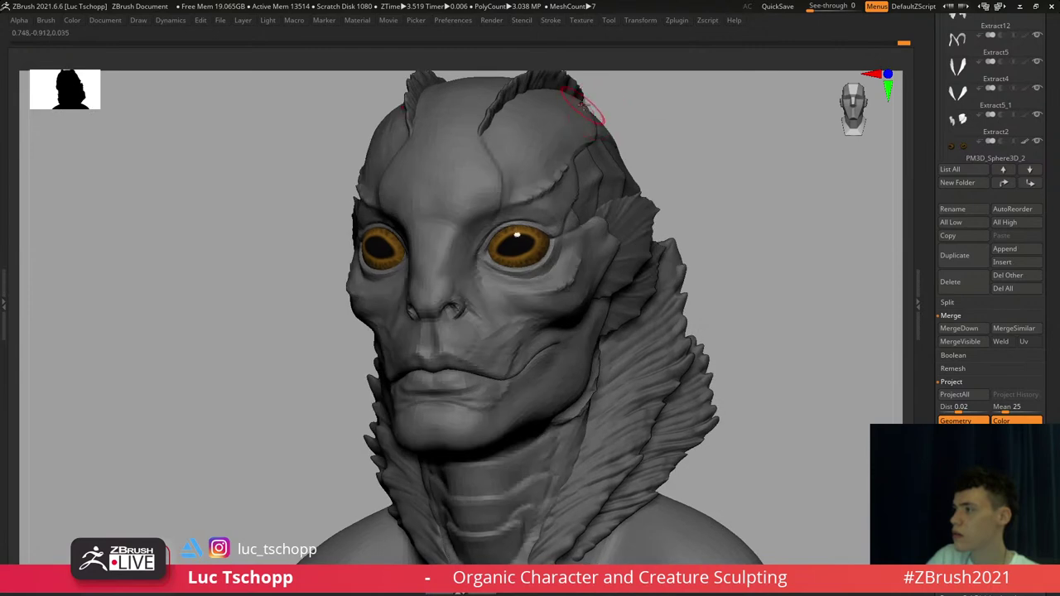
# Return the bust to its highest subdivision level and select the left collar piece, Extract4
pyautogui.hotkey('ctrl', 'd')
pyautogui.moveTo(596, 193)
pyautogui.mouseDown(button='right')
pyautogui.moveTo(592, 185)
pyautogui.moveTo(592, 230)
pyautogui.moveTo(598, 180)
pyautogui.moveTo(661, 141)
pyautogui.mouseUp(button='right')
pyautogui.hotkey('ctrl', 'd')
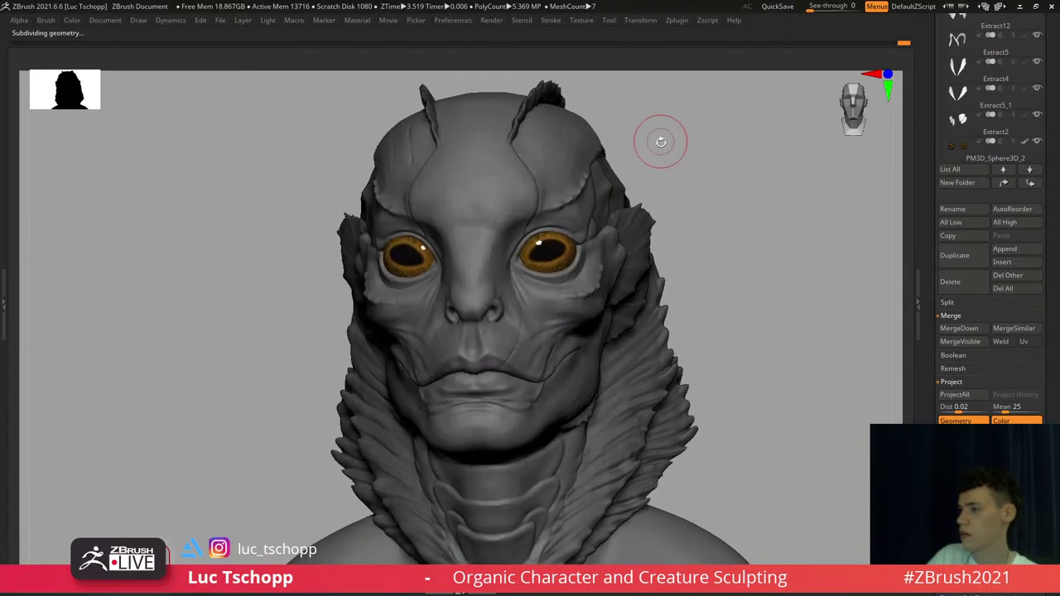
pyautogui.moveTo(661, 142)
pyautogui.mouseDown()
pyautogui.moveTo(685, 157)
pyautogui.moveTo(682, 144)
pyautogui.moveTo(677, 161)
pyautogui.mouseUp()
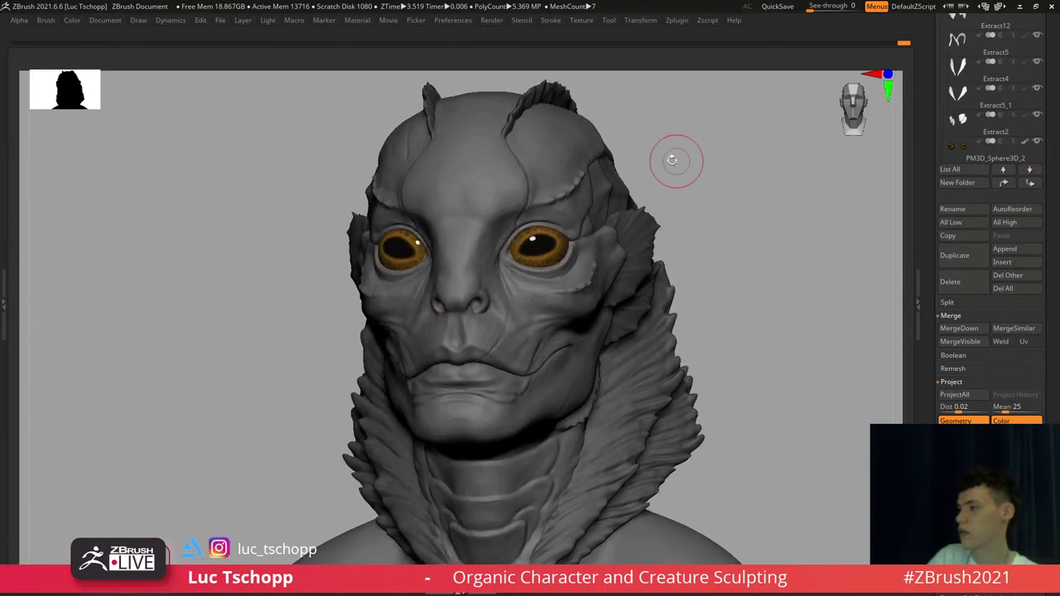
pyautogui.keyDown('alt'); pyautogui.click(376, 352); pyautogui.keyUp('alt')
# Pick the Move brush and turn the head to frame the face from the left
pyautogui.press('b')
pyautogui.press('m')
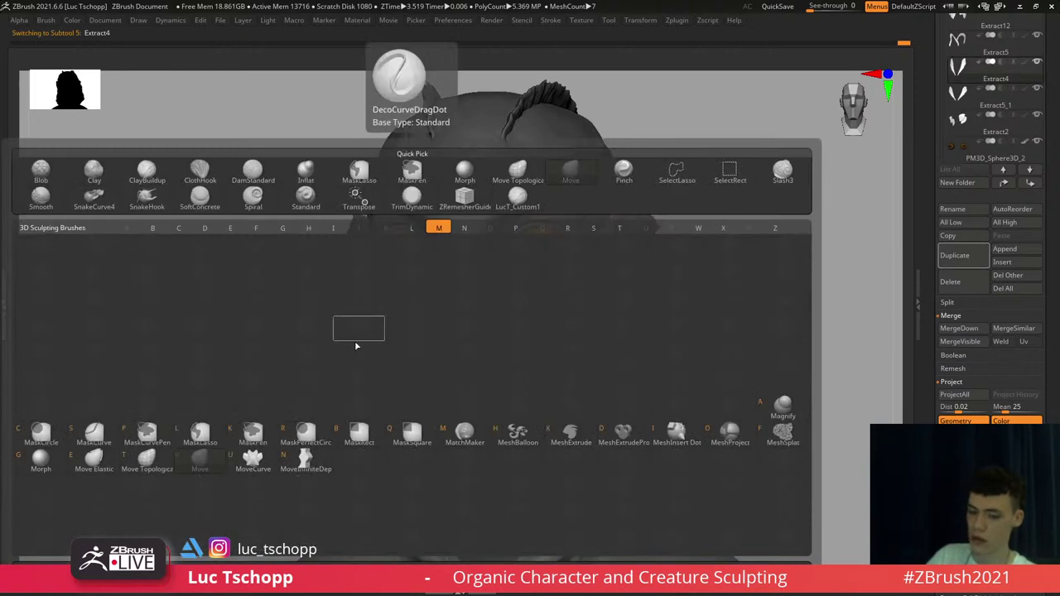
pyautogui.press('v')
pyautogui.press('s')
pyautogui.moveTo(349, 346); pyautogui.dragTo(379, 358, button='right')
pyautogui.press('s')
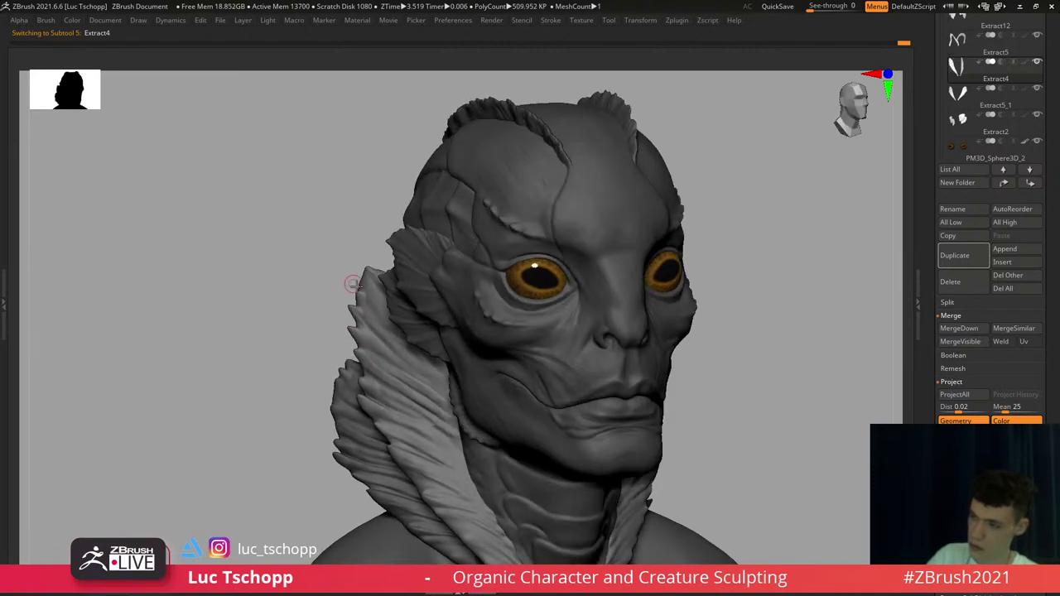
pyautogui.moveTo(345, 271)
pyautogui.mouseDown(button='right')
pyautogui.moveTo(402, 316)
pyautogui.moveTo(395, 305)
pyautogui.moveTo(412, 307)
pyautogui.moveTo(398, 300)
pyautogui.mouseUp(button='right')
pyautogui.moveTo(398, 300)
pyautogui.keyDown('ctrl'); pyautogui.mouseDown(button='right')
pyautogui.moveTo(391, 256)
pyautogui.moveTo(410, 329)
pyautogui.moveTo(392, 309)
pyautogui.moveTo(418, 307)
pyautogui.mouseUp(button='right'); pyautogui.keyUp('ctrl')
# Select the eyes subtool PM3D_Sphere3D_2 and lighten the working grey colour
pyautogui.keyDown('alt'); pyautogui.click(517, 266); pyautogui.keyUp('alt')
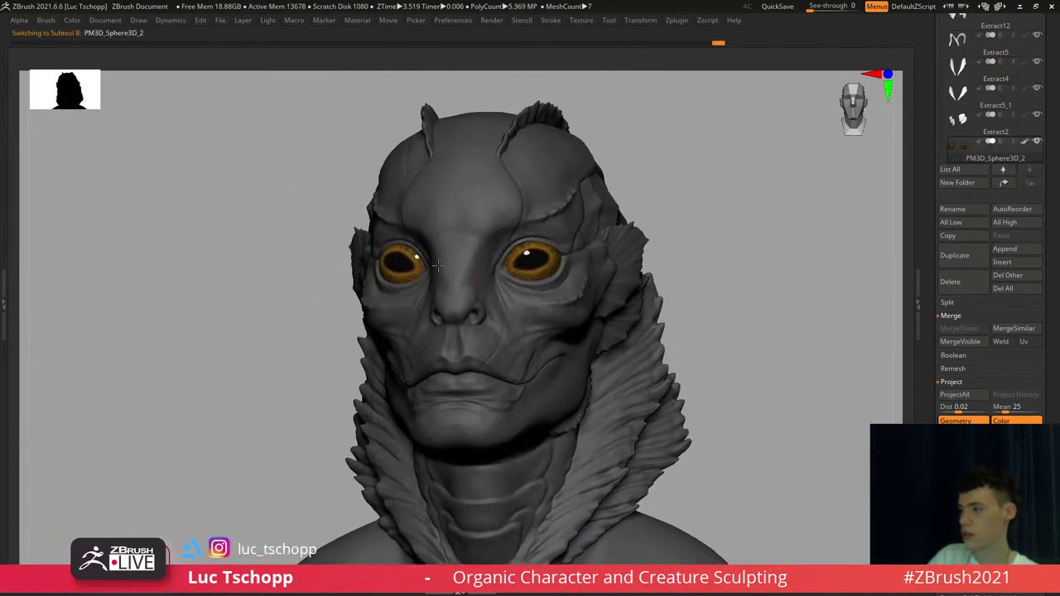
pyautogui.keyDown('alt'); pyautogui.moveTo(438, 266); pyautogui.dragTo(448, 250, button='right'); pyautogui.keyUp('alt')
pyautogui.press('Tab')
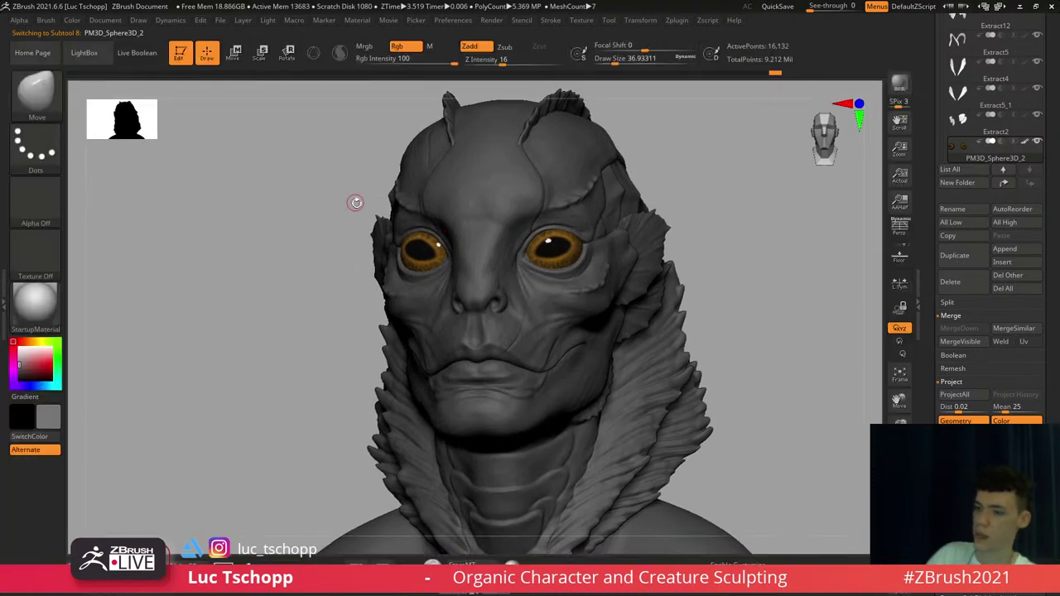
pyautogui.moveTo(26, 361); pyautogui.dragTo(13, 361)
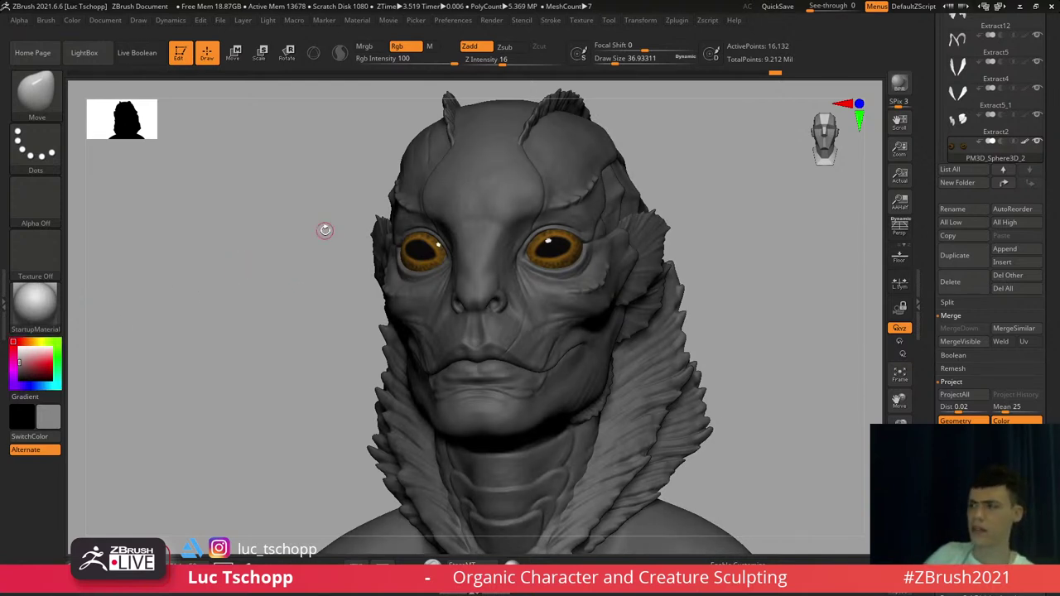
pyautogui.press('Tab')
pyautogui.press('Tab')
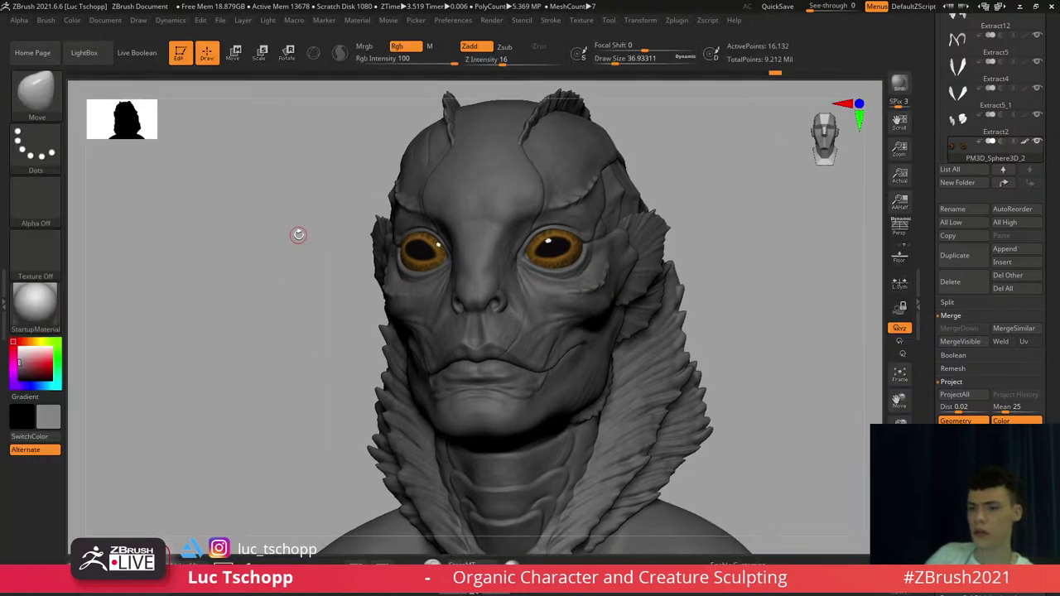
pyautogui.press('Tab')
# Step the bust's subdivision levels down and back up again
pyautogui.moveTo(262, 301); pyautogui.dragTo(262, 289)
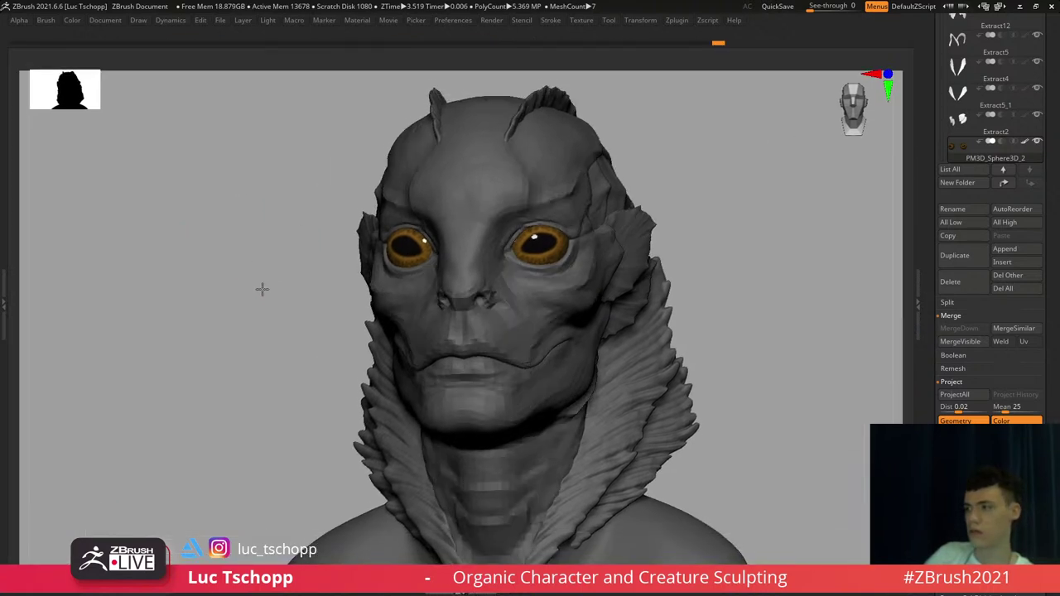
pyautogui.press('d')
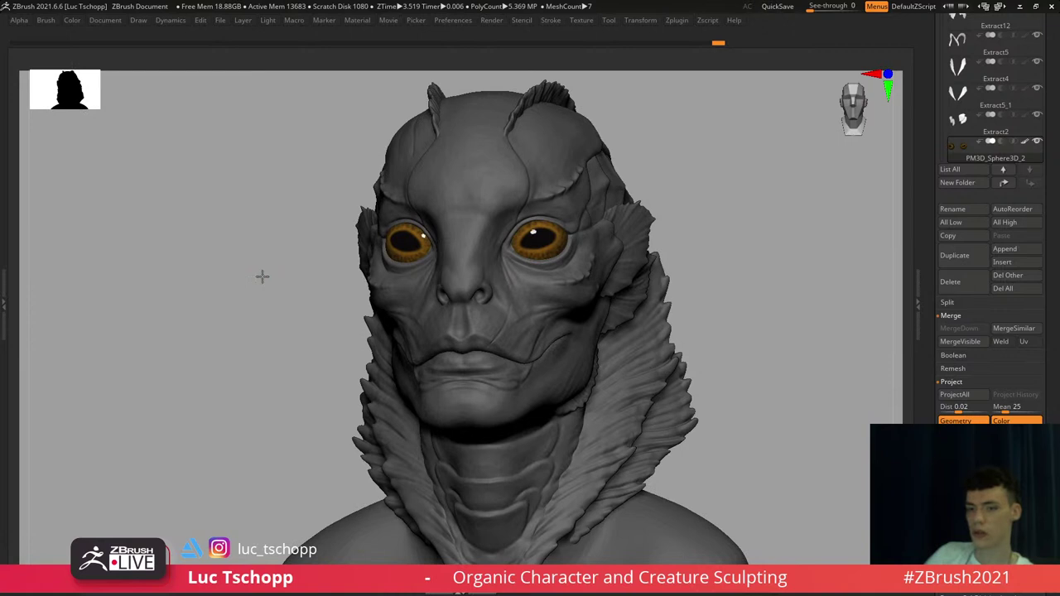
pyautogui.hotkey('shift', 'd')
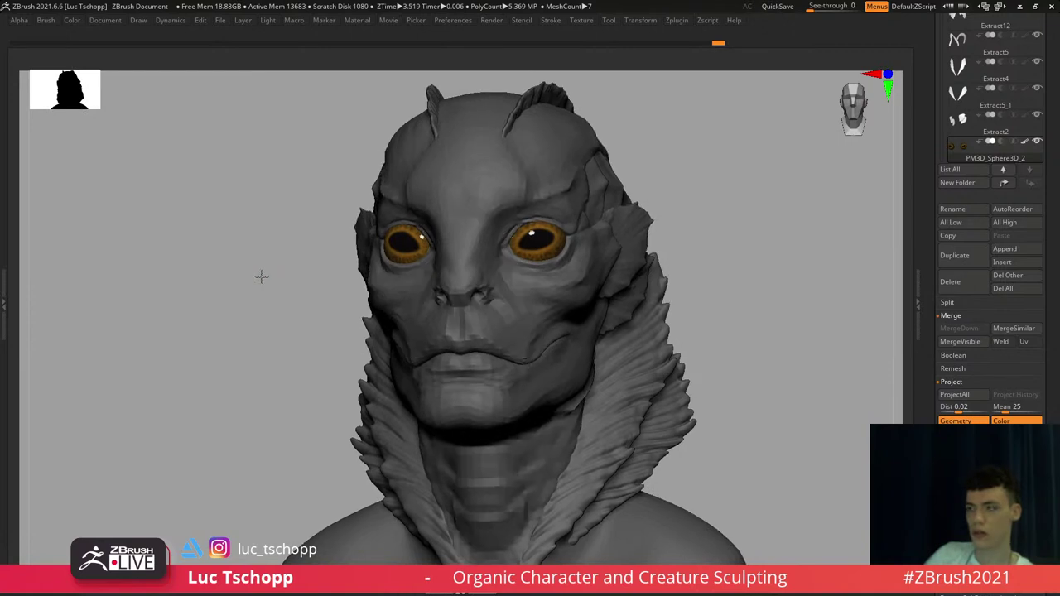
pyautogui.press('d')
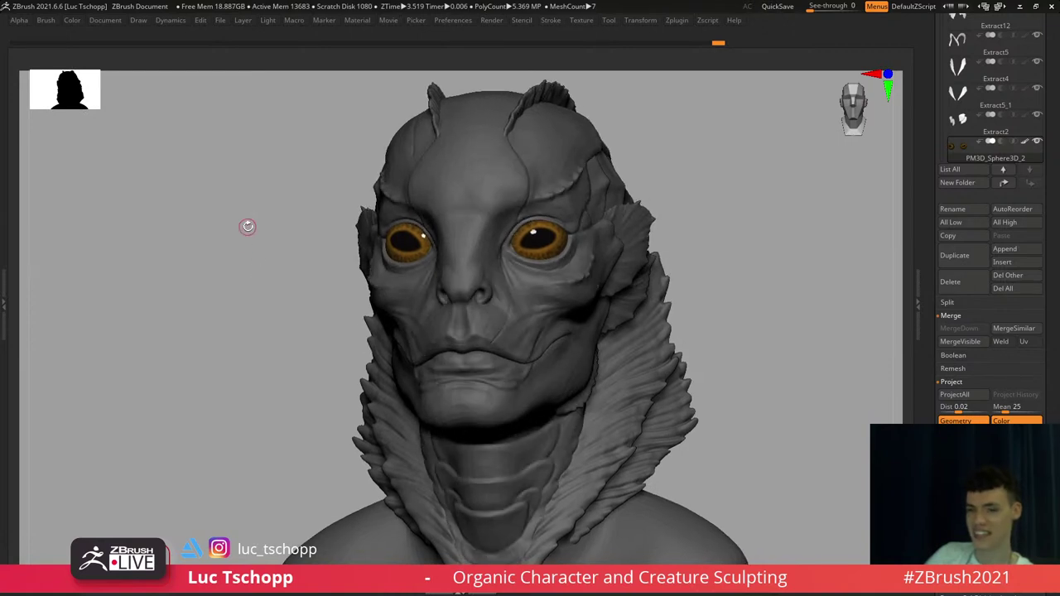
pyautogui.keyDown('alt'); pyautogui.click(515, 298); pyautogui.keyUp('alt')
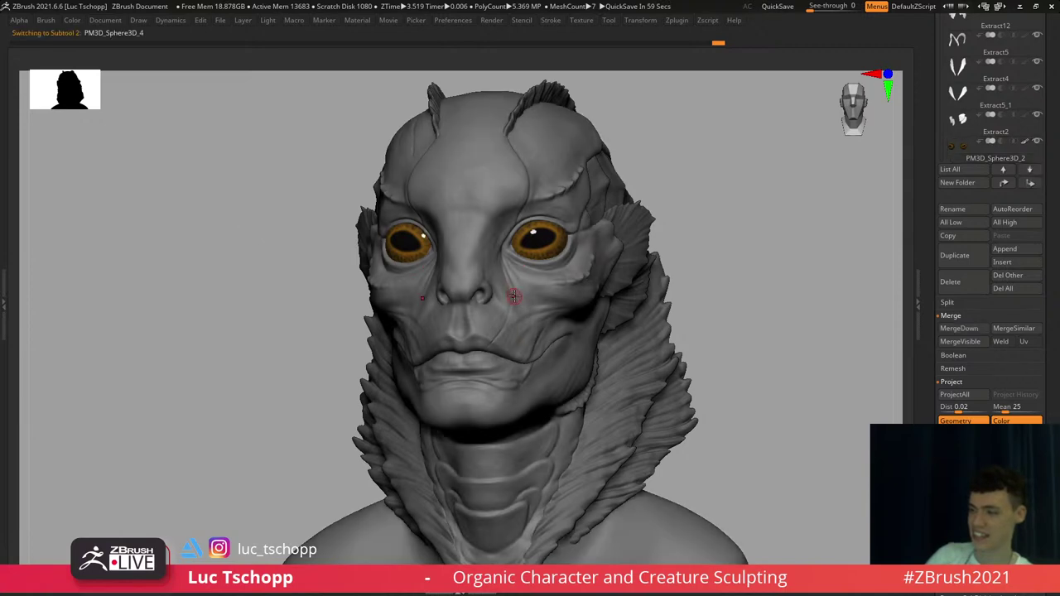
pyautogui.press('b')
pyautogui.click(596, 205)
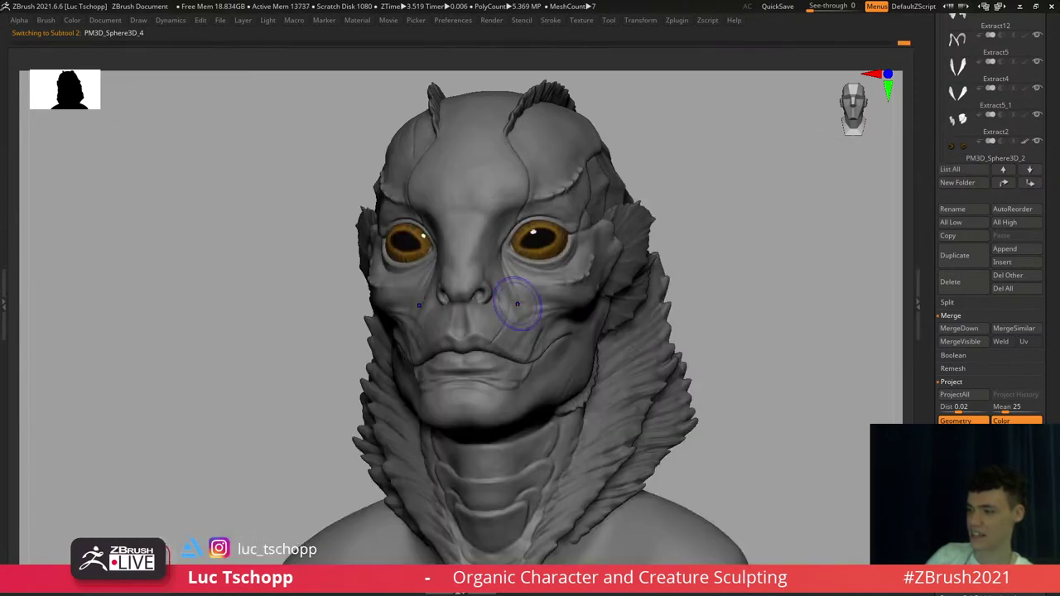
pyautogui.hotkey('shift', 'd')
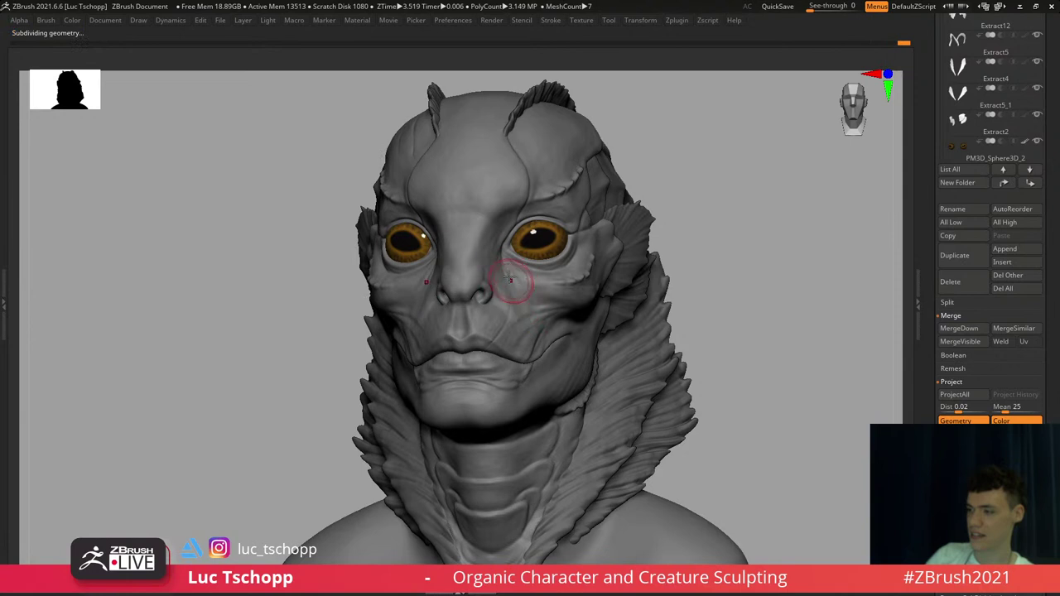
pyautogui.press('d')
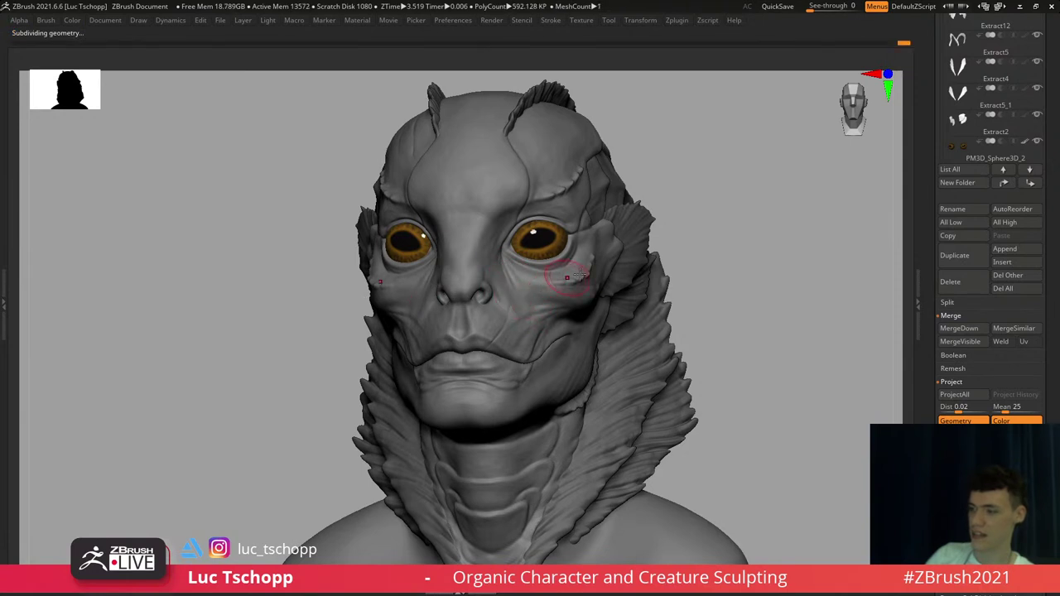
pyautogui.keyDown('alt'); pyautogui.click(526, 244); pyautogui.keyUp('alt')
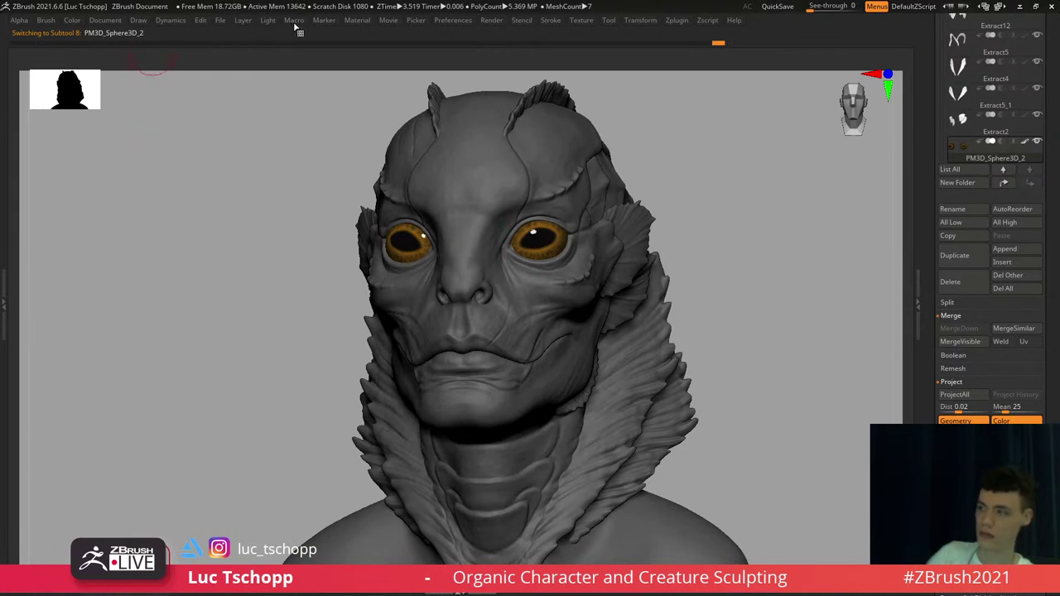
# Zoom in on the eyes, shrink the brush, and isolate the head subtool on its own
pyautogui.keyDown('ctrl'); pyautogui.moveTo(496, 252); pyautogui.dragTo(709, 374, button='right'); pyautogui.keyUp('ctrl')
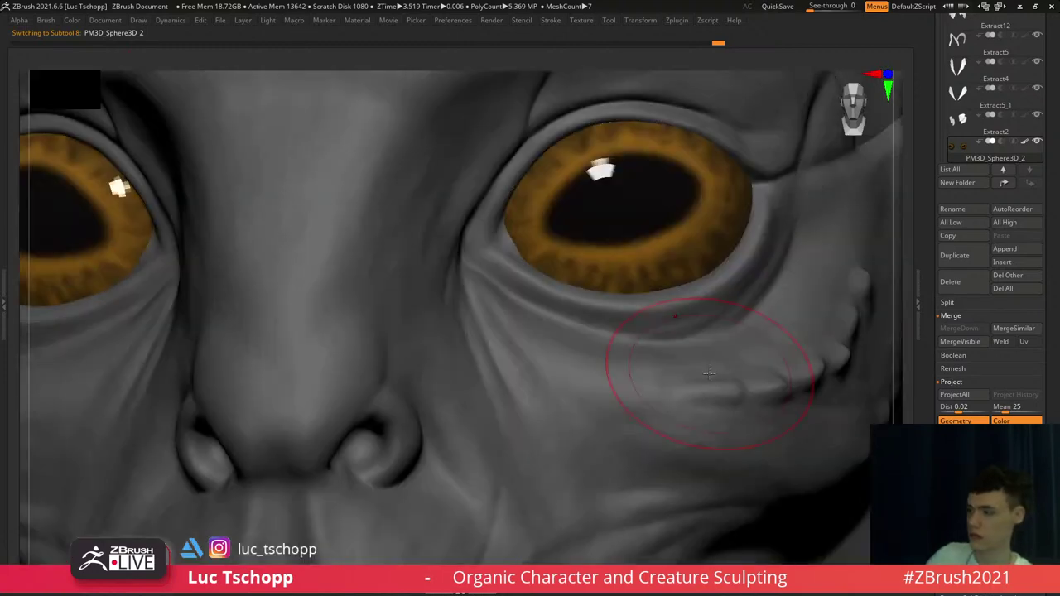
pyautogui.press('b')
pyautogui.press('s')
pyautogui.moveTo(533, 237); pyautogui.dragTo(507, 236)
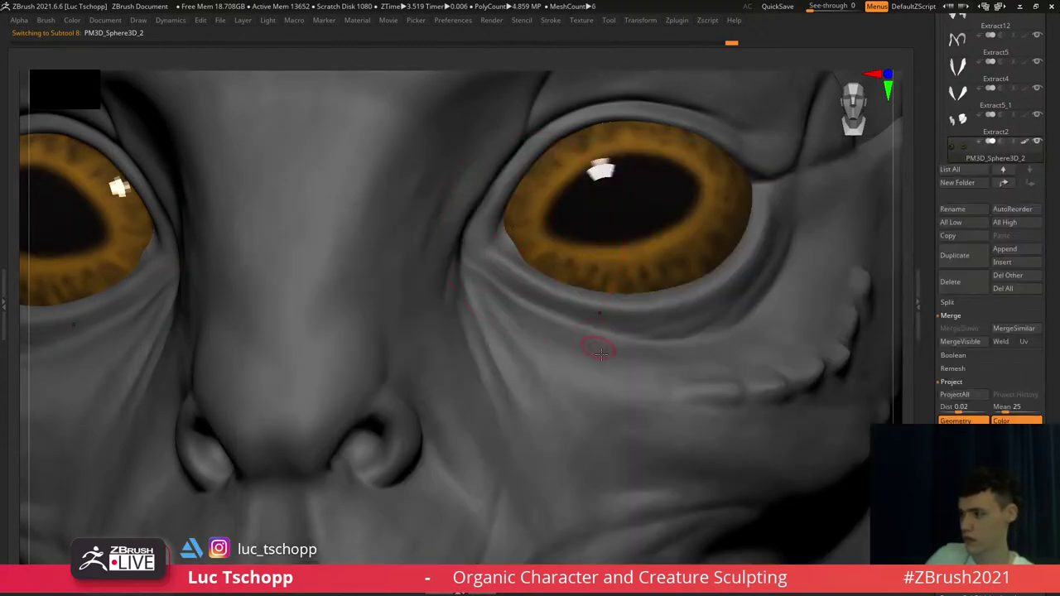
pyautogui.keyDown('alt'); pyautogui.click(510, 243); pyautogui.keyUp('alt')
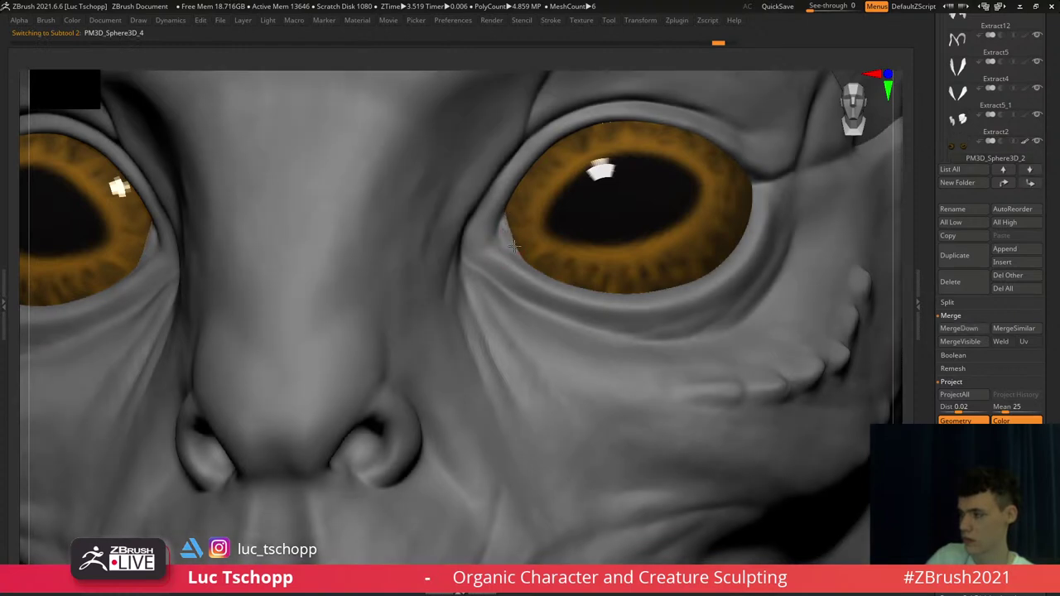
pyautogui.press('Tab')
pyautogui.click(900, 535)
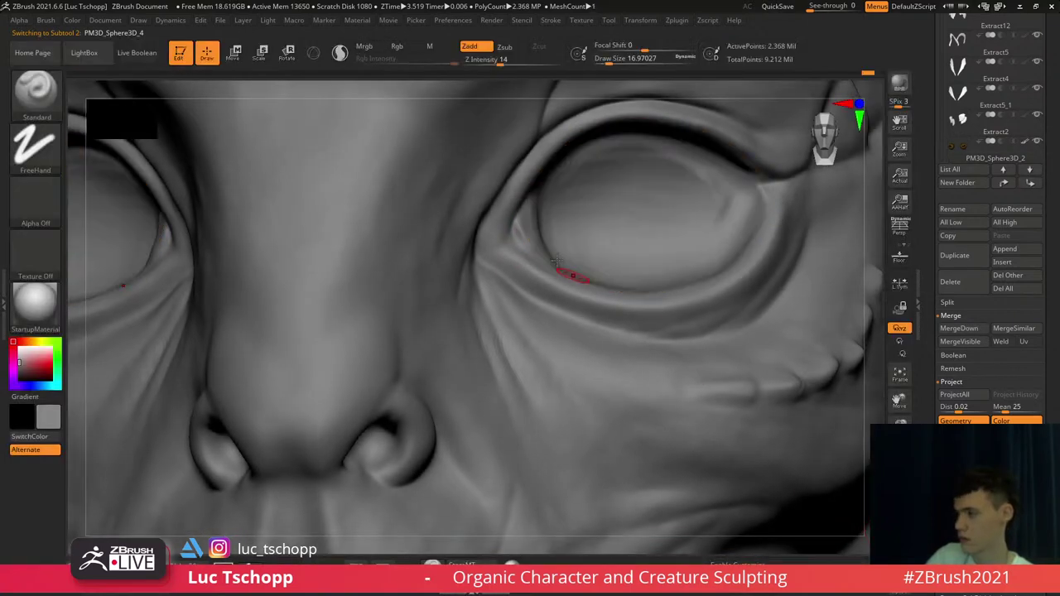
# Sharpen and smooth the inner eye corner groove with LucT_Custom1 at size about 23
pyautogui.moveTo(526, 195); pyautogui.dragTo(435, 195, button='right')
pyautogui.press('s')
pyautogui.moveTo(524, 231)
pyautogui.mouseDown()
pyautogui.moveTo(515, 217)
pyautogui.moveTo(509, 249)
pyautogui.mouseUp()
pyautogui.press('b')
pyautogui.click(621, 199)
pyautogui.moveTo(498, 241); pyautogui.dragTo(523, 233, button='right')
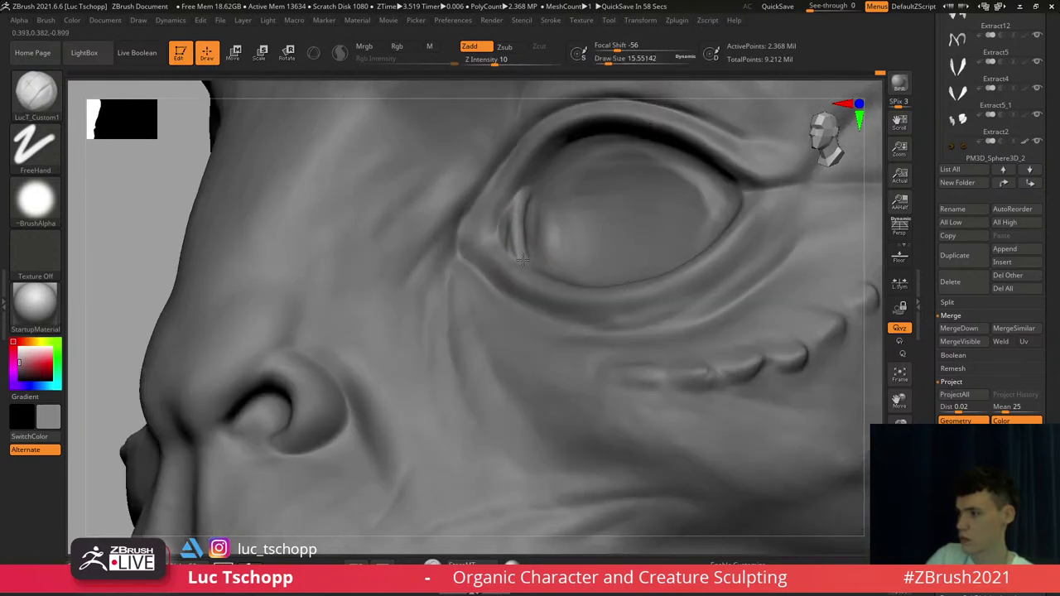
pyautogui.moveTo(522, 260); pyautogui.dragTo(516, 222)
# Raise the head to its top subdivision level, show all parts, and select the eyes
pyautogui.press('d')
pyautogui.moveTo(516, 221); pyautogui.dragTo(579, 240, button='right')
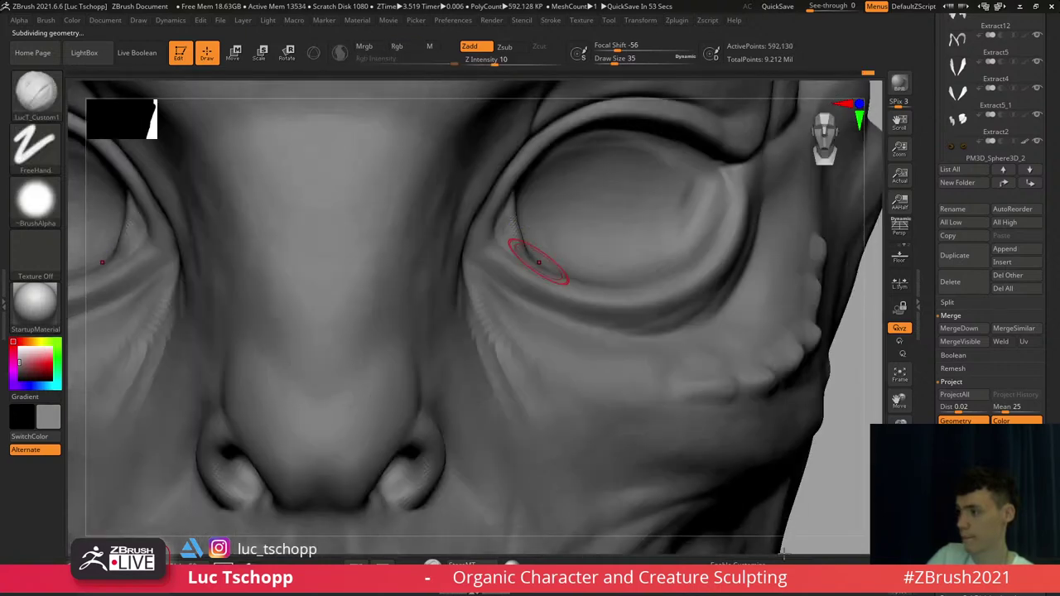
pyautogui.press('d')
pyautogui.hotkey('shift', 's')
pyautogui.moveTo(572, 368)
pyautogui.keyDown('ctrl'); pyautogui.mouseDown(button='right')
pyautogui.moveTo(532, 246)
pyautogui.moveTo(472, 258)
pyautogui.mouseUp(button='right'); pyautogui.keyUp('ctrl')
pyautogui.keyDown('alt'); pyautogui.click(541, 267); pyautogui.keyUp('alt')
# Switch to the Move brush, sizing it about 108 then 37 for the eye
pyautogui.press('b')
pyautogui.press('m')
pyautogui.press('v')
pyautogui.press('s')
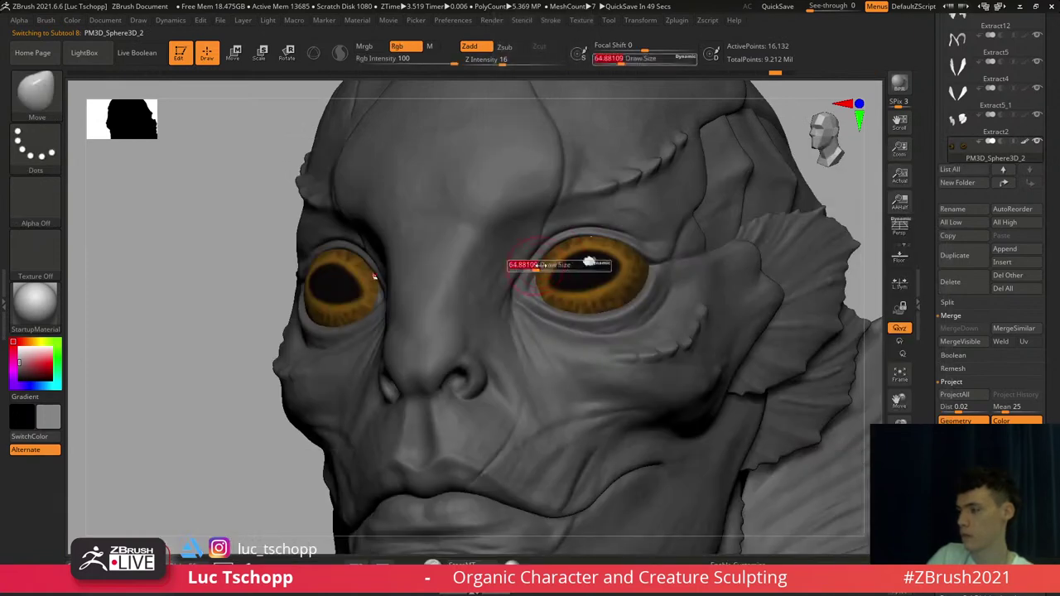
pyautogui.moveTo(541, 265); pyautogui.dragTo(546, 266)
pyautogui.moveTo(546, 266)
pyautogui.mouseDown(button='right')
pyautogui.moveTo(507, 272)
pyautogui.moveTo(521, 342)
pyautogui.moveTo(509, 322)
pyautogui.mouseUp(button='right')
pyautogui.press('s')
# Select the head mesh for sculpting and set the Move brush to about 90, then smaller
pyautogui.moveTo(510, 321); pyautogui.dragTo(503, 321)
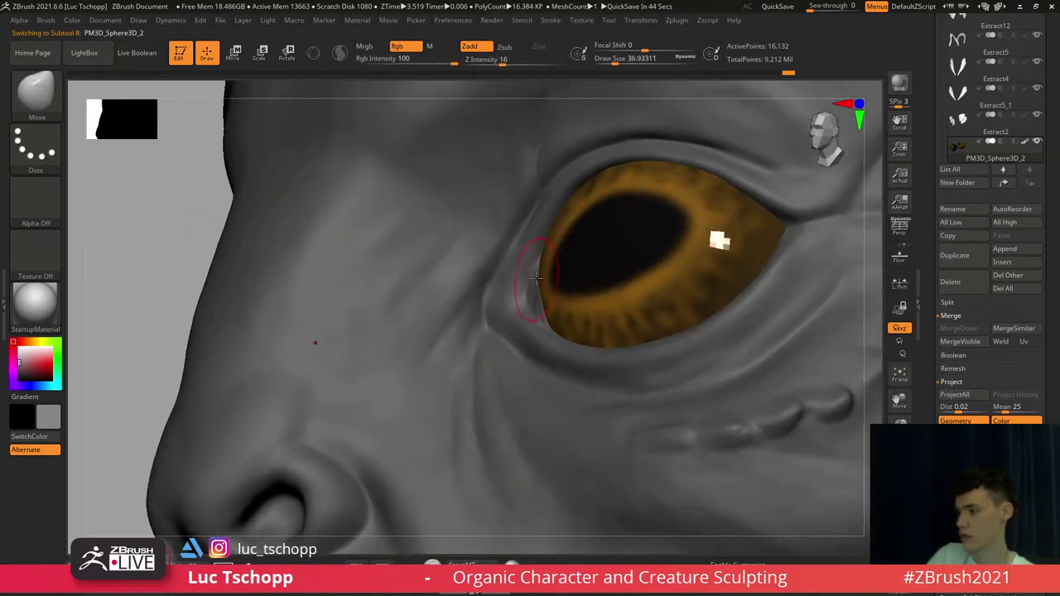
pyautogui.press('s')
pyautogui.moveTo(536, 278); pyautogui.dragTo(541, 278)
pyautogui.keyDown('alt'); pyautogui.click(478, 287); pyautogui.keyUp('alt')
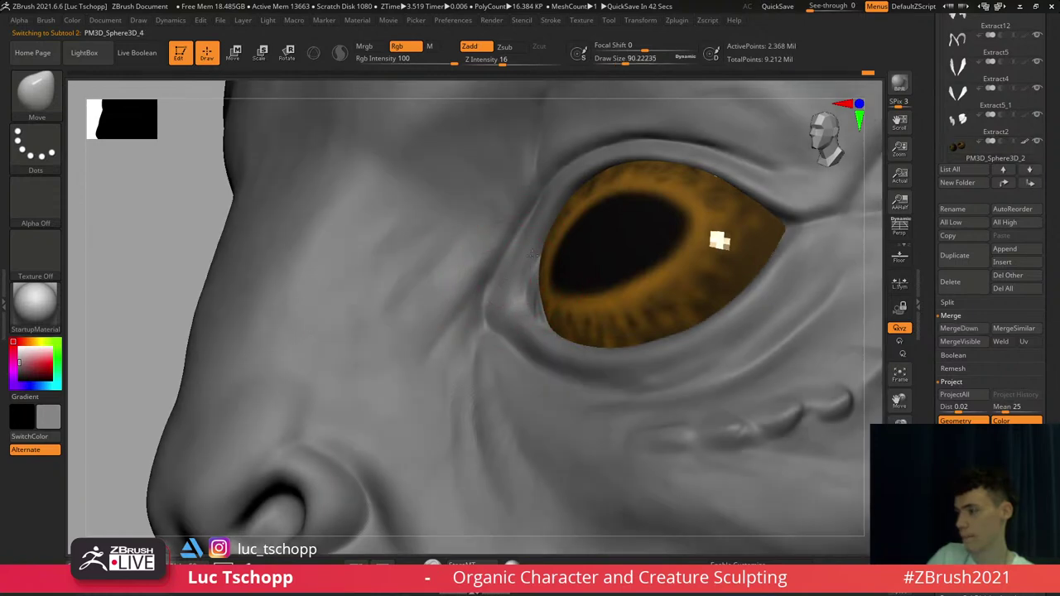
pyautogui.moveTo(540, 282); pyautogui.dragTo(549, 289, button='right')
pyautogui.press('s')
pyautogui.moveTo(548, 286); pyautogui.dragTo(536, 280)
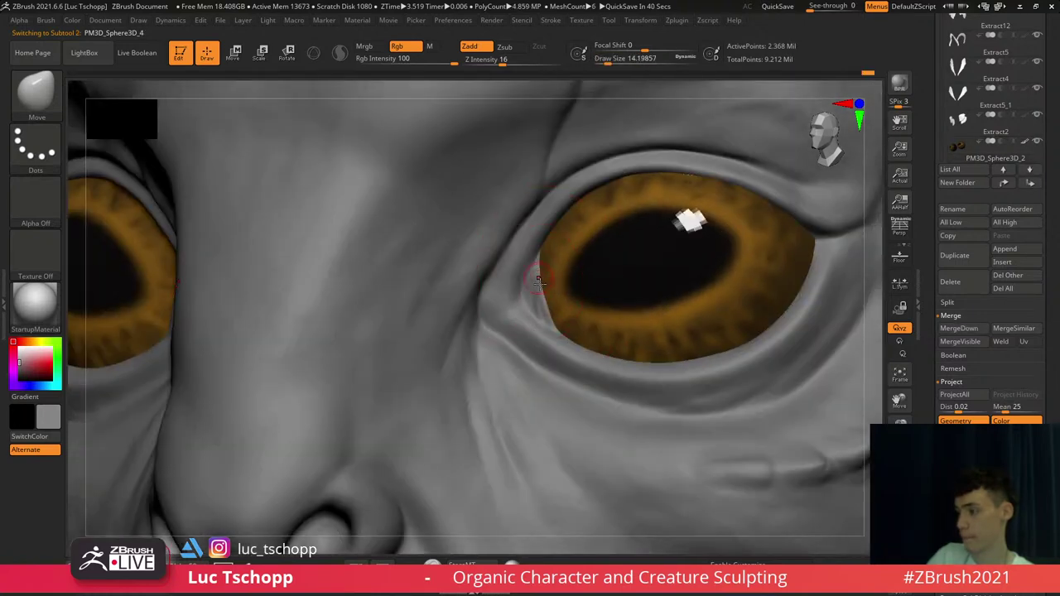
# Smooth the eyelid with the Standard brush, then return to the Move brush
pyautogui.press('b')
pyautogui.press('s')
pyautogui.press('t')
pyautogui.press('shift')
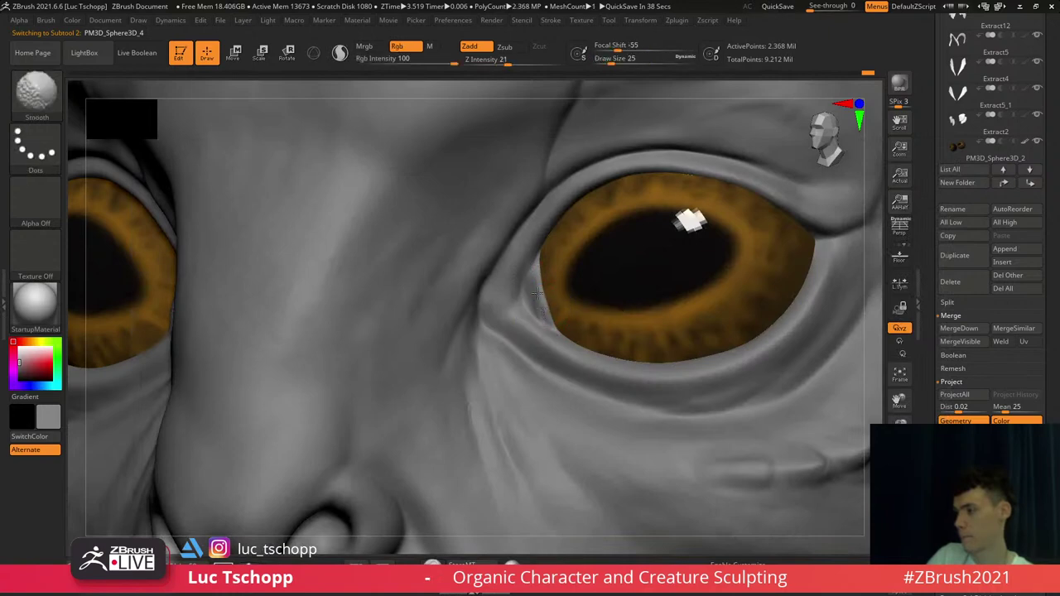
pyautogui.keyDown('shift'); pyautogui.moveTo(544, 304); pyautogui.dragTo(565, 290, button='right'); pyautogui.keyUp('shift')
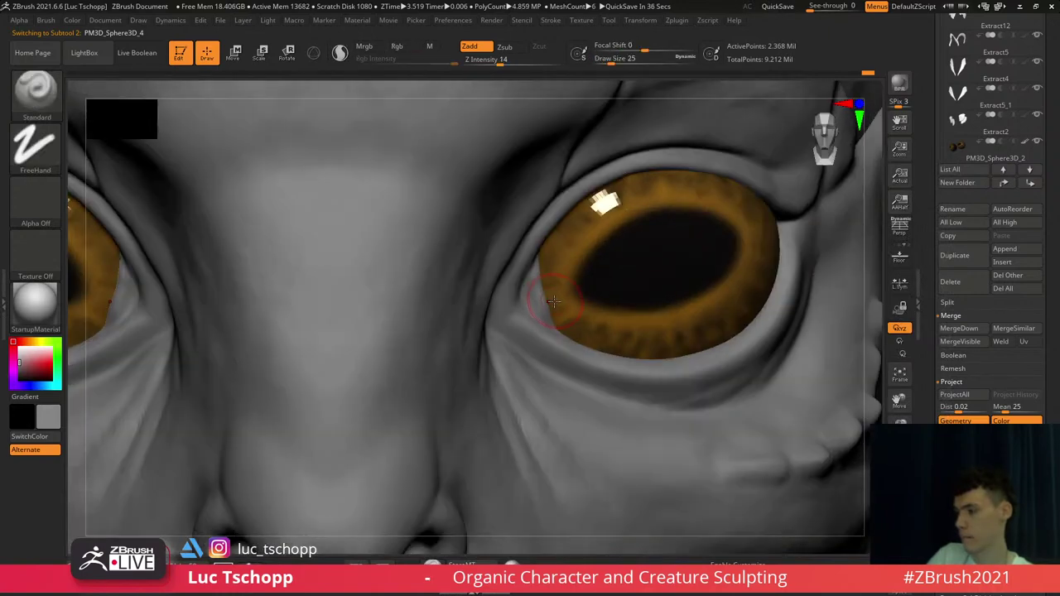
pyautogui.press('b')
pyautogui.press('m')
pyautogui.press('v')
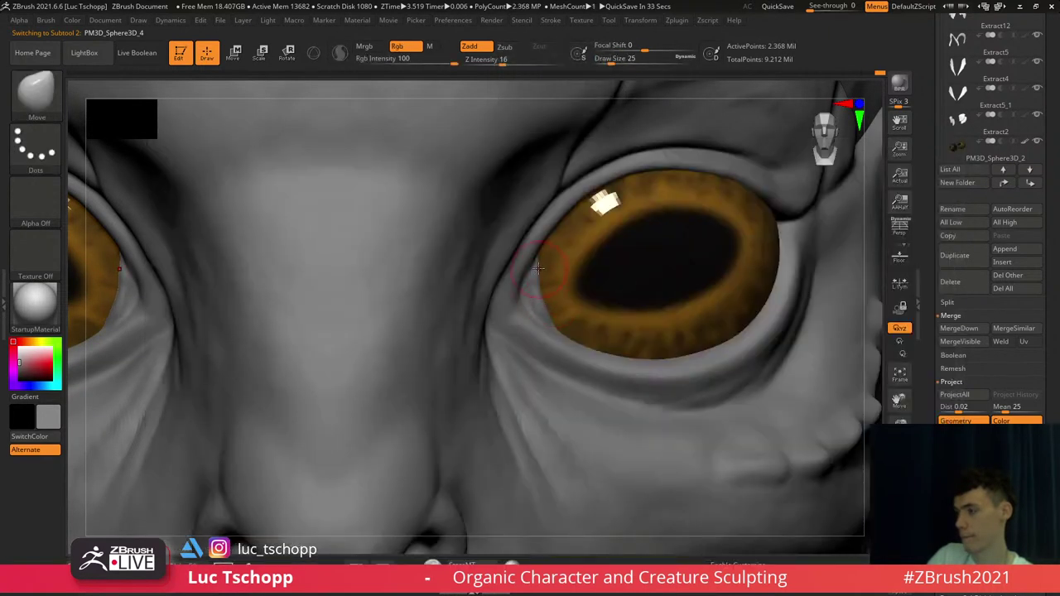
# Blend the eyelid using LucT_Custom1 at size about 20 with Shift smoothing, then frame the bust
pyautogui.press('b')
pyautogui.click(631, 199)
pyautogui.press('s')
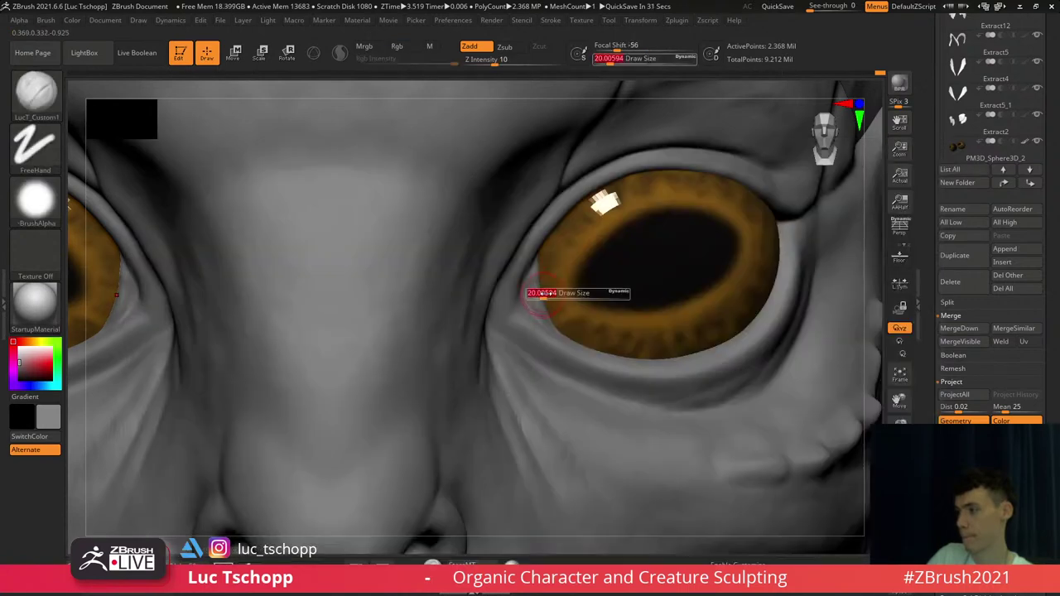
pyautogui.moveTo(534, 294); pyautogui.dragTo(538, 295)
pyautogui.press('shift')
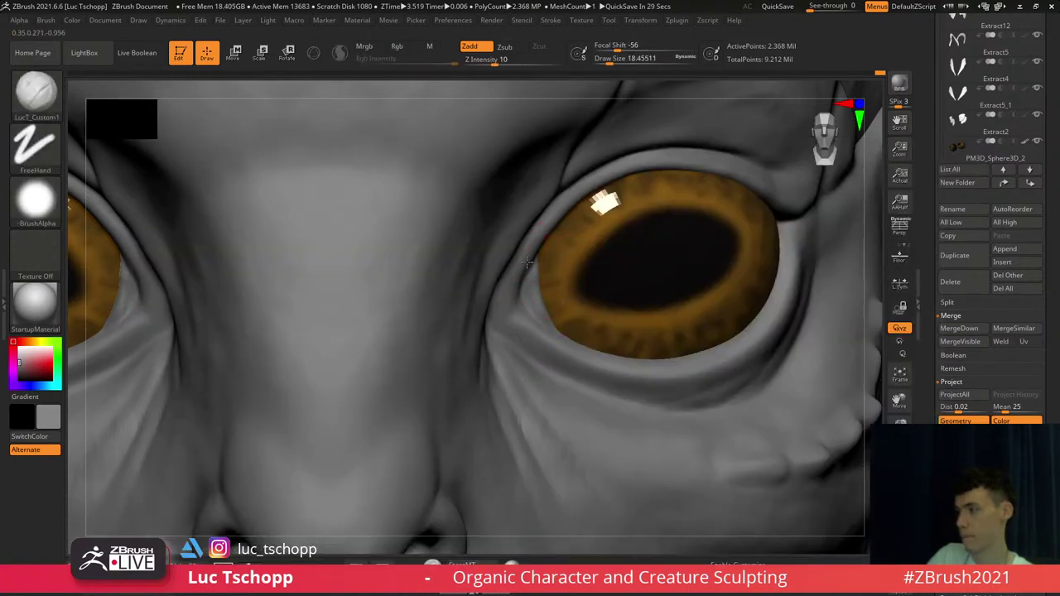
pyautogui.press('f')
pyautogui.moveTo(549, 276)
pyautogui.mouseDown(button='right')
pyautogui.moveTo(561, 309)
pyautogui.moveTo(555, 286)
pyautogui.moveTo(589, 304)
pyautogui.moveTo(597, 333)
pyautogui.moveTo(576, 301)
pyautogui.moveTo(565, 321)
pyautogui.moveTo(578, 341)
pyautogui.moveTo(574, 327)
pyautogui.mouseUp(button='right')
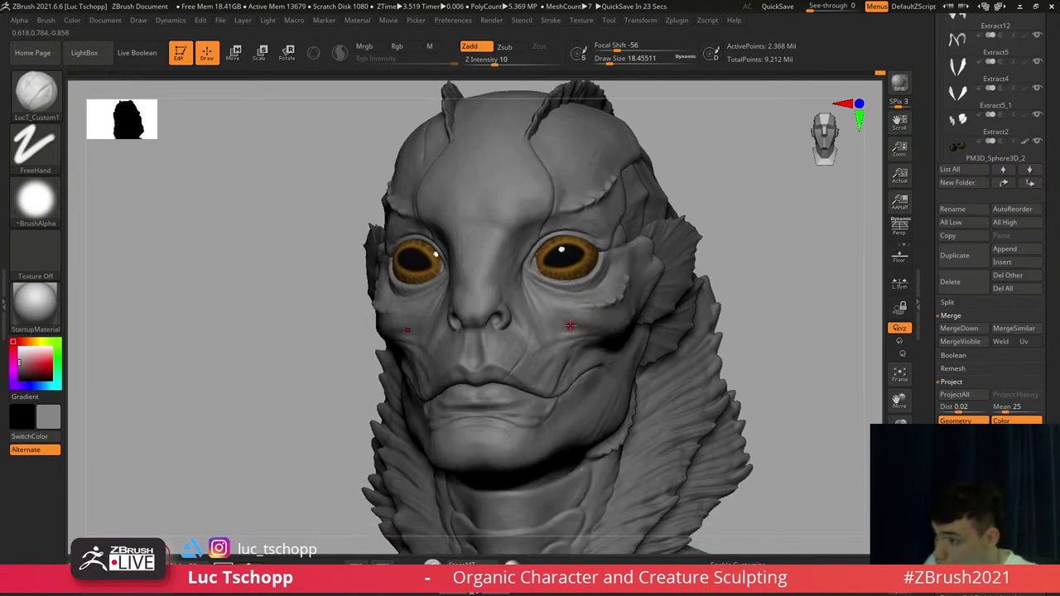
# Smooth the brow, then swap from the Standard brush to a slightly larger Move brush
pyautogui.press('shift')
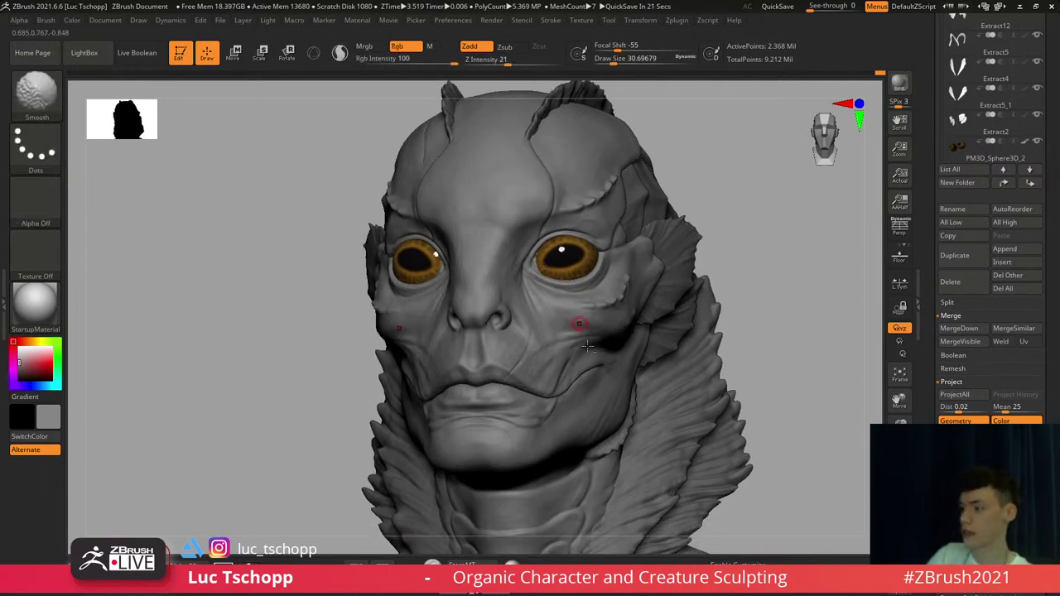
pyautogui.keyDown('alt'); pyautogui.moveTo(580, 323); pyautogui.dragTo(576, 314, button='right'); pyautogui.keyUp('alt')
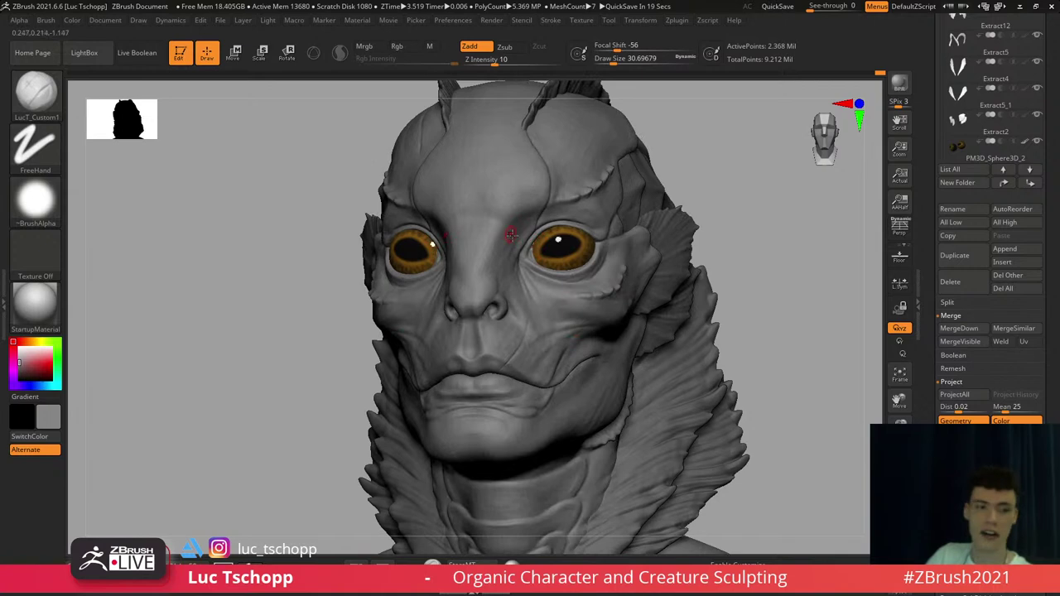
pyautogui.press('b')
pyautogui.press('s')
pyautogui.press('t')
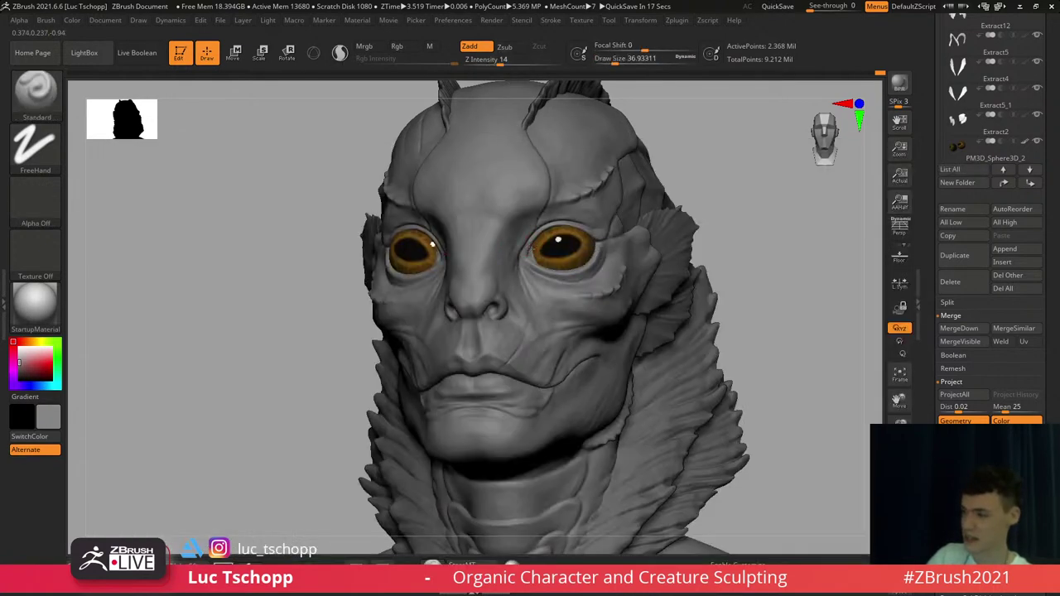
pyautogui.press('b')
pyautogui.press('m')
pyautogui.press('v')
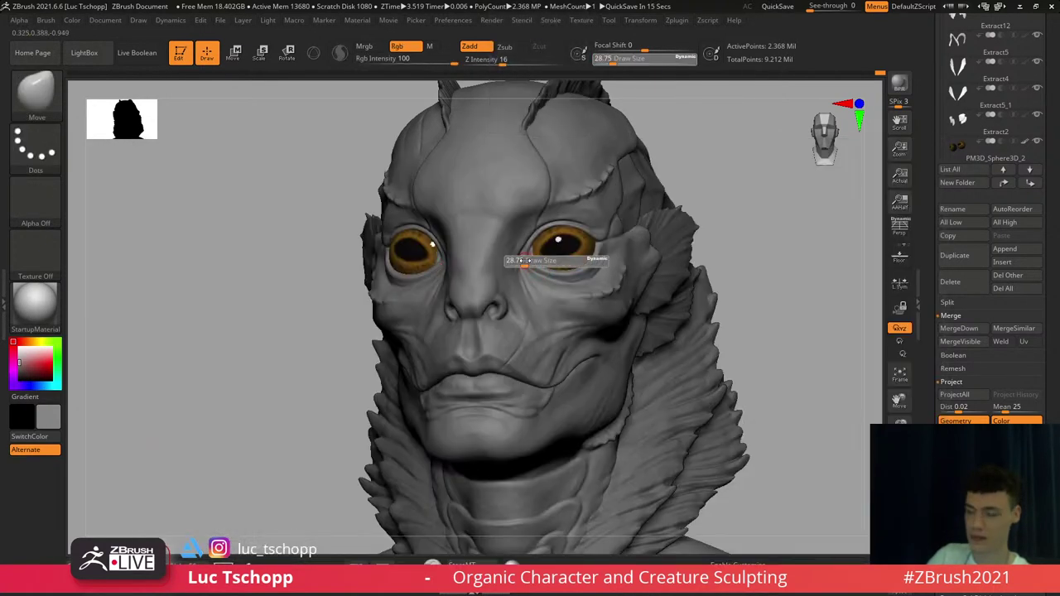
pyautogui.press('s')
pyautogui.click(525, 258)
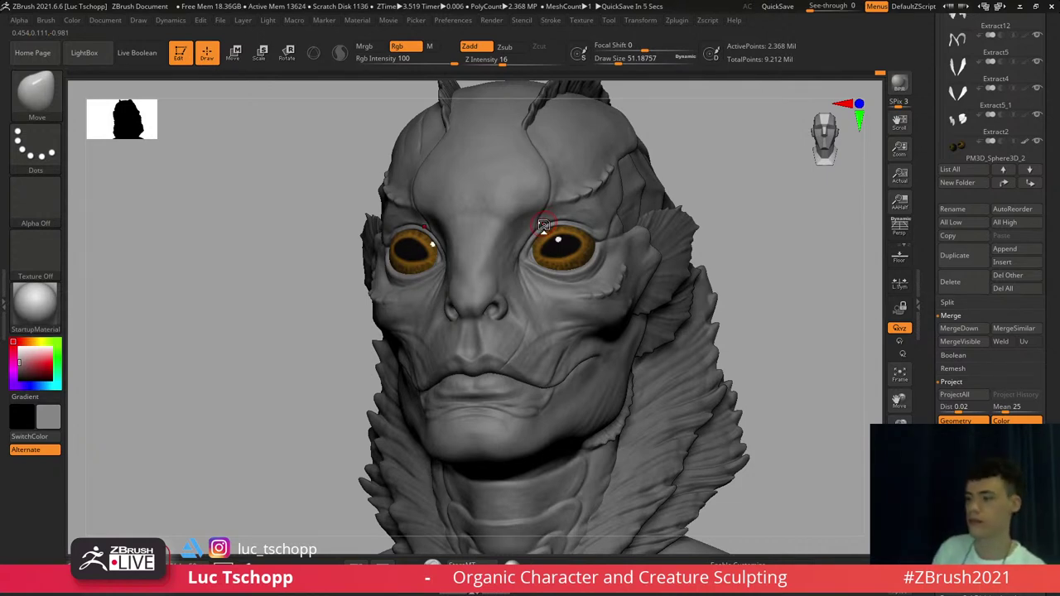
# Reshape the chin below the lower lip with the Move brush at about 94, then hide the UI
pyautogui.press('b')
pyautogui.press('m')
pyautogui.press('v')
pyautogui.press('s')
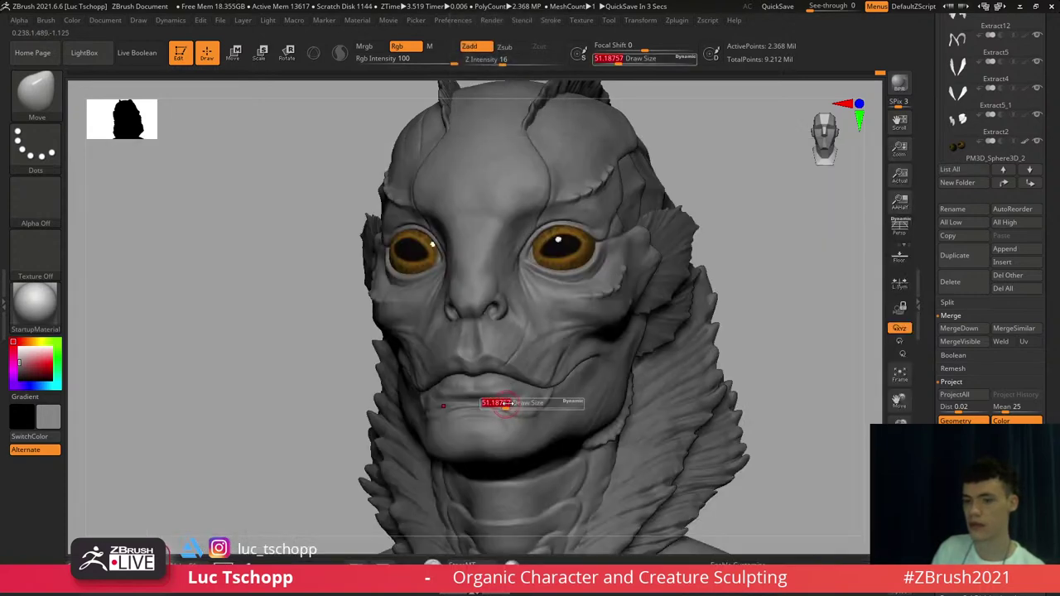
pyautogui.moveTo(507, 403); pyautogui.dragTo(502, 418)
pyautogui.press('s')
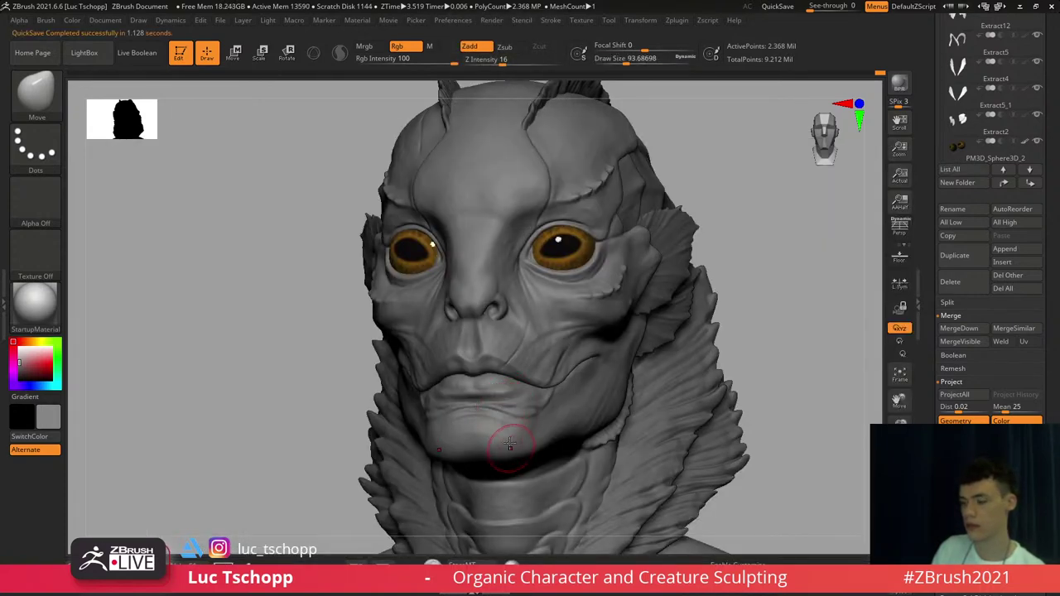
pyautogui.moveTo(509, 444); pyautogui.dragTo(575, 416, button='right')
pyautogui.moveTo(504, 415)
pyautogui.keyDown('shift'); pyautogui.mouseDown(button='right')
pyautogui.moveTo(513, 387)
pyautogui.moveTo(476, 373)
pyautogui.moveTo(514, 381)
pyautogui.mouseUp(button='right'); pyautogui.keyUp('shift')
pyautogui.press('Tab')
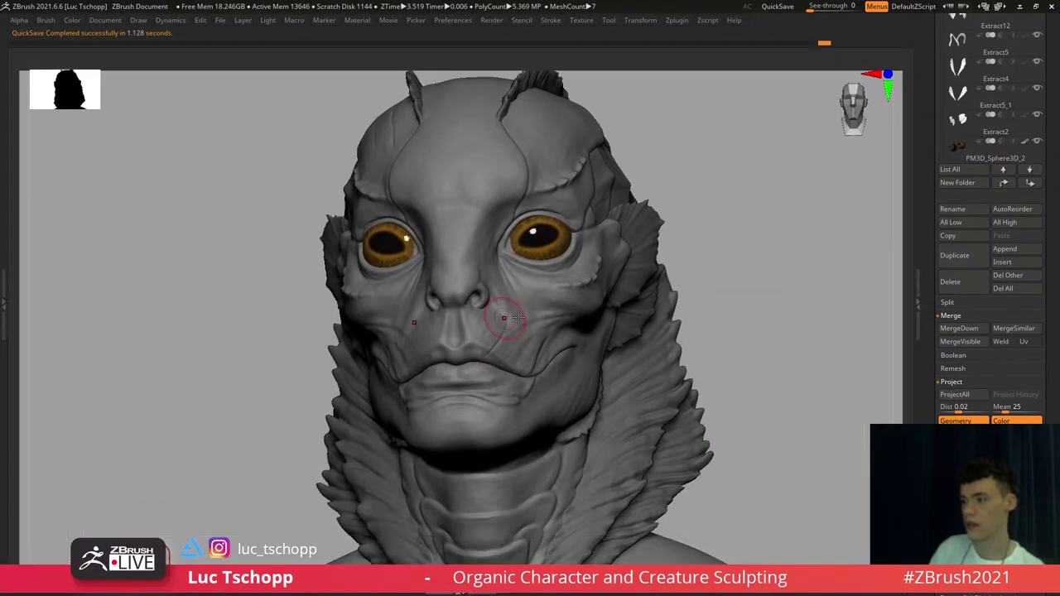
# Lengthen the forehead brow ridge beside the crest with one short downward stroke
pyautogui.keyDown('alt'); pyautogui.moveTo(578, 159); pyautogui.dragTo(566, 176, button='right'); pyautogui.keyUp('alt')
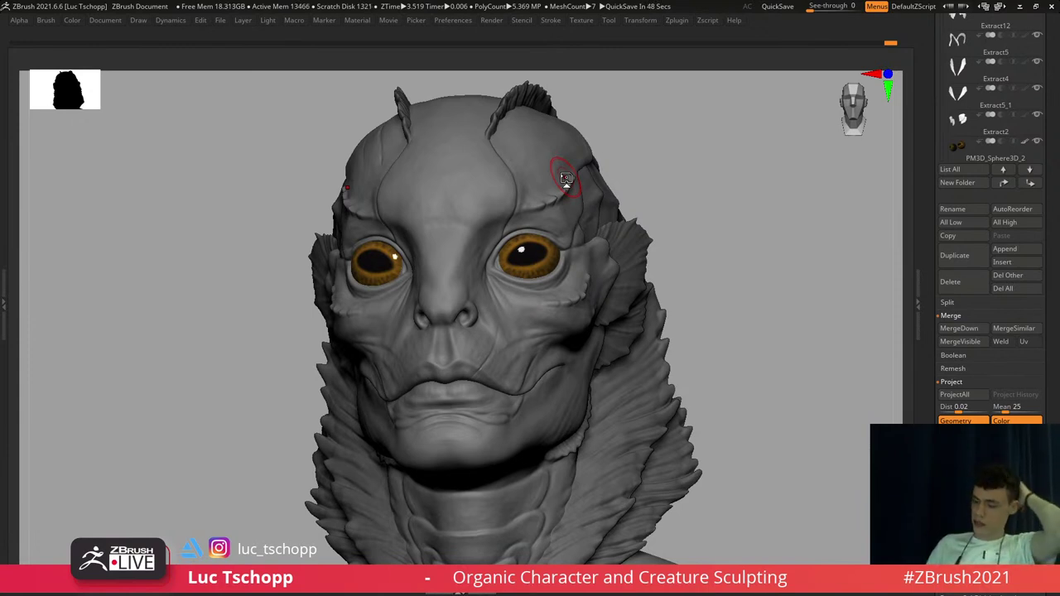
pyautogui.moveTo(569, 177); pyautogui.dragTo(569, 195)
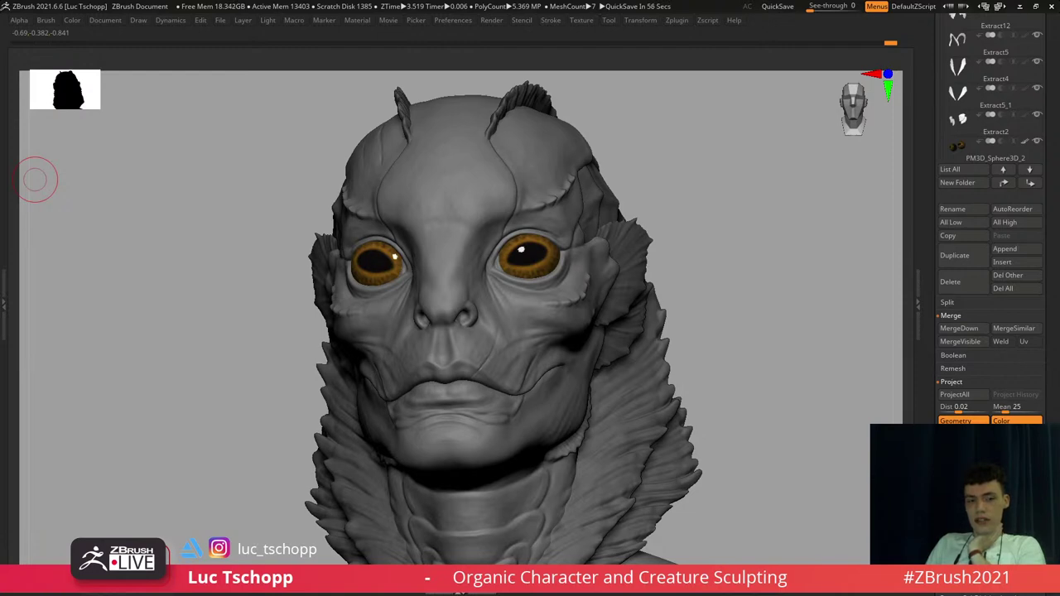
pyautogui.hotkey('alt', 'Tab')
pyautogui.moveTo(517, 244); pyautogui.dragTo(413, 289, button='right')
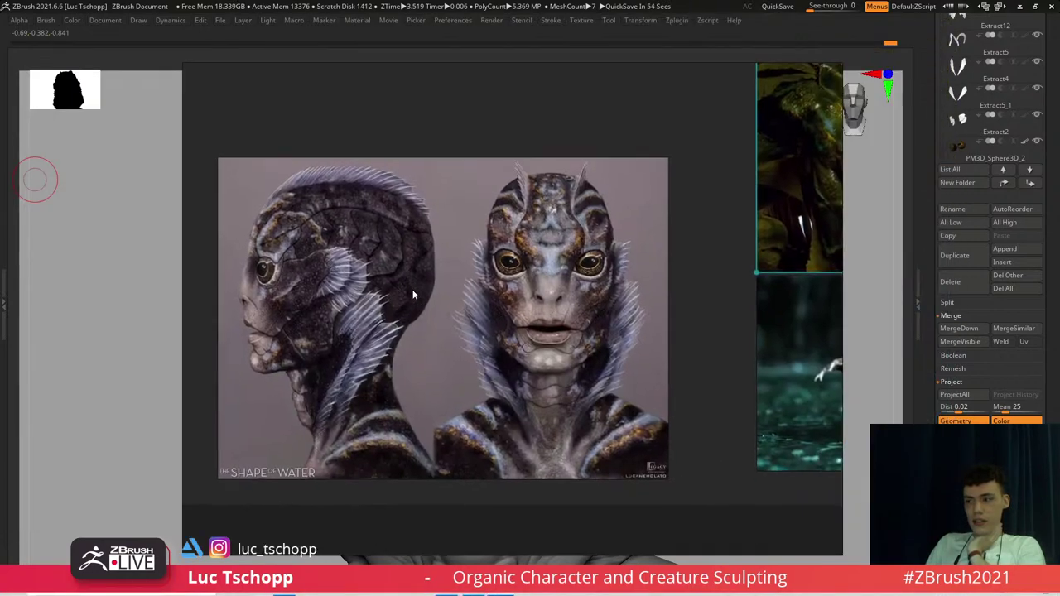
pyautogui.scroll(1, 408, 325)
pyautogui.moveTo(406, 321); pyautogui.dragTo(454, 272, button='middle')
pyautogui.scroll(1, 464, 299)
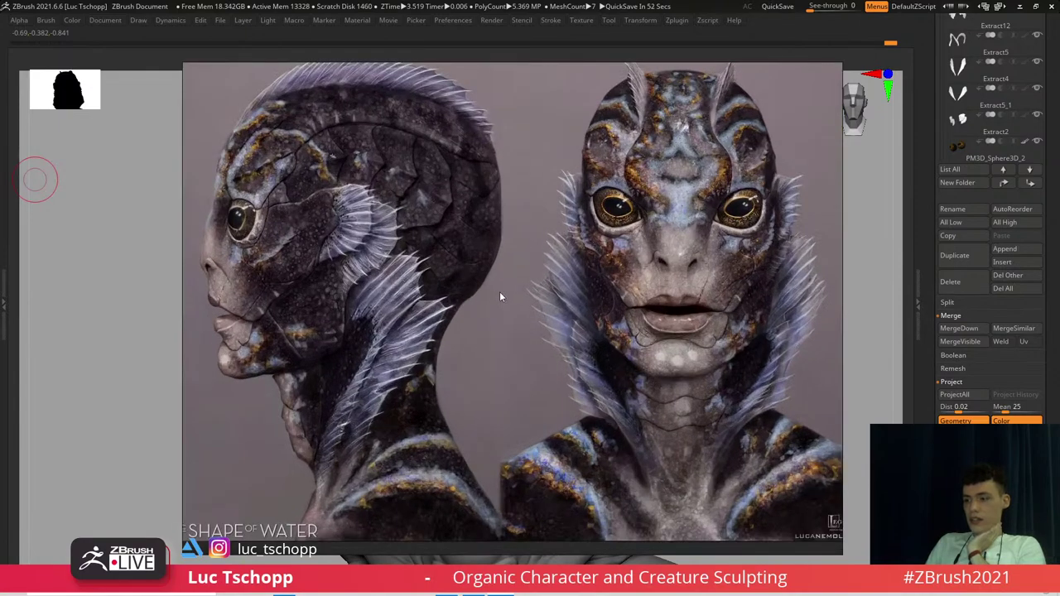
pyautogui.scroll(-1, 497, 293)
pyautogui.moveTo(580, 323); pyautogui.dragTo(566, 314, button='middle')
pyautogui.scroll(1, 757, 495)
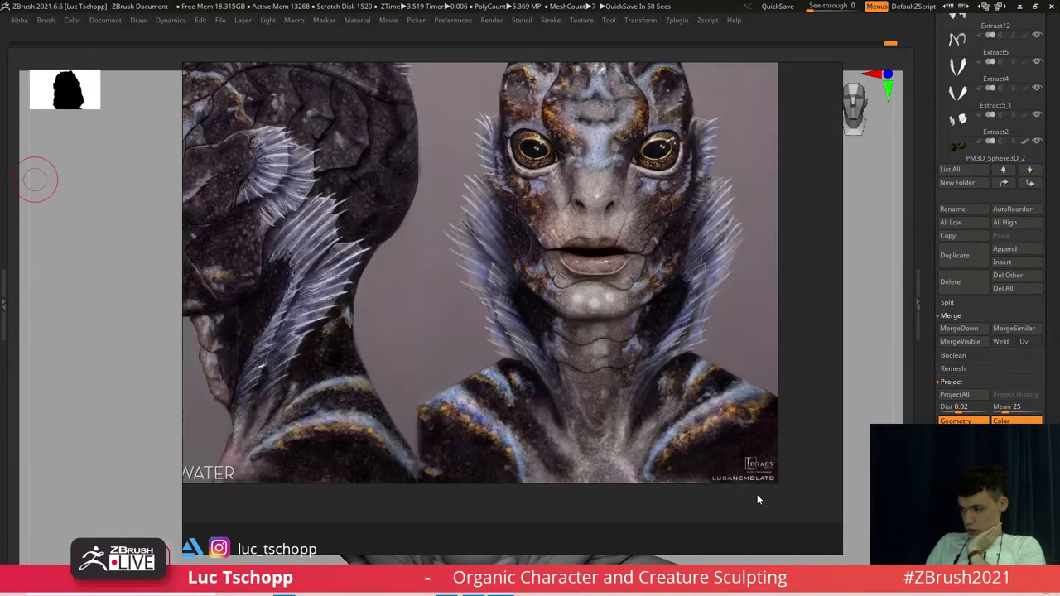
pyautogui.scroll(7, 762, 488)
pyautogui.moveTo(620, 357); pyautogui.dragTo(529, 338, button='middle')
pyautogui.scroll(-5, 529, 338)
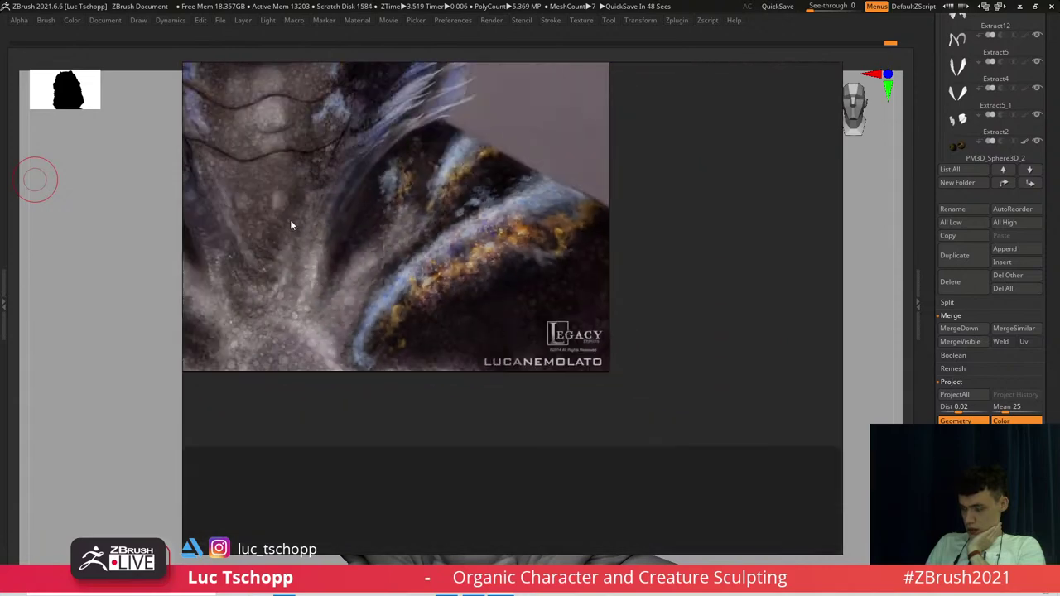
pyautogui.moveTo(290, 222); pyautogui.dragTo(519, 315, button='middle')
pyautogui.scroll(-3, 519, 315)
pyautogui.scroll(-2, 403, 101)
pyautogui.moveTo(403, 102)
pyautogui.mouseDown(button='middle')
pyautogui.moveTo(548, 330)
pyautogui.moveTo(518, 291)
pyautogui.mouseUp(button='middle')
pyautogui.moveTo(602, 324); pyautogui.dragTo(0, 321, button='right')
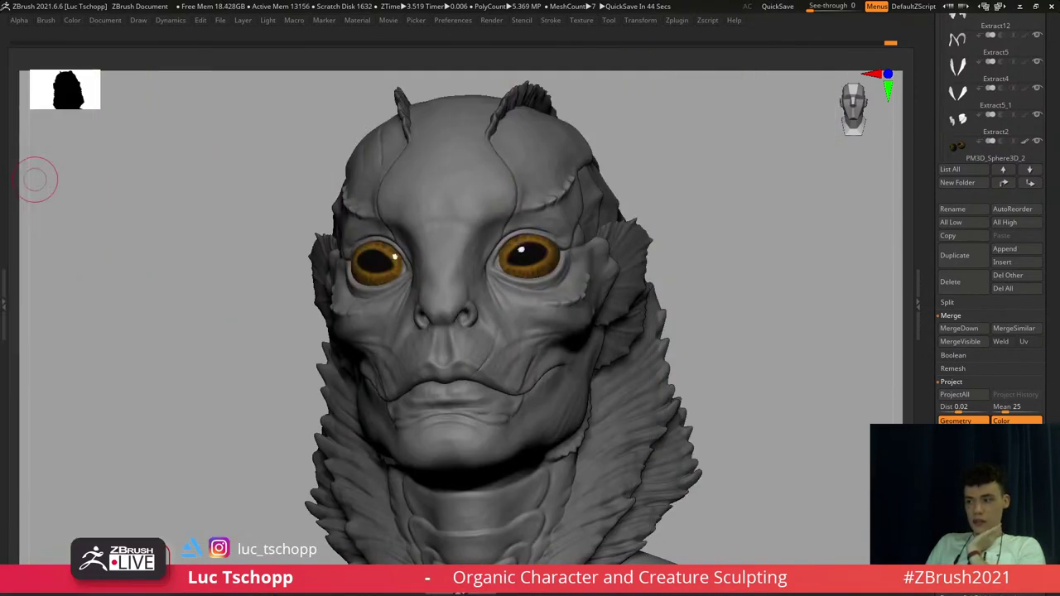